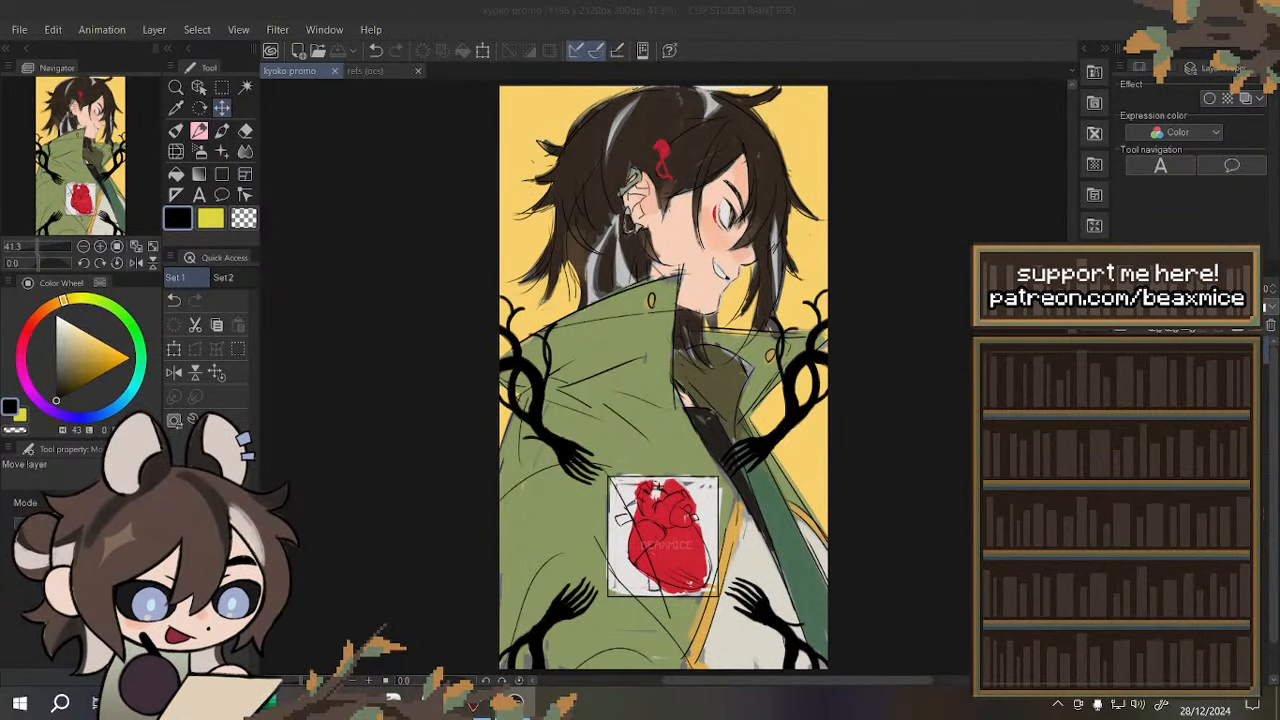
# - Try circling the ear cuff in pale pink, and undo the stroke
pyautogui.click(269, 406)
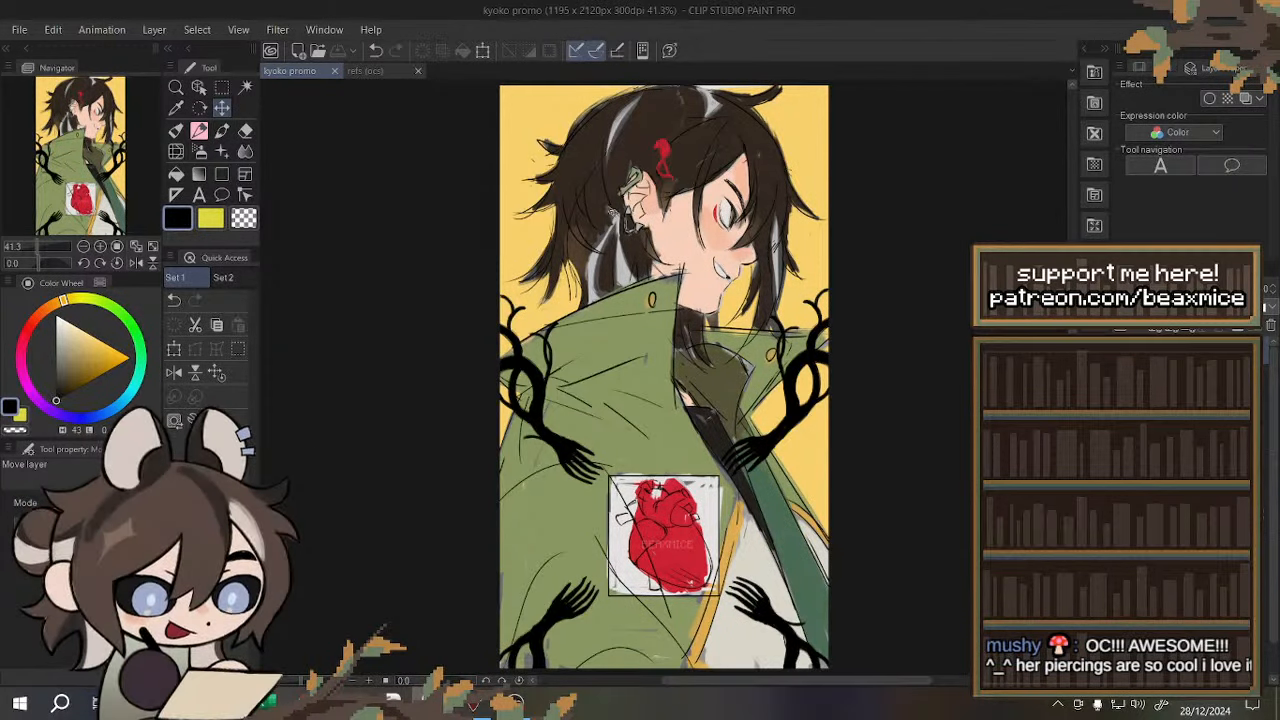
pyautogui.scroll(3, 640, 165)
pyautogui.scroll(2, 632, 155)
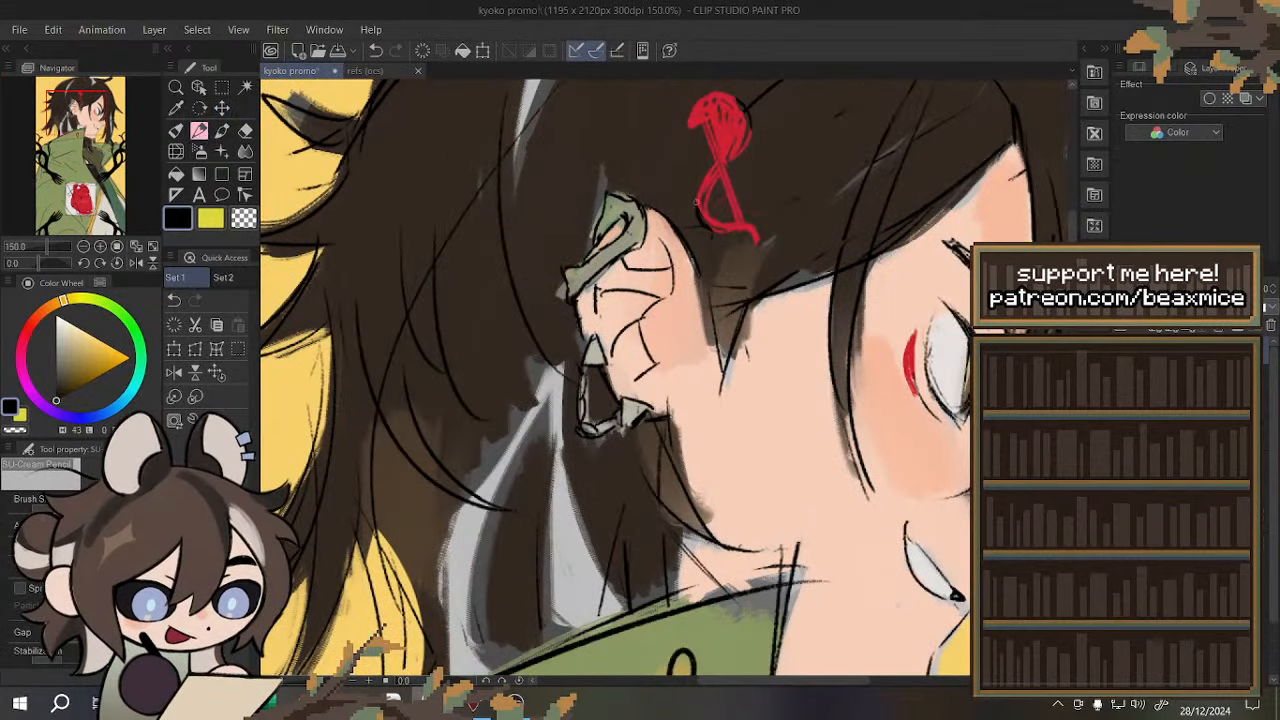
pyautogui.click(211, 218)
pyautogui.click(31, 329)
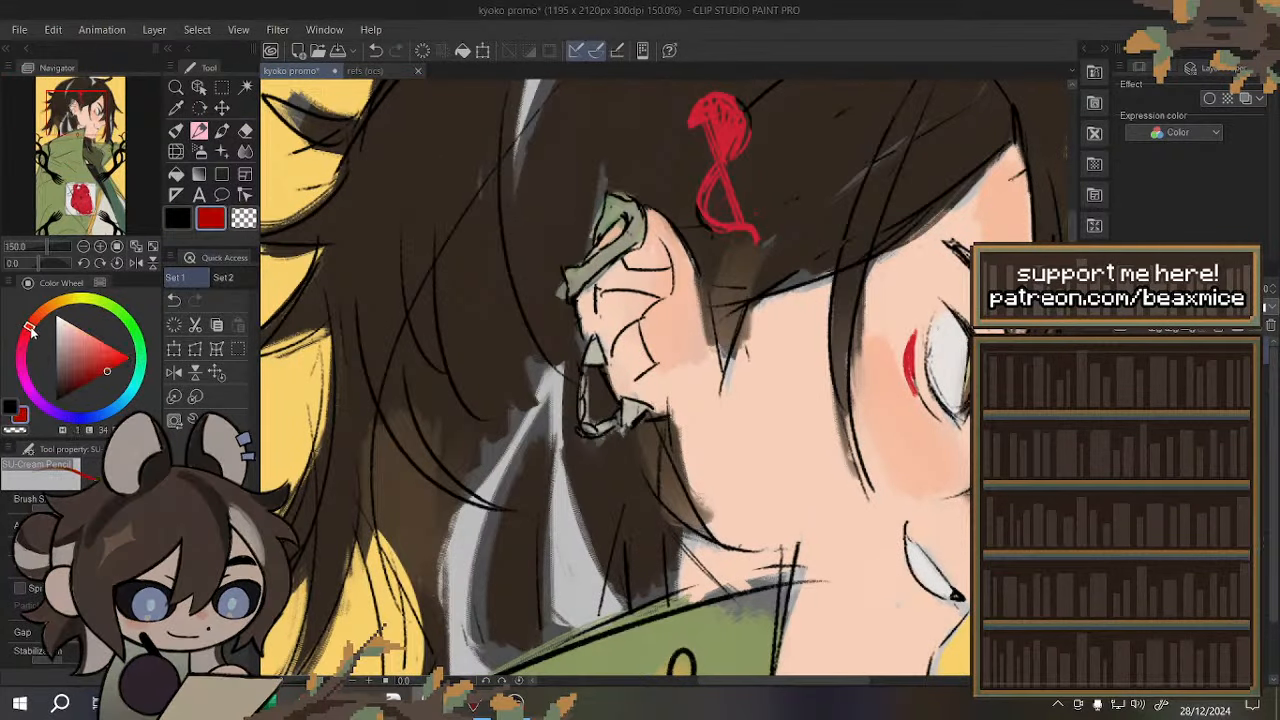
pyautogui.moveTo(481, 248); pyautogui.dragTo(556, 138)
pyautogui.hotkey('ctrl', 'z')
pyautogui.click(72, 322)
pyautogui.moveTo(530, 265); pyautogui.dragTo(572, 312)
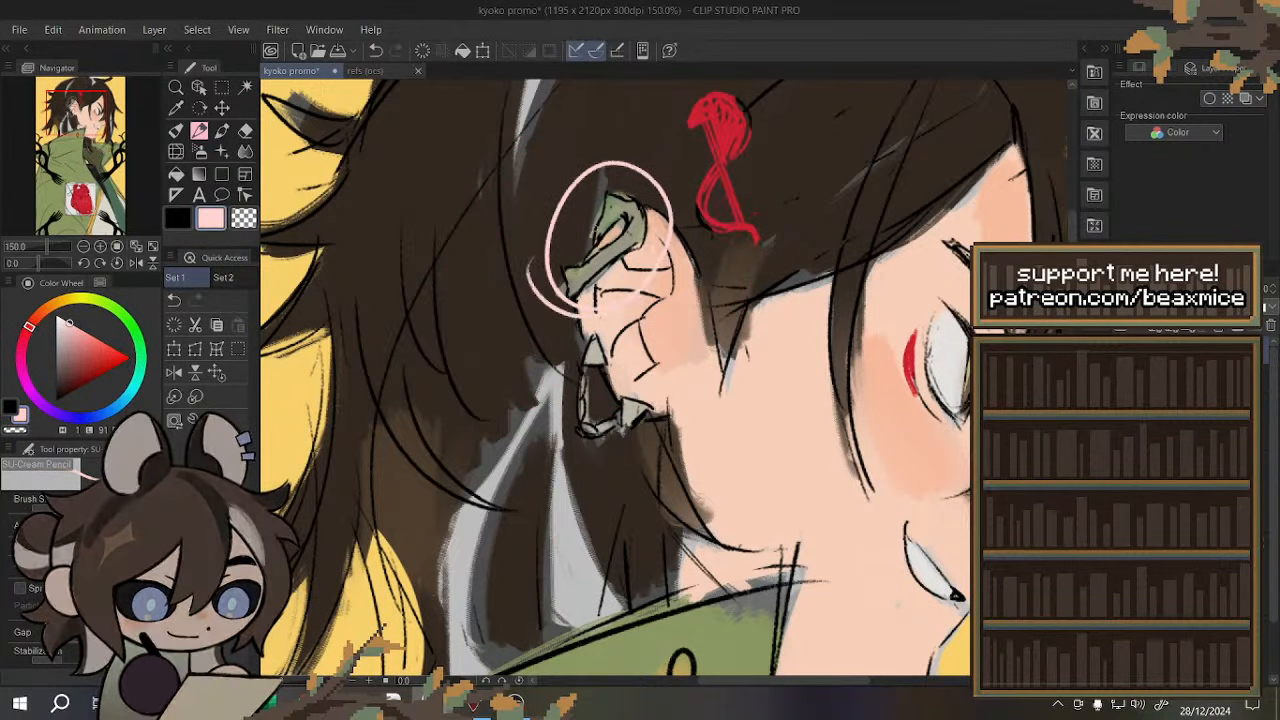
pyautogui.hotkey('ctrl', 'z')
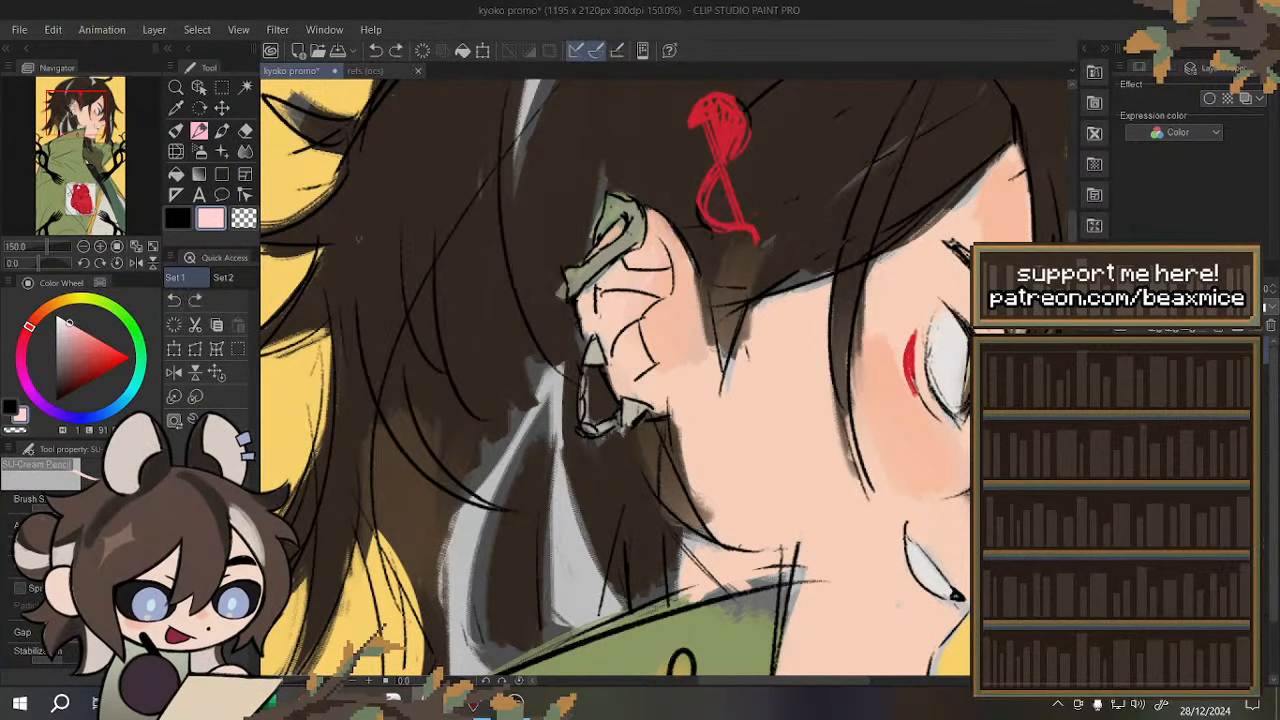
# - Open the refs (ocs) document and examine the character's face and ear jewellery in the red-background illustration
pyautogui.scroll(-3, 575, 245)
pyautogui.scroll(2, 622, 182)
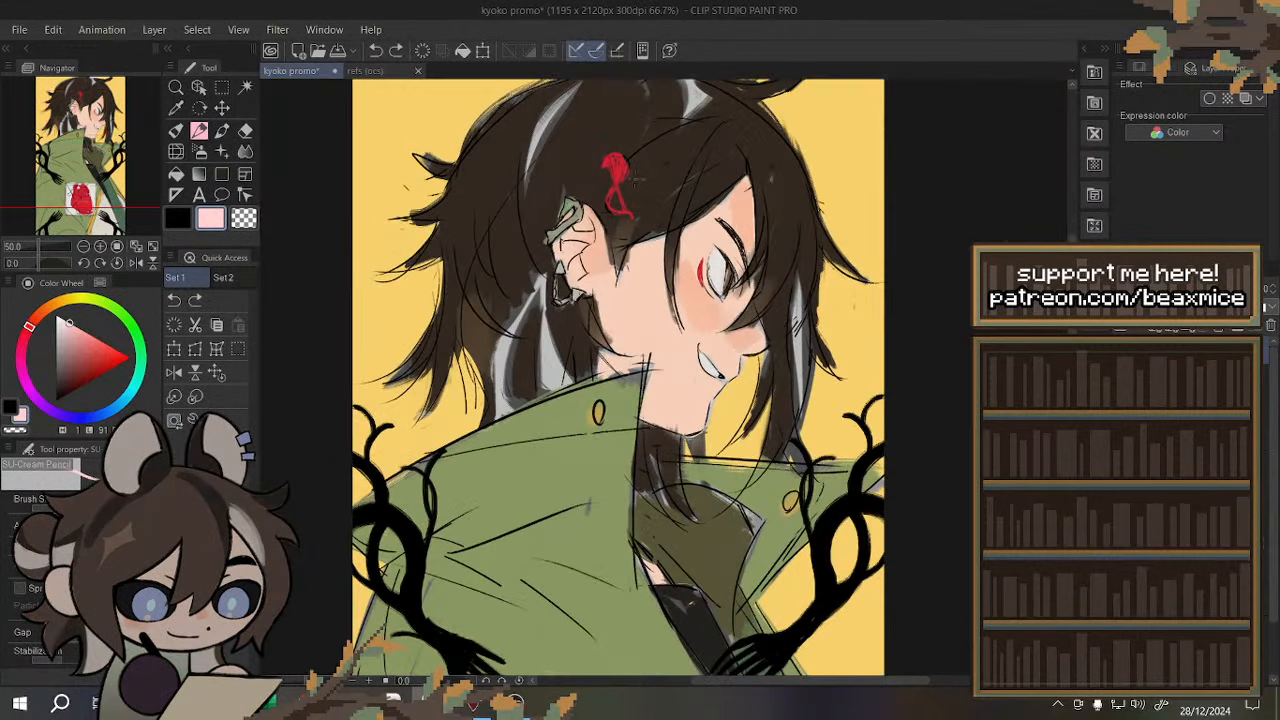
pyautogui.scroll(-1, 424, 100)
pyautogui.click(388, 71)
pyautogui.scroll(-1, 530, 190)
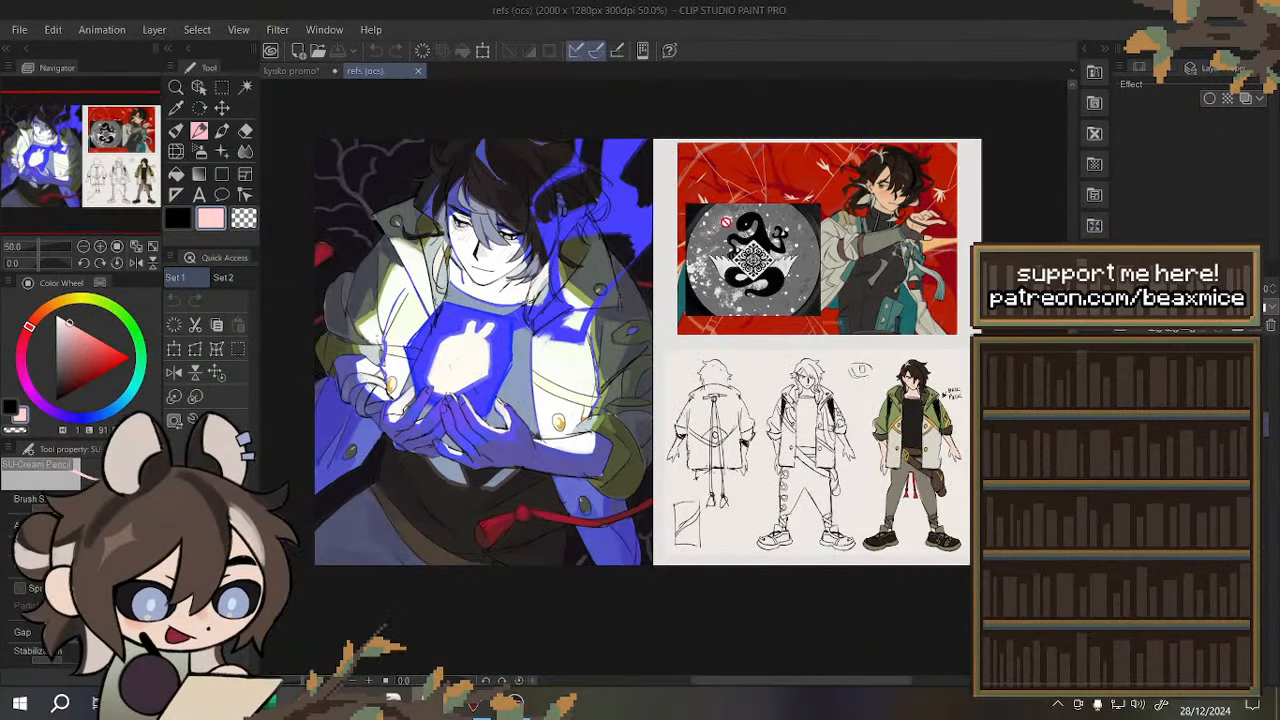
pyautogui.scroll(2, 960, 170)
pyautogui.scroll(1, 965, 161)
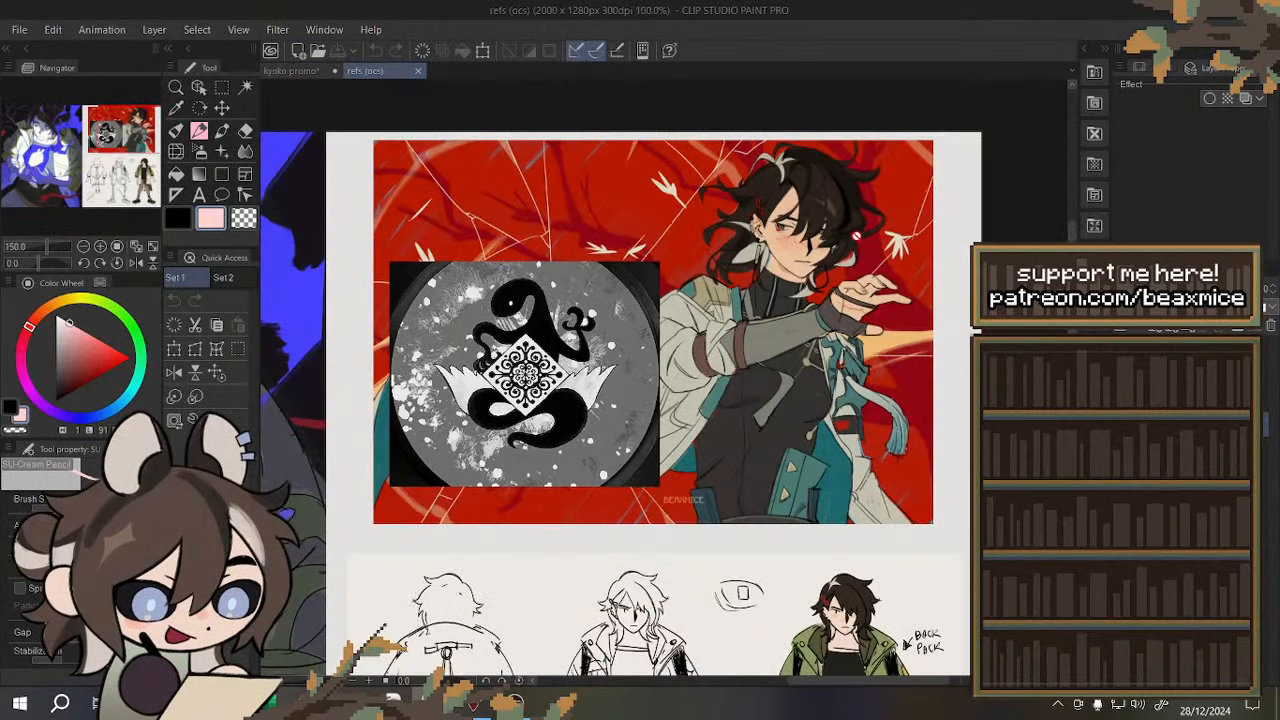
pyautogui.scroll(-1, 815, 245)
pyautogui.scroll(6, 804, 268)
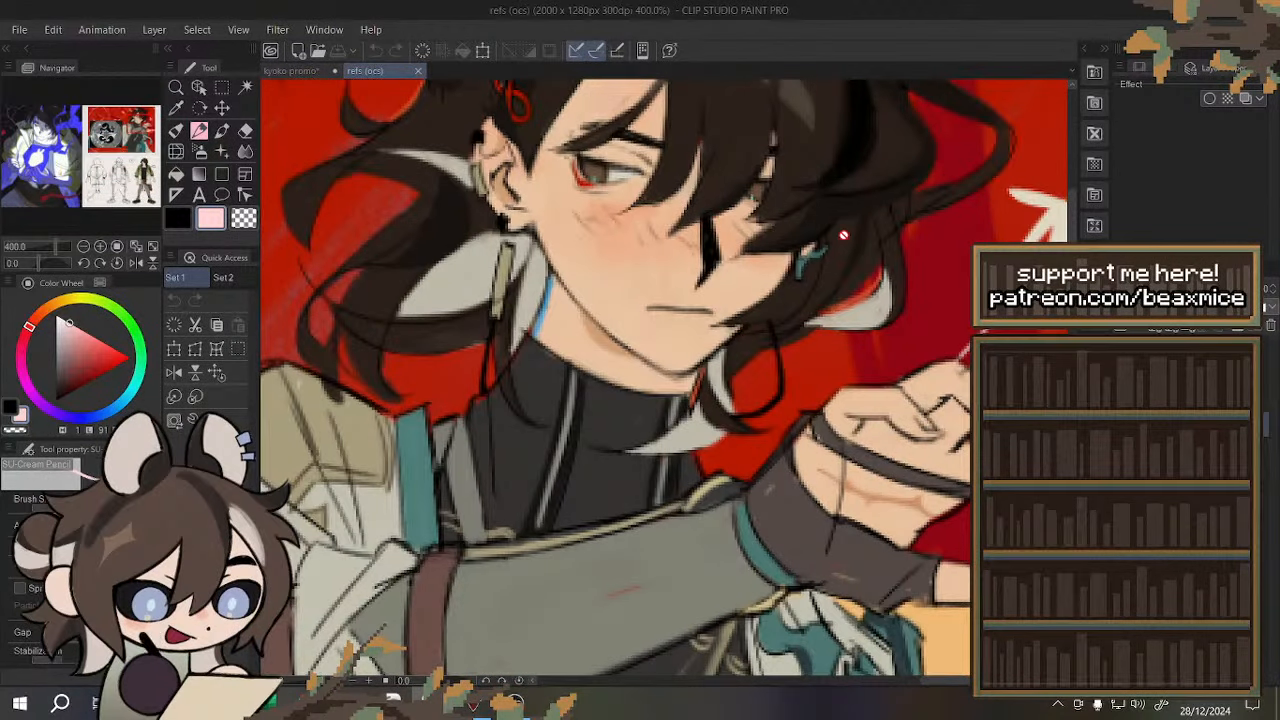
pyautogui.scroll(-2, 805, 250)
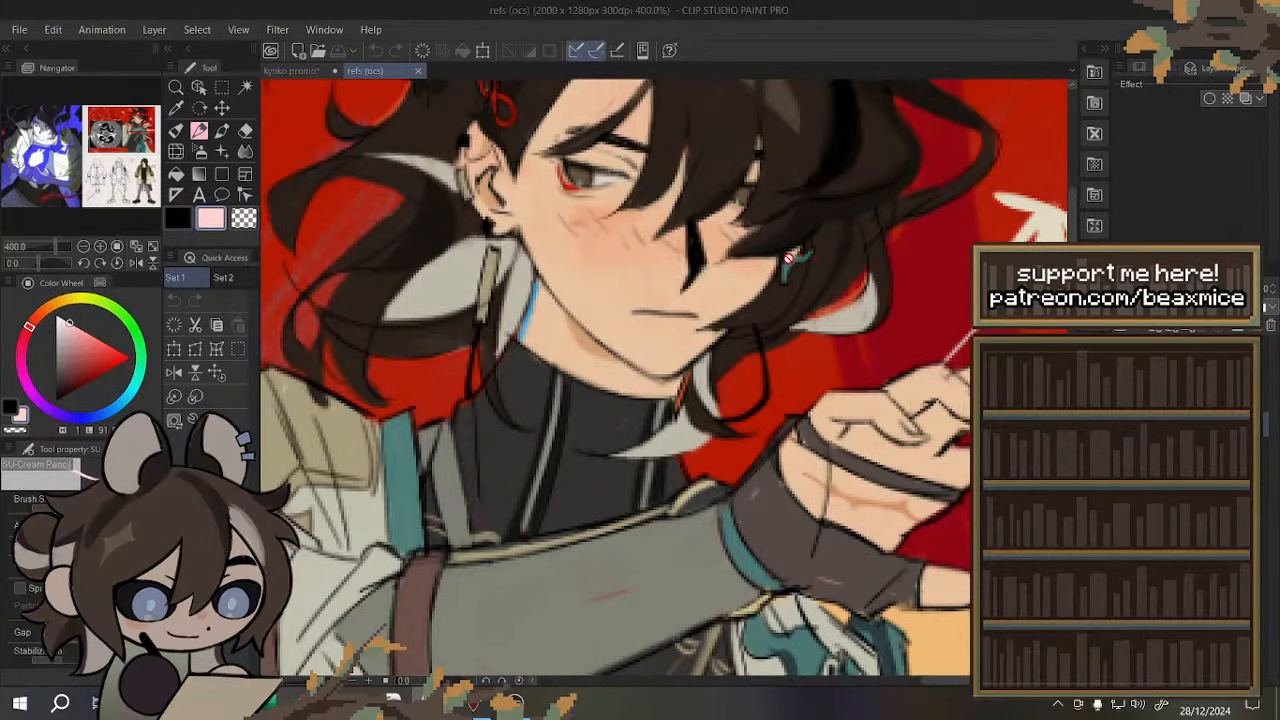
pyautogui.scroll(-2, 788, 258)
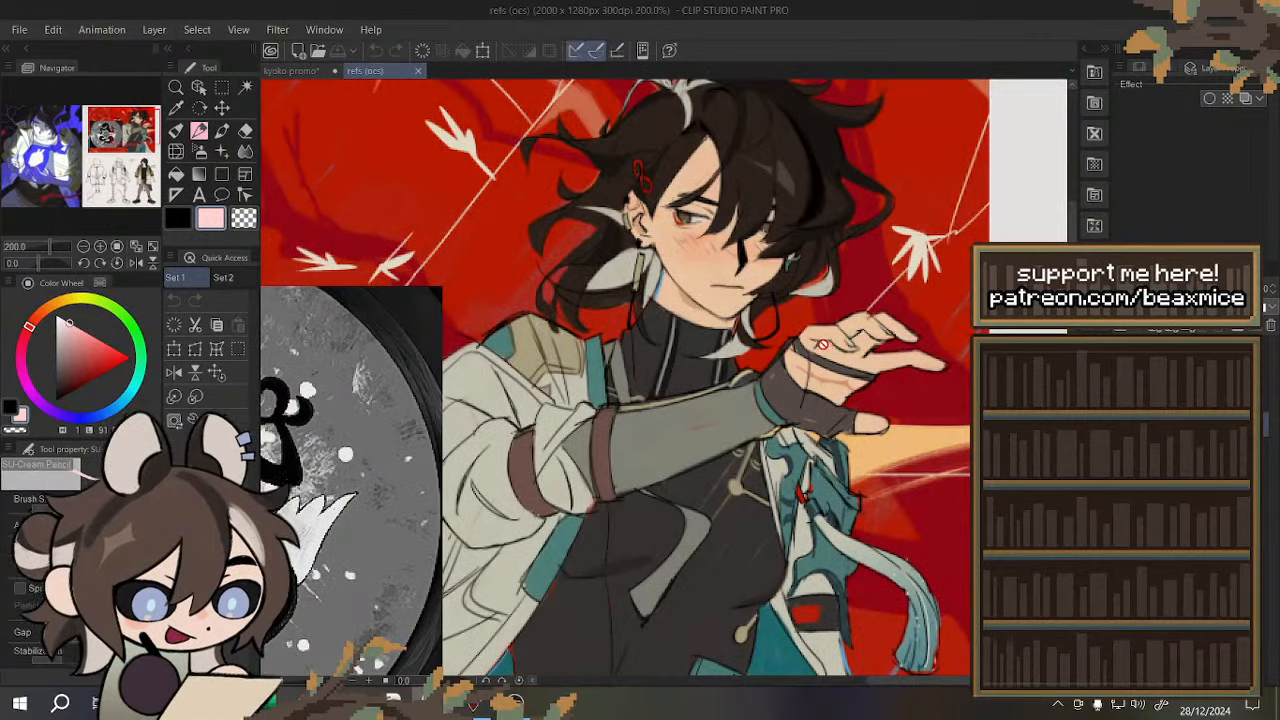
pyautogui.scroll(-4, 823, 344)
pyautogui.scroll(1, 722, 350)
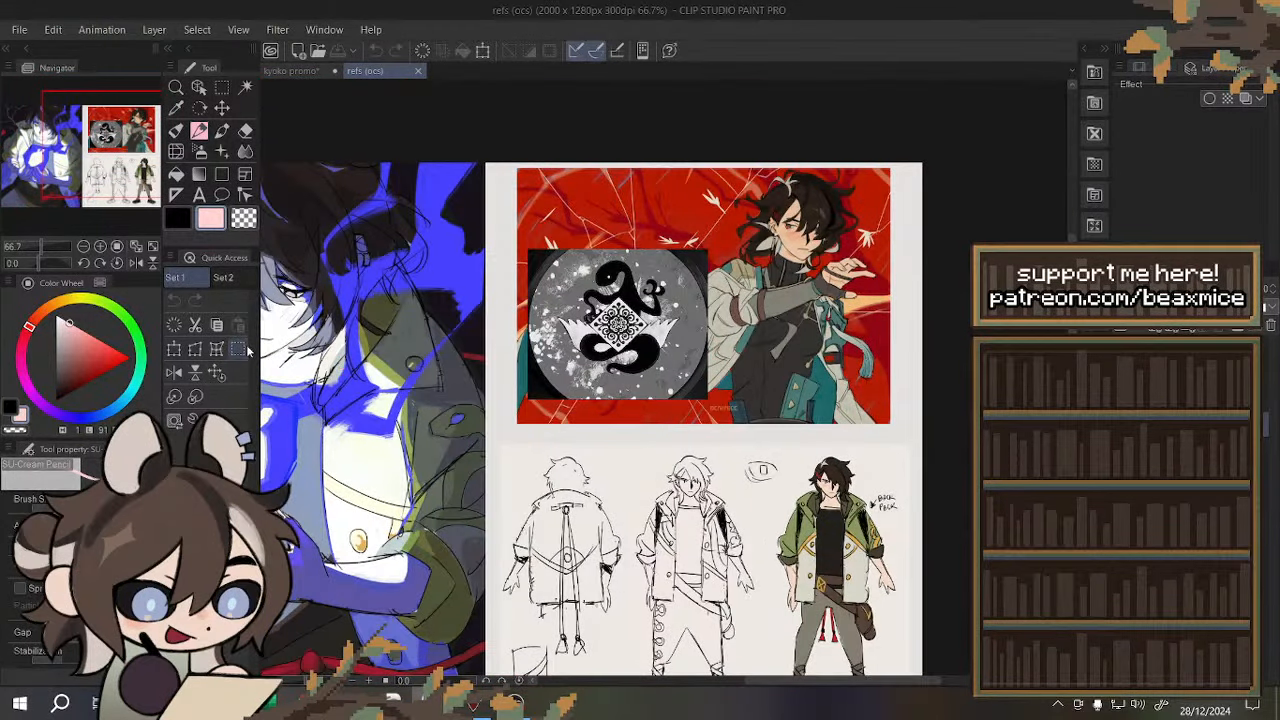
# - Examine the blue-lit illustration beside the character sheet at full view, and return to the kyoko promo canvas
pyautogui.click(217, 373)
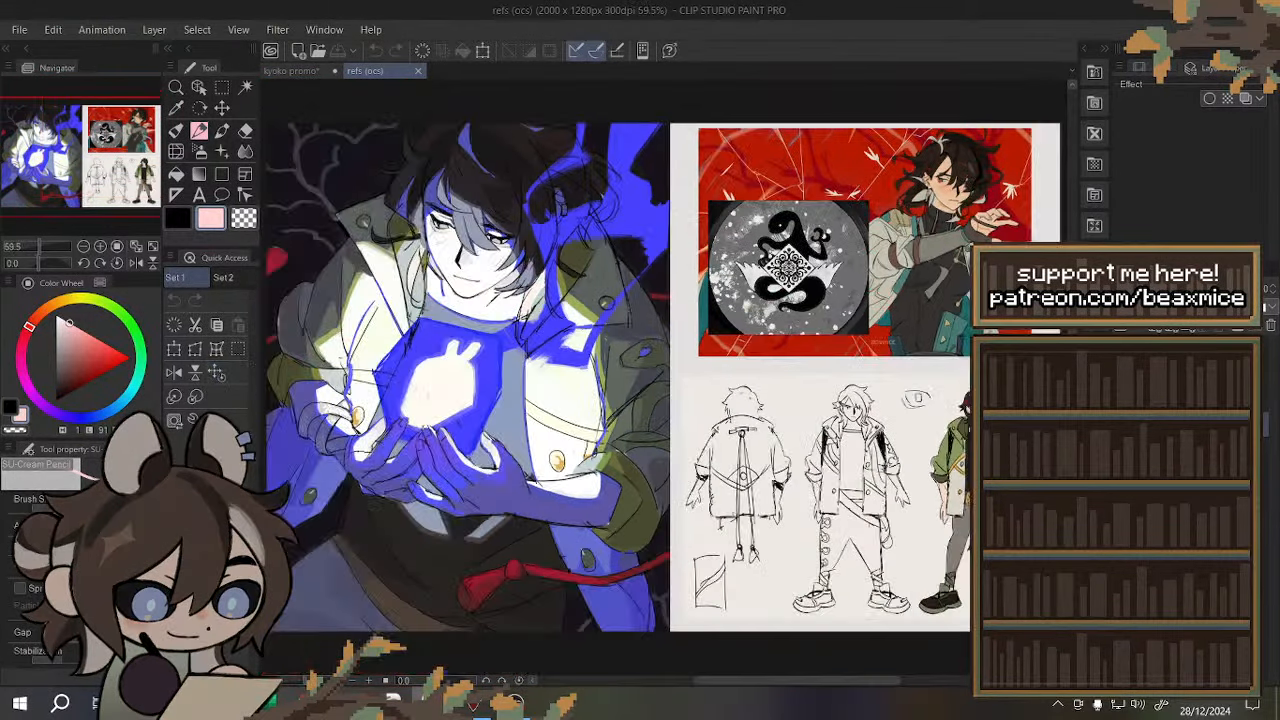
pyautogui.scroll(1, 427, 293)
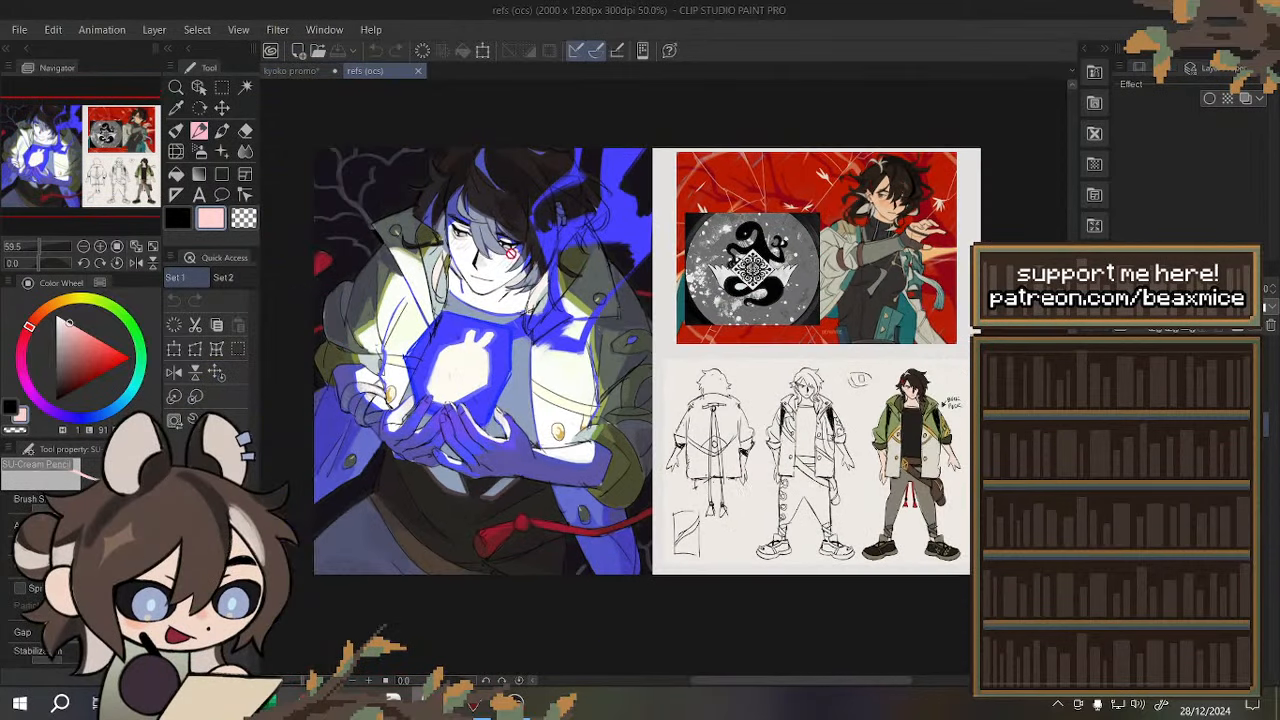
pyautogui.click(217, 373)
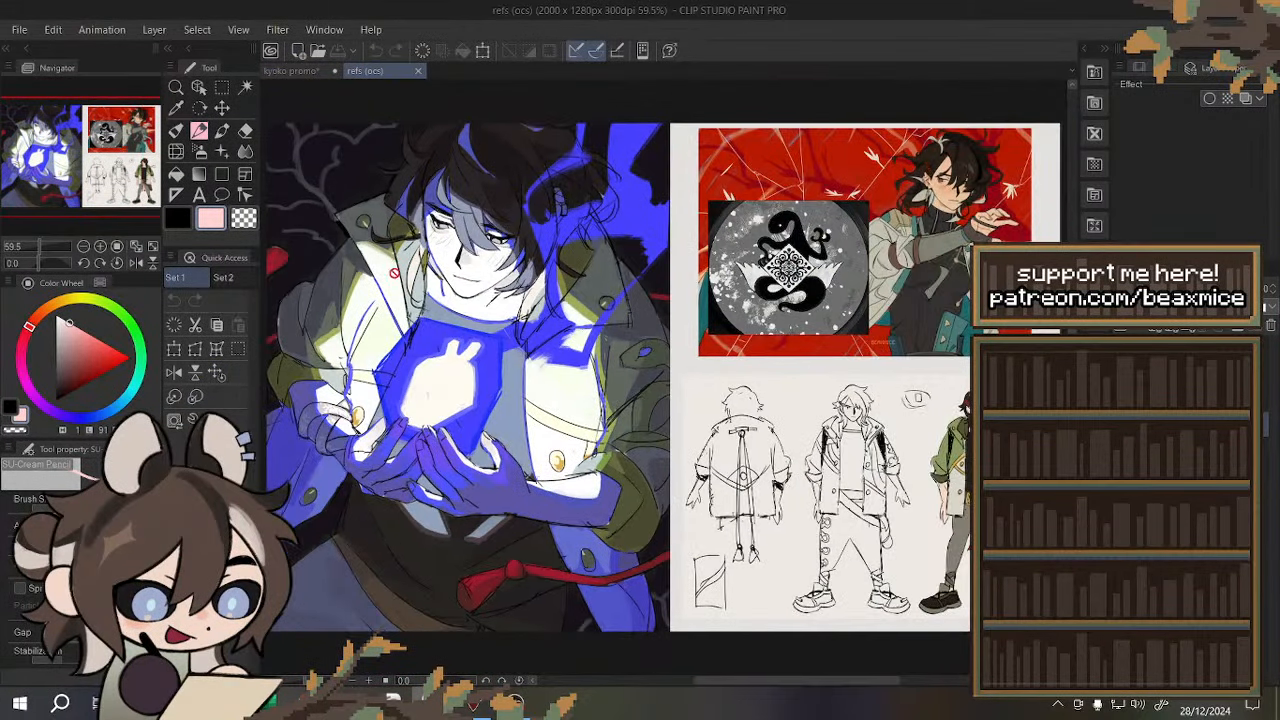
pyautogui.click(298, 71)
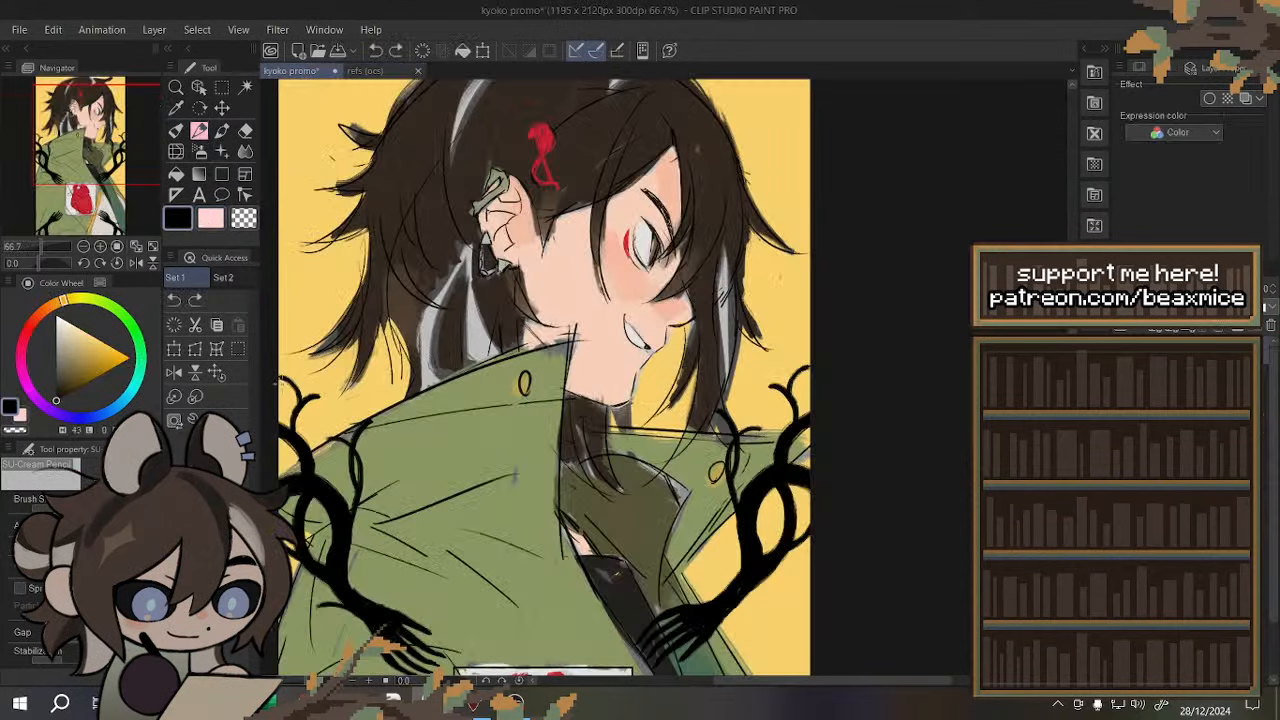
pyautogui.click(216, 372)
pyautogui.click(365, 71)
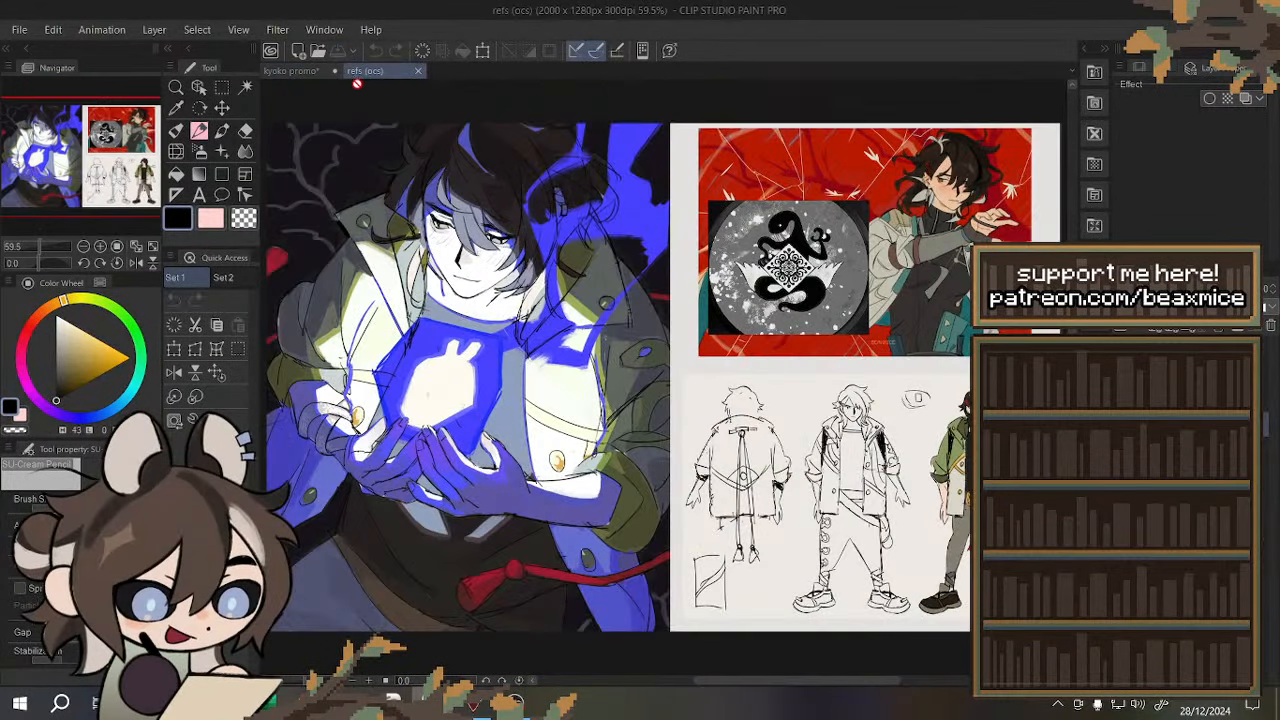
pyautogui.click(293, 71)
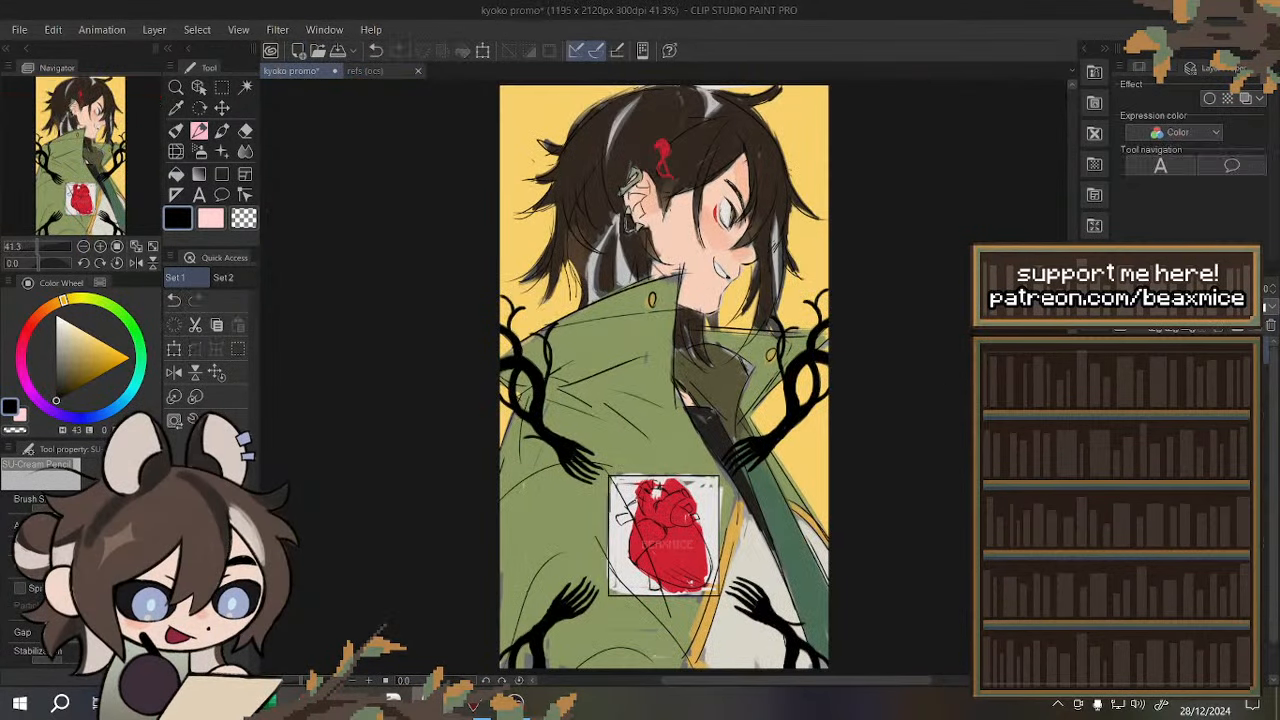
pyautogui.hotkey('ctrl', 'd')
pyautogui.hotkey('ctrl', 'a')
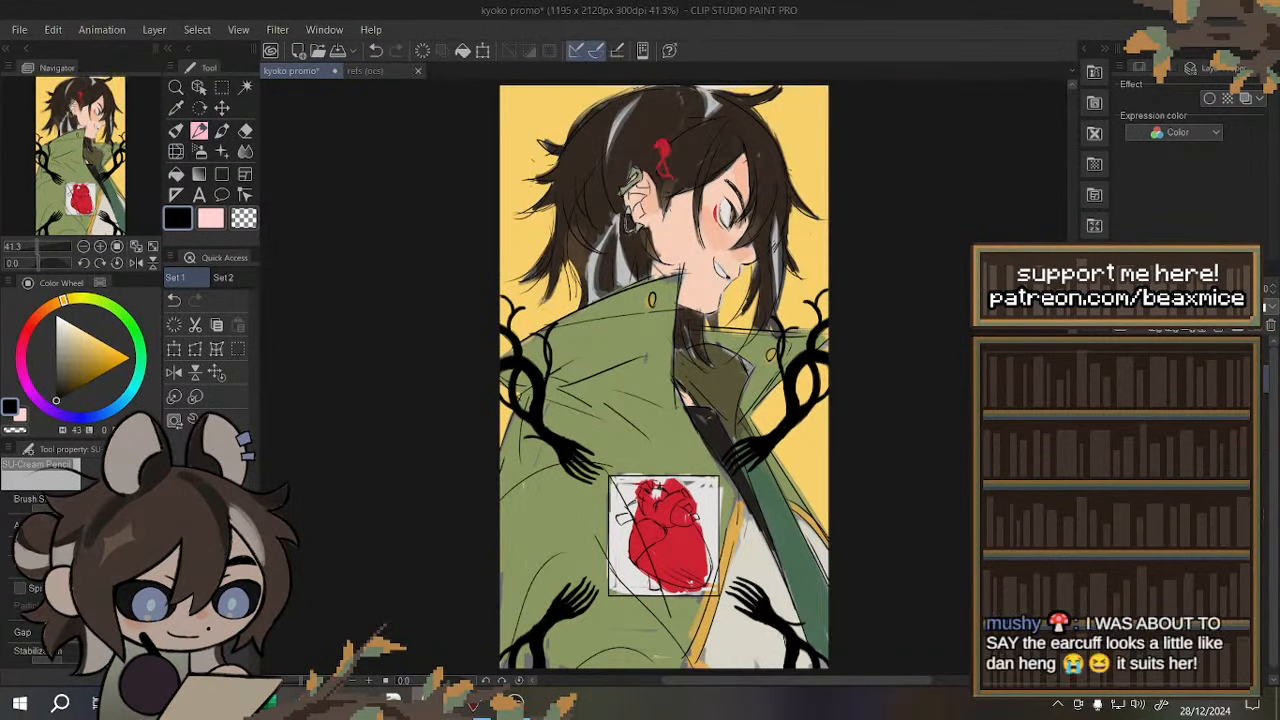
pyautogui.click(1125, 390)
pyautogui.click(1125, 390)
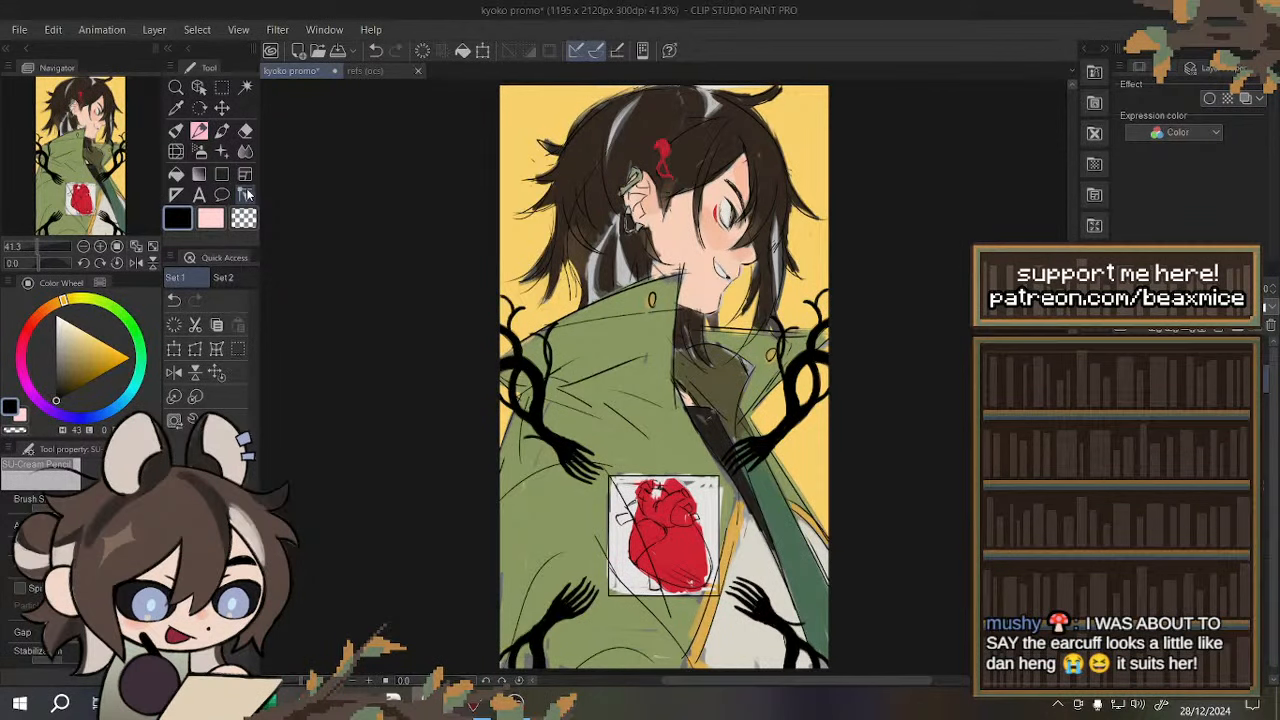
pyautogui.hotkey('ctrl', '-')
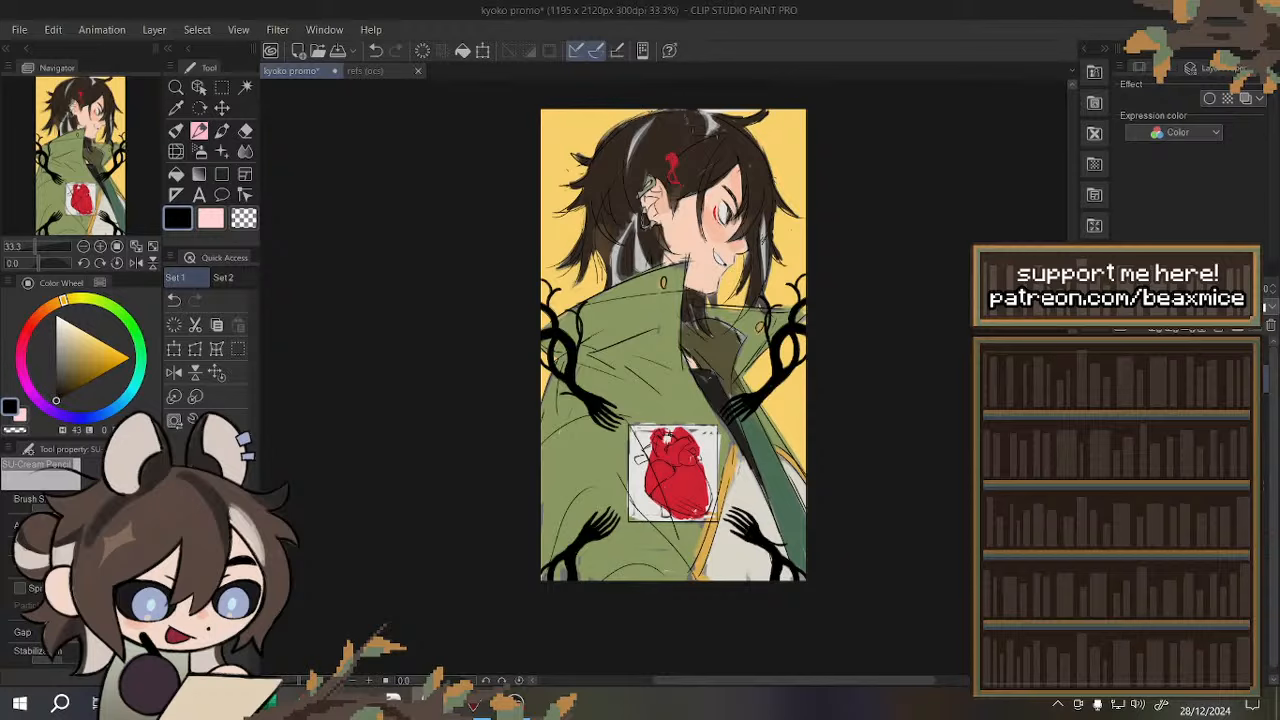
pyautogui.scroll(1, 721, 152)
pyautogui.scroll(-1, 645, 310)
pyautogui.click(219, 373)
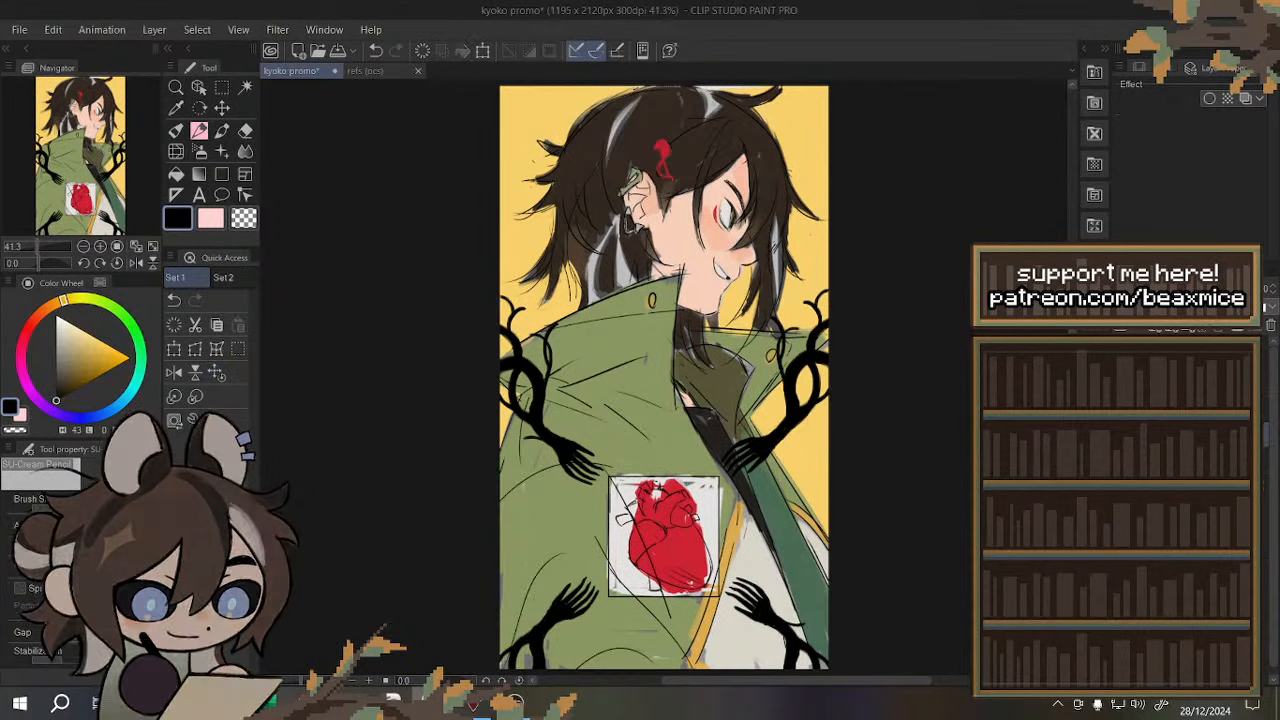
pyautogui.scroll(-3, 1150, 500)
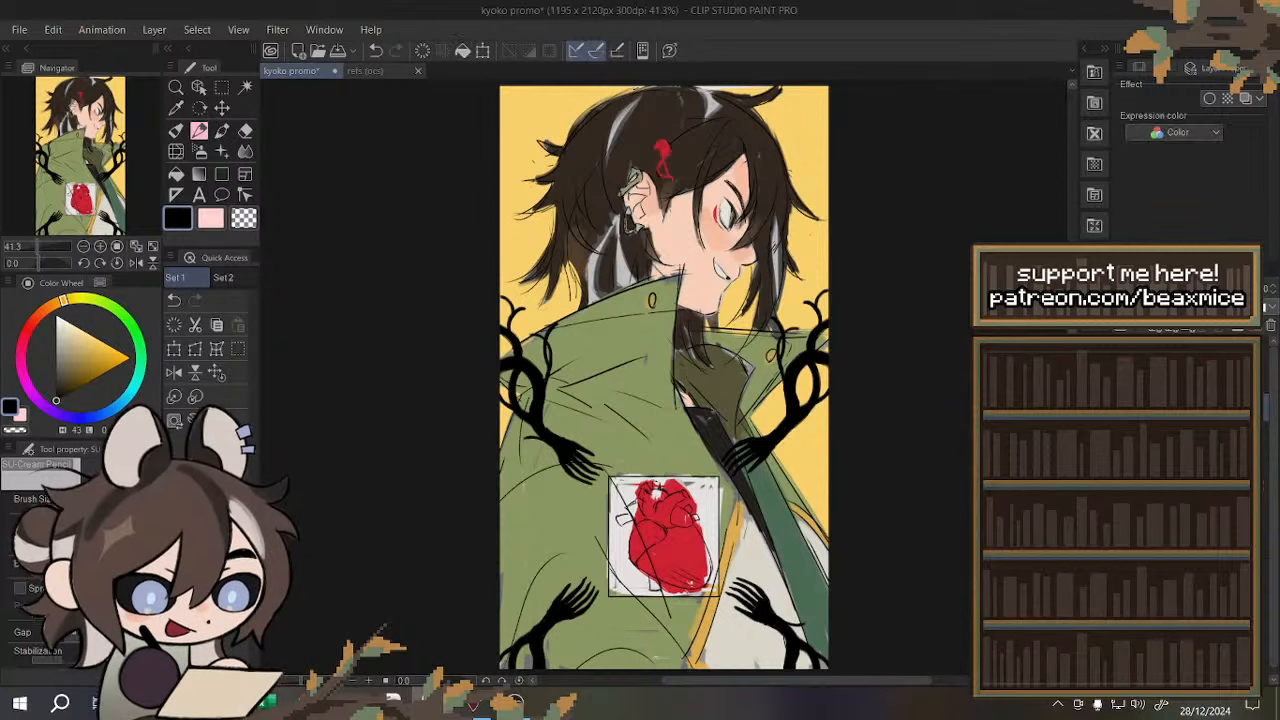
pyautogui.click(1150, 500)
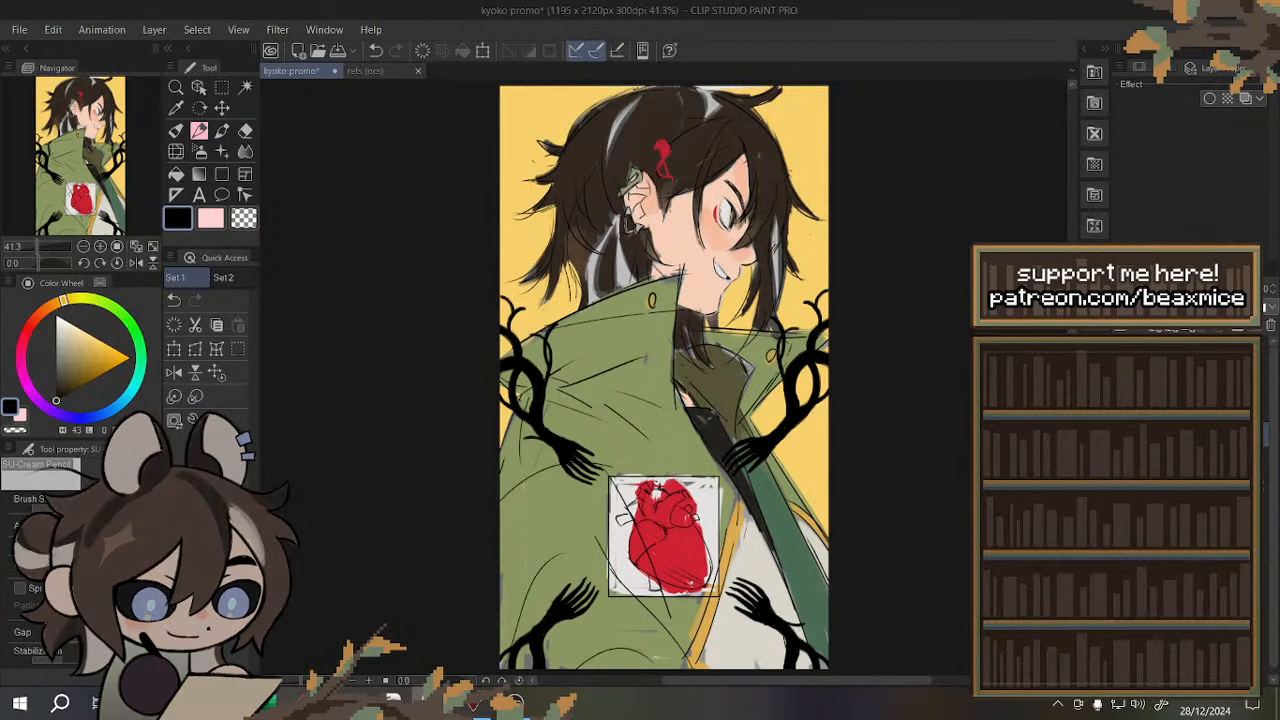
pyautogui.scroll(-1, 721, 206)
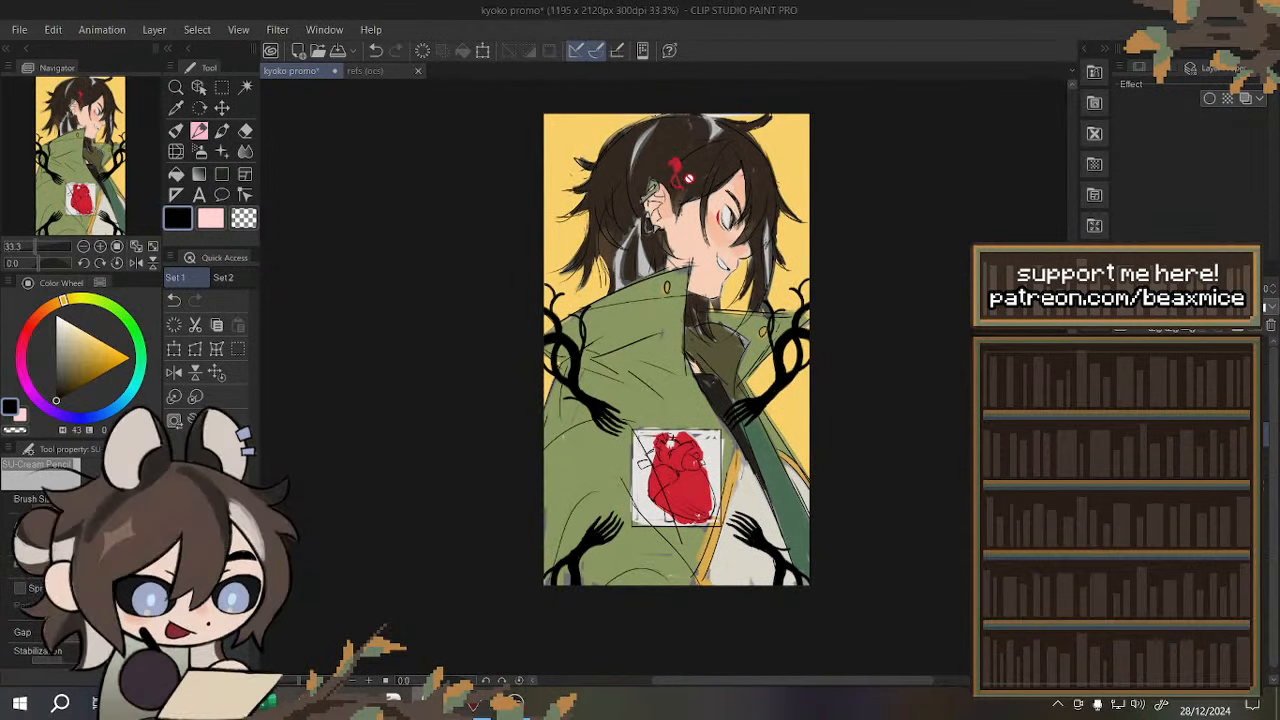
pyautogui.scroll(2, 650, 162)
pyautogui.scroll(2, 652, 197)
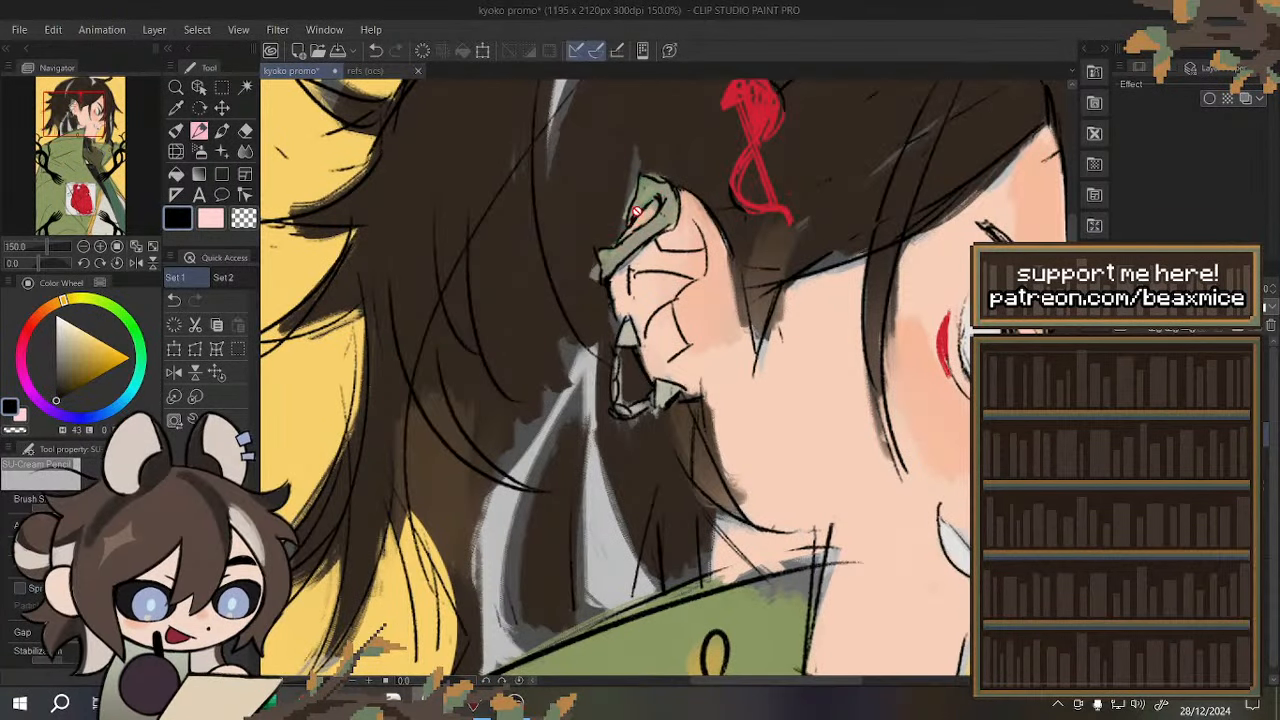
pyautogui.scroll(-2, 646, 234)
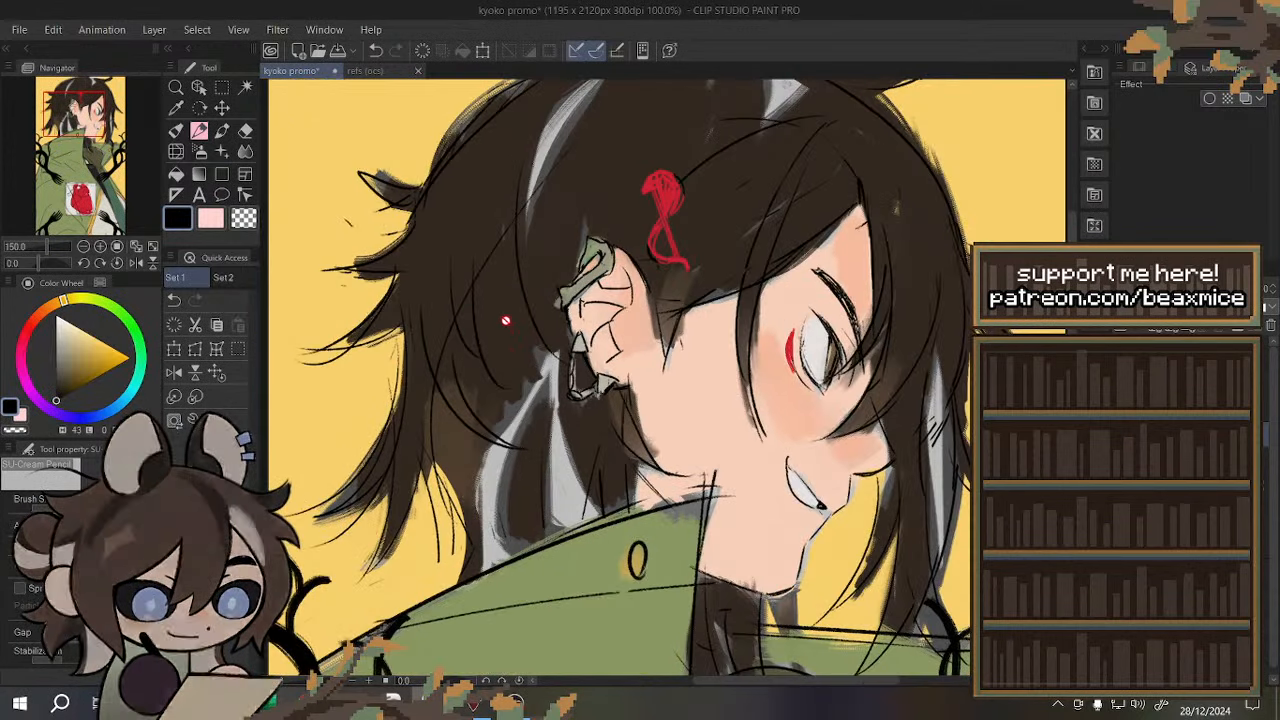
pyautogui.hotkey('ctrl', '0')
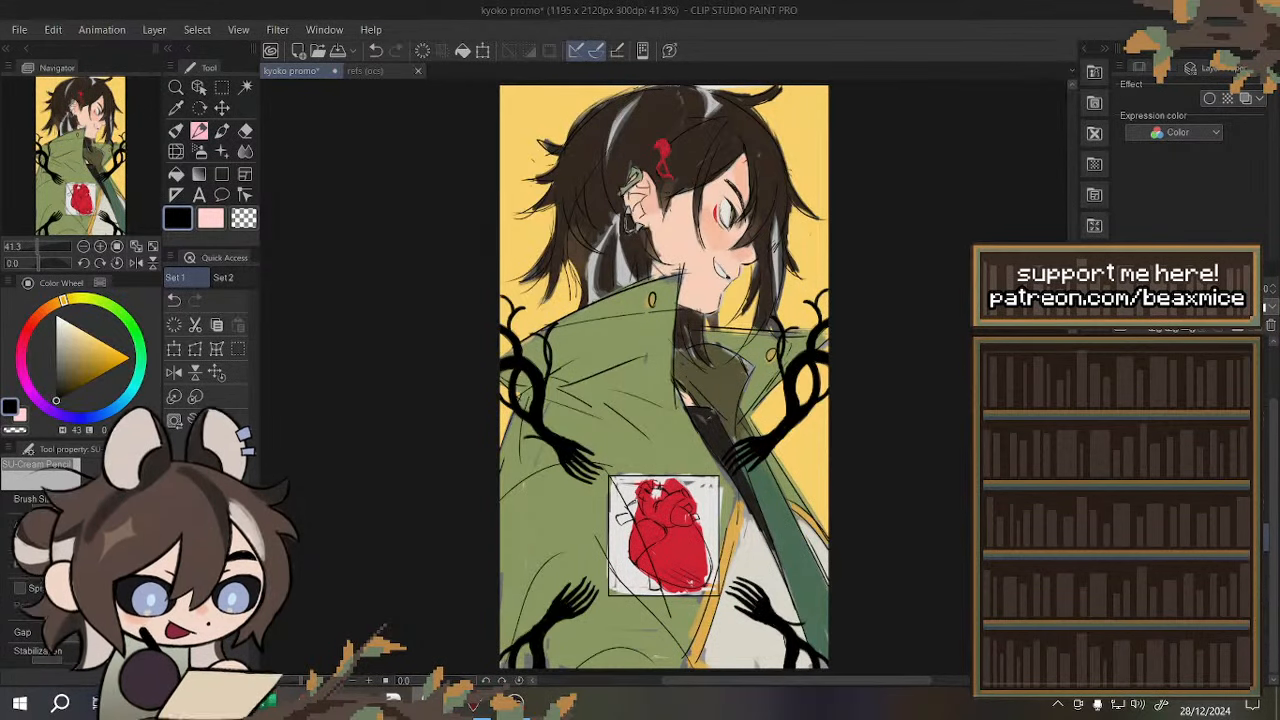
pyautogui.hotkey('ctrl', 'z')
pyautogui.hotkey('ctrl', 'y')
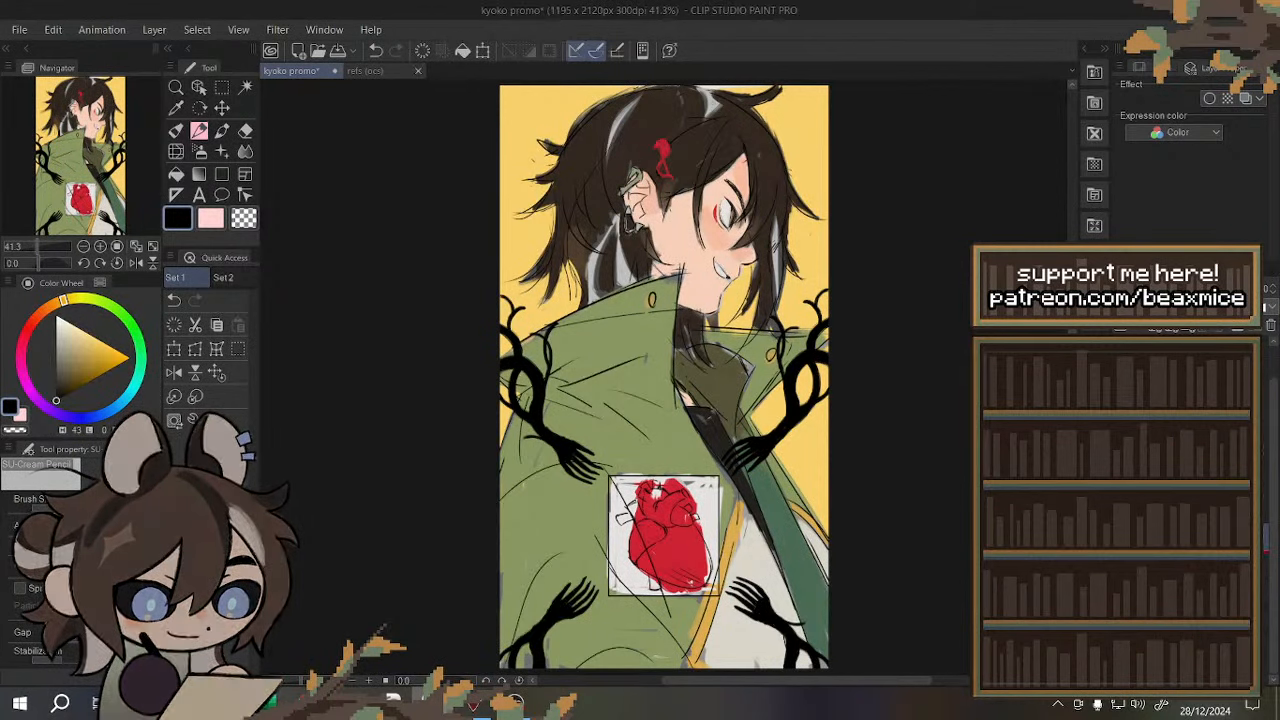
# - Hide and reshow the figure's colour layer to compare the artwork with its grey version
pyautogui.click(1128, 510)
pyautogui.hotkey('ctrl', 'z')
pyautogui.click(1122, 480)
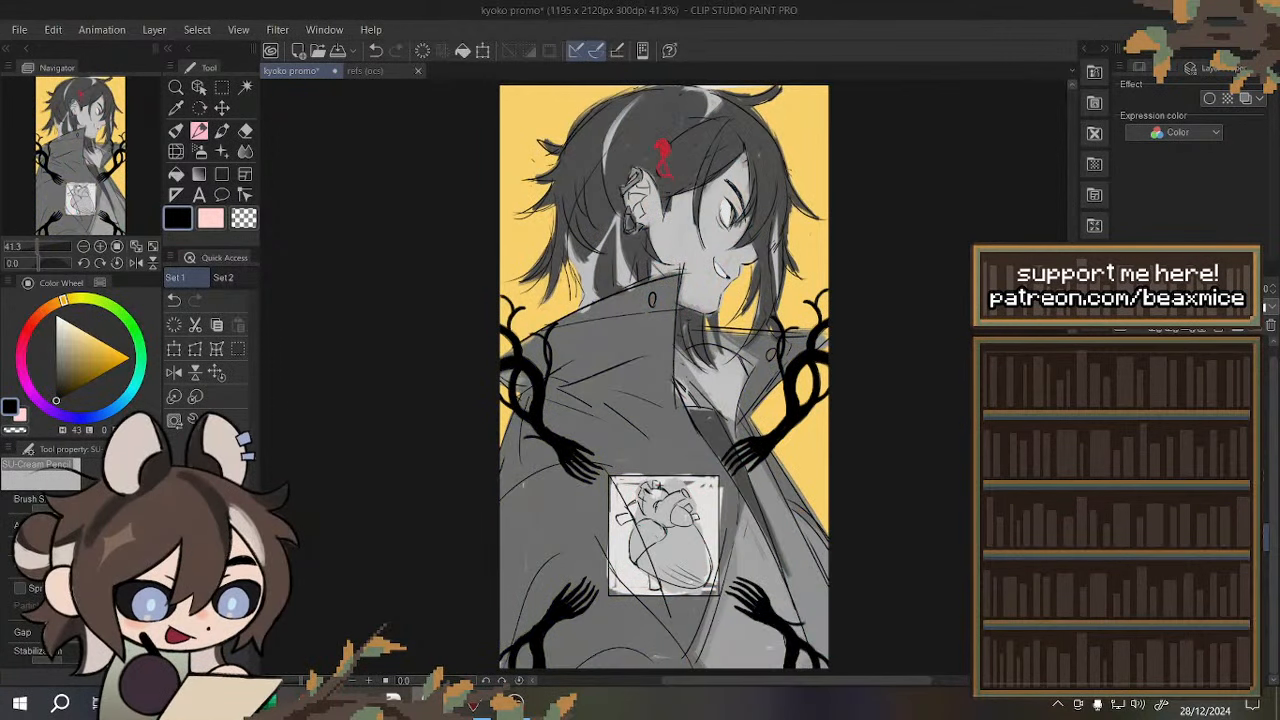
pyautogui.click(1122, 480)
pyautogui.click(1122, 480)
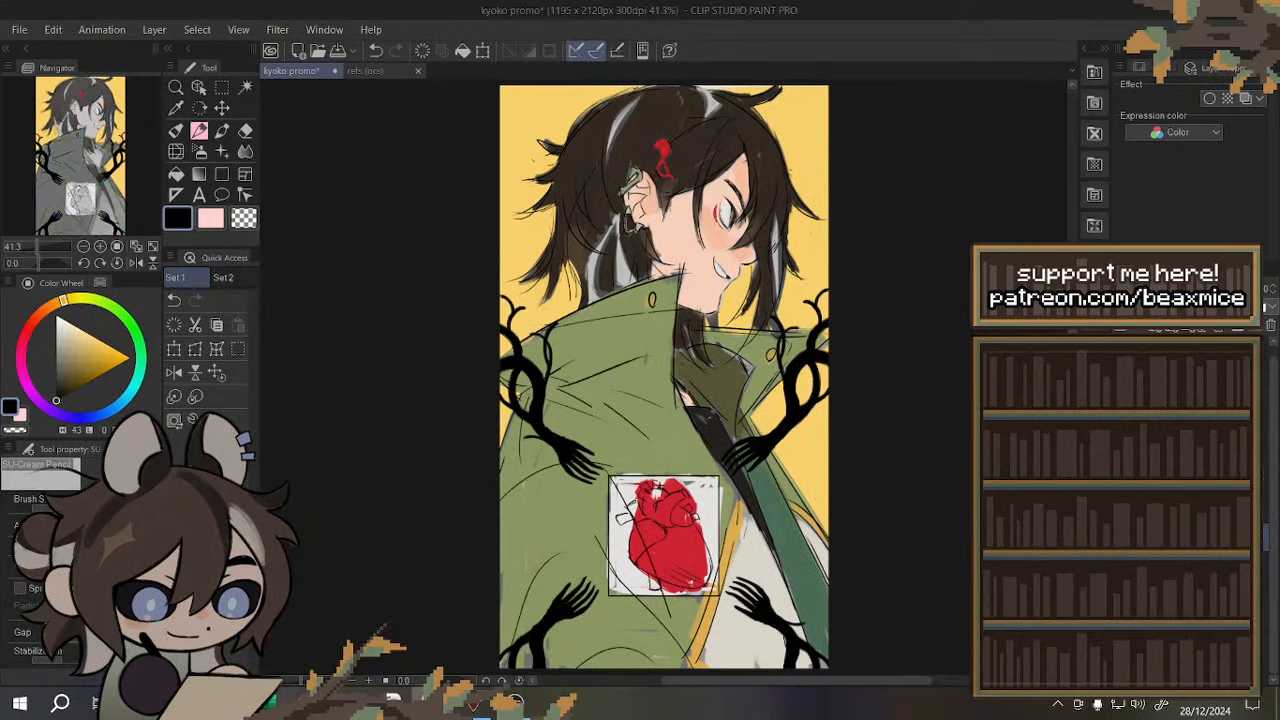
pyautogui.click(1122, 480)
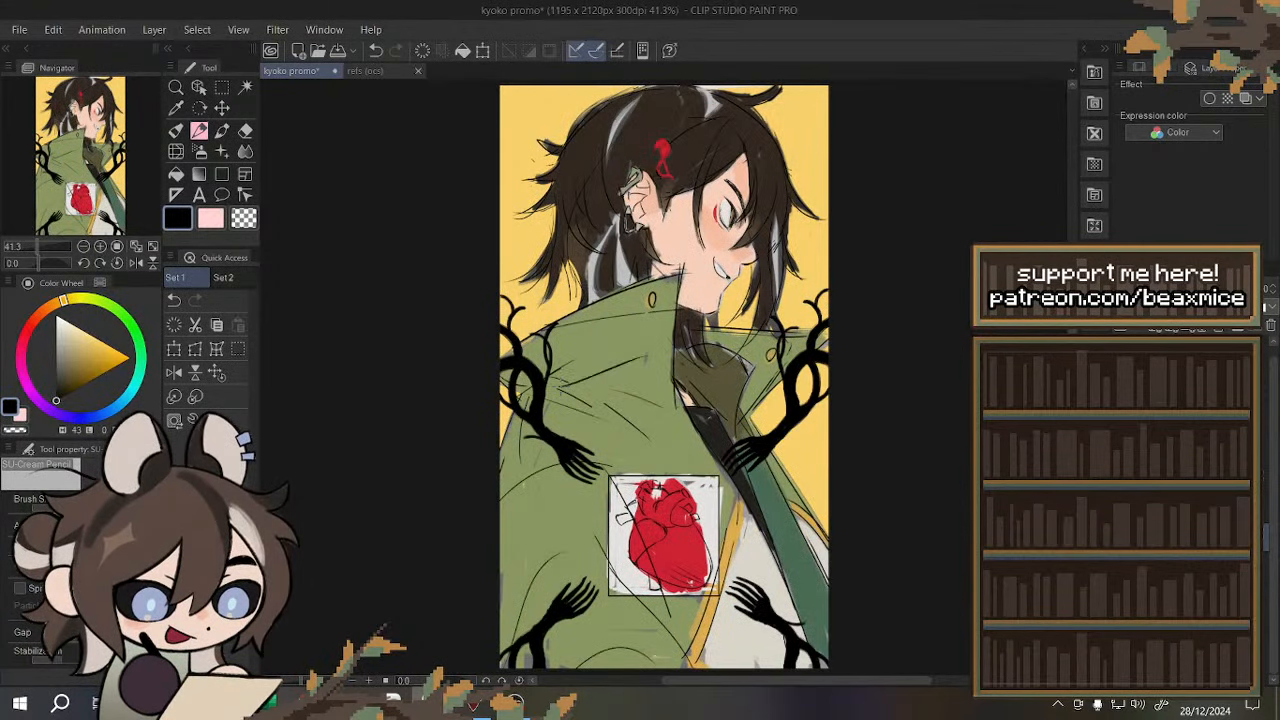
# - Flip the whole canvas horizontally and back to check the composition
pyautogui.hotkey('ctrl', '-')
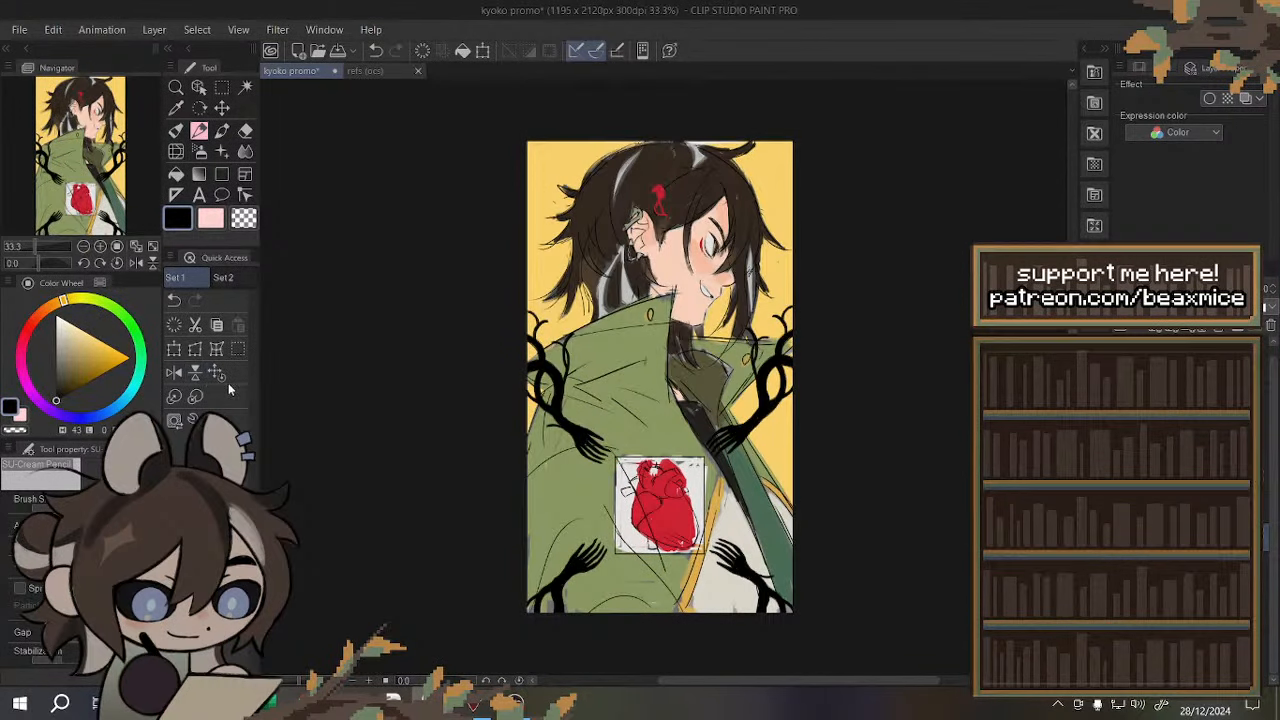
pyautogui.click(218, 377)
pyautogui.click(176, 377)
pyautogui.click(176, 377)
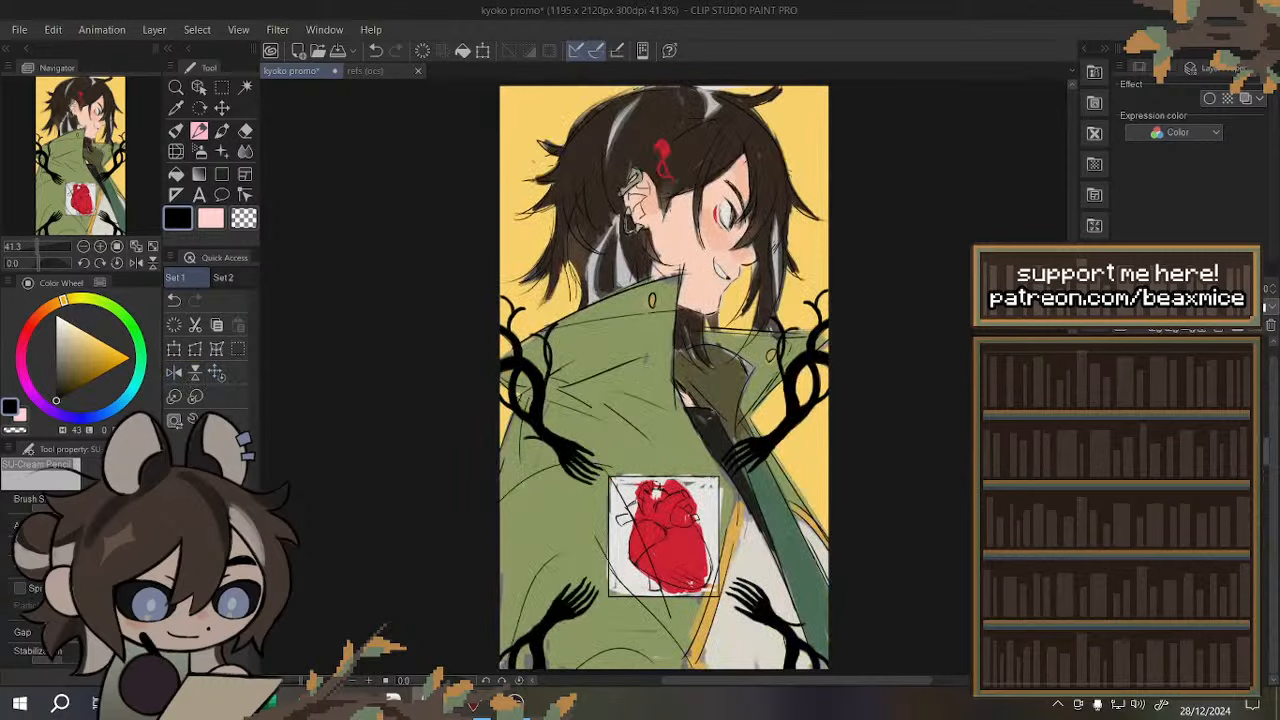
# - Pick up the off-white of the heart panel's background with the thick paint brush
pyautogui.keyDown('alt'); pyautogui.click(684, 531); pyautogui.keyUp('alt')
pyautogui.scroll(5, 680, 570)
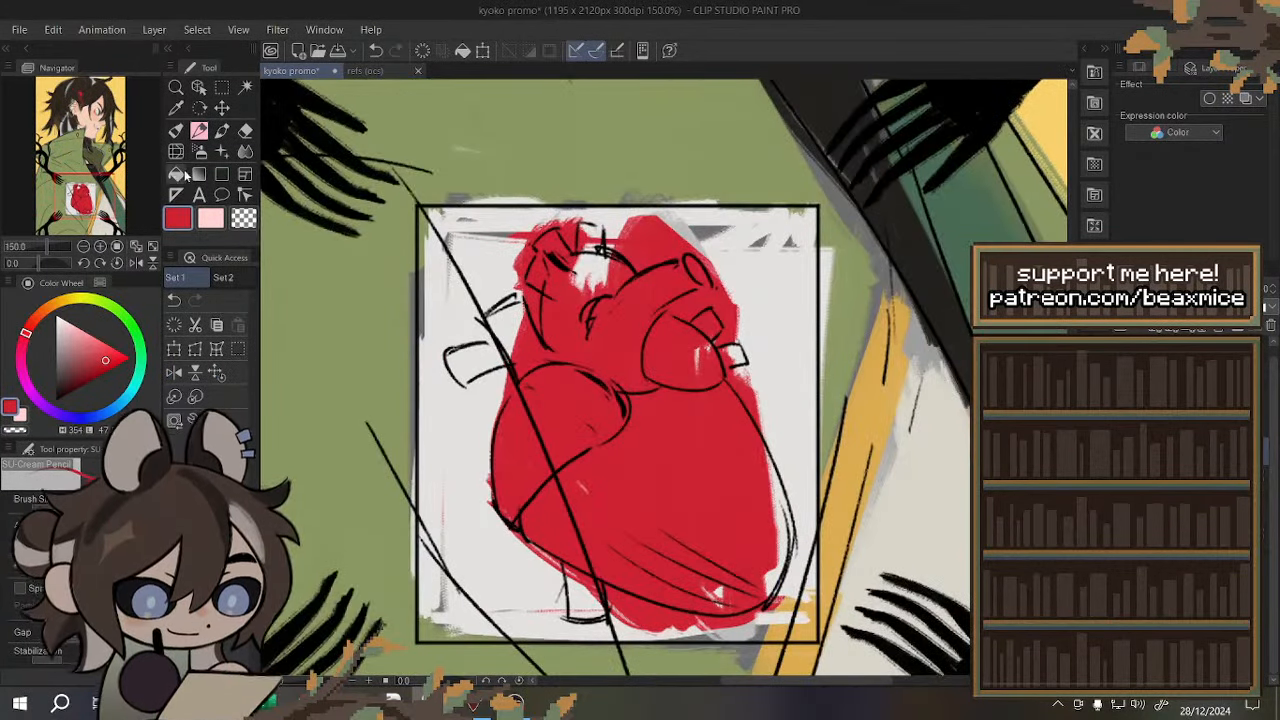
pyautogui.click(176, 130)
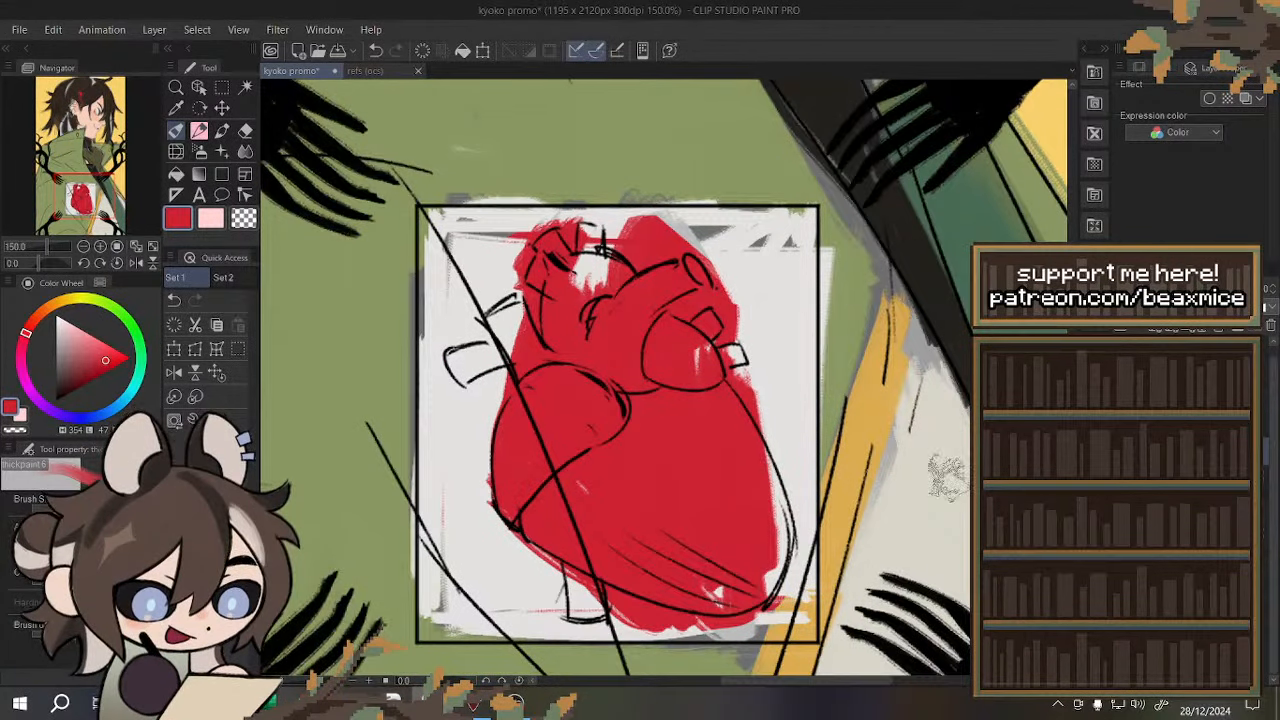
pyautogui.keyDown('alt'); pyautogui.click(765, 304); pyautogui.keyUp('alt')
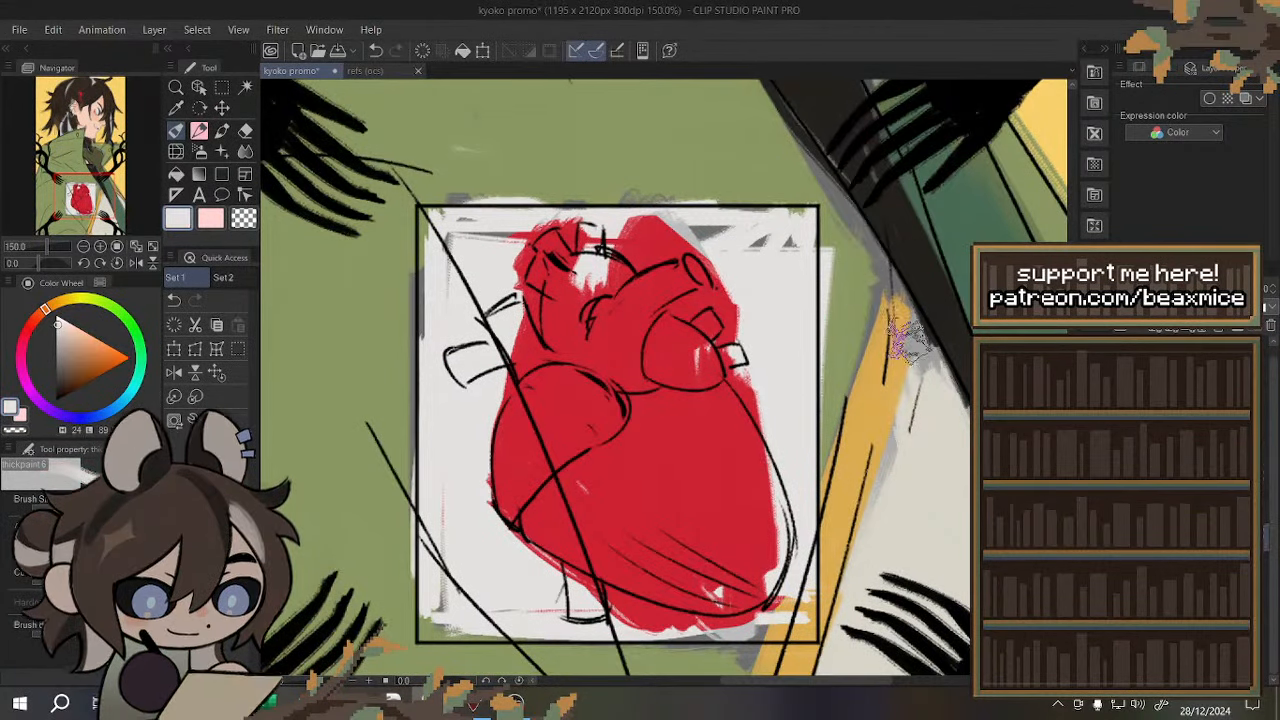
pyautogui.moveTo(484, 338); pyautogui.dragTo(451, 258)
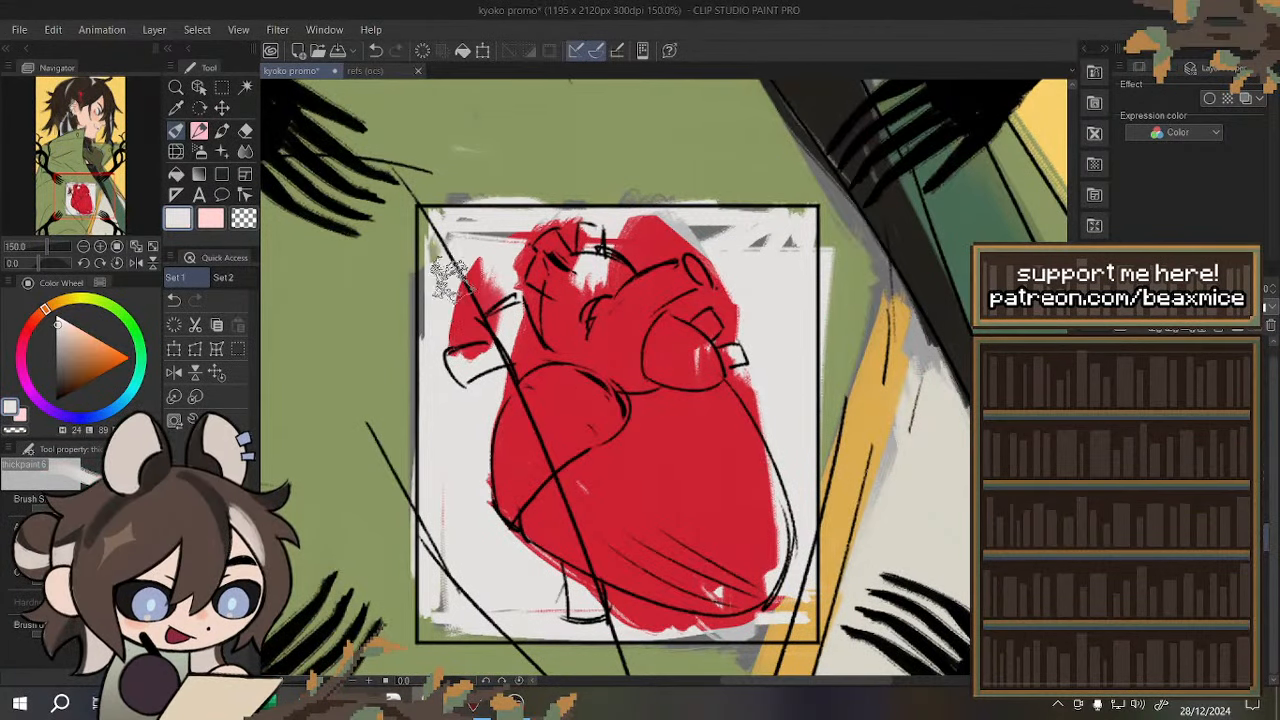
pyautogui.click(375, 51)
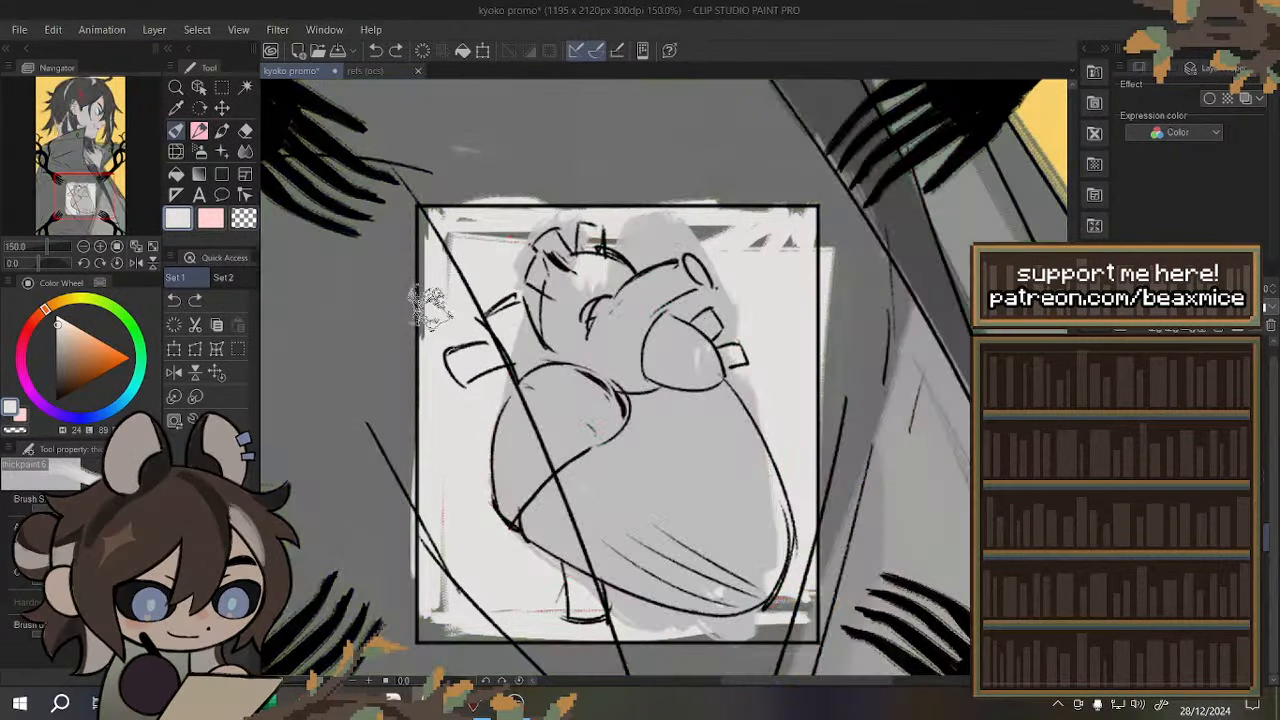
pyautogui.moveTo(428, 300)
pyautogui.mouseDown()
pyautogui.moveTo(480, 266)
pyautogui.moveTo(450, 280)
pyautogui.moveTo(440, 270)
pyautogui.moveTo(443, 286)
pyautogui.moveTo(447, 237)
pyautogui.mouseUp()
pyautogui.click(375, 51)
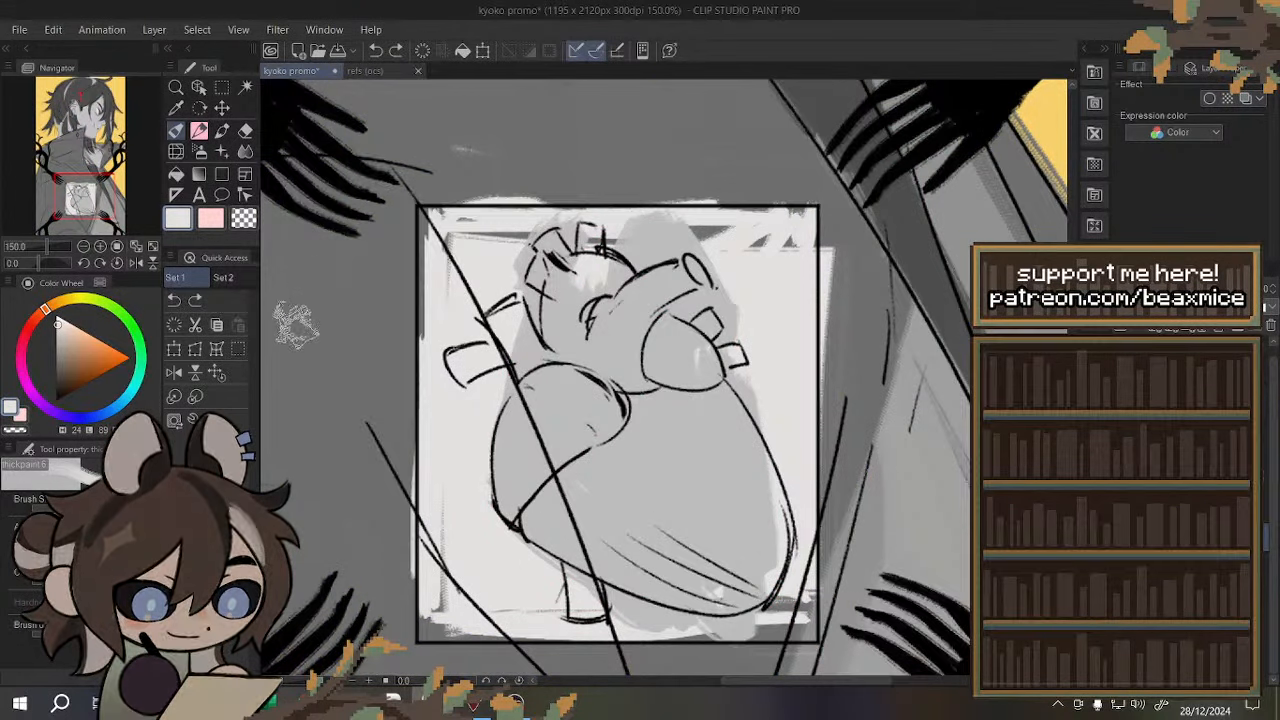
# - Lasso the panel background around the heart's lower-left side and lower vessel, and fill it with the off-white
pyautogui.click(237, 348)
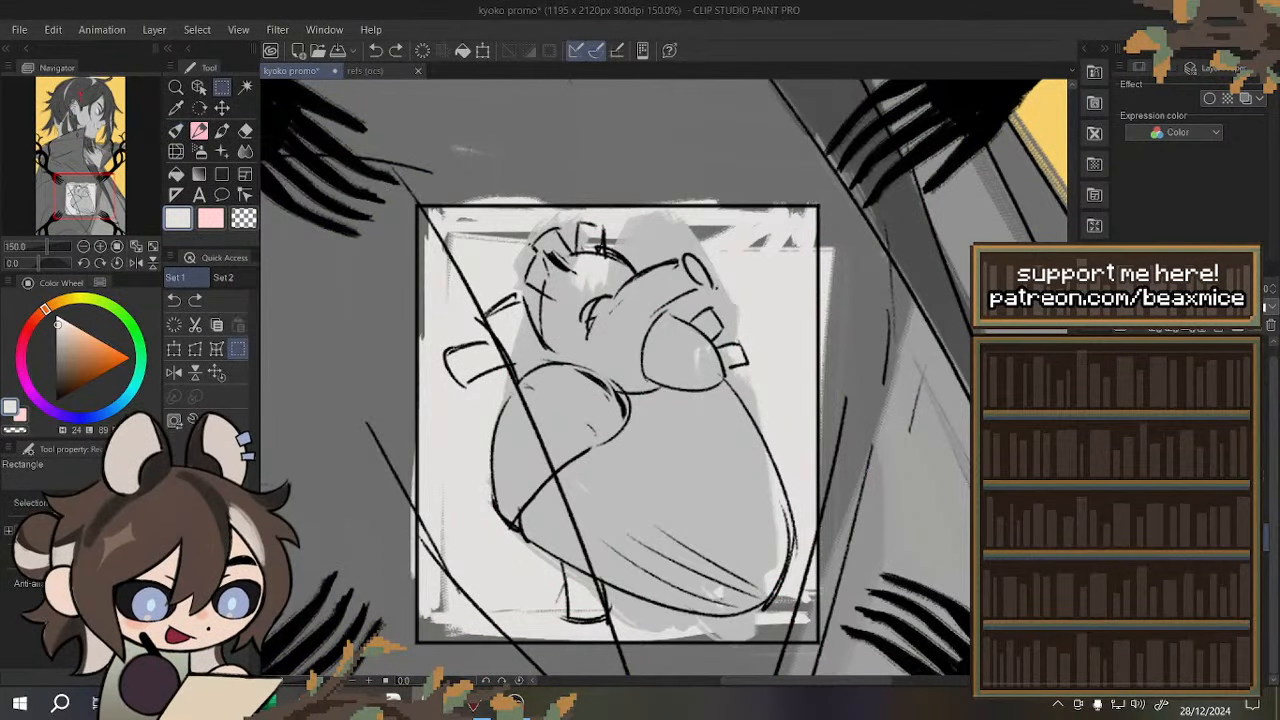
pyautogui.click(138, 449)
pyautogui.click(50, 546)
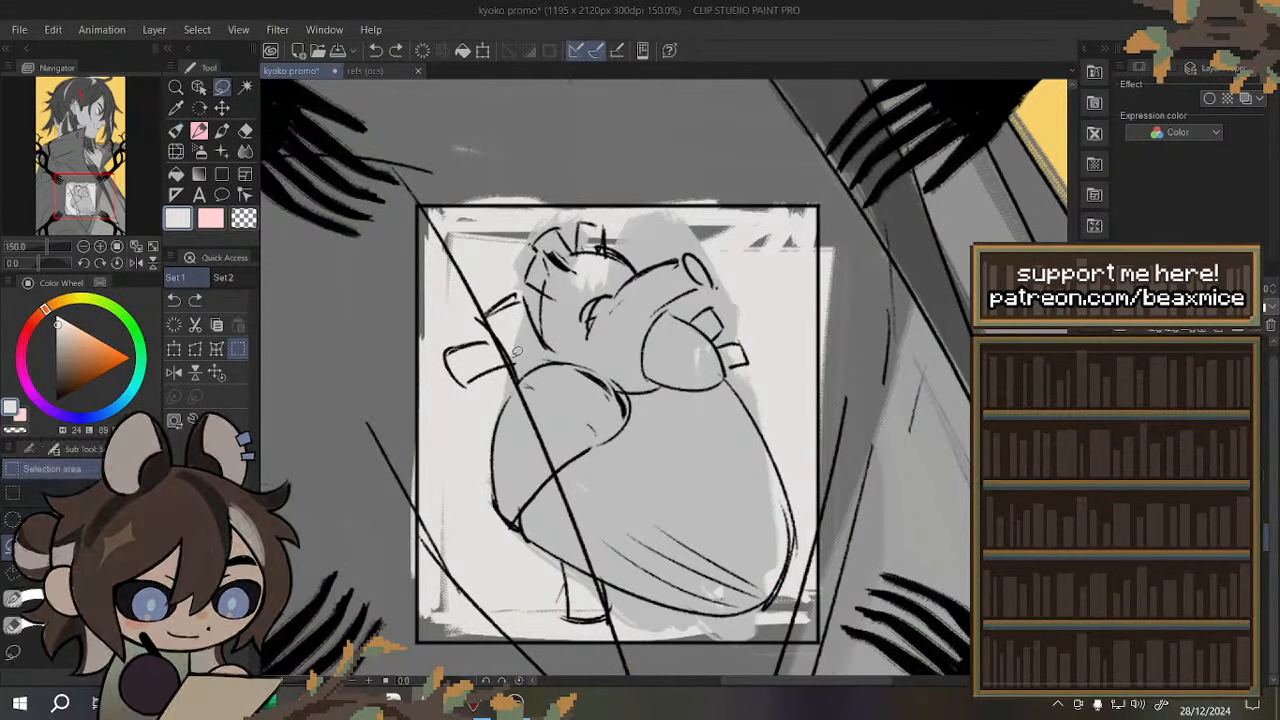
pyautogui.moveTo(521, 373)
pyautogui.mouseDown()
pyautogui.moveTo(497, 452)
pyautogui.moveTo(505, 511)
pyautogui.moveTo(562, 553)
pyautogui.moveTo(585, 617)
pyautogui.moveTo(615, 620)
pyautogui.moveTo(607, 583)
pyautogui.mouseUp()
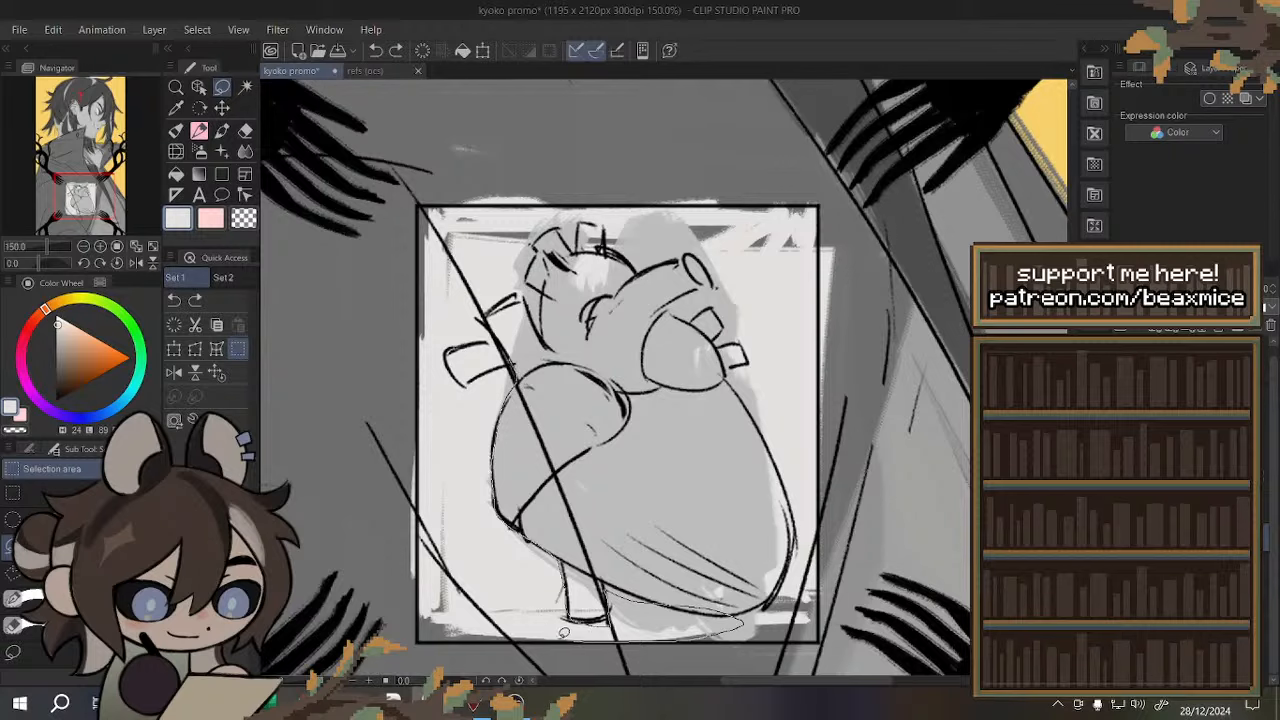
pyautogui.moveTo(474, 637)
pyautogui.mouseDown()
pyautogui.moveTo(419, 637)
pyautogui.moveTo(425, 453)
pyautogui.moveTo(442, 425)
pyautogui.mouseUp()
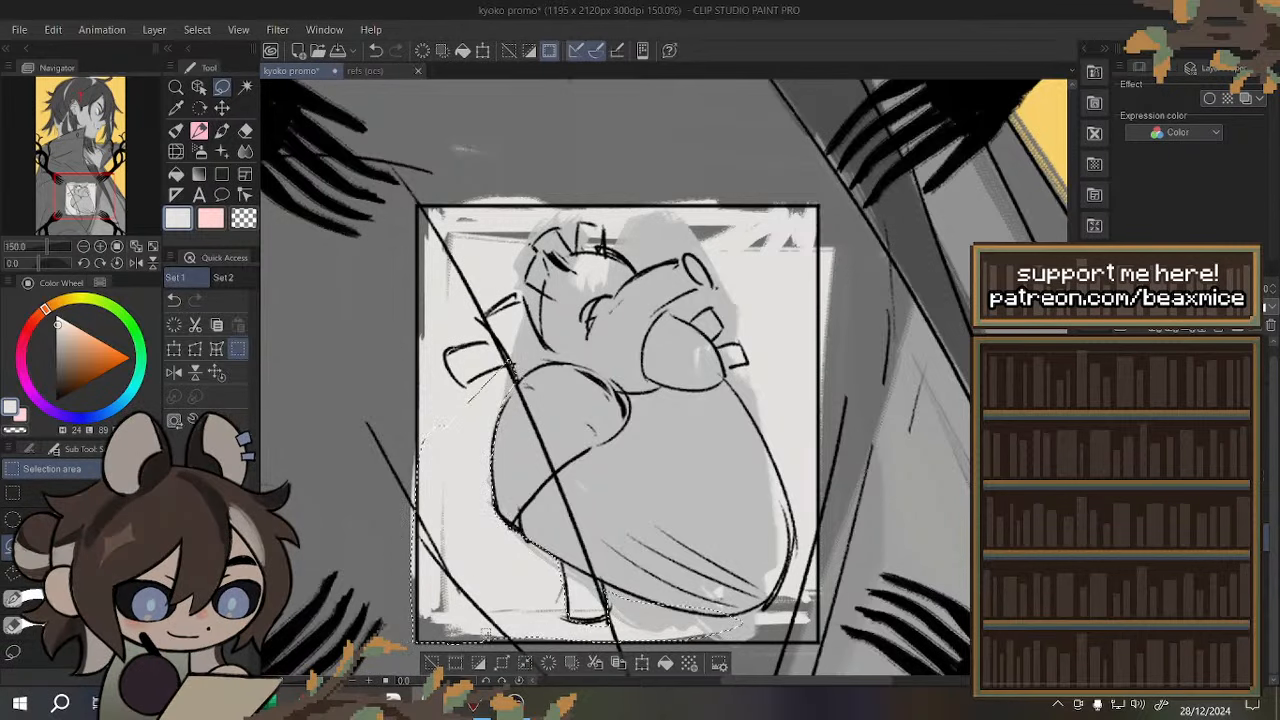
pyautogui.click(665, 663)
pyautogui.hotkey('ctrl', 'd')
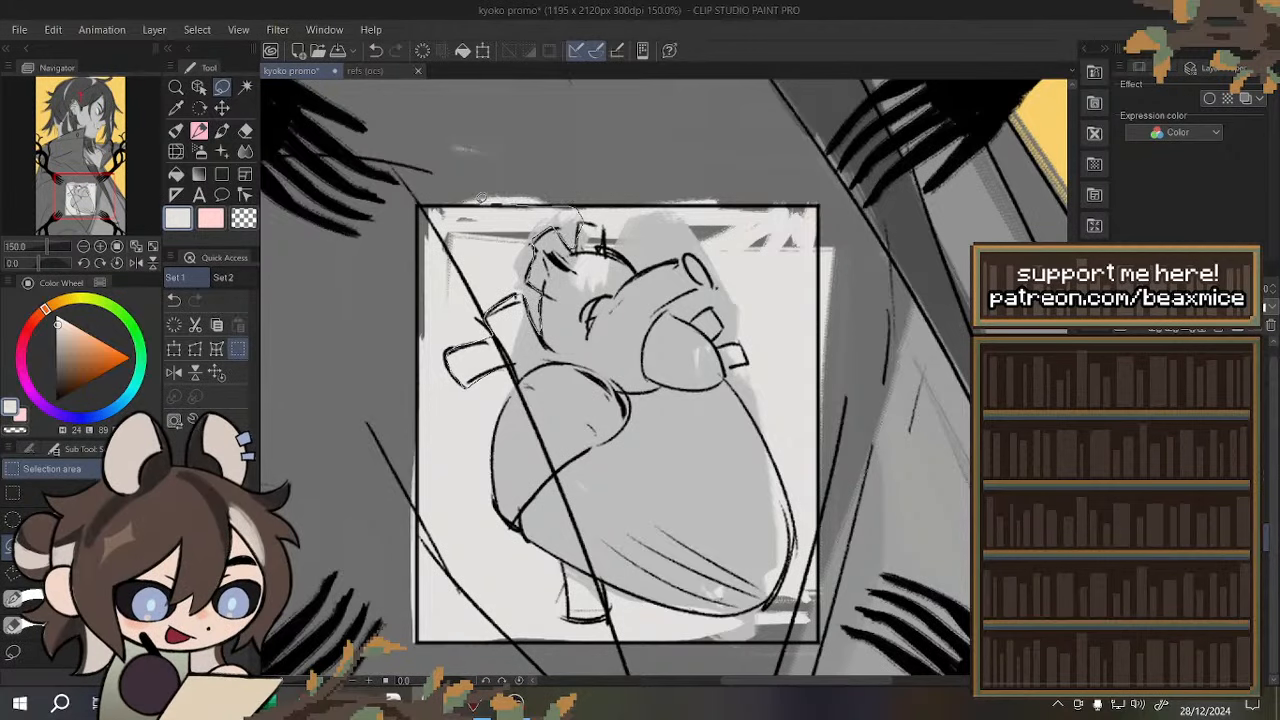
# - Lasso the panel's upper-left background up to the heart's vessels, fill it with the off-white and deselect
pyautogui.moveTo(481, 198)
pyautogui.mouseDown()
pyautogui.moveTo(415, 206)
pyautogui.moveTo(461, 250)
pyautogui.moveTo(432, 391)
pyautogui.moveTo(420, 388)
pyautogui.mouseUp()
pyautogui.click(472, 418)
pyautogui.hotkey('ctrl', 'd')
pyautogui.click(413, 421)
pyautogui.hotkey('ctrl', 'd')
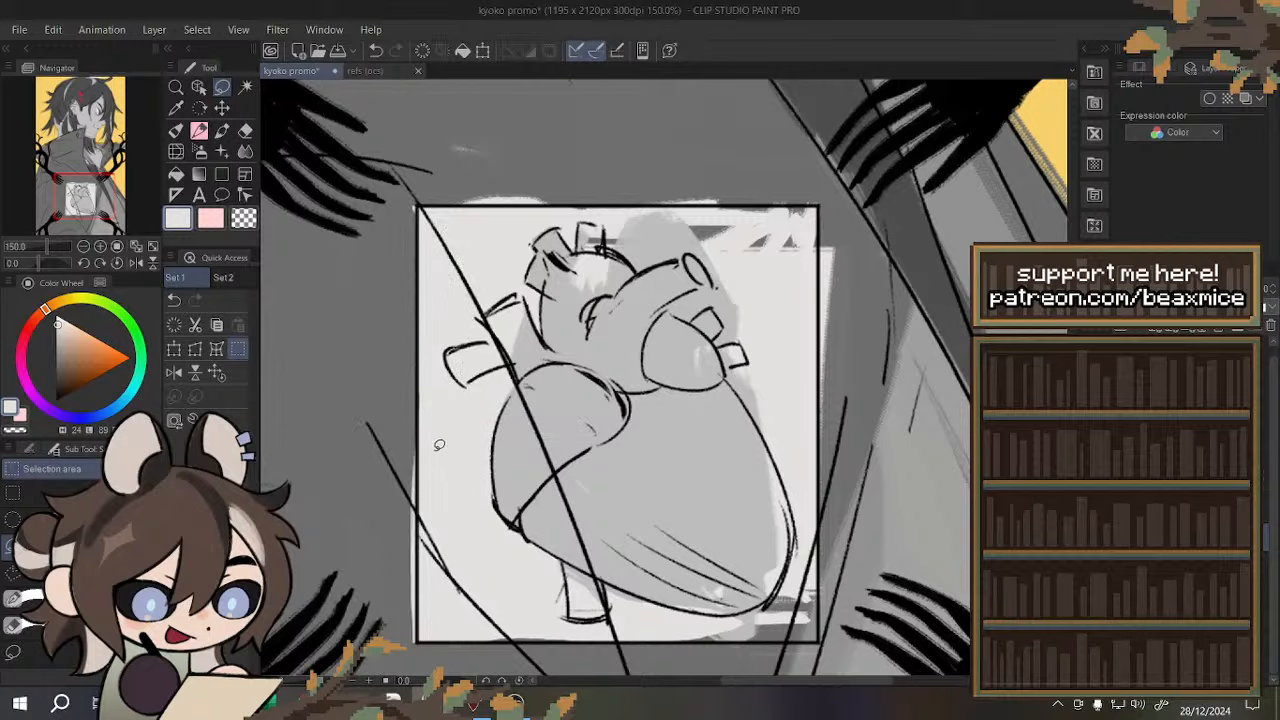
pyautogui.scroll(-1, 412, 262)
pyautogui.scroll(1, 616, 222)
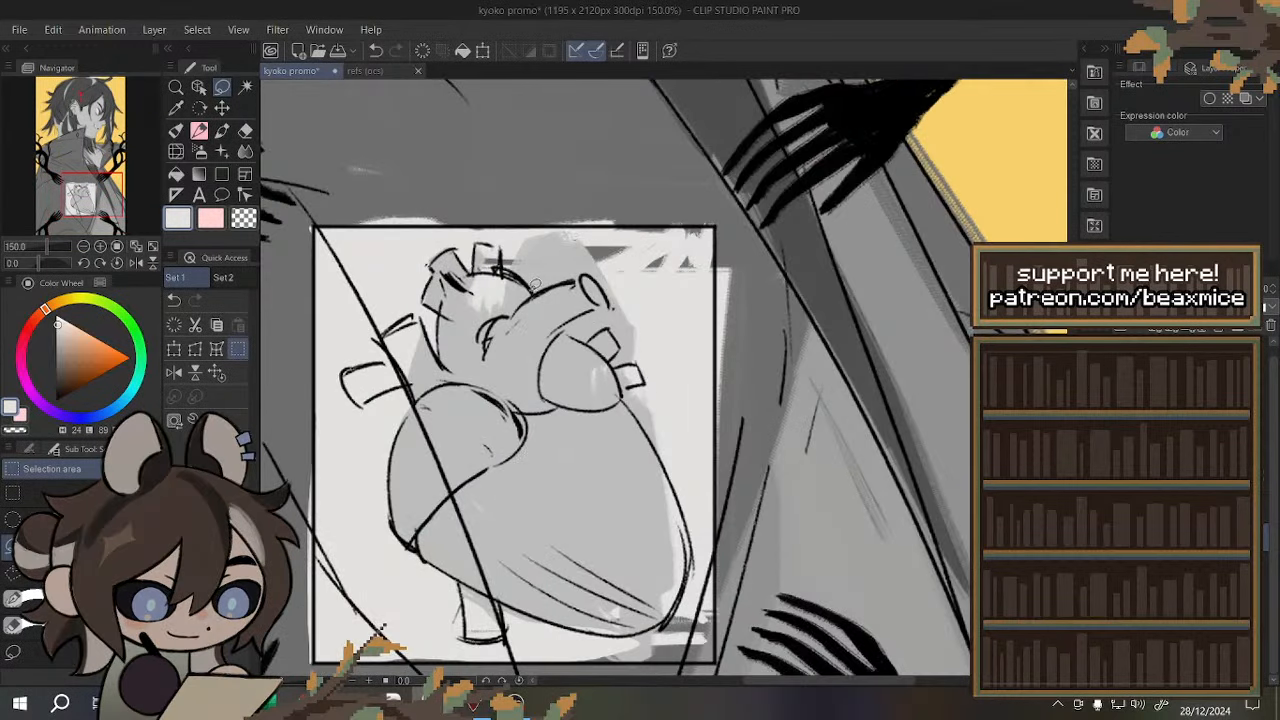
pyautogui.moveTo(510, 263)
pyautogui.mouseDown()
pyautogui.moveTo(502, 250)
pyautogui.moveTo(530, 222)
pyautogui.moveTo(632, 217)
pyautogui.mouseUp()
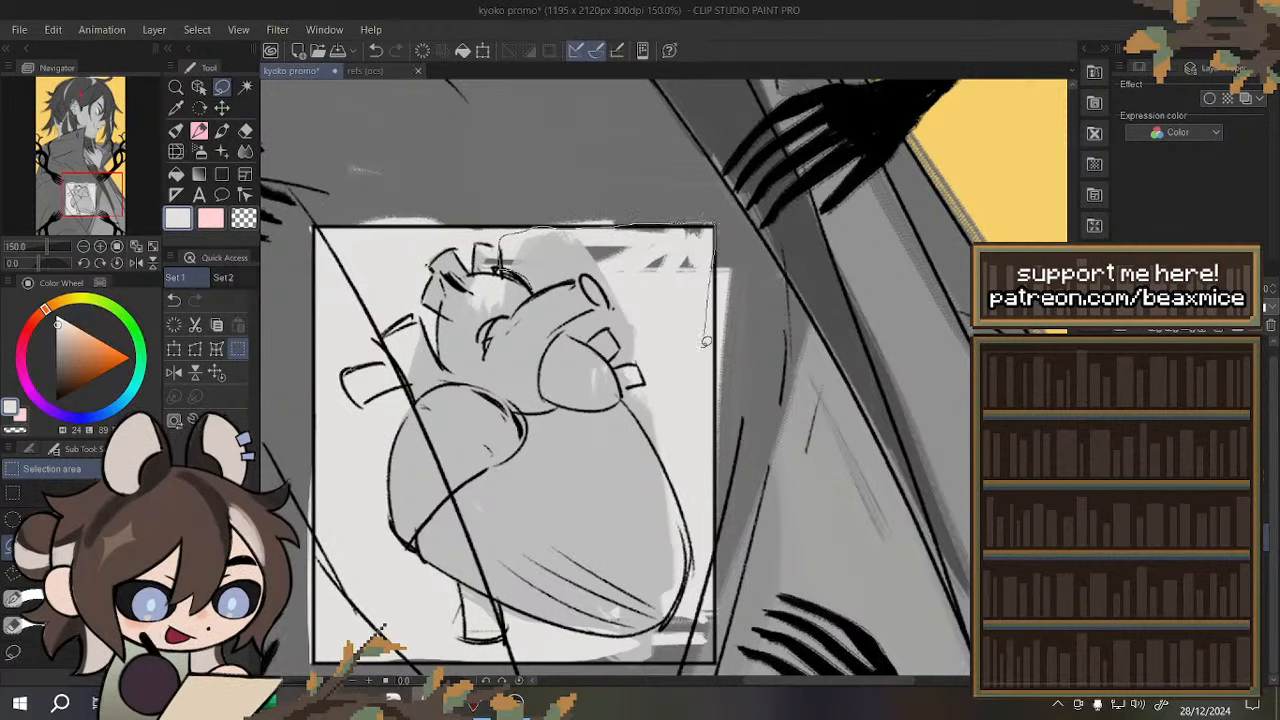
pyautogui.moveTo(704, 418)
pyautogui.mouseDown()
pyautogui.moveTo(686, 445)
pyautogui.moveTo(660, 447)
pyautogui.moveTo(628, 414)
pyautogui.moveTo(651, 404)
pyautogui.mouseUp()
pyautogui.hotkey('ctrl', 'd')
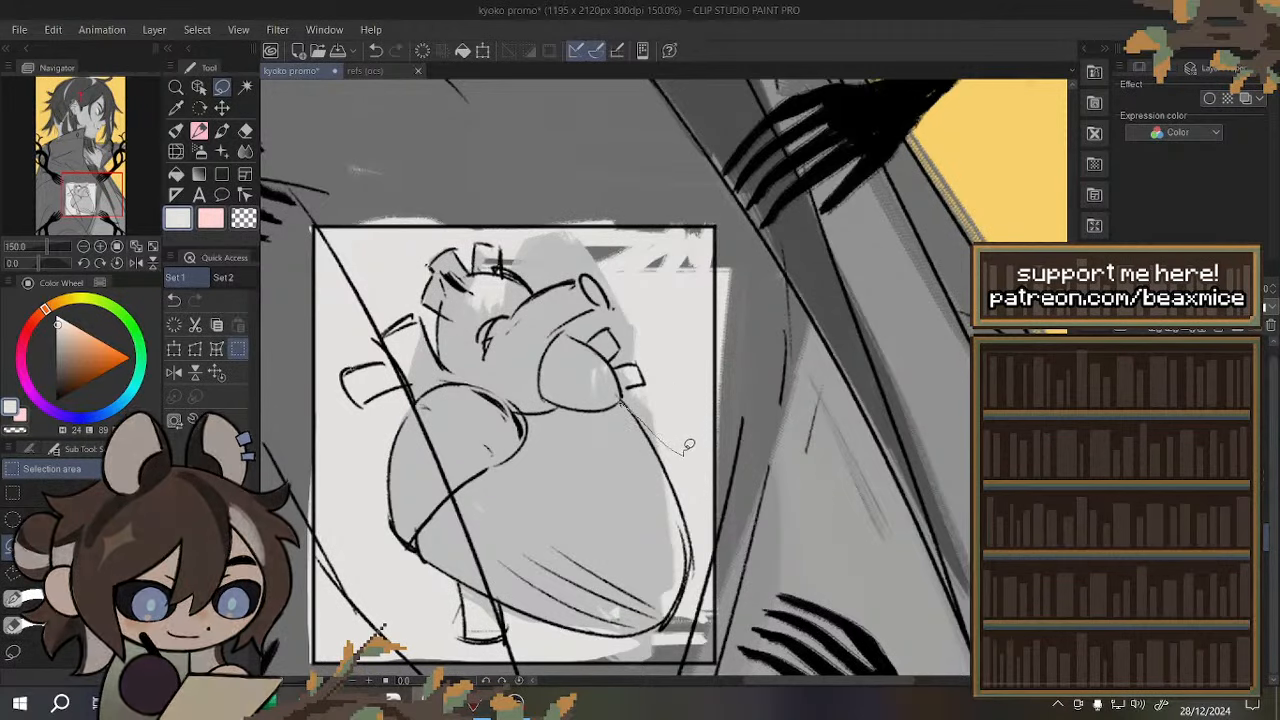
pyautogui.hotkey('ctrl', 'd')
# - Lasso the panel's upper-right background along the vessels and heart outline, and fill it with the off-white
pyautogui.moveTo(684, 454)
pyautogui.mouseDown()
pyautogui.moveTo(652, 382)
pyautogui.moveTo(622, 394)
pyautogui.moveTo(670, 442)
pyautogui.mouseUp()
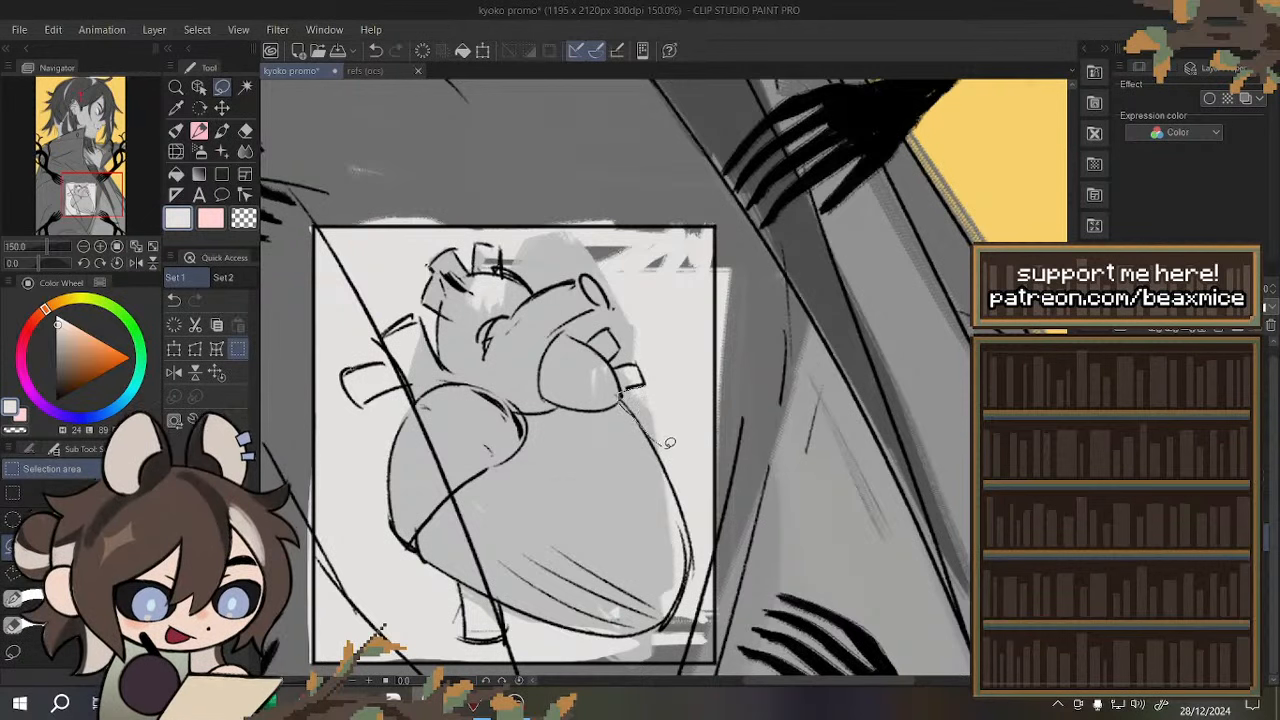
pyautogui.moveTo(712, 283); pyautogui.dragTo(718, 229)
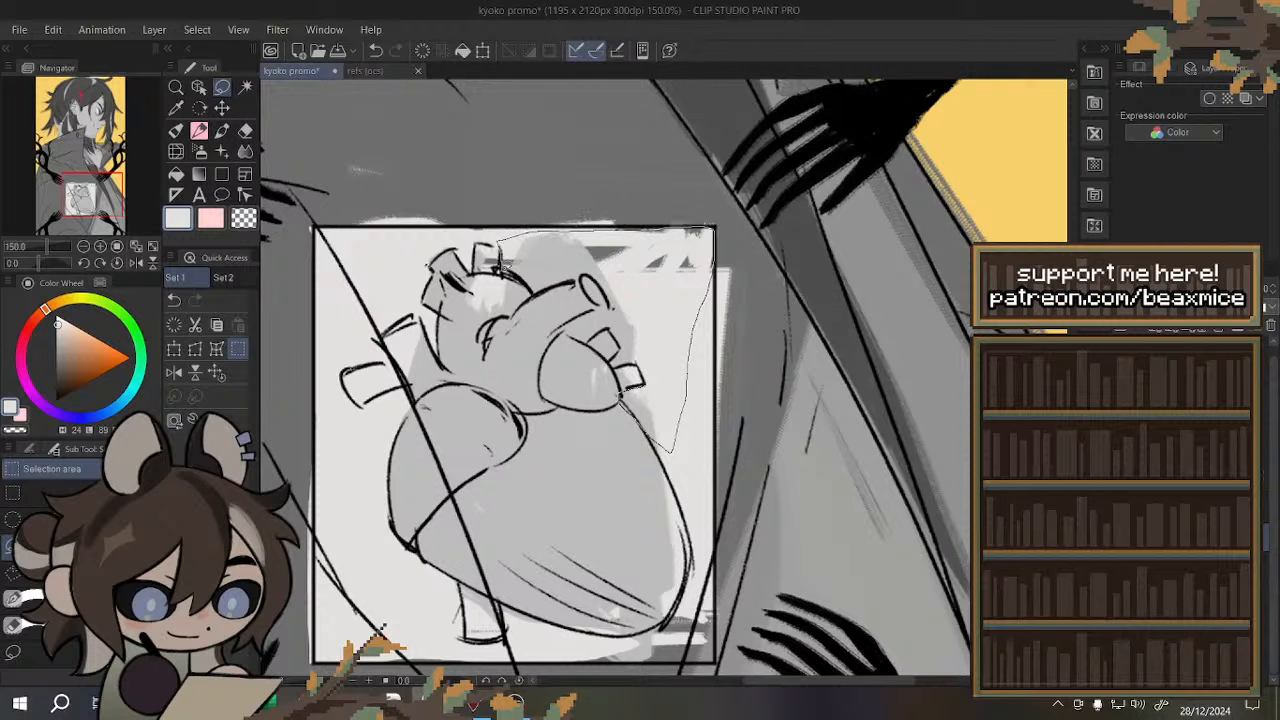
pyautogui.moveTo(503, 268)
pyautogui.mouseDown()
pyautogui.moveTo(535, 286)
pyautogui.moveTo(592, 267)
pyautogui.moveTo(617, 298)
pyautogui.moveTo(565, 326)
pyautogui.moveTo(608, 320)
pyautogui.mouseUp()
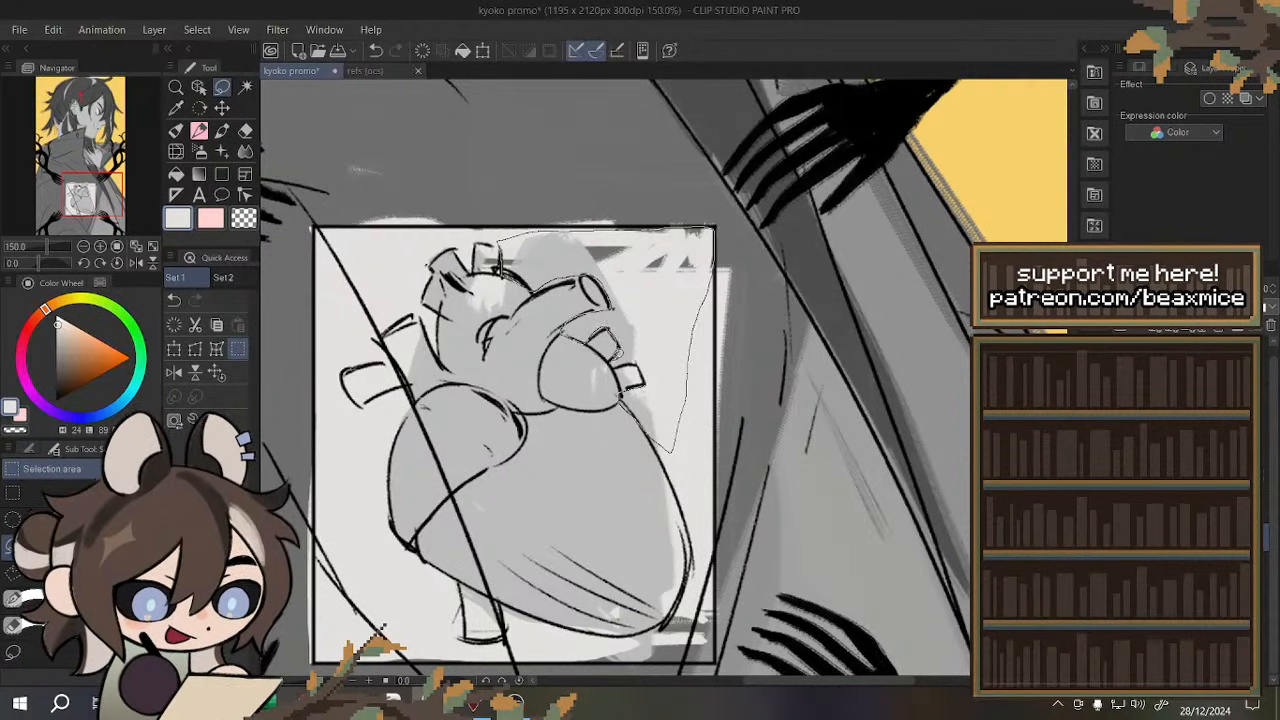
pyautogui.moveTo(625, 363)
pyautogui.mouseDown()
pyautogui.moveTo(646, 378)
pyautogui.moveTo(622, 398)
pyautogui.mouseUp()
pyautogui.hotkey('alt', 'Delete')
pyautogui.hotkey('ctrl', 'd')
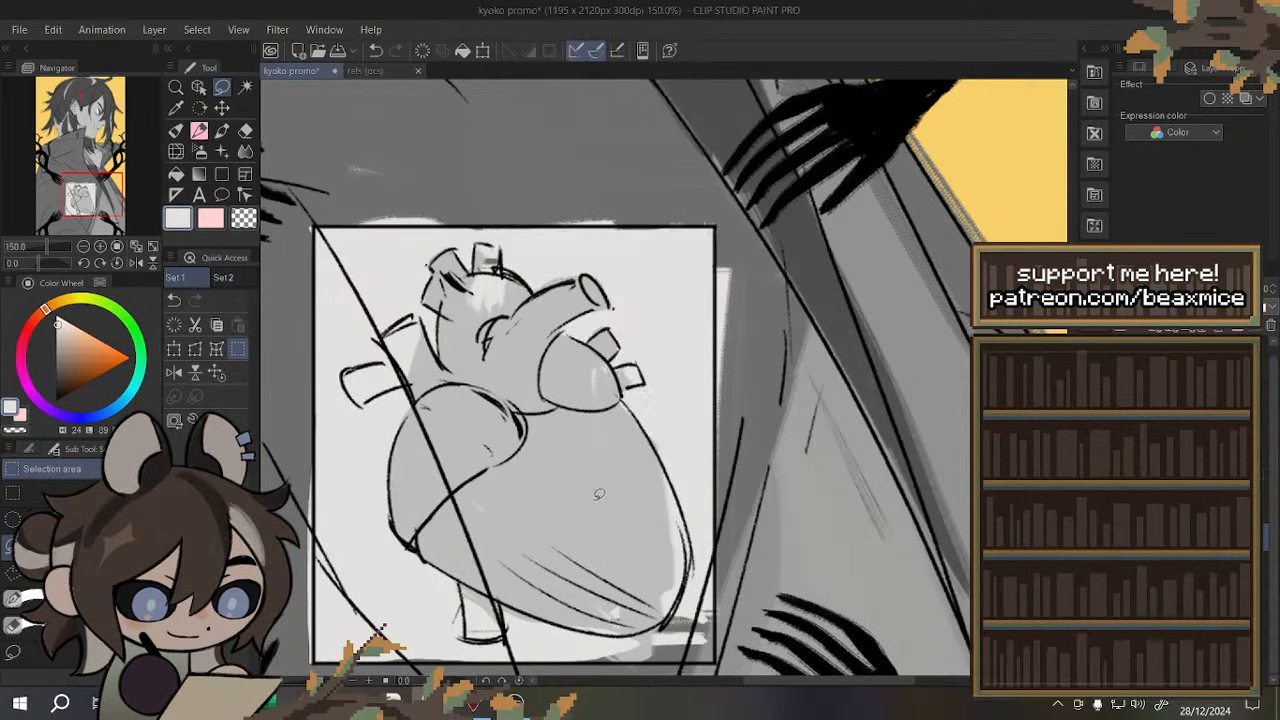
# - Mirror the canvas view and fill the gap along the heart's lower outer edge with the heart's light grey
pyautogui.scroll(-1, 619, 258)
pyautogui.scroll(-2, 618, 256)
pyautogui.scroll(2, 602, 330)
pyautogui.keyDown('alt'); pyautogui.click(633, 340); pyautogui.keyUp('alt')
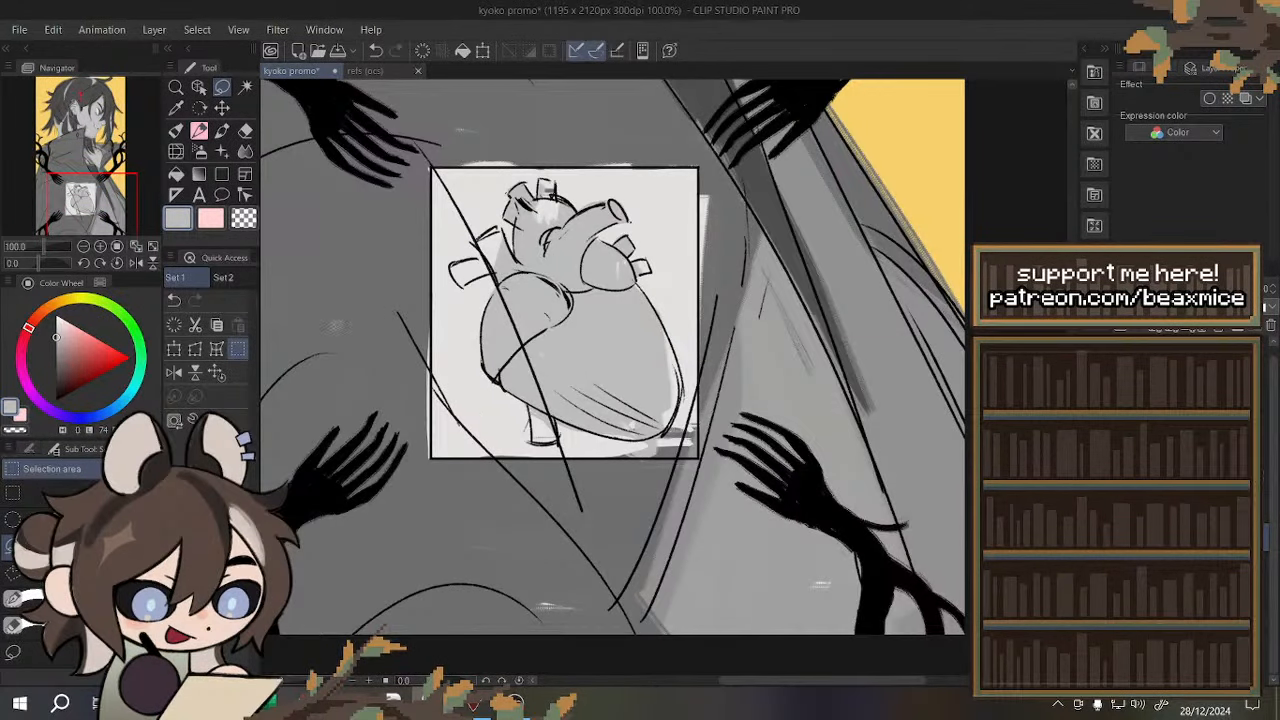
pyautogui.click(173, 373)
pyautogui.scroll(2, 730, 350)
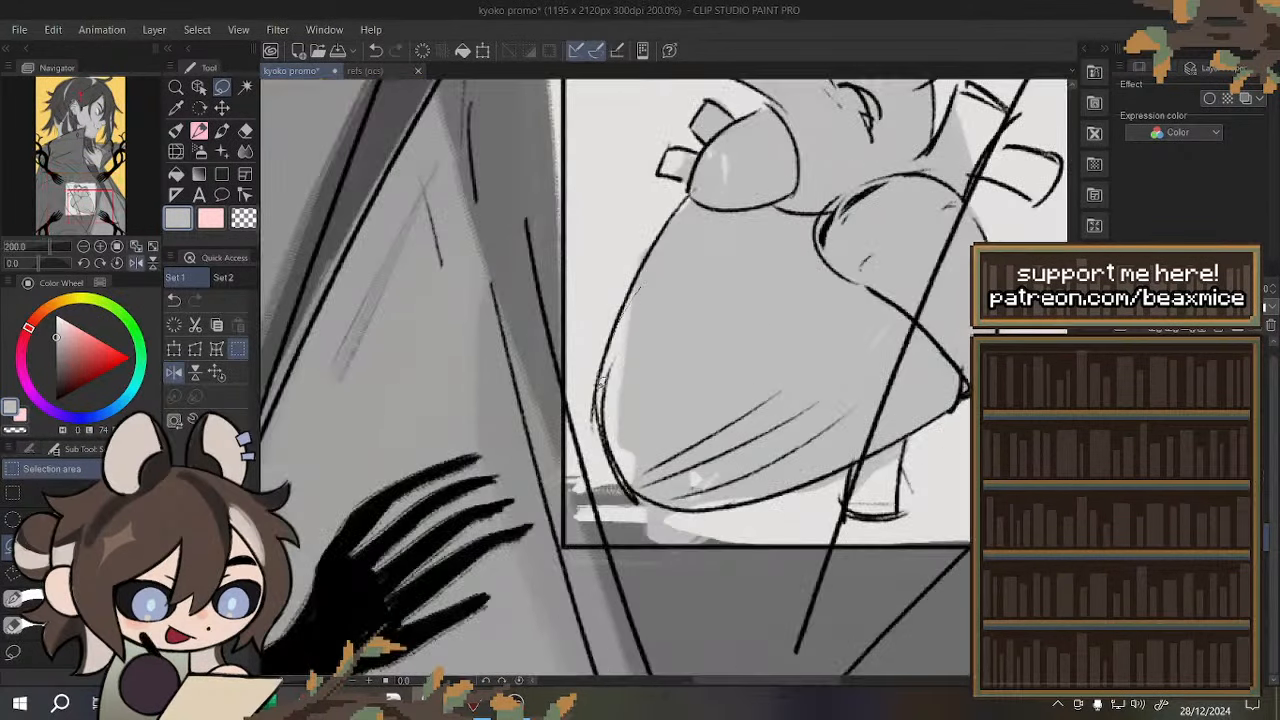
pyautogui.moveTo(602, 383); pyautogui.dragTo(688, 495)
pyautogui.hotkey('alt', 'Delete')
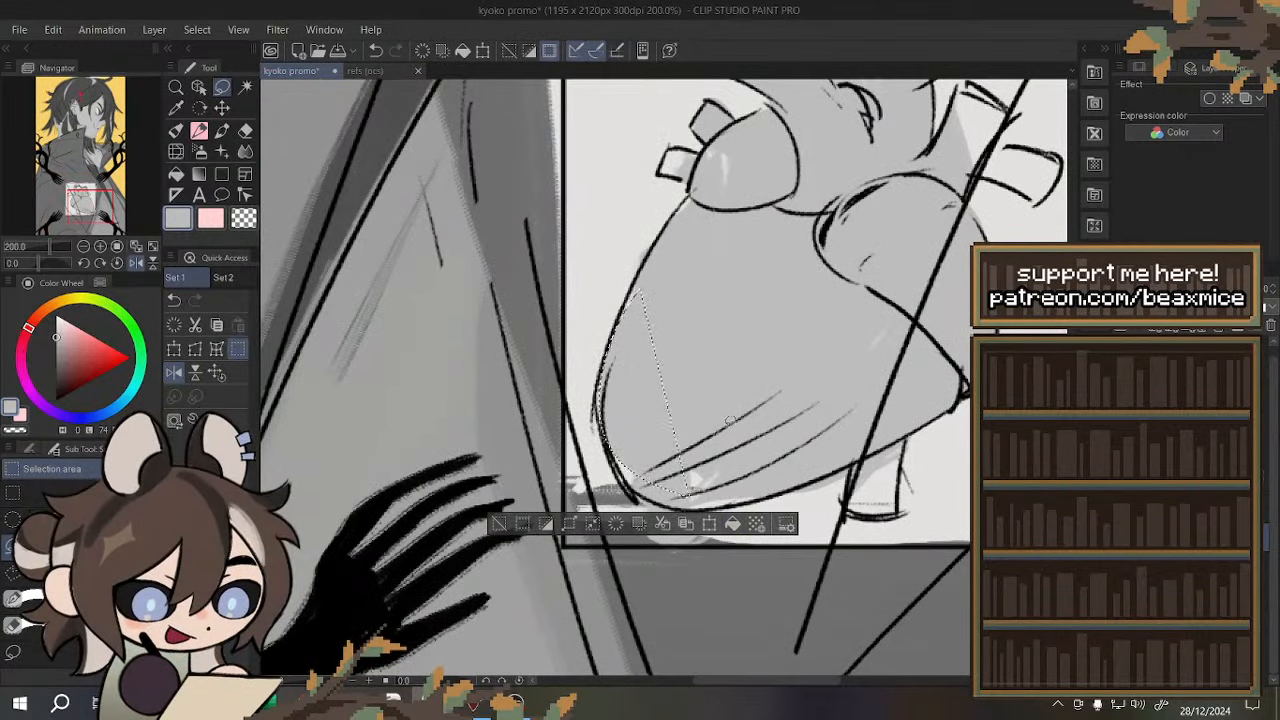
pyautogui.hotkey('ctrl', 'd')
# - Fill the remaining edge gap beneath the atrium and the pale specks at the heart's lower tip with light grey
pyautogui.moveTo(635, 276); pyautogui.dragTo(648, 218)
pyautogui.hotkey('alt', 'Delete')
pyautogui.hotkey('ctrl', 'd')
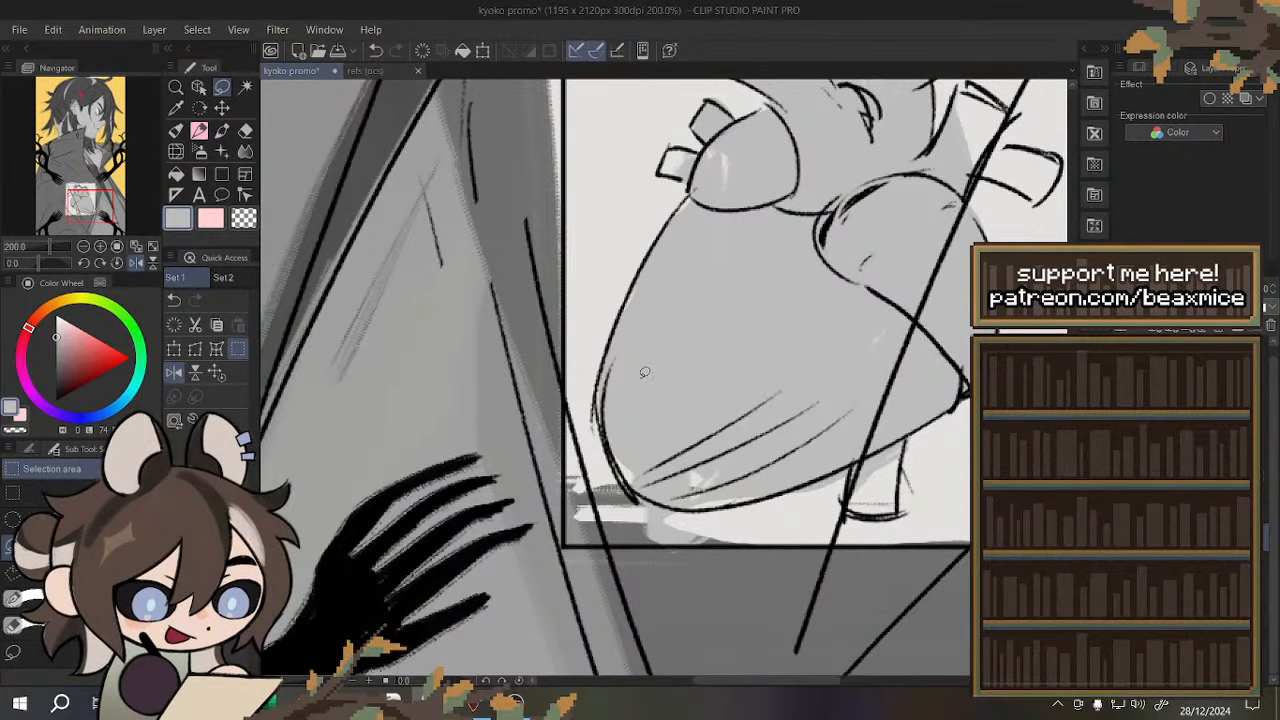
pyautogui.moveTo(626, 472)
pyautogui.mouseDown()
pyautogui.moveTo(649, 498)
pyautogui.moveTo(780, 455)
pyautogui.mouseUp()
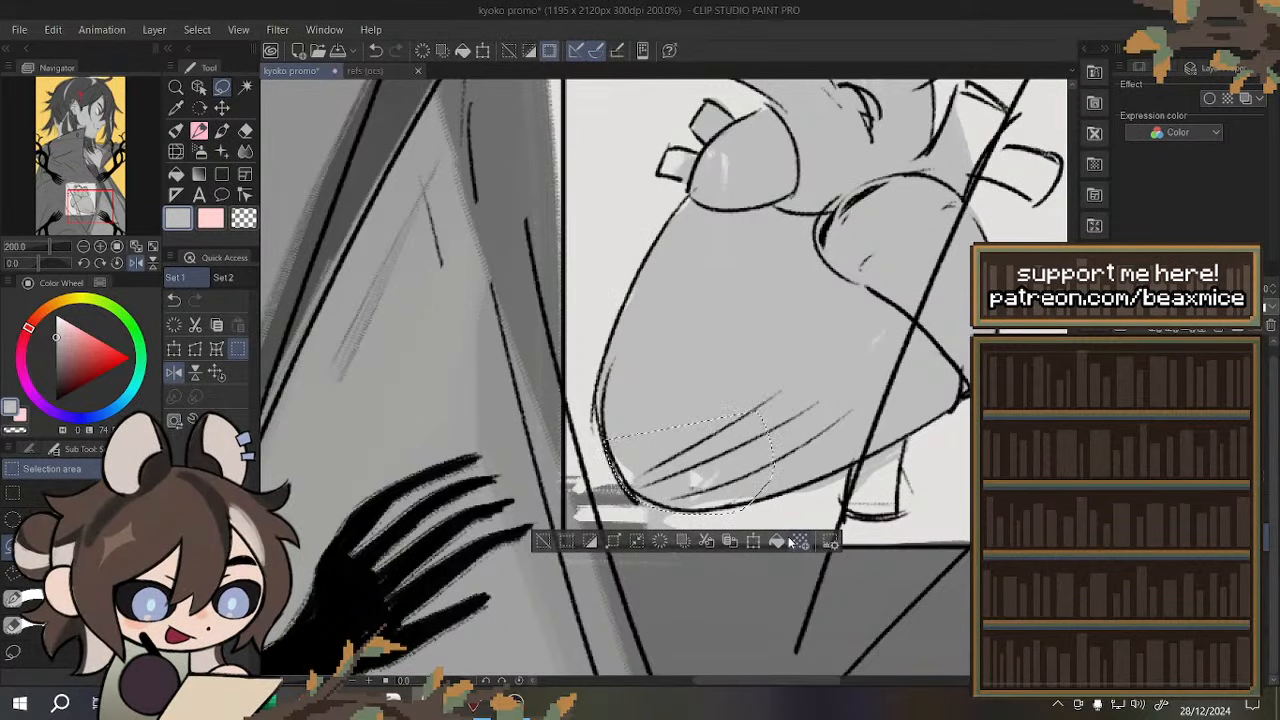
pyautogui.hotkey('alt', 'Delete')
pyautogui.hotkey('ctrl', 'd')
# - Lasso the grey smudges in the panel corner beside the heart's tip and fill them with off-white
pyautogui.scroll(-1, 447, 427)
pyautogui.scroll(1, 580, 495)
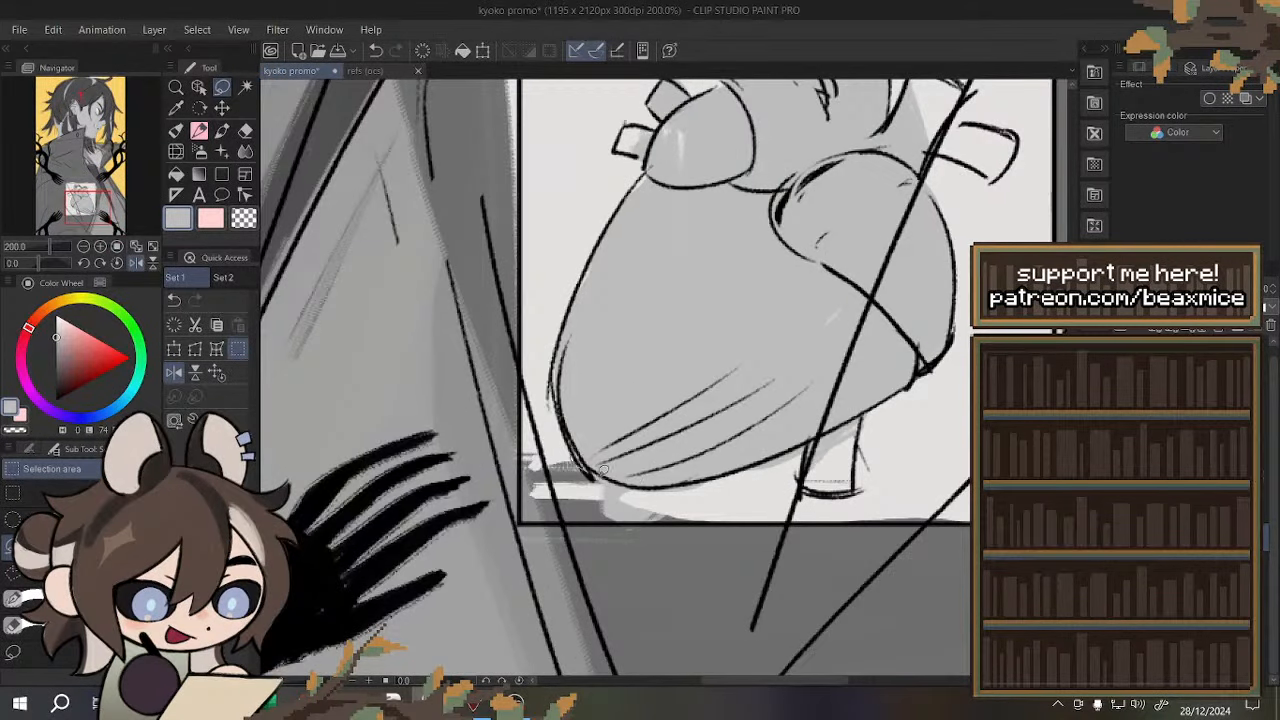
pyautogui.moveTo(668, 518); pyautogui.dragTo(521, 518)
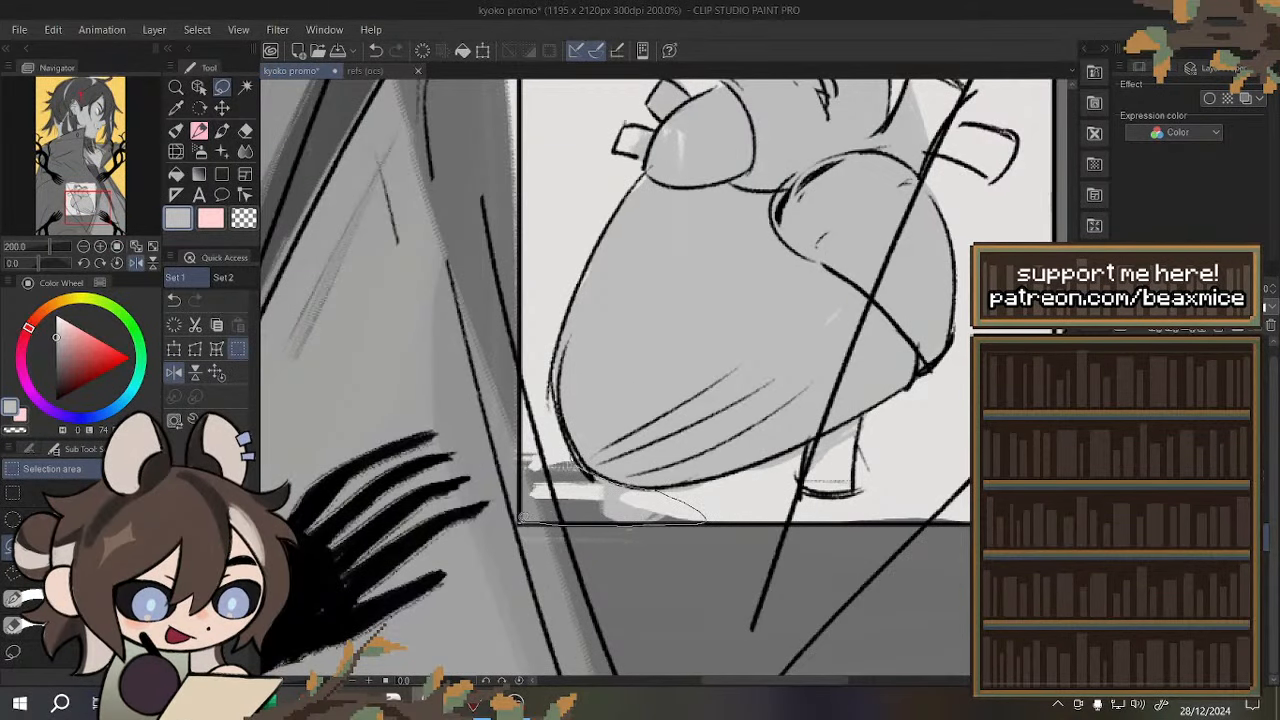
pyautogui.moveTo(525, 422); pyautogui.dragTo(566, 455)
pyautogui.click(584, 553)
pyautogui.hotkey('ctrl', 'd')
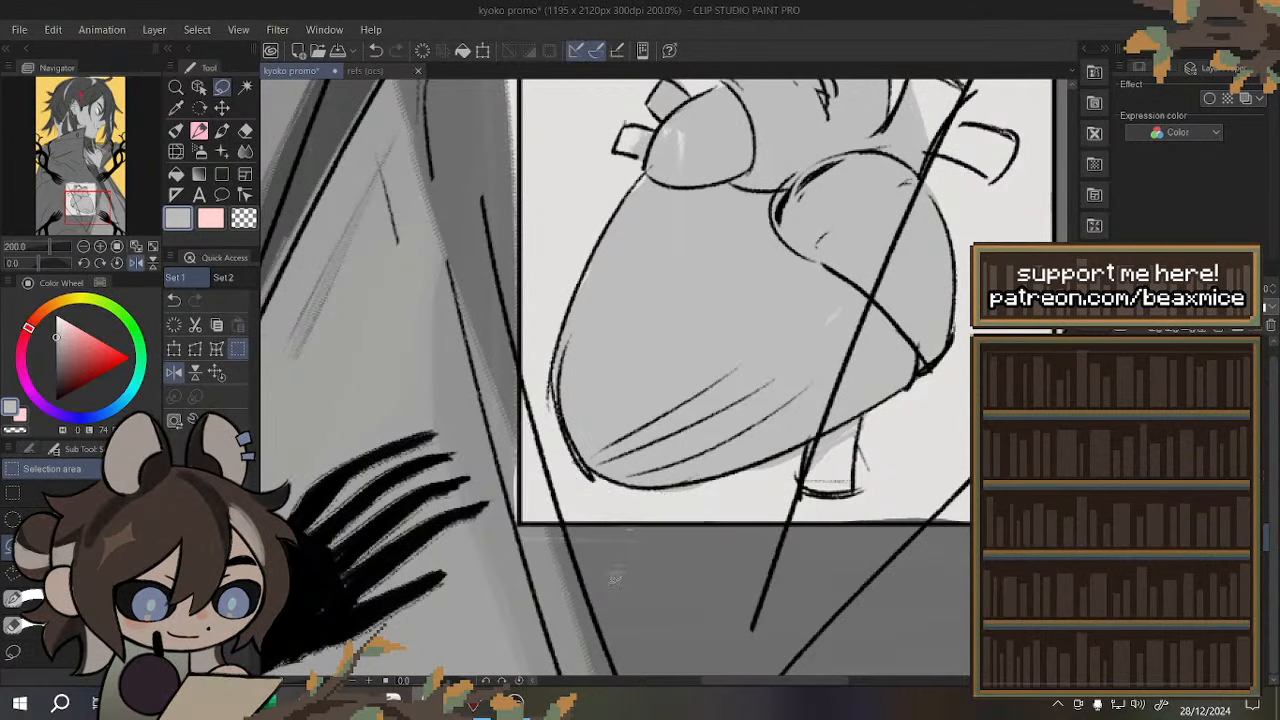
# - Fill the pale highlight on the heart's small atrium and its side vessel stubs with light grey
pyautogui.scroll(-3, 636, 485)
pyautogui.scroll(1, 727, 458)
pyautogui.scroll(2, 610, 340)
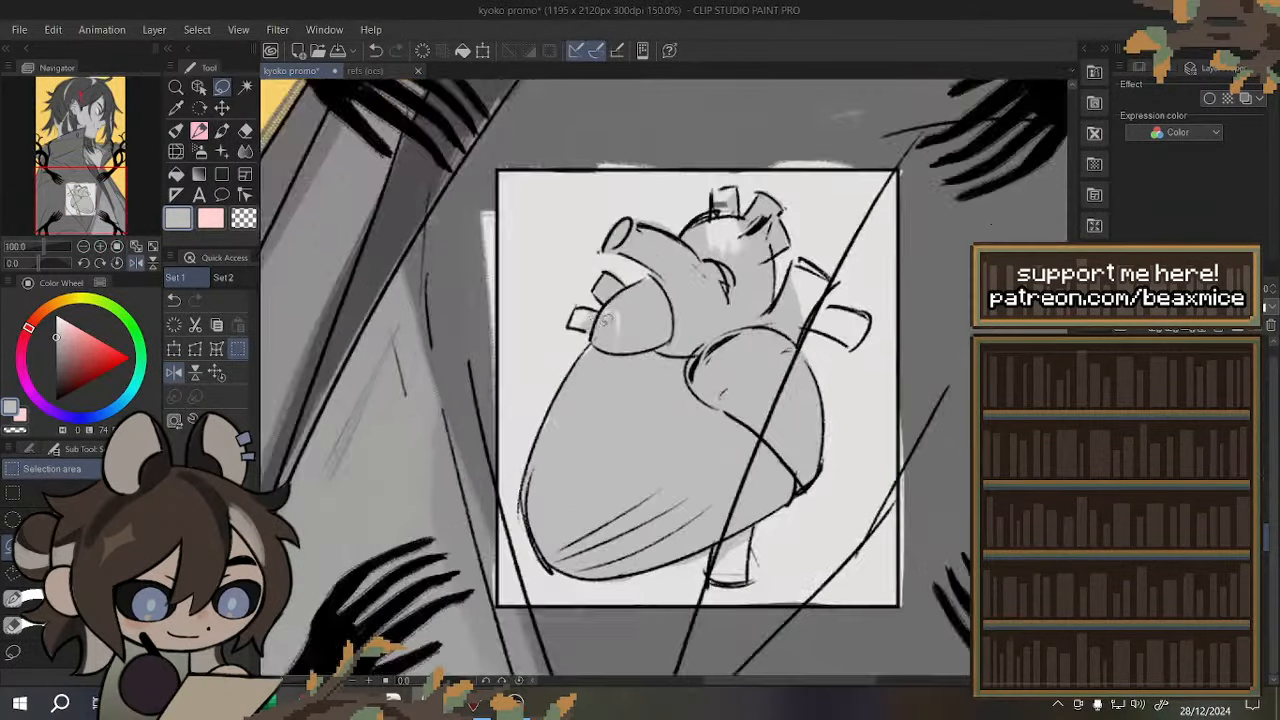
pyautogui.moveTo(615, 296)
pyautogui.mouseDown()
pyautogui.moveTo(680, 343)
pyautogui.moveTo(555, 331)
pyautogui.moveTo(628, 298)
pyautogui.mouseUp()
pyautogui.click(726, 396)
pyautogui.scroll(2, 589, 311)
pyautogui.click(676, 373)
pyautogui.hotkey('ctrl', 'd')
pyautogui.scroll(-3, 651, 355)
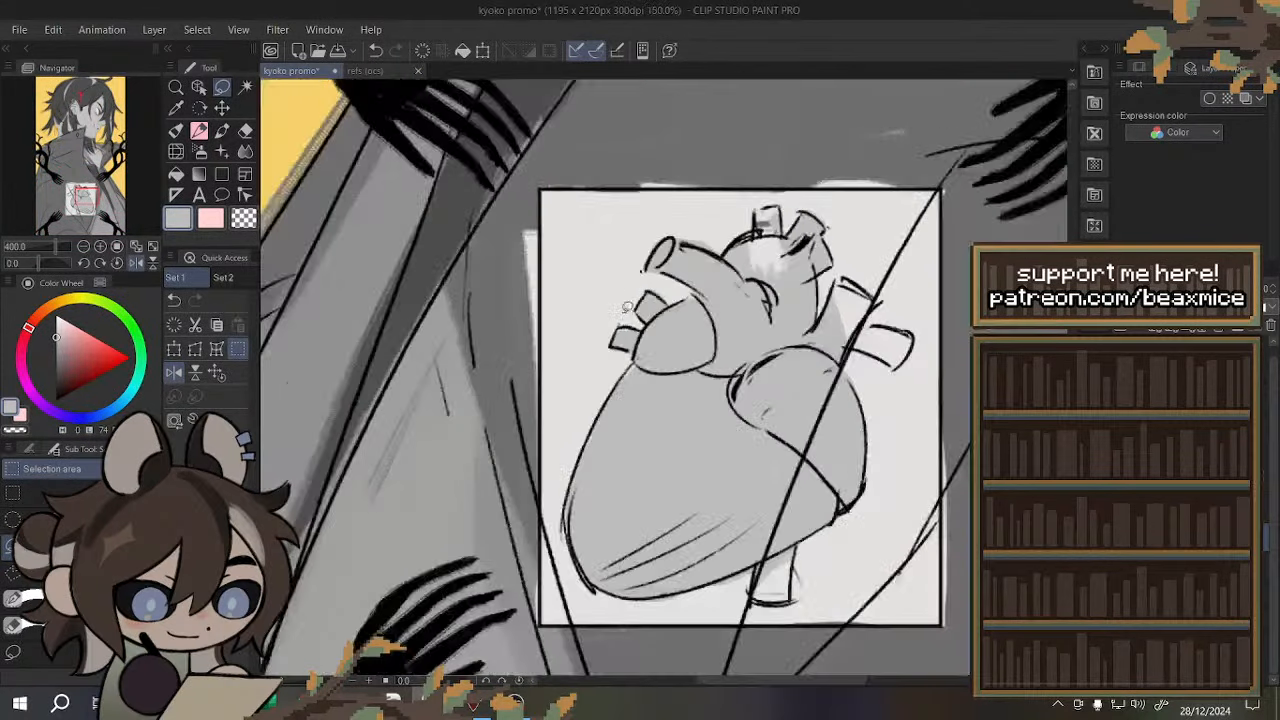
# - Unmirror the view and fill the heart's uppermost vessel stub and the white patch below it with light grey
pyautogui.click(174, 372)
pyautogui.scroll(3, 619, 199)
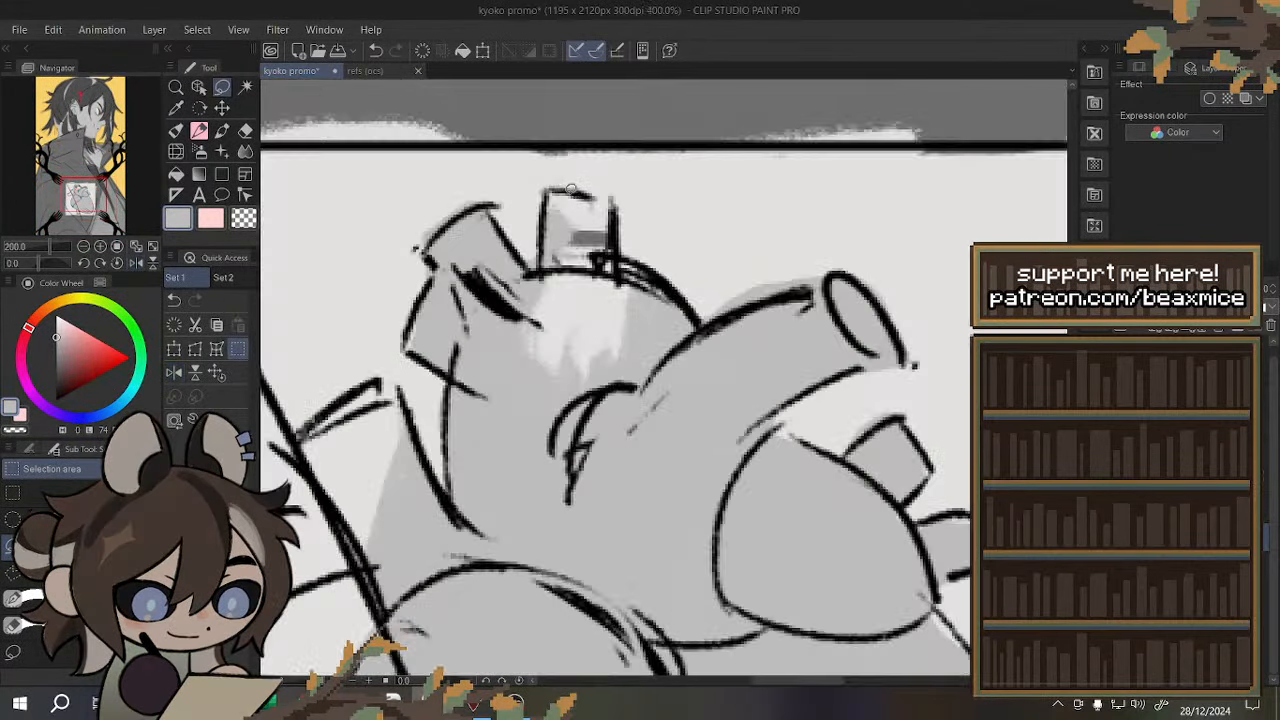
pyautogui.moveTo(618, 282); pyautogui.dragTo(614, 197)
pyautogui.moveTo(648, 272); pyautogui.dragTo(645, 268)
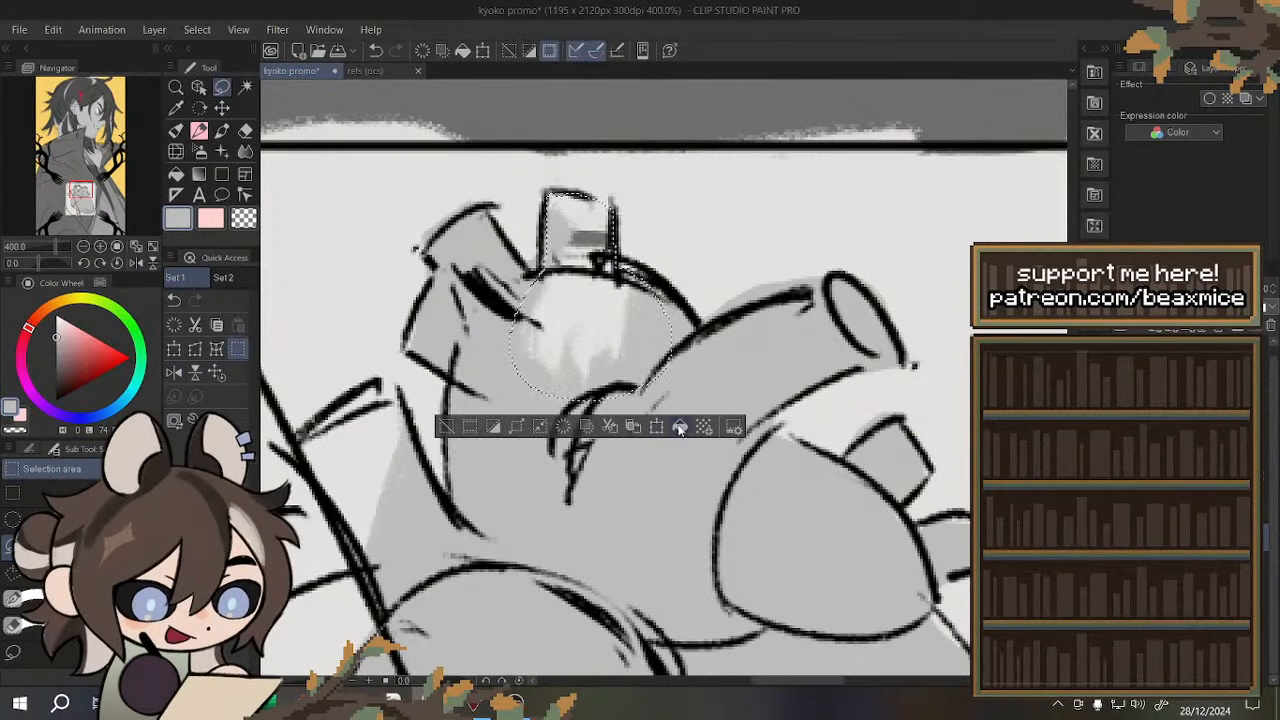
# - Lasso the two side vessels crossed by the diagonal coat line and fill them with light grey
pyautogui.scroll(-5, 612, 306)
pyautogui.scroll(5, 572, 366)
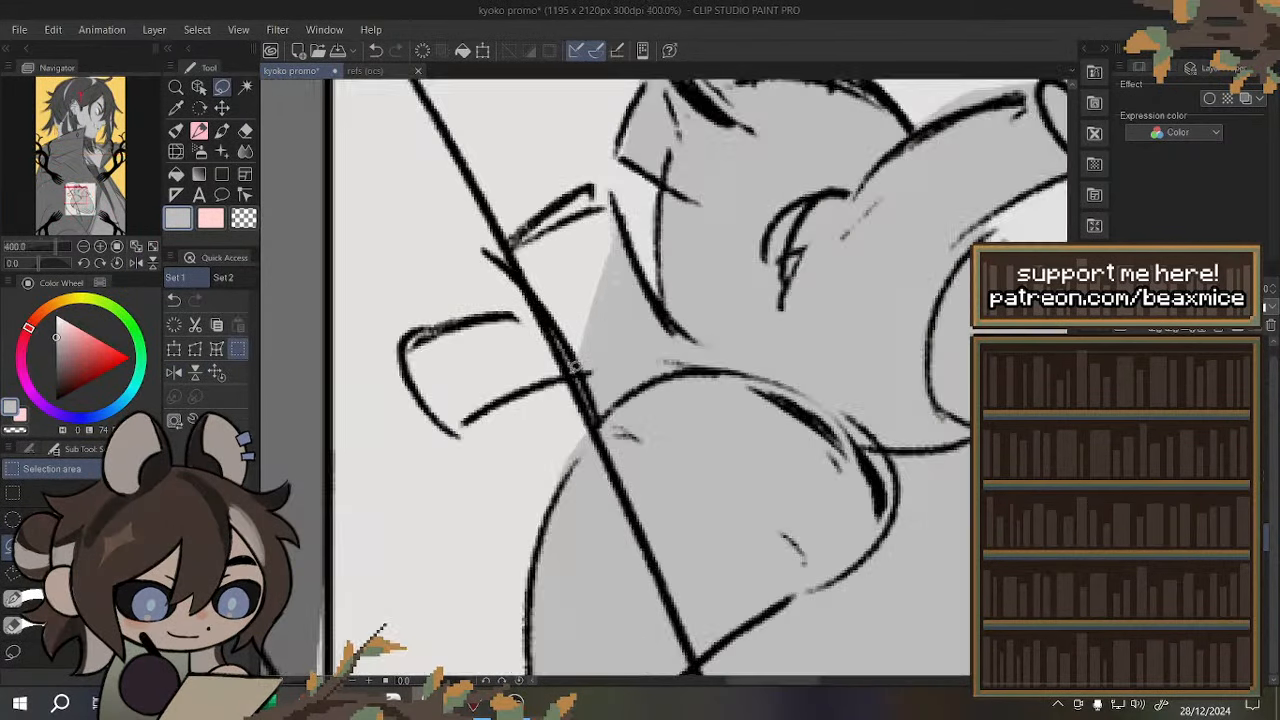
pyautogui.moveTo(517, 387)
pyautogui.mouseDown()
pyautogui.moveTo(455, 423)
pyautogui.moveTo(415, 373)
pyautogui.moveTo(412, 344)
pyautogui.moveTo(527, 300)
pyautogui.moveTo(515, 237)
pyautogui.moveTo(593, 189)
pyautogui.moveTo(660, 335)
pyautogui.mouseUp()
pyautogui.click(621, 456)
pyautogui.hotkey('ctrl', 'd')
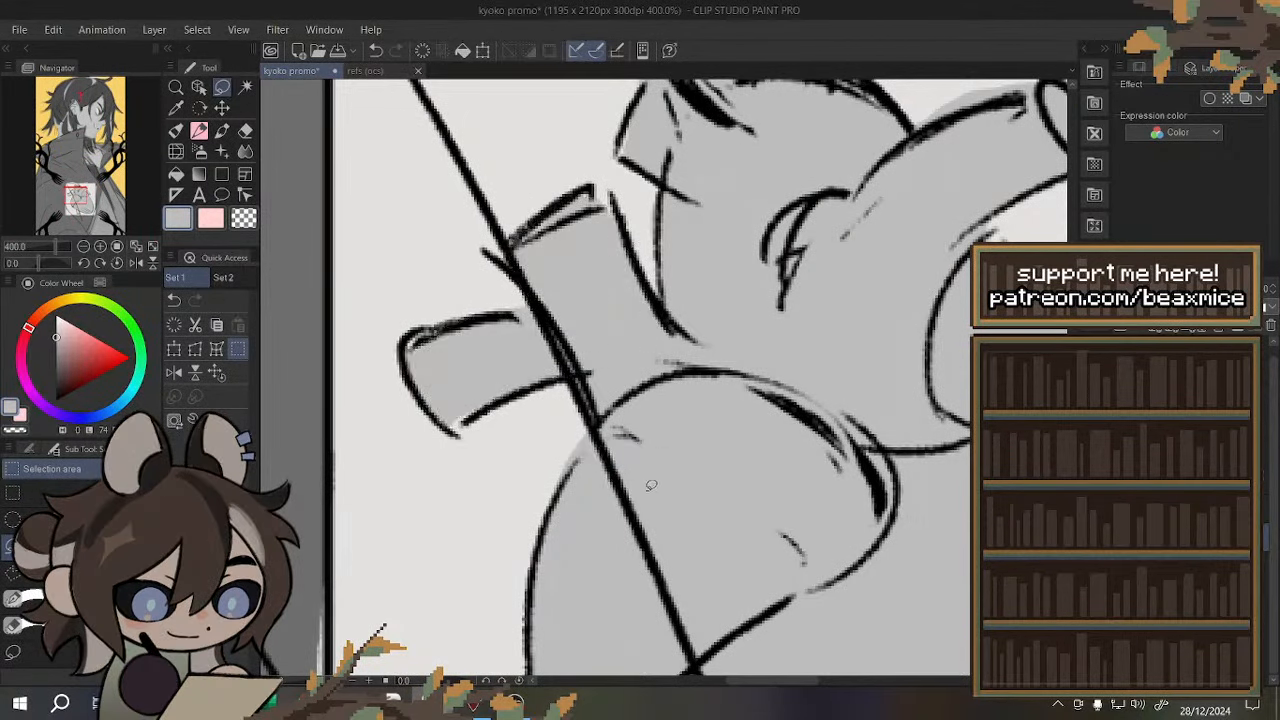
# - Lasso the pale streaks just above the heart panel's upper edge and fill them with the coat's dark grey
pyautogui.scroll(-5, 591, 217)
pyautogui.scroll(3, 591, 217)
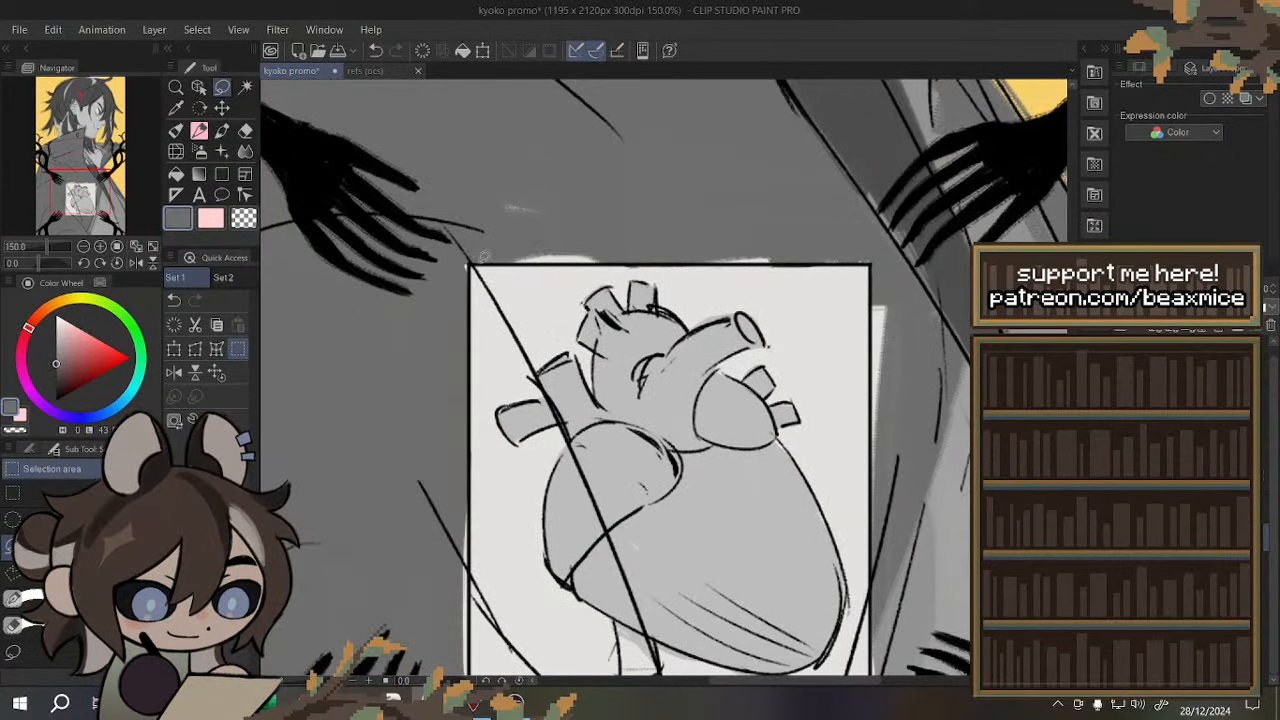
pyautogui.moveTo(882, 250); pyautogui.dragTo(877, 259)
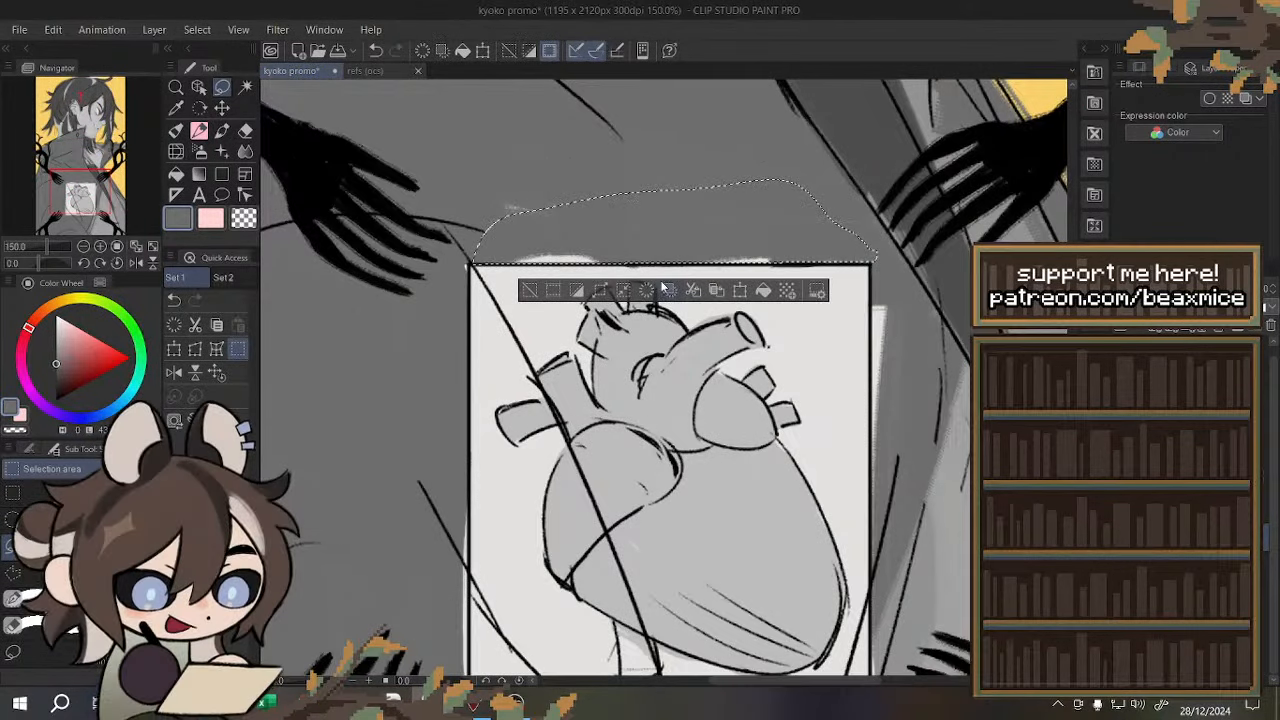
pyautogui.click(764, 290)
pyautogui.hotkey('ctrl', 'd')
pyautogui.scroll(-2, 690, 220)
pyautogui.scroll(2, 598, 230)
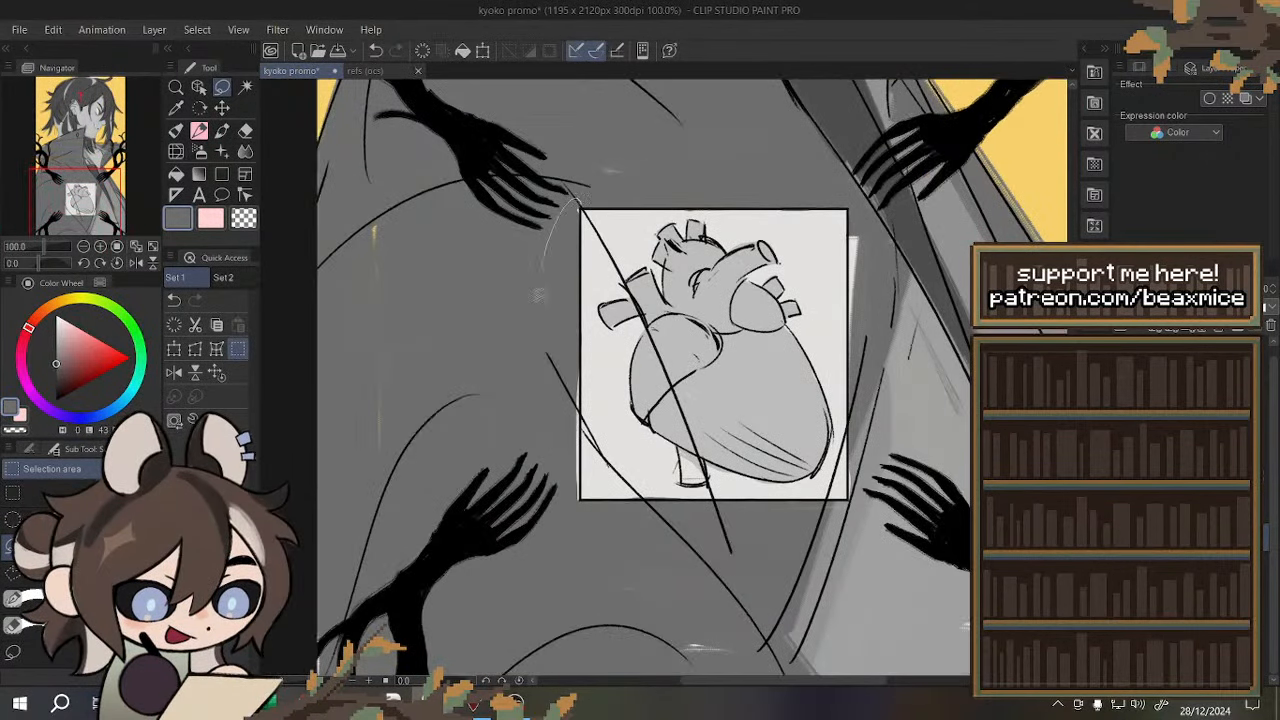
# - Lasso the strip of coat along the panel's edge beside the heart's side vessels, fill it with dark grey, and mirror the view
pyautogui.moveTo(538, 295)
pyautogui.mouseDown()
pyautogui.moveTo(542, 440)
pyautogui.moveTo(583, 498)
pyautogui.mouseUp()
pyautogui.click(647, 535)
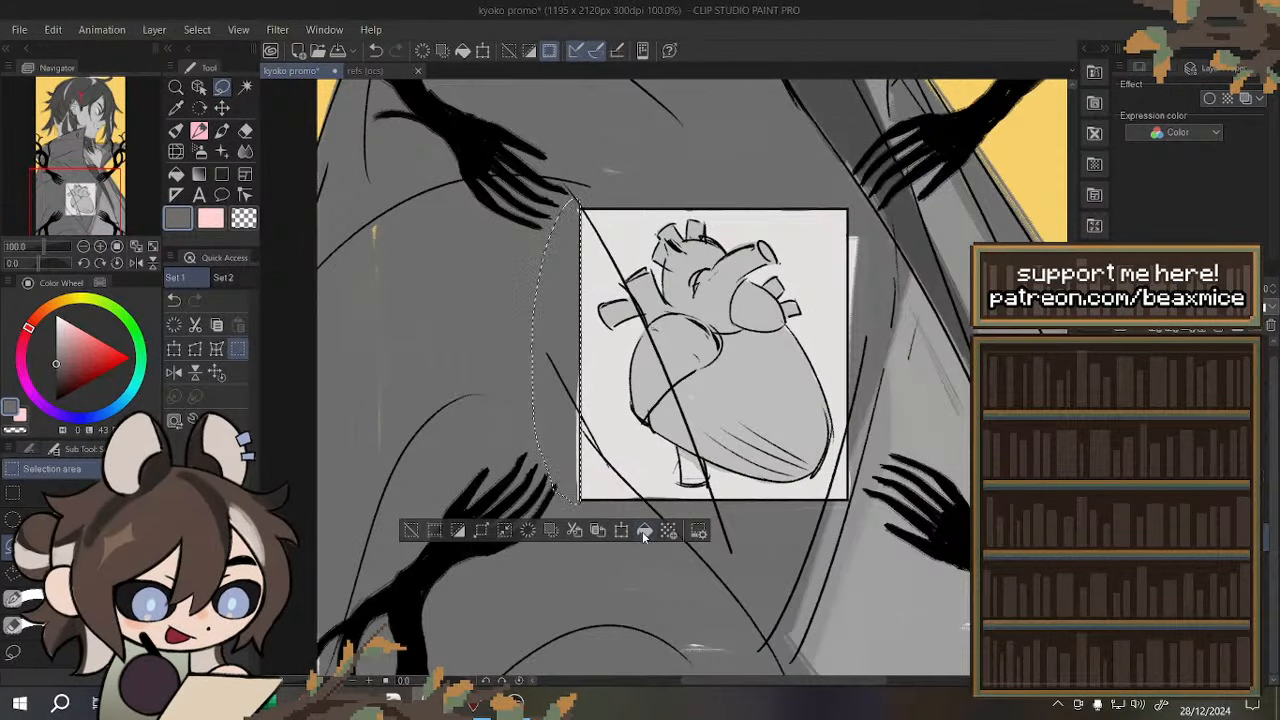
pyautogui.hotkey('ctrl', 'd')
pyautogui.scroll(2, 770, 235)
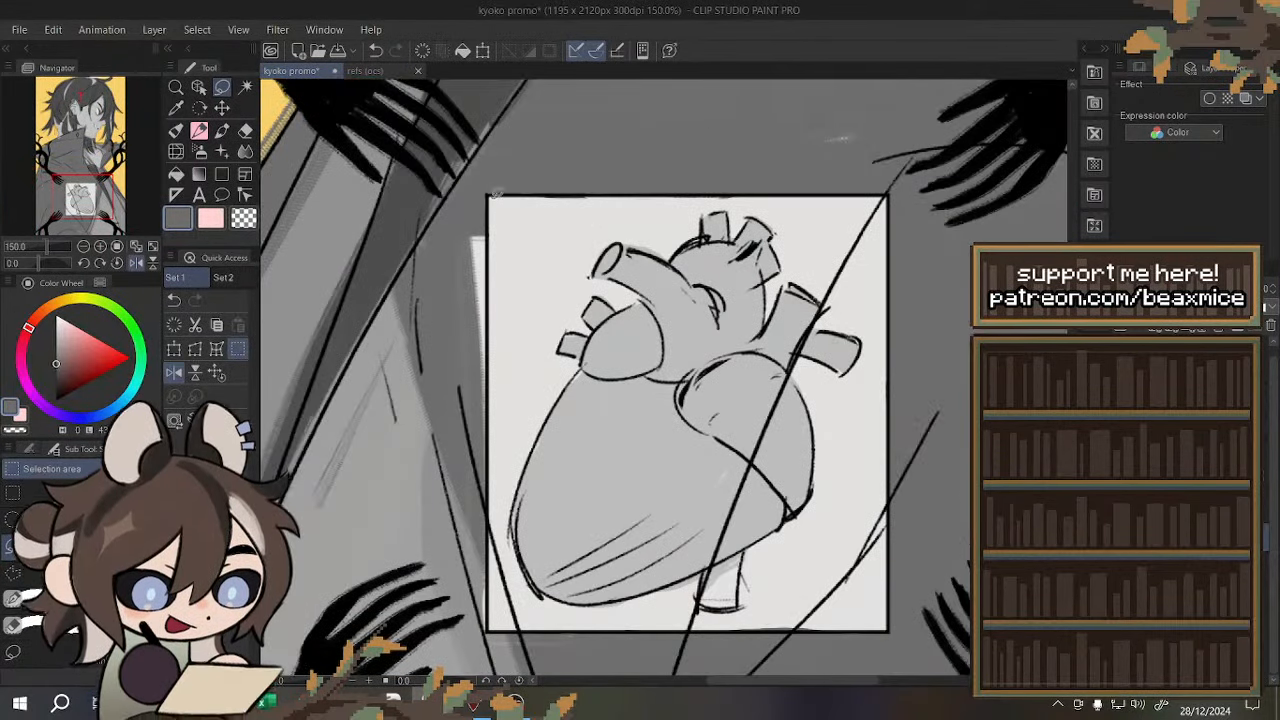
# - Lasso the pale strip along the panel edge nearest the coat opening and fill it with dark grey
pyautogui.moveTo(485, 195)
pyautogui.mouseDown()
pyautogui.moveTo(448, 262)
pyautogui.moveTo(455, 441)
pyautogui.moveTo(488, 632)
pyautogui.mouseUp()
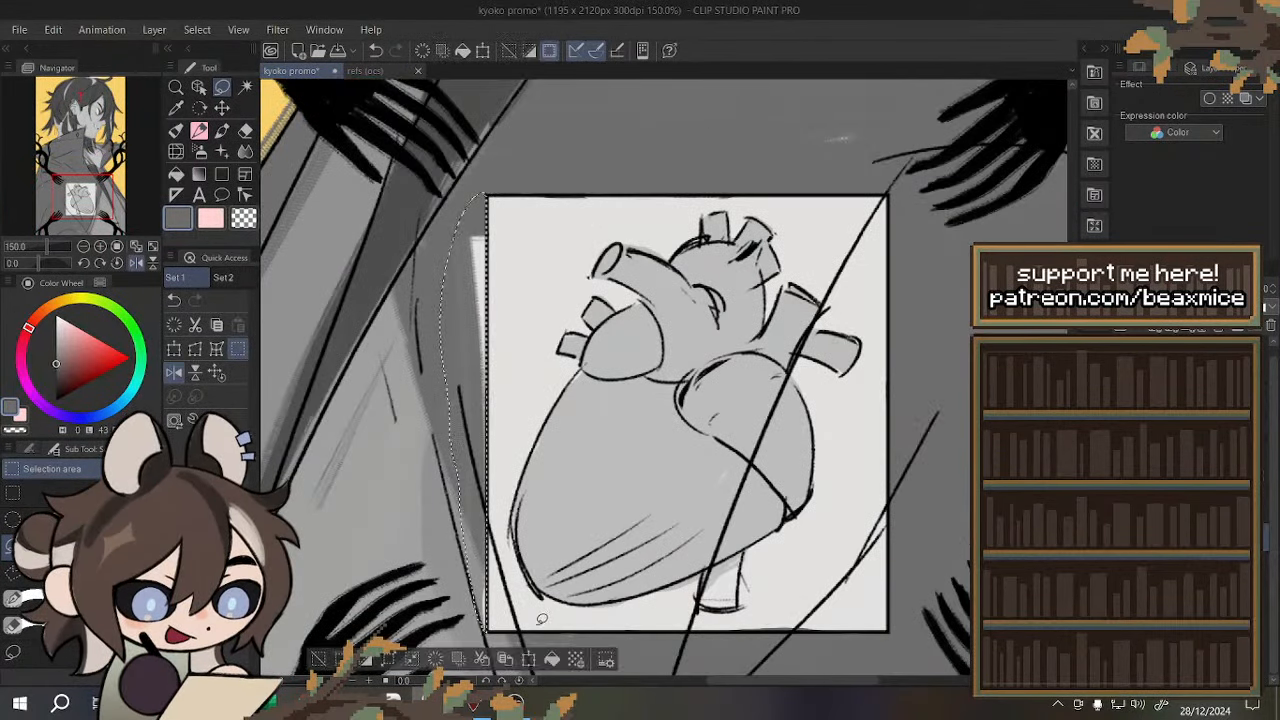
pyautogui.click(577, 658)
pyautogui.hotkey('ctrl', 'd')
pyautogui.scroll(-1, 549, 340)
pyautogui.scroll(-1, 556, 307)
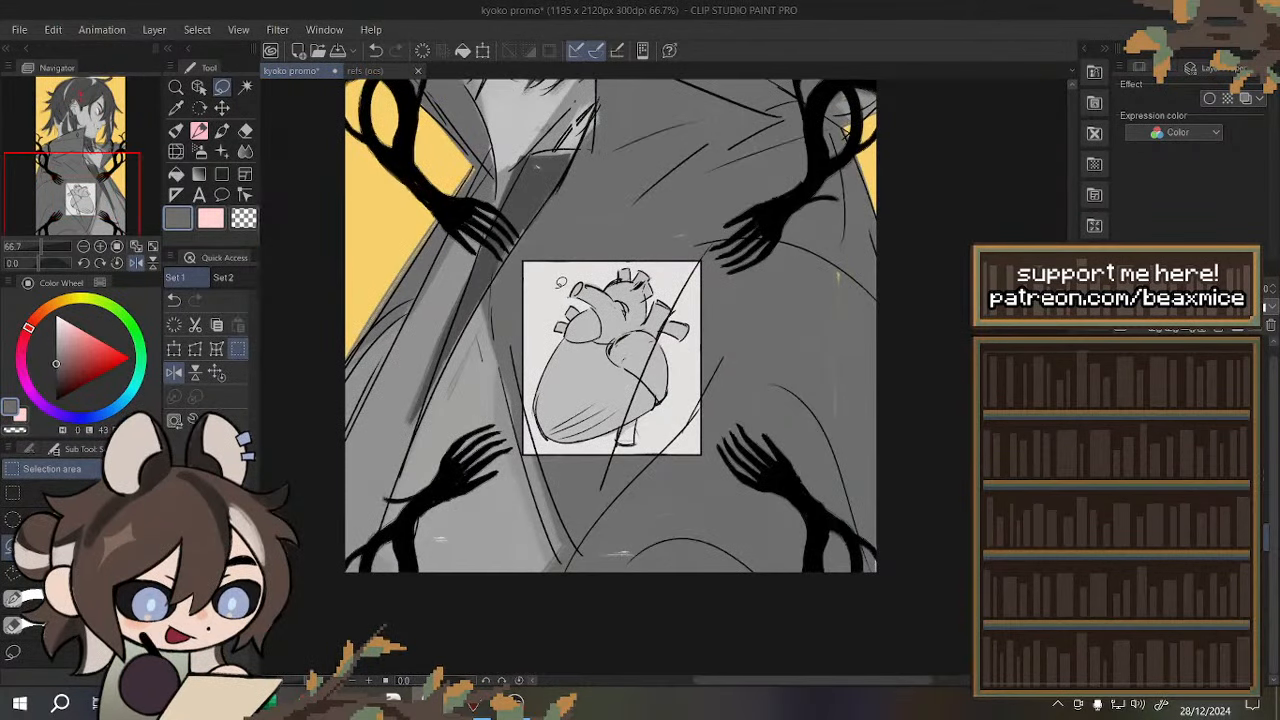
# - Fill the smudges on the coat below the heart panel and near the lower shadow hand with dark grey
pyautogui.scroll(-1, 591, 499)
pyautogui.scroll(2, 569, 512)
pyautogui.moveTo(597, 530)
pyautogui.mouseDown()
pyautogui.moveTo(757, 589)
pyautogui.moveTo(685, 527)
pyautogui.mouseUp()
pyautogui.click(767, 621)
pyautogui.hotkey('ctrl', 'd')
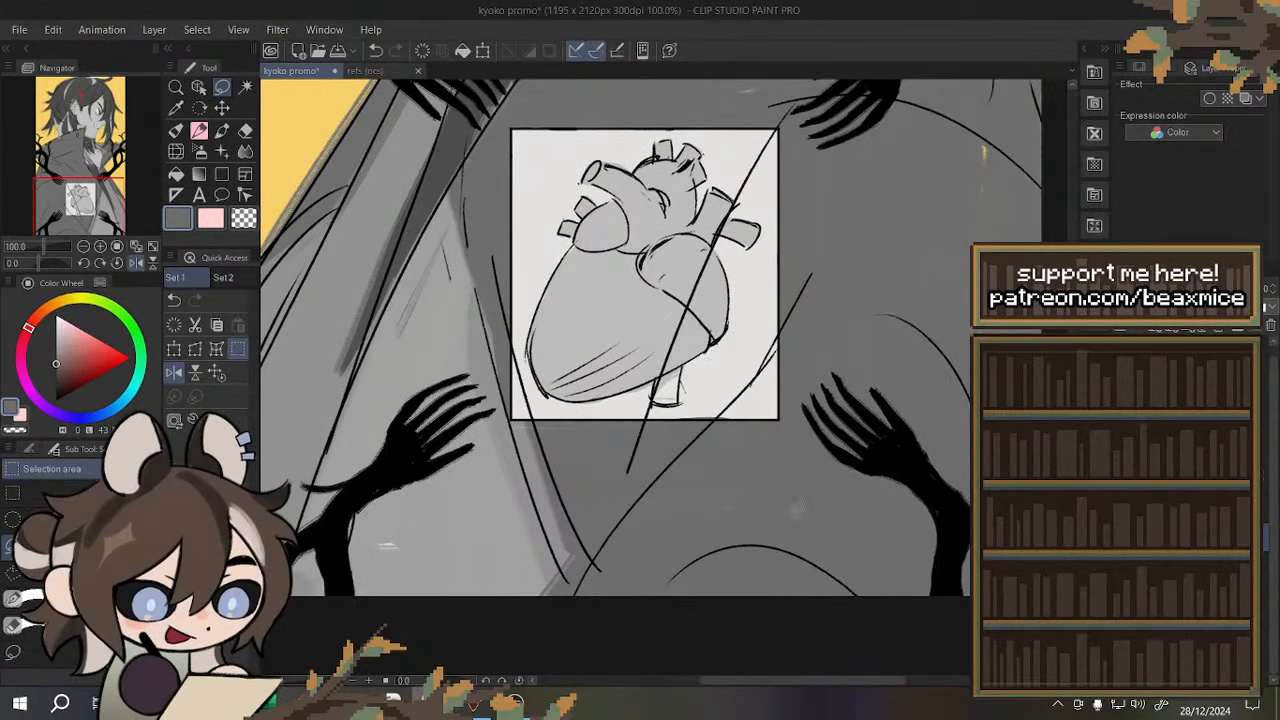
pyautogui.moveTo(797, 508); pyautogui.dragTo(786, 500)
pyautogui.click(820, 576)
pyautogui.hotkey('ctrl', 'd')
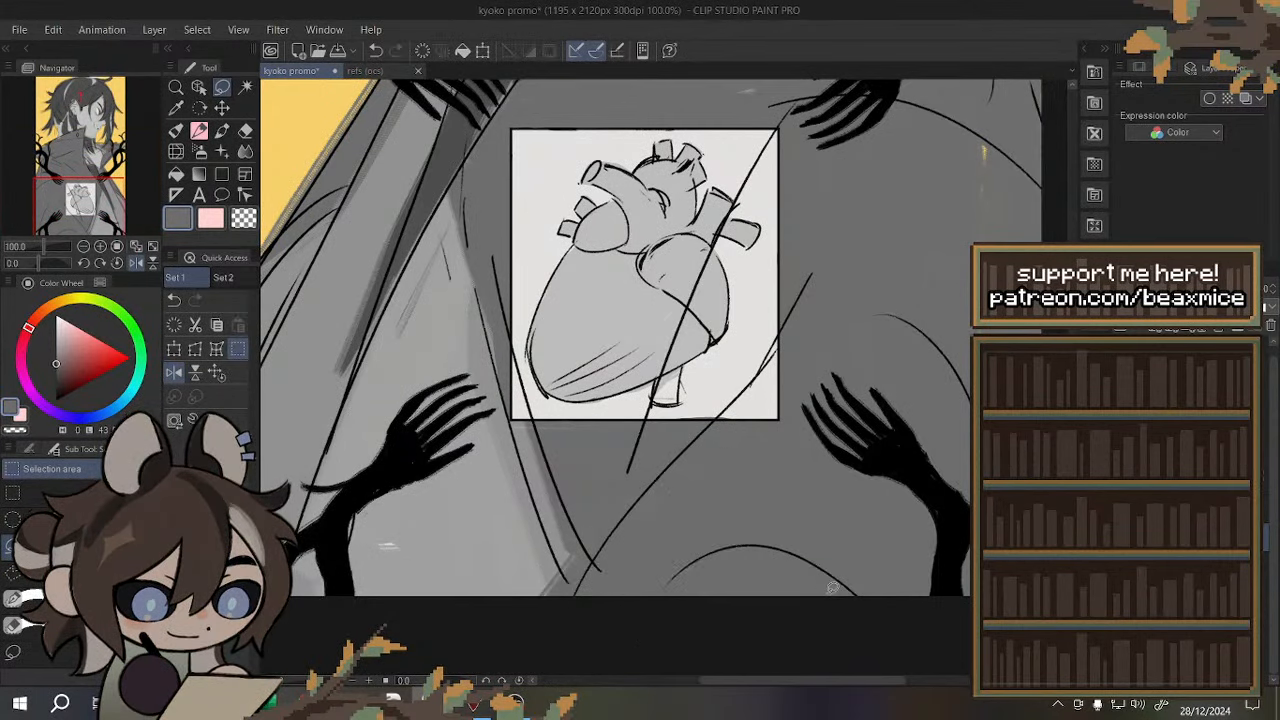
# - Cover the pale smudge on the light coat lining with its own grey and the specks on the coat's outer side with dark grey
pyautogui.scroll(-1, 598, 515)
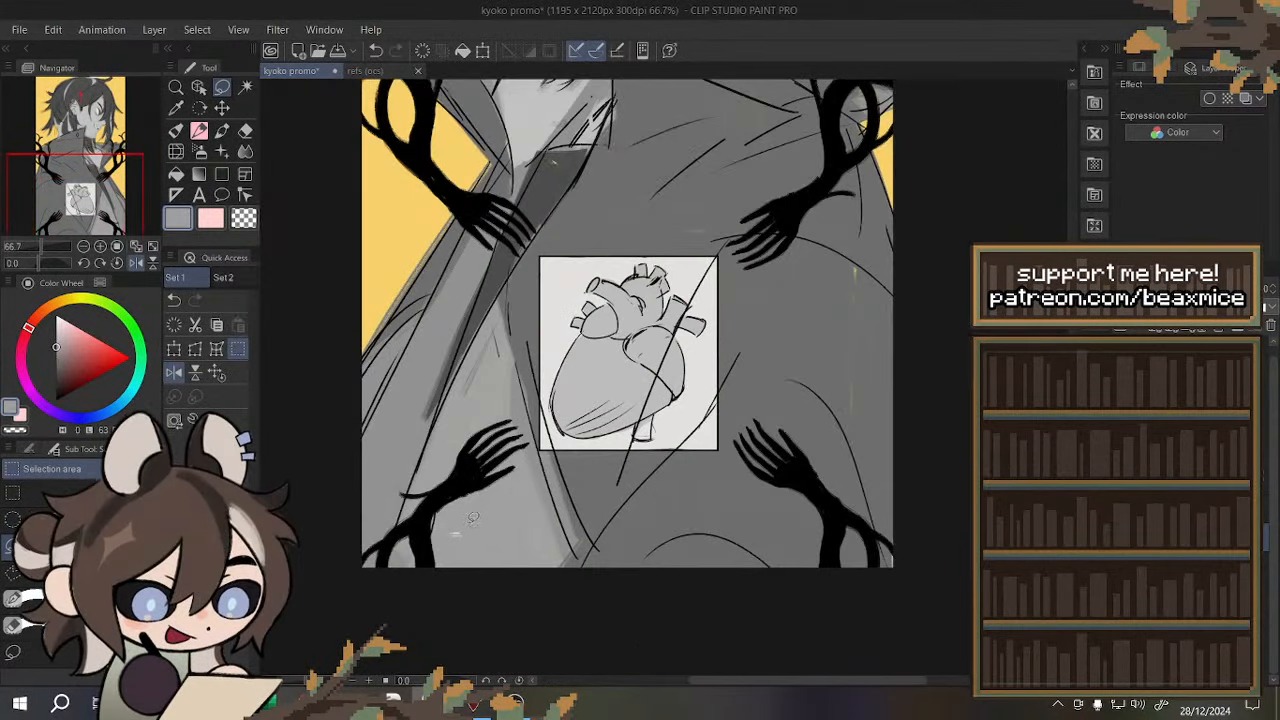
pyautogui.scroll(-1, 518, 558)
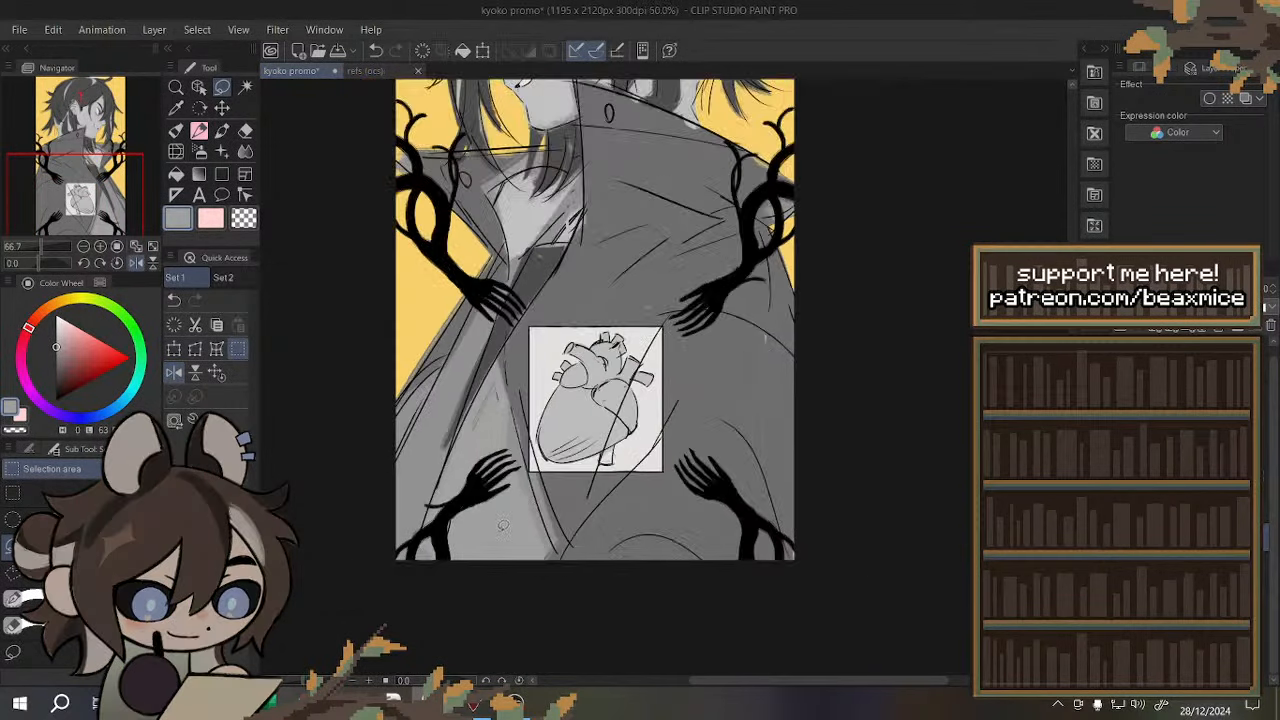
pyautogui.scroll(1, 792, 310)
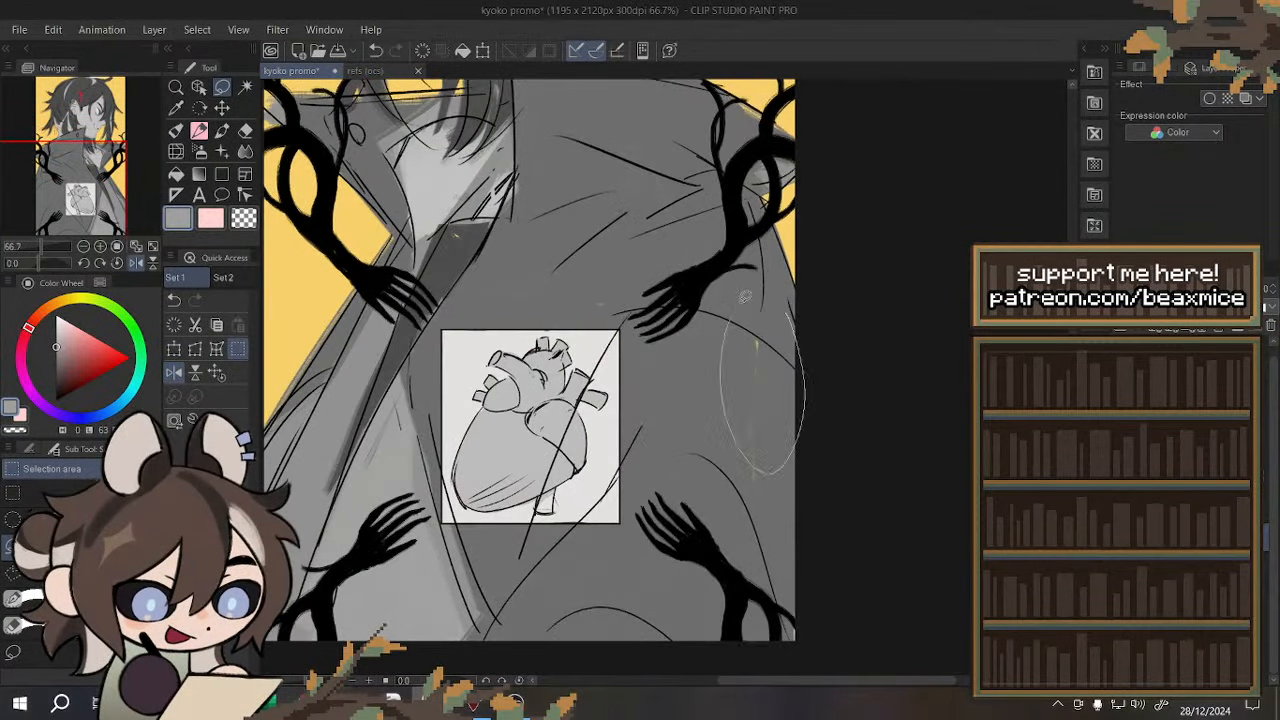
pyautogui.scroll(-1, 766, 482)
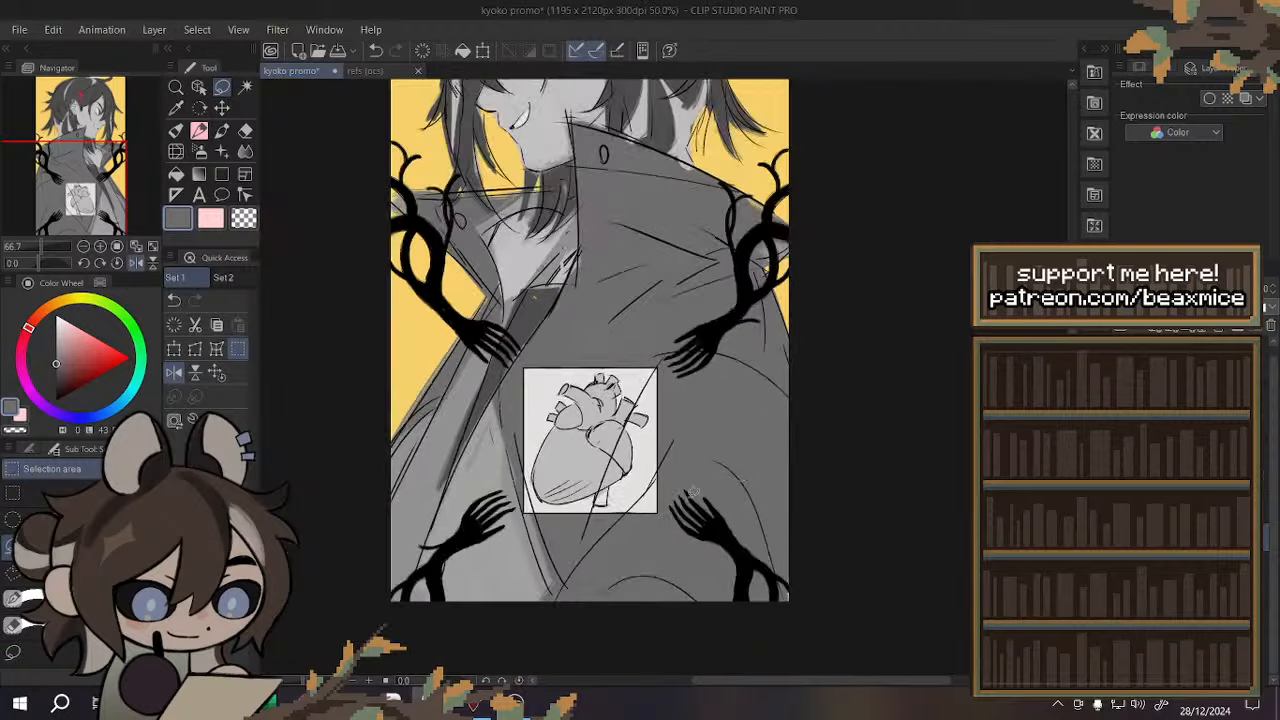
# - Lasso the pale patches inside the tall collar's upper edge and fill them with the coat's dark grey
pyautogui.scroll(-2, 693, 492)
pyautogui.scroll(4, 632, 343)
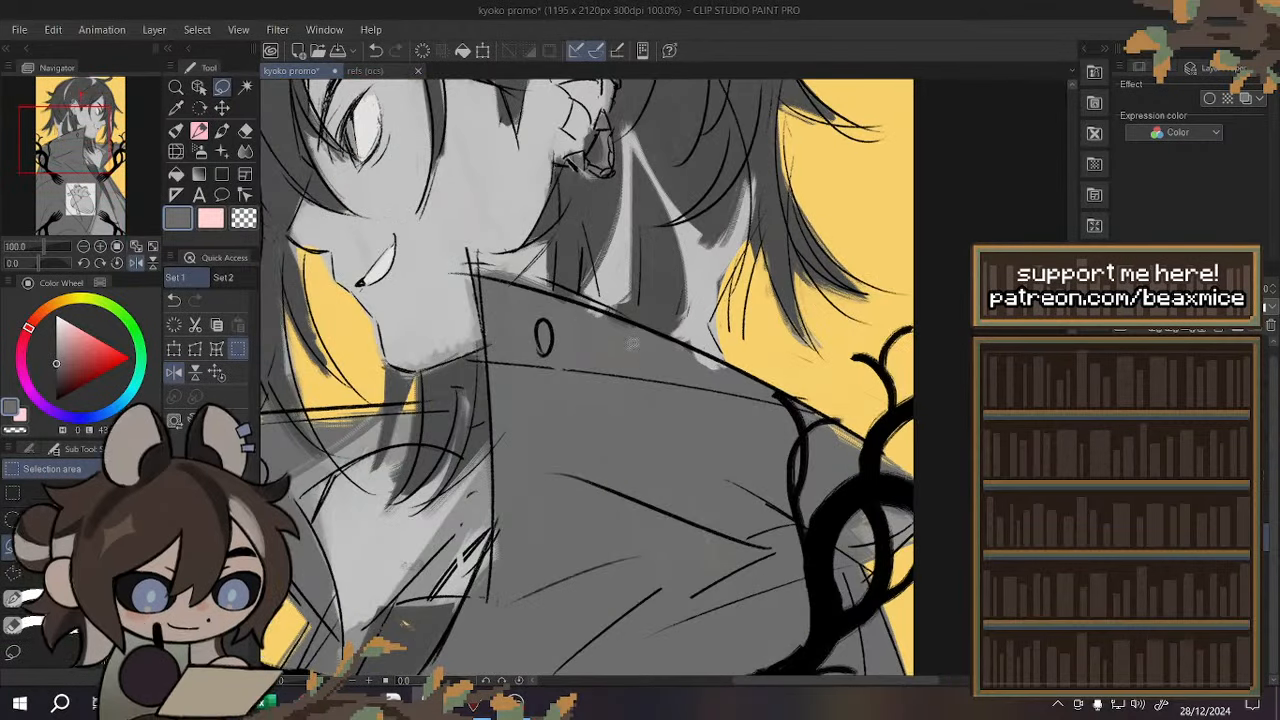
pyautogui.moveTo(556, 288)
pyautogui.mouseDown()
pyautogui.moveTo(691, 381)
pyautogui.moveTo(742, 393)
pyautogui.moveTo(738, 361)
pyautogui.moveTo(662, 338)
pyautogui.mouseUp()
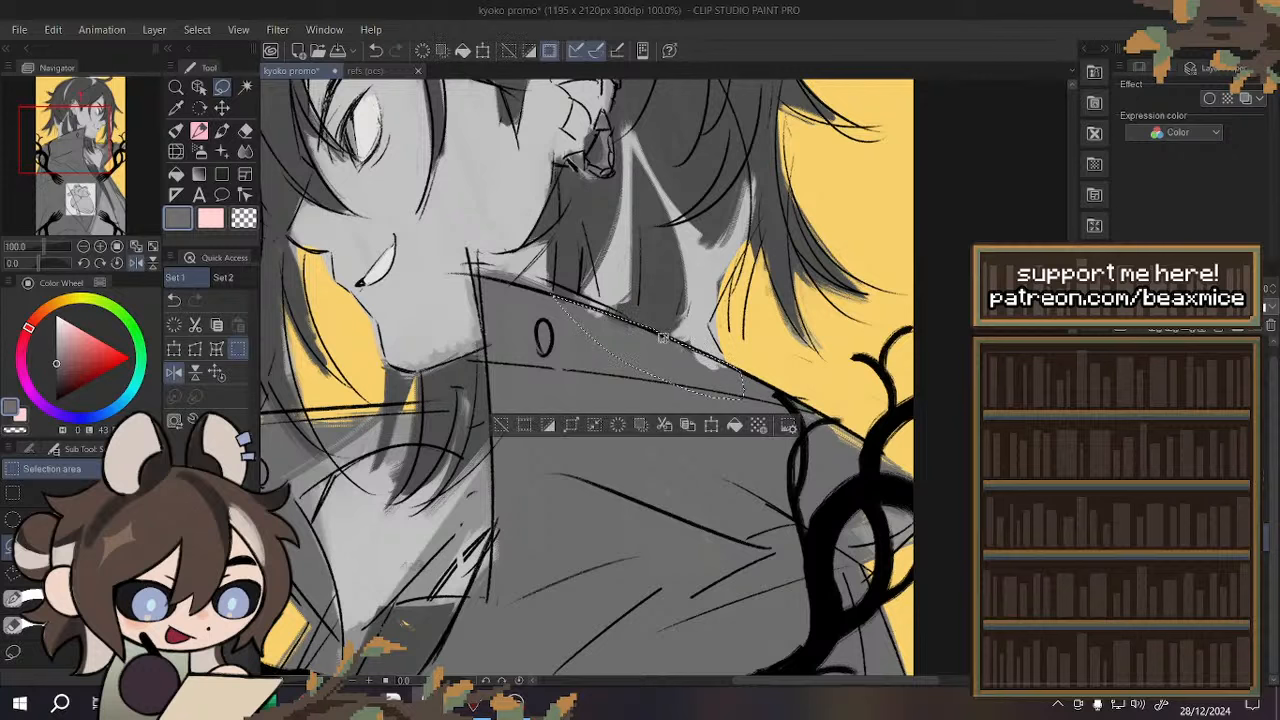
pyautogui.click(735, 425)
pyautogui.hotkey('ctrl', 'd')
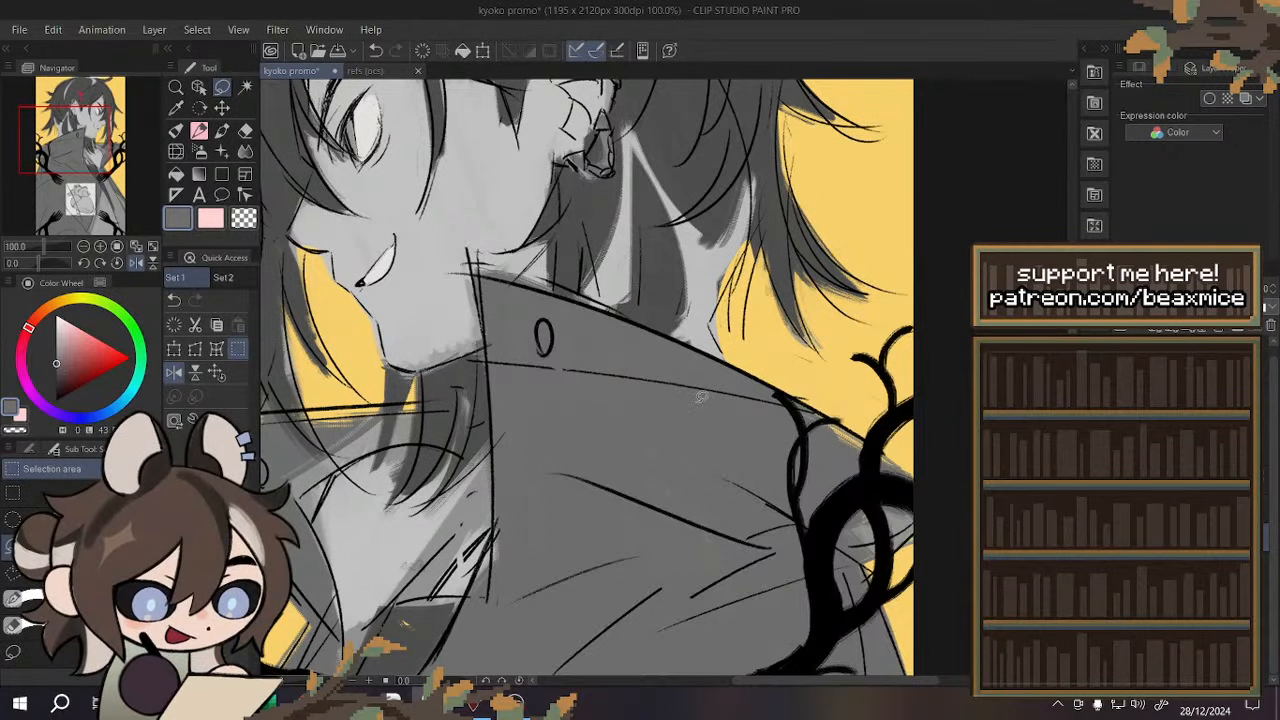
# - Unmirror the view and clear the grey from the small triangle between the hair locks and the far collar's top line
pyautogui.click(175, 376)
pyautogui.scroll(-3, 530, 313)
pyautogui.scroll(1, 760, 295)
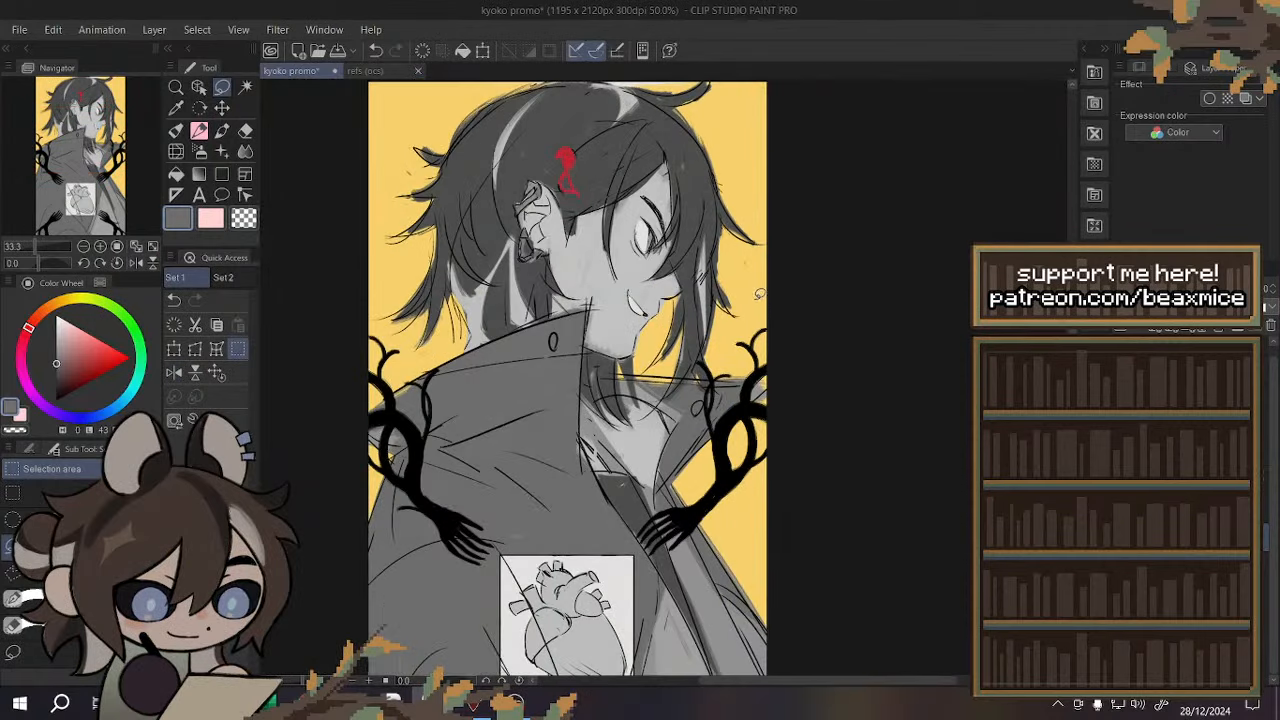
pyautogui.scroll(3, 760, 294)
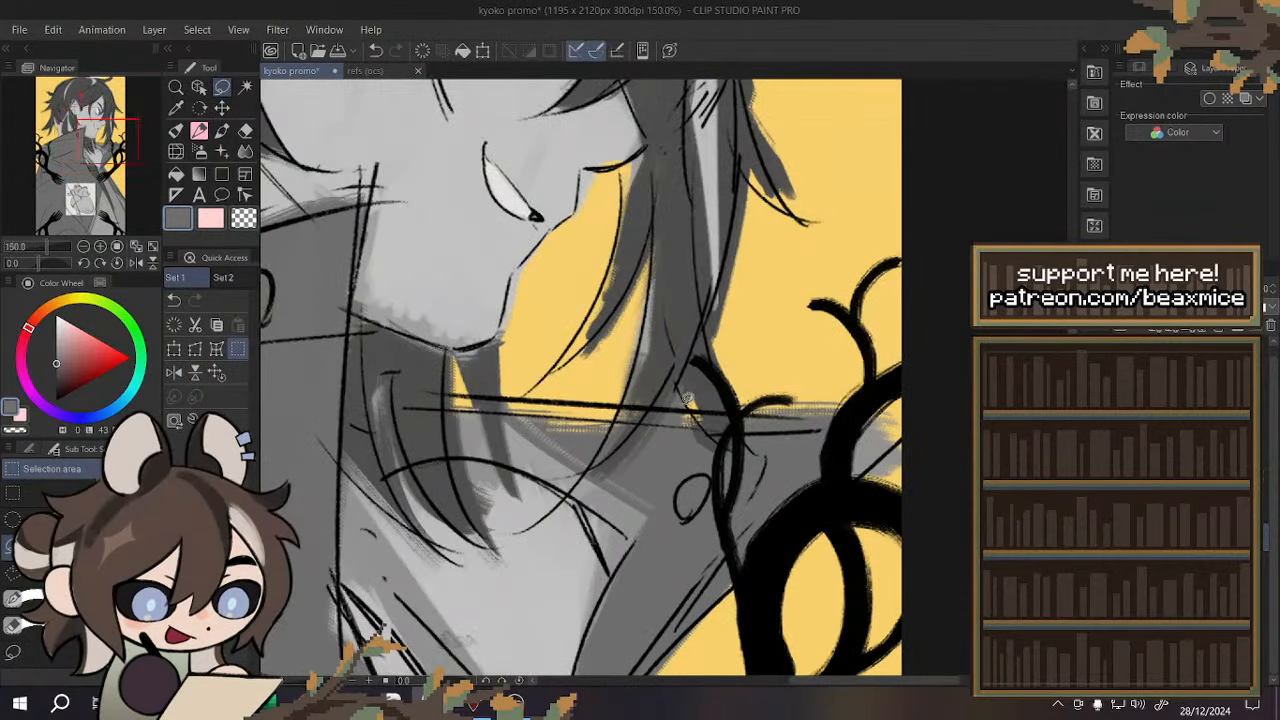
pyautogui.scroll(1, 688, 398)
pyautogui.moveTo(674, 361)
pyautogui.mouseDown()
pyautogui.moveTo(647, 406)
pyautogui.moveTo(685, 415)
pyautogui.mouseUp()
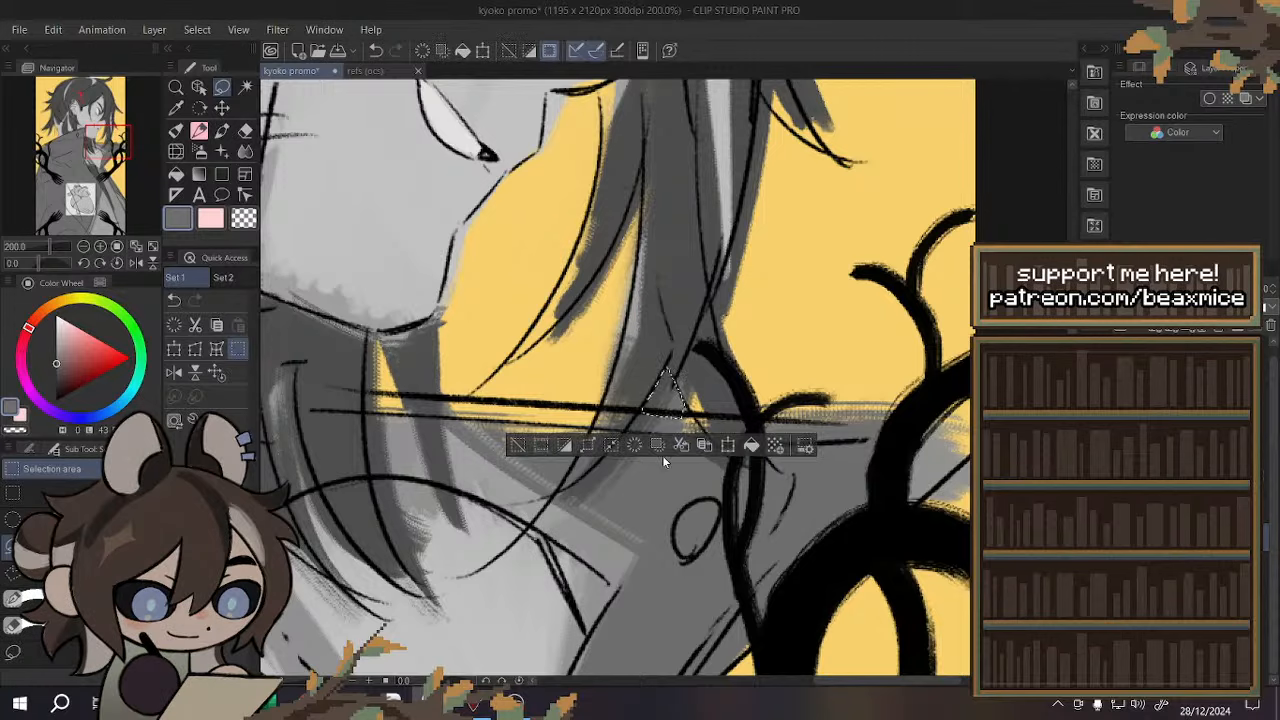
pyautogui.click(636, 447)
pyautogui.hotkey('ctrl', 'd')
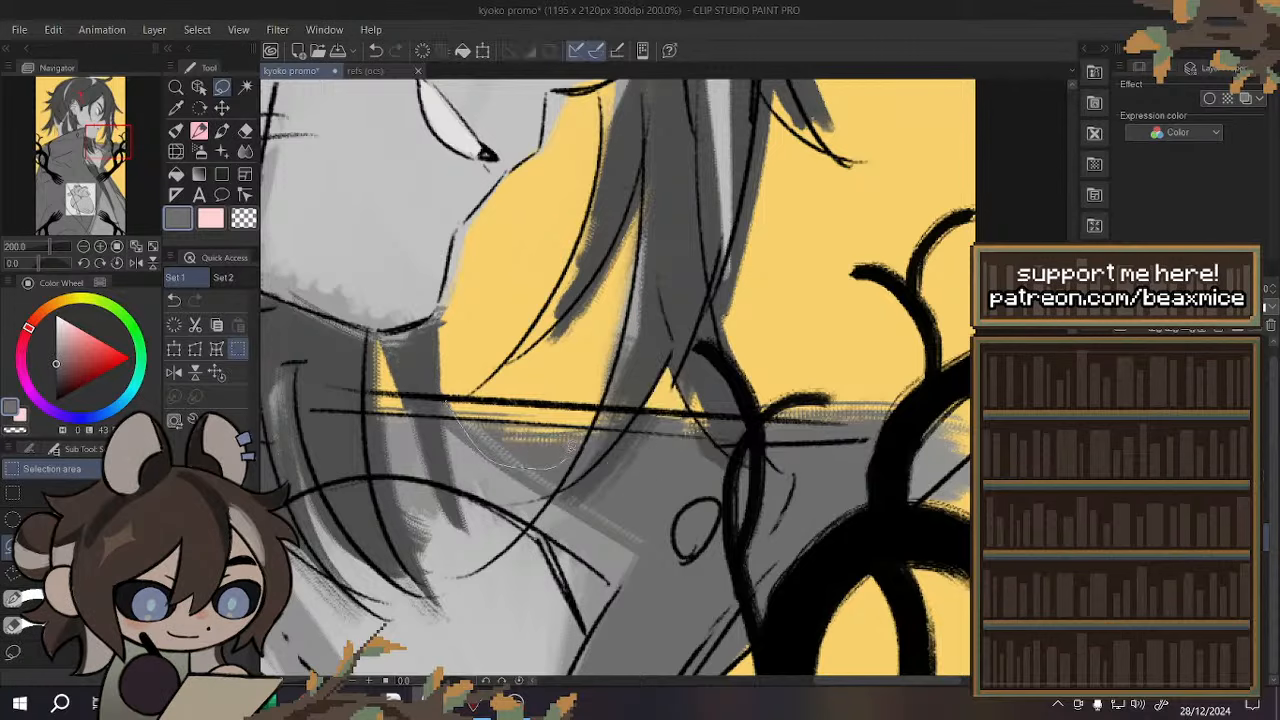
# - Lasso the yellow gaps just below the far collar's top line and fill them with the coat's grey
pyautogui.moveTo(594, 427); pyautogui.dragTo(592, 411)
pyautogui.click(612, 493)
pyautogui.hotkey('ctrl', 'd')
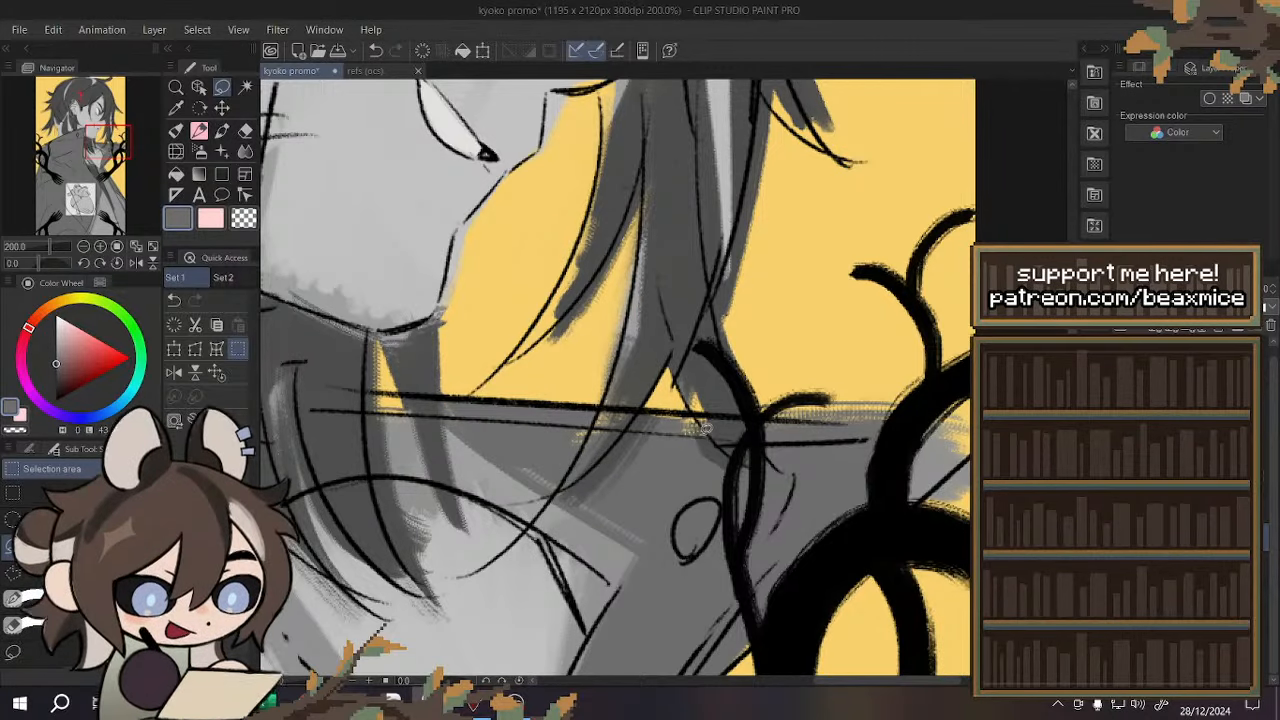
pyautogui.moveTo(692, 418)
pyautogui.mouseDown()
pyautogui.moveTo(768, 490)
pyautogui.moveTo(650, 410)
pyautogui.moveTo(661, 421)
pyautogui.mouseUp()
pyautogui.click(773, 525)
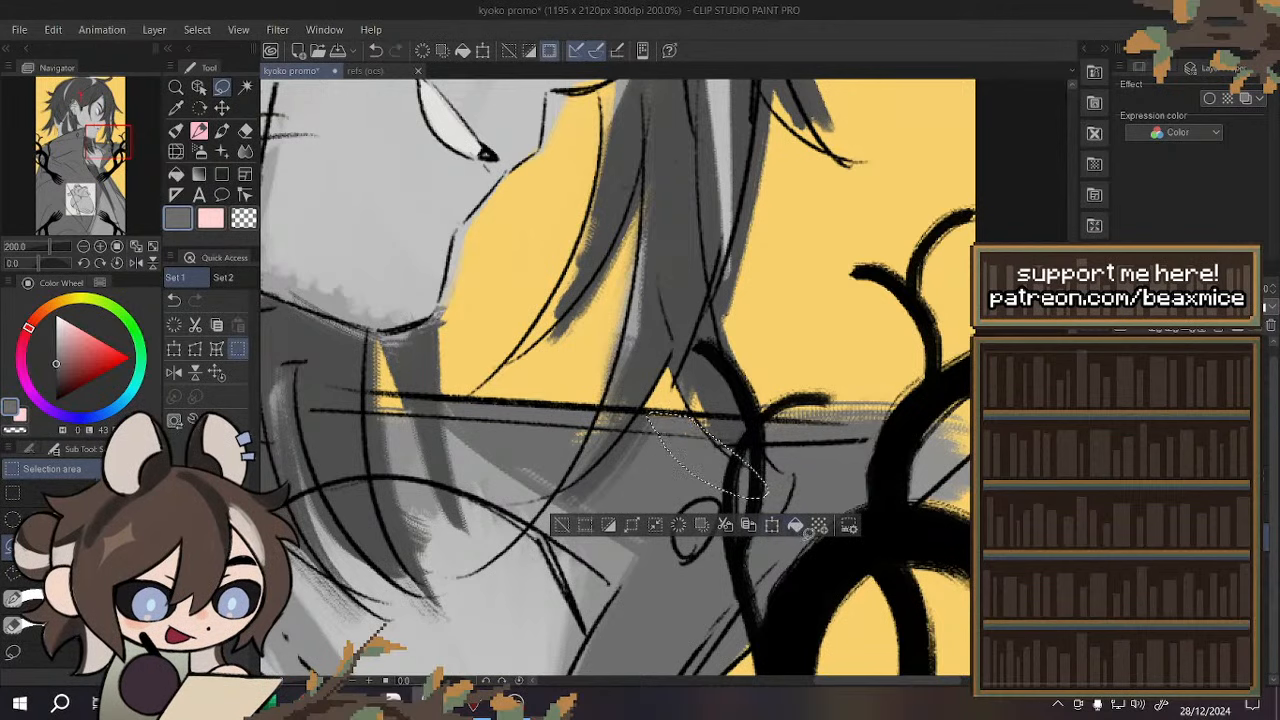
pyautogui.hotkey('ctrl', 'd')
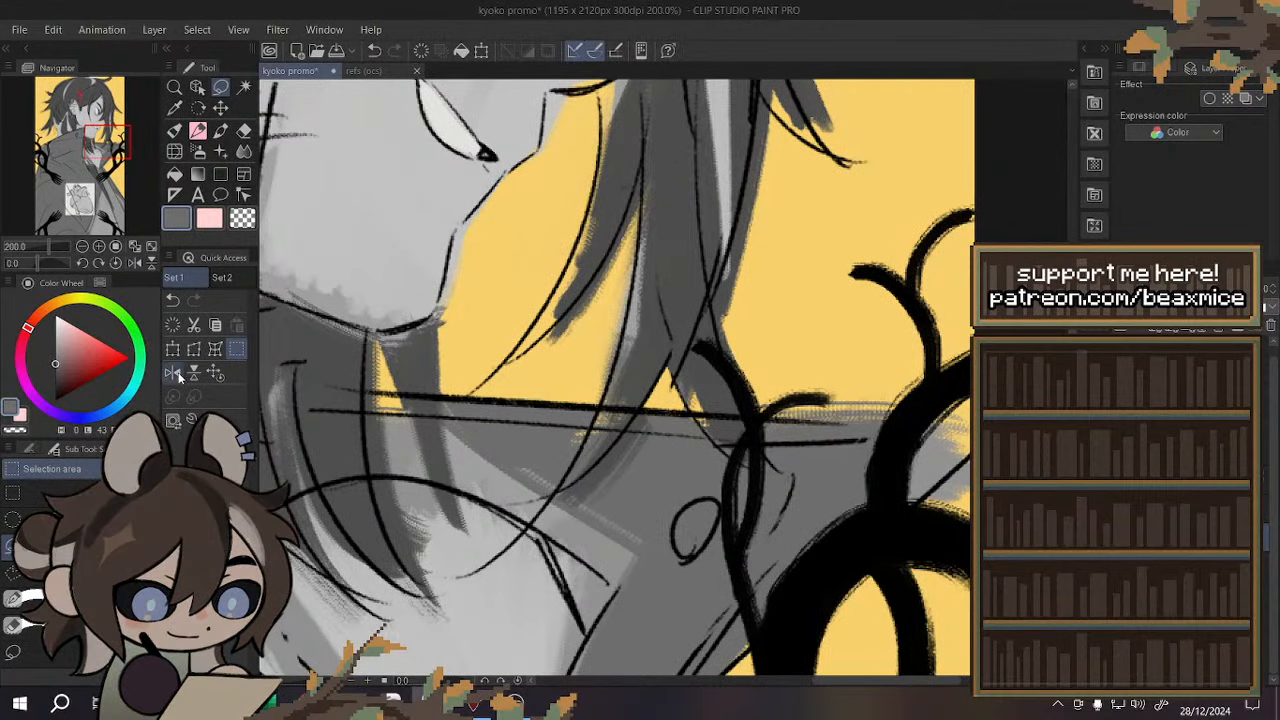
# - Mirror the view, lasso the rough grey fringe above the far collar's top line and clear it
pyautogui.click(173, 374)
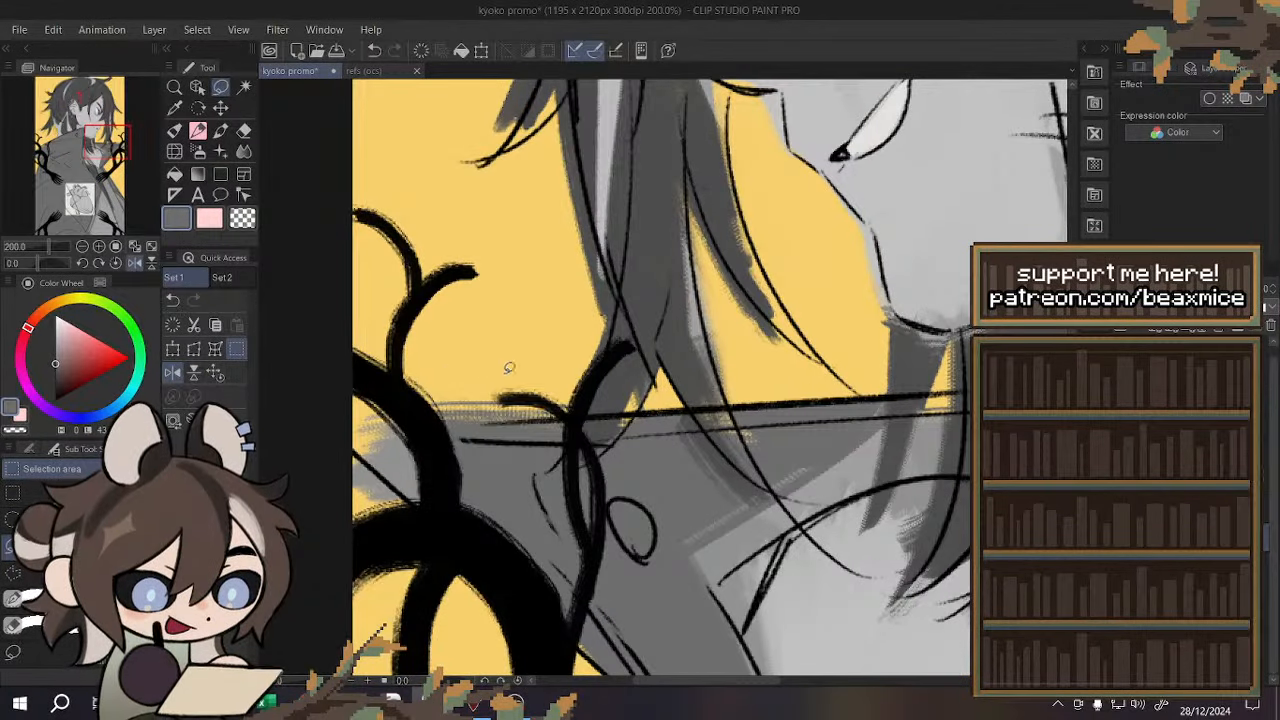
pyautogui.scroll(-1, 506, 366)
pyautogui.scroll(1, 396, 418)
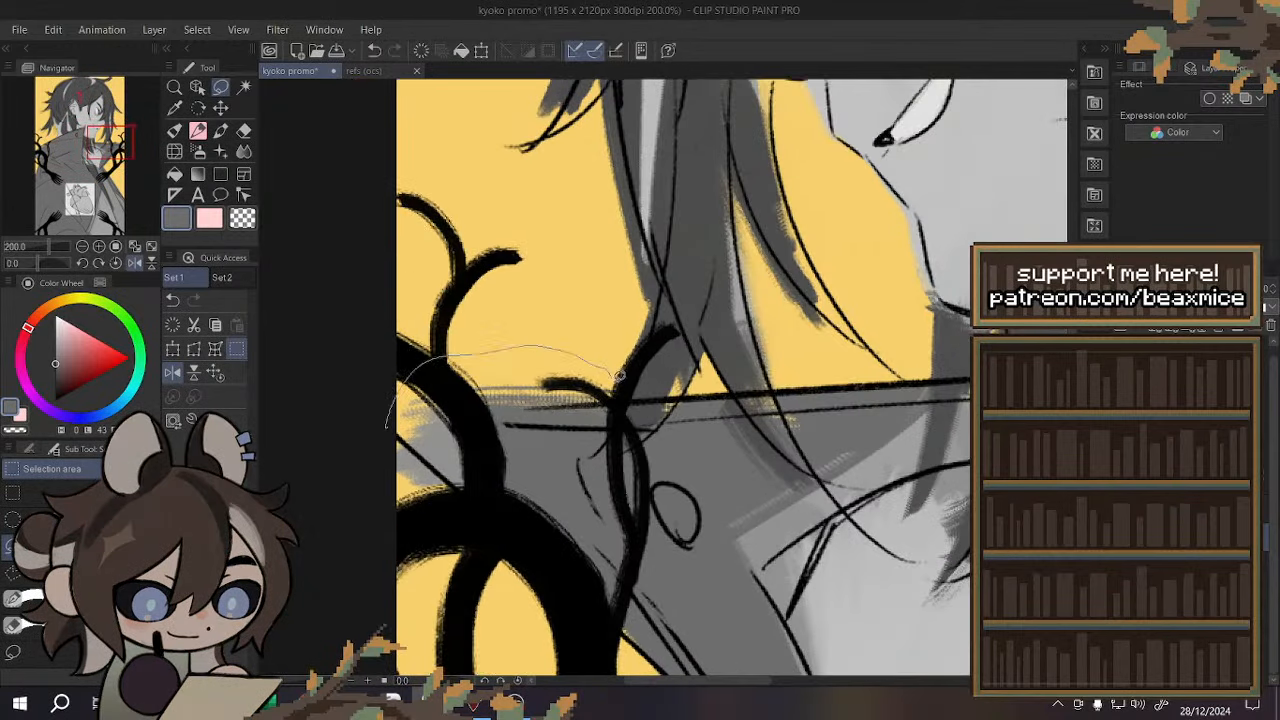
pyautogui.moveTo(620, 375)
pyautogui.mouseDown()
pyautogui.moveTo(388, 428)
pyautogui.moveTo(455, 495)
pyautogui.mouseUp()
pyautogui.click(390, 445)
pyautogui.scroll(-3, 463, 363)
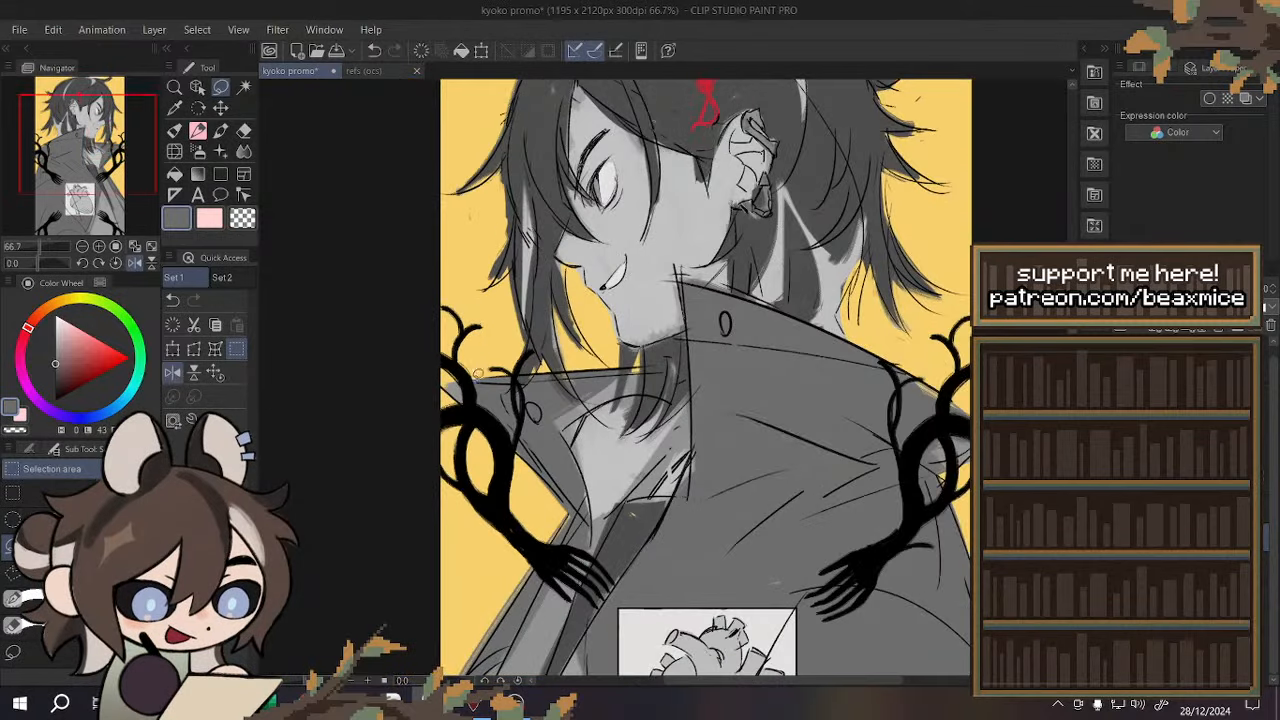
# - Sample the dark hair grey and fill the hair lock tips that overlap the far collar
pyautogui.scroll(3, 580, 505)
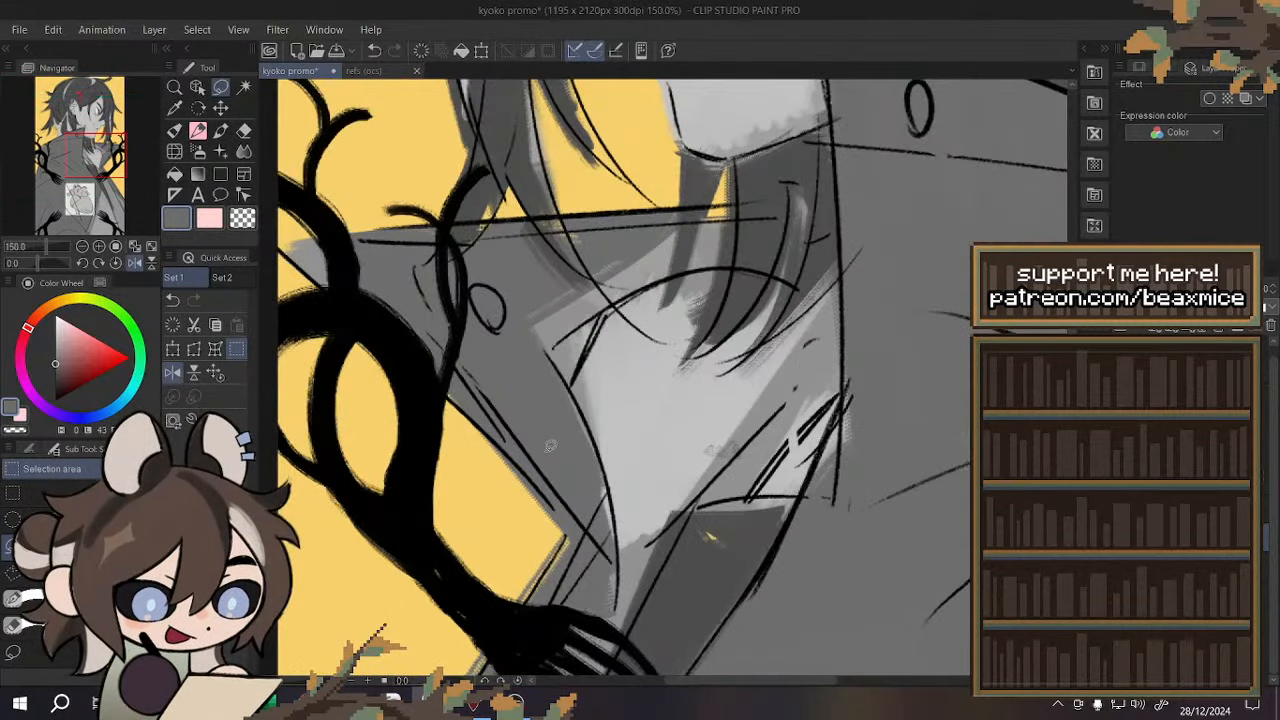
pyautogui.scroll(1, 479, 204)
pyautogui.keyDown('alt'); pyautogui.click(485, 189); pyautogui.keyUp('alt')
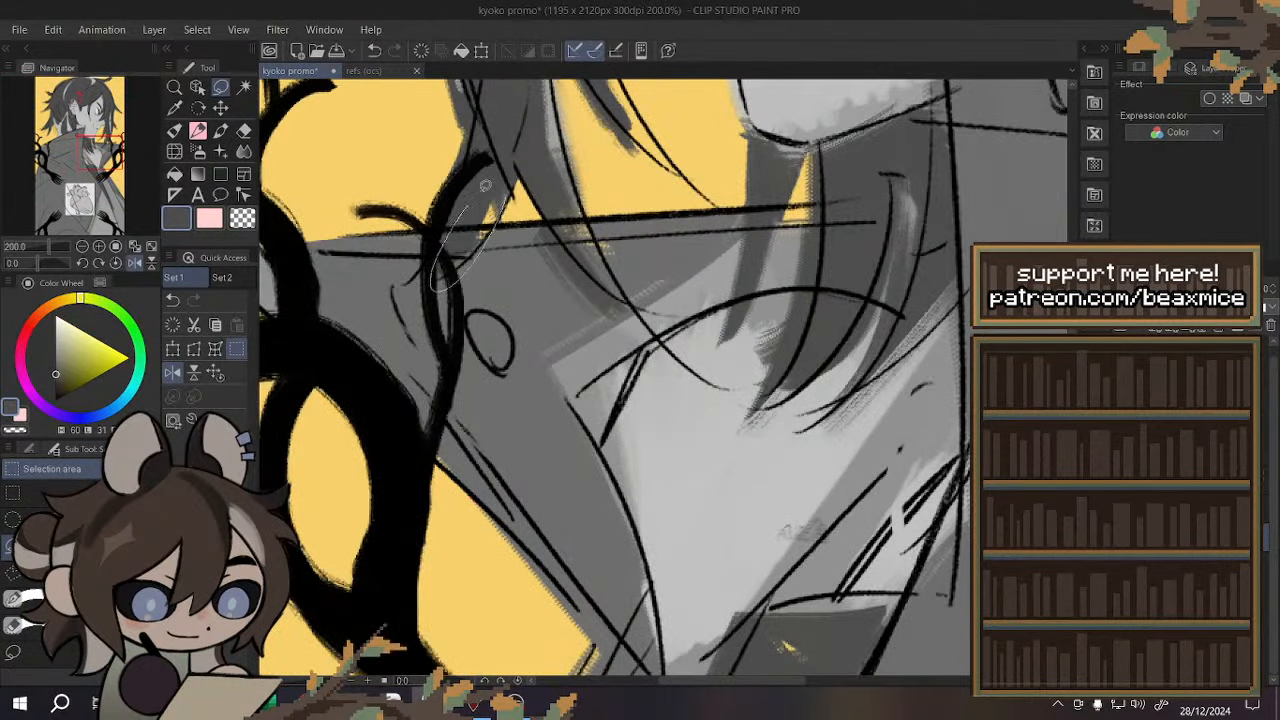
pyautogui.moveTo(485, 186); pyautogui.dragTo(470, 202)
pyautogui.hotkey('alt', 'Delete')
pyautogui.hotkey('ctrl', 'd')
pyautogui.moveTo(577, 192)
pyautogui.mouseDown()
pyautogui.moveTo(647, 300)
pyautogui.moveTo(576, 196)
pyautogui.mouseUp()
pyautogui.hotkey('alt', 'Delete')
pyautogui.hotkey('ctrl', 'd')
pyautogui.scroll(-2, 544, 249)
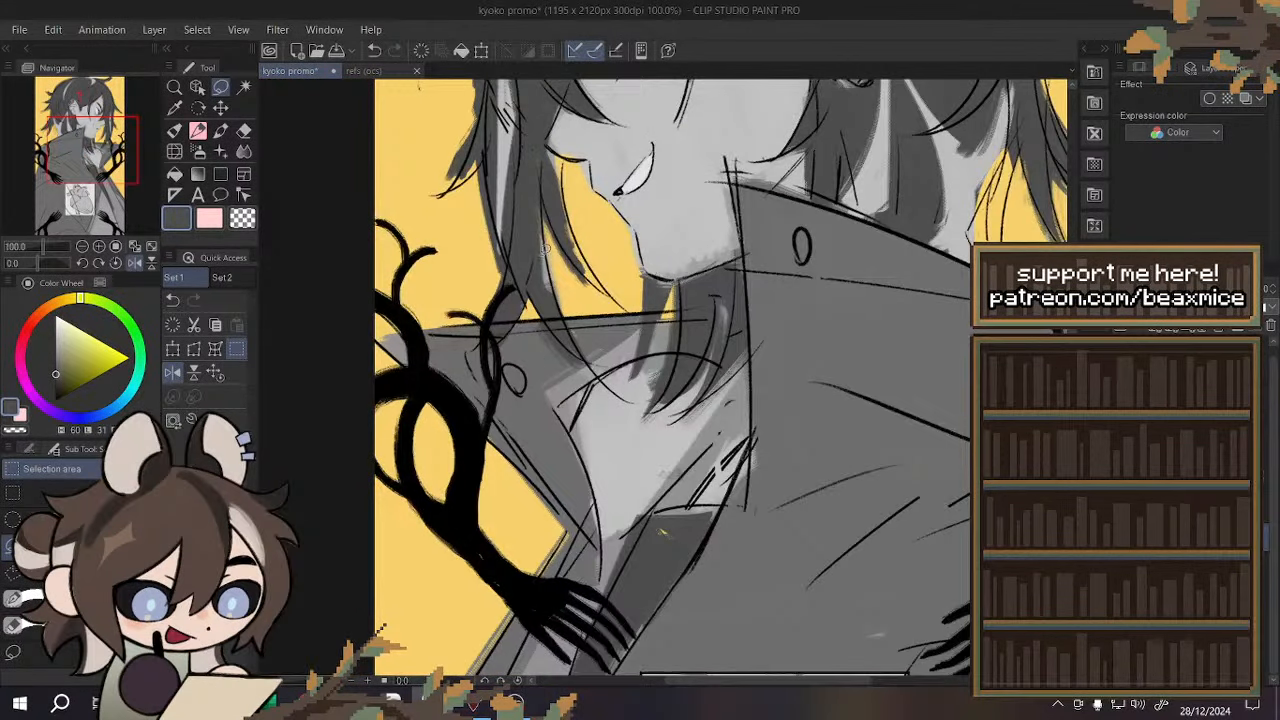
# - Lasso the grey spill outside the lower outline of the thin hair strand beside the chin and delete it
pyautogui.scroll(2, 544, 248)
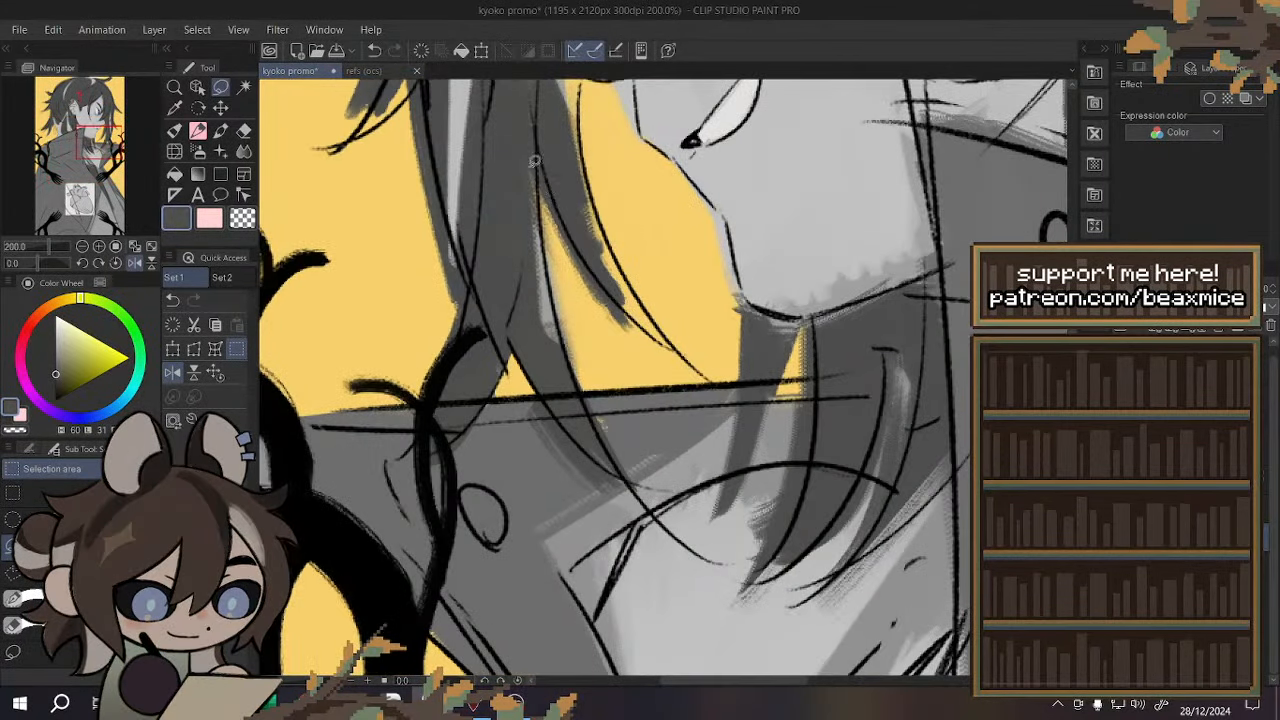
pyautogui.scroll(2, 534, 160)
pyautogui.moveTo(816, 506)
pyautogui.mouseDown()
pyautogui.moveTo(704, 478)
pyautogui.moveTo(804, 530)
pyautogui.moveTo(538, 190)
pyautogui.moveTo(771, 507)
pyautogui.mouseUp()
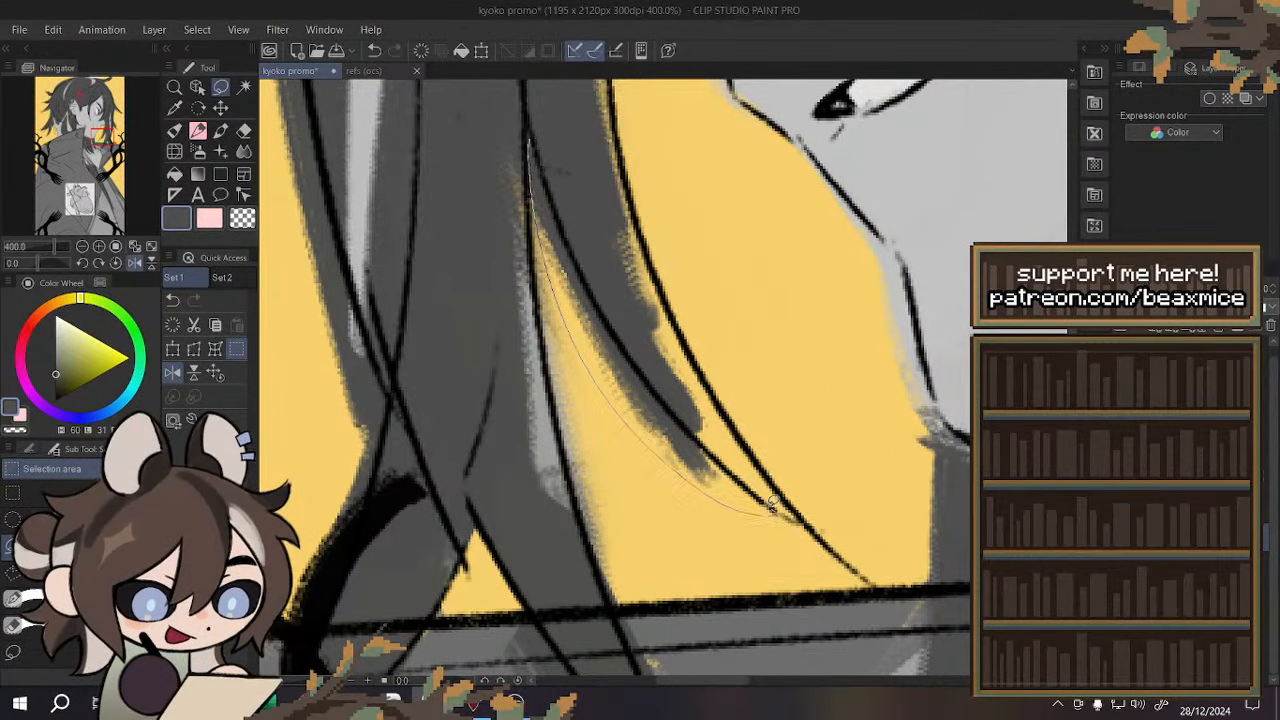
pyautogui.moveTo(673, 407); pyautogui.dragTo(532, 145)
pyautogui.press('Delete')
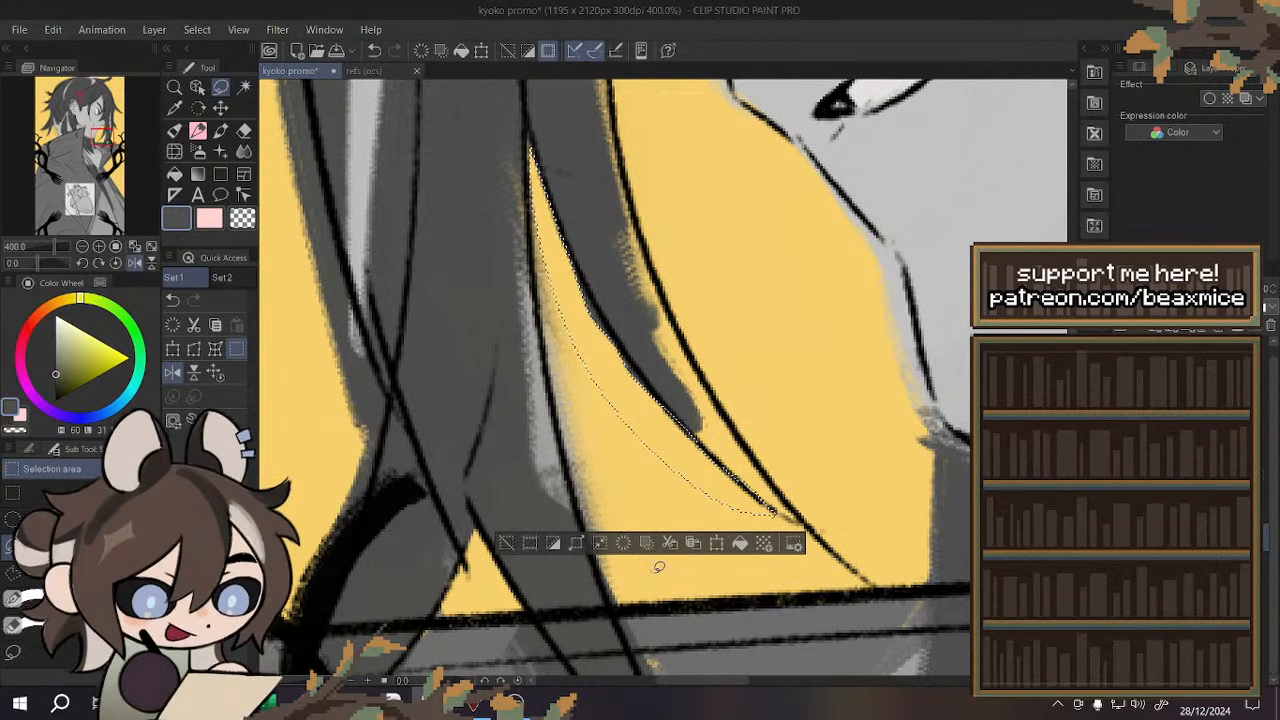
pyautogui.hotkey('ctrl', 'd')
# - Fill the small gaps inside the thin strand's lower outline with dark grey and delete the leftover spill outside it
pyautogui.moveTo(578, 259); pyautogui.dragTo(692, 407)
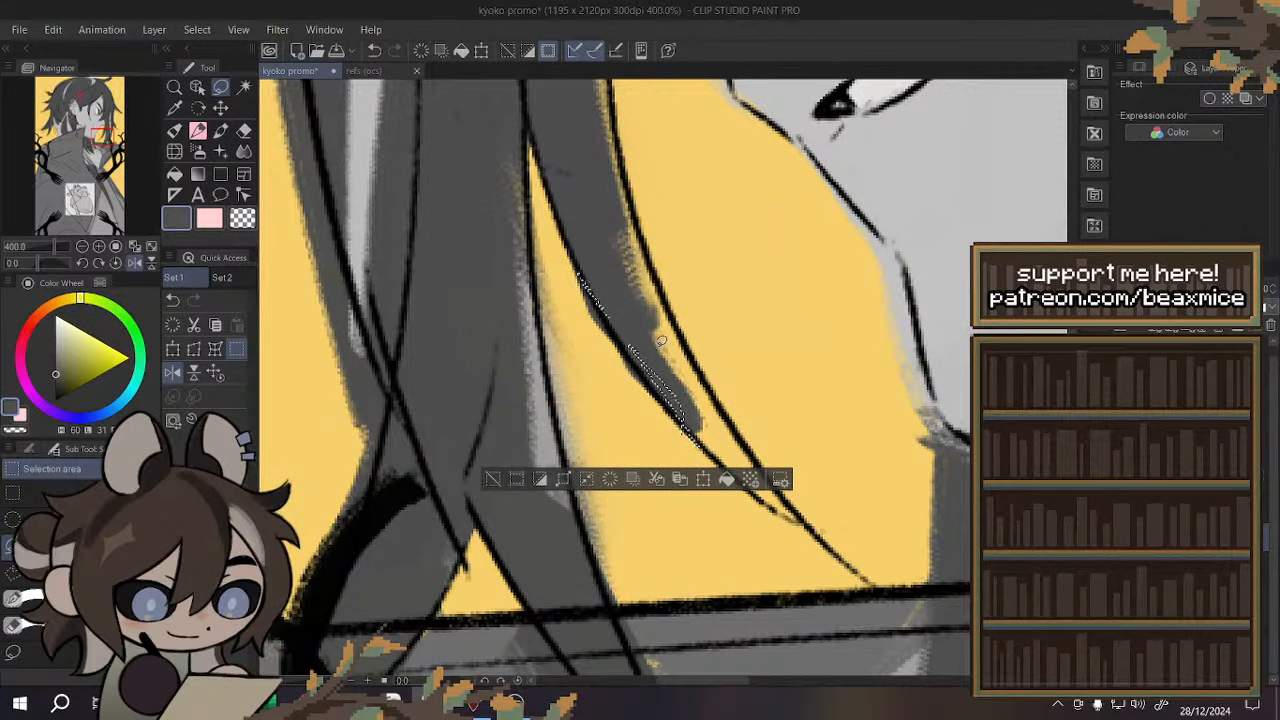
pyautogui.hotkey('ctrl', 'd')
pyautogui.moveTo(606, 325)
pyautogui.mouseDown()
pyautogui.moveTo(689, 411)
pyautogui.moveTo(600, 335)
pyautogui.mouseUp()
pyautogui.press('Delete')
pyautogui.hotkey('ctrl', 'd')
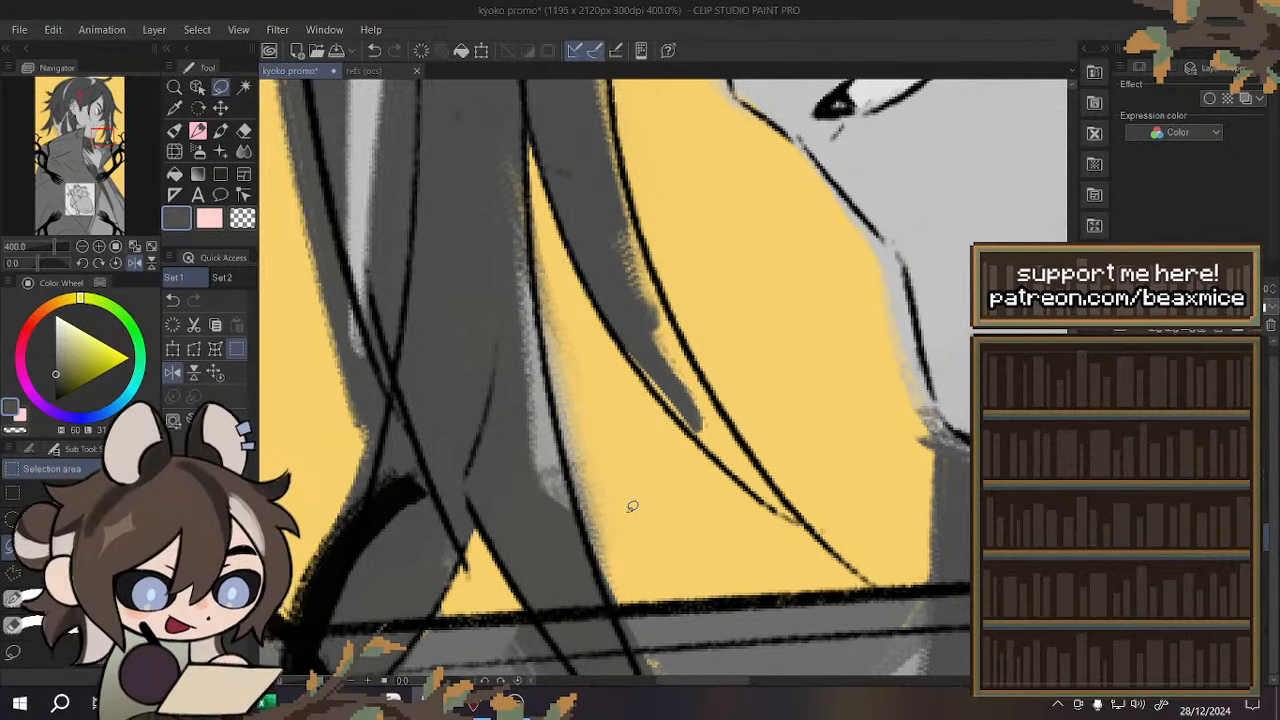
# - Sample the dark hair grey and fill the thin strand beside the chin out to its outline and pointed tip
pyautogui.scroll(-2, 520, 375)
pyautogui.scroll(2, 550, 312)
pyautogui.keyDown('alt'); pyautogui.click(558, 323); pyautogui.keyUp('alt')
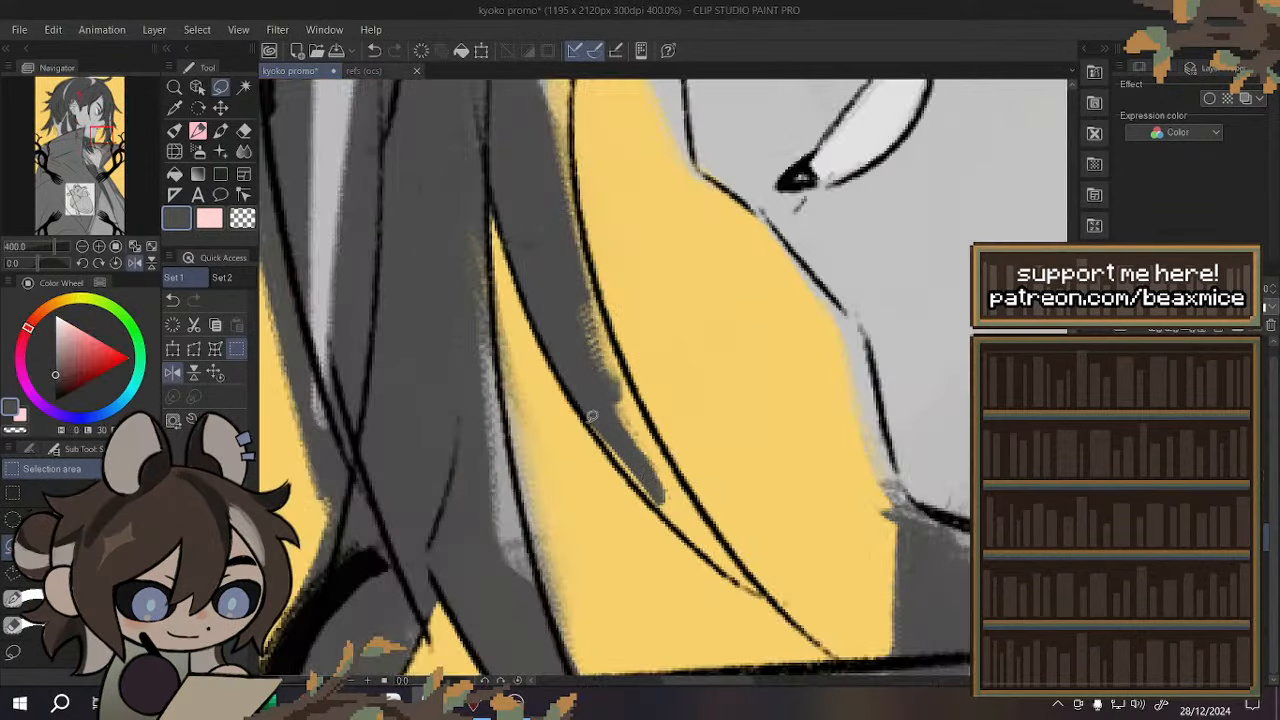
pyautogui.moveTo(794, 590); pyautogui.dragTo(565, 256)
pyautogui.click(763, 624)
pyautogui.hotkey('ctrl', 'd')
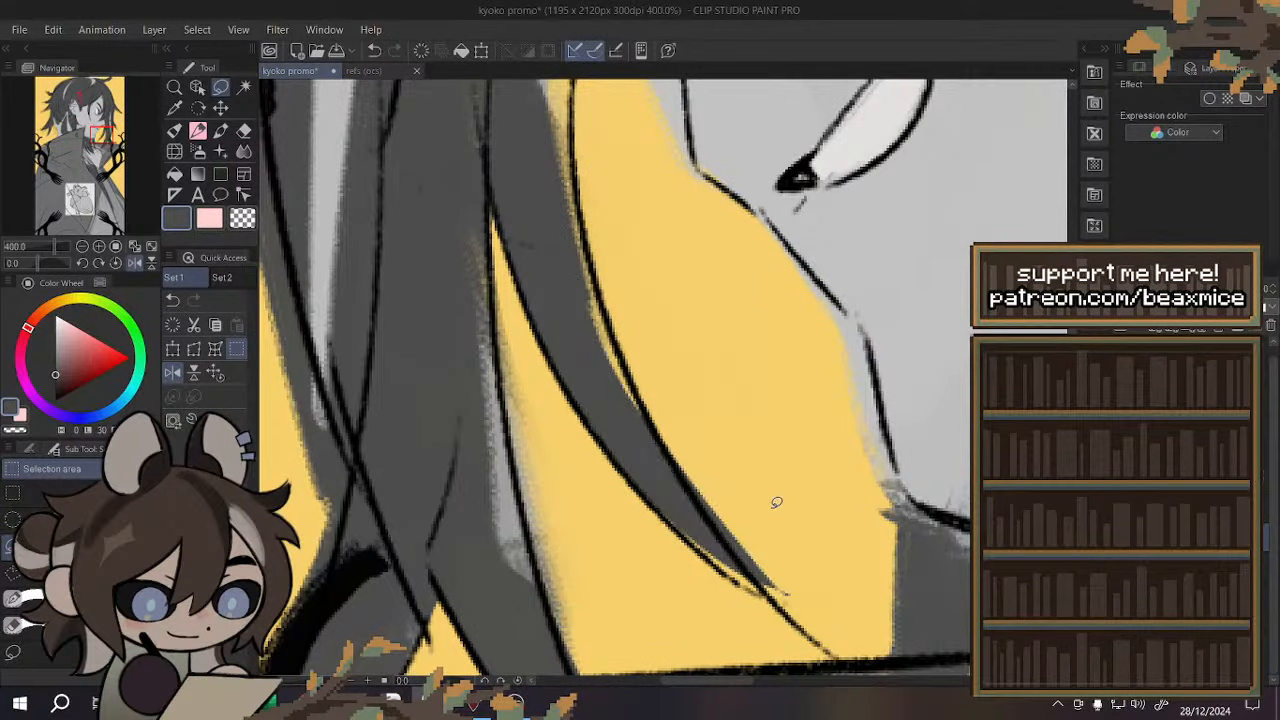
# - Delete the grey spill outside the thin strand's tip and fill the narrow gap along its lower outline with dark grey
pyautogui.scroll(-2, 603, 355)
pyautogui.scroll(2, 695, 508)
pyautogui.moveTo(577, 312); pyautogui.dragTo(732, 452)
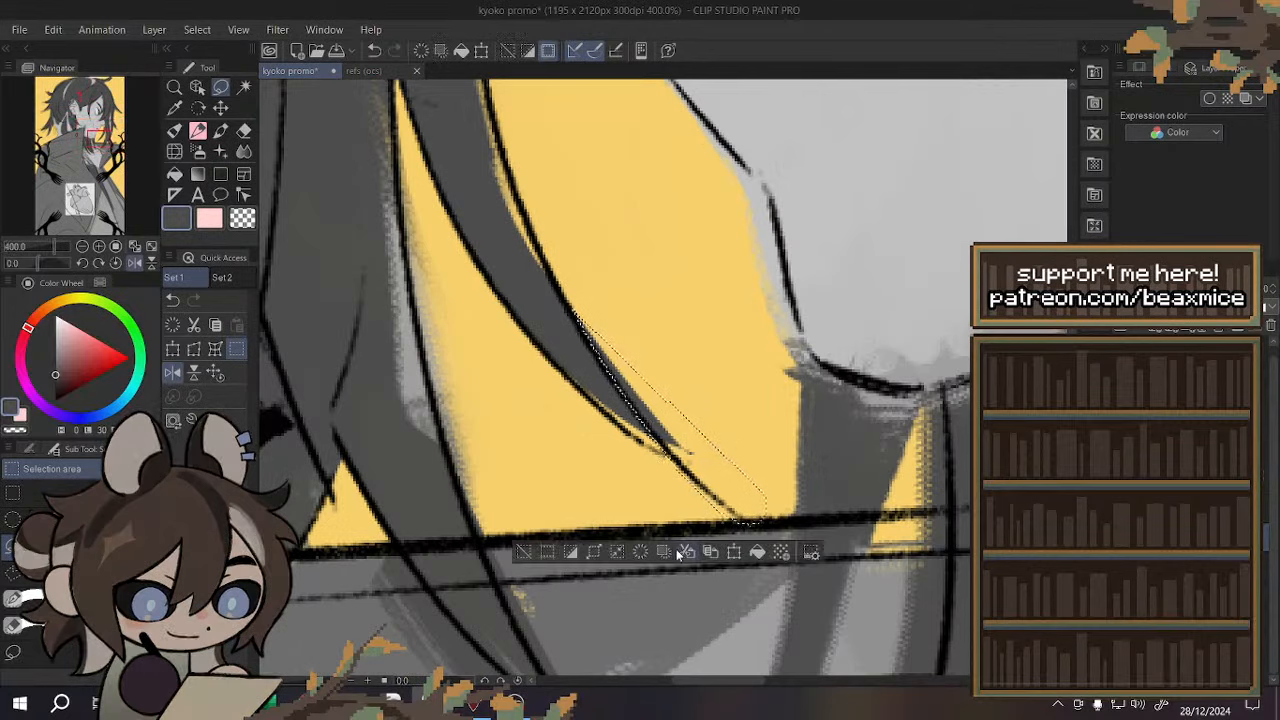
pyautogui.click(640, 552)
pyautogui.hotkey('ctrl', 'd')
pyautogui.moveTo(643, 421); pyautogui.dragTo(601, 397)
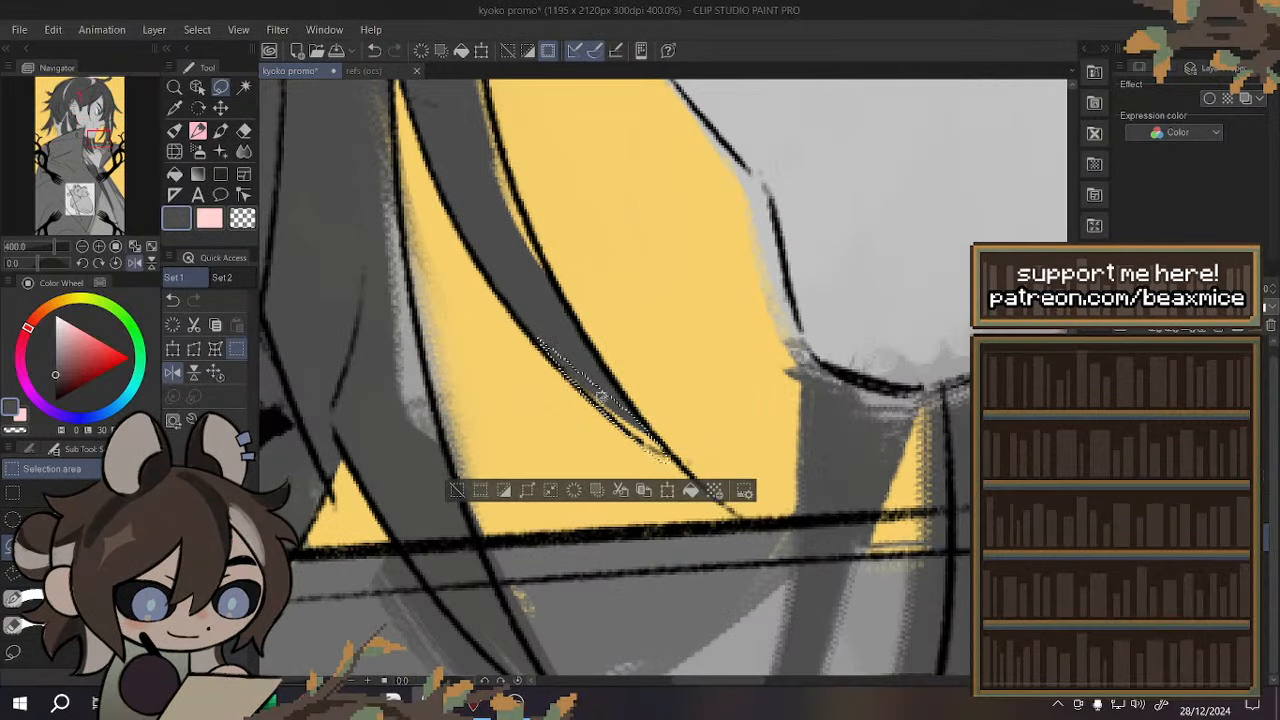
pyautogui.click(694, 495)
pyautogui.hotkey('ctrl', 'd')
pyautogui.scroll(-2, 712, 522)
pyautogui.scroll(2, 592, 293)
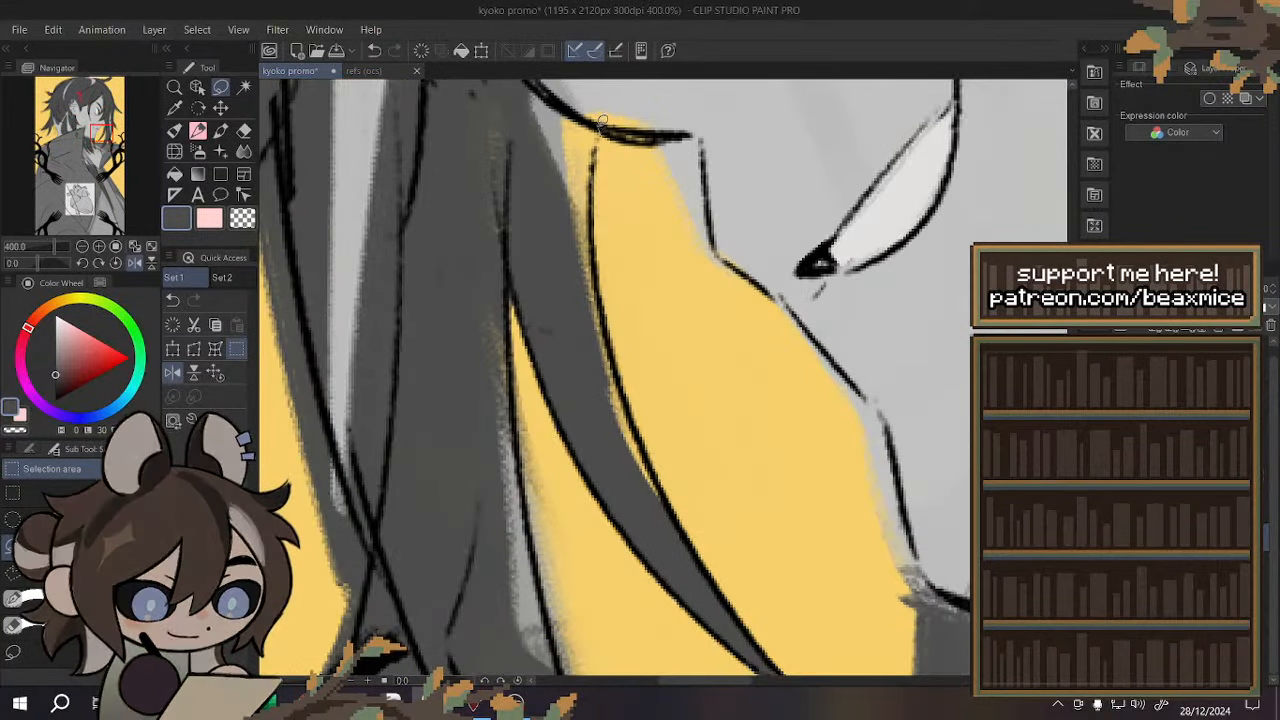
# - Lasso the yellow gaps along the thin strand's face-side outline up to the nose and fill them with dark grey
pyautogui.moveTo(603, 120)
pyautogui.mouseDown()
pyautogui.moveTo(519, 90)
pyautogui.moveTo(601, 448)
pyautogui.moveTo(662, 527)
pyautogui.mouseUp()
pyautogui.moveTo(626, 388); pyautogui.dragTo(586, 218)
pyautogui.click(700, 560)
pyautogui.hotkey('ctrl', 'd')
pyautogui.click(681, 419)
pyautogui.hotkey('ctrl', 'd')
pyautogui.moveTo(658, 146)
pyautogui.mouseDown()
pyautogui.moveTo(693, 136)
pyautogui.moveTo(660, 211)
pyautogui.moveTo(650, 168)
pyautogui.mouseUp()
pyautogui.click(648, 319)
pyautogui.hotkey('ctrl', 'd')
pyautogui.scroll(-3, 674, 391)
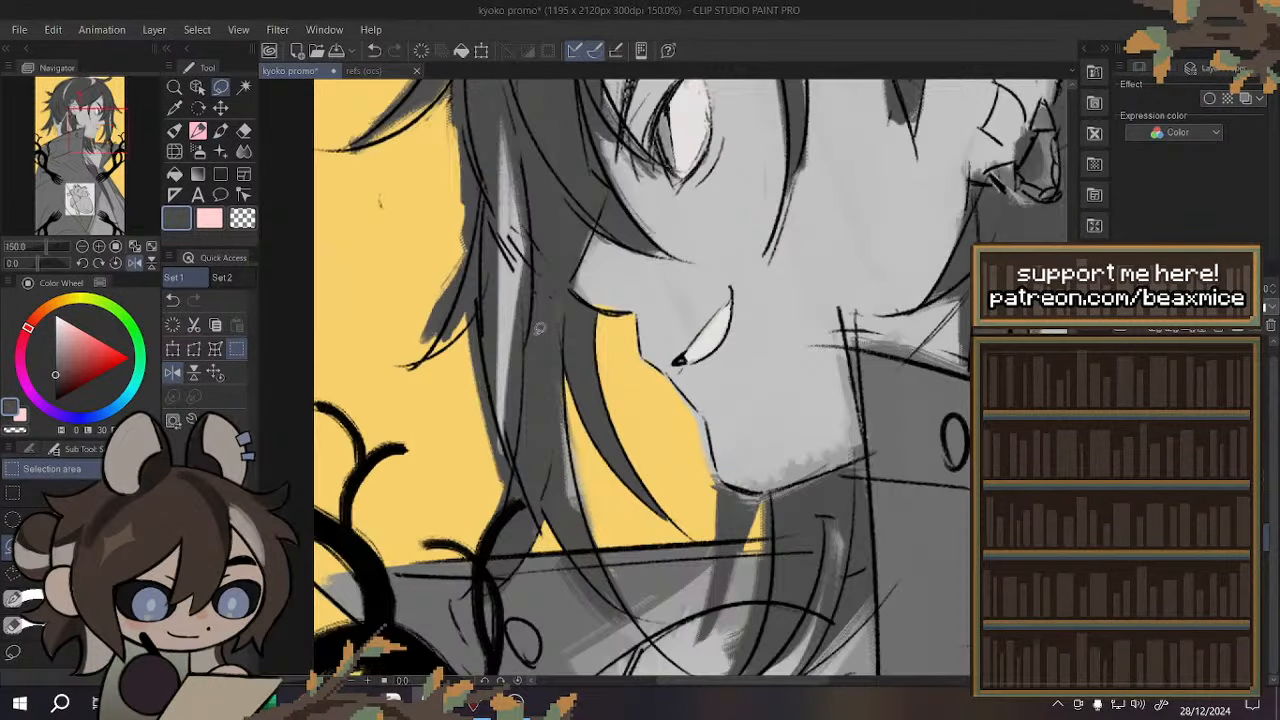
# - Sample the light face grey and fill the nose tip and underside out to their outline
pyautogui.scroll(3, 628, 280)
pyautogui.keyDown('alt'); pyautogui.click(624, 278); pyautogui.keyUp('alt')
pyautogui.moveTo(524, 246)
pyautogui.mouseDown()
pyautogui.moveTo(549, 362)
pyautogui.moveTo(692, 350)
pyautogui.mouseUp()
pyautogui.hotkey('ctrl', 'd')
pyautogui.moveTo(533, 231)
pyautogui.mouseDown()
pyautogui.moveTo(498, 314)
pyautogui.moveTo(657, 295)
pyautogui.moveTo(577, 254)
pyautogui.mouseUp()
pyautogui.hotkey('ctrl', 'd')
pyautogui.moveTo(495, 306); pyautogui.dragTo(518, 261)
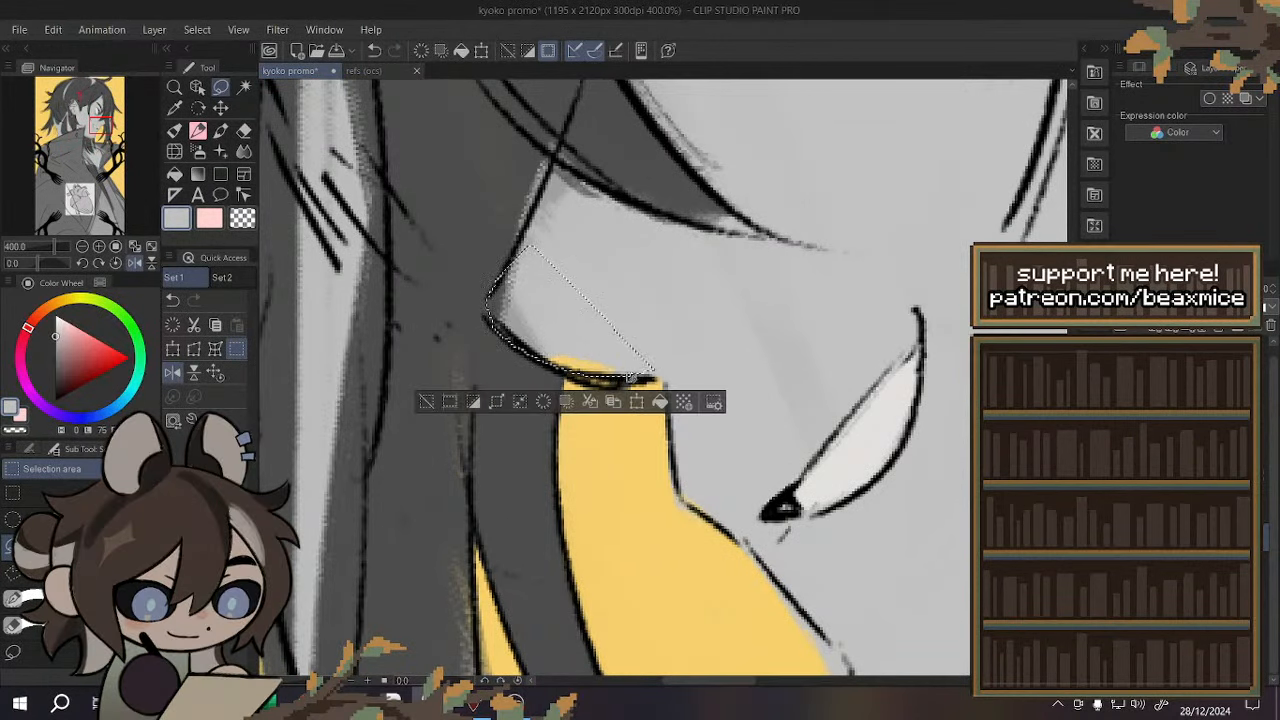
pyautogui.hotkey('alt', 'Delete')
pyautogui.hotkey('ctrl', 'd')
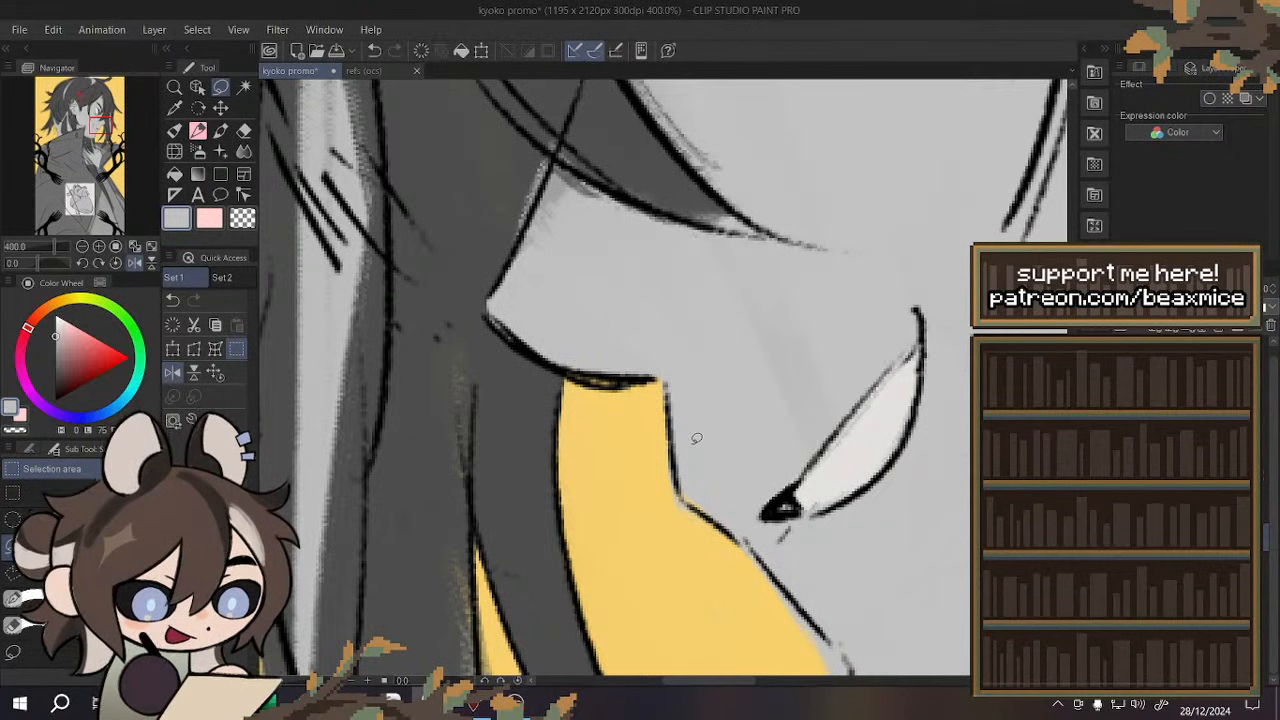
# - Fill the hair edge along the nose bridge with dark grey, and the smudged bridge below the fringe with light face grey
pyautogui.keyDown('alt'); pyautogui.click(502, 181); pyautogui.keyUp('alt')
pyautogui.moveTo(504, 138); pyautogui.dragTo(525, 240)
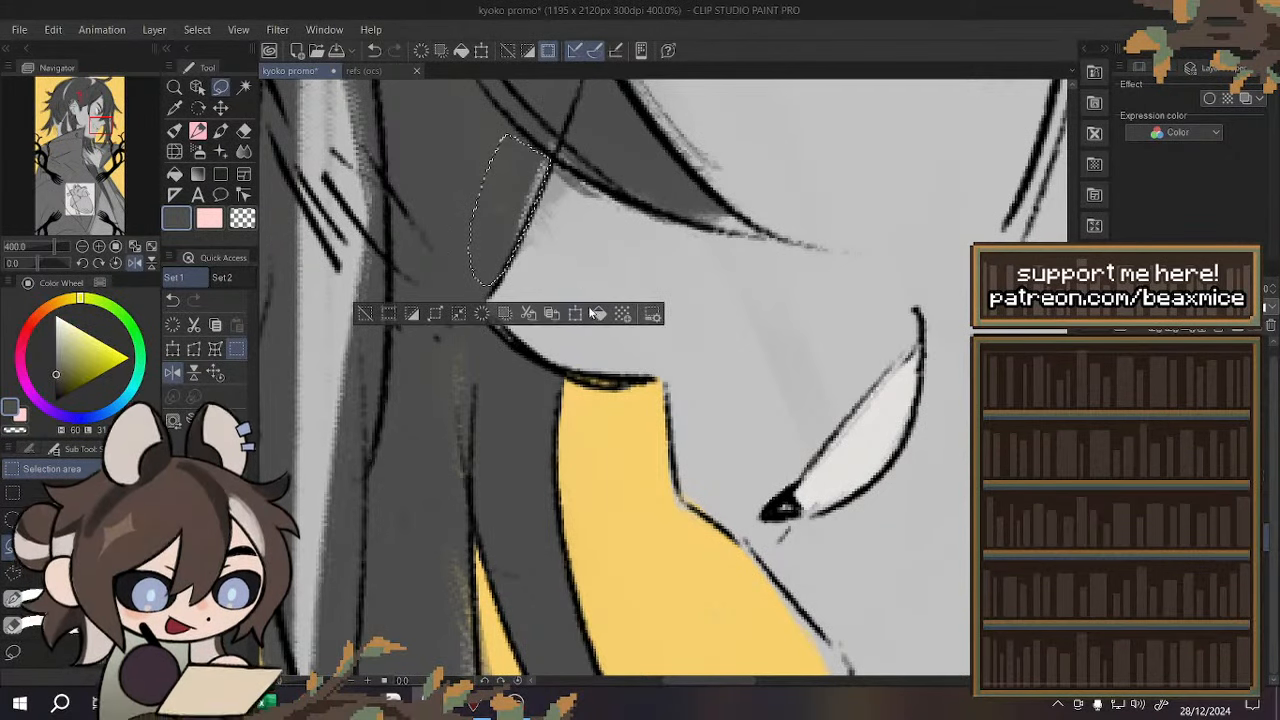
pyautogui.hotkey('alt', 'Delete')
pyautogui.hotkey('ctrl', 'd')
pyautogui.keyDown('alt'); pyautogui.click(557, 259); pyautogui.keyUp('alt')
pyautogui.moveTo(554, 168); pyautogui.dragTo(660, 230)
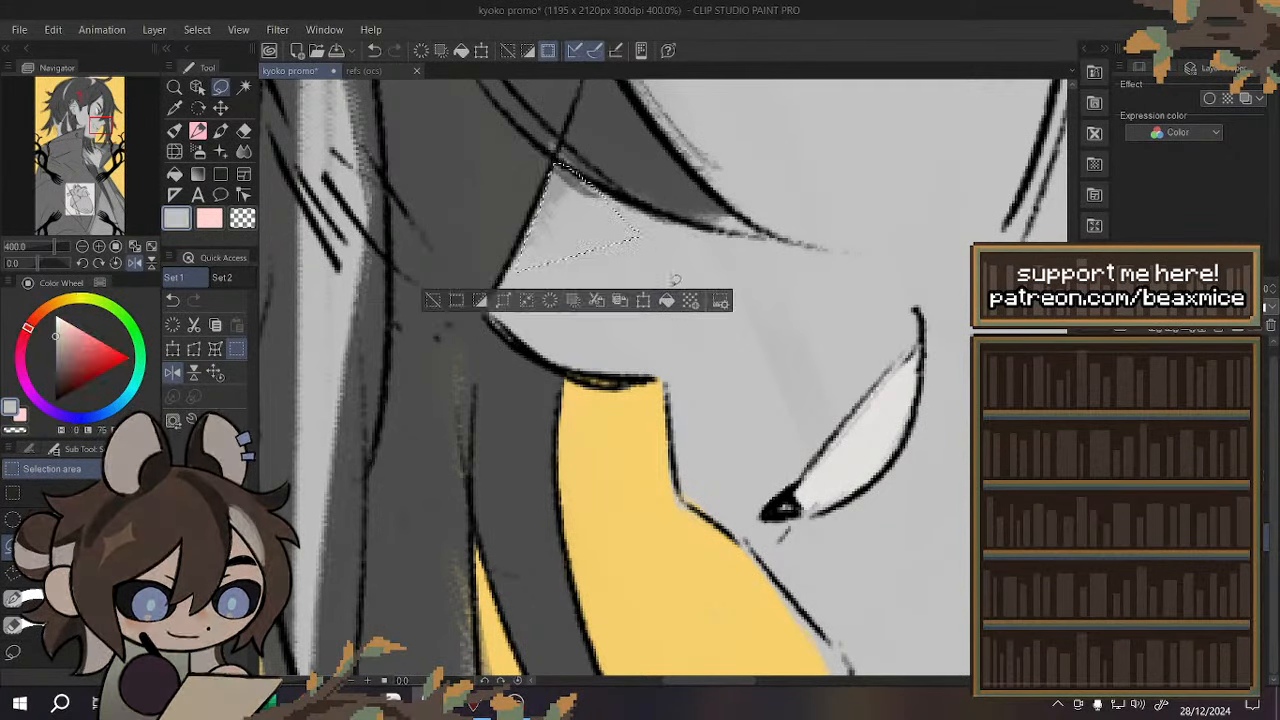
pyautogui.hotkey('alt', 'Delete')
pyautogui.hotkey('ctrl', 'd')
# - Lasso the faint darker streak on the cheek between the nose and mouth and fill it with the light face grey
pyautogui.scroll(-3, 618, 308)
pyautogui.scroll(1, 686, 300)
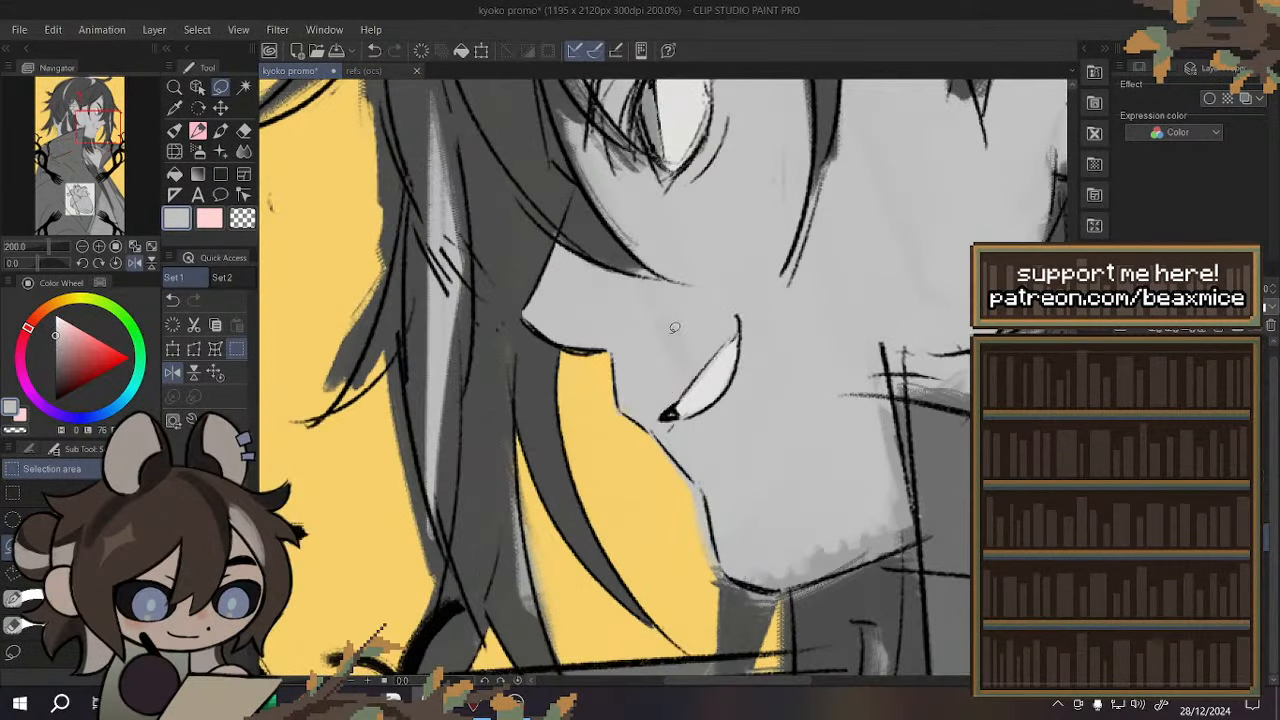
pyautogui.scroll(2, 690, 305)
pyautogui.moveTo(577, 253); pyautogui.dragTo(727, 318)
pyautogui.hotkey('alt', 'Delete')
pyautogui.hotkey('ctrl', 'd')
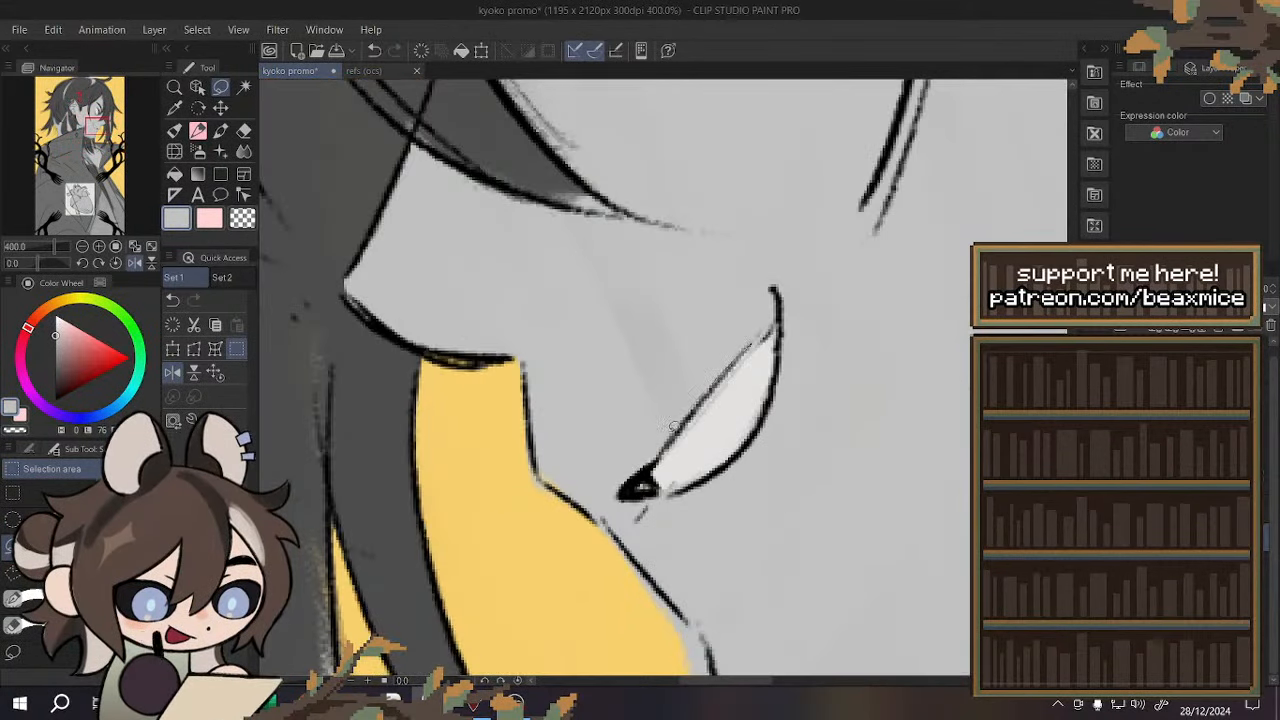
pyautogui.moveTo(728, 268); pyautogui.dragTo(750, 320)
pyautogui.hotkey('alt', 'Delete')
pyautogui.hotkey('ctrl', 'd')
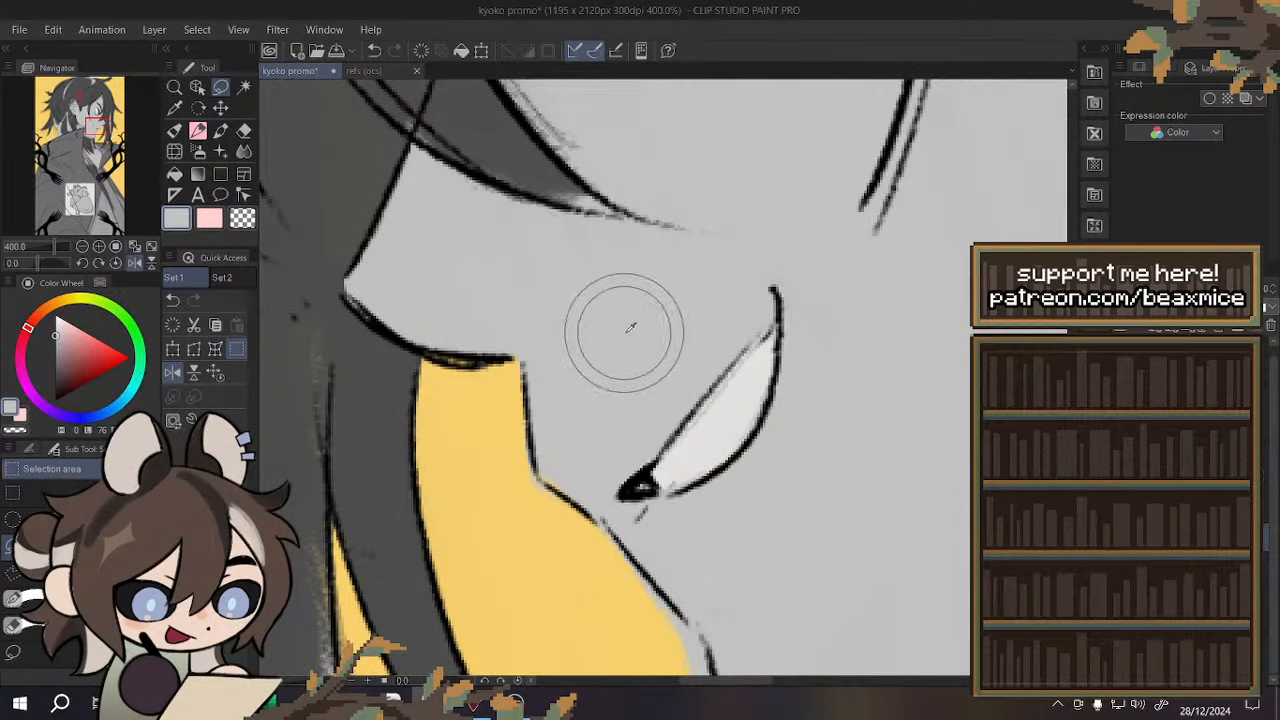
# - Clean the base edge at the upper lip, mirror the view, and clear the grey spill outside the outline below the mouth
pyautogui.scroll(-2, 626, 395)
pyautogui.scroll(2, 622, 508)
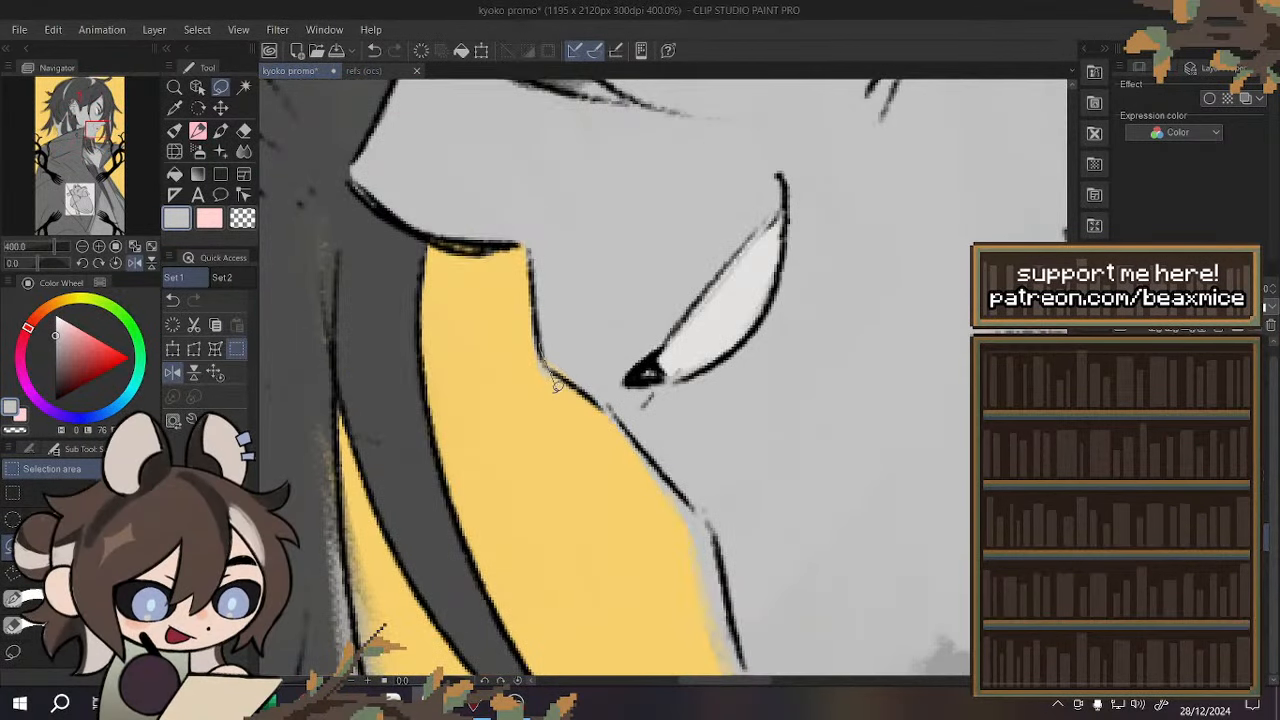
pyautogui.moveTo(556, 385); pyautogui.dragTo(520, 315)
pyautogui.hotkey('ctrl', 'd')
pyautogui.click(173, 372)
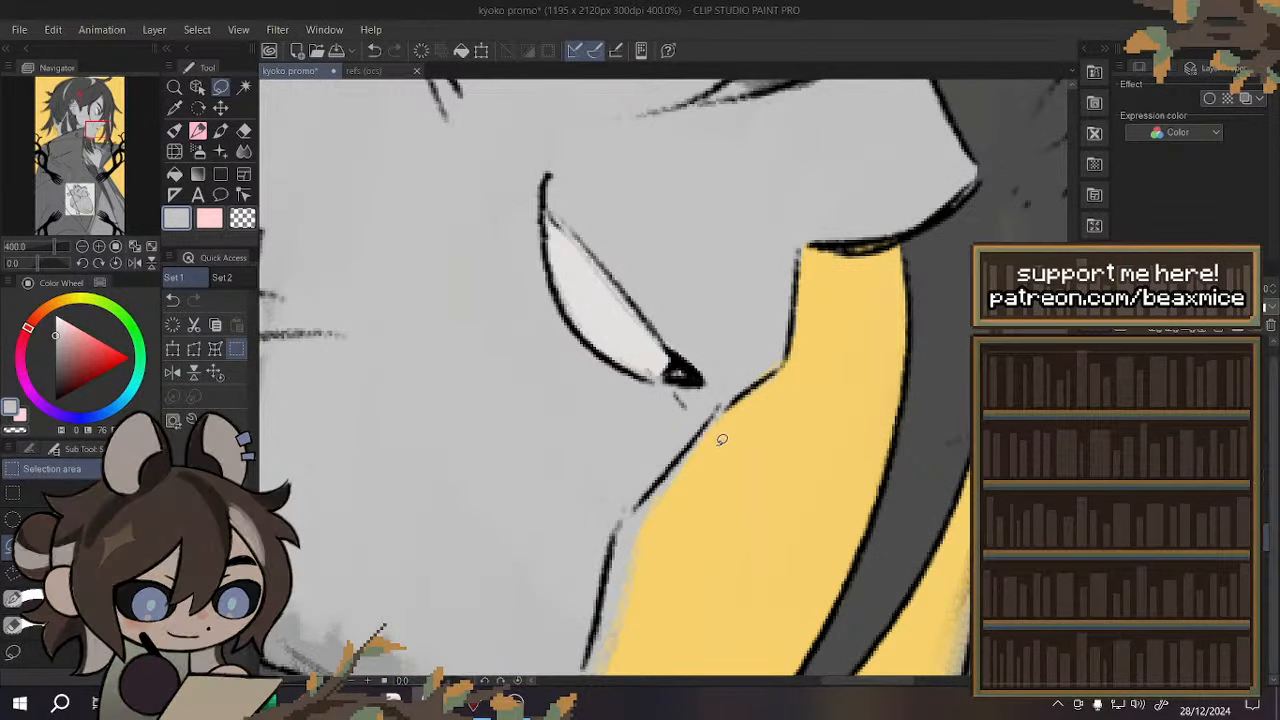
pyautogui.moveTo(630, 556); pyautogui.dragTo(614, 534)
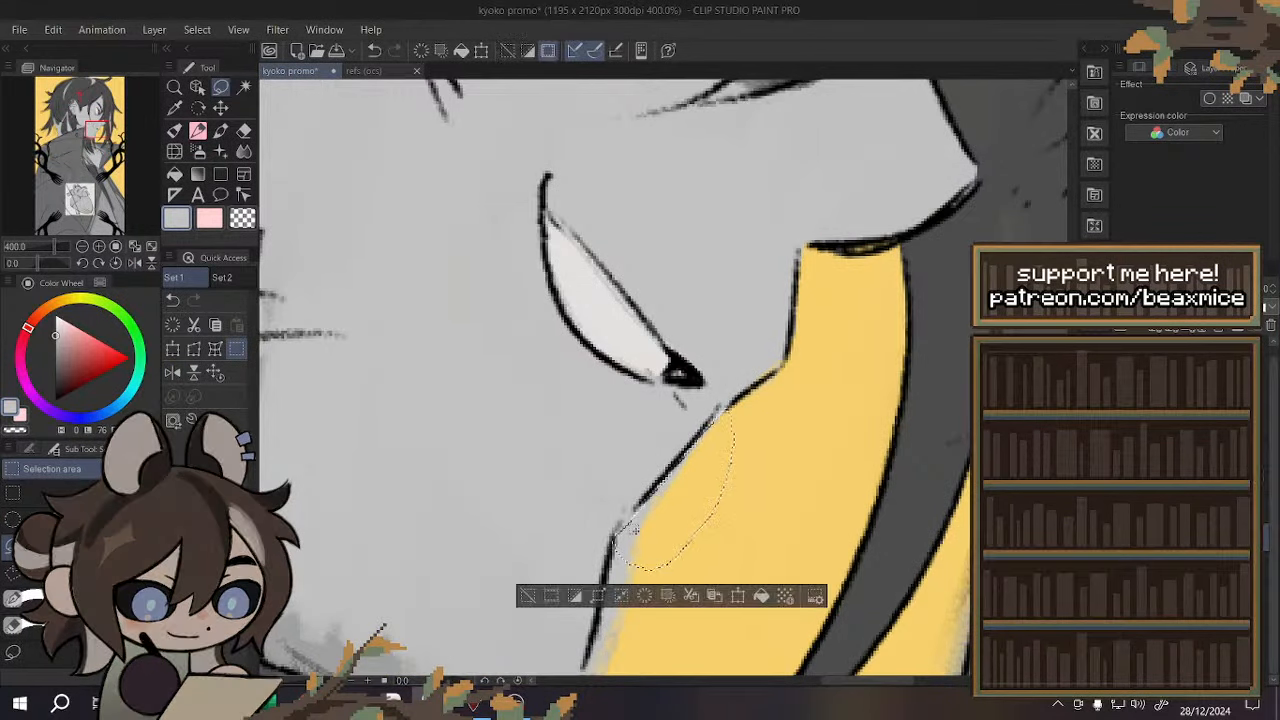
pyautogui.click(666, 597)
pyautogui.hotkey('ctrl', 'd')
# - Lasso the light grey spill outside the front outline of the chin and delete it
pyautogui.scroll(-3, 664, 374)
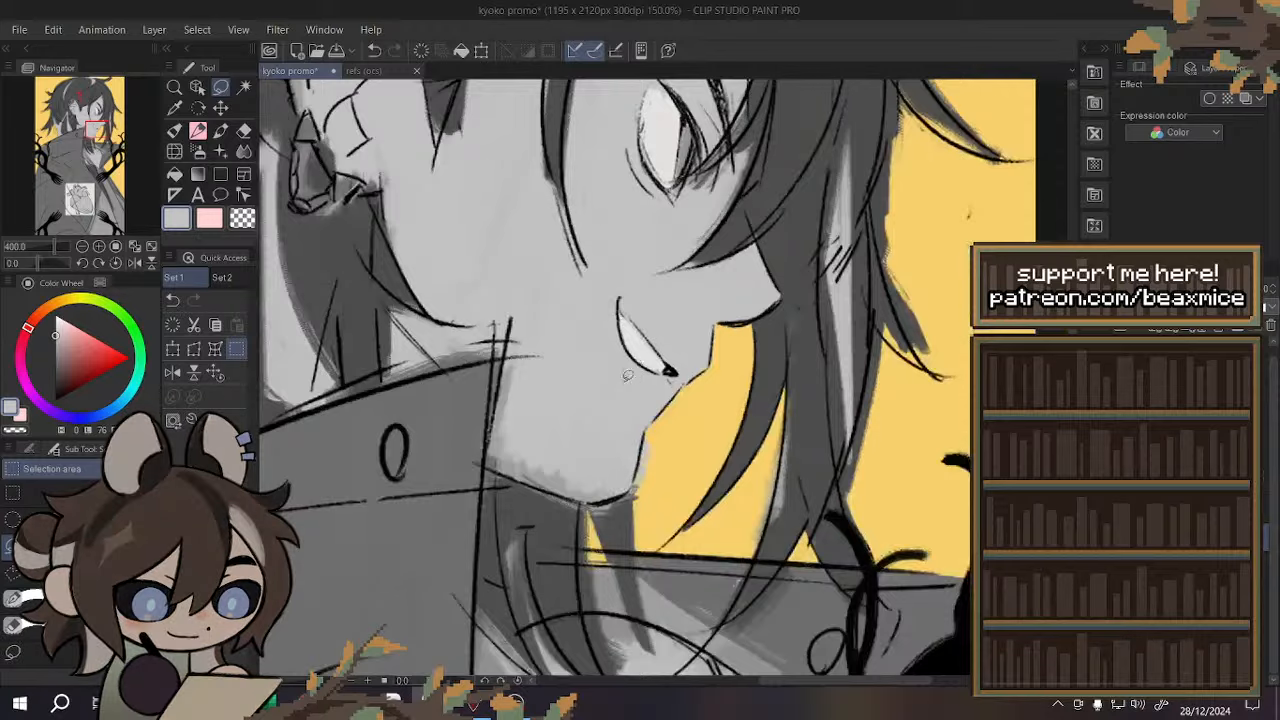
pyautogui.scroll(3, 649, 438)
pyautogui.moveTo(647, 394)
pyautogui.mouseDown()
pyautogui.moveTo(709, 478)
pyautogui.moveTo(632, 584)
pyautogui.moveTo(625, 504)
pyautogui.mouseUp()
pyautogui.click(632, 620)
pyautogui.hotkey('ctrl', 'd')
pyautogui.scroll(-3, 657, 436)
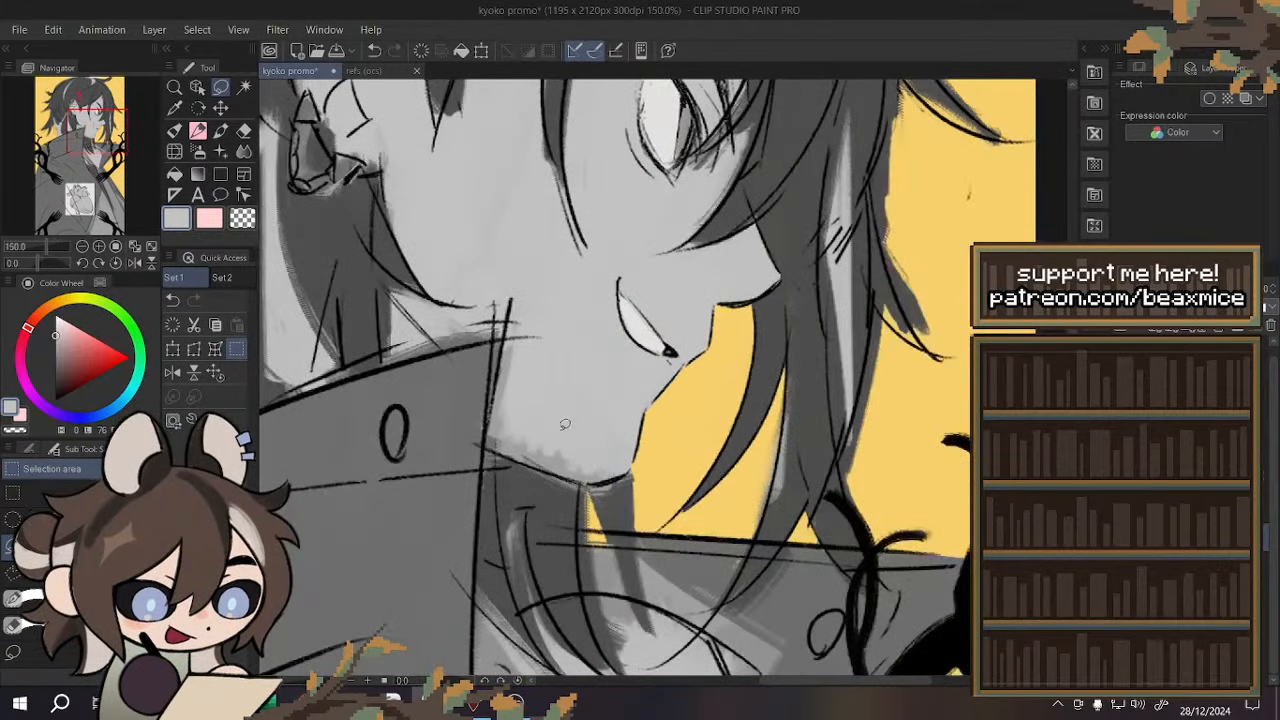
# - Clean up the edge below the chin's front and fill it with the sampled dark grey down to the far collar
pyautogui.scroll(3, 648, 486)
pyautogui.moveTo(617, 444)
pyautogui.mouseDown()
pyautogui.moveTo(696, 561)
pyautogui.moveTo(644, 611)
pyautogui.moveTo(606, 463)
pyautogui.moveTo(625, 597)
pyautogui.moveTo(614, 418)
pyautogui.moveTo(627, 390)
pyautogui.mouseUp()
pyautogui.click(626, 603)
pyautogui.hotkey('ctrl', 'd')
pyautogui.rightClick(597, 522)
pyautogui.hotkey('alt', 'Delete')
pyautogui.hotkey('ctrl', 'd')
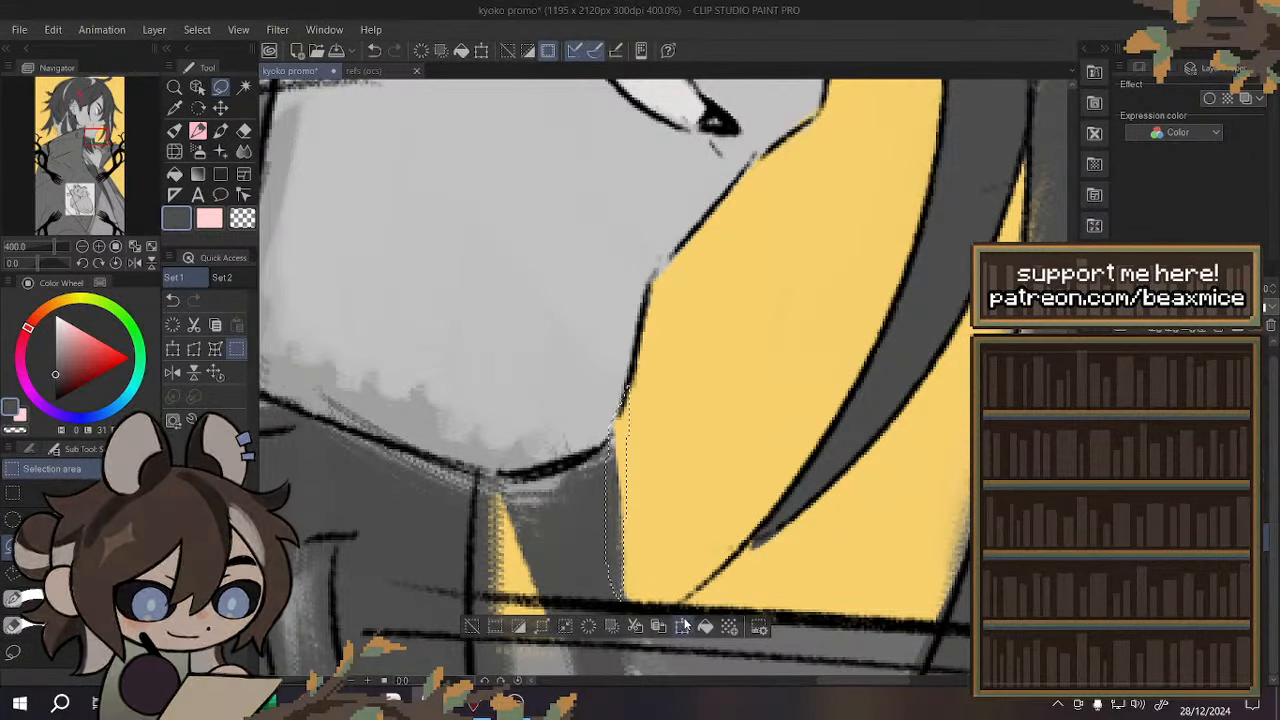
pyautogui.click(706, 626)
pyautogui.hotkey('ctrl', 'd')
# - Lasso the shaded jaw and lower cheek along the collar and jawline and fill it with the sampled light face grey
pyautogui.rightClick(557, 368)
pyautogui.scroll(-2, 625, 464)
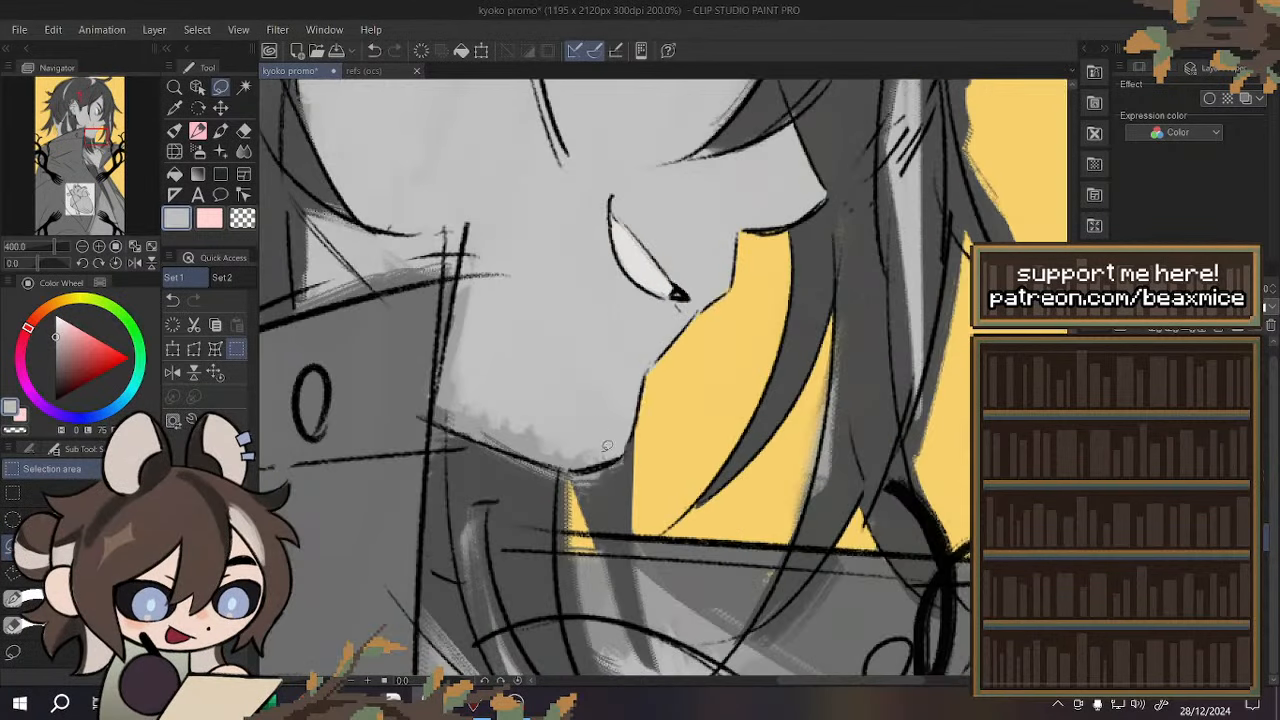
pyautogui.scroll(2, 450, 348)
pyautogui.moveTo(478, 149); pyautogui.dragTo(619, 268)
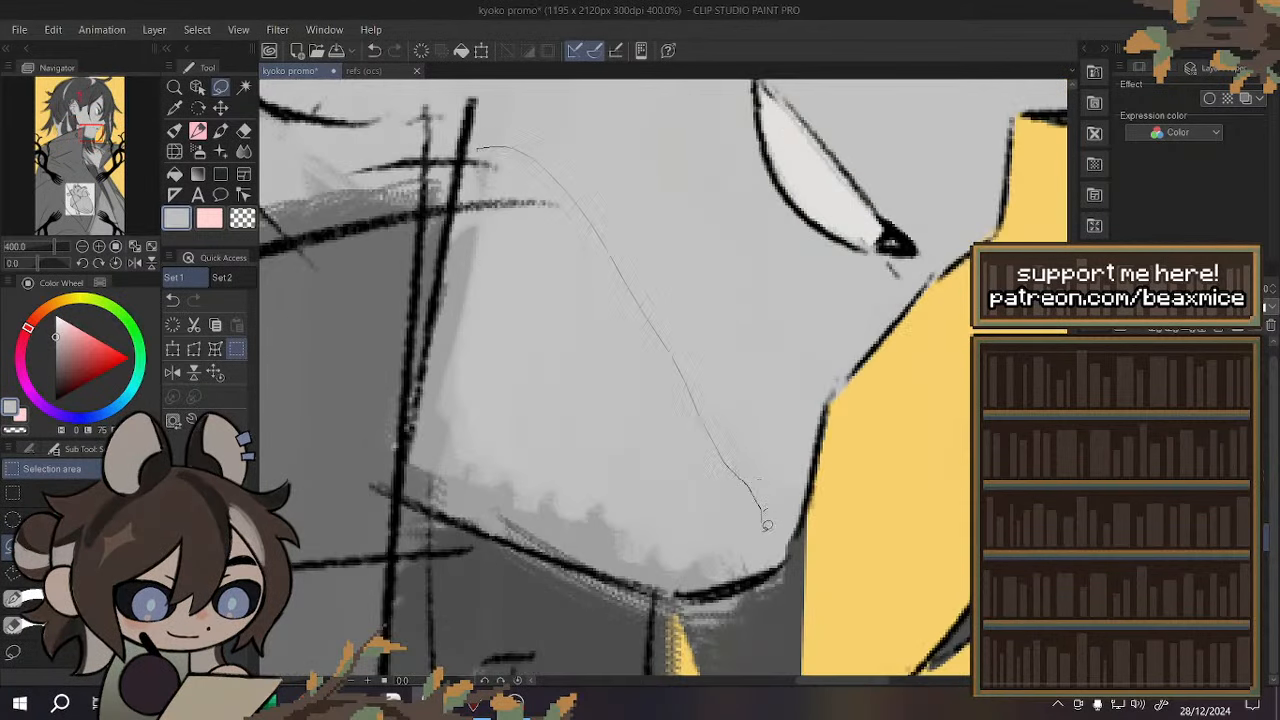
pyautogui.moveTo(766, 524)
pyautogui.mouseDown()
pyautogui.moveTo(747, 578)
pyautogui.moveTo(686, 590)
pyautogui.moveTo(405, 495)
pyautogui.mouseUp()
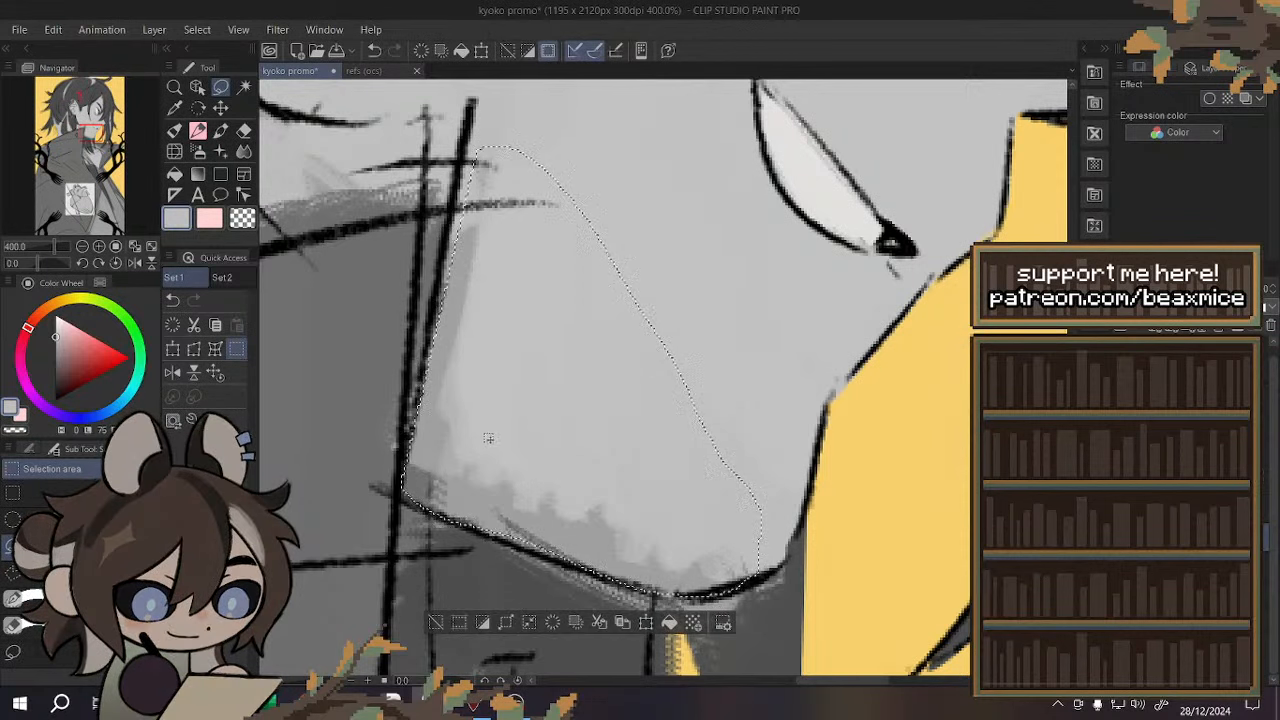
pyautogui.click(728, 300)
pyautogui.click(375, 52)
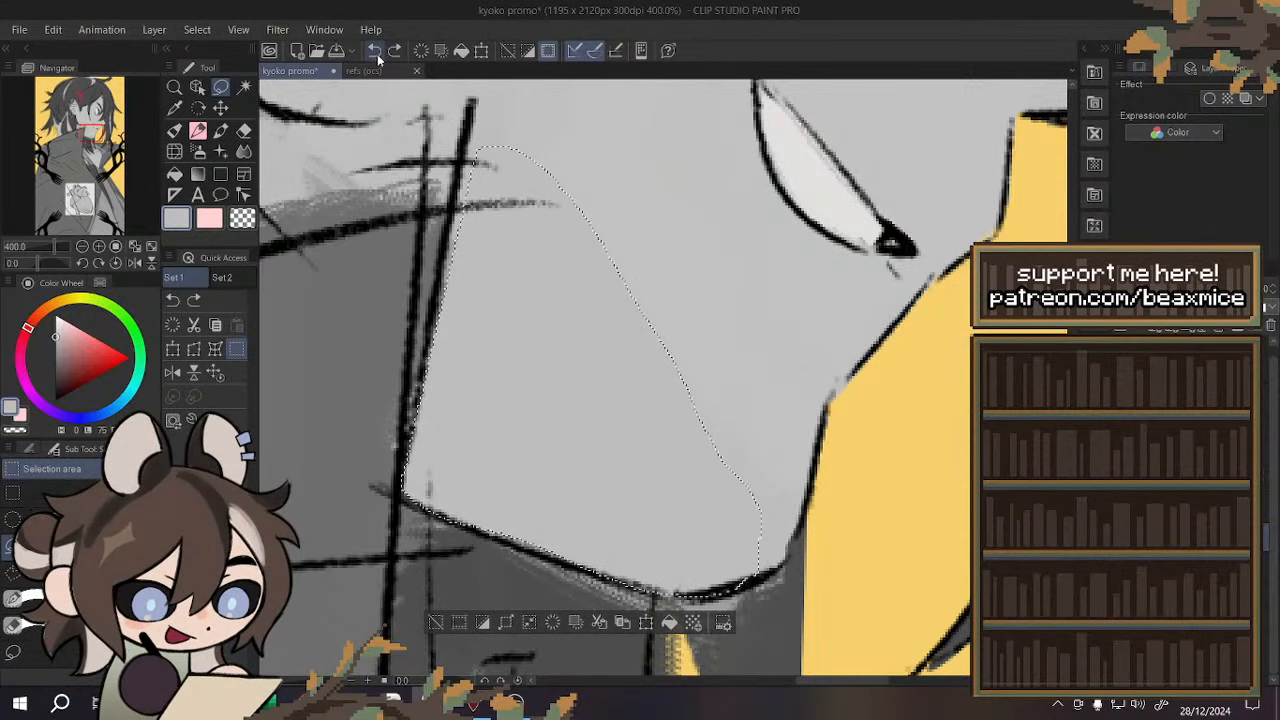
pyautogui.keyDown('alt'); pyautogui.click(645, 221); pyautogui.keyUp('alt')
pyautogui.click(669, 622)
pyautogui.click(720, 400)
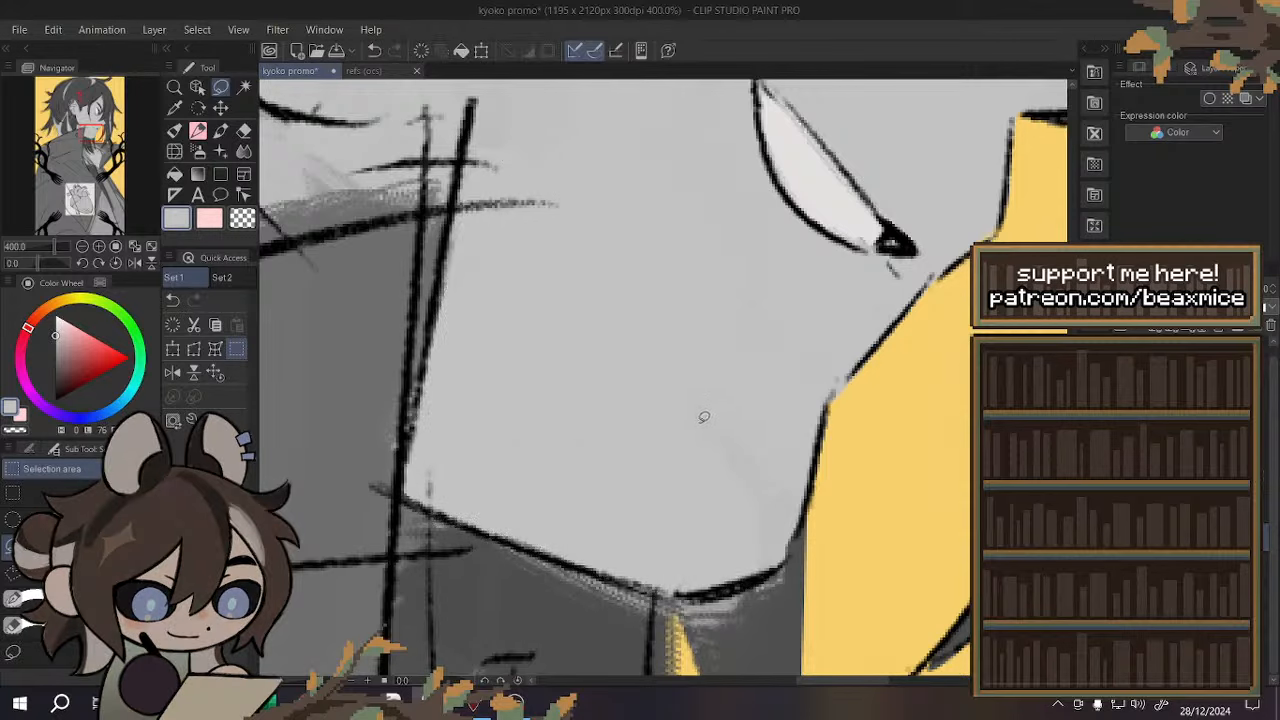
# - Mirror the view back, lasso the uneven cheek and temple area in front of the ear and fill it with light grey
pyautogui.scroll(-5, 760, 502)
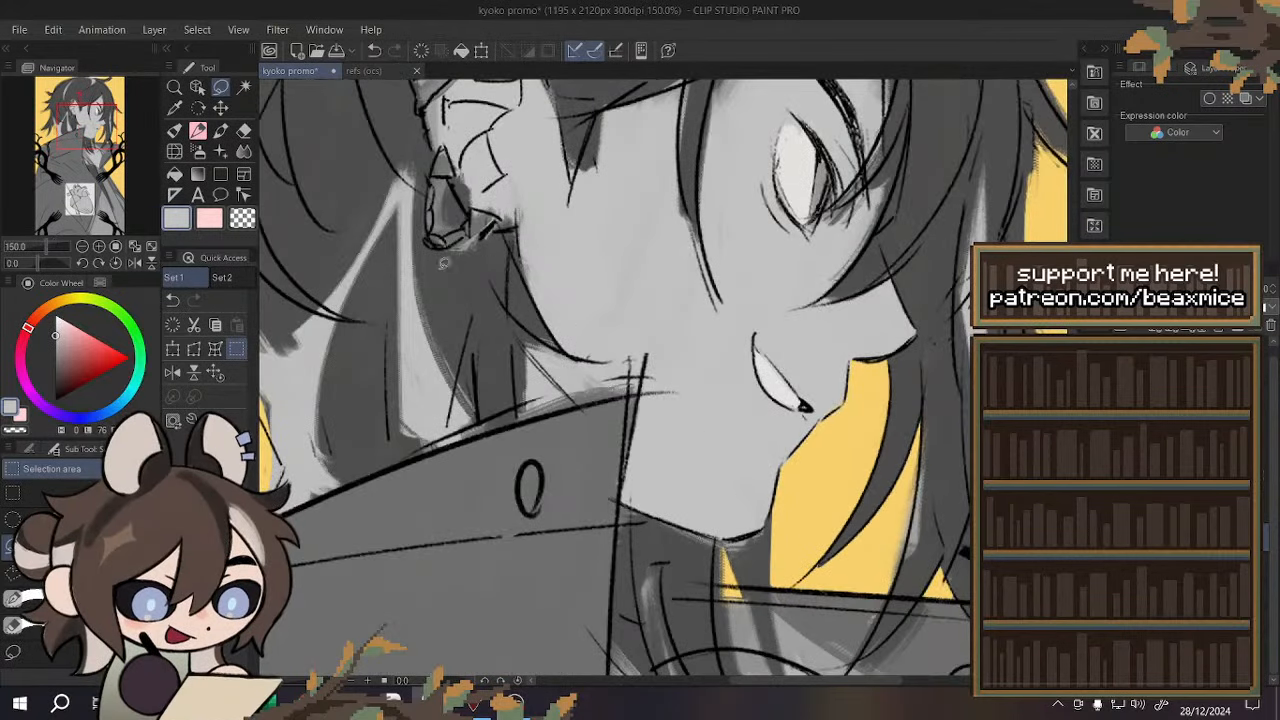
pyautogui.click(172, 372)
pyautogui.scroll(-2, 573, 360)
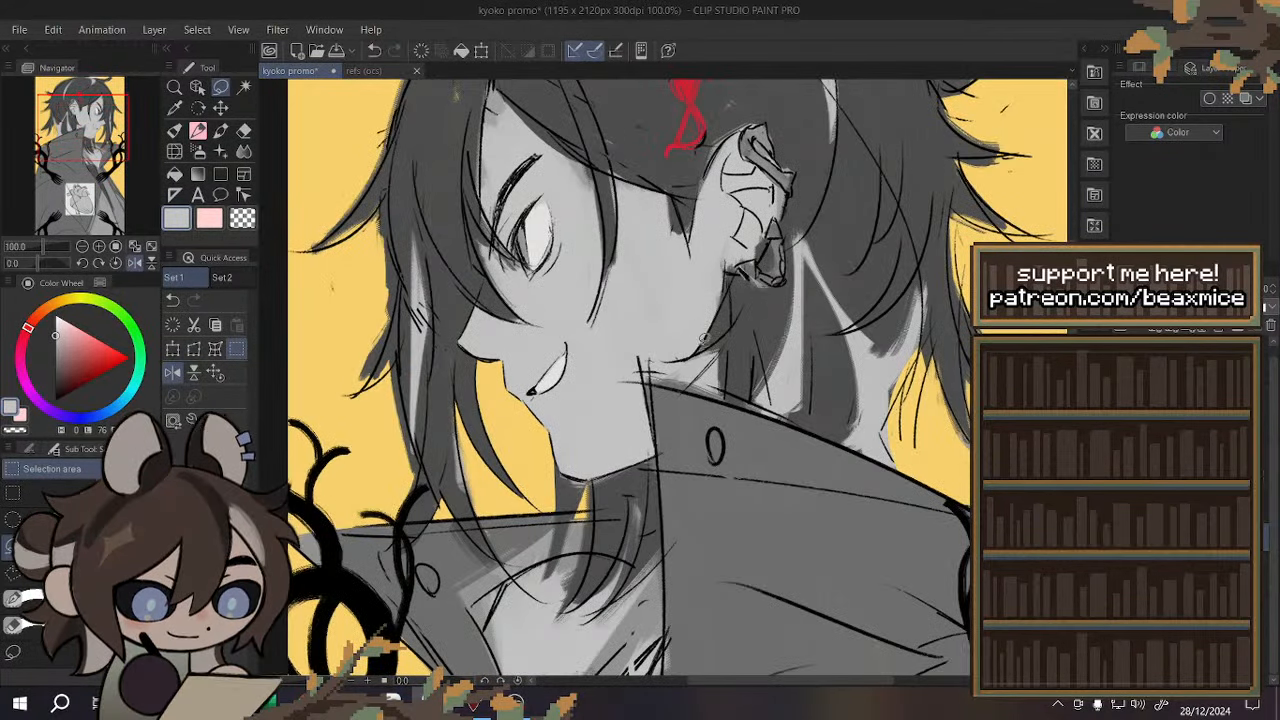
pyautogui.scroll(2, 713, 321)
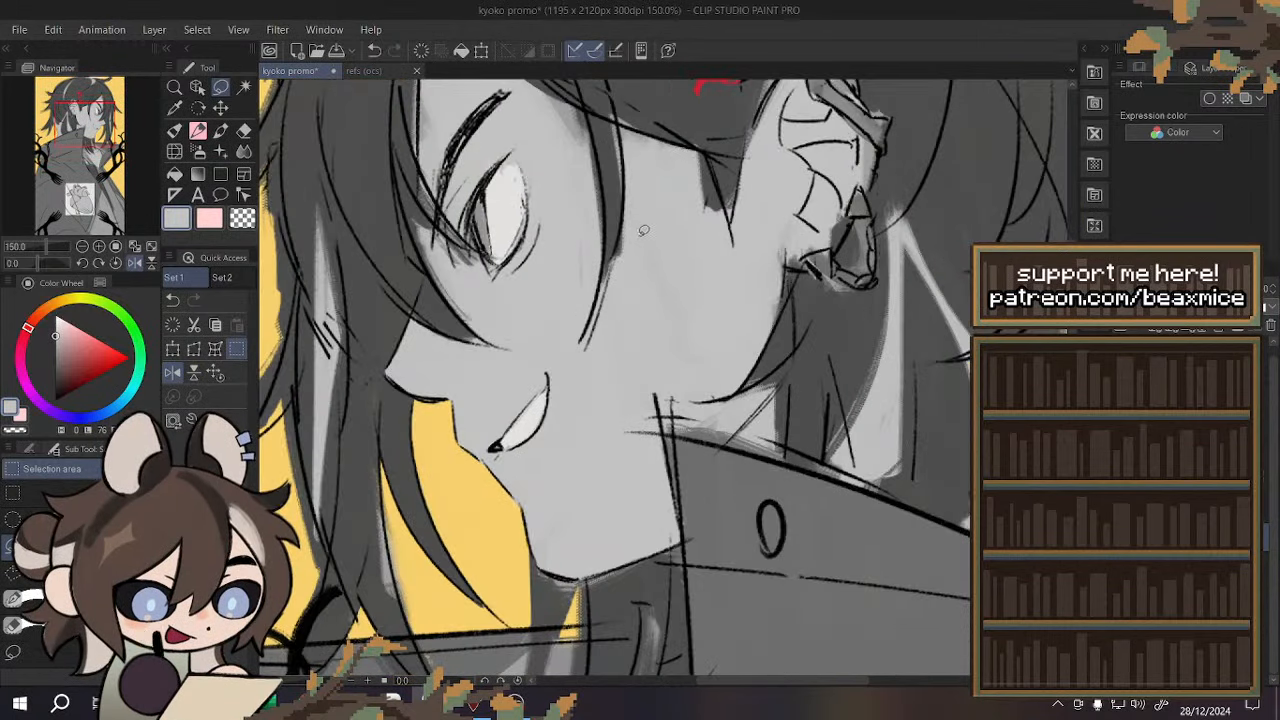
pyautogui.moveTo(702, 370)
pyautogui.mouseDown()
pyautogui.moveTo(698, 148)
pyautogui.moveTo(645, 127)
pyautogui.mouseUp()
pyautogui.moveTo(637, 184); pyautogui.dragTo(710, 363)
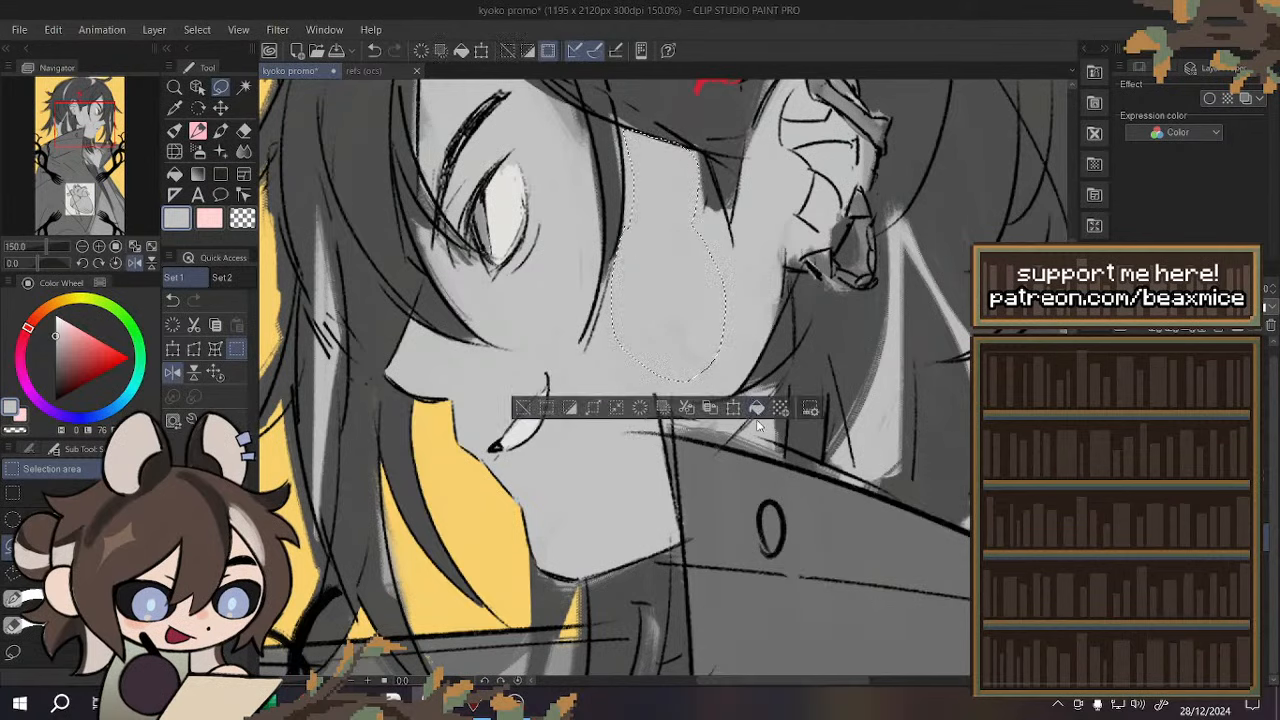
pyautogui.hotkey('ctrl', 'd')
# - Lasso the shaded skin between the eye and the long front hair strand and fill it with light face grey
pyautogui.scroll(-1, 714, 374)
pyautogui.scroll(1, 596, 212)
pyautogui.scroll(1, 624, 183)
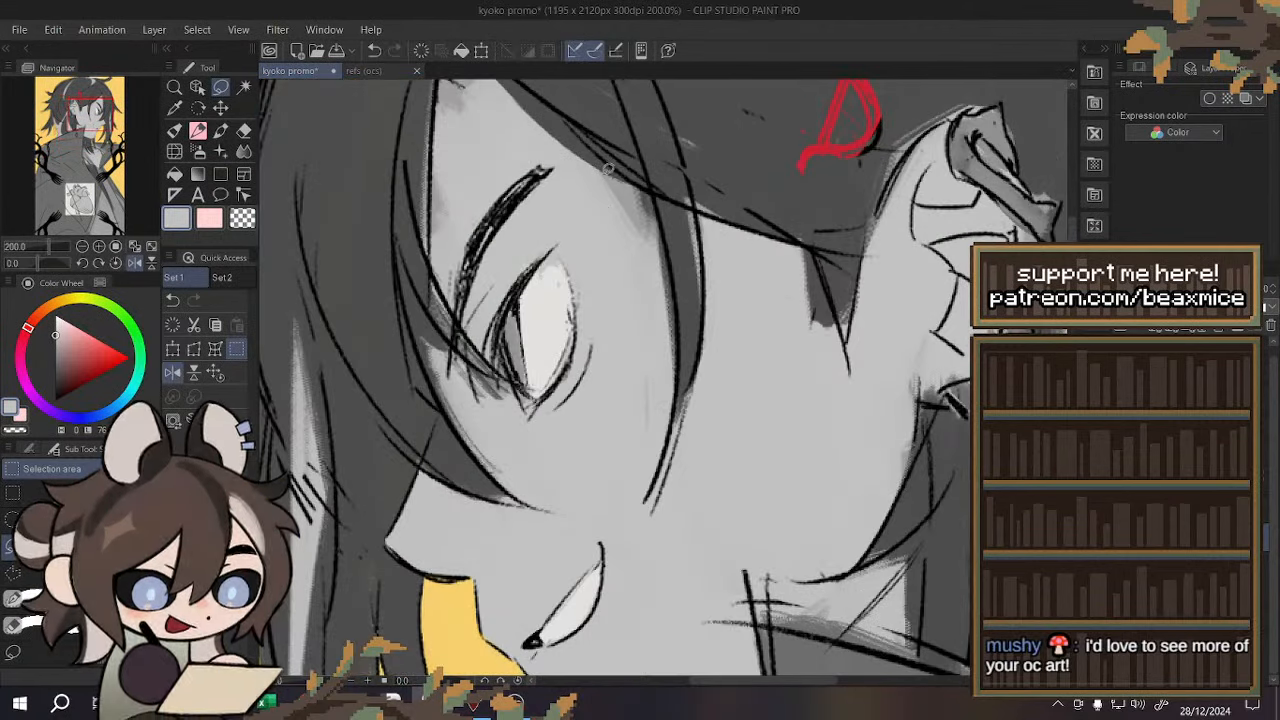
pyautogui.moveTo(571, 180); pyautogui.dragTo(575, 183)
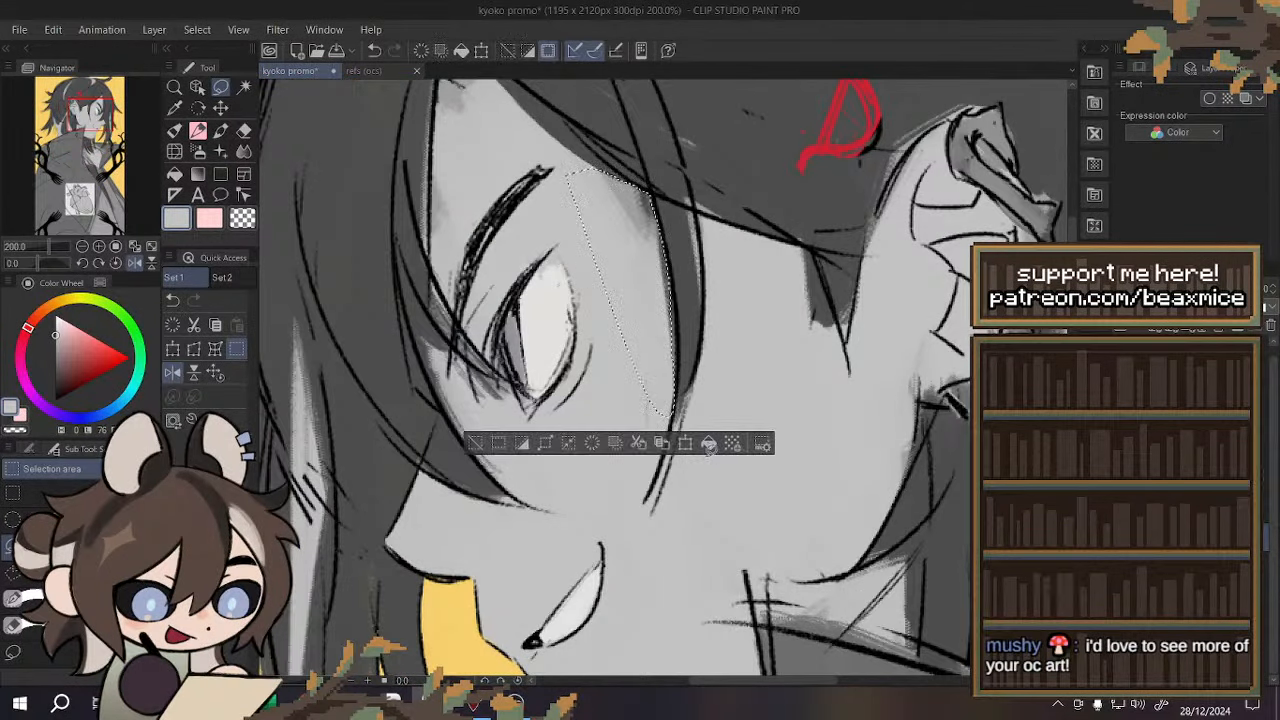
pyautogui.hotkey('ctrl', 'd')
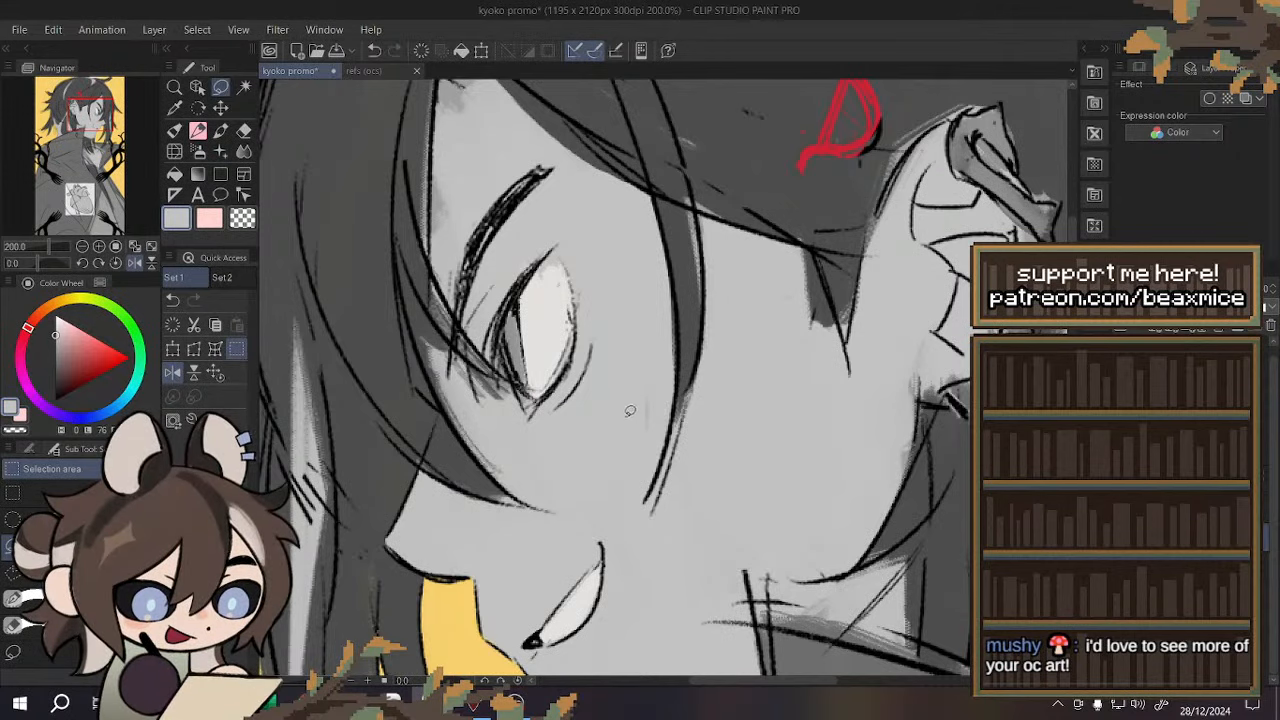
# - Sample the dark hair grey and fill the fringe strand beside the forehead and its tip crossing near the eye
pyautogui.scroll(-1, 630, 411)
pyautogui.scroll(1, 450, 219)
pyautogui.keyDown('alt'); pyautogui.click(419, 164); pyautogui.keyUp('alt')
pyautogui.moveTo(516, 101)
pyautogui.mouseDown()
pyautogui.moveTo(501, 233)
pyautogui.moveTo(482, 152)
pyautogui.mouseUp()
pyautogui.click(570, 418)
pyautogui.hotkey('ctrl', 'd')
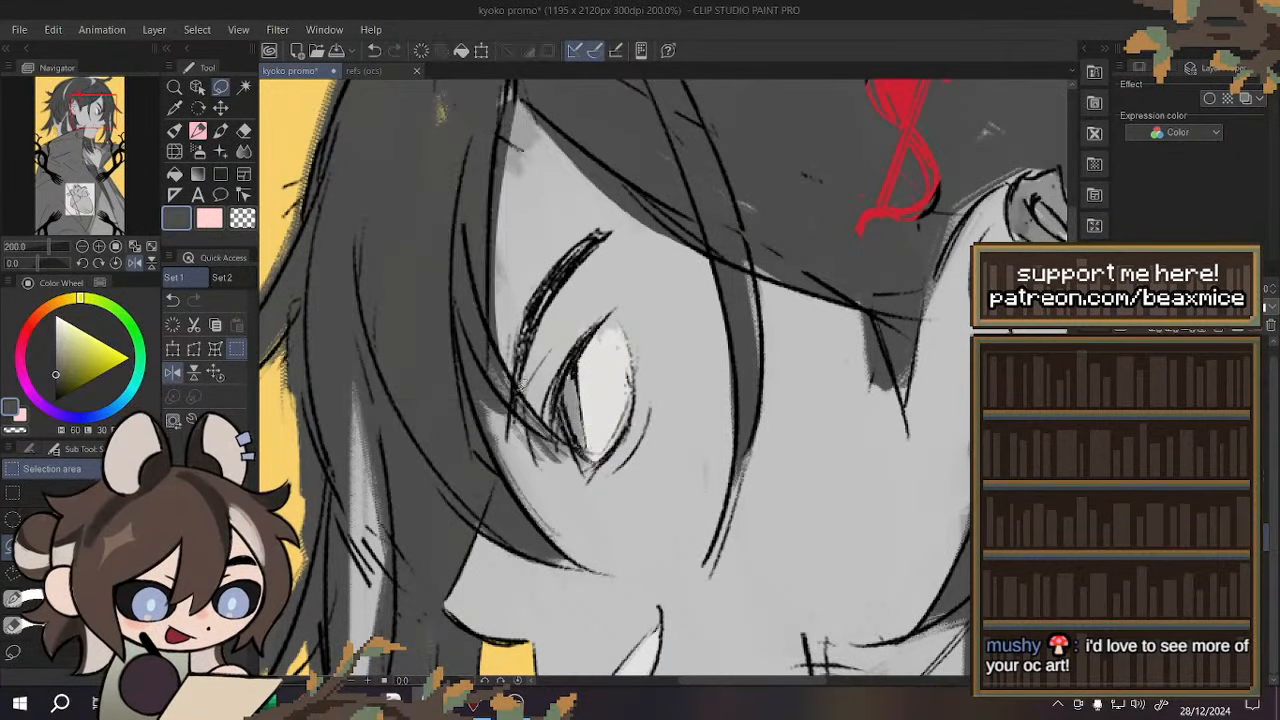
pyautogui.moveTo(520, 384); pyautogui.dragTo(565, 440)
pyautogui.click(560, 435)
pyautogui.hotkey('ctrl', 'd')
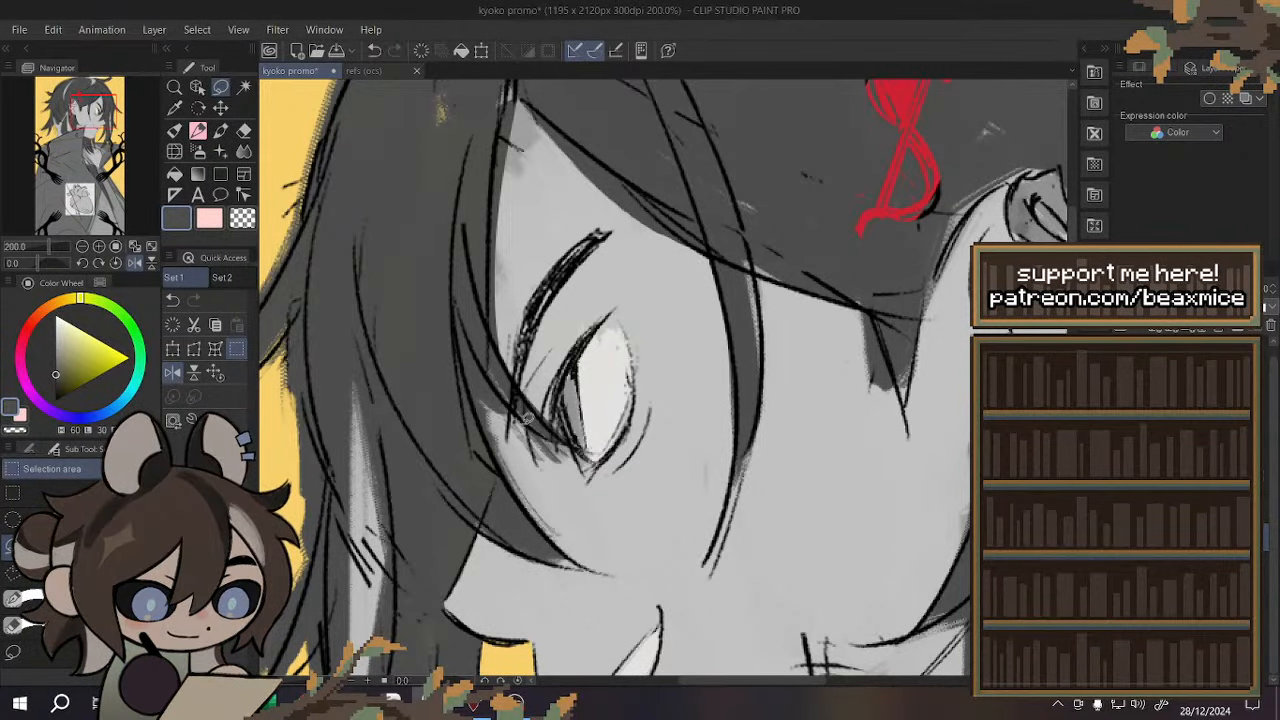
pyautogui.scroll(-4, 532, 340)
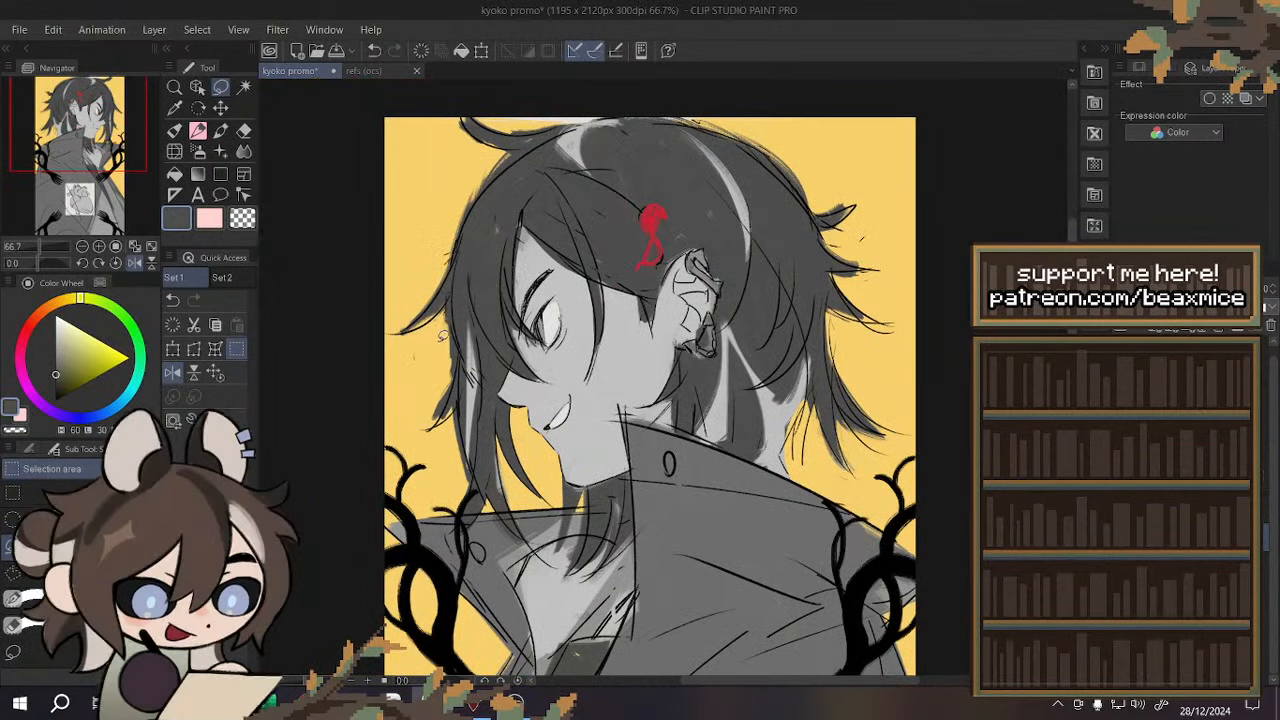
pyautogui.scroll(4, 443, 335)
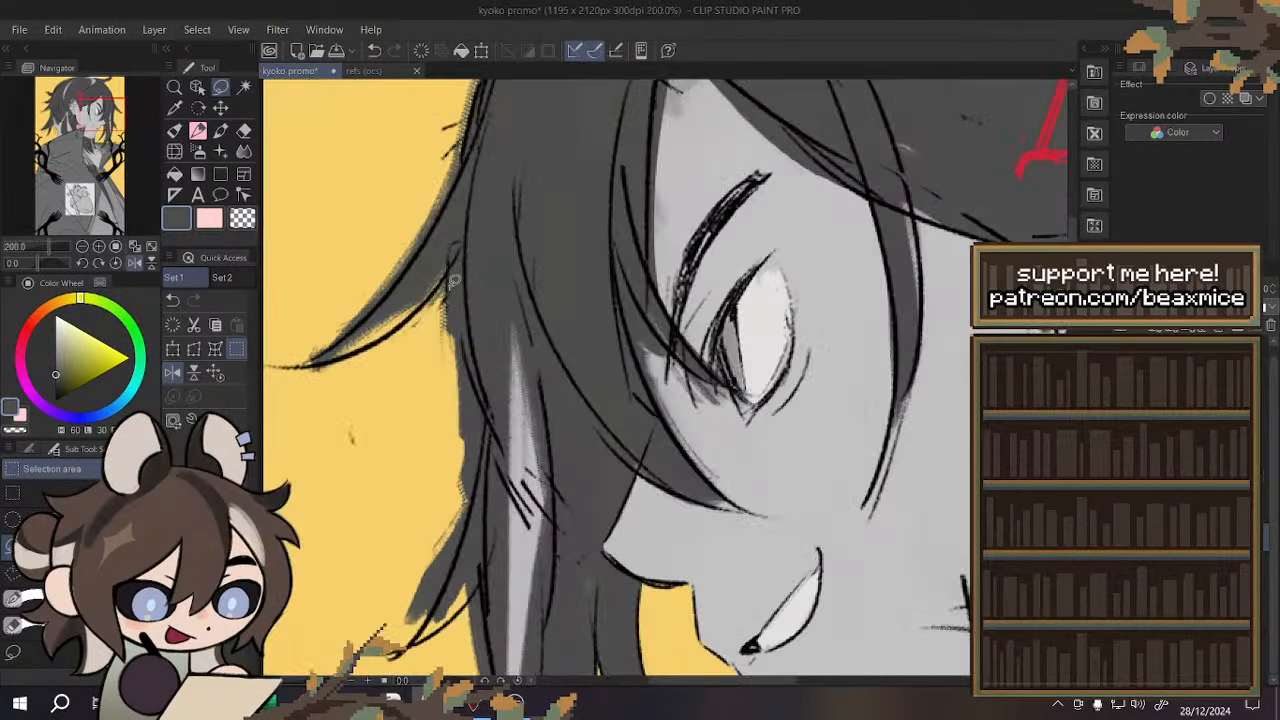
# - Lasso the ragged grey spill outside the front hair outline below the flicked strand and clear it to the yellow background
pyautogui.moveTo(485, 410)
pyautogui.mouseDown()
pyautogui.moveTo(440, 600)
pyautogui.moveTo(455, 310)
pyautogui.mouseUp()
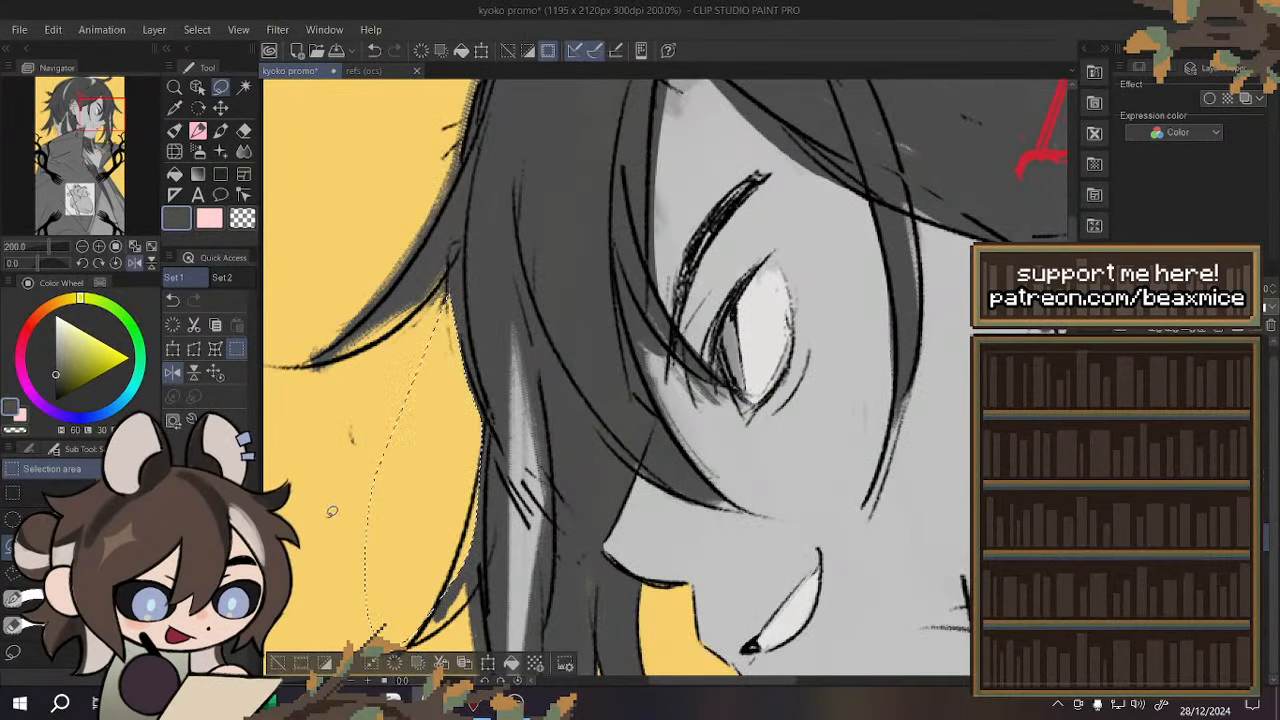
pyautogui.scroll(-1, 530, 313)
pyautogui.scroll(-3, 685, 265)
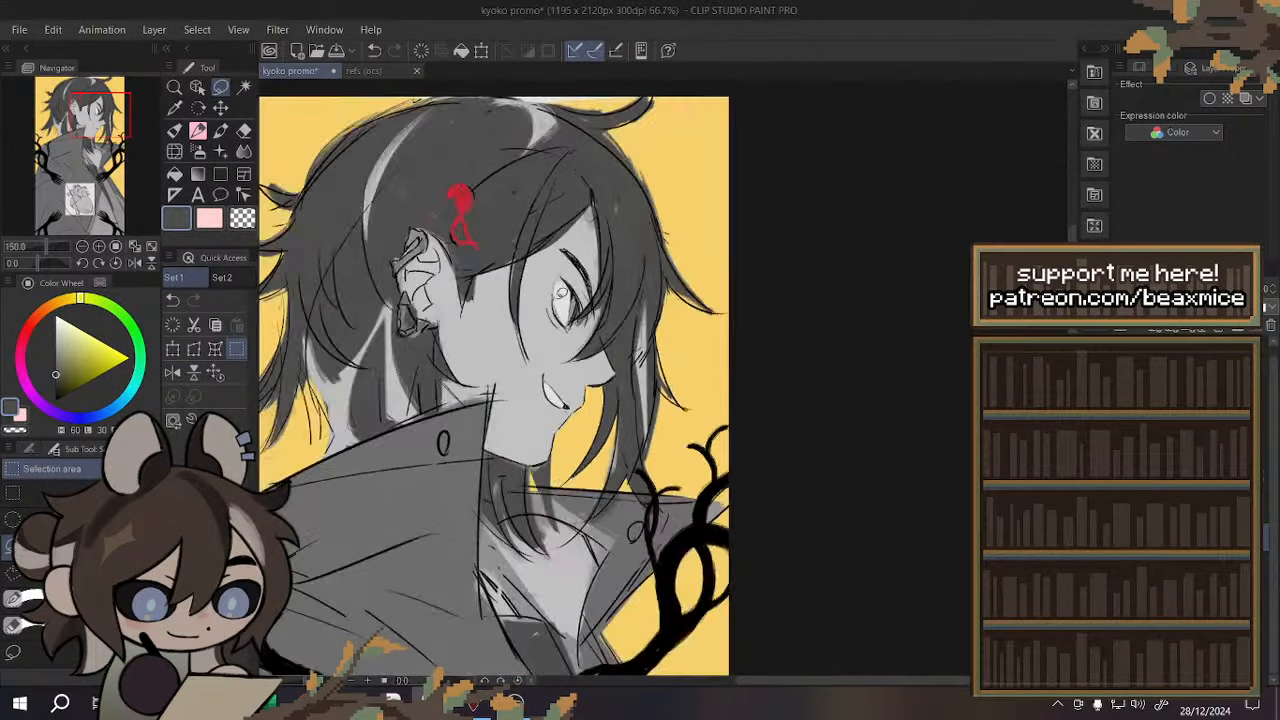
# - Sample the dark hair grey, lasso the unfilled lower edge of the outer flicked strand and fill it
pyautogui.scroll(3, 638, 282)
pyautogui.keyDown('alt'); pyautogui.click(631, 292); pyautogui.keyUp('alt')
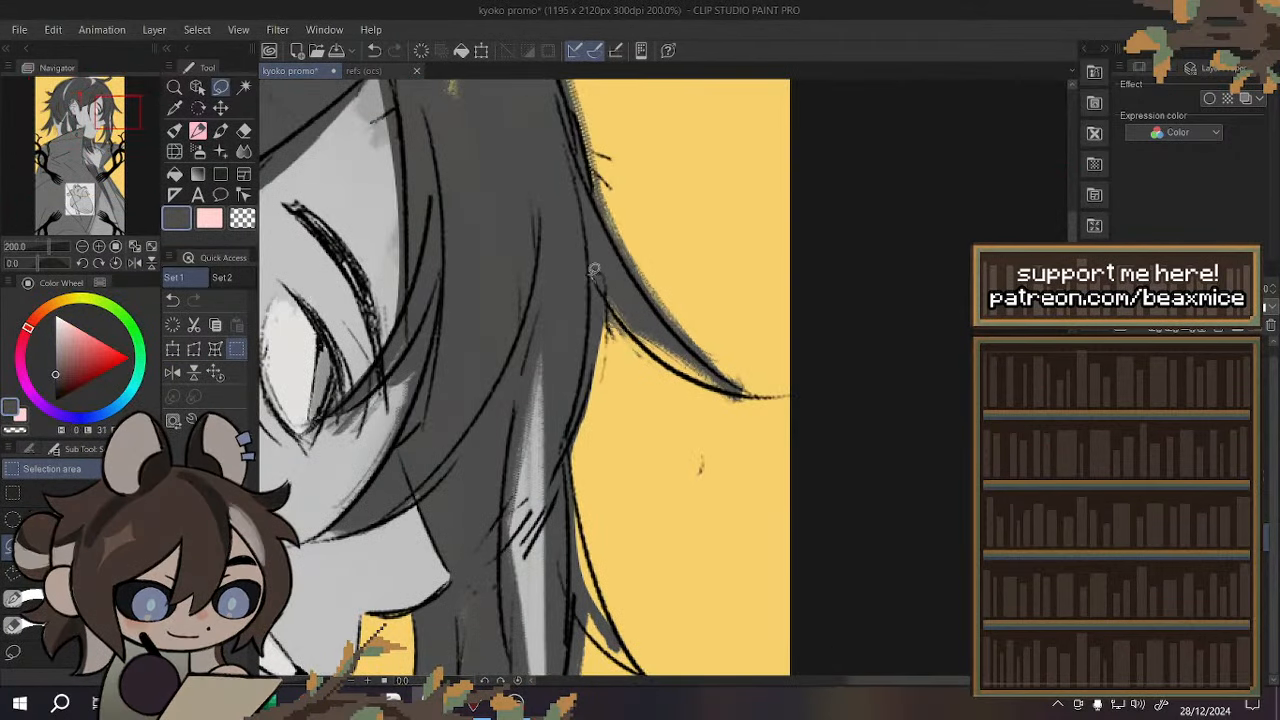
pyautogui.moveTo(592, 279)
pyautogui.mouseDown()
pyautogui.moveTo(745, 391)
pyautogui.moveTo(648, 345)
pyautogui.moveTo(587, 247)
pyautogui.moveTo(594, 274)
pyautogui.mouseUp()
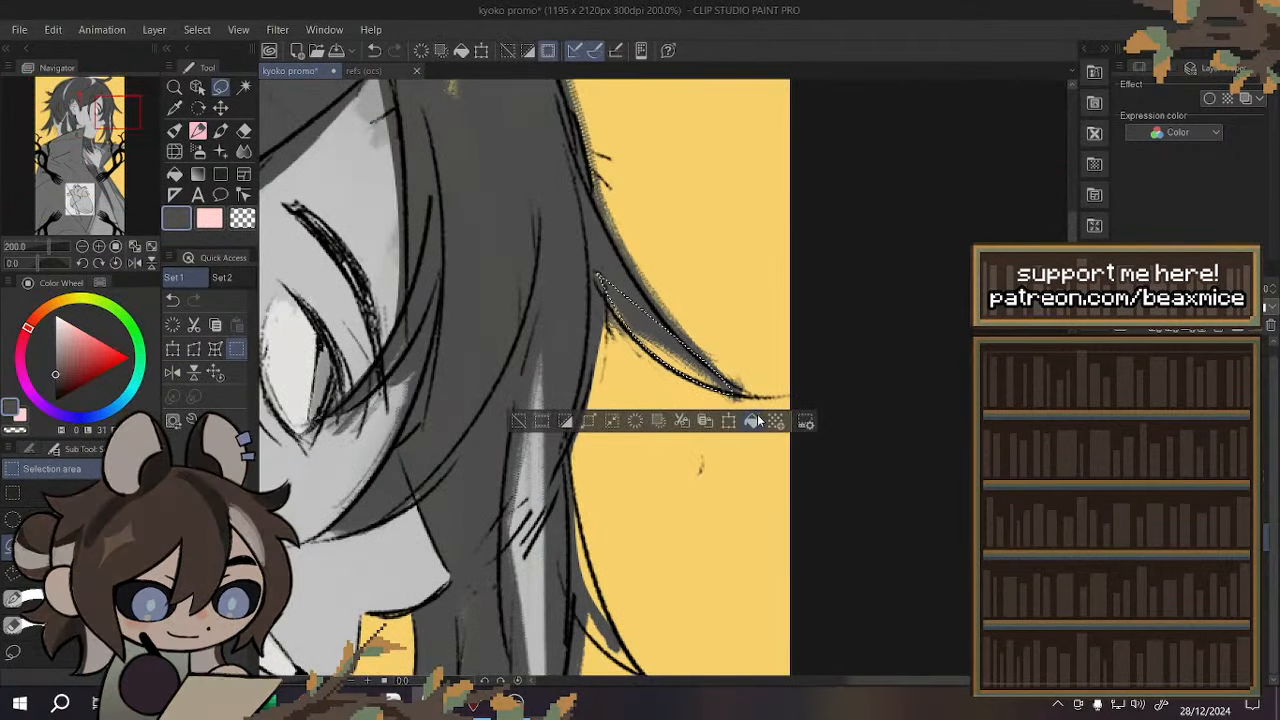
pyautogui.click(755, 418)
pyautogui.hotkey('ctrl', 'd')
# - Lasso the grey spill along the outer edge of the flicked strand, redo the selection more closely and clear it
pyautogui.scroll(-1, 682, 374)
pyautogui.scroll(1, 635, 287)
pyautogui.moveTo(614, 225); pyautogui.dragTo(858, 435)
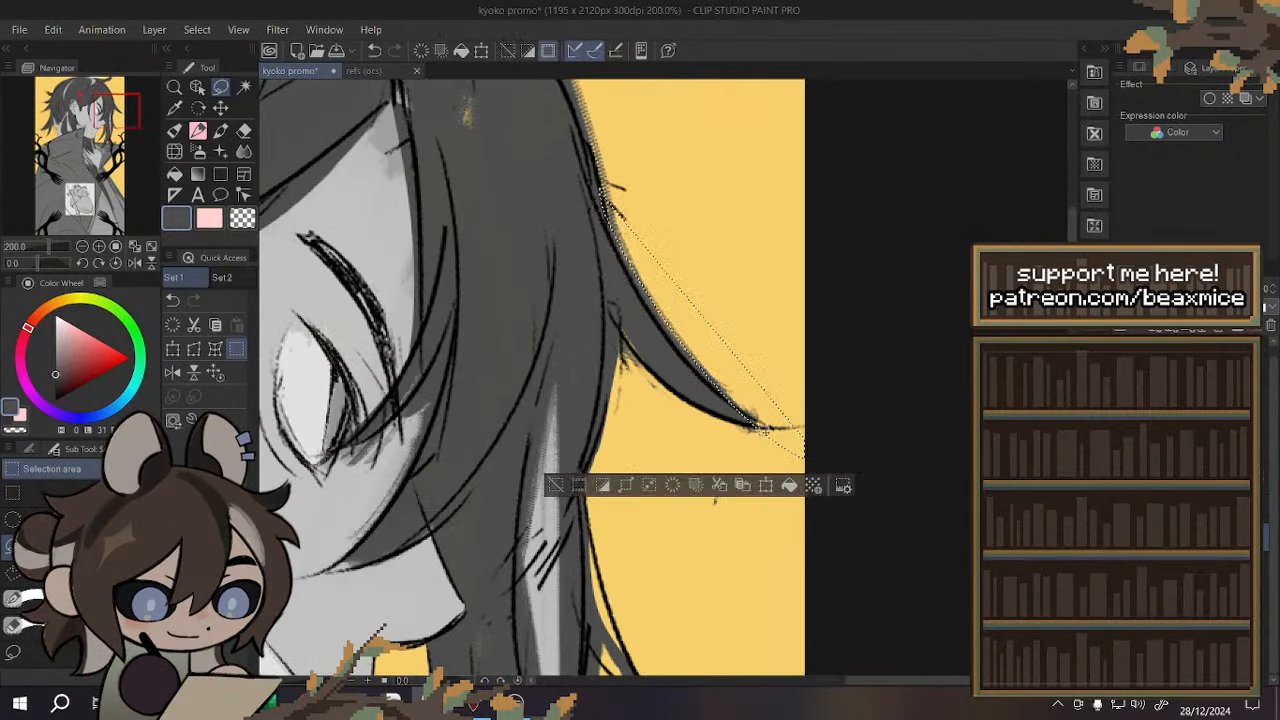
pyautogui.hotkey('ctrl', 'd')
pyautogui.moveTo(621, 236); pyautogui.dragTo(846, 423)
pyautogui.click(678, 471)
pyautogui.hotkey('ctrl', 'd')
# - Lasso and clear the grey spill outside the front hair outline just above the flicked strand
pyautogui.scroll(-2, 700, 450)
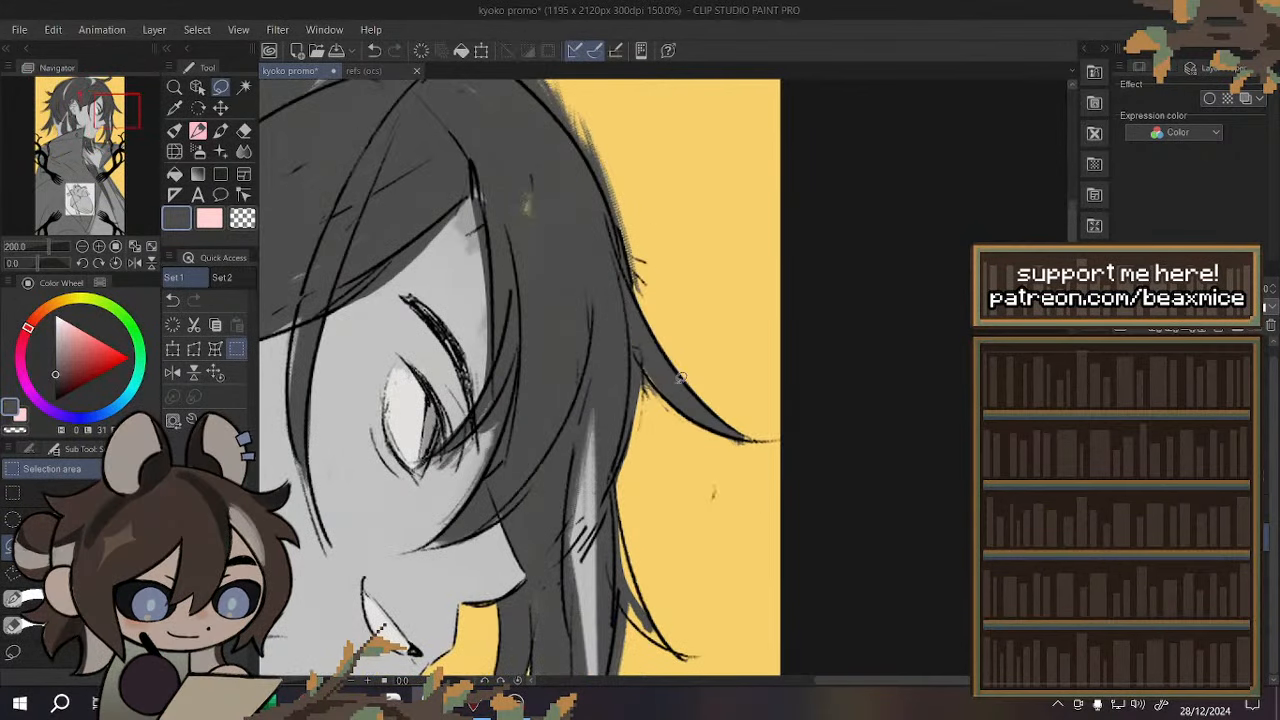
pyautogui.scroll(1, 656, 293)
pyautogui.moveTo(605, 187); pyautogui.dragTo(730, 390)
pyautogui.hotkey('ctrl', 'd')
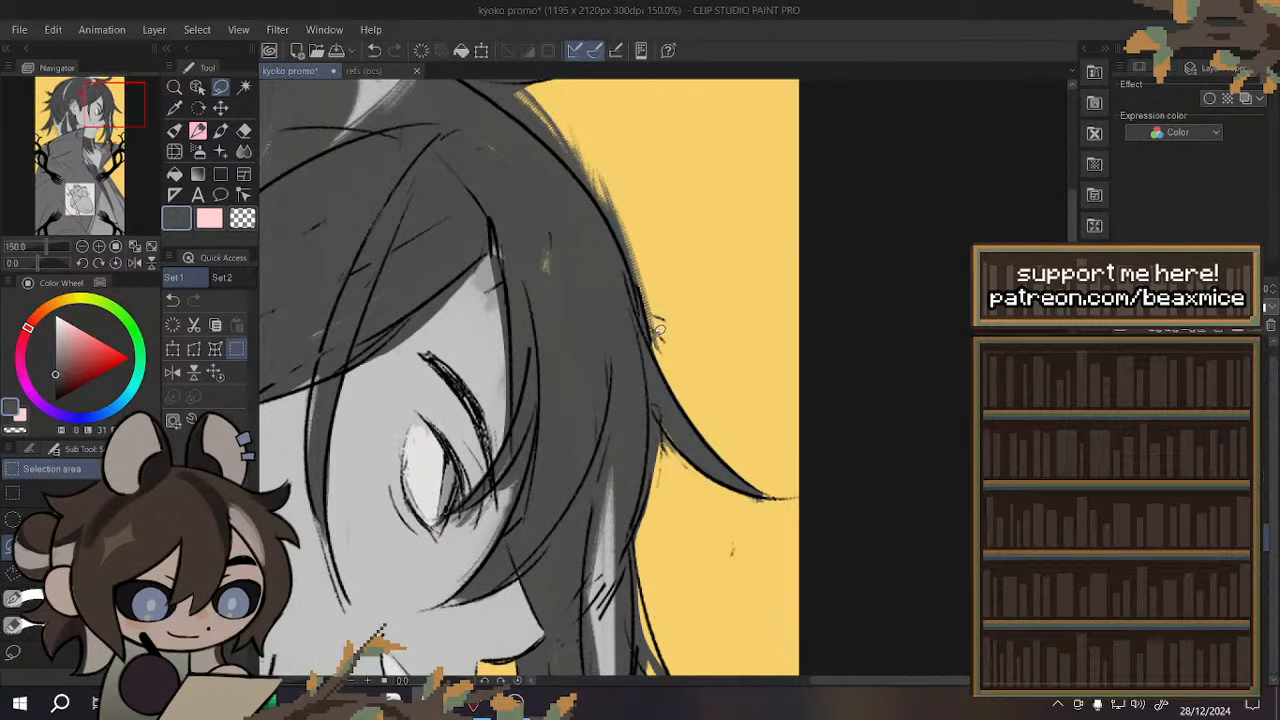
pyautogui.moveTo(690, 270); pyautogui.dragTo(662, 352)
pyautogui.click(645, 395)
pyautogui.hotkey('ctrl', 'd')
pyautogui.scroll(-1, 712, 436)
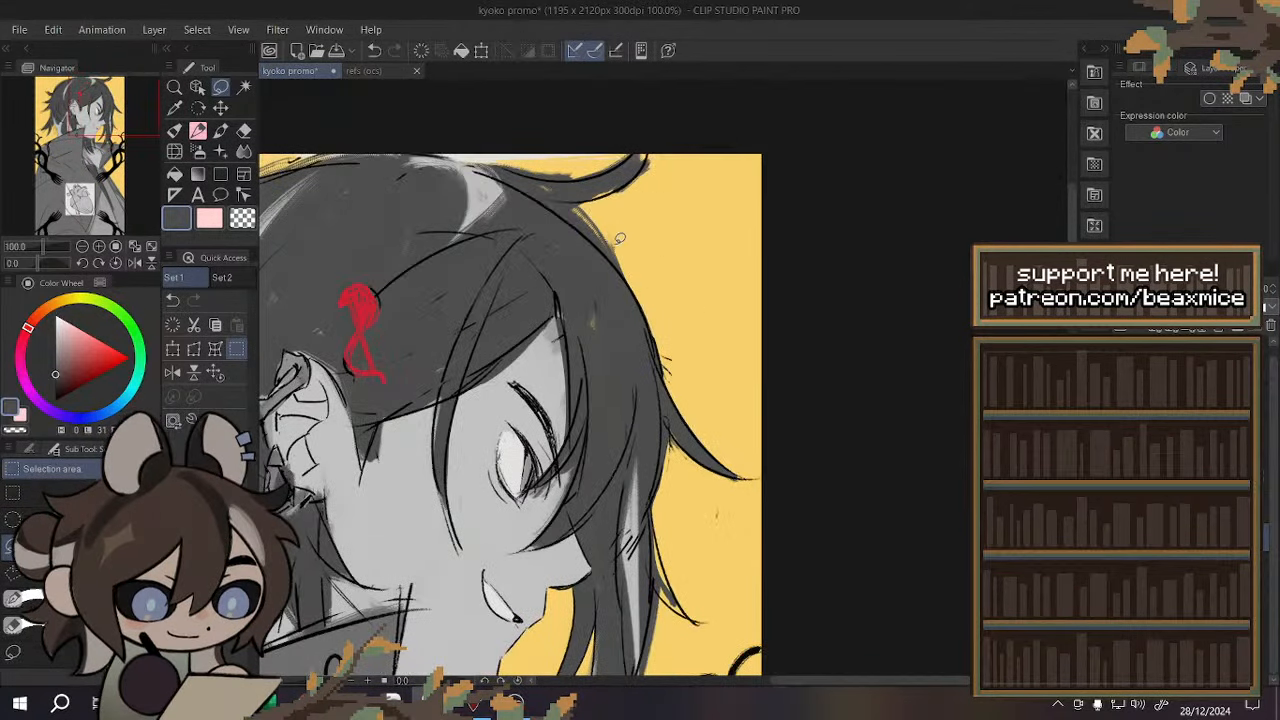
# - Mirror and rotate the view, then lasso and clear the grey wedge between the top curled strand and the hair outline
pyautogui.scroll(1, 637, 231)
pyautogui.scroll(1, 523, 178)
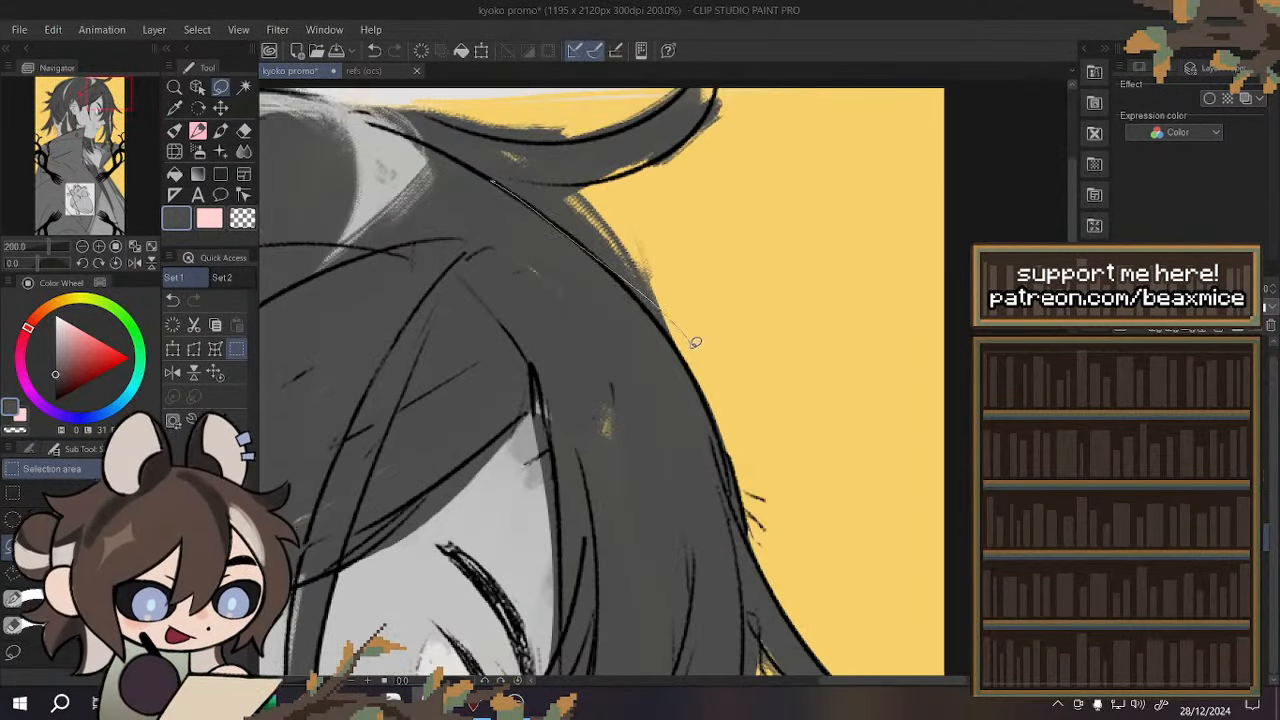
pyautogui.click(173, 373)
pyautogui.moveTo(44, 262); pyautogui.dragTo(38, 262)
pyautogui.scroll(-1, 647, 209)
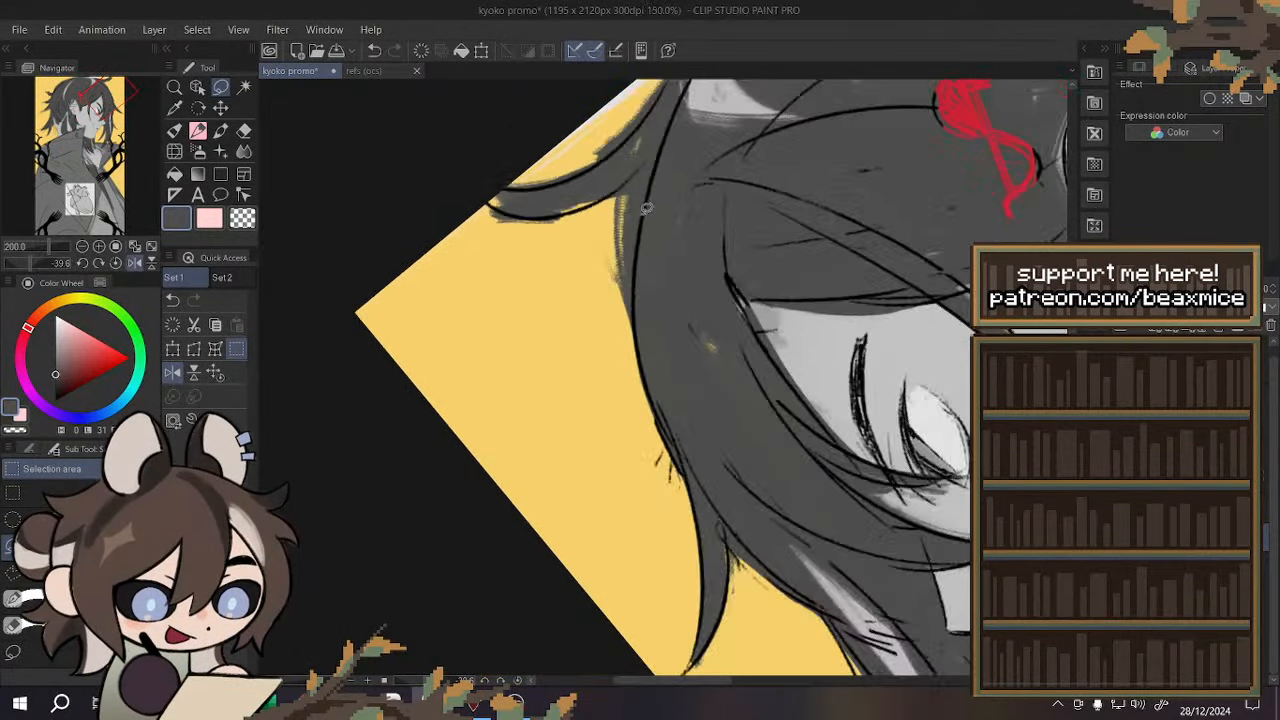
pyautogui.scroll(1, 657, 149)
pyautogui.scroll(2, 662, 150)
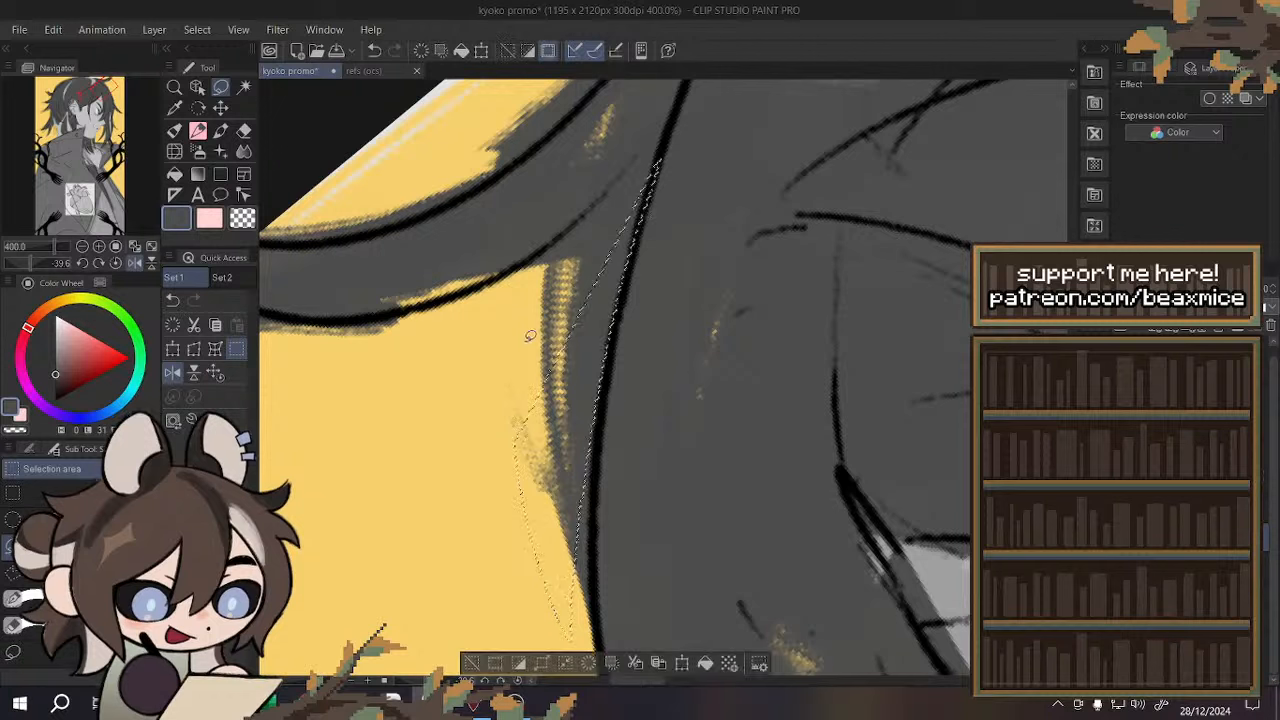
pyautogui.moveTo(657, 138)
pyautogui.mouseDown()
pyautogui.moveTo(479, 398)
pyautogui.moveTo(534, 585)
pyautogui.moveTo(572, 650)
pyautogui.mouseUp()
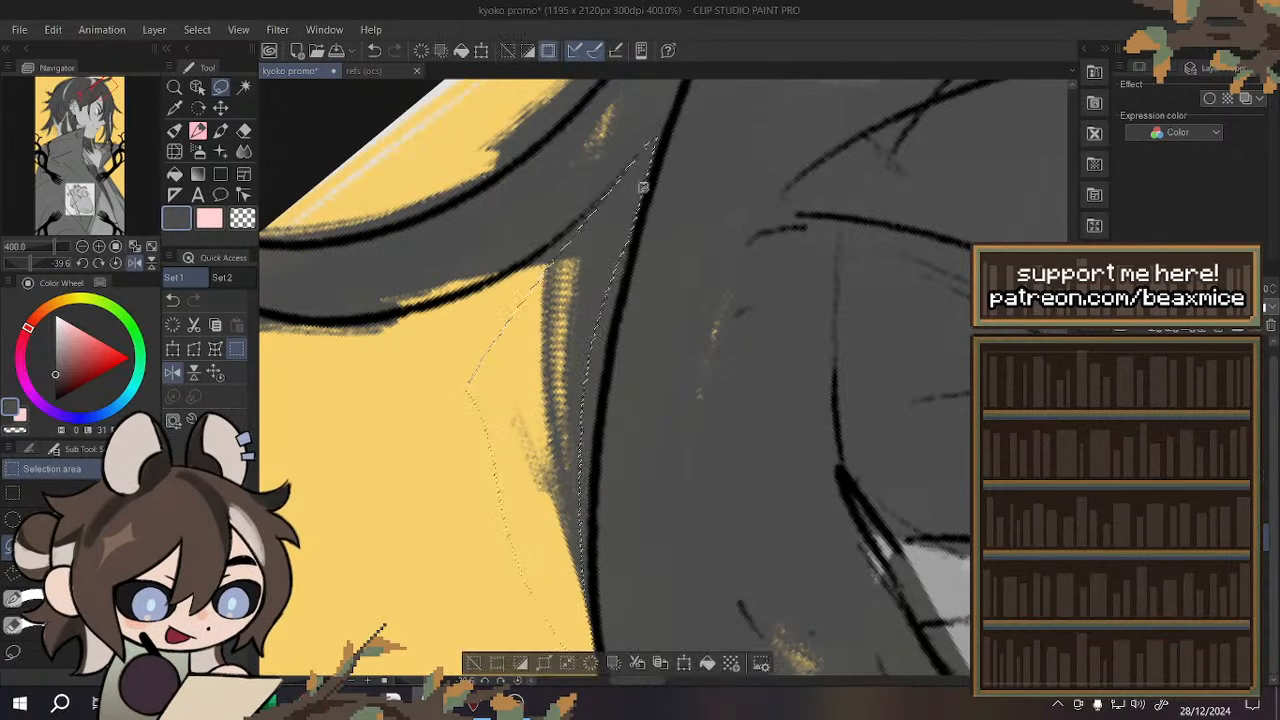
pyautogui.click(590, 663)
pyautogui.hotkey('ctrl', 'd')
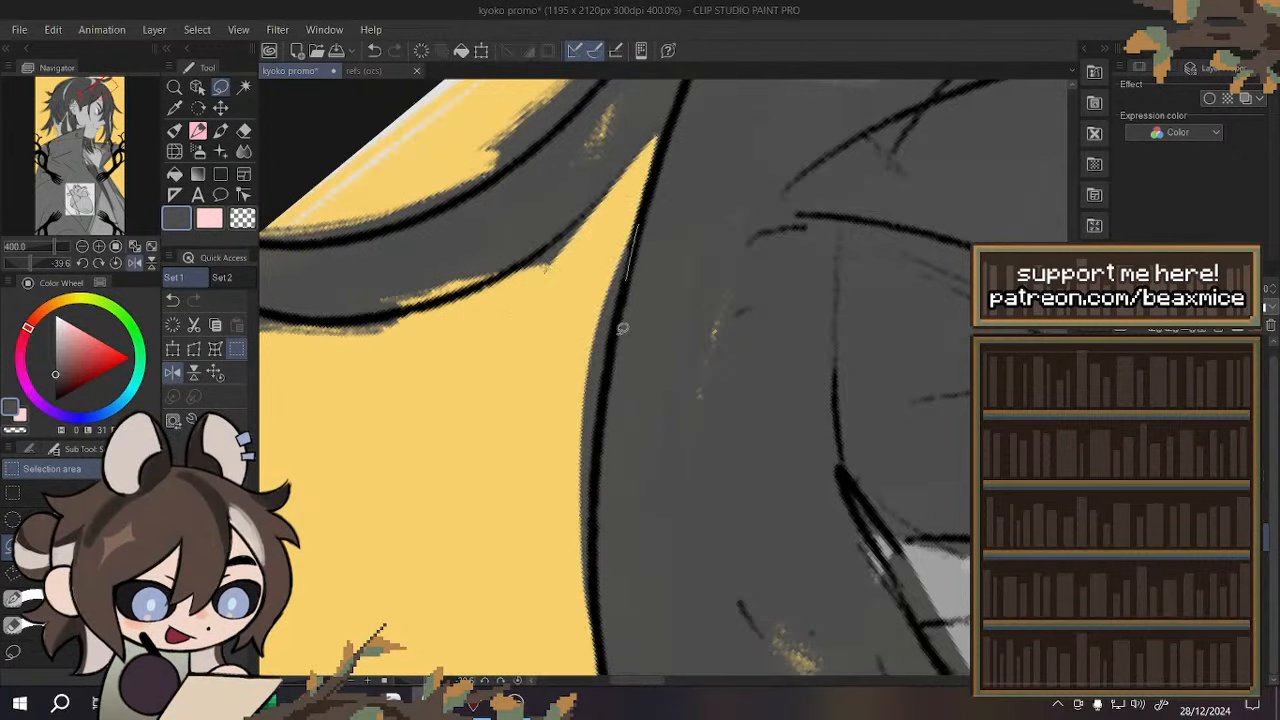
# - Lasso and clear the thin remaining grey strip along the outer hair outline, then mirror the view back
pyautogui.moveTo(622, 328); pyautogui.dragTo(596, 366)
pyautogui.moveTo(632, 240)
pyautogui.mouseDown()
pyautogui.moveTo(617, 309)
pyautogui.moveTo(600, 250)
pyautogui.mouseUp()
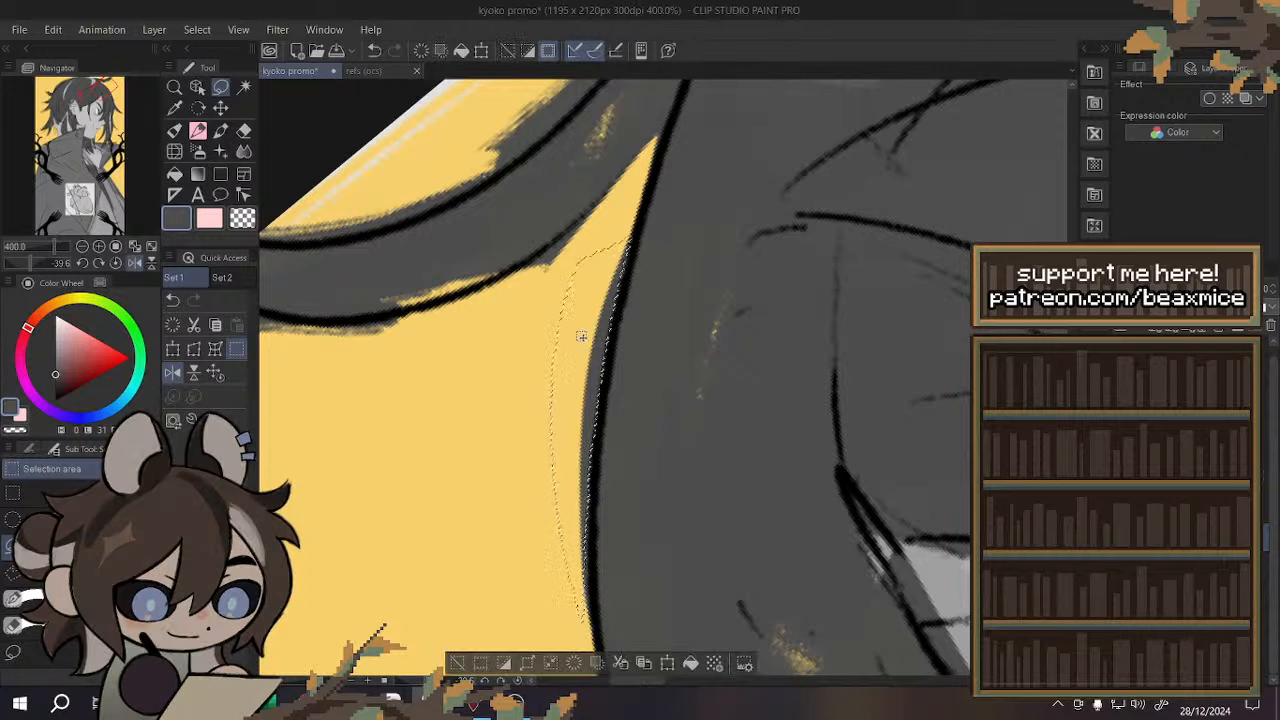
pyautogui.click(574, 666)
pyautogui.hotkey('ctrl', 'd')
pyautogui.click(173, 372)
pyautogui.scroll(-3, 514, 352)
pyautogui.scroll(1, 630, 297)
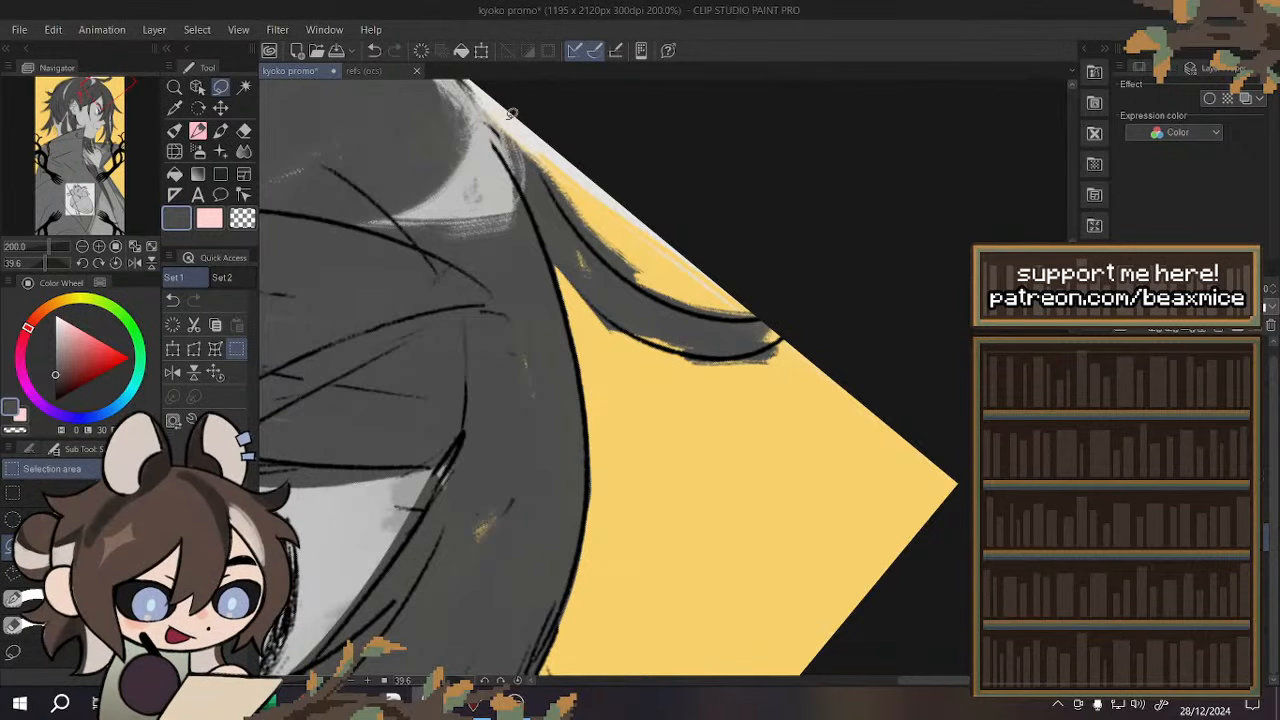
# - Lasso and clear the grey spill above the root half of the top curled strand
pyautogui.moveTo(510, 114); pyautogui.dragTo(646, 246)
pyautogui.click(568, 356)
pyautogui.click(579, 321)
pyautogui.scroll(2, 618, 285)
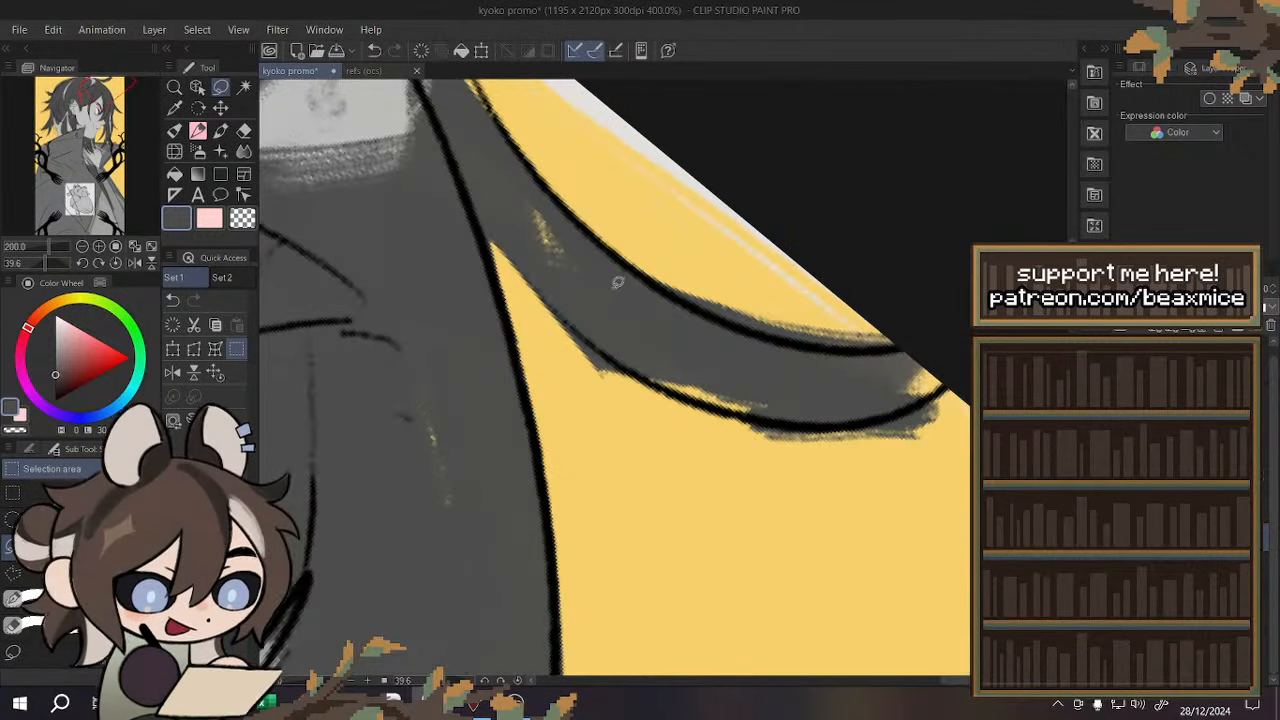
# - Lasso the yellow gaps inside the top curled strand, near its root and along its lower edge, and fill them with dark grey
pyautogui.moveTo(530, 192); pyautogui.dragTo(480, 152)
pyautogui.click(634, 373)
pyautogui.click(714, 403)
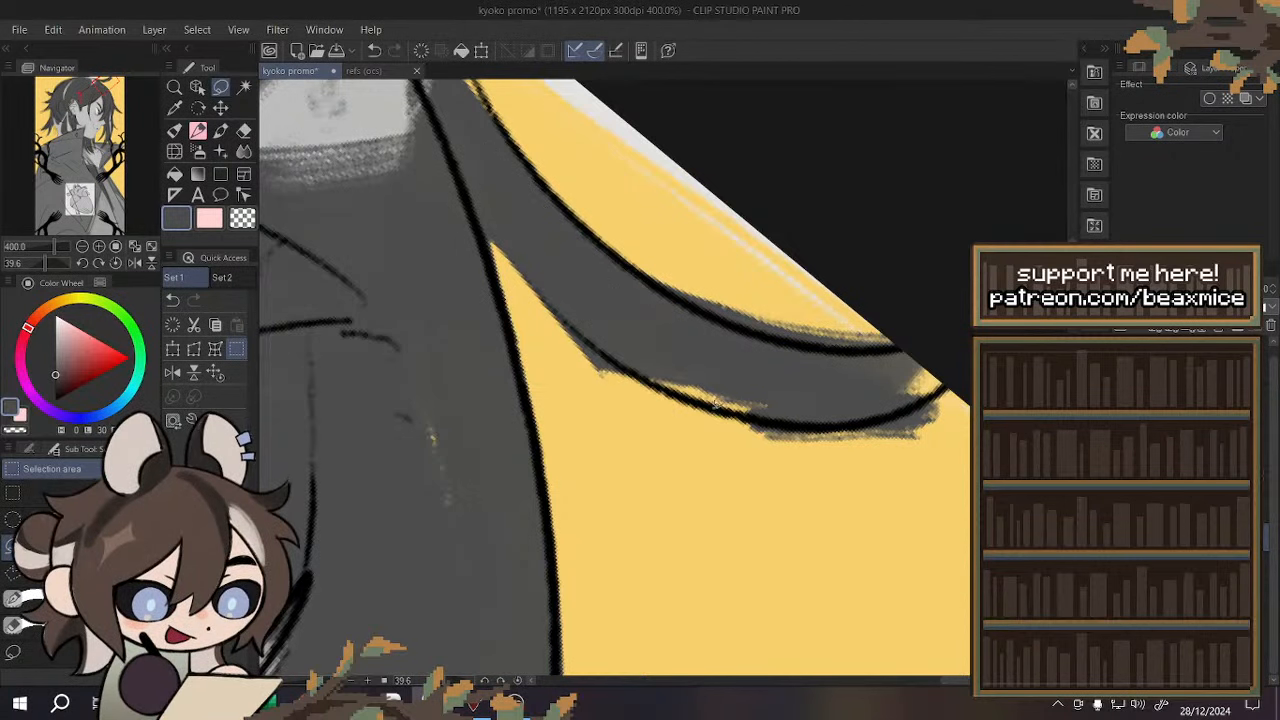
pyautogui.moveTo(793, 375); pyautogui.dragTo(780, 380)
pyautogui.click(827, 515)
pyautogui.click(619, 278)
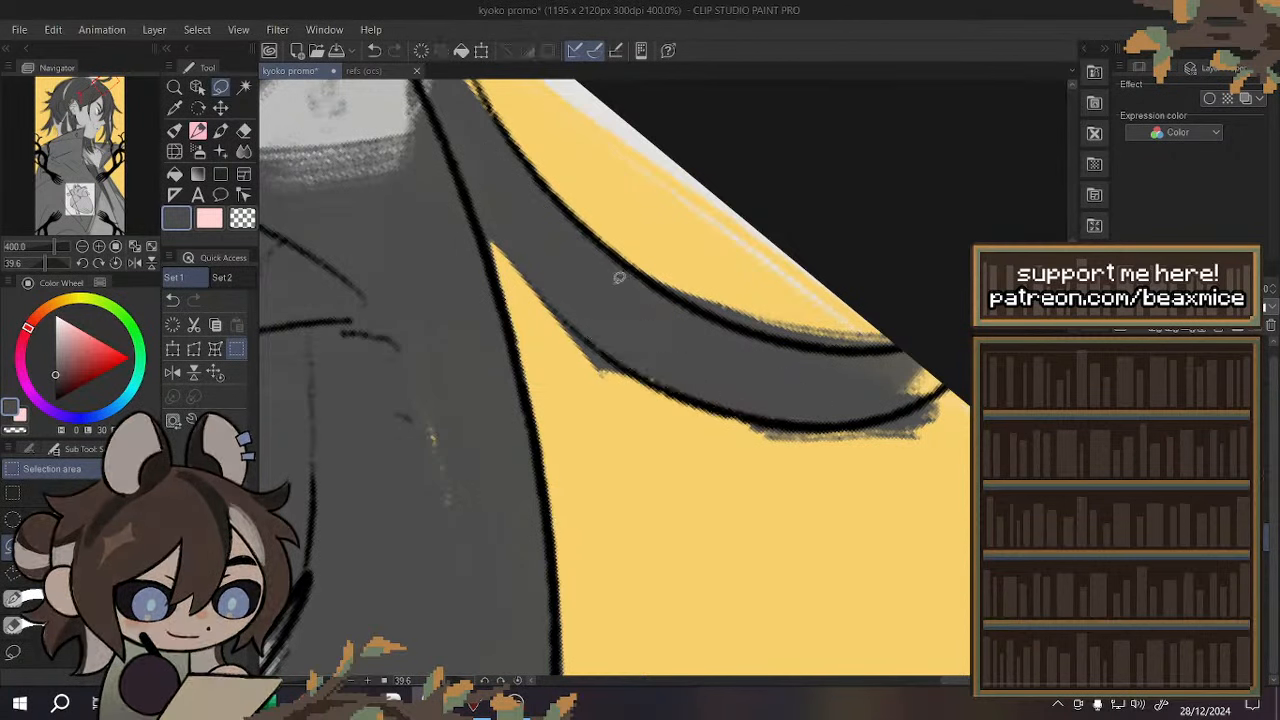
# - Lasso and clear the remaining grey spill along the upper edge of the top curled strand
pyautogui.moveTo(667, 281); pyautogui.dragTo(887, 289)
pyautogui.click(730, 436)
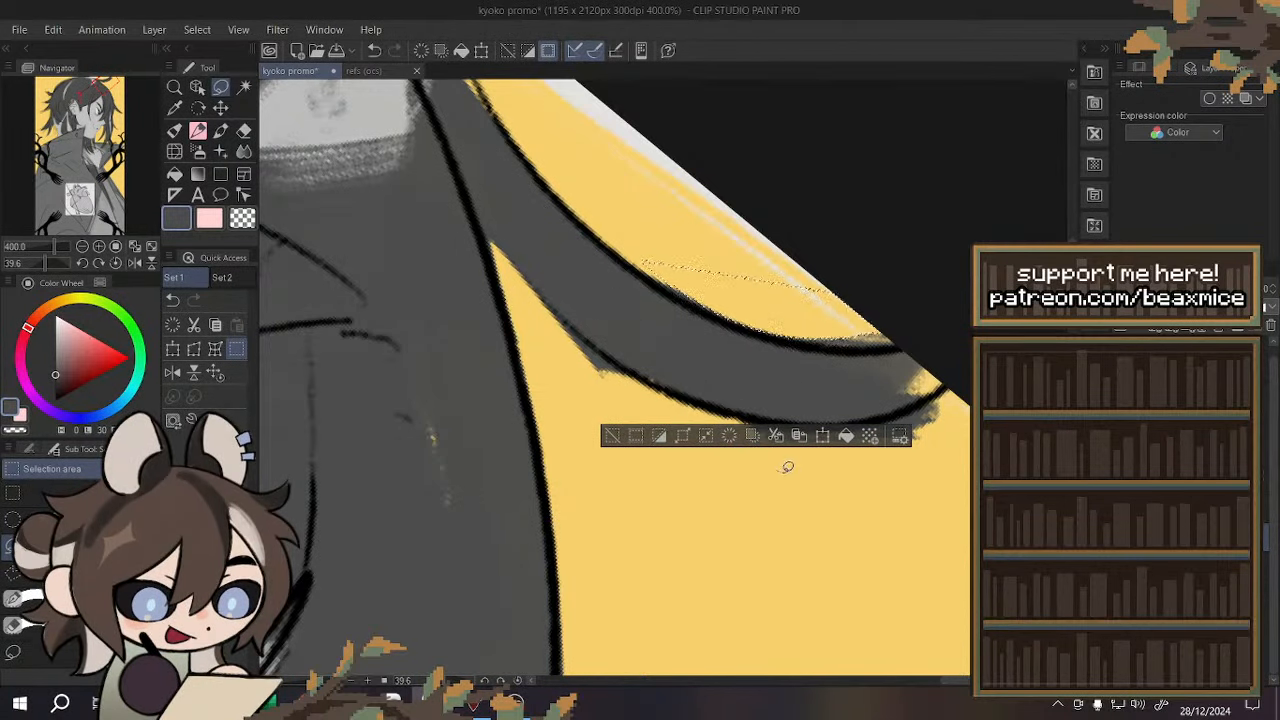
pyautogui.click(790, 467)
pyautogui.moveTo(778, 333)
pyautogui.mouseDown()
pyautogui.moveTo(926, 306)
pyautogui.moveTo(860, 398)
pyautogui.mouseUp()
pyautogui.click(758, 352)
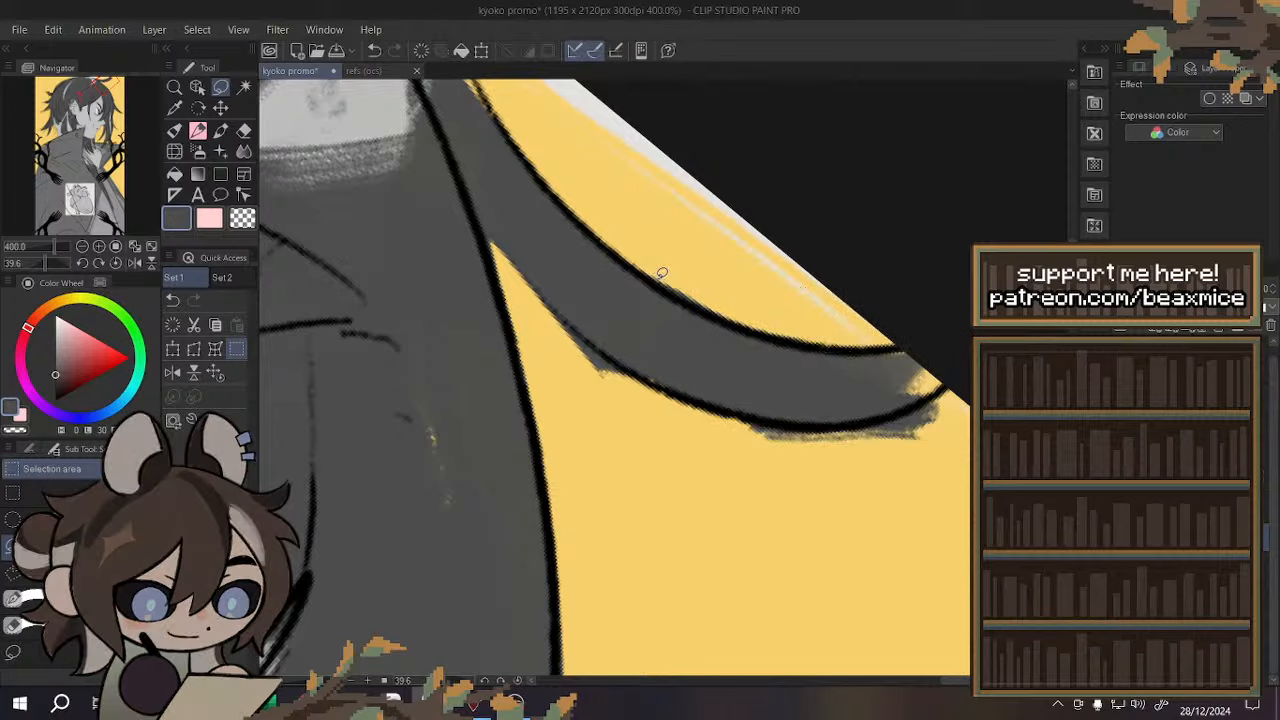
pyautogui.moveTo(638, 263); pyautogui.dragTo(777, 306)
pyautogui.click(703, 356)
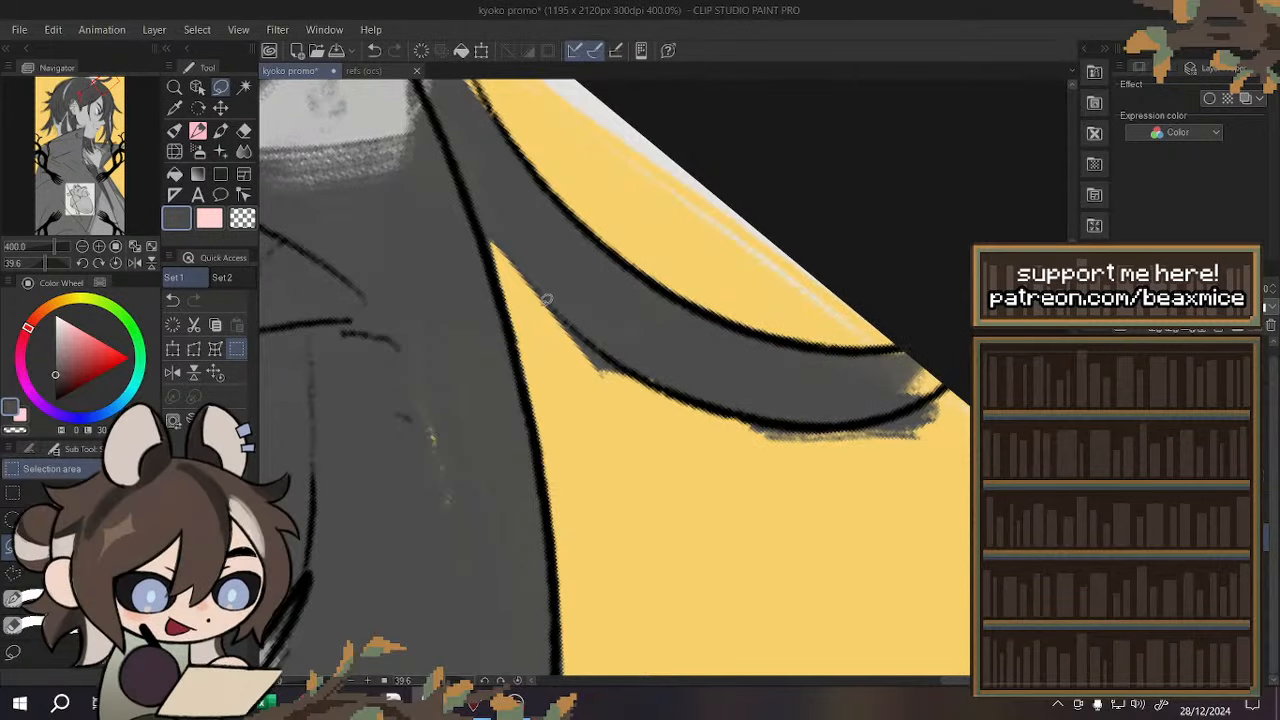
# - Lasso and clear the grey spill beneath the top curled strand near its root
pyautogui.moveTo(546, 297)
pyautogui.mouseDown()
pyautogui.moveTo(534, 331)
pyautogui.moveTo(520, 286)
pyautogui.mouseUp()
pyautogui.click(566, 323)
pyautogui.moveTo(566, 323)
pyautogui.mouseDown()
pyautogui.moveTo(537, 346)
pyautogui.moveTo(524, 308)
pyautogui.mouseUp()
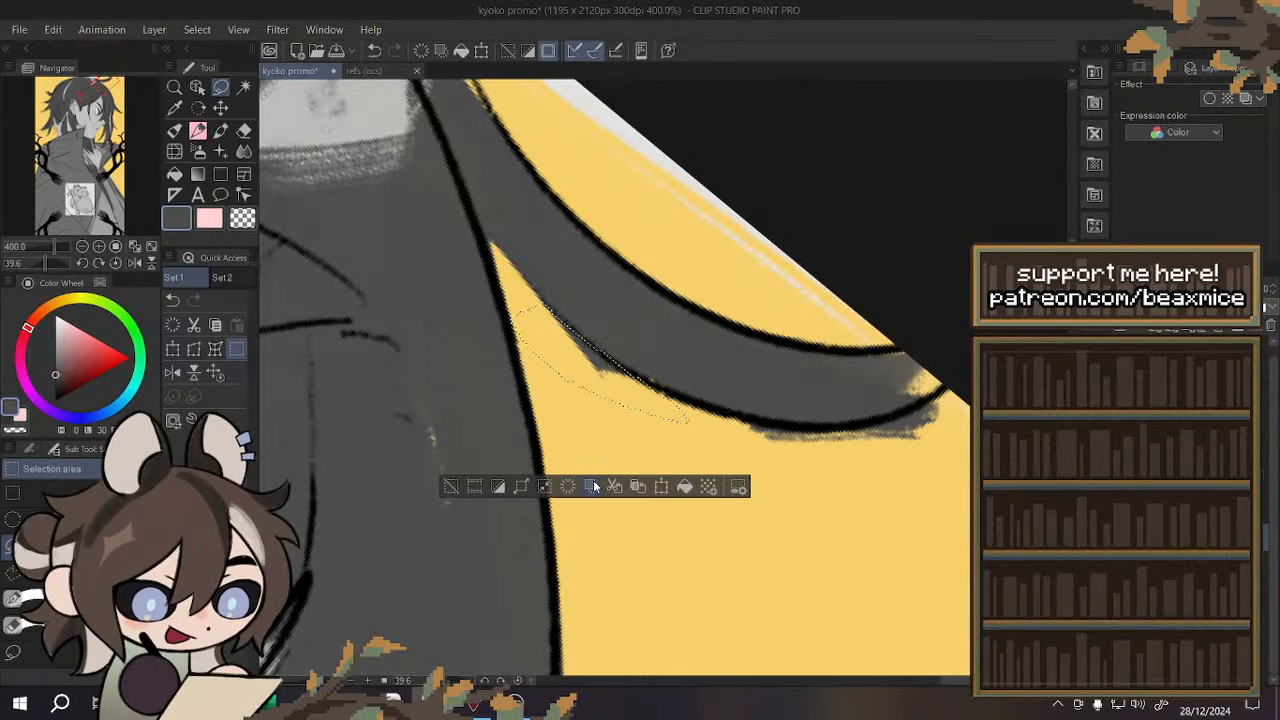
pyautogui.click(569, 486)
pyautogui.click(614, 511)
# - Mirror the view, then lasso and clear the grey spill under the tip of the top curled strand
pyautogui.click(172, 372)
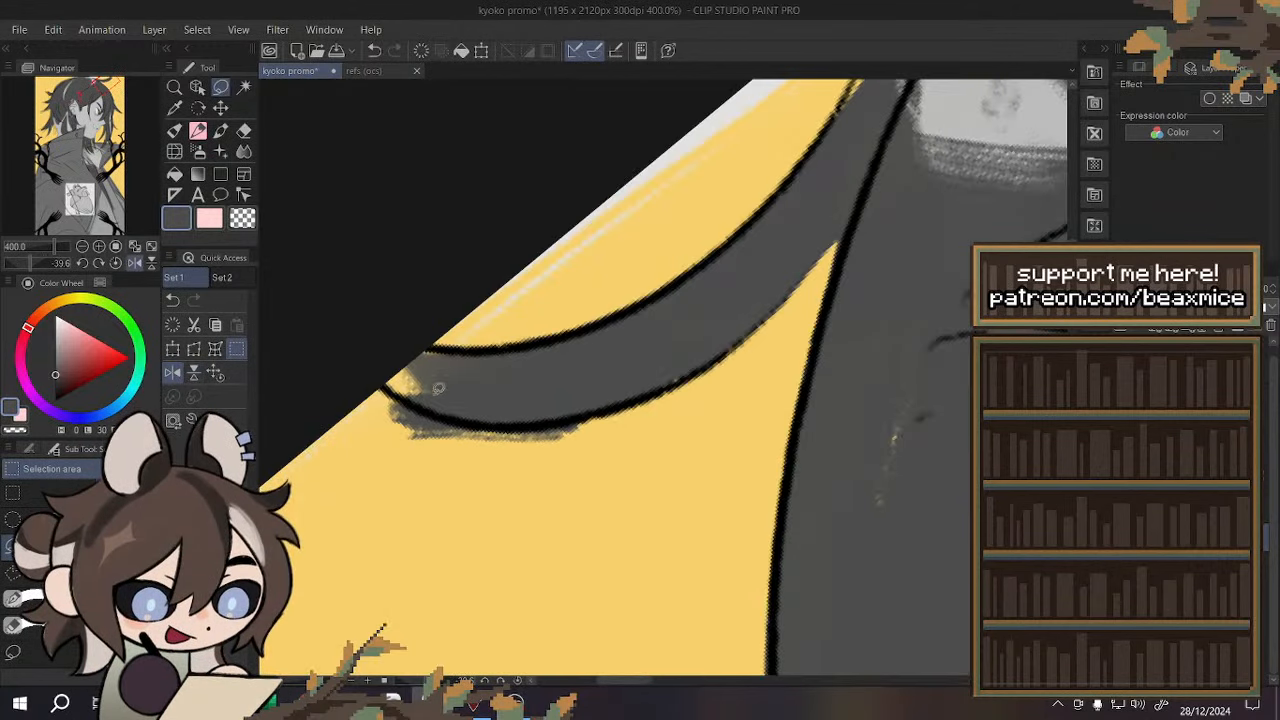
pyautogui.moveTo(513, 422); pyautogui.dragTo(361, 400)
pyautogui.click(449, 579)
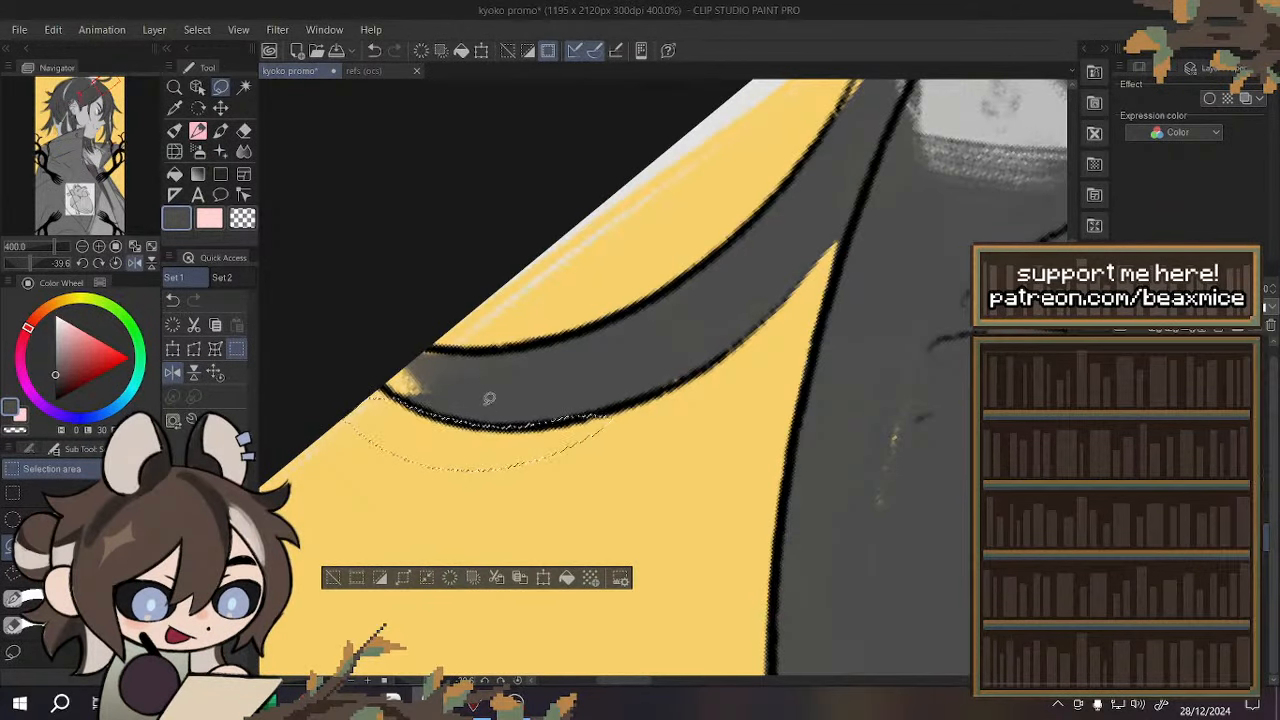
pyautogui.click(478, 392)
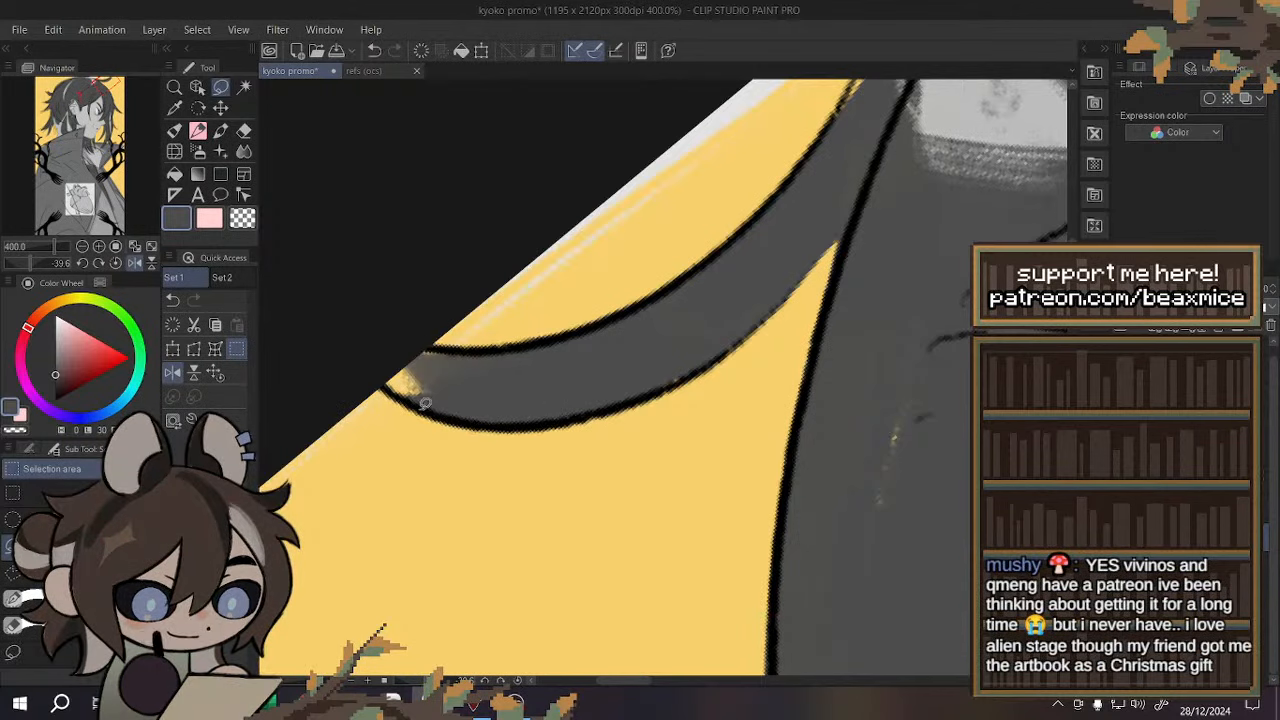
# - Lasso the yellow gap at the tip of the top curled strand and fill it with dark hair grey
pyautogui.moveTo(422, 406); pyautogui.dragTo(462, 366)
pyautogui.hotkey('alt', 'BackSpace')
pyautogui.hotkey('ctrl', 'd')
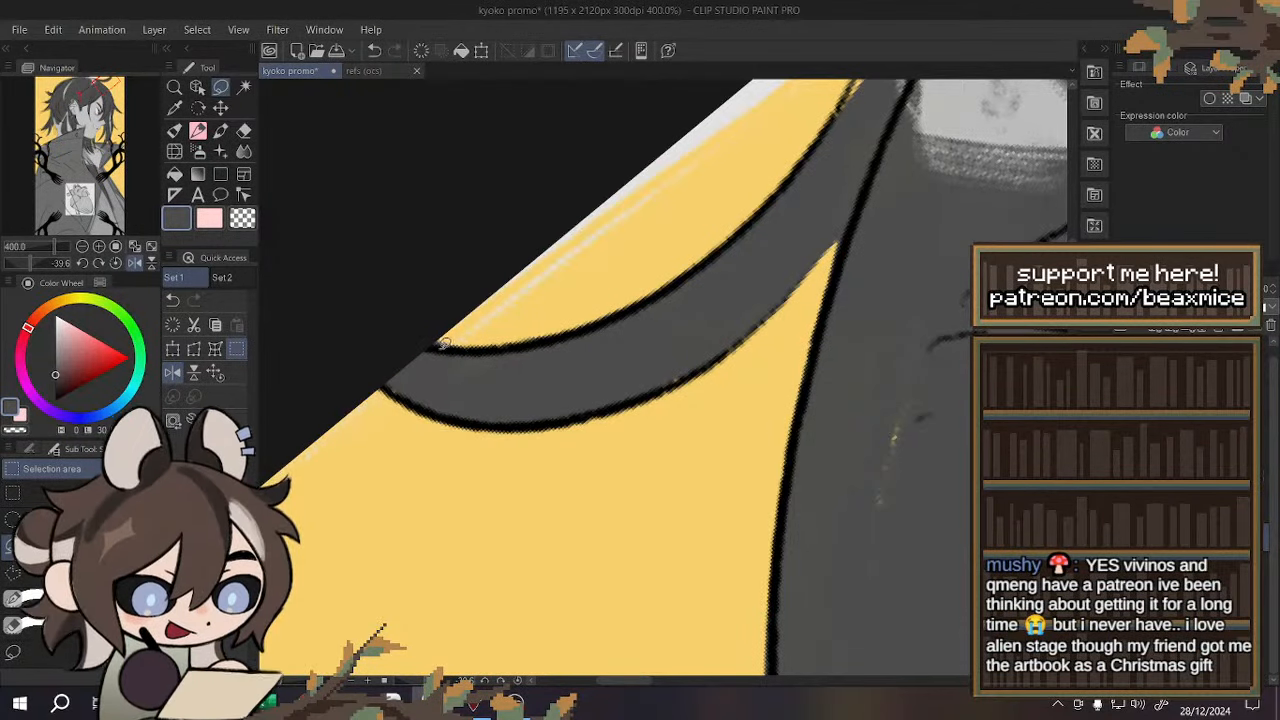
pyautogui.moveTo(446, 344)
pyautogui.mouseDown()
pyautogui.moveTo(527, 322)
pyautogui.moveTo(464, 346)
pyautogui.mouseUp()
pyautogui.hotkey('ctrl', 'd')
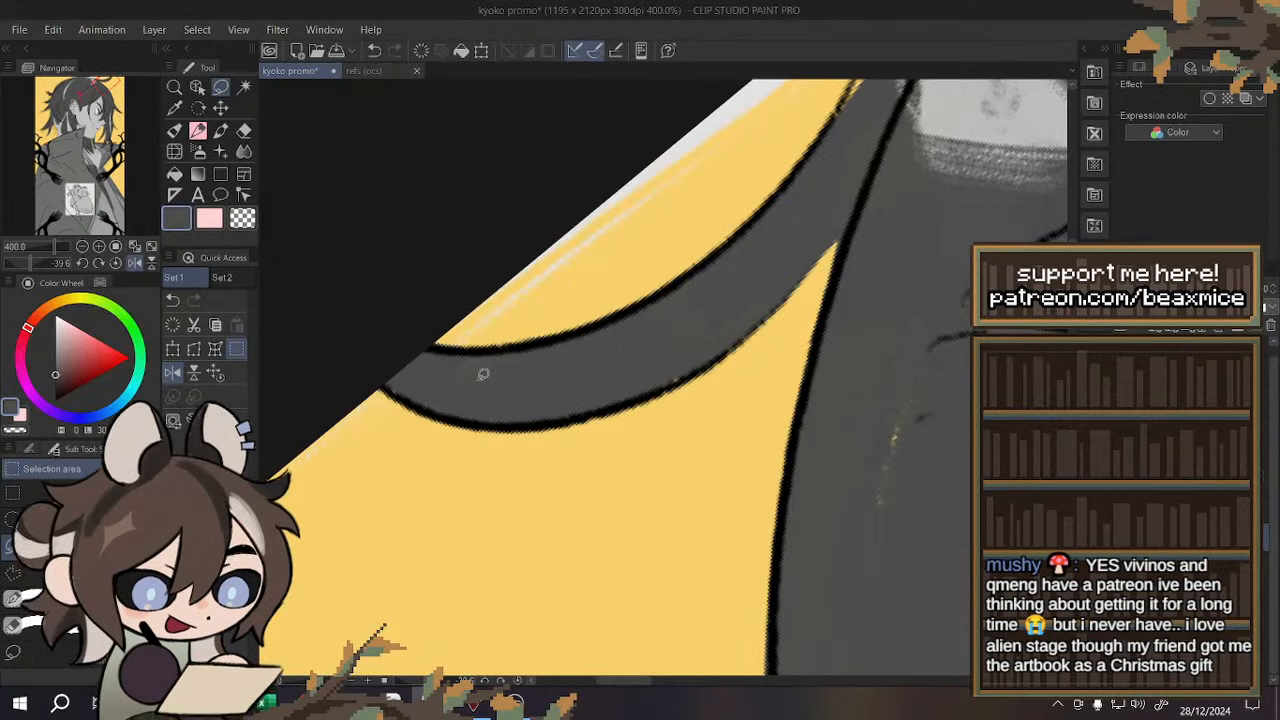
# - Restore the unmirrored, unrotated view, then lasso the yellow specks in the front hair above the forehead and fill them with dark grey
pyautogui.click(172, 372)
pyautogui.click(216, 374)
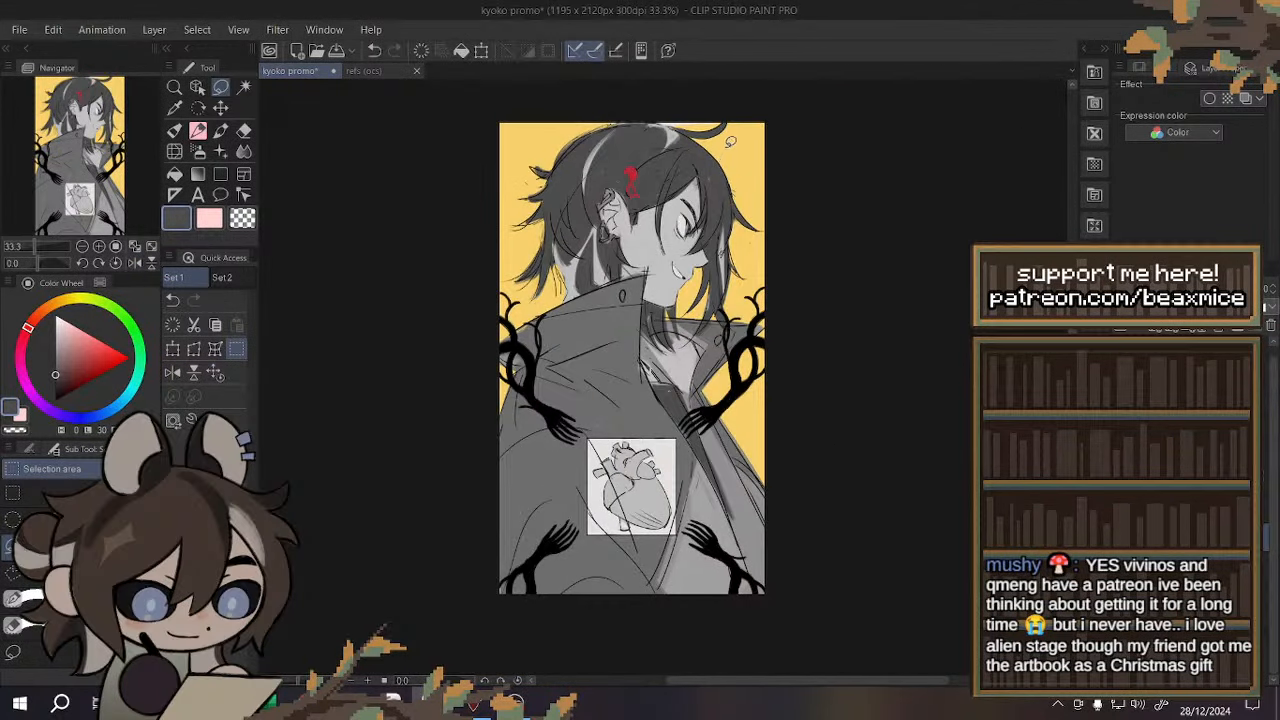
pyautogui.scroll(3, 727, 141)
pyautogui.scroll(2, 617, 218)
pyautogui.moveTo(680, 240)
pyautogui.mouseDown()
pyautogui.moveTo(625, 290)
pyautogui.moveTo(660, 208)
pyautogui.mouseUp()
pyautogui.click(696, 224)
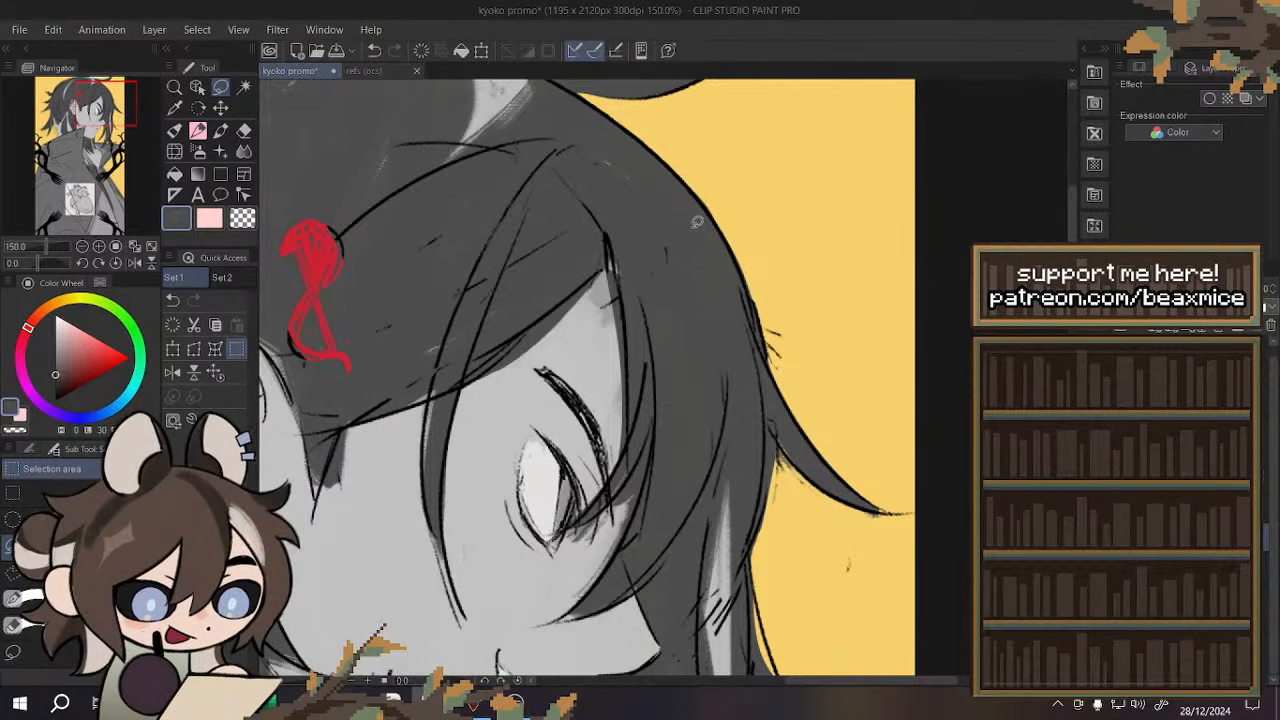
# - Mirror the view, sample the light face grey and fill the smudged upper corner of the forehead beneath the fringe
pyautogui.scroll(-3, 579, 248)
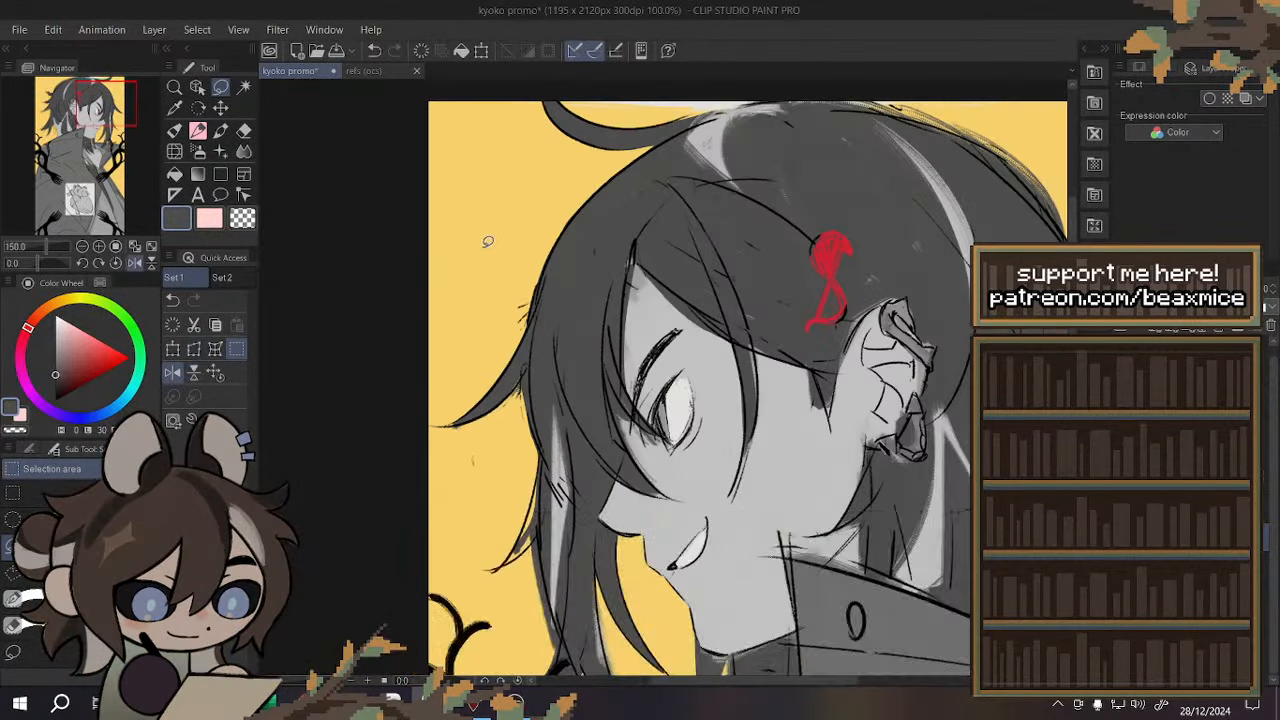
pyautogui.scroll(5, 642, 274)
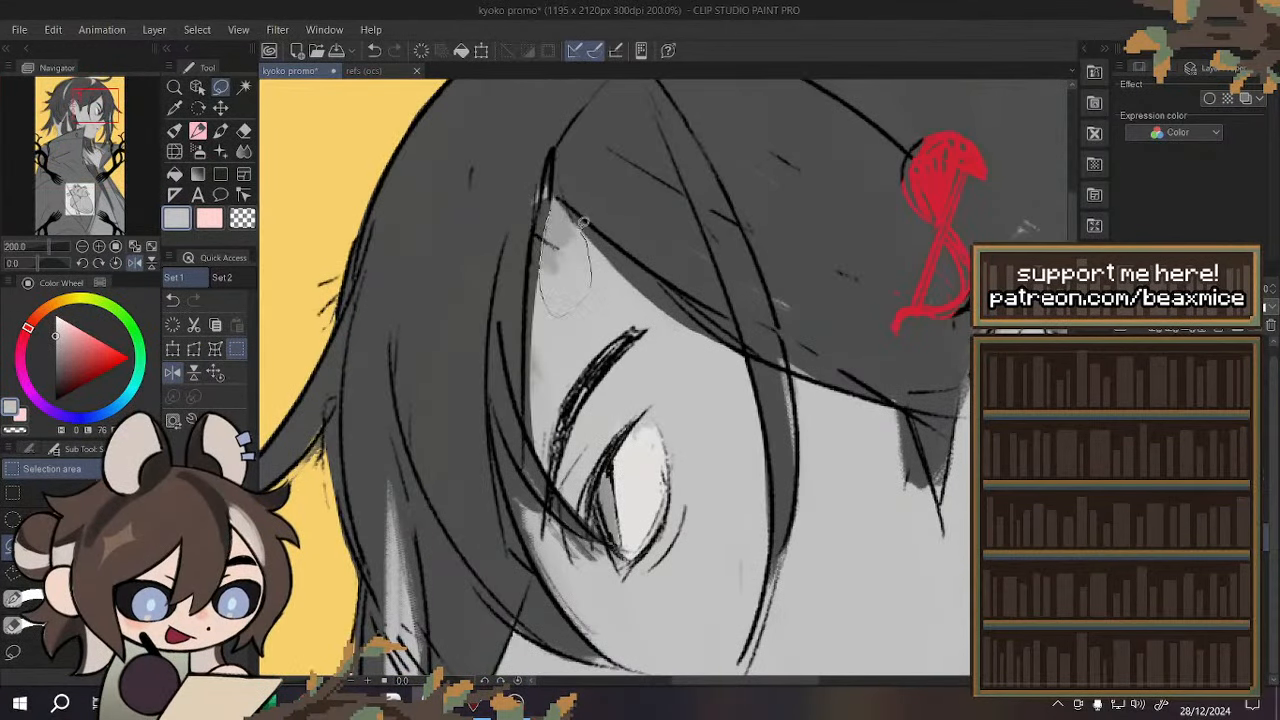
pyautogui.moveTo(583, 222); pyautogui.dragTo(559, 203)
pyautogui.click(664, 345)
pyautogui.hotkey('ctrl', 'd')
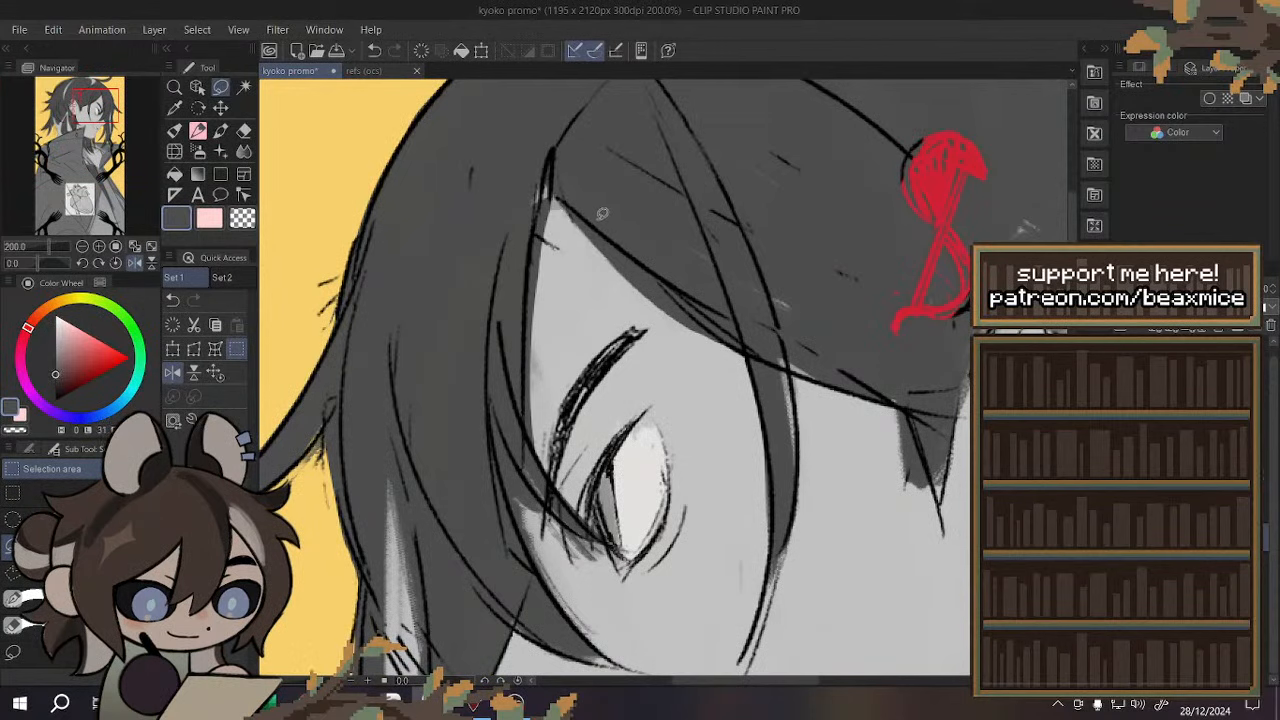
# - Lasso the uneven hairline between the long front strand and the sideburn and fill it with dark hair grey
pyautogui.scroll(-2, 566, 216)
pyautogui.scroll(2, 652, 247)
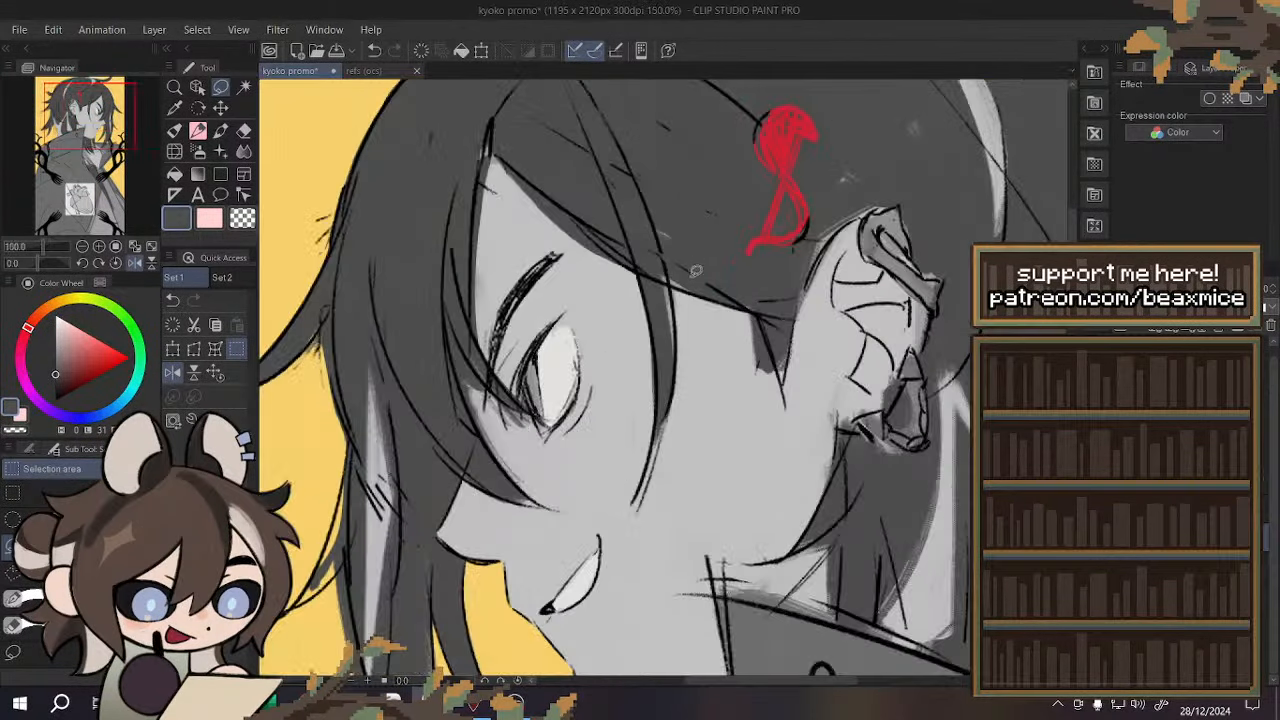
pyautogui.moveTo(668, 280); pyautogui.dragTo(745, 292)
pyautogui.click(728, 325)
pyautogui.hotkey('ctrl', 'd')
# - Sample the light face grey, lasso the stray dark patch in front of the sideburn and fill it
pyautogui.scroll(-3, 733, 327)
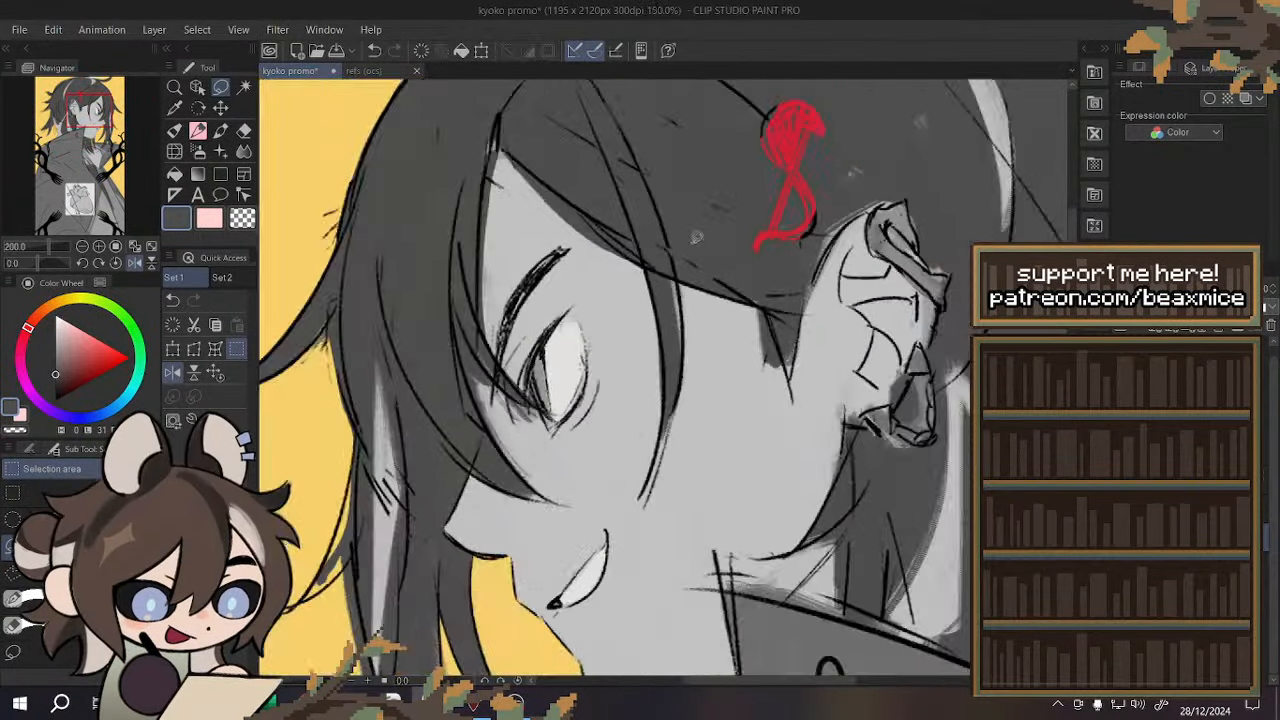
pyautogui.scroll(3, 715, 220)
pyautogui.moveTo(714, 220); pyautogui.dragTo(672, 211)
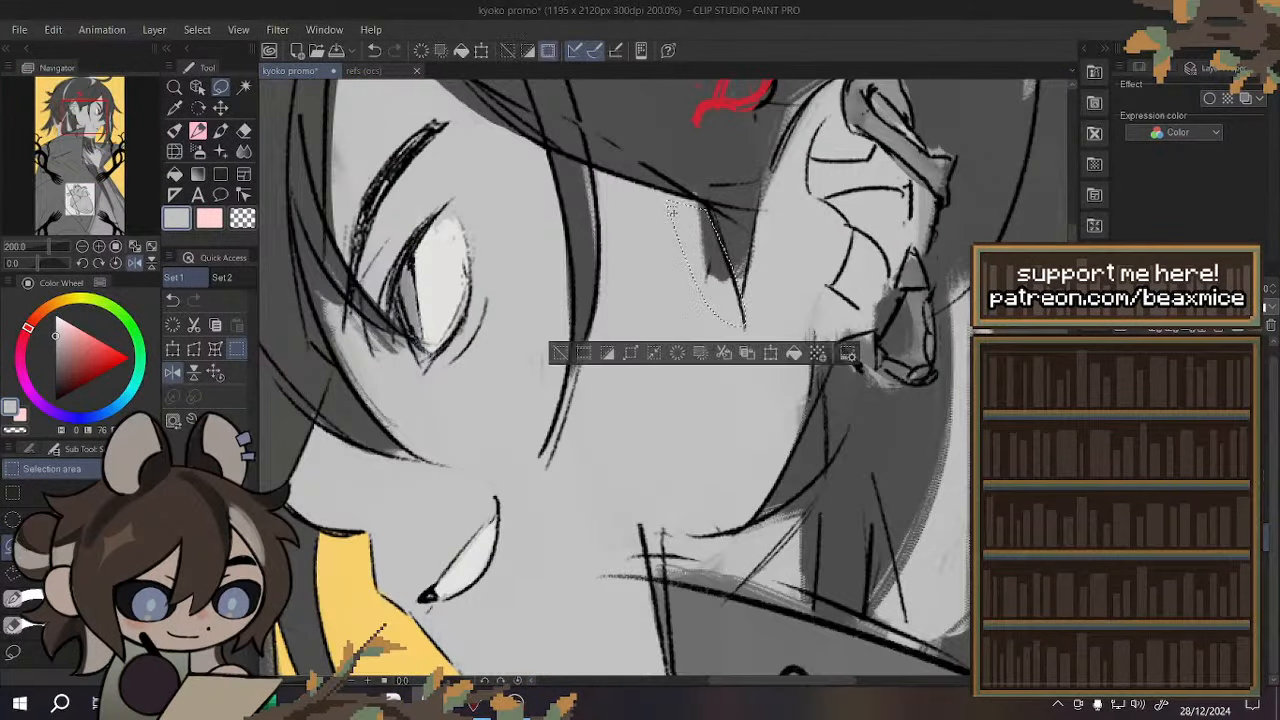
pyautogui.hotkey('ctrl', 'd')
pyautogui.scroll(-3, 785, 365)
pyautogui.scroll(2, 758, 200)
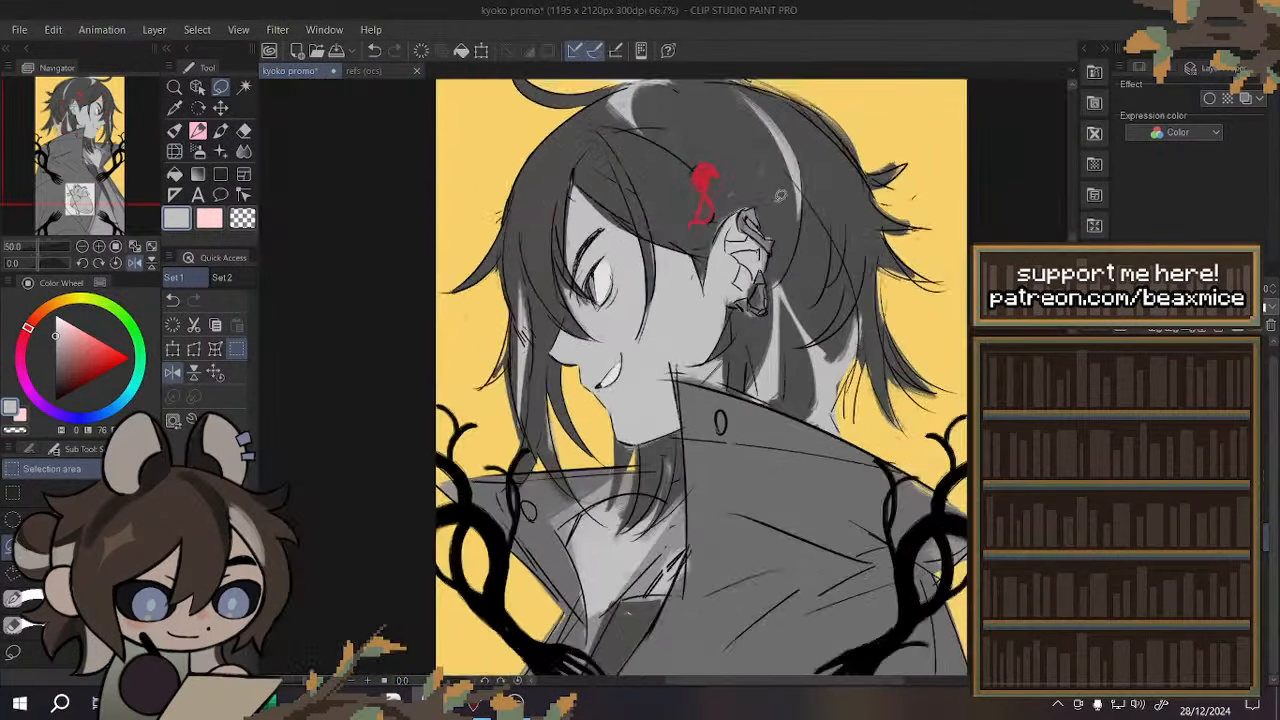
# - Lasso the specked hair area behind the red hairpin, fill it with dark hair grey, and flip the view horizontally
pyautogui.moveTo(789, 150); pyautogui.dragTo(786, 156)
pyautogui.click(828, 233)
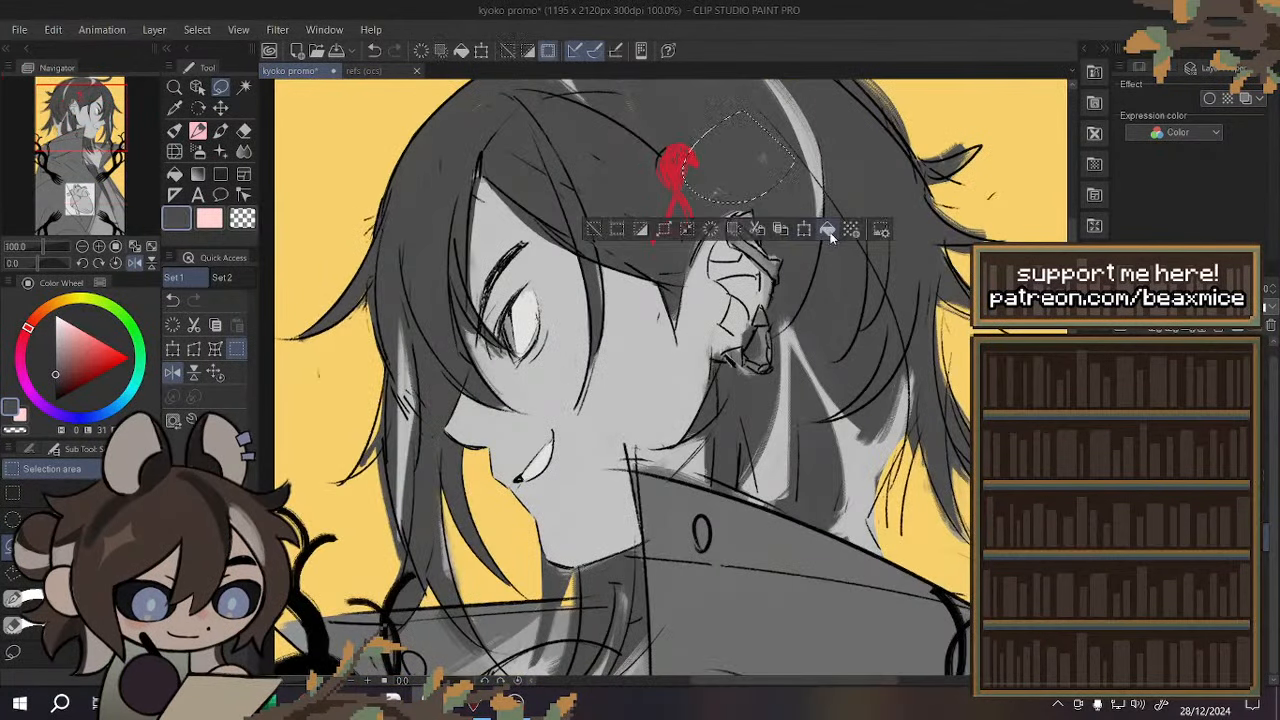
pyautogui.hotkey('ctrl', 'd')
pyautogui.click(174, 373)
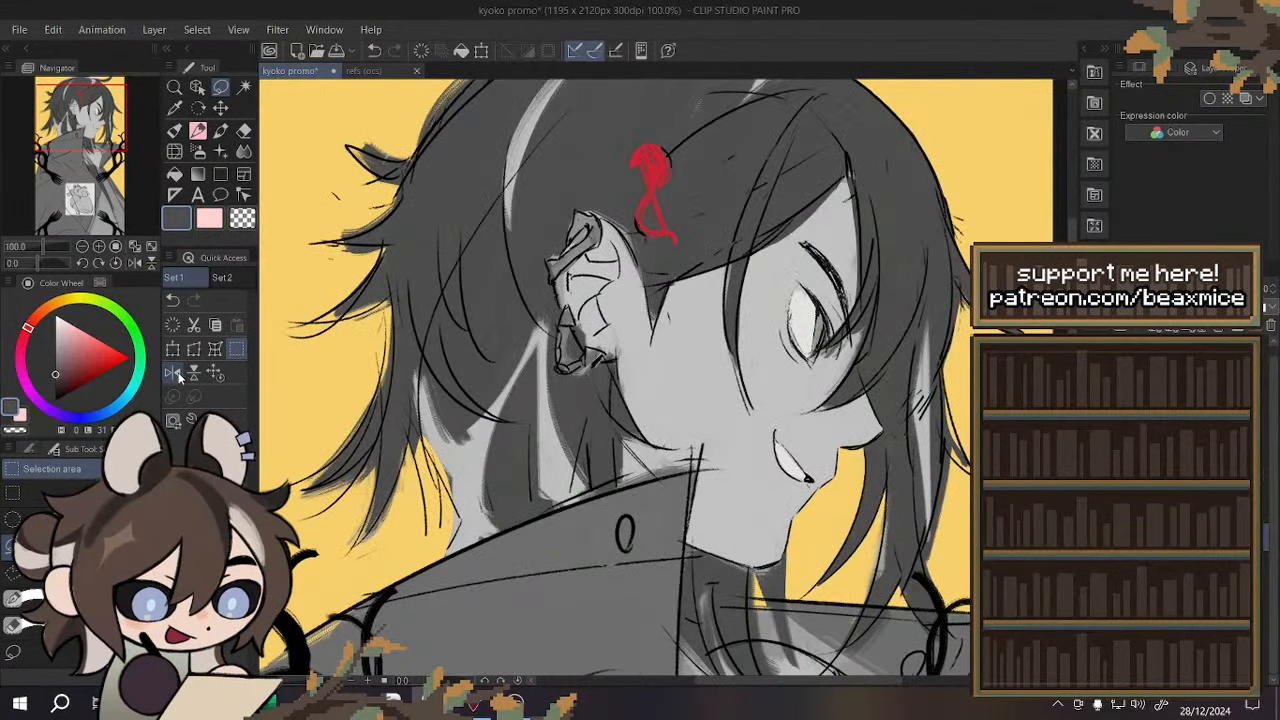
# - Lasso the smudged hair edge above the ear and fill it with dark hair grey
pyautogui.scroll(3, 636, 222)
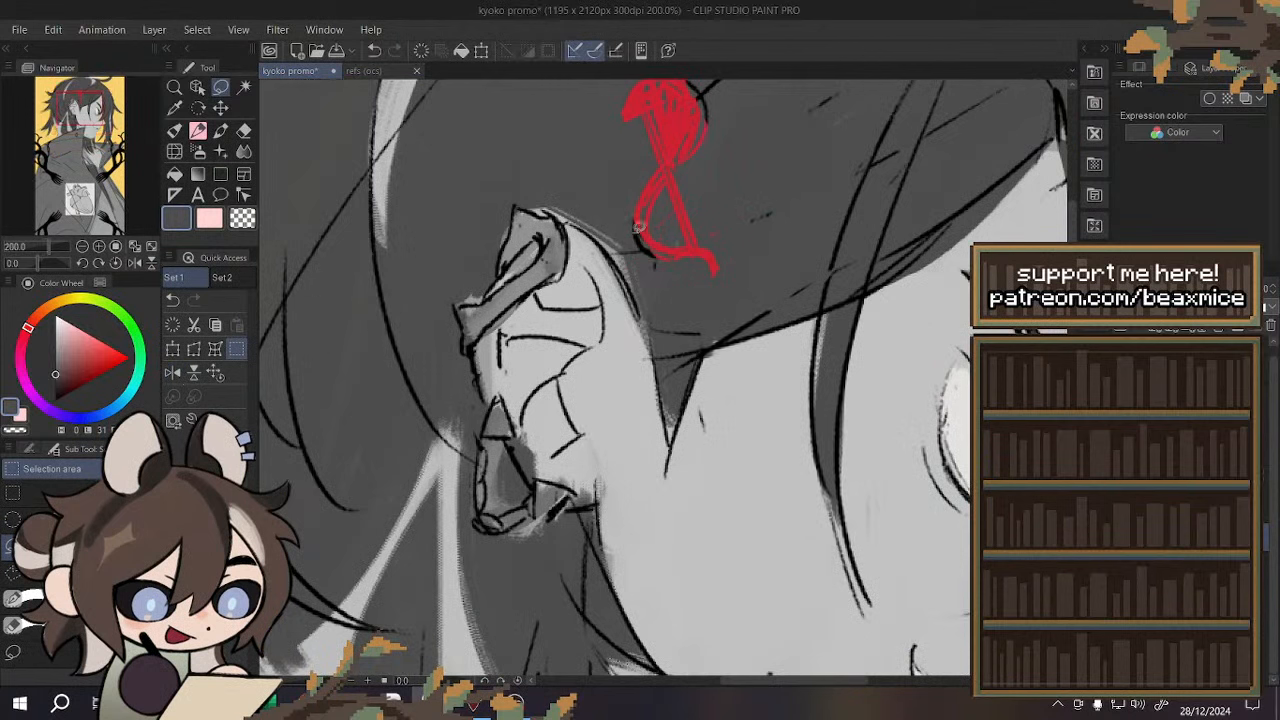
pyautogui.moveTo(636, 226)
pyautogui.mouseDown()
pyautogui.moveTo(638, 290)
pyautogui.moveTo(598, 232)
pyautogui.moveTo(550, 210)
pyautogui.moveTo(606, 194)
pyautogui.moveTo(648, 256)
pyautogui.mouseUp()
pyautogui.click(680, 344)
pyautogui.hotkey('ctrl', 'd')
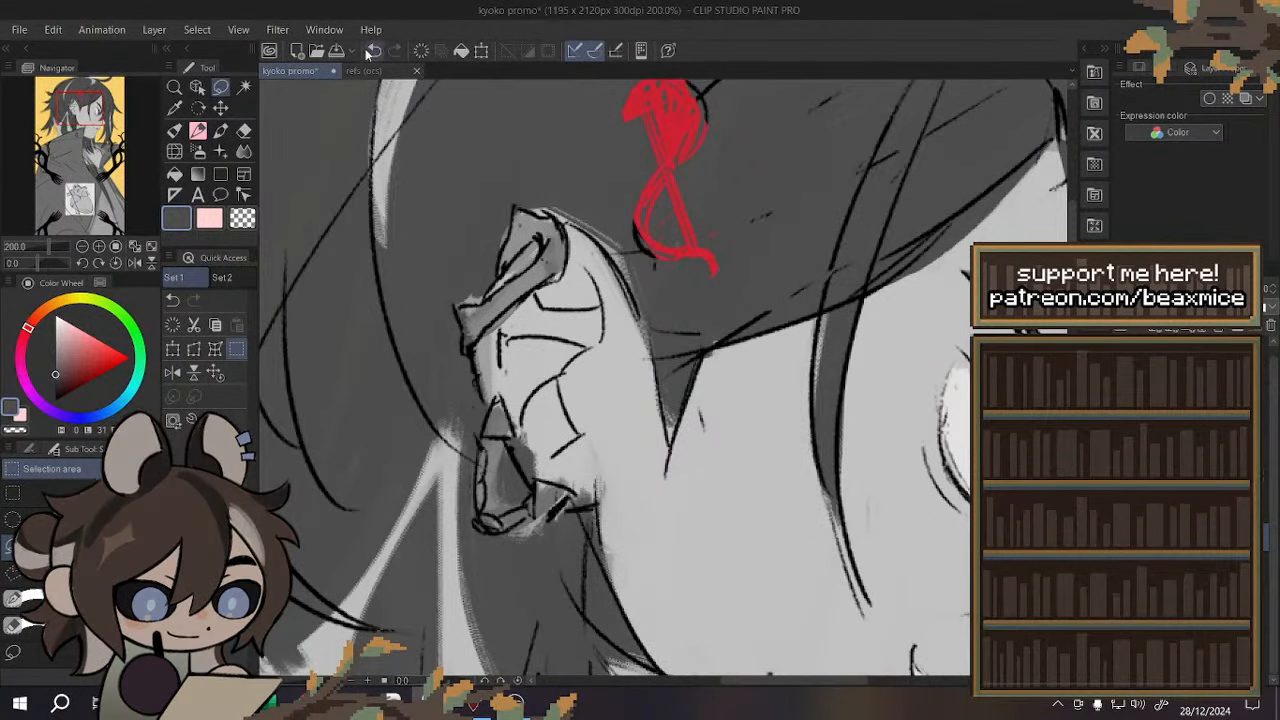
pyautogui.hotkey('ctrl', 'z')
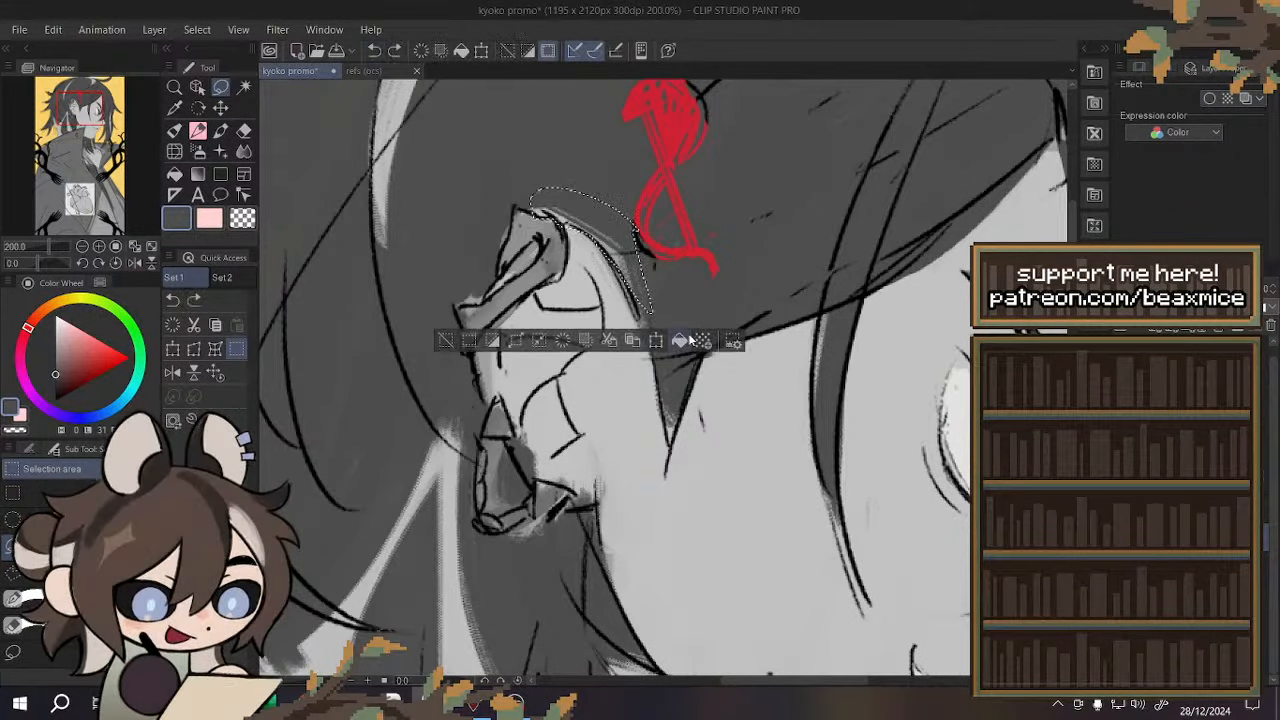
pyautogui.click(680, 342)
pyautogui.hotkey('ctrl', 'd')
# - Lasso the smudges outside the cuff on the upper ear and fill them with dark hair grey
pyautogui.scroll(3, 536, 238)
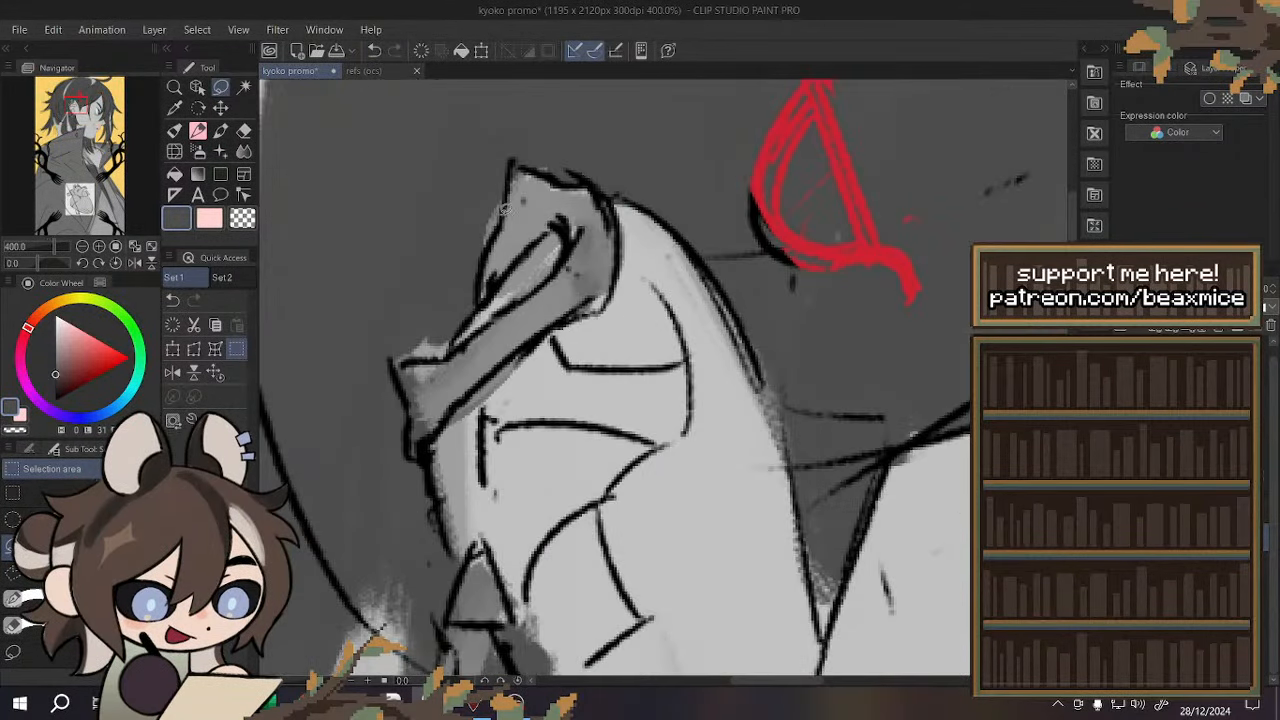
pyautogui.moveTo(498, 224); pyautogui.dragTo(502, 168)
pyautogui.click(573, 301)
pyautogui.hotkey('ctrl', 'd')
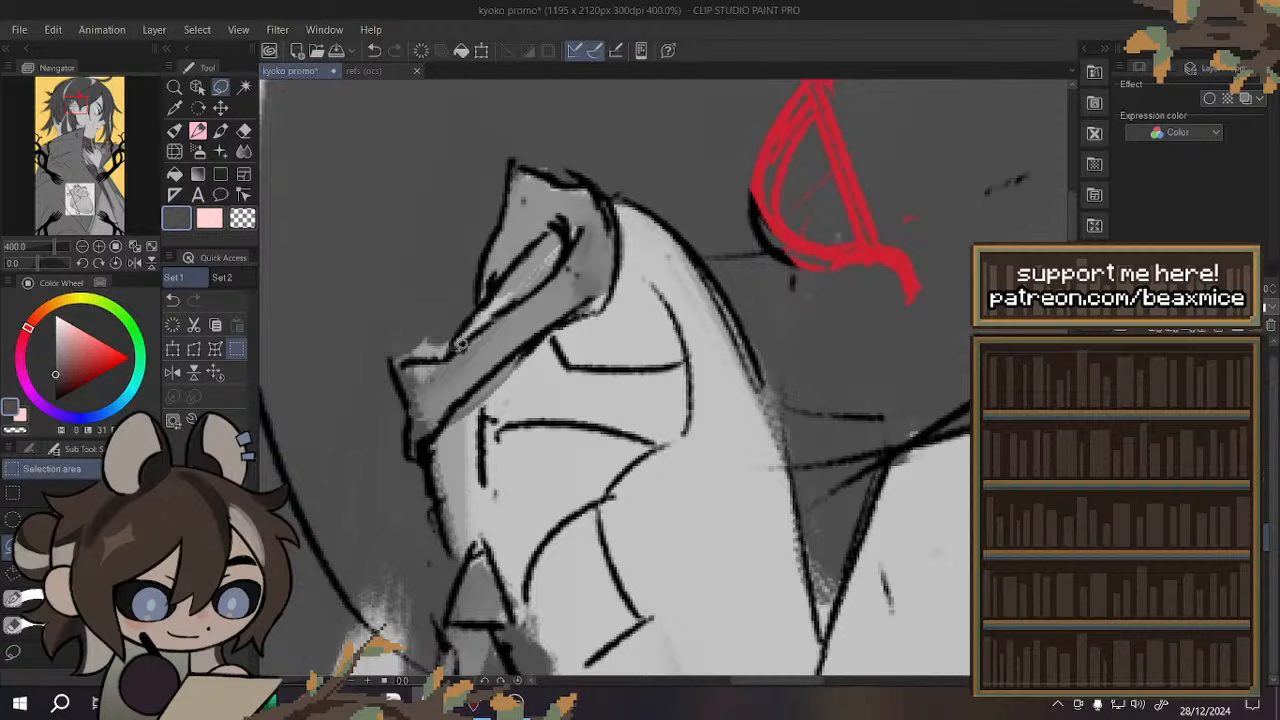
pyautogui.moveTo(457, 346)
pyautogui.mouseDown()
pyautogui.moveTo(440, 350)
pyautogui.moveTo(450, 300)
pyautogui.mouseUp()
pyautogui.click(508, 384)
pyautogui.hotkey('ctrl', 'd')
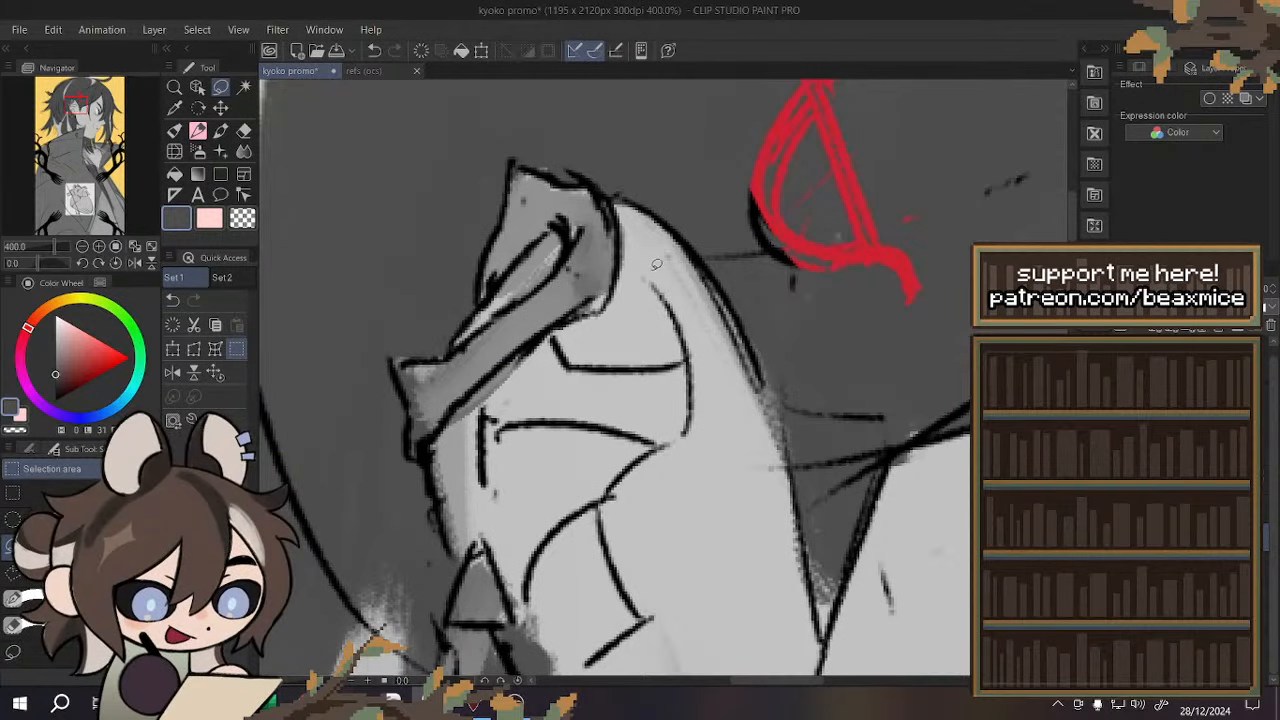
# - Sample the light skin grey, then lasso and fill the smudged area beneath the earlobe
pyautogui.scroll(-4, 617, 224)
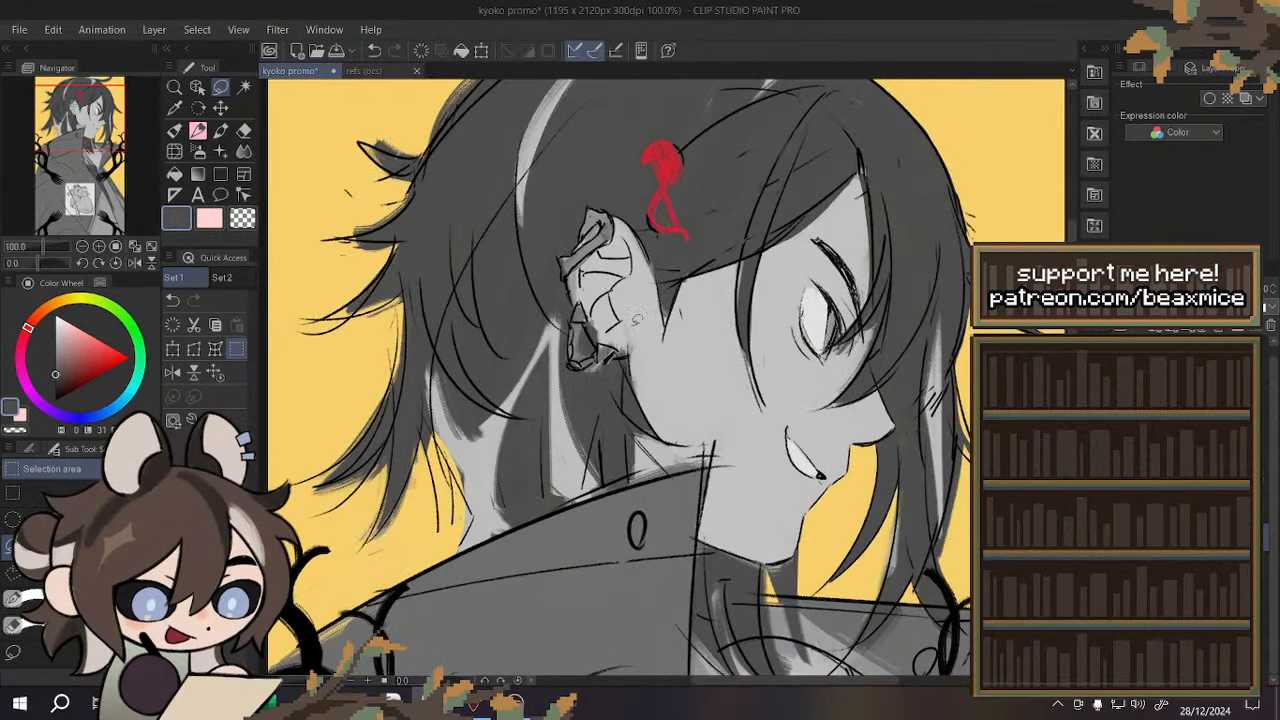
pyautogui.scroll(2, 637, 319)
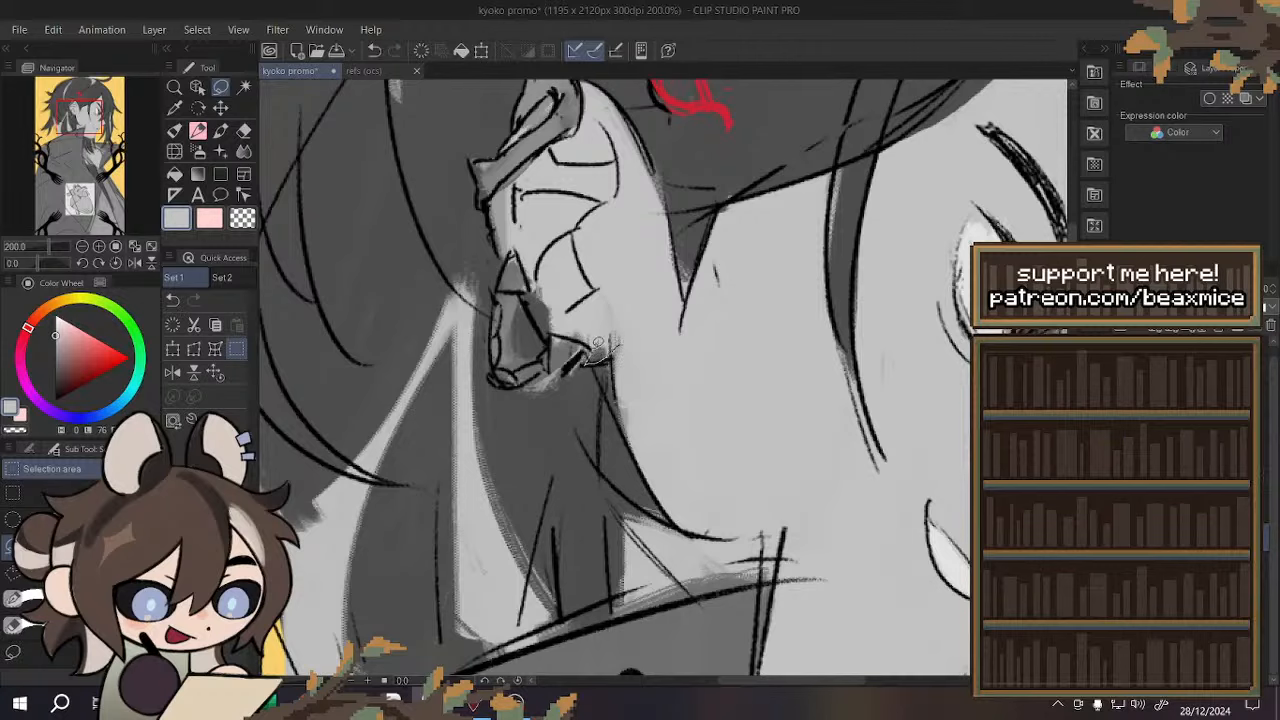
pyautogui.moveTo(598, 343)
pyautogui.mouseDown()
pyautogui.moveTo(646, 295)
pyautogui.moveTo(640, 308)
pyautogui.mouseUp()
pyautogui.click(664, 389)
pyautogui.hotkey('ctrl', 'd')
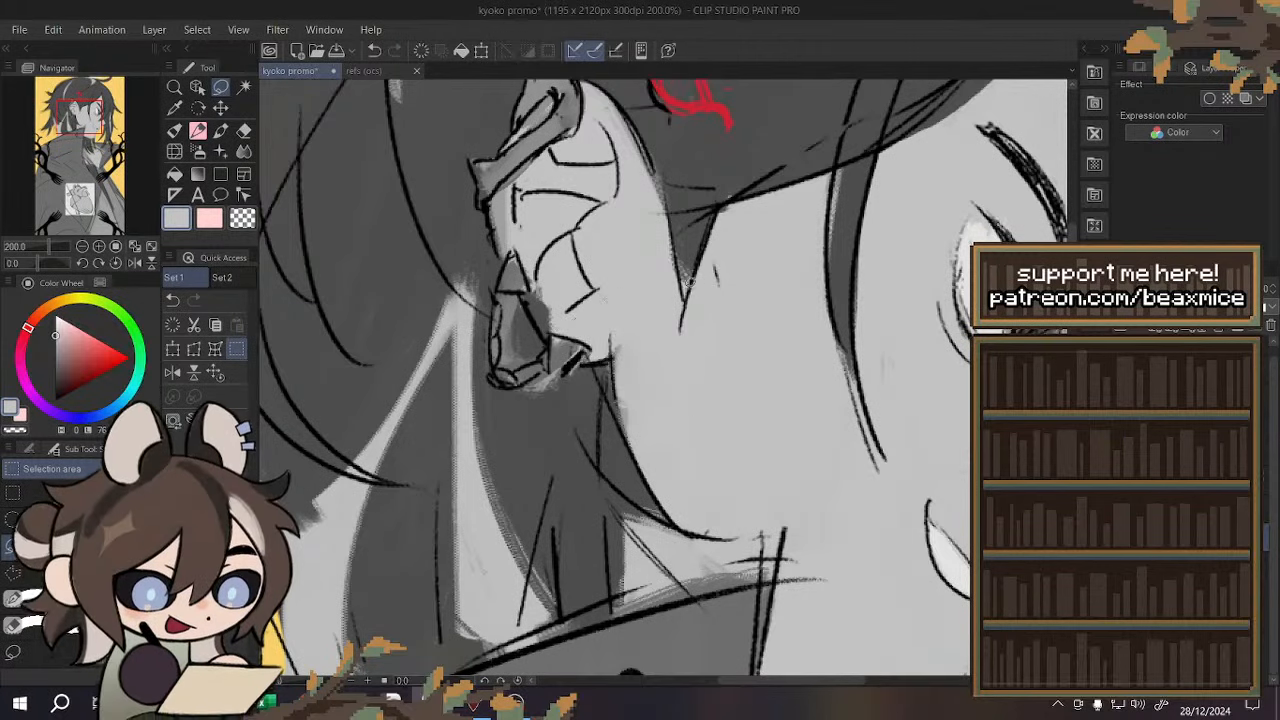
# - Sample the dark hair grey, then lasso the uneven tip of the sideburn and fill it
pyautogui.keyDown('alt'); pyautogui.click(706, 168); pyautogui.keyUp('alt')
pyautogui.moveTo(698, 257); pyautogui.dragTo(677, 227)
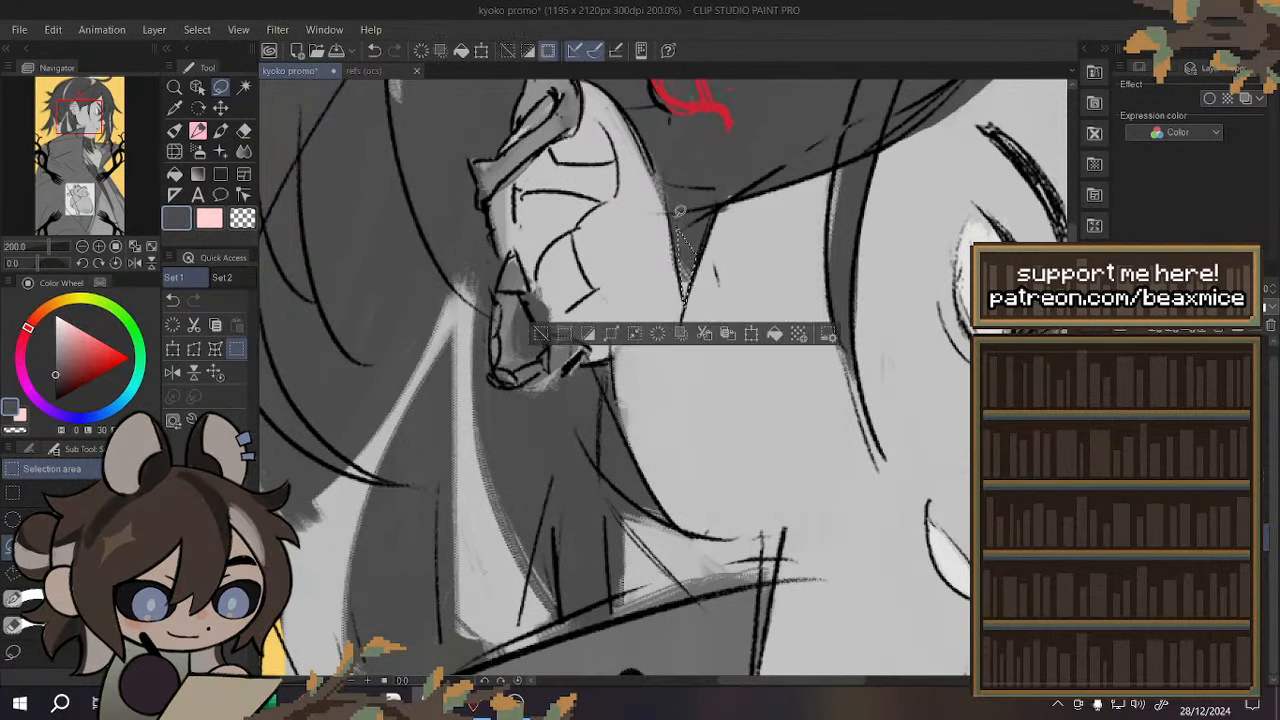
pyautogui.click(774, 334)
pyautogui.hotkey('ctrl', 'd')
pyautogui.scroll(-4, 768, 341)
pyautogui.scroll(4, 473, 207)
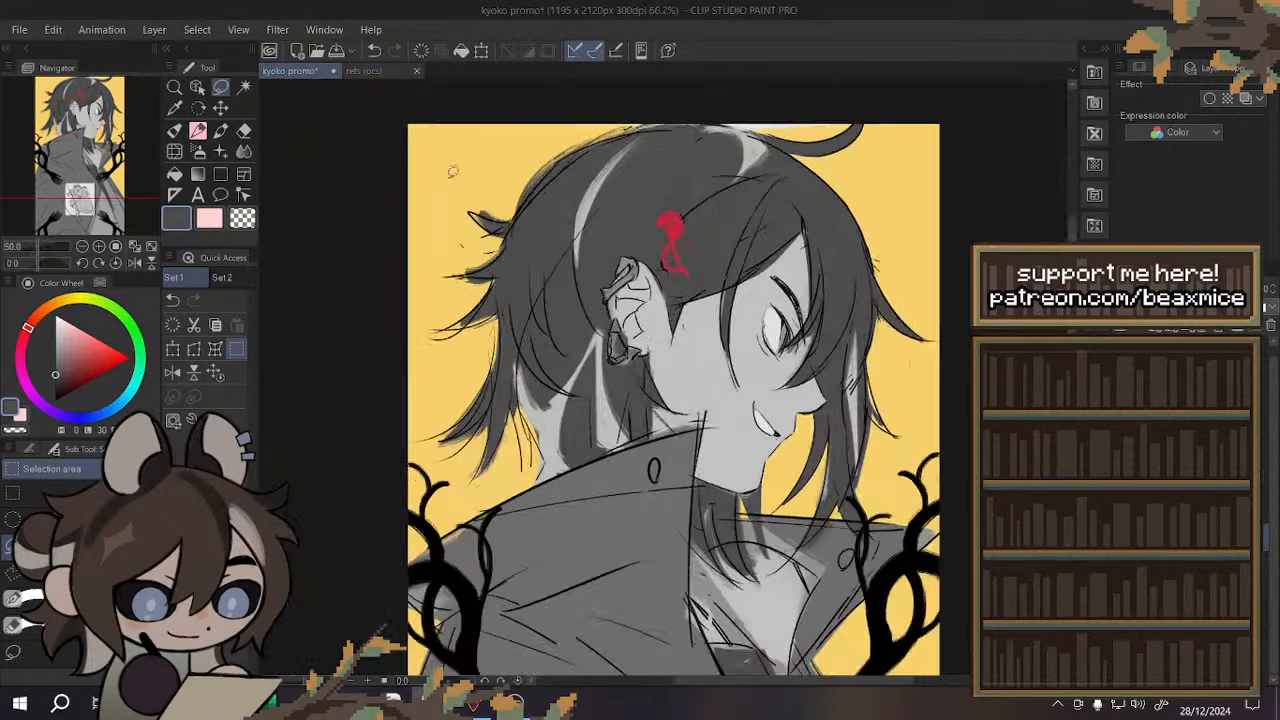
# - Lasso the area above the uppermost flicked strand at the back of the head and clear its stray grey
pyautogui.moveTo(545, 256); pyautogui.dragTo(493, 265)
pyautogui.click(456, 287)
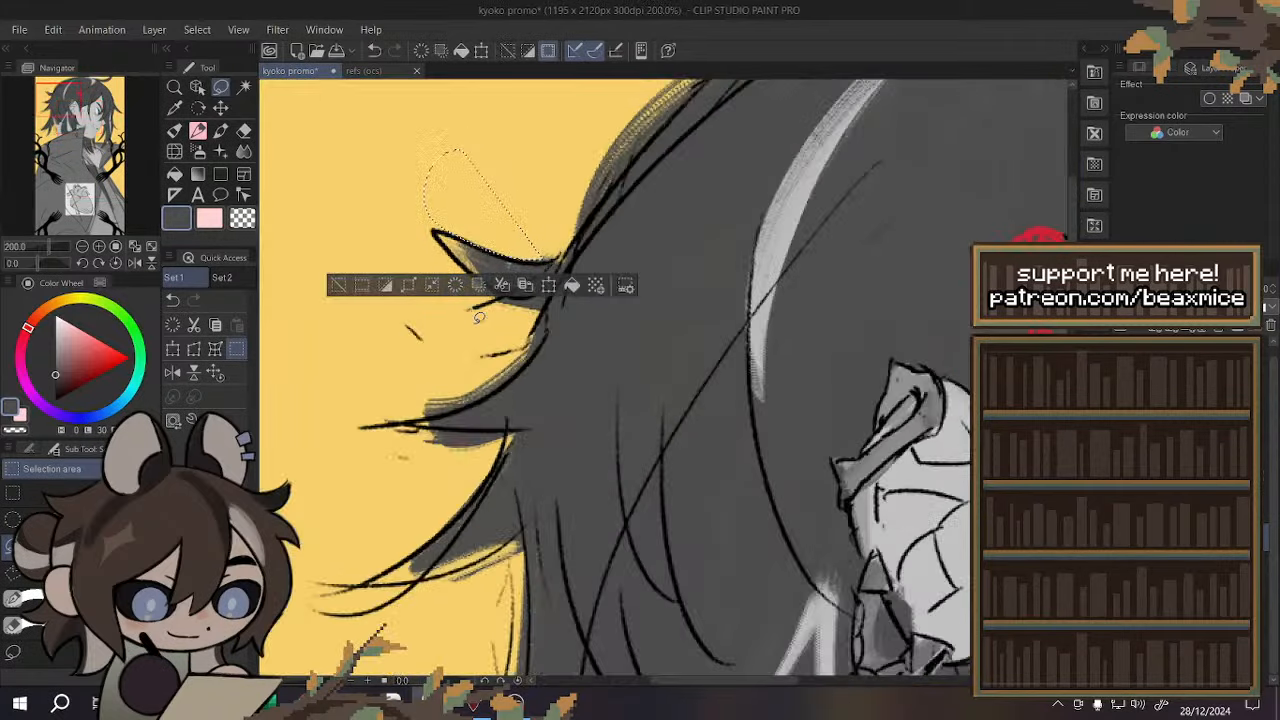
pyautogui.hotkey('ctrl', 'd')
# - Mirror and rotate the view, then lasso the uppermost flicked back strand to its tip and fill it with dark grey
pyautogui.click(172, 373)
pyautogui.scroll(-1, 570, 338)
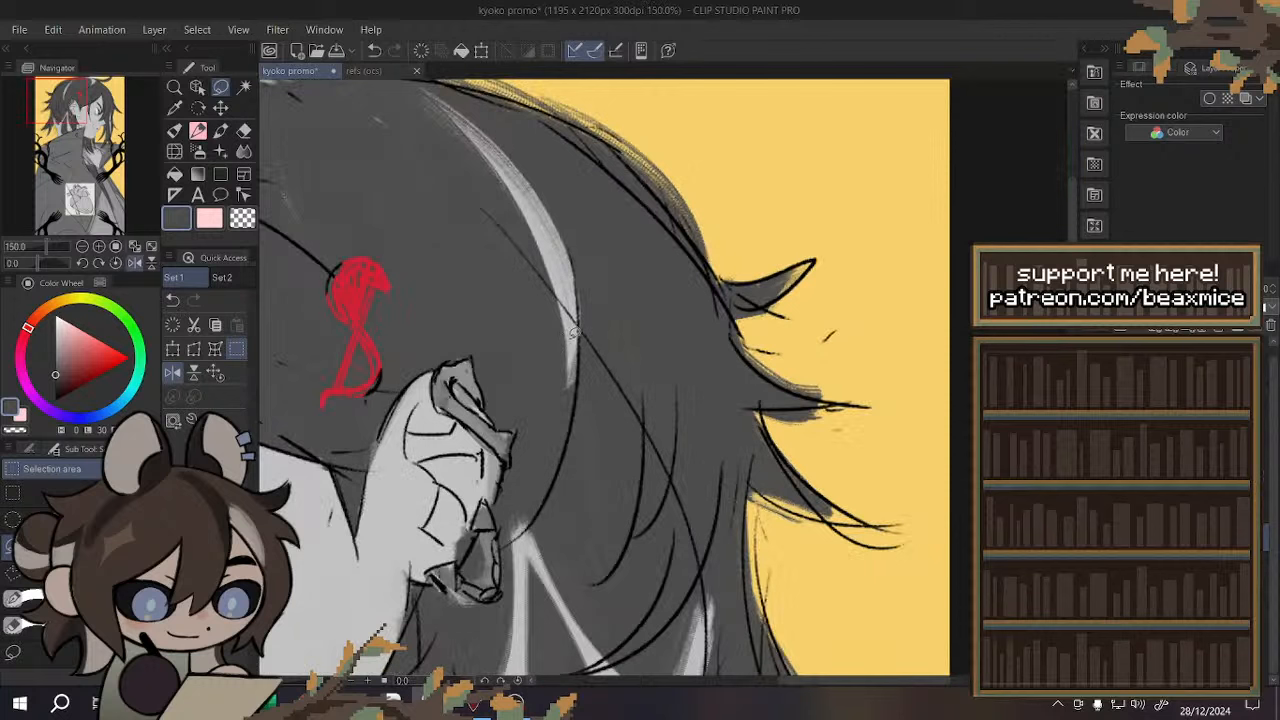
pyautogui.scroll(1, 560, 320)
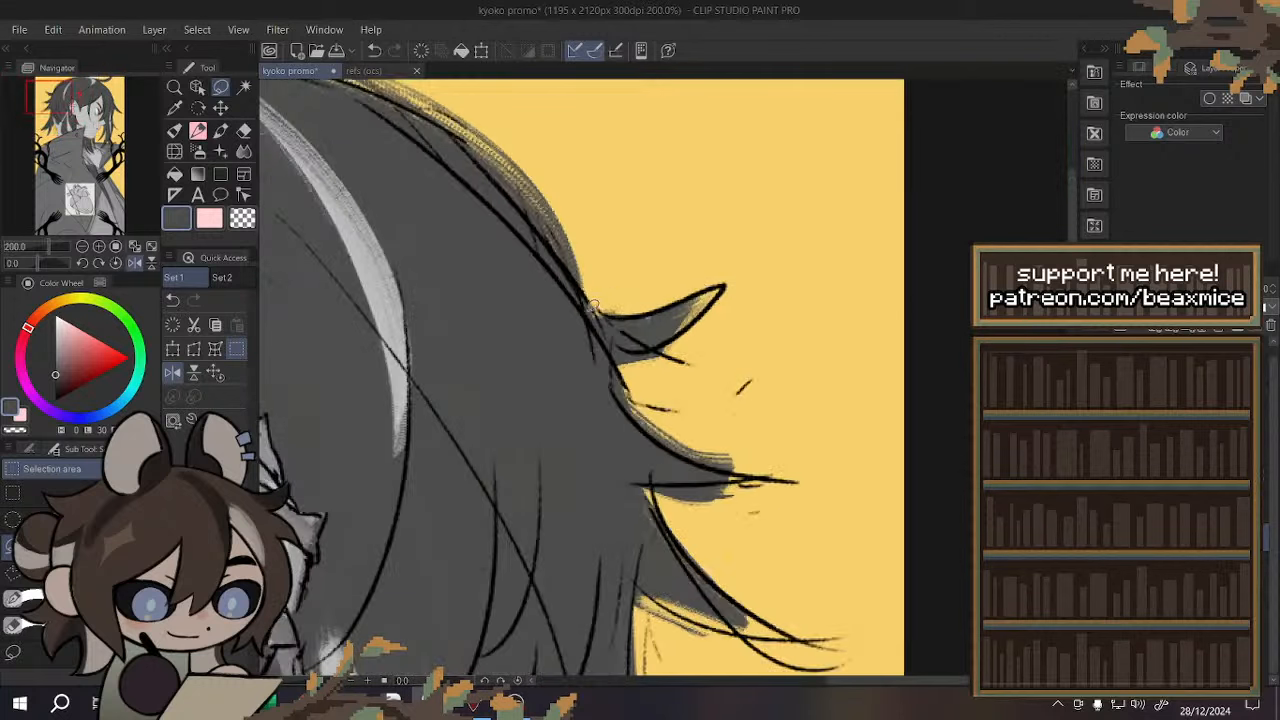
pyautogui.moveTo(36, 264); pyautogui.dragTo(52, 270)
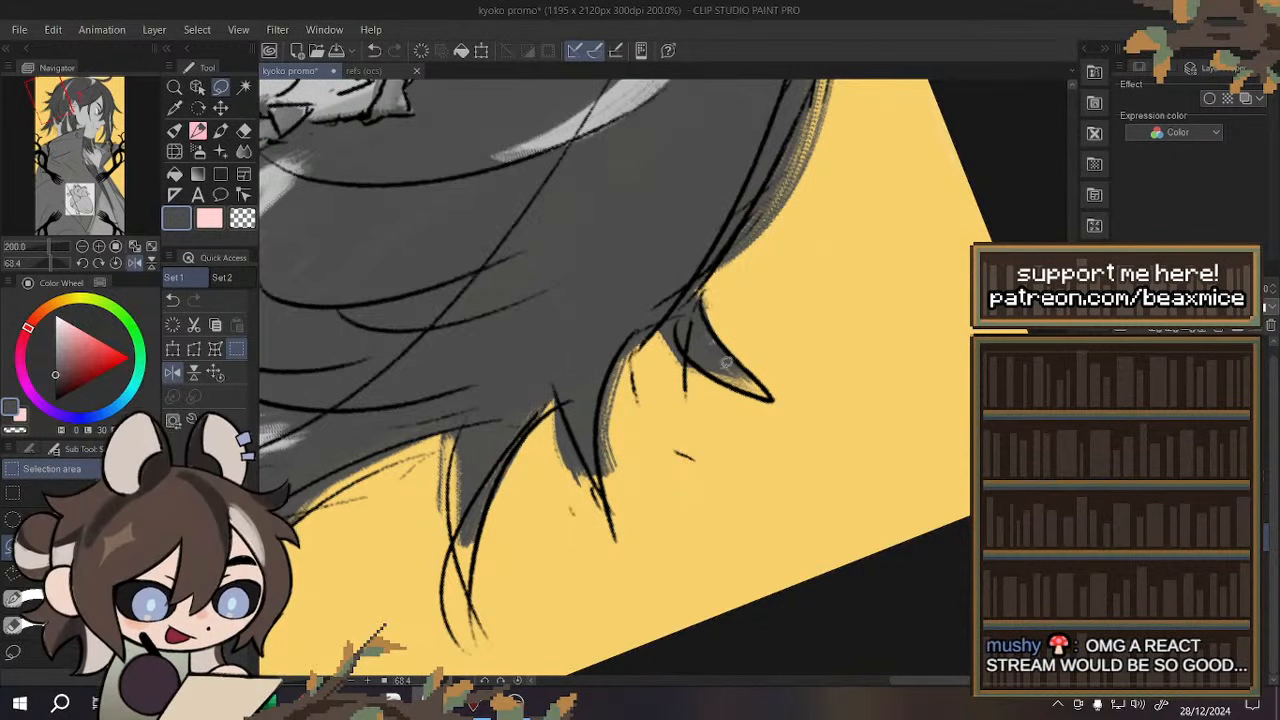
pyautogui.scroll(2, 727, 365)
pyautogui.moveTo(552, 199); pyautogui.dragTo(558, 204)
pyautogui.moveTo(699, 311)
pyautogui.mouseDown()
pyautogui.moveTo(772, 363)
pyautogui.moveTo(568, 235)
pyautogui.moveTo(580, 212)
pyautogui.moveTo(773, 361)
pyautogui.moveTo(582, 222)
pyautogui.mouseUp()
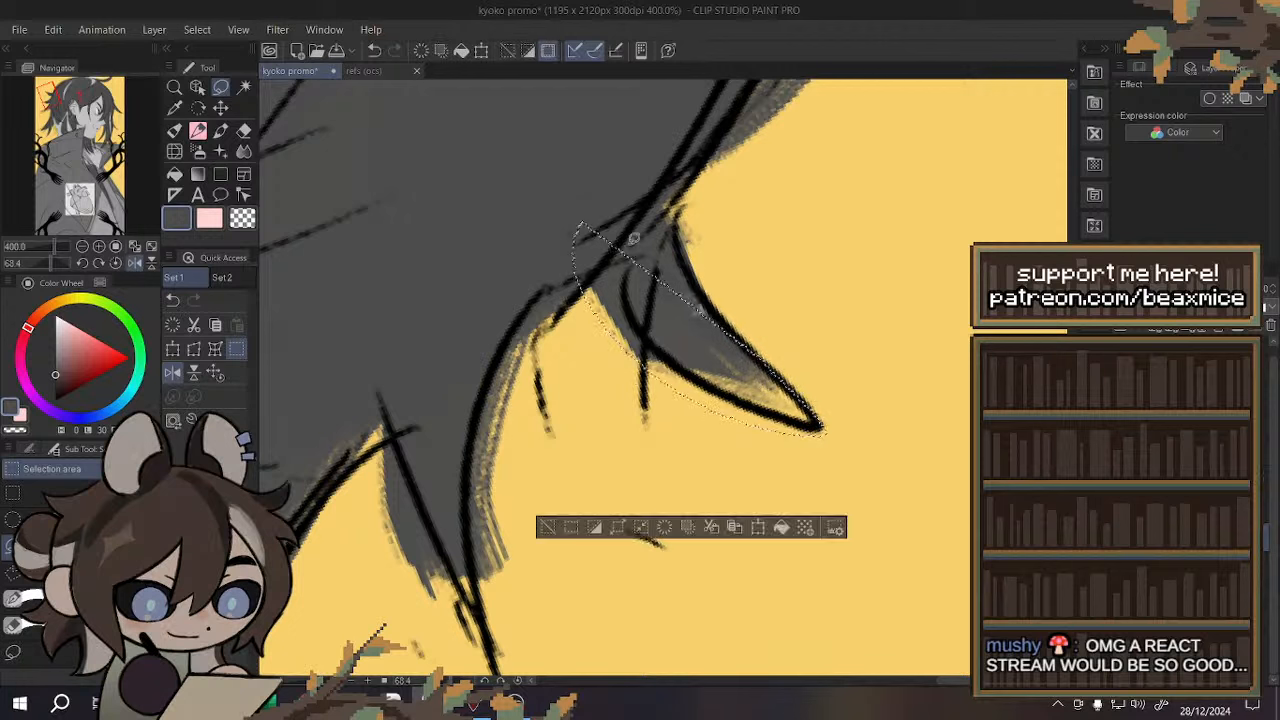
pyautogui.click(783, 526)
pyautogui.hotkey('ctrl', 'd')
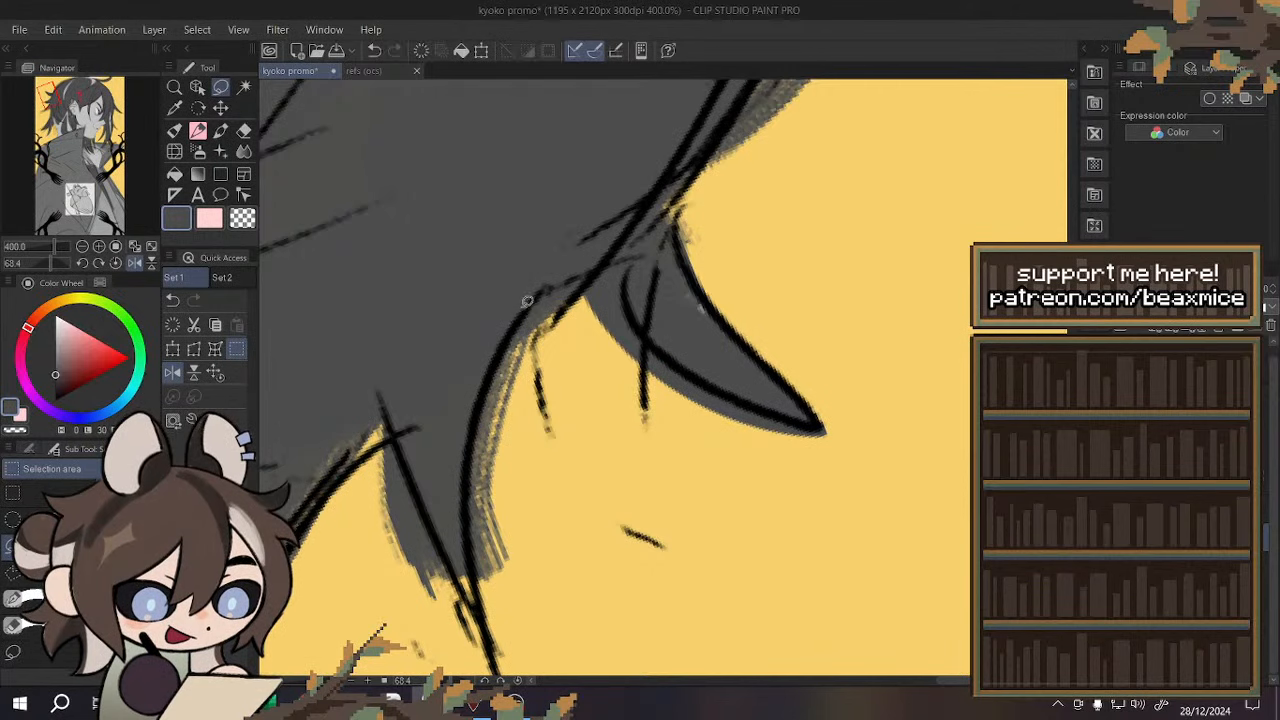
# - Lasso and clear the ragged grey overspill along both edges of the second pointed strand at the back of the head
pyautogui.scroll(-3, 630, 330)
pyautogui.scroll(3, 589, 354)
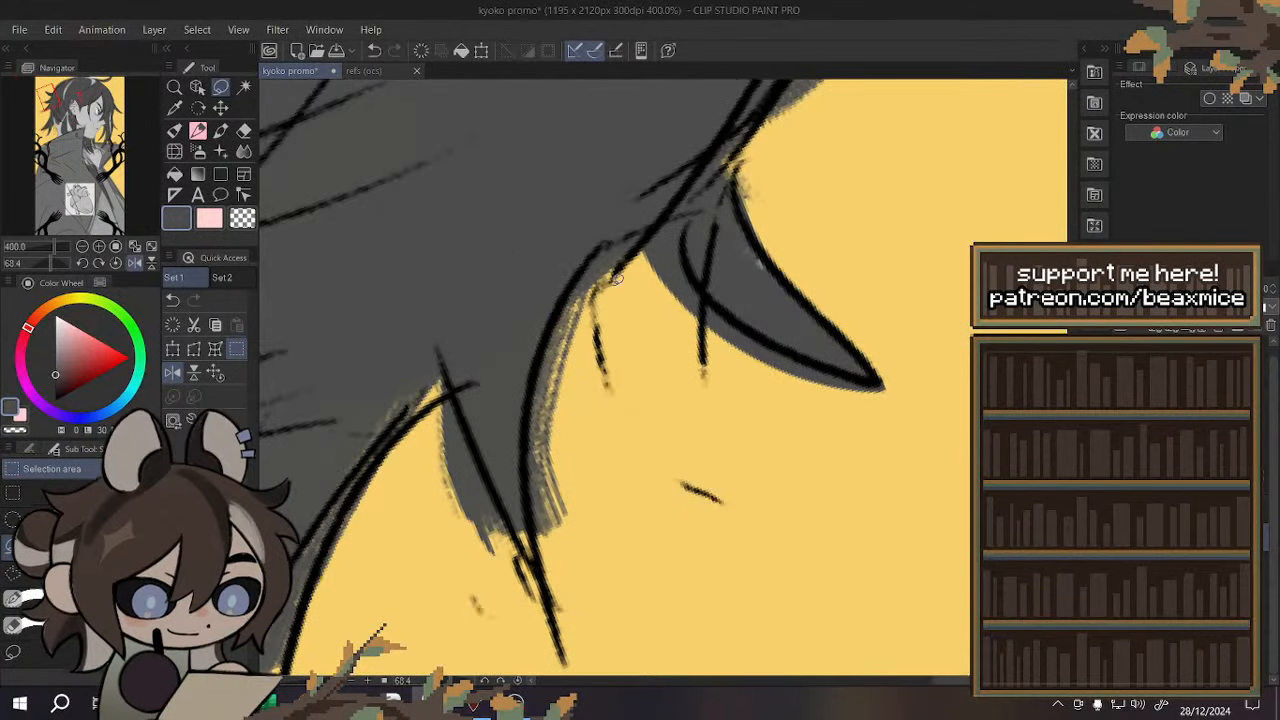
pyautogui.moveTo(614, 274); pyautogui.dragTo(645, 562)
pyautogui.click(664, 367)
pyautogui.moveTo(631, 267)
pyautogui.mouseDown()
pyautogui.moveTo(532, 516)
pyautogui.moveTo(631, 637)
pyautogui.mouseUp()
pyautogui.click(578, 663)
pyautogui.click(458, 449)
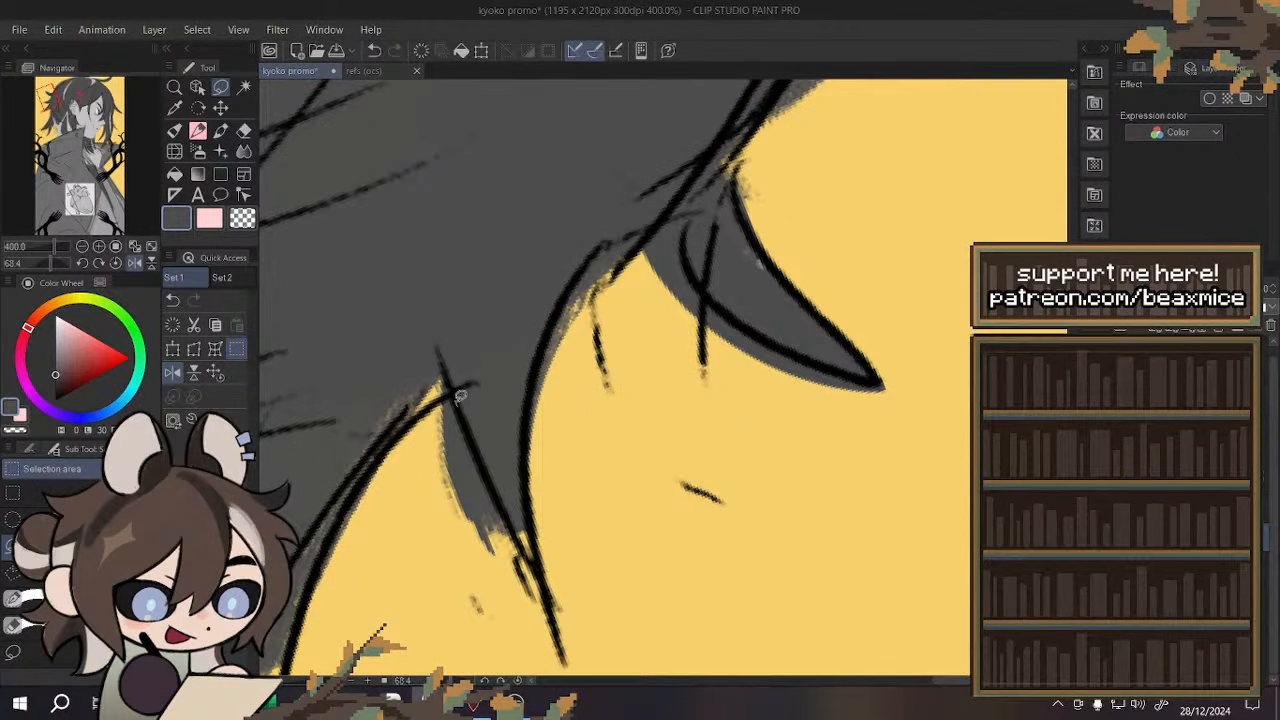
pyautogui.moveTo(457, 405); pyautogui.dragTo(444, 417)
pyautogui.click(464, 654)
pyautogui.click(484, 287)
# - Lasso the third pointed back strand down to its tip and fill it with dark hair grey
pyautogui.scroll(-4, 615, 337)
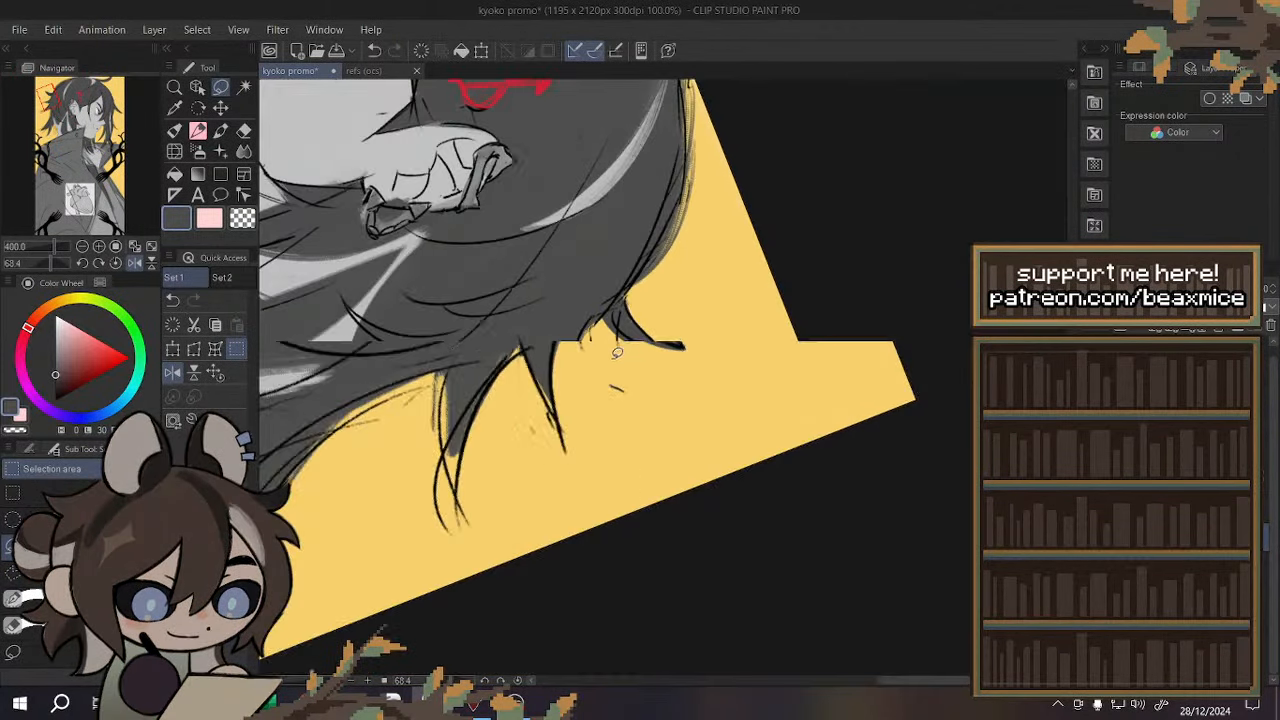
pyautogui.scroll(1, 523, 368)
pyautogui.scroll(5, 522, 368)
pyautogui.moveTo(520, 228)
pyautogui.mouseDown()
pyautogui.moveTo(492, 588)
pyautogui.moveTo(525, 420)
pyautogui.mouseUp()
pyautogui.click(561, 358)
pyautogui.moveTo(583, 286)
pyautogui.mouseDown()
pyautogui.moveTo(492, 578)
pyautogui.moveTo(534, 195)
pyautogui.mouseUp()
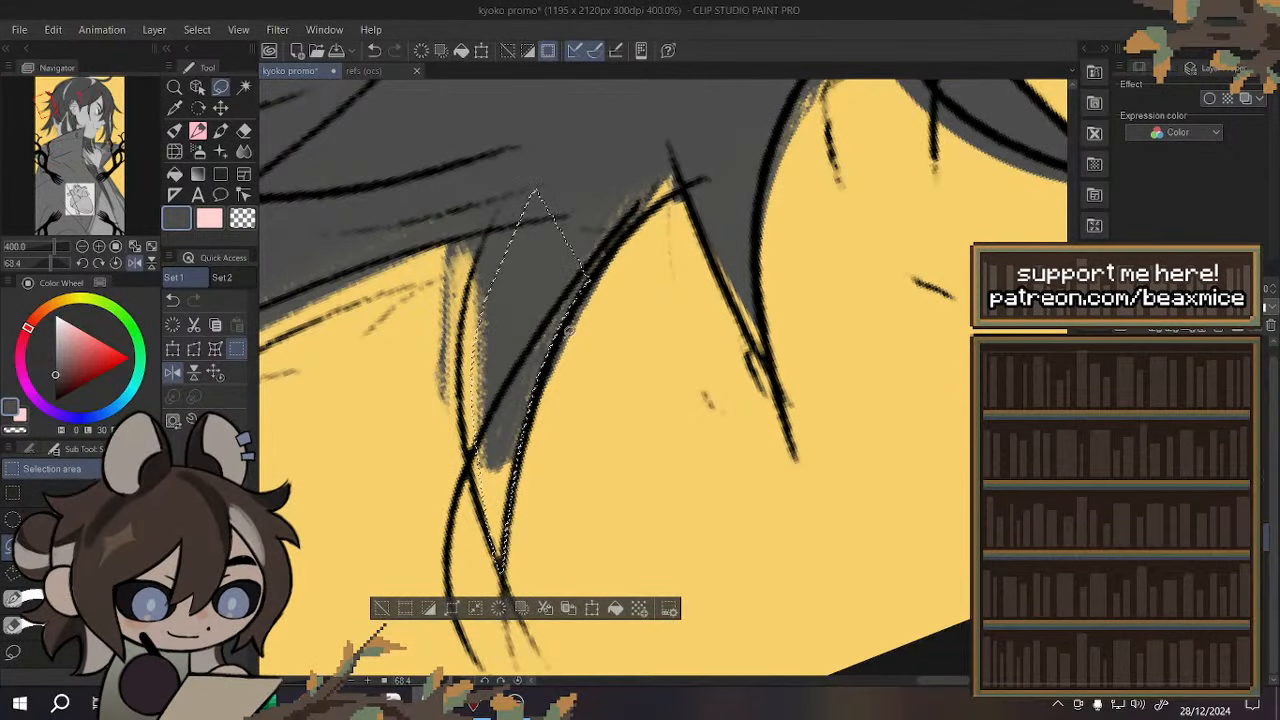
pyautogui.click(562, 335)
pyautogui.moveTo(562, 338)
pyautogui.mouseDown()
pyautogui.moveTo(525, 455)
pyautogui.moveTo(534, 194)
pyautogui.mouseUp()
pyautogui.click(562, 345)
pyautogui.moveTo(550, 351)
pyautogui.mouseDown()
pyautogui.moveTo(507, 492)
pyautogui.moveTo(519, 185)
pyautogui.mouseUp()
pyautogui.click(592, 603)
pyautogui.click(620, 488)
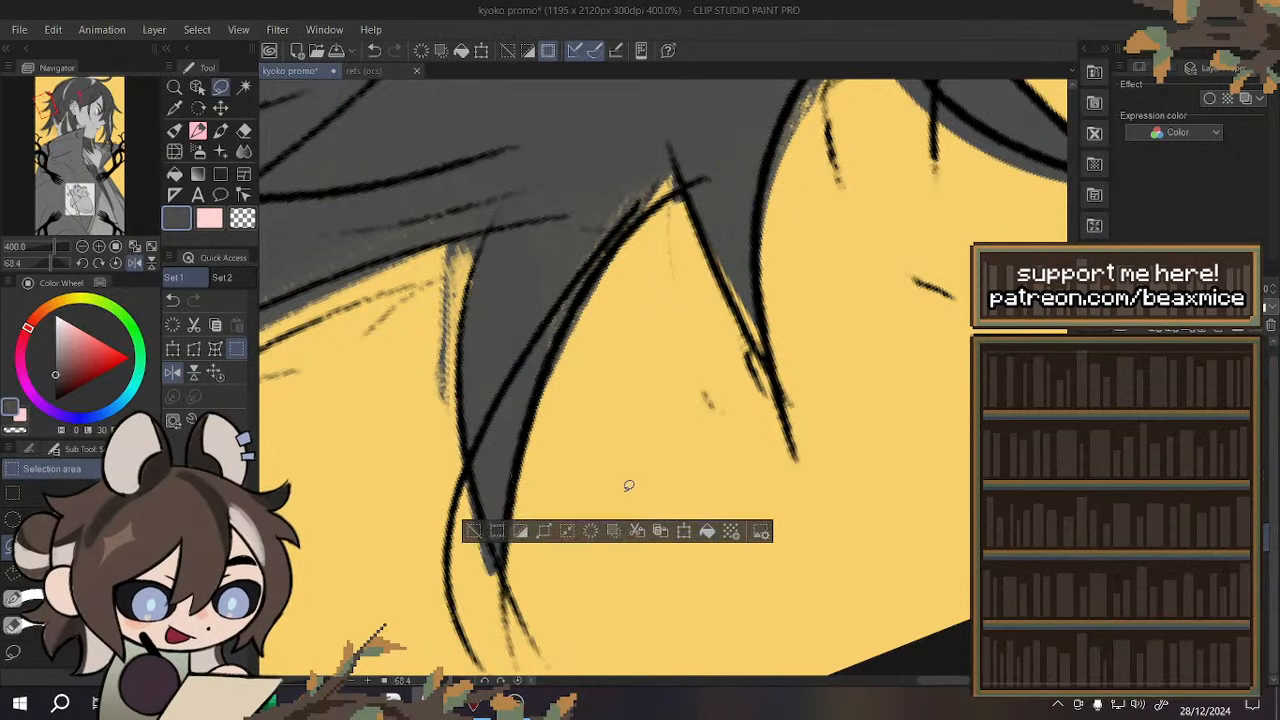
# - Lasso the yellow notch between the second and third back strands and fill it with dark hair grey
pyautogui.click(666, 288)
pyautogui.moveTo(708, 168)
pyautogui.mouseDown()
pyautogui.moveTo(700, 82)
pyautogui.moveTo(702, 100)
pyautogui.mouseUp()
pyautogui.click(728, 298)
pyautogui.click(743, 323)
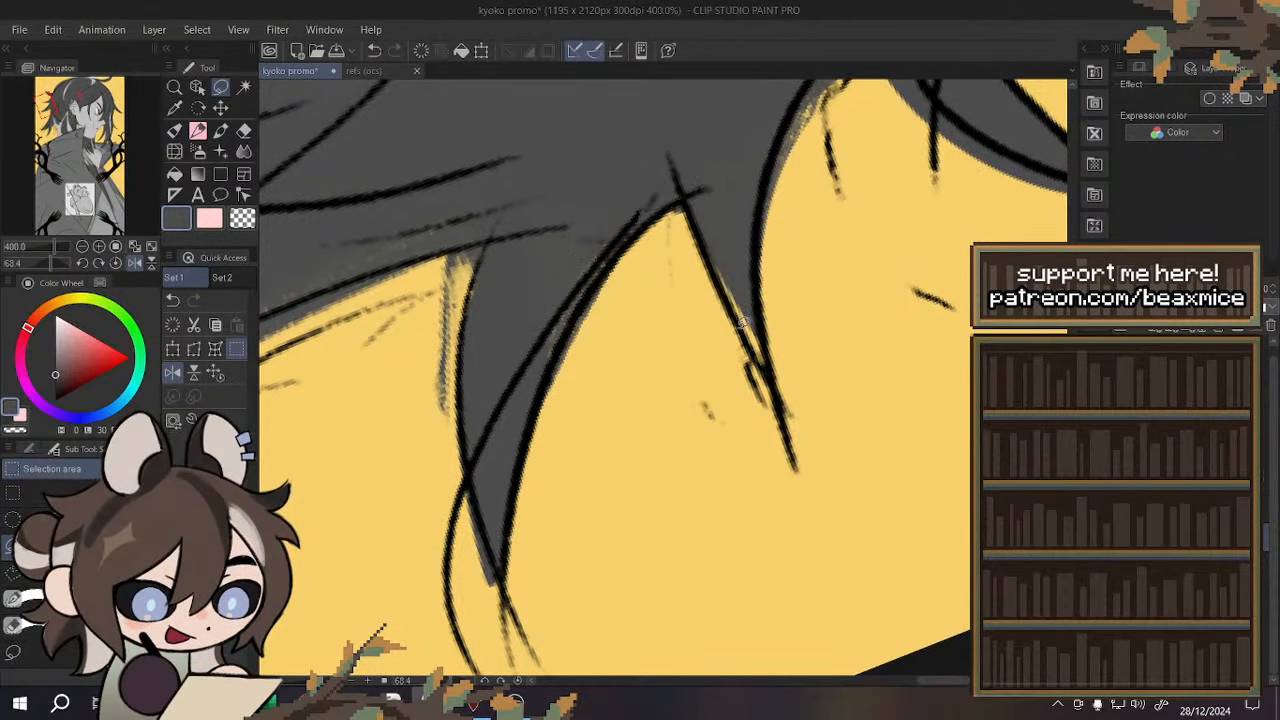
# - Flip the view back, then lasso the uneven hair outline below the third back strand and fill it with dark grey
pyautogui.scroll(-3, 743, 323)
pyautogui.scroll(2, 520, 307)
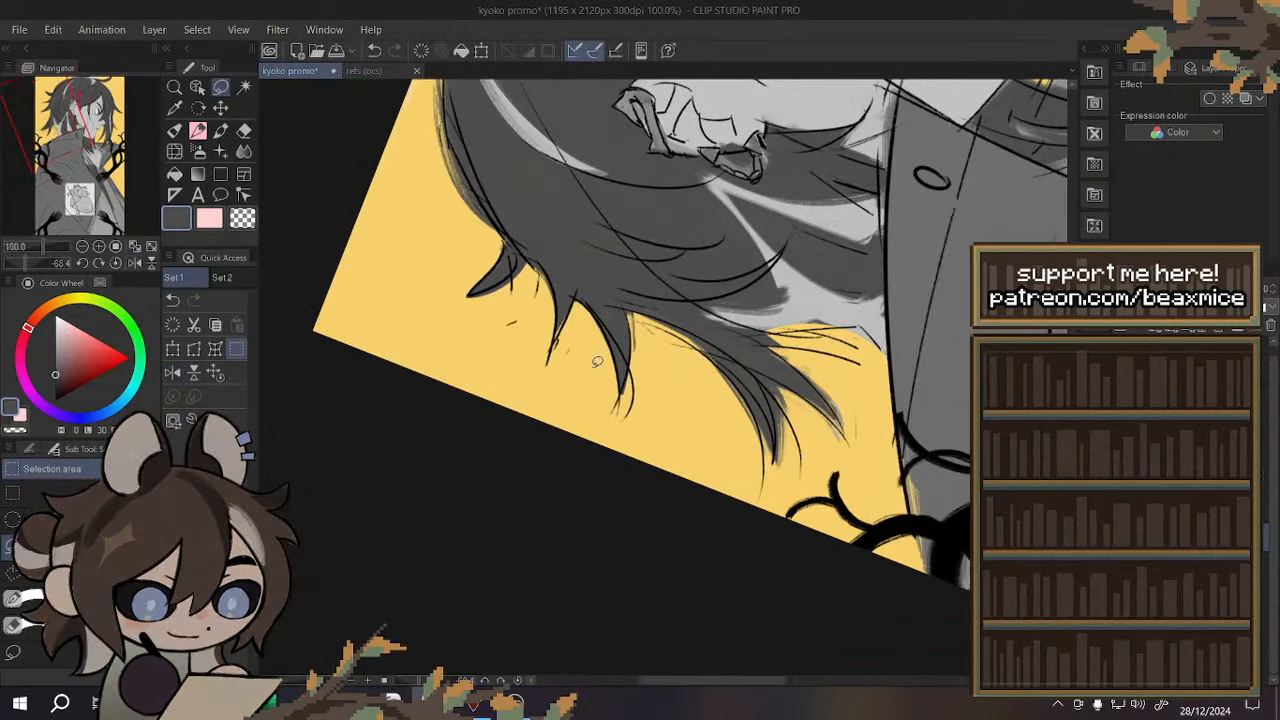
pyautogui.scroll(2, 520, 307)
pyautogui.moveTo(488, 262)
pyautogui.mouseDown()
pyautogui.moveTo(600, 217)
pyautogui.moveTo(860, 466)
pyautogui.mouseUp()
pyautogui.moveTo(797, 405); pyautogui.dragTo(732, 353)
pyautogui.click(707, 227)
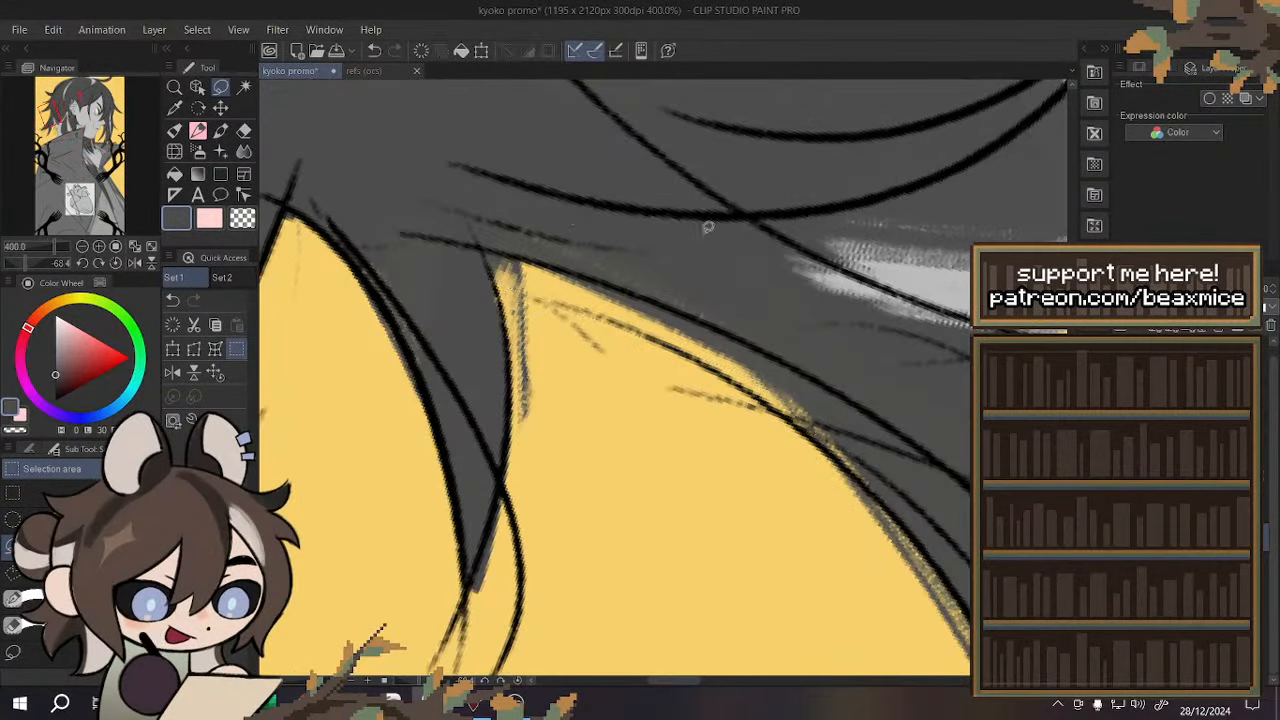
pyautogui.moveTo(462, 268)
pyautogui.mouseDown()
pyautogui.moveTo(840, 395)
pyautogui.moveTo(845, 465)
pyautogui.moveTo(718, 365)
pyautogui.moveTo(545, 300)
pyautogui.mouseUp()
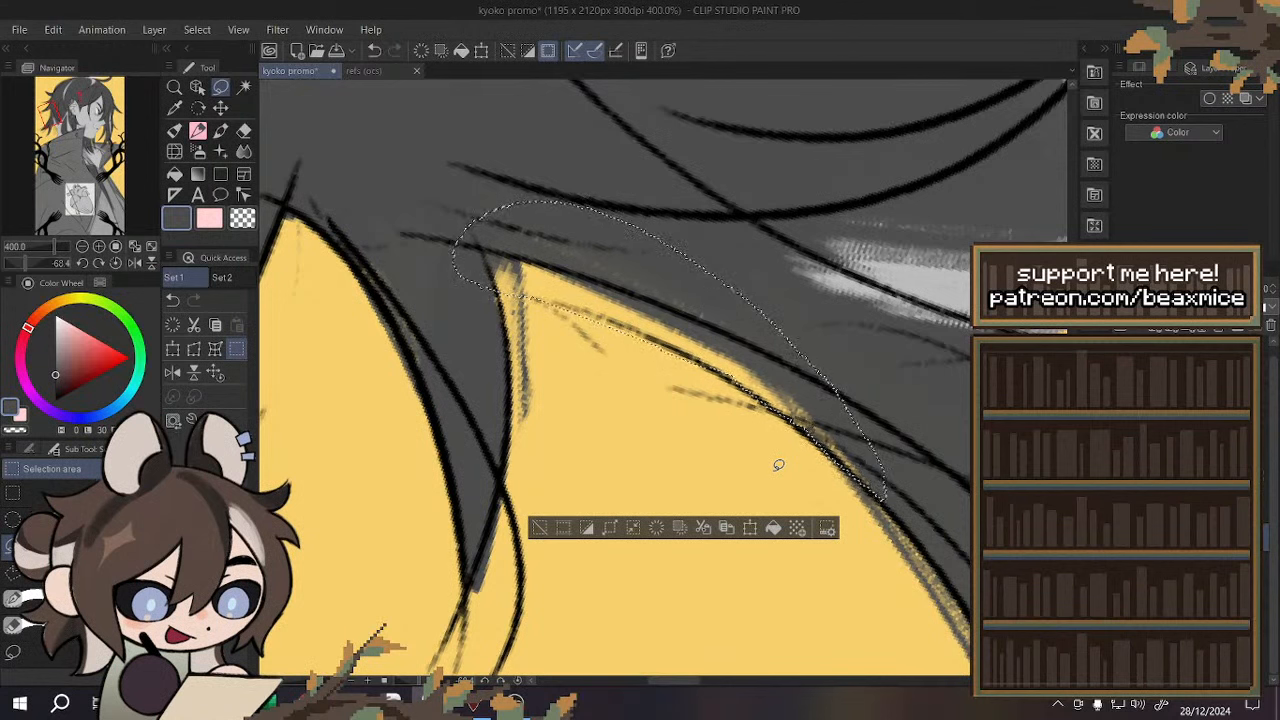
pyautogui.click(775, 529)
pyautogui.hotkey('ctrl', 'd')
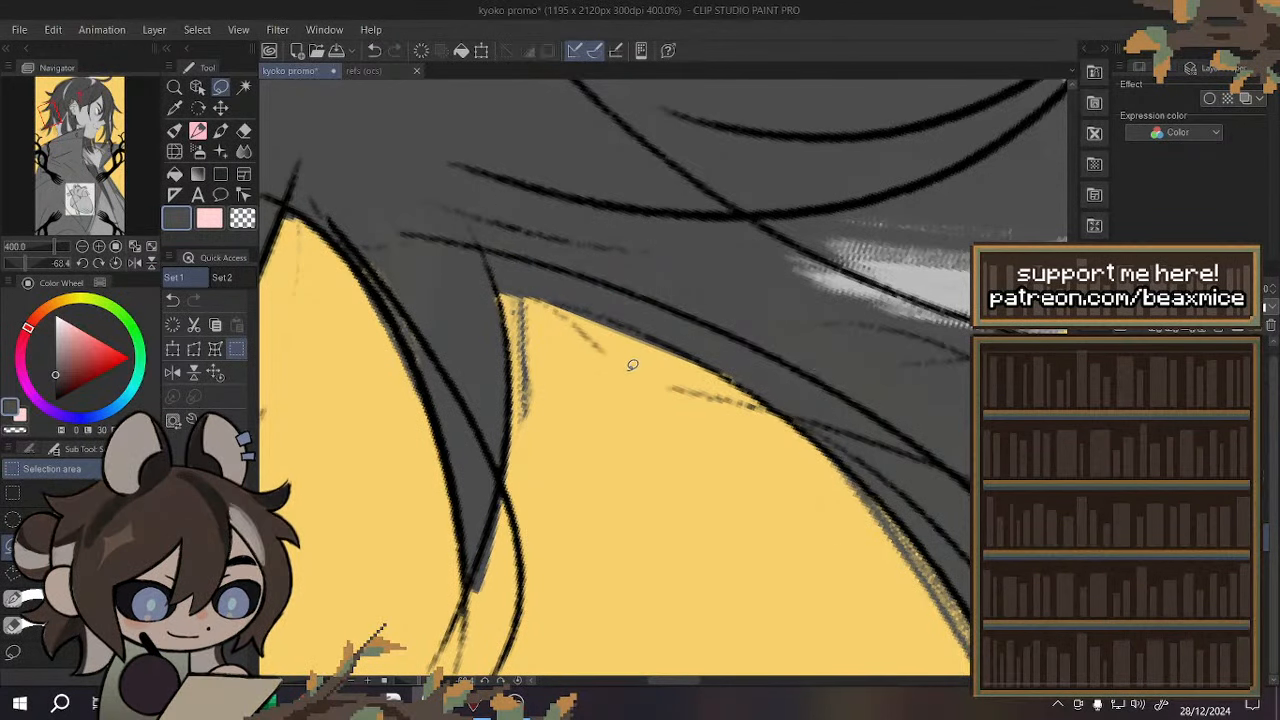
# - Lasso the loose grey streak beside the third back strand and delete it
pyautogui.scroll(-2, 628, 357)
pyautogui.scroll(2, 583, 340)
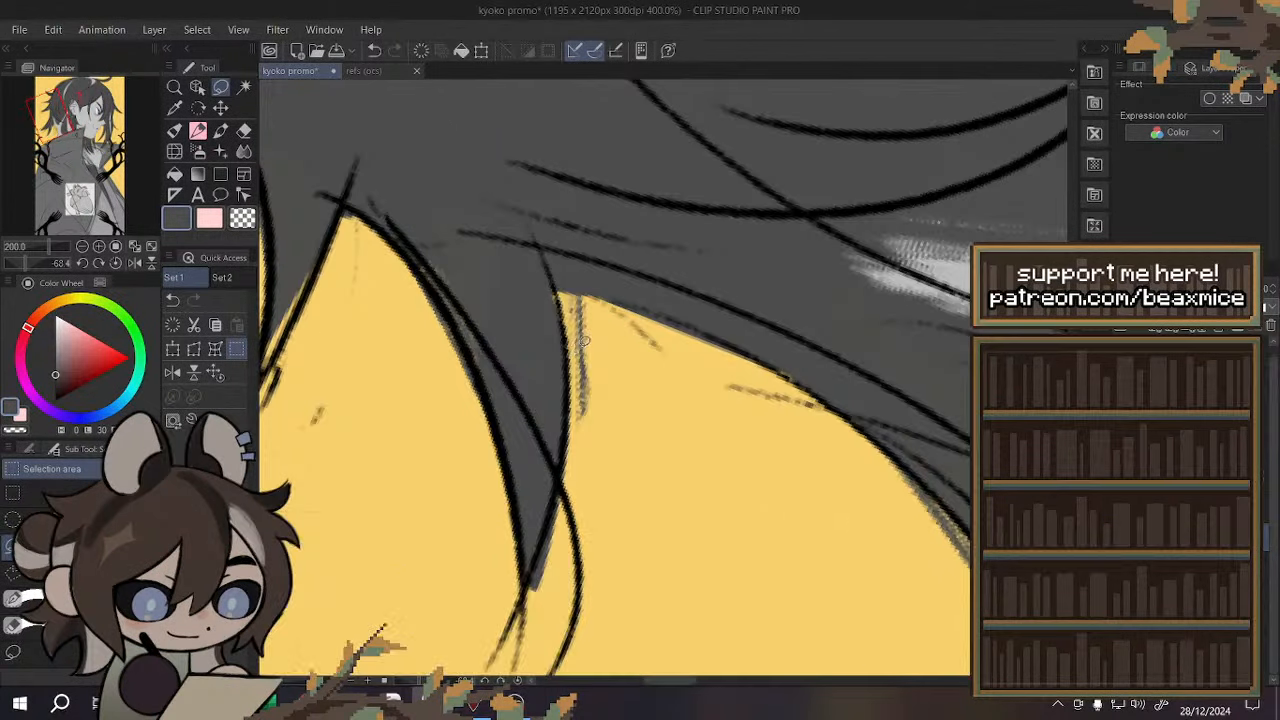
pyautogui.moveTo(578, 355); pyautogui.dragTo(576, 330)
pyautogui.press('Delete')
pyautogui.hotkey('ctrl', 'd')
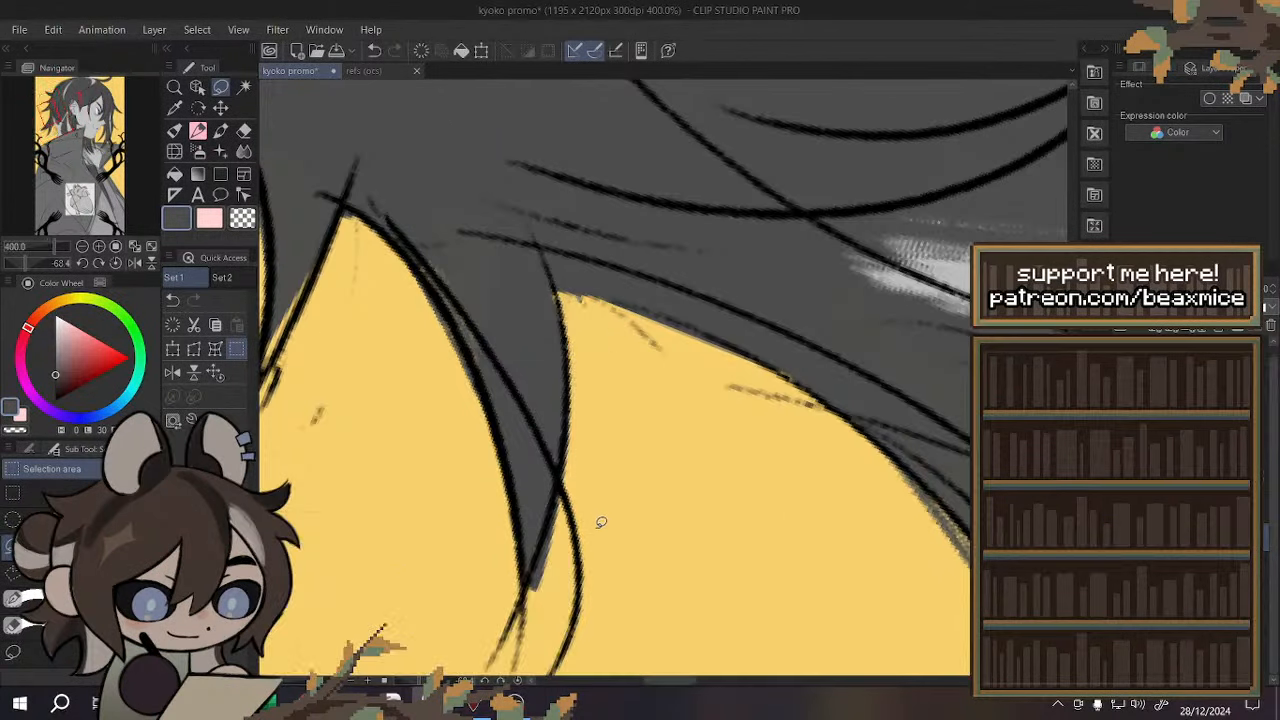
pyautogui.scroll(-4, 610, 415)
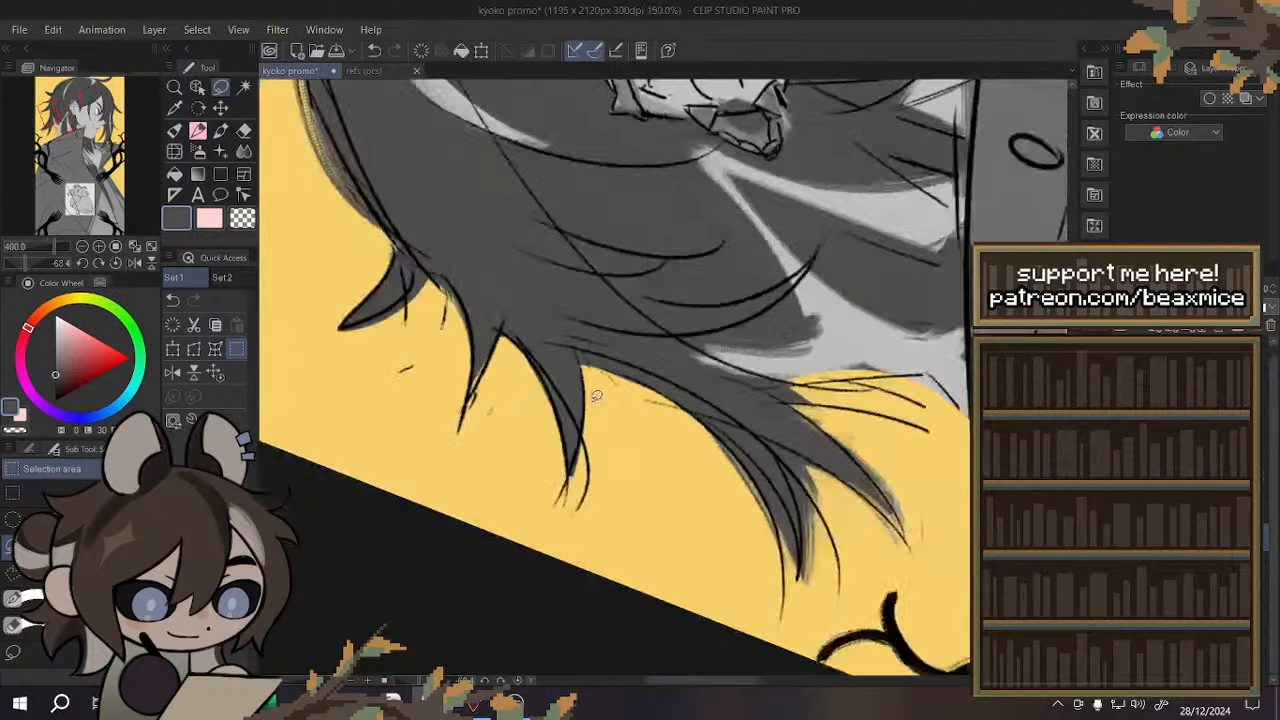
# - Lasso the loose sketch lines on the yellow beside the nape and around the lowest back strands and delete them
pyautogui.scroll(2, 722, 409)
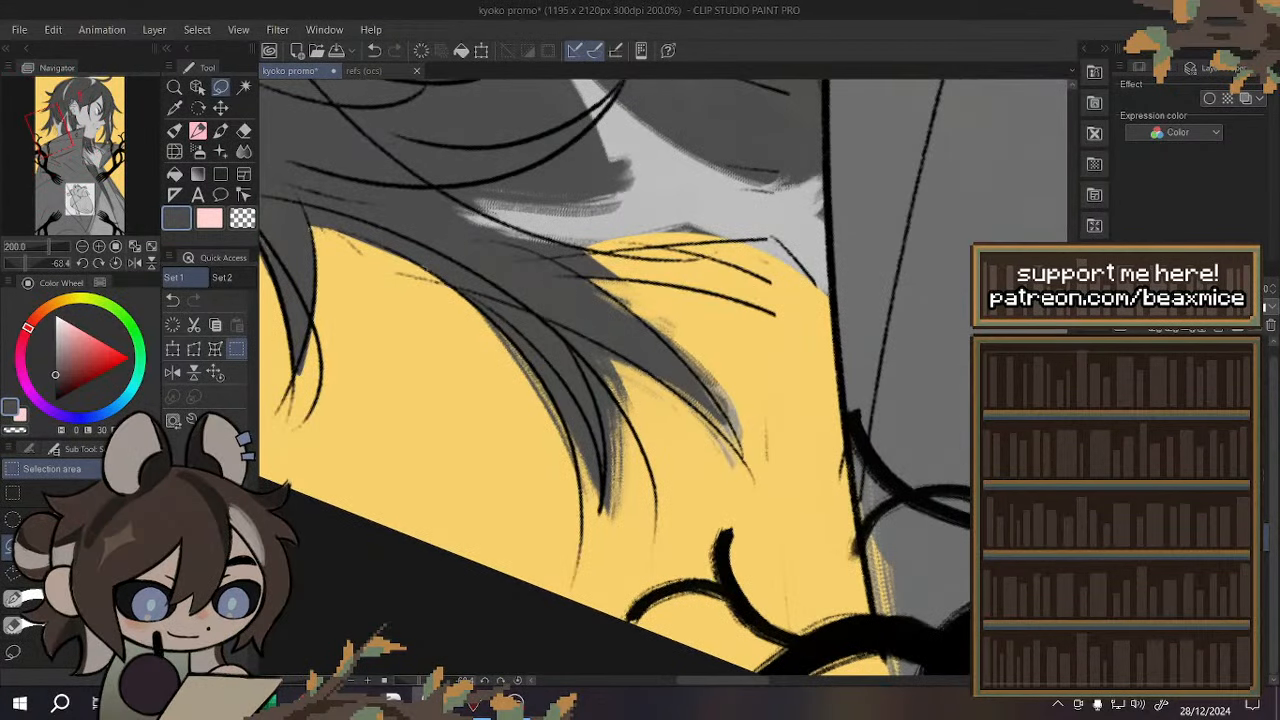
pyautogui.scroll(-3, 540, 400)
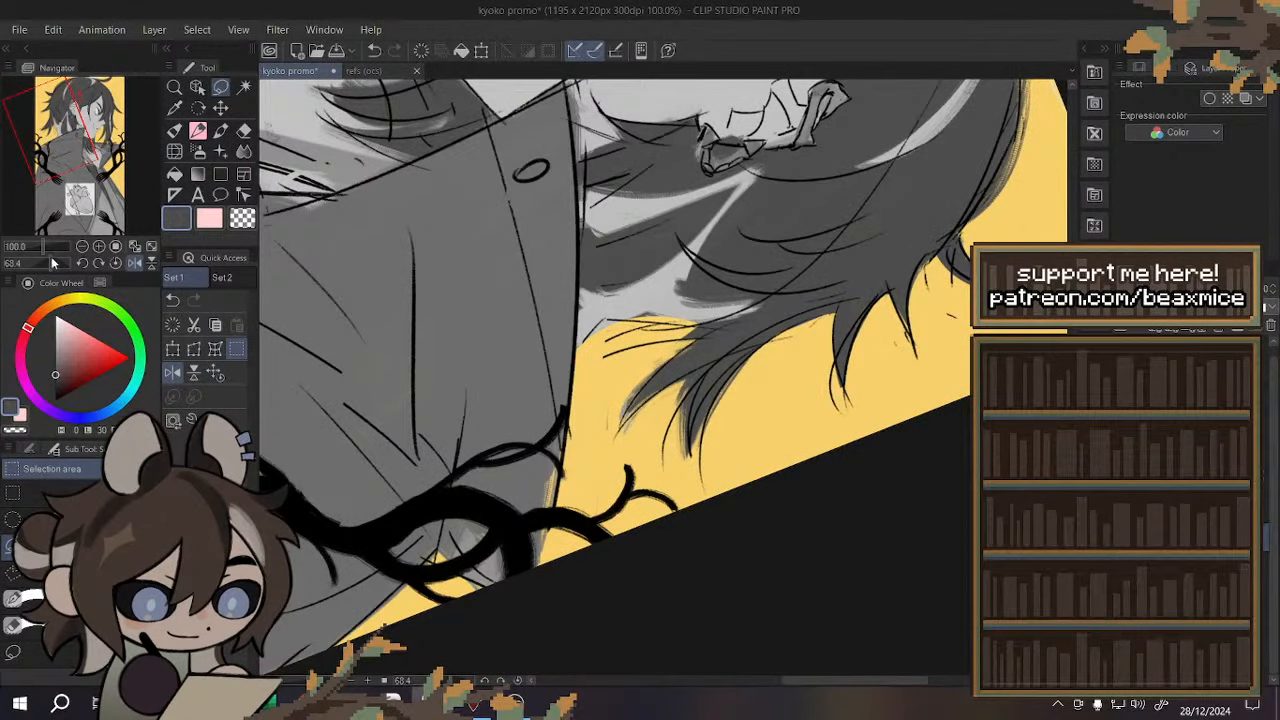
pyautogui.moveTo(53, 263); pyautogui.dragTo(41, 268)
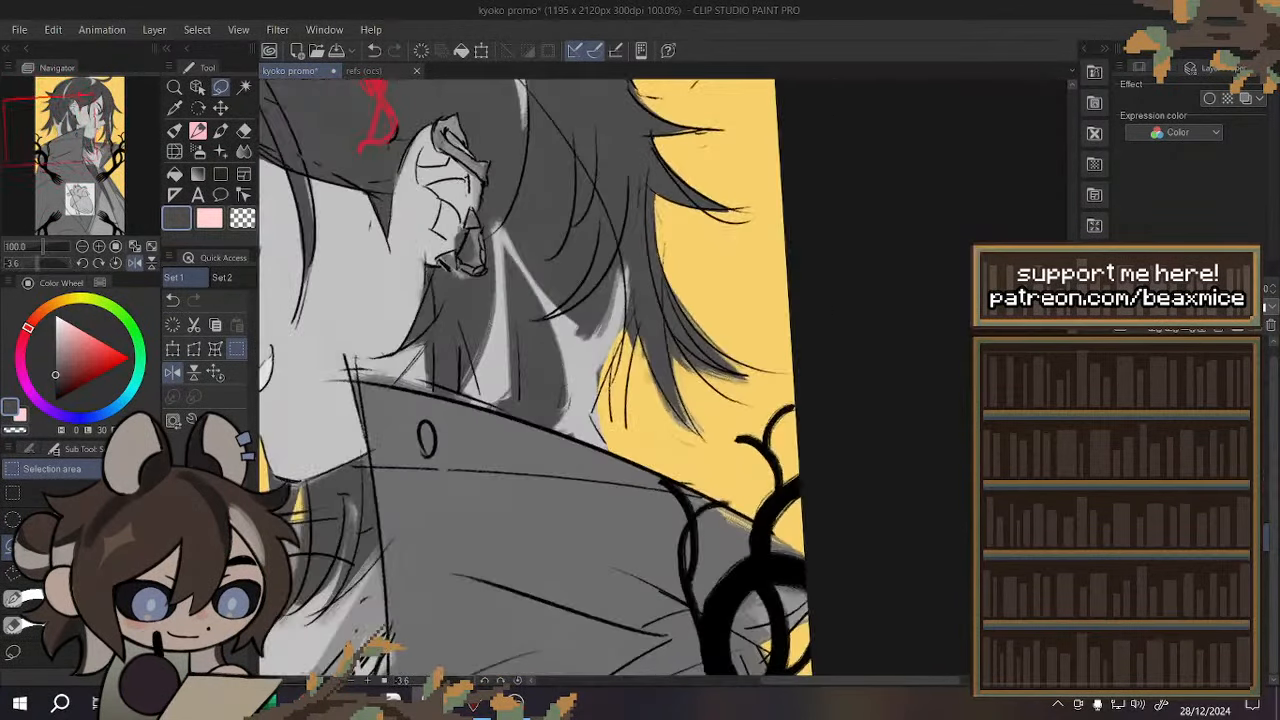
pyautogui.scroll(1, 646, 336)
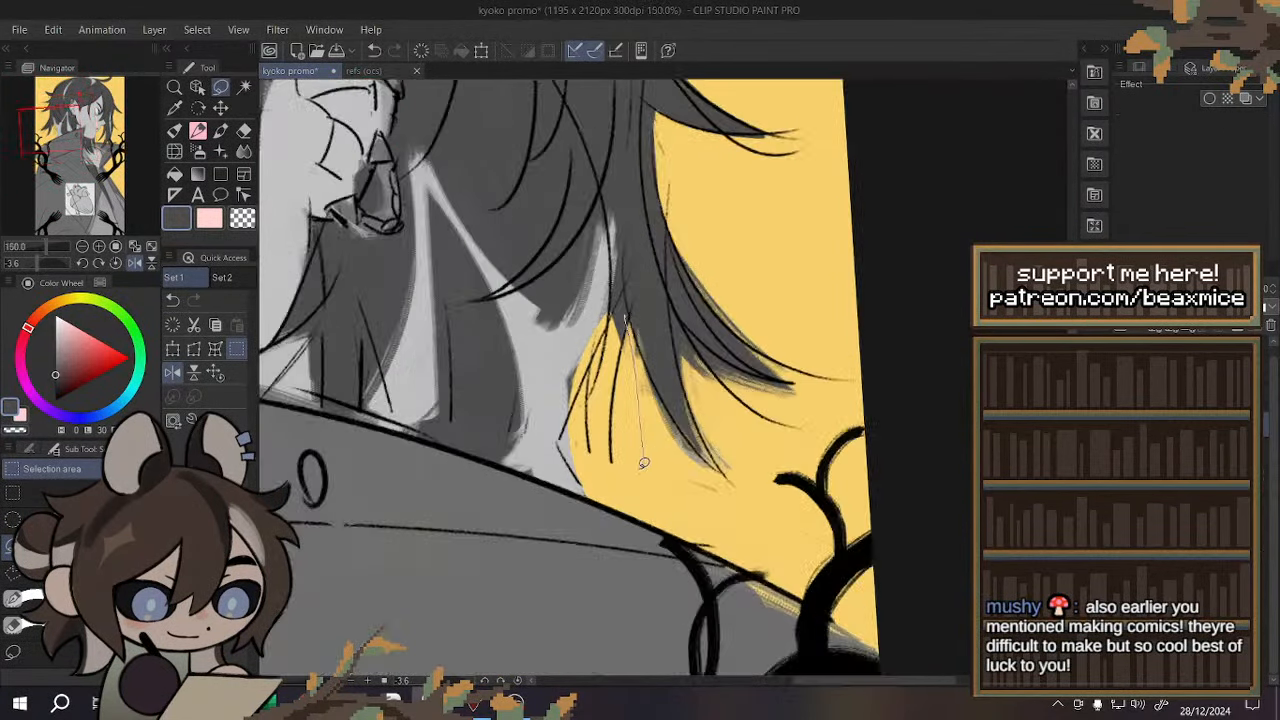
pyautogui.moveTo(644, 463)
pyautogui.mouseDown()
pyautogui.moveTo(624, 478)
pyautogui.moveTo(588, 466)
pyautogui.moveTo(590, 365)
pyautogui.mouseUp()
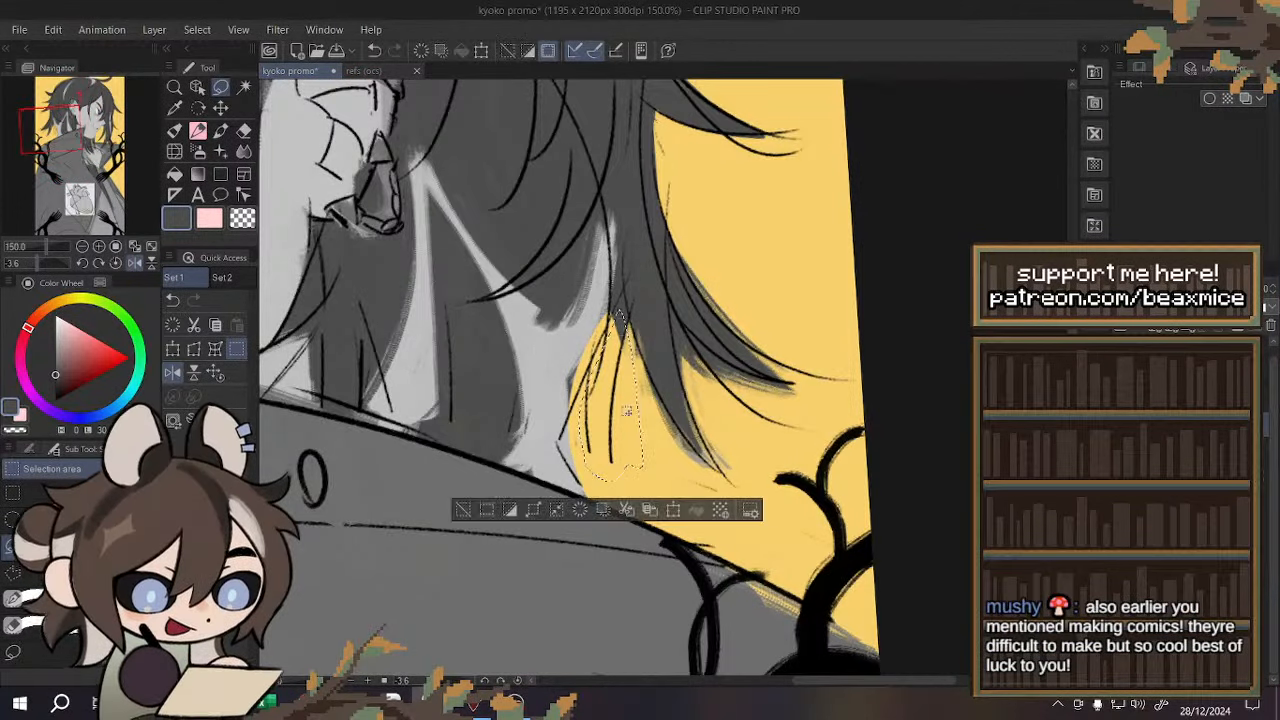
pyautogui.click(583, 510)
pyautogui.hotkey('ctrl', 'd')
pyautogui.moveTo(684, 326)
pyautogui.mouseDown()
pyautogui.moveTo(846, 420)
pyautogui.moveTo(694, 338)
pyautogui.mouseUp()
pyautogui.press('Delete')
pyautogui.hotkey('ctrl', 'd')
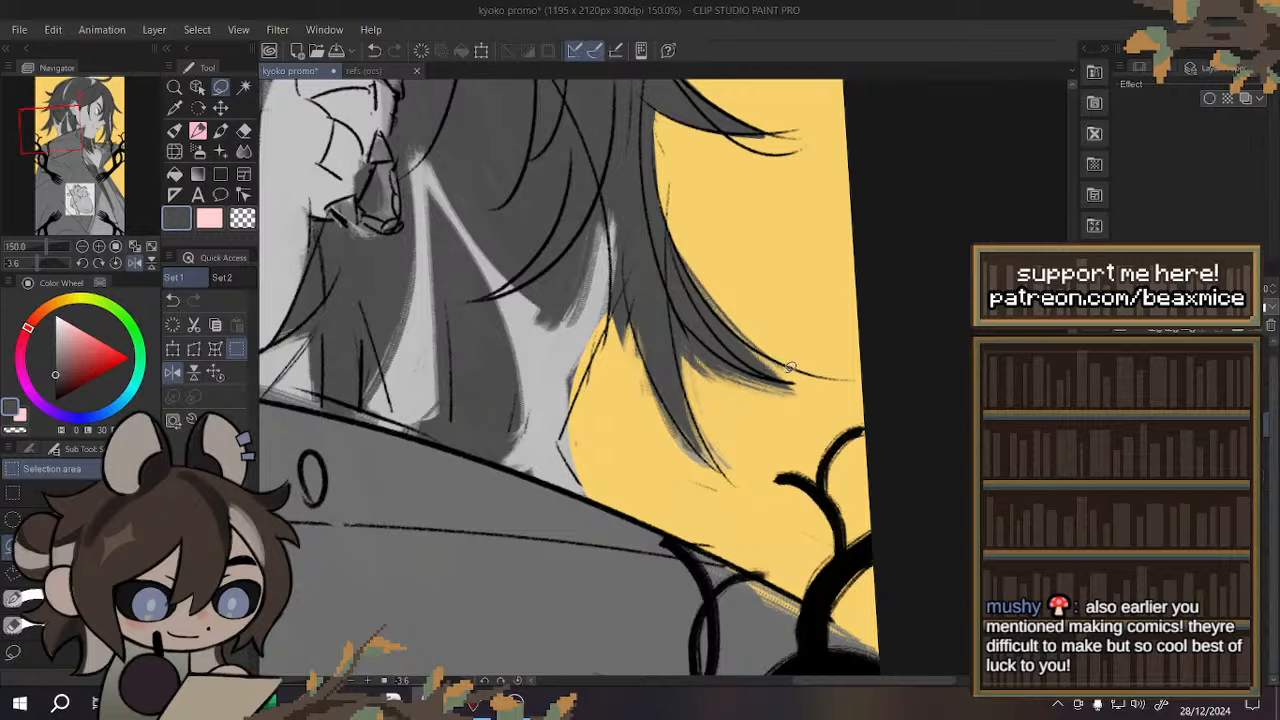
# - Lasso the stray line ends around the tip and base of the third pointed back strand and delete them
pyautogui.scroll(-1, 790, 368)
pyautogui.scroll(2, 762, 212)
pyautogui.moveTo(814, 273)
pyautogui.mouseDown()
pyautogui.moveTo(851, 223)
pyautogui.moveTo(779, 234)
pyautogui.moveTo(828, 218)
pyautogui.mouseUp()
pyautogui.press('Delete')
pyautogui.hotkey('ctrl', 'd')
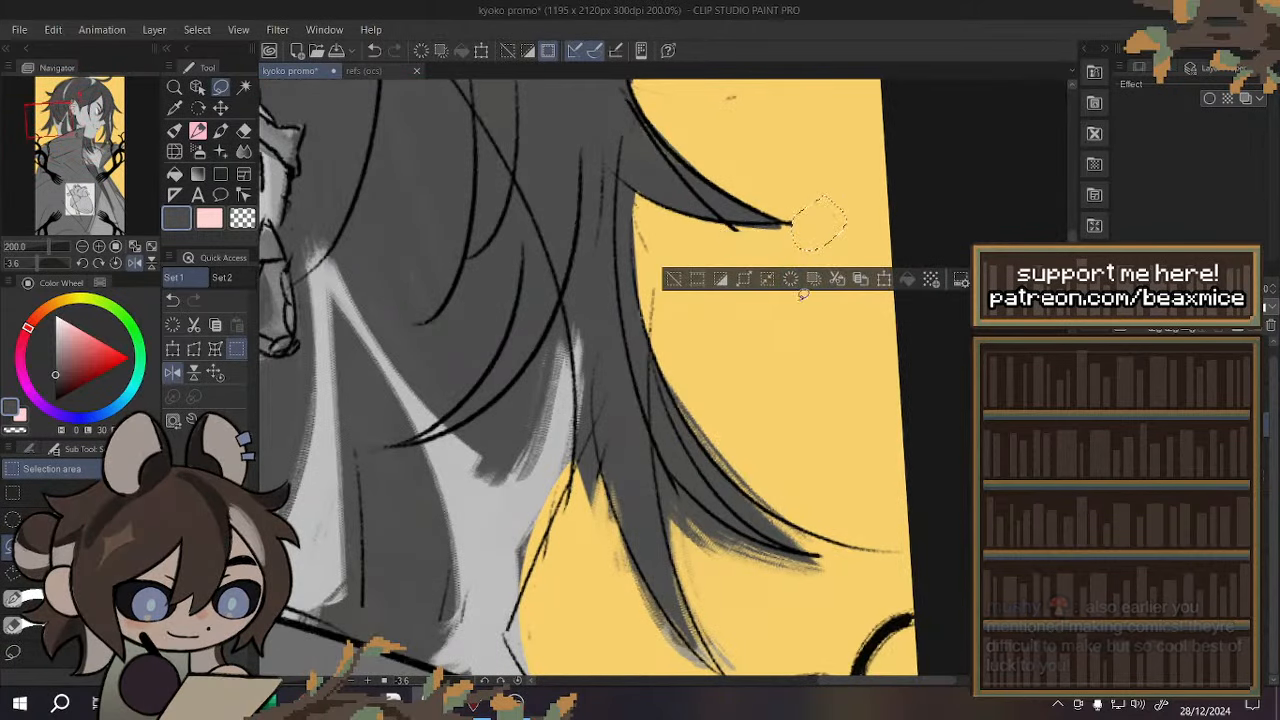
pyautogui.scroll(-2, 828, 218)
pyautogui.scroll(1, 760, 230)
pyautogui.click(731, 266)
pyautogui.hotkey('ctrl', 'd')
pyautogui.scroll(-2, 770, 375)
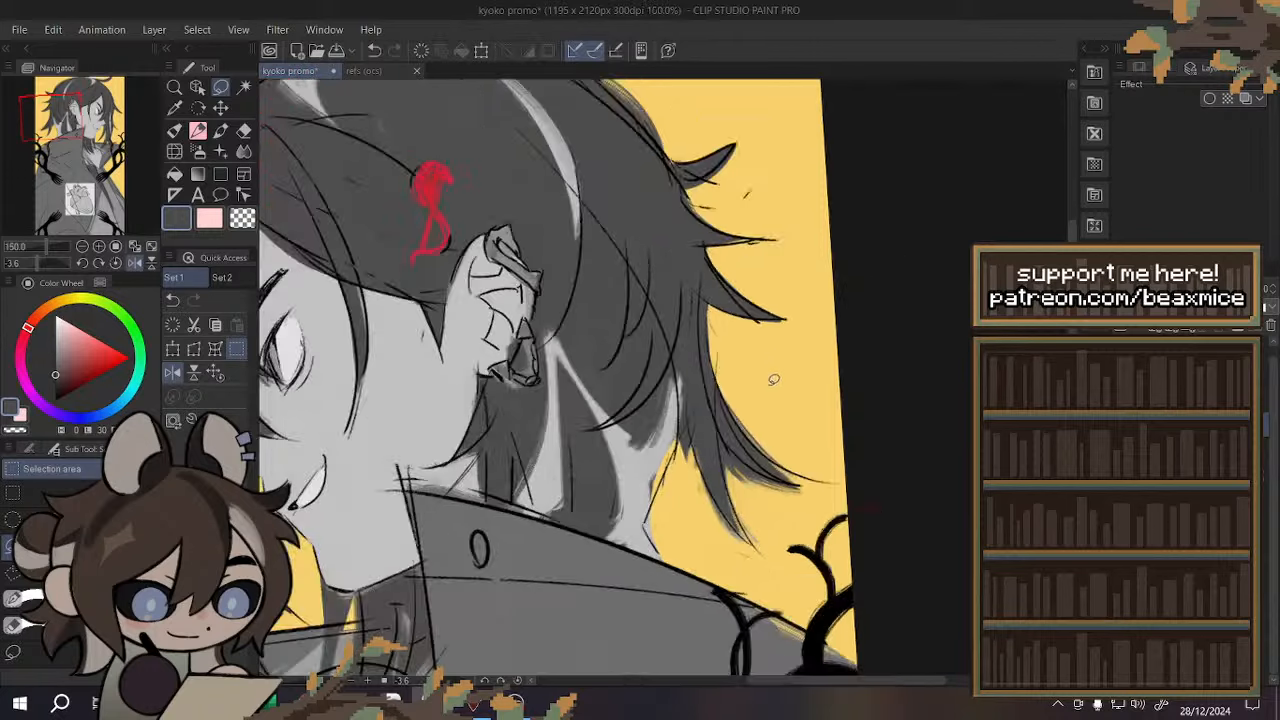
# - Lasso the loose dashes on the yellow between the two uppermost back strands and delete them
pyautogui.scroll(2, 728, 244)
pyautogui.moveTo(740, 232); pyautogui.dragTo(714, 251)
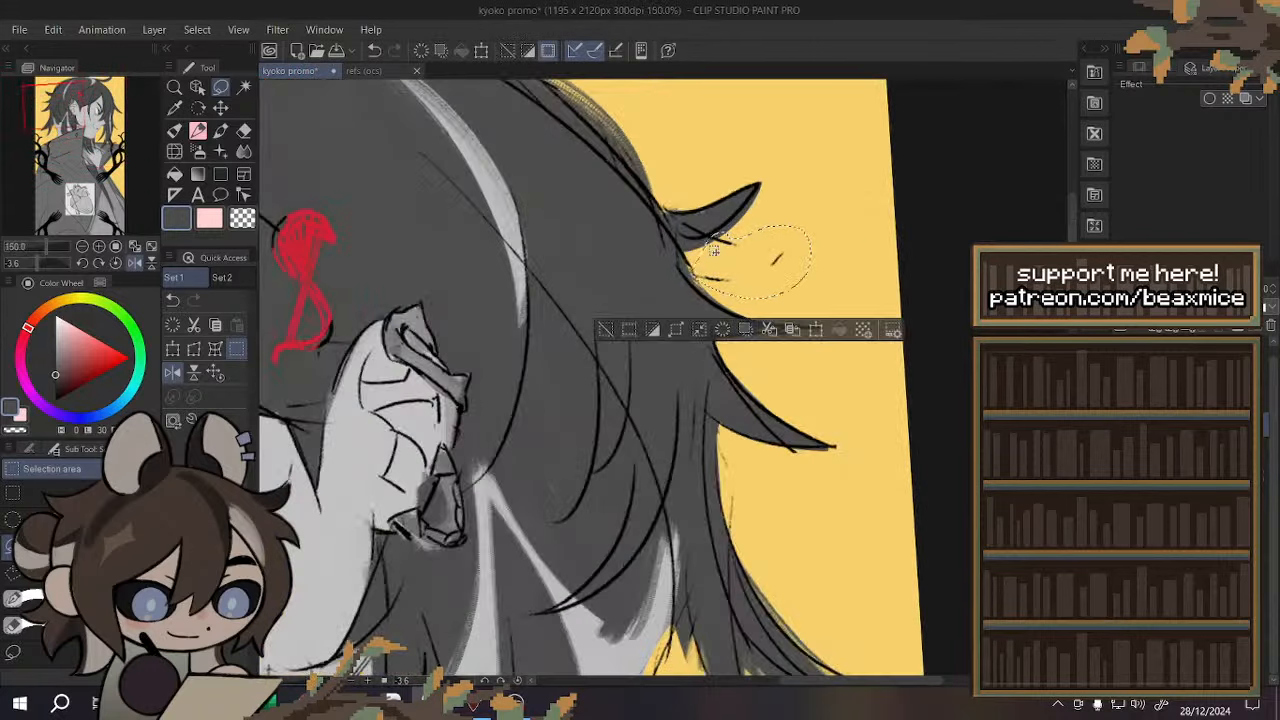
pyautogui.click(723, 330)
pyautogui.scroll(-3, 723, 333)
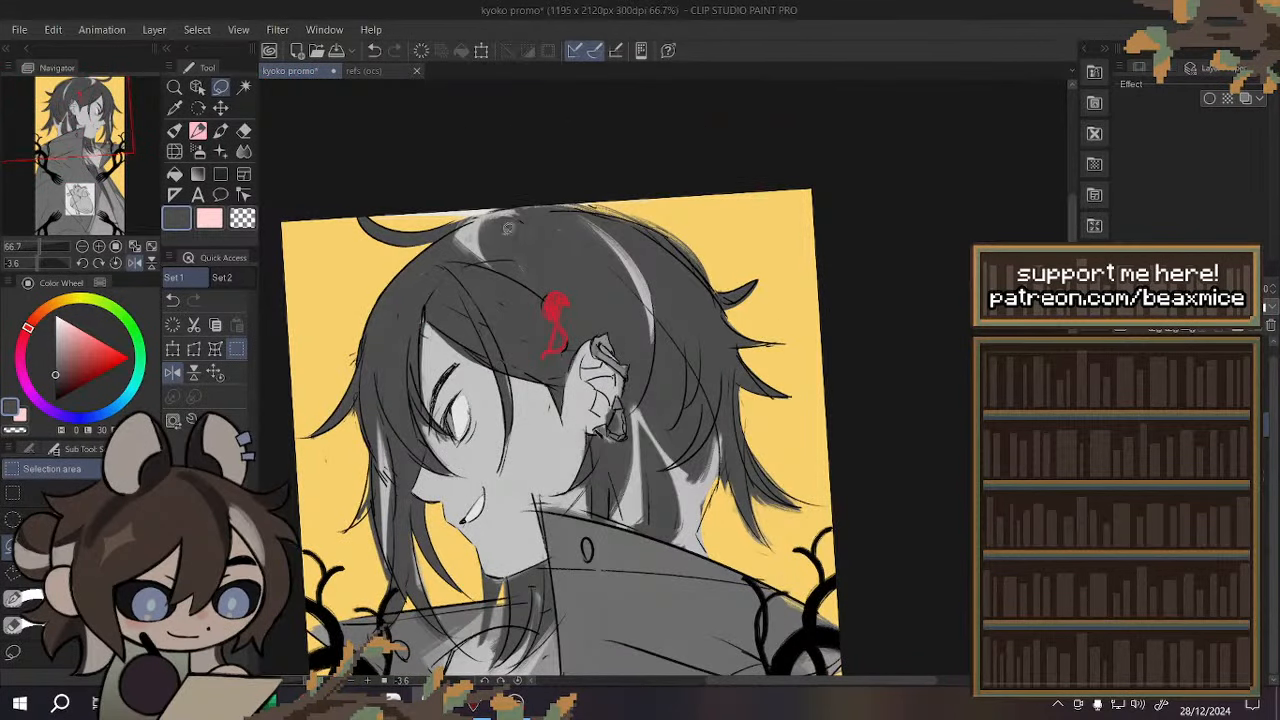
# - Lasso the stray sketch marks on the crown of the head and delete them
pyautogui.scroll(3, 511, 195)
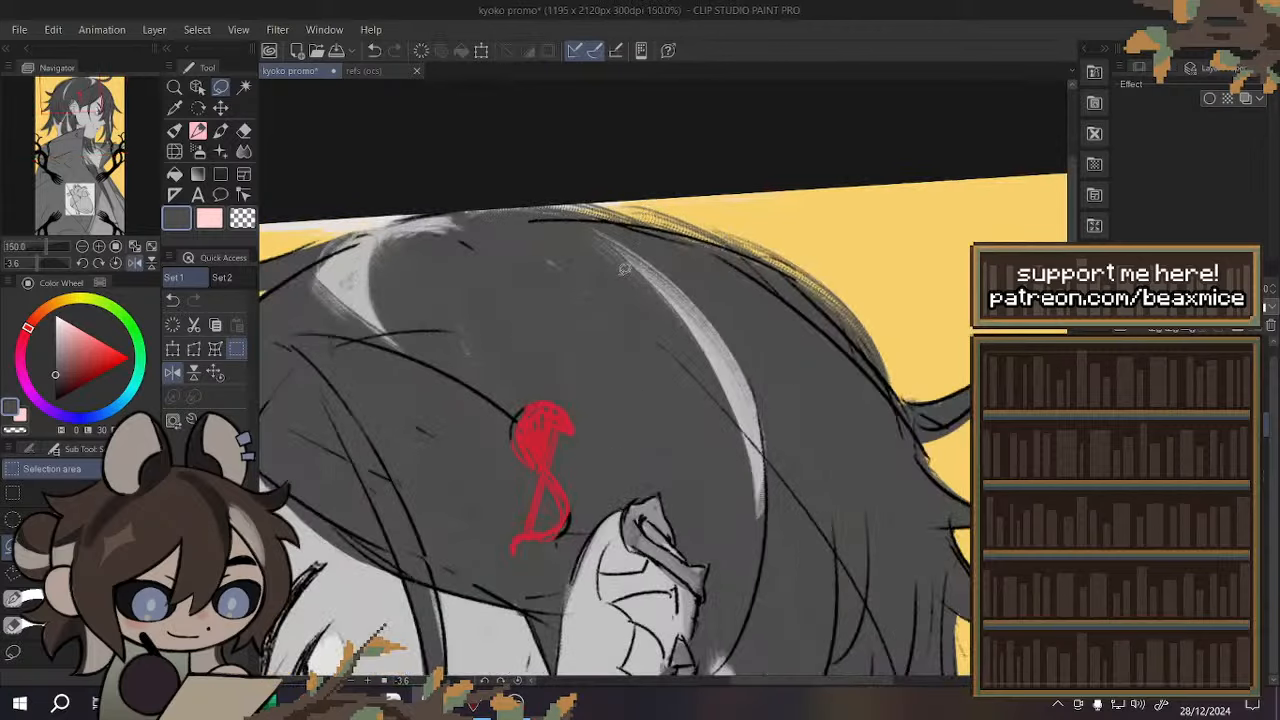
pyautogui.scroll(-3, 624, 215)
pyautogui.scroll(2, 624, 225)
pyautogui.moveTo(612, 232); pyautogui.dragTo(560, 256)
pyautogui.press('Delete')
pyautogui.click(596, 340)
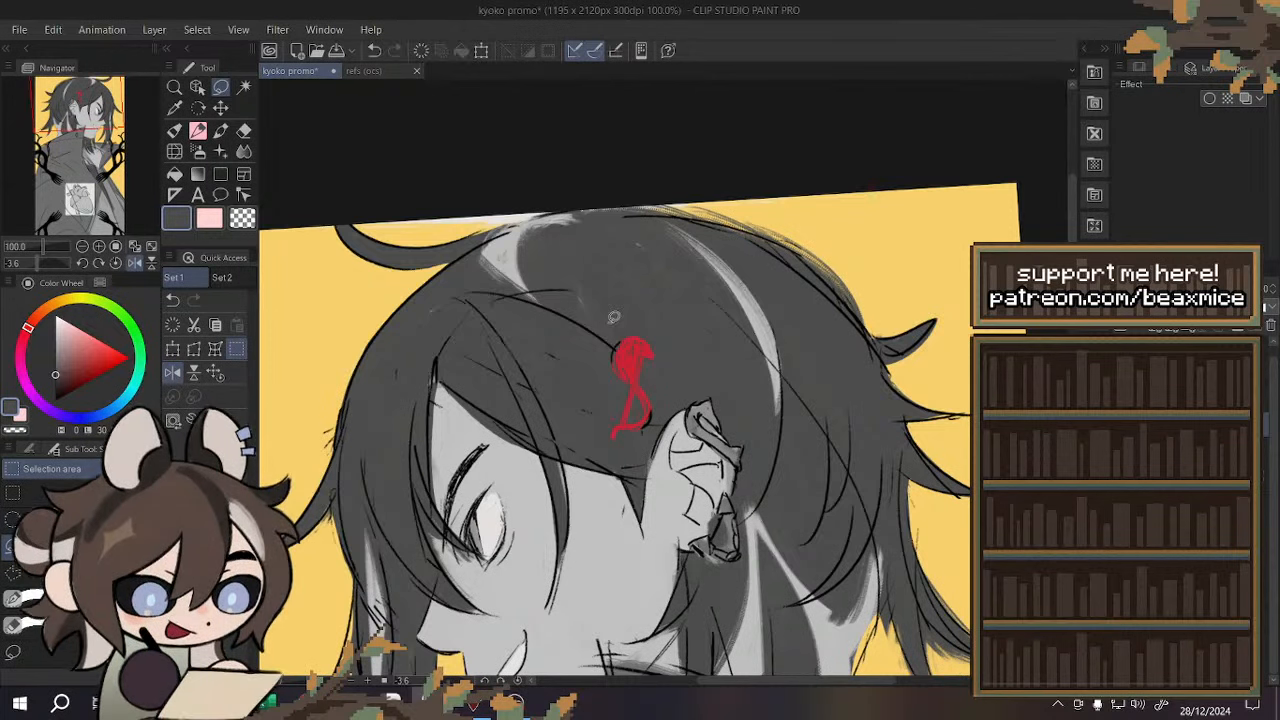
# - Lasso the stray dashes between the red hairpin and the long fringe strand and delete them
pyautogui.click(196, 370)
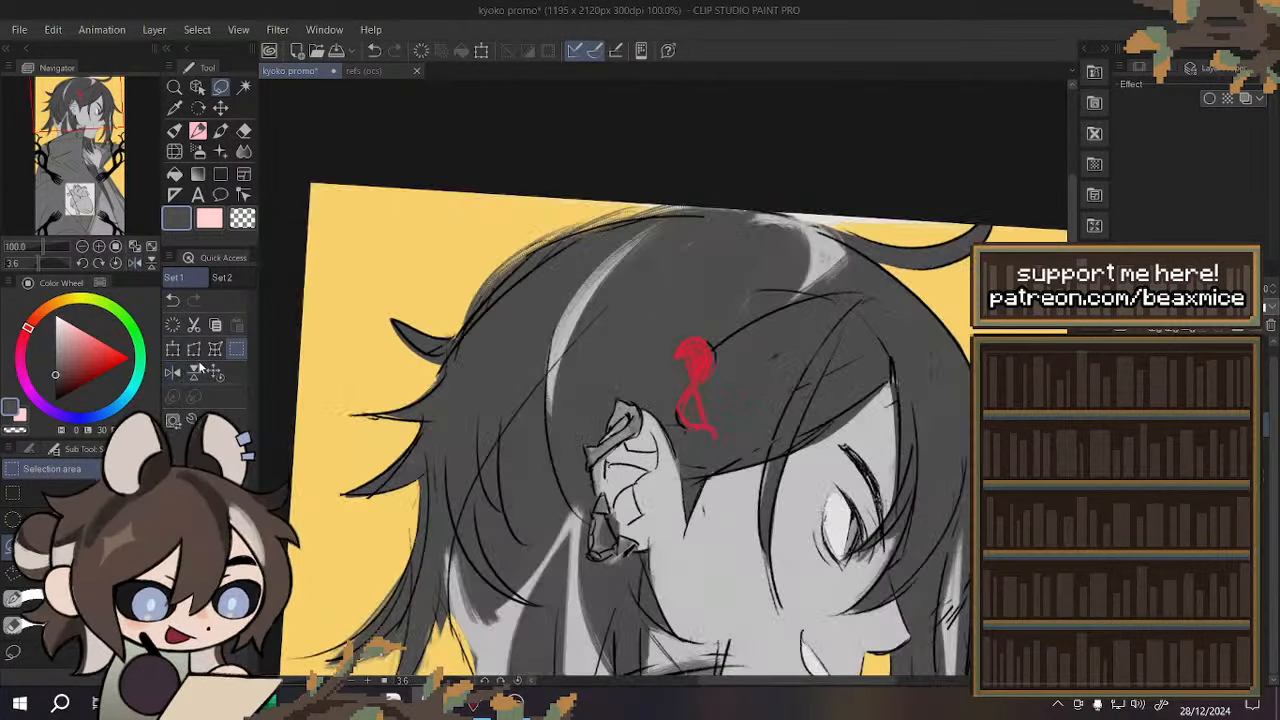
pyautogui.scroll(-1, 520, 195)
pyautogui.scroll(2, 727, 298)
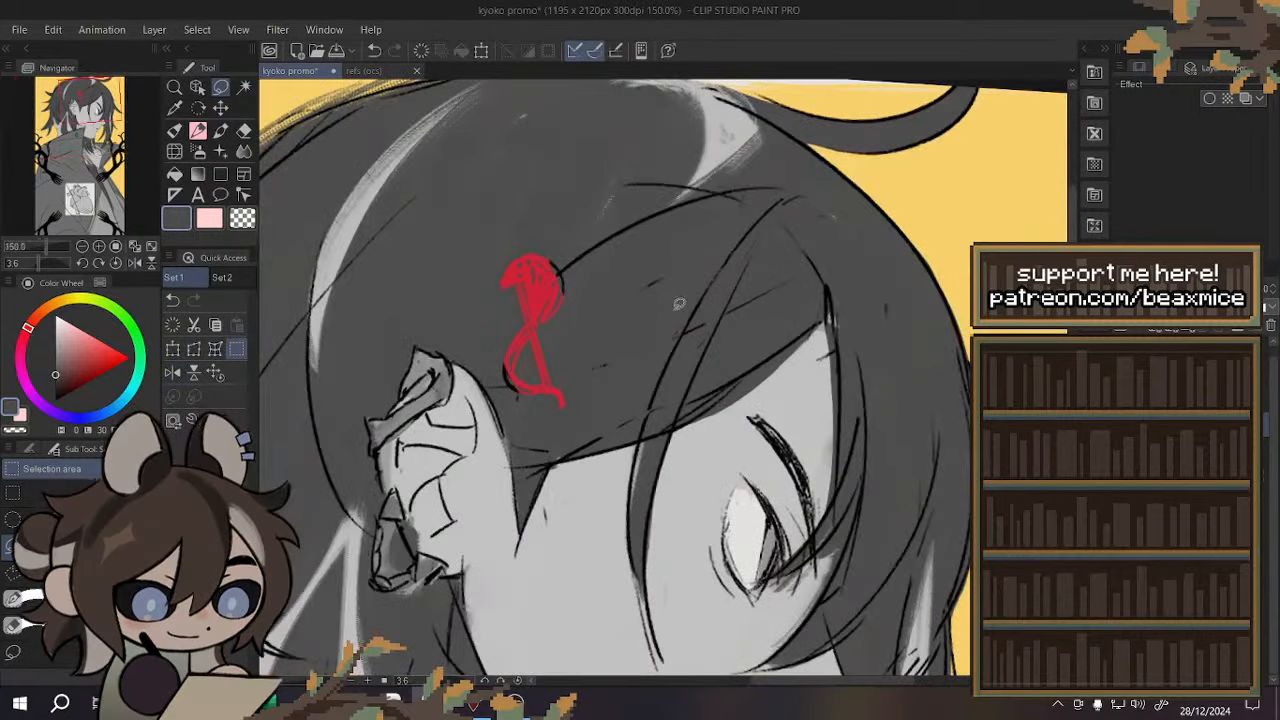
pyautogui.moveTo(686, 270)
pyautogui.mouseDown()
pyautogui.moveTo(606, 418)
pyautogui.moveTo(657, 250)
pyautogui.mouseUp()
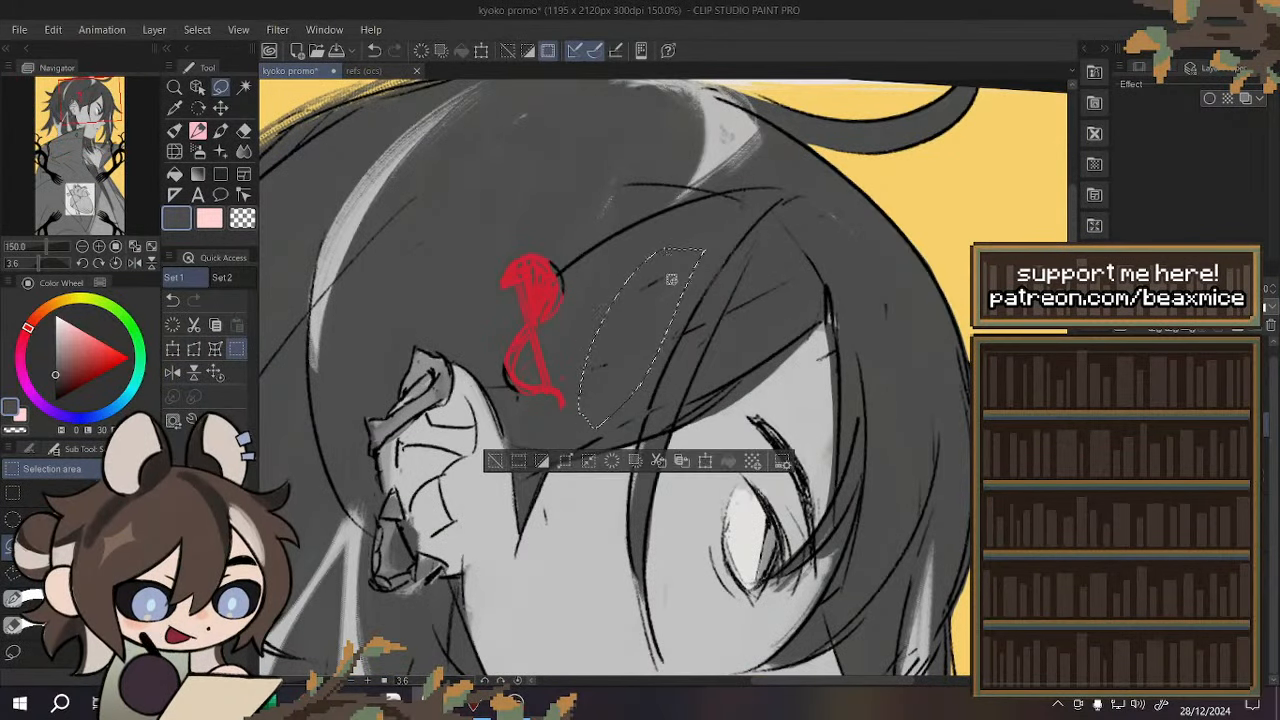
pyautogui.click(175, 373)
# - Lasso the leftover sketch marks on the fringe above the forehead and beside the parting and delete them
pyautogui.scroll(1, 646, 324)
pyautogui.moveTo(632, 322)
pyautogui.mouseDown()
pyautogui.moveTo(599, 297)
pyautogui.moveTo(610, 330)
pyautogui.moveTo(490, 250)
pyautogui.moveTo(580, 332)
pyautogui.mouseUp()
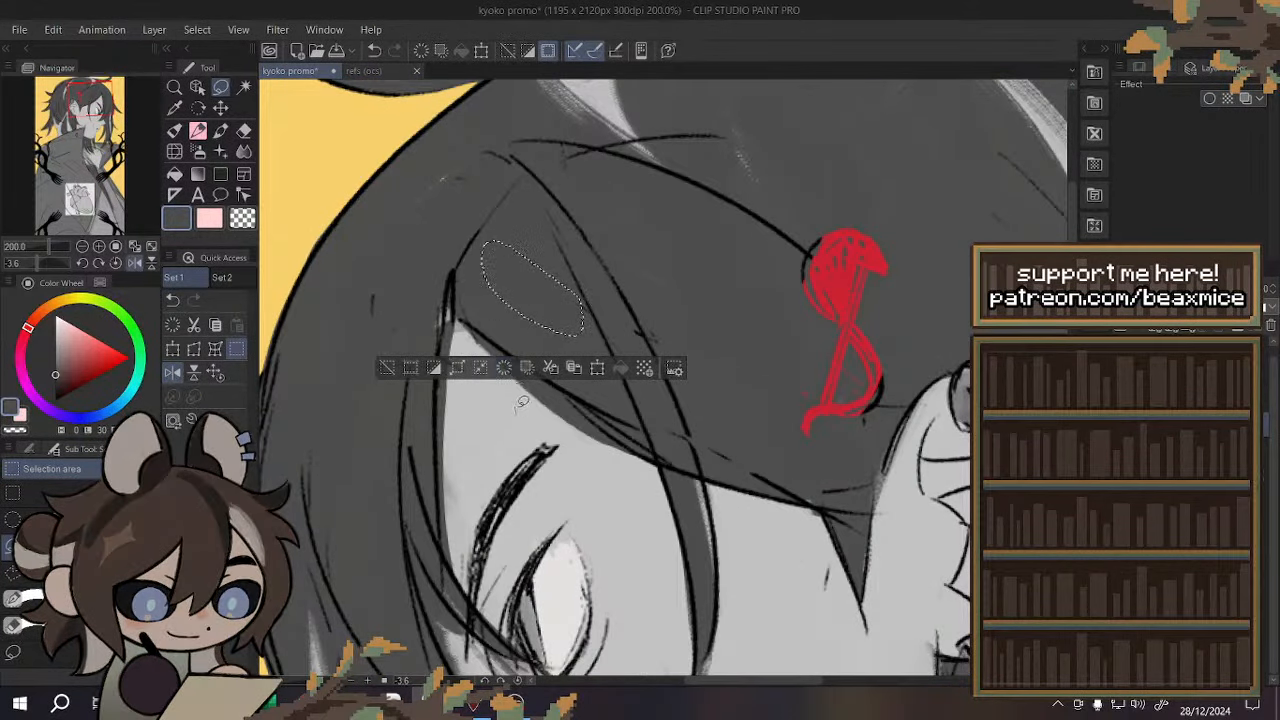
pyautogui.scroll(-2, 550, 285)
pyautogui.moveTo(518, 228)
pyautogui.mouseDown()
pyautogui.moveTo(505, 225)
pyautogui.moveTo(511, 304)
pyautogui.mouseUp()
pyautogui.click(510, 305)
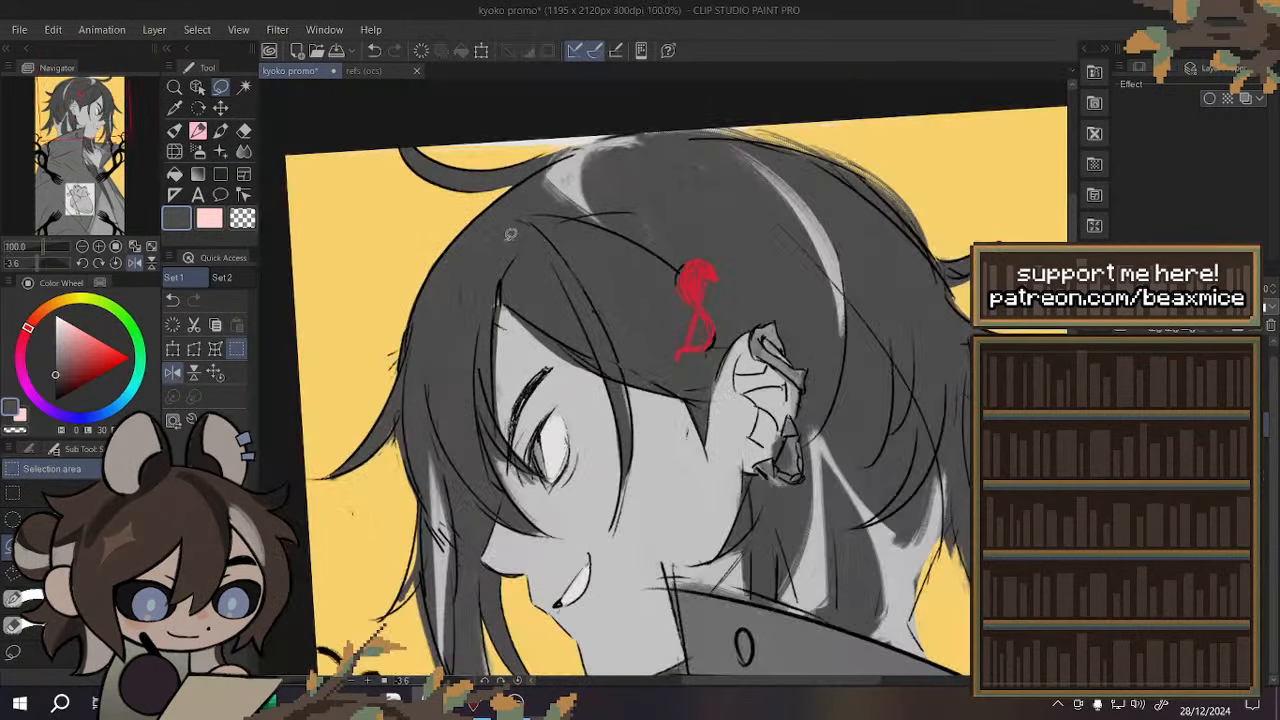
# - Lasso the stray ticks along the outer edge of the front hair and delete them
pyautogui.scroll(1, 510, 305)
pyautogui.scroll(-1, 515, 288)
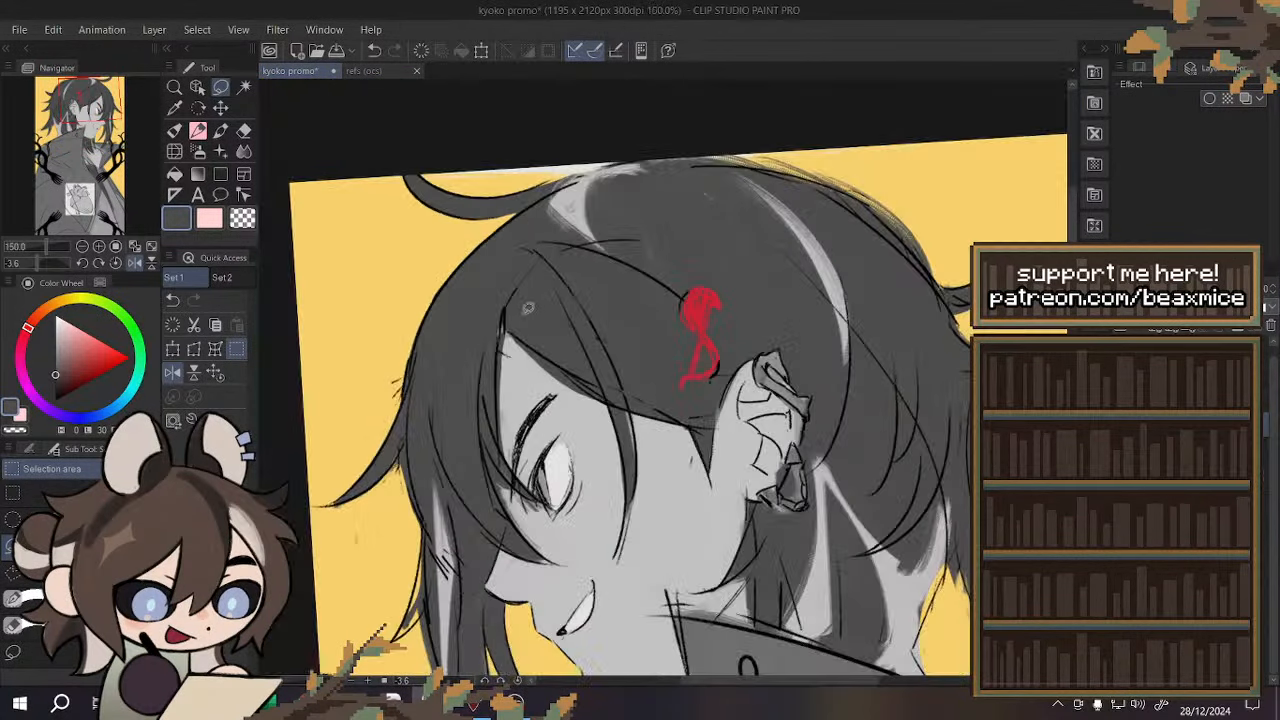
pyautogui.scroll(1, 424, 360)
pyautogui.scroll(1, 385, 378)
pyautogui.moveTo(391, 373)
pyautogui.mouseDown()
pyautogui.moveTo(391, 361)
pyautogui.moveTo(389, 402)
pyautogui.moveTo(391, 354)
pyautogui.mouseUp()
pyautogui.click(388, 482)
pyautogui.click(396, 500)
pyautogui.scroll(-2, 529, 321)
pyautogui.scroll(-3, 548, 276)
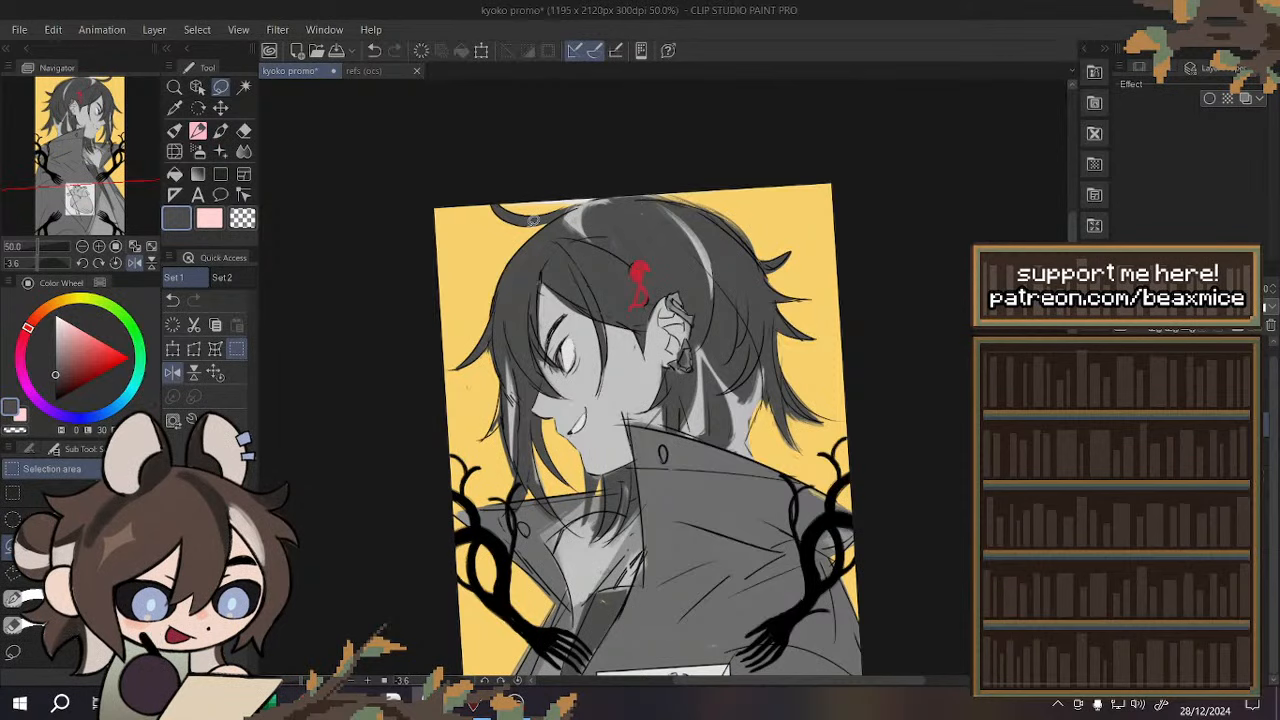
# - Set the drawing colour to black and make the grey base layer active
pyautogui.press('h')
pyautogui.press('h')
pyautogui.click(209, 218)
pyautogui.click(56, 400)
pyautogui.press('h')
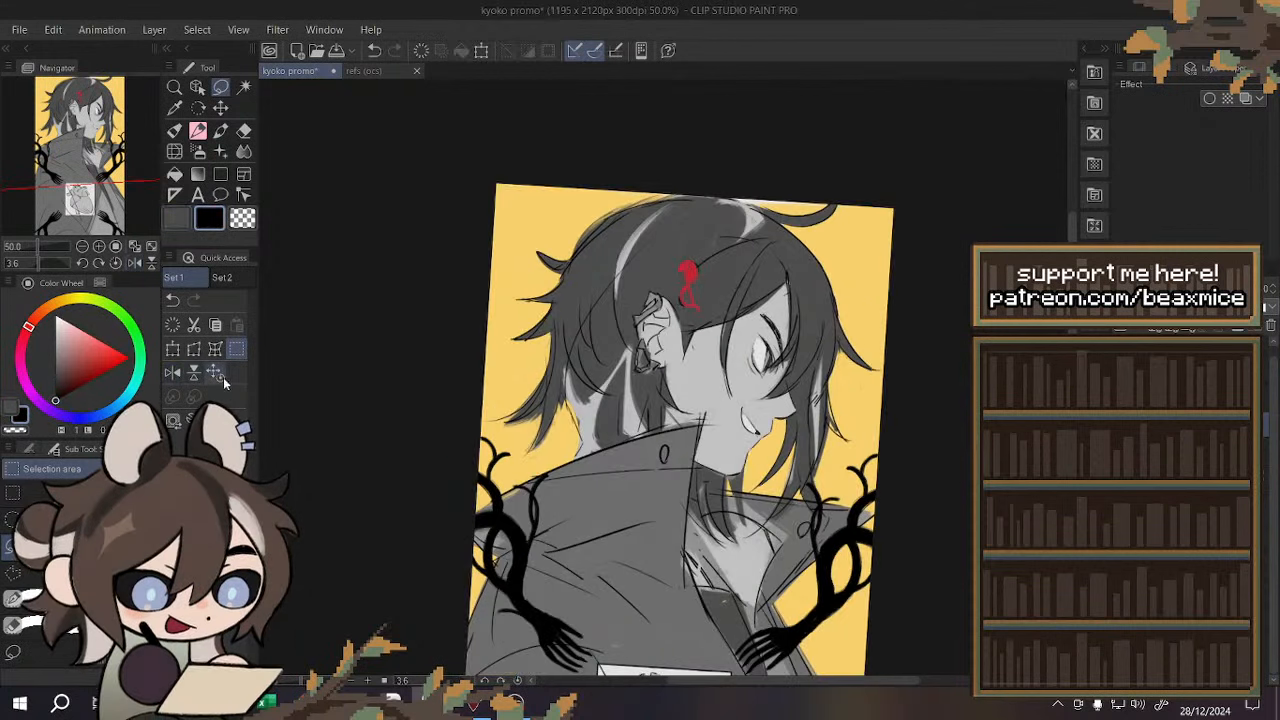
pyautogui.click(1180, 537)
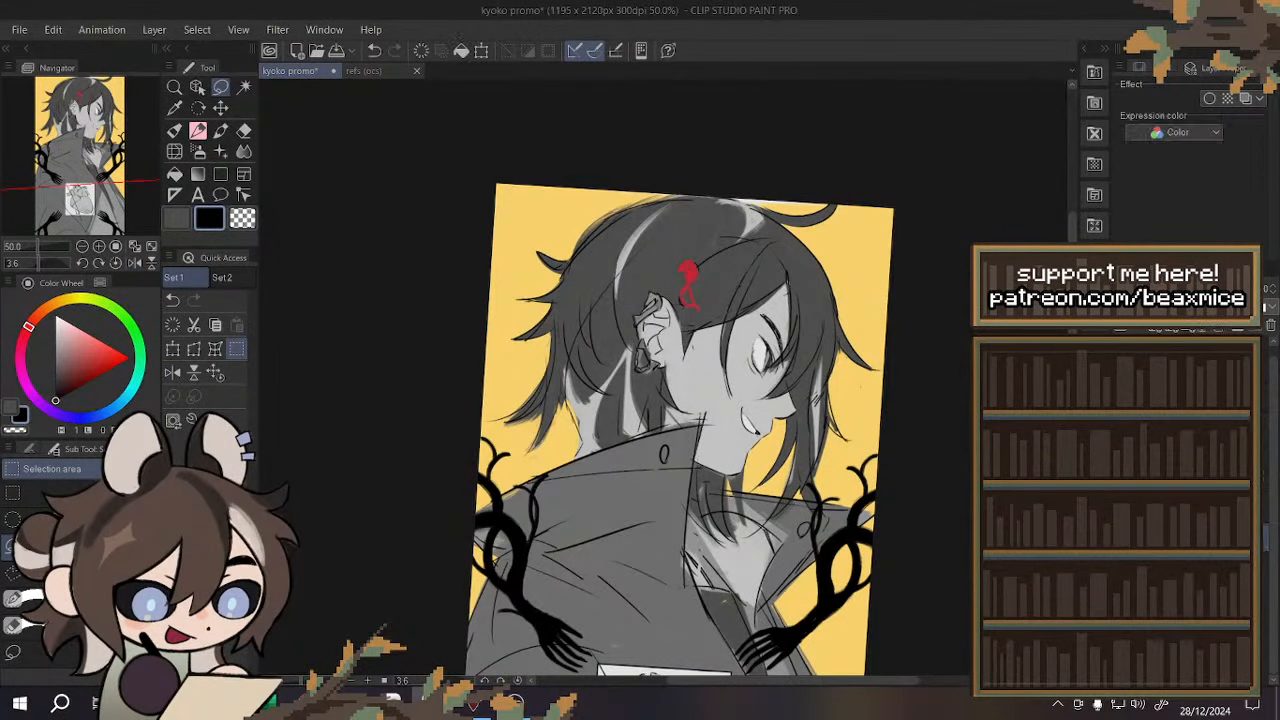
pyautogui.moveTo(44, 266); pyautogui.dragTo(28, 266)
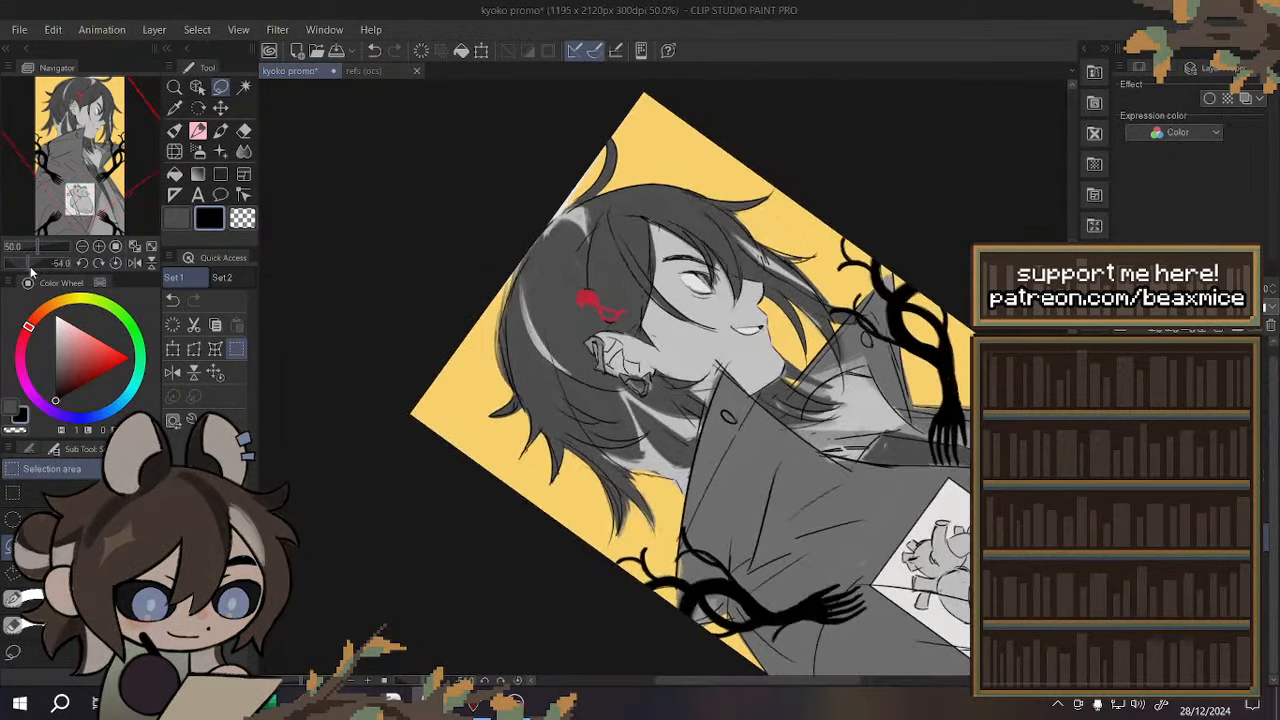
# - Lasso the grey overspill outside the outline at the back of the head and delete it
pyautogui.scroll(3, 510, 341)
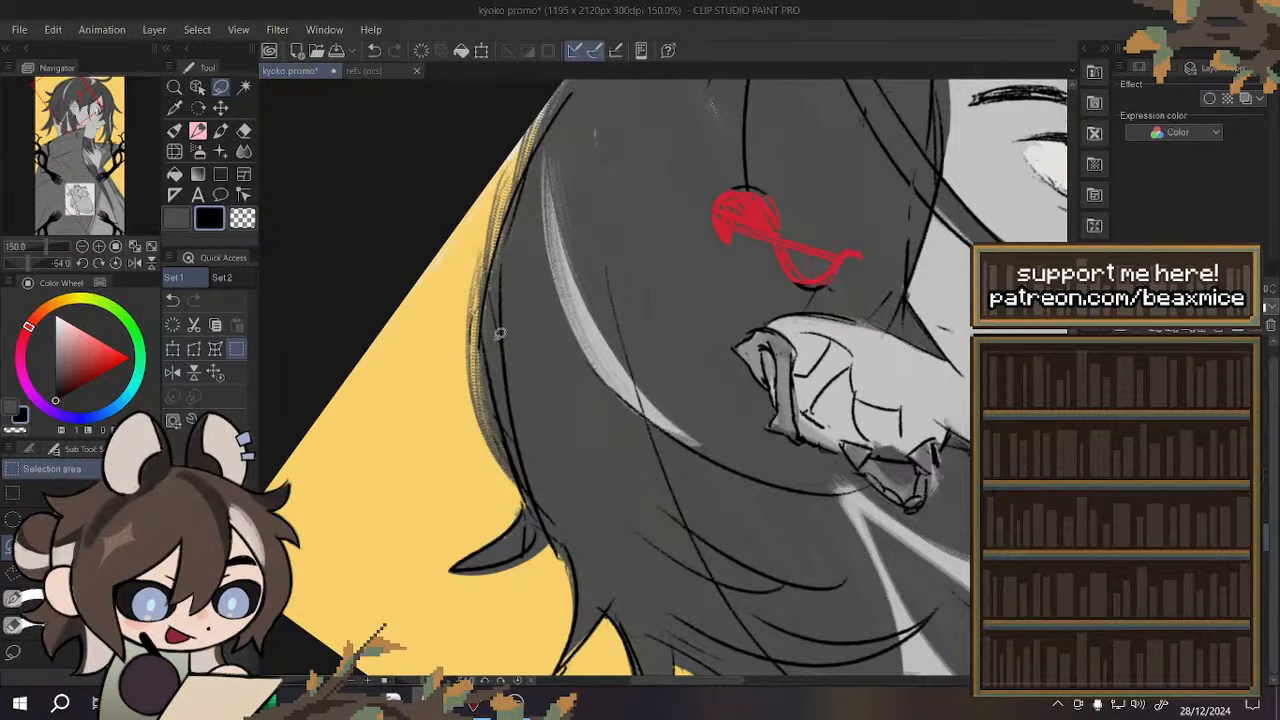
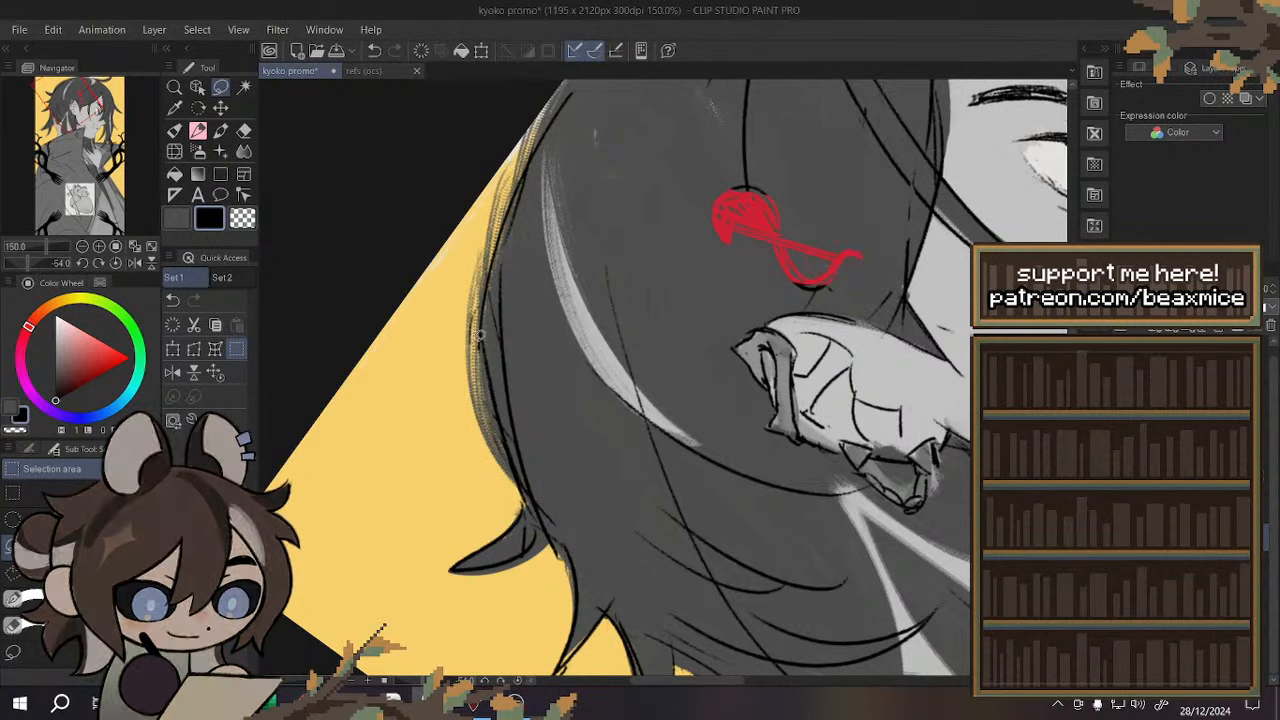
pyautogui.moveTo(488, 337); pyautogui.dragTo(522, 482)
pyautogui.hotkey('ctrl', 'd')
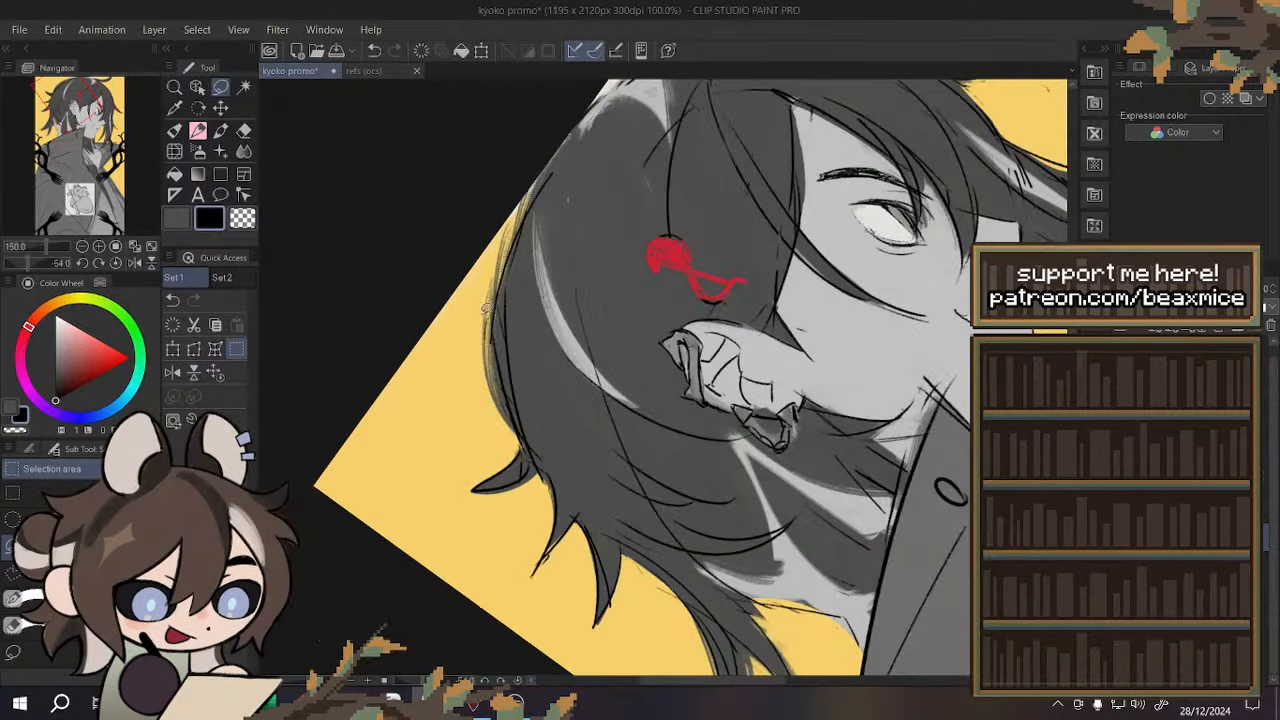
pyautogui.moveTo(490, 336); pyautogui.dragTo(470, 284)
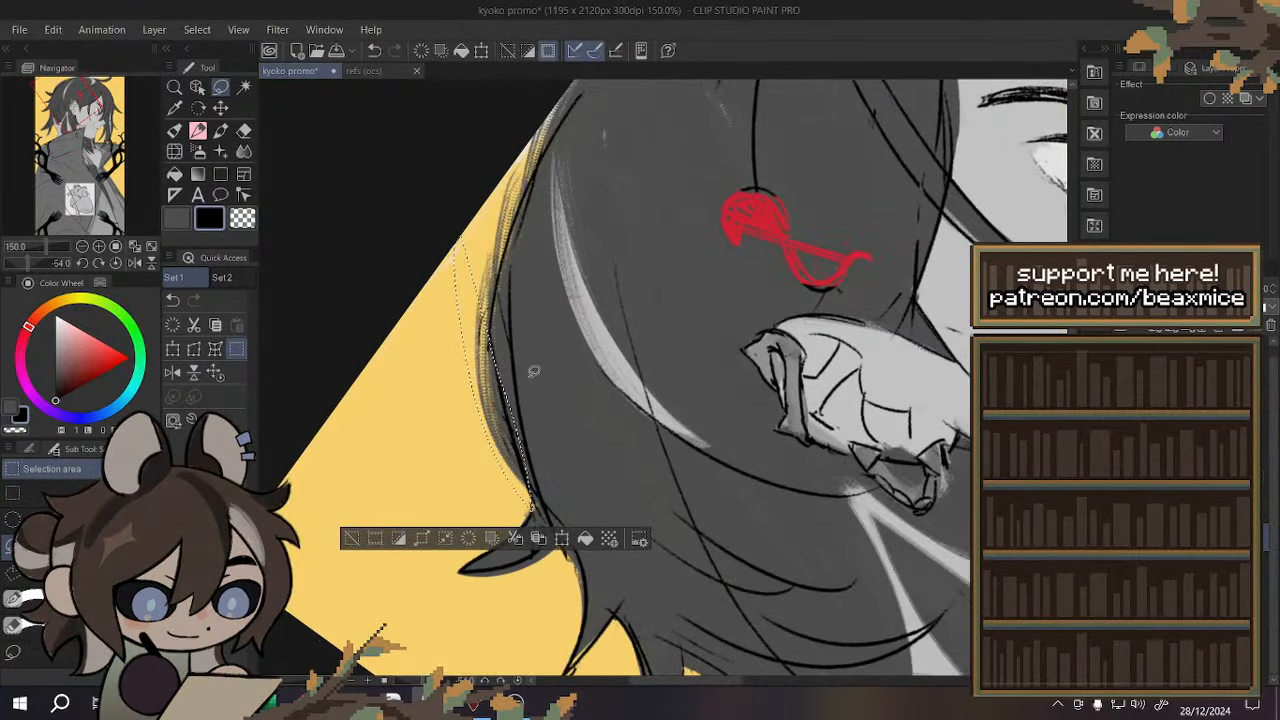
pyautogui.moveTo(490, 336)
pyautogui.mouseDown()
pyautogui.moveTo(503, 363)
pyautogui.moveTo(469, 232)
pyautogui.mouseUp()
pyautogui.moveTo(512, 455)
pyautogui.mouseDown()
pyautogui.moveTo(455, 355)
pyautogui.moveTo(465, 300)
pyautogui.mouseUp()
pyautogui.hotkey('ctrl', 'd')
pyautogui.moveTo(516, 407)
pyautogui.mouseDown()
pyautogui.moveTo(471, 281)
pyautogui.moveTo(480, 290)
pyautogui.mouseUp()
pyautogui.press('Delete')
pyautogui.hotkey('ctrl', 'd')
pyautogui.scroll(-1, 520, 513)
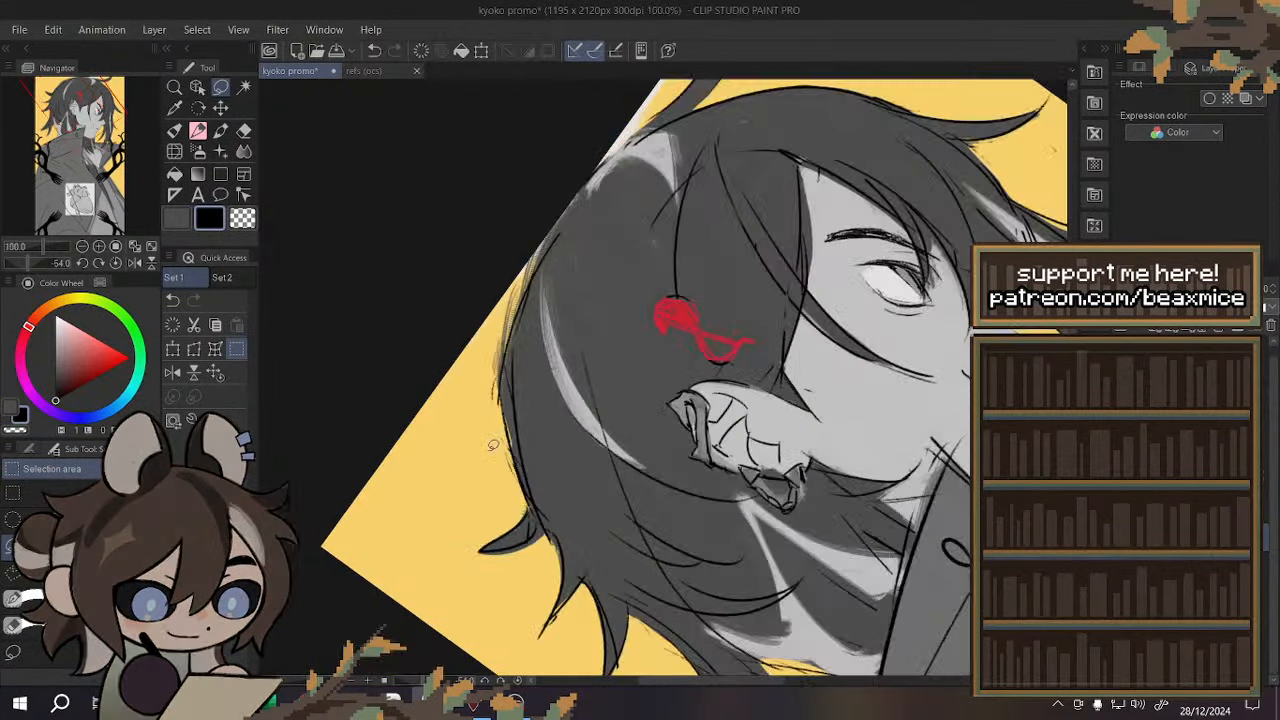
# - Lasso the yellow gap inside the upper back-of-head outline and fill it with dark hair grey
pyautogui.click(173, 372)
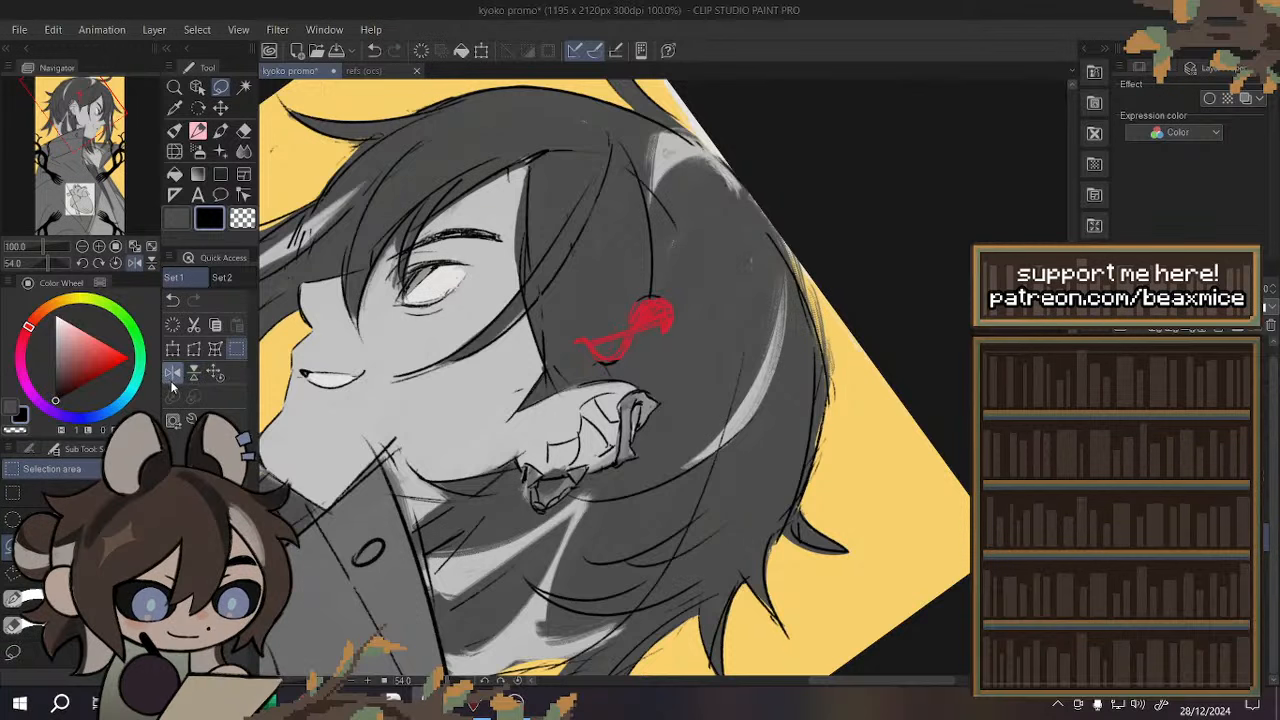
pyautogui.click(173, 372)
pyautogui.scroll(1, 528, 285)
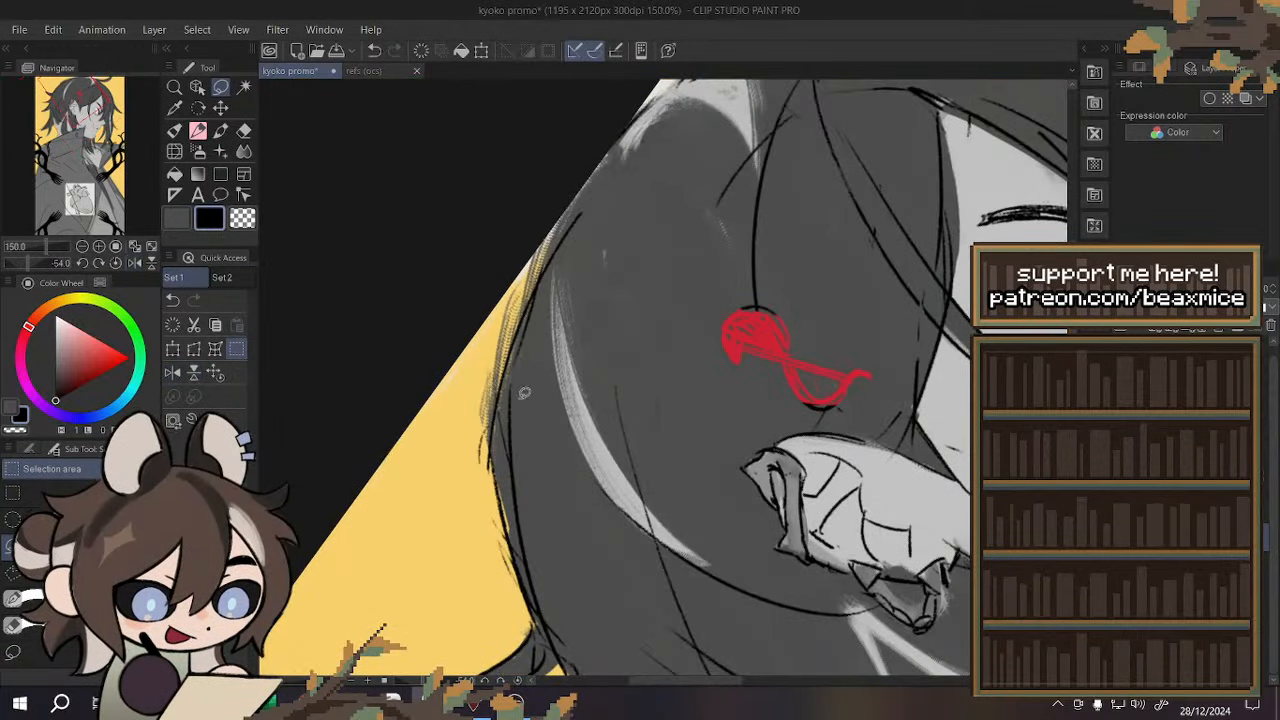
pyautogui.moveTo(548, 233); pyautogui.dragTo(524, 472)
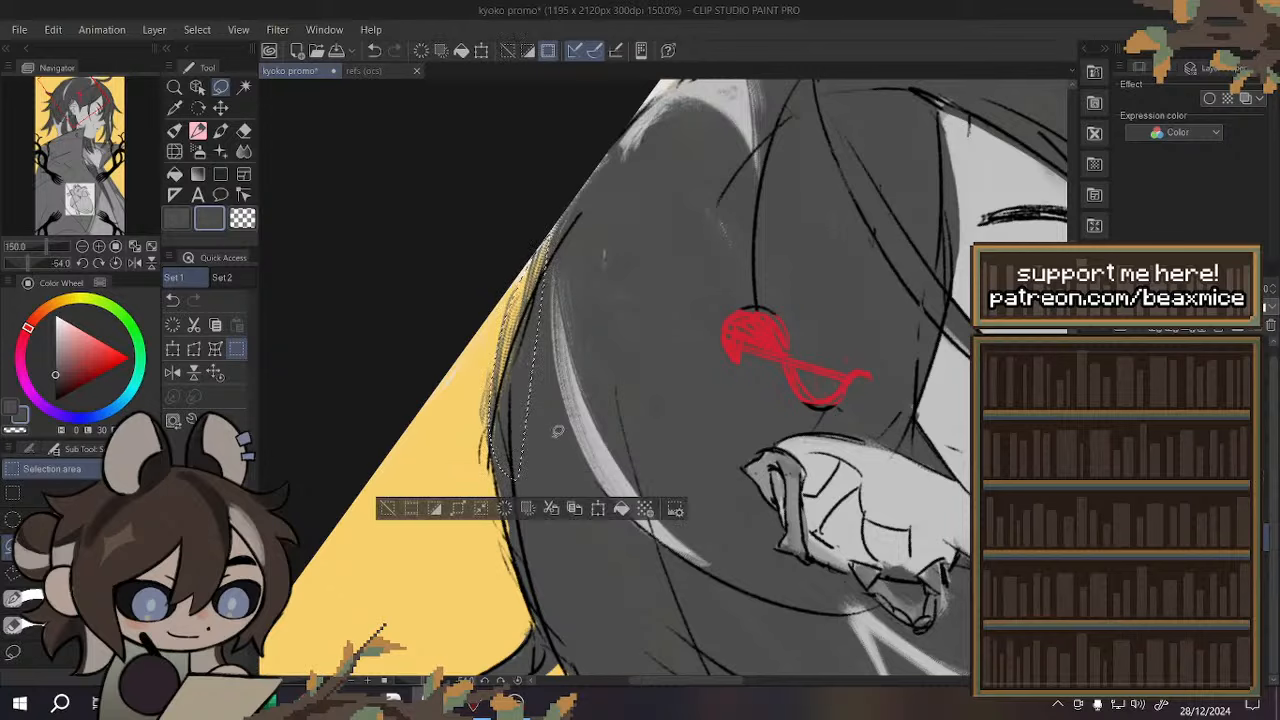
pyautogui.click(620, 511)
pyautogui.hotkey('ctrl', 'd')
# - Lasso the remaining rough grey edge just outside the upper back-of-head outline and delete it
pyautogui.moveTo(518, 282)
pyautogui.mouseDown()
pyautogui.moveTo(471, 431)
pyautogui.moveTo(503, 312)
pyautogui.mouseUp()
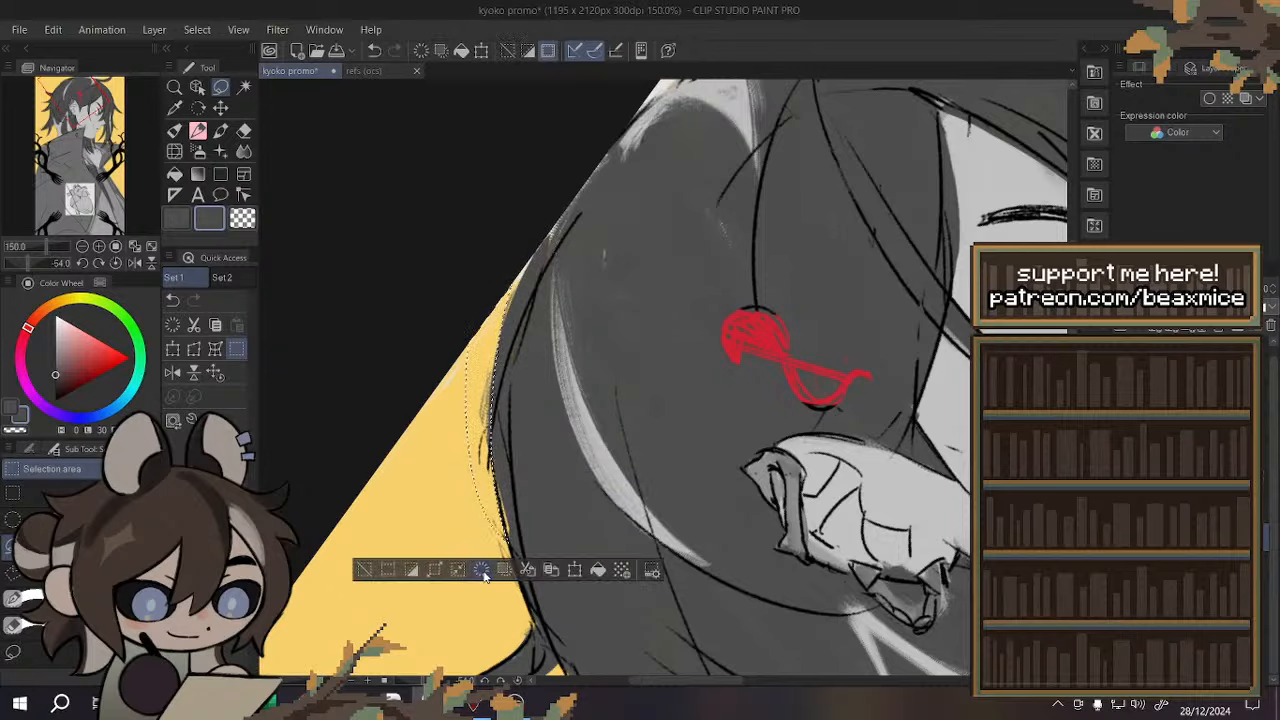
pyautogui.click(483, 573)
pyautogui.hotkey('ctrl', 'd')
pyautogui.scroll(-3, 527, 334)
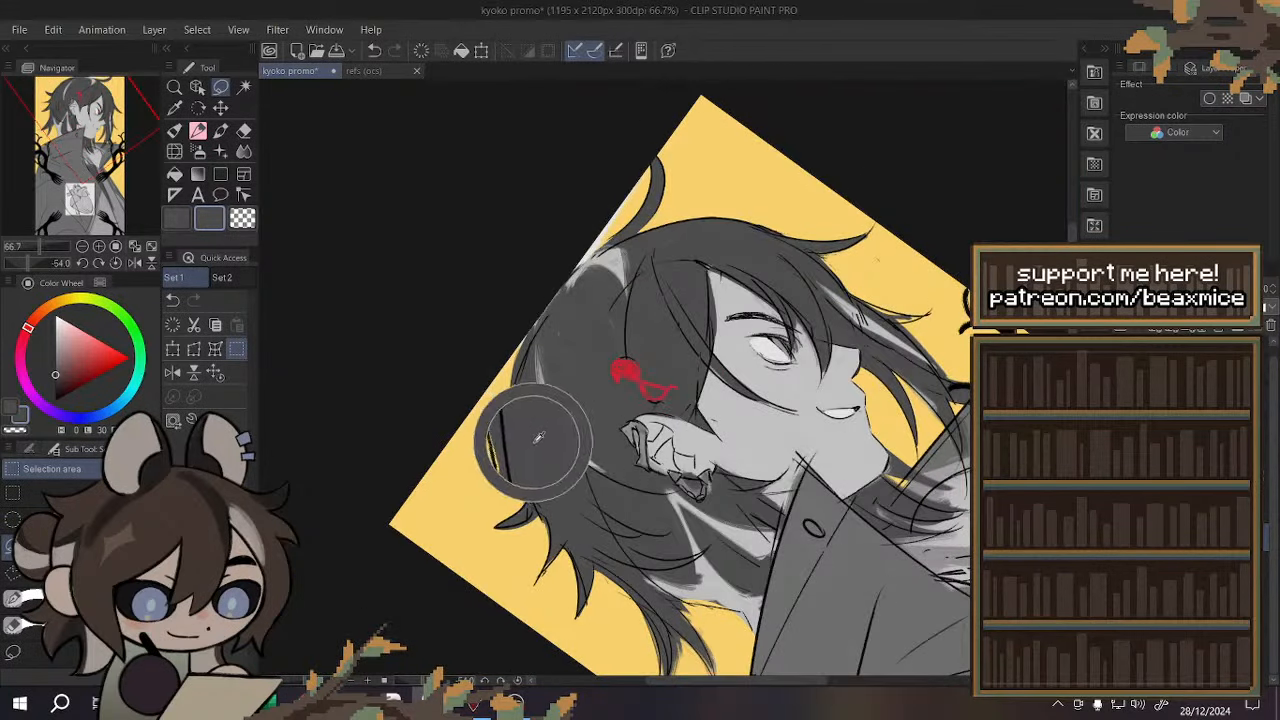
# - Lasso the thin gap along the lower back-of-head outline and fill it with dark hair grey
pyautogui.scroll(3, 530, 440)
pyautogui.moveTo(515, 399); pyautogui.dragTo(548, 500)
pyautogui.click(608, 585)
pyautogui.hotkey('ctrl', 'd')
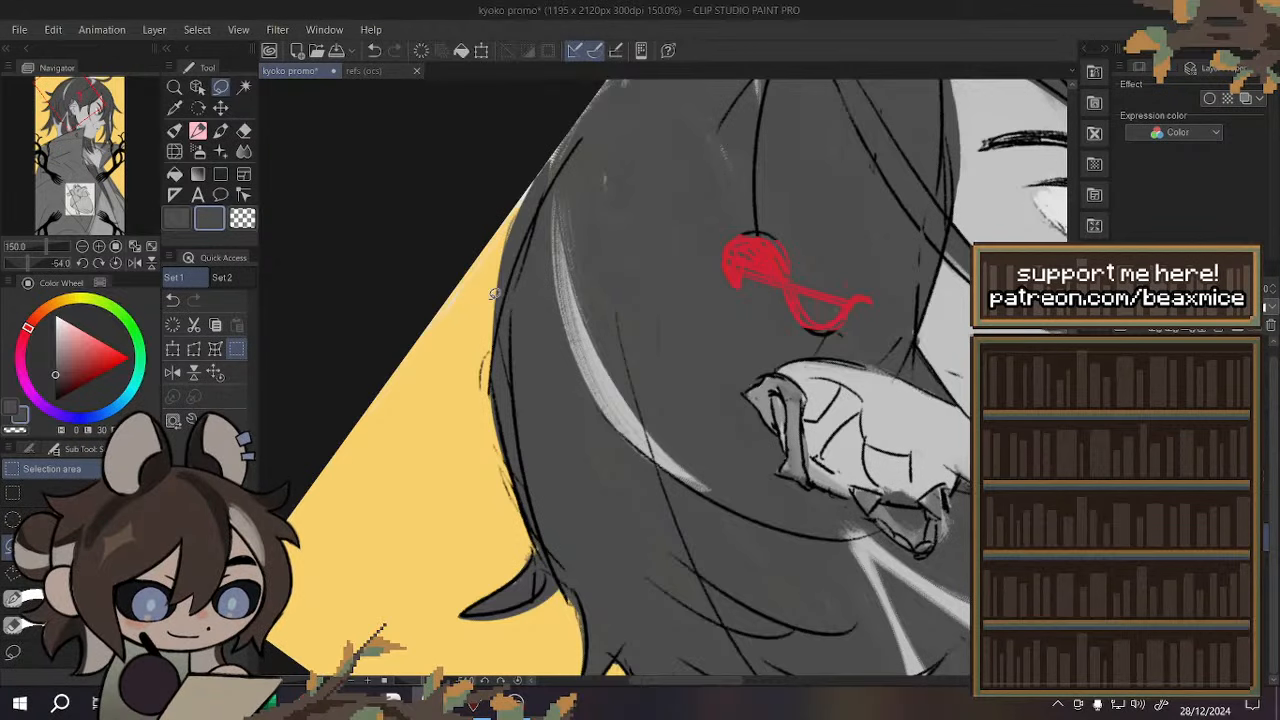
pyautogui.scroll(-2, 446, 280)
pyautogui.scroll(-1, 438, 310)
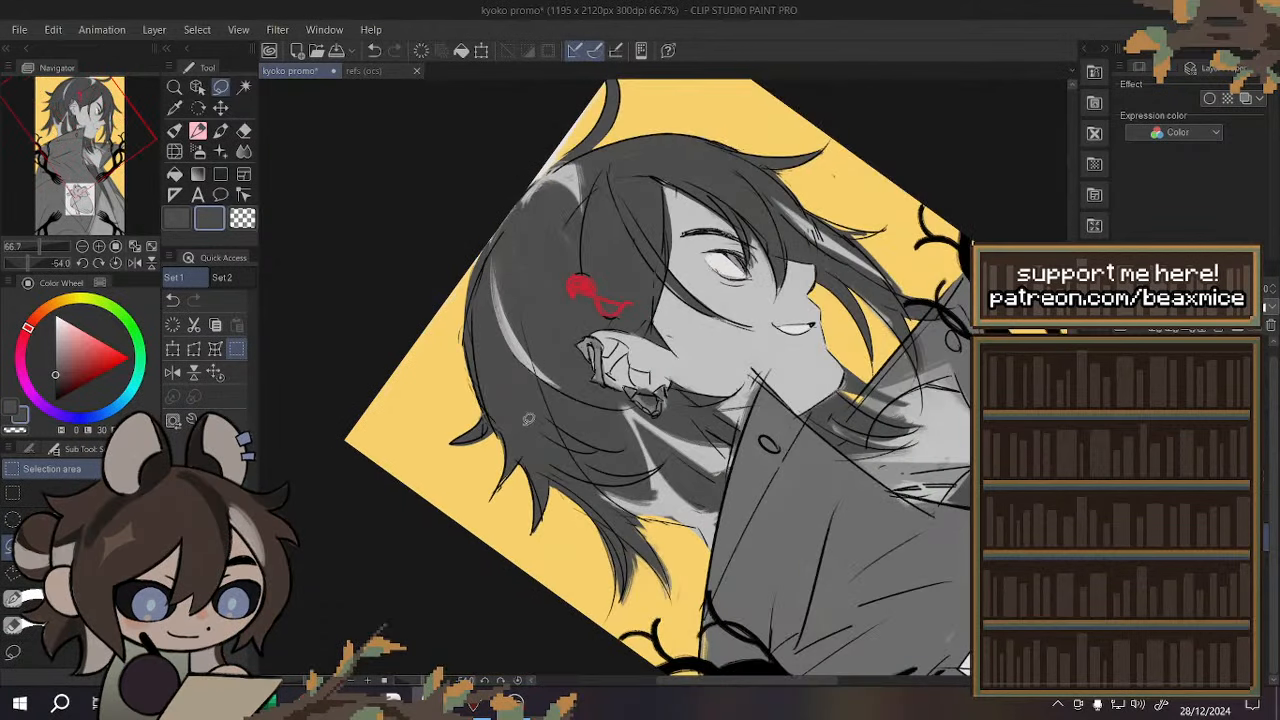
# - Lasso the small gap at the root of the first back strand and fill it with dark hair grey
pyautogui.scroll(2, 532, 482)
pyautogui.scroll(-1, 541, 378)
pyautogui.scroll(2, 520, 475)
pyautogui.moveTo(472, 444)
pyautogui.mouseDown()
pyautogui.moveTo(531, 359)
pyautogui.moveTo(482, 436)
pyautogui.mouseUp()
pyautogui.click(588, 480)
pyautogui.hotkey('ctrl', 'd')
pyautogui.scroll(-1, 558, 420)
pyautogui.scroll(-2, 497, 335)
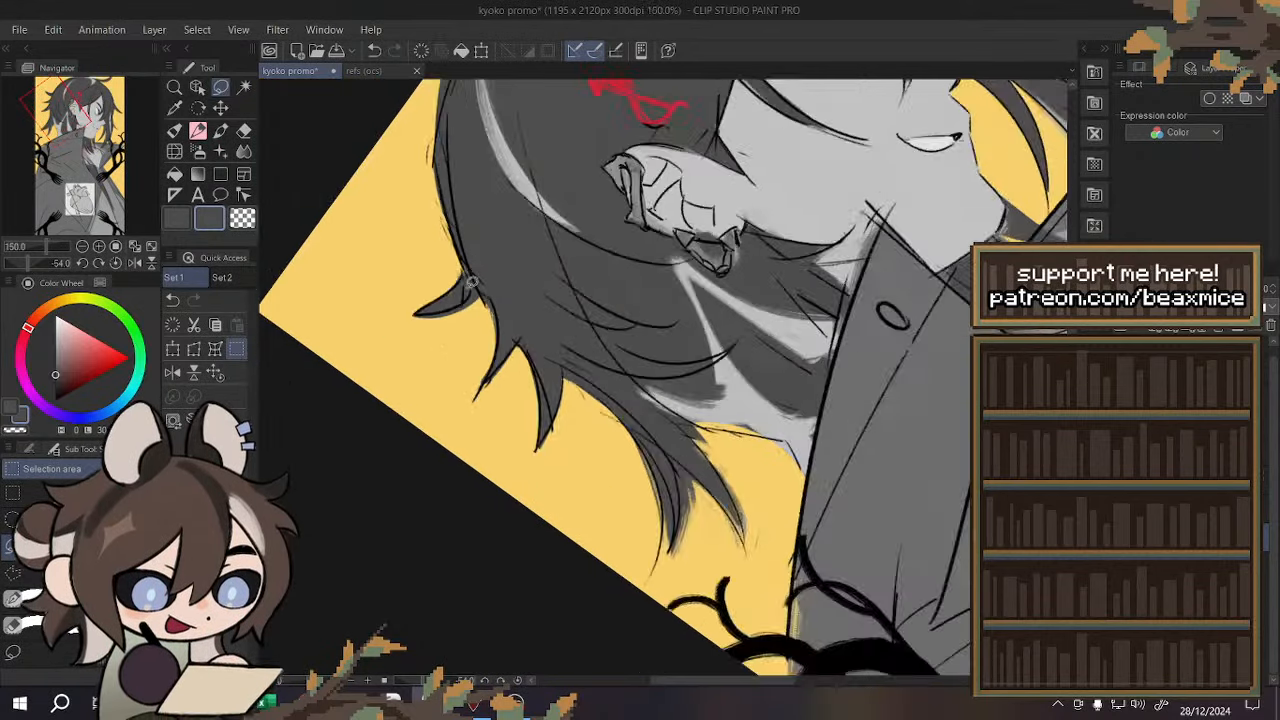
pyautogui.scroll(3, 620, 400)
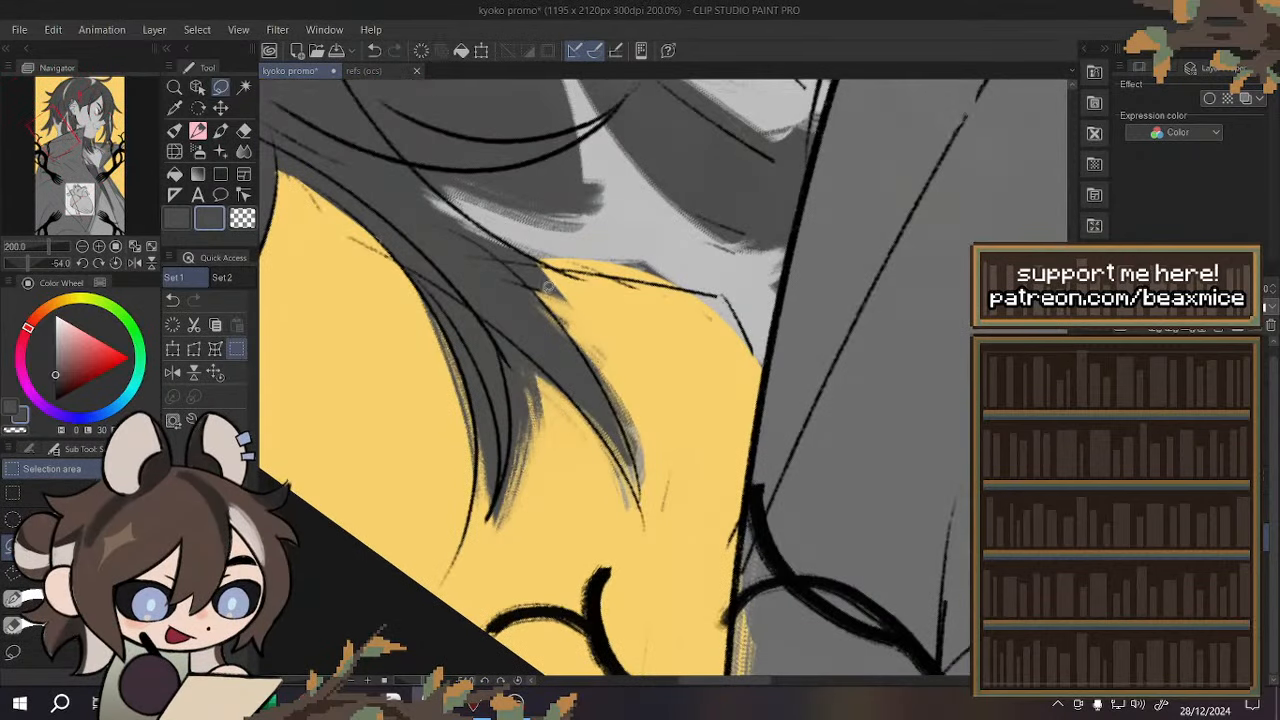
pyautogui.moveTo(527, 258); pyautogui.dragTo(606, 312)
pyautogui.hotkey('ctrl', 'd')
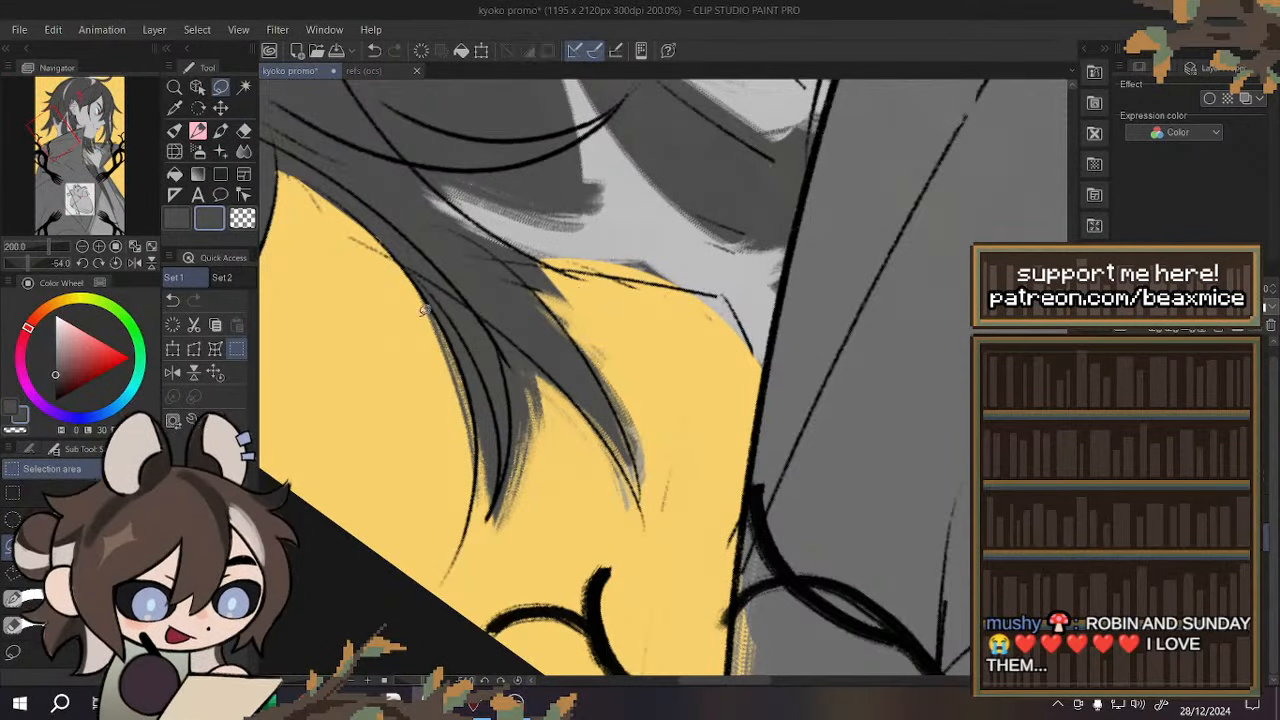
pyautogui.click(173, 380)
pyautogui.click(49, 265)
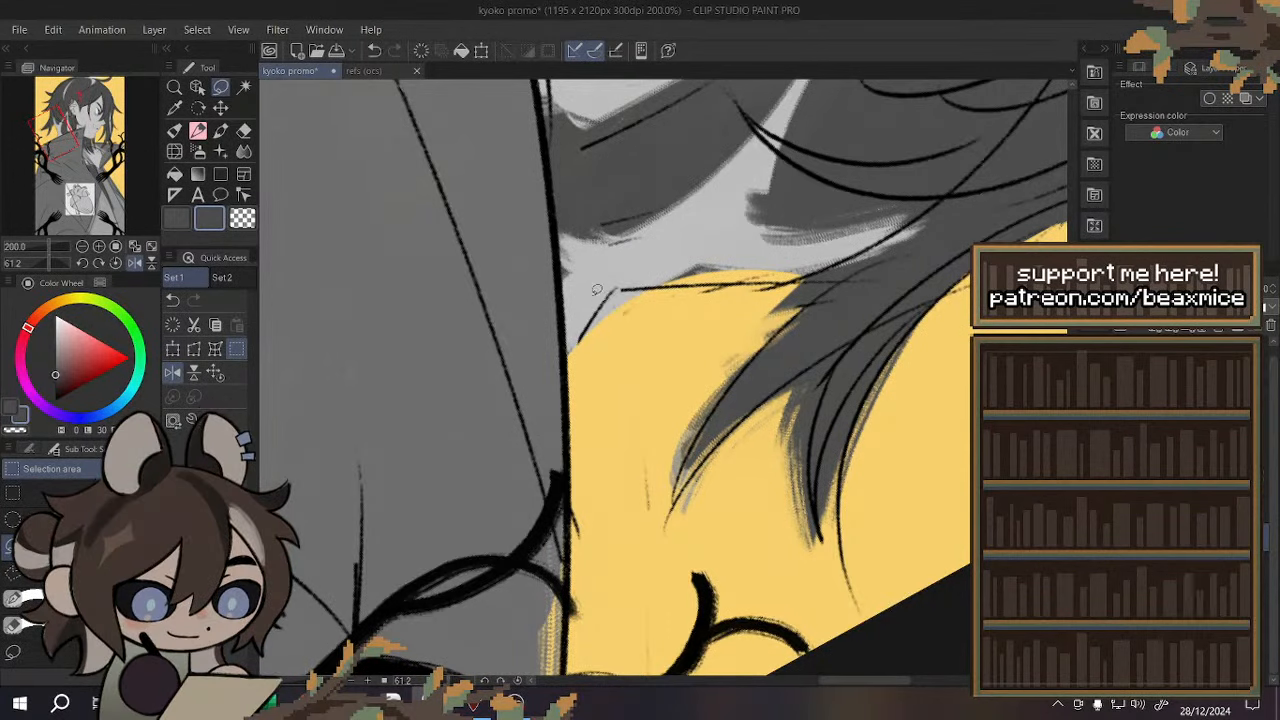
pyautogui.scroll(-2, 596, 289)
pyautogui.scroll(2, 670, 284)
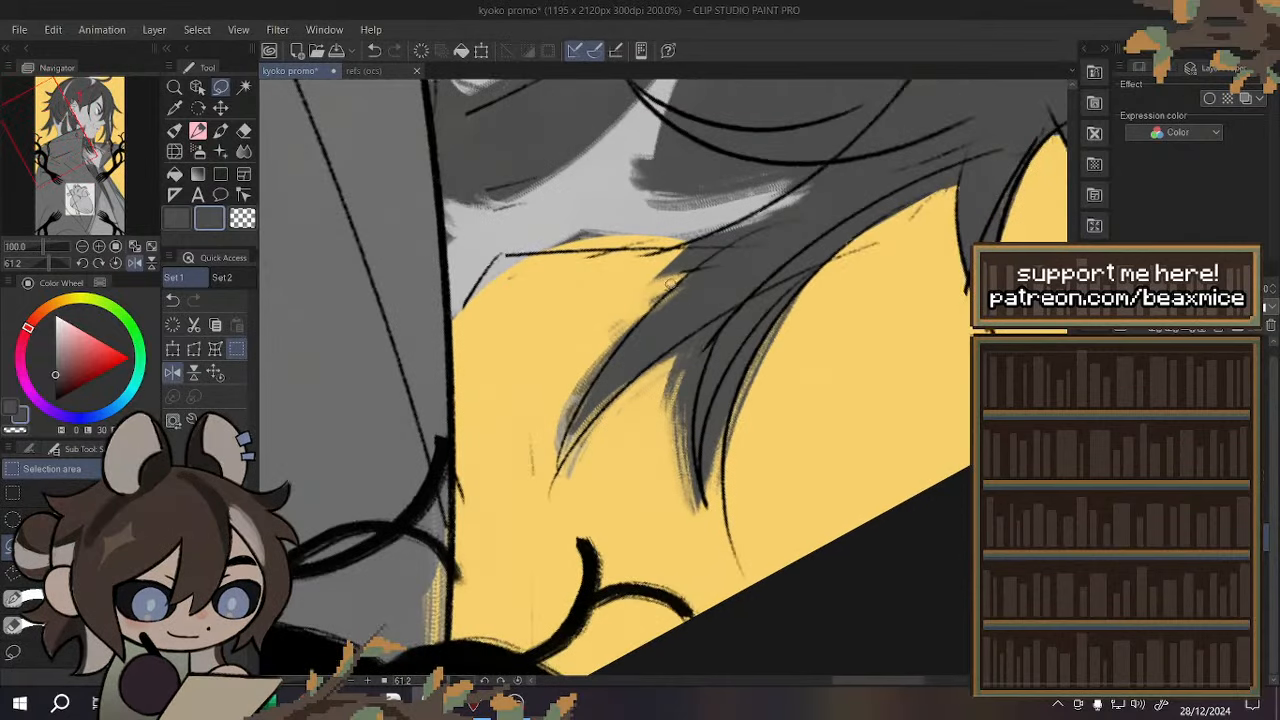
pyautogui.click(173, 373)
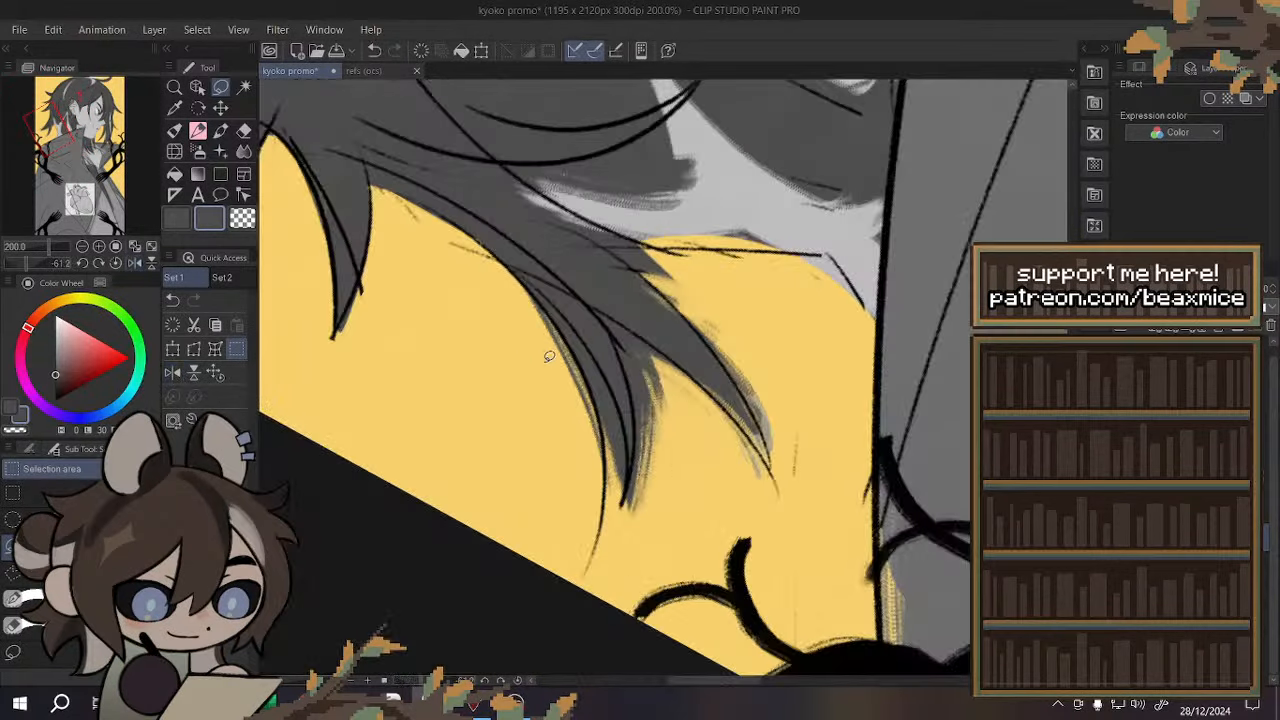
pyautogui.scroll(-2, 457, 297)
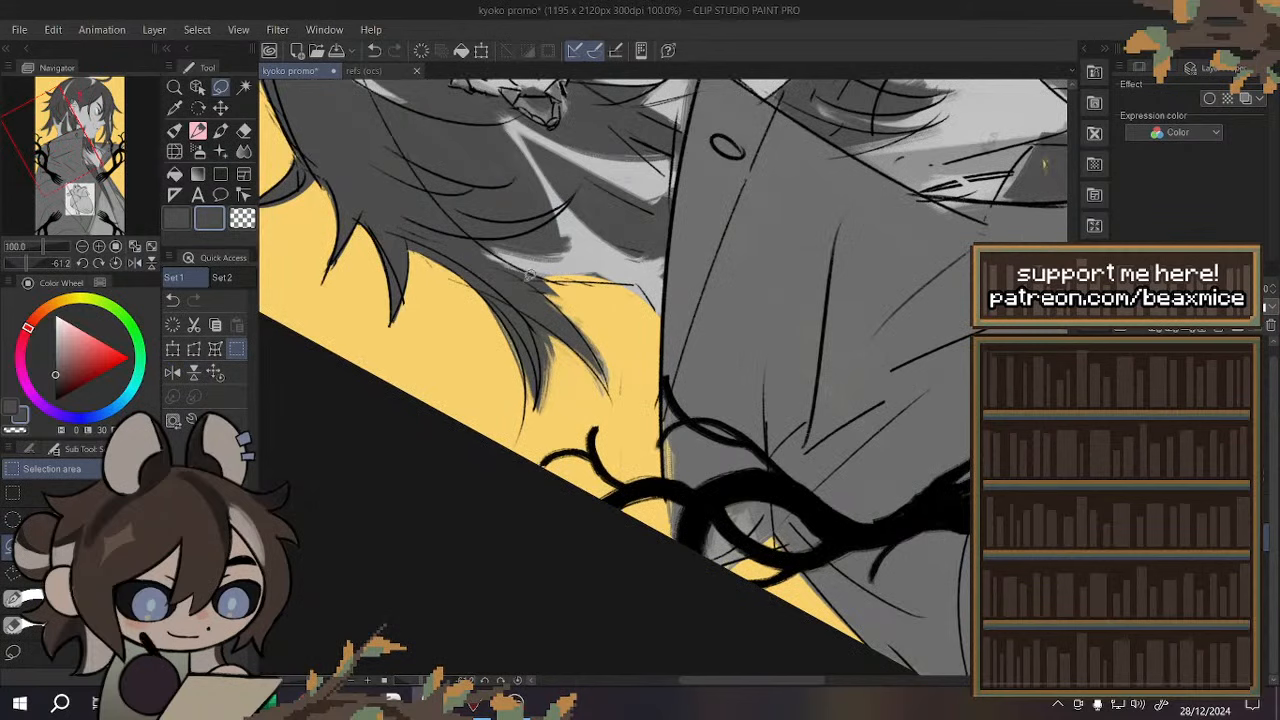
# - Sample the light skin grey, lasso the yellow gap above the neck's lower line and fill it
pyautogui.scroll(2, 600, 252)
pyautogui.moveTo(540, 275)
pyautogui.mouseDown()
pyautogui.moveTo(673, 248)
pyautogui.moveTo(579, 263)
pyautogui.moveTo(698, 264)
pyautogui.moveTo(682, 257)
pyautogui.mouseUp()
pyautogui.hotkey('ctrl', 'd')
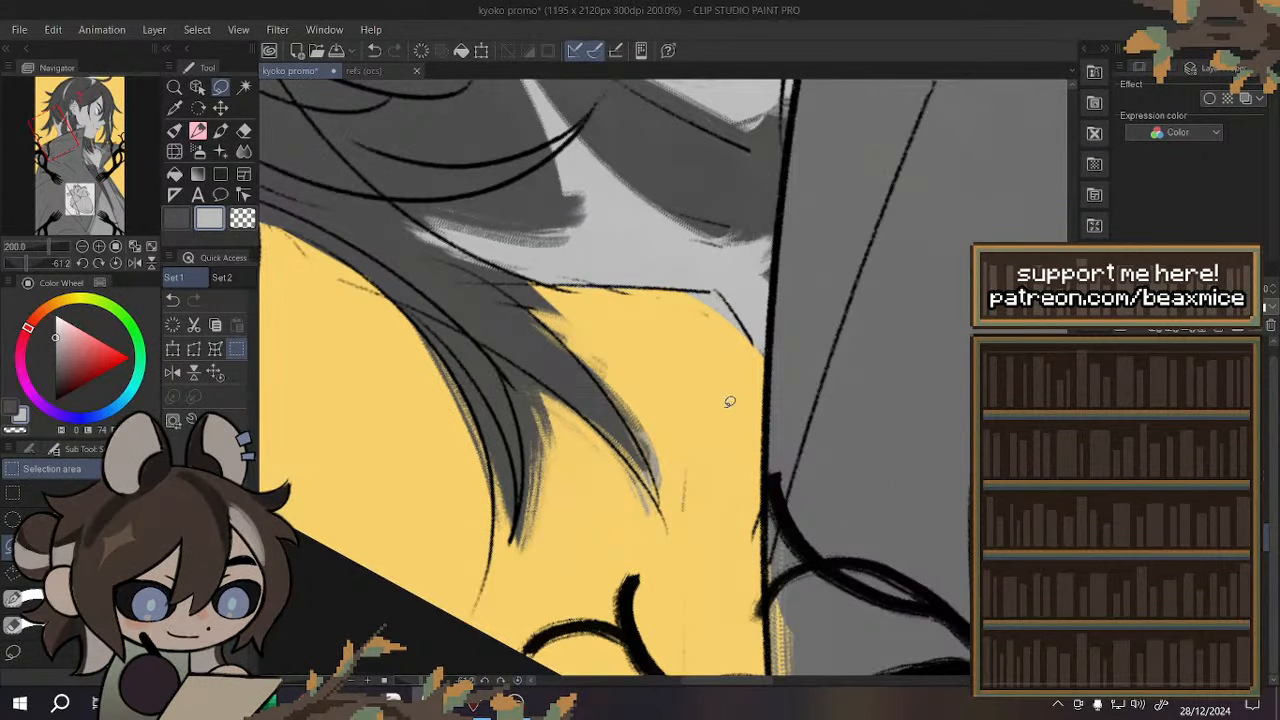
# - Lasso the light grey spill outside the corner of the neck line beside the coat collar and delete it
pyautogui.scroll(2, 706, 345)
pyautogui.moveTo(709, 309); pyautogui.dragTo(692, 298)
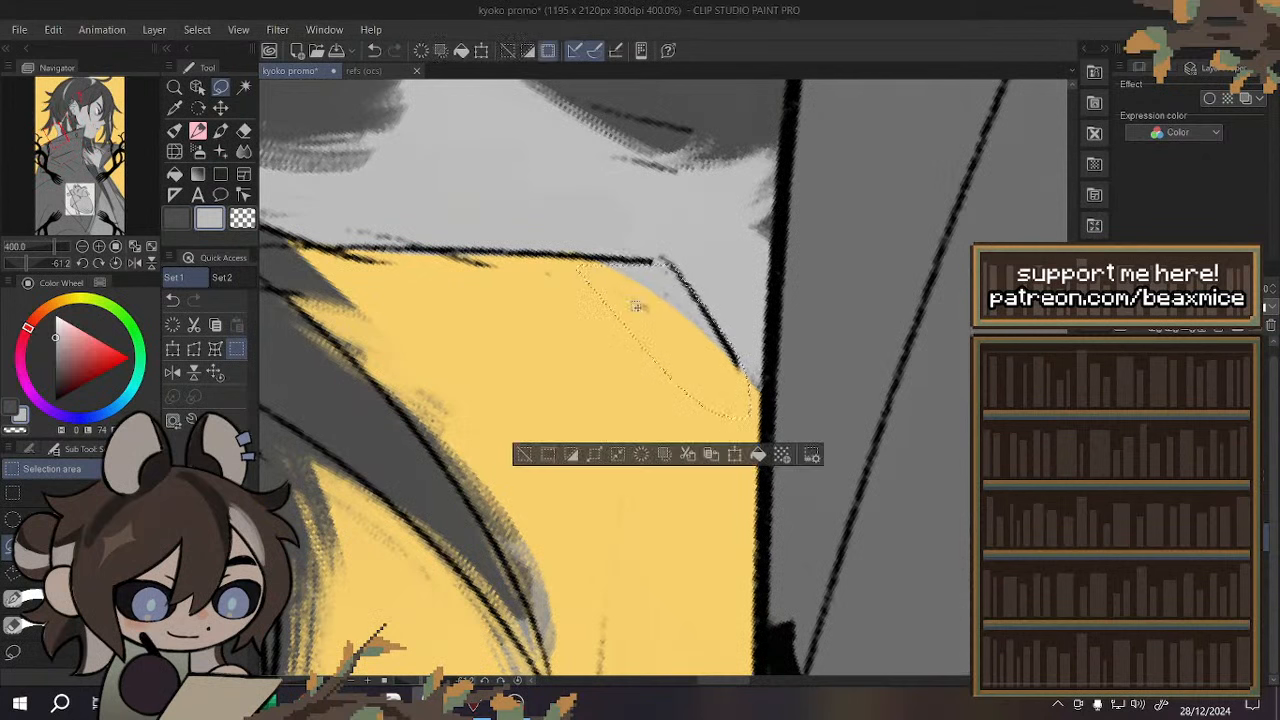
pyautogui.click(643, 458)
pyautogui.hotkey('ctrl', 'd')
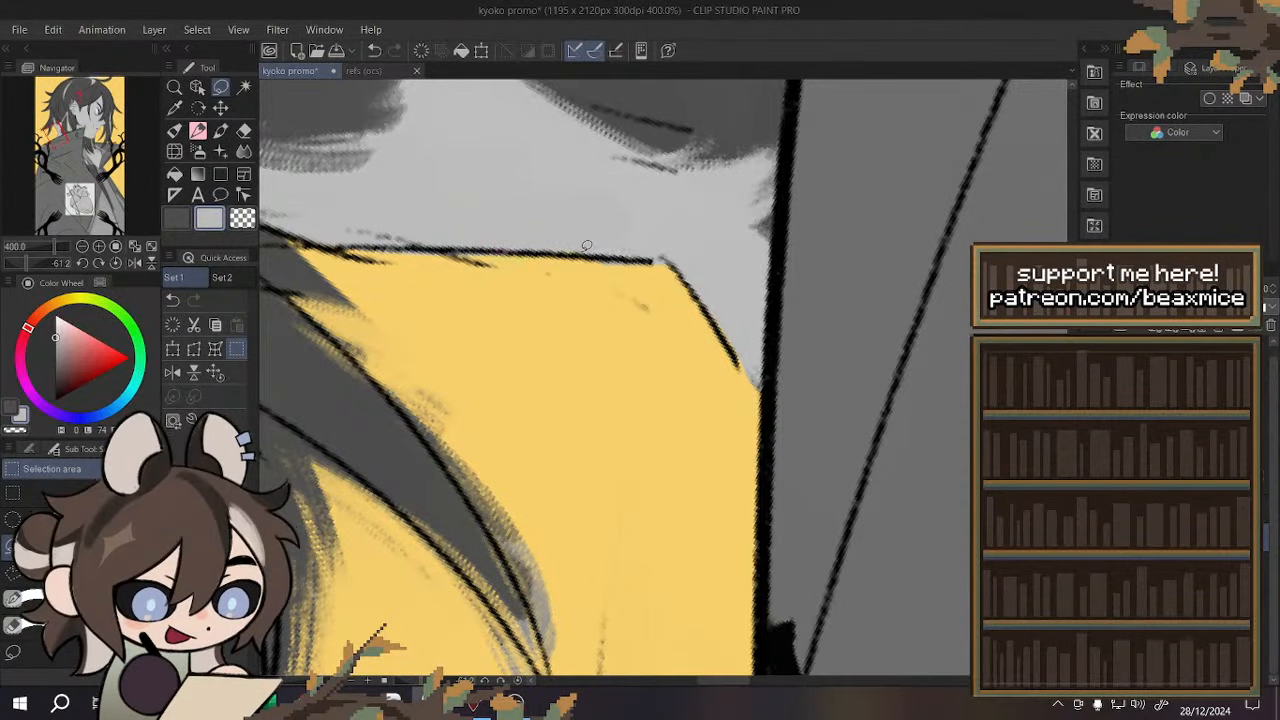
# - Lasso the rough dark grey edge where the lowest back strand meets the neck line and delete it
pyautogui.scroll(-3, 608, 369)
pyautogui.scroll(1, 470, 308)
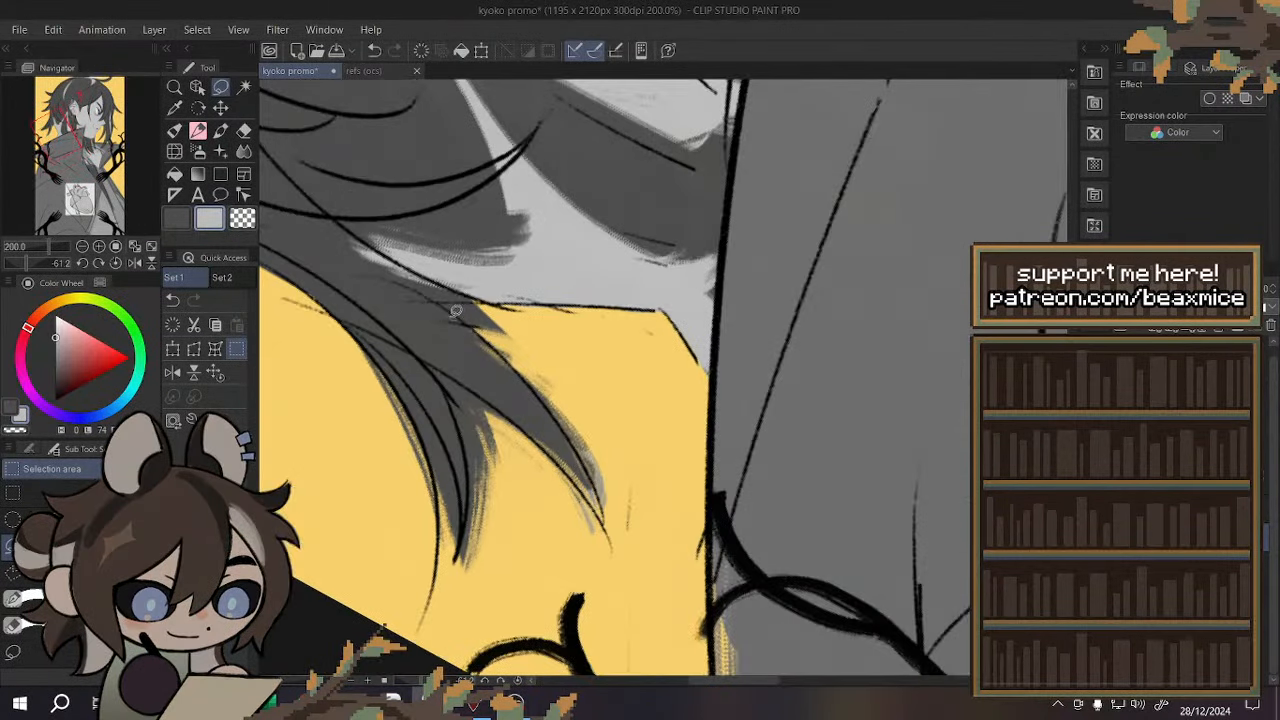
pyautogui.moveTo(470, 308)
pyautogui.mouseDown()
pyautogui.moveTo(515, 345)
pyautogui.moveTo(470, 305)
pyautogui.mouseUp()
pyautogui.hotkey('ctrl', 'd')
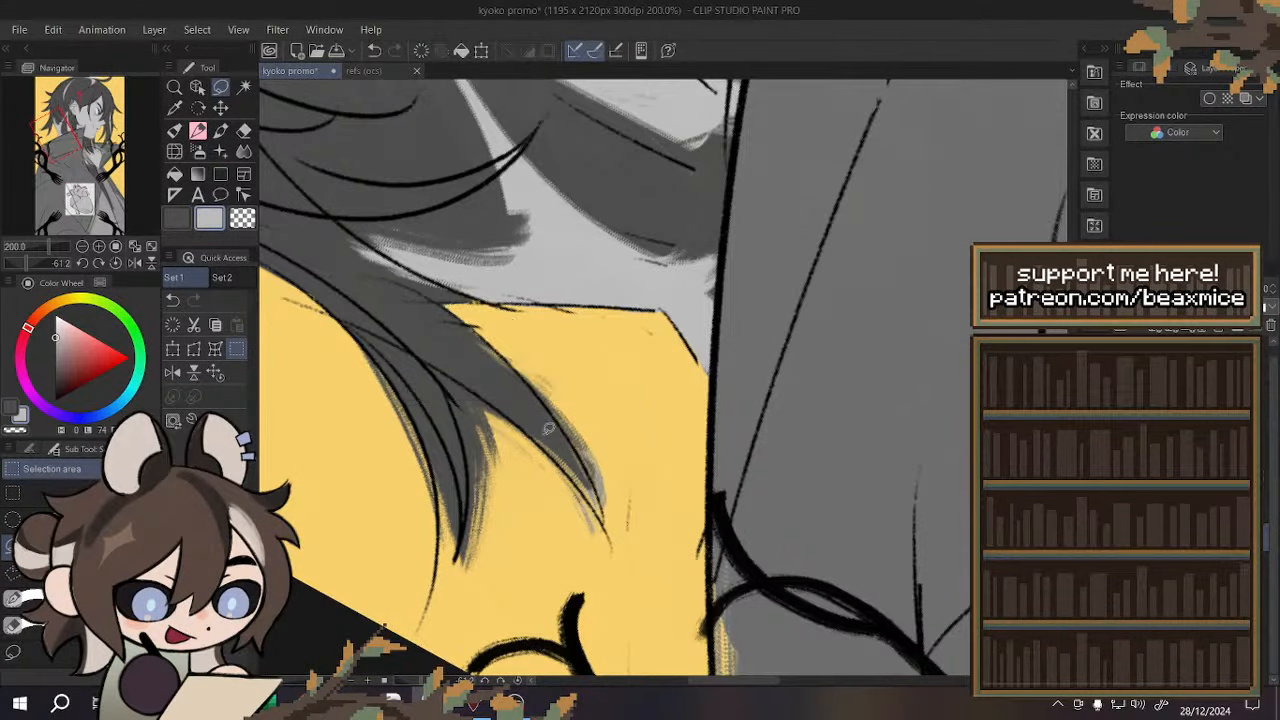
pyautogui.scroll(-2, 560, 342)
pyautogui.scroll(2, 522, 390)
pyautogui.moveTo(482, 320)
pyautogui.mouseDown()
pyautogui.moveTo(576, 391)
pyautogui.moveTo(534, 514)
pyautogui.mouseUp()
pyautogui.moveTo(512, 409); pyautogui.dragTo(511, 404)
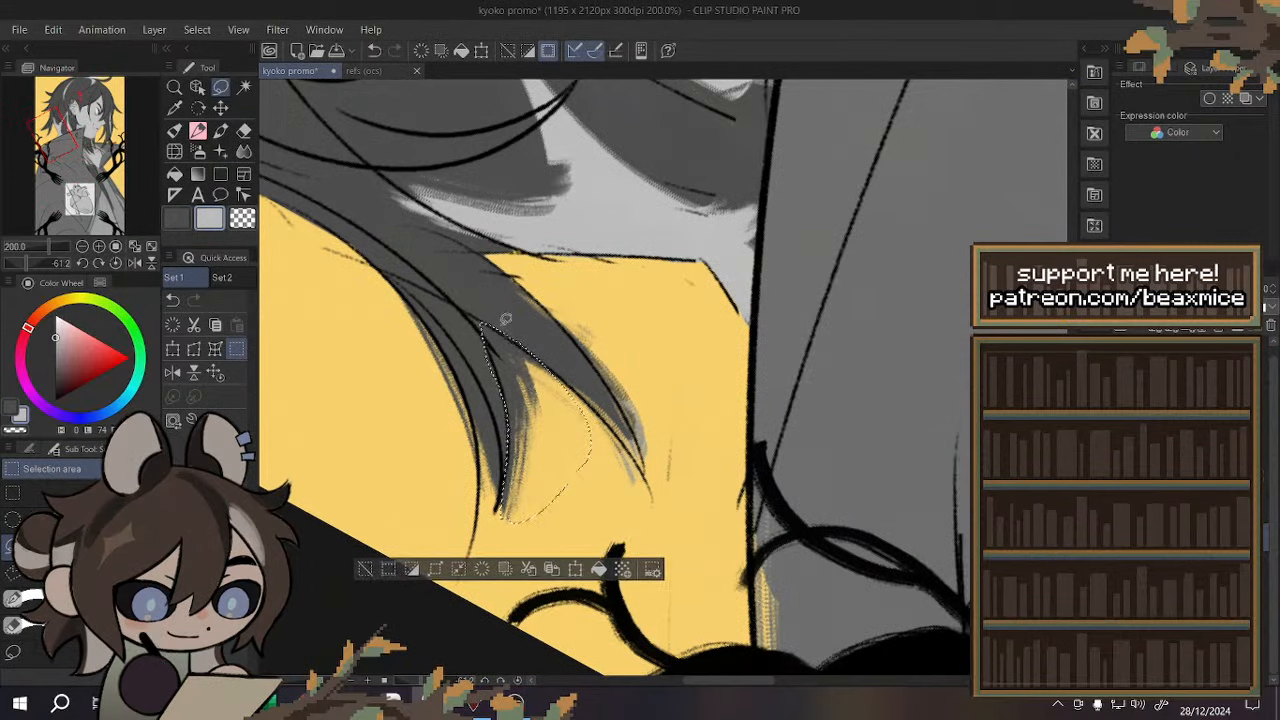
pyautogui.hotkey('ctrl', 'd')
# - Lasso the grey spill in the fork between the two lowest back strands and delete it
pyautogui.moveTo(470, 318)
pyautogui.mouseDown()
pyautogui.moveTo(515, 326)
pyautogui.moveTo(535, 500)
pyautogui.mouseUp()
pyautogui.moveTo(518, 389); pyautogui.dragTo(472, 319)
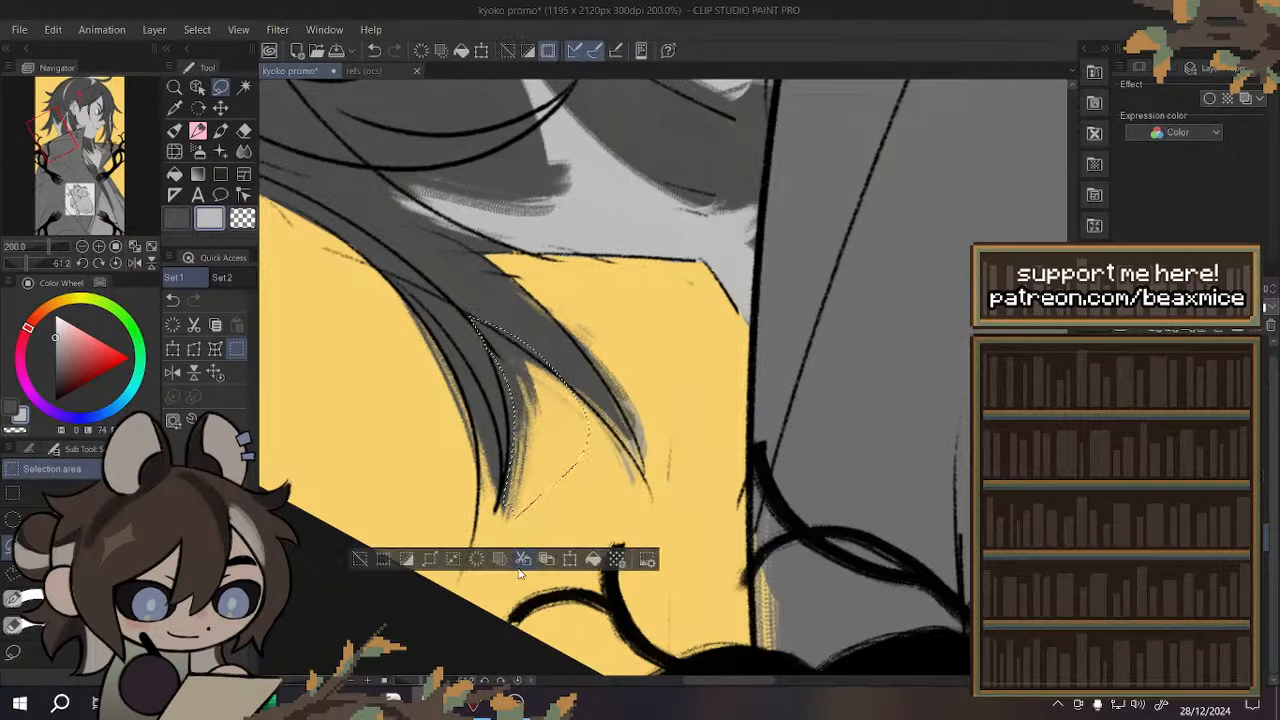
pyautogui.click(500, 559)
pyautogui.click(374, 51)
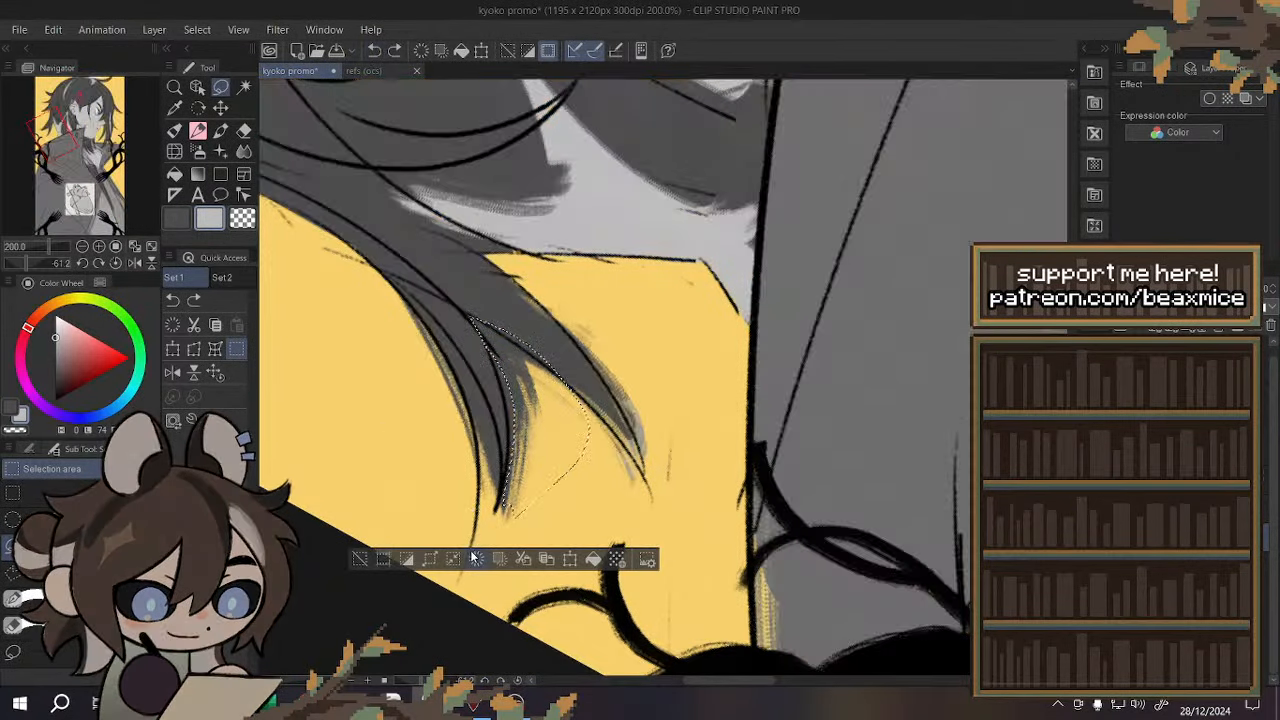
pyautogui.click(476, 559)
pyautogui.hotkey('ctrl', 'd')
# - Lasso the remaining grey smudge along the inner edge and tip of the thinner lower back strand and delete it
pyautogui.moveTo(488, 354)
pyautogui.mouseDown()
pyautogui.moveTo(511, 478)
pyautogui.moveTo(492, 368)
pyautogui.mouseUp()
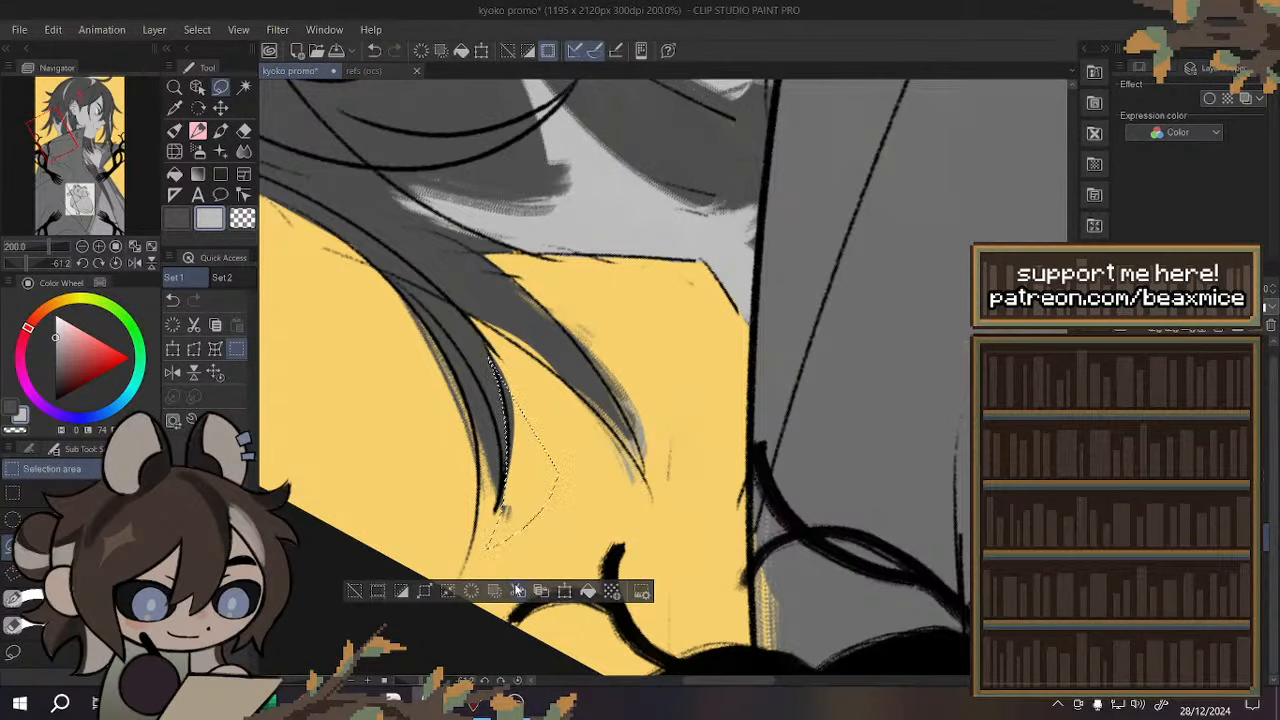
pyautogui.click(449, 591)
pyautogui.hotkey('ctrl', 'z')
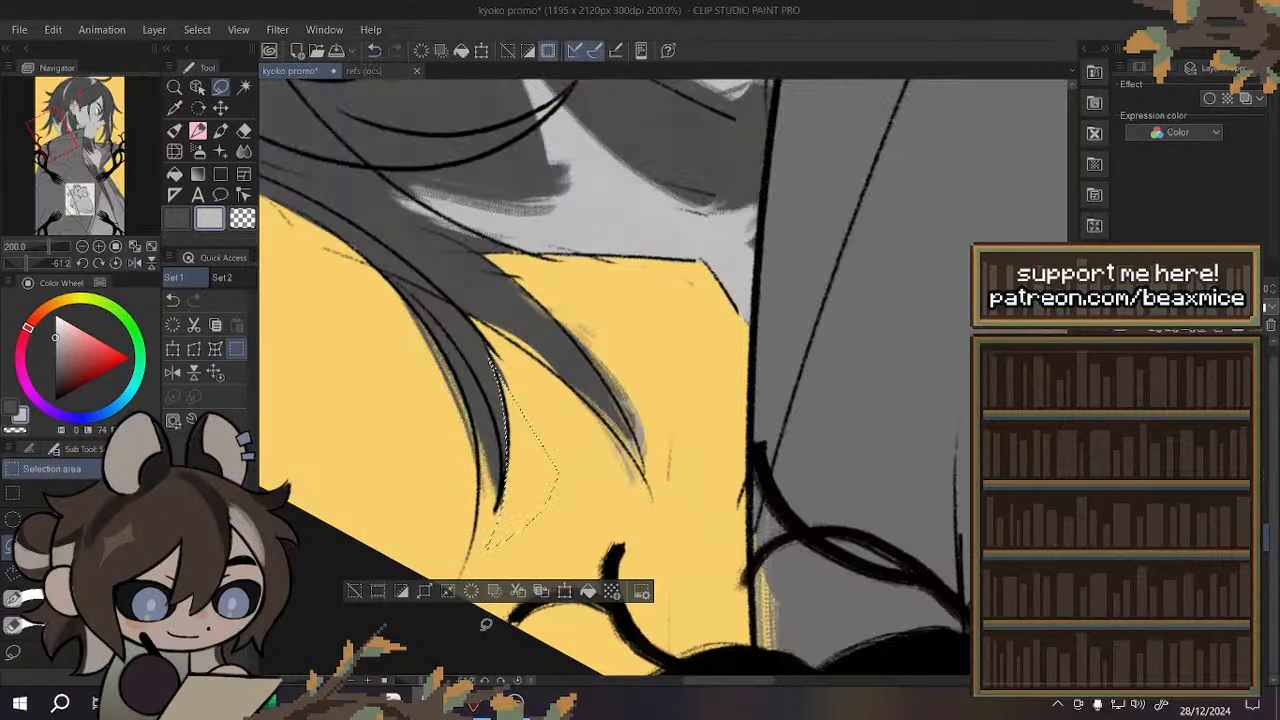
pyautogui.hotkey('ctrl', 'd')
# - Mirror the canvas view, sample the coat's mid grey, and fill a lassoed patch at the inner corner of the far collar
pyautogui.scroll(-4, 510, 405)
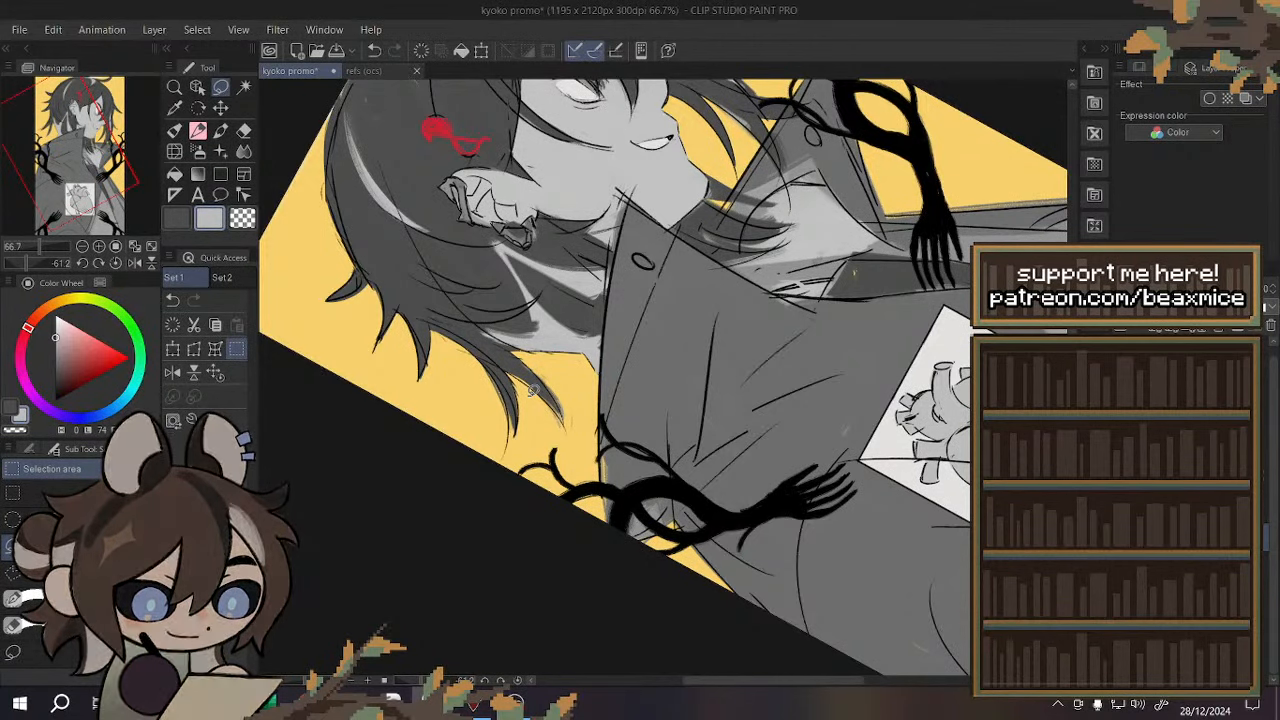
pyautogui.press('h')
pyautogui.hotkey('ctrl', '+')
pyautogui.keyDown('alt'); pyautogui.click(485, 375); pyautogui.keyUp('alt')
pyautogui.moveTo(534, 352); pyautogui.dragTo(490, 352)
pyautogui.click(603, 447)
pyautogui.hotkey('ctrl', 'd')
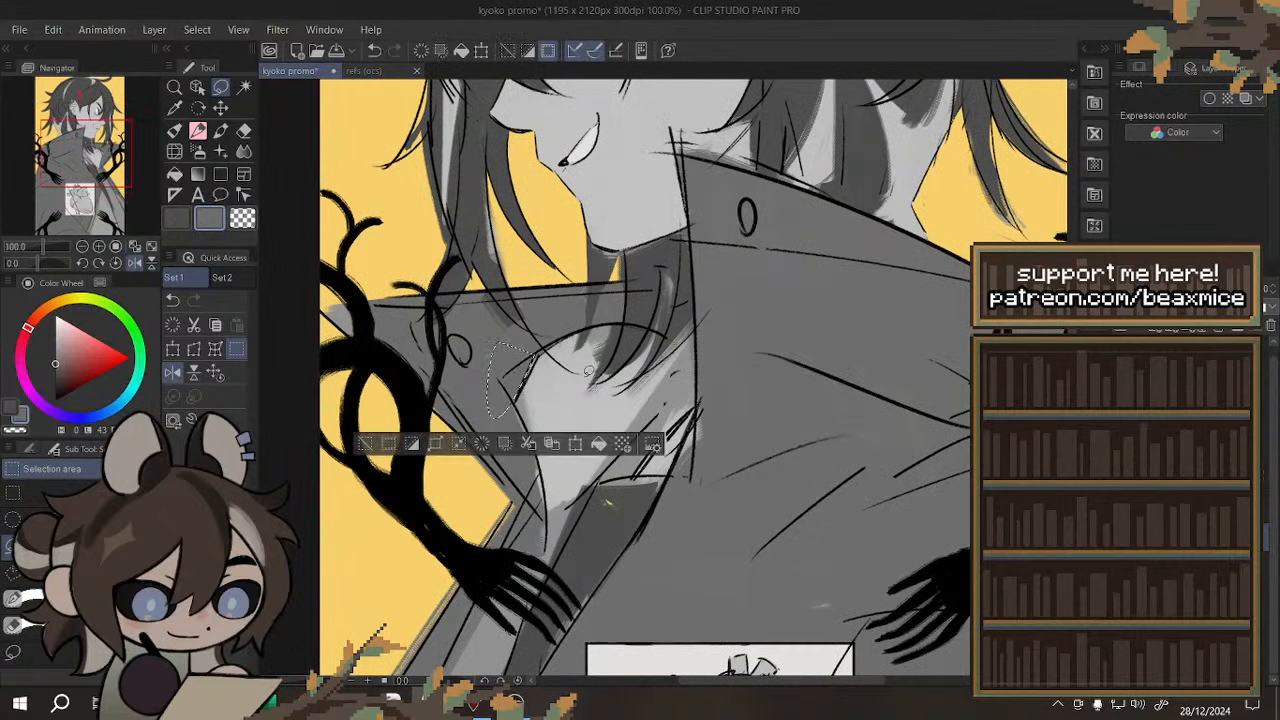
# - Switch to the layer shown at the lassoed collar corner and delete its content inside the selection
pyautogui.keyDown('ctrl'); pyautogui.keyDown('shift'); pyautogui.click(508, 376); pyautogui.keyUp('shift'); pyautogui.keyUp('ctrl')
pyautogui.click(482, 444)
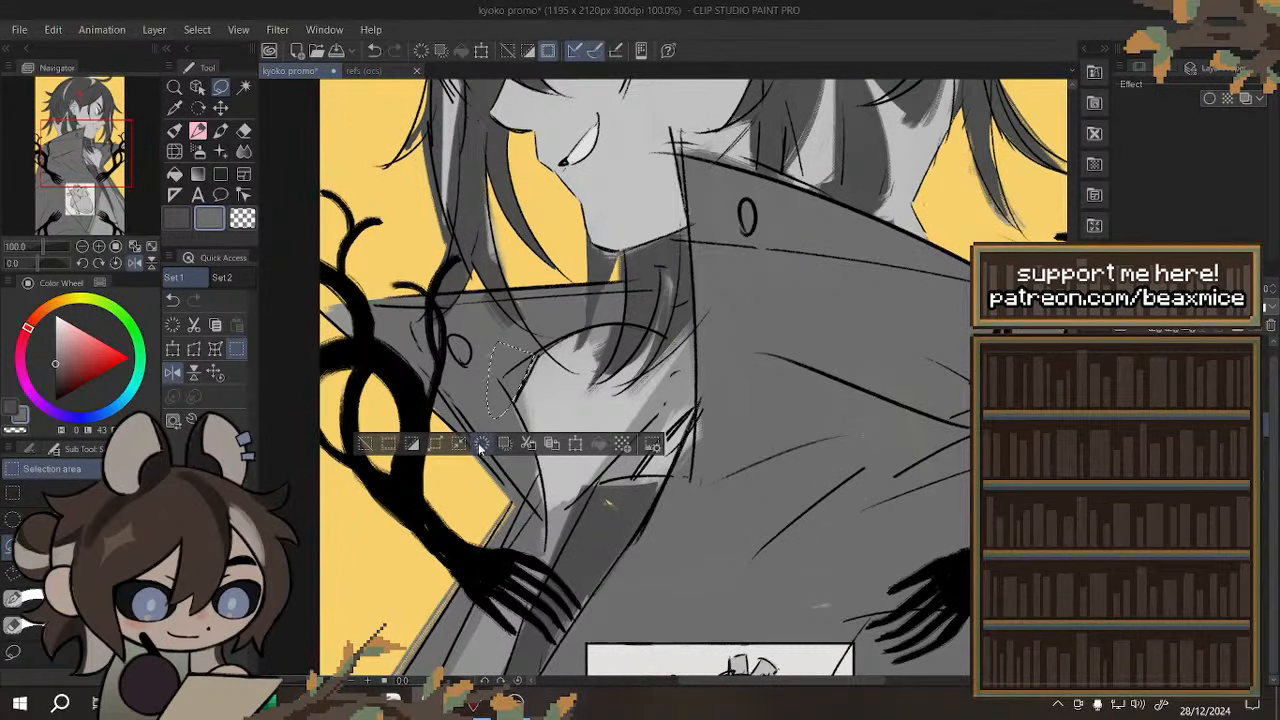
pyautogui.hotkey('ctrl', 'd')
# - Restore the unmirrored canvas view and sample the light skin grey from the chest
pyautogui.scroll(-4, 514, 463)
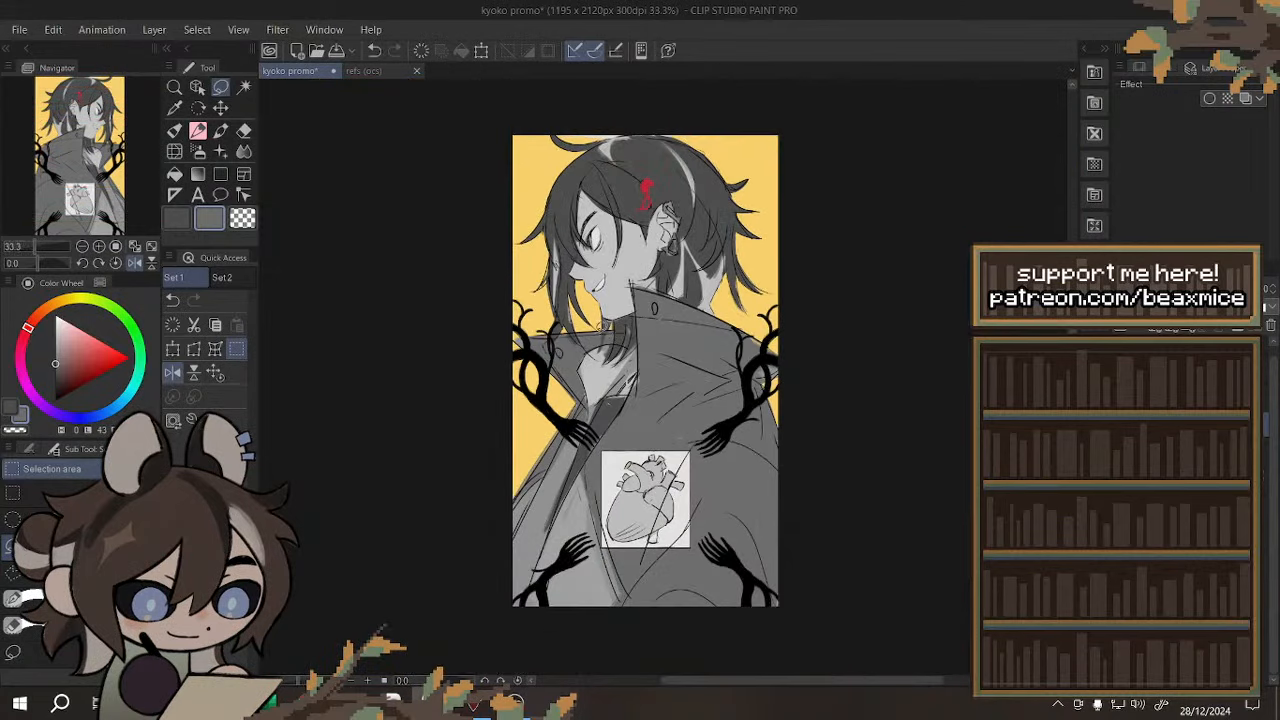
pyautogui.scroll(3, 577, 372)
pyautogui.scroll(1, 577, 372)
pyautogui.click(174, 373)
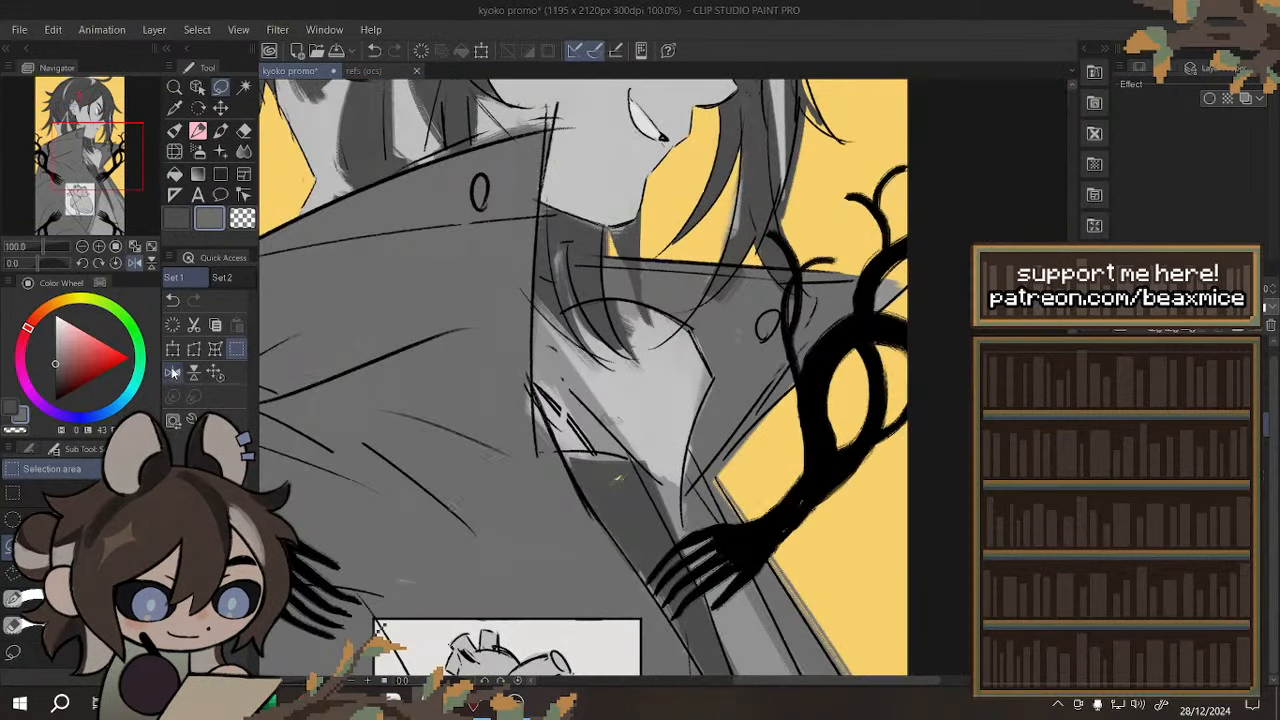
pyautogui.hotkey('ctrl', '-')
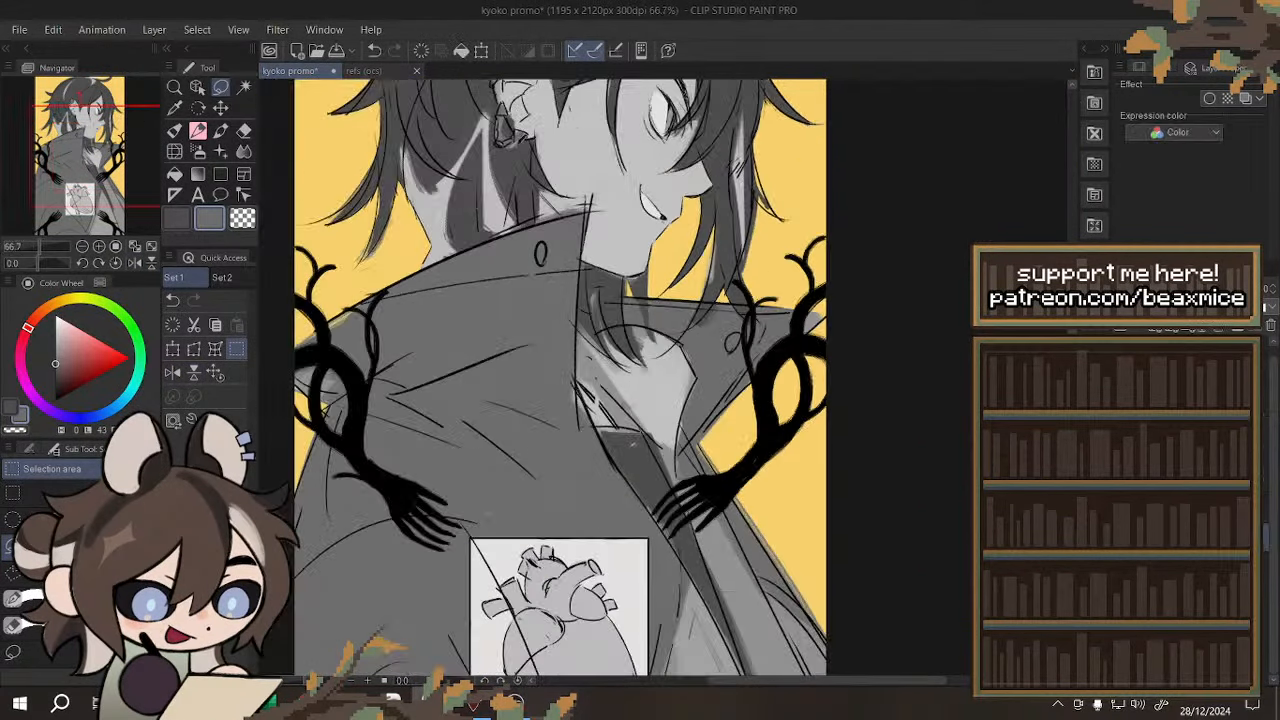
pyautogui.scroll(2, 583, 367)
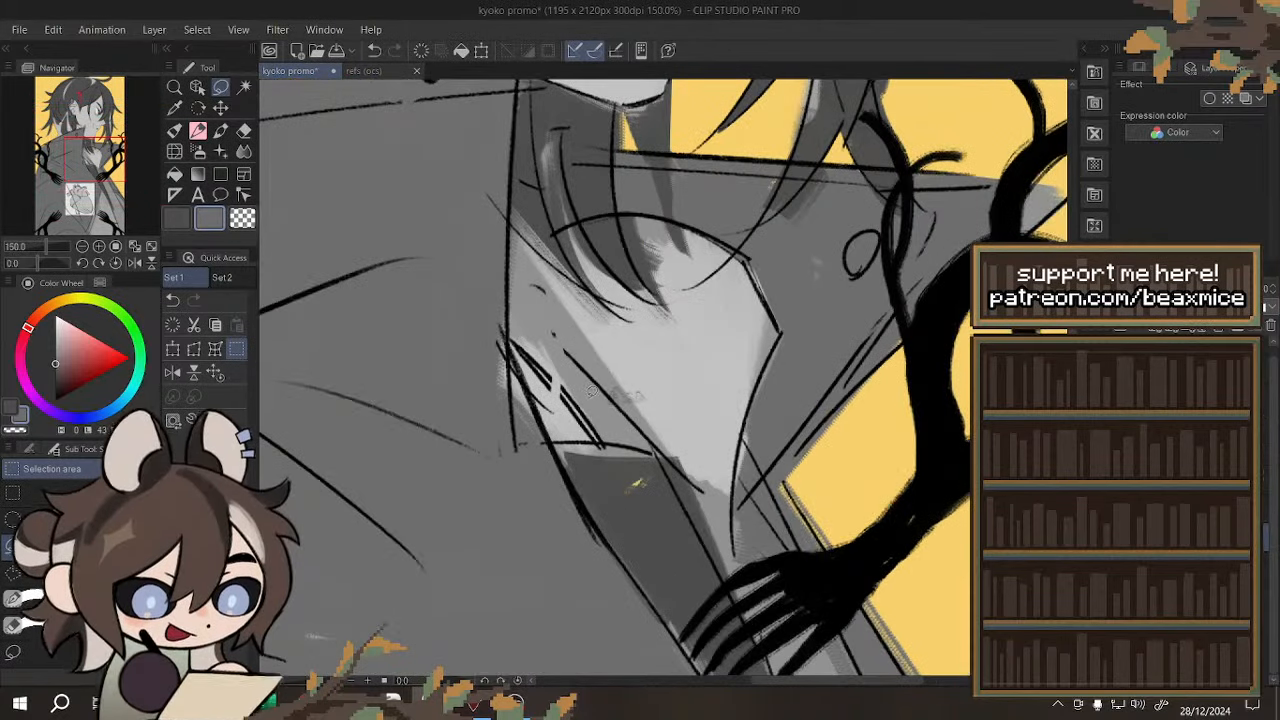
pyautogui.keyDown('alt'); pyautogui.click(618, 350); pyautogui.keyUp('alt')
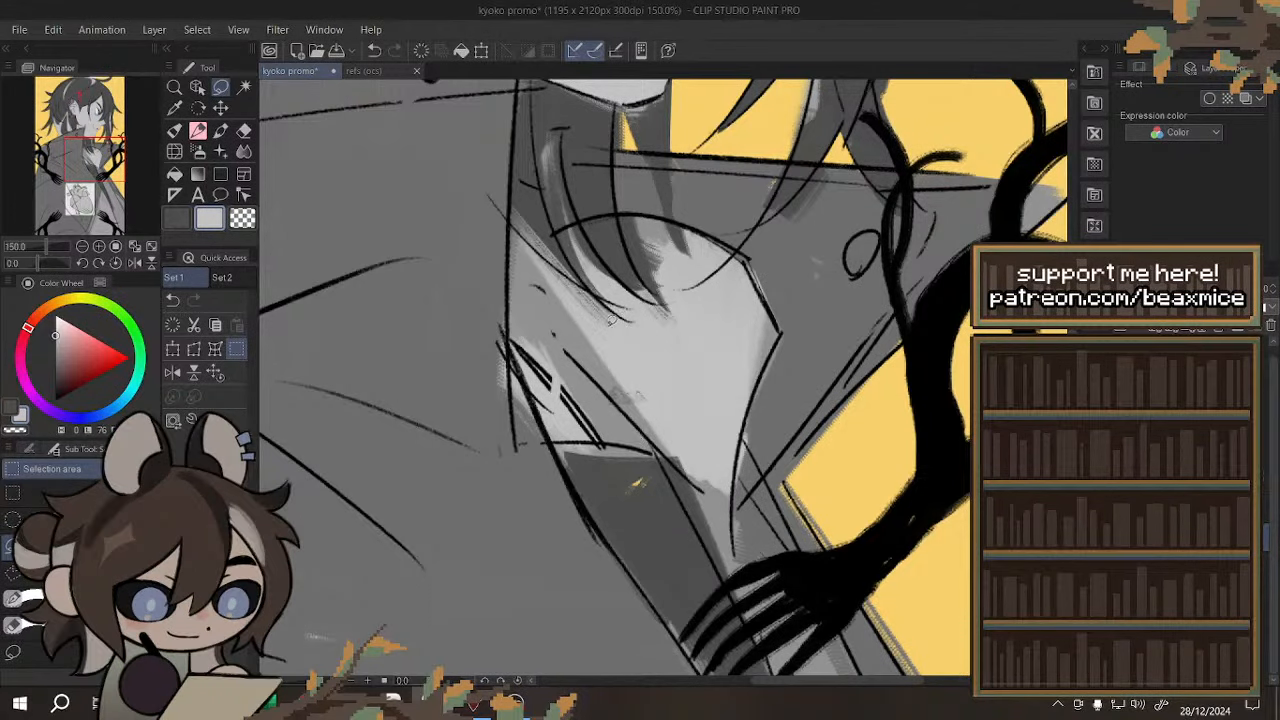
# - Lasso the rough dark hair edges spilling over the chest beside the front strand tips and fill them with light skin grey
pyautogui.scroll(-3, 651, 348)
pyautogui.scroll(4, 651, 348)
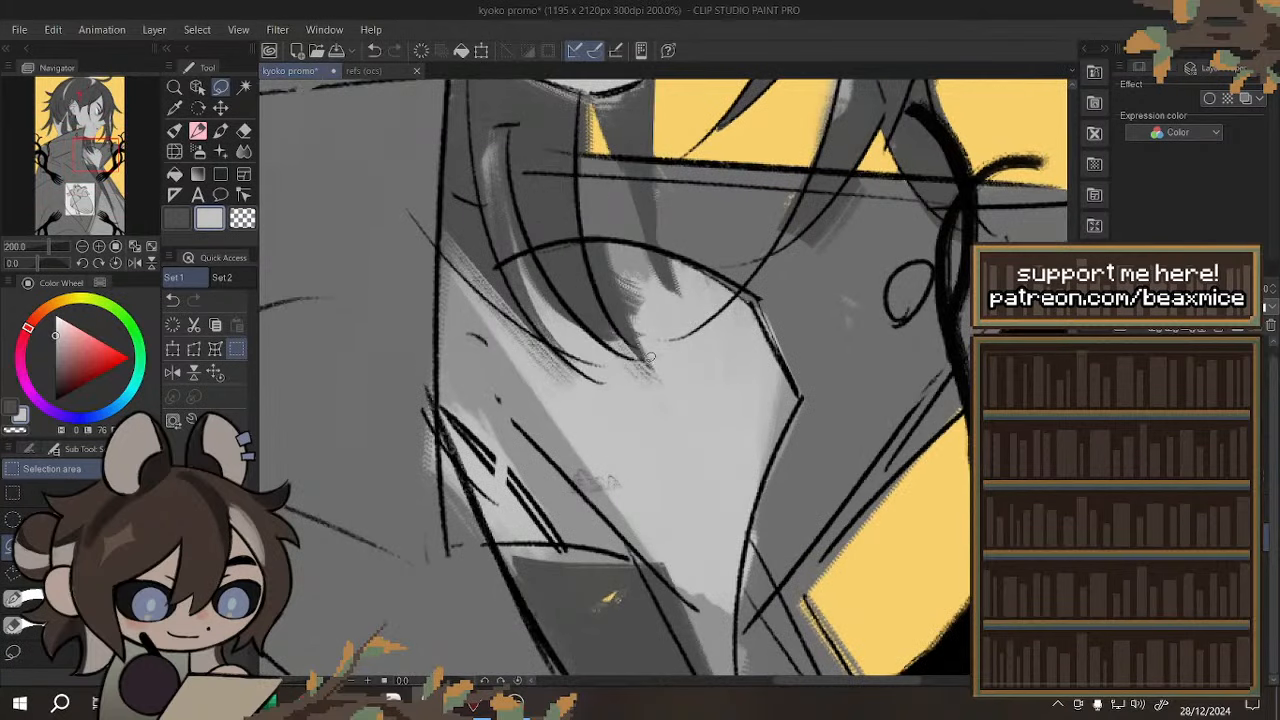
pyautogui.moveTo(648, 359)
pyautogui.mouseDown()
pyautogui.moveTo(588, 243)
pyautogui.moveTo(610, 234)
pyautogui.moveTo(677, 405)
pyautogui.moveTo(645, 375)
pyautogui.mouseUp()
pyautogui.click(706, 391)
pyautogui.hotkey('ctrl', 'd')
pyautogui.click(757, 451)
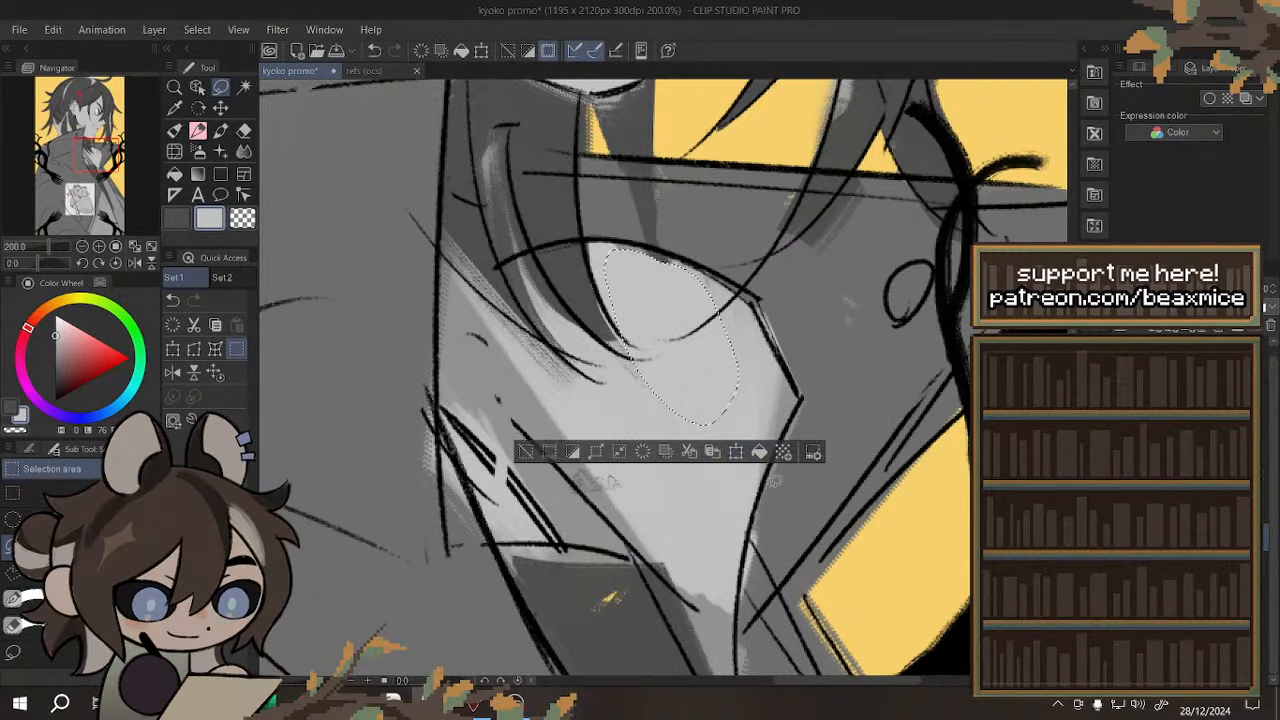
pyautogui.hotkey('ctrl', 'd')
# - Lasso the shaded strip of chest along the inner edge of the far collar and fill it with light skin grey
pyautogui.scroll(-1, 563, 203)
pyautogui.moveTo(620, 241)
pyautogui.mouseDown()
pyautogui.moveTo(667, 352)
pyautogui.moveTo(602, 250)
pyautogui.mouseUp()
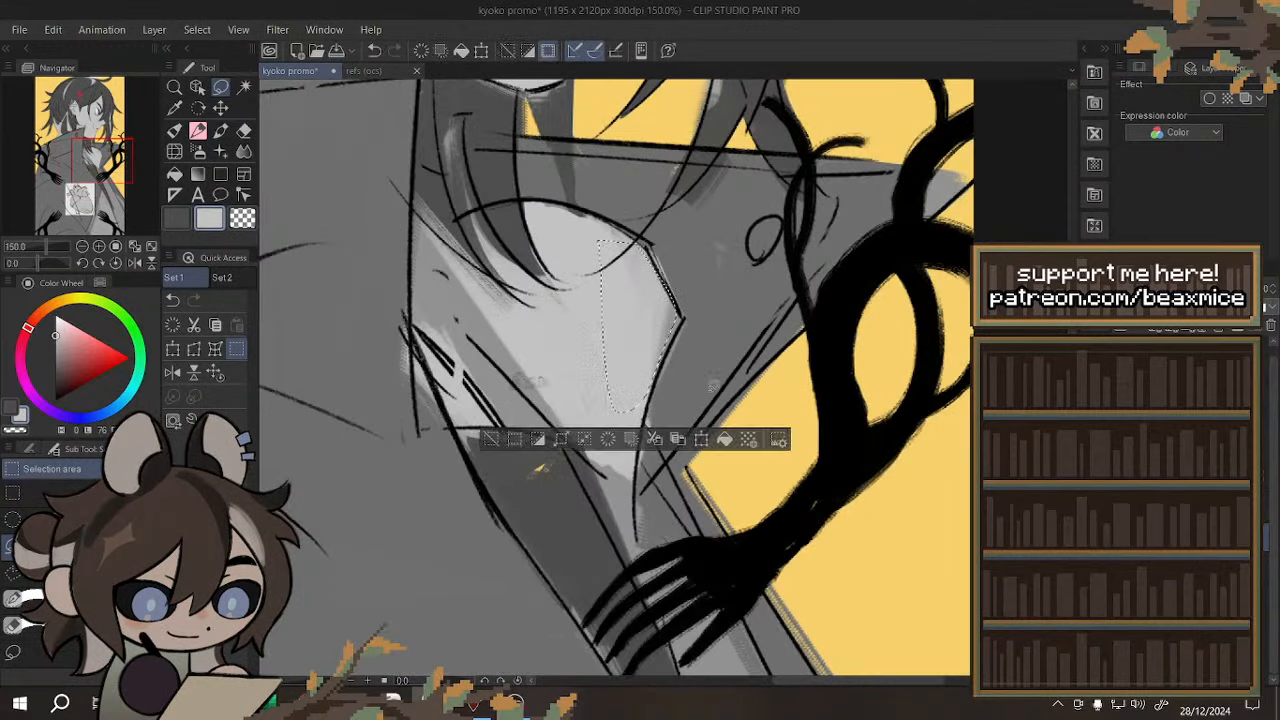
pyautogui.click(727, 446)
pyautogui.hotkey('ctrl', 'd')
# - Examine the illustration from the head down to the coat and heart drawing for remaining rough base-colour areas
pyautogui.scroll(-2, 680, 308)
pyautogui.scroll(2, 556, 337)
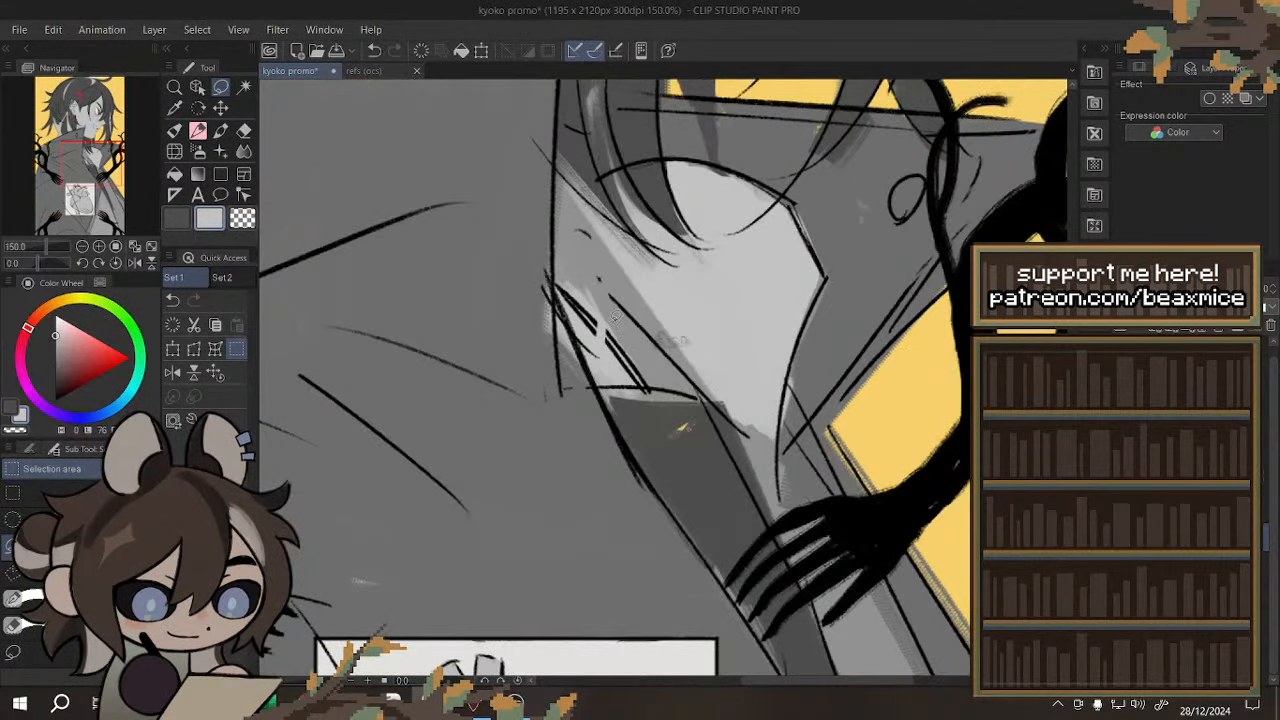
pyautogui.scroll(-3, 629, 353)
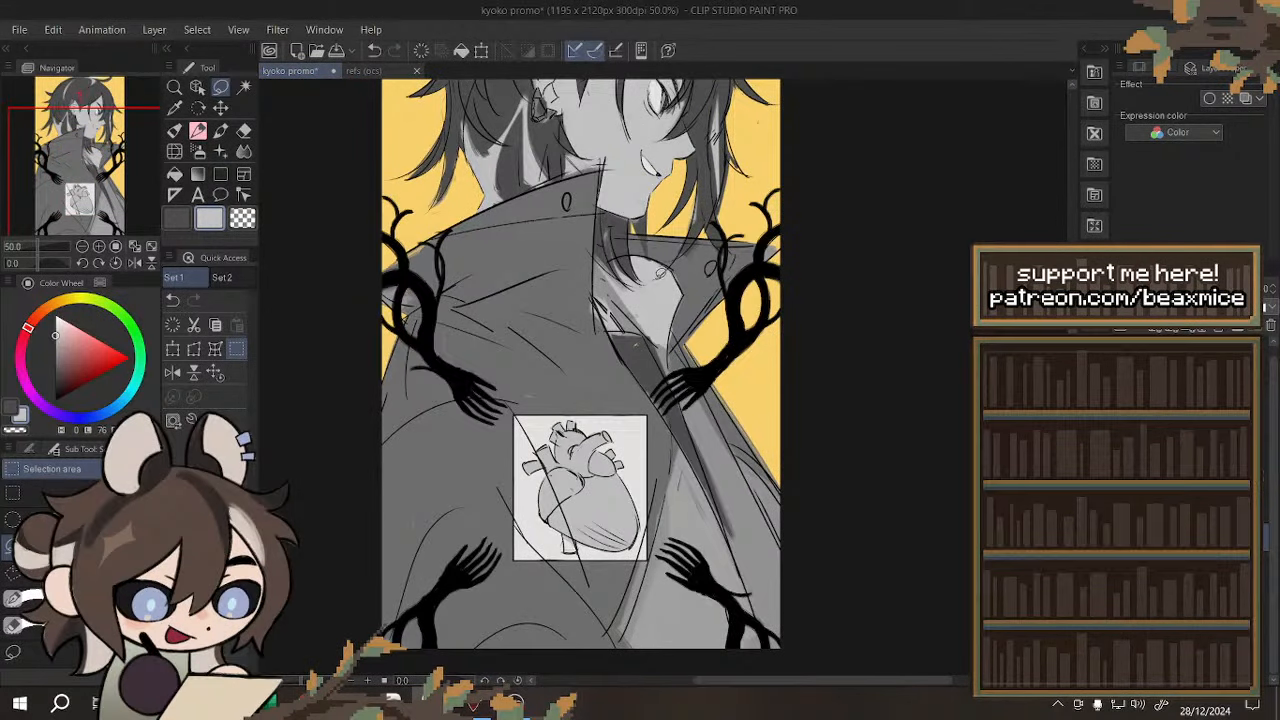
pyautogui.scroll(-1, 660, 272)
pyautogui.scroll(1, 680, 158)
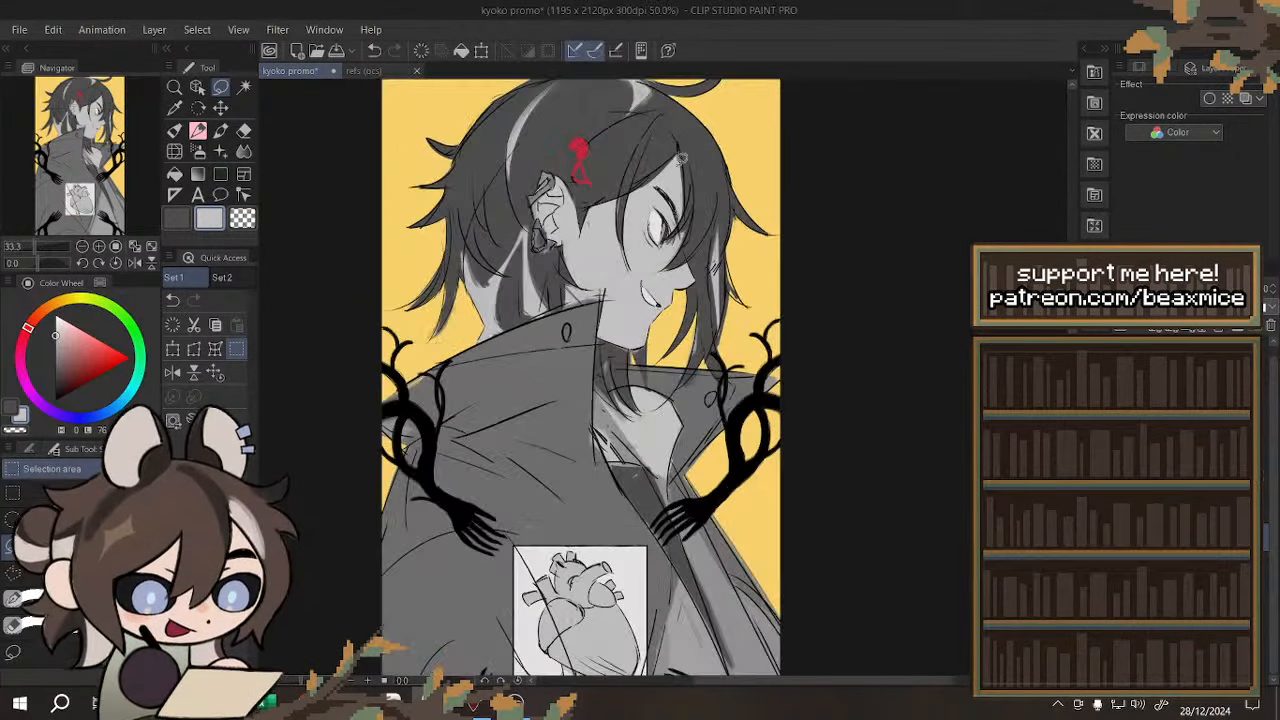
pyautogui.scroll(1, 680, 158)
pyautogui.scroll(-1, 710, 211)
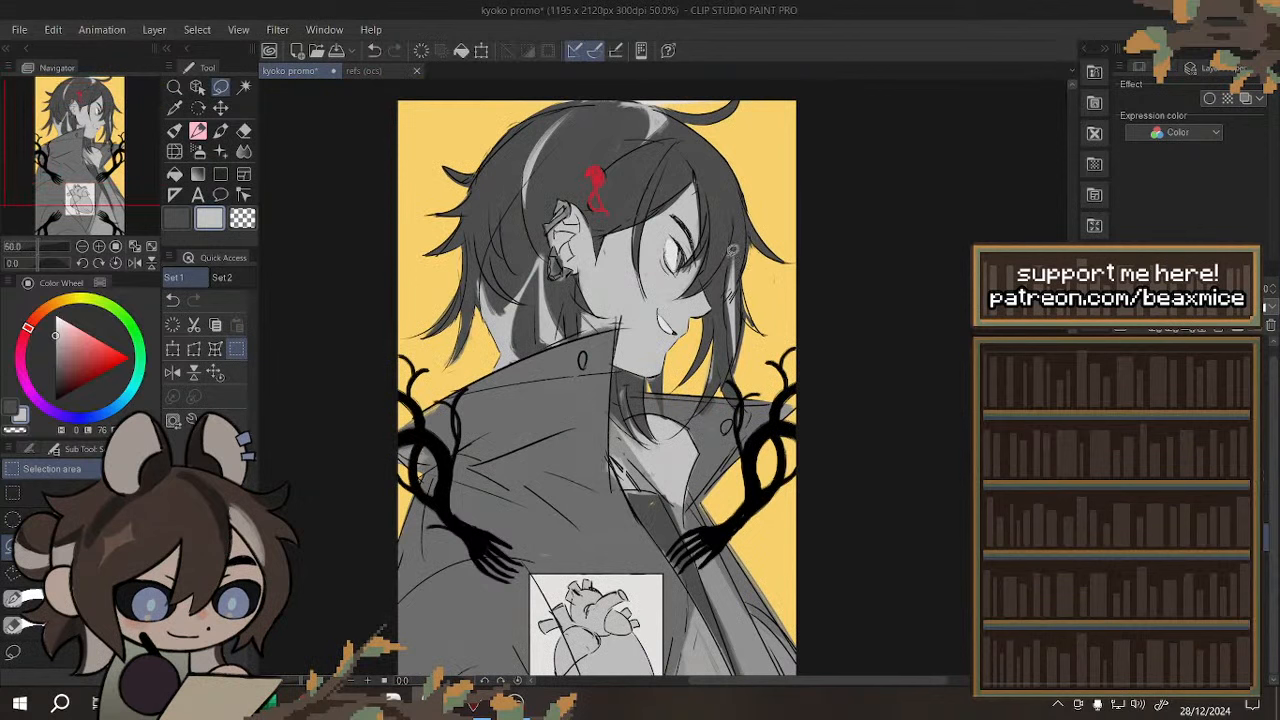
pyautogui.scroll(-2, 721, 314)
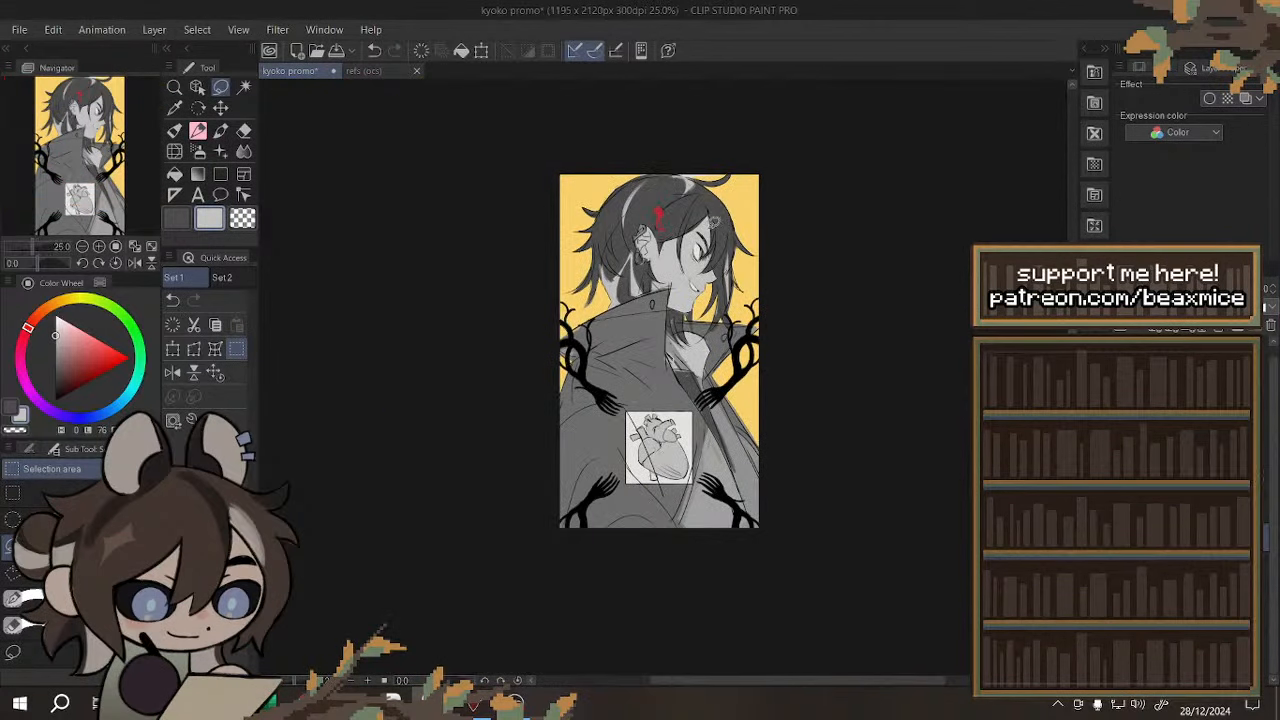
pyautogui.scroll(3, 700, 260)
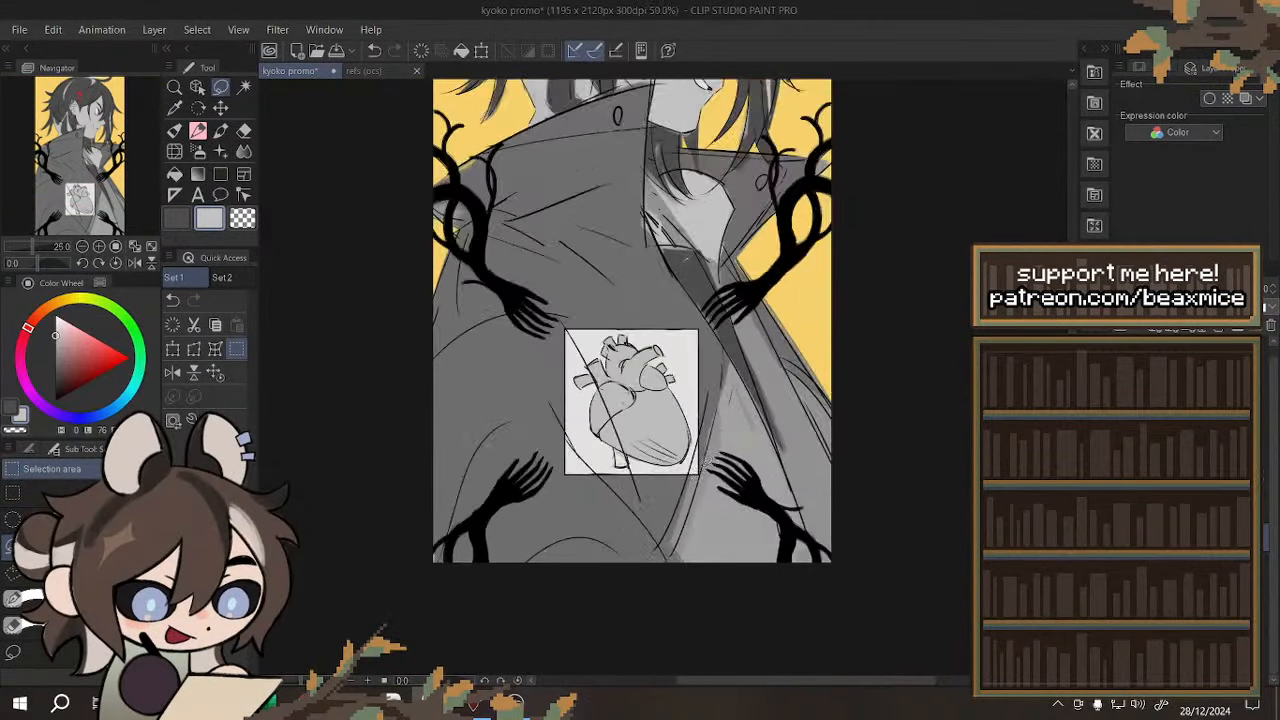
pyautogui.scroll(-2, 622, 178)
pyautogui.scroll(1, 622, 178)
pyautogui.scroll(-2, 640, 260)
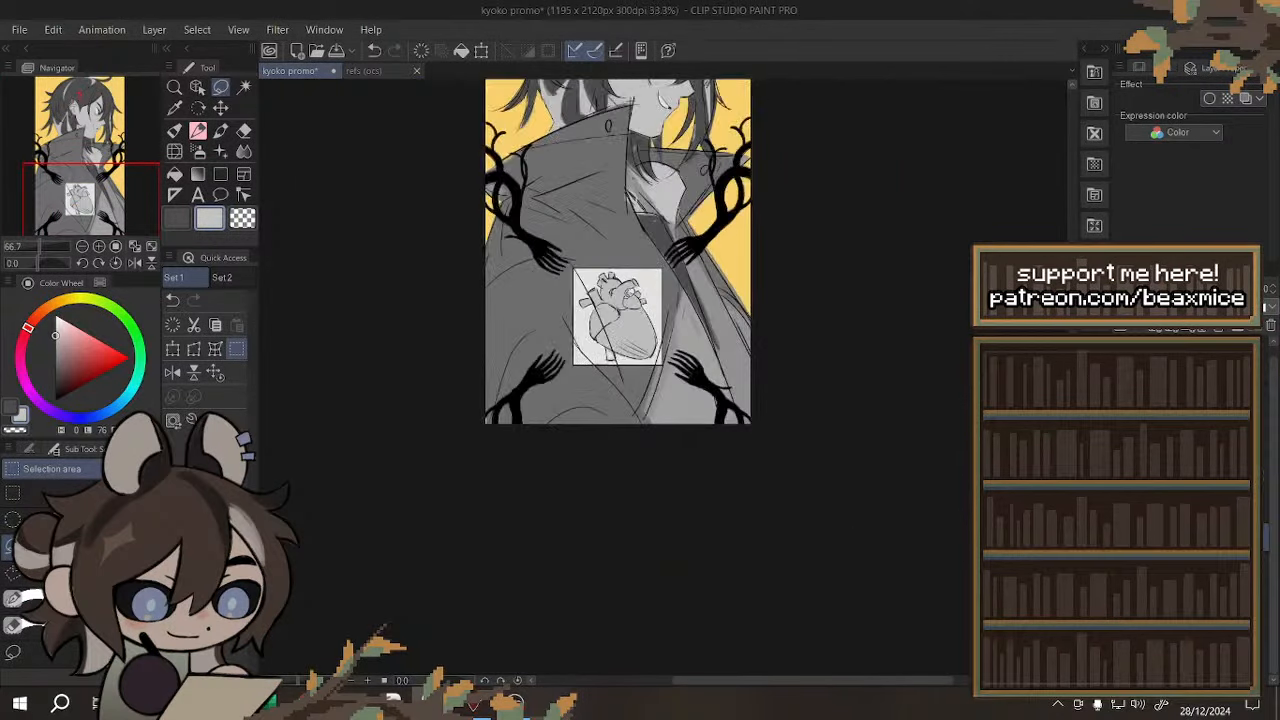
pyautogui.scroll(3, 651, 343)
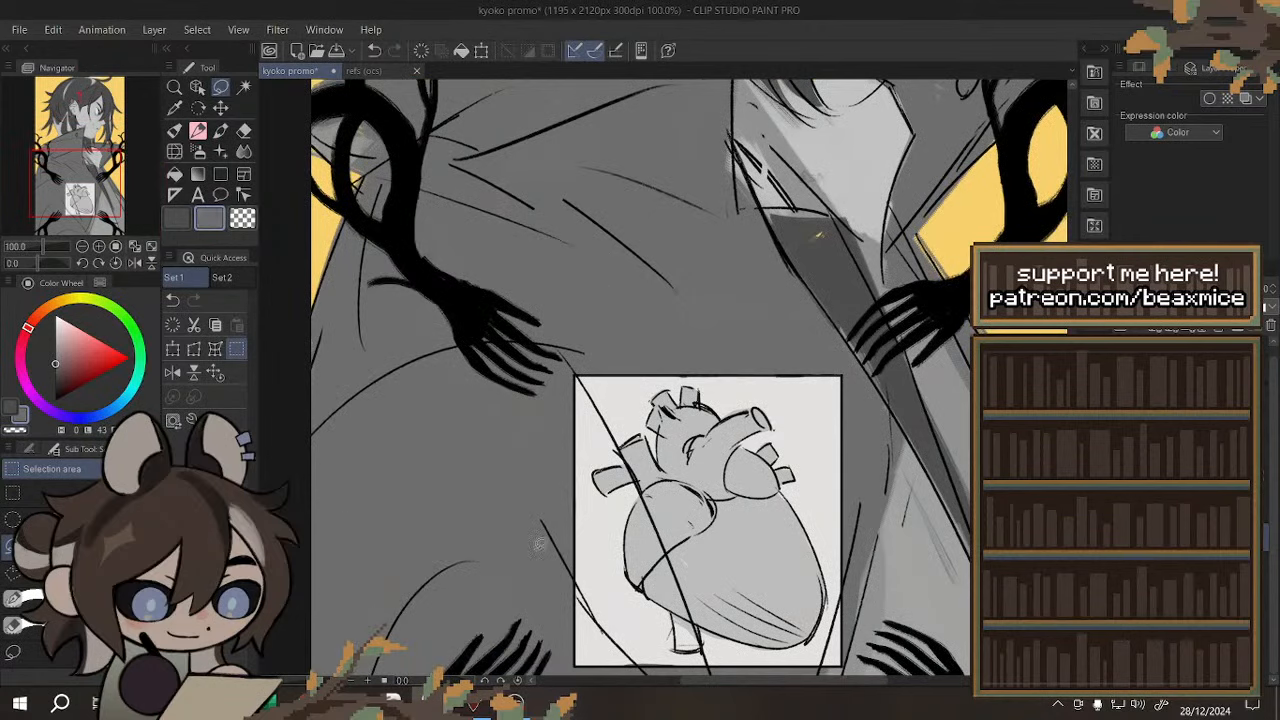
# - Lasso the stray yellow mark on the dark inner lapel below the chest and fill it with the lapel's dark grey
pyautogui.scroll(-1, 524, 430)
pyautogui.scroll(2, 706, 308)
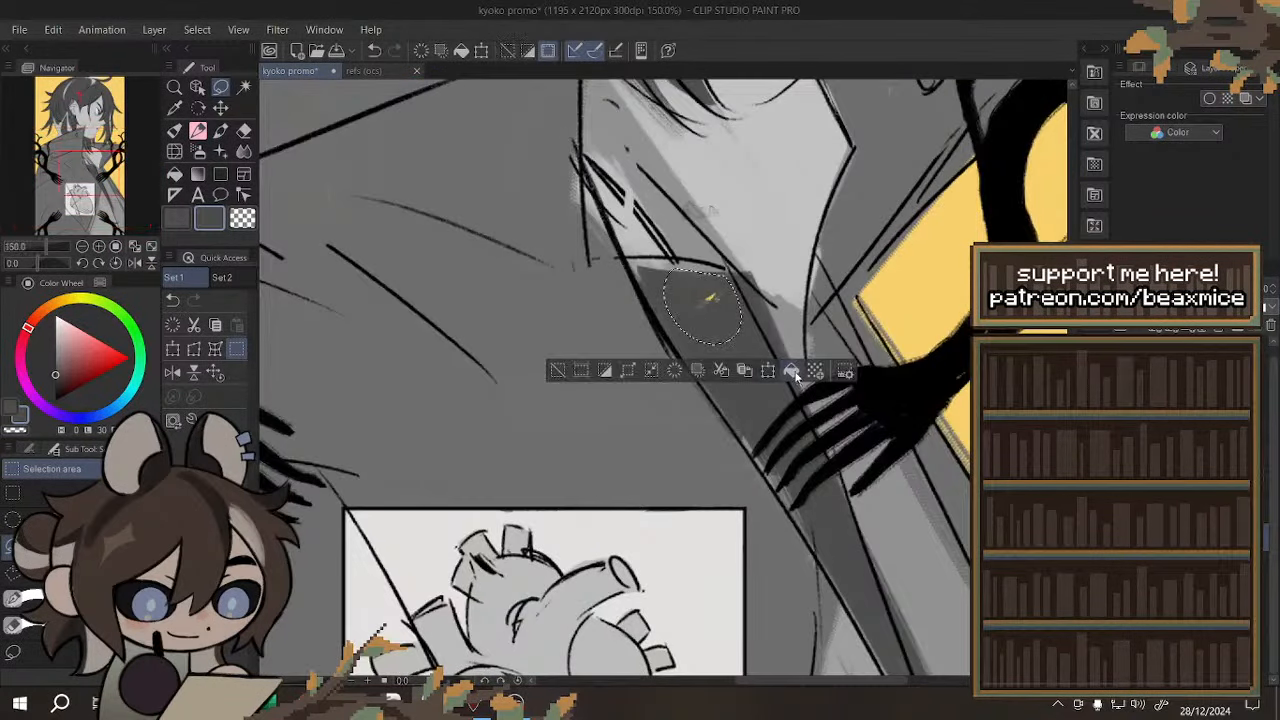
pyautogui.scroll(-3, 680, 340)
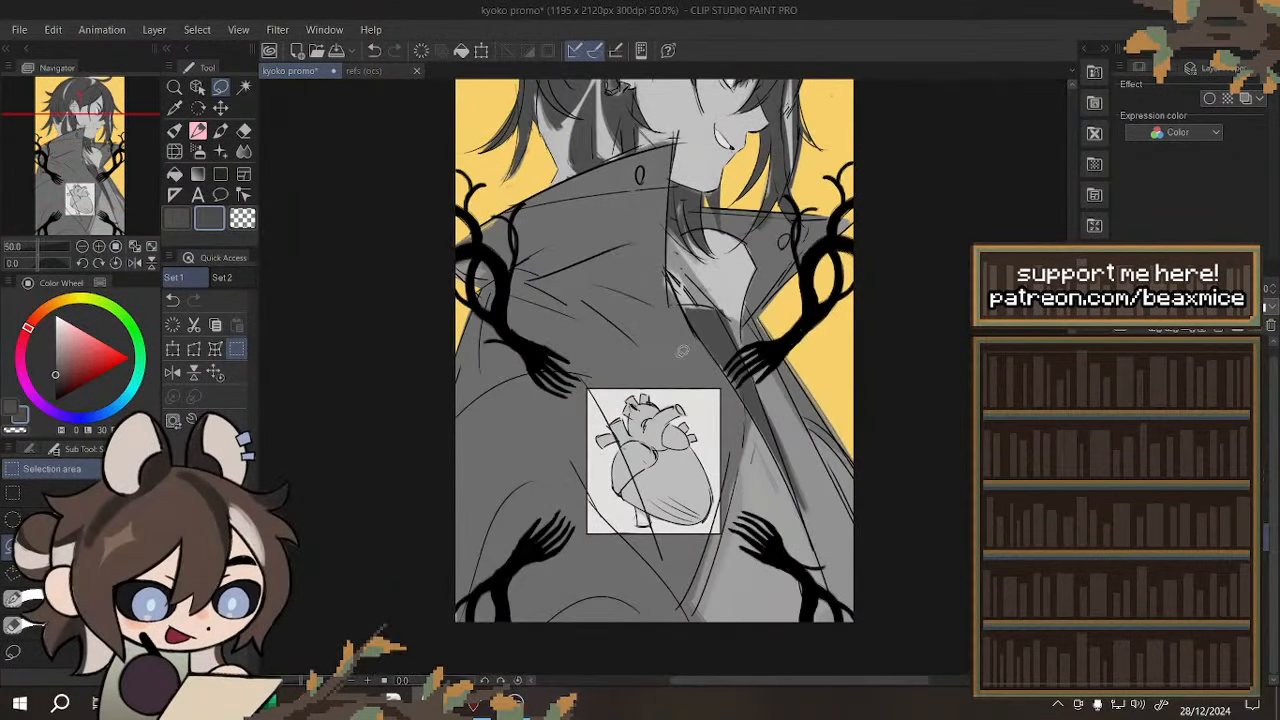
# - Rotate the canvas and fill the rough patches around the black branching arm on the near shoulder with coat grey
pyautogui.scroll(-1, 538, 327)
pyautogui.scroll(4, 538, 327)
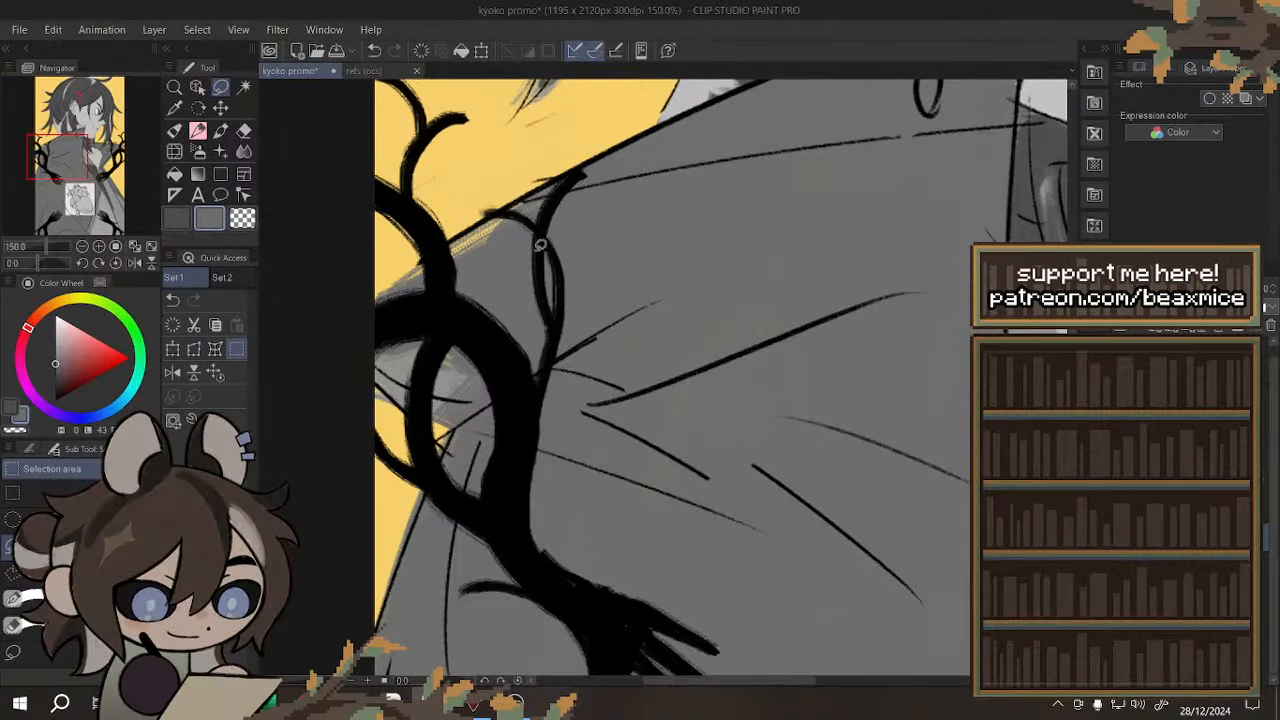
pyautogui.moveTo(20, 268); pyautogui.dragTo(38, 274)
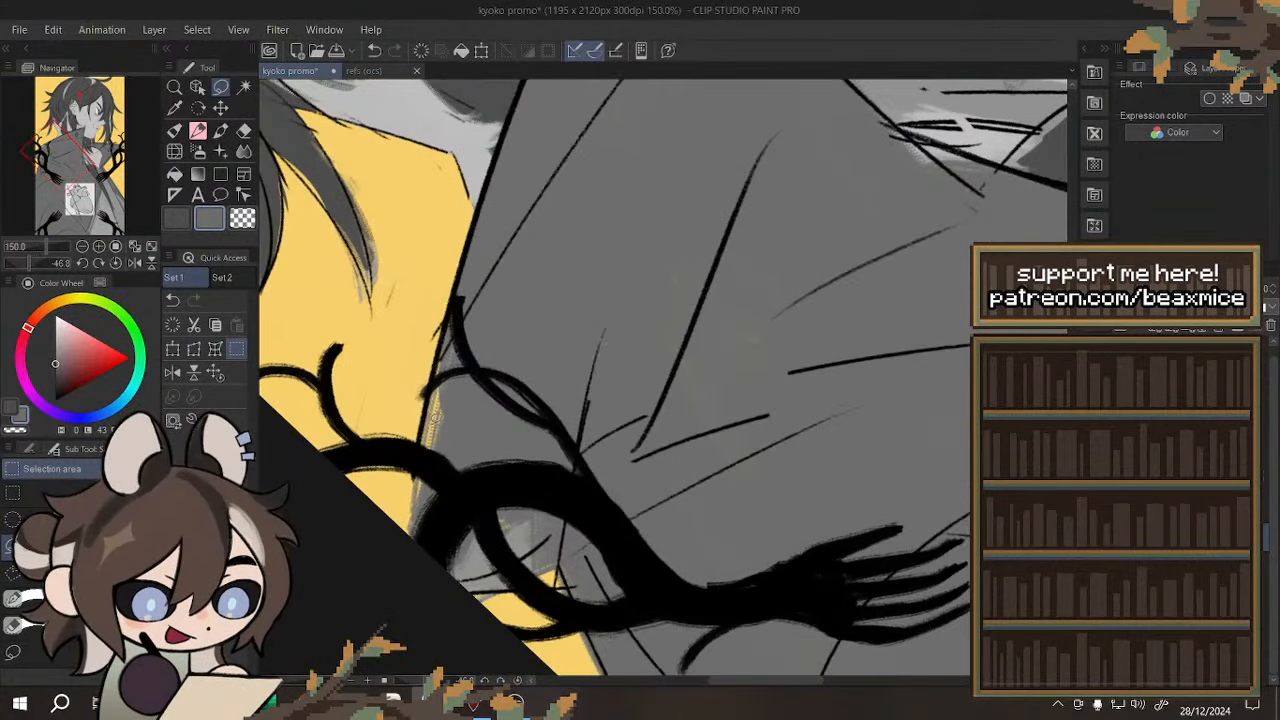
pyautogui.moveTo(431, 417); pyautogui.dragTo(450, 562)
pyautogui.click(538, 595)
pyautogui.click(552, 562)
pyautogui.moveTo(548, 562)
pyautogui.mouseDown()
pyautogui.moveTo(462, 462)
pyautogui.moveTo(568, 446)
pyautogui.moveTo(643, 524)
pyautogui.mouseUp()
pyautogui.click(603, 641)
pyautogui.scroll(-4, 642, 522)
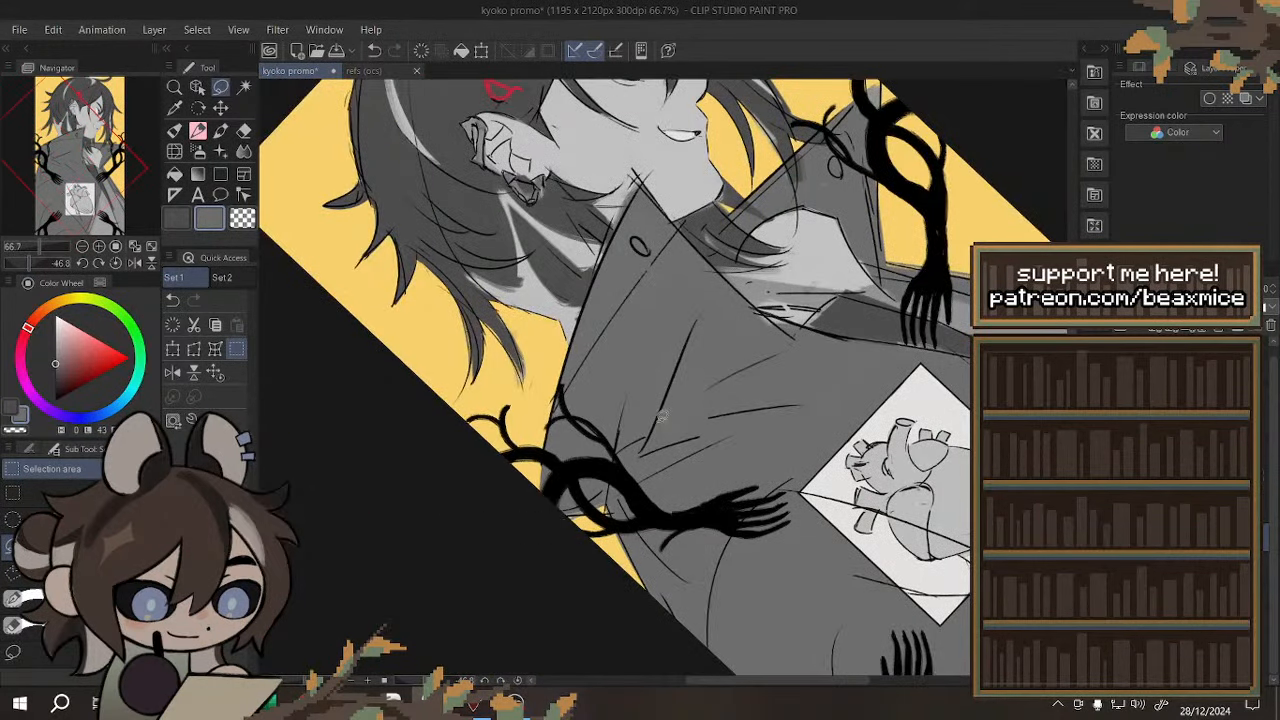
# - Mirror the canvas view and sample the dark grey of the inner lapel beside the chest
pyautogui.click(176, 373)
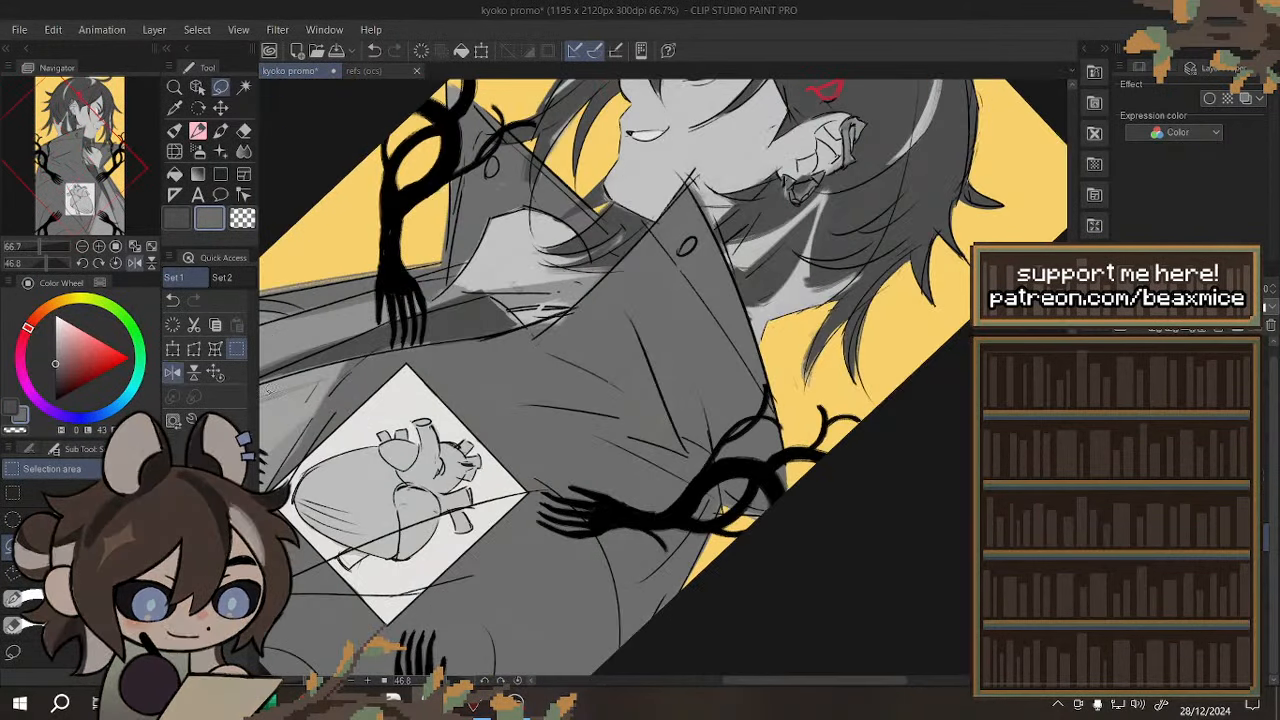
pyautogui.hotkey('ctrl', '-')
pyautogui.hotkey('ctrl', '-')
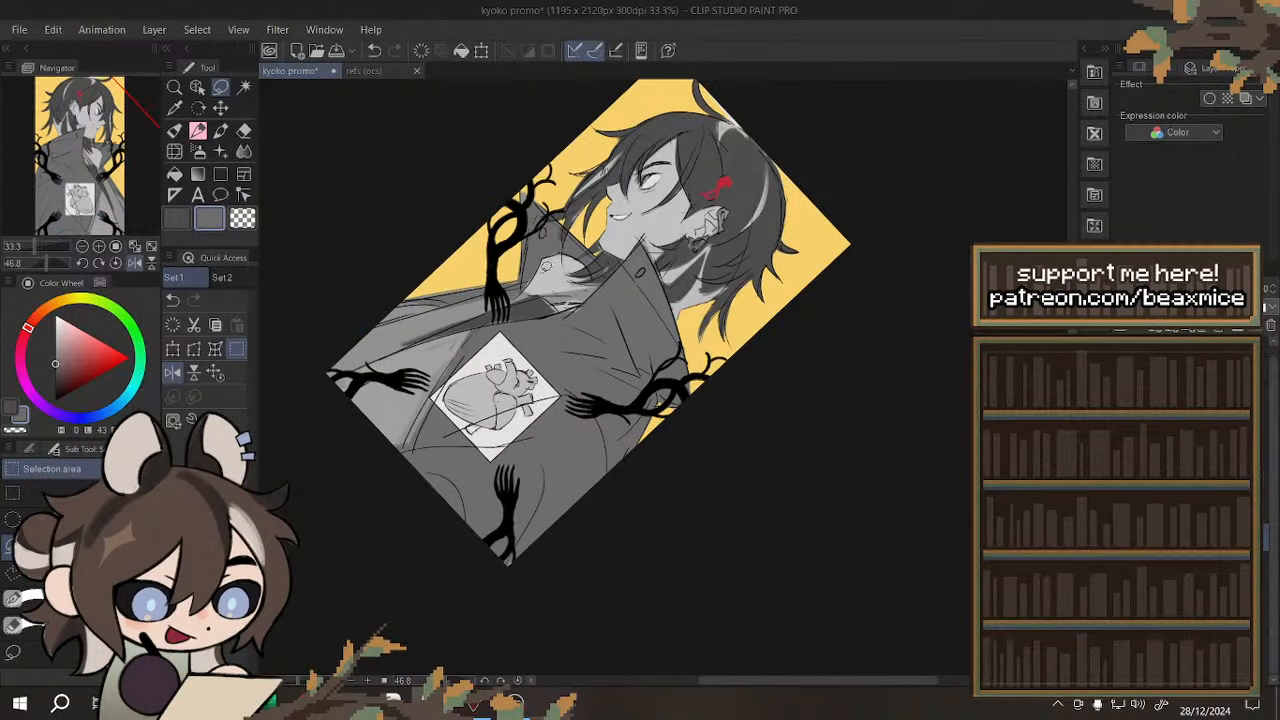
pyautogui.scroll(4, 535, 245)
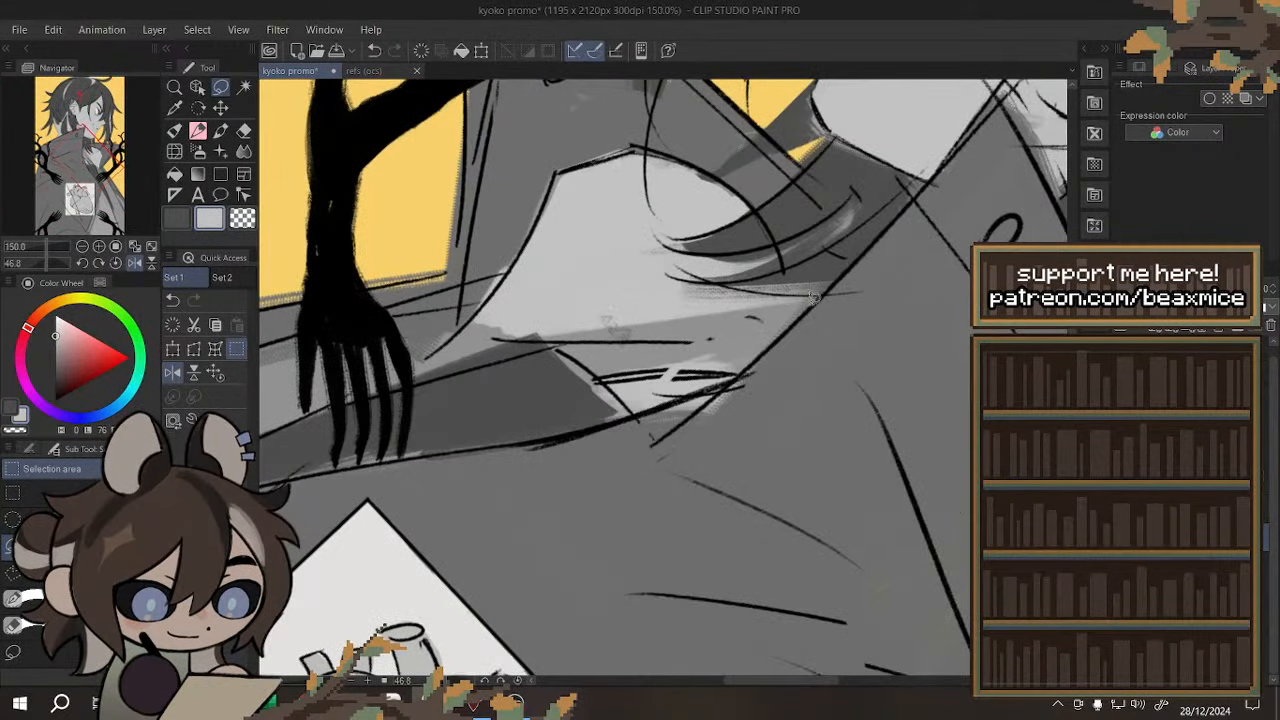
pyautogui.moveTo(814, 298)
pyautogui.mouseDown()
pyautogui.moveTo(700, 374)
pyautogui.moveTo(640, 345)
pyautogui.mouseUp()
pyautogui.rightClick(615, 342)
pyautogui.rightClick(551, 373)
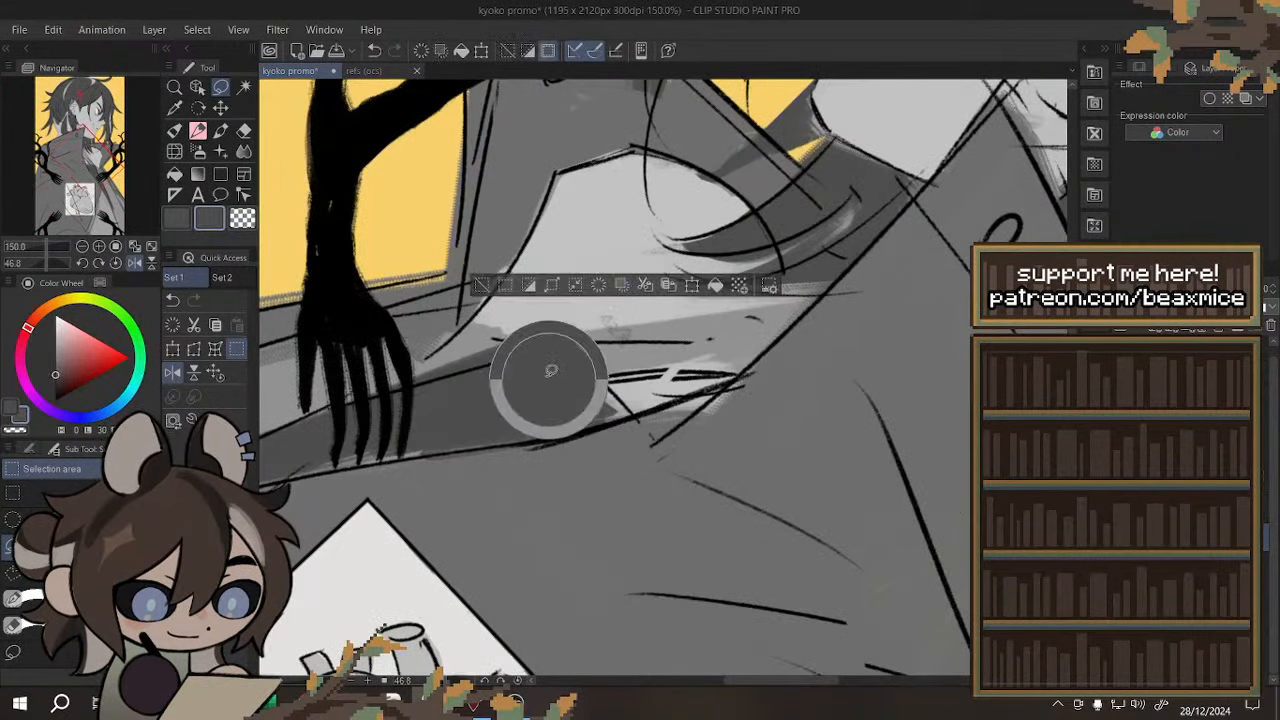
# - Lasso the rough upper end of the inner lapel beside the chest and fill it with dark grey
pyautogui.moveTo(551, 346)
pyautogui.mouseDown()
pyautogui.moveTo(600, 423)
pyautogui.moveTo(530, 350)
pyautogui.moveTo(540, 345)
pyautogui.mouseUp()
pyautogui.hotkey('ctrl', 'd')
pyautogui.hotkey('alt', 'BackSpace')
pyautogui.hotkey('ctrl', 'd')
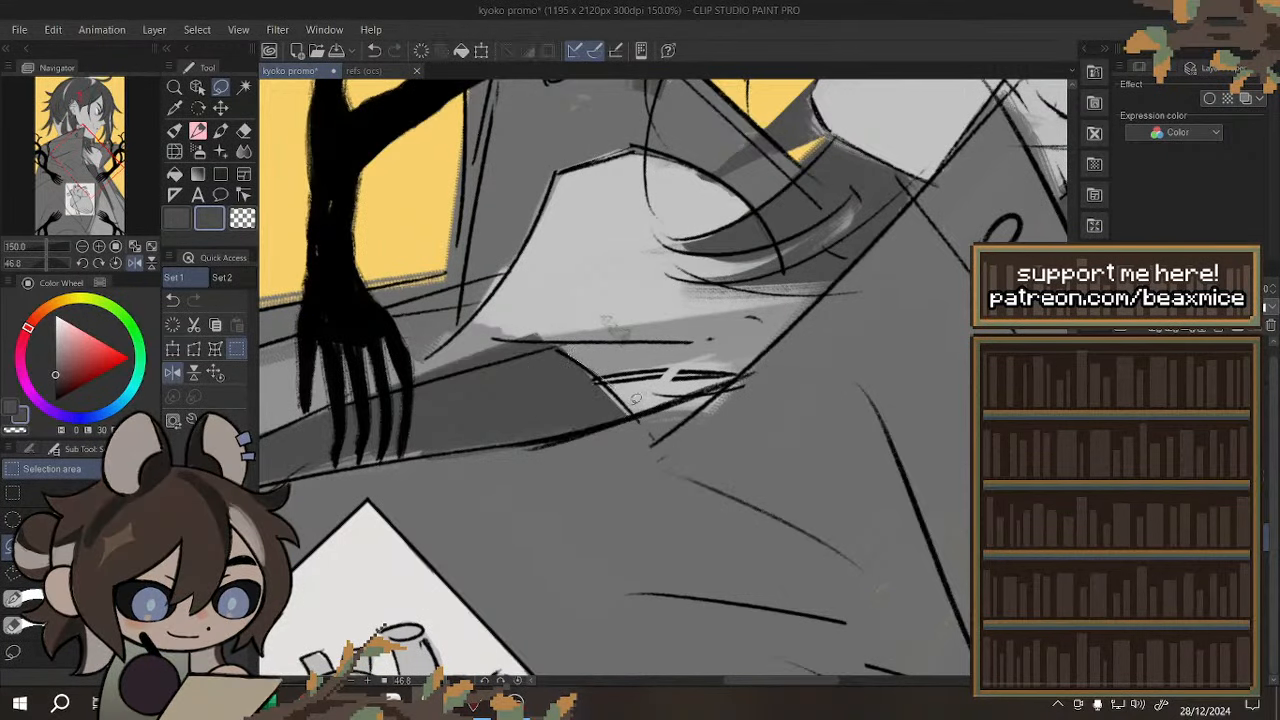
pyautogui.moveTo(636, 399); pyautogui.dragTo(572, 376)
pyautogui.click(682, 475)
pyautogui.hotkey('ctrl', 'd')
# - Lasso the inner lapel's lower edge around the black fingers and fill it with dark grey
pyautogui.scroll(-3, 579, 410)
pyautogui.scroll(3, 467, 425)
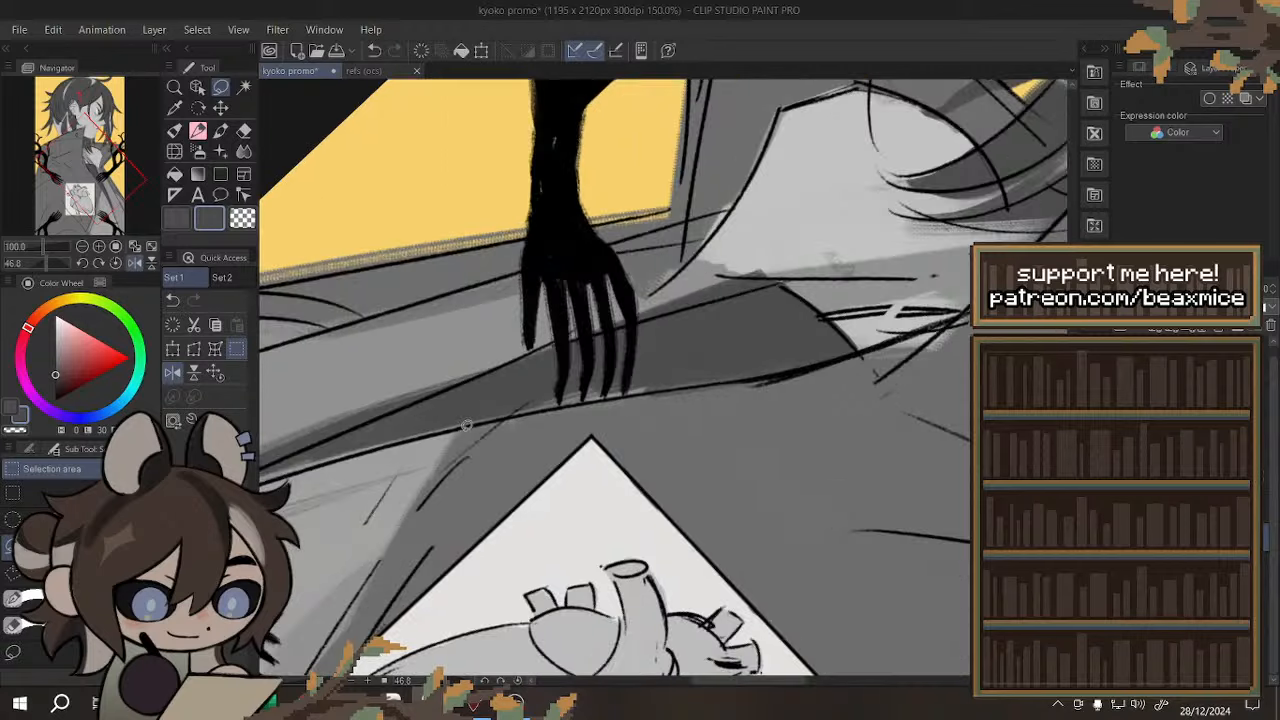
pyautogui.moveTo(466, 425)
pyautogui.mouseDown()
pyautogui.moveTo(532, 368)
pyautogui.moveTo(680, 380)
pyautogui.moveTo(678, 391)
pyautogui.mouseUp()
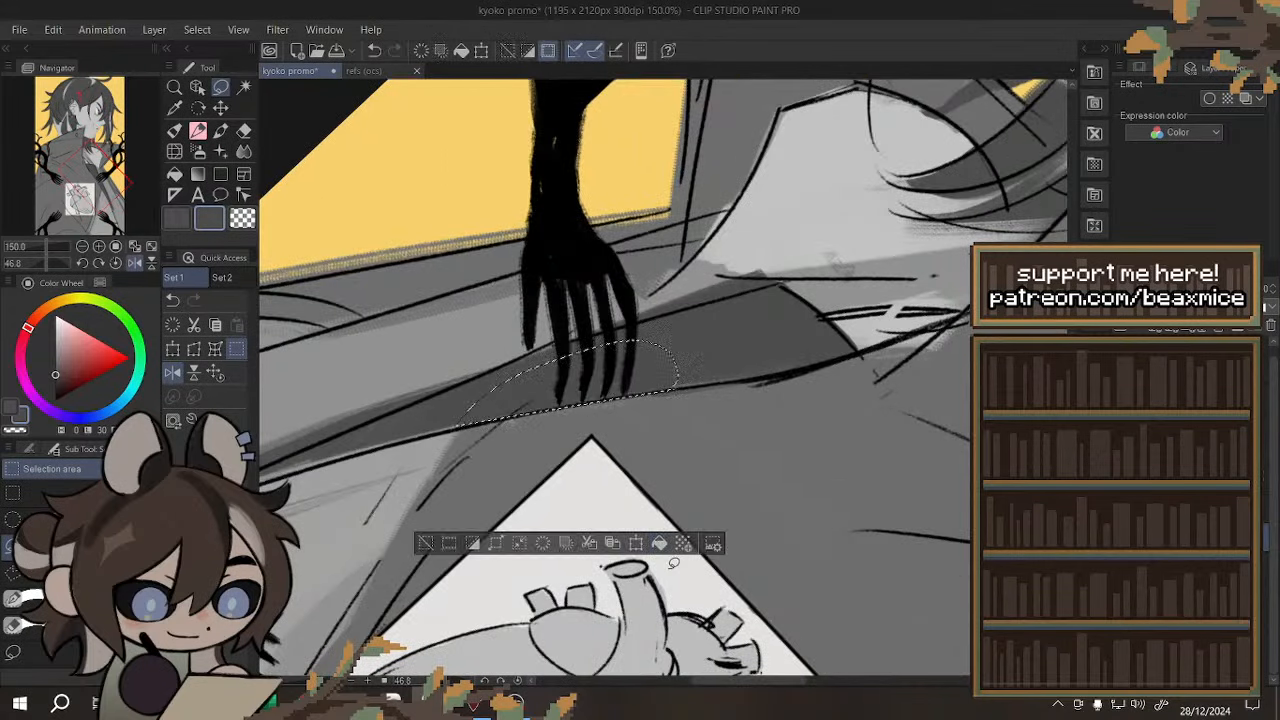
pyautogui.hotkey('ctrl', 'd')
pyautogui.scroll(-2, 490, 347)
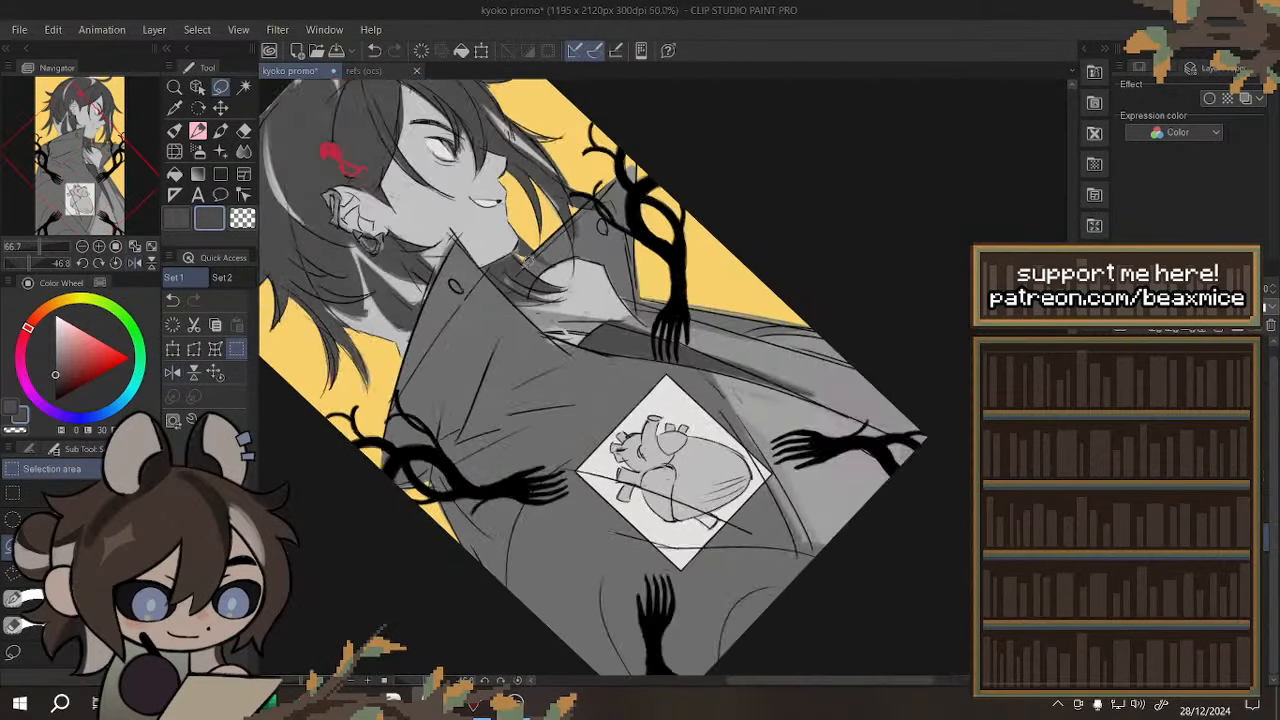
# - Lasso the narrow end of the inner lapel above the heart drawing, along its lower line, and fill it with dark grey
pyautogui.scroll(3, 603, 340)
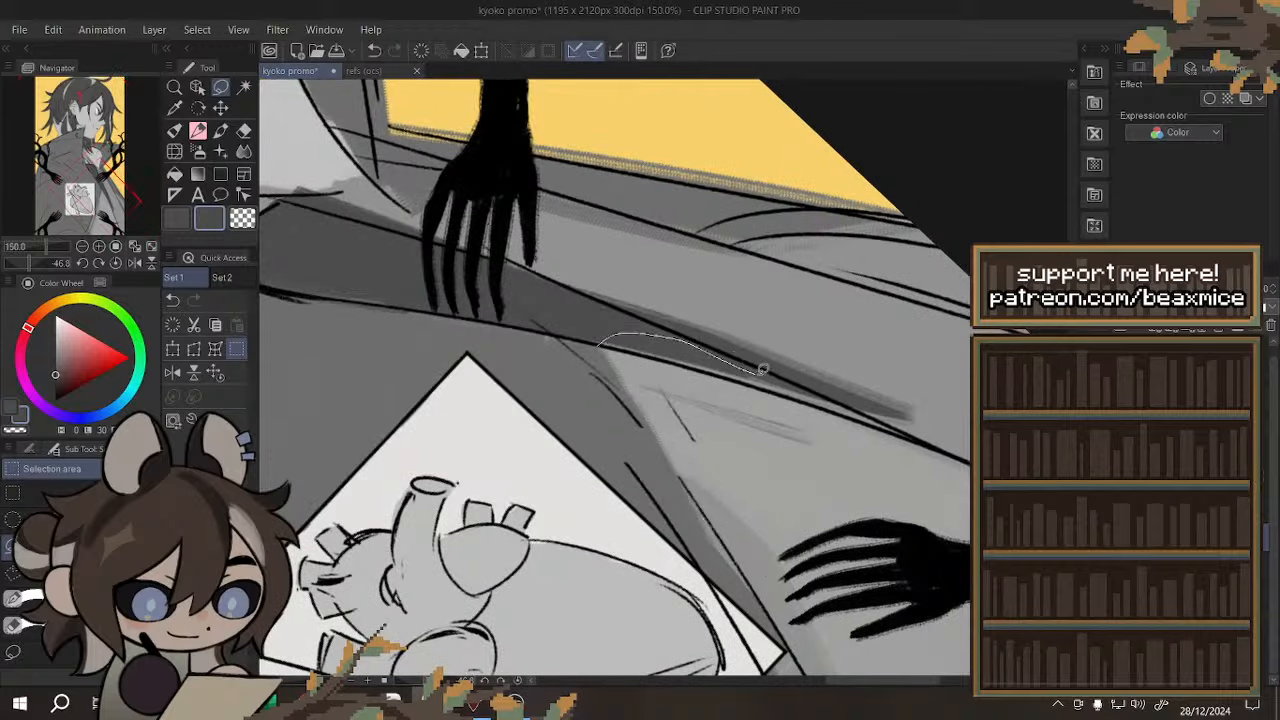
pyautogui.moveTo(881, 424); pyautogui.dragTo(676, 364)
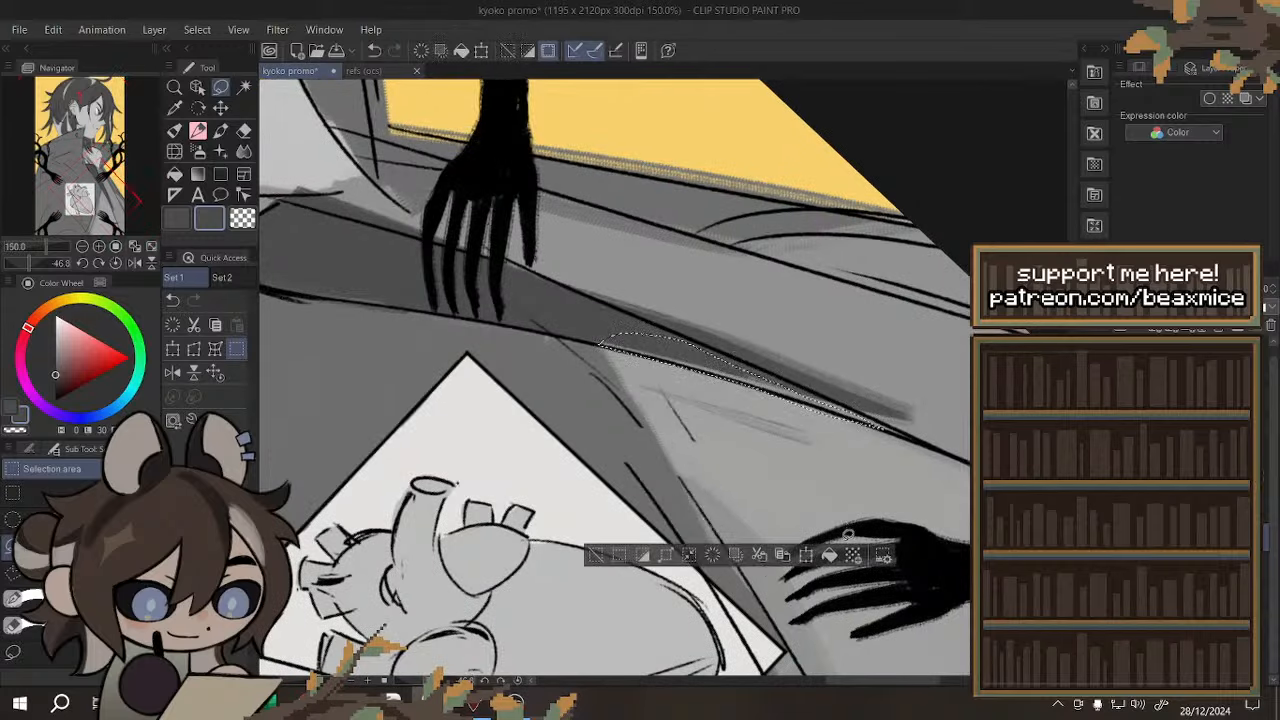
pyautogui.click(830, 557)
pyautogui.hotkey('ctrl', 'd')
pyautogui.scroll(-2, 611, 340)
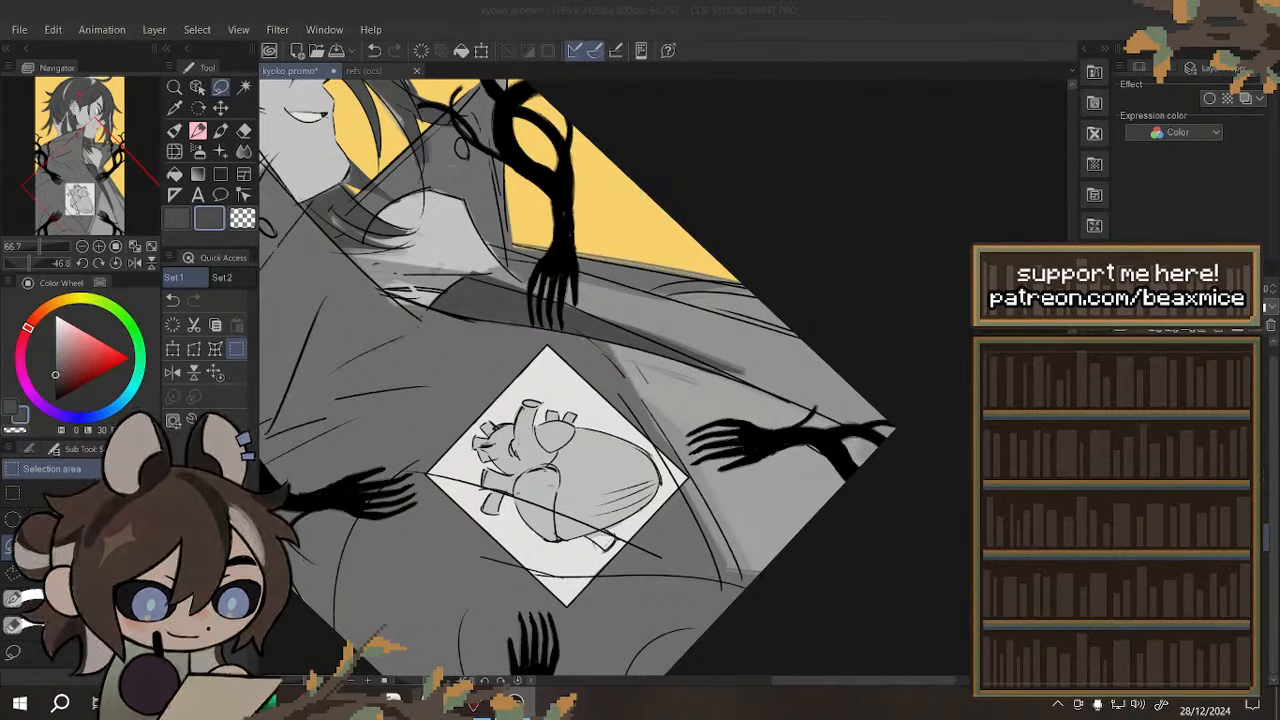
# - Sample the coat grey from the far collar and fill the gap at the collar's pointed tip with it
pyautogui.click(565, 489)
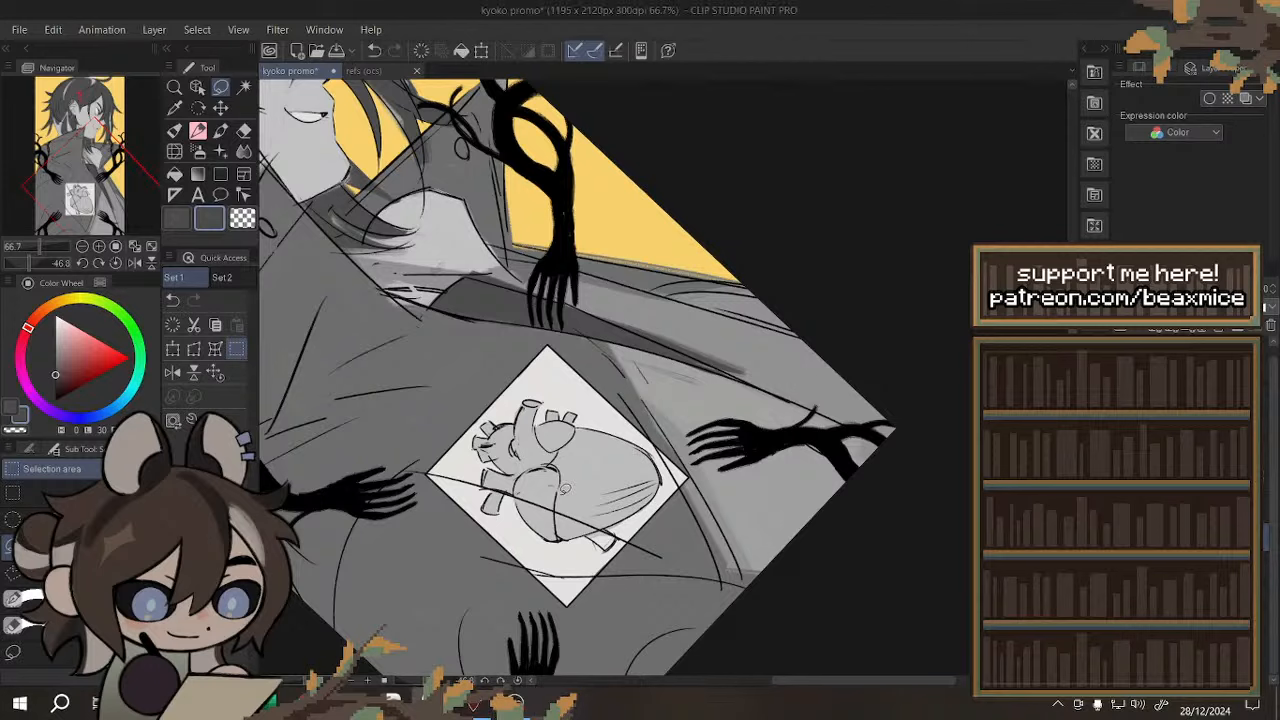
pyautogui.scroll(-1, 544, 368)
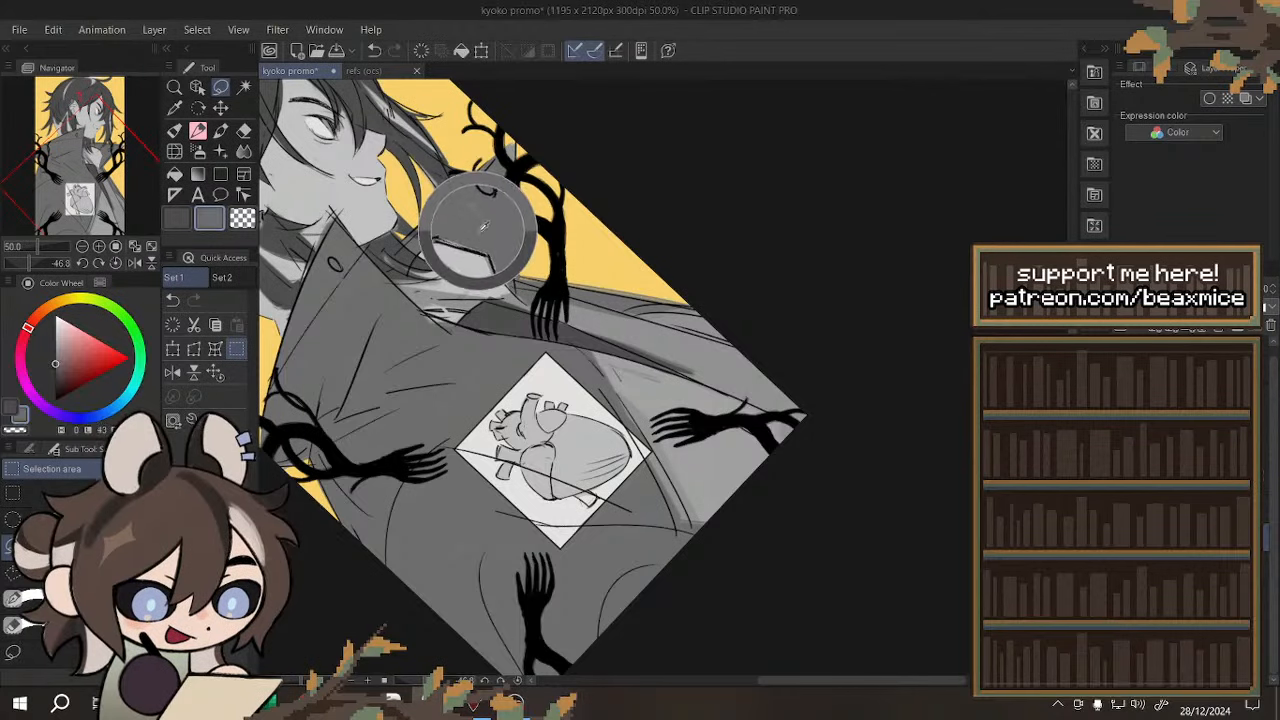
pyautogui.scroll(2, 465, 160)
pyautogui.scroll(1, 460, 143)
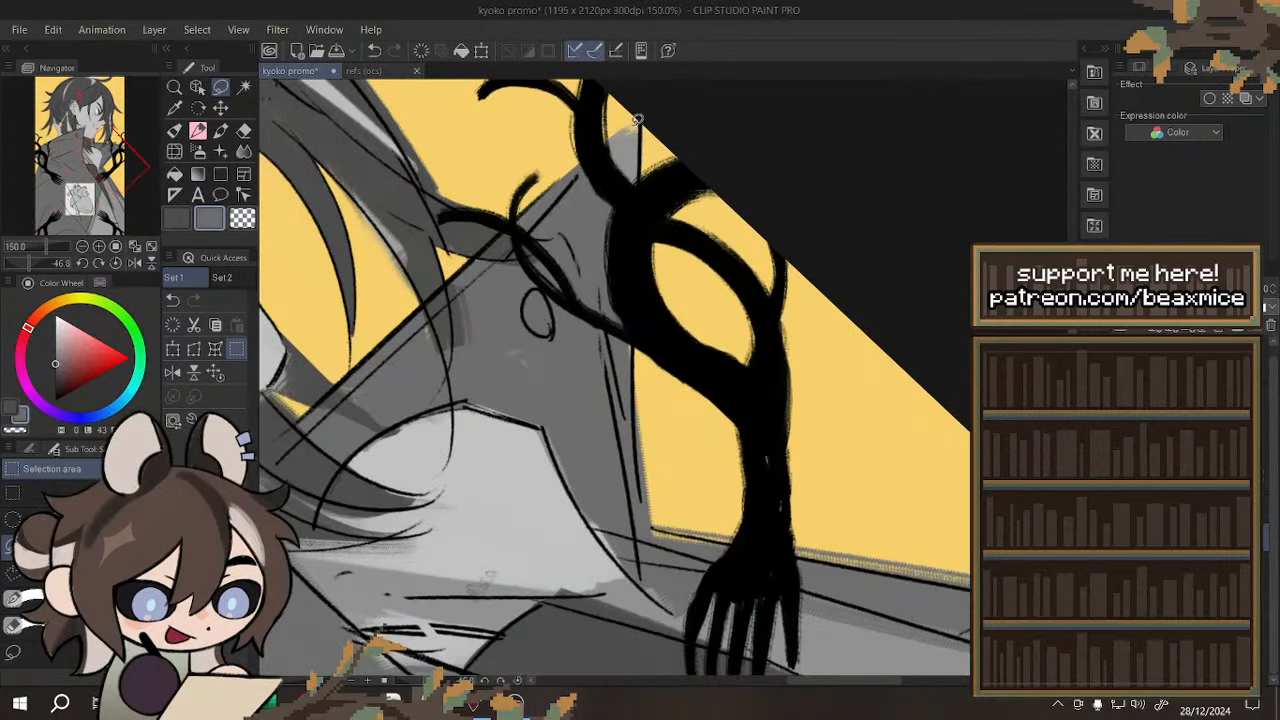
pyautogui.moveTo(638, 119)
pyautogui.mouseDown()
pyautogui.moveTo(592, 248)
pyautogui.moveTo(641, 256)
pyautogui.moveTo(643, 134)
pyautogui.moveTo(632, 211)
pyautogui.moveTo(583, 245)
pyautogui.moveTo(575, 158)
pyautogui.moveTo(624, 117)
pyautogui.mouseUp()
pyautogui.click(704, 333)
pyautogui.hotkey('ctrl', 'd')
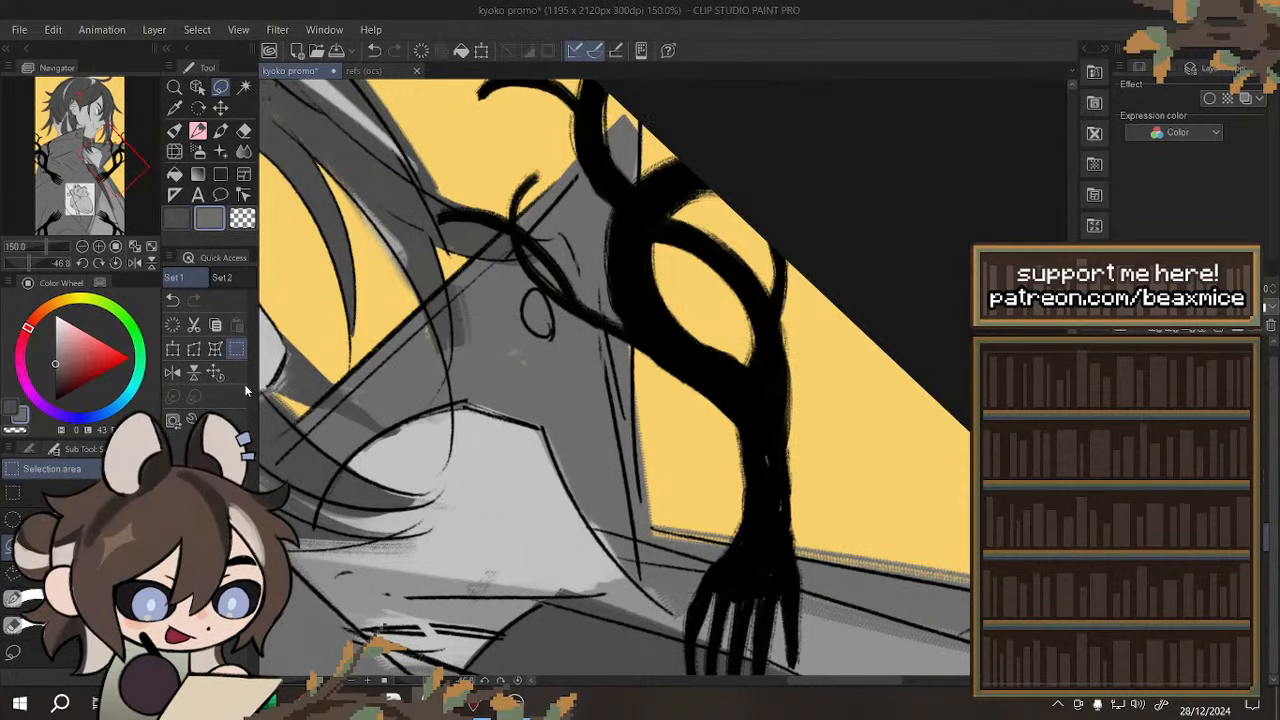
# - Mirror the canvas view and erase the grey spilling outside the line at the far collar's tip
pyautogui.click(172, 372)
pyautogui.scroll(-1, 600, 350)
pyautogui.scroll(1, 716, 200)
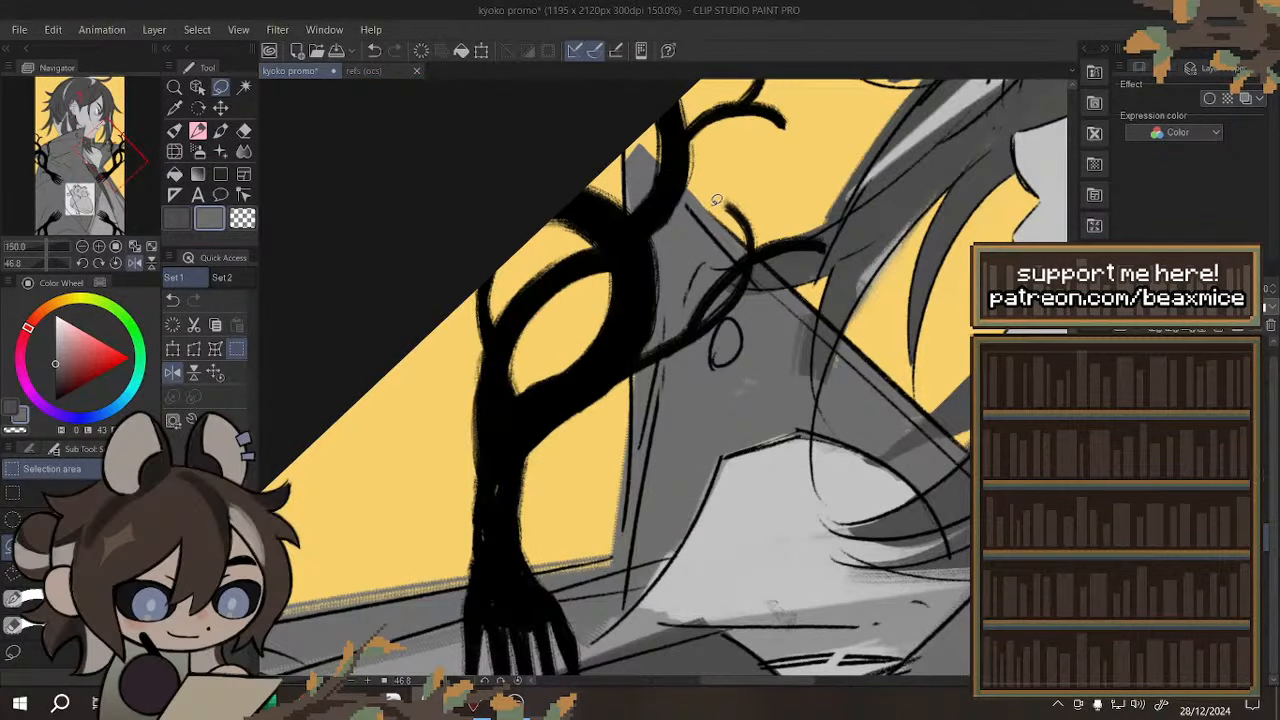
pyautogui.moveTo(716, 200)
pyautogui.mouseDown()
pyautogui.moveTo(614, 133)
pyautogui.moveTo(739, 165)
pyautogui.moveTo(627, 144)
pyautogui.moveTo(745, 182)
pyautogui.moveTo(702, 204)
pyautogui.mouseUp()
pyautogui.click(656, 258)
pyautogui.hotkey('ctrl', 'd')
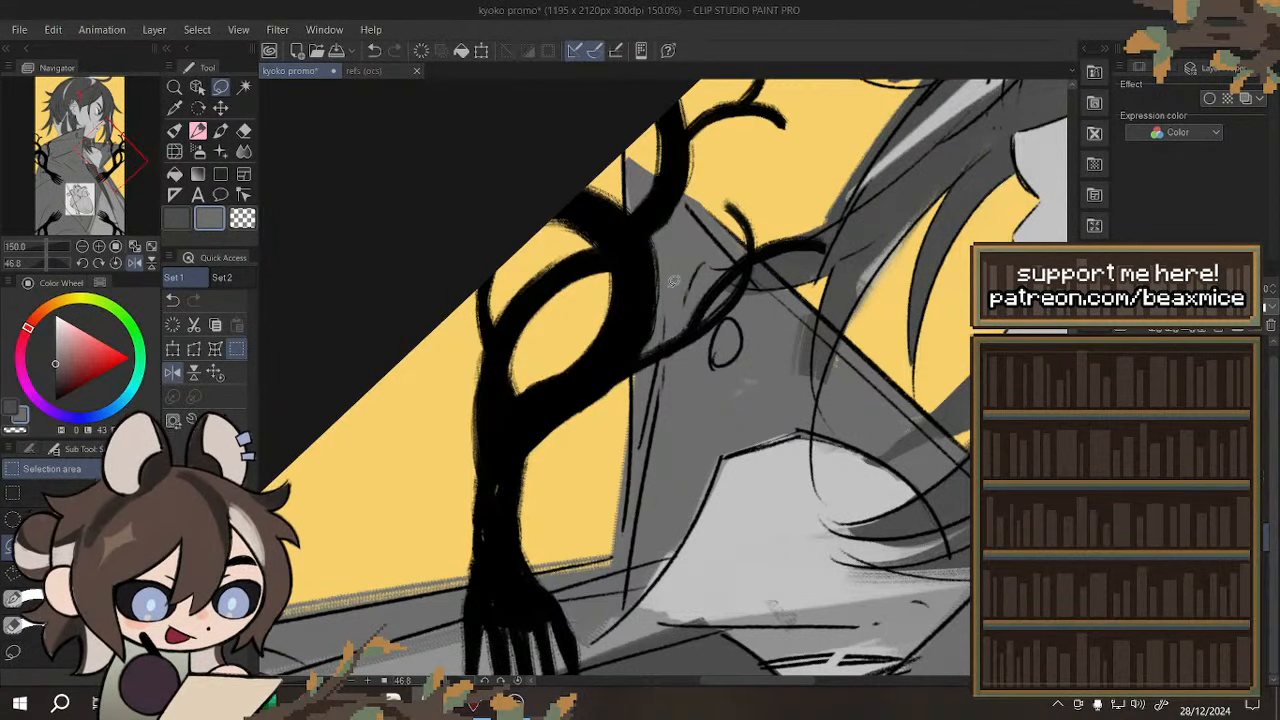
# - Restore the unmirrored view and erase the rough grey spill along the far collar's outer edge against the yellow background
pyautogui.click(173, 373)
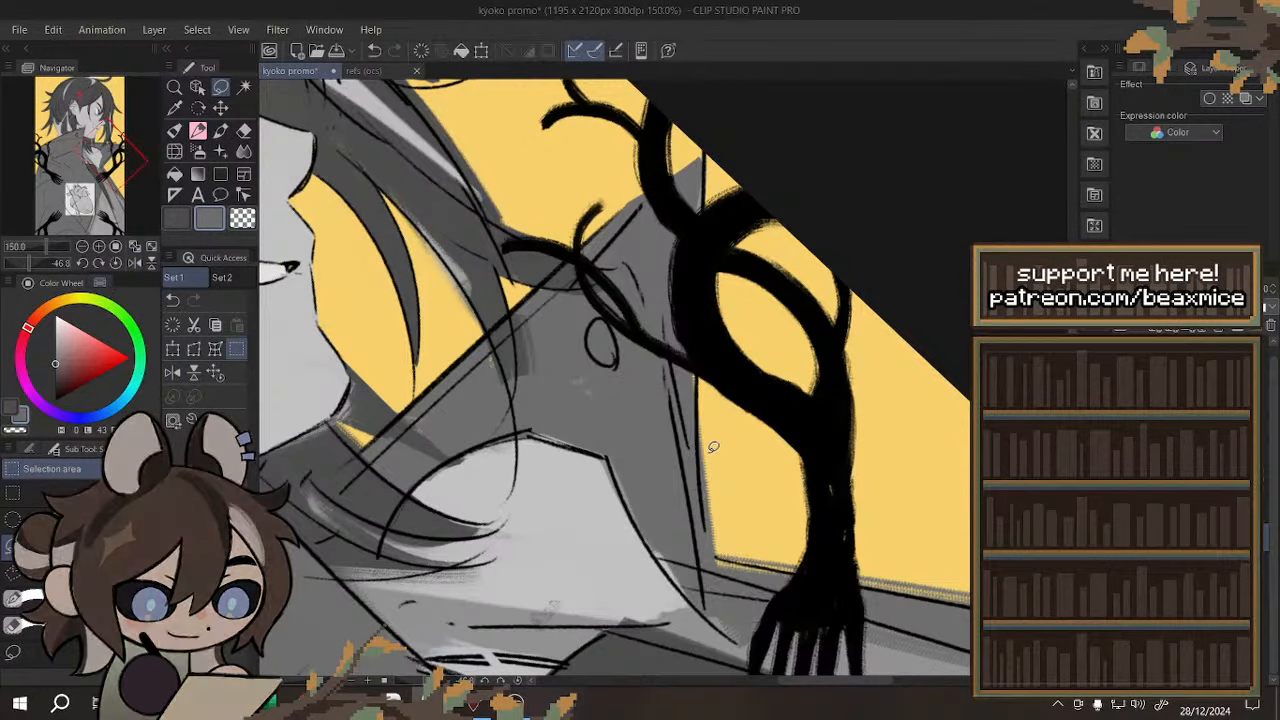
pyautogui.moveTo(701, 436)
pyautogui.mouseDown()
pyautogui.moveTo(699, 468)
pyautogui.moveTo(705, 432)
pyautogui.moveTo(735, 545)
pyautogui.mouseUp()
pyautogui.hotkey('ctrl', 'd')
pyautogui.moveTo(702, 430); pyautogui.dragTo(734, 548)
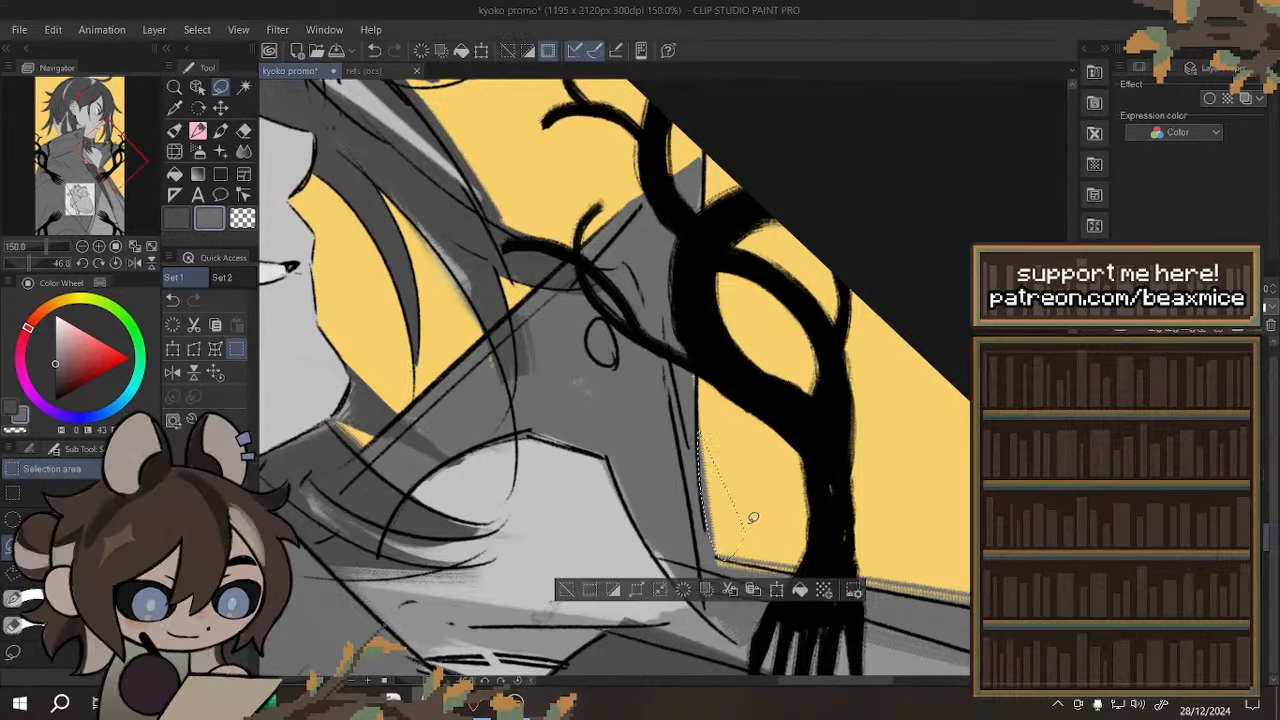
pyautogui.click(684, 590)
pyautogui.hotkey('ctrl', 'd')
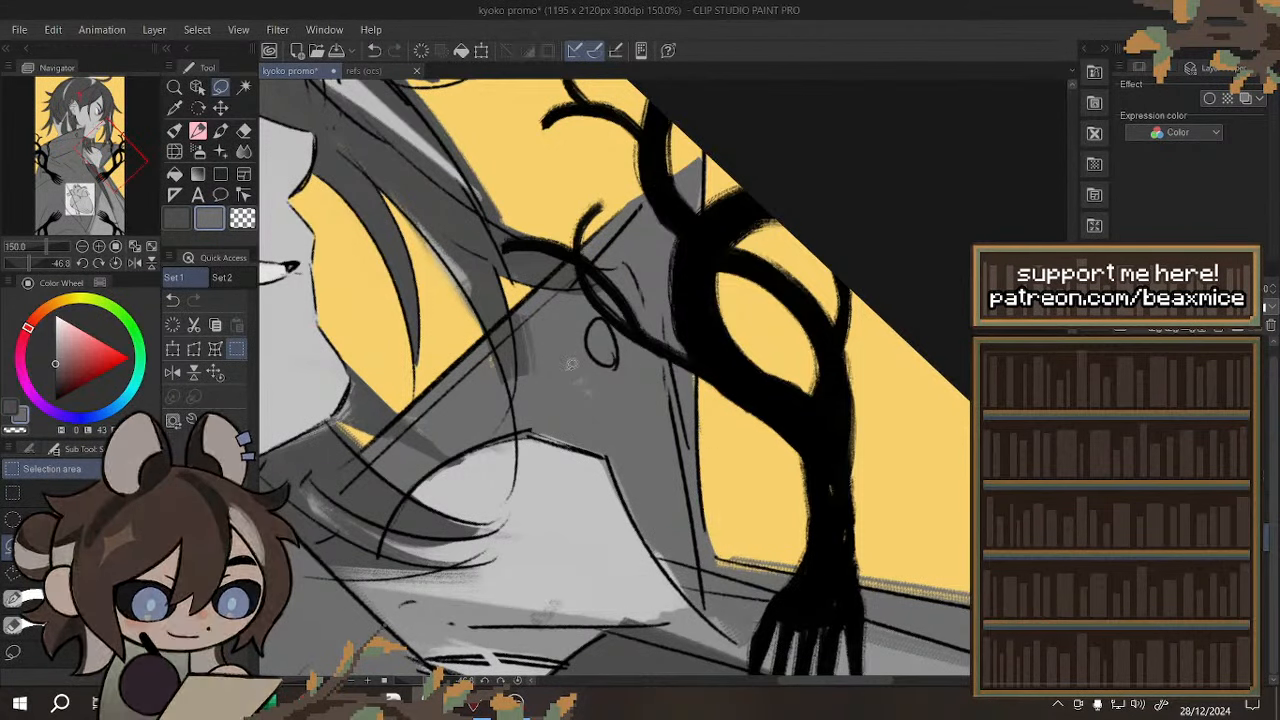
# - Lasso the uneven patches around the buttonhole on the far collar and fill them with coat grey
pyautogui.moveTo(608, 370); pyautogui.dragTo(631, 400)
pyautogui.moveTo(607, 447)
pyautogui.mouseDown()
pyautogui.moveTo(541, 436)
pyautogui.moveTo(580, 362)
pyautogui.mouseUp()
pyautogui.click(672, 516)
pyautogui.hotkey('ctrl', 'd')
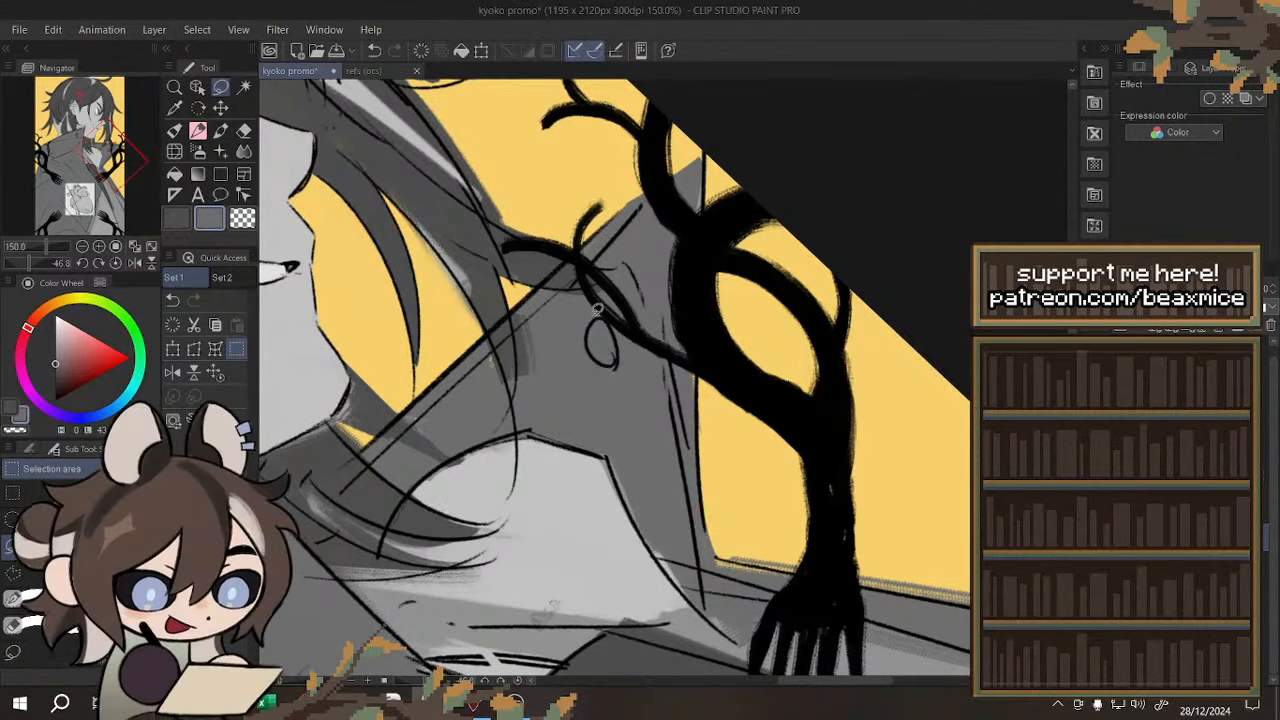
pyautogui.scroll(-2, 603, 312)
pyautogui.scroll(2, 650, 430)
pyautogui.moveTo(555, 335)
pyautogui.mouseDown()
pyautogui.moveTo(549, 305)
pyautogui.moveTo(585, 322)
pyautogui.moveTo(649, 451)
pyautogui.moveTo(549, 306)
pyautogui.mouseUp()
pyautogui.click(684, 488)
pyautogui.hotkey('ctrl', 'd')
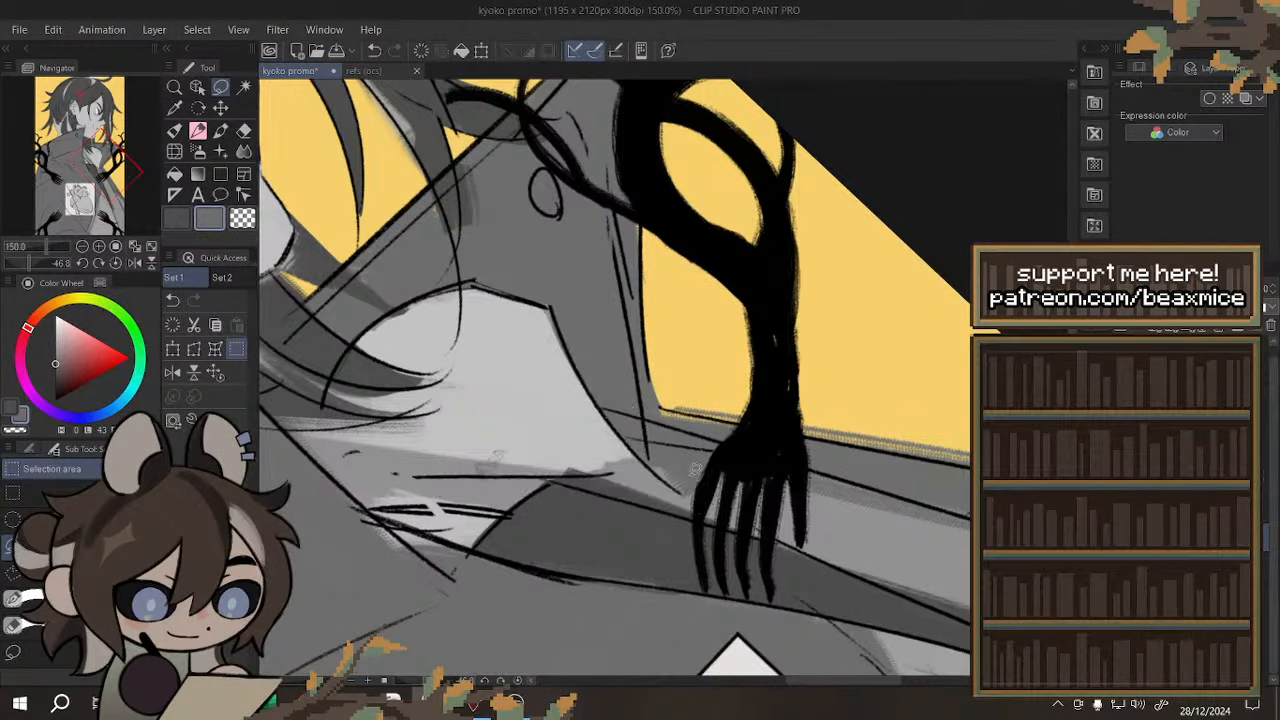
# - Lasso and erase the rough grey spill along the coat shoulder between the far collar and the black wrist
pyautogui.moveTo(687, 392)
pyautogui.mouseDown()
pyautogui.moveTo(755, 385)
pyautogui.moveTo(826, 438)
pyautogui.mouseUp()
pyautogui.click(720, 532)
pyautogui.hotkey('ctrl', 'd')
pyautogui.hotkey('ctrl', '-')
pyautogui.hotkey('ctrl', '-')
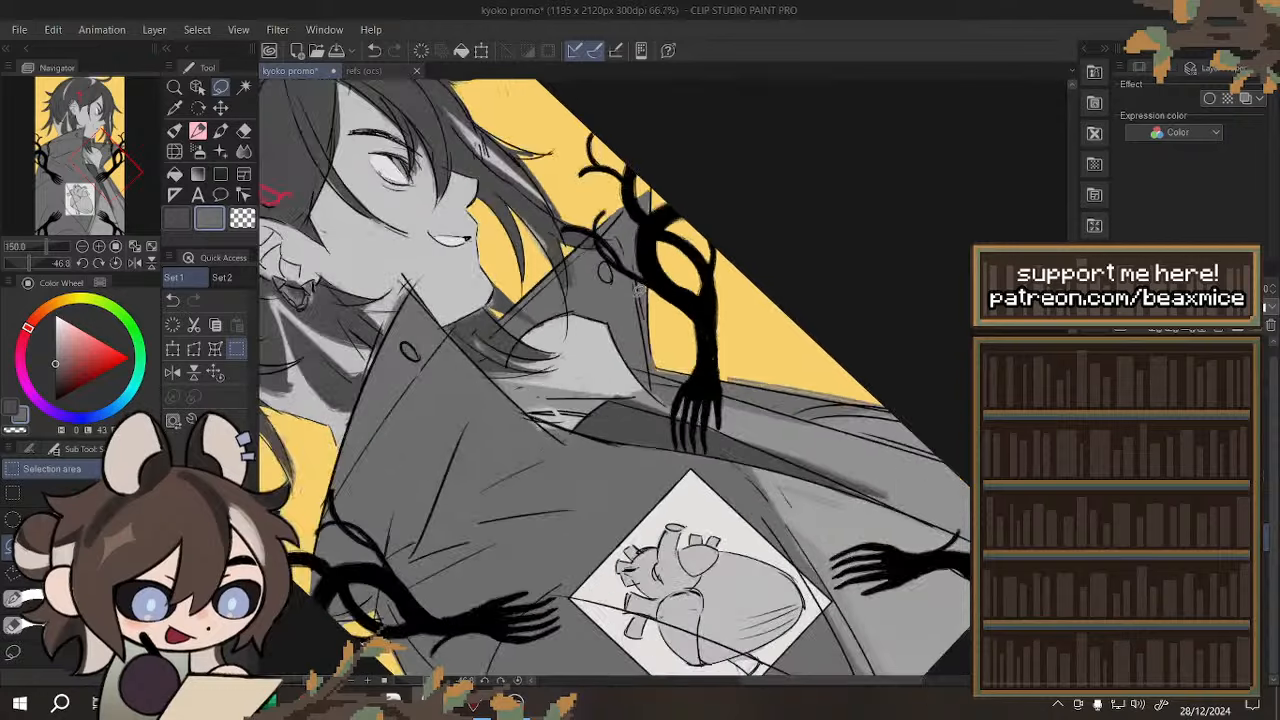
# - Lasso and erase the rough grey spill along the far shoulder line from the black wrist to the canvas edge
pyautogui.scroll(2, 742, 361)
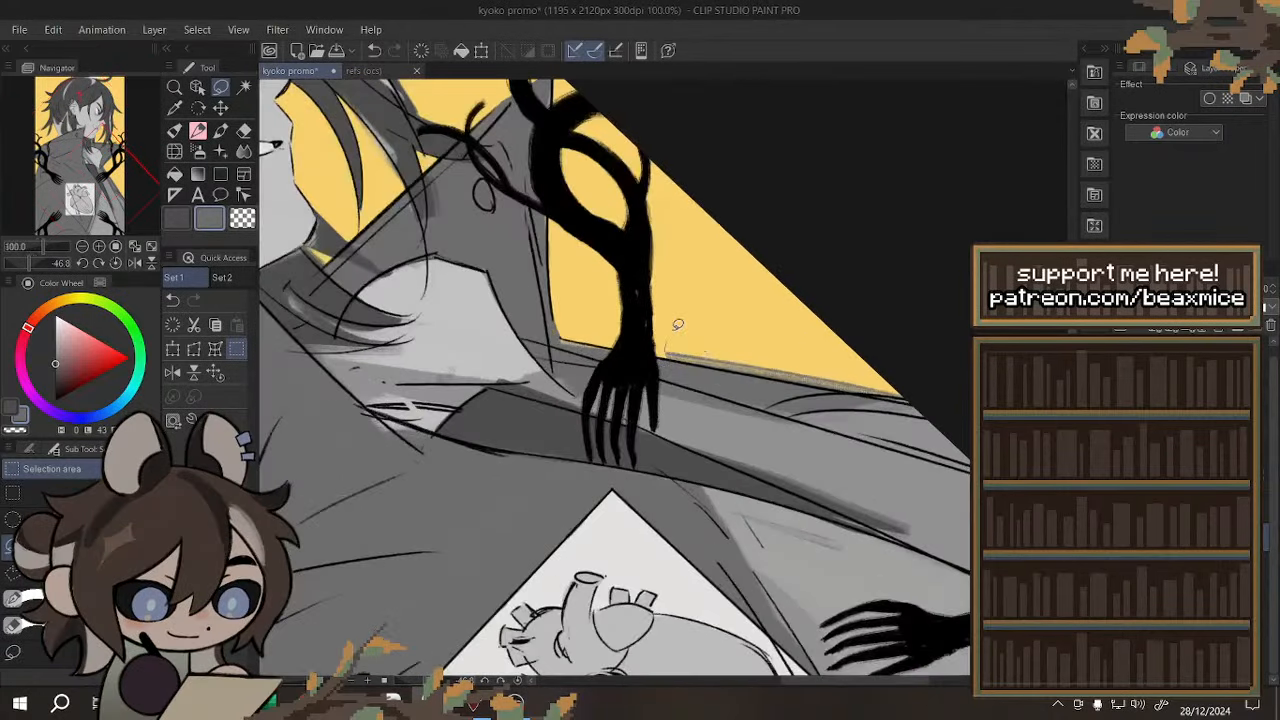
pyautogui.moveTo(678, 324)
pyautogui.mouseDown()
pyautogui.moveTo(887, 353)
pyautogui.moveTo(921, 400)
pyautogui.mouseUp()
pyautogui.click(755, 527)
pyautogui.moveTo(745, 514); pyautogui.dragTo(797, 527)
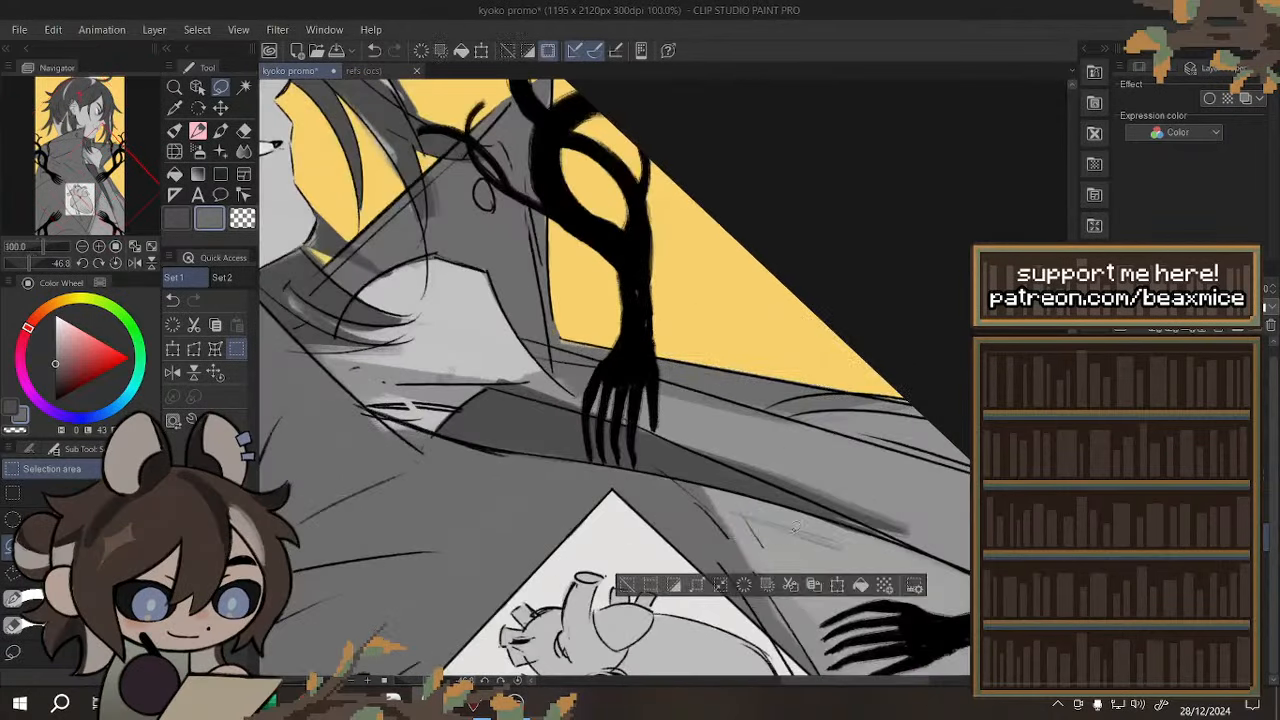
pyautogui.hotkey('ctrl', 'd')
pyautogui.scroll(-3, 757, 329)
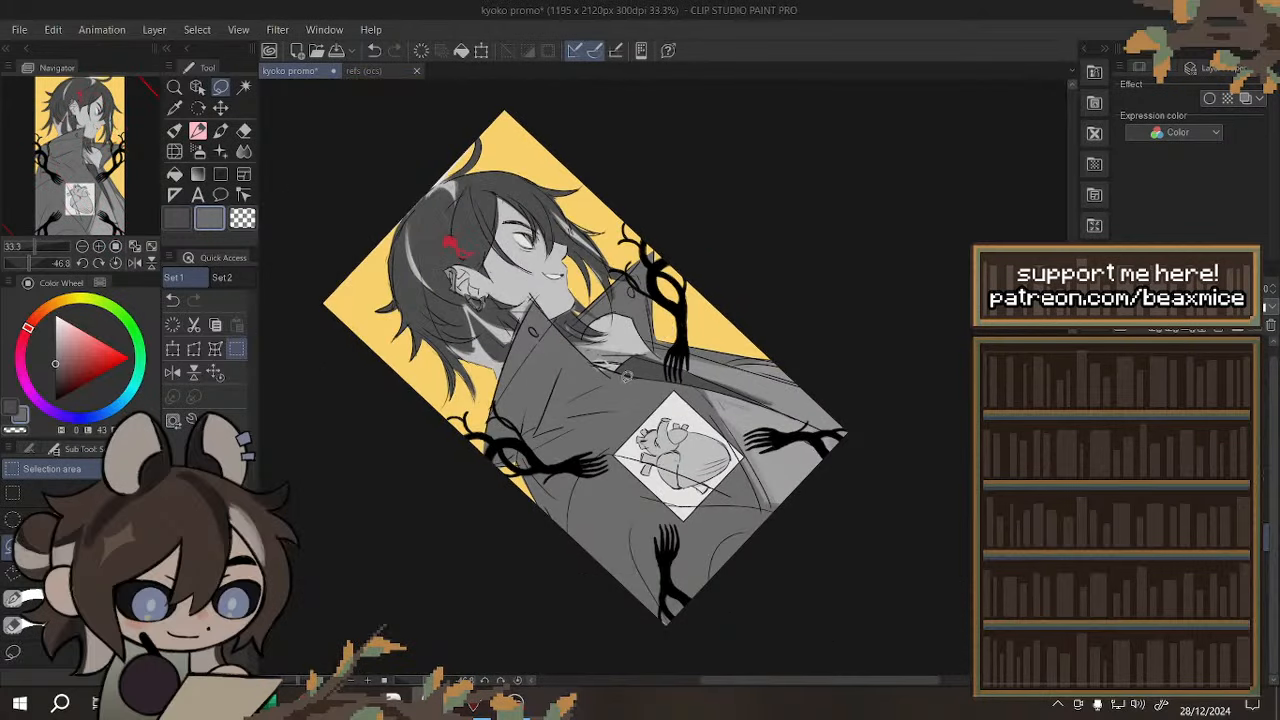
# - Fill the yellow gap inside the near black arm's loop with coat grey and erase the grey spill into the yellow below it
pyautogui.scroll(2, 516, 384)
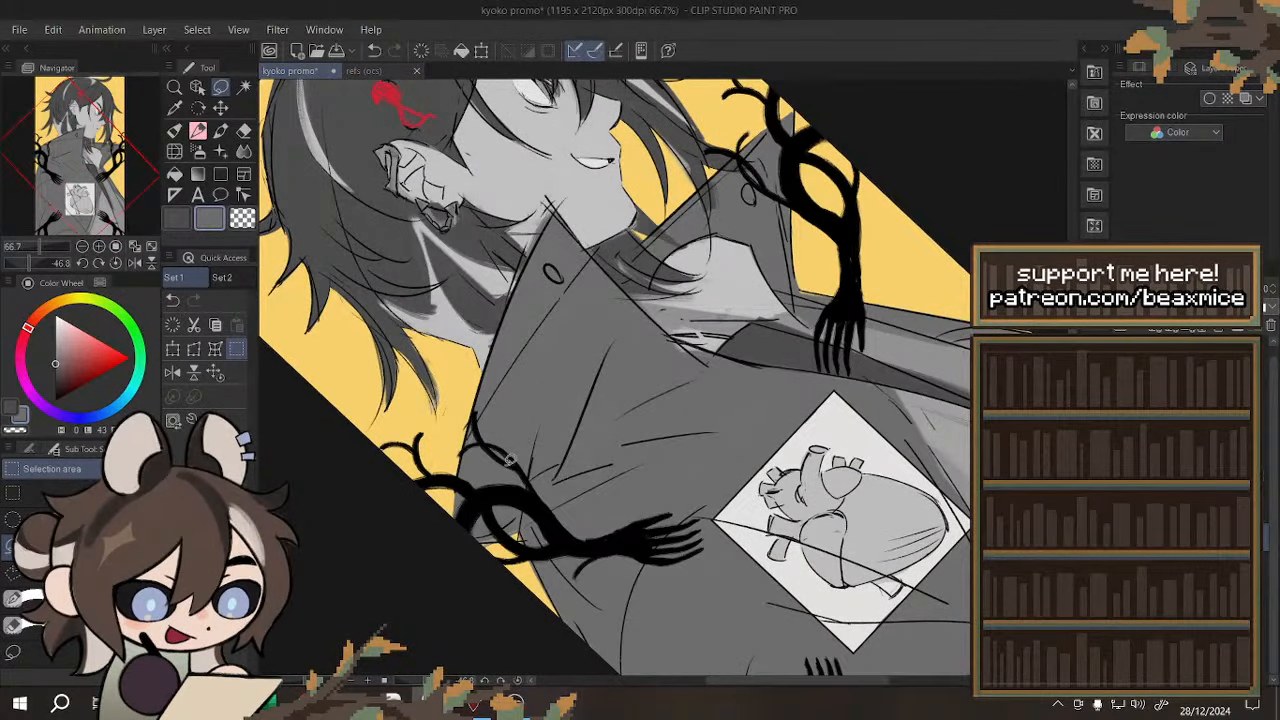
pyautogui.scroll(2, 500, 500)
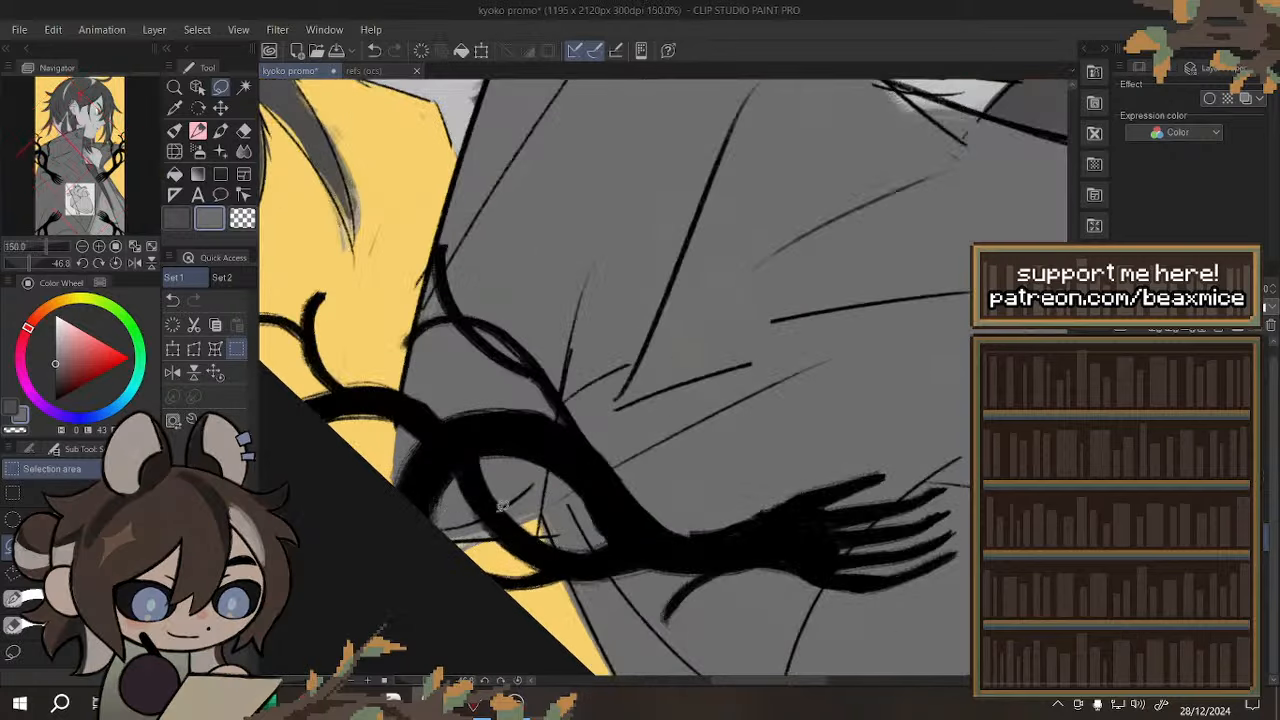
pyautogui.moveTo(445, 539)
pyautogui.mouseDown()
pyautogui.moveTo(614, 486)
pyautogui.moveTo(461, 438)
pyautogui.mouseUp()
pyautogui.click(618, 559)
pyautogui.moveTo(440, 542)
pyautogui.mouseDown()
pyautogui.moveTo(553, 461)
pyautogui.moveTo(479, 456)
pyautogui.mouseUp()
pyautogui.click(607, 635)
pyautogui.click(615, 529)
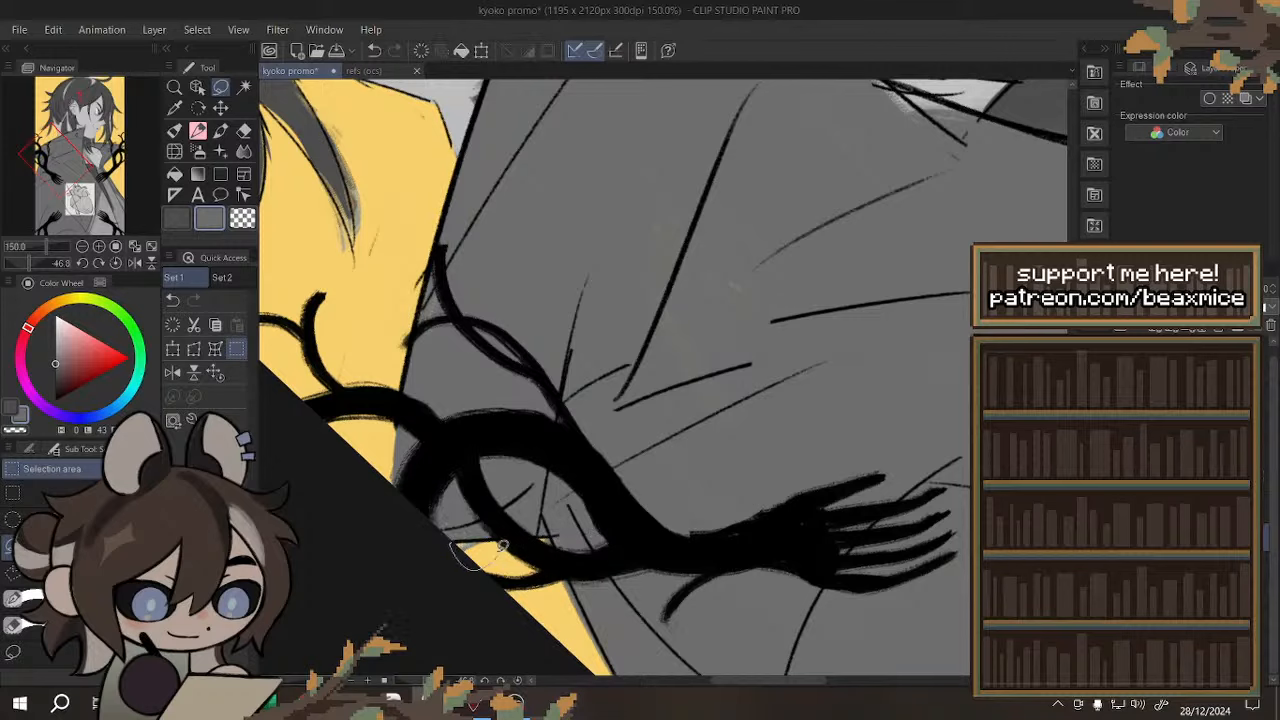
pyautogui.moveTo(503, 546); pyautogui.dragTo(462, 552)
pyautogui.click(505, 600)
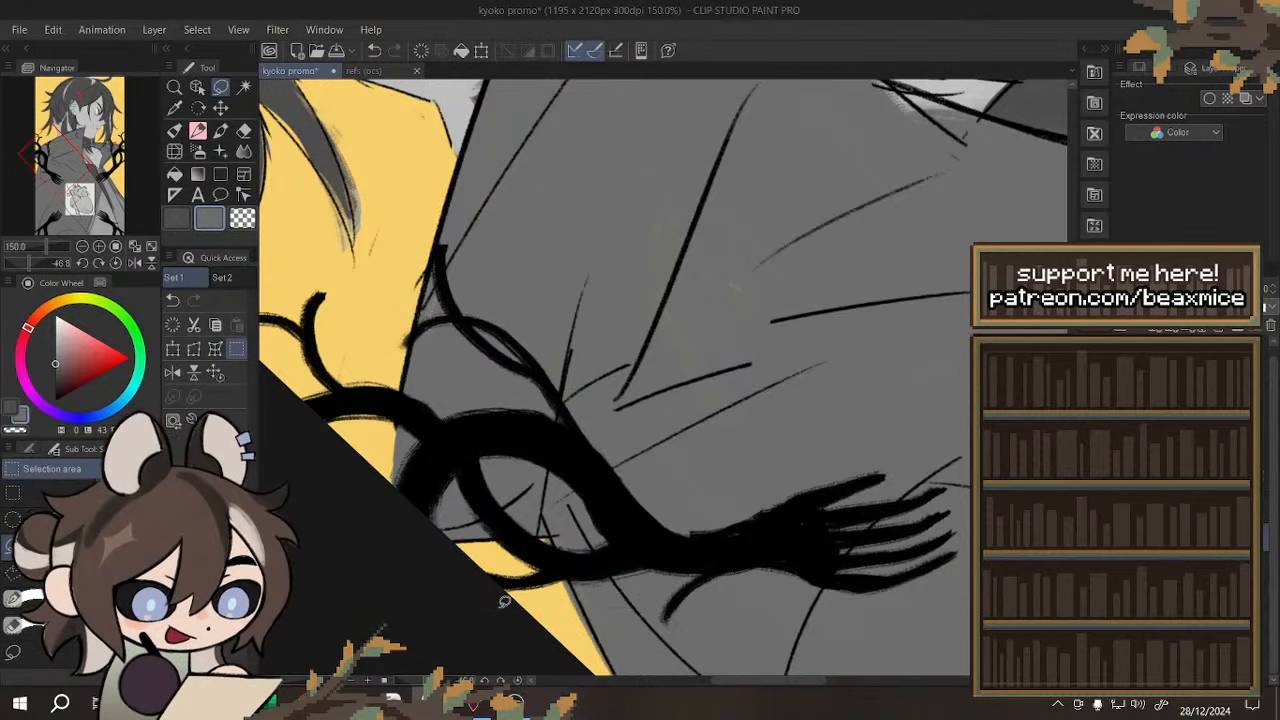
# - Check the whole figure in normal and mirrored view, then inspect the coat, neck opening and far collar
pyautogui.click(215, 373)
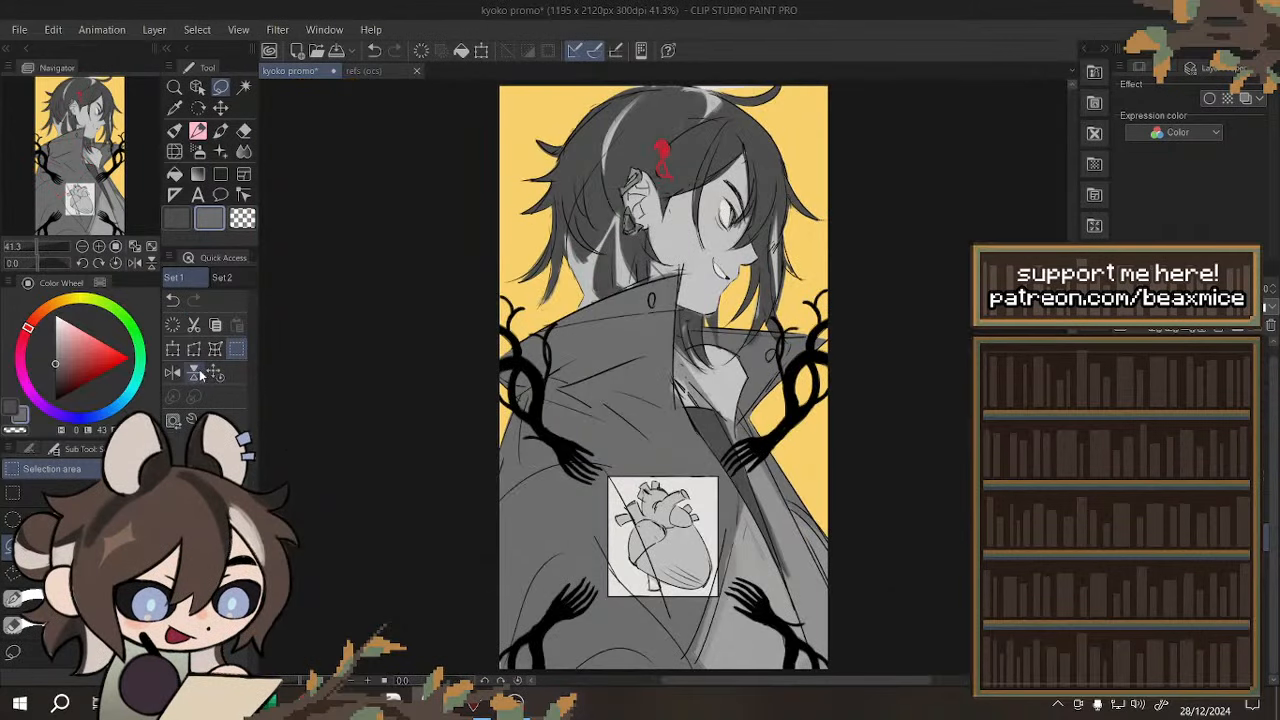
pyautogui.click(185, 376)
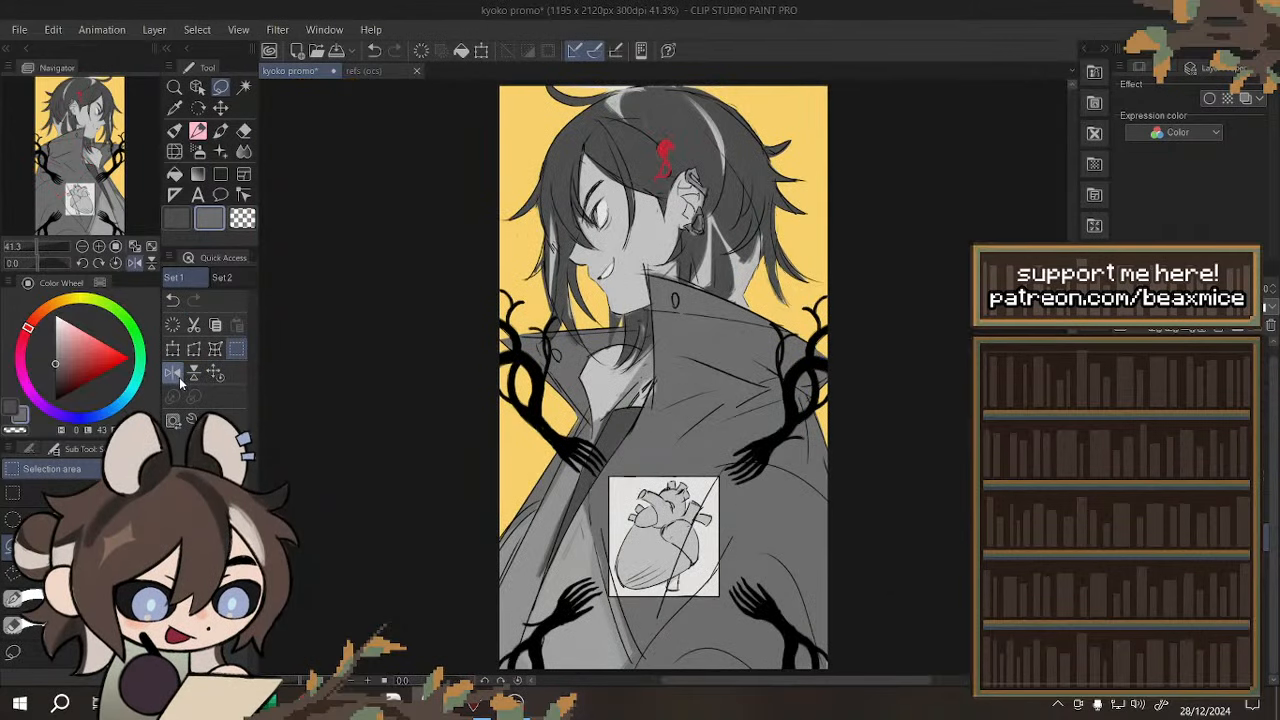
pyautogui.click(185, 377)
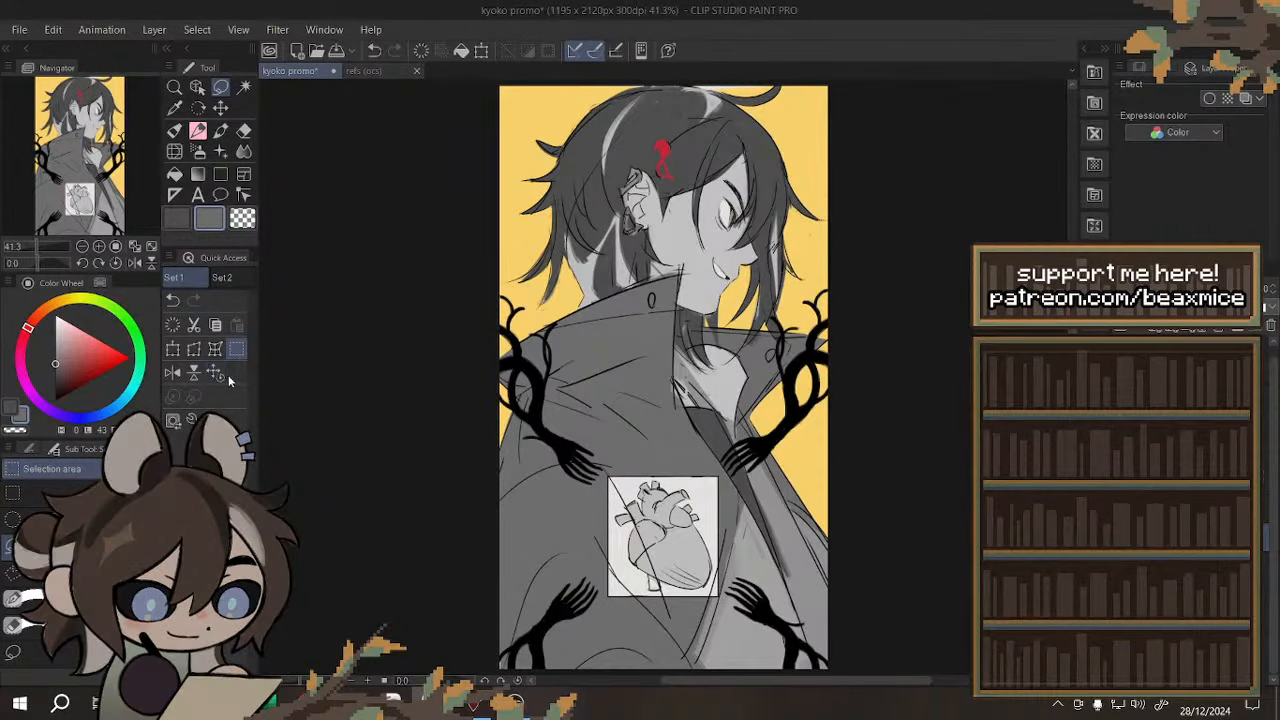
pyautogui.scroll(-1, 470, 410)
pyautogui.scroll(1, 584, 517)
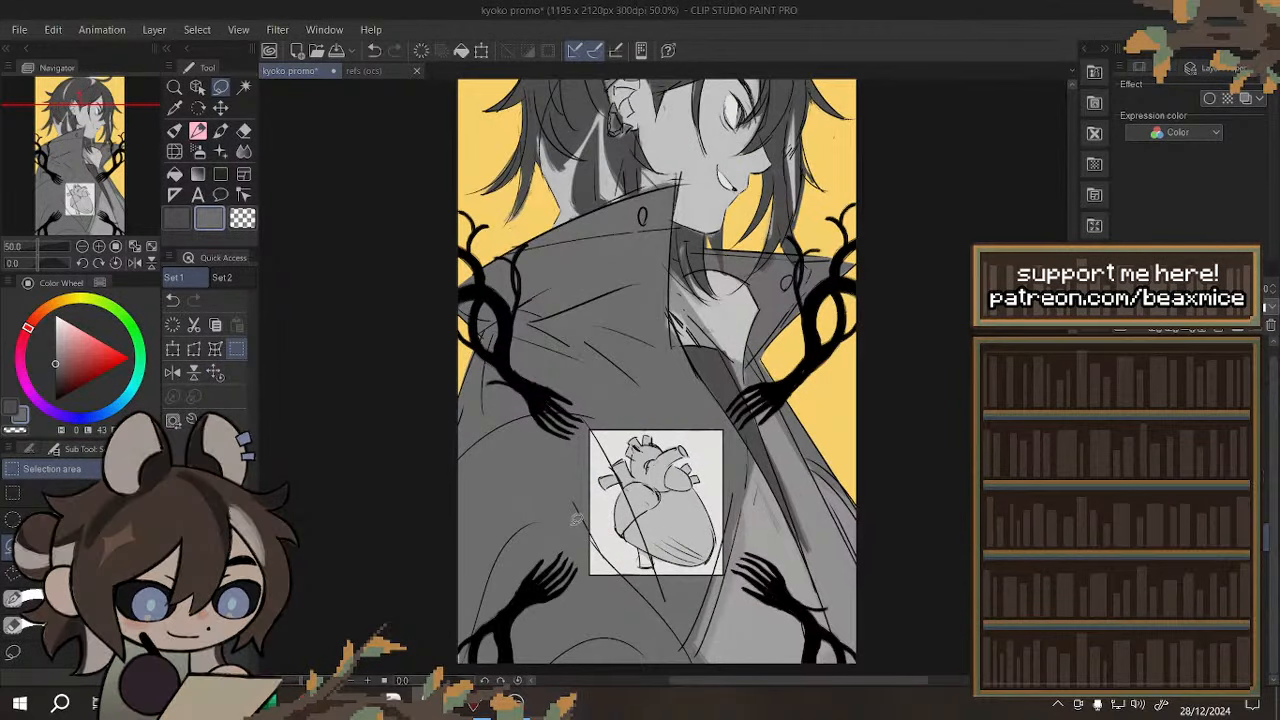
pyautogui.click(178, 376)
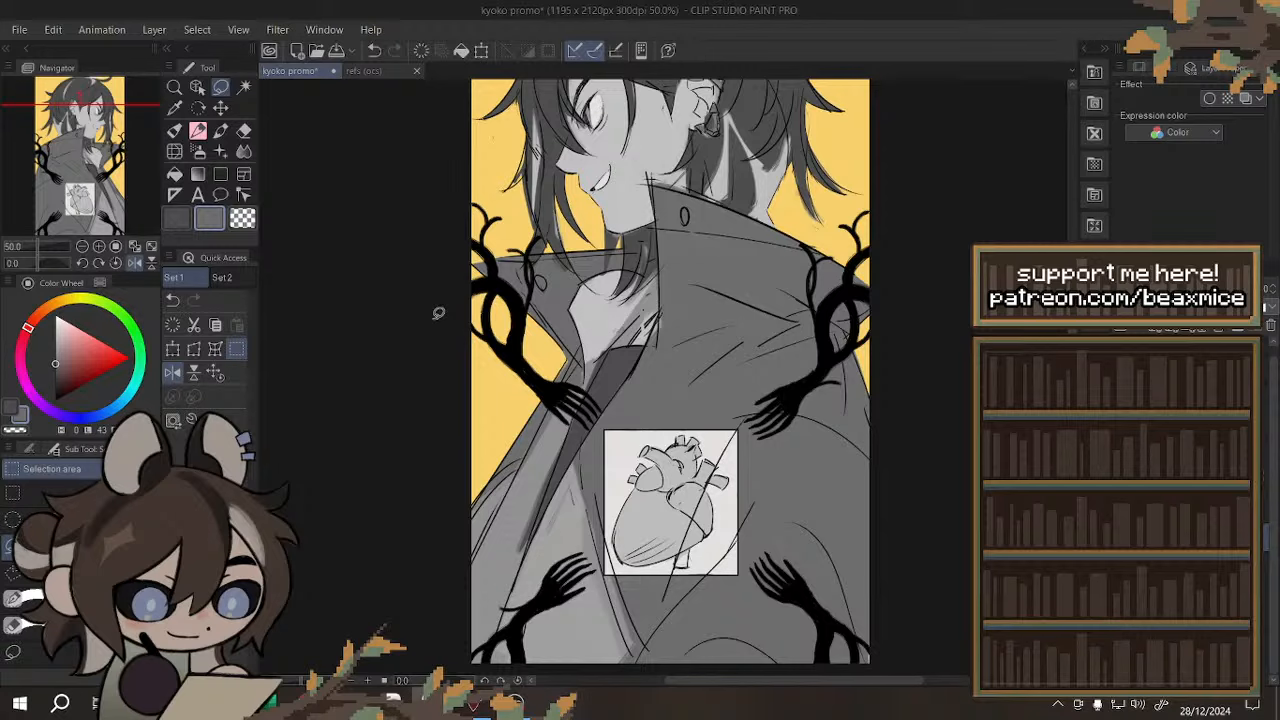
pyautogui.click(174, 373)
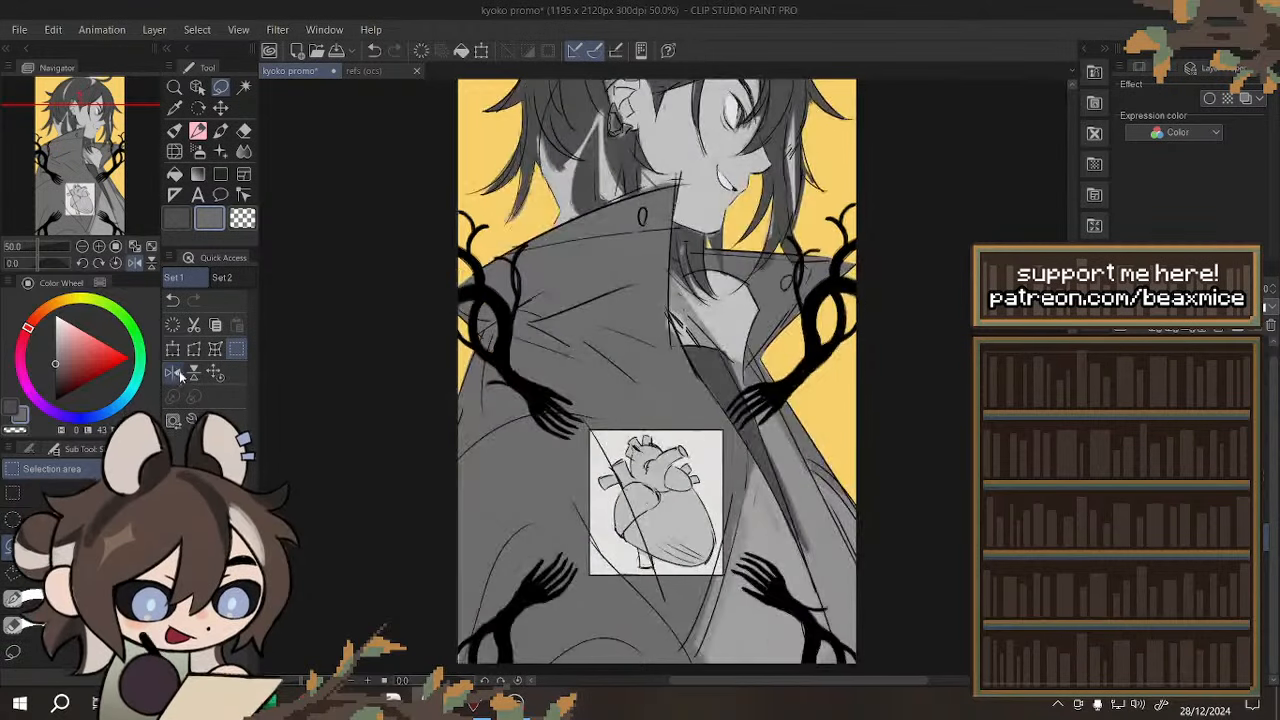
pyautogui.scroll(-2, 549, 252)
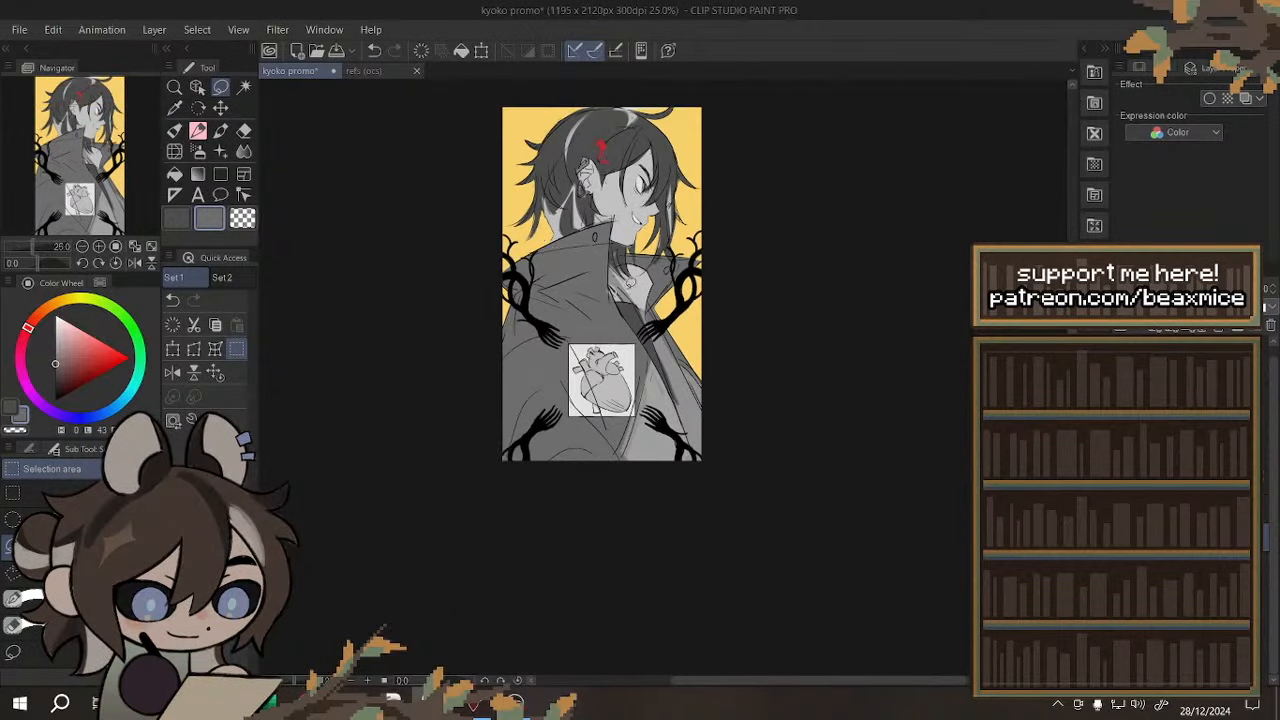
pyautogui.scroll(3, 678, 315)
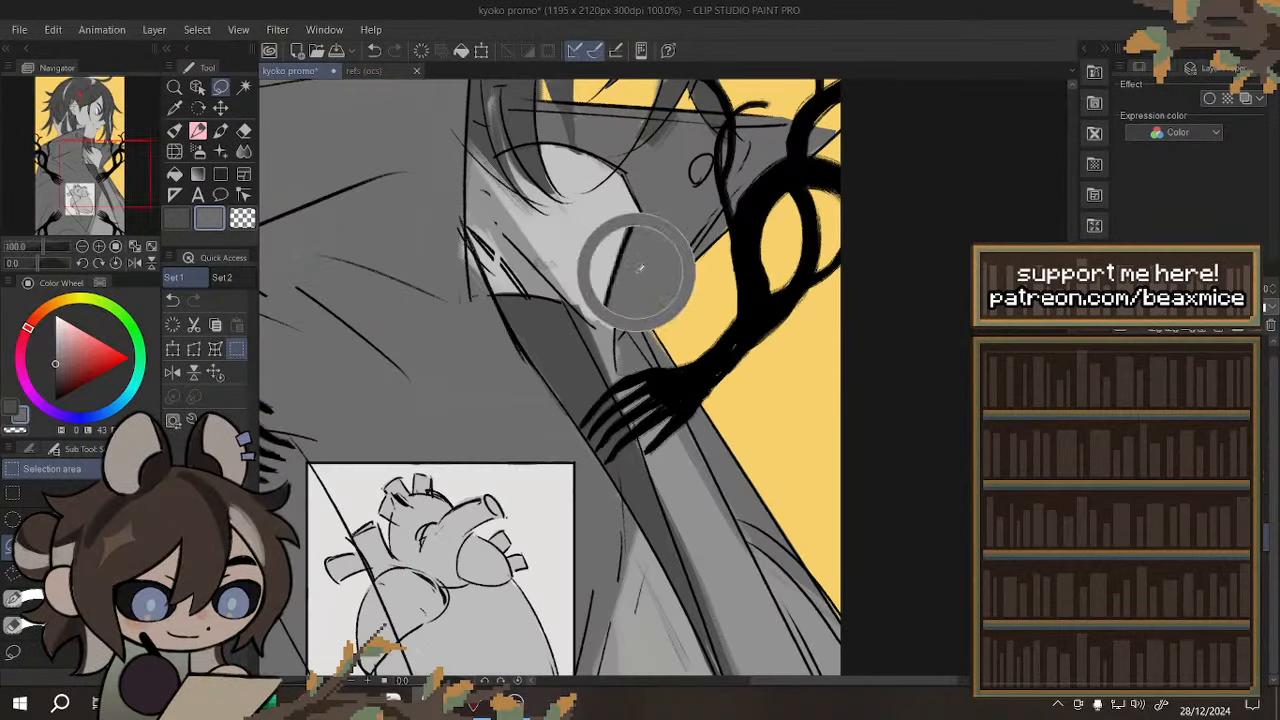
pyautogui.scroll(-1, 641, 272)
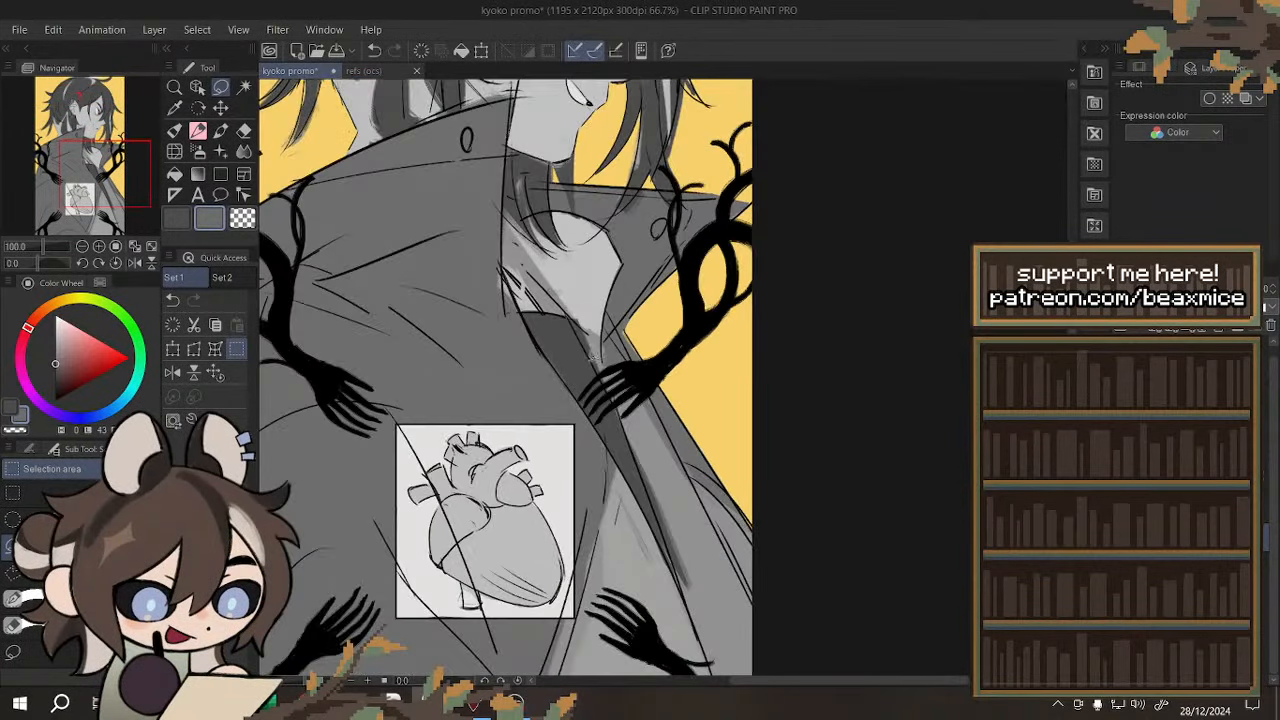
# - Lasso and clean up the uneven coat grey along the far collar's upper edge and tip beside the black arm
pyautogui.scroll(2, 788, 206)
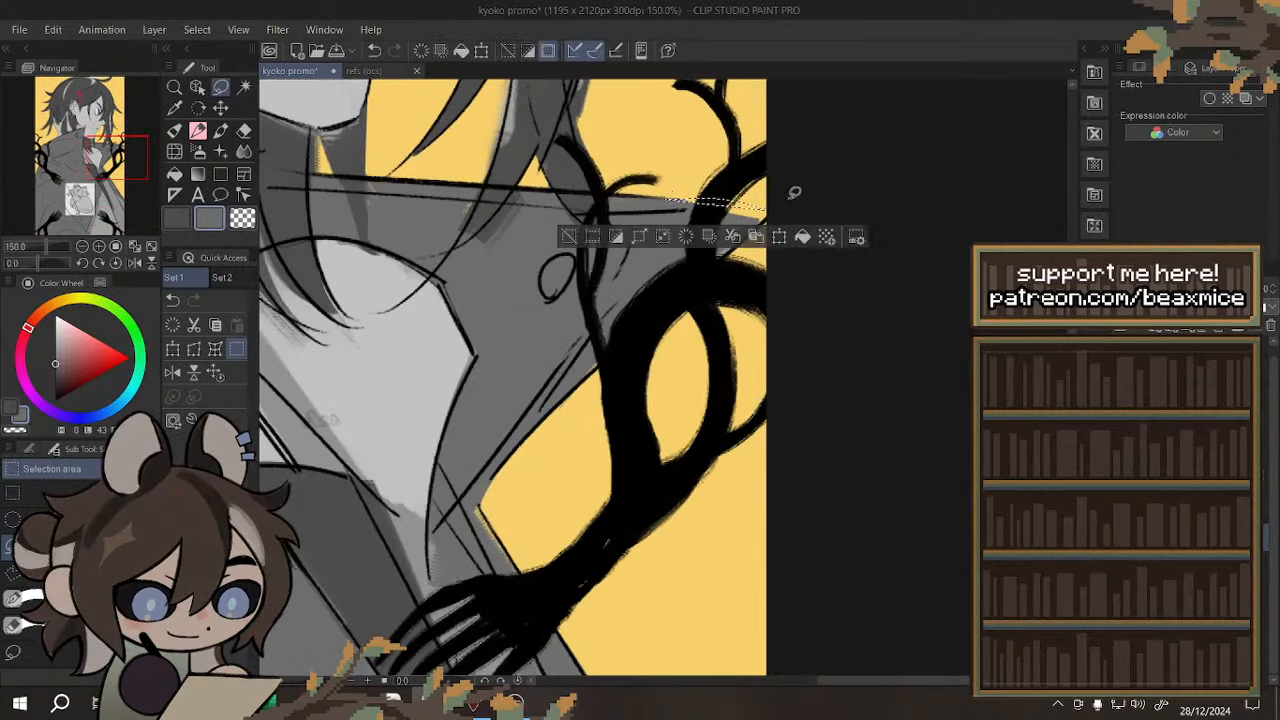
pyautogui.moveTo(38, 262); pyautogui.dragTo(21, 263)
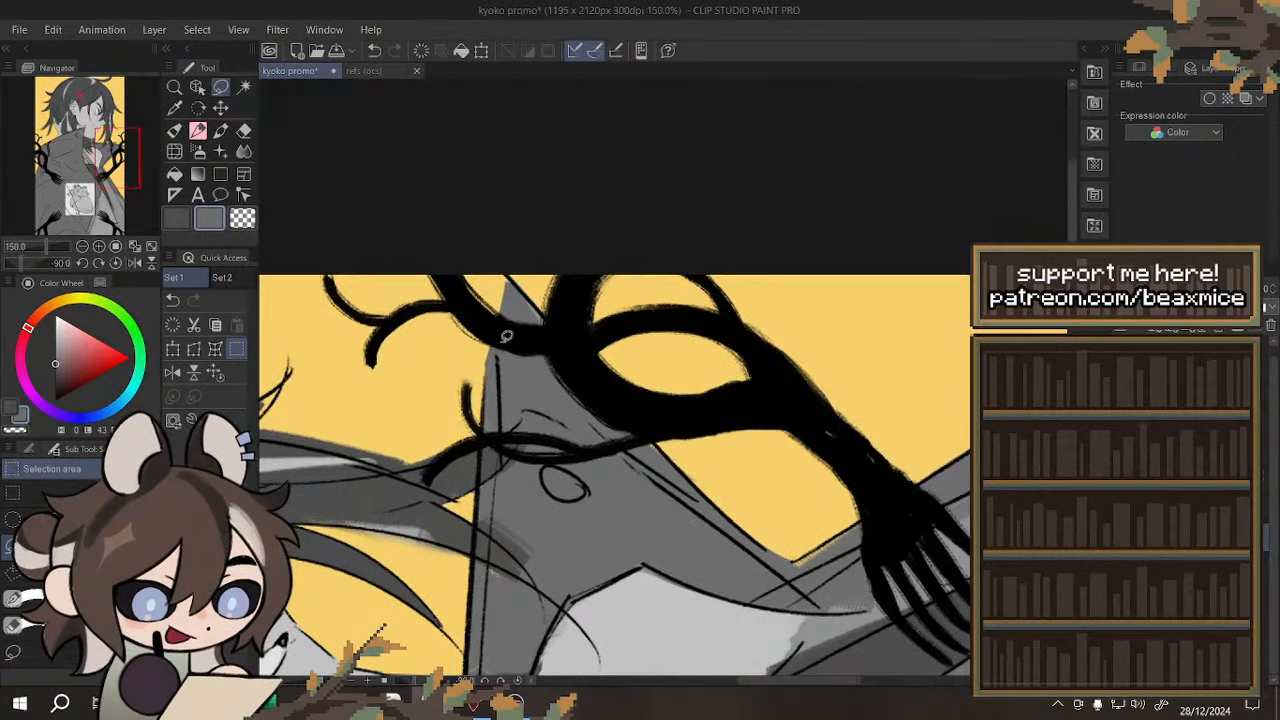
pyautogui.scroll(1, 505, 337)
pyautogui.moveTo(500, 265)
pyautogui.mouseDown()
pyautogui.moveTo(487, 401)
pyautogui.moveTo(506, 272)
pyautogui.mouseUp()
pyautogui.click(581, 437)
pyautogui.hotkey('ctrl', 'd')
pyautogui.scroll(-5, 529, 214)
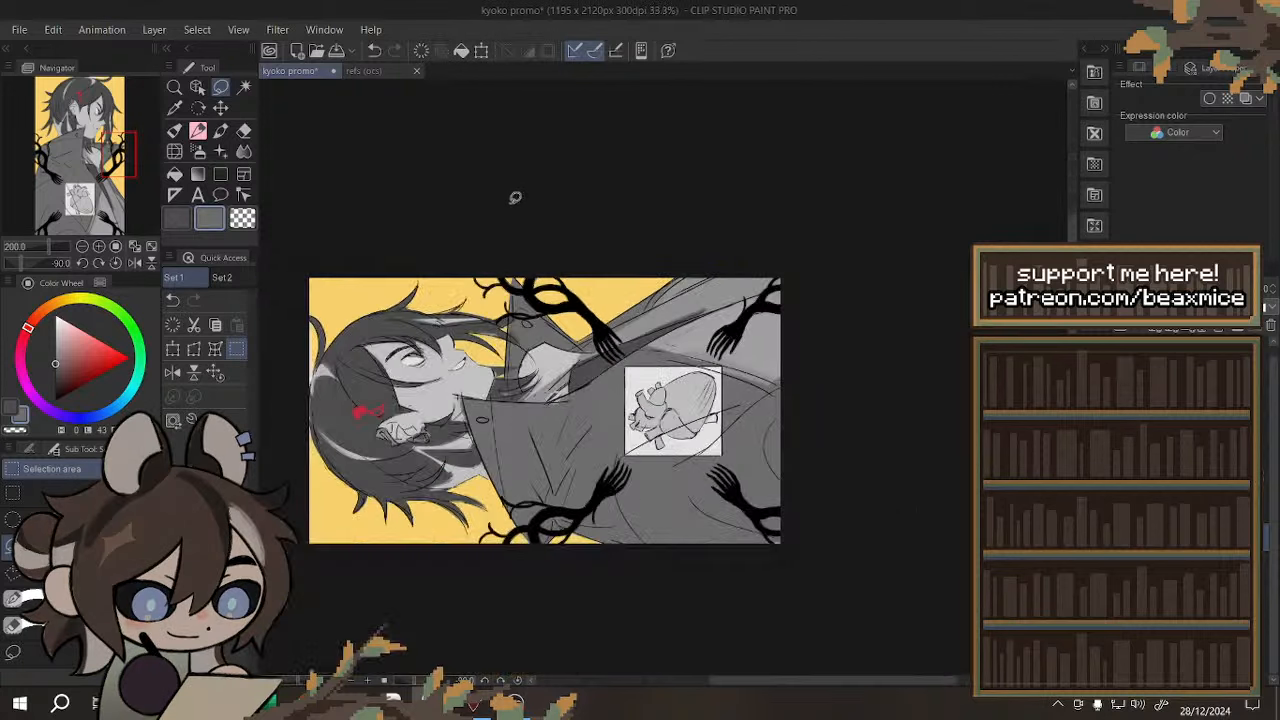
pyautogui.scroll(2, 549, 403)
pyautogui.scroll(2, 556, 375)
pyautogui.moveTo(568, 350)
pyautogui.mouseDown()
pyautogui.moveTo(512, 370)
pyautogui.moveTo(592, 374)
pyautogui.mouseUp()
pyautogui.click(636, 446)
pyautogui.hotkey('ctrl', 'd')
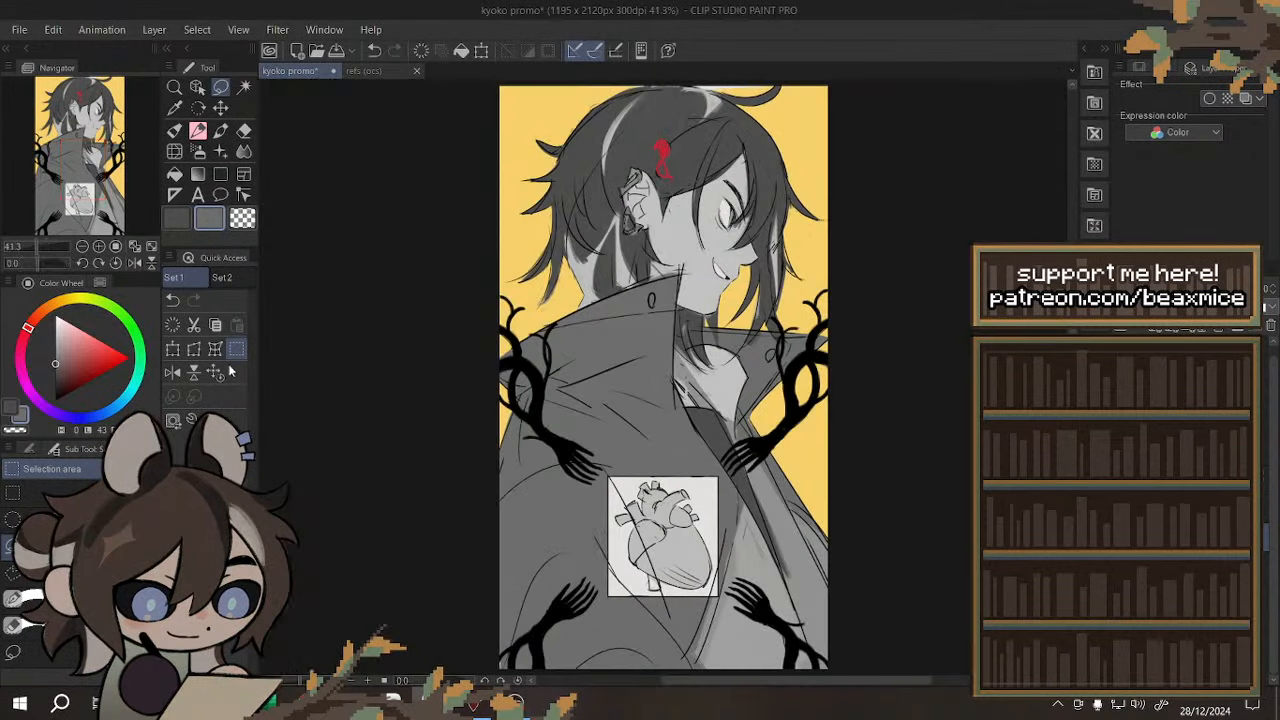
# - Lasso and erase the rough dark grey spill inside the small yellow gap between chin, neck hair and far collar
pyautogui.click(215, 372)
pyautogui.scroll(-1, 588, 306)
pyautogui.scroll(3, 627, 150)
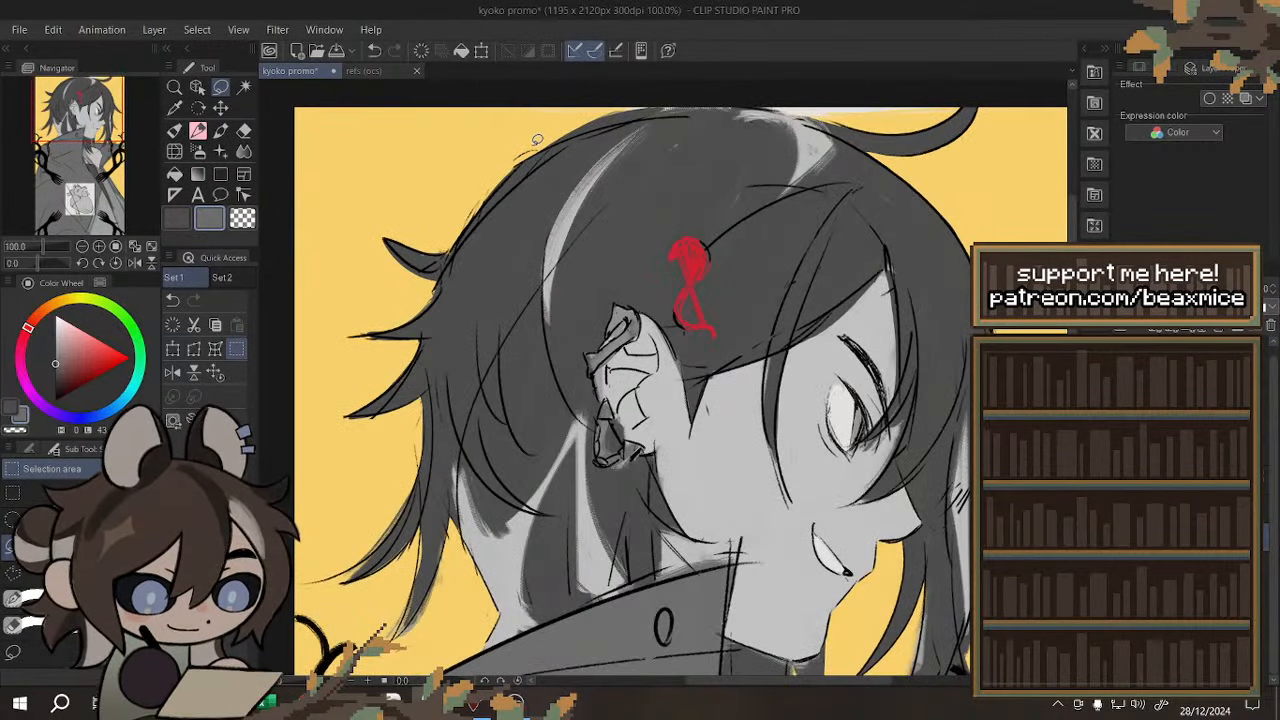
pyautogui.scroll(-4, 537, 143)
pyautogui.scroll(1, 705, 395)
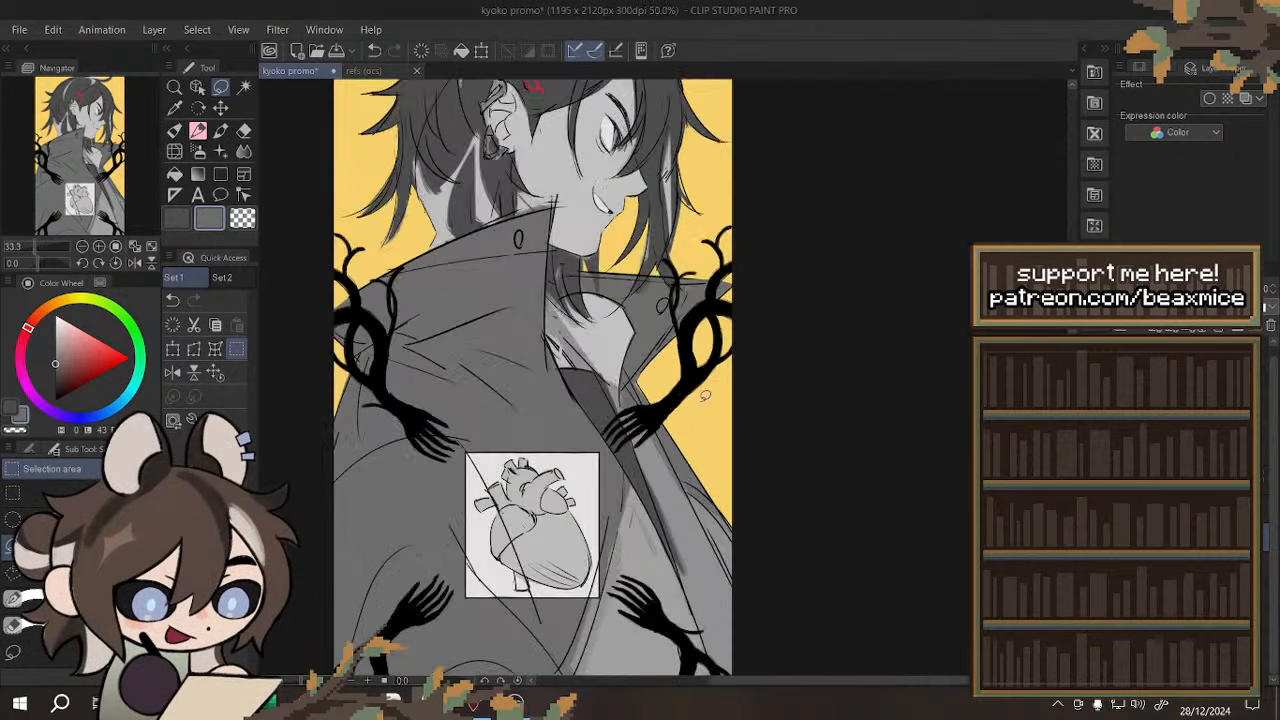
pyautogui.scroll(1, 698, 319)
pyautogui.scroll(6, 682, 305)
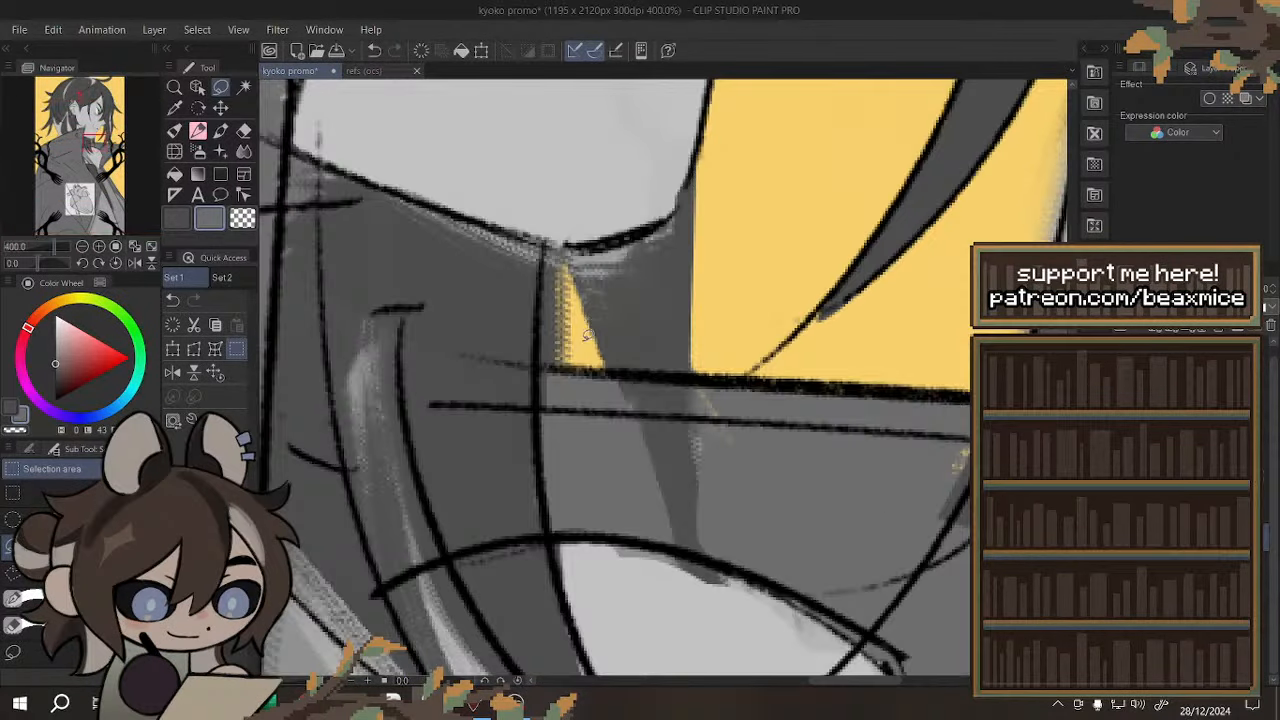
pyautogui.moveTo(576, 290)
pyautogui.mouseDown()
pyautogui.moveTo(592, 360)
pyautogui.moveTo(550, 267)
pyautogui.mouseUp()
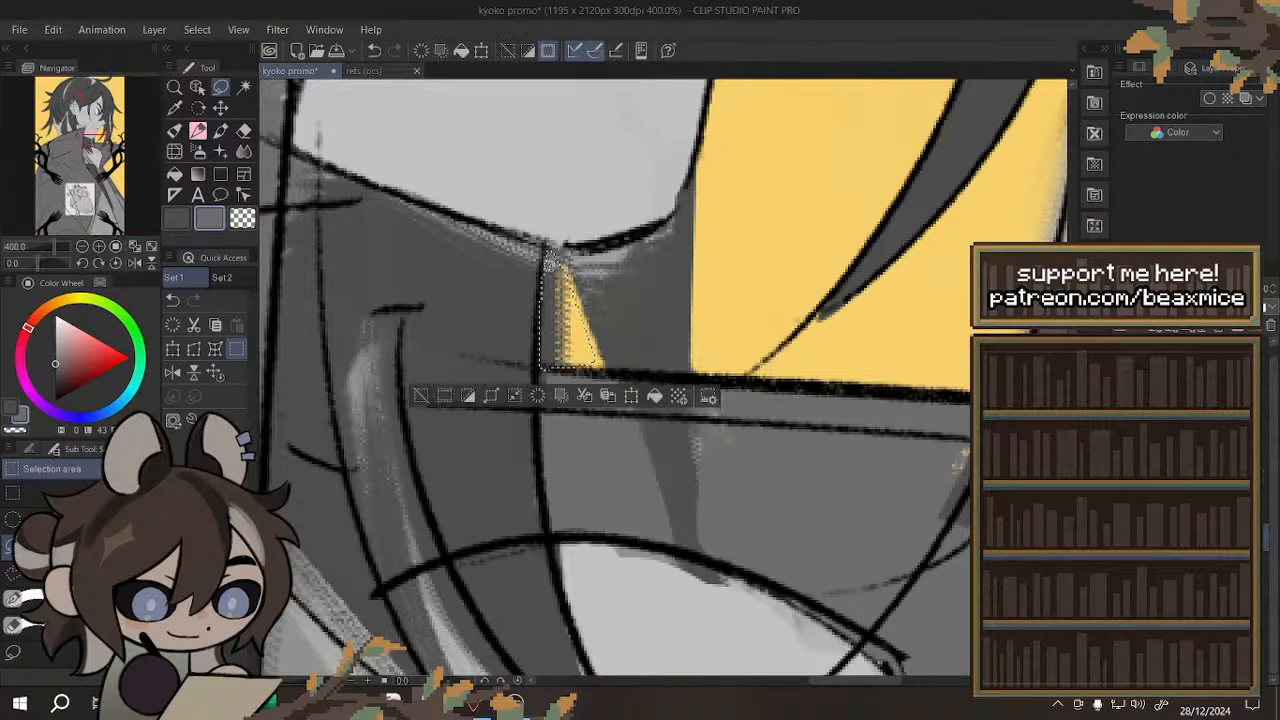
pyautogui.click(544, 392)
# - Lasso the pointed hair lock hanging behind the nape and fill it with the dark hair grey
pyautogui.scroll(-6, 612, 336)
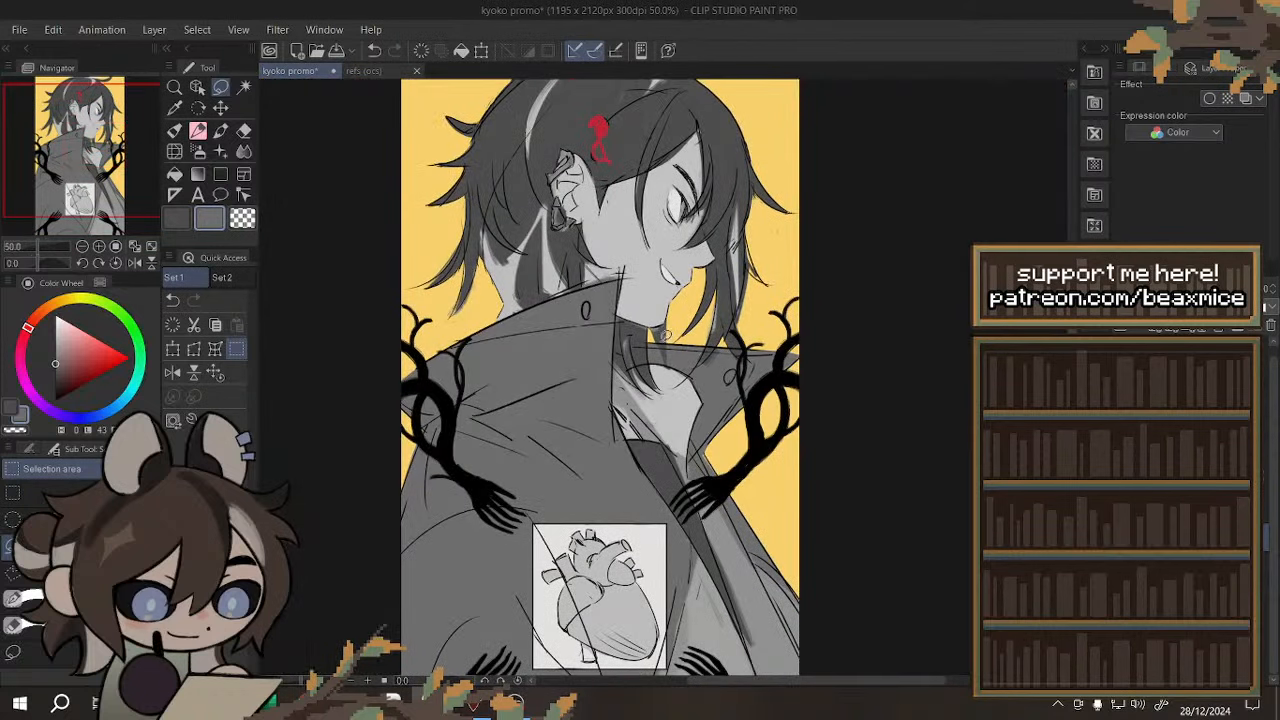
pyautogui.scroll(6, 652, 331)
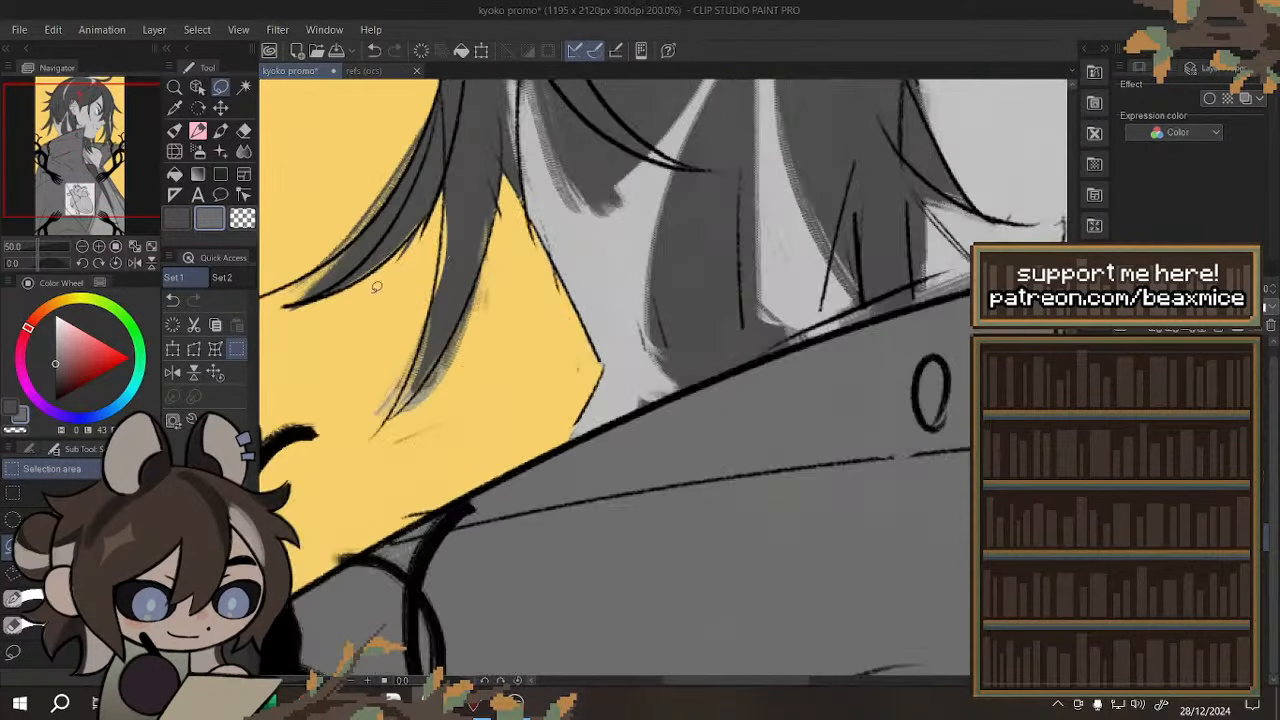
pyautogui.scroll(-2, 457, 371)
pyautogui.scroll(2, 567, 313)
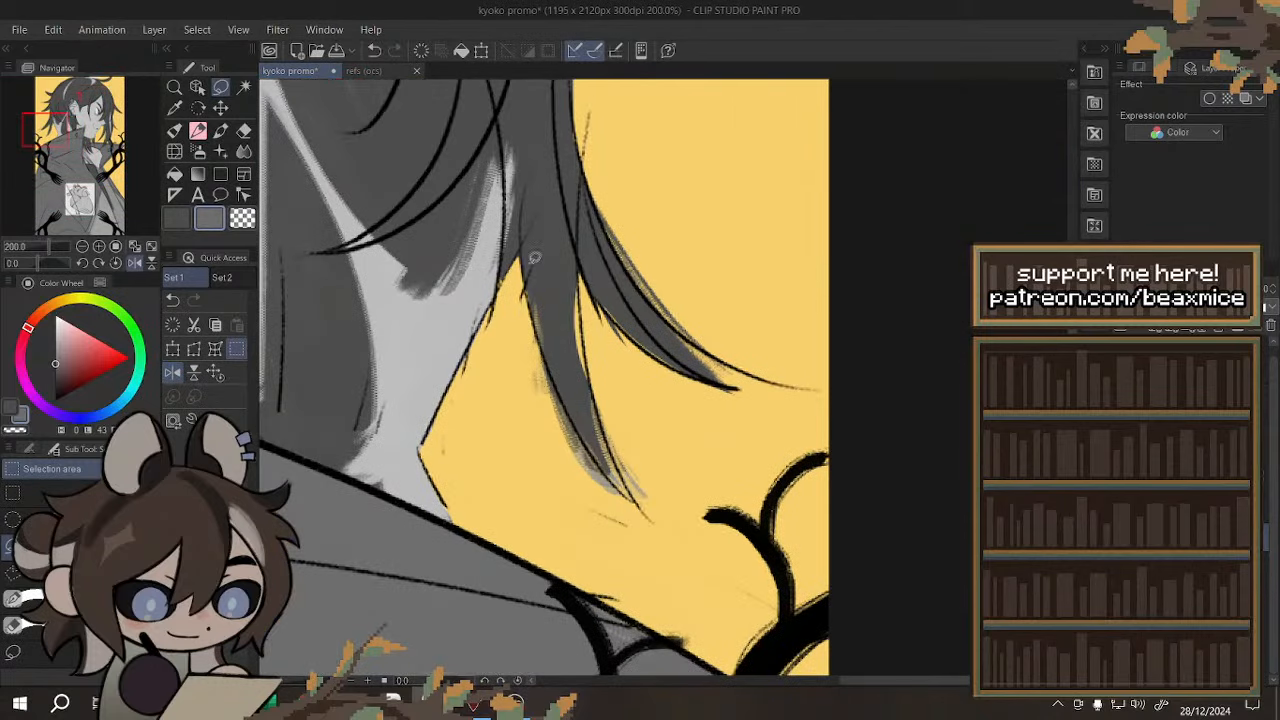
pyautogui.moveTo(636, 518); pyautogui.dragTo(636, 526)
pyautogui.moveTo(578, 264)
pyautogui.mouseDown()
pyautogui.moveTo(531, 266)
pyautogui.moveTo(523, 231)
pyautogui.mouseUp()
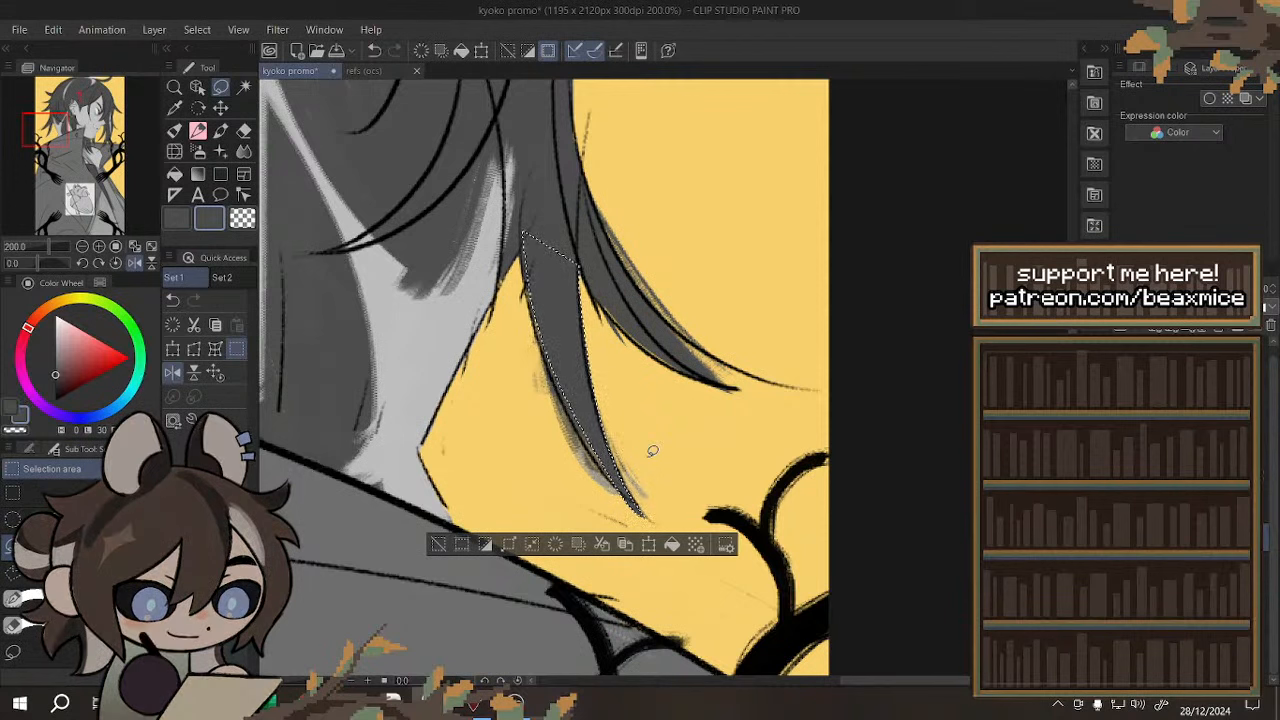
pyautogui.hotkey('ctrl', 'd')
# - Lasso and erase the rough grey spill along both sides of the nape's pointed hair lock
pyautogui.moveTo(625, 463); pyautogui.dragTo(660, 517)
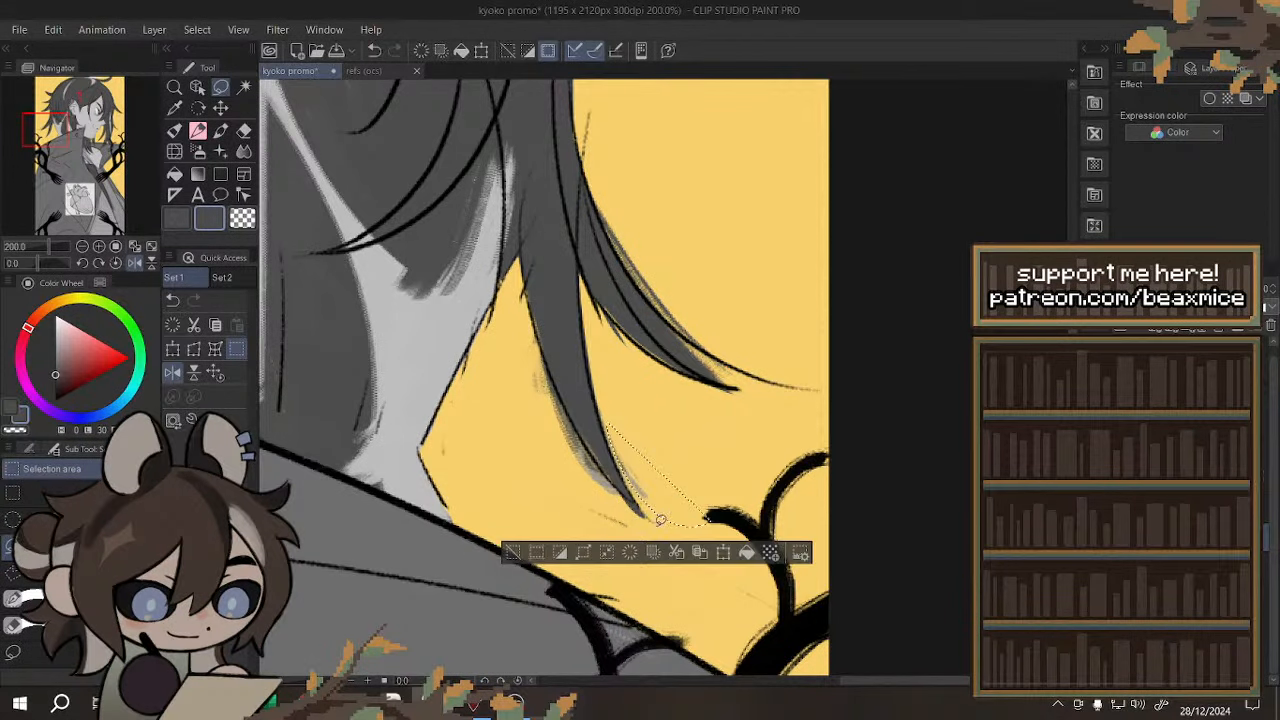
pyautogui.click(637, 557)
pyautogui.hotkey('ctrl', 'd')
pyautogui.moveTo(588, 432)
pyautogui.mouseDown()
pyautogui.moveTo(603, 459)
pyautogui.moveTo(533, 438)
pyautogui.moveTo(522, 294)
pyautogui.mouseUp()
pyautogui.click(574, 554)
pyautogui.hotkey('ctrl', 'd')
pyautogui.moveTo(560, 392); pyautogui.dragTo(524, 298)
pyautogui.click(557, 480)
pyautogui.hotkey('ctrl', 'd')
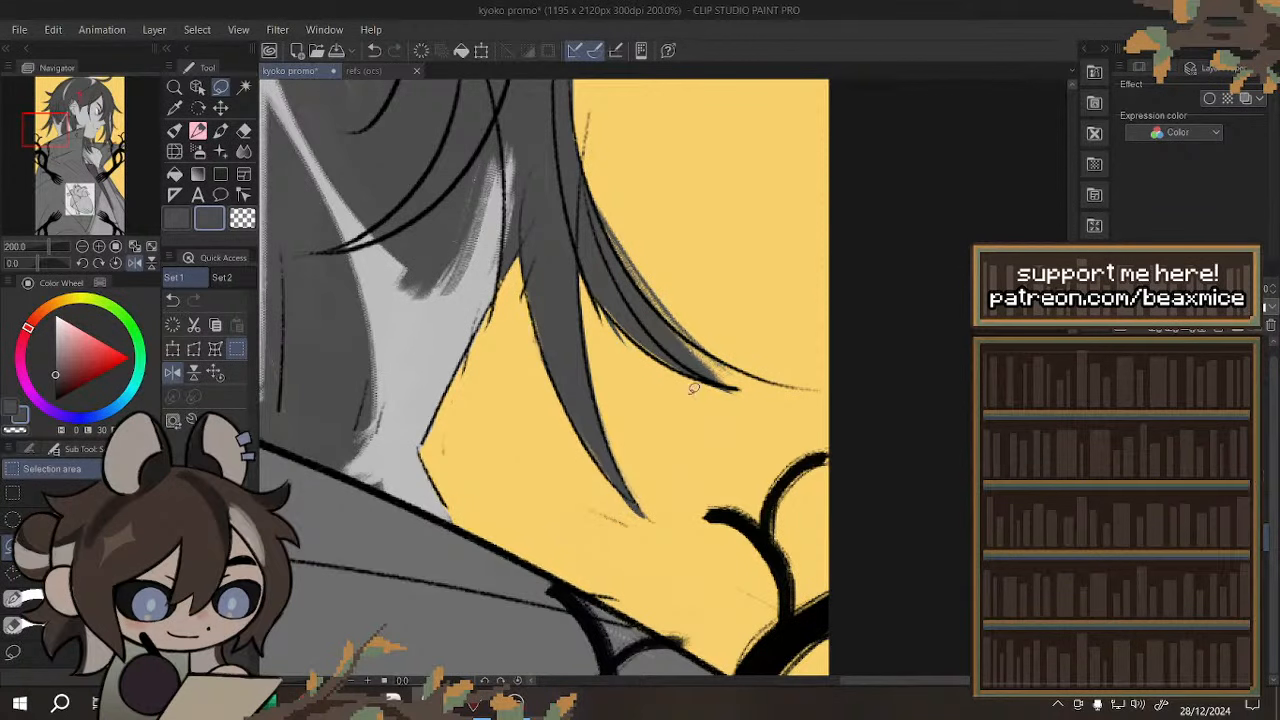
# - Examine the nape hair, neck and near collar, then the whole figure, for remaining uneven base-colour edges
pyautogui.scroll(-2, 693, 388)
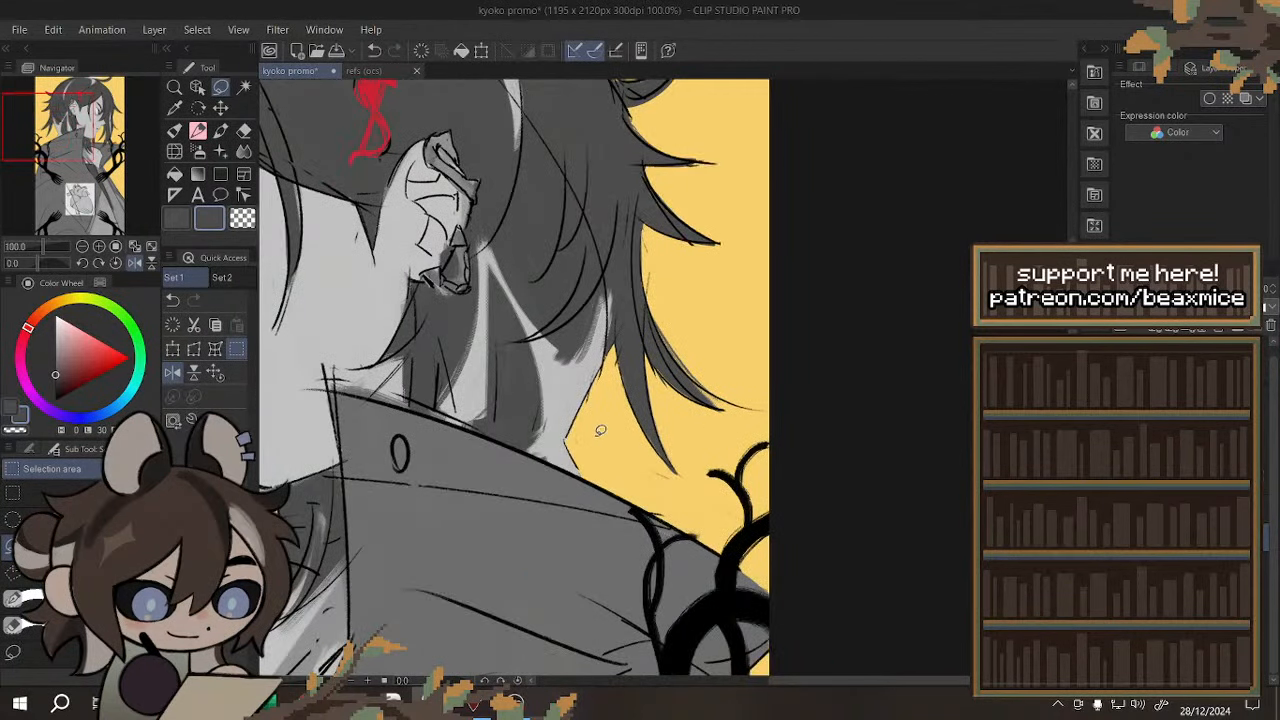
pyautogui.scroll(-3, 622, 418)
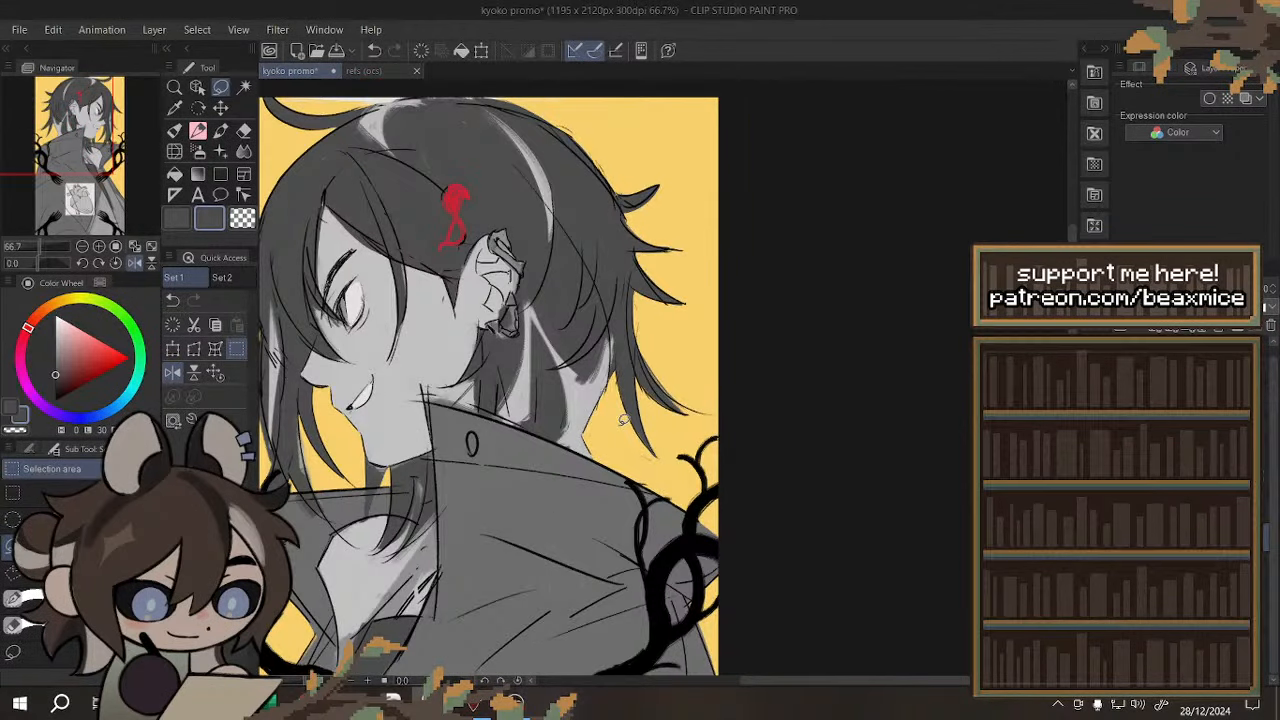
pyautogui.scroll(3, 589, 434)
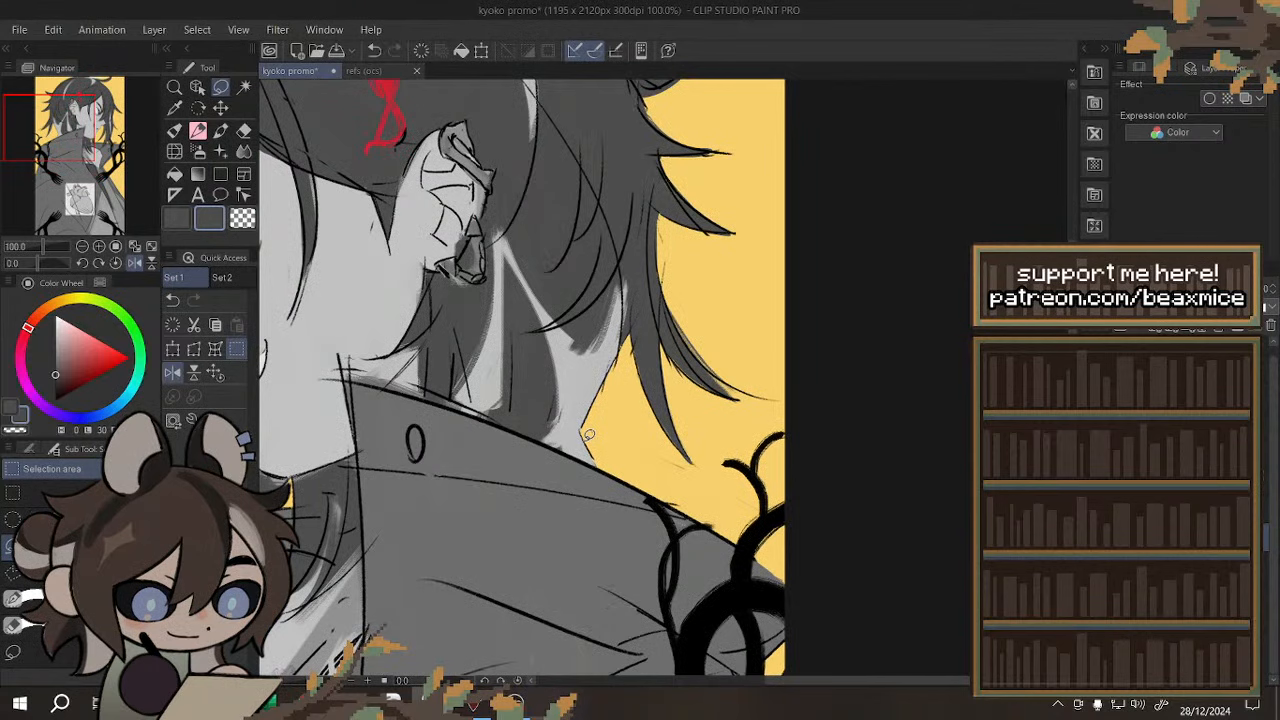
pyautogui.scroll(-1, 589, 434)
pyautogui.scroll(-1, 630, 305)
pyautogui.scroll(2, 588, 298)
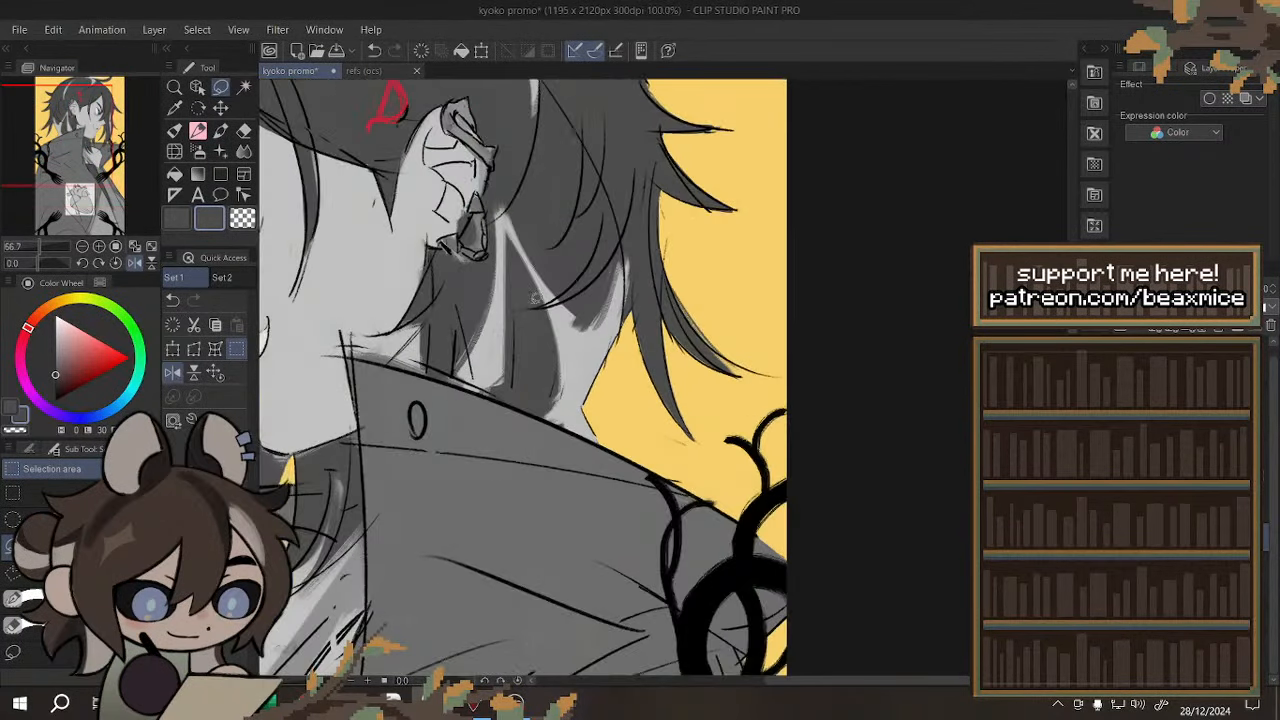
pyautogui.click(215, 373)
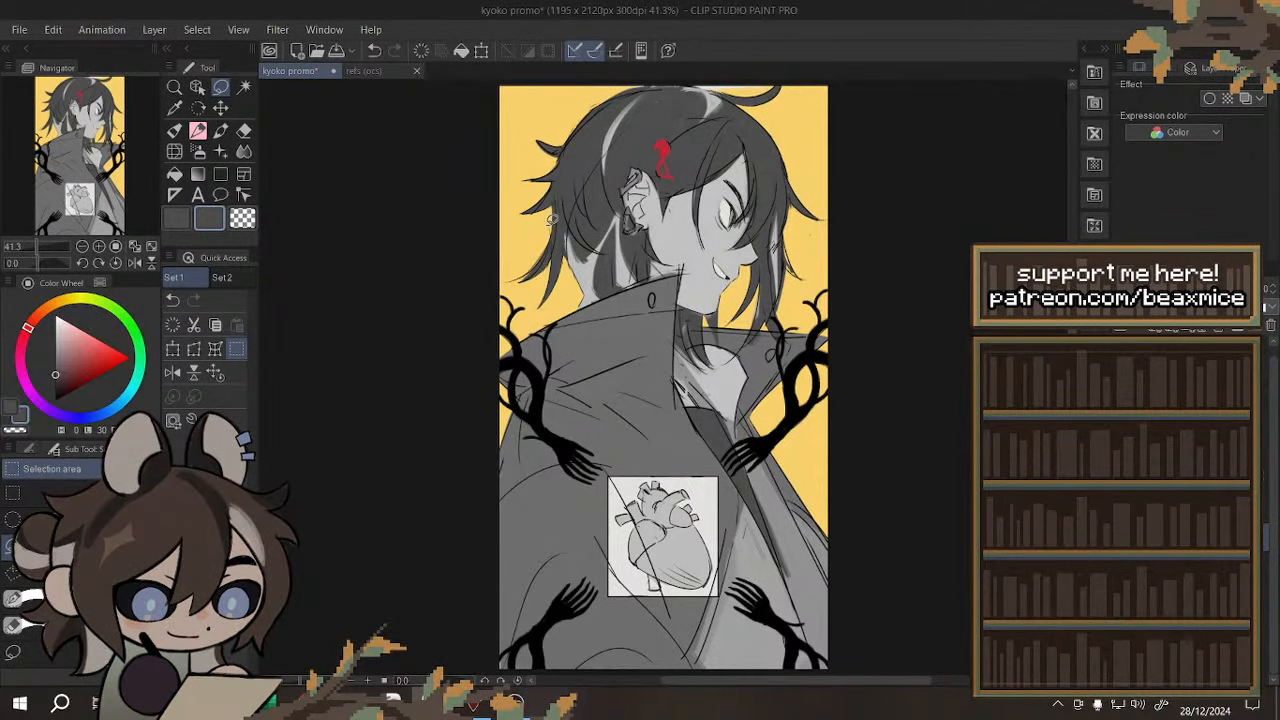
pyautogui.scroll(1, 861, 244)
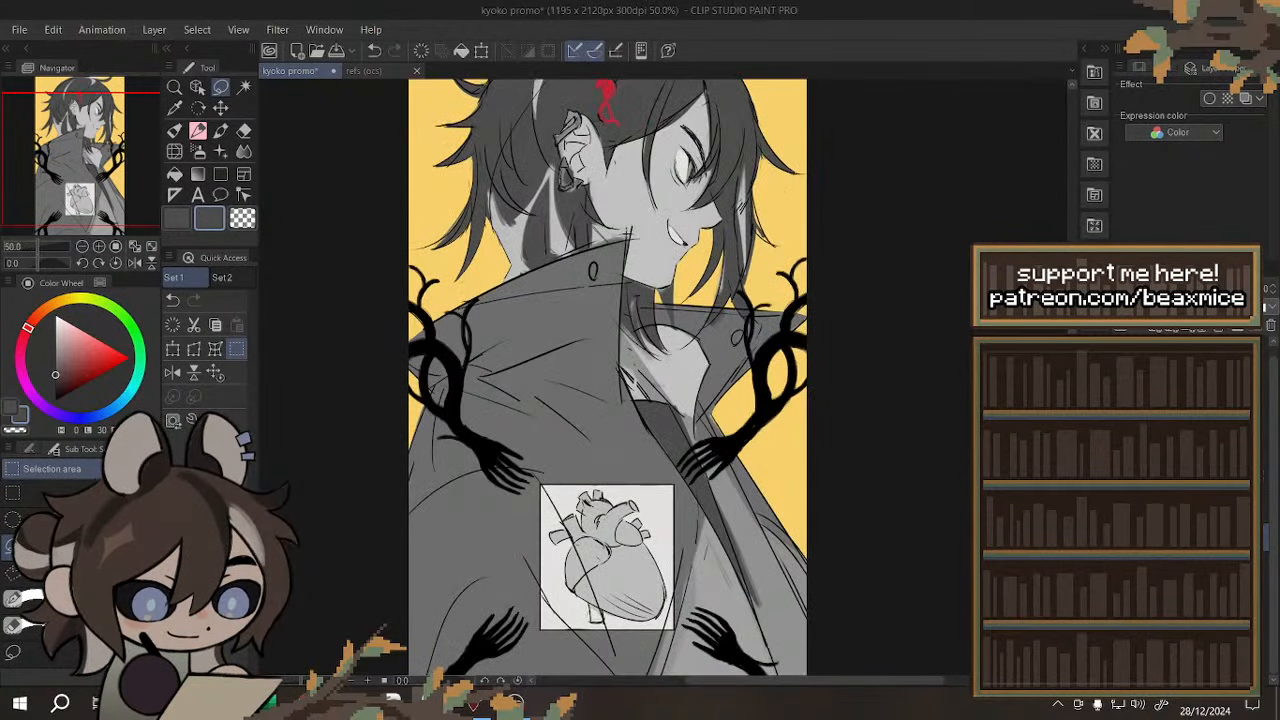
# - Show the coloured version, sample the peach skin tone from the cheek, activate the Pen, and return to the grey version
pyautogui.click(1125, 400)
pyautogui.scroll(-1, 700, 325)
pyautogui.scroll(3, 655, 245)
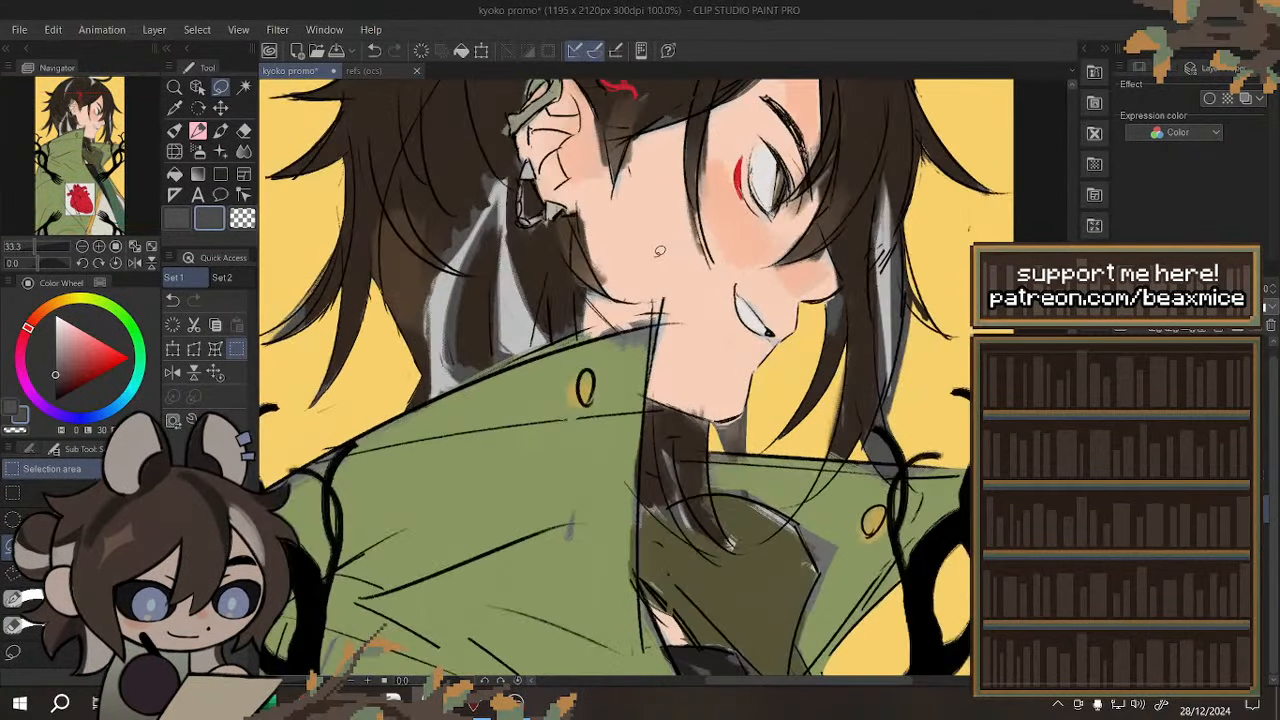
pyautogui.keyDown('alt'); pyautogui.click(653, 260); pyautogui.keyUp('alt')
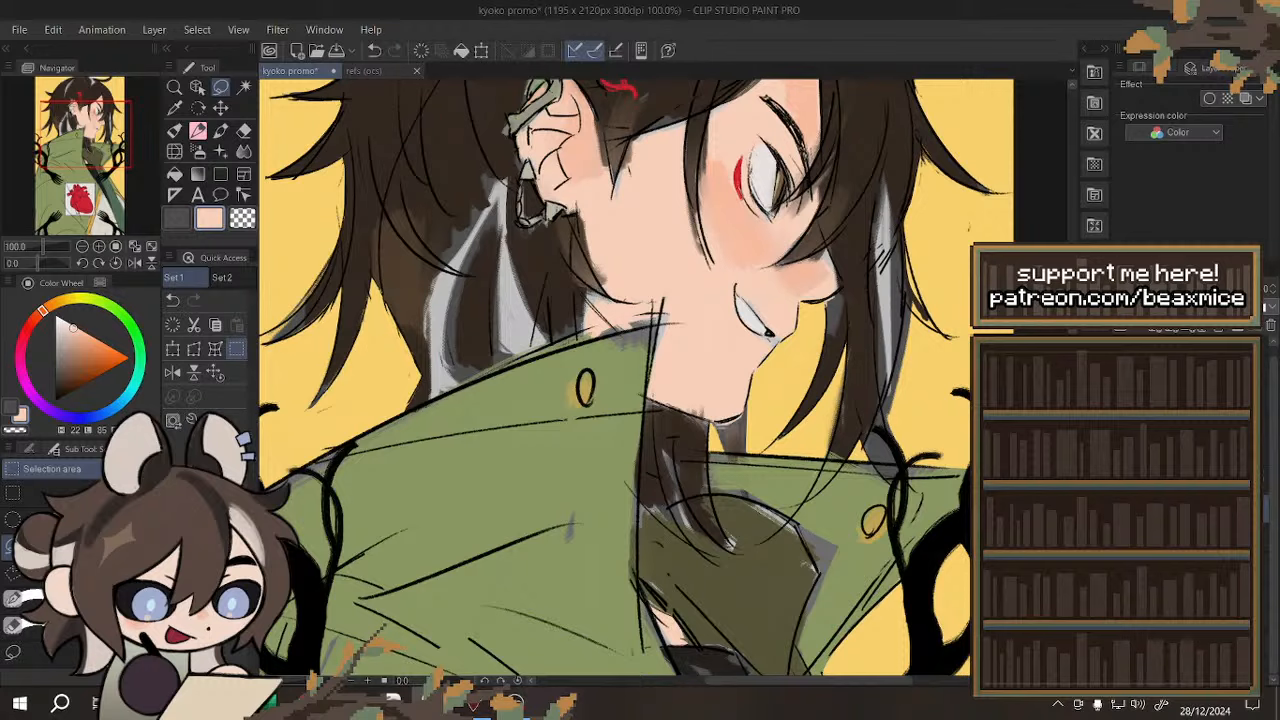
pyautogui.scroll(-4, 735, 326)
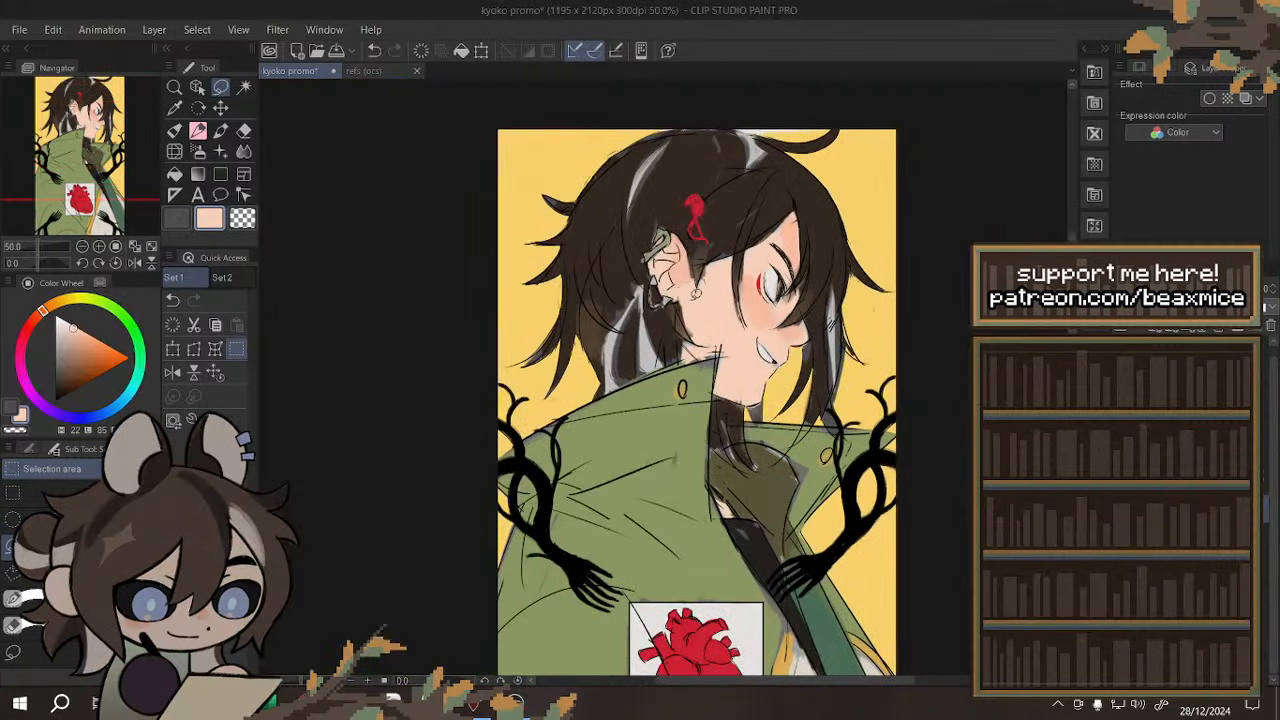
pyautogui.scroll(2, 735, 326)
pyautogui.scroll(1, 735, 326)
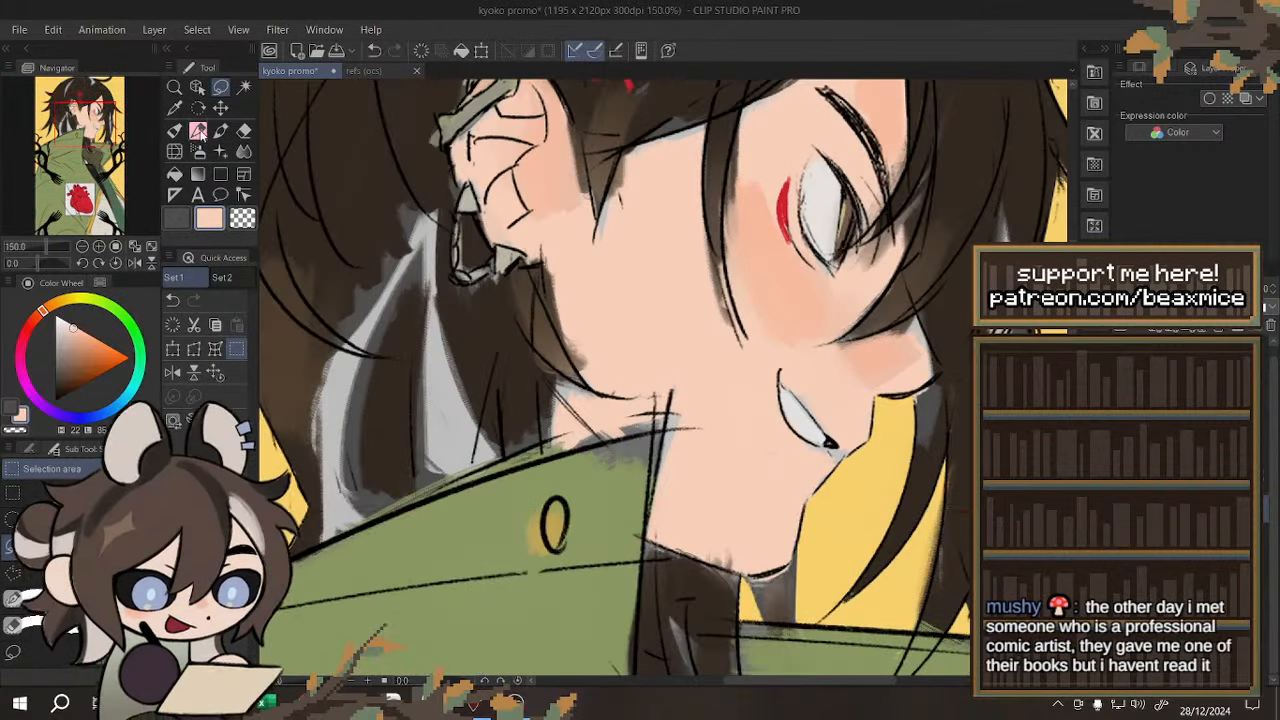
pyautogui.press('p')
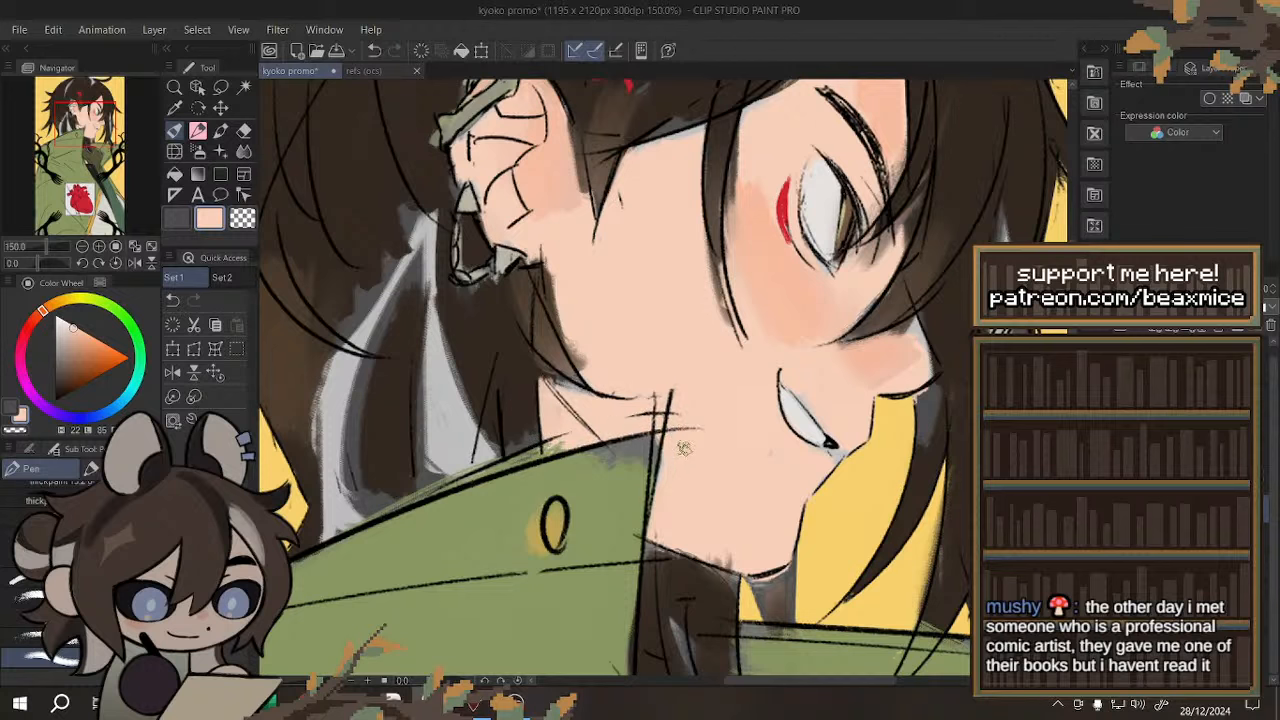
pyautogui.click(1124, 509)
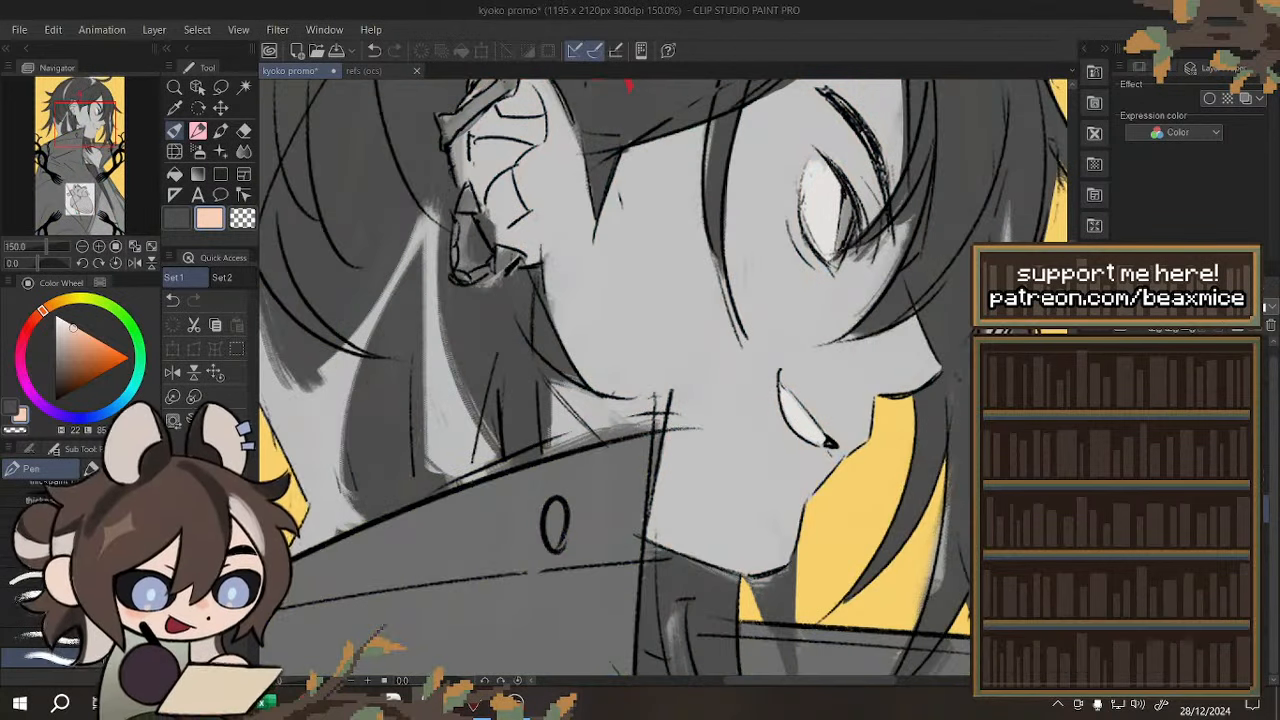
# - Select the layer for the background colour and sample the background yellow as the main drawing colour
pyautogui.hotkey('ctrl', '-')
pyautogui.hotkey('ctrl', '-')
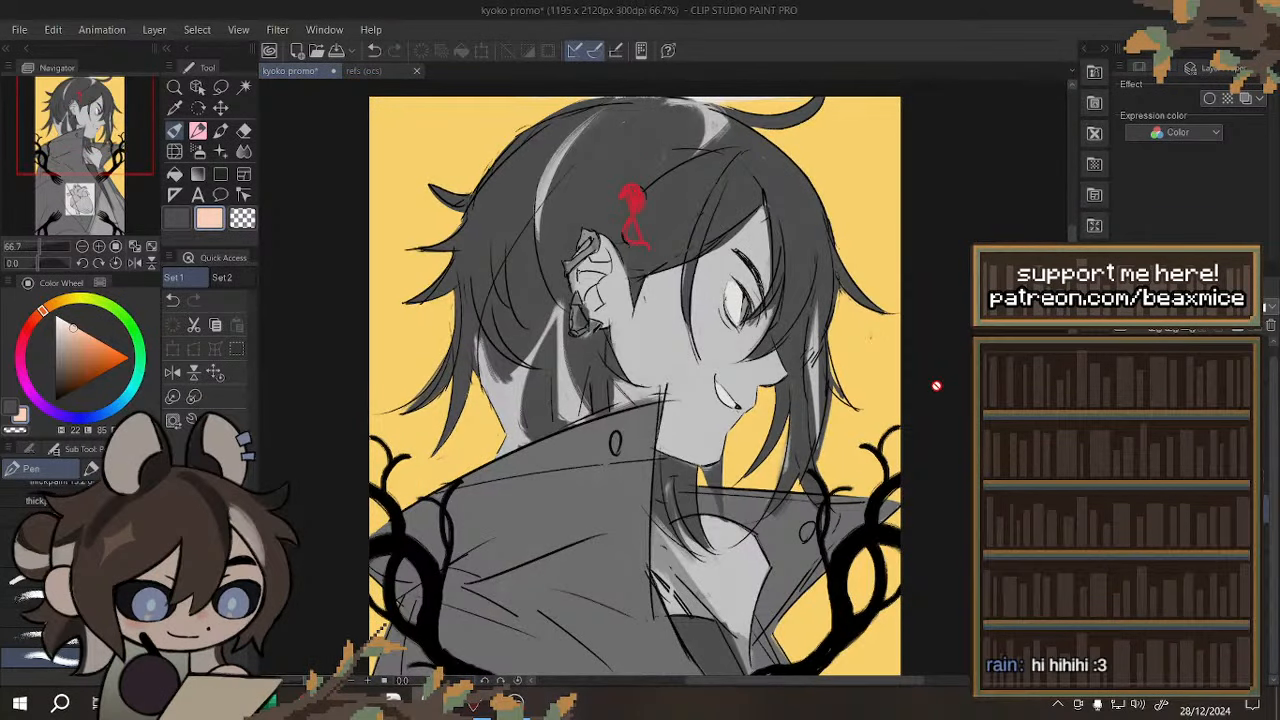
pyautogui.hotkey('ctrl', '0')
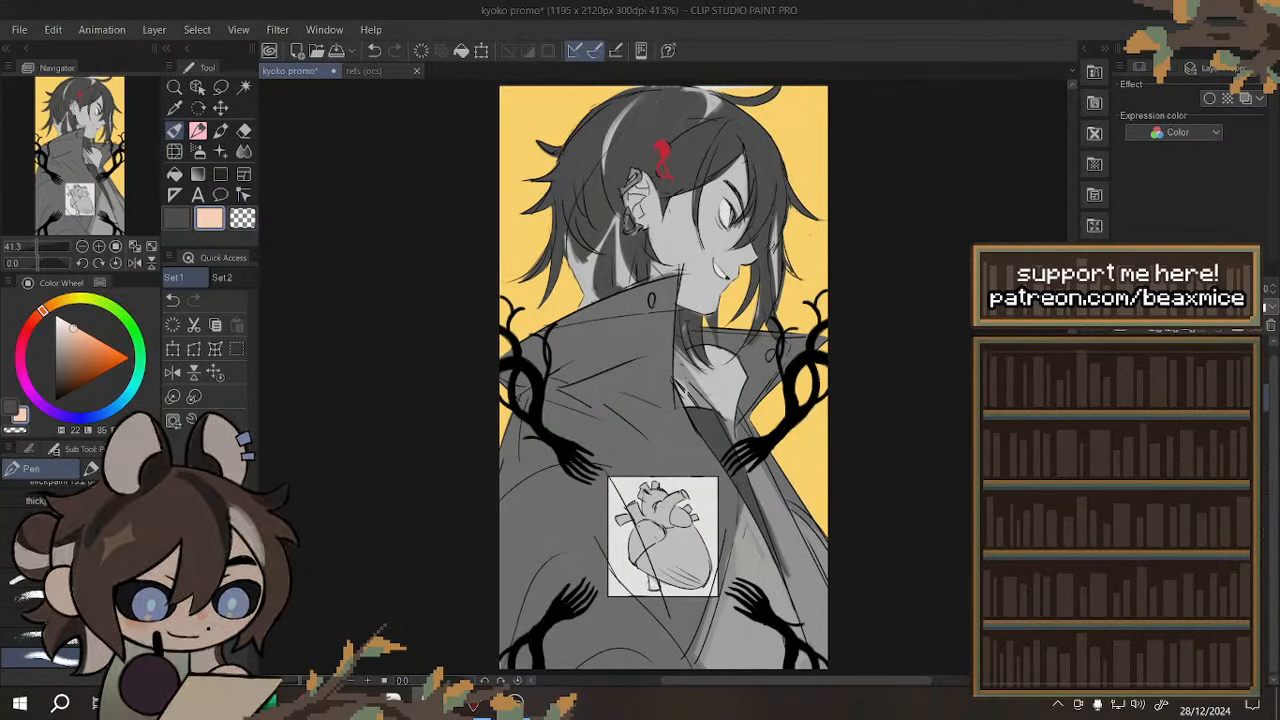
pyautogui.click(1190, 424)
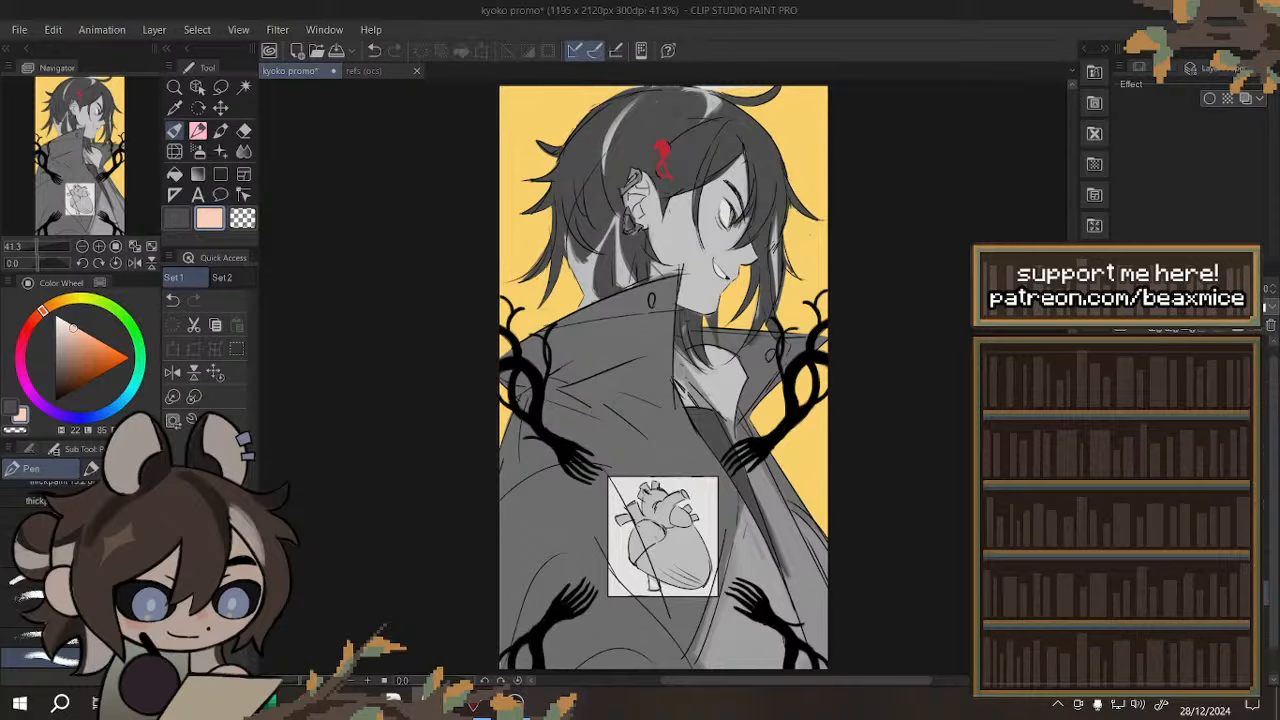
pyautogui.scroll(3, 1120, 515)
pyautogui.click(1190, 451)
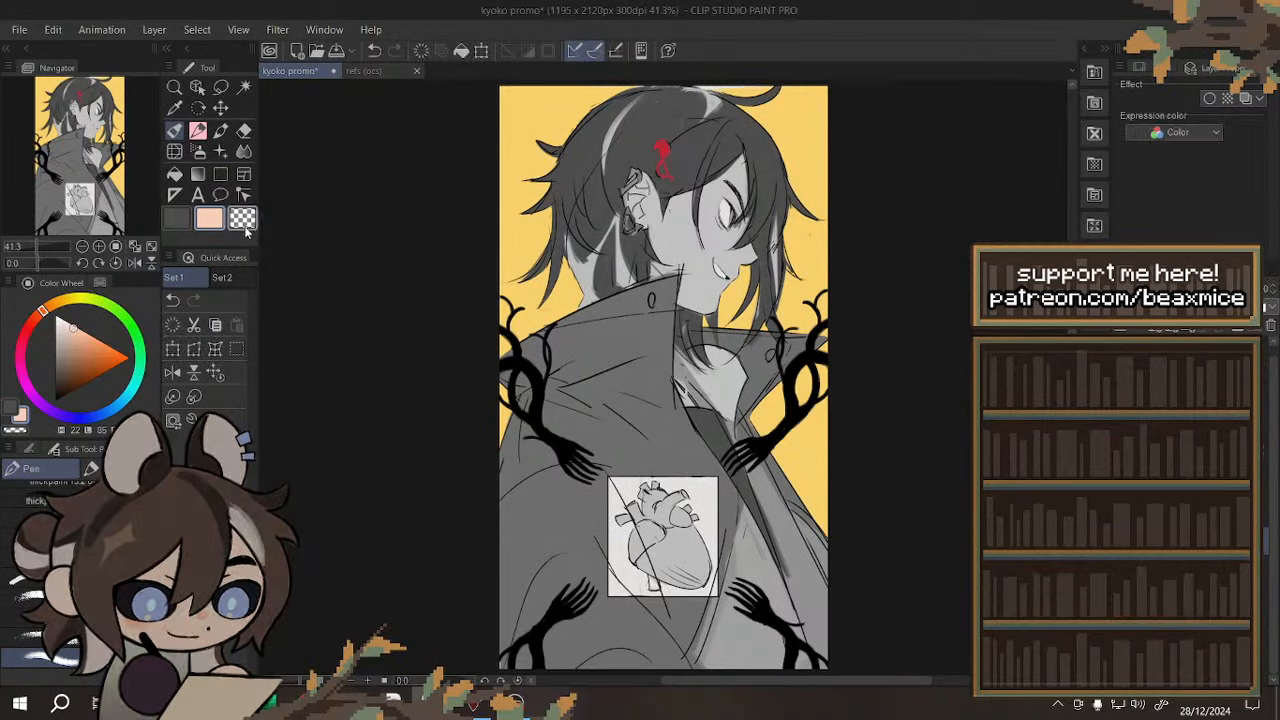
pyautogui.click(176, 218)
pyautogui.keyDown('alt'); pyautogui.click(512, 128); pyautogui.keyUp('alt')
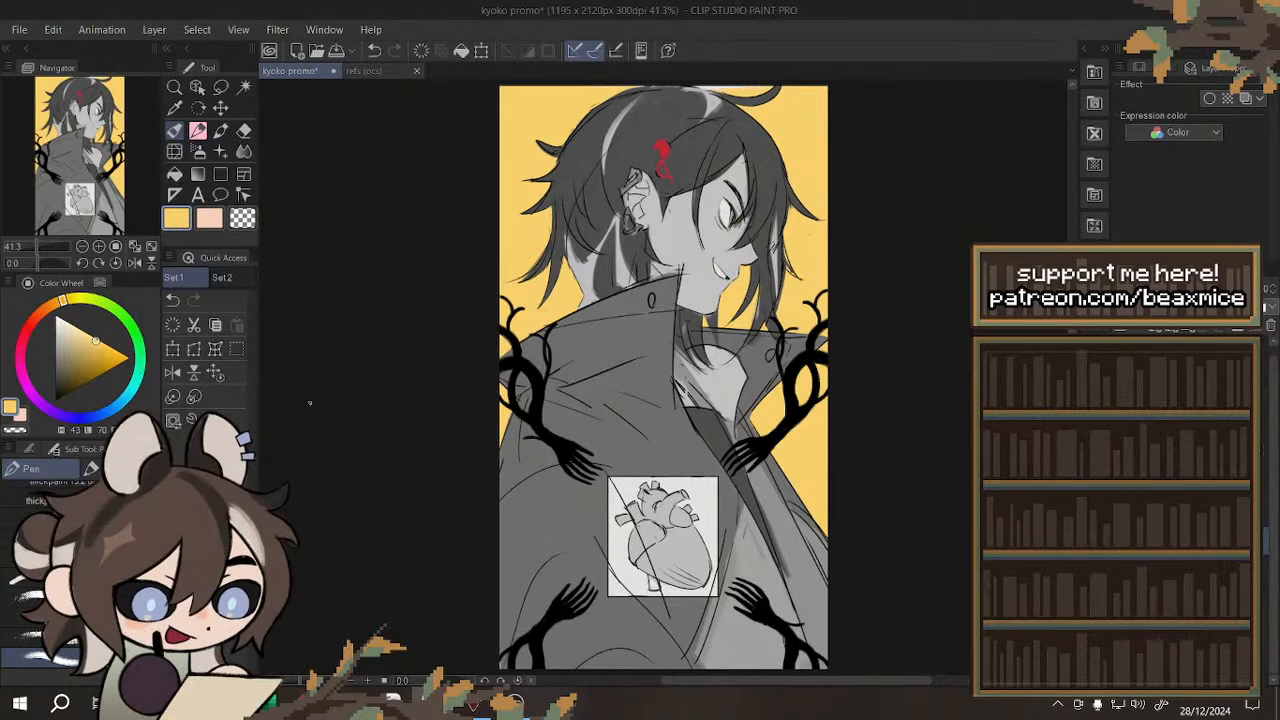
pyautogui.scroll(-1, 660, 330)
pyautogui.scroll(2, 690, 324)
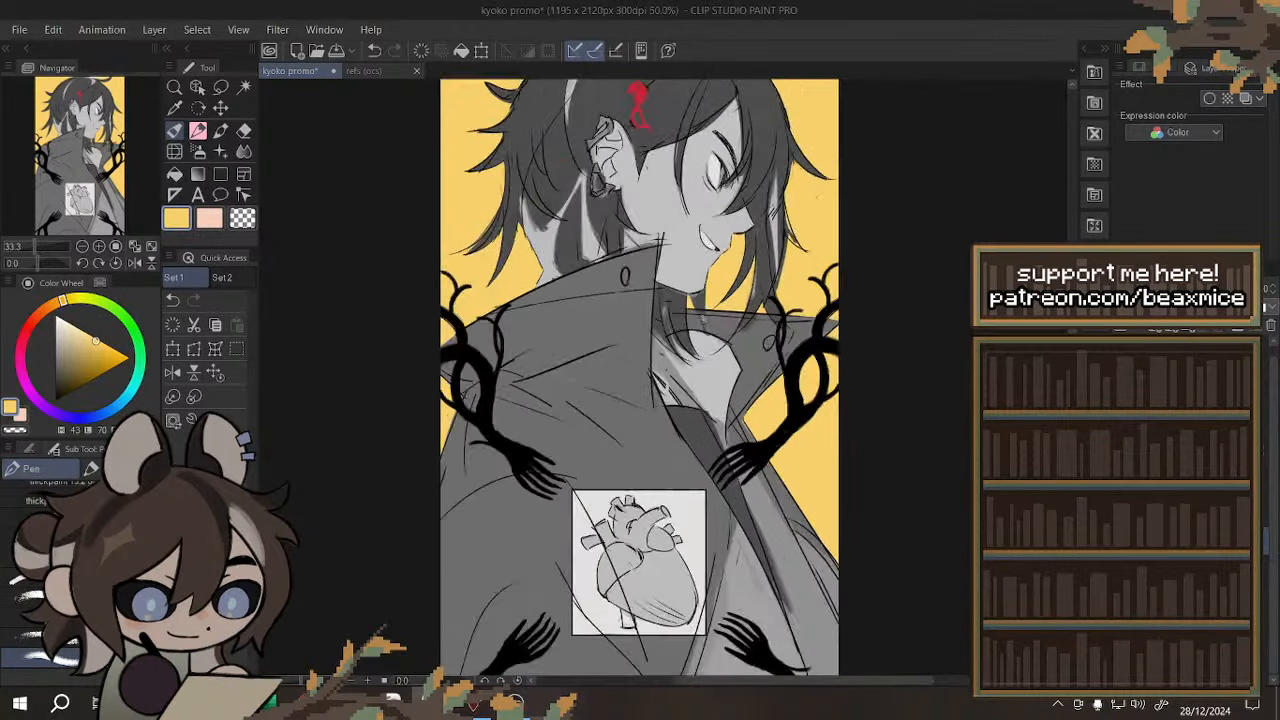
pyautogui.scroll(1, 700, 408)
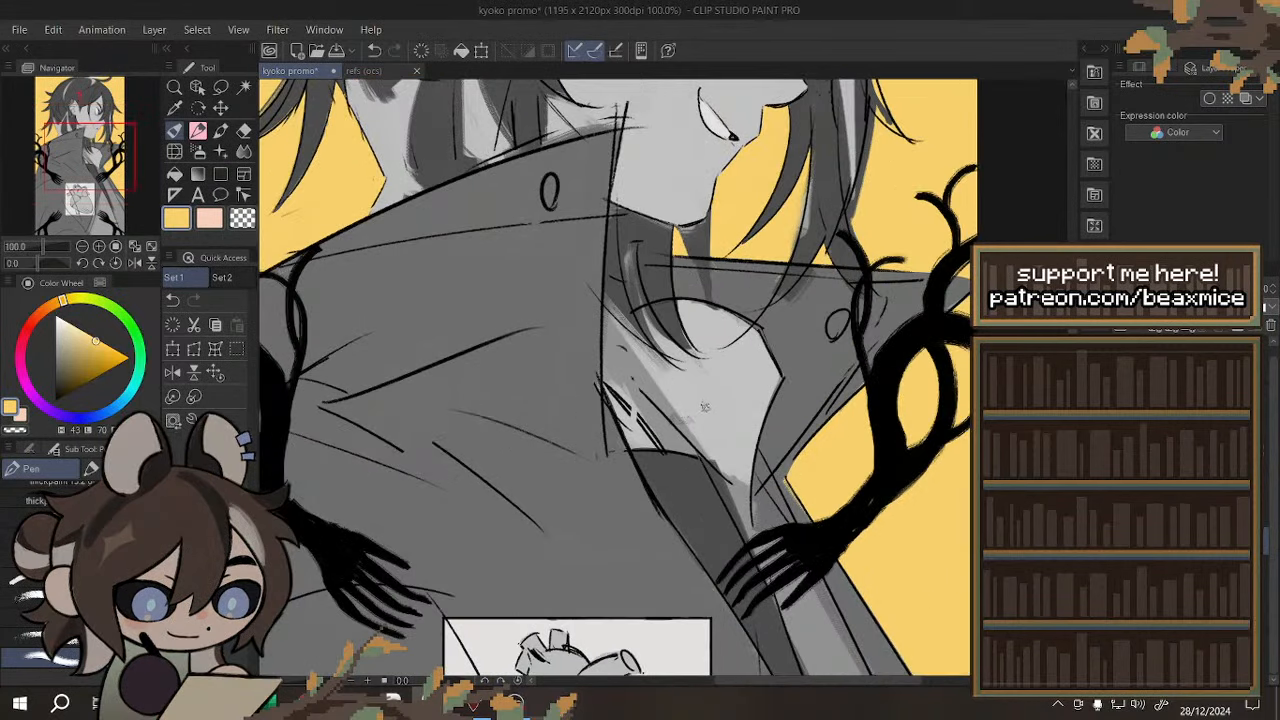
pyautogui.keyDown('alt'); pyautogui.click(710, 402); pyautogui.keyUp('alt')
pyautogui.scroll(-3, 704, 400)
pyautogui.scroll(2, 702, 220)
pyautogui.scroll(-1, 699, 210)
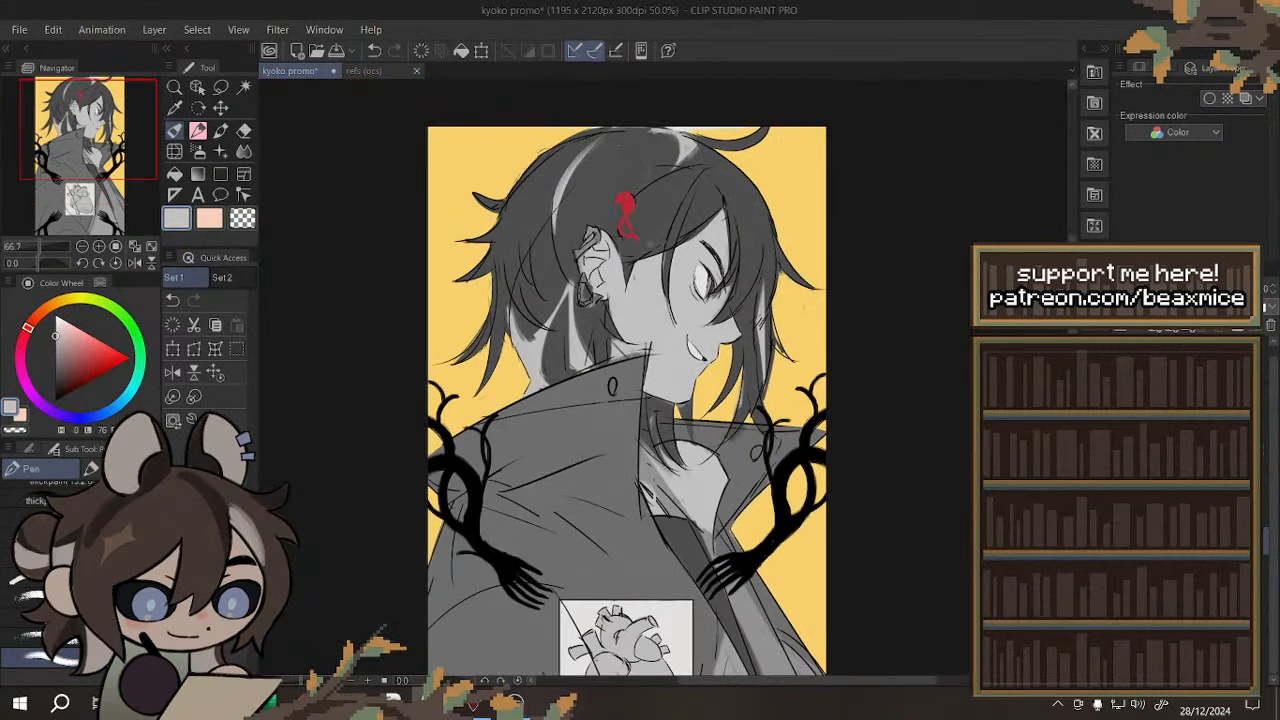
pyautogui.scroll(-1, 513, 183)
# - Sample the background yellow, lasso around the entire canvas, and fill the selection with that yellow
pyautogui.keyDown('alt'); pyautogui.click(530, 152); pyautogui.keyUp('alt')
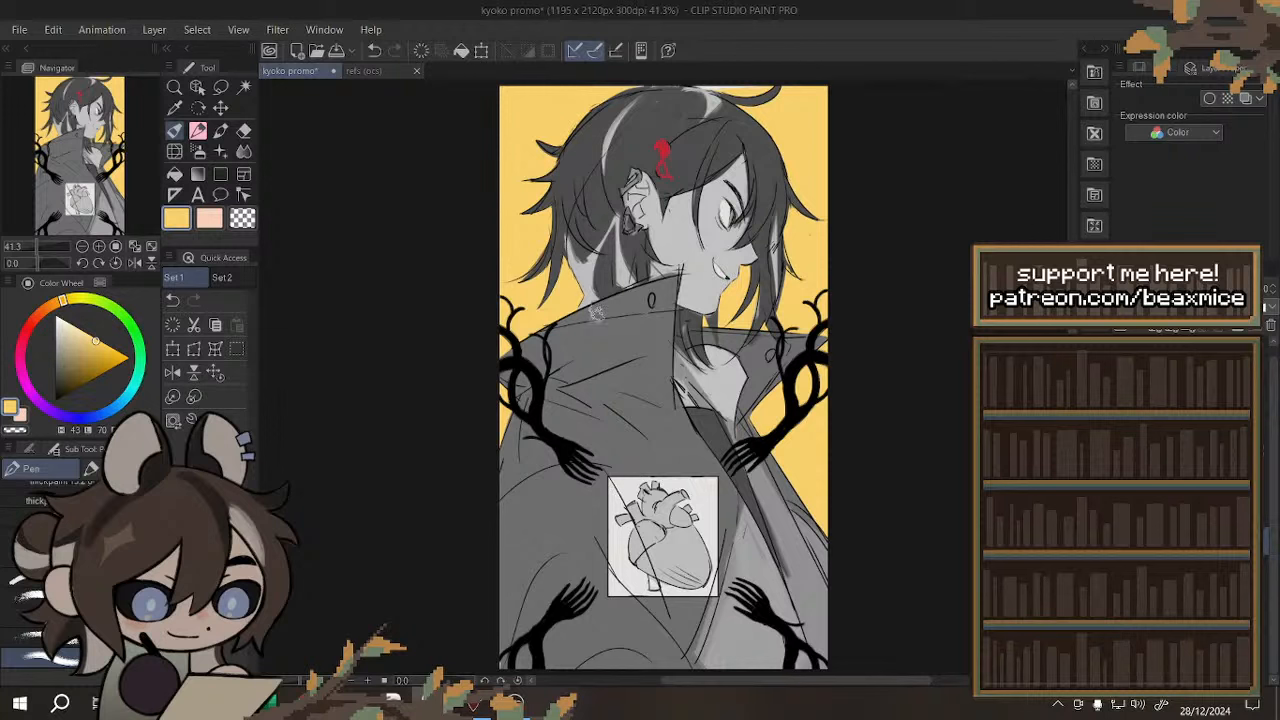
pyautogui.click(236, 352)
pyautogui.scroll(-1, 504, 280)
pyautogui.moveTo(490, 105)
pyautogui.mouseDown()
pyautogui.moveTo(458, 122)
pyautogui.moveTo(889, 206)
pyautogui.moveTo(862, 172)
pyautogui.mouseUp()
pyautogui.click(722, 663)
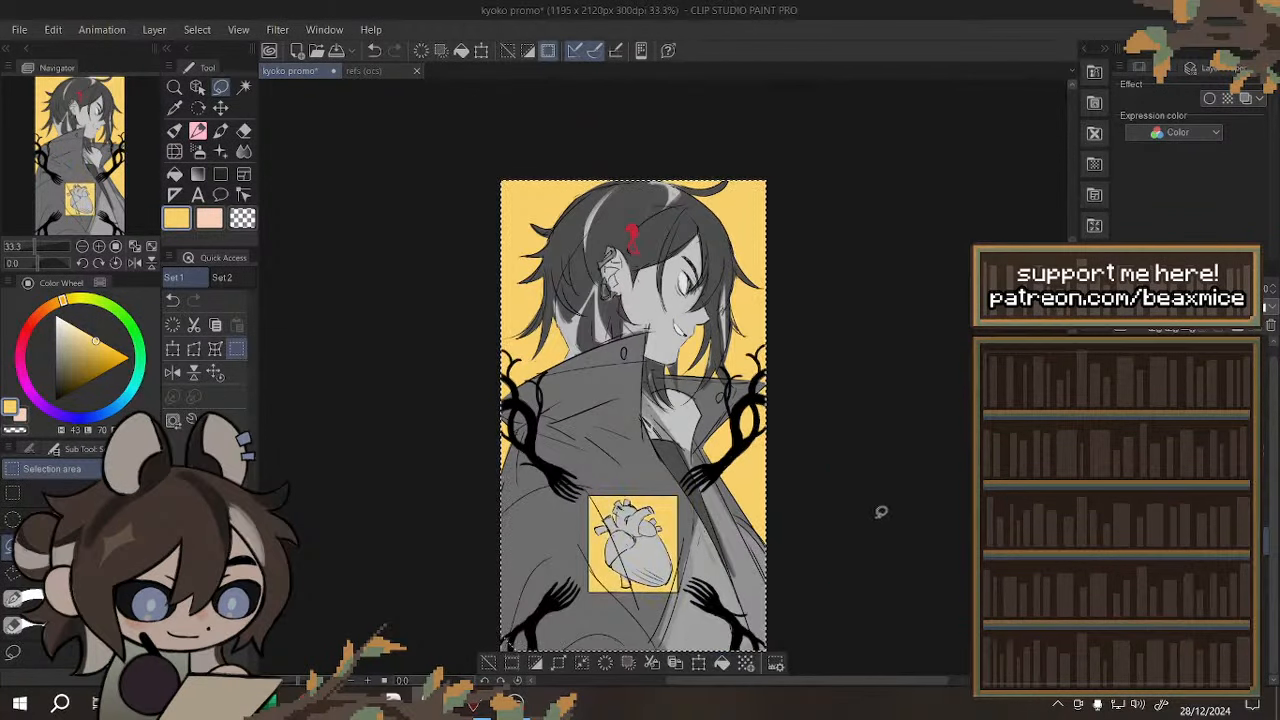
pyautogui.hotkey('ctrl', 'd')
# - Sample the white of the mouth, lasso around the heart panel on the coat, and fill the panel's background with it
pyautogui.scroll(1, 881, 512)
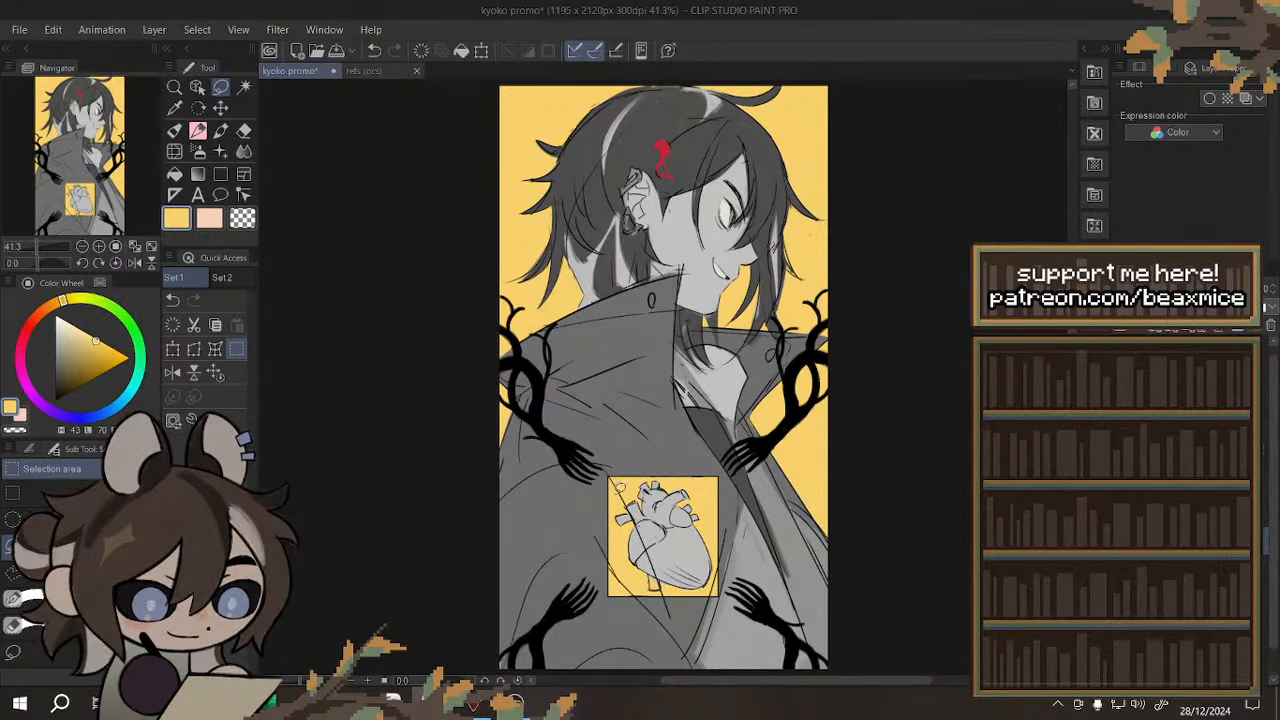
pyautogui.rightClick(722, 269)
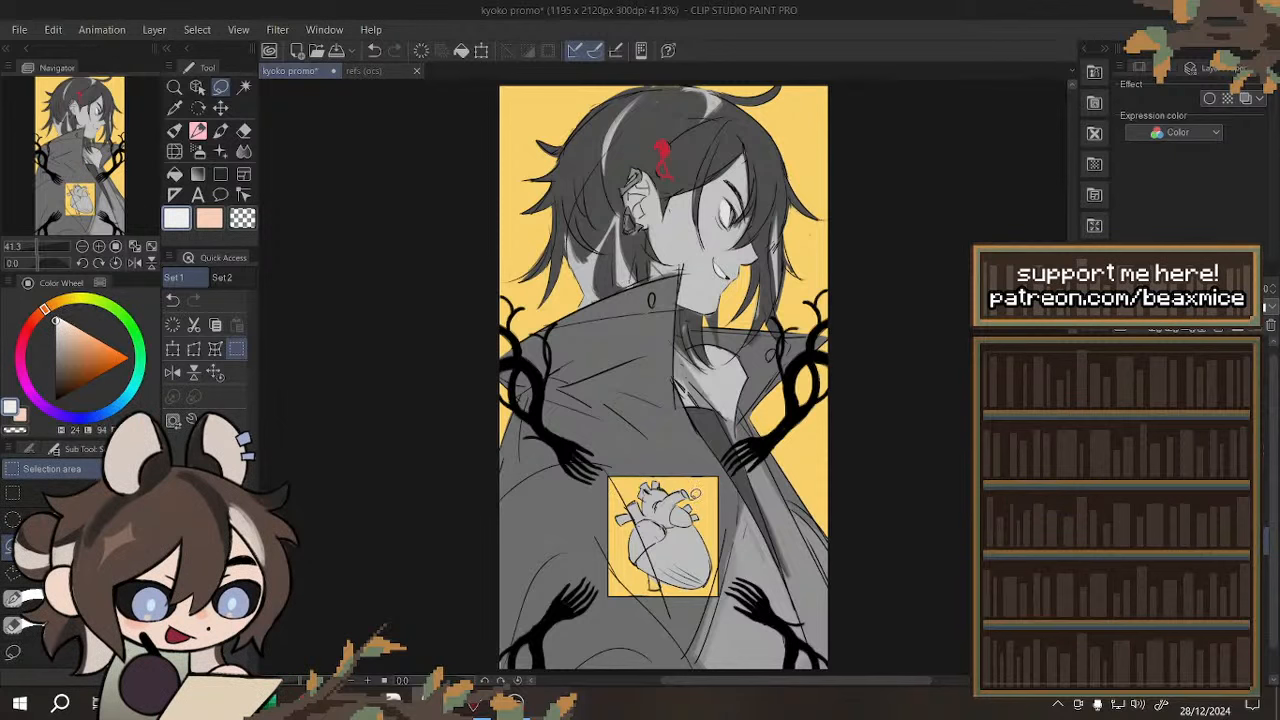
pyautogui.moveTo(757, 527); pyautogui.dragTo(629, 443)
pyautogui.click(741, 664)
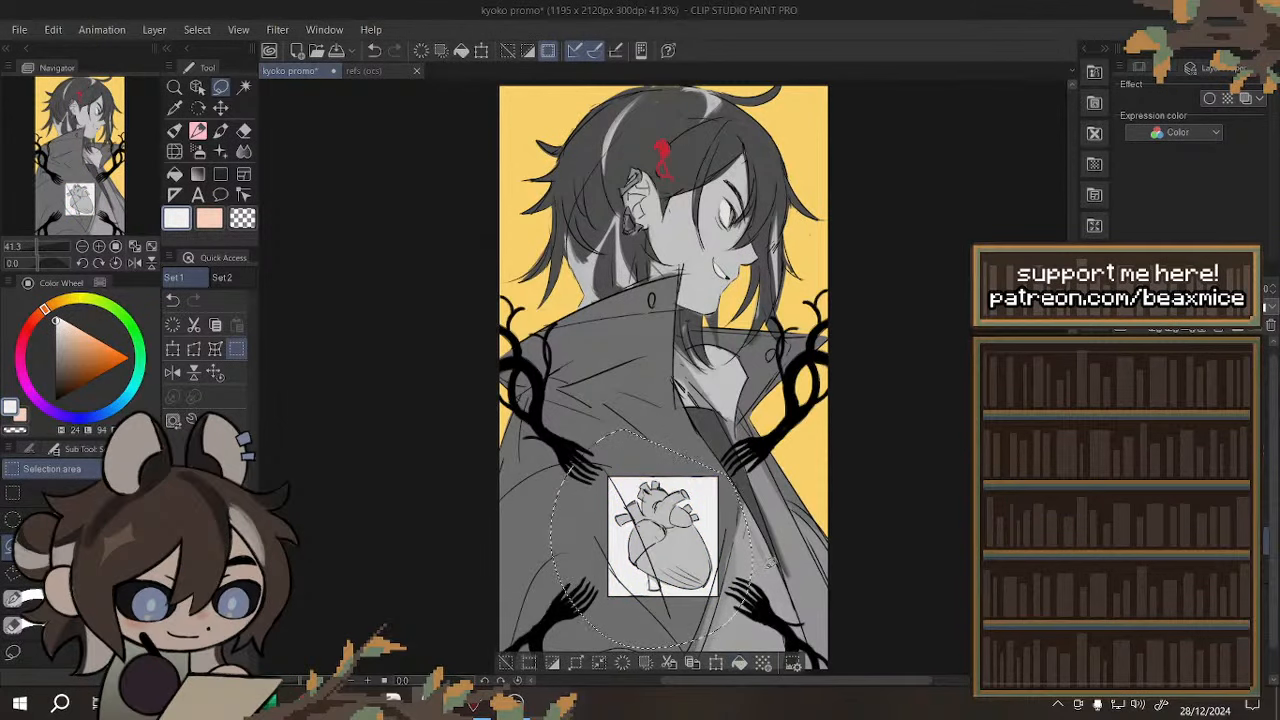
pyautogui.hotkey('ctrl', 'd')
# - Sample the background yellow, shift its hue towards orange, and paint over the background with the Pen, checking it in a mirrored view
pyautogui.scroll(-1, 579, 323)
pyautogui.click(216, 375)
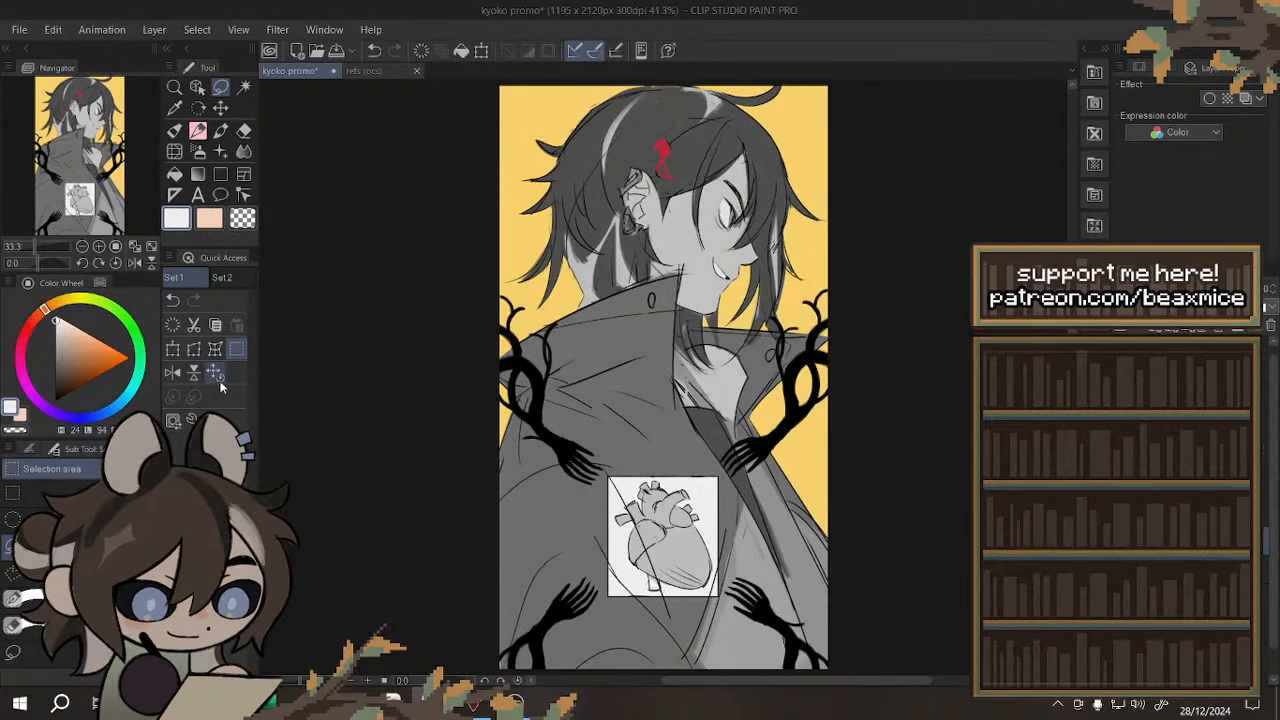
pyautogui.keyDown('alt'); pyautogui.click(517, 173); pyautogui.keyUp('alt')
pyautogui.press('p')
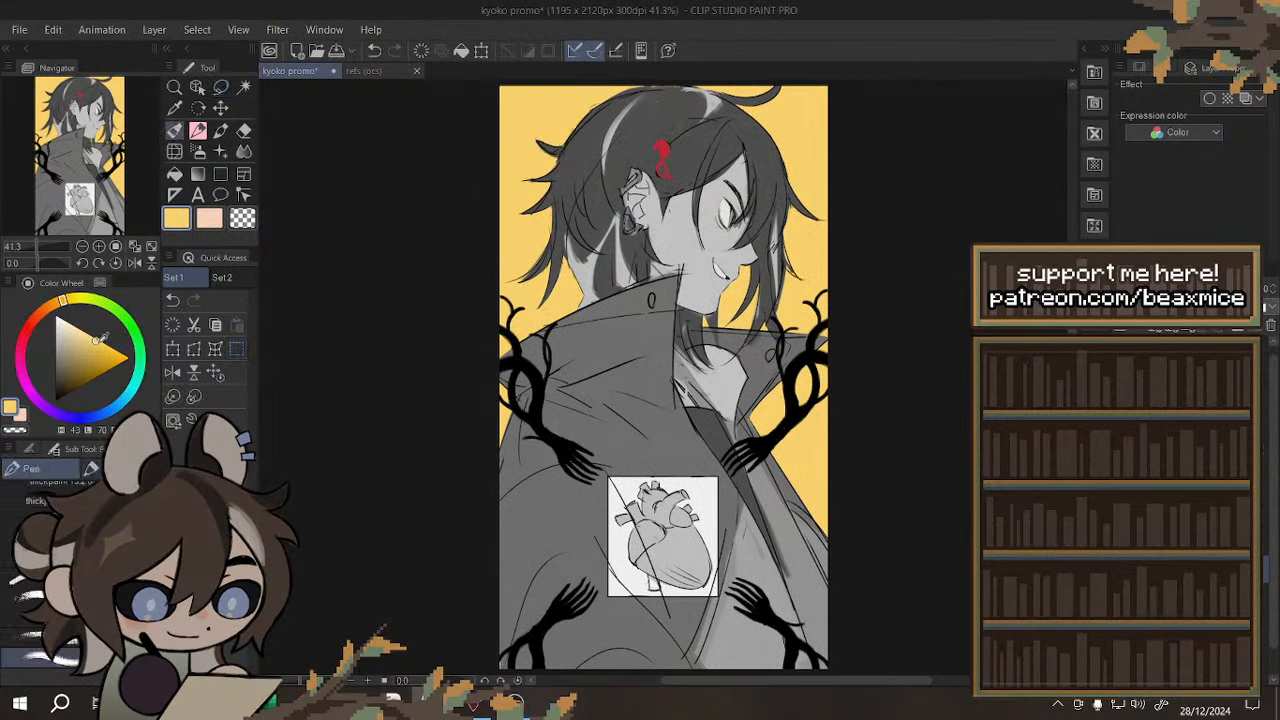
pyautogui.click(57, 307)
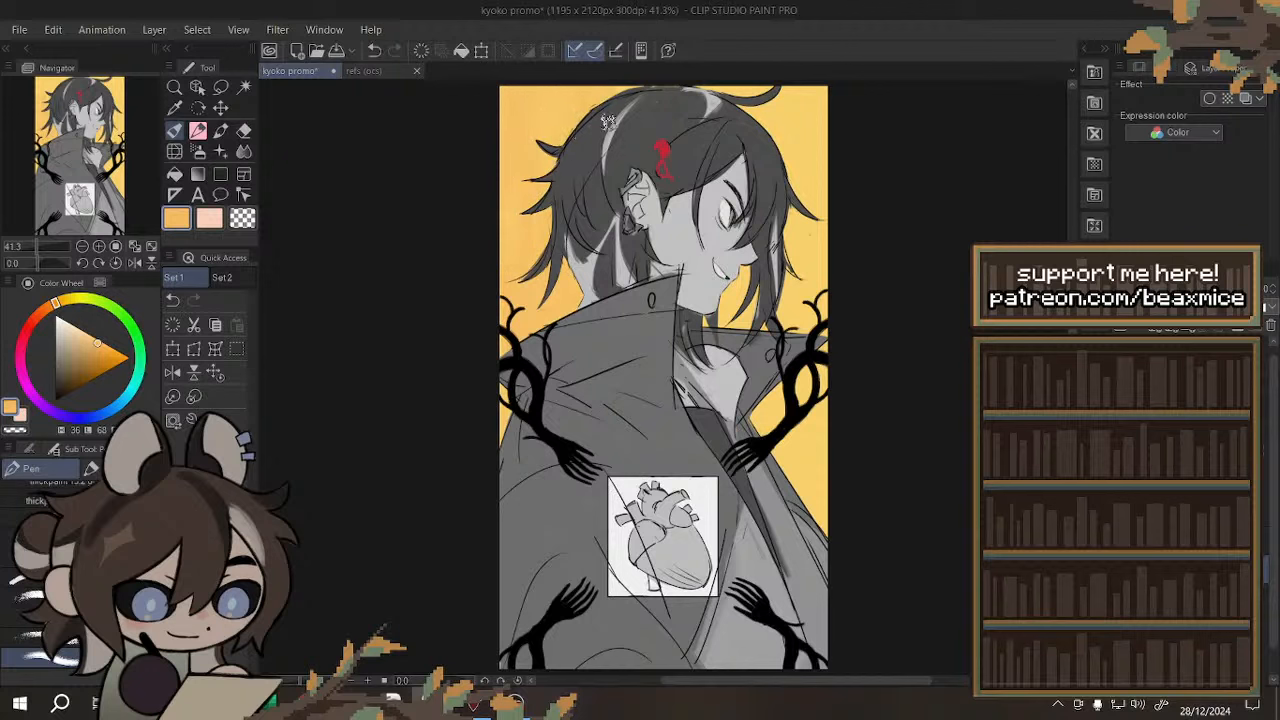
pyautogui.click(172, 372)
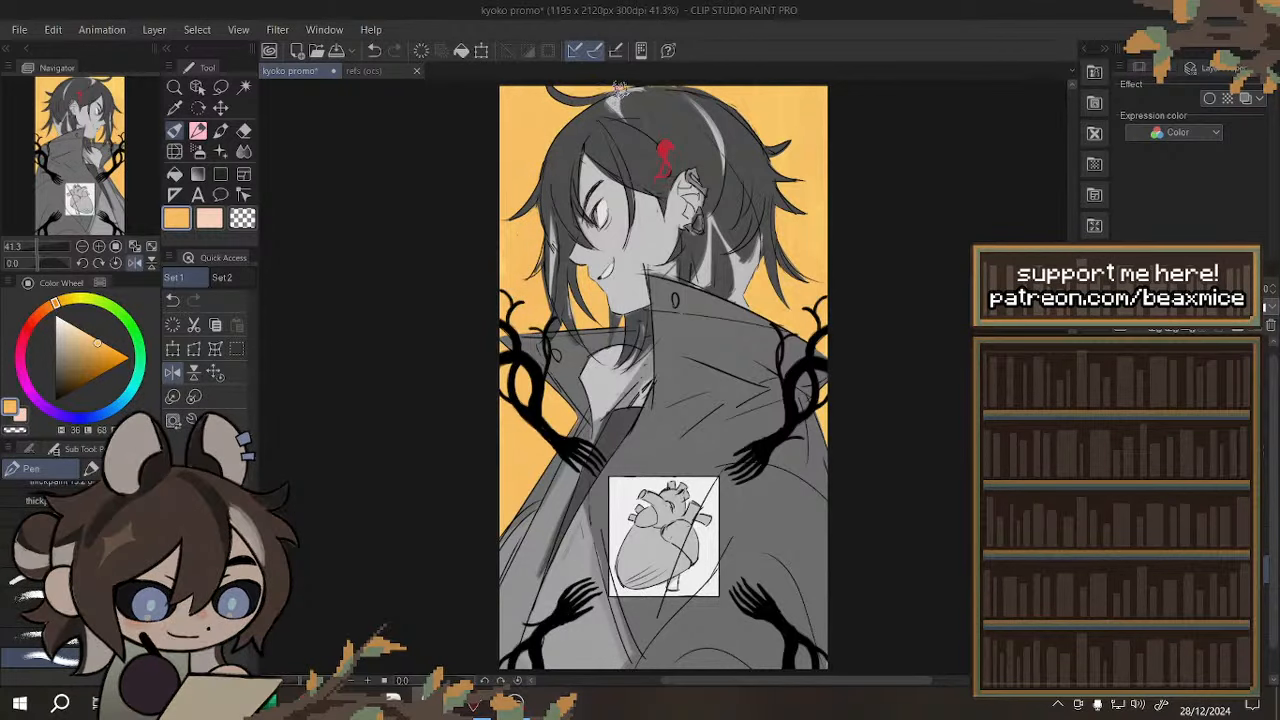
pyautogui.scroll(-1, 585, 263)
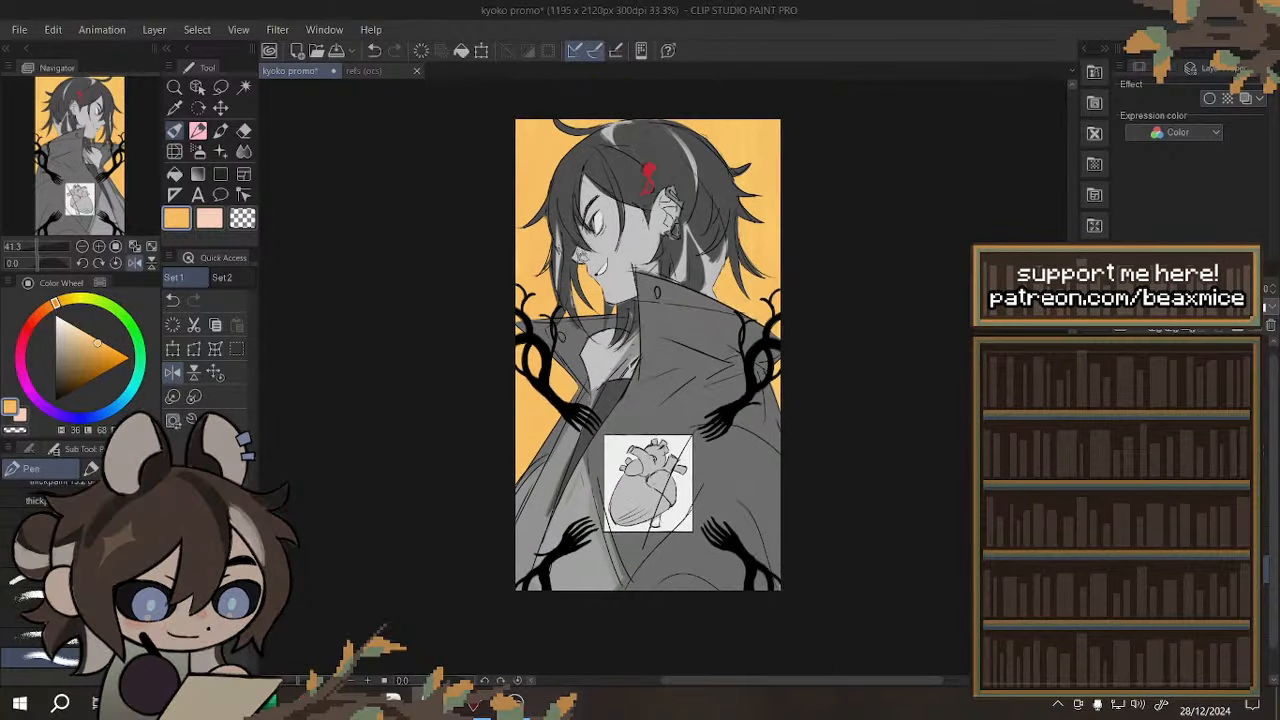
pyautogui.click(216, 374)
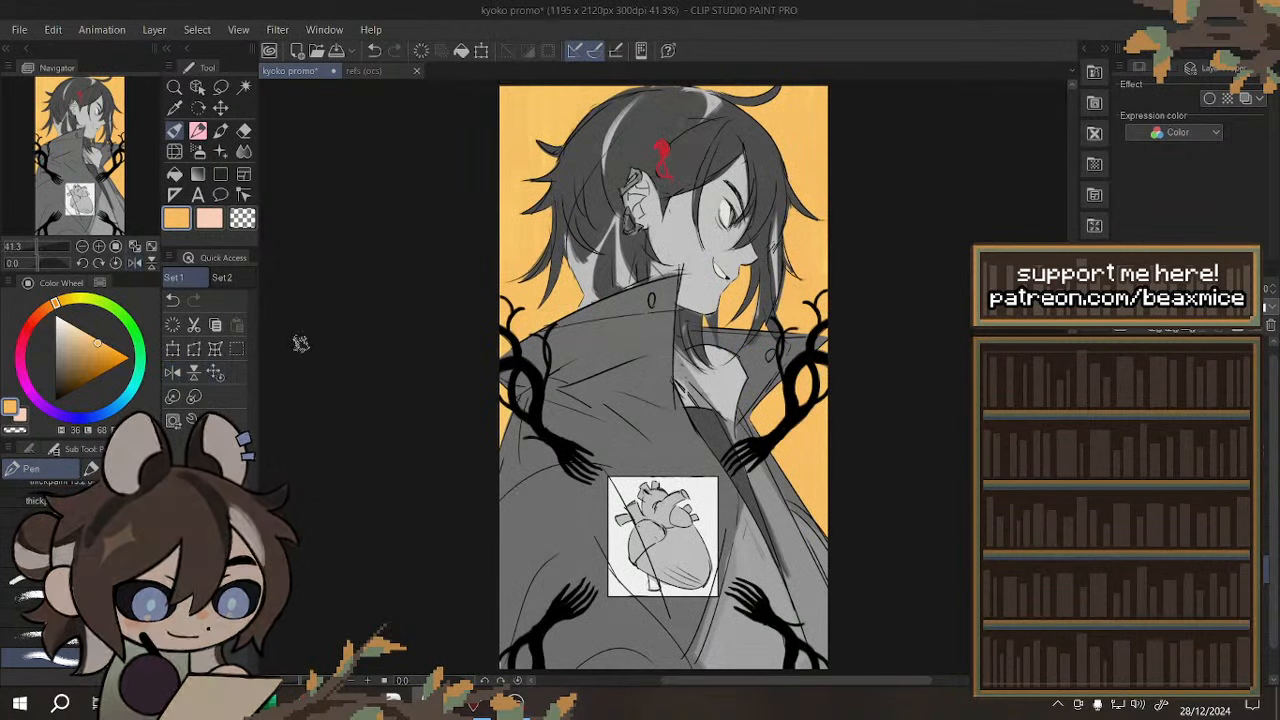
# - Sample the hair's dark grey into the secondary colour, then lasso the tip of the curved hair lock behind the nape and fill it
pyautogui.click(210, 221)
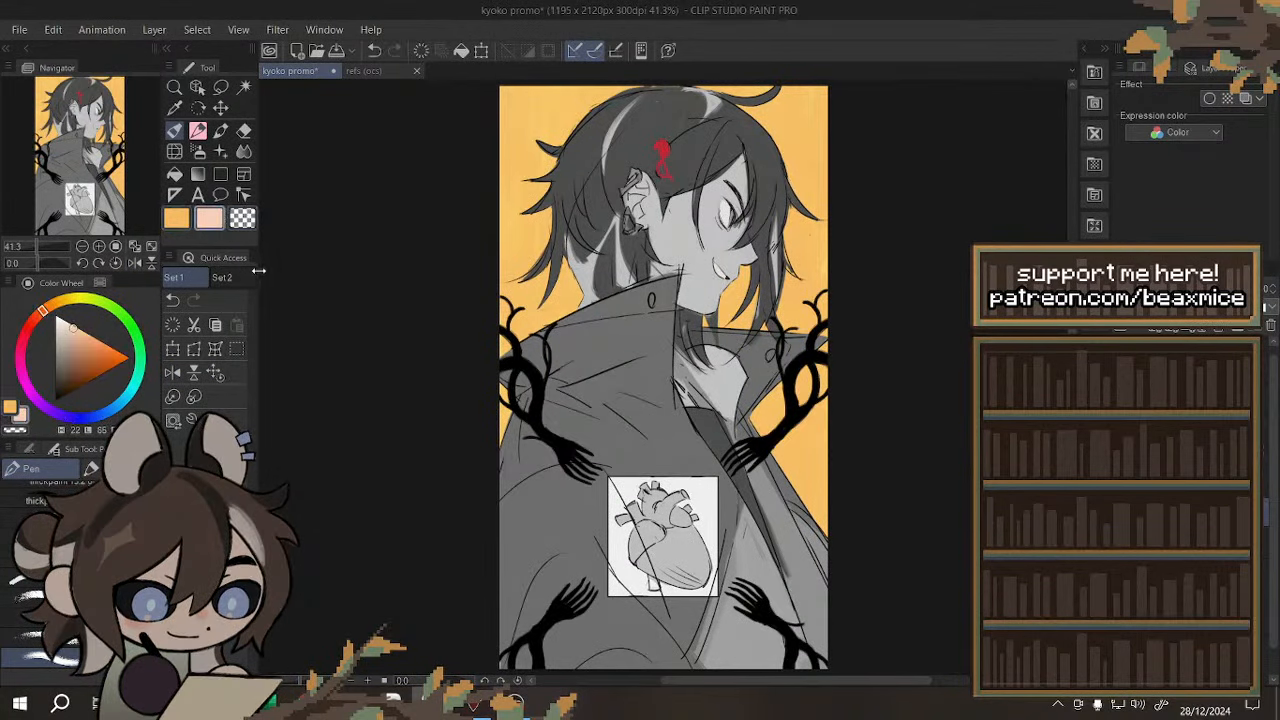
pyautogui.scroll(3, 594, 225)
pyautogui.keyDown('alt'); pyautogui.click(610, 235); pyautogui.keyUp('alt')
pyautogui.click(173, 373)
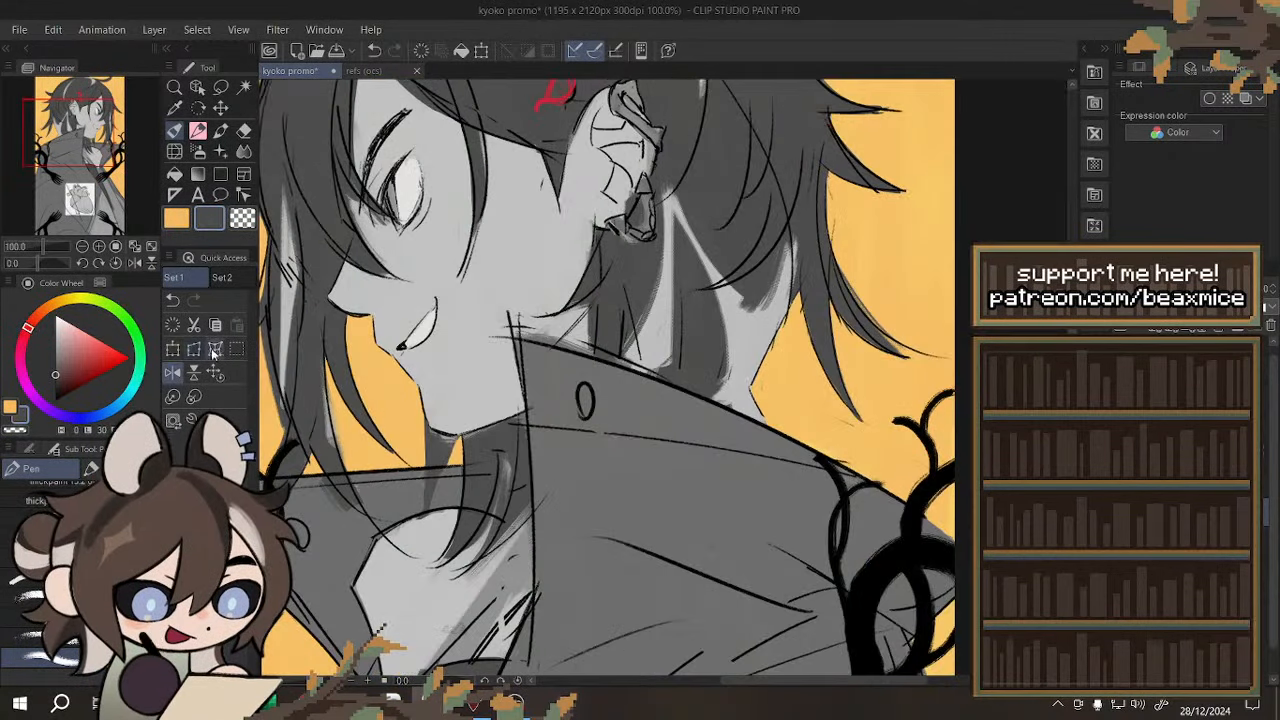
pyautogui.click(236, 350)
pyautogui.scroll(-2, 456, 299)
pyautogui.scroll(3, 677, 306)
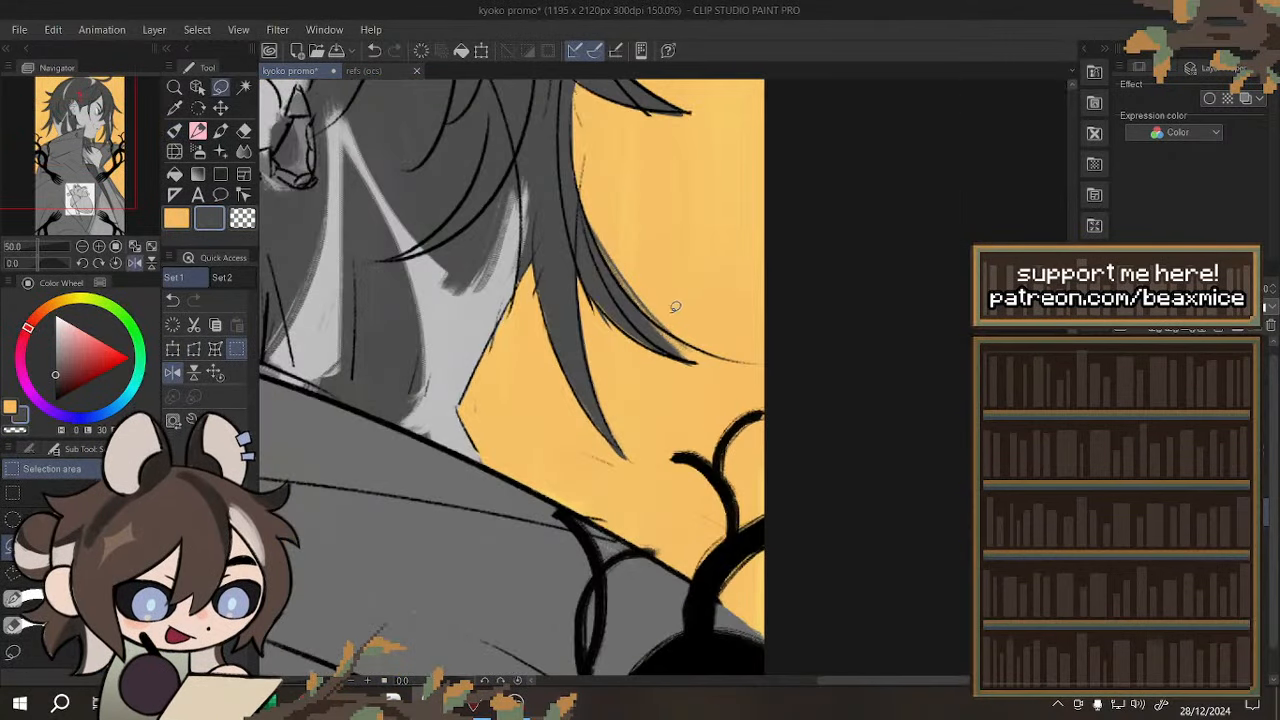
pyautogui.scroll(1, 675, 307)
pyautogui.moveTo(715, 376); pyautogui.dragTo(688, 374)
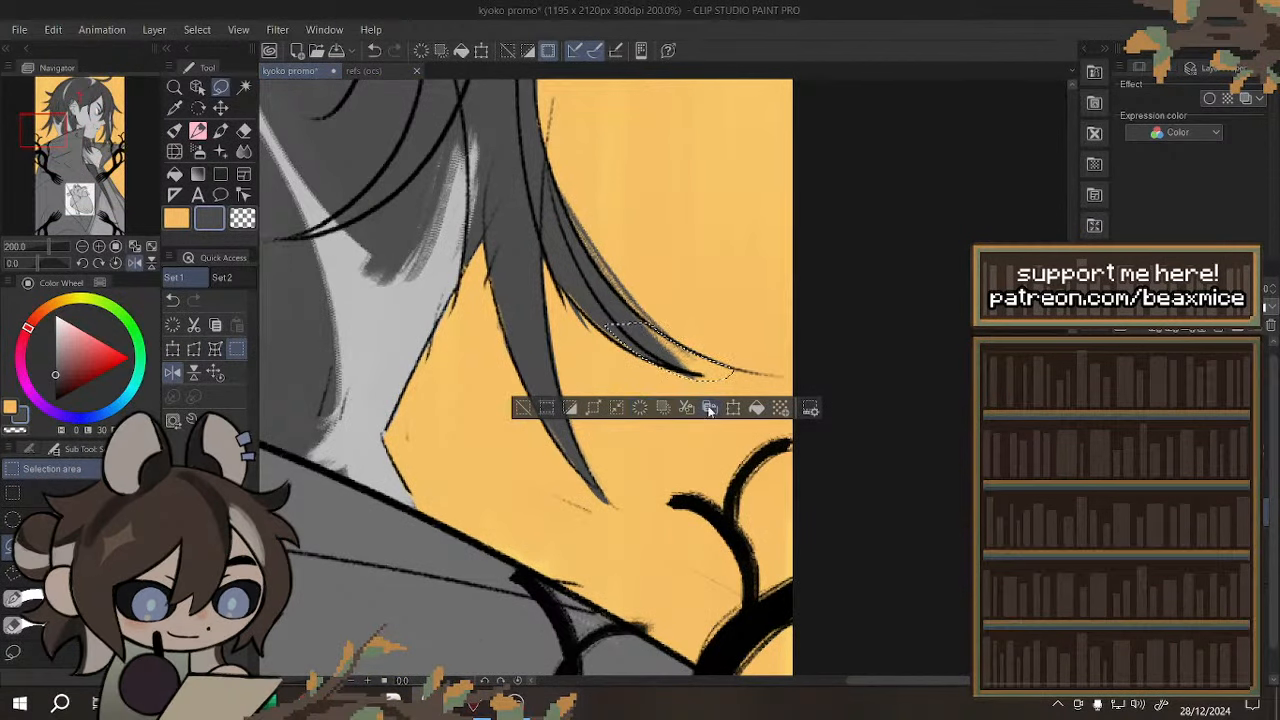
pyautogui.click(757, 408)
pyautogui.hotkey('ctrl', 'd')
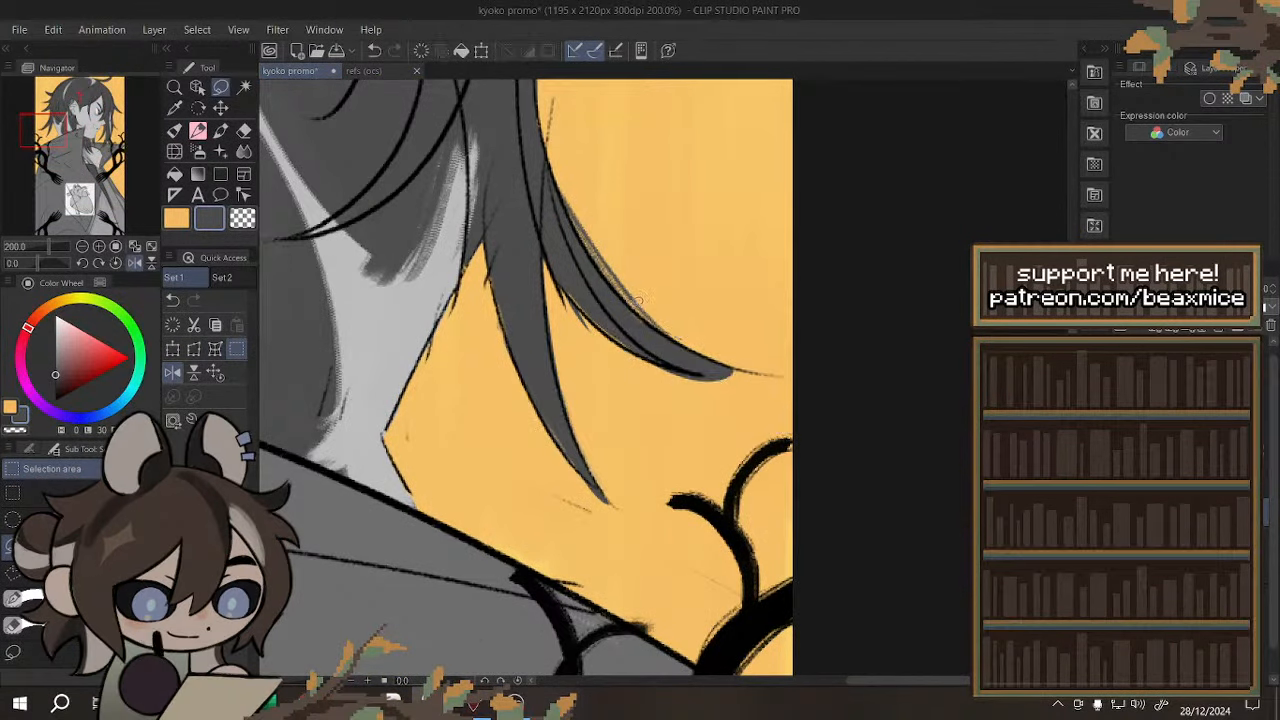
# - Lasso and clear the excess grey along the outer edge of the curved hair strand beside the neck
pyautogui.moveTo(638, 304); pyautogui.dragTo(638, 324)
pyautogui.moveTo(548, 186); pyautogui.dragTo(672, 345)
pyautogui.hotkey('ctrl', 'd')
pyautogui.moveTo(556, 178)
pyautogui.mouseDown()
pyautogui.moveTo(706, 365)
pyautogui.moveTo(594, 250)
pyautogui.moveTo(726, 374)
pyautogui.mouseUp()
pyautogui.hotkey('ctrl', 'd')
pyautogui.moveTo(560, 200)
pyautogui.mouseDown()
pyautogui.moveTo(600, 285)
pyautogui.moveTo(780, 362)
pyautogui.moveTo(626, 246)
pyautogui.mouseUp()
pyautogui.hotkey('ctrl', 'd')
pyautogui.hotkey('ctrl', 'd')
pyautogui.moveTo(628, 311); pyautogui.dragTo(658, 342)
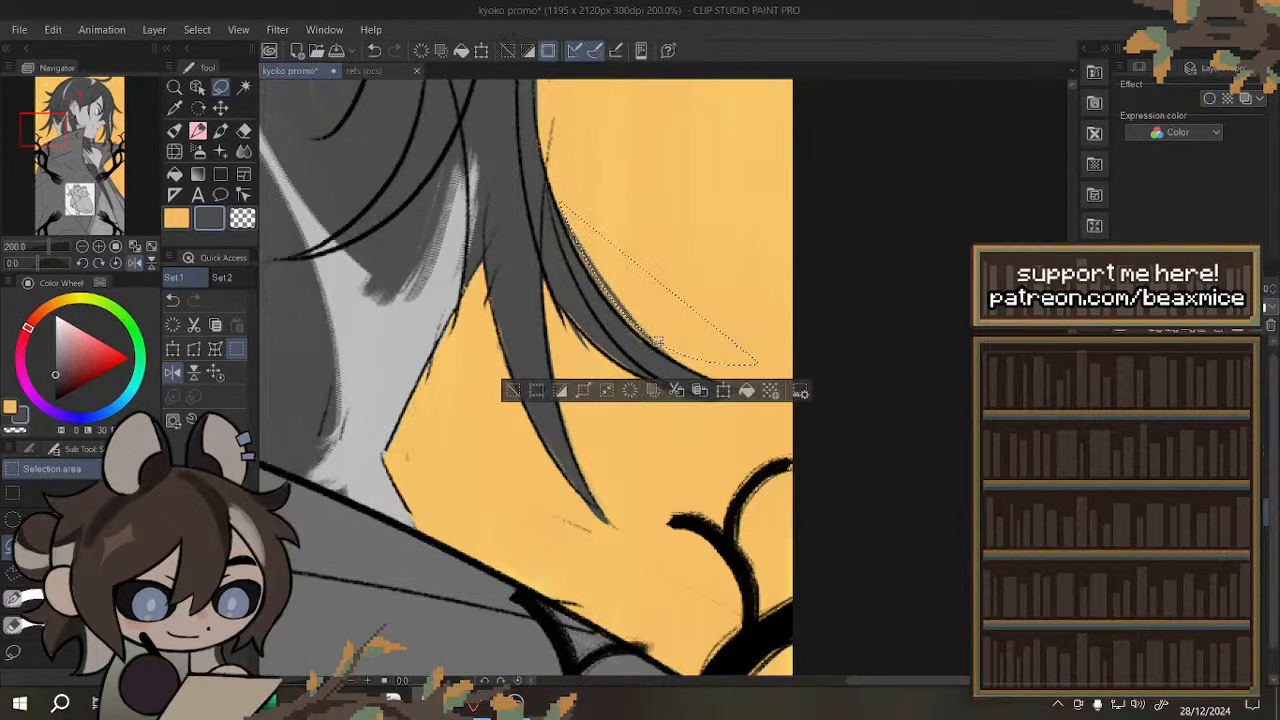
pyautogui.hotkey('ctrl', 'd')
pyautogui.moveTo(568, 210); pyautogui.dragTo(768, 358)
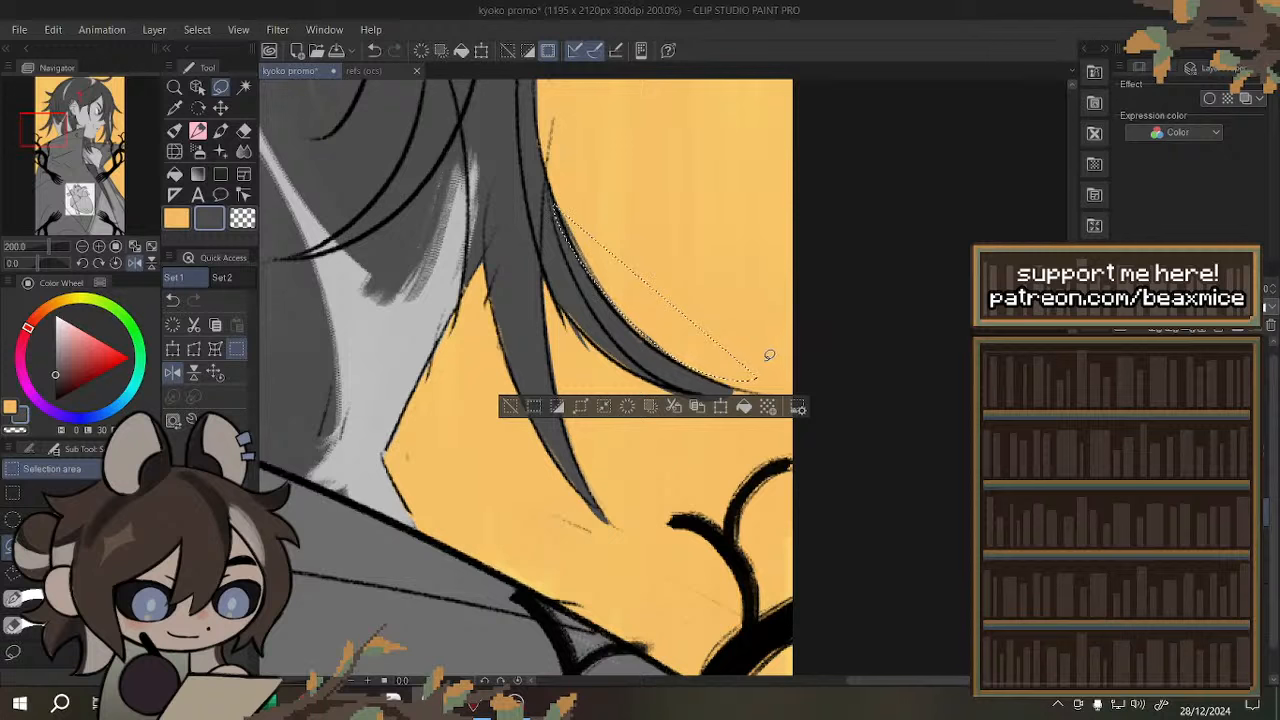
pyautogui.click(627, 407)
pyautogui.hotkey('ctrl', 'd')
# - Lasso and clear the leftover rough fringe outside the upper part of the curved strand's outer line
pyautogui.scroll(2, 585, 261)
pyautogui.moveTo(546, 158); pyautogui.dragTo(823, 409)
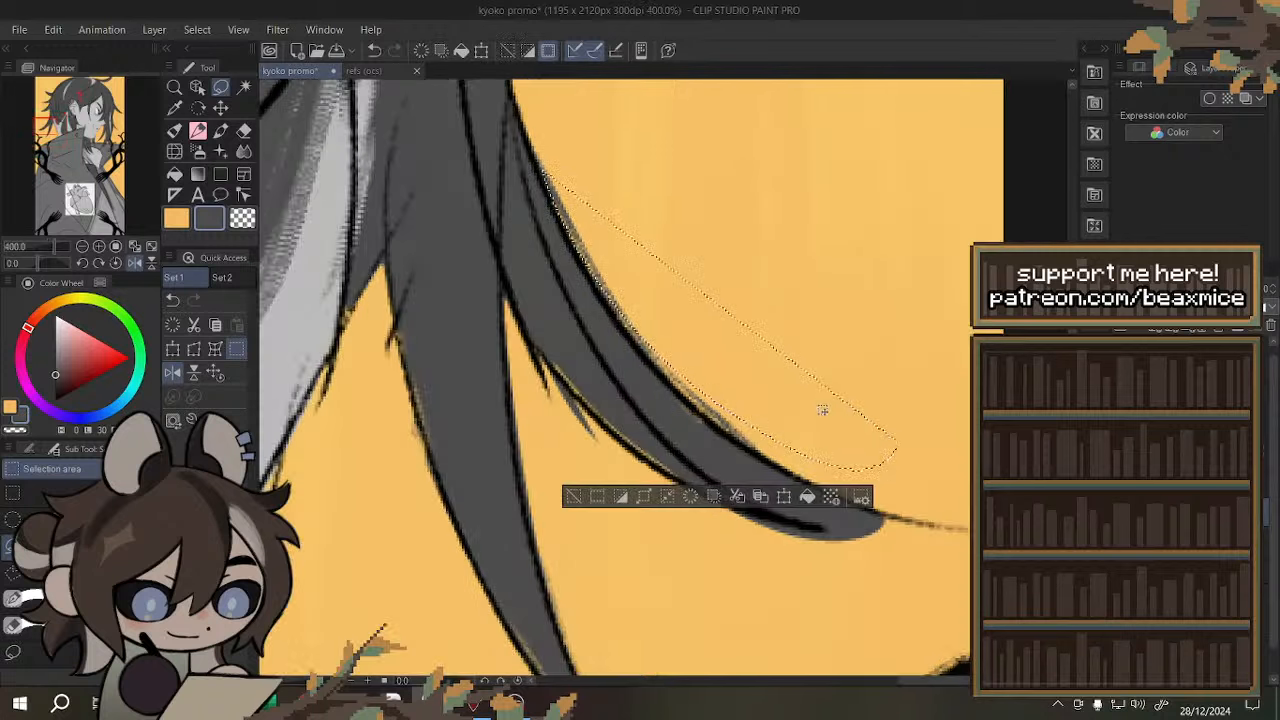
pyautogui.hotkey('ctrl', 'd')
pyautogui.moveTo(545, 152)
pyautogui.mouseDown()
pyautogui.moveTo(840, 463)
pyautogui.moveTo(708, 277)
pyautogui.mouseUp()
pyautogui.hotkey('ctrl', 'd')
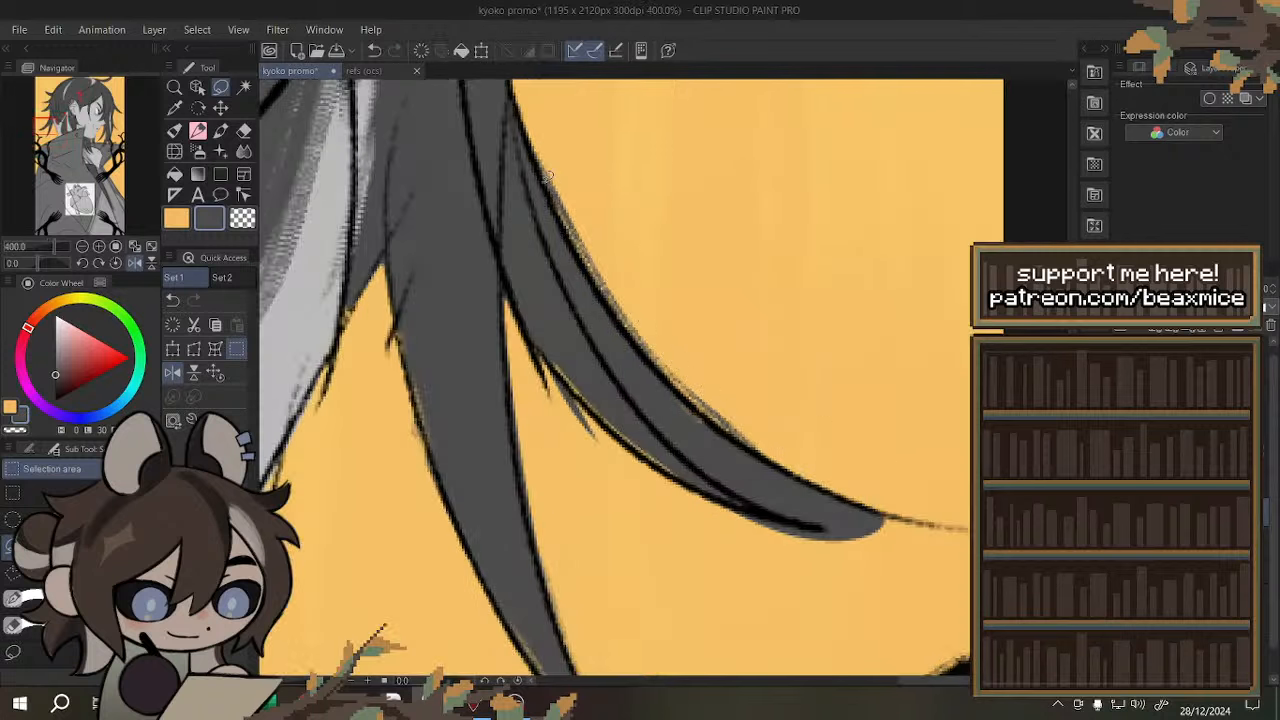
pyautogui.moveTo(895, 452)
pyautogui.mouseDown()
pyautogui.moveTo(903, 445)
pyautogui.moveTo(545, 162)
pyautogui.mouseUp()
pyautogui.hotkey('ctrl', 'd')
pyautogui.moveTo(532, 125)
pyautogui.mouseDown()
pyautogui.moveTo(570, 225)
pyautogui.moveTo(828, 455)
pyautogui.mouseUp()
pyautogui.click(654, 488)
pyautogui.hotkey('ctrl', 'd')
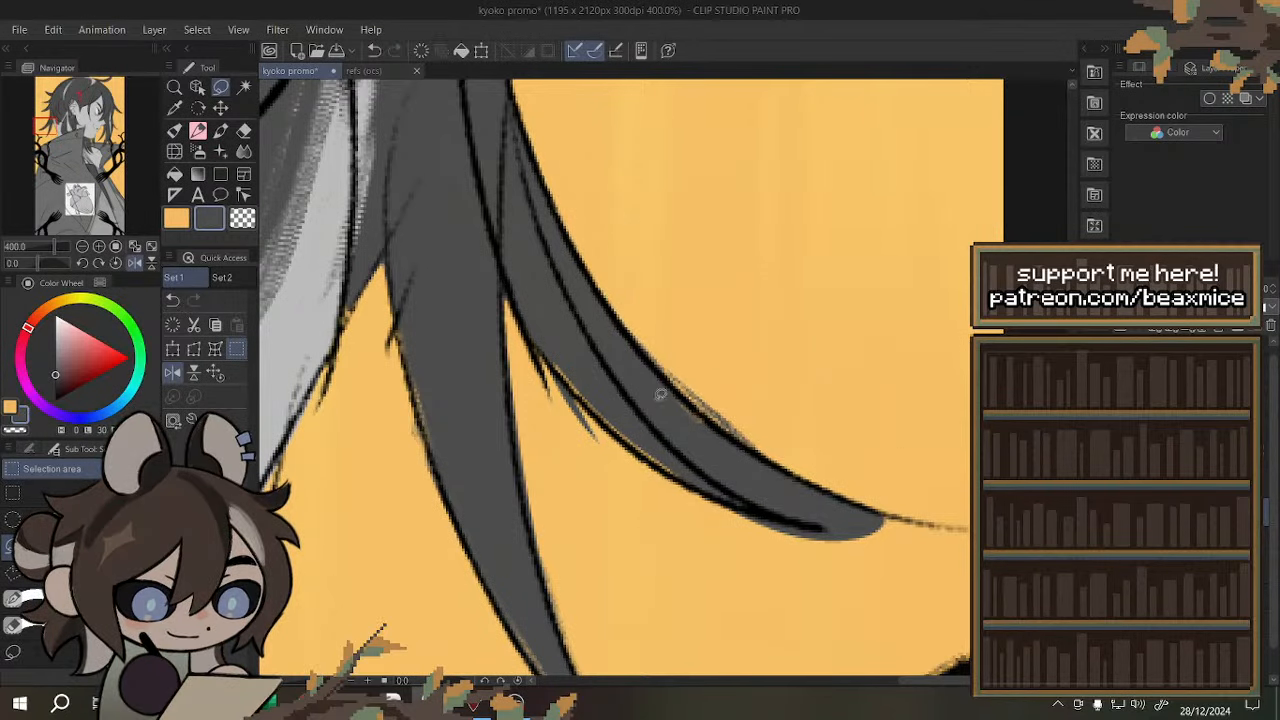
# - Lasso and clear the remaining rough patch beside the middle of the curved strand's outer line
pyautogui.moveTo(658, 394); pyautogui.dragTo(820, 455)
pyautogui.hotkey('ctrl', 'd')
pyautogui.moveTo(655, 352); pyautogui.dragTo(750, 372)
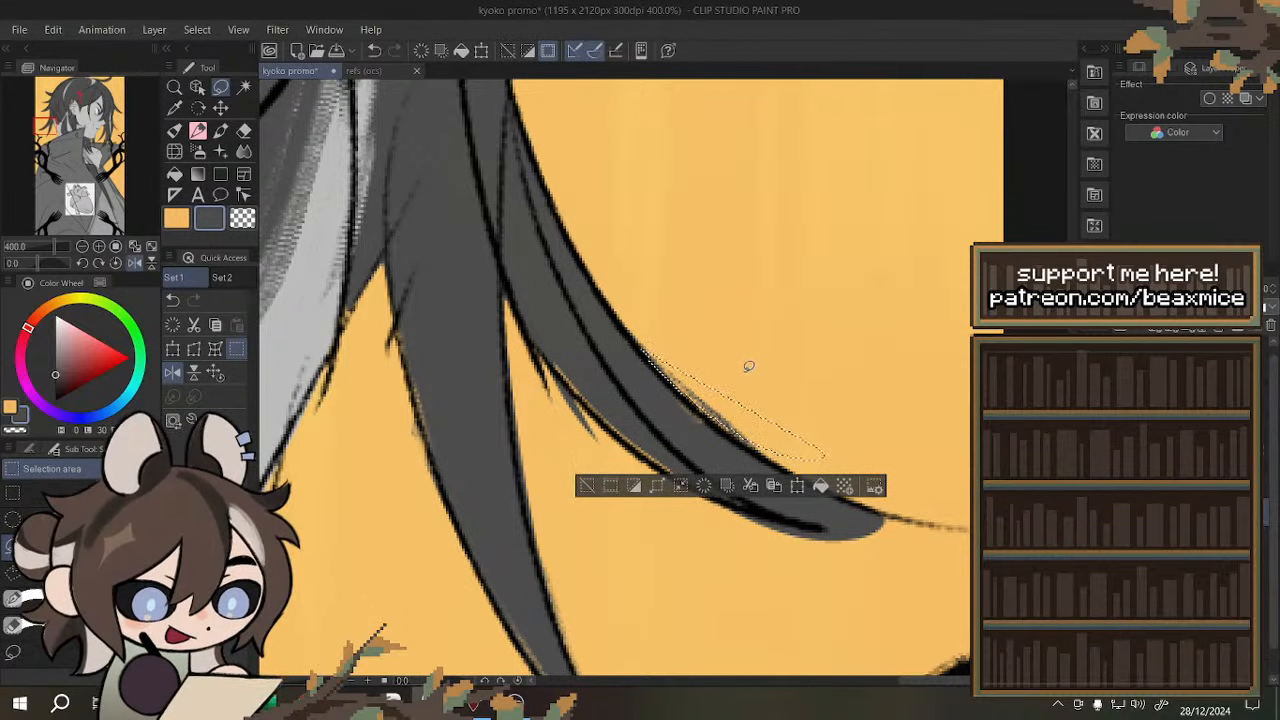
pyautogui.click(740, 367)
pyautogui.hotkey('ctrl', 'd')
pyautogui.moveTo(645, 345); pyautogui.dragTo(826, 446)
pyautogui.hotkey('ctrl', 'd')
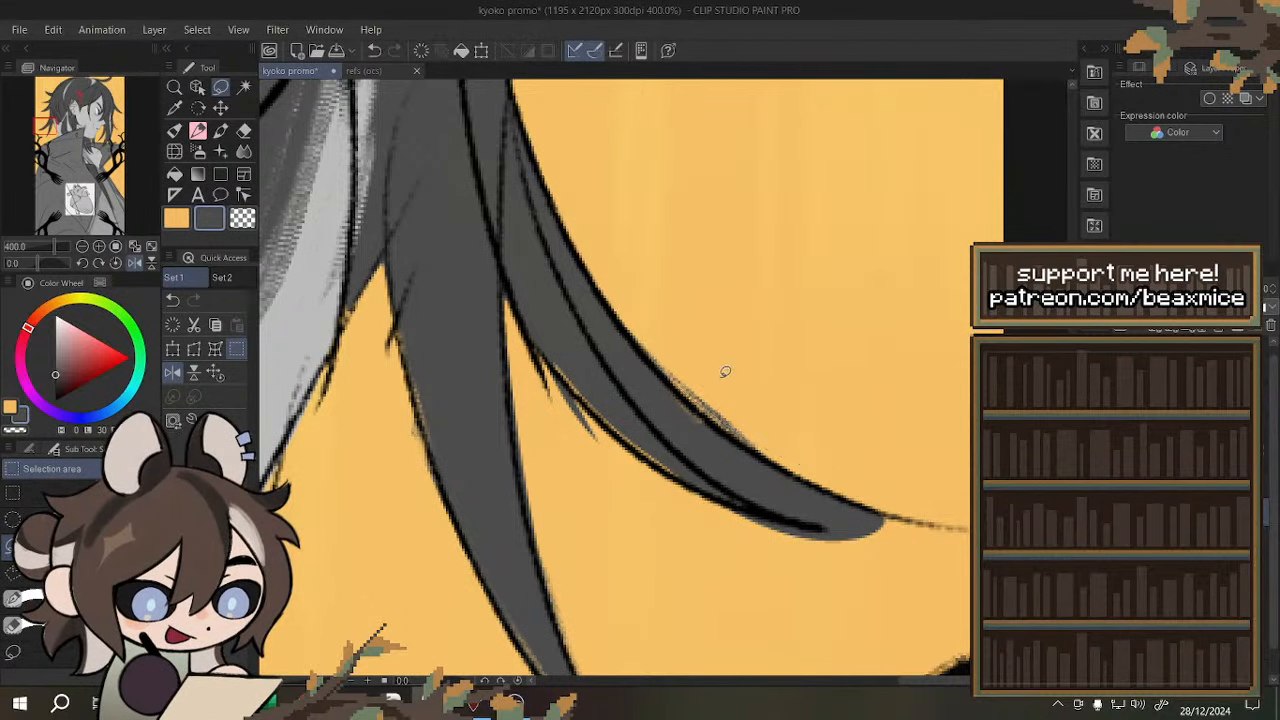
pyautogui.moveTo(700, 370)
pyautogui.mouseDown()
pyautogui.moveTo(686, 376)
pyautogui.moveTo(760, 445)
pyautogui.mouseUp()
pyautogui.hotkey('ctrl', 'd')
pyautogui.moveTo(648, 345); pyautogui.dragTo(722, 368)
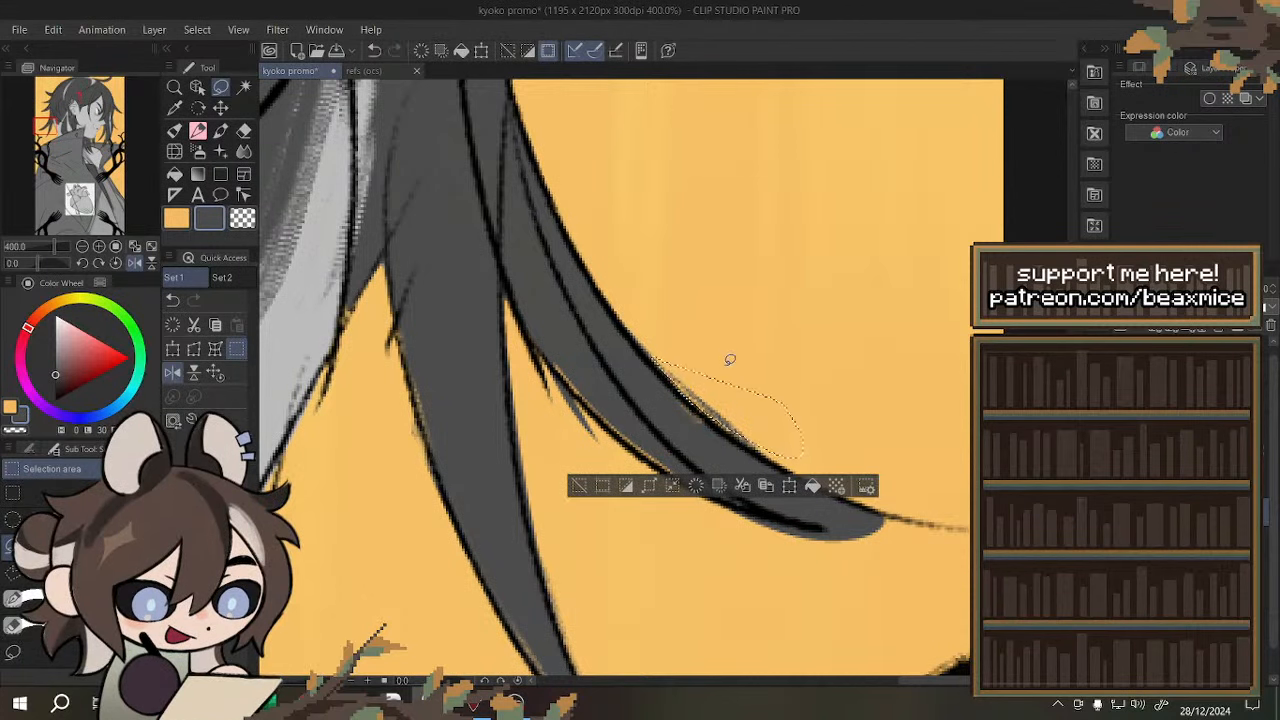
pyautogui.click(696, 487)
pyautogui.moveTo(714, 492); pyautogui.dragTo(728, 460)
pyautogui.hotkey('ctrl', 'd')
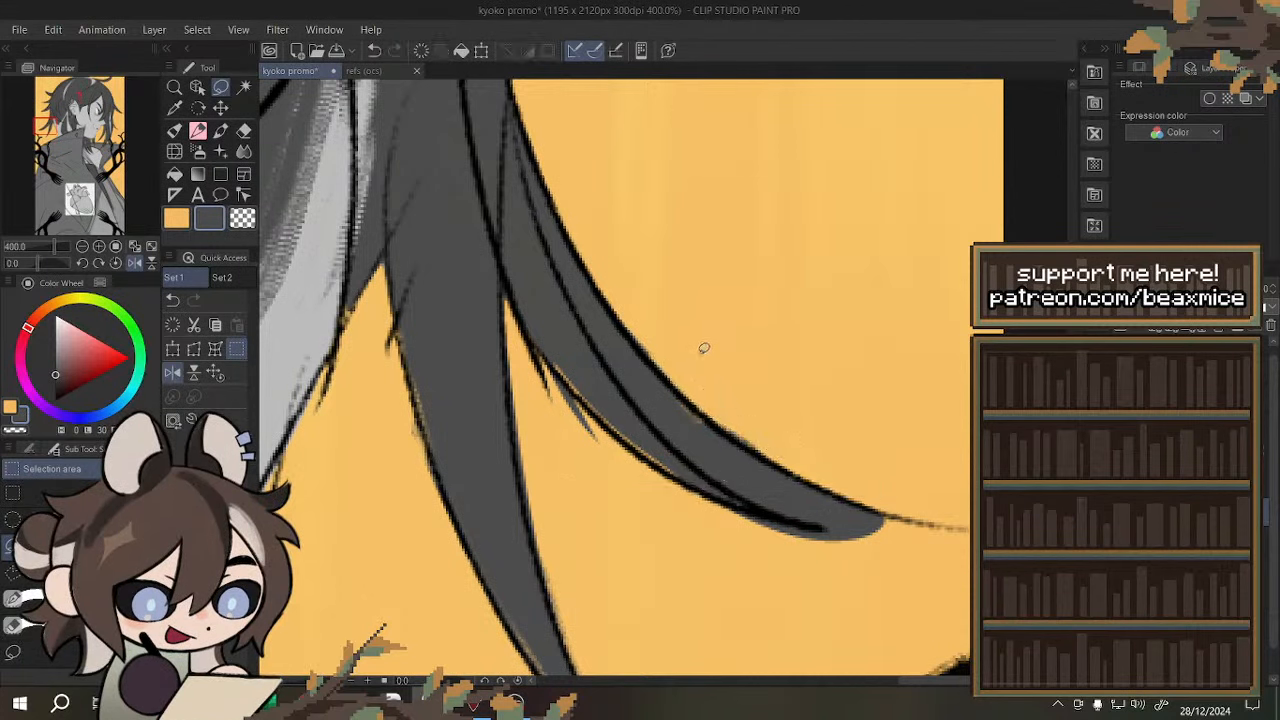
# - Sample the dark hair grey and fill the orange gaps along the inside of the curved strand's lower line
pyautogui.rightClick(570, 335)
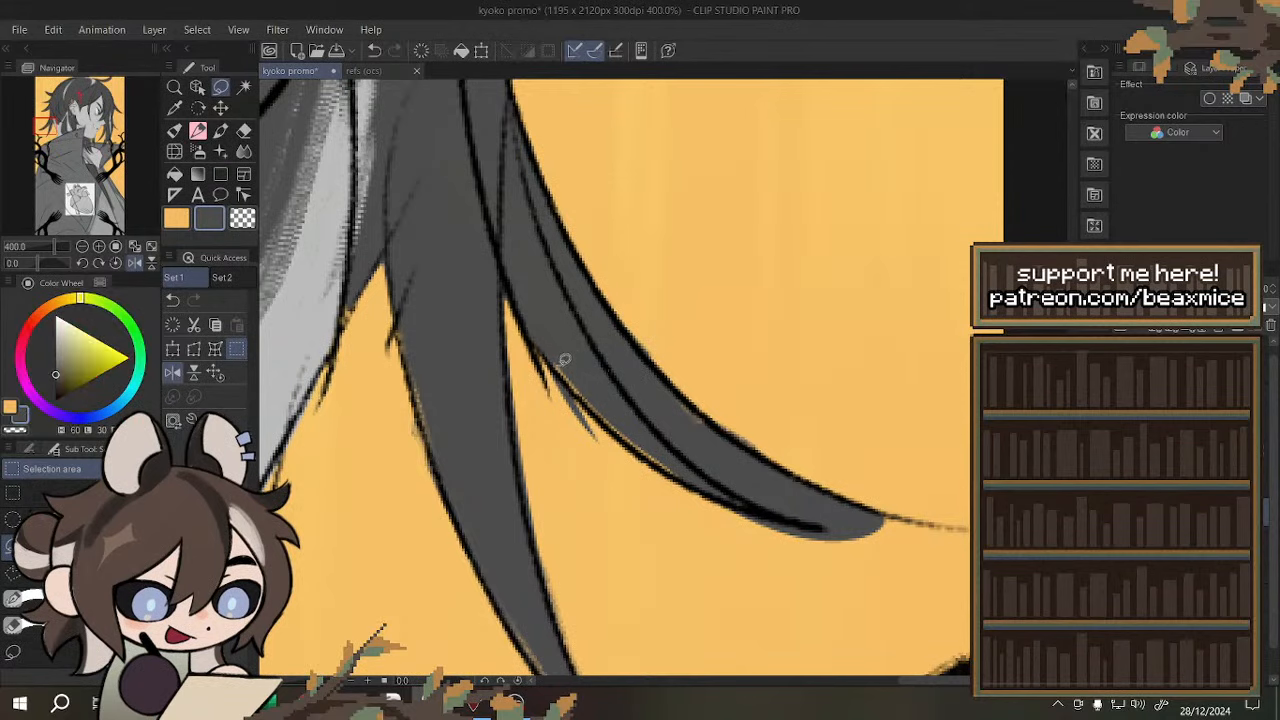
pyautogui.moveTo(527, 322)
pyautogui.mouseDown()
pyautogui.moveTo(737, 494)
pyautogui.moveTo(720, 450)
pyautogui.mouseUp()
pyautogui.hotkey('ctrl', 'd')
pyautogui.moveTo(529, 318); pyautogui.dragTo(770, 512)
pyautogui.click(741, 538)
pyautogui.hotkey('ctrl', 'd')
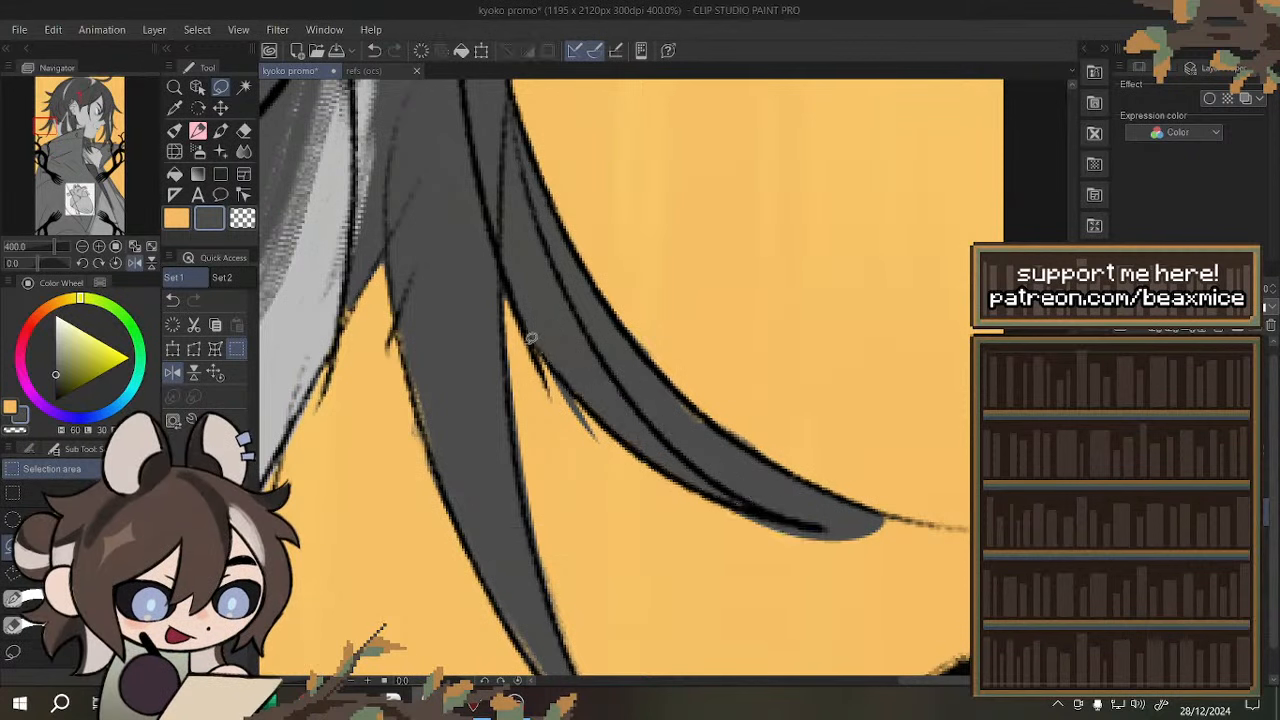
# - Lasso and clear the stray grey wisps just below the curved strand's lower line
pyautogui.moveTo(562, 378)
pyautogui.mouseDown()
pyautogui.moveTo(556, 424)
pyautogui.moveTo(532, 374)
pyautogui.mouseUp()
pyautogui.click(563, 505)
pyautogui.hotkey('ctrl', 'd')
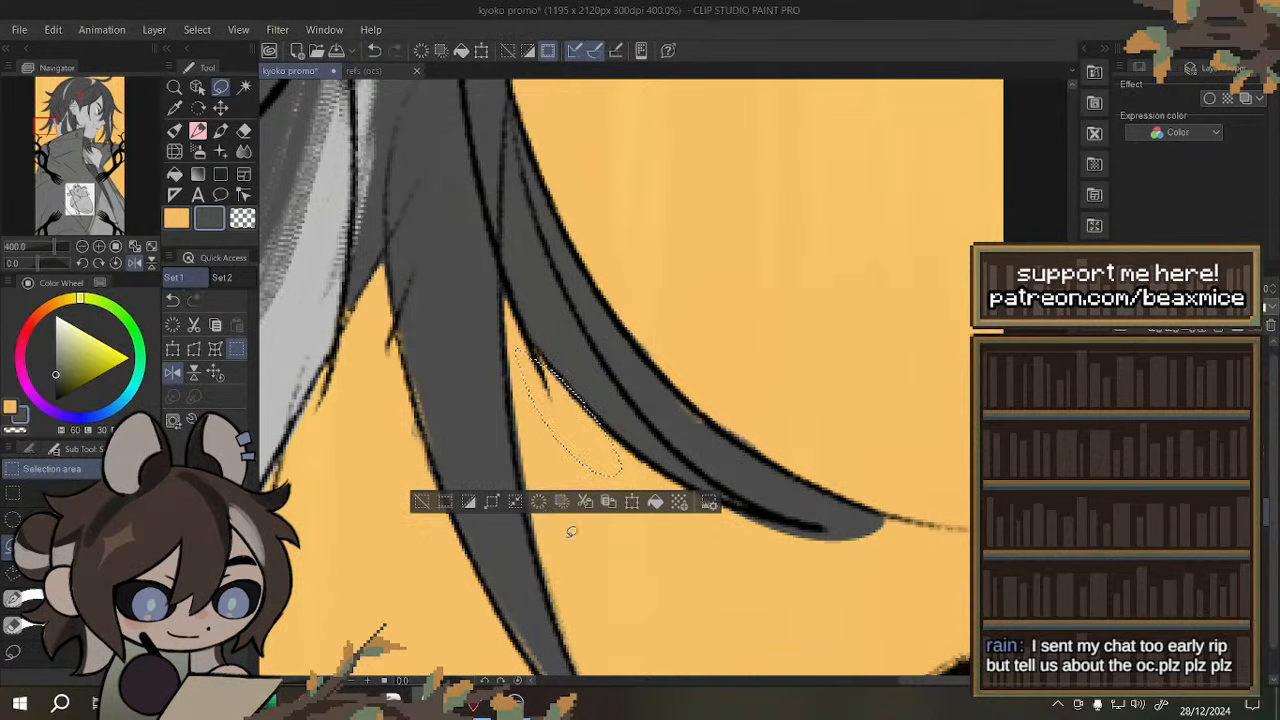
pyautogui.hotkey('ctrl', 'd')
# - Lasso and clear the stray mark on the orange background beside the tip of the long pointed strand
pyautogui.scroll(-7, 588, 396)
pyautogui.scroll(4, 588, 396)
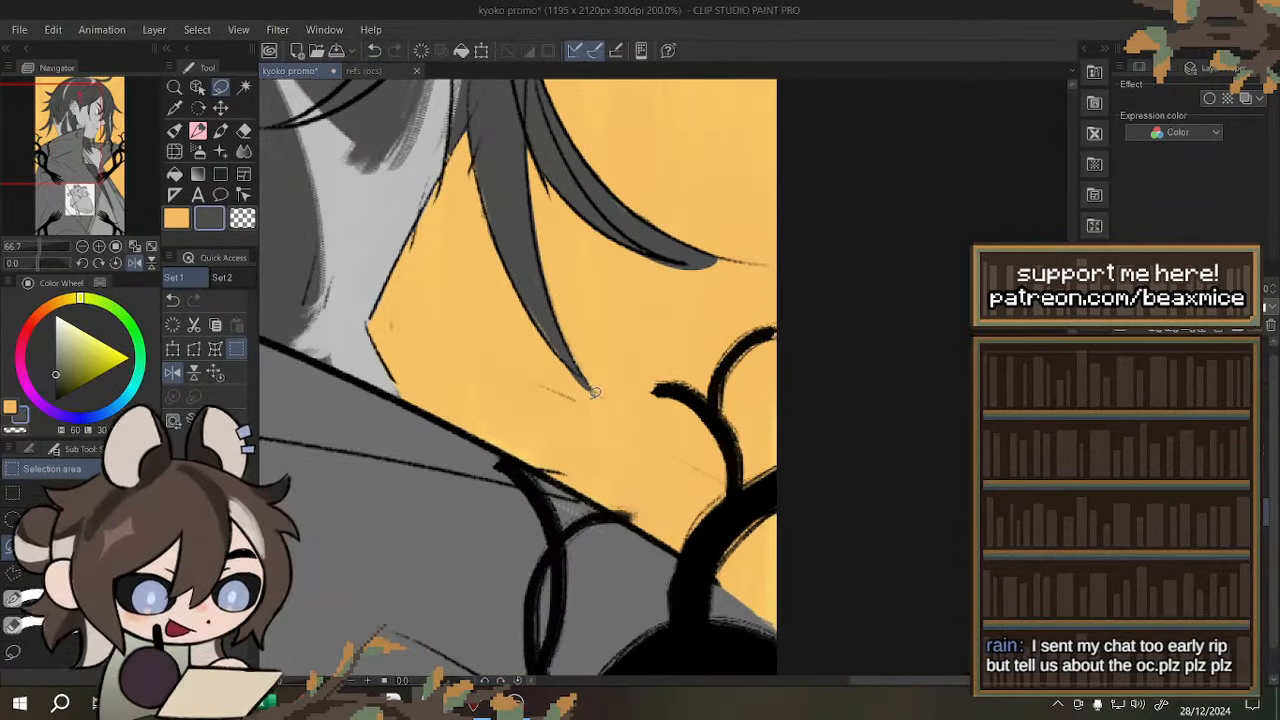
pyautogui.moveTo(500, 348); pyautogui.dragTo(508, 354)
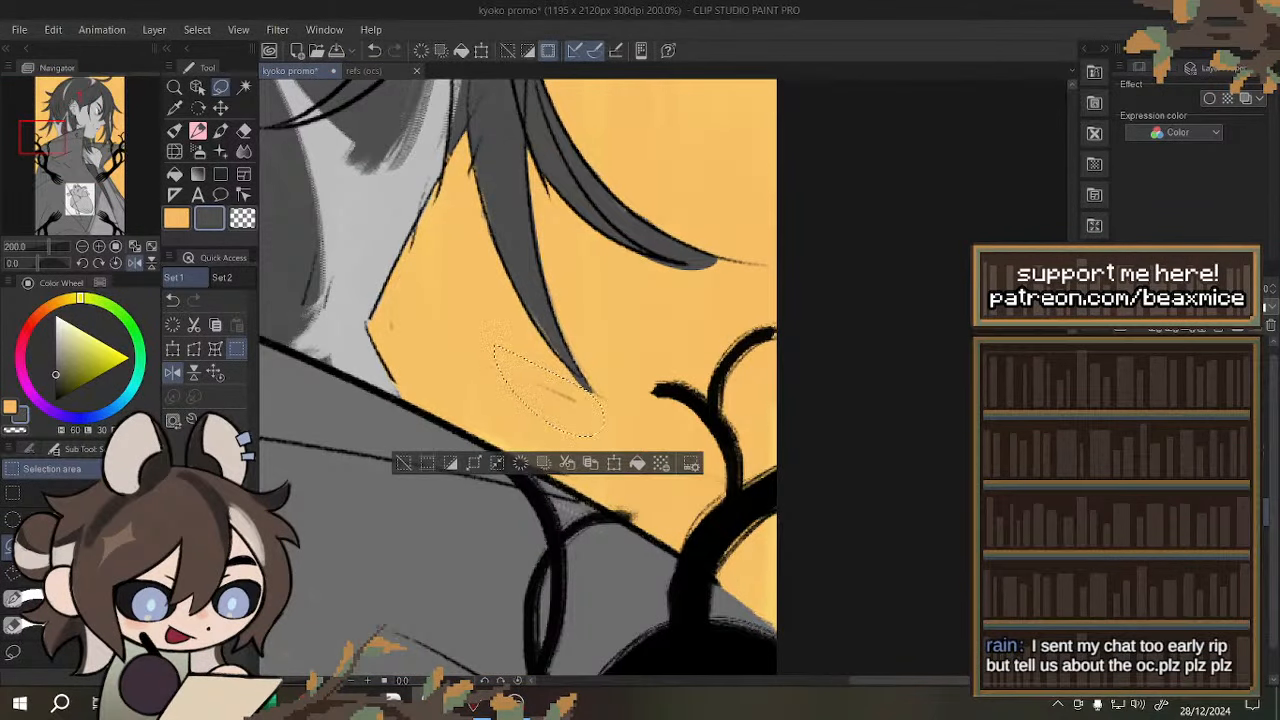
pyautogui.hotkey('ctrl', 'd')
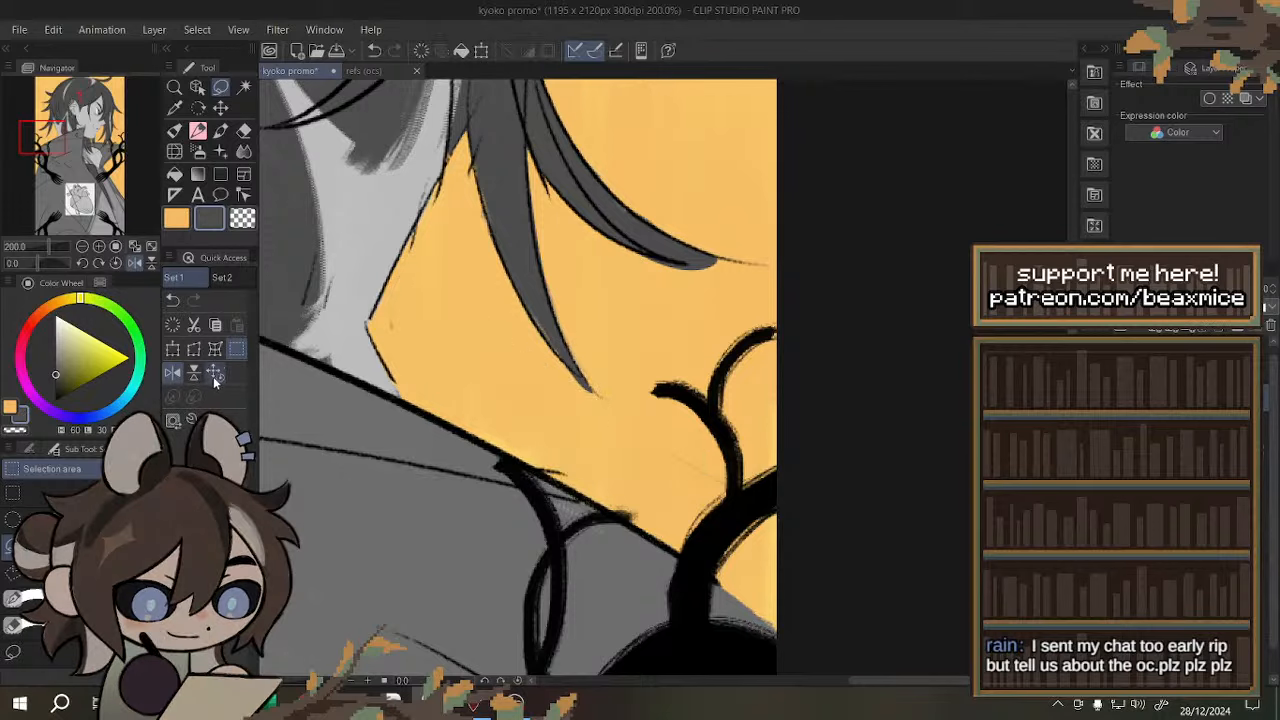
pyautogui.hotkey('ctrl', '0')
pyautogui.click(1124, 440)
pyautogui.click(1124, 440)
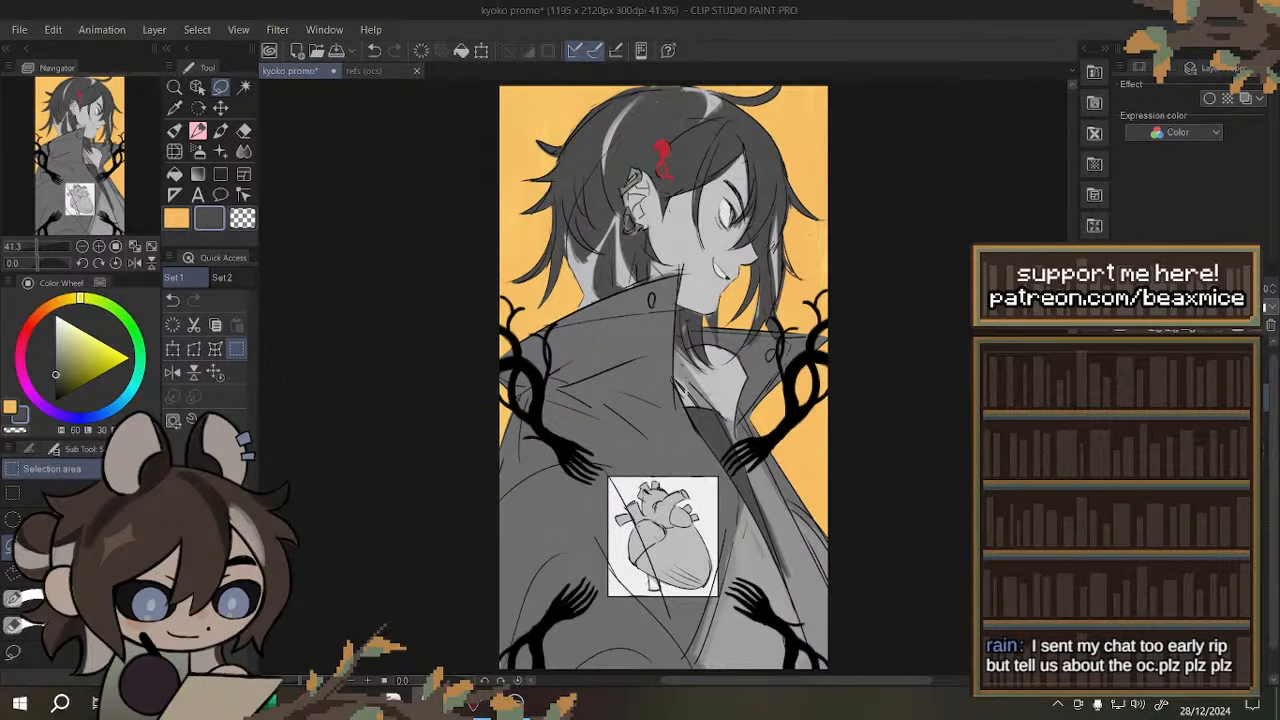
pyautogui.scroll(3, 1180, 450)
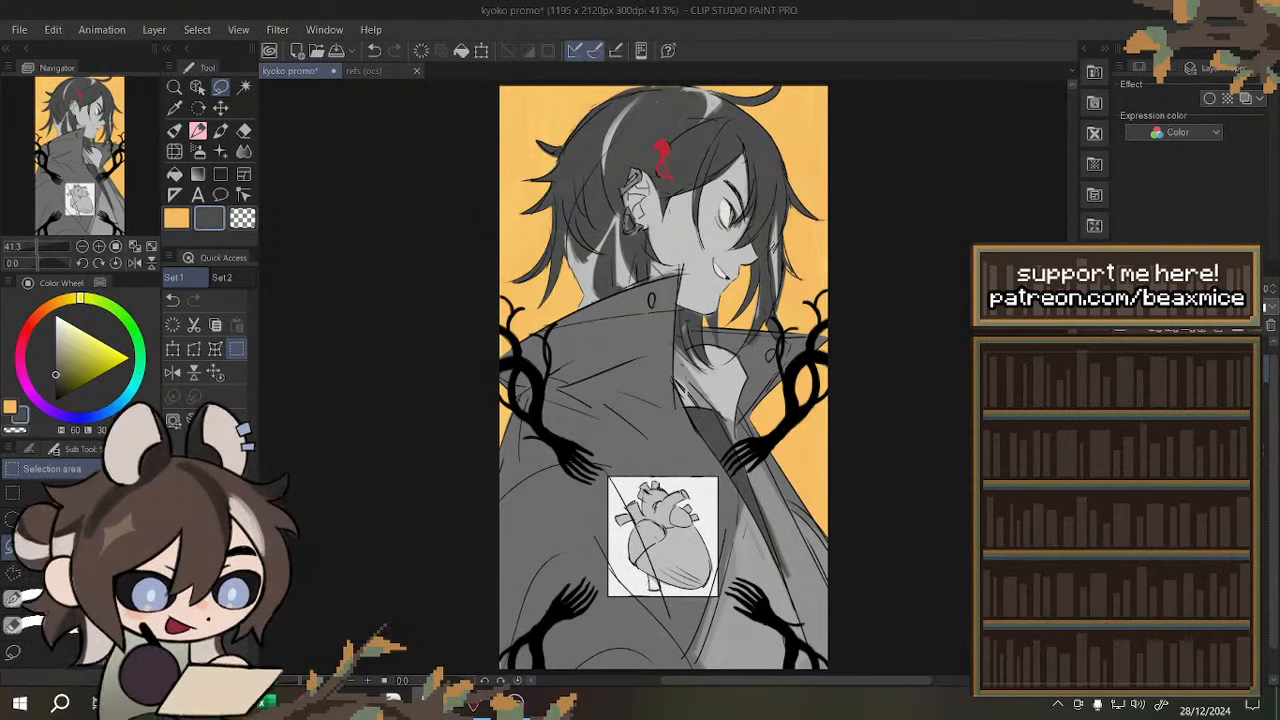
# - Flip the canvas view horizontally and clear a lassoed area of excess along the outer edge of the front hair lock
pyautogui.rightClick(725, 382)
pyautogui.scroll(5, 733, 397)
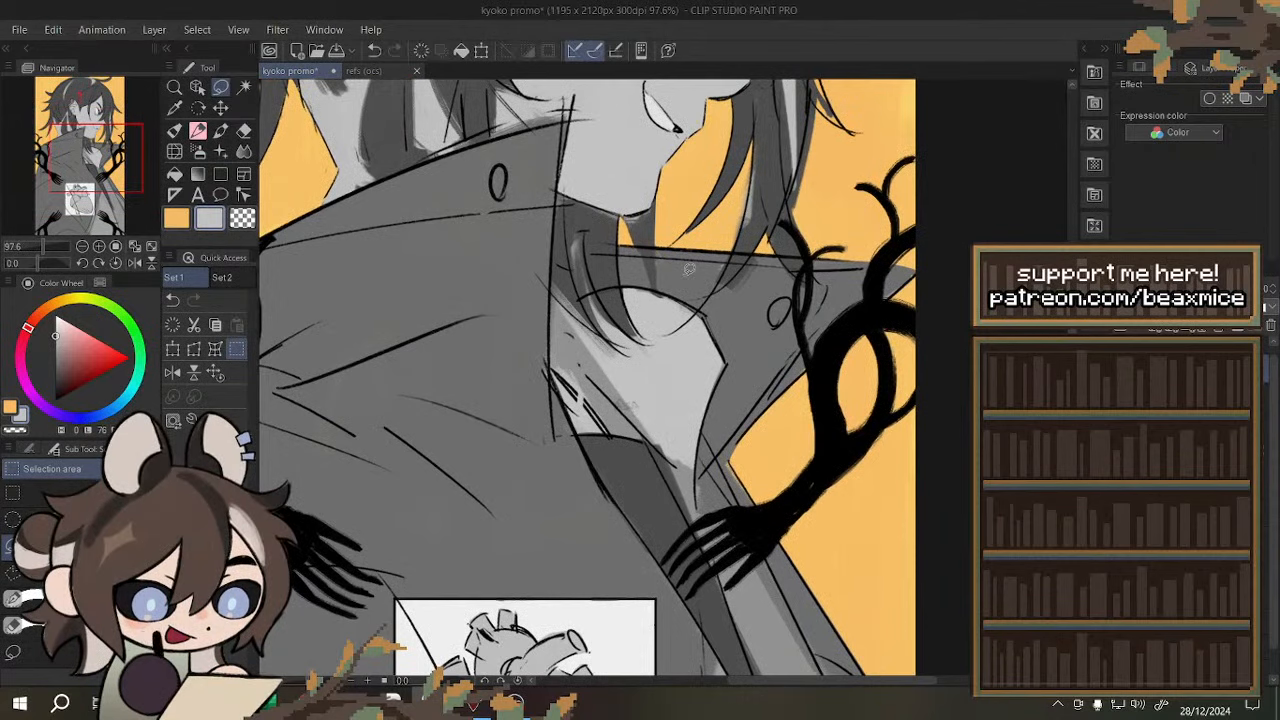
pyautogui.click(172, 372)
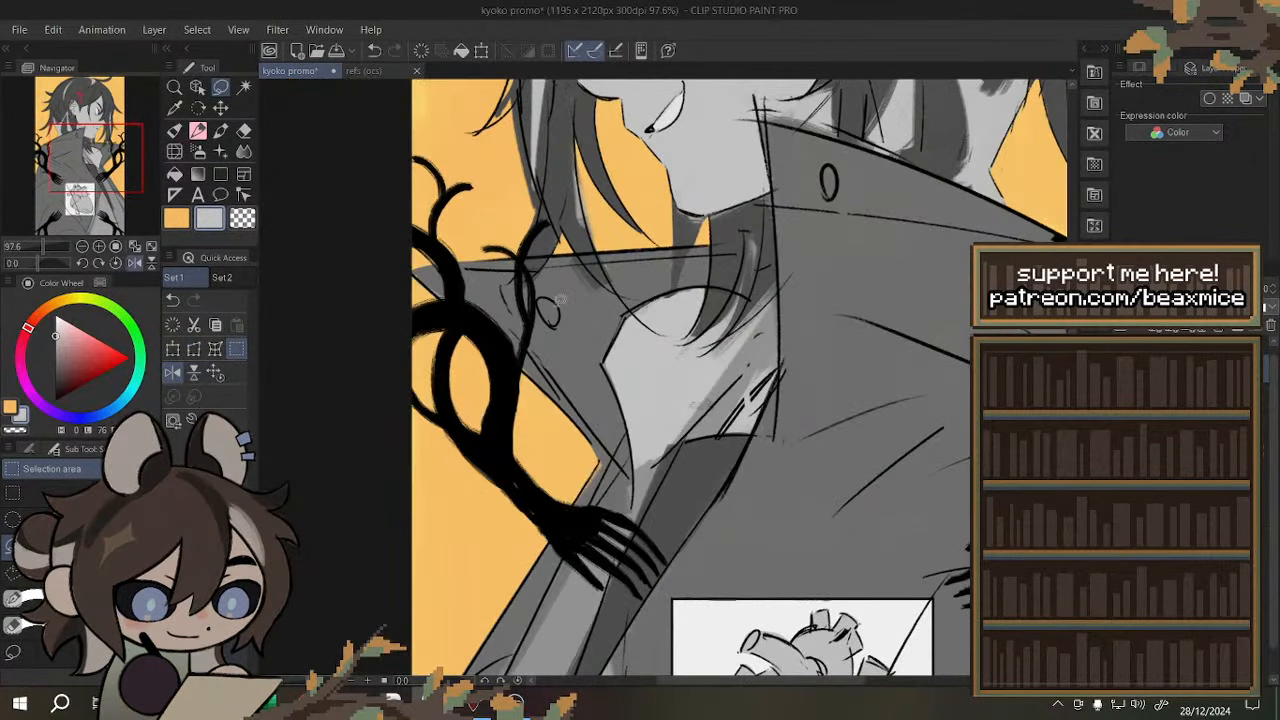
pyautogui.scroll(-5, 557, 302)
pyautogui.scroll(8, 562, 308)
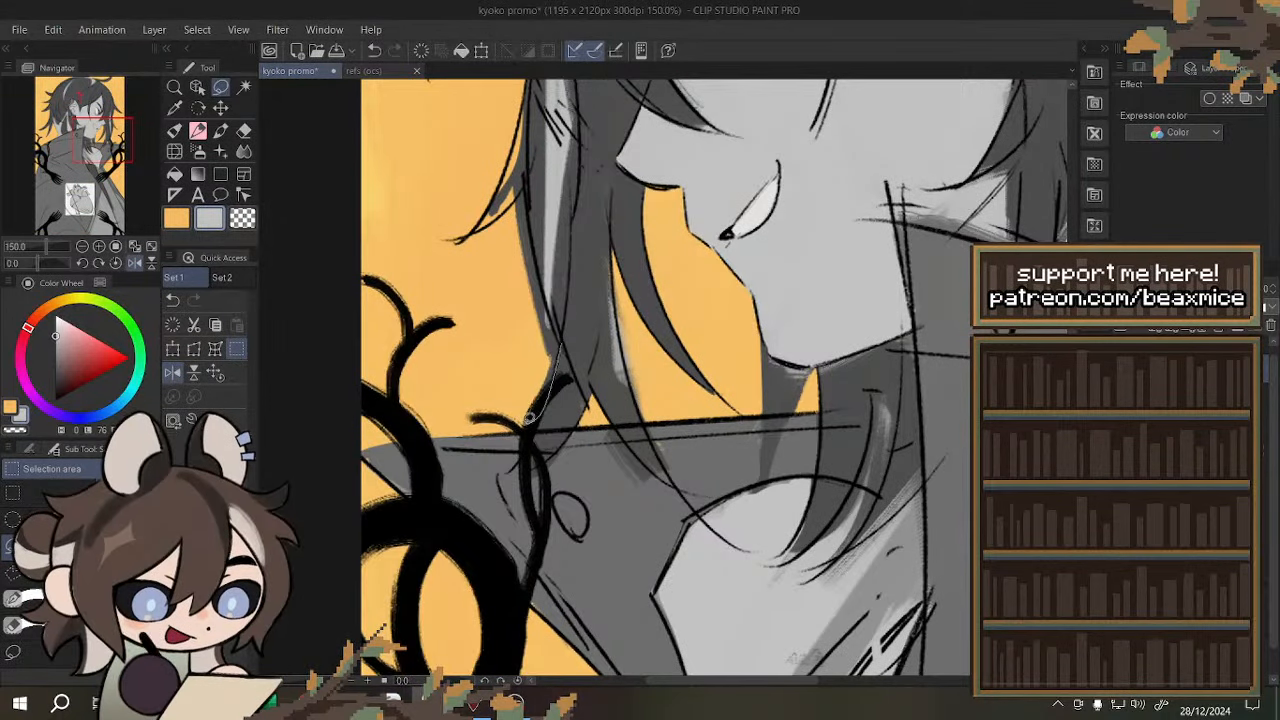
pyautogui.moveTo(540, 418)
pyautogui.mouseDown()
pyautogui.moveTo(522, 190)
pyautogui.moveTo(560, 350)
pyautogui.mouseUp()
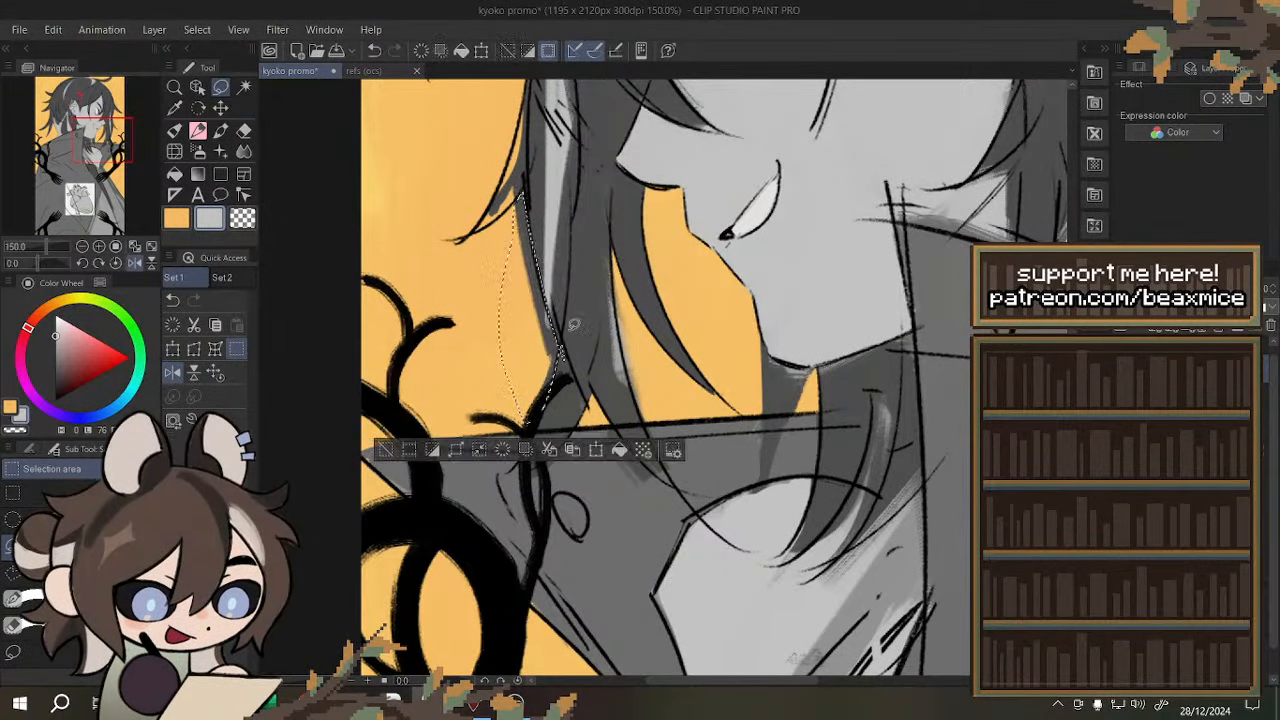
pyautogui.click(504, 453)
pyautogui.click(592, 477)
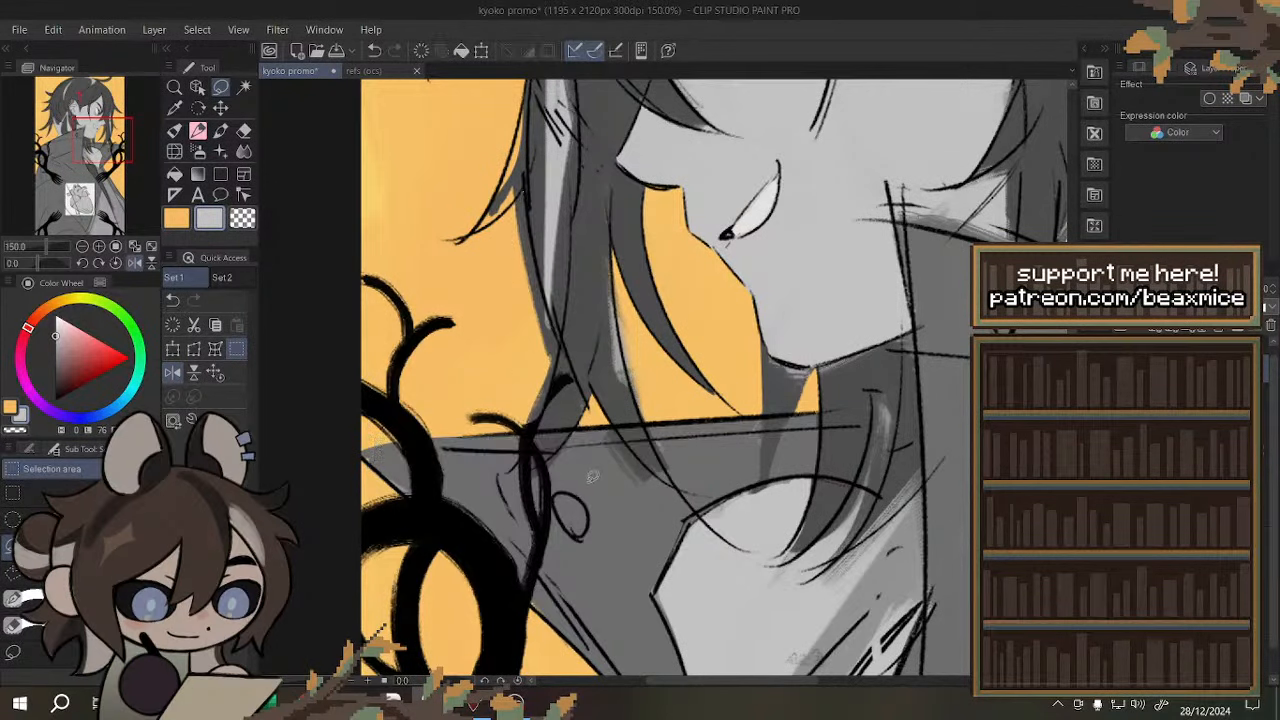
pyautogui.click(375, 50)
pyautogui.click(375, 50)
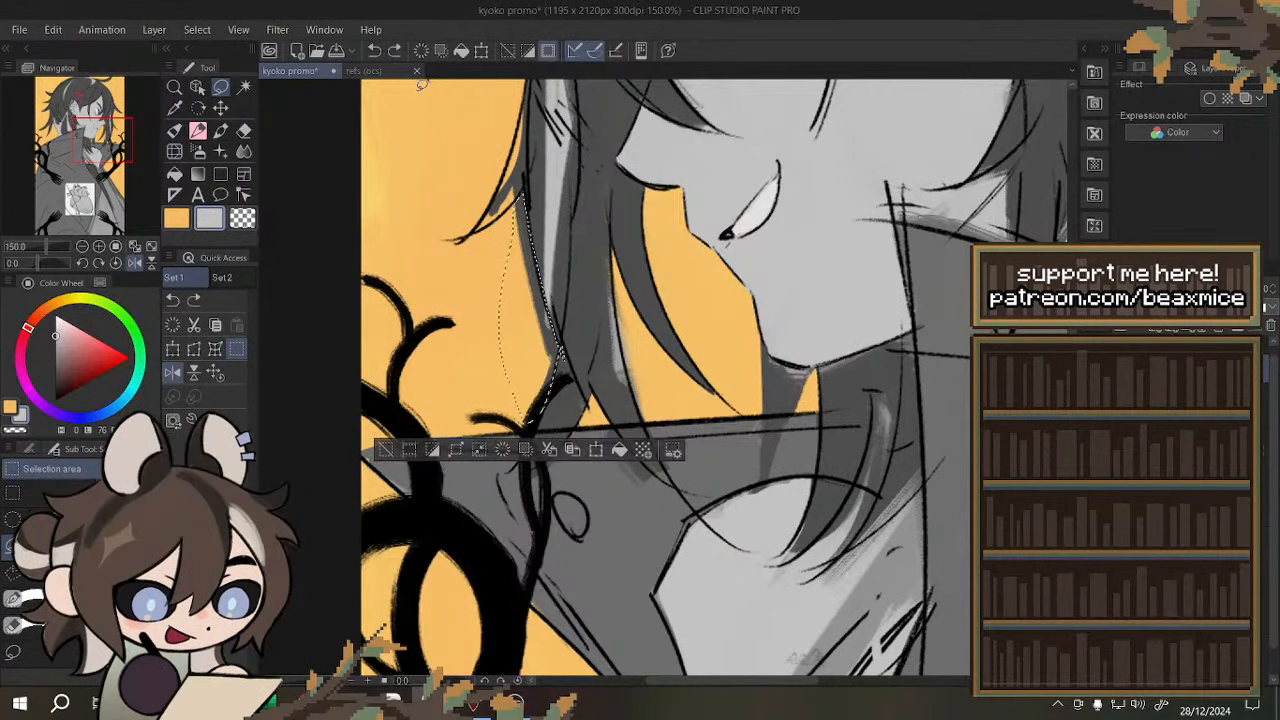
pyautogui.click(549, 452)
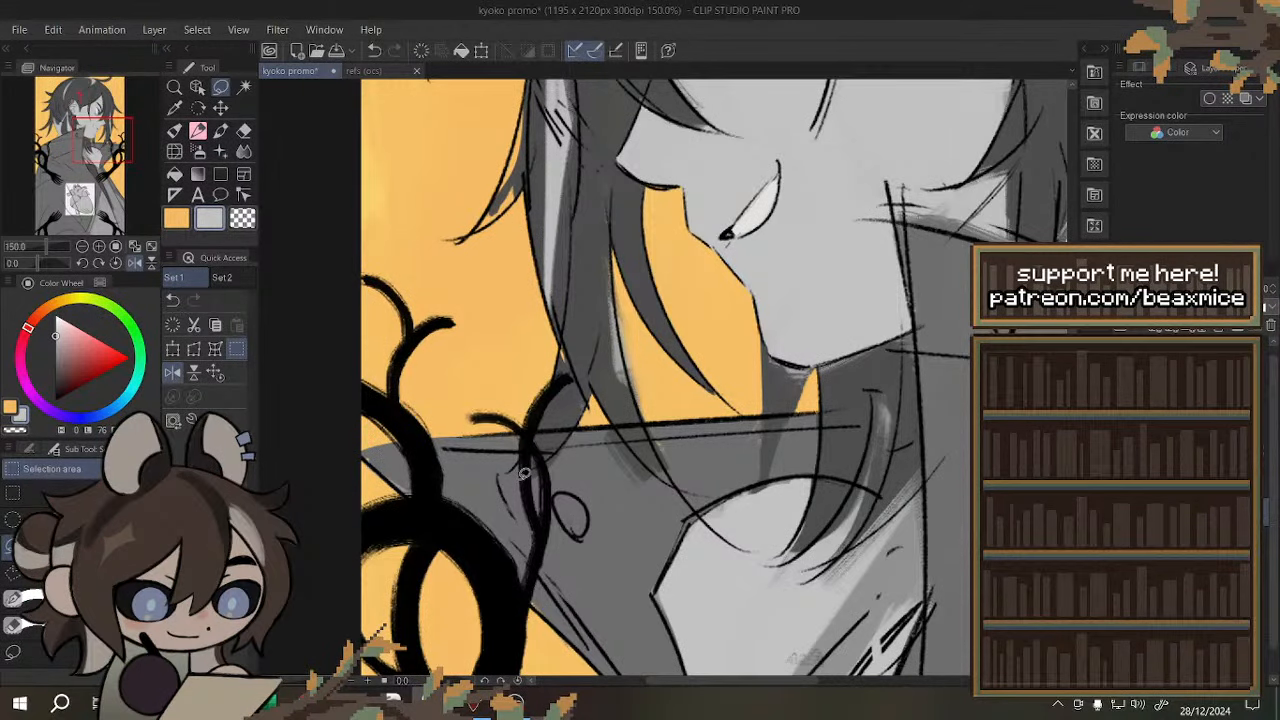
# - Restore the unflipped view and fill the orange gap in the small pointed tuft of the front hair with the dark hair grey
pyautogui.scroll(-2, 522, 474)
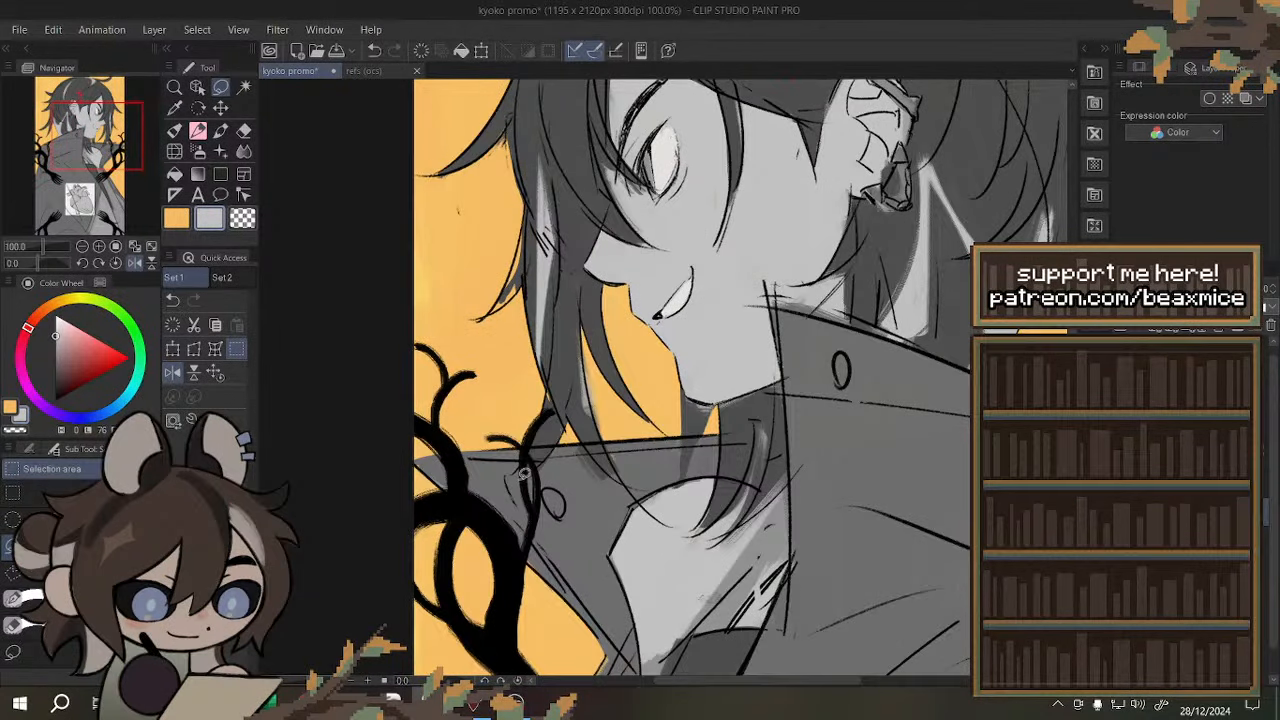
pyautogui.click(173, 372)
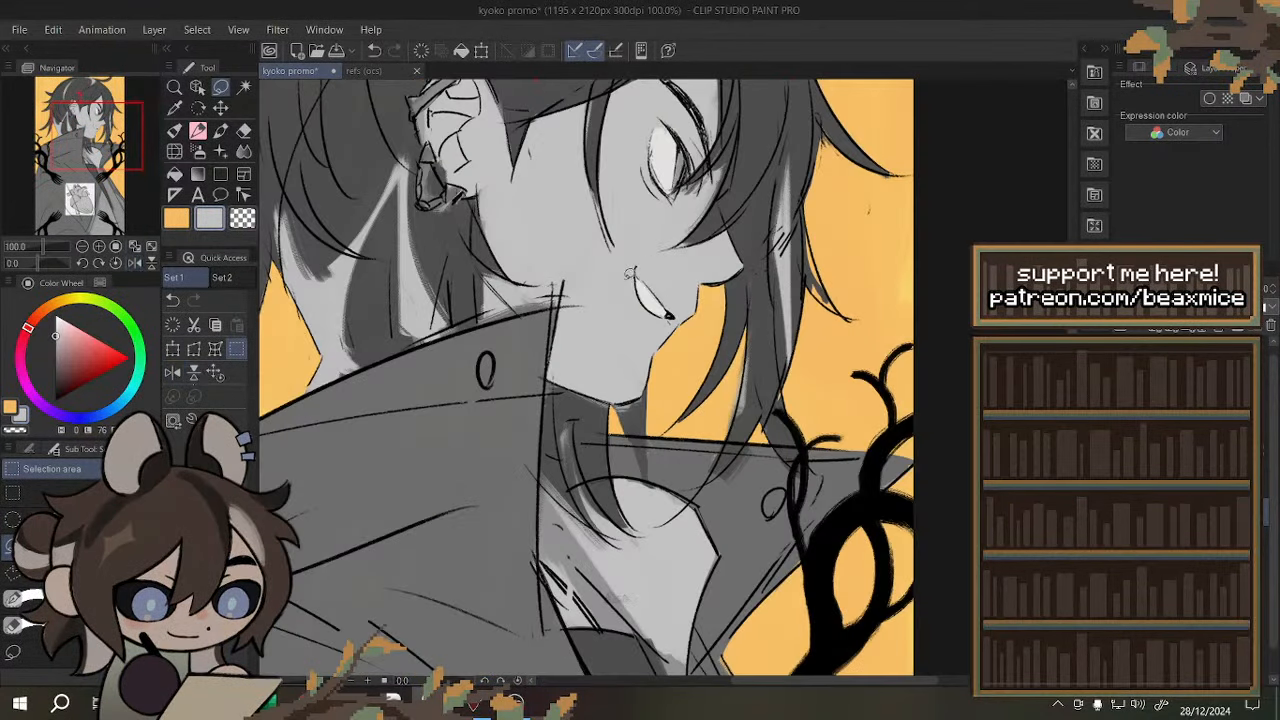
pyautogui.scroll(-2, 631, 273)
pyautogui.scroll(1, 732, 272)
pyautogui.scroll(2, 732, 272)
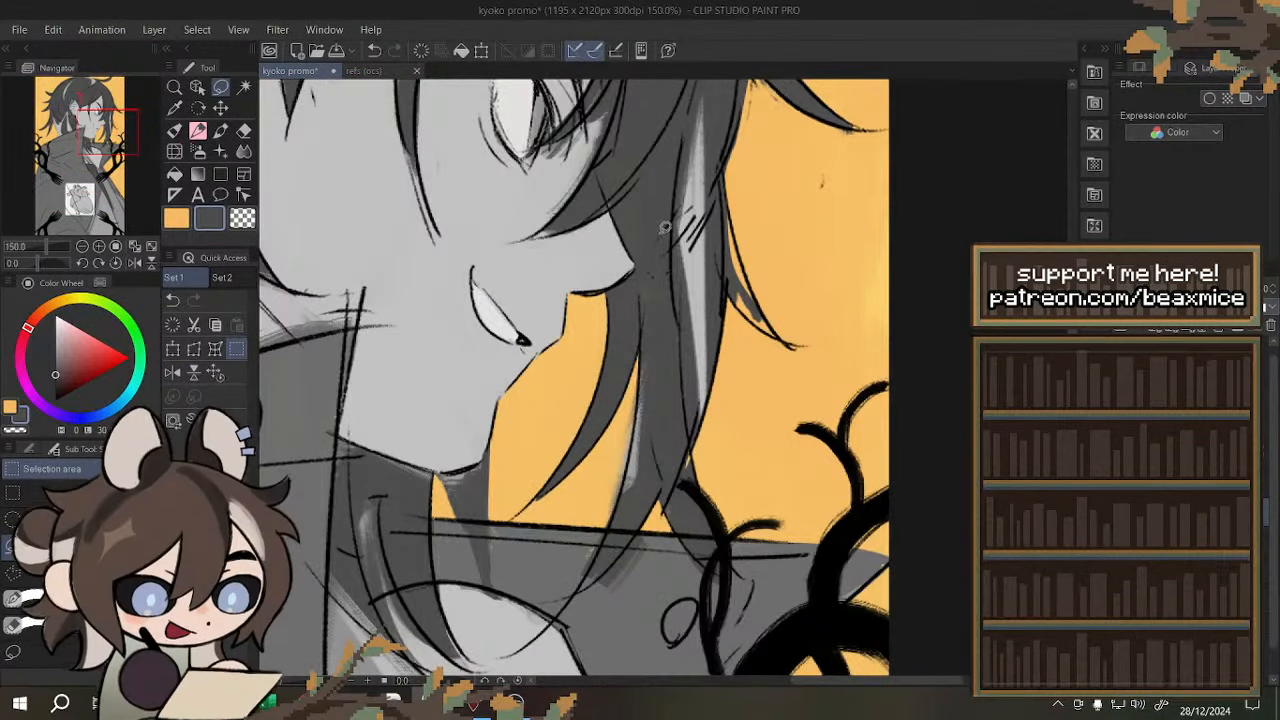
pyautogui.scroll(-2, 610, 290)
pyautogui.scroll(2, 612, 290)
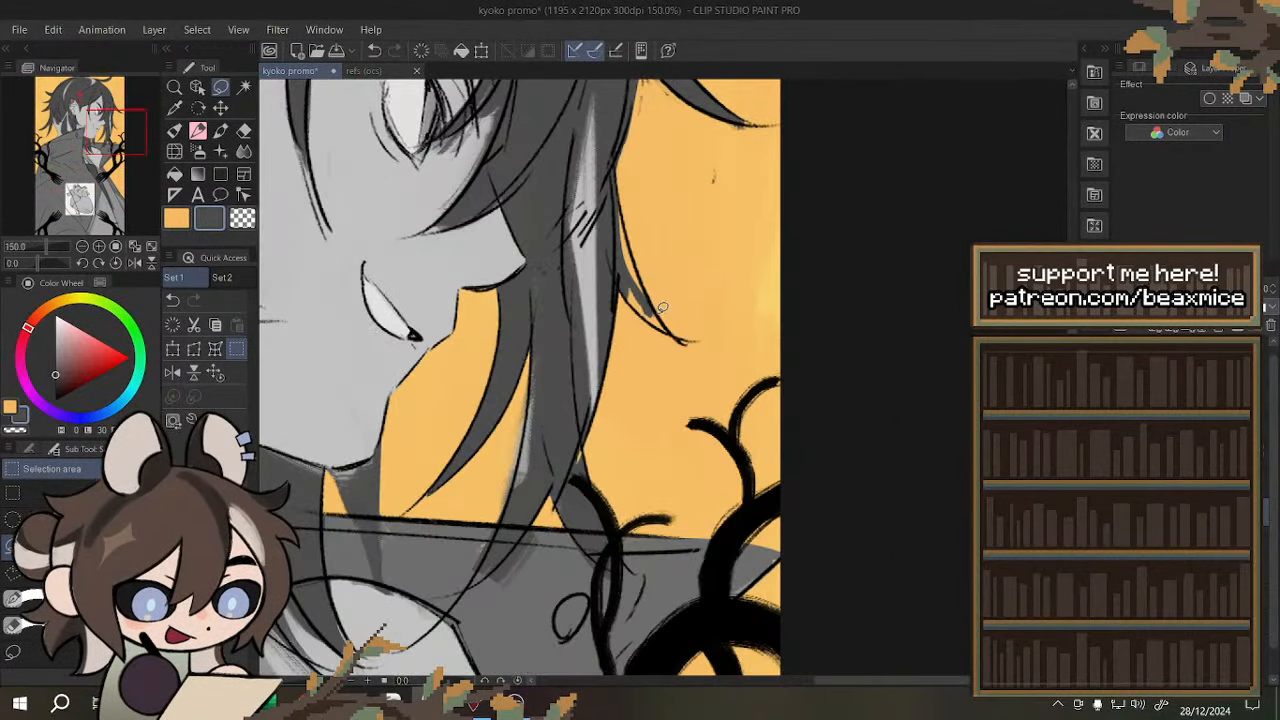
pyautogui.moveTo(650, 318)
pyautogui.mouseDown()
pyautogui.moveTo(616, 245)
pyautogui.moveTo(620, 205)
pyautogui.moveTo(665, 335)
pyautogui.mouseUp()
pyautogui.click(730, 366)
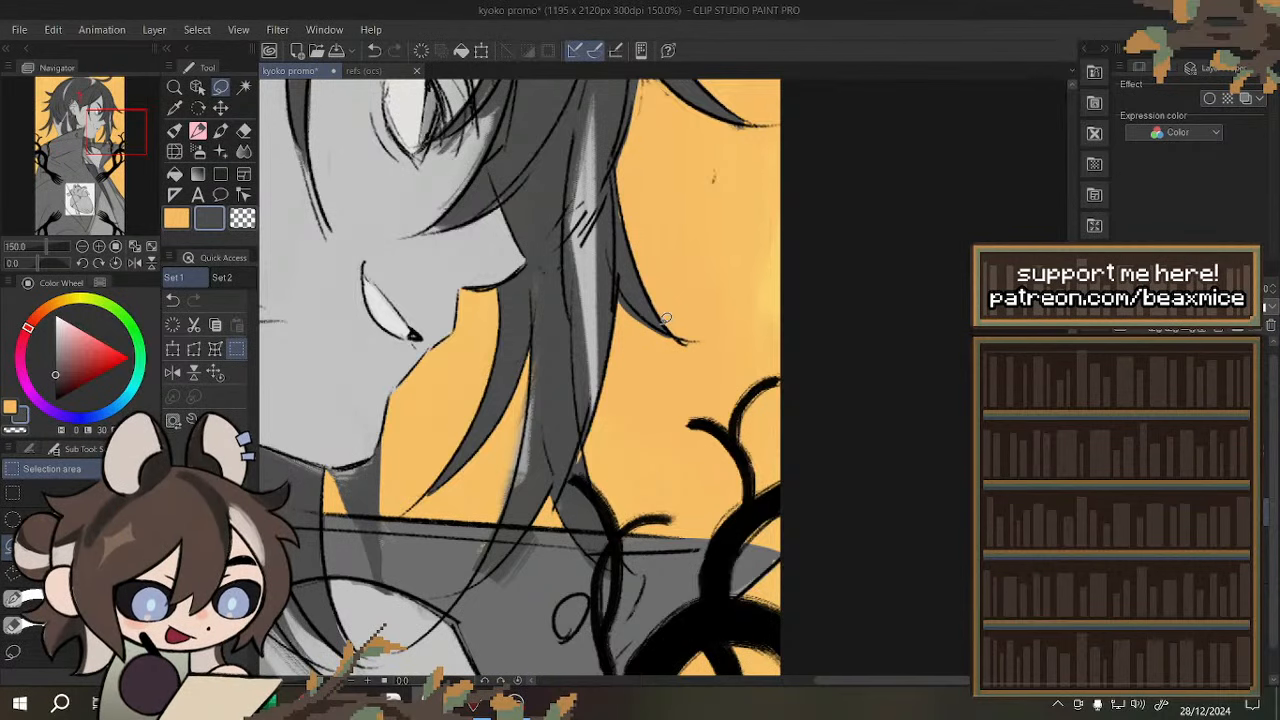
# - Lasso the small orange gap where the front lock's lines cross above the black branch and fill it with dark grey
pyautogui.click(216, 373)
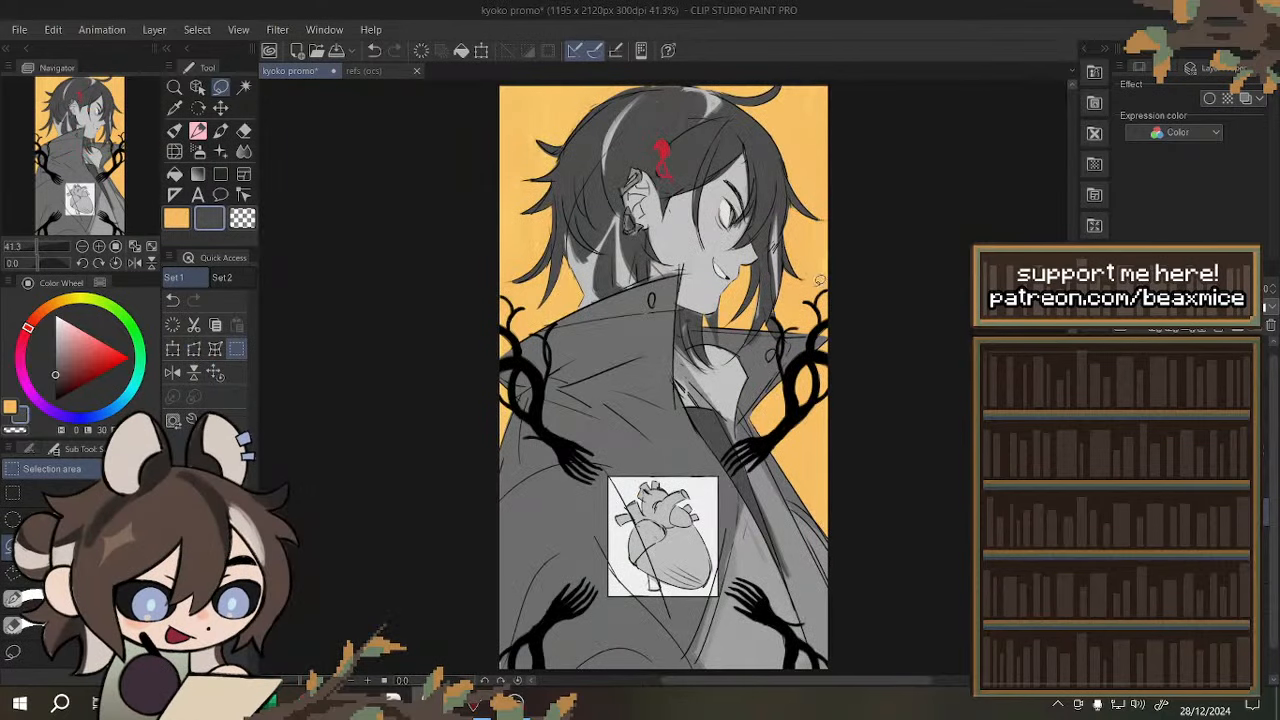
pyautogui.scroll(3, 817, 281)
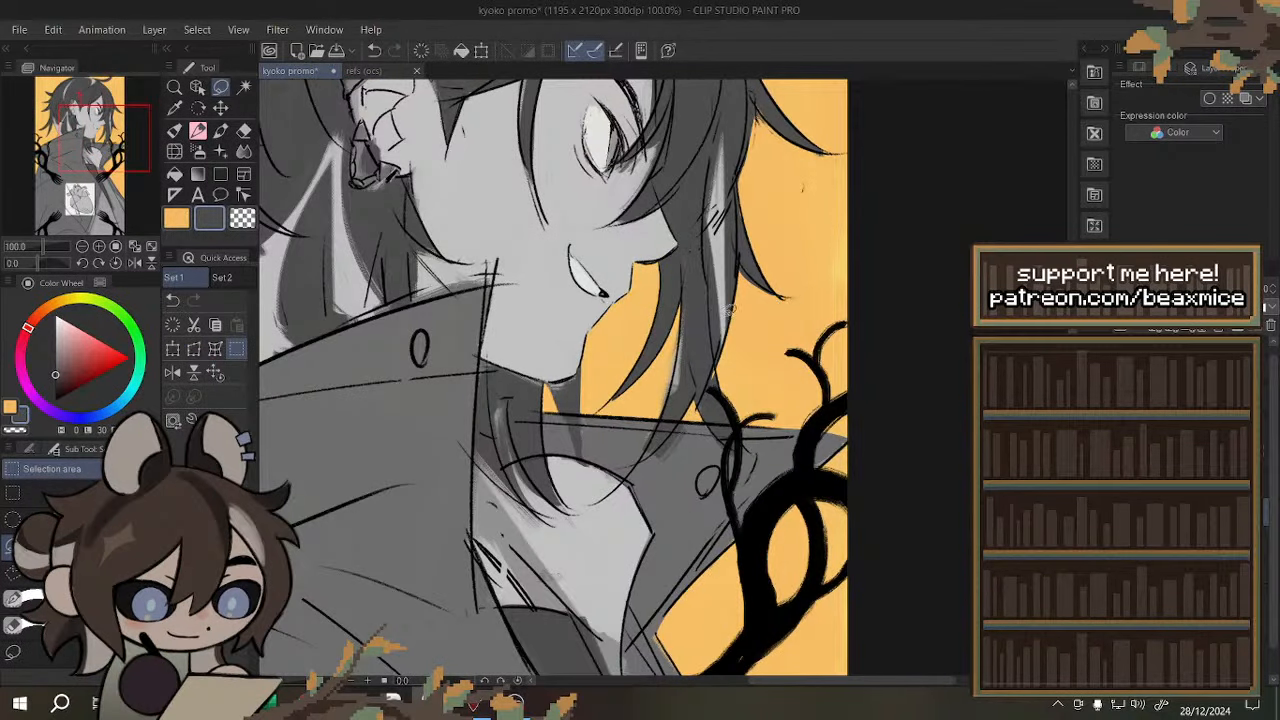
pyautogui.scroll(2, 700, 350)
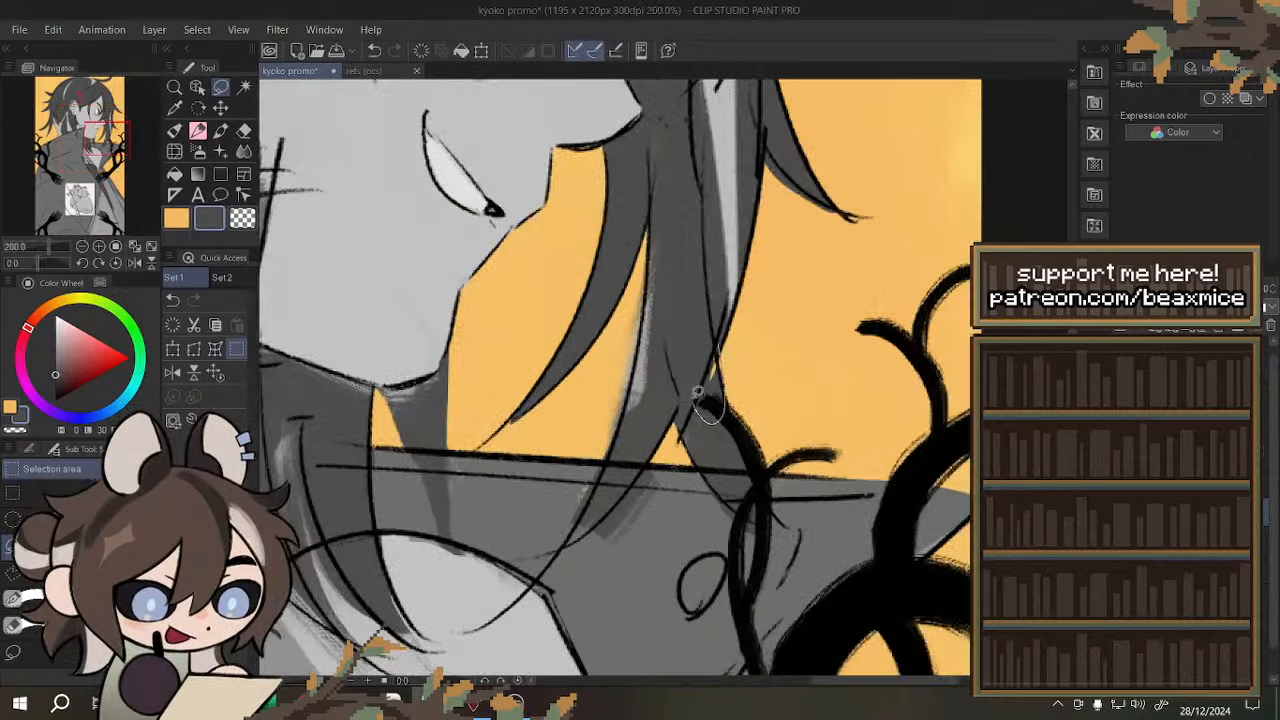
pyautogui.moveTo(720, 338)
pyautogui.mouseDown()
pyautogui.moveTo(723, 402)
pyautogui.moveTo(690, 324)
pyautogui.mouseUp()
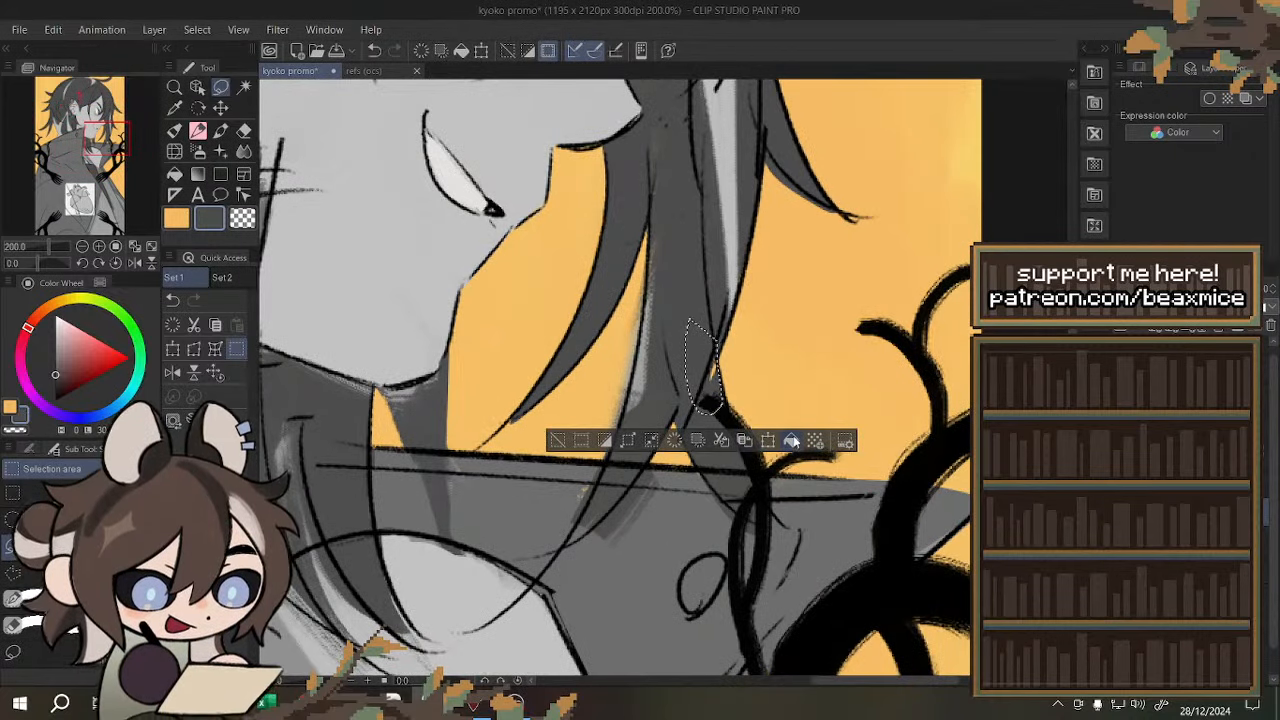
pyautogui.hotkey('ctrl', 'd')
# - Flip the canvas view horizontally and lasso the grey spill along the inner edge of the front hair lock
pyautogui.click(175, 374)
pyautogui.scroll(-2, 565, 331)
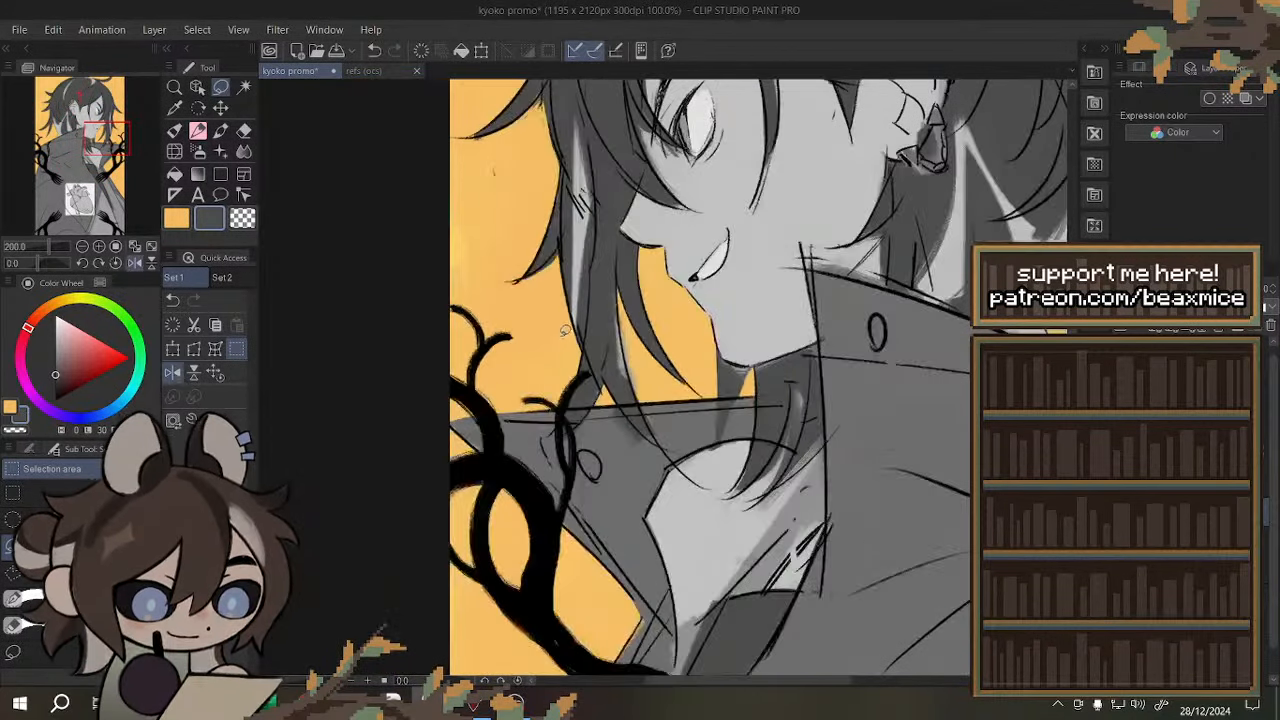
pyautogui.scroll(4, 565, 331)
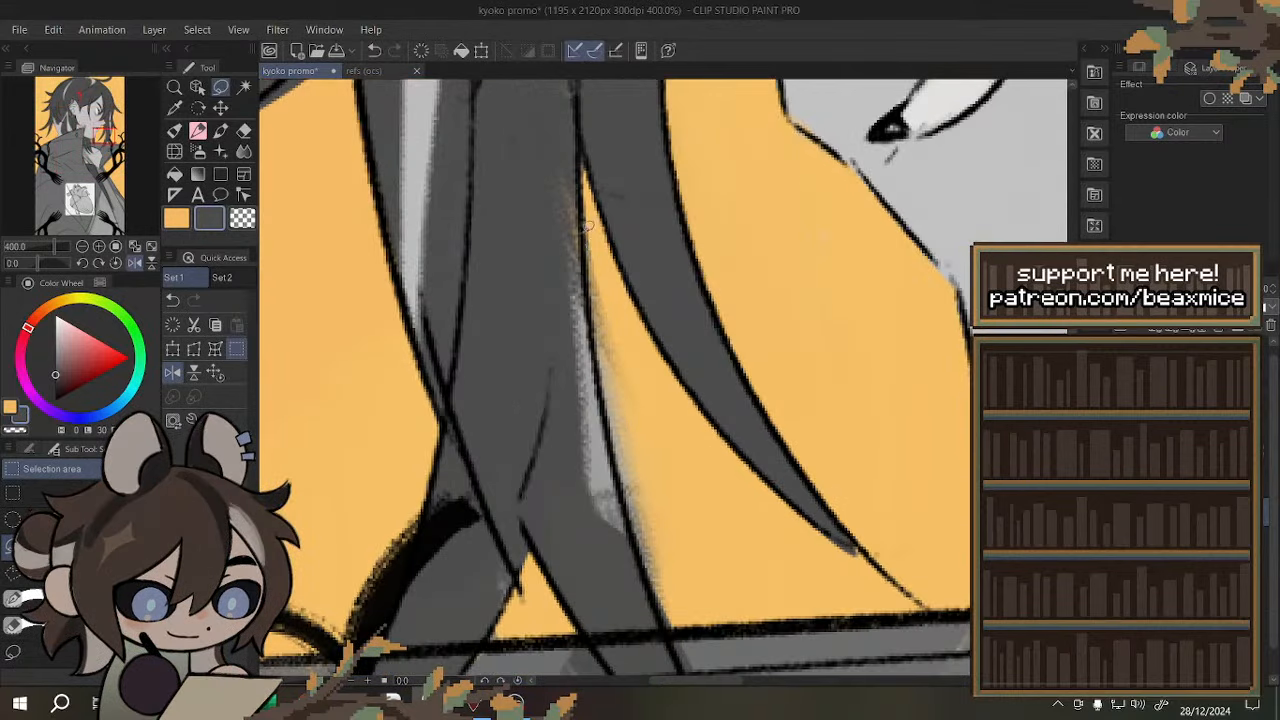
pyautogui.moveTo(590, 265); pyautogui.dragTo(699, 490)
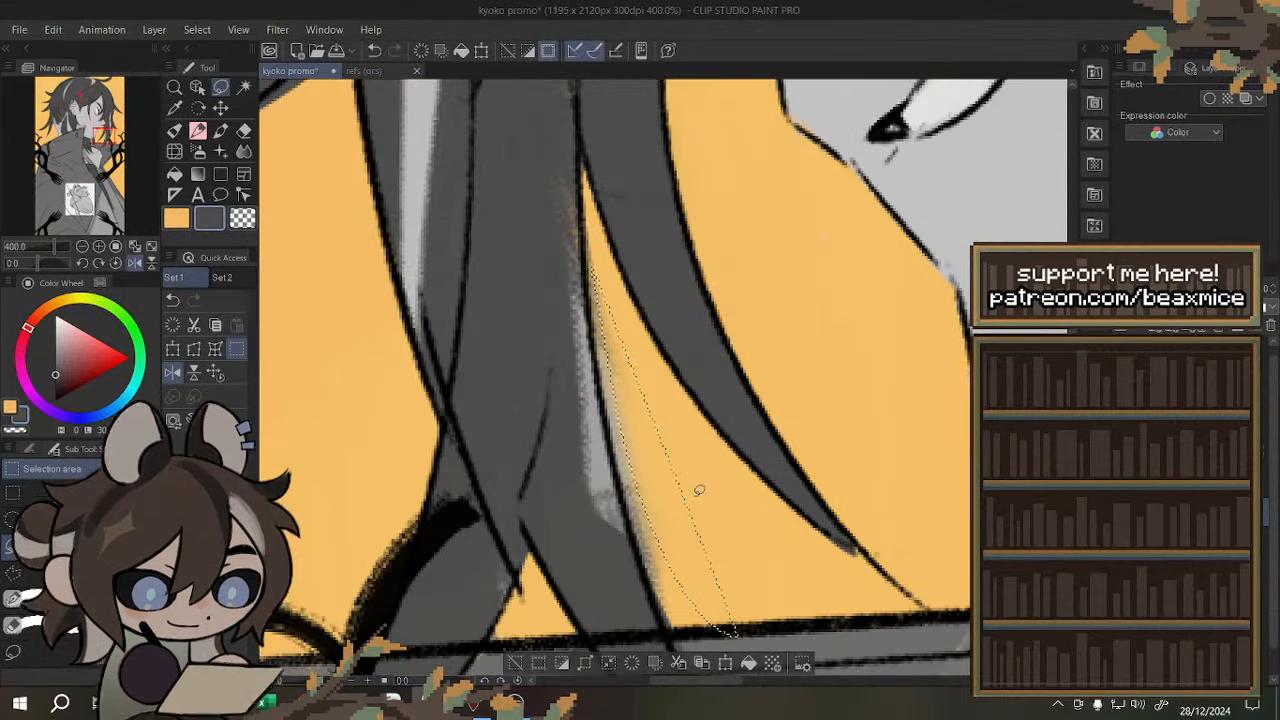
pyautogui.scroll(-2, 596, 277)
pyautogui.hotkey('ctrl', 'd')
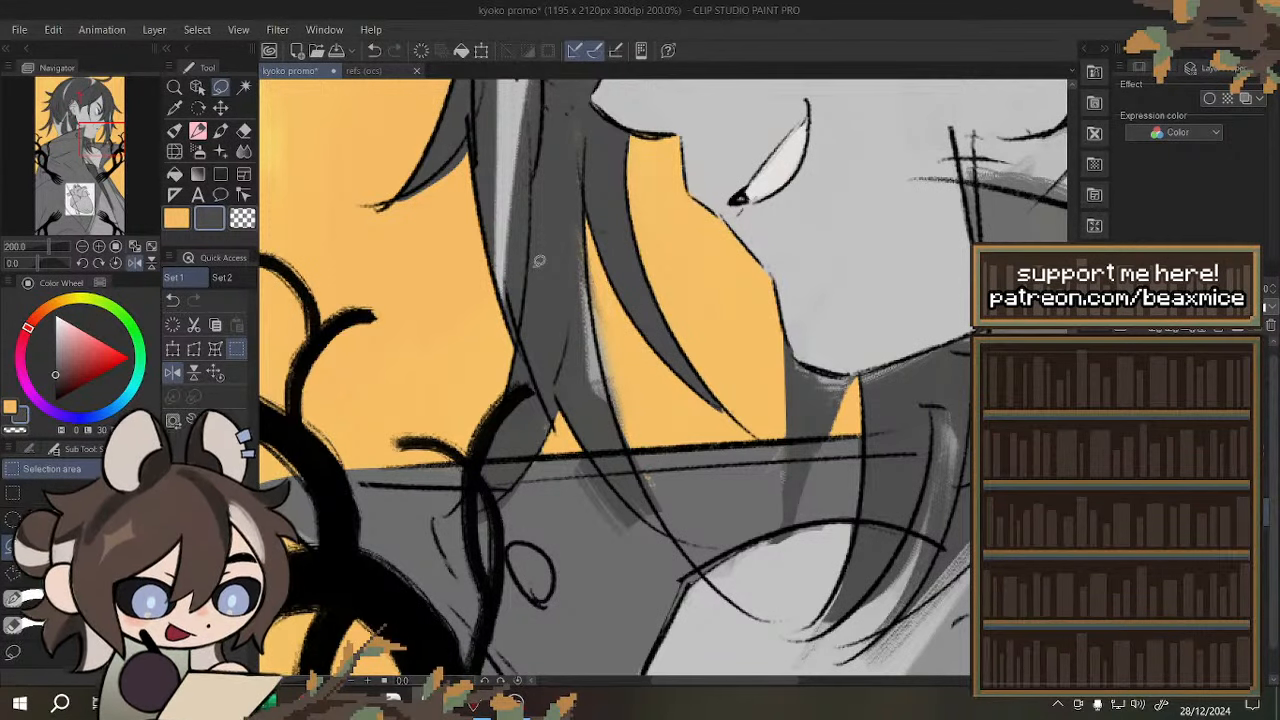
pyautogui.scroll(-2, 543, 275)
pyautogui.scroll(1, 583, 317)
pyautogui.scroll(1, 574, 319)
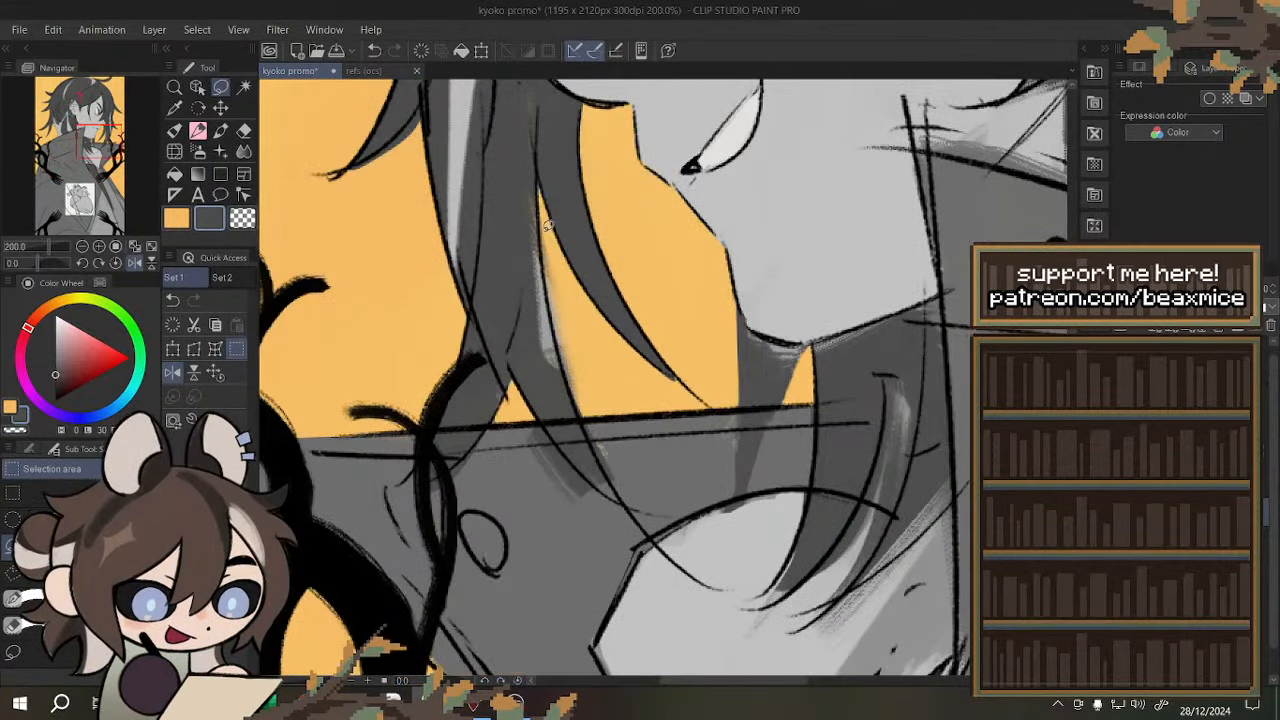
pyautogui.moveTo(541, 228); pyautogui.dragTo(612, 420)
pyautogui.hotkey('ctrl', 'z')
pyautogui.moveTo(541, 226)
pyautogui.mouseDown()
pyautogui.moveTo(611, 434)
pyautogui.moveTo(541, 222)
pyautogui.moveTo(621, 421)
pyautogui.moveTo(540, 229)
pyautogui.moveTo(613, 432)
pyautogui.moveTo(610, 358)
pyautogui.mouseUp()
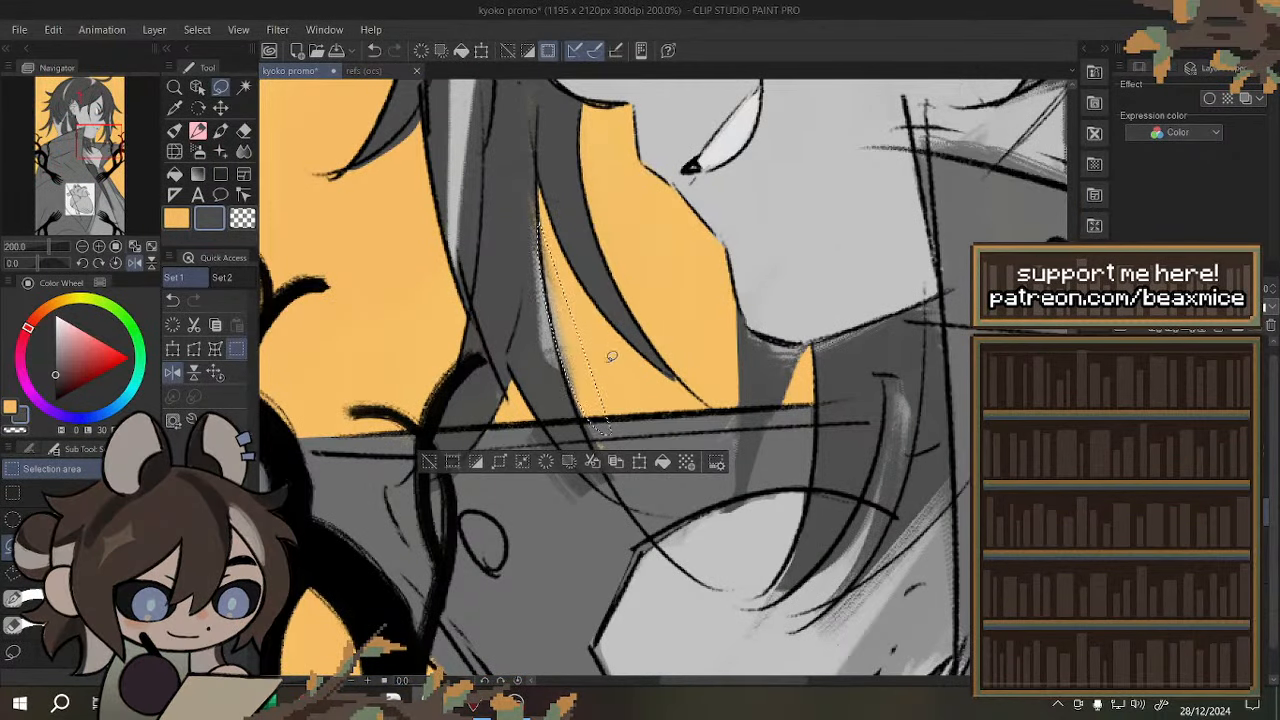
pyautogui.hotkey('ctrl', 'd')
pyautogui.moveTo(539, 198)
pyautogui.mouseDown()
pyautogui.moveTo(588, 416)
pyautogui.moveTo(575, 330)
pyautogui.mouseUp()
pyautogui.hotkey('ctrl', 'd')
pyautogui.moveTo(541, 224)
pyautogui.mouseDown()
pyautogui.moveTo(567, 366)
pyautogui.moveTo(600, 367)
pyautogui.mouseUp()
pyautogui.hotkey('ctrl', 'd')
# - Try to clear a lassoed strip of grey along the front lock's inner edge down to the collar, and undo it
pyautogui.scroll(-1, 560, 404)
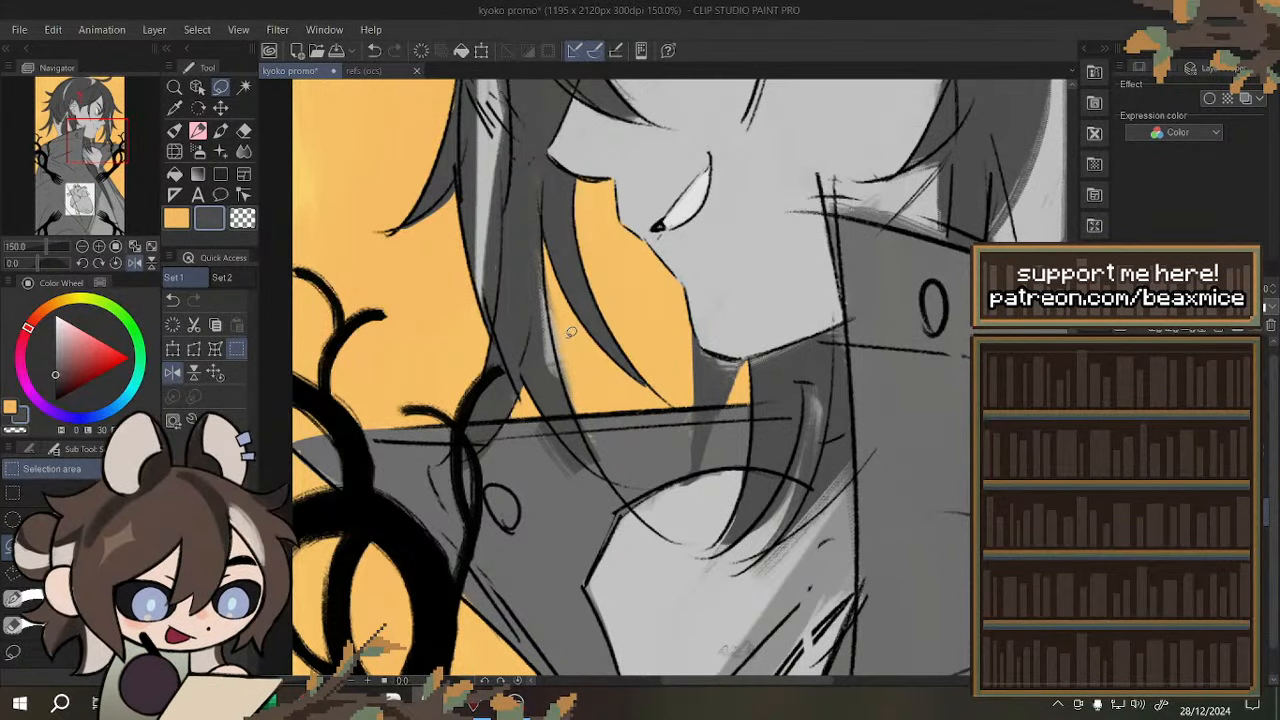
pyautogui.scroll(1, 562, 295)
pyautogui.moveTo(546, 266)
pyautogui.mouseDown()
pyautogui.moveTo(597, 445)
pyautogui.moveTo(585, 390)
pyautogui.moveTo(640, 490)
pyautogui.mouseUp()
pyautogui.hotkey('ctrl', 'd')
pyautogui.moveTo(546, 256); pyautogui.dragTo(637, 483)
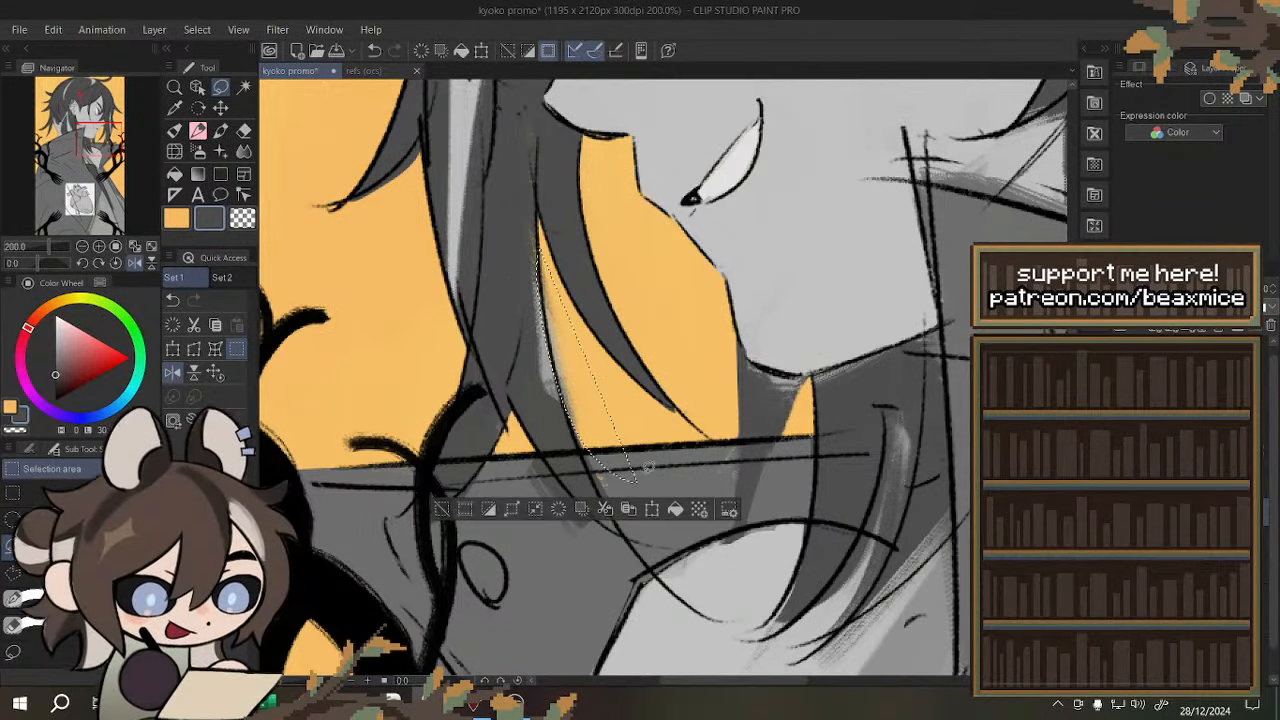
pyautogui.hotkey('ctrl', 'd')
pyautogui.moveTo(548, 260); pyautogui.dragTo(629, 483)
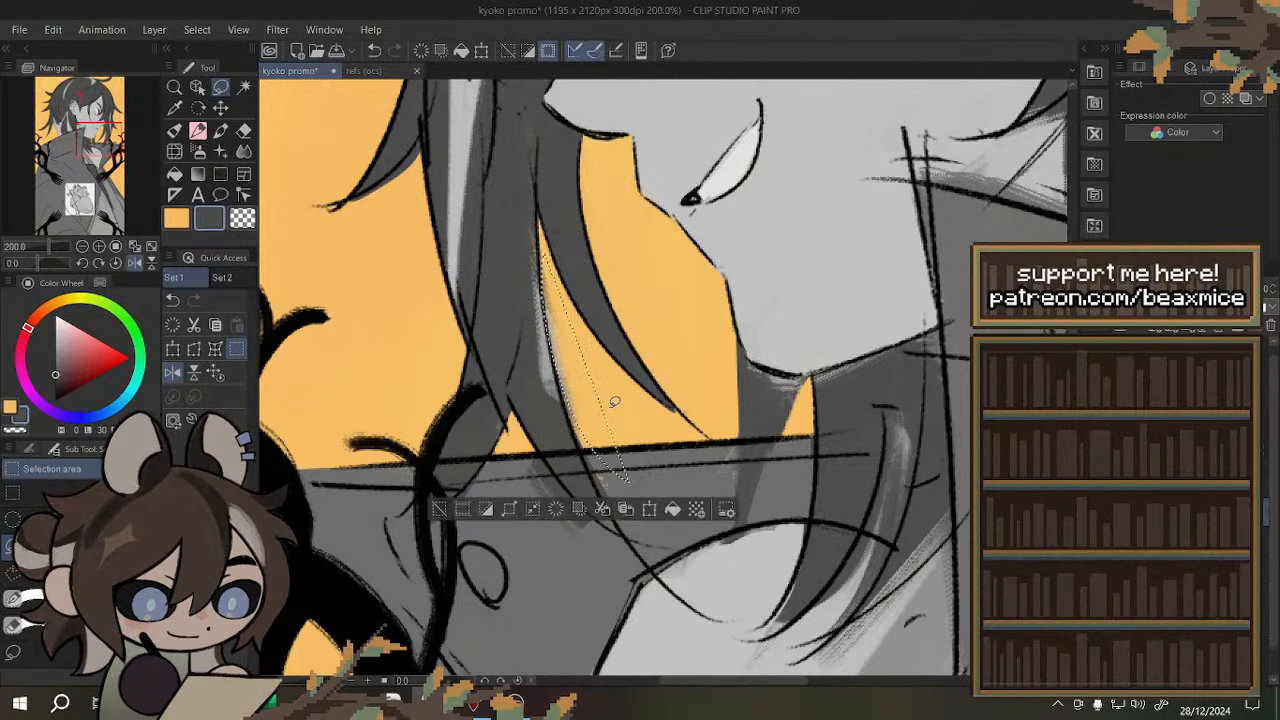
pyautogui.click(560, 509)
pyautogui.hotkey('ctrl', 'd')
pyautogui.click(372, 50)
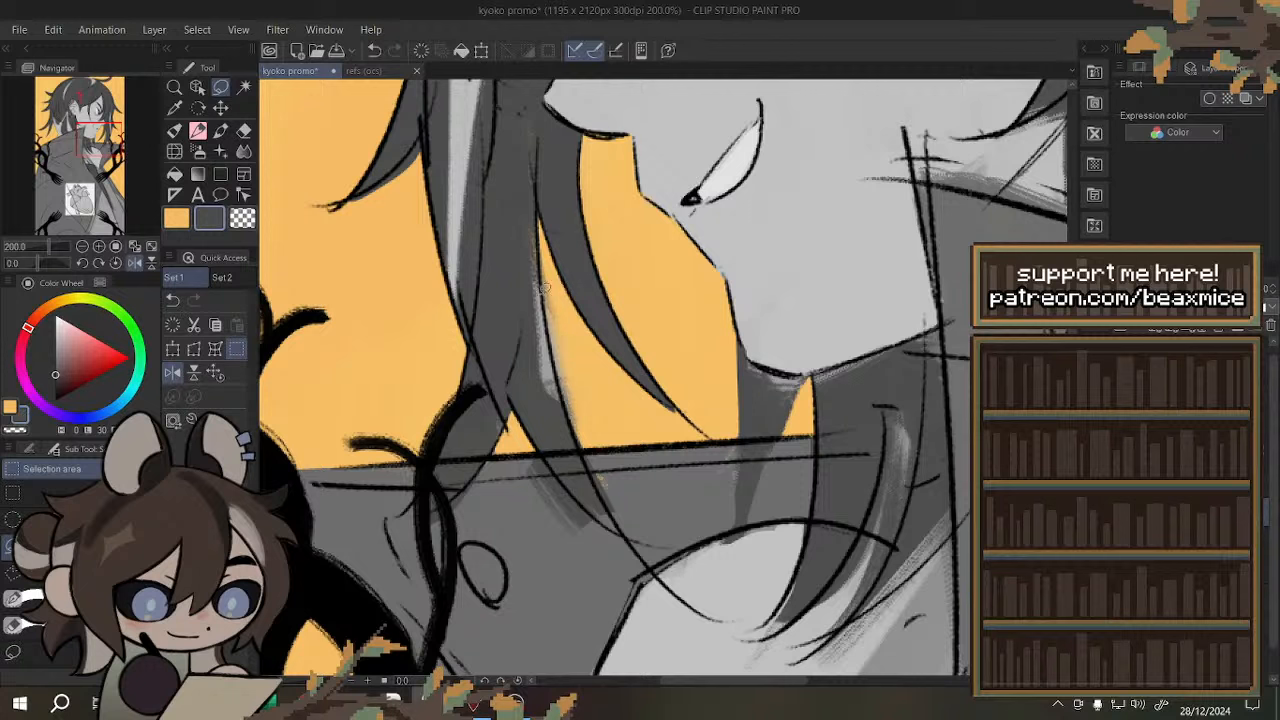
# - Lasso and clear the blurry grey spill on the orange background along the front lock's inner edge
pyautogui.moveTo(583, 433)
pyautogui.mouseDown()
pyautogui.moveTo(561, 261)
pyautogui.moveTo(545, 249)
pyautogui.moveTo(604, 446)
pyautogui.mouseUp()
pyautogui.hotkey('ctrl', 'd')
pyautogui.hotkey('ctrl', 'd')
pyautogui.moveTo(542, 244); pyautogui.dragTo(594, 437)
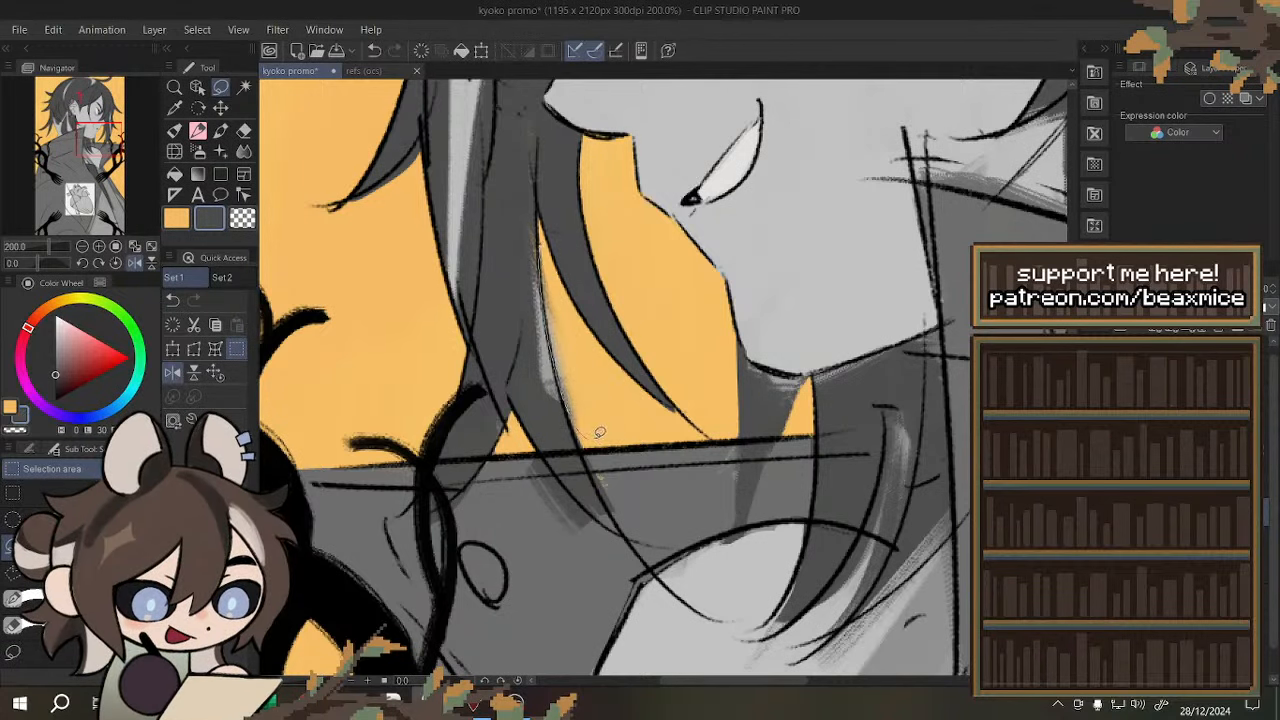
pyautogui.click(538, 467)
pyautogui.hotkey('ctrl', 'd')
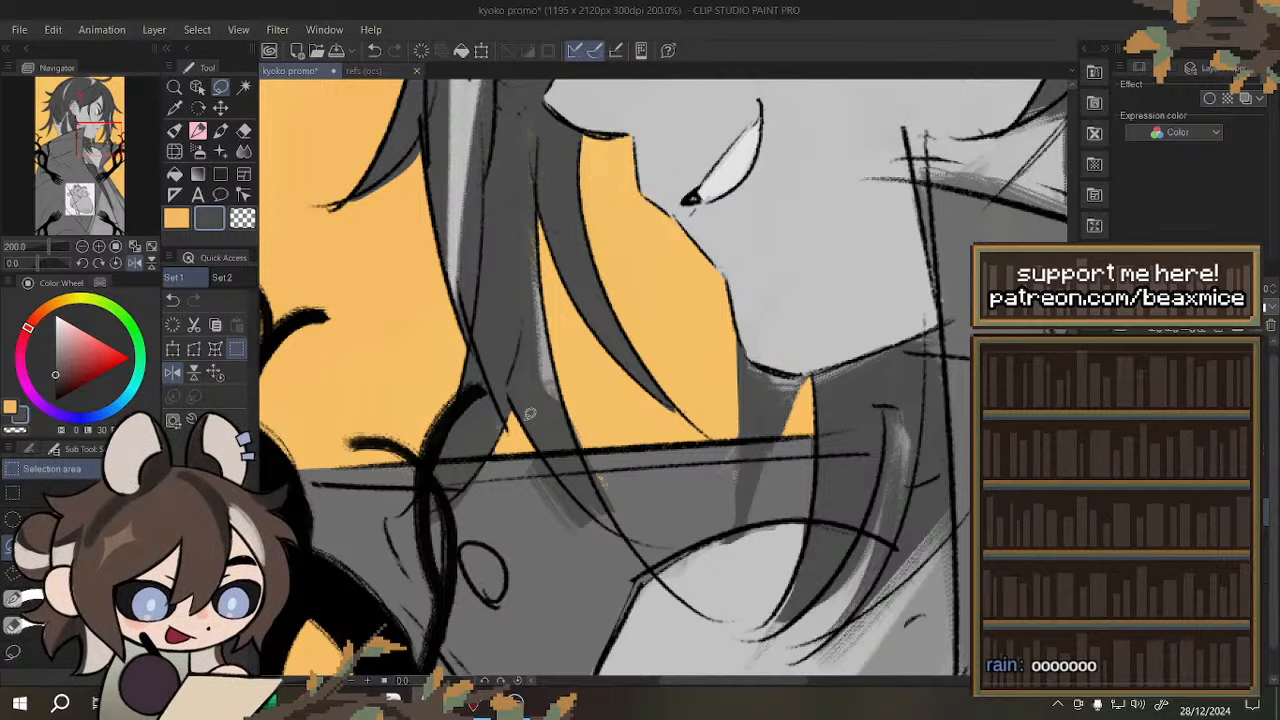
# - Sample the front lock's dark grey and lasso the thin strip along its lower line where it crosses the collar
pyautogui.scroll(-1, 541, 419)
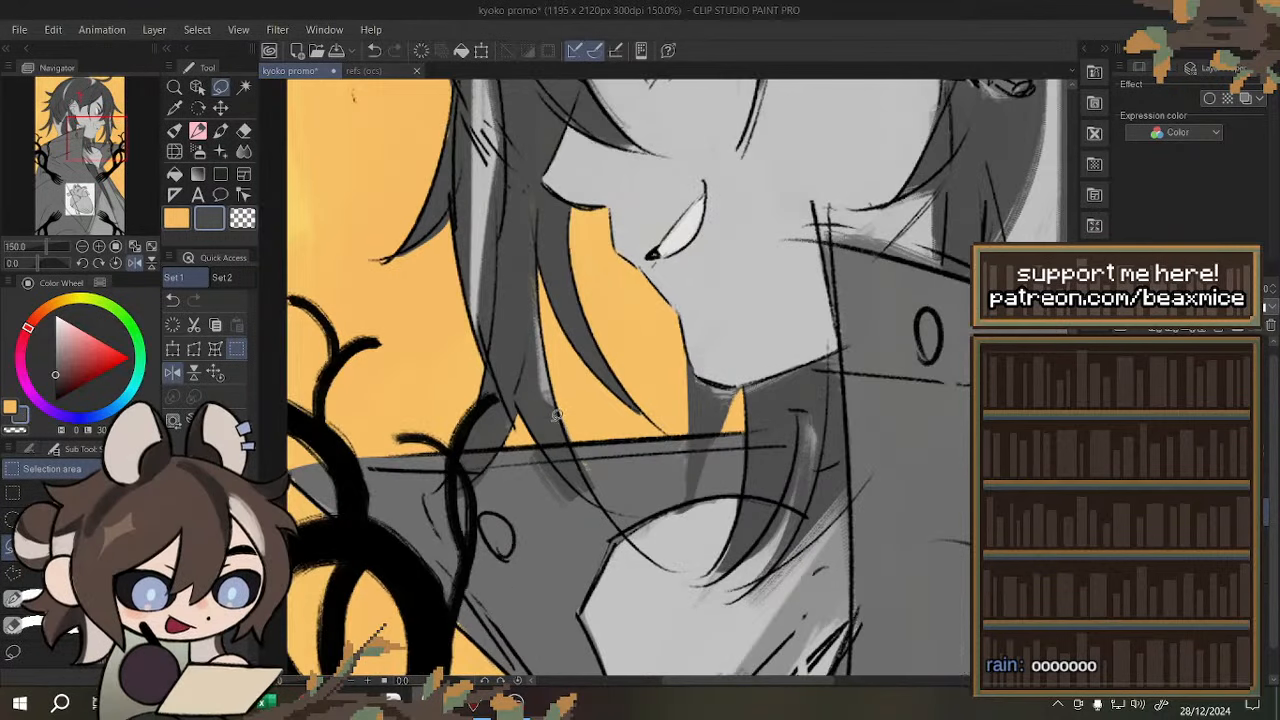
pyautogui.rightClick(550, 422)
pyautogui.scroll(1, 563, 427)
pyautogui.moveTo(493, 413)
pyautogui.mouseDown()
pyautogui.moveTo(489, 401)
pyautogui.moveTo(598, 512)
pyautogui.mouseUp()
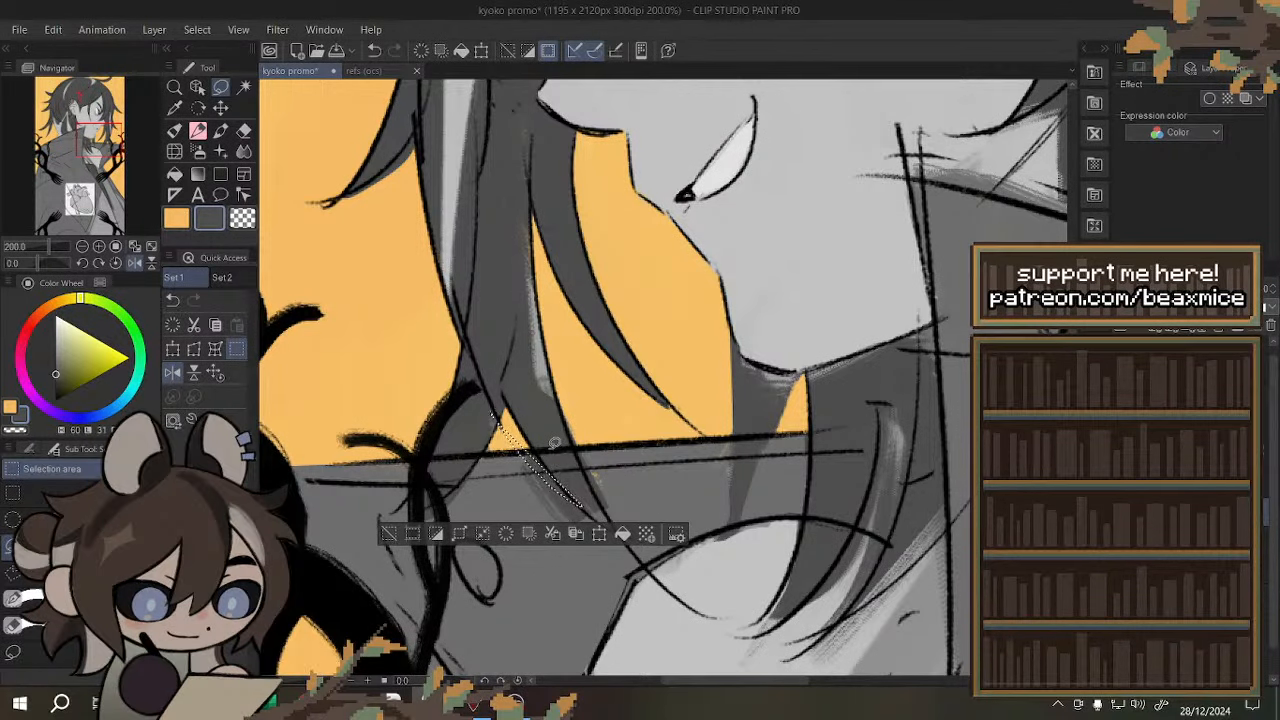
pyautogui.hotkey('ctrl', 'd')
# - Restore the unflipped view and lasso the thin strip along the front edge of the neck down past the collar
pyautogui.click(174, 372)
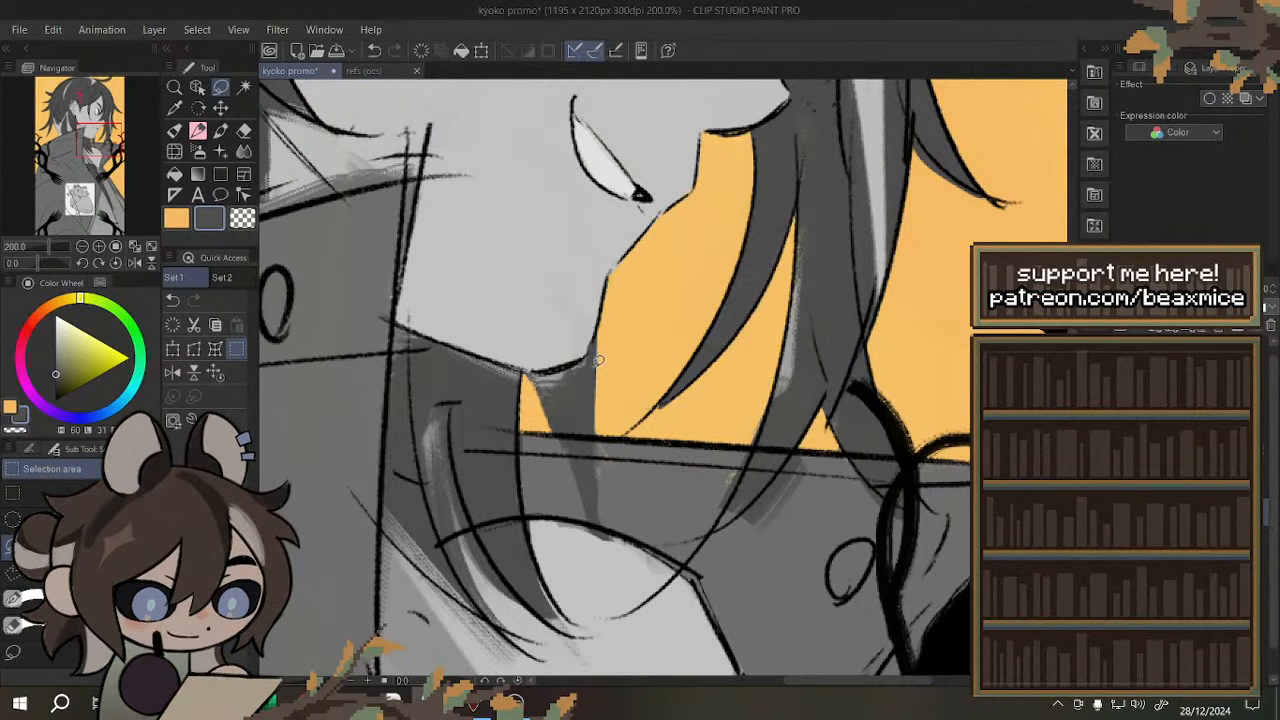
pyautogui.moveTo(598, 360); pyautogui.dragTo(617, 560)
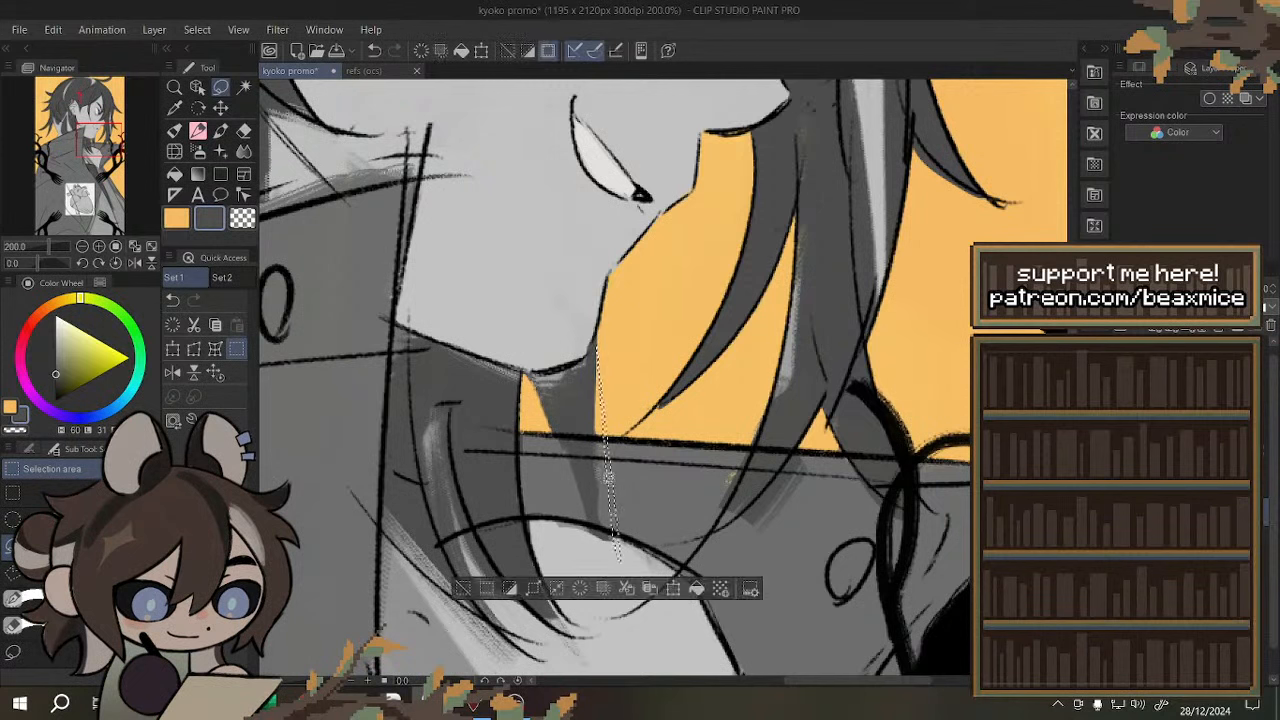
pyautogui.click(587, 296)
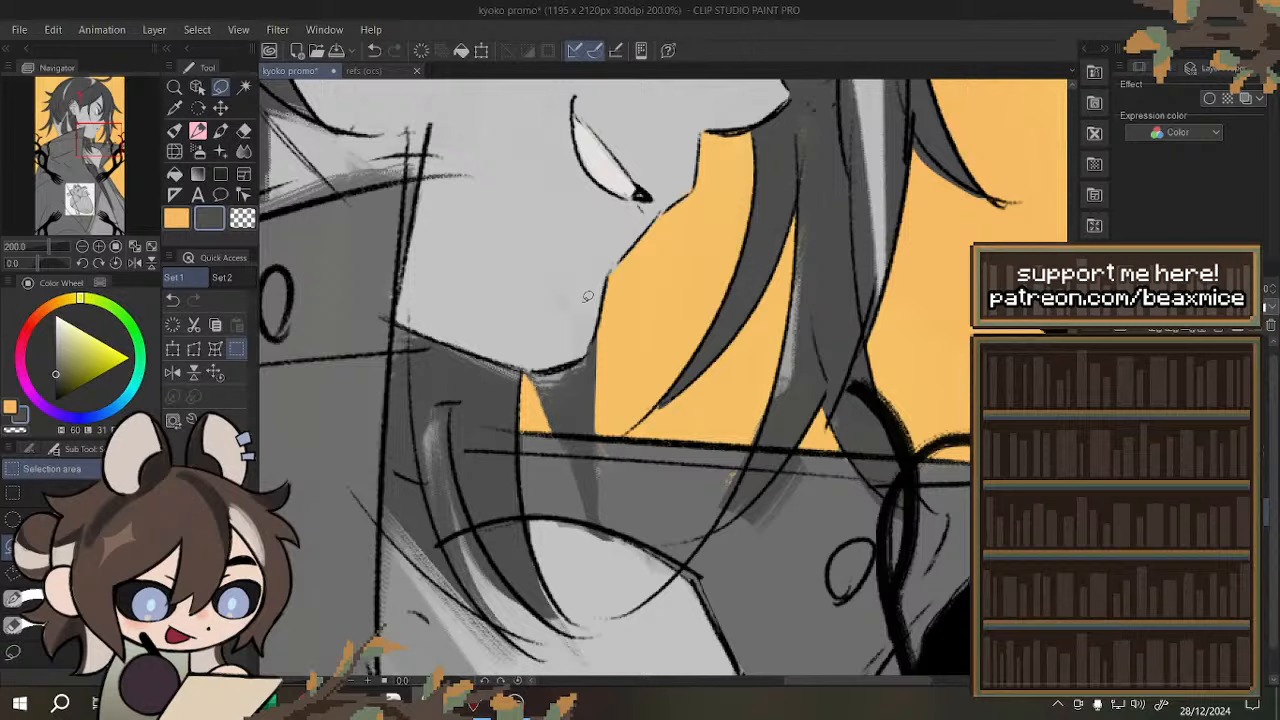
# - Sample the light skin grey and fill the lassoed patch of rough shading between the jaw and the collar's top edge
pyautogui.scroll(-3, 570, 335)
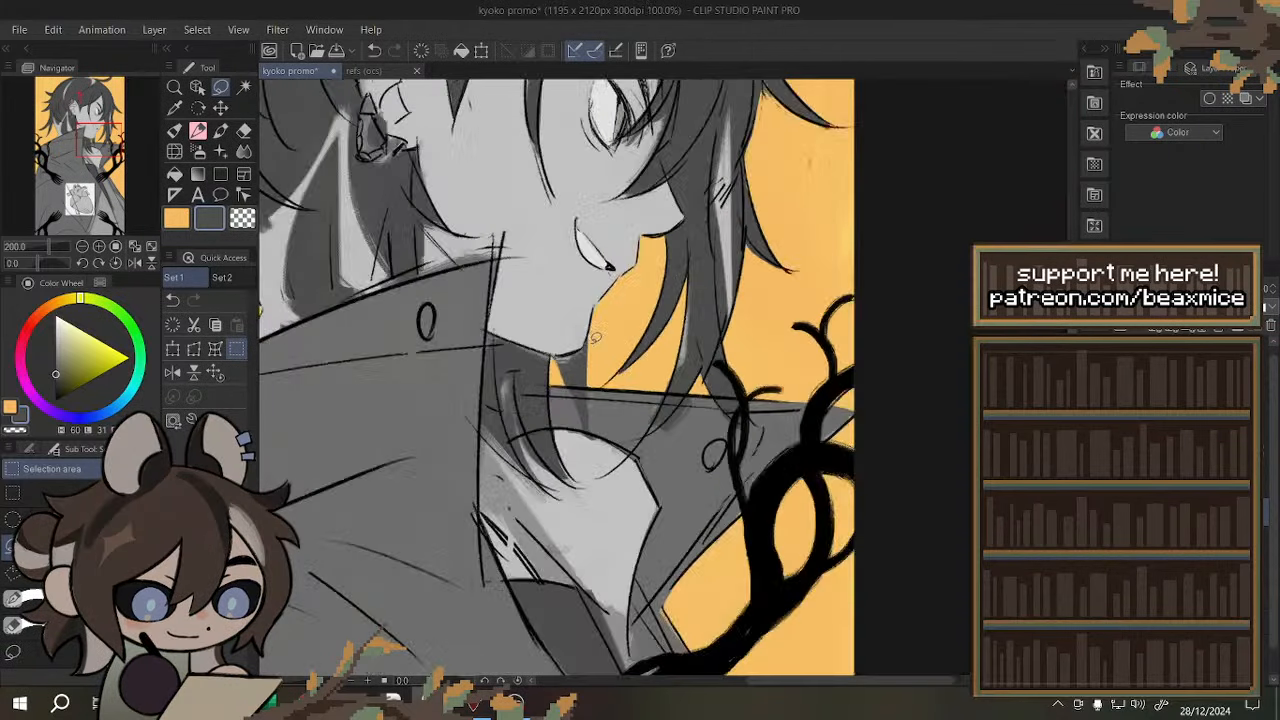
pyautogui.scroll(2, 560, 310)
pyautogui.rightClick(565, 314)
pyautogui.scroll(1, 414, 282)
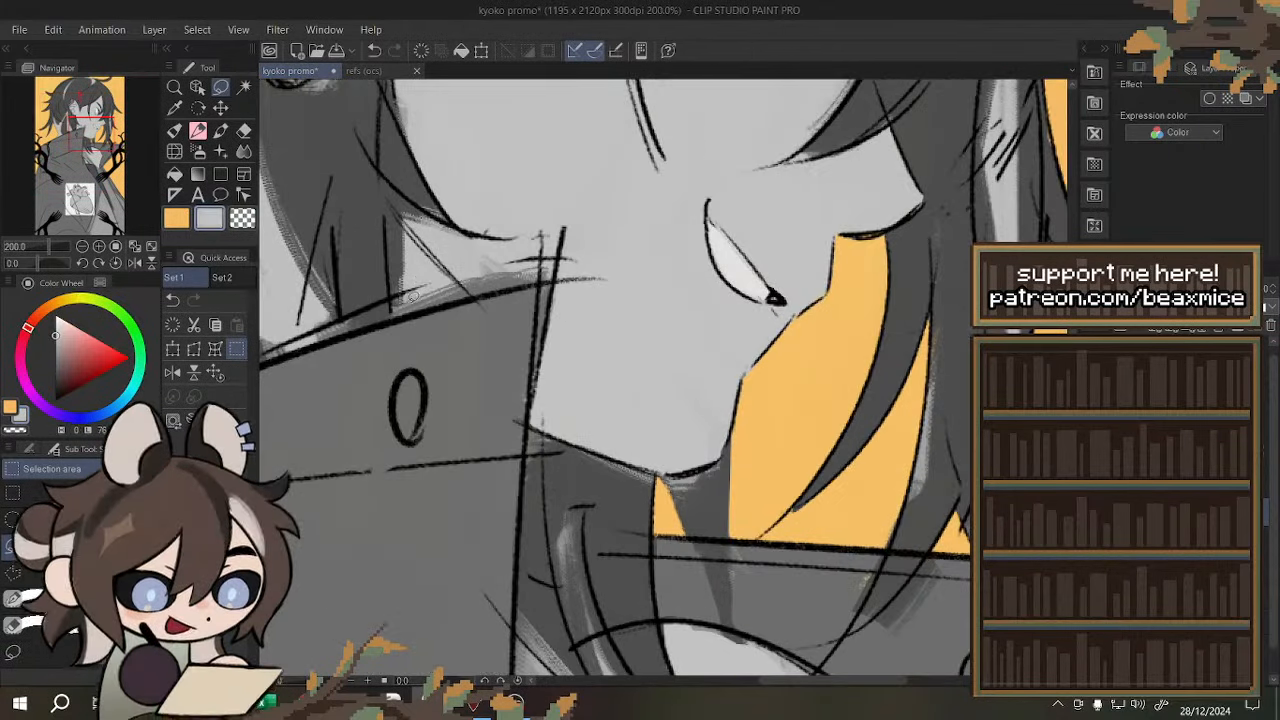
pyautogui.moveTo(392, 321)
pyautogui.mouseDown()
pyautogui.moveTo(450, 242)
pyautogui.moveTo(573, 265)
pyautogui.moveTo(440, 316)
pyautogui.mouseUp()
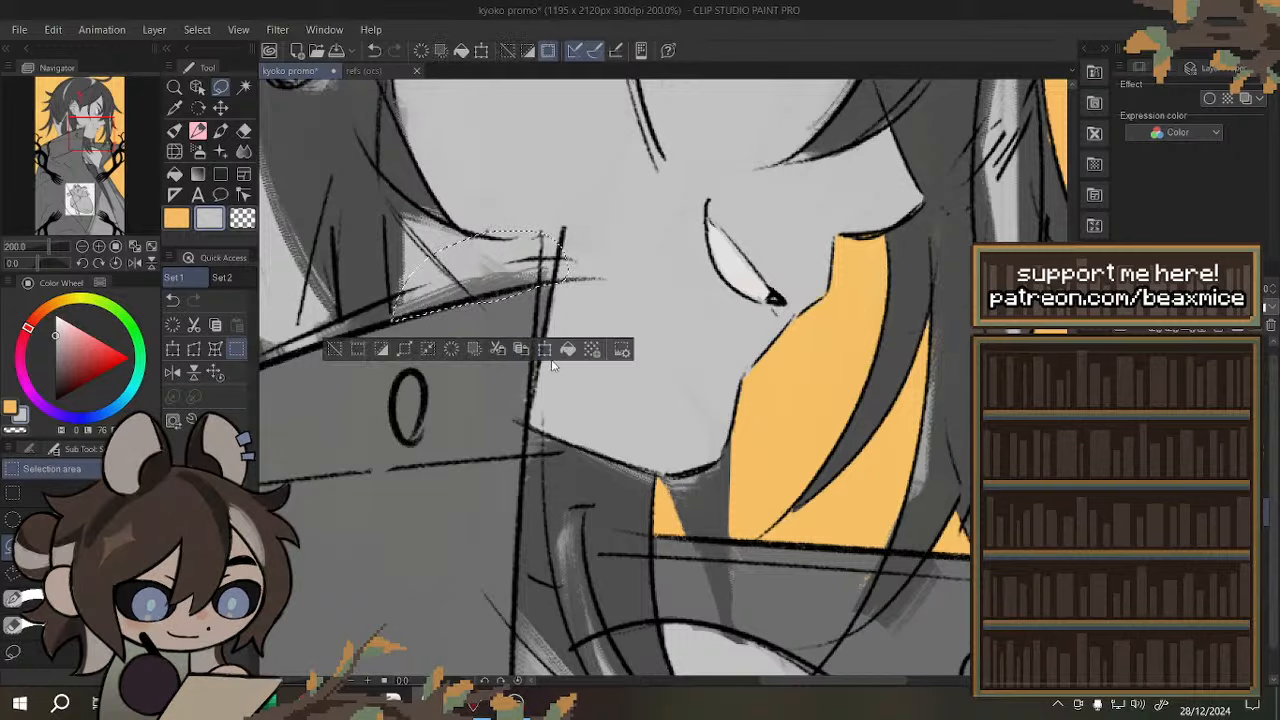
pyautogui.click(572, 354)
pyautogui.hotkey('ctrl', 'd')
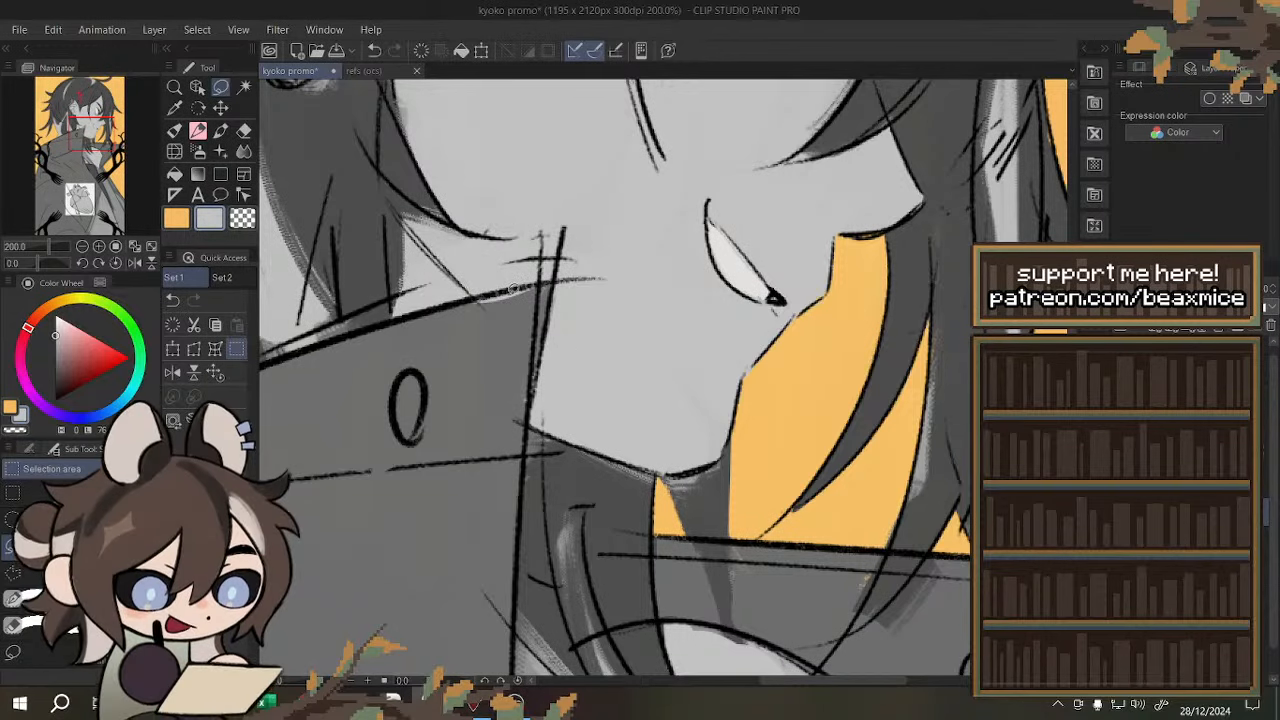
# - Flip the canvas view horizontally and fill the lassoed light patch under the chin with the neck's dark grey
pyautogui.click(177, 376)
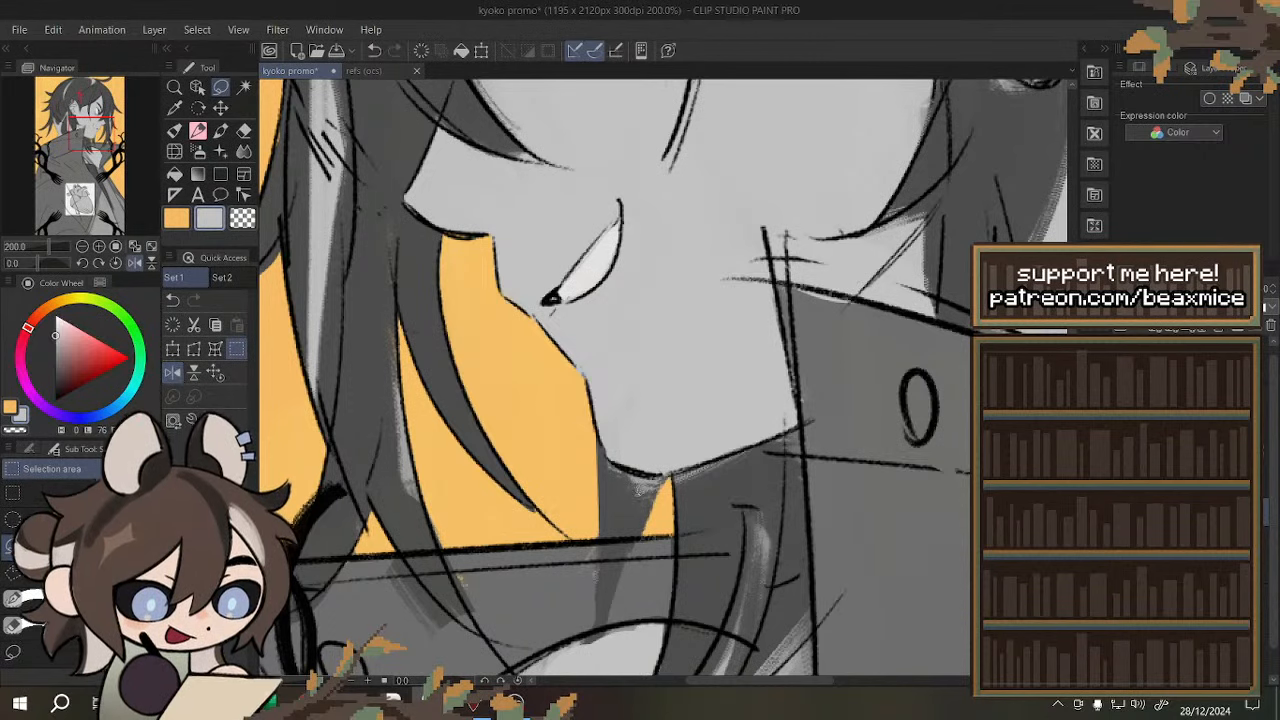
pyautogui.keyDown('alt'); pyautogui.click(615, 455); pyautogui.keyUp('alt')
pyautogui.moveTo(615, 455)
pyautogui.mouseDown()
pyautogui.moveTo(666, 478)
pyautogui.moveTo(632, 510)
pyautogui.moveTo(604, 462)
pyautogui.mouseUp()
pyautogui.click(722, 538)
pyautogui.hotkey('ctrl', 'd')
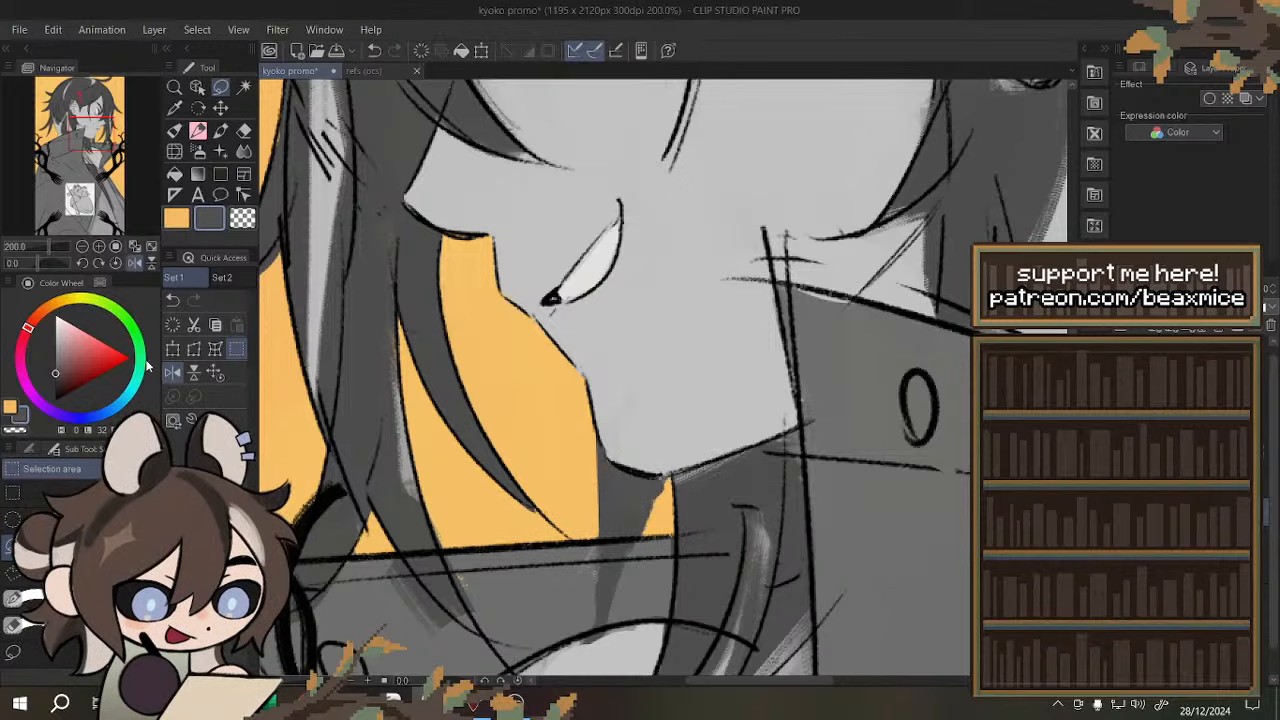
# - Restore the unflipped view and fill the lassoed sliver just below the collar's top line with the collar's grey
pyautogui.click(175, 373)
pyautogui.scroll(-1, 380, 297)
pyautogui.scroll(1, 613, 465)
pyautogui.moveTo(587, 429); pyautogui.dragTo(664, 566)
pyautogui.scroll(-1, 529, 307)
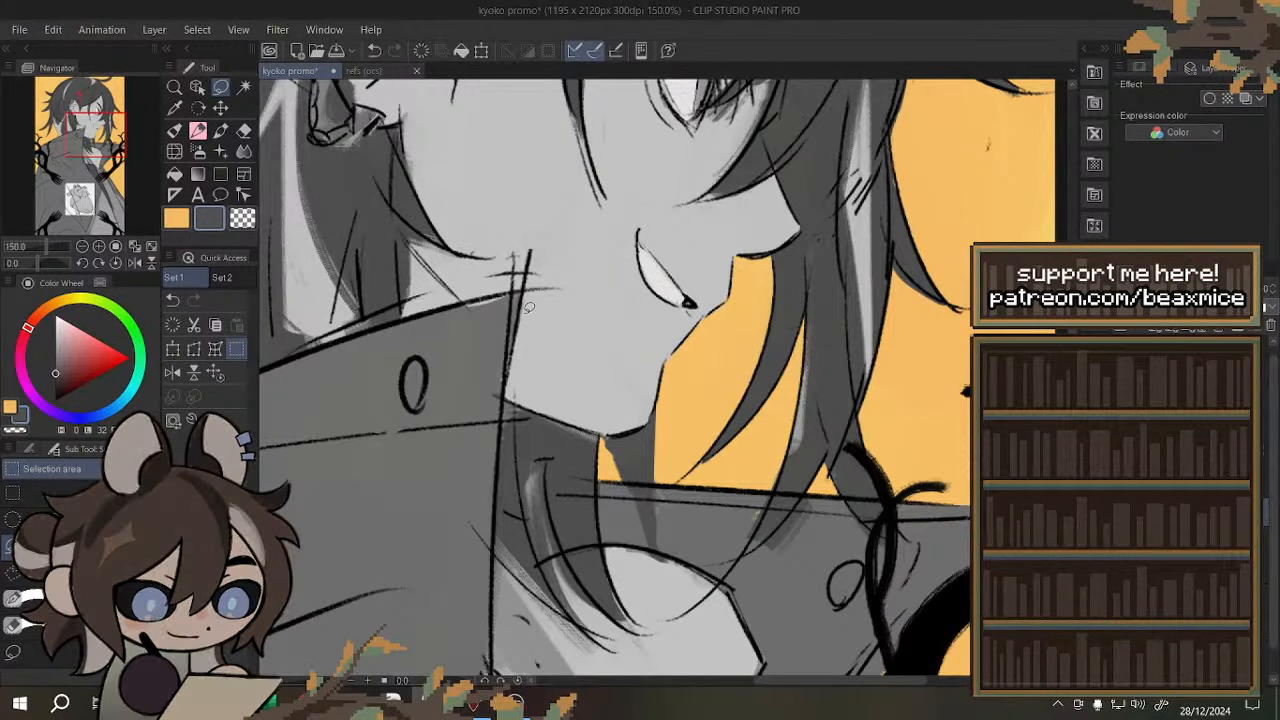
pyautogui.scroll(3, 529, 307)
pyautogui.moveTo(540, 276)
pyautogui.mouseDown()
pyautogui.moveTo(468, 312)
pyautogui.moveTo(596, 300)
pyautogui.mouseUp()
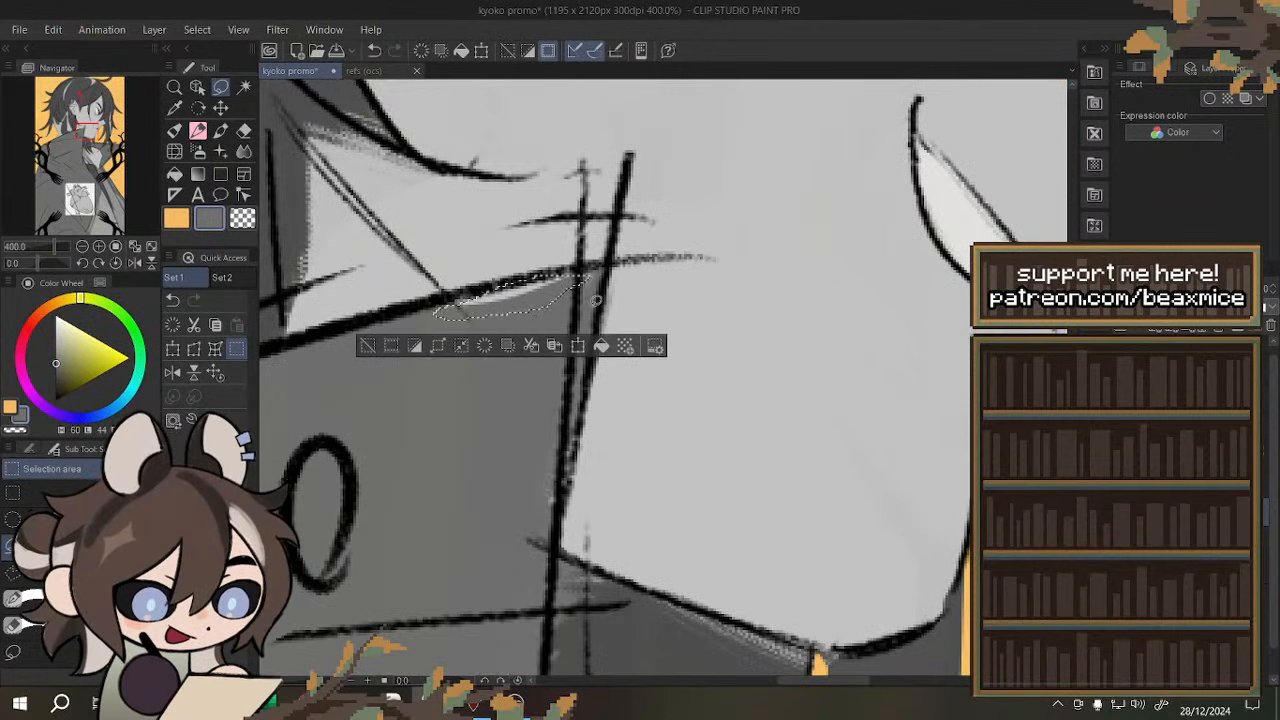
pyautogui.click(601, 345)
pyautogui.hotkey('ctrl', 'd')
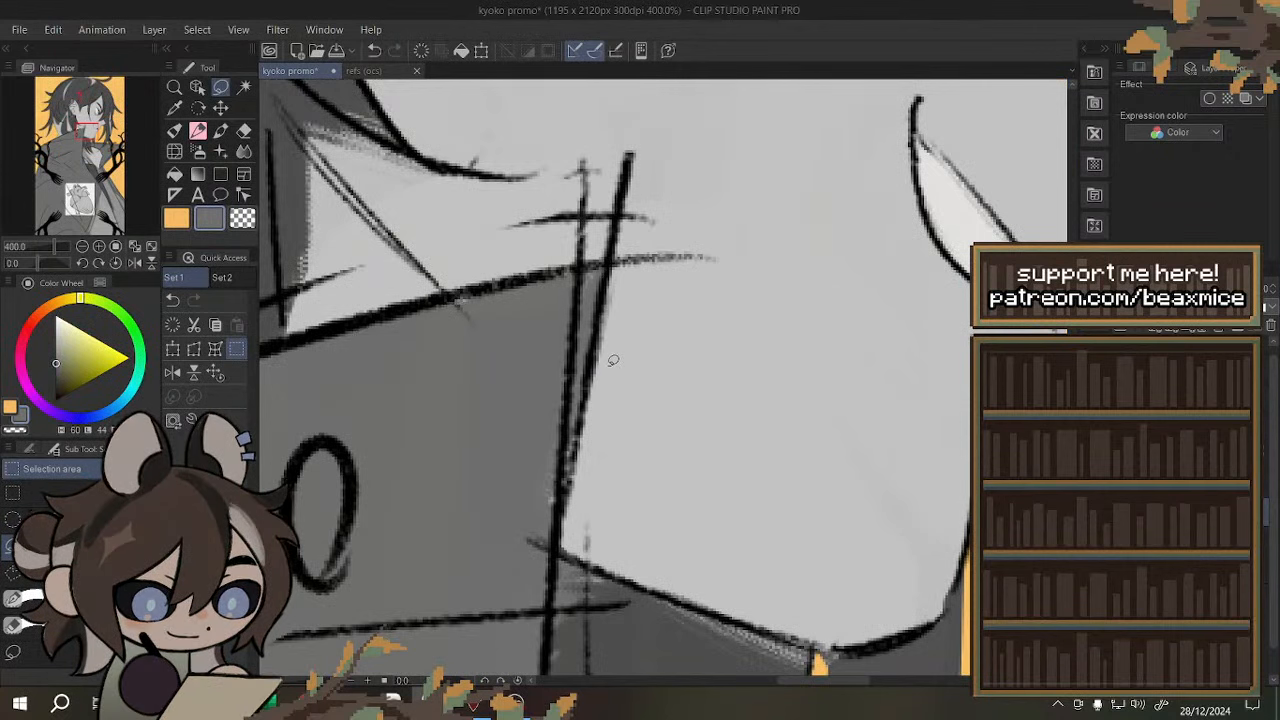
# - Try to lasso and clear a strip along the ragged neck edge beside the small orange triangle below the jaw
pyautogui.scroll(-4, 613, 360)
pyautogui.scroll(2, 640, 370)
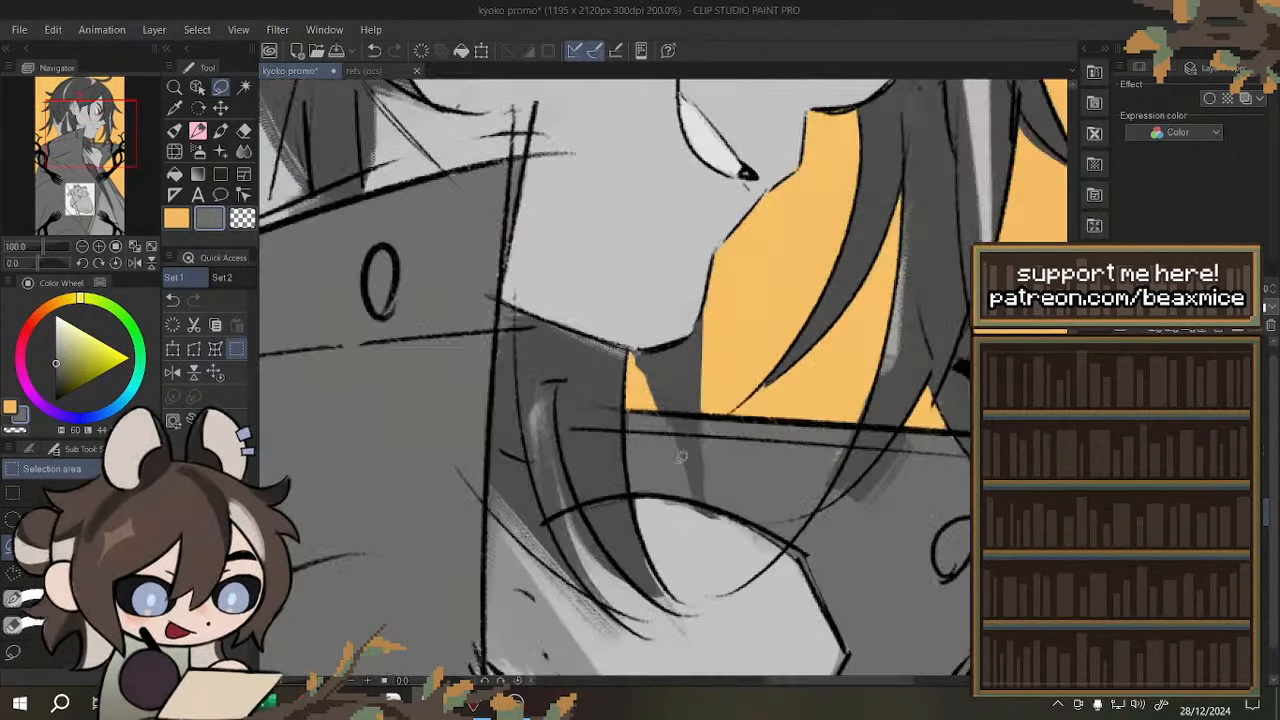
pyautogui.moveTo(632, 350)
pyautogui.mouseDown()
pyautogui.moveTo(705, 520)
pyautogui.moveTo(676, 405)
pyautogui.mouseUp()
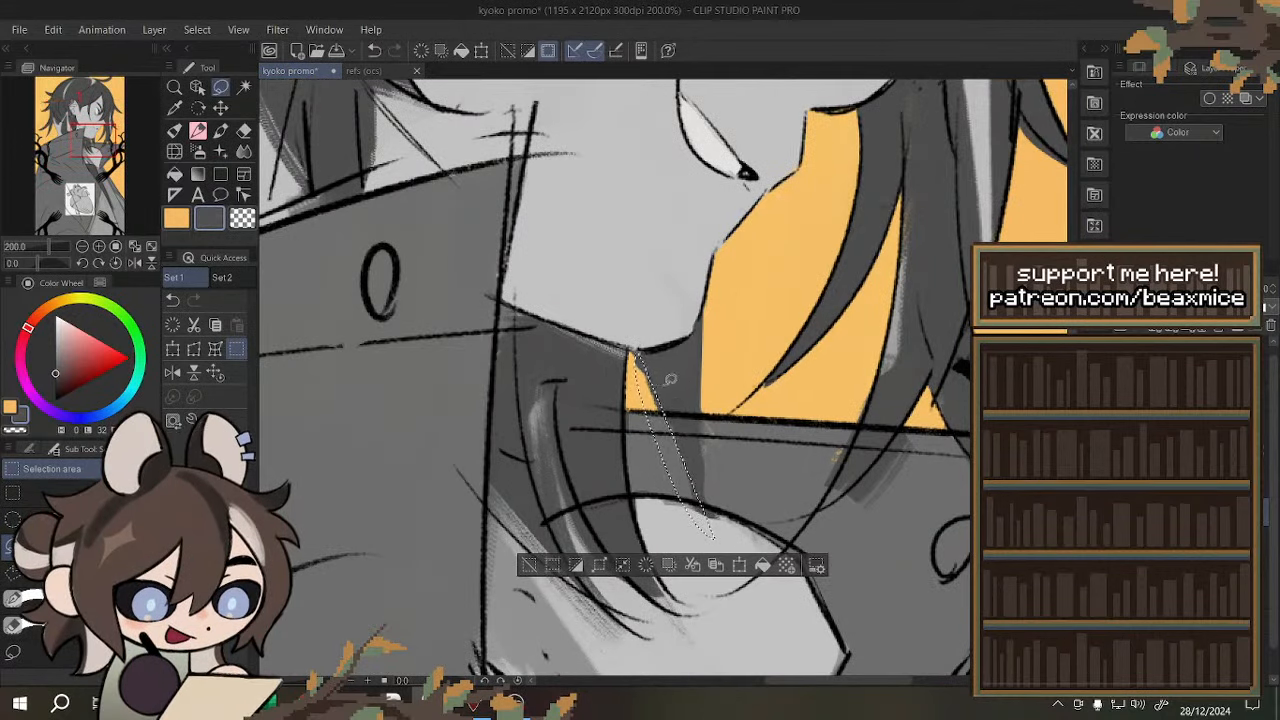
pyautogui.keyDown('alt'); pyautogui.click(643, 371); pyautogui.keyUp('alt')
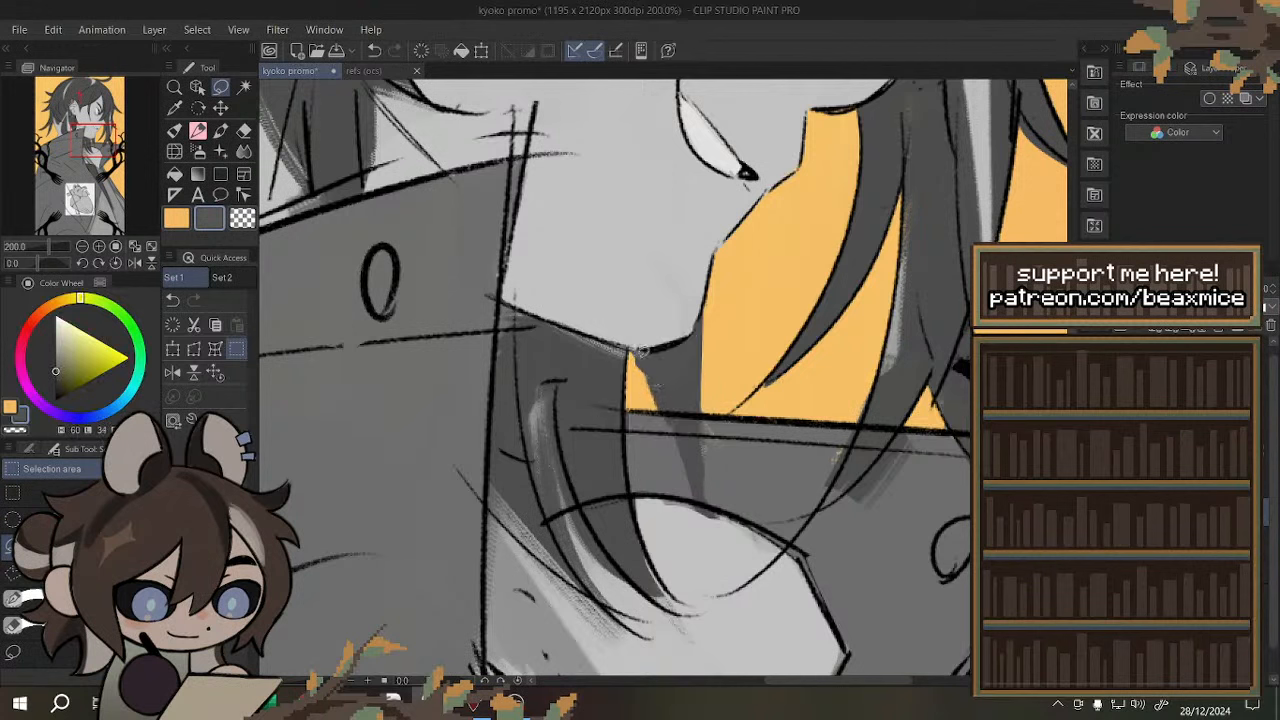
pyautogui.hotkey('ctrl', 'd')
pyautogui.moveTo(722, 510); pyautogui.dragTo(628, 372)
pyautogui.press('Delete')
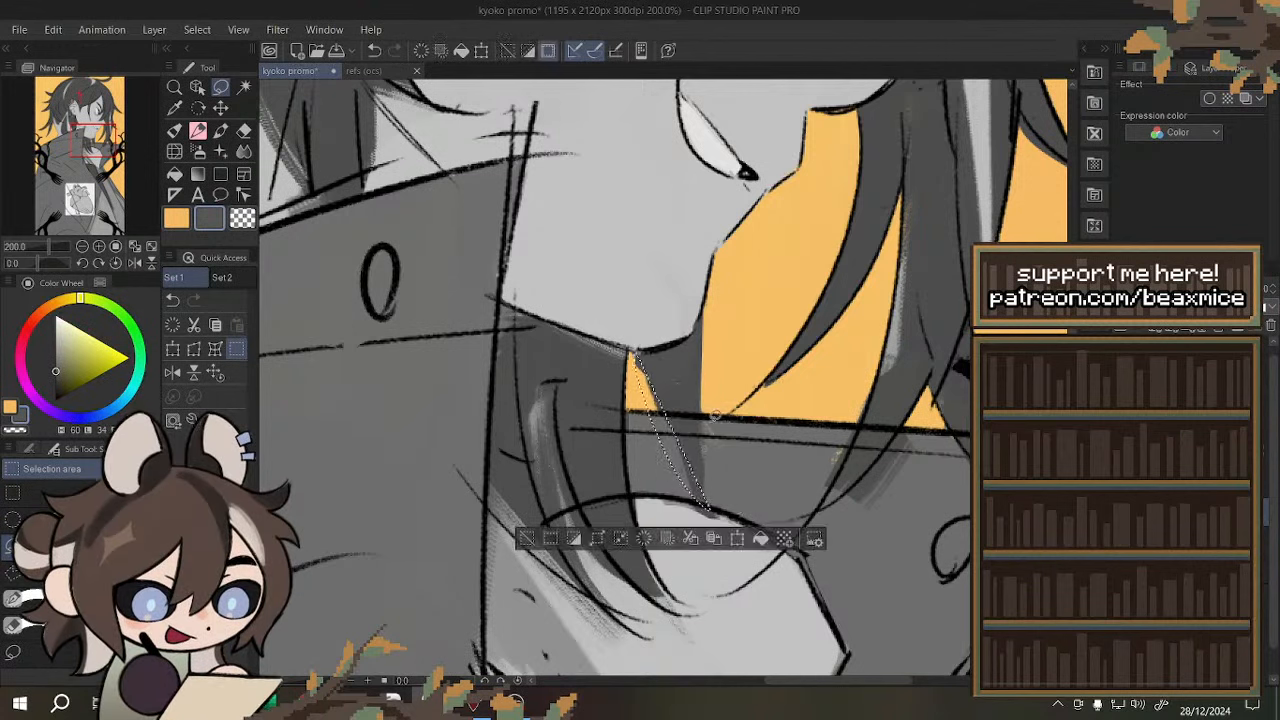
pyautogui.hotkey('ctrl', 'd')
# - Try several lasso outlines along the ragged neck edge from the chin down to the collar's curved opening
pyautogui.moveTo(714, 510); pyautogui.dragTo(714, 510)
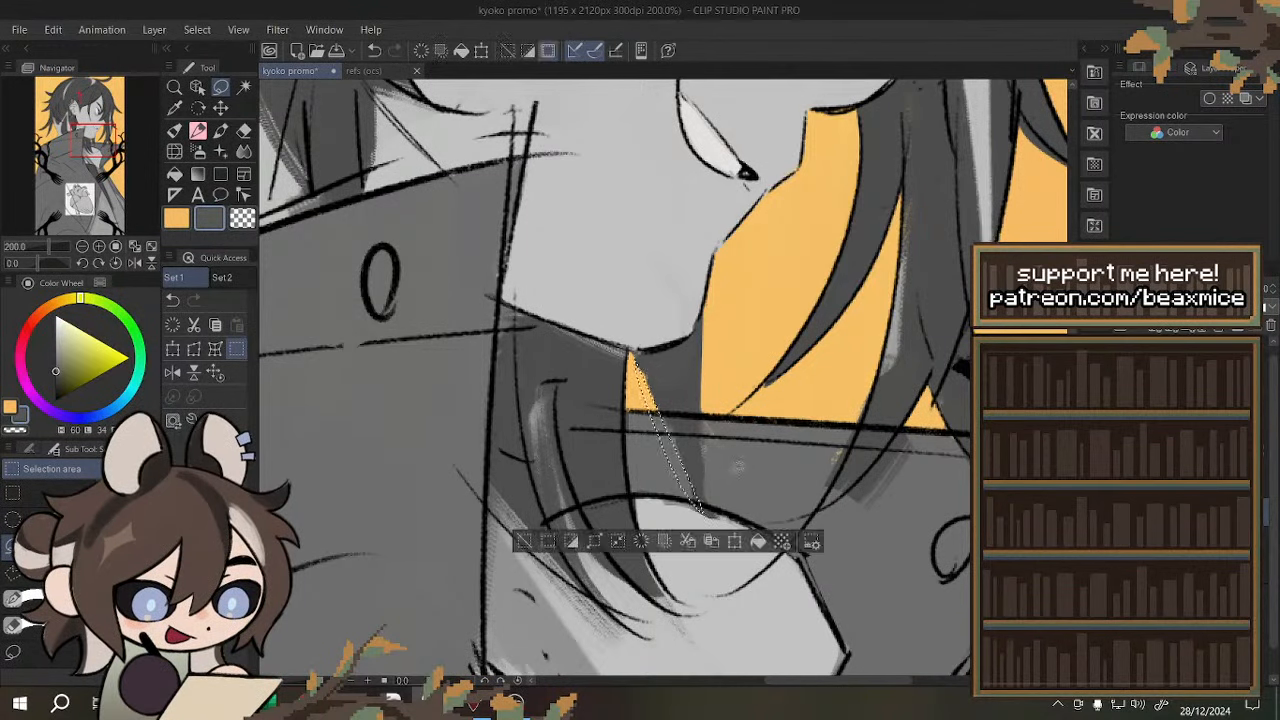
pyautogui.hotkey('ctrl', 'd')
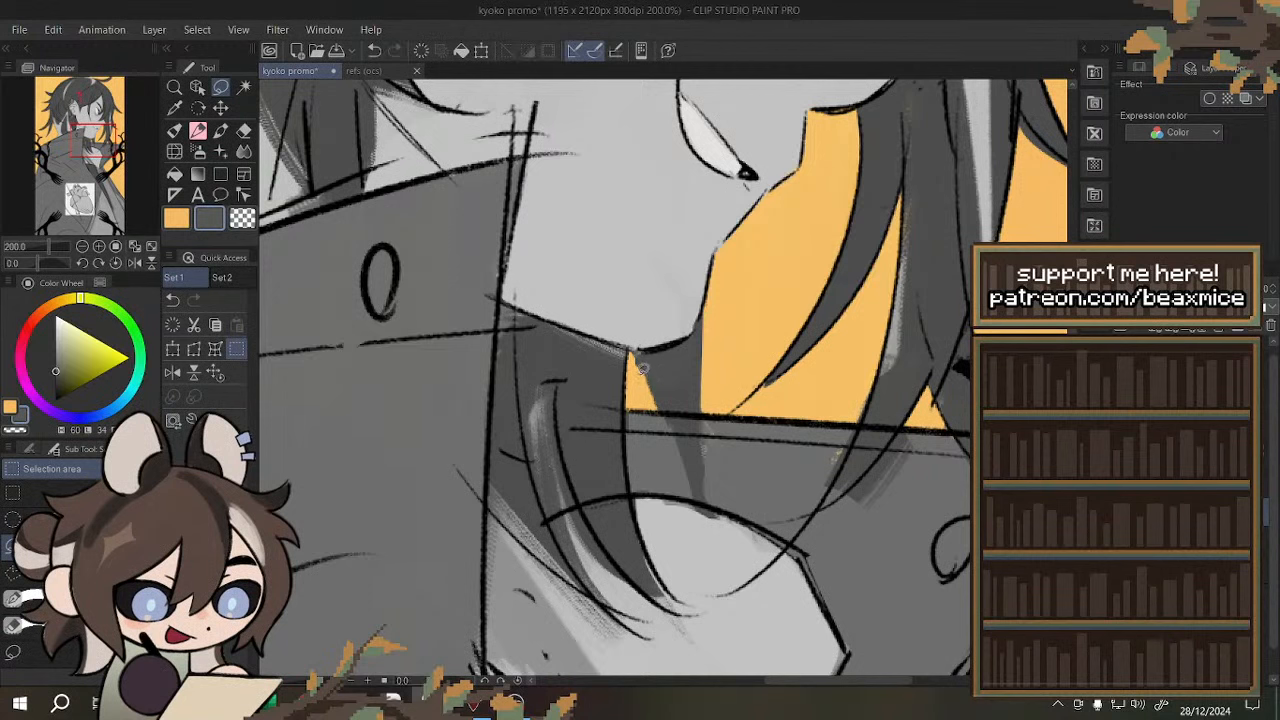
pyautogui.moveTo(650, 360); pyautogui.dragTo(714, 476)
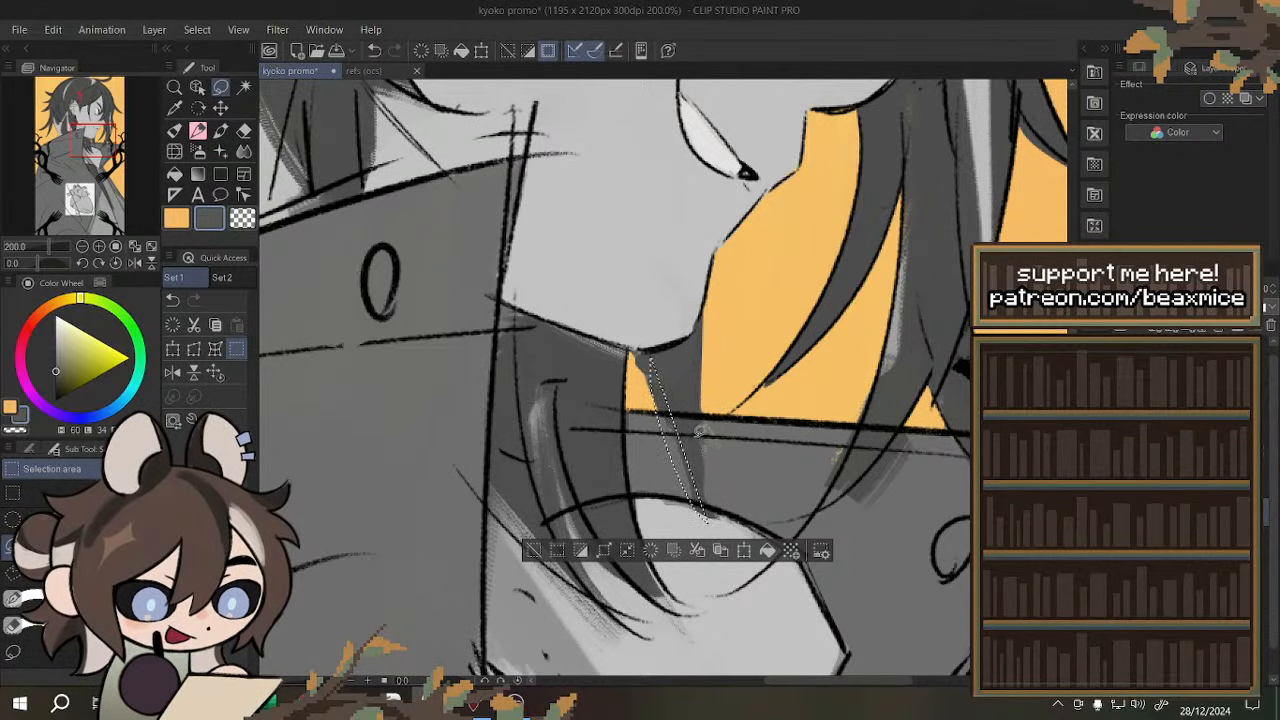
pyautogui.hotkey('ctrl', 'd')
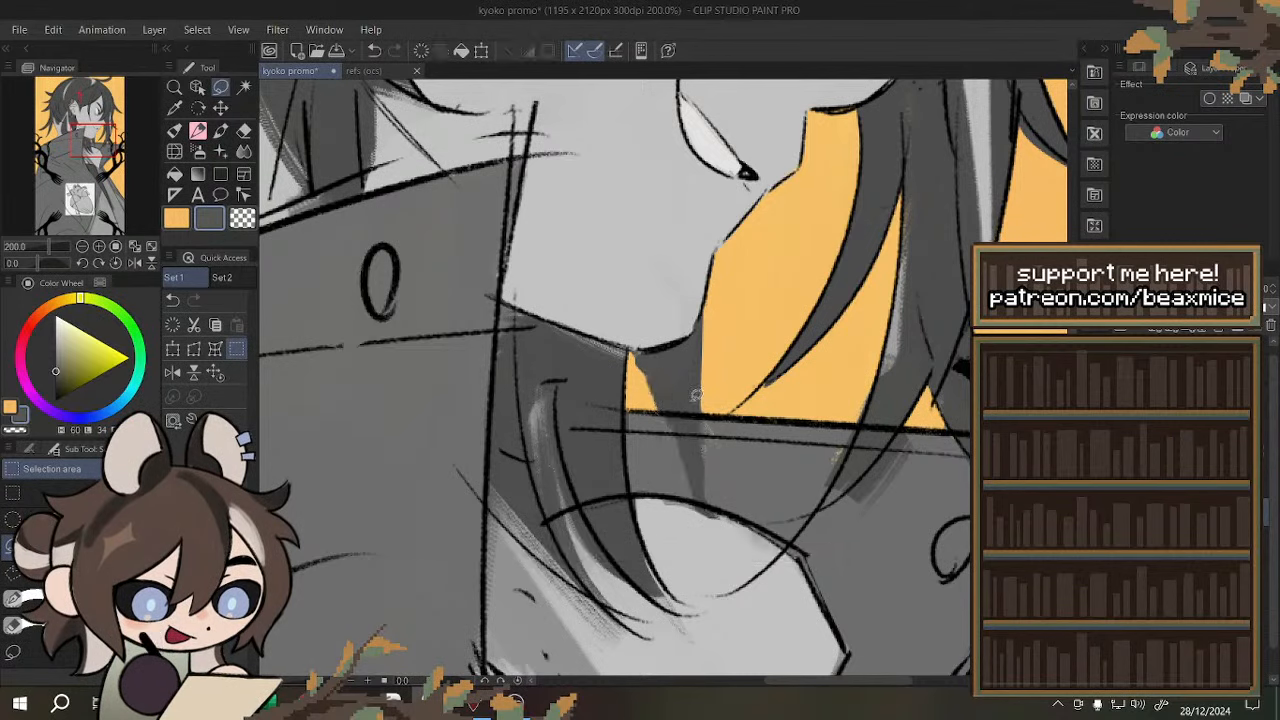
pyautogui.moveTo(633, 352)
pyautogui.mouseDown()
pyautogui.moveTo(680, 505)
pyautogui.moveTo(700, 520)
pyautogui.moveTo(680, 475)
pyautogui.moveTo(709, 508)
pyautogui.mouseUp()
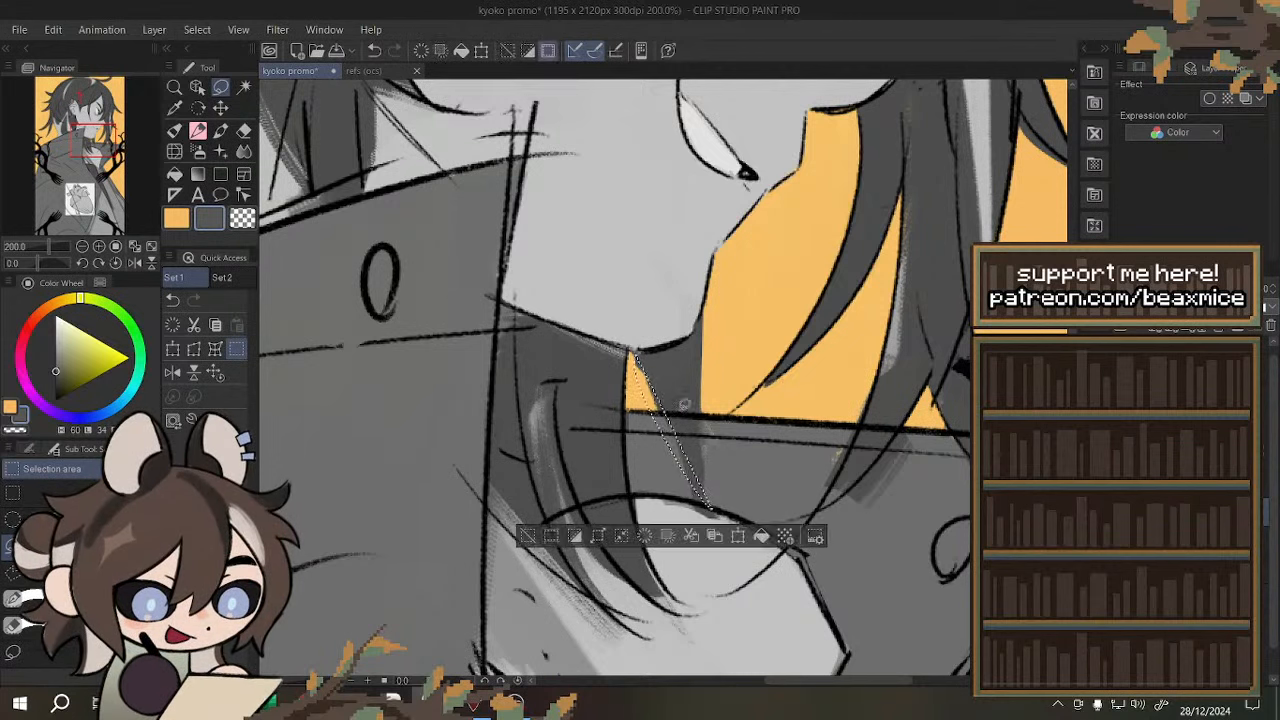
pyautogui.hotkey('ctrl', 'd')
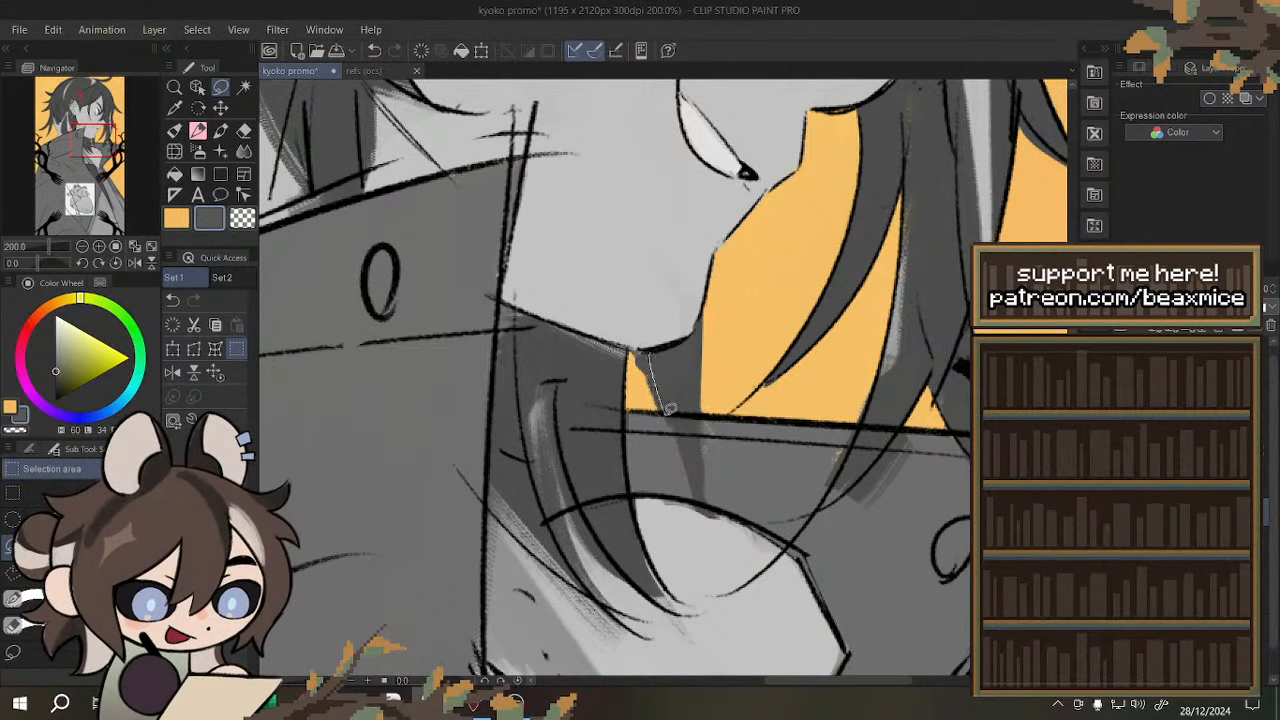
# - Lasso the narrow strip below the chin down to the collar's curved opening and fill it with the sampled dark grey
pyautogui.moveTo(637, 351)
pyautogui.mouseDown()
pyautogui.moveTo(668, 450)
pyautogui.moveTo(712, 518)
pyautogui.mouseUp()
pyautogui.click(622, 441)
pyautogui.hotkey('ctrl', 'd')
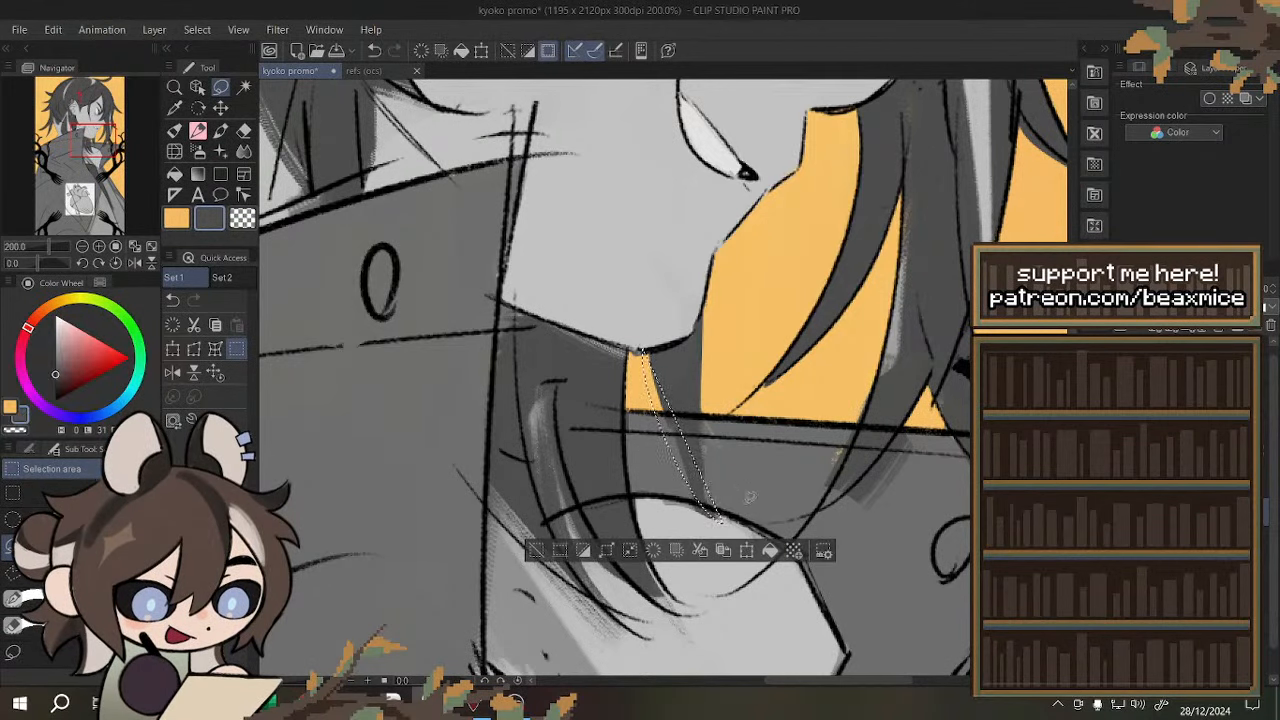
pyautogui.click(770, 550)
pyautogui.hotkey('ctrl', 'd')
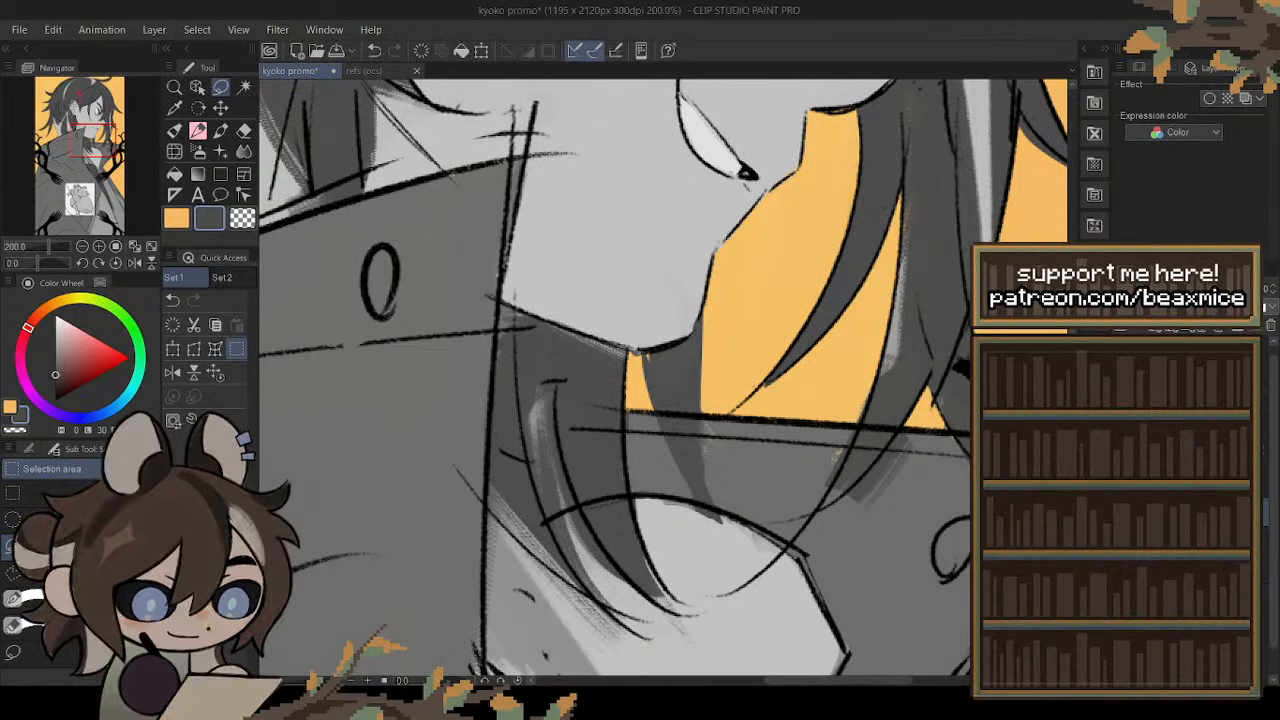
pyautogui.hotkey('alt', 'Tab')
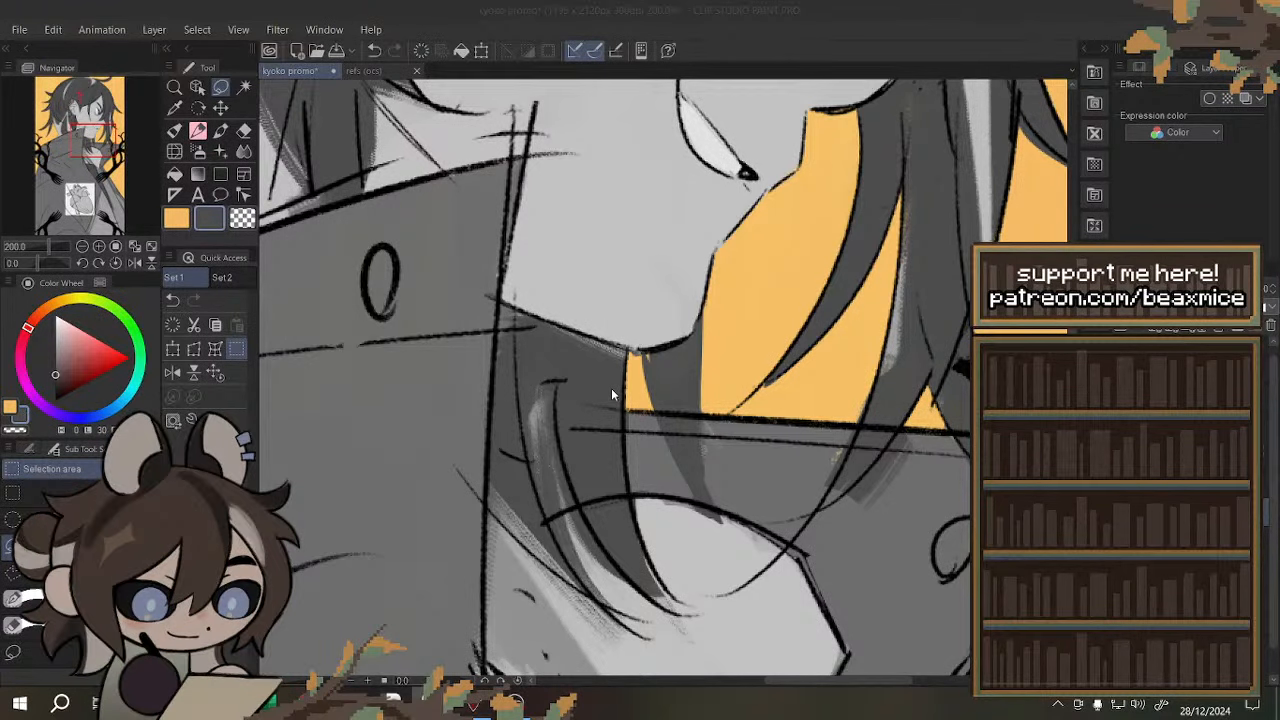
pyautogui.click(612, 388)
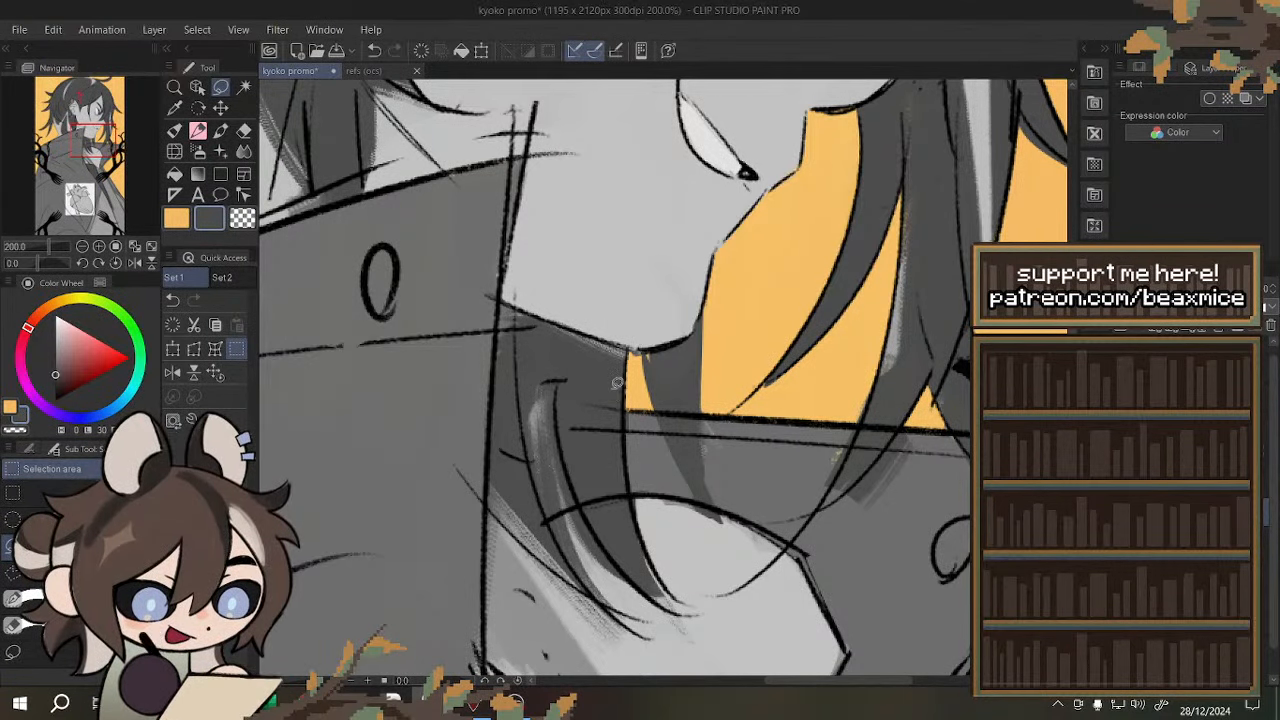
# - Lasso and clear a small patch at the upper end of the light streak in the hair strand below the jaw
pyautogui.scroll(-1, 645, 323)
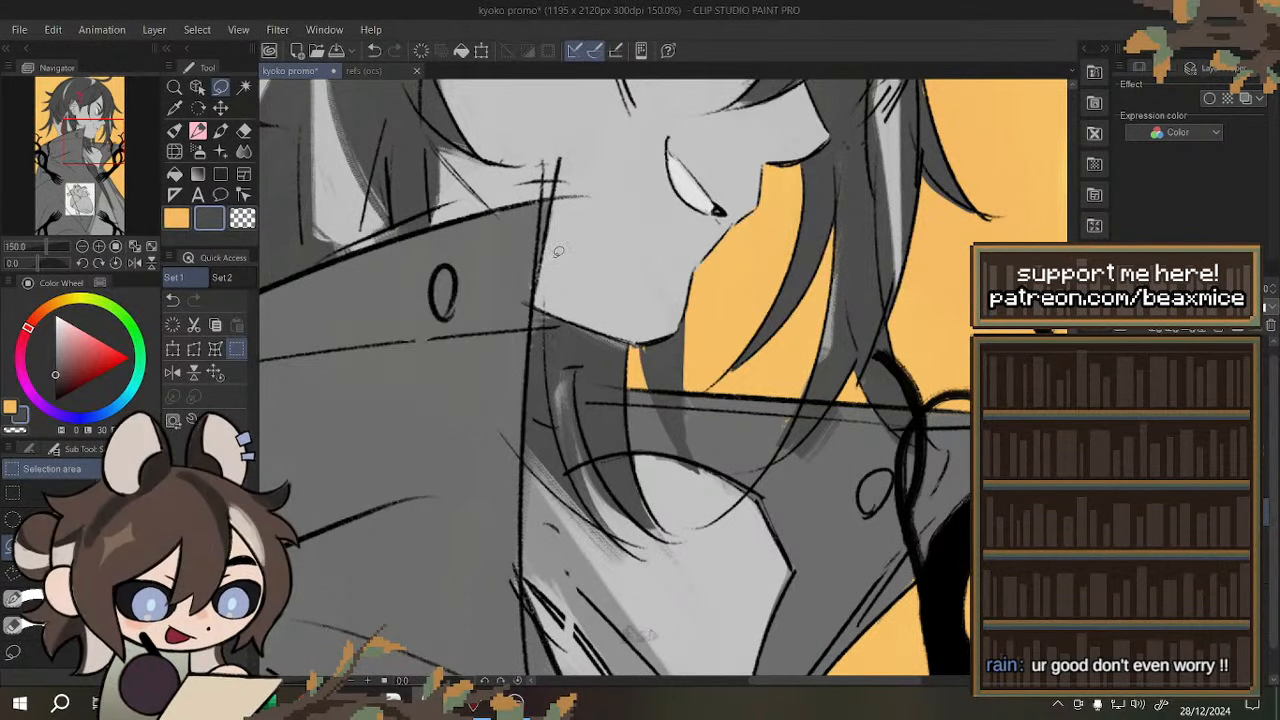
pyautogui.scroll(3, 581, 375)
pyautogui.moveTo(573, 354)
pyautogui.mouseDown()
pyautogui.moveTo(542, 368)
pyautogui.moveTo(572, 356)
pyautogui.mouseUp()
pyautogui.click(521, 409)
pyautogui.hotkey('ctrl', 'd')
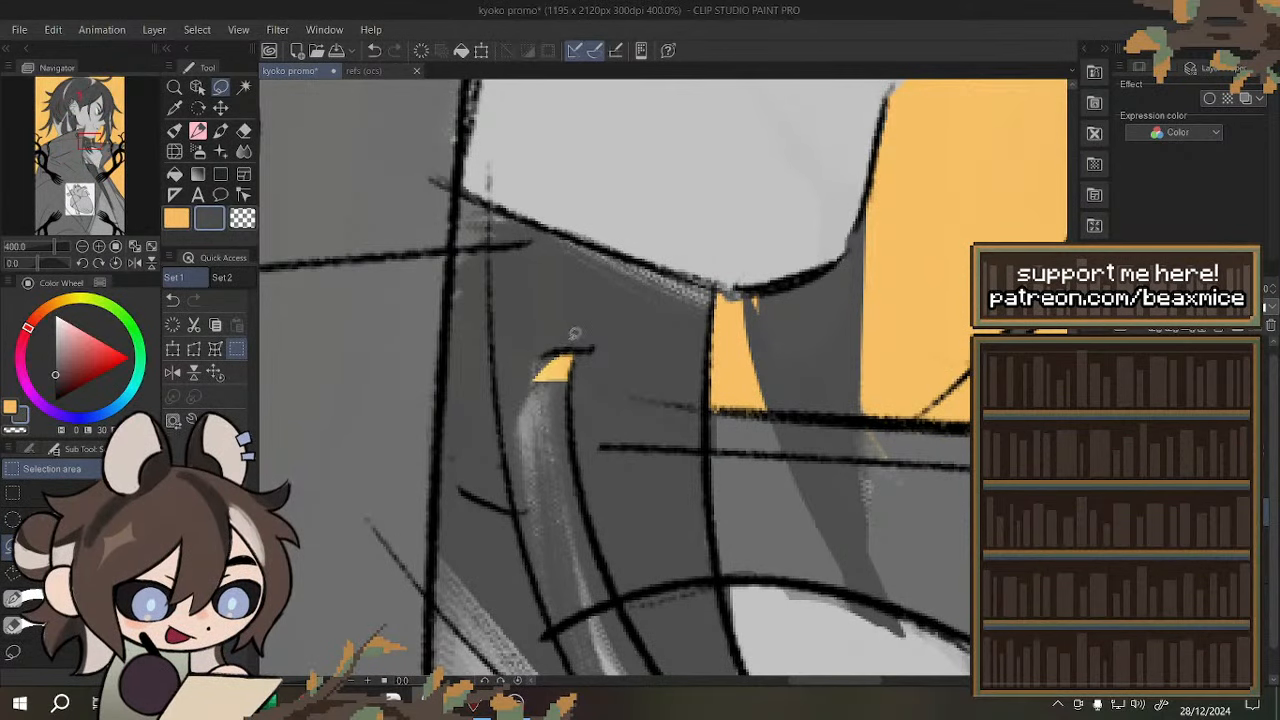
# - Lasso the upper part of the light streak in the strand below the jaw and fill it with the hair's dark grey
pyautogui.scroll(-3, 575, 333)
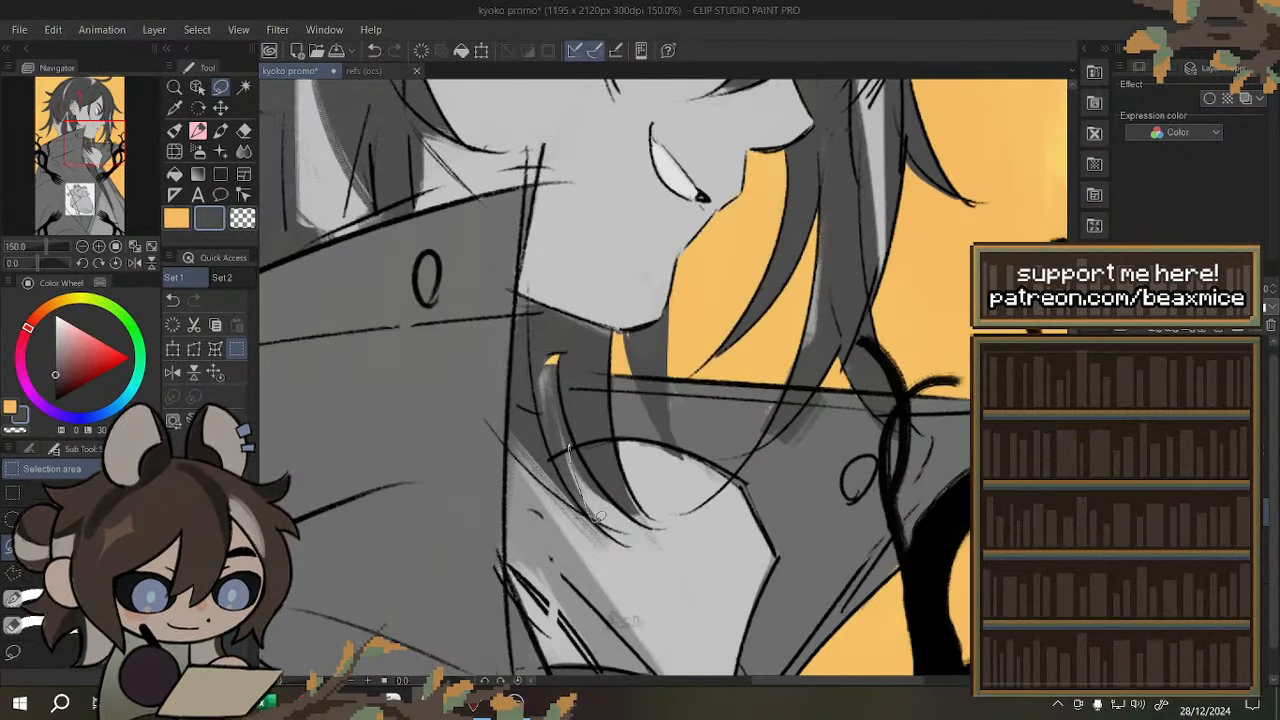
pyautogui.moveTo(599, 517)
pyautogui.mouseDown()
pyautogui.moveTo(535, 401)
pyautogui.moveTo(562, 373)
pyautogui.mouseUp()
pyautogui.hotkey('ctrl', 'd')
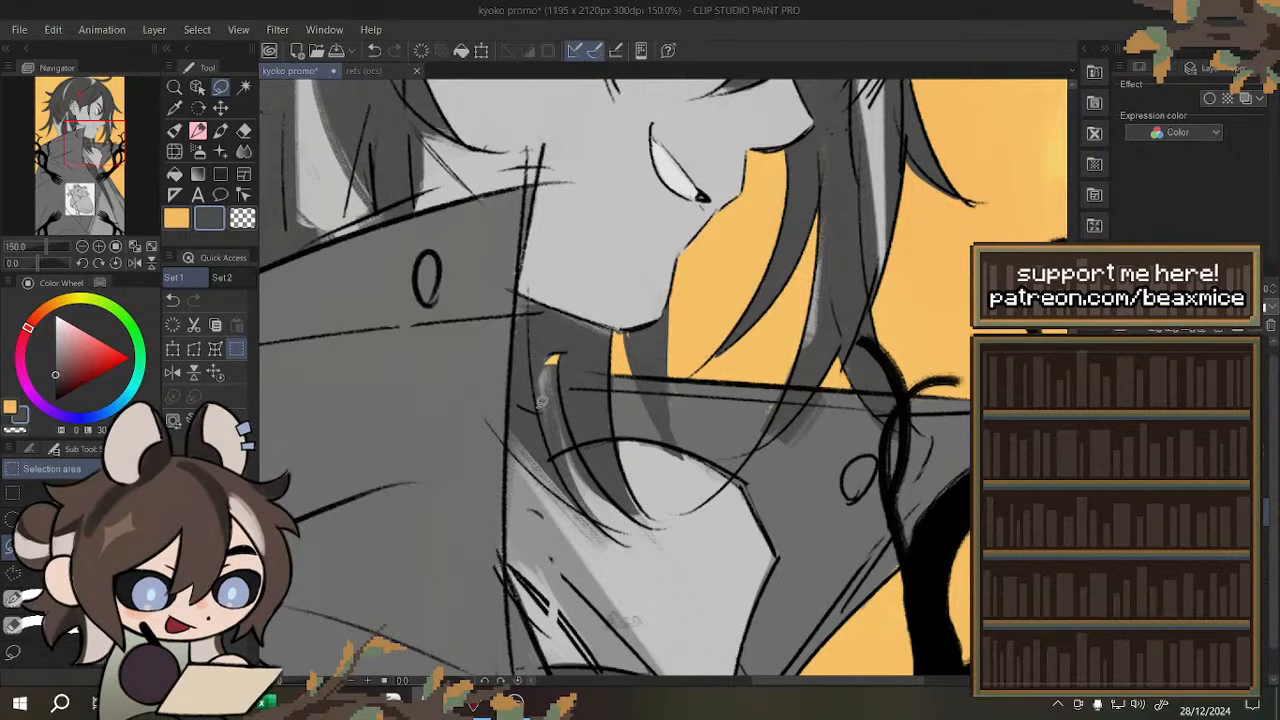
pyautogui.moveTo(533, 322)
pyautogui.mouseDown()
pyautogui.moveTo(569, 371)
pyautogui.moveTo(557, 408)
pyautogui.moveTo(536, 328)
pyautogui.mouseUp()
pyautogui.click(645, 472)
pyautogui.hotkey('ctrl', 'd')
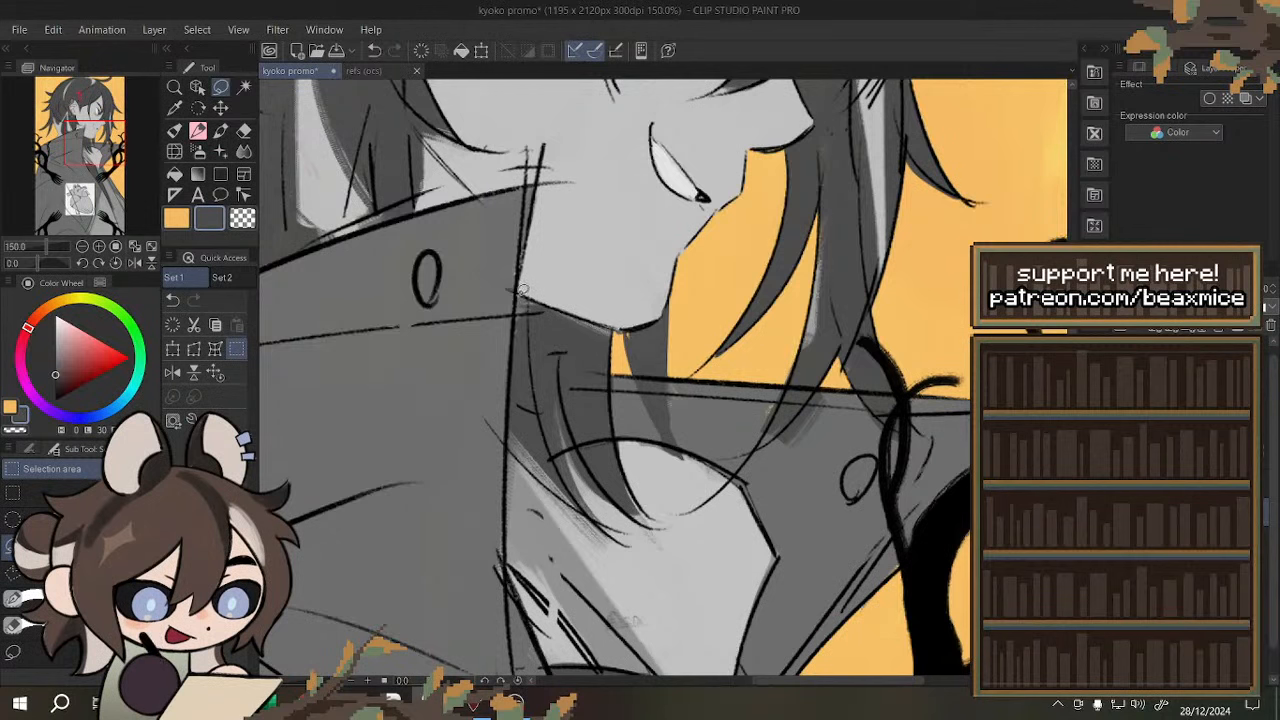
# - Lasso the rough light edge just under the jaw line, from the collar to the chin, and fill it with dark grey
pyautogui.moveTo(521, 289)
pyautogui.mouseDown()
pyautogui.moveTo(538, 331)
pyautogui.moveTo(581, 361)
pyautogui.mouseUp()
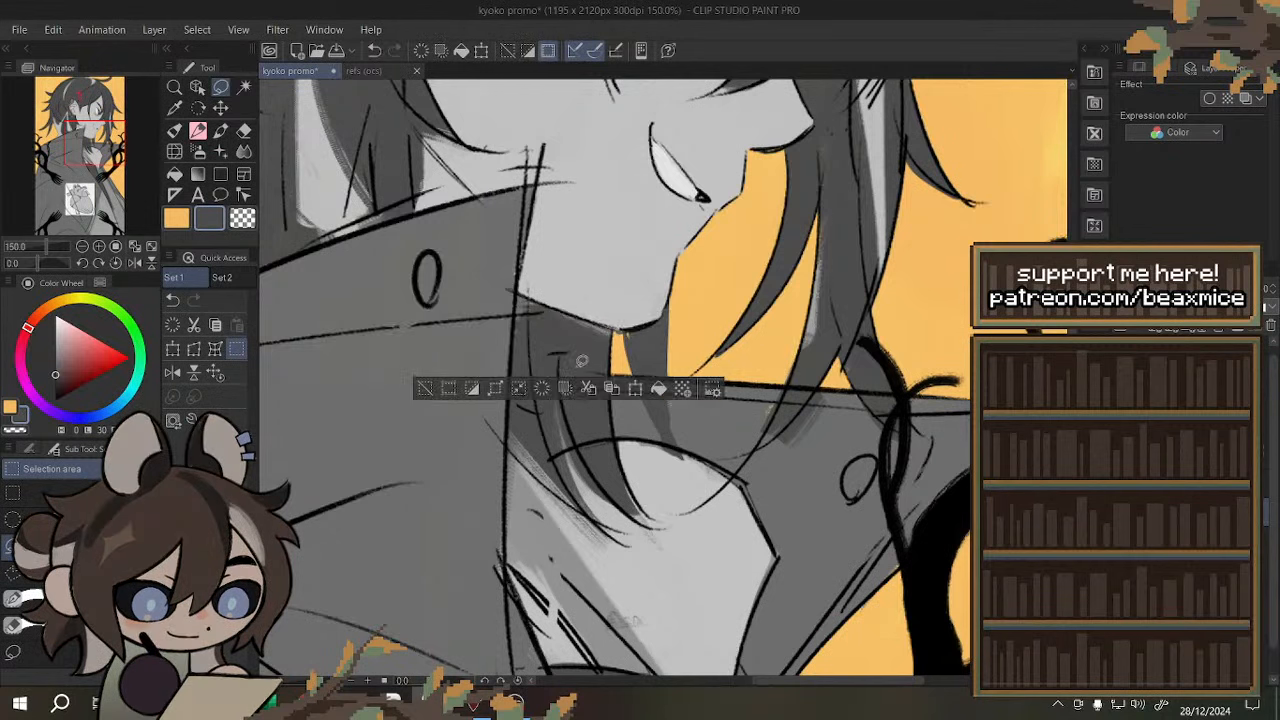
pyautogui.scroll(1, 545, 320)
pyautogui.moveTo(515, 285)
pyautogui.mouseDown()
pyautogui.moveTo(508, 330)
pyautogui.moveTo(588, 364)
pyautogui.moveTo(641, 335)
pyautogui.mouseUp()
pyautogui.click(658, 413)
pyautogui.click(677, 427)
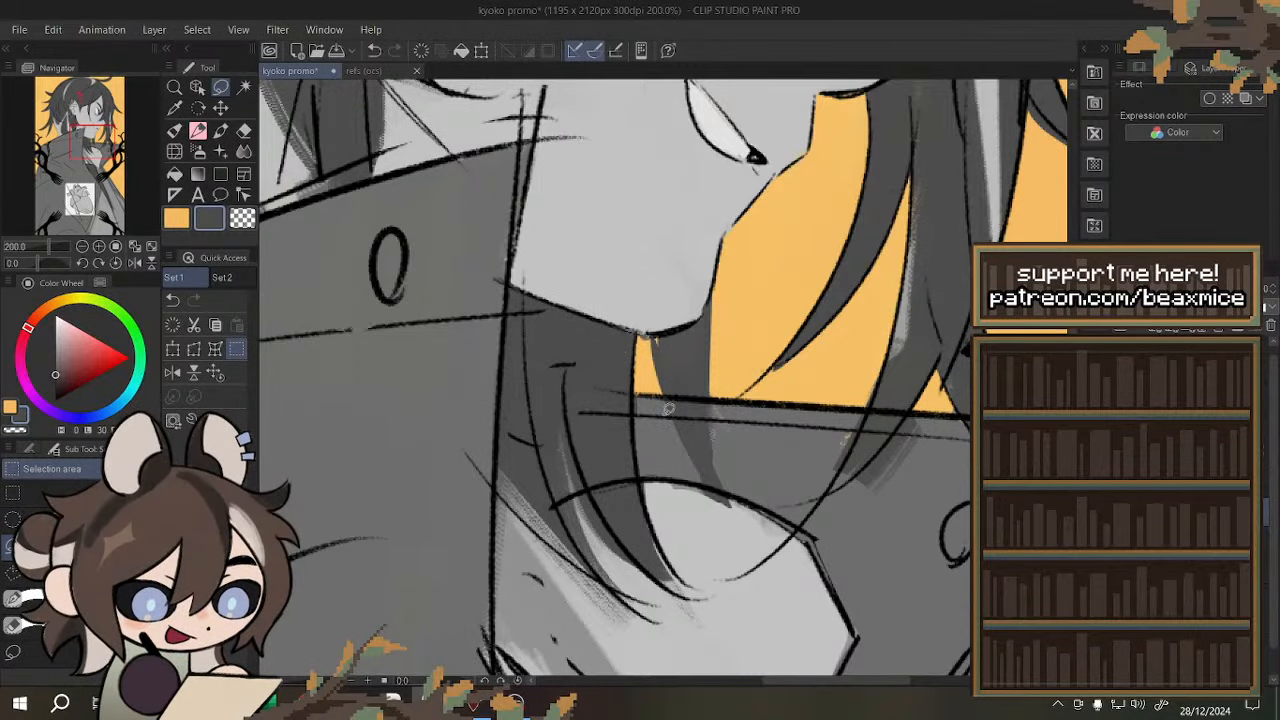
# - Sample the light skin grey and fill the lassoed dark sliver between the hair strand and the collar behind the jaw
pyautogui.scroll(-4, 545, 405)
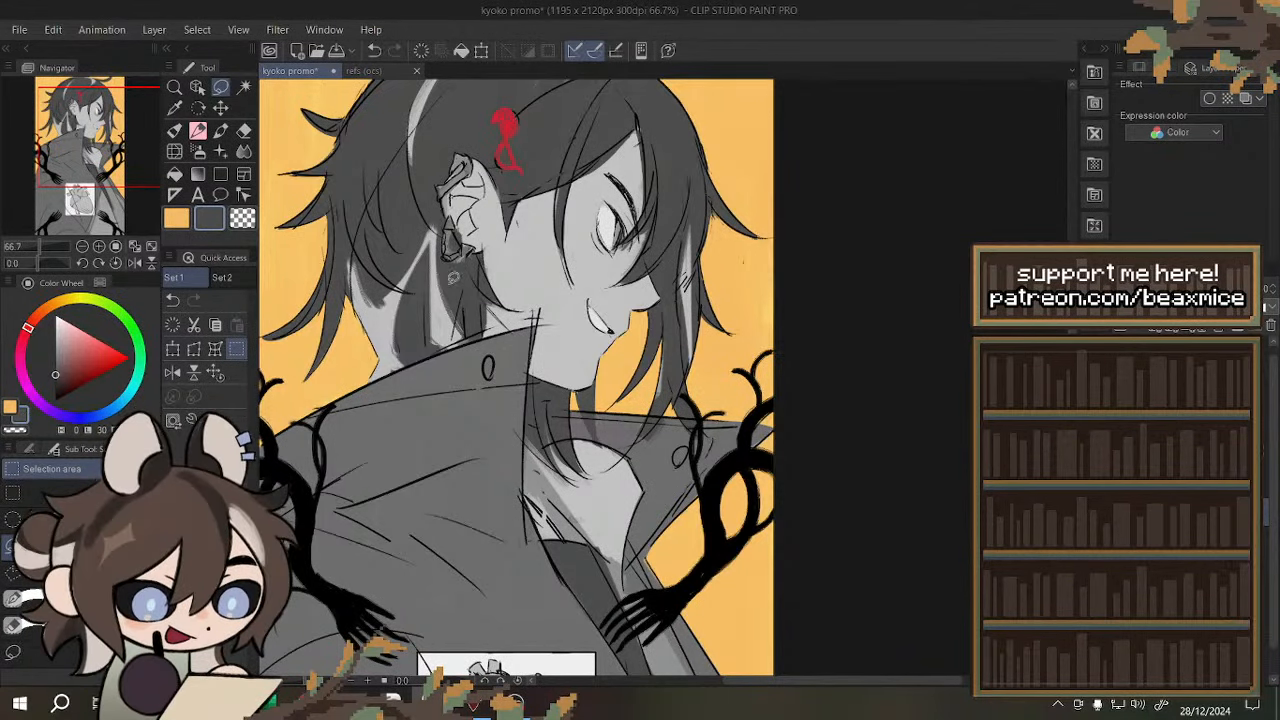
pyautogui.scroll(4, 450, 272)
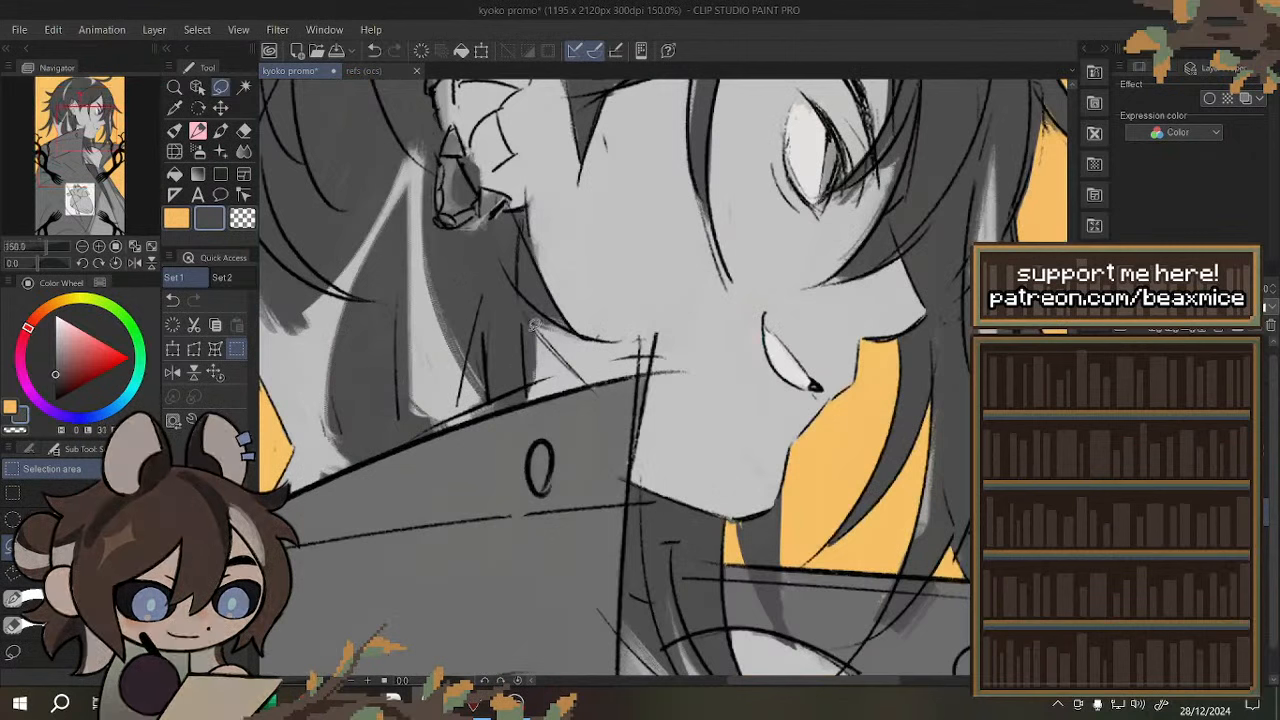
pyautogui.moveTo(540, 355)
pyautogui.mouseDown()
pyautogui.moveTo(530, 392)
pyautogui.moveTo(560, 362)
pyautogui.mouseUp()
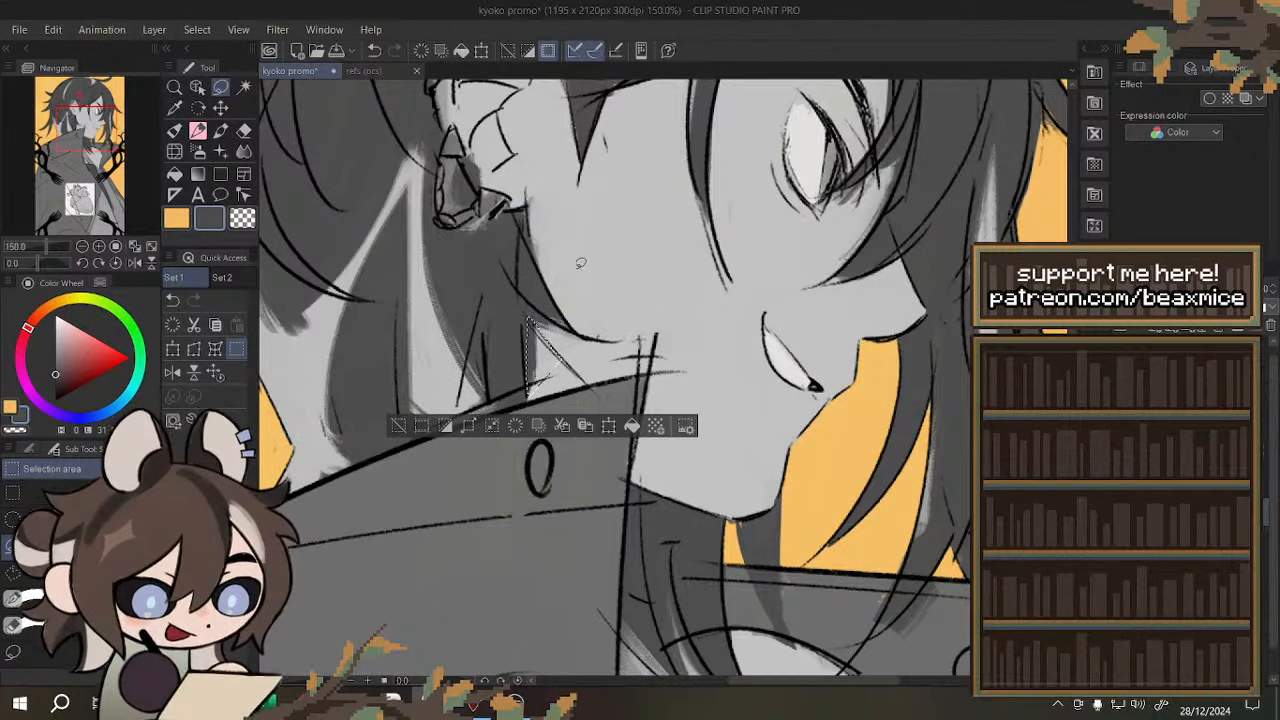
pyautogui.click(631, 425)
pyautogui.hotkey('ctrl', 'z')
pyautogui.hotkey('ctrl', 'z')
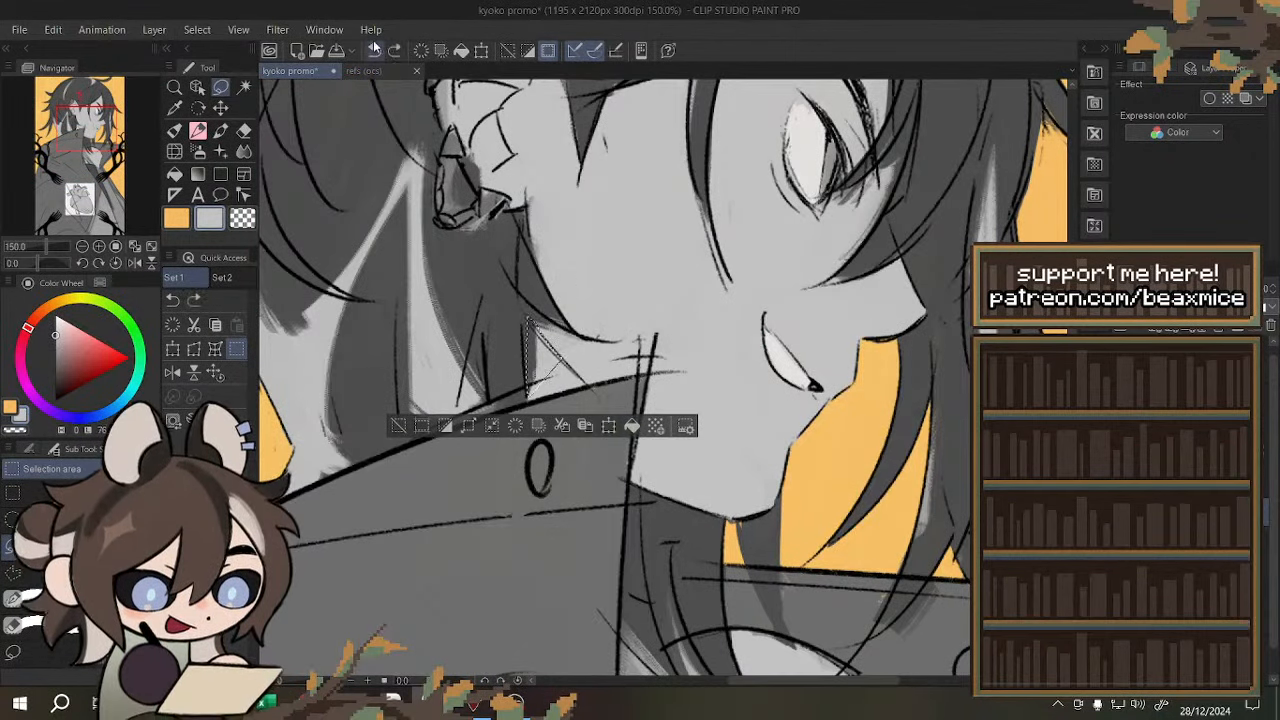
pyautogui.moveTo(560, 325)
pyautogui.mouseDown()
pyautogui.moveTo(538, 304)
pyautogui.moveTo(540, 395)
pyautogui.mouseUp()
pyautogui.click(628, 433)
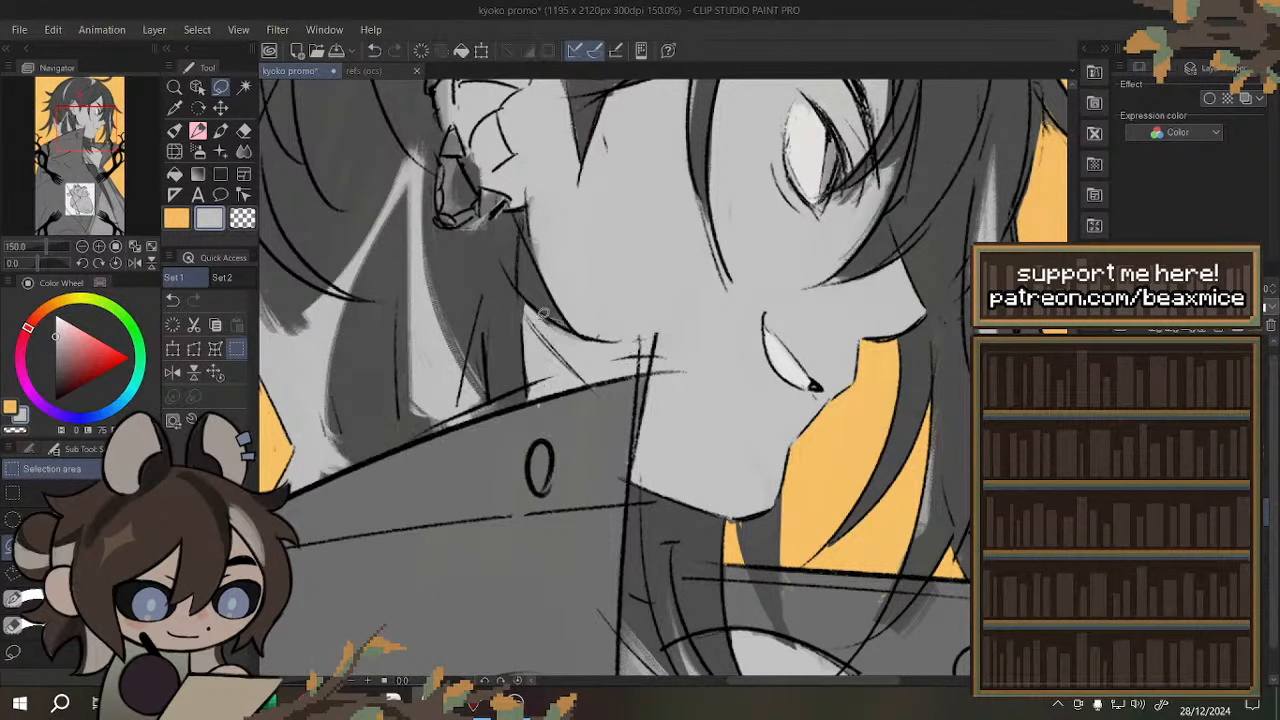
# - Lasso the leftover rough spot where the hair strand meets the back of the jaw and fill it with light grey
pyautogui.scroll(1, 541, 312)
pyautogui.moveTo(528, 306)
pyautogui.mouseDown()
pyautogui.moveTo(612, 352)
pyautogui.moveTo(531, 307)
pyautogui.mouseUp()
pyautogui.hotkey('ctrl', 'd')
pyautogui.click(661, 385)
pyautogui.hotkey('ctrl', 'd')
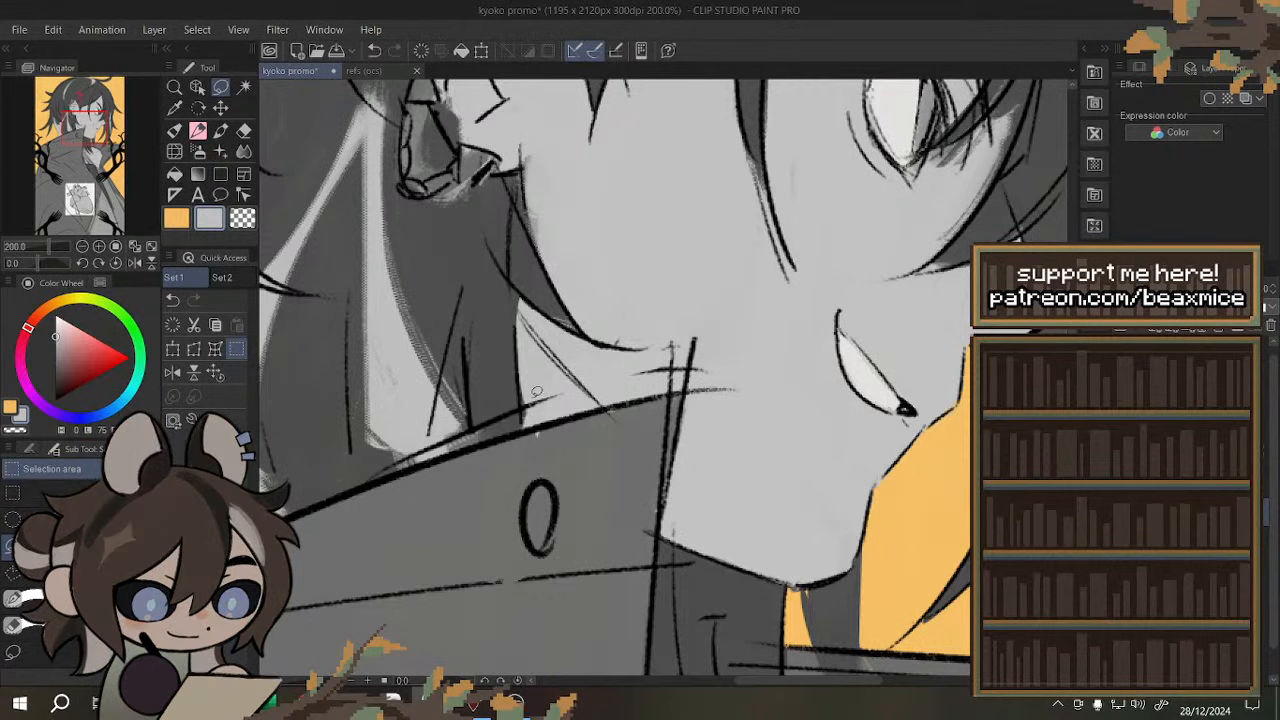
# - Flip the canvas view horizontally and clear the lassoed stray lines that overshoot the collar's tip onto the cheek
pyautogui.click(182, 372)
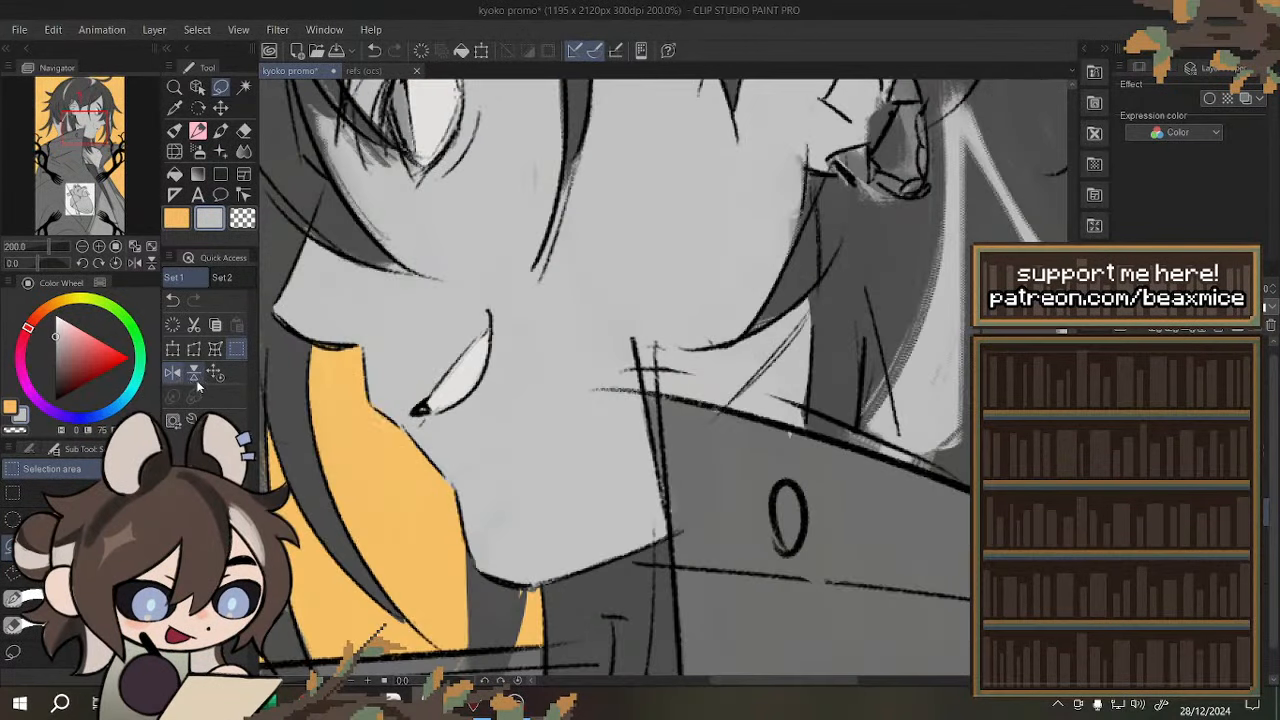
pyautogui.hotkey('ctrl', 'alt', '0')
pyautogui.scroll(2, 640, 343)
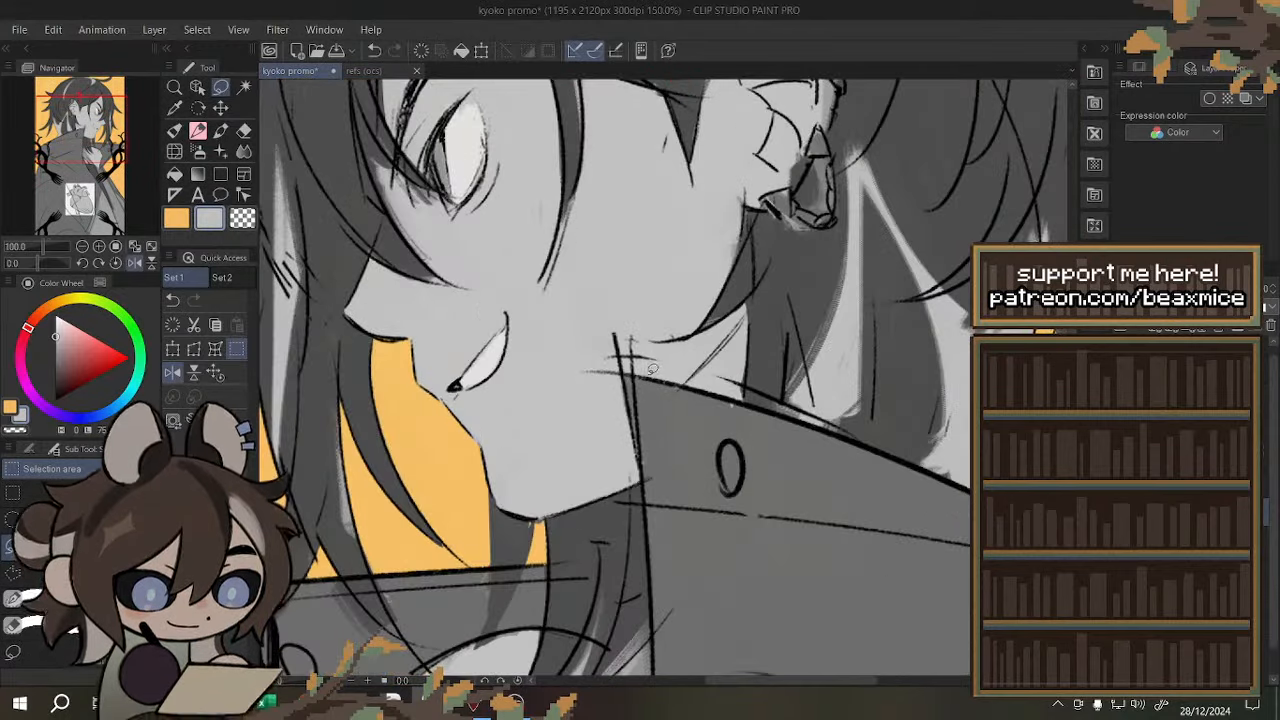
pyautogui.moveTo(655, 366)
pyautogui.mouseDown()
pyautogui.moveTo(628, 362)
pyautogui.moveTo(588, 398)
pyautogui.moveTo(644, 333)
pyautogui.moveTo(672, 362)
pyautogui.moveTo(660, 372)
pyautogui.mouseUp()
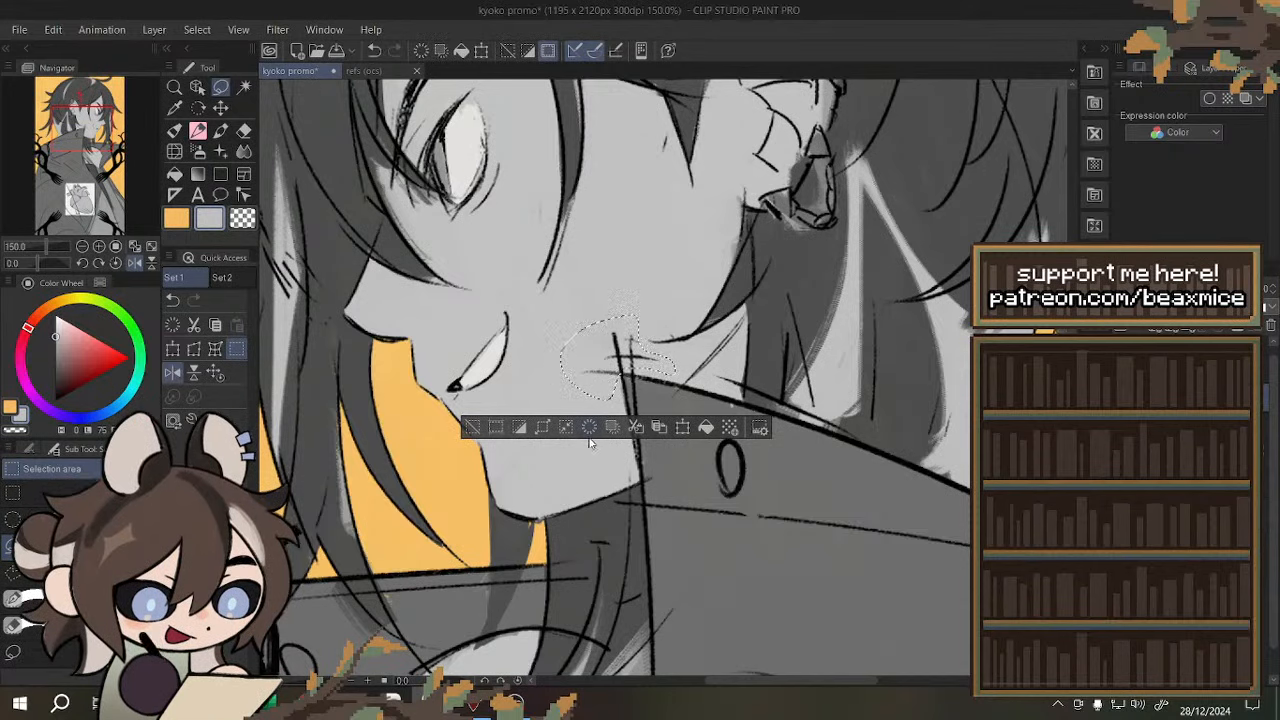
pyautogui.press('Delete')
pyautogui.hotkey('ctrl', 'd')
# - Lasso and clear the small stray mark on the face beside the pointed lock in front of the ear
pyautogui.scroll(-2, 618, 449)
pyautogui.scroll(2, 641, 320)
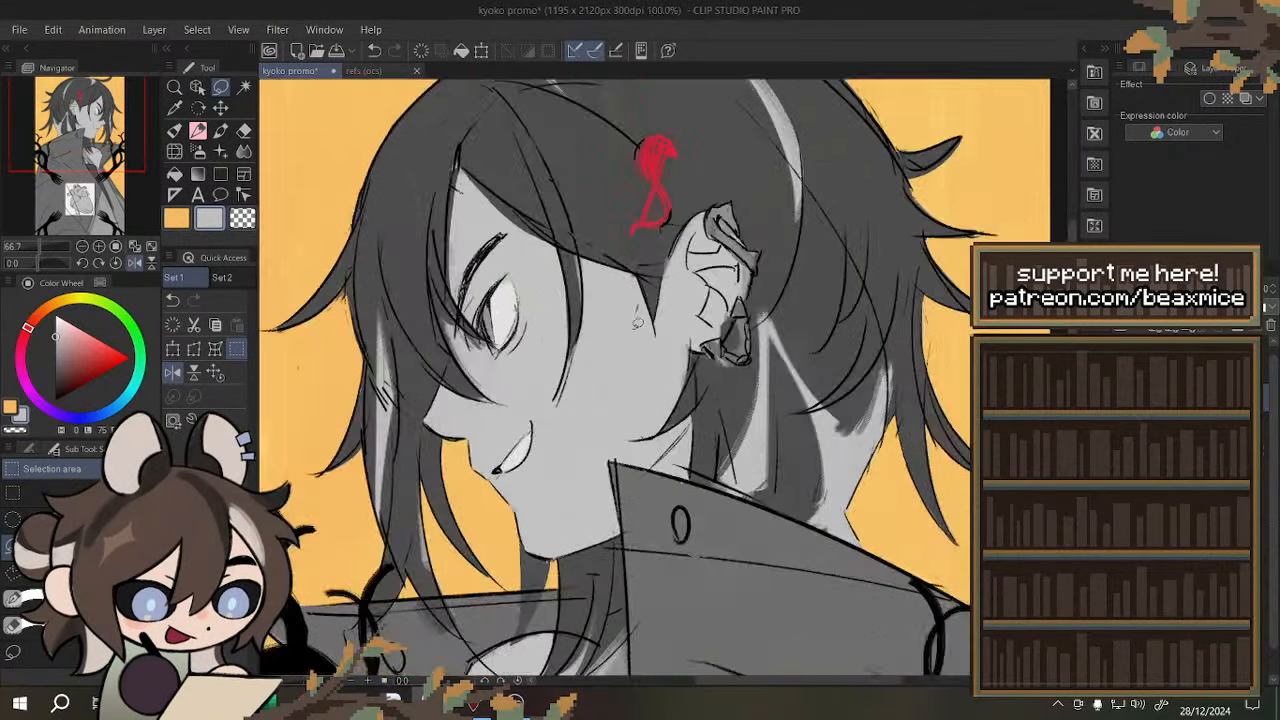
pyautogui.moveTo(614, 289); pyautogui.dragTo(616, 316)
pyautogui.click(600, 363)
pyautogui.click(657, 406)
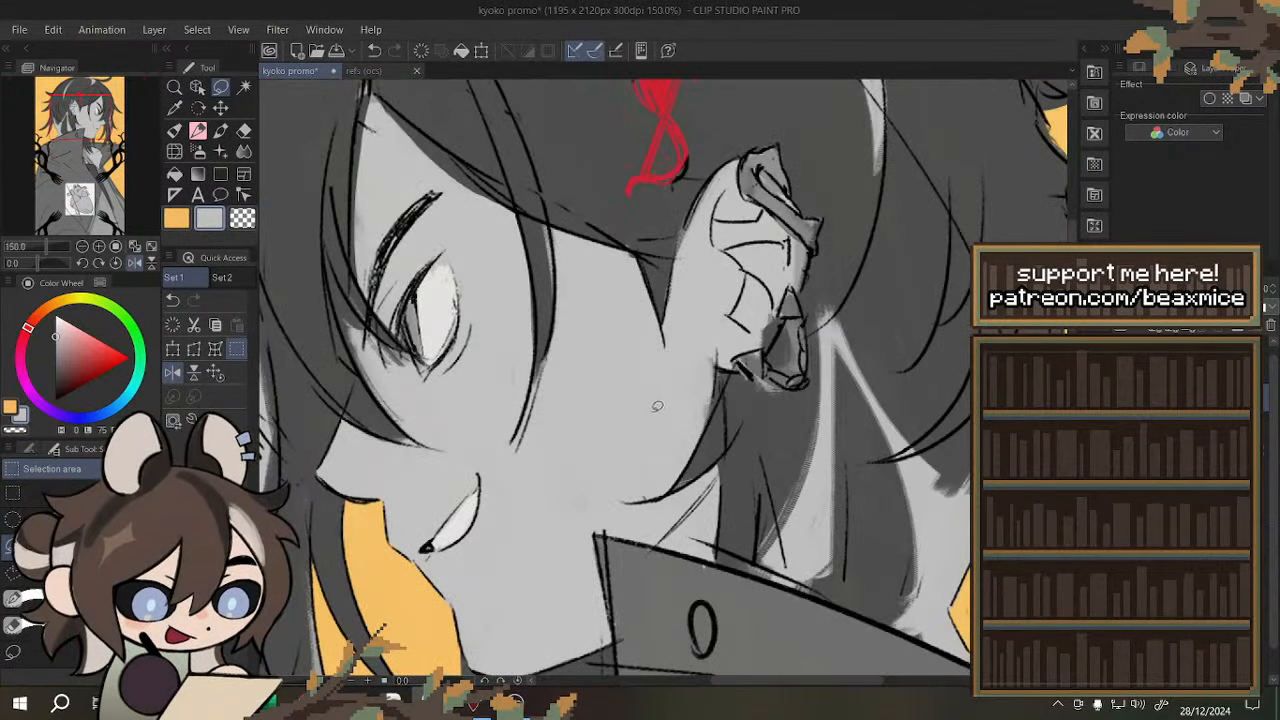
# - Lasso and clear the stray lines where the hair meets the ear's upper front edge
pyautogui.moveTo(681, 217)
pyautogui.mouseDown()
pyautogui.moveTo(650, 270)
pyautogui.moveTo(676, 235)
pyautogui.moveTo(651, 246)
pyautogui.moveTo(660, 252)
pyautogui.mouseUp()
pyautogui.press('Delete')
pyautogui.hotkey('ctrl', 'd')
pyautogui.press('Delete')
pyautogui.hotkey('ctrl', 'd')
# - Lasso and clear the stray marks at the top of the forehead where the hair parts
pyautogui.hotkey('ctrl', '-')
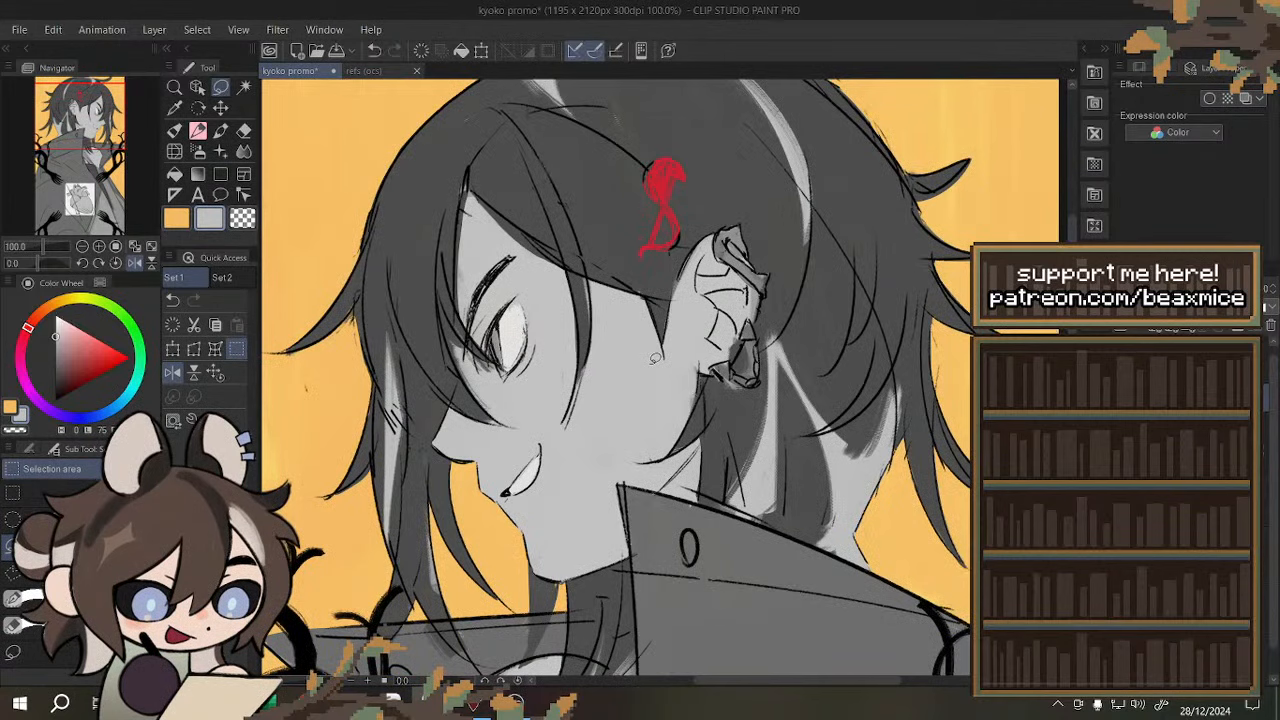
pyautogui.scroll(2, 474, 183)
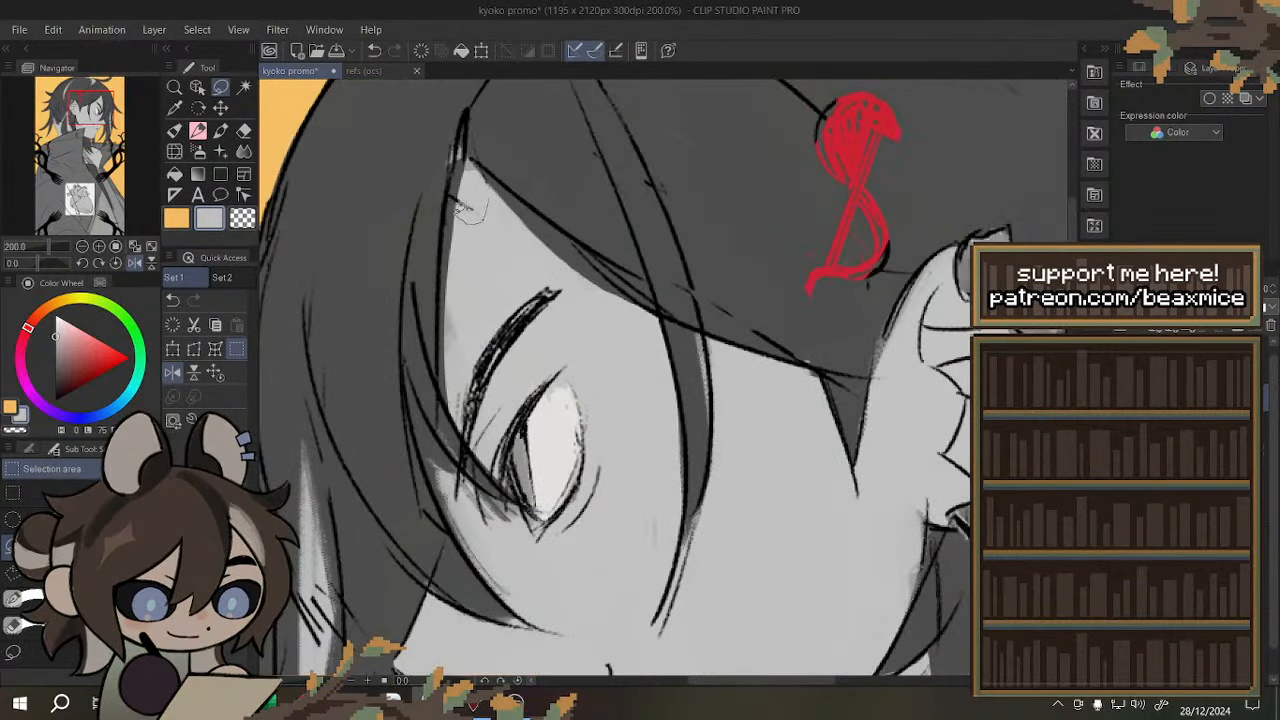
pyautogui.moveTo(459, 180); pyautogui.dragTo(477, 187)
pyautogui.click(438, 253)
pyautogui.click(494, 290)
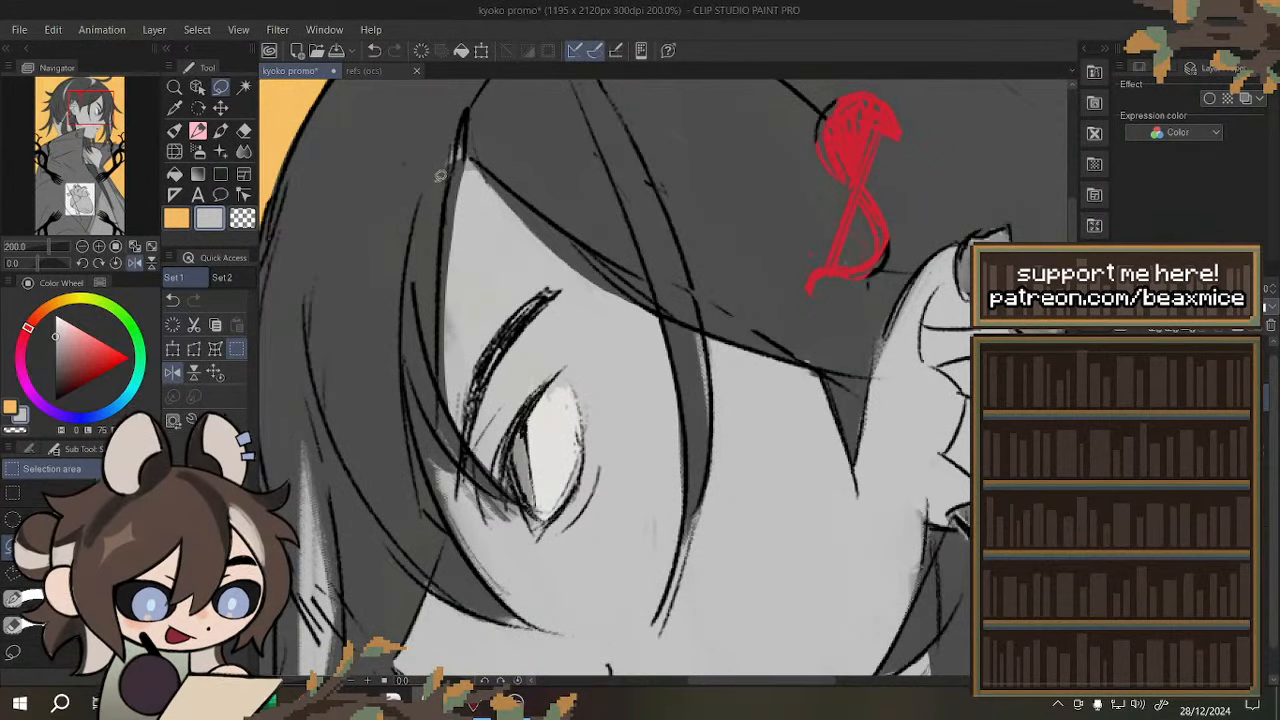
# - Restore the unflipped view and try lassoing the thin hair strand along the forehead's front edge
pyautogui.moveTo(440, 175)
pyautogui.mouseDown()
pyautogui.moveTo(474, 97)
pyautogui.moveTo(462, 385)
pyautogui.moveTo(443, 108)
pyautogui.moveTo(468, 102)
pyautogui.moveTo(460, 328)
pyautogui.moveTo(422, 192)
pyautogui.moveTo(446, 111)
pyautogui.mouseUp()
pyautogui.hotkey('ctrl', 'd')
pyautogui.click(174, 373)
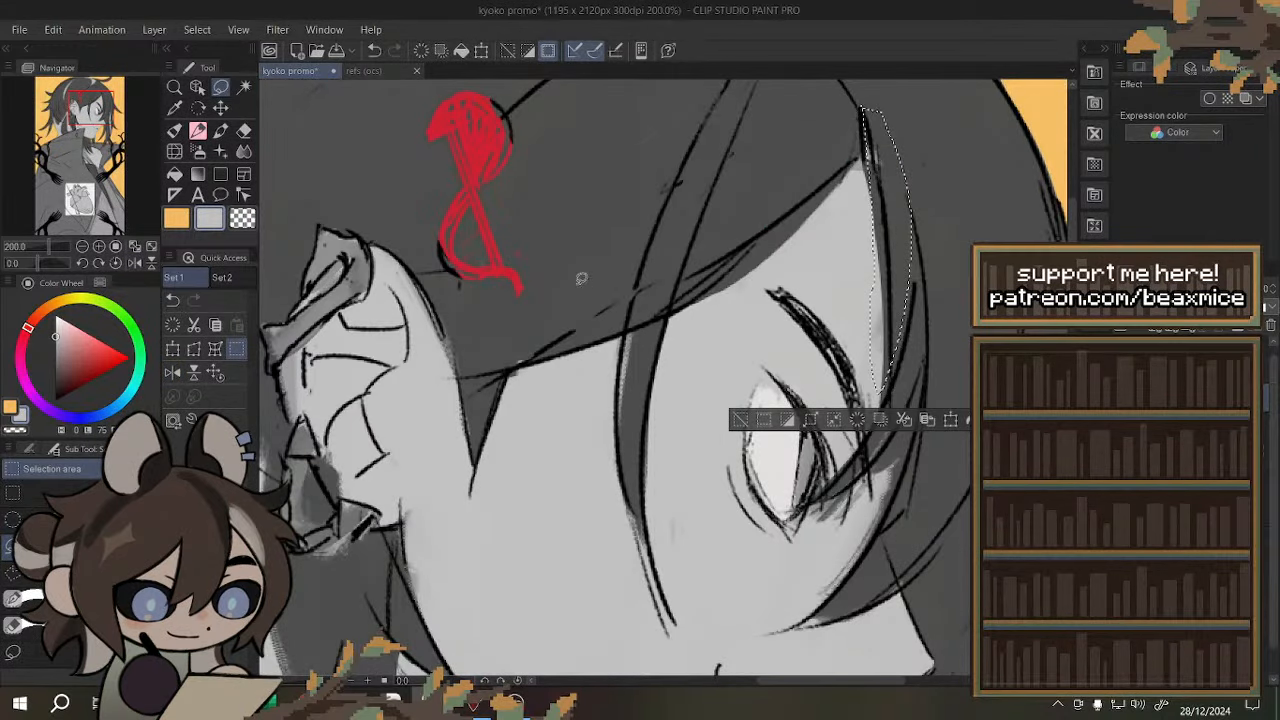
pyautogui.hotkey('ctrl', 'd')
pyautogui.scroll(-2, 566, 259)
pyautogui.scroll(1, 738, 298)
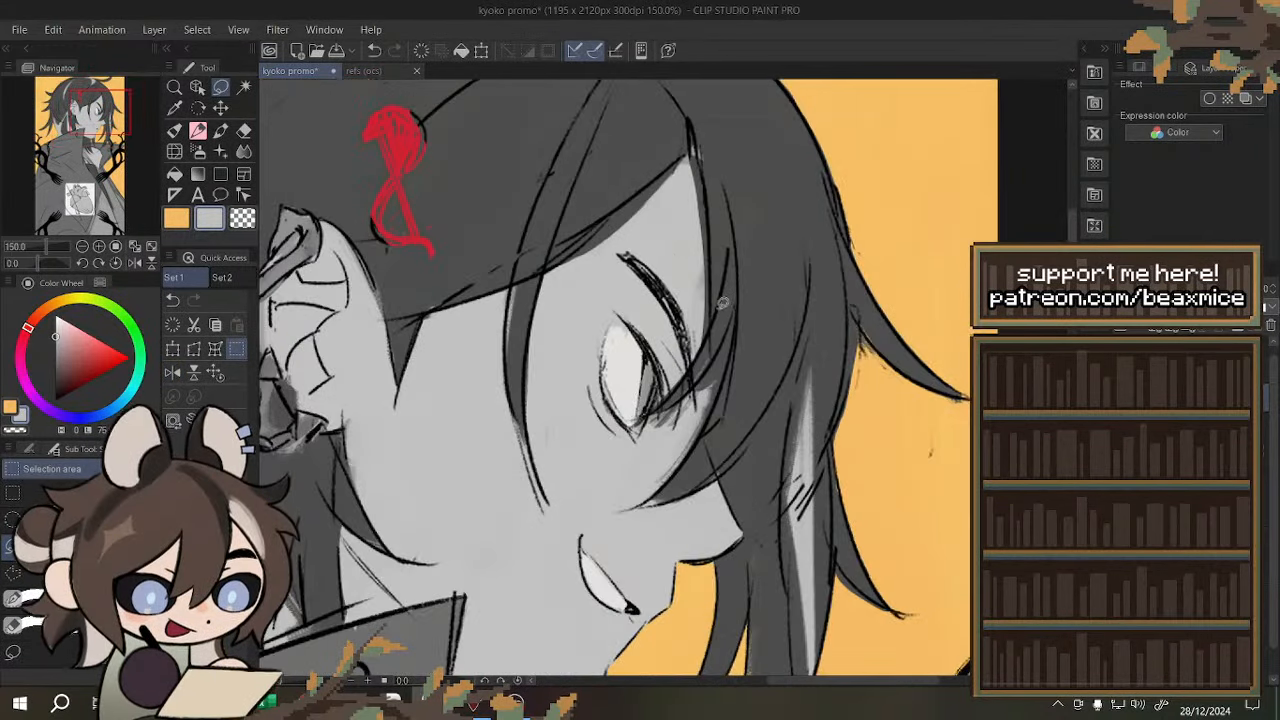
pyautogui.moveTo(722, 302)
pyautogui.mouseDown()
pyautogui.moveTo(703, 266)
pyautogui.moveTo(696, 97)
pyautogui.moveTo(728, 212)
pyautogui.mouseUp()
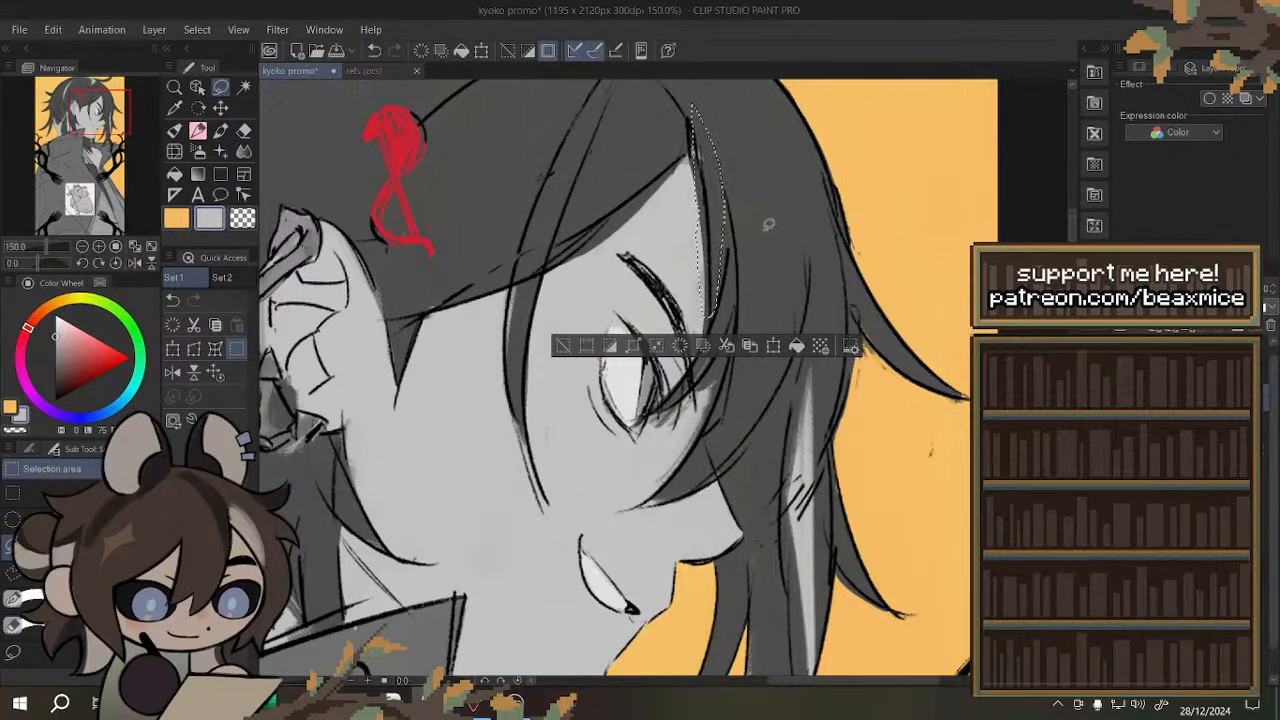
pyautogui.hotkey('ctrl', 'd')
pyautogui.scroll(-3, 740, 222)
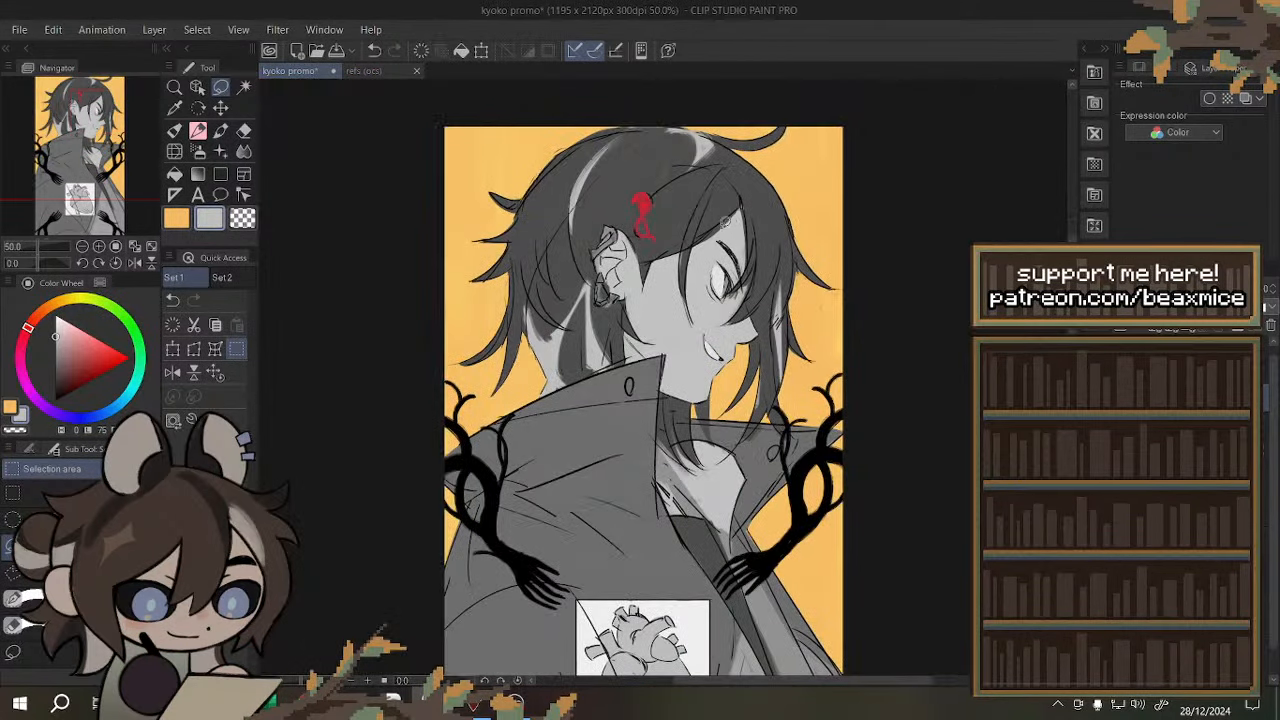
# - Try lassoing and clearing the crown of the hair above the red mark
pyautogui.scroll(3, 647, 130)
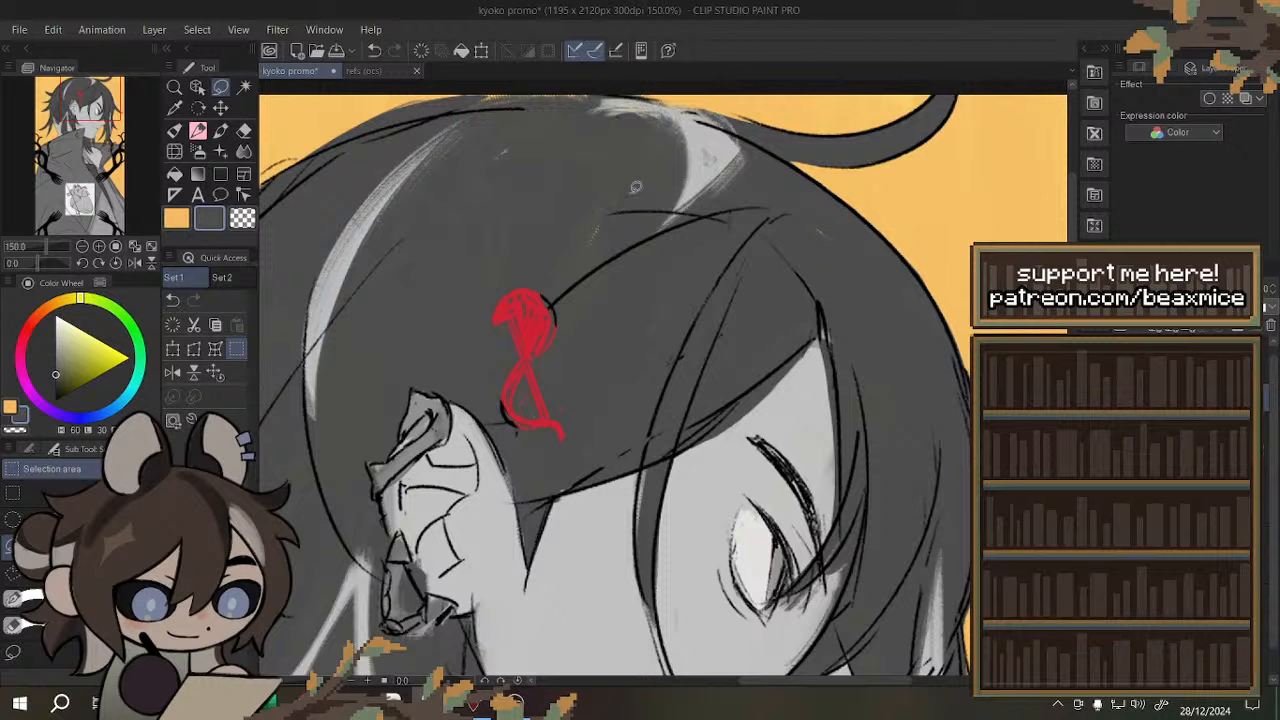
pyautogui.moveTo(636, 187)
pyautogui.mouseDown()
pyautogui.moveTo(434, 246)
pyautogui.moveTo(630, 196)
pyautogui.mouseUp()
pyautogui.press('Delete')
pyautogui.hotkey('ctrl', 'd')
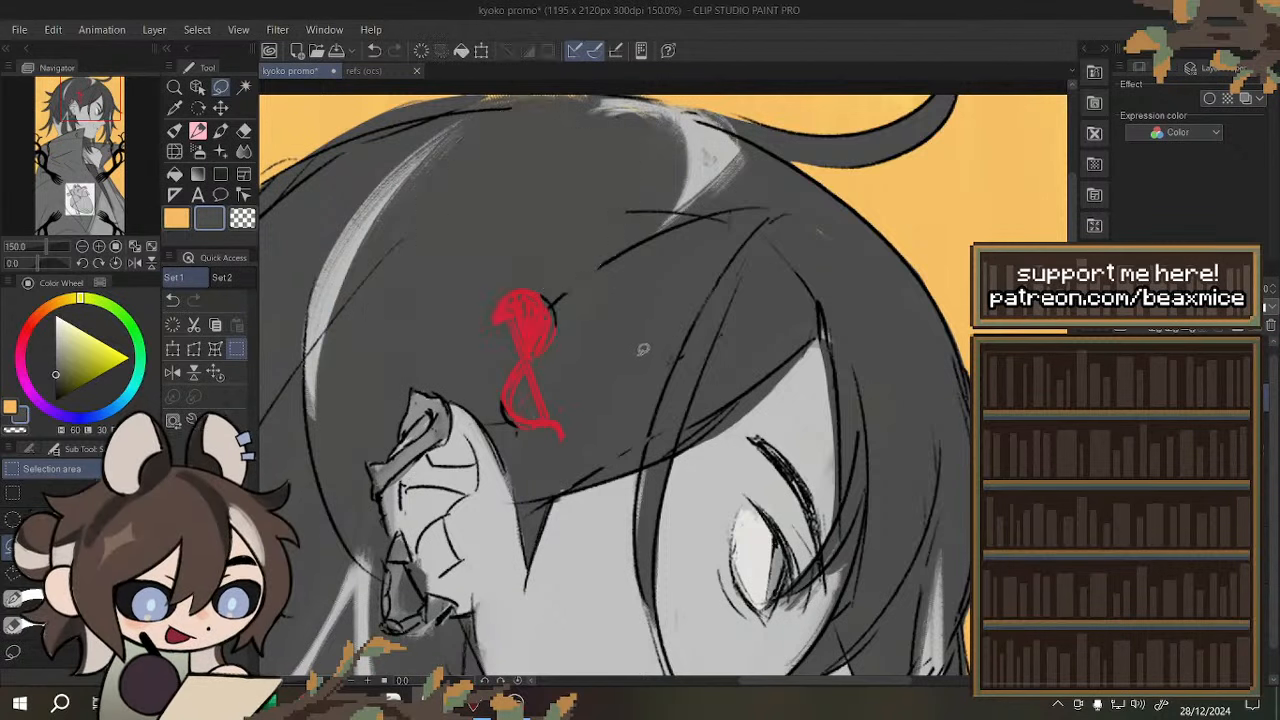
pyautogui.hotkey('ctrl', 'z')
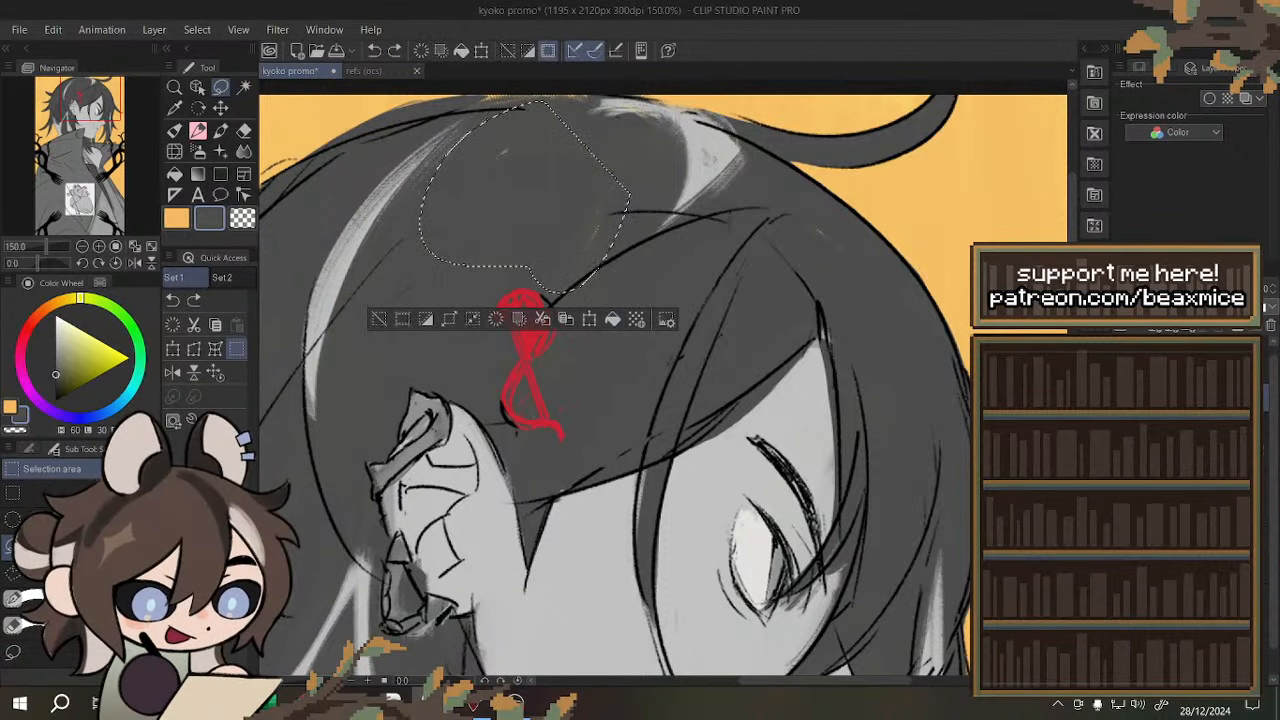
# - Lasso the faint specks on the hair's crown and front section and fill those areas with the hair's dark grey
pyautogui.hotkey('ctrl', 'd')
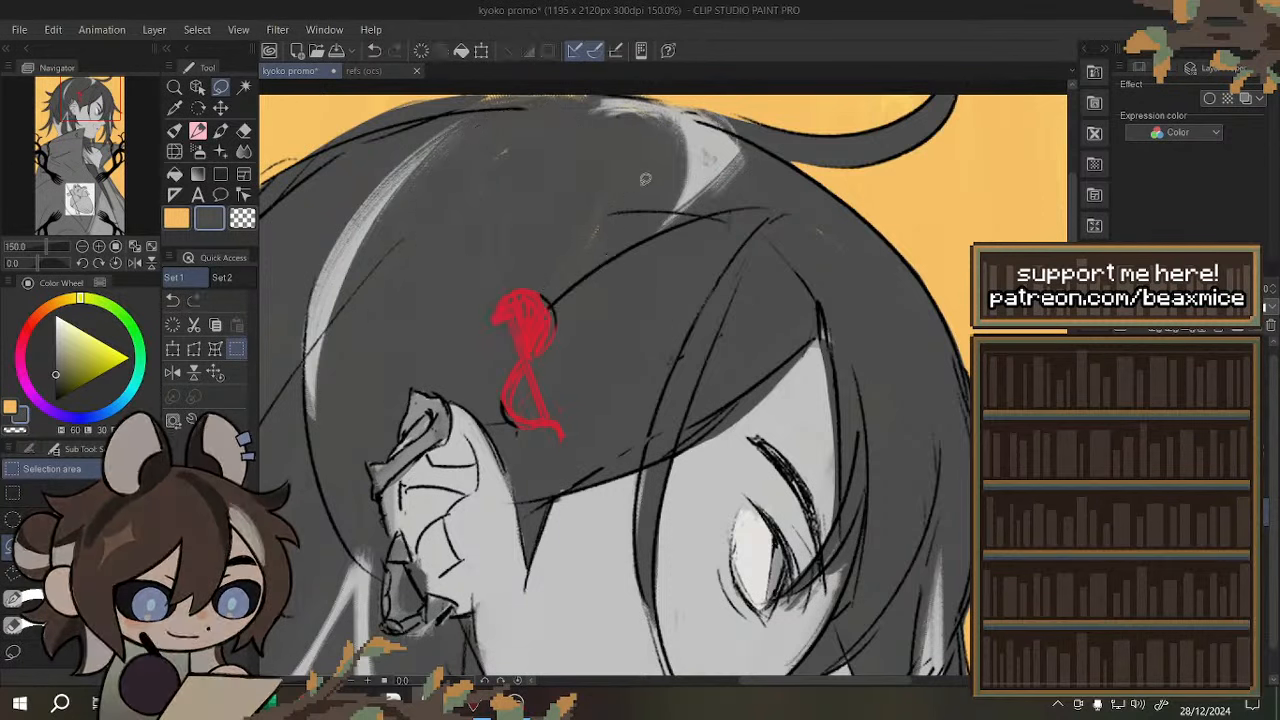
pyautogui.hotkey('ctrl', 'z')
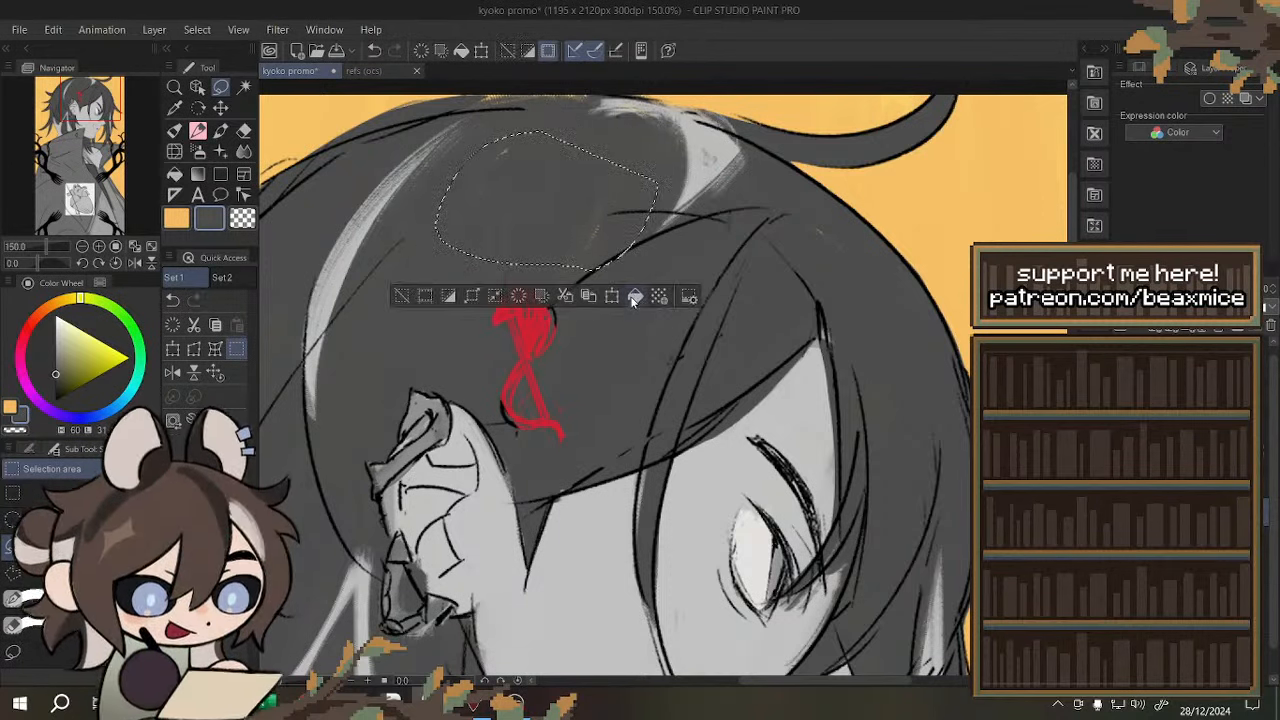
pyautogui.hotkey('ctrl', 'd')
pyautogui.moveTo(712, 205)
pyautogui.mouseDown()
pyautogui.moveTo(735, 280)
pyautogui.moveTo(810, 195)
pyautogui.moveTo(745, 190)
pyautogui.mouseUp()
pyautogui.click(864, 337)
pyautogui.hotkey('ctrl', 'd')
# - Mirror the view horizontally and lasso the thin hair strand along the forehead's front edge
pyautogui.click(174, 373)
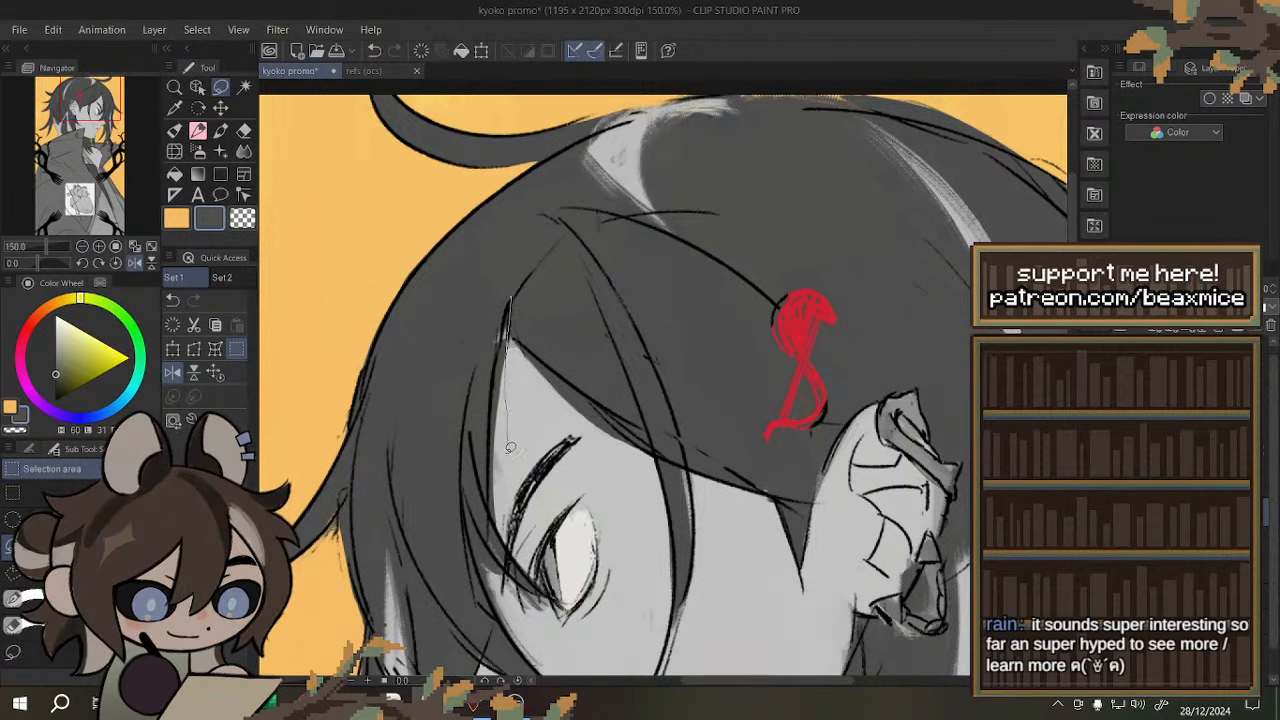
pyautogui.moveTo(481, 435); pyautogui.dragTo(512, 345)
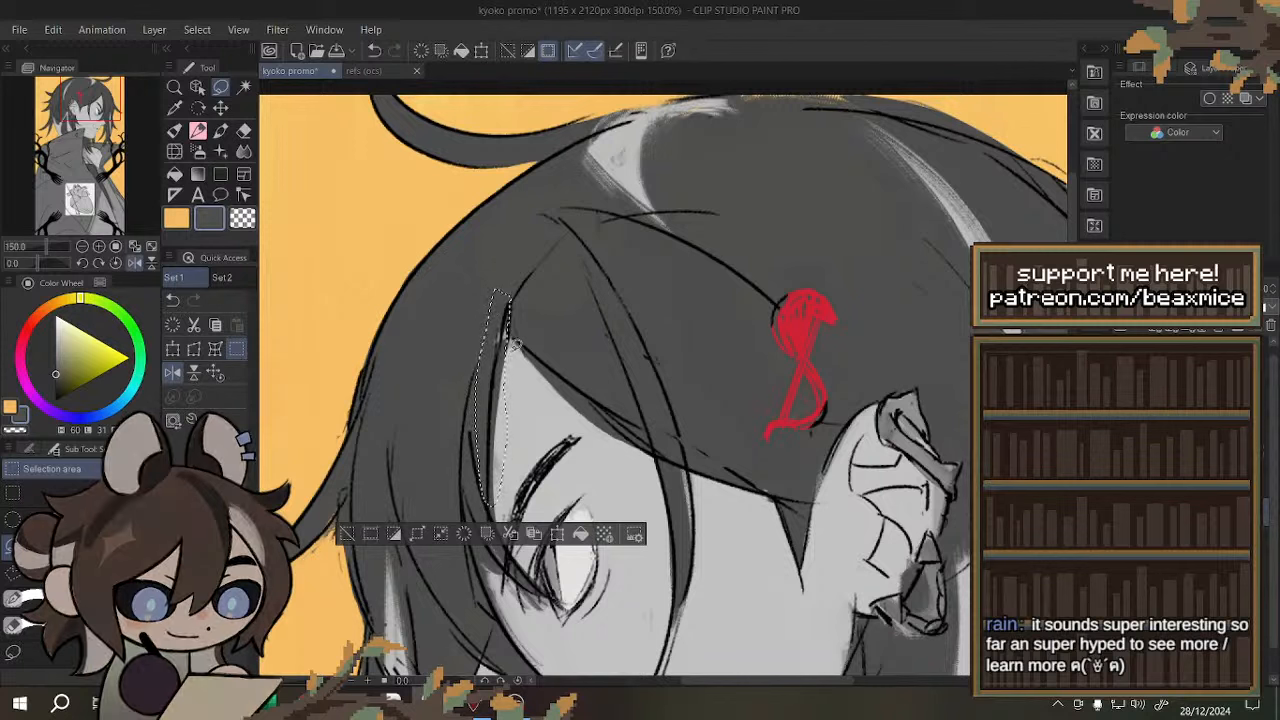
pyautogui.moveTo(511, 293)
pyautogui.mouseDown()
pyautogui.moveTo(484, 488)
pyautogui.moveTo(495, 267)
pyautogui.mouseUp()
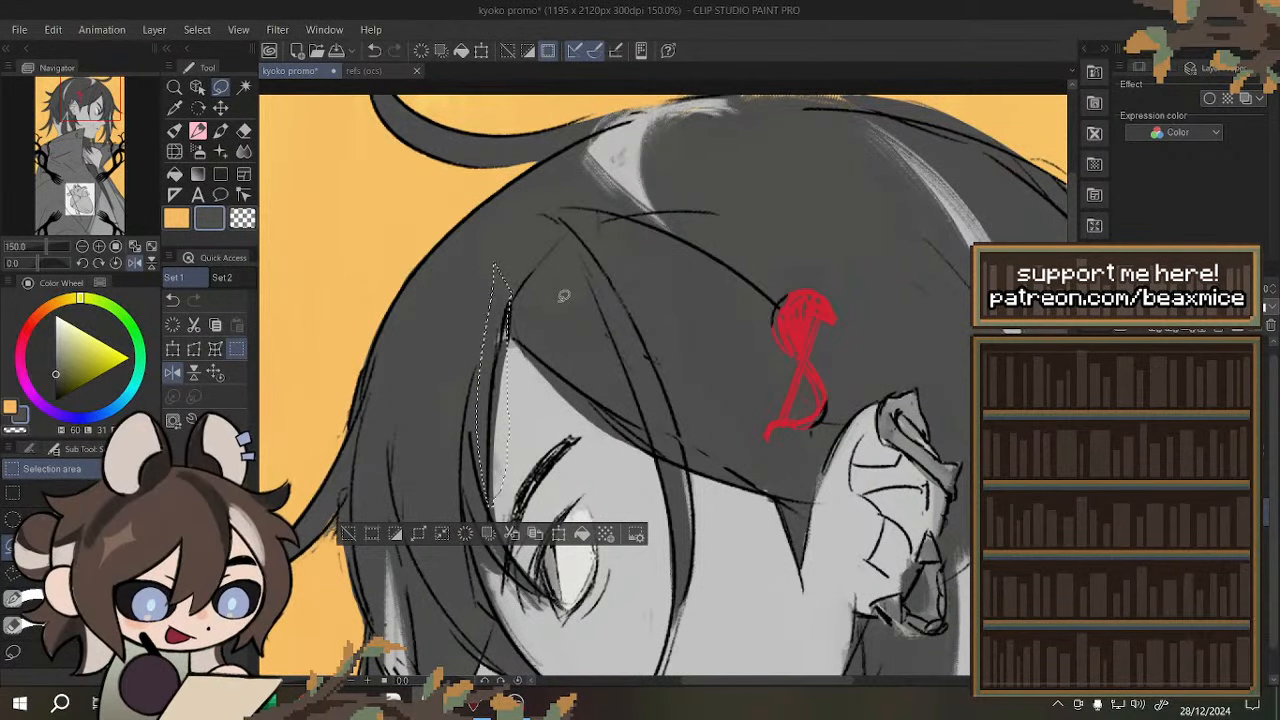
pyautogui.hotkey('ctrl', 'd')
# - Lasso the lower part of the dangling earring inside its outline, and restore the unmirrored full-page view
pyautogui.scroll(-3, 564, 296)
pyautogui.scroll(6, 756, 328)
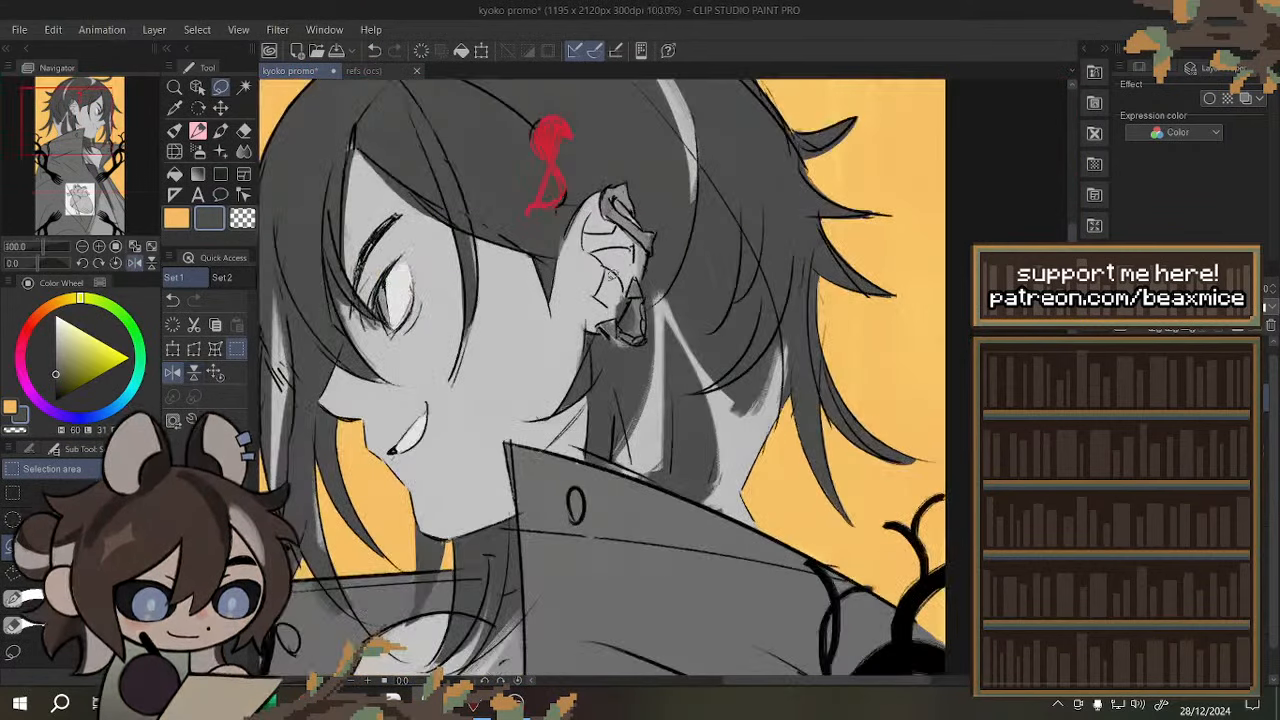
pyautogui.moveTo(637, 285)
pyautogui.mouseDown()
pyautogui.moveTo(668, 272)
pyautogui.moveTo(686, 412)
pyautogui.moveTo(625, 369)
pyautogui.moveTo(636, 285)
pyautogui.mouseUp()
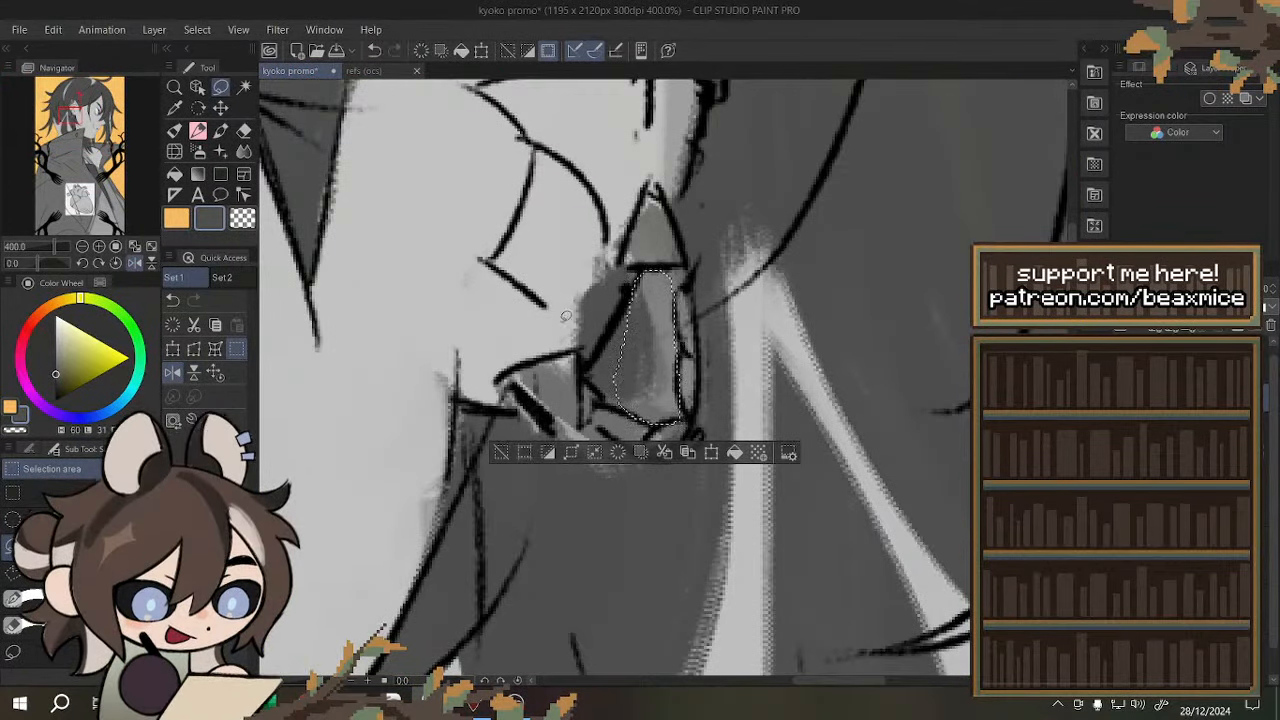
pyautogui.hotkey('ctrl', 'd')
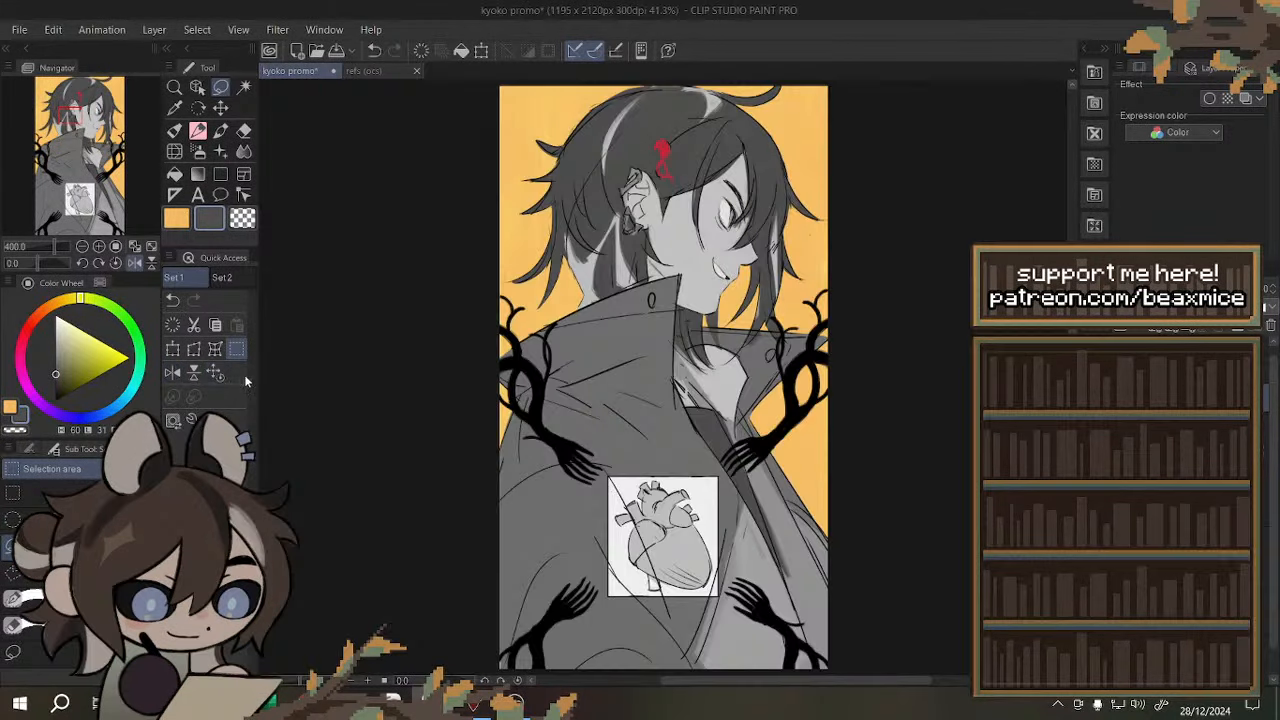
pyautogui.hotkey('ctrl', '0')
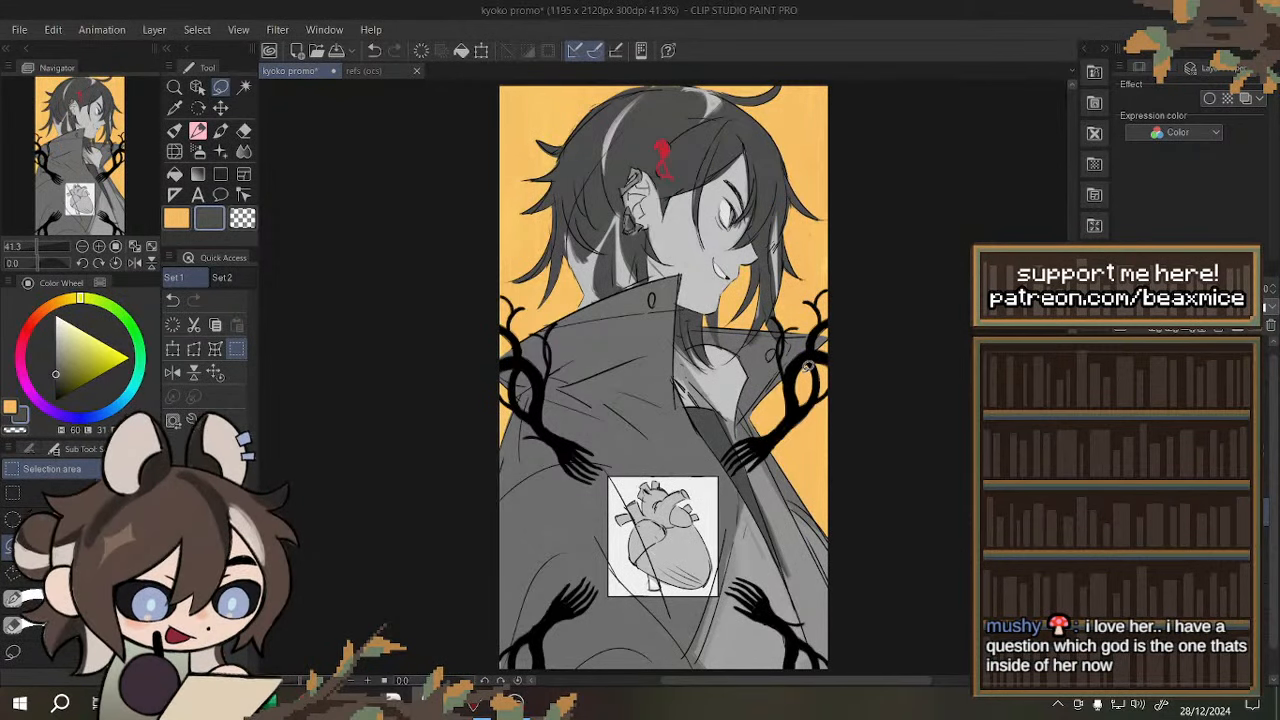
pyautogui.scroll(4, 591, 280)
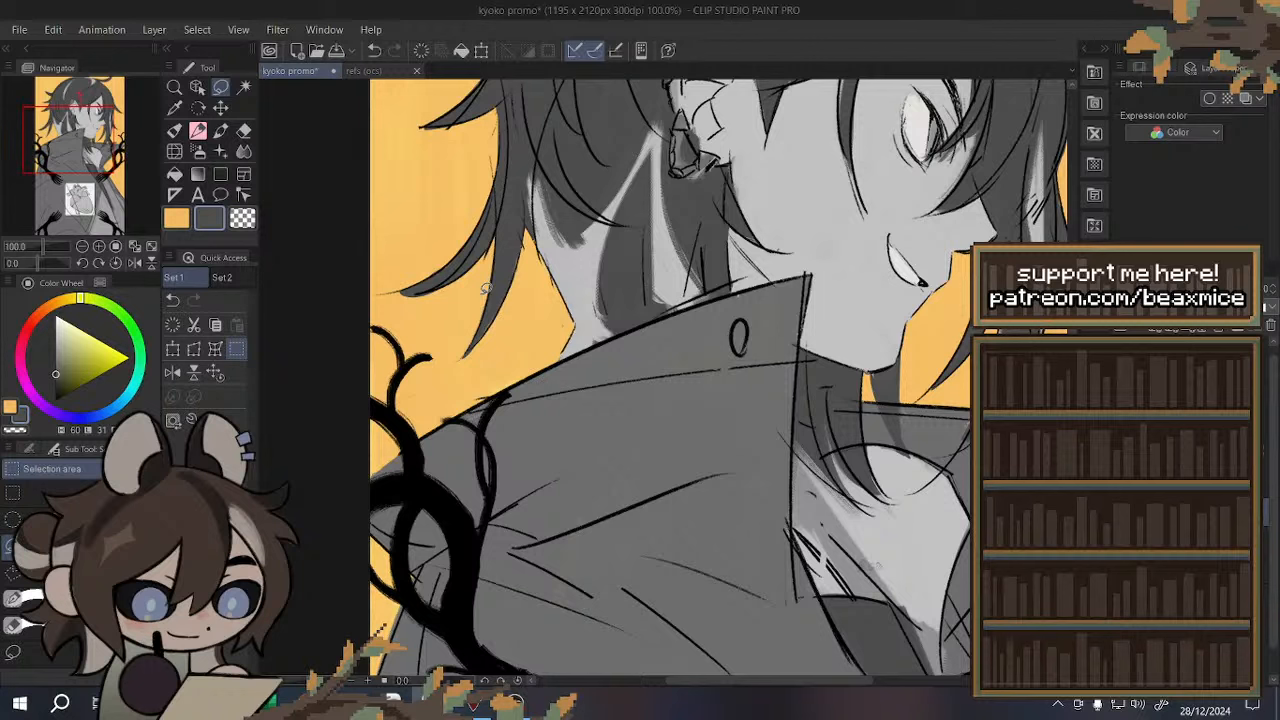
pyautogui.hotkey('ctrl', '0')
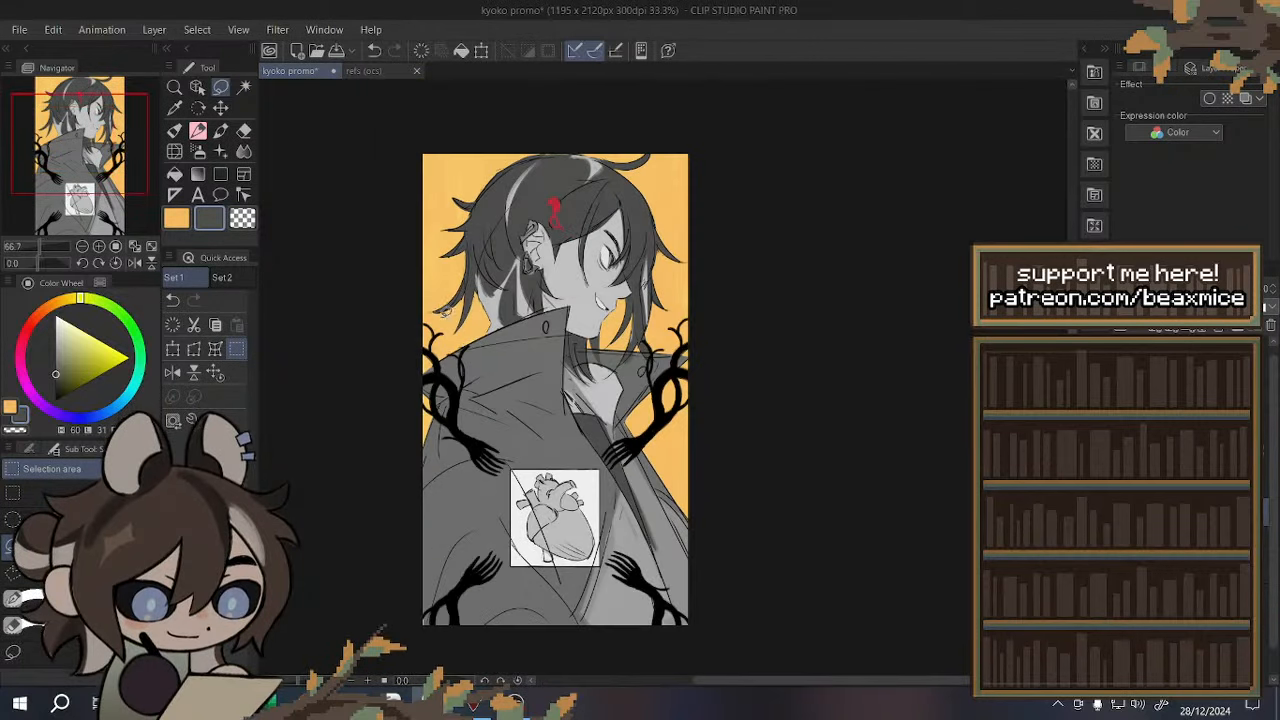
pyautogui.click(178, 373)
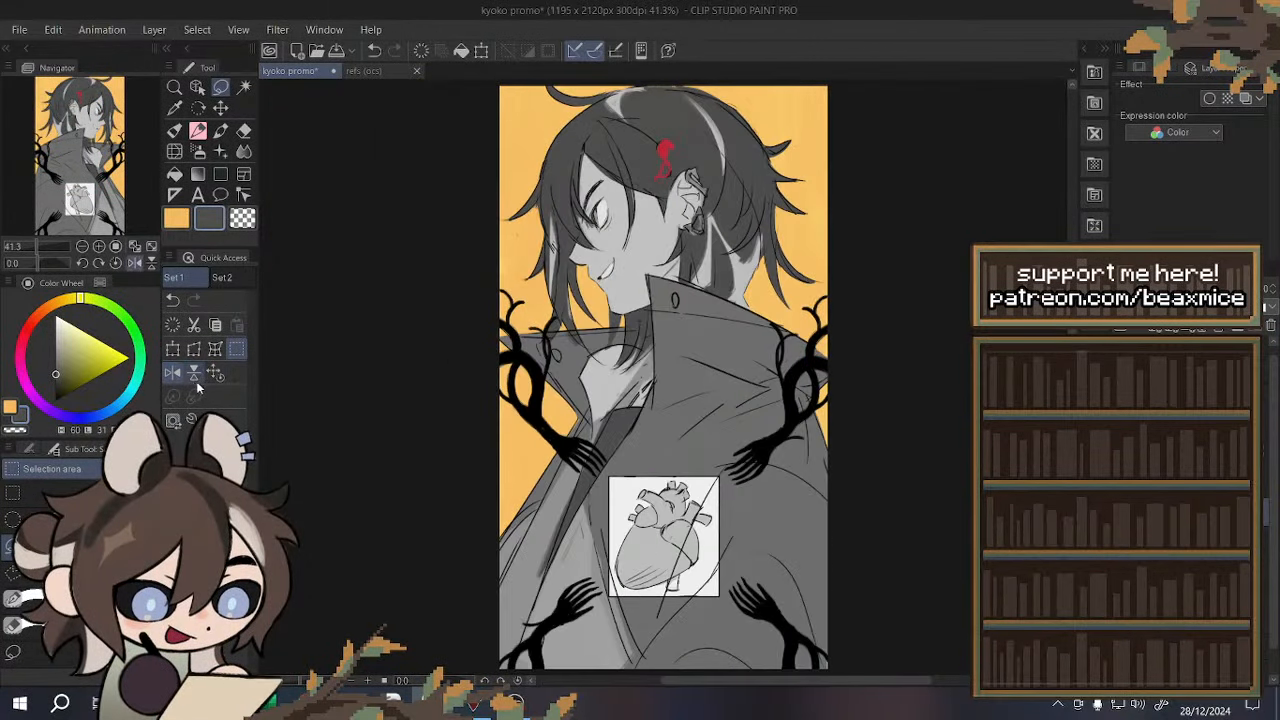
pyautogui.click(178, 373)
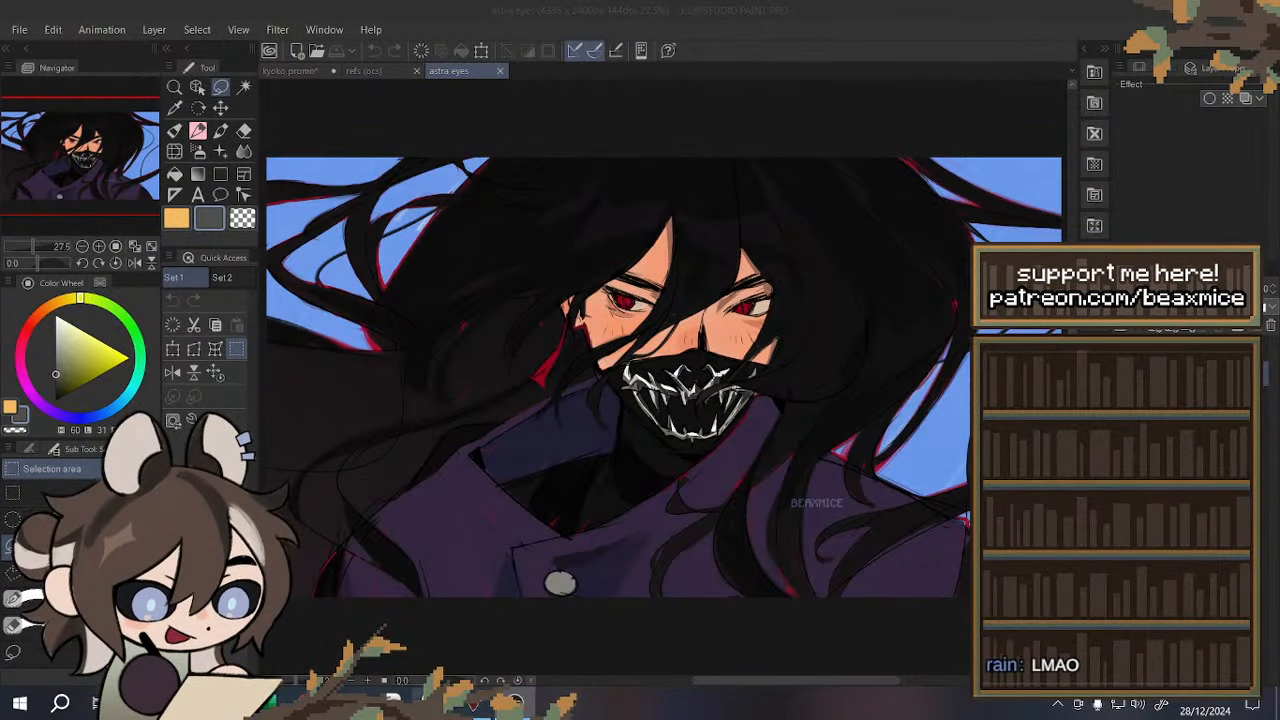
# - Examine the hair and face in the astra eyes illustration and compare it with the kyoko promo drawing
pyautogui.click(301, 421)
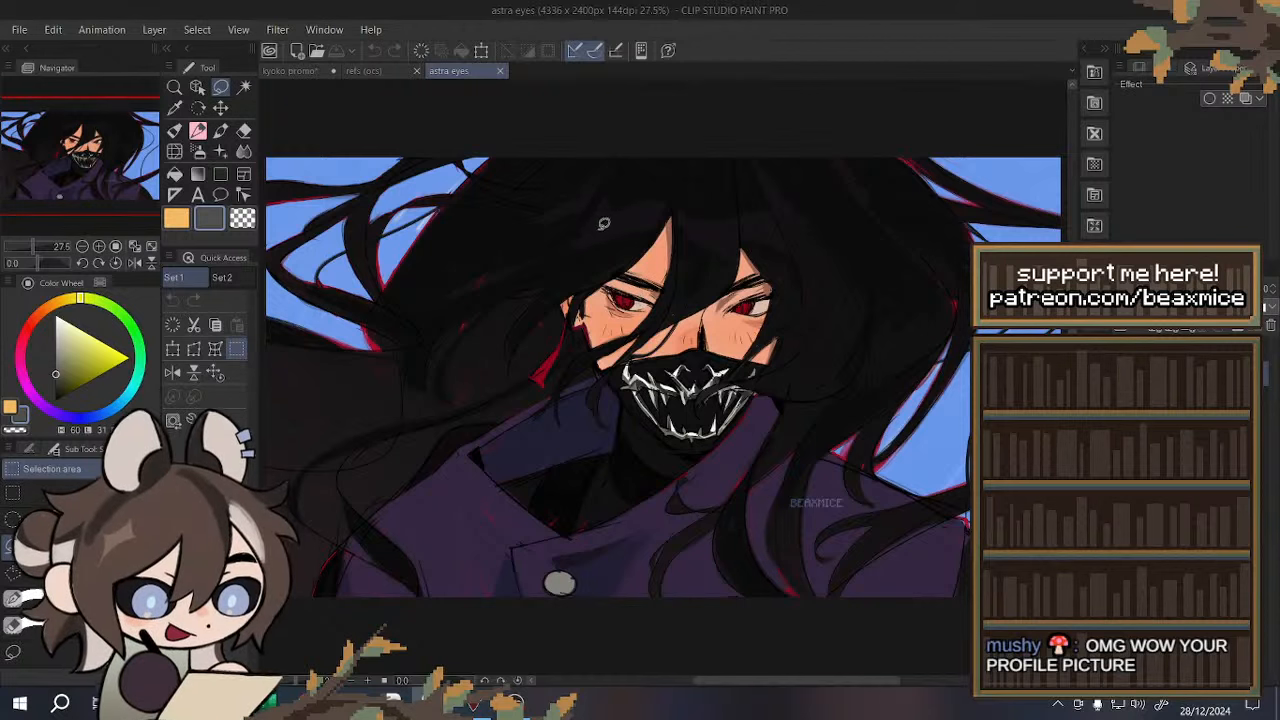
pyautogui.moveTo(600, 223)
pyautogui.mouseDown()
pyautogui.moveTo(659, 408)
pyautogui.moveTo(829, 347)
pyautogui.moveTo(824, 264)
pyautogui.moveTo(562, 212)
pyautogui.moveTo(830, 244)
pyautogui.mouseUp()
pyautogui.hotkey('ctrl', 'd')
pyautogui.hotkey('ctrl', 'd')
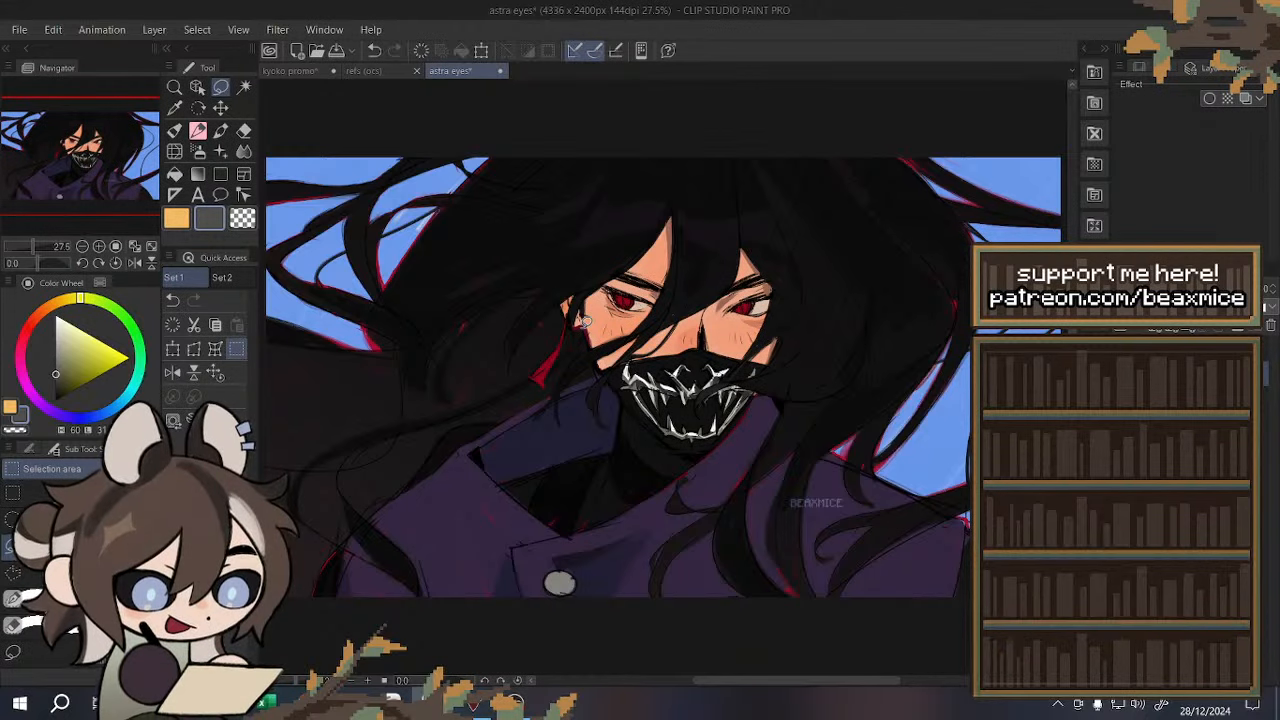
pyautogui.click(290, 71)
pyautogui.click(473, 71)
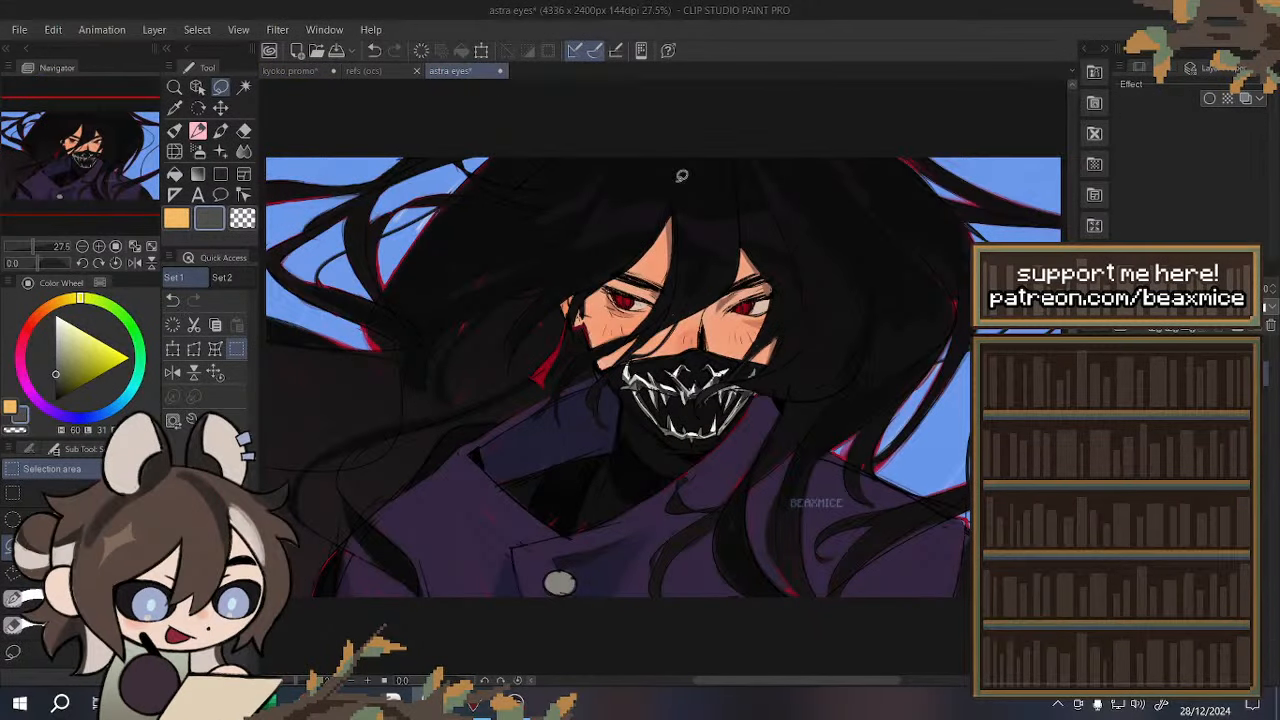
pyautogui.moveTo(612, 190)
pyautogui.mouseDown()
pyautogui.moveTo(531, 420)
pyautogui.moveTo(750, 198)
pyautogui.mouseUp()
pyautogui.hotkey('ctrl', 'd')
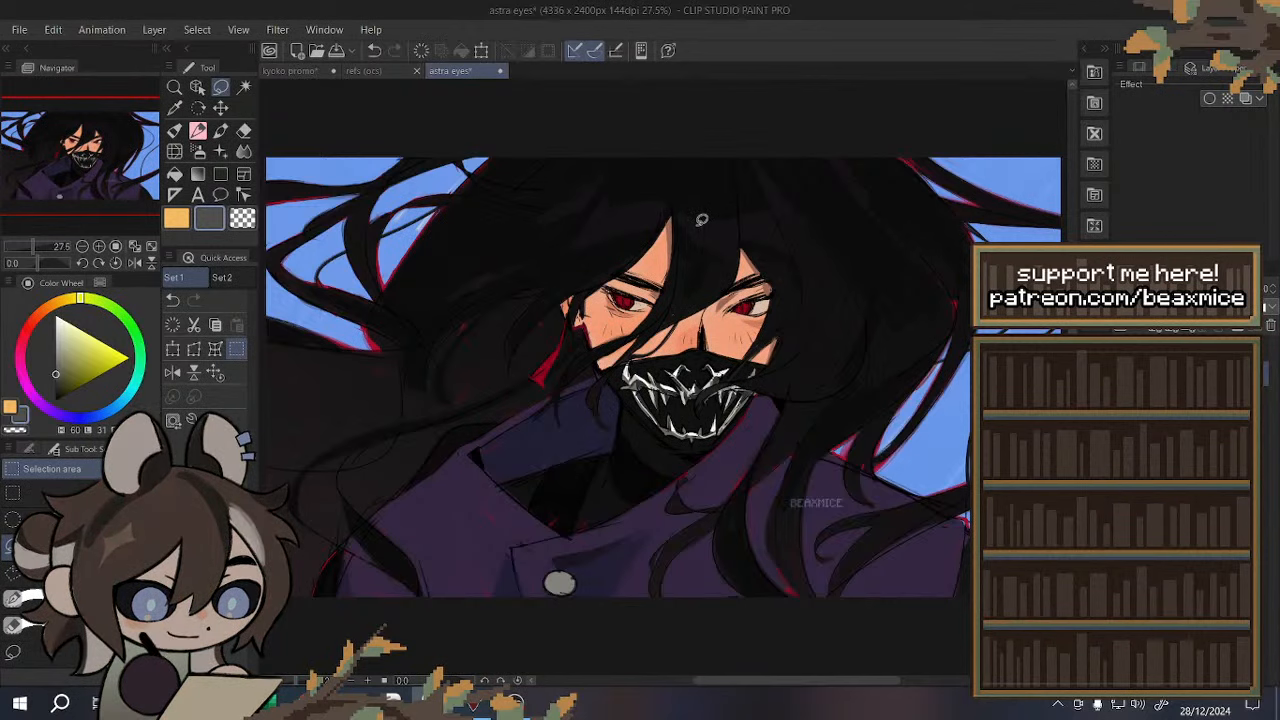
pyautogui.click(302, 74)
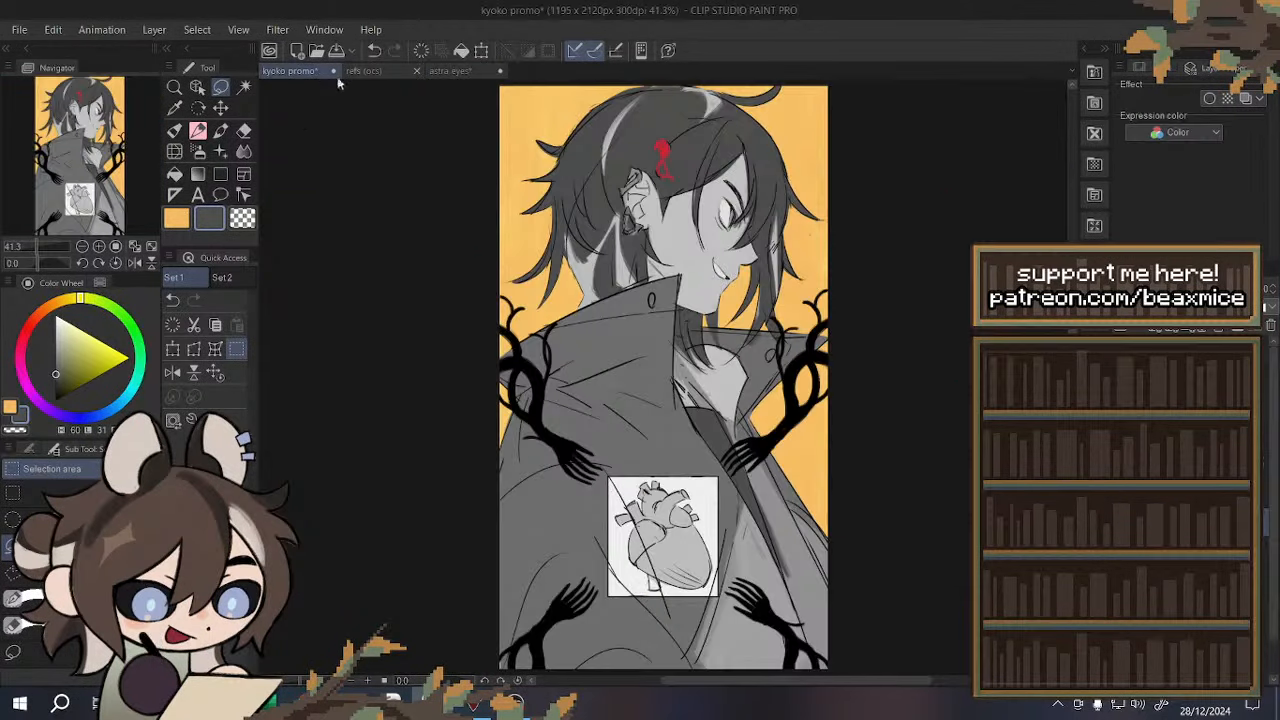
pyautogui.click(470, 72)
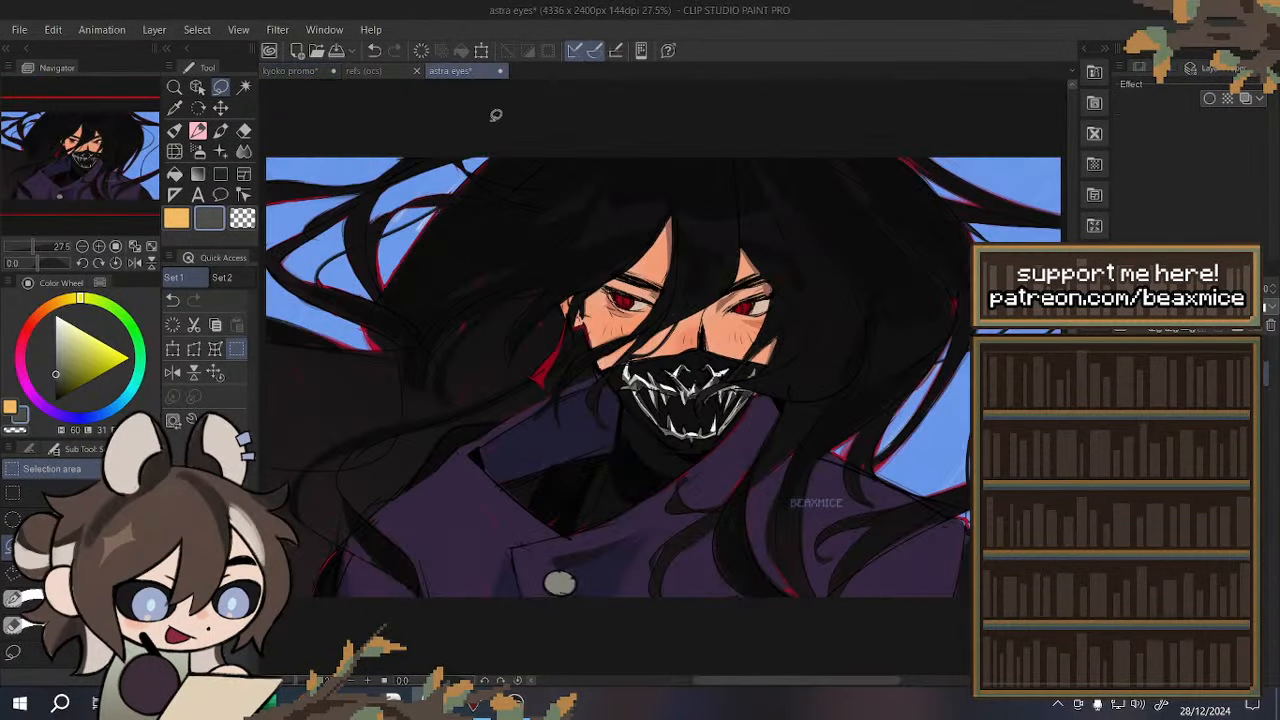
# - Examine the character's hair, masked face and head shape in the astra eyes illustration, circling each area with temporary lasso selections
pyautogui.moveTo(534, 153)
pyautogui.mouseDown()
pyautogui.moveTo(506, 420)
pyautogui.moveTo(574, 184)
pyautogui.mouseUp()
pyautogui.moveTo(640, 139)
pyautogui.mouseDown()
pyautogui.moveTo(584, 136)
pyautogui.moveTo(715, 136)
pyautogui.mouseUp()
pyautogui.hotkey('ctrl', 'd')
pyautogui.moveTo(685, 183)
pyautogui.mouseDown()
pyautogui.moveTo(835, 445)
pyautogui.moveTo(726, 189)
pyautogui.moveTo(710, 182)
pyautogui.mouseUp()
pyautogui.hotkey('ctrl', 'd')
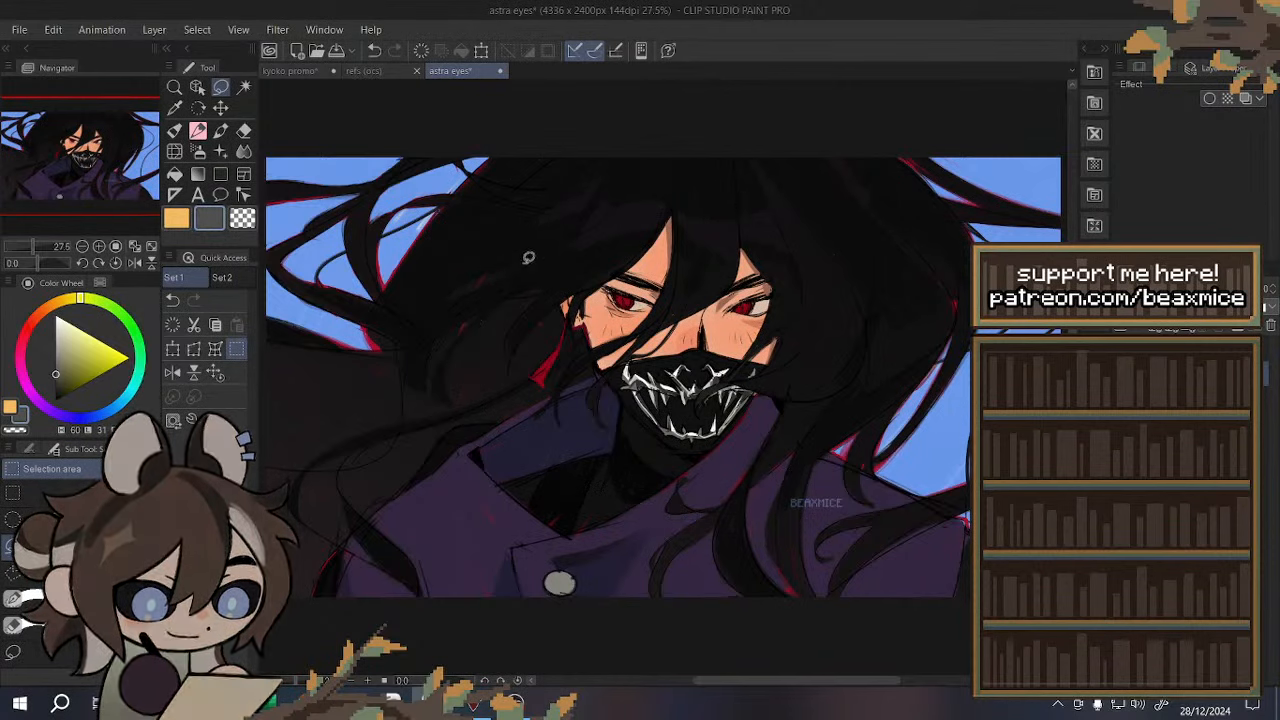
pyautogui.moveTo(645, 173)
pyautogui.mouseDown()
pyautogui.moveTo(555, 190)
pyautogui.moveTo(620, 300)
pyautogui.mouseUp()
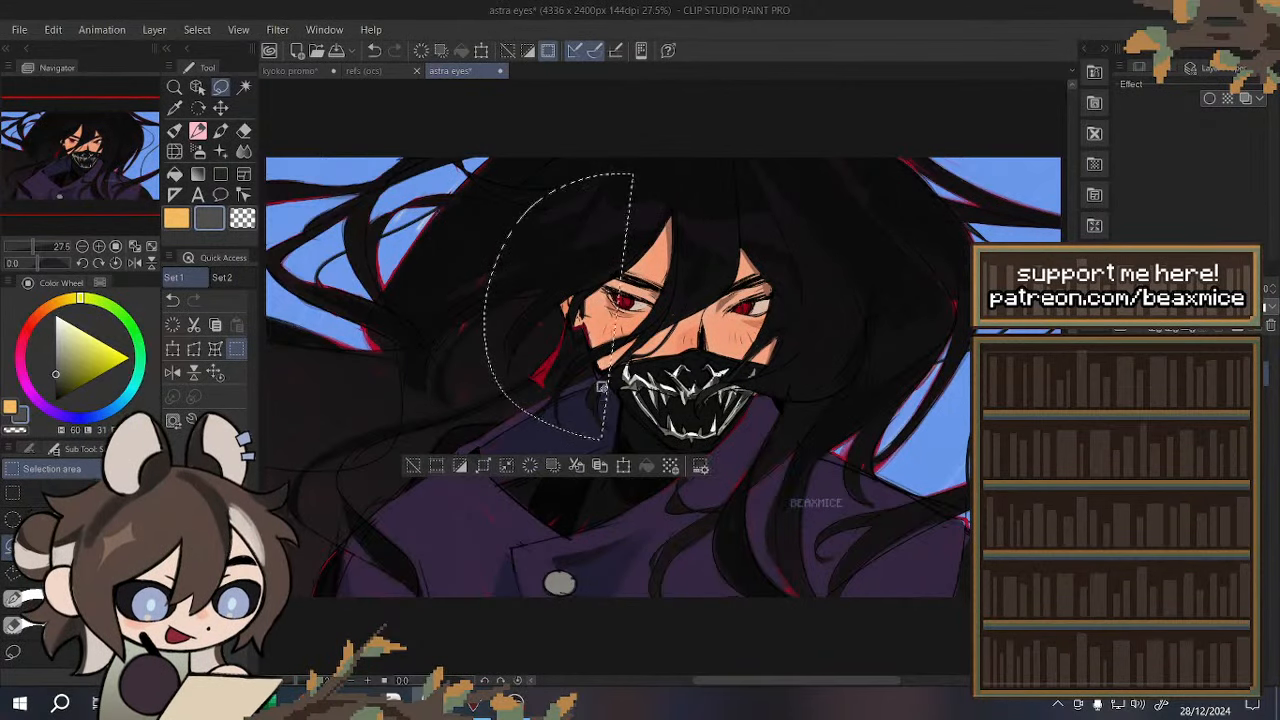
pyautogui.hotkey('ctrl', 'd')
pyautogui.moveTo(566, 190)
pyautogui.mouseDown()
pyautogui.moveTo(775, 444)
pyautogui.moveTo(690, 163)
pyautogui.mouseUp()
pyautogui.hotkey('ctrl', 'd')
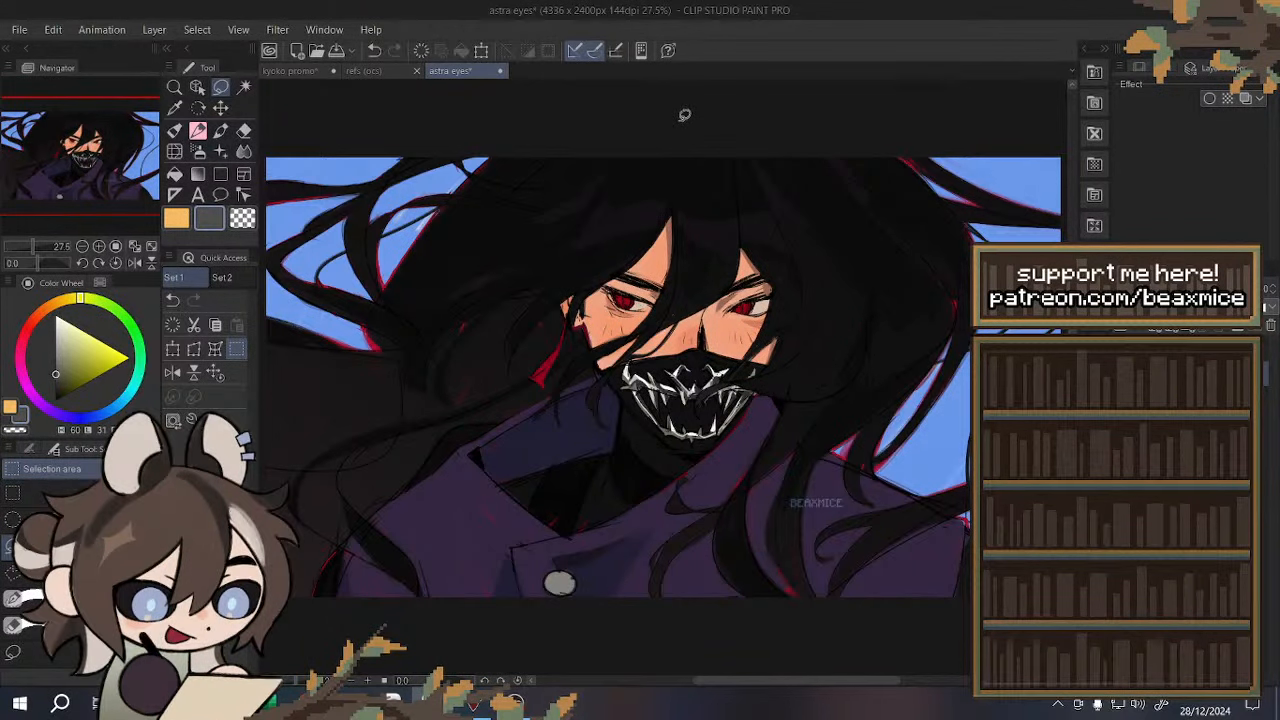
pyautogui.moveTo(732, 192)
pyautogui.mouseDown()
pyautogui.moveTo(675, 180)
pyautogui.moveTo(557, 196)
pyautogui.moveTo(690, 505)
pyautogui.moveTo(814, 229)
pyautogui.mouseUp()
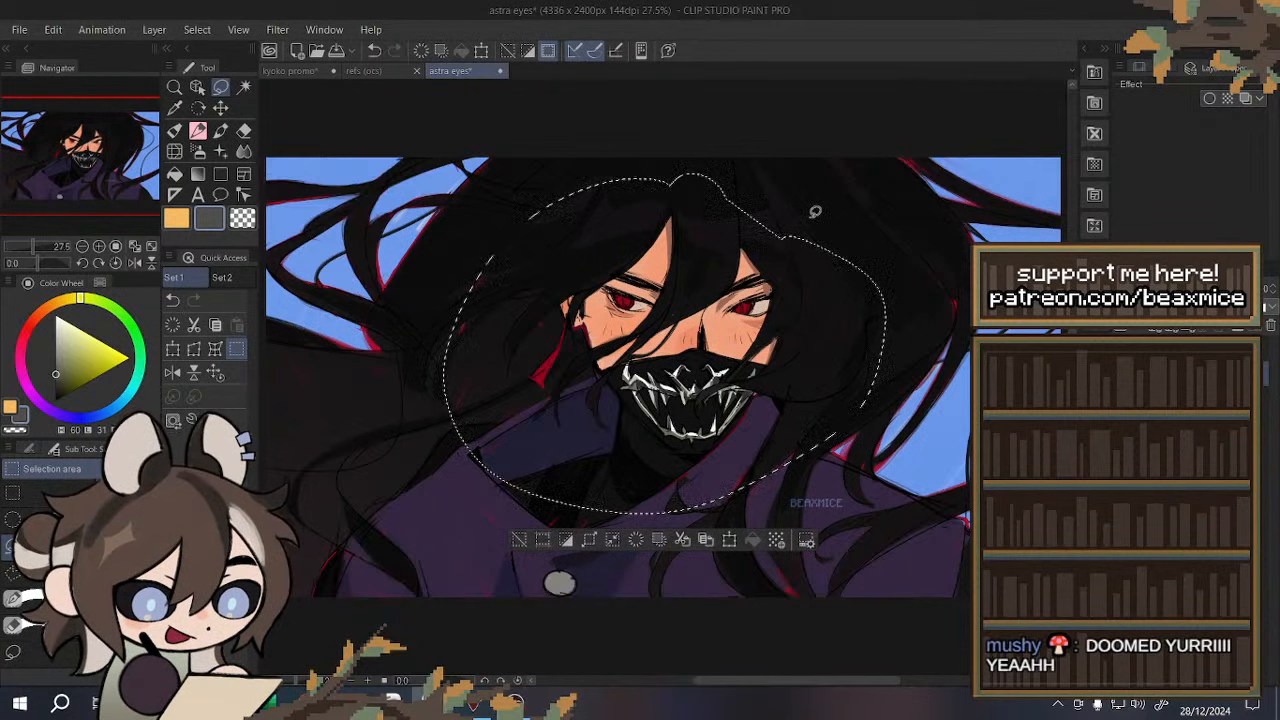
pyautogui.hotkey('ctrl', 'd')
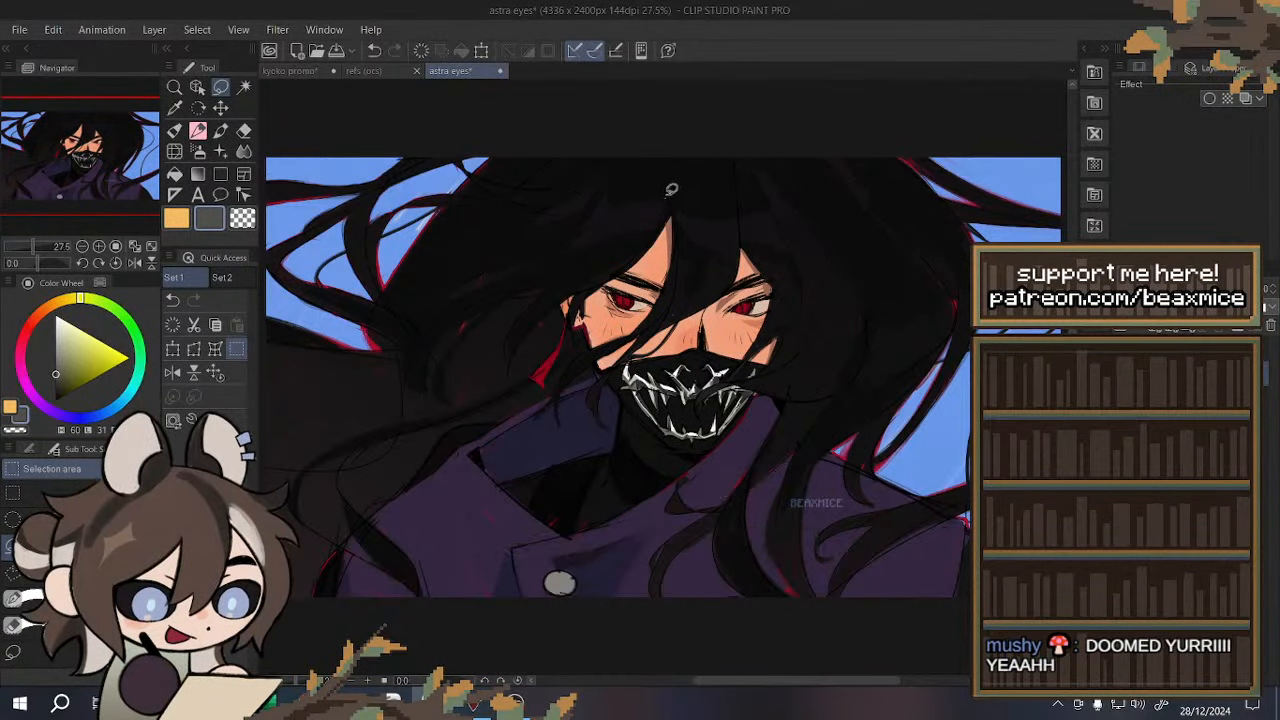
pyautogui.moveTo(669, 195); pyautogui.dragTo(746, 200)
pyautogui.hotkey('ctrl', 'd')
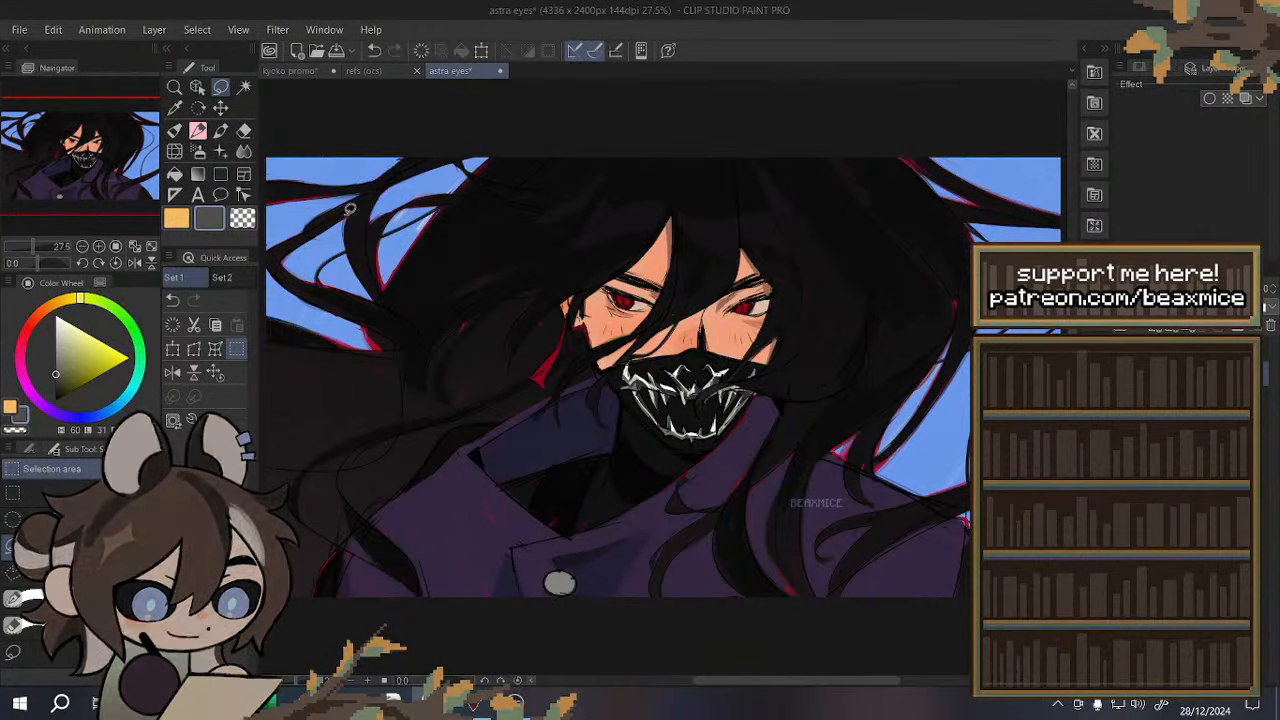
# - Return to the kyoko promo document, set the drawing colour to black and choose the Pencil tool
pyautogui.click(298, 72)
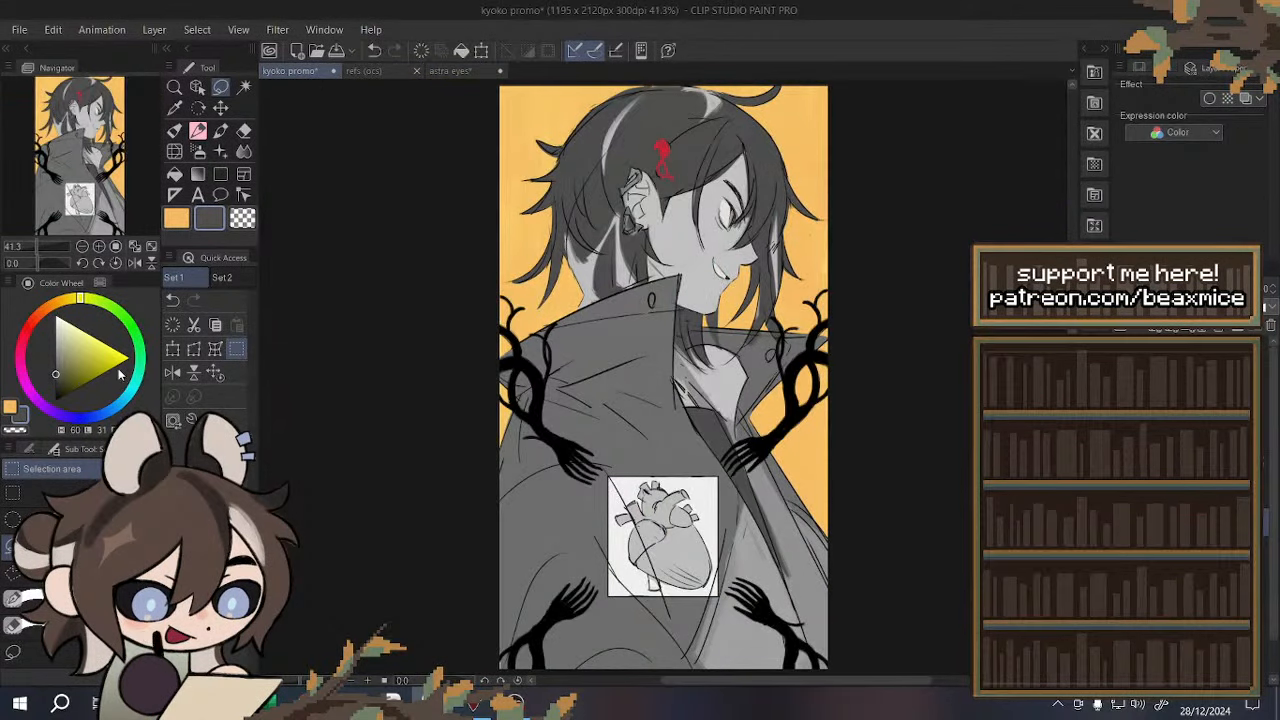
pyautogui.click(58, 400)
pyautogui.click(197, 130)
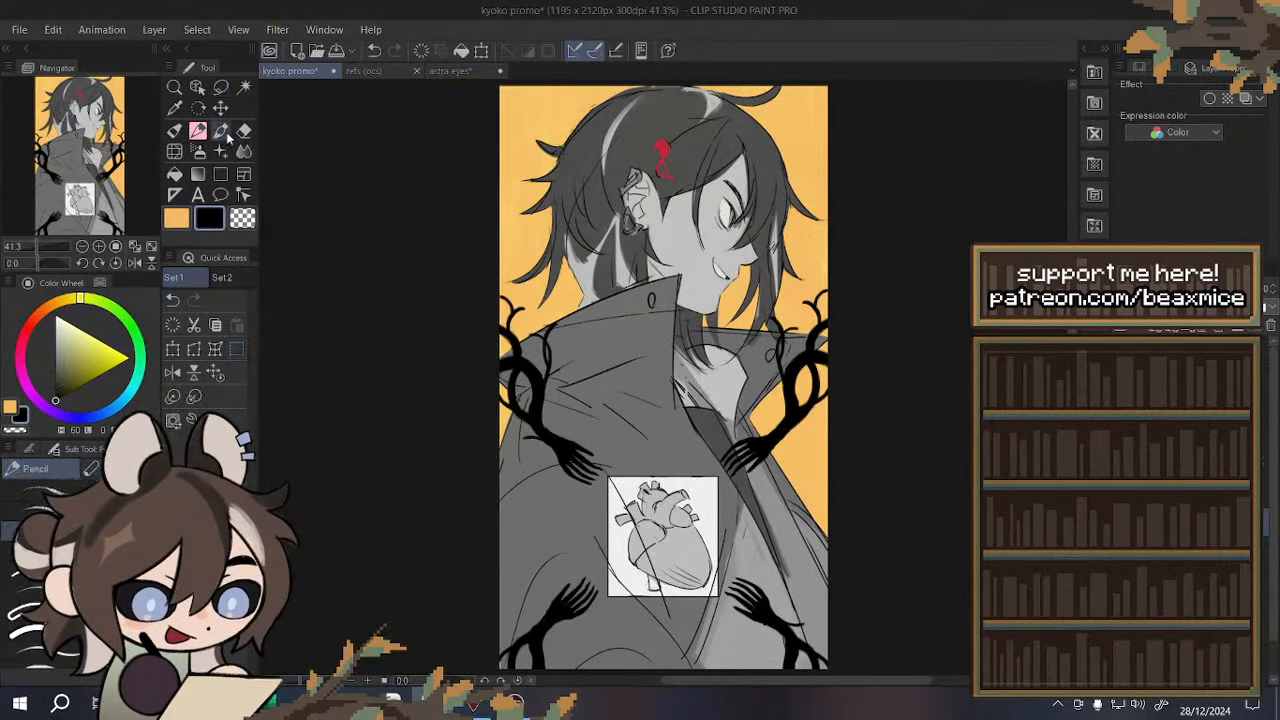
pyautogui.click(473, 71)
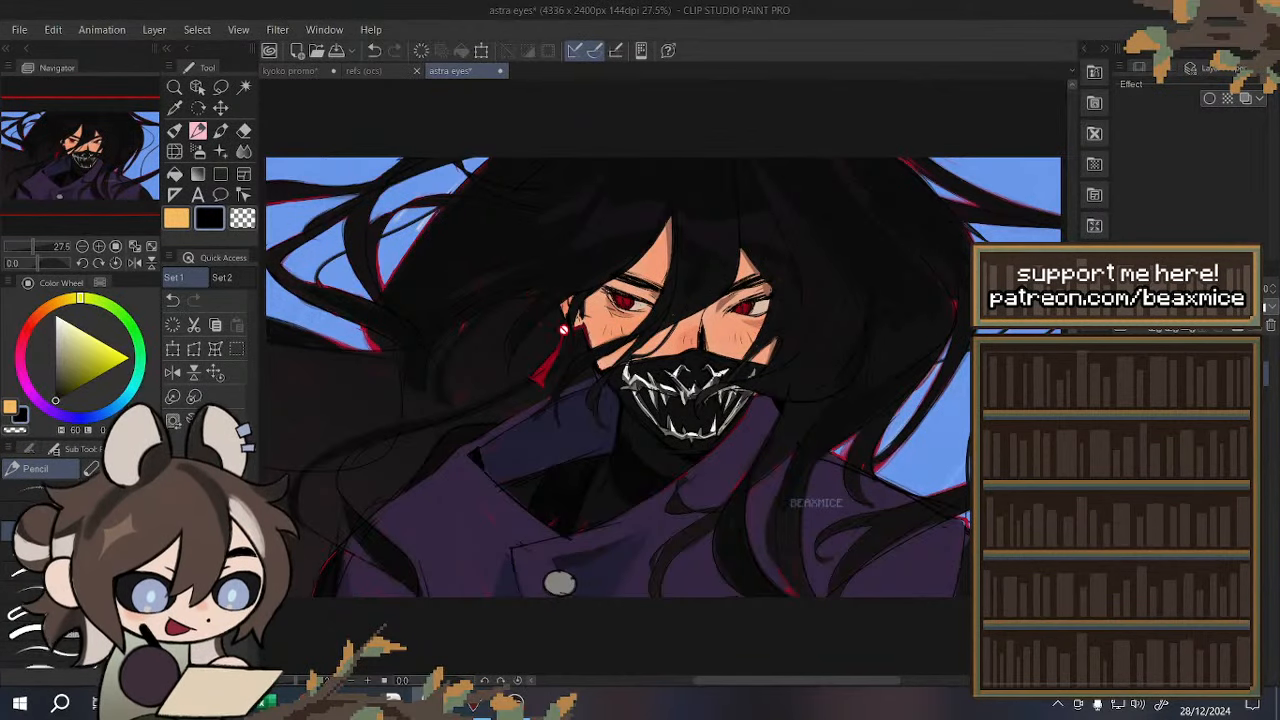
pyautogui.click(236, 350)
pyautogui.moveTo(510, 430)
pyautogui.mouseDown()
pyautogui.moveTo(460, 340)
pyautogui.moveTo(780, 410)
pyautogui.moveTo(520, 440)
pyautogui.mouseUp()
pyautogui.click(430, 262)
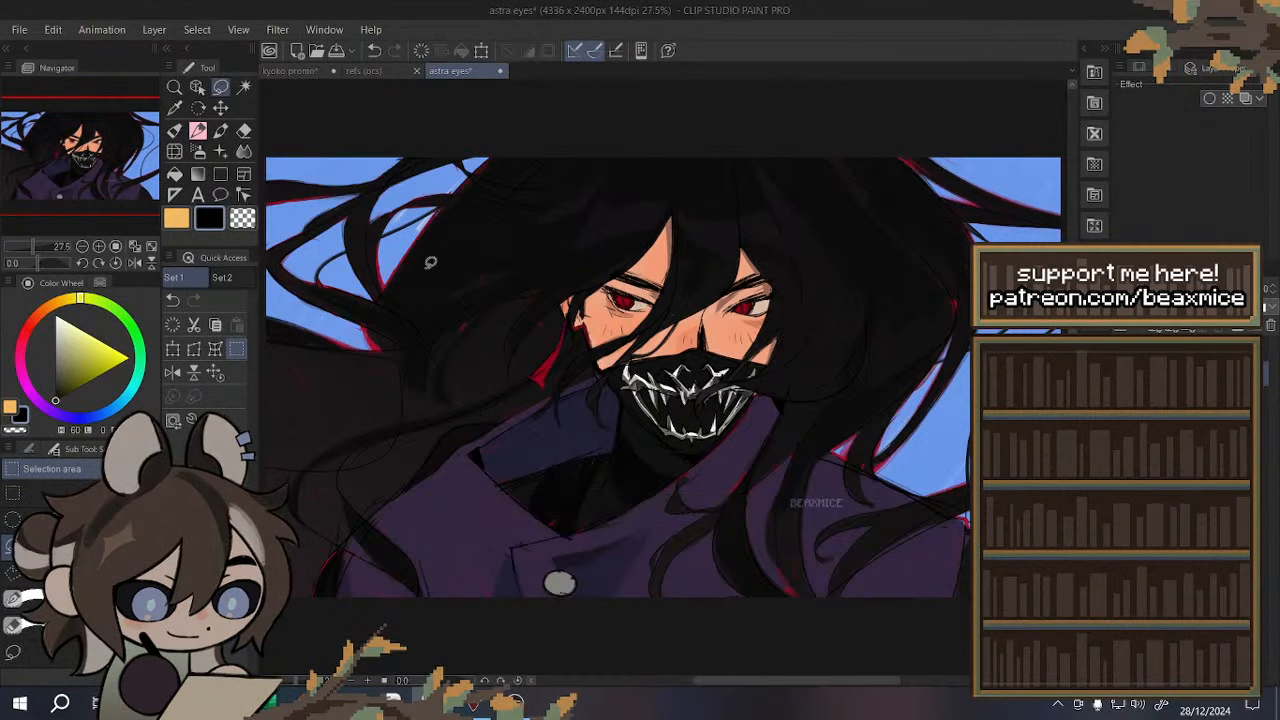
# - Return to the kyoko promo document, sample the light grey of the neck and lasso the nape edge above the collar
pyautogui.click(290, 71)
pyautogui.press('p')
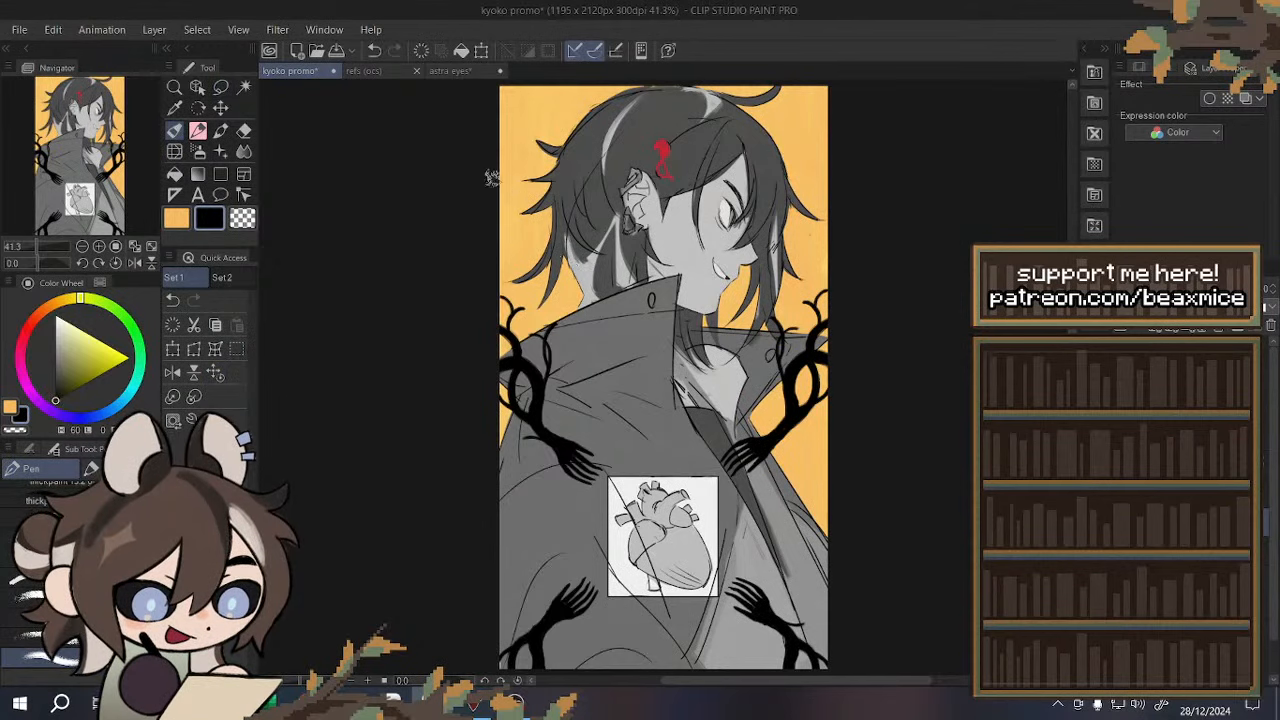
pyautogui.click(237, 348)
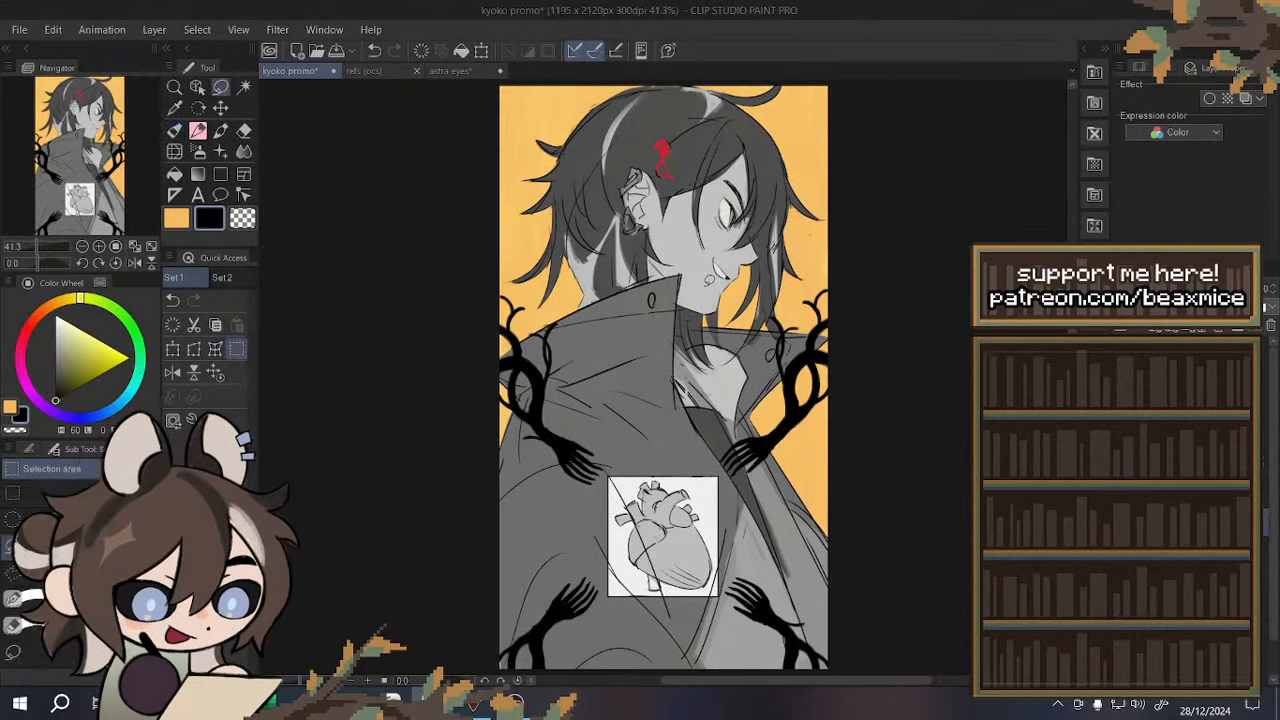
pyautogui.click(1127, 450)
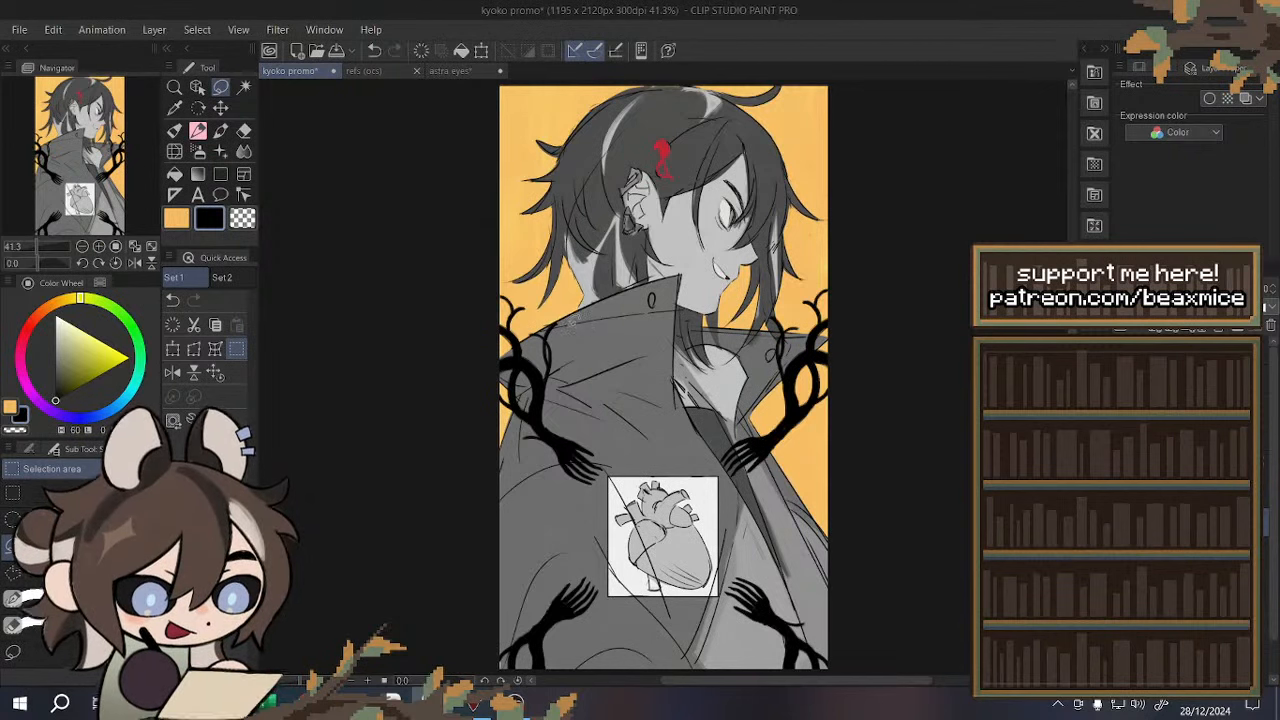
pyautogui.scroll(4, 578, 270)
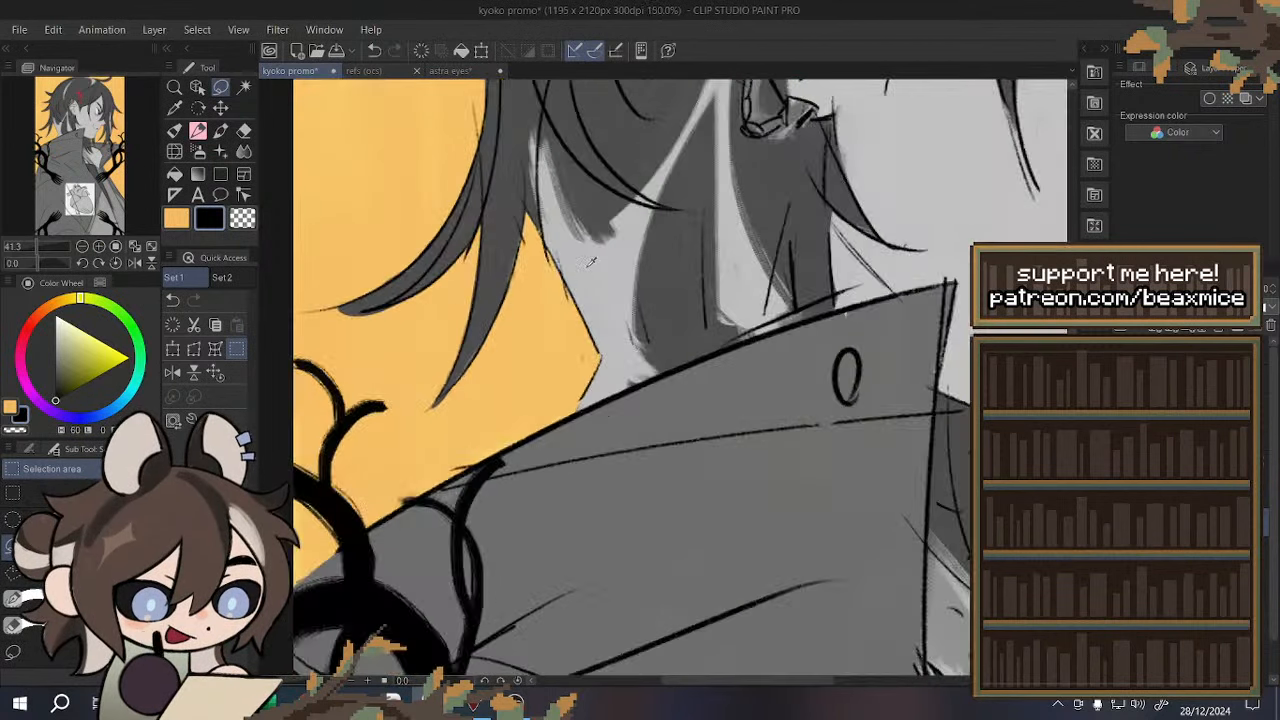
pyautogui.keyDown('alt'); pyautogui.click(572, 273); pyautogui.keyUp('alt')
pyautogui.moveTo(582, 240); pyautogui.dragTo(587, 408)
pyautogui.hotkey('ctrl', 'd')
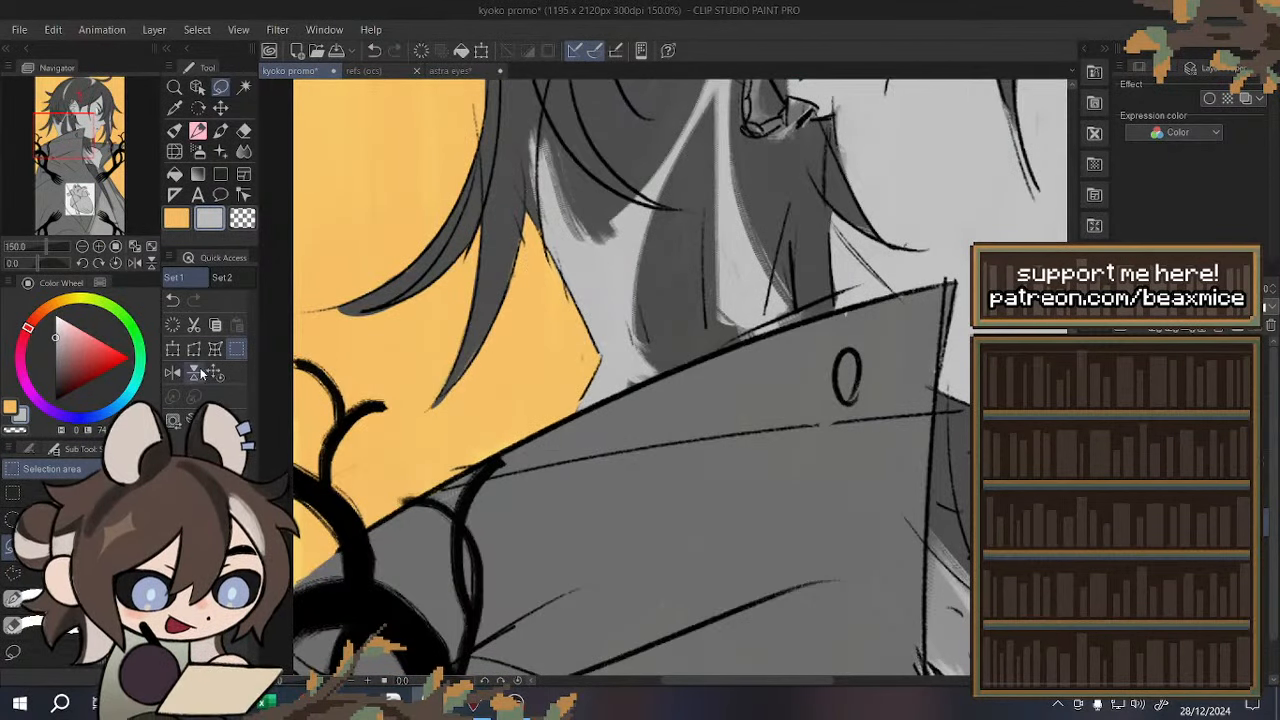
# - Mirror the view and lasso the nape's outer edge against the orange background, clearing each selection
pyautogui.click(172, 372)
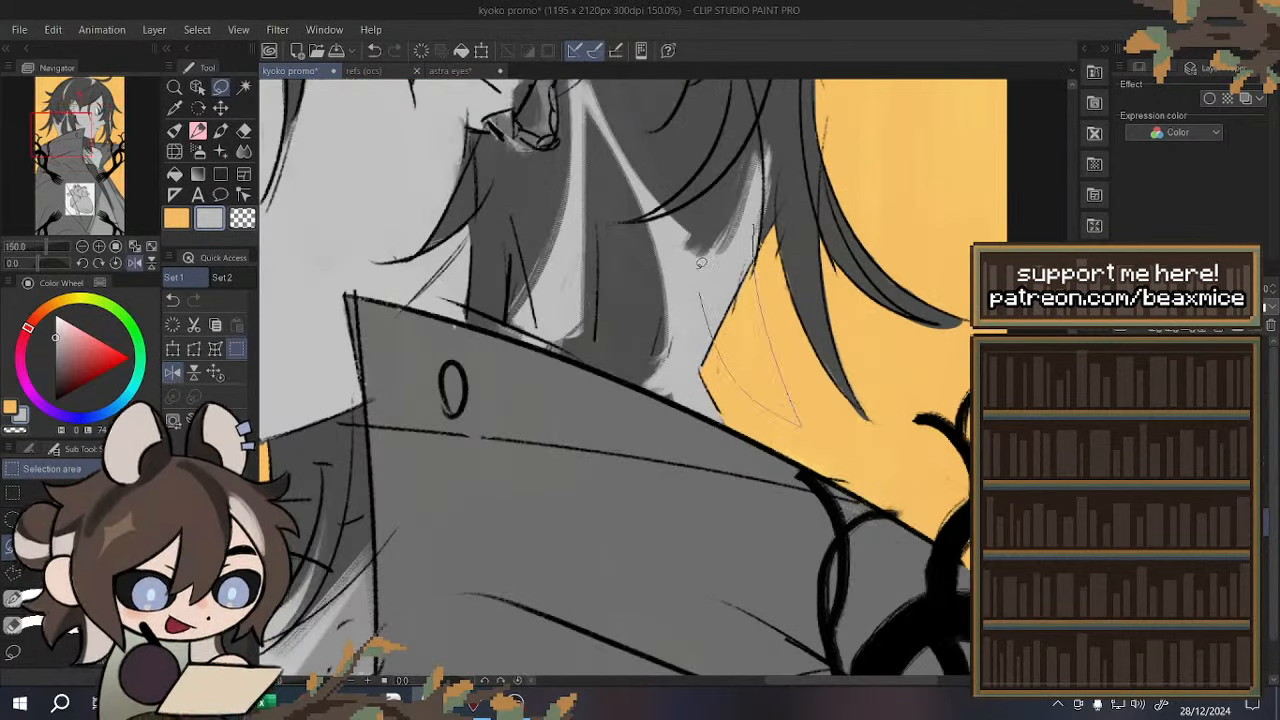
pyautogui.hotkey('ctrl', 'd')
pyautogui.moveTo(701, 263)
pyautogui.mouseDown()
pyautogui.moveTo(748, 232)
pyautogui.moveTo(806, 412)
pyautogui.moveTo(746, 262)
pyautogui.mouseUp()
pyautogui.hotkey('ctrl', 'd')
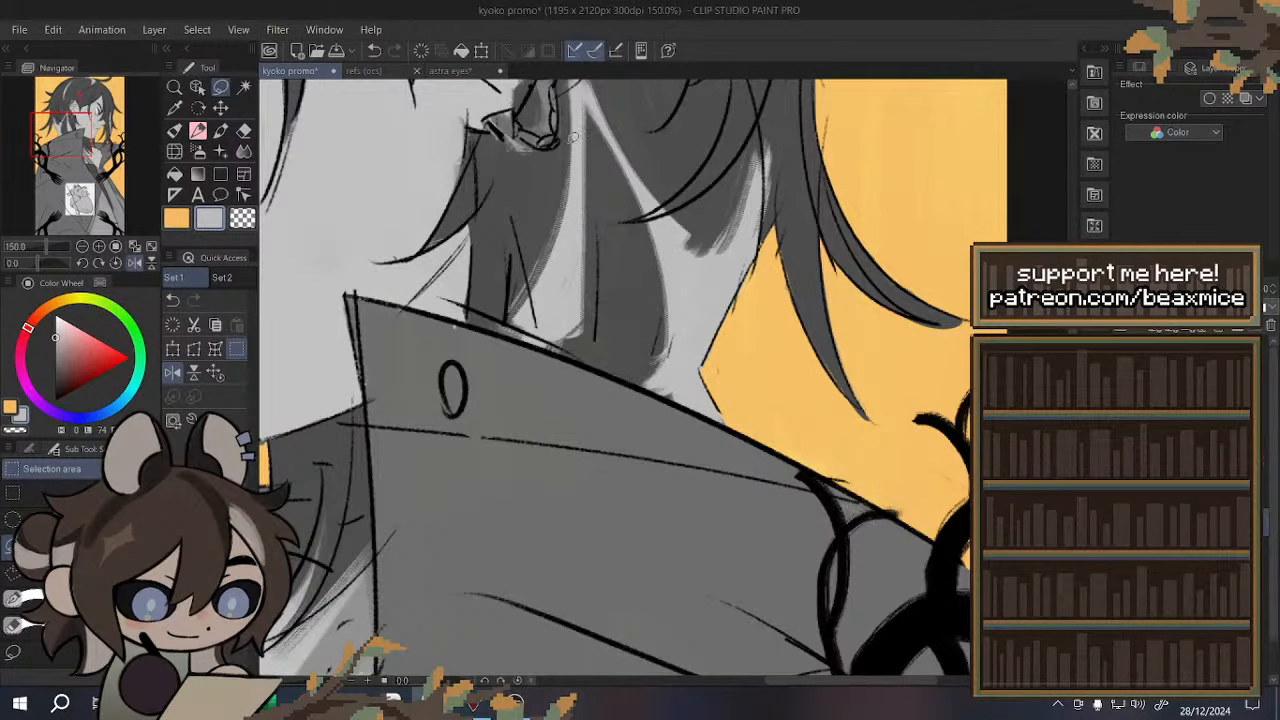
# - Circle the masked face in the astra eyes illustration for comparison, close that document and return to kyoko promo
pyautogui.click(458, 72)
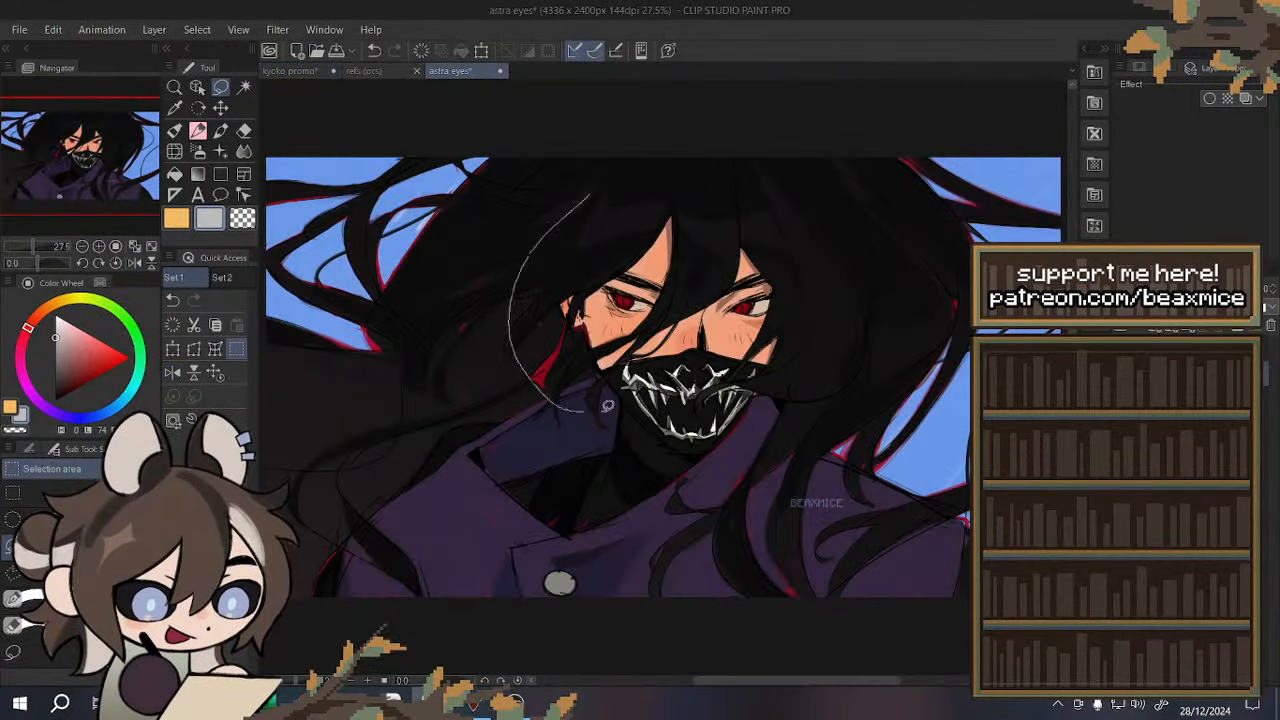
pyautogui.moveTo(634, 234)
pyautogui.mouseDown()
pyautogui.moveTo(515, 415)
pyautogui.moveTo(735, 505)
pyautogui.mouseUp()
pyautogui.hotkey('ctrl', 'd')
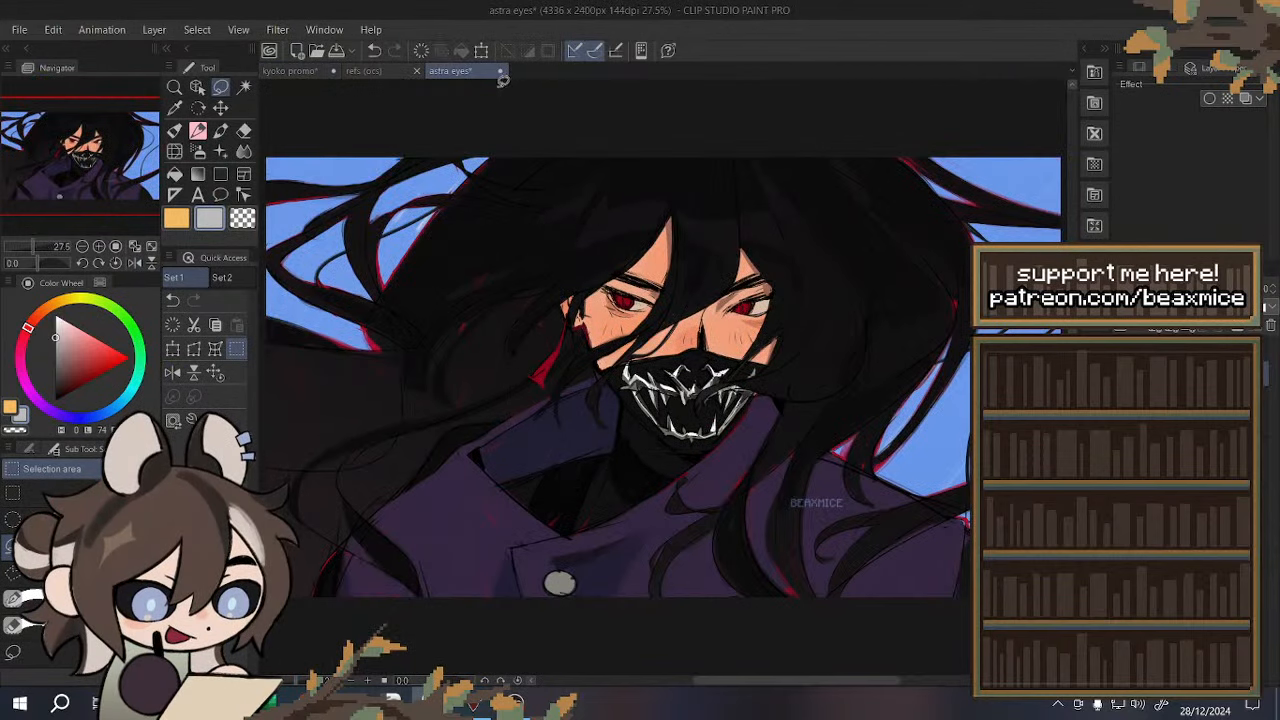
pyautogui.click(500, 71)
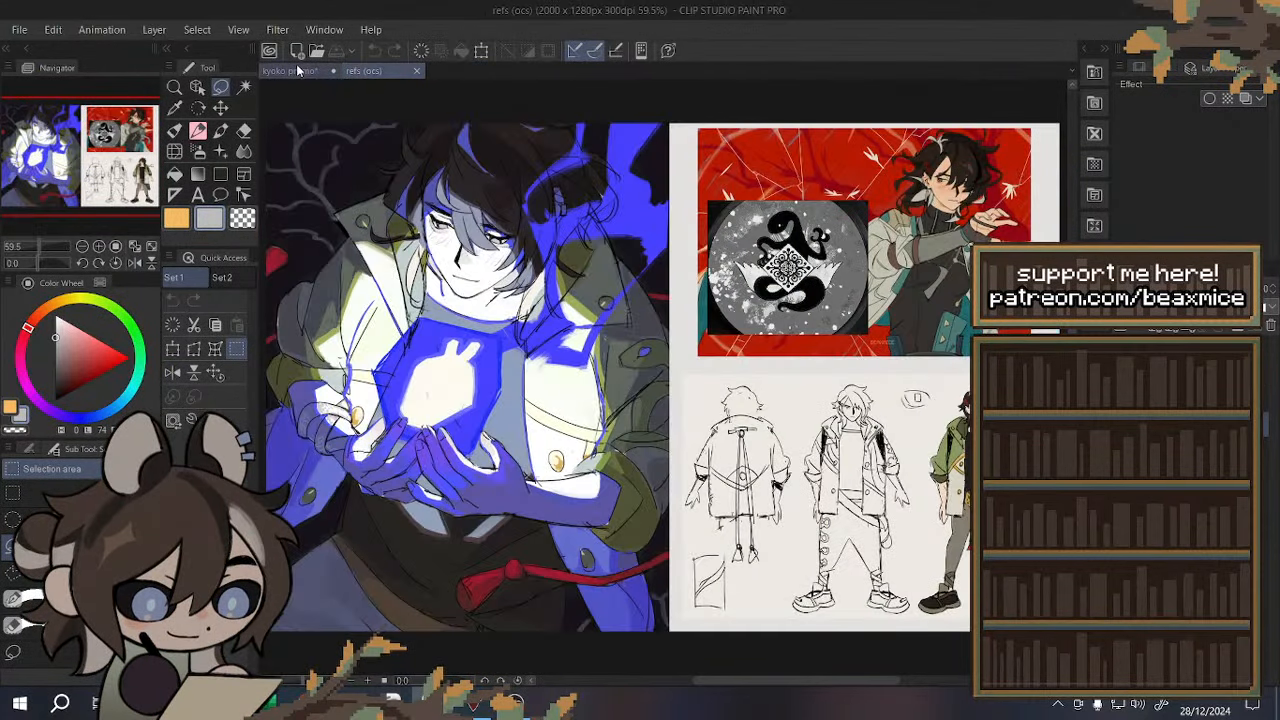
pyautogui.click(290, 71)
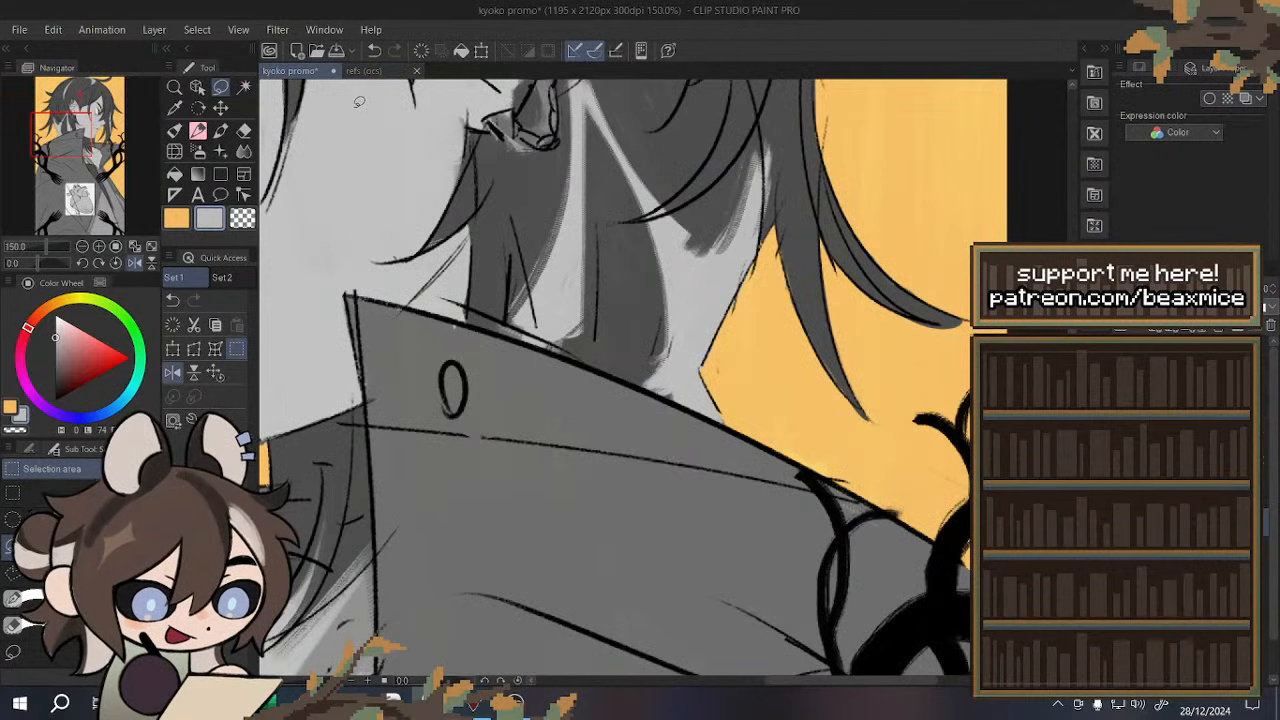
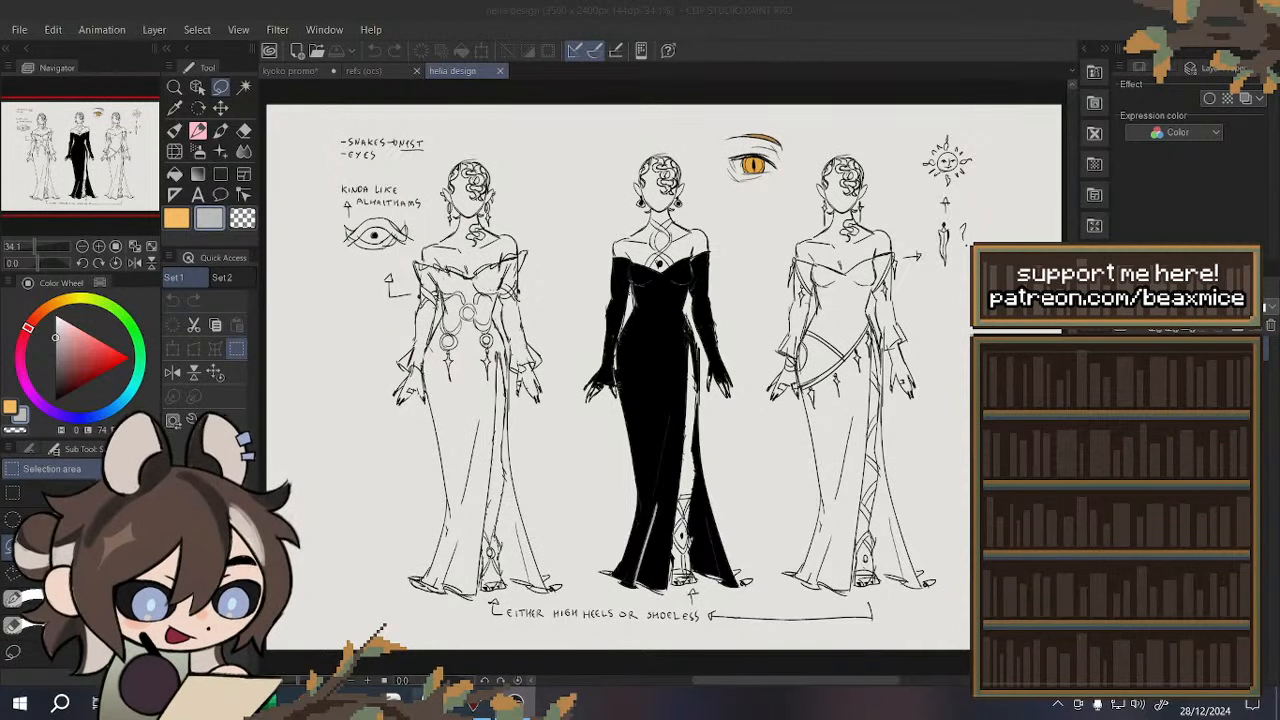
# - Examine the first dress and the eye-motif notes on the helia design sheet
pyautogui.click(454, 661)
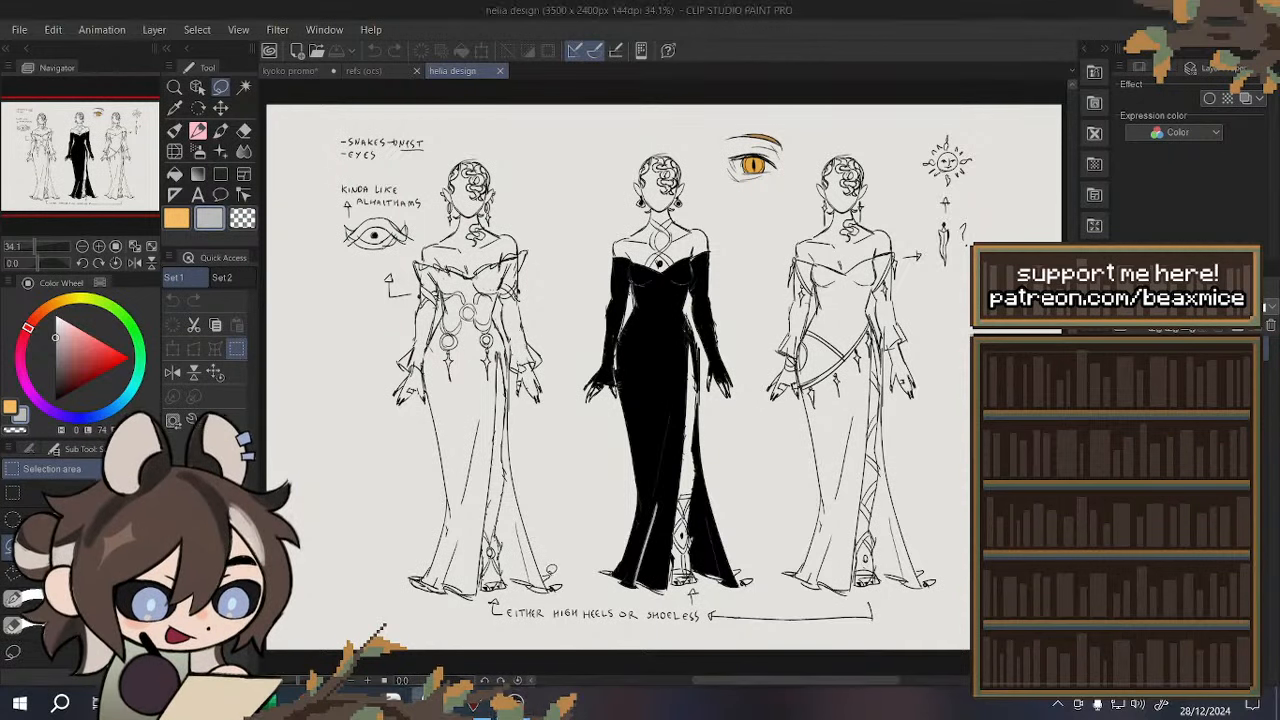
pyautogui.click(526, 697)
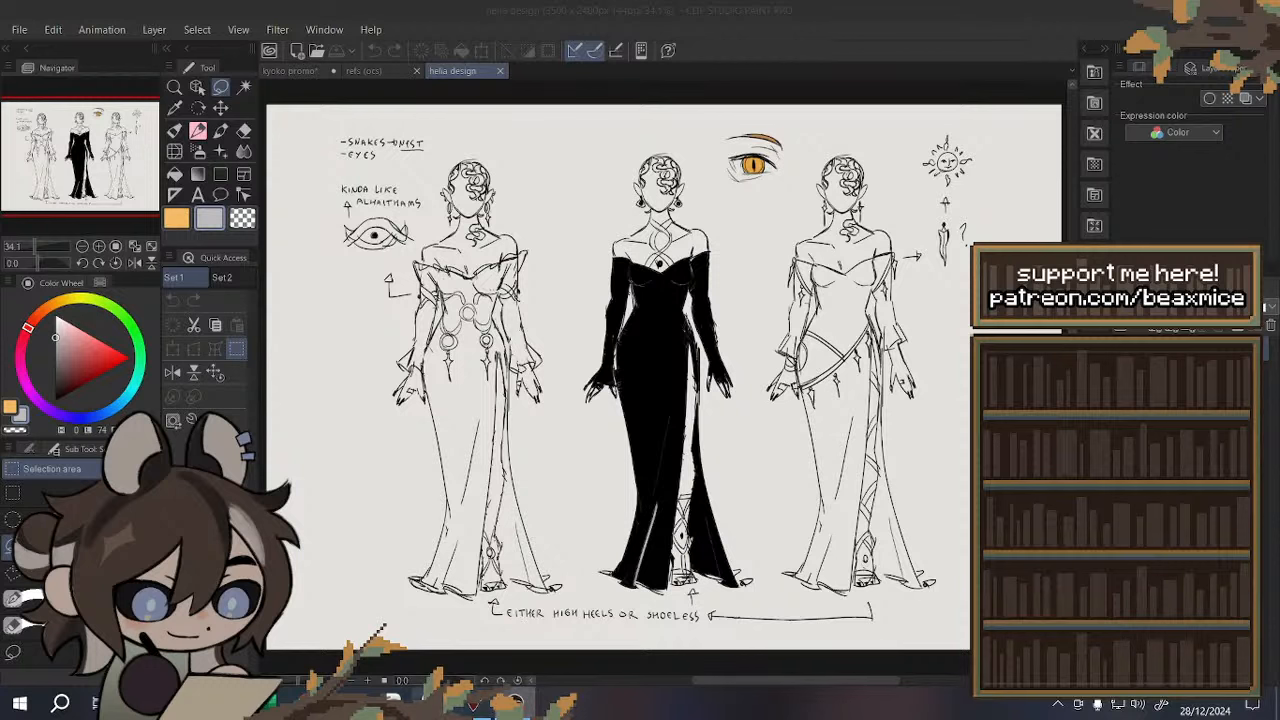
pyautogui.click(557, 347)
pyautogui.scroll(4, 425, 301)
pyautogui.scroll(-3, 639, 511)
pyautogui.scroll(2, 455, 341)
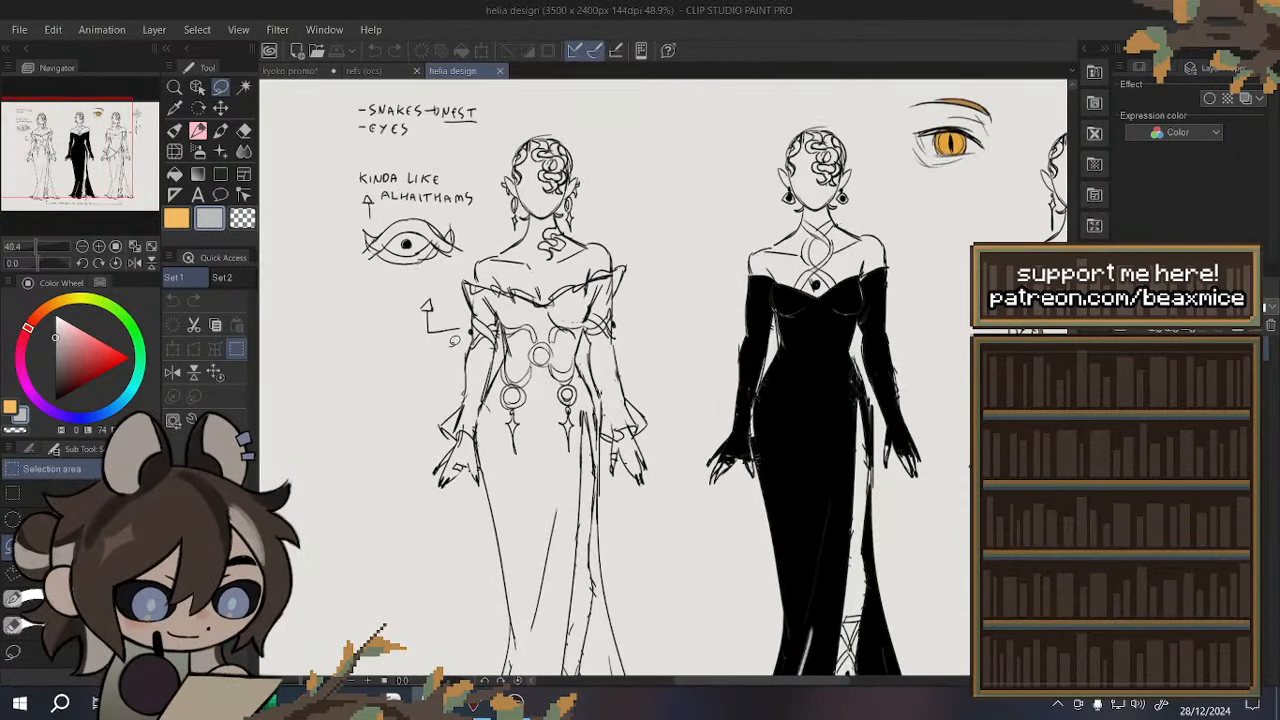
pyautogui.scroll(1, 381, 284)
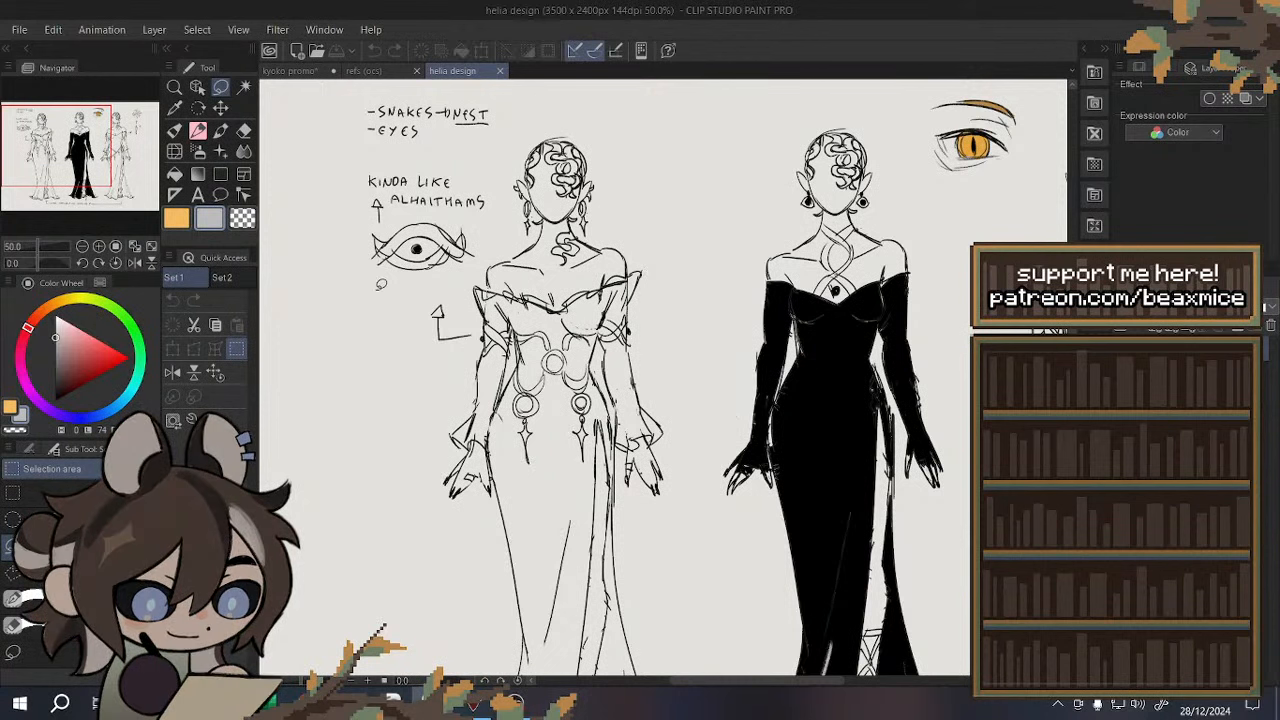
# - Compare the three dress variants across the whole helia design sheet
pyautogui.scroll(-4, 373, 285)
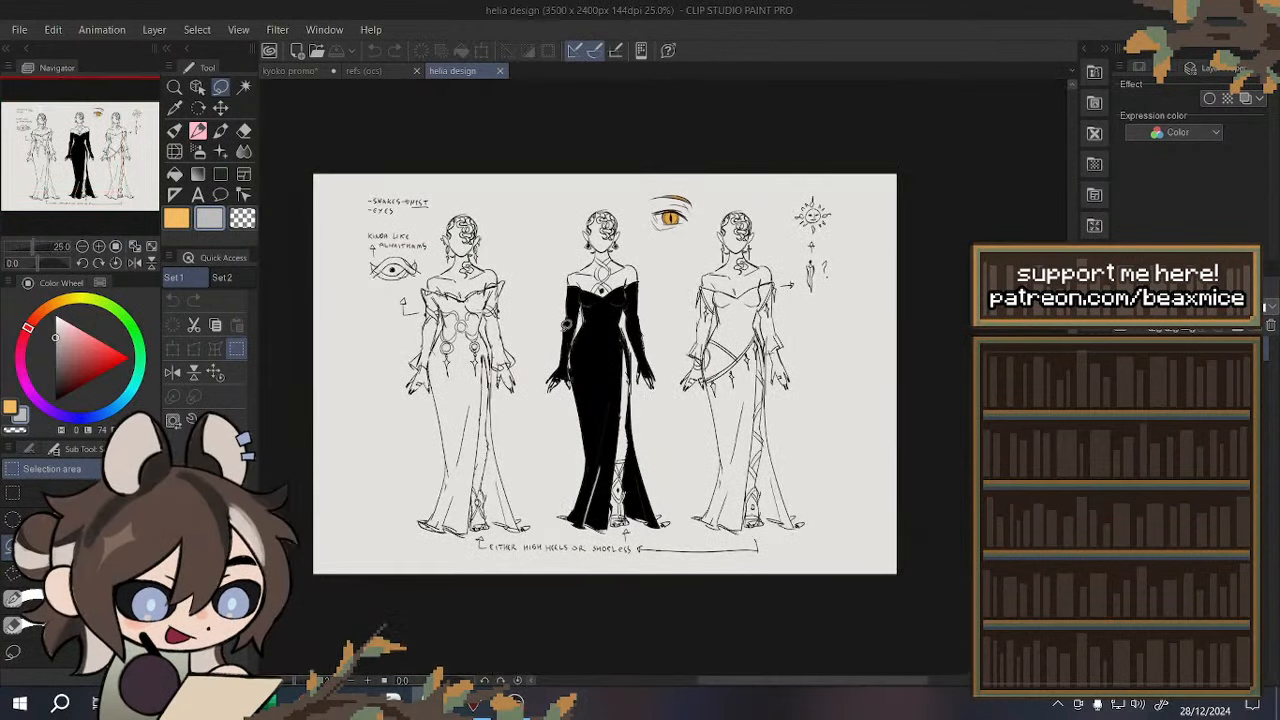
pyautogui.scroll(1, 675, 325)
pyautogui.scroll(1, 675, 325)
pyautogui.scroll(-2, 310, 334)
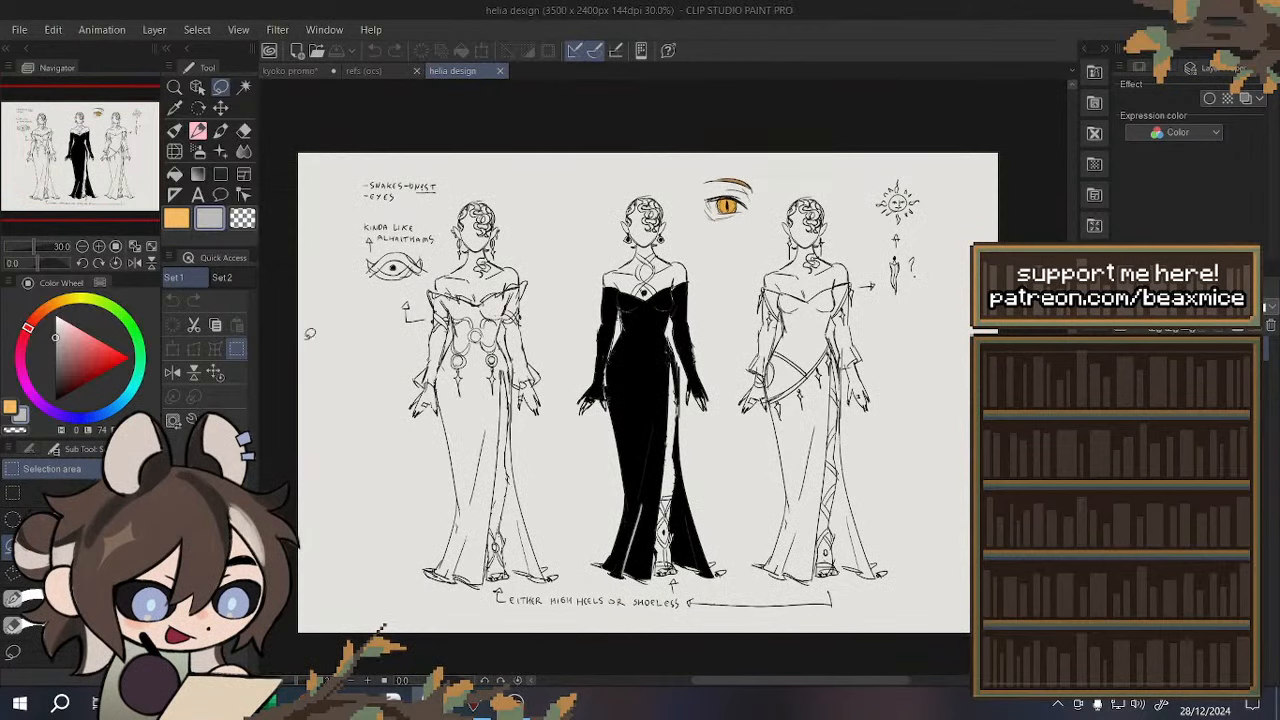
pyautogui.scroll(1, 354, 360)
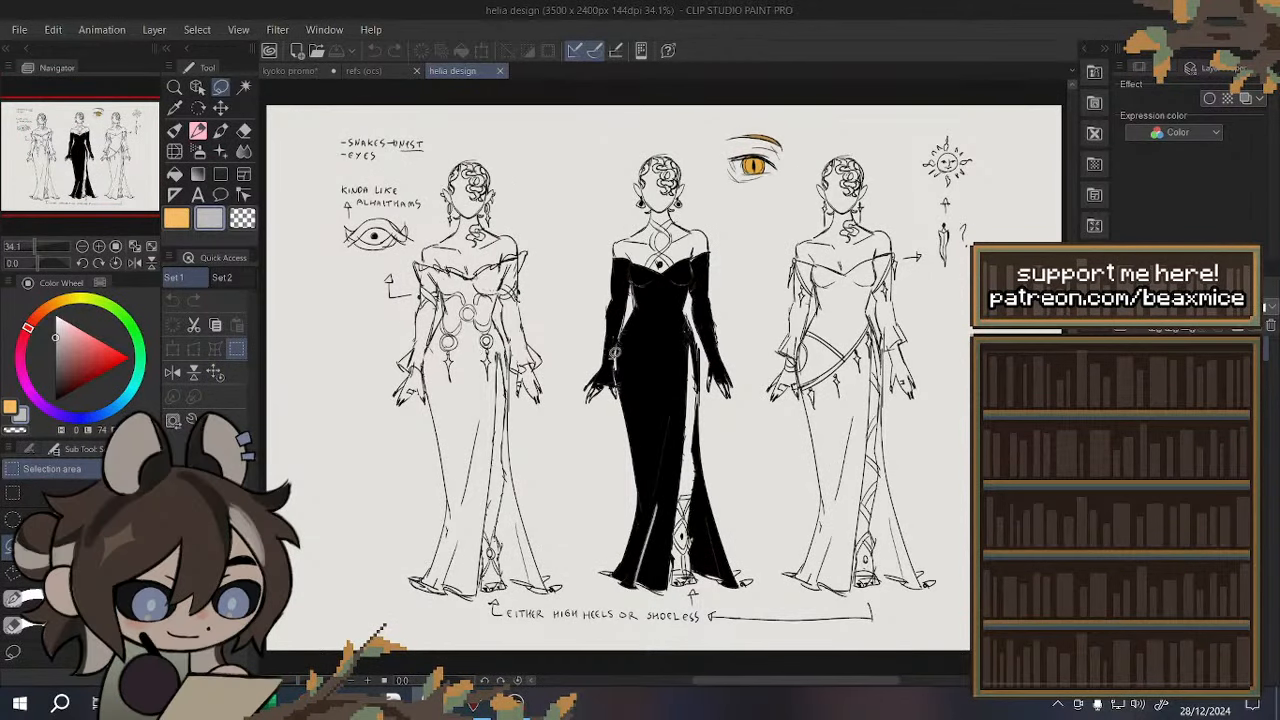
pyautogui.scroll(-1, 615, 353)
pyautogui.scroll(2, 615, 181)
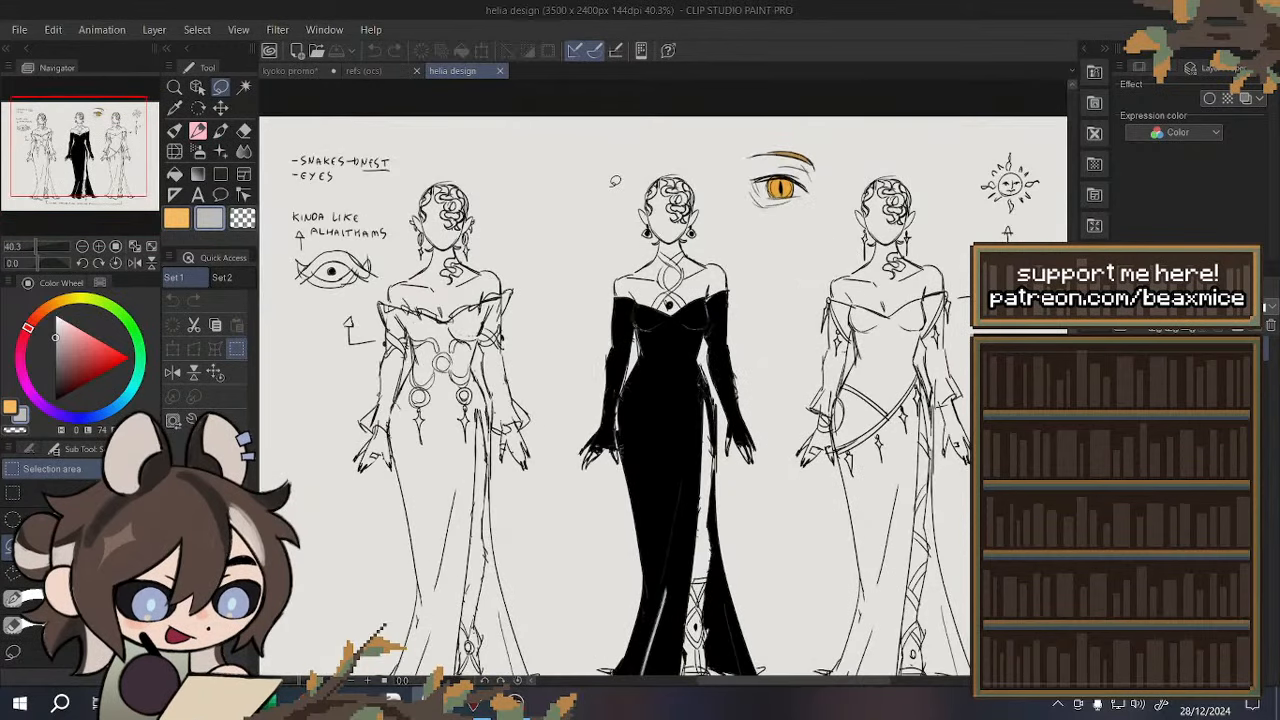
# - Examine the orange eye sketch beside the black dress, circling it with a temporary lasso selection, and restore the full-page view
pyautogui.scroll(4, 795, 175)
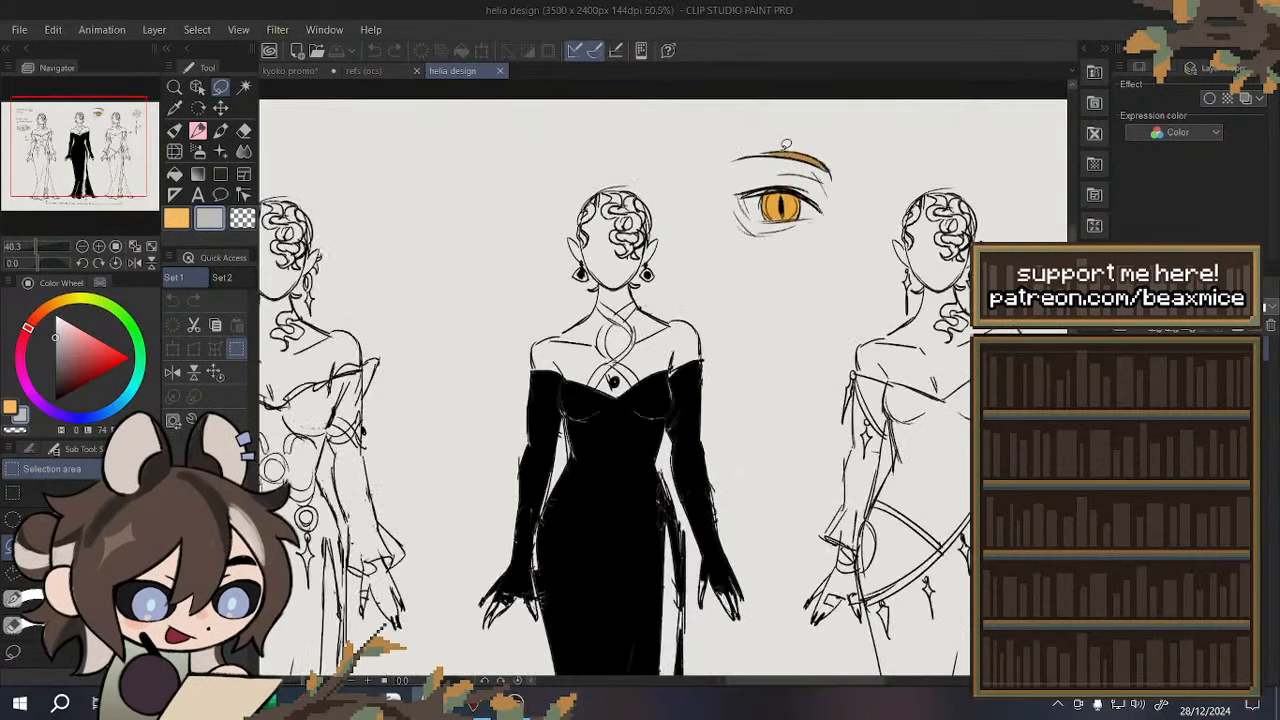
pyautogui.moveTo(642, 141); pyautogui.dragTo(646, 93)
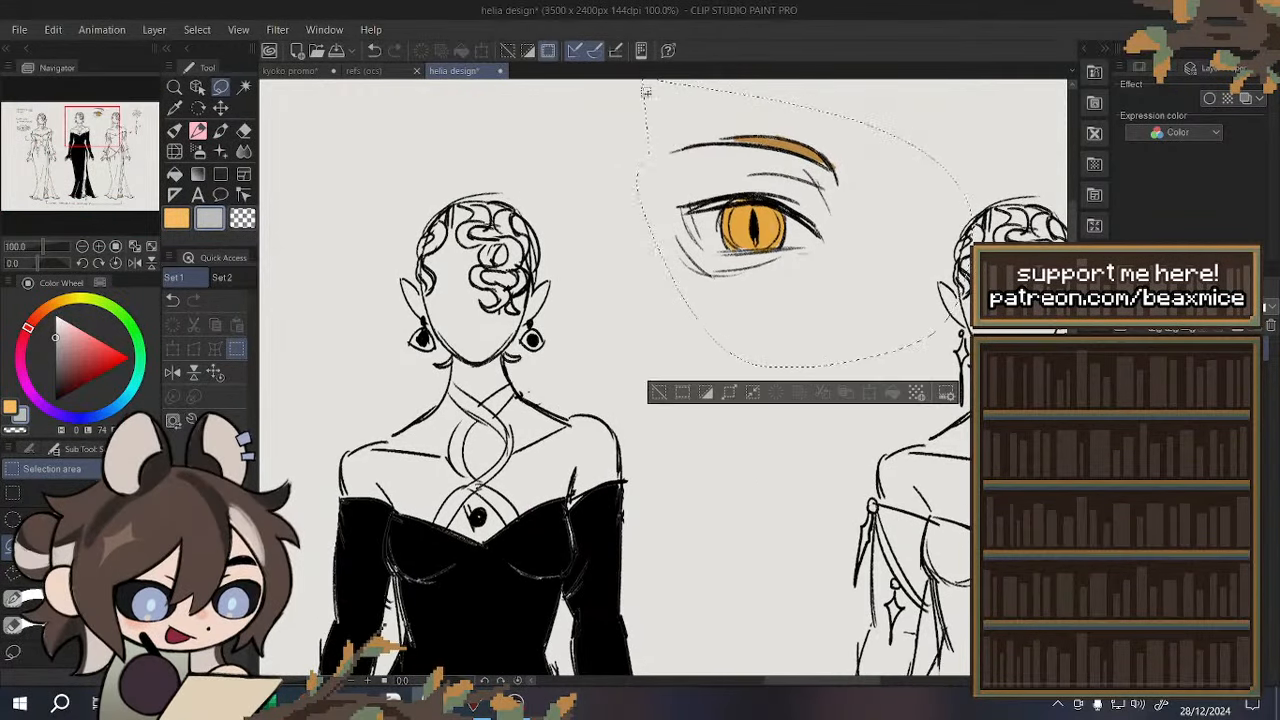
pyautogui.hotkey('ctrl', 'd')
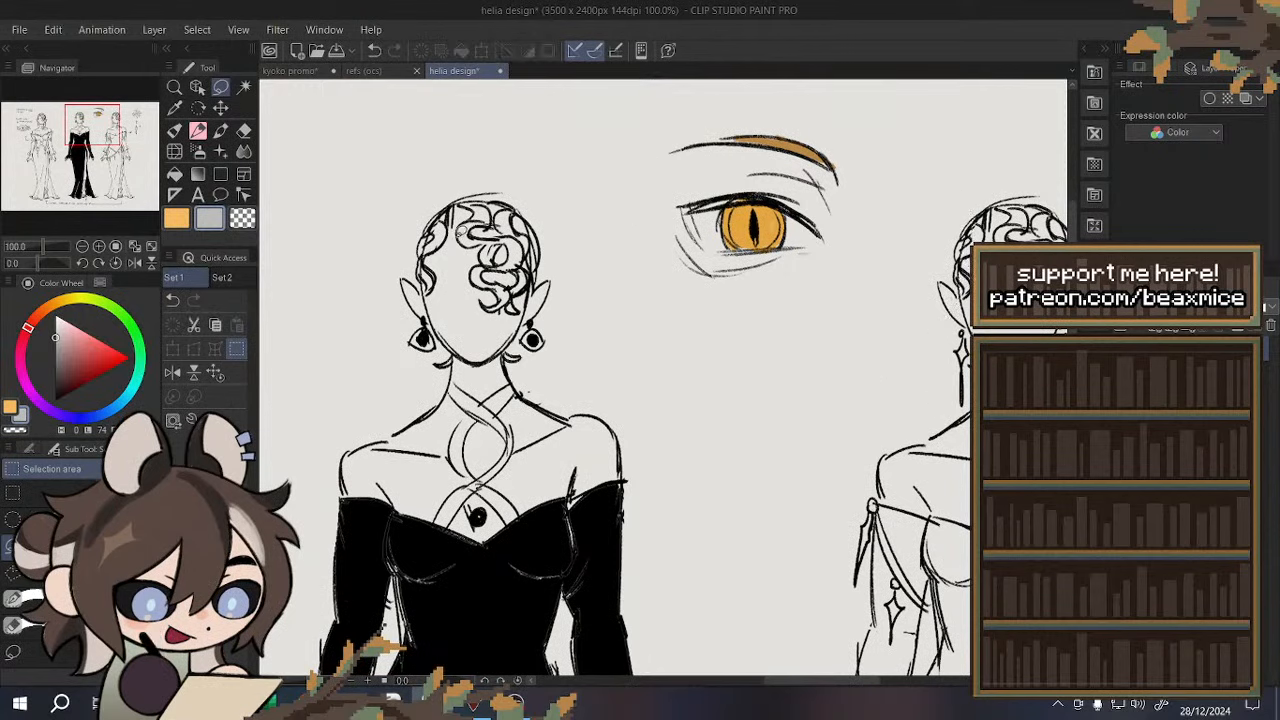
pyautogui.click(215, 373)
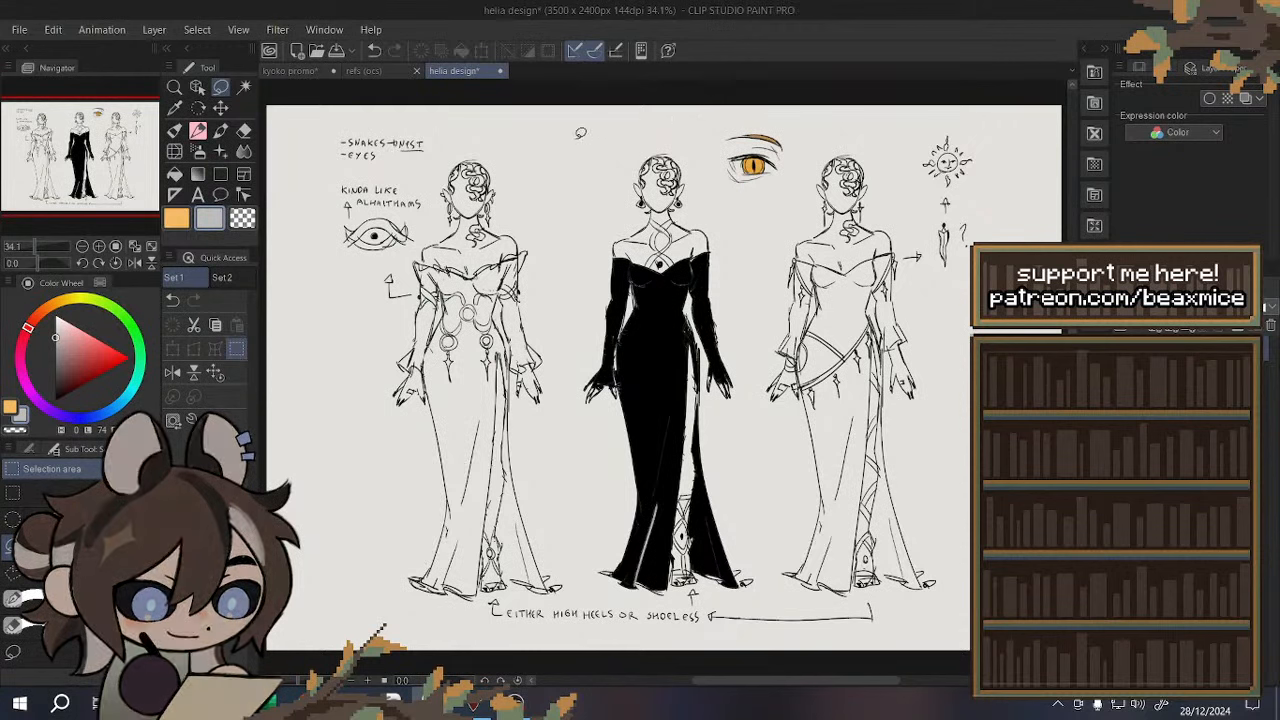
# - Close the helia design document, check the character illustration in refs (ocs) and return to kyoko promo
pyautogui.click(292, 71)
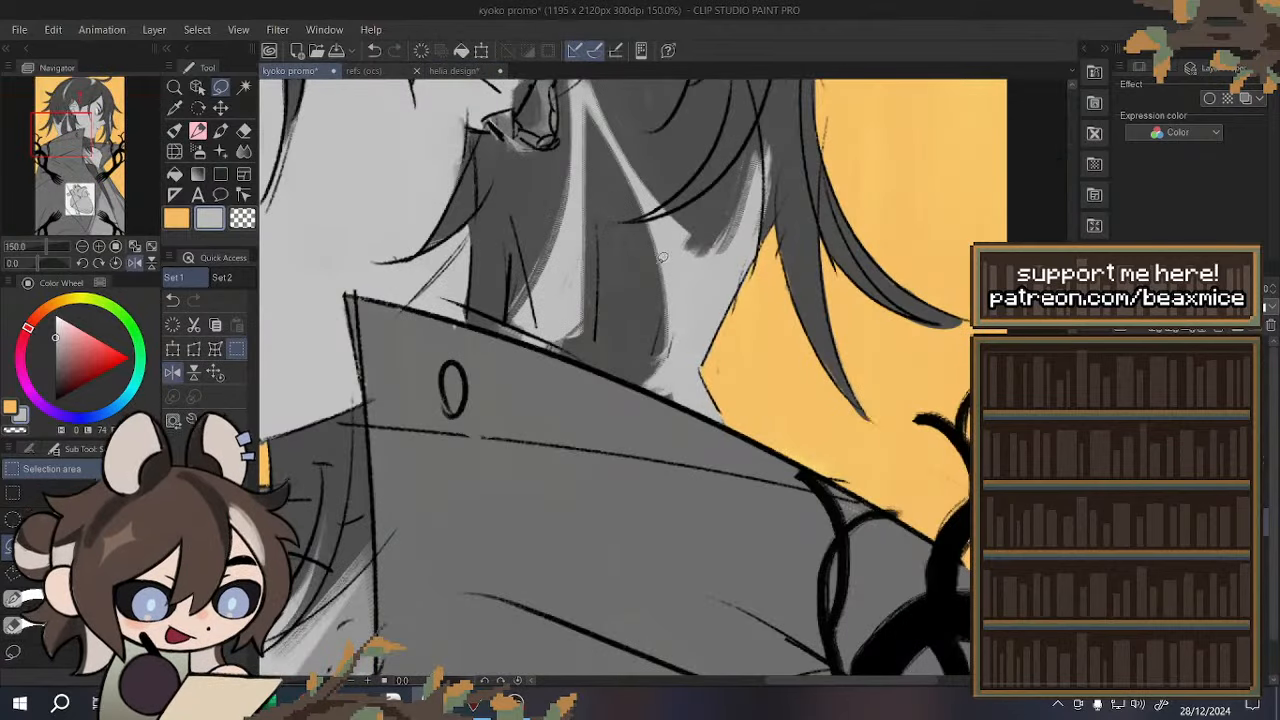
pyautogui.click(498, 73)
pyautogui.click(363, 71)
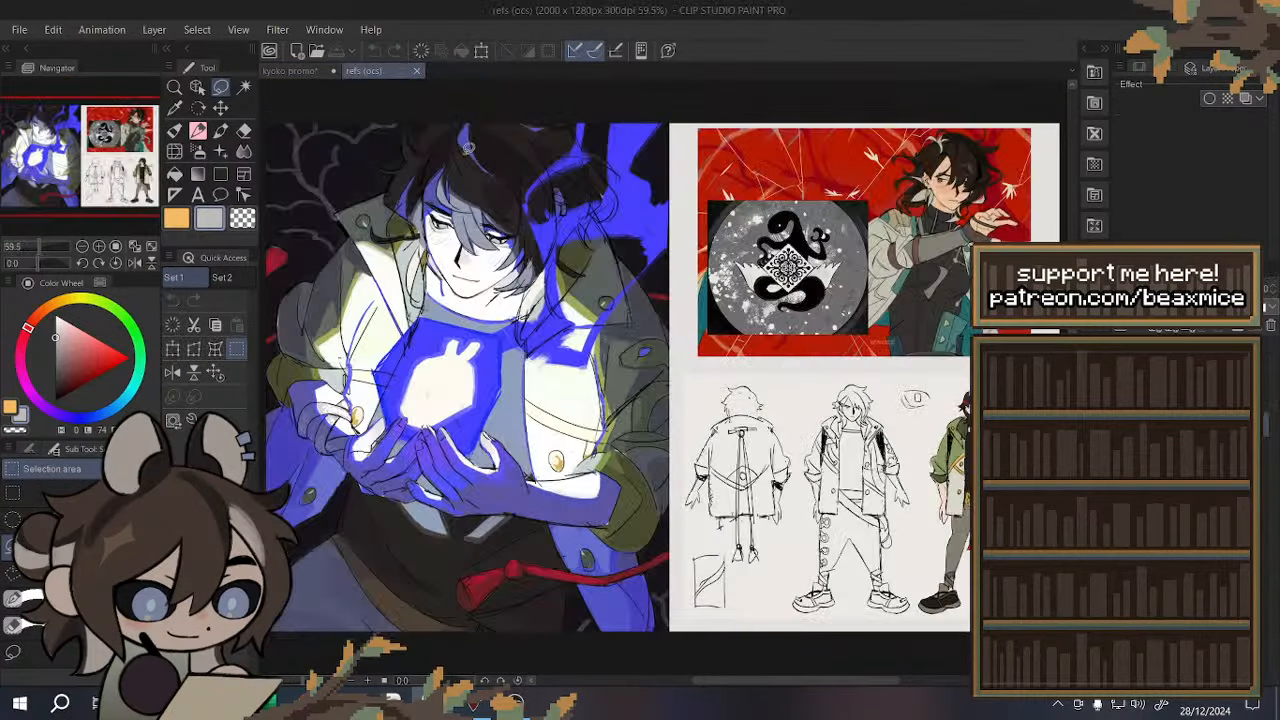
pyautogui.click(296, 71)
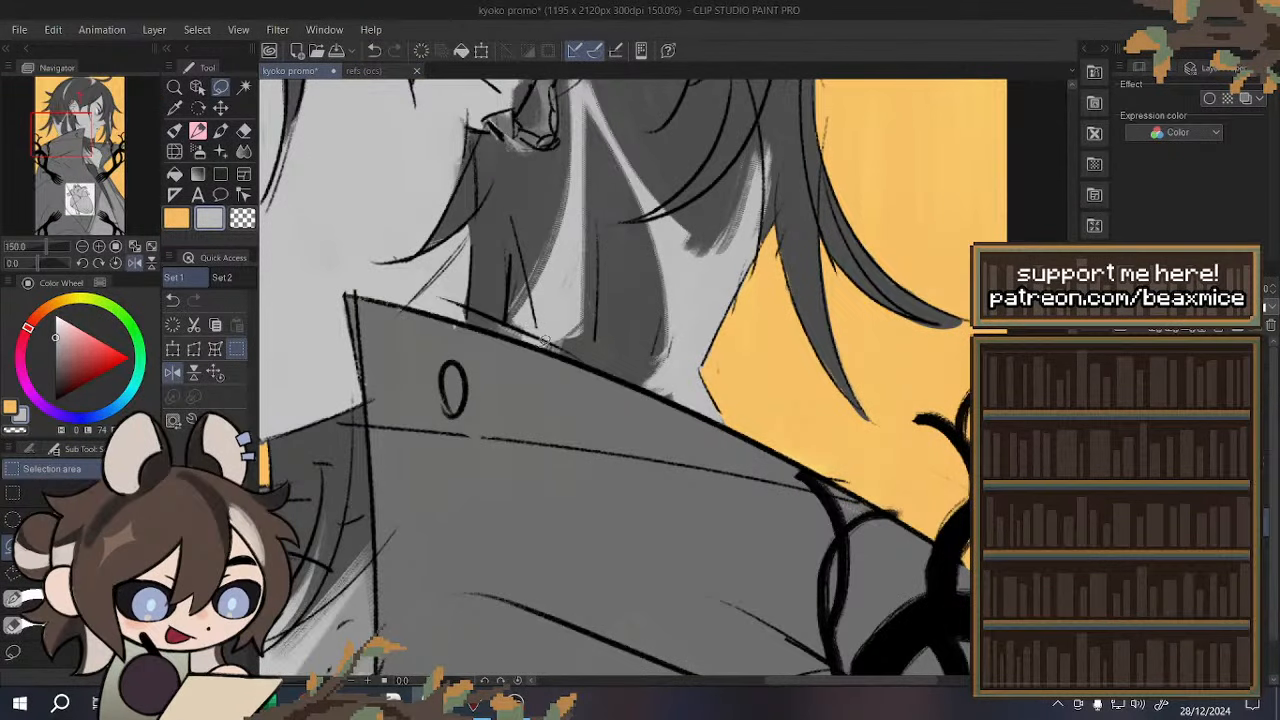
# - Restore the unmirrored full-page view and toggle layer visibility to show the character in full colour
pyautogui.scroll(-3, 599, 366)
pyautogui.press('h')
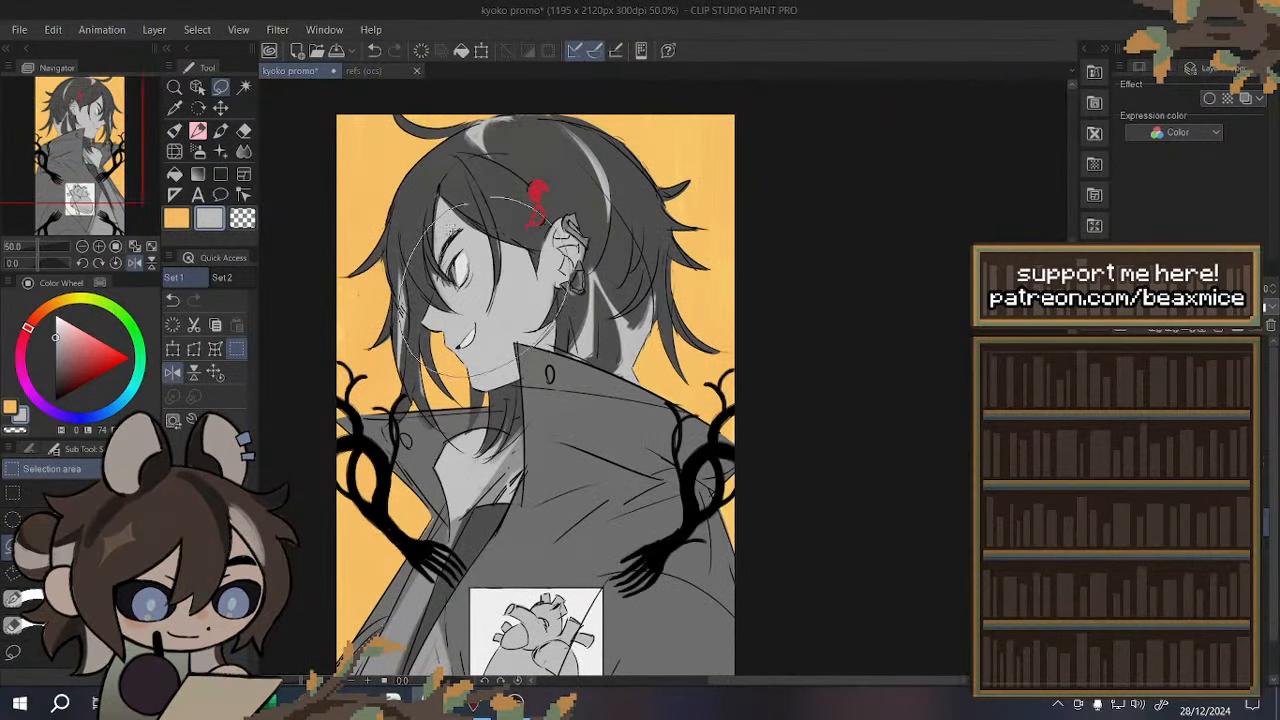
pyautogui.click(216, 374)
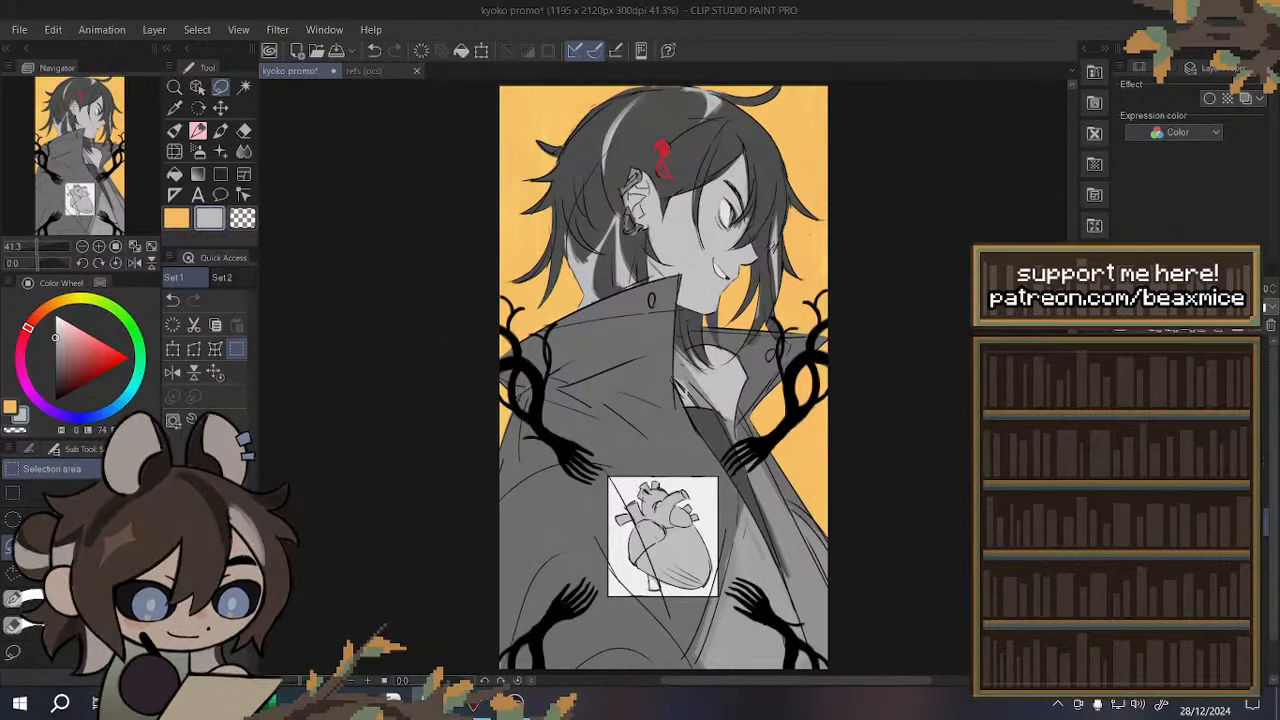
pyautogui.click(1160, 510)
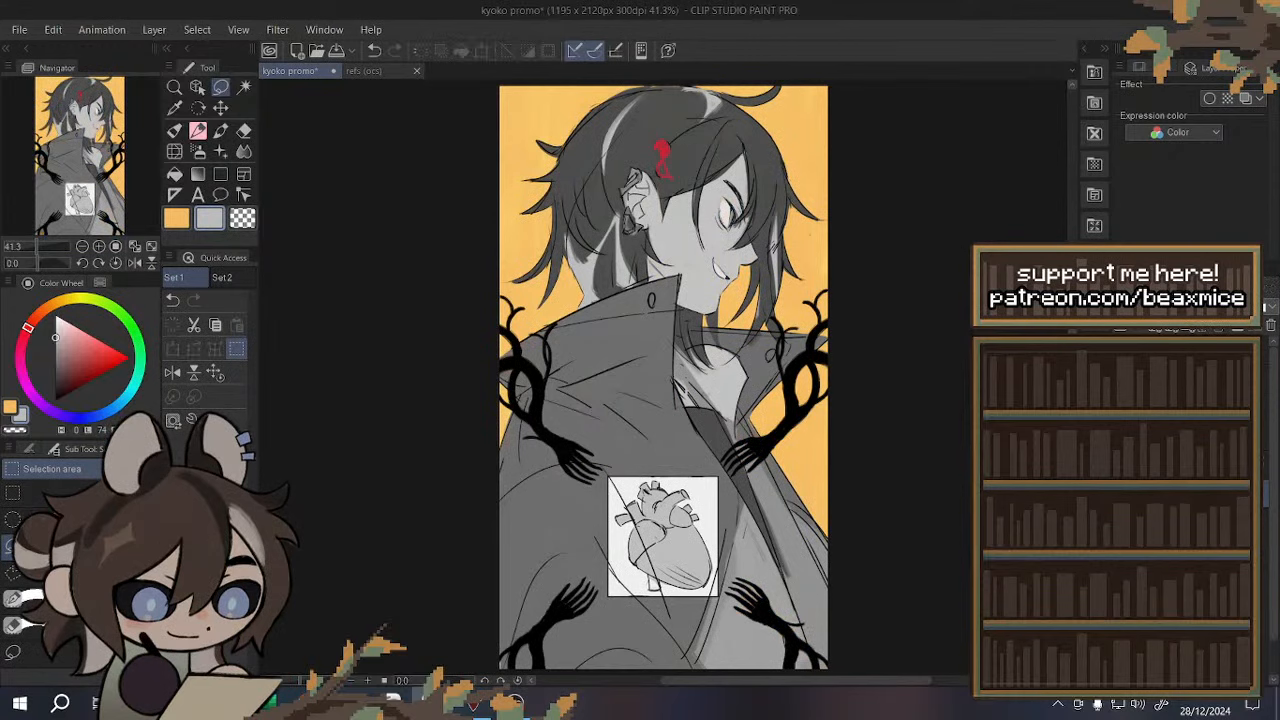
pyautogui.click(1127, 510)
# - Sample the peach skin colour from the cheek and lasso the cheek edge along the hair strand below the earring
pyautogui.scroll(1, 718, 230)
pyautogui.scroll(3, 696, 234)
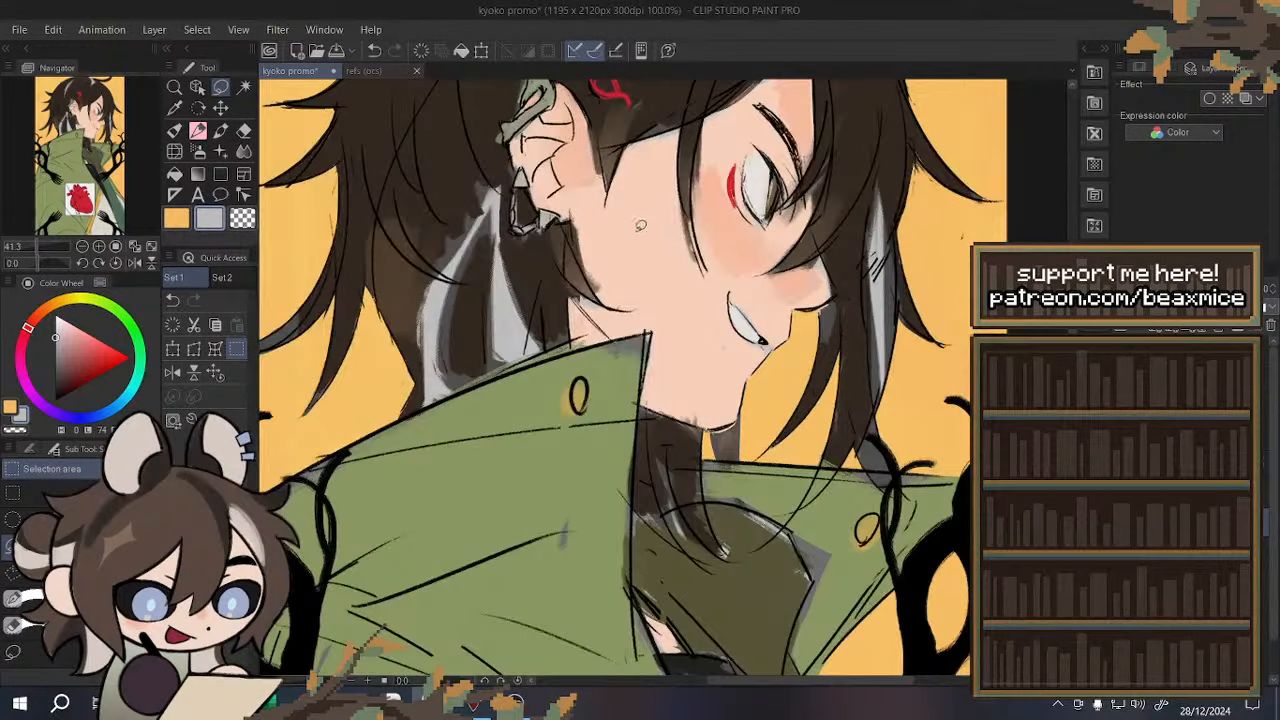
pyautogui.keyDown('alt'); pyautogui.click(613, 243); pyautogui.keyUp('alt')
pyautogui.moveTo(546, 207); pyautogui.dragTo(617, 348)
pyautogui.hotkey('ctrl', 'd')
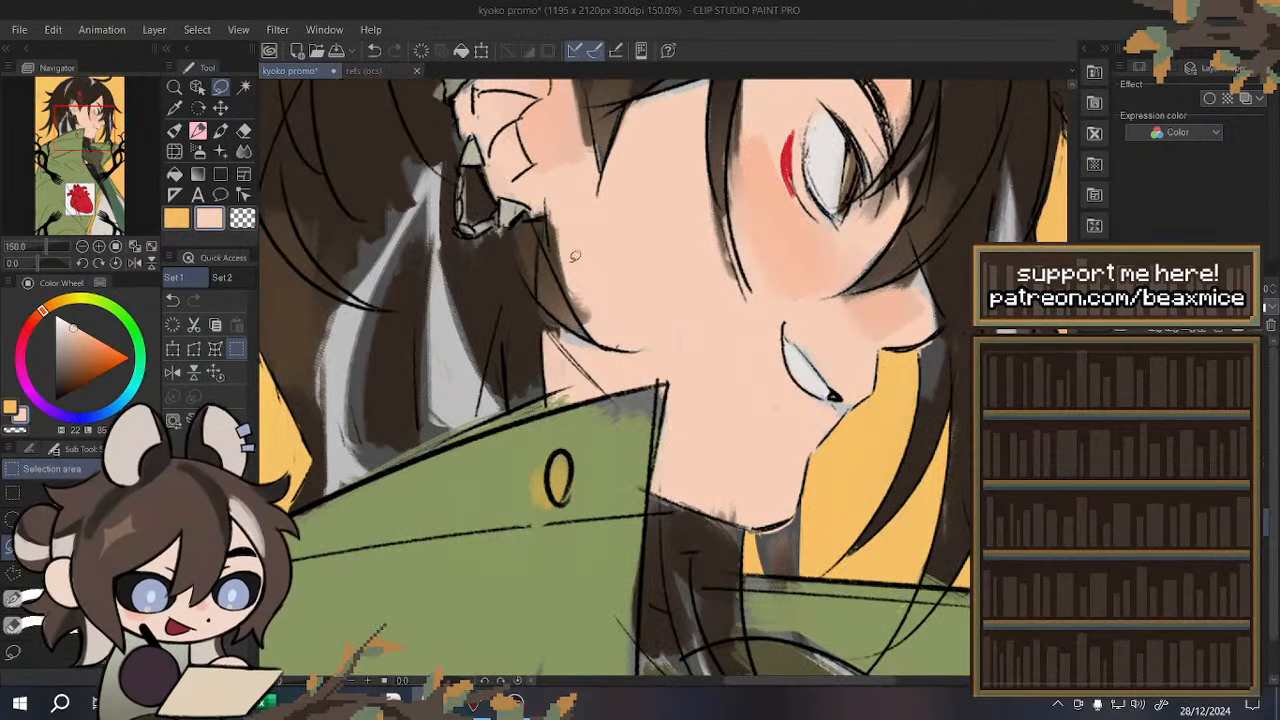
pyautogui.moveTo(546, 207); pyautogui.dragTo(622, 348)
pyautogui.hotkey('ctrl', 'd')
pyautogui.moveTo(546, 207)
pyautogui.mouseDown()
pyautogui.moveTo(552, 254)
pyautogui.moveTo(620, 348)
pyautogui.mouseUp()
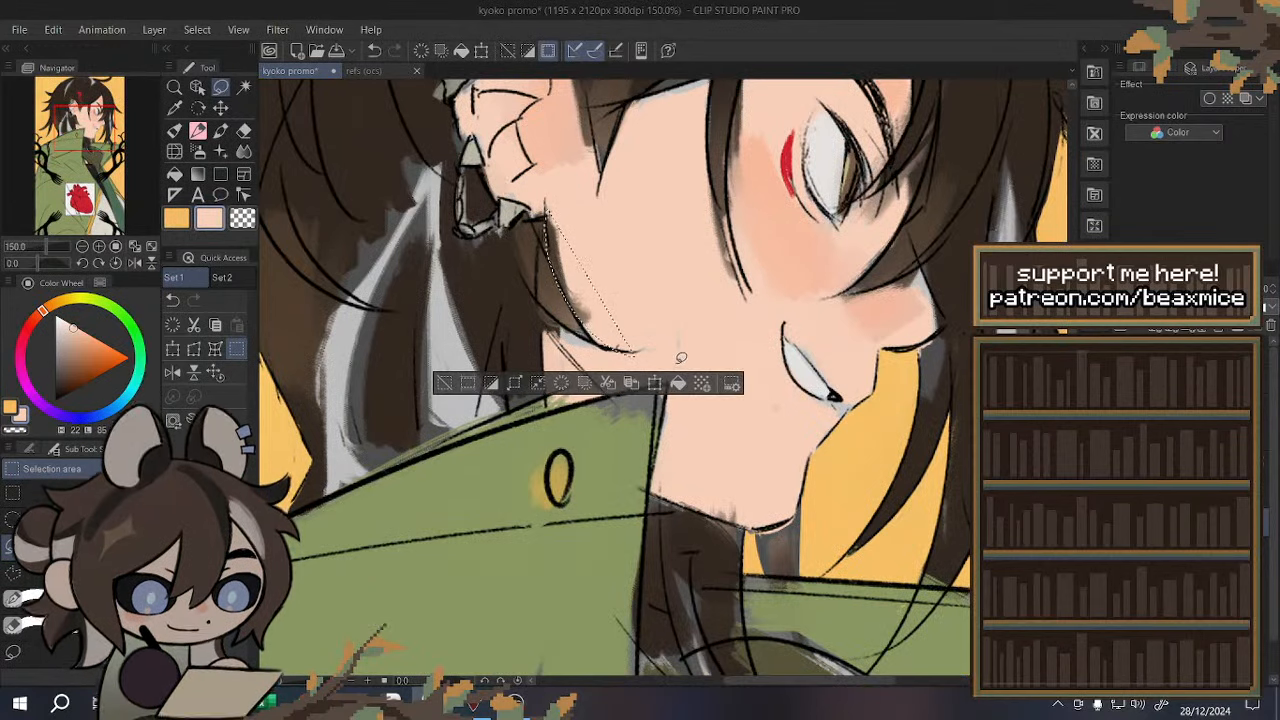
pyautogui.hotkey('ctrl', 'd')
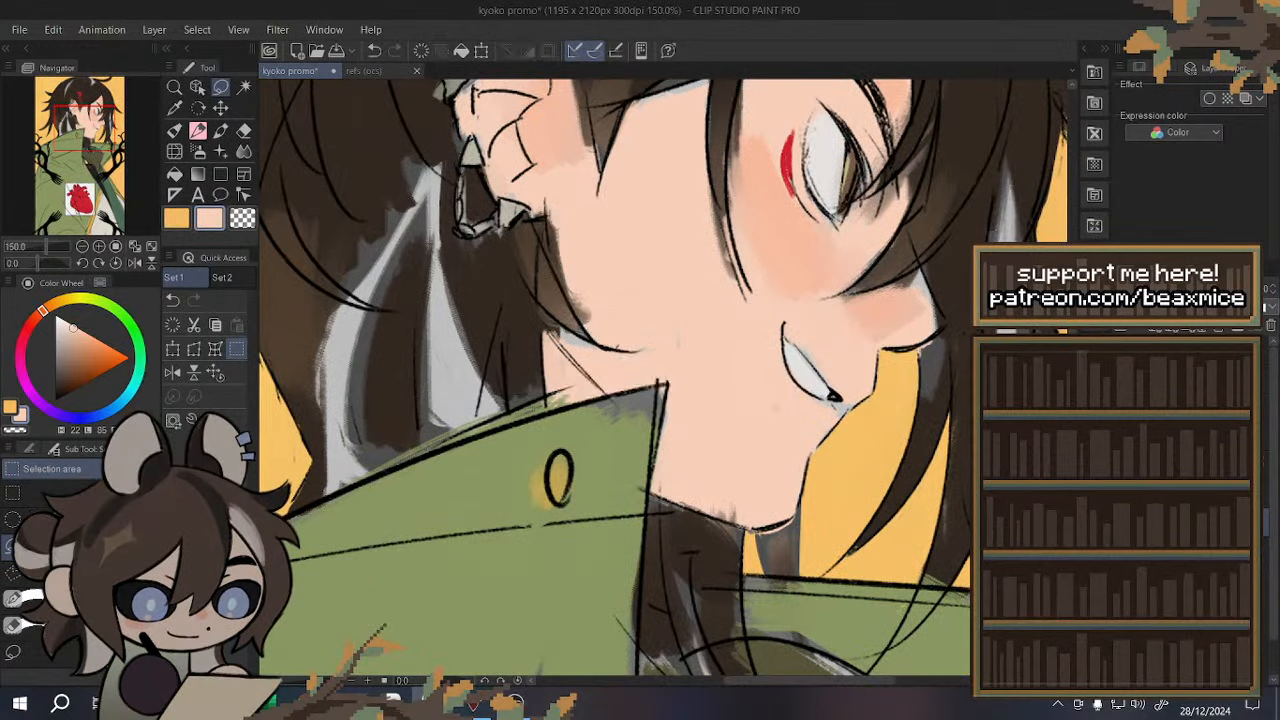
# - Lasso a wider section of the jaw beside the same hair strand, down towards the collar, and clear the selection
pyautogui.moveTo(548, 210)
pyautogui.mouseDown()
pyautogui.moveTo(620, 345)
pyautogui.moveTo(680, 340)
pyautogui.mouseUp()
pyautogui.hotkey('ctrl', 'd')
pyautogui.click(689, 384)
pyautogui.hotkey('ctrl', 'd')
pyautogui.scroll(-4, 608, 275)
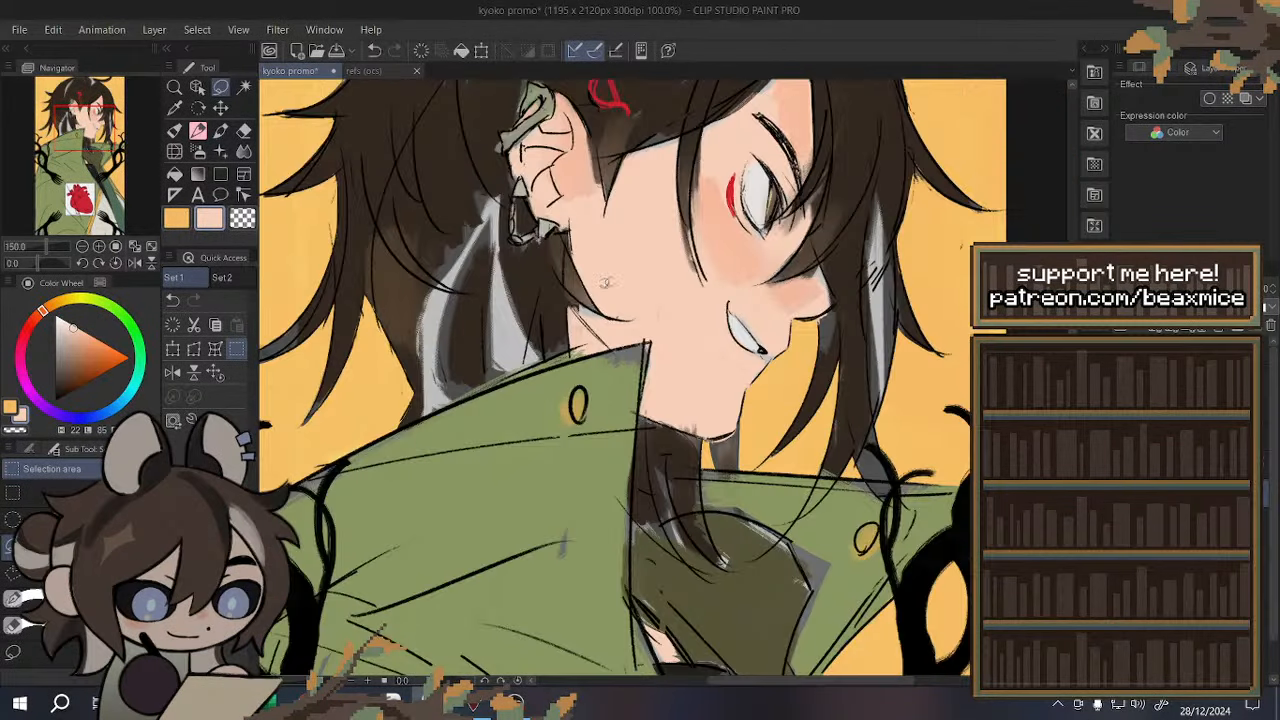
# - Lasso along the edge of the long hair strand beside the eye and tidy the skin there, checking it in a mirrored view
pyautogui.scroll(4, 622, 163)
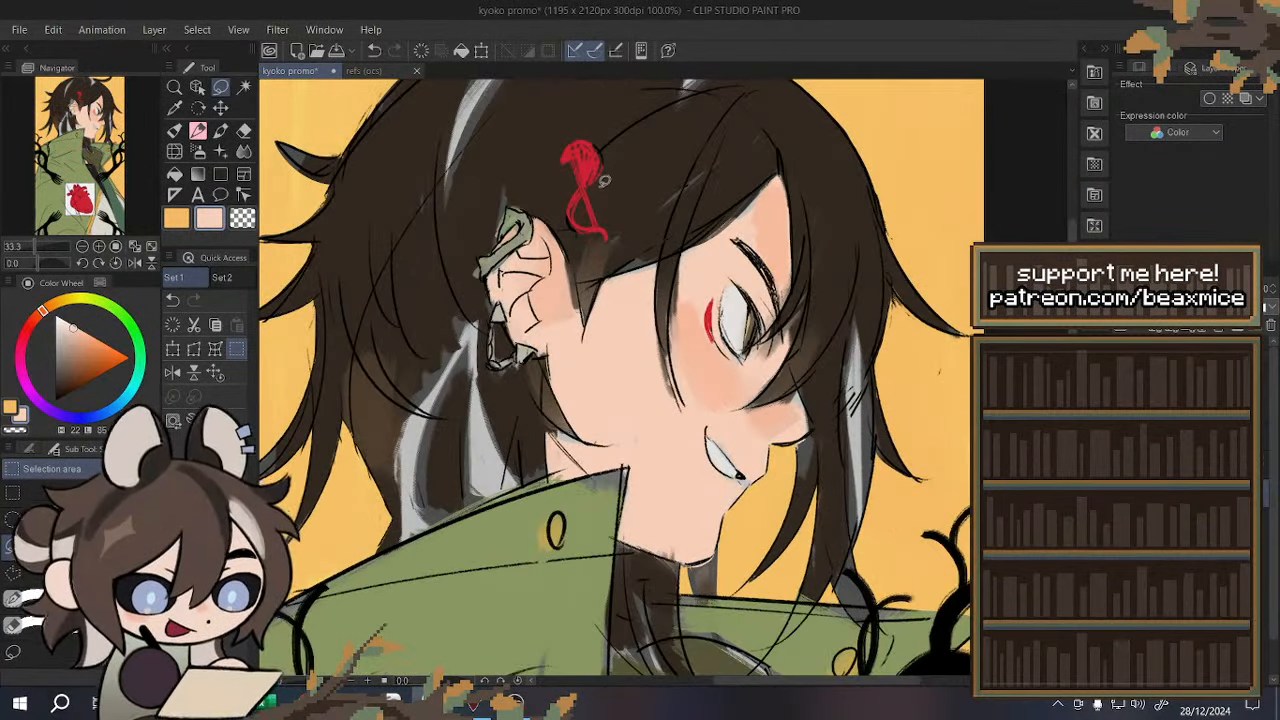
pyautogui.scroll(-3, 614, 158)
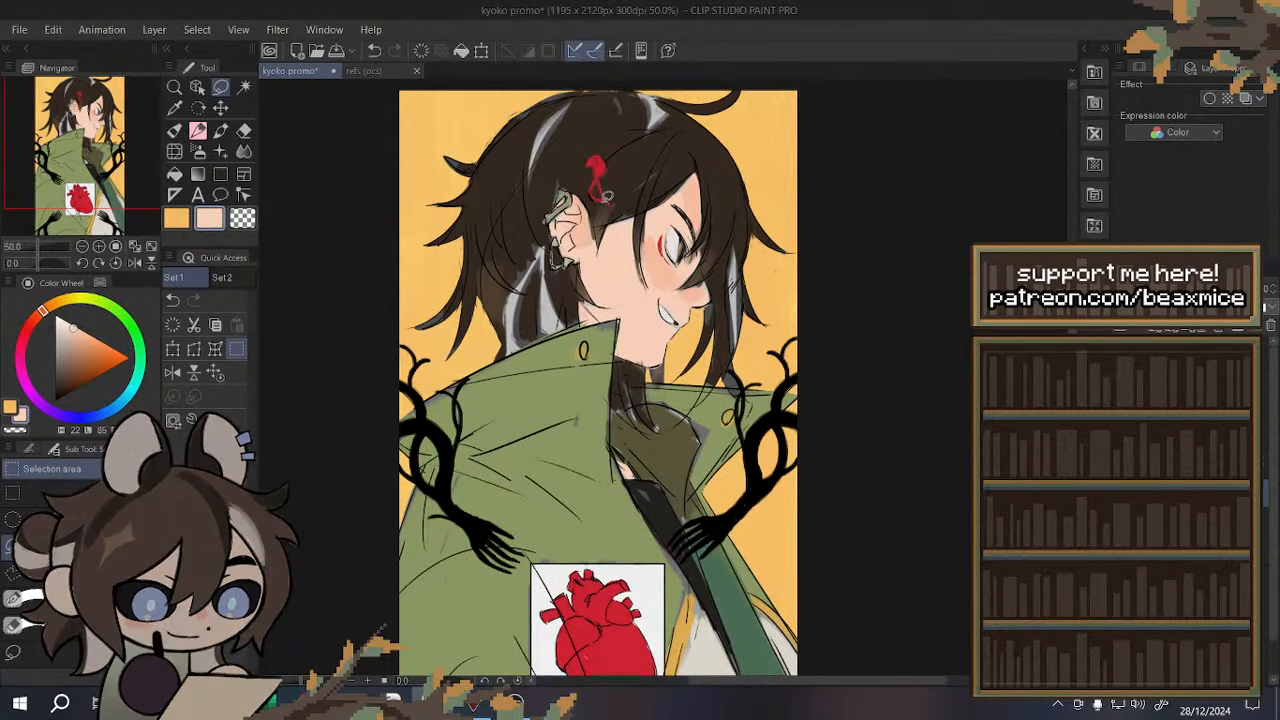
pyautogui.scroll(3, 606, 195)
pyautogui.scroll(1, 633, 212)
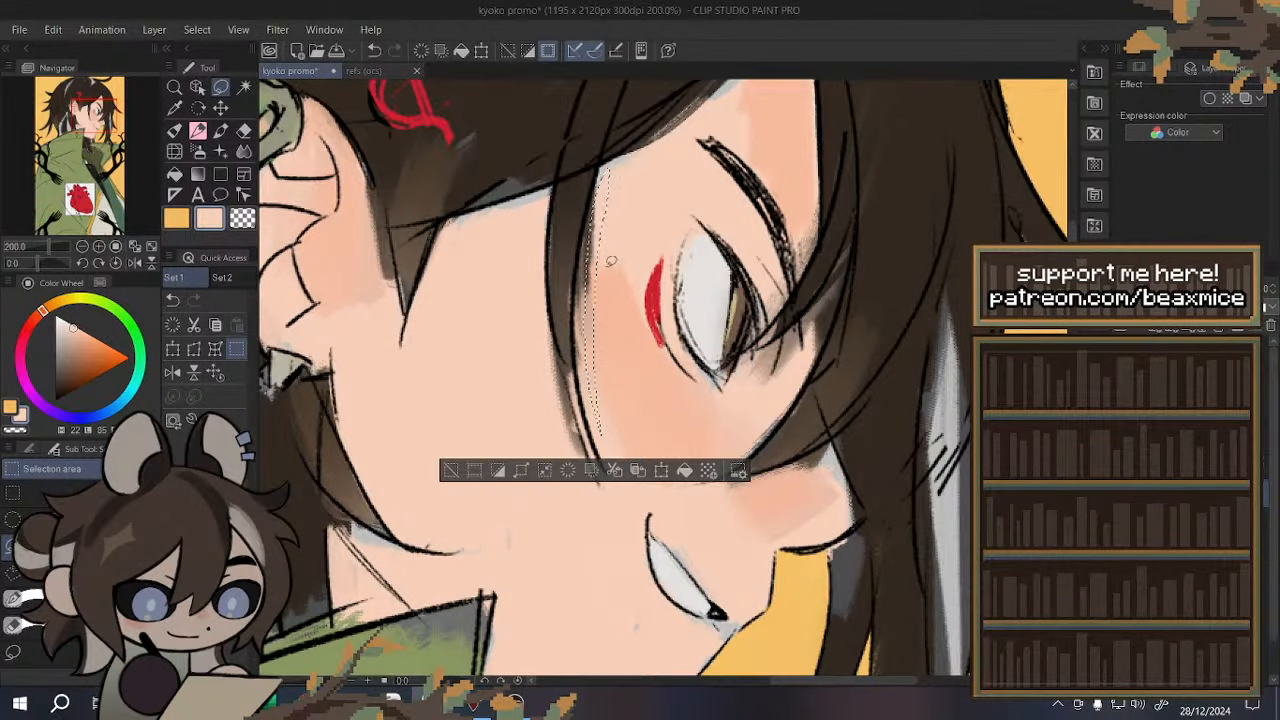
pyautogui.scroll(-1, 611, 204)
pyautogui.scroll(1, 633, 290)
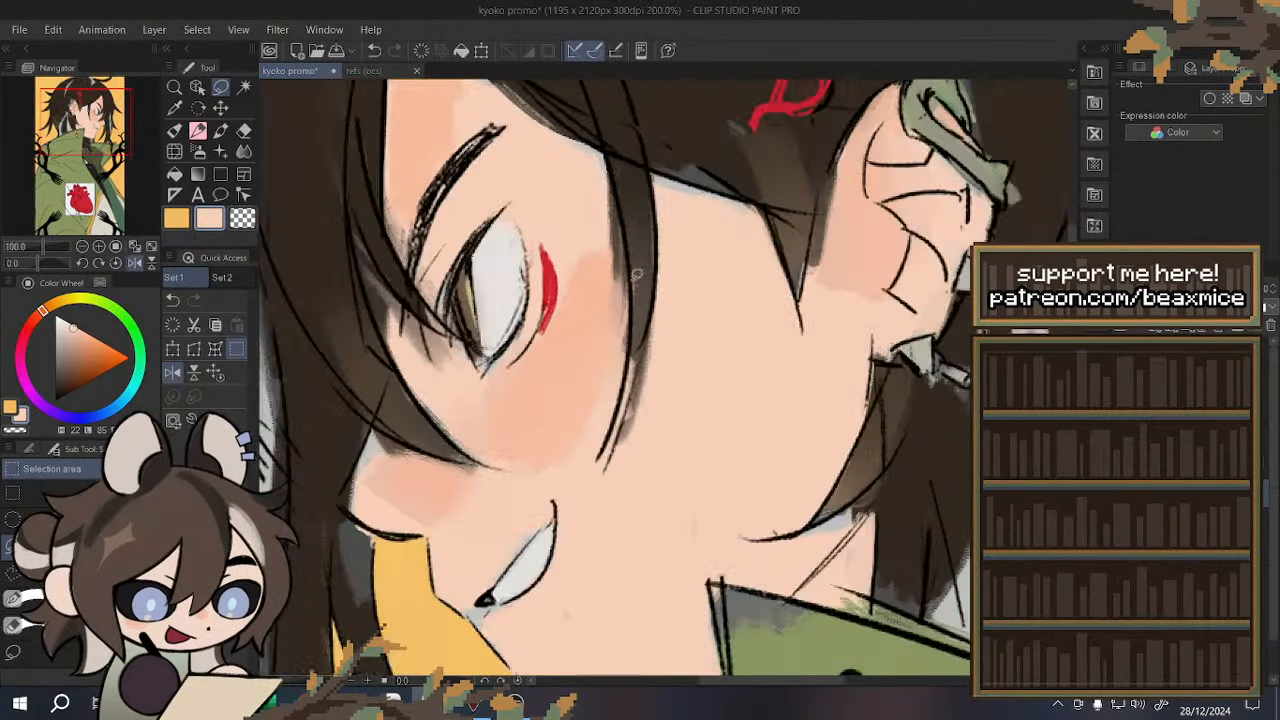
pyautogui.click(172, 372)
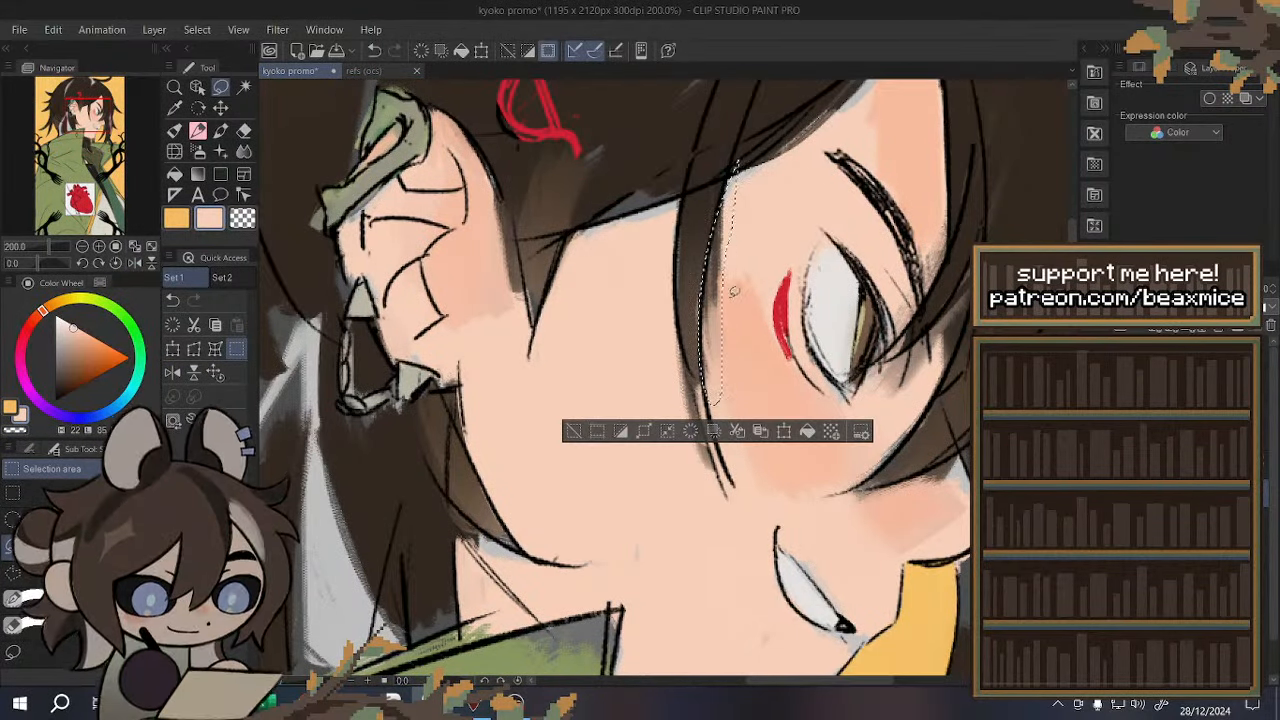
# - Lasso the cheek along the ear-facing side of the same strand's lower tip and fill it with the peach skin colour
pyautogui.scroll(-2, 655, 343)
pyautogui.scroll(1, 655, 343)
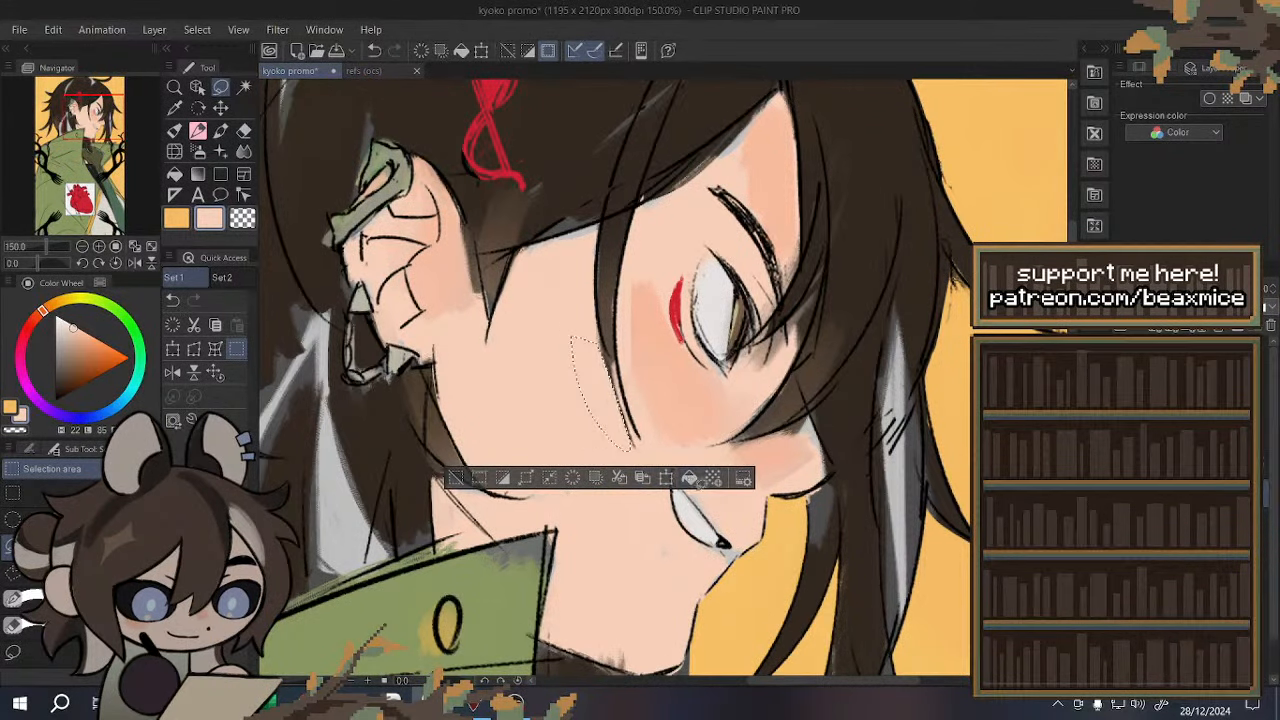
pyautogui.scroll(-1, 584, 219)
pyautogui.scroll(-2, 584, 219)
pyautogui.scroll(2, 624, 145)
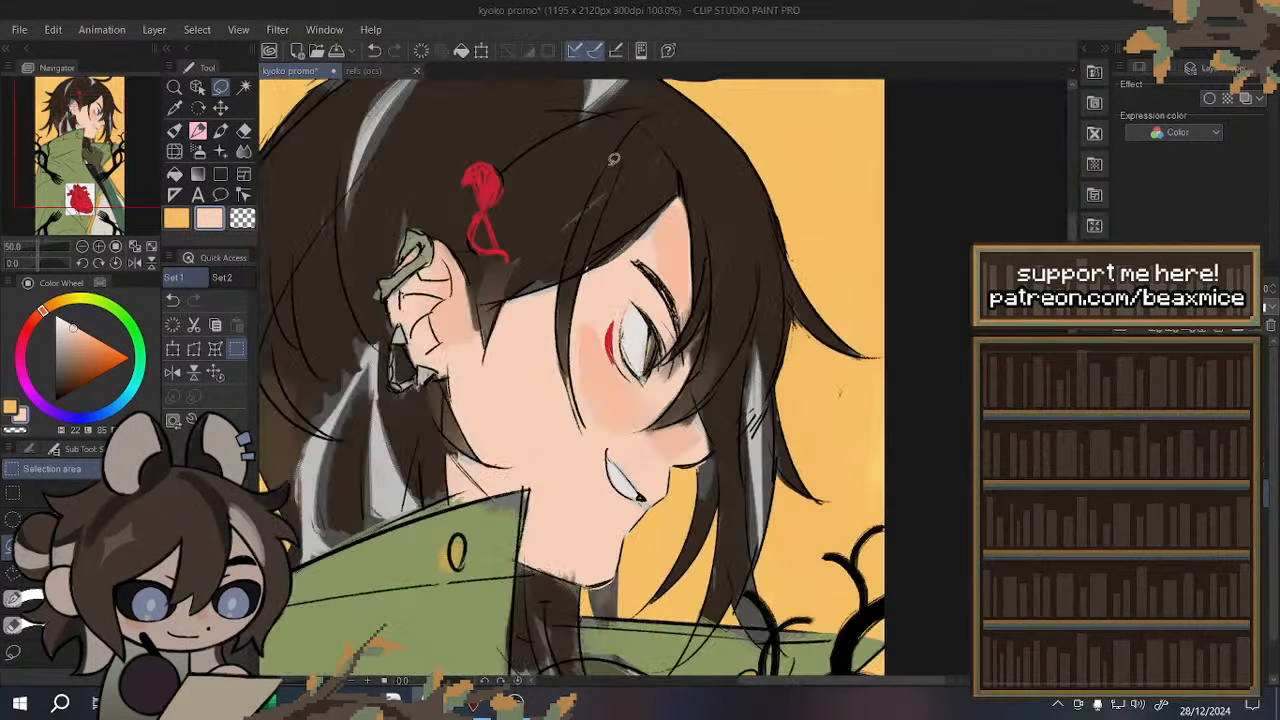
# - Sample the dark brown hair colour and paint over the stray grey streaks in the fringe with the thickpaint brush in a mirrored view
pyautogui.keyDown('alt'); pyautogui.click(643, 193); pyautogui.keyUp('alt')
pyautogui.click(173, 372)
pyautogui.press('p')
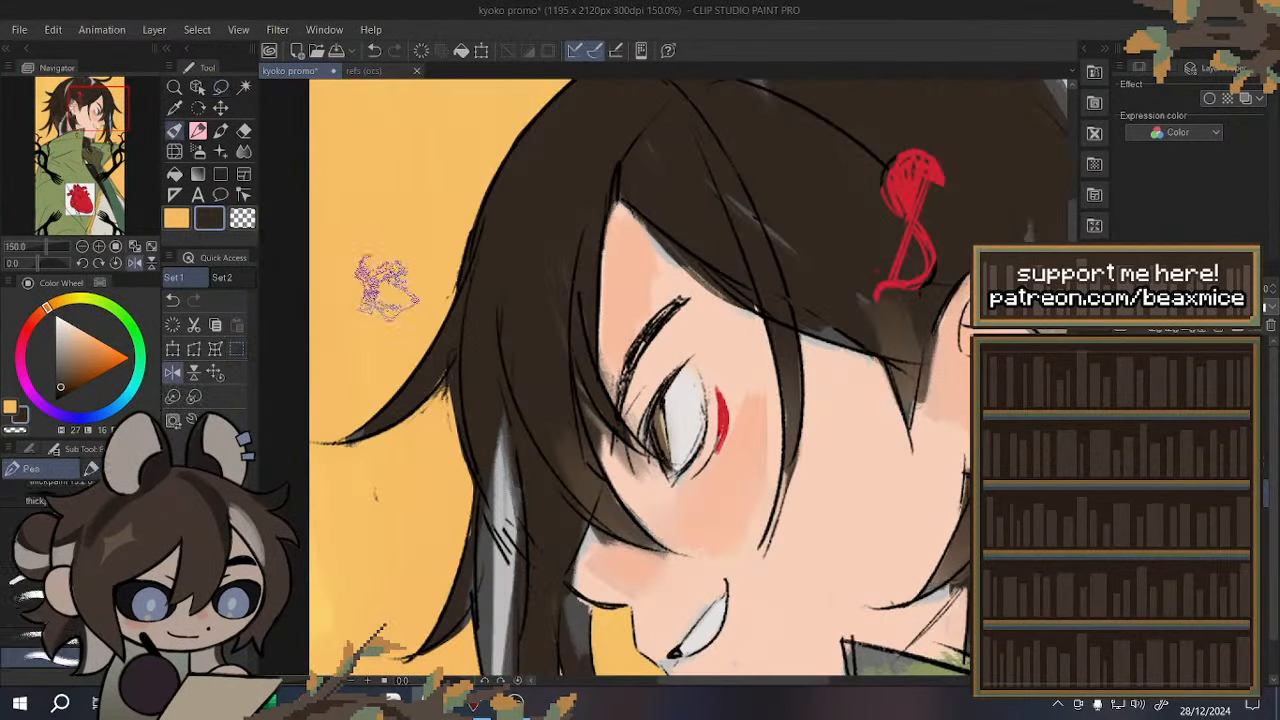
pyautogui.scroll(-1, 371, 271)
pyautogui.click(30, 449)
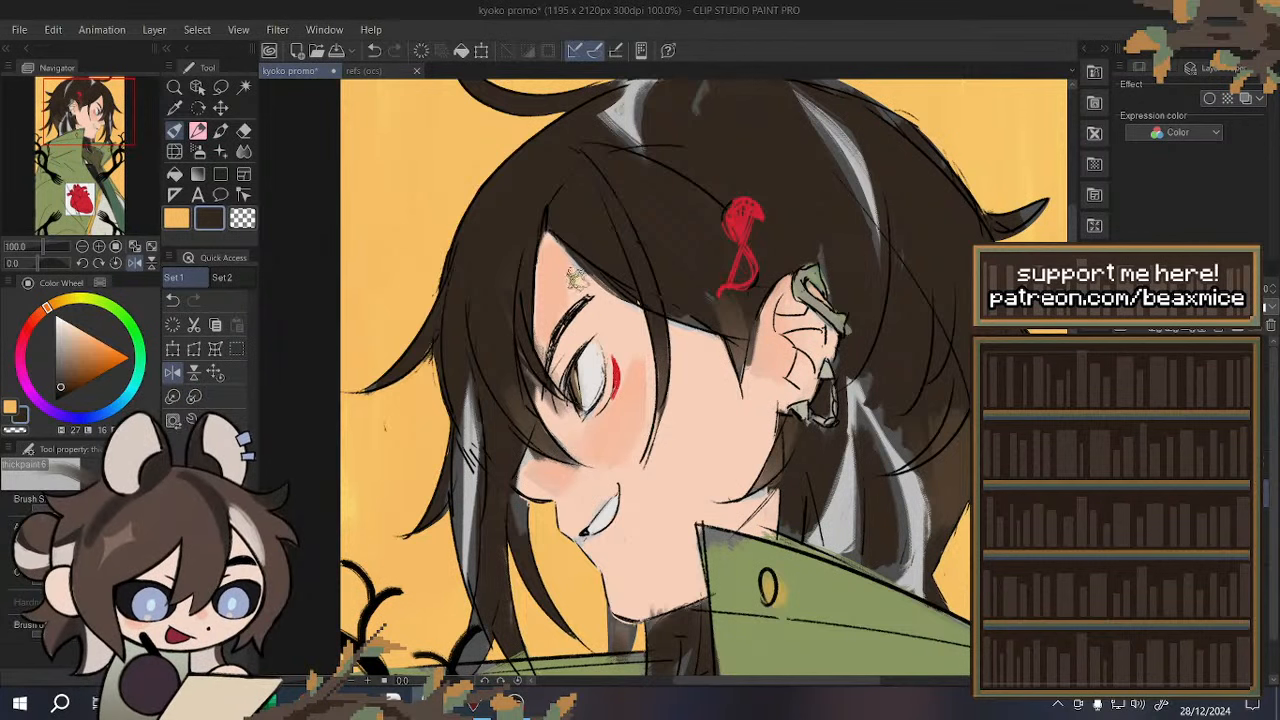
# - Clean the hairline from the forehead to the front of the ear with the SU-Cream Pencil, using sampled skin and dark brown tones
pyautogui.keyDown('alt'); pyautogui.click(583, 300); pyautogui.keyUp('alt')
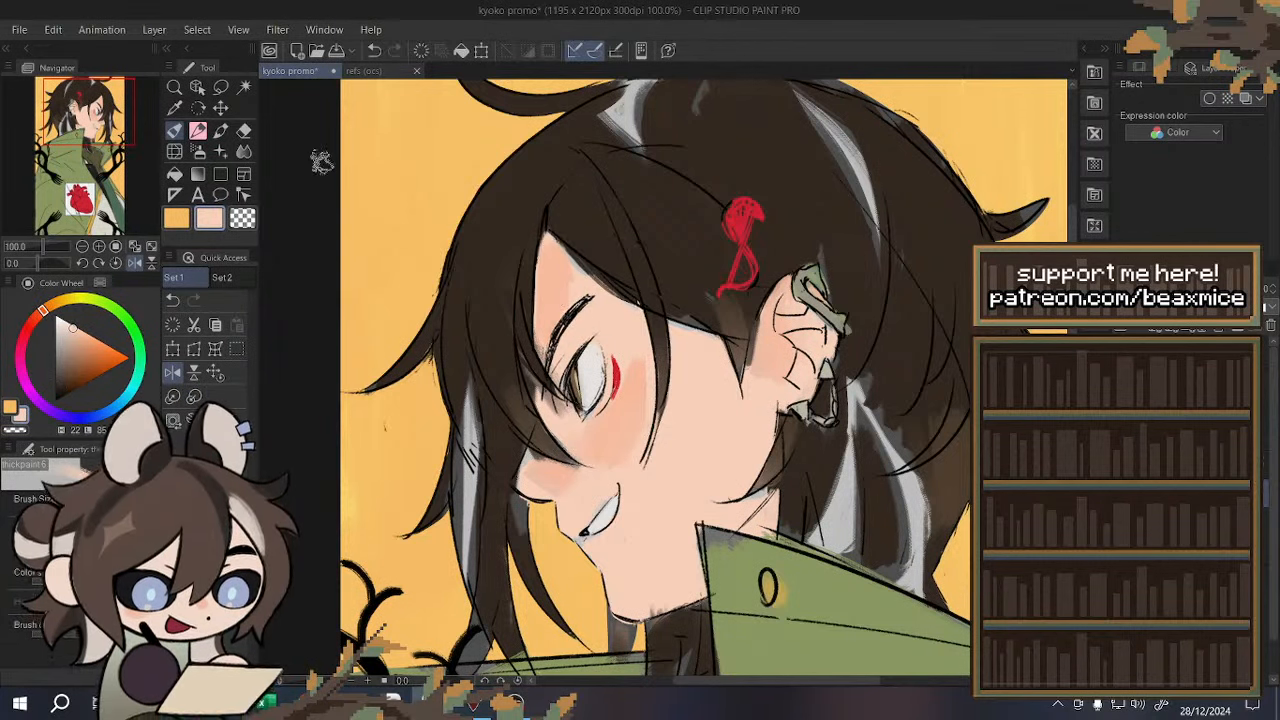
pyautogui.click(197, 138)
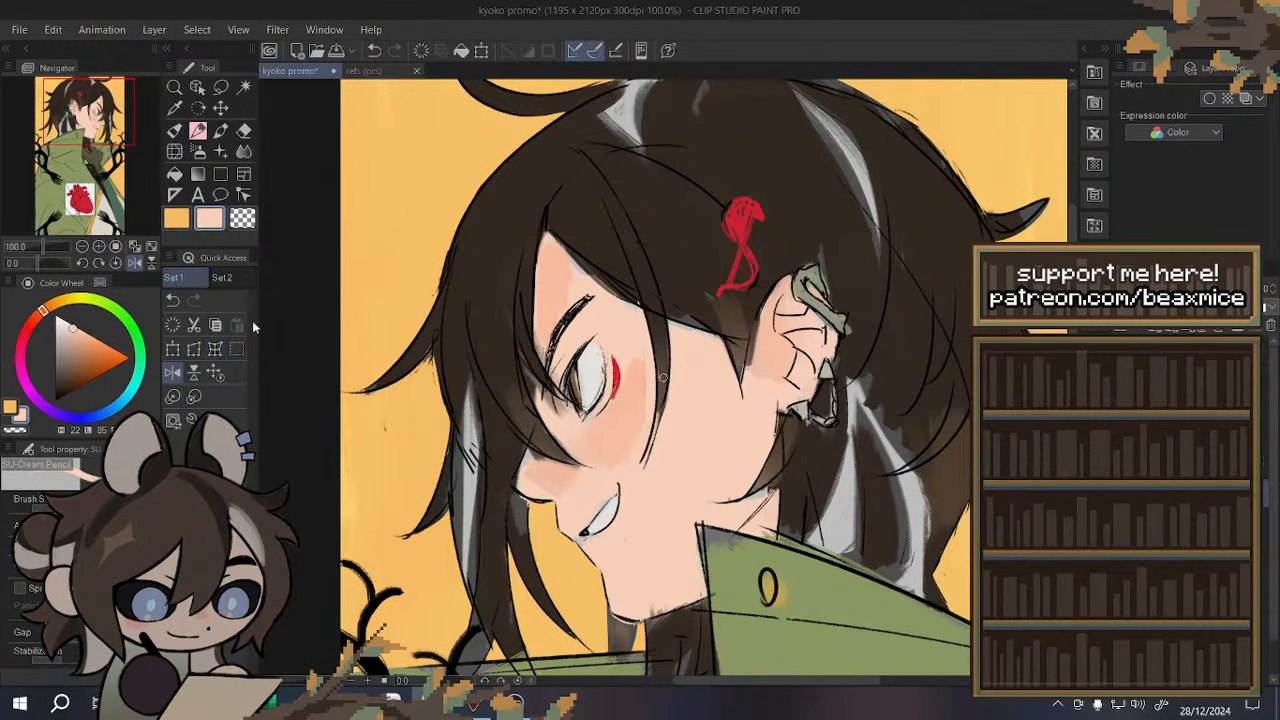
pyautogui.scroll(3, 588, 276)
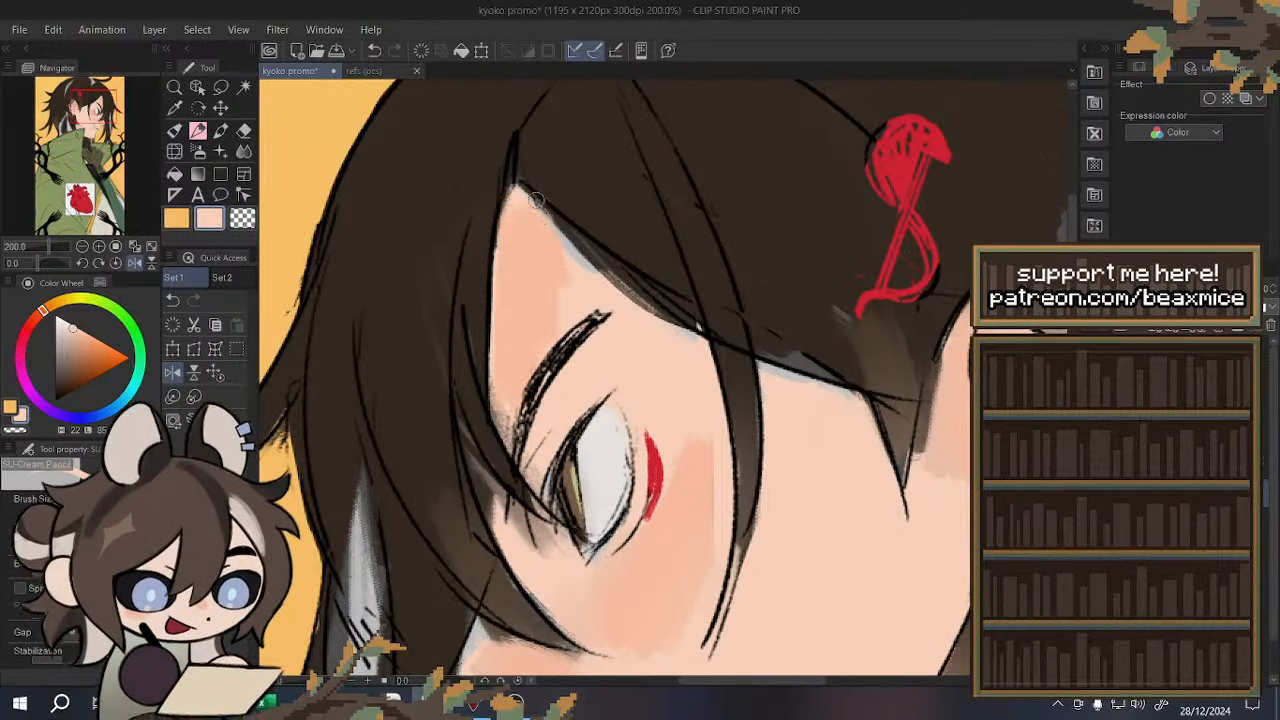
pyautogui.keyDown('alt'); pyautogui.click(560, 180); pyautogui.keyUp('alt')
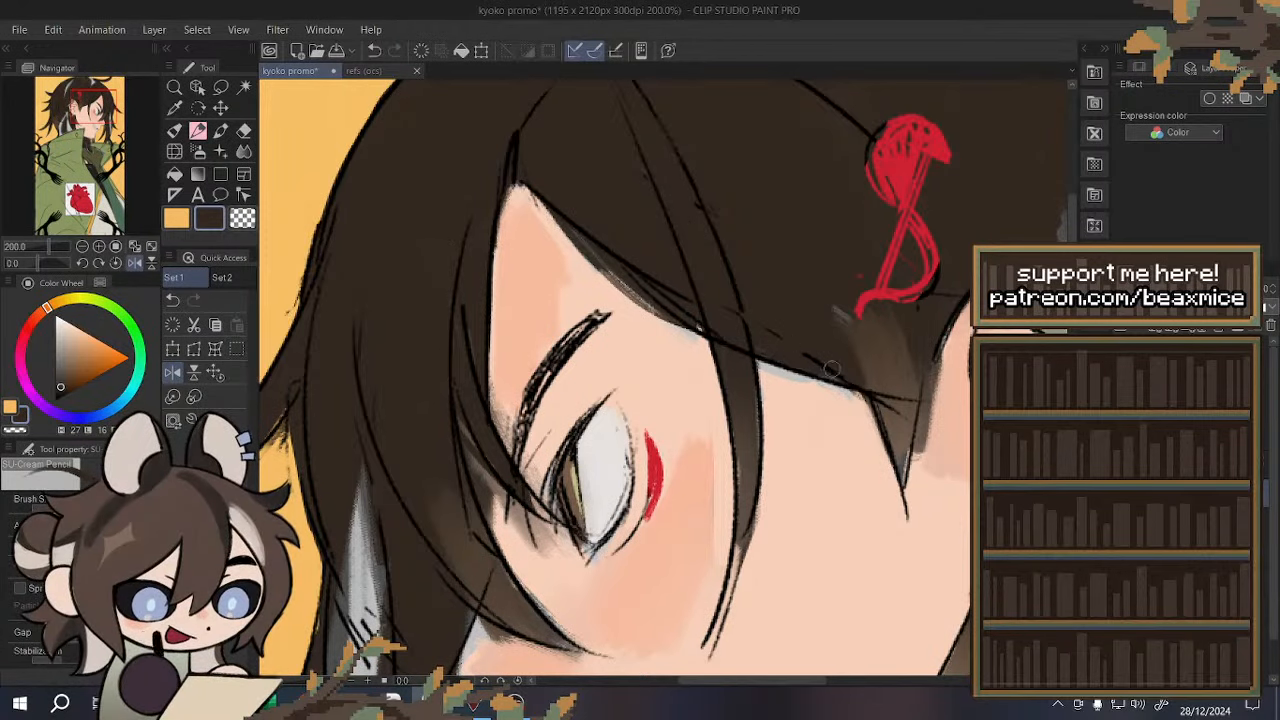
pyautogui.click(173, 374)
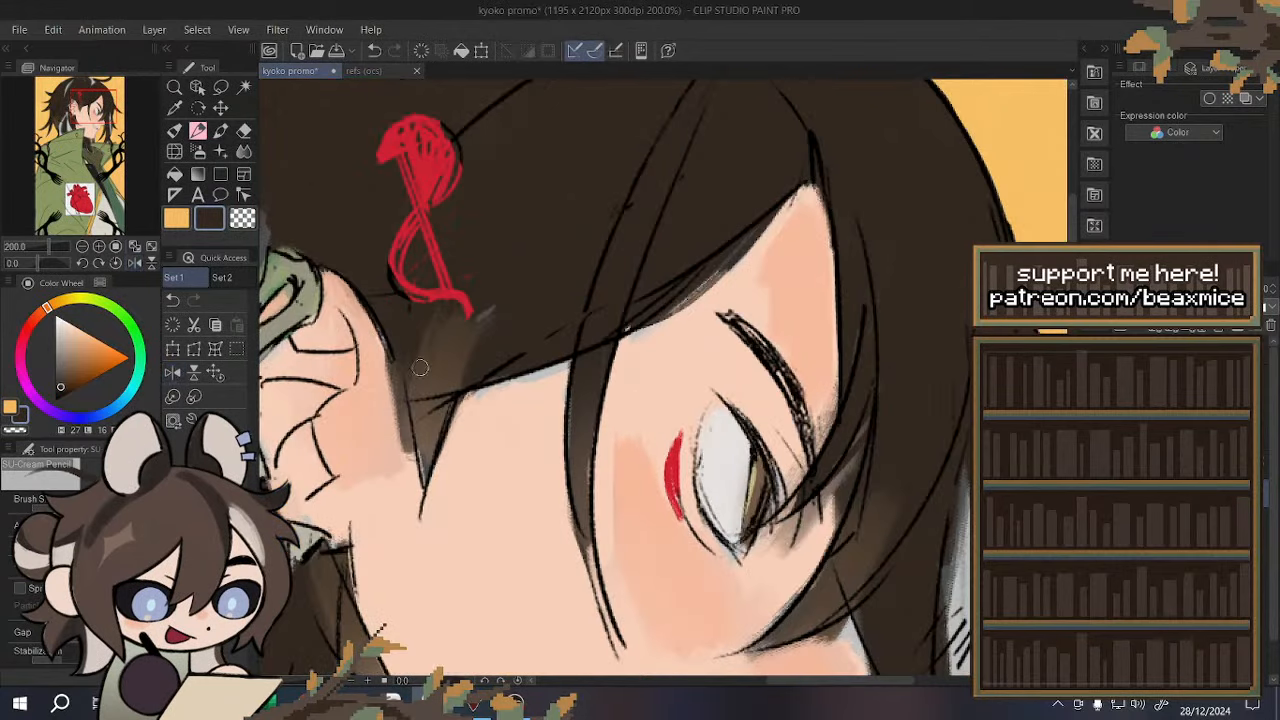
pyautogui.keyDown('alt'); pyautogui.click(371, 414); pyautogui.keyUp('alt')
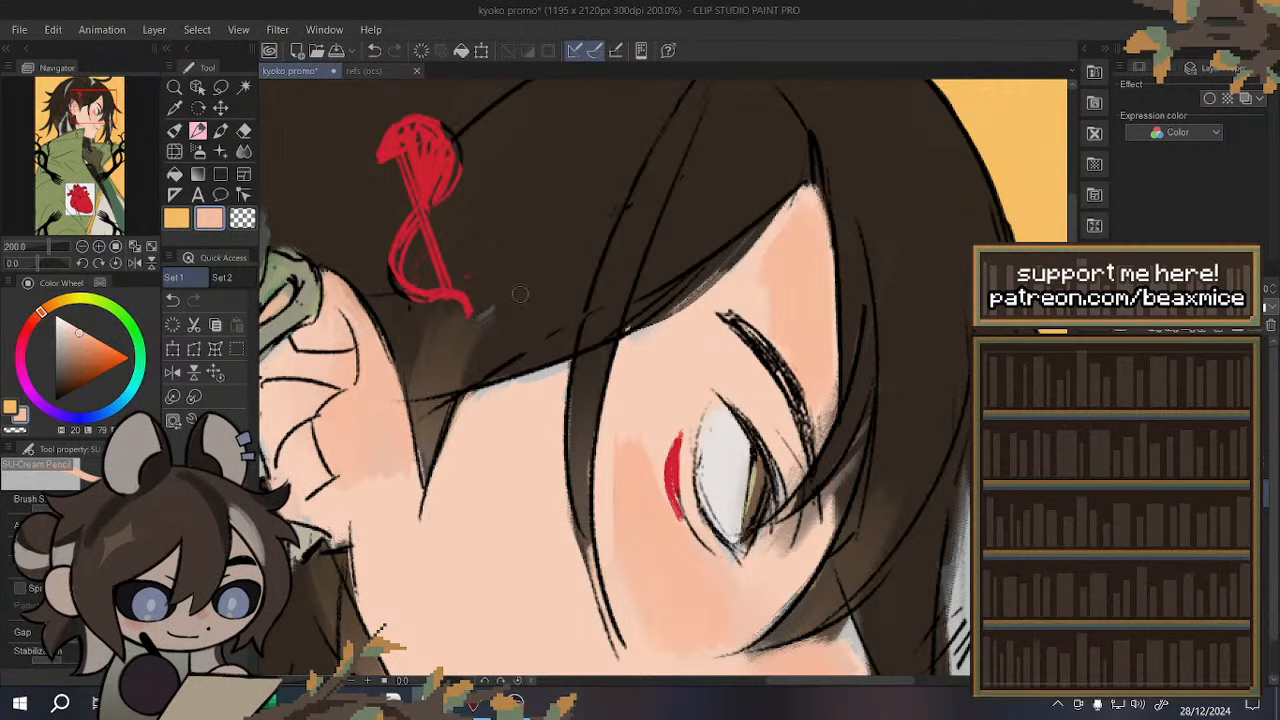
pyautogui.keyDown('alt'); pyautogui.click(512, 292); pyautogui.keyUp('alt')
pyautogui.keyDown('alt'); pyautogui.click(466, 338); pyautogui.keyUp('alt')
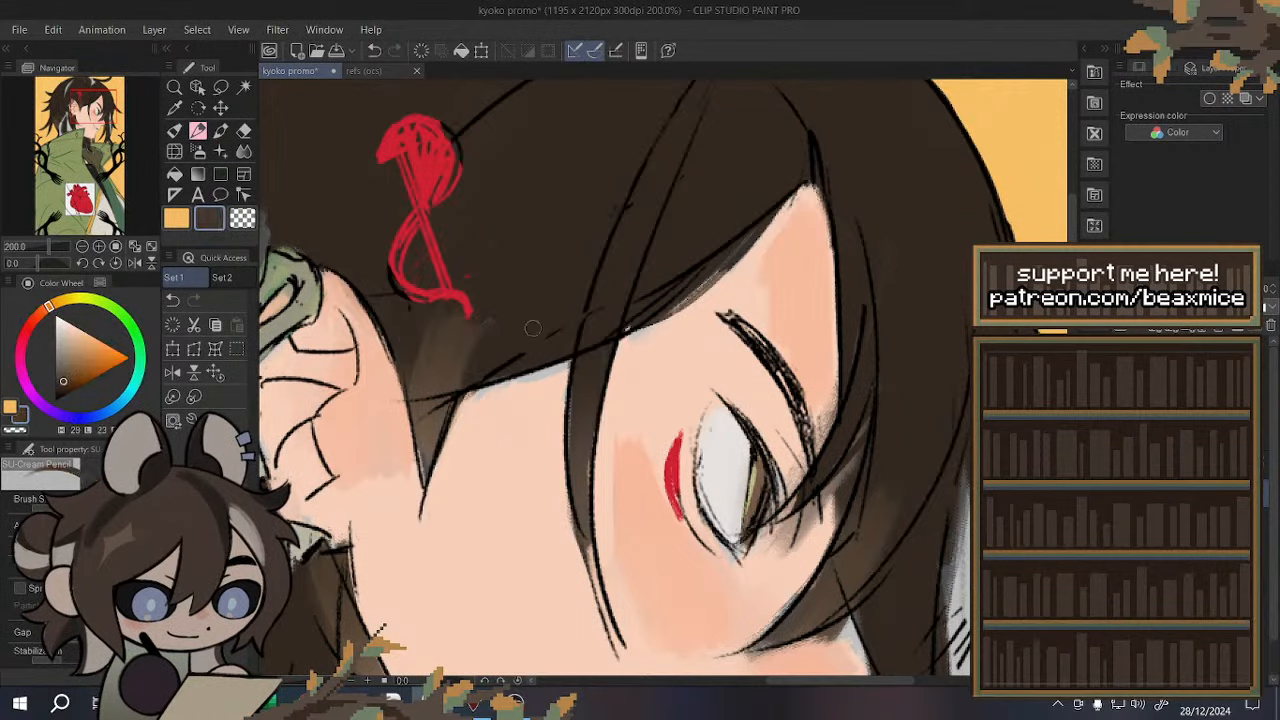
pyautogui.moveTo(480, 342); pyautogui.dragTo(517, 276)
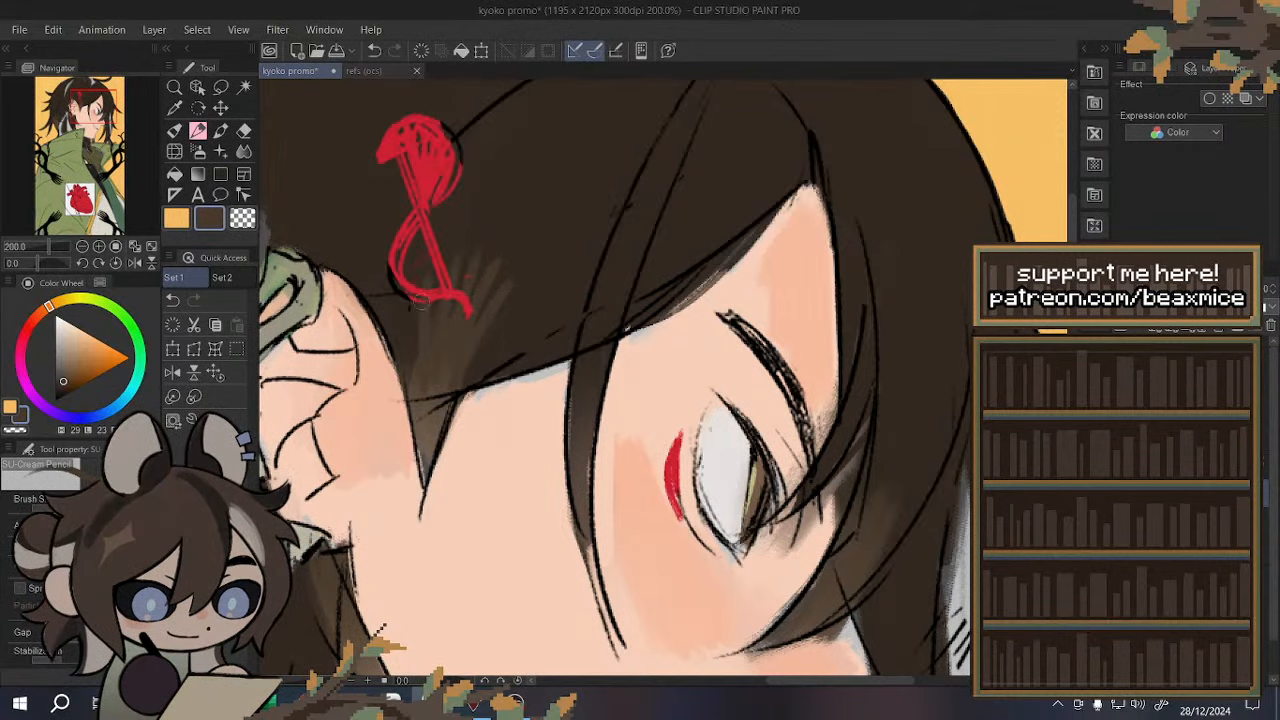
pyautogui.scroll(-4, 574, 275)
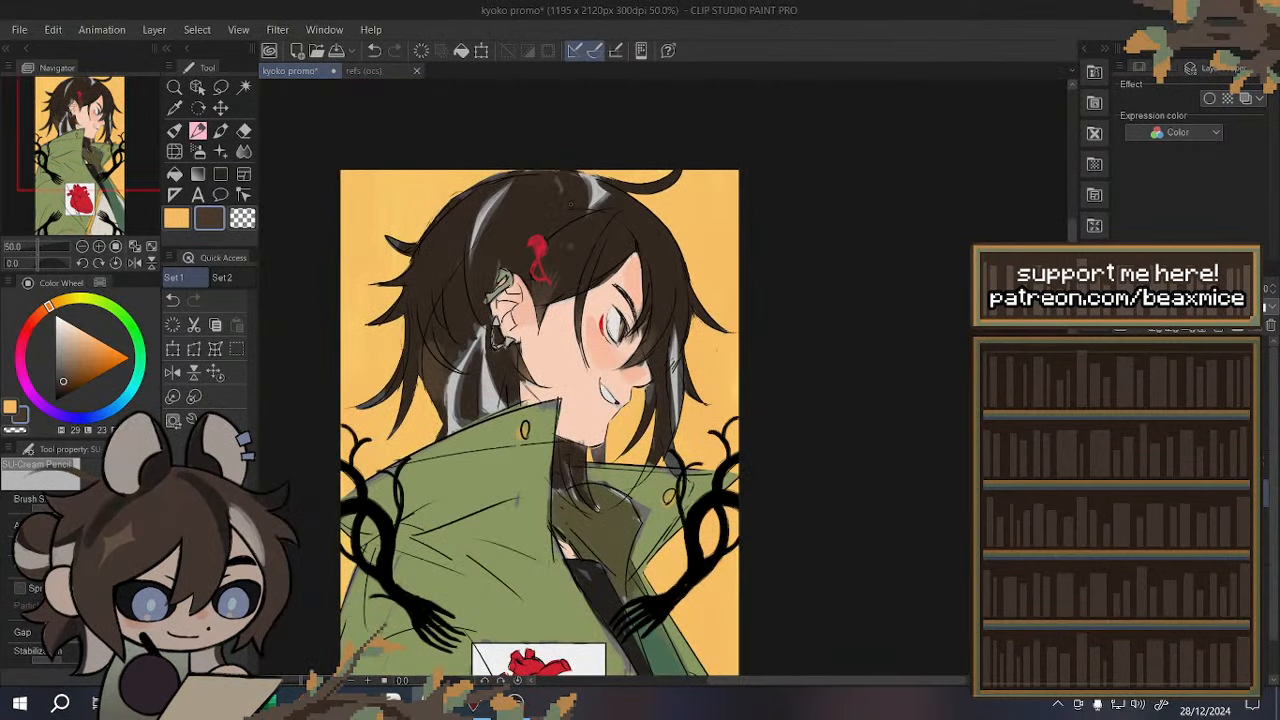
pyautogui.scroll(2, 564, 300)
pyautogui.click(375, 52)
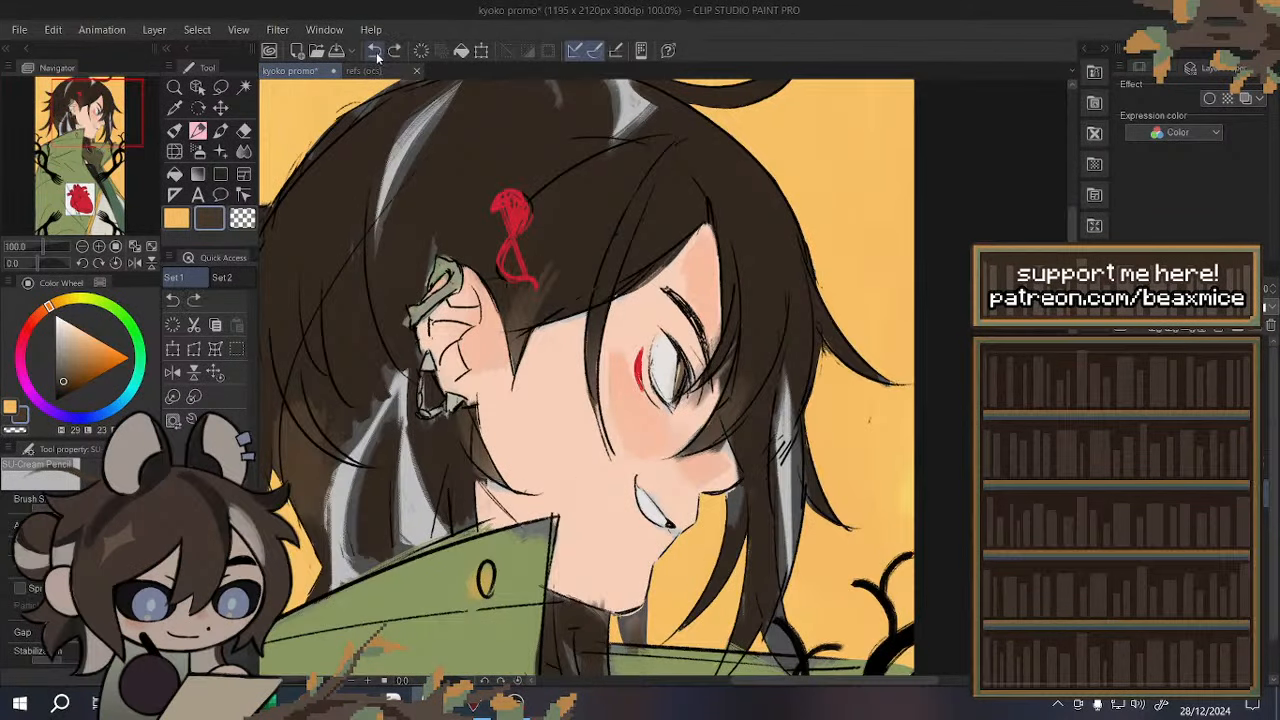
# - Blend sampled lighter and dark browns into the hair beside the red ornament and above the ear with the thickpaint brush
pyautogui.hotkey('ctrl', '+')
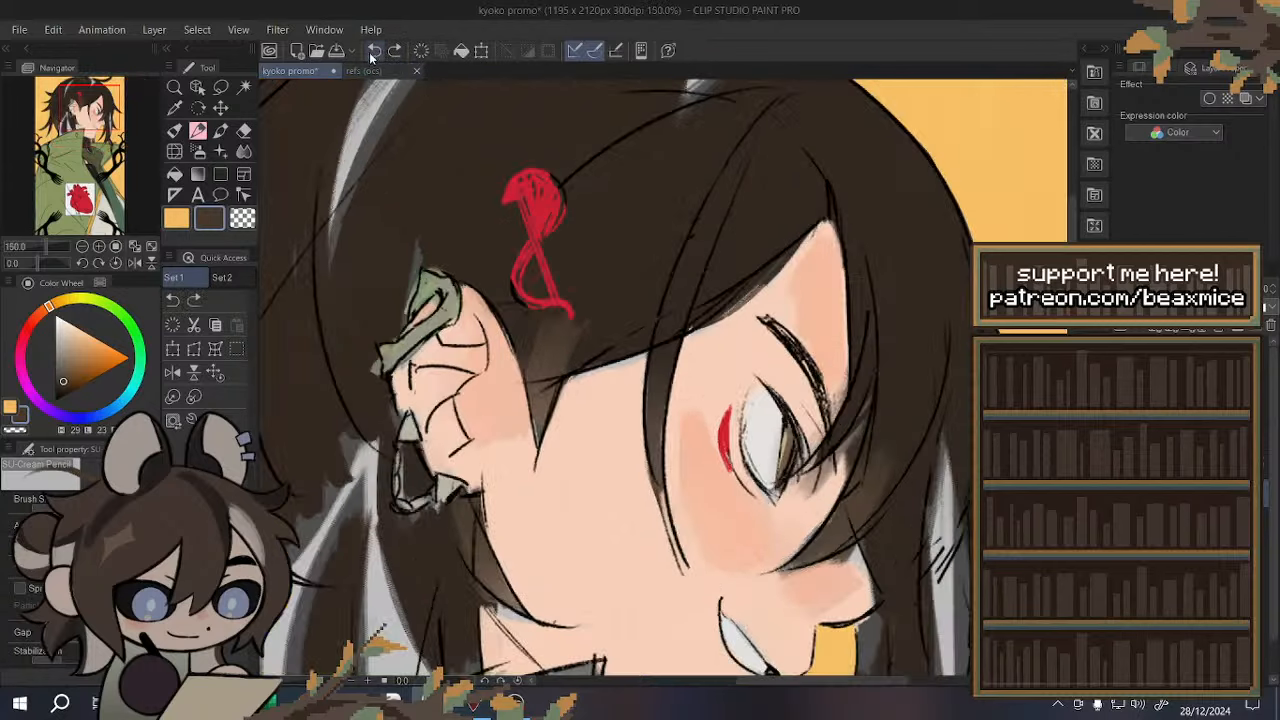
pyautogui.press('b')
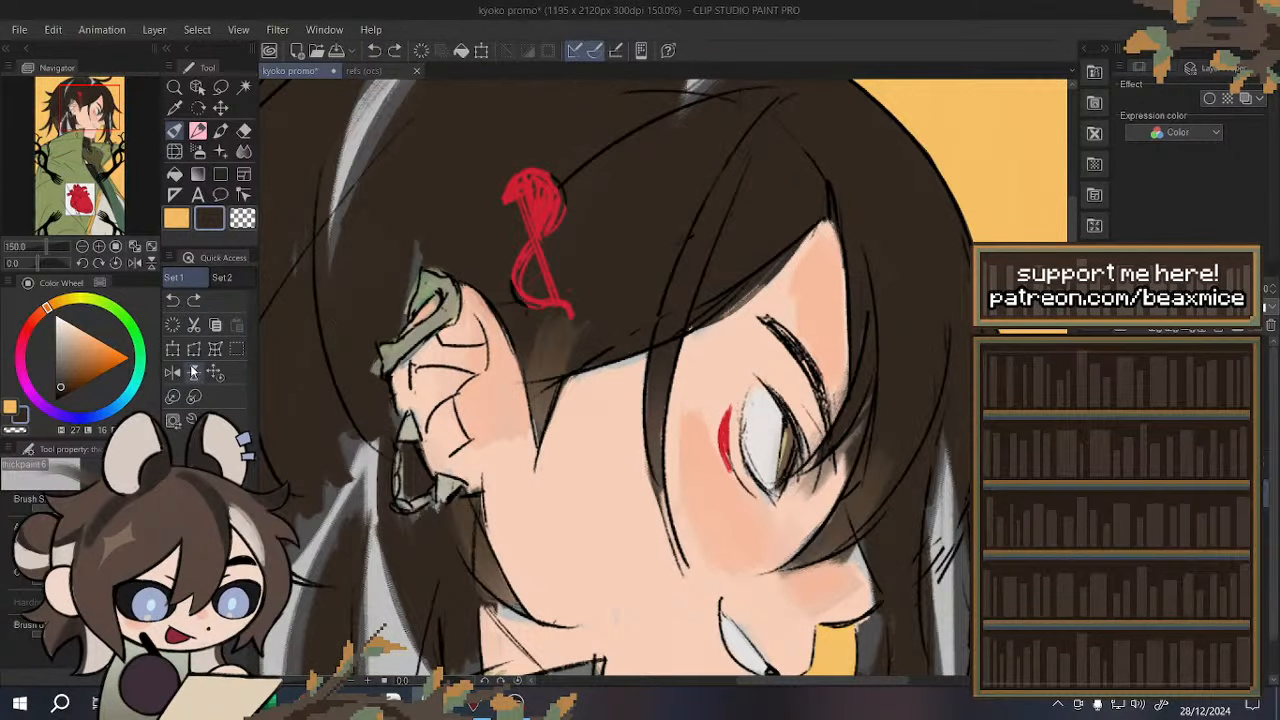
pyautogui.keyDown('alt'); pyautogui.click(556, 345); pyautogui.keyUp('alt')
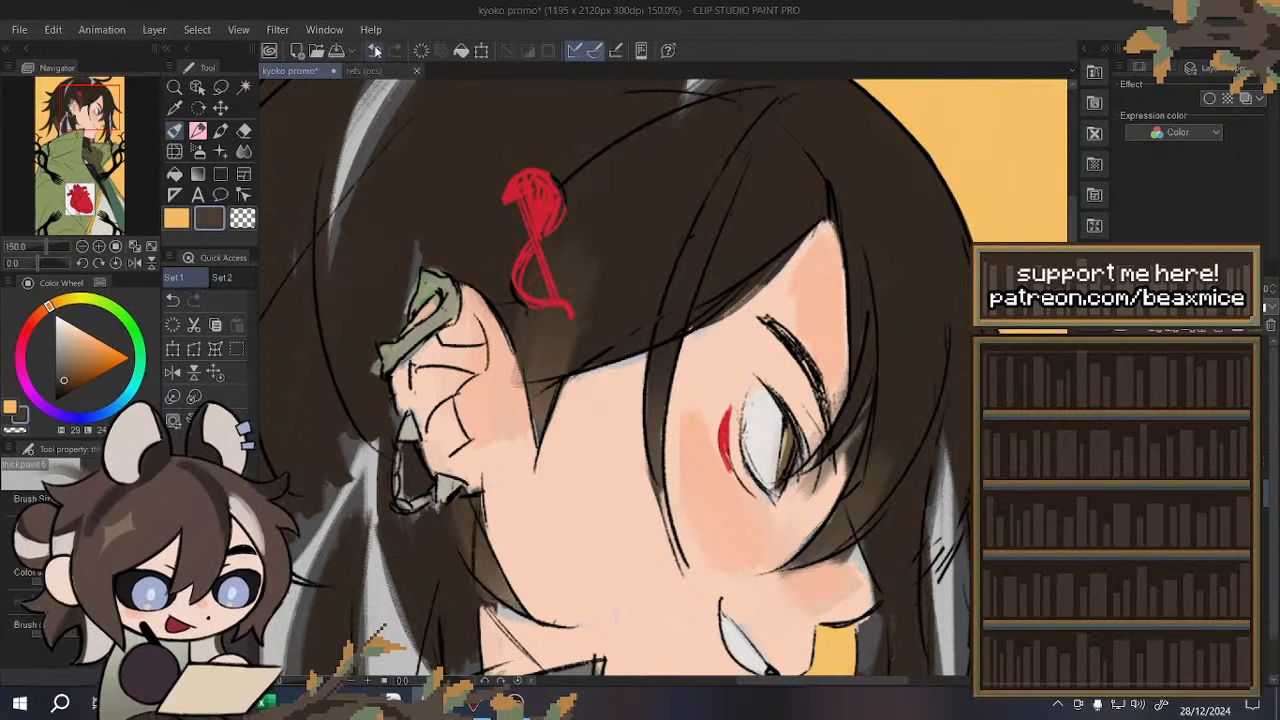
pyautogui.moveTo(594, 320); pyautogui.dragTo(550, 363)
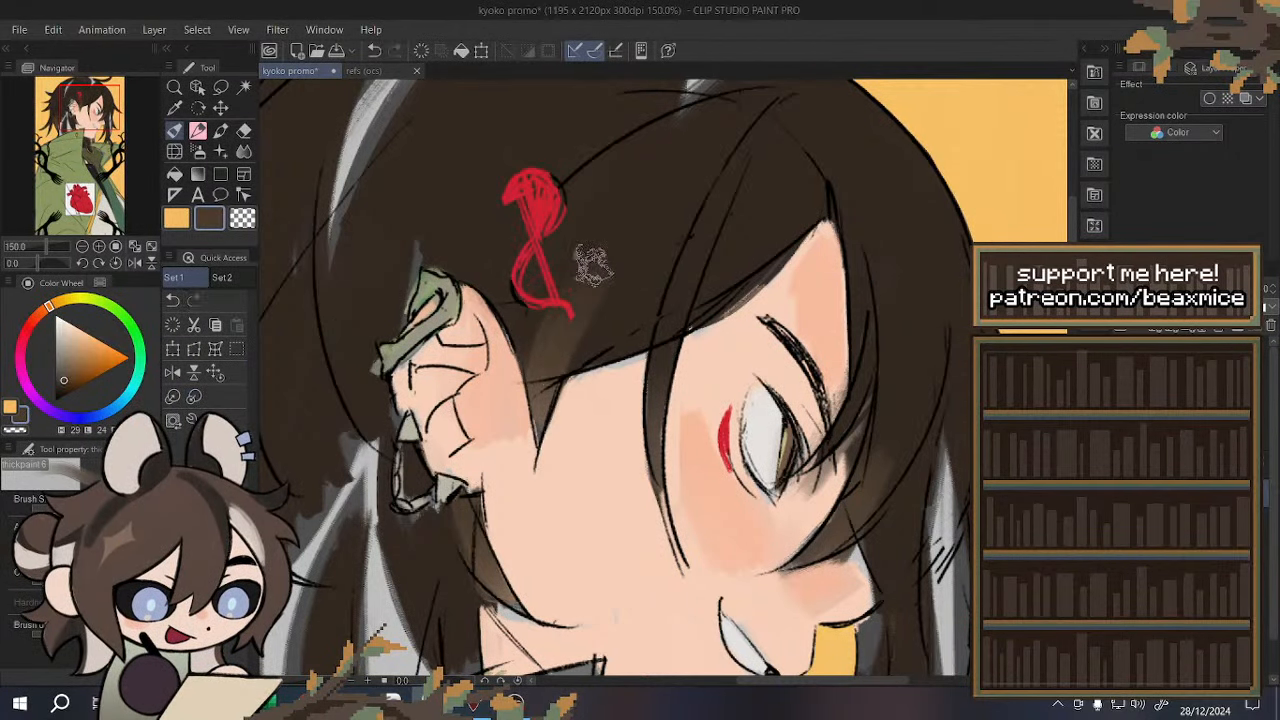
pyautogui.moveTo(592, 266); pyautogui.dragTo(539, 351)
pyautogui.keyDown('alt'); pyautogui.click(611, 208); pyautogui.keyUp('alt')
pyautogui.moveTo(611, 208)
pyautogui.mouseDown()
pyautogui.moveTo(568, 272)
pyautogui.moveTo(571, 320)
pyautogui.mouseUp()
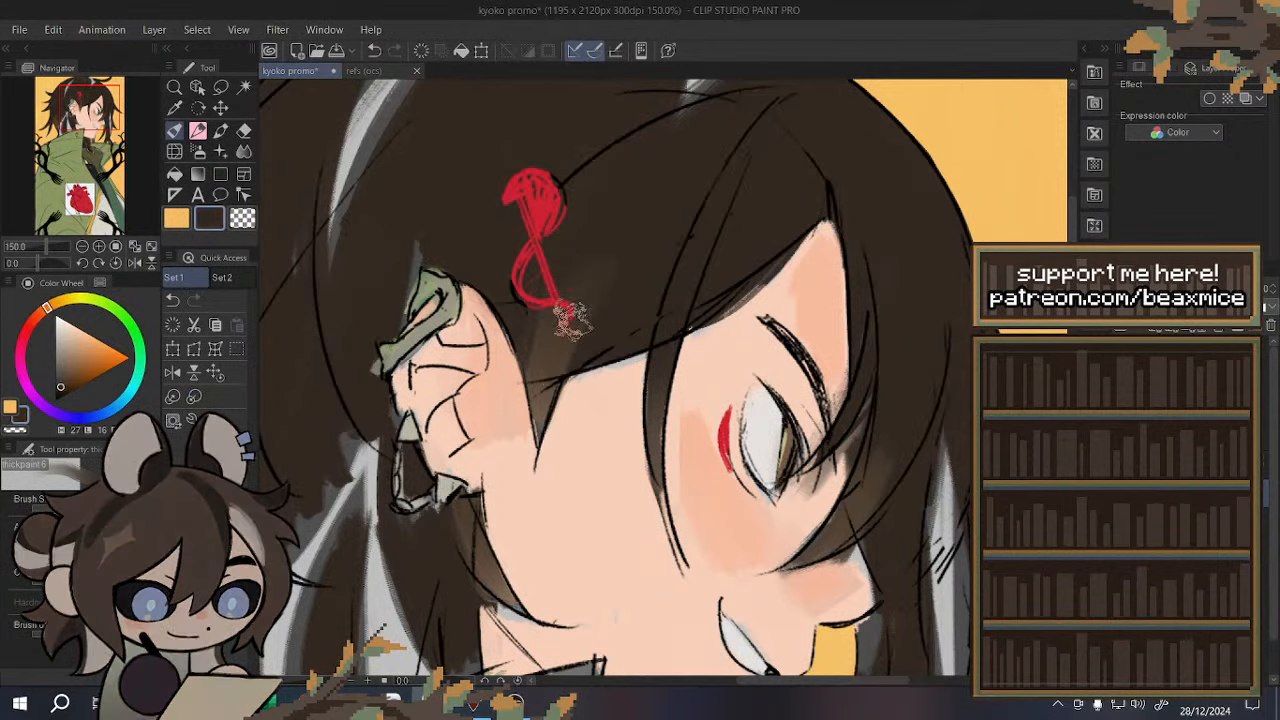
pyautogui.moveTo(646, 230); pyautogui.dragTo(565, 322)
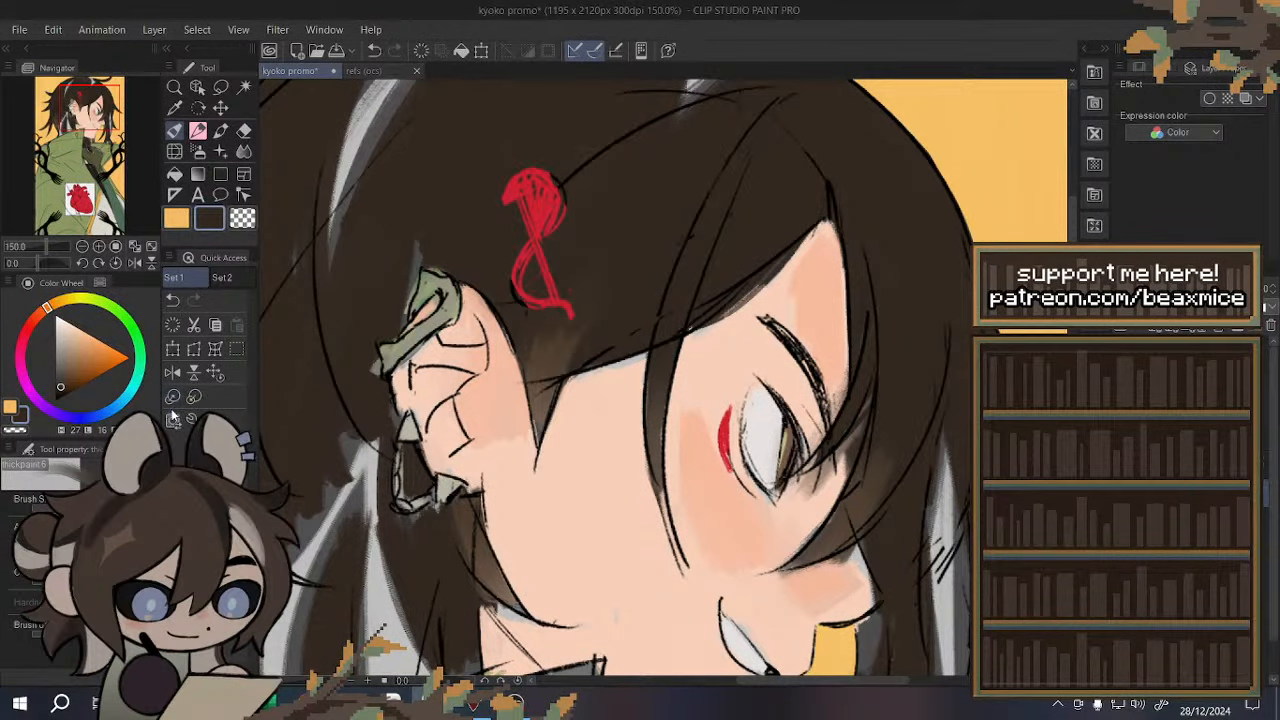
# - Paint fine lighter brown strands in front of the ear with the SU-Cream Pencil in a mirrored view, trimming their edge with sampled ear peach
pyautogui.click(172, 372)
pyautogui.click(198, 131)
pyautogui.scroll(-2, 482, 290)
pyautogui.scroll(2, 608, 315)
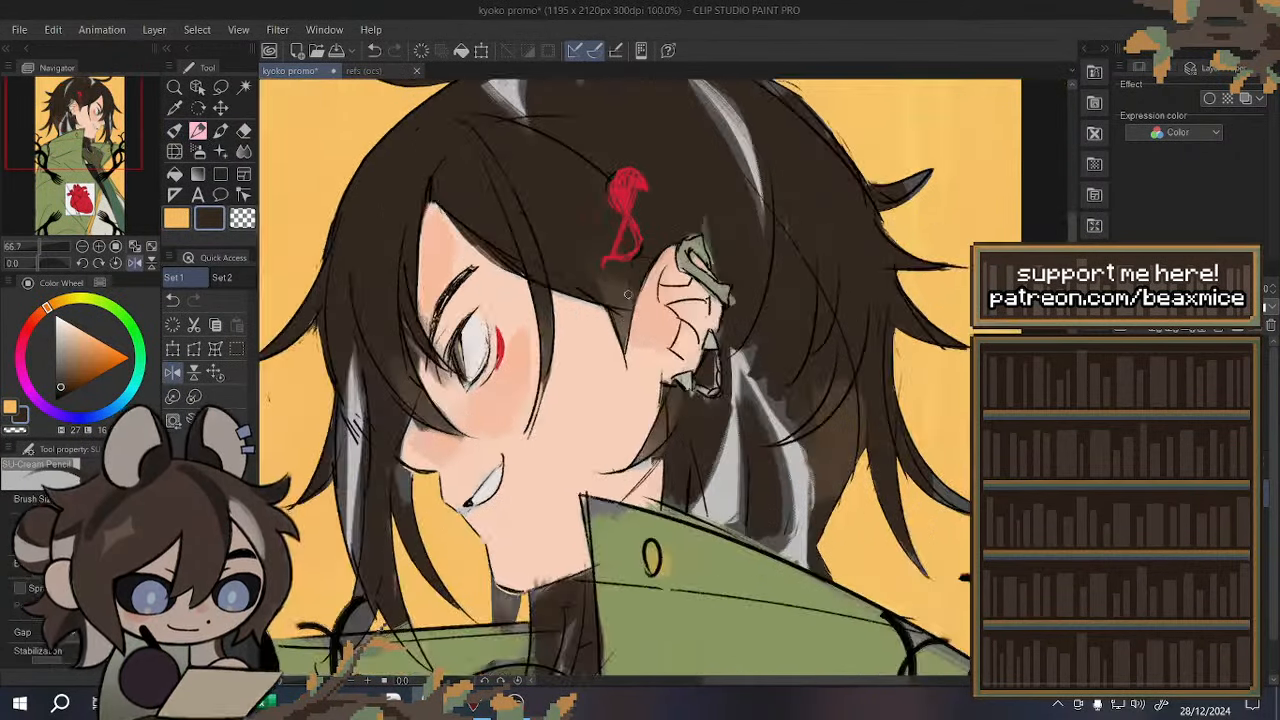
pyautogui.keyDown('alt'); pyautogui.click(603, 288); pyautogui.keyUp('alt')
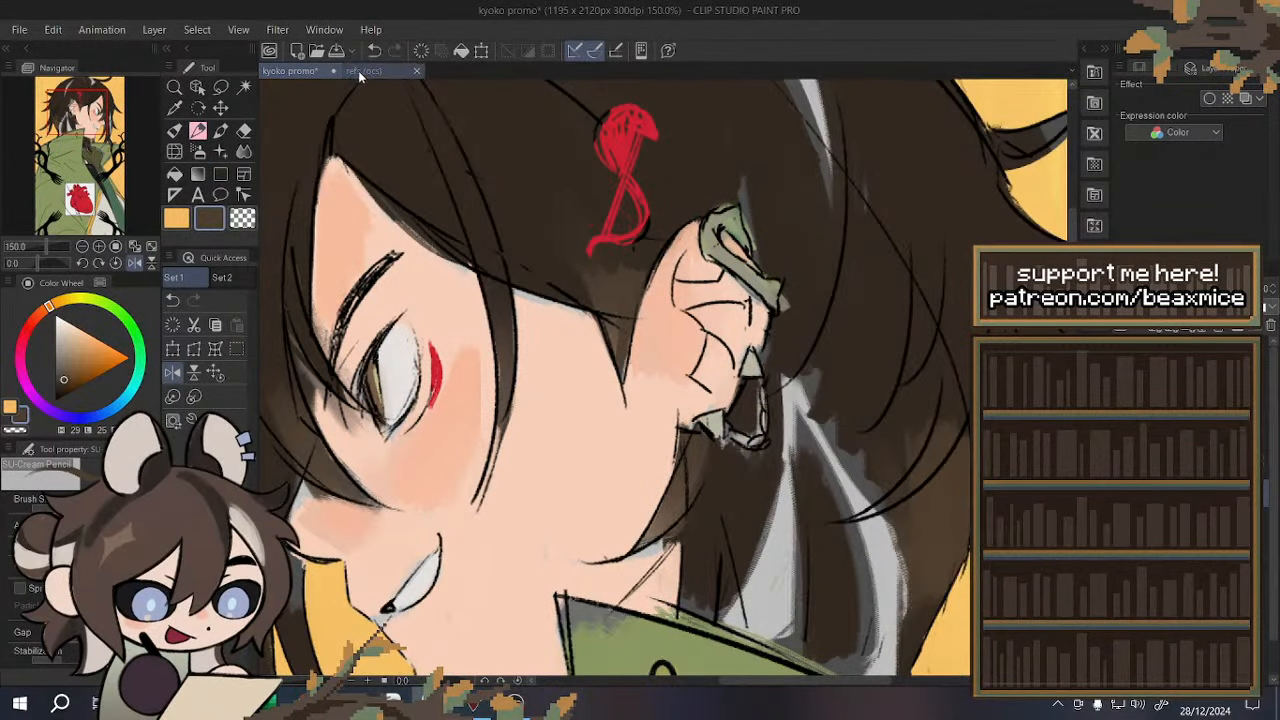
pyautogui.keyDown('alt'); pyautogui.click(613, 332); pyautogui.keyUp('alt')
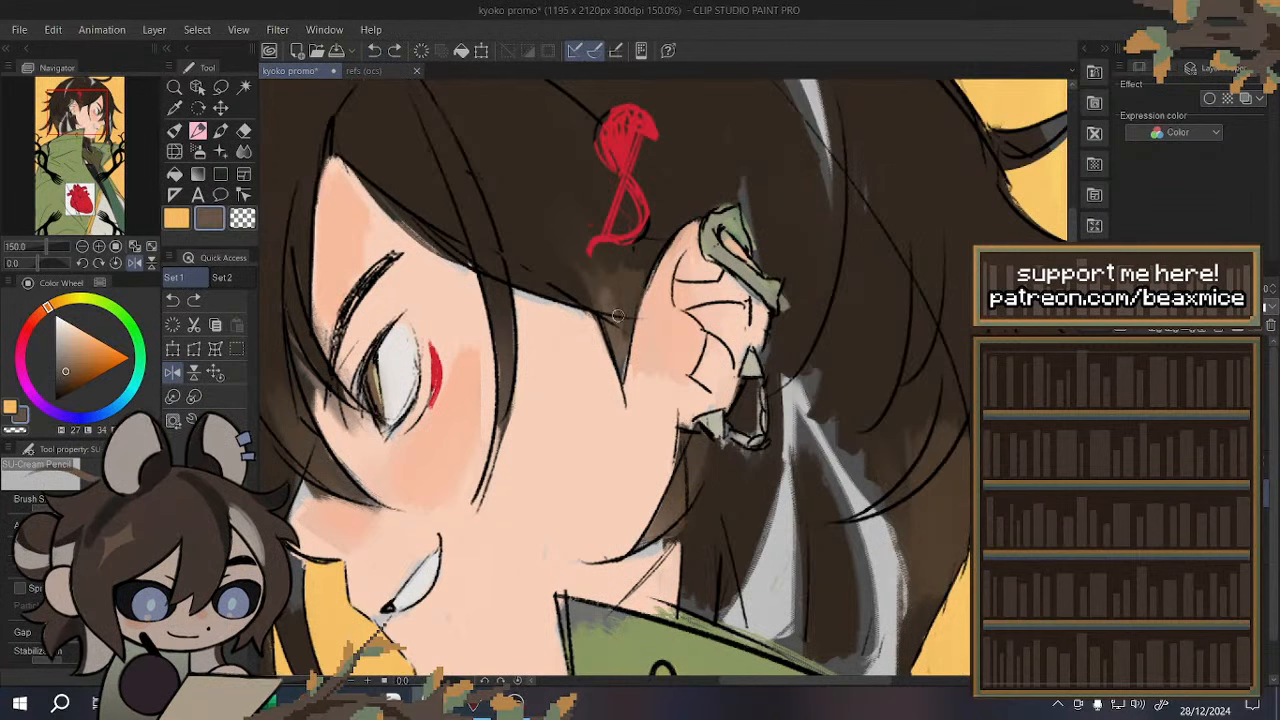
pyautogui.click(373, 50)
pyautogui.moveTo(621, 337)
pyautogui.mouseDown()
pyautogui.moveTo(612, 306)
pyautogui.moveTo(638, 285)
pyautogui.mouseUp()
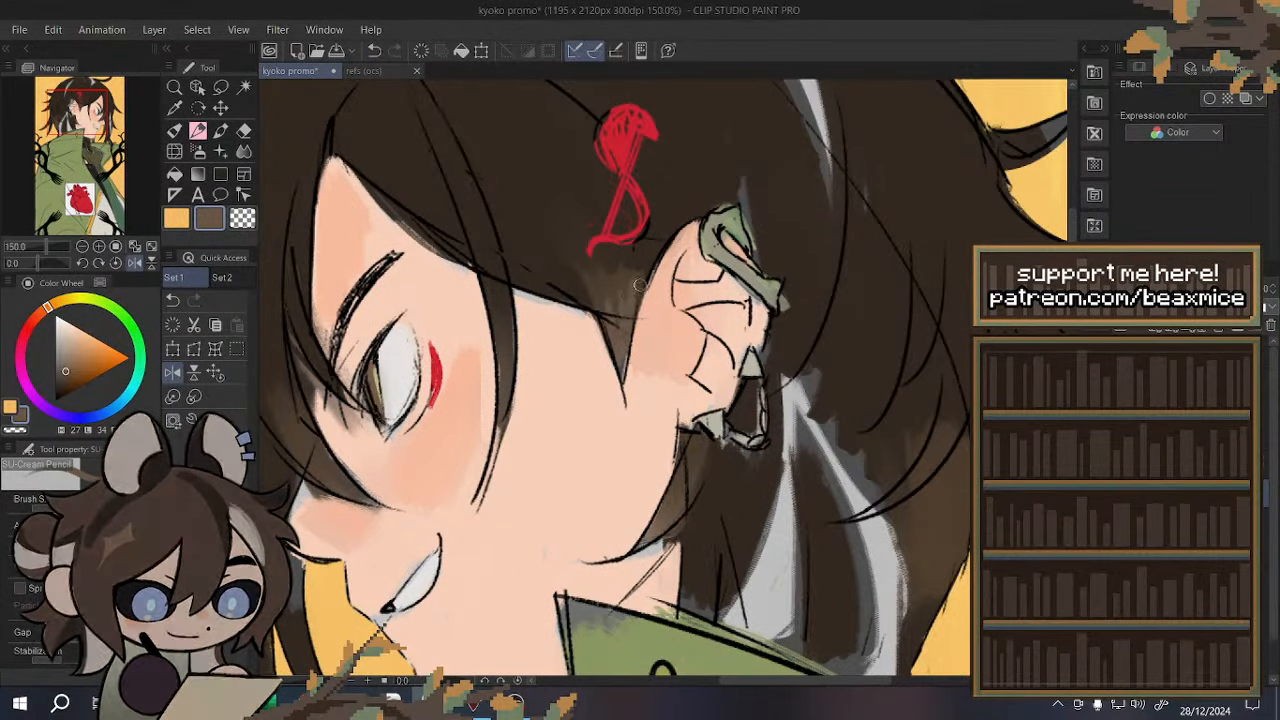
pyautogui.keyDown('alt'); pyautogui.click(645, 325); pyautogui.keyUp('alt')
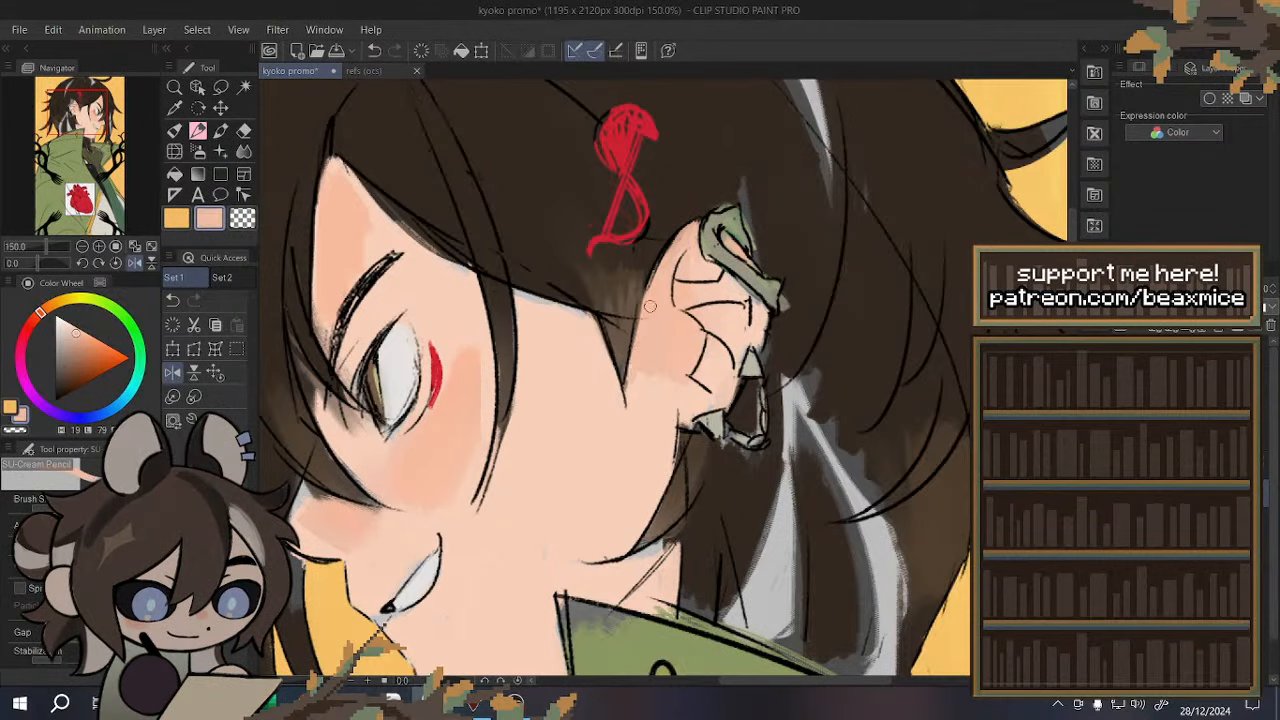
pyautogui.click(173, 373)
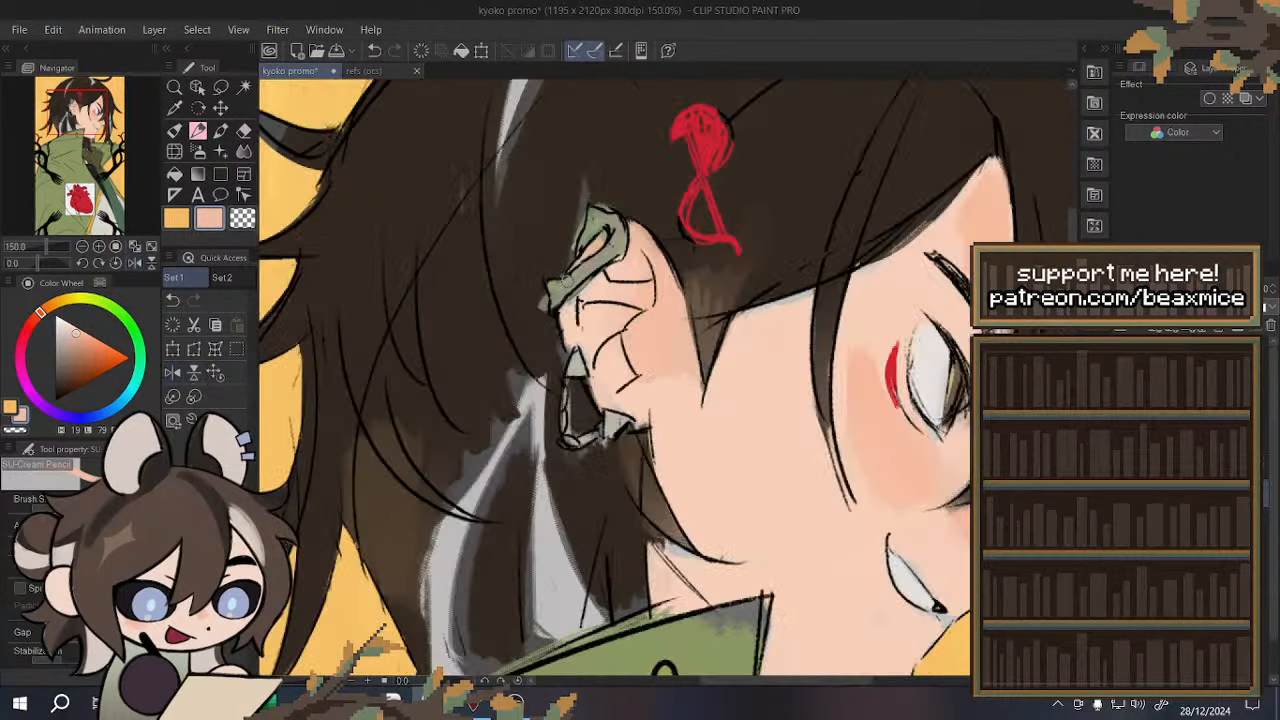
pyautogui.scroll(-1, 555, 298)
pyautogui.scroll(1, 630, 370)
pyautogui.keyDown('alt'); pyautogui.click(634, 369); pyautogui.keyUp('alt')
pyautogui.moveTo(600, 341); pyautogui.dragTo(635, 338)
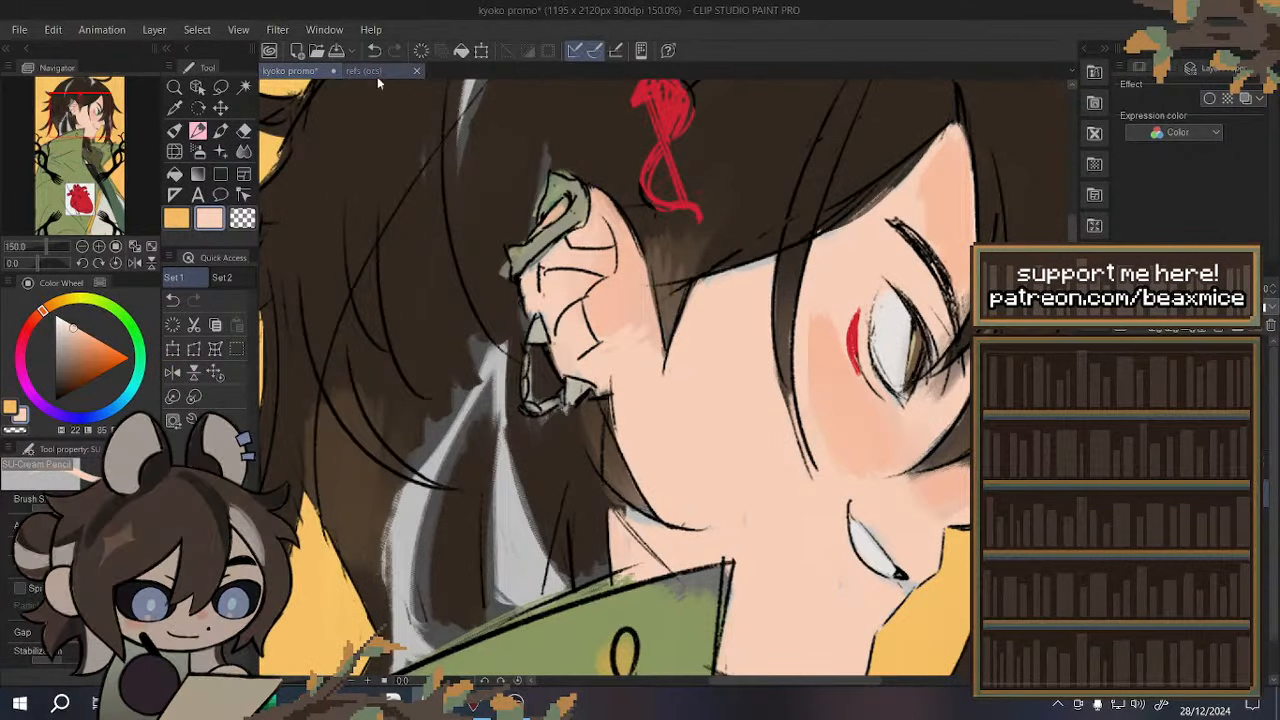
pyautogui.hotkey('ctrl', 'z')
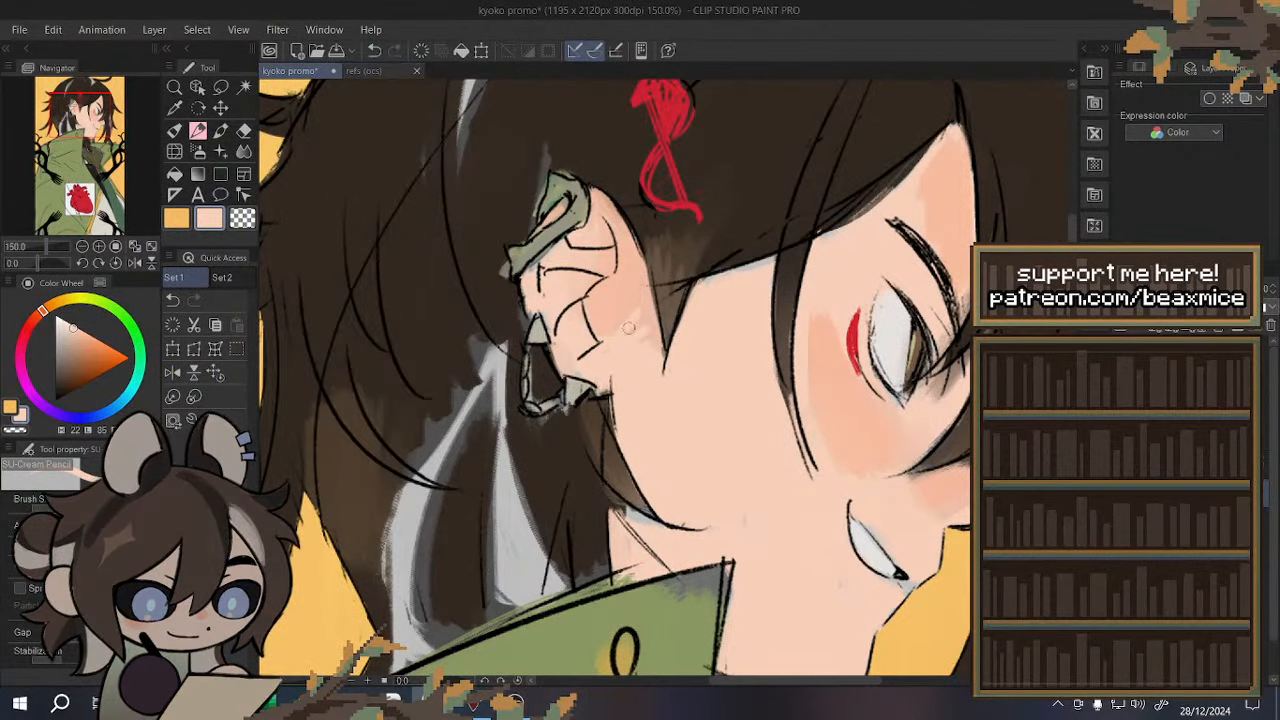
# - Refine the ear's inner shading with the SU-Cream Pencil, using several skin and peach tones sampled from the ear
pyautogui.scroll(-5, 655, 355)
pyautogui.scroll(6, 600, 320)
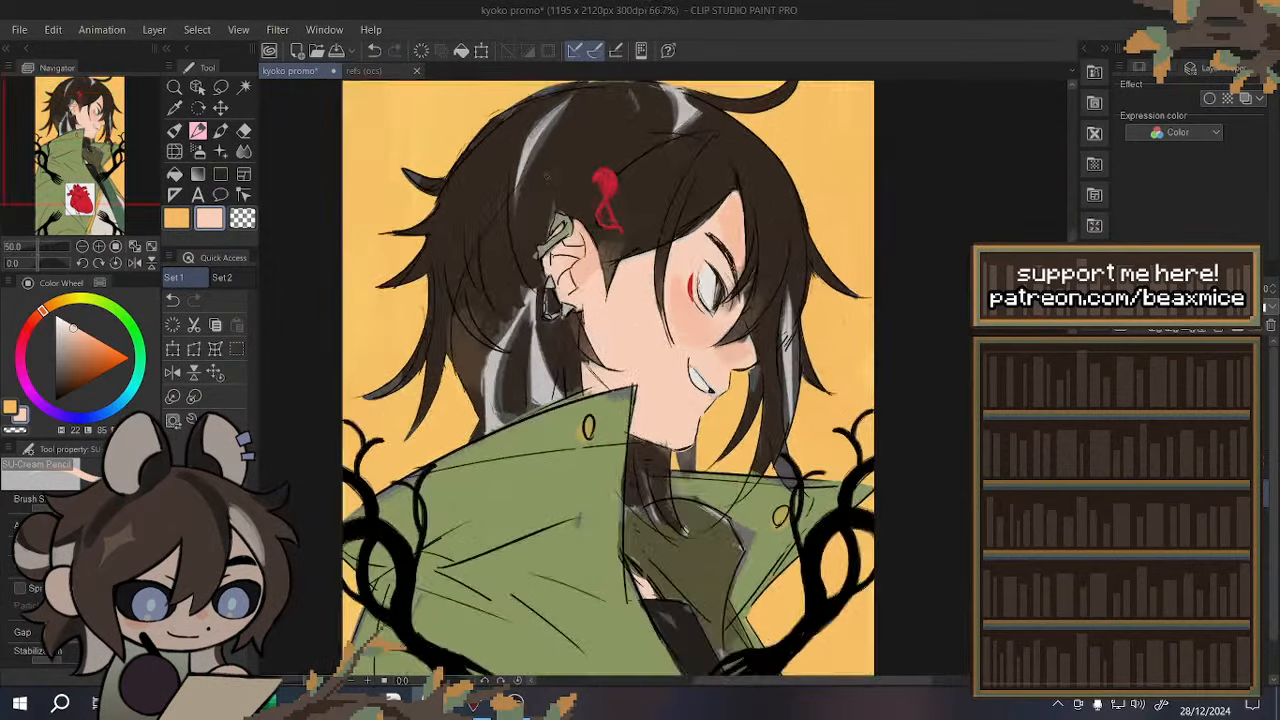
pyautogui.keyDown('alt'); pyautogui.click(621, 248); pyautogui.keyUp('alt')
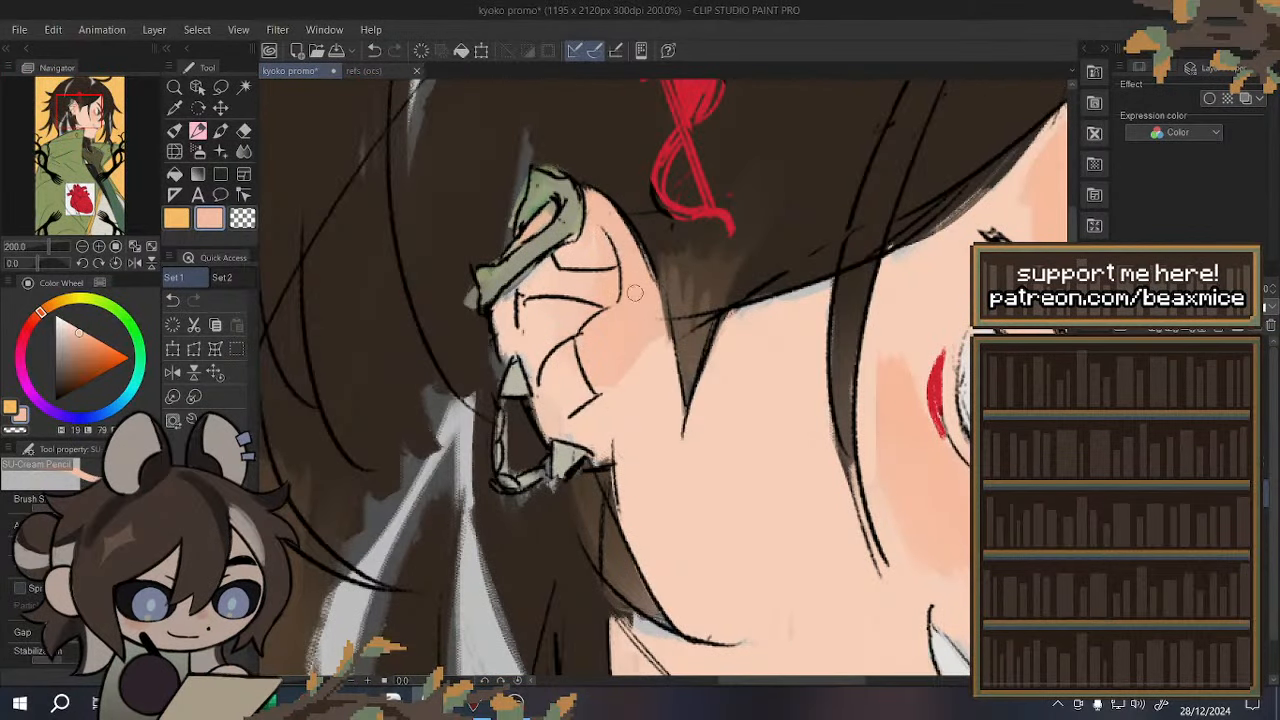
pyautogui.keyDown('alt'); pyautogui.click(570, 263); pyautogui.keyUp('alt')
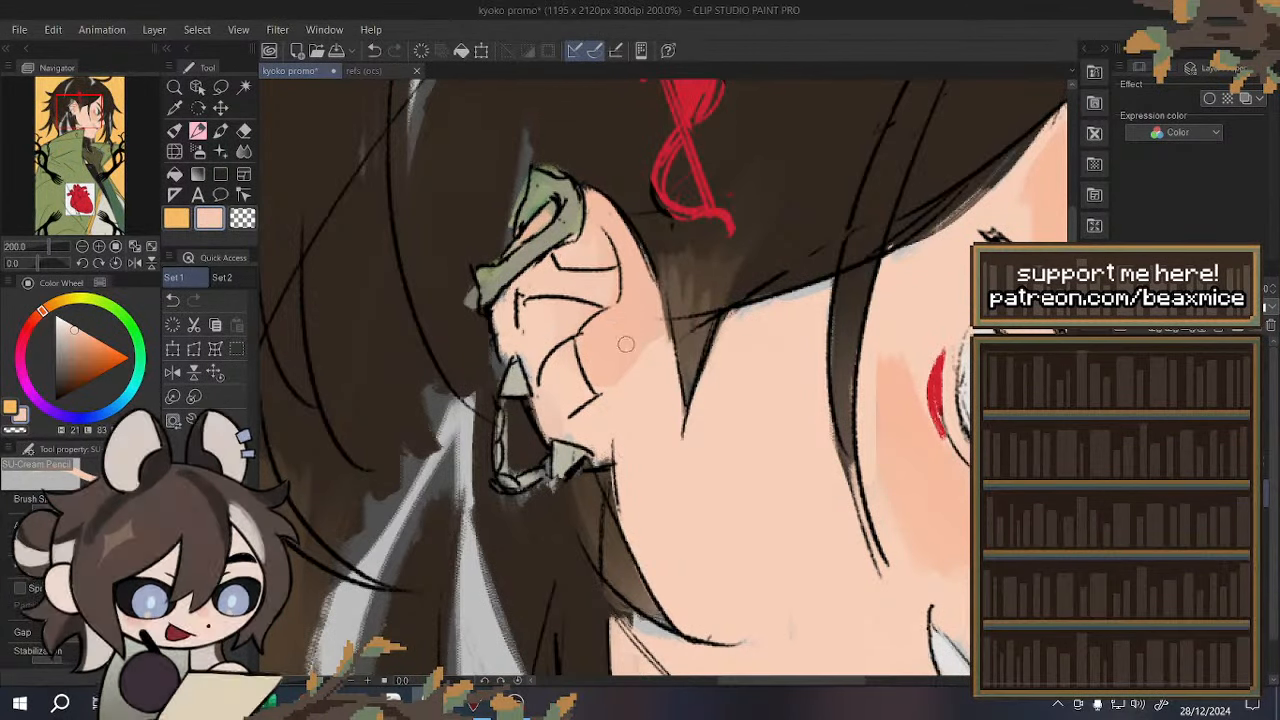
pyautogui.keyDown('alt'); pyautogui.click(600, 318); pyautogui.keyUp('alt')
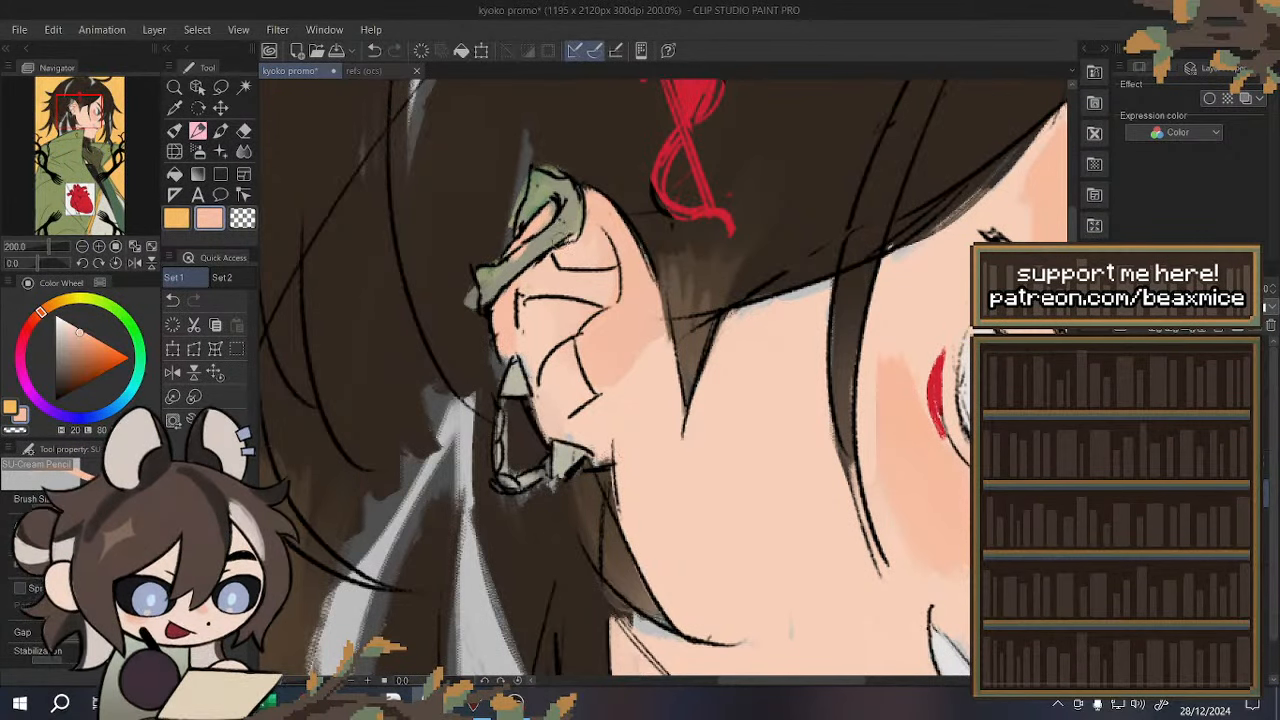
# - Clean the edges of the ear cuff and the gap above the upper earring stud with sampled grey-green, dark brown and peach
pyautogui.keyDown('alt'); pyautogui.click(545, 250); pyautogui.keyUp('alt')
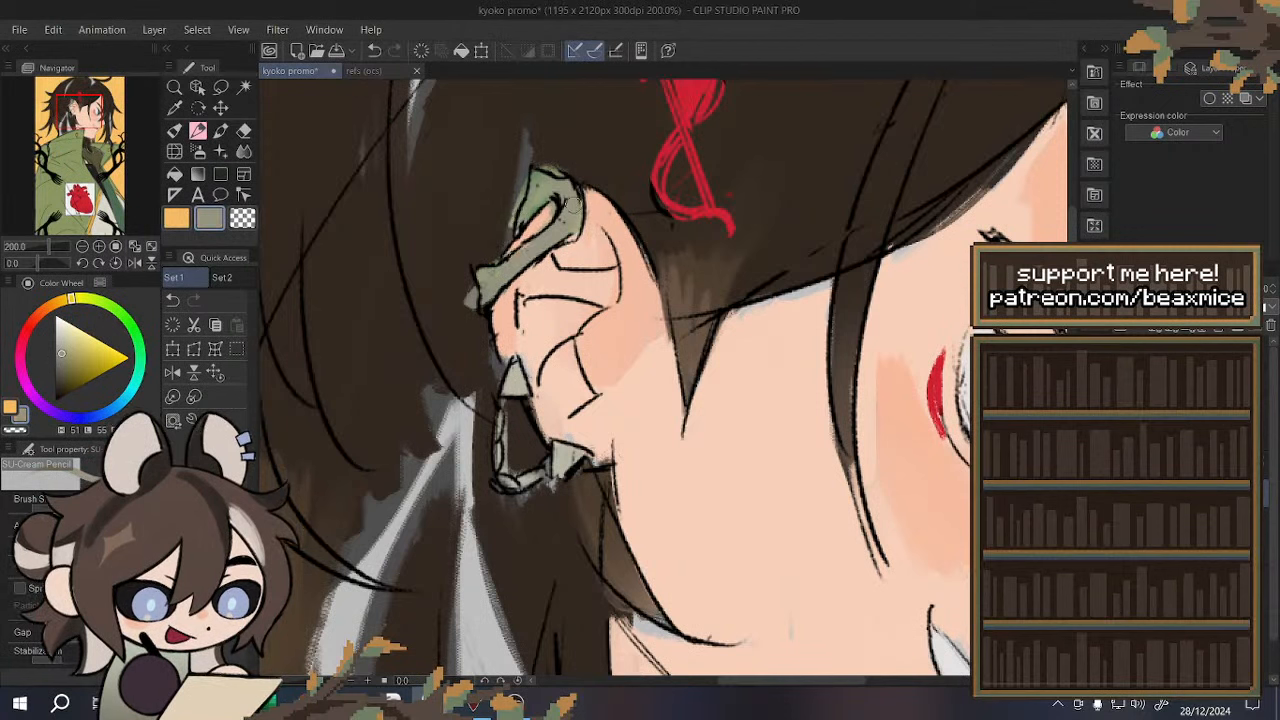
pyautogui.keyDown('alt'); pyautogui.click(550, 160); pyautogui.keyUp('alt')
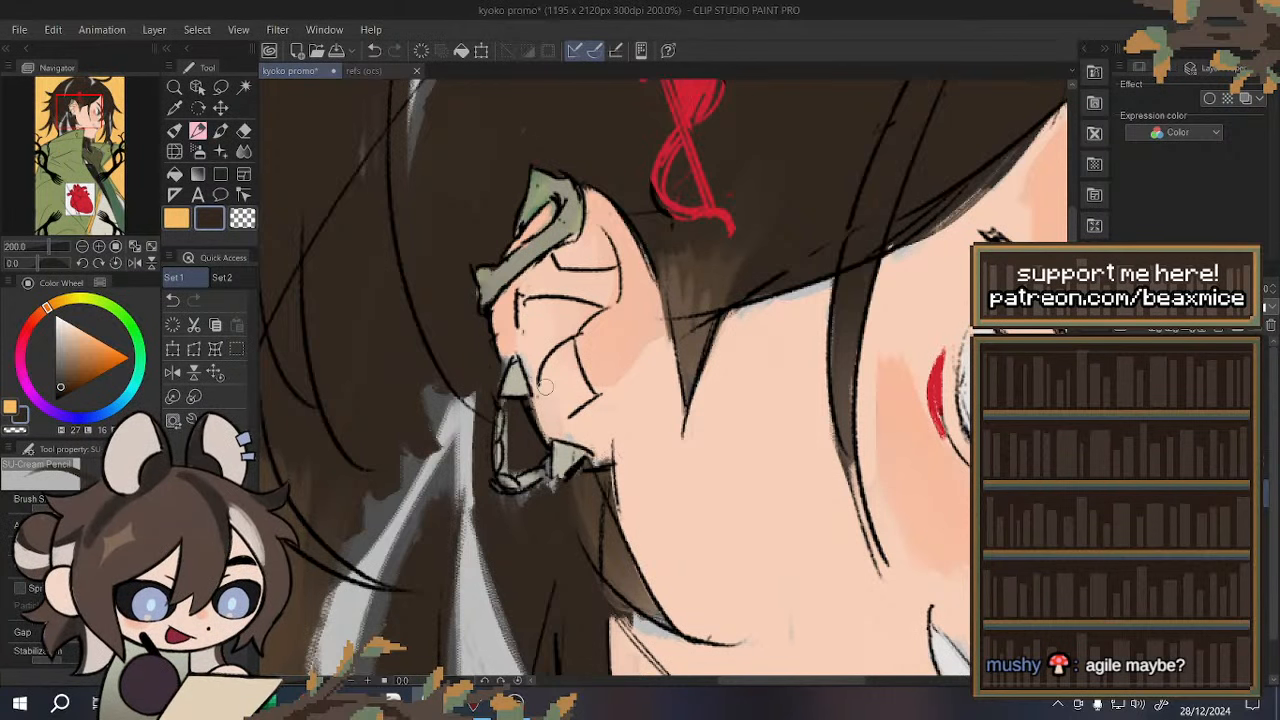
pyautogui.scroll(3, 545, 388)
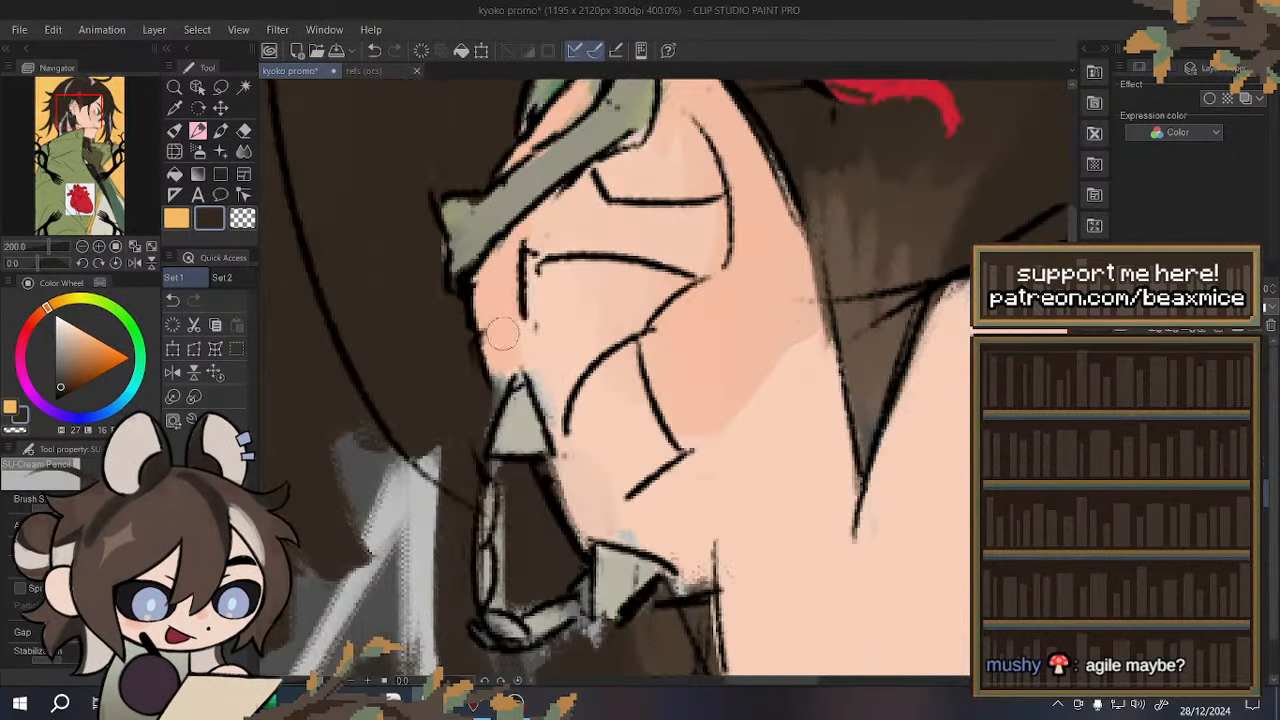
pyautogui.keyDown('alt'); pyautogui.click(532, 386); pyautogui.keyUp('alt')
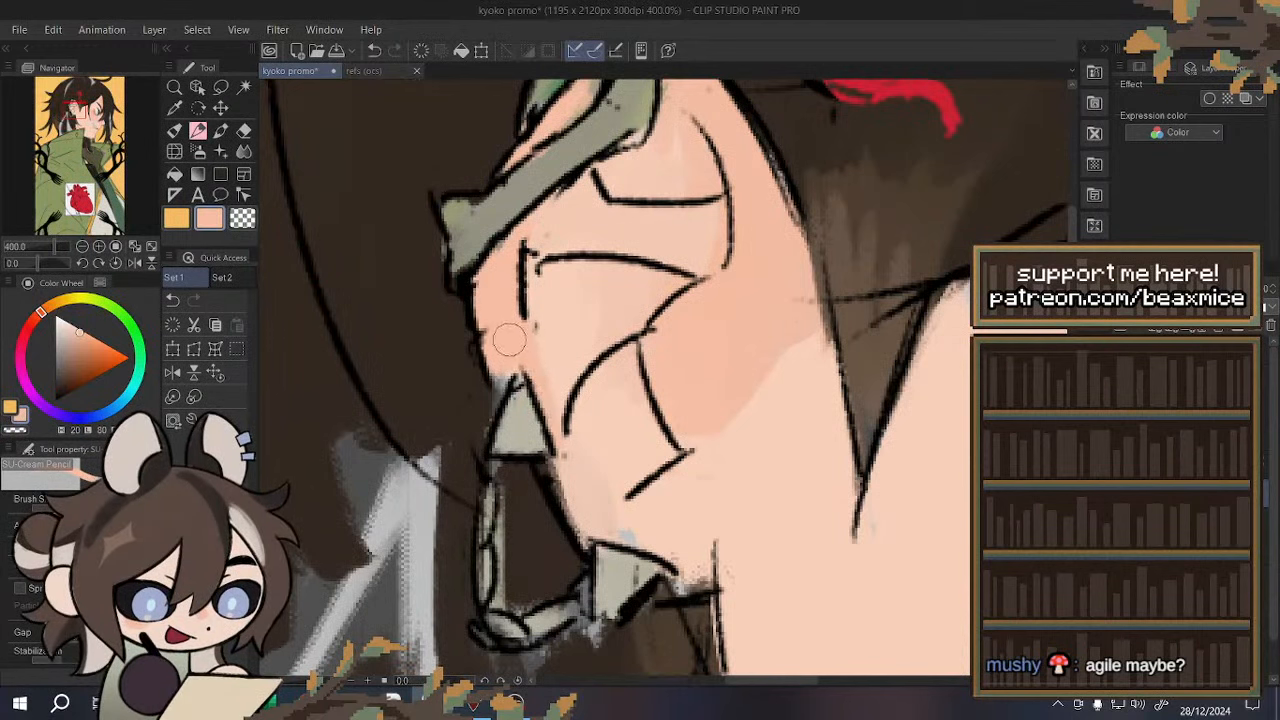
pyautogui.keyDown('alt'); pyautogui.click(455, 390); pyautogui.keyUp('alt')
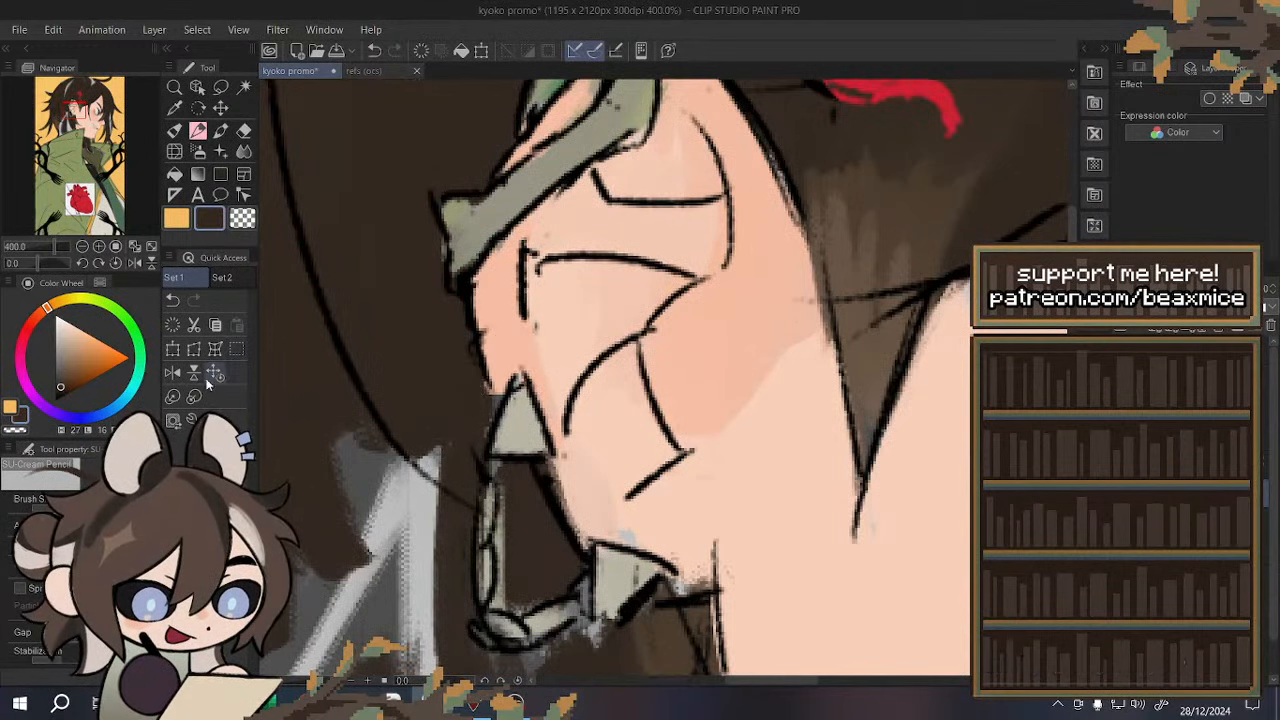
# - Mirror the canvas view and touch up the skin showing through the ear cuff's loop with sampled peach
pyautogui.click(173, 376)
pyautogui.scroll(-4, 497, 318)
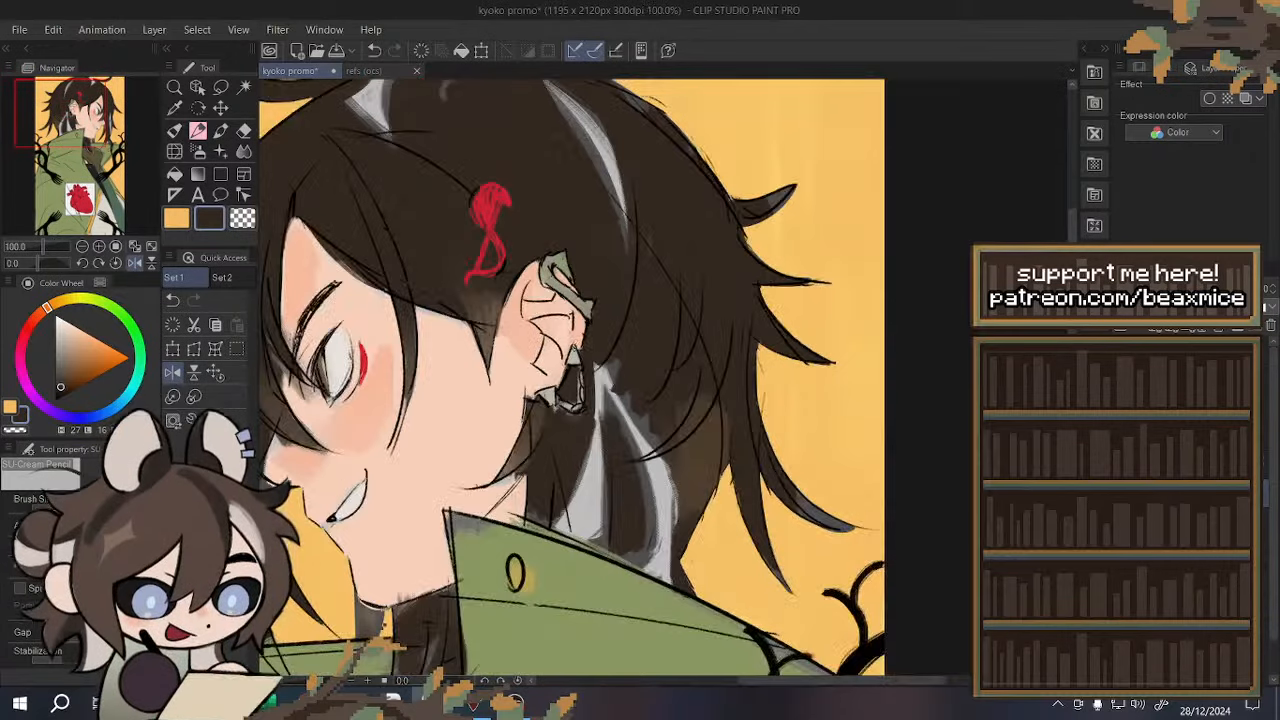
pyautogui.scroll(3, 590, 320)
pyautogui.scroll(2, 530, 213)
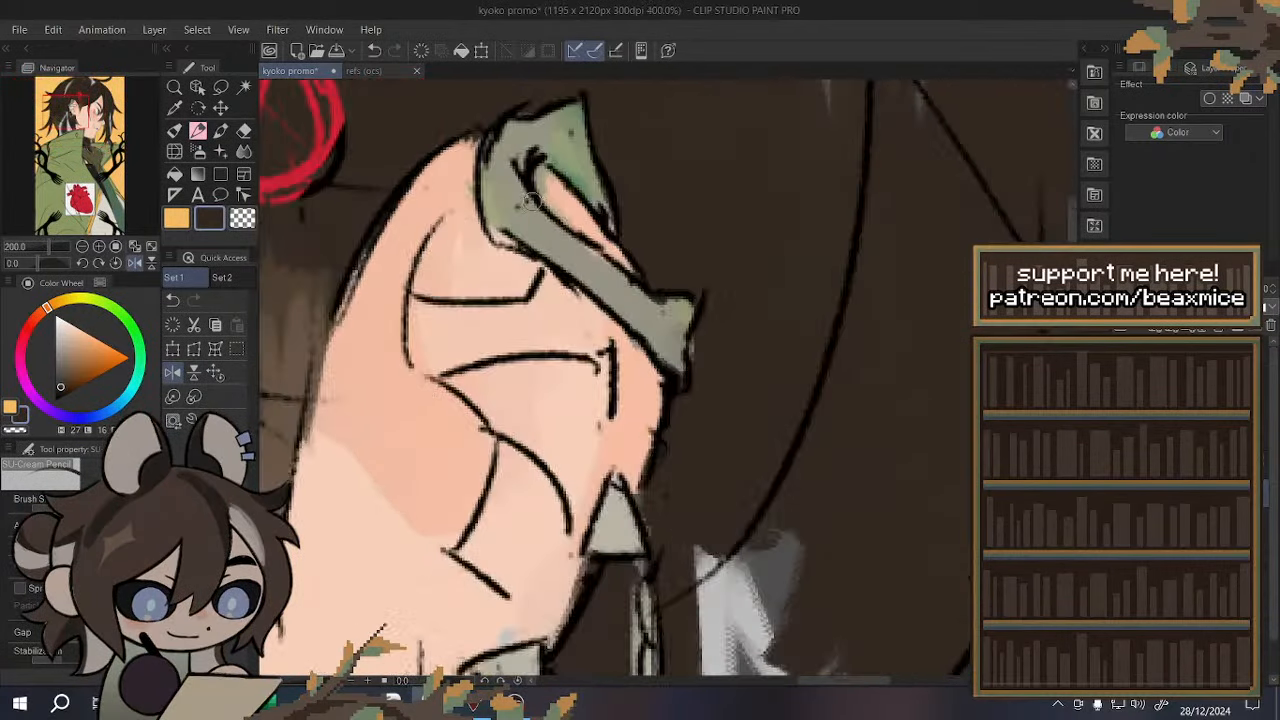
pyautogui.keyDown('alt'); pyautogui.click(560, 203); pyautogui.keyUp('alt')
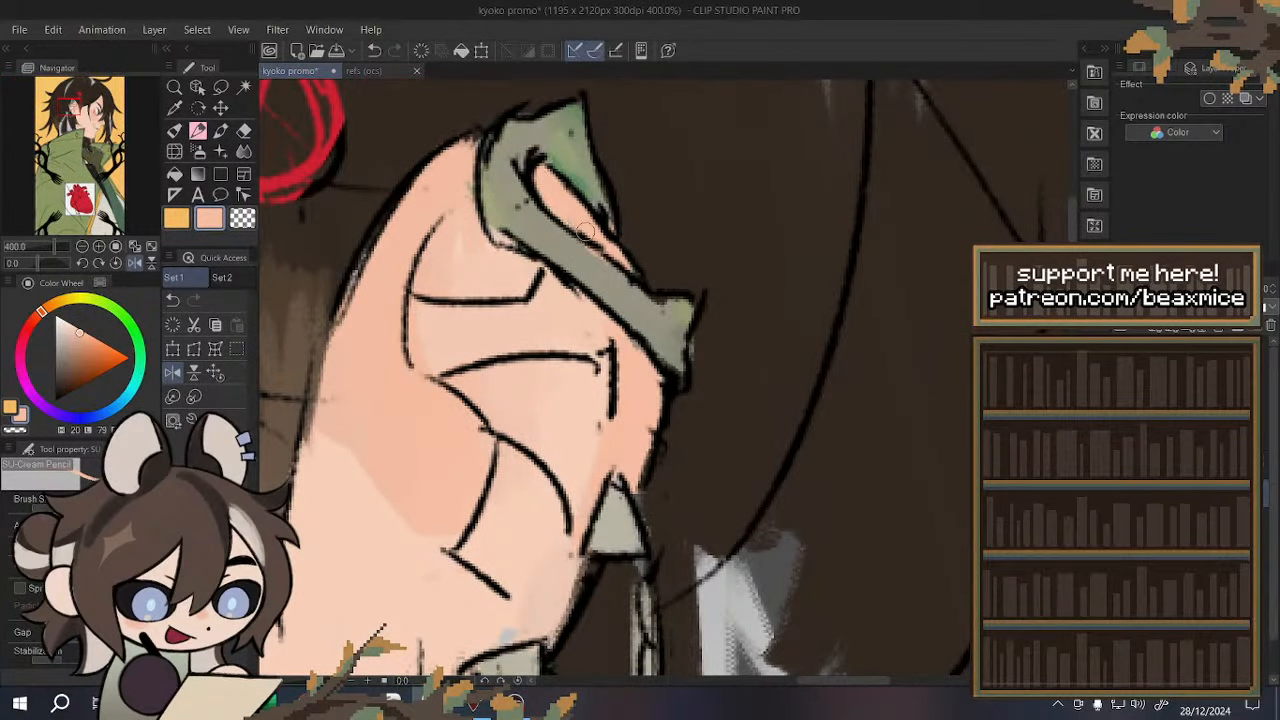
# - Recolour the ear cuff evenly with its sampled green, then trim the overspill around its pointed end with sampled dark brown
pyautogui.keyDown('alt'); pyautogui.click(510, 196); pyautogui.keyUp('alt')
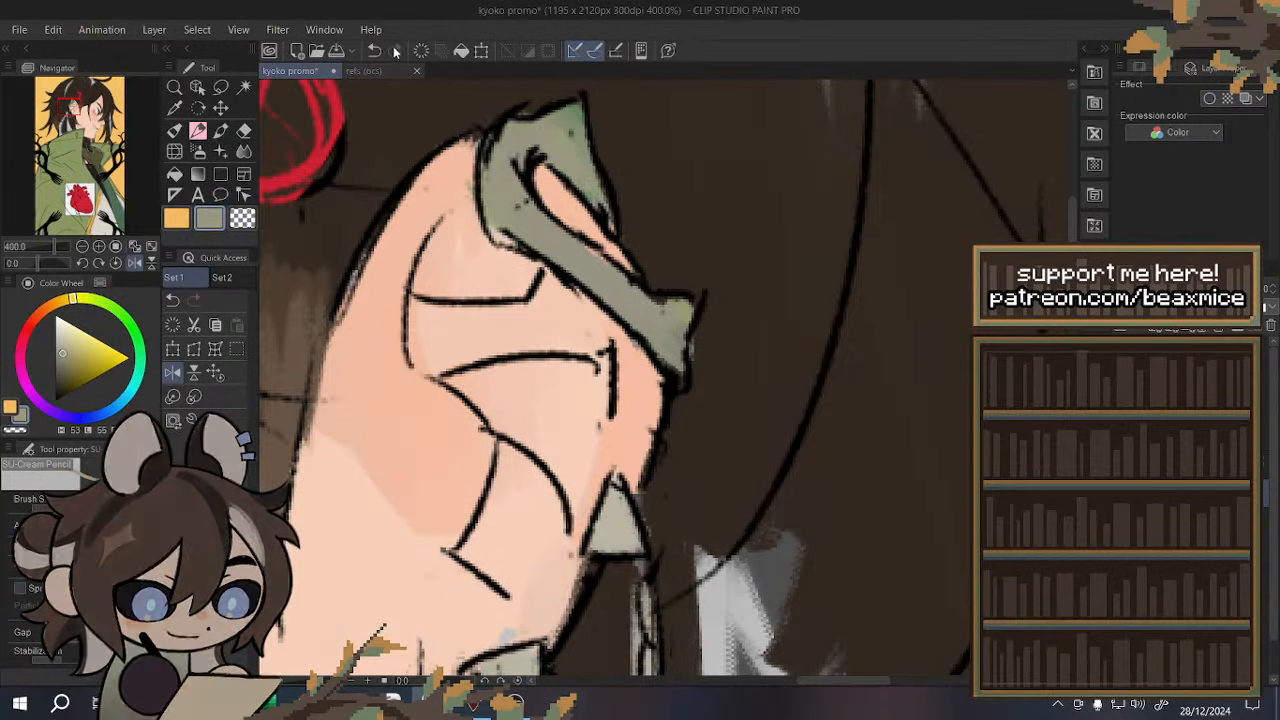
pyautogui.hotkey('ctrl', 'z')
pyautogui.keyDown('alt'); pyautogui.click(570, 150); pyautogui.keyUp('alt')
pyautogui.moveTo(562, 163); pyautogui.dragTo(586, 120)
pyautogui.moveTo(498, 210); pyautogui.dragTo(490, 197)
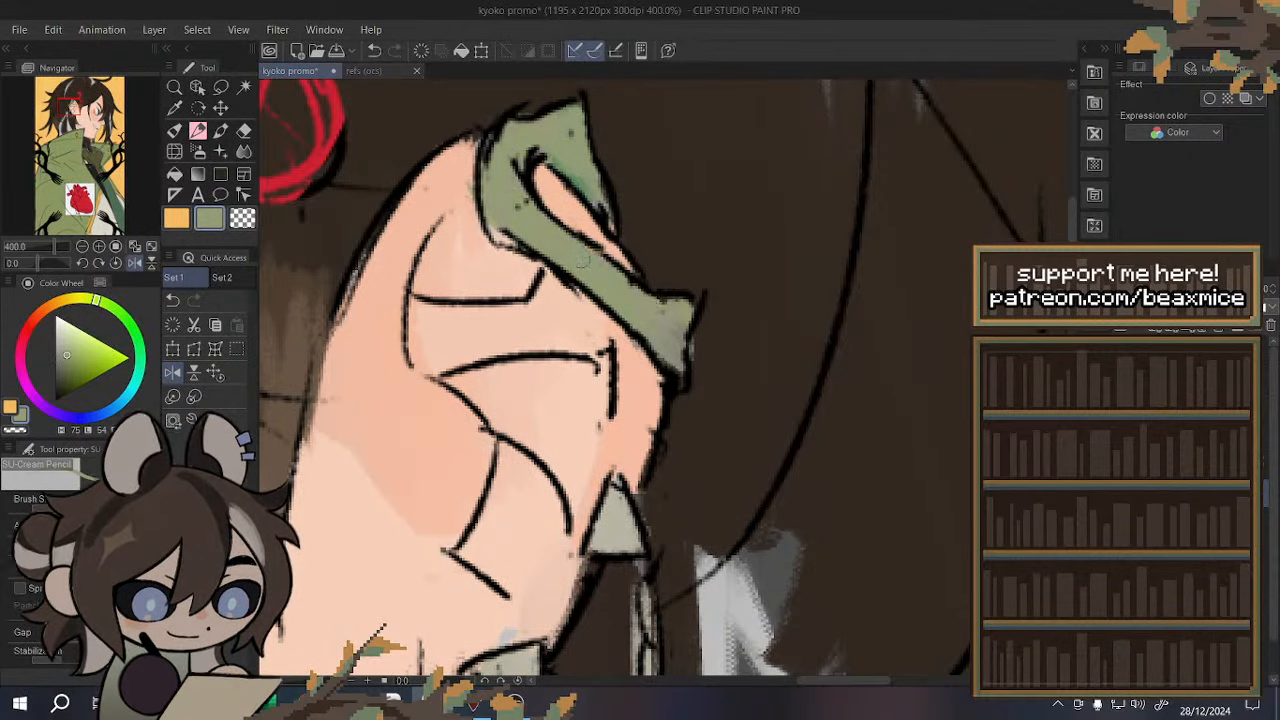
pyautogui.moveTo(676, 311); pyautogui.dragTo(678, 336)
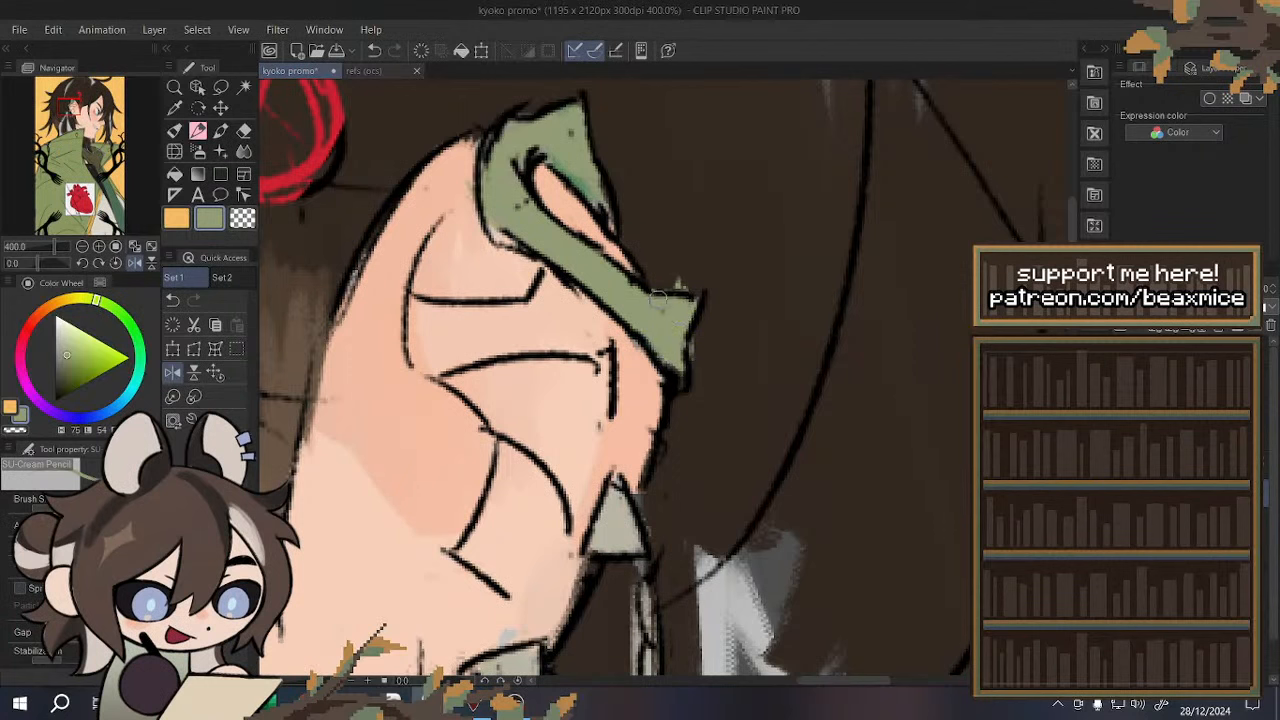
pyautogui.keyDown('alt'); pyautogui.click(663, 251); pyautogui.keyUp('alt')
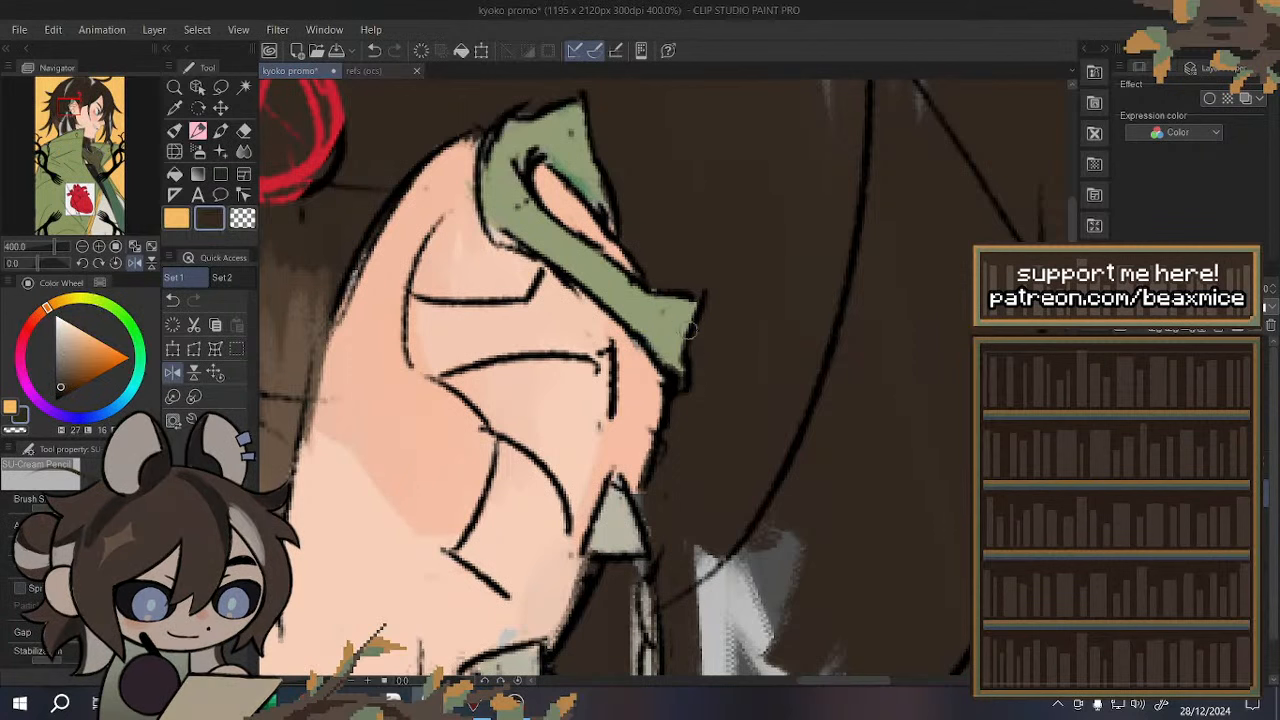
# - Clean the area around the earring chain with dark brown and sample the earlobe's skin colour to tidy its edge
pyautogui.scroll(-5, 690, 330)
pyautogui.scroll(3, 584, 376)
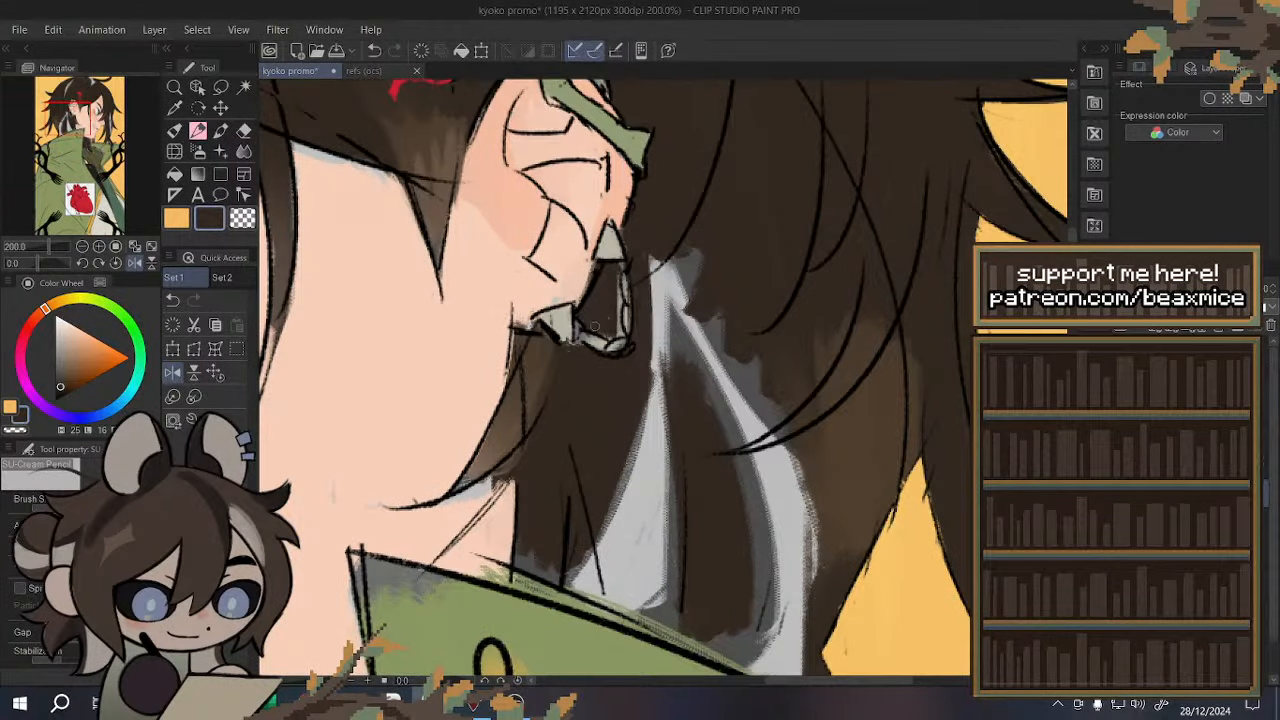
pyautogui.scroll(-3, 612, 362)
pyautogui.scroll(3, 582, 324)
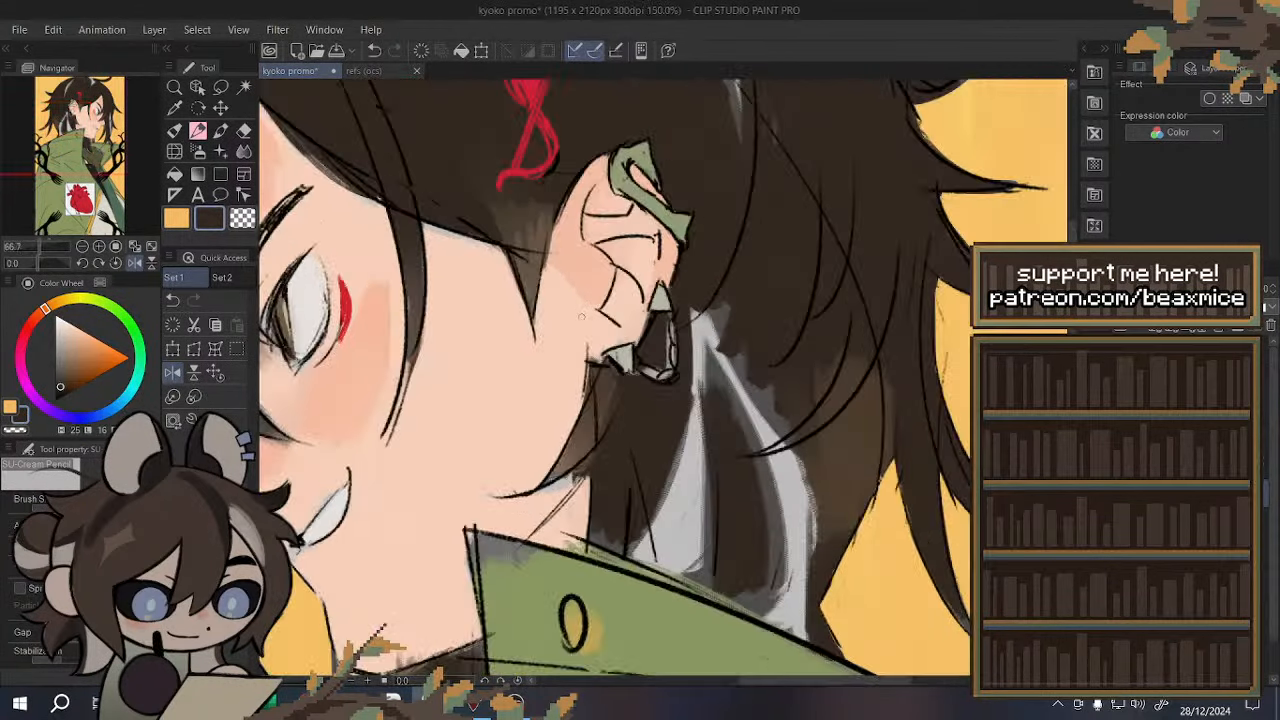
pyautogui.keyDown('alt'); pyautogui.click(612, 358); pyautogui.keyUp('alt')
# - Paint a slightly redder peach, adjusted from a sampled ear tone, over the inner ear with the thickpaint brush
pyautogui.keyDown('alt'); pyautogui.click(580, 259); pyautogui.keyUp('alt')
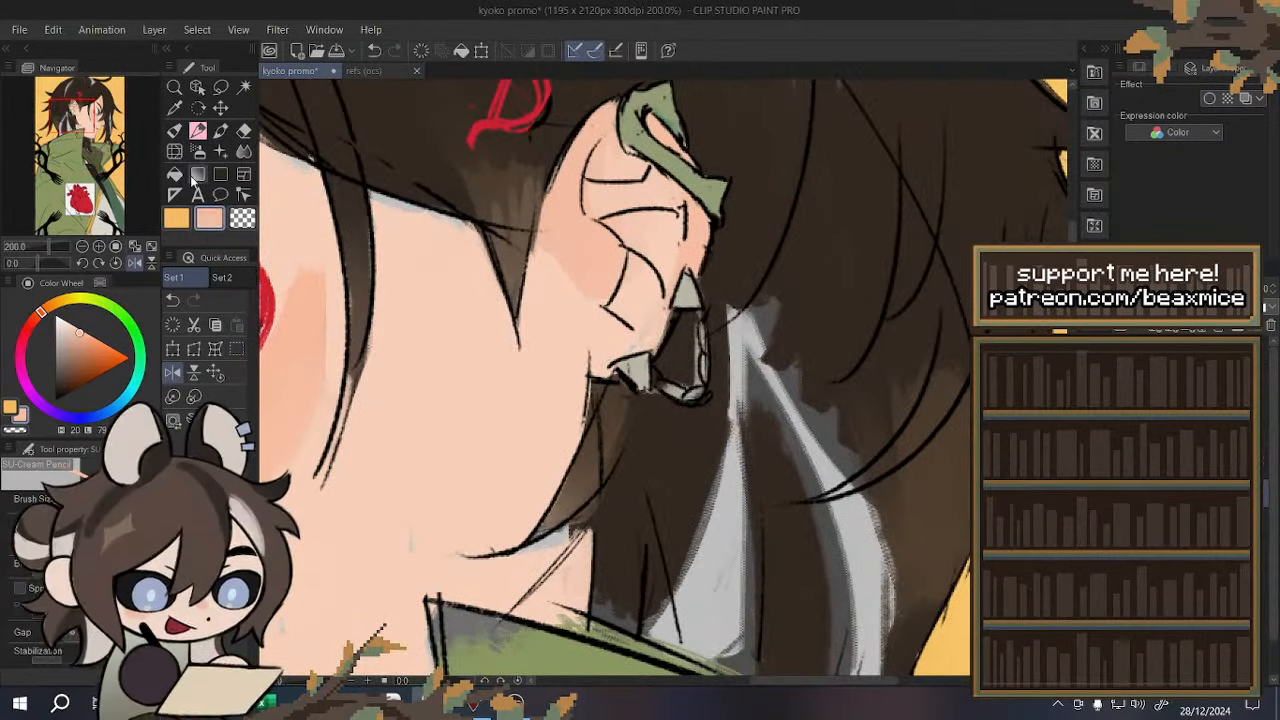
pyautogui.click(175, 131)
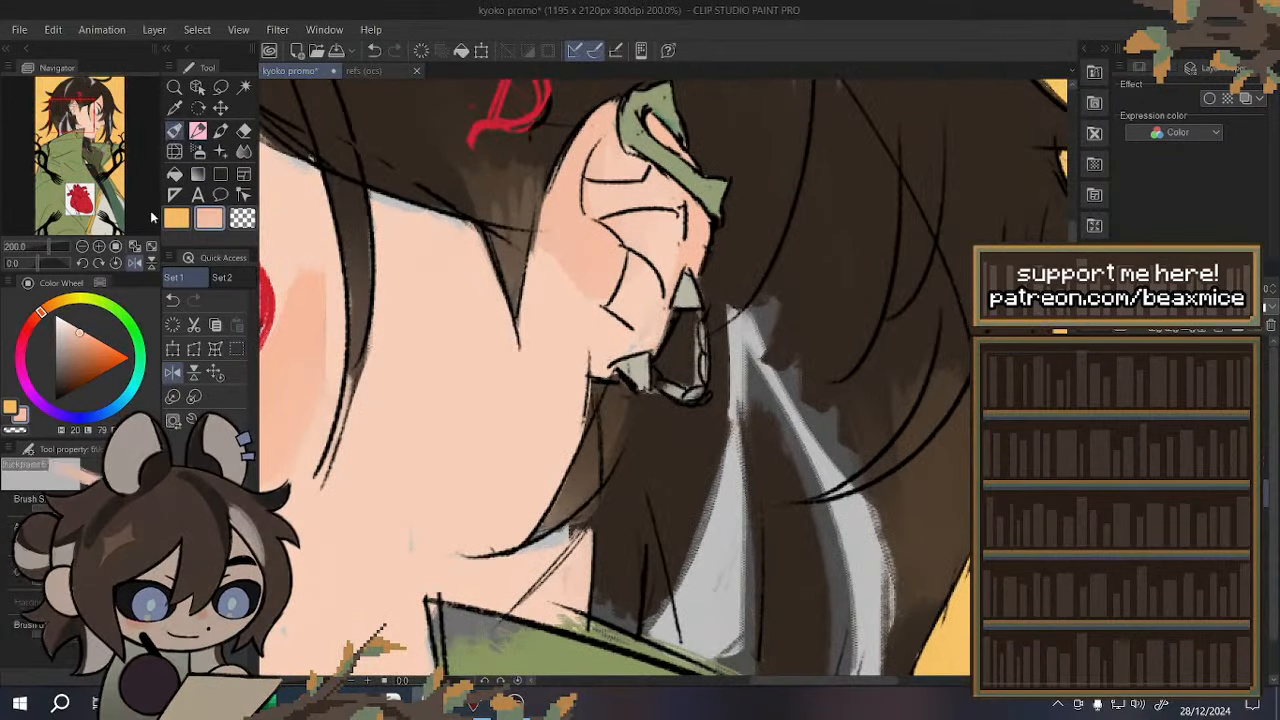
pyautogui.click(83, 333)
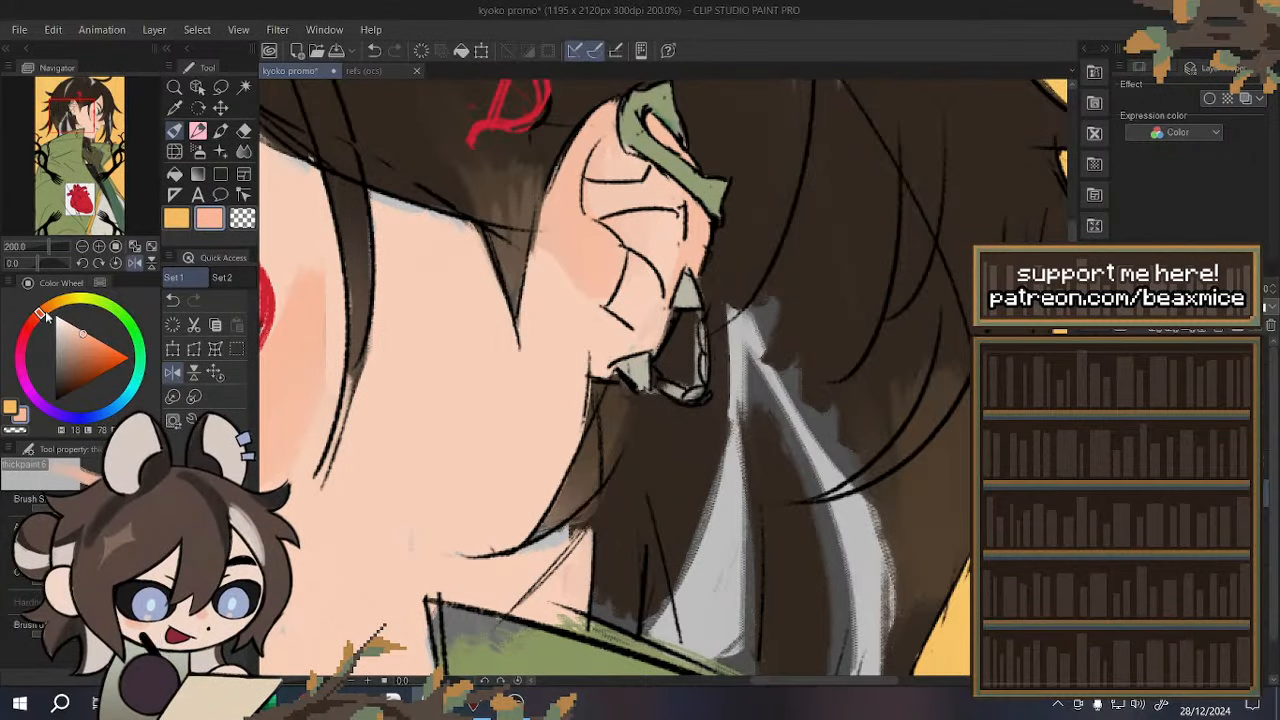
pyautogui.moveTo(560, 225)
pyautogui.mouseDown()
pyautogui.moveTo(600, 270)
pyautogui.moveTo(585, 310)
pyautogui.moveTo(598, 292)
pyautogui.mouseUp()
pyautogui.moveTo(650, 183); pyautogui.dragTo(645, 280)
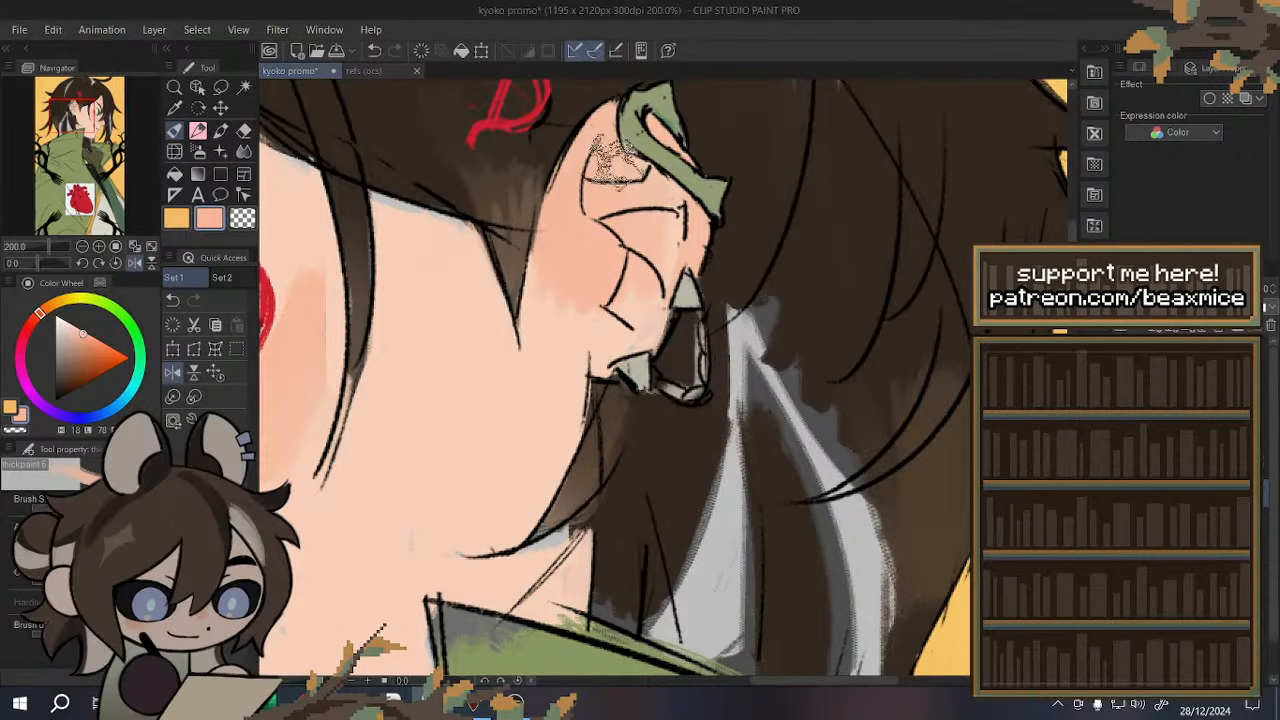
# - Try a stronger peach blush over the cheek and nose, check it in the unmirrored view, and undo the blush strokes
pyautogui.scroll(-2, 674, 251)
pyautogui.scroll(1, 488, 323)
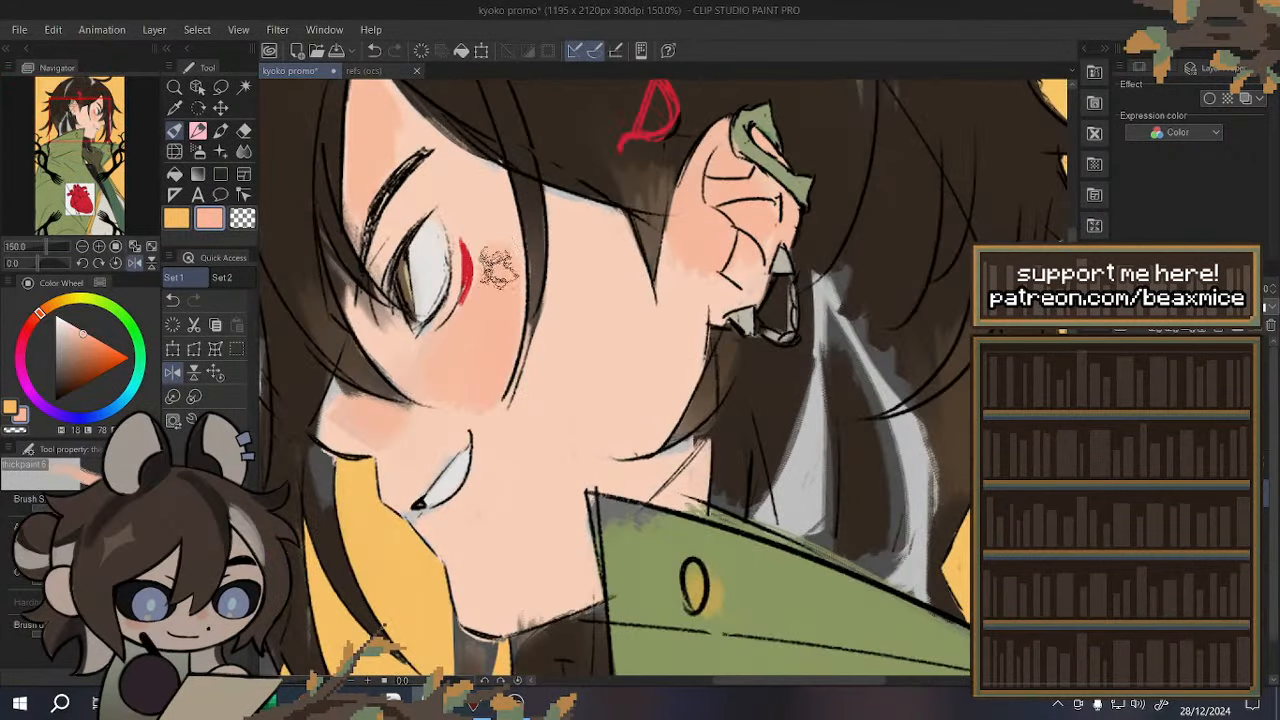
pyautogui.moveTo(407, 415); pyautogui.dragTo(345, 428)
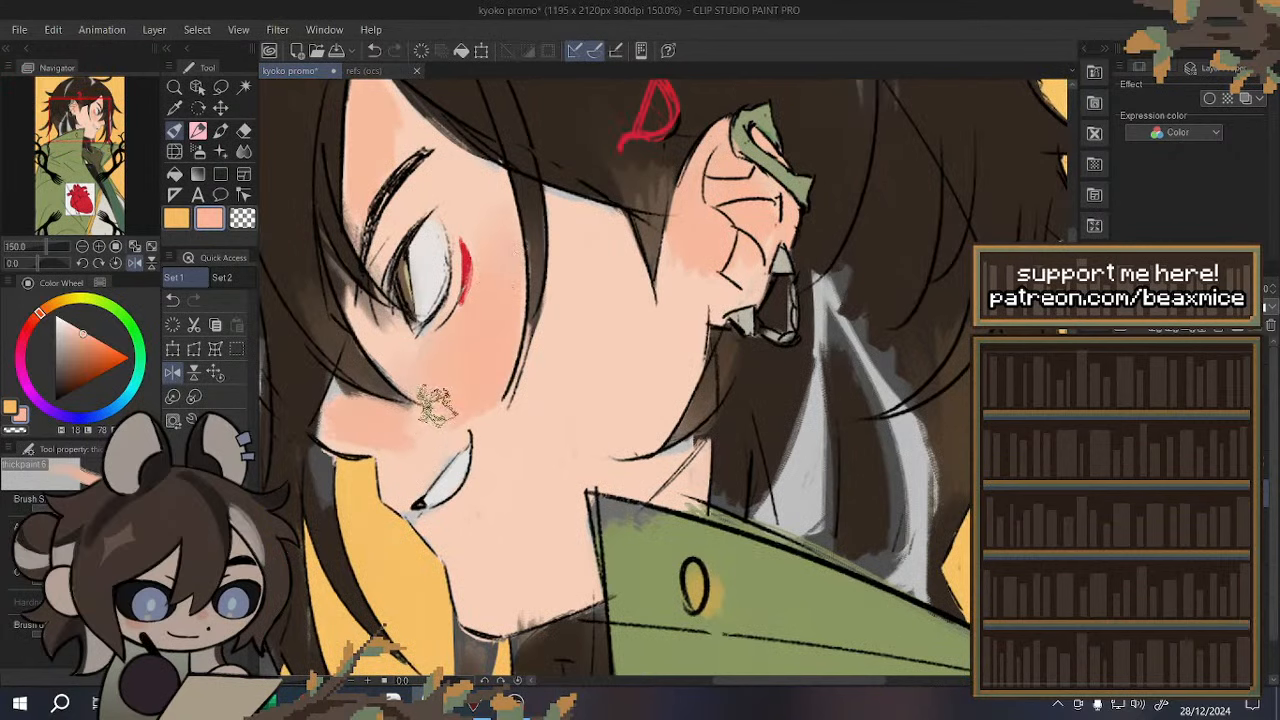
pyautogui.keyDown('alt'); pyautogui.click(557, 433); pyautogui.keyUp('alt')
pyautogui.click(172, 372)
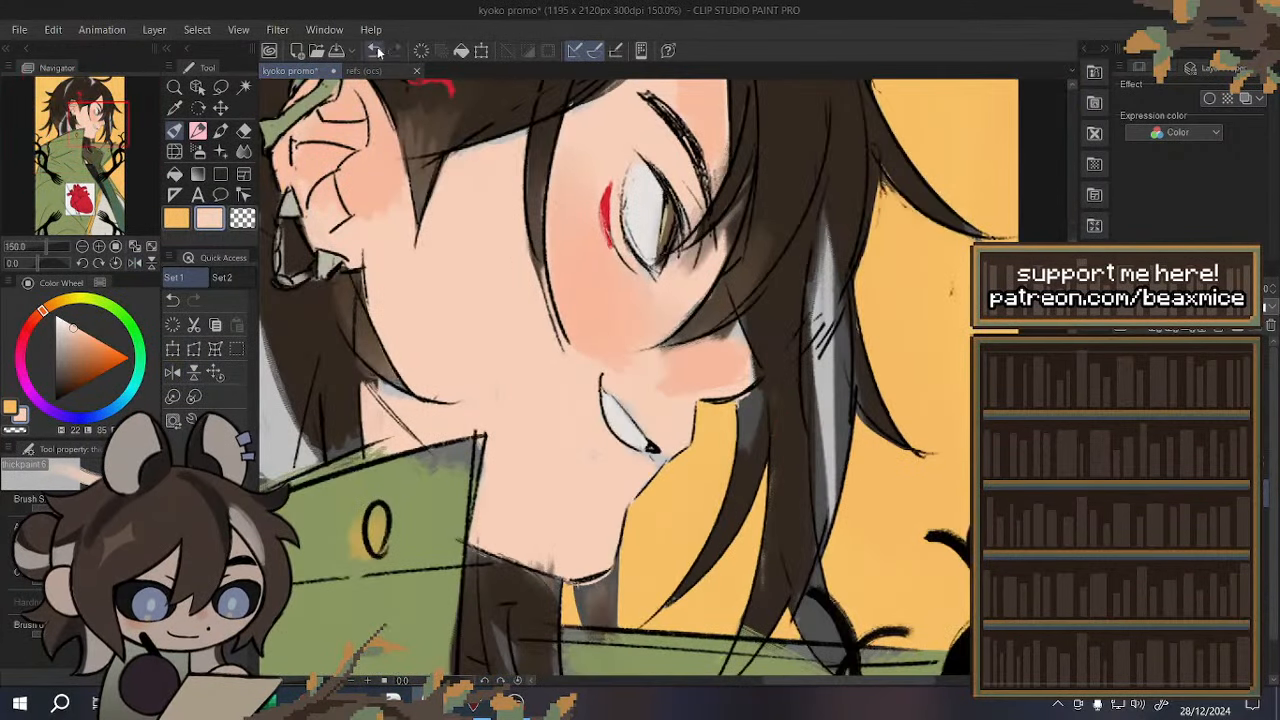
pyautogui.click(375, 51)
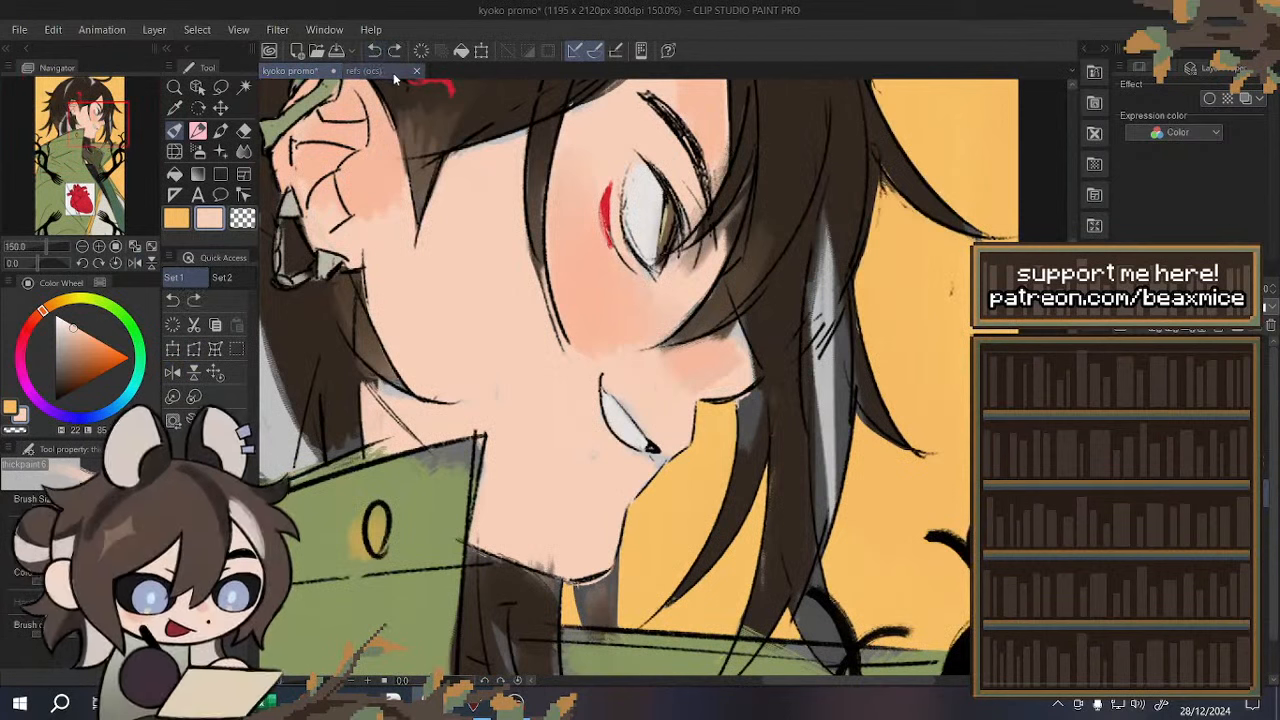
pyautogui.click(376, 52)
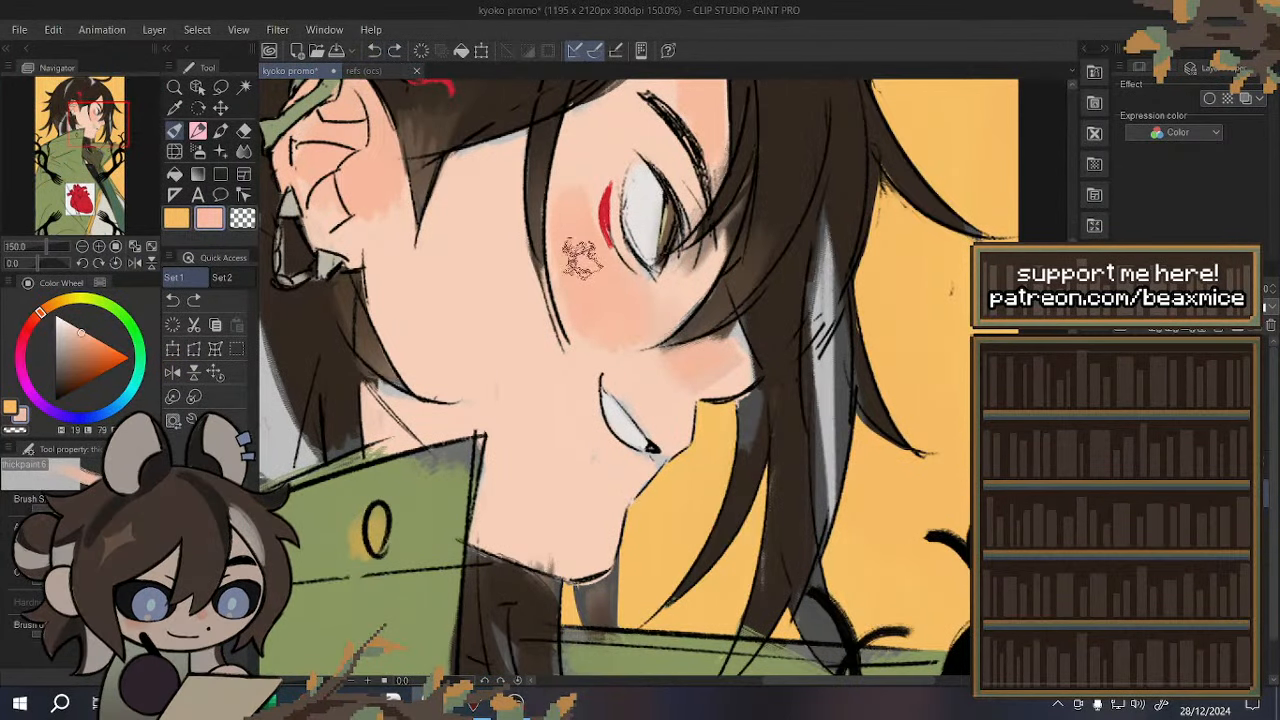
# - Sample the cheek's blush colour, brush it over the tip of the nose, and mirror the view to check it
pyautogui.keyDown('alt'); pyautogui.click(583, 256); pyautogui.keyUp('alt')
pyautogui.moveTo(718, 350); pyautogui.dragTo(733, 362)
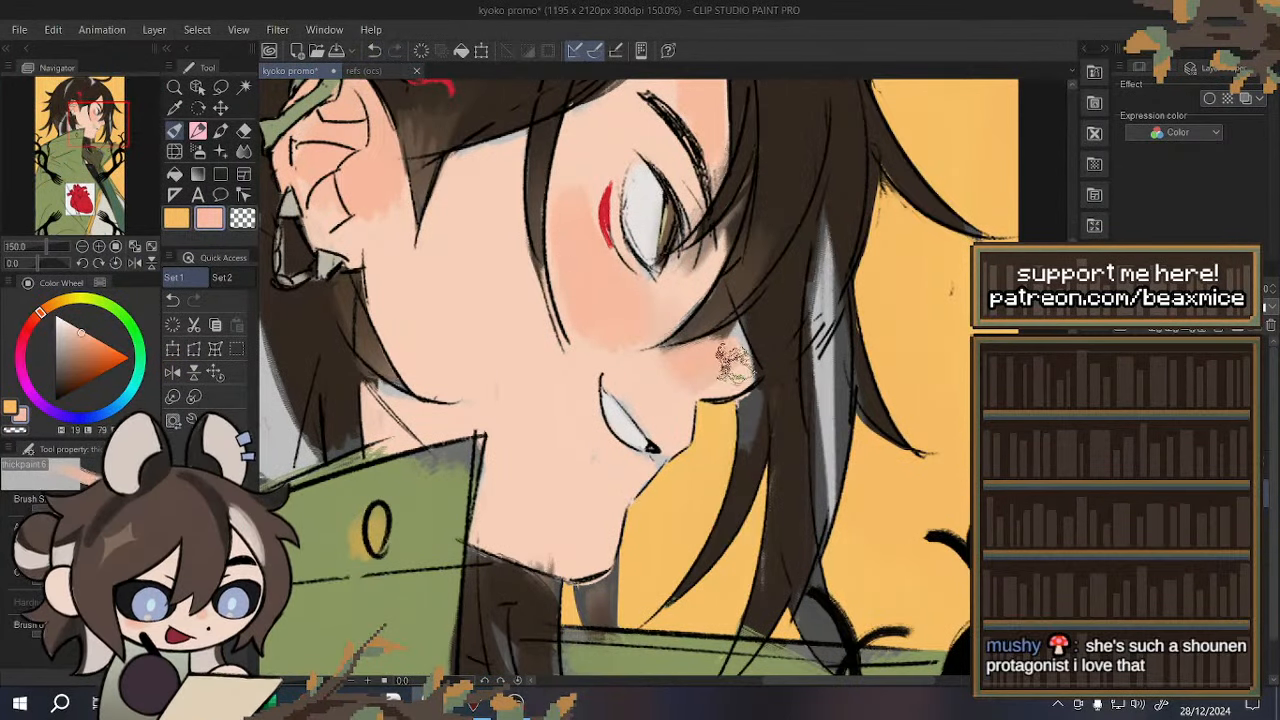
pyautogui.click(172, 372)
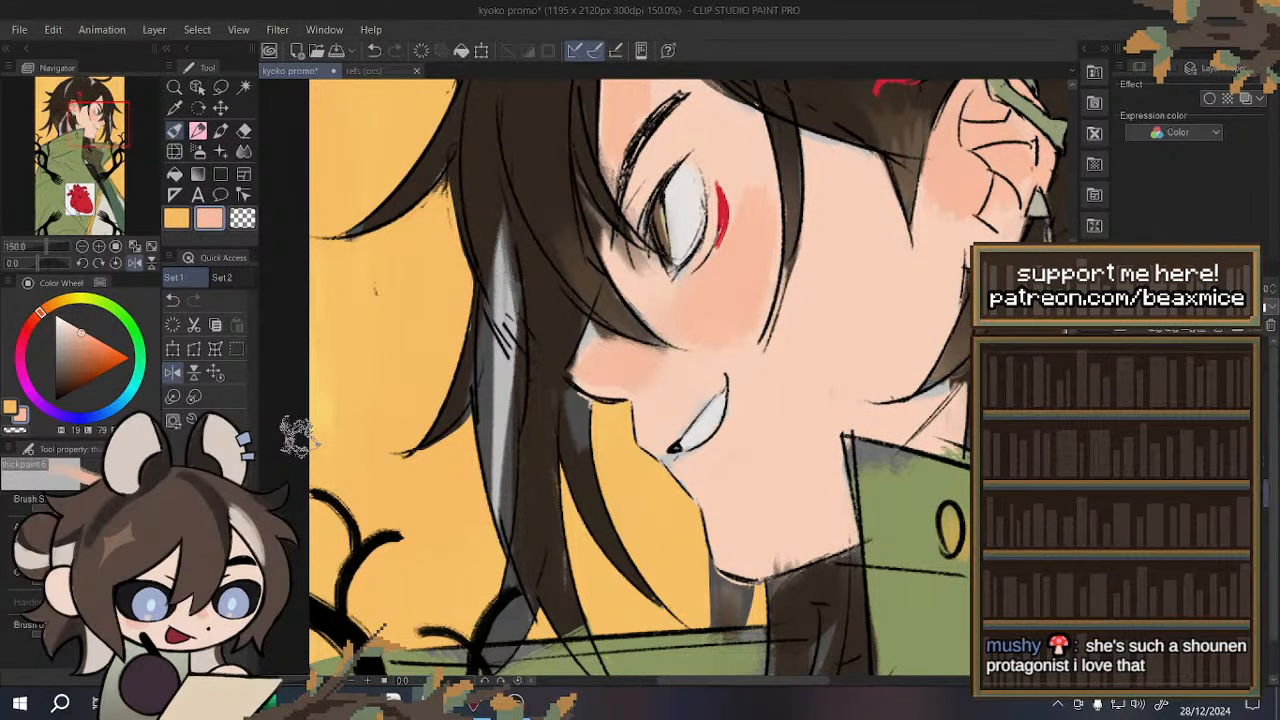
# - Sample the light skin colour near the chin and paint over the grey gap along the nose bridge with the SU-Cream Pencil
pyautogui.scroll(-2, 585, 322)
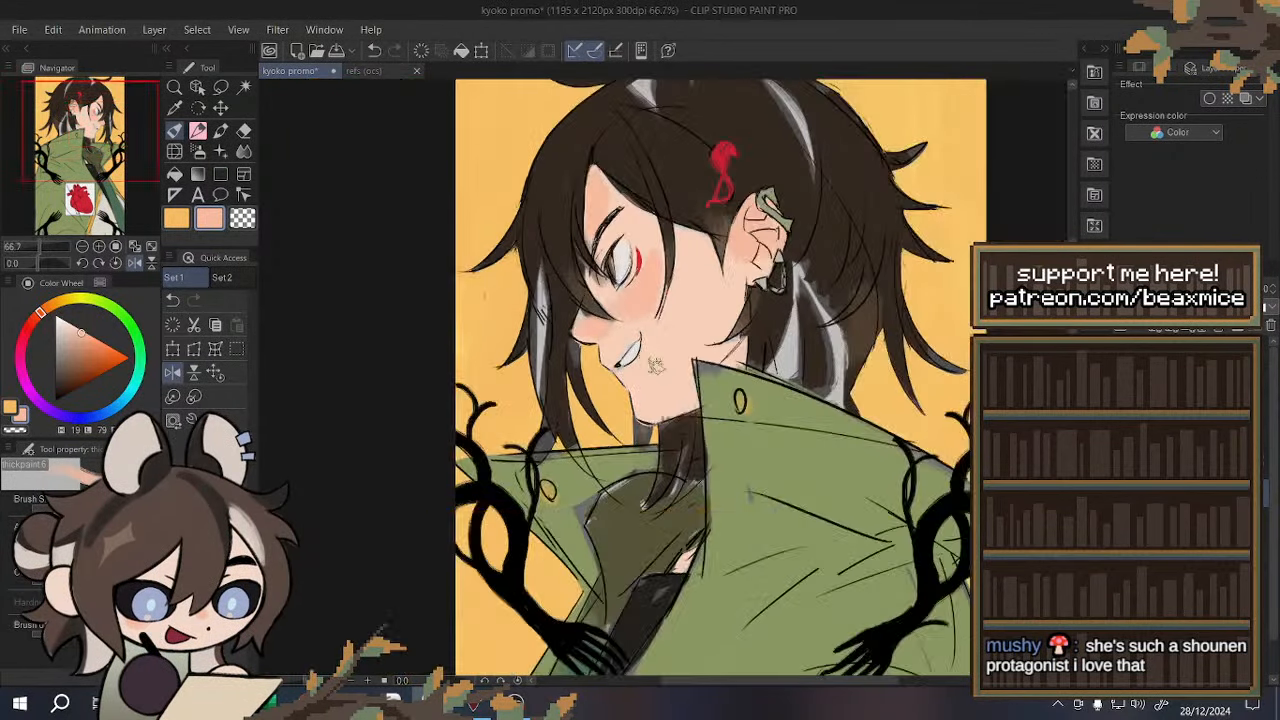
pyautogui.scroll(1, 660, 367)
pyautogui.keyDown('alt'); pyautogui.click(642, 388); pyautogui.keyUp('alt')
pyautogui.scroll(1, 642, 388)
pyautogui.click(172, 400)
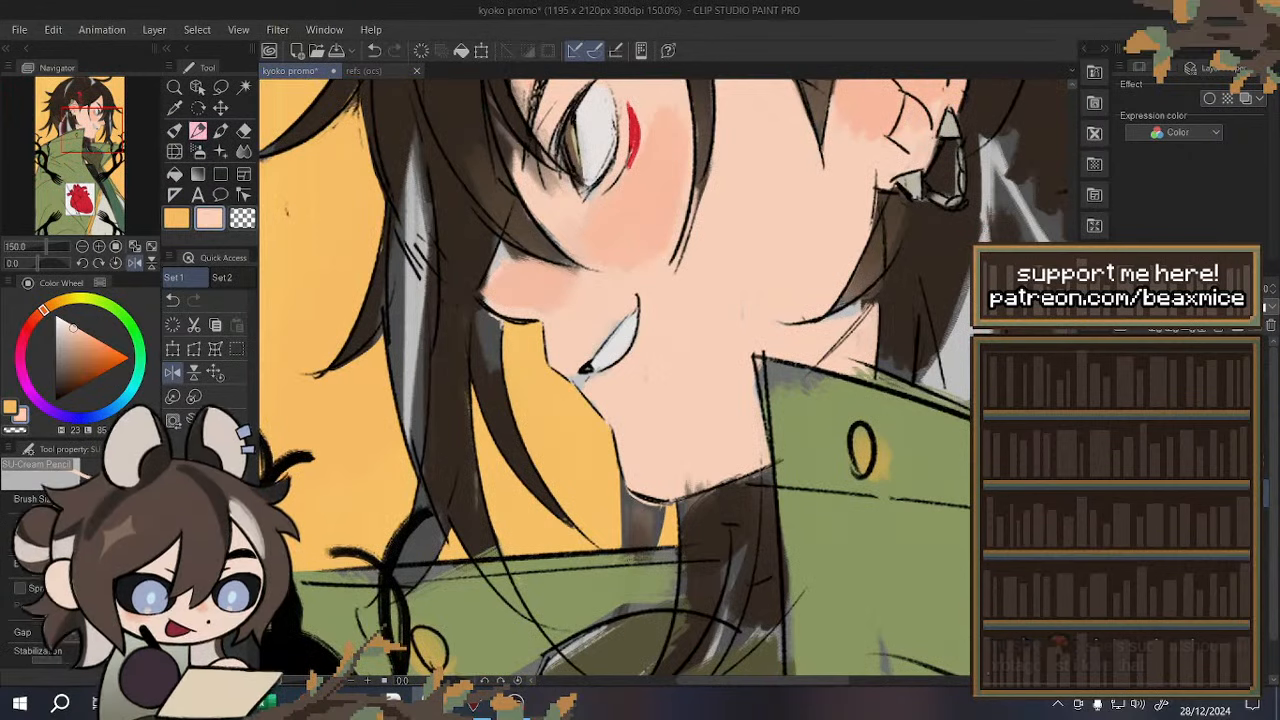
pyautogui.scroll(3, 505, 270)
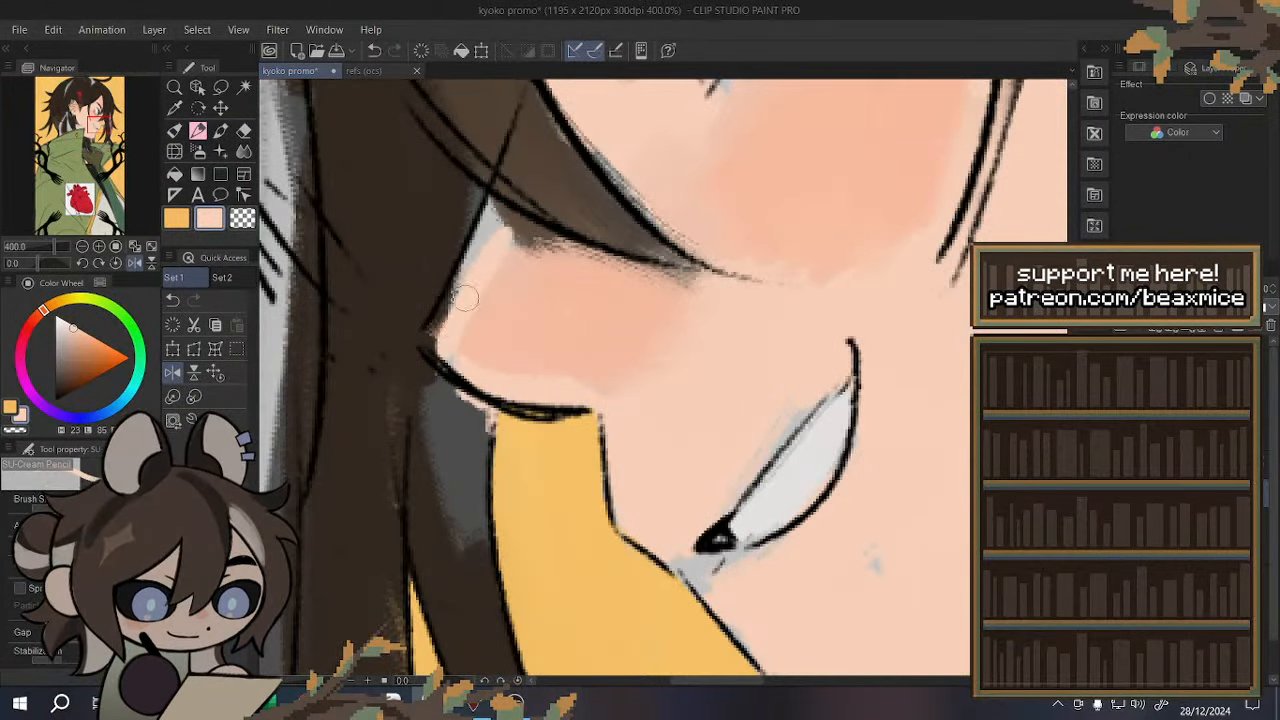
pyautogui.click(374, 50)
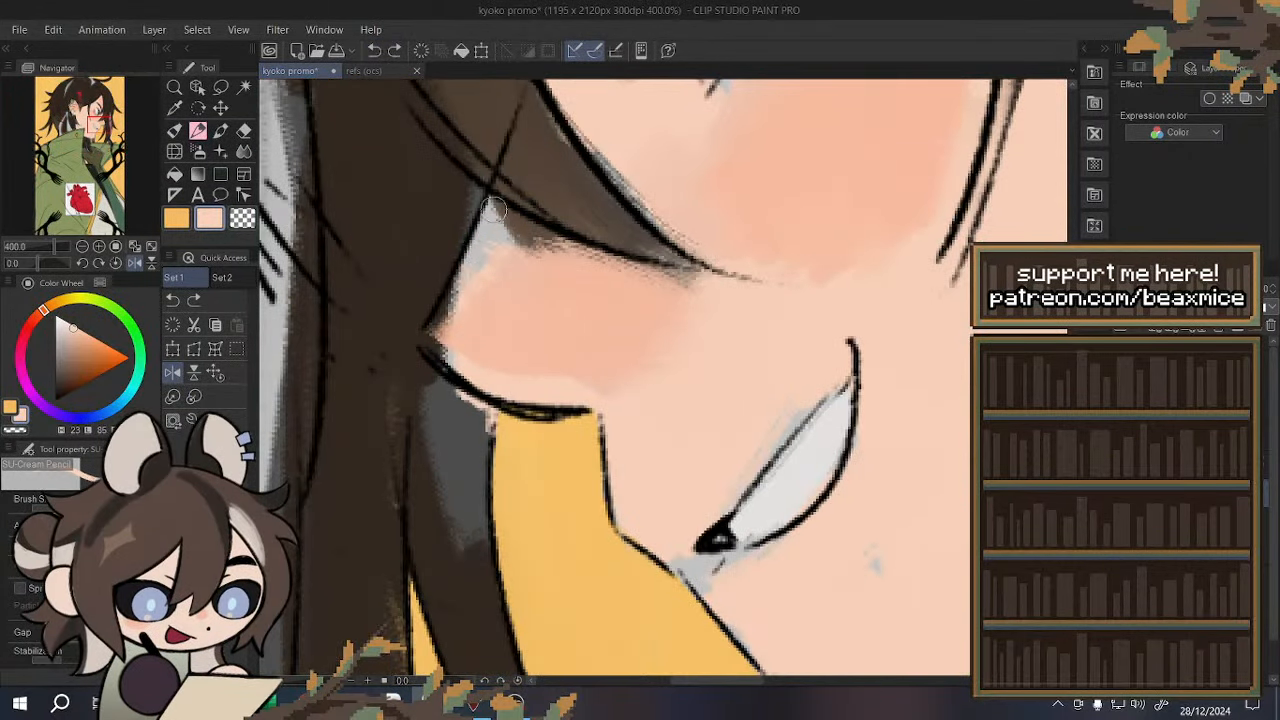
pyautogui.click(374, 50)
pyautogui.click(375, 52)
pyautogui.moveTo(491, 220)
pyautogui.mouseDown()
pyautogui.moveTo(434, 352)
pyautogui.moveTo(497, 241)
pyautogui.moveTo(434, 340)
pyautogui.moveTo(467, 330)
pyautogui.moveTo(444, 343)
pyautogui.moveTo(526, 381)
pyautogui.mouseUp()
# - Sample the nose's blush colour, extend it up to the overlapping hair strand, and mirror the view to check it
pyautogui.keyDown('alt'); pyautogui.click(534, 283); pyautogui.keyUp('alt')
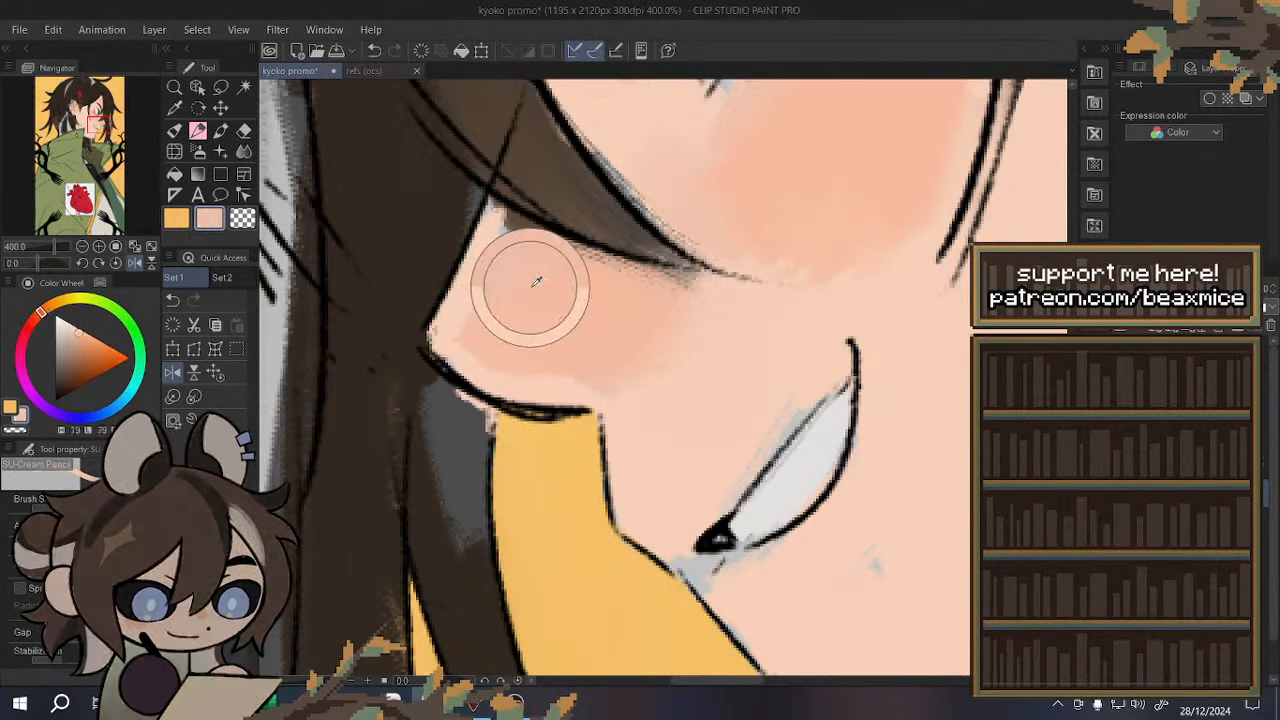
pyautogui.moveTo(466, 326); pyautogui.dragTo(514, 228)
pyautogui.moveTo(480, 297)
pyautogui.mouseDown()
pyautogui.moveTo(536, 232)
pyautogui.moveTo(607, 257)
pyautogui.mouseUp()
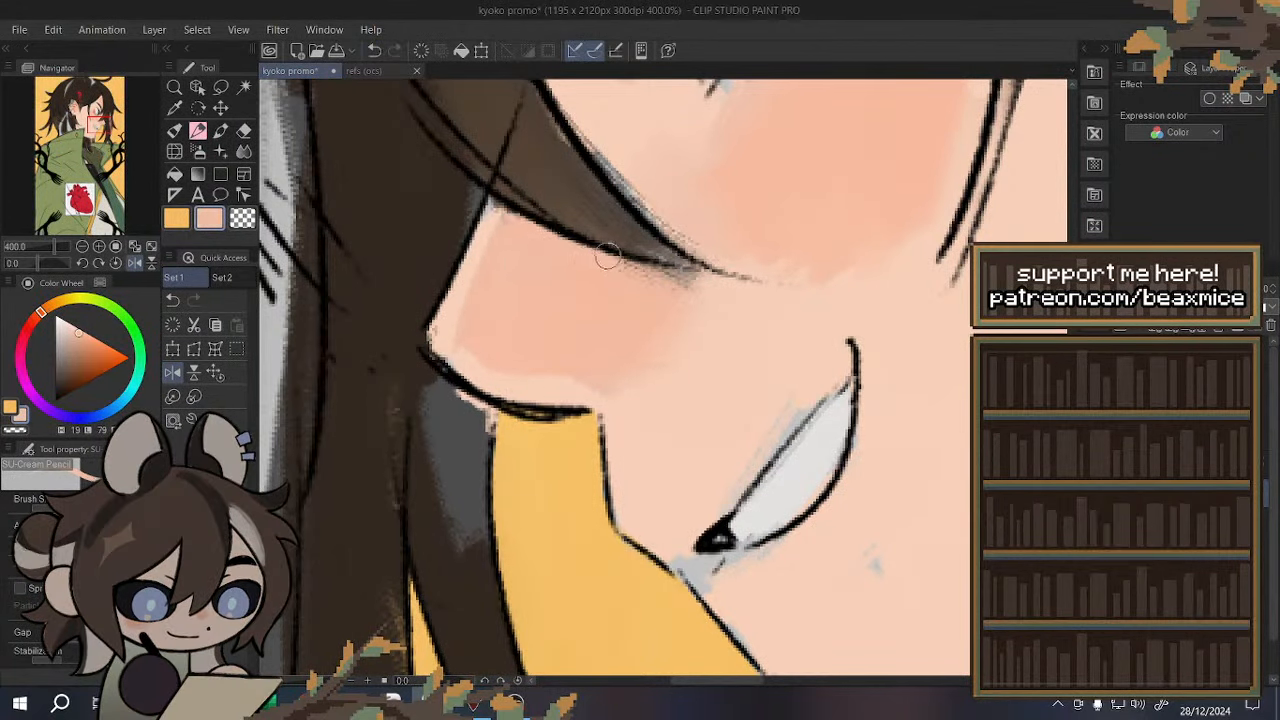
pyautogui.keyDown('alt'); pyautogui.click(654, 422); pyautogui.keyUp('alt')
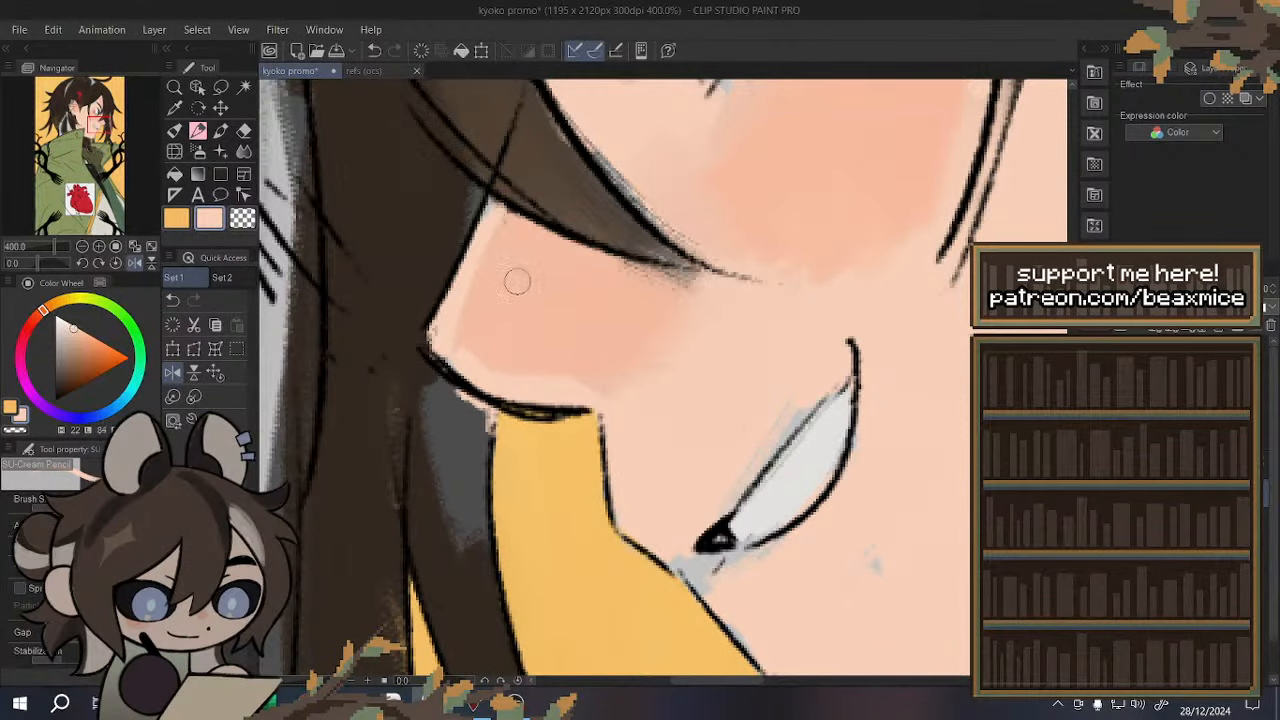
pyautogui.scroll(-6, 502, 226)
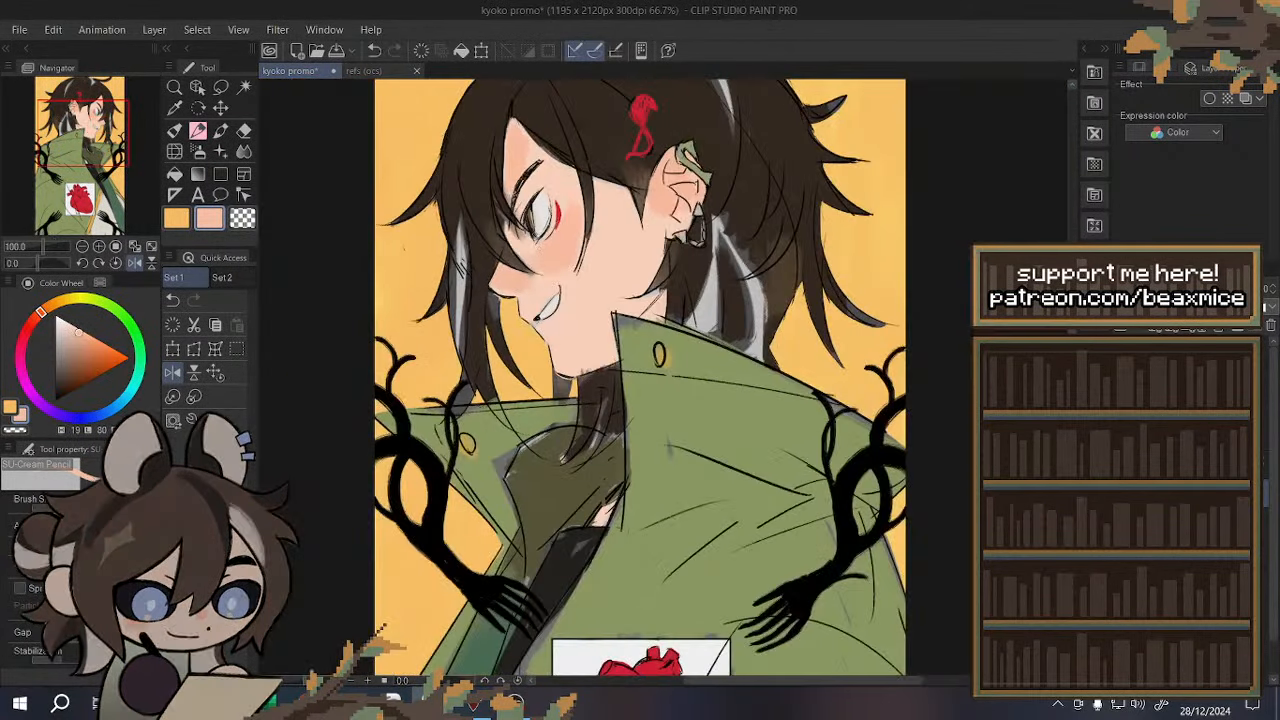
pyautogui.scroll(-1, 568, 252)
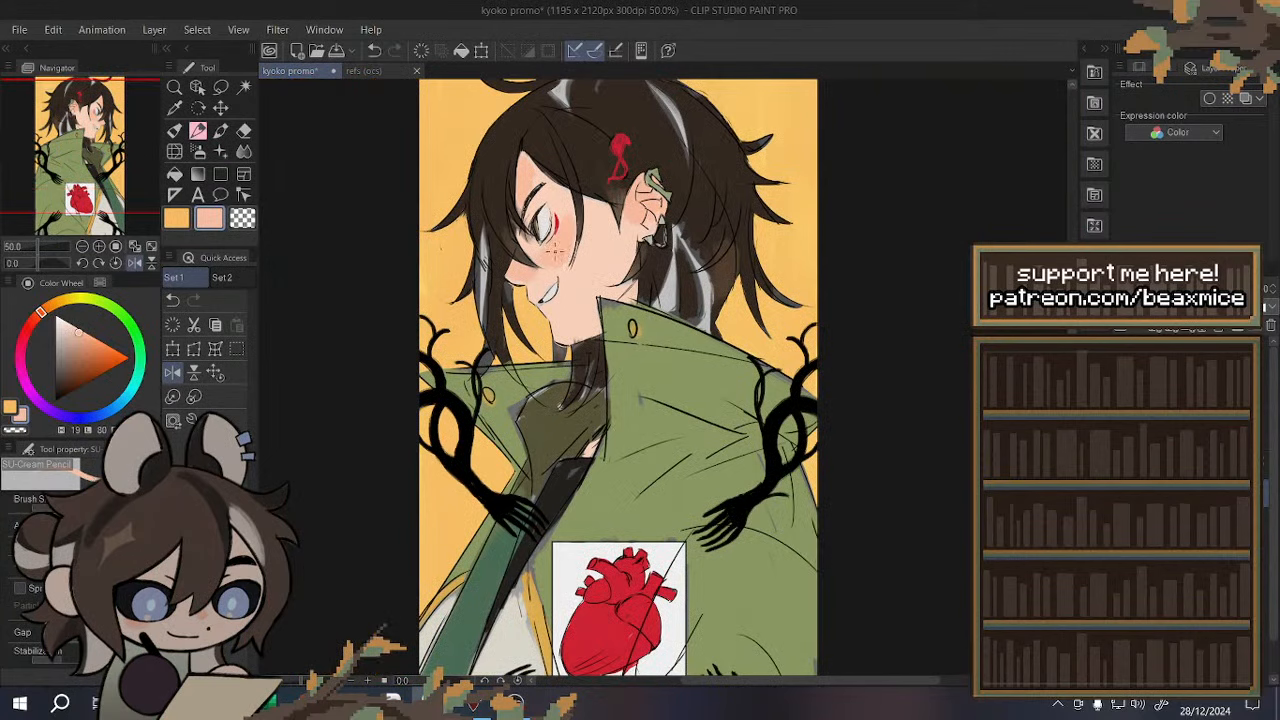
pyautogui.click(174, 373)
# - Sample the forehead's peach tone and even out the skin along the hairline with the SU-Cream Pencil and thickpaint brush
pyautogui.scroll(1, 836, 213)
pyautogui.scroll(3, 836, 212)
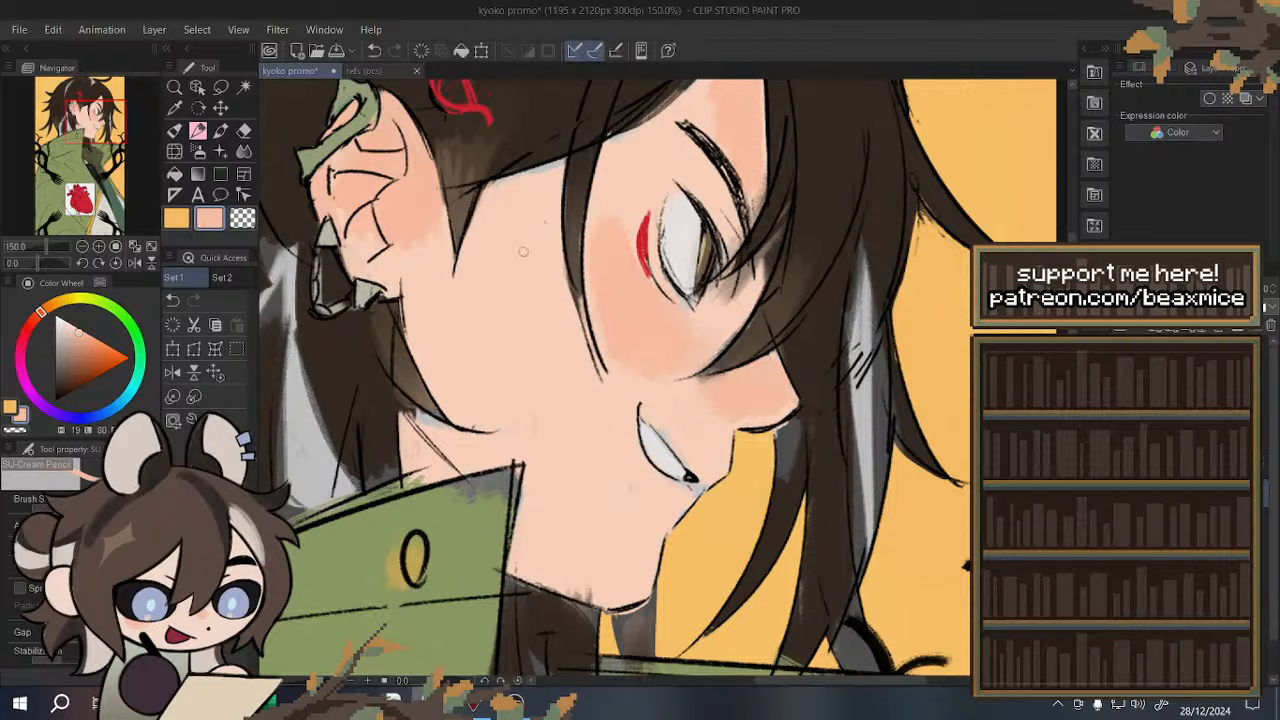
pyautogui.keyDown('alt'); pyautogui.click(410, 273); pyautogui.keyUp('alt')
pyautogui.click(173, 374)
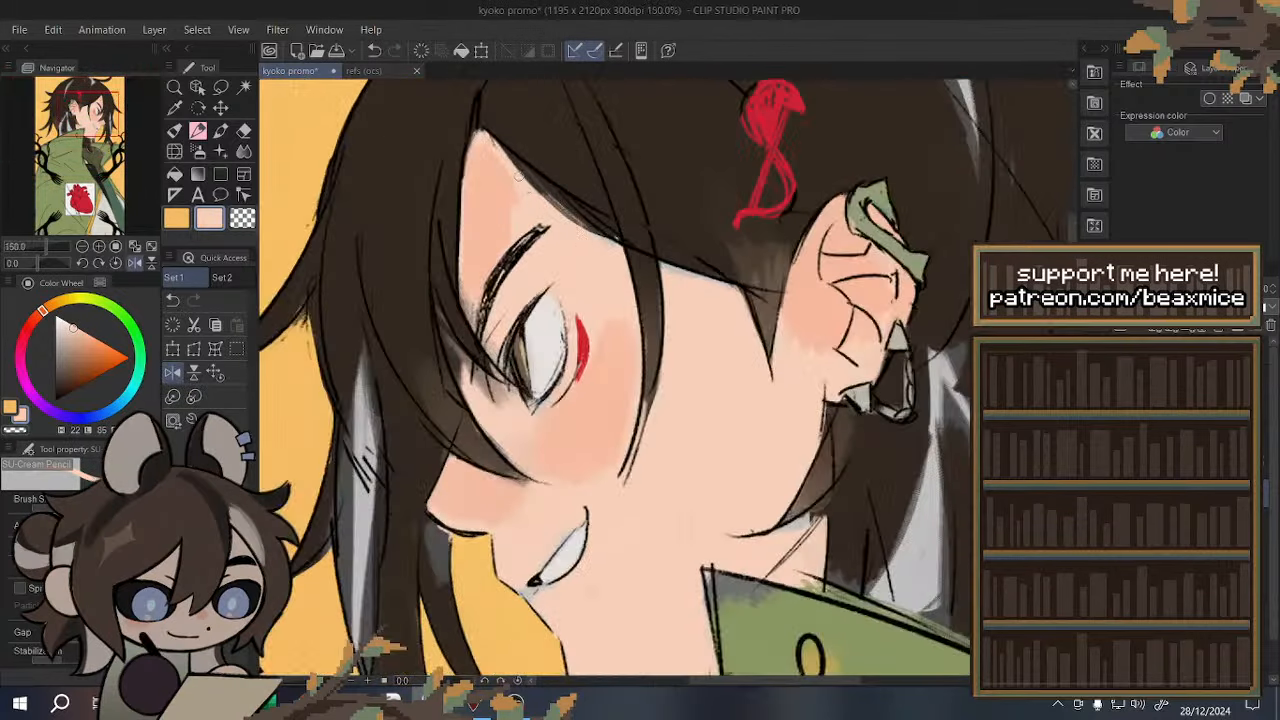
pyautogui.keyDown('alt'); pyautogui.click(500, 201); pyautogui.keyUp('alt')
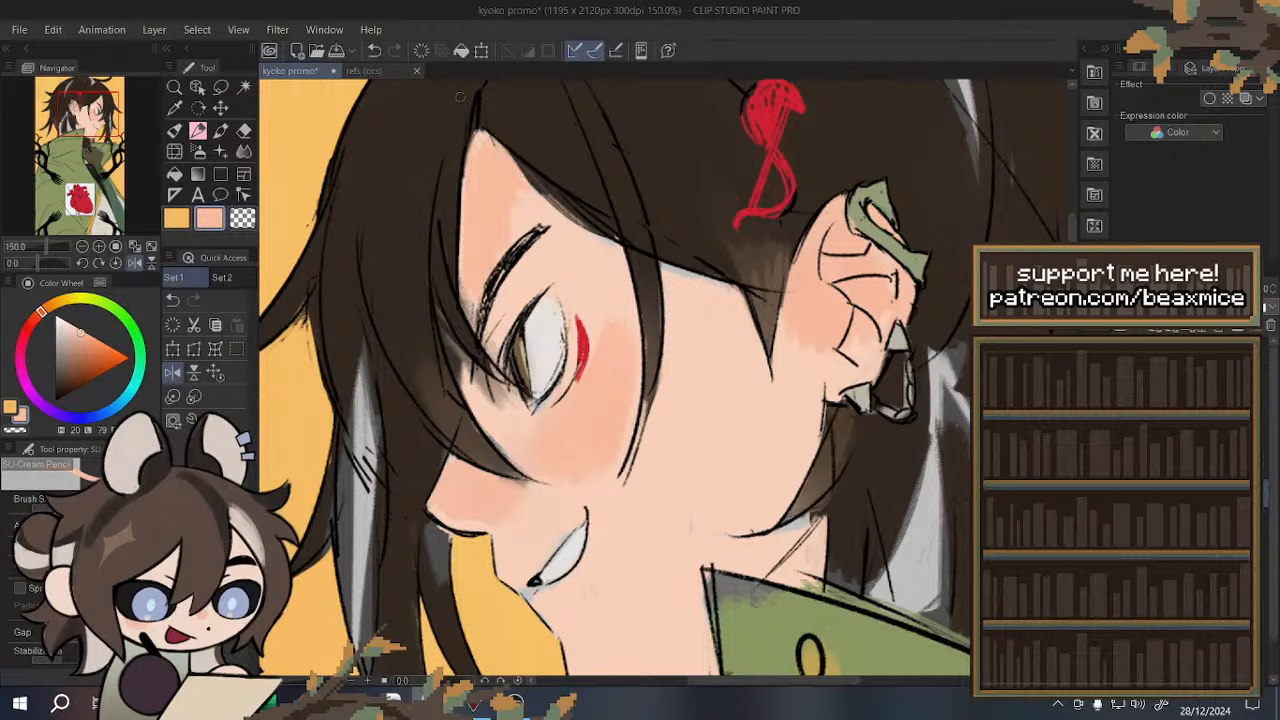
pyautogui.click(375, 50)
pyautogui.click(375, 50)
pyautogui.moveTo(526, 191); pyautogui.dragTo(532, 206)
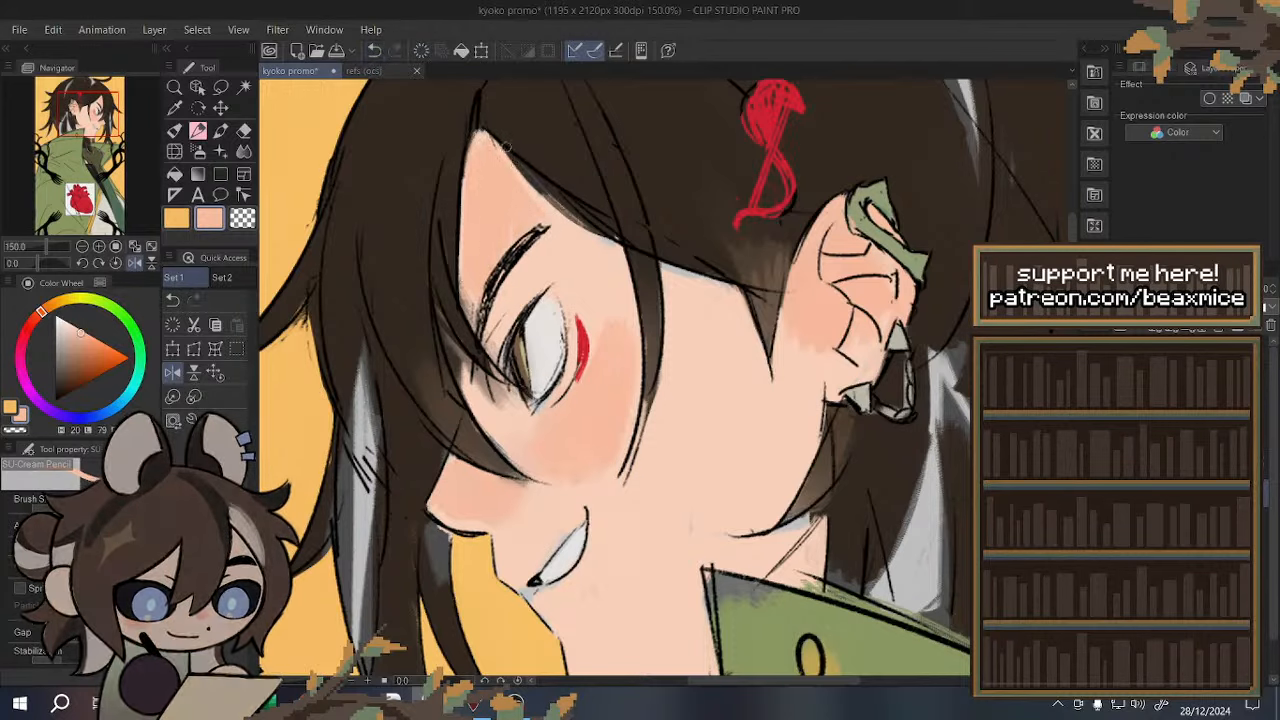
pyautogui.click(174, 130)
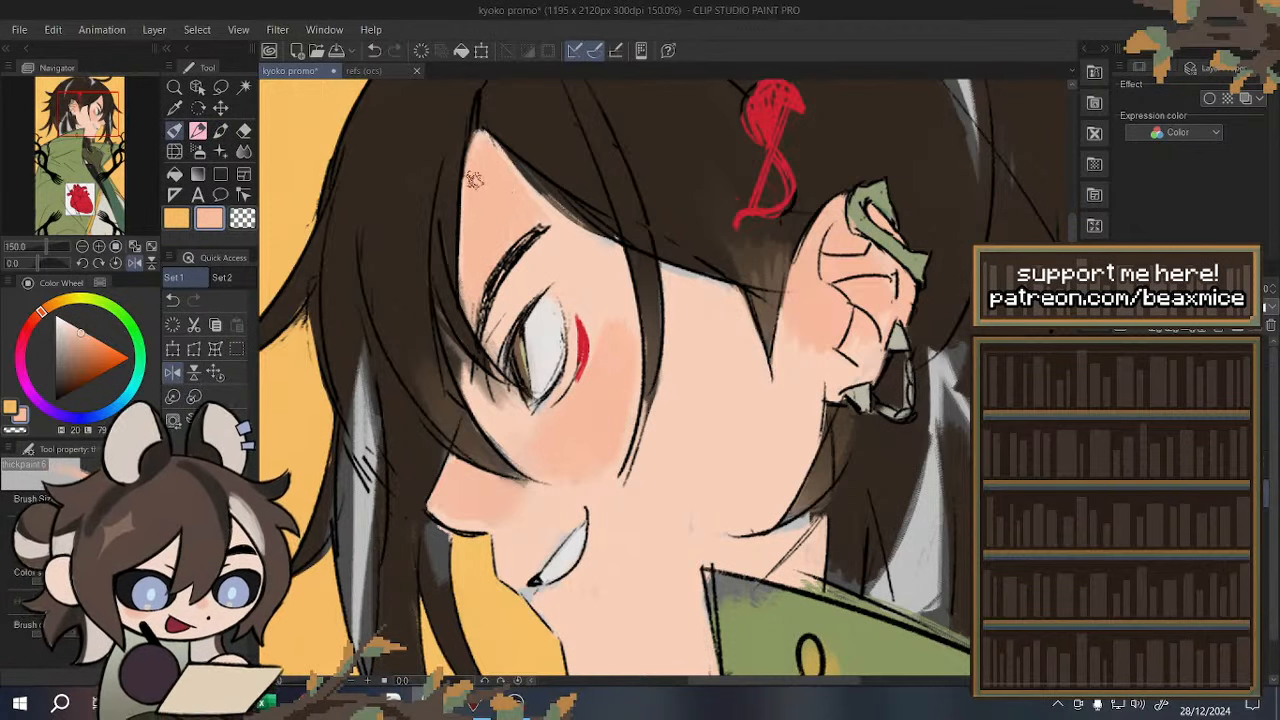
pyautogui.scroll(-2, 515, 252)
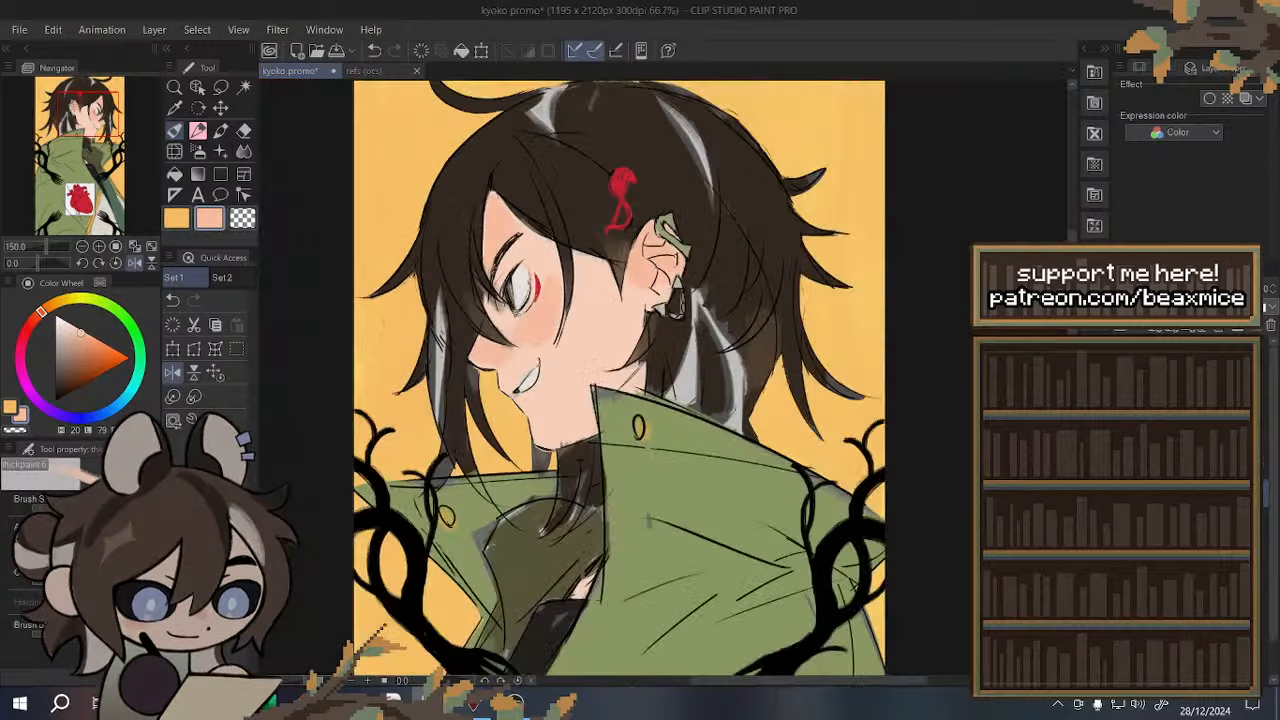
pyautogui.scroll(2, 515, 332)
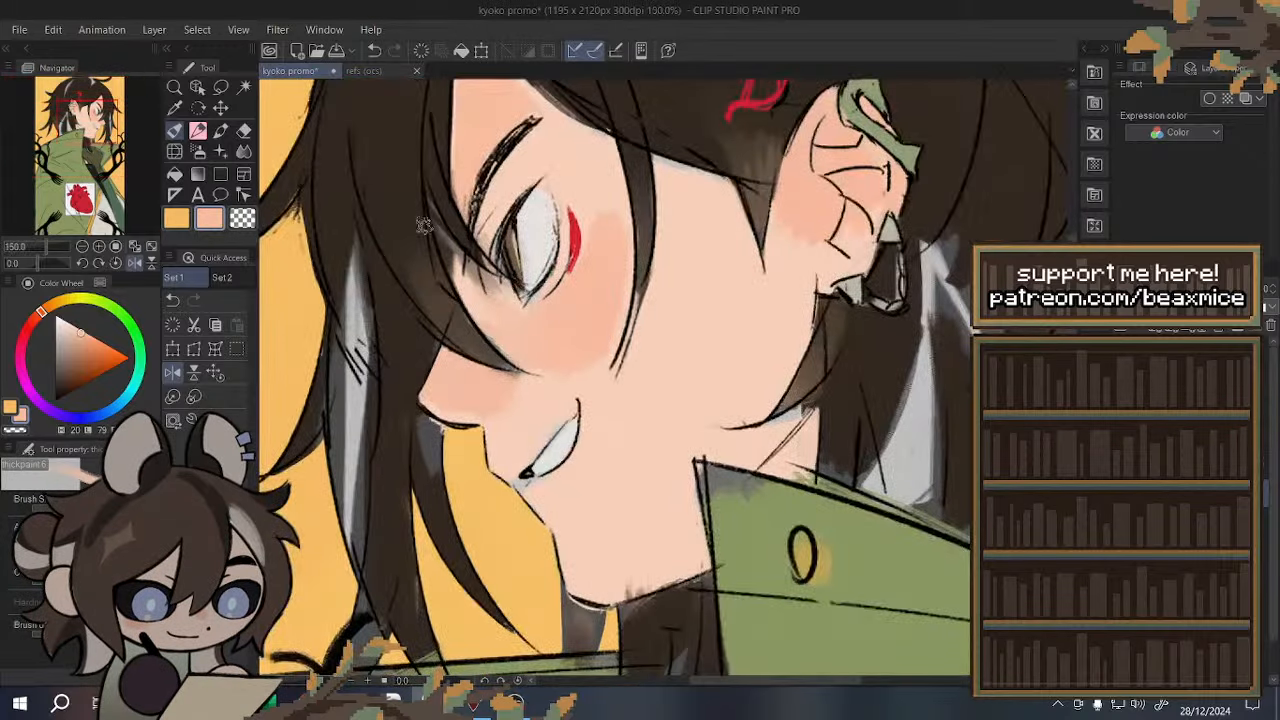
# - Tidy the hair strands and the skin showing between them in front of the eye with sampled dark brown and skin colours
pyautogui.click(202, 132)
pyautogui.keyDown('alt'); pyautogui.click(397, 181); pyautogui.keyUp('alt')
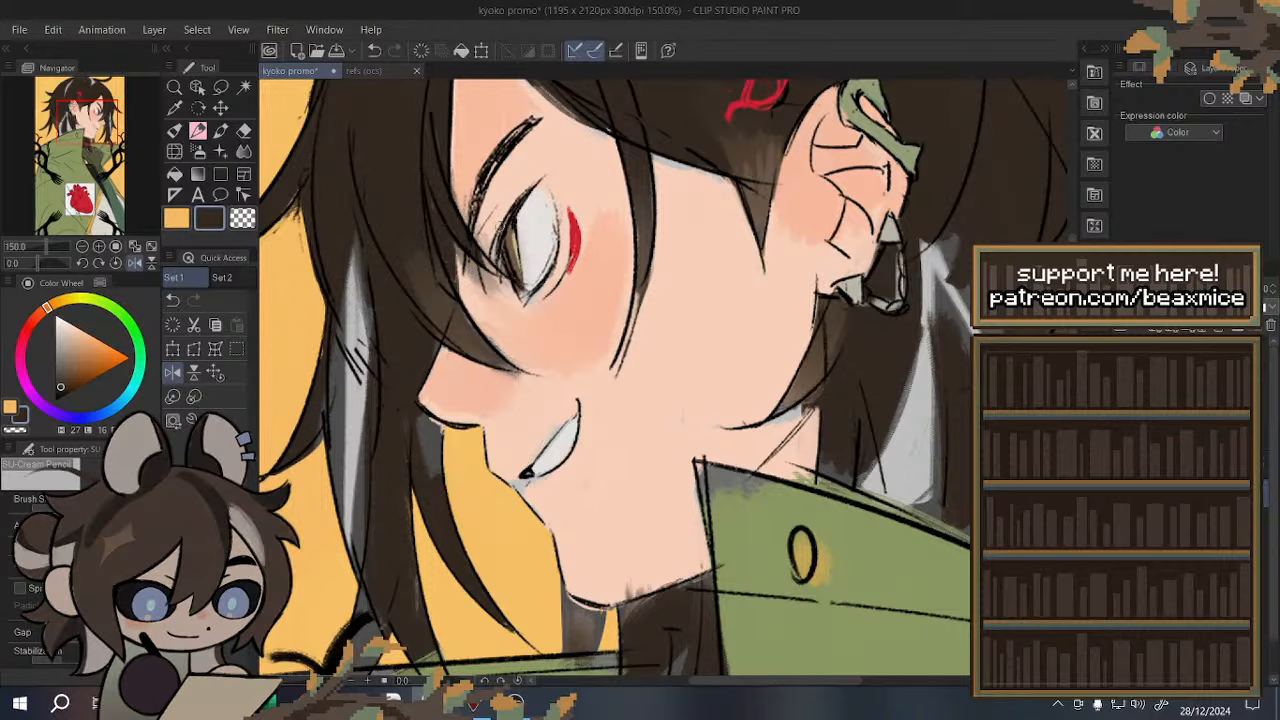
pyautogui.scroll(1, 500, 226)
pyautogui.keyDown('alt'); pyautogui.click(500, 174); pyautogui.keyUp('alt')
pyautogui.moveTo(456, 289)
pyautogui.mouseDown()
pyautogui.moveTo(487, 298)
pyautogui.moveTo(490, 313)
pyautogui.mouseUp()
pyautogui.keyDown('alt'); pyautogui.click(448, 270); pyautogui.keyUp('alt')
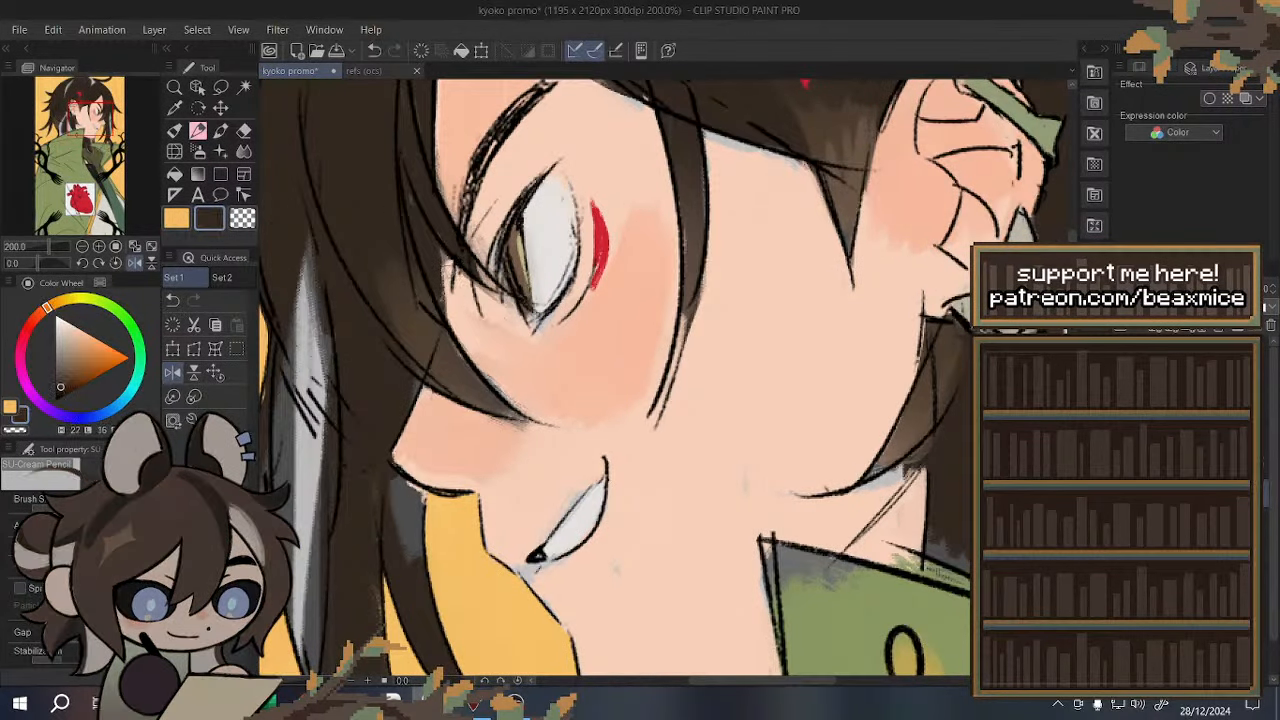
# - Sample the forehead's peach, touch up the skin between the eyebrow and the front hair, and mirror the view to check it
pyautogui.keyDown('alt'); pyautogui.click(519, 184); pyautogui.keyUp('alt')
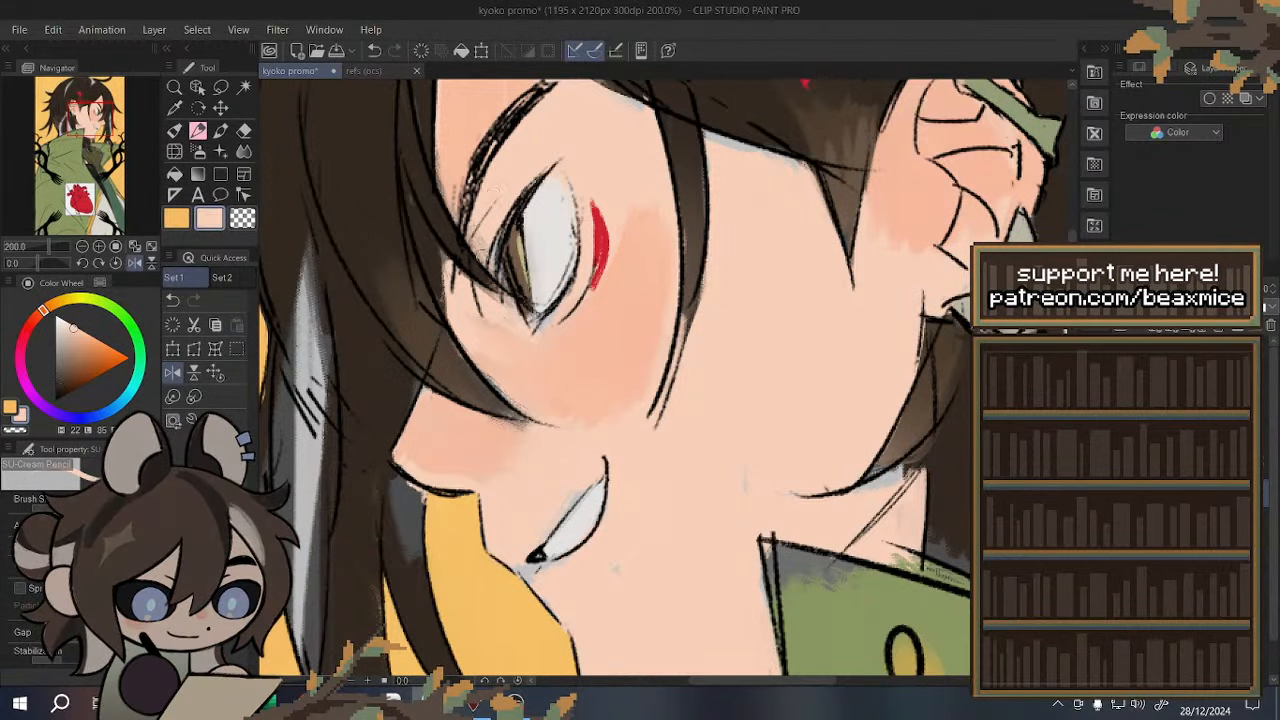
pyautogui.keyDown('alt'); pyautogui.click(453, 146); pyautogui.keyUp('alt')
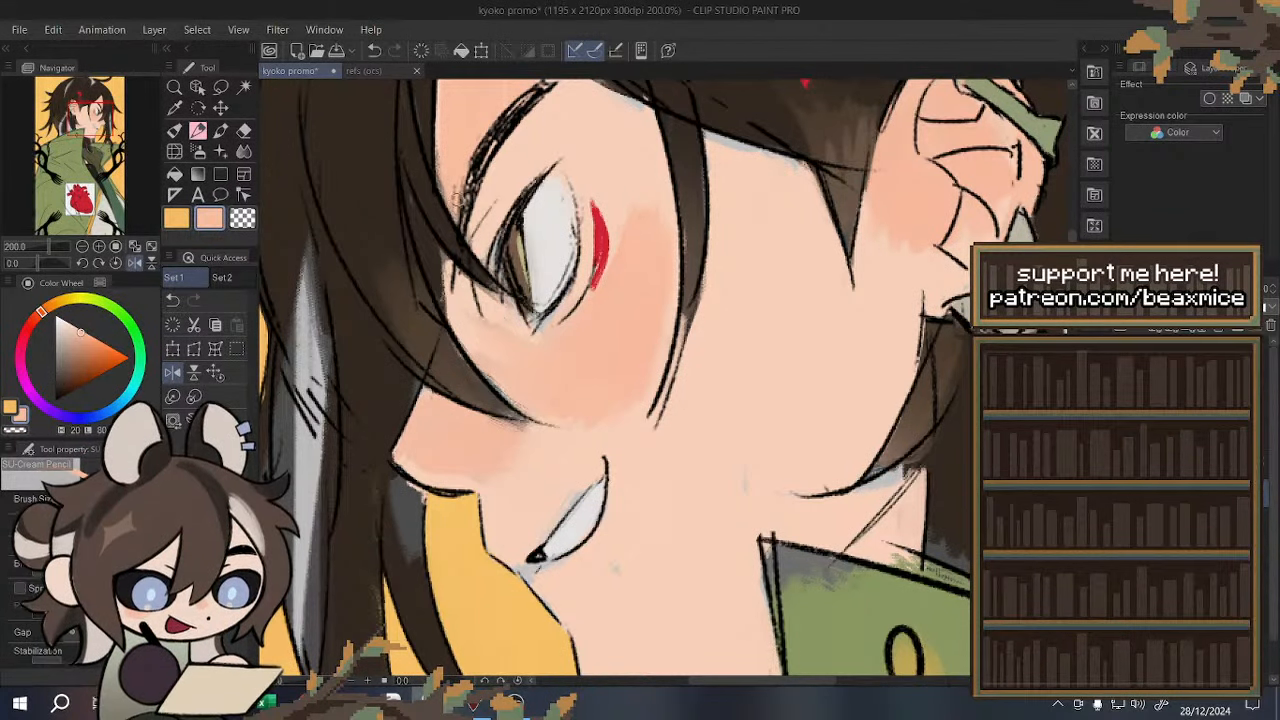
pyautogui.moveTo(447, 178); pyautogui.dragTo(456, 214)
pyautogui.scroll(-1, 497, 290)
pyautogui.scroll(4, 530, 212)
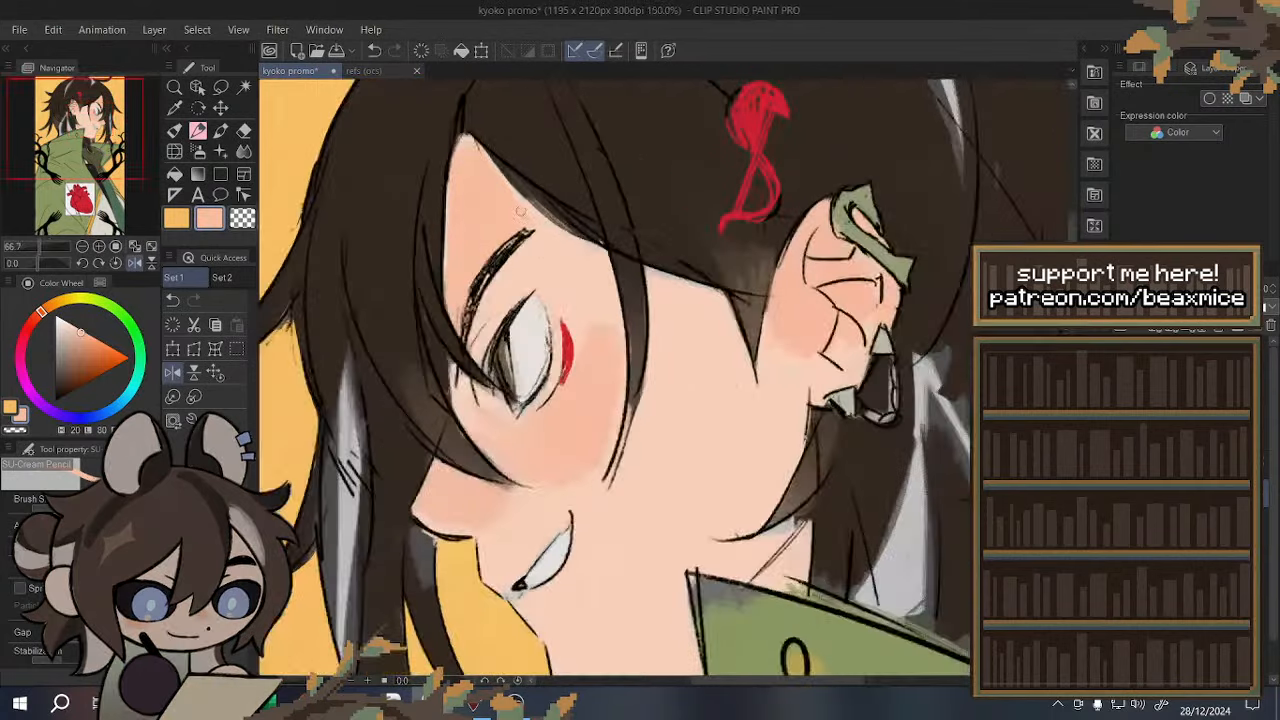
pyautogui.click(177, 374)
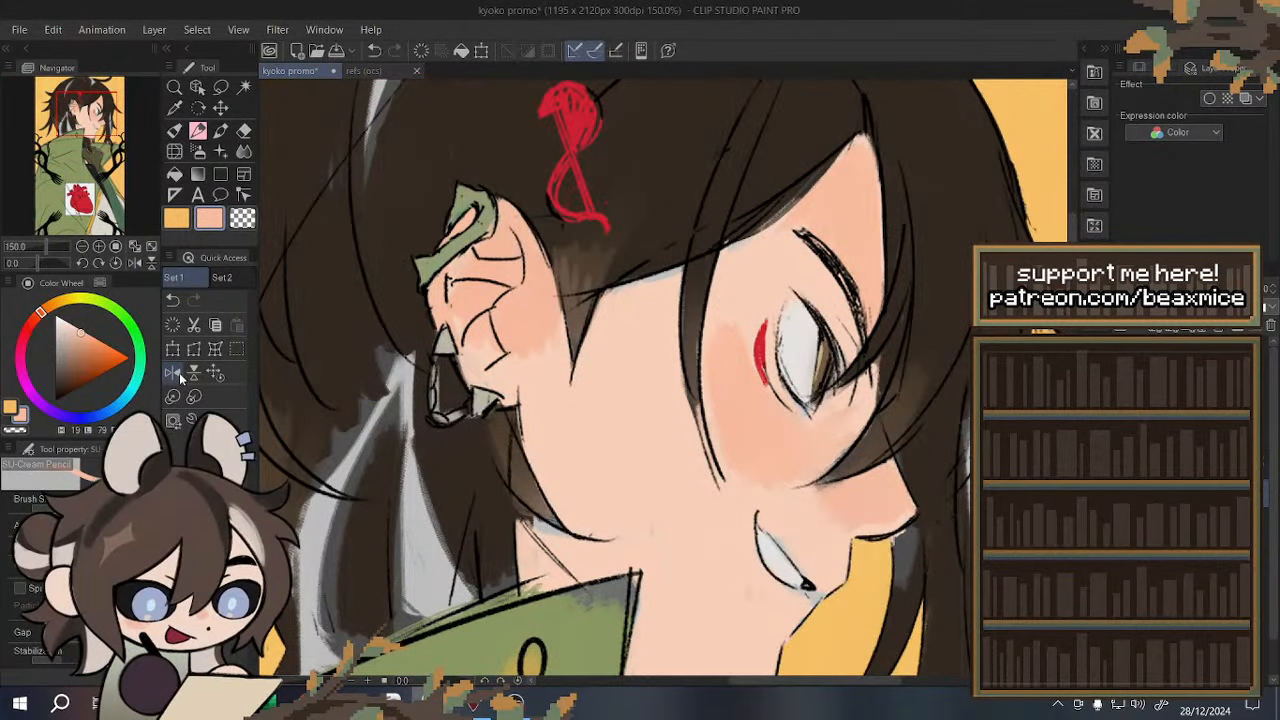
pyautogui.scroll(-3, 586, 240)
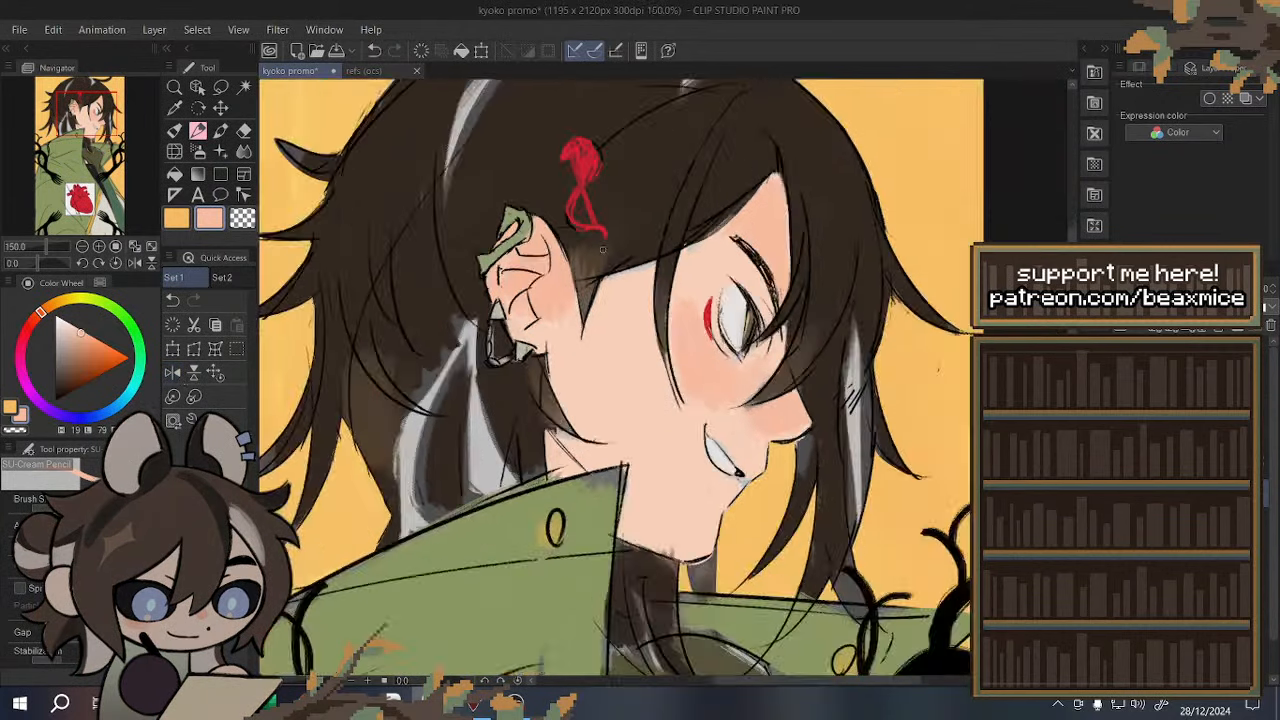
# - Blend sampled lighter and darker browns into the hair between the ear and the red hair ornament with the thickpaint brush, then check it mirrored
pyautogui.scroll(3, 600, 230)
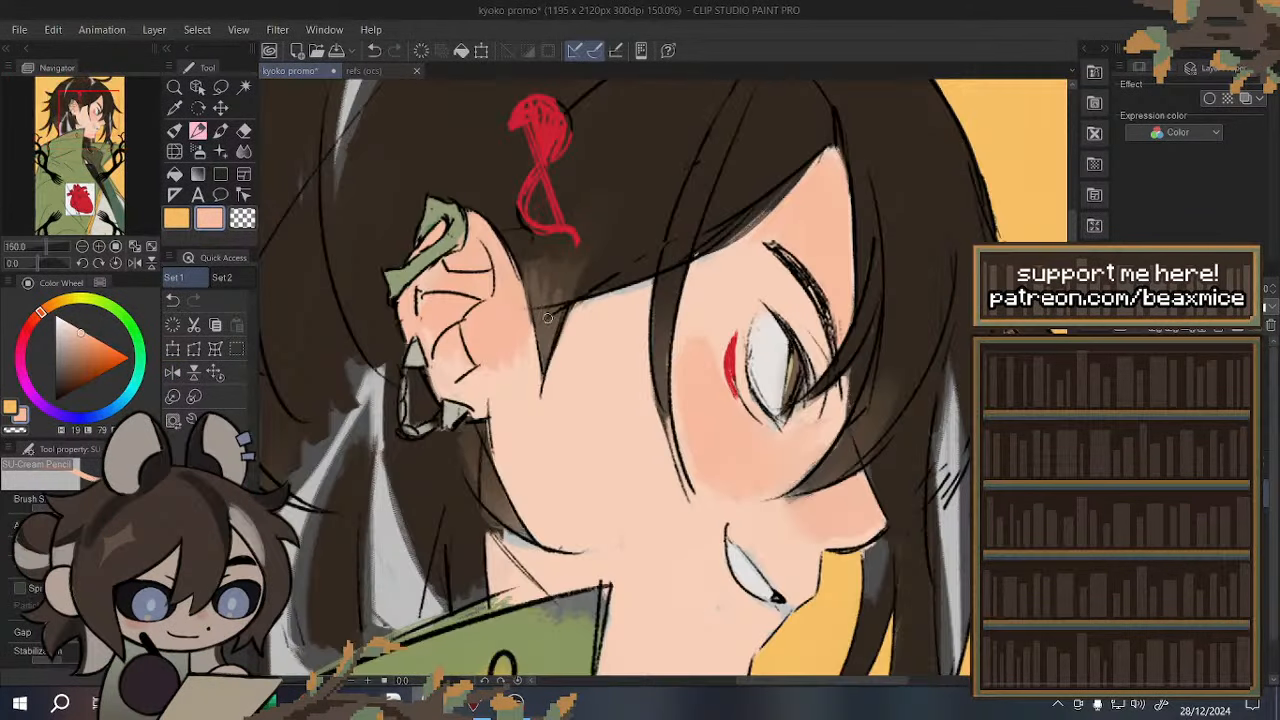
pyautogui.keyDown('alt'); pyautogui.click(545, 330); pyautogui.keyUp('alt')
pyautogui.click(175, 130)
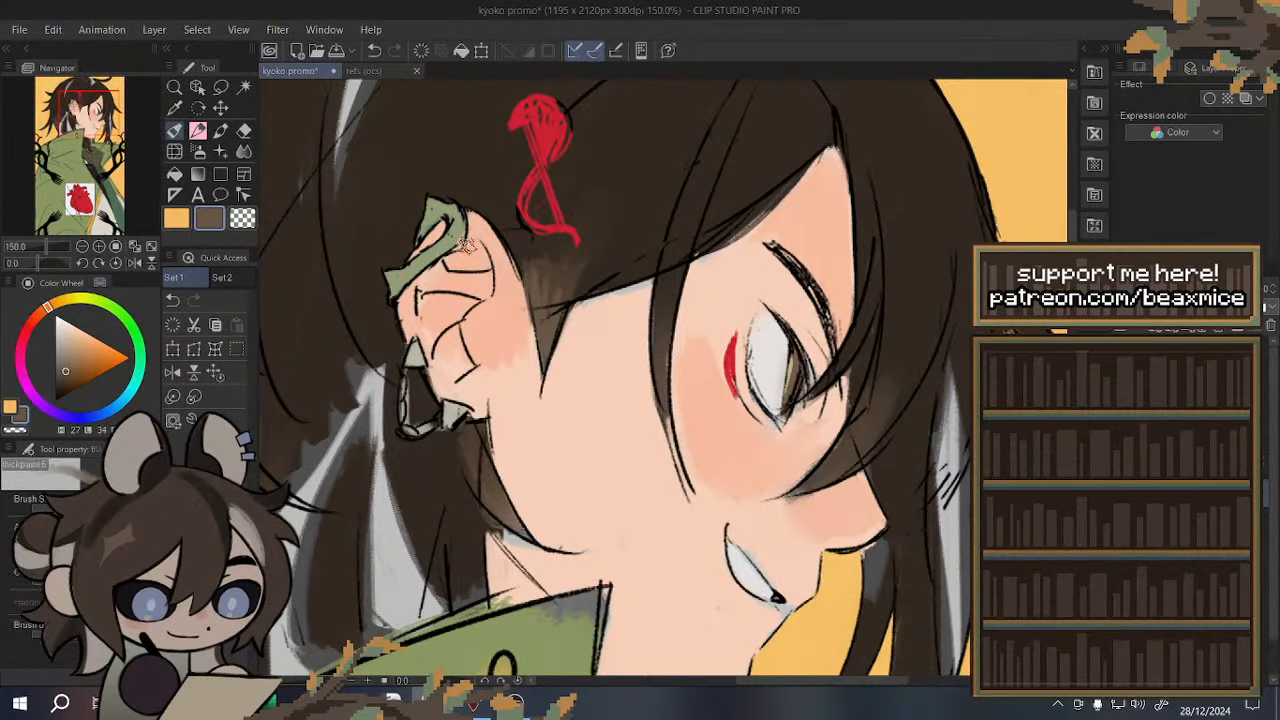
pyautogui.moveTo(543, 286)
pyautogui.mouseDown()
pyautogui.moveTo(542, 203)
pyautogui.moveTo(575, 273)
pyautogui.moveTo(612, 226)
pyautogui.moveTo(636, 242)
pyautogui.mouseUp()
pyautogui.keyDown('alt'); pyautogui.click(604, 225); pyautogui.keyUp('alt')
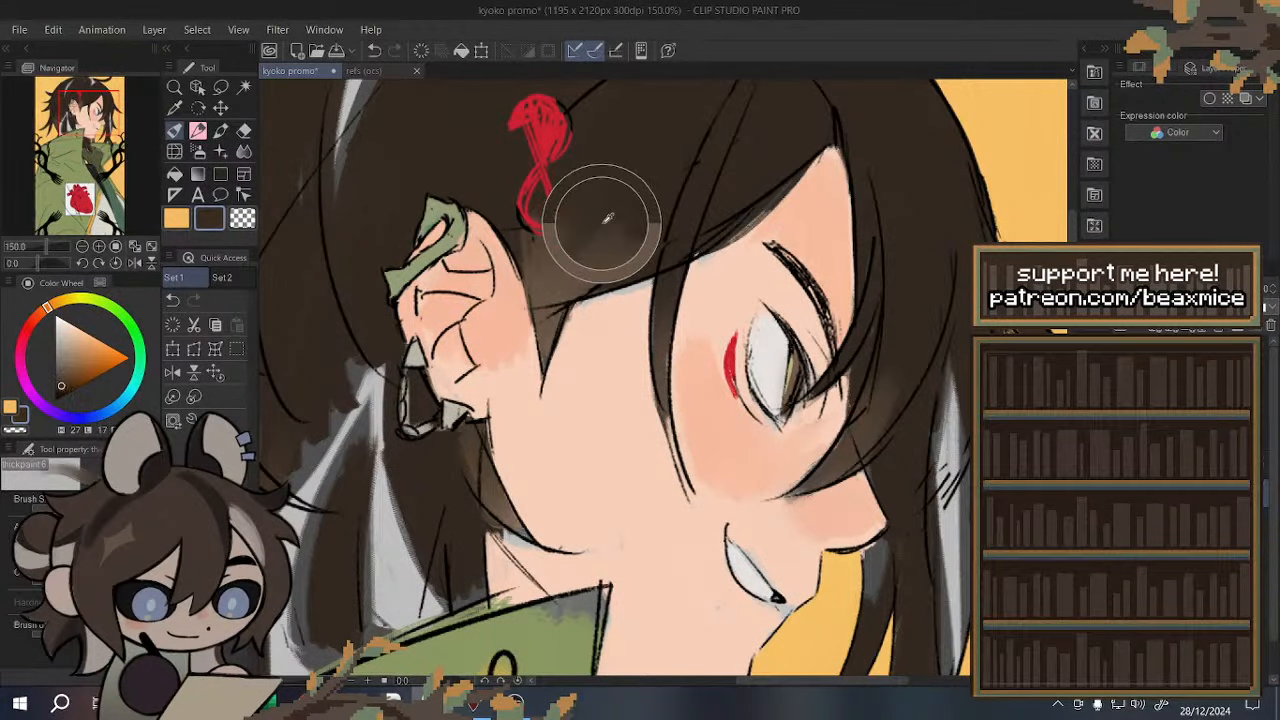
pyautogui.moveTo(539, 281); pyautogui.dragTo(530, 218)
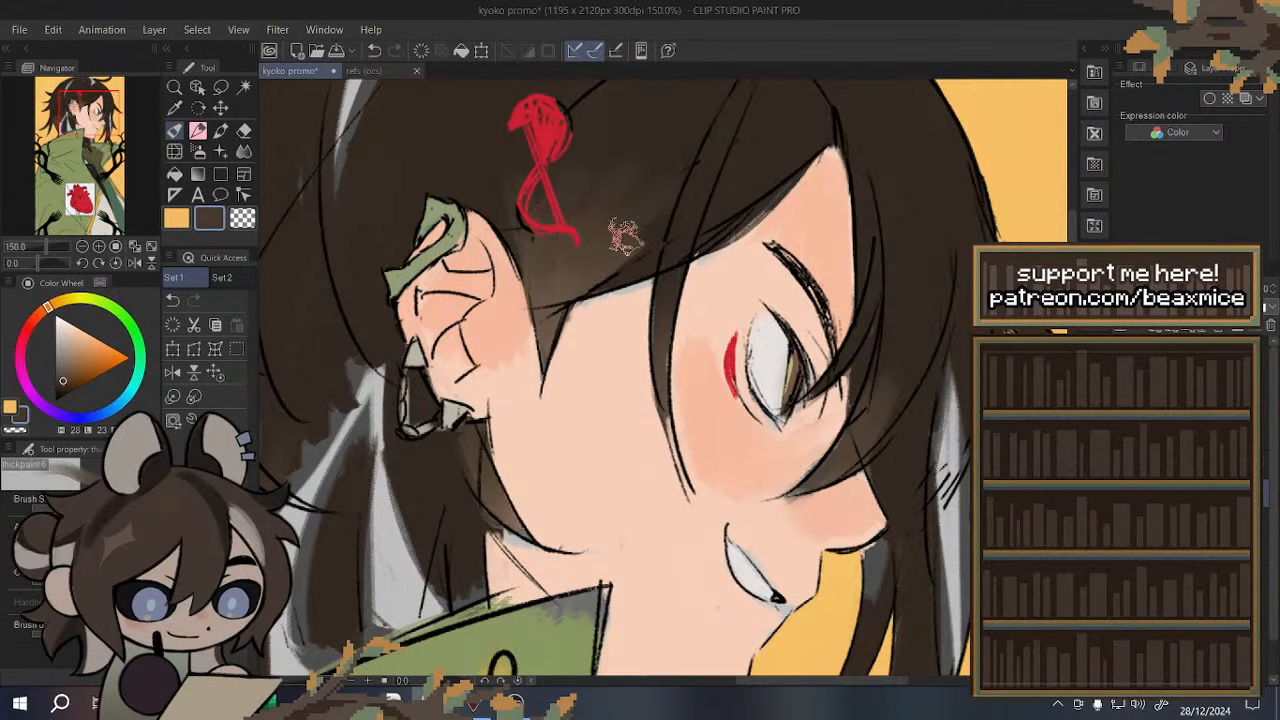
pyautogui.hotkey('ctrl', '-')
pyautogui.hotkey('ctrl', '-')
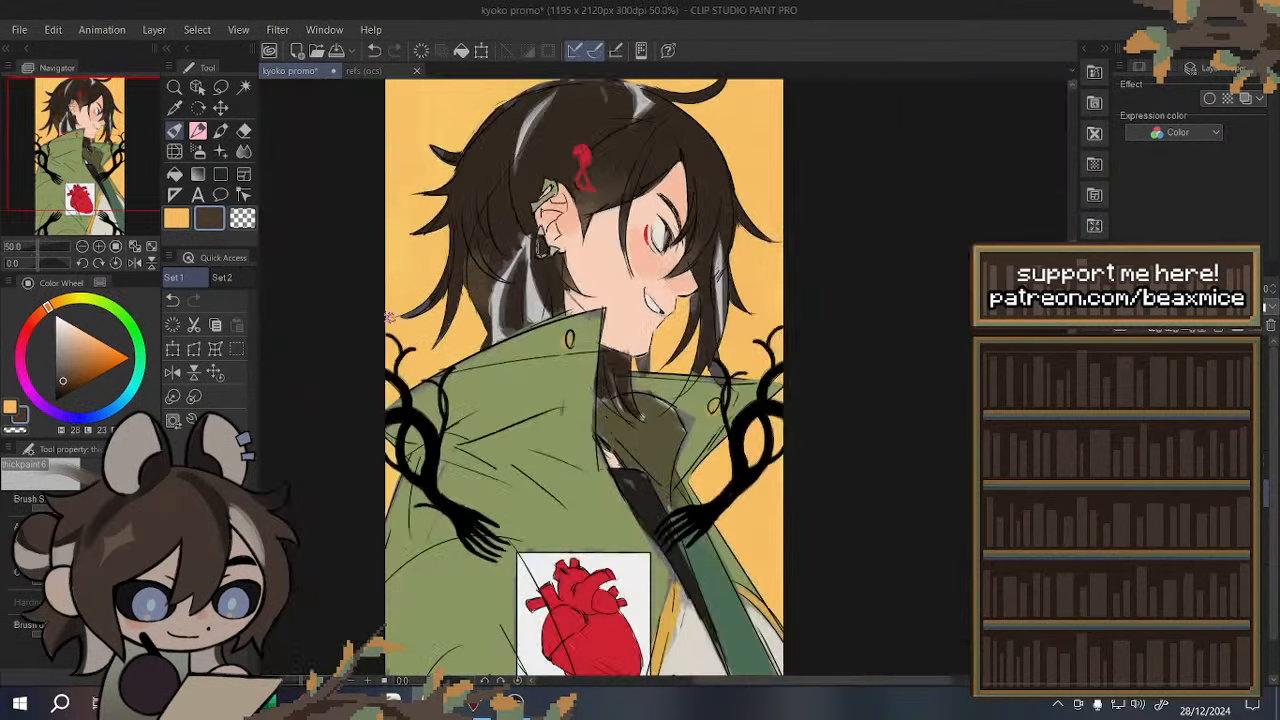
pyautogui.click(172, 372)
# - Brush a lighter brown into the front hair beside the eye with the thickpaint brush and blend it with sampled dark brown
pyautogui.hotkey('ctrl', '+')
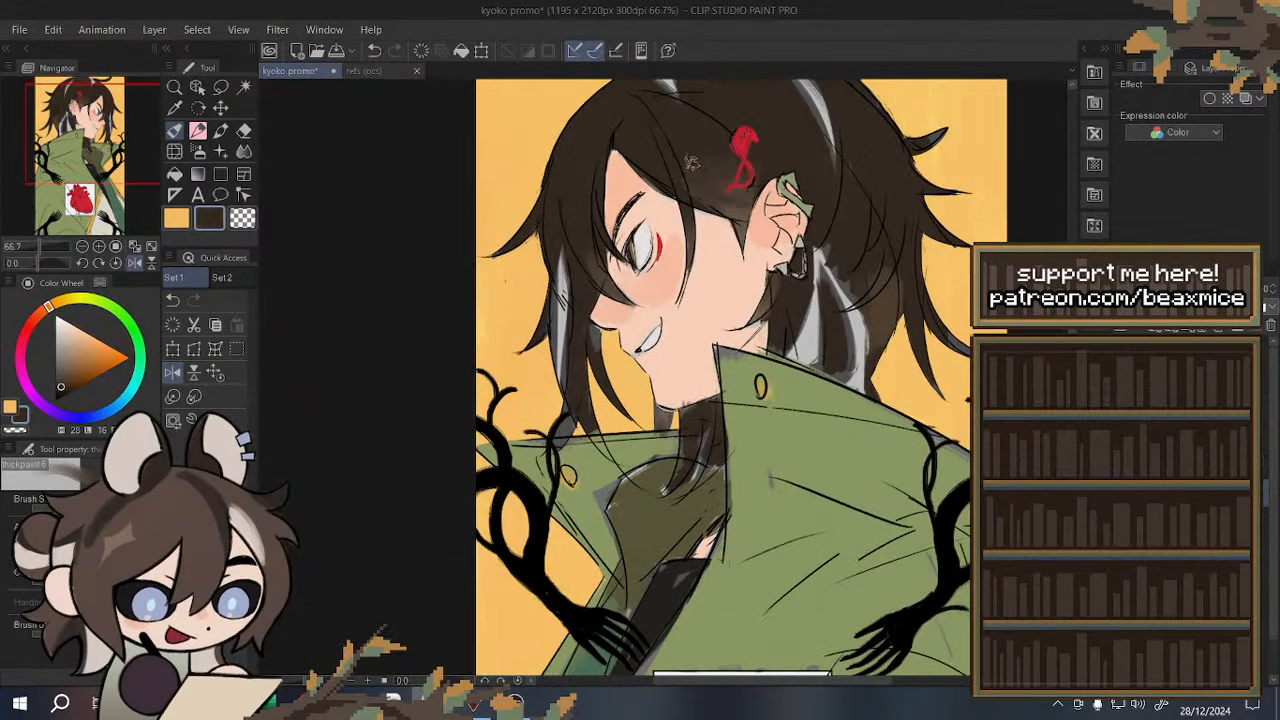
pyautogui.hotkey('ctrl', '-')
pyautogui.hotkey('ctrl', '-')
pyautogui.hotkey('ctrl', '+')
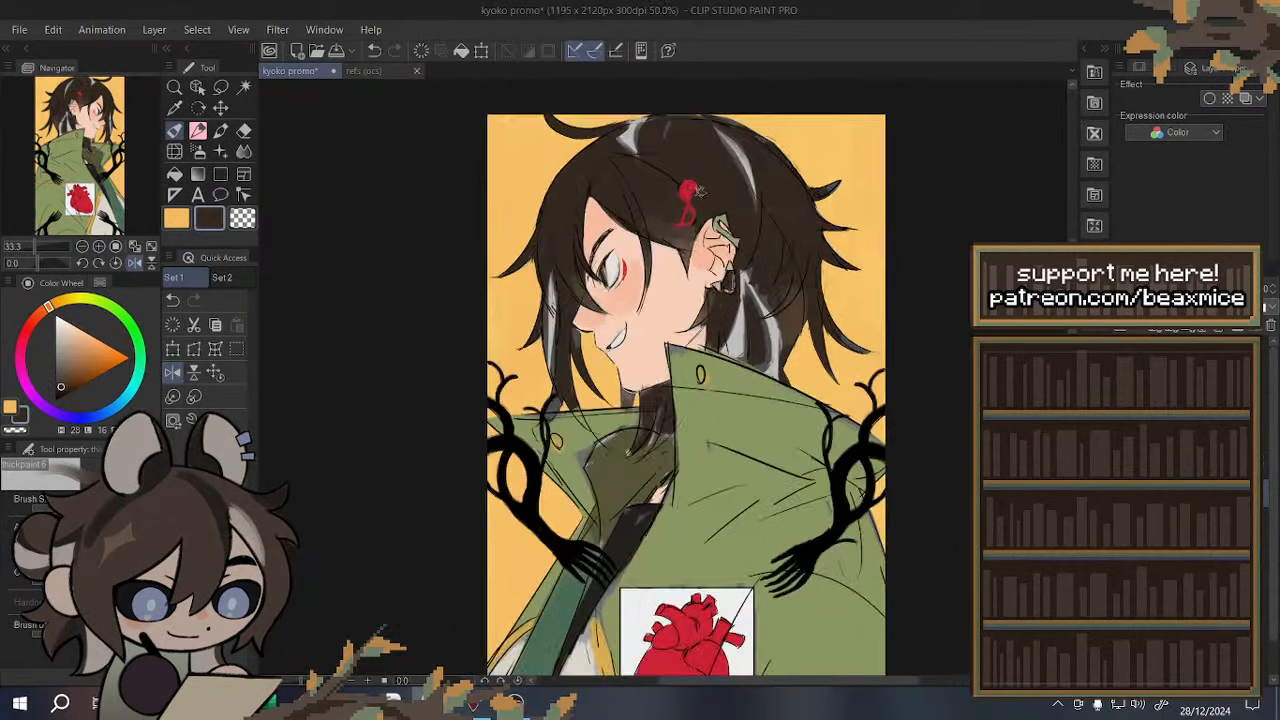
pyautogui.hotkey('ctrl', '+')
pyautogui.hotkey('ctrl', '+')
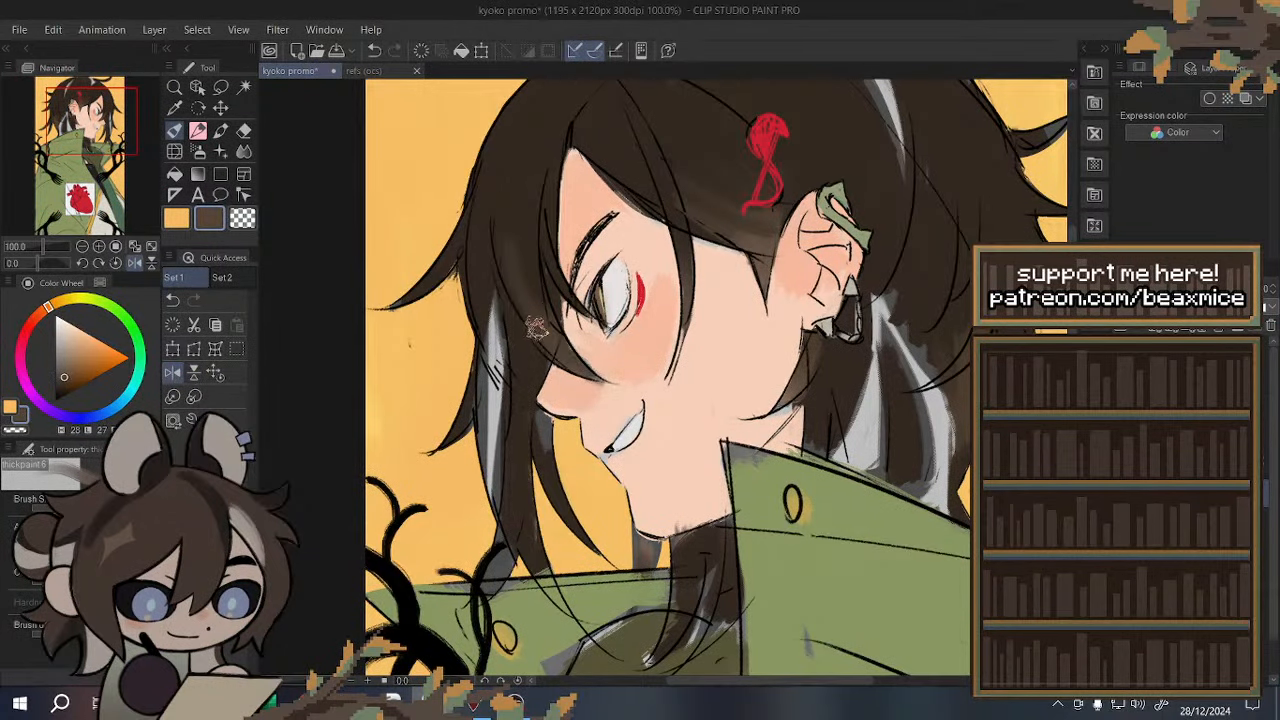
pyautogui.moveTo(512, 312)
pyautogui.mouseDown()
pyautogui.moveTo(536, 305)
pyautogui.moveTo(514, 225)
pyautogui.mouseUp()
pyautogui.keyDown('alt'); pyautogui.click(510, 250); pyautogui.keyUp('alt')
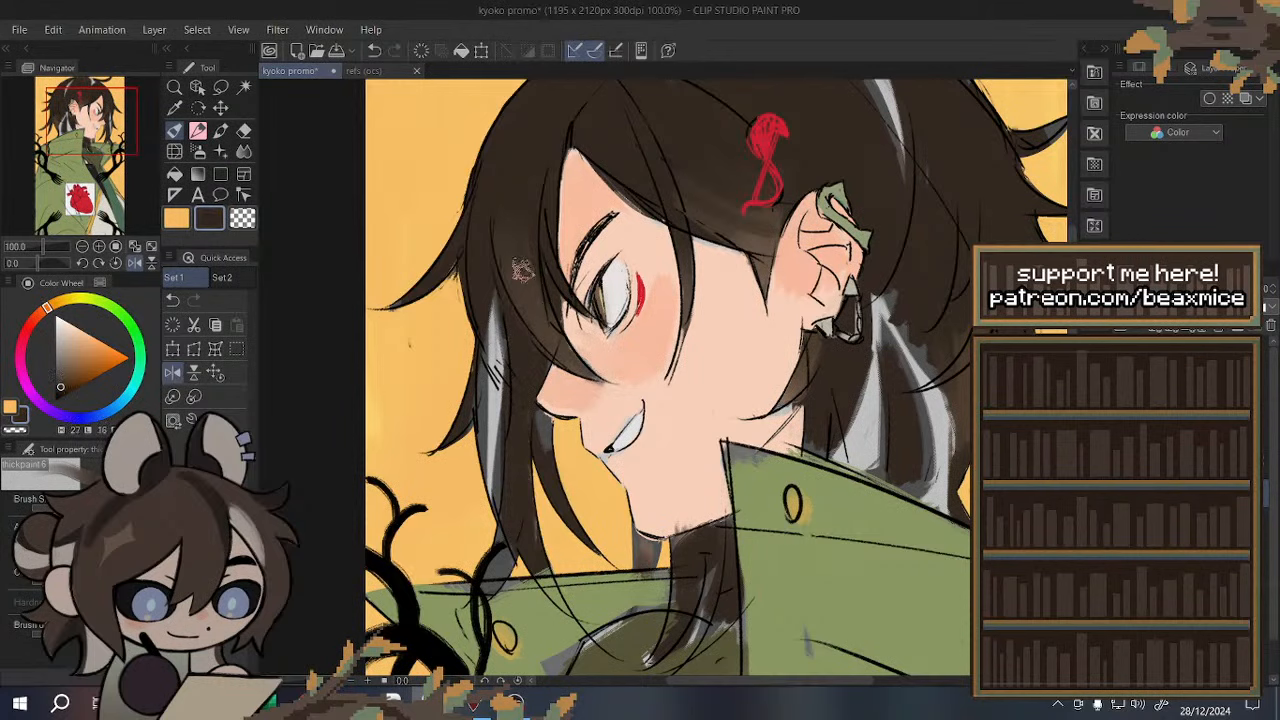
# - Examine the hair shading and face colouring from a distance and close up
pyautogui.hotkey('ctrl', '-')
pyautogui.hotkey('ctrl', '-')
pyautogui.hotkey('ctrl', '+')
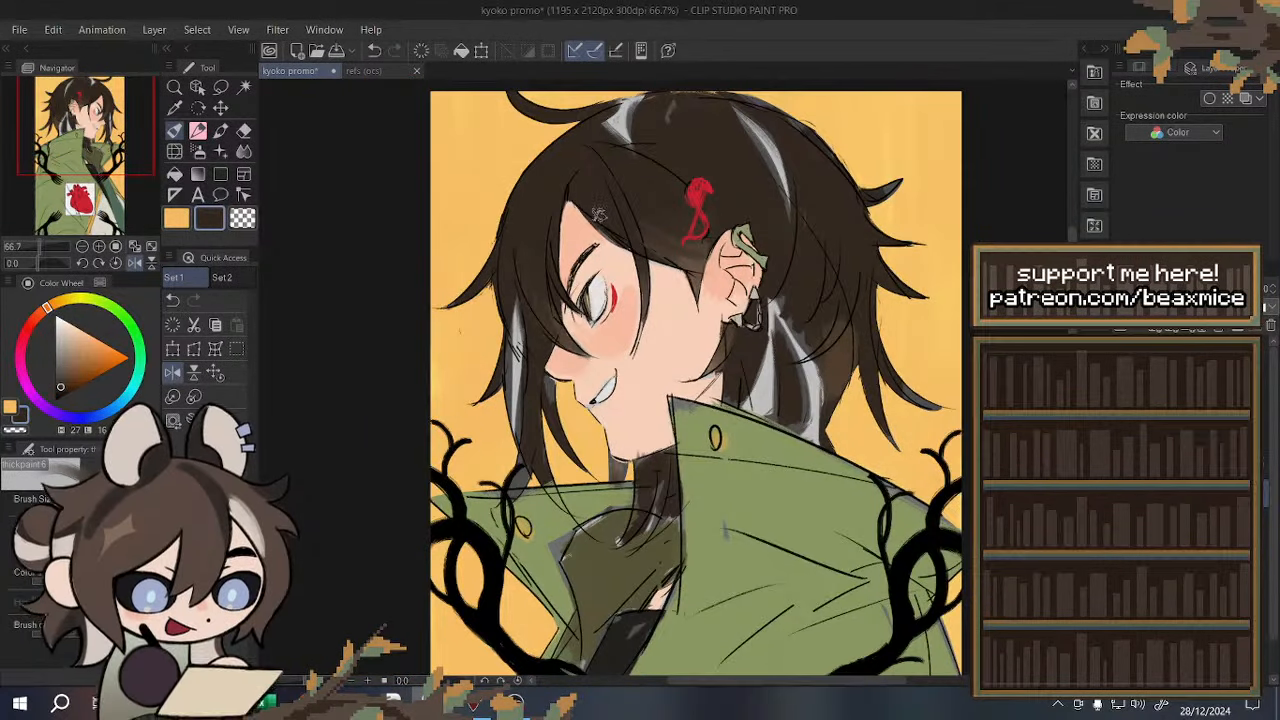
pyautogui.hotkey('ctrl', '-')
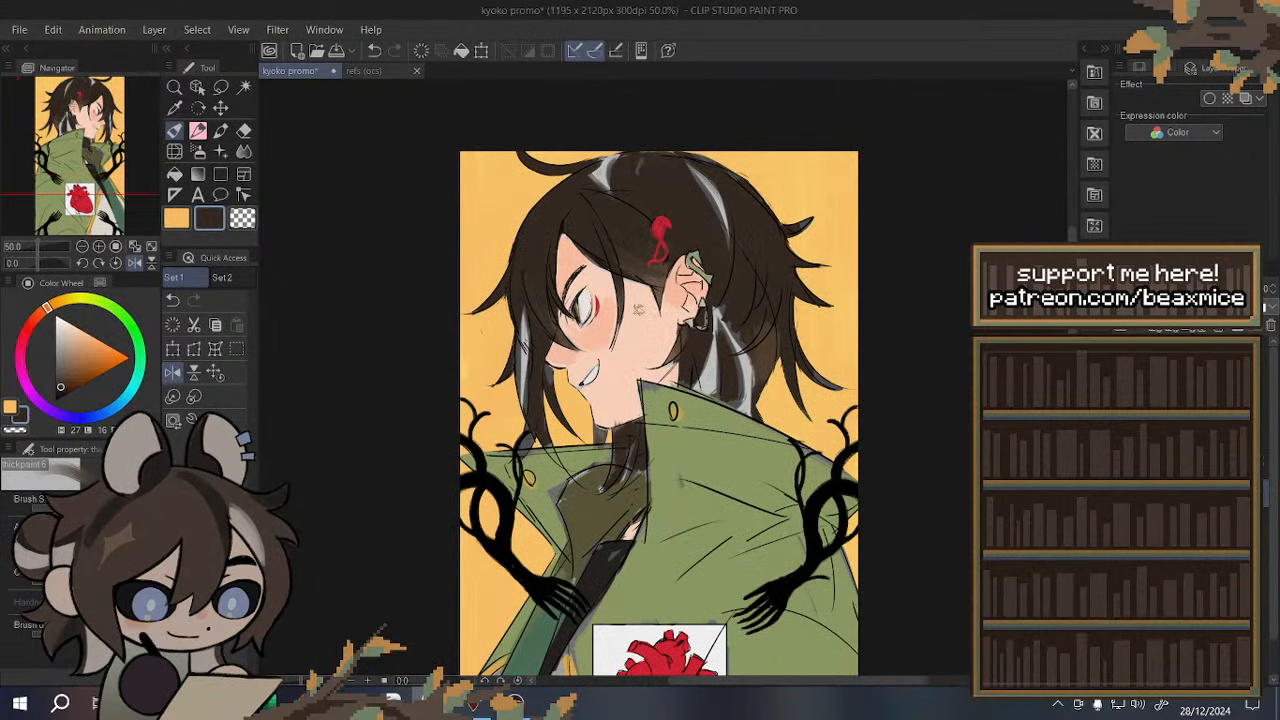
pyautogui.hotkey('ctrl', '+')
pyautogui.hotkey('ctrl', '+')
pyautogui.hotkey('ctrl', '+')
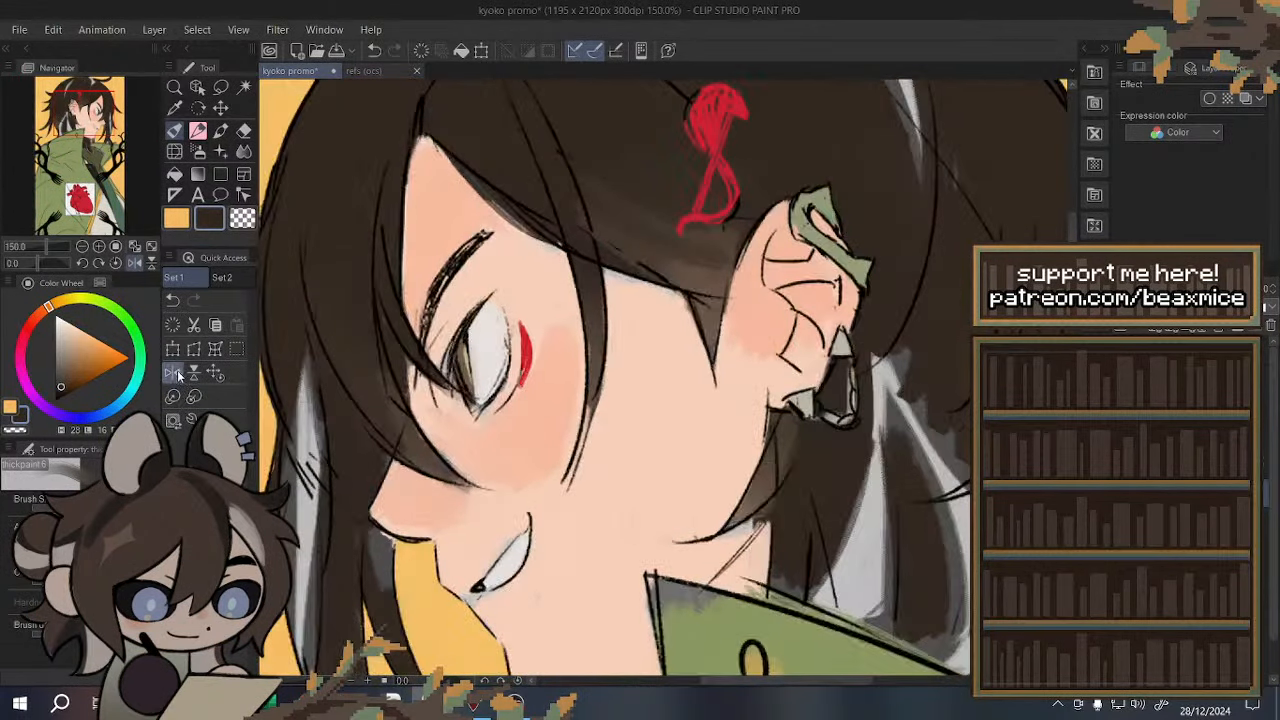
# - Lasso the gap between the front hair strands above the eyebrow and fill it with dark brown
pyautogui.click(180, 375)
pyautogui.click(195, 373)
pyautogui.click(236, 348)
pyautogui.hotkey('ctrl', '-')
pyautogui.hotkey('ctrl', '-')
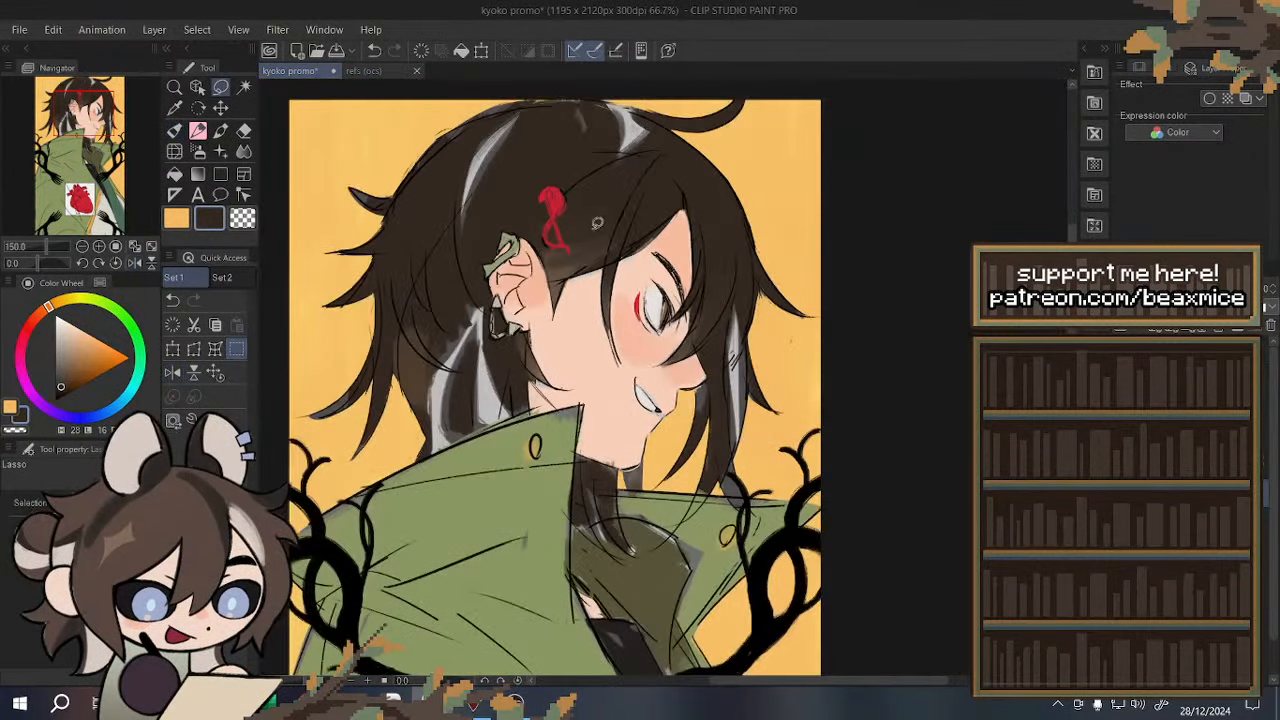
pyautogui.hotkey('ctrl', '+')
pyautogui.hotkey('ctrl', '+')
pyautogui.hotkey('ctrl', '+')
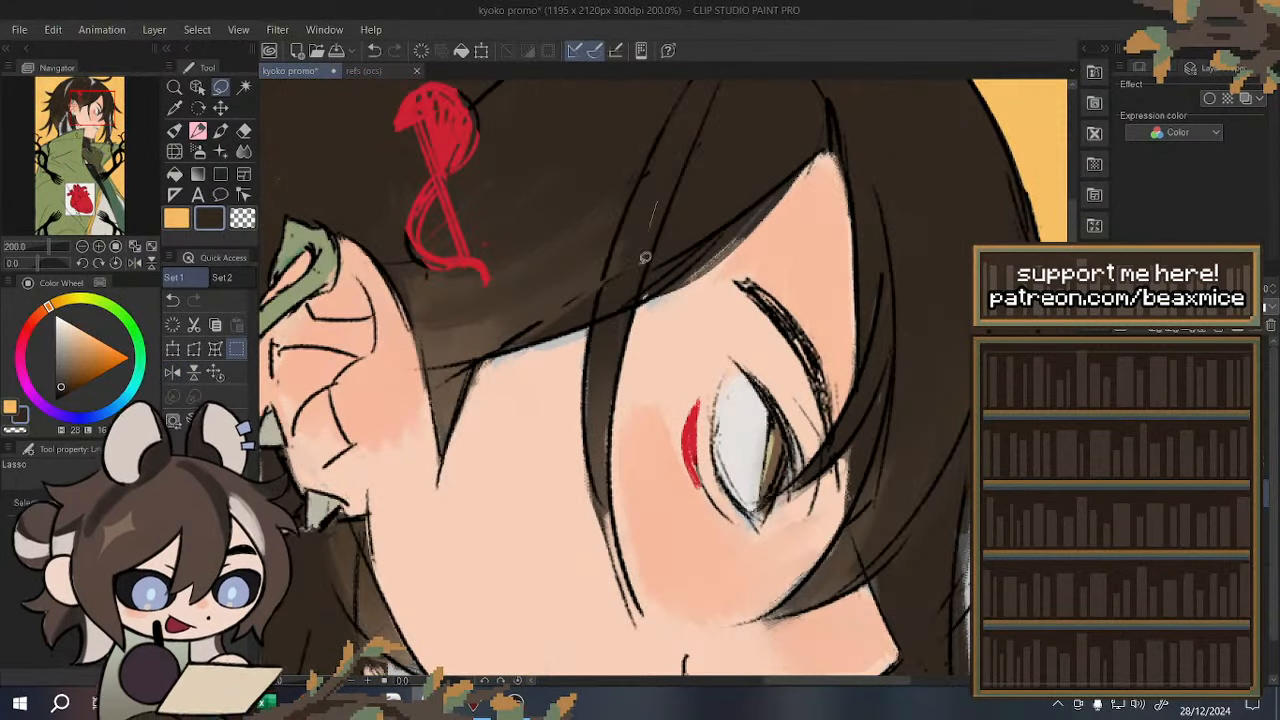
pyautogui.moveTo(645, 258); pyautogui.dragTo(655, 212)
pyautogui.hotkey('ctrl', 'd')
pyautogui.moveTo(648, 164); pyautogui.dragTo(661, 211)
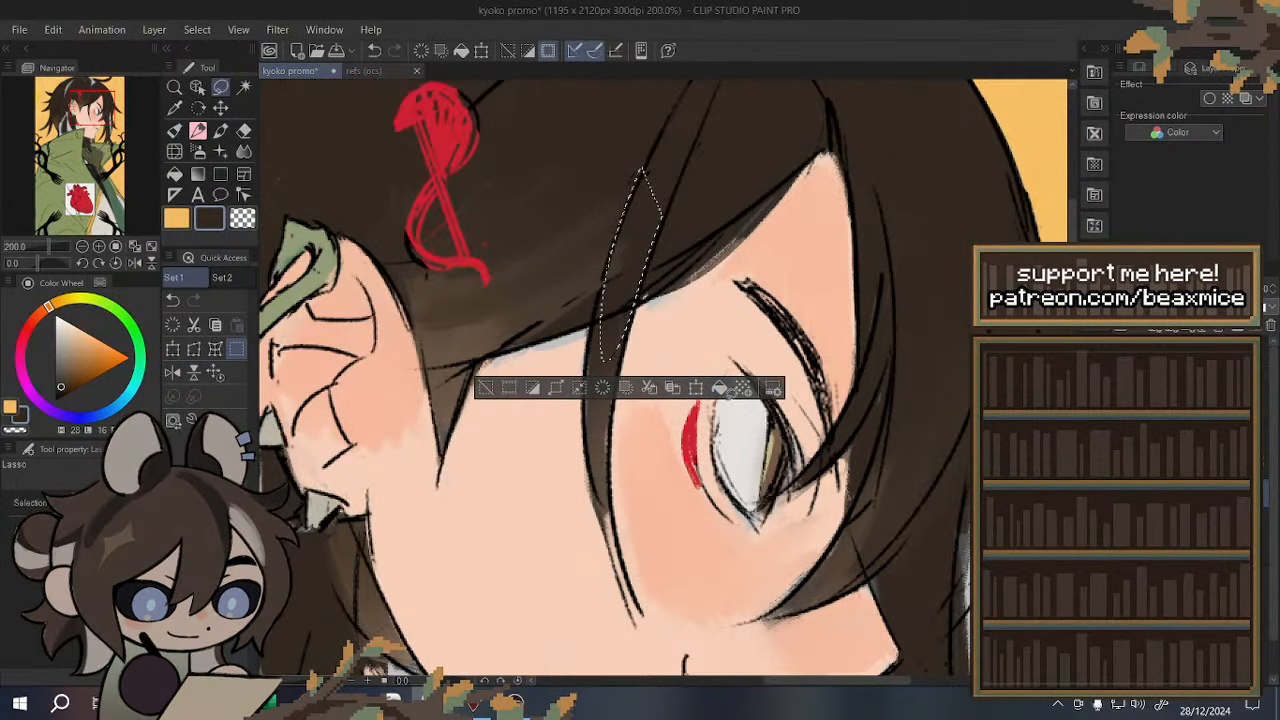
pyautogui.click(731, 394)
pyautogui.hotkey('ctrl', 'd')
# - Mirror the view and compare the hair behind the ear with the painted colouring hidden and shown
pyautogui.scroll(-5, 649, 222)
pyautogui.scroll(4, 659, 204)
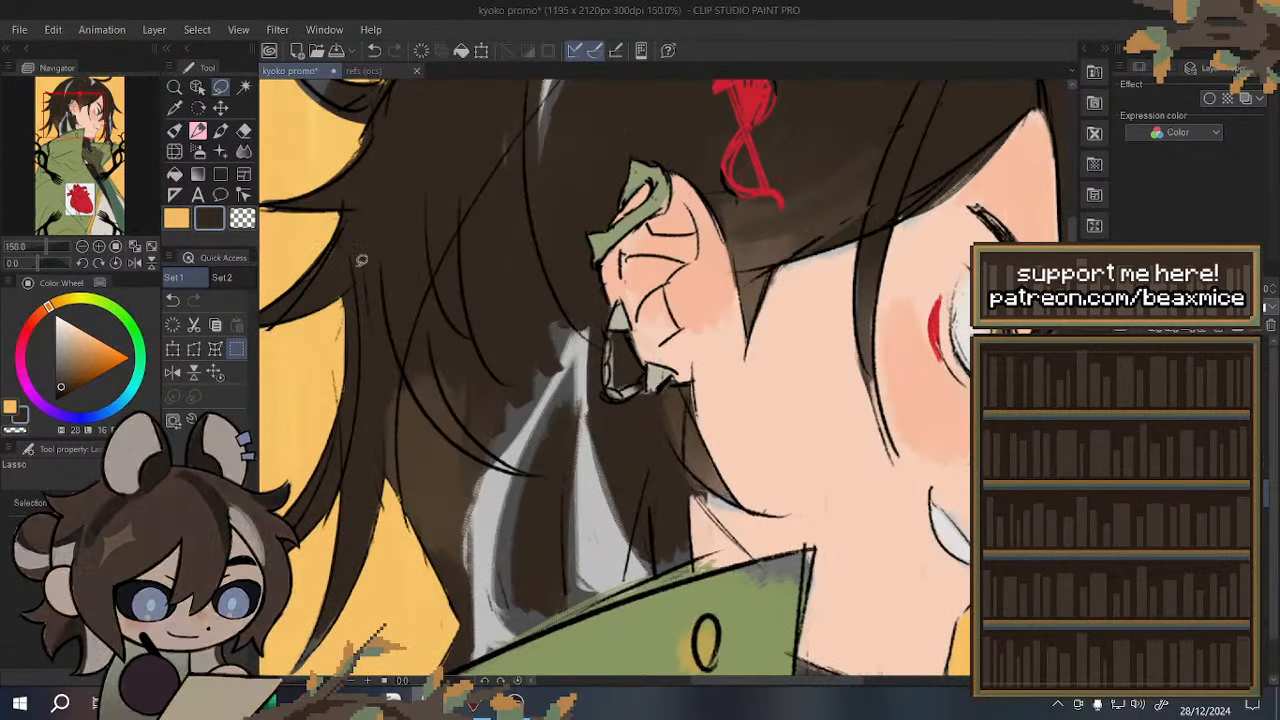
pyautogui.click(173, 372)
pyautogui.click(175, 131)
pyautogui.scroll(-2, 648, 278)
pyautogui.scroll(2, 708, 400)
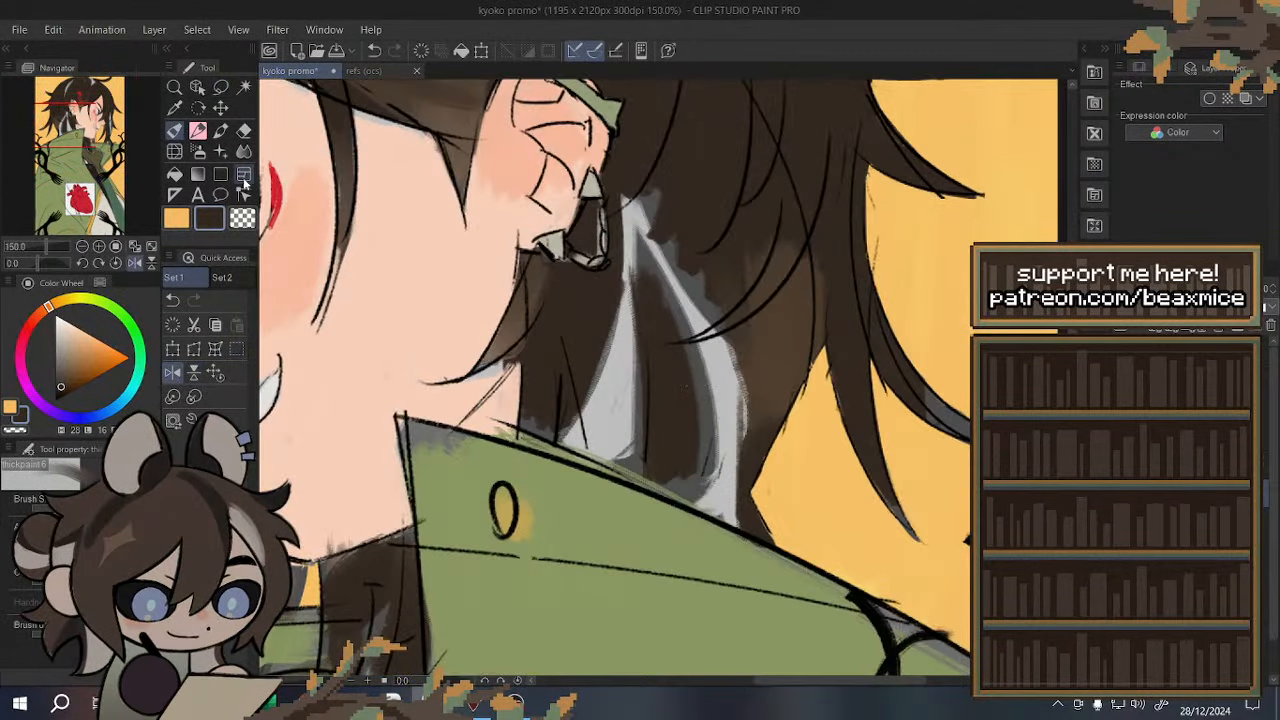
pyautogui.click(1123, 500)
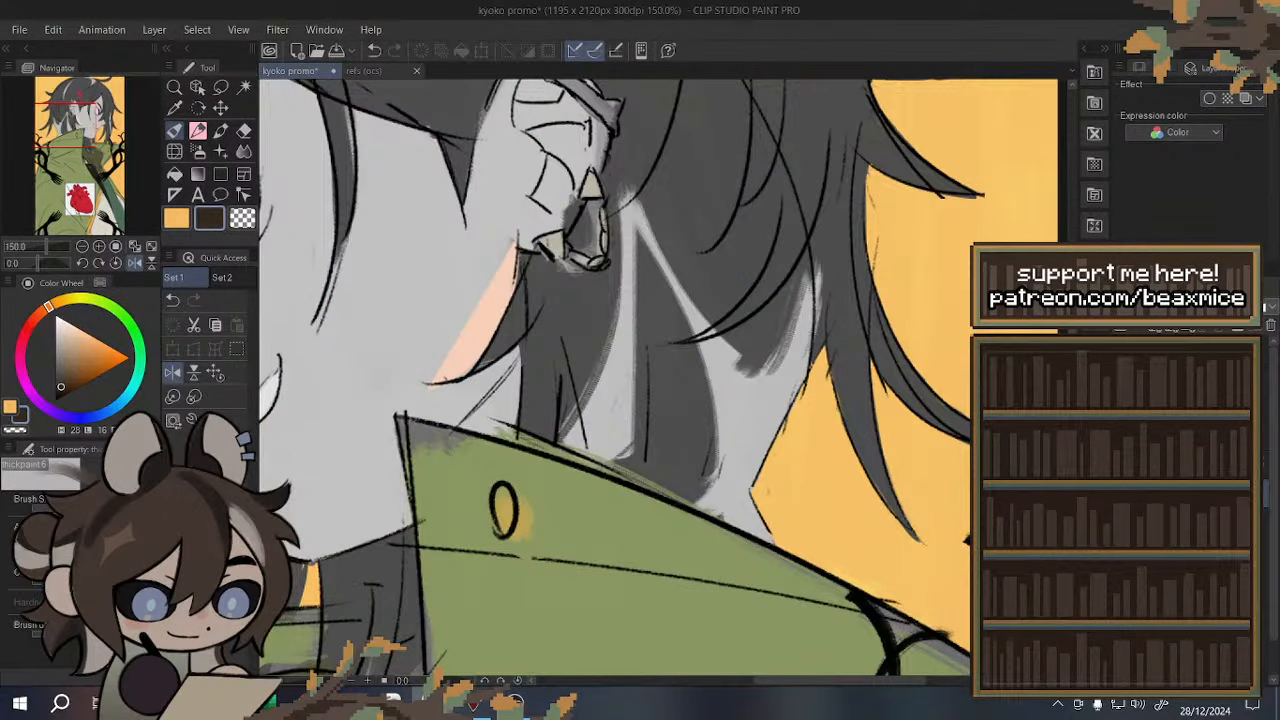
pyautogui.click(1123, 500)
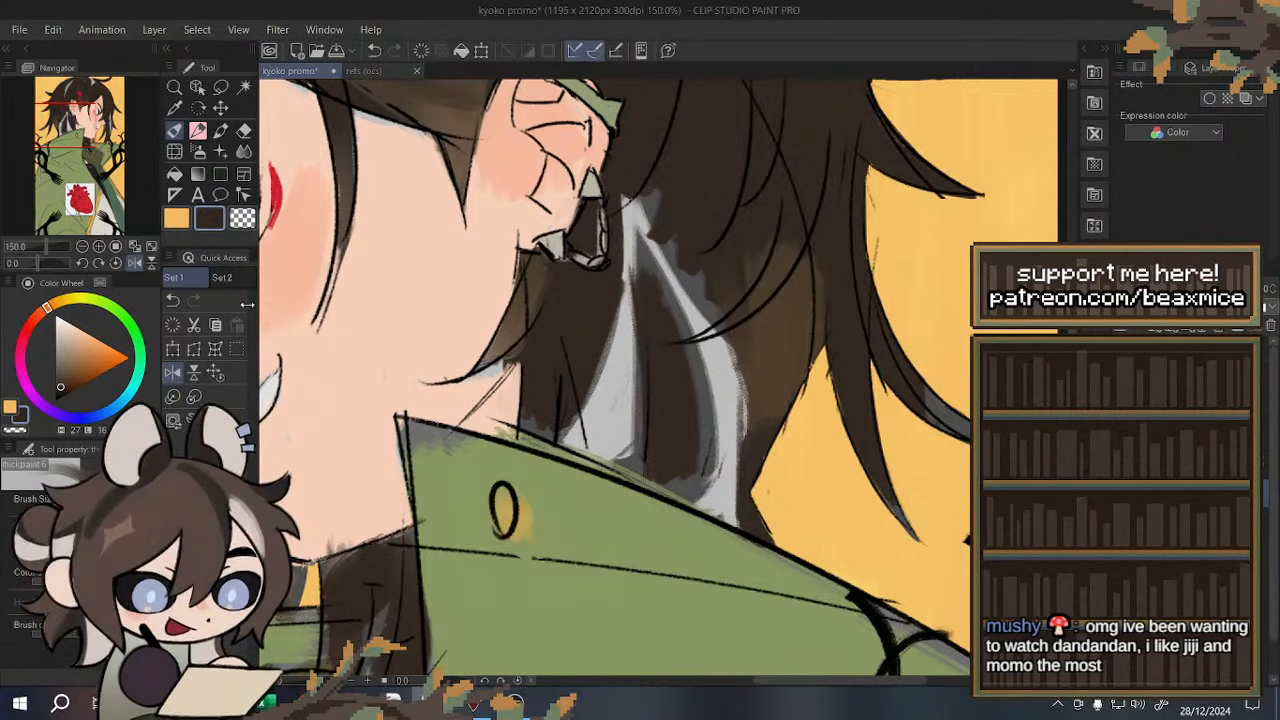
# - Restore the unmirrored view and lasso-fill dark brown around the tip of the grey hair streak behind the earring
pyautogui.click(237, 349)
pyautogui.click(173, 373)
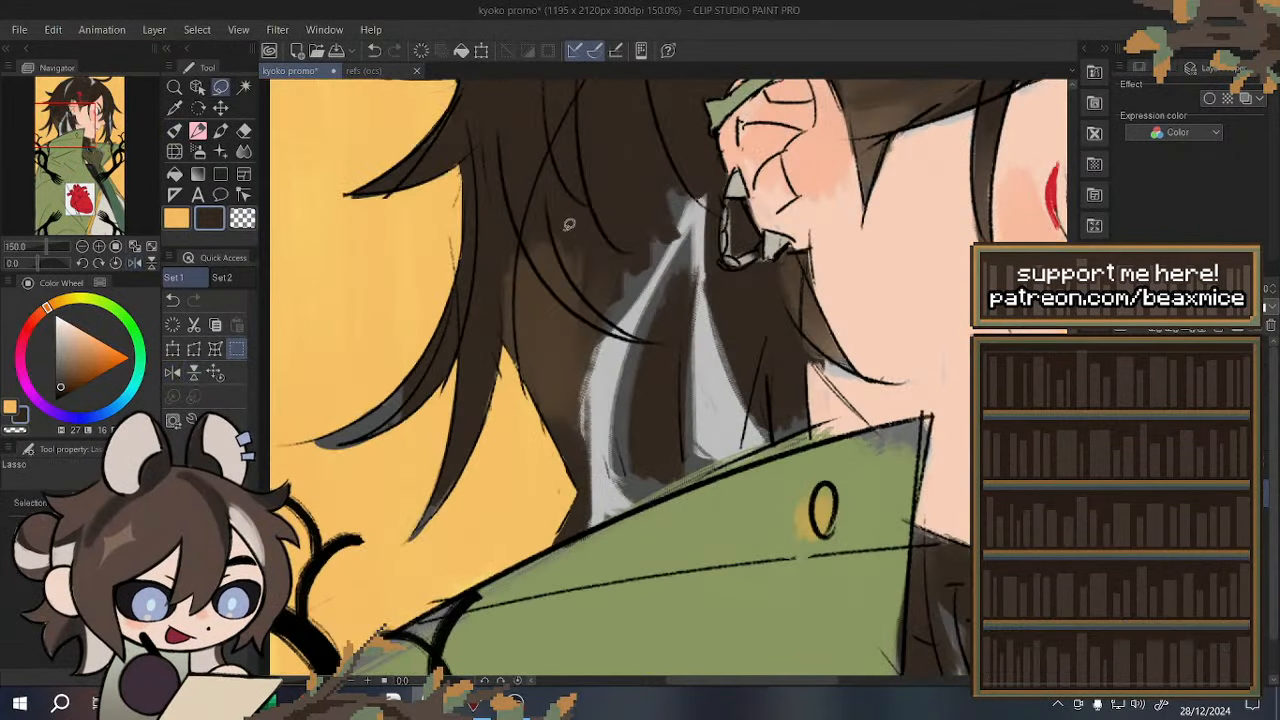
pyautogui.scroll(-5, 568, 225)
pyautogui.scroll(5, 617, 227)
pyautogui.moveTo(604, 192)
pyautogui.mouseDown()
pyautogui.moveTo(608, 181)
pyautogui.moveTo(567, 162)
pyautogui.moveTo(598, 205)
pyautogui.mouseUp()
pyautogui.click(640, 363)
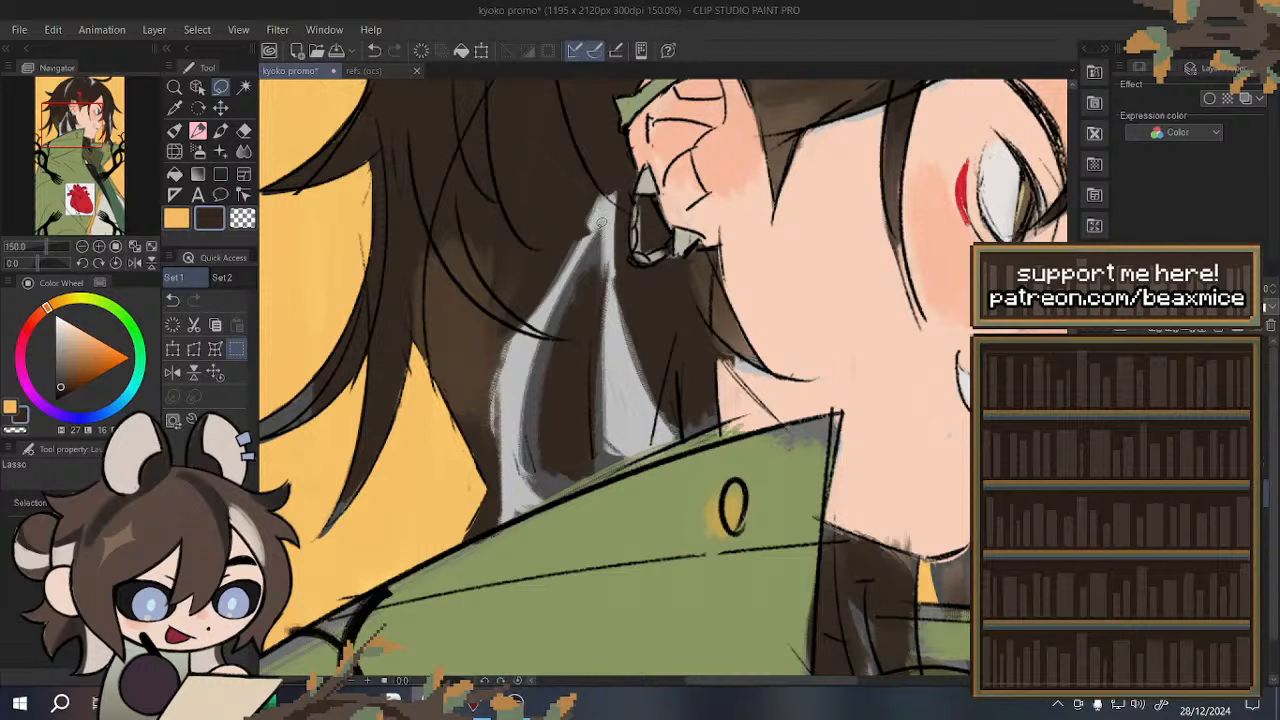
pyautogui.click(560, 298)
pyautogui.hotkey('ctrl', 'd')
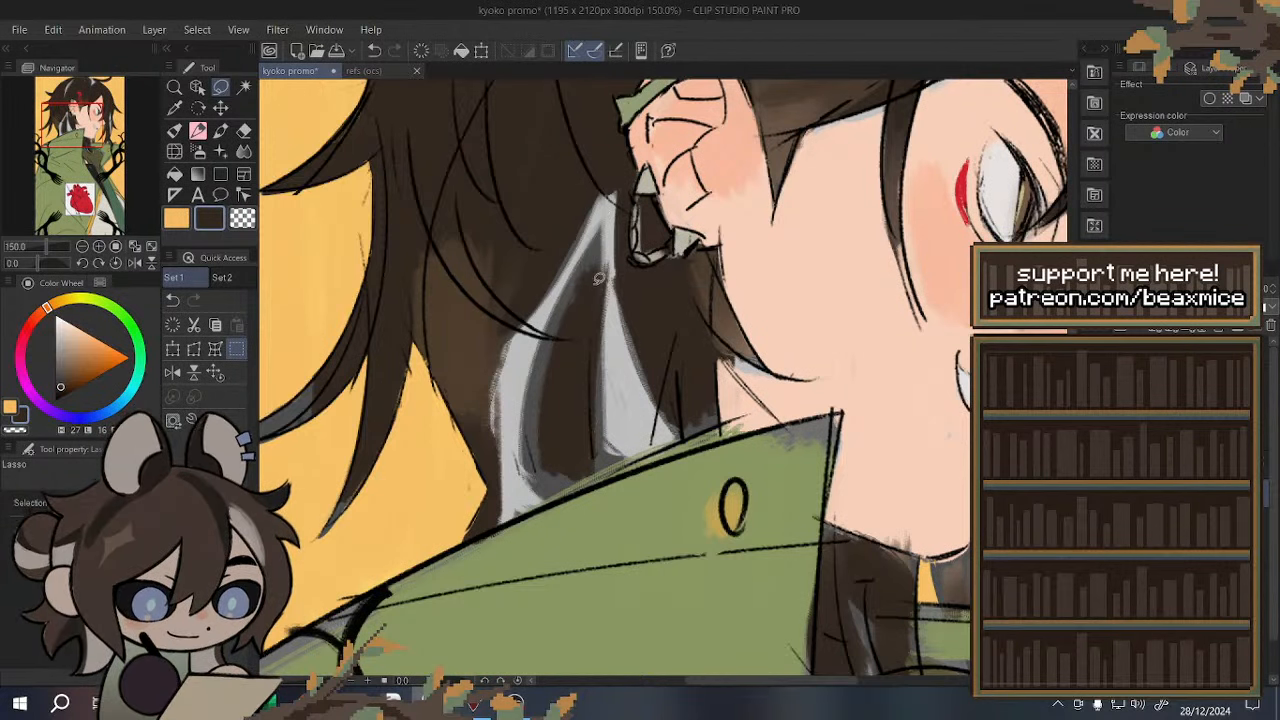
# - Clean up the gap between the two grey hair streaks with dark brown lasso fills, then check it mirrored
pyautogui.moveTo(604, 286)
pyautogui.mouseDown()
pyautogui.moveTo(605, 232)
pyautogui.moveTo(543, 428)
pyautogui.moveTo(603, 254)
pyautogui.moveTo(539, 390)
pyautogui.moveTo(537, 430)
pyautogui.moveTo(605, 271)
pyautogui.moveTo(529, 424)
pyautogui.moveTo(534, 463)
pyautogui.moveTo(604, 272)
pyautogui.moveTo(543, 411)
pyautogui.mouseUp()
pyautogui.moveTo(609, 279)
pyautogui.mouseDown()
pyautogui.moveTo(616, 258)
pyautogui.moveTo(545, 450)
pyautogui.mouseUp()
pyautogui.click(657, 483)
pyautogui.hotkey('ctrl', 'd')
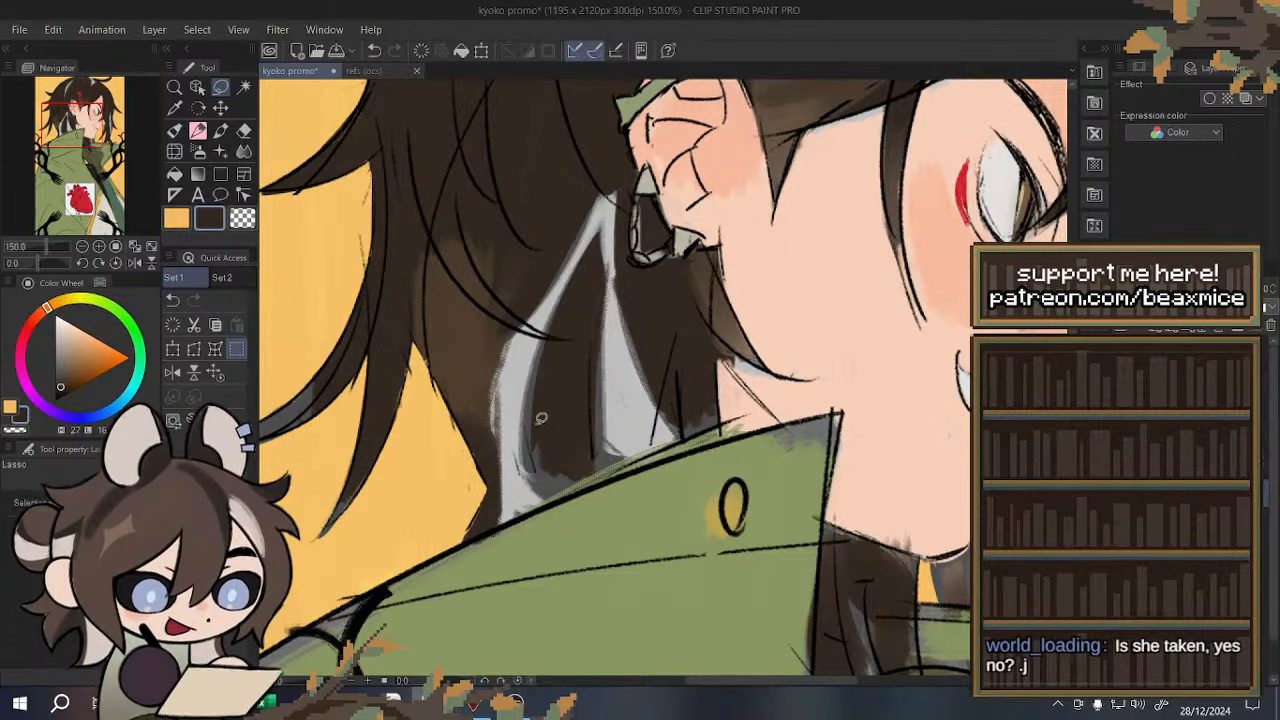
pyautogui.moveTo(538, 369)
pyautogui.mouseDown()
pyautogui.moveTo(523, 424)
pyautogui.moveTo(558, 455)
pyautogui.mouseUp()
pyautogui.click(631, 544)
pyautogui.hotkey('ctrl', 'd')
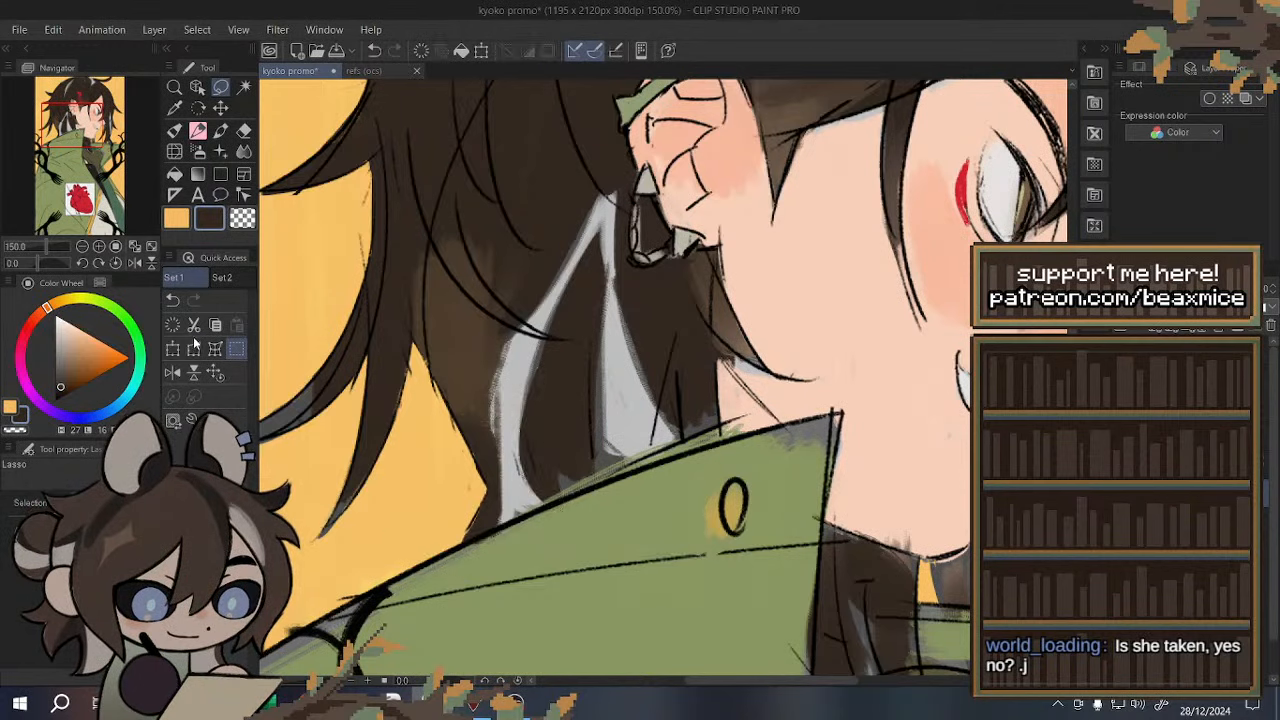
pyautogui.click(172, 372)
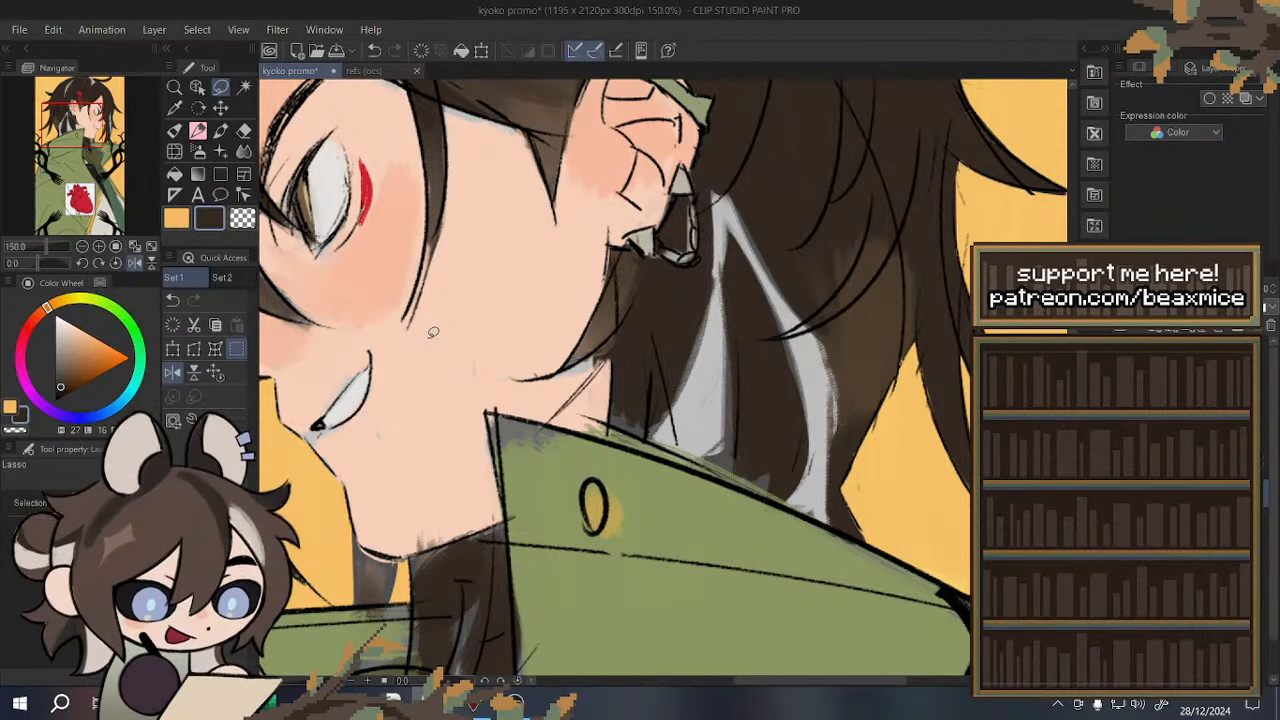
# - Sample the cheek's peach and blush tones and blend the blush between the hair strand and the red eye mark with the thickpaint brush
pyautogui.keyDown('alt'); pyautogui.click(532, 291); pyautogui.keyUp('alt')
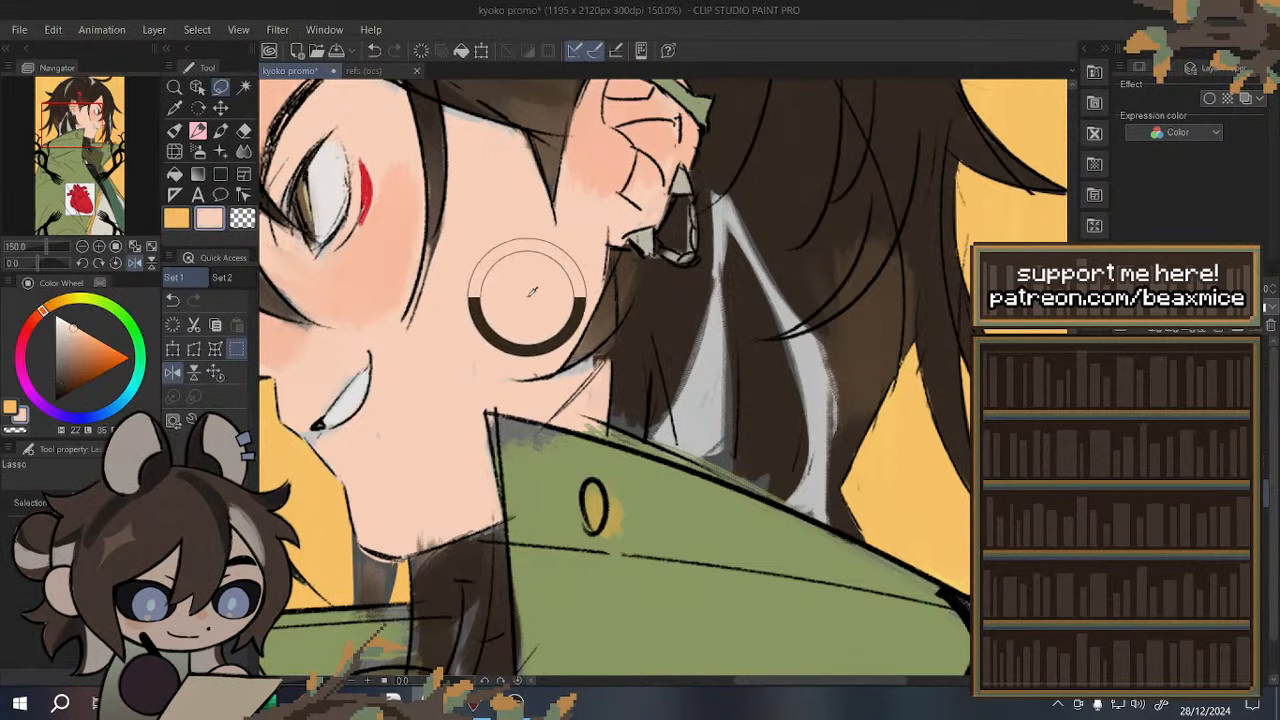
pyautogui.scroll(-3, 550, 340)
pyautogui.scroll(2, 506, 338)
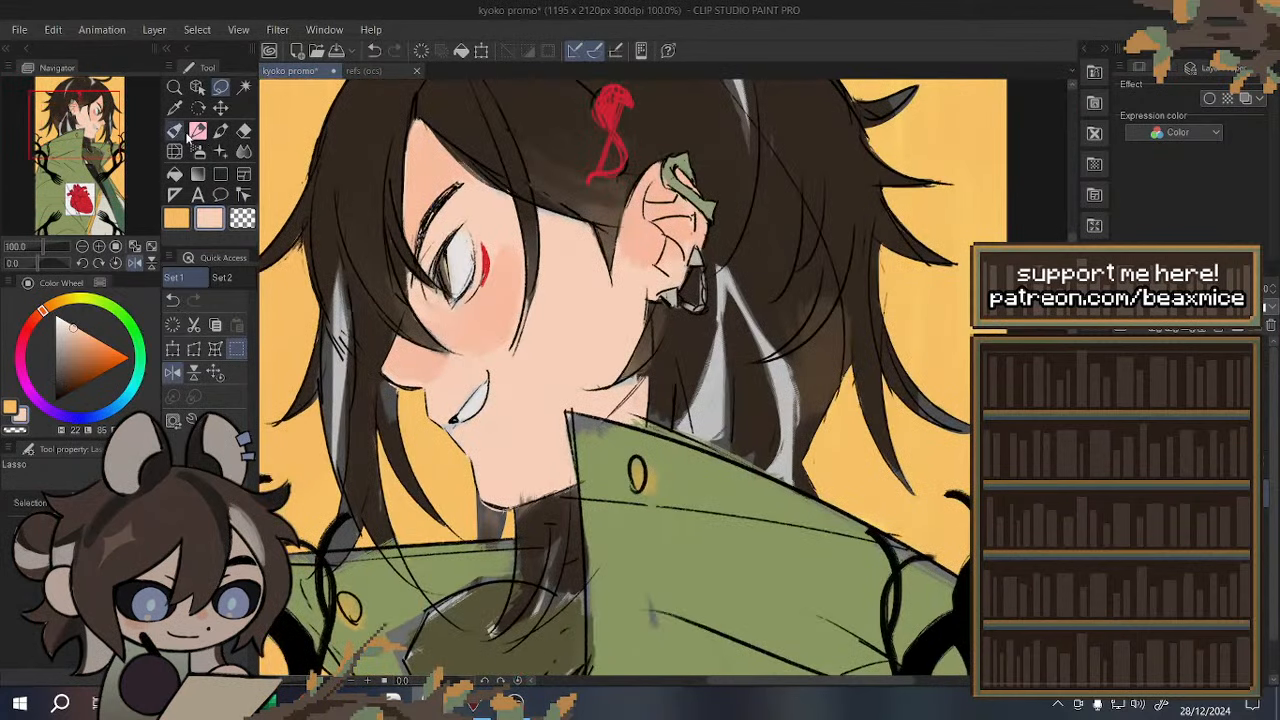
pyautogui.click(175, 131)
pyautogui.click(173, 373)
pyautogui.scroll(-2, 524, 300)
pyautogui.scroll(2, 688, 308)
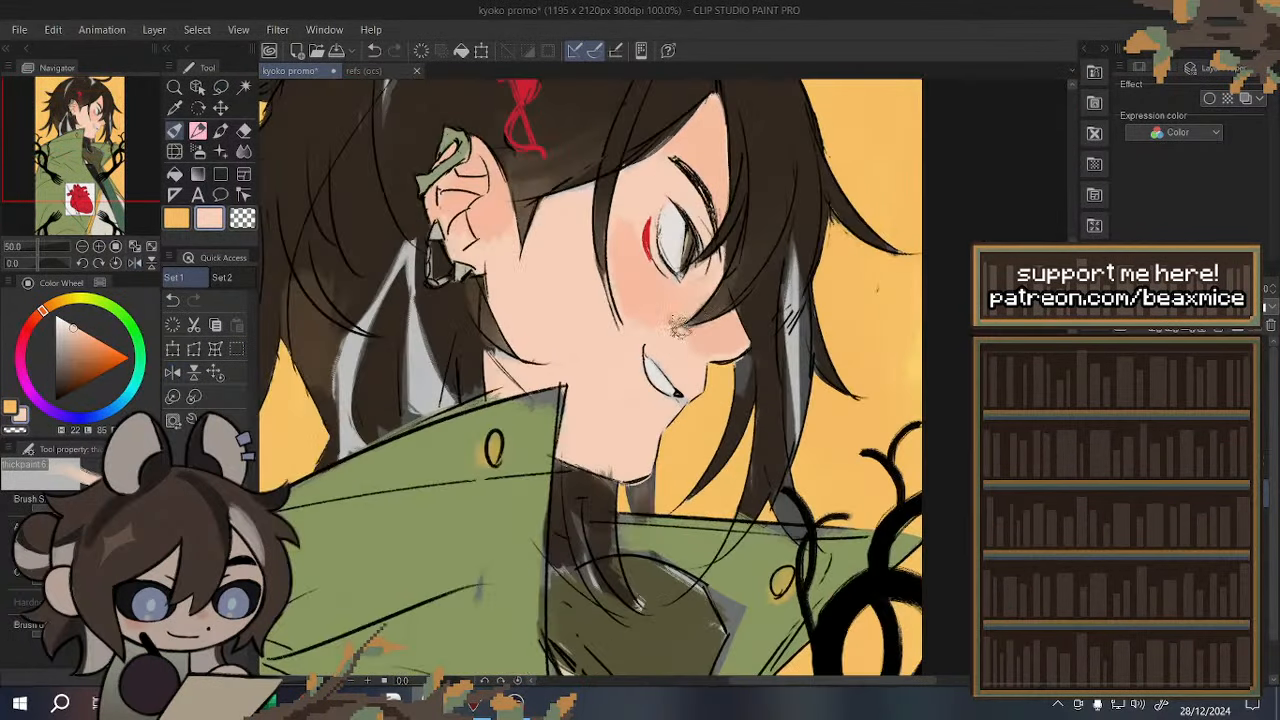
pyautogui.scroll(1, 672, 326)
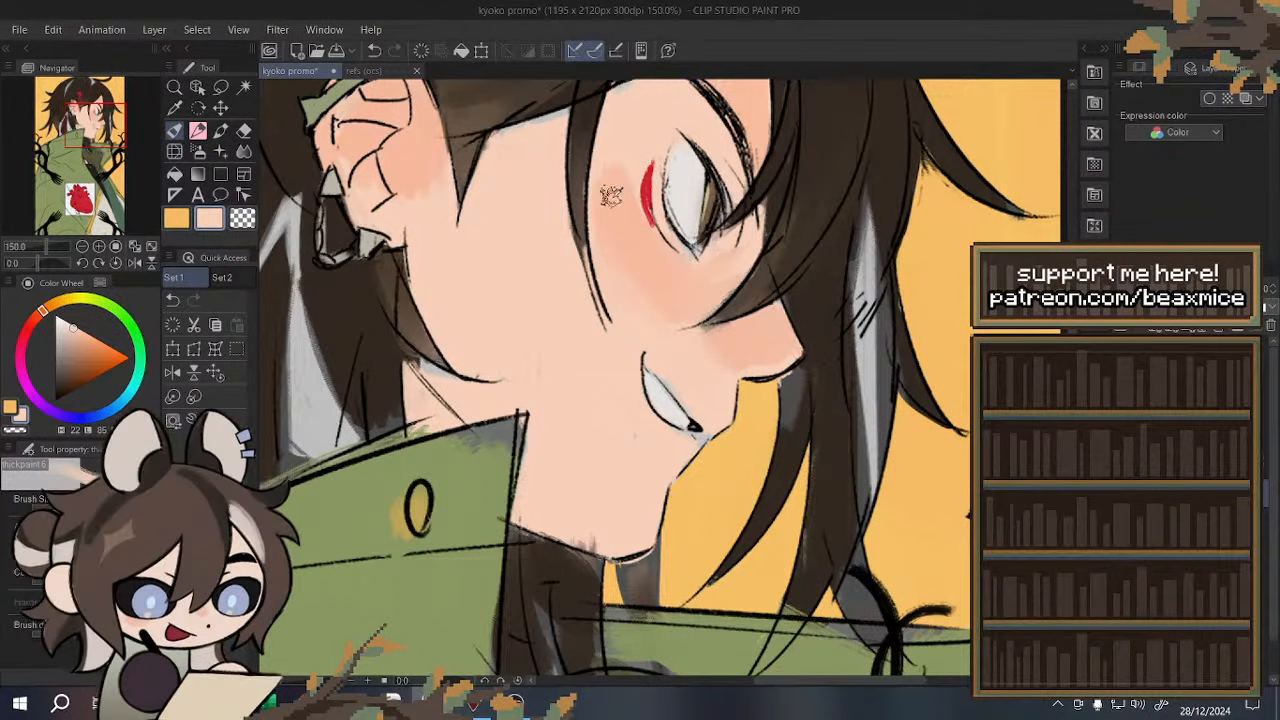
pyautogui.keyDown('alt'); pyautogui.click(607, 217); pyautogui.keyUp('alt')
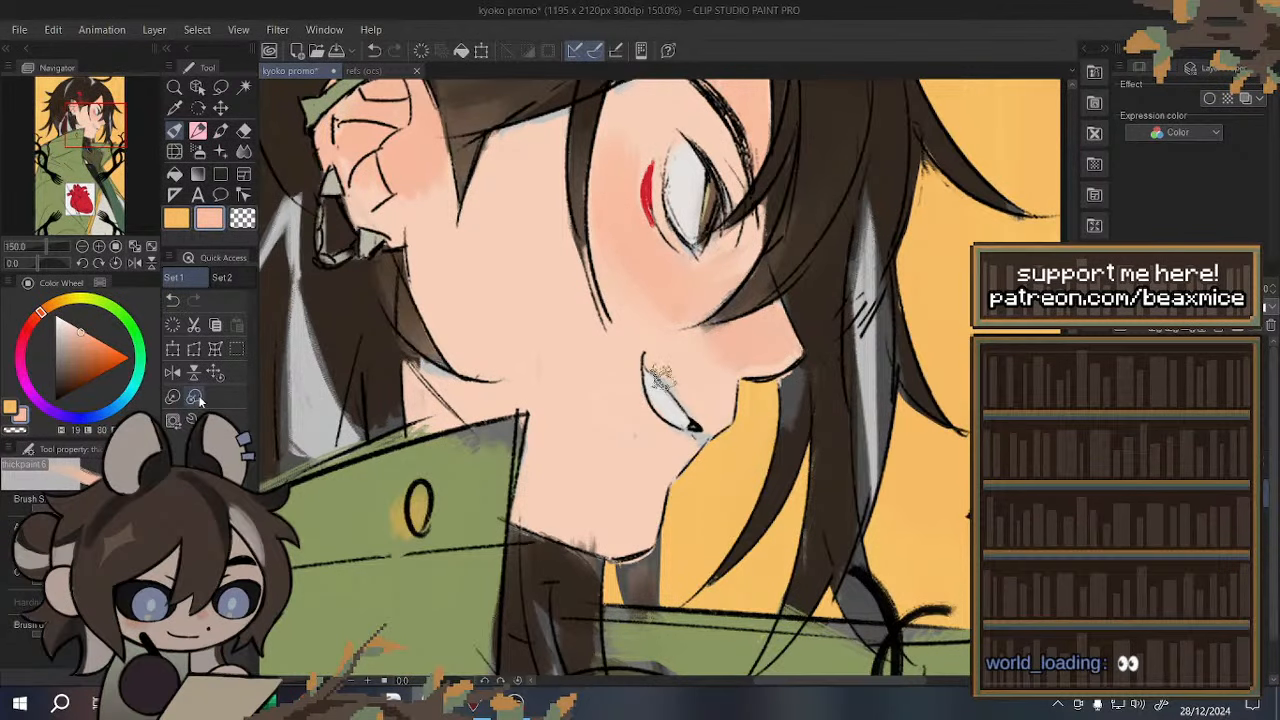
# - Mirror the view, sample the light skin peach and touch up the skin below the hairline in front of the ear
pyautogui.click(172, 372)
pyautogui.scroll(-2, 510, 285)
pyautogui.scroll(1, 590, 225)
pyautogui.scroll(1, 652, 232)
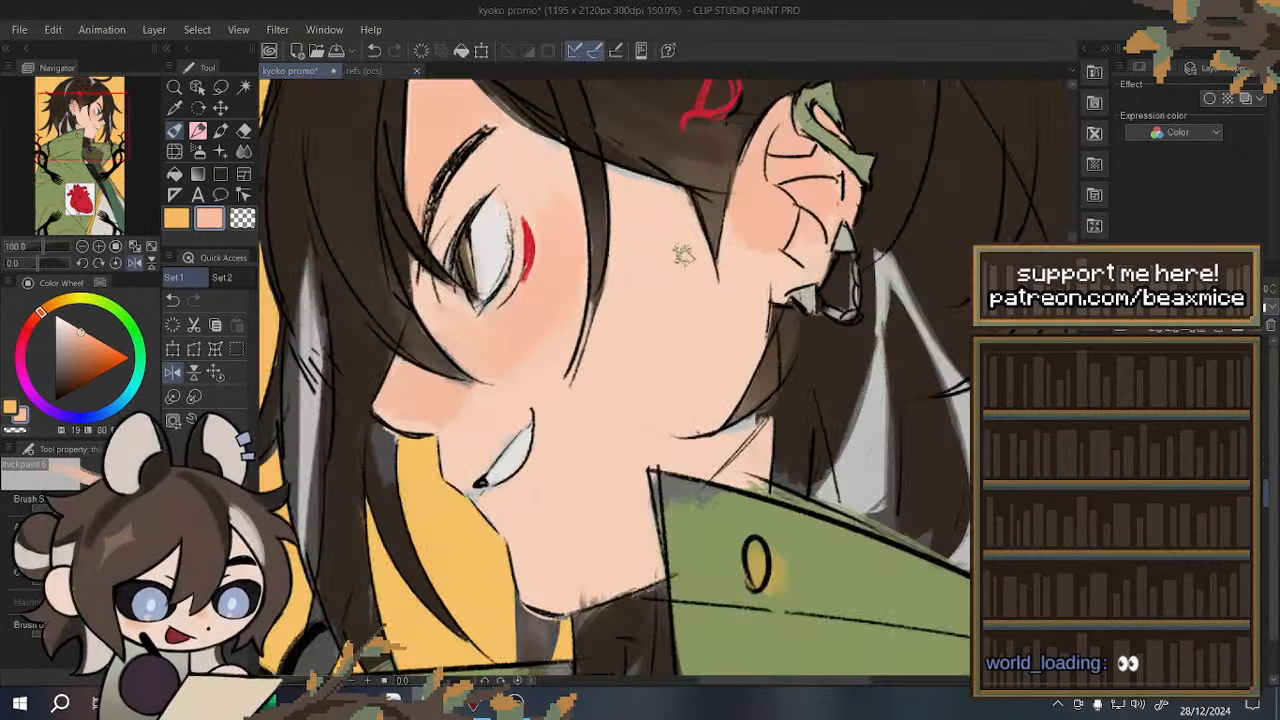
pyautogui.keyDown('alt'); pyautogui.click(656, 231); pyautogui.keyUp('alt')
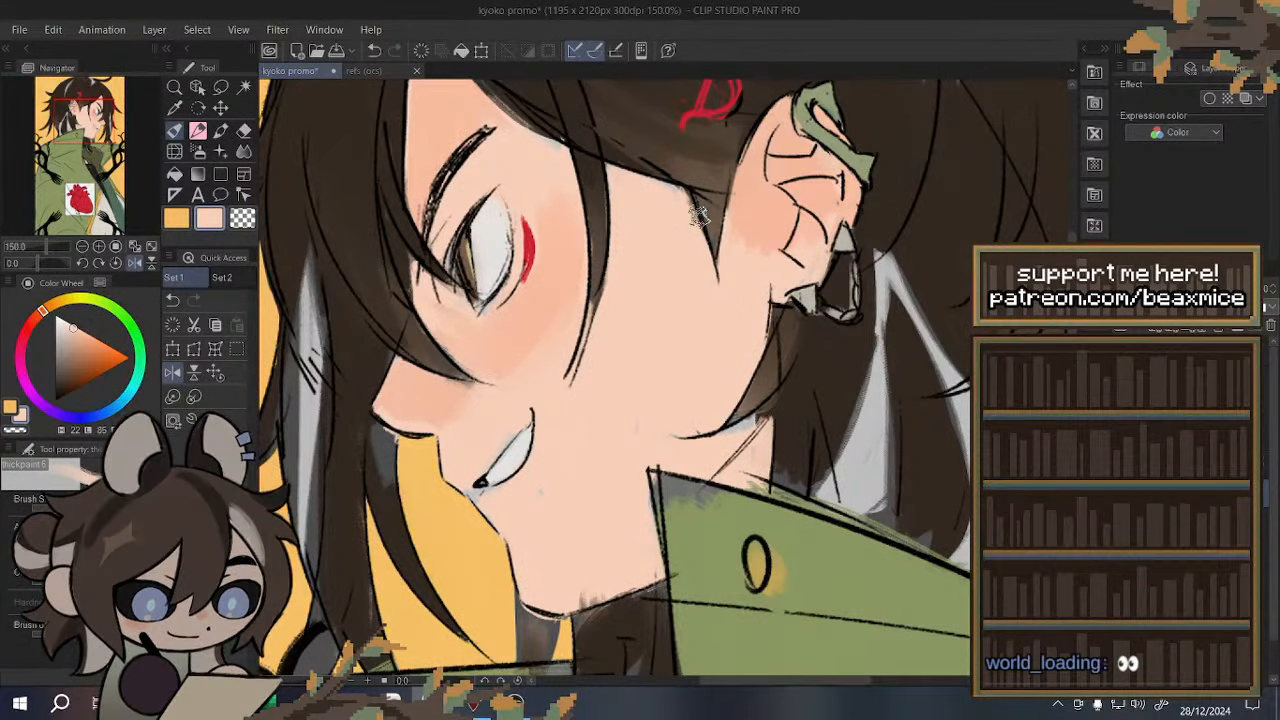
pyautogui.scroll(-4, 568, 271)
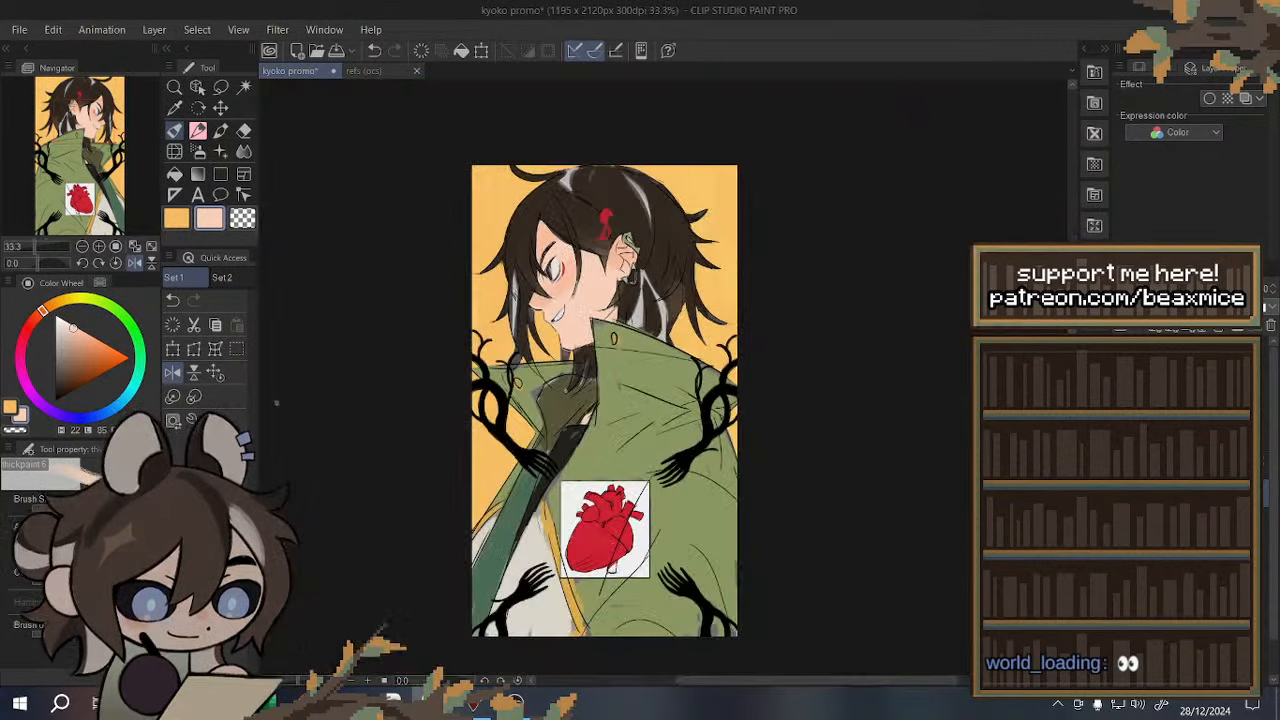
# - Lasso and fill small areas along the hair strands behind the ear with dark brown in the unmirrored view
pyautogui.click(216, 373)
pyautogui.click(236, 350)
pyautogui.scroll(2, 702, 142)
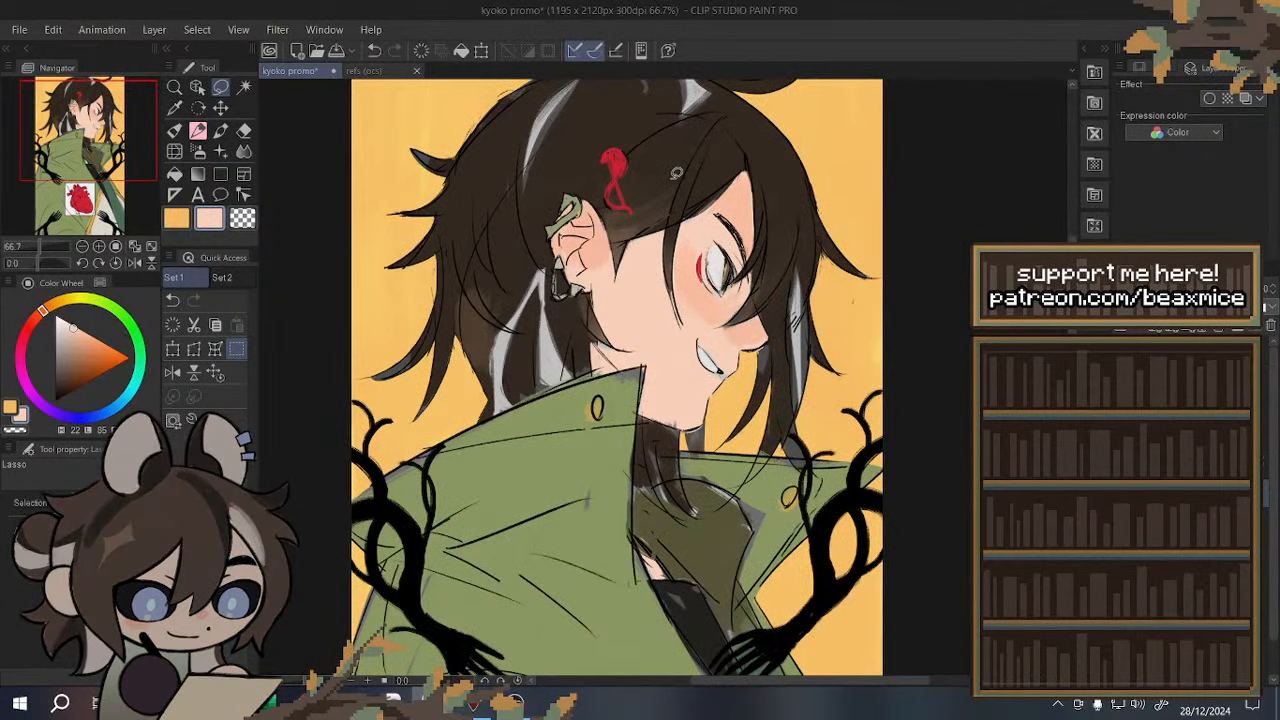
pyautogui.scroll(2, 450, 292)
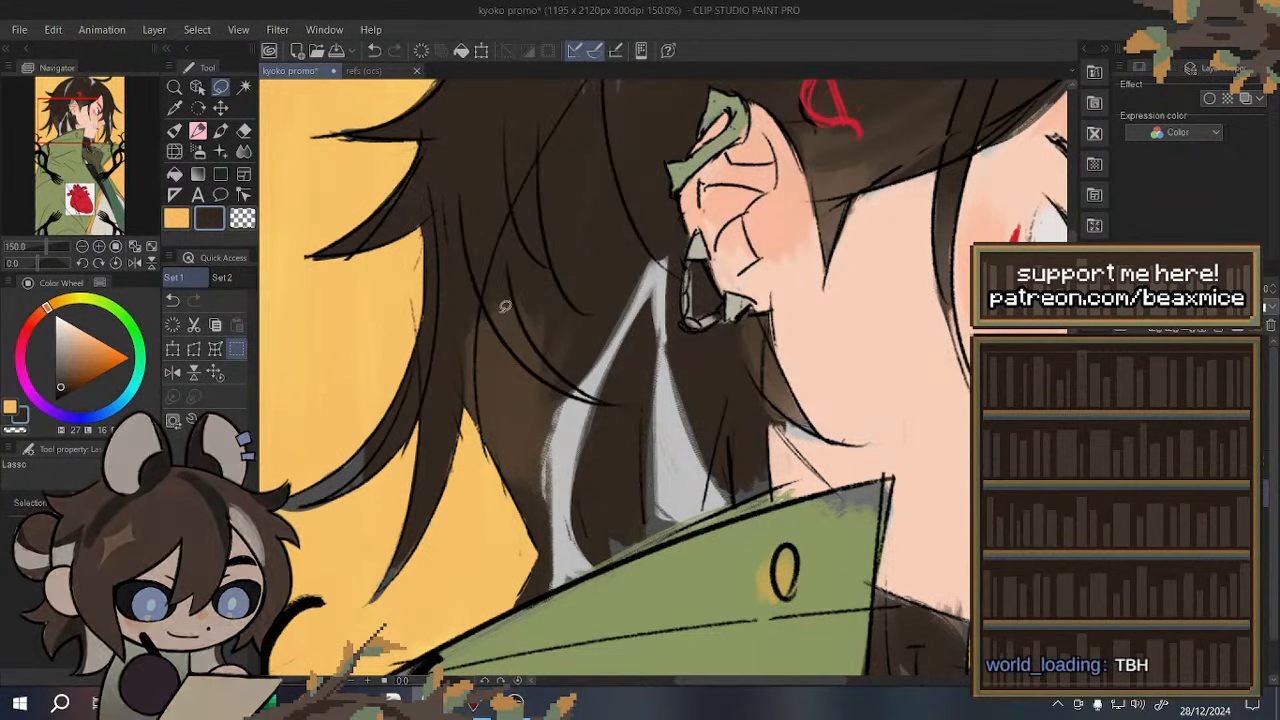
pyautogui.scroll(-4, 504, 307)
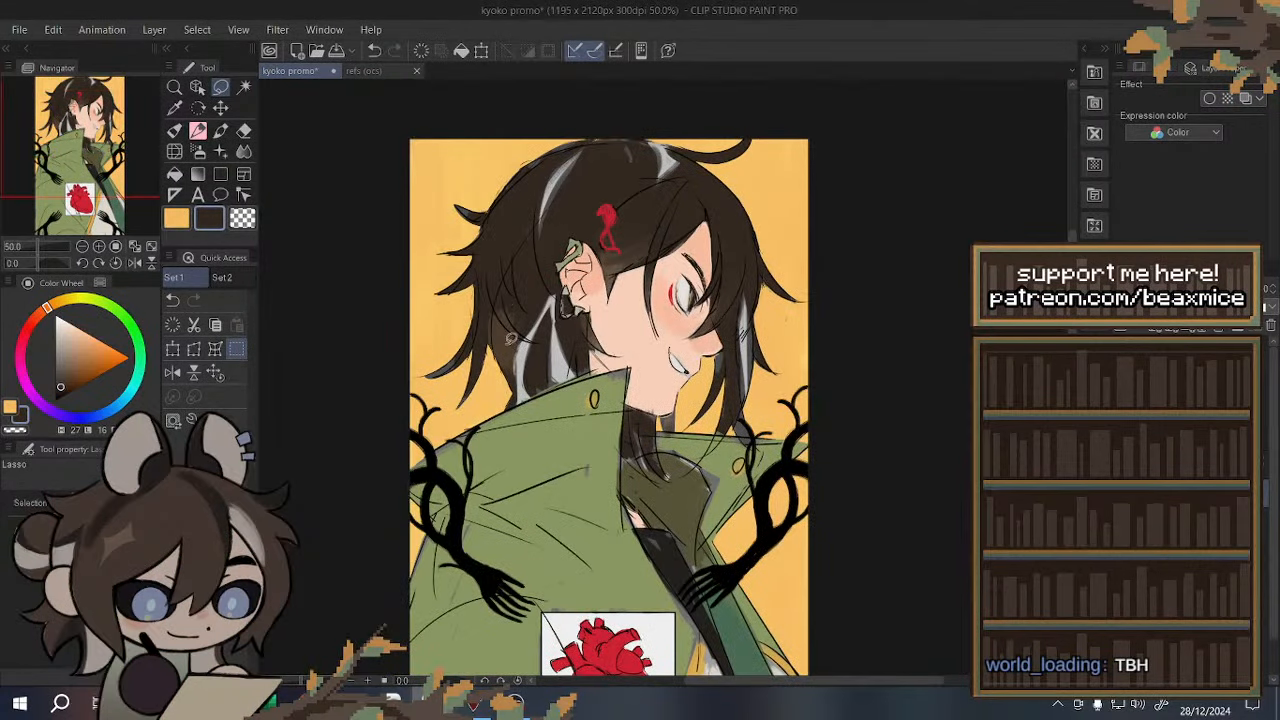
pyautogui.scroll(5, 510, 338)
pyautogui.moveTo(496, 258)
pyautogui.mouseDown()
pyautogui.moveTo(561, 334)
pyautogui.moveTo(596, 357)
pyautogui.moveTo(474, 190)
pyautogui.mouseUp()
pyautogui.hotkey('ctrl', 'd')
pyautogui.hotkey('ctrl', 'd')
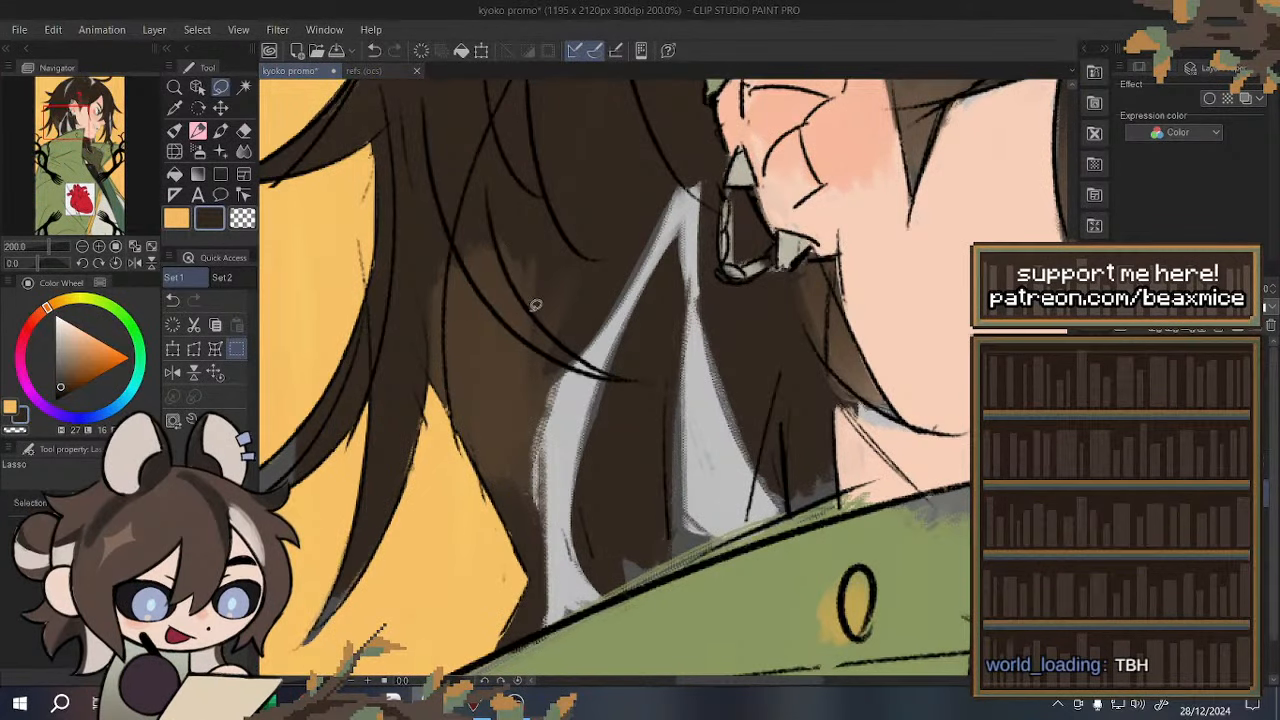
pyautogui.moveTo(532, 311); pyautogui.dragTo(604, 364)
pyautogui.hotkey('ctrl', 'd')
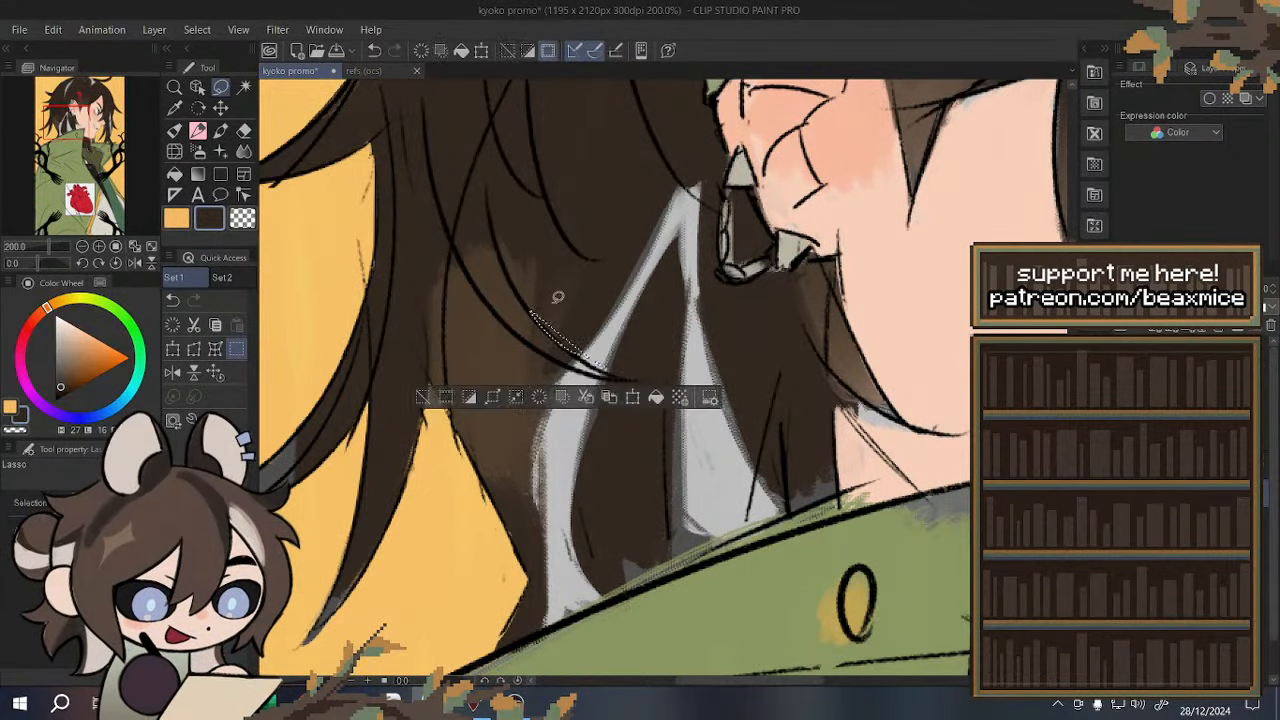
pyautogui.hotkey('ctrl', 'd')
# - Check the hair colouring behind the ear close up and against the whole illustration
pyautogui.scroll(-5, 557, 297)
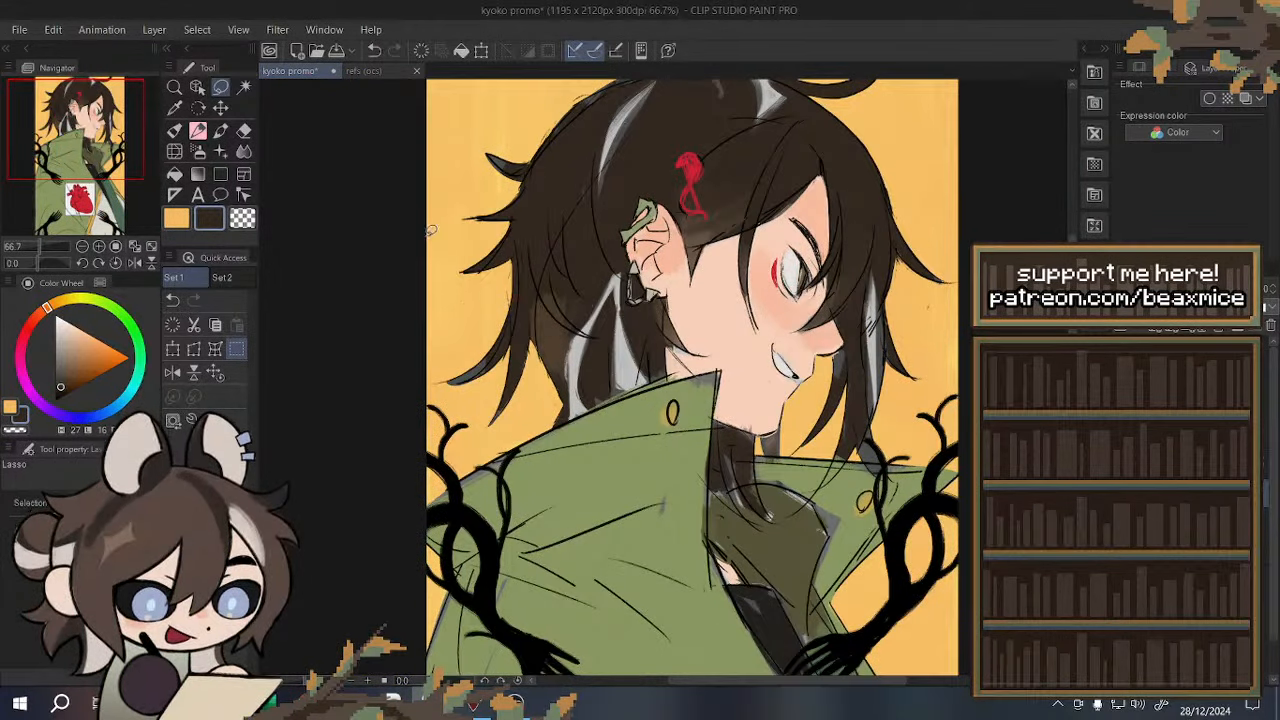
pyautogui.scroll(5, 430, 230)
pyautogui.press('b')
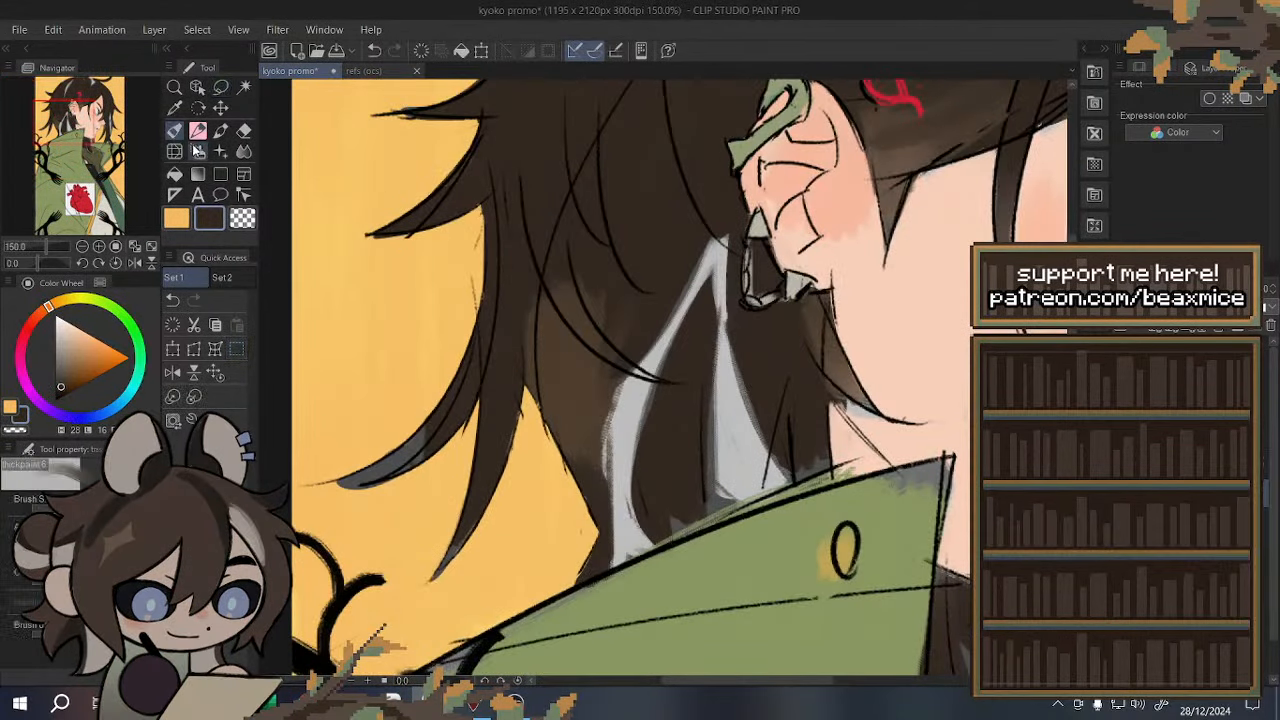
pyautogui.scroll(-6, 515, 355)
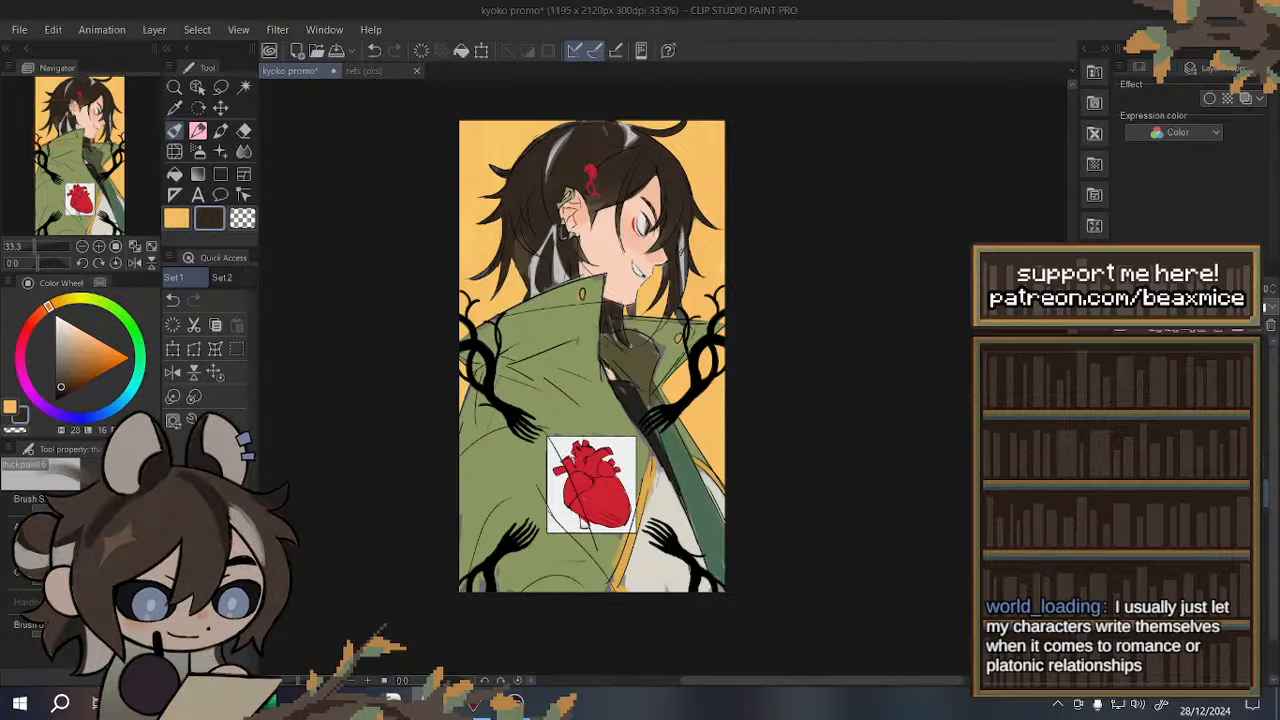
# - Sample the jacket green and lasso-fill the uncoloured patches along the top edge of the heart card
pyautogui.scroll(2, 596, 525)
pyautogui.click(236, 350)
pyautogui.moveTo(548, 340)
pyautogui.mouseDown()
pyautogui.moveTo(484, 480)
pyautogui.moveTo(610, 338)
pyautogui.moveTo(494, 446)
pyautogui.moveTo(640, 340)
pyautogui.mouseUp()
pyautogui.click(642, 325)
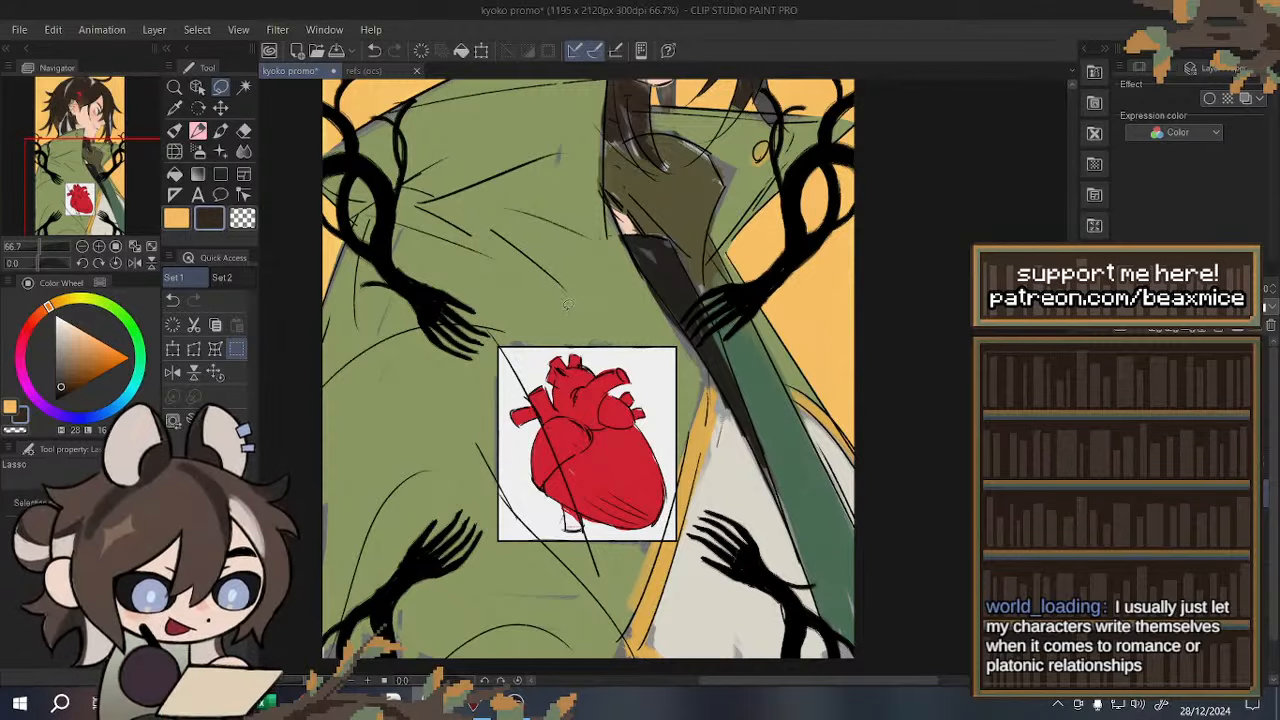
pyautogui.scroll(-1, 600, 353)
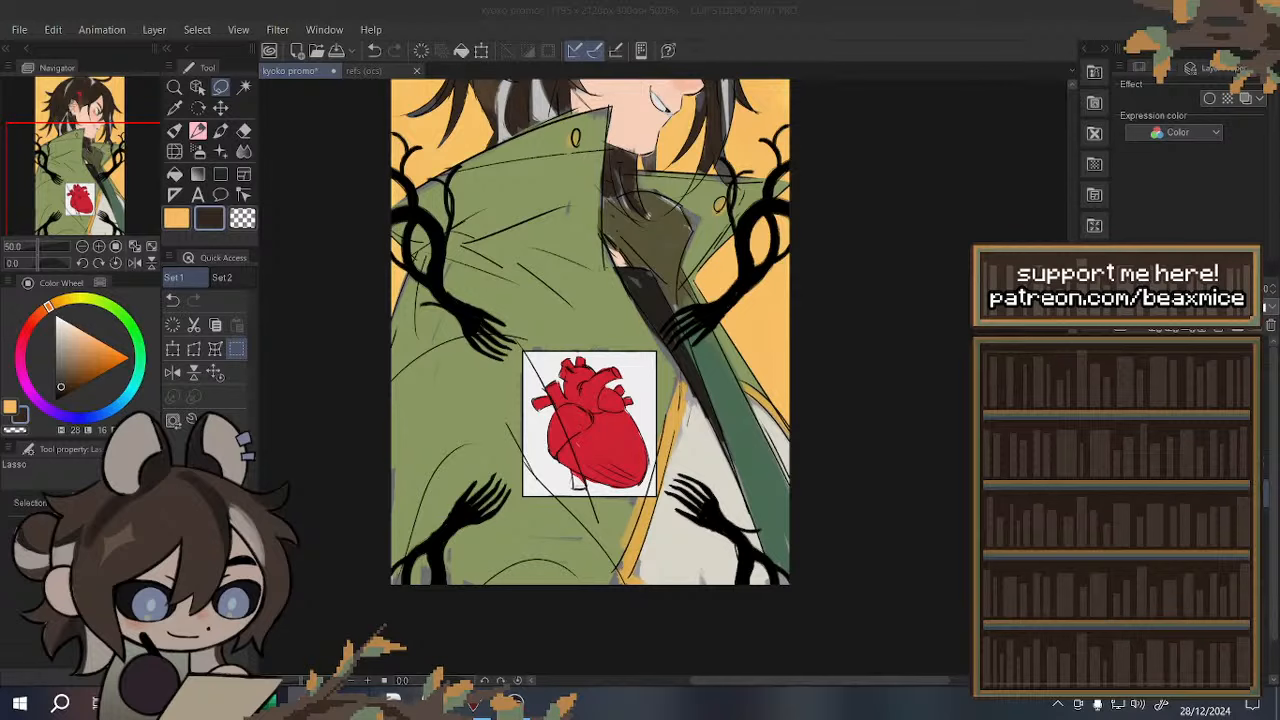
pyautogui.click(655, 480)
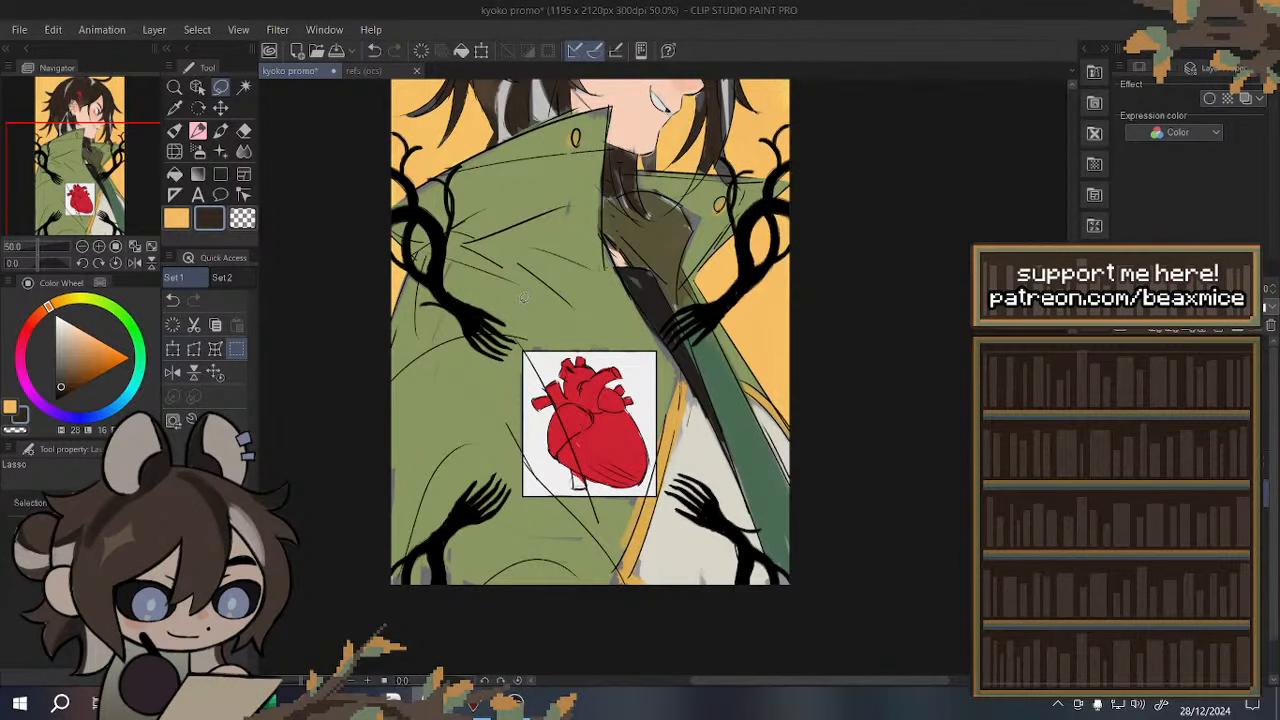
pyautogui.scroll(3, 523, 297)
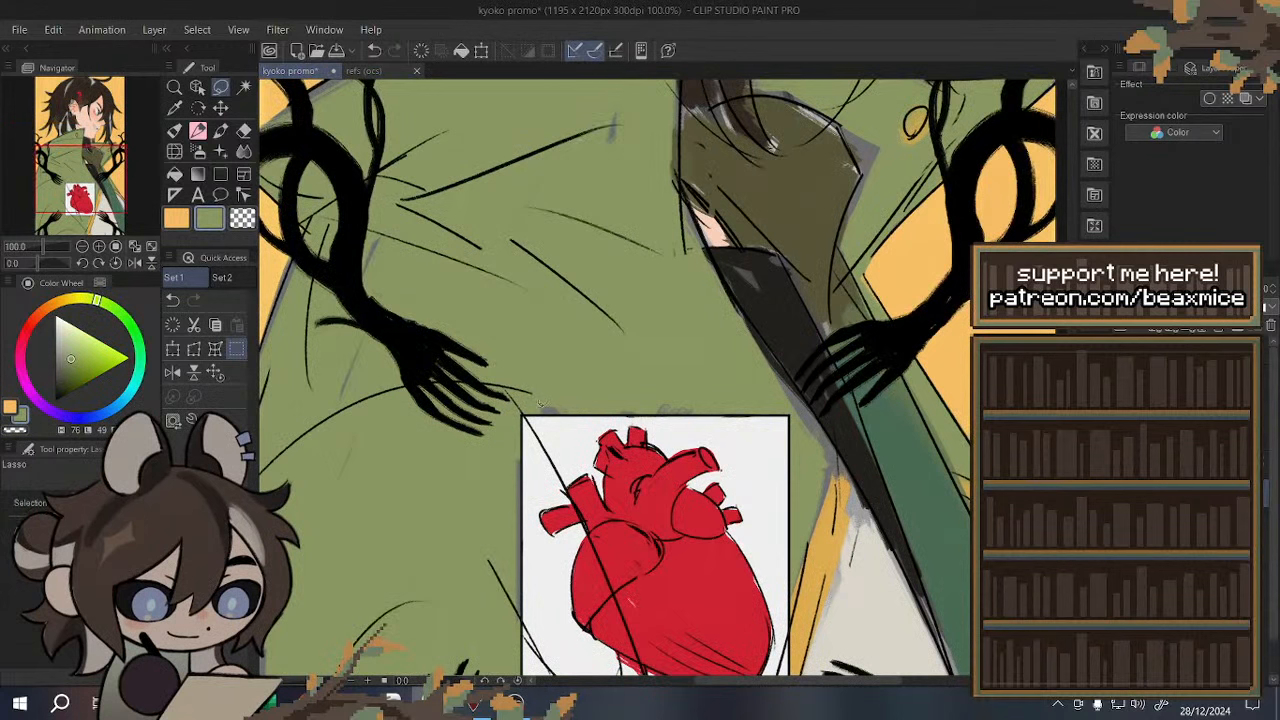
pyautogui.moveTo(538, 404)
pyautogui.mouseDown()
pyautogui.moveTo(556, 358)
pyautogui.moveTo(653, 362)
pyautogui.moveTo(788, 410)
pyautogui.mouseUp()
pyautogui.hotkey('ctrl', 'd')
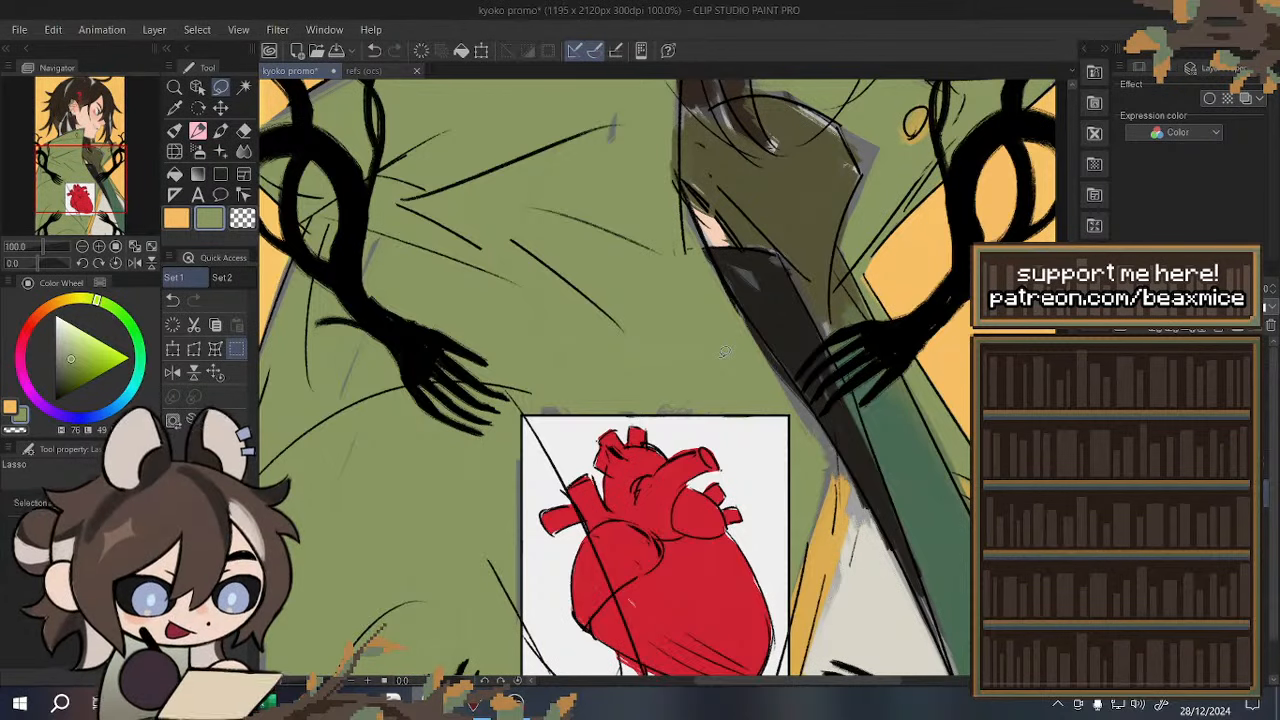
pyautogui.scroll(-4, 548, 300)
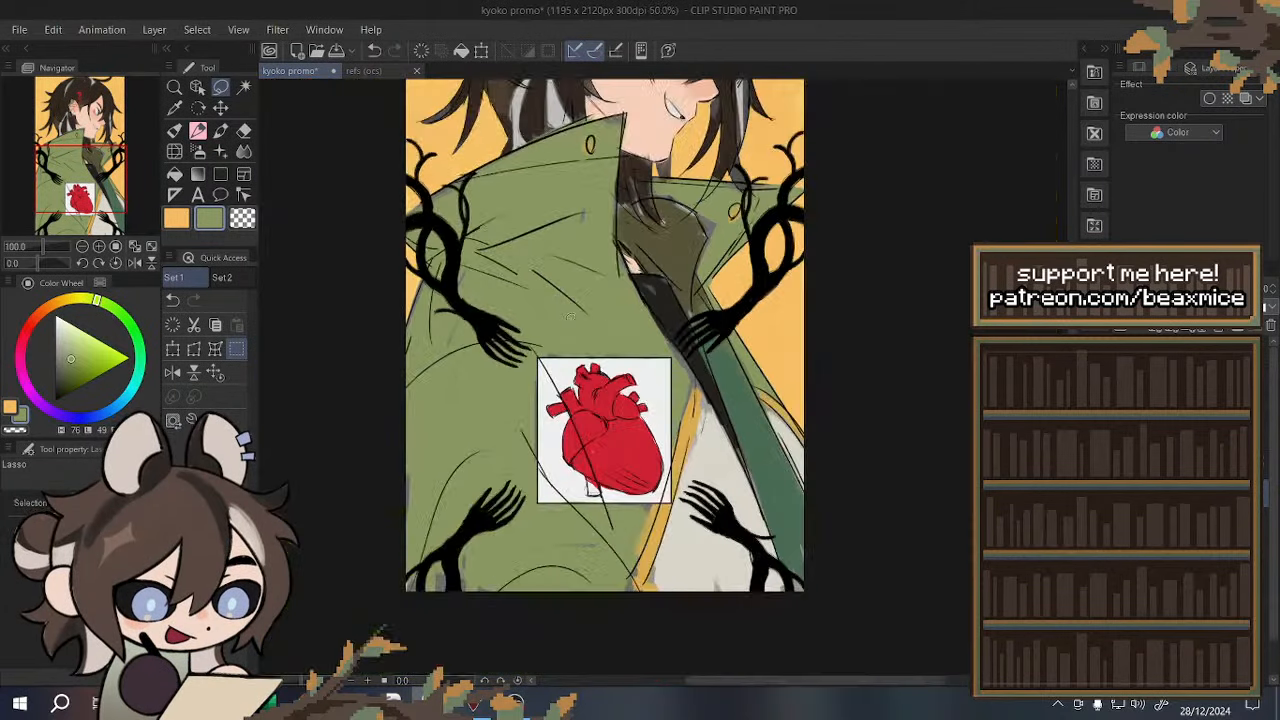
# - Lasso around the white streak at the back of the hair, then compare the head in the mirrored and normal views
pyautogui.scroll(4, 536, 130)
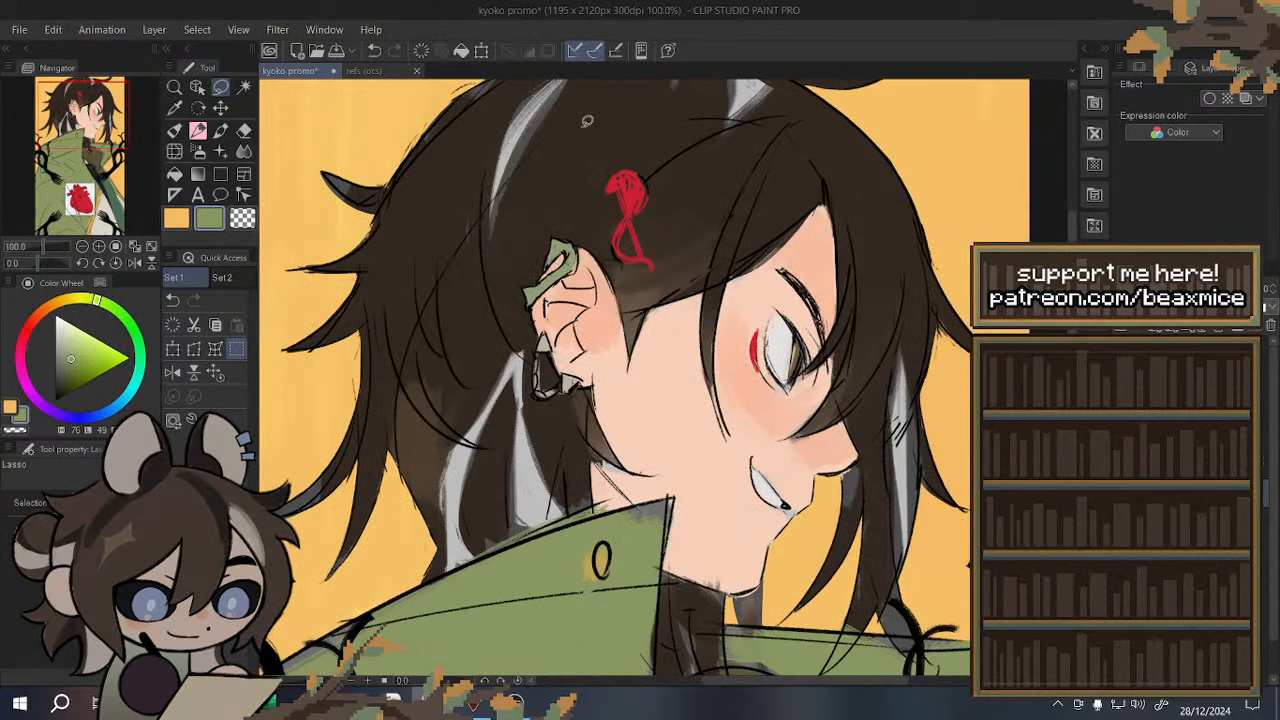
pyautogui.scroll(-2, 627, 167)
pyautogui.scroll(2, 627, 167)
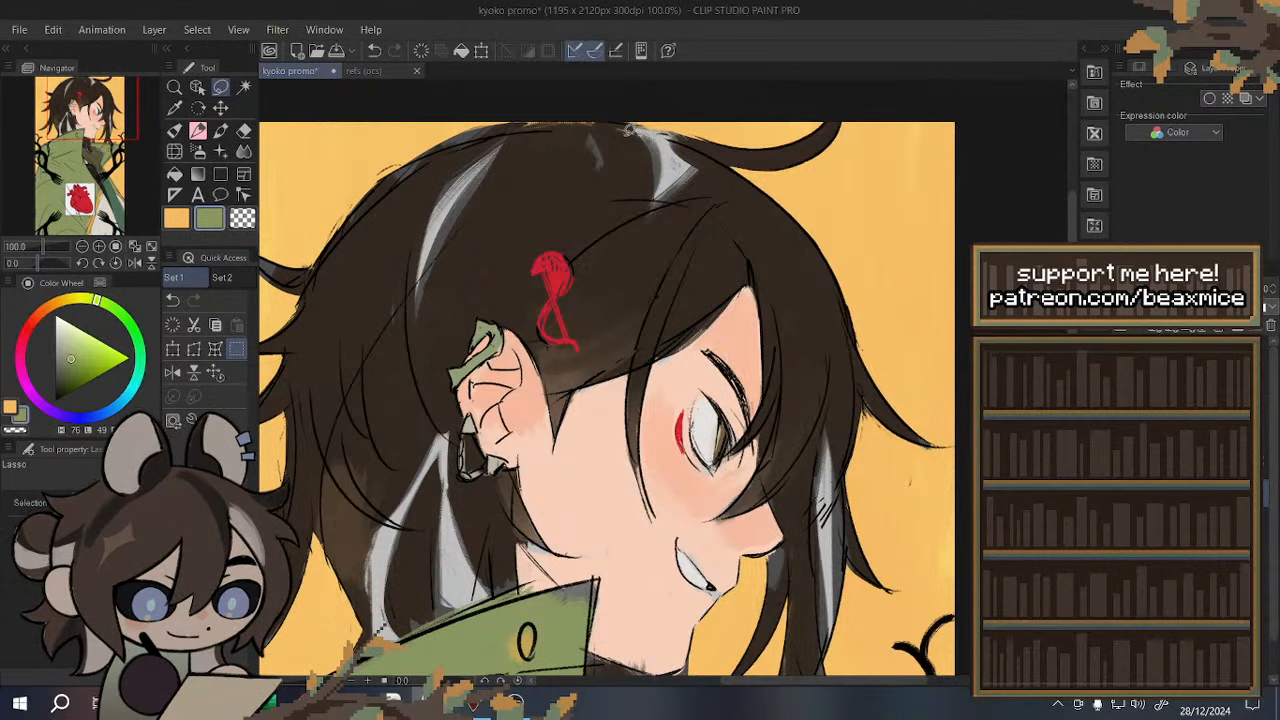
pyautogui.moveTo(497, 190)
pyautogui.mouseDown()
pyautogui.moveTo(465, 271)
pyautogui.moveTo(400, 345)
pyautogui.mouseUp()
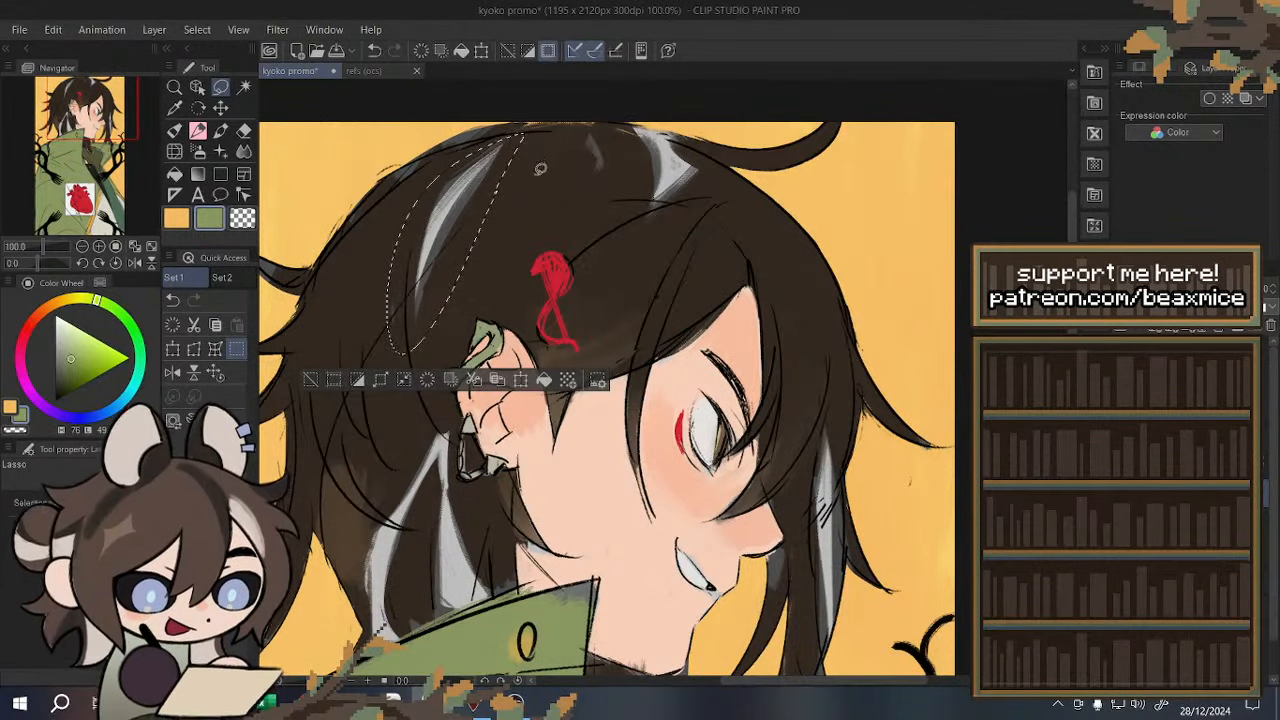
pyautogui.click(172, 375)
pyautogui.scroll(-1, 550, 190)
pyautogui.moveTo(673, 242); pyautogui.dragTo(647, 225)
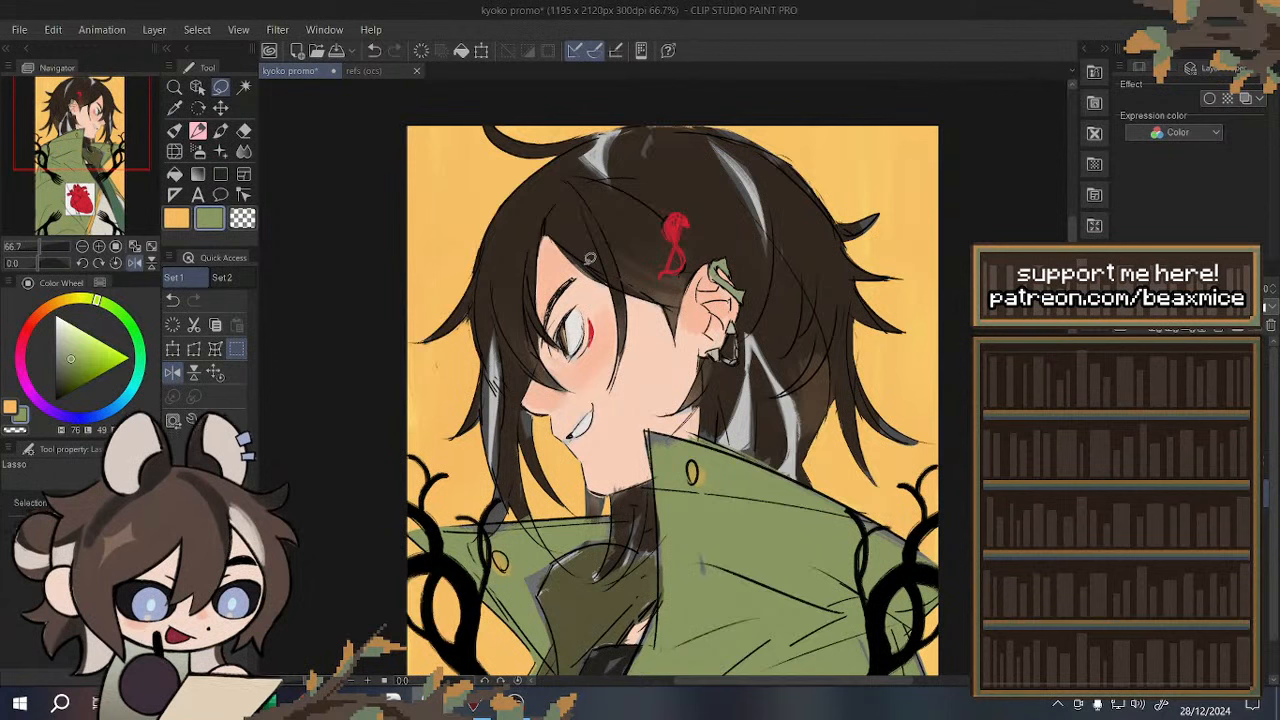
pyautogui.press('h')
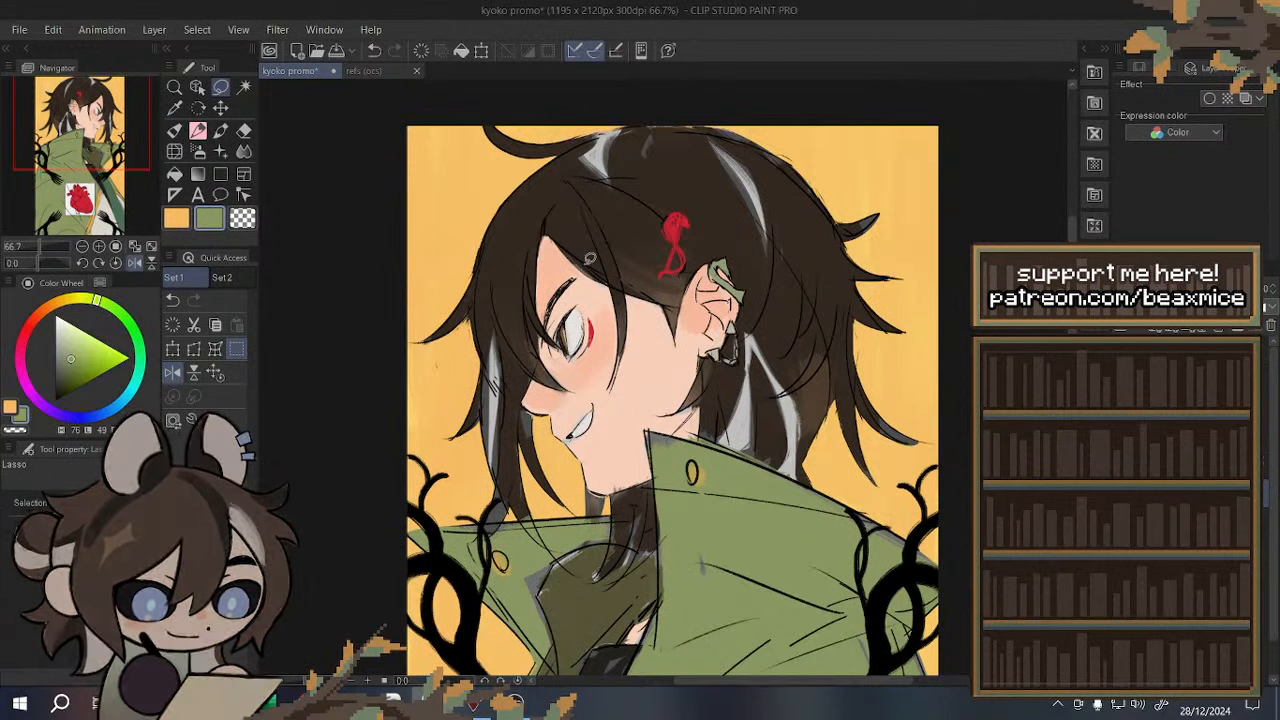
pyautogui.press('h')
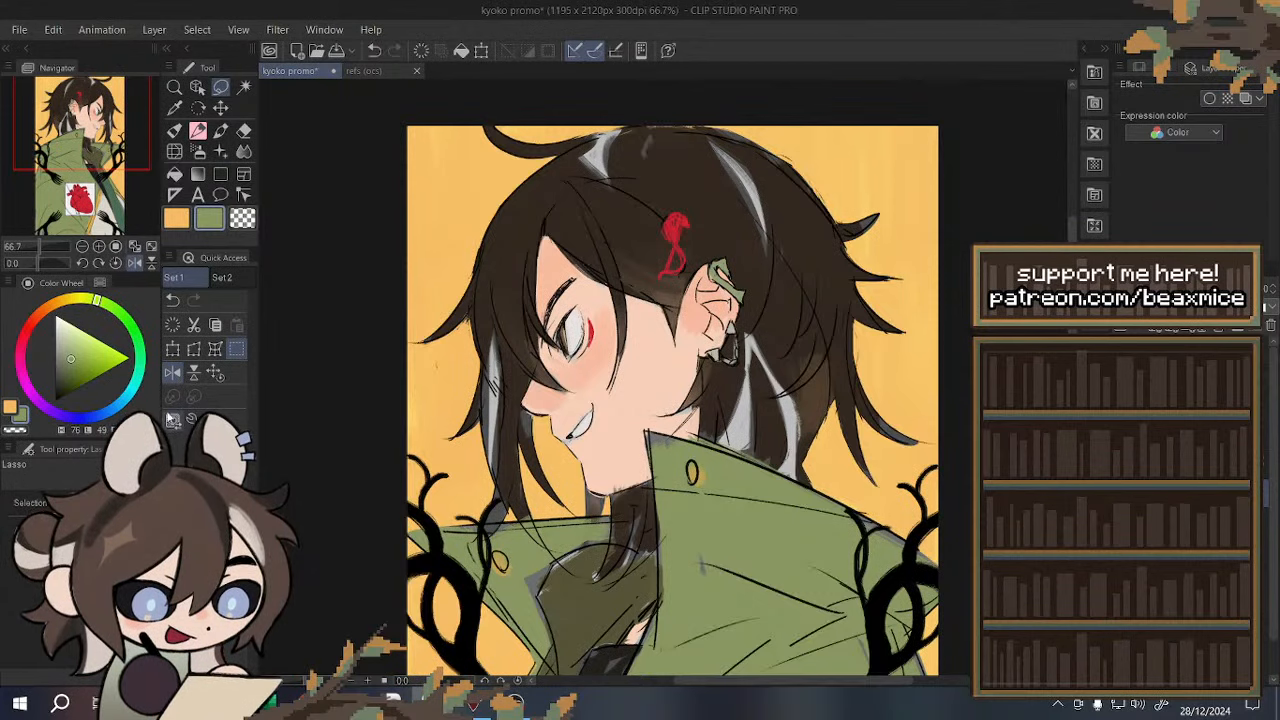
pyautogui.click(174, 373)
# - Lasso the small grey mark at the crown between the two white streaks and fill it with dark brown
pyautogui.scroll(-2, 540, 251)
pyautogui.scroll(4, 560, 262)
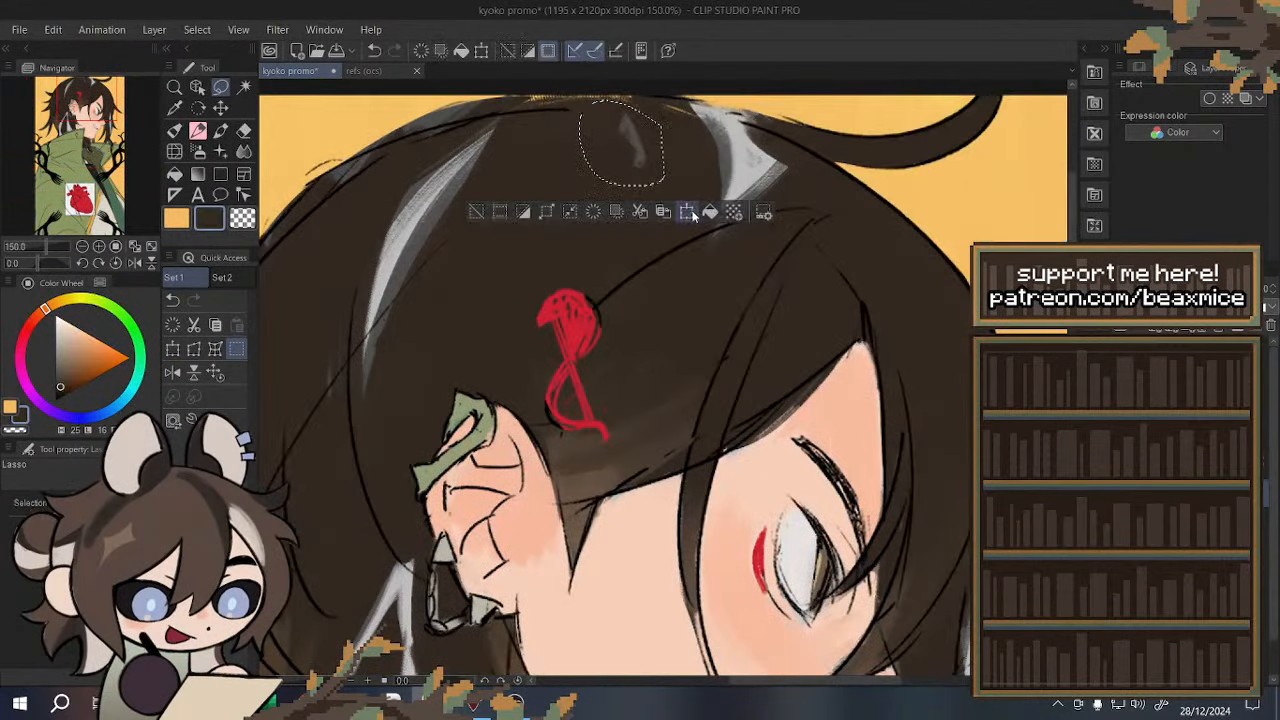
pyautogui.scroll(-1, 443, 186)
# - Rotate the canvas to -68.4 degrees and touch up the crown's outer edge with the thickpaint brush, sampling light grey from the white streak
pyautogui.moveTo(42, 263); pyautogui.dragTo(25, 273)
pyautogui.click(175, 131)
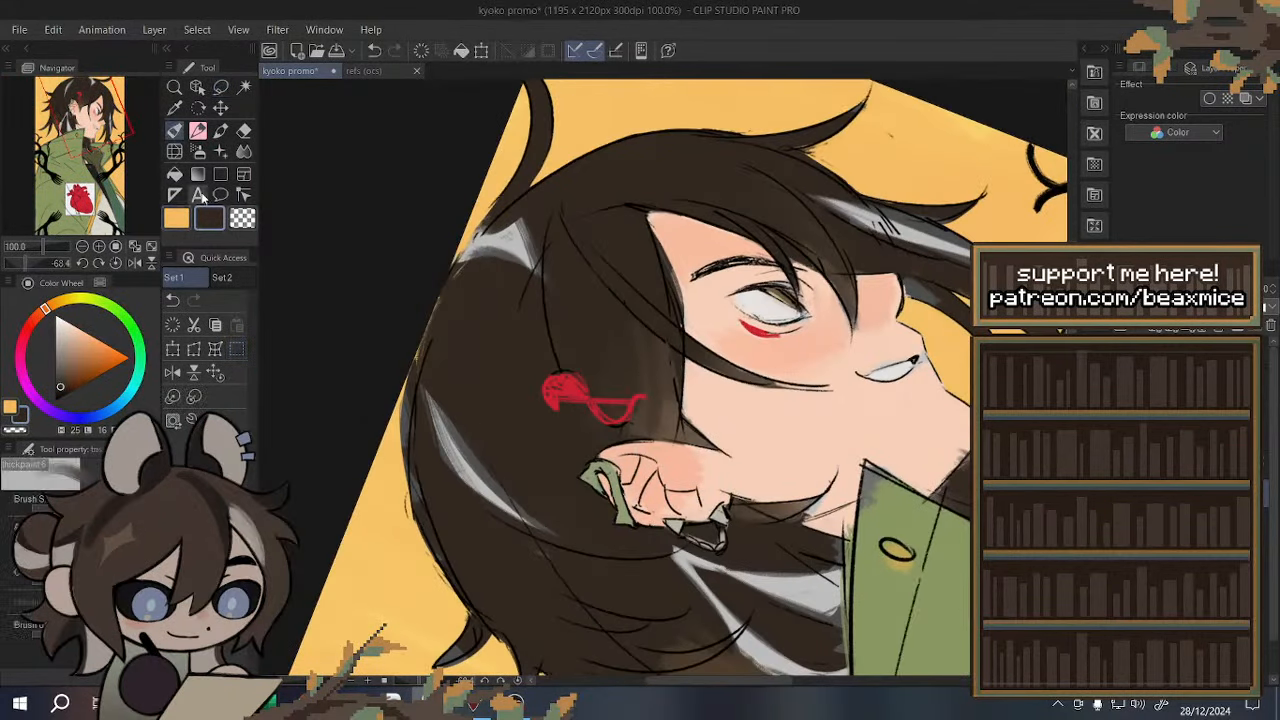
pyautogui.click(195, 397)
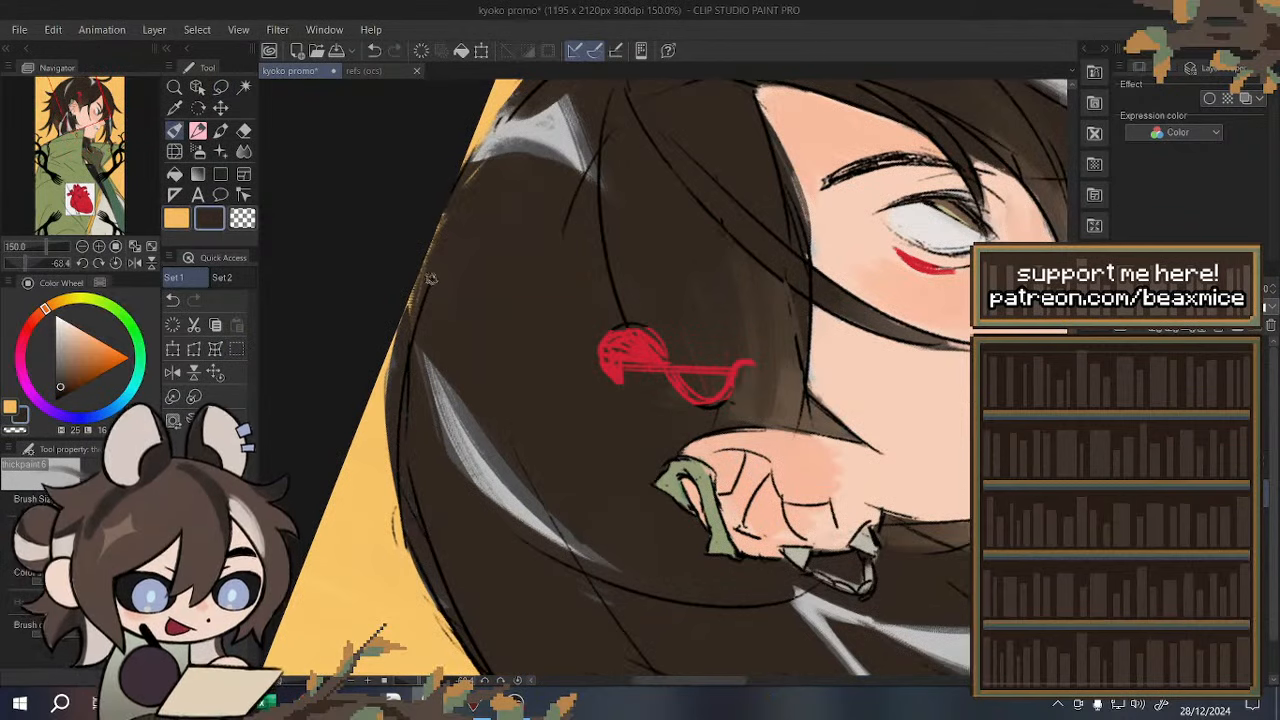
pyautogui.scroll(-2, 474, 304)
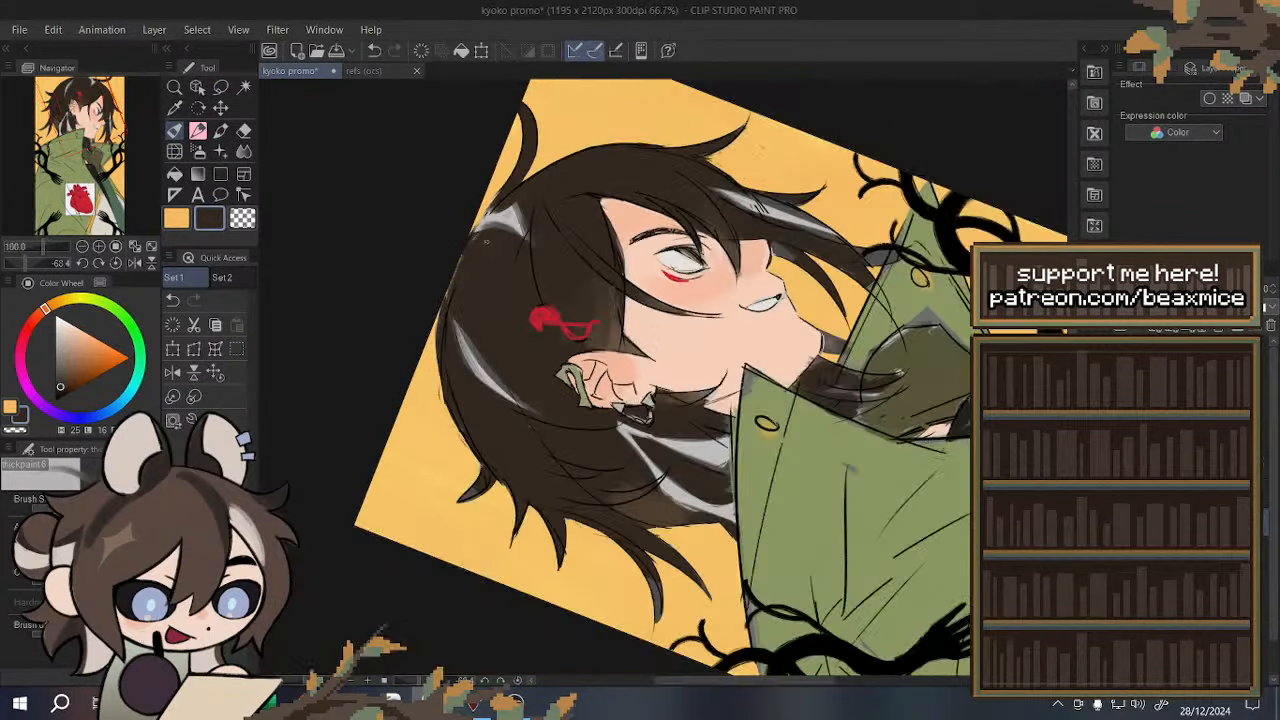
pyautogui.scroll(1, 487, 270)
pyautogui.keyDown('alt'); pyautogui.click(518, 206); pyautogui.keyUp('alt')
pyautogui.scroll(1, 476, 275)
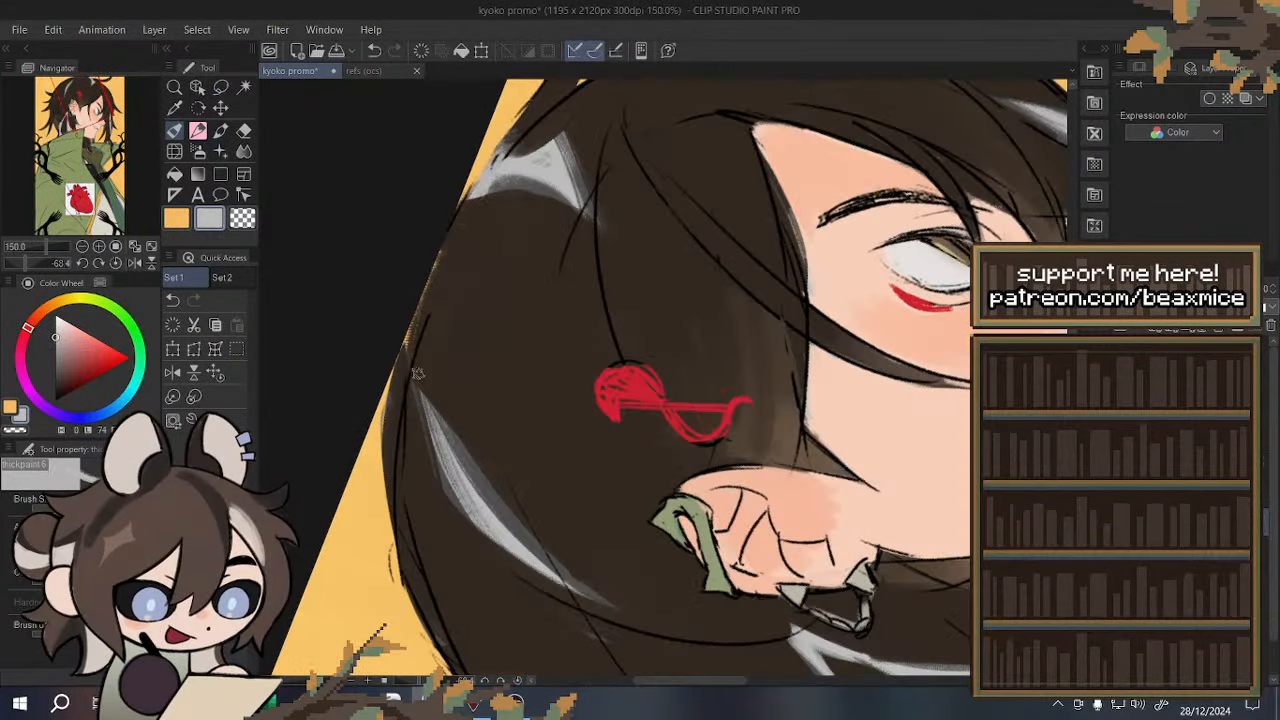
pyautogui.scroll(-3, 447, 304)
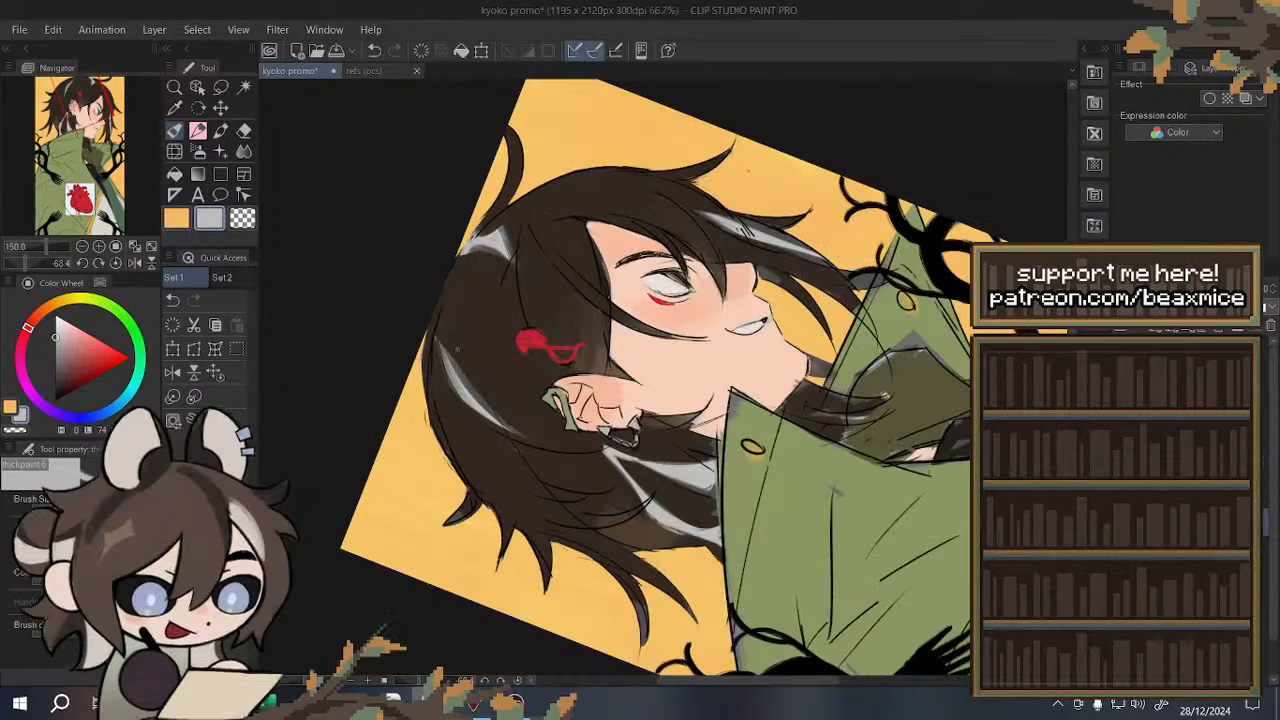
# - Lasso the stray sketch line just outside the outline at the back of the head and remove it
pyautogui.click(238, 349)
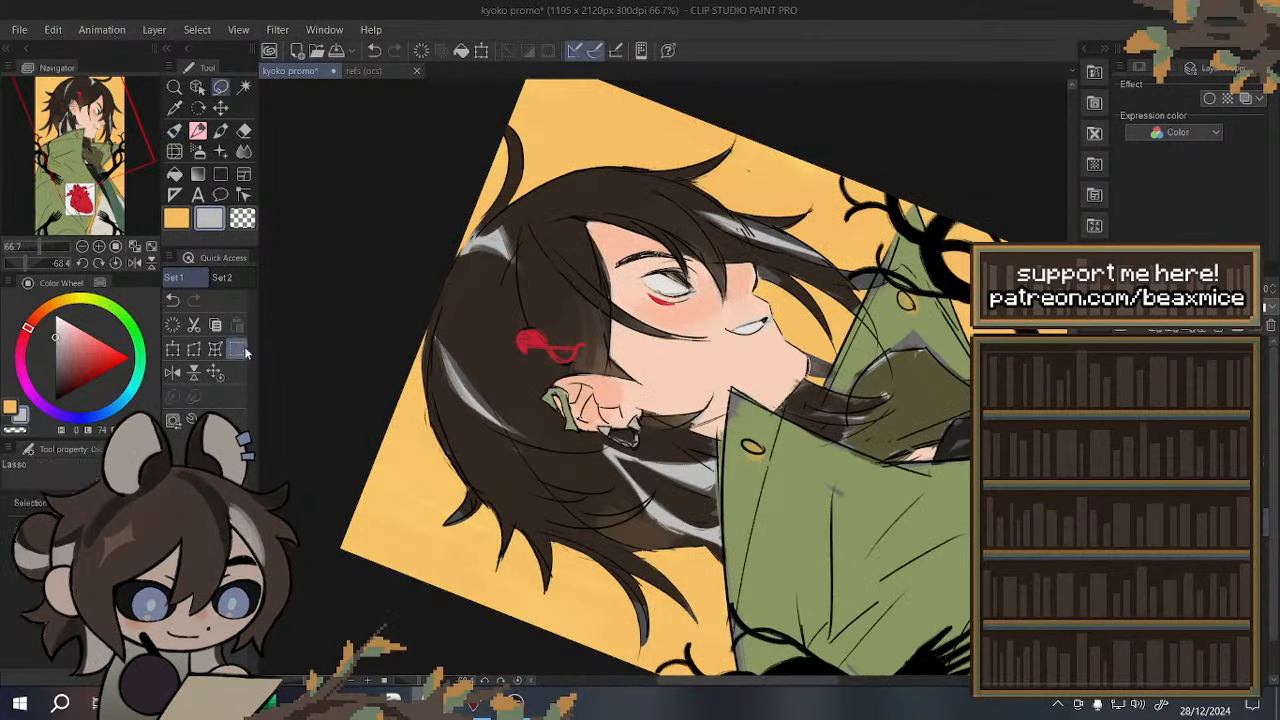
pyautogui.scroll(4, 413, 455)
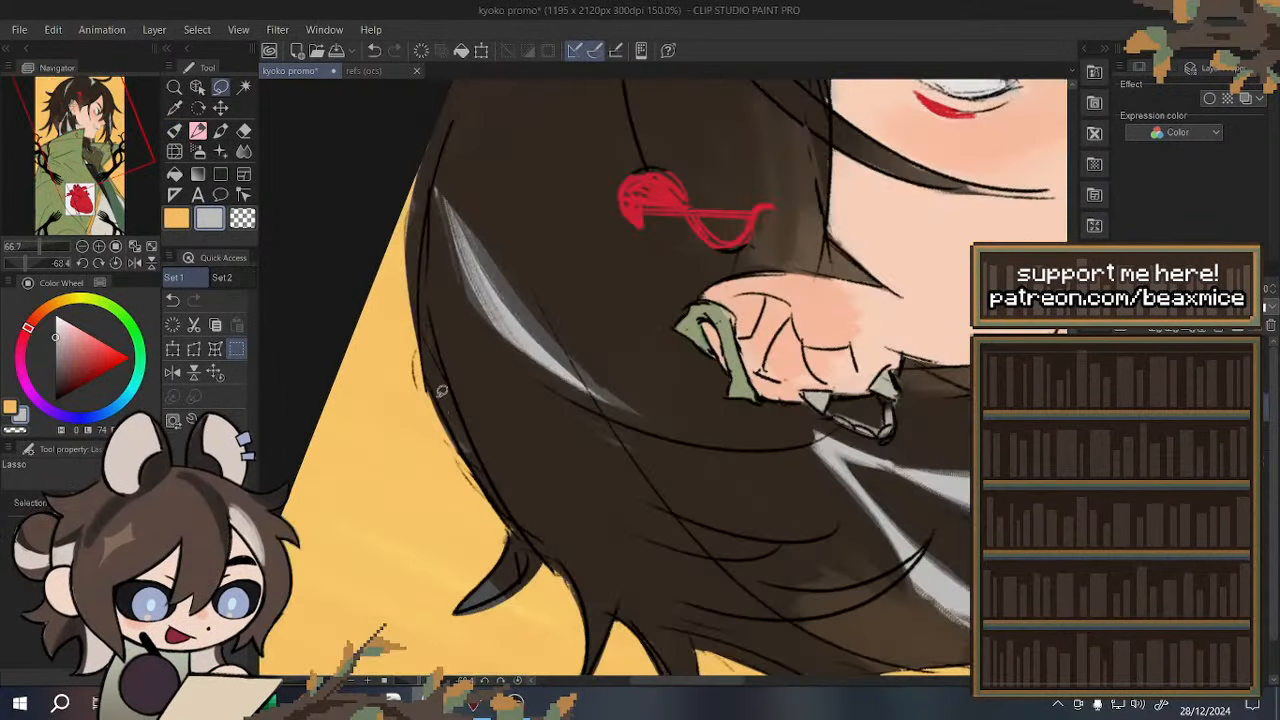
pyautogui.moveTo(415, 338); pyautogui.dragTo(408, 350)
pyautogui.click(396, 488)
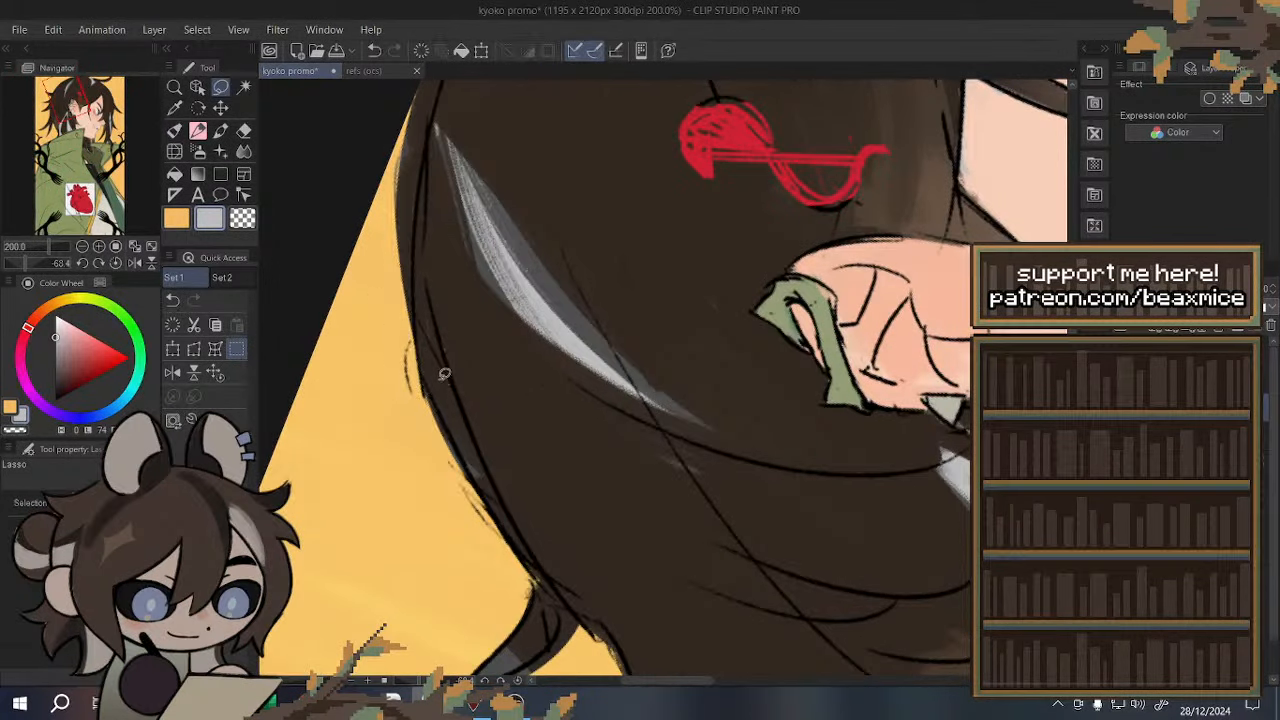
pyautogui.click(378, 49)
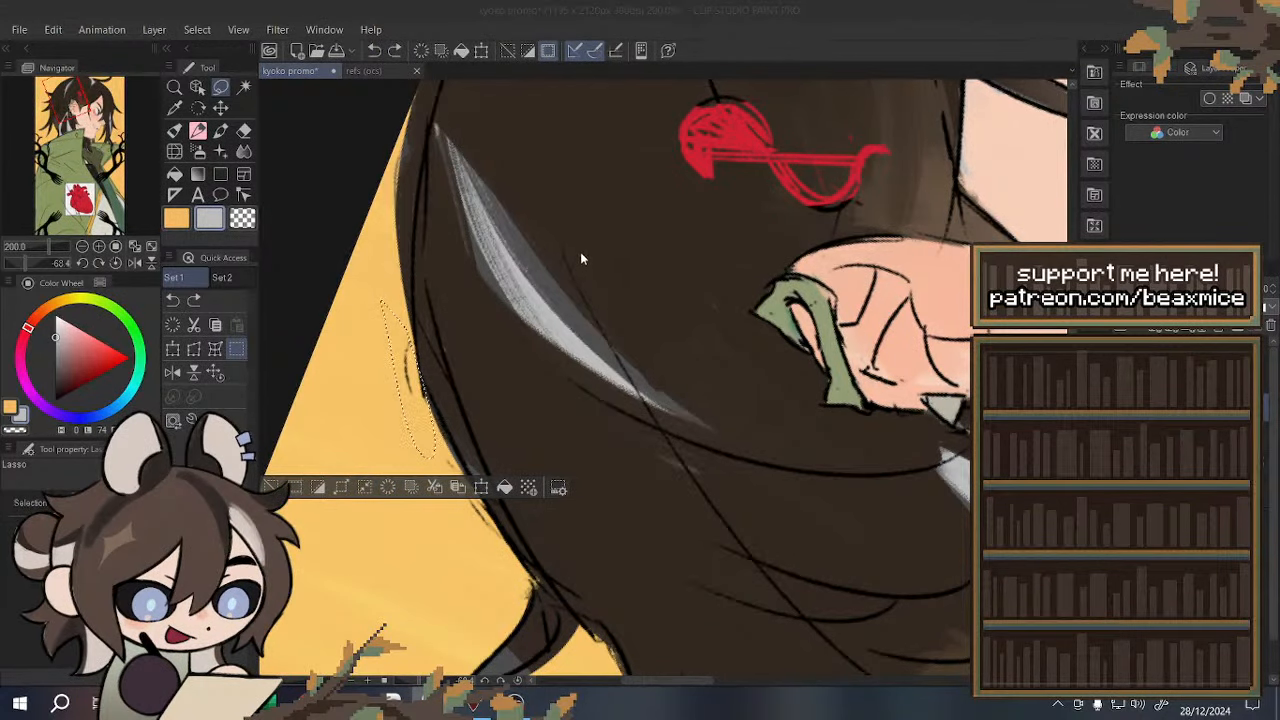
pyautogui.hotkey('ctrl', 'd')
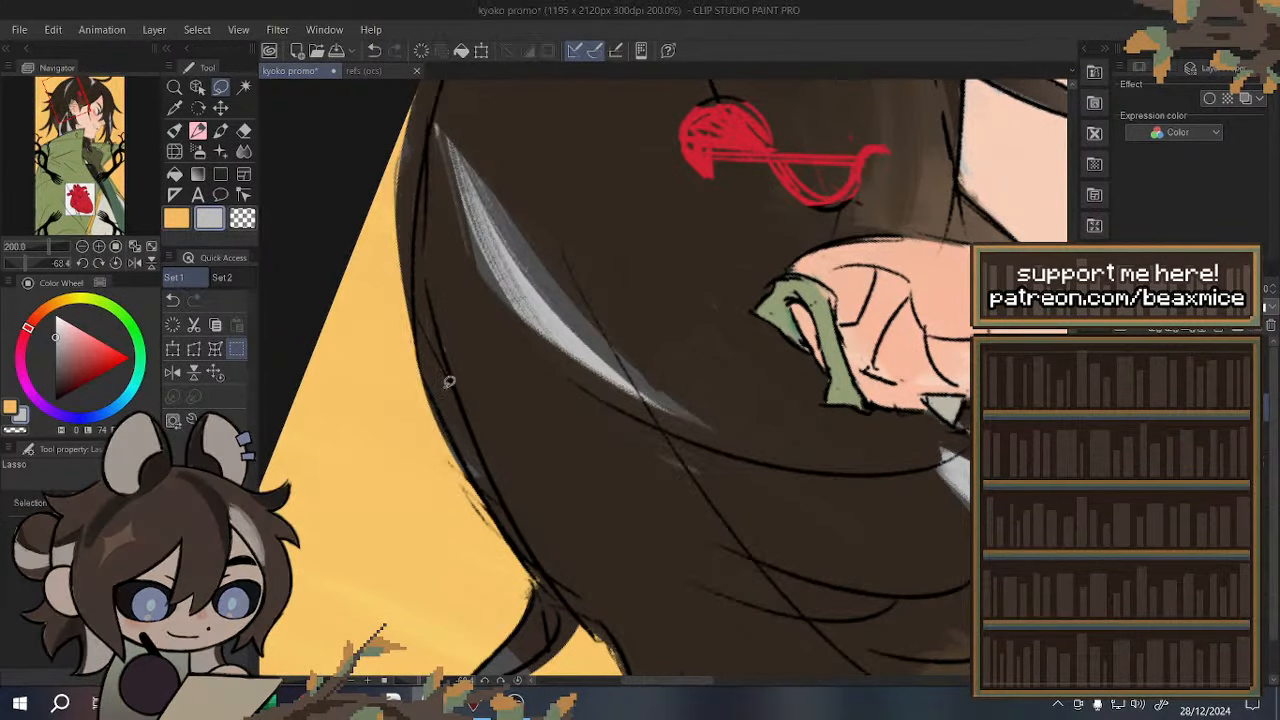
pyautogui.scroll(-1, 450, 375)
pyautogui.scroll(-3, 450, 375)
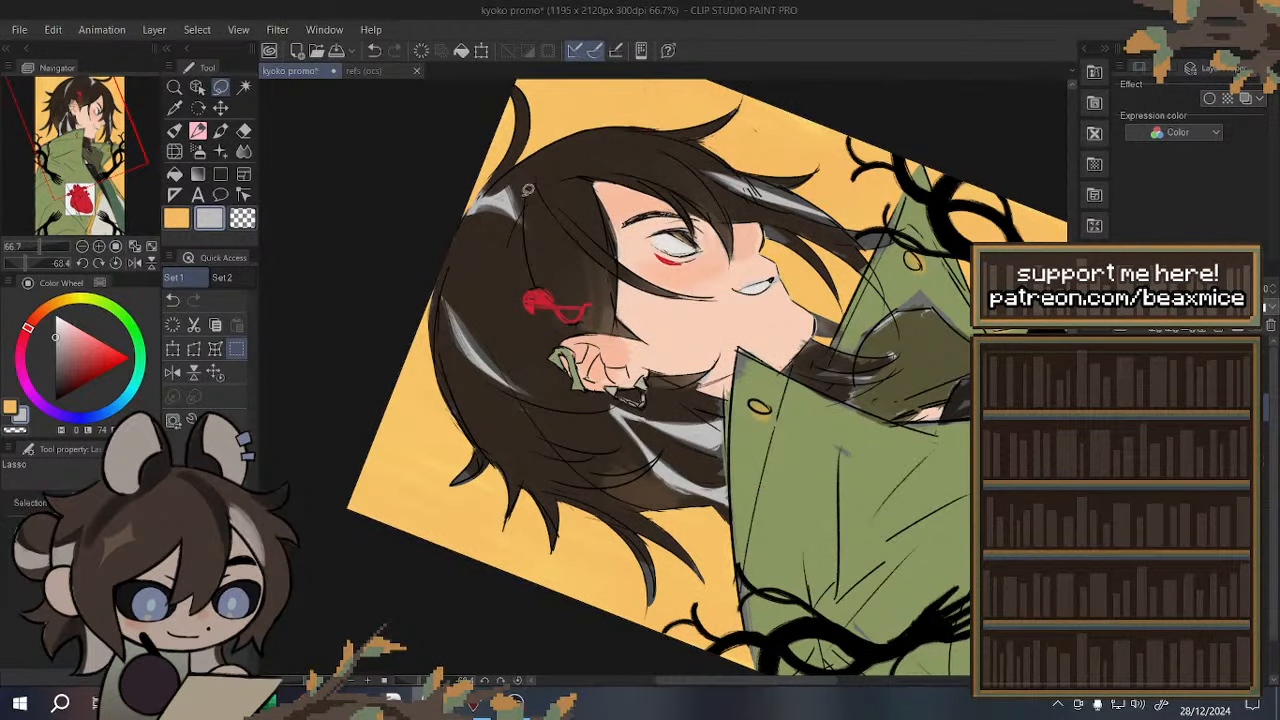
# - Sample the hair's dark brown and lasso-fill the grey gaps in the small tuft at the back of the head in the mirrored view
pyautogui.scroll(-2, 517, 188)
pyautogui.scroll(2, 516, 271)
pyautogui.scroll(2, 556, 360)
pyautogui.rightClick(441, 355)
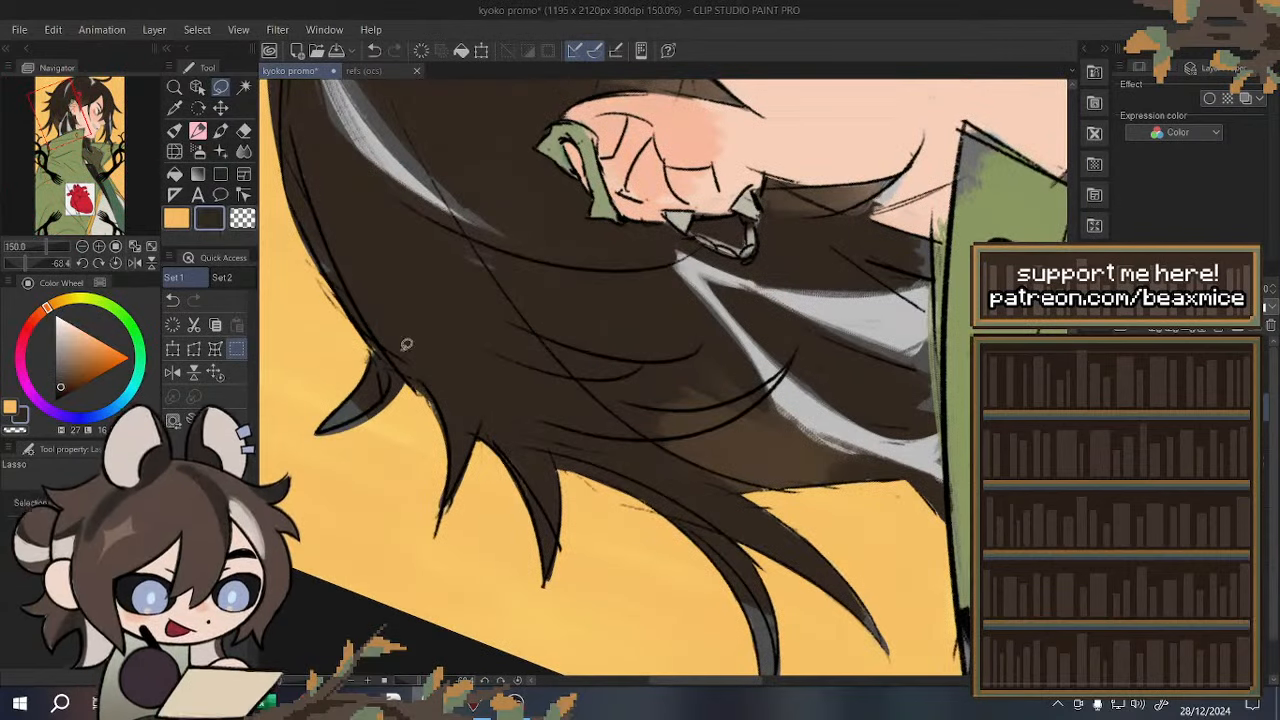
pyautogui.scroll(-2, 406, 344)
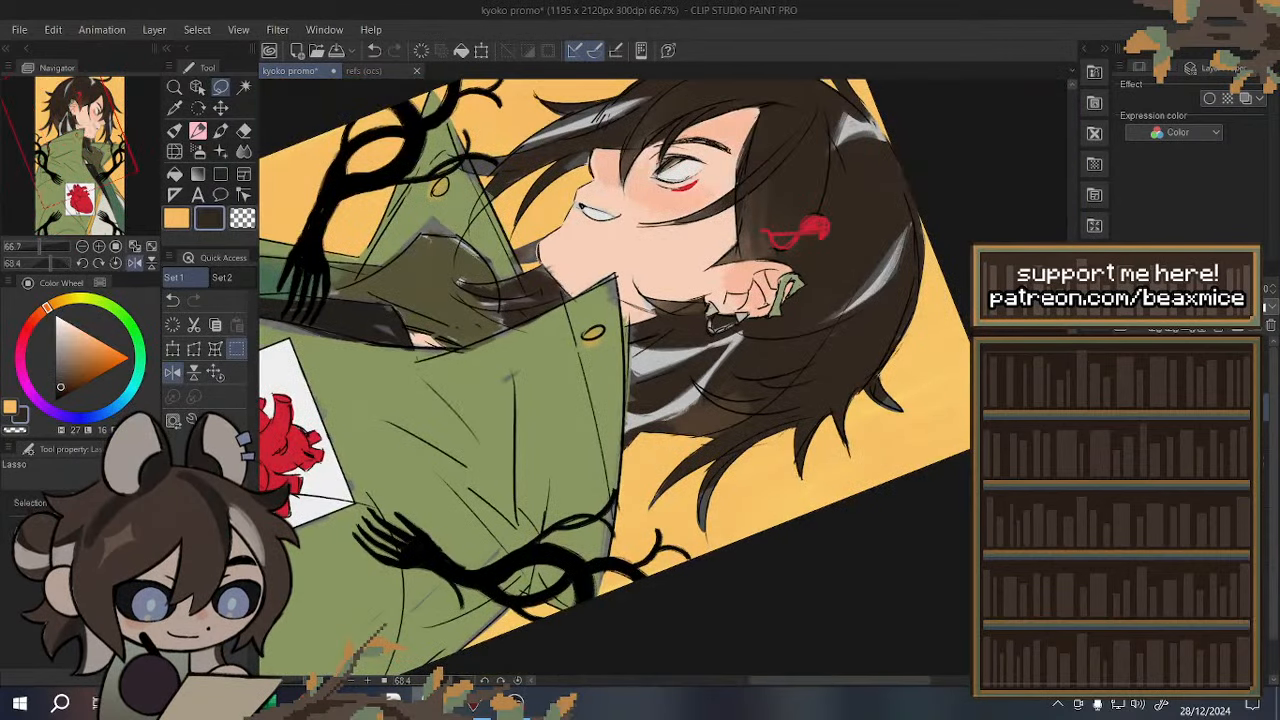
pyautogui.click(1123, 450)
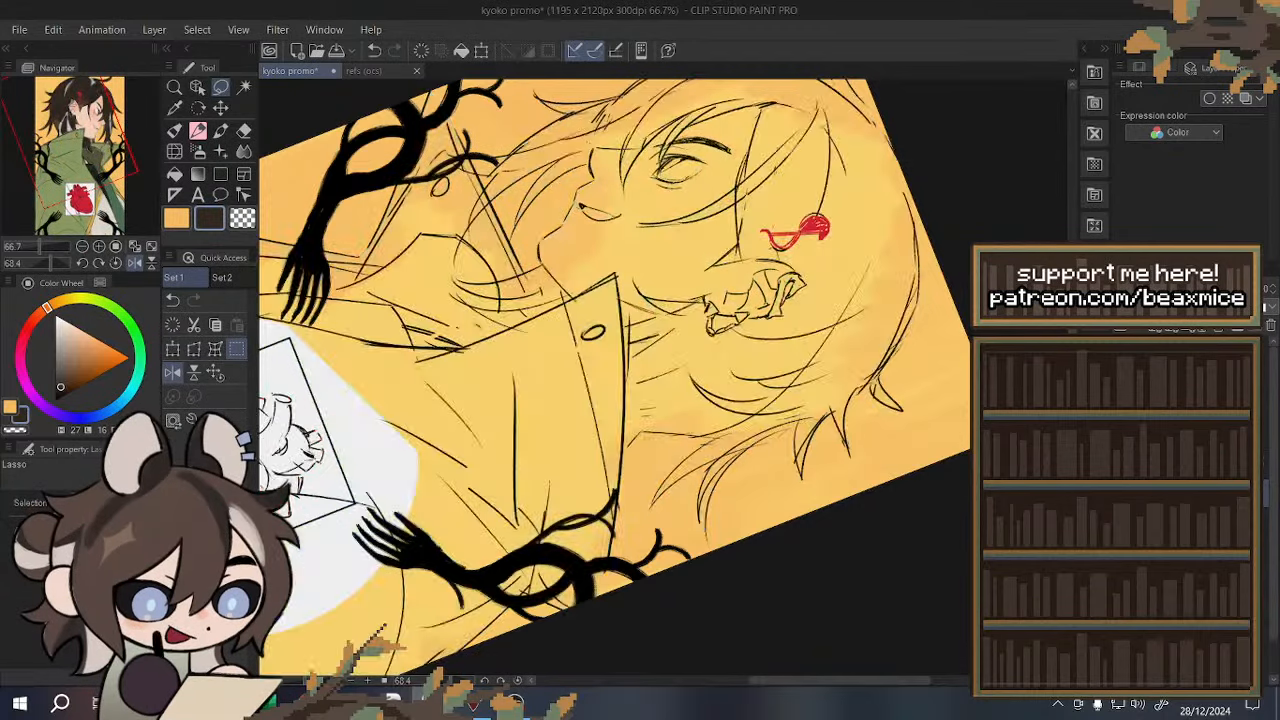
pyautogui.click(1123, 450)
pyautogui.scroll(-3, 1190, 480)
pyautogui.scroll(2, 901, 310)
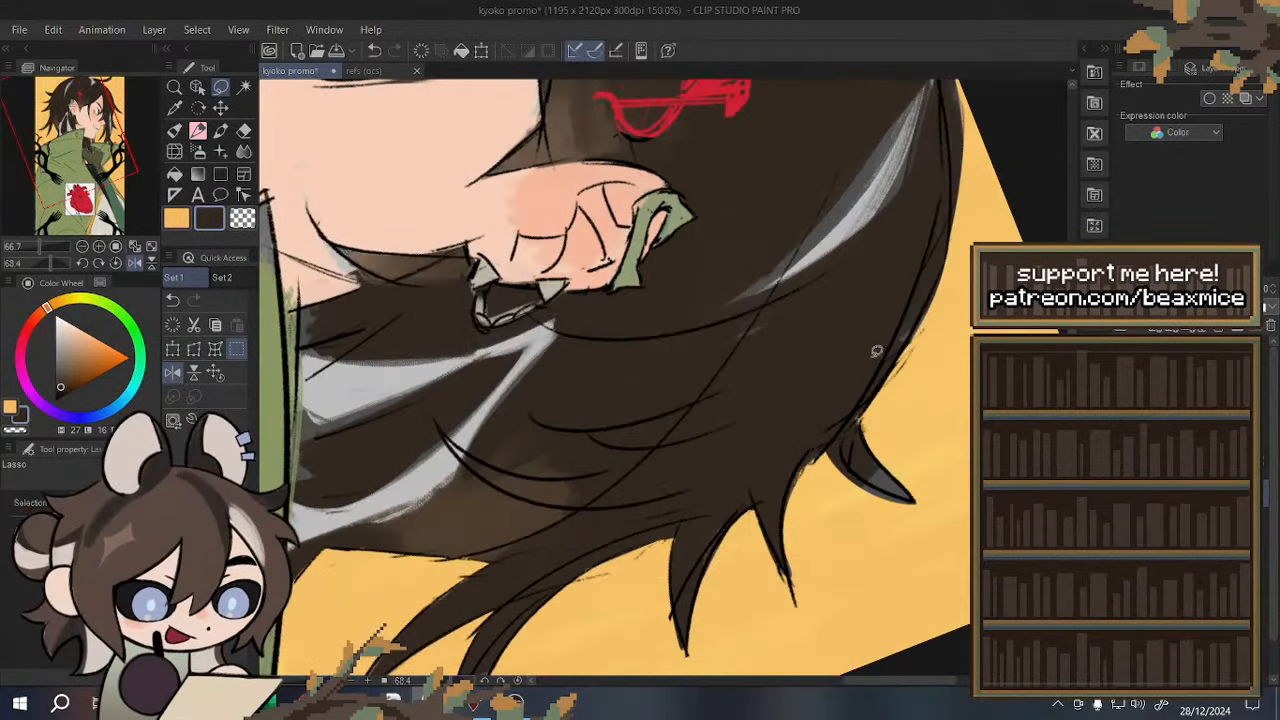
pyautogui.moveTo(868, 440); pyautogui.dragTo(829, 432)
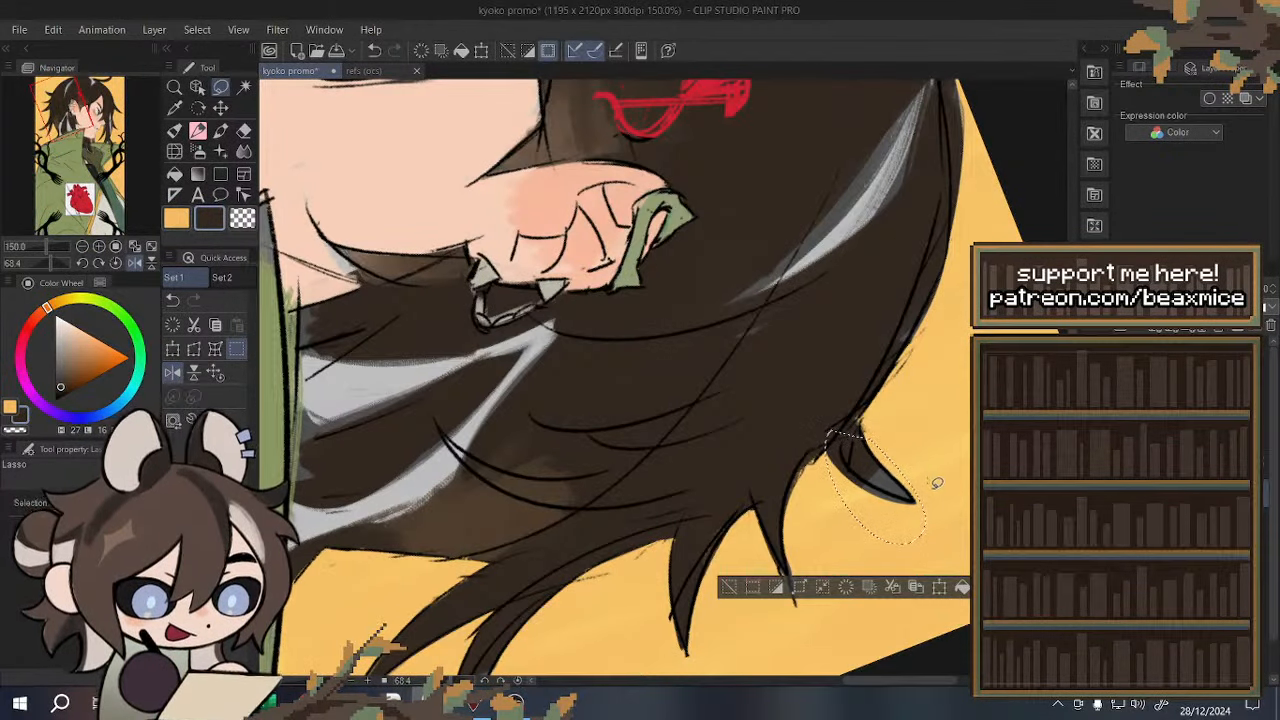
pyautogui.moveTo(916, 398)
pyautogui.mouseDown()
pyautogui.moveTo(885, 290)
pyautogui.moveTo(853, 395)
pyautogui.mouseUp()
pyautogui.hotkey('ctrl', 'd')
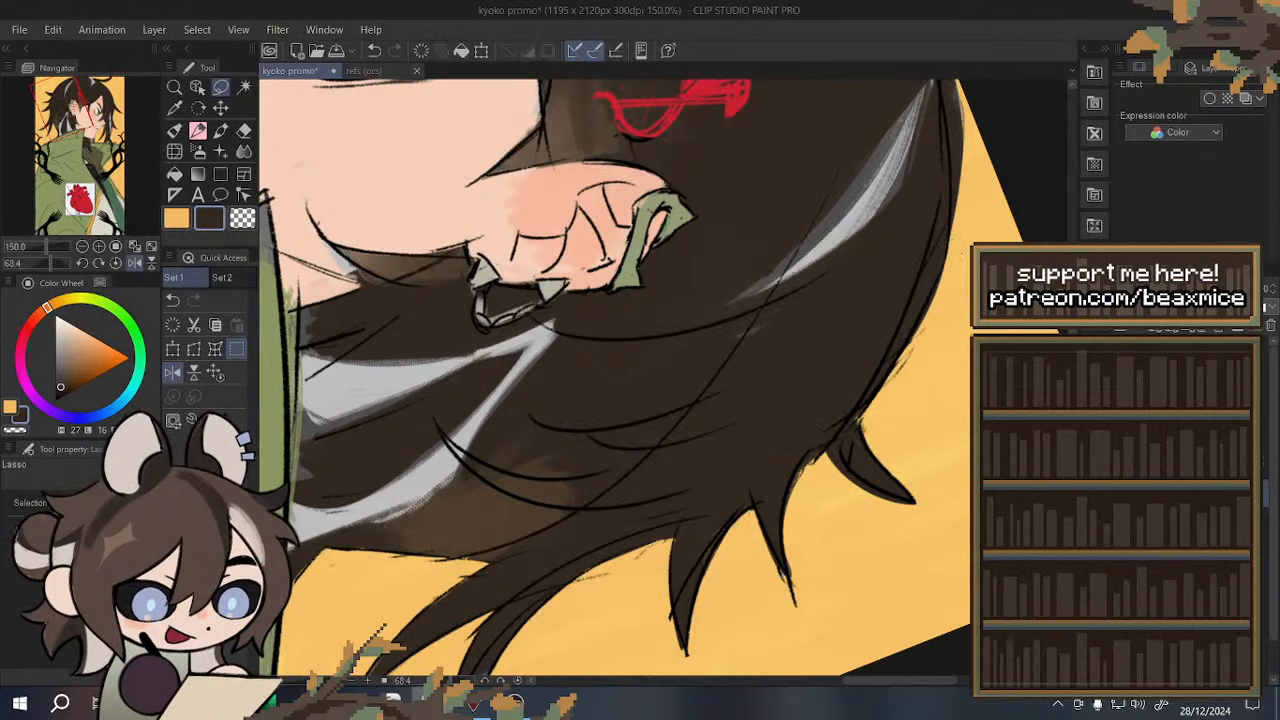
# - Lasso the faint grey patch below the white streak behind the ear and fill it with dark brown
pyautogui.moveTo(769, 306); pyautogui.dragTo(788, 358)
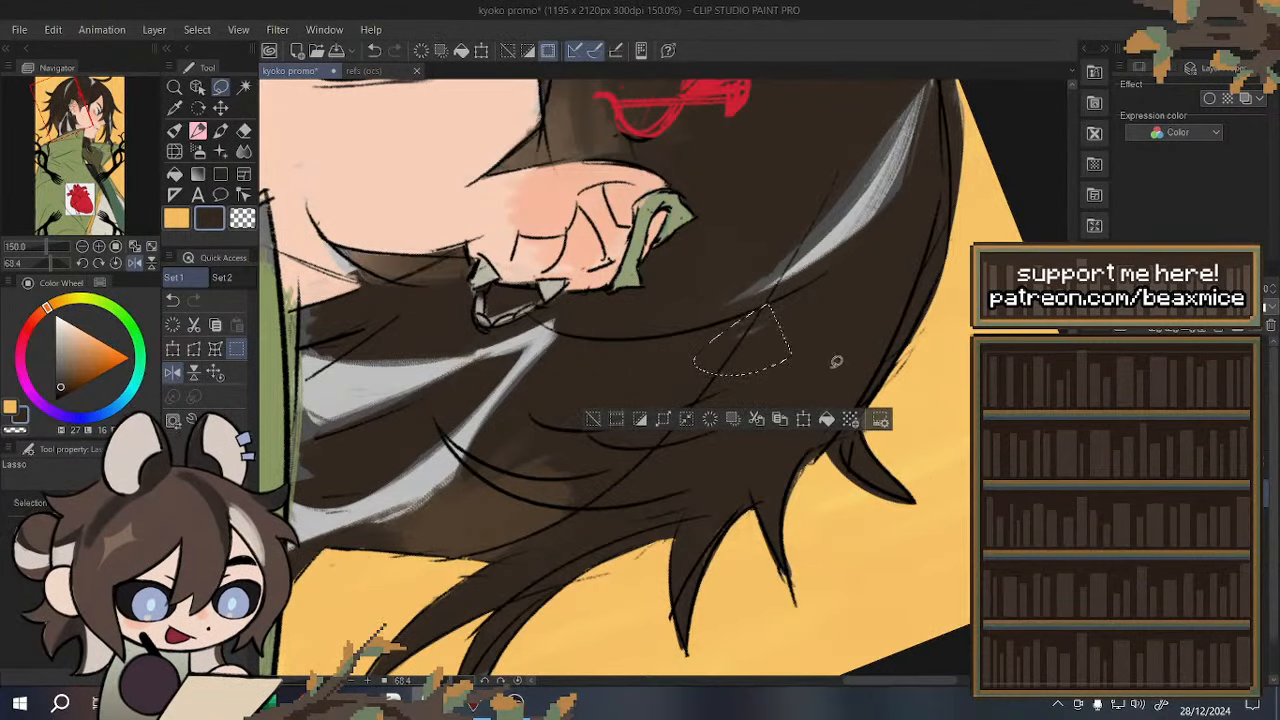
pyautogui.click(827, 422)
pyautogui.hotkey('ctrl', 'd')
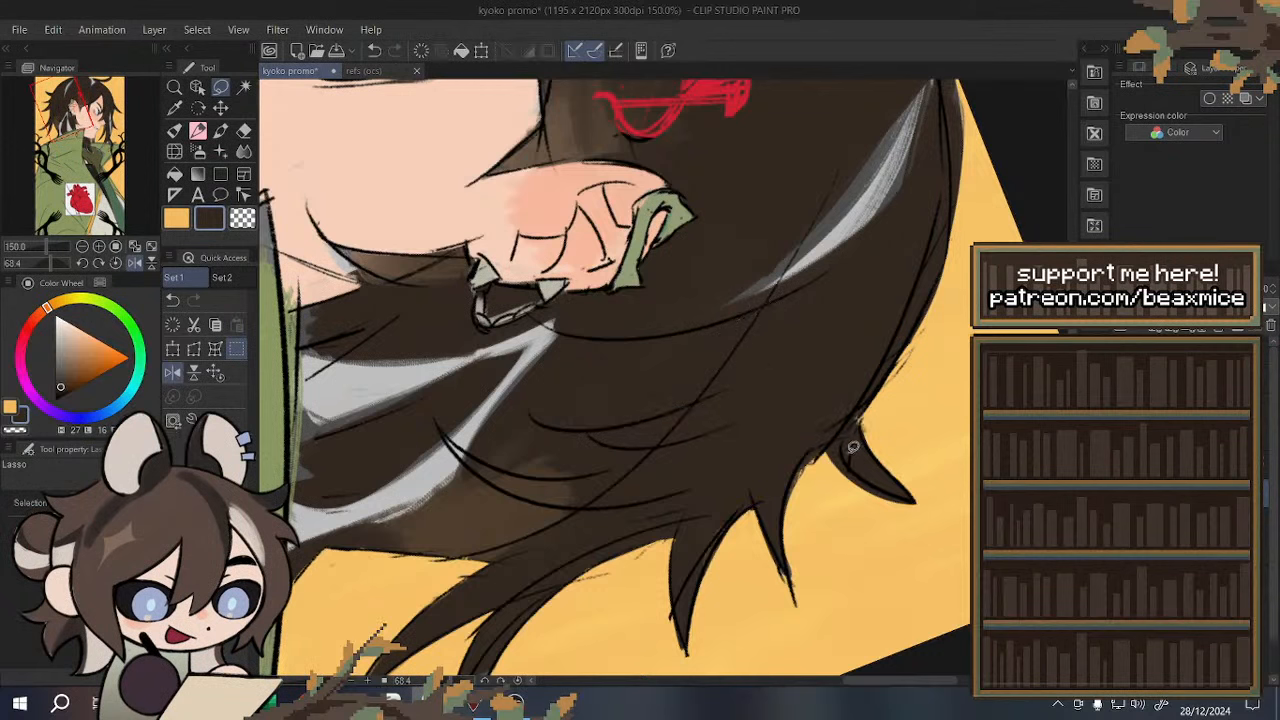
# - Sample the hair's dark brown and touch up the hair between the fringe and the ear with the thickpaint brush in the mirrored view
pyautogui.click(217, 373)
pyautogui.click(175, 131)
pyautogui.scroll(-2, 520, 262)
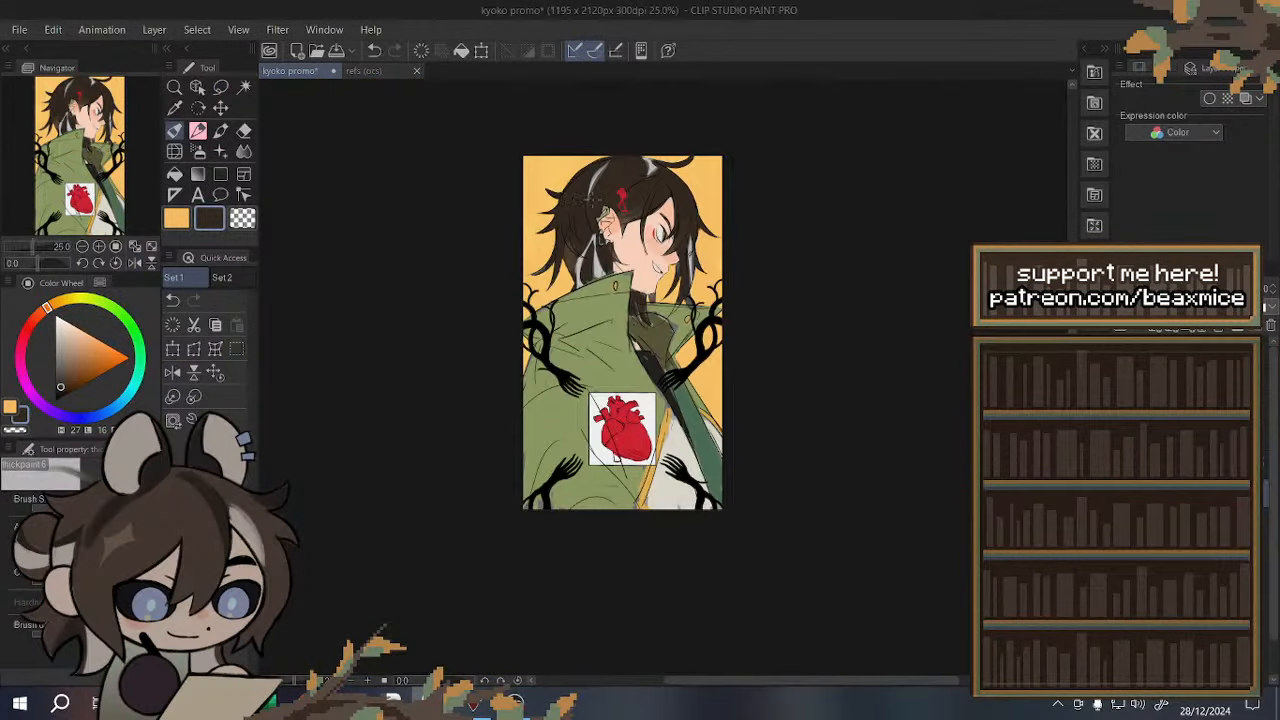
pyautogui.scroll(5, 596, 198)
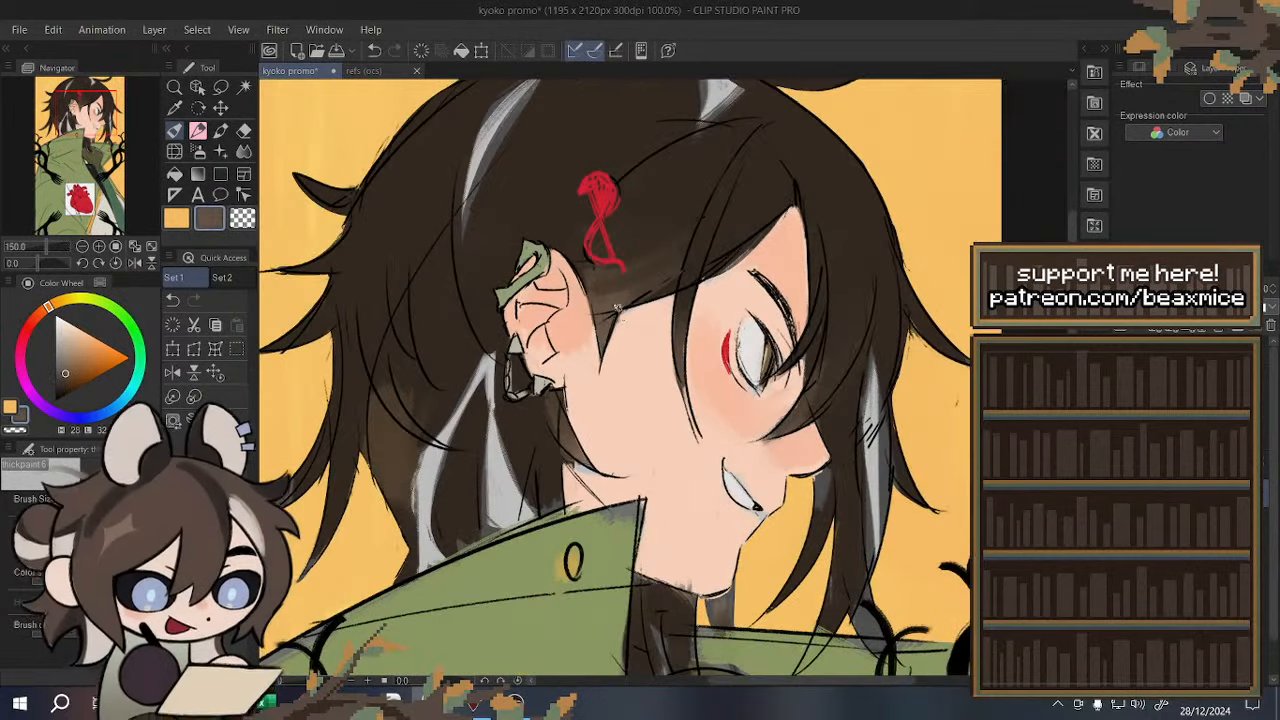
pyautogui.click(172, 372)
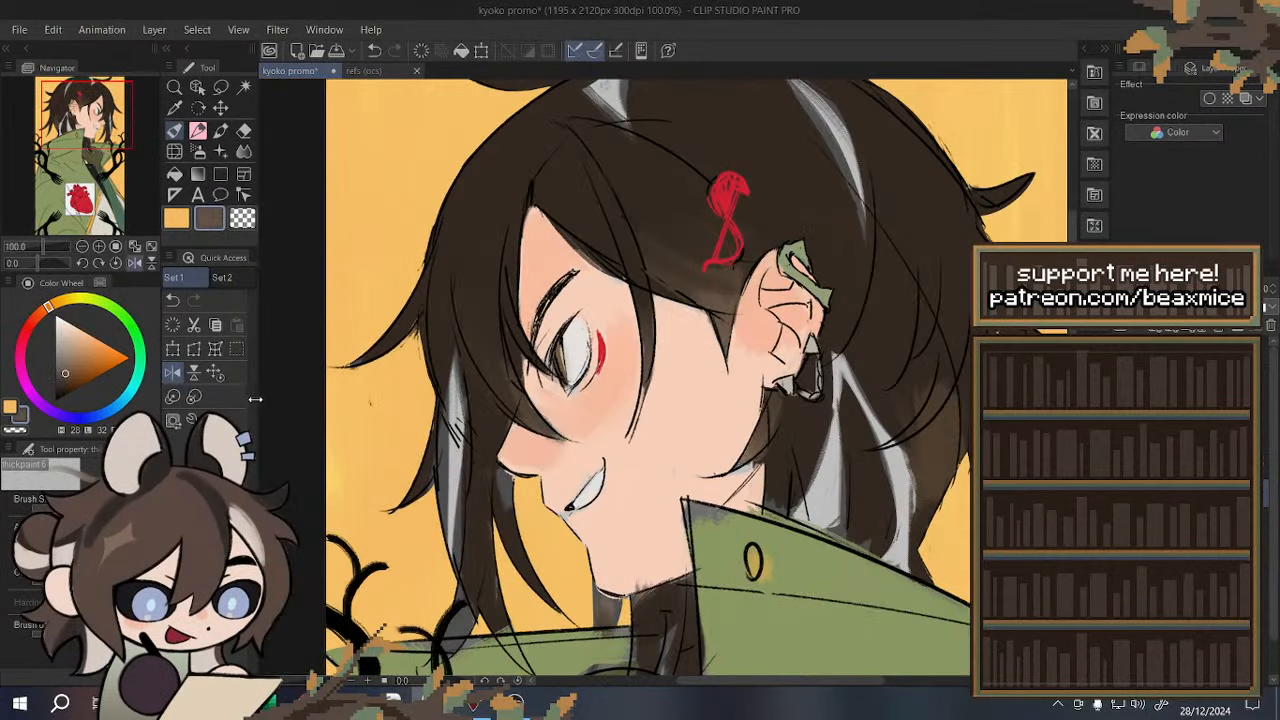
pyautogui.keyDown('alt'); pyautogui.click(674, 181); pyautogui.keyUp('alt')
pyautogui.moveTo(687, 201); pyautogui.dragTo(760, 308)
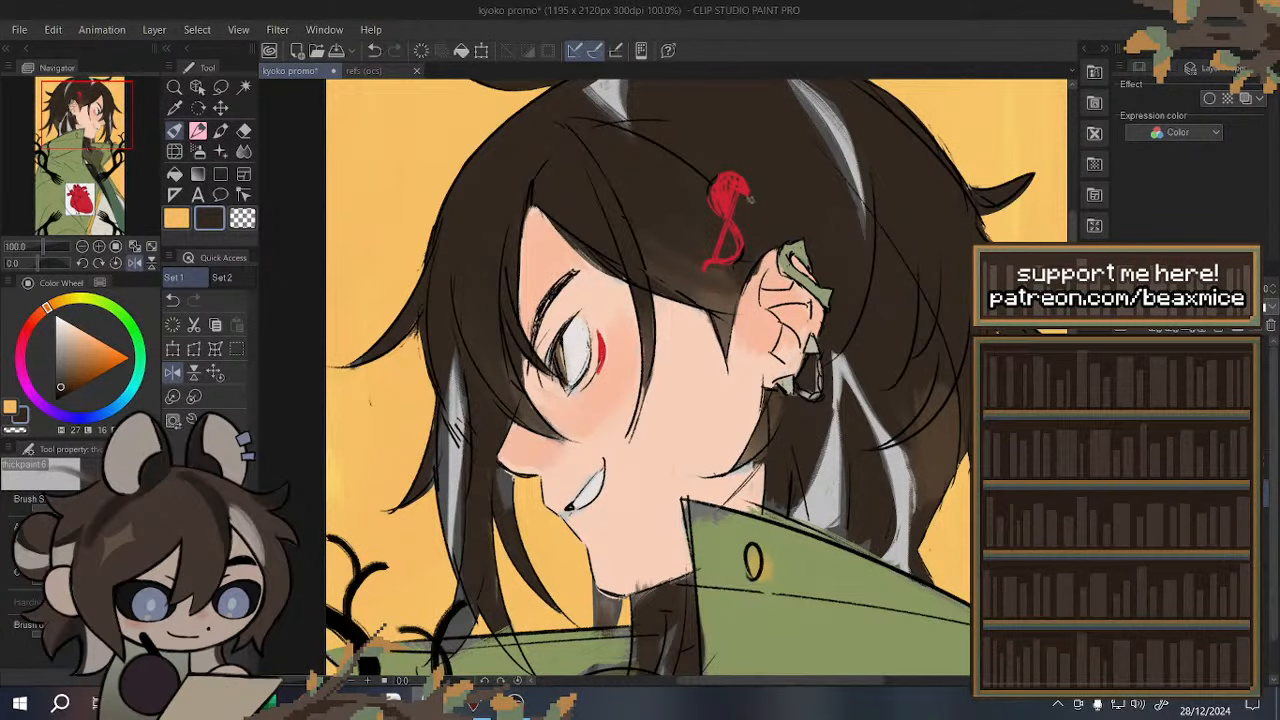
pyautogui.scroll(-2, 541, 317)
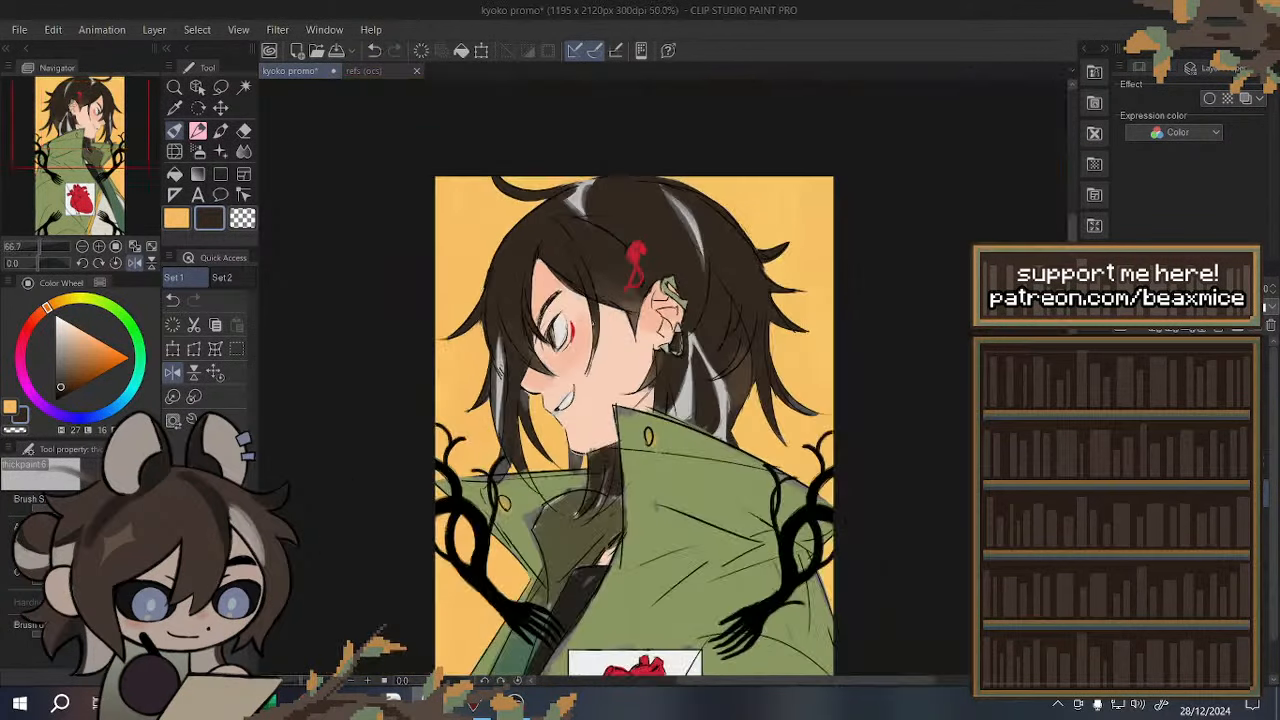
# - Sample skin tones beside the ear and touch up the skin along the ear's front and upper edge with the thickpaint brush
pyautogui.scroll(4, 640, 334)
pyautogui.keyDown('alt'); pyautogui.click(656, 246); pyautogui.keyUp('alt')
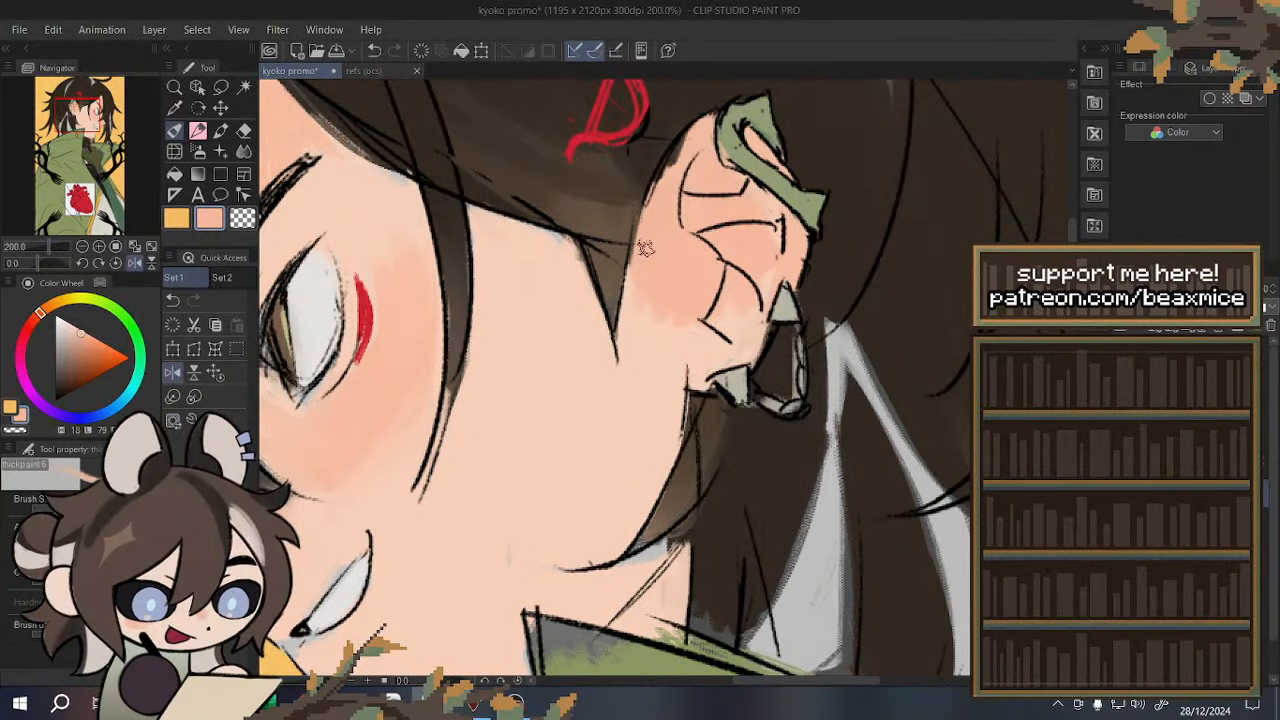
pyautogui.scroll(-3, 620, 262)
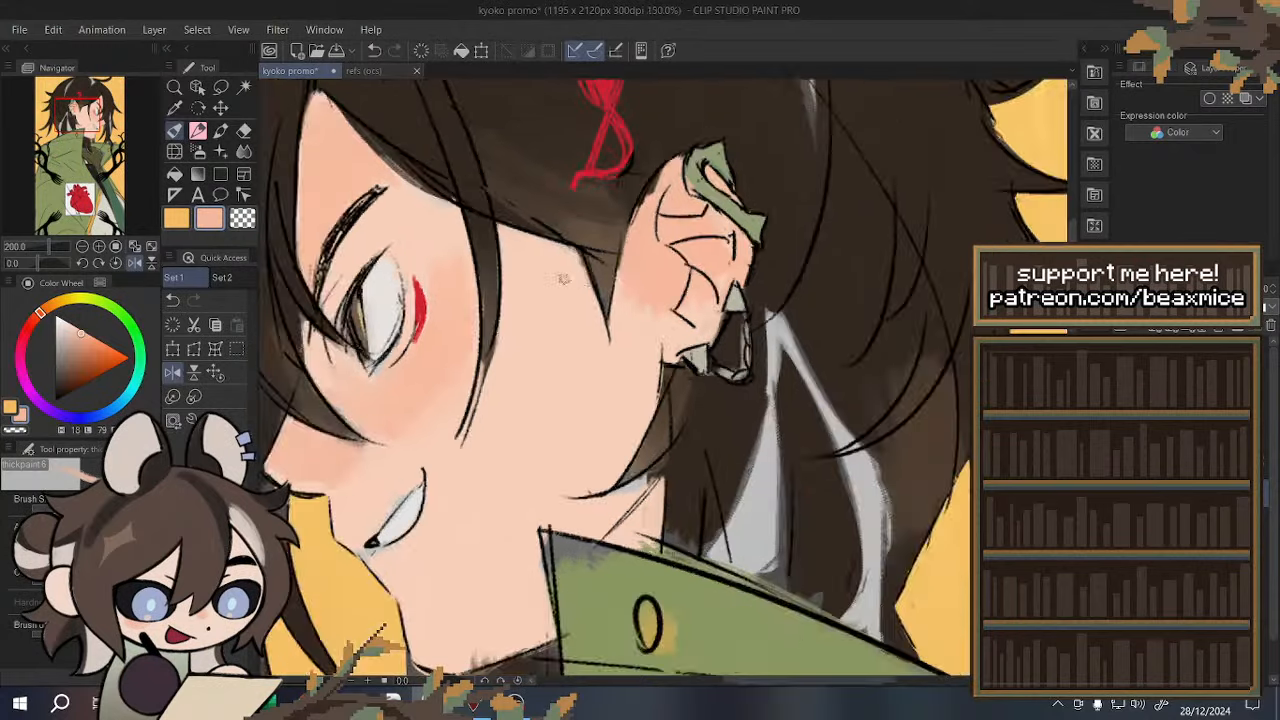
pyautogui.scroll(3, 620, 208)
pyautogui.keyDown('alt'); pyautogui.click(655, 361); pyautogui.keyUp('alt')
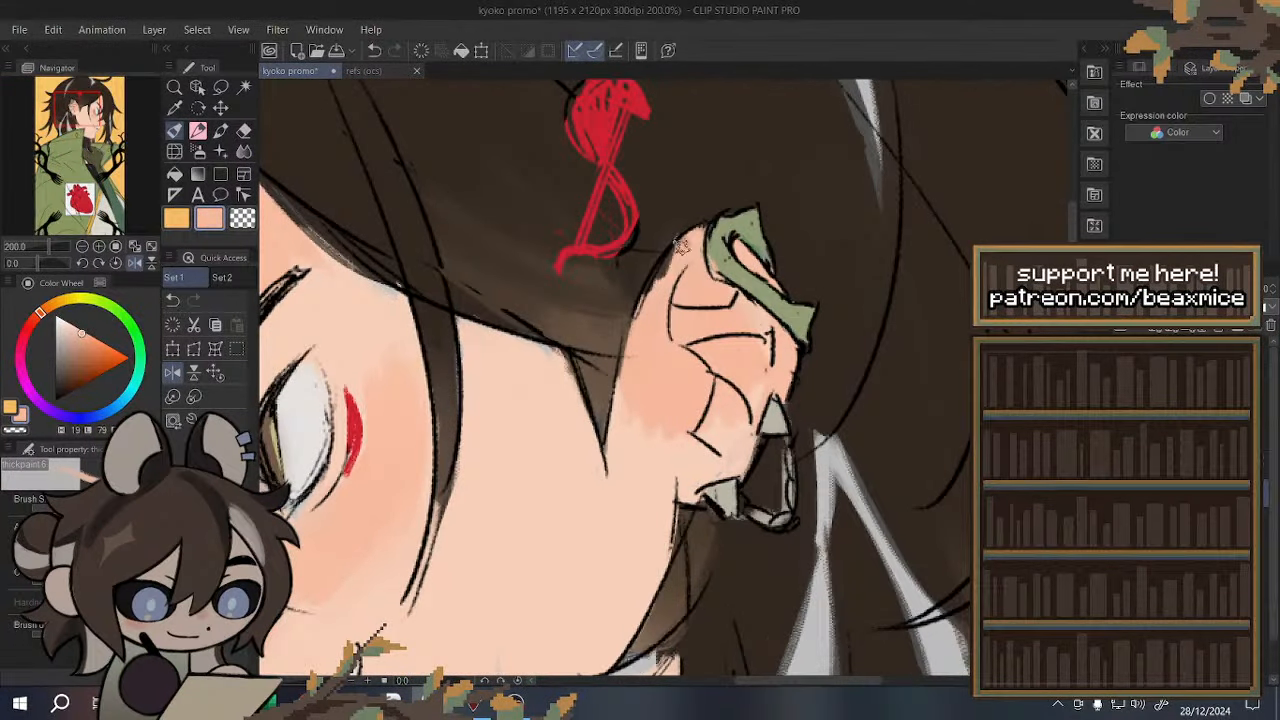
pyautogui.scroll(-1, 678, 283)
pyautogui.scroll(-3, 678, 283)
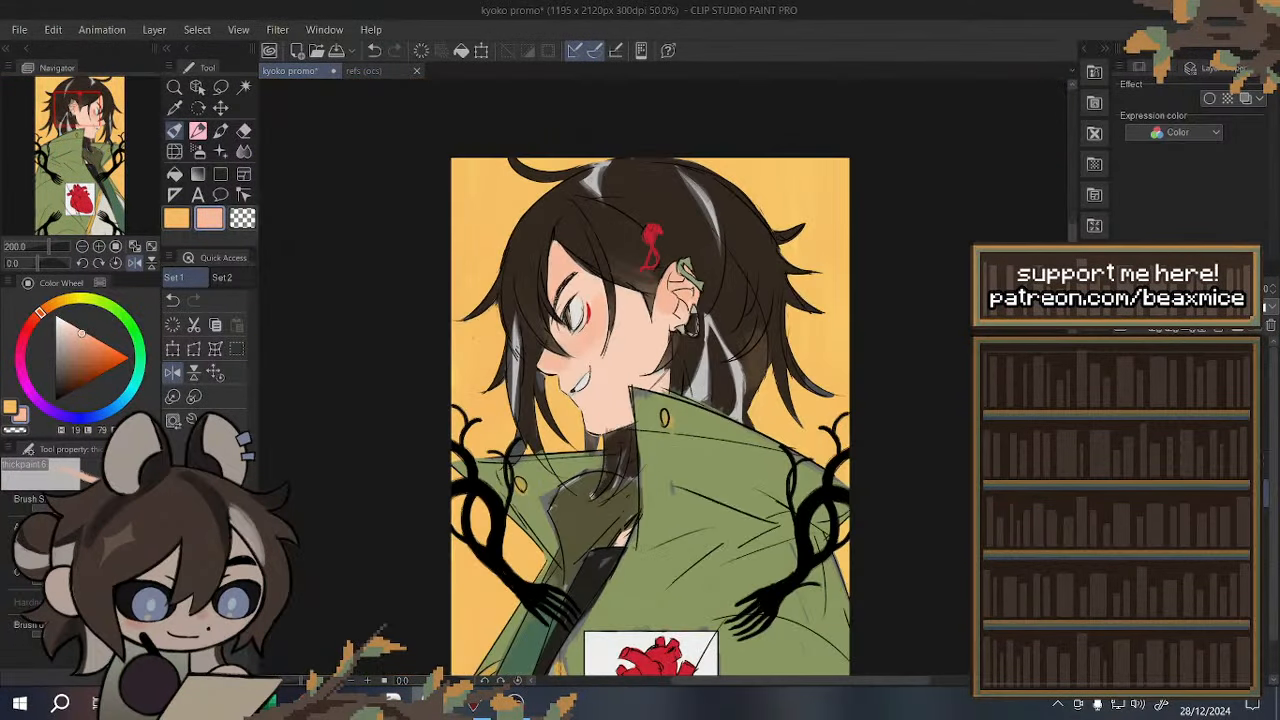
pyautogui.scroll(2, 531, 248)
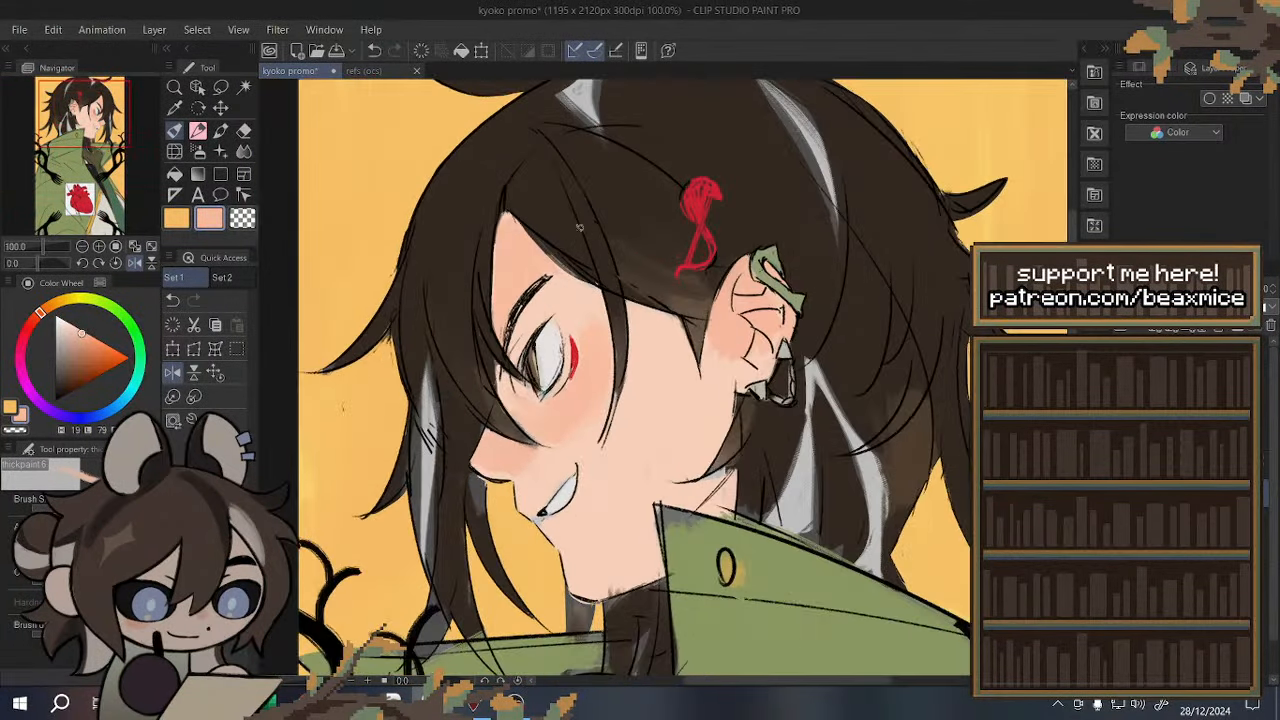
# - Lasso the rough doubled line where the fringe crosses the forehead, delete it and clear the selection
pyautogui.click(236, 348)
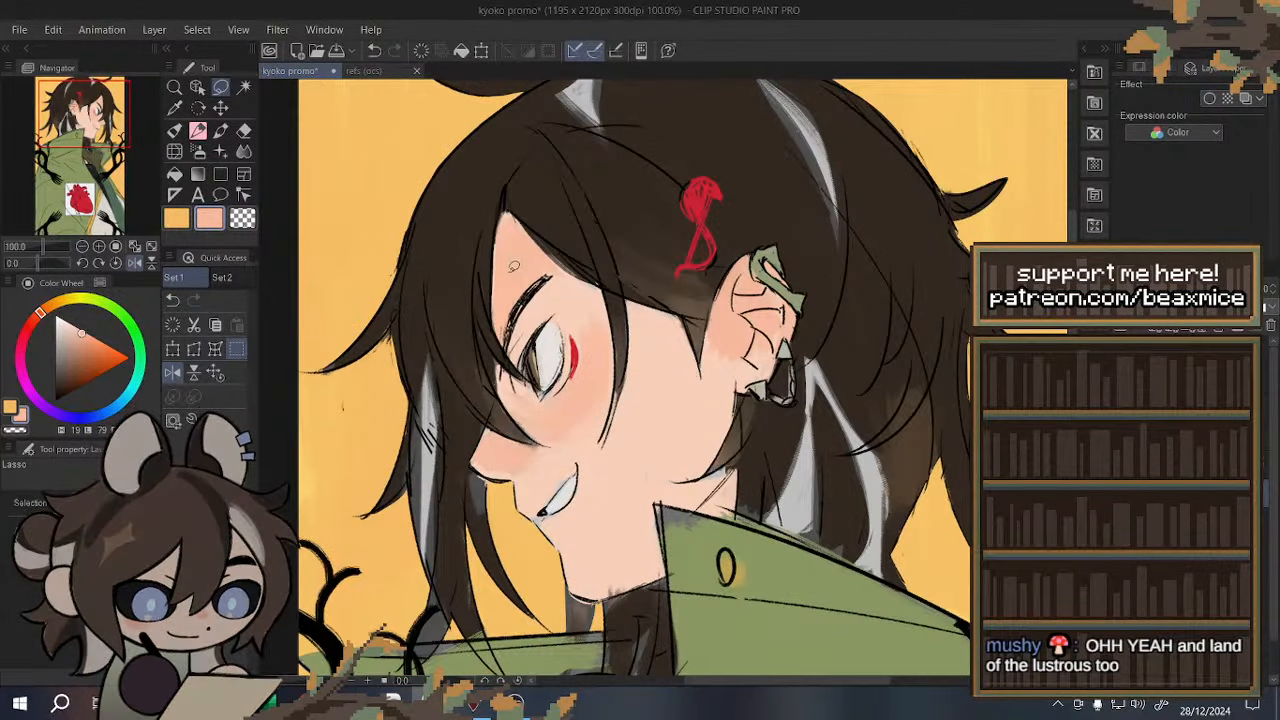
pyautogui.scroll(-1, 493, 197)
pyautogui.scroll(2, 500, 212)
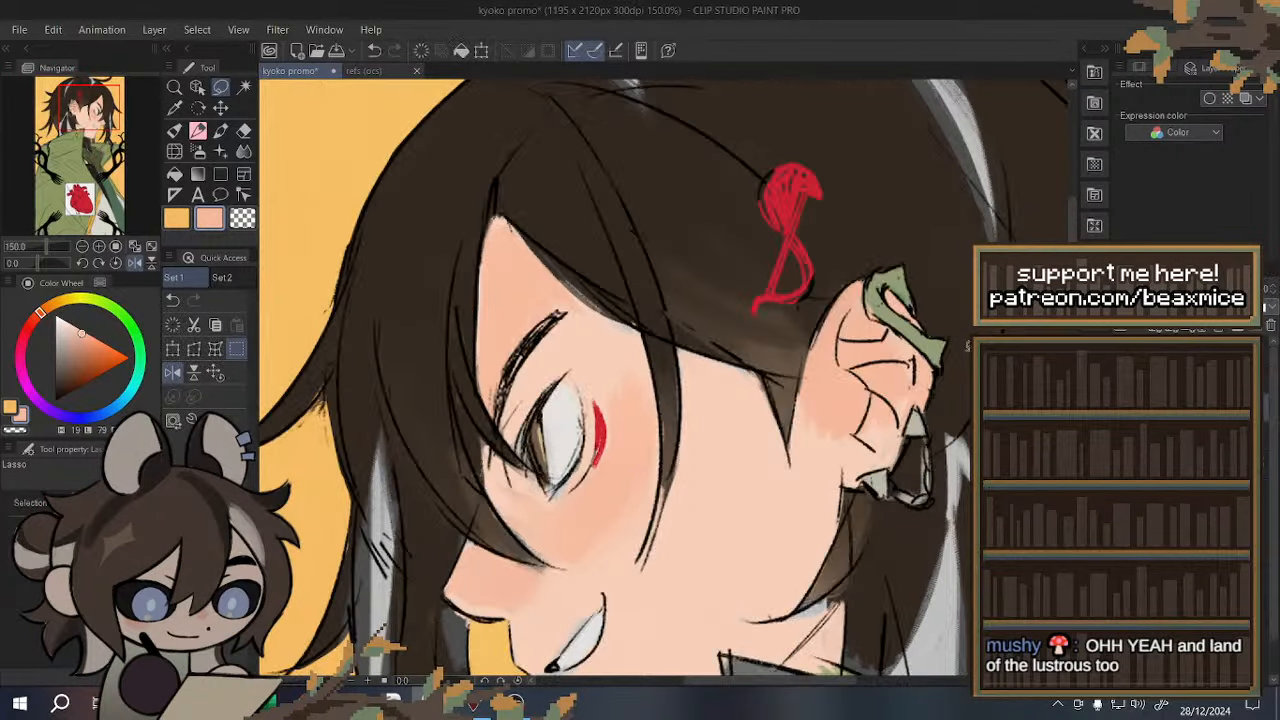
pyautogui.moveTo(617, 286); pyautogui.dragTo(632, 320)
pyautogui.click(562, 351)
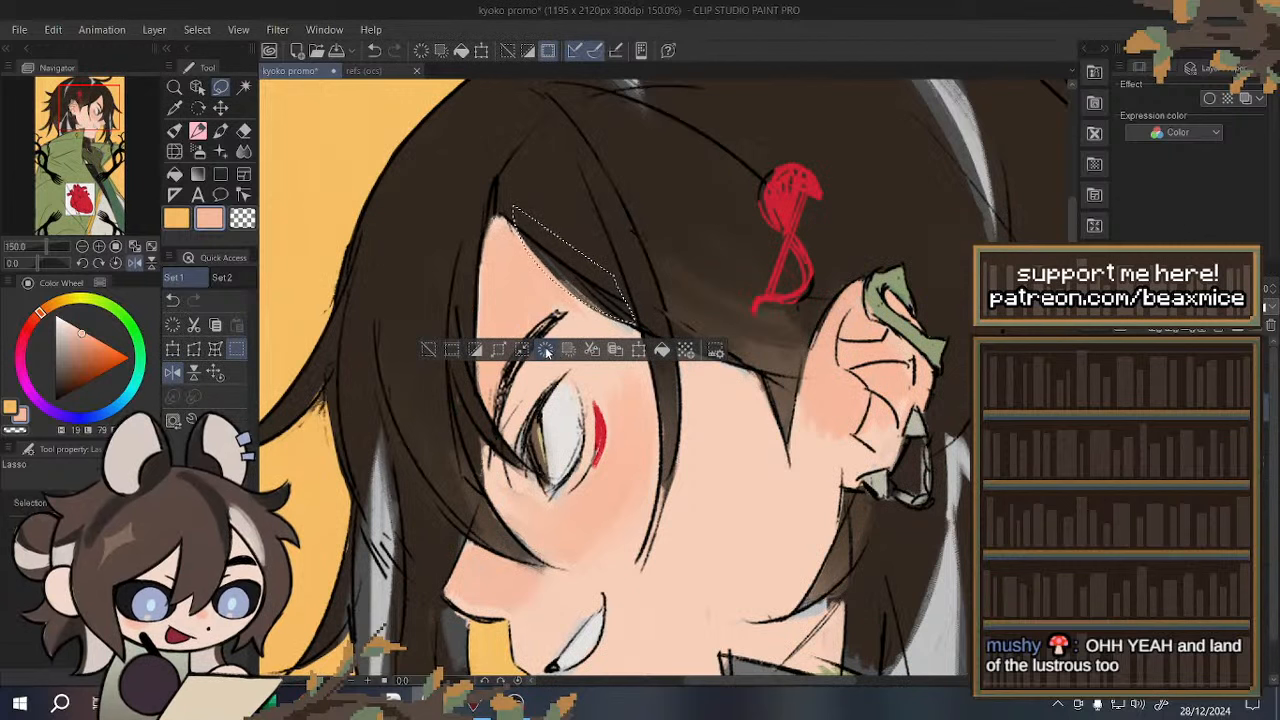
pyautogui.hotkey('ctrl', 'd')
# - Redraw the fringe's lower edge across the forehead in black with the SU-Cream Pencil, undoing and retrying strokes until the curve is clean
pyautogui.click(180, 216)
pyautogui.click(56, 401)
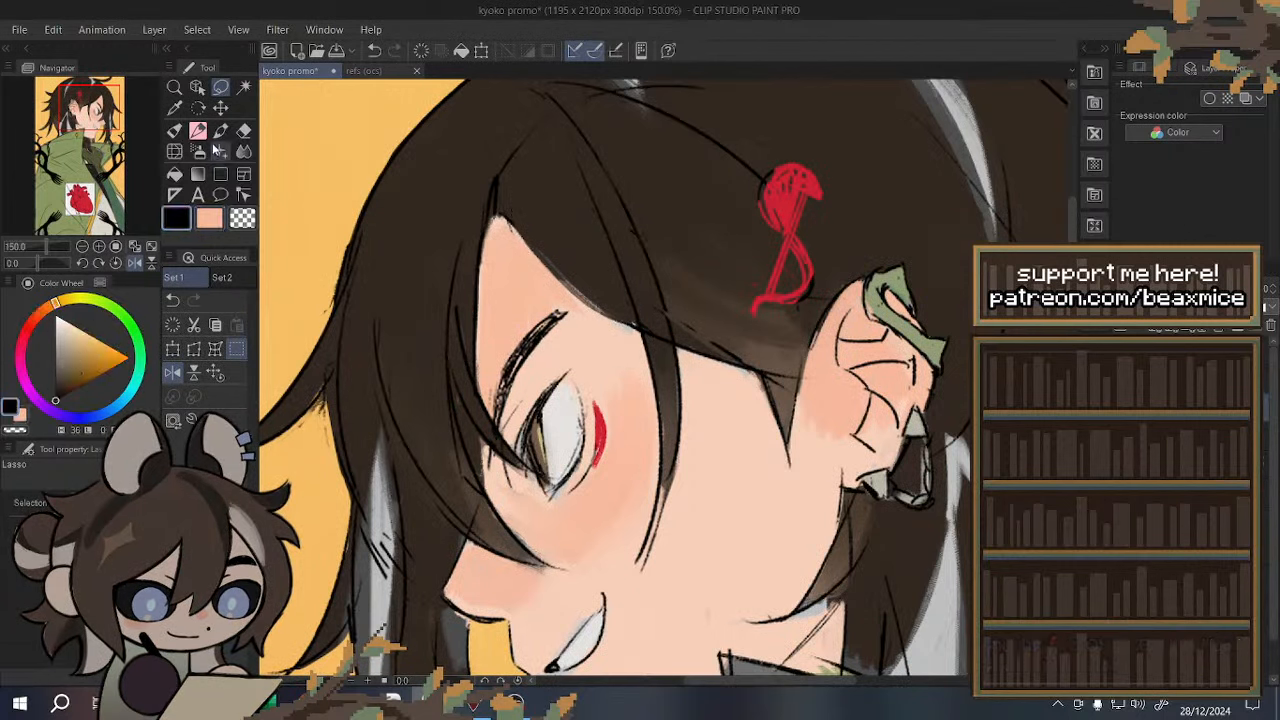
pyautogui.click(203, 131)
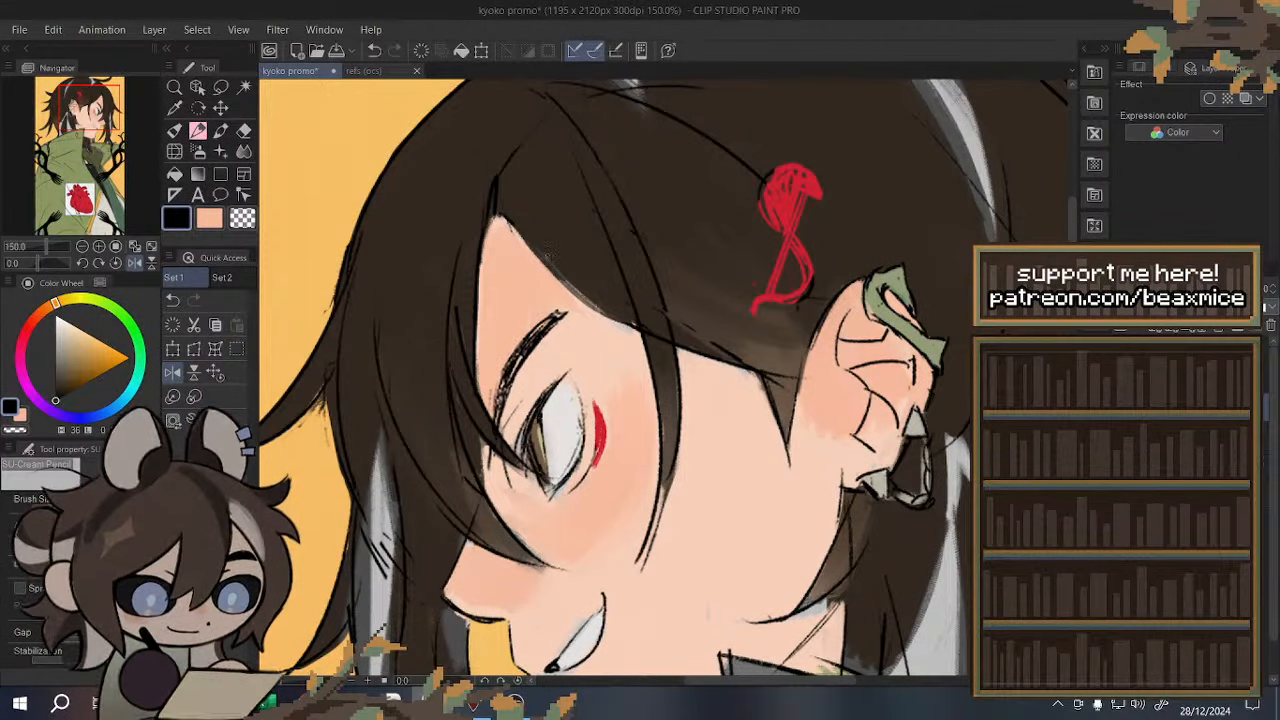
pyautogui.click(374, 53)
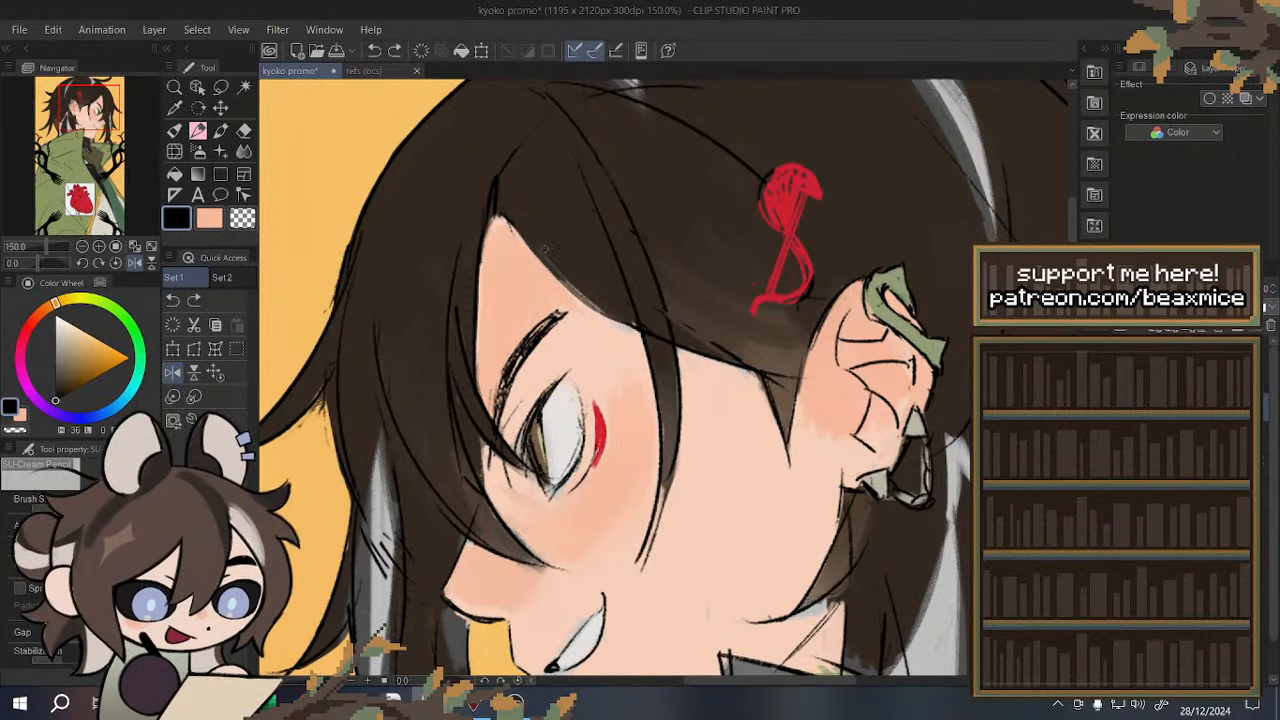
pyautogui.moveTo(500, 205); pyautogui.dragTo(626, 319)
pyautogui.click(374, 55)
pyautogui.moveTo(500, 206); pyautogui.dragTo(622, 323)
pyautogui.moveTo(545, 258); pyautogui.dragTo(621, 317)
pyautogui.scroll(-2, 534, 190)
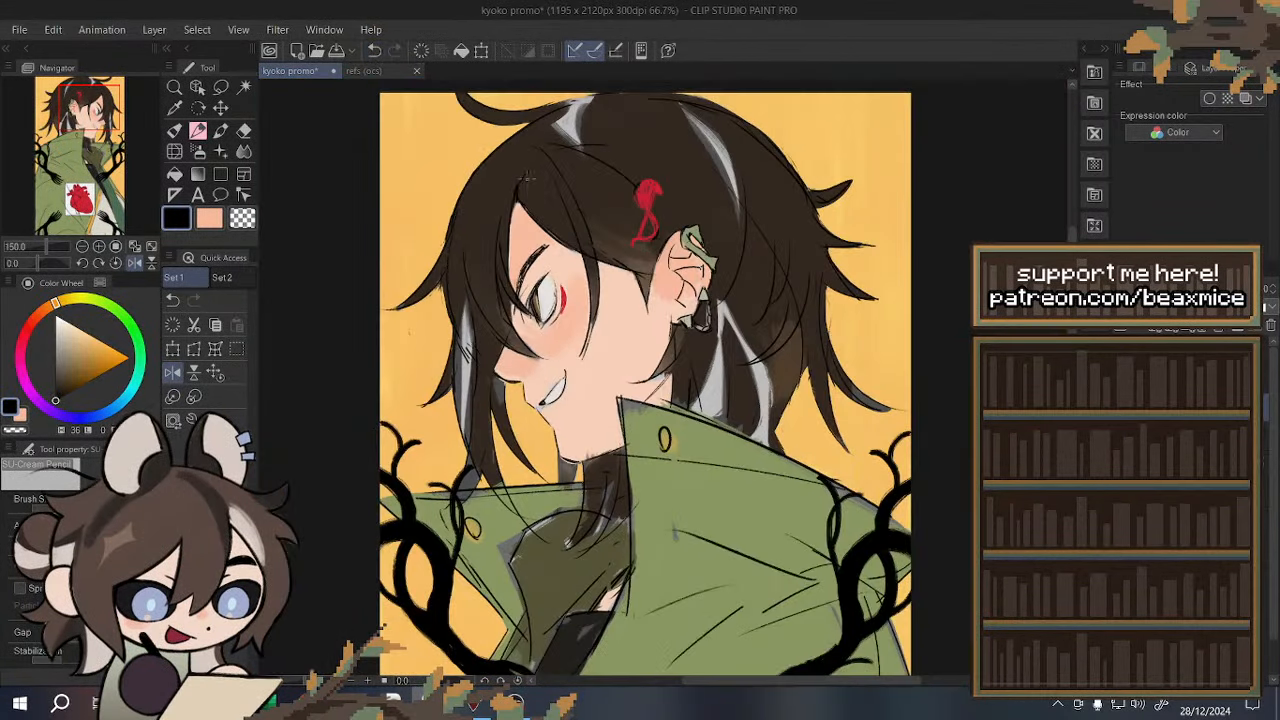
pyautogui.click(373, 52)
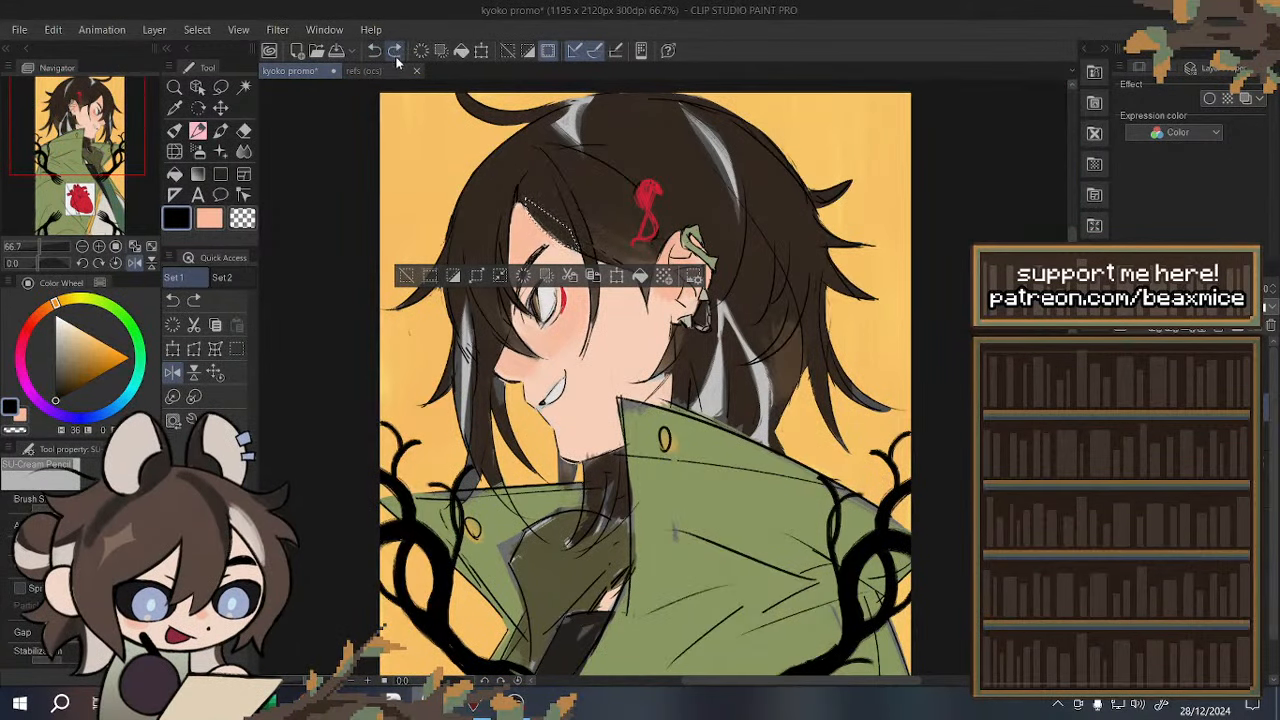
pyautogui.click(398, 58)
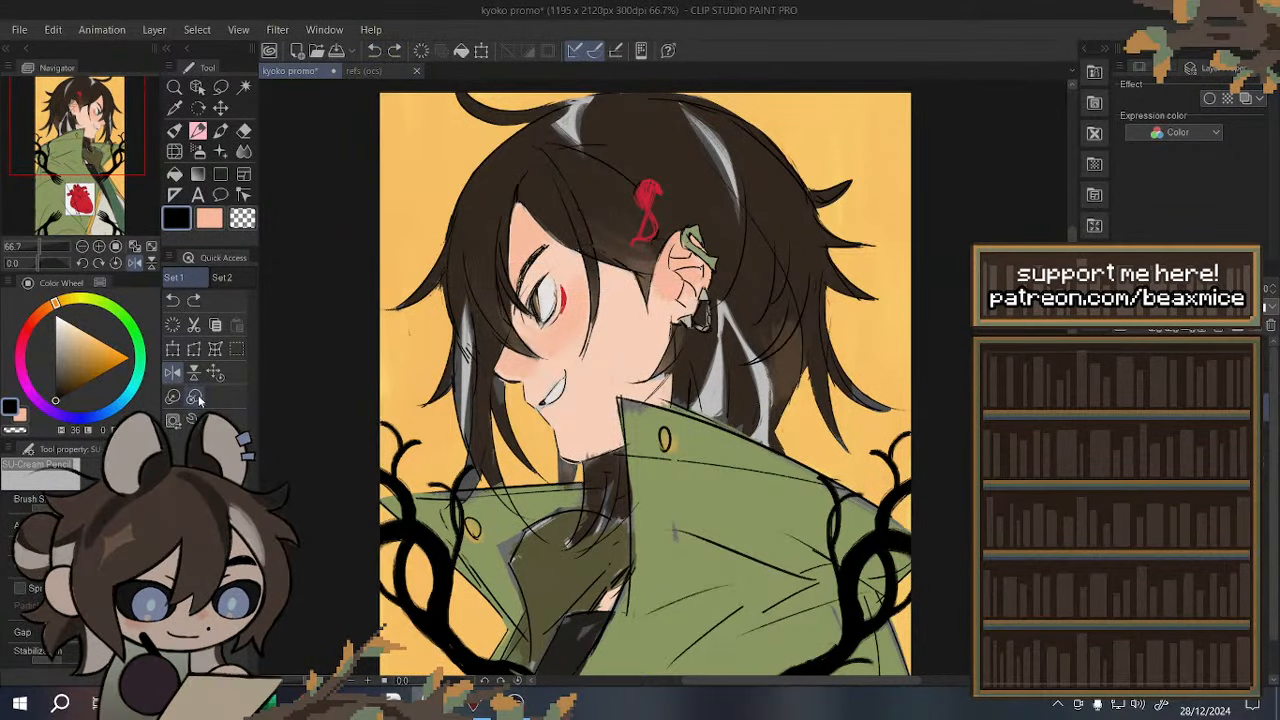
pyautogui.scroll(3, 558, 248)
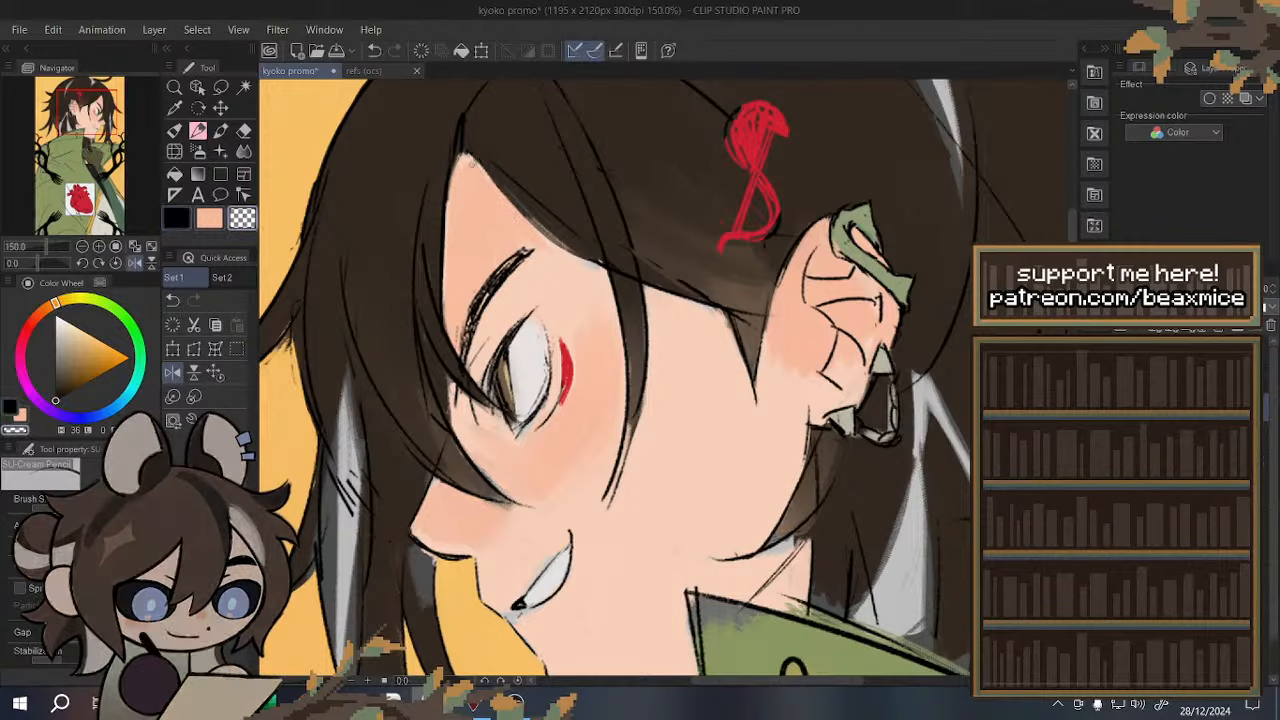
pyautogui.moveTo(467, 152); pyautogui.dragTo(602, 265)
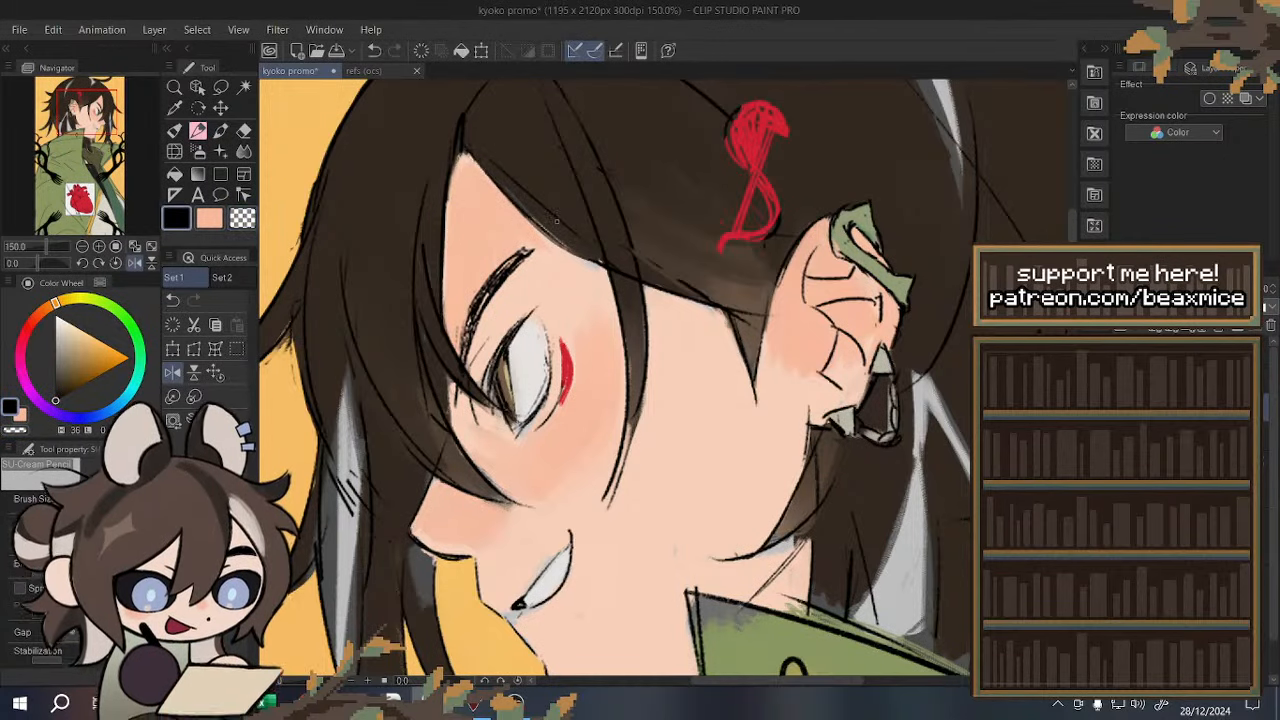
pyautogui.click(374, 51)
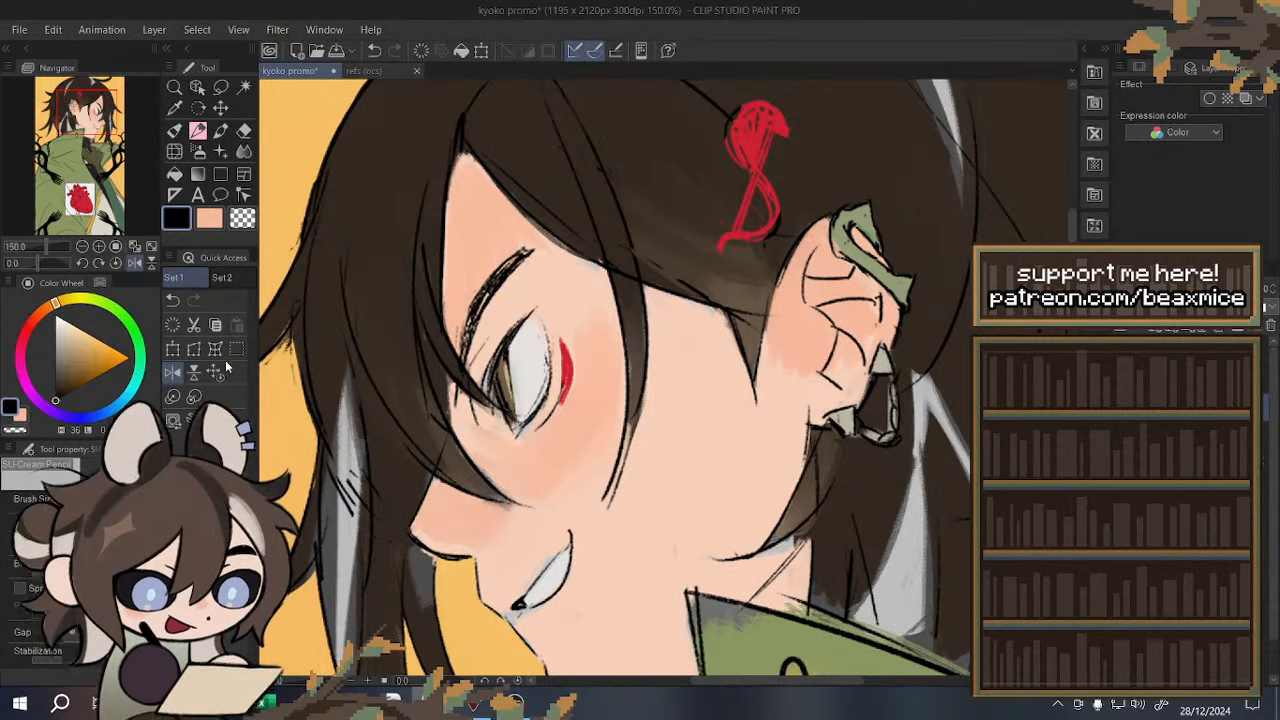
# - Inspect the redrawn fringe line and the face in normal and mirrored views, both close up and at overview size
pyautogui.click(214, 372)
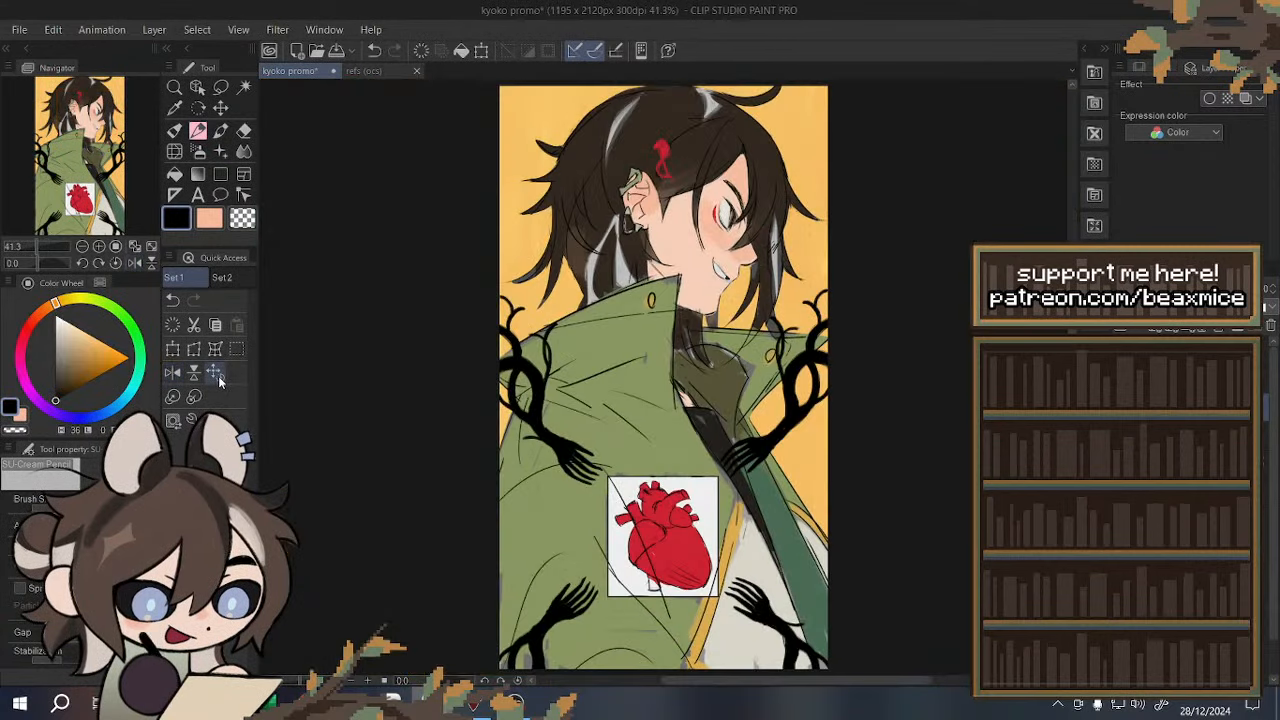
pyautogui.scroll(3, 730, 165)
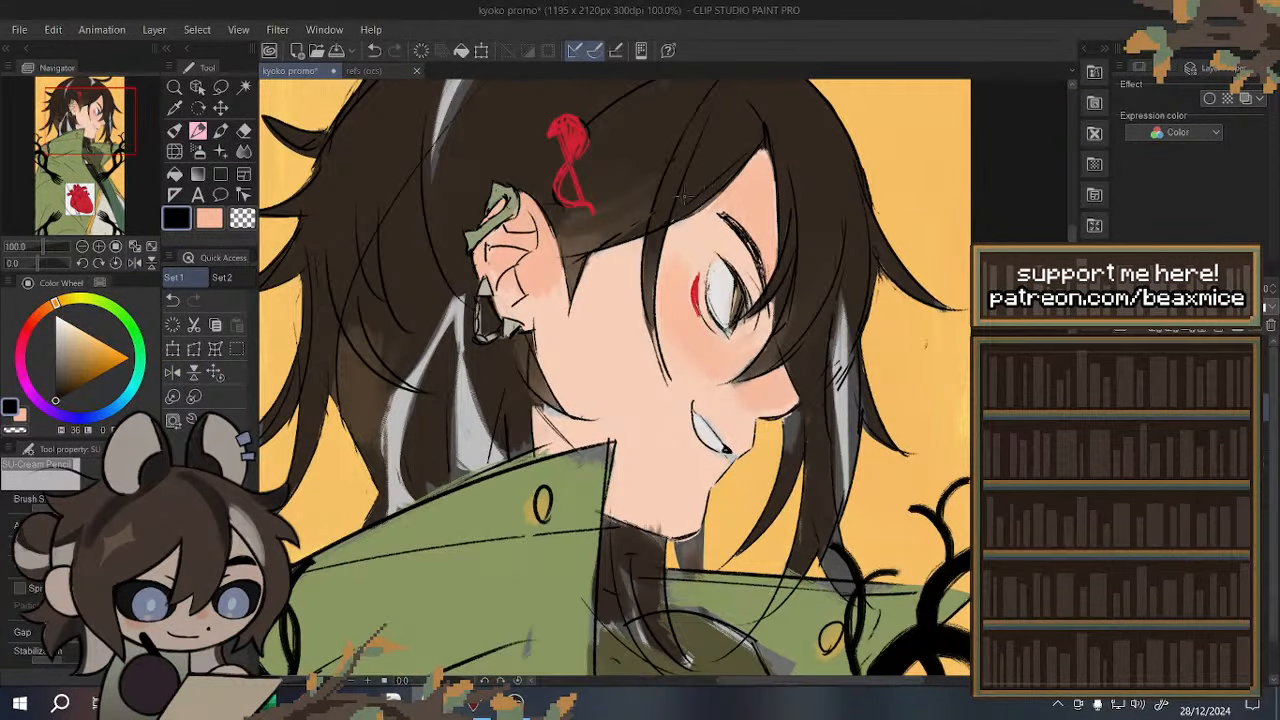
pyautogui.scroll(3, 610, 270)
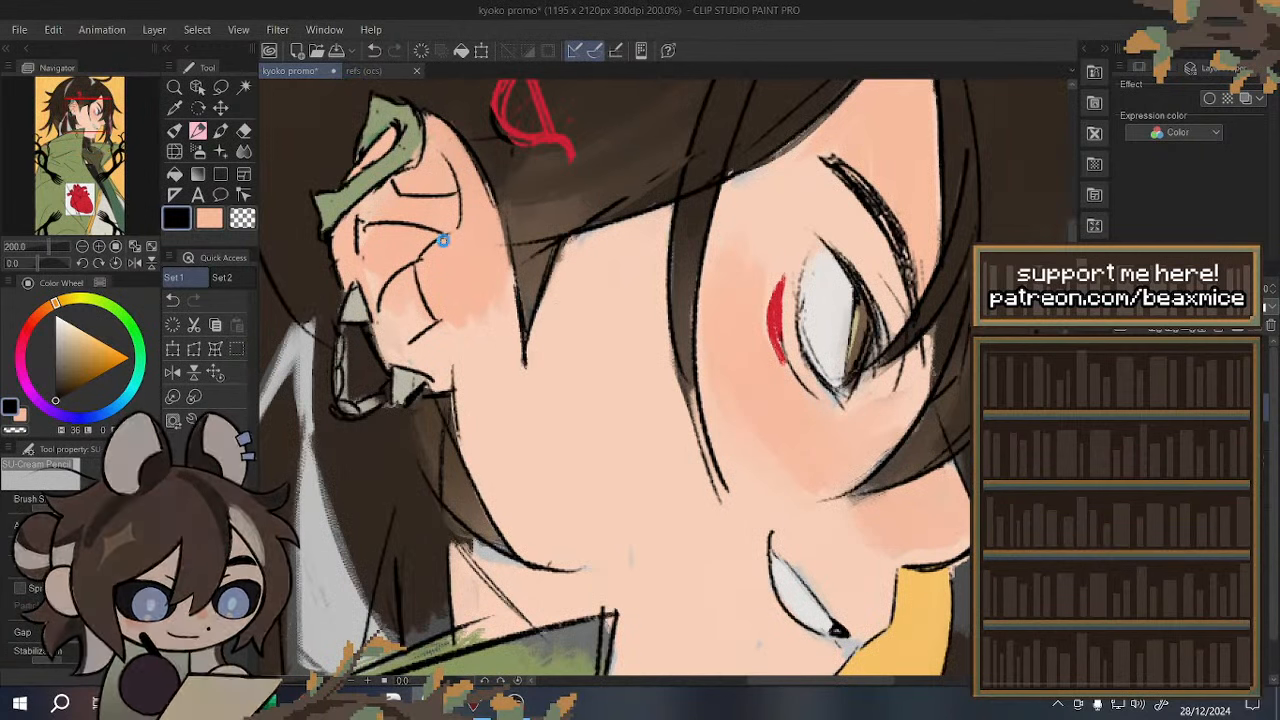
pyautogui.click(173, 372)
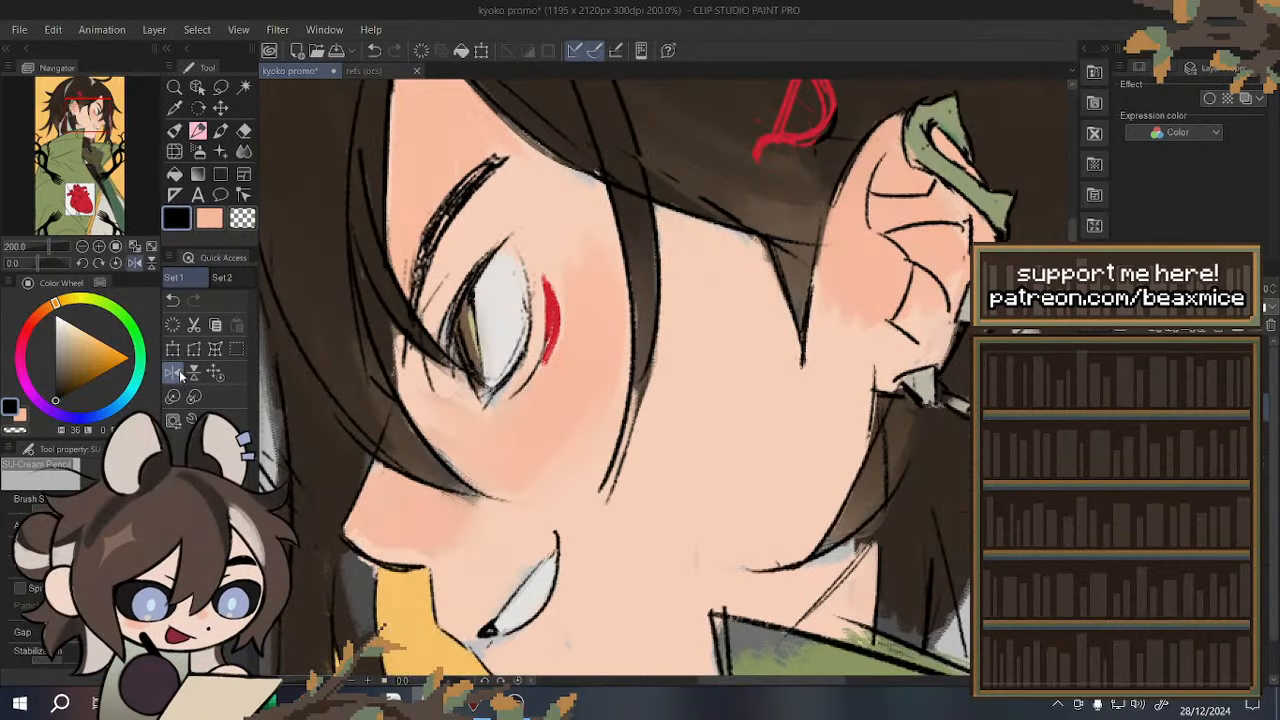
pyautogui.click(173, 372)
pyautogui.hotkey('ctrl', '-')
pyautogui.hotkey('ctrl', '-')
pyautogui.hotkey('ctrl', '-')
pyautogui.hotkey('ctrl', '-')
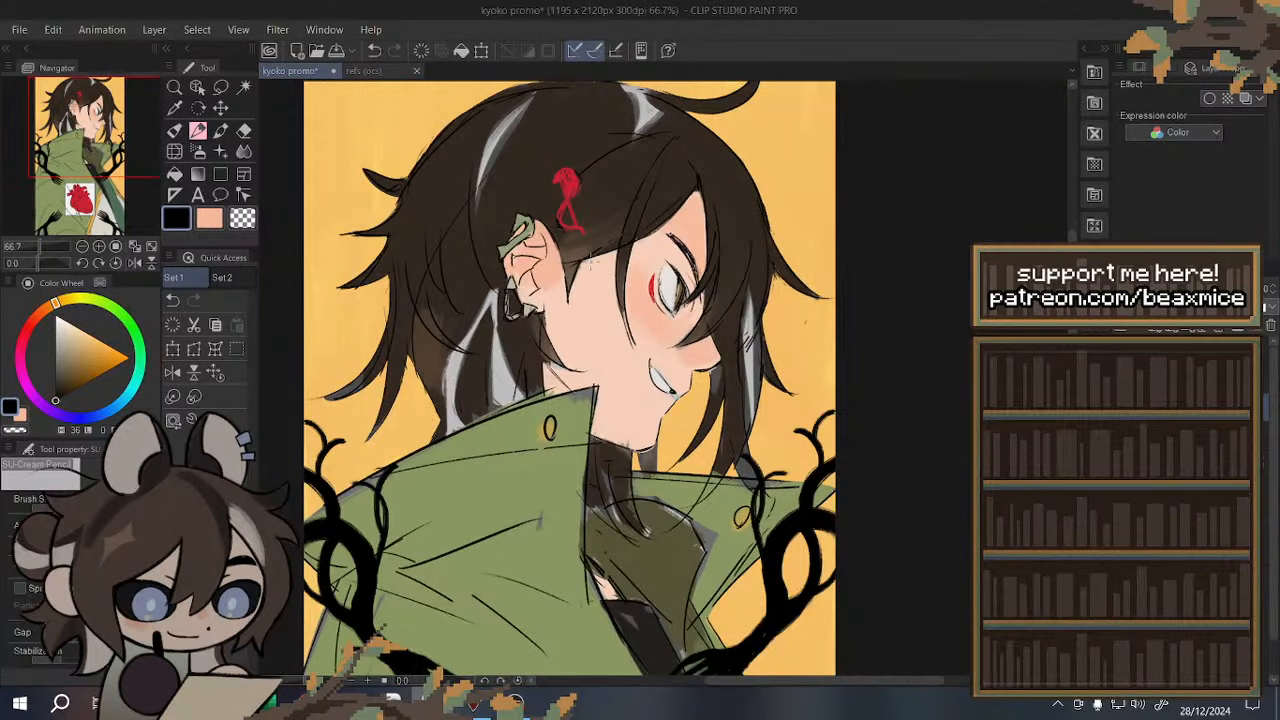
pyautogui.hotkey('ctrl', '+')
pyautogui.hotkey('ctrl', '+')
pyautogui.hotkey('ctrl', '+')
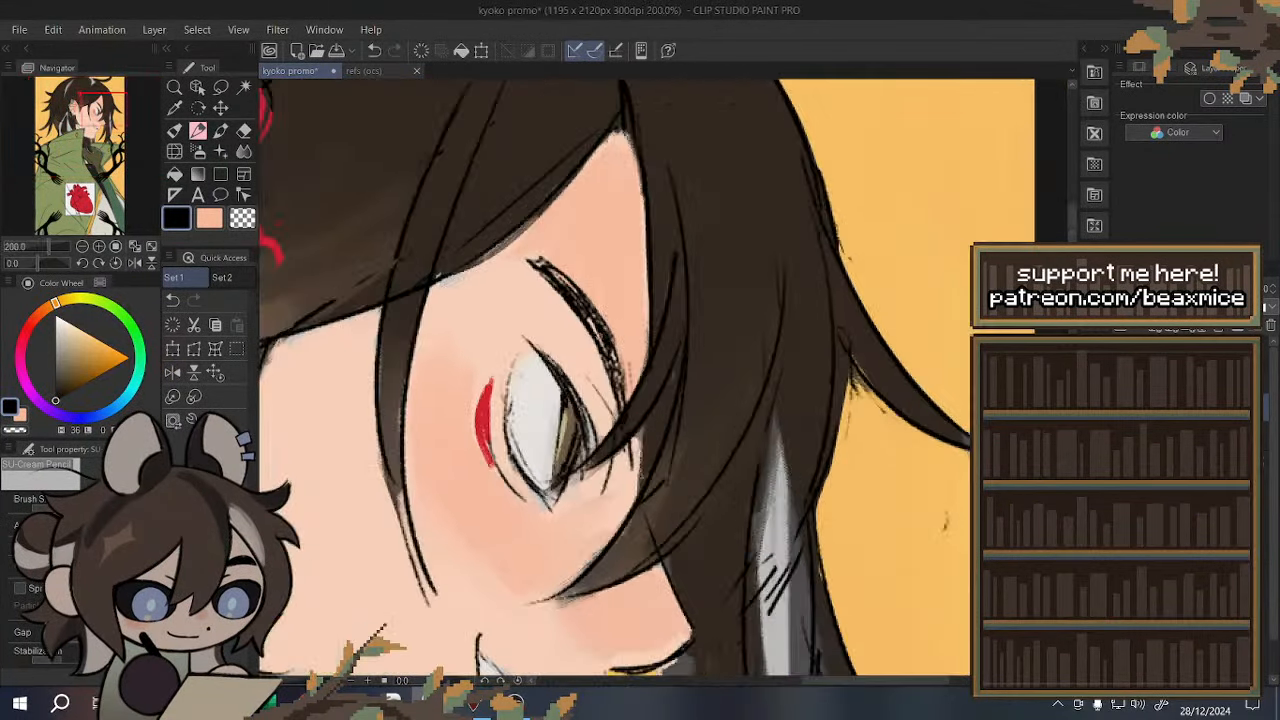
# - Redraw the sketchy eyebrow as a solid, thicker black shape in the rotated mirrored view, trim its edge with transparent colour and reset the view
pyautogui.click(173, 372)
pyautogui.hotkey('ctrl', '+')
pyautogui.hotkey('ctrl', '+')
pyautogui.moveTo(495, 265); pyautogui.dragTo(765, 463)
pyautogui.moveTo(640, 412); pyautogui.dragTo(760, 460)
pyautogui.press('c')
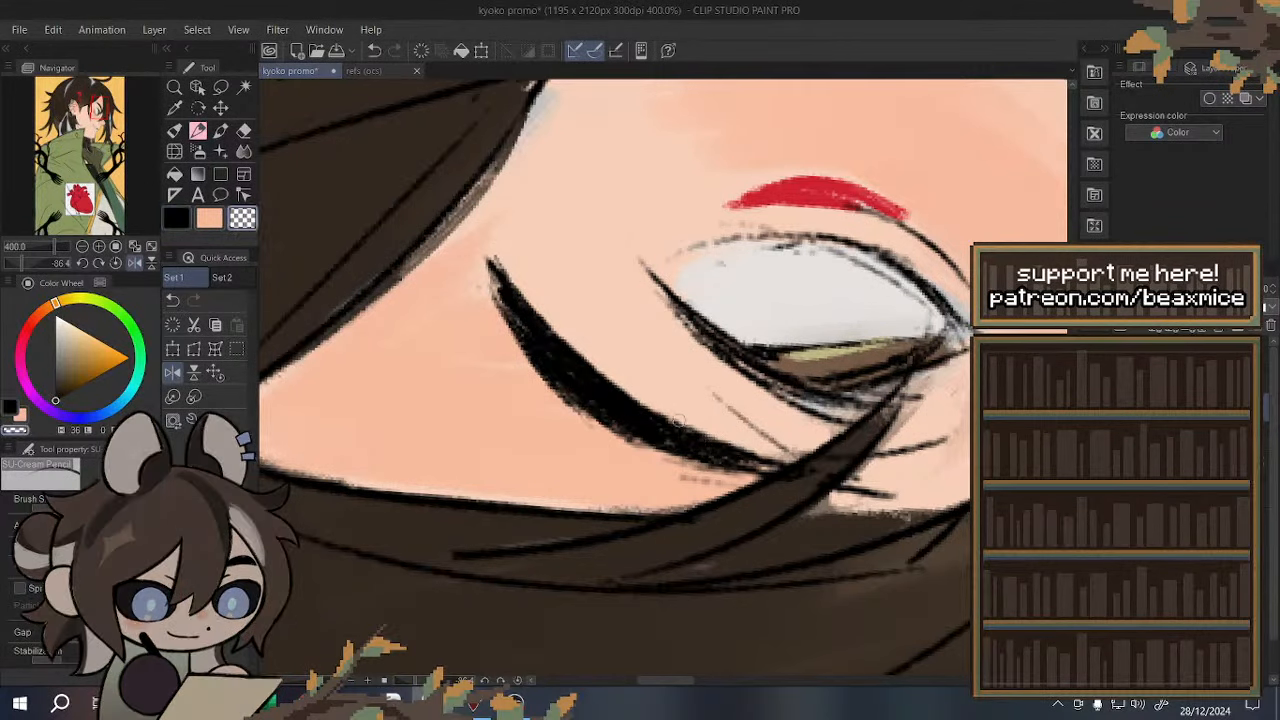
pyautogui.hotkey('ctrl', '-')
pyautogui.hotkey('ctrl', '-')
pyautogui.hotkey('ctrl', '-')
pyautogui.hotkey('ctrl', '-')
pyautogui.hotkey('ctrl', '-')
pyautogui.hotkey('ctrl', '-')
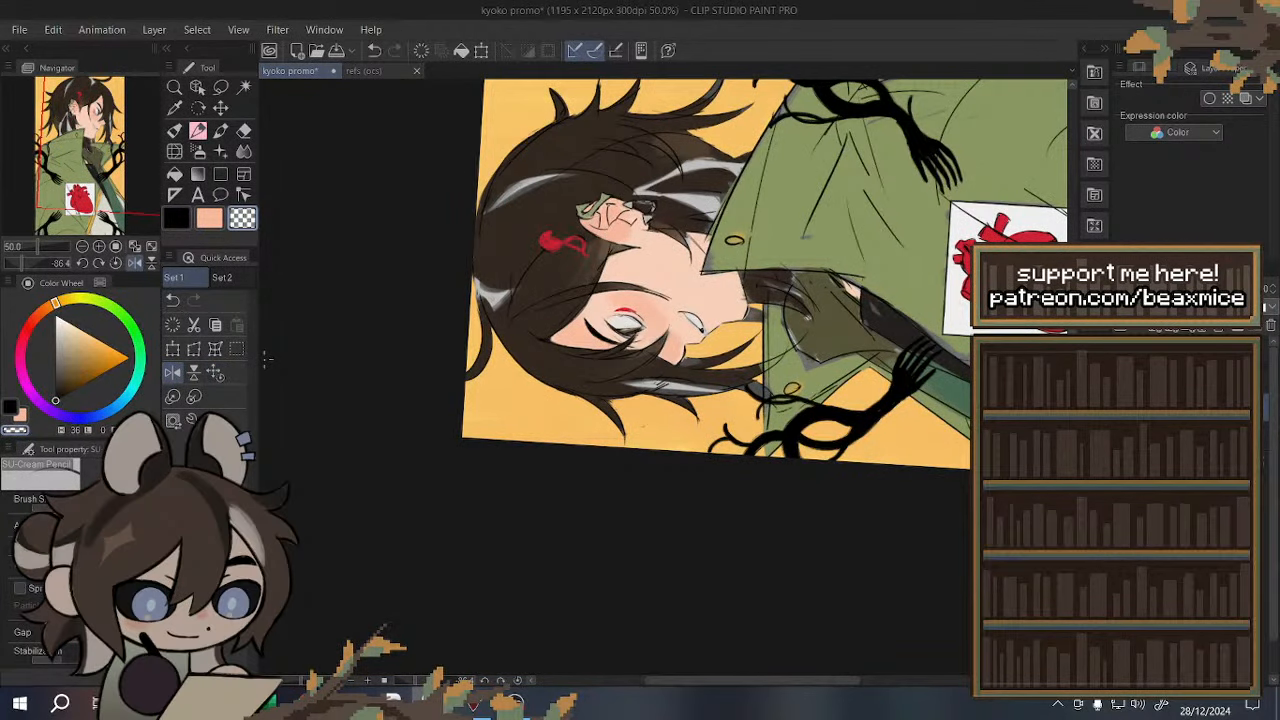
pyautogui.click(216, 373)
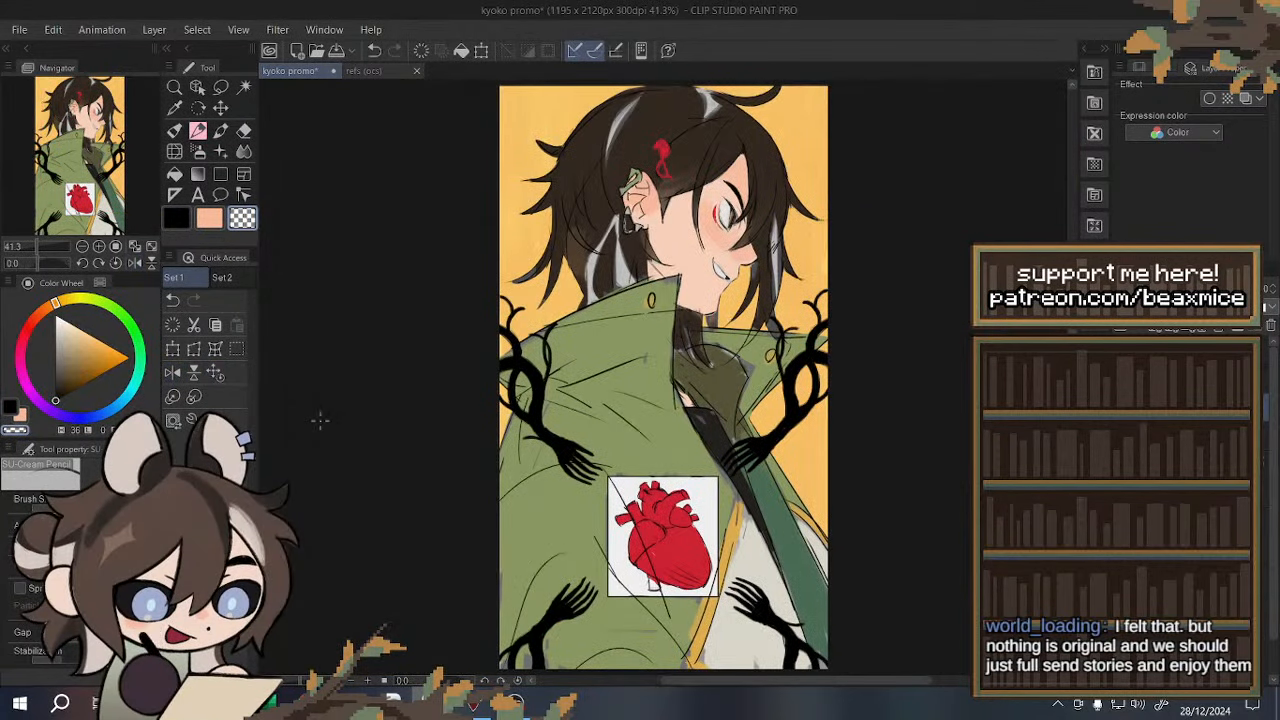
# - Ink the edge between the face and the front hair beside the eye in black with the SU-Cream Pencil
pyautogui.scroll(8, 727, 127)
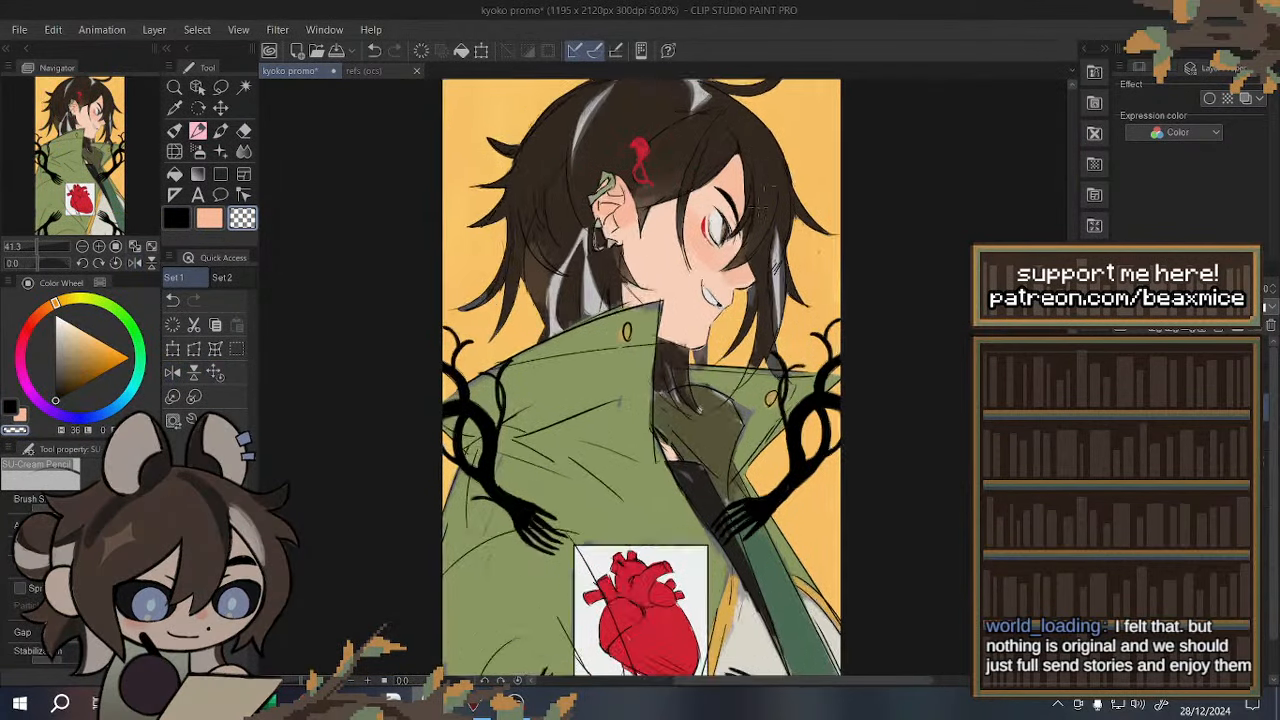
pyautogui.scroll(2, 684, 226)
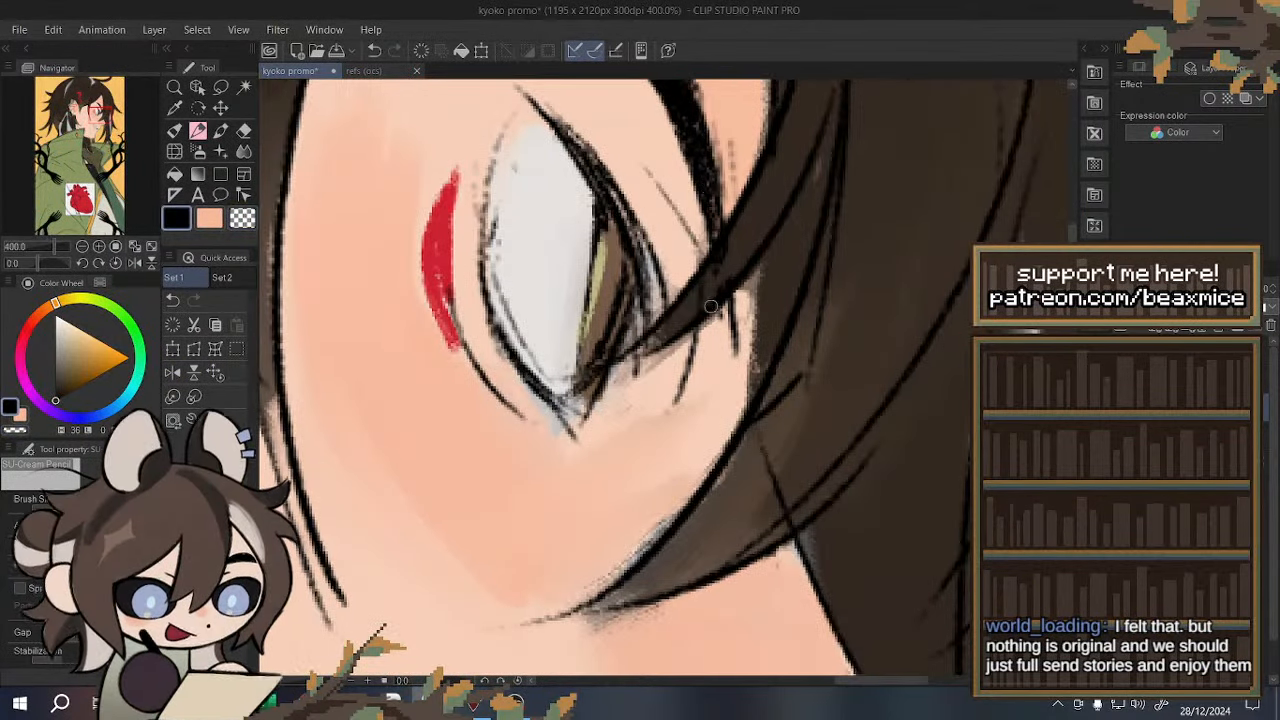
pyautogui.moveTo(749, 263); pyautogui.dragTo(736, 432)
pyautogui.scroll(-4, 736, 432)
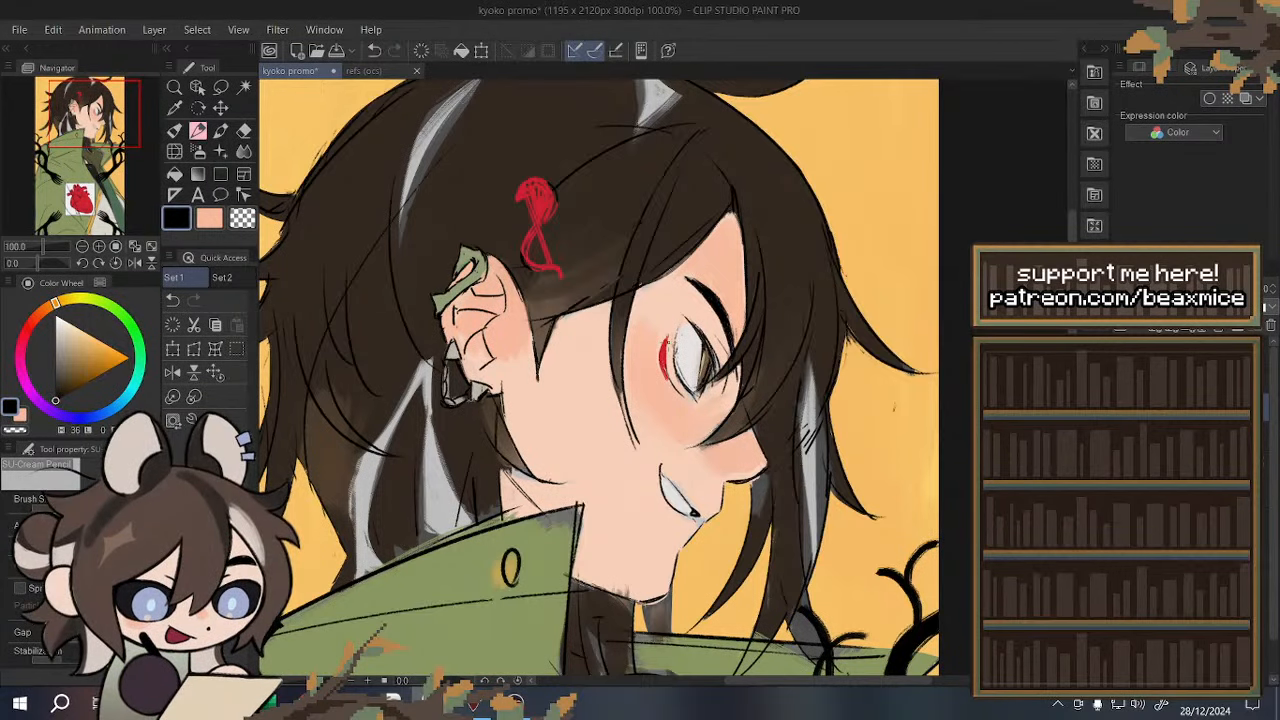
pyautogui.scroll(-2, 603, 292)
pyautogui.scroll(6, 594, 306)
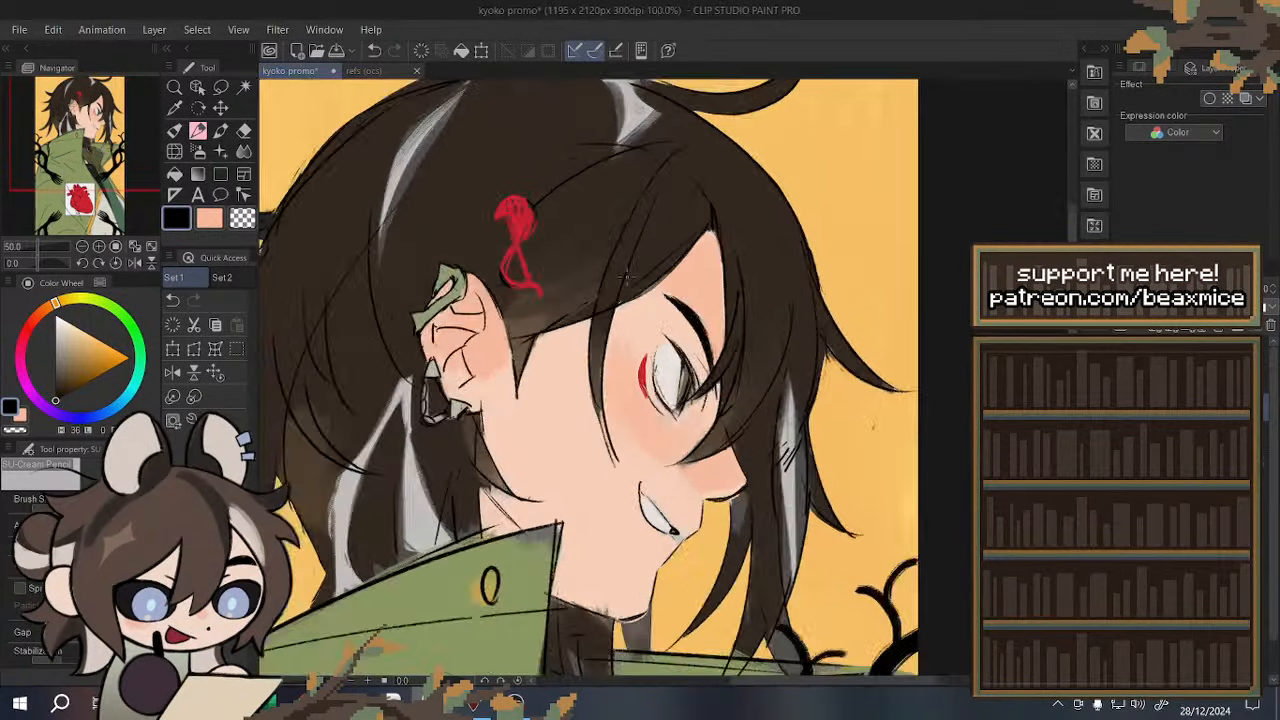
# - Erase the black fringe line crossing the hair strand above the eye with the SU-Cream Pencil in transparent colour
pyautogui.press('c')
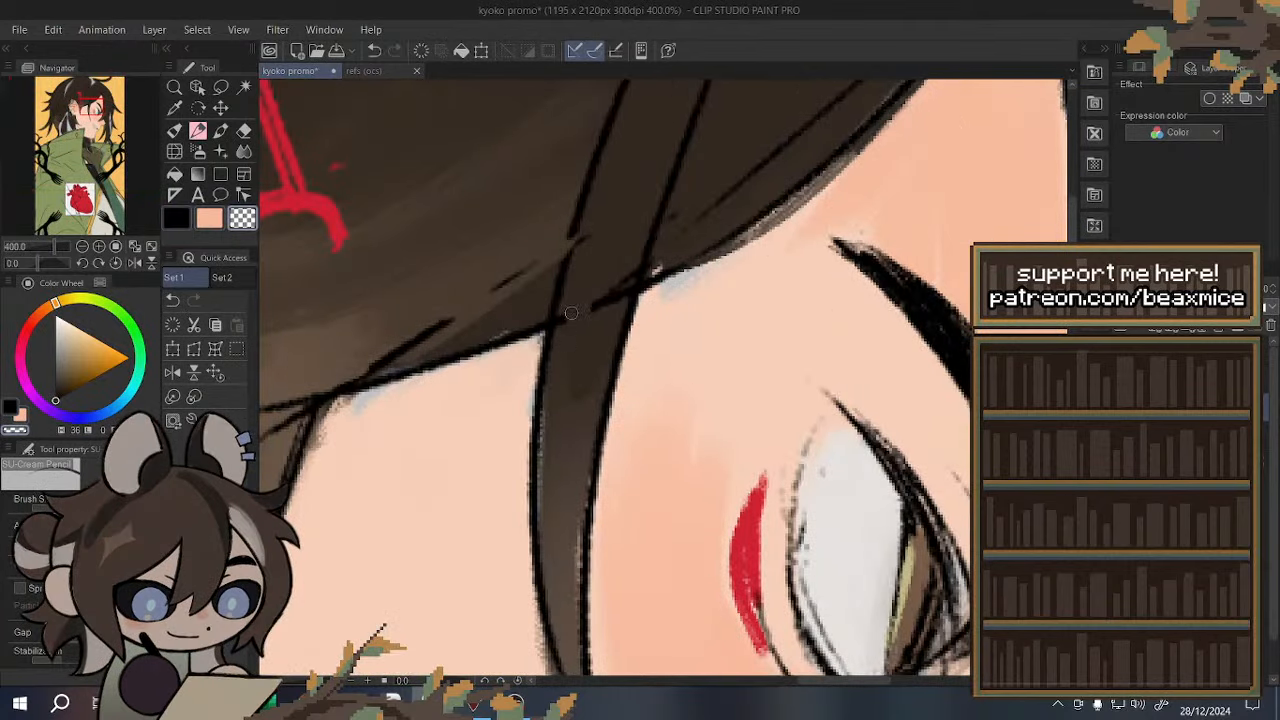
pyautogui.moveTo(600, 200); pyautogui.dragTo(558, 330)
pyautogui.moveTo(586, 268); pyautogui.dragTo(598, 306)
pyautogui.moveTo(620, 230); pyautogui.dragTo(615, 299)
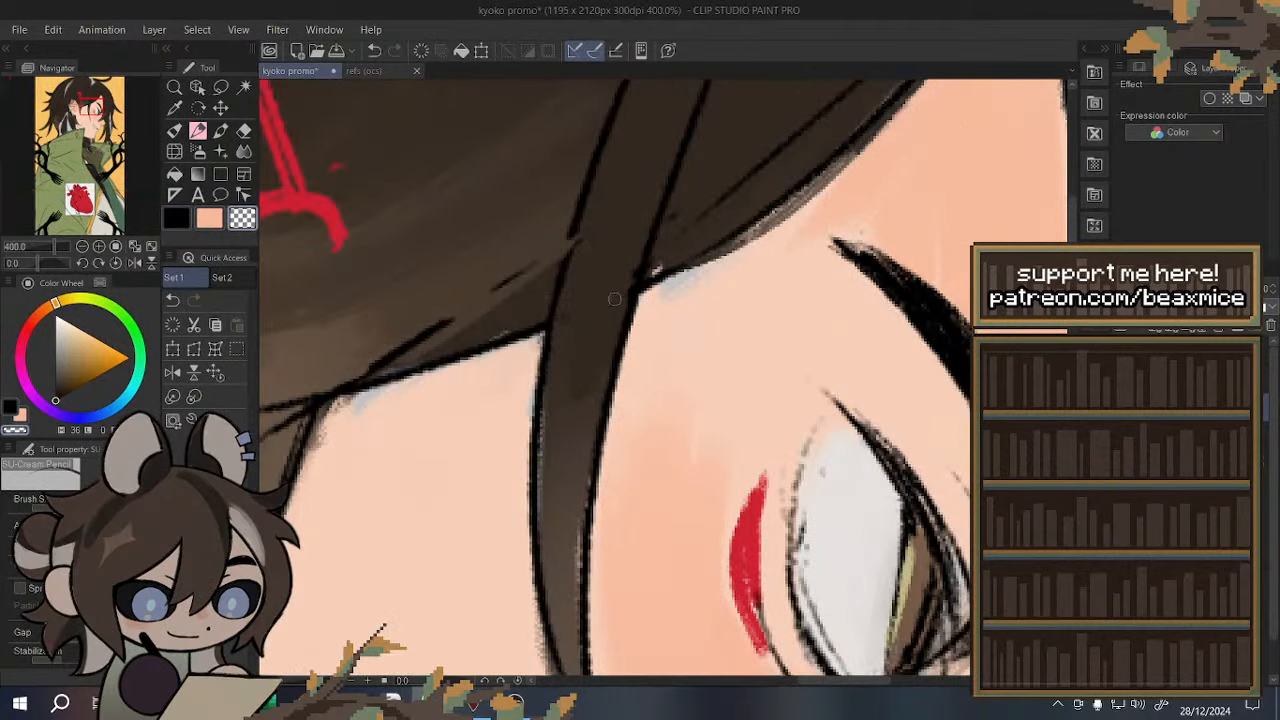
# - Sample the brown hair colour and paint it along the outer edge of the grey streak above the collar with the thickpaint brush
pyautogui.scroll(-5, 614, 299)
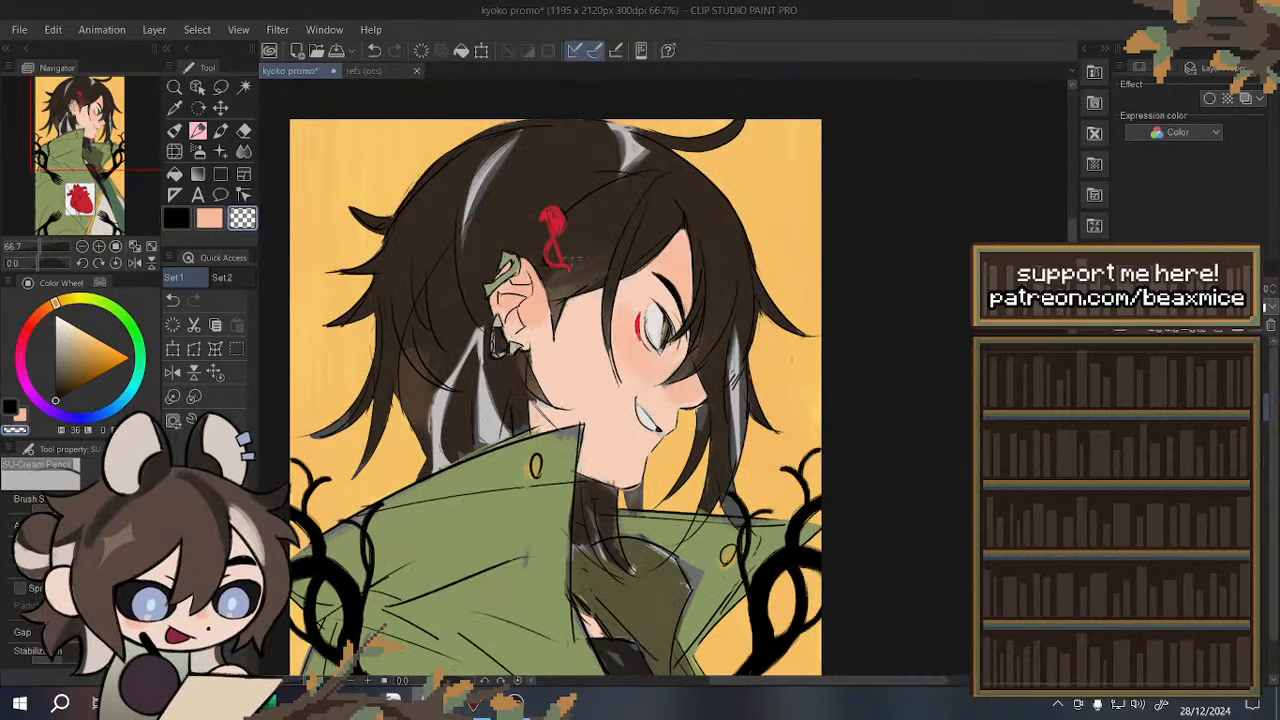
pyautogui.scroll(-1, 556, 262)
pyautogui.scroll(3, 443, 380)
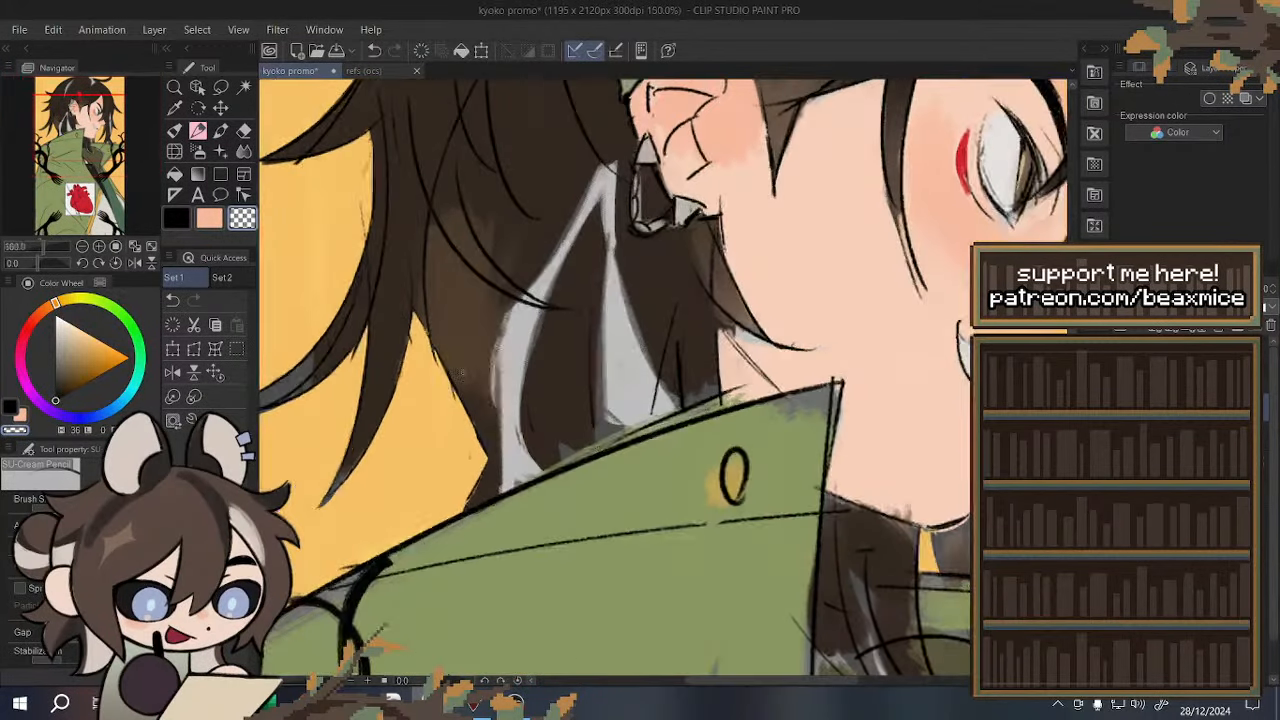
pyautogui.keyDown('alt'); pyautogui.click(445, 386); pyautogui.keyUp('alt')
pyautogui.click(174, 131)
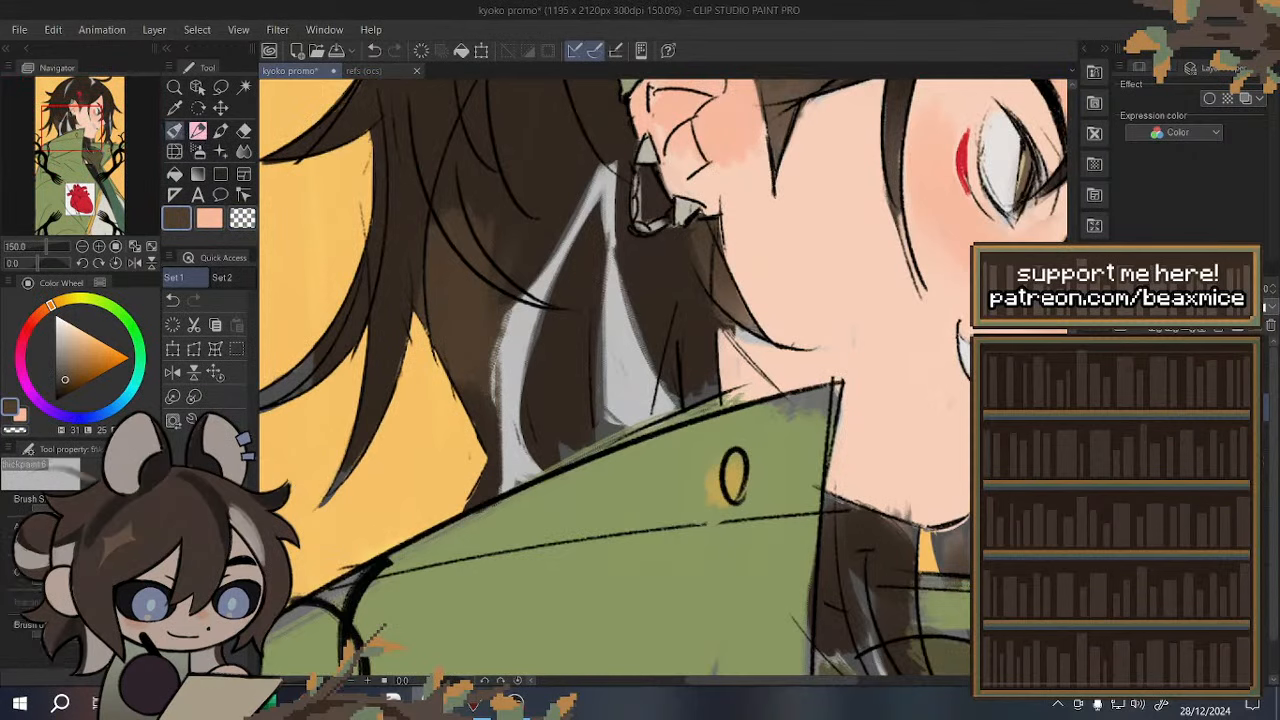
pyautogui.click(1180, 440)
pyautogui.moveTo(474, 394); pyautogui.dragTo(487, 438)
pyautogui.moveTo(476, 350); pyautogui.dragTo(495, 463)
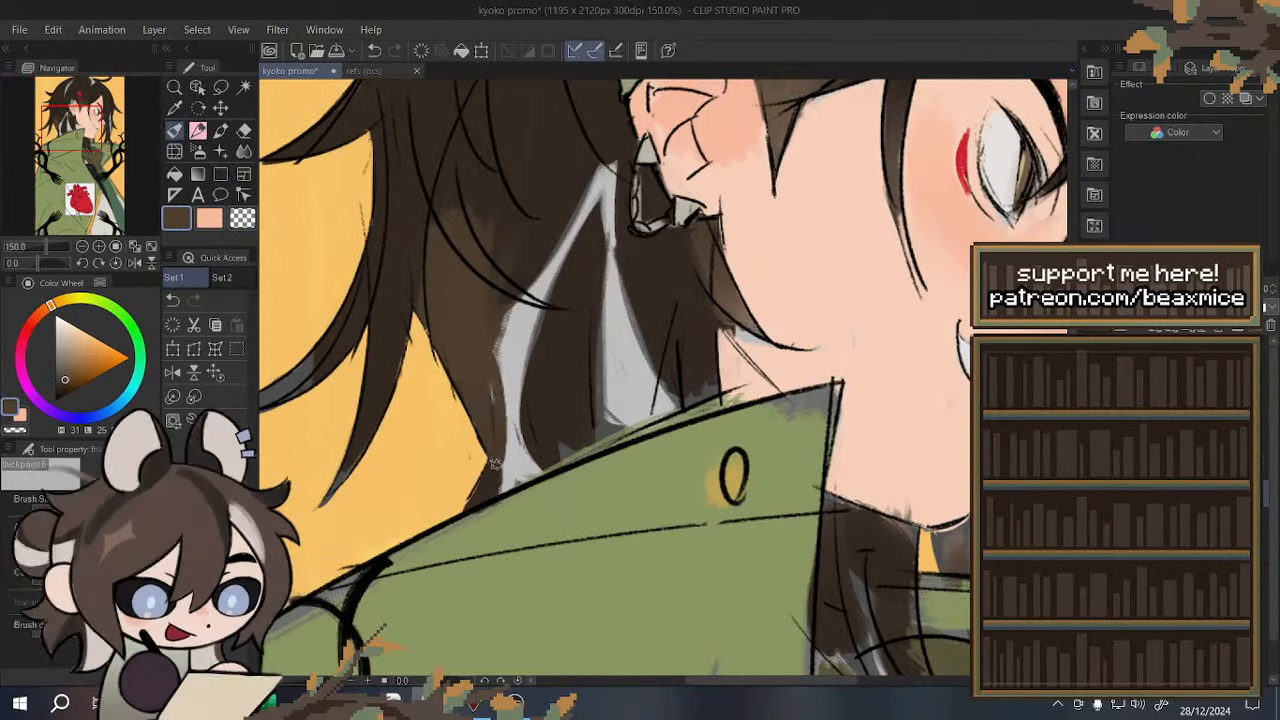
pyautogui.moveTo(495, 384); pyautogui.dragTo(489, 428)
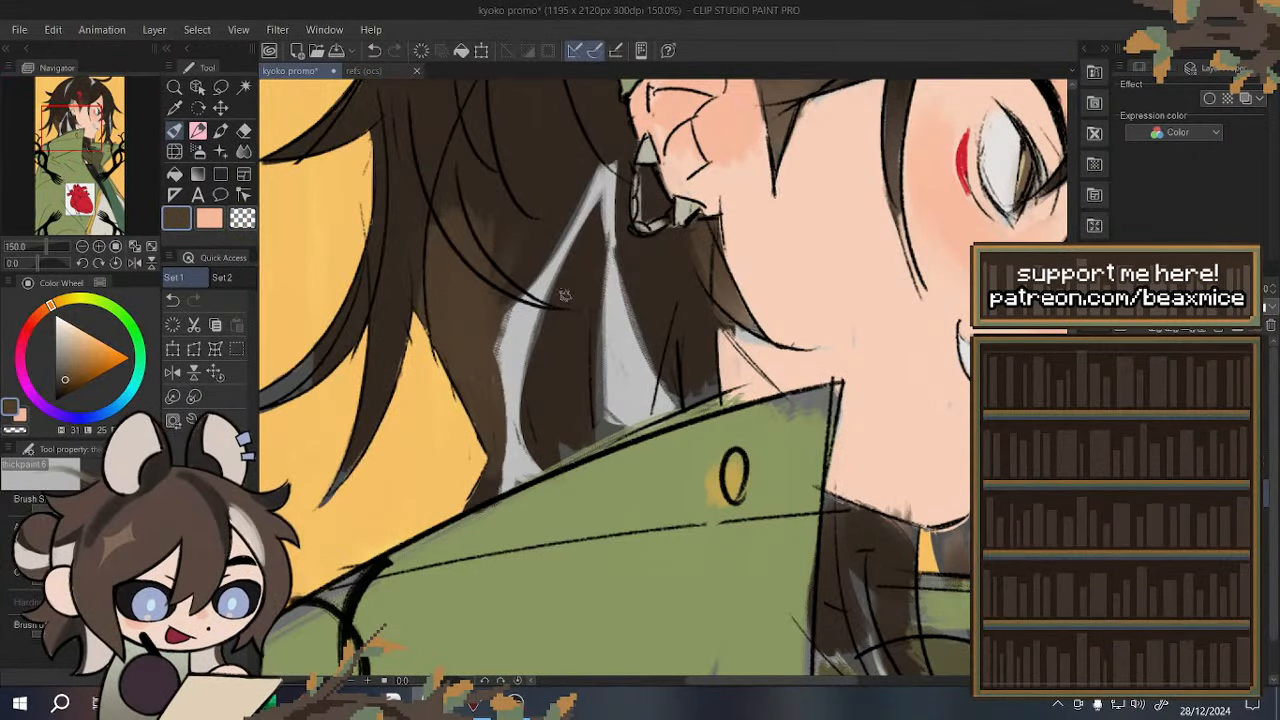
# - Paint the hair between the two grey streaks behind the ear in the sampled brown, down to the collar edge
pyautogui.moveTo(589, 236)
pyautogui.mouseDown()
pyautogui.moveTo(551, 394)
pyautogui.moveTo(537, 391)
pyautogui.mouseUp()
pyautogui.moveTo(548, 316); pyautogui.dragTo(535, 380)
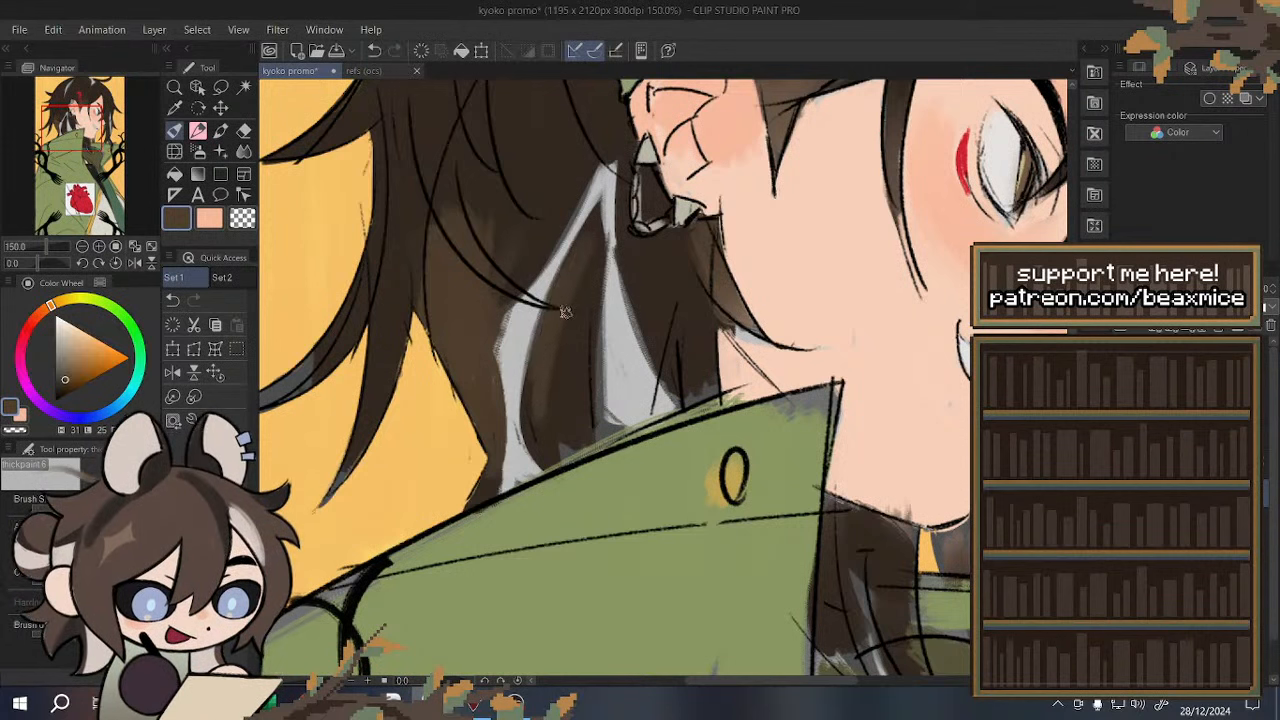
pyautogui.moveTo(562, 318); pyautogui.dragTo(536, 446)
pyautogui.moveTo(551, 340); pyautogui.dragTo(529, 456)
pyautogui.moveTo(531, 400)
pyautogui.mouseDown()
pyautogui.moveTo(540, 461)
pyautogui.moveTo(527, 441)
pyautogui.moveTo(550, 479)
pyautogui.mouseUp()
pyautogui.press('c')
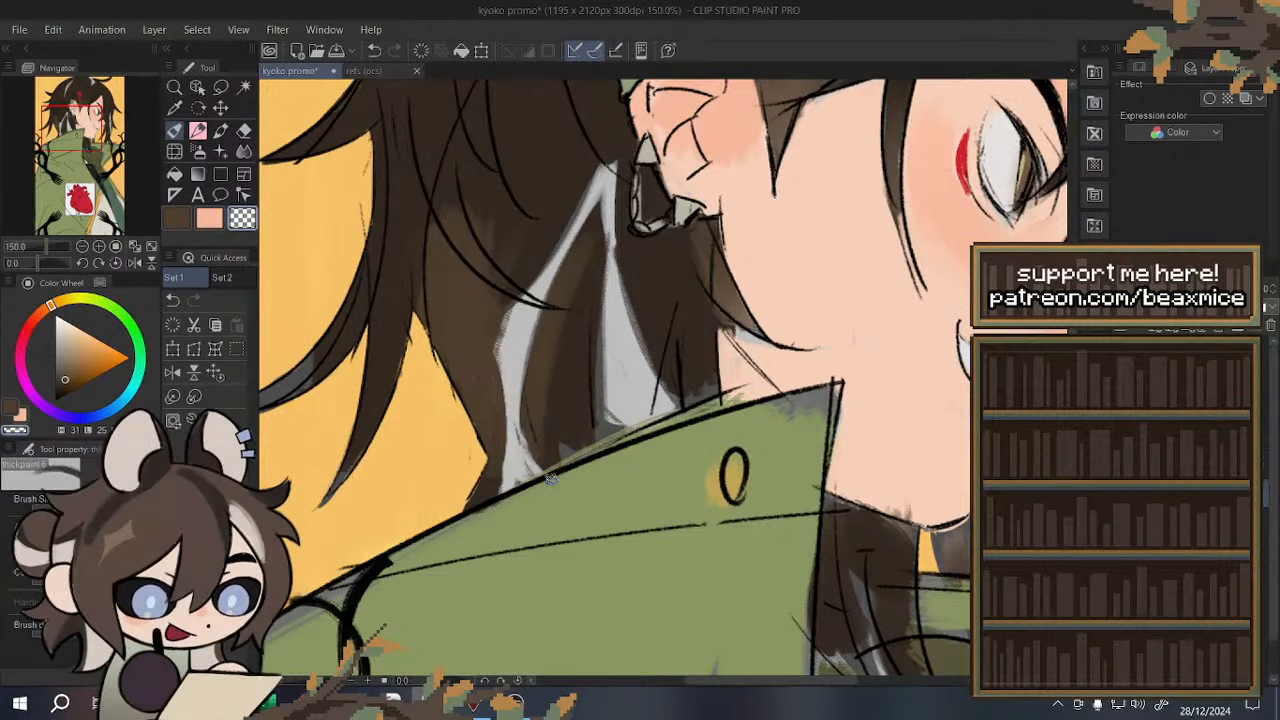
pyautogui.press('c')
pyautogui.moveTo(567, 306); pyautogui.dragTo(552, 444)
pyautogui.moveTo(574, 310)
pyautogui.mouseDown()
pyautogui.moveTo(578, 434)
pyautogui.moveTo(548, 449)
pyautogui.moveTo(556, 463)
pyautogui.mouseUp()
pyautogui.moveTo(583, 262); pyautogui.dragTo(592, 332)
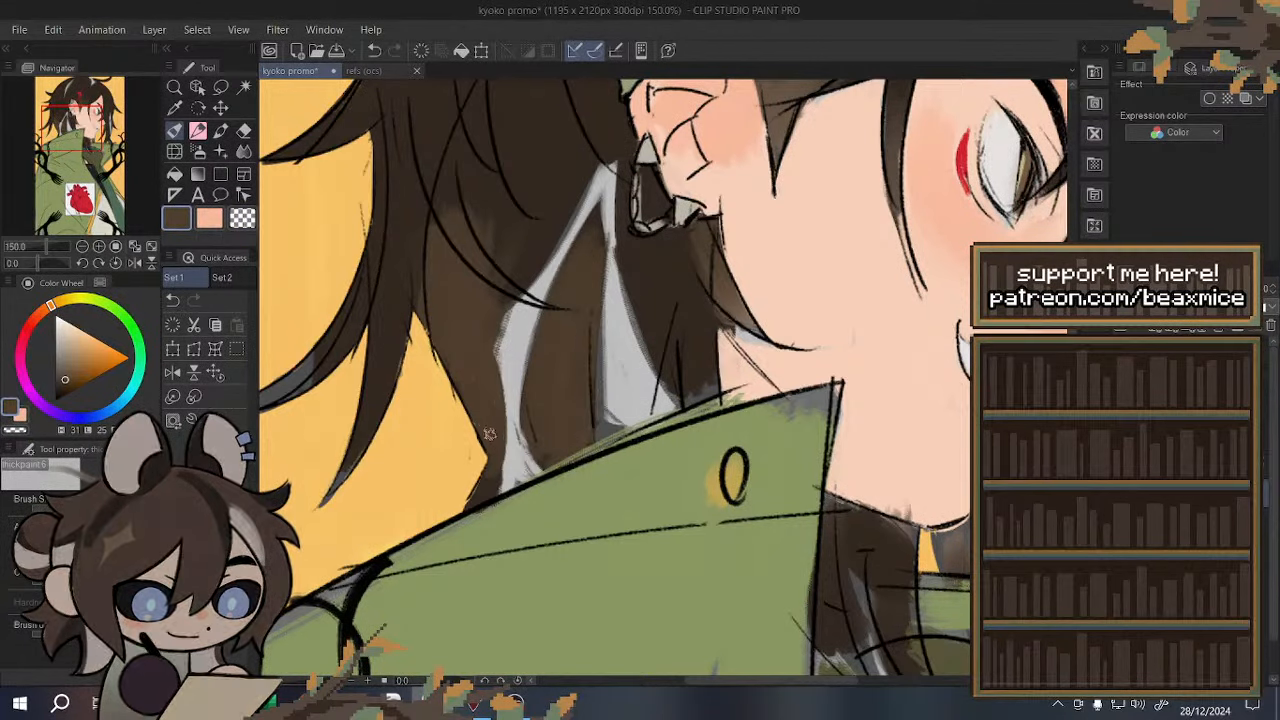
# - Paint a thin dark brown hair lock behind the neck, above the rear collar edge, and trim its outline with the transparent colour
pyautogui.click(172, 373)
pyautogui.click(214, 373)
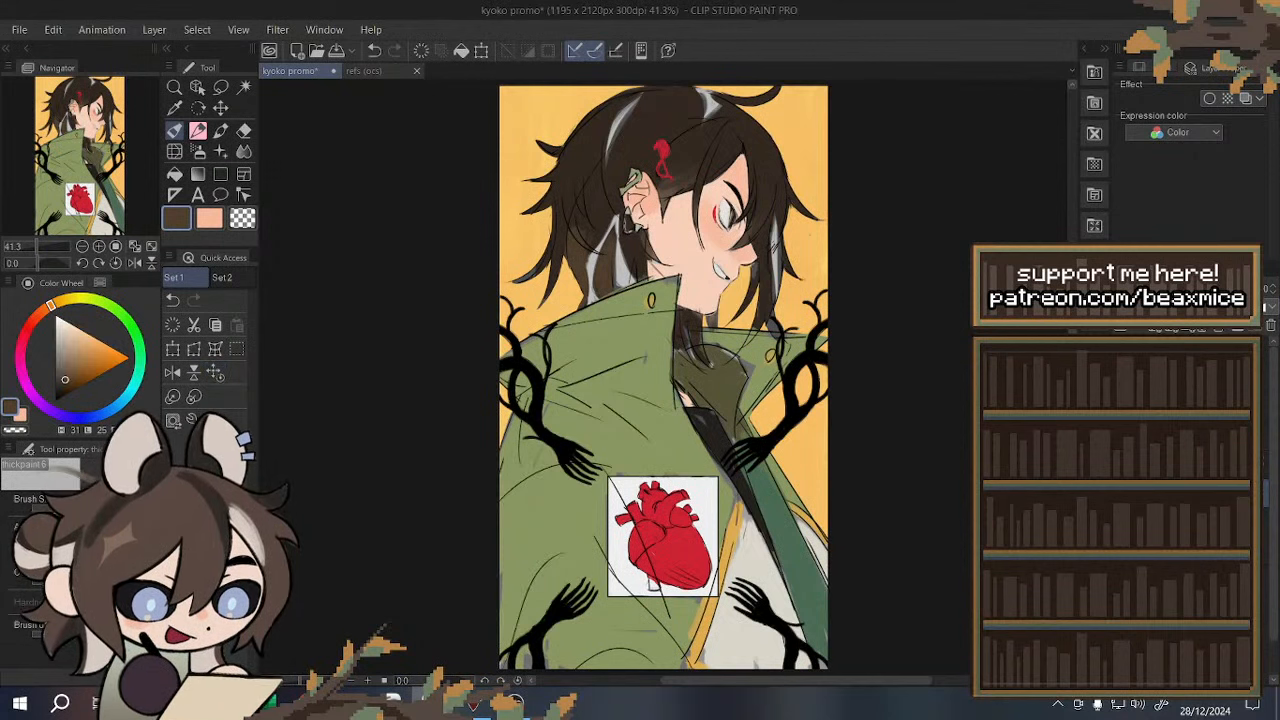
pyautogui.scroll(5, 568, 284)
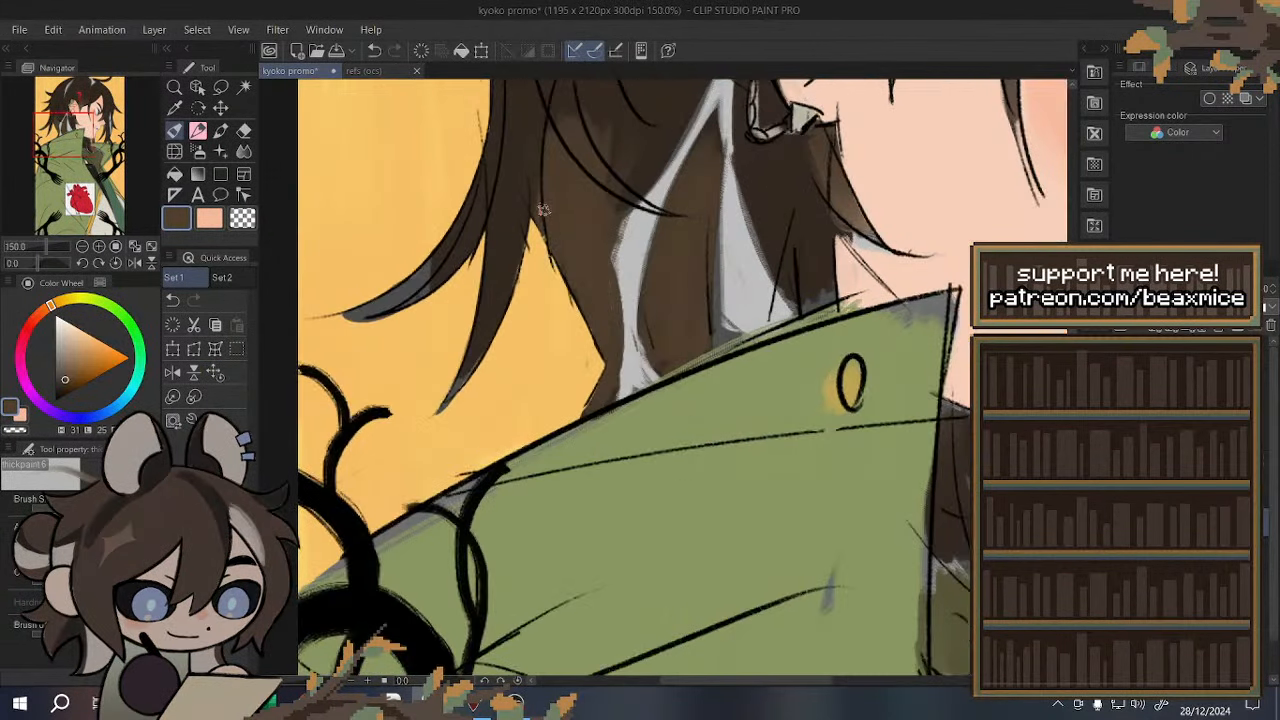
pyautogui.moveTo(568, 284)
pyautogui.mouseDown()
pyautogui.moveTo(561, 335)
pyautogui.moveTo(561, 255)
pyautogui.moveTo(566, 376)
pyautogui.mouseUp()
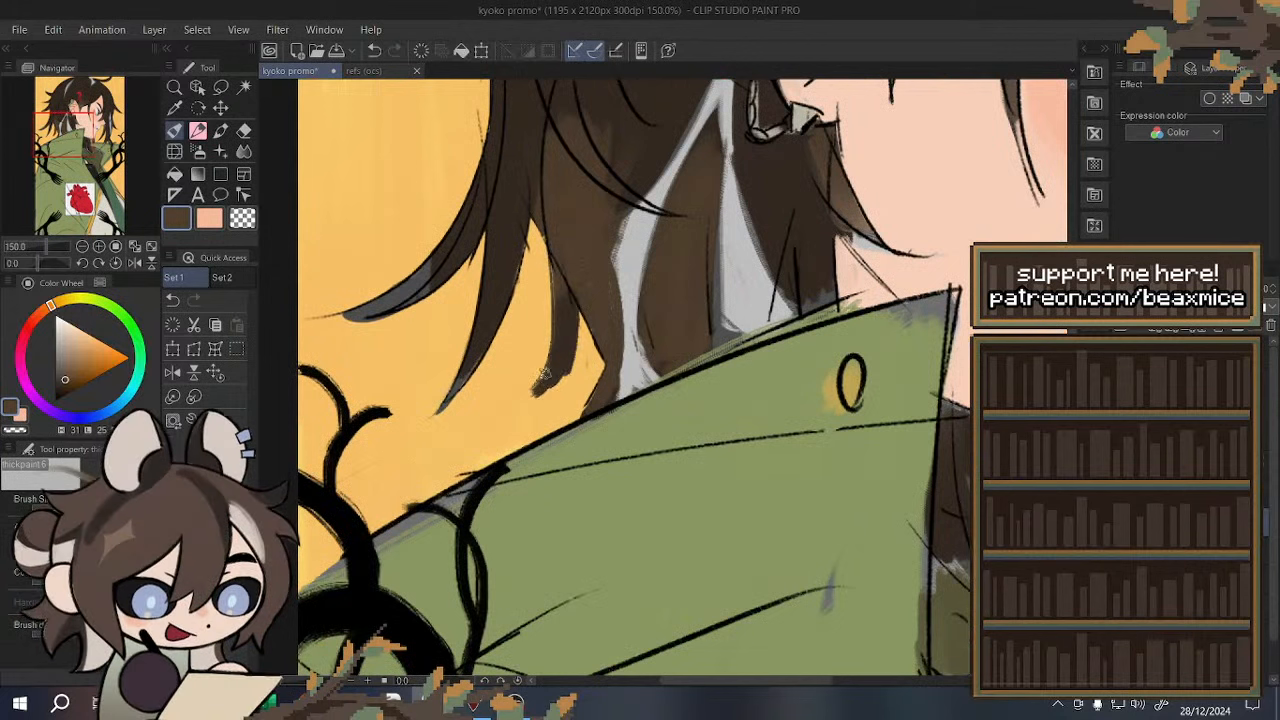
pyautogui.press('c')
pyautogui.moveTo(587, 331); pyautogui.dragTo(522, 425)
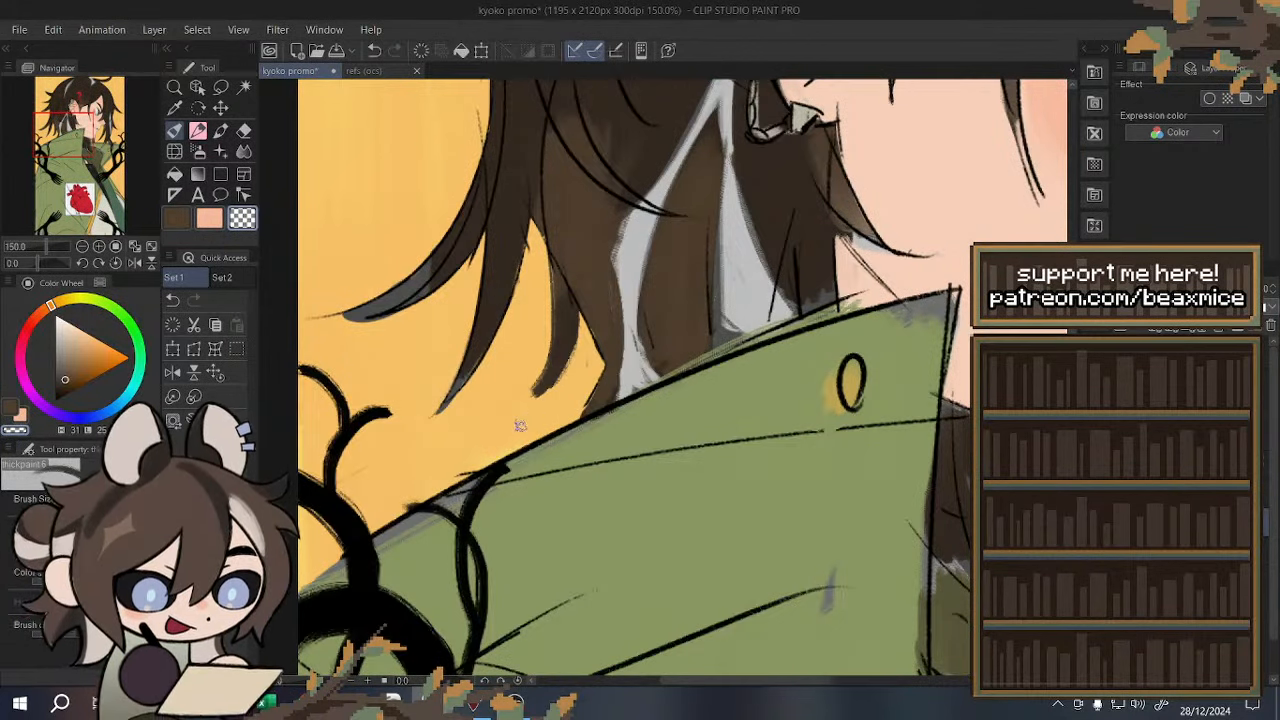
pyautogui.click(173, 374)
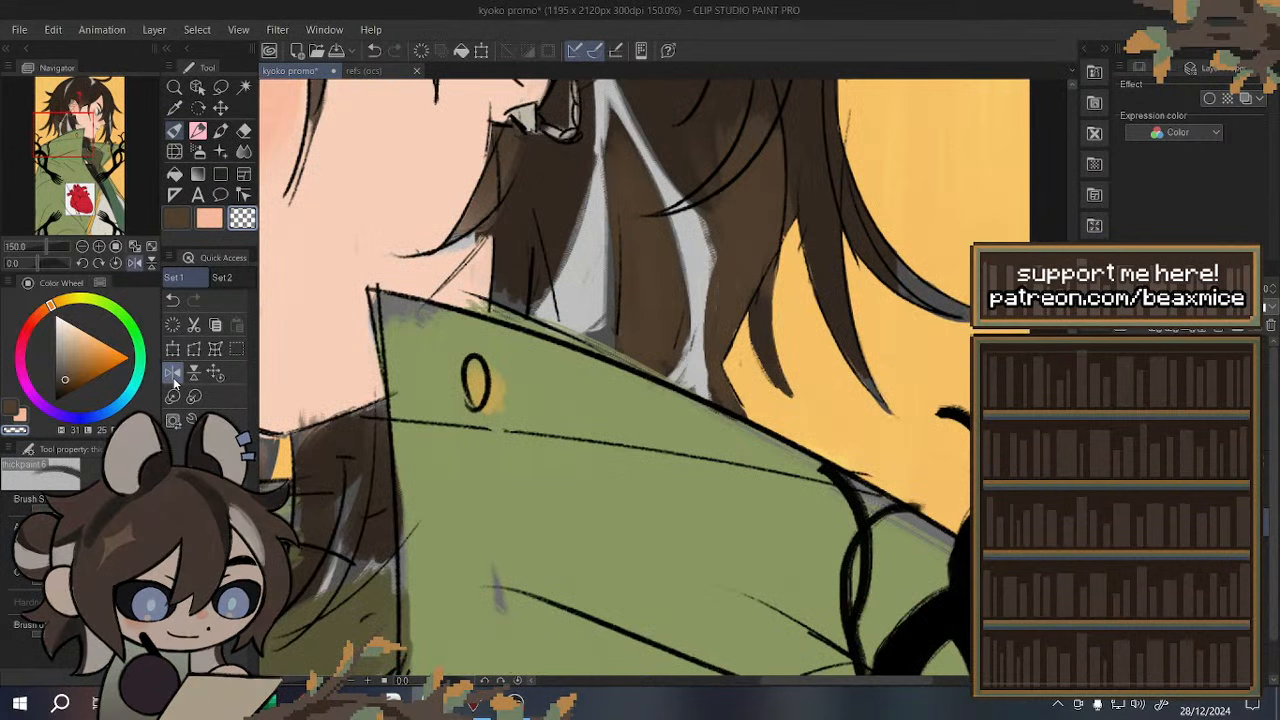
# - Lasso the strip where the hair meets the collar's upper edge, clear the brown paint inside it, and deselect
pyautogui.scroll(-1, 403, 262)
pyautogui.click(239, 353)
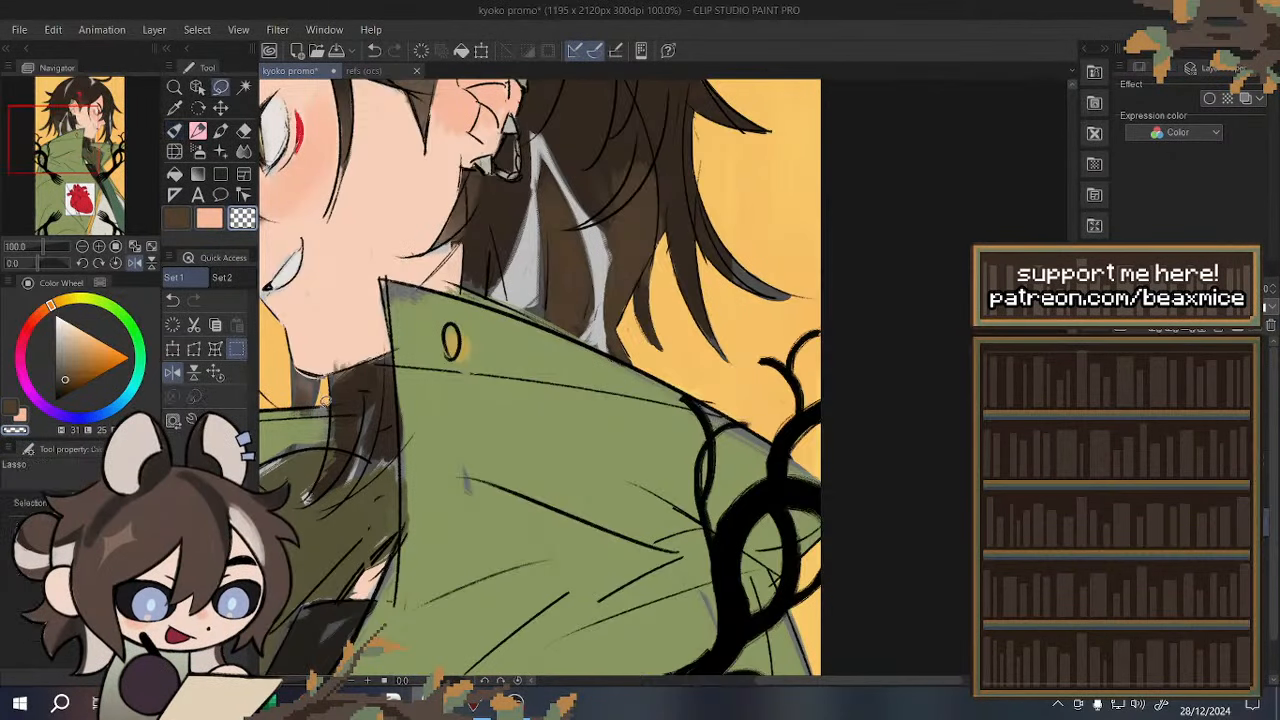
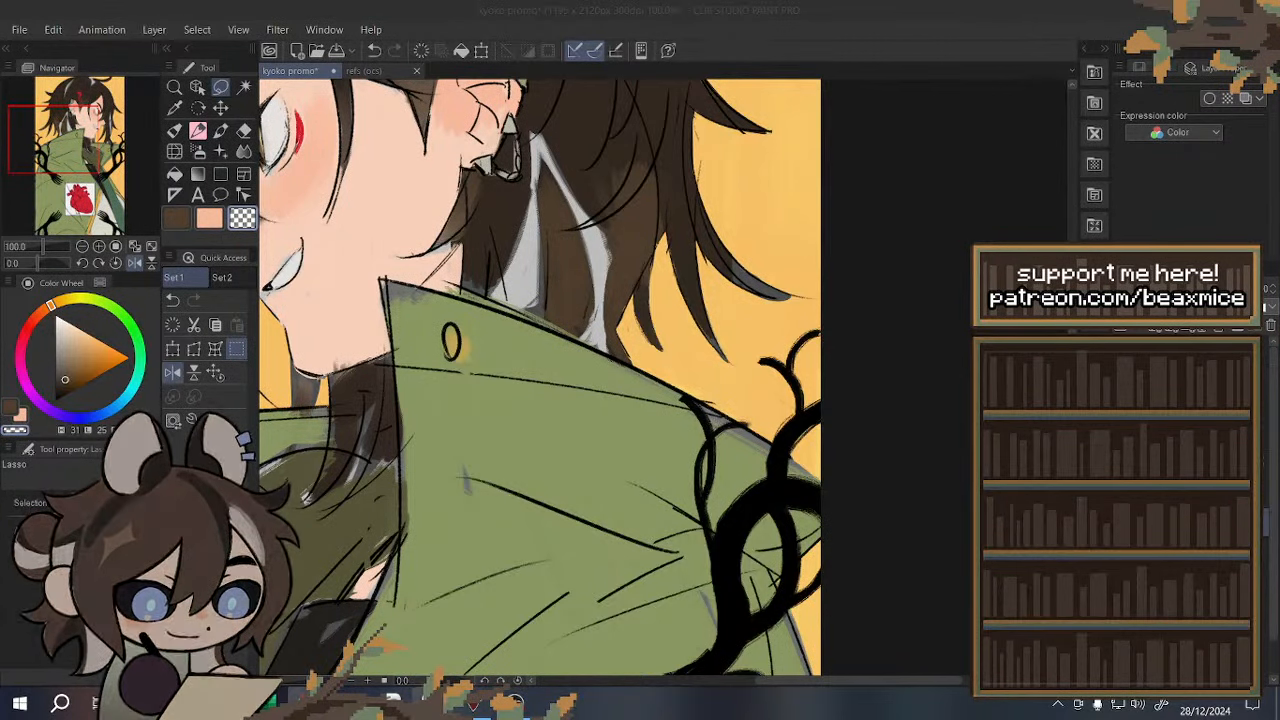
pyautogui.click(213, 372)
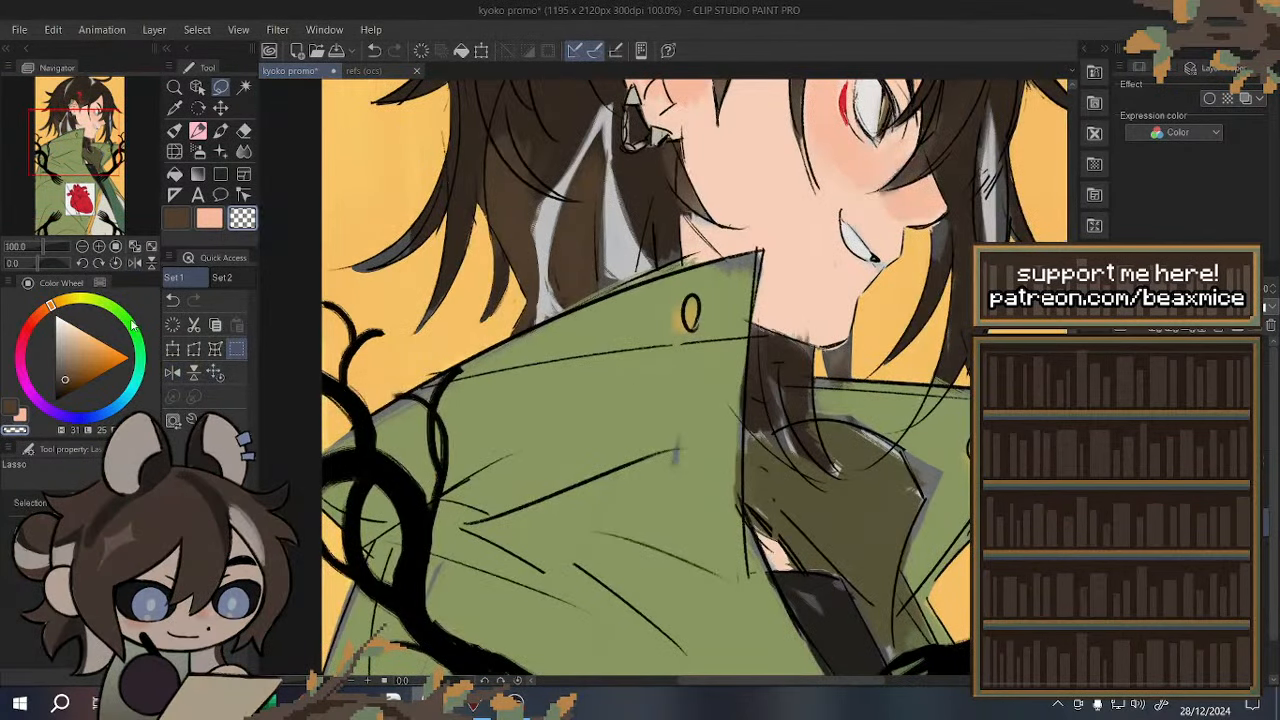
pyautogui.moveTo(41, 264); pyautogui.dragTo(35, 268)
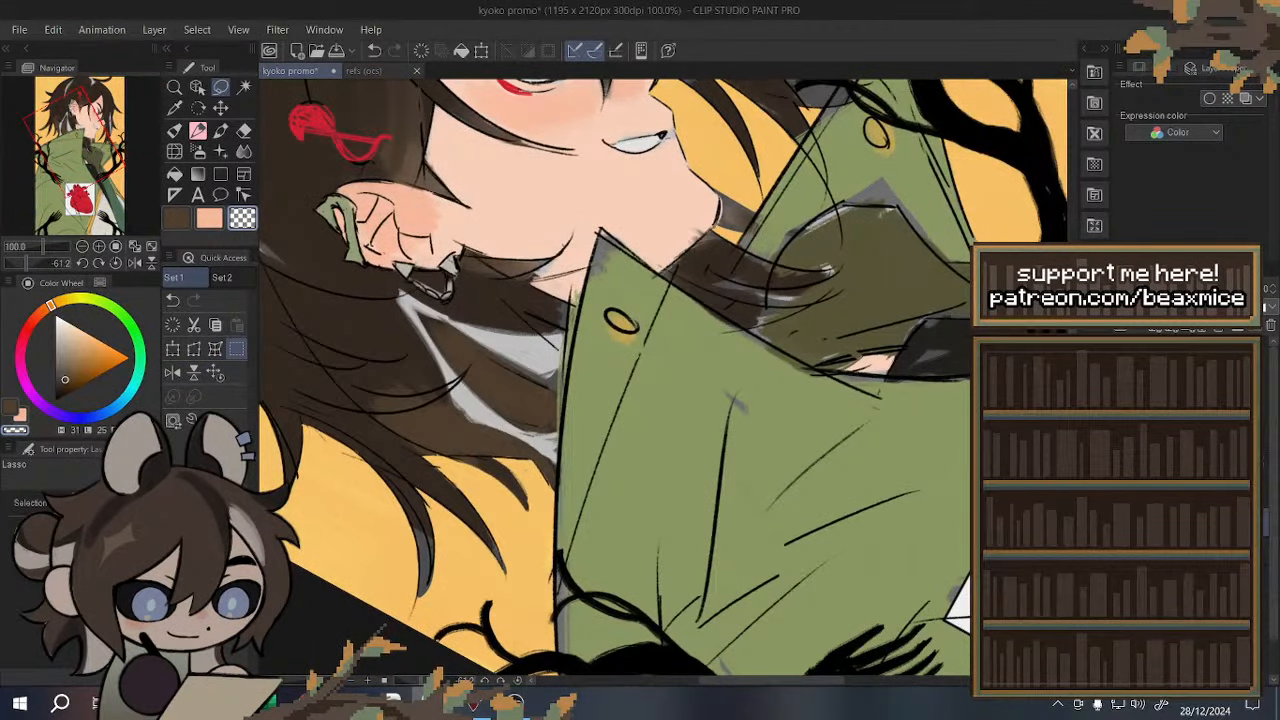
pyautogui.click(1190, 465)
pyautogui.scroll(1, 578, 313)
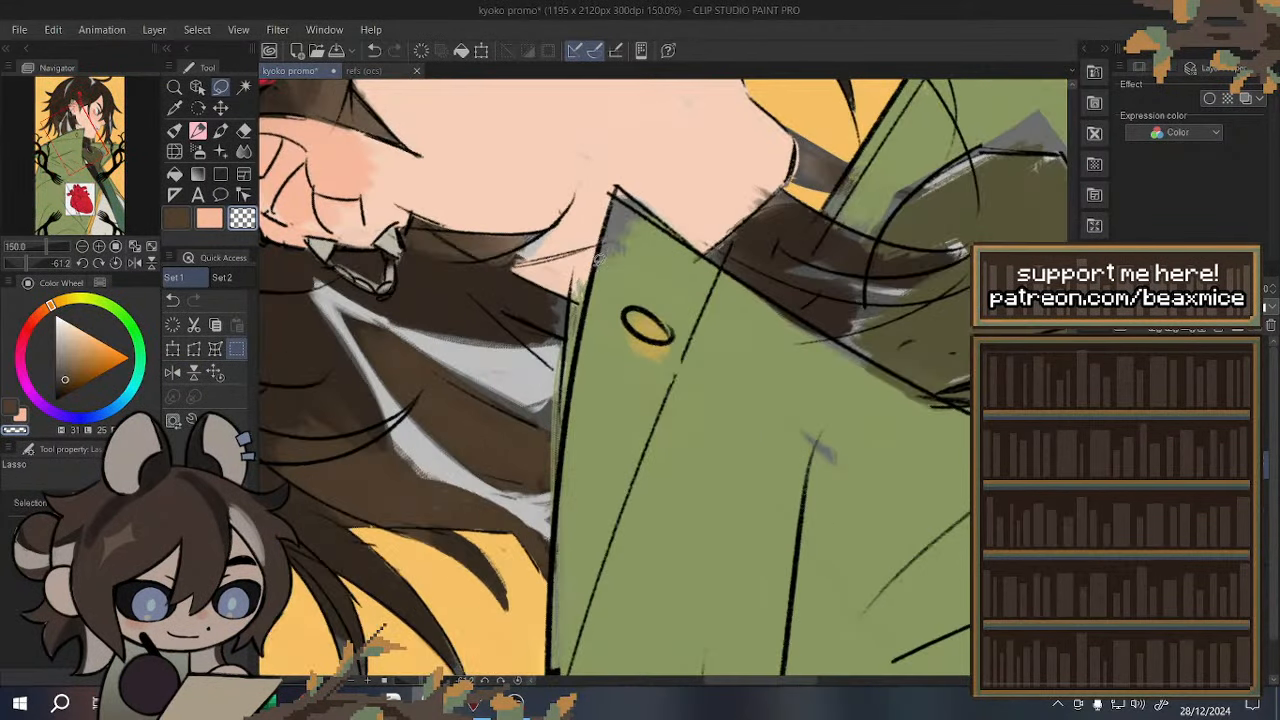
pyautogui.moveTo(596, 255)
pyautogui.mouseDown()
pyautogui.moveTo(526, 341)
pyautogui.moveTo(548, 545)
pyautogui.mouseUp()
pyautogui.click(531, 578)
pyautogui.hotkey('ctrl', 'd')
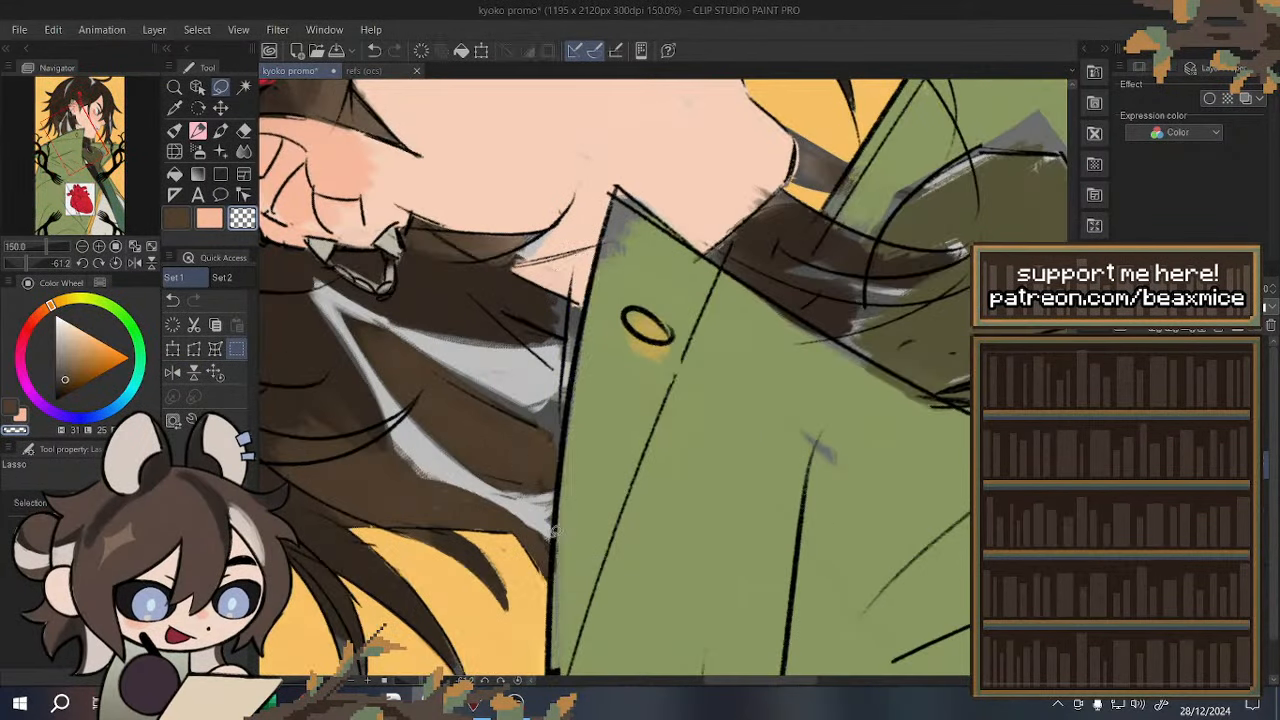
# - Fill the entire grey base layer beneath the character's colours with the red sampled from the heart
pyautogui.scroll(-3, 580, 353)
pyautogui.click(218, 380)
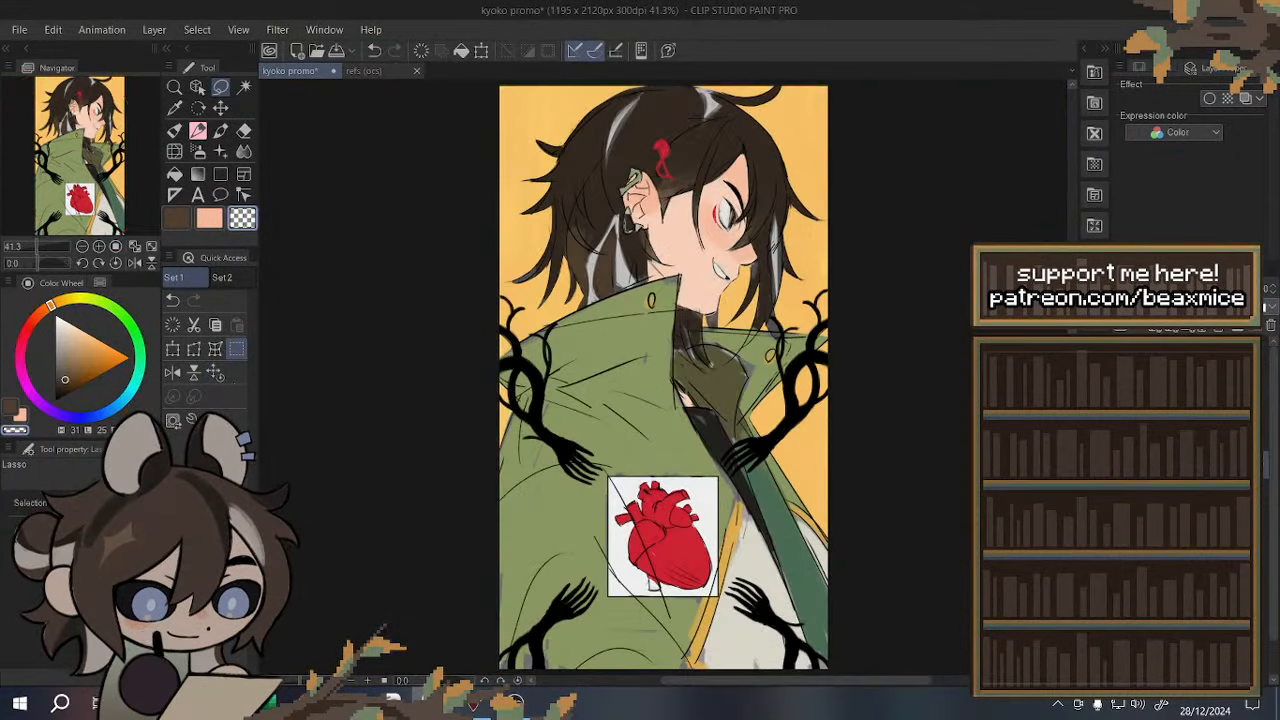
pyautogui.hotkey('ctrl', 'c')
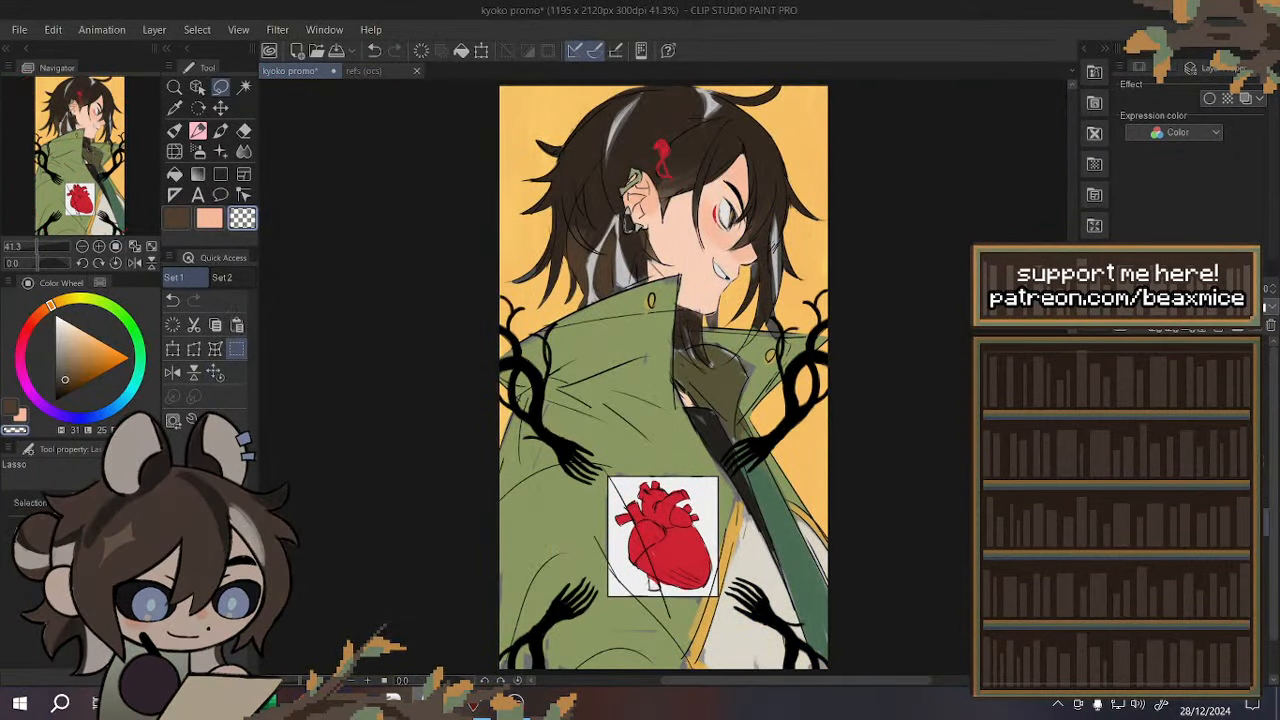
pyautogui.hotkey('ctrl', 'd')
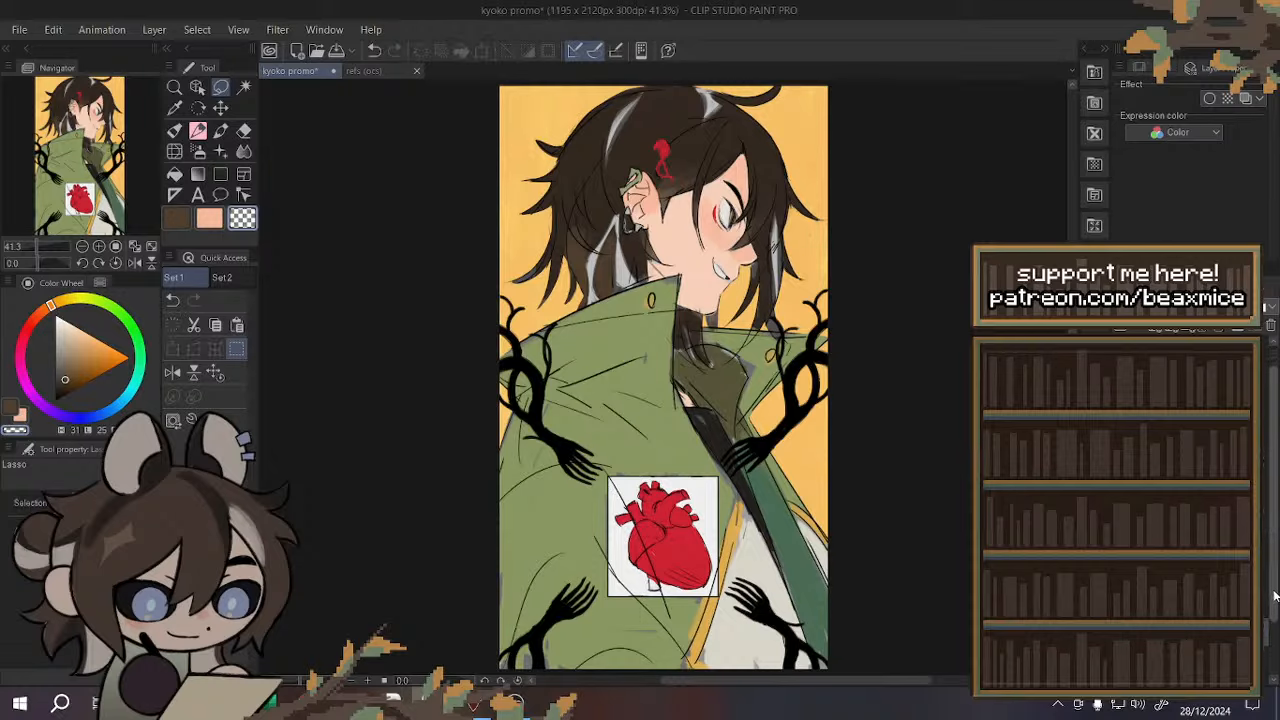
pyautogui.click(1180, 597)
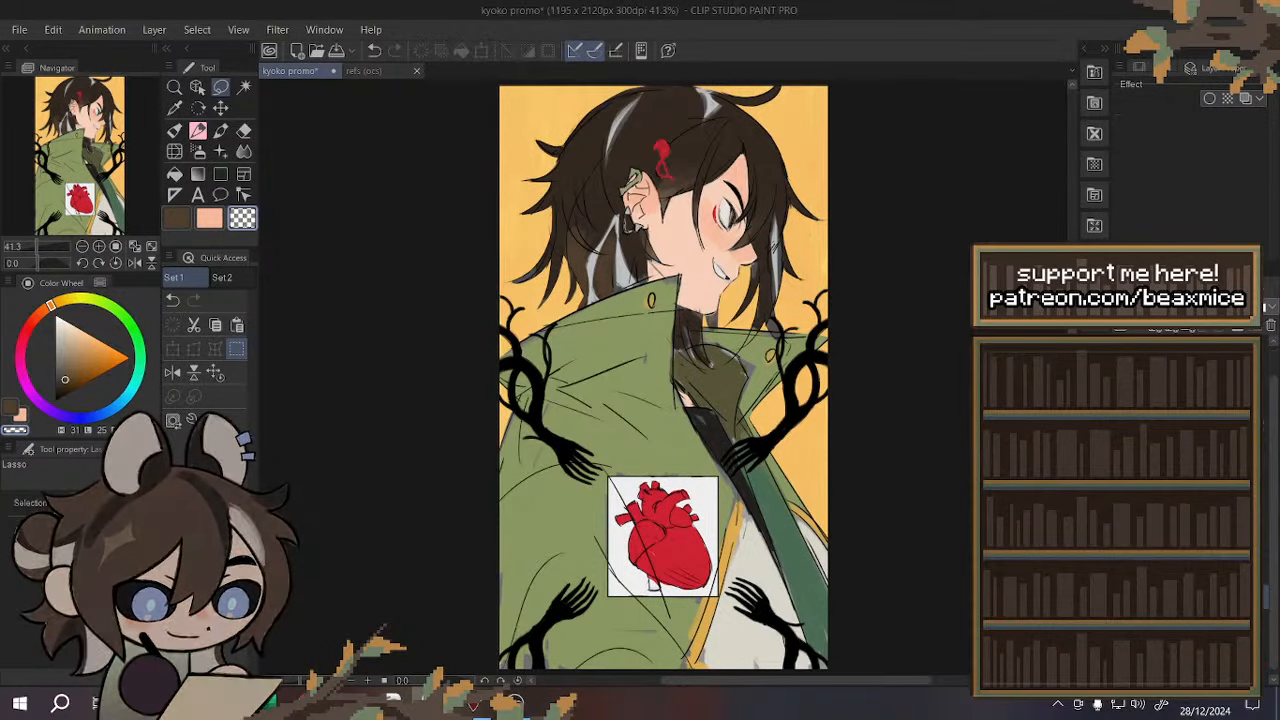
pyautogui.click(1180, 487)
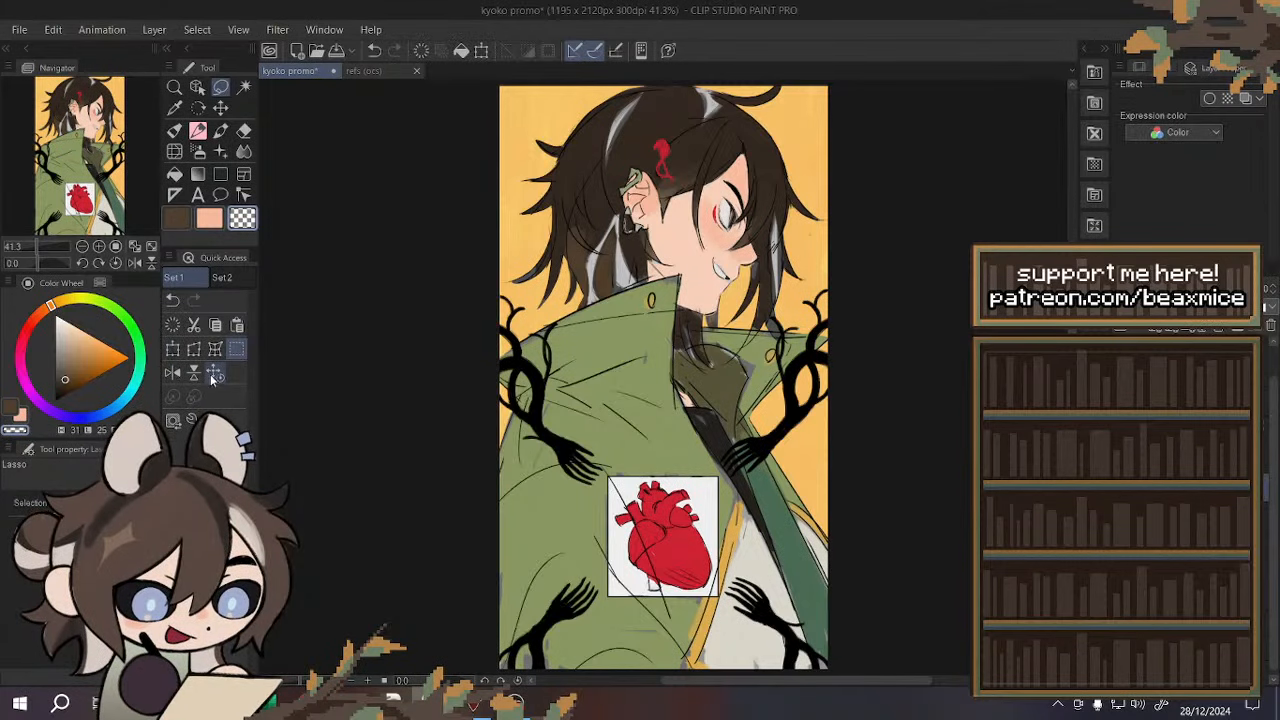
pyautogui.keyDown('alt'); pyautogui.click(704, 550); pyautogui.keyUp('alt')
pyautogui.scroll(-2, 635, 440)
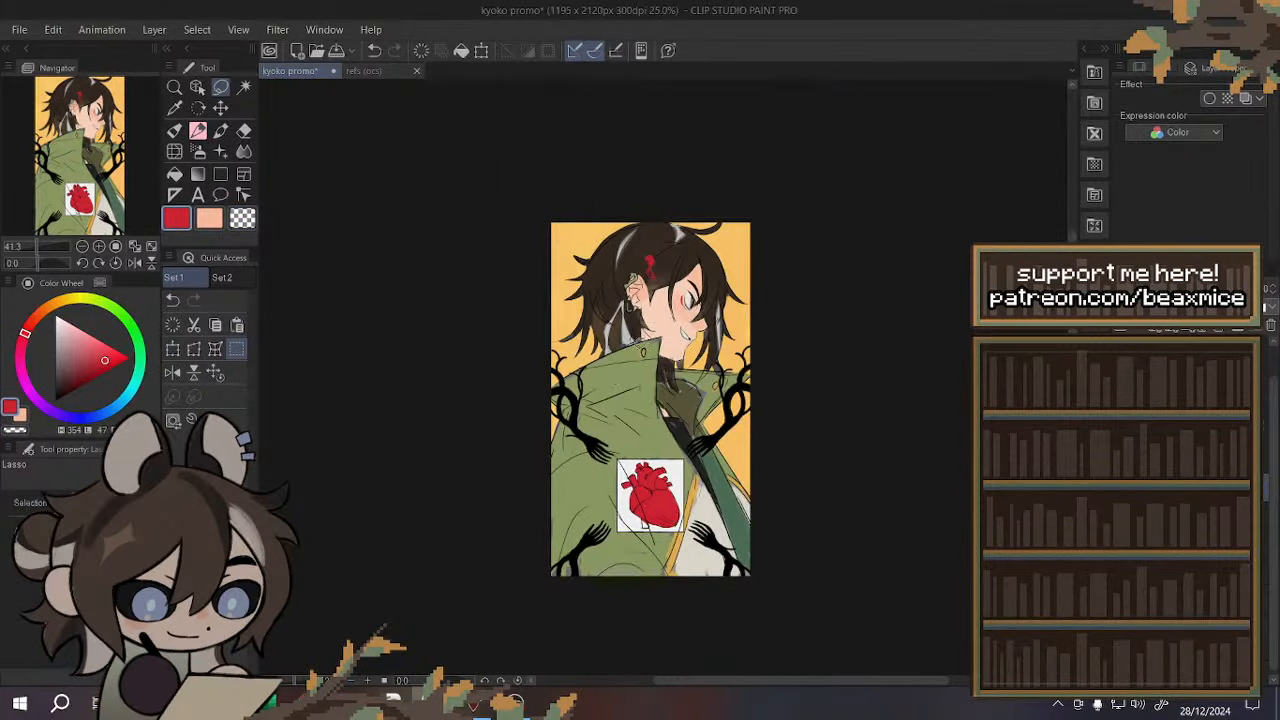
pyautogui.moveTo(560, 157)
pyautogui.mouseDown()
pyautogui.moveTo(462, 553)
pyautogui.moveTo(600, 125)
pyautogui.mouseUp()
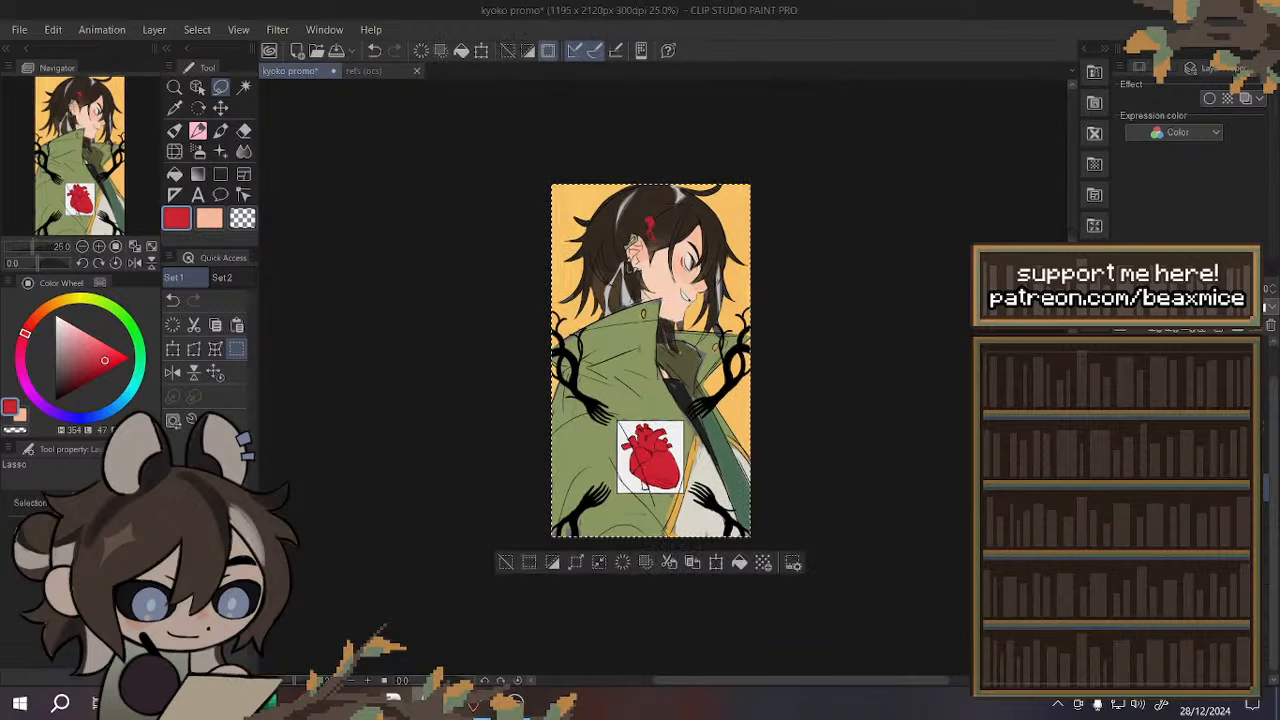
pyautogui.click(740, 563)
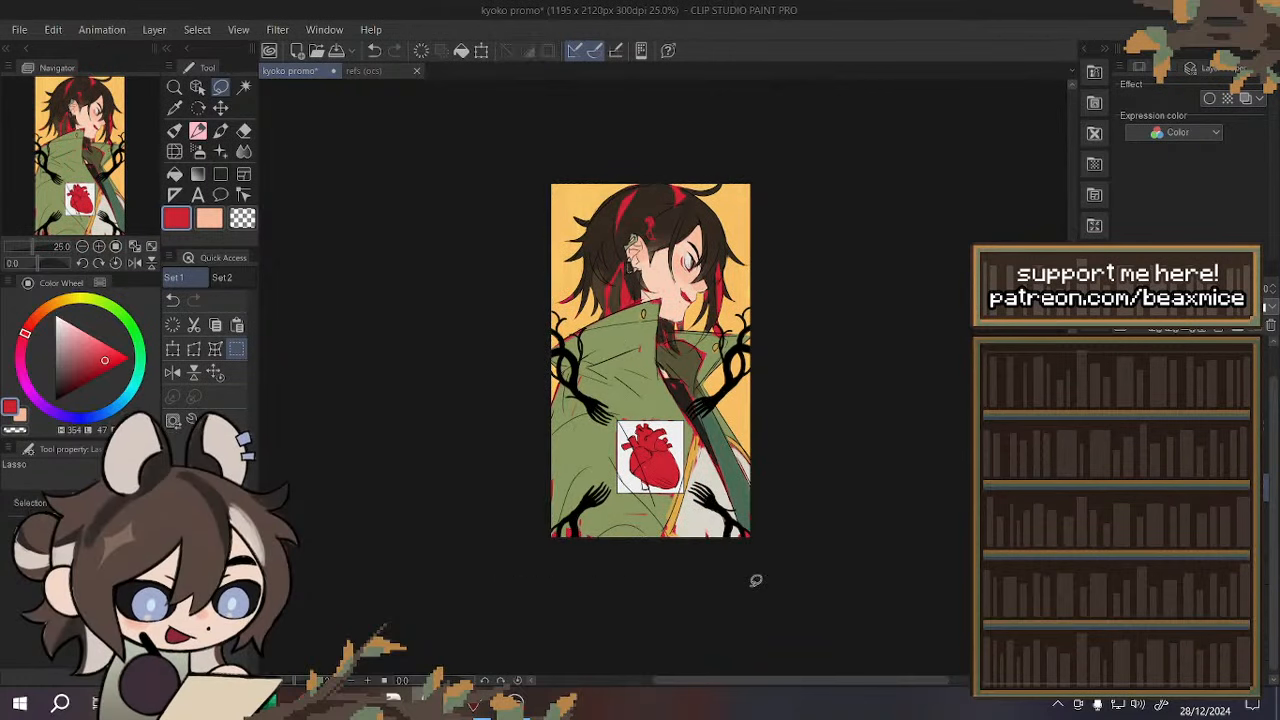
# - Compare the whole artwork with and without the red base fill
pyautogui.click(215, 372)
pyautogui.click(374, 51)
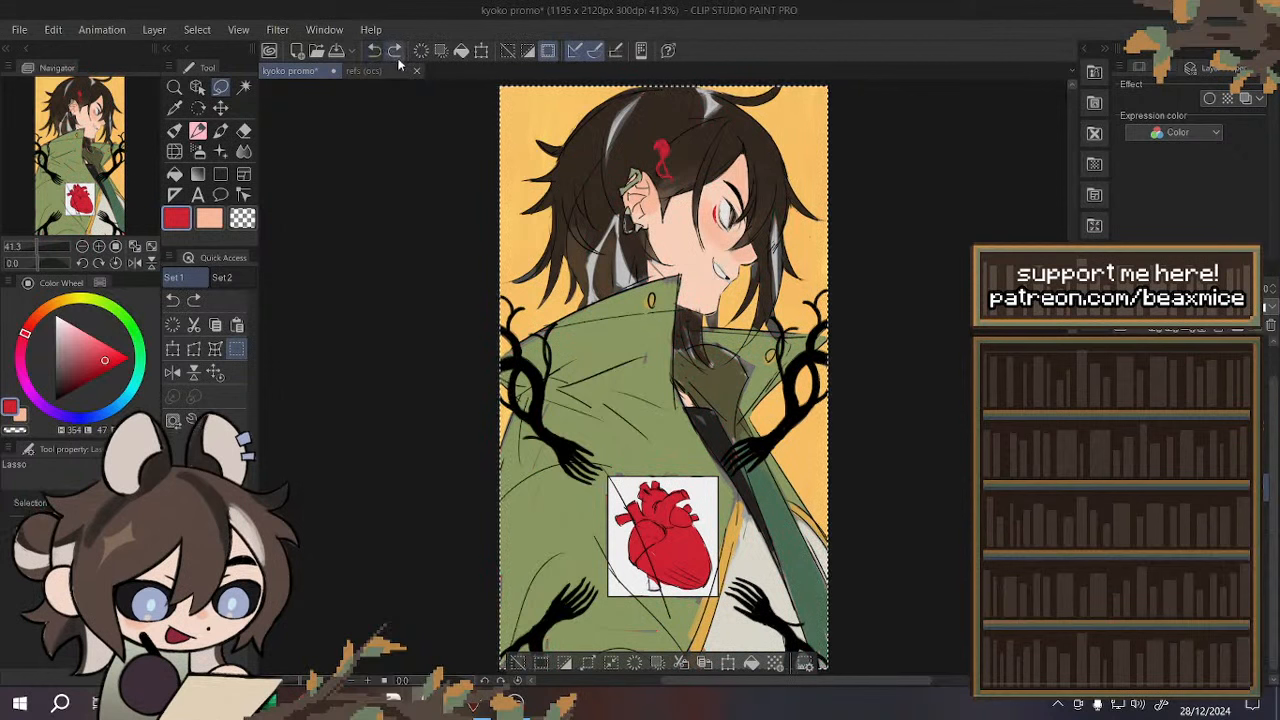
pyautogui.click(394, 51)
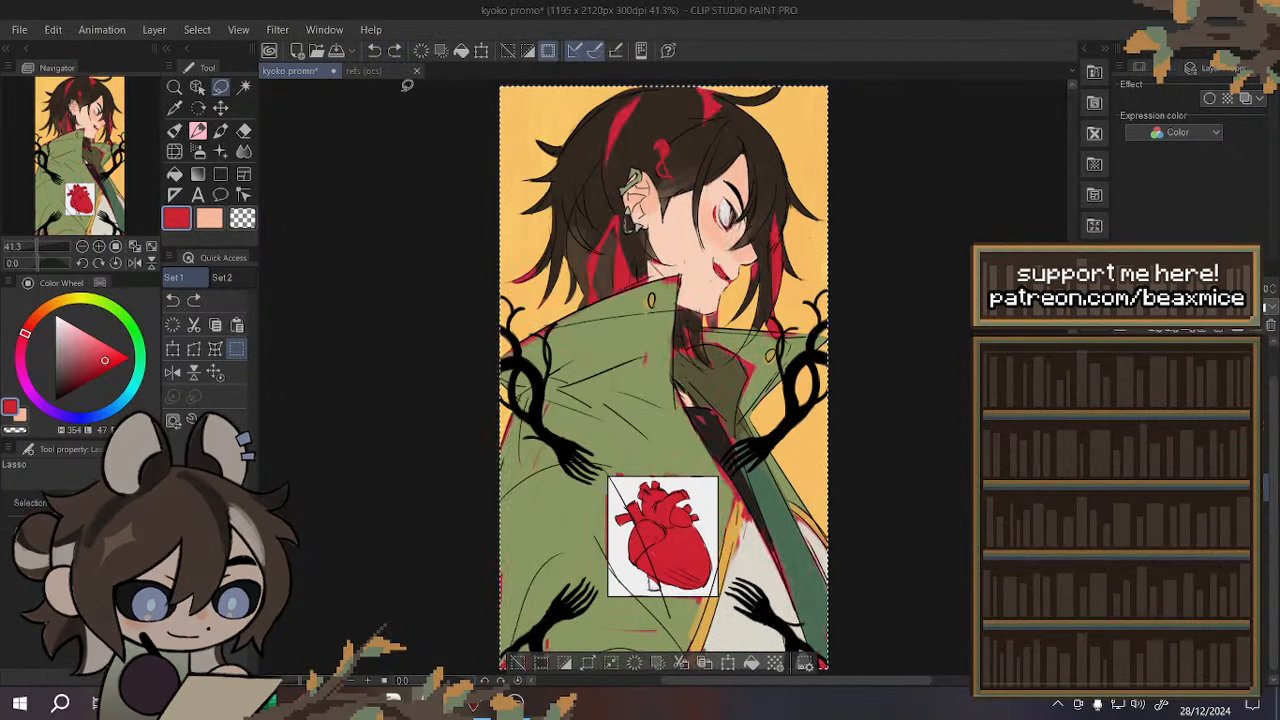
pyautogui.click(375, 52)
pyautogui.click(399, 54)
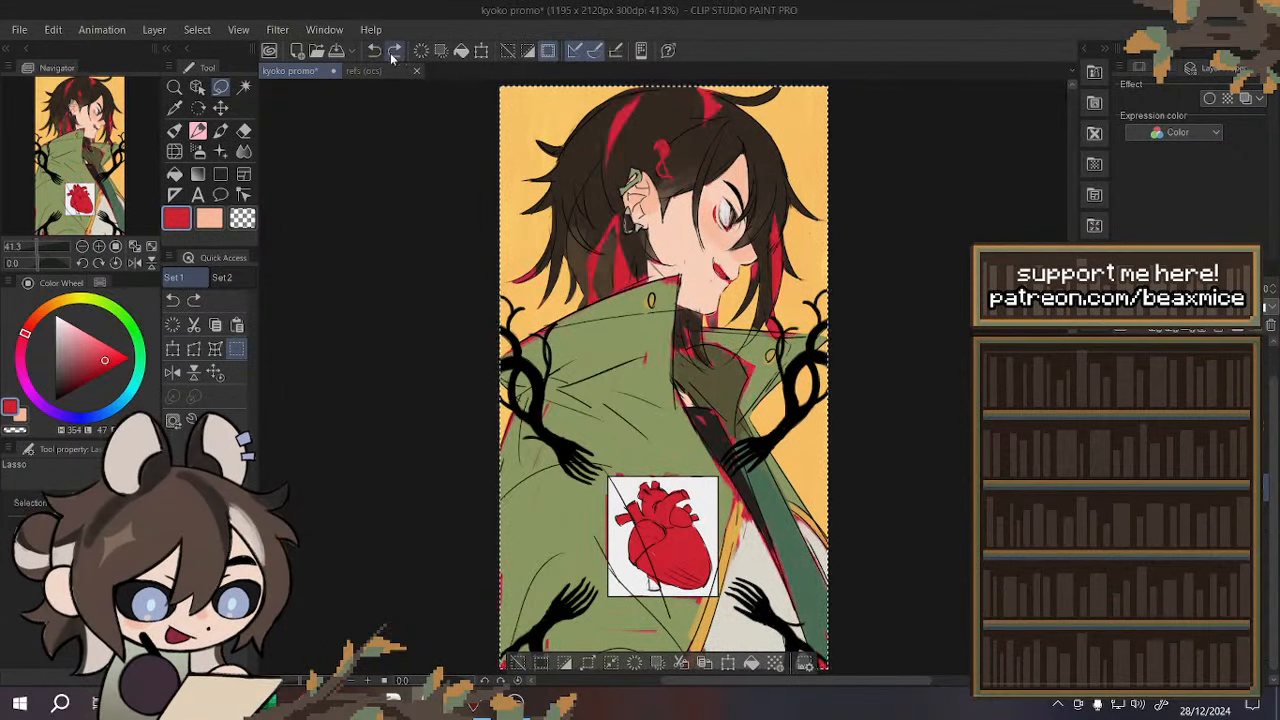
pyautogui.click(375, 51)
pyautogui.click(395, 51)
pyautogui.click(1127, 480)
pyautogui.click(1127, 480)
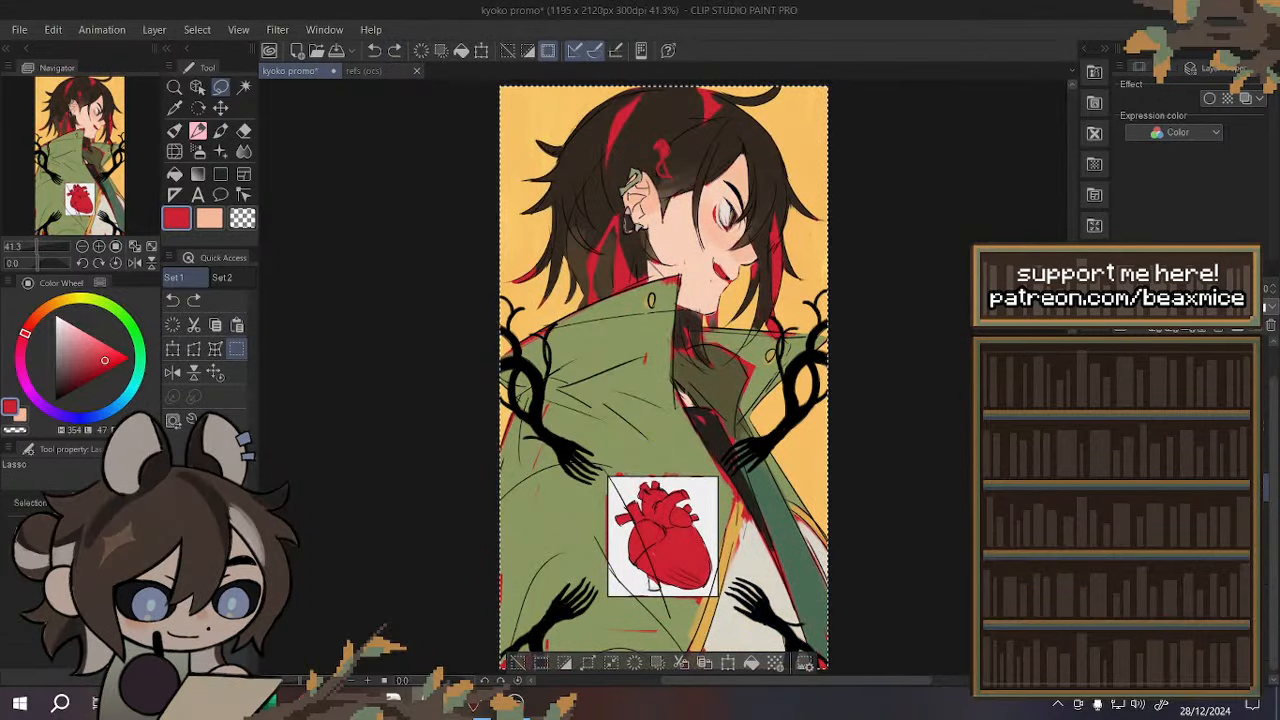
# - Try filling the base layer with an orange adjusted from the background's yellow, and undo that fill
pyautogui.scroll(-1, 650, 290)
pyautogui.scroll(1, 715, 234)
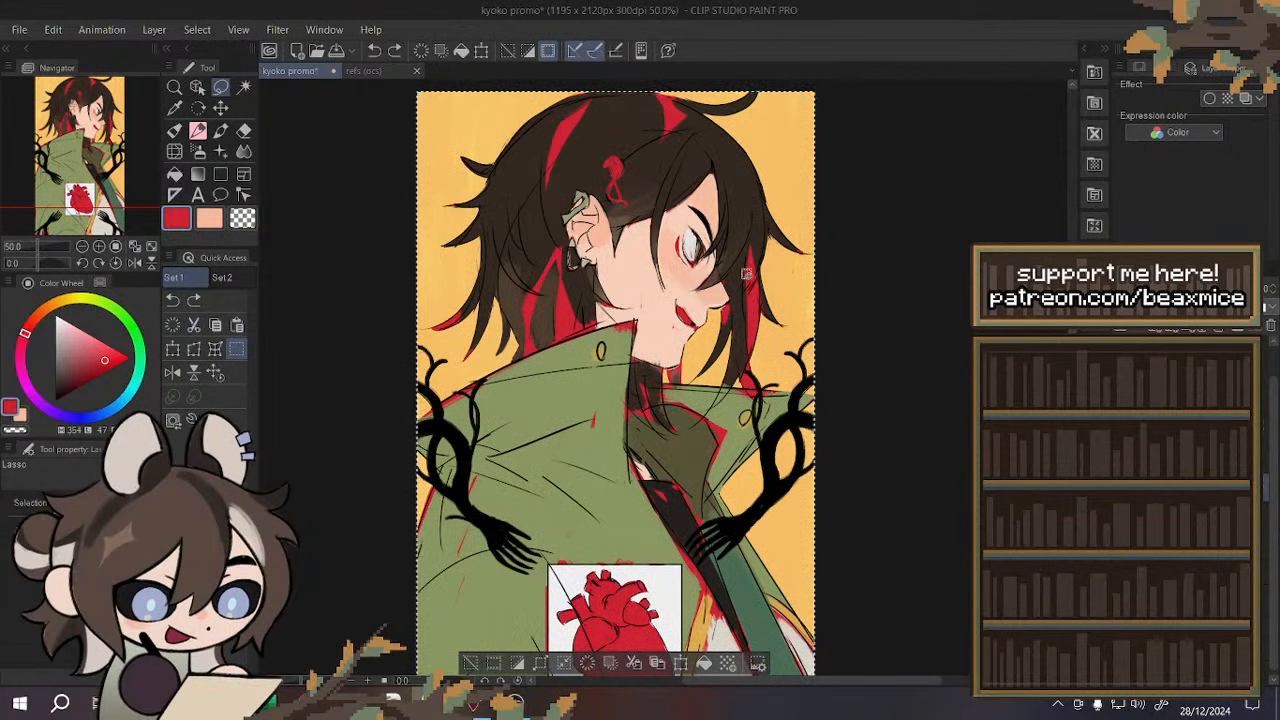
pyautogui.rightClick(452, 151)
pyautogui.moveTo(99, 343); pyautogui.dragTo(104, 355)
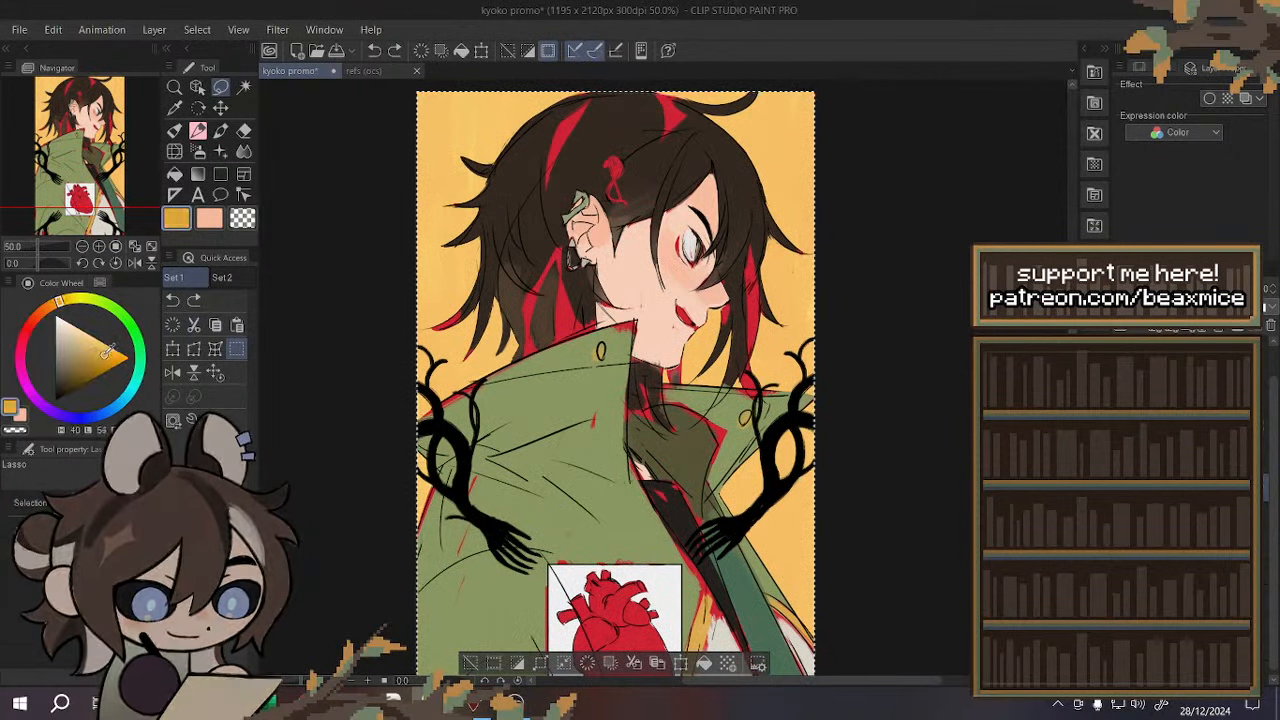
pyautogui.click(49, 308)
pyautogui.click(107, 350)
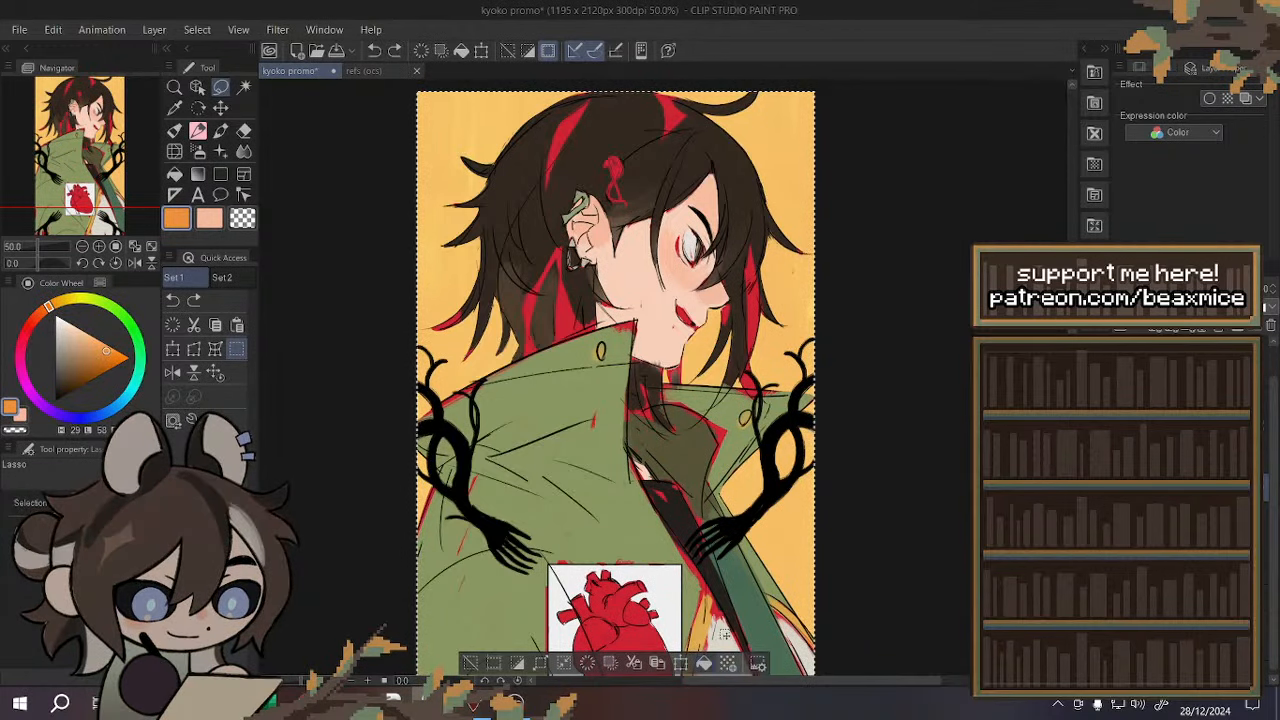
pyautogui.click(705, 663)
pyautogui.scroll(-1, 717, 212)
pyautogui.scroll(-1, 700, 153)
pyautogui.scroll(1, 726, 182)
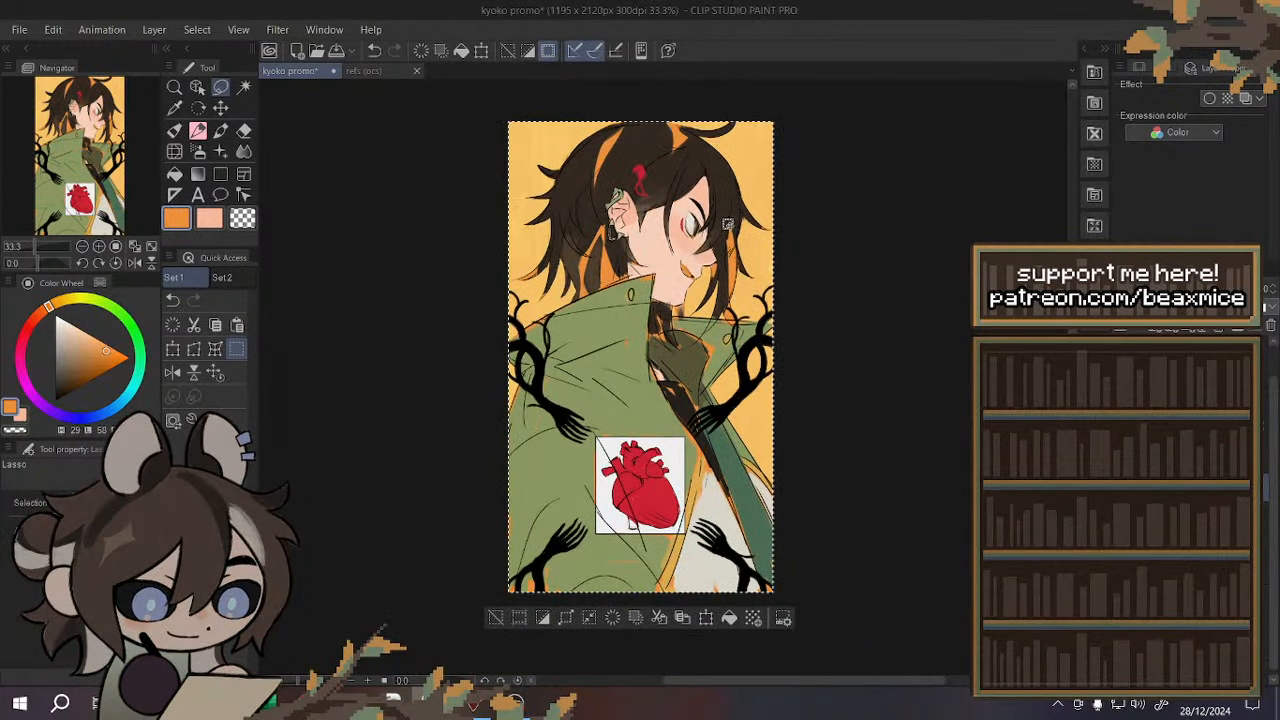
pyautogui.click(374, 53)
# - Clear the selection and paint the coat's sampled green over the red patch at the collar's tip, its upper edge and around the button
pyautogui.hotkey('ctrl', 'd')
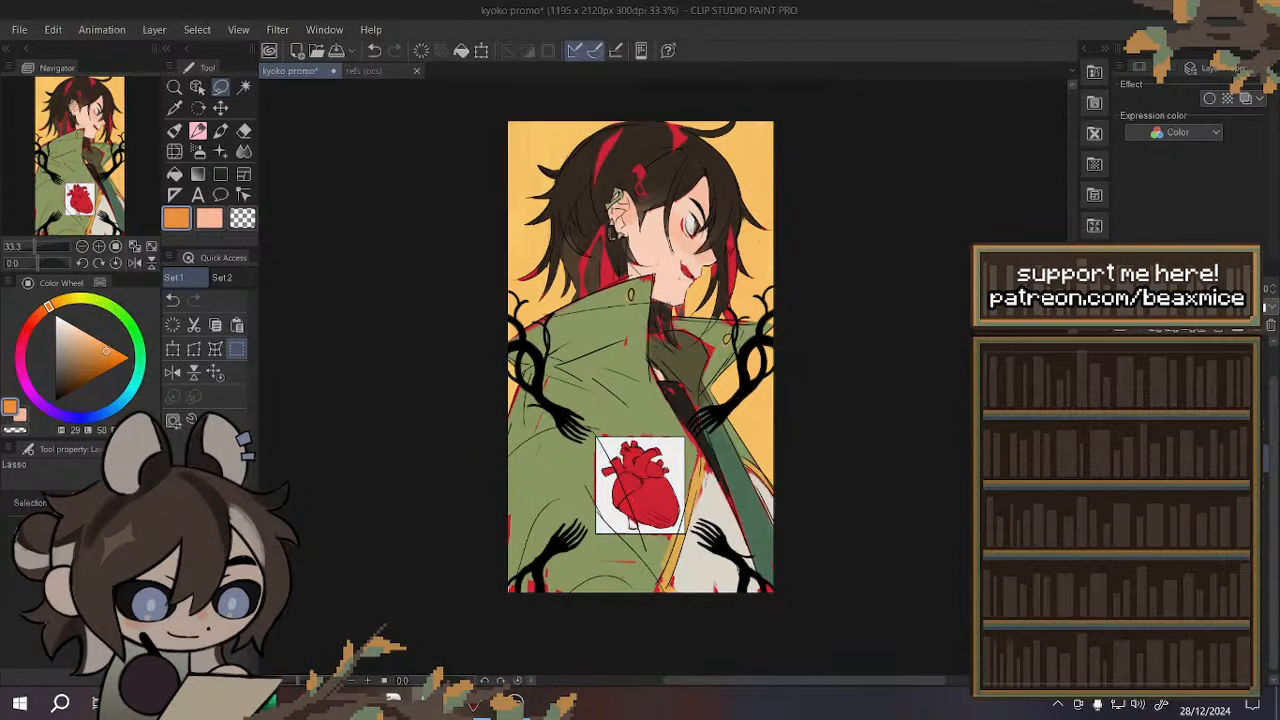
pyautogui.click(1125, 500)
pyautogui.click(1125, 500)
pyautogui.scroll(4, 1125, 500)
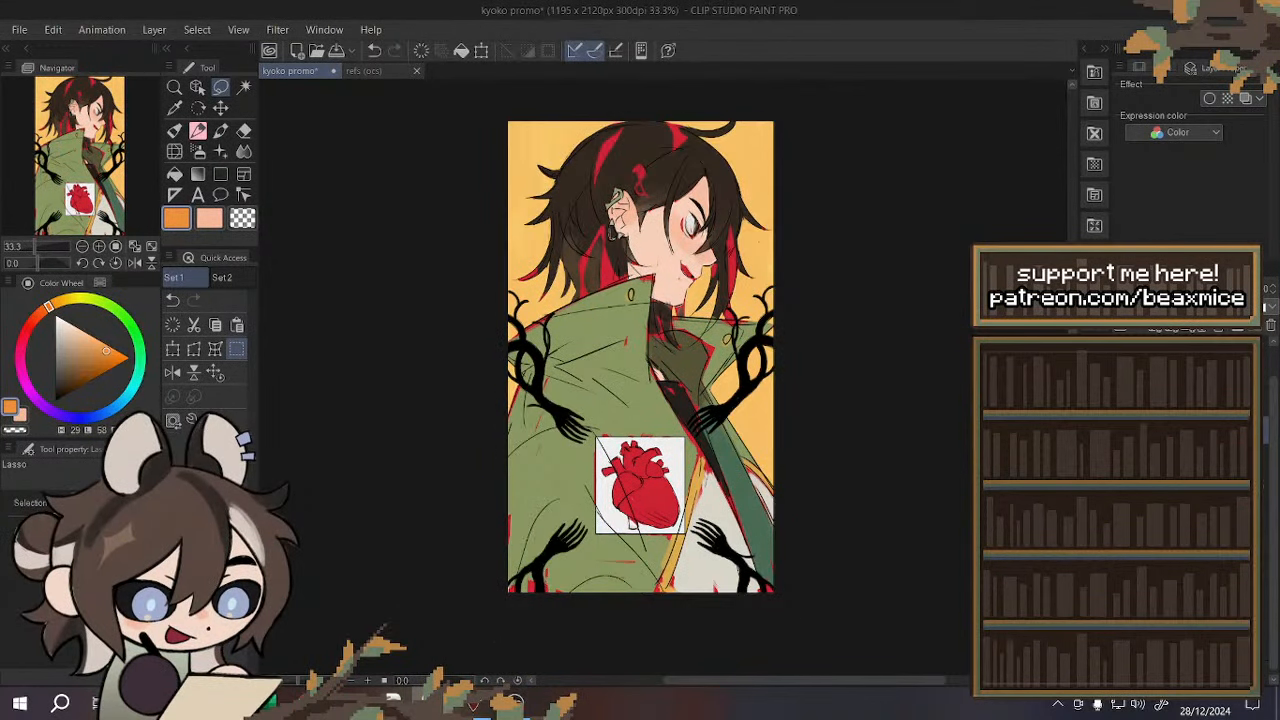
pyautogui.scroll(3, 622, 260)
pyautogui.keyDown('alt'); pyautogui.click(592, 353); pyautogui.keyUp('alt')
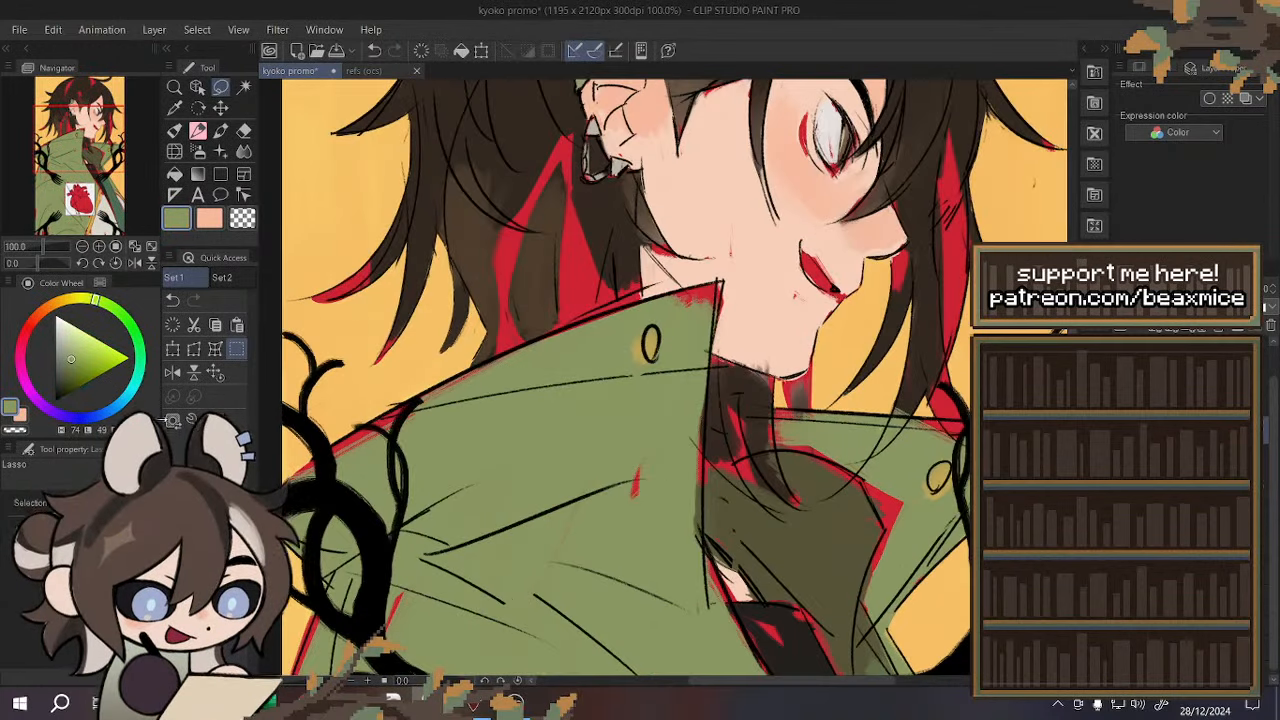
pyautogui.click(173, 372)
pyautogui.click(176, 132)
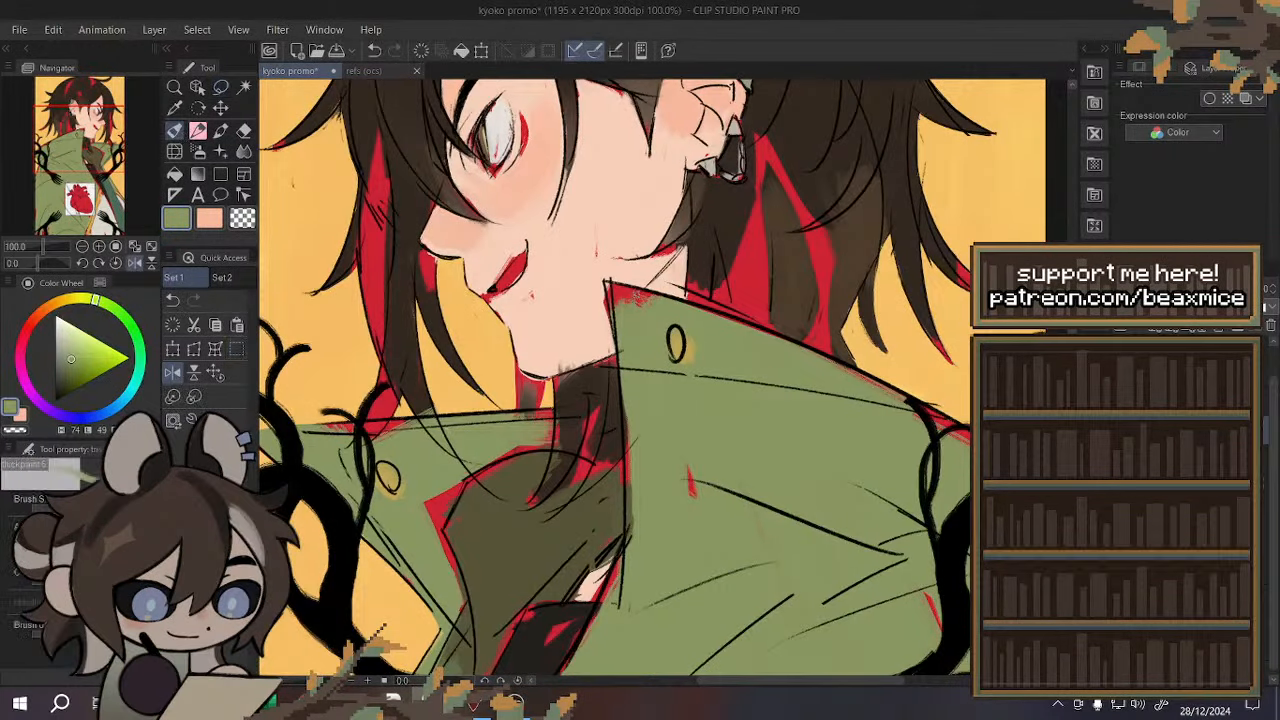
pyautogui.scroll(1, 632, 312)
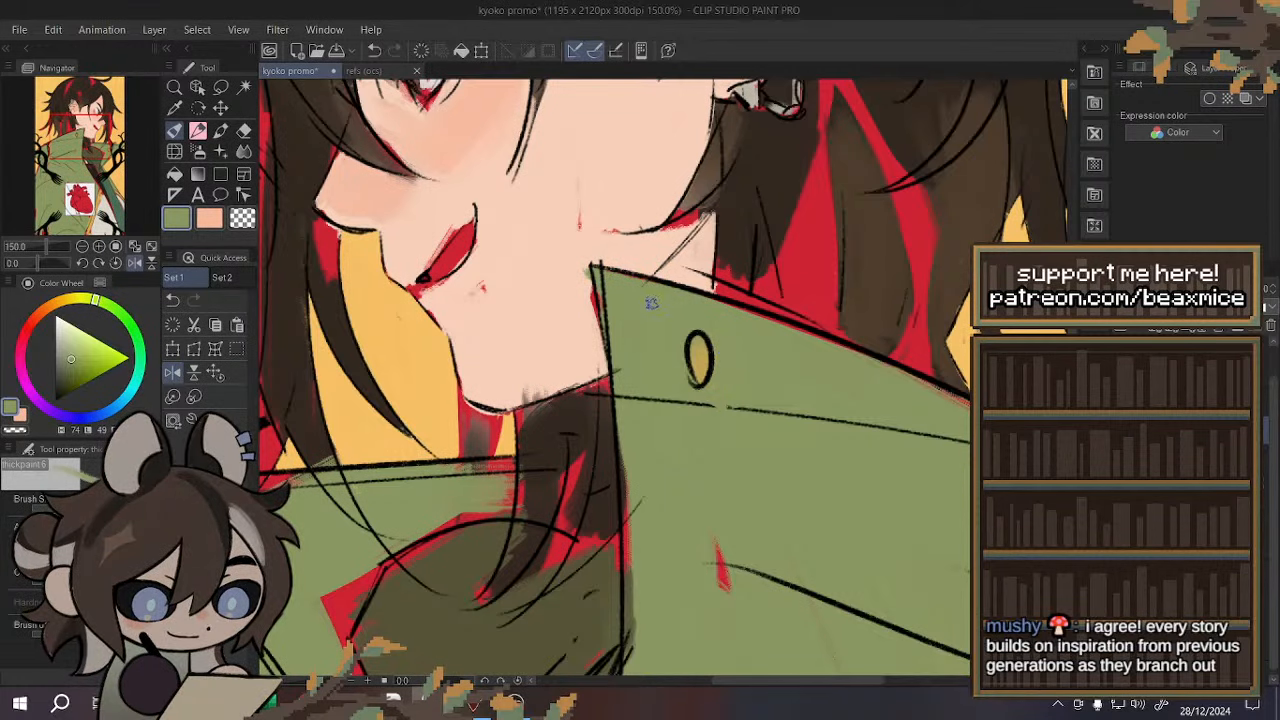
pyautogui.click(174, 373)
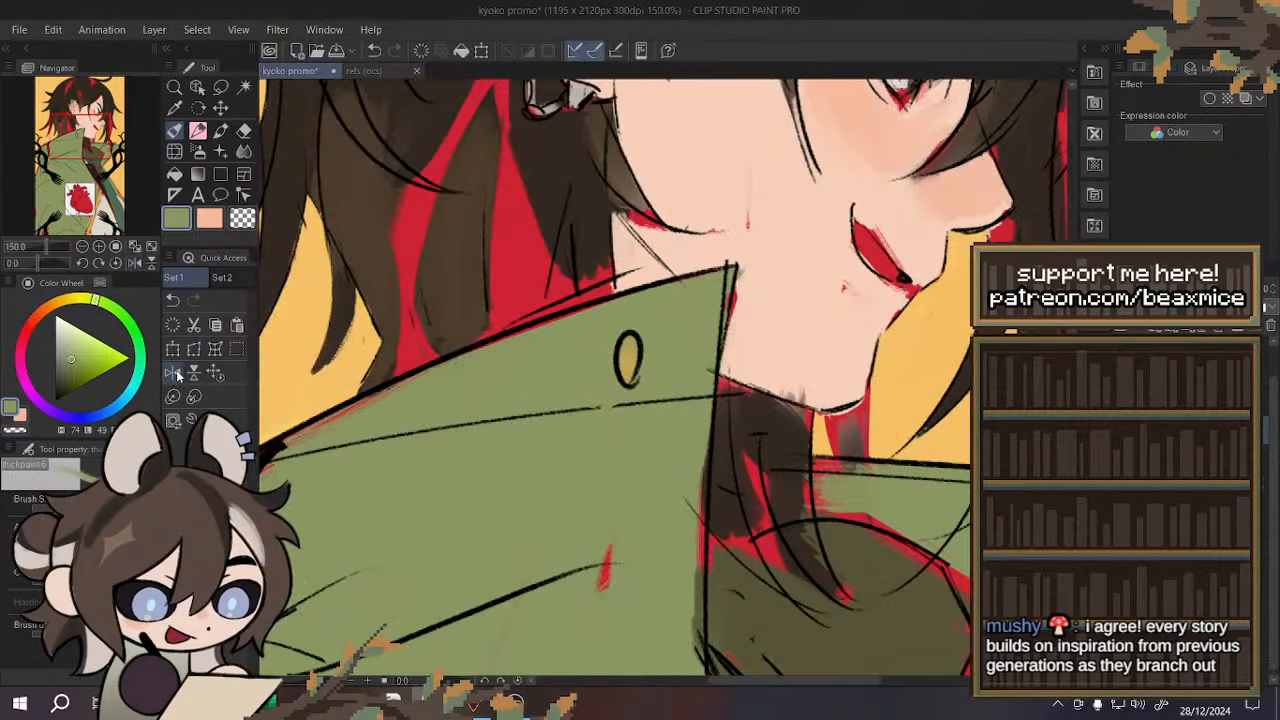
pyautogui.click(174, 373)
pyautogui.click(174, 373)
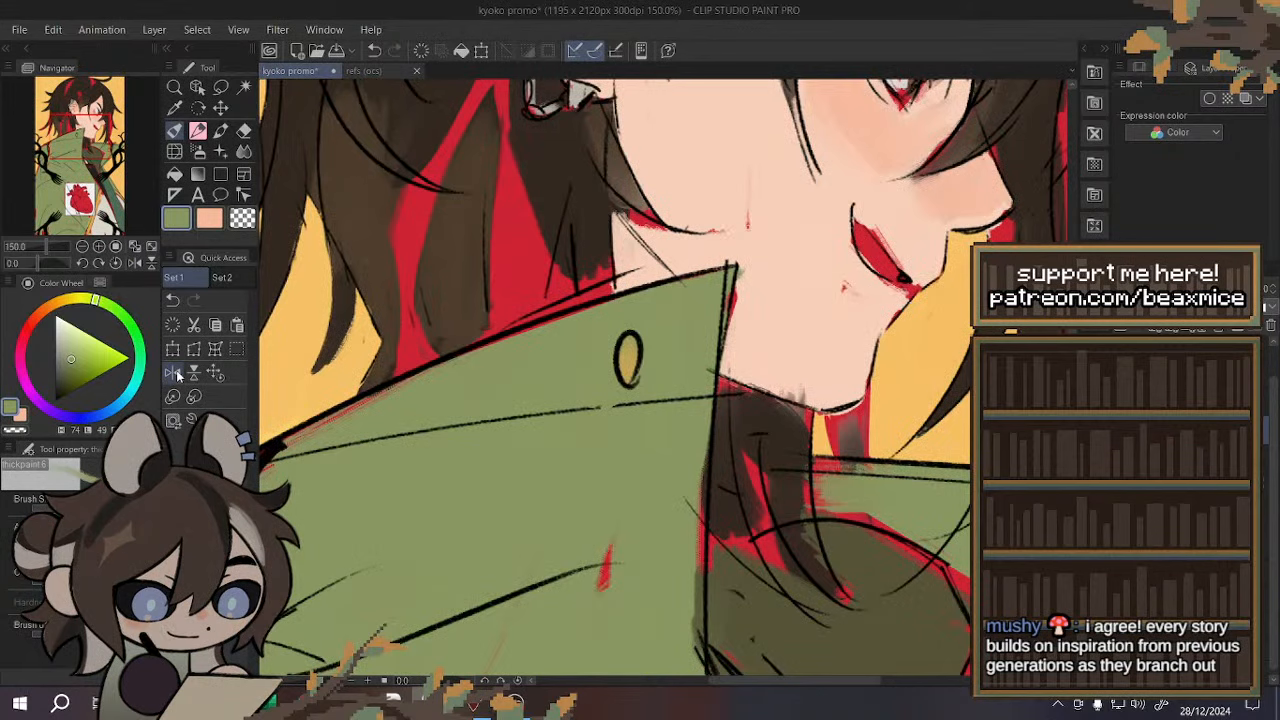
pyautogui.hotkey('ctrl', 'alt', '0')
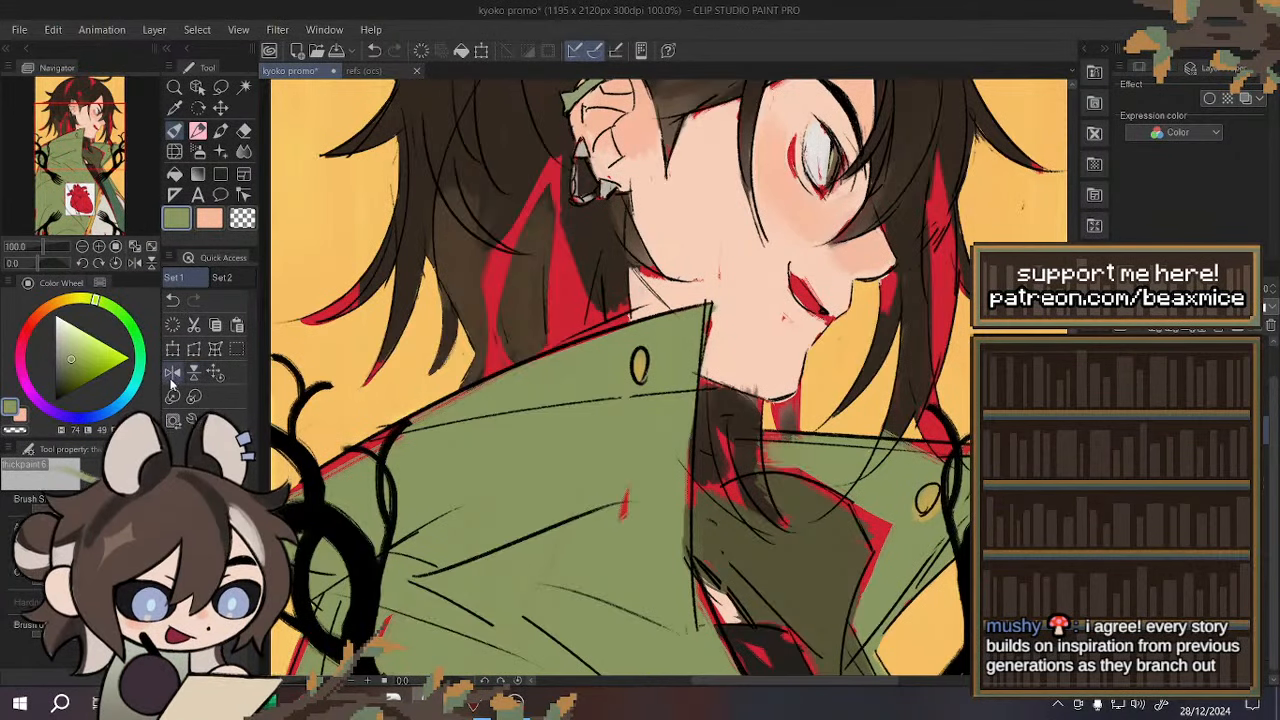
# - Mirror the canvas and paint the coat's green over the red streak in the middle of the collar
pyautogui.click(173, 374)
pyautogui.hotkey('ctrl', '-')
pyautogui.moveTo(722, 318); pyautogui.dragTo(662, 288)
pyautogui.hotkey('ctrl', '+')
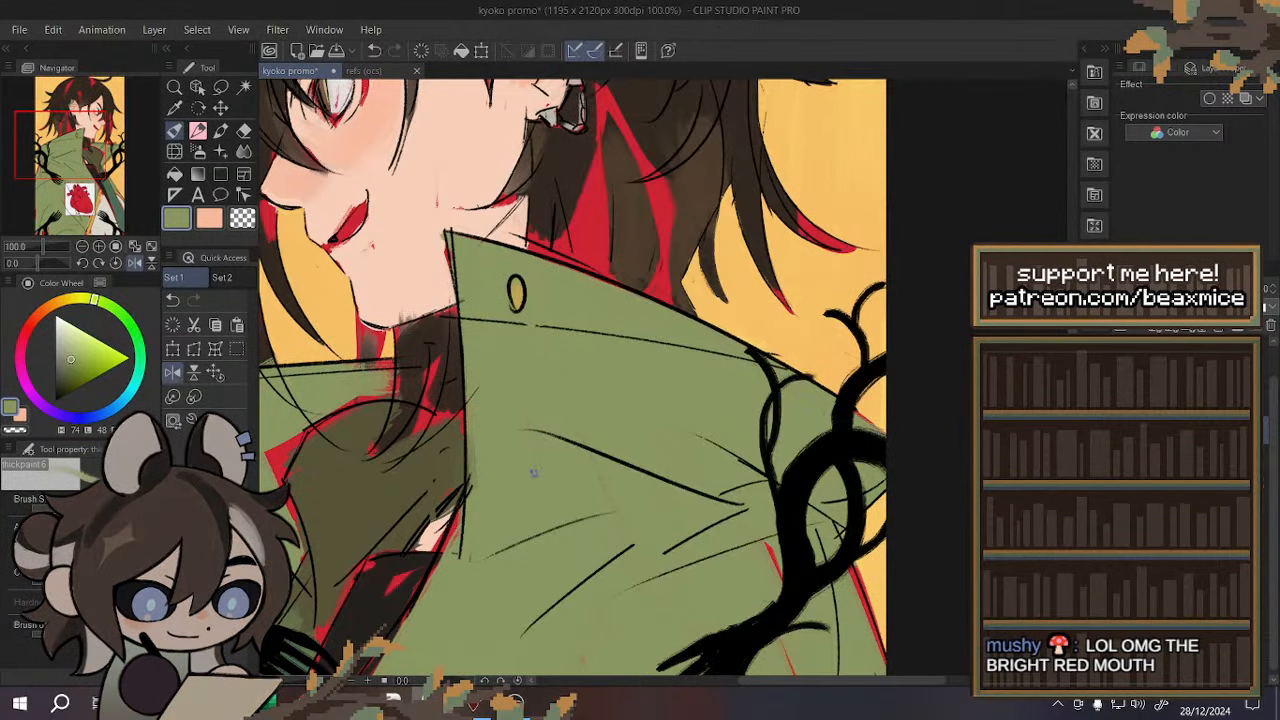
pyautogui.scroll(-3, 645, 195)
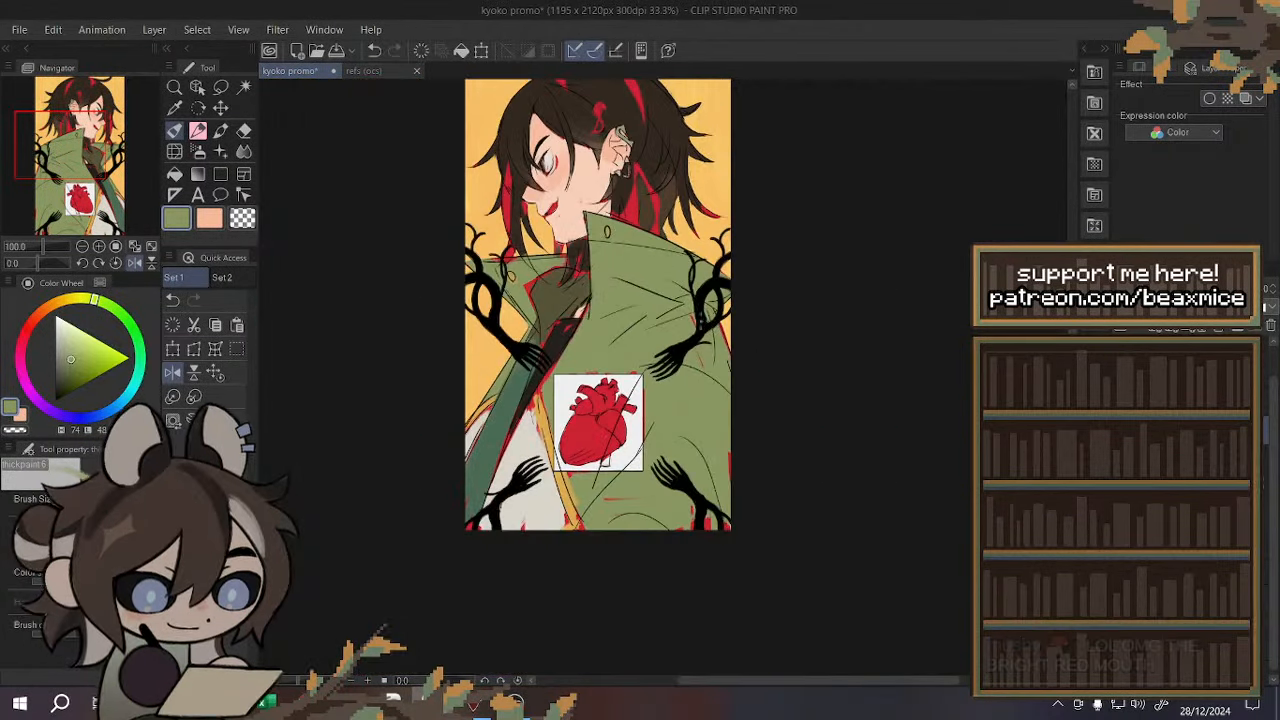
# - Unmirror the canvas and paint the coat's green over the red streaks around the black branch hand on the upper sleeve
pyautogui.scroll(2, 729, 358)
pyautogui.click(173, 374)
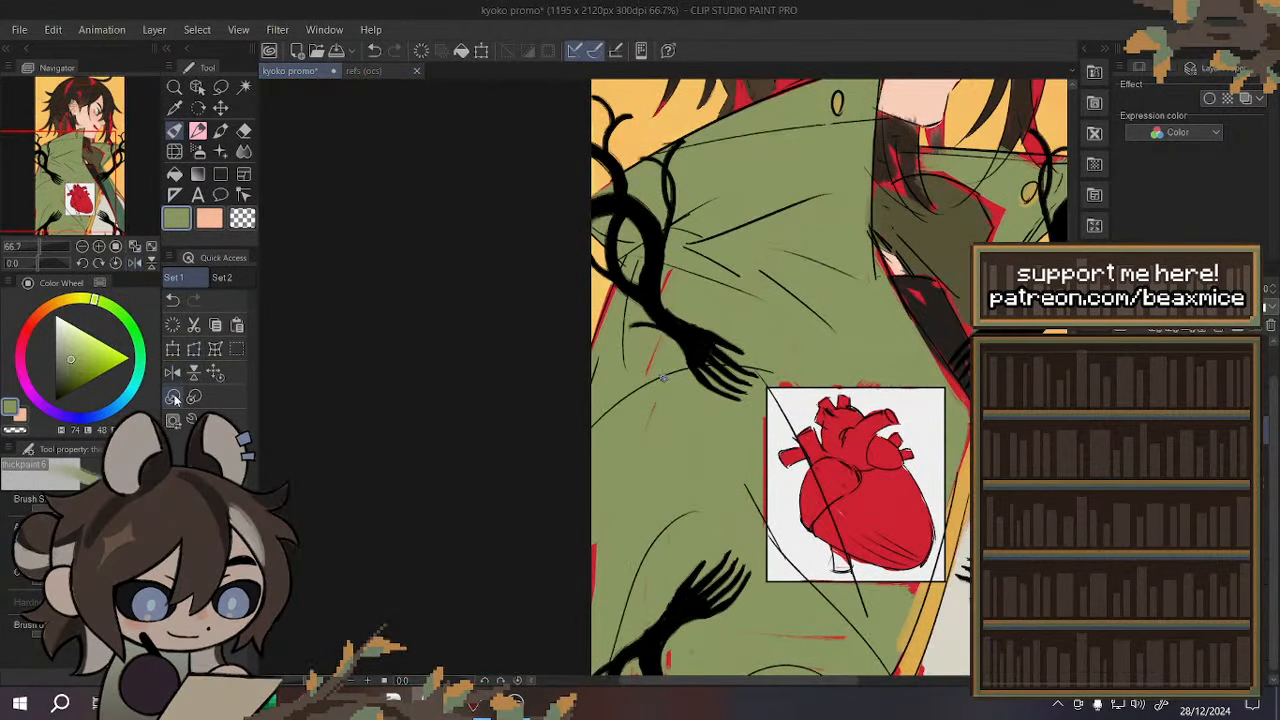
pyautogui.scroll(1, 578, 422)
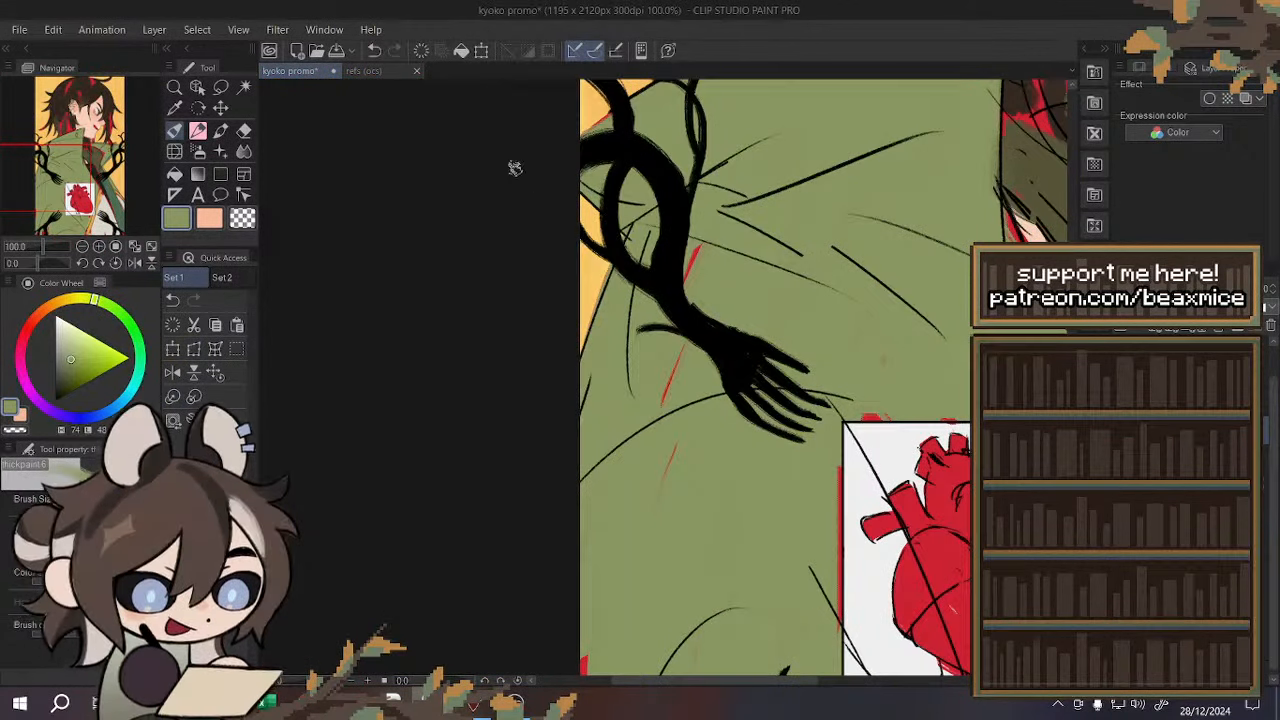
pyautogui.moveTo(617, 282); pyautogui.dragTo(583, 399)
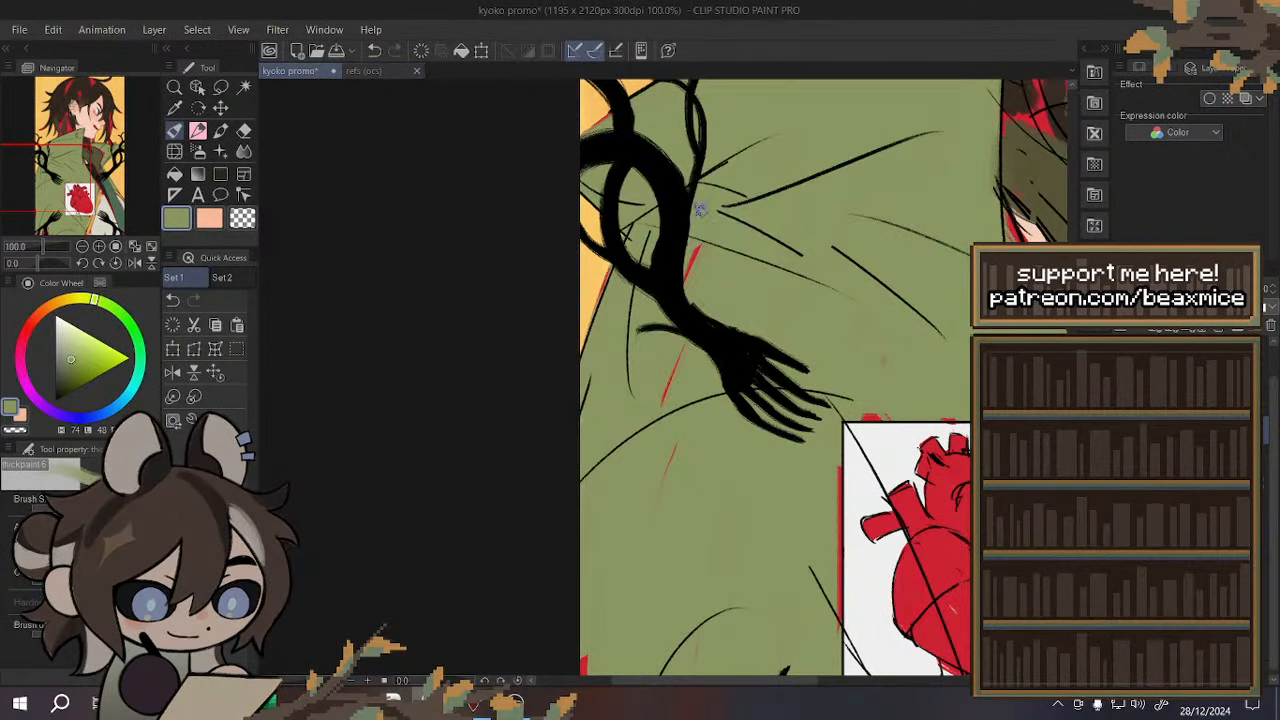
pyautogui.moveTo(700, 210); pyautogui.dragTo(684, 342)
pyautogui.scroll(-2, 584, 232)
pyautogui.scroll(1, 581, 474)
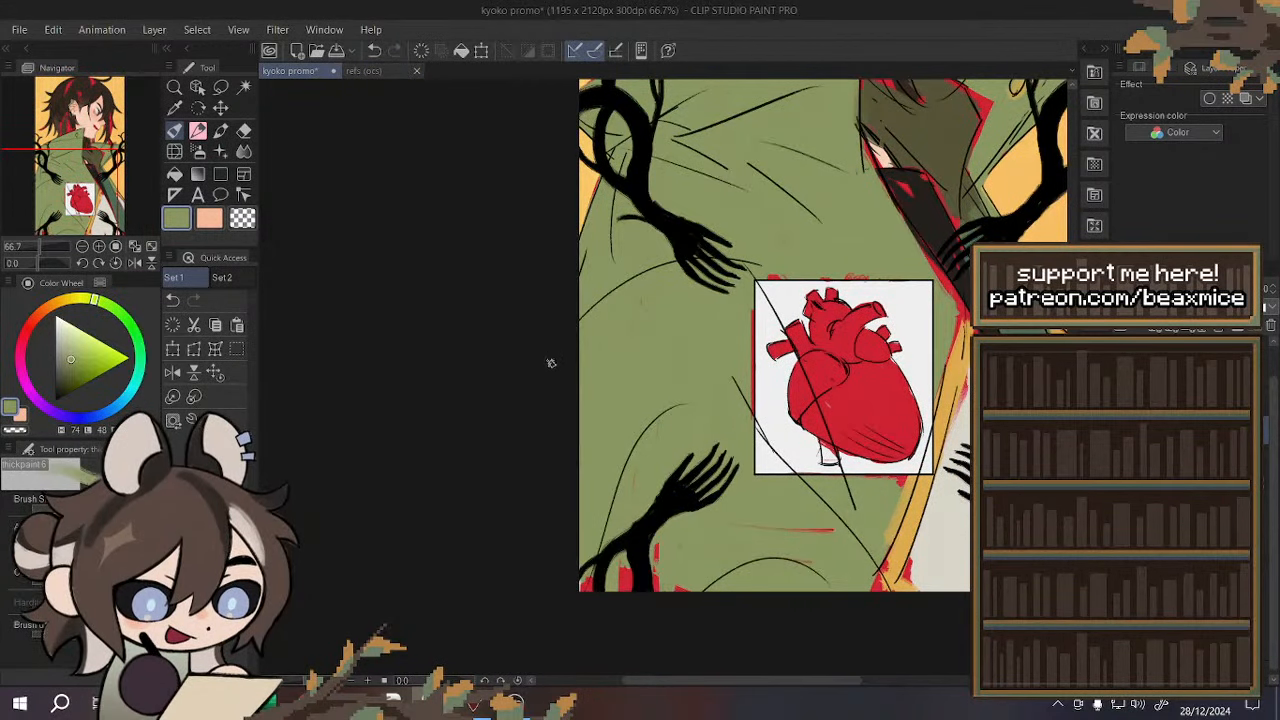
# - Cover the red patches around the black branch arm at the coat's lower outer corner with green
pyautogui.scroll(-2, 540, 347)
pyautogui.scroll(2, 545, 518)
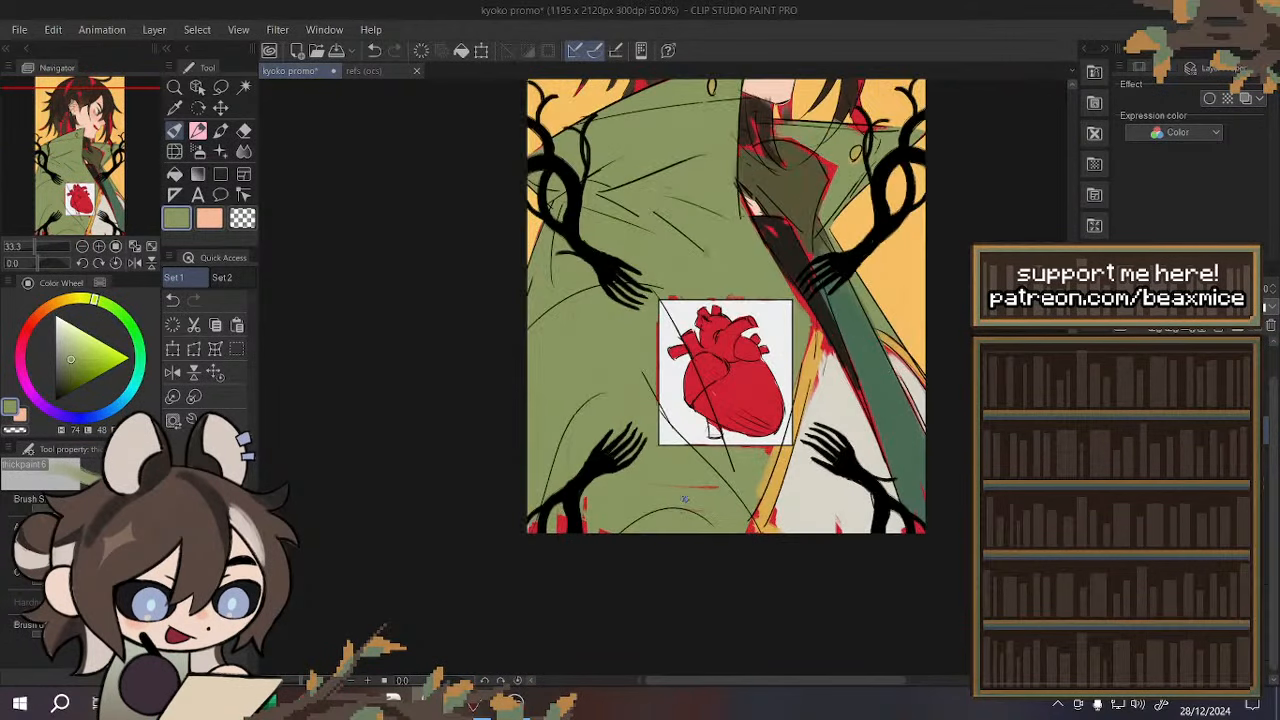
pyautogui.scroll(1, 543, 518)
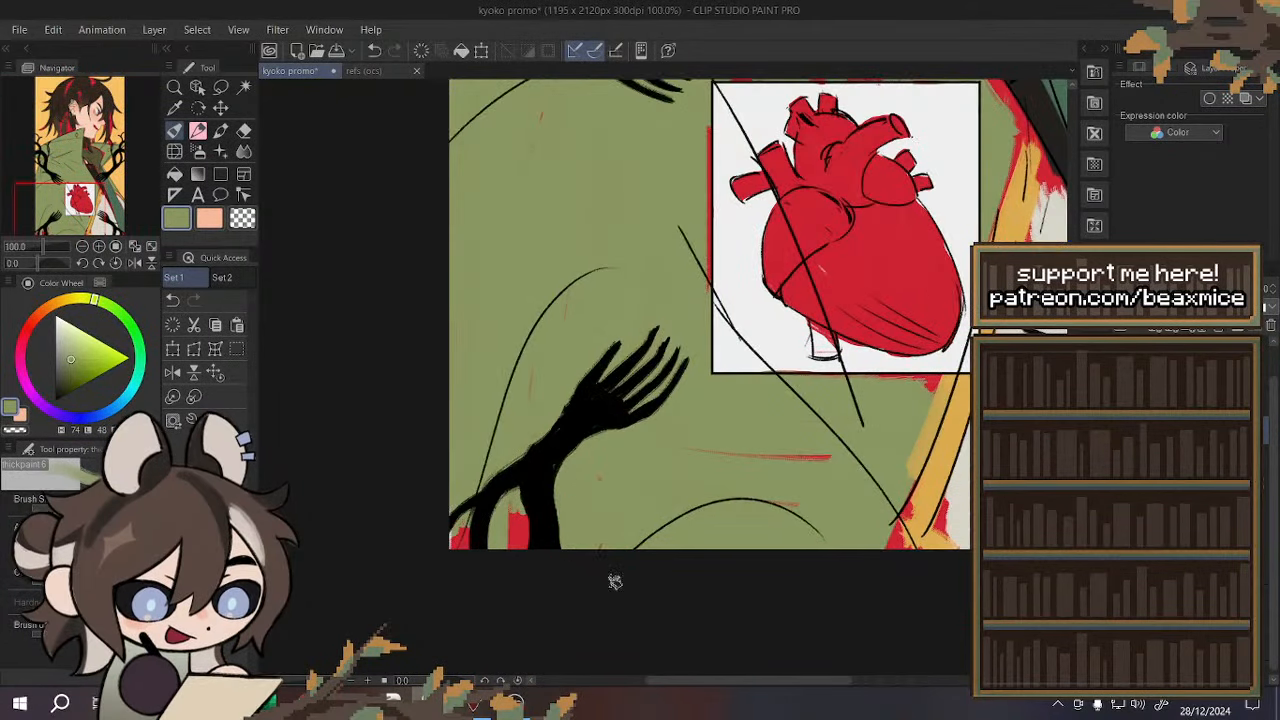
pyautogui.moveTo(460, 562); pyautogui.dragTo(455, 458)
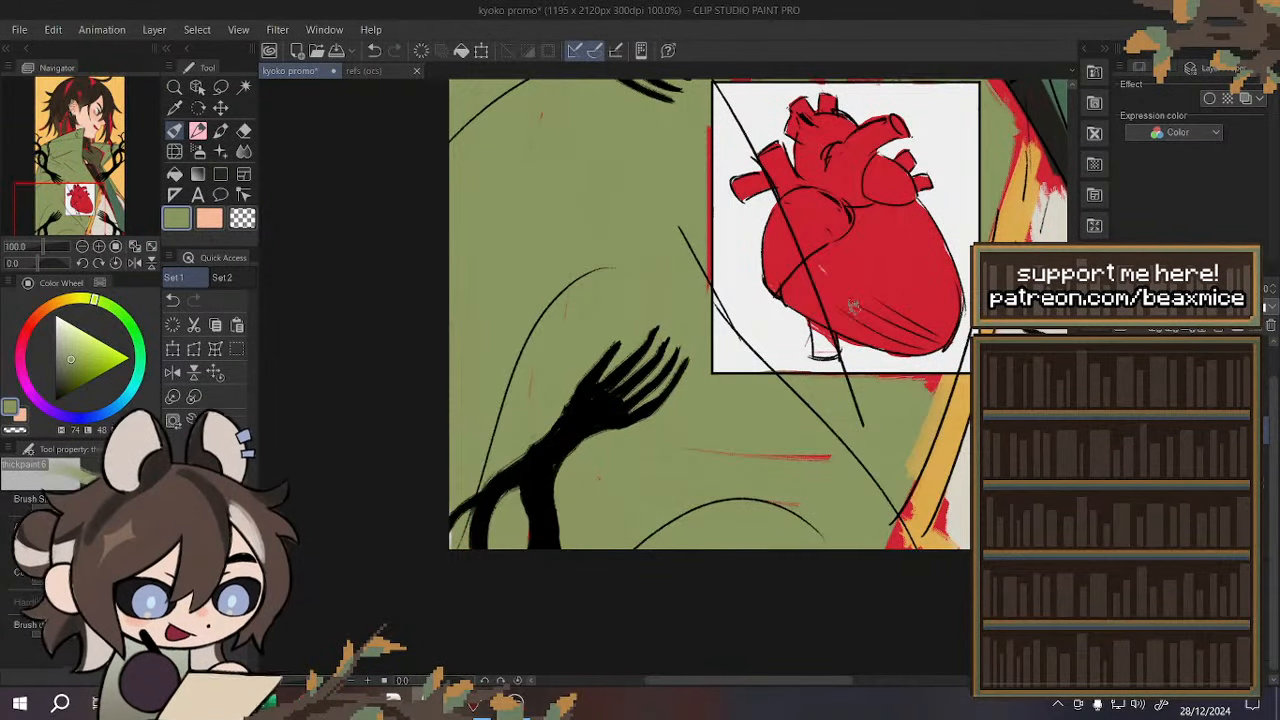
# - Resample the coat's green and paint over the red beside and beneath the heart panel, including the long streak below it
pyautogui.keyDown('alt'); pyautogui.click(909, 287); pyautogui.keyUp('alt')
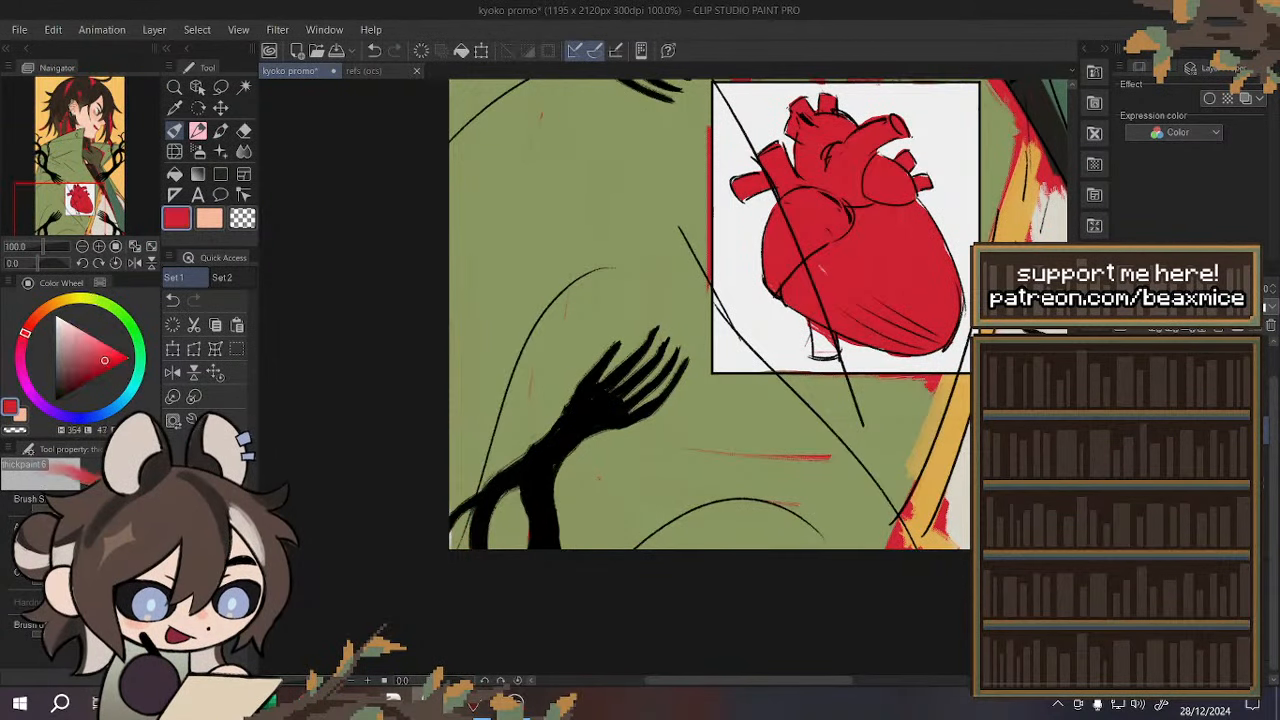
pyautogui.keyDown('alt'); pyautogui.click(630, 262); pyautogui.keyUp('alt')
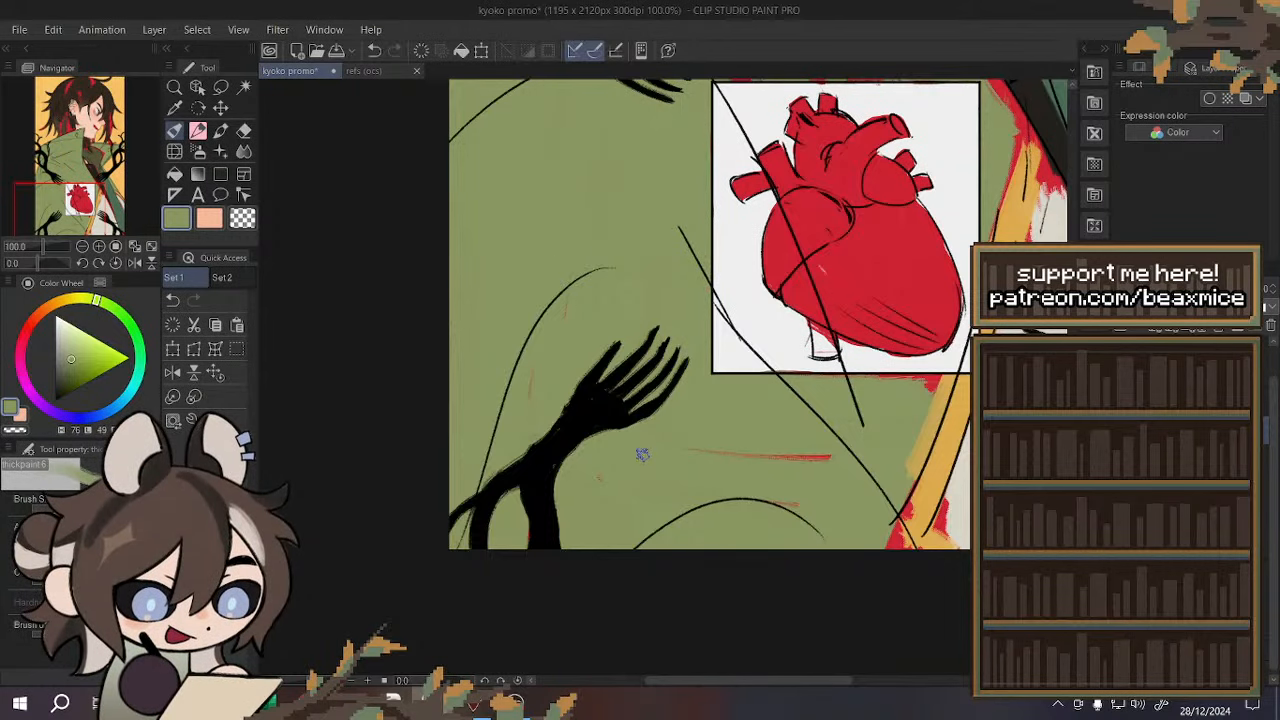
pyautogui.moveTo(643, 452); pyautogui.dragTo(842, 455)
pyautogui.scroll(-2, 612, 394)
pyautogui.scroll(3, 762, 407)
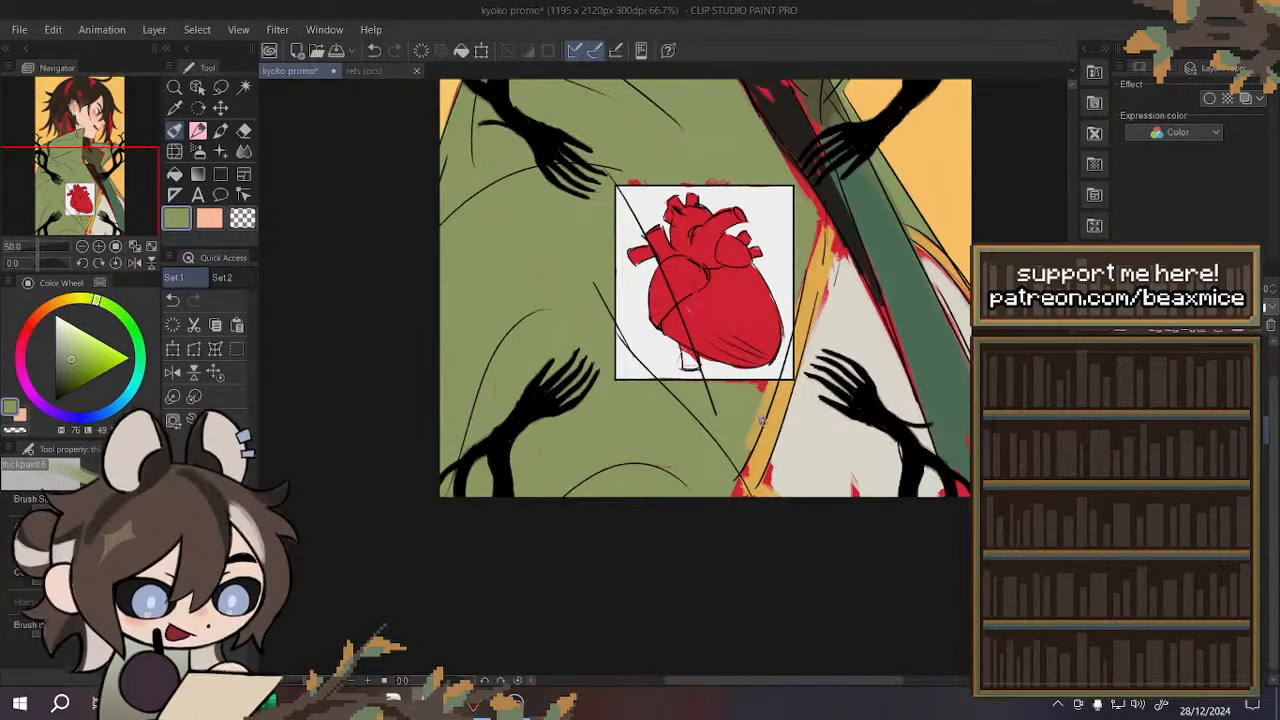
pyautogui.moveTo(777, 347); pyautogui.dragTo(714, 494)
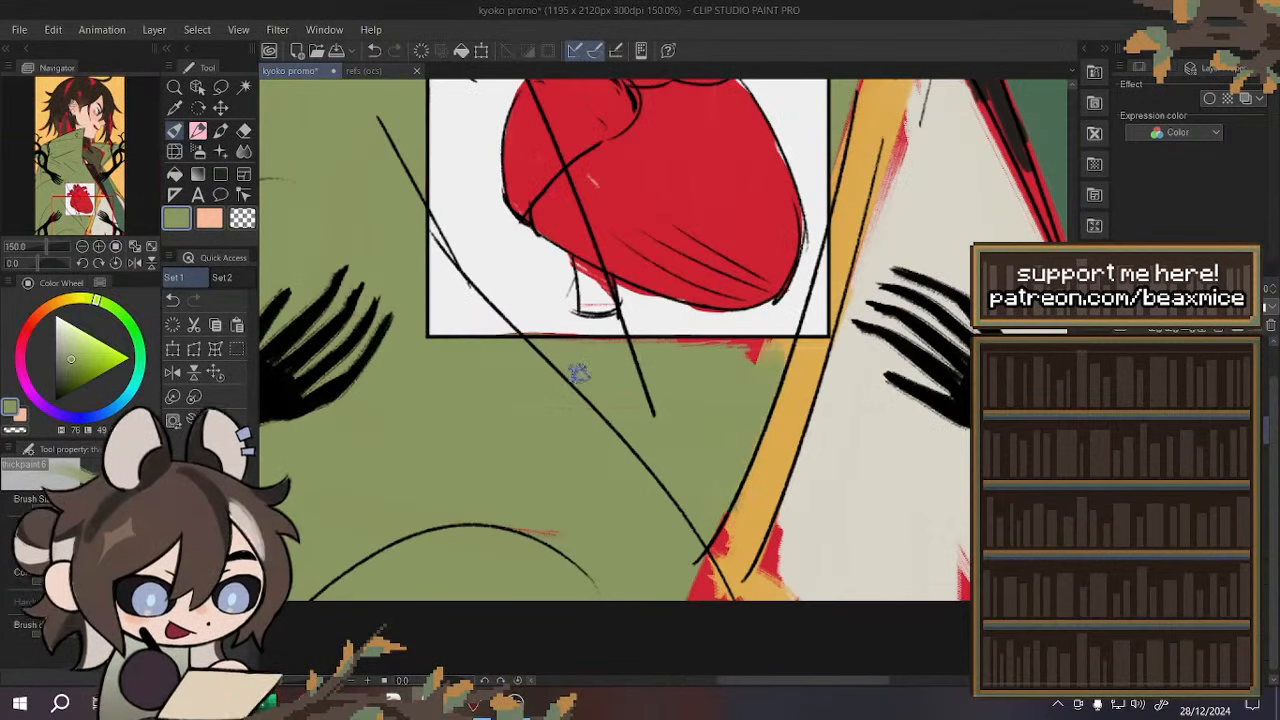
pyautogui.moveTo(740, 352); pyautogui.dragTo(677, 348)
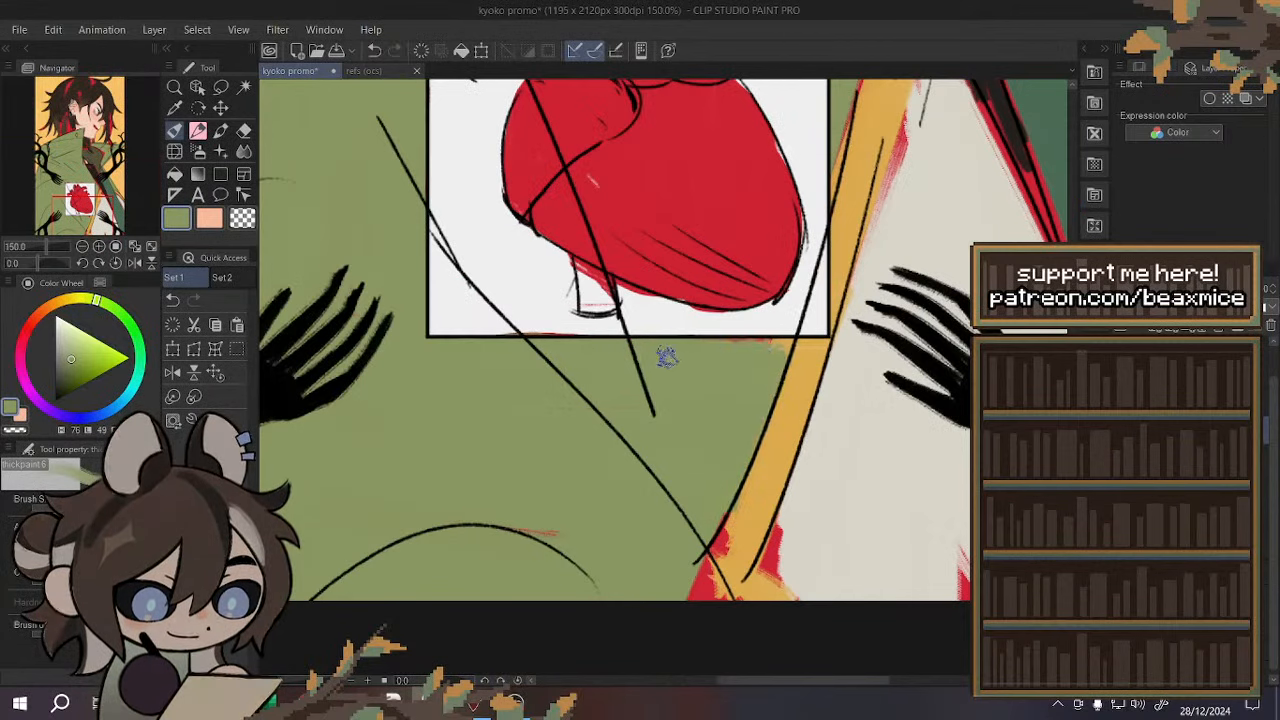
# - Mirror the canvas and paint the trim's sampled yellow over the red patch at the outer side of its lower end
pyautogui.click(172, 372)
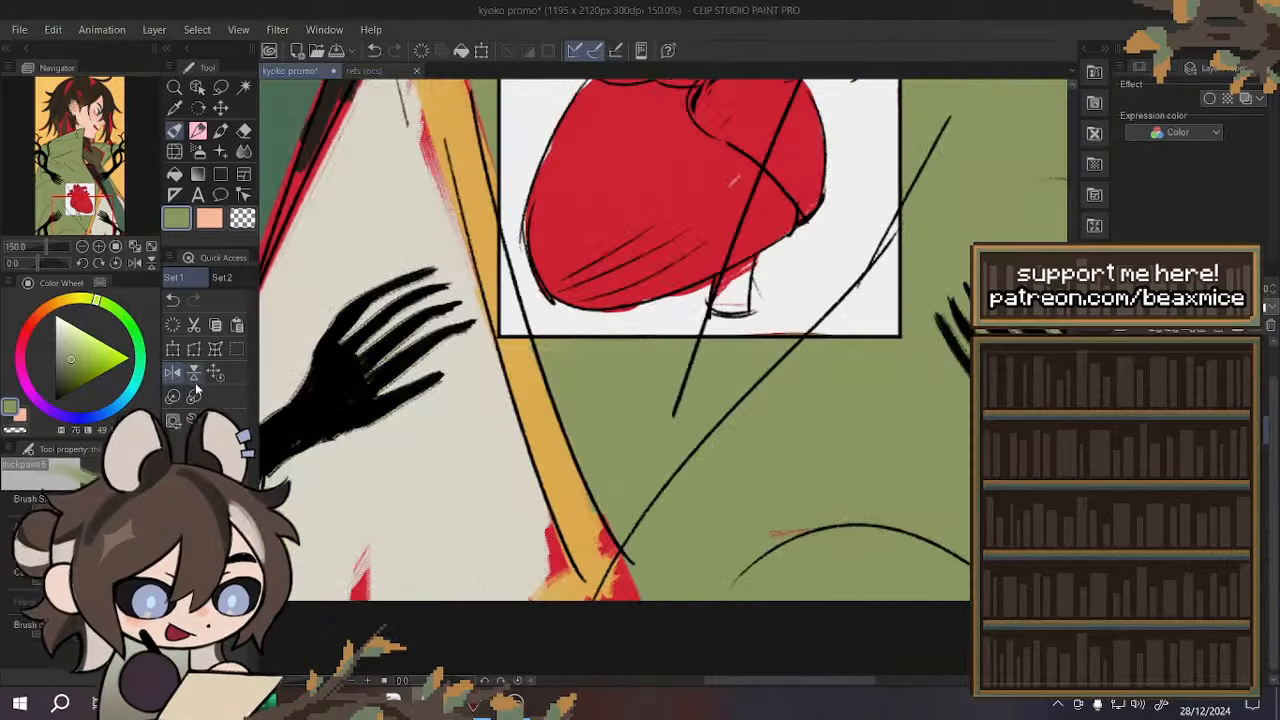
pyautogui.scroll(-2, 645, 438)
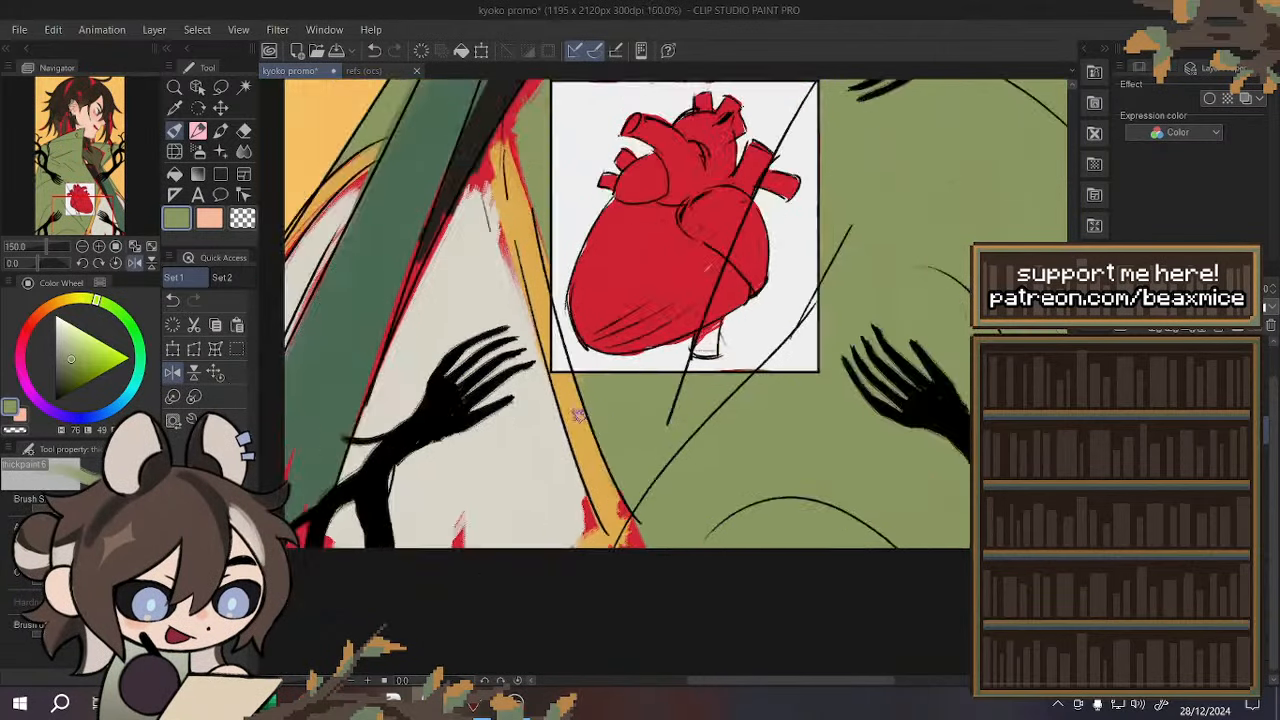
pyautogui.scroll(2, 590, 478)
pyautogui.keyDown('alt'); pyautogui.click(587, 485); pyautogui.keyUp('alt')
pyautogui.moveTo(592, 474); pyautogui.dragTo(653, 545)
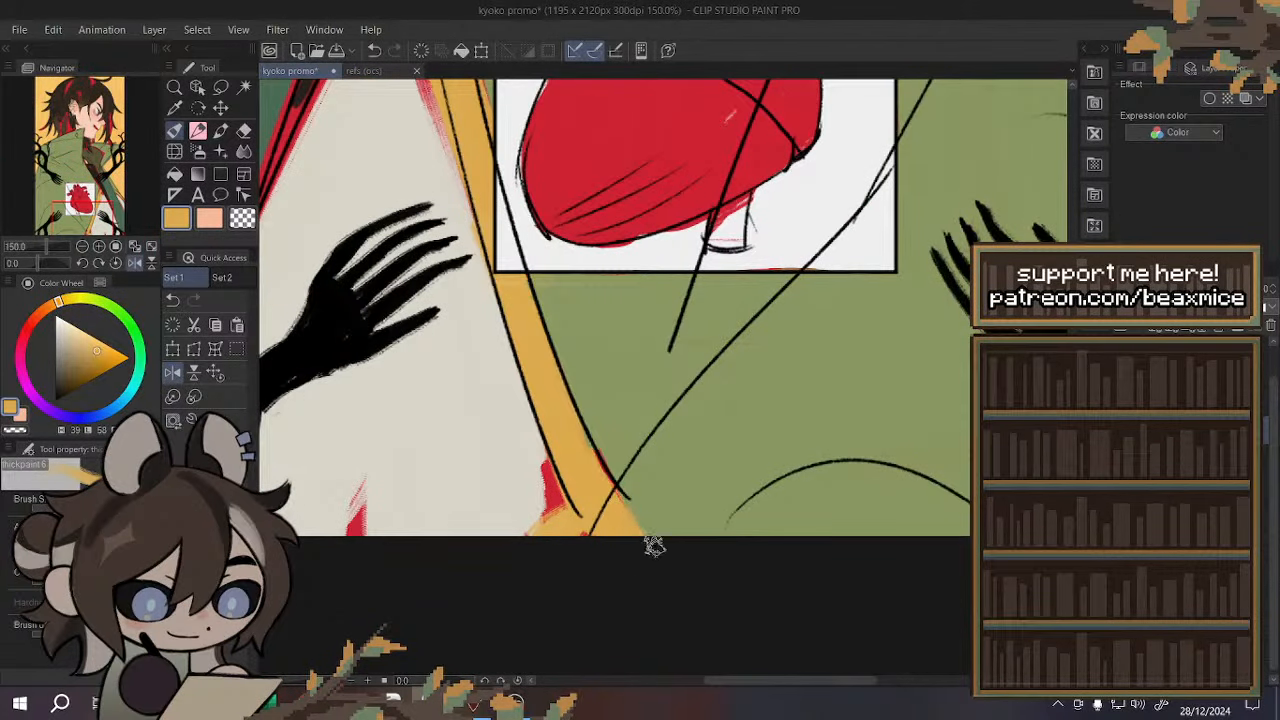
# - Sample the shirt's off-white and paint over the red patches along the shirt's bottom edge
pyautogui.keyDown('alt'); pyautogui.click(486, 466); pyautogui.keyUp('alt')
pyautogui.scroll(-3, 500, 468)
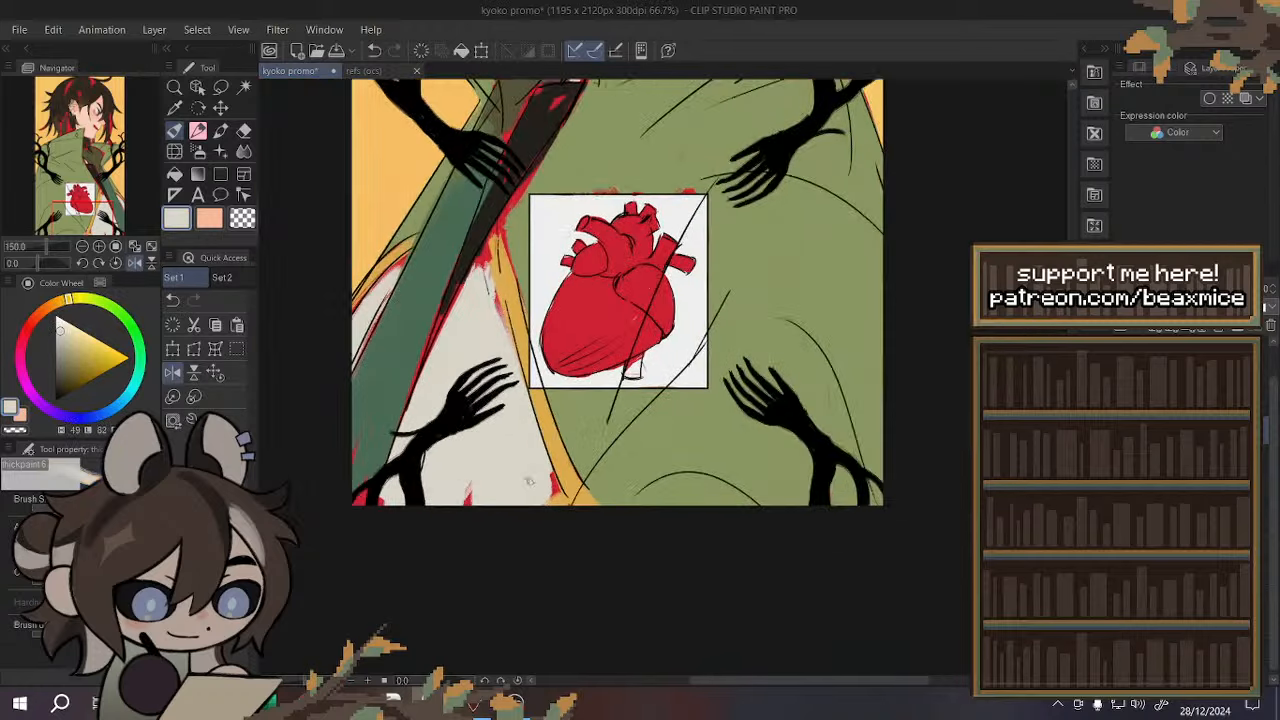
pyautogui.moveTo(547, 467); pyautogui.dragTo(568, 512)
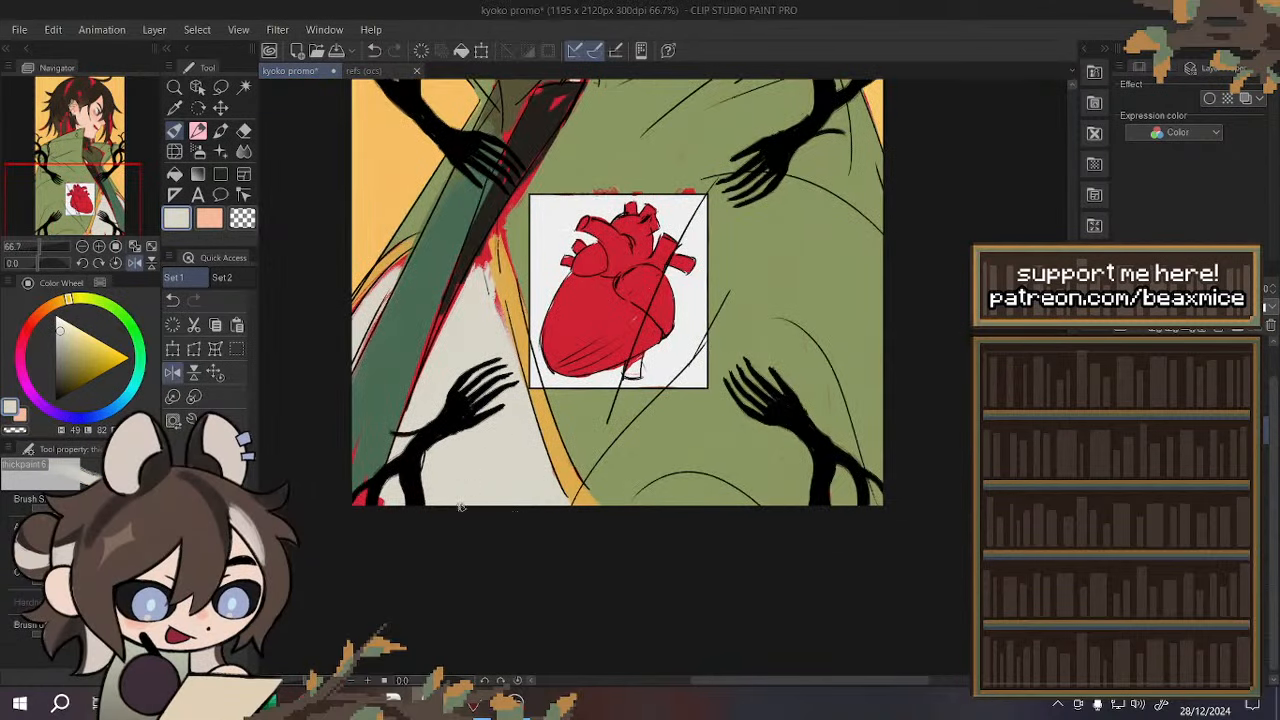
# - Sample the coat's green and paint over the yellow spill beside the trim's lower end
pyautogui.keyDown('alt'); pyautogui.click(597, 494); pyautogui.keyUp('alt')
pyautogui.scroll(2, 597, 494)
pyautogui.scroll(-2, 566, 528)
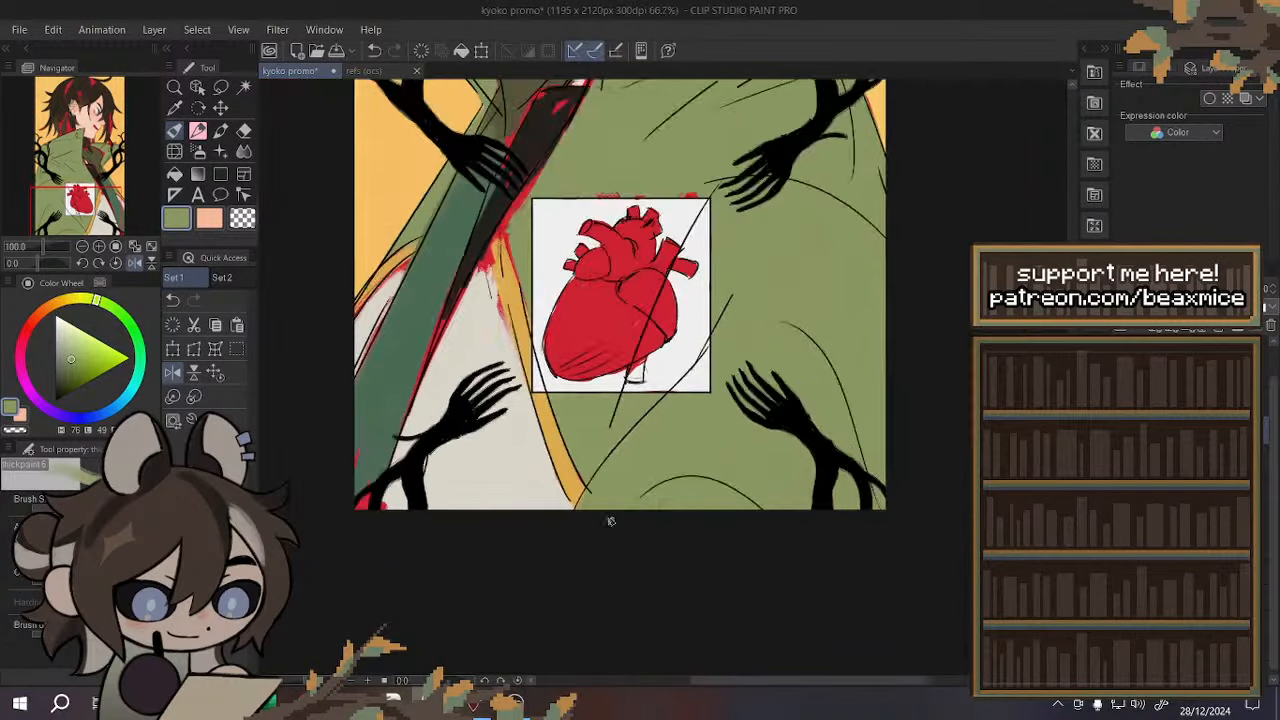
# - Paint the shirt's sampled off-white over the red beside the upper part of the yellow trim, and unmirror the canvas
pyautogui.scroll(2, 505, 348)
pyautogui.keyDown('alt'); pyautogui.click(505, 348); pyautogui.keyUp('alt')
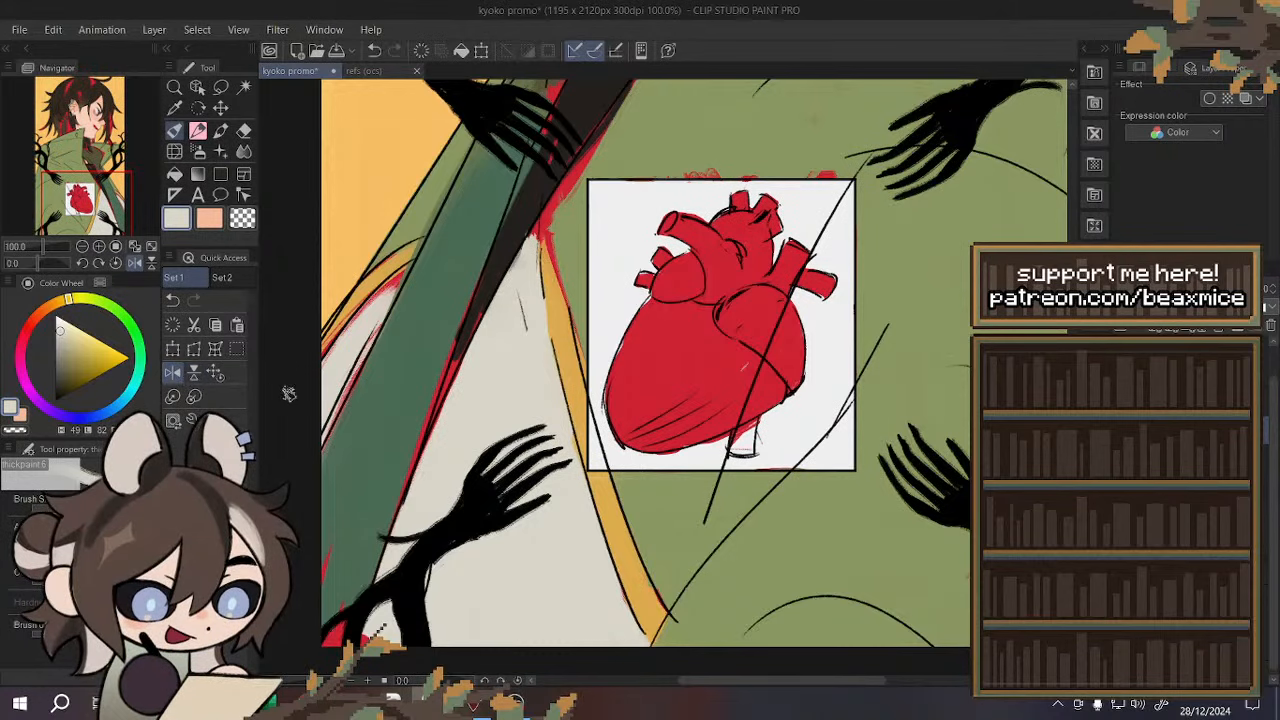
pyautogui.click(173, 372)
pyautogui.scroll(-2, 450, 390)
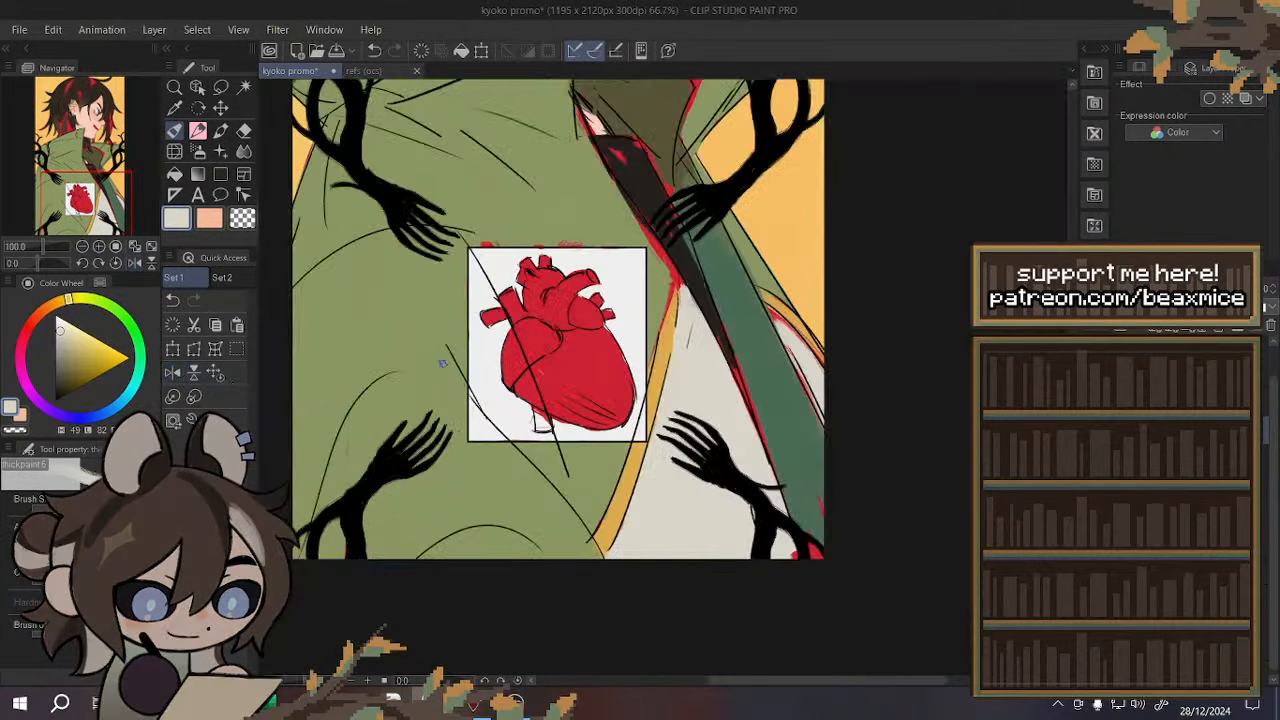
# - Fill a rectangular selection directly above the heart panel with the coat's sampled green to cover the red marks, and deselect
pyautogui.scroll(2, 498, 216)
pyautogui.keyDown('alt'); pyautogui.click(498, 216); pyautogui.keyUp('alt')
pyautogui.click(239, 349)
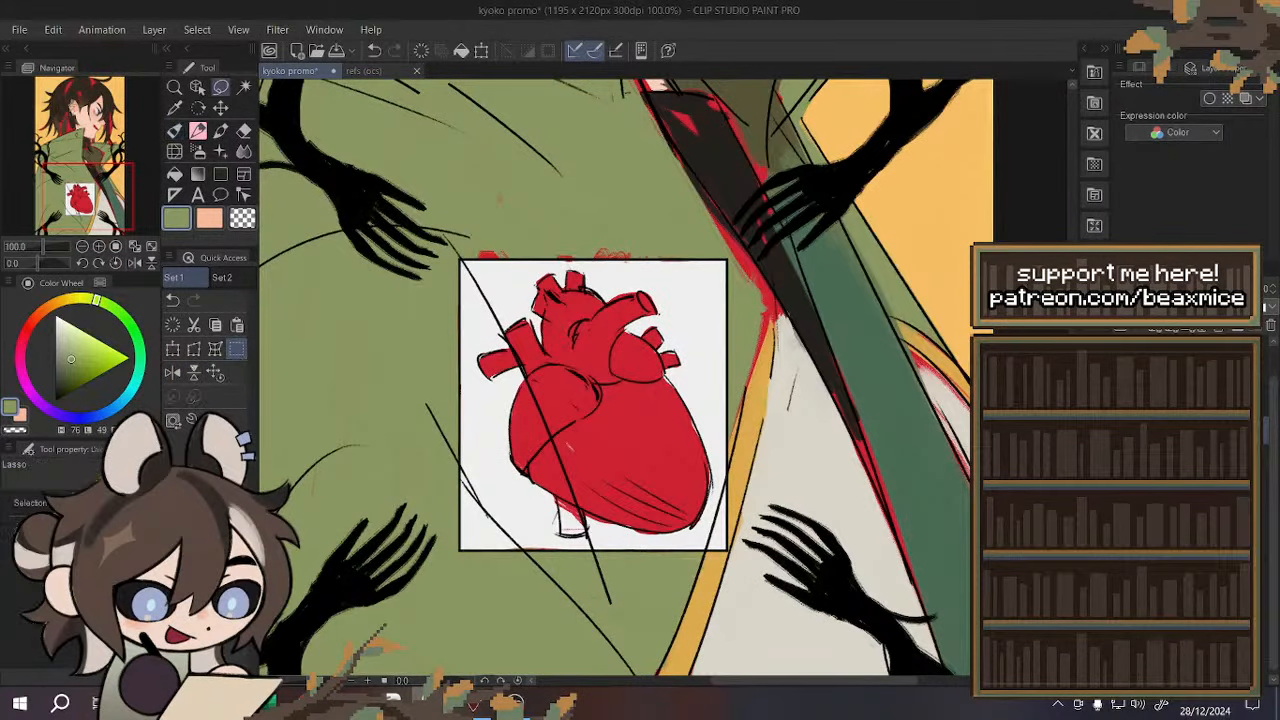
pyautogui.click(150, 449)
pyautogui.click(50, 494)
pyautogui.scroll(1, 477, 232)
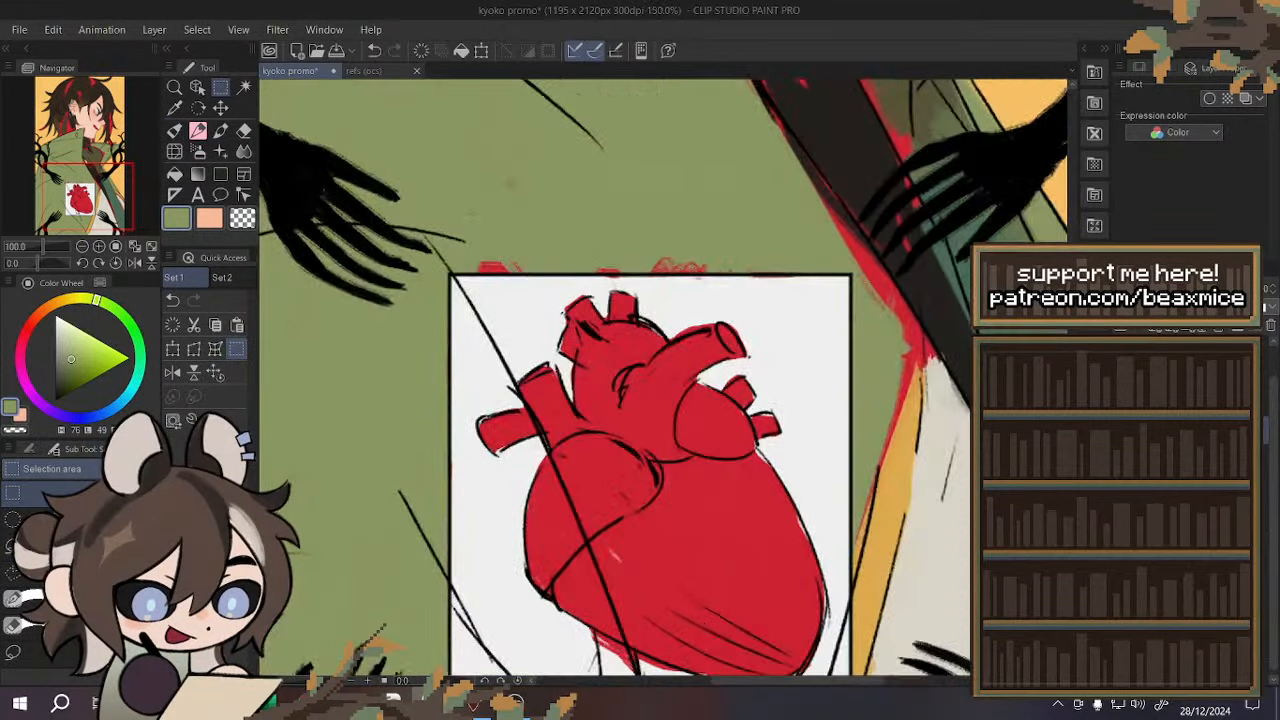
pyautogui.moveTo(409, 128)
pyautogui.mouseDown()
pyautogui.moveTo(722, 230)
pyautogui.moveTo(800, 272)
pyautogui.mouseUp()
pyautogui.click(693, 300)
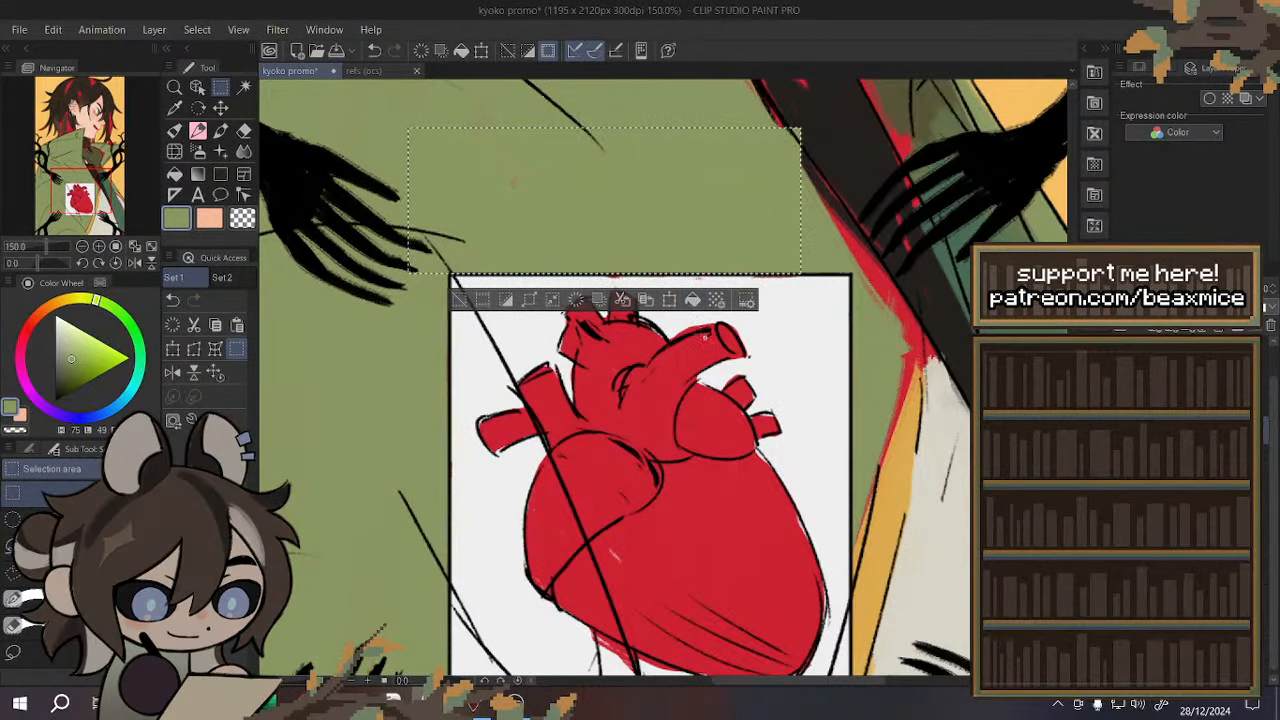
pyautogui.click(32, 449)
pyautogui.hotkey('ctrl', 'd')
pyautogui.scroll(-2, 622, 360)
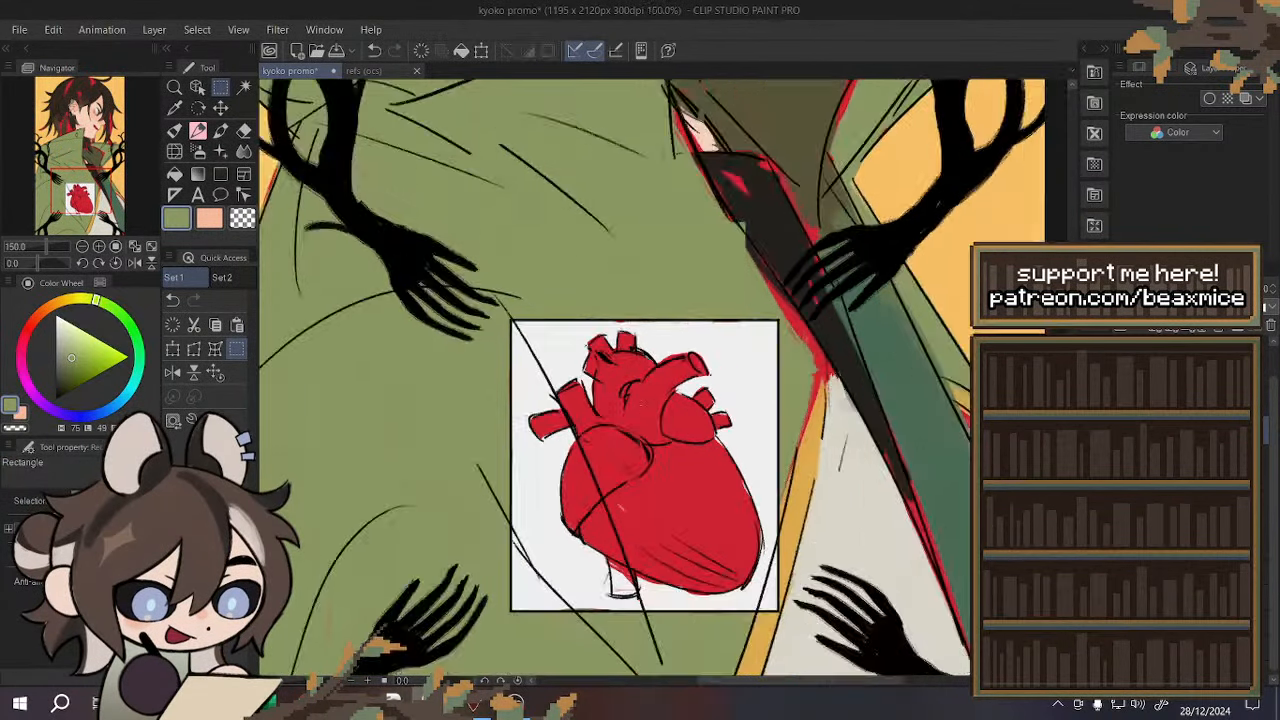
# - Sample the dark colour of the garment under the coat and brush over the red spots near its upper end
pyautogui.scroll(2, 742, 224)
pyautogui.rightClick(661, 263)
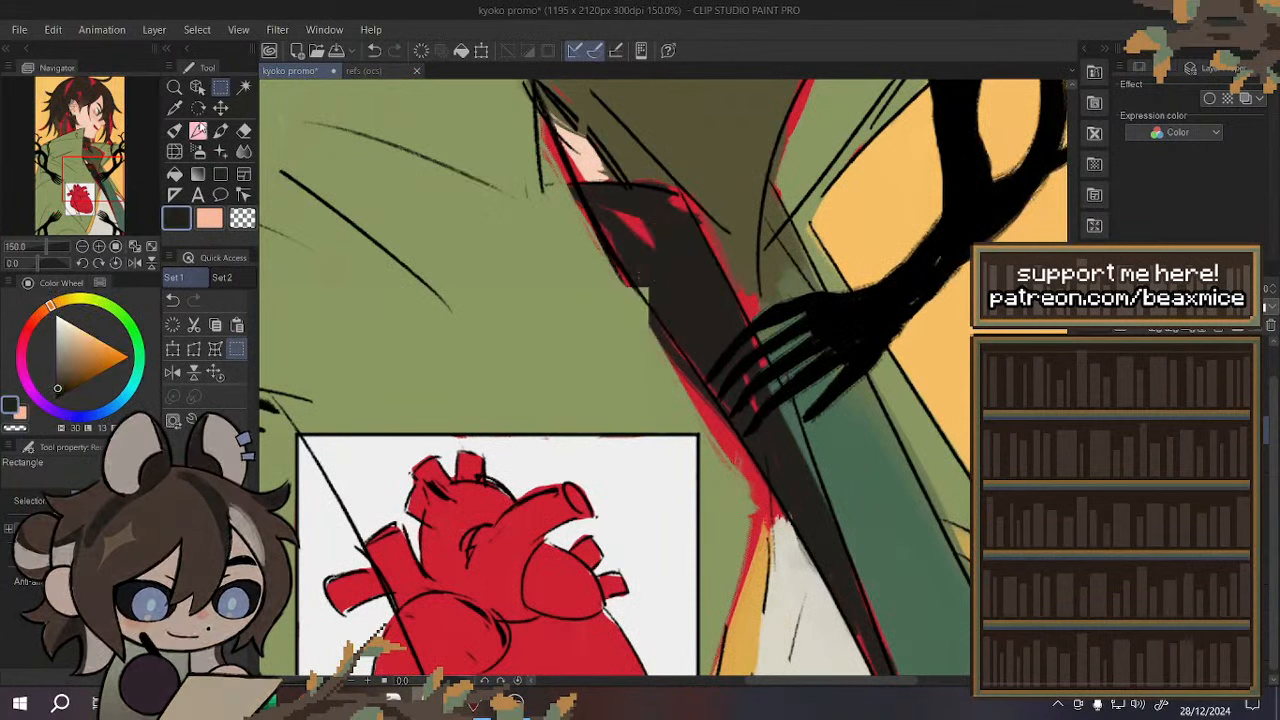
pyautogui.click(175, 131)
pyautogui.moveTo(674, 291); pyautogui.dragTo(646, 306)
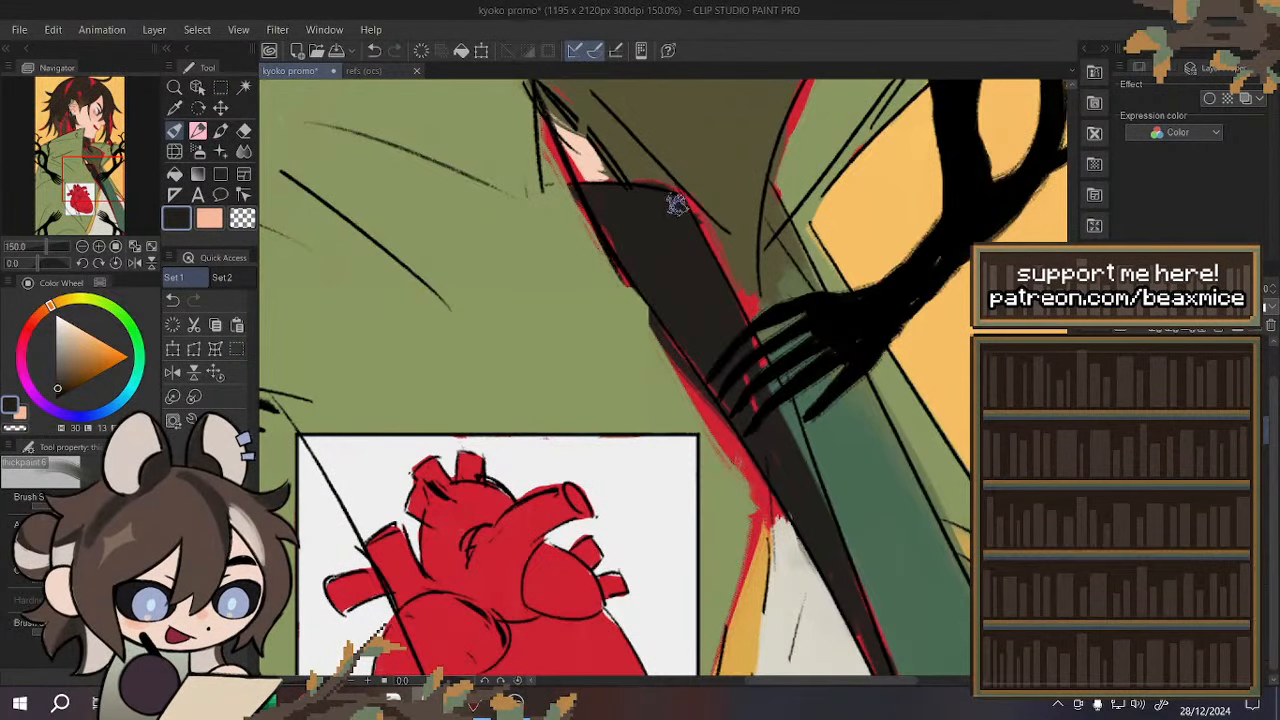
# - Mirror the canvas and paint the coat's sampled green over the red along the dark garment's edge and beside the trim's upper end
pyautogui.click(175, 375)
pyautogui.scroll(-1, 593, 232)
pyautogui.scroll(1, 688, 284)
pyautogui.keyDown('alt'); pyautogui.click(688, 290); pyautogui.keyUp('alt')
pyautogui.moveTo(648, 302)
pyautogui.mouseDown()
pyautogui.moveTo(680, 254)
pyautogui.moveTo(570, 392)
pyautogui.mouseUp()
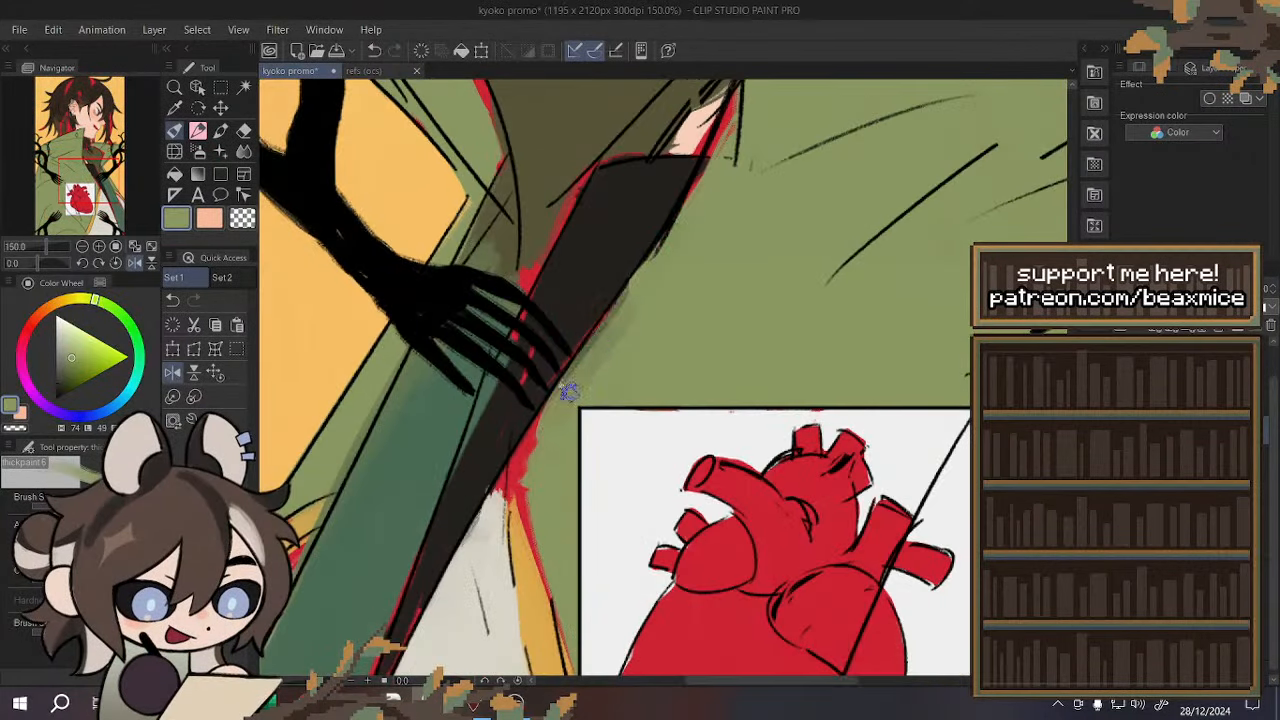
pyautogui.moveTo(654, 278); pyautogui.dragTo(524, 450)
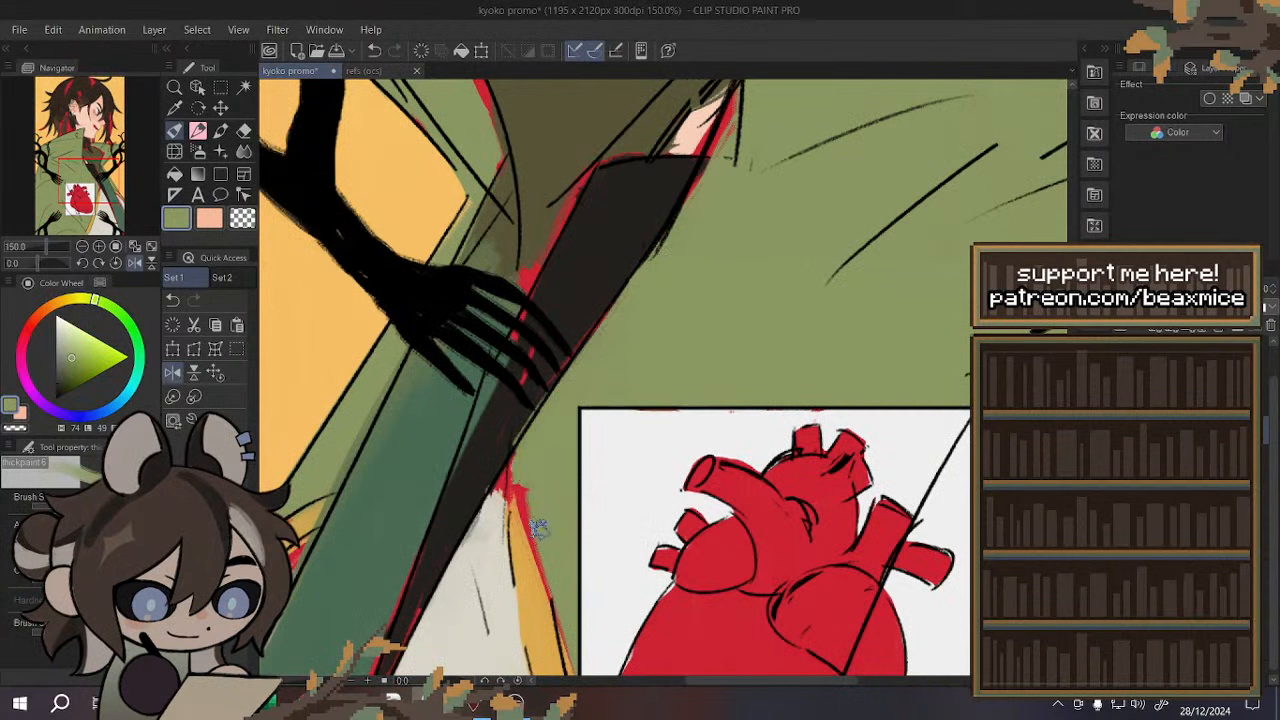
pyautogui.moveTo(540, 529); pyautogui.dragTo(543, 526)
pyautogui.moveTo(523, 468); pyautogui.dragTo(552, 580)
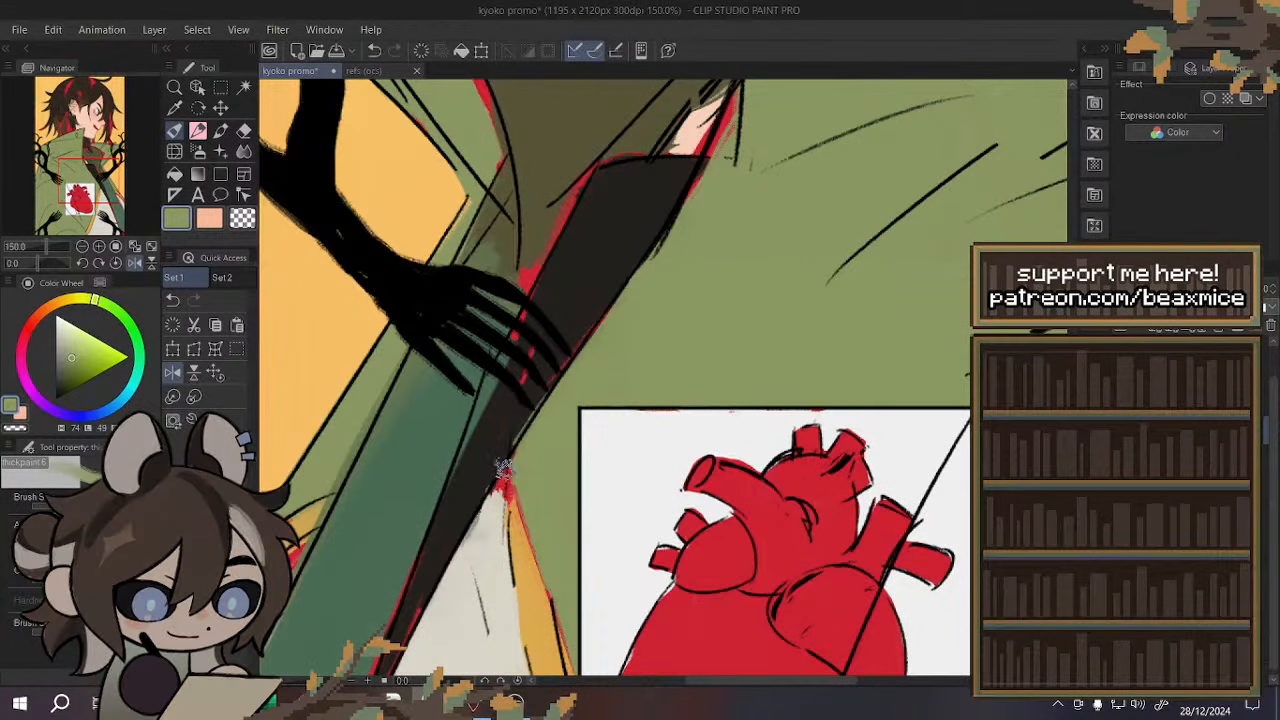
# - Switch to freehand lasso selection and outline the red gap at the shirt's upper tip, between the dark garment and yellow trim
pyautogui.keyDown('alt'); pyautogui.click(525, 561); pyautogui.keyUp('alt')
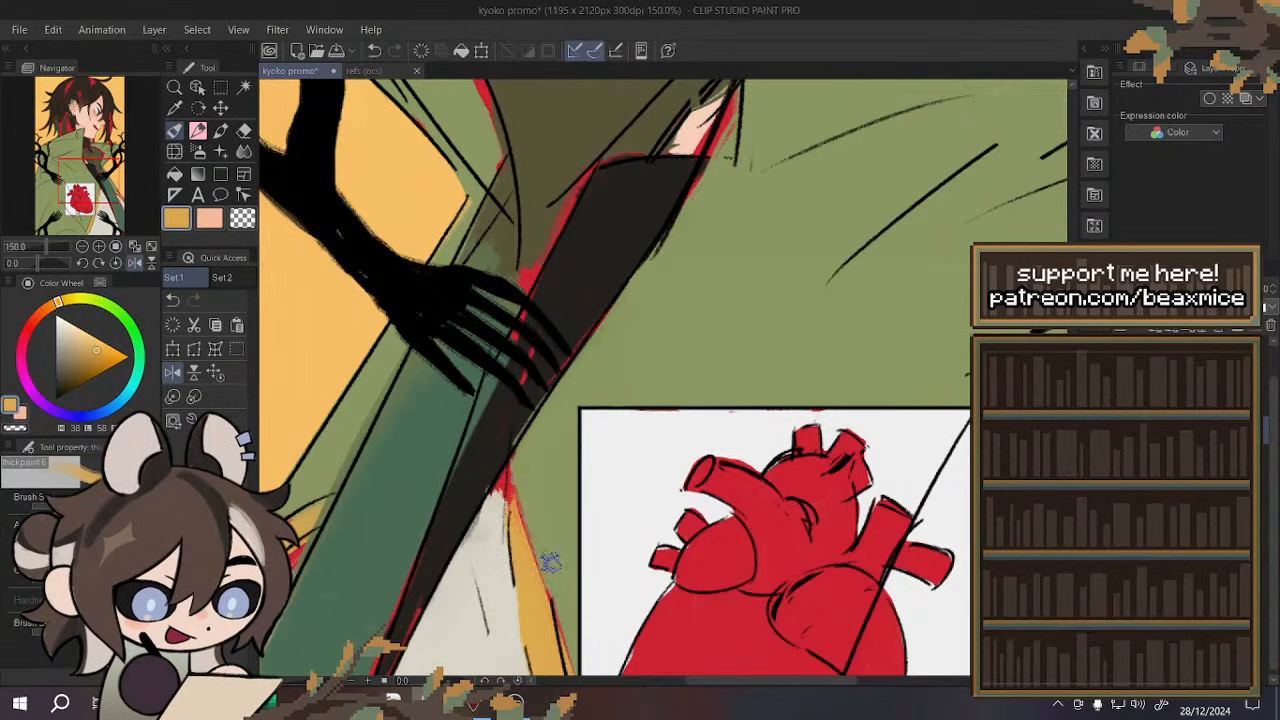
pyautogui.click(237, 349)
pyautogui.scroll(-3, 530, 335)
pyautogui.scroll(3, 528, 396)
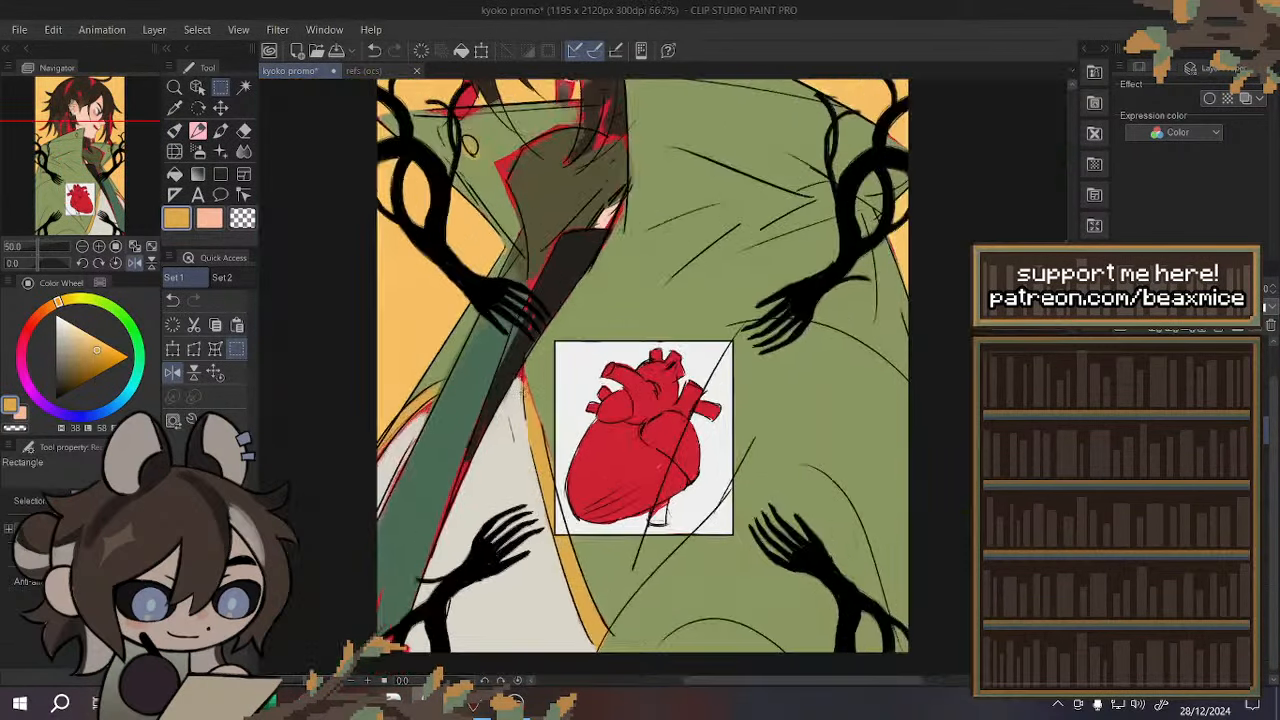
pyautogui.click(115, 447)
pyautogui.click(50, 544)
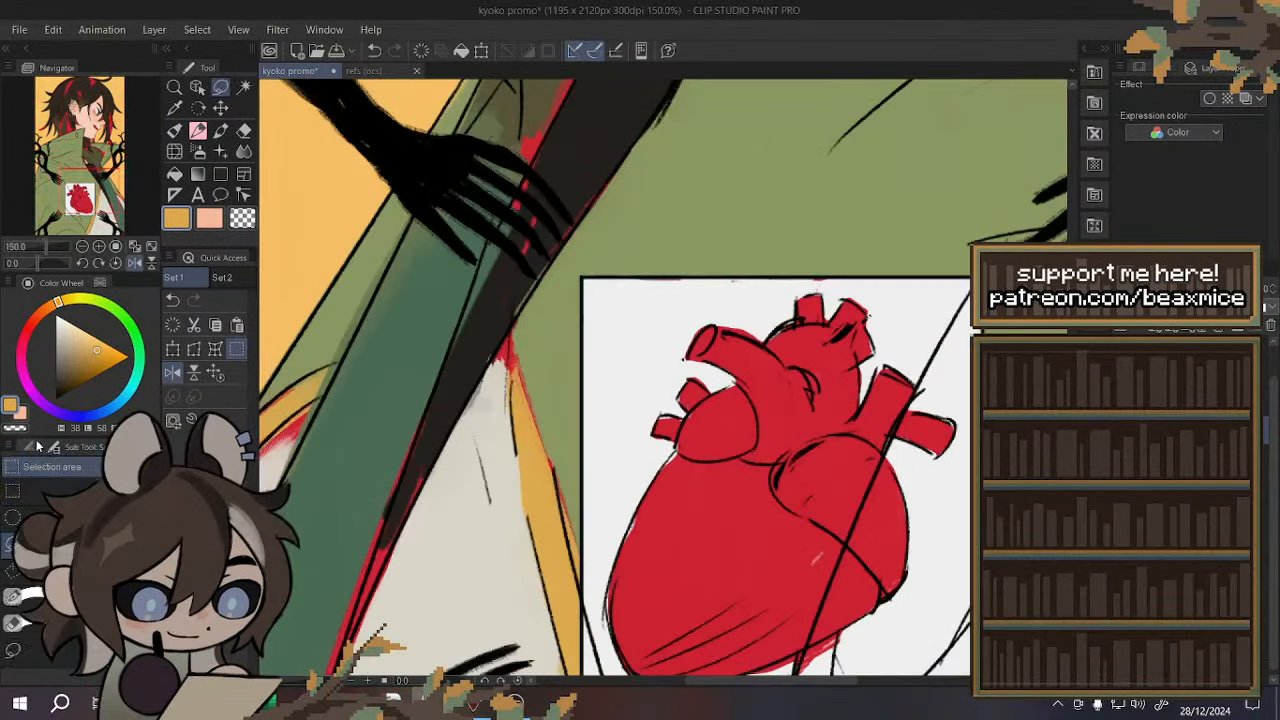
pyautogui.click(28, 447)
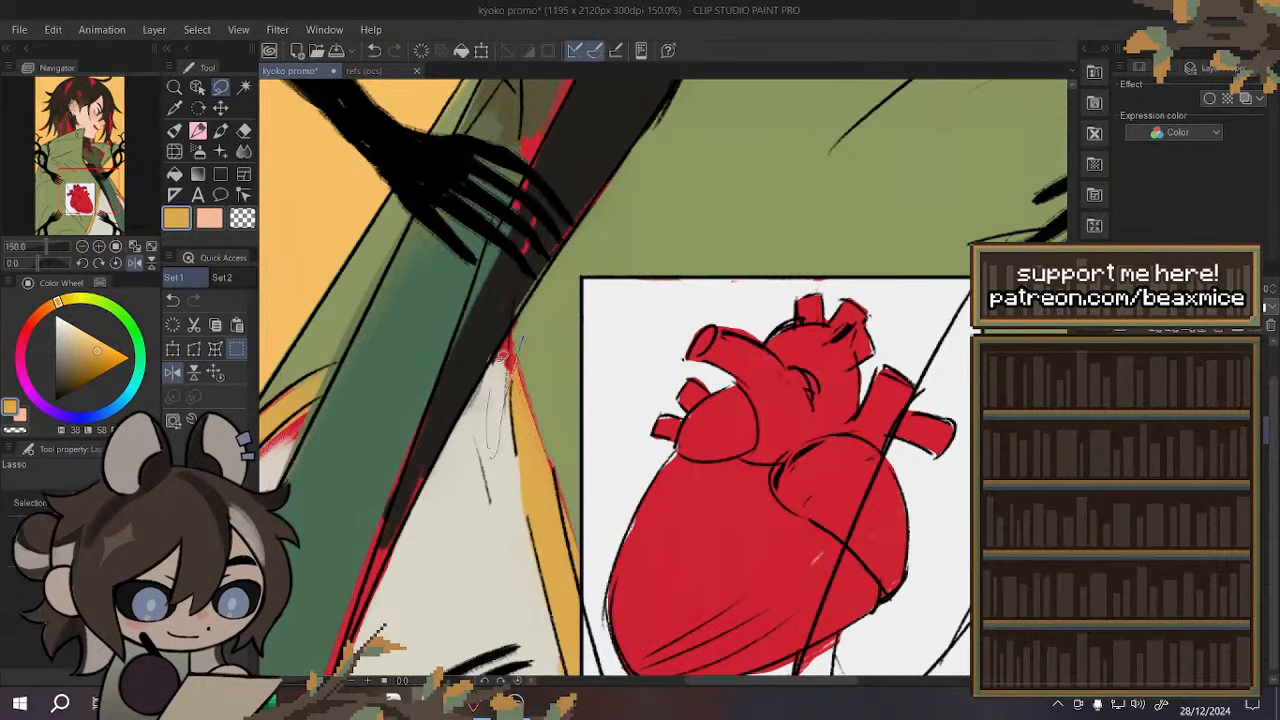
pyautogui.moveTo(503, 357); pyautogui.dragTo(520, 342)
pyautogui.click(532, 346)
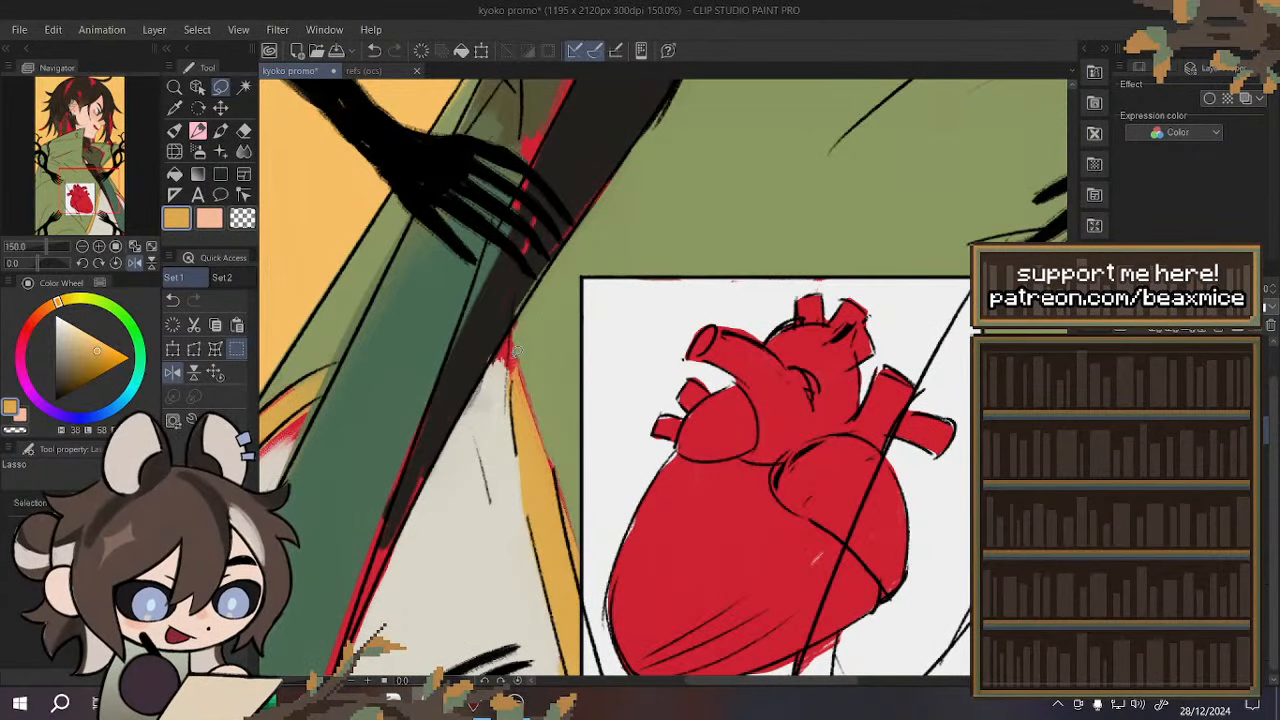
pyautogui.moveTo(500, 383); pyautogui.dragTo(502, 380)
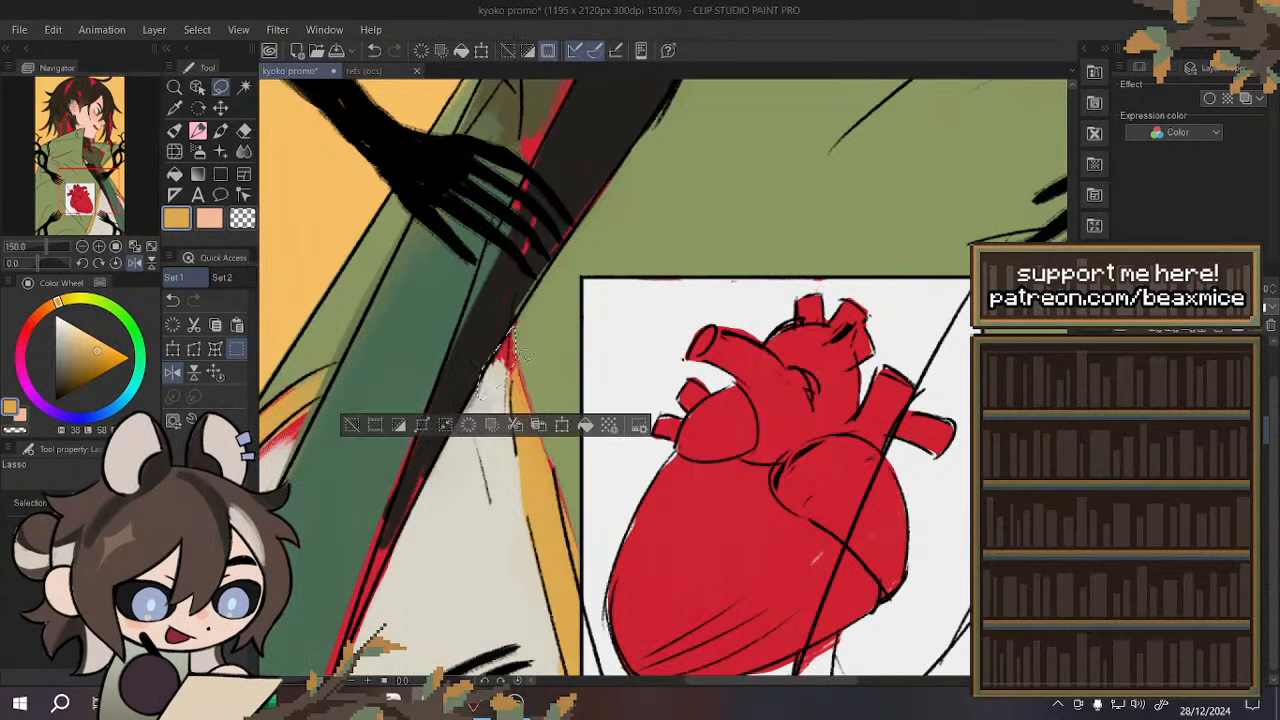
# - Fill the lassoed gap at the shirt's tip with the shirt's sampled off-white, and deselect
pyautogui.click(588, 424)
pyautogui.click(376, 50)
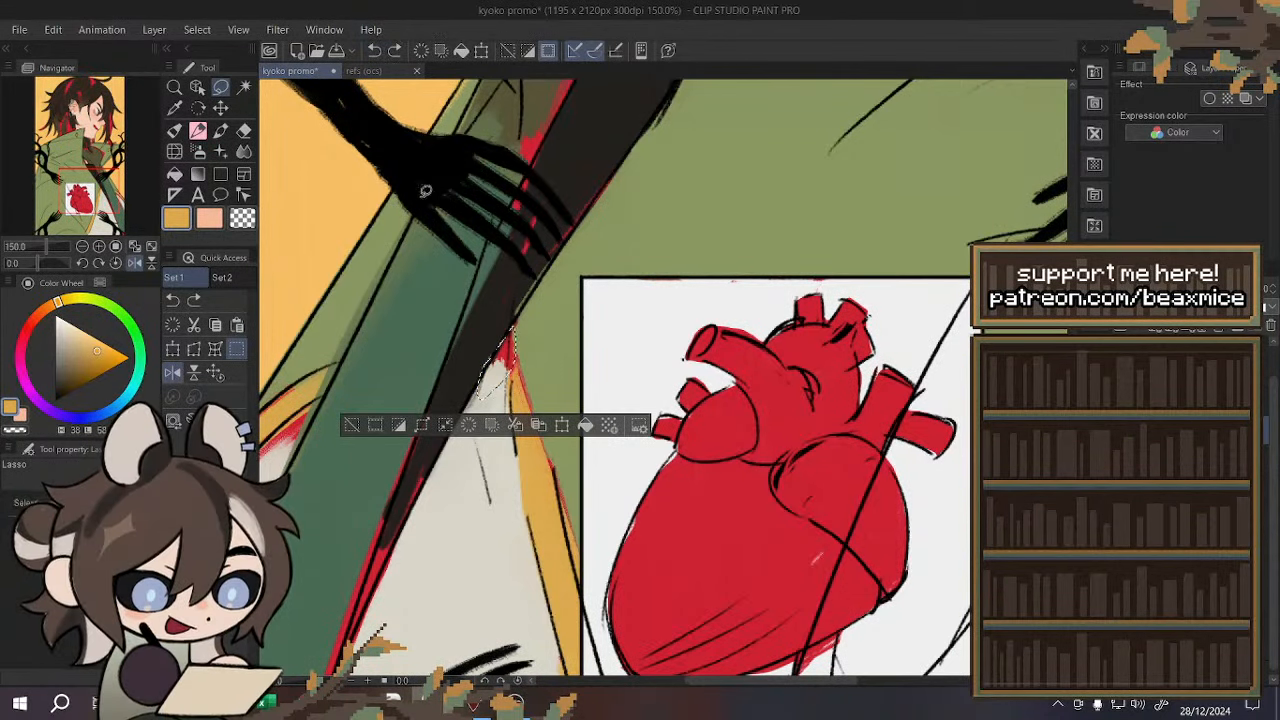
pyautogui.keyDown('alt'); pyautogui.click(486, 476); pyautogui.keyUp('alt')
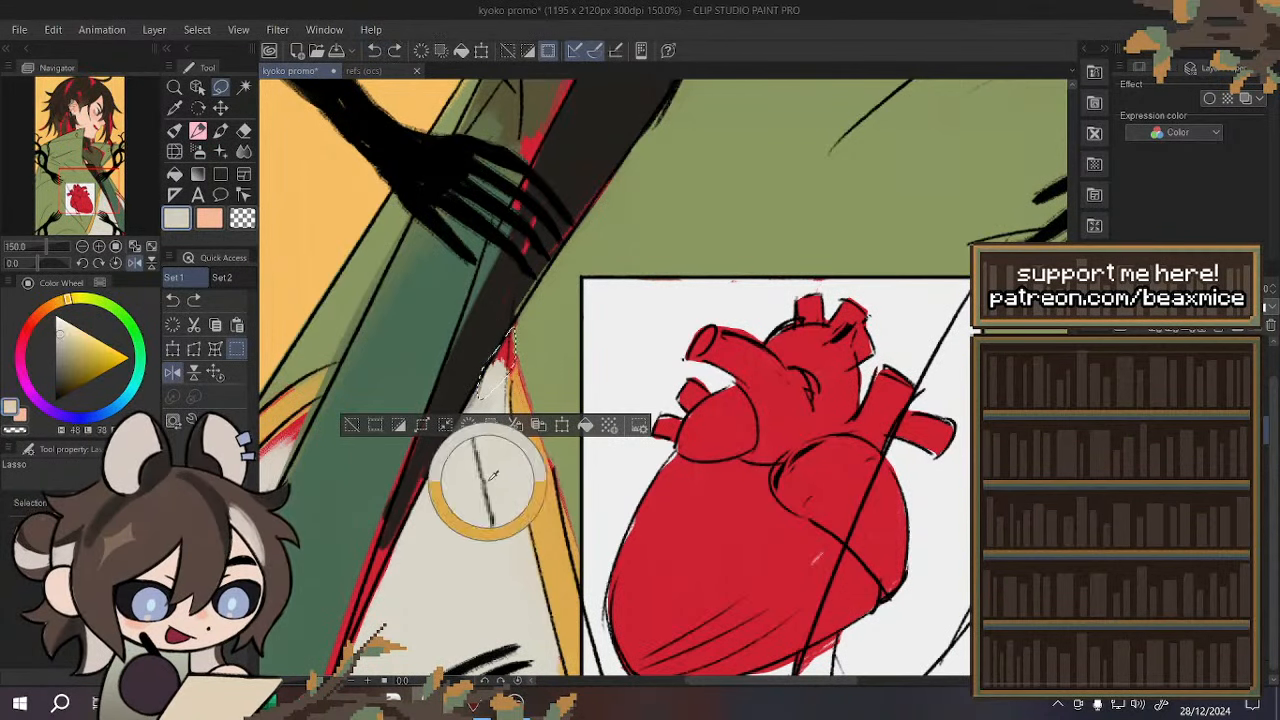
pyautogui.click(585, 426)
pyautogui.scroll(1, 483, 360)
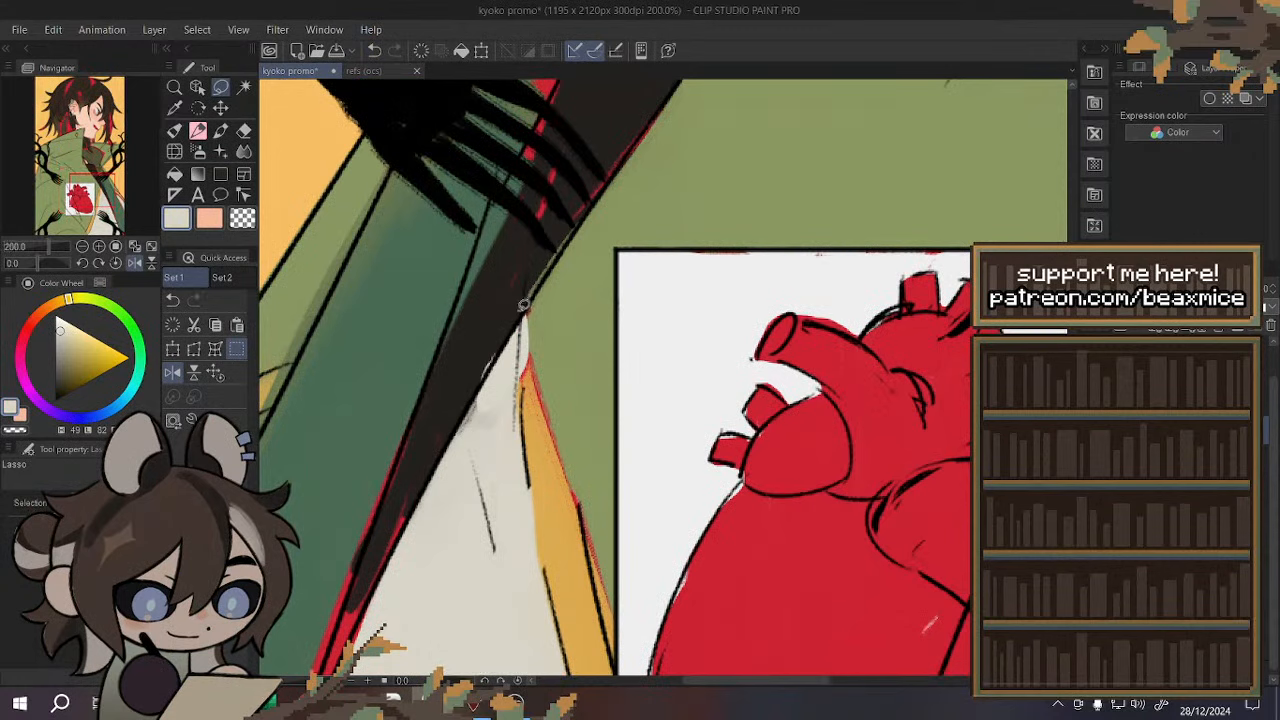
# - Unmirror the canvas and lasso-fill the red along the dark garment's coat-side edge below the fingers with its sampled dark colour
pyautogui.click(175, 374)
pyautogui.scroll(-3, 400, 330)
pyautogui.scroll(2, 522, 250)
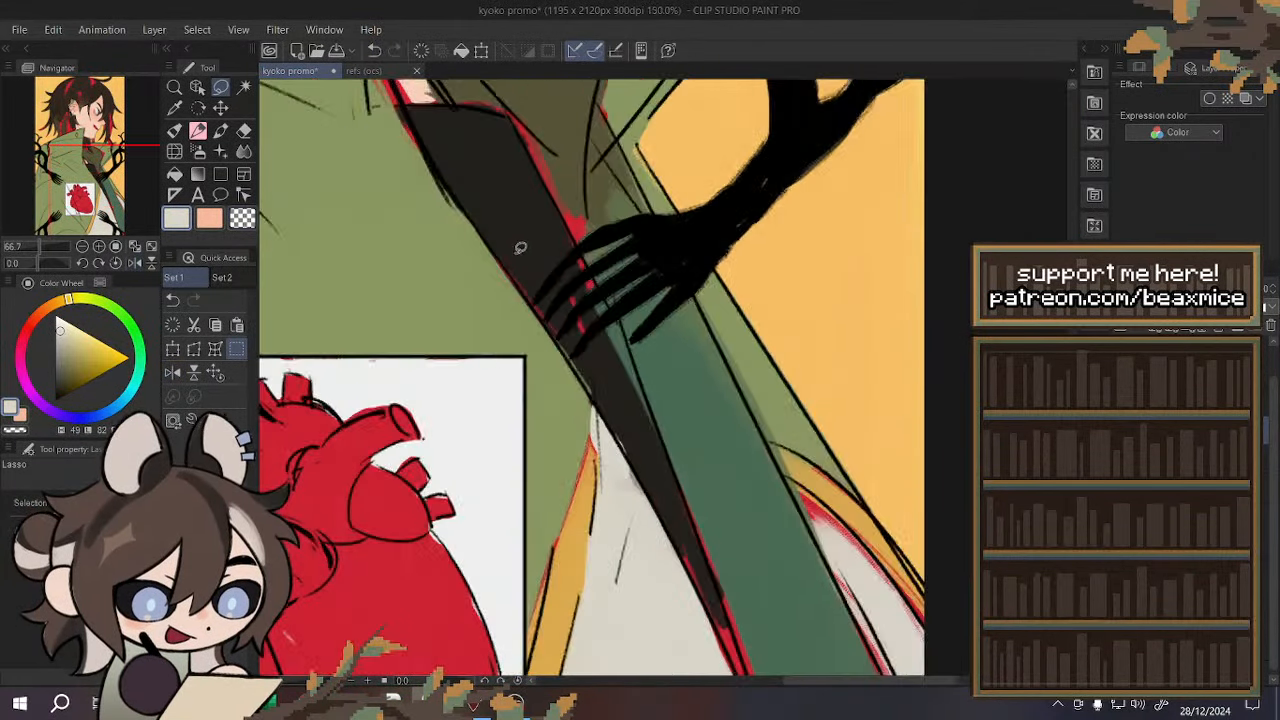
pyautogui.keyDown('alt'); pyautogui.click(501, 243); pyautogui.keyUp('alt')
pyautogui.moveTo(597, 318); pyautogui.dragTo(644, 458)
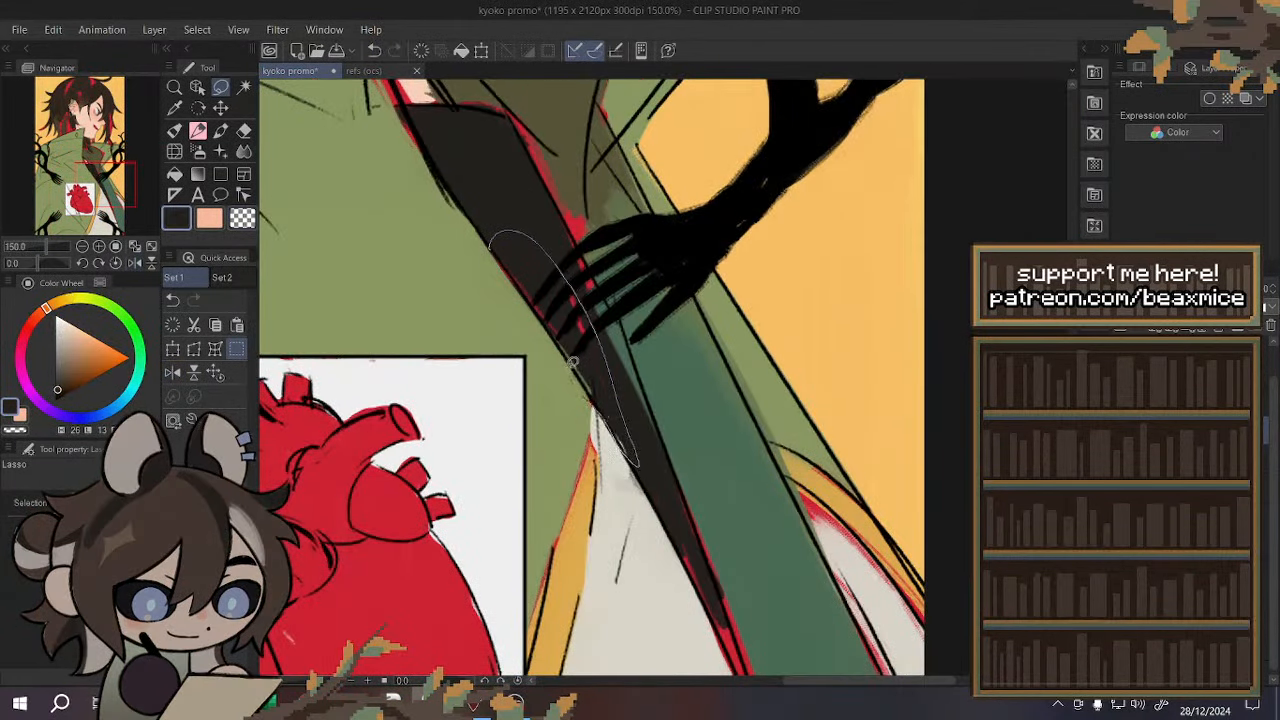
pyautogui.moveTo(574, 361)
pyautogui.mouseDown()
pyautogui.moveTo(617, 374)
pyautogui.moveTo(638, 456)
pyautogui.mouseUp()
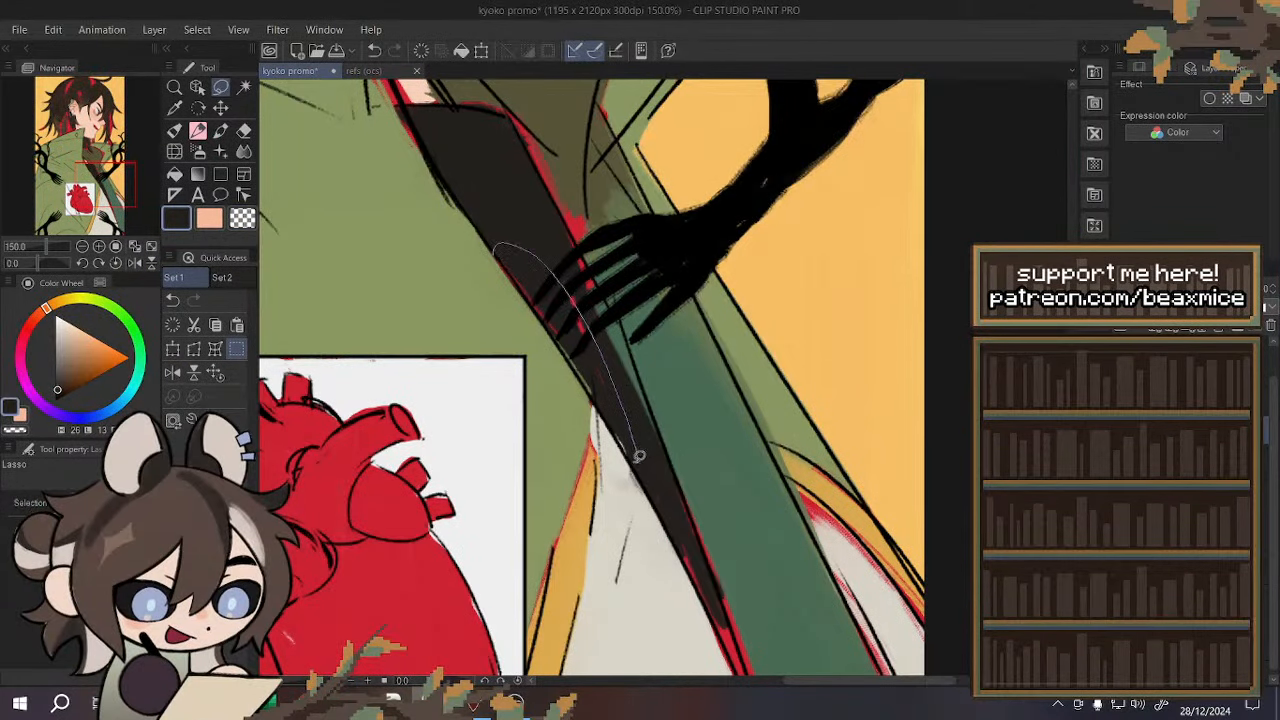
pyautogui.moveTo(603, 400); pyautogui.dragTo(499, 256)
pyautogui.click(653, 488)
pyautogui.click(680, 517)
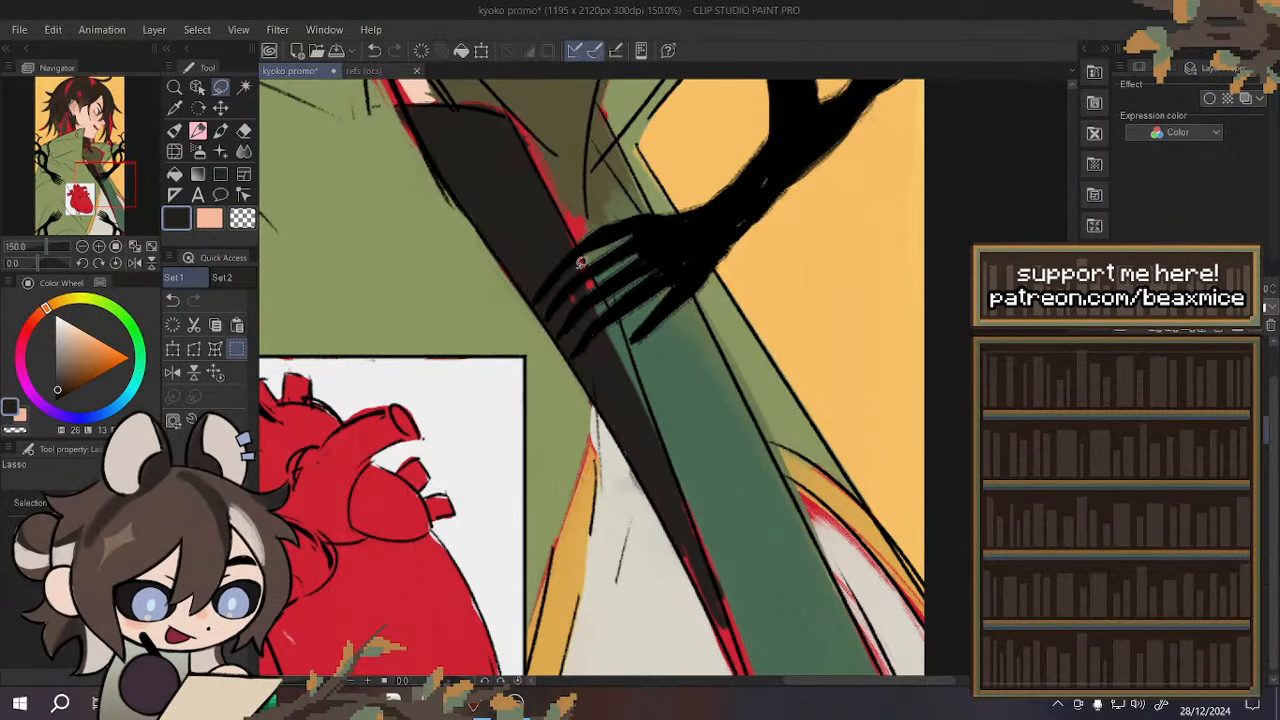
# - Lasso the dark garment's opposite edge behind the fingers, fill it with the same dark colour, and deselect
pyautogui.scroll(-2, 541, 250)
pyautogui.scroll(2, 572, 280)
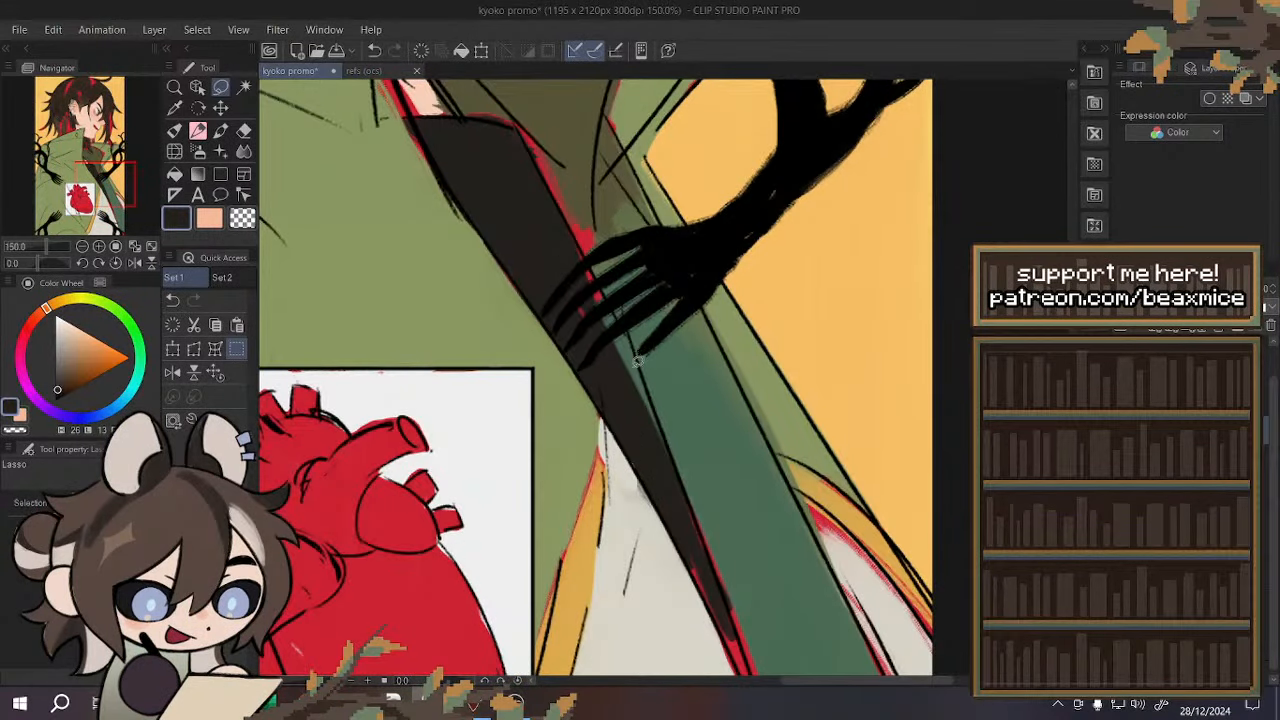
pyautogui.moveTo(571, 226); pyautogui.dragTo(592, 258)
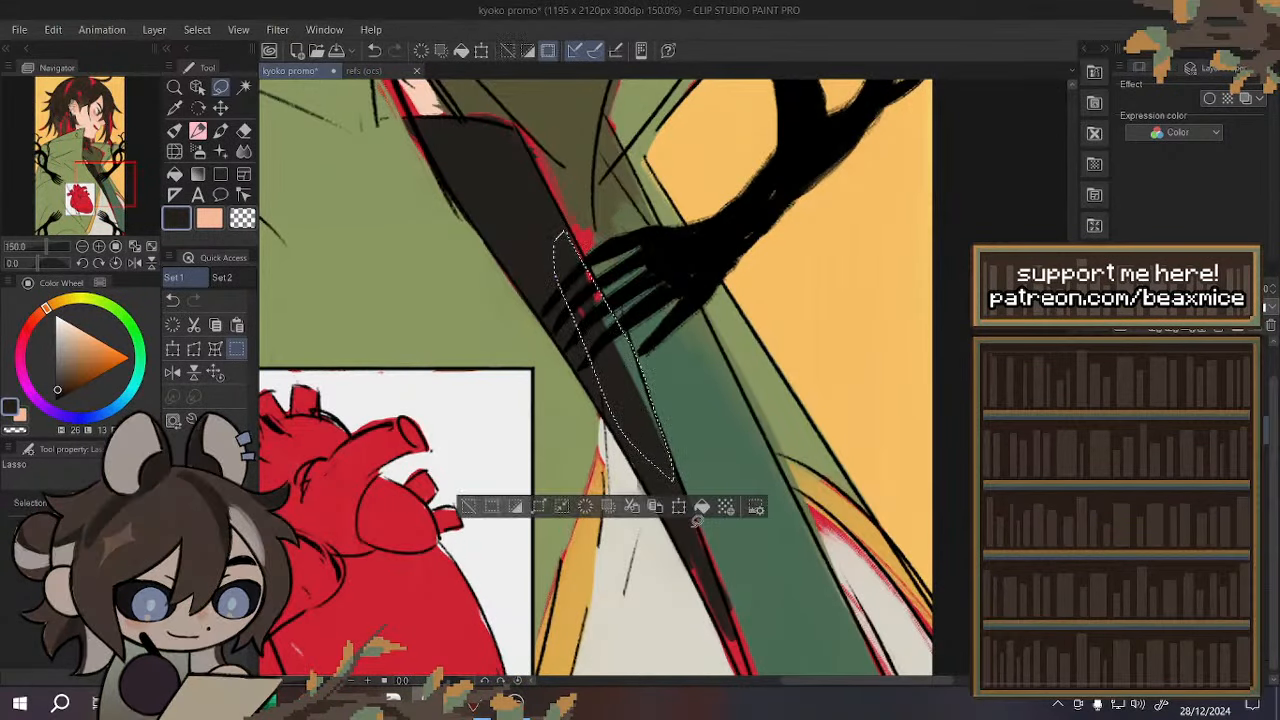
pyautogui.click(701, 512)
pyautogui.click(728, 537)
pyautogui.scroll(-3, 659, 394)
pyautogui.scroll(1, 612, 266)
# - With the brush, paint the sampled dark garment colour and coat green over the red around the small skin patch
pyautogui.keyDown('alt'); pyautogui.click(624, 268); pyautogui.keyUp('alt')
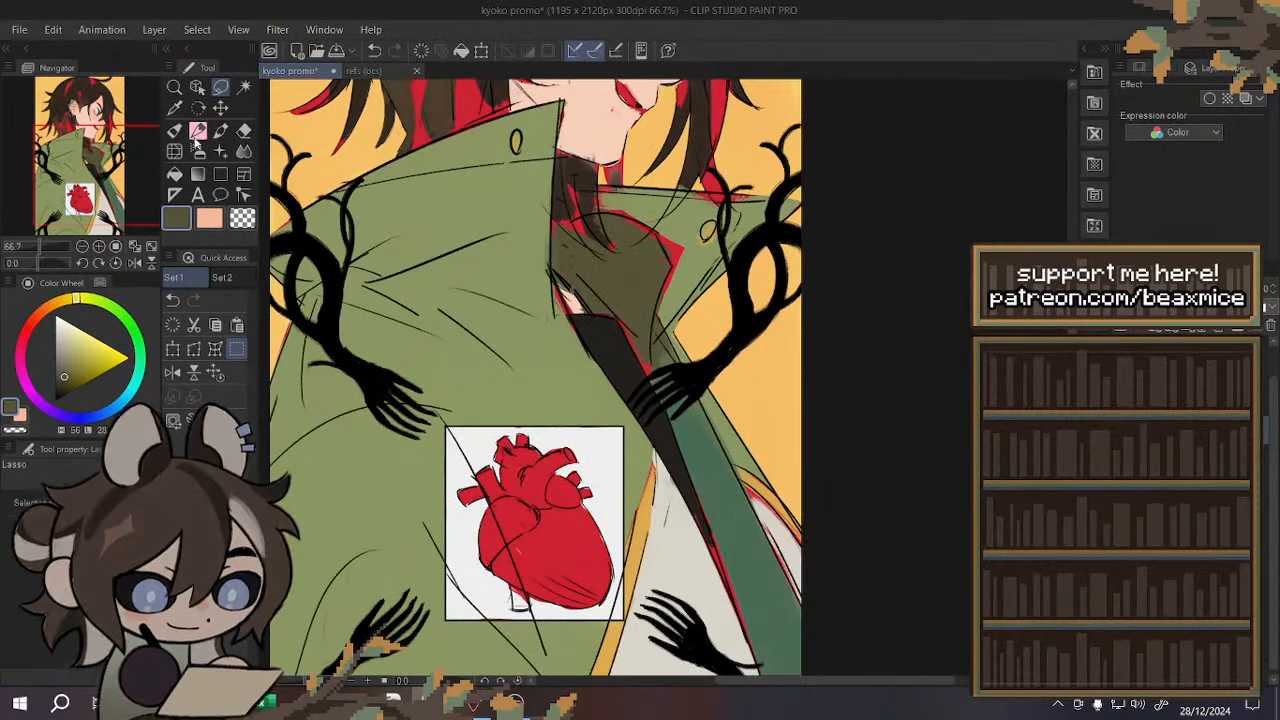
pyautogui.click(174, 130)
pyautogui.scroll(4, 537, 243)
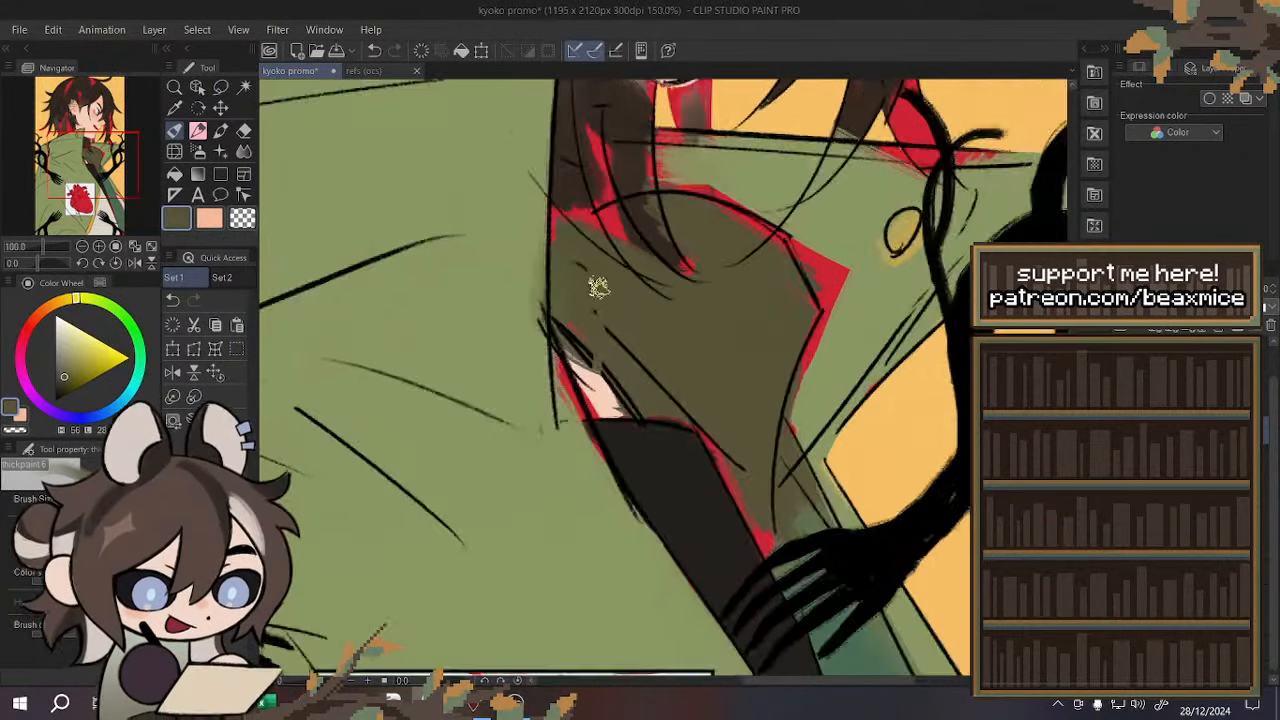
pyautogui.keyDown('alt'); pyautogui.click(600, 428); pyautogui.keyUp('alt')
pyautogui.moveTo(607, 430)
pyautogui.mouseDown()
pyautogui.moveTo(590, 402)
pyautogui.moveTo(618, 434)
pyautogui.moveTo(602, 406)
pyautogui.moveTo(588, 415)
pyautogui.mouseUp()
pyautogui.keyDown('alt'); pyautogui.click(509, 400); pyautogui.keyUp('alt')
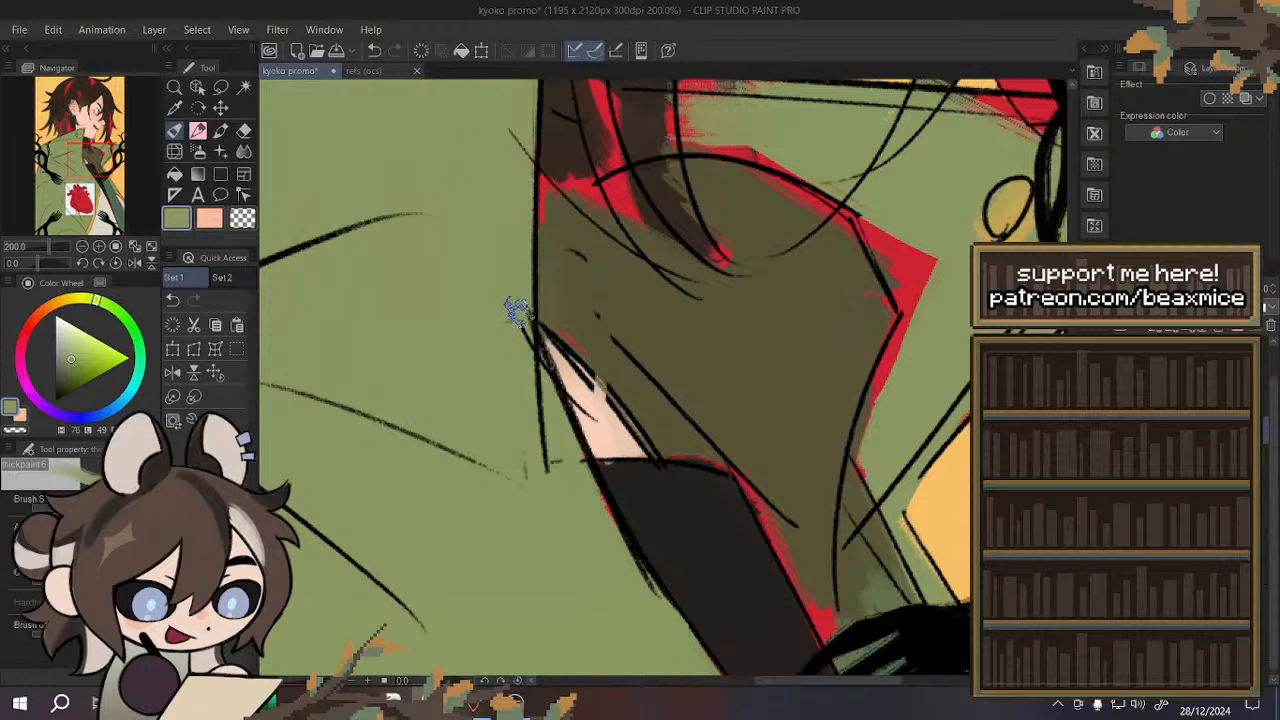
# - Mirror the canvas and paint the sampled olive and coat green over the red around the olive garment's pointed outer corner
pyautogui.scroll(-3, 517, 285)
pyautogui.keyDown('alt'); pyautogui.click(591, 276); pyautogui.keyUp('alt')
pyautogui.scroll(3, 592, 276)
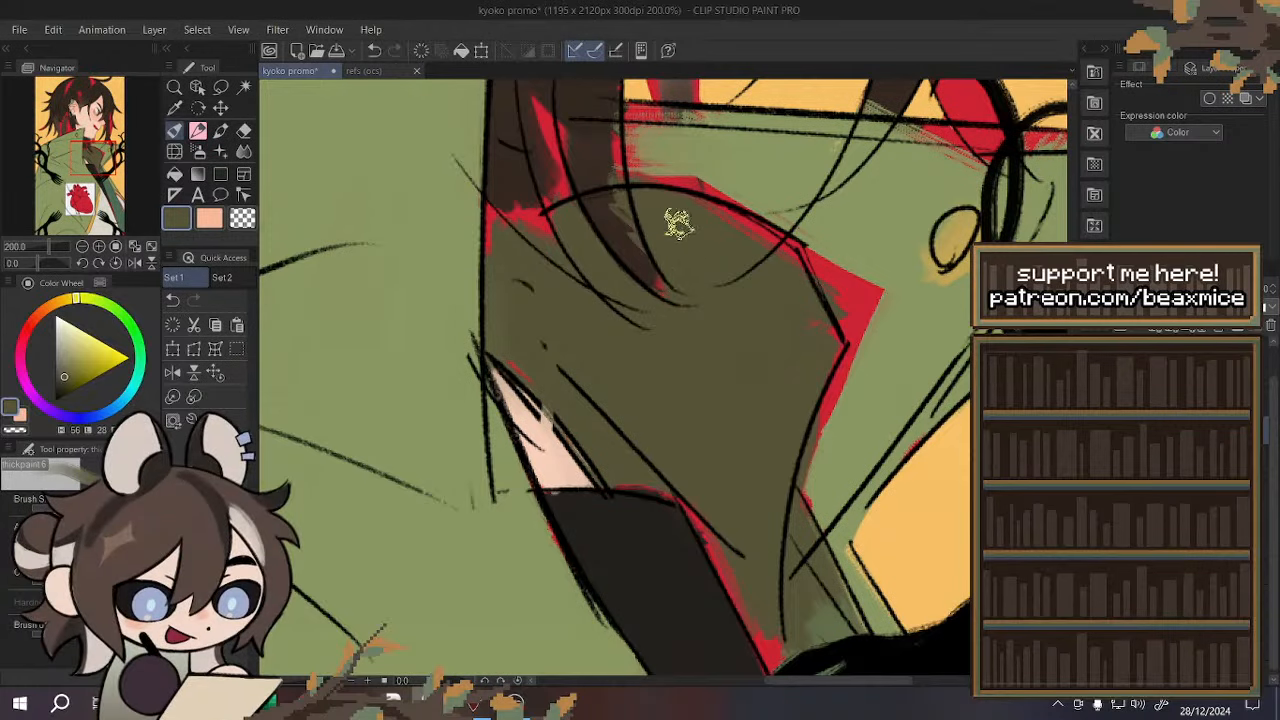
pyautogui.click(173, 373)
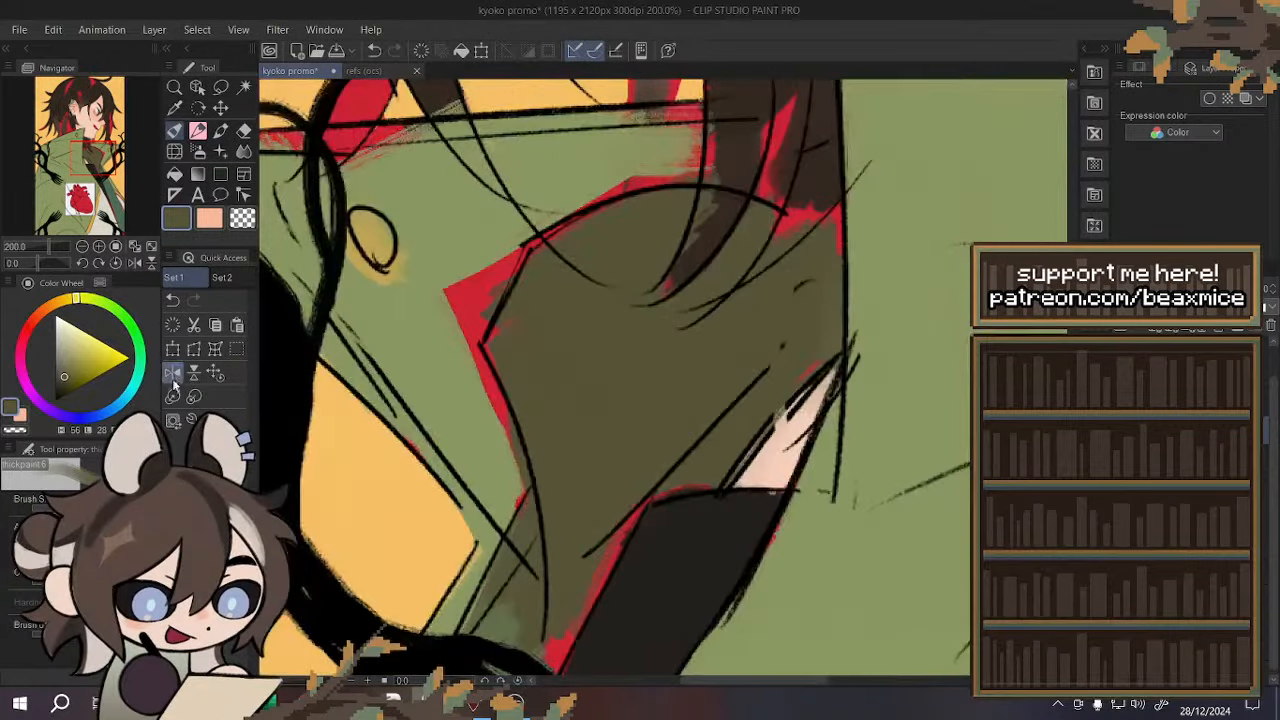
pyautogui.scroll(-1, 502, 361)
pyautogui.keyDown('alt'); pyautogui.click(471, 383); pyautogui.keyUp('alt')
pyautogui.moveTo(484, 364)
pyautogui.mouseDown()
pyautogui.moveTo(499, 427)
pyautogui.moveTo(484, 377)
pyautogui.mouseUp()
pyautogui.moveTo(495, 250); pyautogui.dragTo(493, 300)
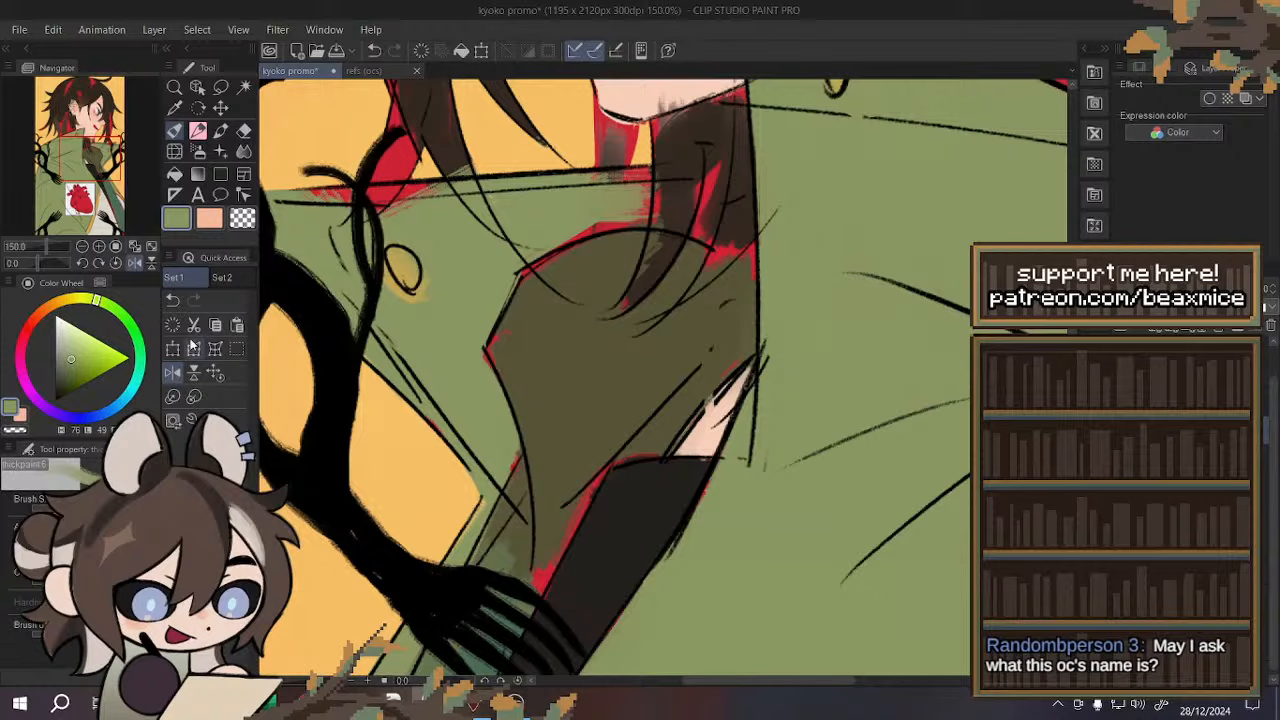
# - Unmirror the canvas and brush the coat's green over the red between the hair strand and the far collar's upper edge
pyautogui.click(175, 373)
pyautogui.scroll(-3, 500, 315)
pyautogui.scroll(1, 570, 288)
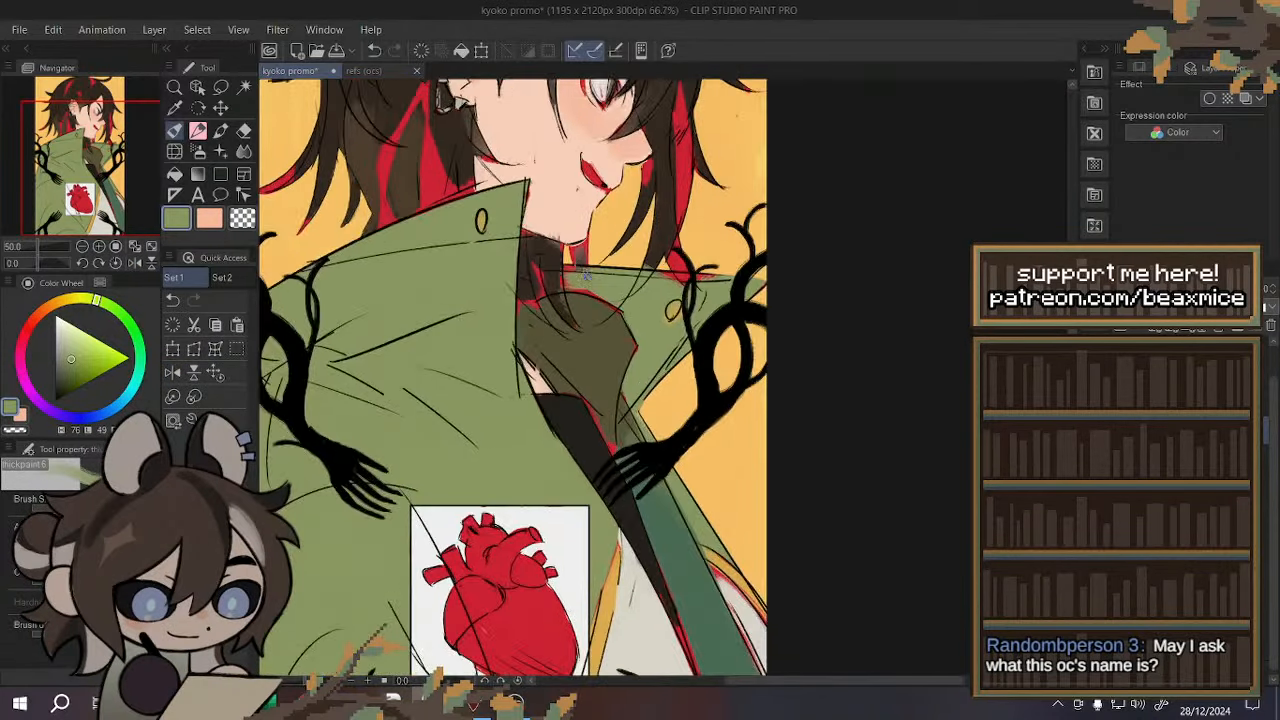
pyautogui.scroll(2, 585, 273)
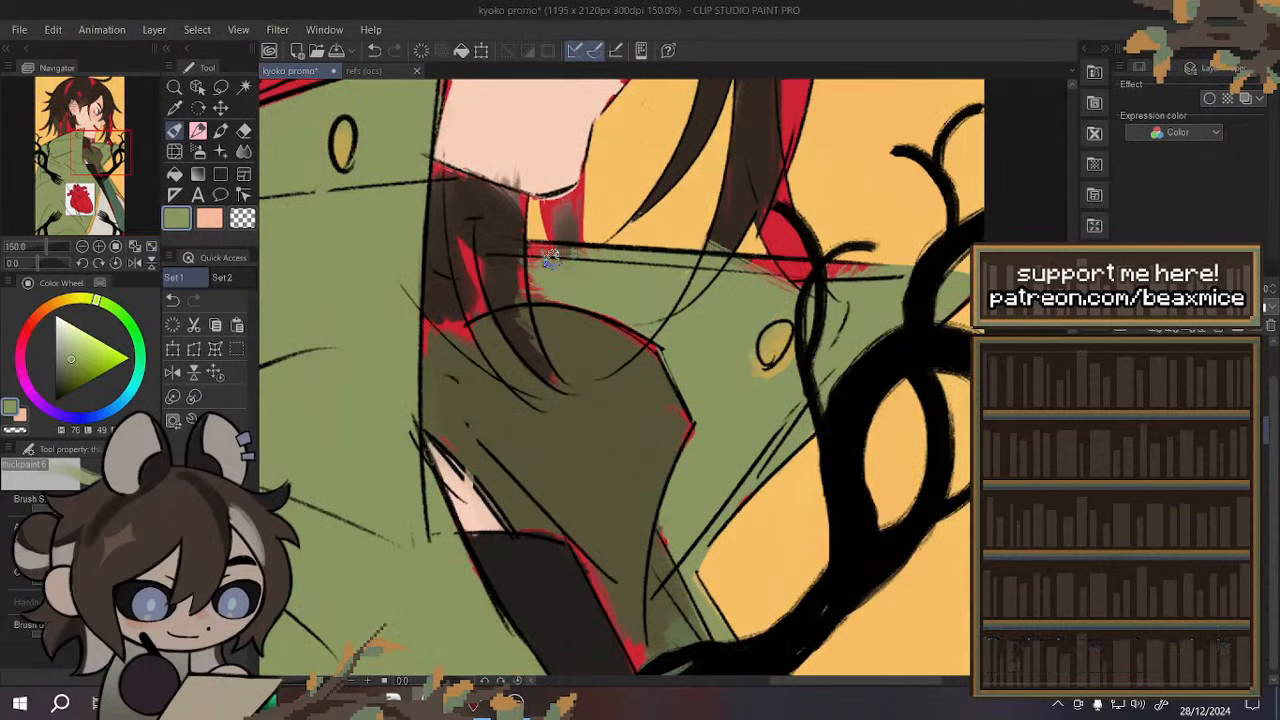
pyautogui.scroll(-2, 556, 256)
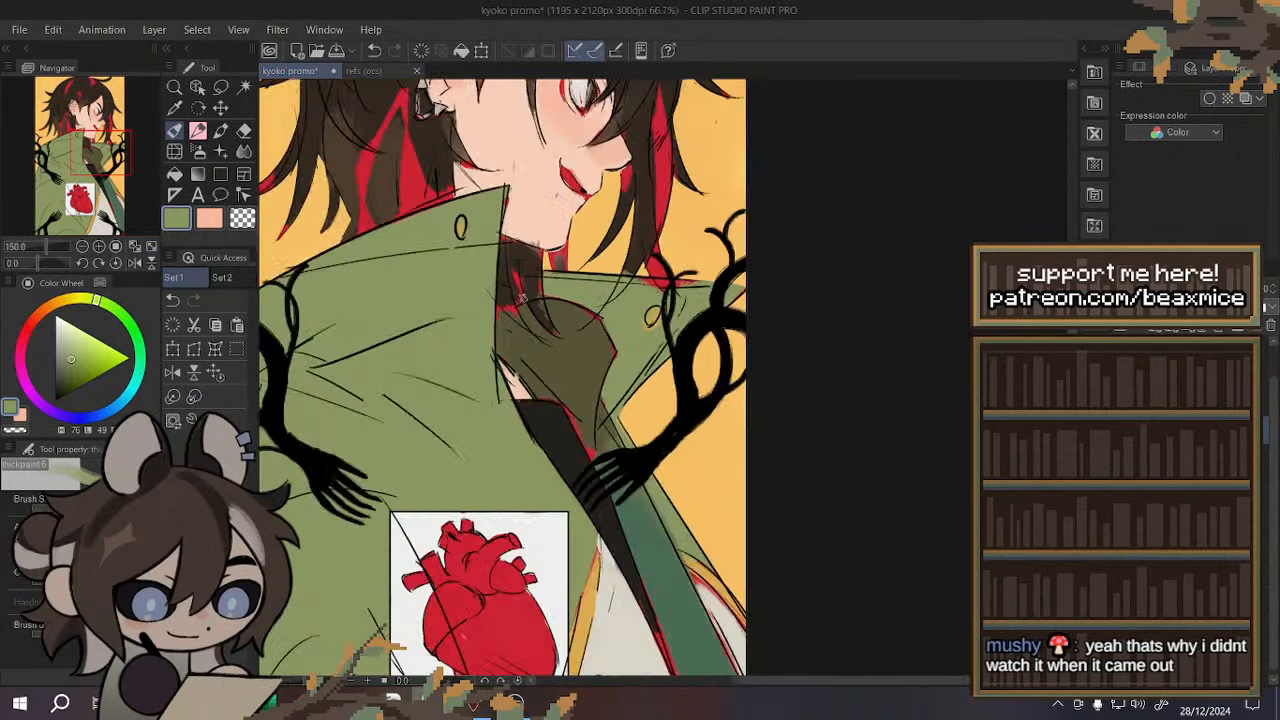
pyautogui.scroll(2, 525, 245)
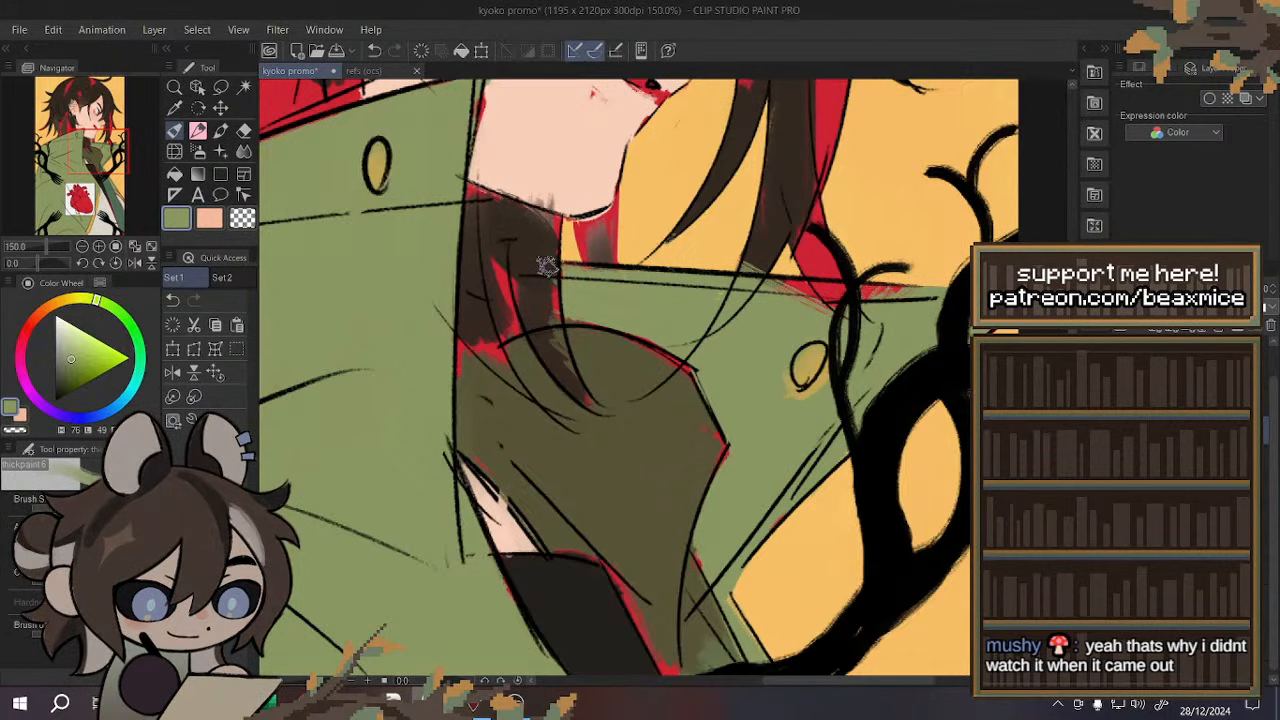
pyautogui.scroll(-1, 545, 261)
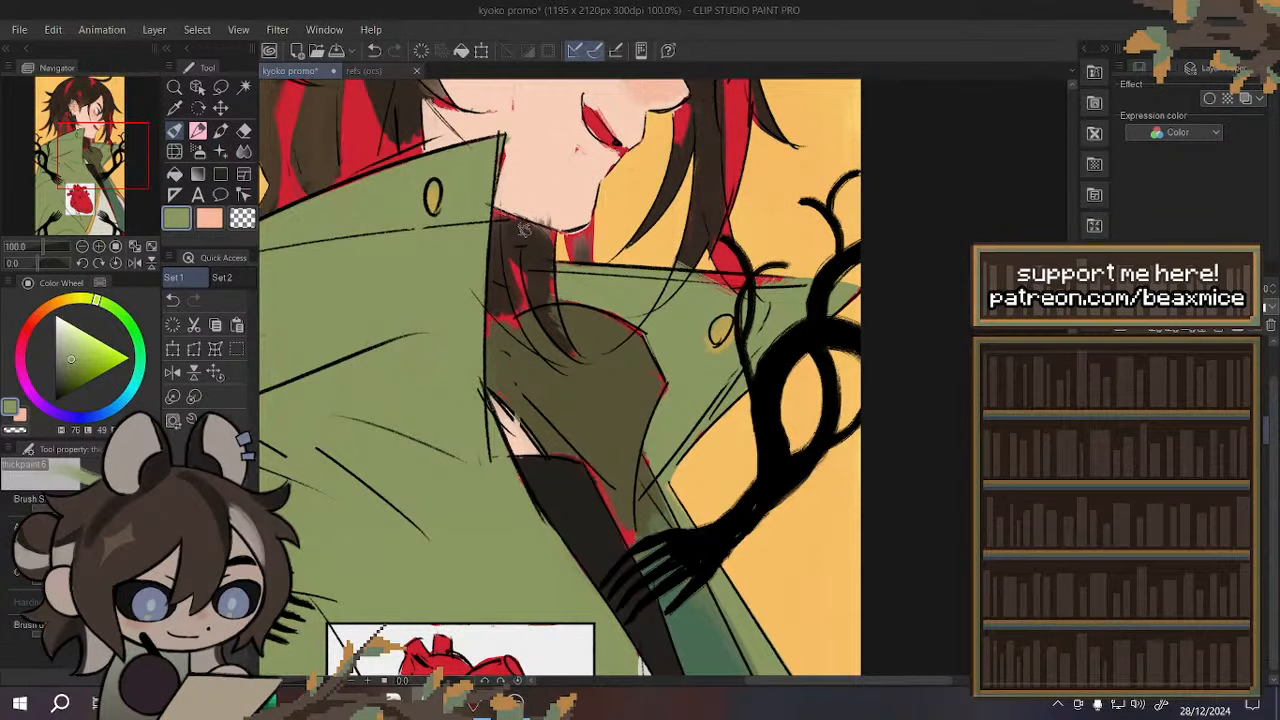
# - Sample the face's skin tone and paint over the dark hair smudges crossing the jaw line
pyautogui.scroll(3, 578, 291)
pyautogui.keyDown('alt'); pyautogui.click(543, 129); pyautogui.keyUp('alt')
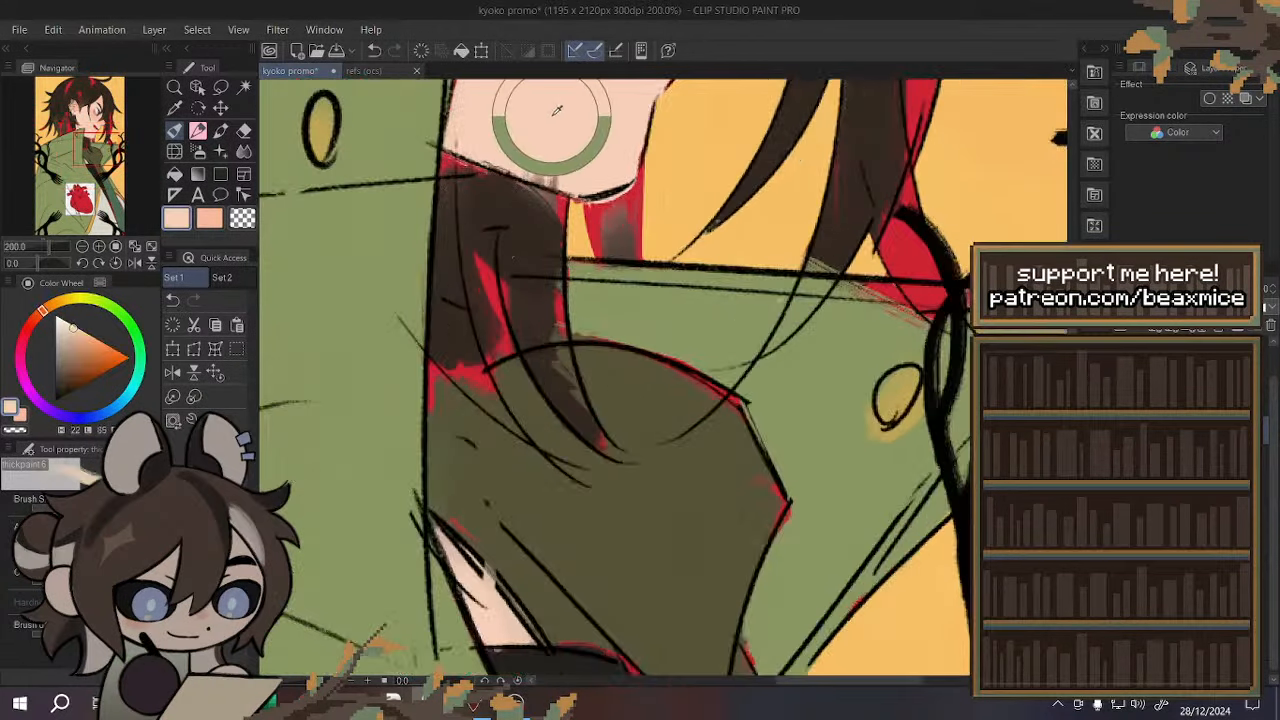
pyautogui.scroll(-5, 563, 172)
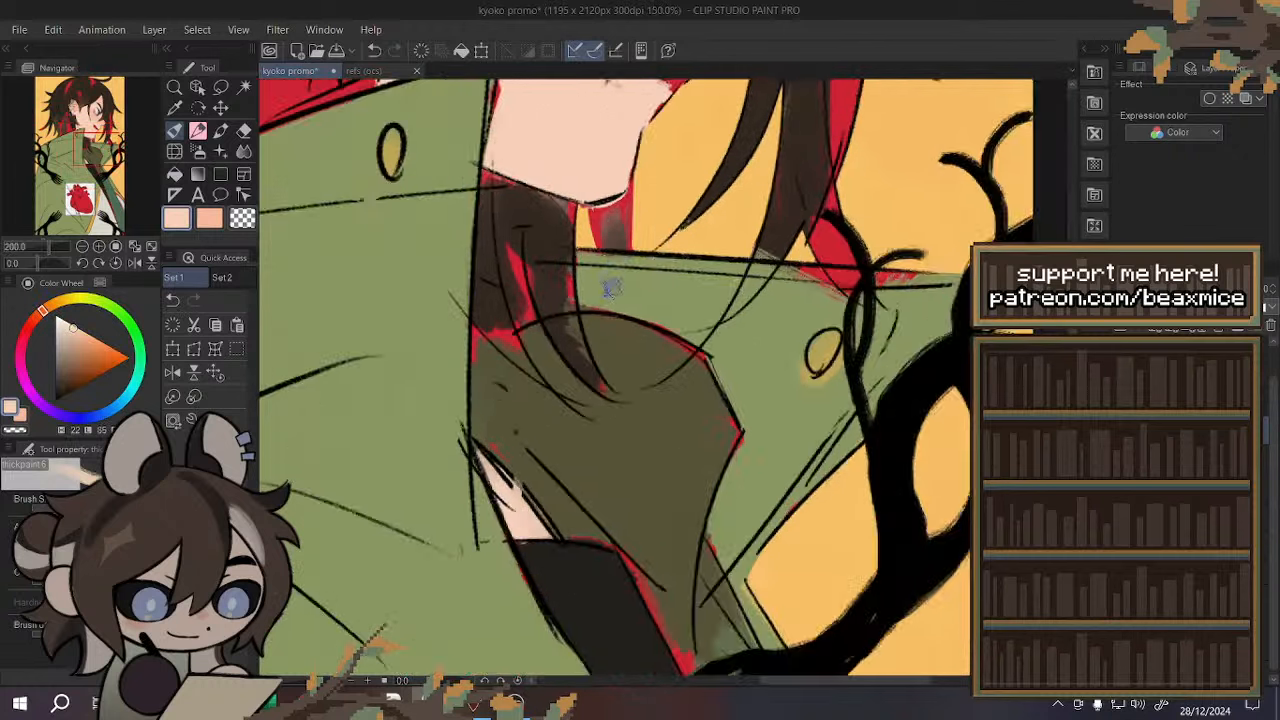
# - Paint the hair strand below the jaw with its sampled dark brown over the surrounding red, and sample the coat's green beside it
pyautogui.scroll(-4, 637, 323)
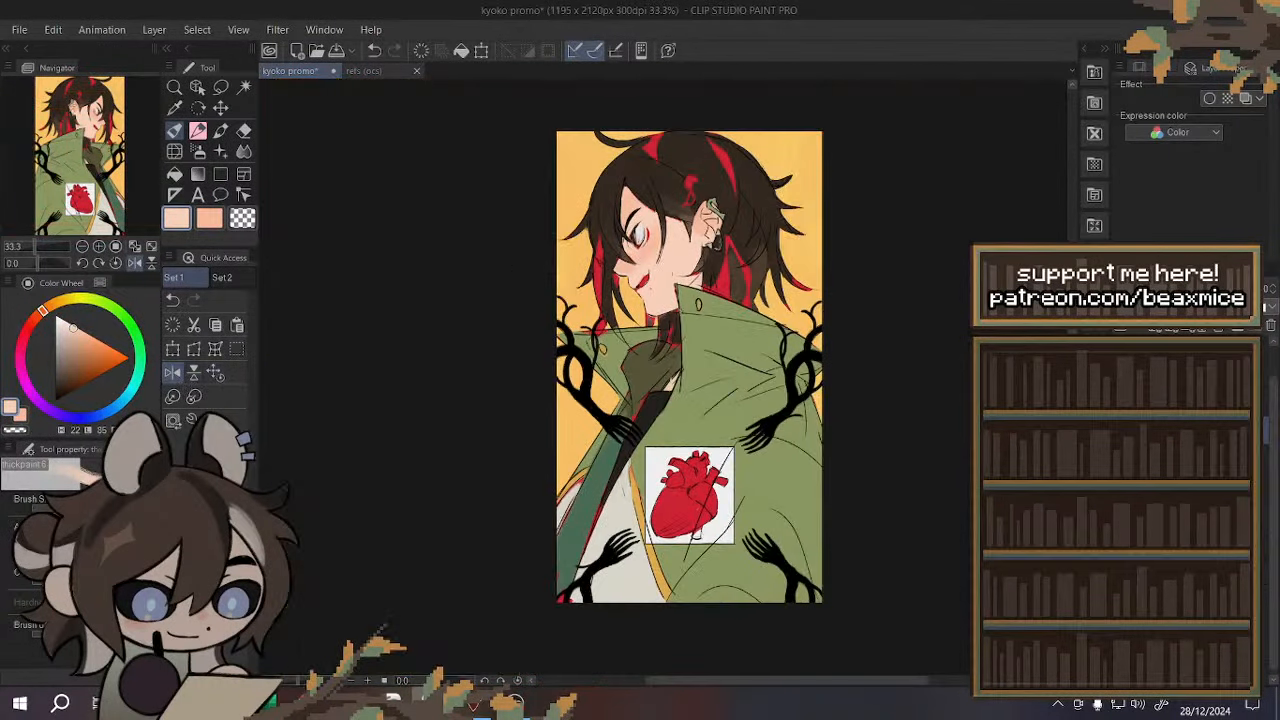
pyautogui.scroll(6, 637, 323)
pyautogui.keyDown('alt'); pyautogui.click(637, 323); pyautogui.keyUp('alt')
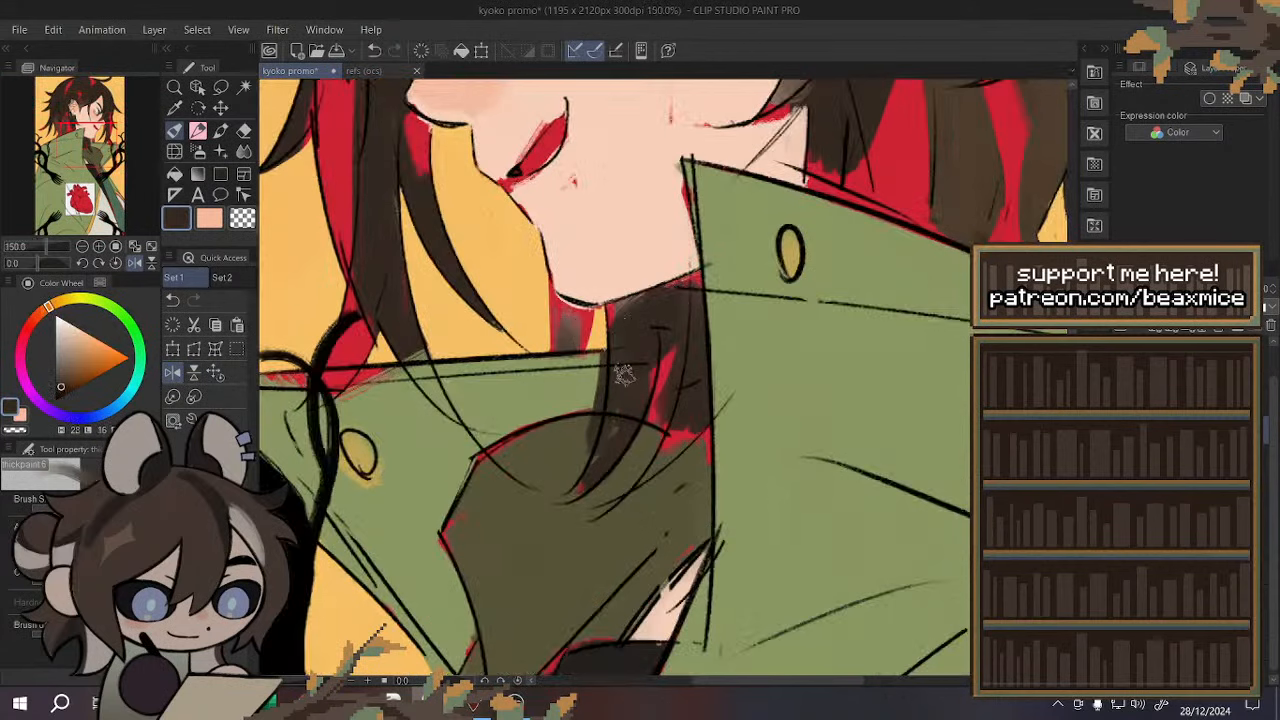
pyautogui.click(372, 50)
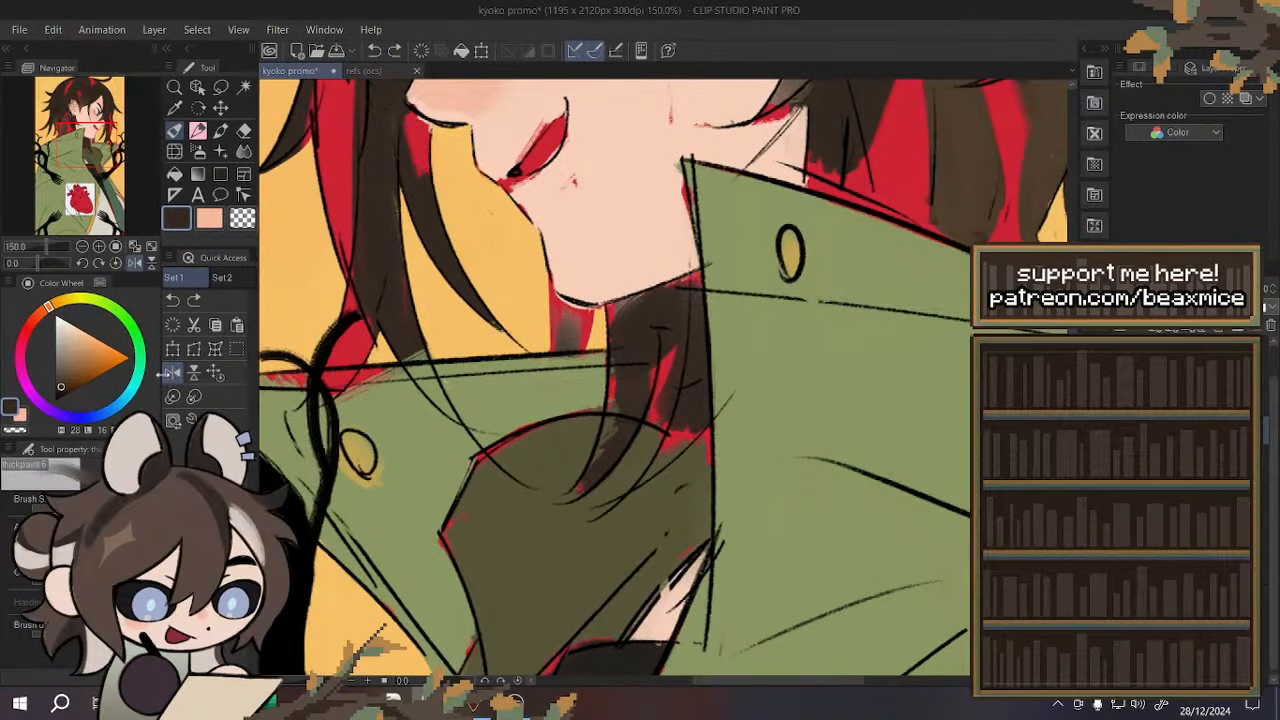
pyautogui.click(172, 372)
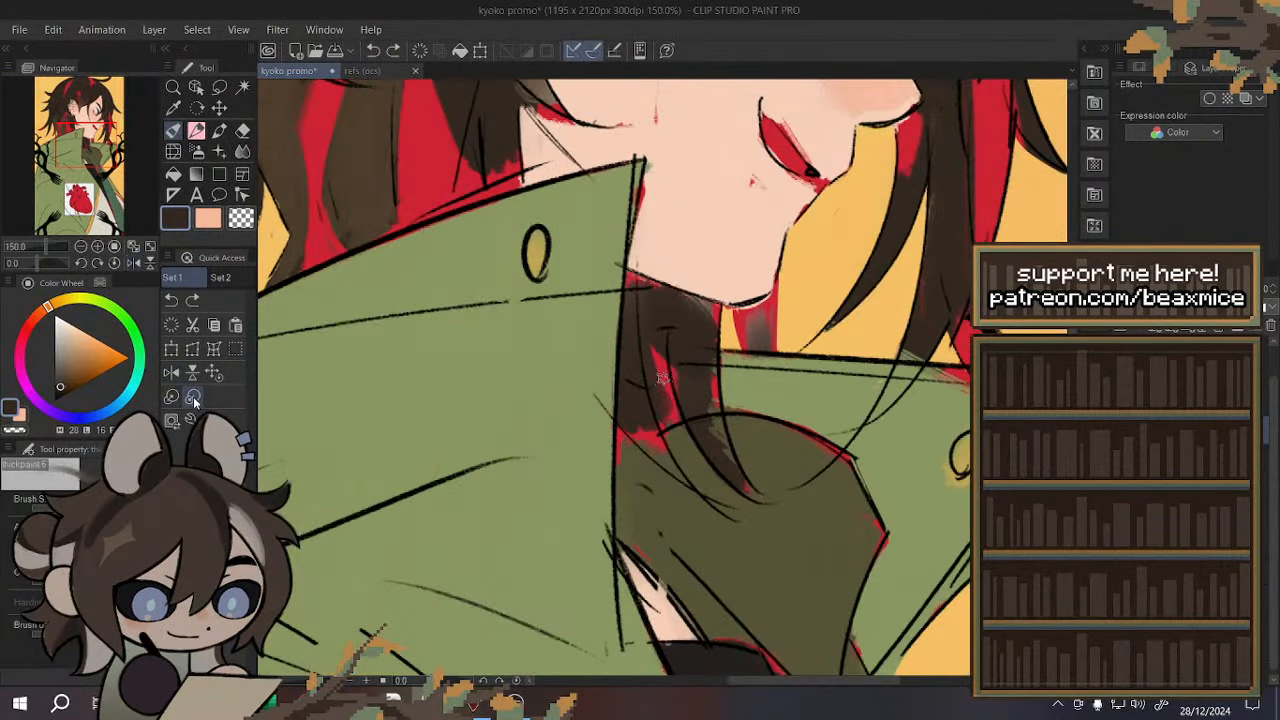
pyautogui.scroll(-3, 421, 298)
pyautogui.scroll(4, 612, 267)
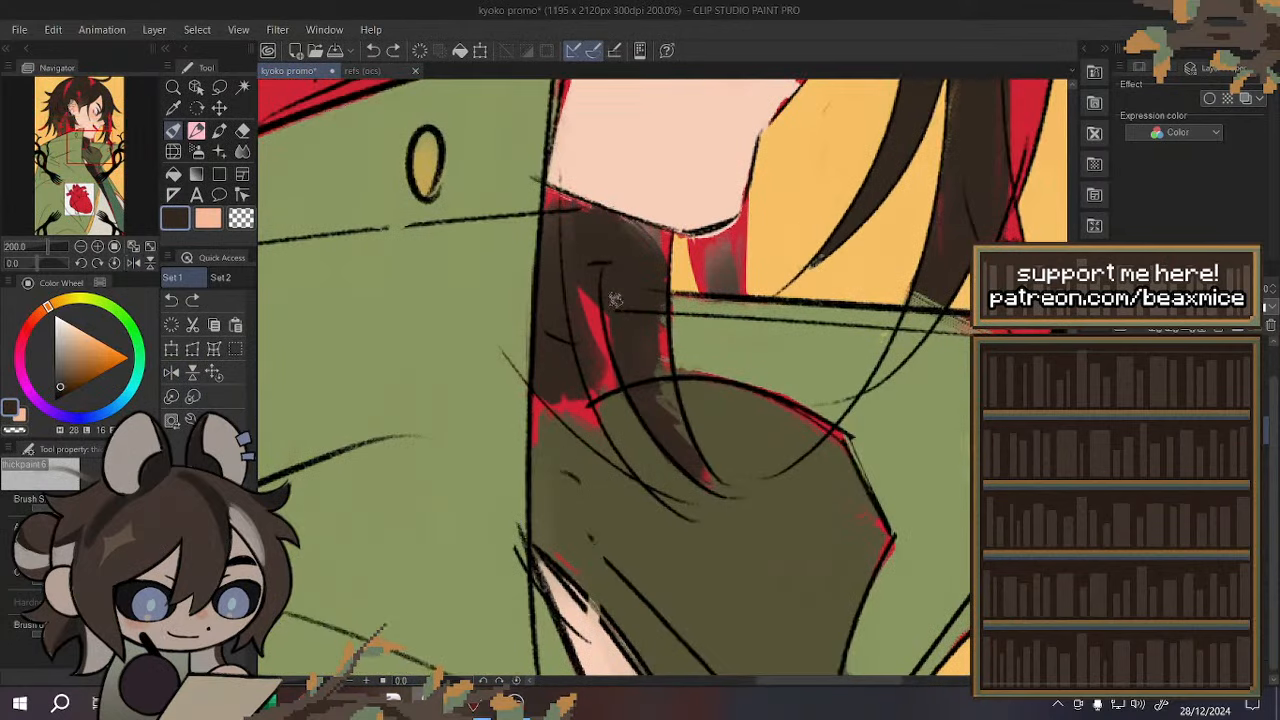
pyautogui.moveTo(615, 311); pyautogui.dragTo(667, 309)
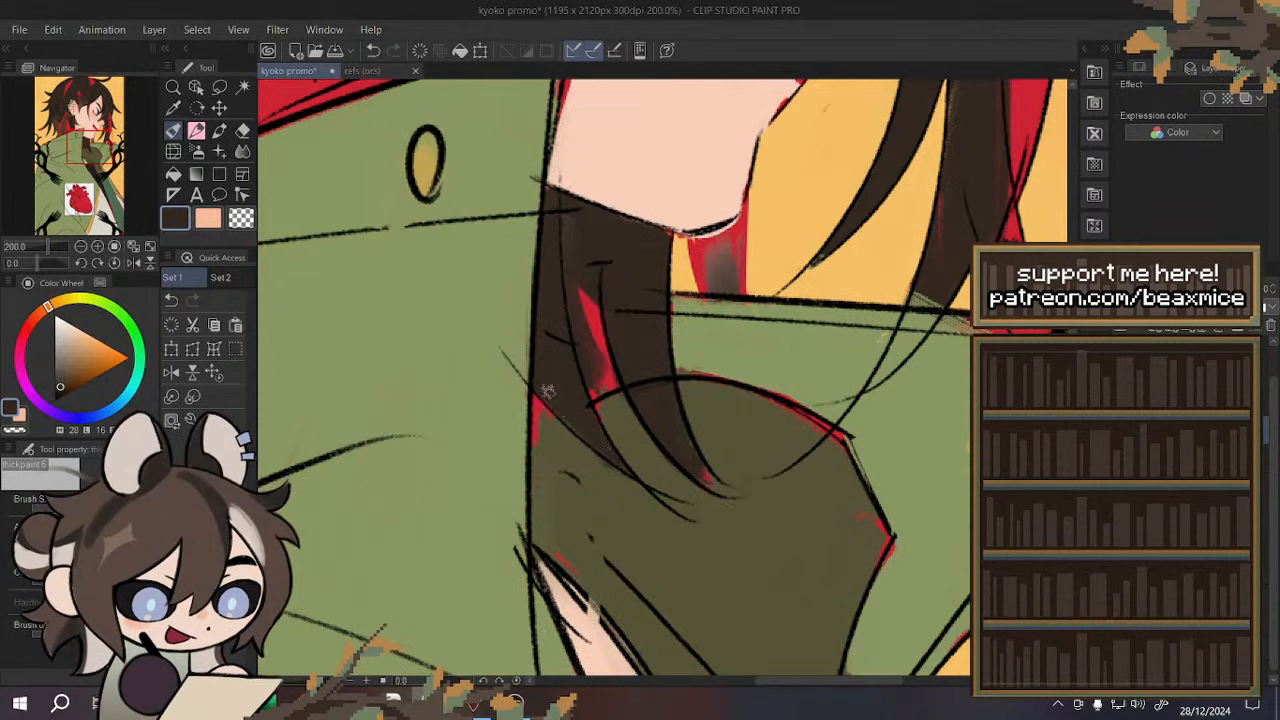
pyautogui.keyDown('alt'); pyautogui.click(717, 346); pyautogui.keyUp('alt')
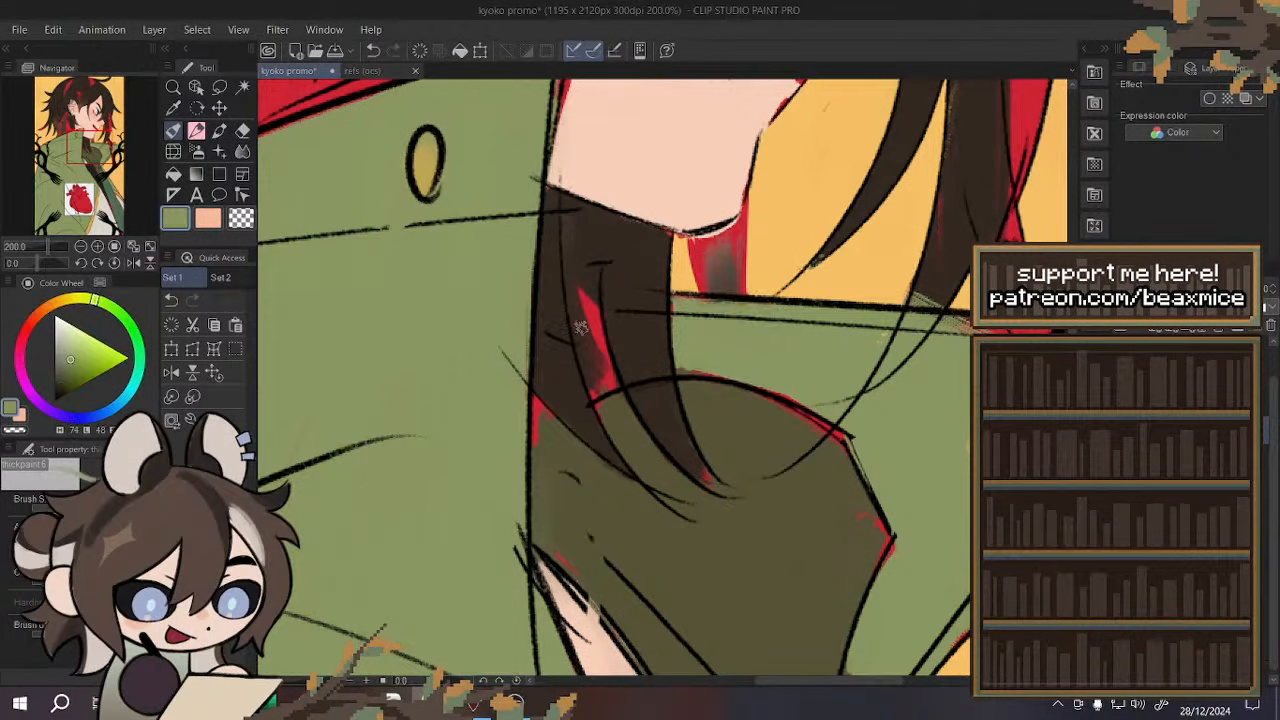
# - Paint the coat's green over the red gap between the hair strands below the jaw, and retouch the olive garment's edge with its sampled colour
pyautogui.moveTo(580, 327); pyautogui.dragTo(587, 365)
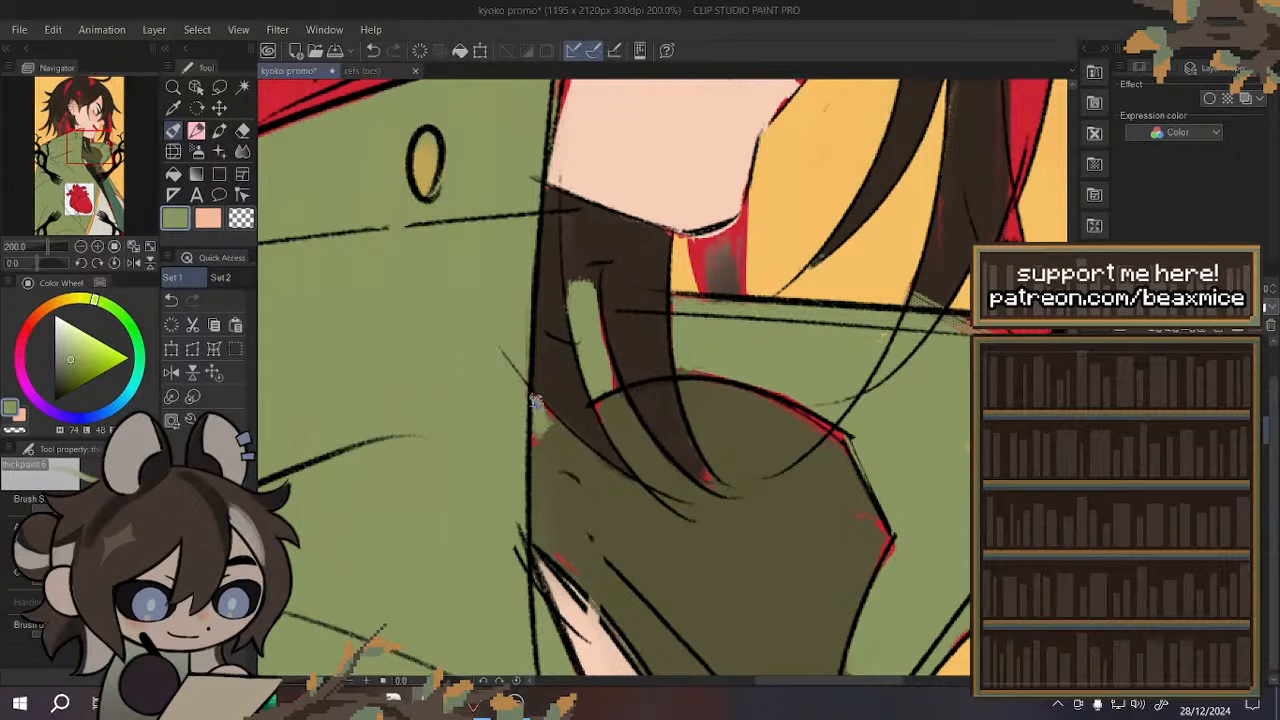
pyautogui.scroll(-5, 552, 408)
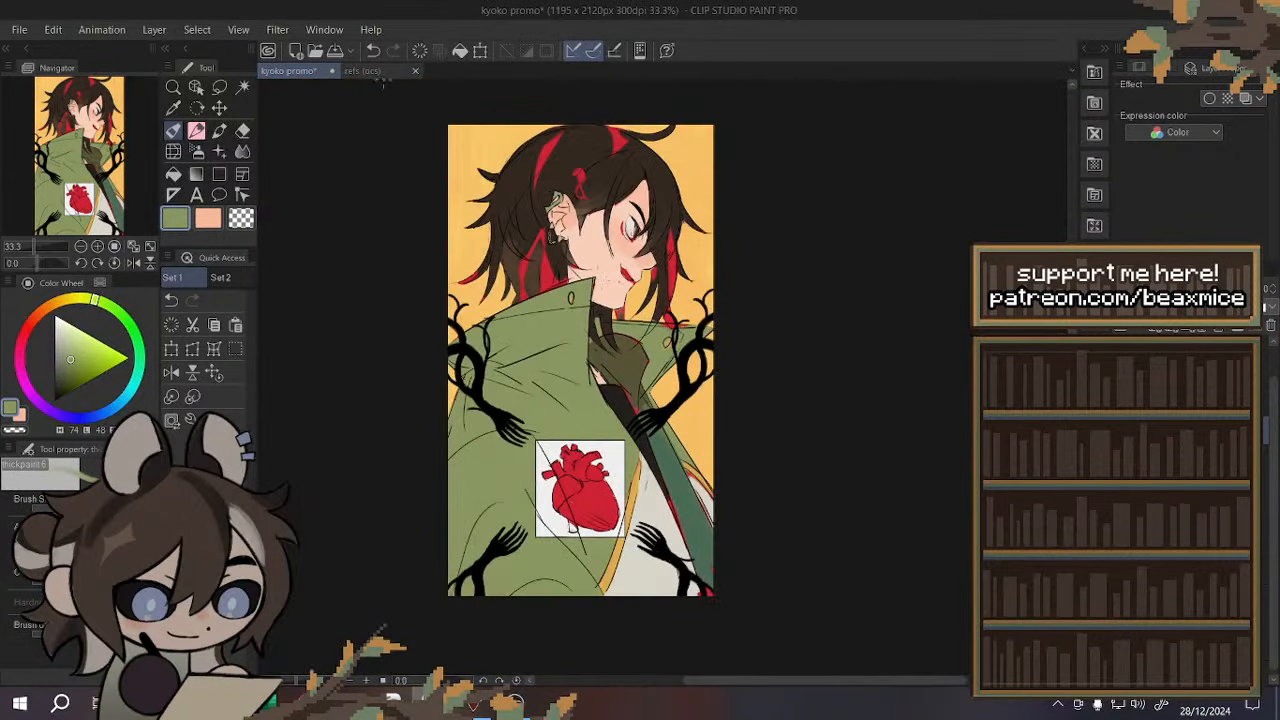
pyautogui.click(375, 52)
pyautogui.scroll(3, 592, 378)
pyautogui.keyDown('alt'); pyautogui.click(677, 354); pyautogui.keyUp('alt')
pyautogui.scroll(1, 598, 328)
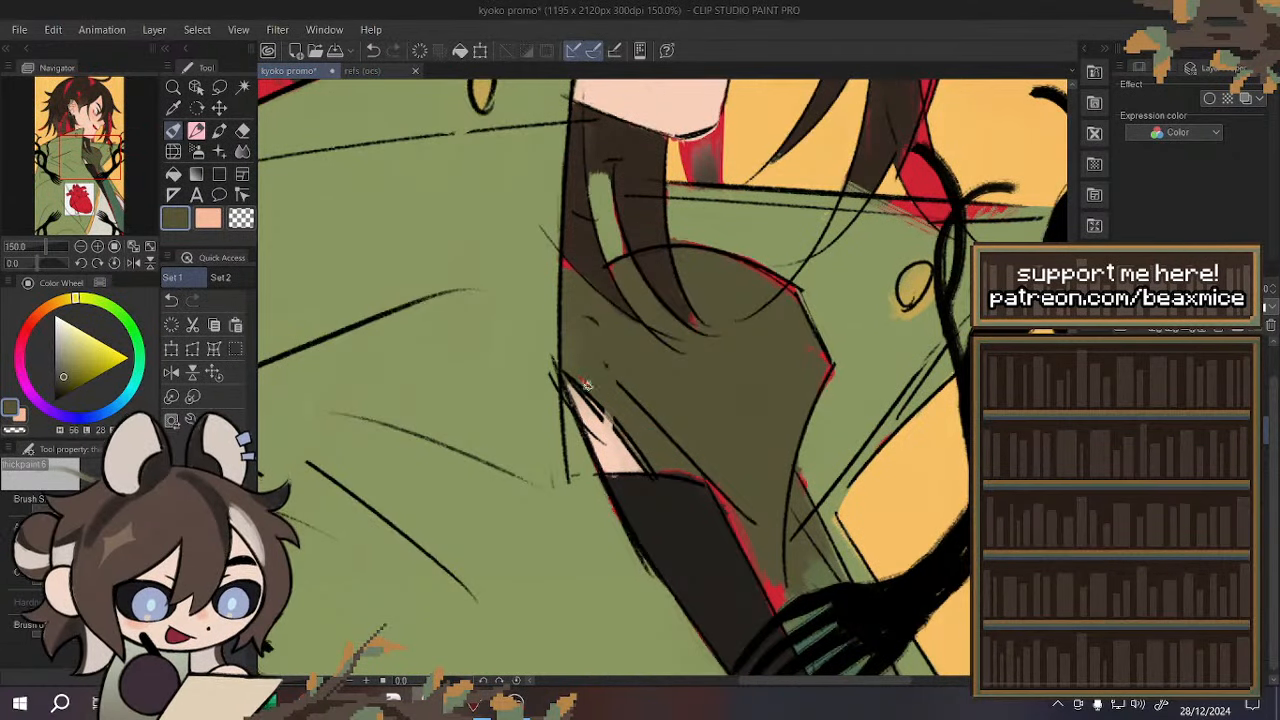
# - Mirror the canvas, paint the front hair strand's tip over the far collar in its sampled dark brown, and unmirror the canvas
pyautogui.click(171, 372)
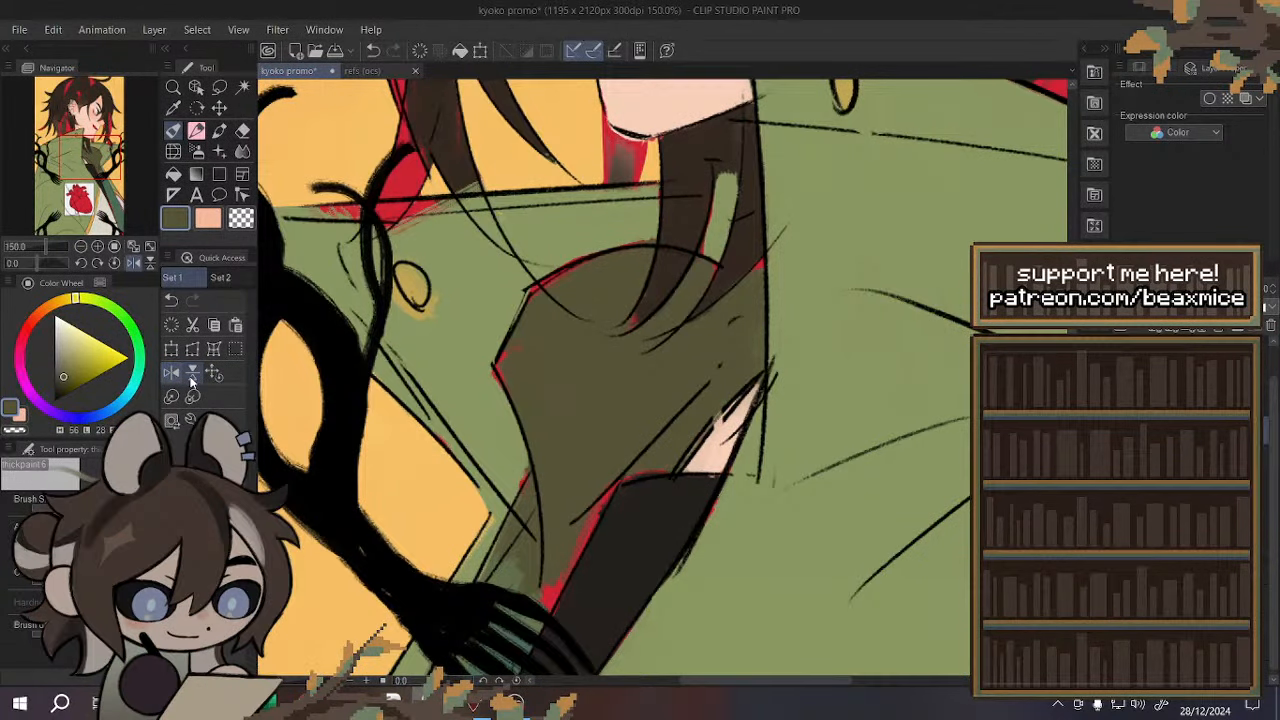
pyautogui.scroll(-2, 543, 418)
pyautogui.scroll(2, 494, 262)
pyautogui.keyDown('alt'); pyautogui.click(502, 247); pyautogui.keyUp('alt')
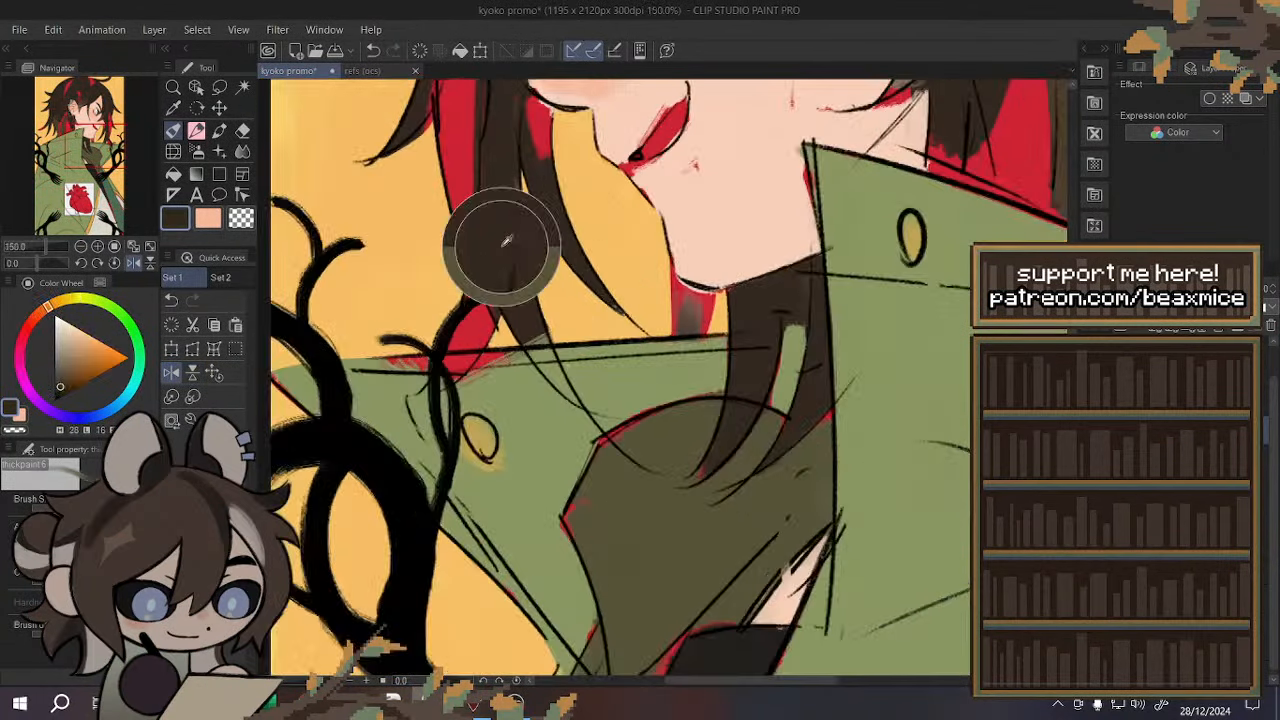
pyautogui.scroll(1, 545, 335)
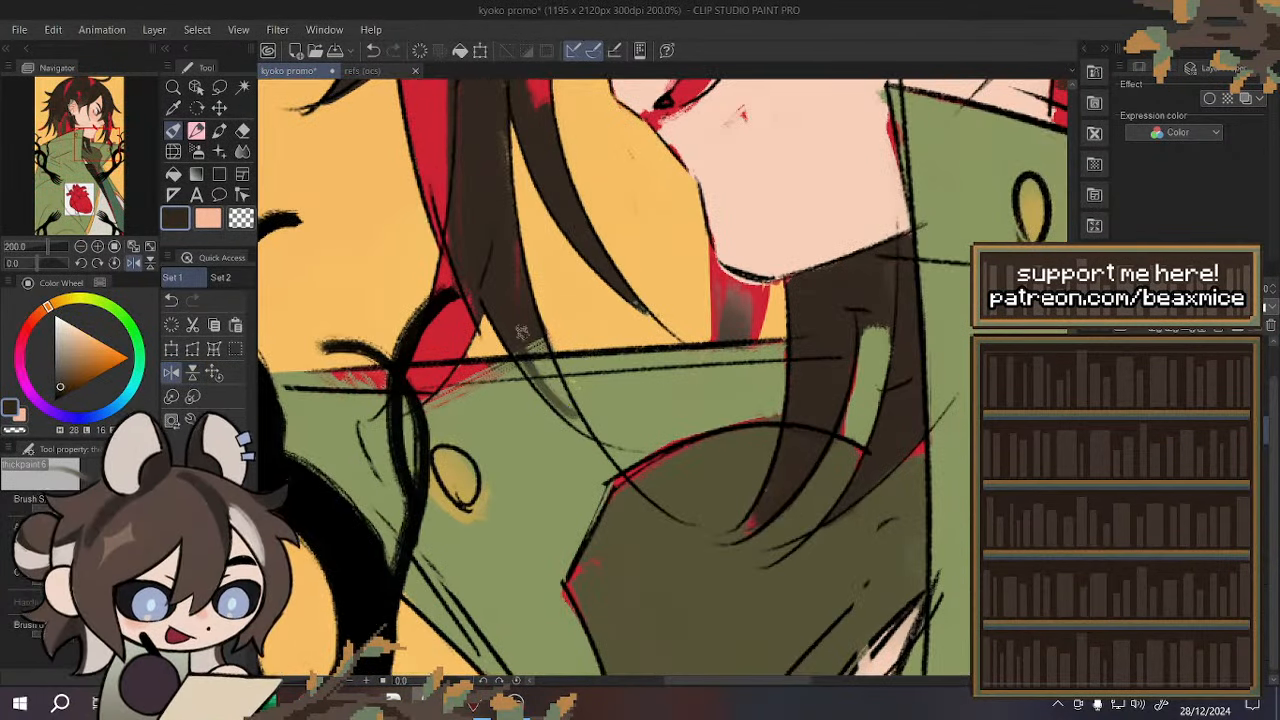
pyautogui.moveTo(576, 411); pyautogui.dragTo(588, 434)
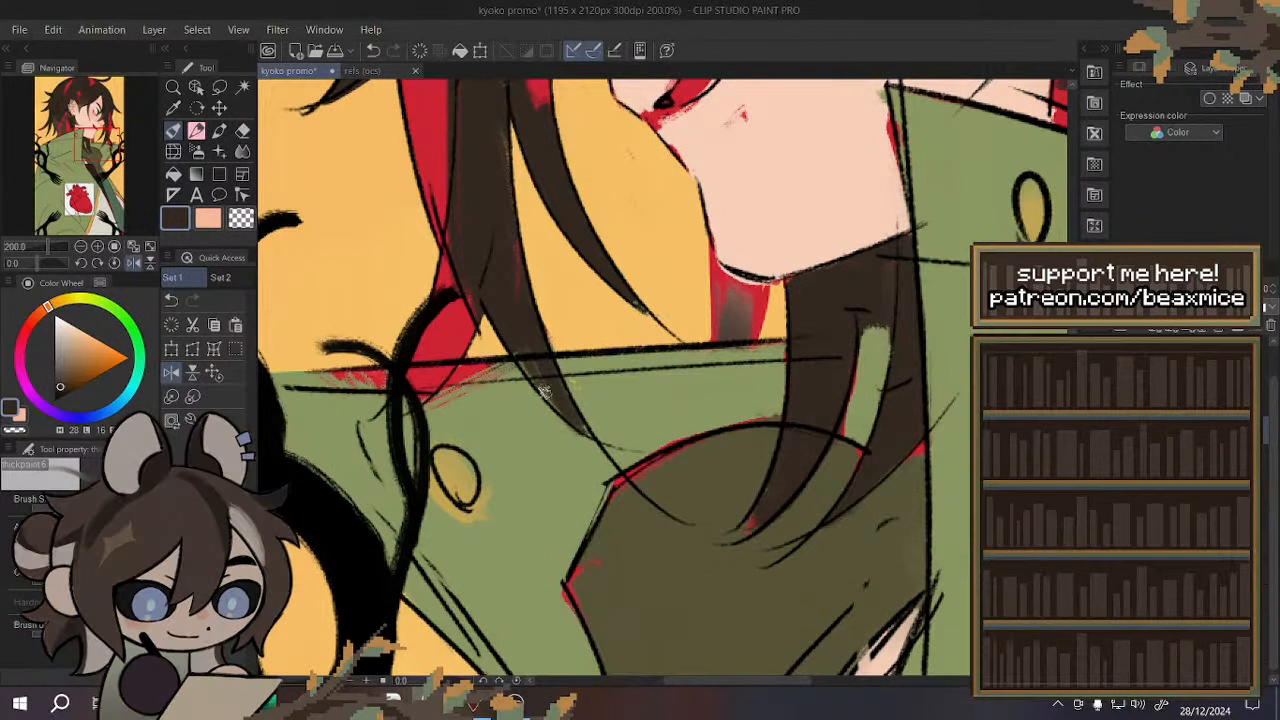
pyautogui.moveTo(541, 384)
pyautogui.mouseDown()
pyautogui.moveTo(574, 430)
pyautogui.moveTo(570, 420)
pyautogui.mouseUp()
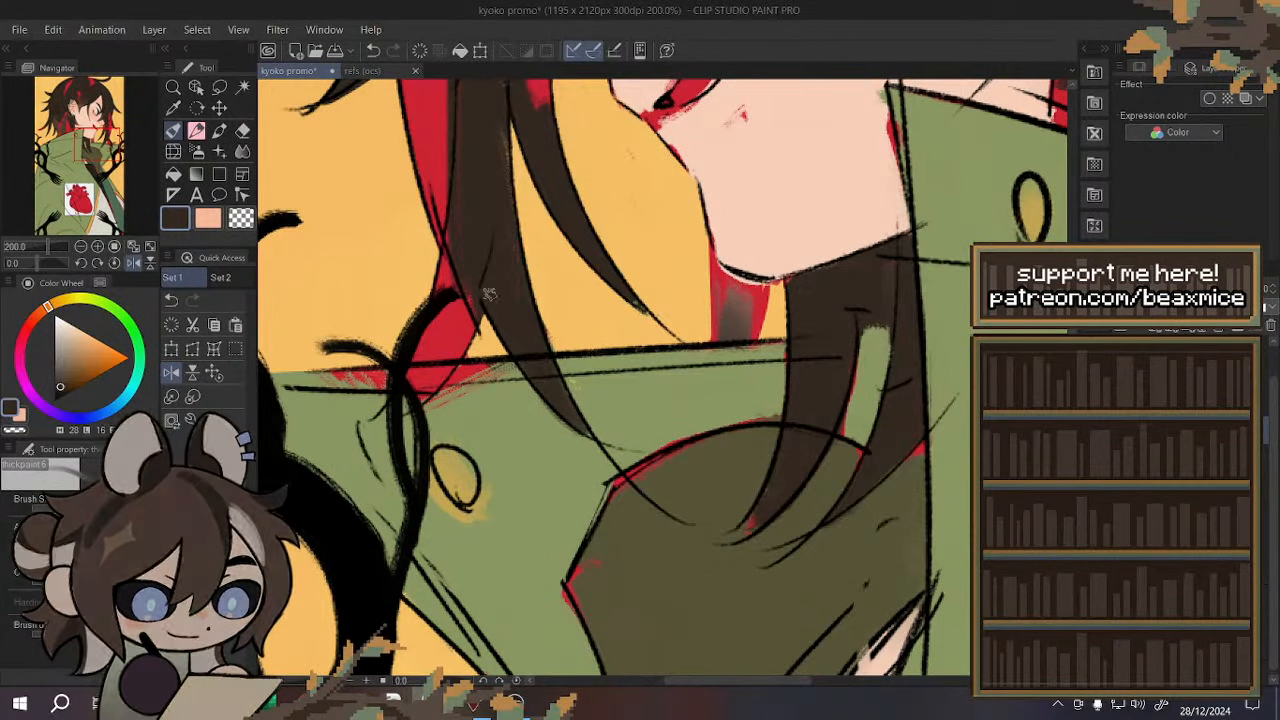
pyautogui.click(195, 373)
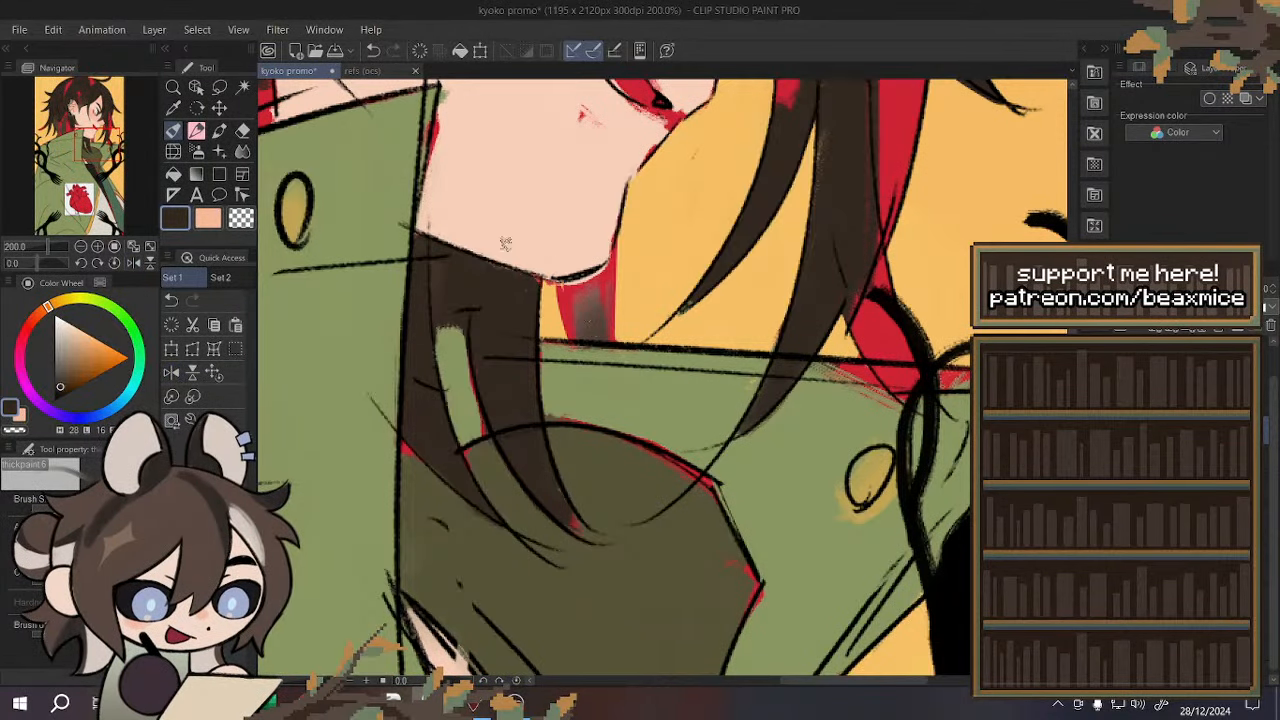
# - Paint the hair tip beside the black branch dark brown, and cover the red along the far collar's upper edge with the sampled coat green
pyautogui.scroll(-1, 520, 274)
pyautogui.scroll(1, 843, 338)
pyautogui.moveTo(776, 245); pyautogui.dragTo(806, 343)
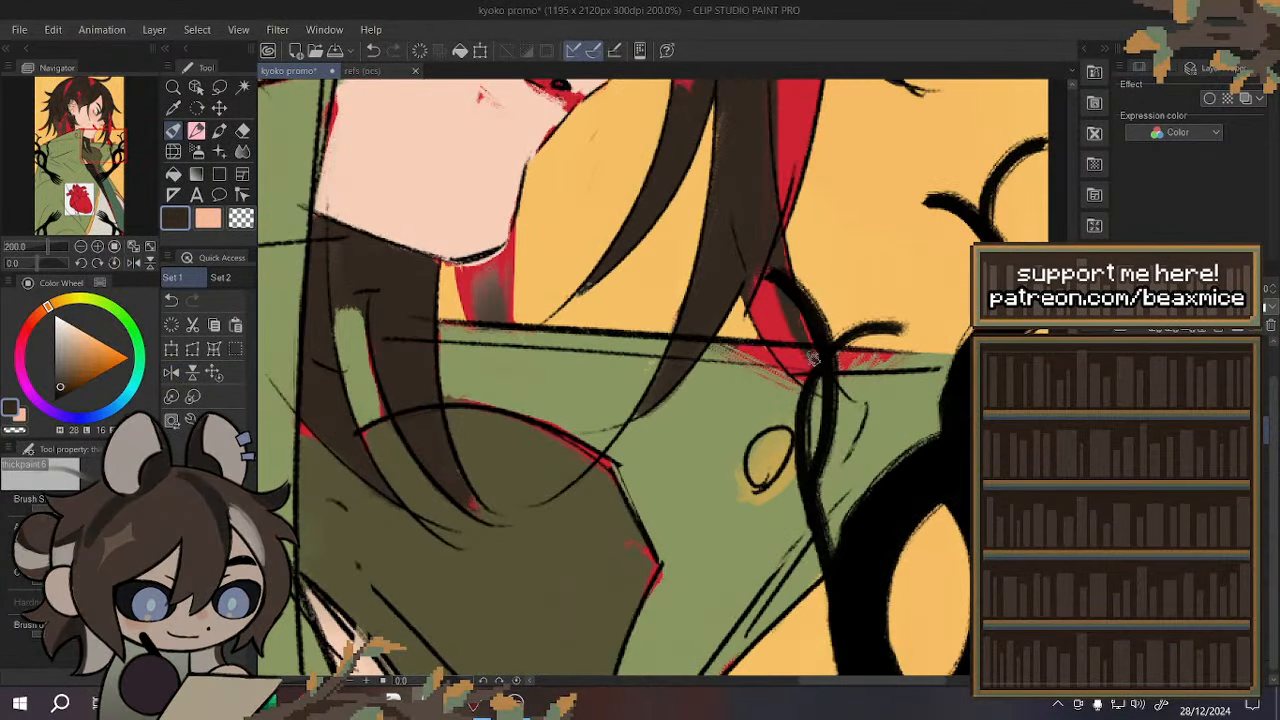
pyautogui.moveTo(755, 278); pyautogui.dragTo(788, 341)
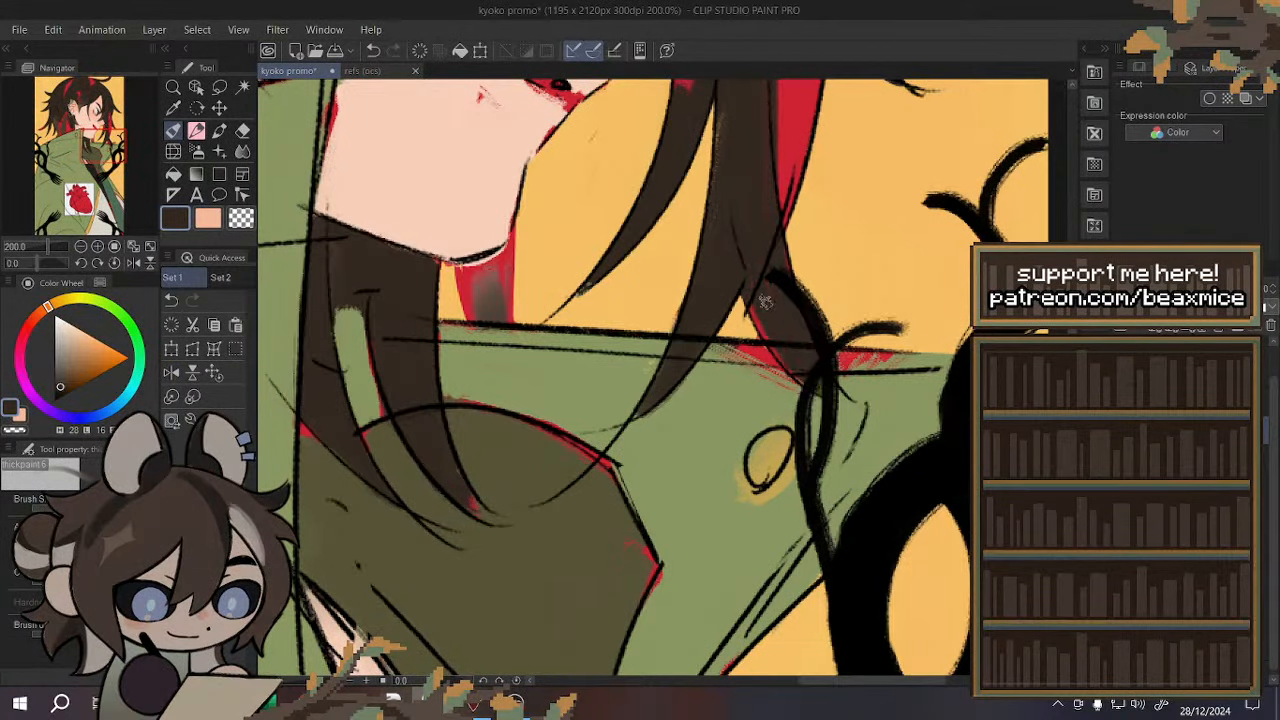
pyautogui.keyDown('alt'); pyautogui.click(726, 366); pyautogui.keyUp('alt')
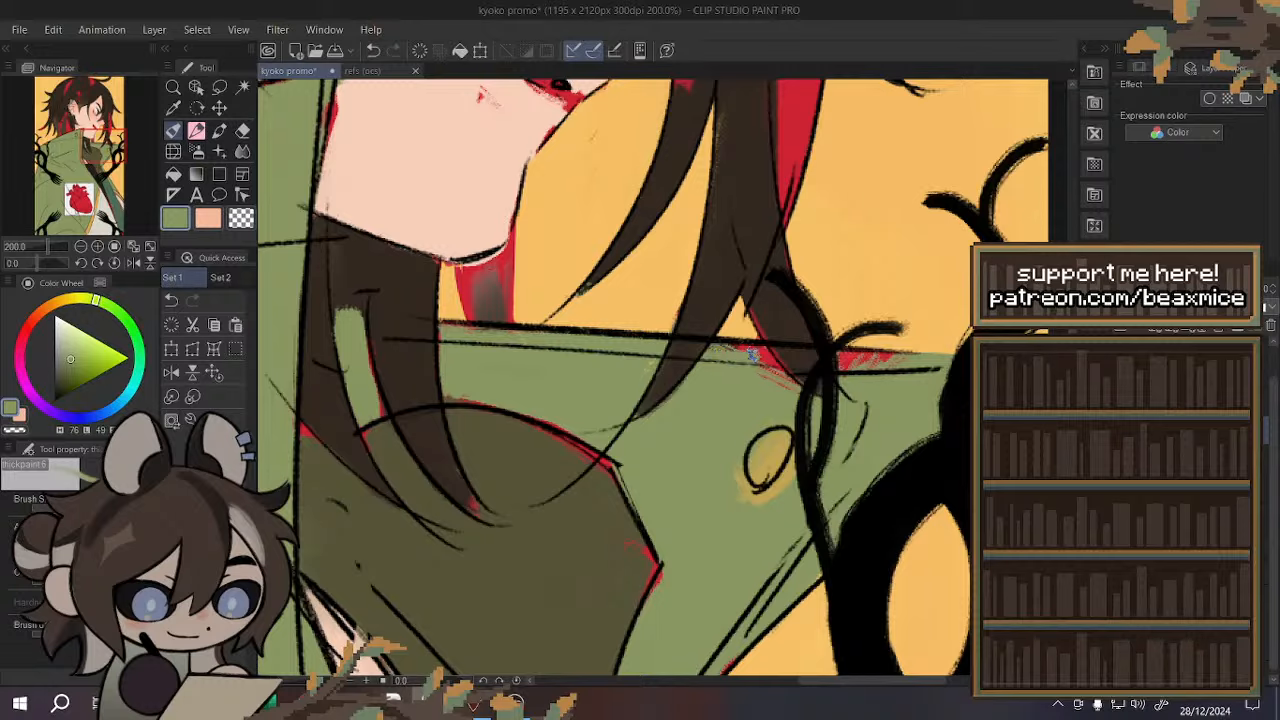
pyautogui.moveTo(755, 342)
pyautogui.mouseDown()
pyautogui.moveTo(768, 375)
pyautogui.moveTo(813, 389)
pyautogui.moveTo(851, 373)
pyautogui.mouseUp()
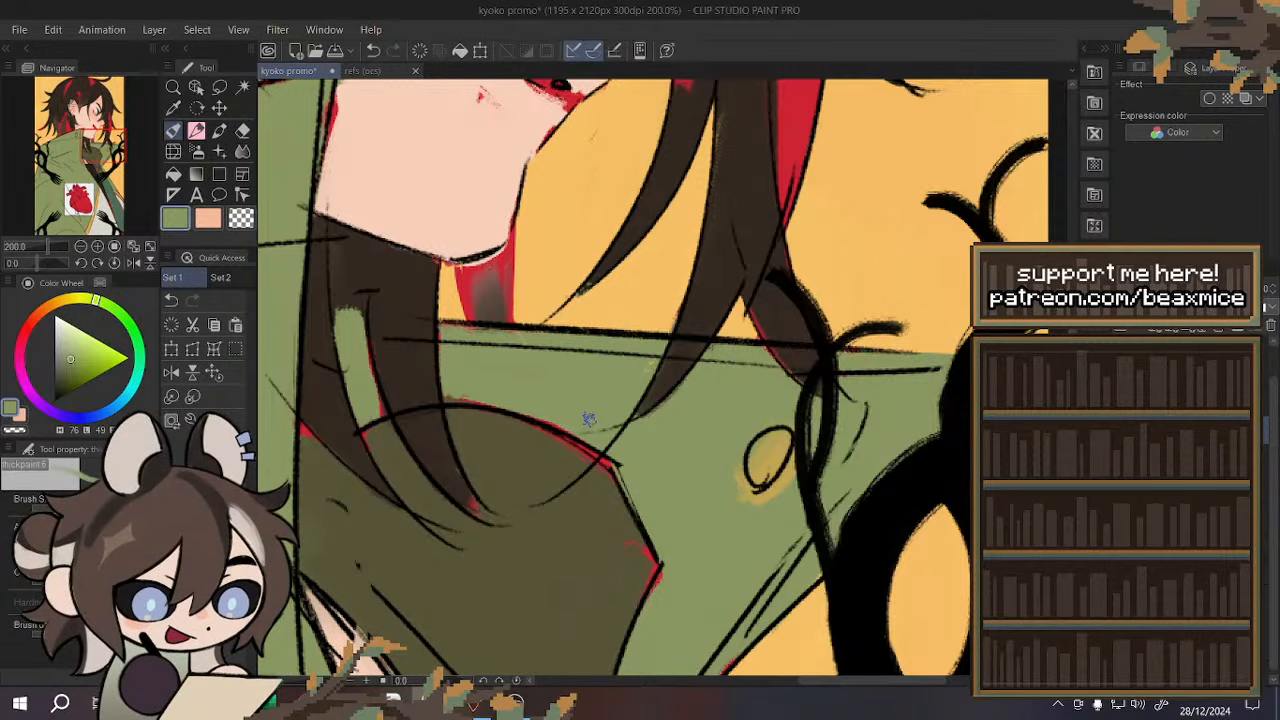
# - Cover the red and grey patch of hair under the chin with the sampled dark brown, and sample the face's skin tone
pyautogui.keyDown('alt'); pyautogui.click(748, 212); pyautogui.keyUp('alt')
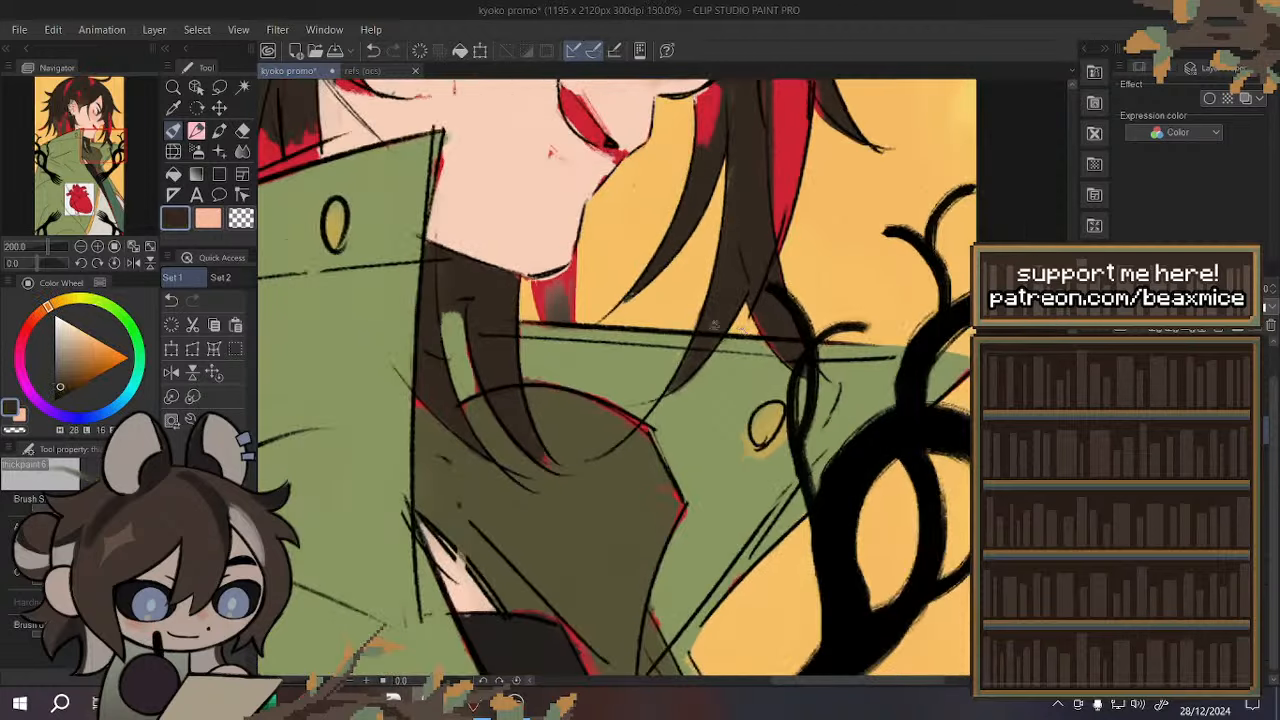
pyautogui.scroll(3, 560, 290)
pyautogui.moveTo(600, 262)
pyautogui.mouseDown()
pyautogui.moveTo(518, 298)
pyautogui.moveTo(525, 375)
pyautogui.moveTo(594, 257)
pyautogui.moveTo(590, 288)
pyautogui.mouseUp()
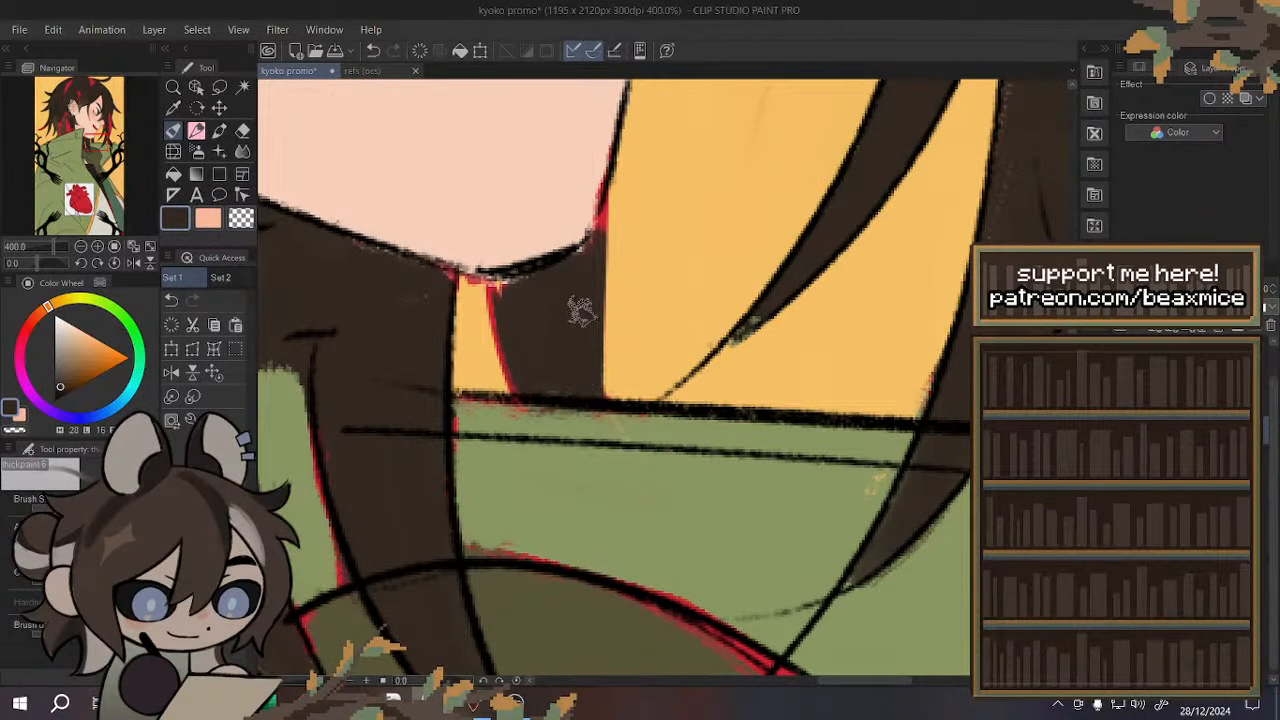
pyautogui.keyDown('alt'); pyautogui.click(523, 200); pyautogui.keyUp('alt')
pyautogui.scroll(-7, 523, 200)
pyautogui.scroll(5, 576, 318)
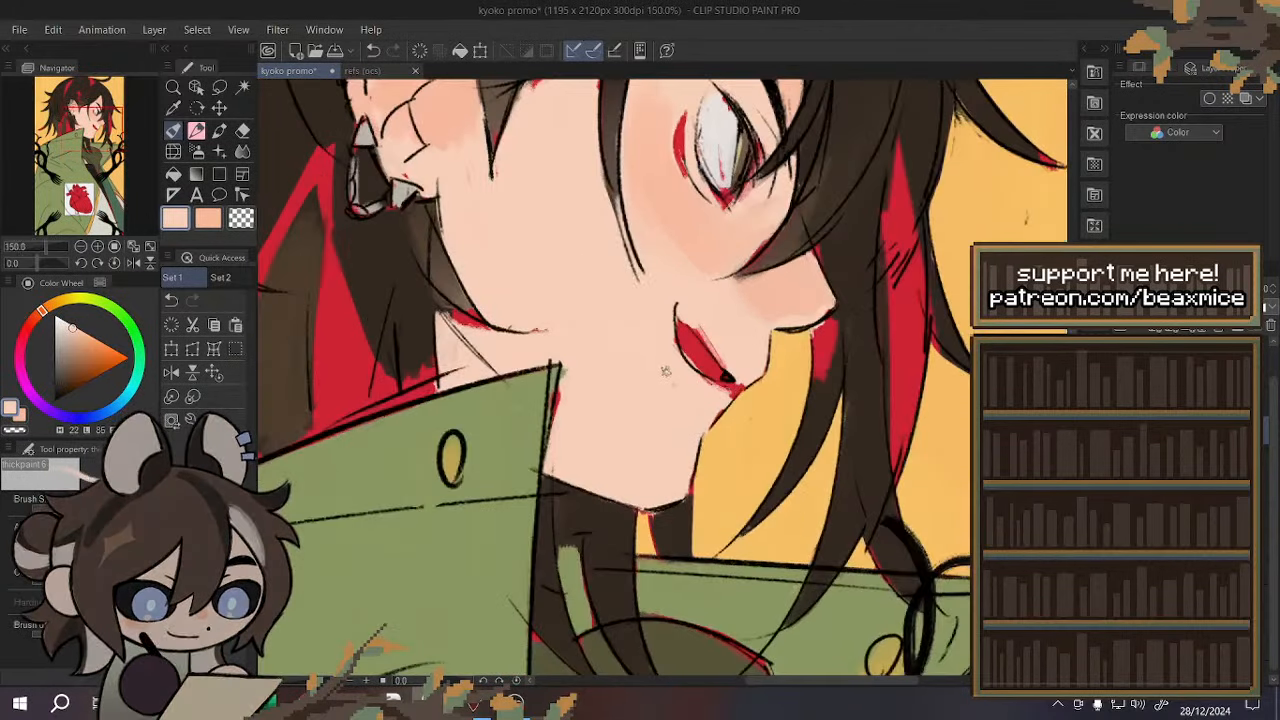
# - Sample the eye's off-white and fill the red mouth opening with it using the SU-Cream Pencil
pyautogui.scroll(2, 646, 386)
pyautogui.keyDown('alt'); pyautogui.click(720, 153); pyautogui.keyUp('alt')
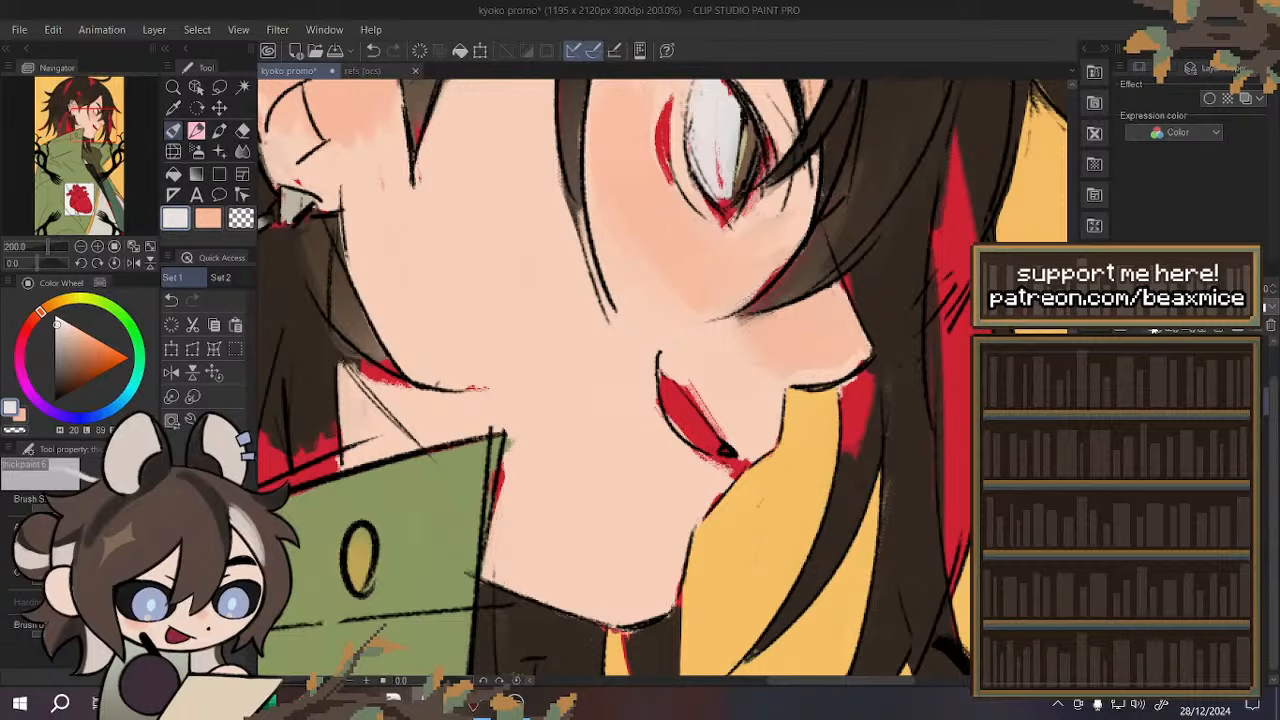
pyautogui.click(171, 397)
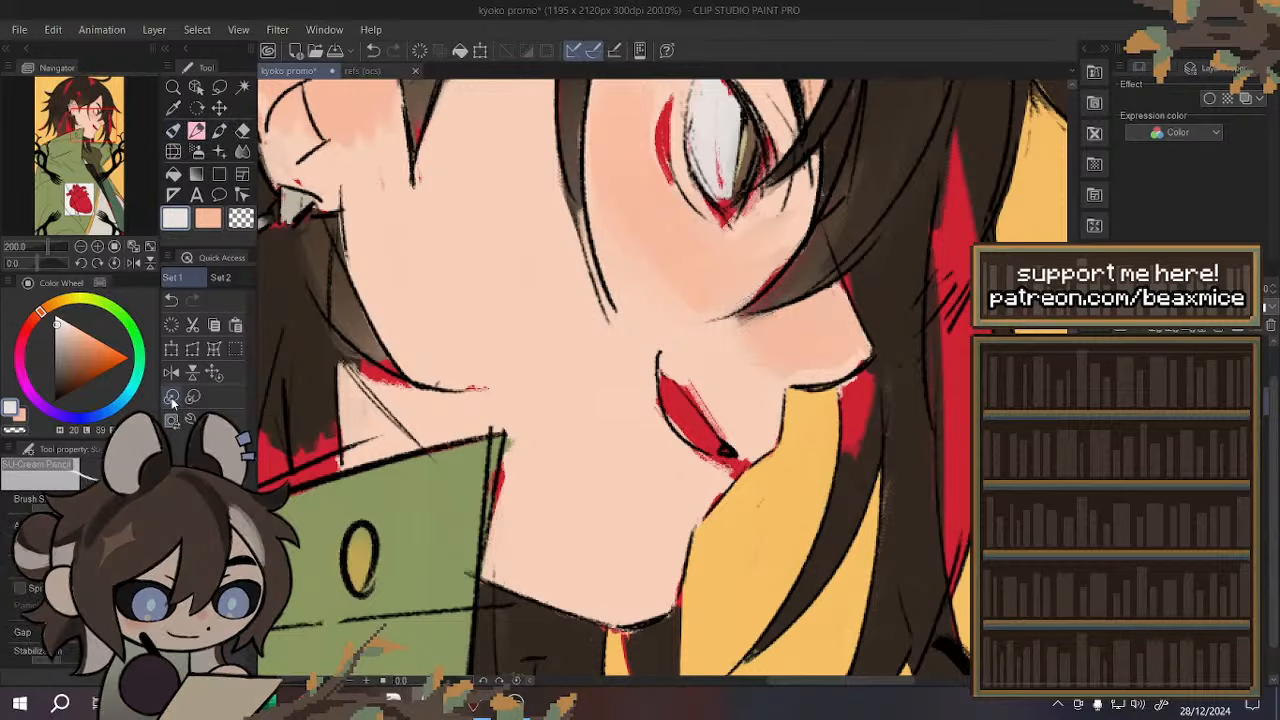
pyautogui.scroll(2, 740, 423)
pyautogui.moveTo(685, 480)
pyautogui.mouseDown()
pyautogui.moveTo(612, 411)
pyautogui.moveTo(594, 348)
pyautogui.moveTo(702, 471)
pyautogui.moveTo(645, 424)
pyautogui.moveTo(623, 427)
pyautogui.moveTo(652, 487)
pyautogui.mouseUp()
pyautogui.scroll(-2, 652, 487)
# - Paint the off-white over the red streaks inside the eye down to its lower corner
pyautogui.scroll(2, 659, 304)
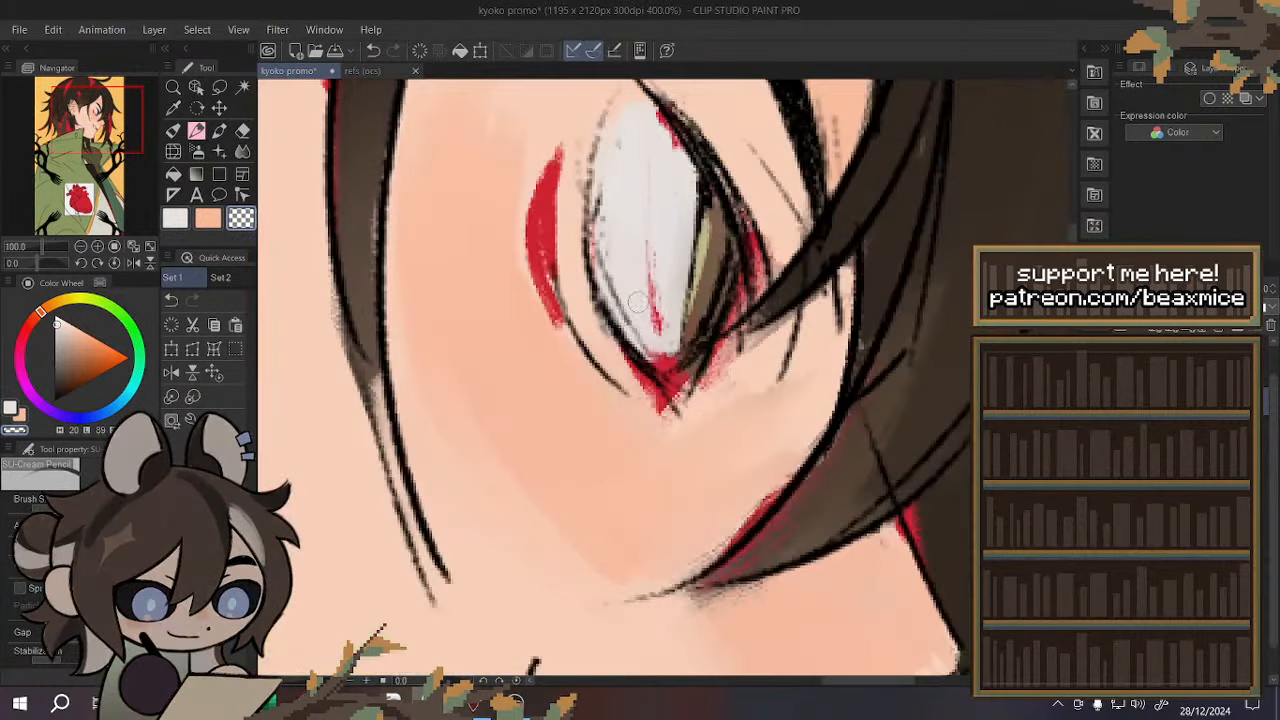
pyautogui.moveTo(686, 181); pyautogui.dragTo(659, 321)
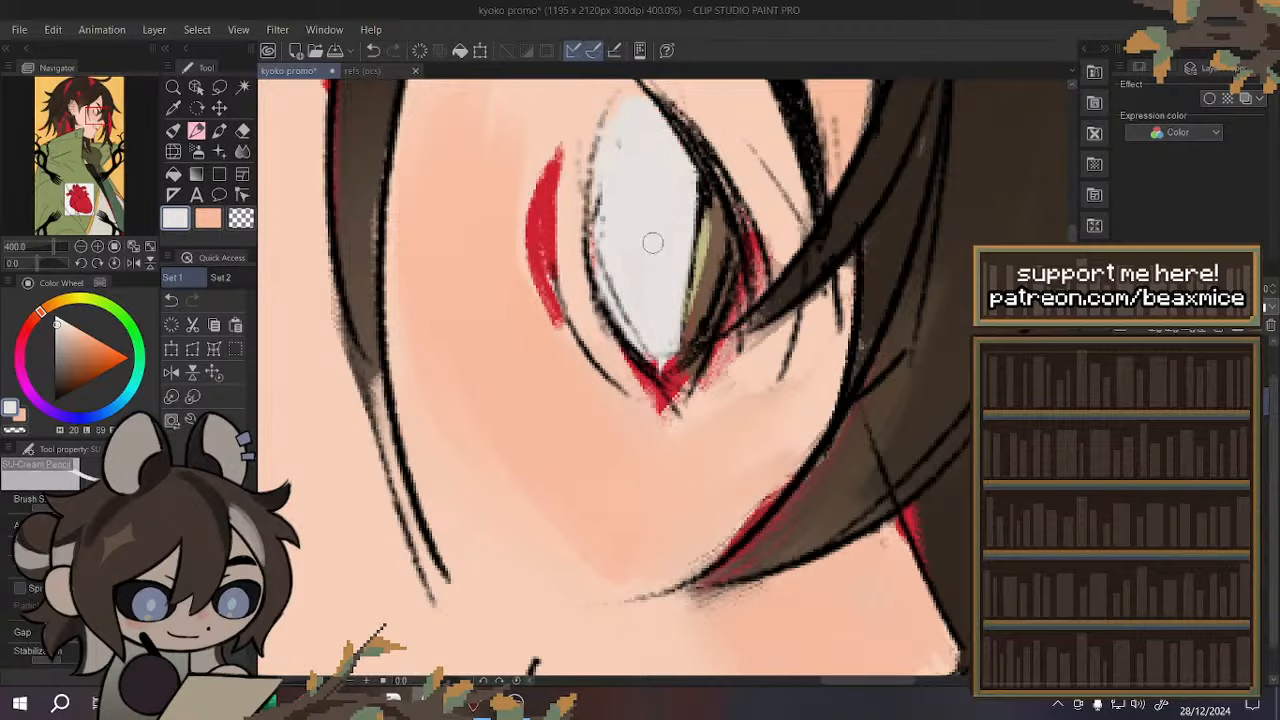
pyautogui.moveTo(664, 340); pyautogui.dragTo(670, 371)
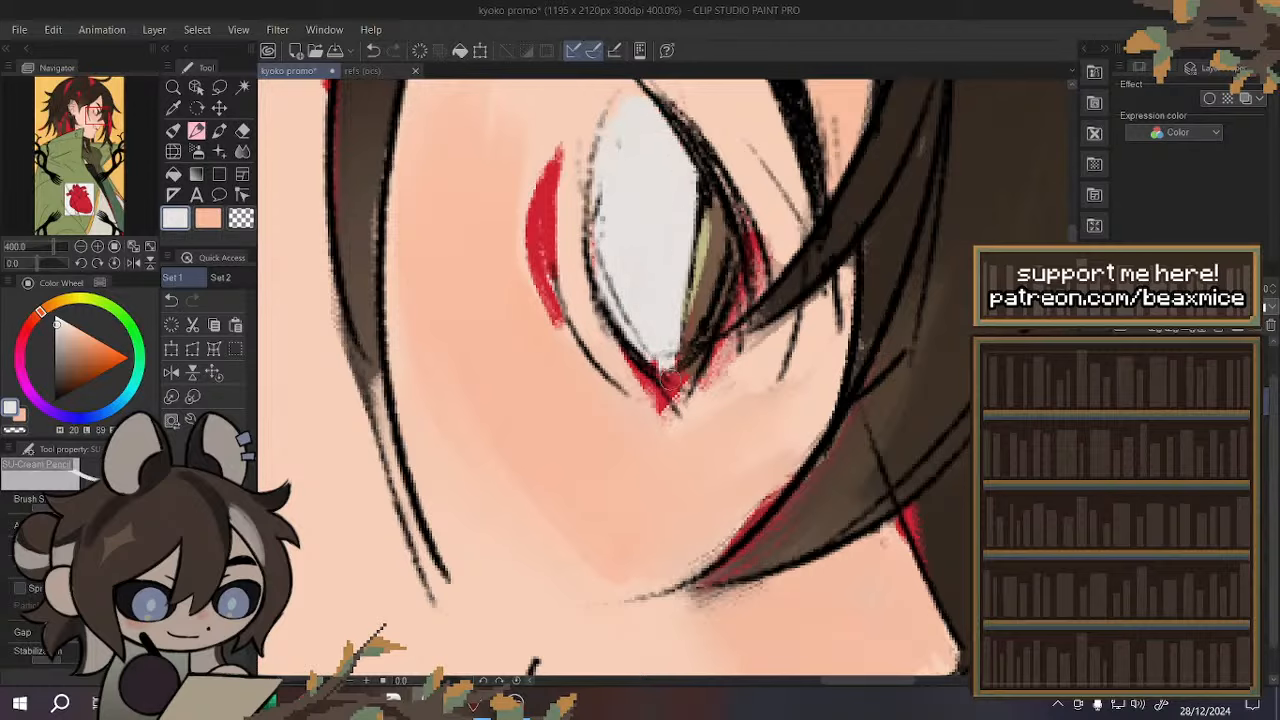
# - Paint the sampled skin tone over the red around the eye's front and lower corner, mirroring the canvas, and touch up the corner in off-white
pyautogui.keyDown('alt'); pyautogui.click(714, 418); pyautogui.keyUp('alt')
pyautogui.moveTo(750, 245)
pyautogui.mouseDown()
pyautogui.moveTo(756, 330)
pyautogui.moveTo(748, 302)
pyautogui.mouseUp()
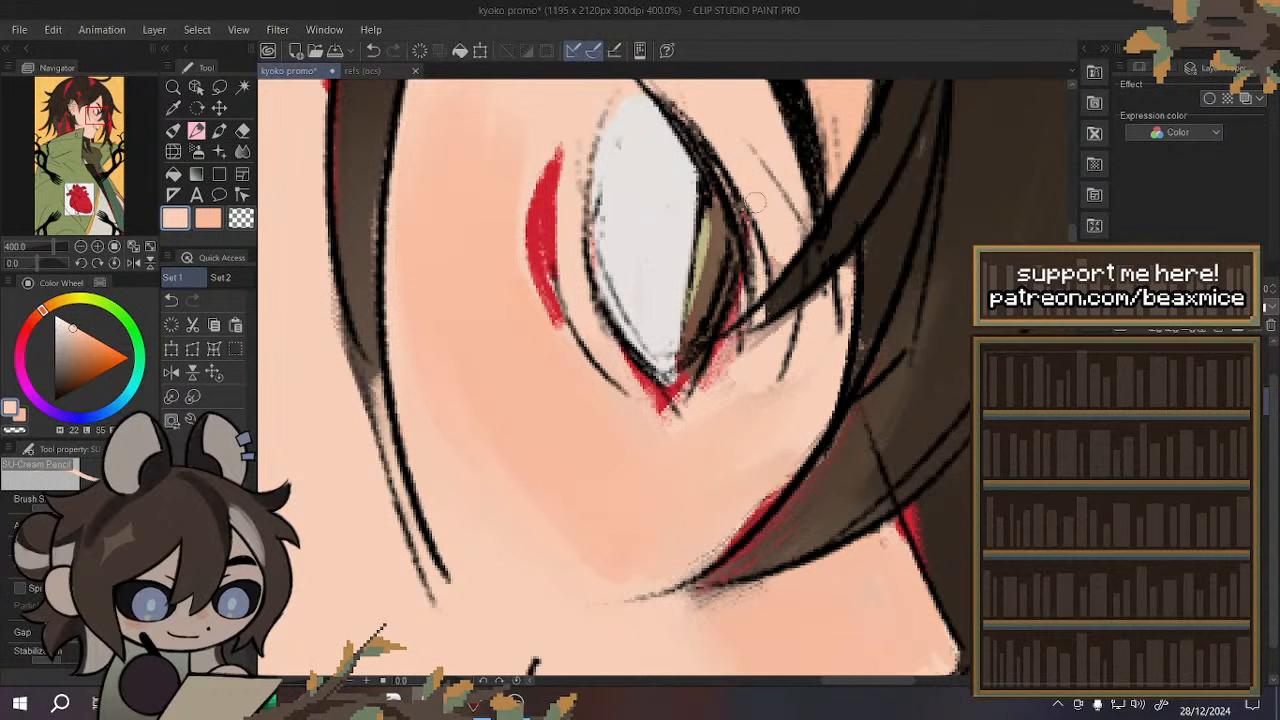
pyautogui.scroll(-3, 799, 221)
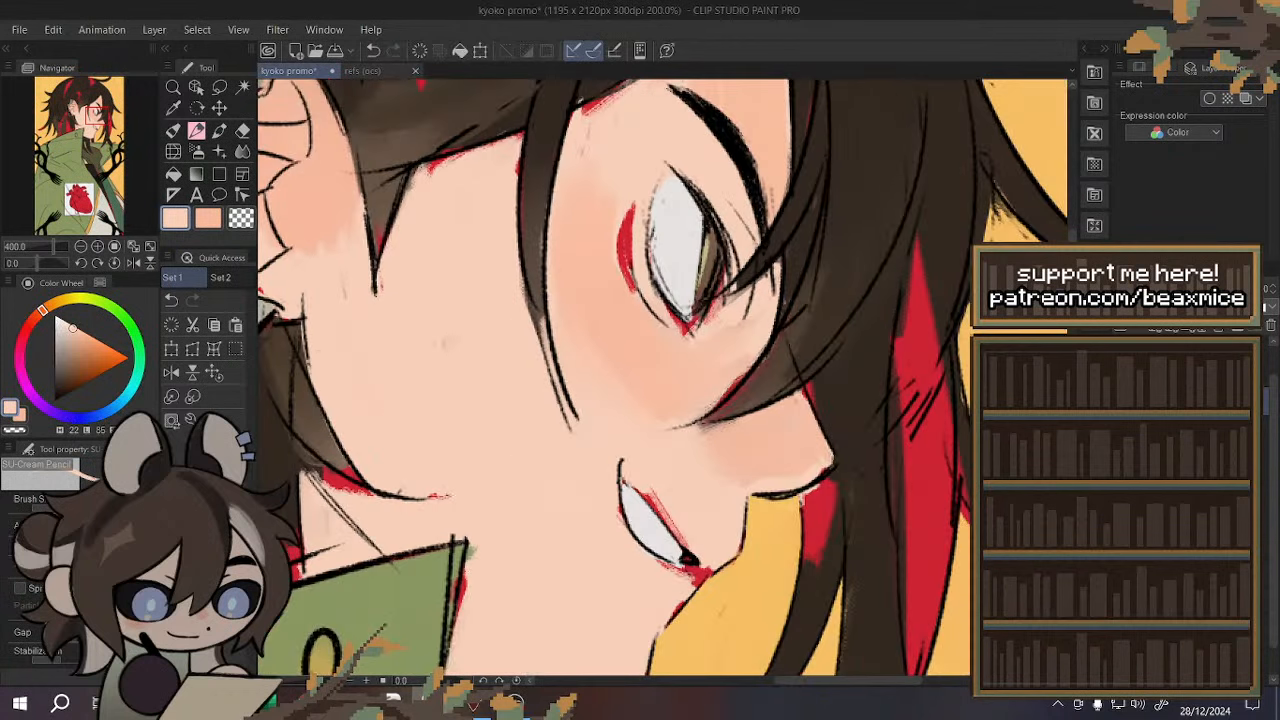
pyautogui.click(172, 373)
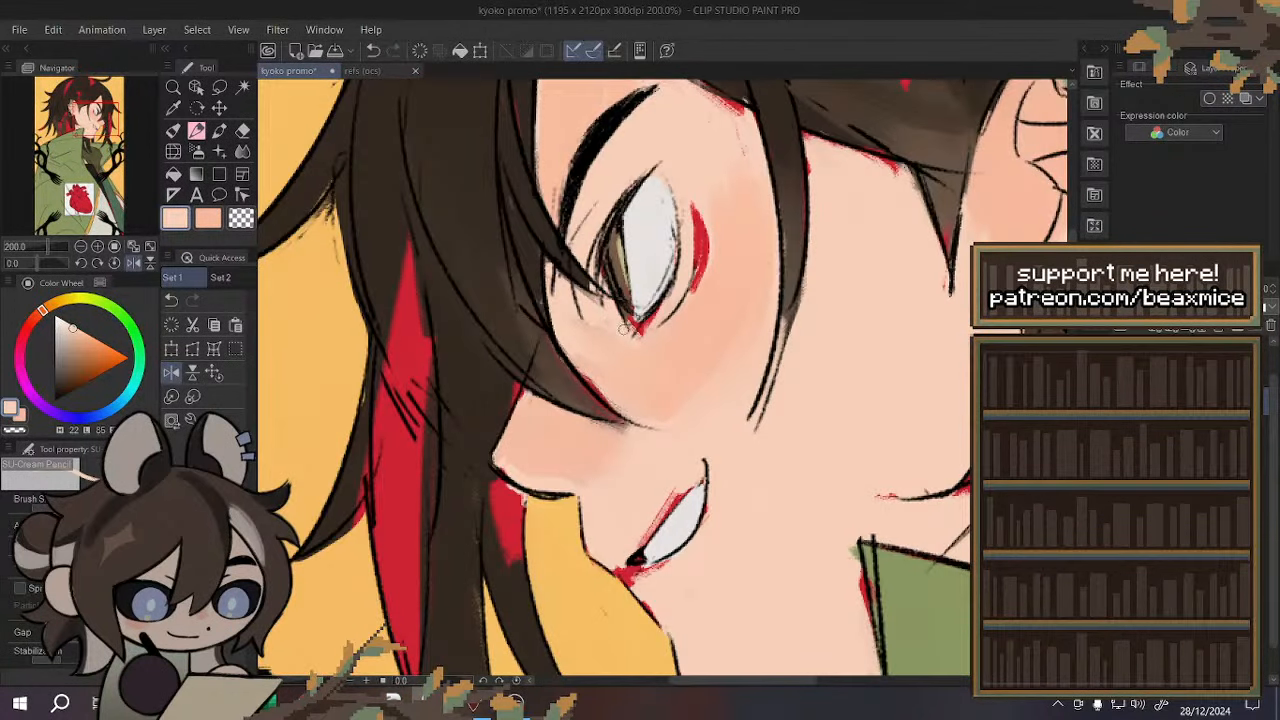
pyautogui.keyDown('alt'); pyautogui.click(650, 272); pyautogui.keyUp('alt')
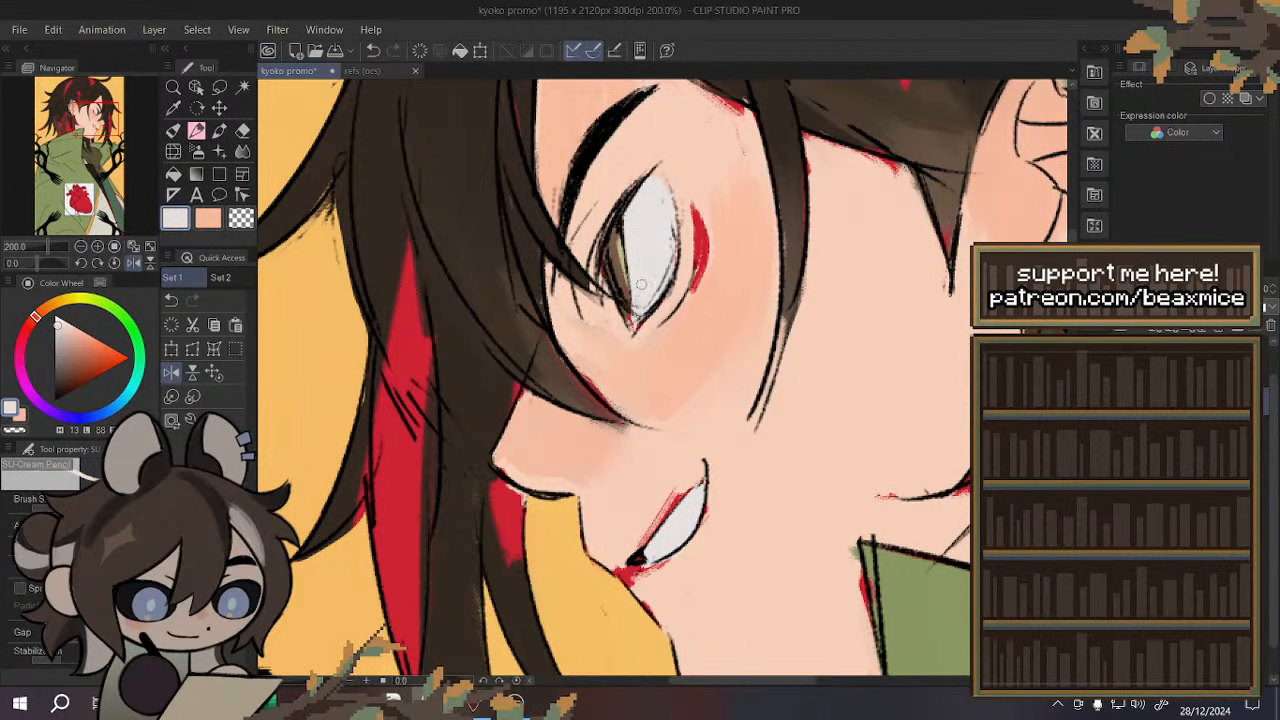
pyautogui.scroll(-6, 661, 182)
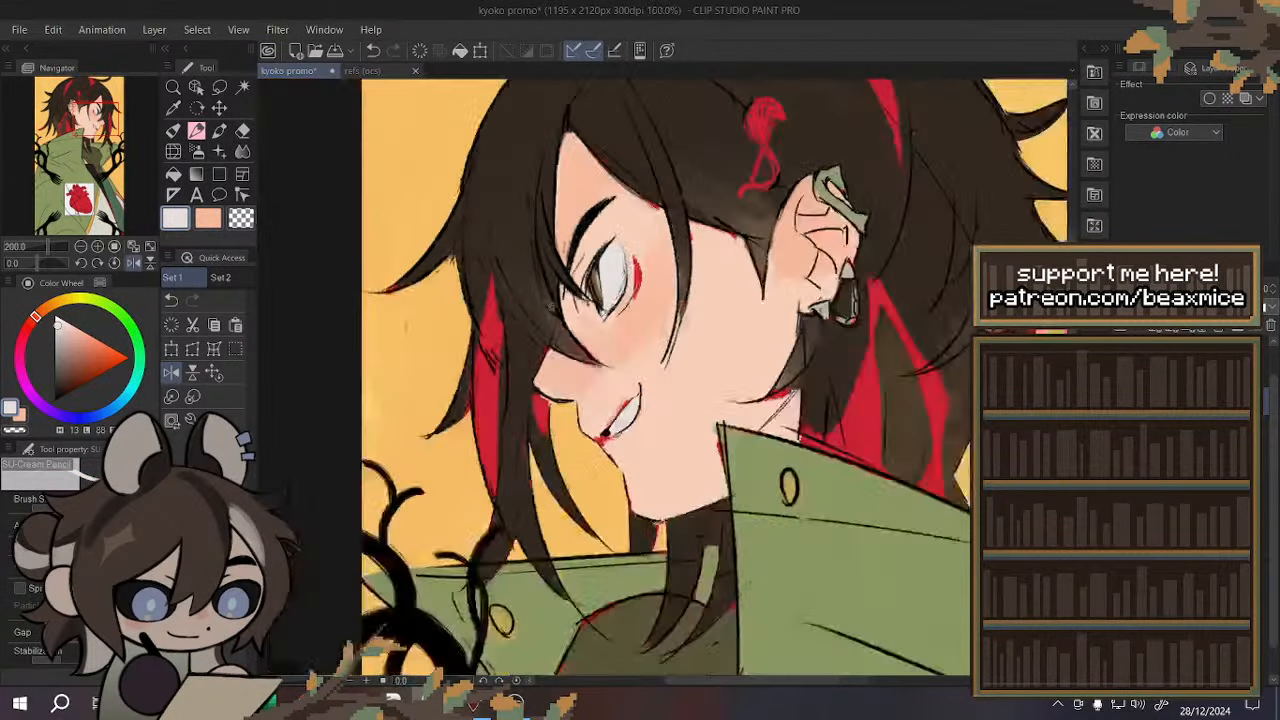
# - Sample the skin tone, cover the red along the hairline between the fringe and the ear, and unmirror the canvas
pyautogui.scroll(6, 582, 251)
pyautogui.keyDown('alt'); pyautogui.click(582, 251); pyautogui.keyUp('alt')
pyautogui.scroll(1, 582, 251)
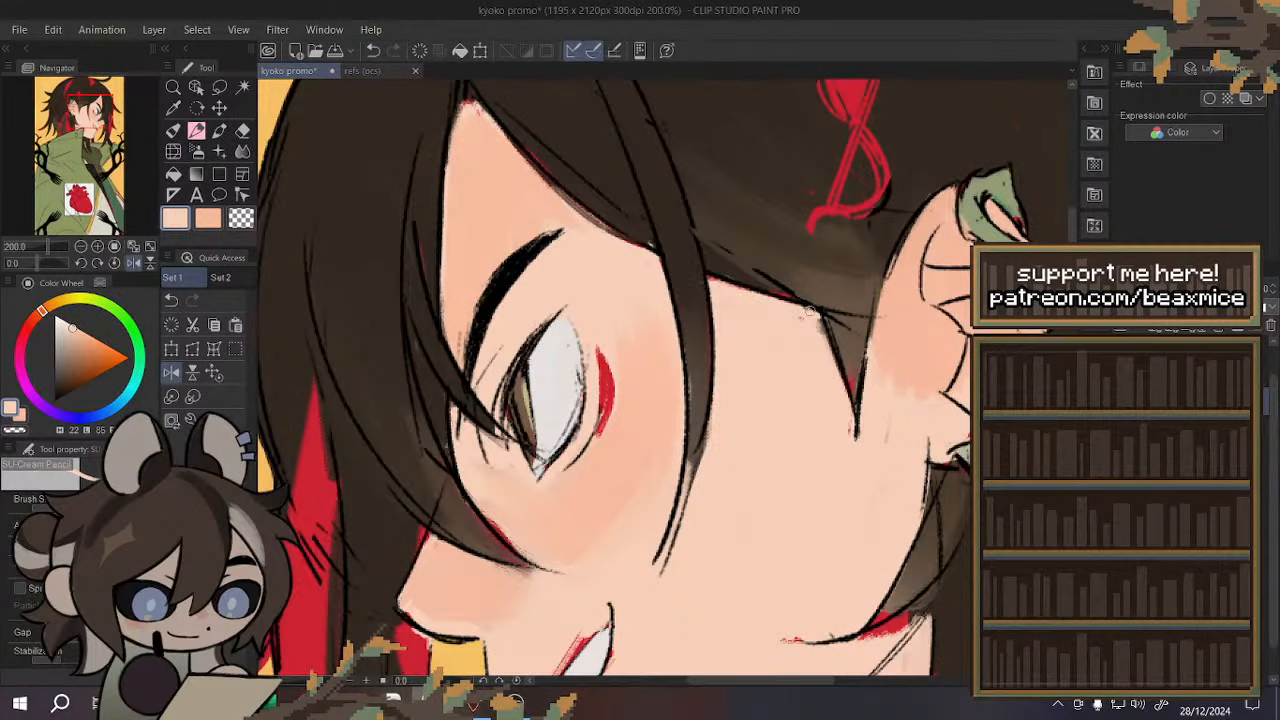
pyautogui.scroll(-5, 768, 314)
pyautogui.scroll(5, 663, 214)
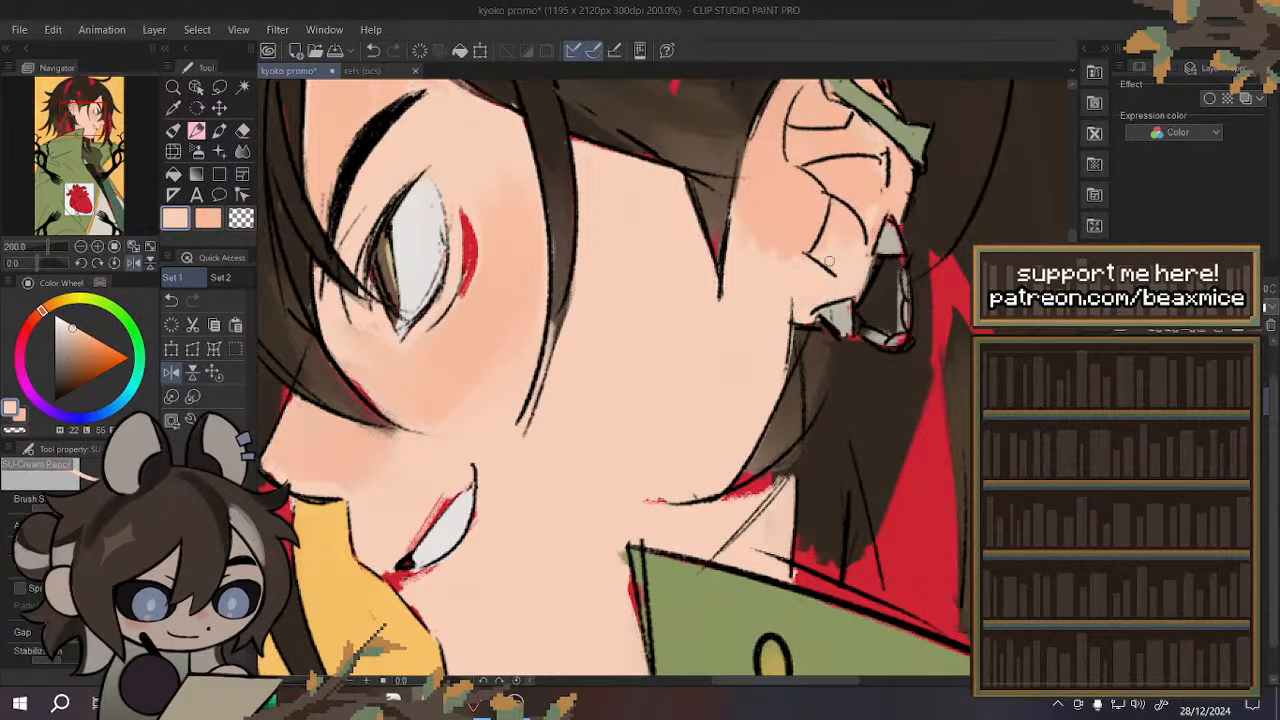
pyautogui.click(212, 350)
pyautogui.scroll(-5, 677, 370)
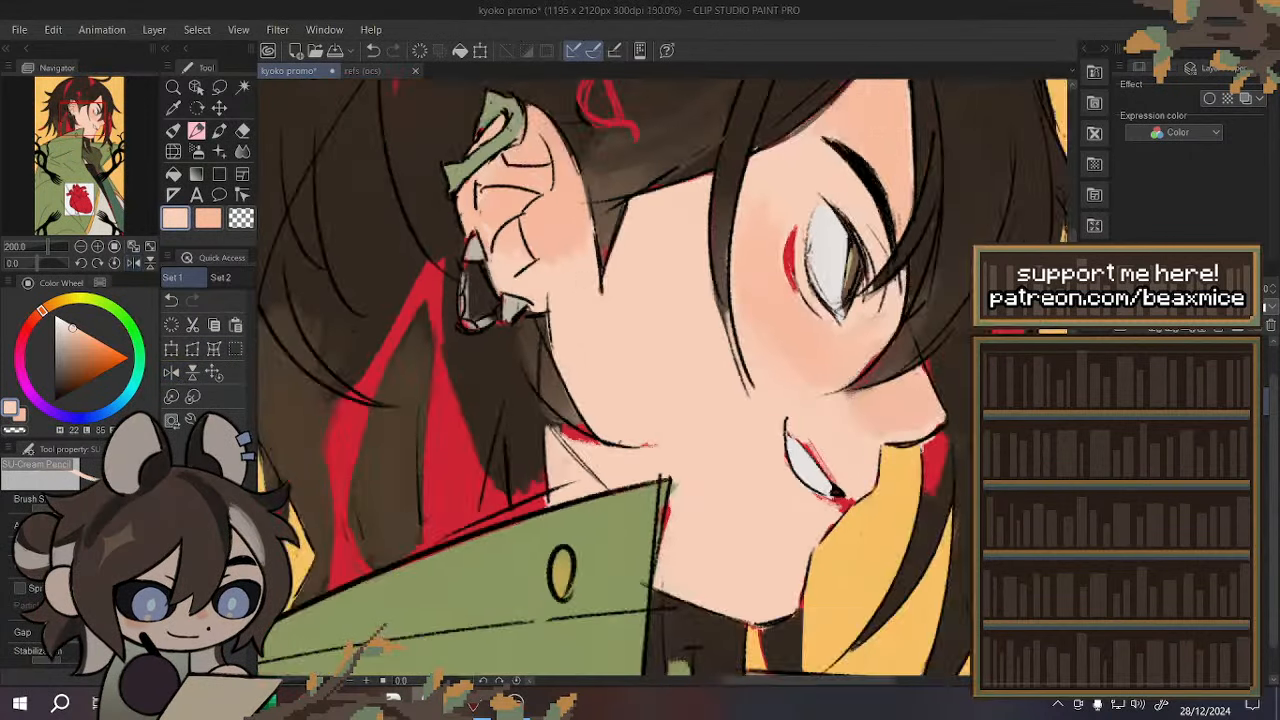
# - Paint the skin tone over the red smudges around the mouth's outline and the lower lip
pyautogui.scroll(4, 677, 370)
pyautogui.scroll(4, 677, 370)
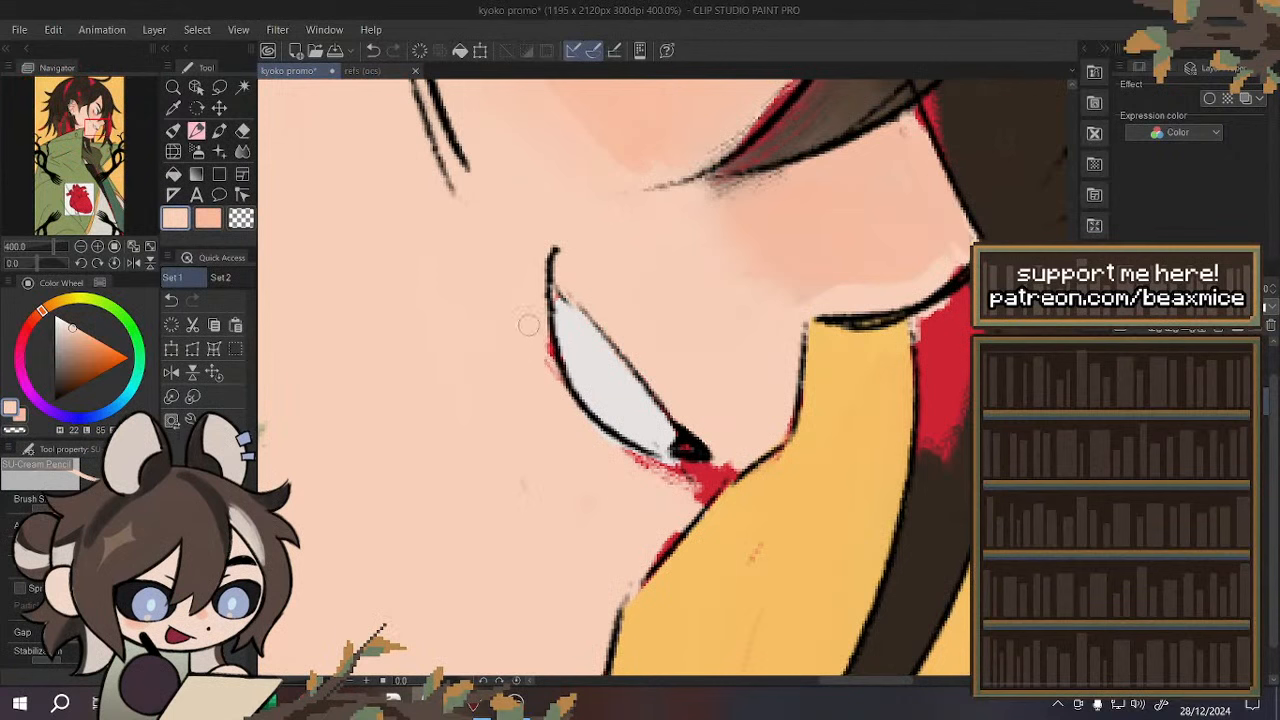
pyautogui.moveTo(684, 482); pyautogui.dragTo(645, 470)
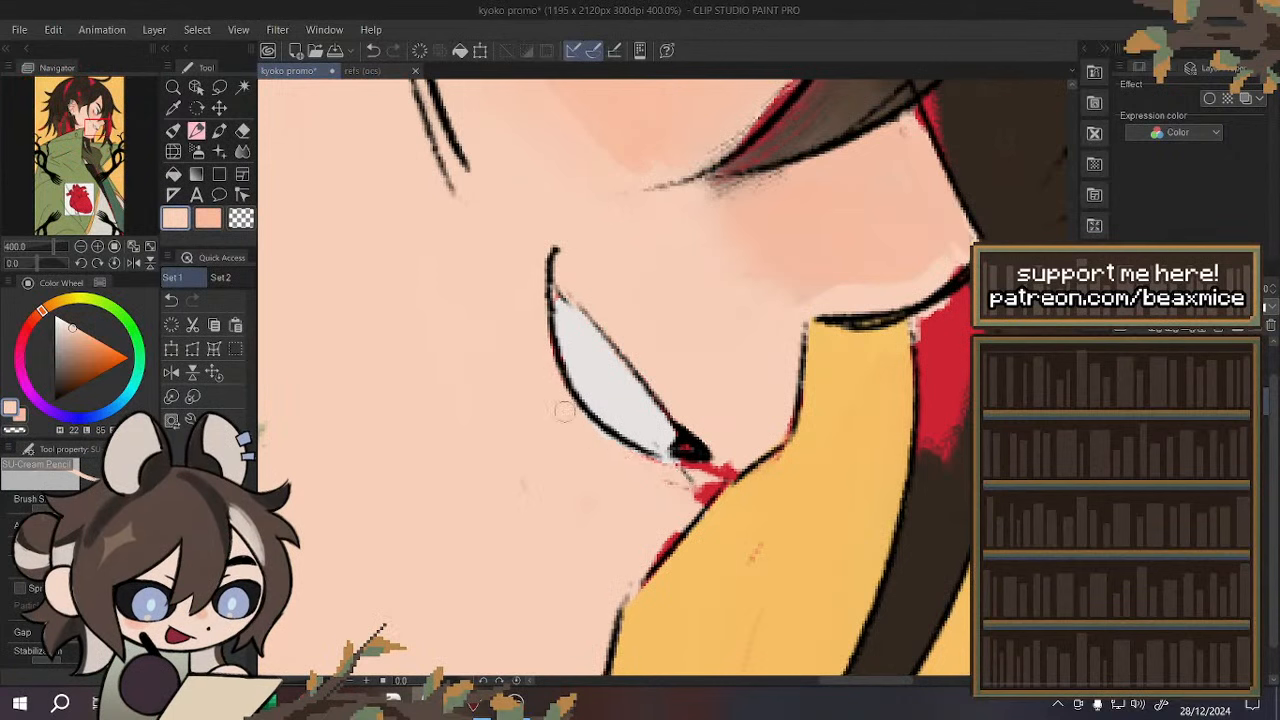
pyautogui.moveTo(665, 515); pyautogui.dragTo(728, 470)
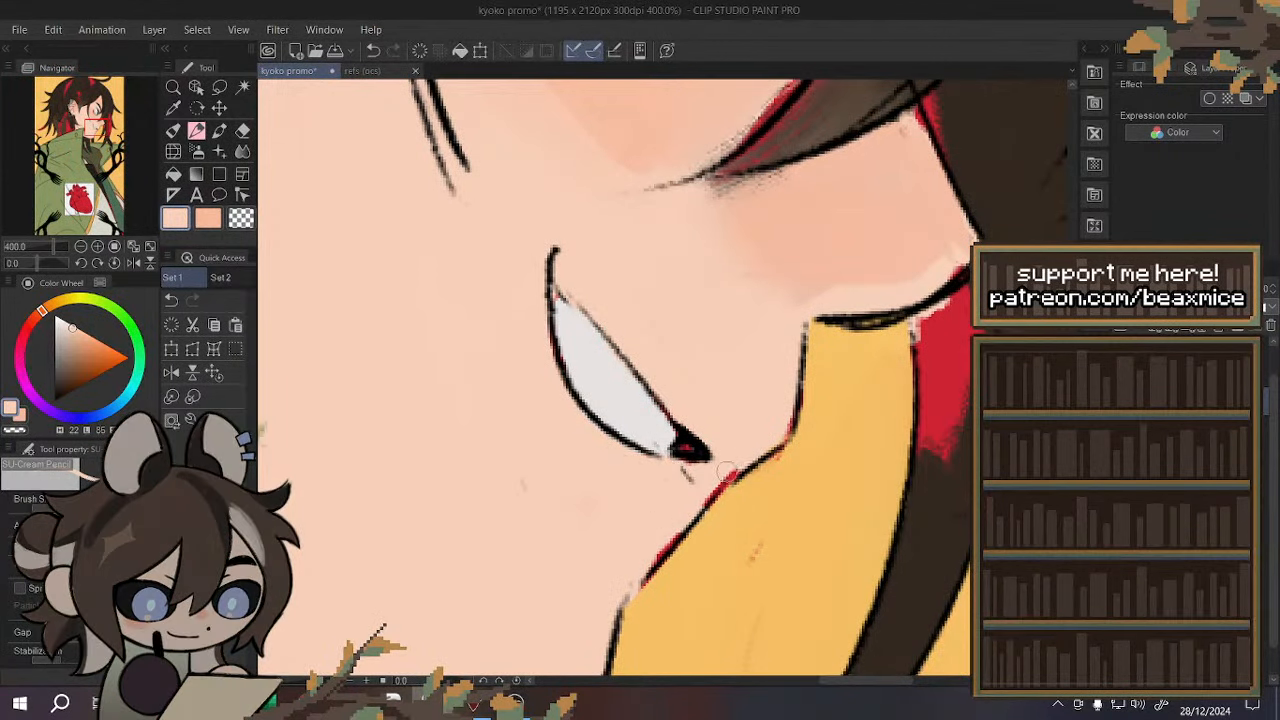
# - Sample the brown of the hair lock below the ear and paint it over the red inside the lock's tip
pyautogui.scroll(-3, 516, 434)
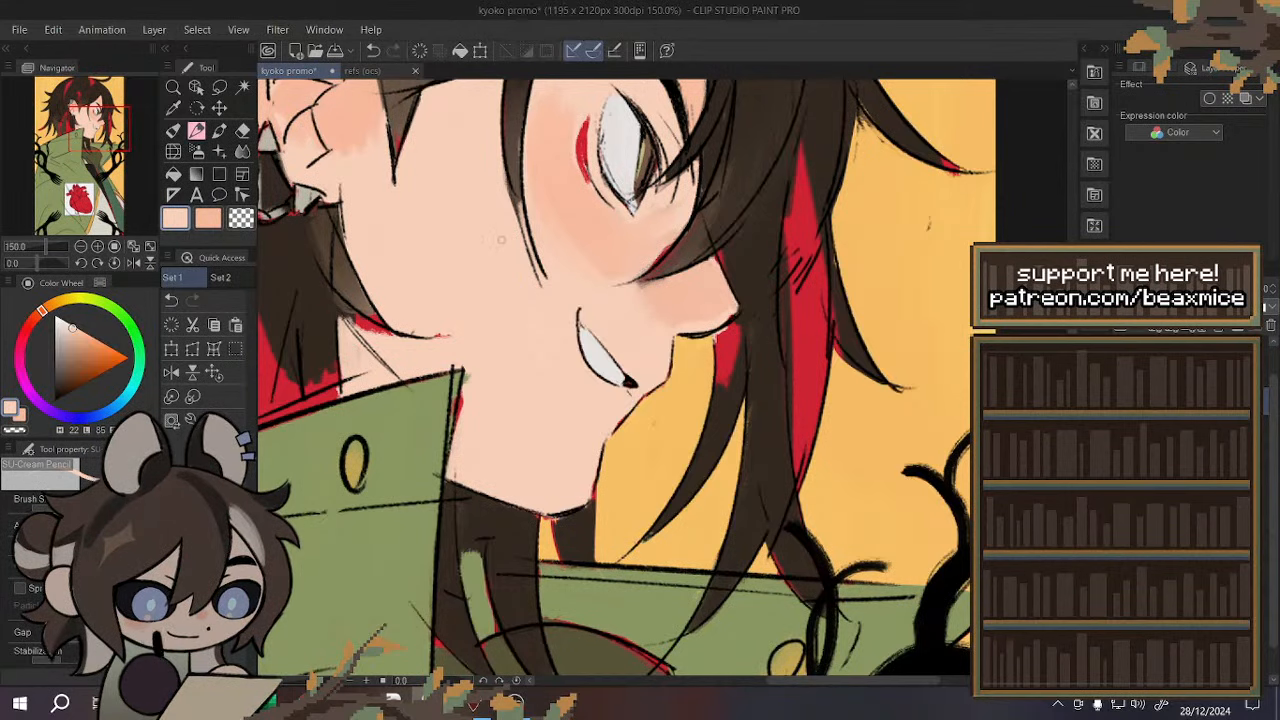
pyautogui.scroll(1, 501, 239)
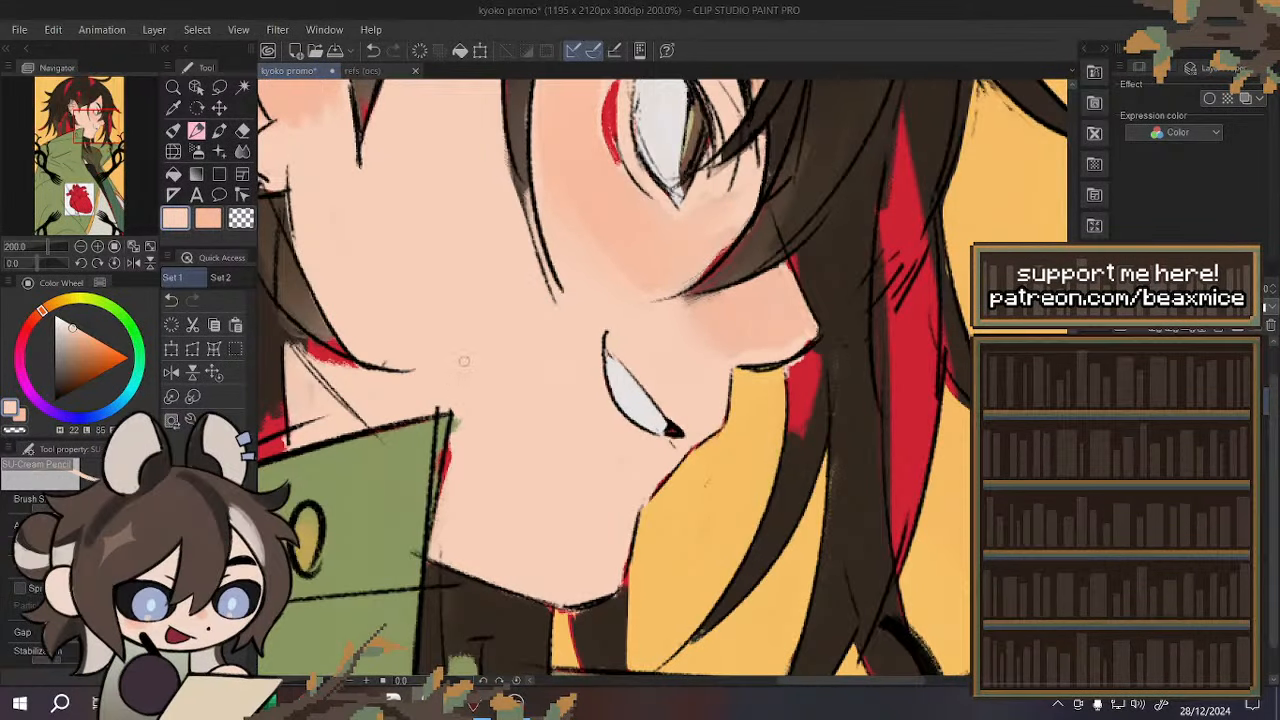
pyautogui.click(235, 349)
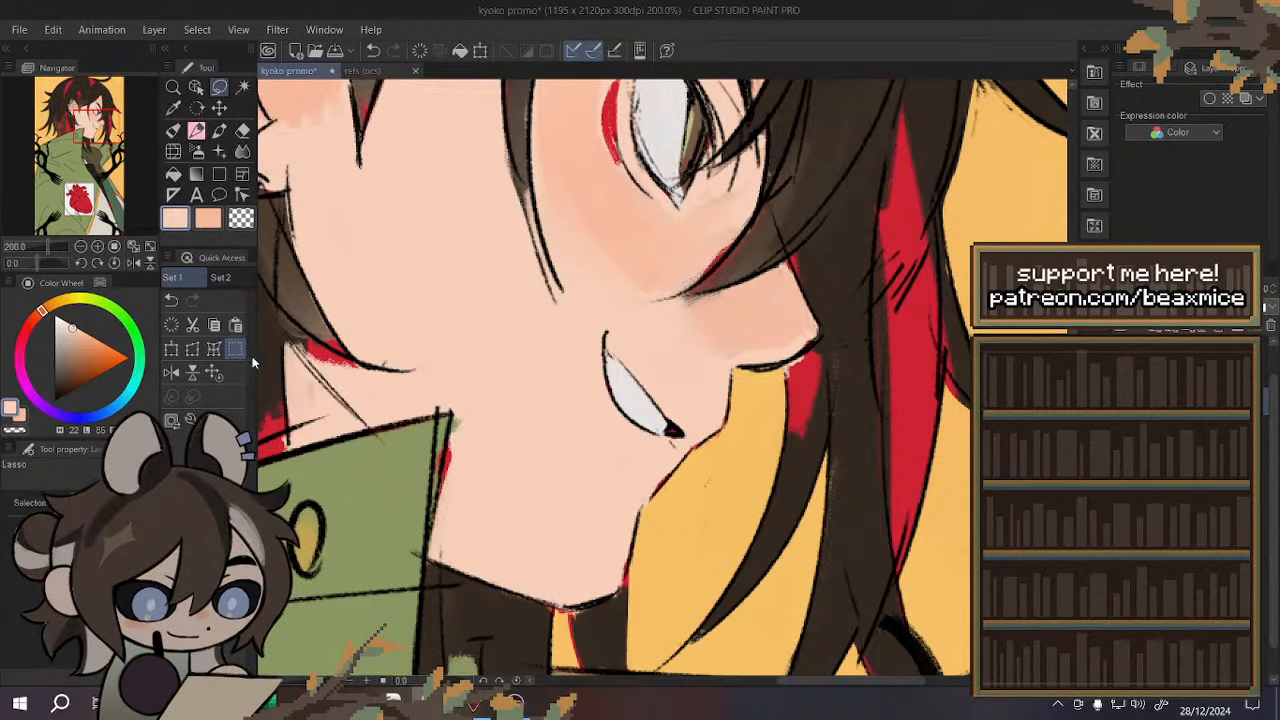
pyautogui.scroll(-1, 496, 358)
pyautogui.scroll(4, 377, 360)
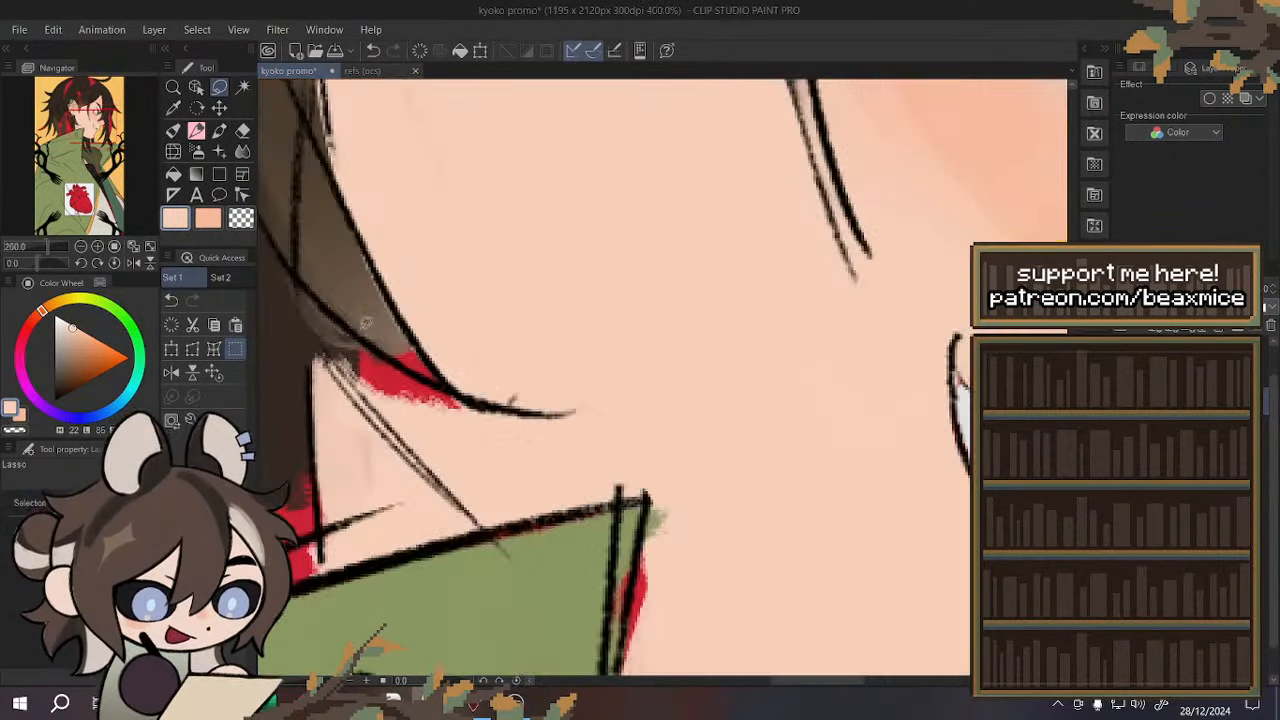
pyautogui.keyDown('alt'); pyautogui.click(375, 315); pyautogui.keyUp('alt')
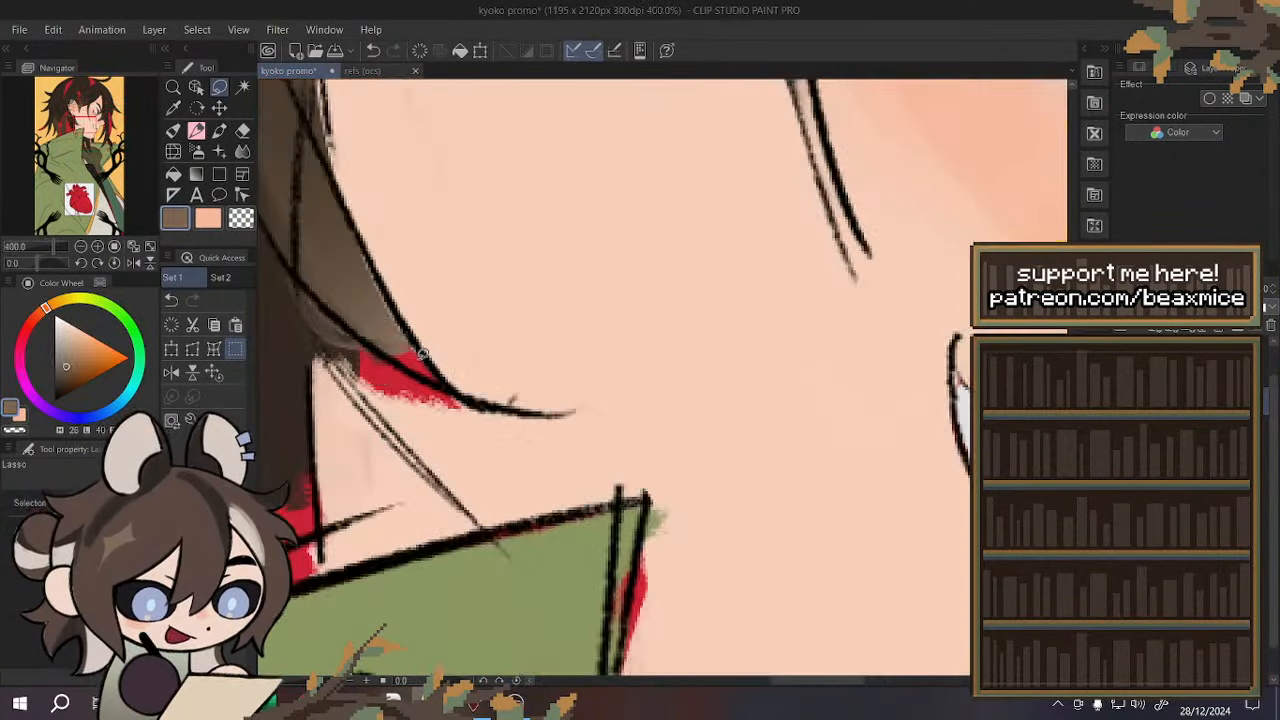
pyautogui.moveTo(422, 354)
pyautogui.mouseDown()
pyautogui.moveTo(360, 318)
pyautogui.moveTo(445, 385)
pyautogui.mouseUp()
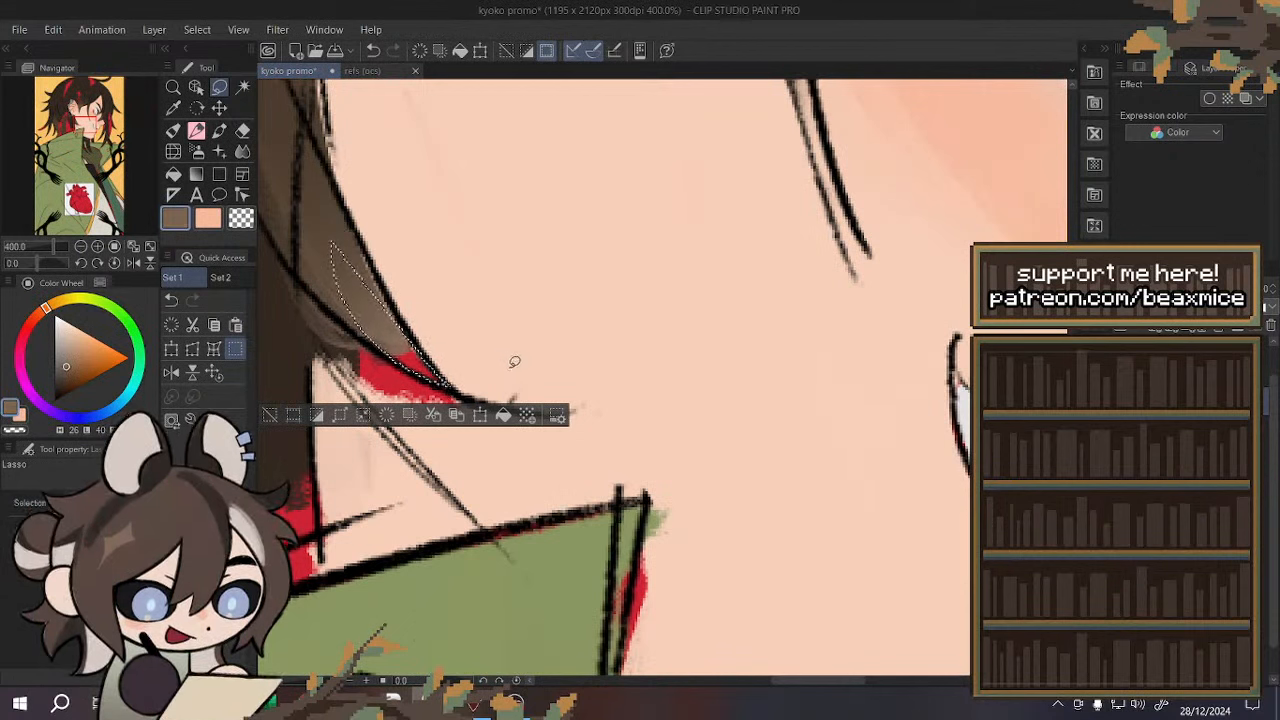
pyautogui.hotkey('ctrl', 'd')
pyautogui.press('p')
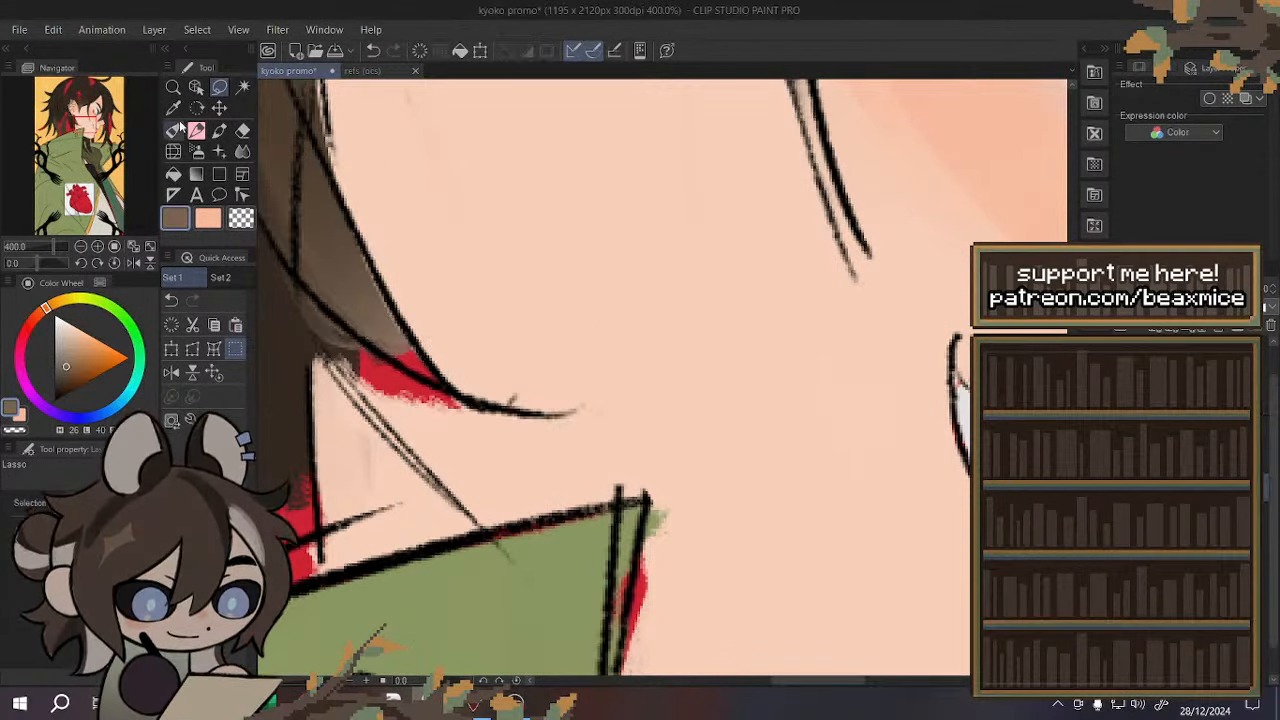
pyautogui.moveTo(362, 340); pyautogui.dragTo(424, 372)
pyautogui.moveTo(352, 280); pyautogui.dragTo(422, 352)
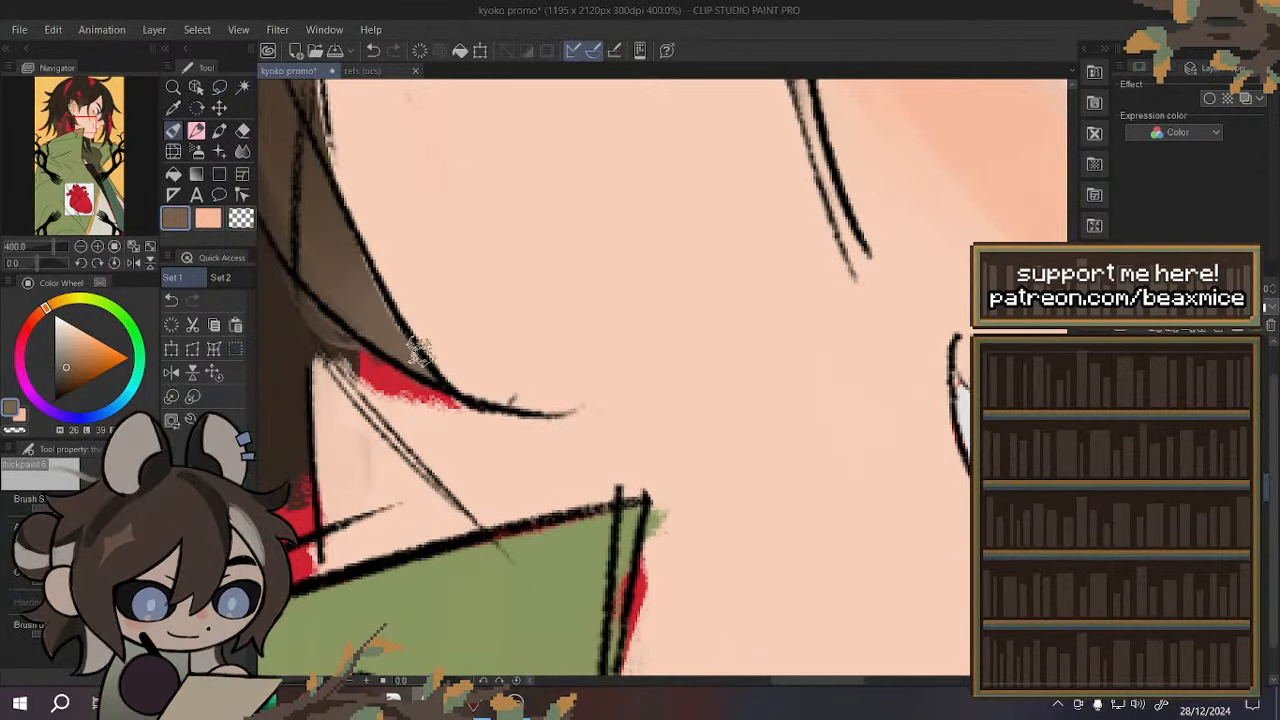
pyautogui.moveTo(355, 240)
pyautogui.mouseDown()
pyautogui.moveTo(418, 356)
pyautogui.moveTo(346, 238)
pyautogui.mouseUp()
pyautogui.click(373, 53)
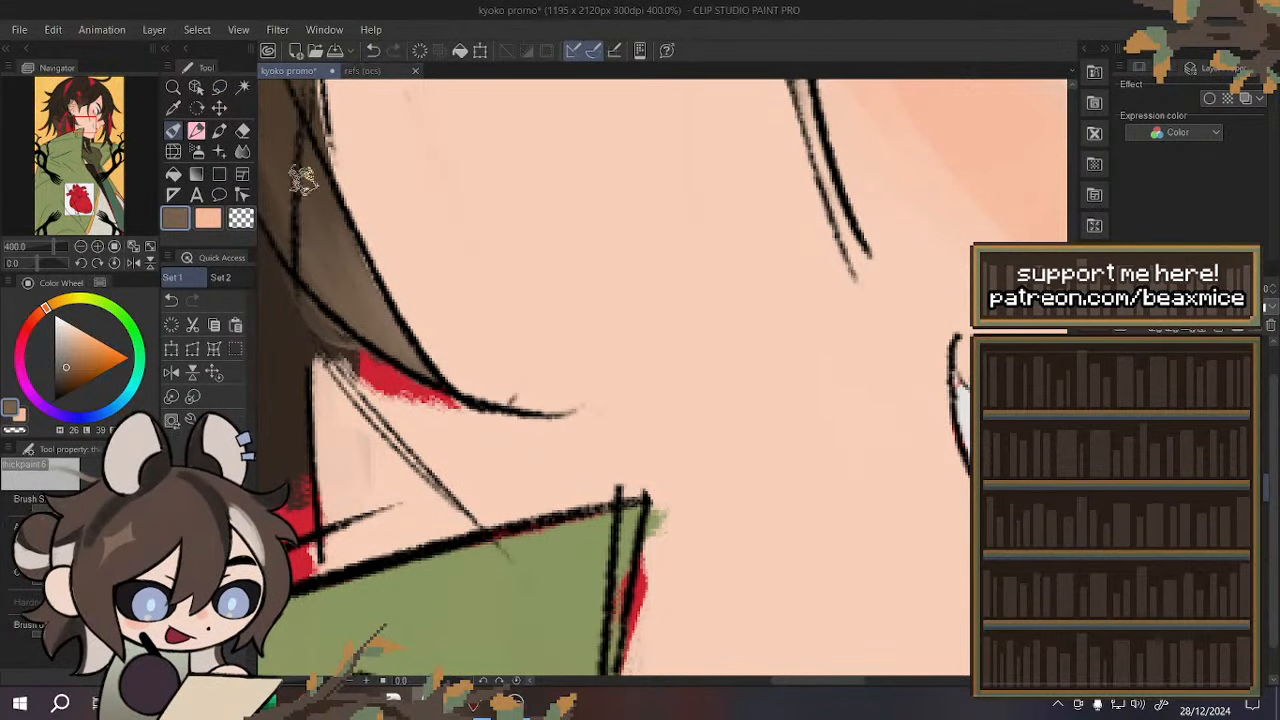
# - Sample the skin tone and cover the red patch on the neck just beneath the hair lock's tip
pyautogui.keyDown('alt'); pyautogui.click(472, 323); pyautogui.keyUp('alt')
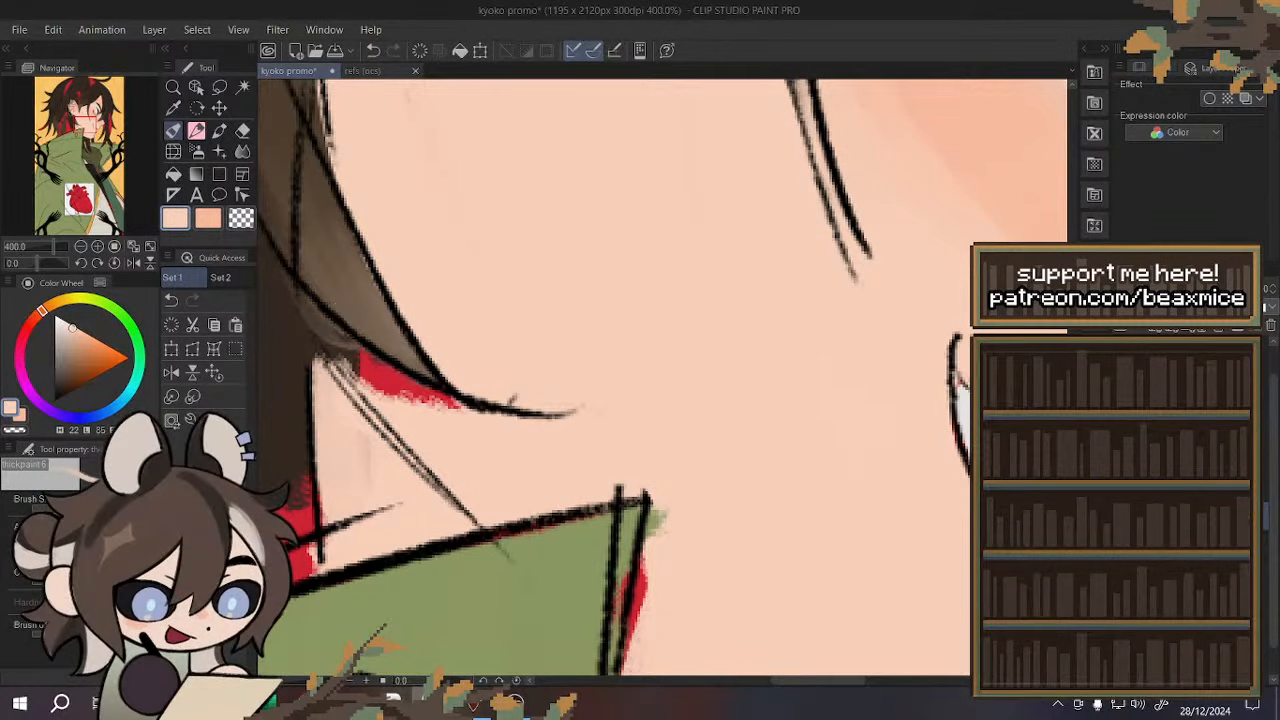
pyautogui.moveTo(335, 345)
pyautogui.mouseDown()
pyautogui.moveTo(385, 401)
pyautogui.moveTo(470, 418)
pyautogui.mouseUp()
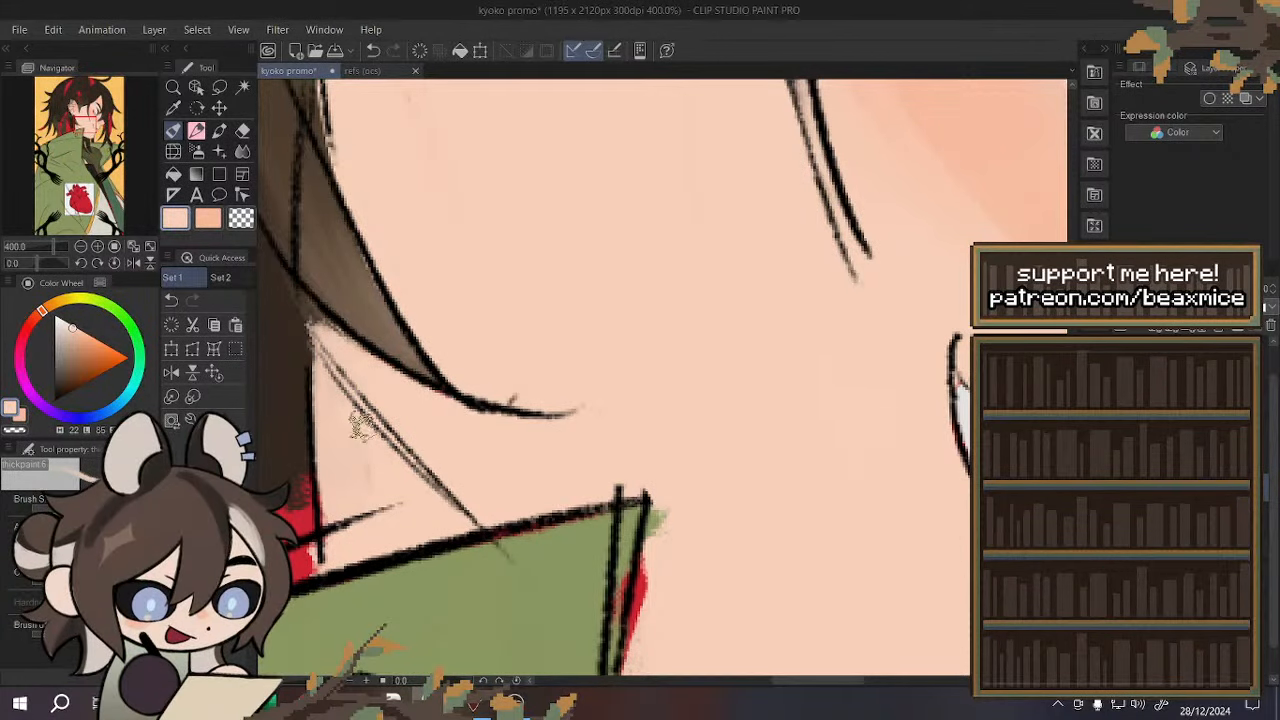
pyautogui.hotkey('ctrl', 'alt', '0')
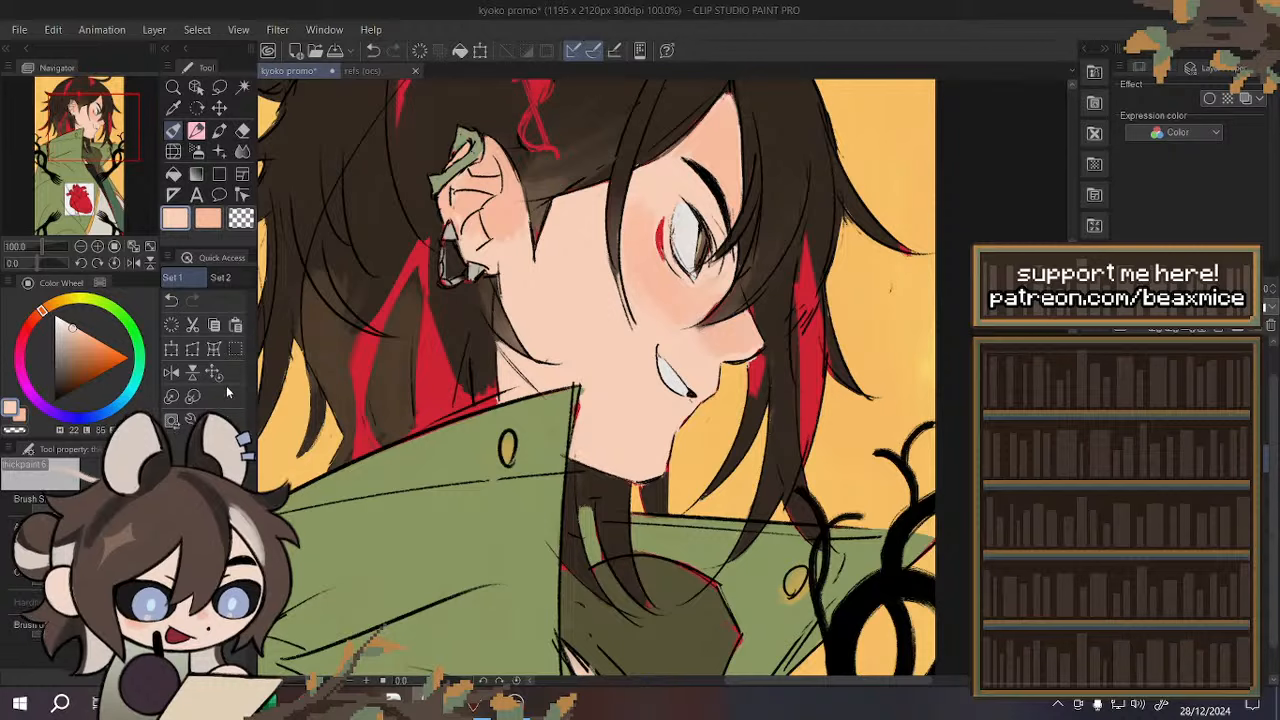
# - Lasso the smudged strip along the outer front edge of the collar and fill it with the skin tone
pyautogui.press('m')
pyautogui.scroll(5, 585, 343)
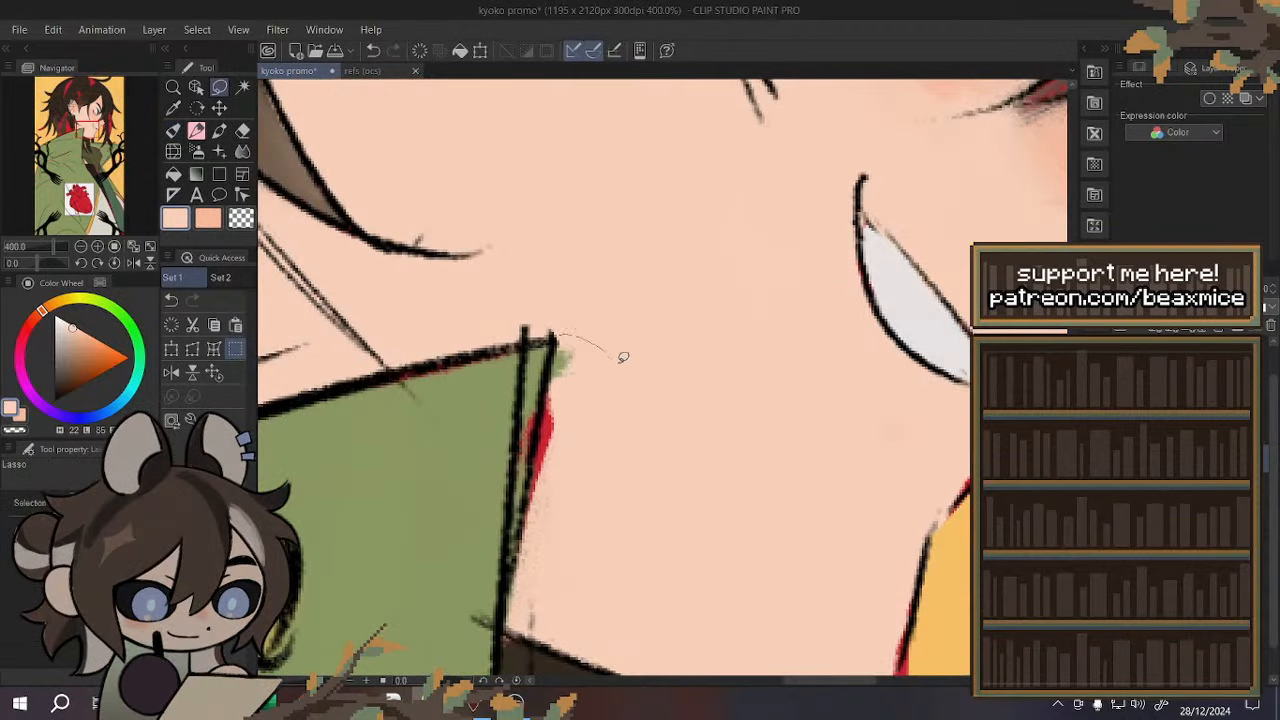
pyautogui.moveTo(623, 357)
pyautogui.mouseDown()
pyautogui.moveTo(560, 618)
pyautogui.moveTo(520, 624)
pyautogui.moveTo(508, 612)
pyautogui.mouseUp()
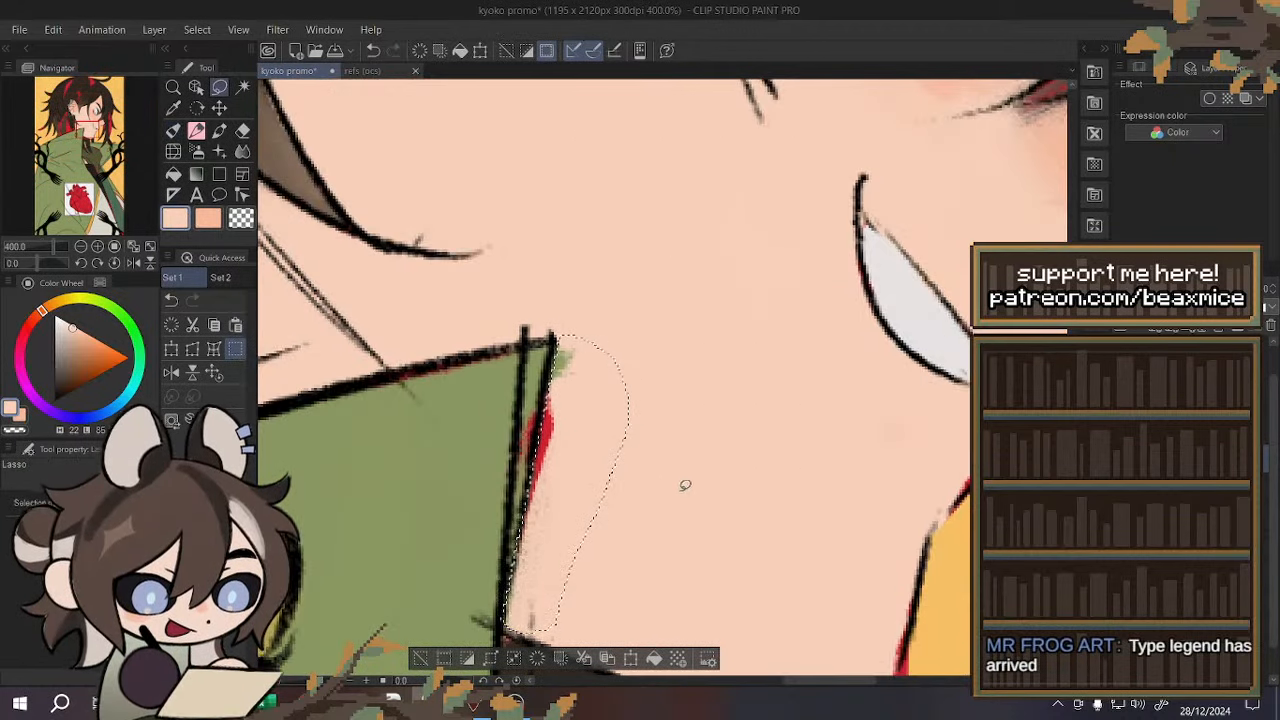
pyautogui.press('Delete')
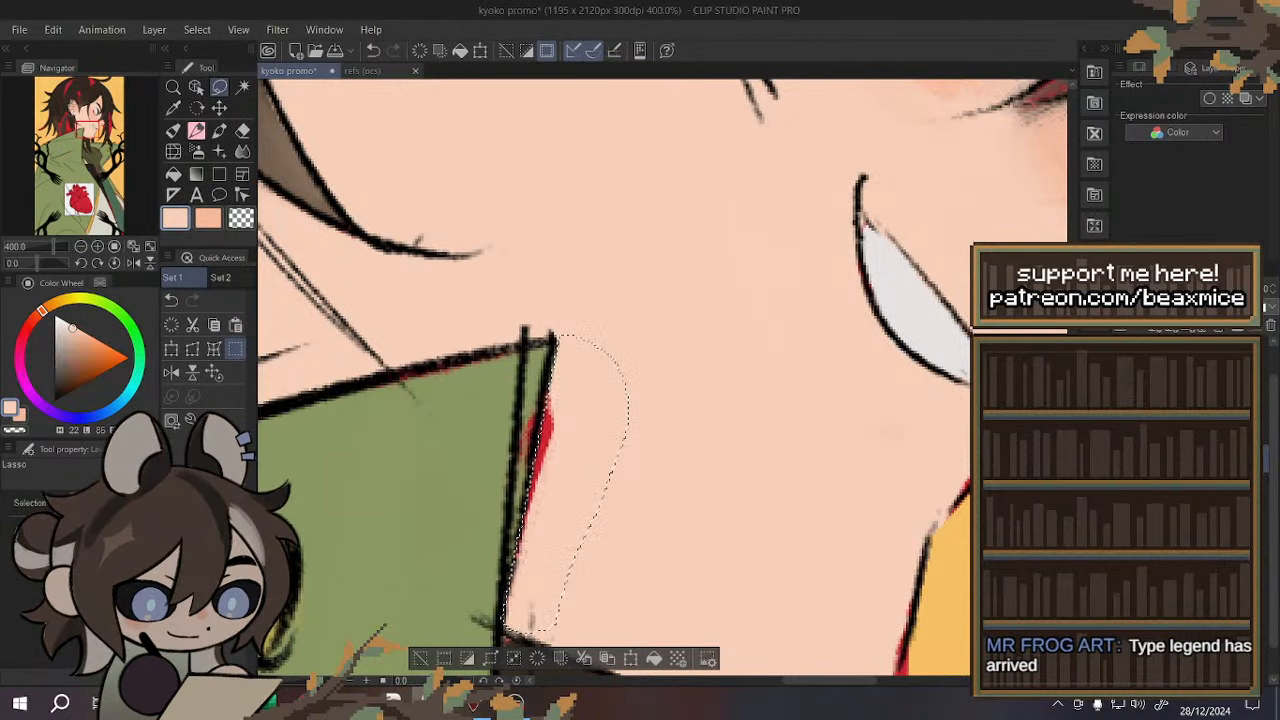
pyautogui.hotkey('alt', 'Delete')
pyautogui.hotkey('ctrl', 'd')
# - Mirror the canvas, lasso the seam line crossing the collar below the button, clear it from the line art, and unmirror
pyautogui.scroll(-3, 720, 454)
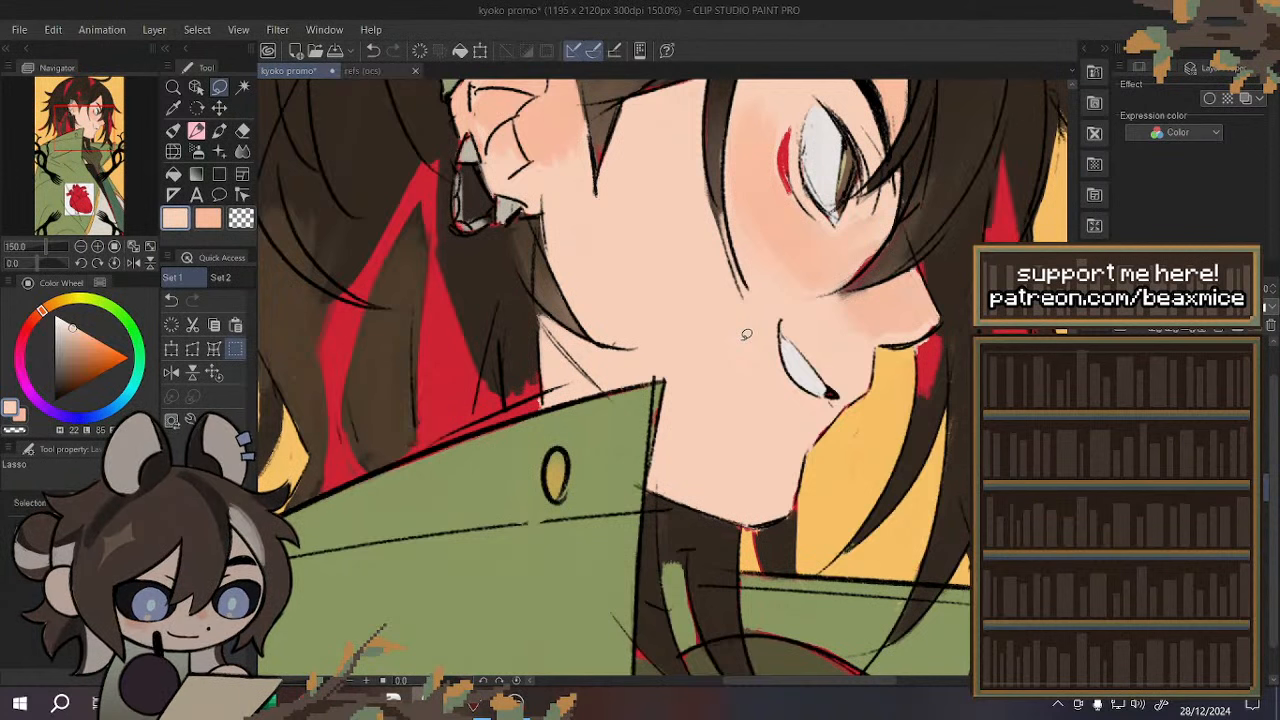
pyautogui.click(171, 372)
pyautogui.scroll(-1, 448, 258)
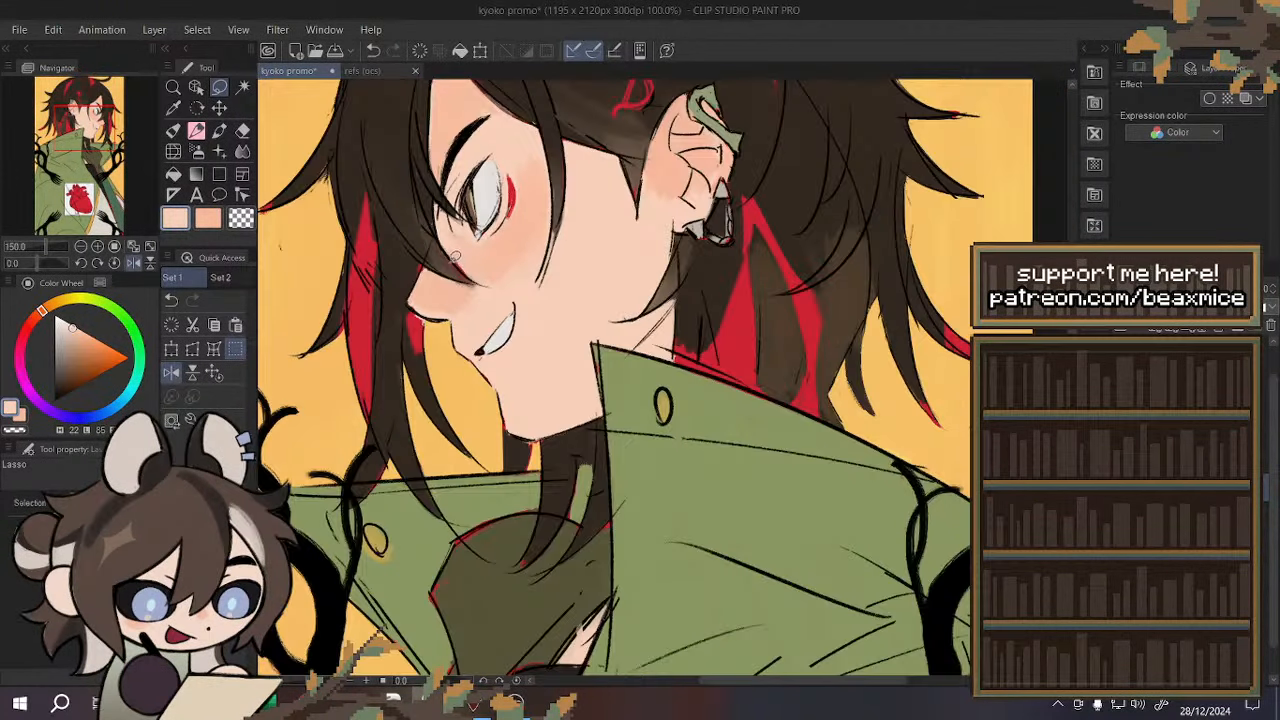
pyautogui.scroll(1, 666, 423)
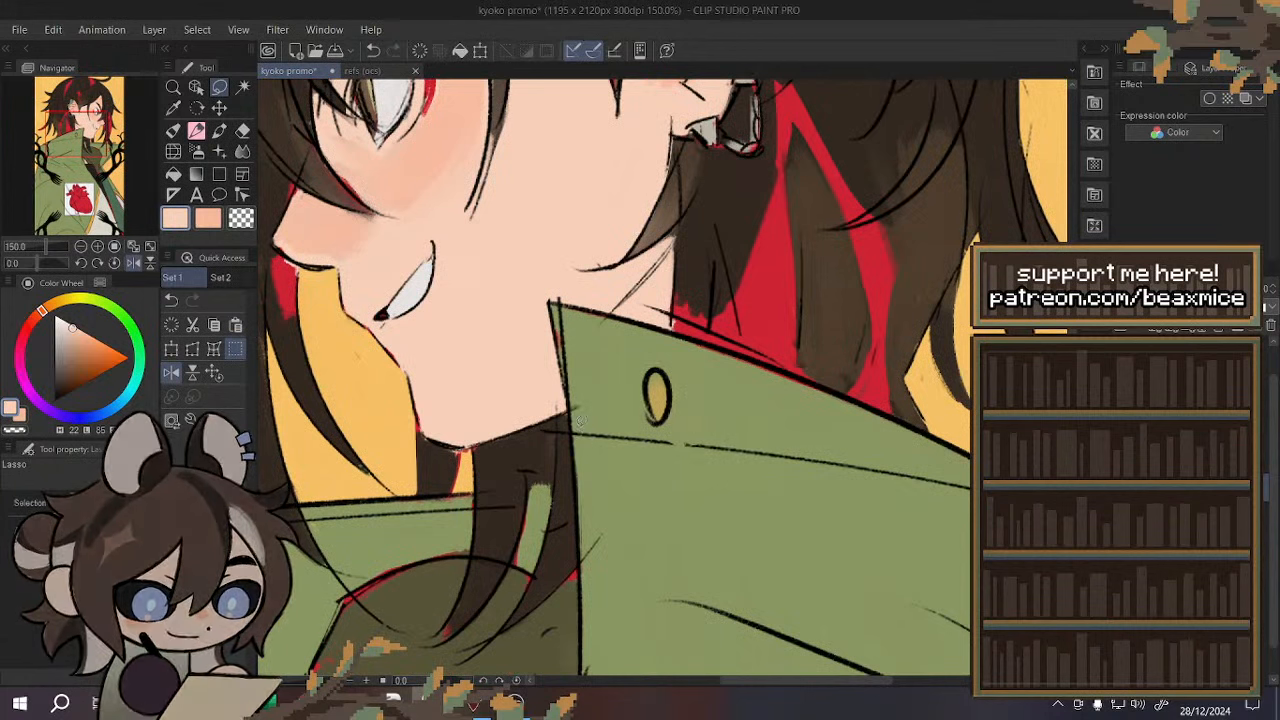
pyautogui.moveTo(900, 540)
pyautogui.mouseDown()
pyautogui.moveTo(968, 512)
pyautogui.moveTo(870, 448)
pyautogui.moveTo(628, 420)
pyautogui.mouseUp()
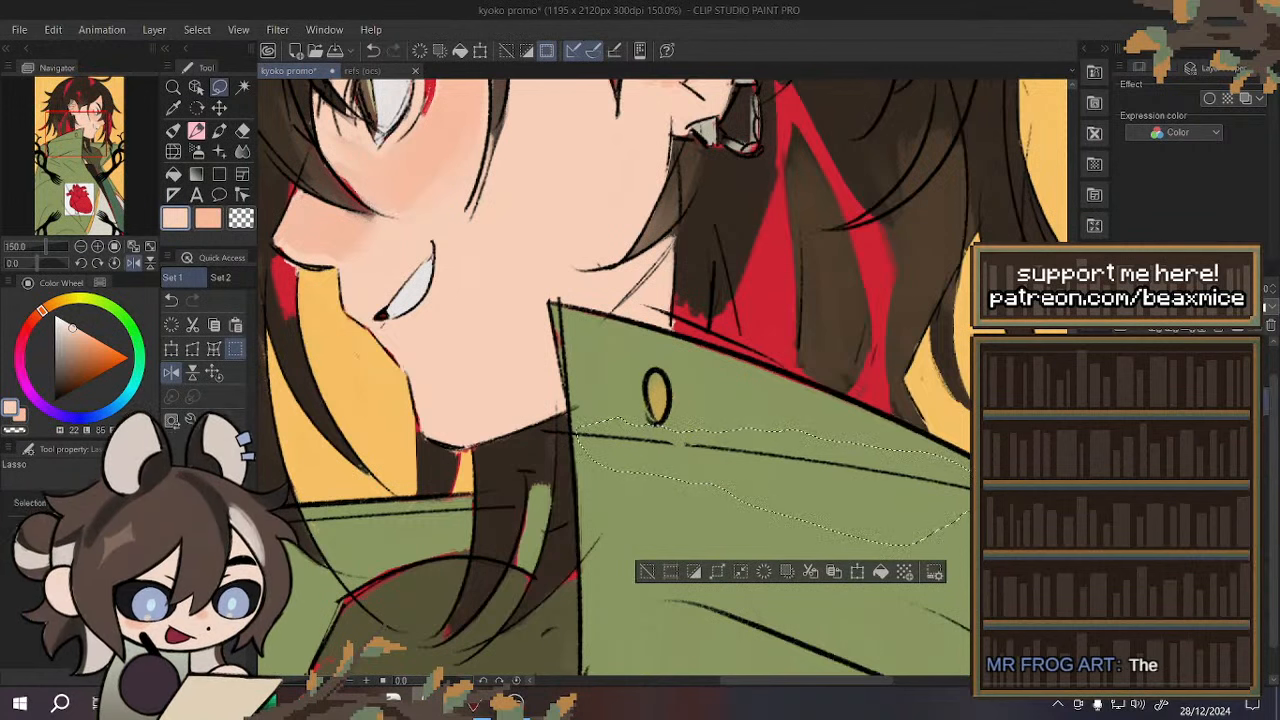
pyautogui.click(1125, 500)
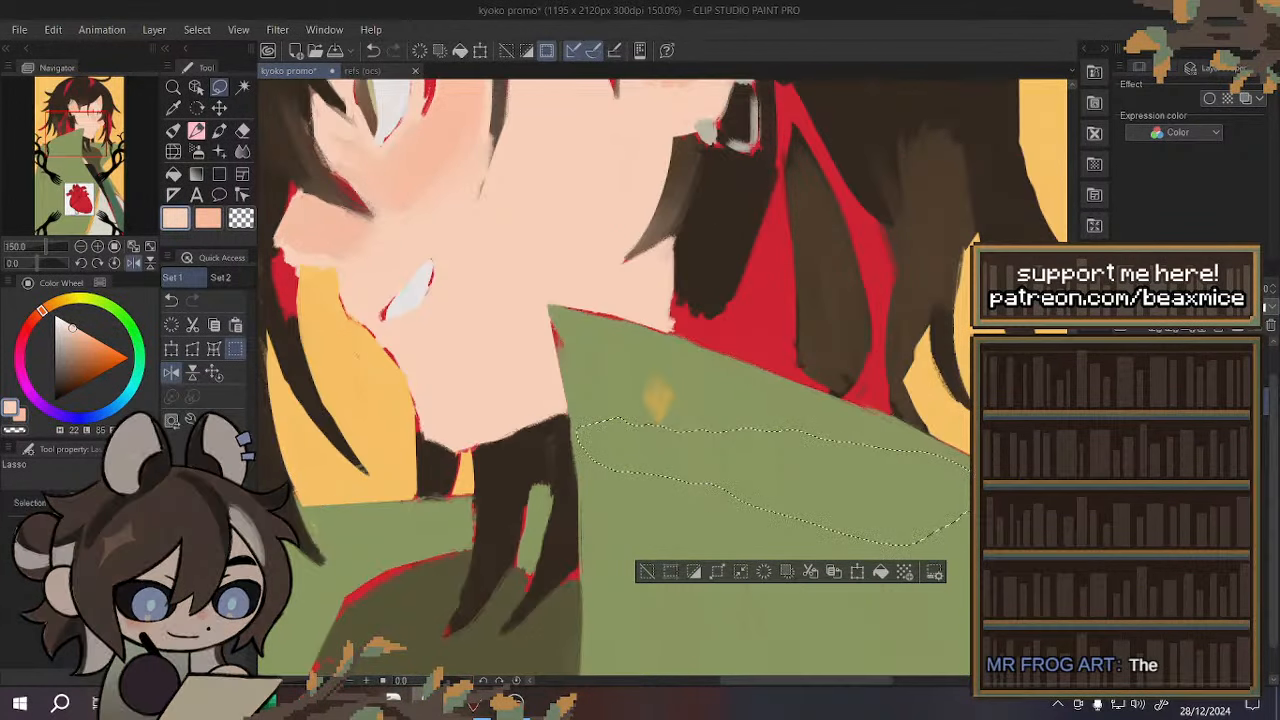
pyautogui.click(1125, 500)
pyautogui.scroll(3, 1180, 500)
pyautogui.click(766, 572)
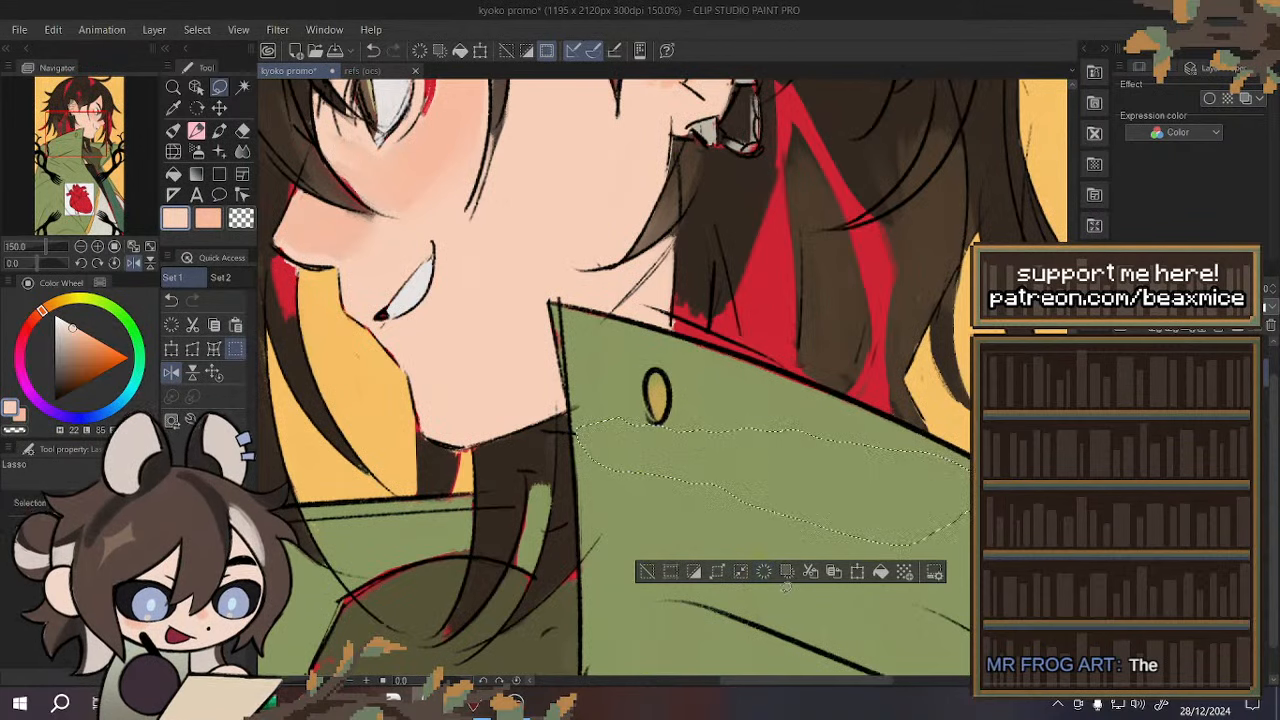
pyautogui.hotkey('ctrl', 'd')
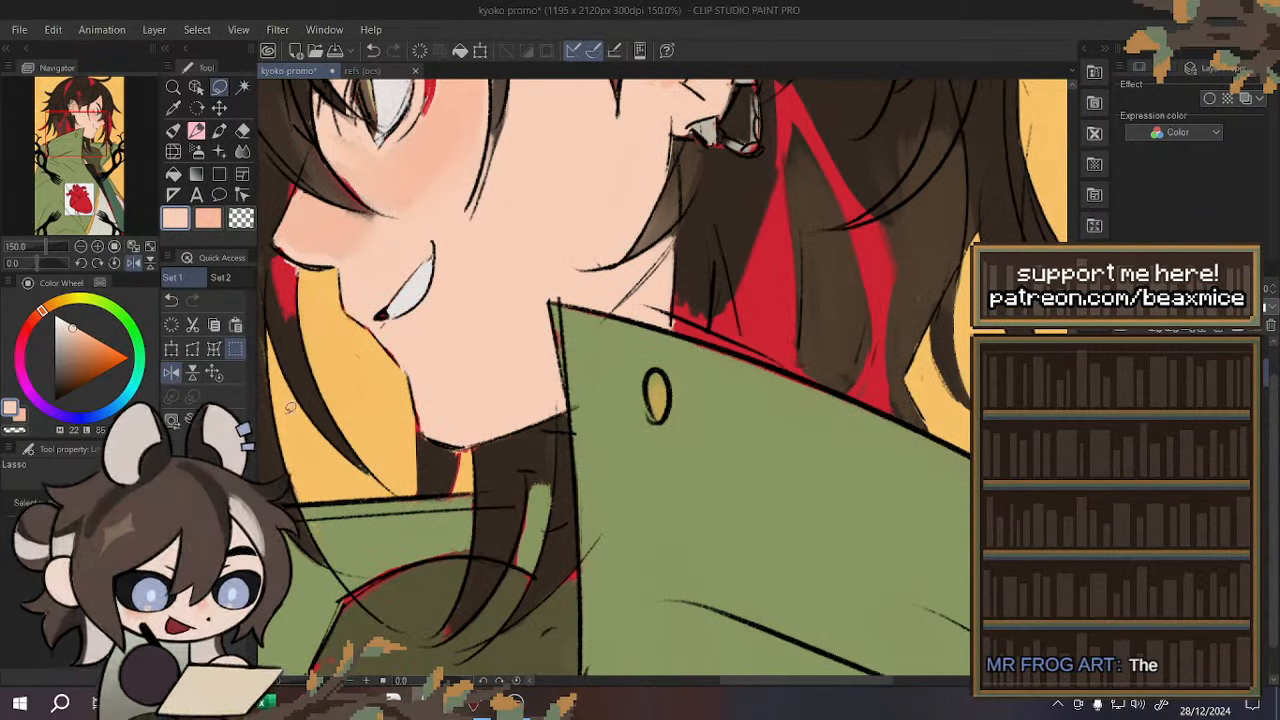
pyautogui.click(171, 375)
# - Lasso and clear the stray line ends beside the earlobe and where the neck lines cross the collar's upper edge
pyautogui.scroll(-1, 592, 351)
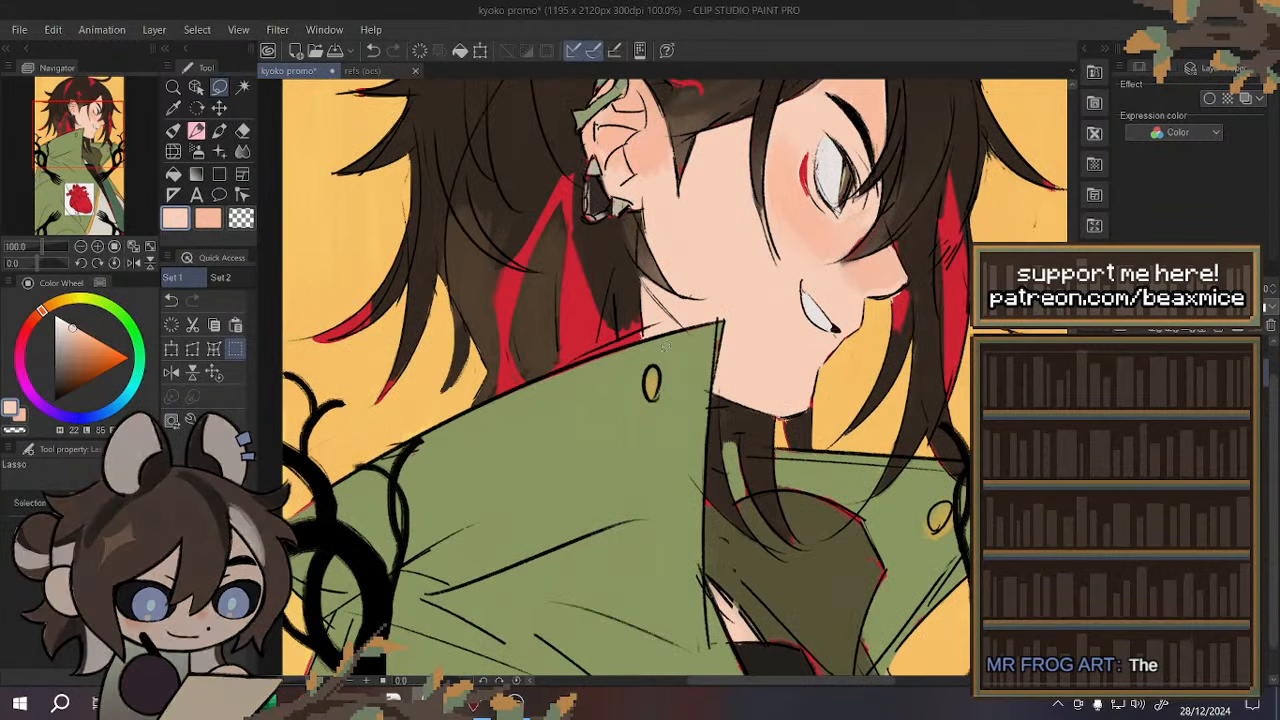
pyautogui.scroll(-3, 667, 352)
pyautogui.scroll(4, 660, 330)
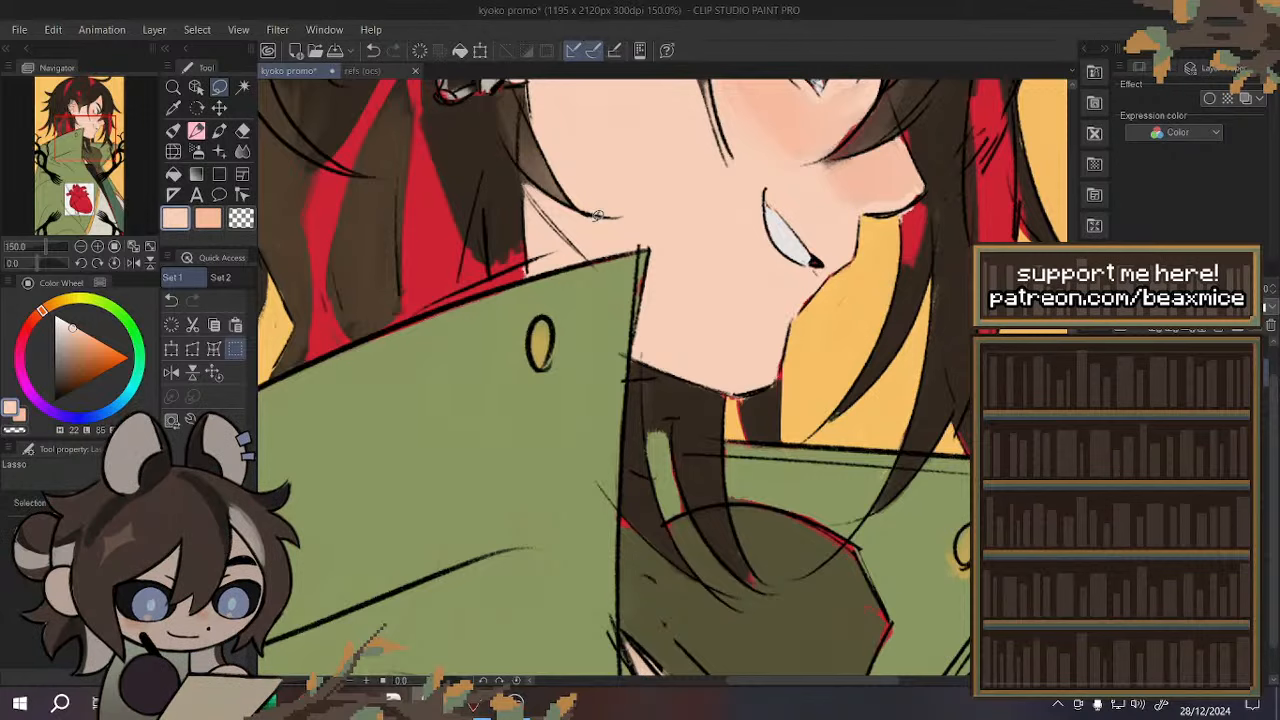
pyautogui.scroll(-3, 638, 404)
pyautogui.scroll(4, 556, 176)
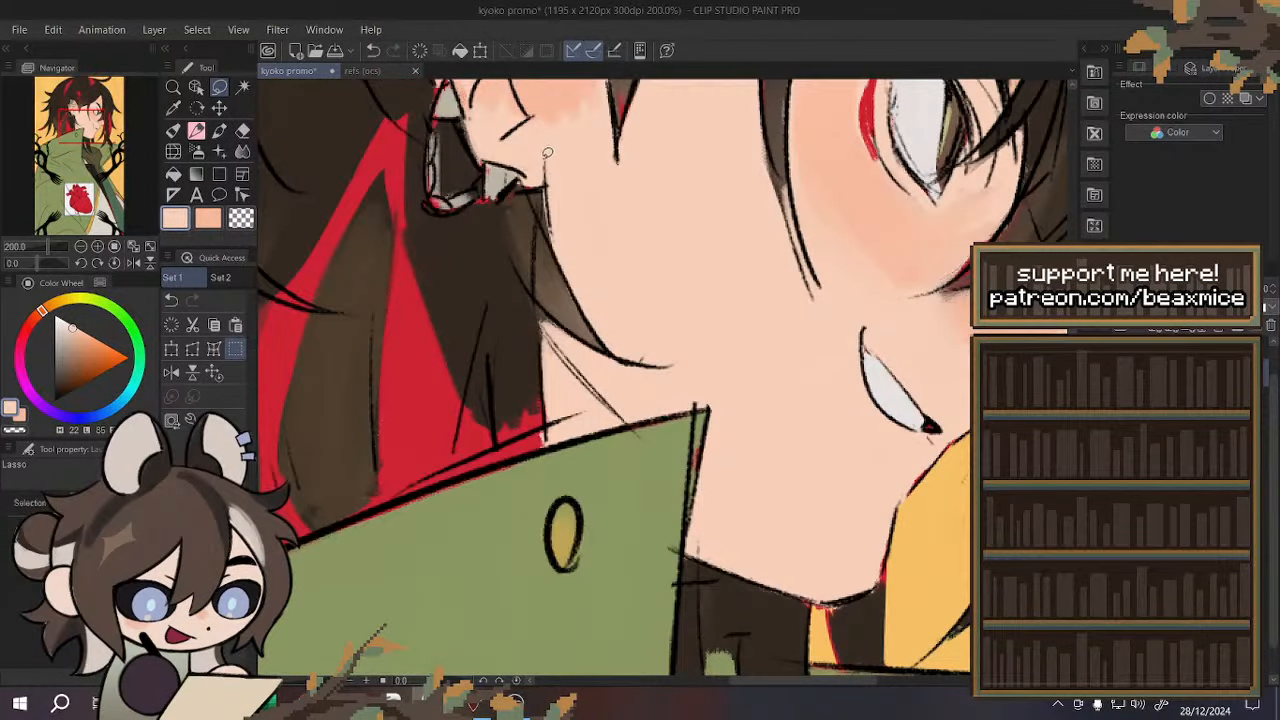
pyautogui.moveTo(556, 176)
pyautogui.mouseDown()
pyautogui.moveTo(565, 144)
pyautogui.moveTo(557, 172)
pyautogui.mouseUp()
pyautogui.click(524, 211)
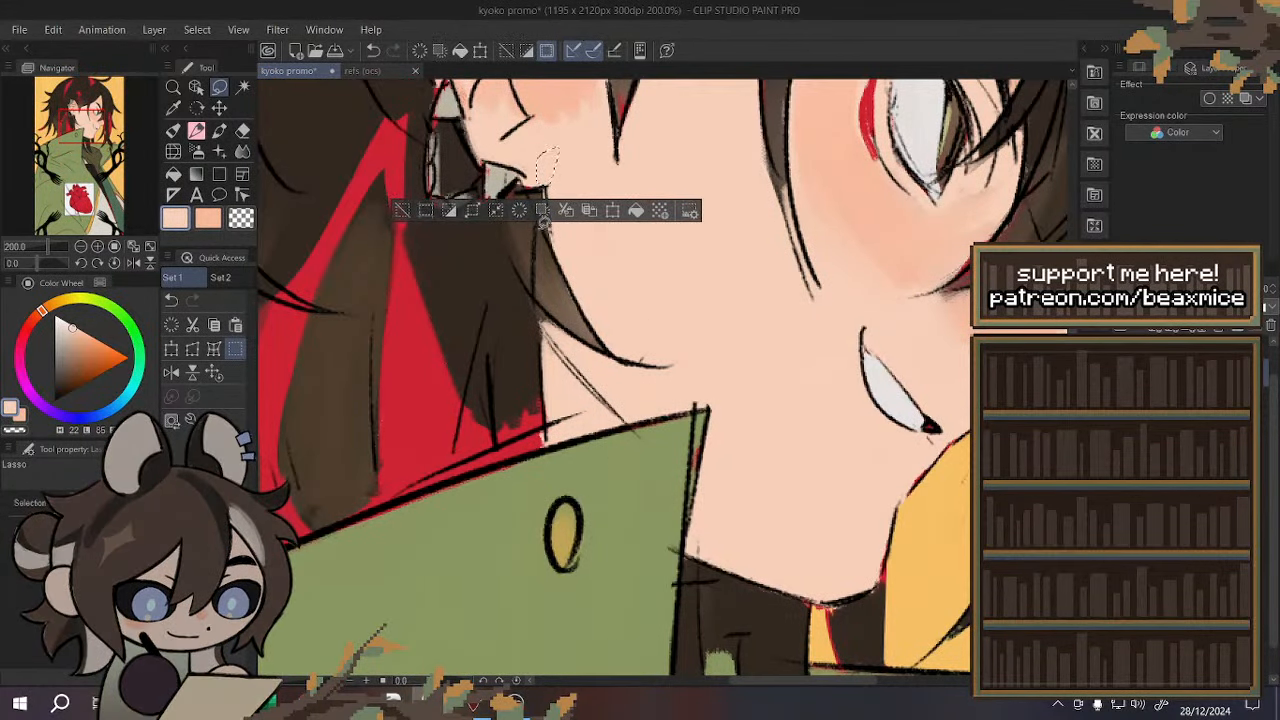
pyautogui.click(742, 328)
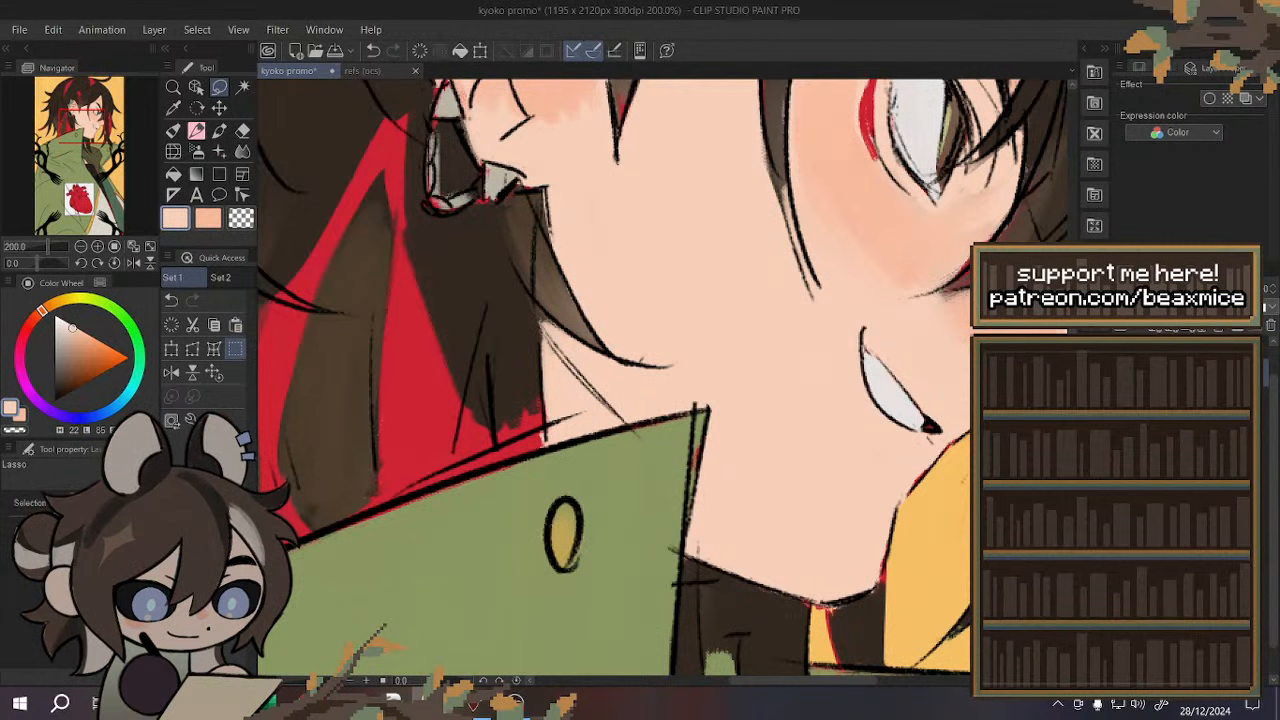
pyautogui.moveTo(641, 427)
pyautogui.mouseDown()
pyautogui.moveTo(652, 456)
pyautogui.moveTo(642, 430)
pyautogui.mouseUp()
pyautogui.click(633, 499)
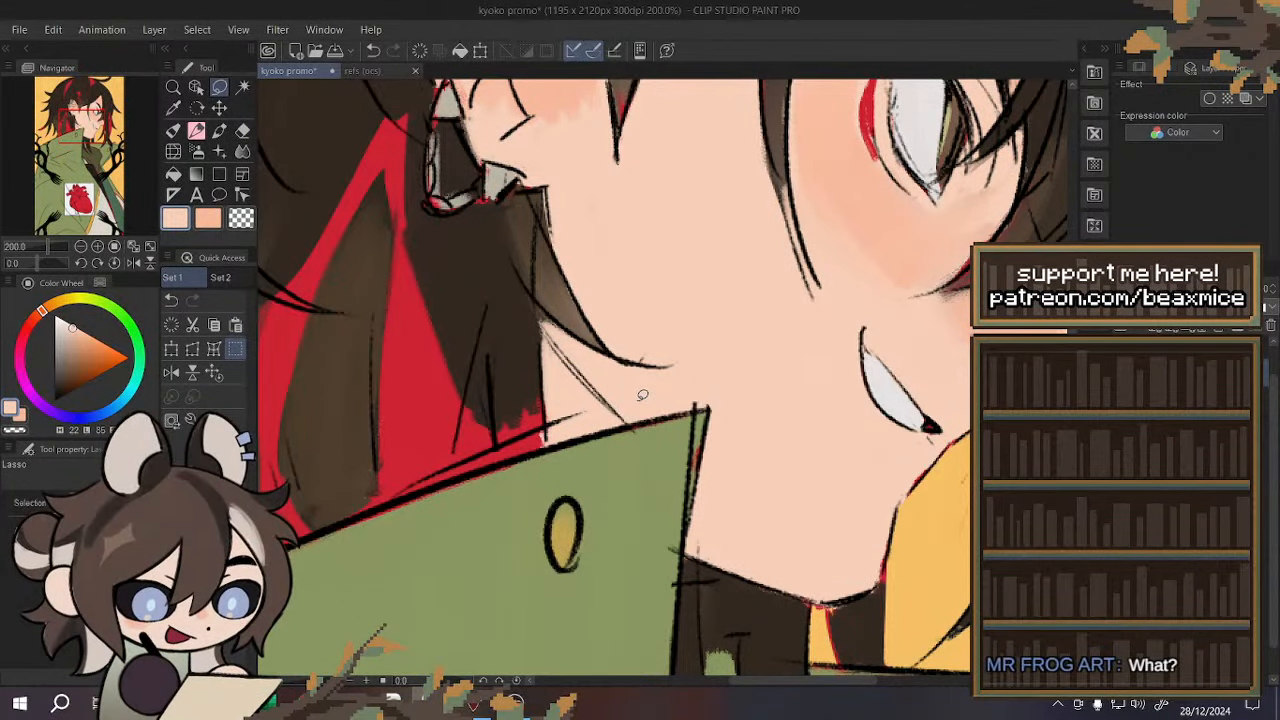
# - Sample the darker brown inside the hair lock and paint the skin-coloured gap along its outer edge below the ear
pyautogui.scroll(-4, 642, 395)
pyautogui.scroll(6, 600, 380)
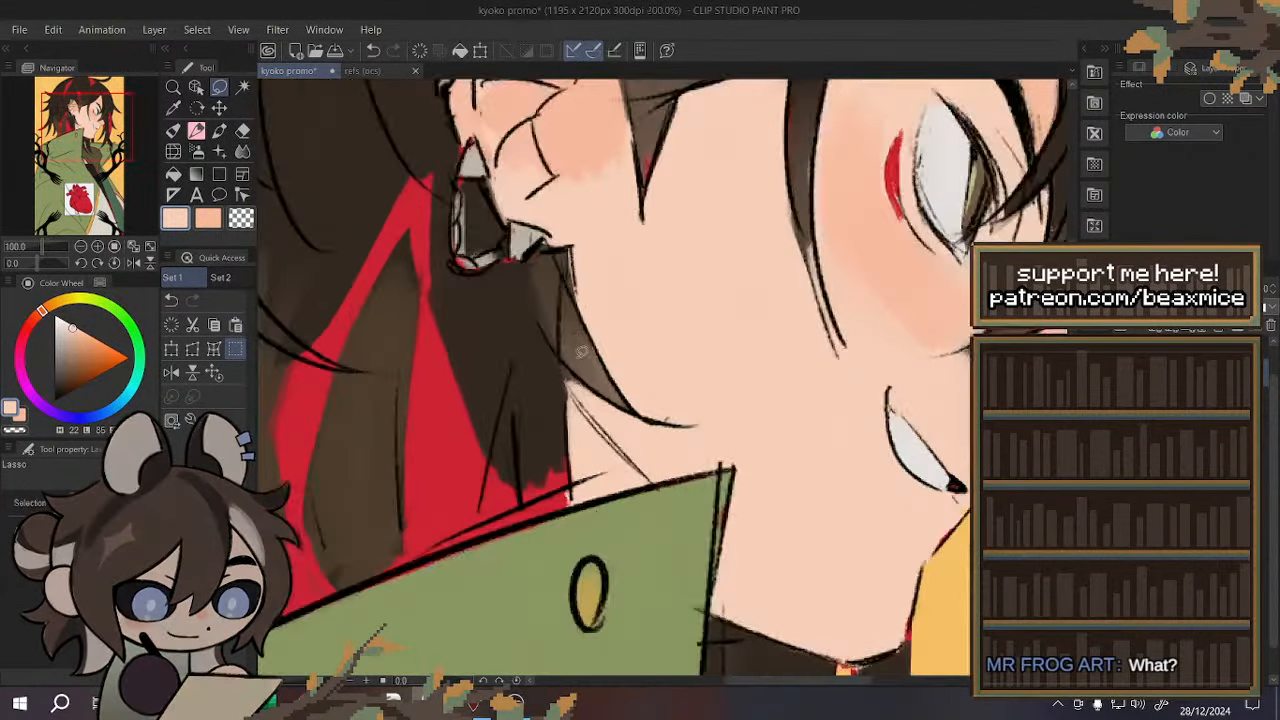
pyautogui.keyDown('alt'); pyautogui.click(593, 368); pyautogui.keyUp('alt')
pyautogui.click(197, 136)
pyautogui.moveTo(559, 150); pyautogui.dragTo(588, 304)
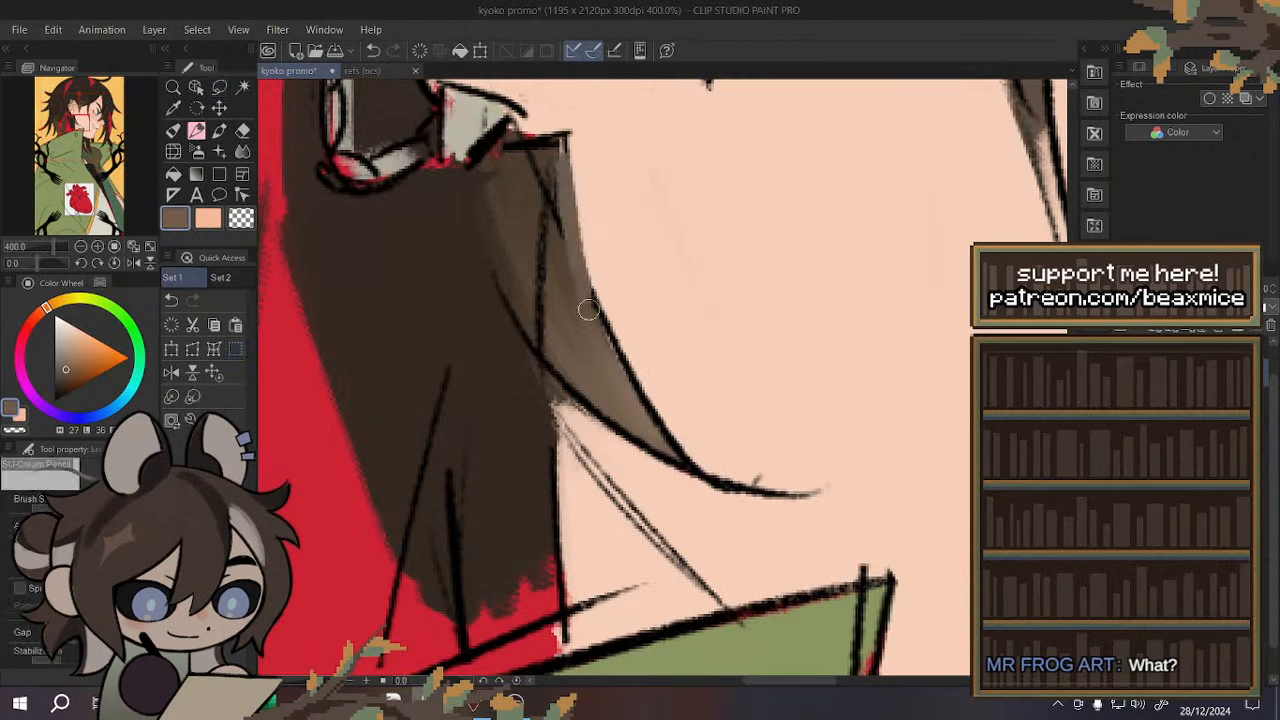
pyautogui.click(372, 51)
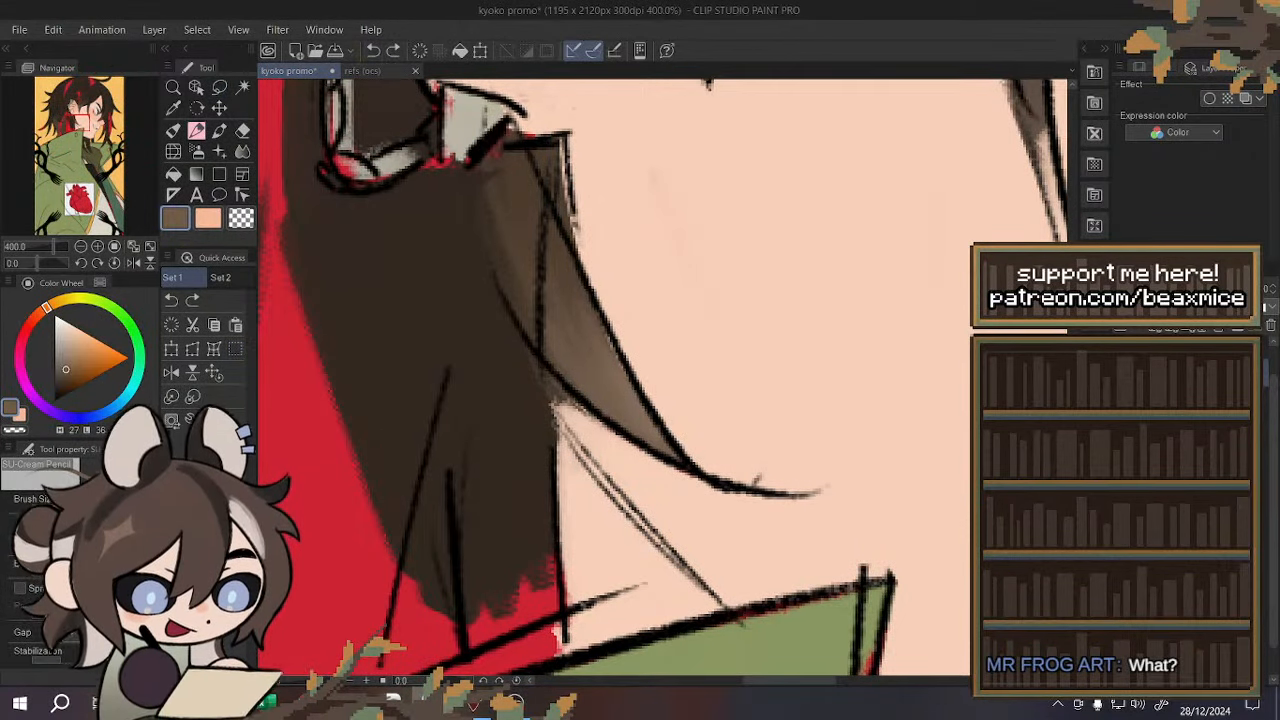
pyautogui.keyDown('alt'); pyautogui.click(531, 206); pyautogui.keyUp('alt')
pyautogui.moveTo(558, 152); pyautogui.dragTo(587, 284)
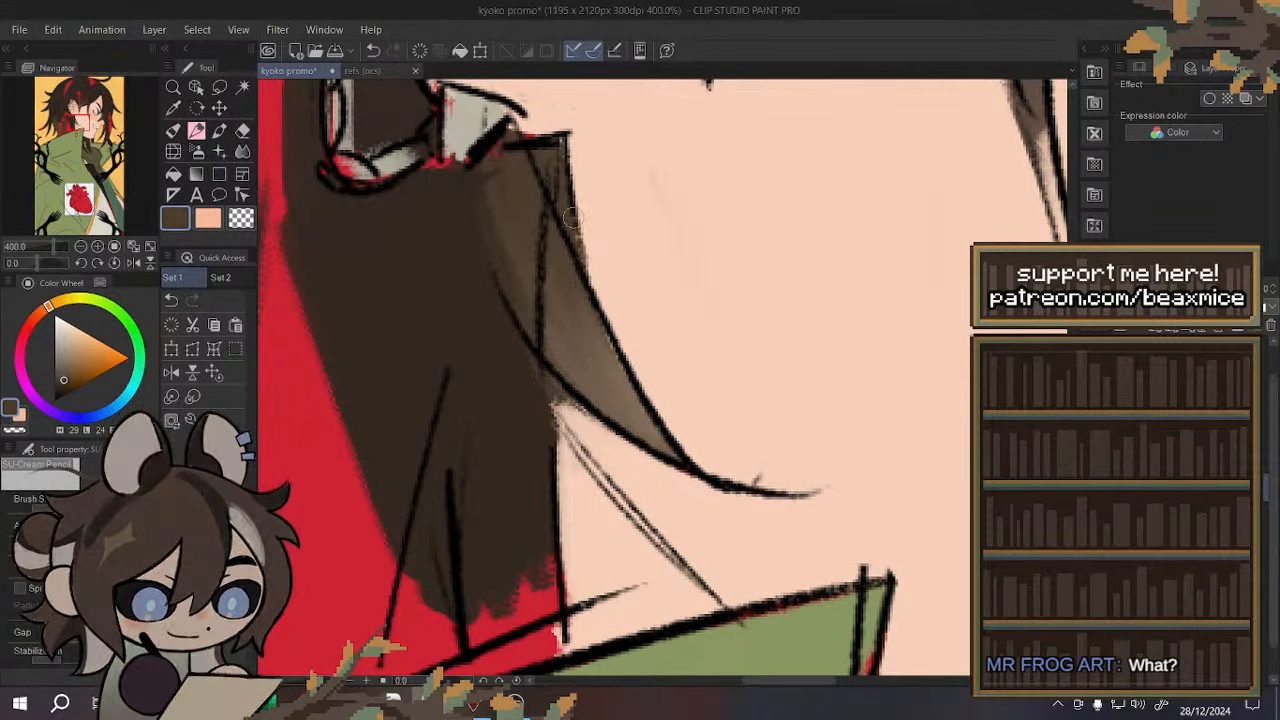
# - Sample the dark brown of the back hair and paint it along the lock's inner edge below the earring
pyautogui.keyDown('alt'); pyautogui.click(490, 244); pyautogui.keyUp('alt')
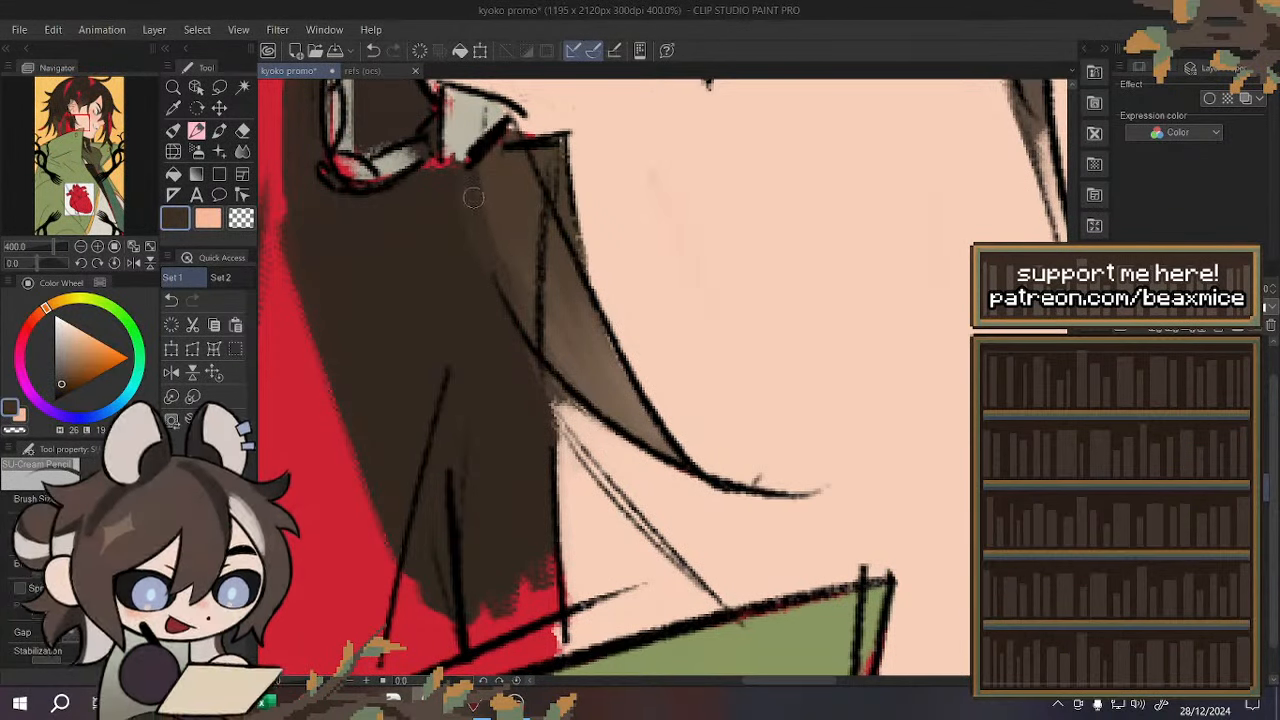
pyautogui.keyDown('alt'); pyautogui.click(444, 239); pyautogui.keyUp('alt')
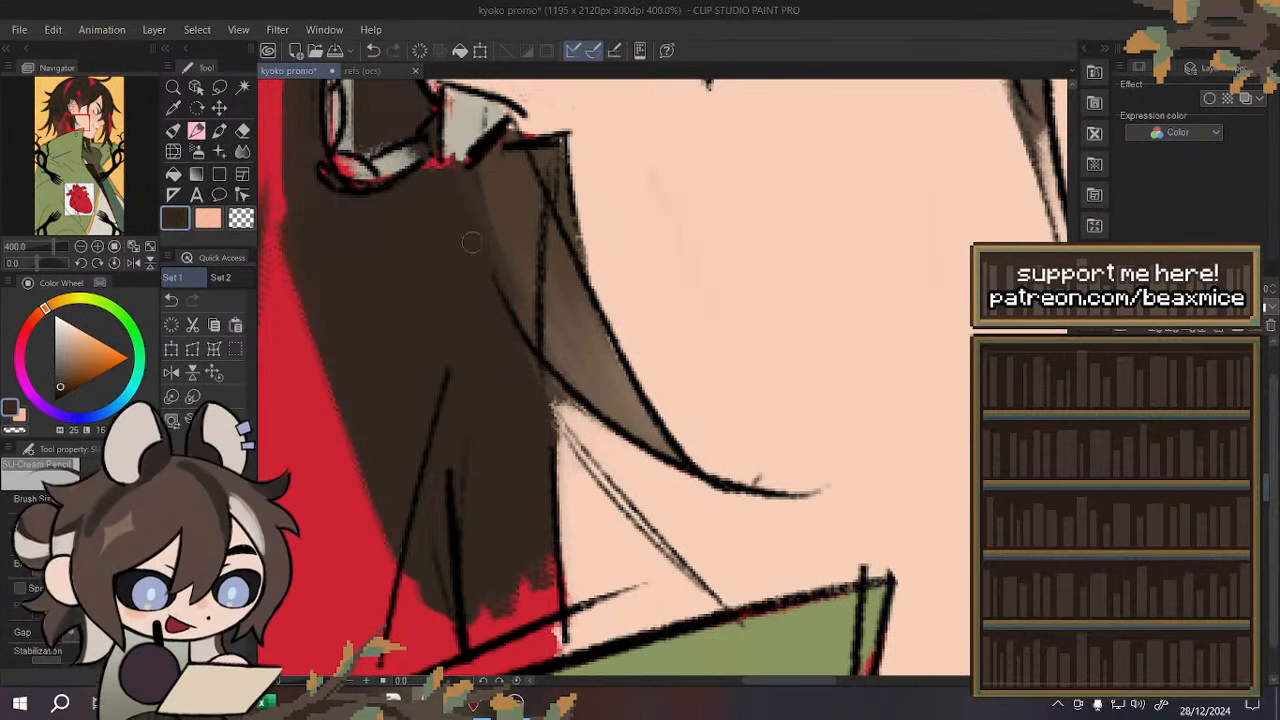
pyautogui.scroll(-4, 564, 329)
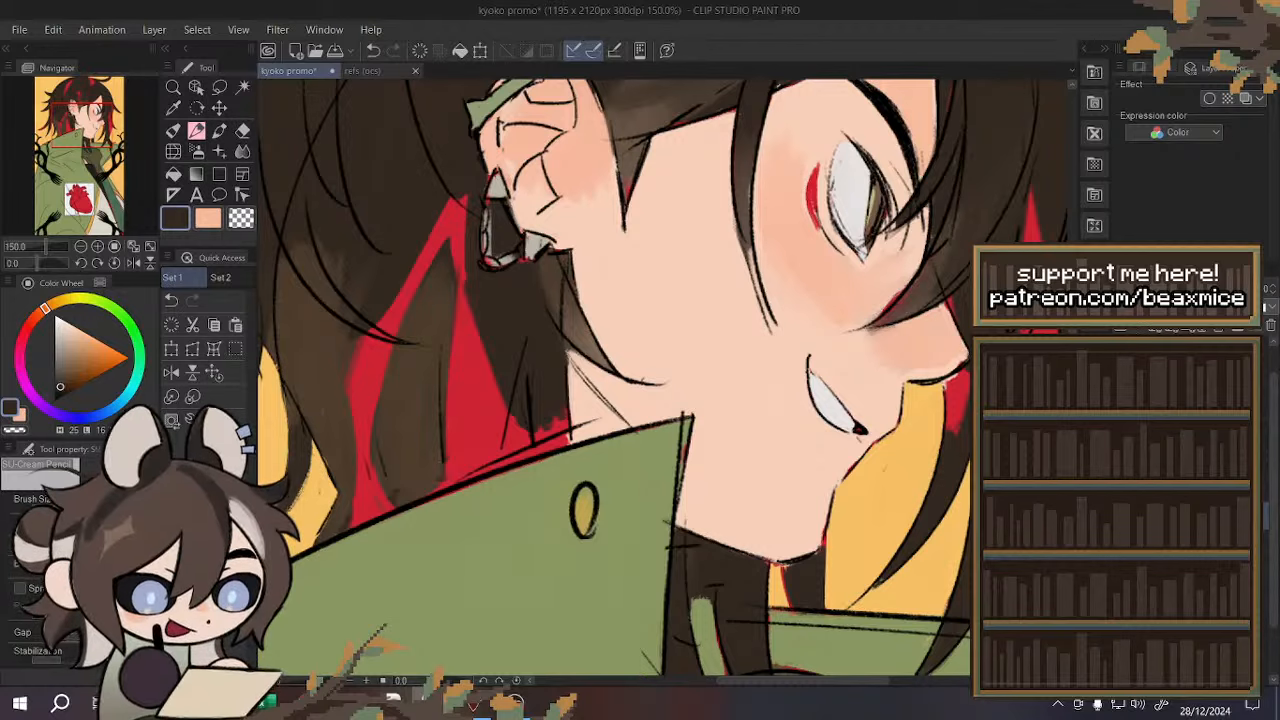
# - Mix an off-white and fill the lassoed red streaks in the back hair between the ear and the collar with it
pyautogui.click(216, 373)
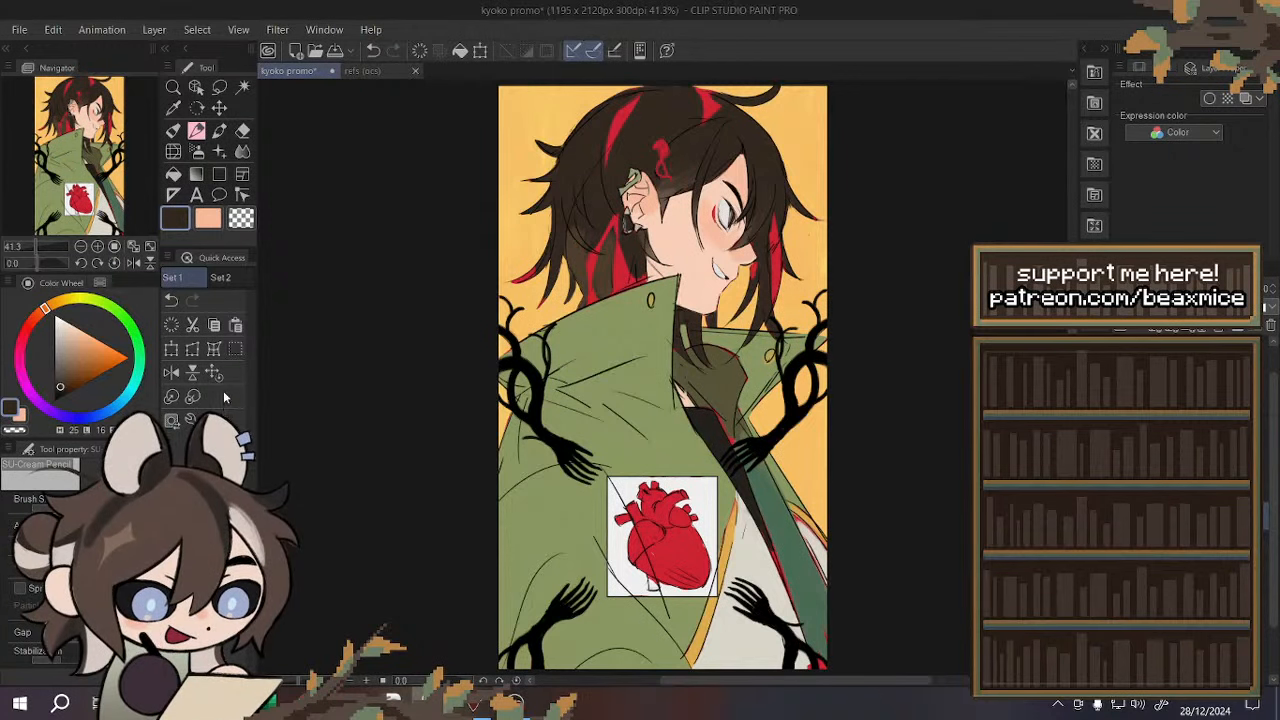
pyautogui.click(236, 352)
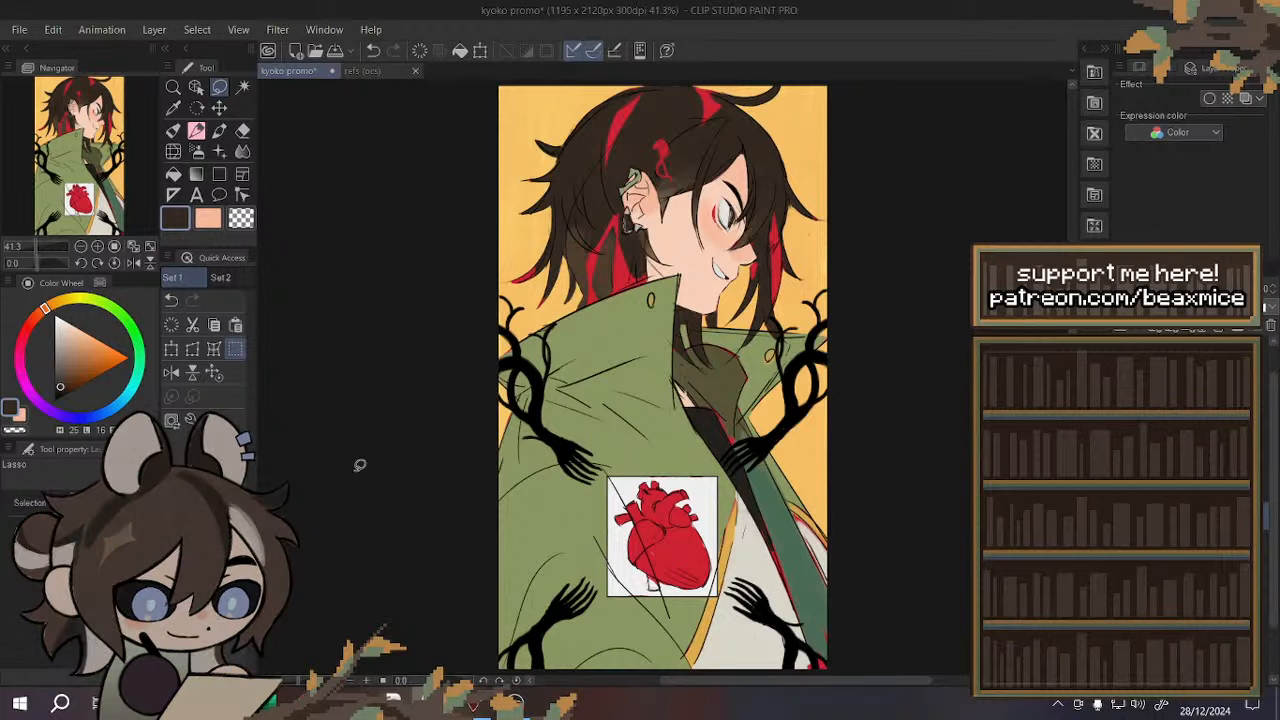
pyautogui.scroll(-3, 625, 358)
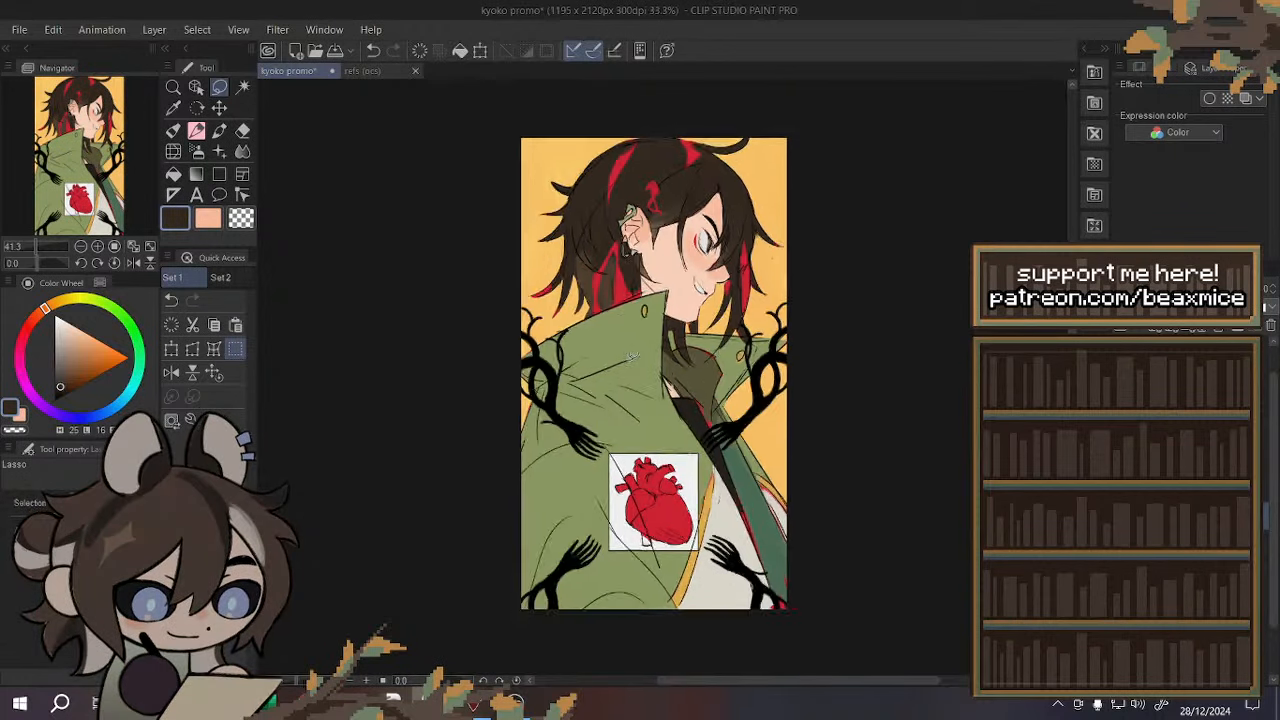
pyautogui.scroll(3, 627, 255)
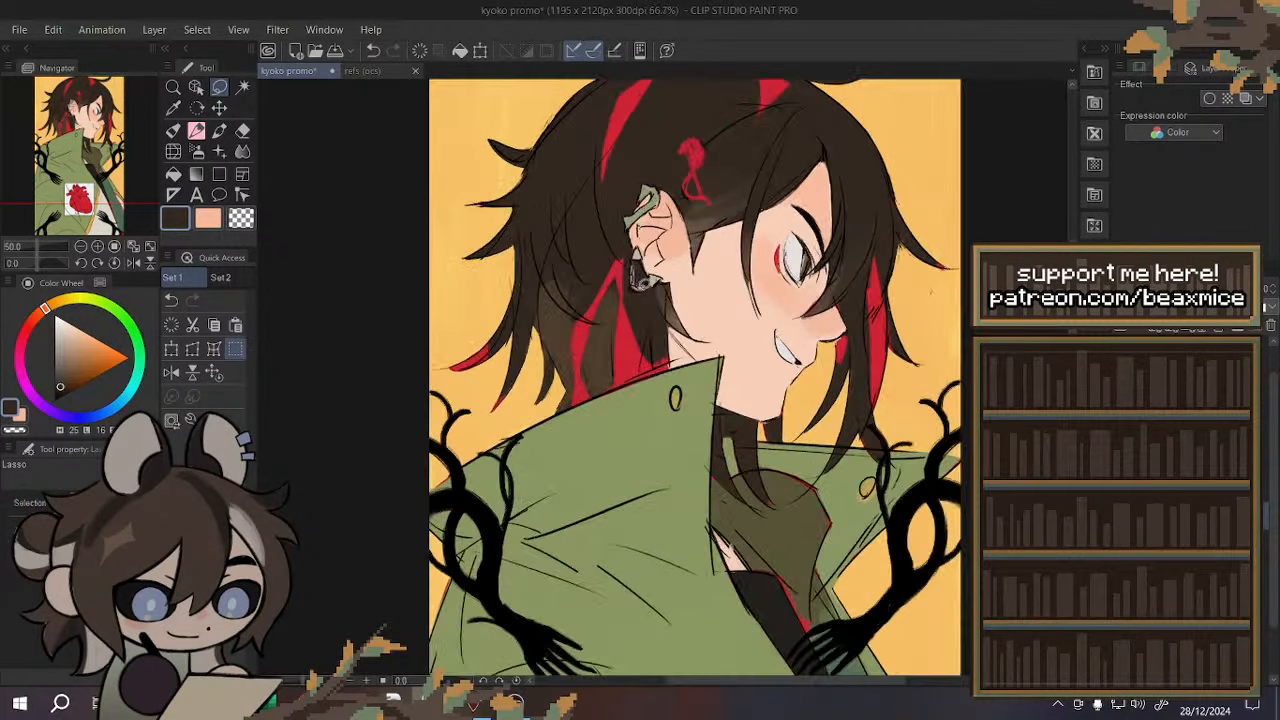
pyautogui.scroll(2, 613, 311)
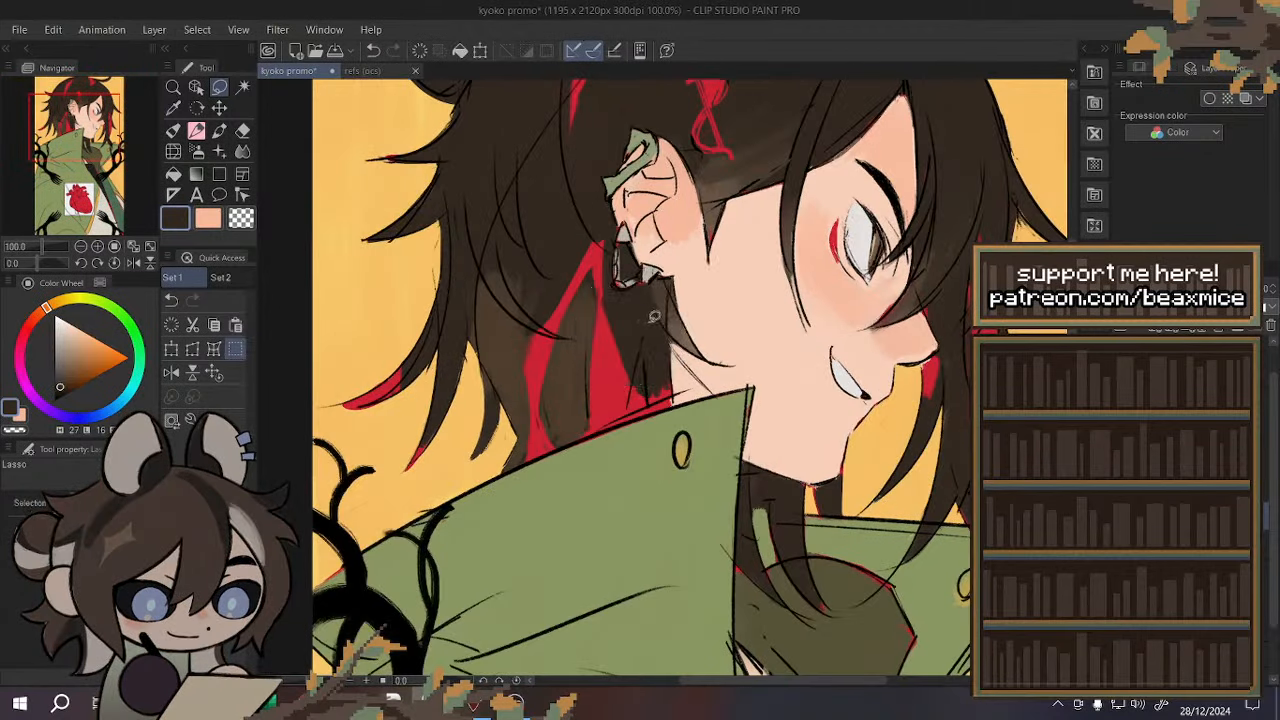
pyautogui.keyDown('alt'); pyautogui.click(653, 316); pyautogui.keyUp('alt')
pyautogui.click(58, 326)
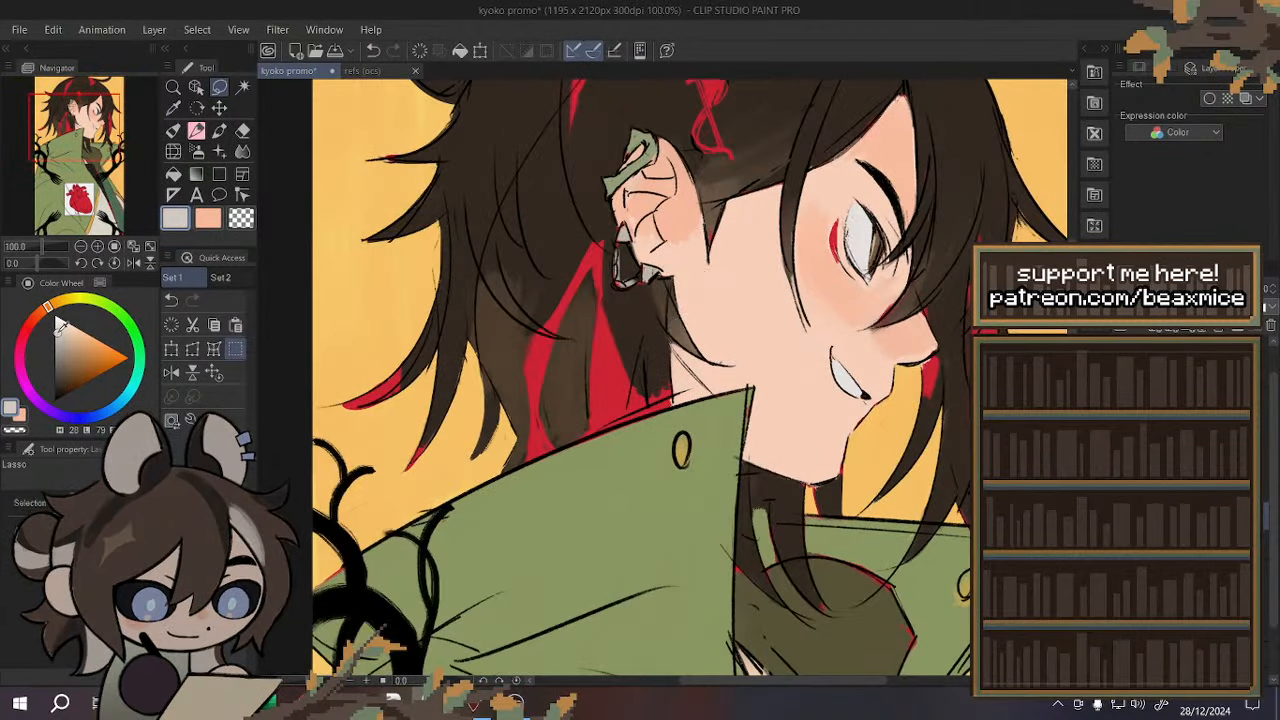
pyautogui.click(57, 327)
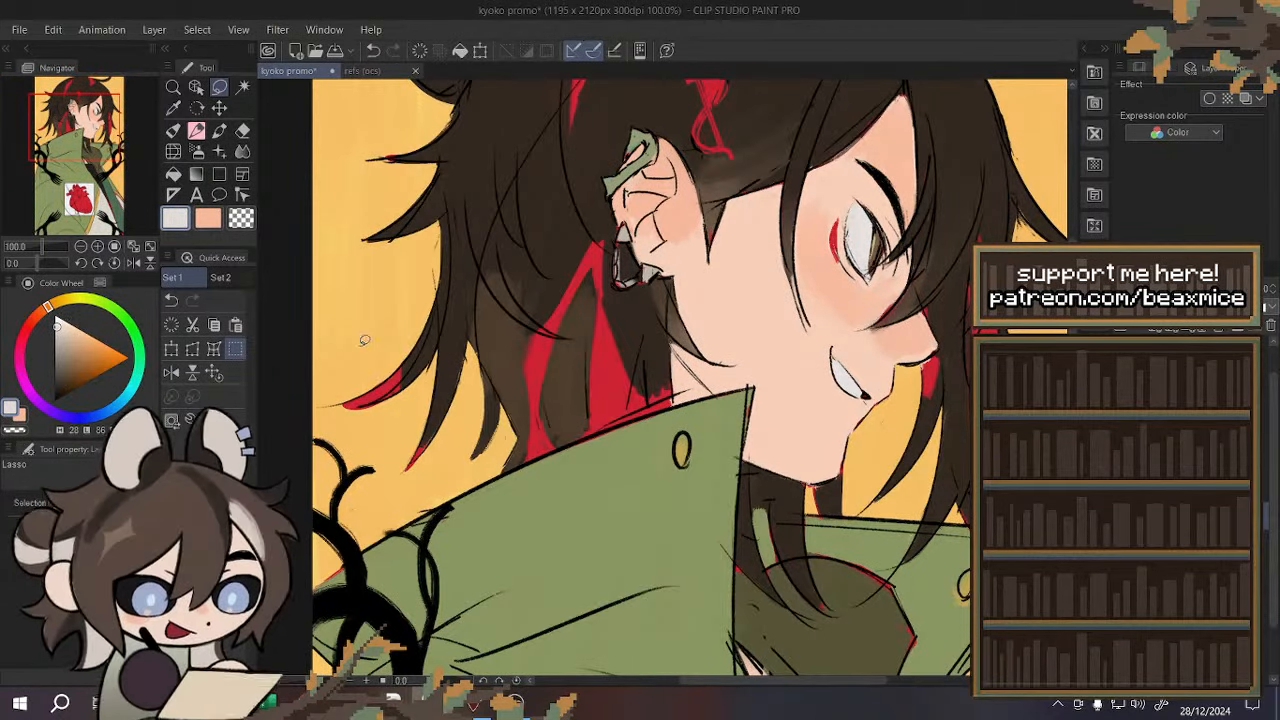
pyautogui.moveTo(675, 388)
pyautogui.mouseDown()
pyautogui.moveTo(565, 438)
pyautogui.moveTo(524, 355)
pyautogui.moveTo(597, 218)
pyautogui.moveTo(650, 370)
pyautogui.mouseUp()
pyautogui.hotkey('alt', 'Delete')
pyautogui.hotkey('ctrl', 'd')
pyautogui.scroll(-1, 591, 350)
pyautogui.scroll(-1, 592, 305)
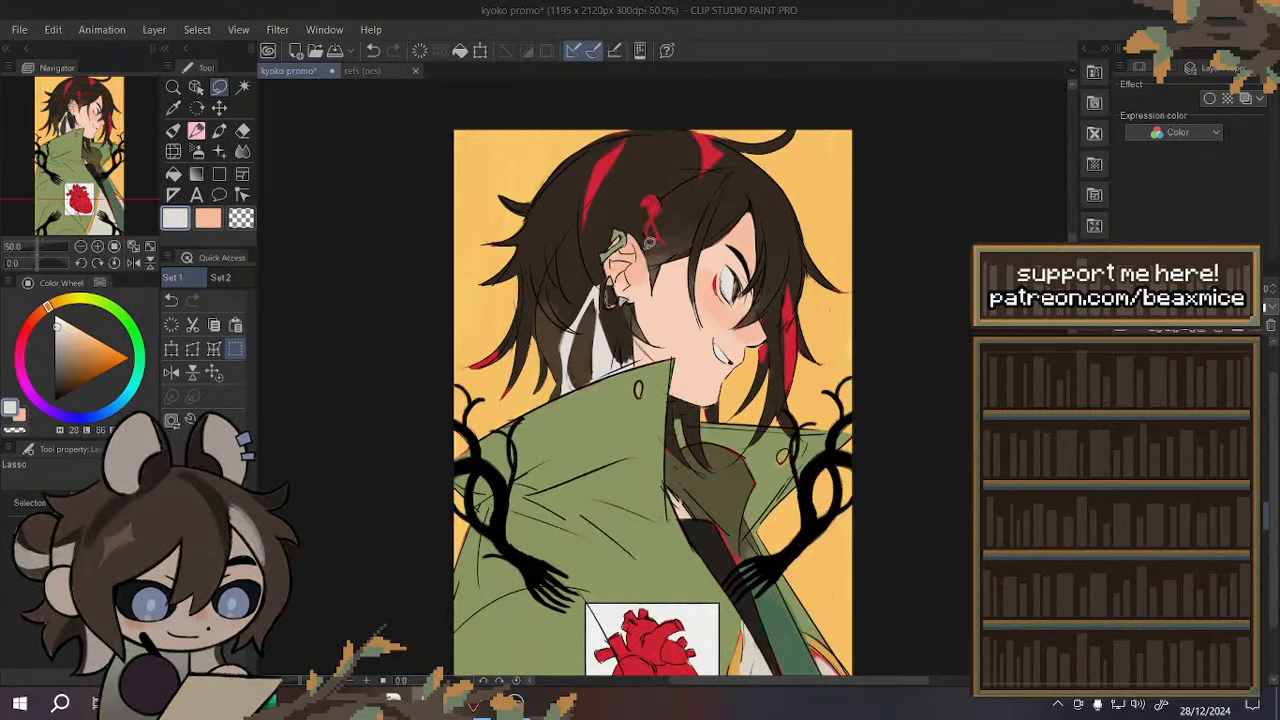
# - Try to fill the lassoed red streak on the crown above the ear with off-white
pyautogui.scroll(2, 648, 240)
pyautogui.scroll(-1, 540, 190)
pyautogui.scroll(1, 585, 115)
pyautogui.moveTo(584, 105)
pyautogui.mouseDown()
pyautogui.moveTo(591, 228)
pyautogui.moveTo(574, 106)
pyautogui.mouseUp()
pyautogui.click(629, 356)
pyautogui.hotkey('ctrl', 'd')
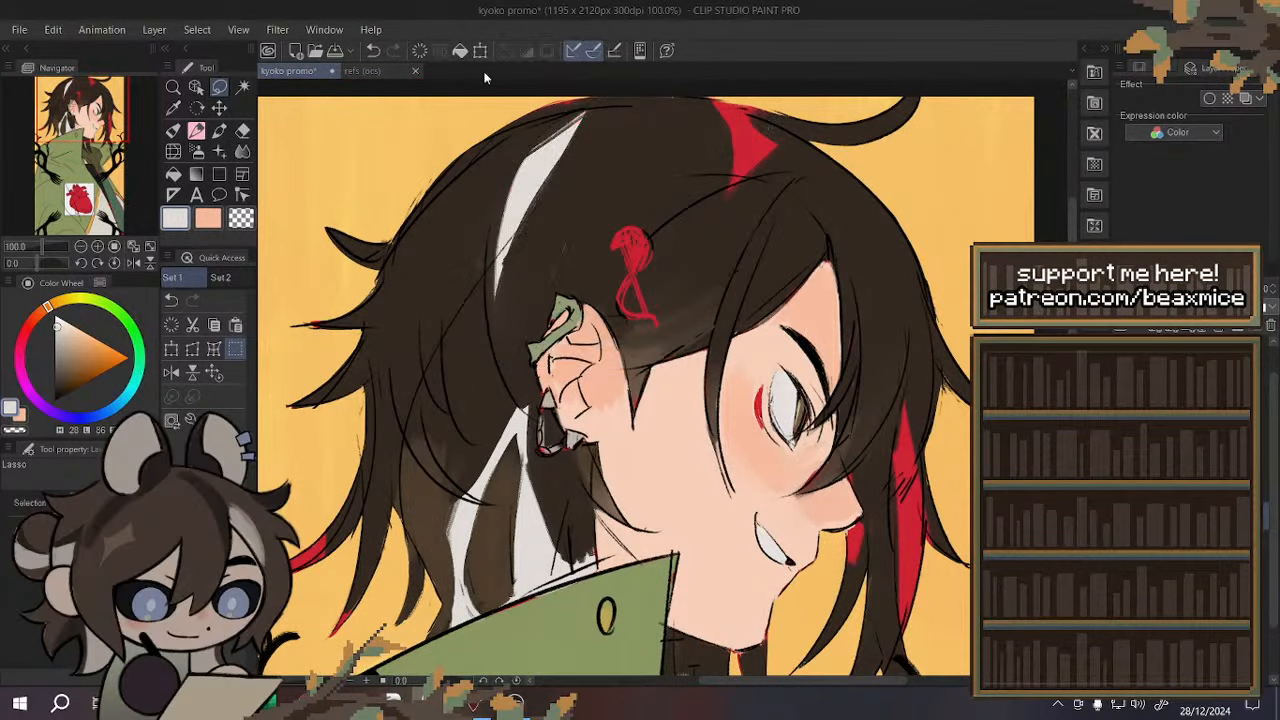
pyautogui.doubleClick(371, 51)
pyautogui.click(402, 129)
# - Brush off-white over the red streak above the ear and the second red streak at the top of the head
pyautogui.click(174, 131)
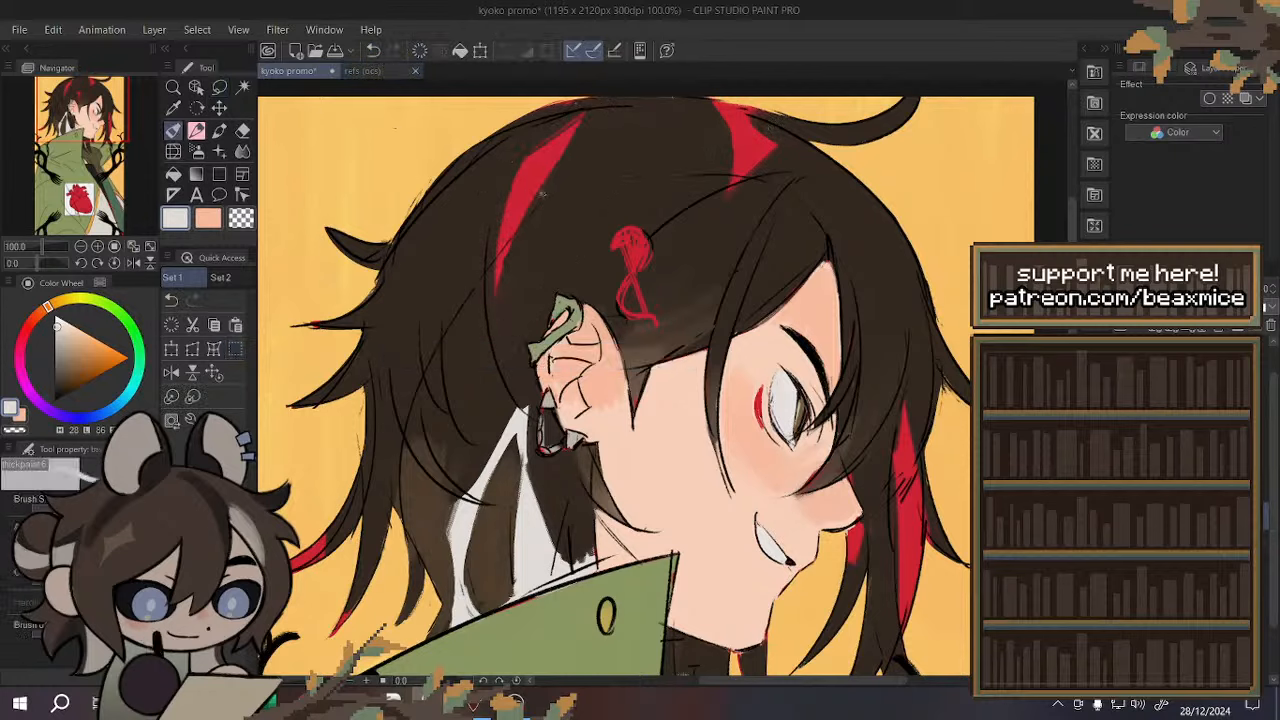
pyautogui.moveTo(549, 160)
pyautogui.mouseDown()
pyautogui.moveTo(503, 275)
pyautogui.moveTo(497, 213)
pyautogui.mouseUp()
pyautogui.click(174, 398)
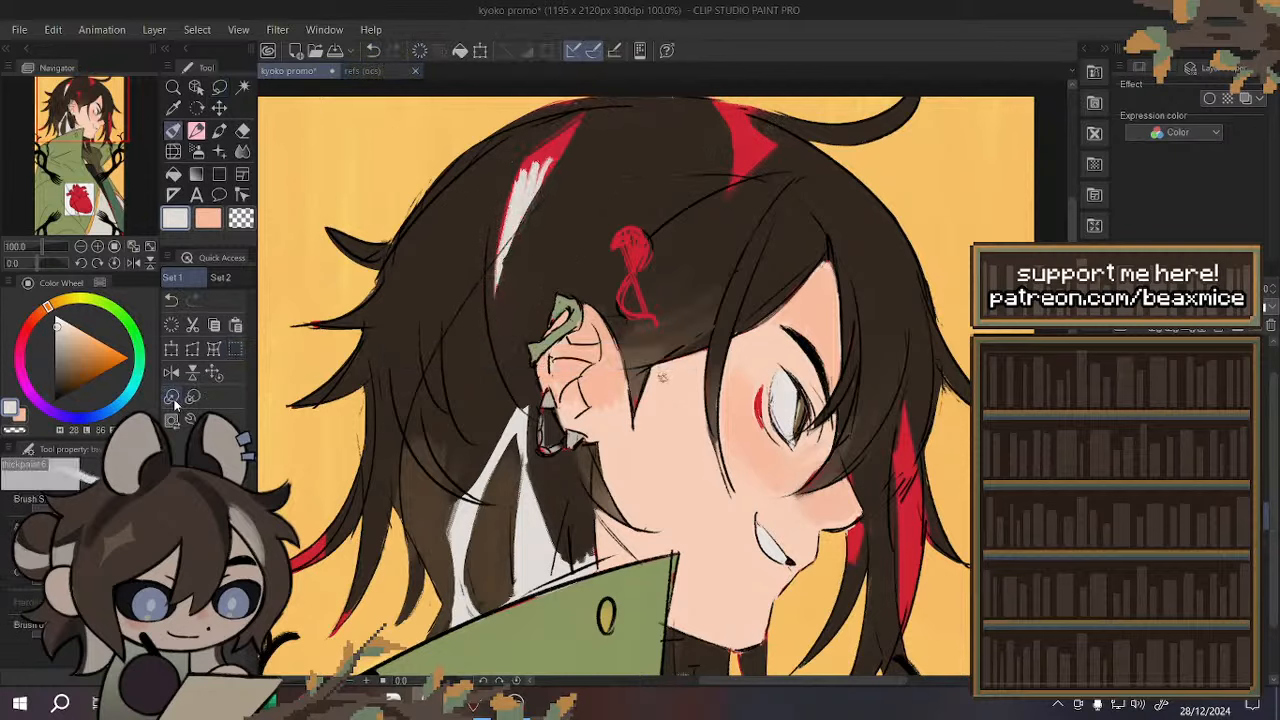
pyautogui.moveTo(537, 156)
pyautogui.mouseDown()
pyautogui.moveTo(508, 203)
pyautogui.moveTo(575, 120)
pyautogui.moveTo(550, 185)
pyautogui.mouseUp()
pyautogui.moveTo(712, 172)
pyautogui.mouseDown()
pyautogui.moveTo(758, 168)
pyautogui.moveTo(740, 115)
pyautogui.moveTo(765, 122)
pyautogui.moveTo(716, 106)
pyautogui.mouseUp()
pyautogui.scroll(-2, 754, 124)
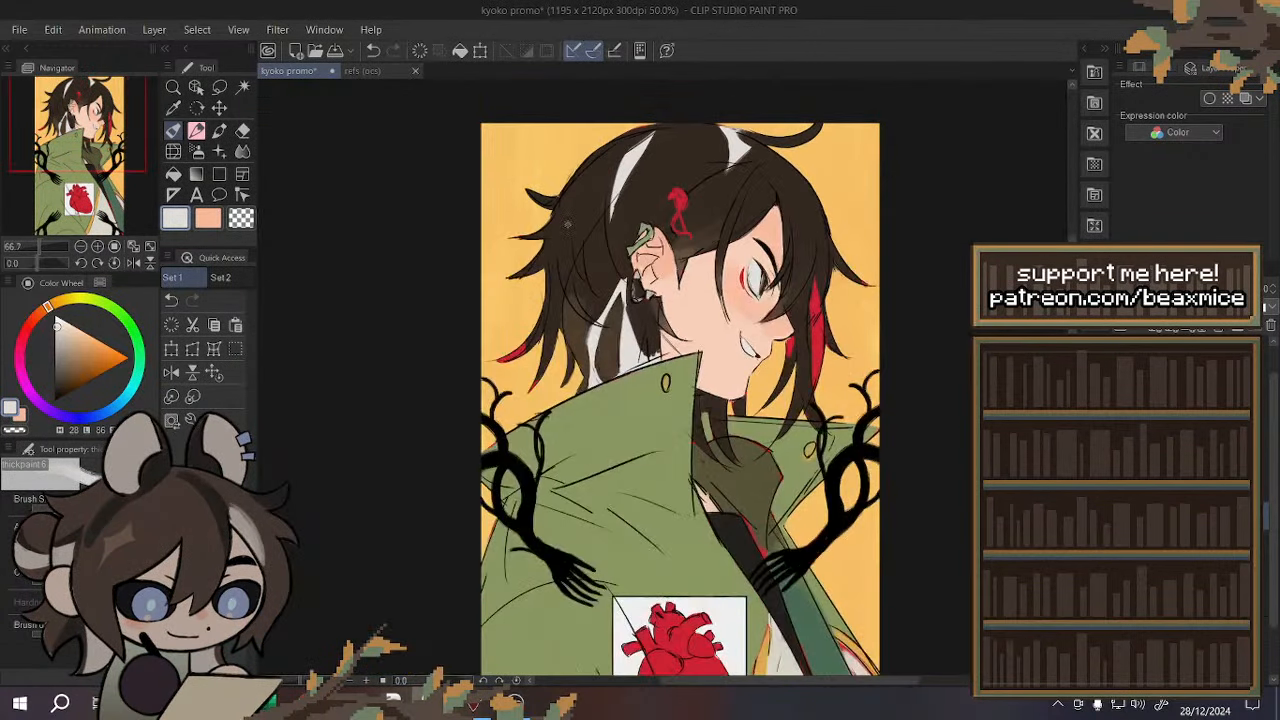
# - Paint the red streak in the front hair lock beside the face off-white and mirror the canvas
pyautogui.scroll(2, 519, 318)
pyautogui.scroll(-4, 519, 316)
pyautogui.scroll(2, 804, 297)
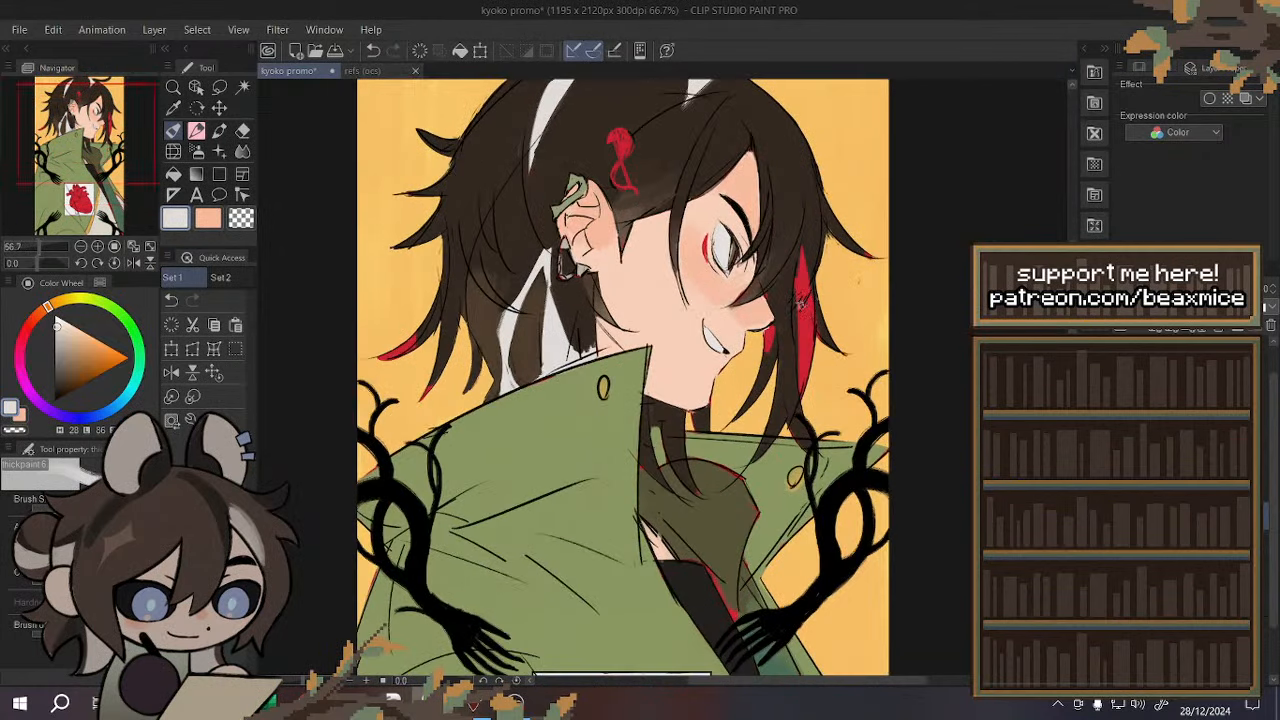
pyautogui.moveTo(774, 331)
pyautogui.mouseDown()
pyautogui.moveTo(768, 349)
pyautogui.moveTo(771, 332)
pyautogui.mouseUp()
pyautogui.click(175, 374)
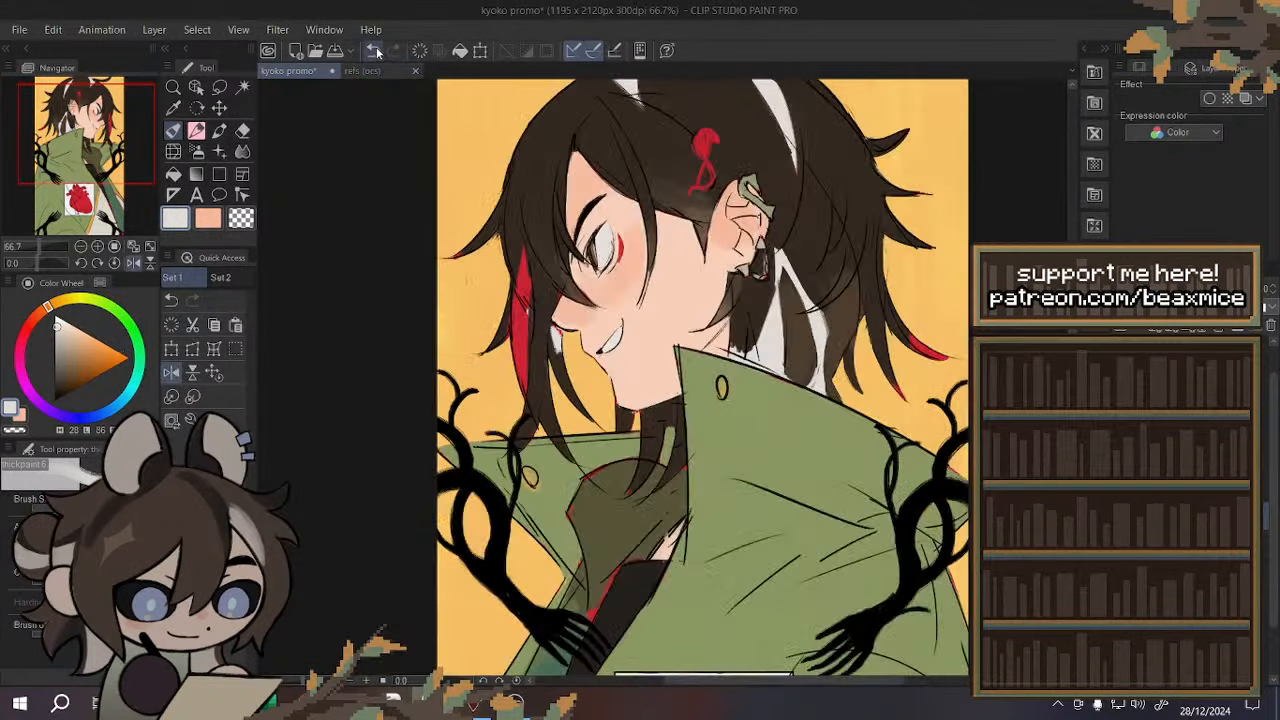
pyautogui.scroll(1, 520, 312)
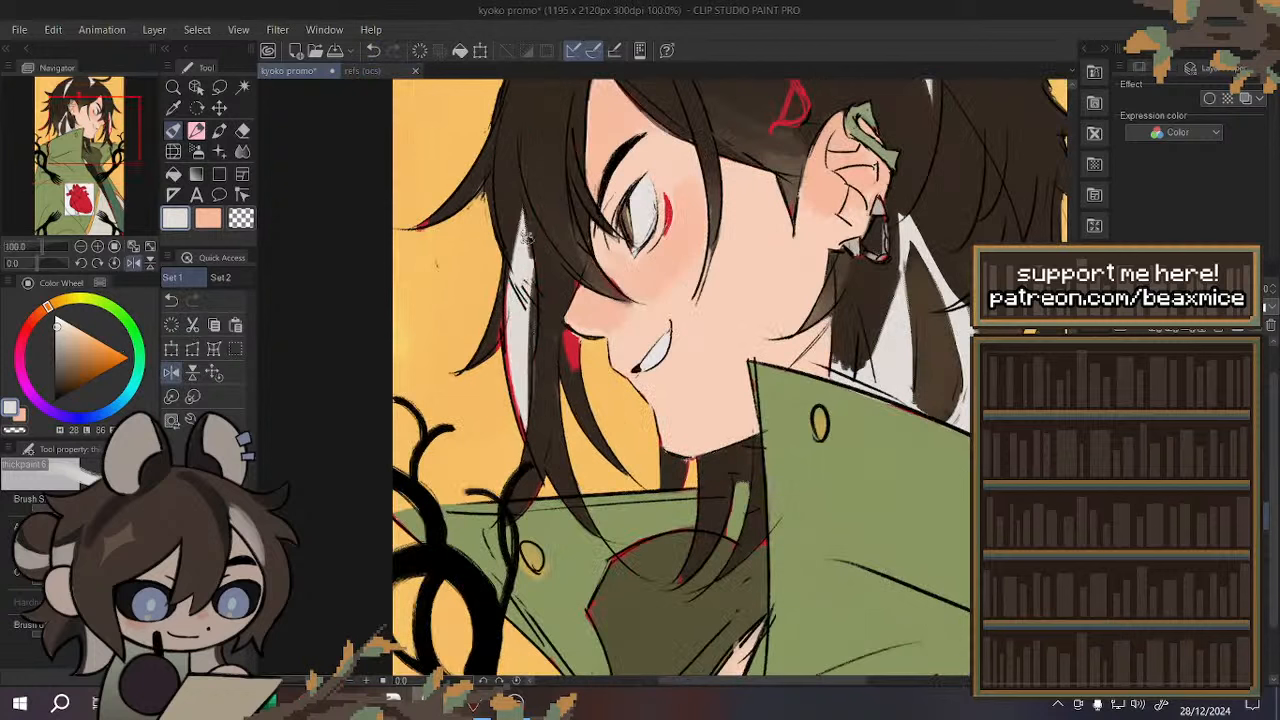
# - Sample the dark brown of the front hair and paint over the small red patch in the lock beside the nose
pyautogui.keyDown('alt'); pyautogui.click(545, 214); pyautogui.keyUp('alt')
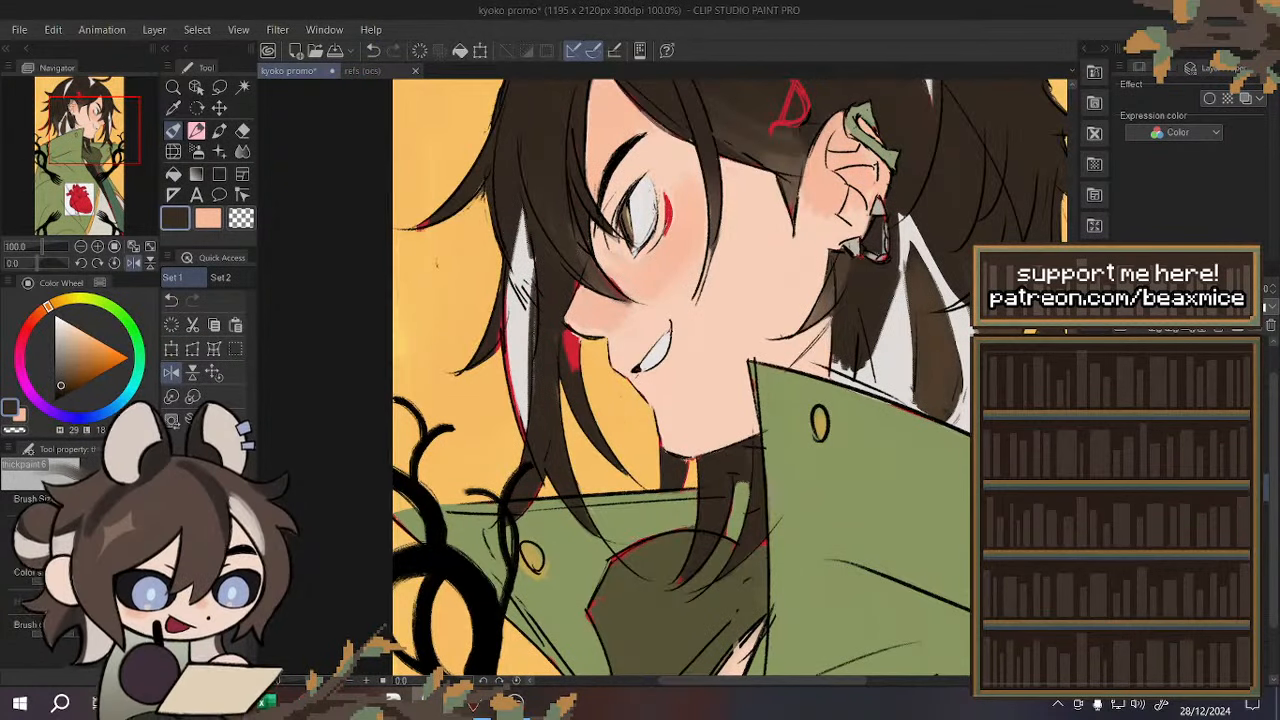
pyautogui.moveTo(570, 357); pyautogui.dragTo(570, 332)
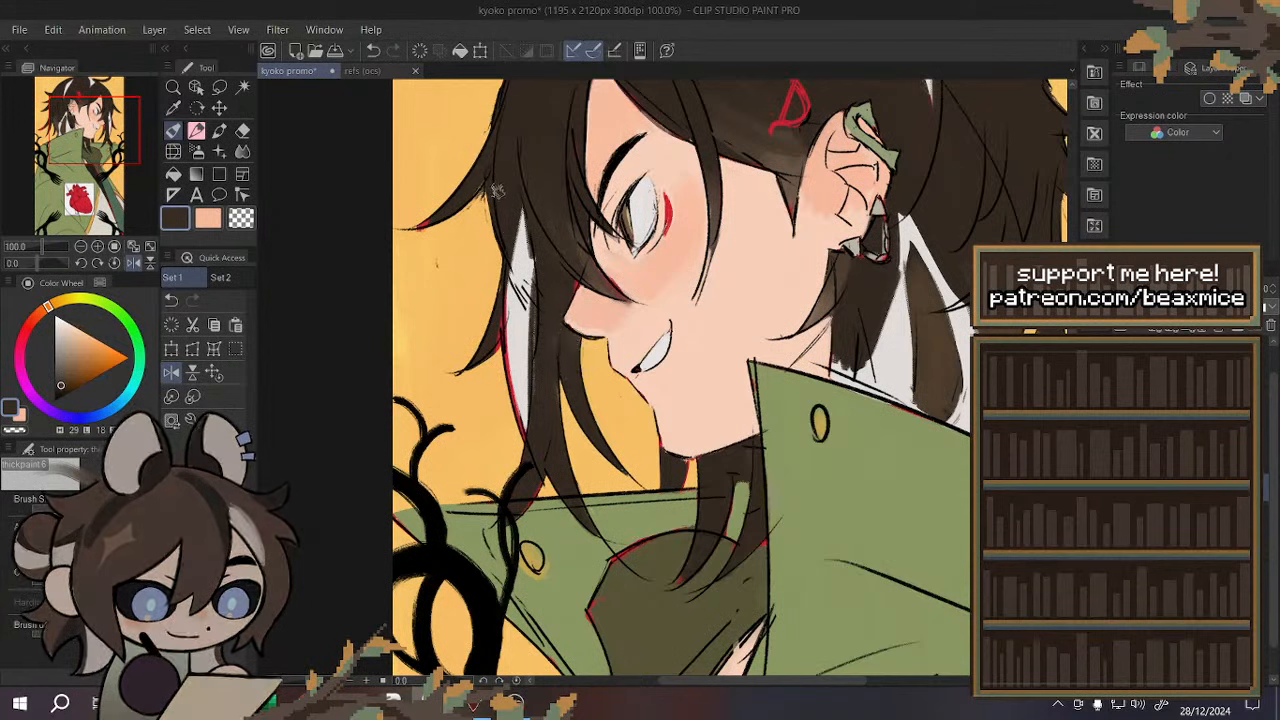
pyautogui.scroll(-1, 502, 280)
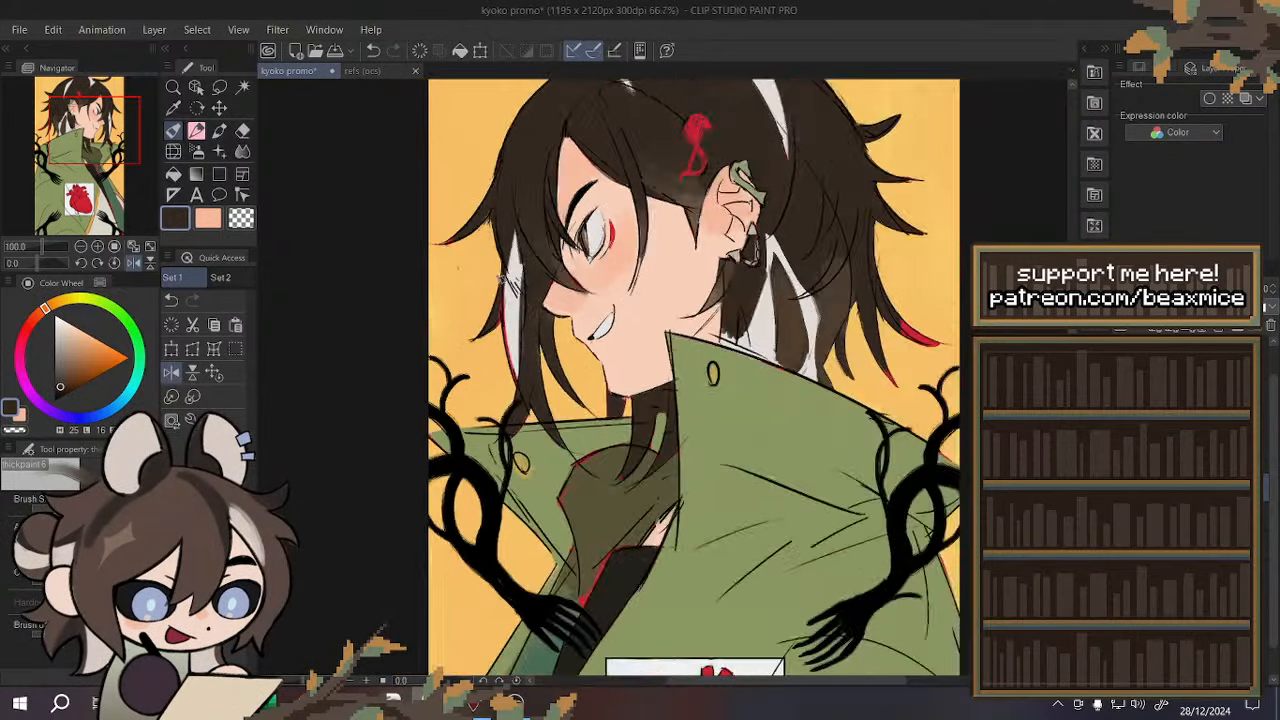
pyautogui.scroll(-1, 502, 276)
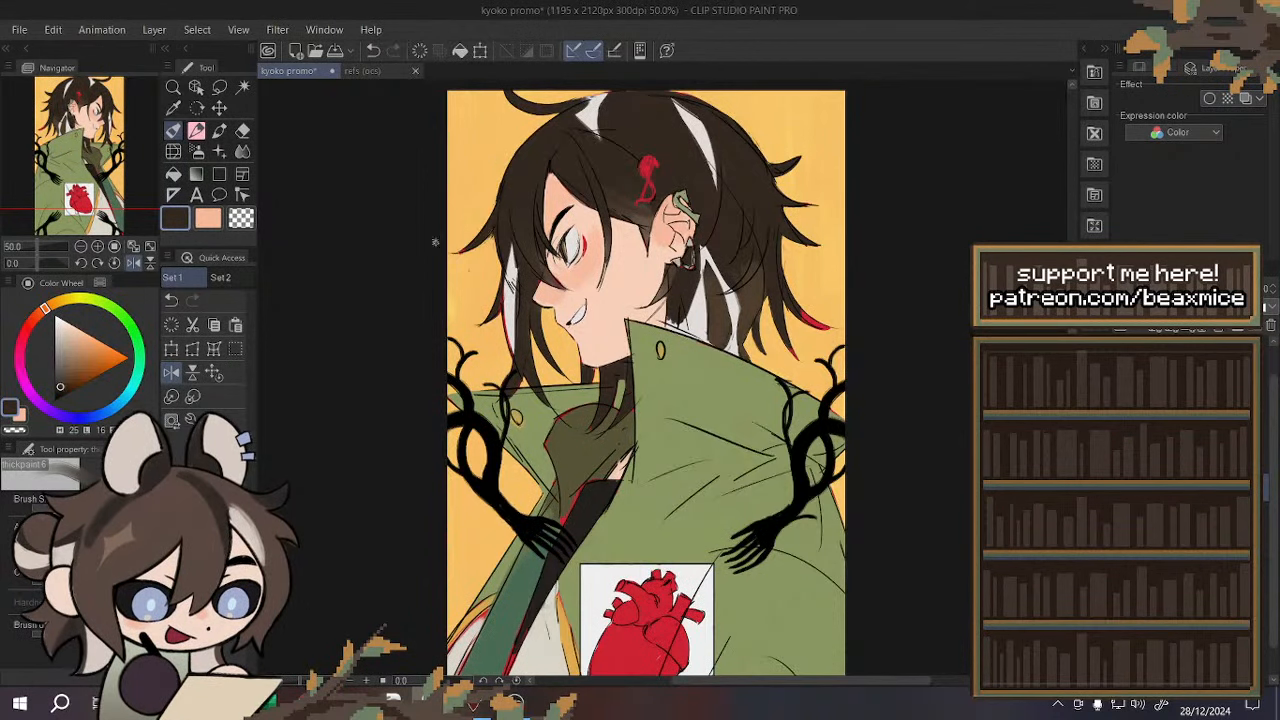
# - Sample the lighter brown at the hairline in front of the ear and stroke it upward through the temple hair
pyautogui.scroll(-1, 460, 258)
pyautogui.scroll(3, 600, 248)
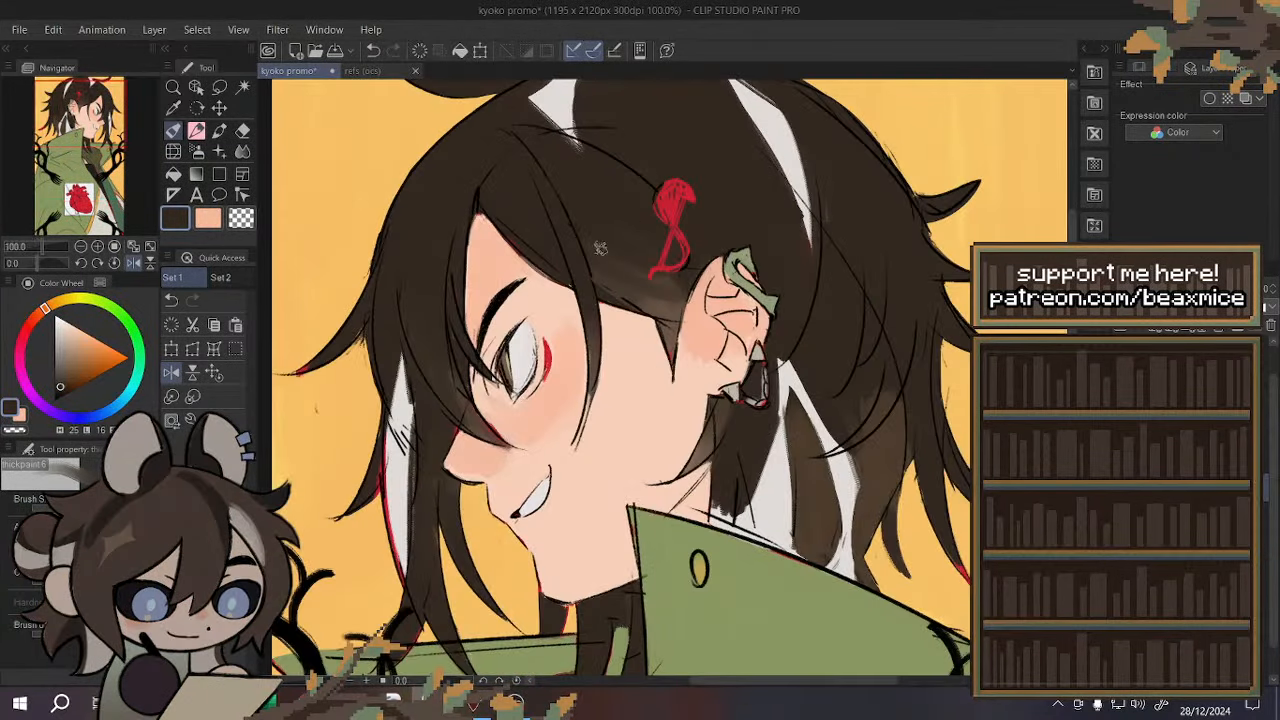
pyautogui.keyDown('alt'); pyautogui.click(659, 312); pyautogui.keyUp('alt')
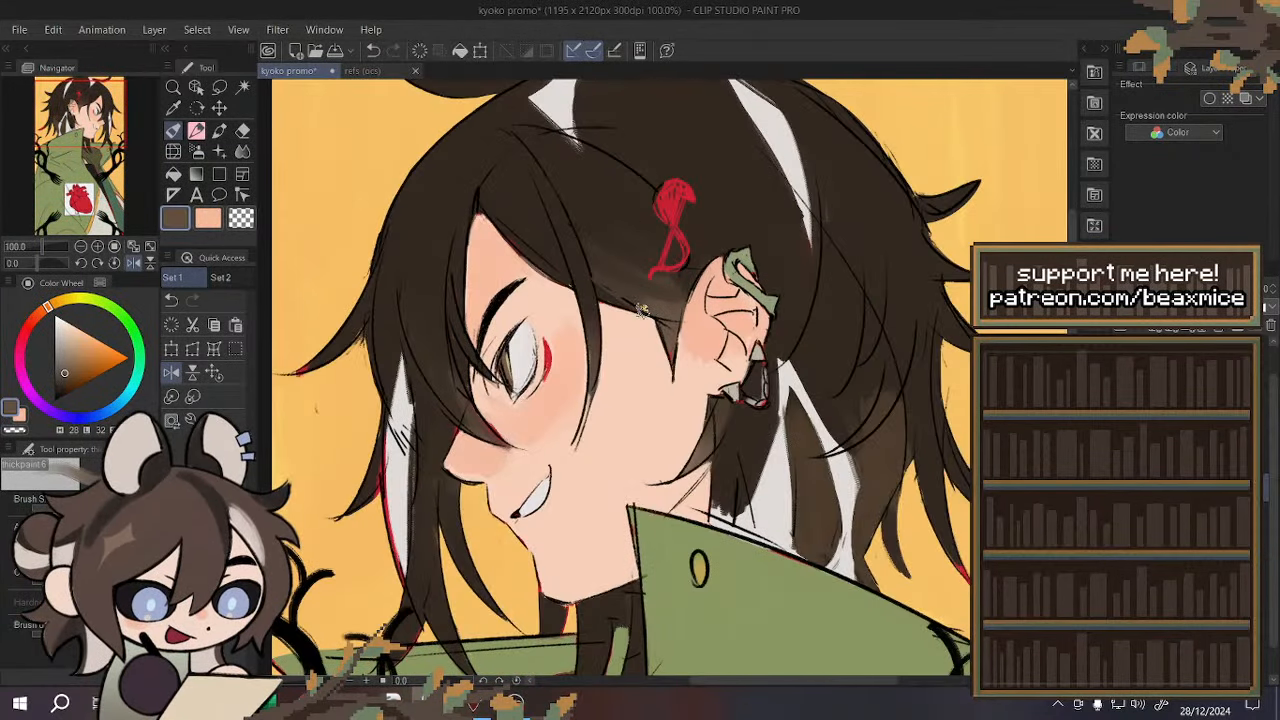
pyautogui.moveTo(643, 295)
pyautogui.mouseDown()
pyautogui.moveTo(607, 231)
pyautogui.moveTo(618, 233)
pyautogui.mouseUp()
pyautogui.moveTo(660, 294)
pyautogui.mouseDown()
pyautogui.moveTo(634, 232)
pyautogui.moveTo(652, 234)
pyautogui.mouseUp()
pyautogui.moveTo(668, 292); pyautogui.dragTo(679, 246)
# - Sample the dark brown above the temple, work it into the lighter strokes around the hairline, and unmirror the canvas
pyautogui.keyDown('alt'); pyautogui.click(601, 191); pyautogui.keyUp('alt')
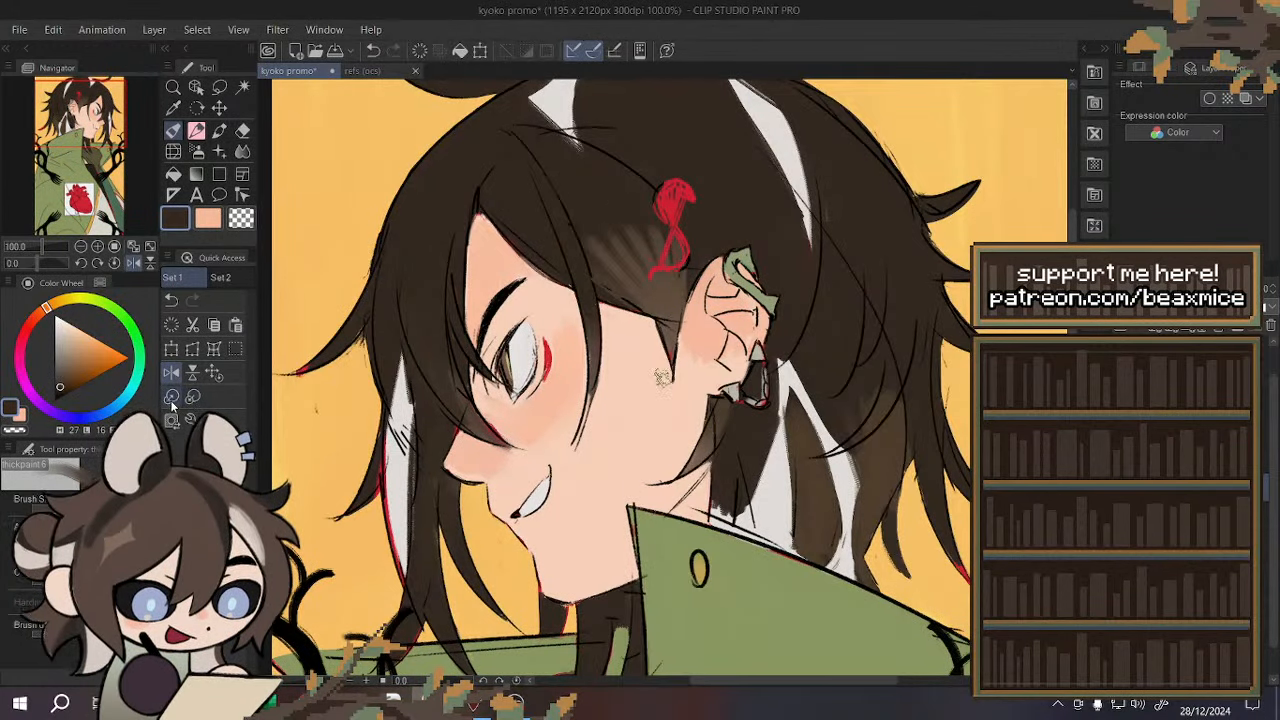
pyautogui.moveTo(650, 306)
pyautogui.mouseDown()
pyautogui.moveTo(613, 208)
pyautogui.moveTo(638, 198)
pyautogui.moveTo(654, 212)
pyautogui.moveTo(661, 255)
pyautogui.moveTo(627, 236)
pyautogui.moveTo(643, 258)
pyautogui.moveTo(614, 204)
pyautogui.mouseUp()
pyautogui.scroll(-3, 625, 235)
pyautogui.scroll(1, 628, 237)
pyautogui.keyDown('alt'); pyautogui.click(642, 252); pyautogui.keyUp('alt')
pyautogui.scroll(-2, 490, 160)
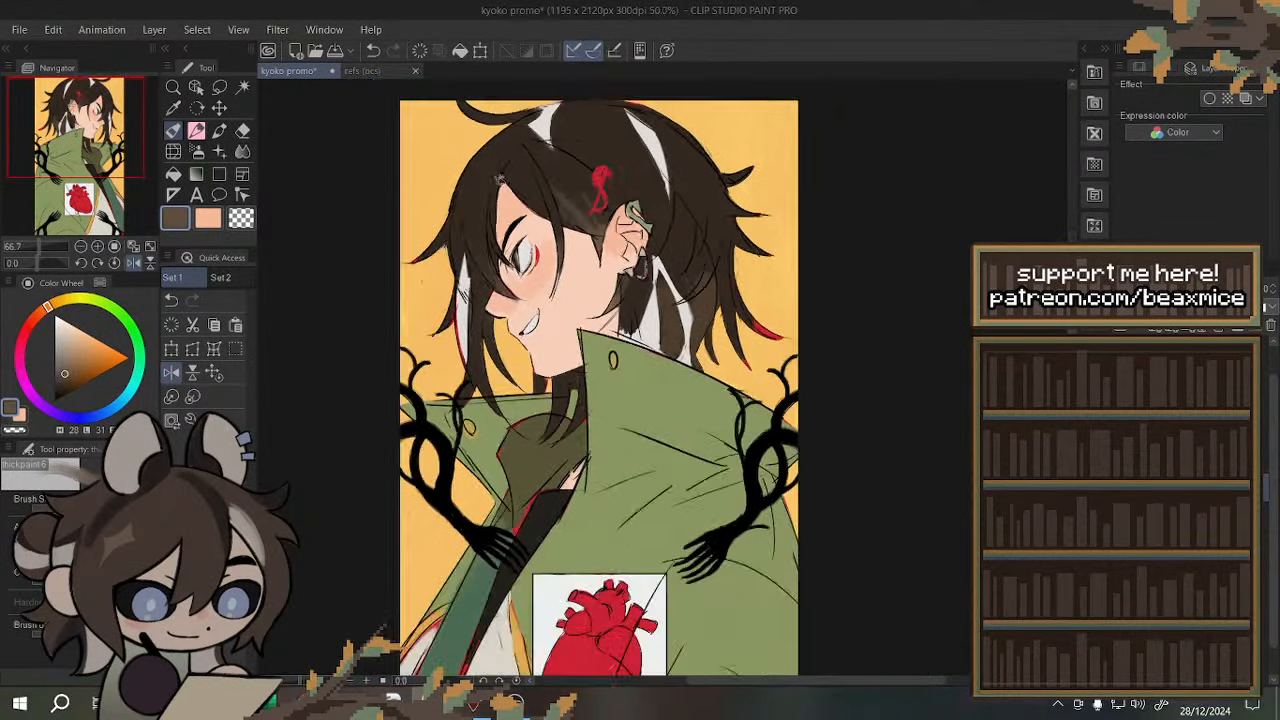
pyautogui.click(216, 374)
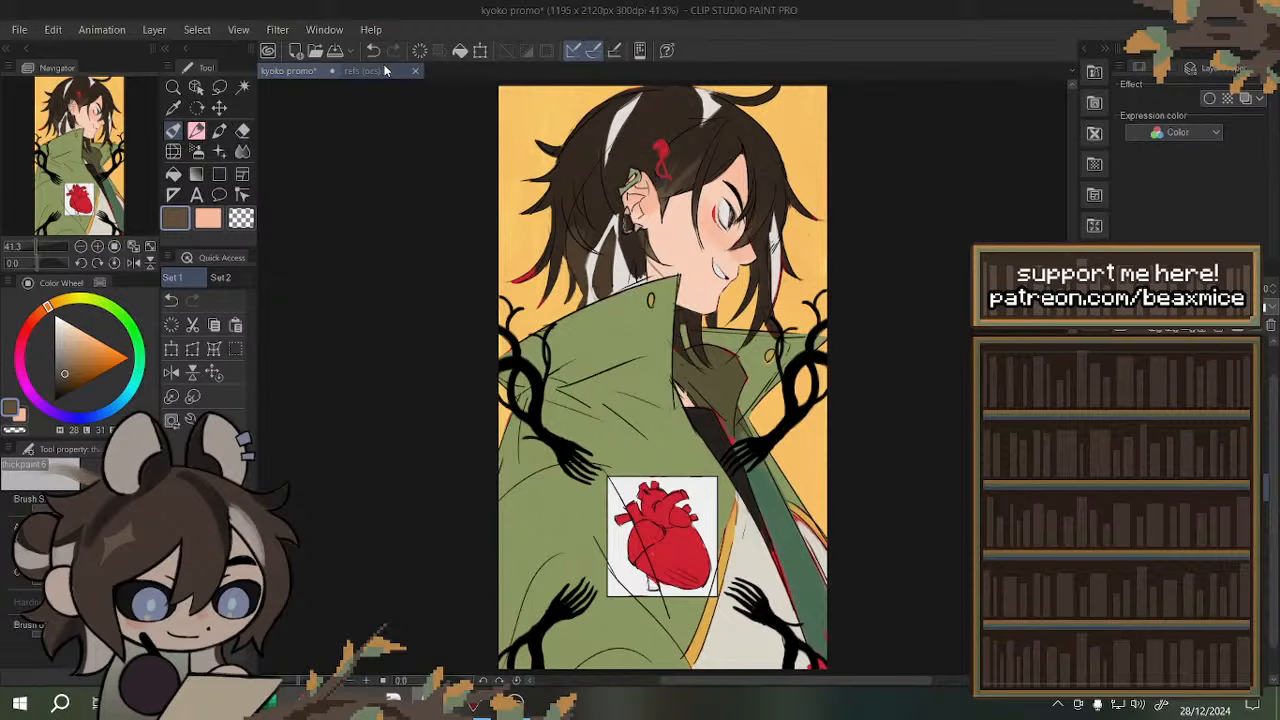
# - Mirror the canvas and paint the shirt's cream over the red gaps on the outer side of the teal strap
pyautogui.scroll(2, 750, 387)
pyautogui.keyDown('alt'); pyautogui.click(750, 390); pyautogui.keyUp('alt')
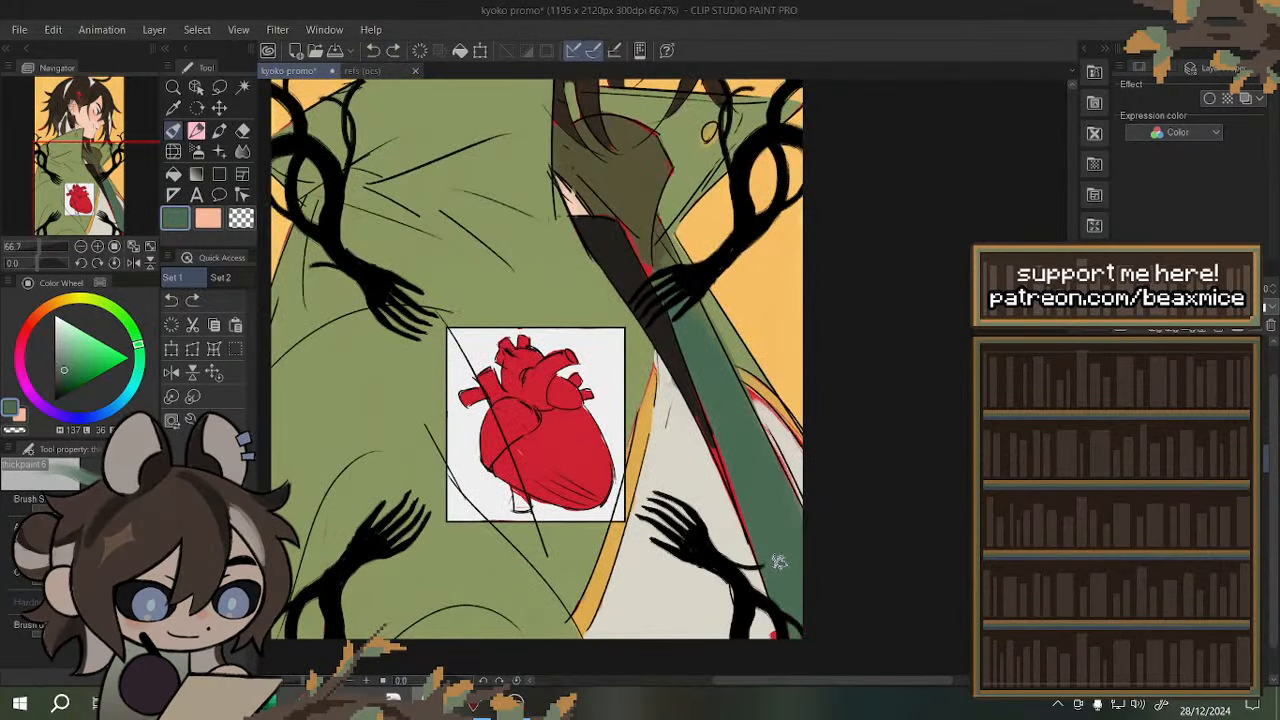
pyautogui.scroll(1, 795, 445)
pyautogui.keyDown('alt'); pyautogui.click(694, 423); pyautogui.keyUp('alt')
pyautogui.click(172, 373)
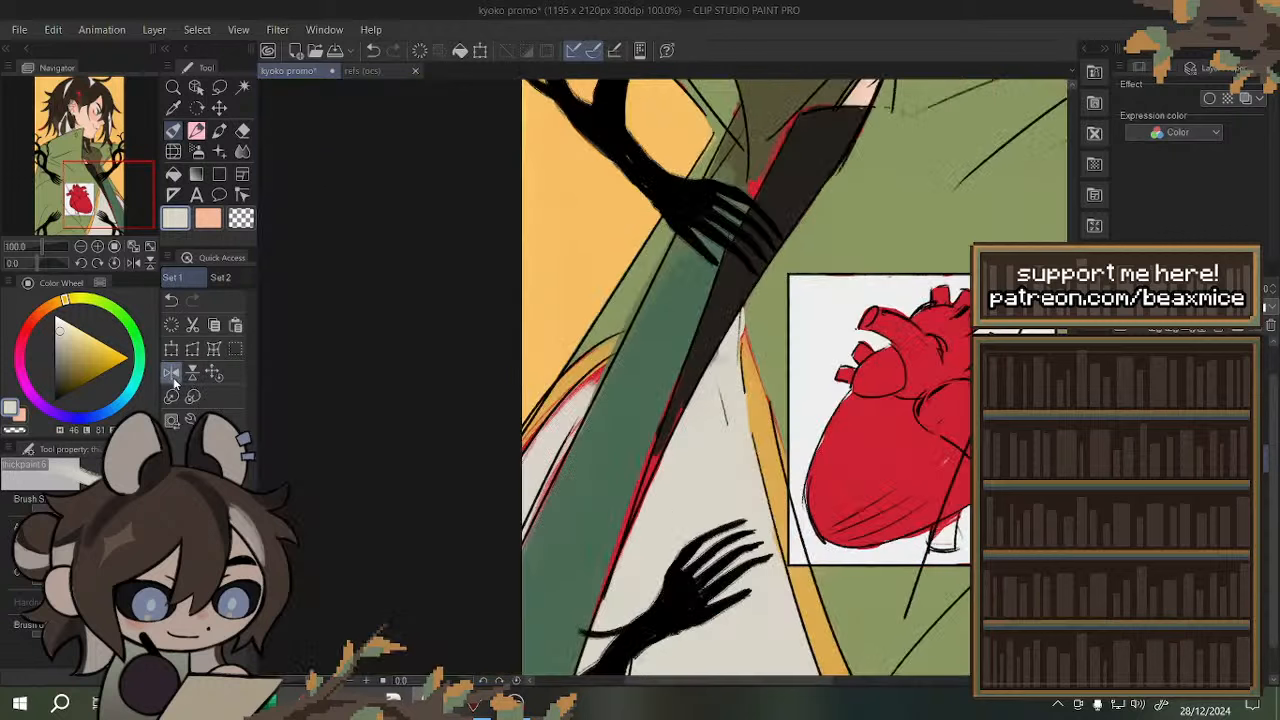
pyautogui.scroll(1, 600, 434)
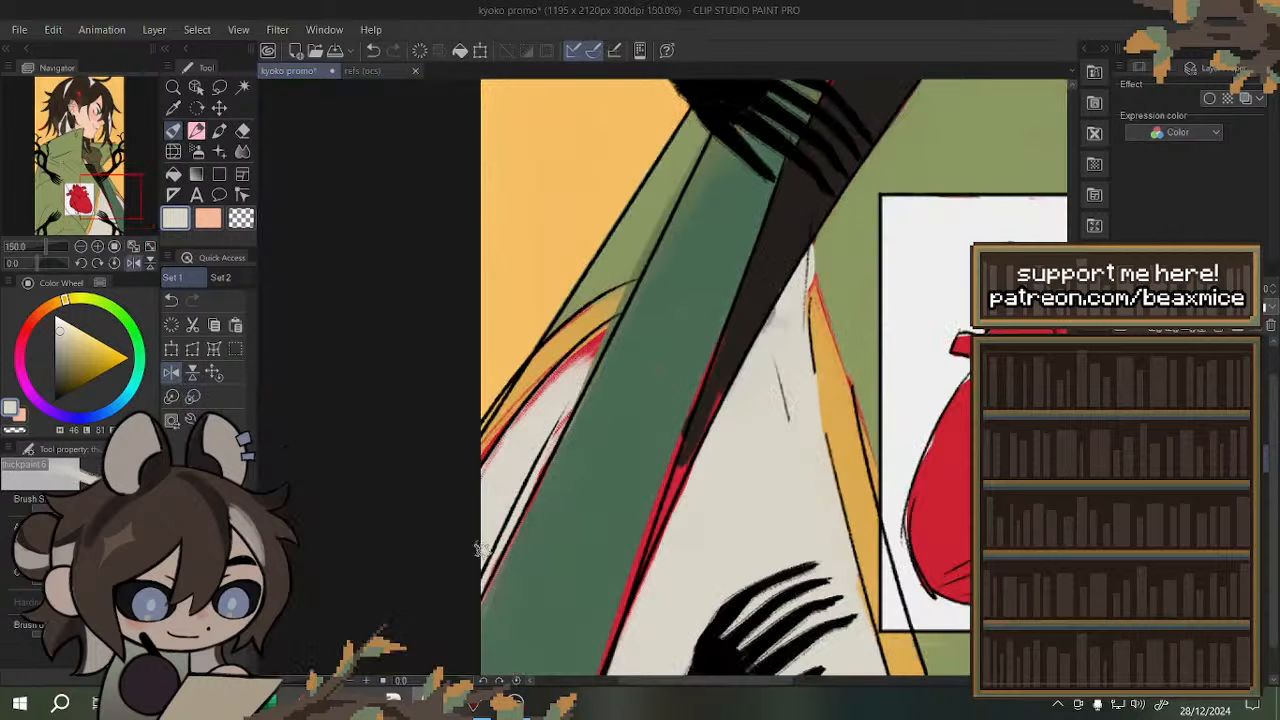
pyautogui.moveTo(594, 342)
pyautogui.mouseDown()
pyautogui.moveTo(562, 392)
pyautogui.moveTo(538, 394)
pyautogui.moveTo(560, 387)
pyautogui.moveTo(478, 503)
pyautogui.mouseUp()
# - Paint the trim's sampled yellow over the red along the outer trim beside the teal strap, and sample the coat's green
pyautogui.keyDown('alt'); pyautogui.click(563, 337); pyautogui.keyUp('alt')
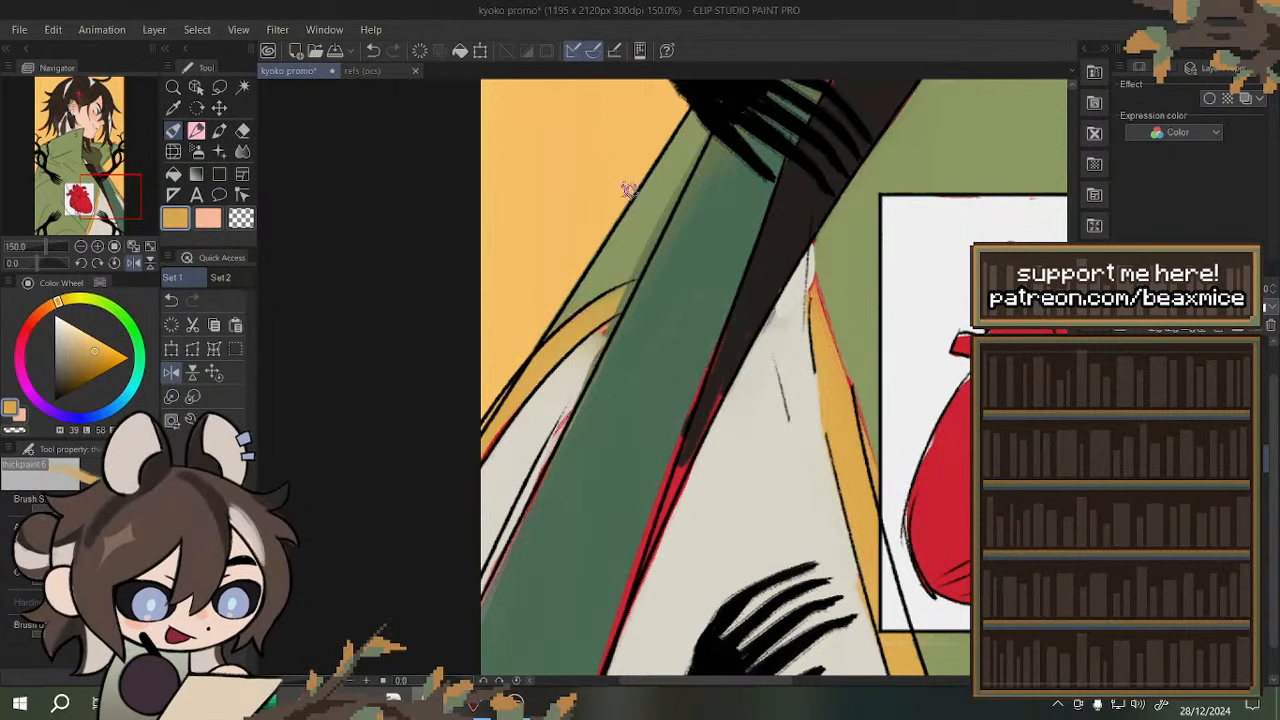
pyautogui.keyDown('alt'); pyautogui.click(681, 162); pyautogui.keyUp('alt')
pyautogui.scroll(-2, 623, 342)
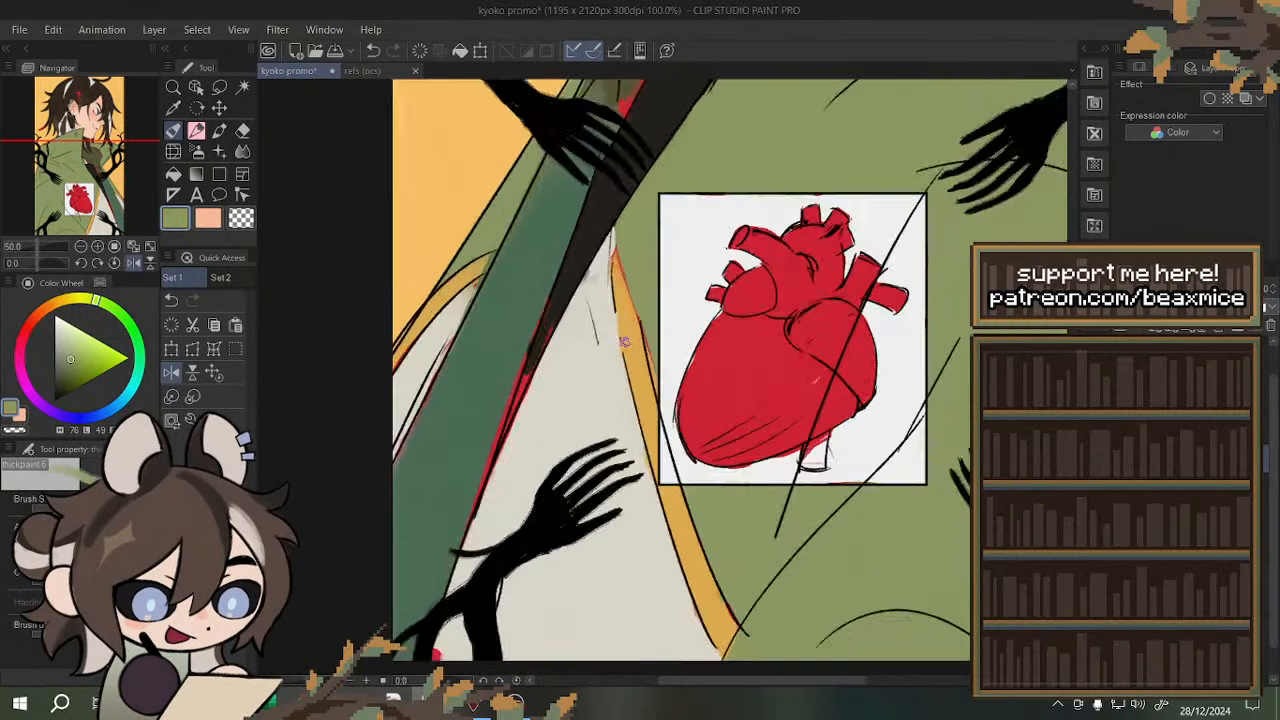
# - Cover the red edges of the yellow trim beside the heart card using the trim's sampled yellow and the coat's green
pyautogui.scroll(2, 624, 342)
pyautogui.keyDown('alt'); pyautogui.click(631, 336); pyautogui.keyUp('alt')
pyautogui.moveTo(619, 256); pyautogui.dragTo(638, 312)
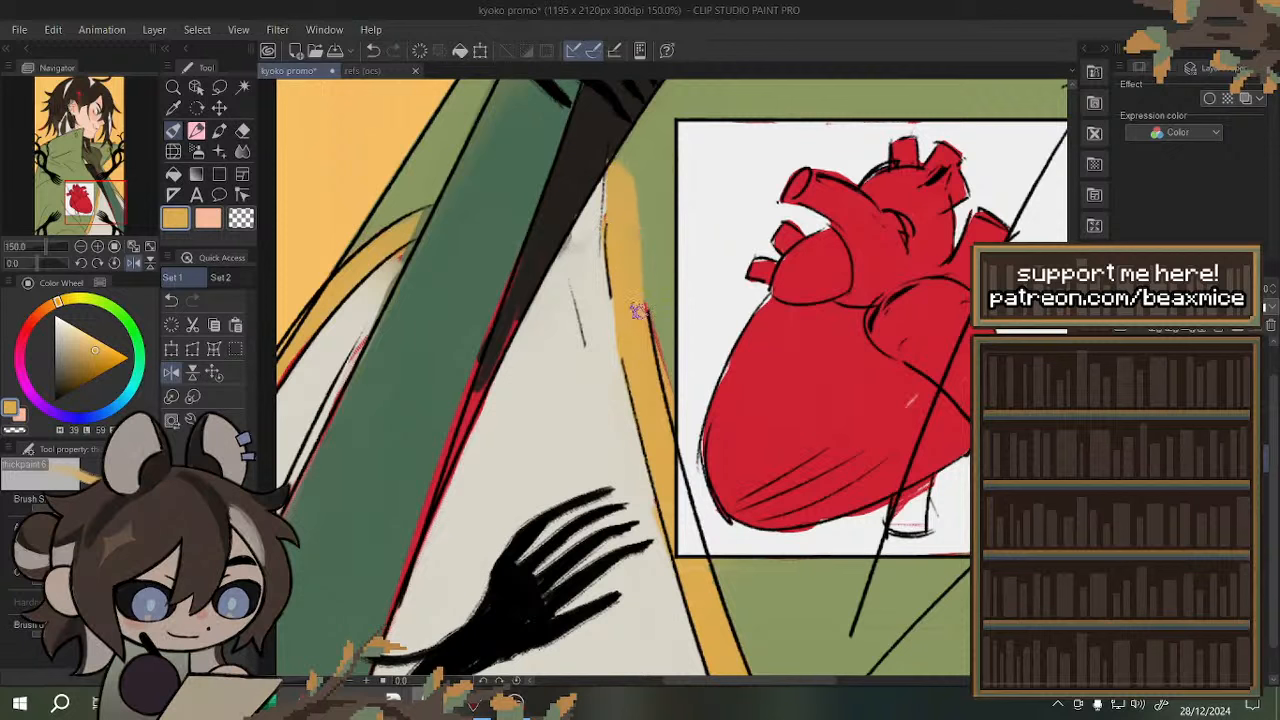
pyautogui.keyDown('alt'); pyautogui.click(657, 284); pyautogui.keyUp('alt')
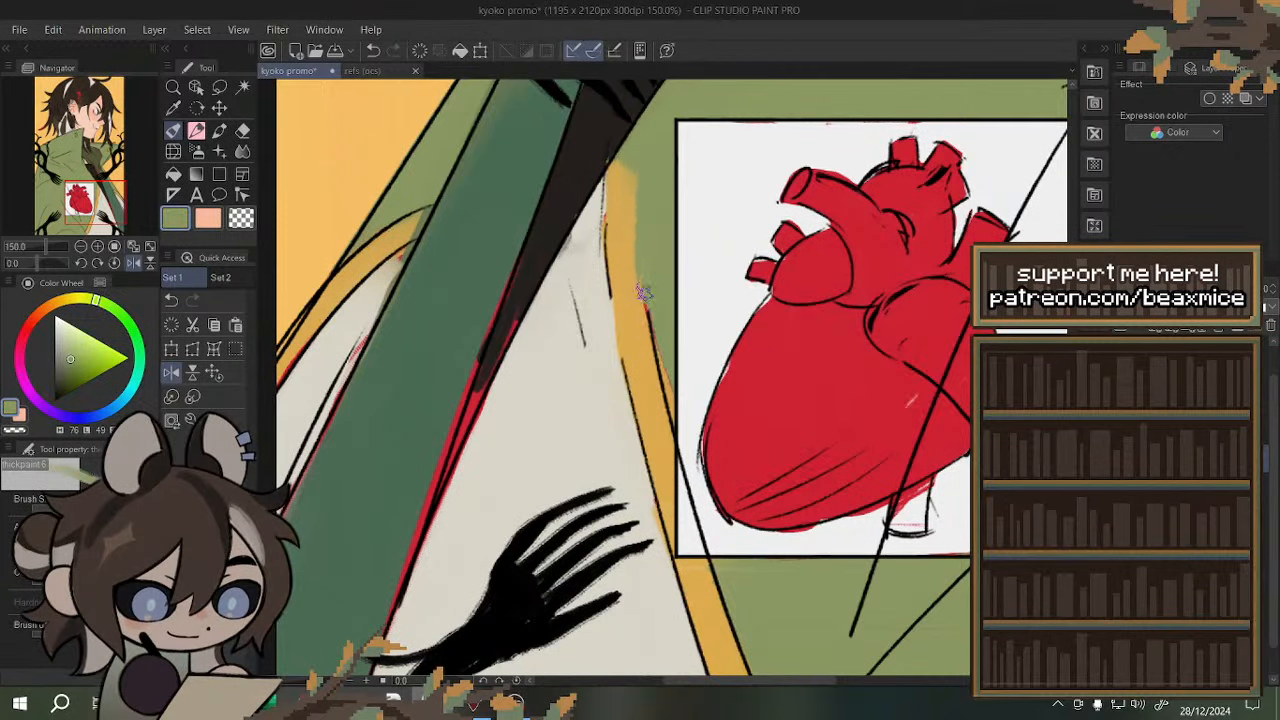
pyautogui.keyDown('alt'); pyautogui.click(607, 257); pyautogui.keyUp('alt')
pyautogui.moveTo(648, 397); pyautogui.dragTo(626, 218)
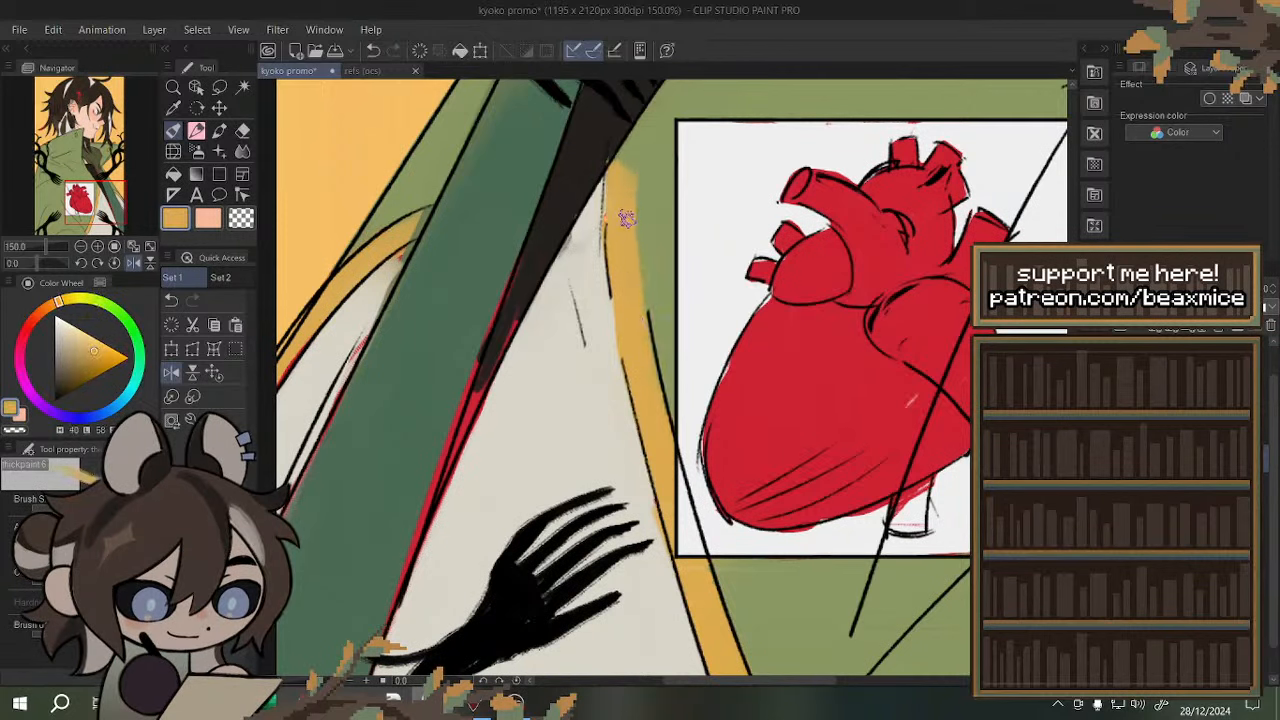
# - Paint sampled dark brown over the red at the dark lapel's lower tip, and clean its edge with the shirt's cream
pyautogui.keyDown('alt'); pyautogui.click(551, 385); pyautogui.keyUp('alt')
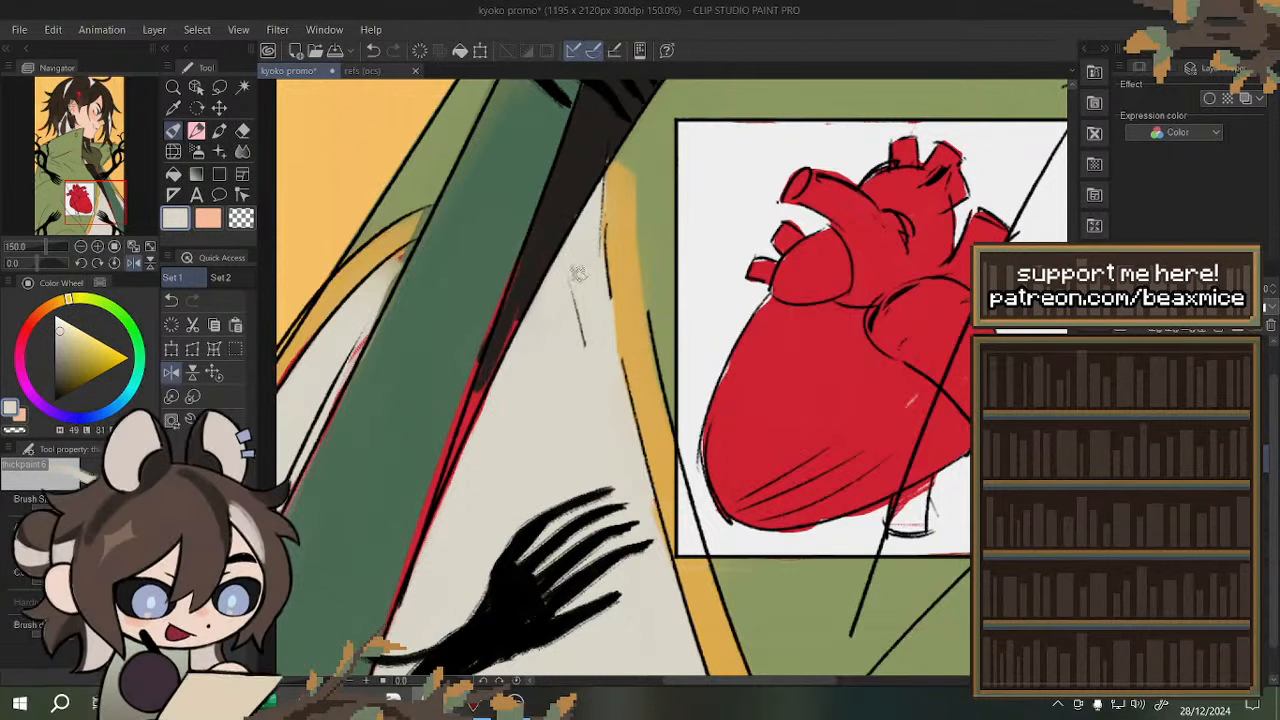
pyautogui.keyDown('alt'); pyautogui.click(565, 205); pyautogui.keyUp('alt')
pyautogui.click(197, 131)
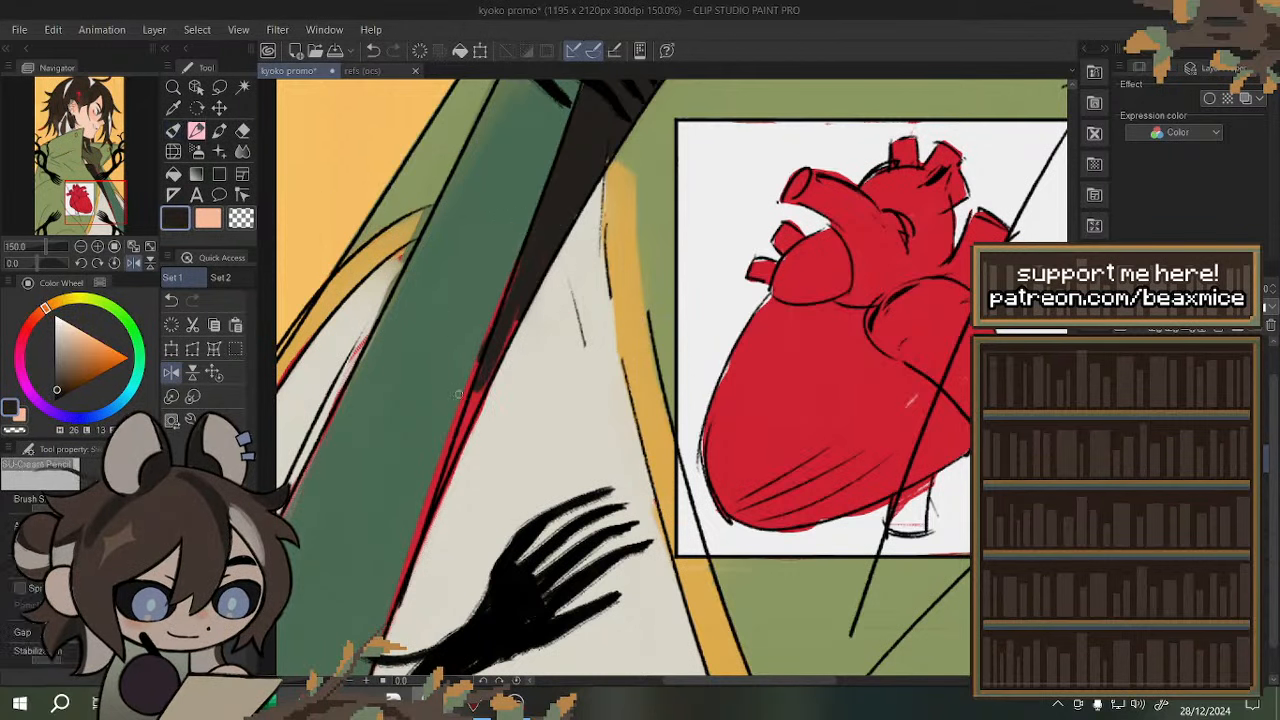
pyautogui.moveTo(484, 382); pyautogui.dragTo(466, 454)
pyautogui.keyDown('alt'); pyautogui.click(523, 451); pyautogui.keyUp('alt')
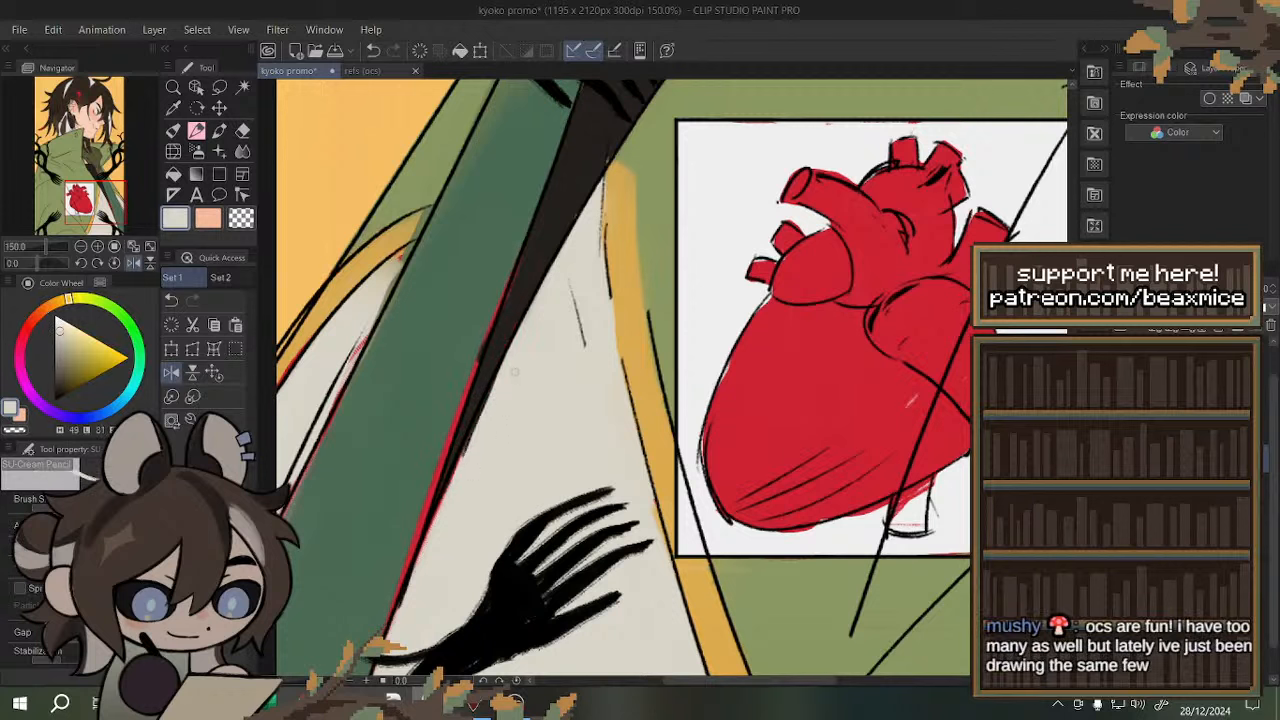
pyautogui.moveTo(494, 382); pyautogui.dragTo(454, 465)
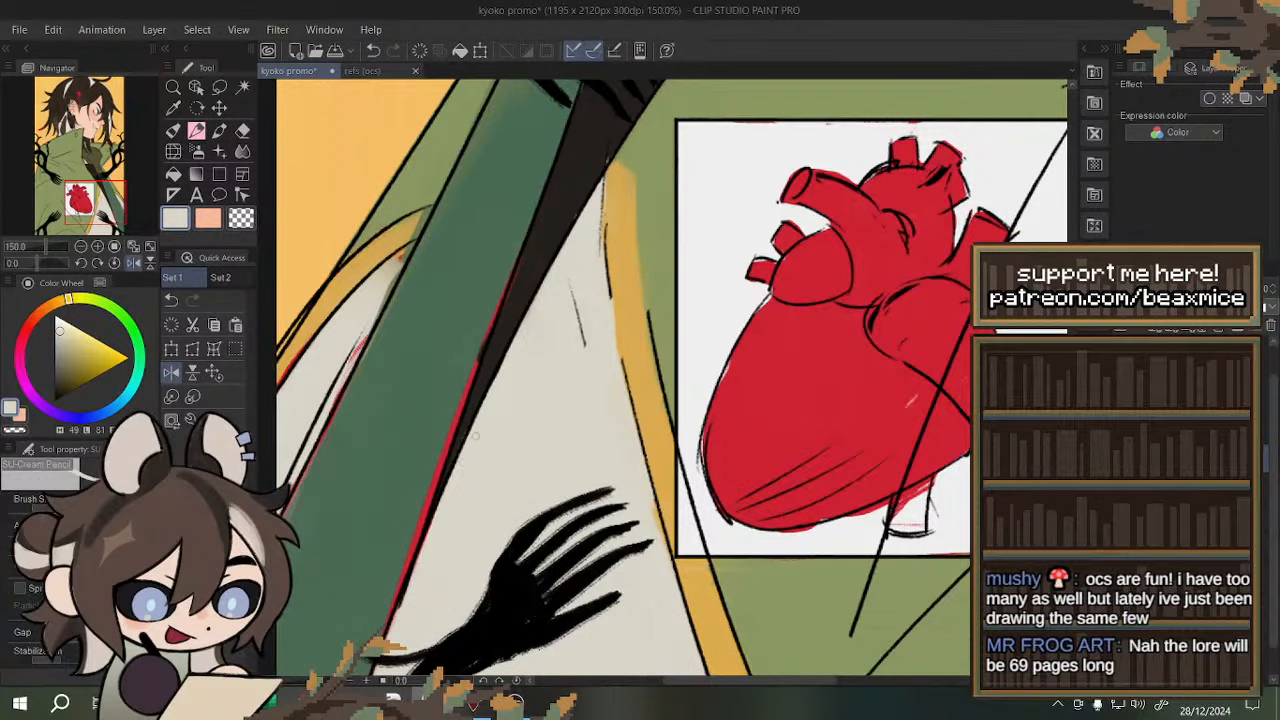
# - Paint the shirt's cream over the smudged red corner where the outer yellow trim meets the teal strap
pyautogui.keyDown('alt'); pyautogui.click(455, 328); pyautogui.keyUp('alt')
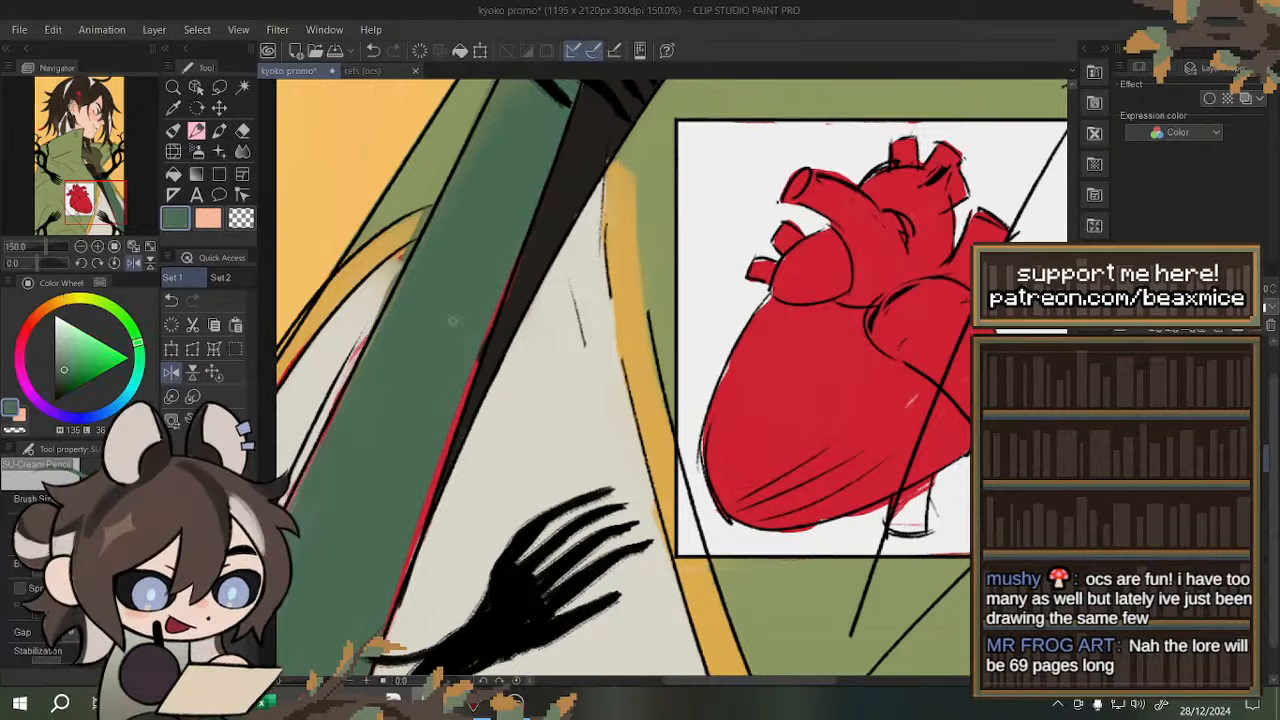
pyautogui.click(173, 373)
pyautogui.scroll(-2, 496, 328)
pyautogui.scroll(-1, 441, 310)
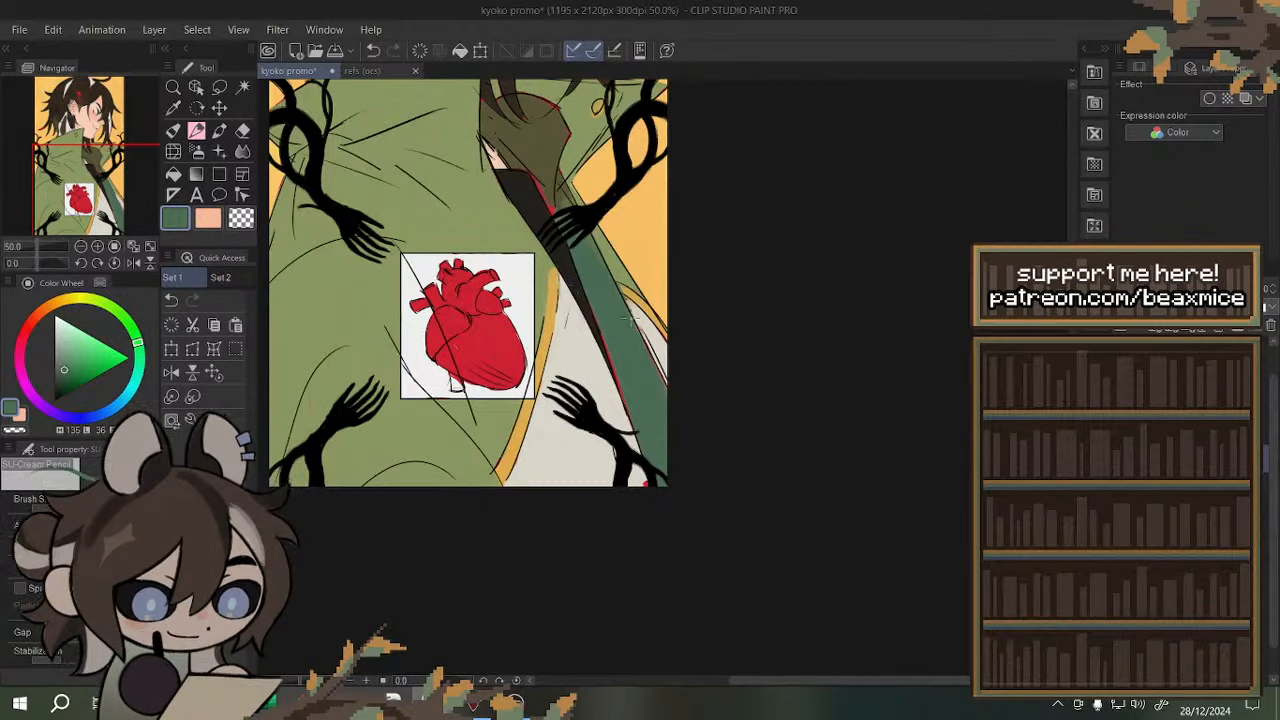
pyautogui.scroll(2, 630, 410)
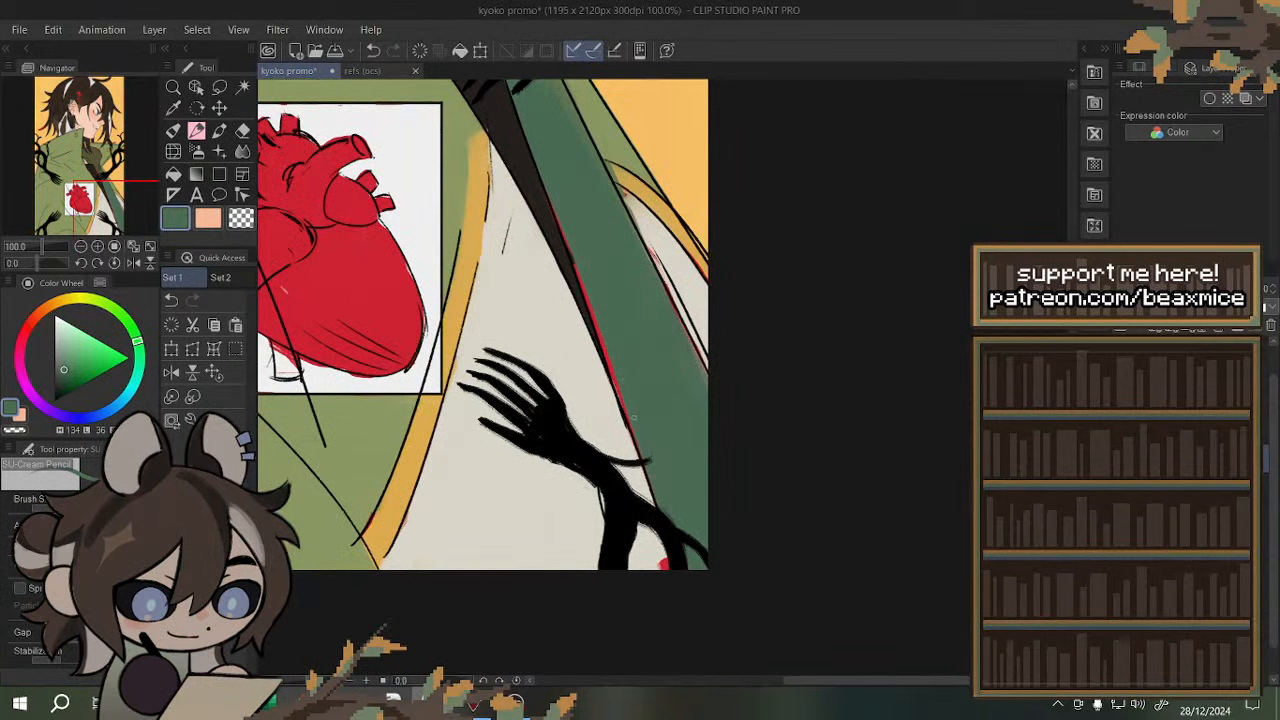
pyautogui.click(172, 374)
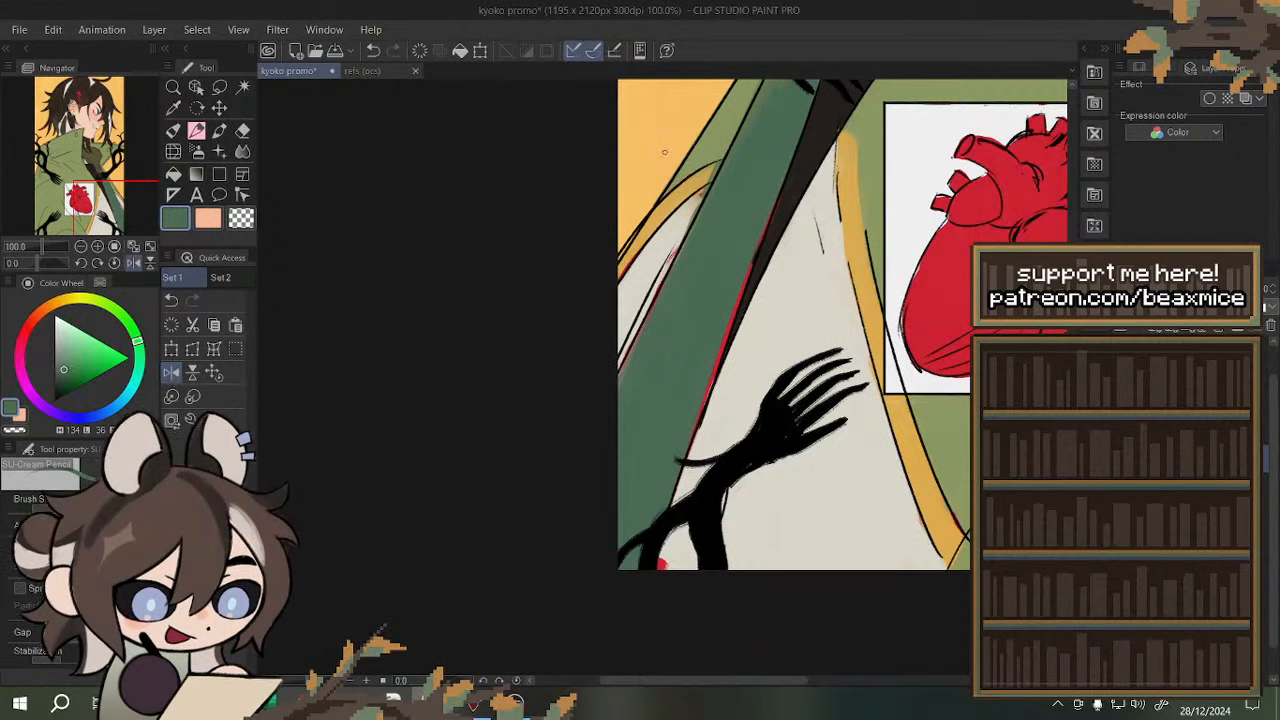
pyautogui.scroll(2, 660, 230)
pyautogui.keyDown('alt'); pyautogui.click(649, 229); pyautogui.keyUp('alt')
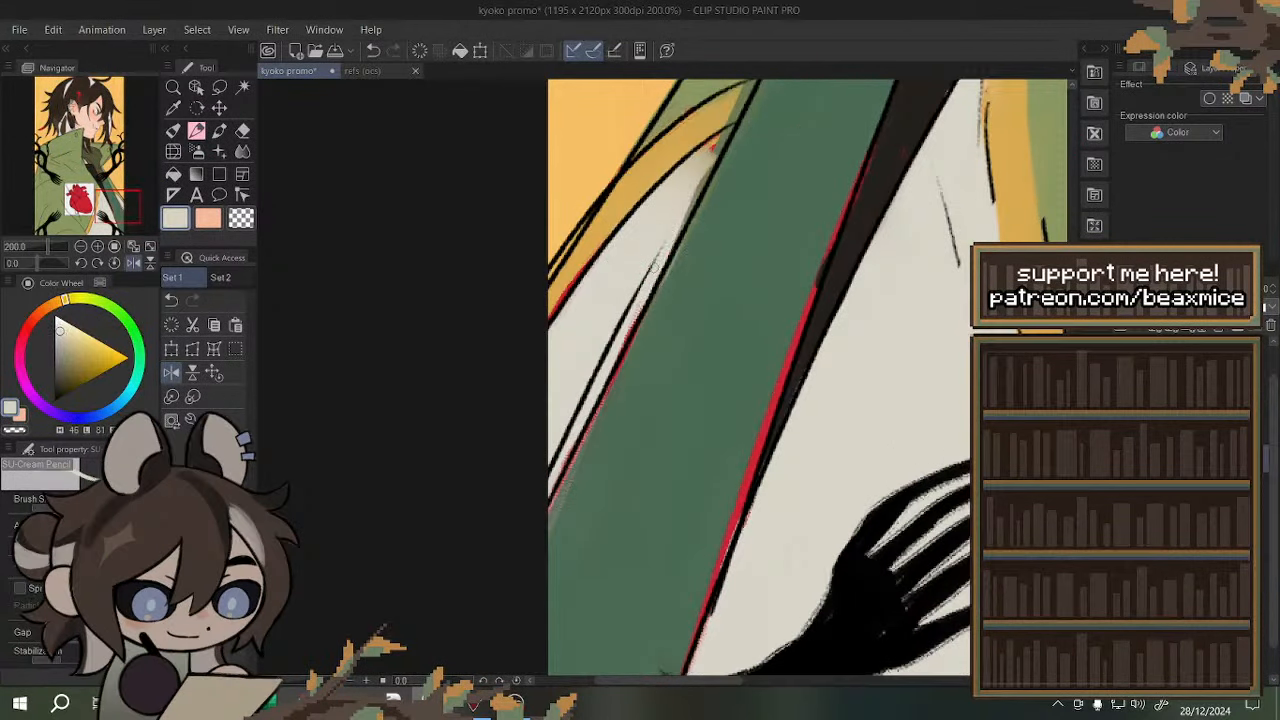
pyautogui.moveTo(692, 202); pyautogui.dragTo(688, 222)
pyautogui.moveTo(700, 178); pyautogui.dragTo(718, 148)
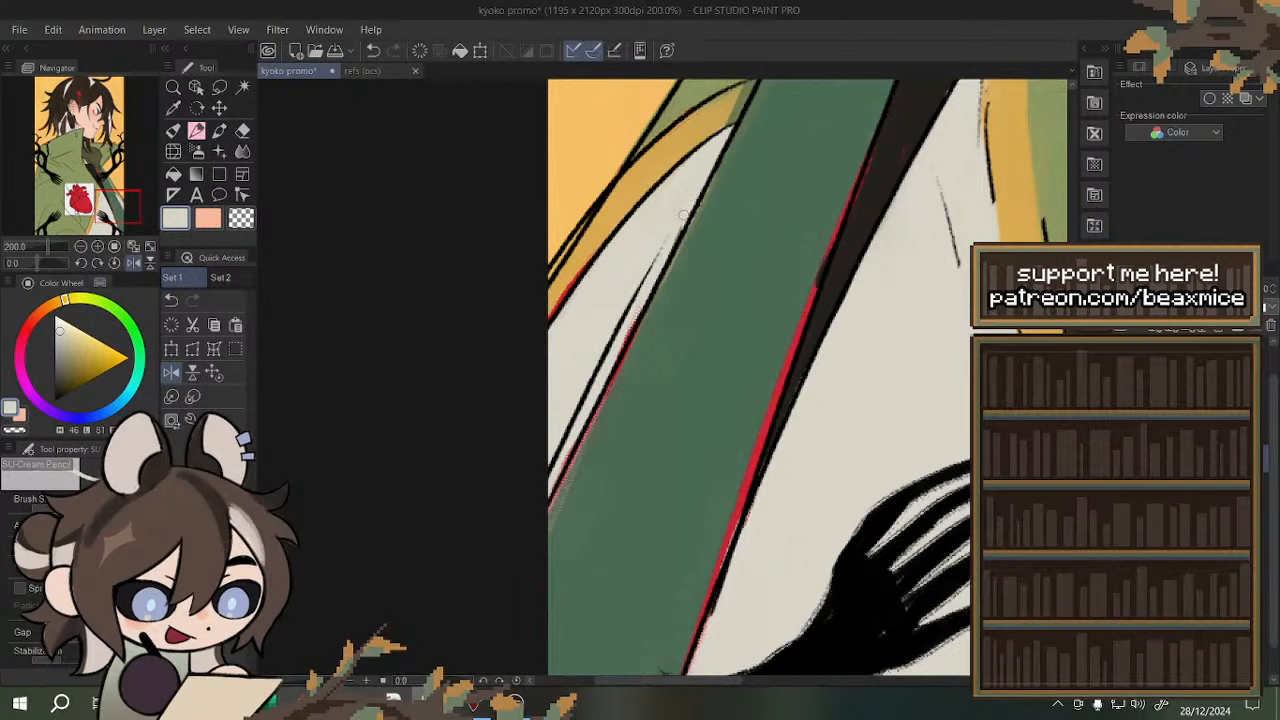
# - Cover the red line along the strap's outer edge with its sampled teal, and unmirror the canvas
pyautogui.keyDown('alt'); pyautogui.click(676, 282); pyautogui.keyUp('alt')
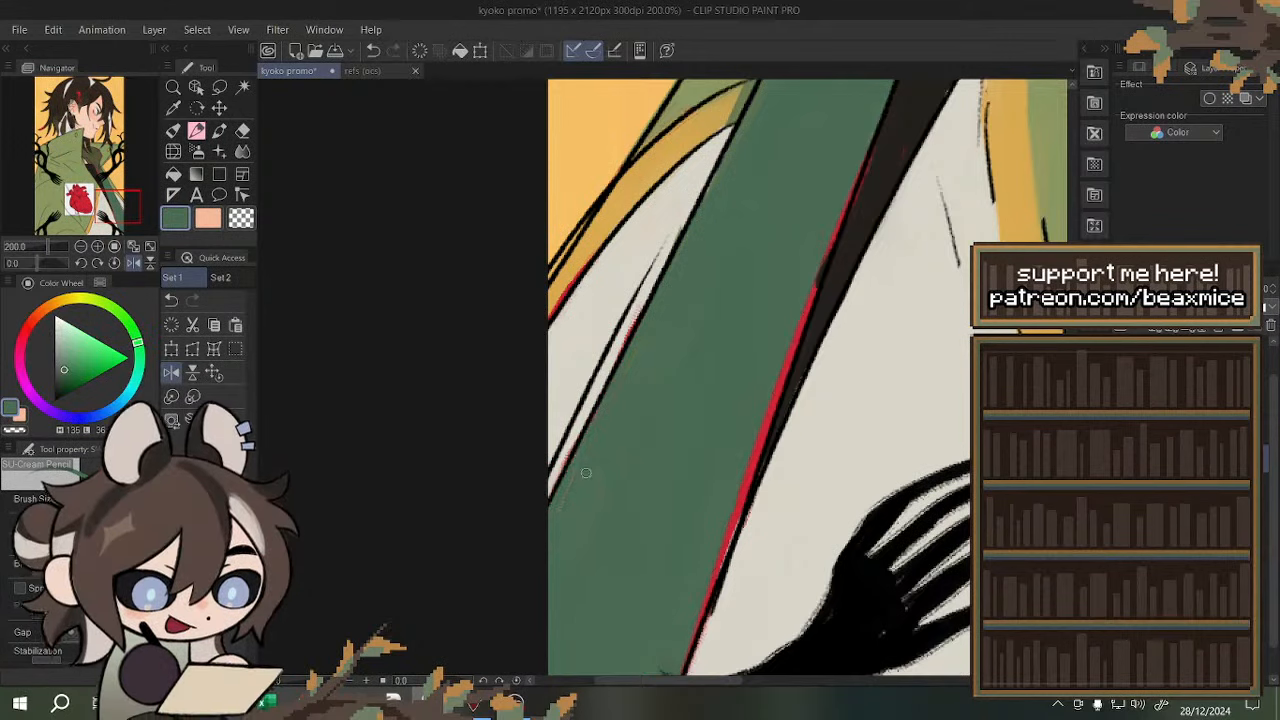
pyautogui.scroll(-1, 563, 340)
pyautogui.scroll(-1, 563, 340)
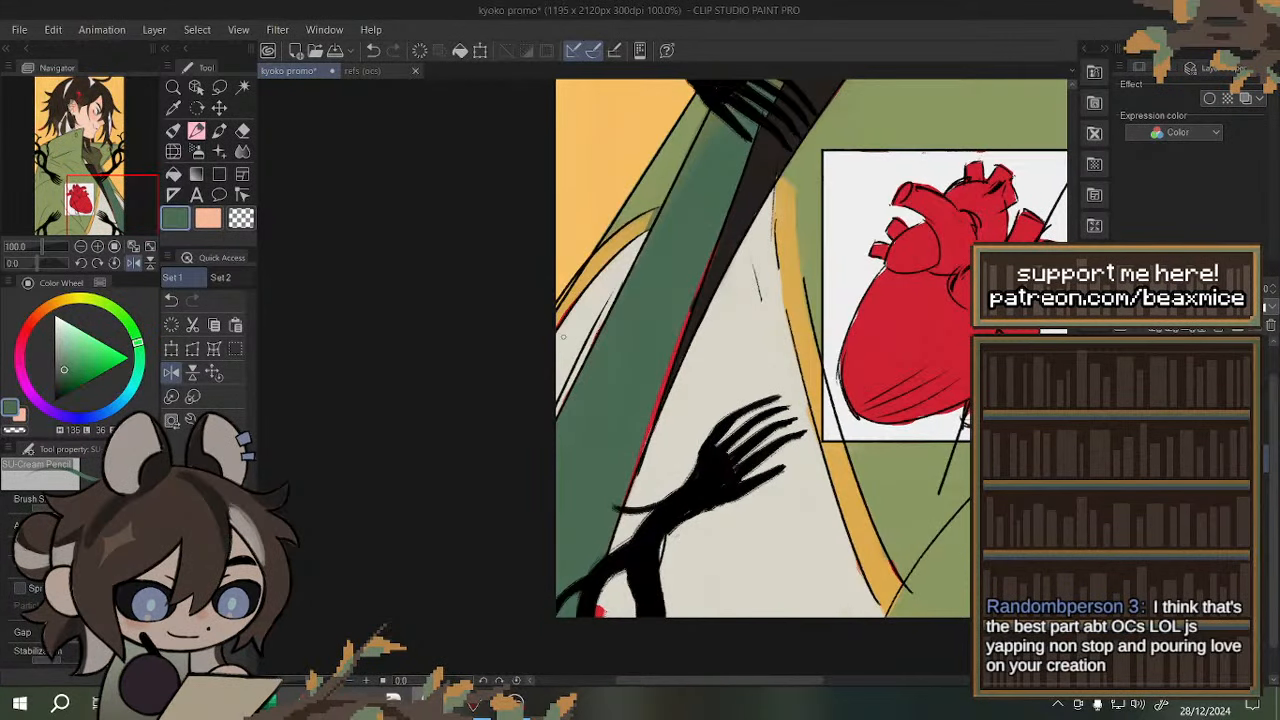
pyautogui.click(188, 375)
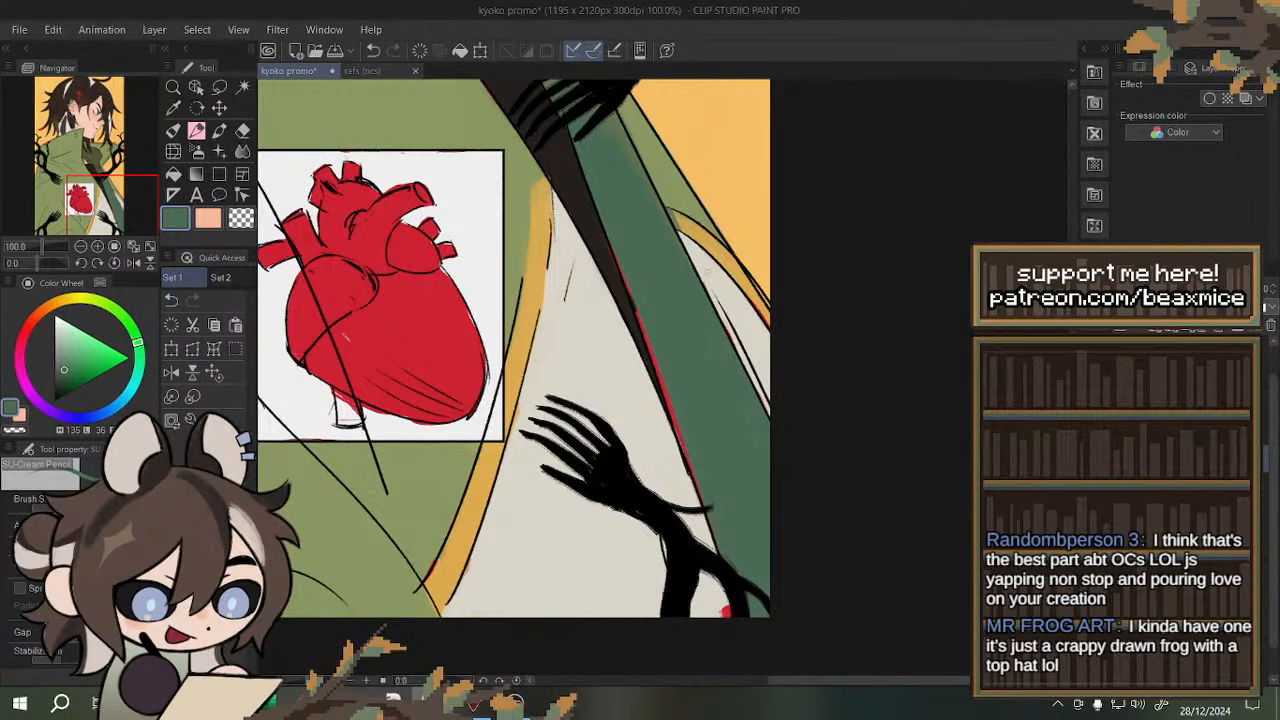
# - Touch up the upper end of the outer trim beside the strap with its sampled yellow, and sample the coat's green
pyautogui.scroll(2, 705, 245)
pyautogui.keyDown('alt'); pyautogui.click(698, 222); pyautogui.keyUp('alt')
pyautogui.scroll(2, 640, 235)
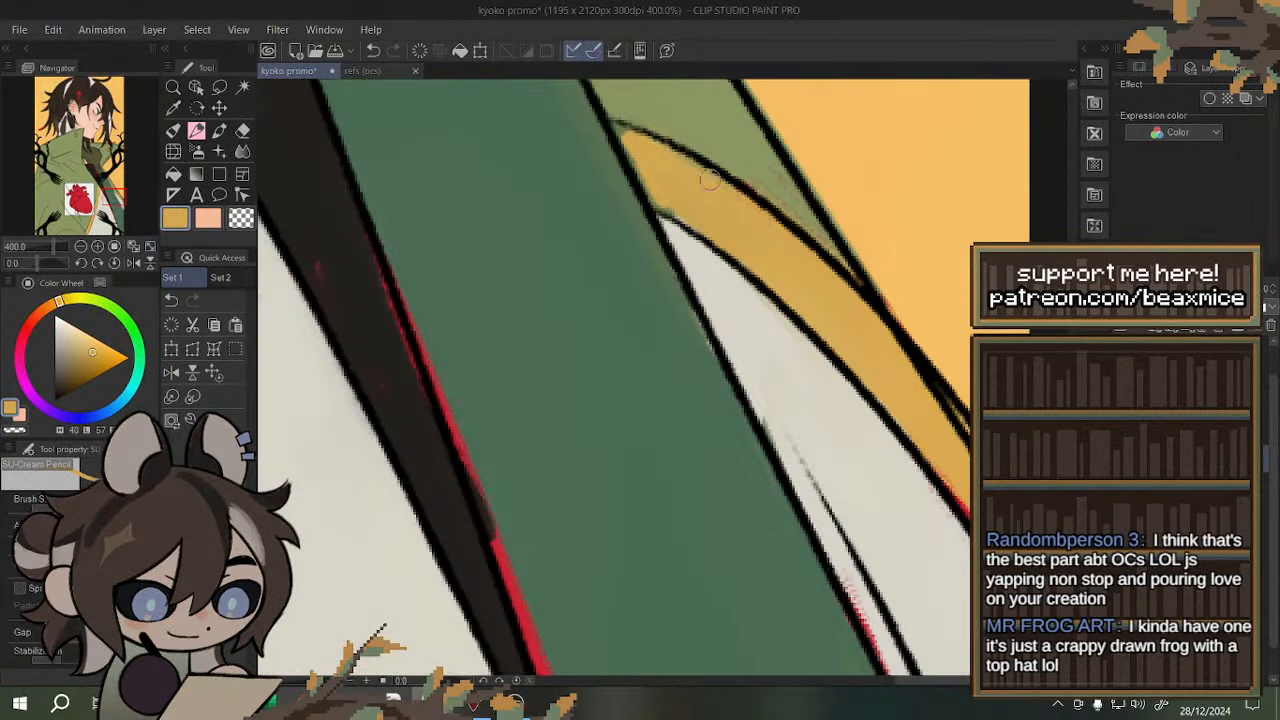
pyautogui.scroll(-3, 700, 180)
pyautogui.keyDown('alt'); pyautogui.click(709, 191); pyautogui.keyUp('alt')
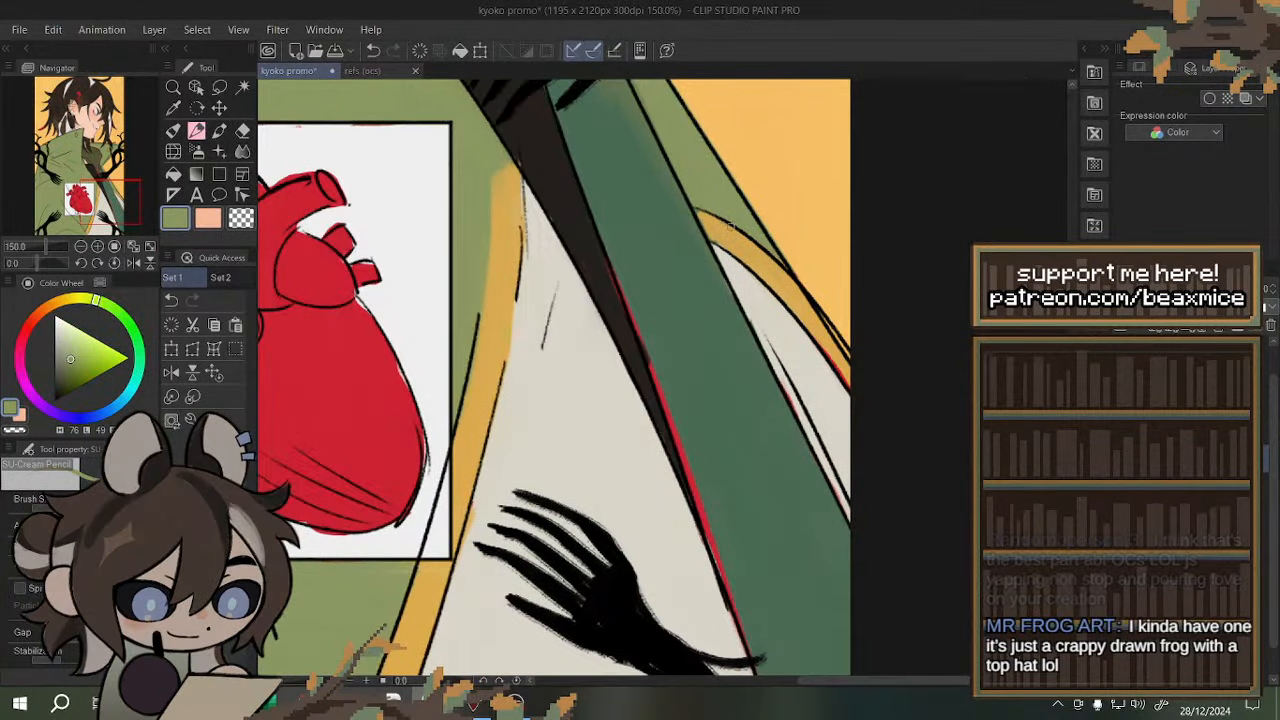
pyautogui.scroll(-2, 673, 239)
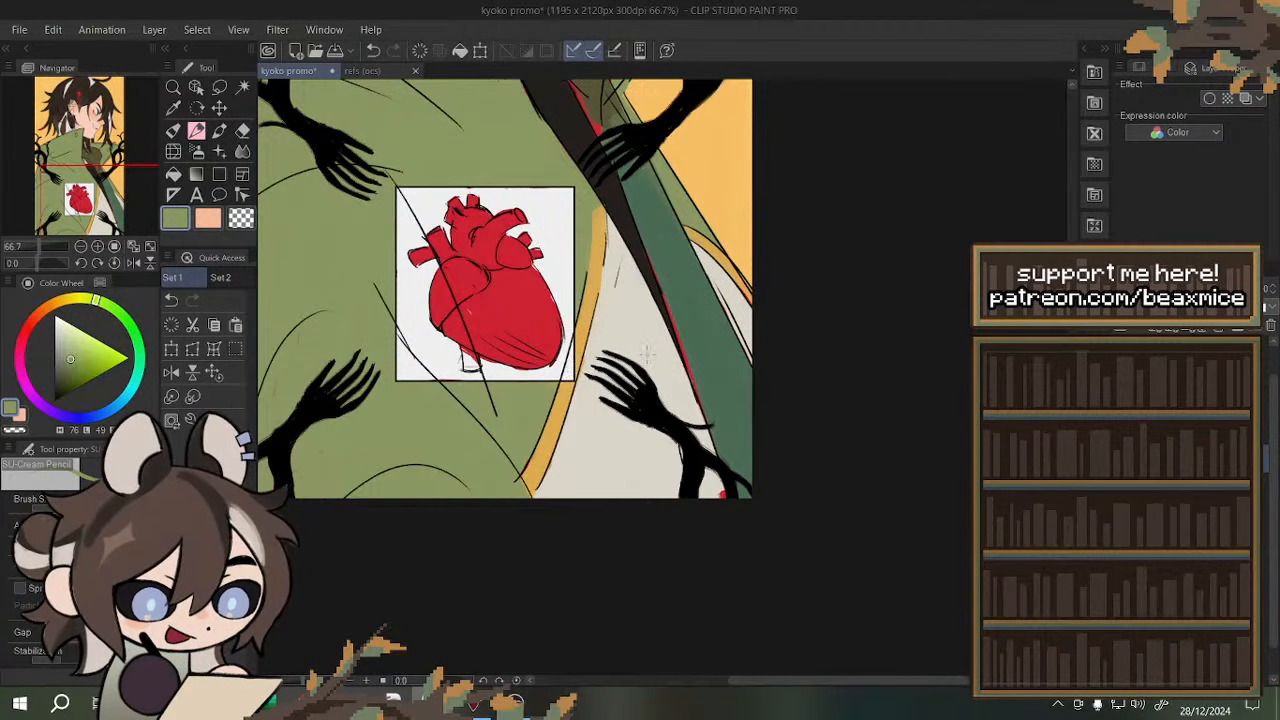
# - Sample the strap's teal and paint it over the green-tinted upper end of the strap below the black hand
pyautogui.scroll(-2, 649, 378)
pyautogui.scroll(3, 640, 248)
pyautogui.keyDown('alt'); pyautogui.click(670, 424); pyautogui.keyUp('alt')
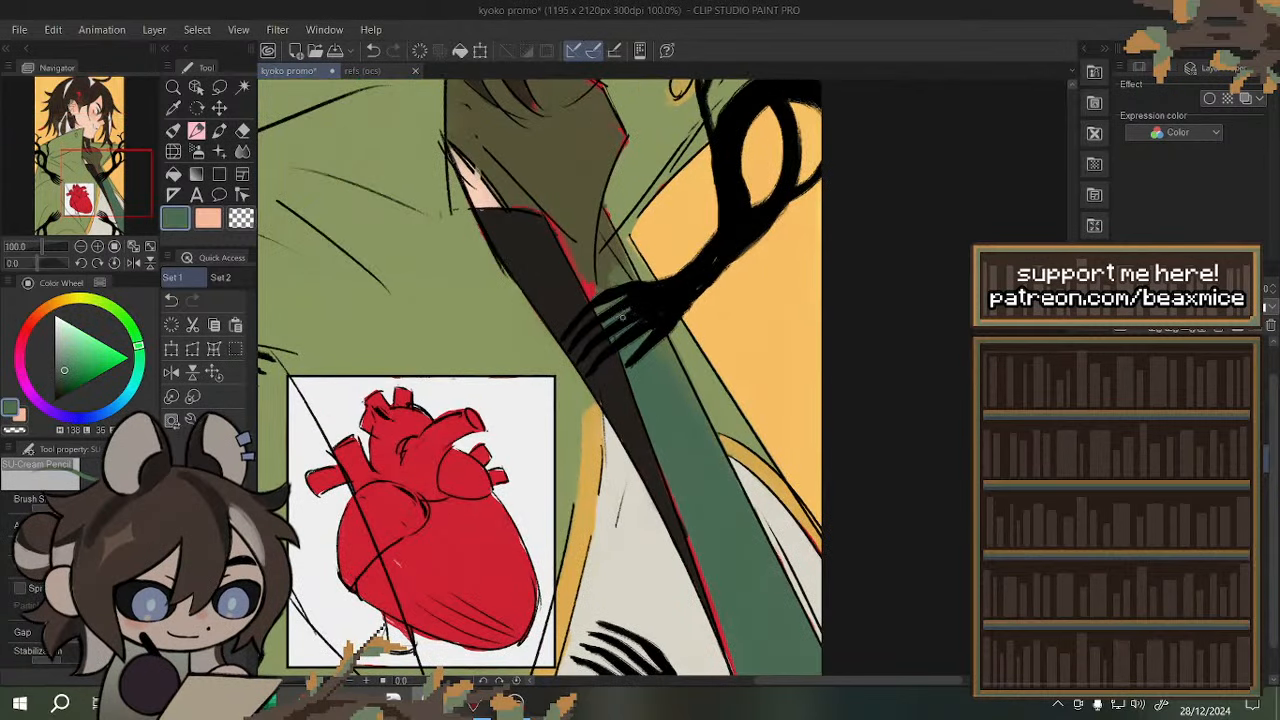
pyautogui.scroll(1, 622, 315)
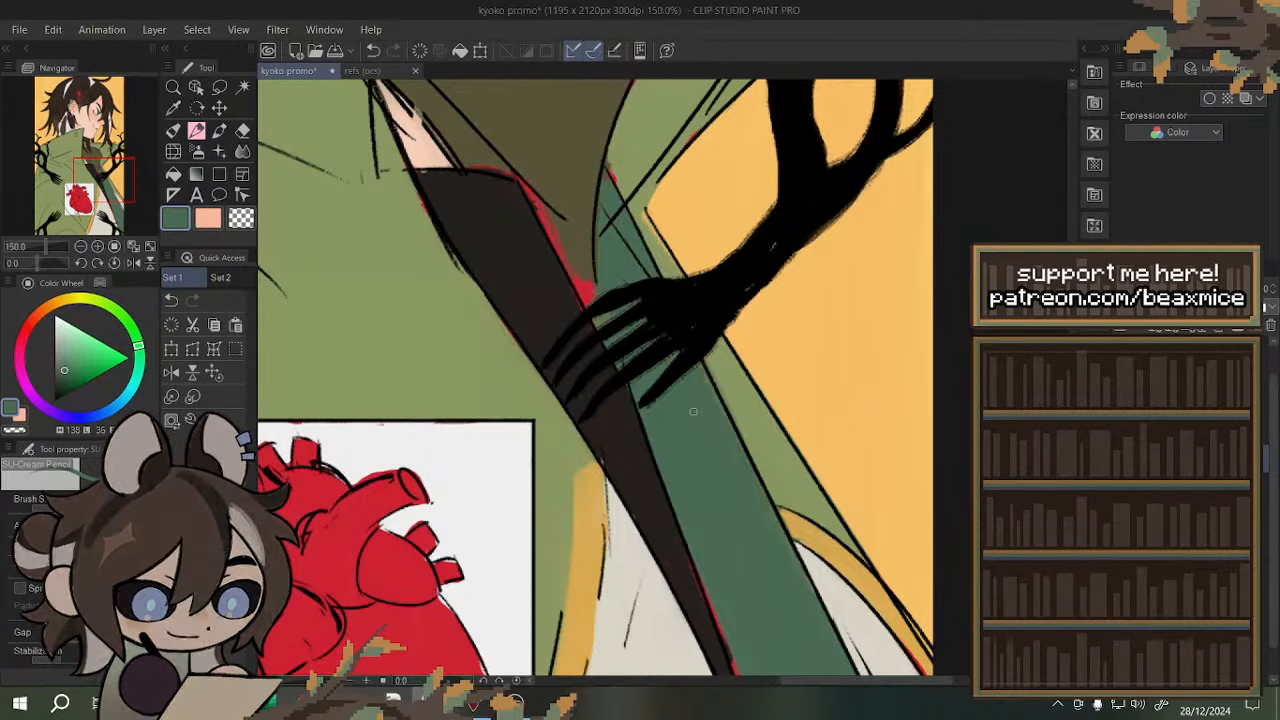
# - Cover the red edges around the olive collar lining above the black hand using its sampled olive and the coat's green
pyautogui.keyDown('alt'); pyautogui.click(572, 268); pyautogui.keyUp('alt')
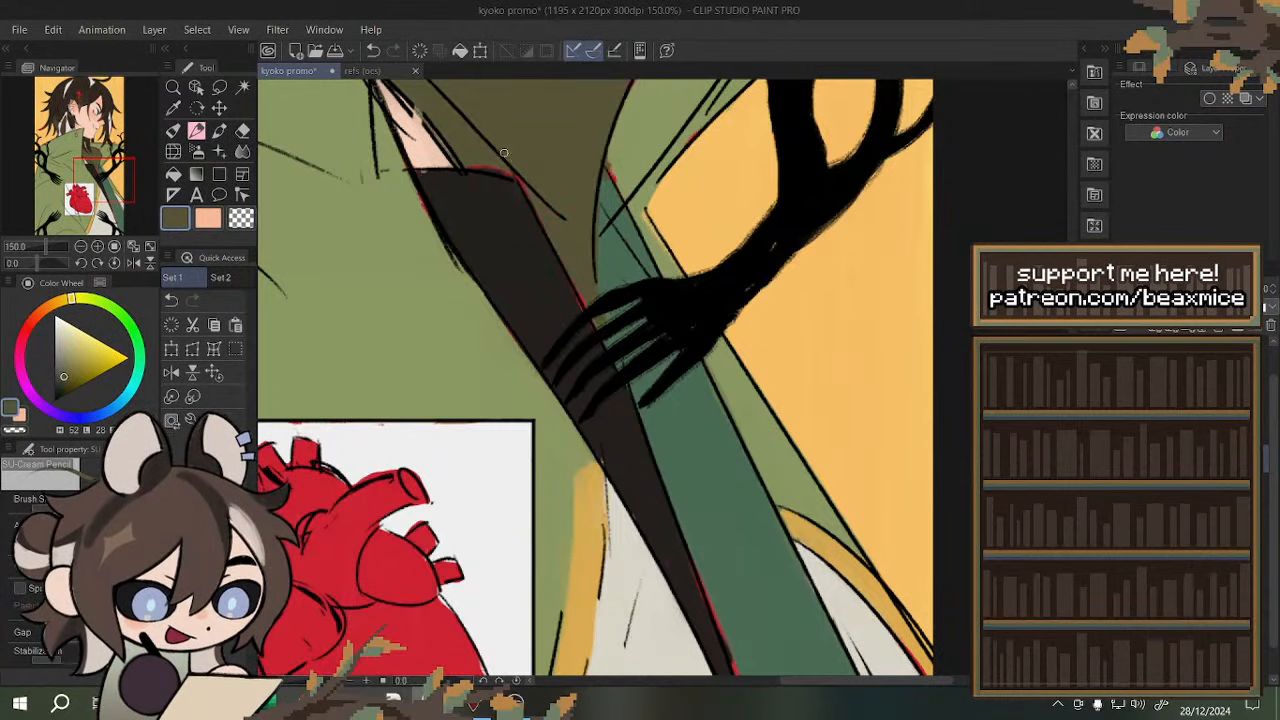
pyautogui.keyDown('alt'); pyautogui.click(600, 176); pyautogui.keyUp('alt')
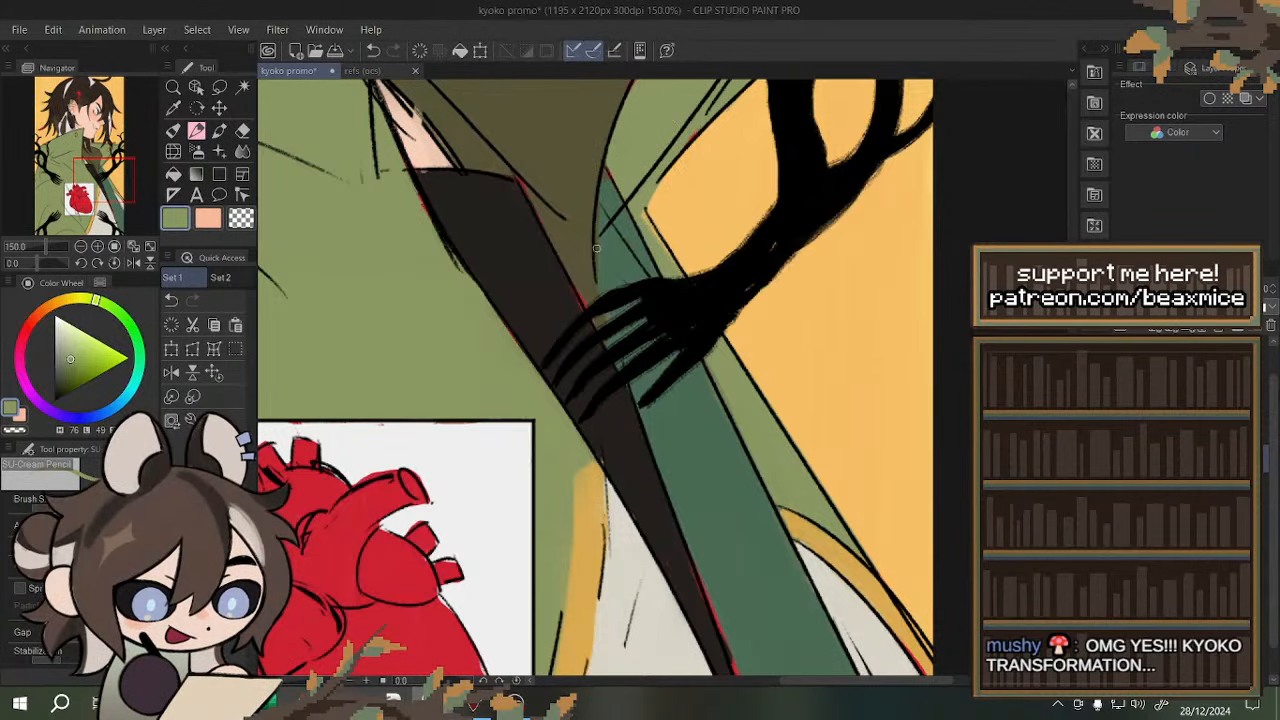
pyautogui.keyDown('alt'); pyautogui.click(578, 284); pyautogui.keyUp('alt')
pyautogui.scroll(-3, 594, 317)
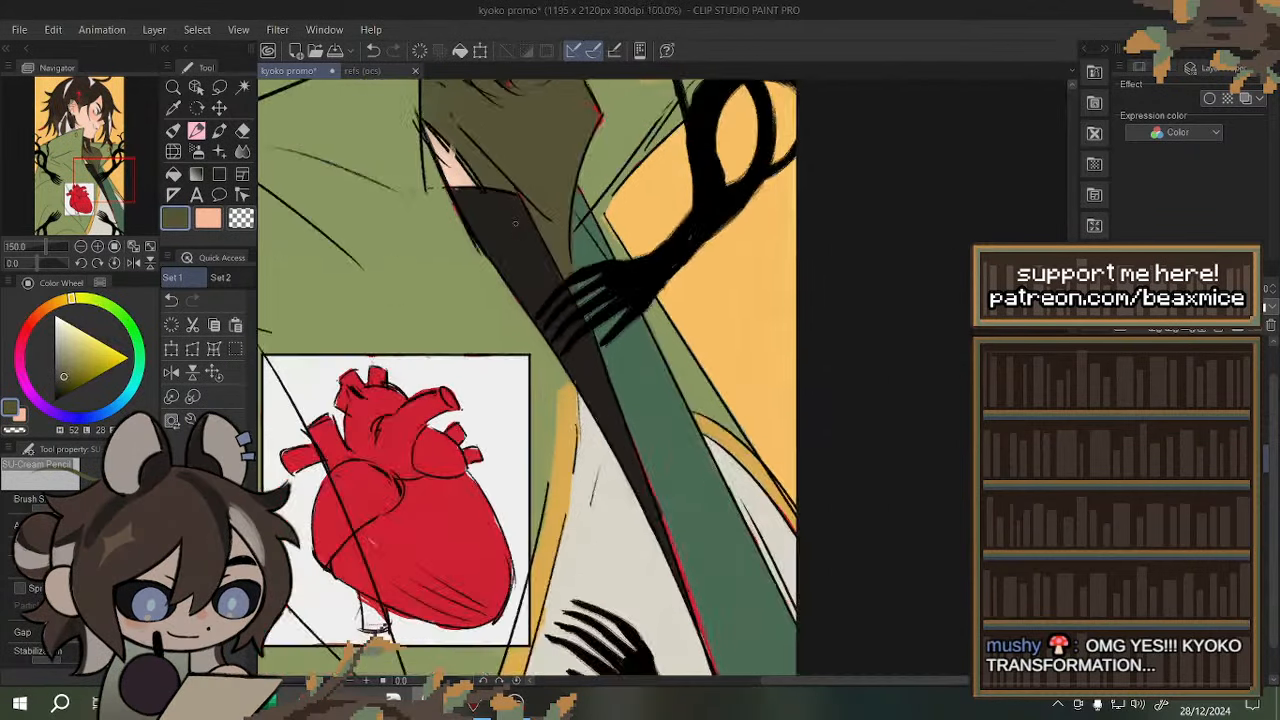
# - Sample the trim's yellow and touch up the inner trim's upper tip where it meets the dark lapel
pyautogui.scroll(3, 504, 318)
pyautogui.keyDown('alt'); pyautogui.click(531, 332); pyautogui.keyUp('alt')
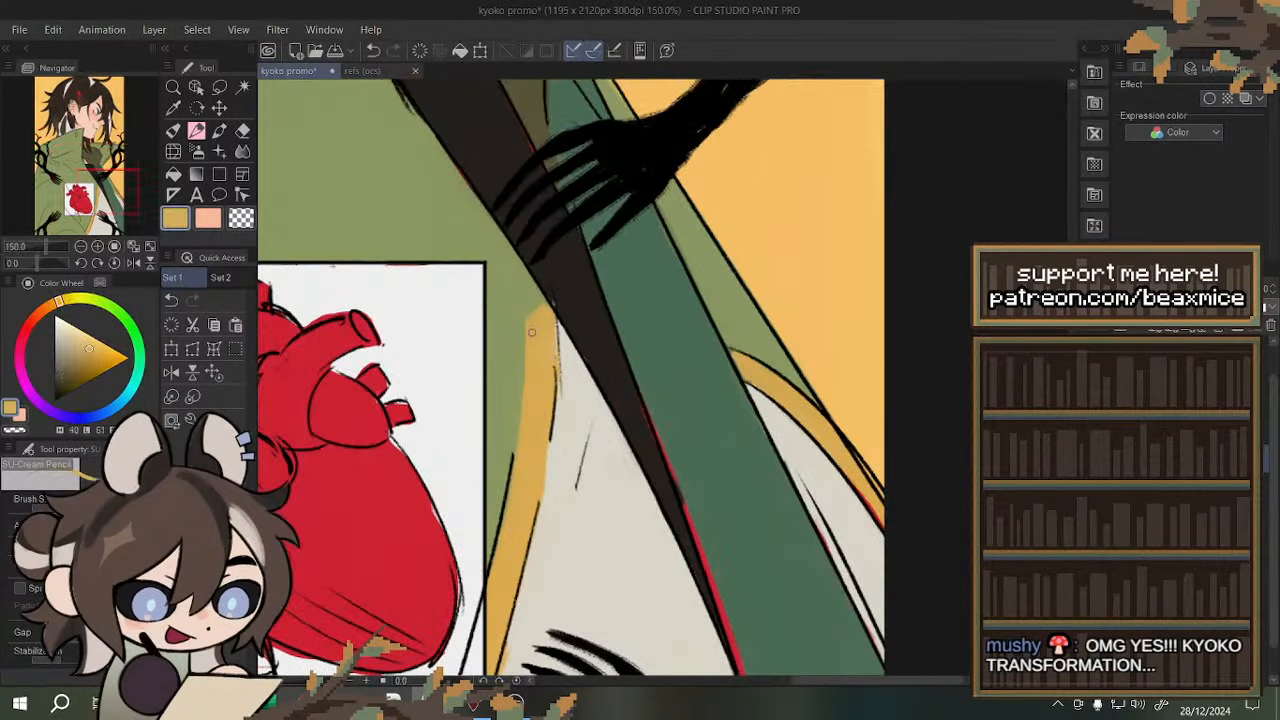
pyautogui.scroll(-4, 540, 300)
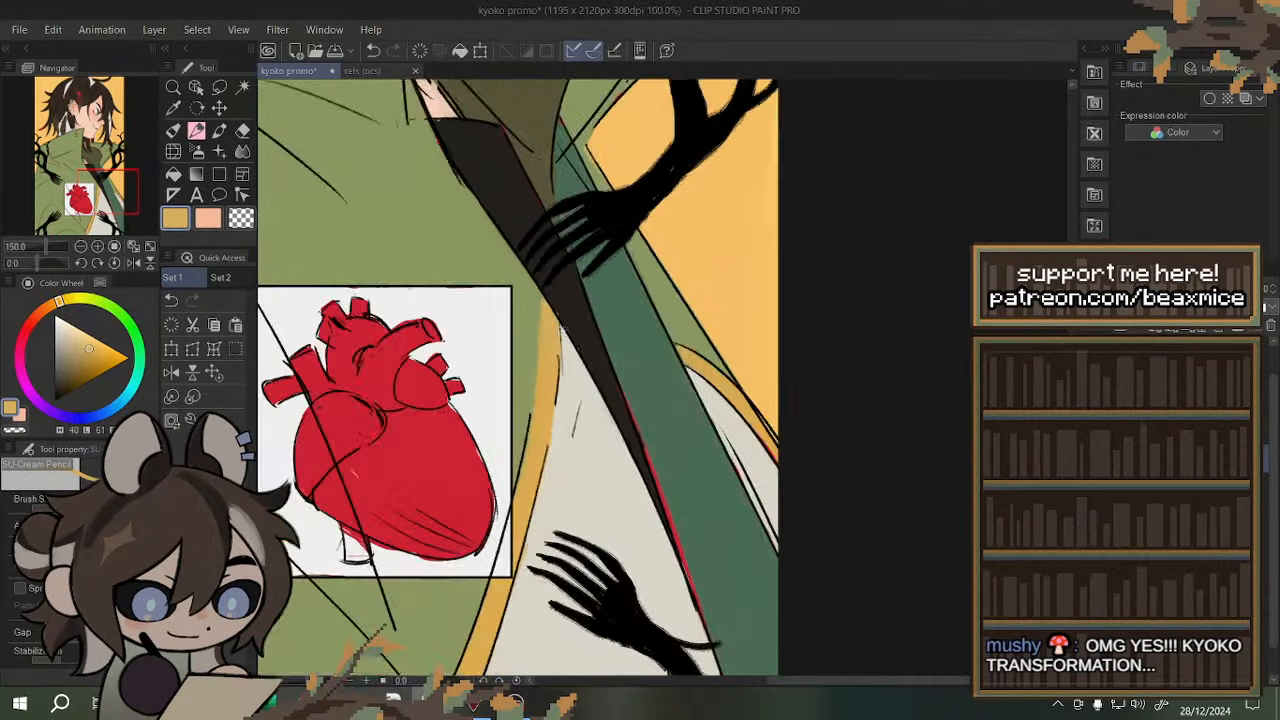
pyautogui.scroll(-1, 650, 428)
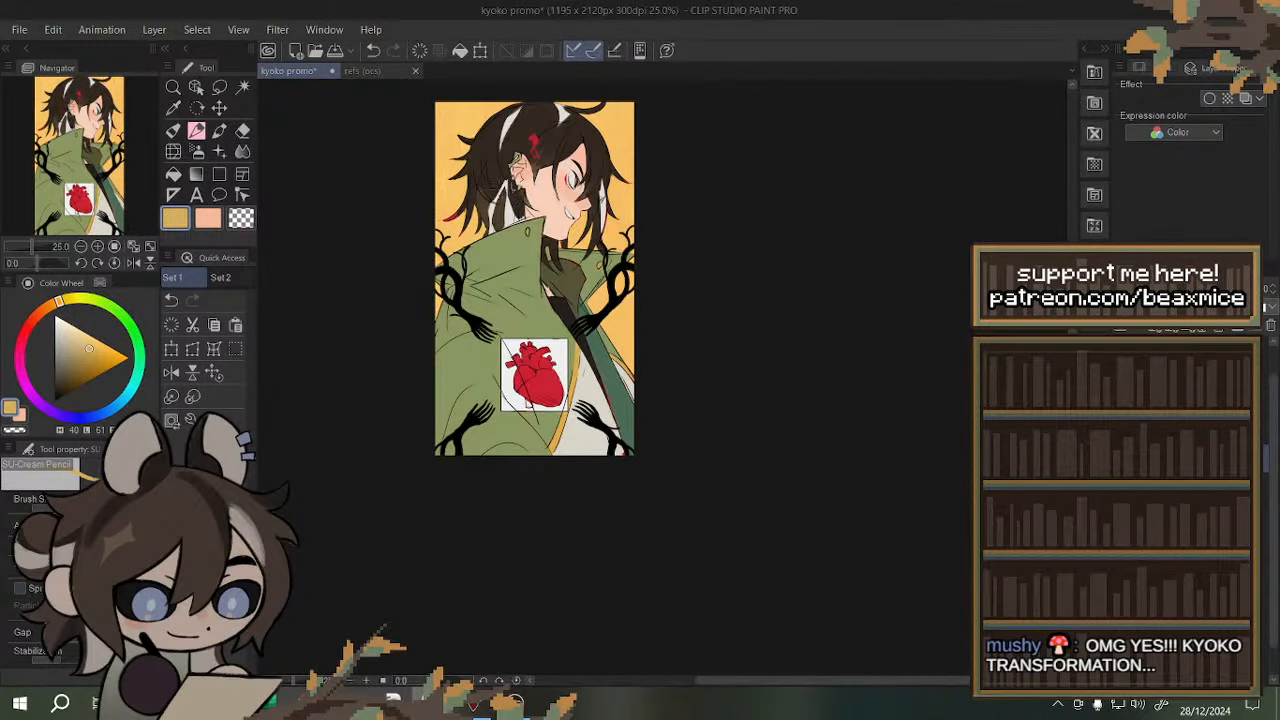
# - Check the whole illustration mirrored, unmirror it, and paint sampled dark brown into the lighter hair strokes beside the off-white nape streaks
pyautogui.scroll(1, 534, 299)
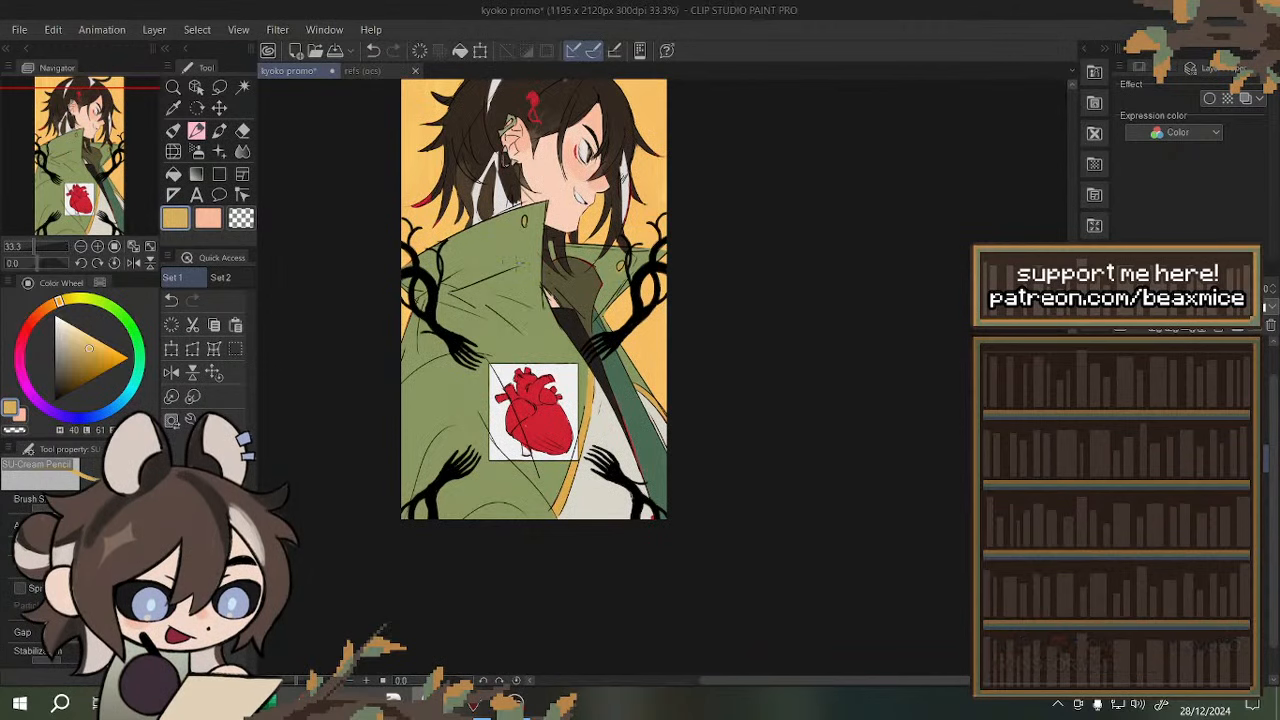
pyautogui.click(215, 373)
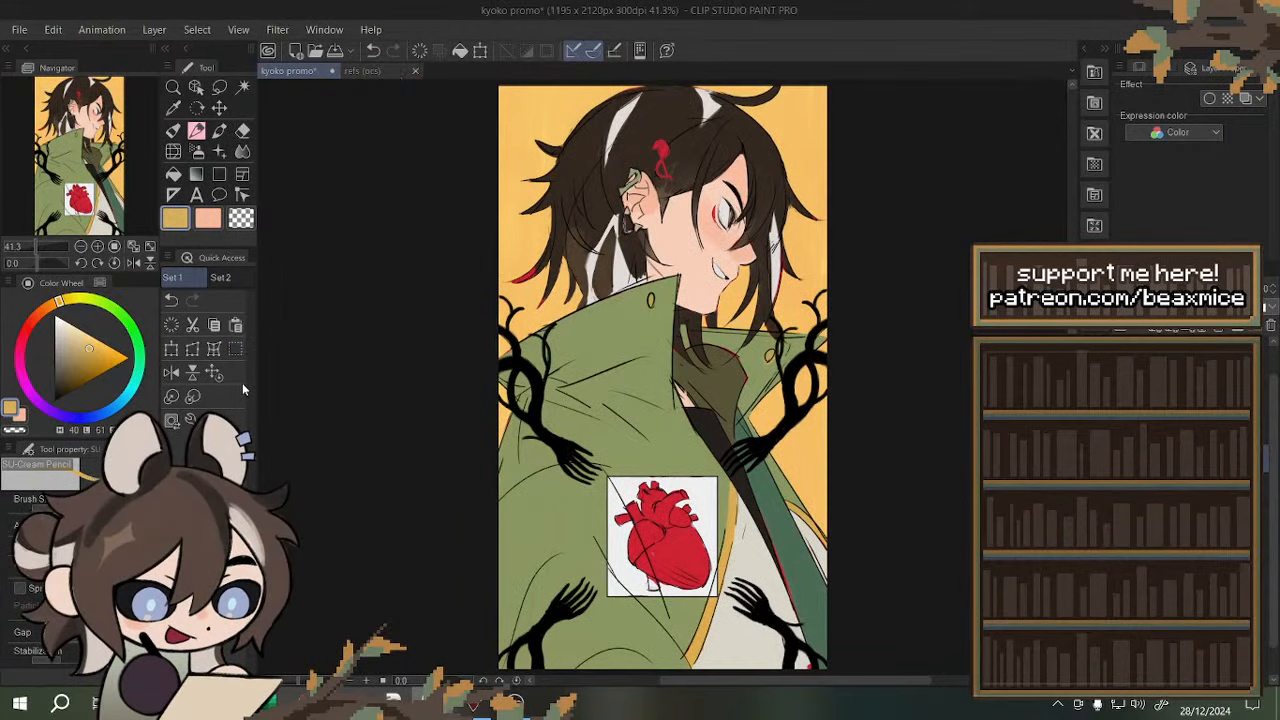
pyautogui.click(174, 373)
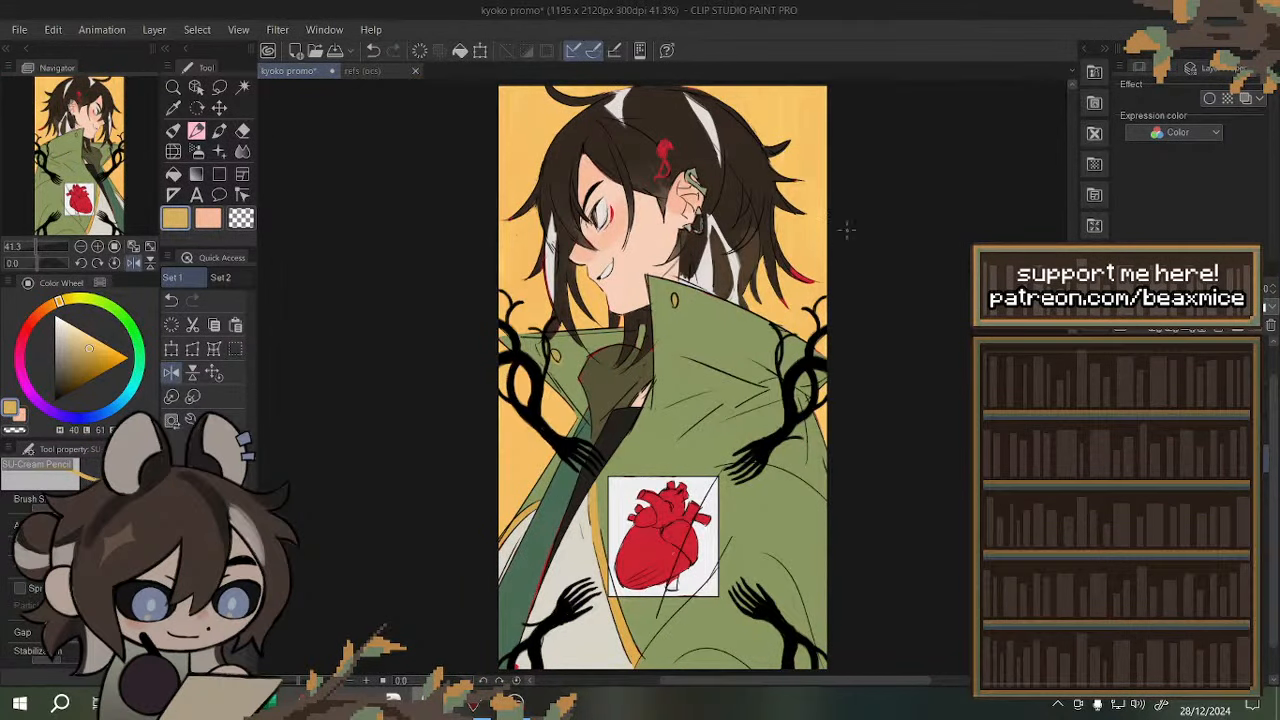
pyautogui.scroll(2, 846, 215)
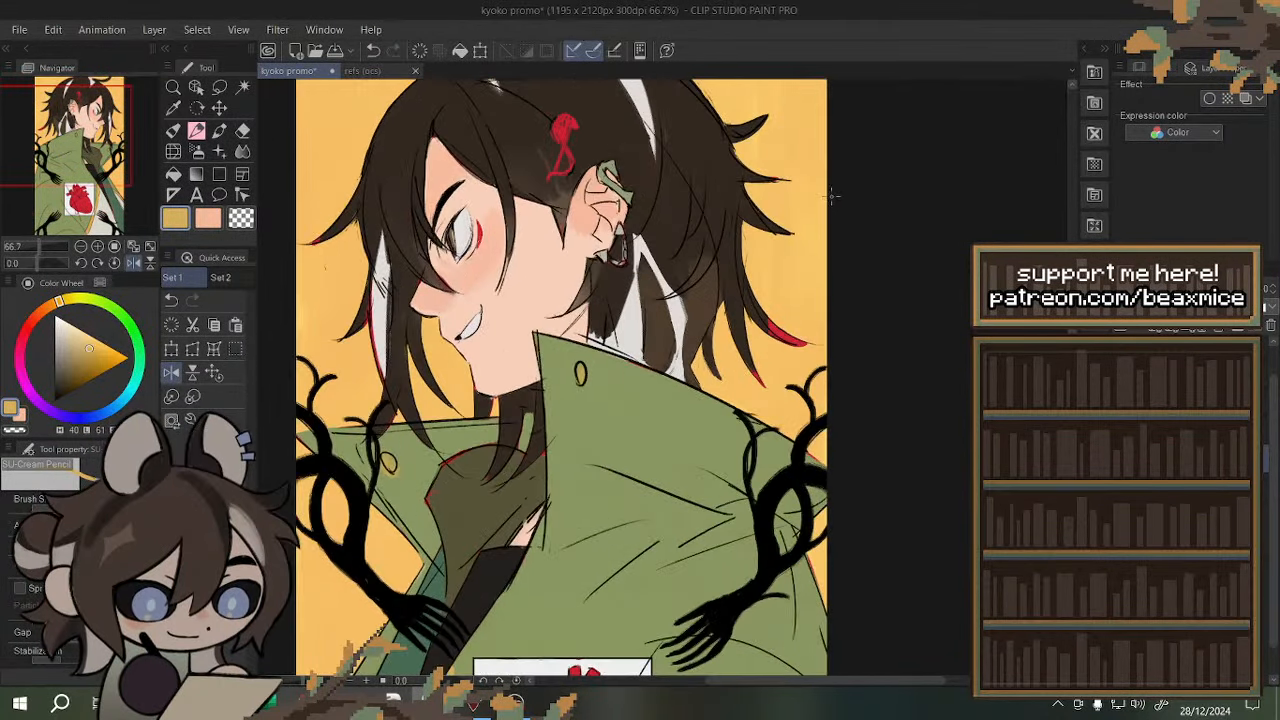
pyautogui.scroll(3, 751, 227)
pyautogui.keyDown('alt'); pyautogui.click(707, 215); pyautogui.keyUp('alt')
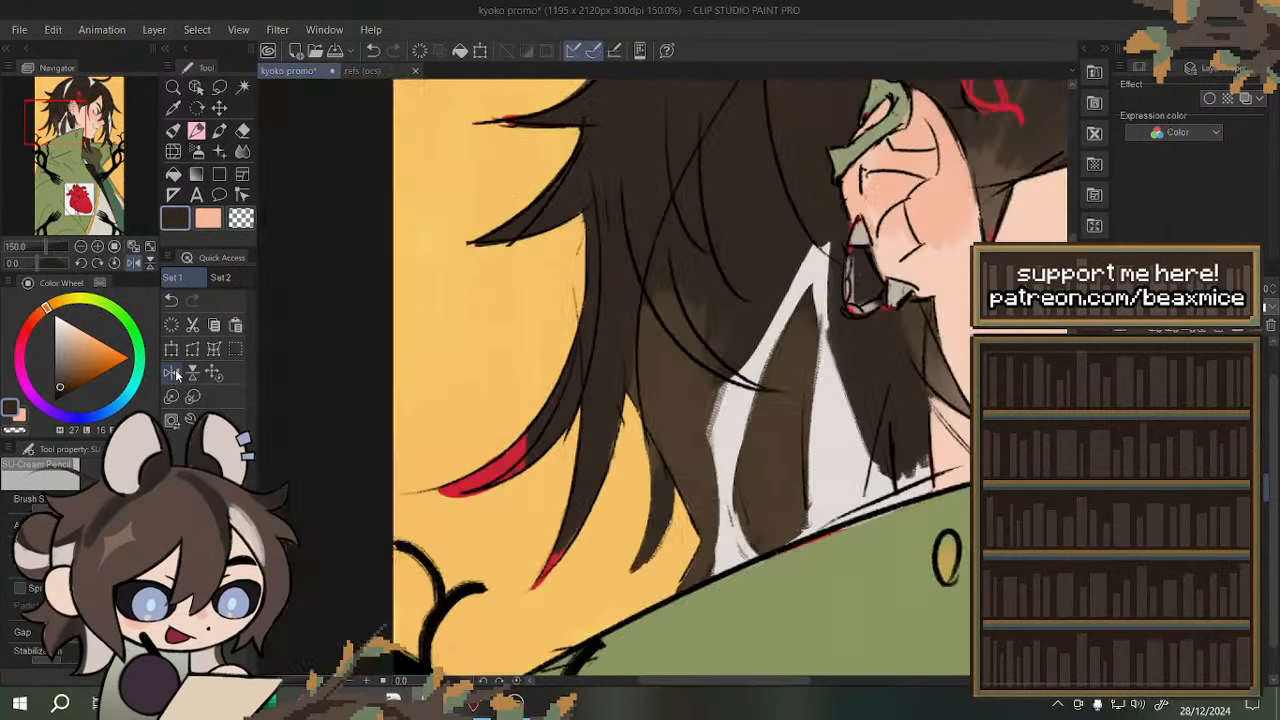
pyautogui.click(171, 372)
pyautogui.scroll(1, 748, 376)
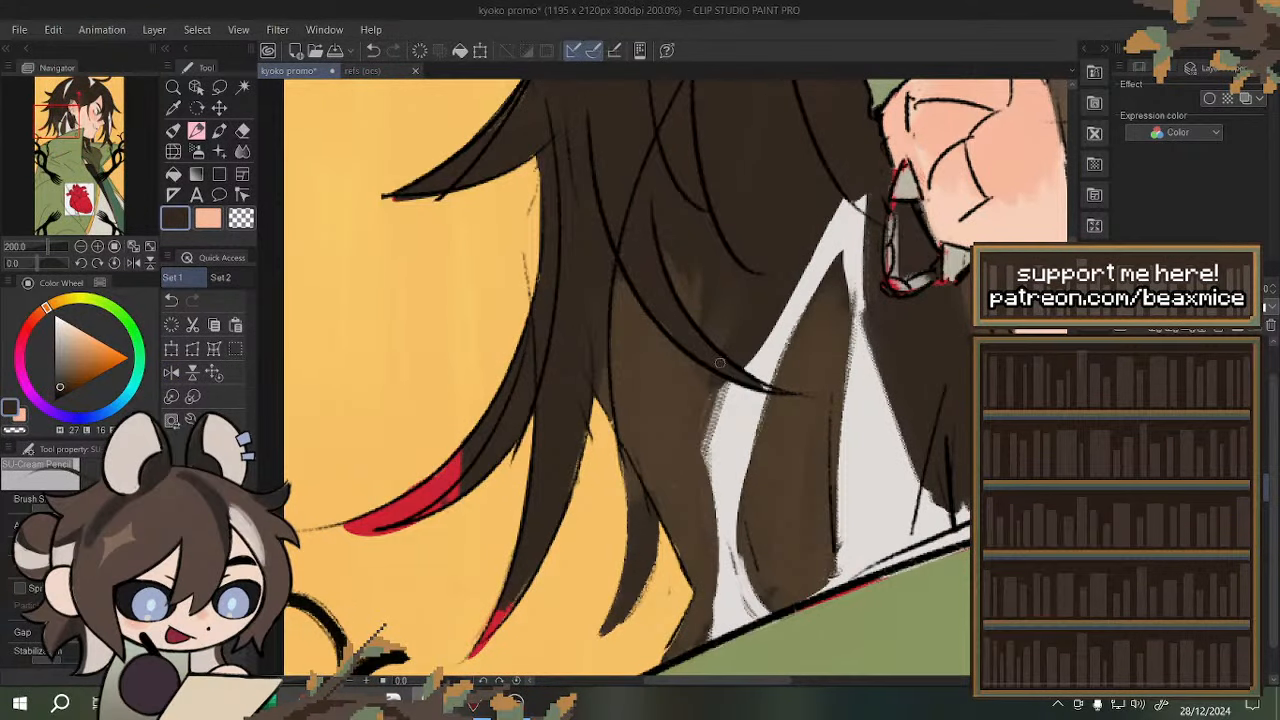
pyautogui.scroll(-1, 719, 362)
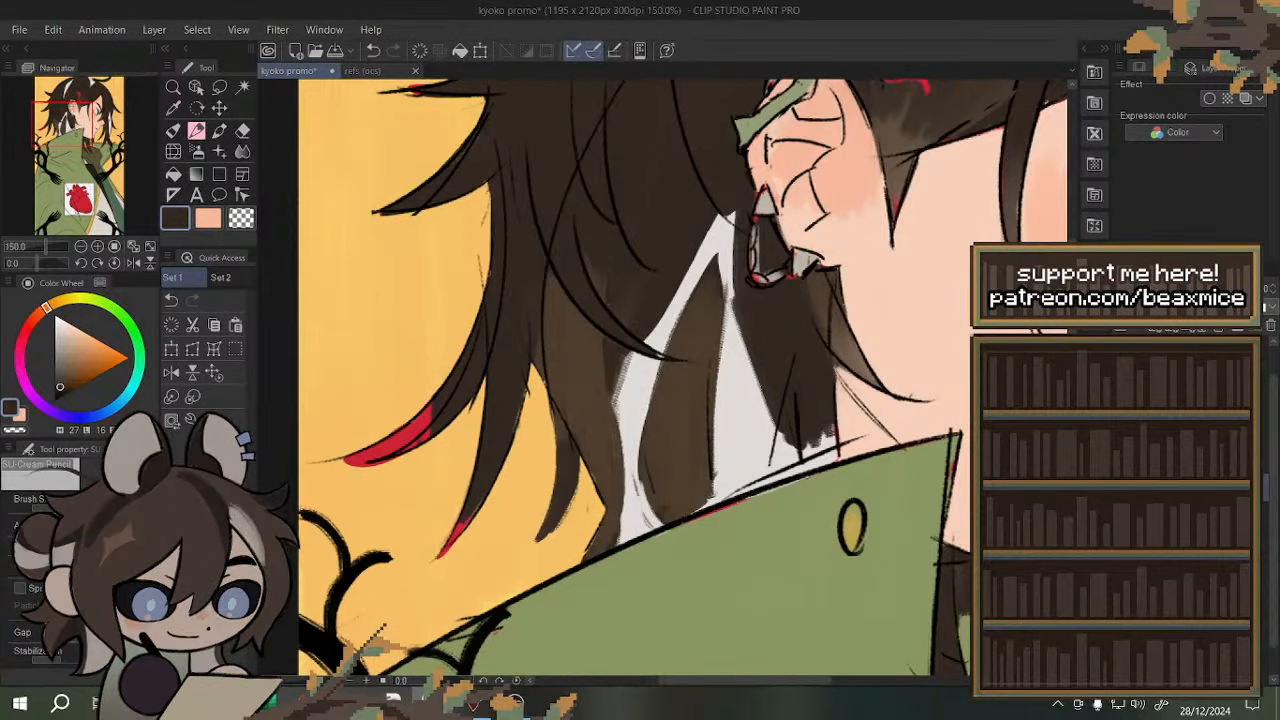
pyautogui.scroll(-4, 635, 257)
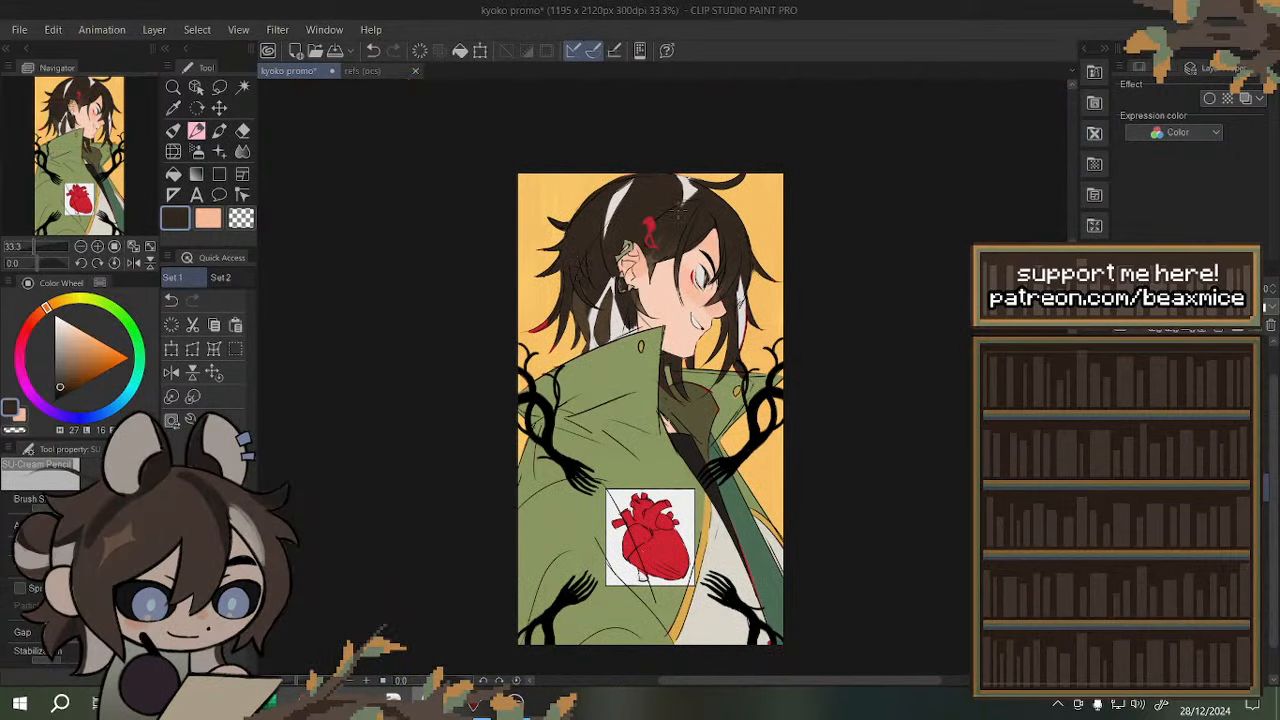
# - Mirror the canvas and paint dark brown over the larger red hair tip behind the collar using the thick paint brush
pyautogui.scroll(4, 578, 226)
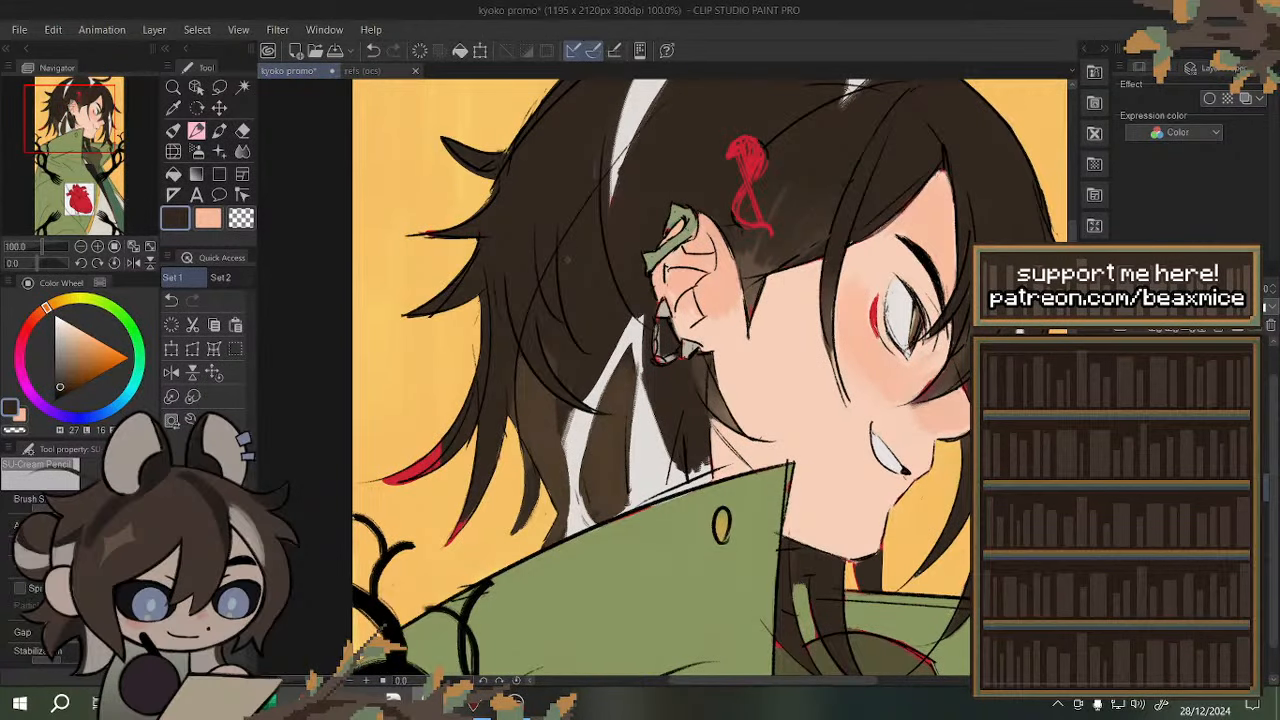
pyautogui.click(171, 372)
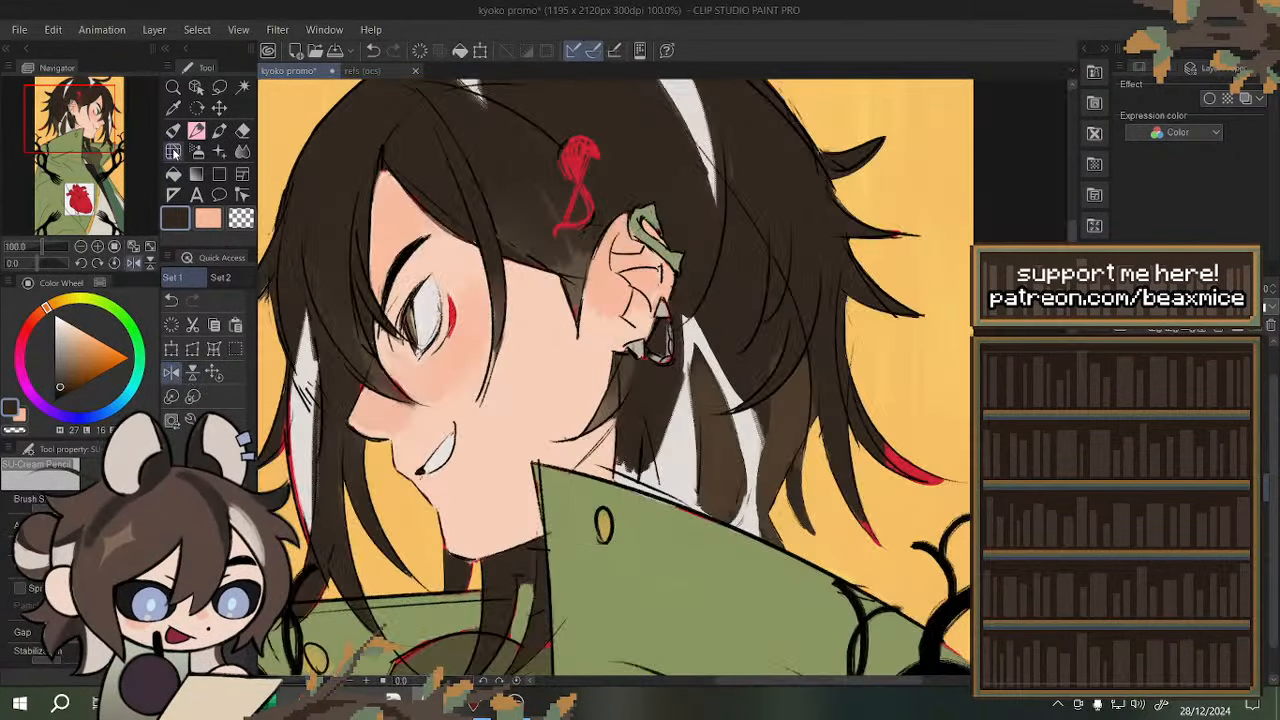
pyautogui.moveTo(862, 433); pyautogui.dragTo(889, 440)
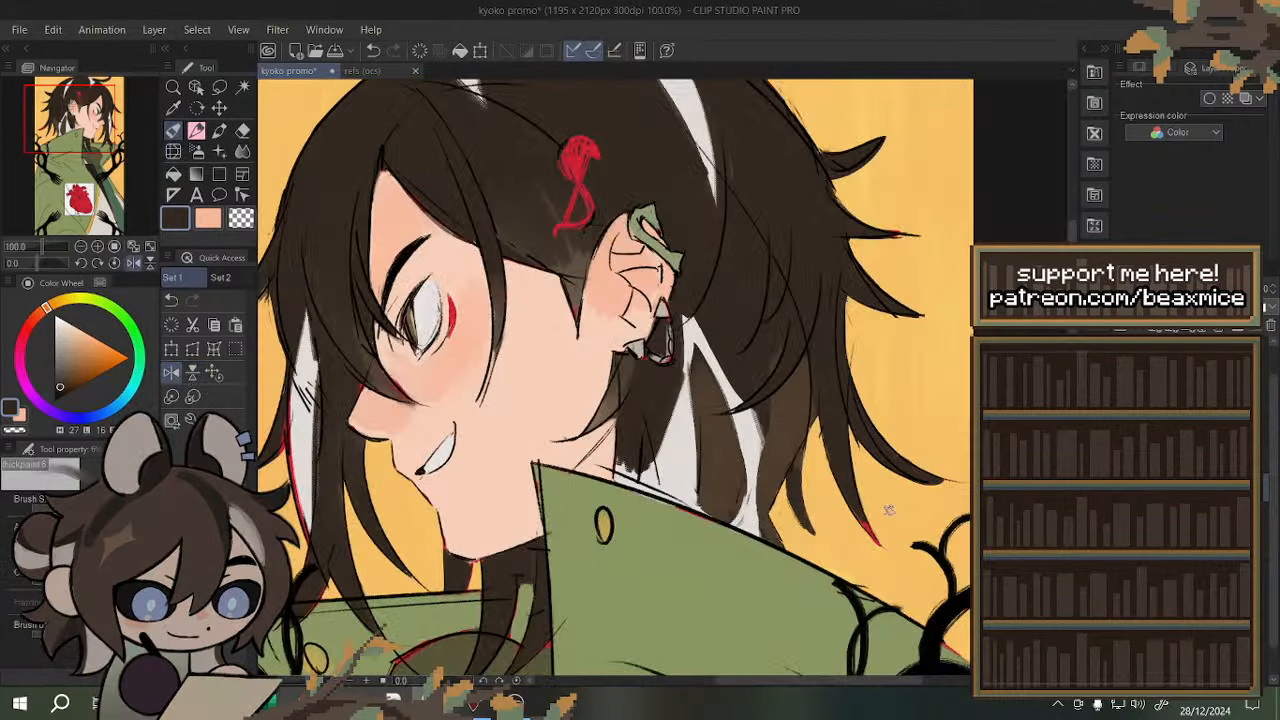
# - Lasso the upper part of the off-white front hair streak, paint it over with sampled dark brown, and clear the selection
pyautogui.scroll(-4, 836, 478)
pyautogui.scroll(5, 711, 425)
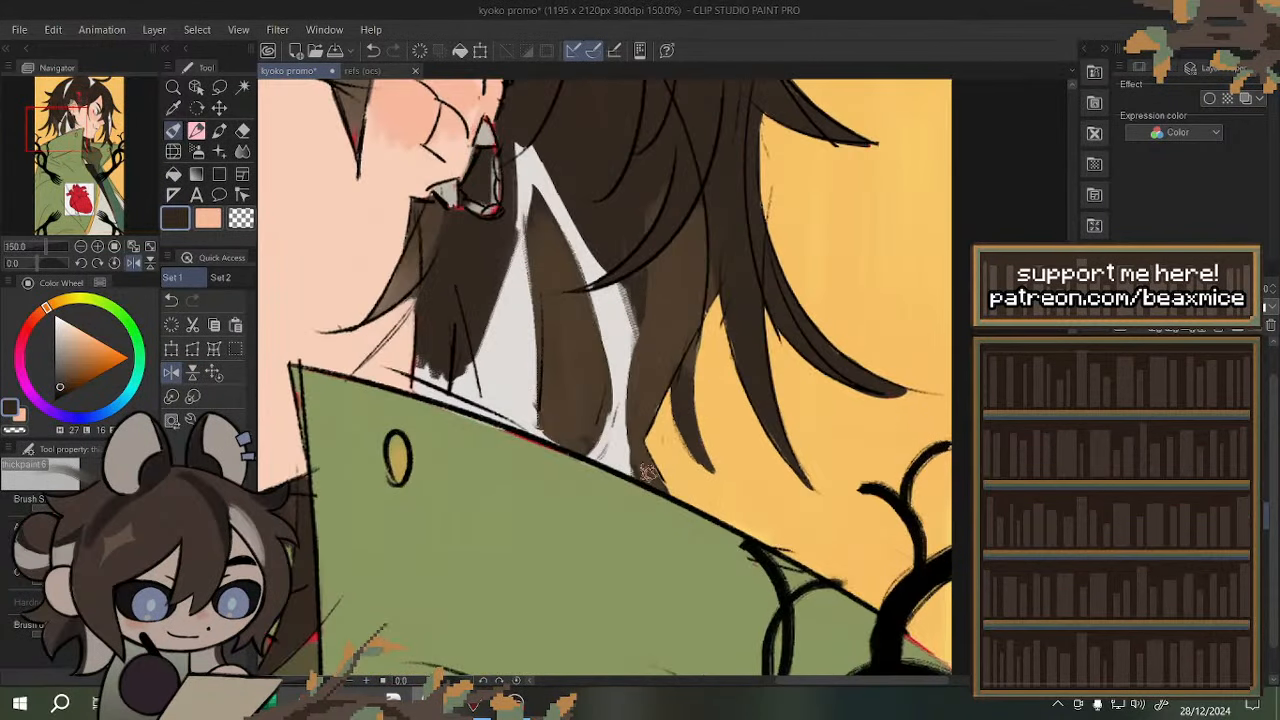
pyautogui.scroll(-5, 648, 472)
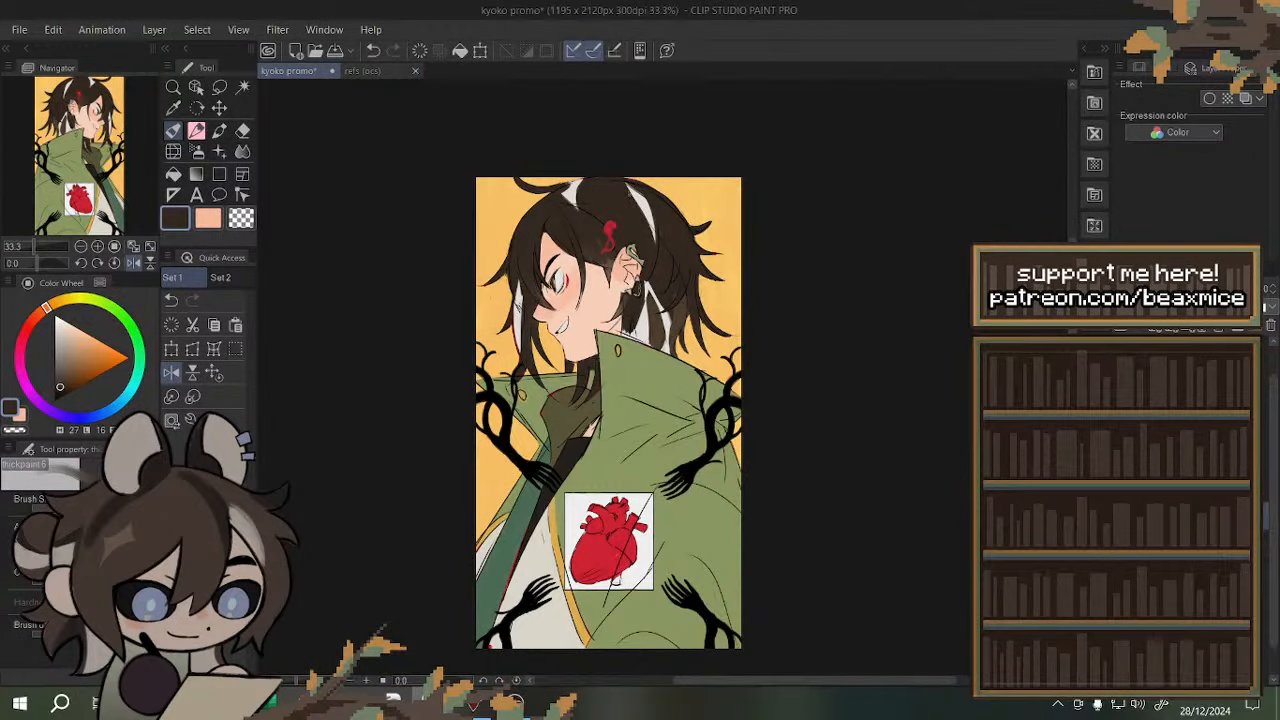
pyautogui.scroll(5, 515, 358)
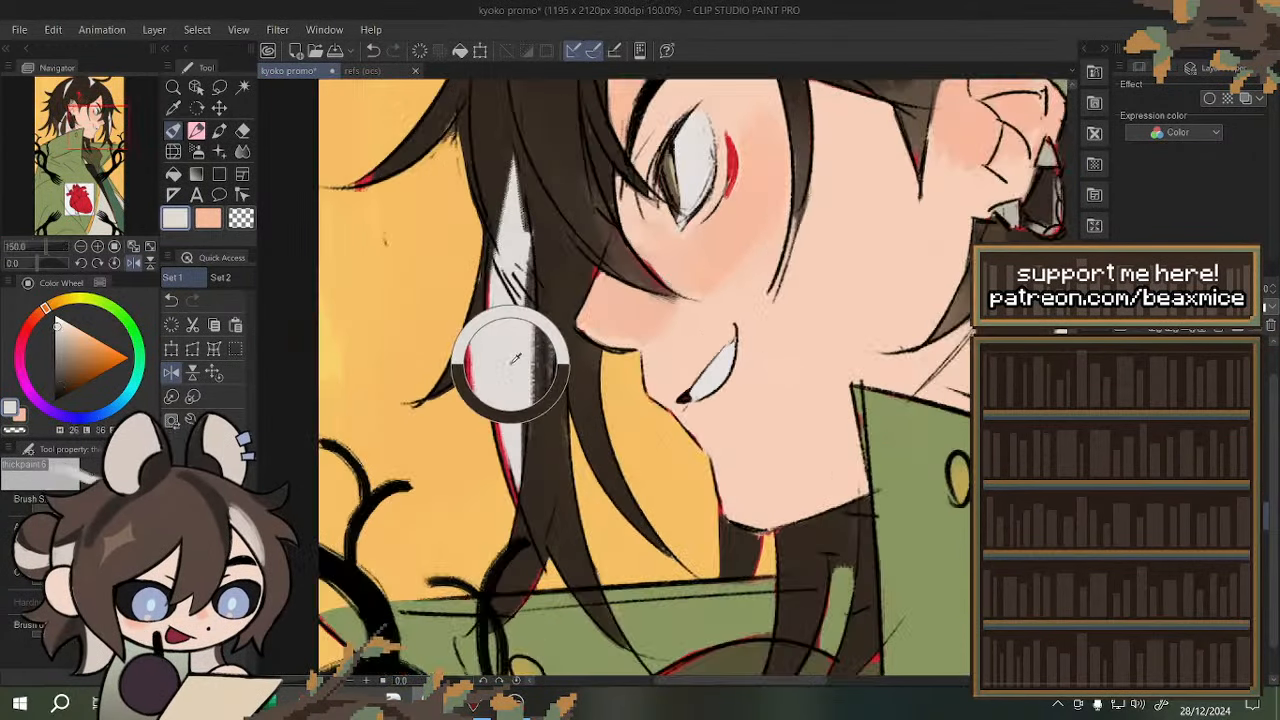
pyautogui.press('m')
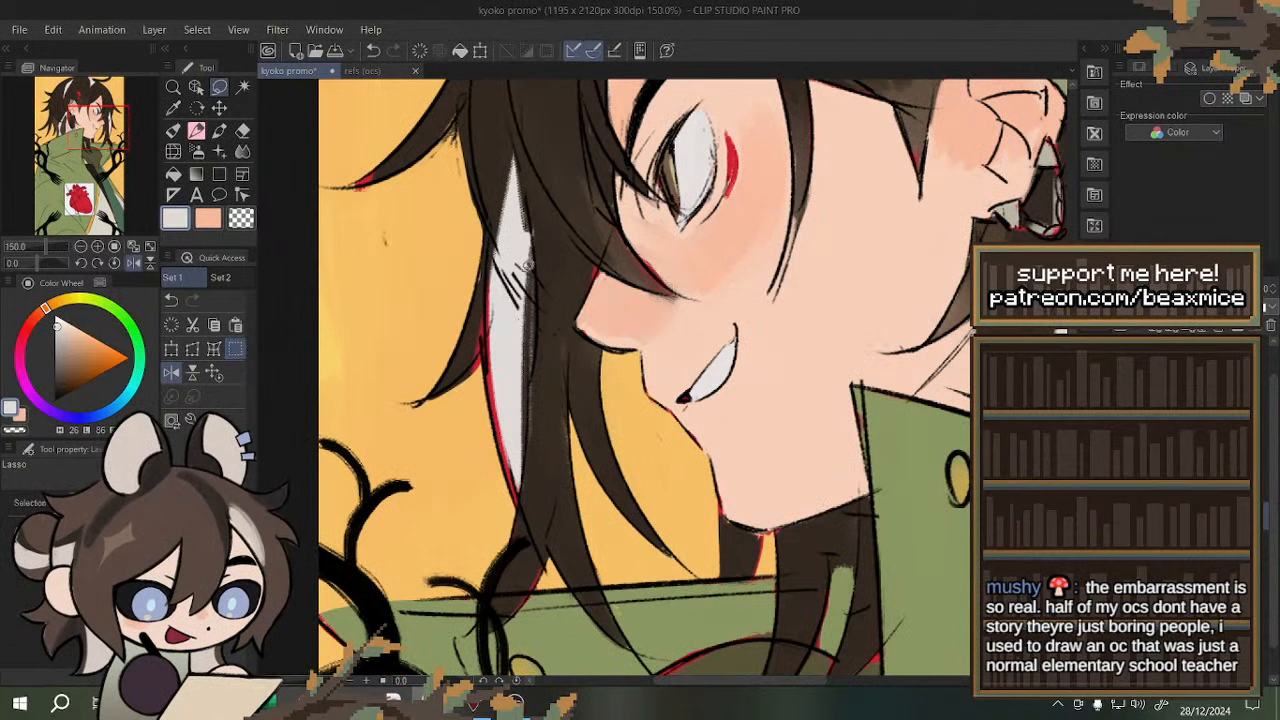
pyautogui.moveTo(528, 265)
pyautogui.mouseDown()
pyautogui.moveTo(518, 318)
pyautogui.moveTo(500, 262)
pyautogui.mouseUp()
pyautogui.hotkey('ctrl', 'd')
pyautogui.moveTo(481, 215)
pyautogui.mouseDown()
pyautogui.moveTo(491, 234)
pyautogui.moveTo(500, 175)
pyautogui.mouseUp()
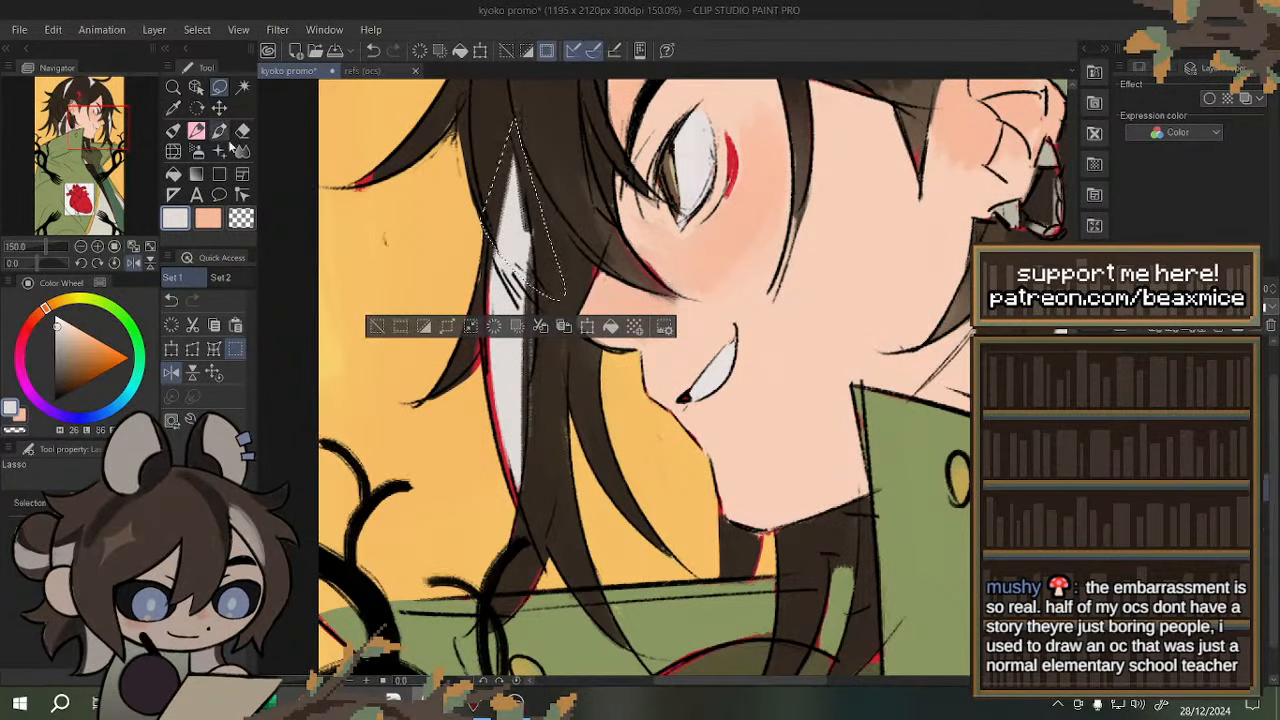
pyautogui.click(173, 130)
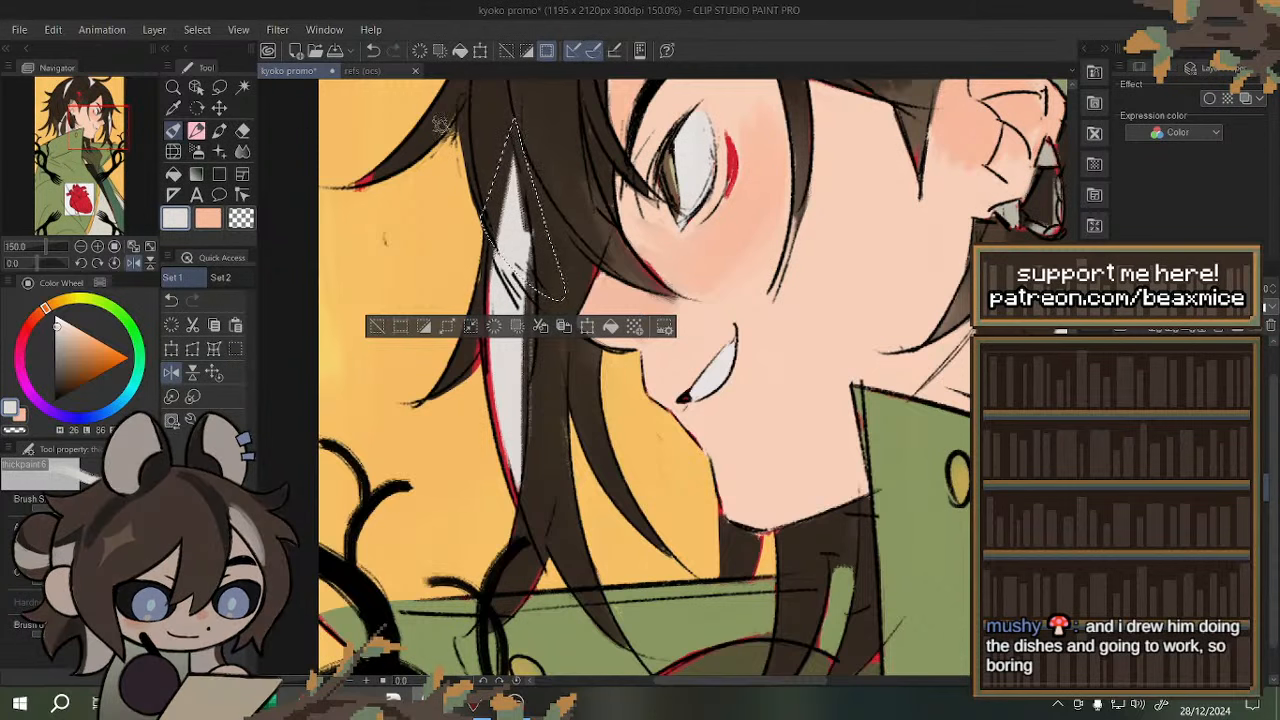
pyautogui.keyDown('alt'); pyautogui.click(491, 135); pyautogui.keyUp('alt')
pyautogui.moveTo(498, 230); pyautogui.dragTo(528, 262)
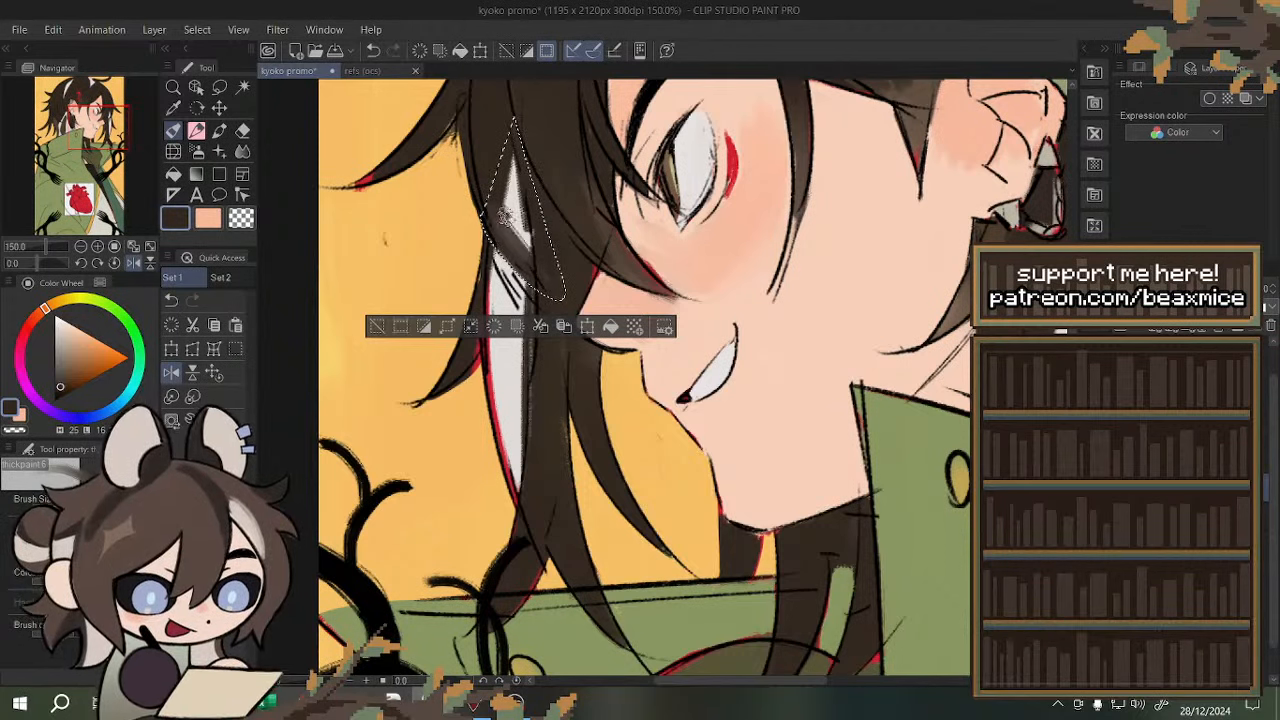
pyautogui.moveTo(512, 190); pyautogui.dragTo(531, 249)
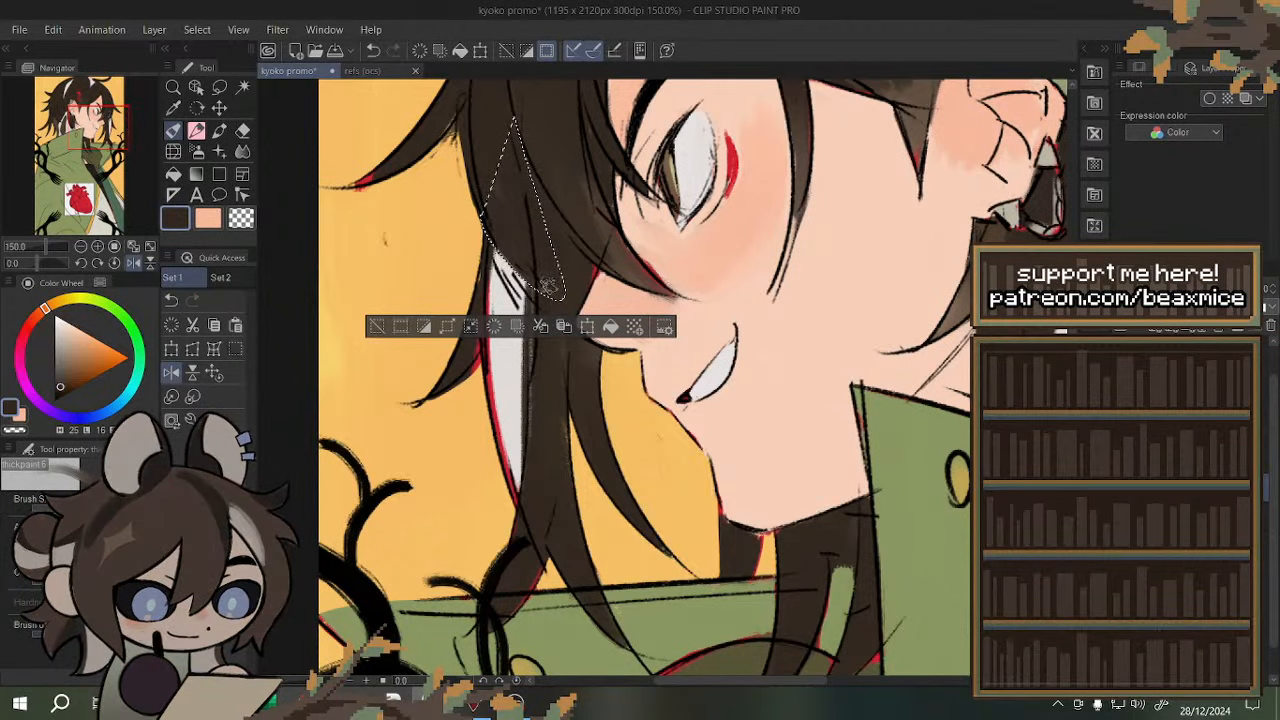
pyautogui.press('m')
pyautogui.hotkey('ctrl', 'd')
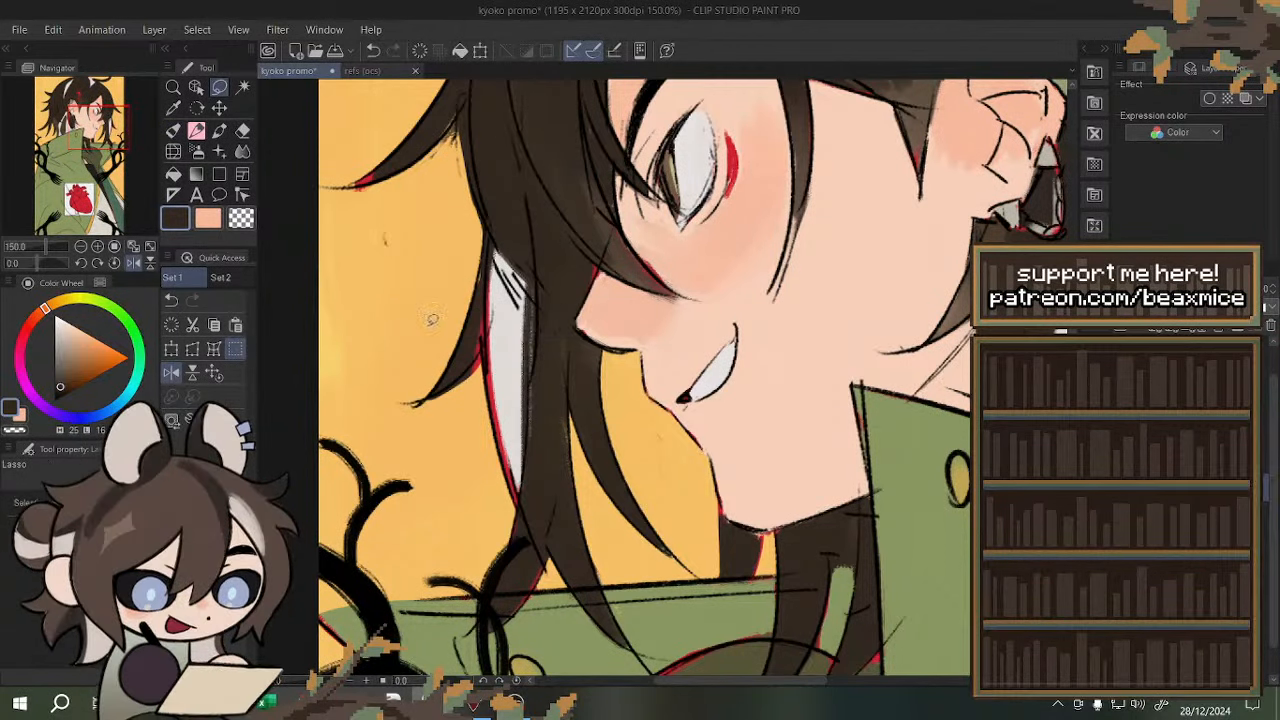
# - Unmirror the illustration and brush dark brown over the front edge of the off-white streak at the crown near the forelock
pyautogui.scroll(-5, 432, 318)
pyautogui.hotkey('ctrl', '0')
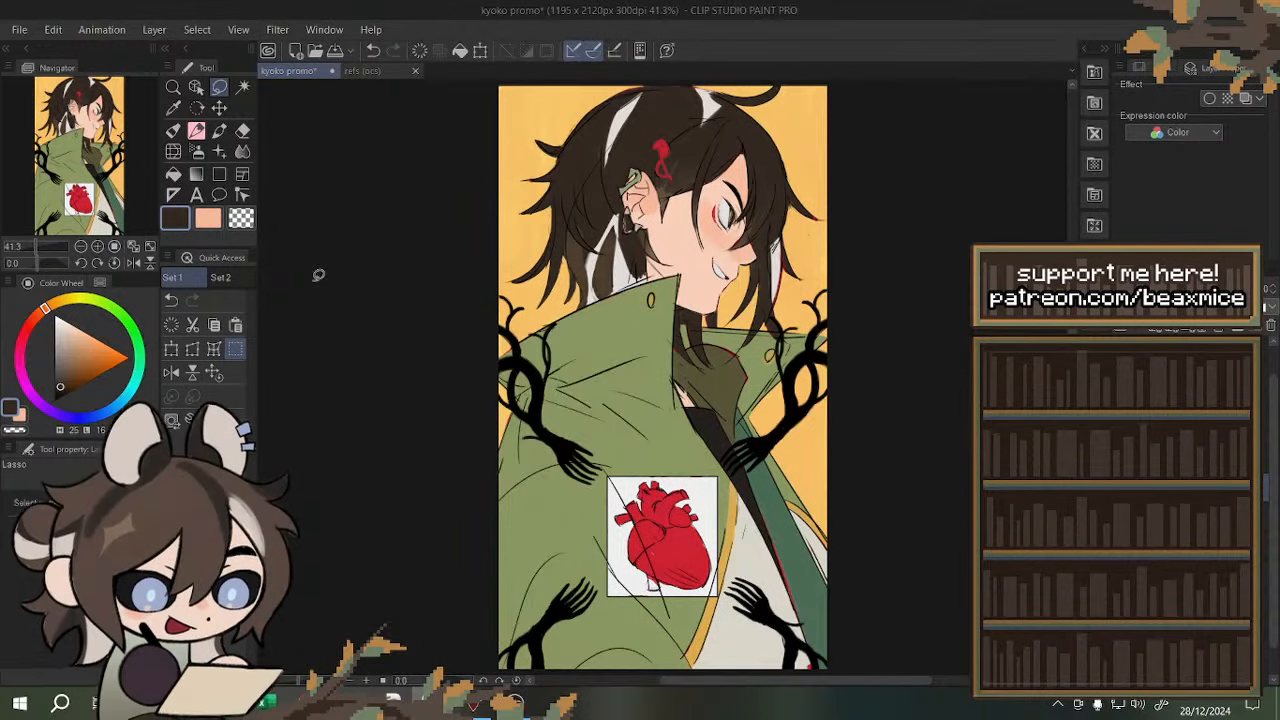
pyautogui.scroll(-1, 676, 180)
pyautogui.scroll(2, 805, 113)
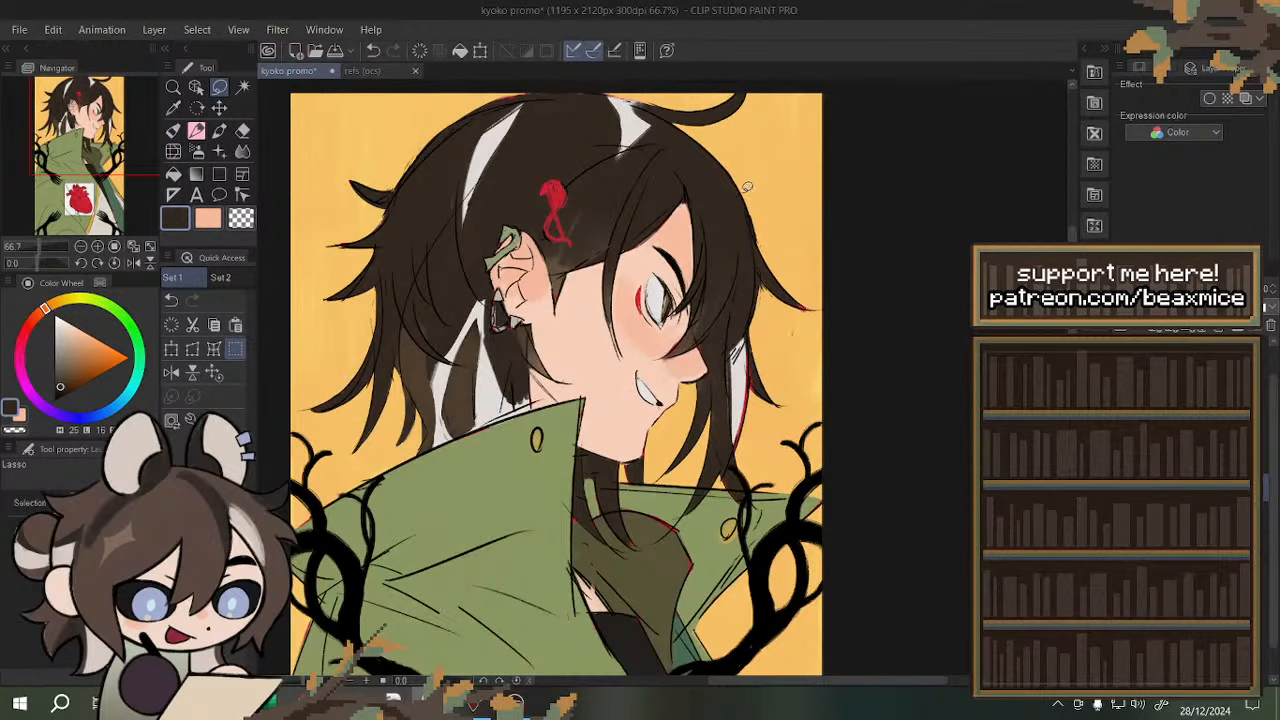
pyautogui.scroll(-1, 717, 241)
pyautogui.scroll(3, 673, 113)
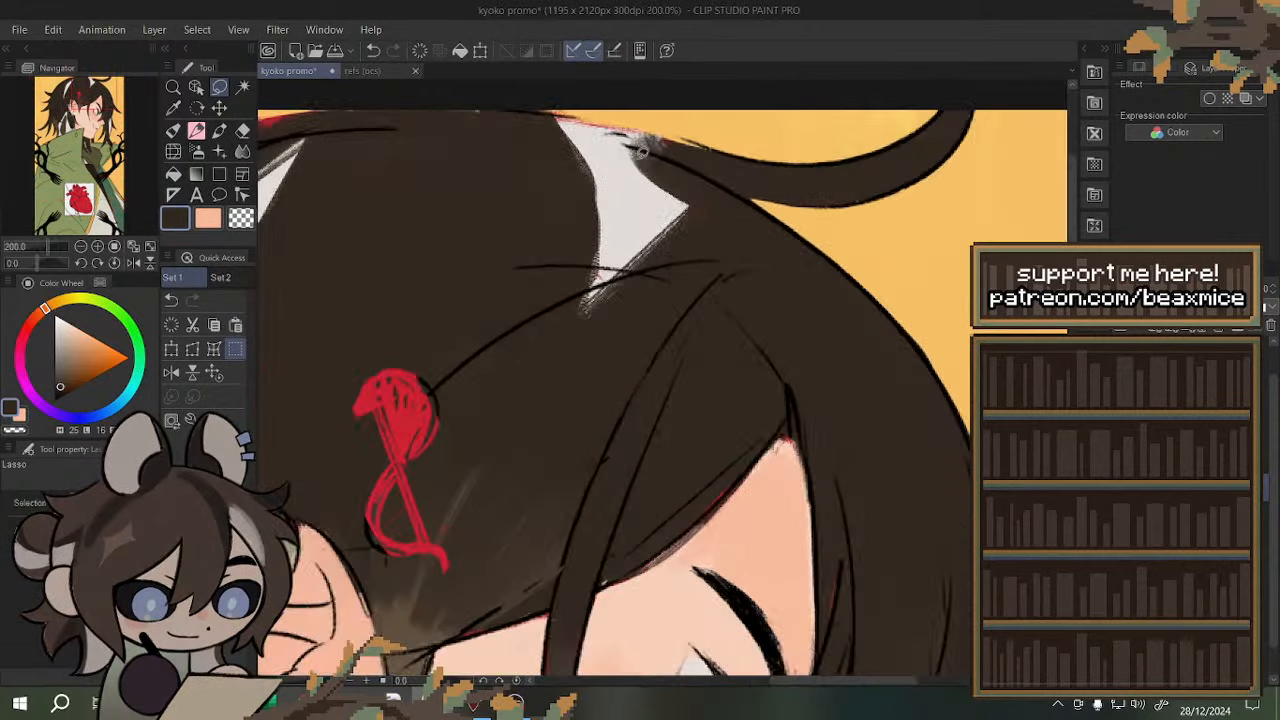
pyautogui.scroll(-3, 707, 167)
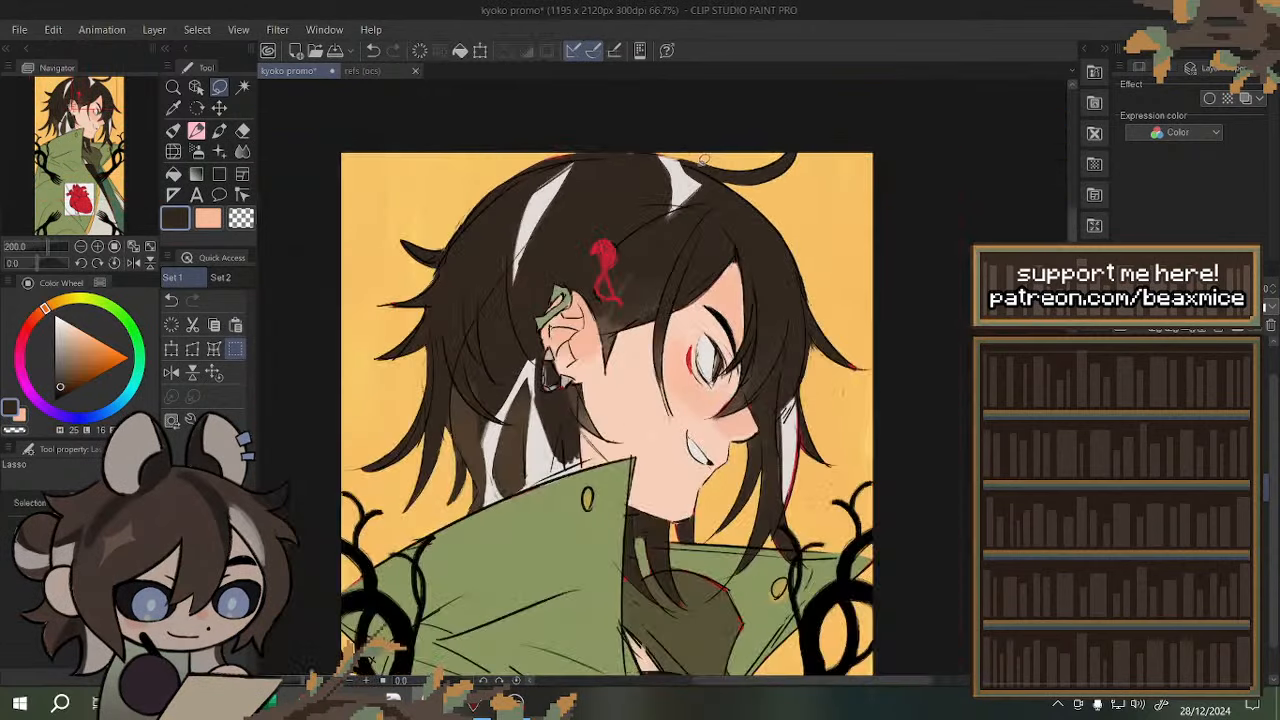
pyautogui.scroll(3, 677, 156)
pyautogui.click(177, 134)
pyautogui.moveTo(640, 170)
pyautogui.mouseDown()
pyautogui.moveTo(686, 165)
pyautogui.moveTo(738, 200)
pyautogui.moveTo(691, 172)
pyautogui.moveTo(662, 122)
pyautogui.moveTo(754, 187)
pyautogui.moveTo(655, 162)
pyautogui.moveTo(748, 185)
pyautogui.mouseUp()
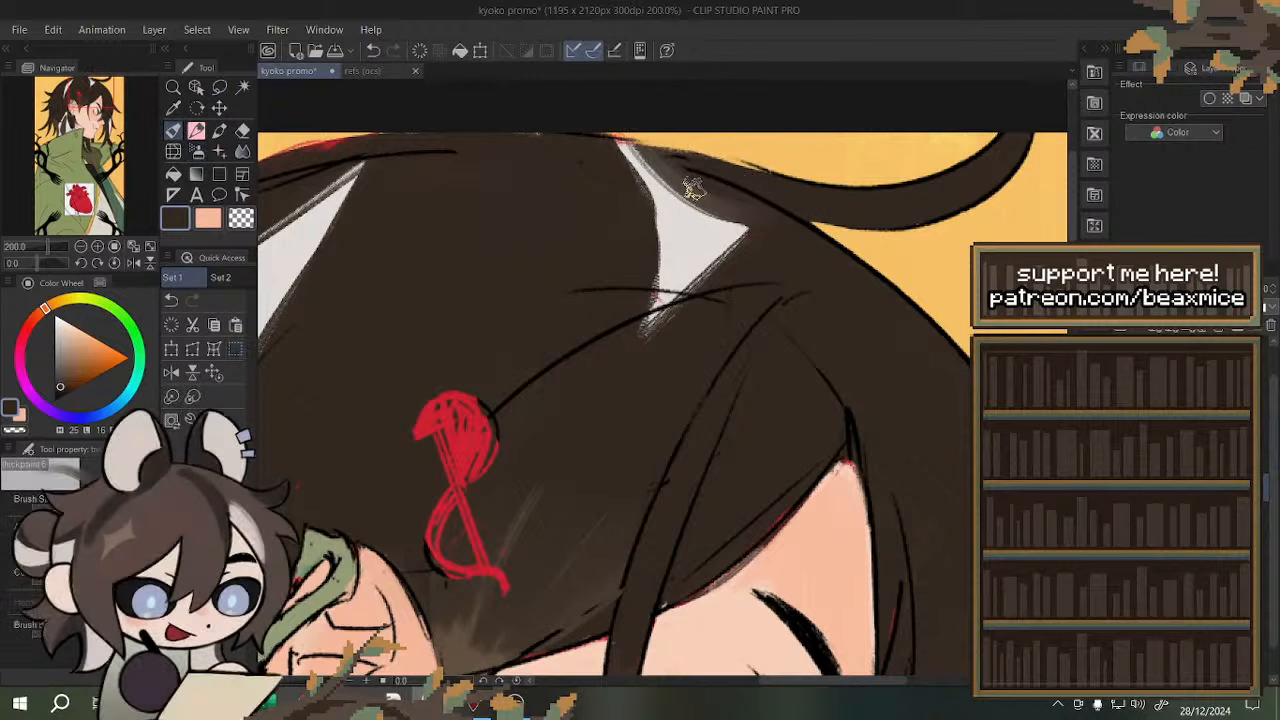
# - Mirror and rotate the canvas and widen the crown streak toward the forelock with sampled off-white
pyautogui.click(213, 371)
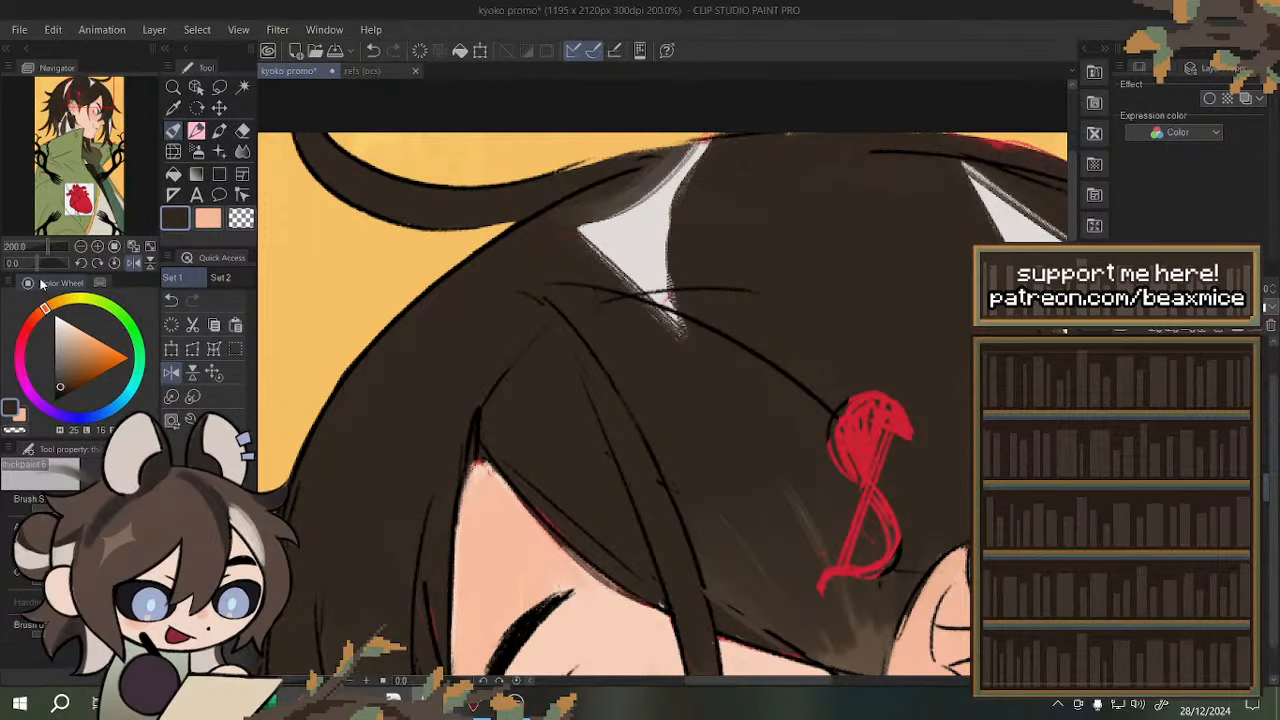
pyautogui.moveTo(42, 284); pyautogui.dragTo(97, 284)
pyautogui.keyDown('alt'); pyautogui.click(552, 275); pyautogui.keyUp('alt')
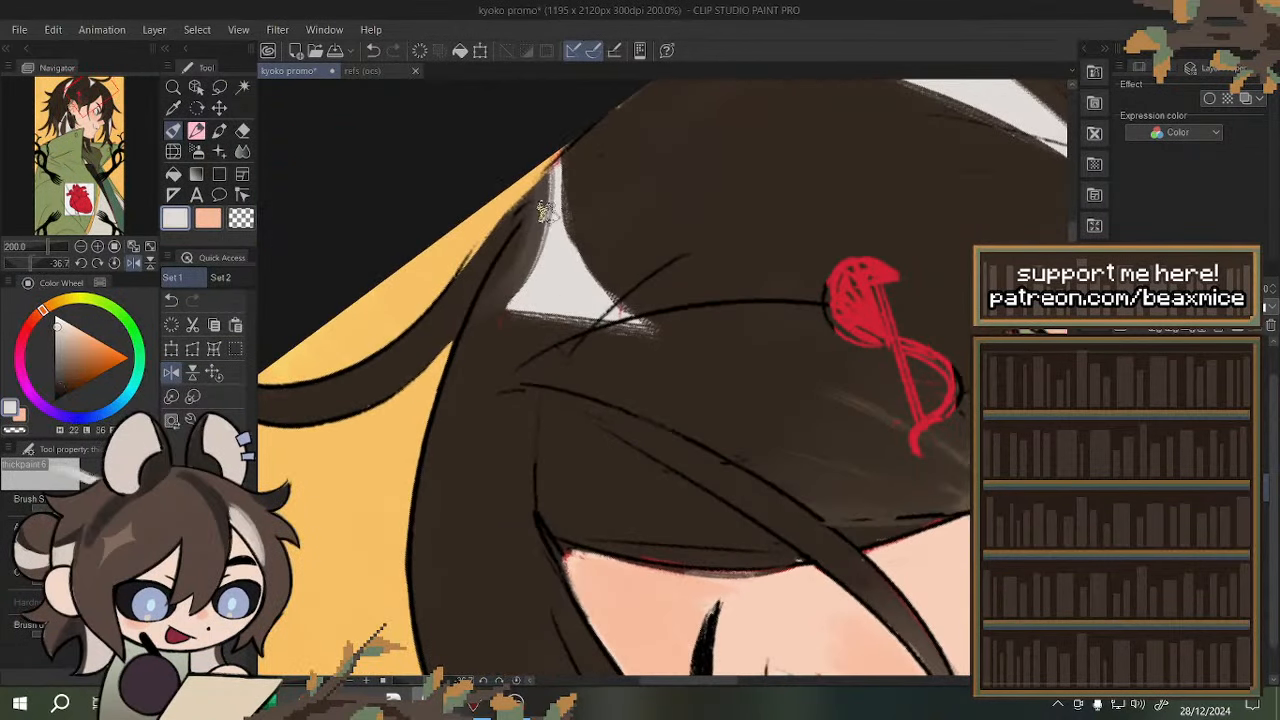
pyautogui.moveTo(550, 200)
pyautogui.mouseDown()
pyautogui.moveTo(545, 257)
pyautogui.moveTo(553, 200)
pyautogui.moveTo(480, 332)
pyautogui.mouseUp()
pyautogui.moveTo(545, 235); pyautogui.dragTo(524, 292)
pyautogui.moveTo(560, 180); pyautogui.dragTo(530, 250)
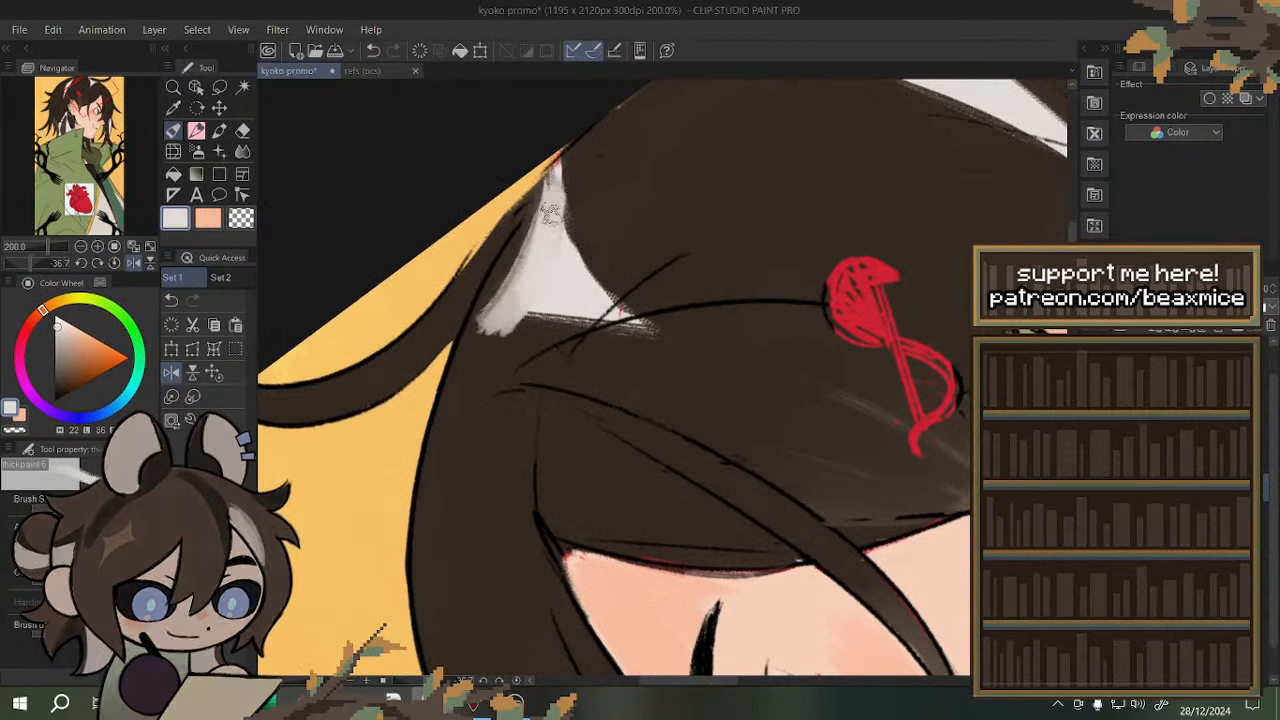
pyautogui.moveTo(548, 205)
pyautogui.mouseDown()
pyautogui.moveTo(488, 322)
pyautogui.moveTo(495, 310)
pyautogui.mouseUp()
pyautogui.moveTo(548, 250)
pyautogui.mouseDown()
pyautogui.moveTo(572, 195)
pyautogui.moveTo(572, 265)
pyautogui.mouseUp()
# - Trim the crown streak's back and lower edges into cleaner curves using sampled dark brown
pyautogui.keyDown('alt'); pyautogui.click(576, 194); pyautogui.keyUp('alt')
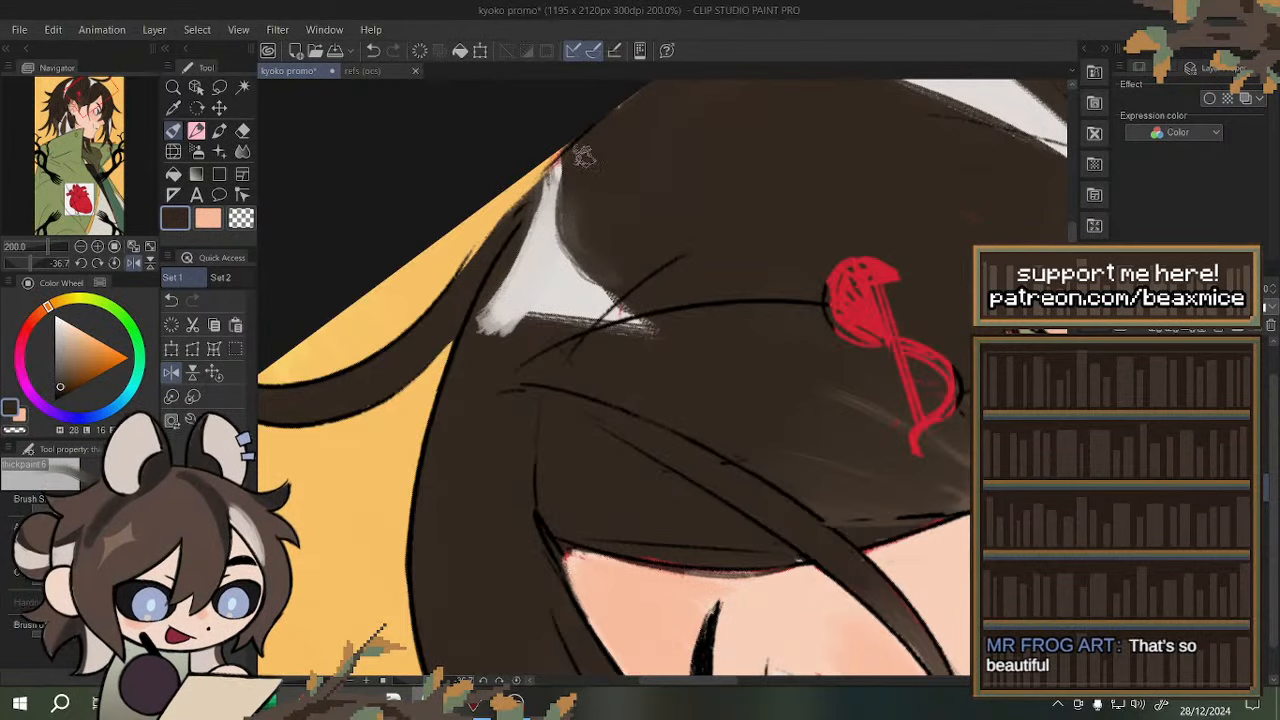
pyautogui.moveTo(605, 172)
pyautogui.mouseDown()
pyautogui.moveTo(634, 240)
pyautogui.moveTo(612, 300)
pyautogui.mouseUp()
pyautogui.moveTo(495, 373)
pyautogui.mouseDown()
pyautogui.moveTo(529, 329)
pyautogui.moveTo(481, 351)
pyautogui.moveTo(599, 349)
pyautogui.moveTo(489, 341)
pyautogui.moveTo(540, 343)
pyautogui.mouseUp()
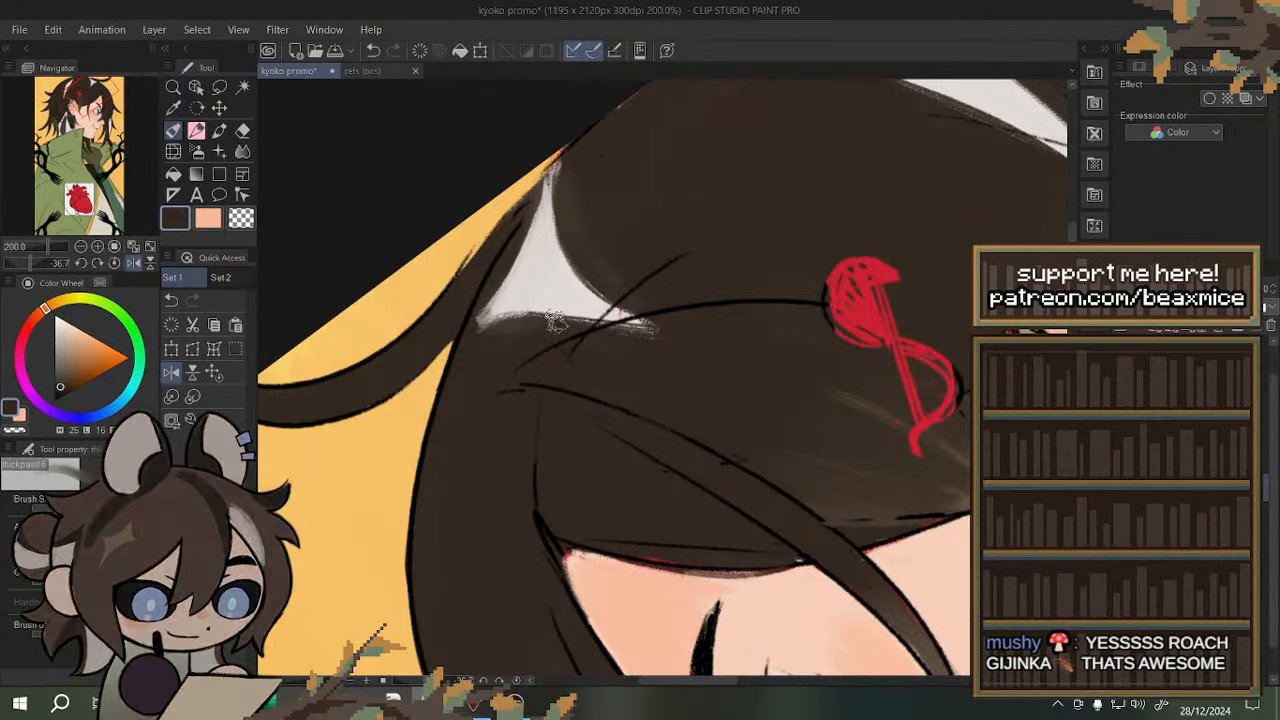
# - Try to repaint the crown streak's front edge along the forelock with a sampled off-white
pyautogui.keyDown('alt'); pyautogui.click(528, 256); pyautogui.keyUp('alt')
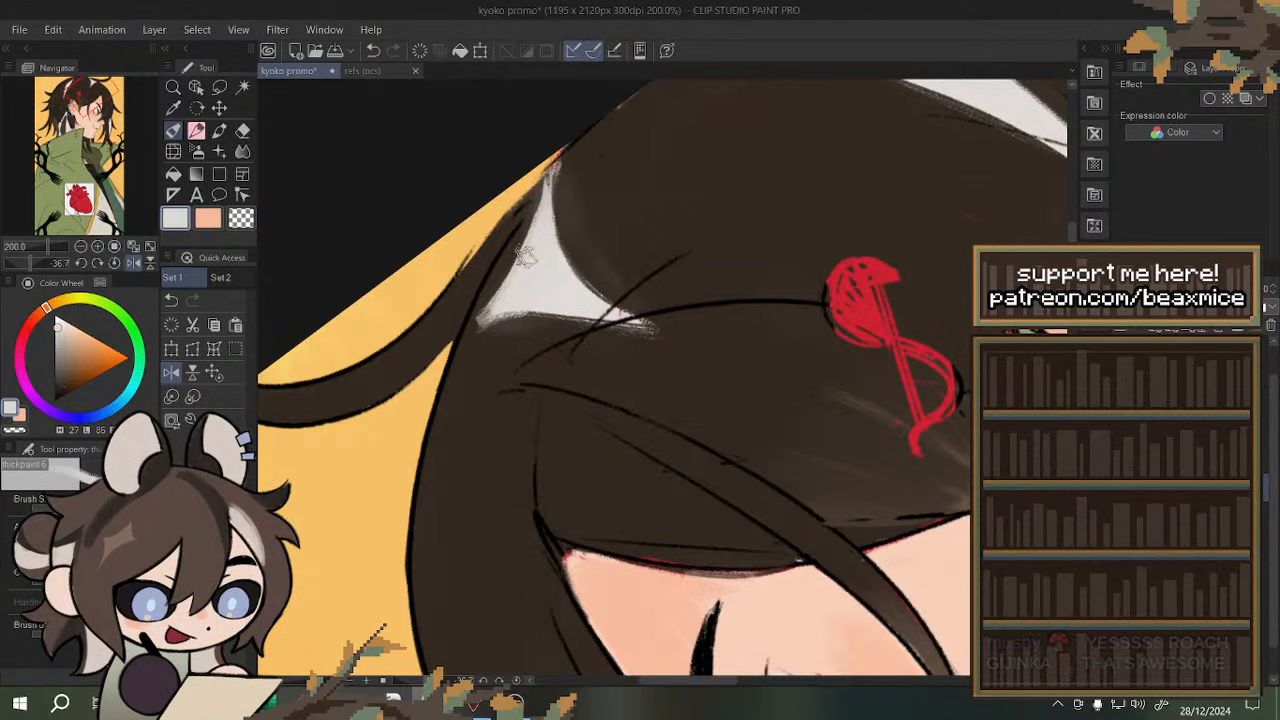
pyautogui.moveTo(540, 212); pyautogui.dragTo(490, 316)
pyautogui.click(375, 54)
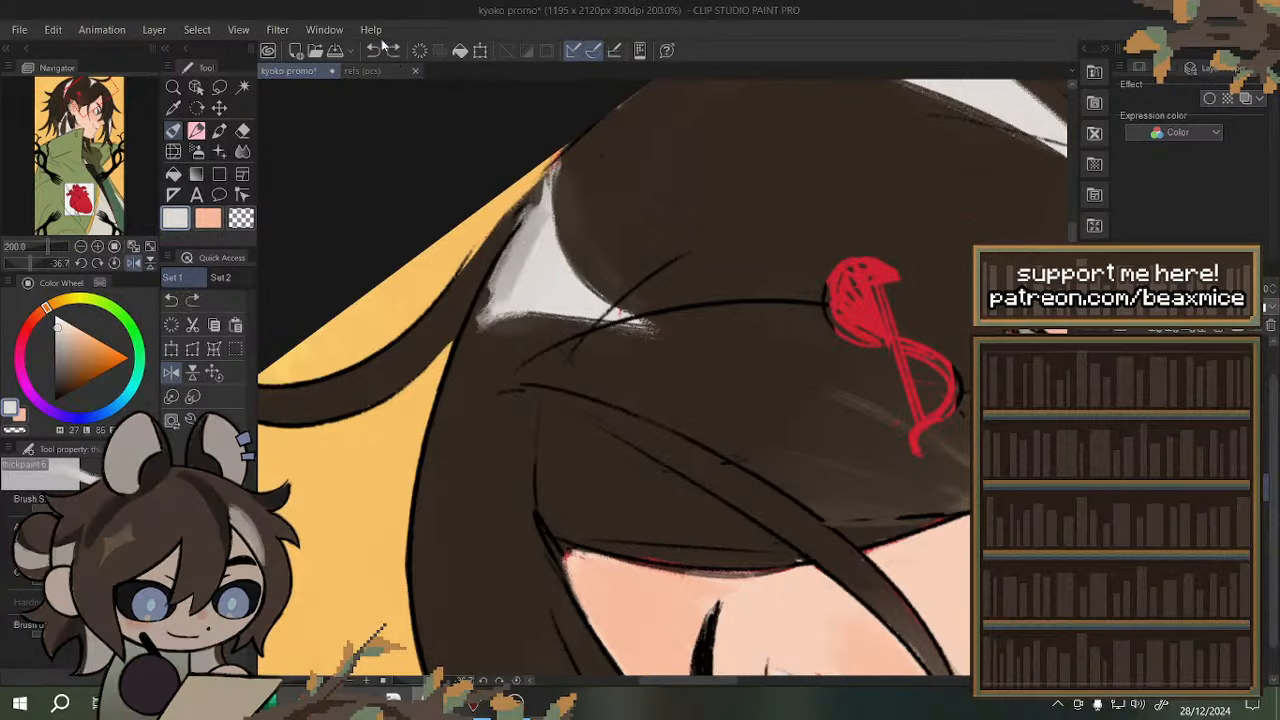
pyautogui.click(376, 58)
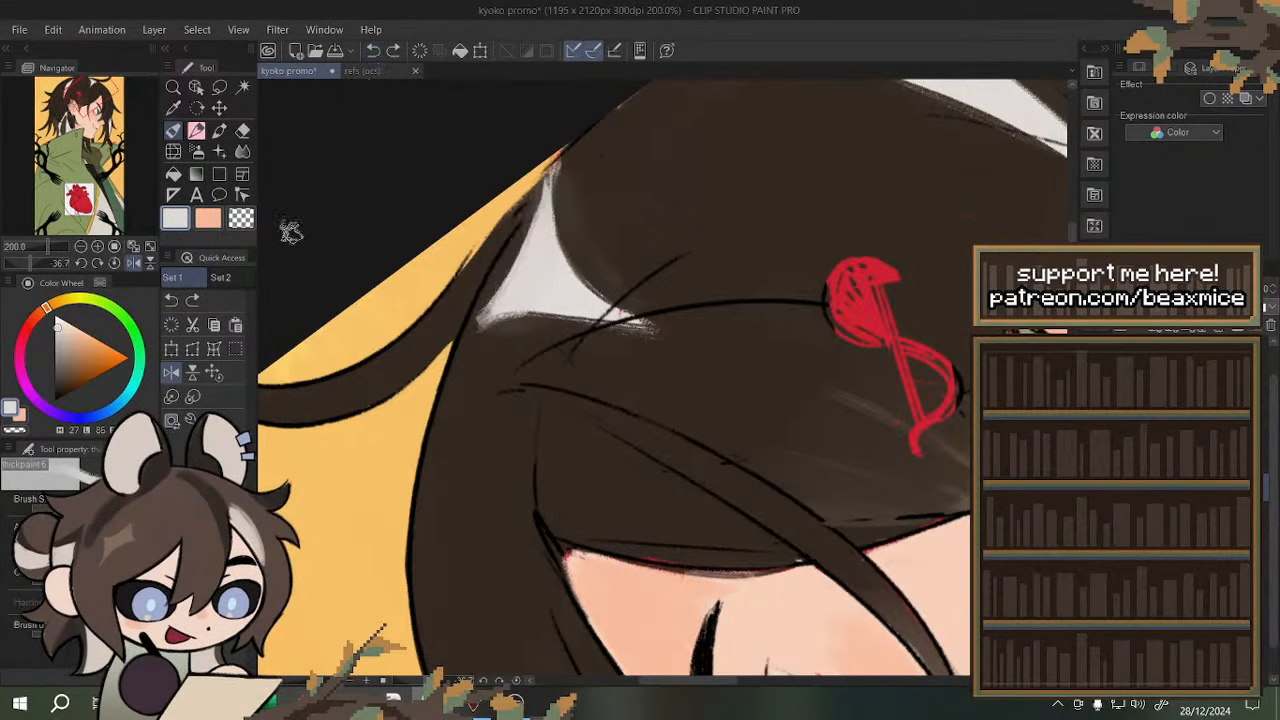
# - Reset the canvas rotation and mirroring and touch up the top hair edge above the crown streak with dark brown
pyautogui.click(215, 373)
pyautogui.scroll(-2, 590, 298)
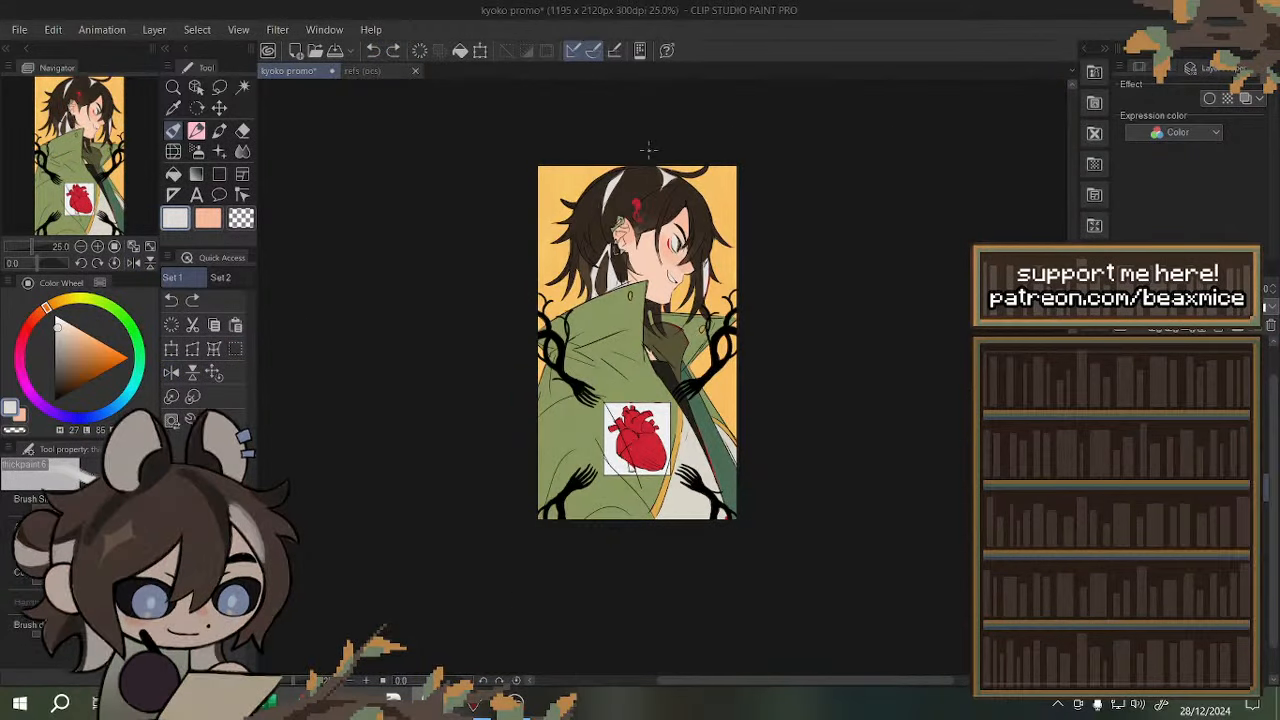
pyautogui.scroll(5, 623, 214)
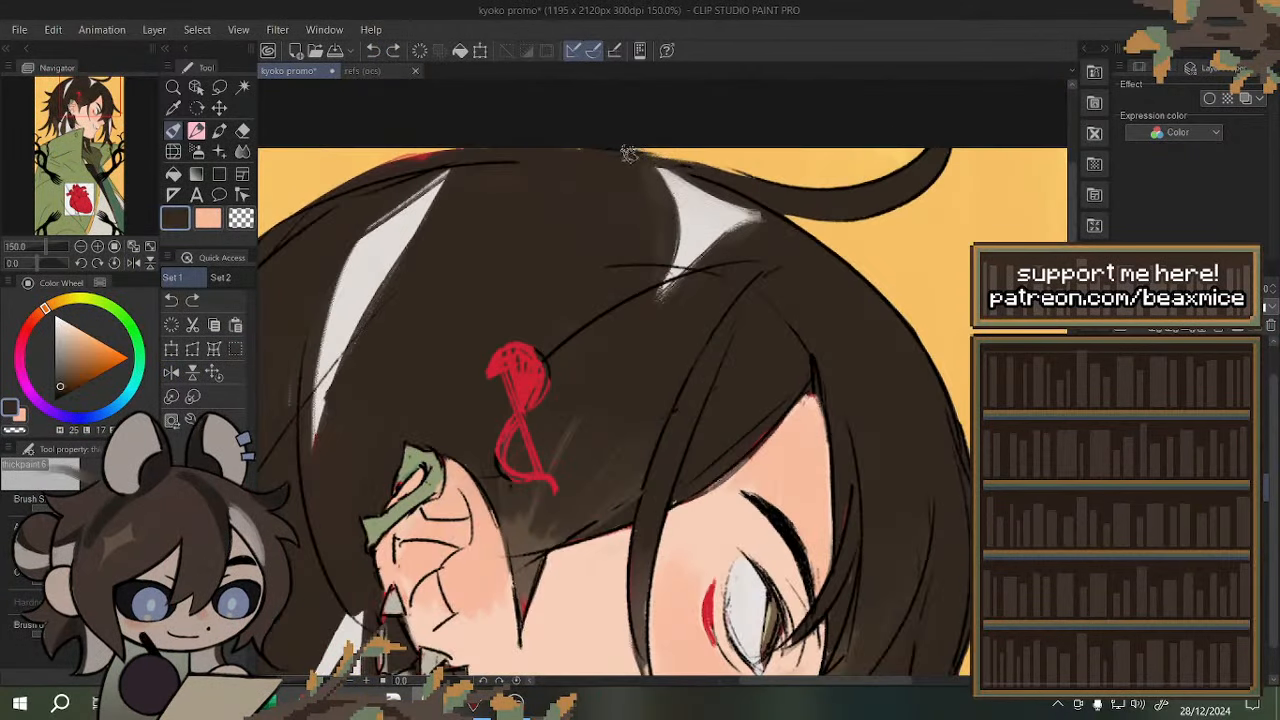
pyautogui.moveTo(630, 154); pyautogui.dragTo(764, 202)
# - Try to extend the crown streak's upper tip toward the hair outline with sampled off-white
pyautogui.keyDown('alt'); pyautogui.click(695, 203); pyautogui.keyUp('alt')
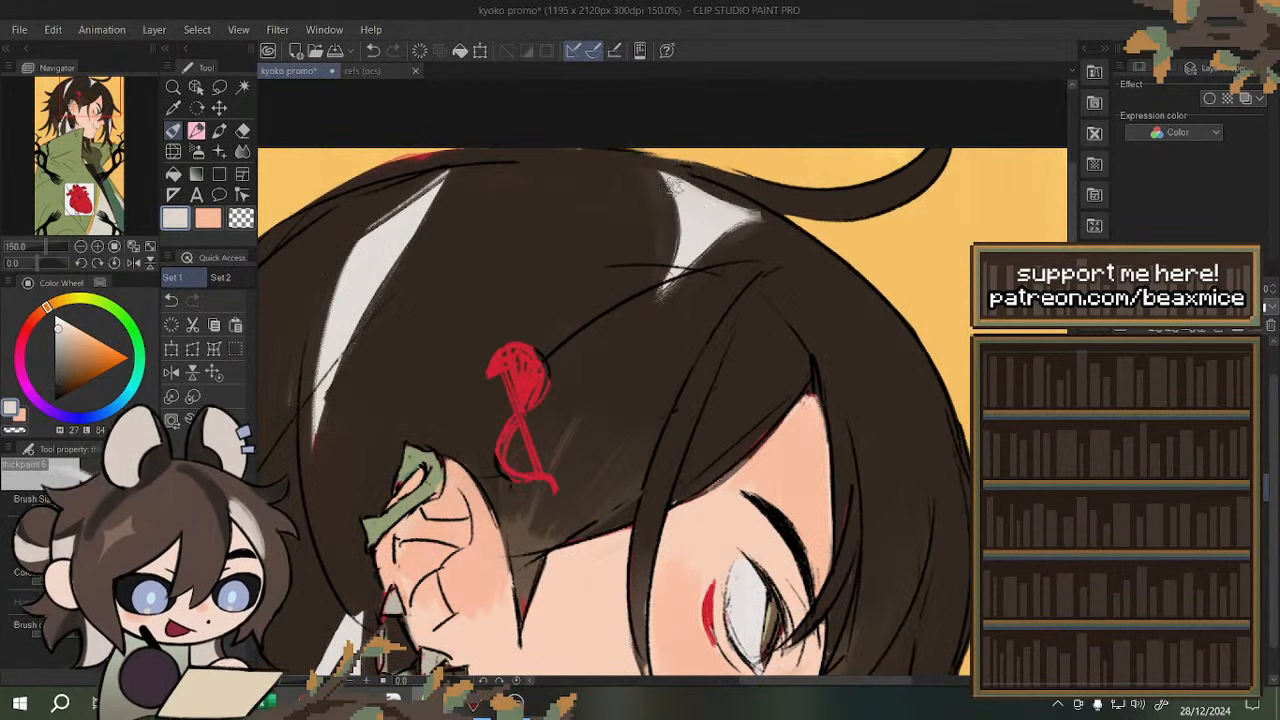
pyautogui.click(197, 132)
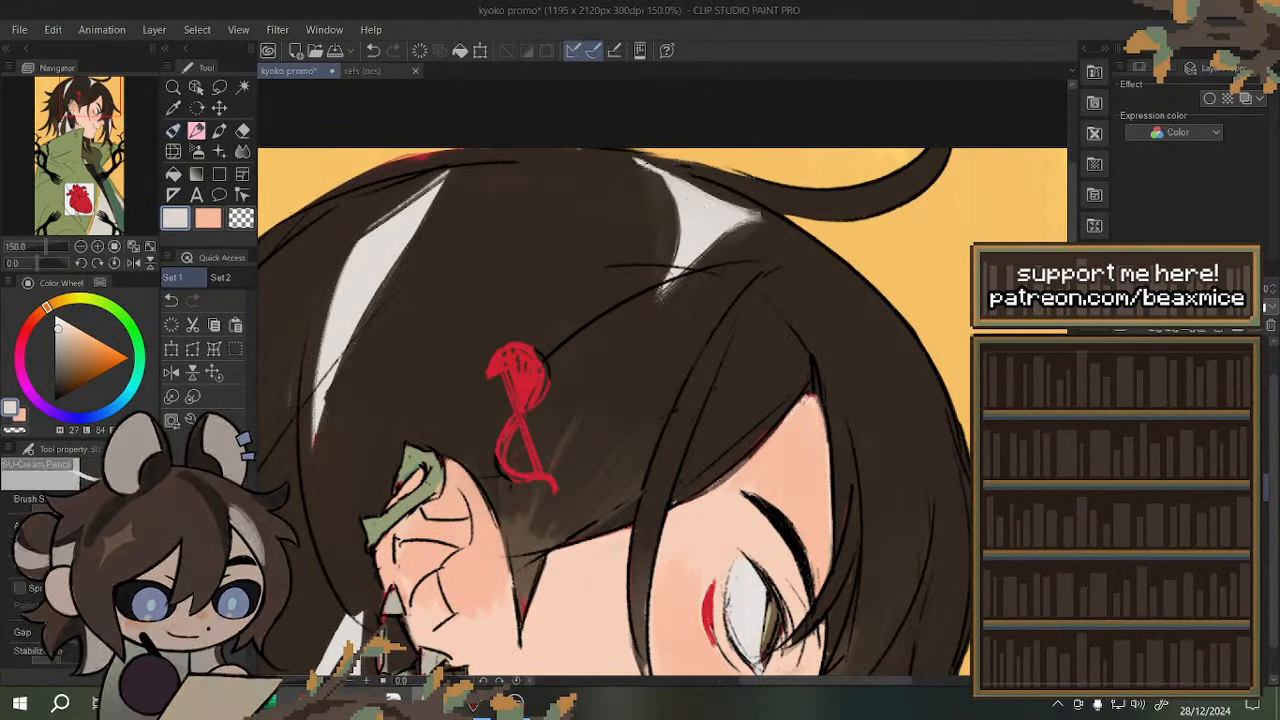
pyautogui.click(372, 50)
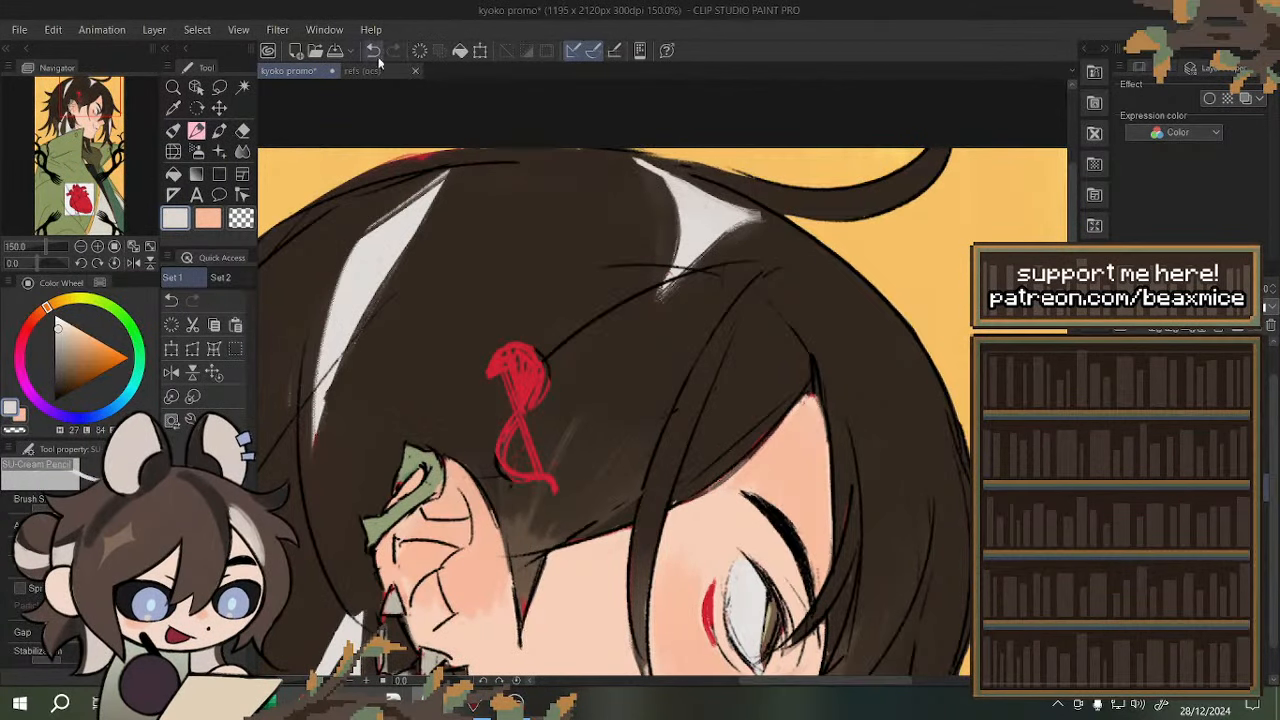
# - Mirror the canvas and cover the crown streak's lower tip with sampled dark brown using the thick paint brush
pyautogui.scroll(-4, 703, 226)
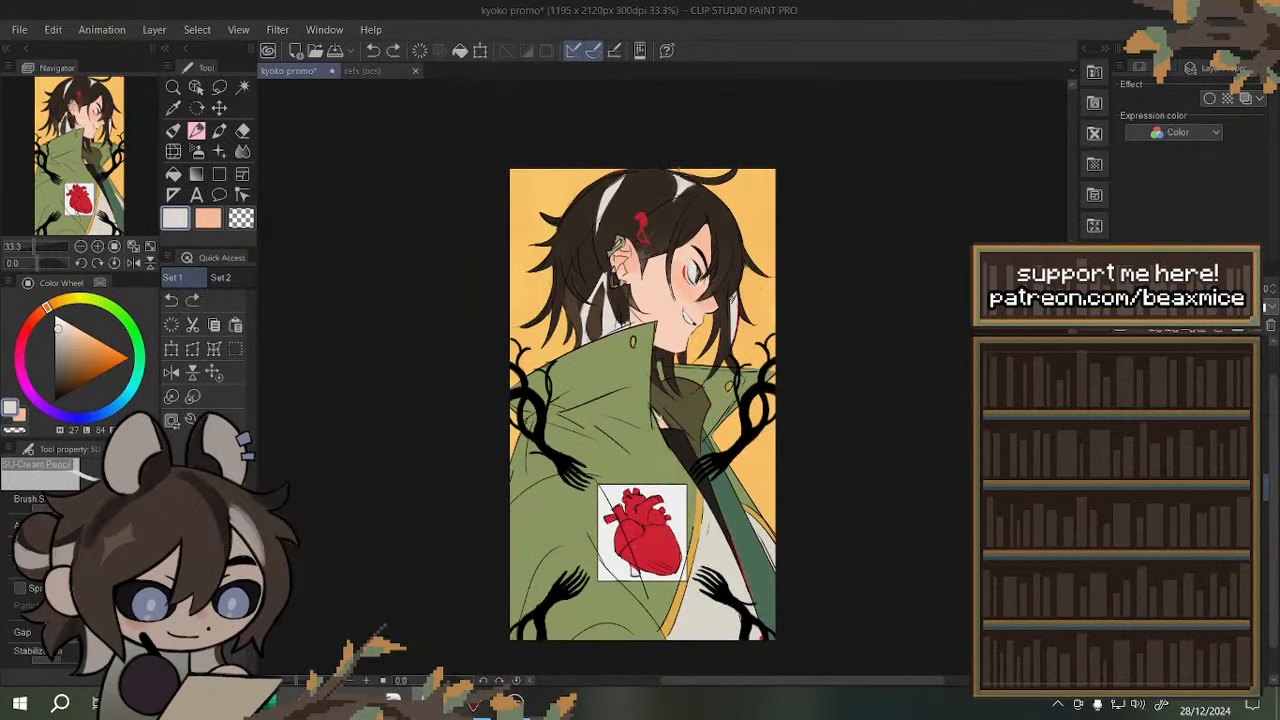
pyautogui.scroll(3, 677, 186)
pyautogui.click(171, 372)
pyautogui.scroll(-2, 464, 264)
pyautogui.scroll(2, 600, 216)
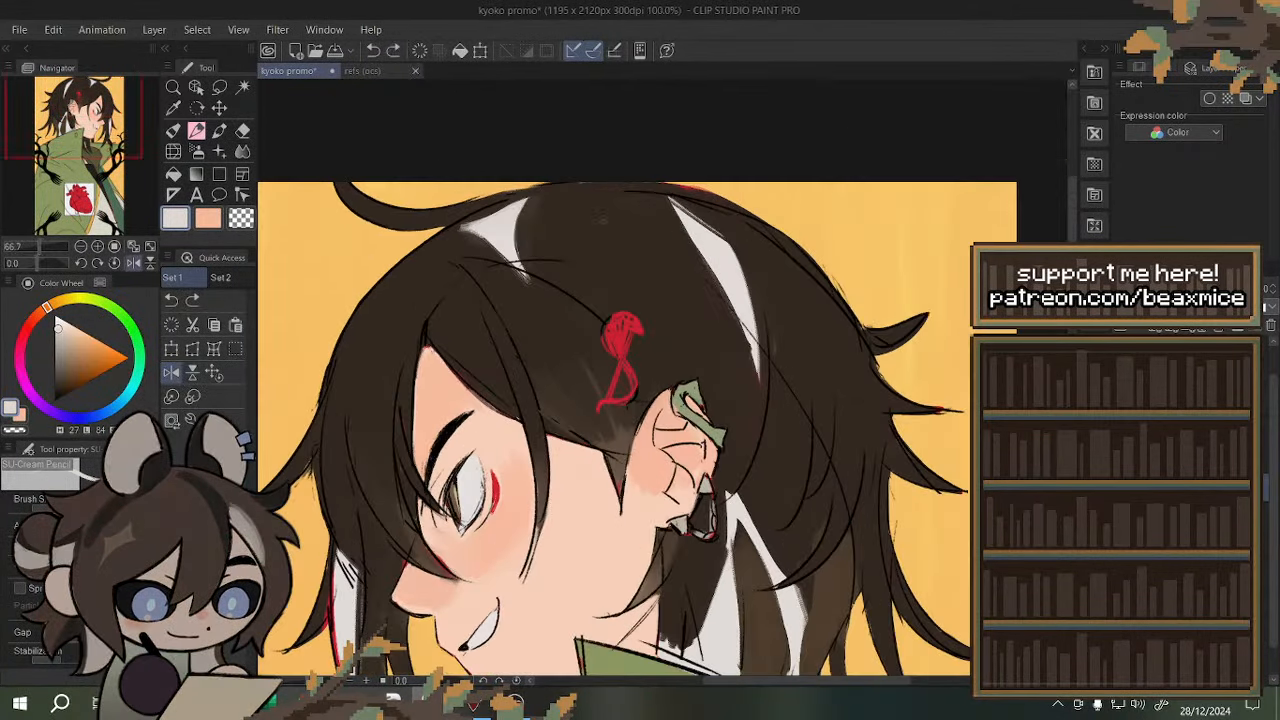
pyautogui.click(175, 133)
pyautogui.keyDown('alt'); pyautogui.click(535, 315); pyautogui.keyUp('alt')
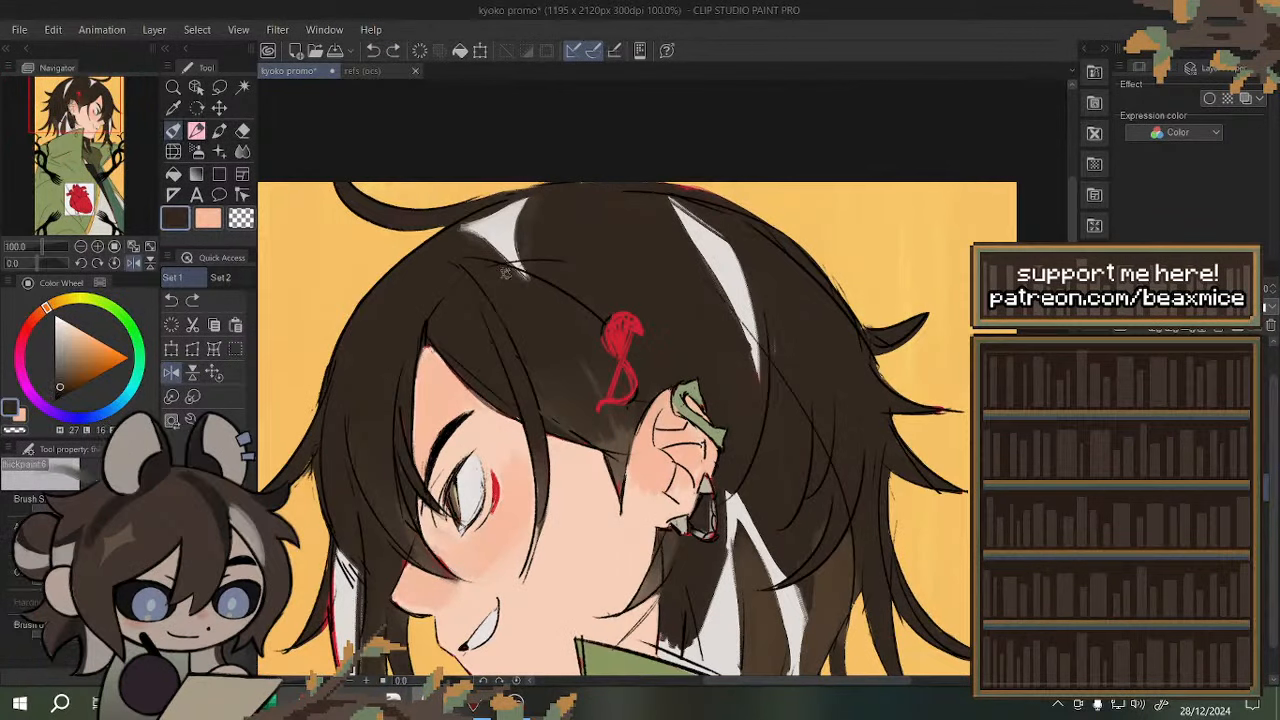
pyautogui.moveTo(525, 267); pyautogui.dragTo(529, 249)
# - Paint a long off-white sweep from the crown streak toward the back of the head, above the red hair clip
pyautogui.moveTo(455, 237); pyautogui.dragTo(557, 277)
pyautogui.moveTo(469, 236); pyautogui.dragTo(605, 263)
pyautogui.keyDown('alt'); pyautogui.click(495, 218); pyautogui.keyUp('alt')
pyautogui.moveTo(515, 229); pyautogui.dragTo(570, 255)
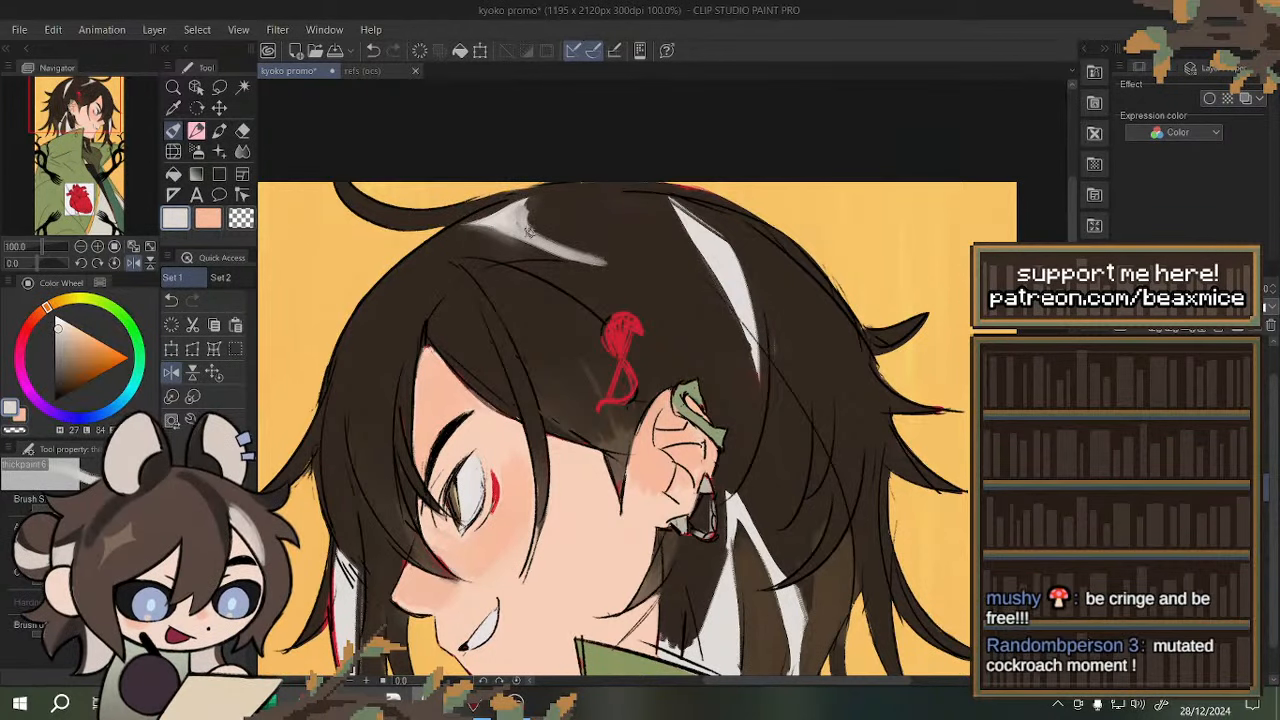
# - Sharpen the off-white sweep's curved upper edge with dark brown, and fill in its front end with sampled off-white
pyautogui.scroll(2, 540, 228)
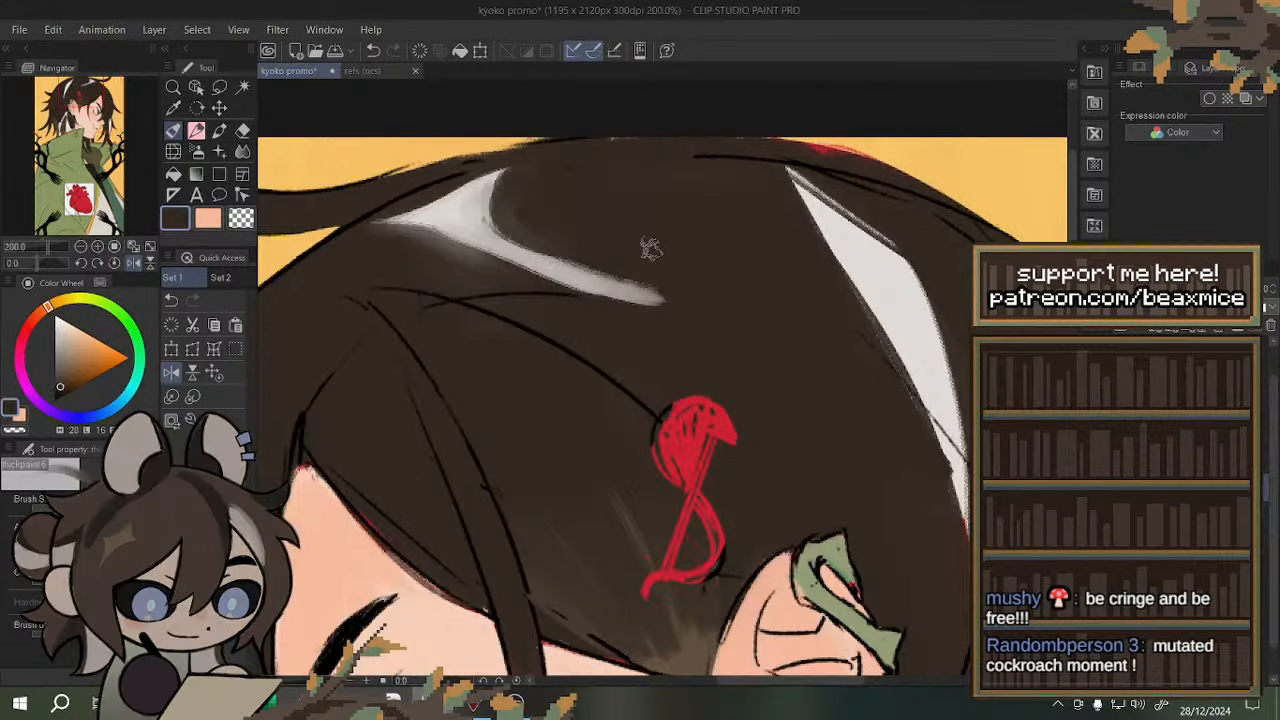
pyautogui.moveTo(502, 214); pyautogui.dragTo(642, 274)
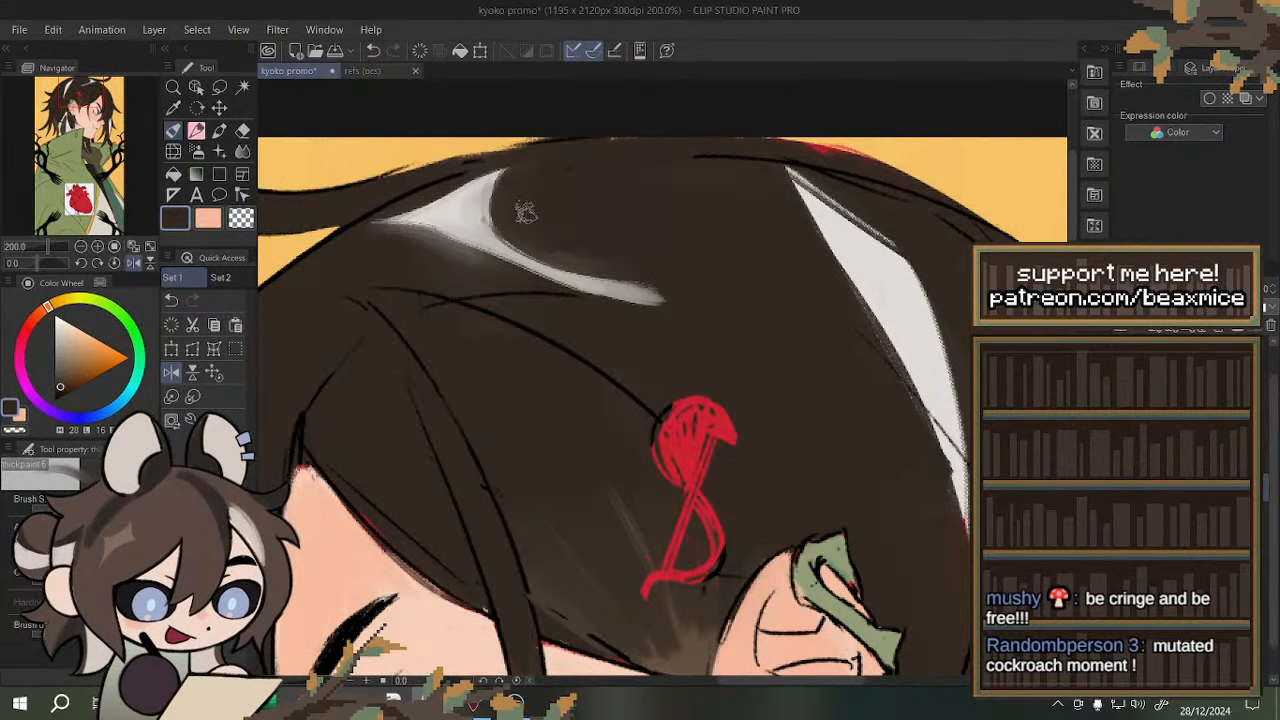
pyautogui.keyDown('alt'); pyautogui.click(438, 211); pyautogui.keyUp('alt')
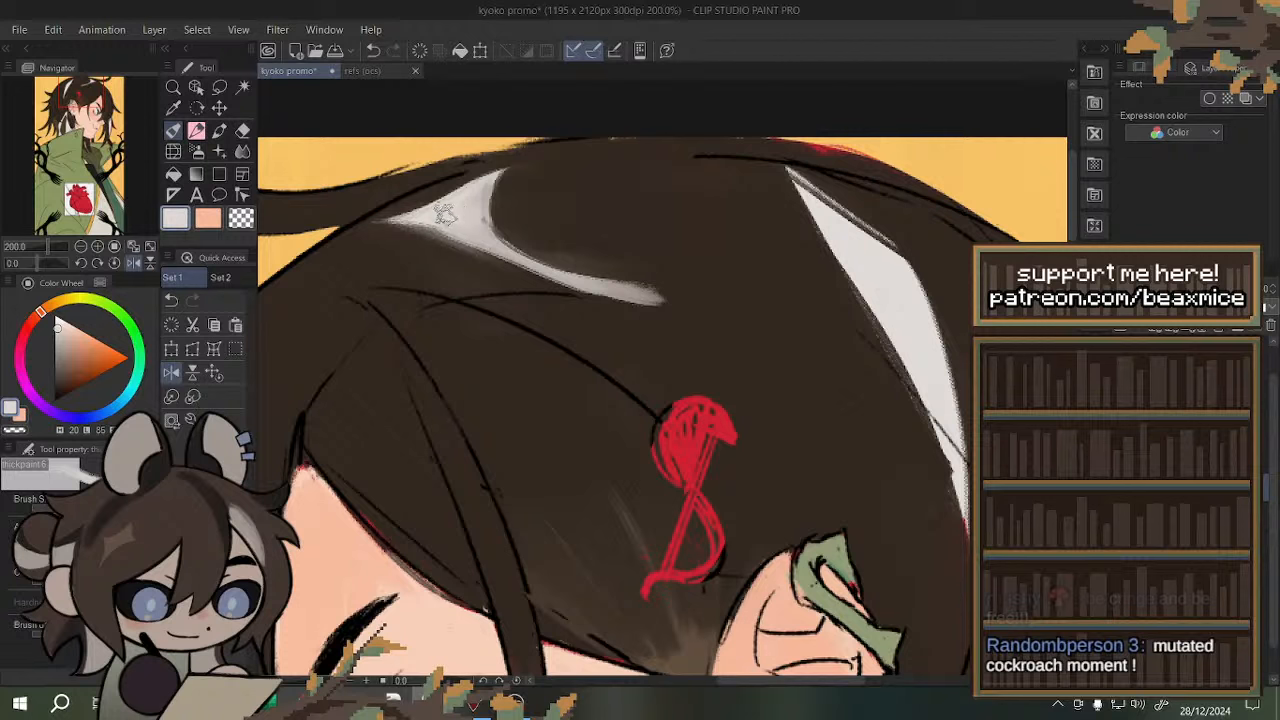
pyautogui.moveTo(403, 214); pyautogui.dragTo(471, 183)
pyautogui.click(172, 373)
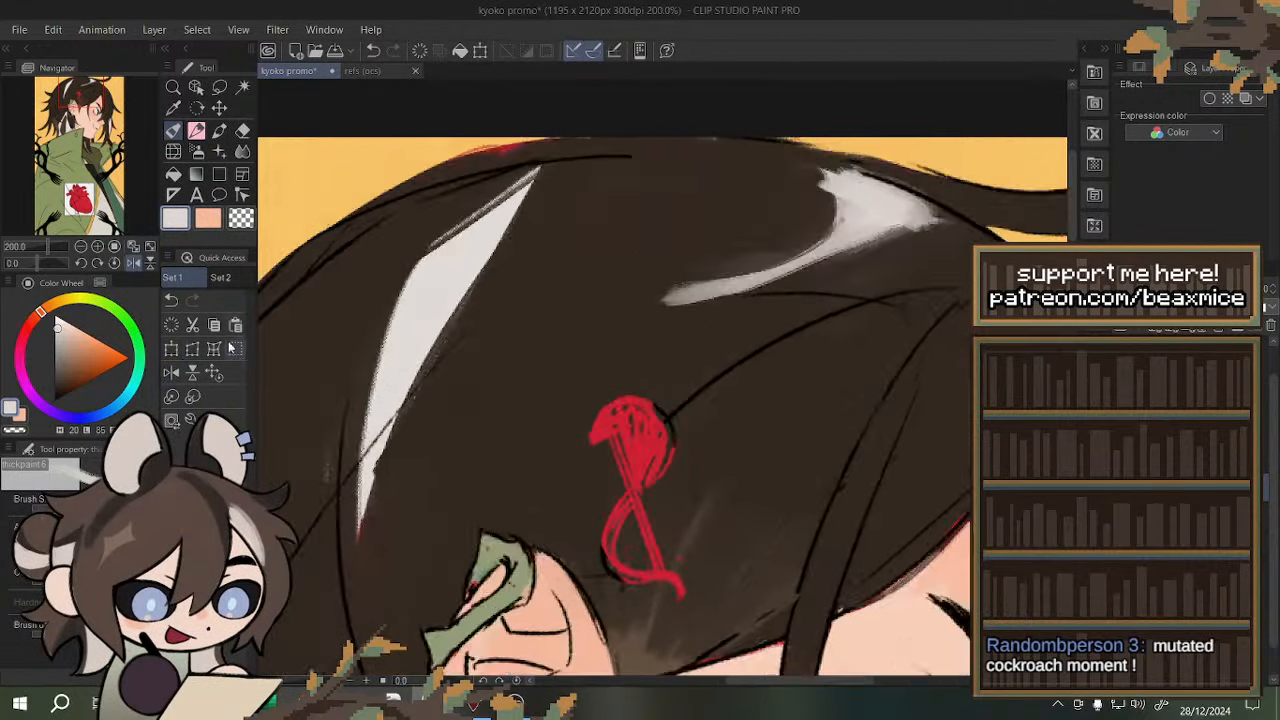
# - Mirror the canvas and cover the front off-white hair sweep with dark brown sampled from the surrounding hair
pyautogui.click(232, 348)
pyautogui.click(172, 326)
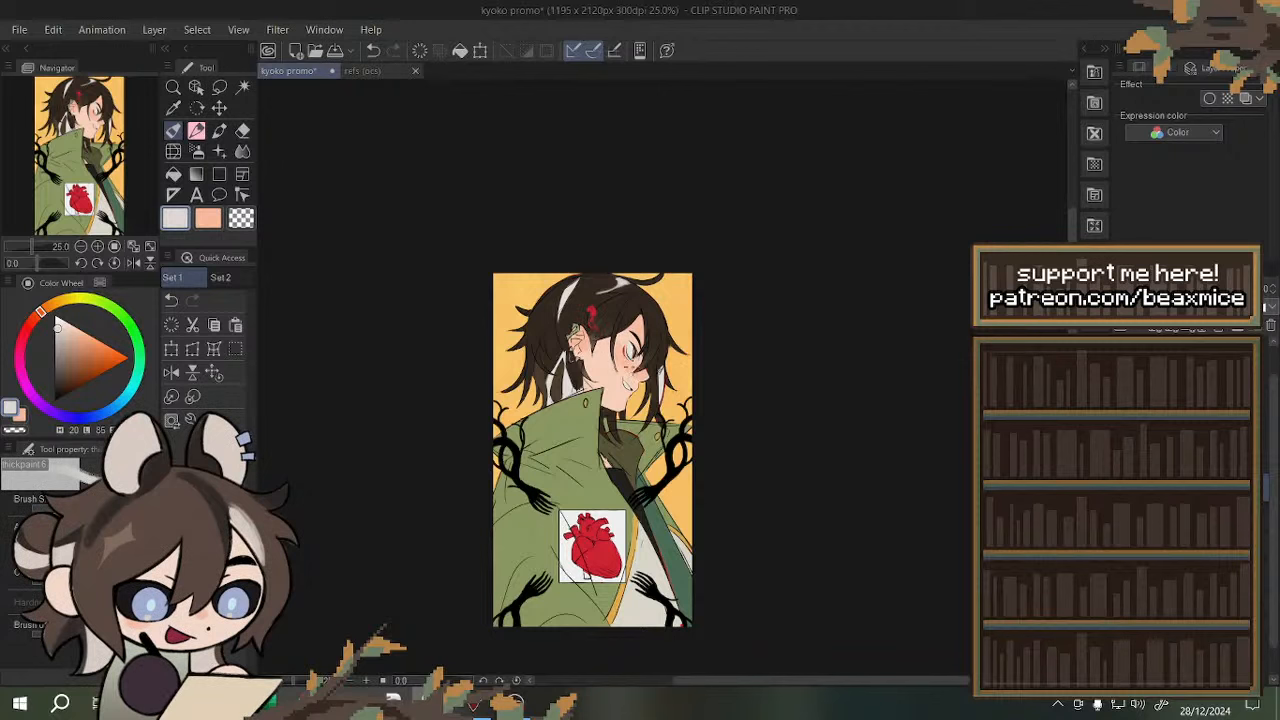
pyautogui.scroll(3, 663, 317)
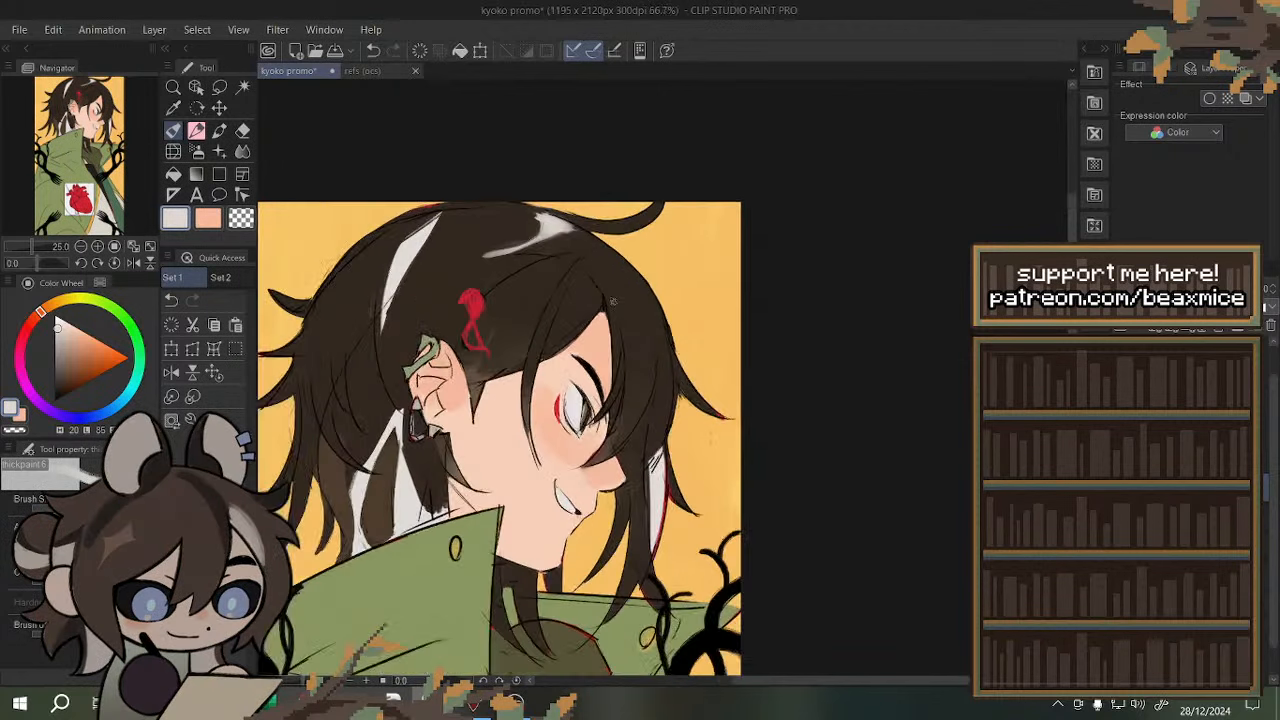
pyautogui.click(173, 374)
pyautogui.scroll(-1, 662, 378)
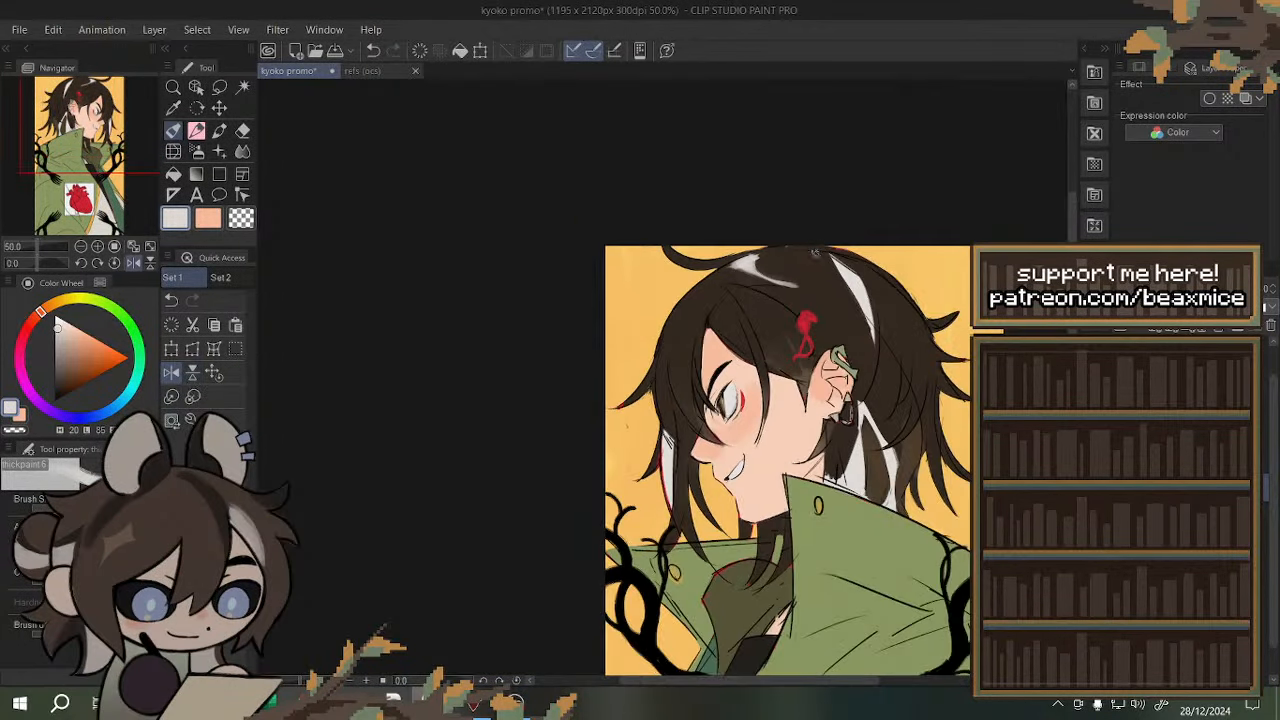
pyautogui.scroll(3, 814, 262)
pyautogui.keyDown('alt'); pyautogui.click(718, 262); pyautogui.keyUp('alt')
pyautogui.moveTo(642, 212)
pyautogui.mouseDown()
pyautogui.moveTo(594, 234)
pyautogui.moveTo(662, 215)
pyautogui.moveTo(686, 266)
pyautogui.moveTo(663, 271)
pyautogui.moveTo(754, 295)
pyautogui.mouseUp()
# - Paint a broad off-white patch at the front of the crown and shape its rear edge with sampled dark brown
pyautogui.keyDown('alt'); pyautogui.click(932, 303); pyautogui.keyUp('alt')
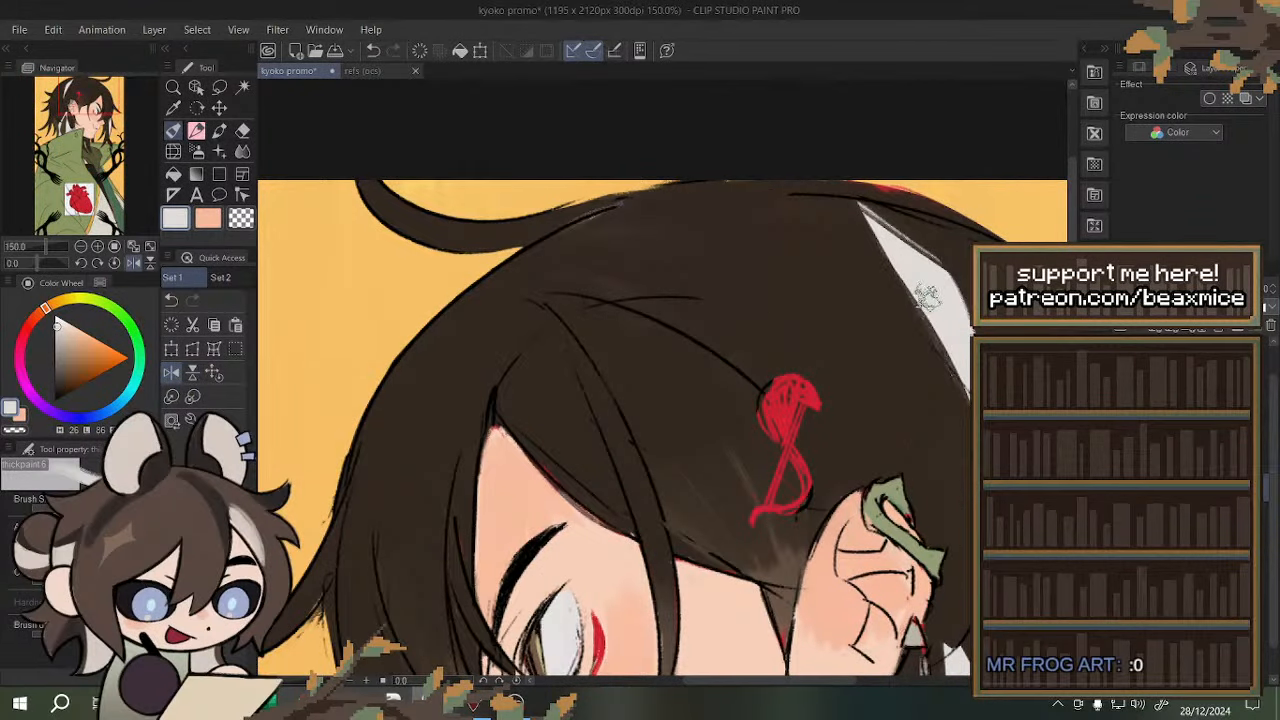
pyautogui.moveTo(655, 216)
pyautogui.mouseDown()
pyautogui.moveTo(610, 236)
pyautogui.moveTo(755, 280)
pyautogui.moveTo(658, 245)
pyautogui.moveTo(577, 252)
pyautogui.moveTo(597, 255)
pyautogui.moveTo(645, 220)
pyautogui.moveTo(565, 268)
pyautogui.moveTo(580, 262)
pyautogui.moveTo(555, 255)
pyautogui.moveTo(643, 240)
pyautogui.moveTo(667, 276)
pyautogui.mouseUp()
pyautogui.keyDown('alt'); pyautogui.click(709, 219); pyautogui.keyUp('alt')
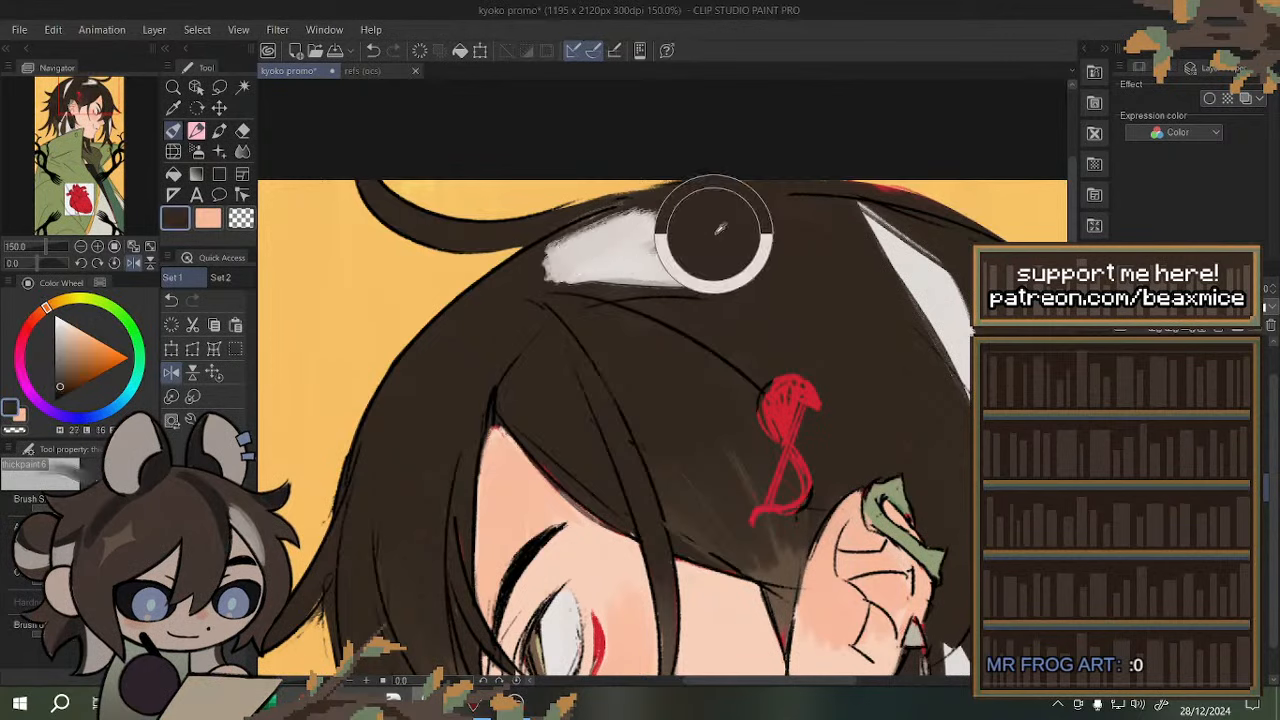
pyautogui.moveTo(690, 228)
pyautogui.mouseDown()
pyautogui.moveTo(651, 232)
pyautogui.moveTo(755, 231)
pyautogui.moveTo(706, 190)
pyautogui.moveTo(776, 272)
pyautogui.moveTo(666, 228)
pyautogui.moveTo(642, 238)
pyautogui.moveTo(656, 230)
pyautogui.moveTo(774, 271)
pyautogui.mouseUp()
pyautogui.scroll(-3, 651, 203)
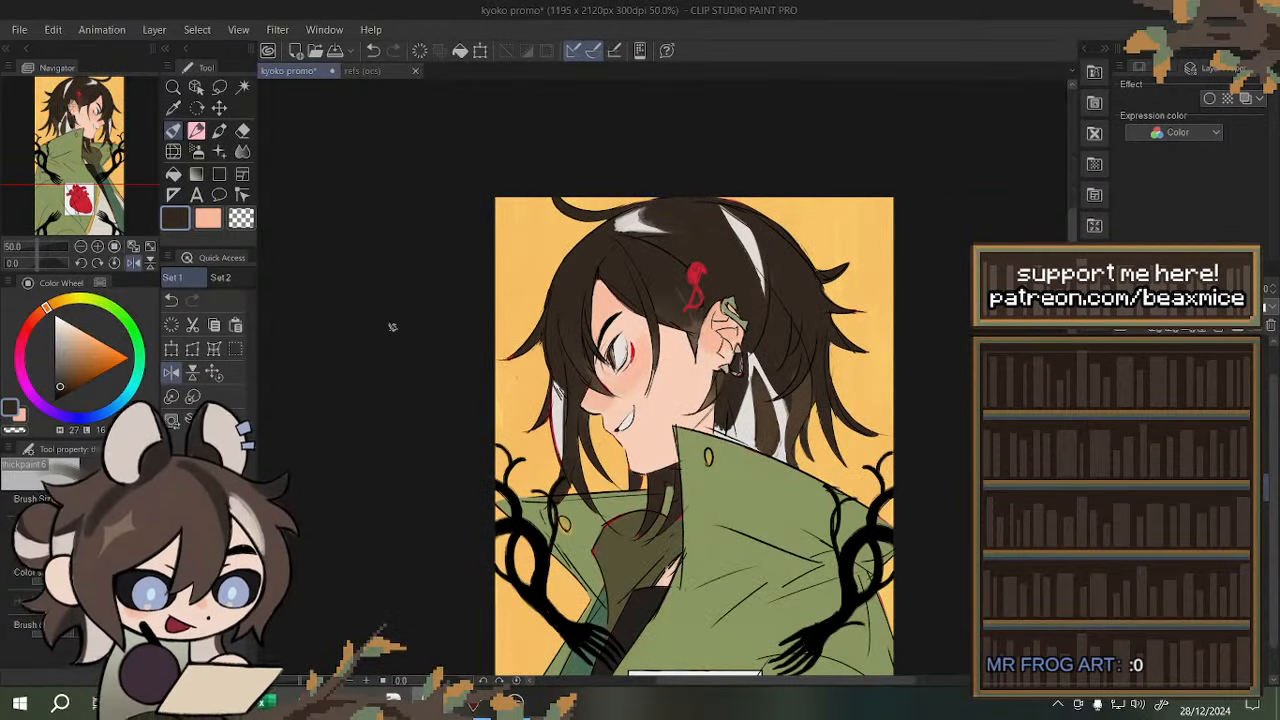
pyautogui.click(172, 374)
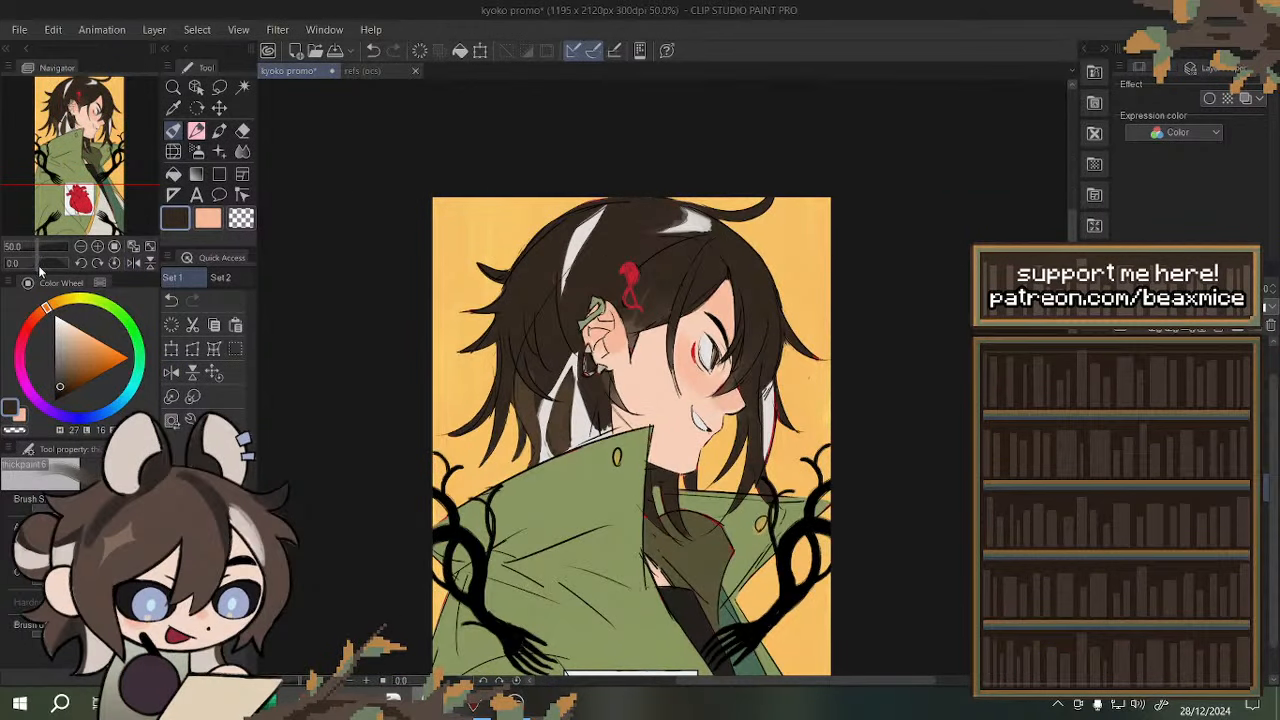
# - Rotate the canvas and extend the front off-white patch into a long streak toward the red hair clip
pyautogui.moveTo(42, 263); pyautogui.dragTo(27, 275)
pyautogui.scroll(3, 528, 290)
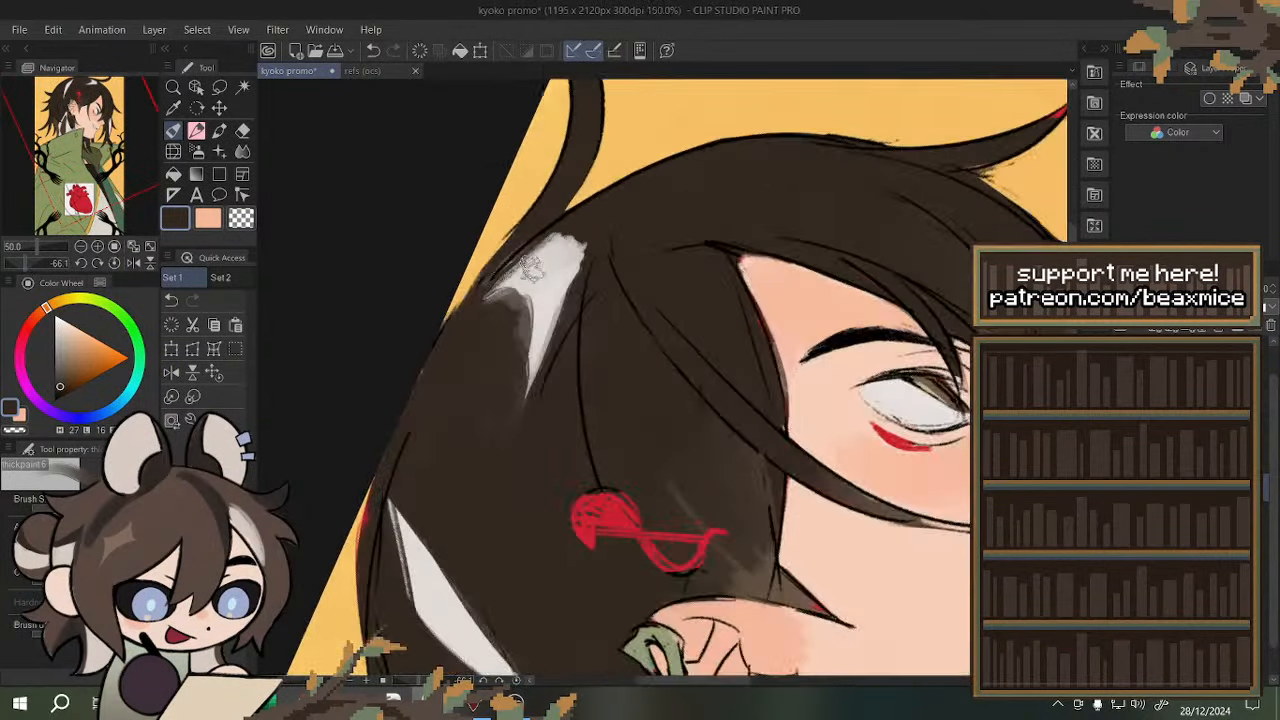
pyautogui.moveTo(585, 240)
pyautogui.mouseDown()
pyautogui.moveTo(557, 418)
pyautogui.moveTo(568, 355)
pyautogui.mouseUp()
pyautogui.keyDown('alt'); pyautogui.click(524, 270); pyautogui.keyUp('alt')
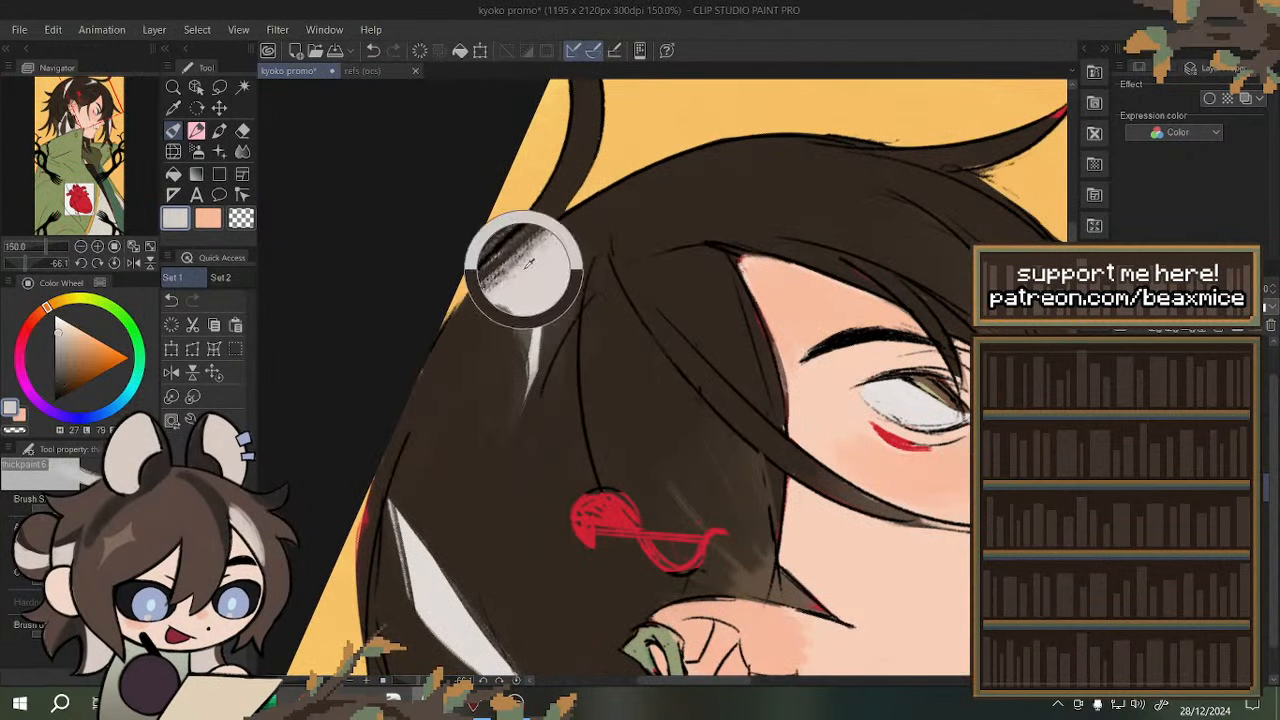
pyautogui.keyDown('alt'); pyautogui.click(537, 281); pyautogui.keyUp('alt')
pyautogui.moveTo(538, 290)
pyautogui.mouseDown()
pyautogui.moveTo(553, 432)
pyautogui.moveTo(570, 442)
pyautogui.moveTo(575, 415)
pyautogui.mouseUp()
pyautogui.moveTo(568, 248); pyautogui.dragTo(545, 368)
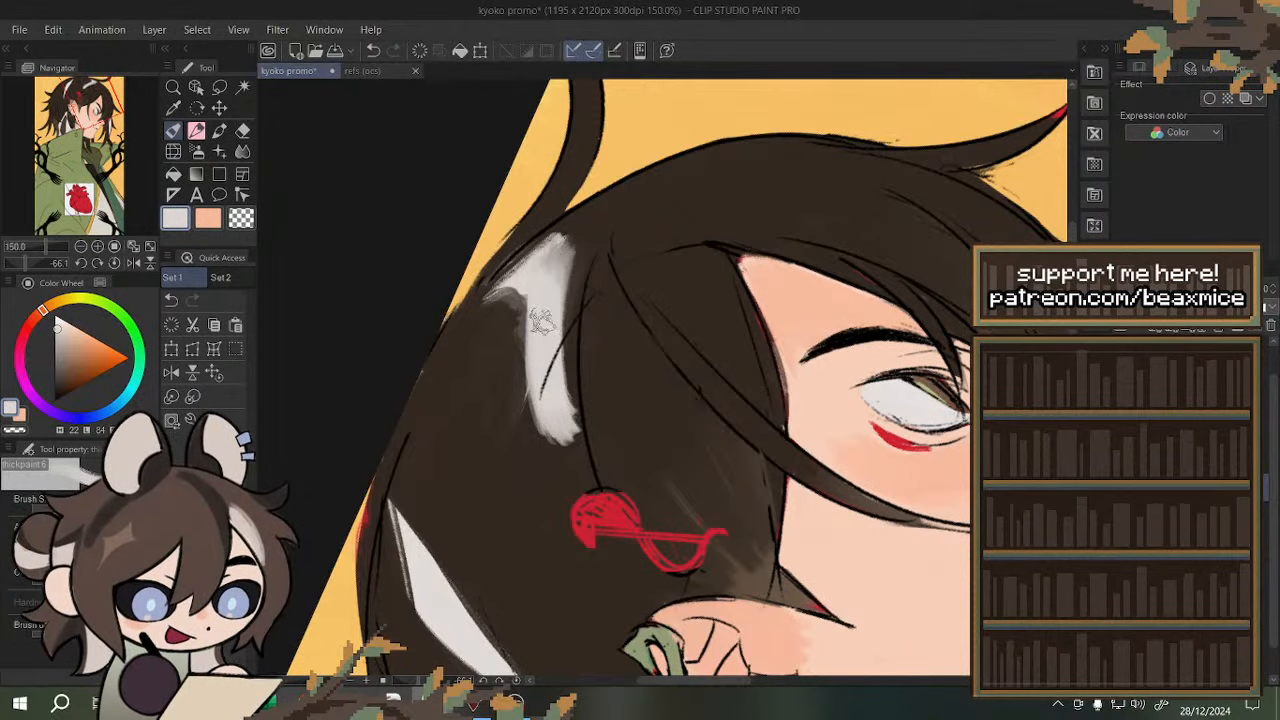
pyautogui.moveTo(562, 280)
pyautogui.mouseDown()
pyautogui.moveTo(572, 235)
pyautogui.moveTo(561, 348)
pyautogui.moveTo(574, 312)
pyautogui.mouseUp()
# - Trim both long edges of the front off-white streak with sampled dark brown
pyautogui.keyDown('alt'); pyautogui.click(627, 214); pyautogui.keyUp('alt')
pyautogui.moveTo(600, 238); pyautogui.dragTo(577, 420)
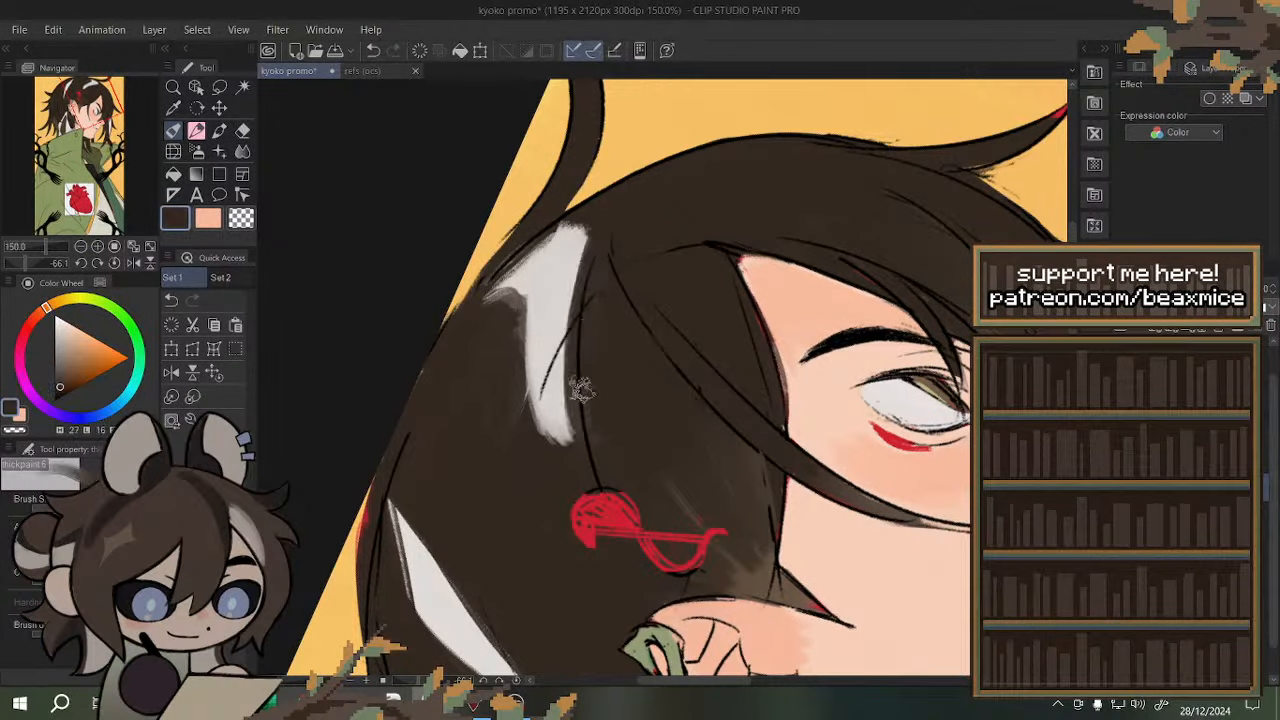
pyautogui.moveTo(508, 295)
pyautogui.mouseDown()
pyautogui.moveTo(530, 425)
pyautogui.moveTo(508, 410)
pyautogui.moveTo(530, 428)
pyautogui.mouseUp()
pyautogui.scroll(-4, 546, 175)
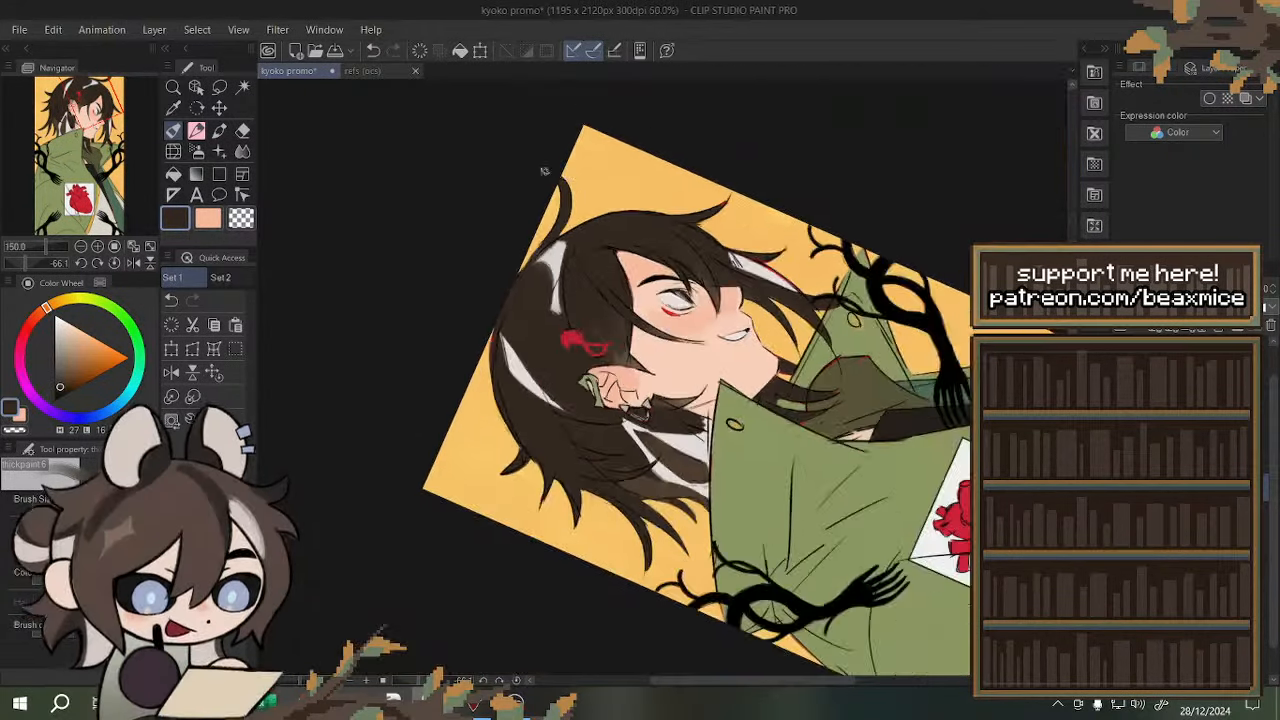
pyautogui.scroll(4, 370, 325)
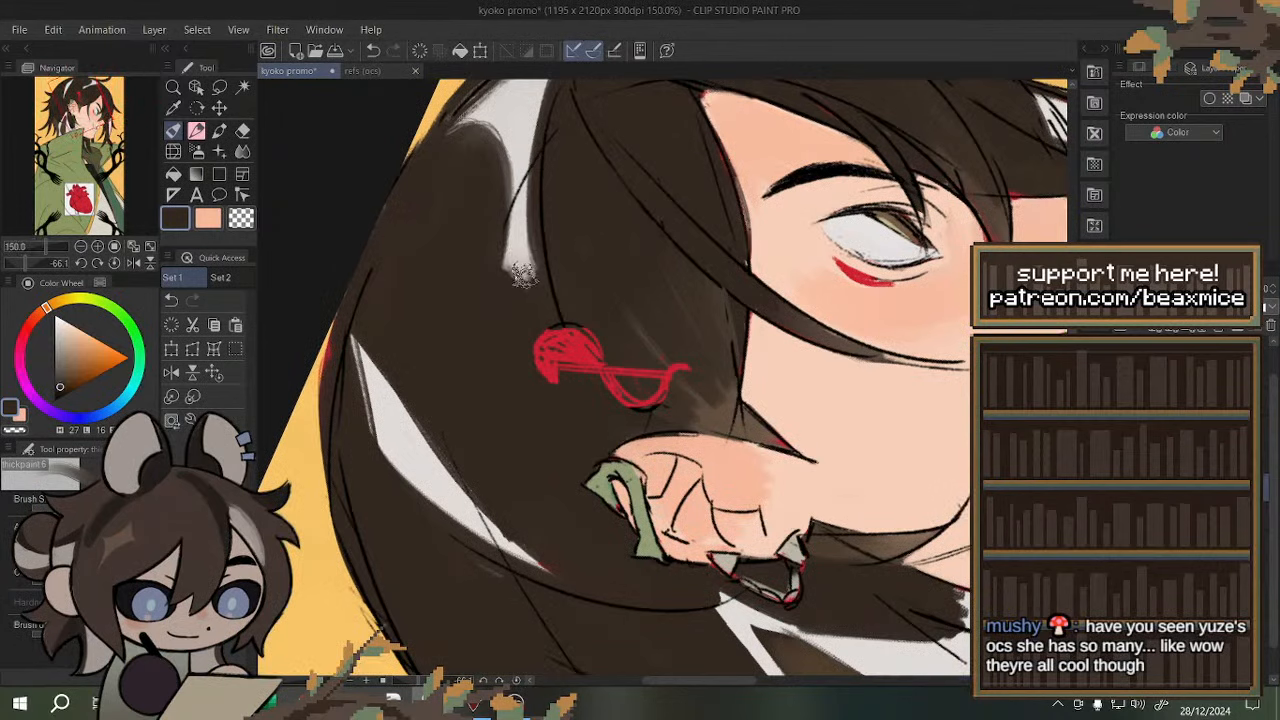
# - Draw the front streak's lower end to a point near the red hair clip with the SU-Cream Pencil in sampled off-white
pyautogui.press('p')
pyautogui.scroll(1, 457, 235)
pyautogui.keyDown('alt'); pyautogui.click(527, 242); pyautogui.keyUp('alt')
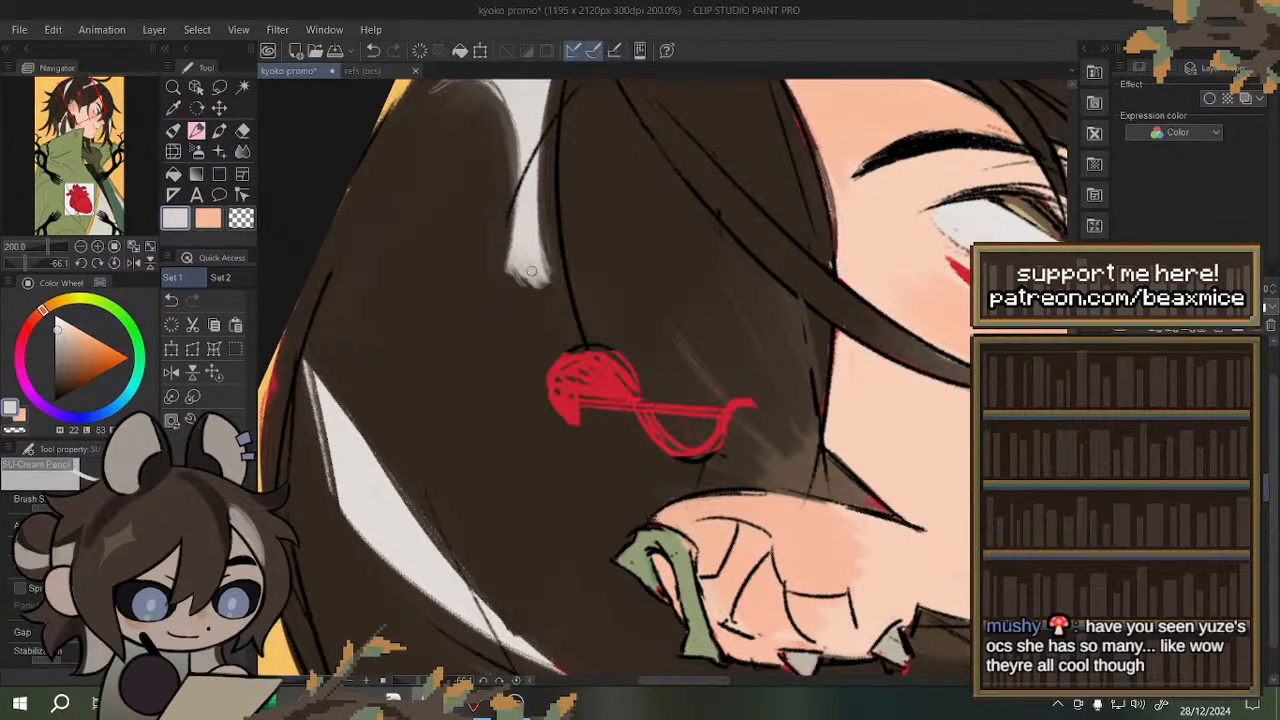
pyautogui.moveTo(522, 280); pyautogui.dragTo(561, 308)
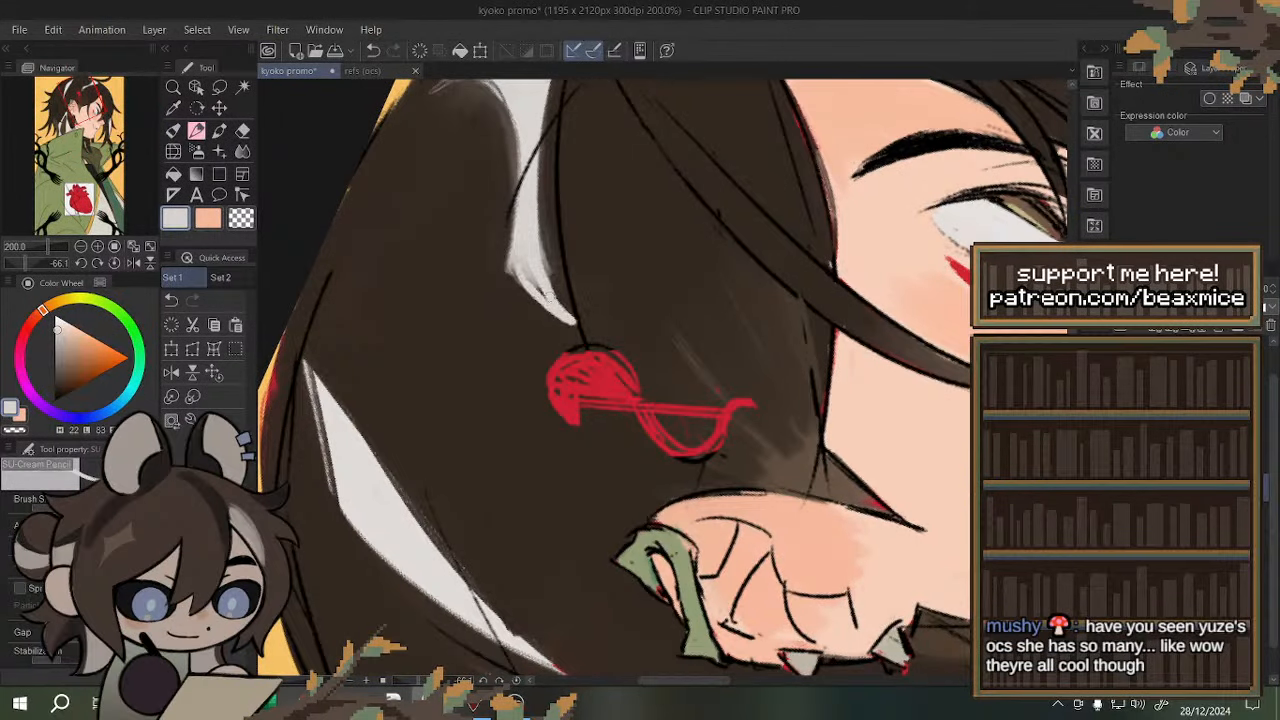
# - Thin the front streak's lower part with sampled dark brown, and reset the canvas rotation
pyautogui.keyDown('alt'); pyautogui.click(574, 243); pyautogui.keyUp('alt')
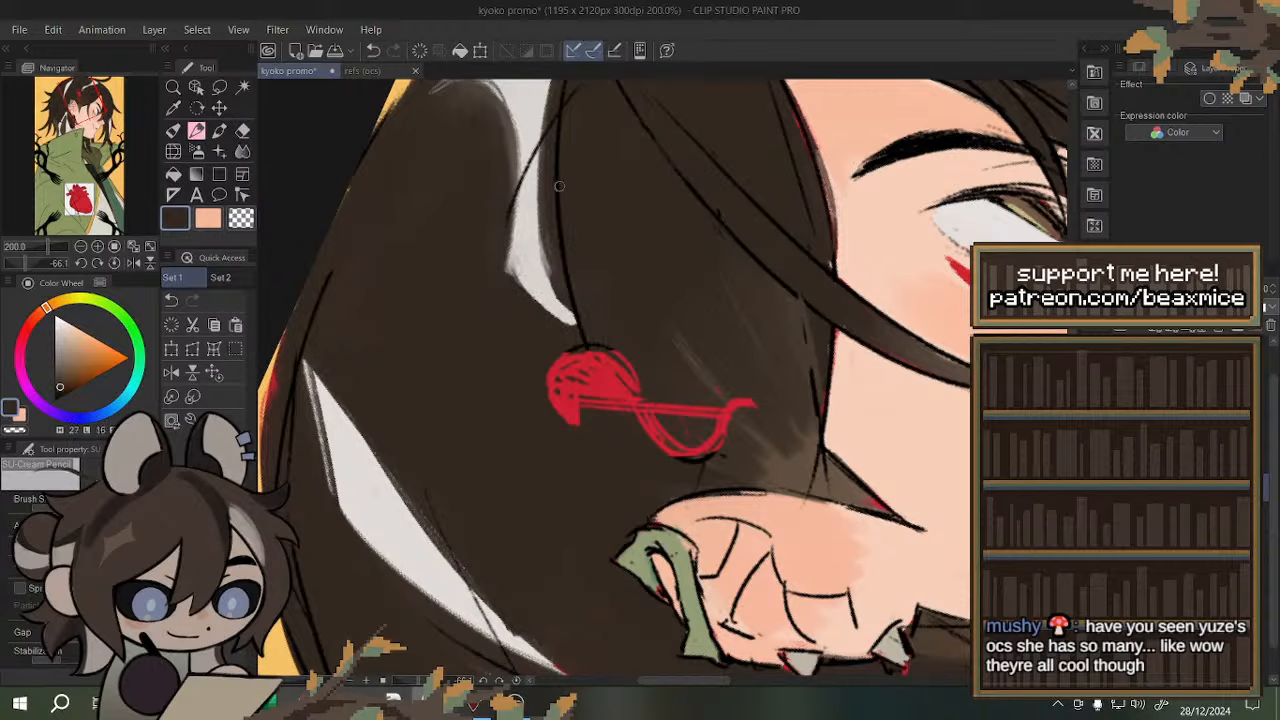
pyautogui.moveTo(550, 143); pyautogui.dragTo(566, 292)
pyautogui.moveTo(556, 216); pyautogui.dragTo(546, 280)
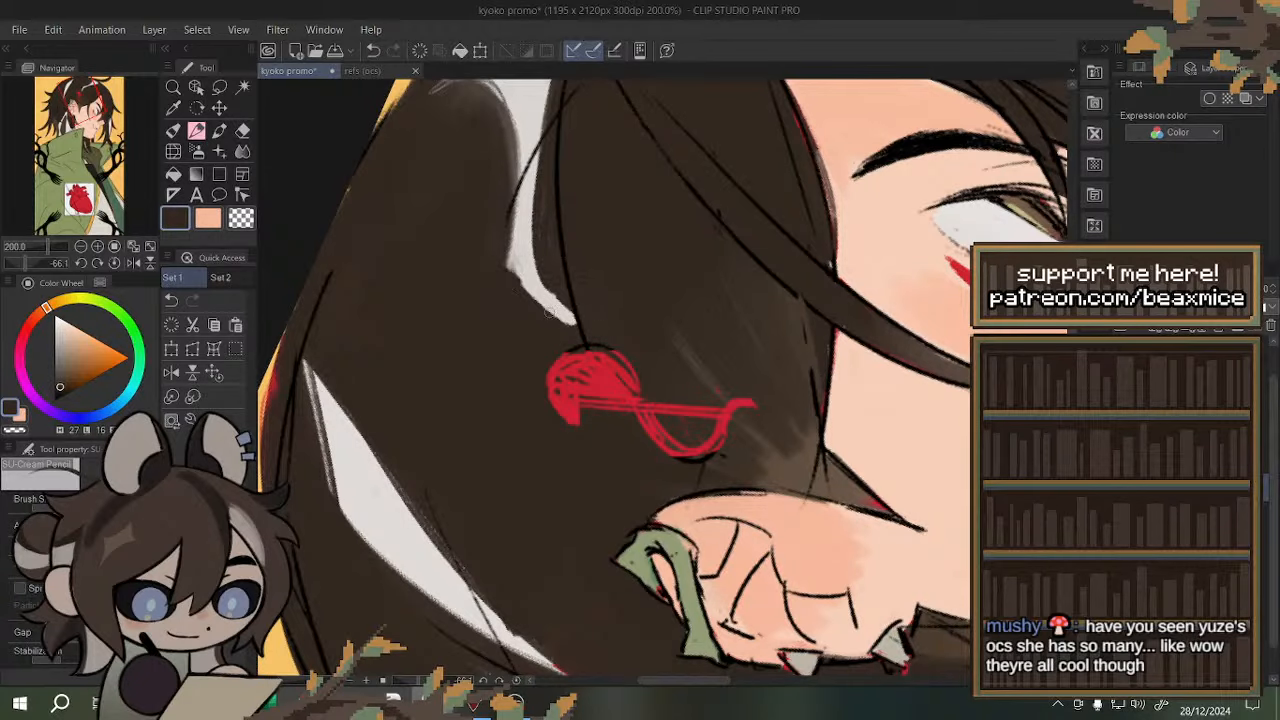
pyautogui.scroll(-5, 514, 306)
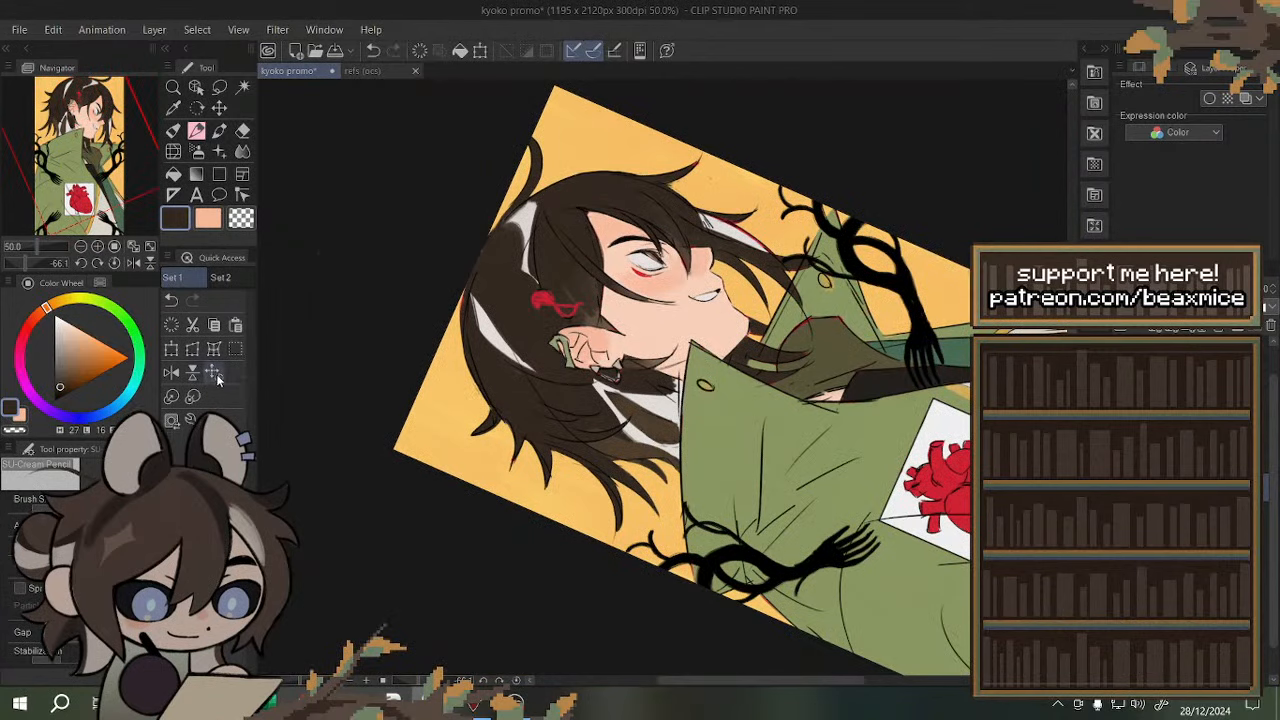
pyautogui.click(218, 378)
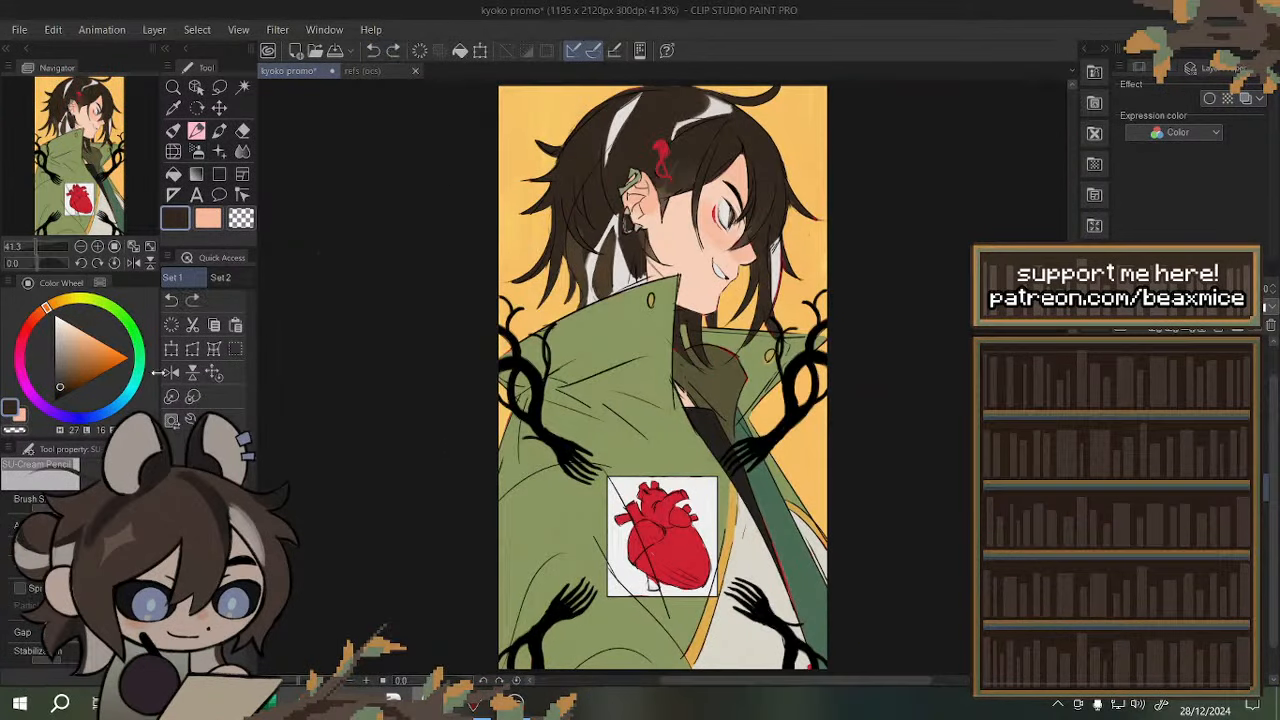
# - Mirror the canvas, smooth the front streak's upper edge and shorten its tip above the red hair clip with dark brown
pyautogui.click(171, 372)
pyautogui.scroll(5, 560, 148)
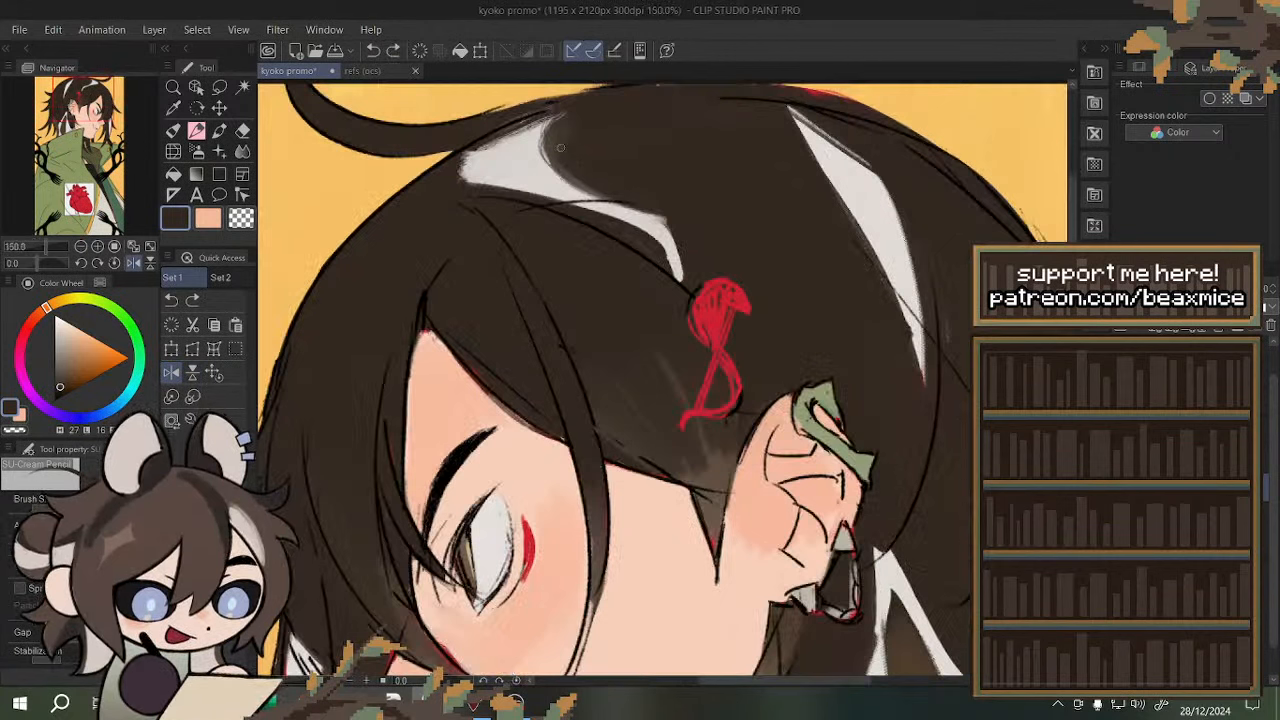
pyautogui.moveTo(560, 148); pyautogui.dragTo(709, 236)
pyautogui.moveTo(614, 203)
pyautogui.mouseDown()
pyautogui.moveTo(711, 239)
pyautogui.moveTo(709, 276)
pyautogui.moveTo(662, 256)
pyautogui.mouseUp()
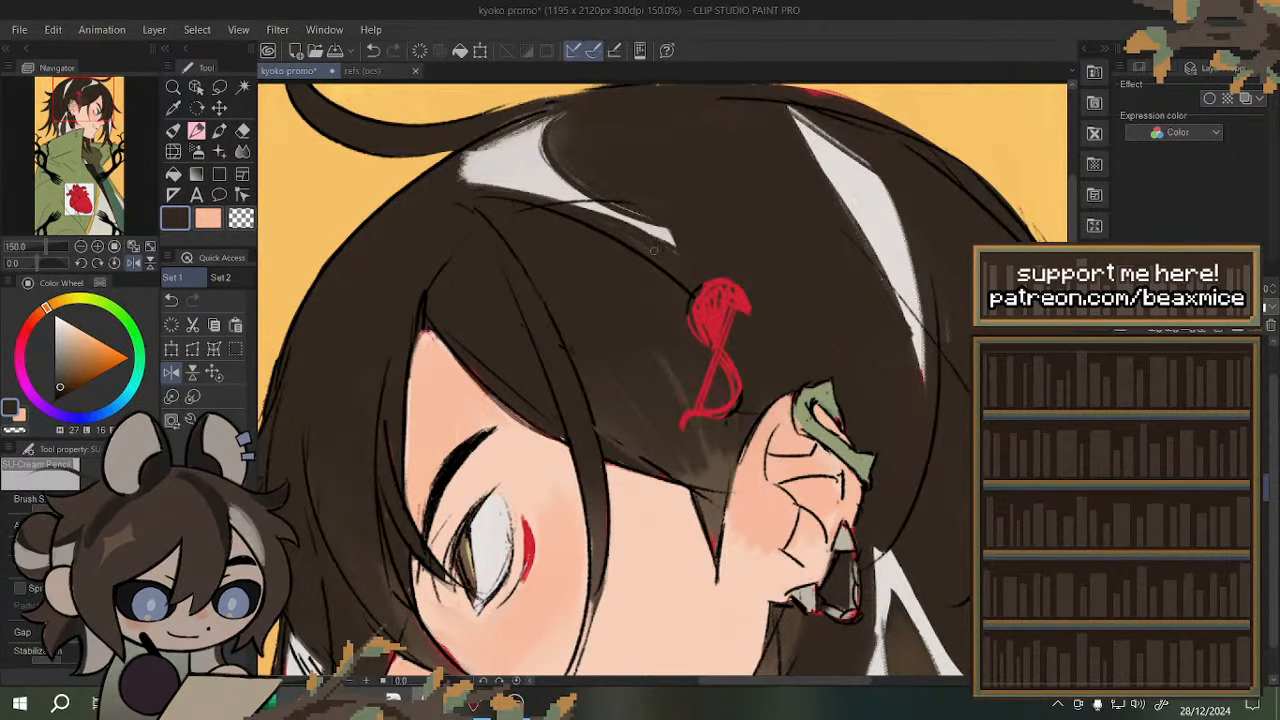
pyautogui.scroll(-5, 551, 178)
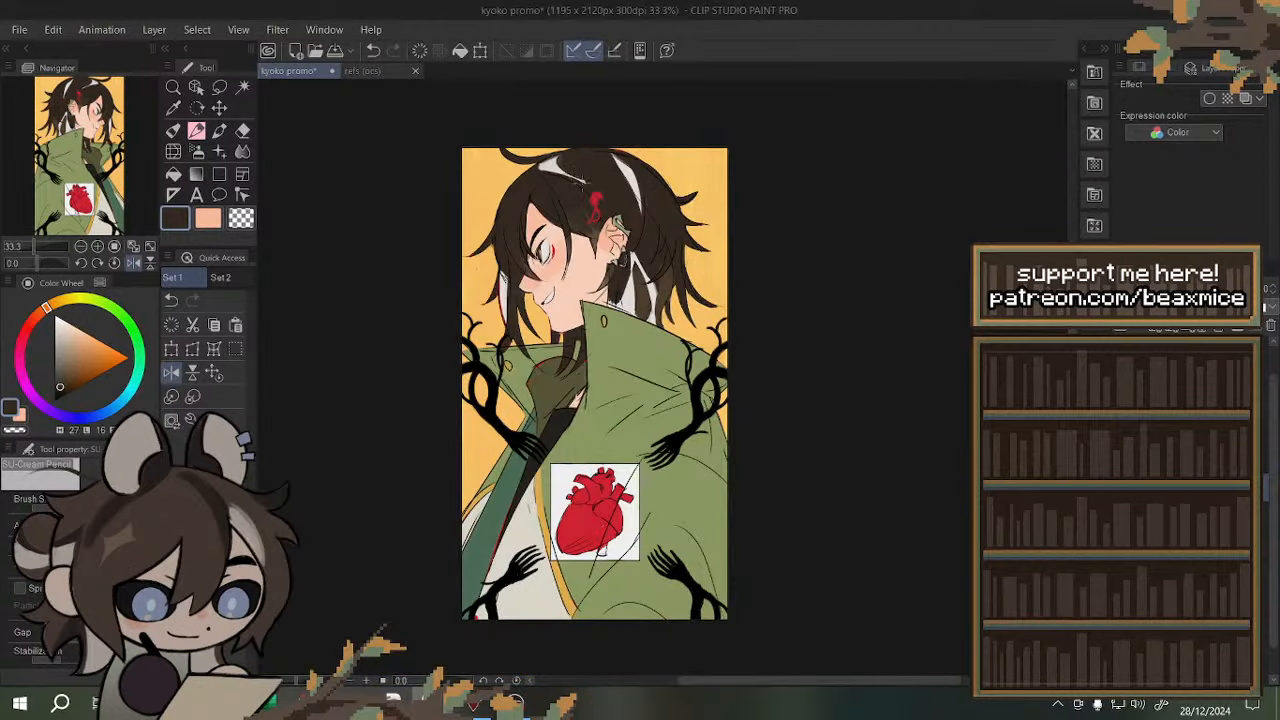
pyautogui.scroll(-1, 662, 228)
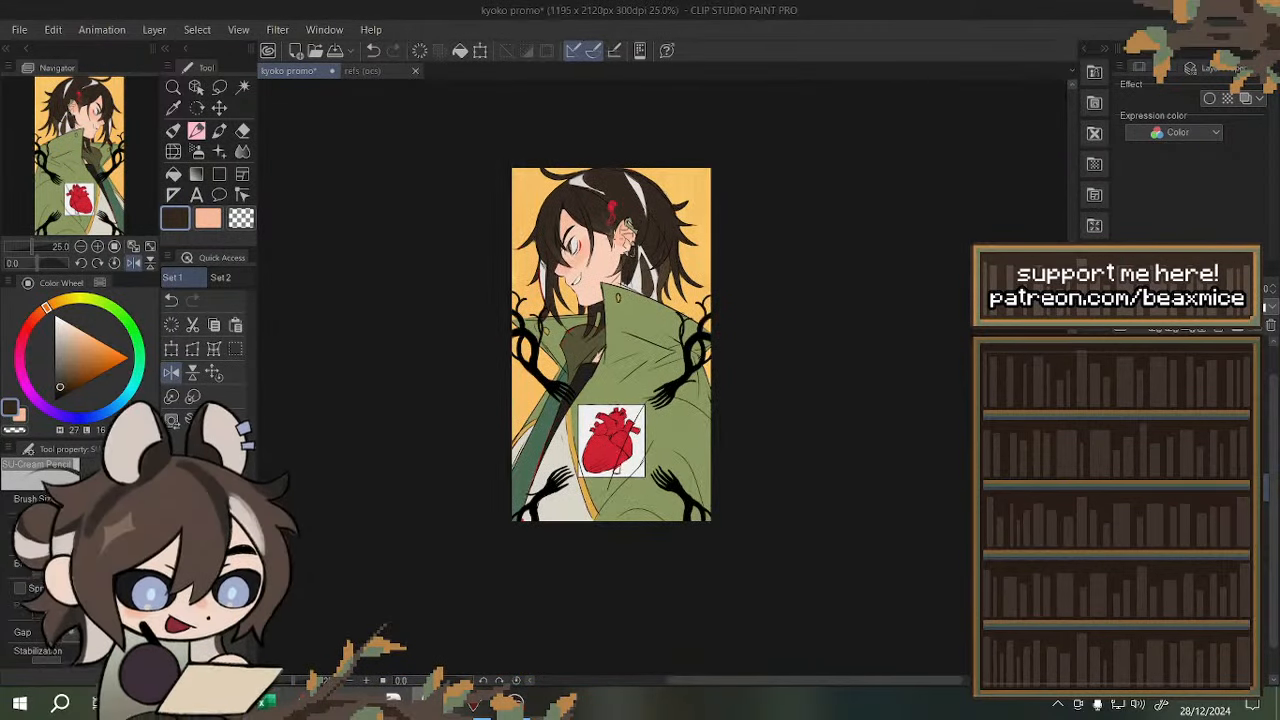
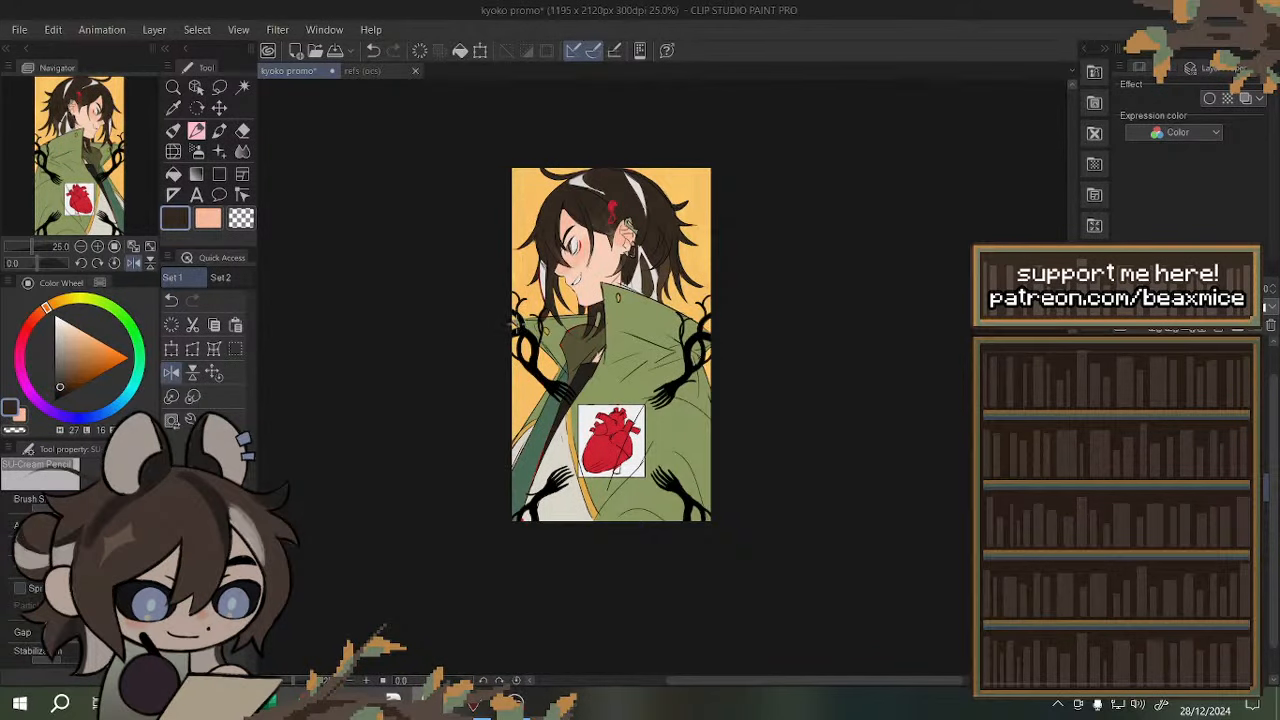
pyautogui.hotkey('ctrl', '0')
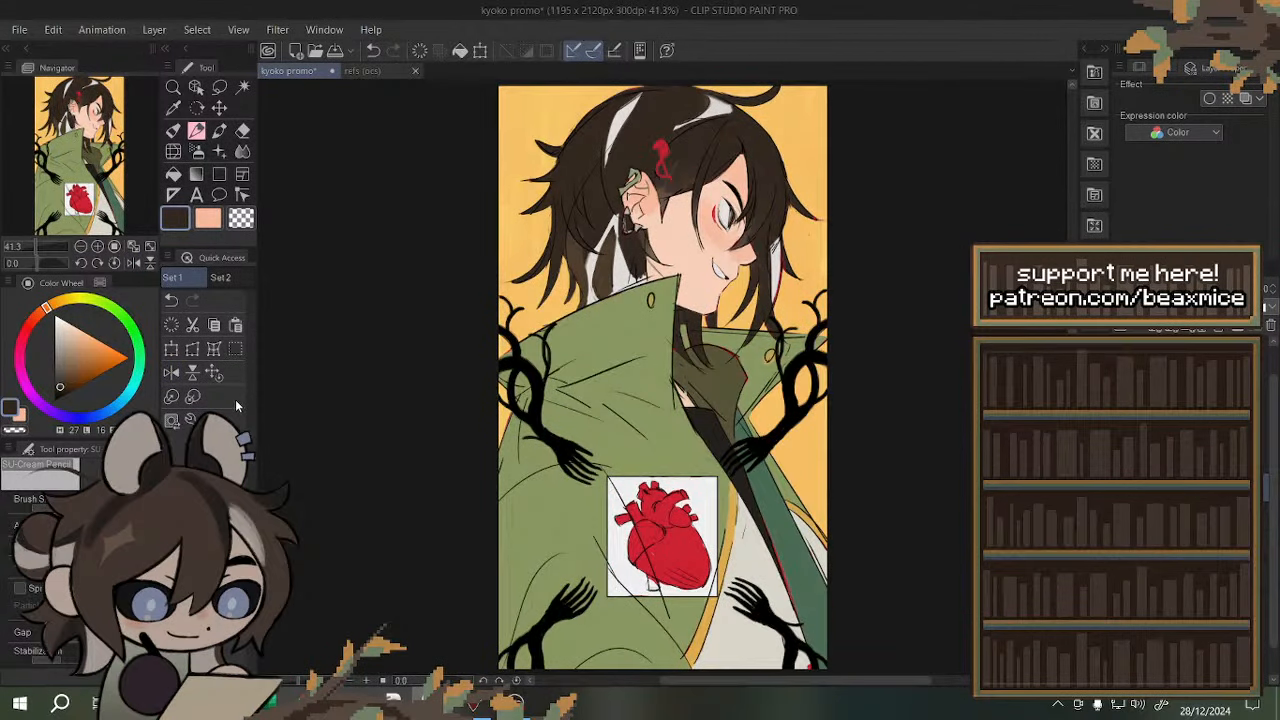
# - Lasso the loose hair strands at the back of the neck, free-transform them slightly shorter, and deselect
pyautogui.click(235, 348)
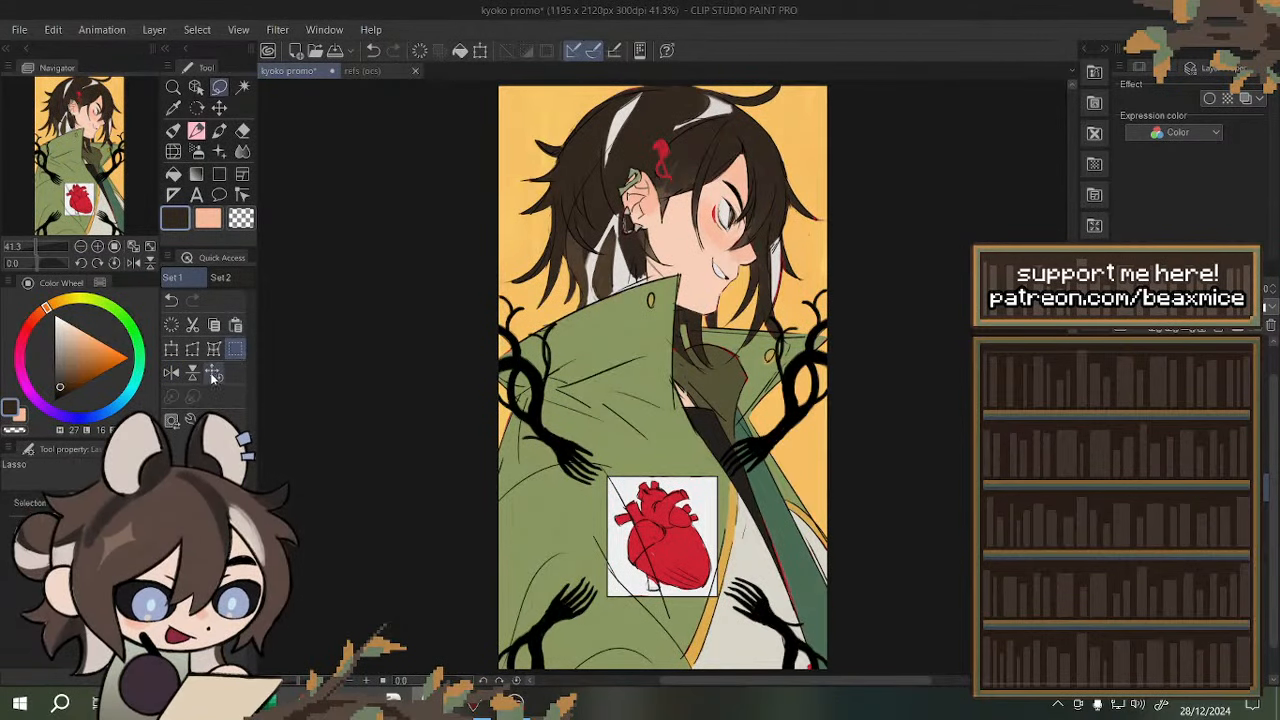
pyautogui.click(170, 373)
pyautogui.click(172, 374)
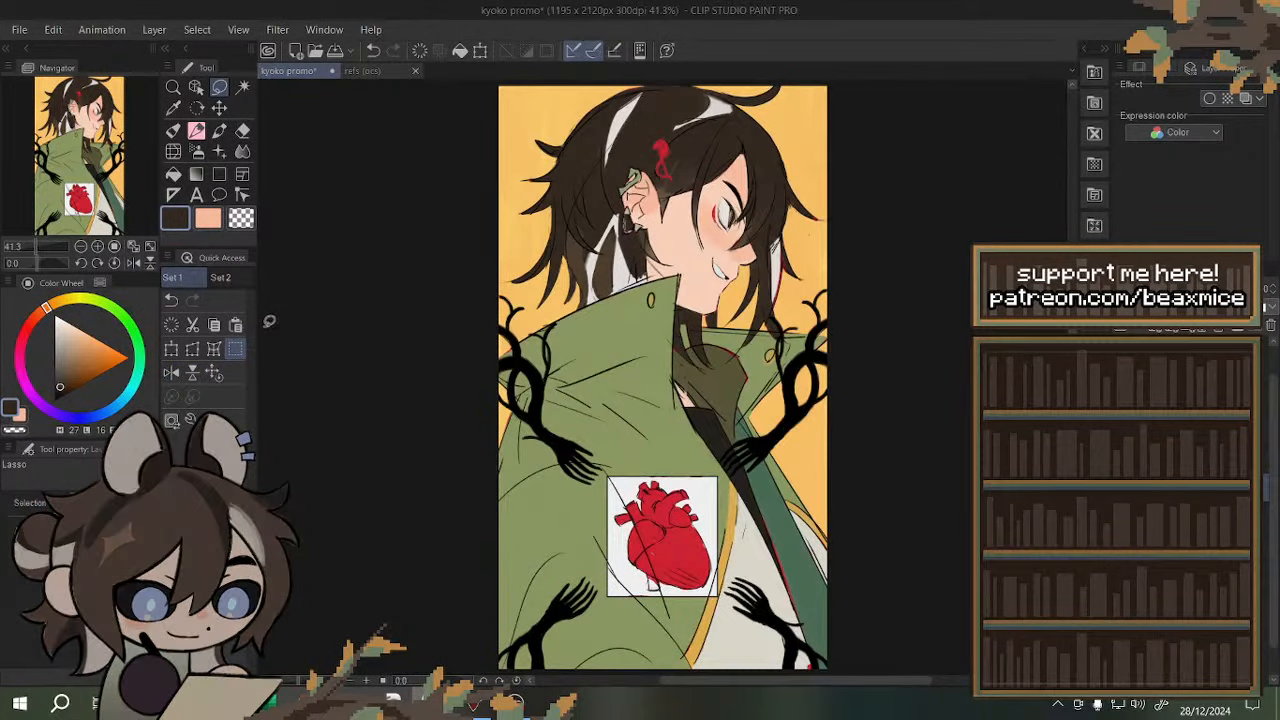
pyautogui.scroll(3, 546, 226)
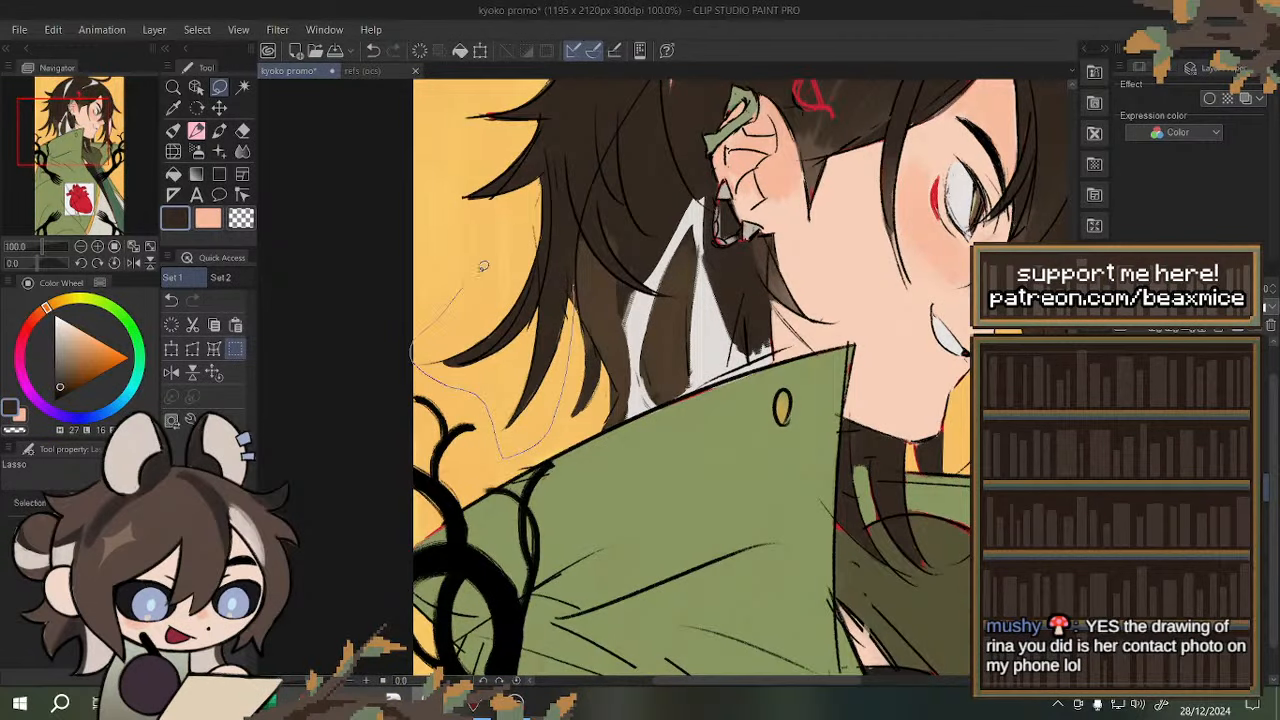
pyautogui.moveTo(562, 240); pyautogui.dragTo(572, 330)
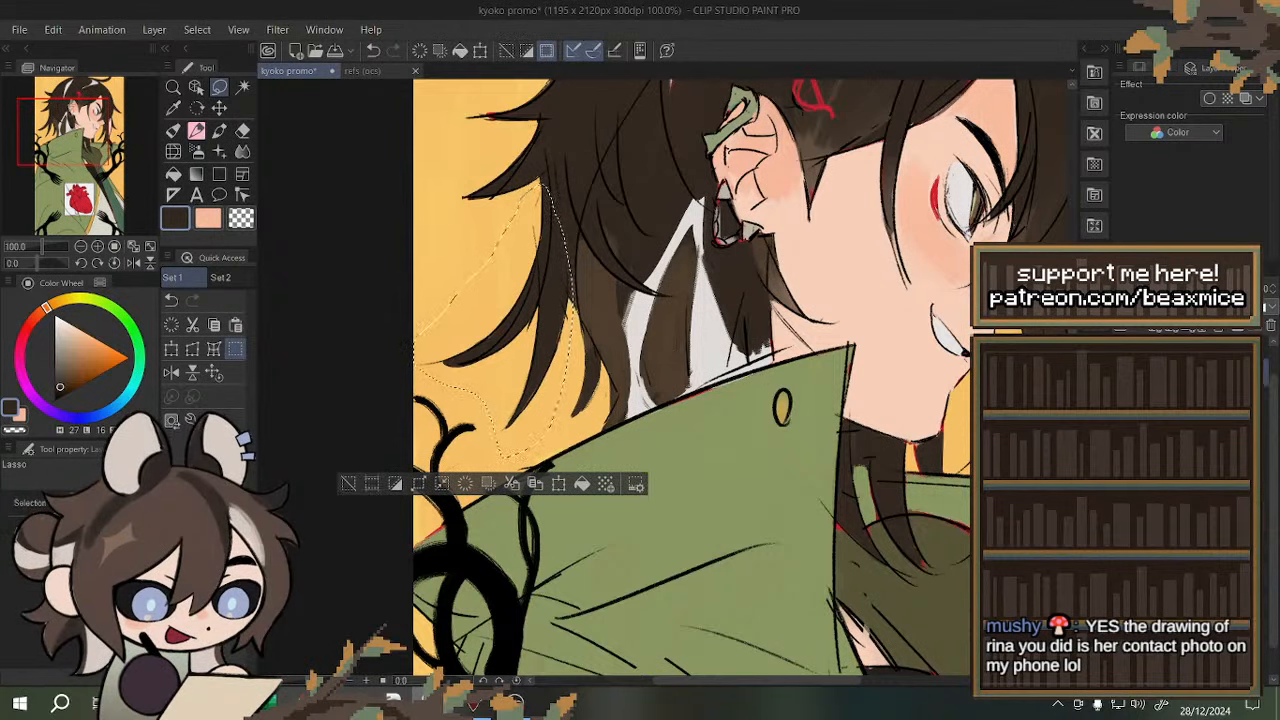
pyautogui.click(193, 348)
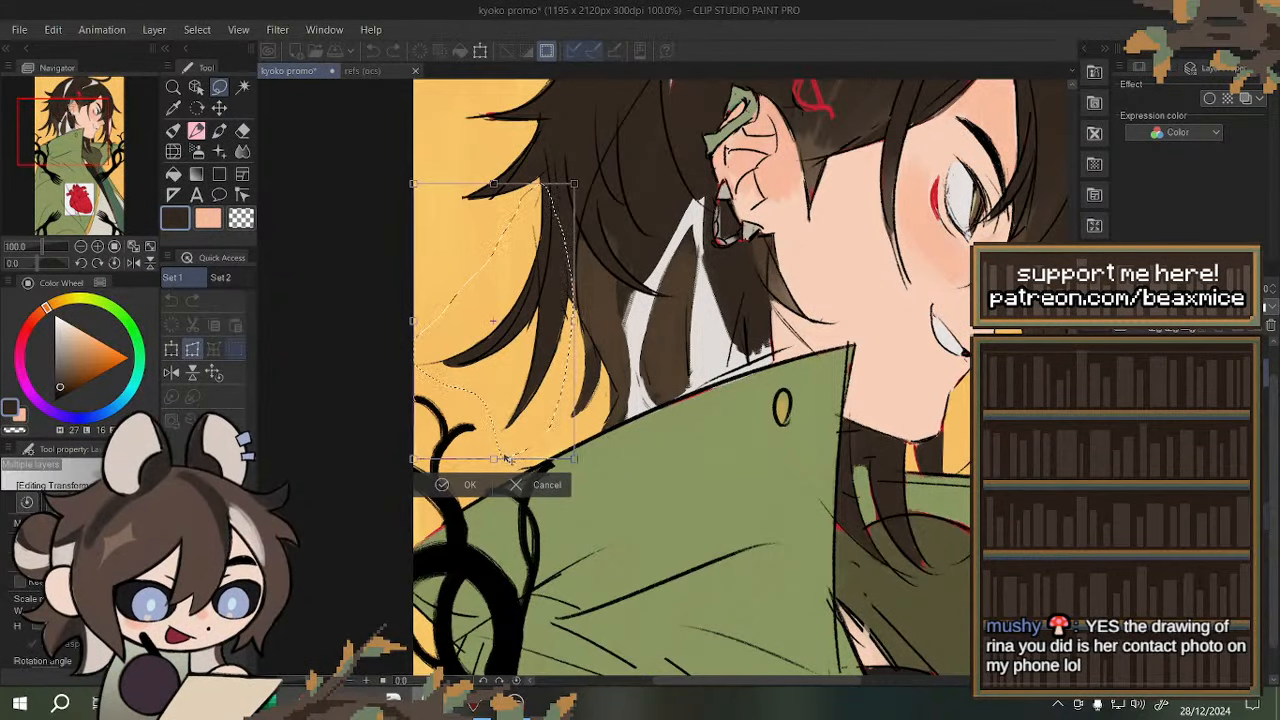
pyautogui.moveTo(500, 453); pyautogui.dragTo(501, 449)
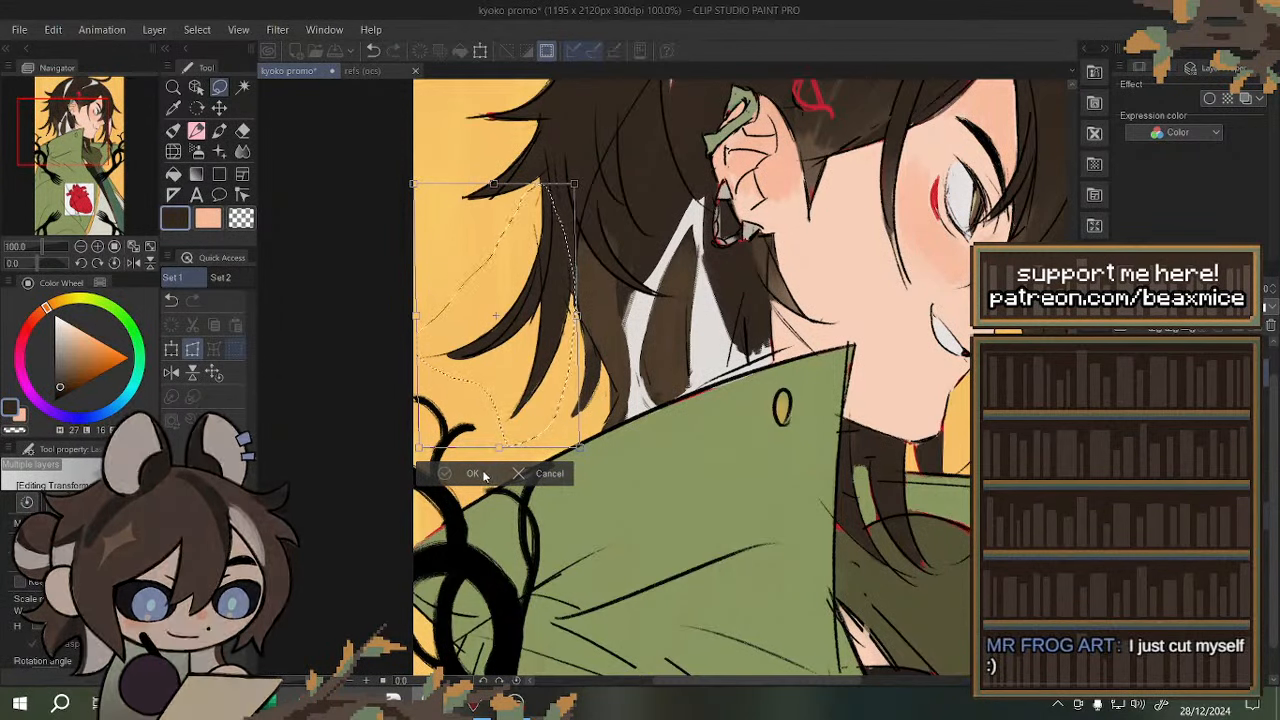
pyautogui.press('Return')
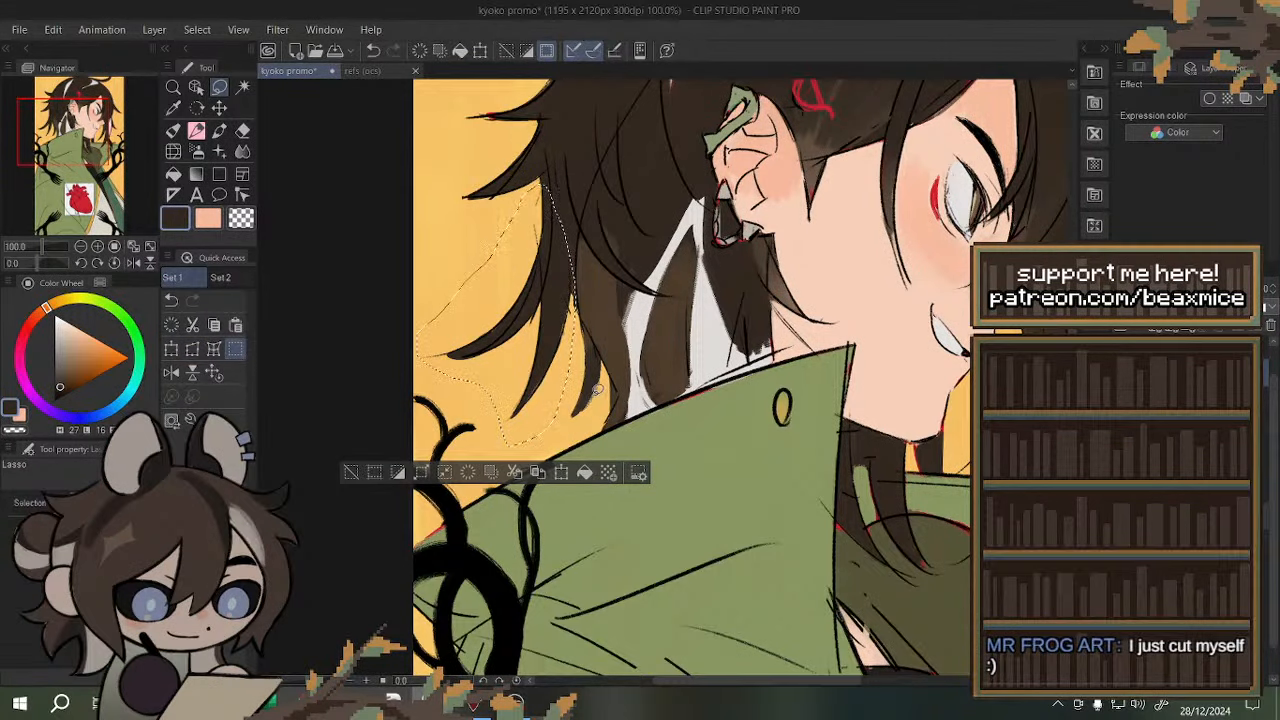
pyautogui.hotkey('ctrl', 'd')
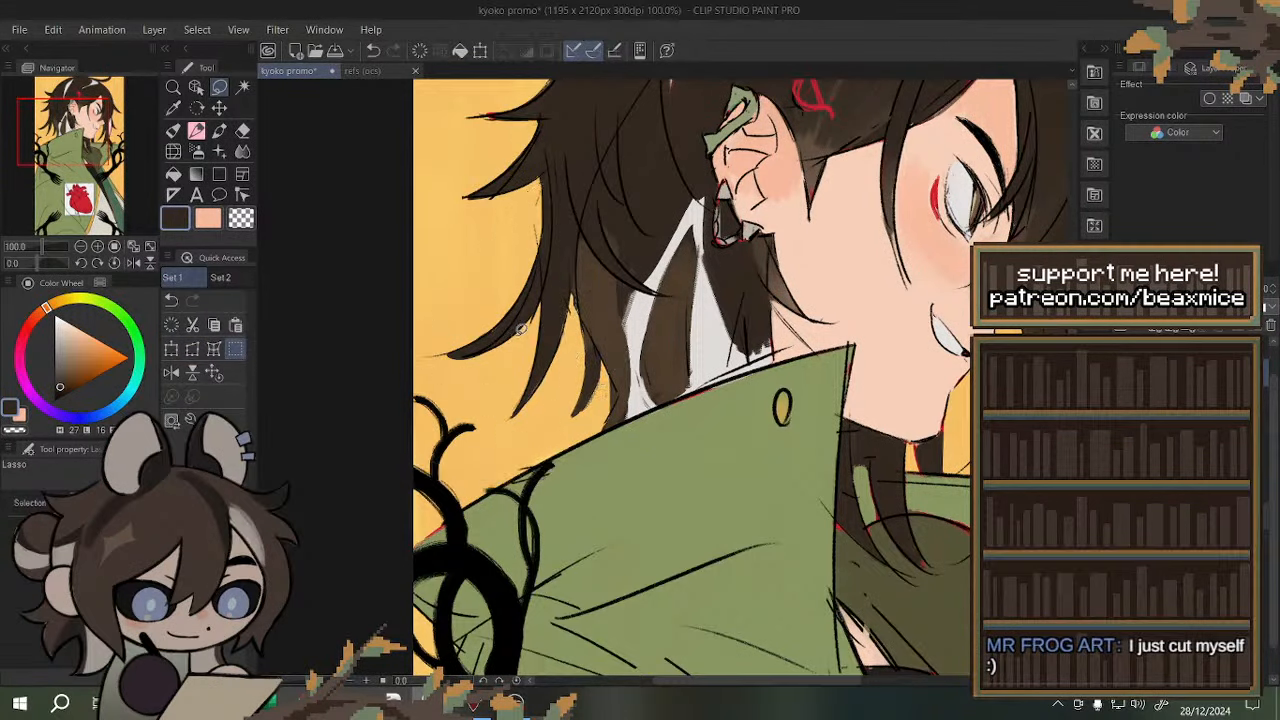
# - Lasso the top of the yellow gap between the nape strands, fill it with brown sampled from the hair, and deselect
pyautogui.scroll(-4, 520, 328)
pyautogui.scroll(8, 520, 328)
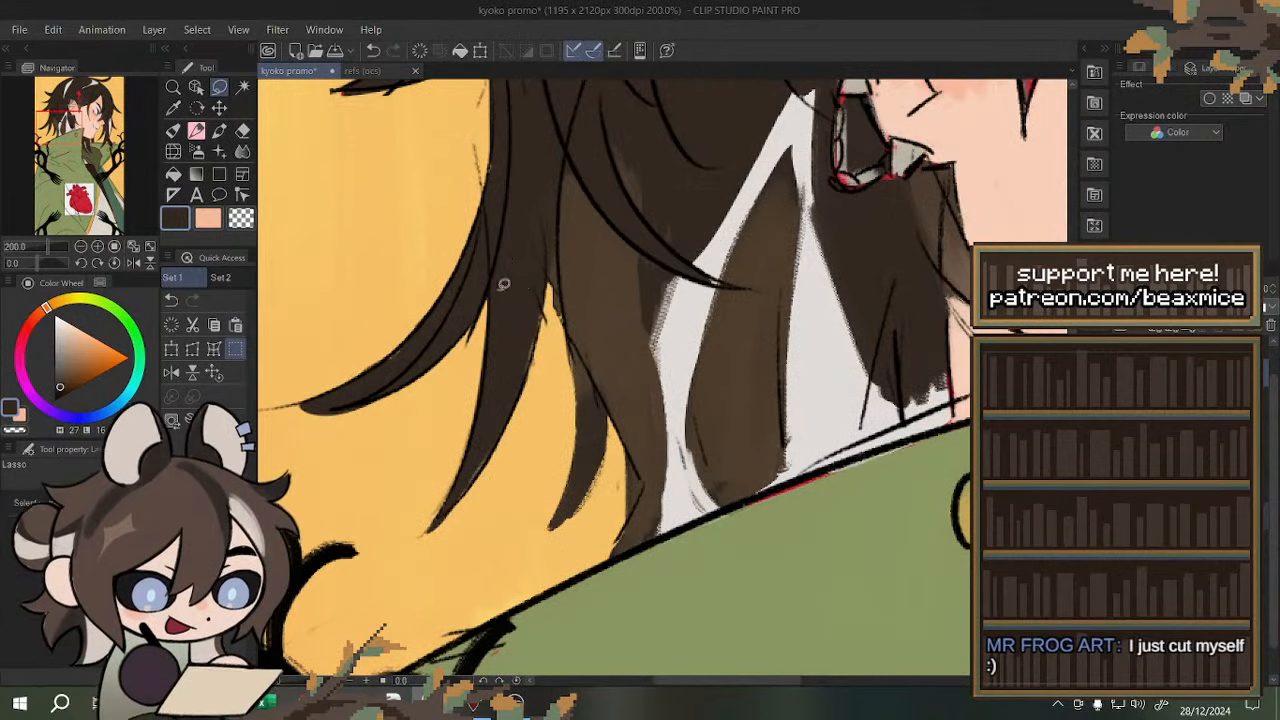
pyautogui.keyDown('ctrl'); pyautogui.keyDown('shift'); pyautogui.click(604, 322); pyautogui.keyUp('shift'); pyautogui.keyUp('ctrl')
pyautogui.keyDown('alt'); pyautogui.click(585, 294); pyautogui.keyUp('alt')
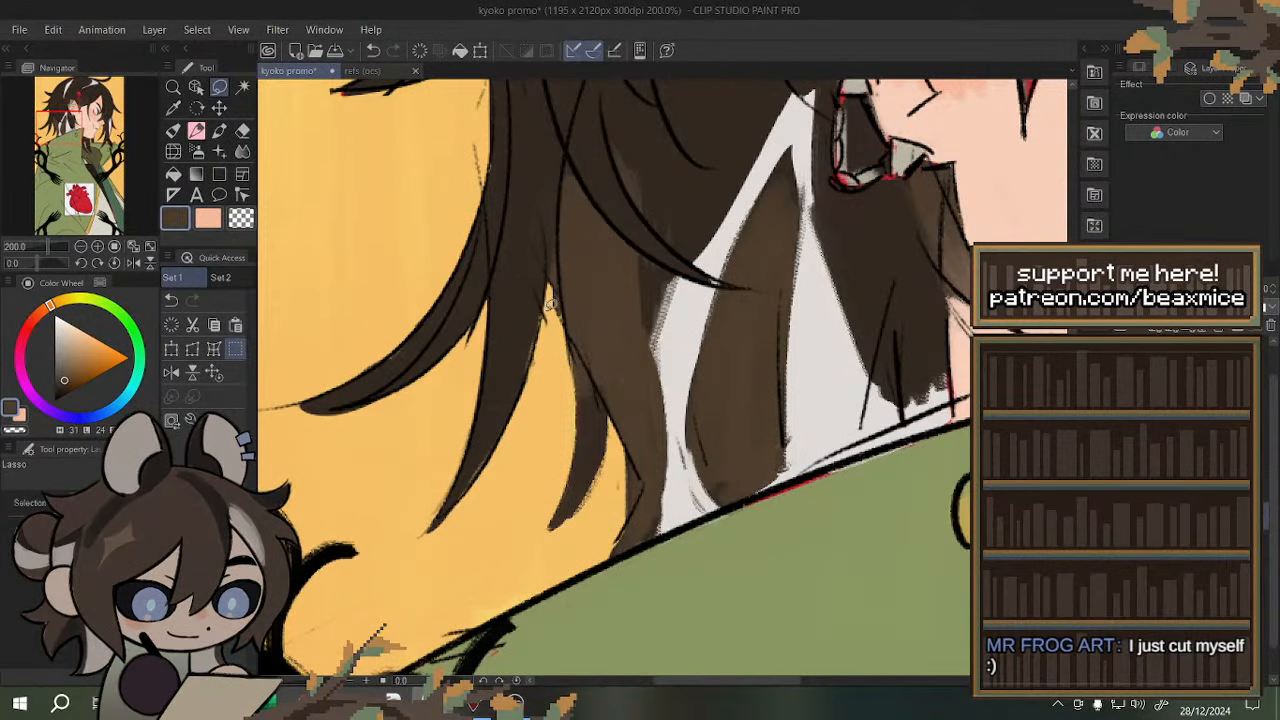
pyautogui.moveTo(551, 305); pyautogui.dragTo(573, 330)
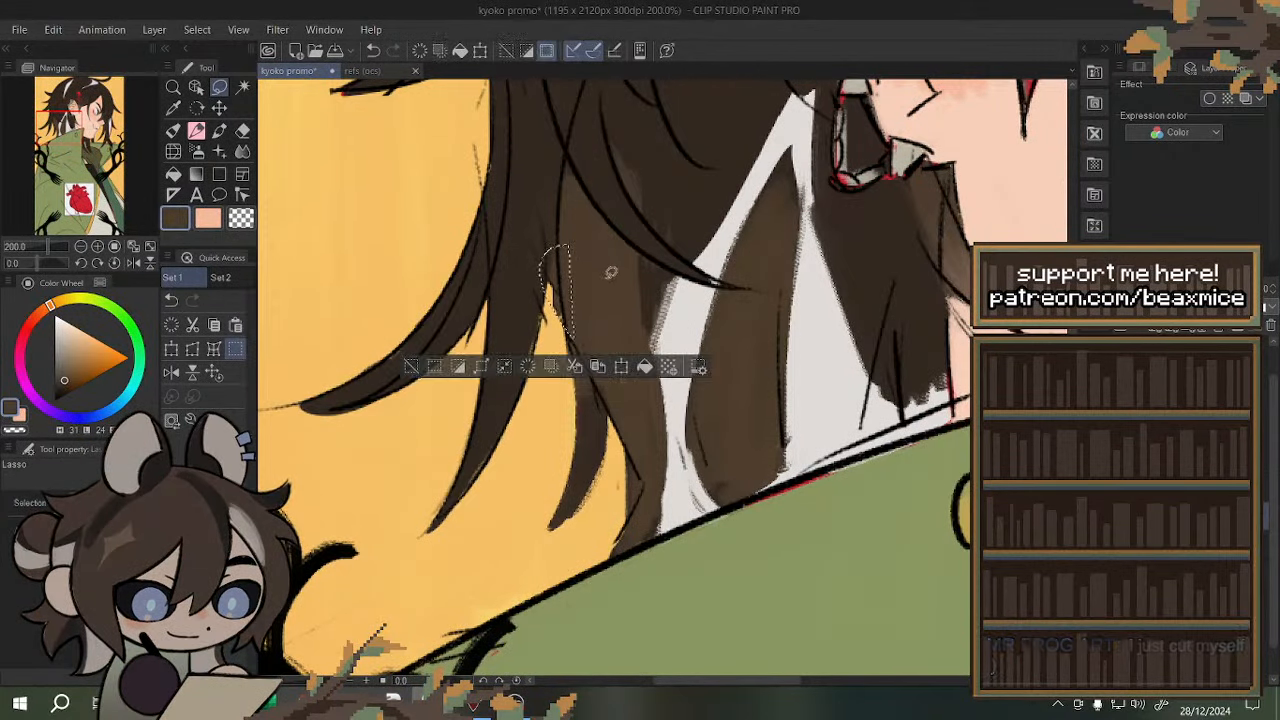
pyautogui.click(648, 368)
pyautogui.hotkey('ctrl', 'd')
pyautogui.scroll(-4, 608, 288)
pyautogui.scroll(2, 583, 246)
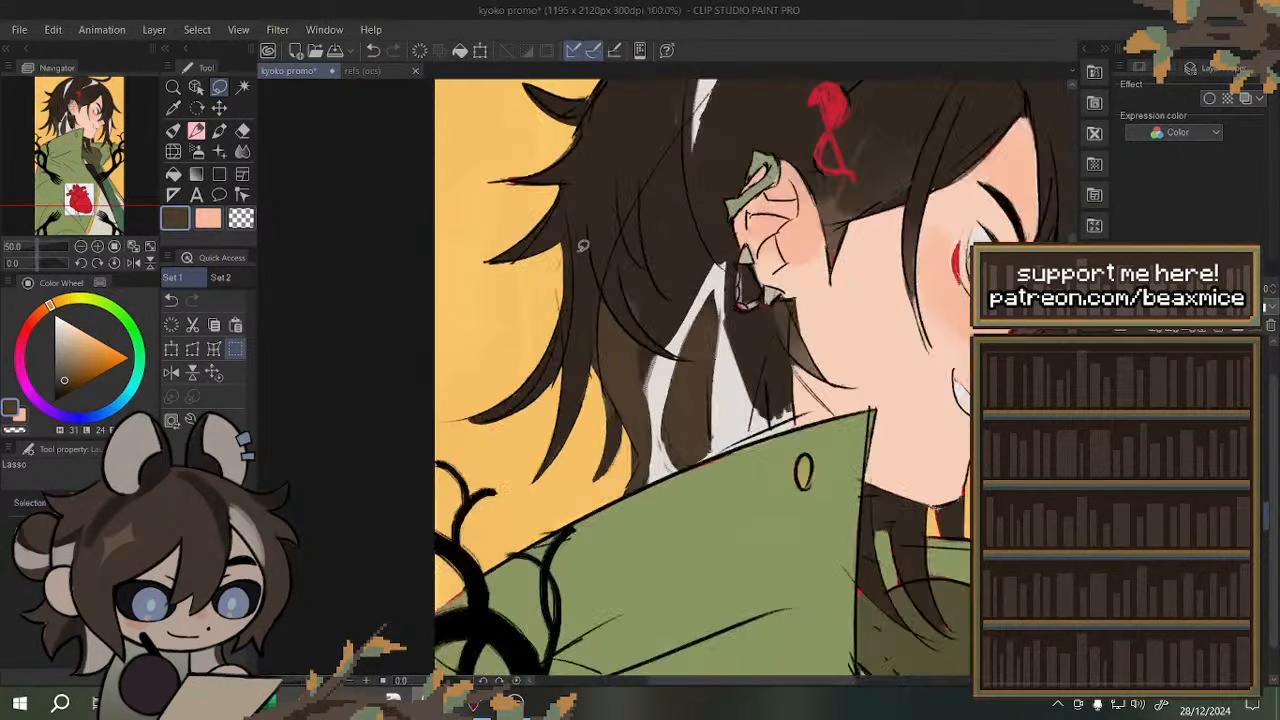
# - Mirror the canvas, sample the red of the hair clip, and examine the hair silhouette up close and from afar
pyautogui.scroll(2, 583, 246)
pyautogui.click(171, 372)
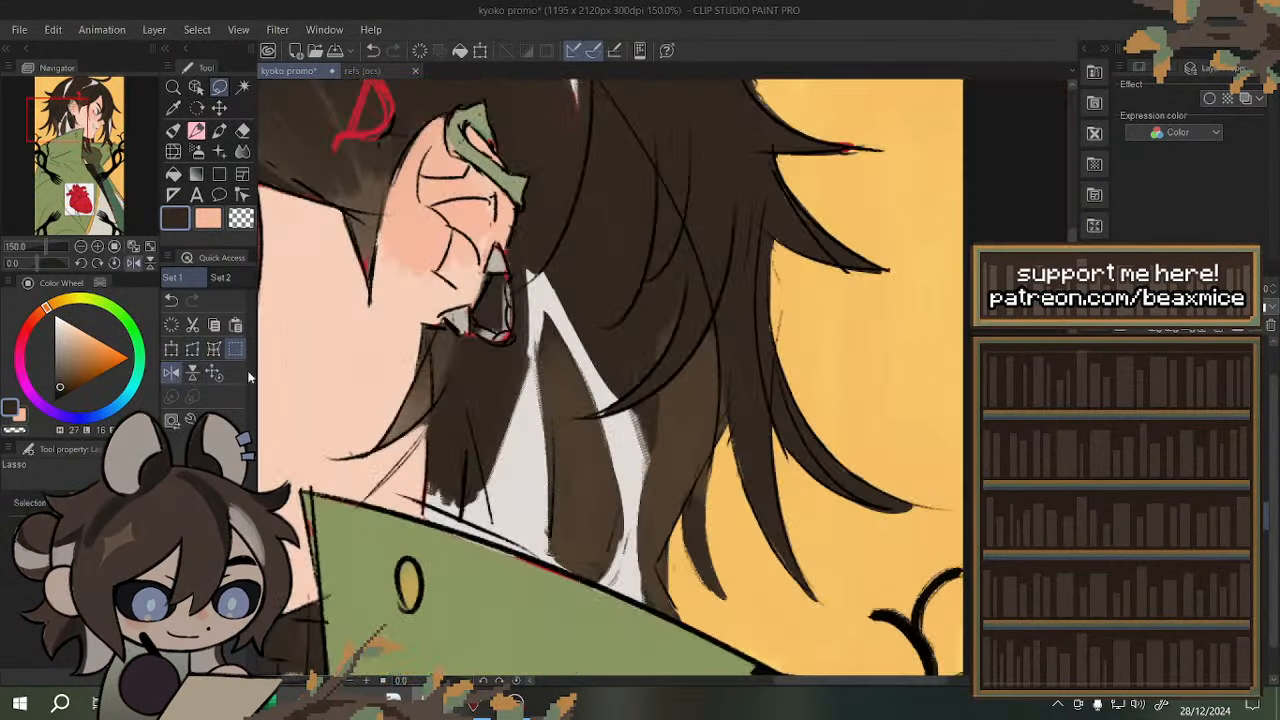
pyautogui.scroll(-3, 576, 297)
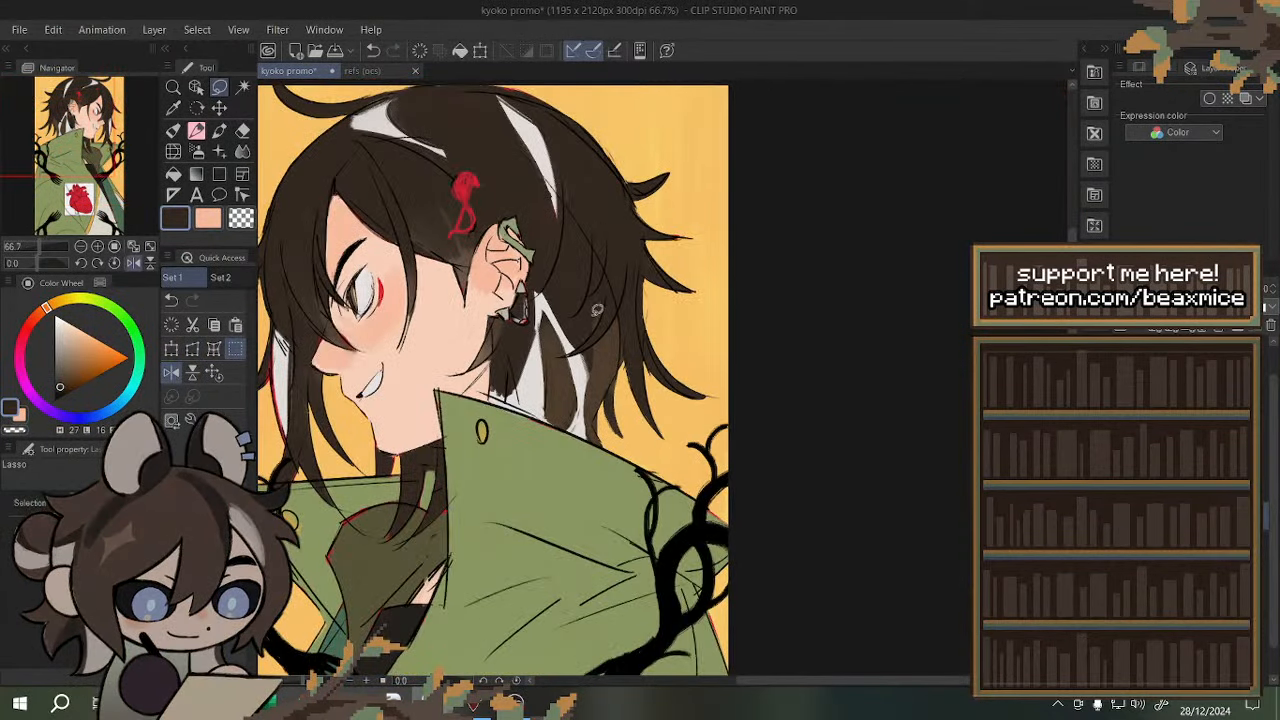
pyautogui.scroll(-1, 598, 310)
pyautogui.scroll(2, 495, 240)
pyautogui.scroll(3, 503, 197)
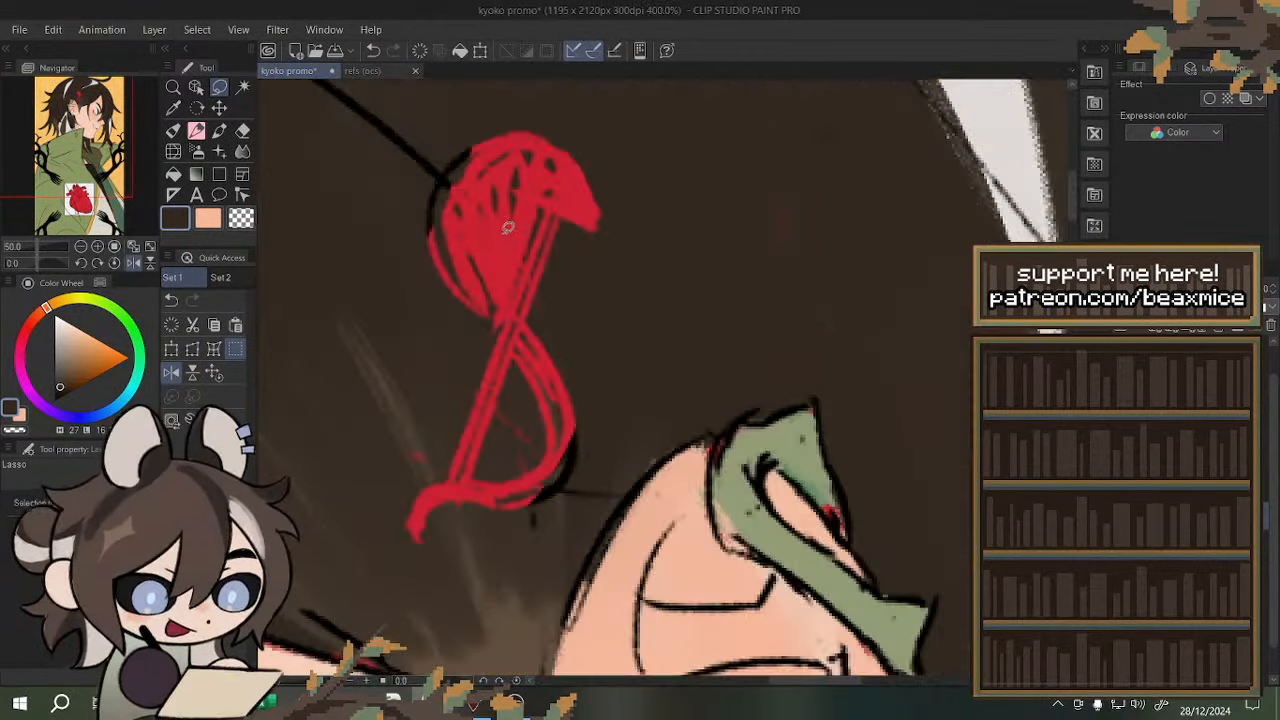
pyautogui.keyDown('alt'); pyautogui.click(506, 214); pyautogui.keyUp('alt')
pyautogui.scroll(-3, 506, 214)
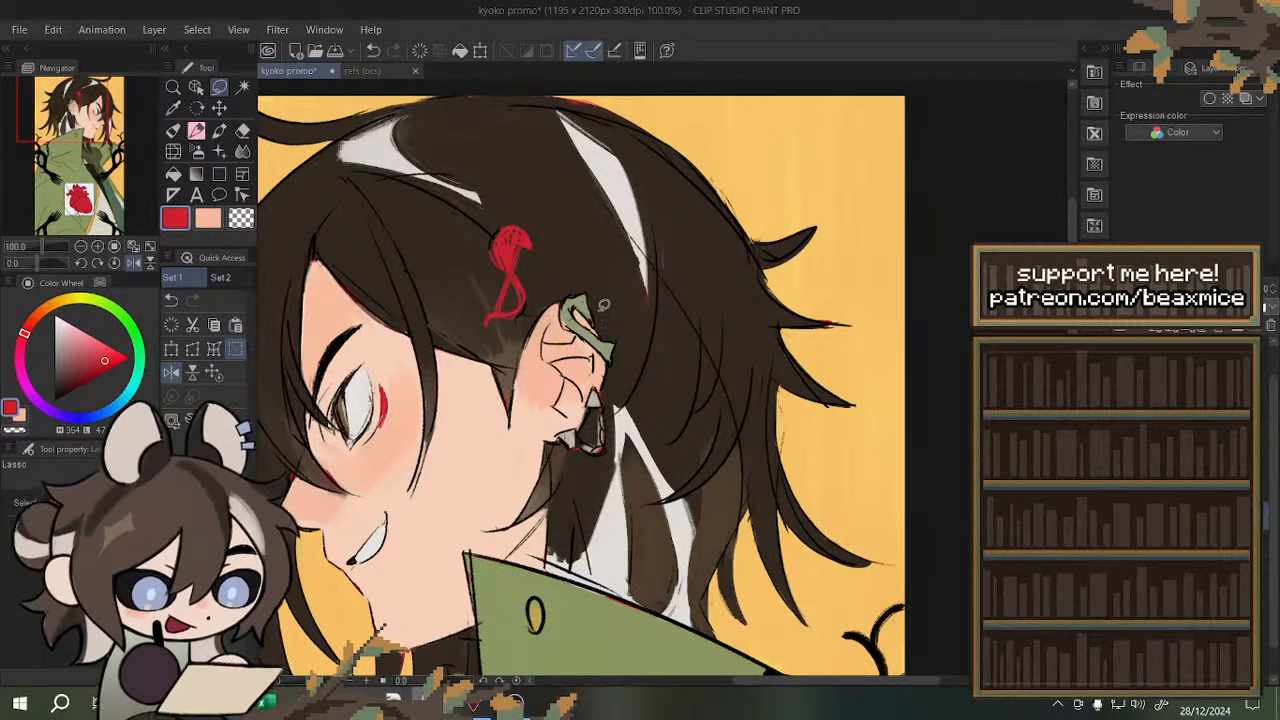
pyautogui.scroll(-1, 604, 305)
pyautogui.scroll(-1, 606, 300)
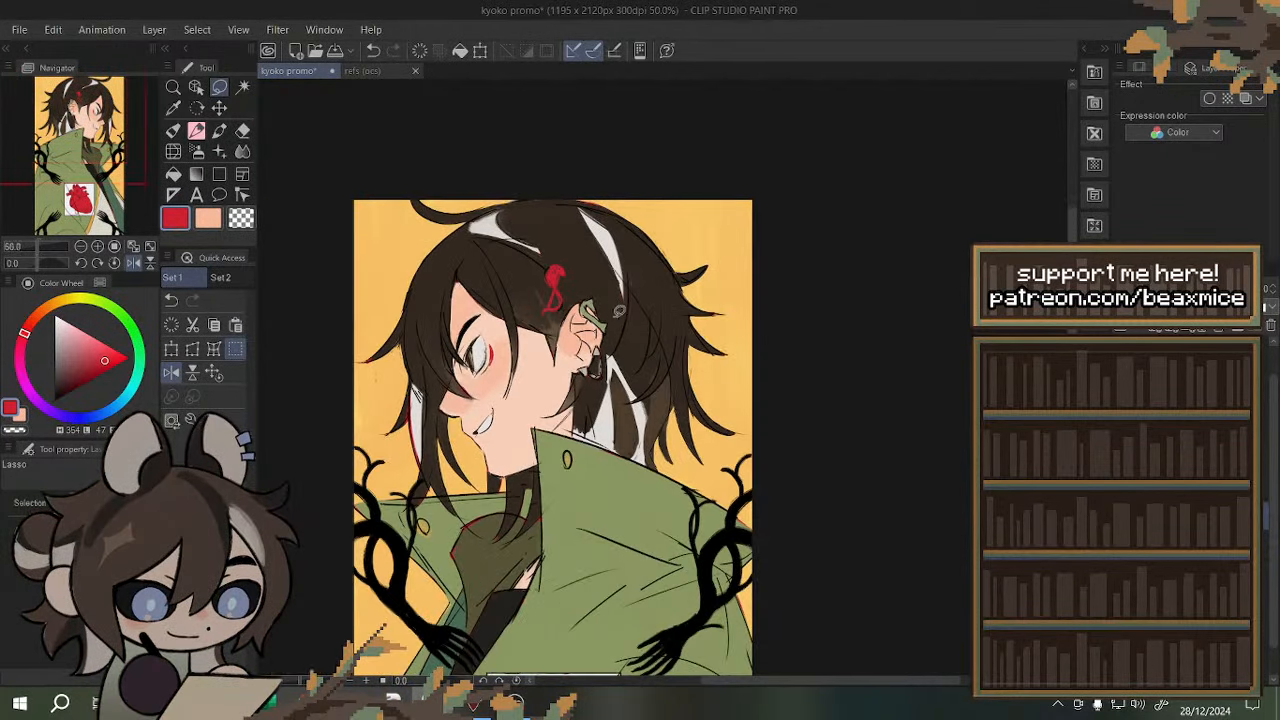
pyautogui.scroll(1, 717, 459)
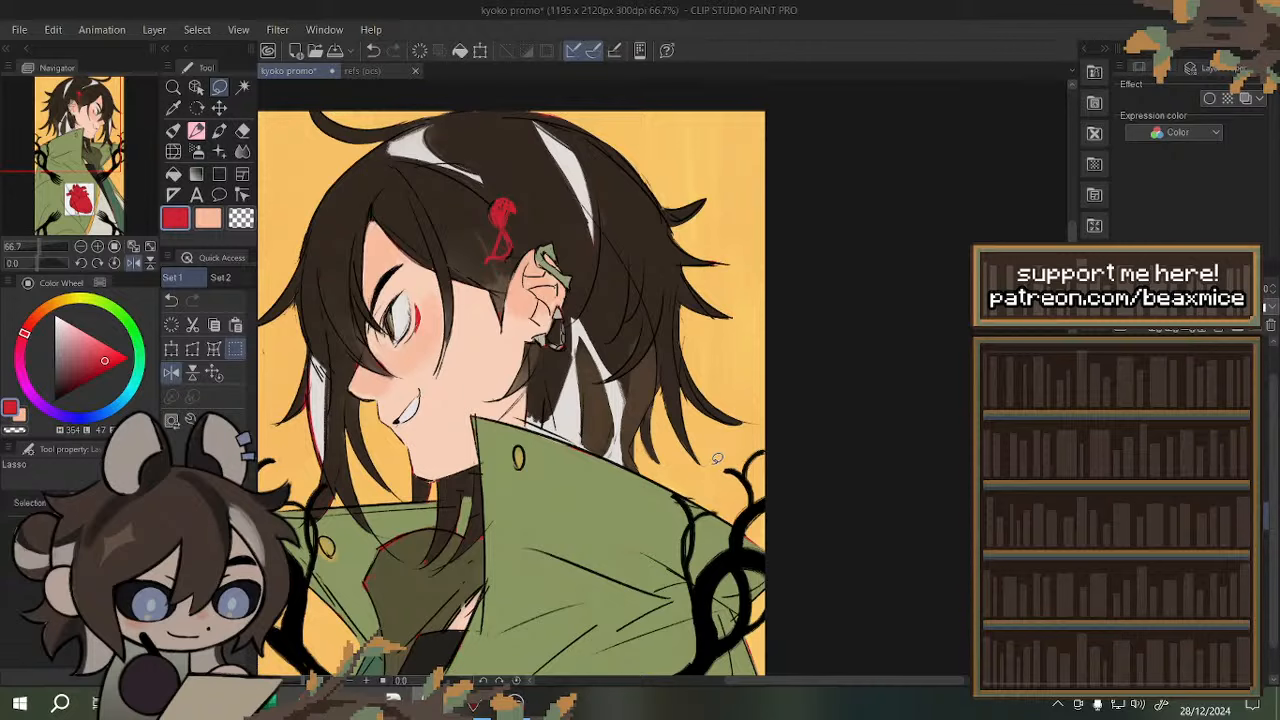
pyautogui.scroll(-1, 712, 448)
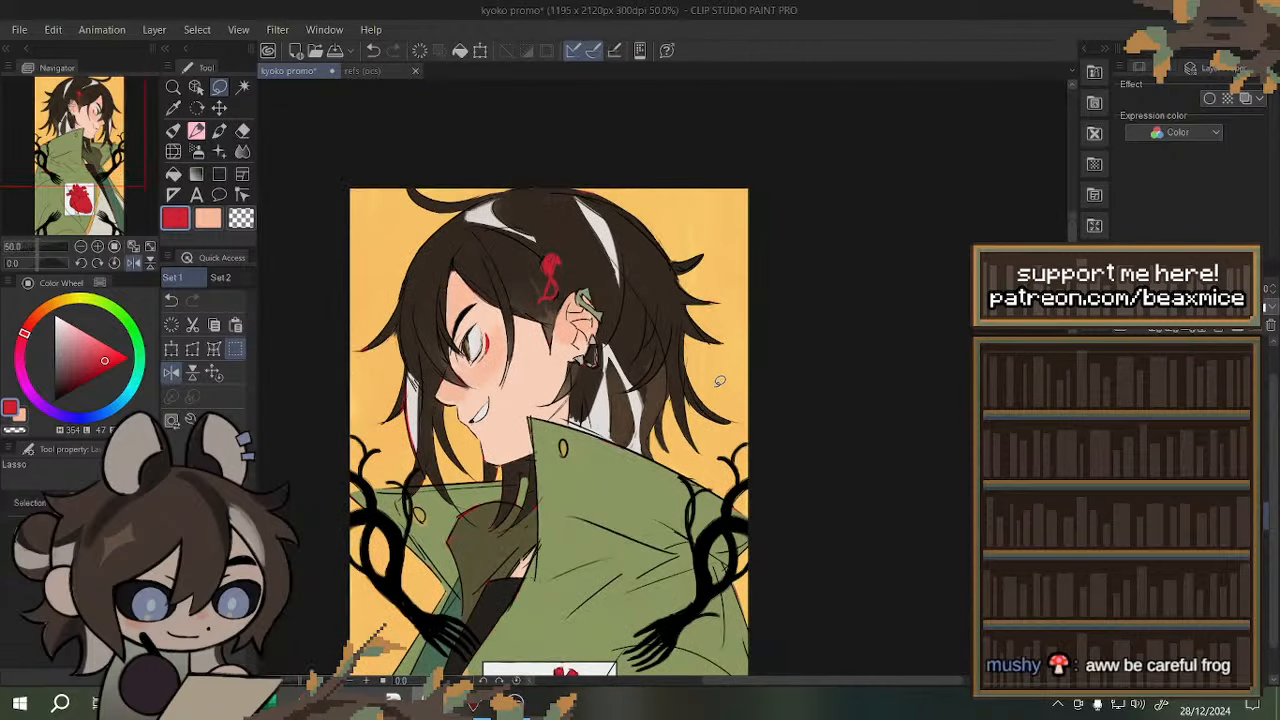
# - Lasso along the outer edges of two spiky strands at the back of the head, clear the excess colour, and deselect
pyautogui.scroll(3, 716, 405)
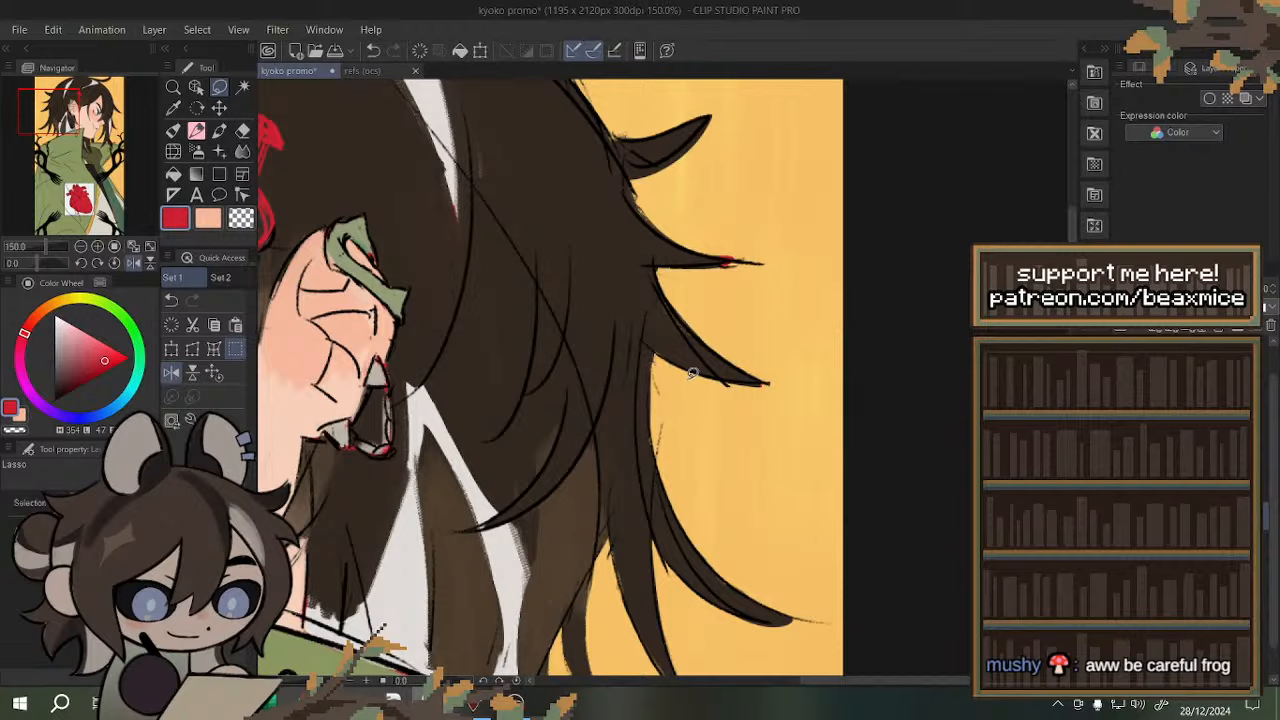
pyautogui.moveTo(670, 305); pyautogui.dragTo(813, 366)
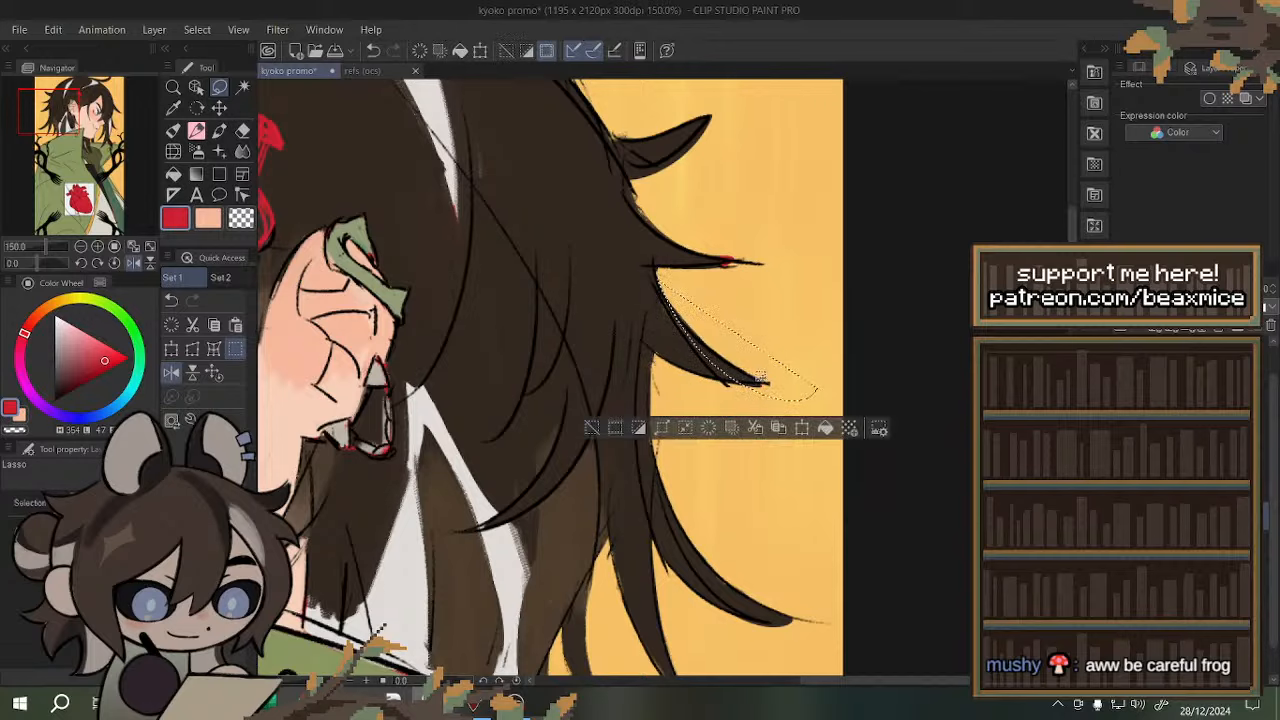
pyautogui.hotkey('ctrl', 'd')
pyautogui.scroll(-3, 771, 466)
pyautogui.scroll(3, 855, 481)
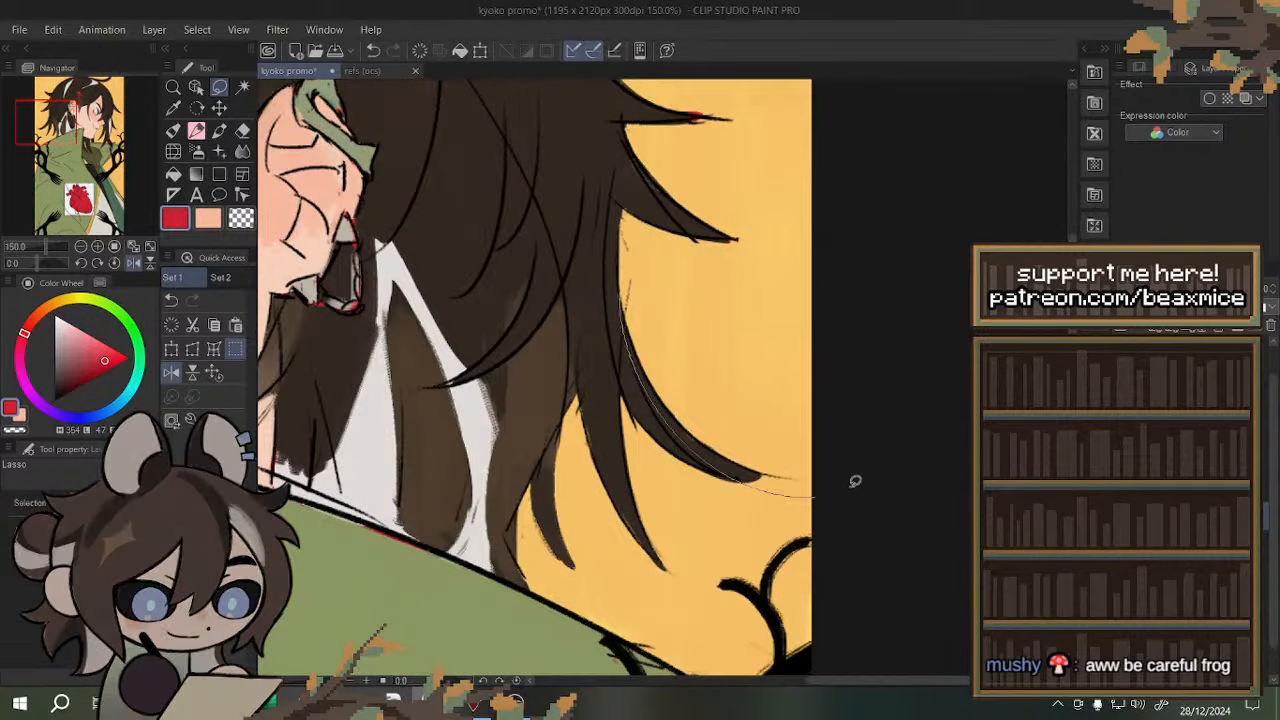
pyautogui.moveTo(855, 481); pyautogui.dragTo(853, 456)
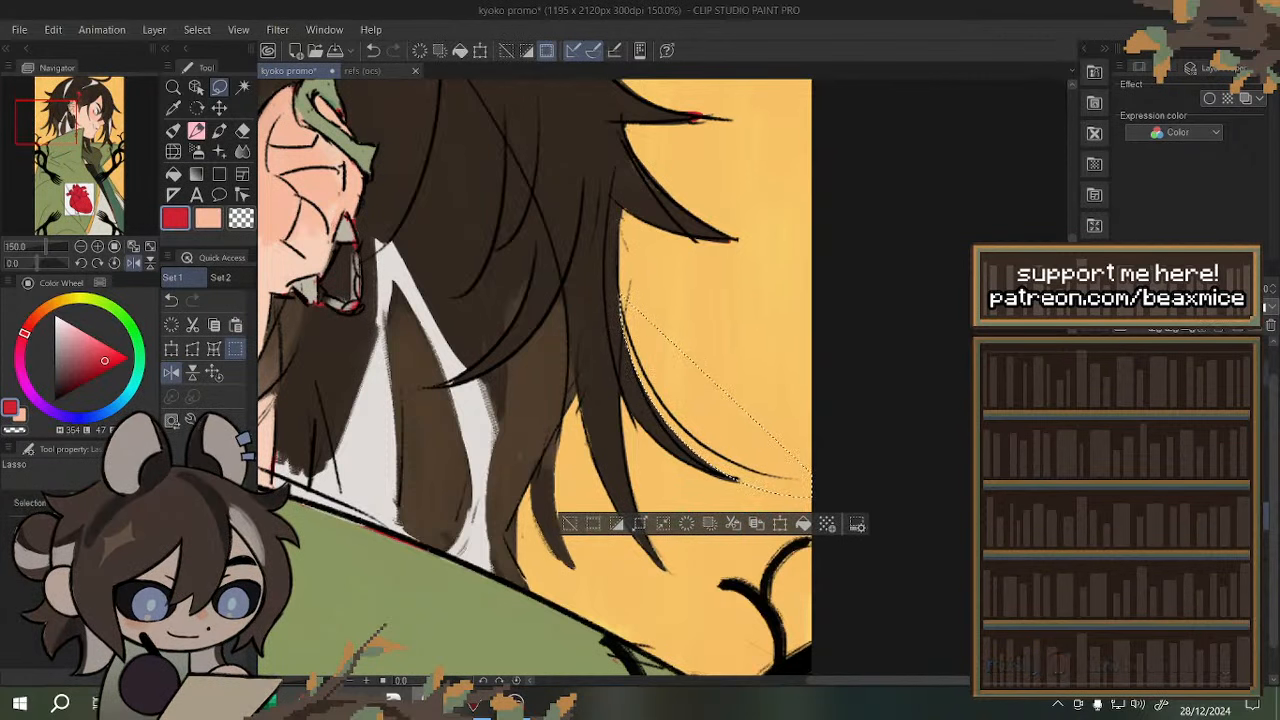
pyautogui.click(686, 524)
pyautogui.hotkey('ctrl', 'd')
pyautogui.scroll(-4, 737, 372)
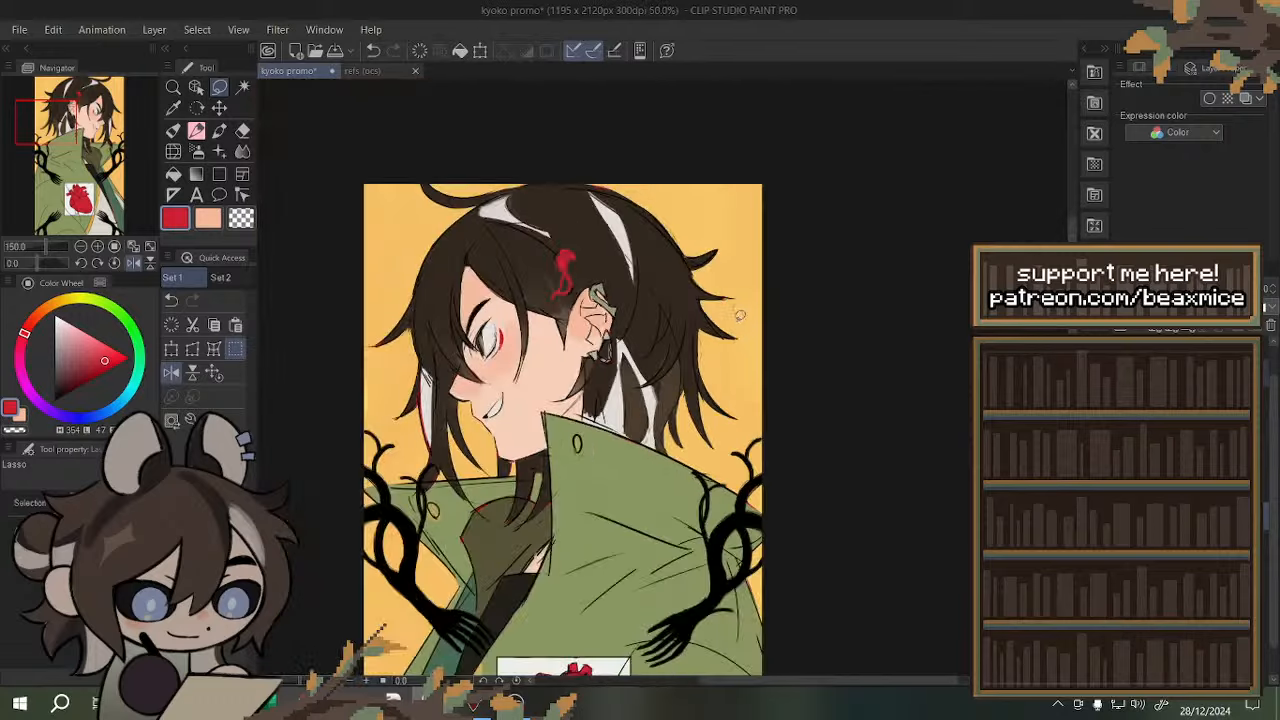
# - Reset the canvas view, lasso the small loose strand at the nape, and rotate and free-transform it slightly outward from the neck
pyautogui.click(215, 374)
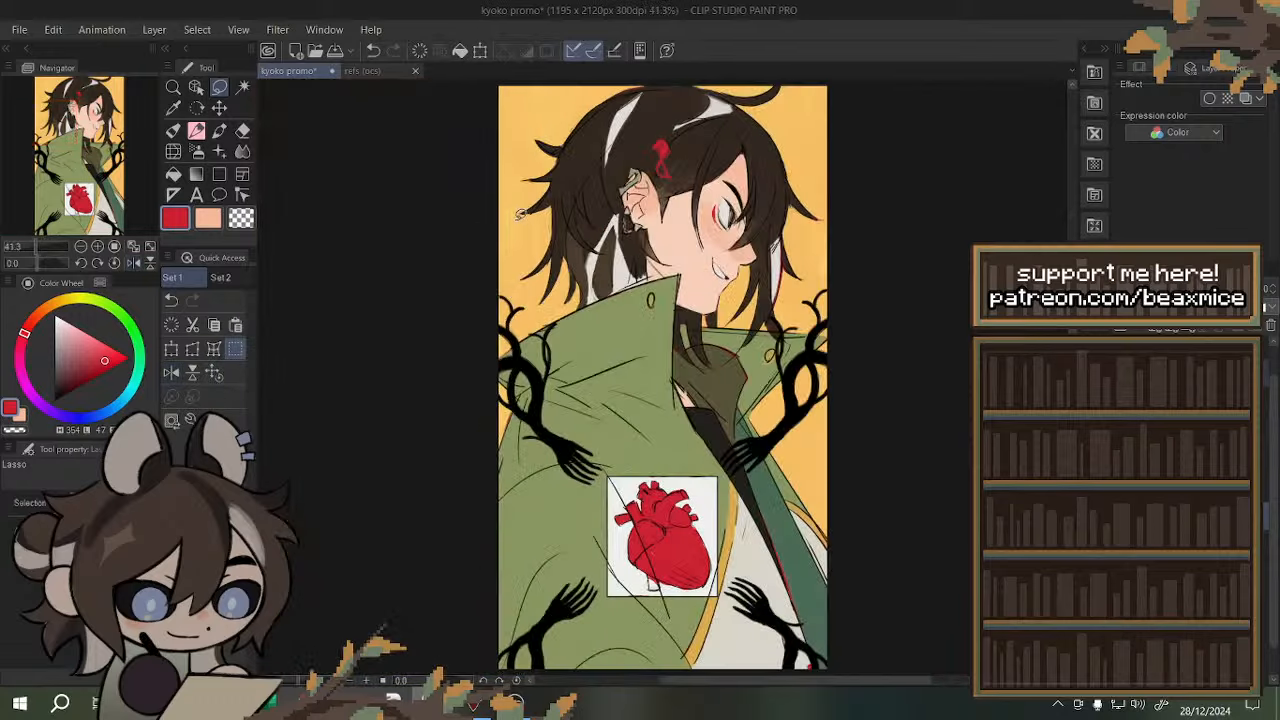
pyautogui.scroll(5, 590, 155)
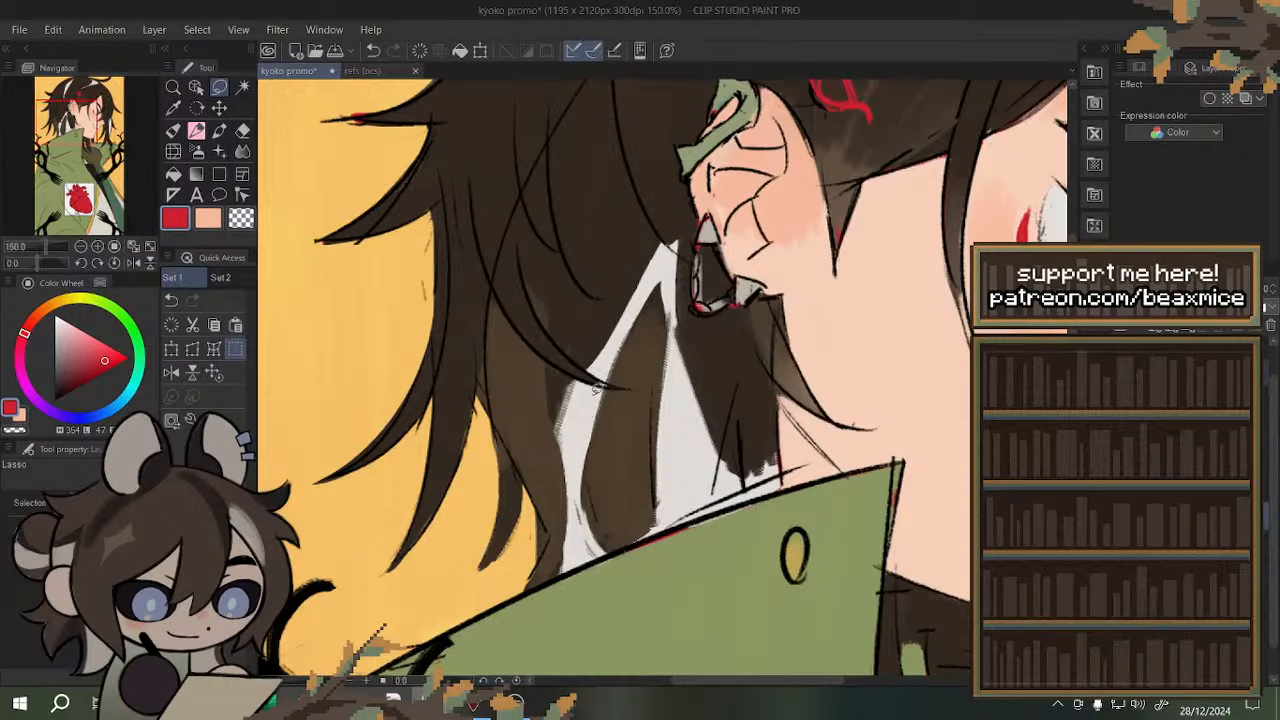
pyautogui.moveTo(522, 489)
pyautogui.mouseDown()
pyautogui.moveTo(470, 595)
pyautogui.moveTo(455, 510)
pyautogui.moveTo(467, 427)
pyautogui.mouseUp()
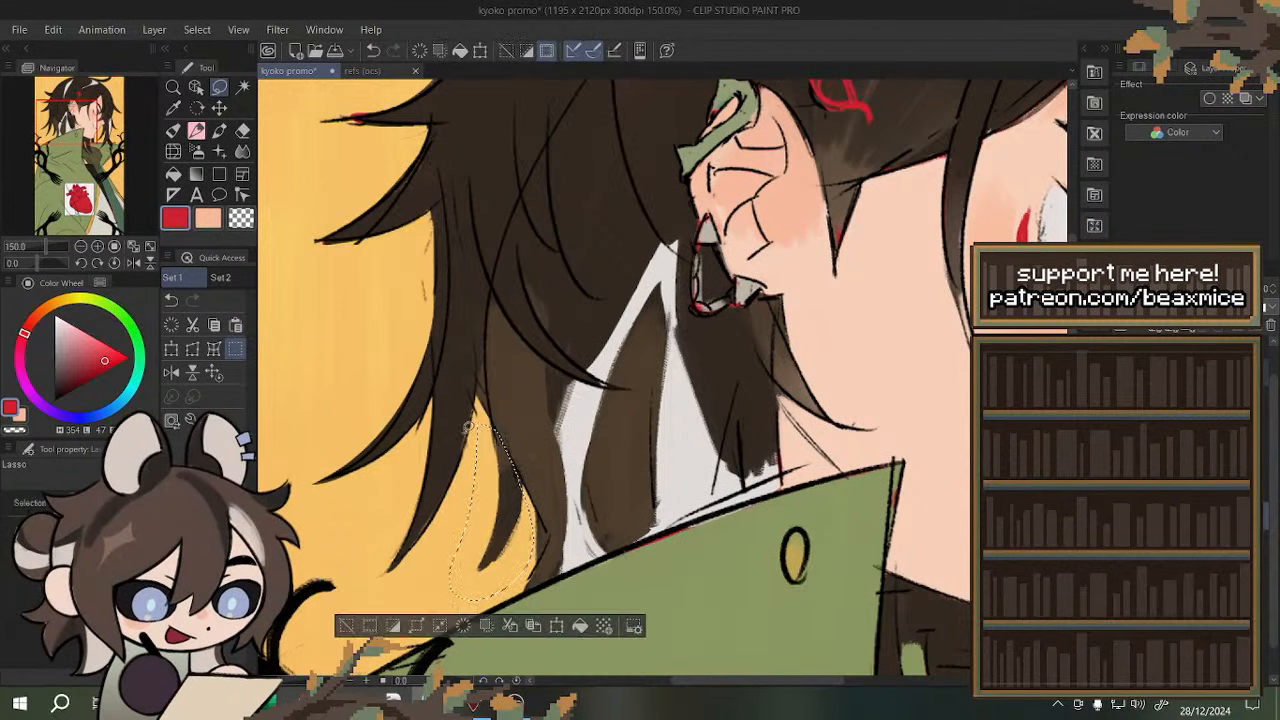
pyautogui.click(172, 349)
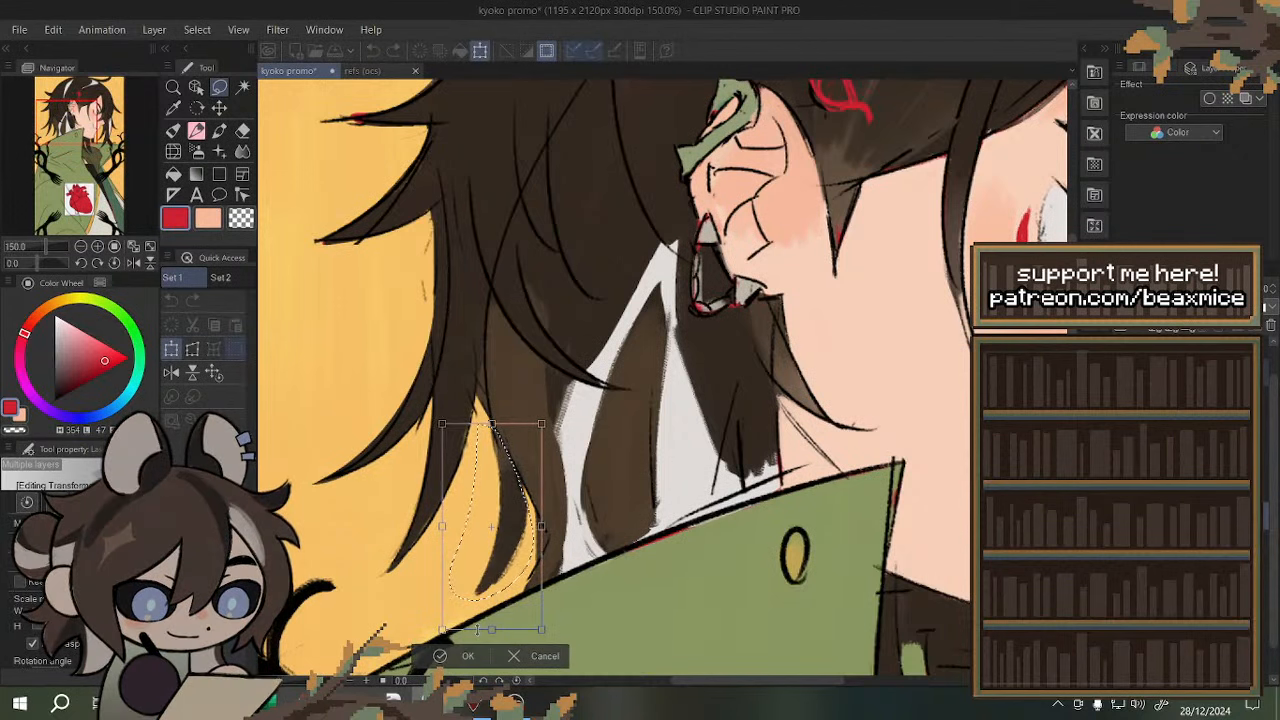
pyautogui.moveTo(568, 498); pyautogui.dragTo(503, 511)
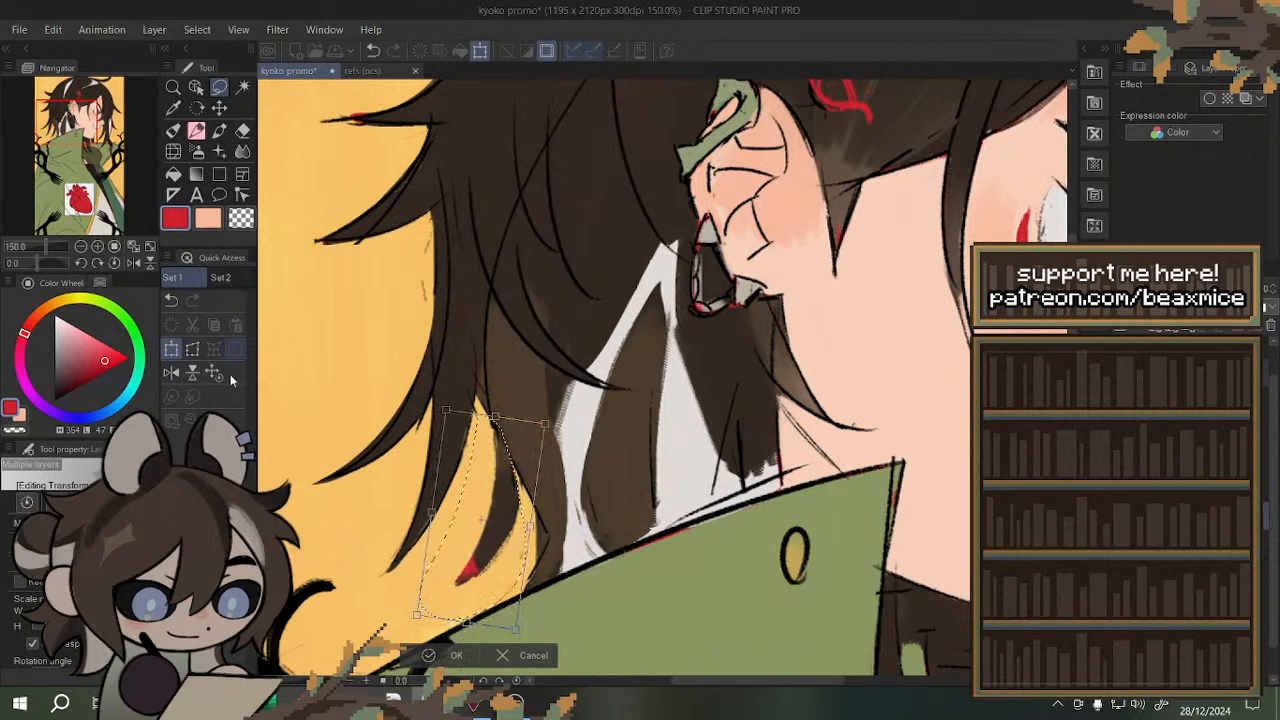
pyautogui.click(192, 348)
pyautogui.moveTo(430, 513); pyautogui.dragTo(419, 500)
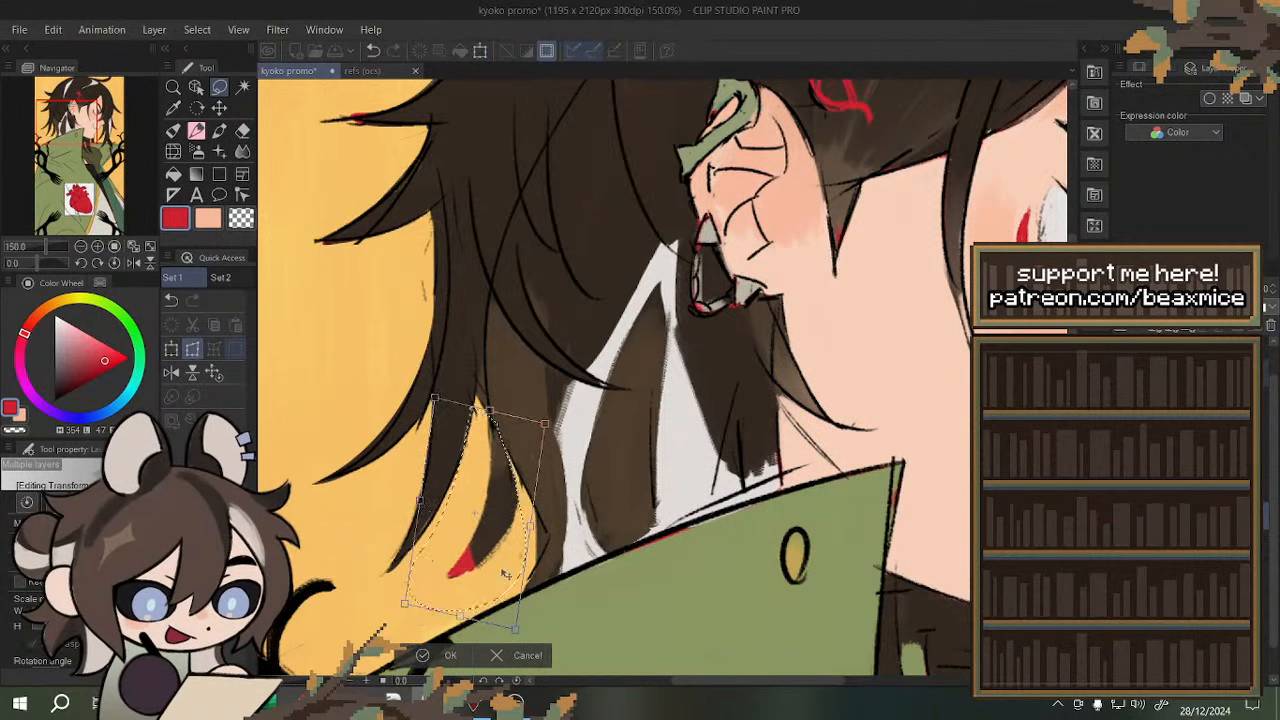
pyautogui.moveTo(528, 527); pyautogui.dragTo(538, 530)
pyautogui.click(453, 655)
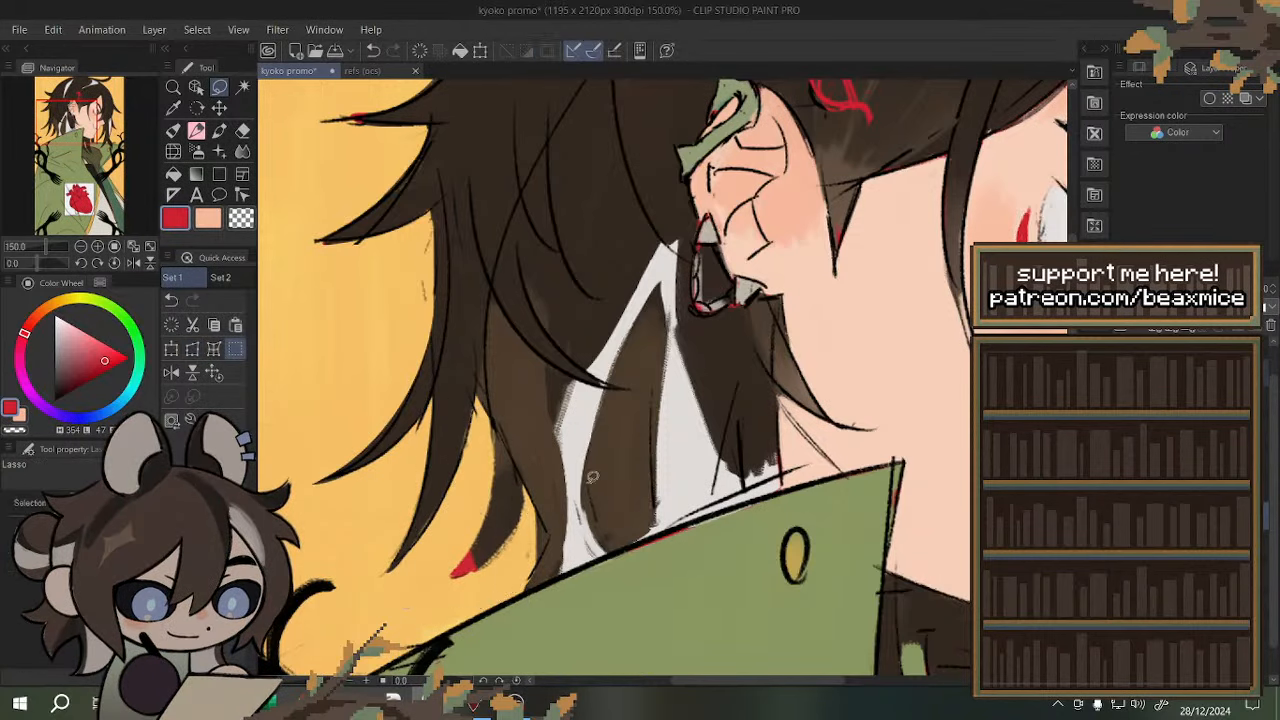
# - Extend the hair below the earring down to the collar with the thickpaint 6 brush in sampled dark brown
pyautogui.scroll(-5, 497, 283)
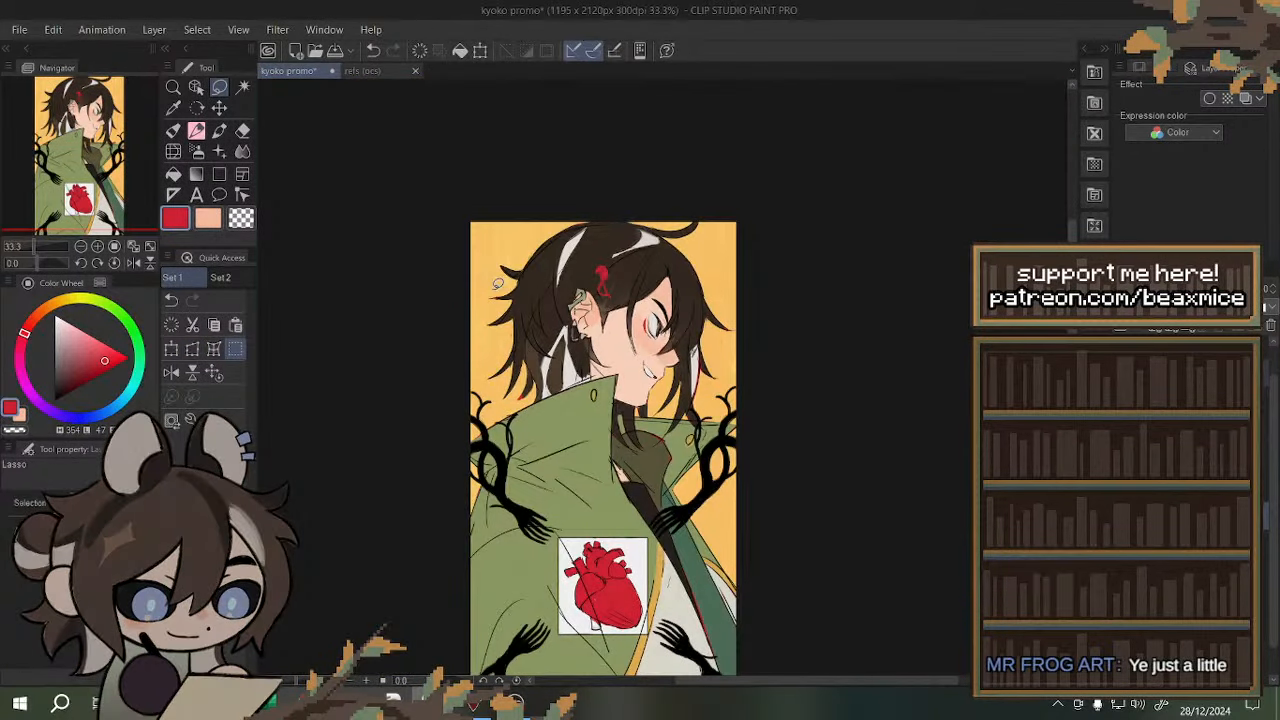
pyautogui.scroll(-5, 620, 330)
pyautogui.scroll(2, 643, 360)
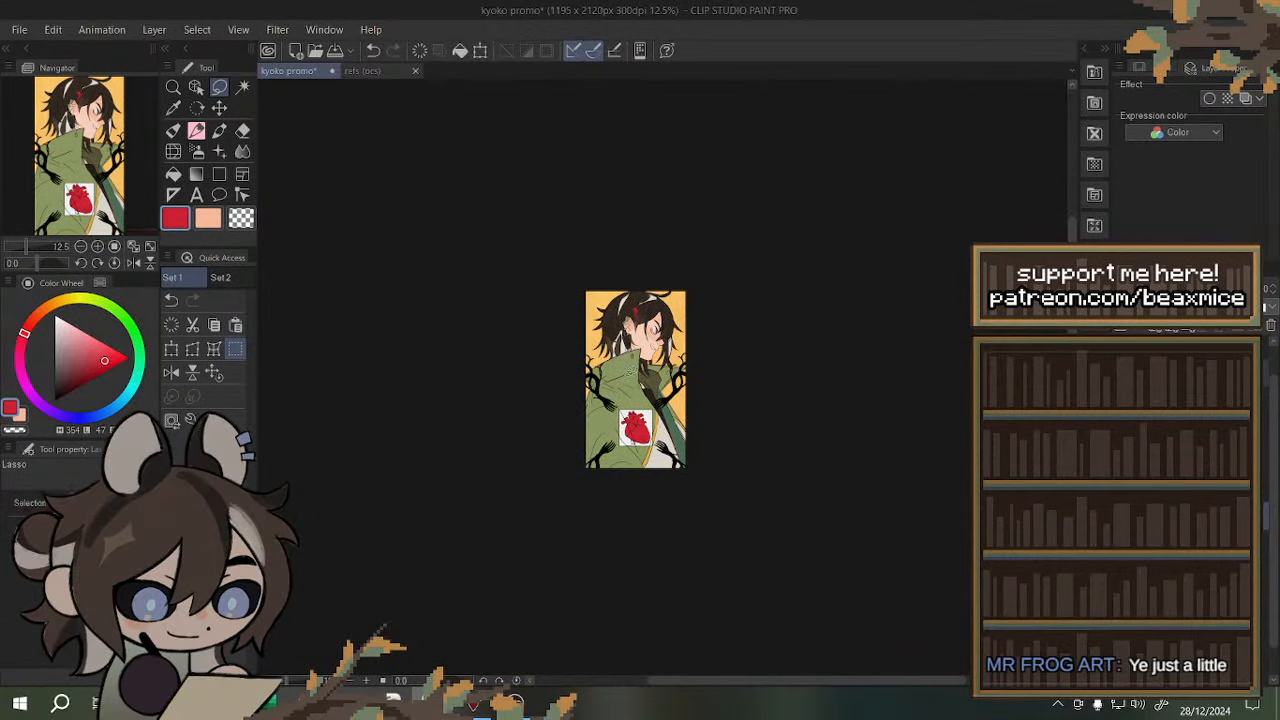
pyautogui.scroll(3, 621, 362)
pyautogui.click(212, 376)
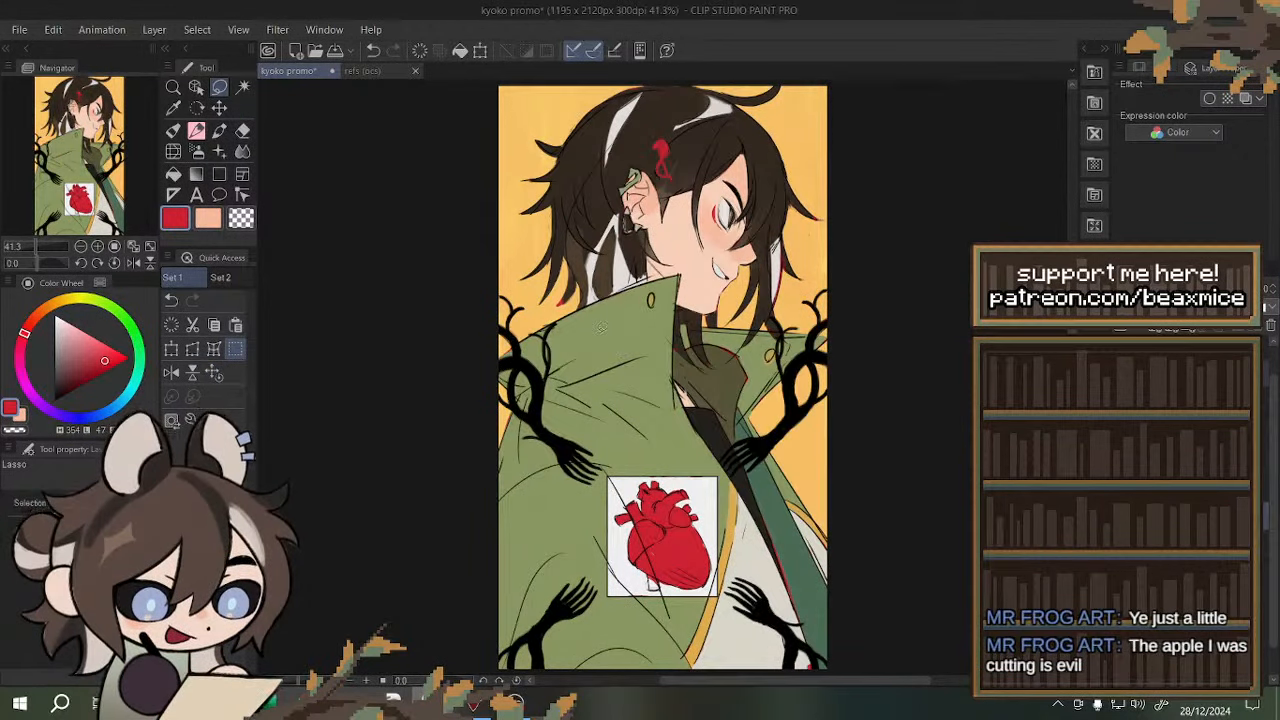
pyautogui.scroll(6, 605, 305)
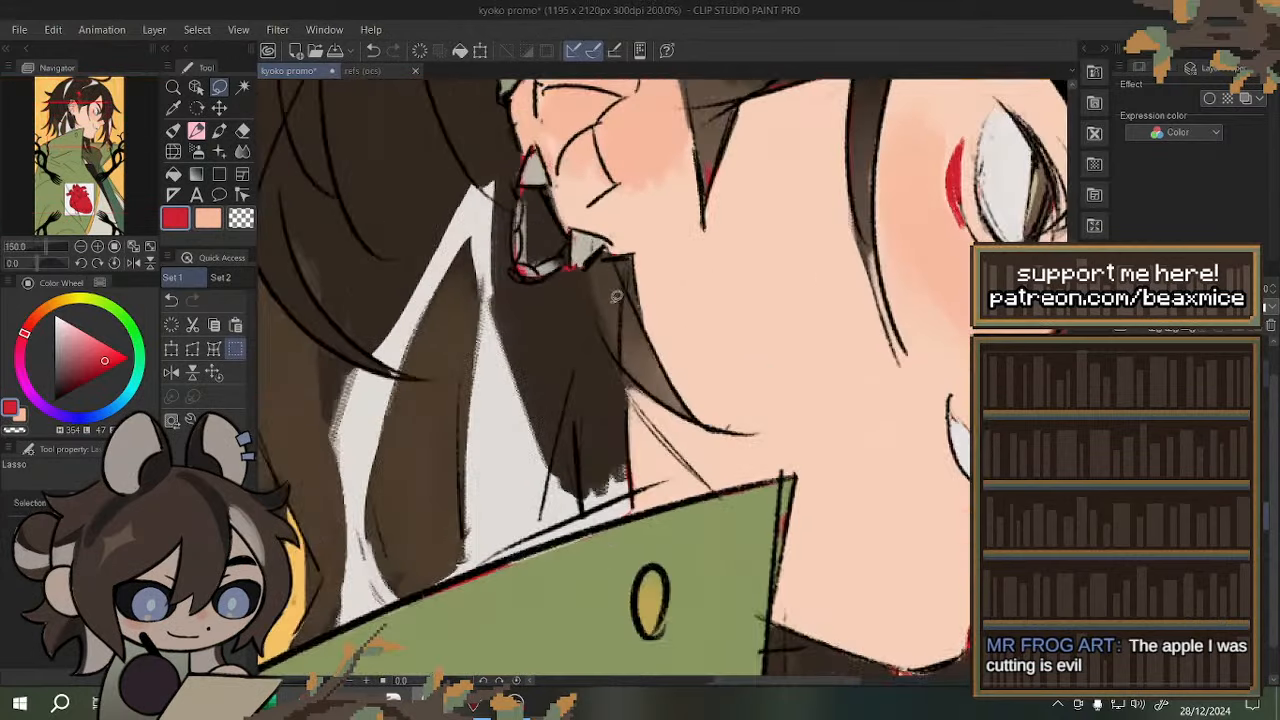
pyautogui.scroll(-1, 619, 451)
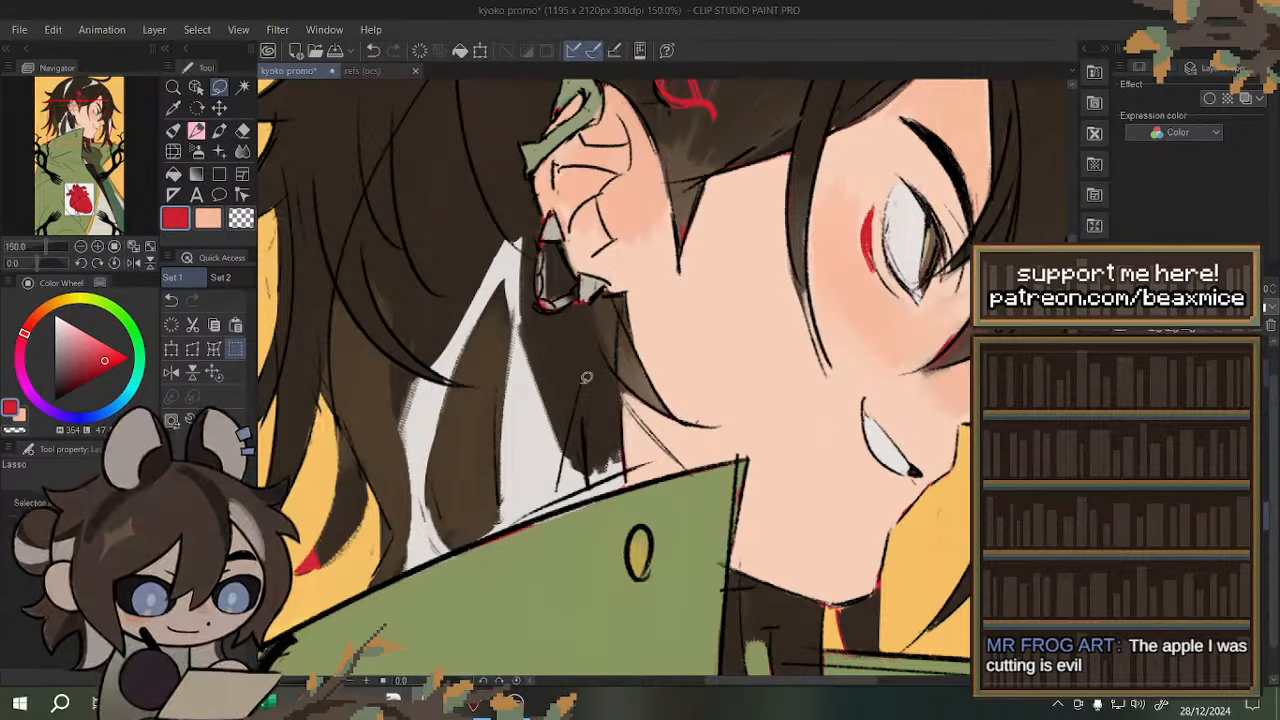
pyautogui.keyDown('alt'); pyautogui.click(360, 146); pyautogui.keyUp('alt')
pyautogui.click(176, 131)
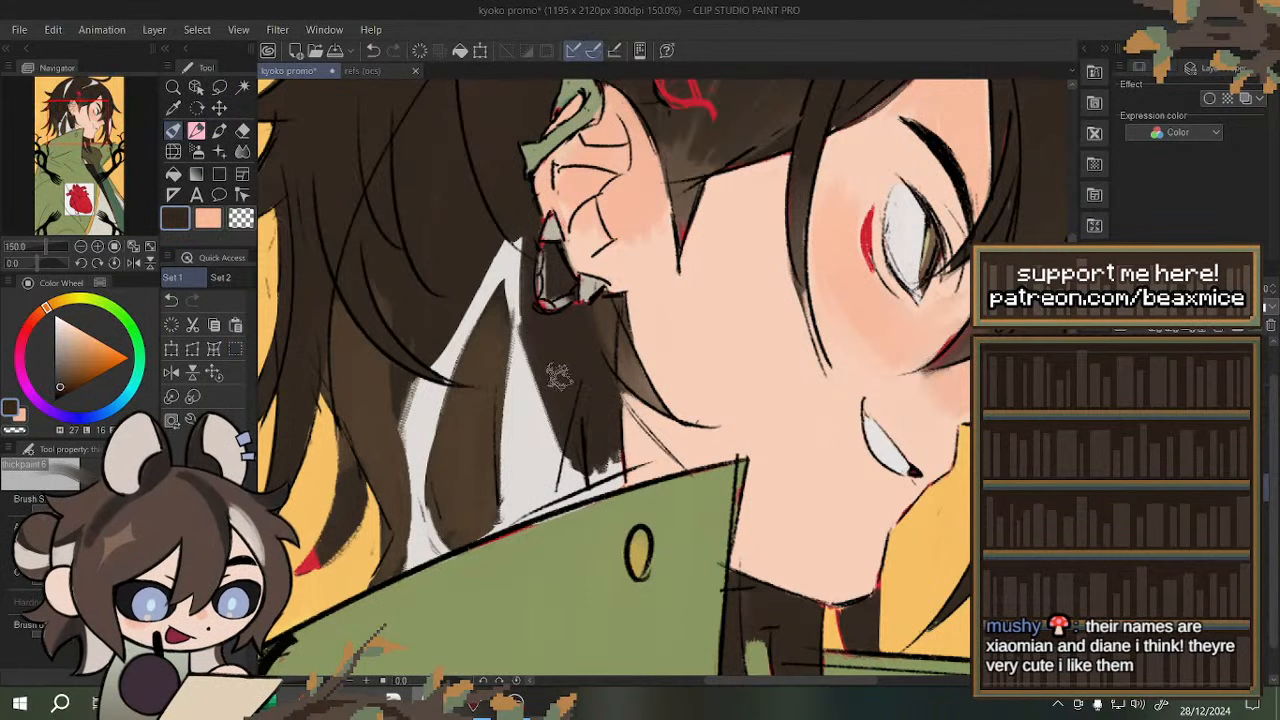
pyautogui.moveTo(568, 500)
pyautogui.mouseDown()
pyautogui.moveTo(590, 430)
pyautogui.moveTo(618, 520)
pyautogui.mouseUp()
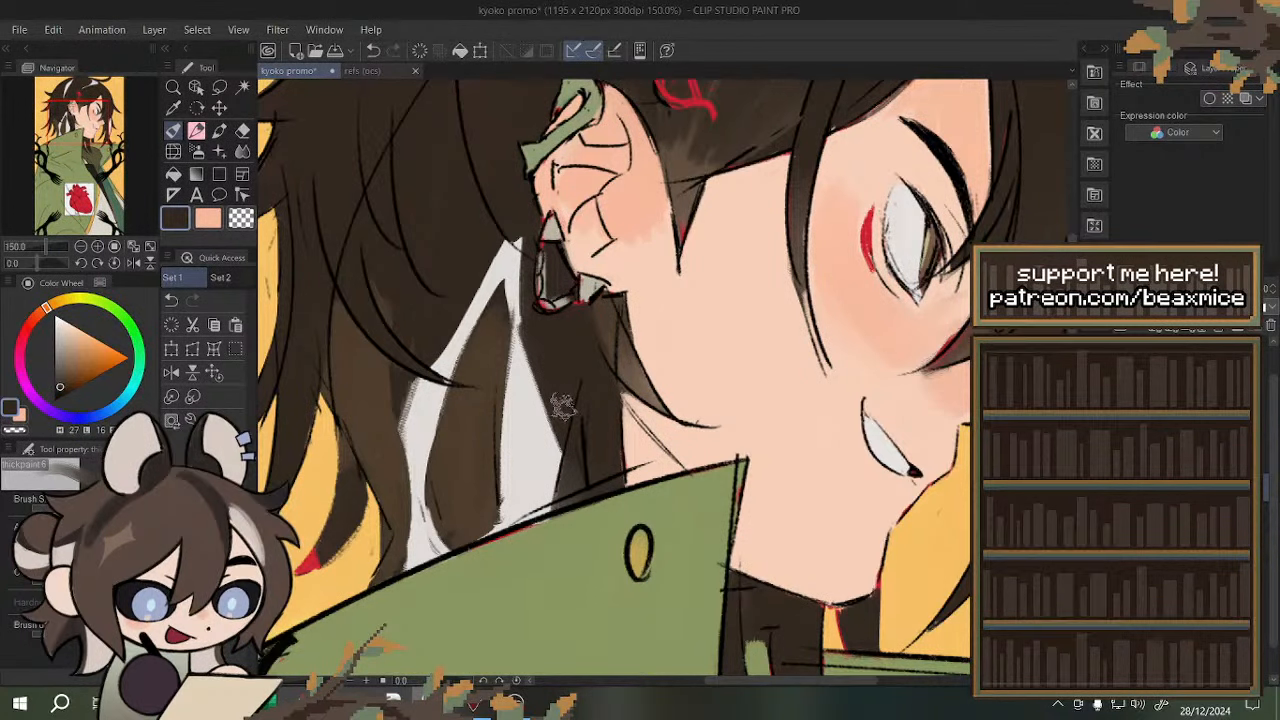
# - Mirror the canvas, even out the off-white streak in the front lock beside the face, and narrow its inner edge with sampled dark brown
pyautogui.scroll(-1, 457, 220)
pyautogui.scroll(-3, 457, 220)
pyautogui.scroll(5, 452, 462)
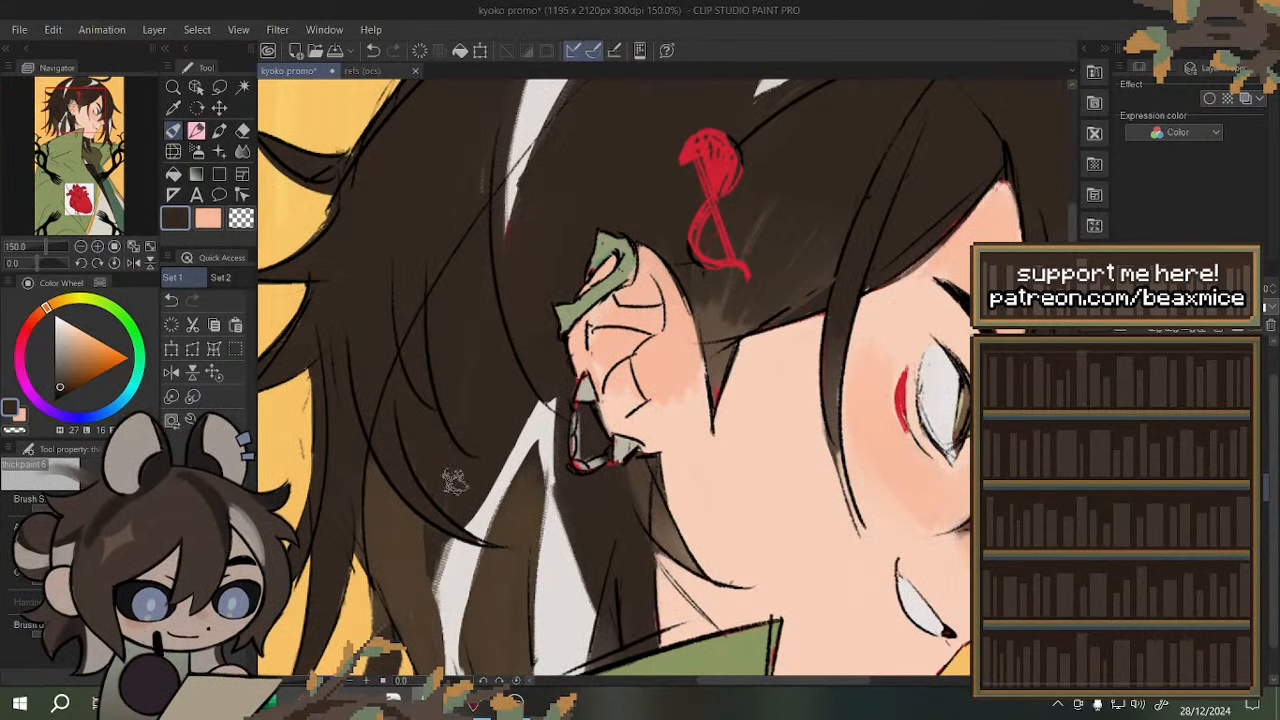
pyautogui.scroll(-4, 523, 297)
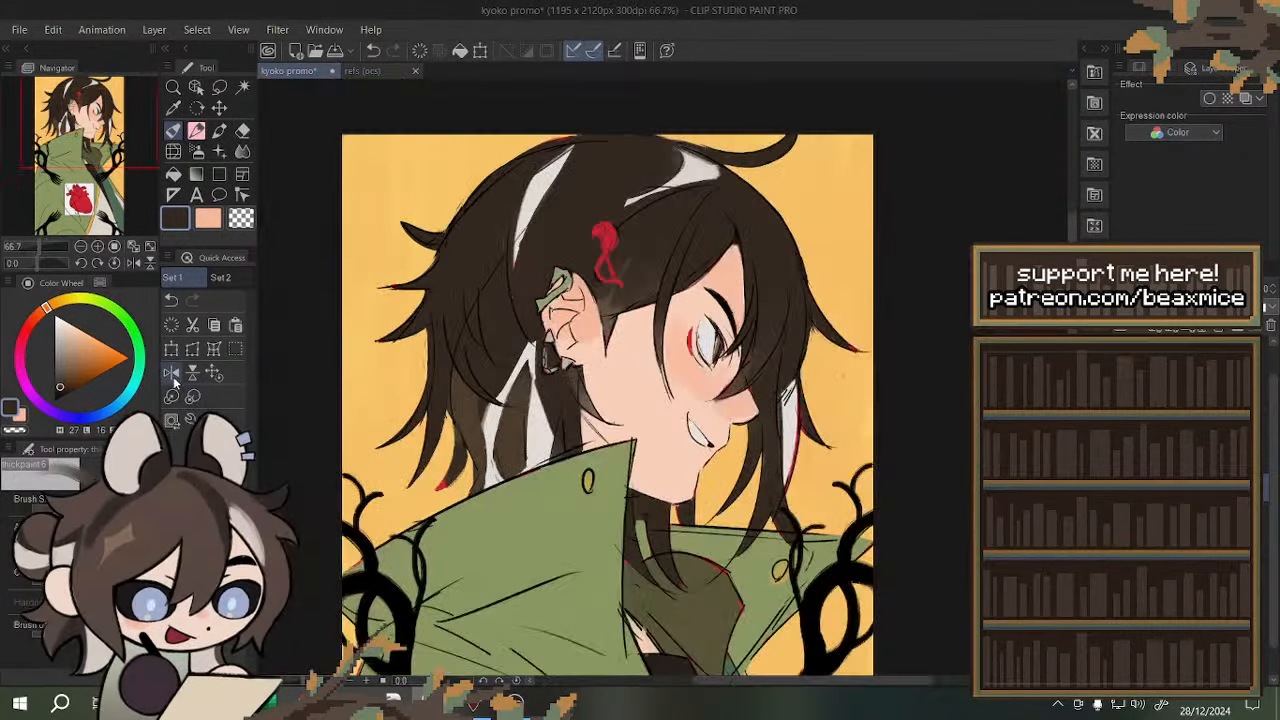
pyautogui.scroll(1, 523, 304)
pyautogui.scroll(-2, 573, 340)
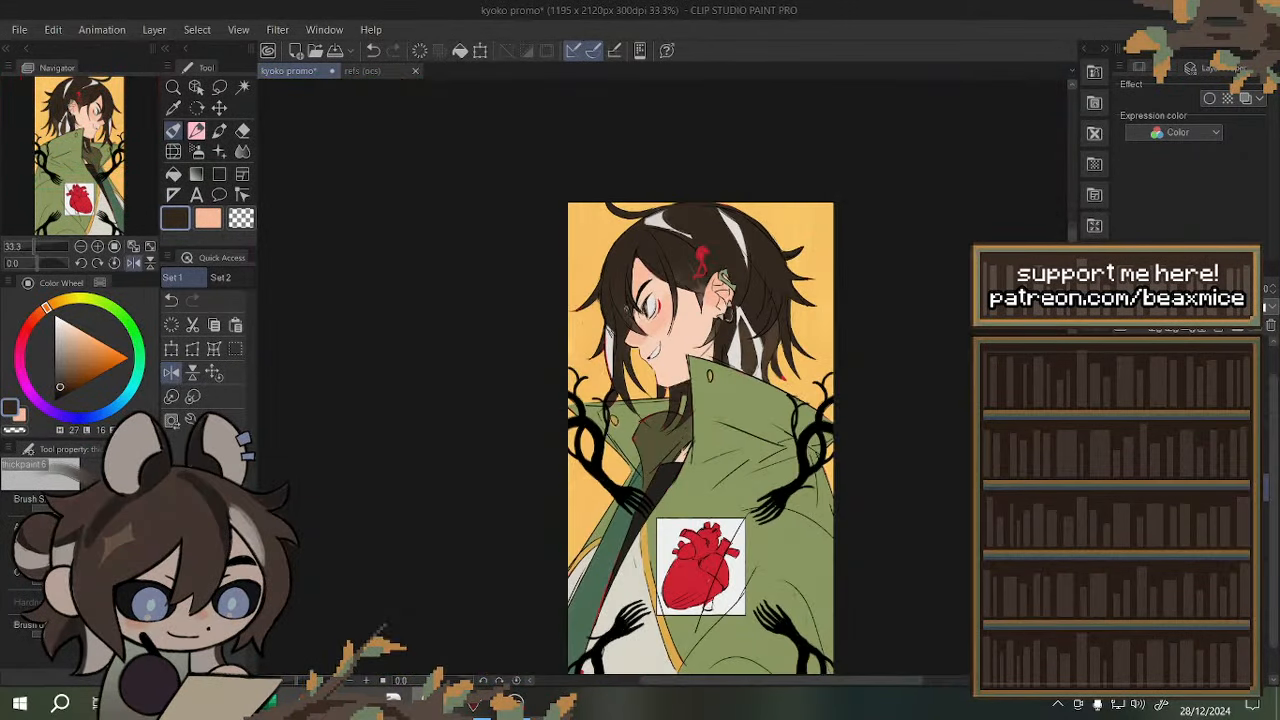
pyautogui.scroll(6, 588, 380)
pyautogui.keyDown('alt'); pyautogui.click(588, 380); pyautogui.keyUp('alt')
pyautogui.moveTo(606, 306)
pyautogui.mouseDown()
pyautogui.moveTo(601, 438)
pyautogui.moveTo(603, 291)
pyautogui.moveTo(603, 490)
pyautogui.mouseUp()
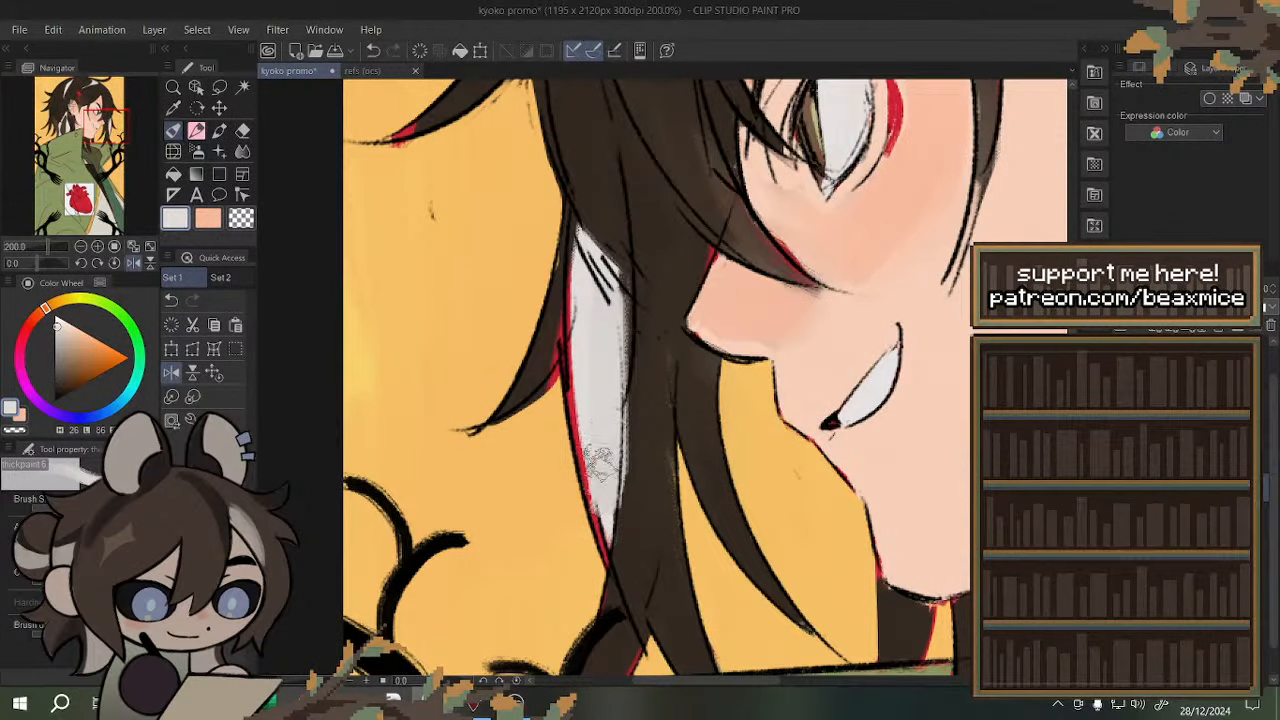
pyautogui.keyDown('alt'); pyautogui.click(652, 423); pyautogui.keyUp('alt')
pyautogui.moveTo(652, 272); pyautogui.dragTo(628, 540)
pyautogui.moveTo(646, 300); pyautogui.dragTo(634, 551)
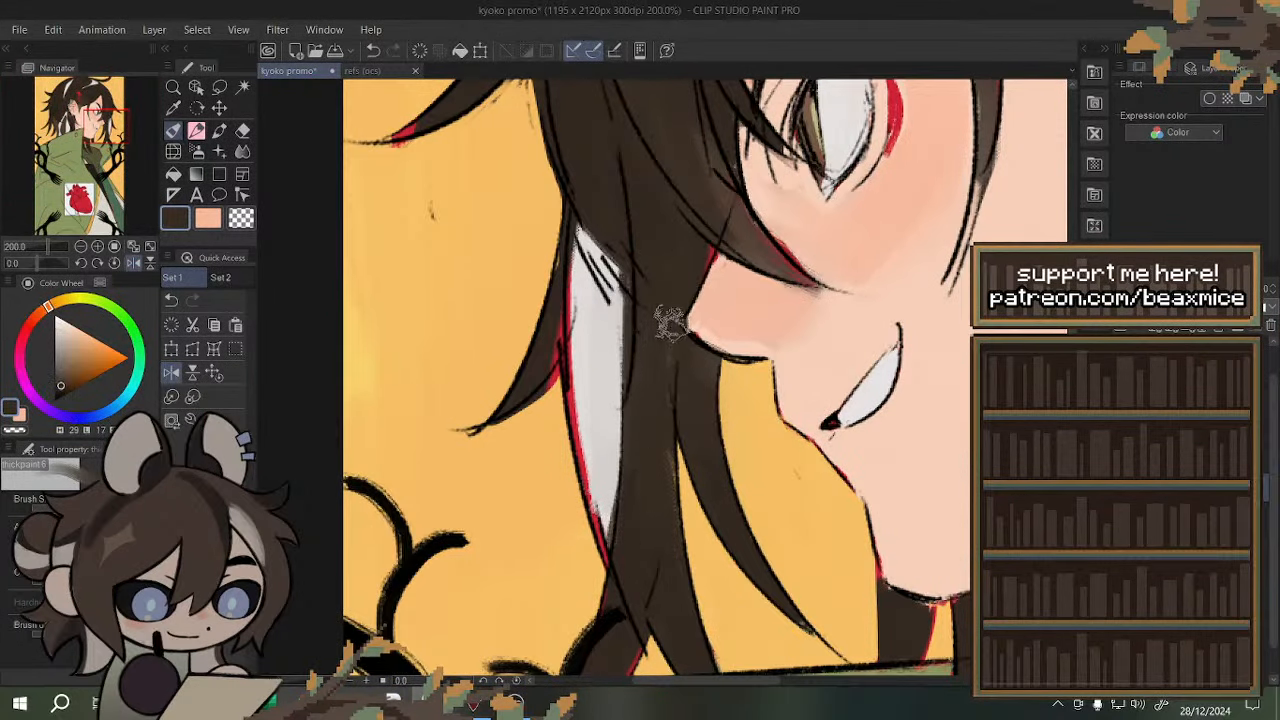
# - Sample the off-white and paint over the red gaps along the outer edge of the front lock's streak
pyautogui.scroll(-2, 591, 277)
pyautogui.scroll(-1, 590, 280)
pyautogui.scroll(3, 466, 249)
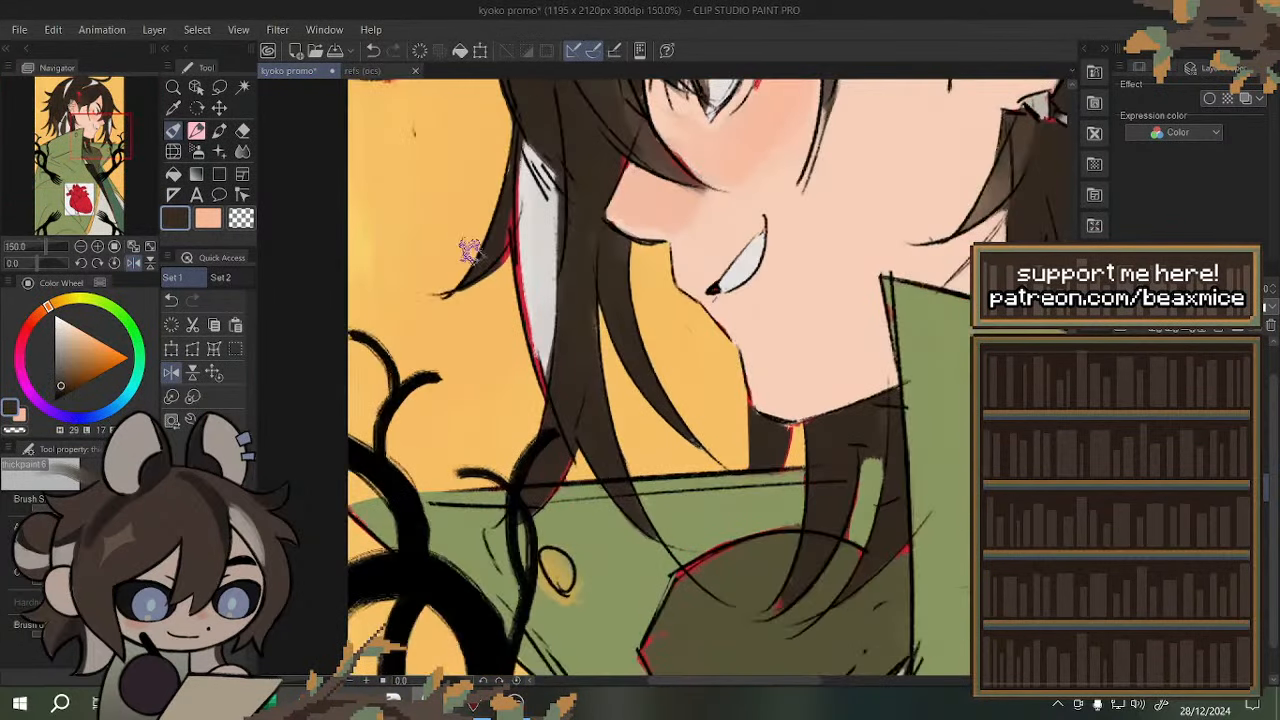
pyautogui.keyDown('alt'); pyautogui.click(543, 286); pyautogui.keyUp('alt')
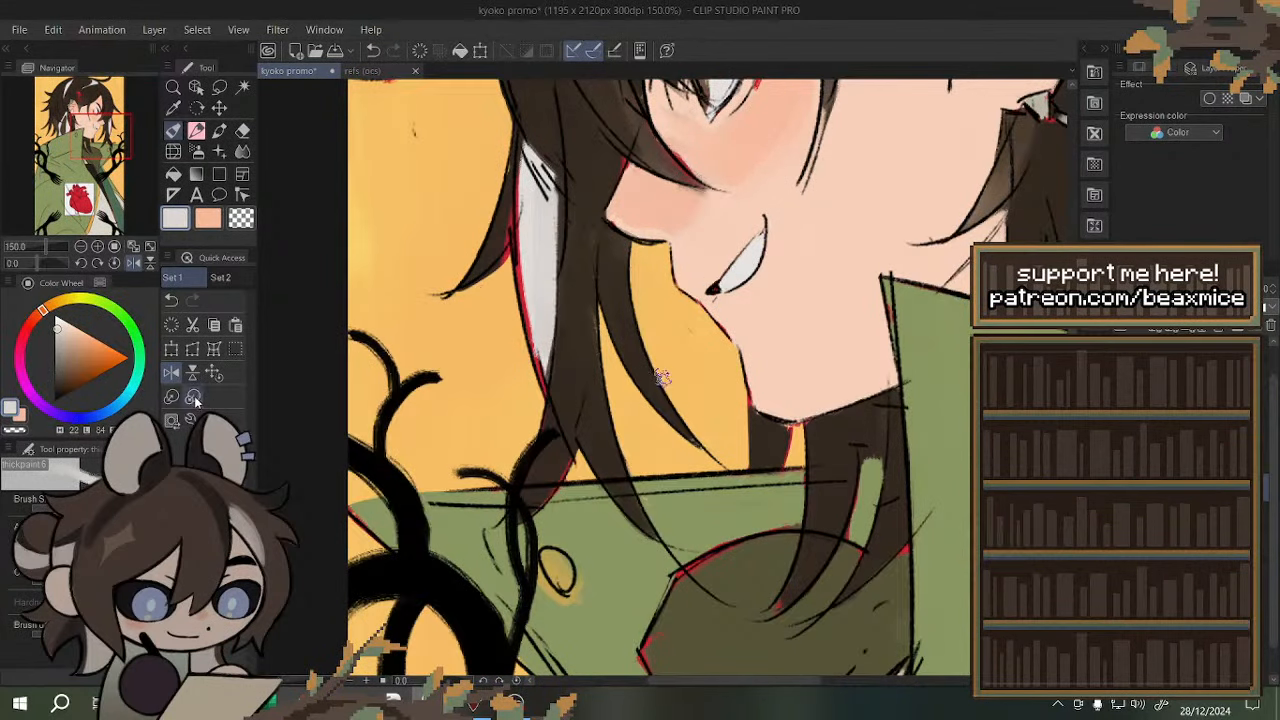
pyautogui.moveTo(522, 222); pyautogui.dragTo(530, 338)
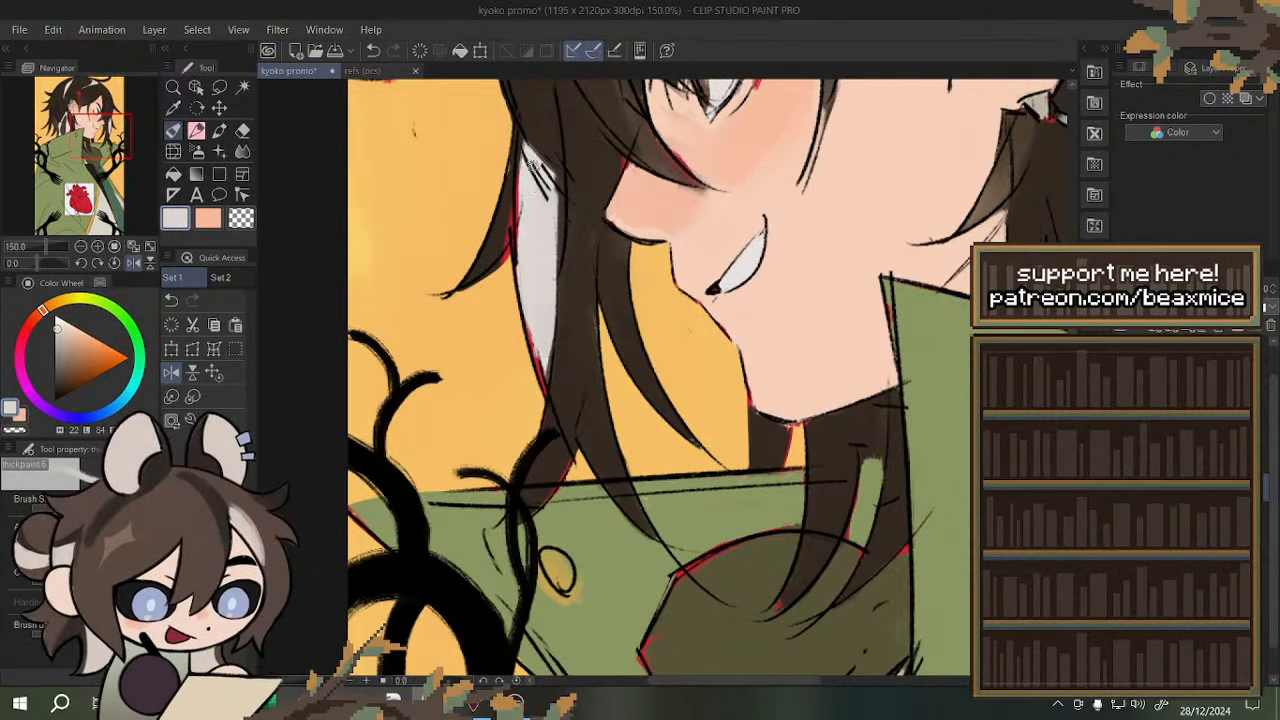
pyautogui.moveTo(532, 166); pyautogui.dragTo(520, 238)
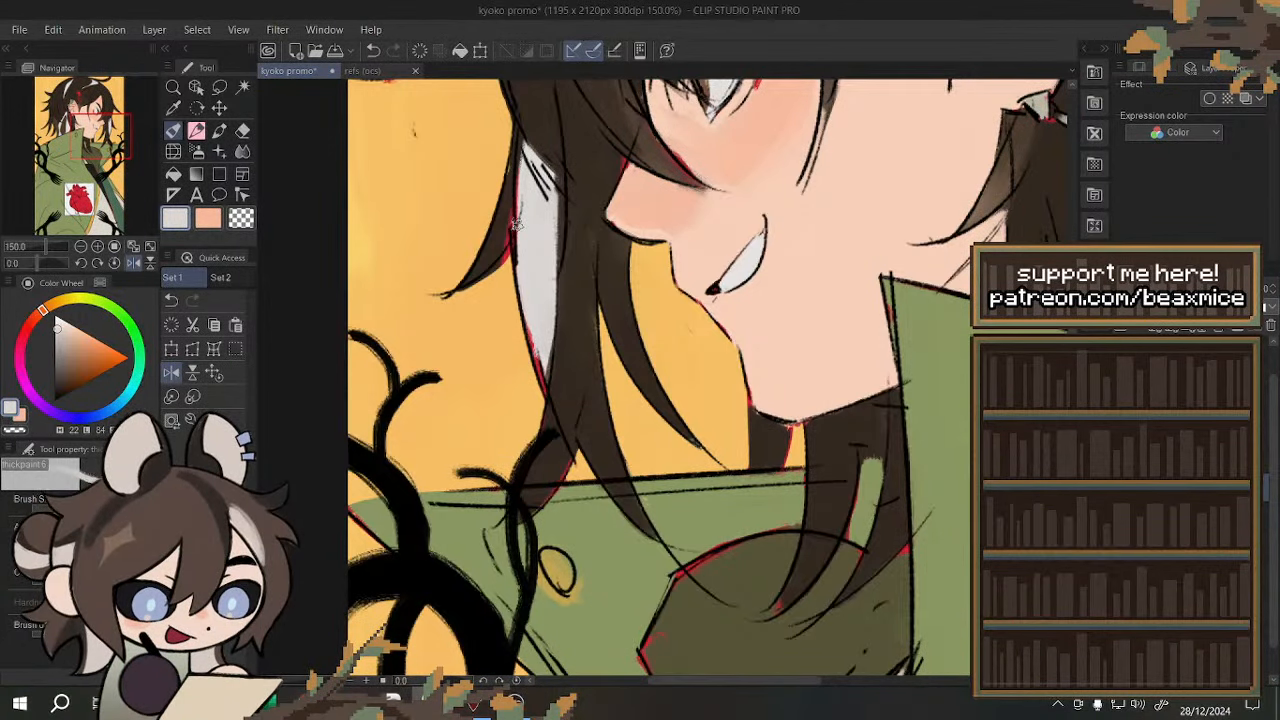
# - Lasso the sketch lines crossing the upper end of the front lock's off-white streak and clear them
pyautogui.press('m')
pyautogui.moveTo(568, 195)
pyautogui.mouseDown()
pyautogui.moveTo(556, 212)
pyautogui.moveTo(522, 165)
pyautogui.moveTo(540, 142)
pyautogui.mouseUp()
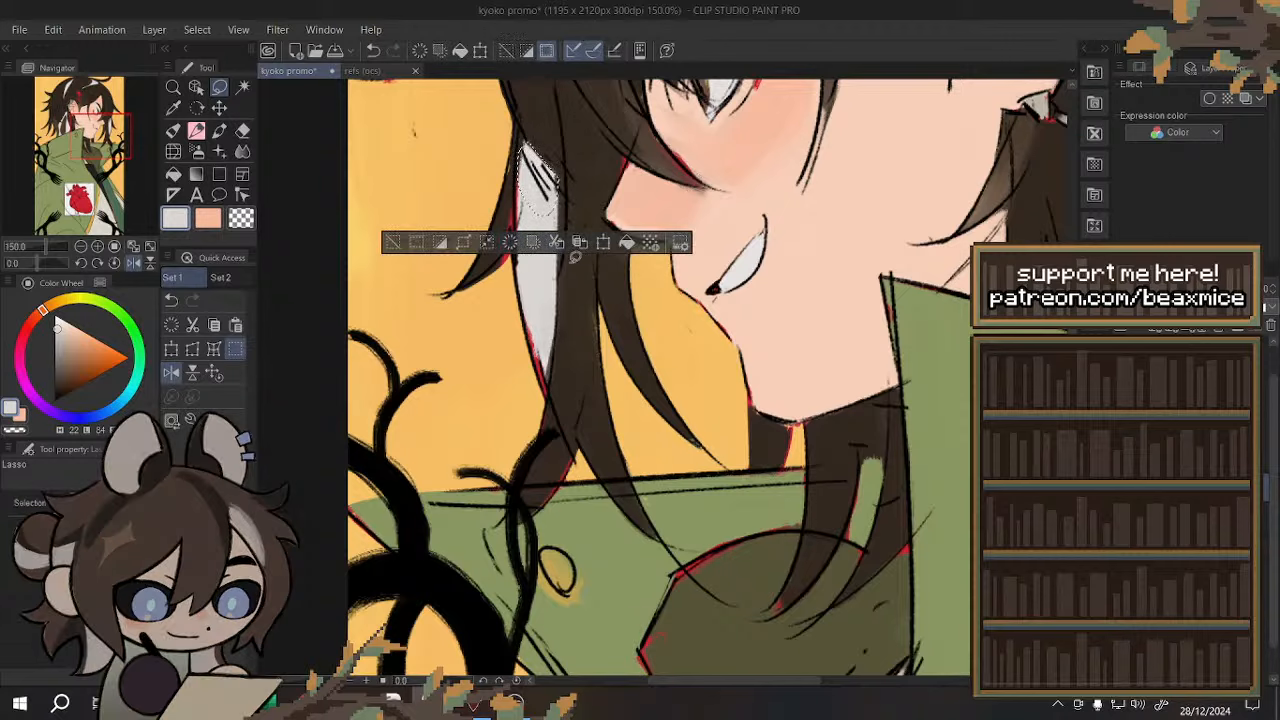
pyautogui.click(511, 243)
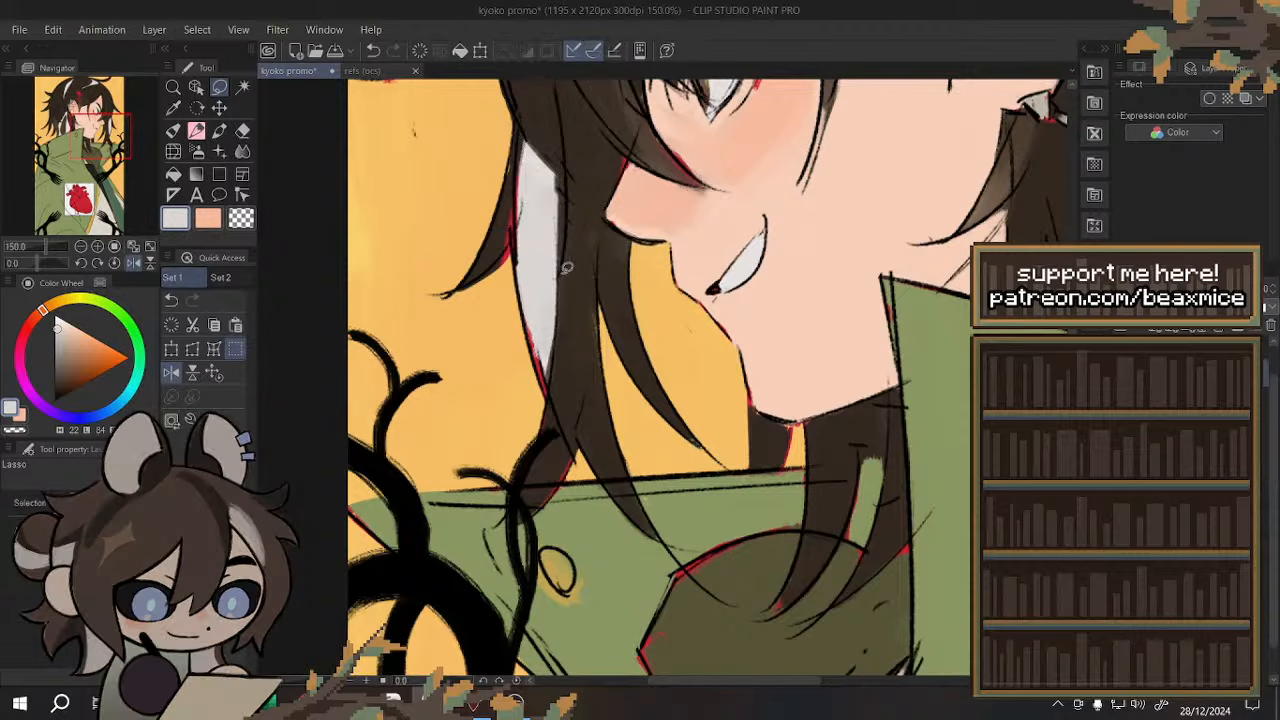
# - Review the whole portrait mirrored, restore the unmirrored view, and check the hair and face again
pyautogui.hotkey('ctrl', '-')
pyautogui.hotkey('ctrl', '-')
pyautogui.hotkey('ctrl', '-')
pyautogui.scroll(3, 564, 217)
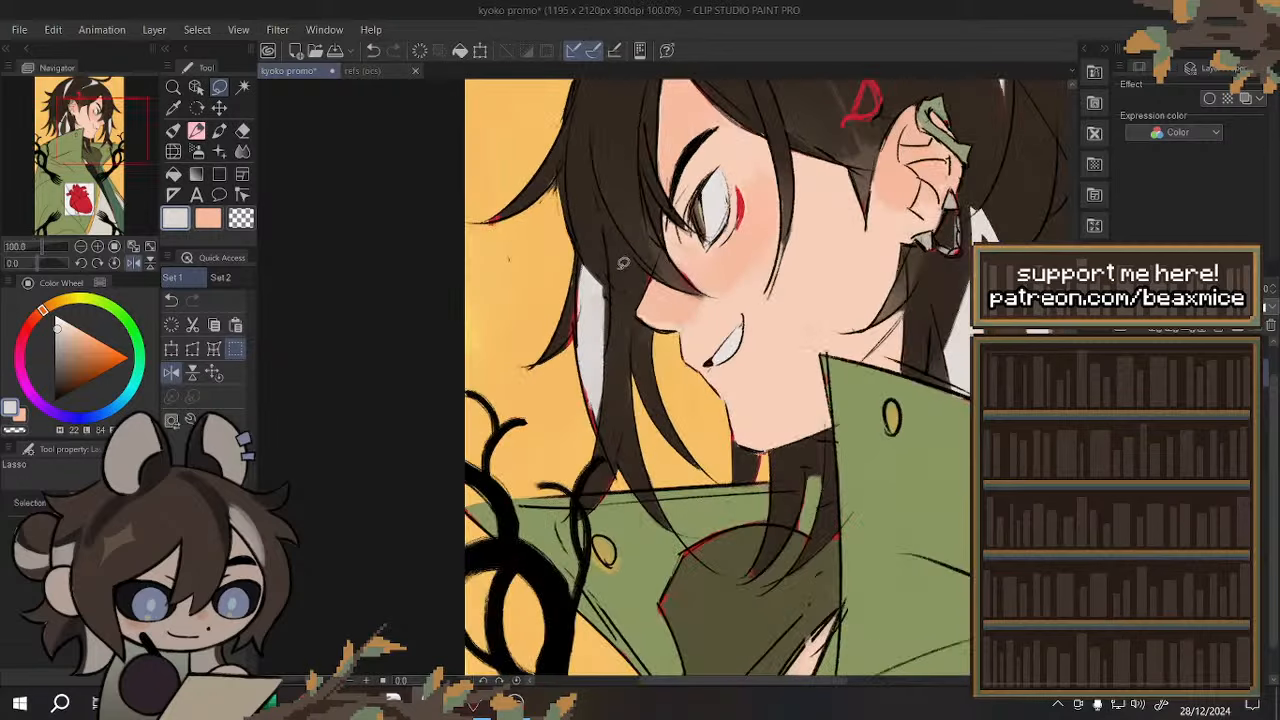
pyautogui.scroll(-3, 614, 271)
pyautogui.scroll(5, 667, 189)
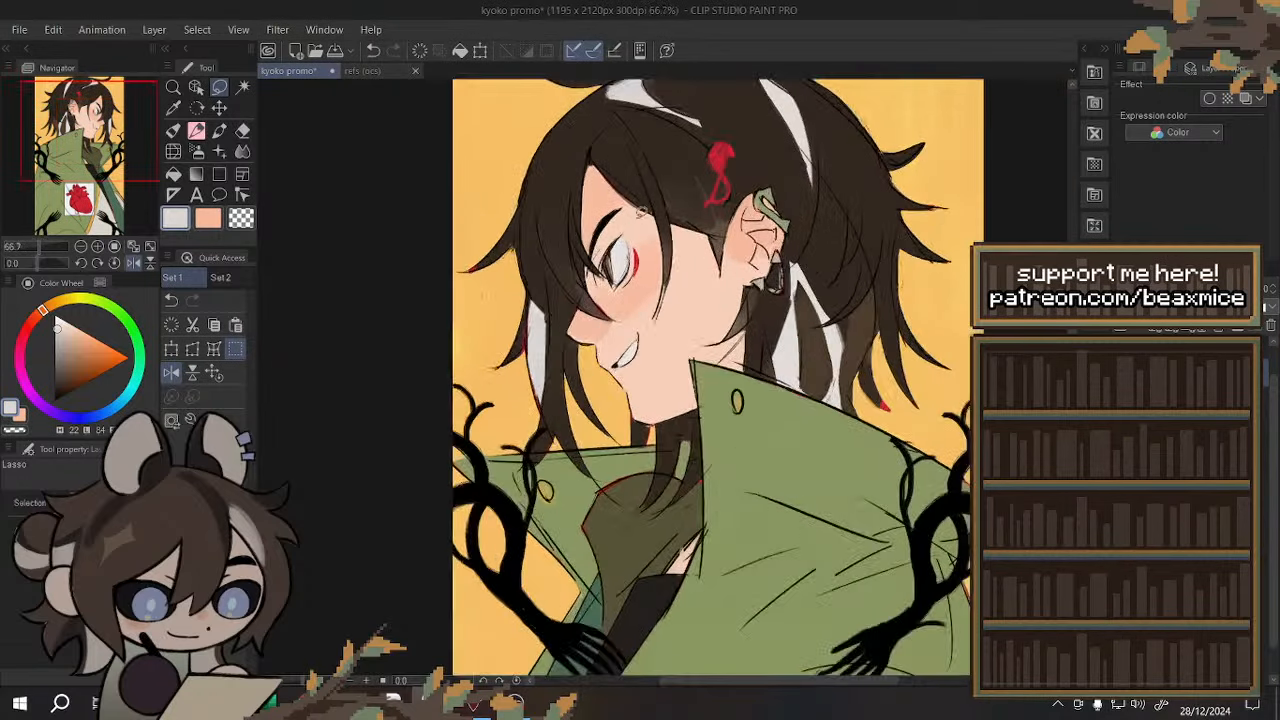
pyautogui.scroll(-3, 539, 338)
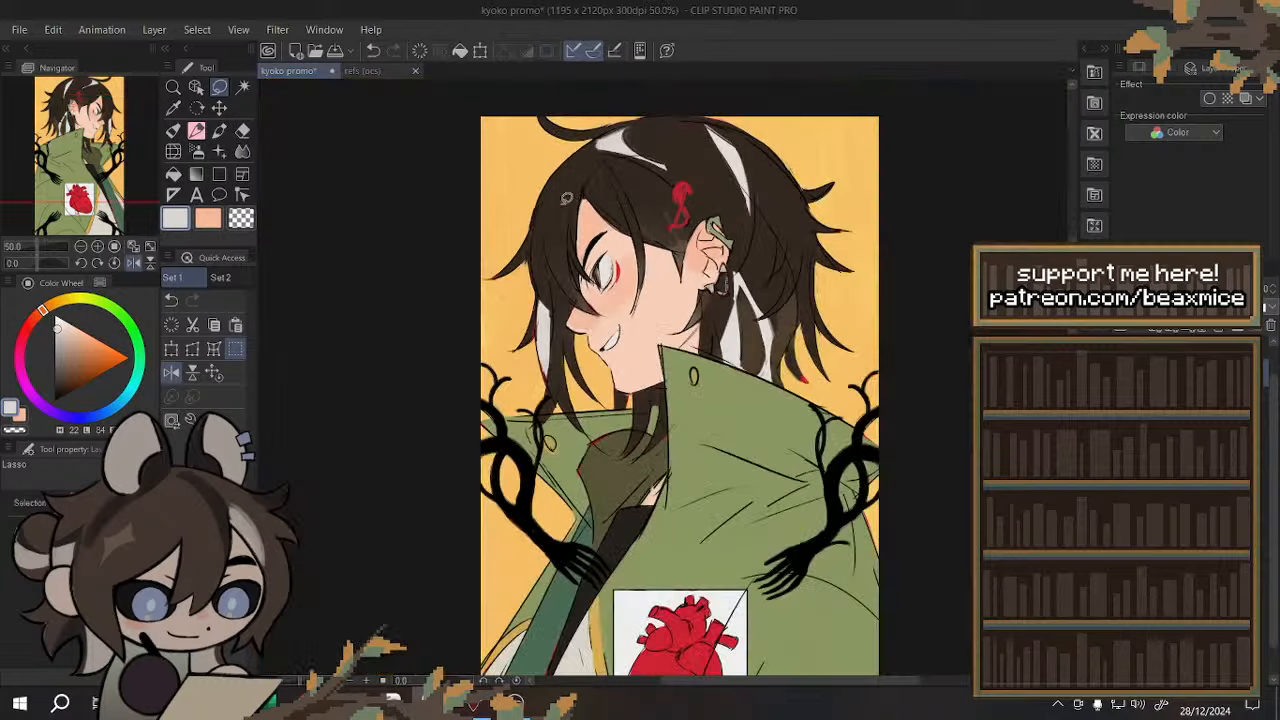
pyautogui.click(172, 372)
pyautogui.scroll(-1, 785, 199)
pyautogui.scroll(4, 820, 198)
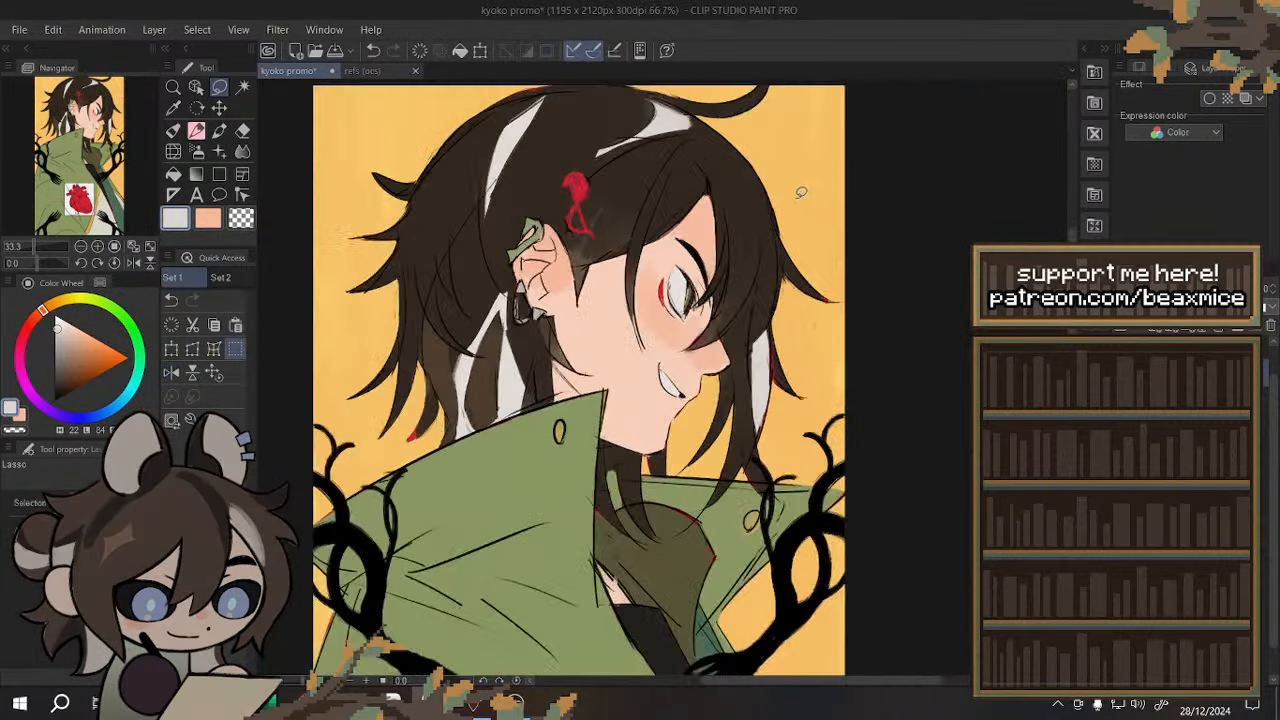
# - Sample the skin tone, lasso the stray line beside the tip of the thin cheek strand, clear it, and deselect
pyautogui.keyDown('alt'); pyautogui.click(614, 225); pyautogui.keyUp('alt')
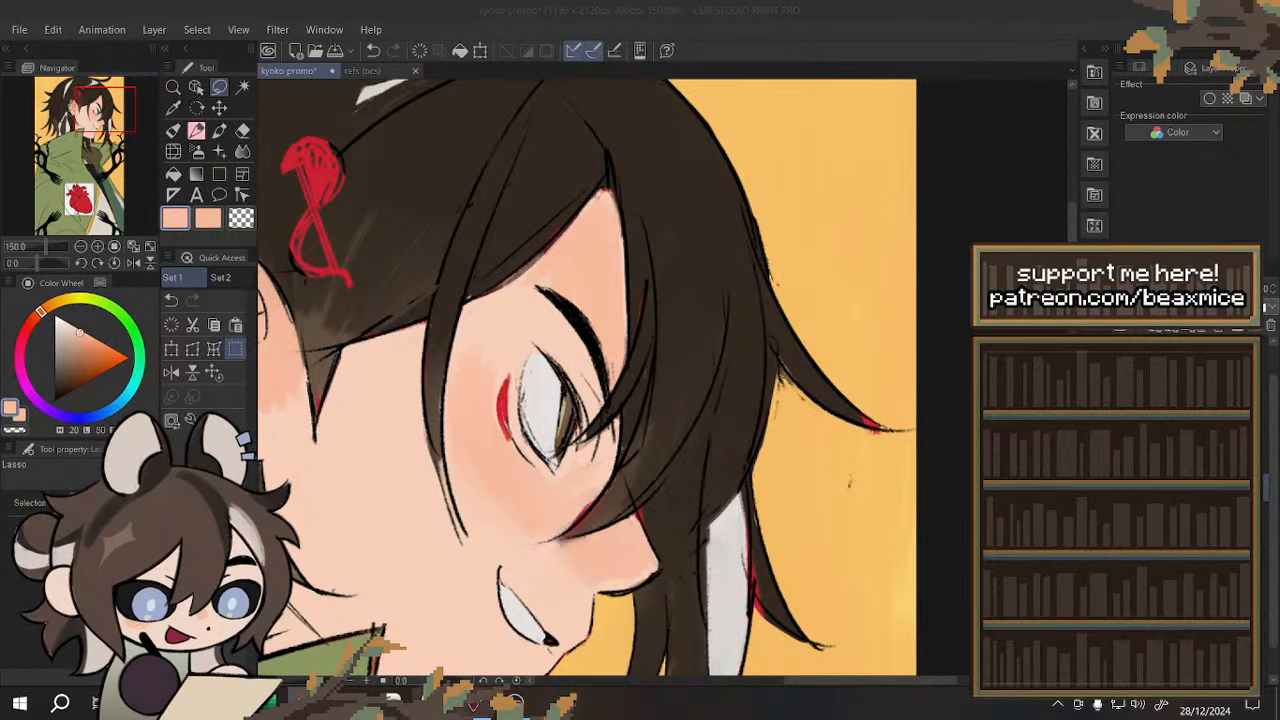
pyautogui.click(471, 706)
pyautogui.click(214, 371)
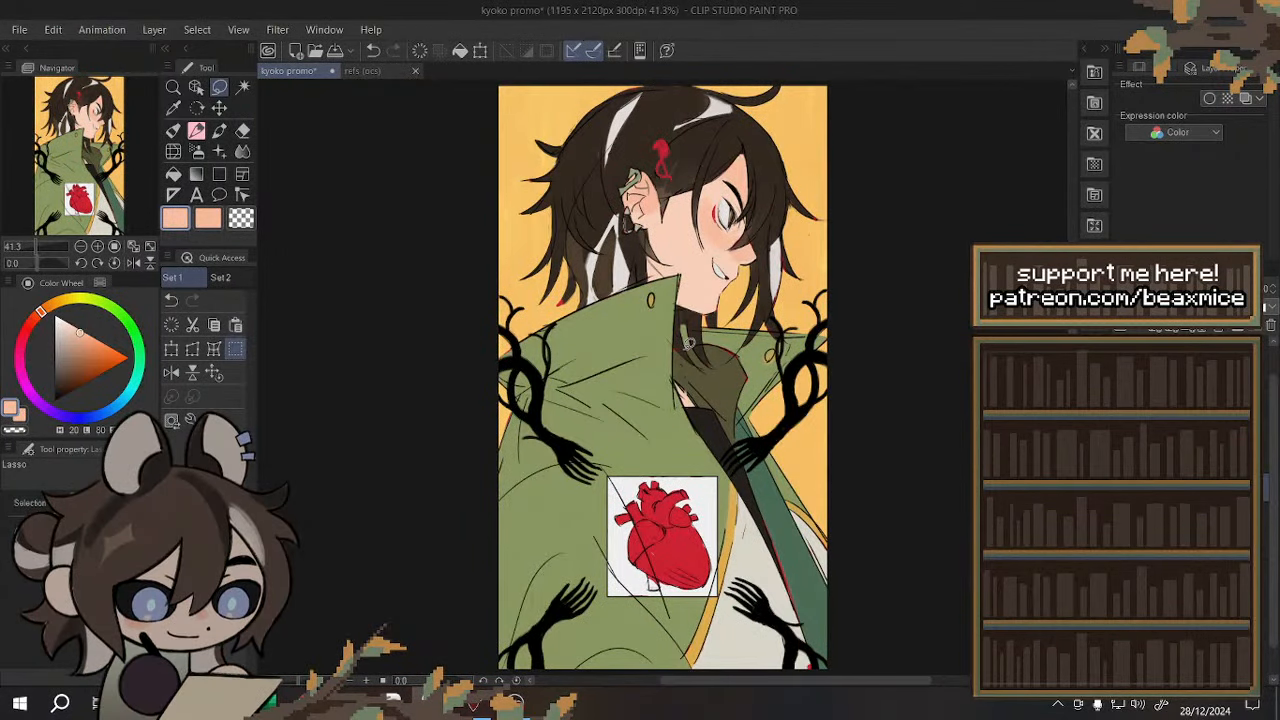
pyautogui.scroll(-1, 794, 203)
pyautogui.scroll(3, 788, 202)
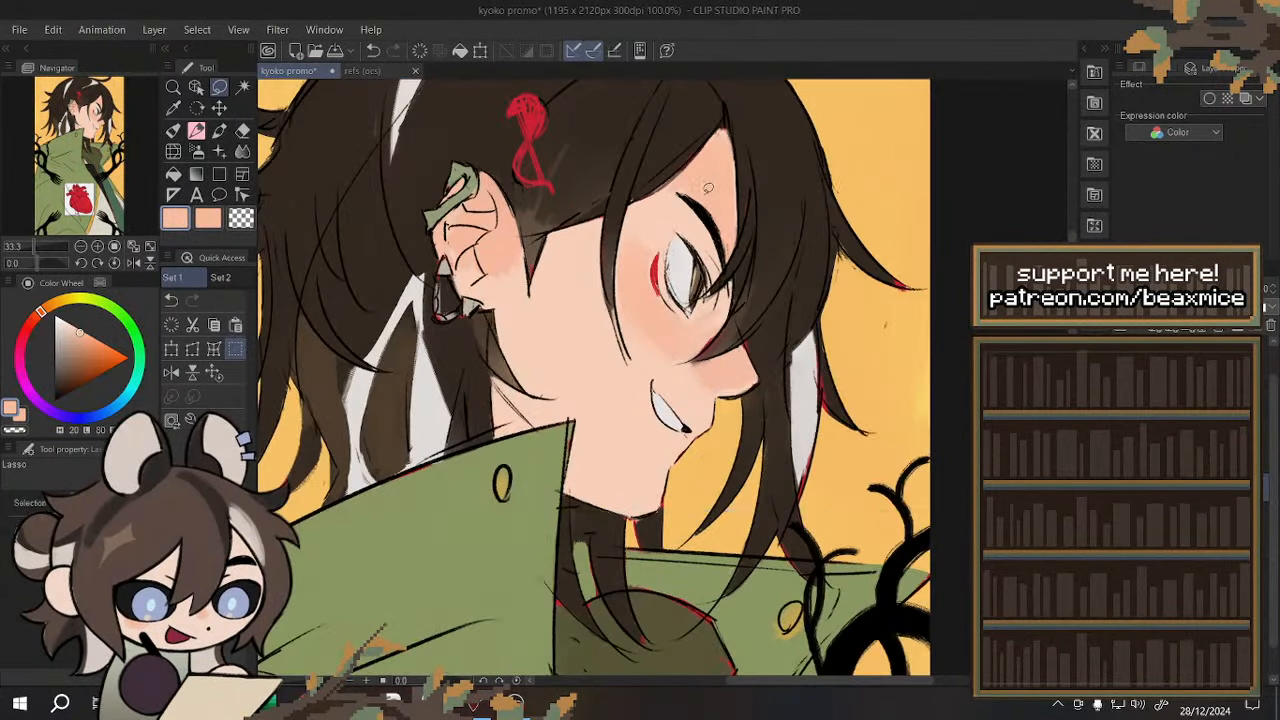
pyautogui.scroll(-1, 697, 187)
pyautogui.scroll(-1, 743, 239)
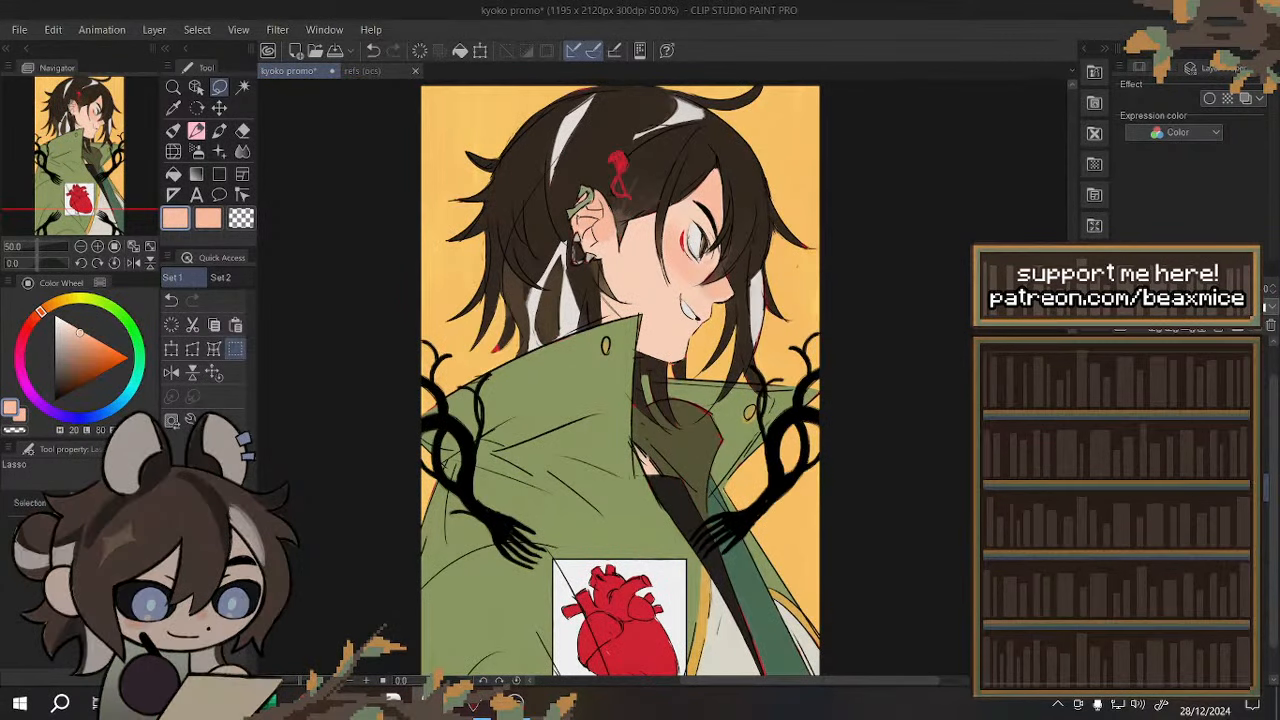
pyautogui.scroll(4, 672, 265)
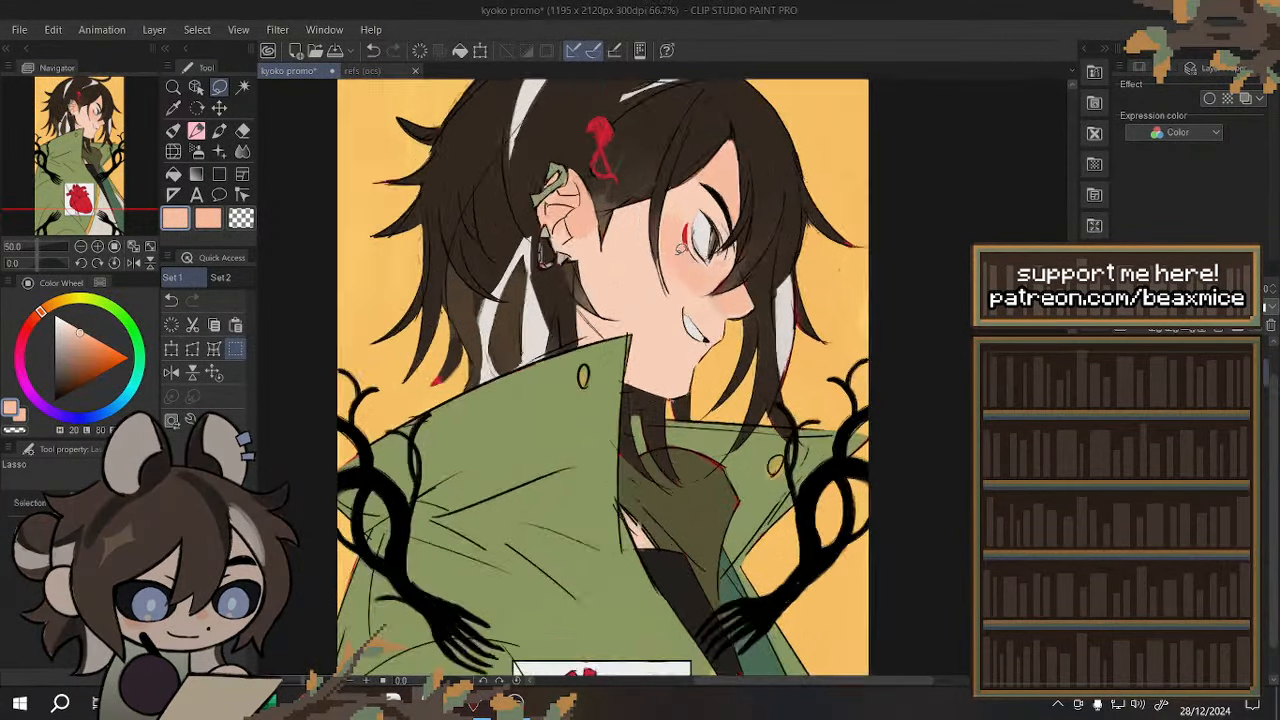
pyautogui.moveTo(602, 250); pyautogui.dragTo(614, 300)
pyautogui.scroll(-6, 614, 300)
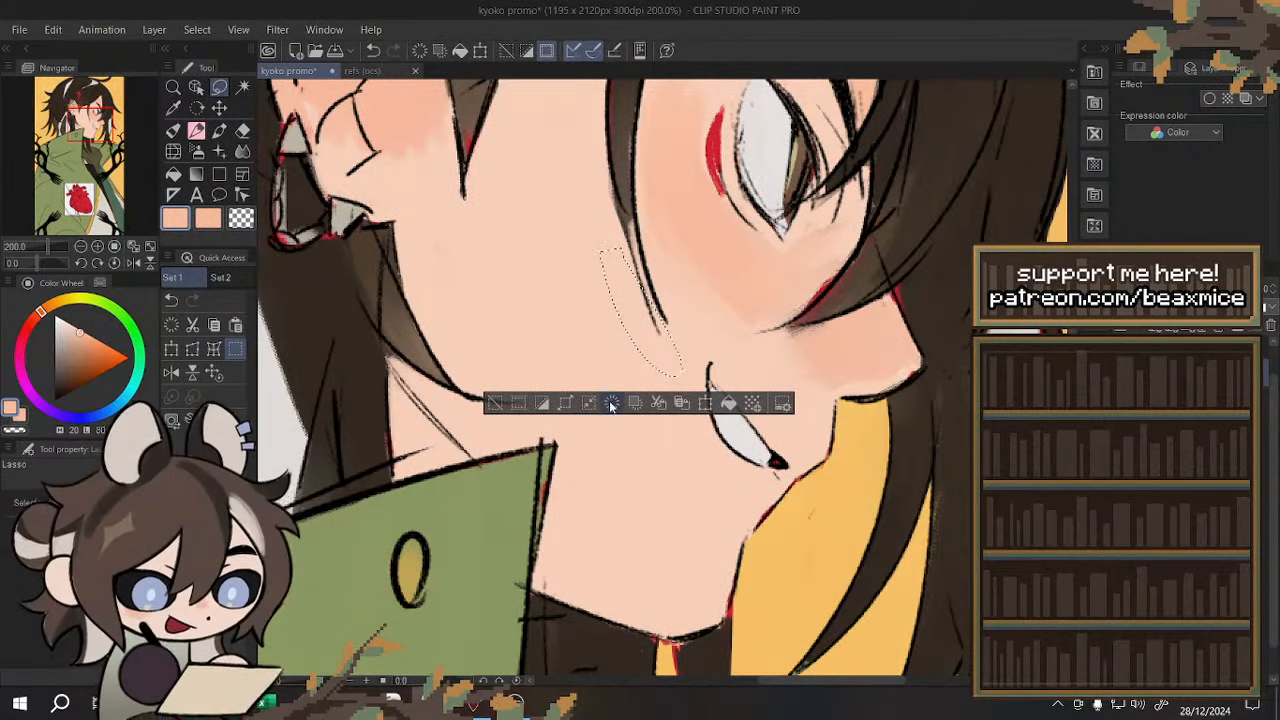
pyautogui.hotkey('ctrl', 'd')
# - Lasso and clear the segments of the long jacket line that cross the white square behind the heart
pyautogui.scroll(2, 694, 202)
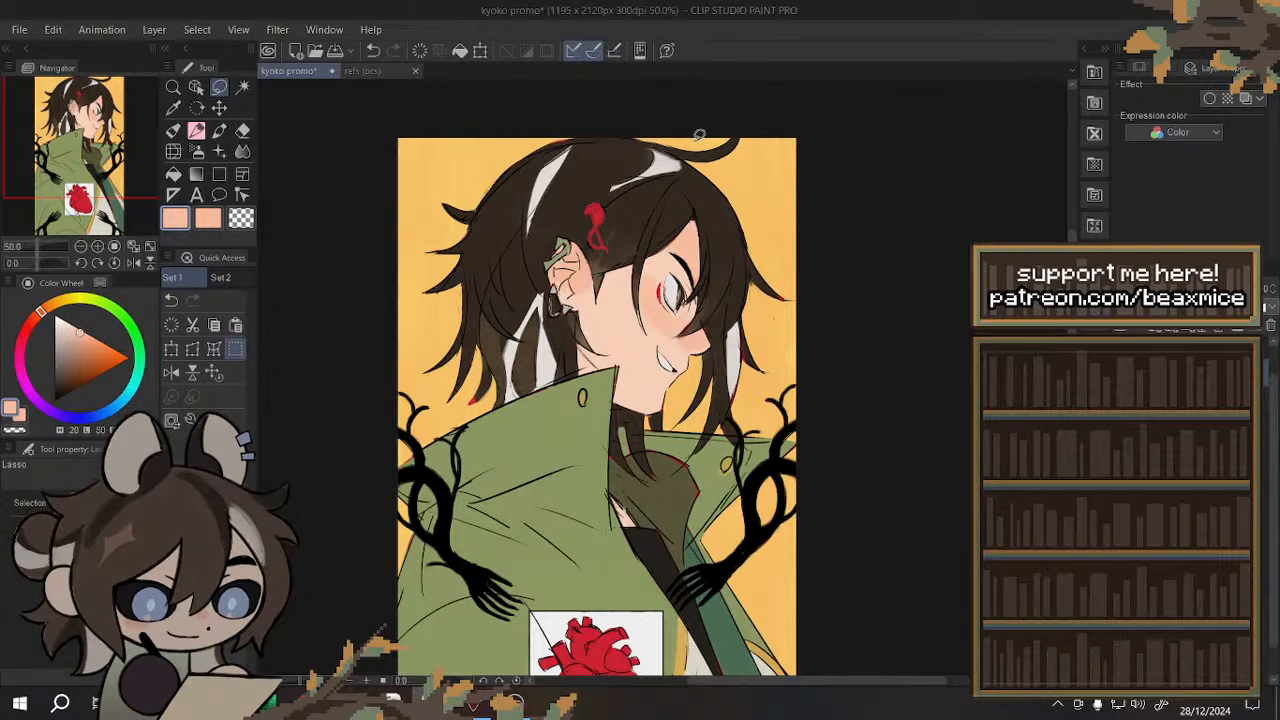
pyautogui.scroll(-2, 699, 135)
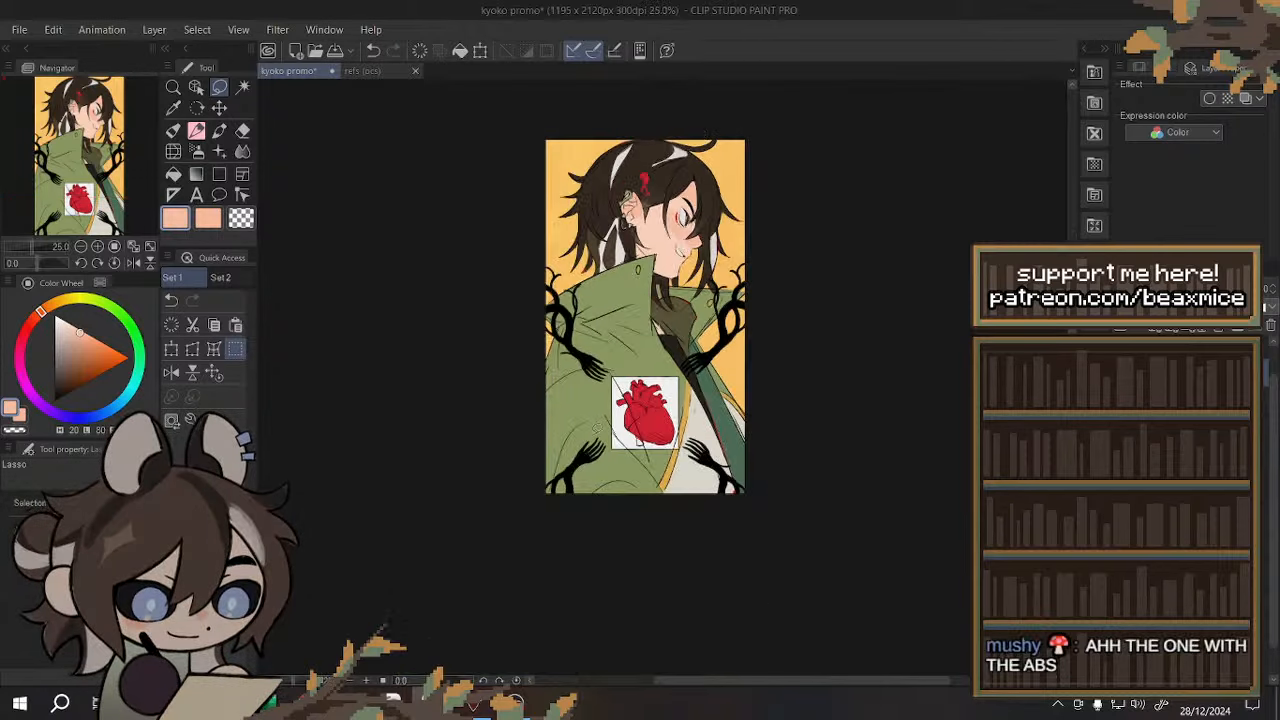
pyautogui.scroll(3, 626, 460)
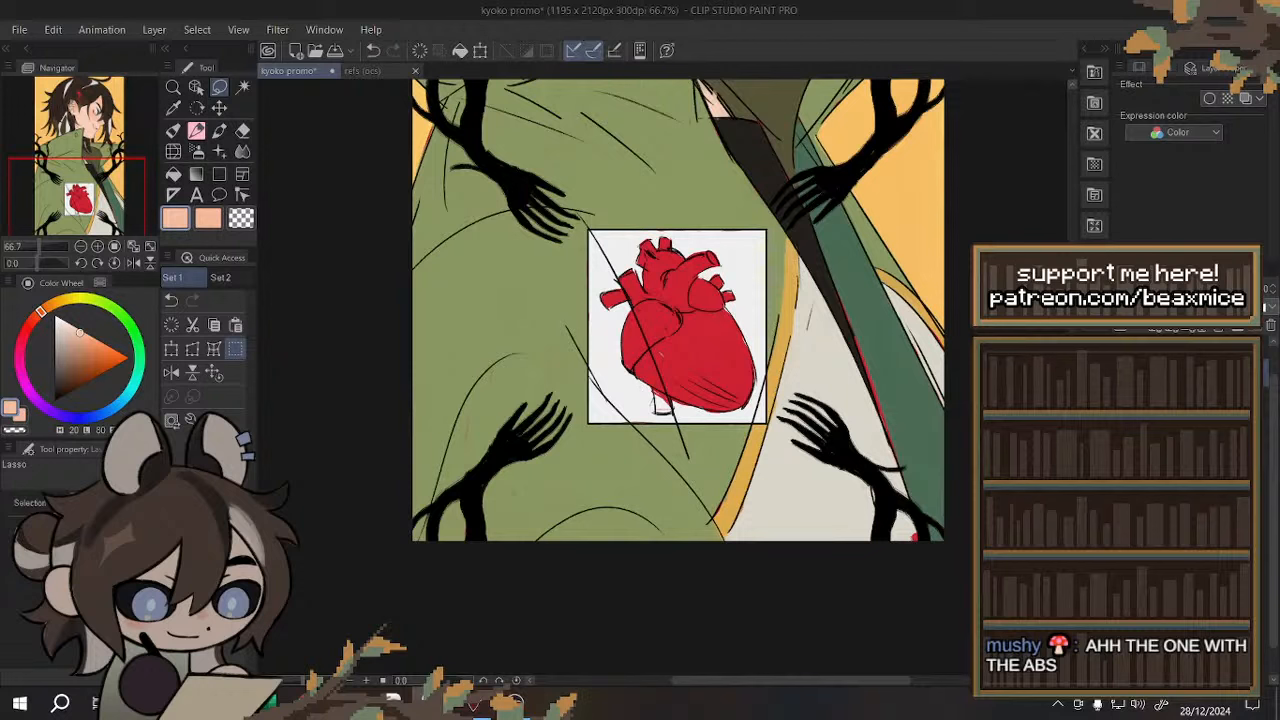
pyautogui.hotkey('ctrl', 'd')
pyautogui.hotkey('ctrl', 'z')
pyautogui.moveTo(600, 231); pyautogui.dragTo(592, 234)
pyautogui.click(606, 458)
pyautogui.hotkey('ctrl', 'd')
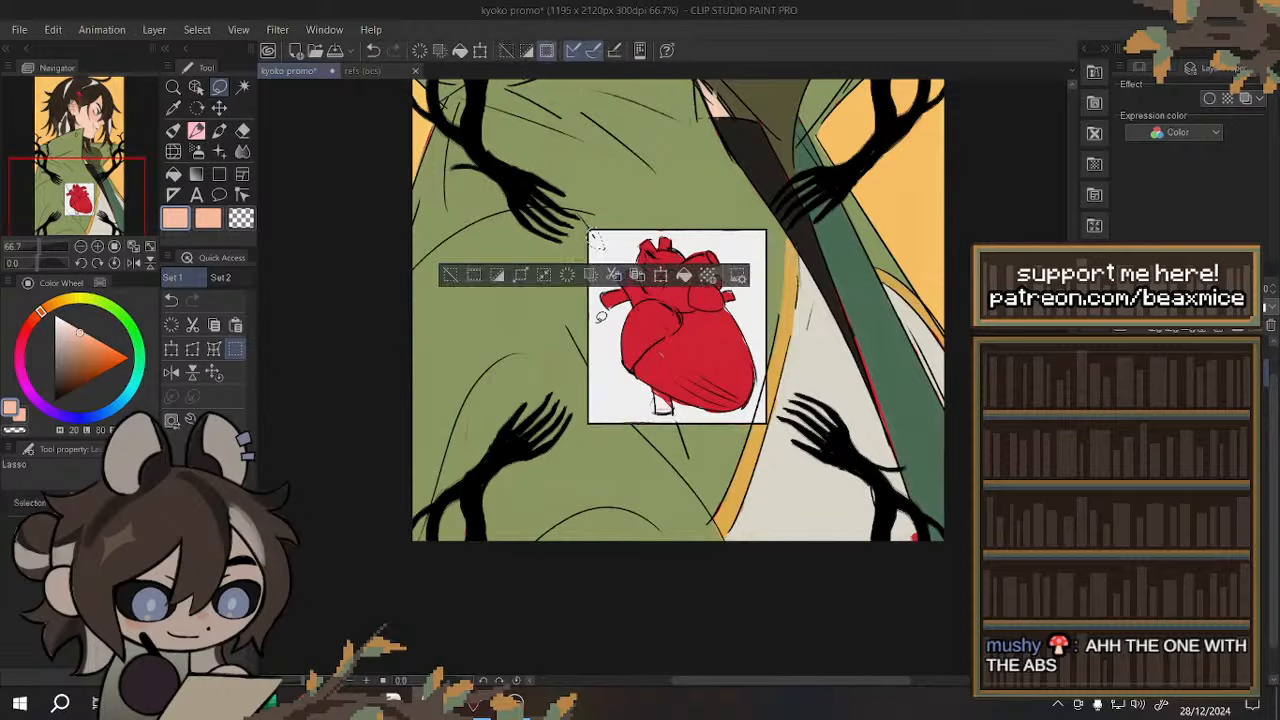
pyautogui.hotkey('ctrl', 'd')
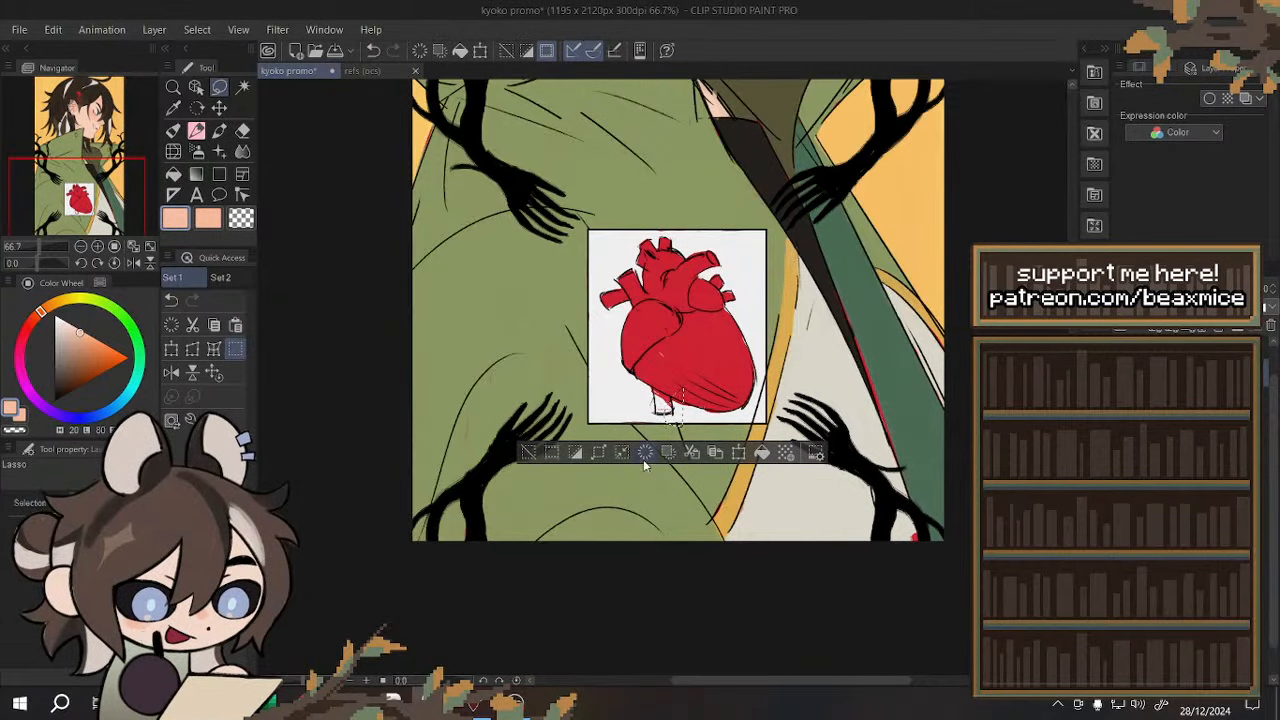
# - Lasso and clear the trim line that cuts through the white square's lower-right corner beside the heart
pyautogui.scroll(-1, 666, 406)
pyautogui.scroll(1, 733, 414)
pyautogui.scroll(3, 736, 416)
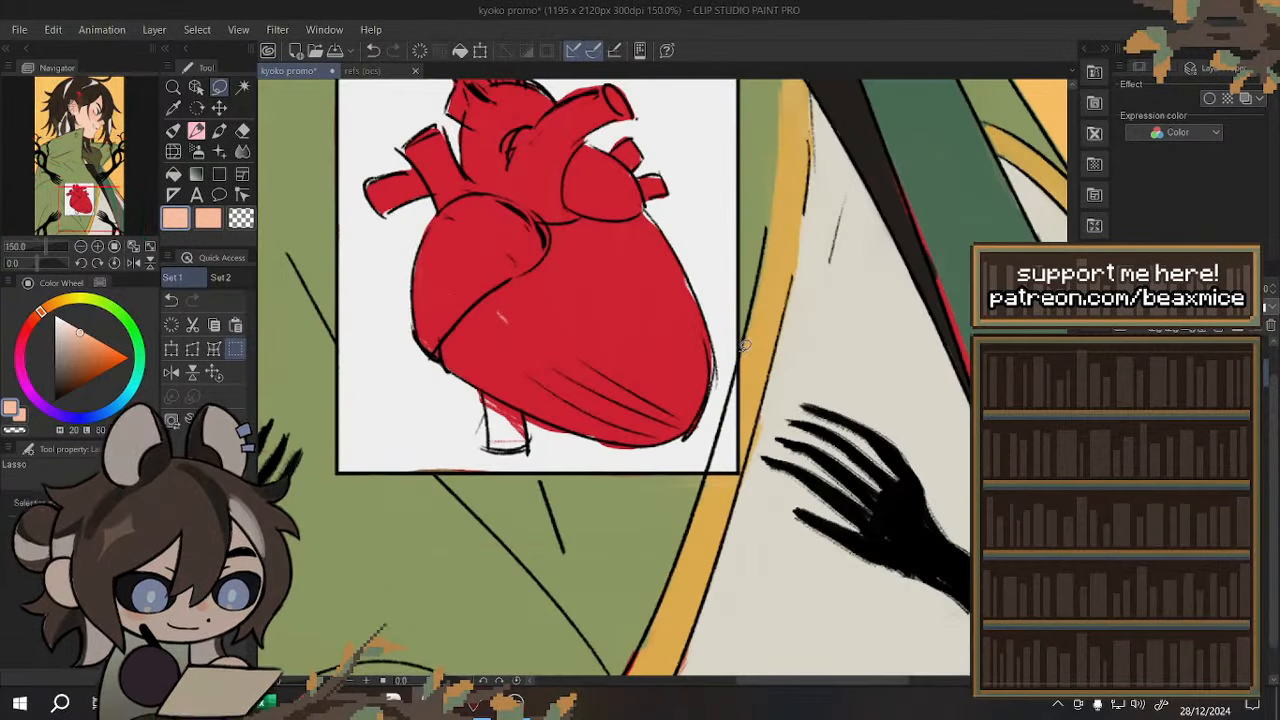
pyautogui.moveTo(722, 465); pyautogui.dragTo(690, 470)
pyautogui.click(684, 499)
pyautogui.hotkey('ctrl', 'd')
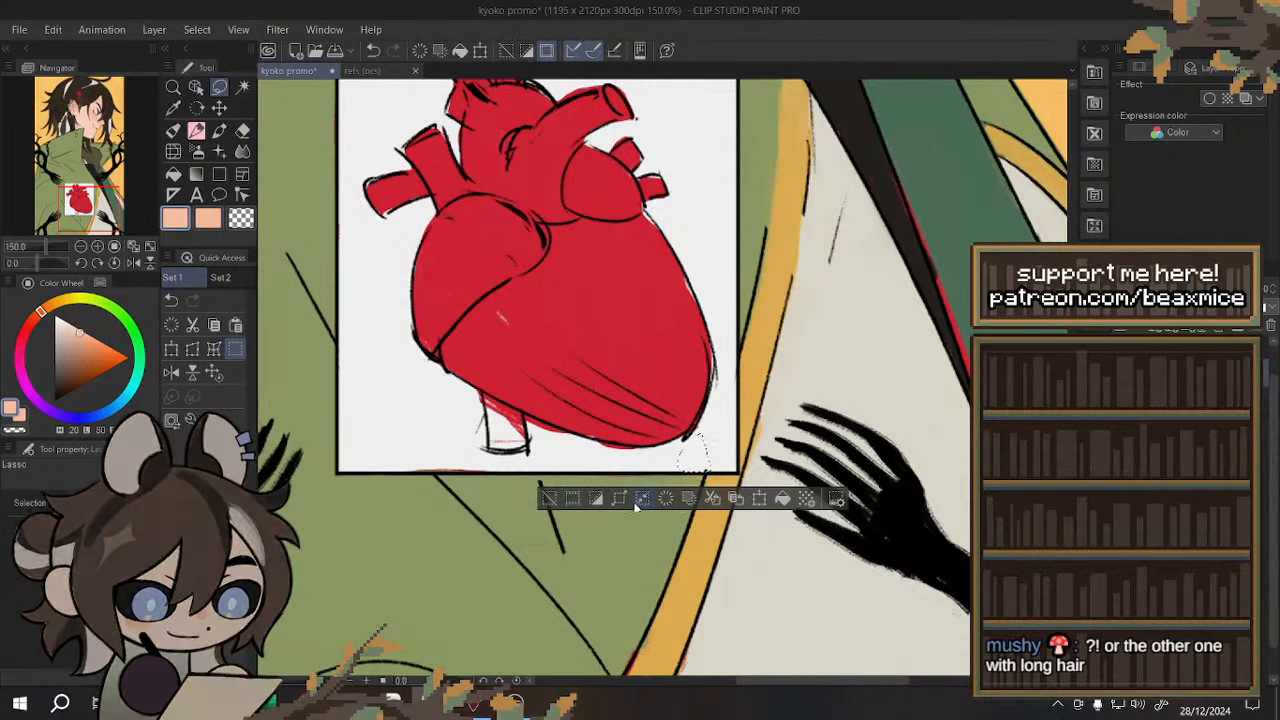
pyautogui.click(668, 500)
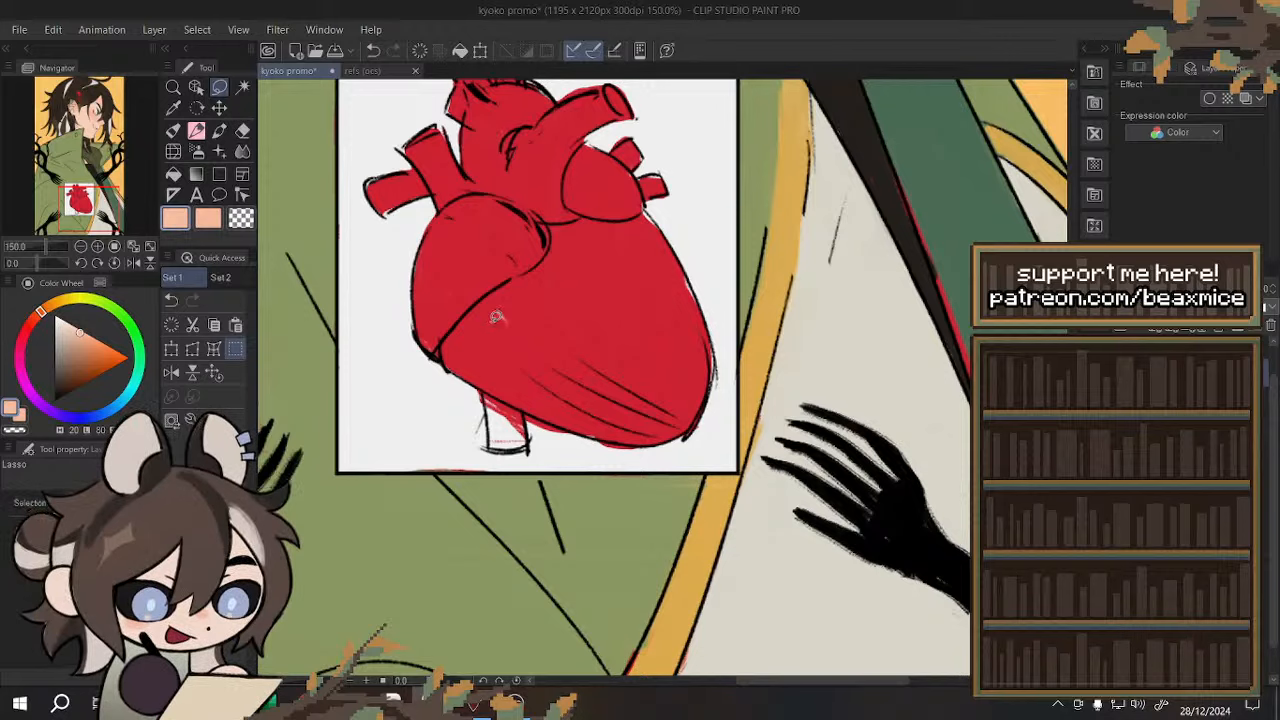
# - Sample the heart's red as the drawing colour and inspect the lower part of the heart
pyautogui.keyDown('alt'); pyautogui.click(547, 281); pyautogui.keyUp('alt')
pyautogui.scroll(-2, 557, 275)
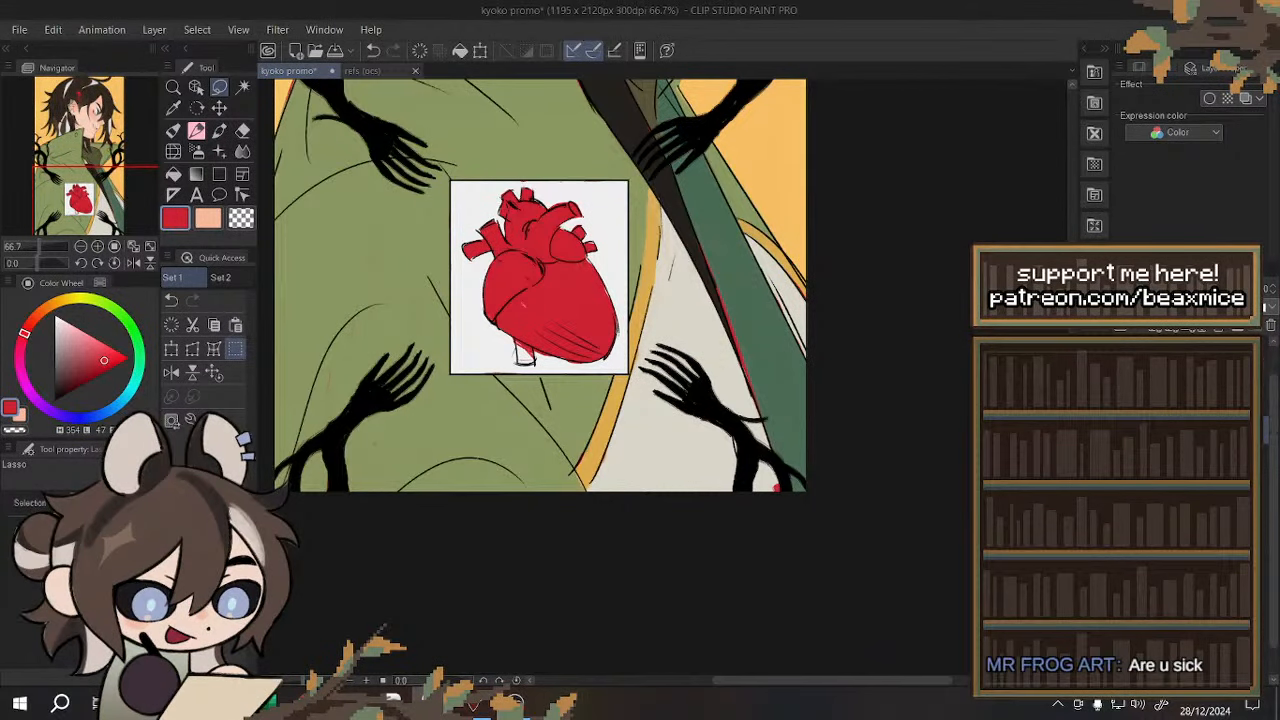
pyautogui.scroll(5, 584, 300)
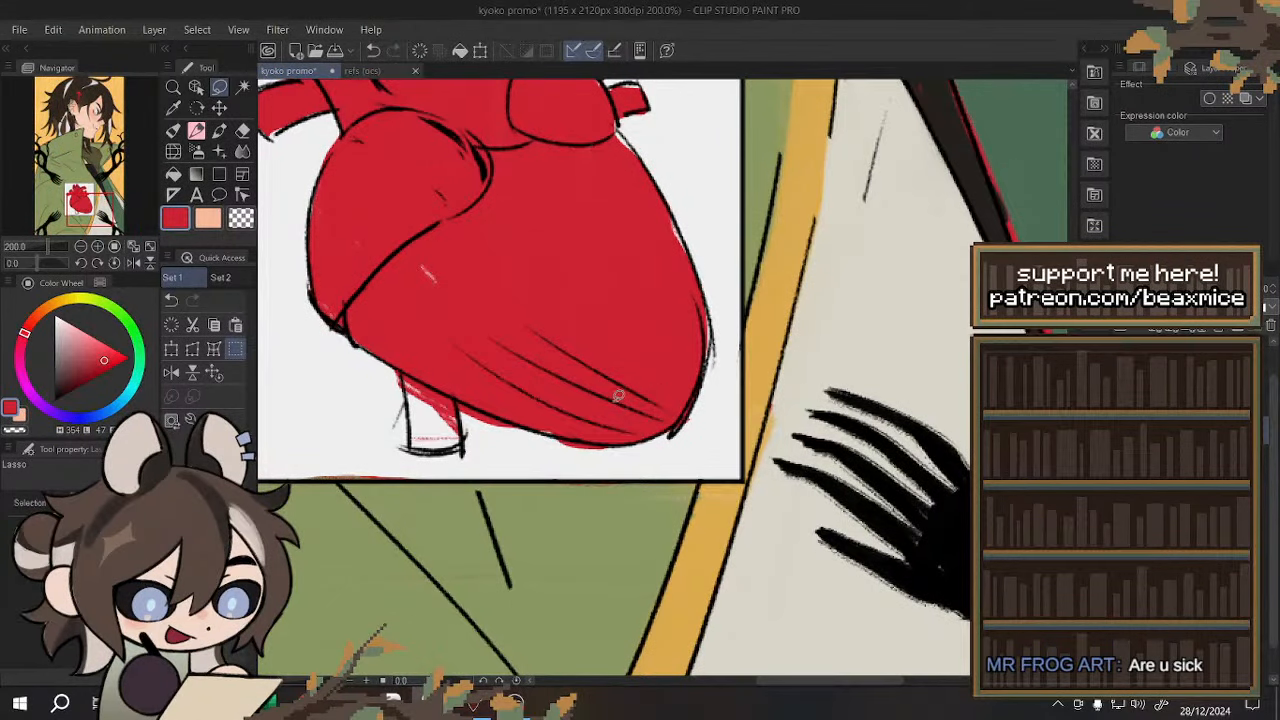
pyautogui.scroll(2, 618, 396)
pyautogui.scroll(-4, 431, 329)
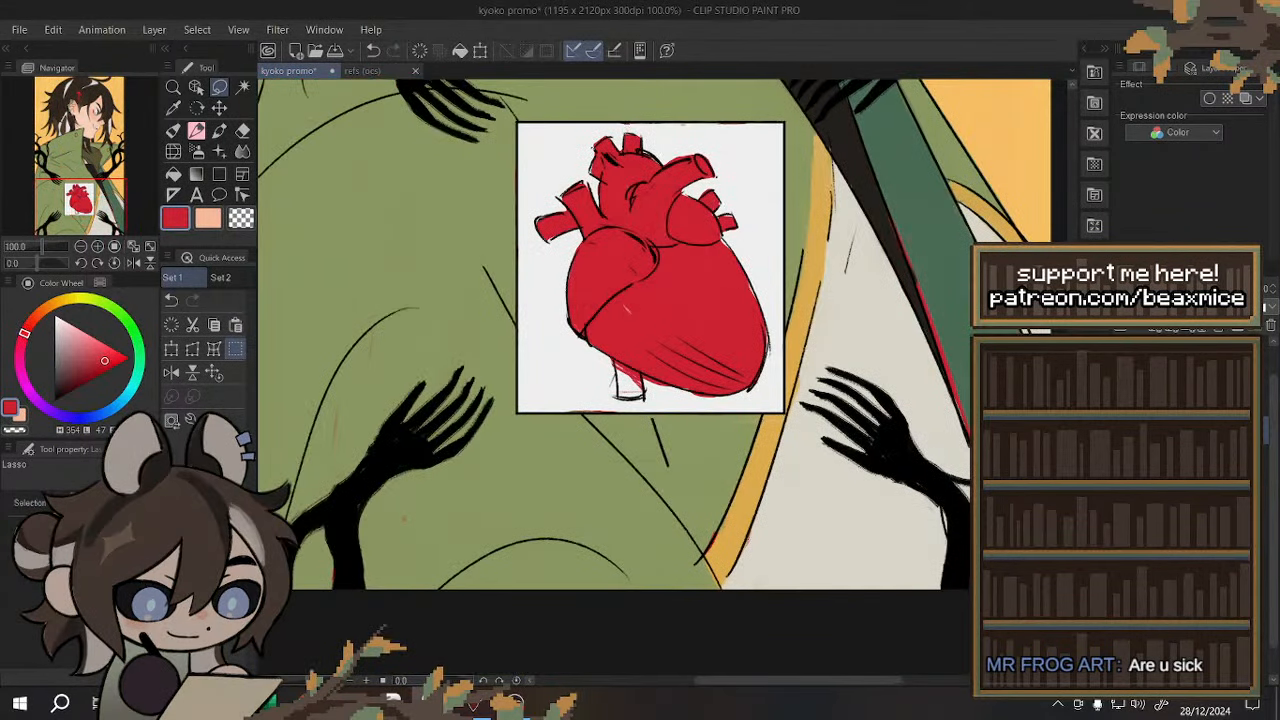
pyautogui.scroll(2, 620, 335)
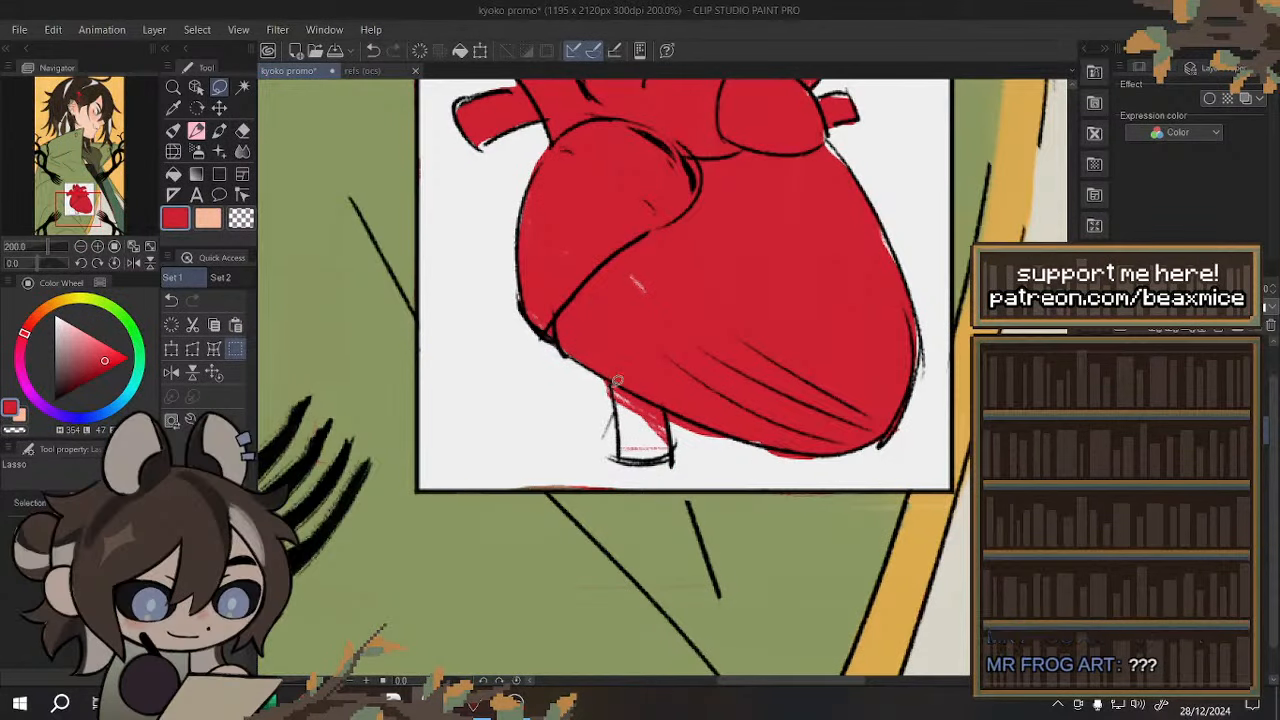
# - Lasso the short vessel beneath the heart, undo clearing its contents, and hide the flat colours
pyautogui.moveTo(617, 381)
pyautogui.mouseDown()
pyautogui.moveTo(662, 452)
pyautogui.moveTo(650, 378)
pyautogui.mouseUp()
pyautogui.click(742, 478)
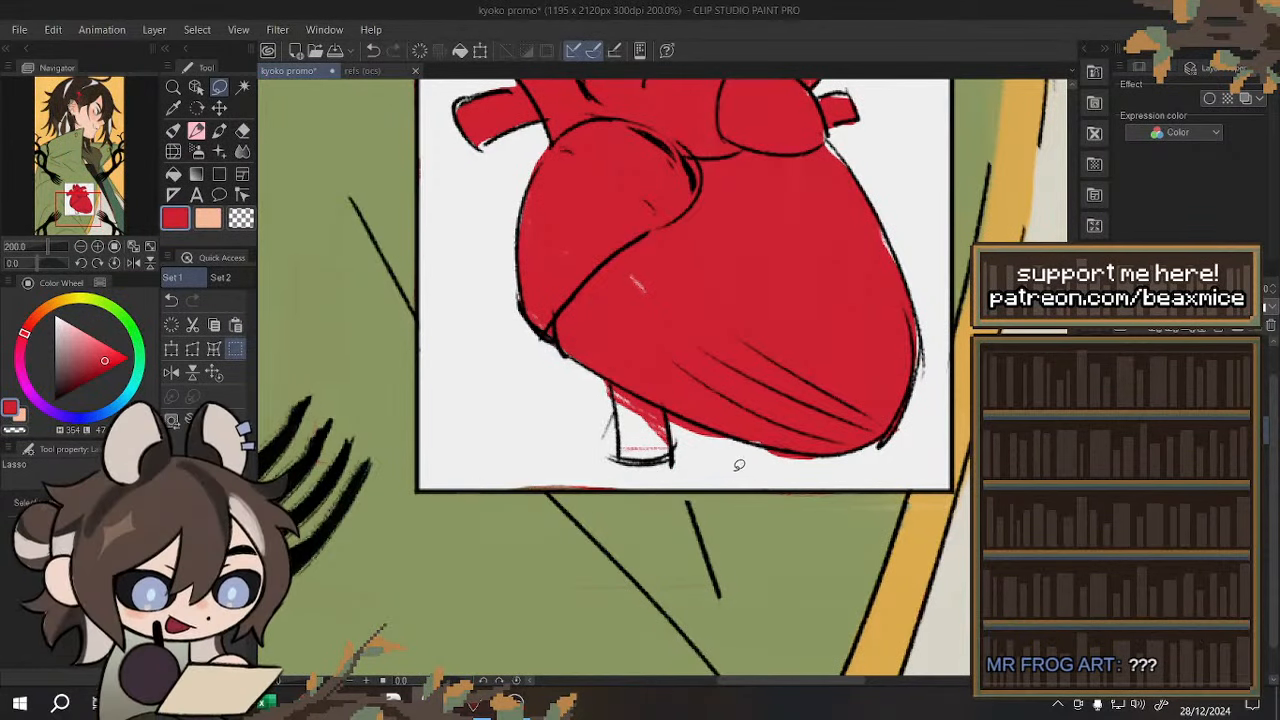
pyautogui.click(376, 54)
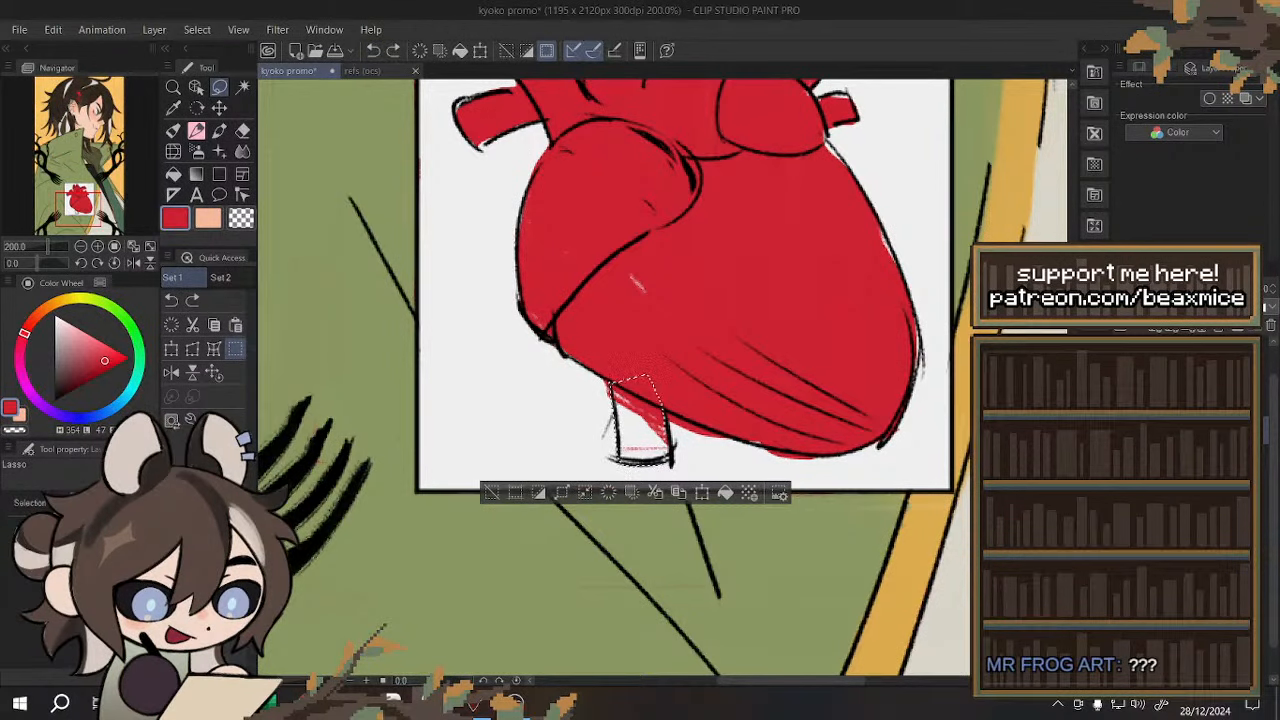
pyautogui.click(1125, 440)
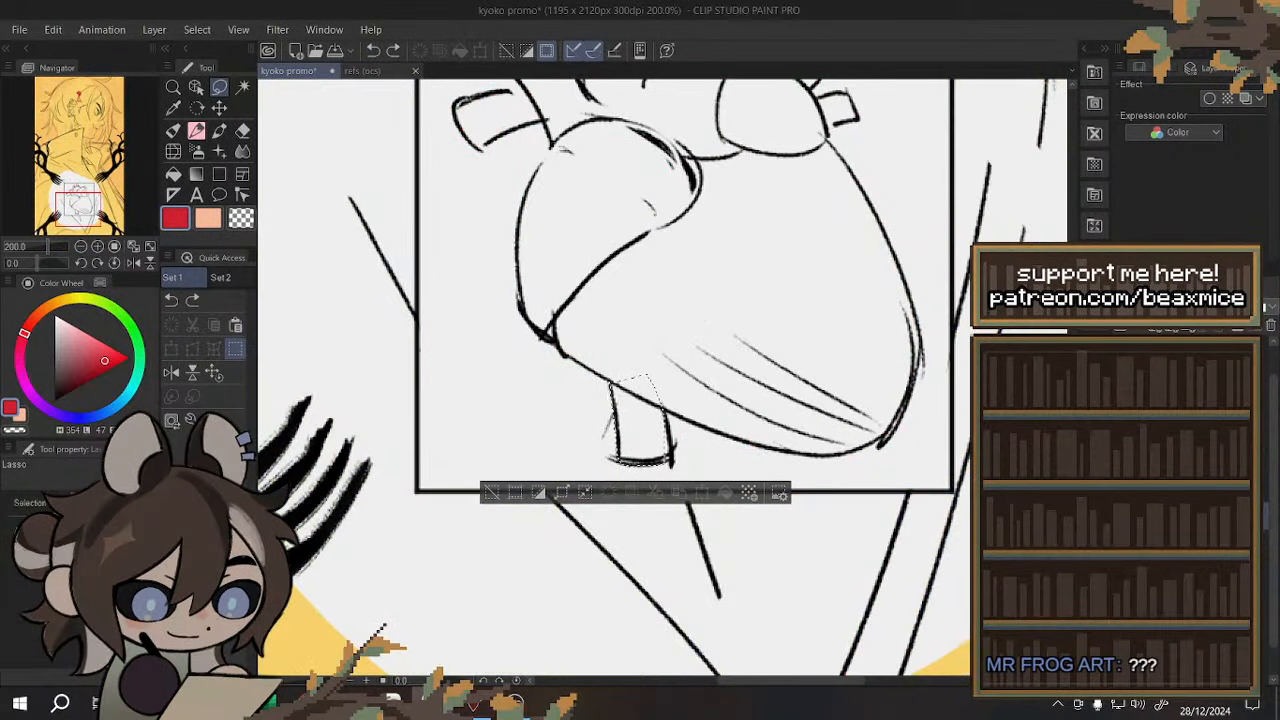
# - Fill the lassoed lower vessel stub with red and close the unfilled streak in the heart's body above it
pyautogui.click(1125, 440)
pyautogui.scroll(-4, 755, 421)
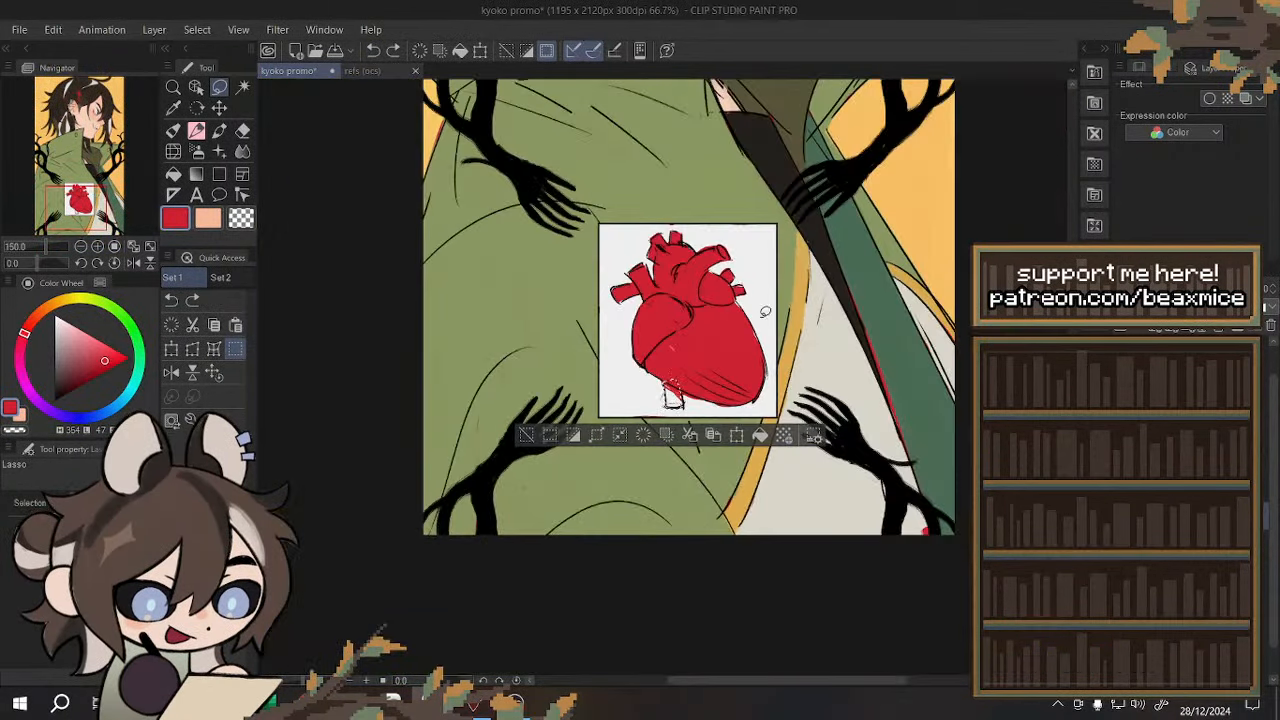
pyautogui.scroll(3, 766, 320)
pyautogui.click(637, 580)
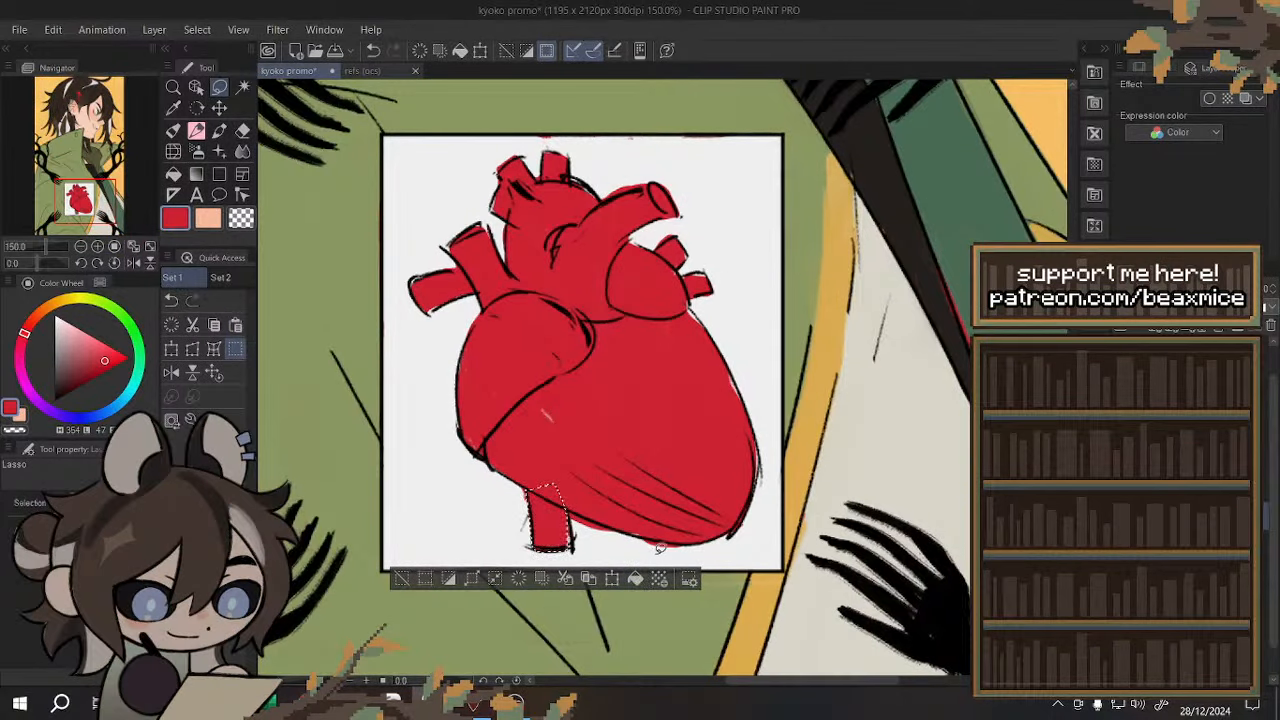
pyautogui.moveTo(525, 468)
pyautogui.mouseDown()
pyautogui.moveTo(468, 428)
pyautogui.moveTo(630, 358)
pyautogui.mouseUp()
pyautogui.click(622, 507)
pyautogui.hotkey('ctrl', 'd')
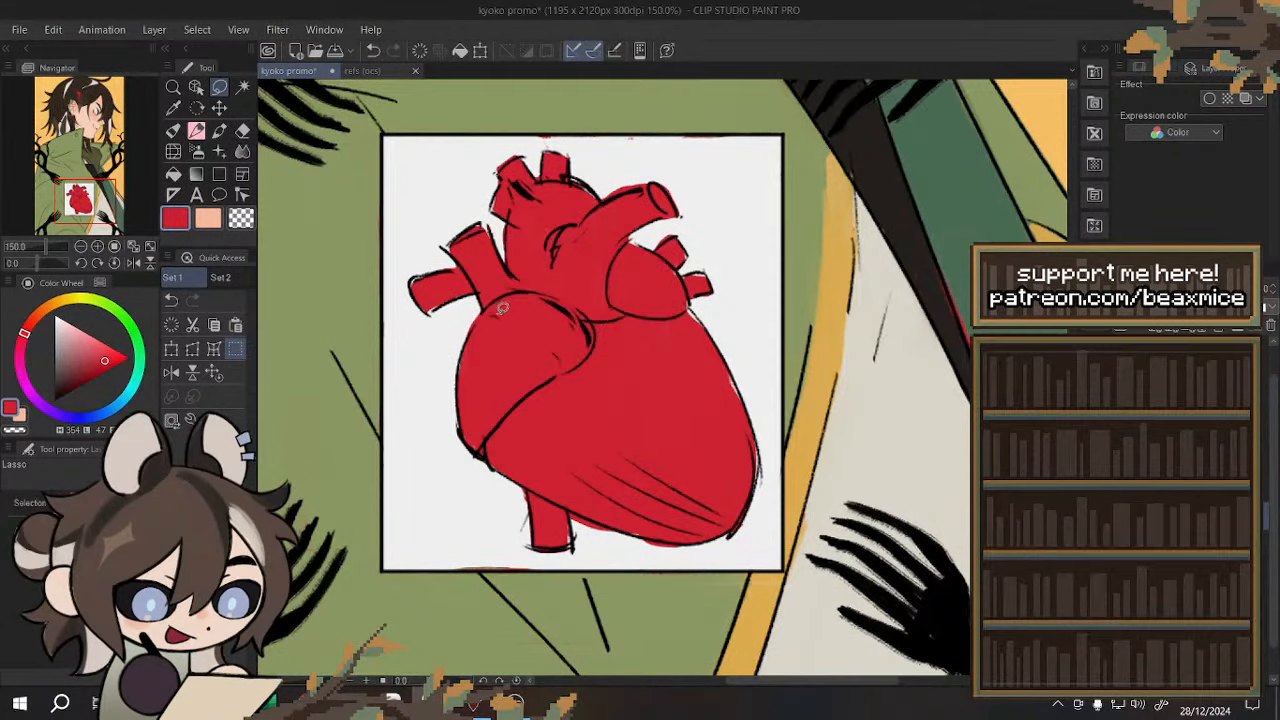
# - Lasso the unclean colour areas around the heart's upper-left vessels and centre and tidy the red fill there
pyautogui.scroll(1, 392, 251)
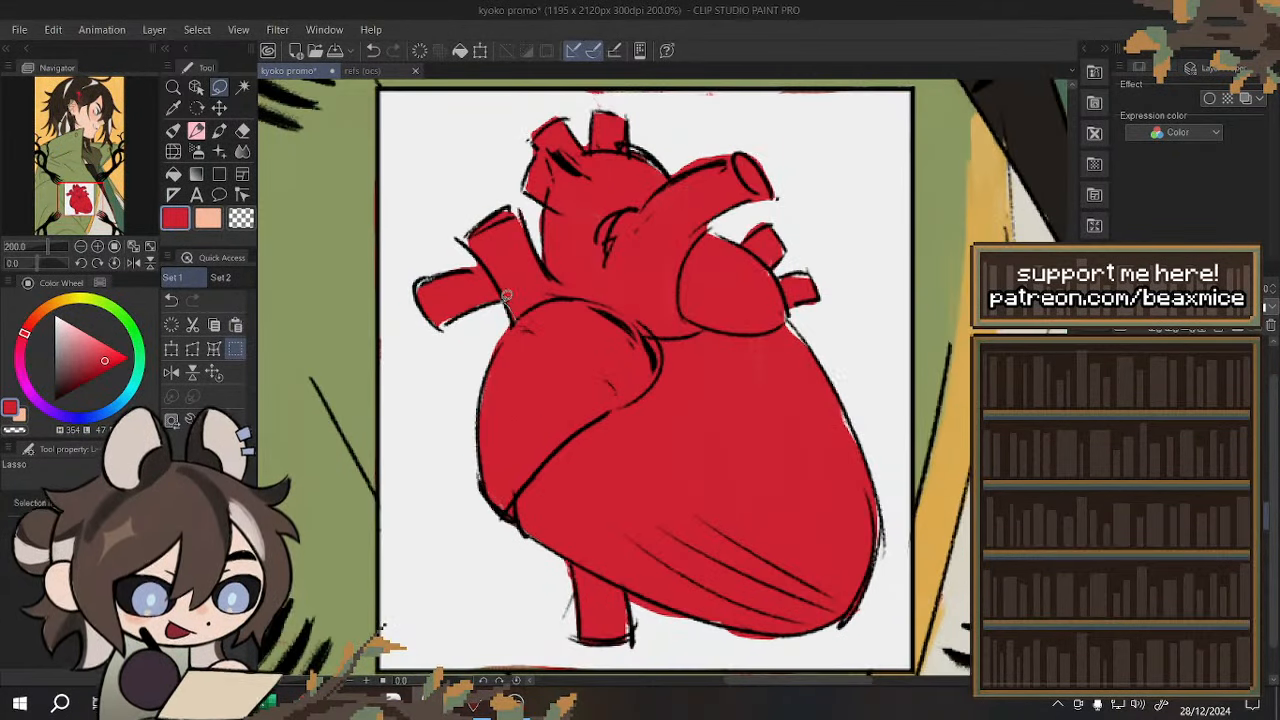
pyautogui.moveTo(426, 277)
pyautogui.mouseDown()
pyautogui.moveTo(515, 205)
pyautogui.moveTo(532, 258)
pyautogui.moveTo(564, 183)
pyautogui.moveTo(537, 193)
pyautogui.moveTo(598, 162)
pyautogui.mouseUp()
pyautogui.hotkey('ctrl', 'd')
pyautogui.click(645, 292)
pyautogui.hotkey('ctrl', 'd')
pyautogui.click(723, 228)
pyautogui.hotkey('ctrl', 'd')
# - Lasso the edges of the small lobe beside the two short vessels and fill the gaps with red up to the lineart
pyautogui.scroll(-2, 719, 192)
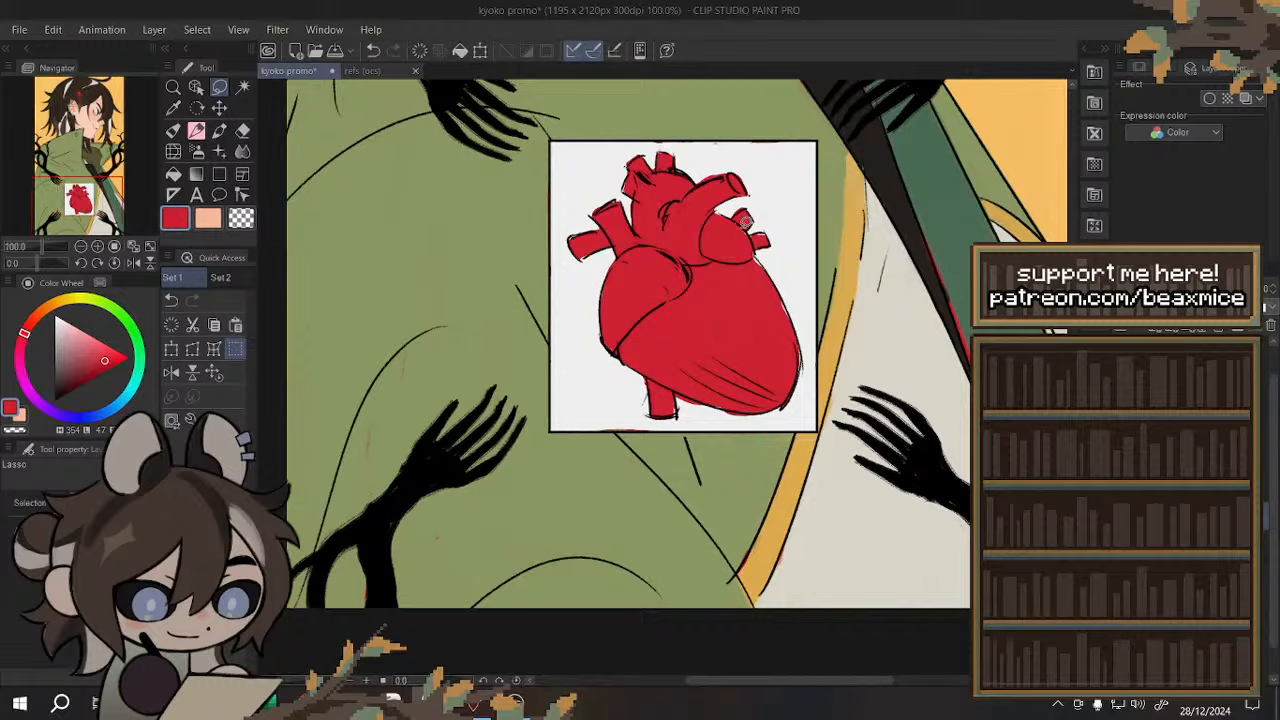
pyautogui.scroll(4, 728, 216)
pyautogui.moveTo(722, 223)
pyautogui.mouseDown()
pyautogui.moveTo(640, 192)
pyautogui.moveTo(726, 438)
pyautogui.moveTo(847, 488)
pyautogui.mouseUp()
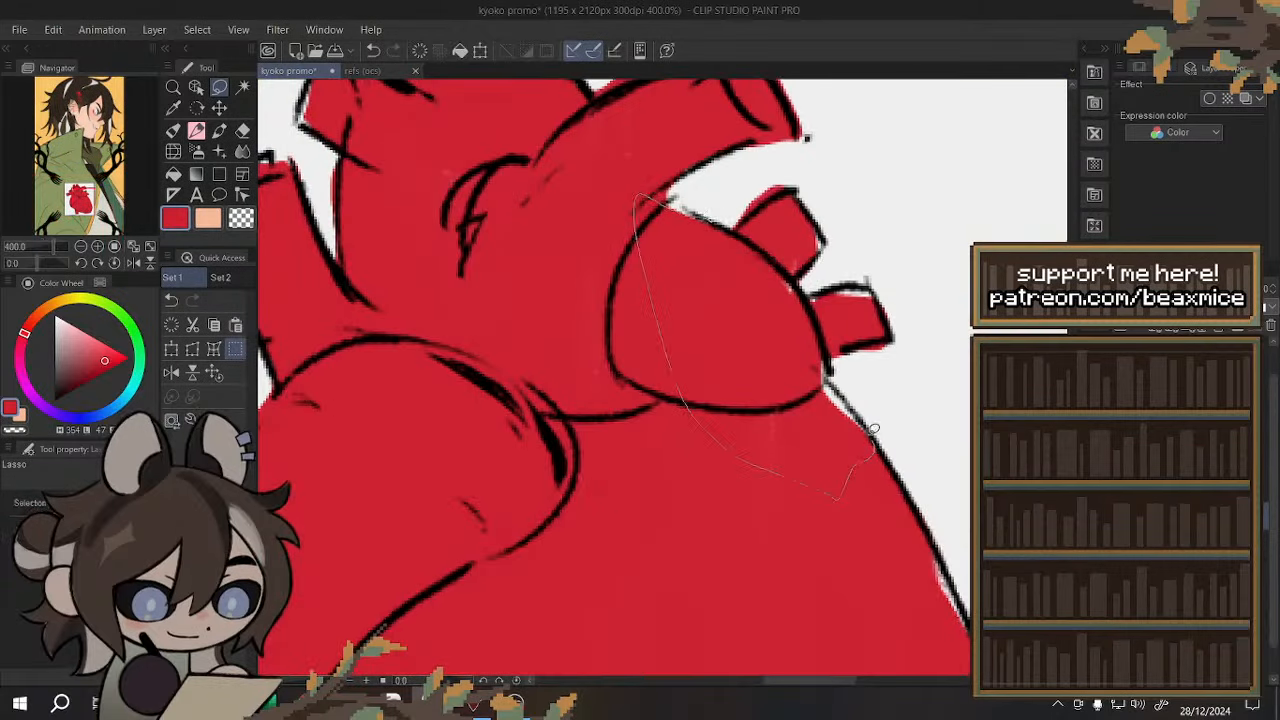
pyautogui.moveTo(883, 325); pyautogui.dragTo(868, 281)
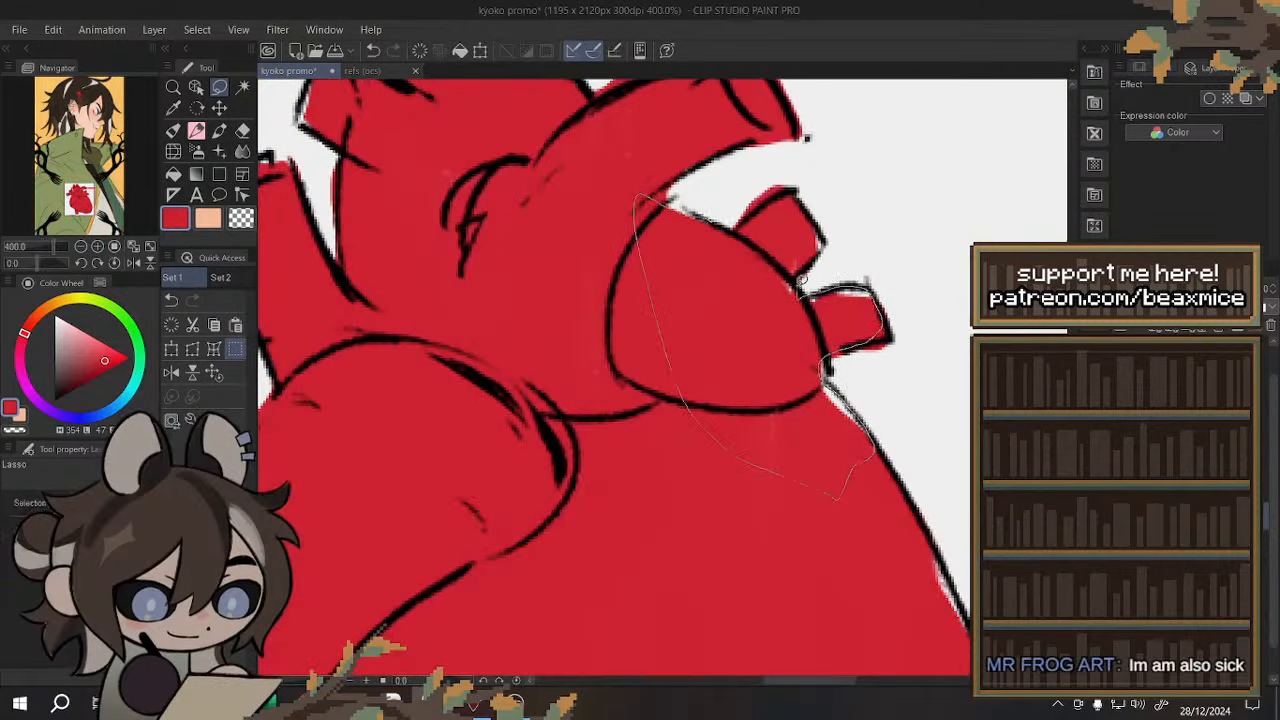
pyautogui.moveTo(811, 210); pyautogui.dragTo(815, 215)
pyautogui.hotkey('ctrl', 'd')
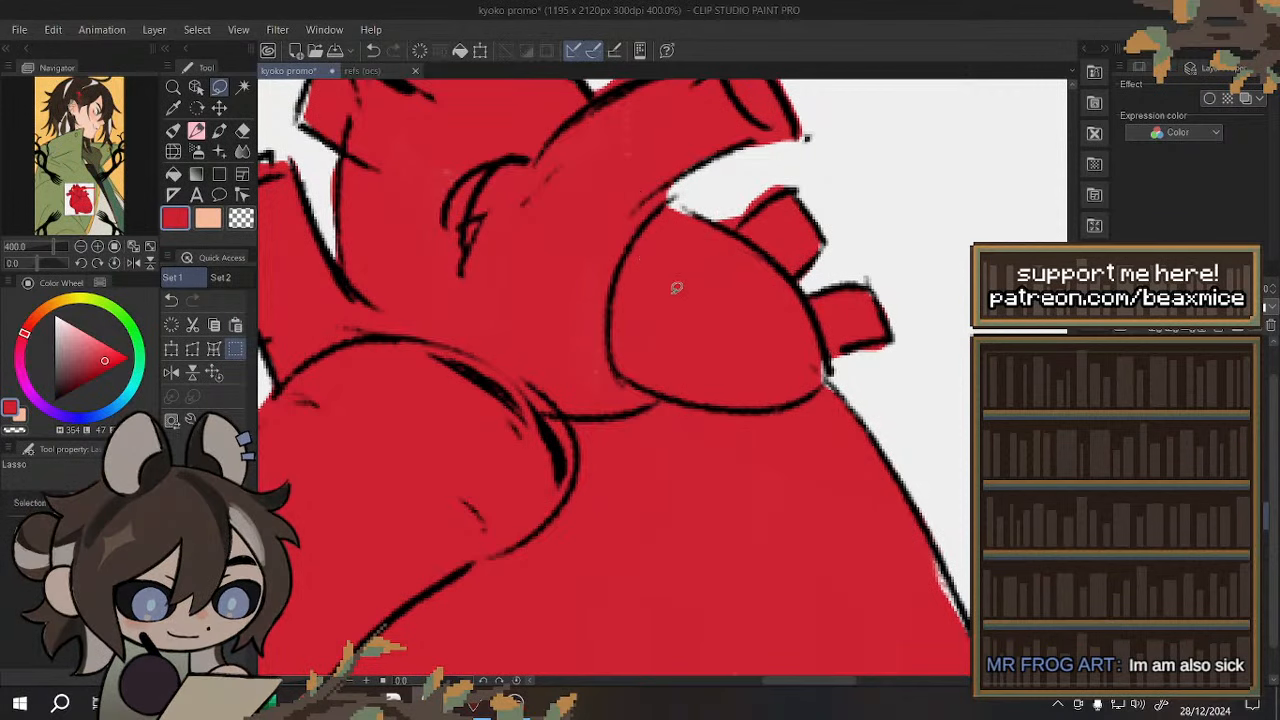
pyautogui.moveTo(758, 207)
pyautogui.mouseDown()
pyautogui.moveTo(720, 206)
pyautogui.moveTo(729, 222)
pyautogui.mouseUp()
pyautogui.click(704, 252)
pyautogui.hotkey('ctrl', 'd')
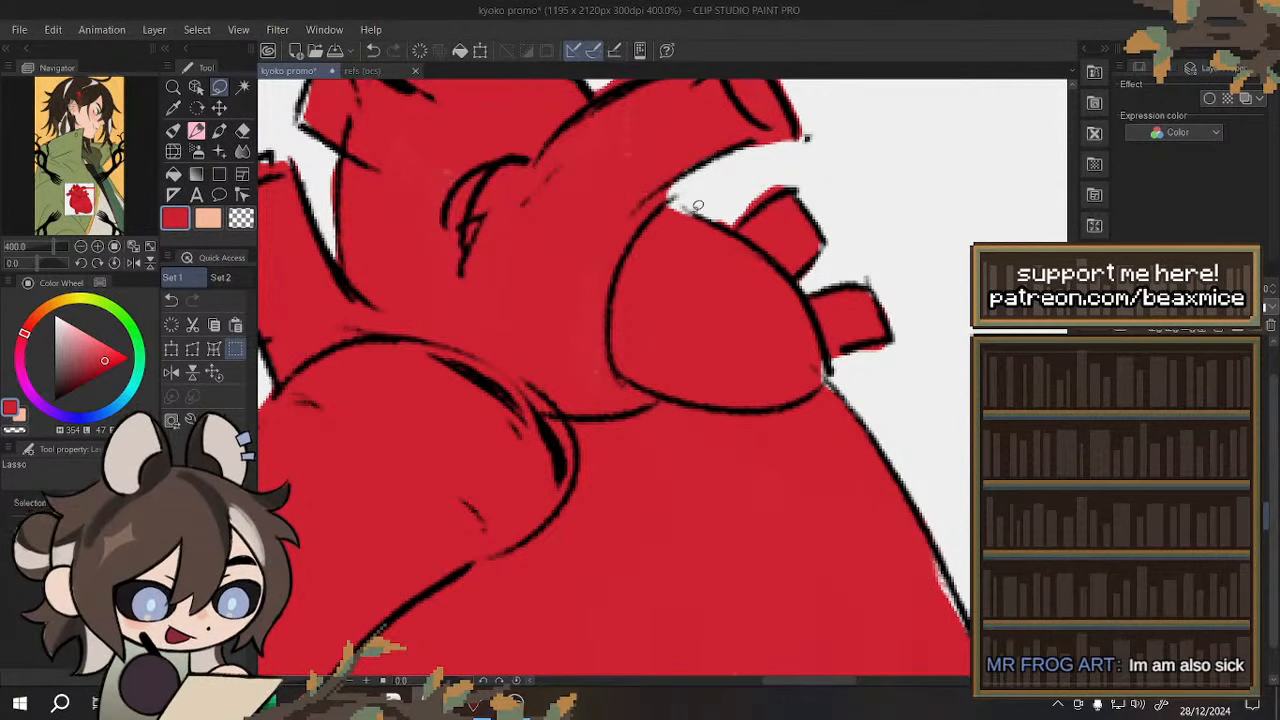
# - Mirror the canvas view horizontally and fill the gaps along the upper outer edge of the heart's body with red
pyautogui.scroll(-4, 616, 245)
pyautogui.click(174, 373)
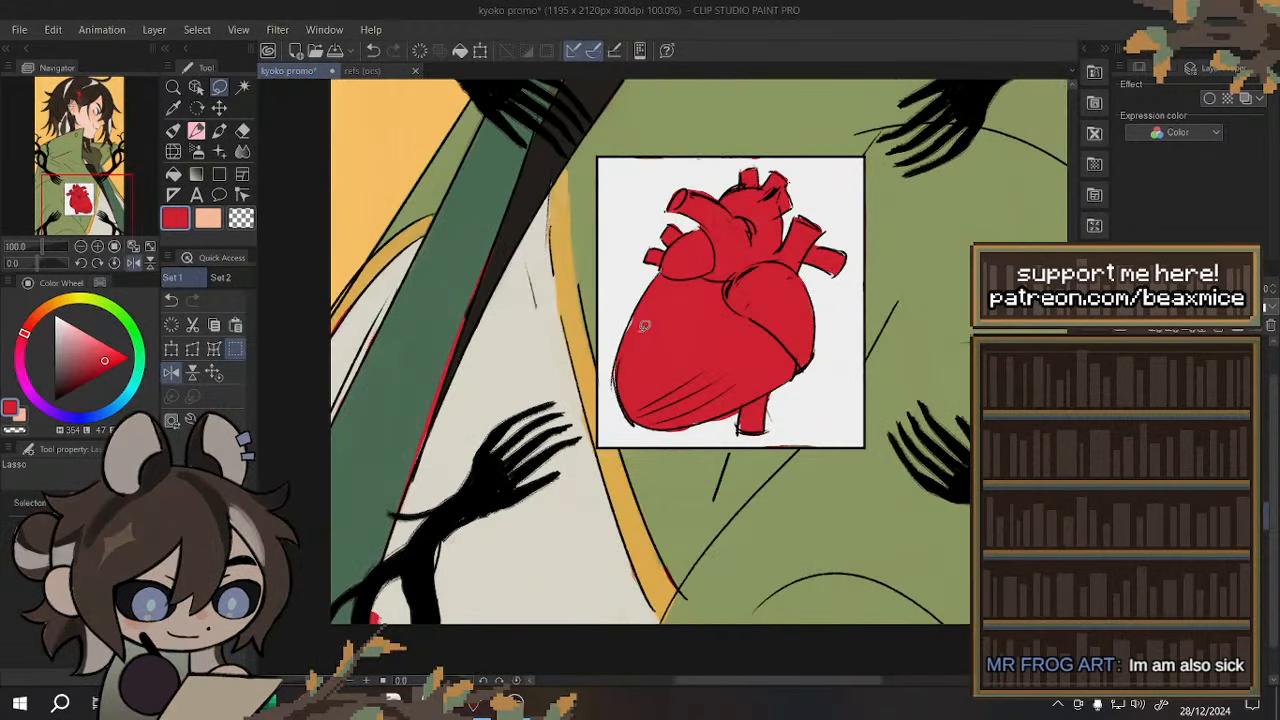
pyautogui.scroll(2, 680, 231)
pyautogui.moveTo(682, 228); pyautogui.dragTo(640, 377)
pyautogui.hotkey('ctrl', 'd')
pyautogui.scroll(2, 684, 247)
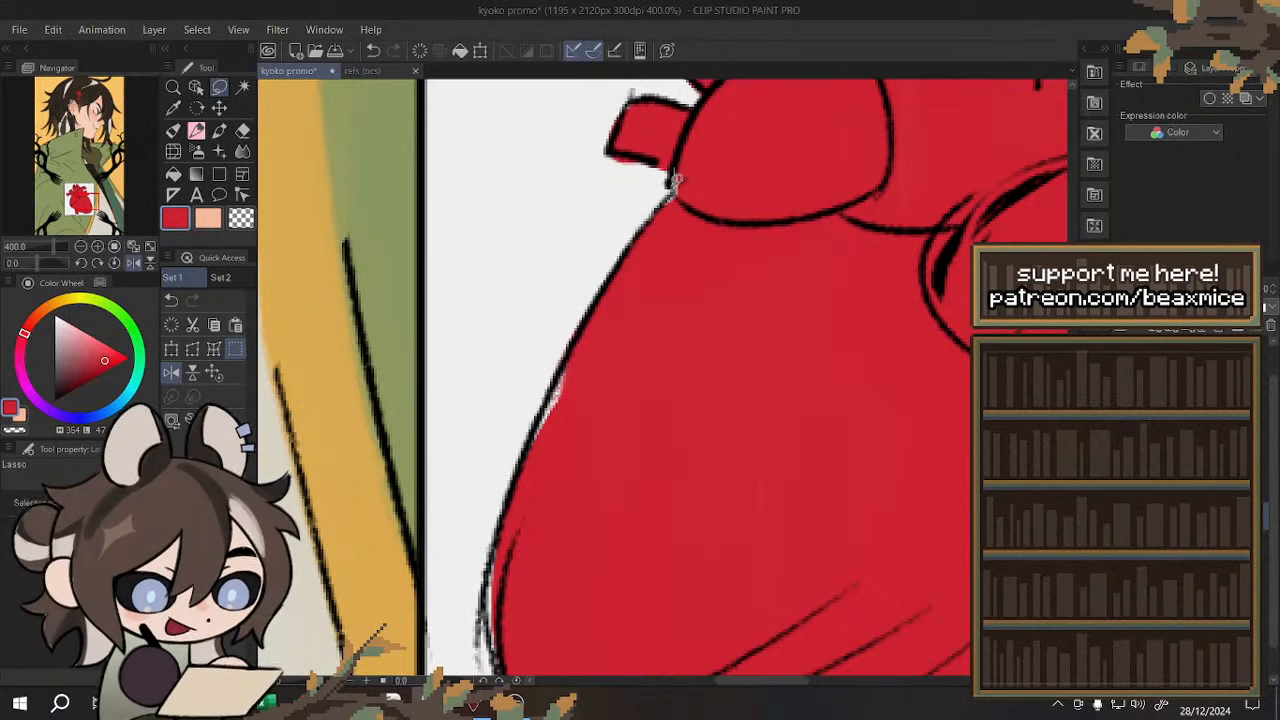
pyautogui.moveTo(670, 185)
pyautogui.mouseDown()
pyautogui.moveTo(581, 376)
pyautogui.moveTo(708, 172)
pyautogui.mouseUp()
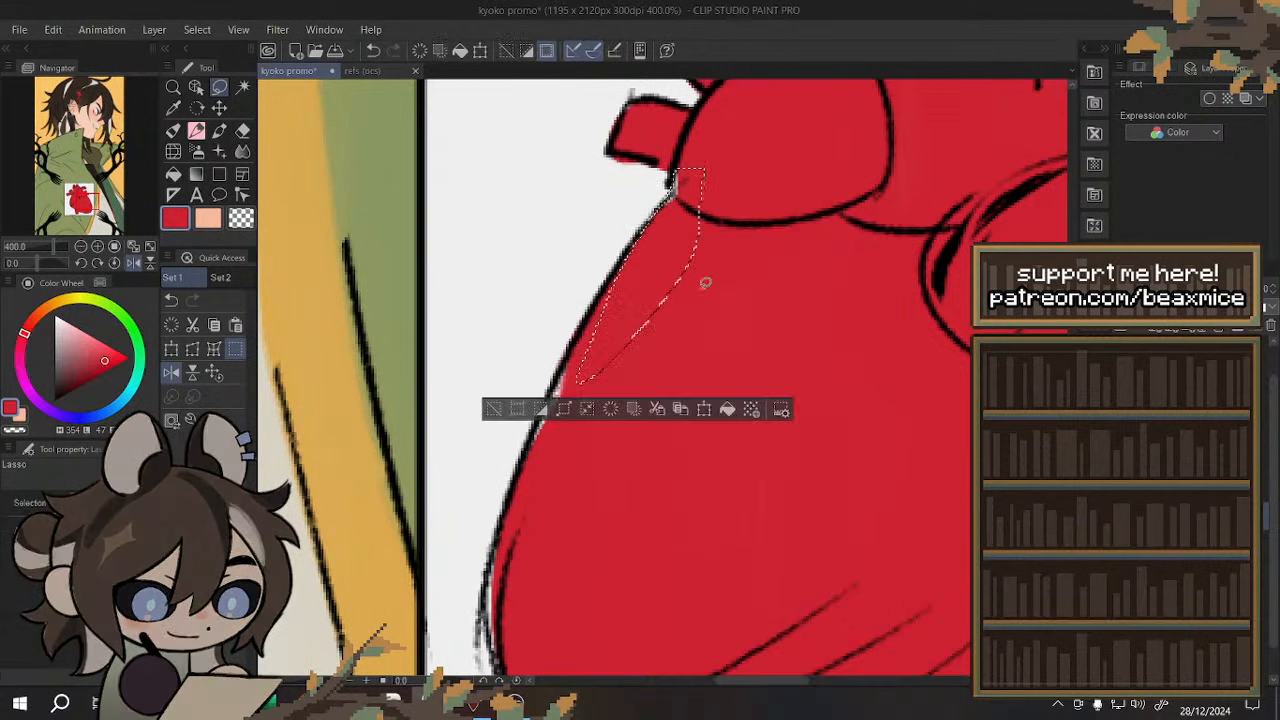
pyautogui.click(729, 409)
# - Fill the remaining gaps with red along the heart's lower outer edge and rounded tip, following the lineart
pyautogui.scroll(-3, 705, 326)
pyautogui.scroll(3, 609, 334)
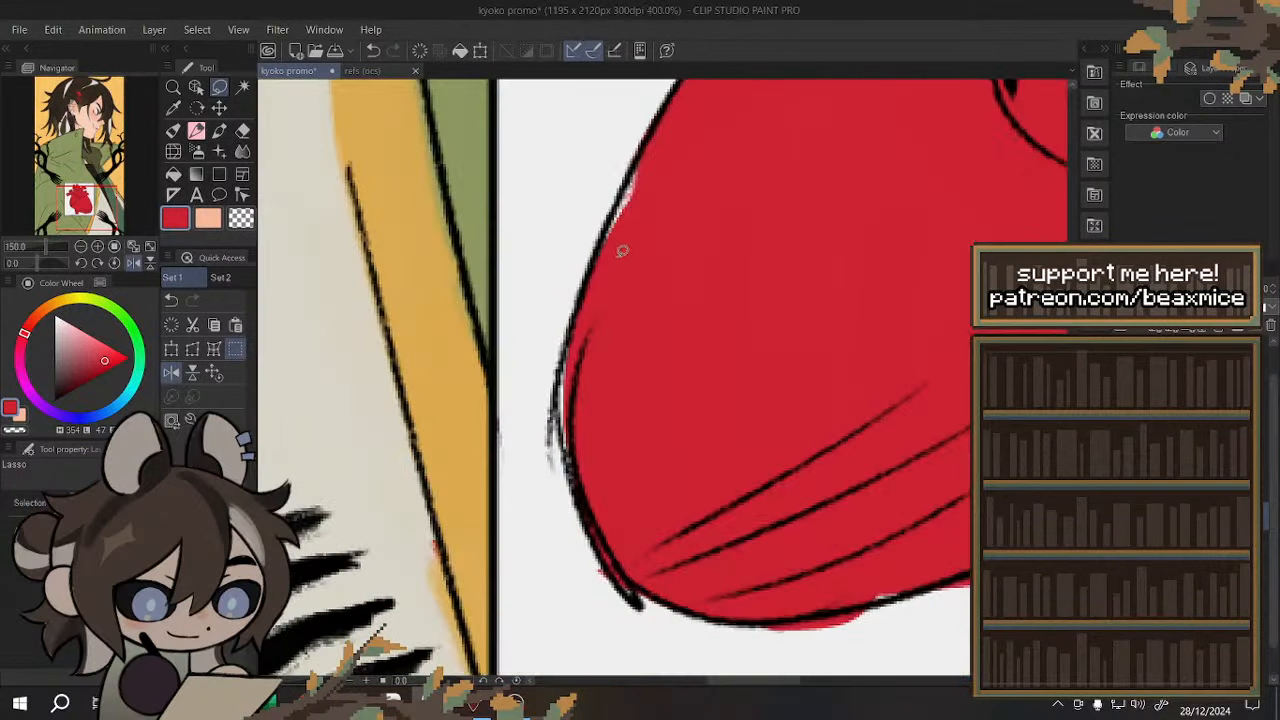
pyautogui.moveTo(645, 158)
pyautogui.mouseDown()
pyautogui.moveTo(600, 382)
pyautogui.moveTo(610, 520)
pyautogui.mouseUp()
pyautogui.click(705, 411)
pyautogui.hotkey('ctrl', 'd')
pyautogui.click(674, 552)
pyautogui.hotkey('ctrl', 'd')
pyautogui.moveTo(575, 338); pyautogui.dragTo(655, 529)
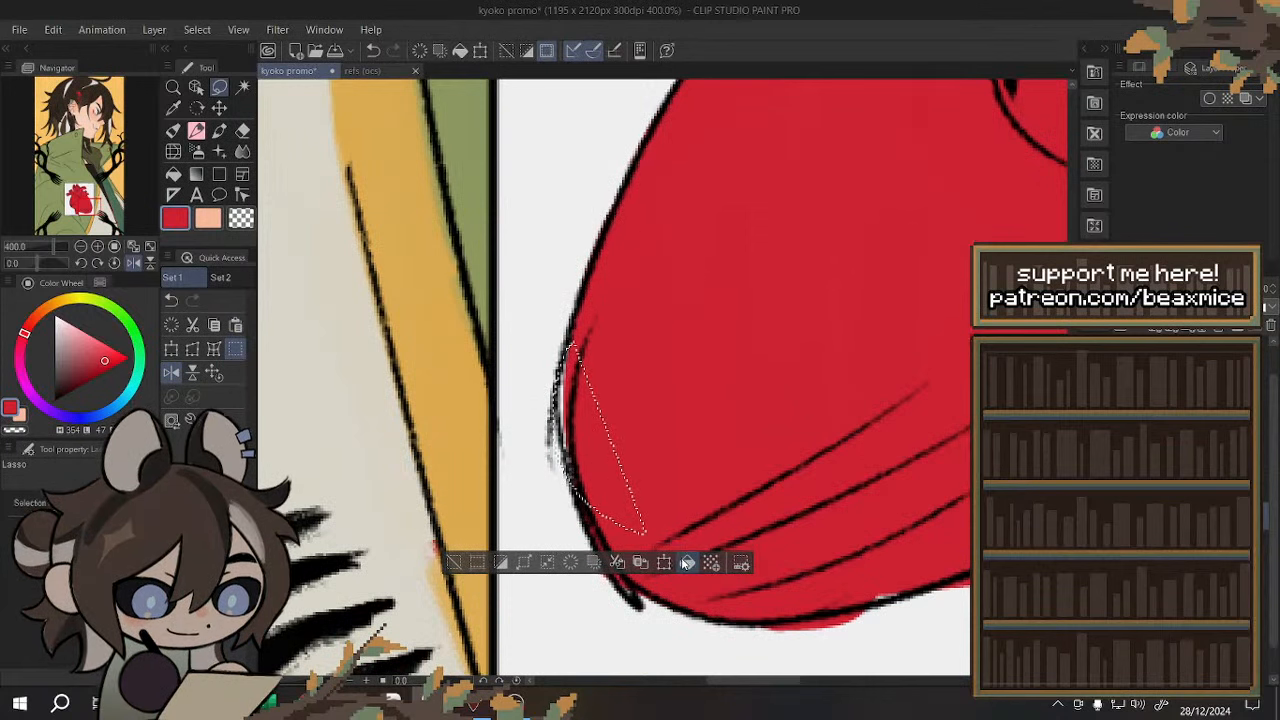
pyautogui.click(676, 561)
pyautogui.hotkey('ctrl', 'd')
pyautogui.scroll(-4, 673, 384)
pyautogui.scroll(-1, 673, 384)
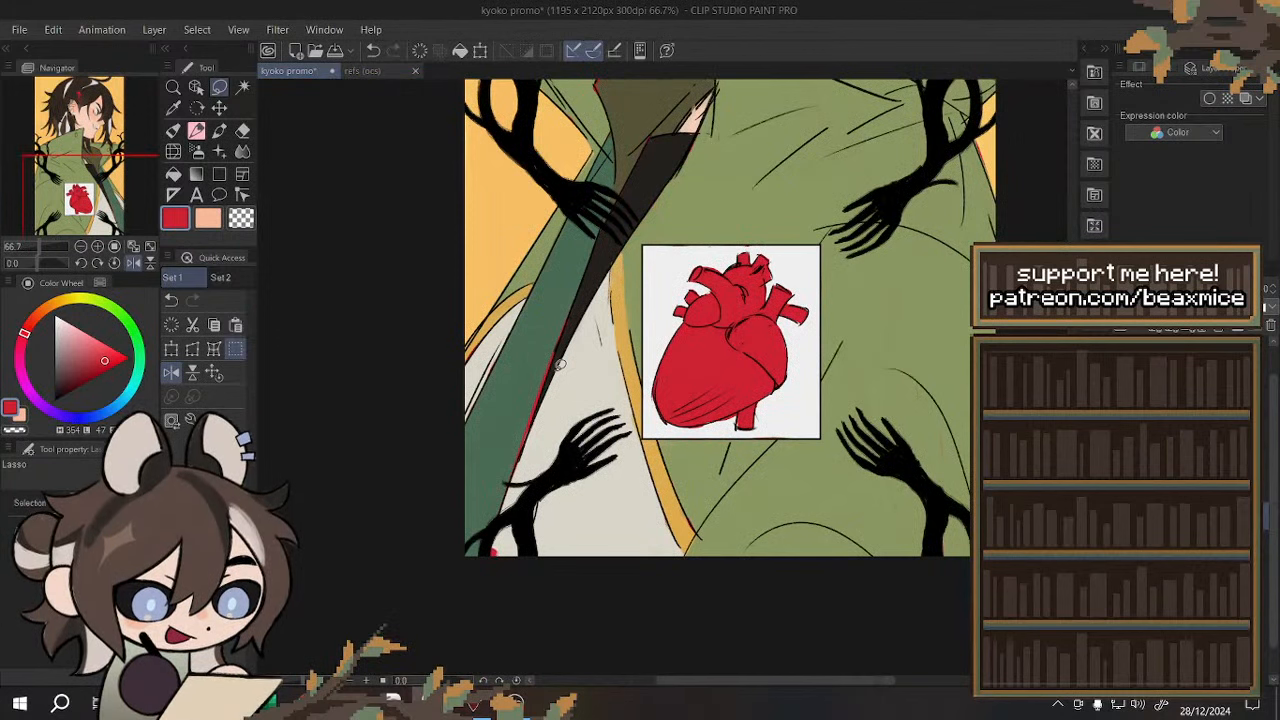
# - Return the canvas to its unmirrored view and erase the red spill below the heart's bottom outline
pyautogui.click(212, 374)
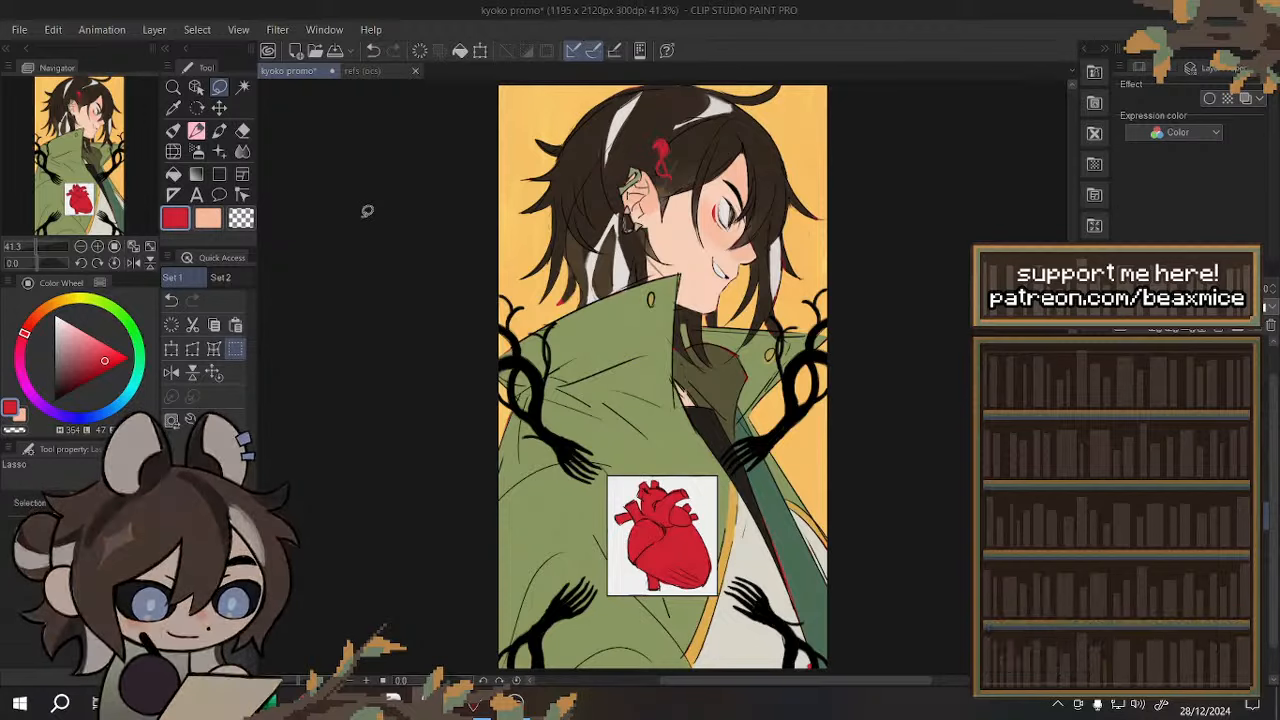
pyautogui.scroll(8, 479, 466)
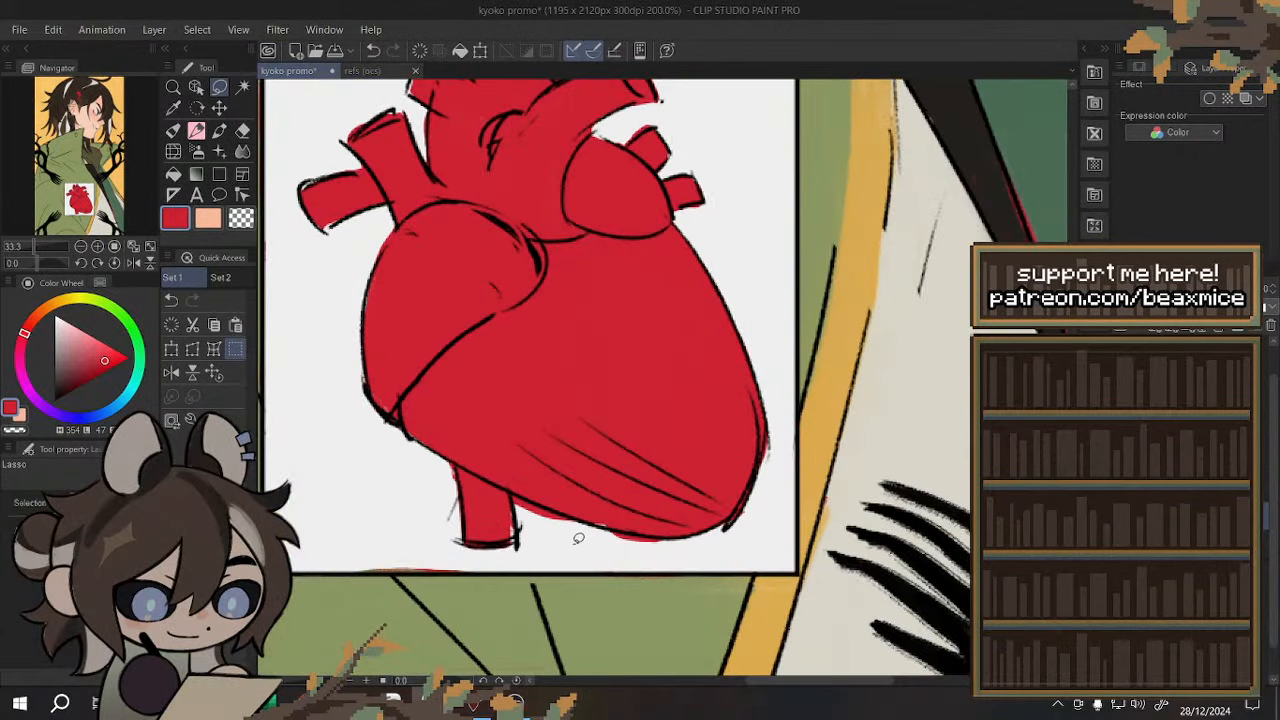
pyautogui.moveTo(455, 450)
pyautogui.mouseDown()
pyautogui.moveTo(657, 558)
pyautogui.moveTo(749, 559)
pyautogui.moveTo(771, 535)
pyautogui.moveTo(569, 496)
pyautogui.moveTo(716, 500)
pyautogui.mouseUp()
pyautogui.click(582, 588)
pyautogui.hotkey('ctrl', 'd')
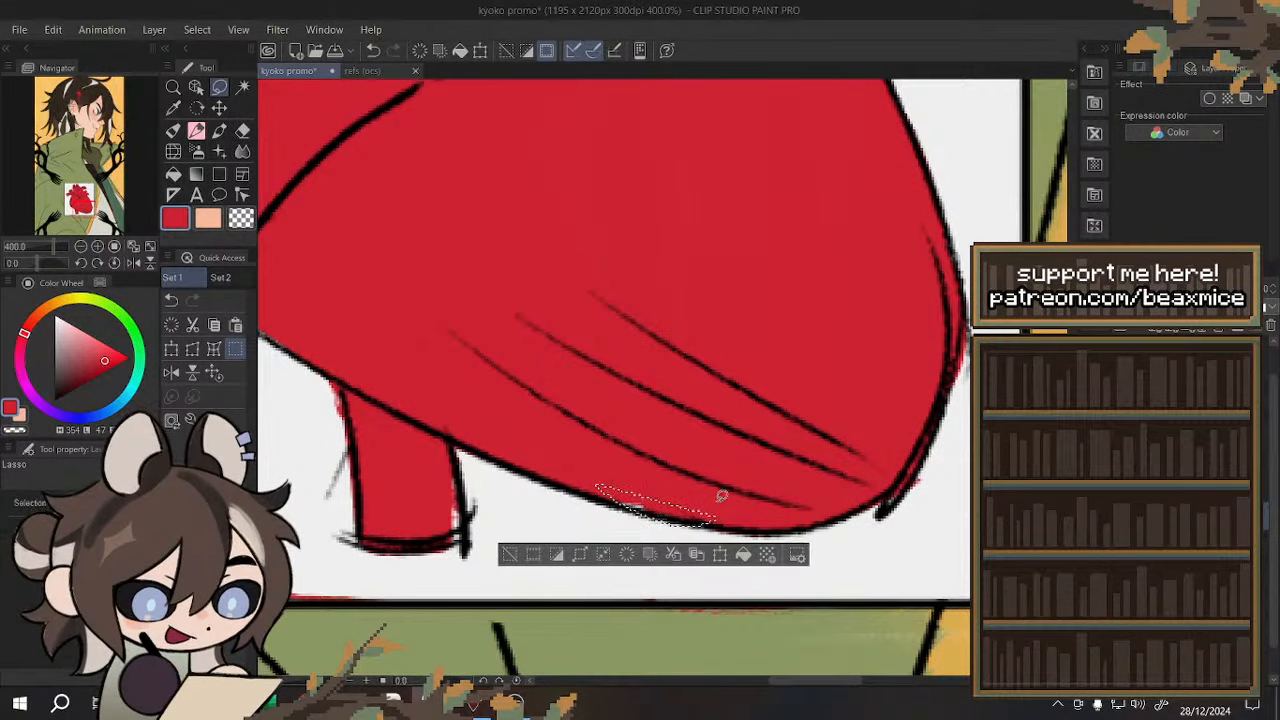
# - Fill the small gaps with red along the heart's bottom outline and the right side of the lower vessel stub
pyautogui.press('Delete')
pyautogui.hotkey('ctrl', 'd')
pyautogui.moveTo(606, 490)
pyautogui.mouseDown()
pyautogui.moveTo(696, 503)
pyautogui.moveTo(684, 482)
pyautogui.mouseUp()
pyautogui.press('Delete')
pyautogui.hotkey('ctrl', 'd')
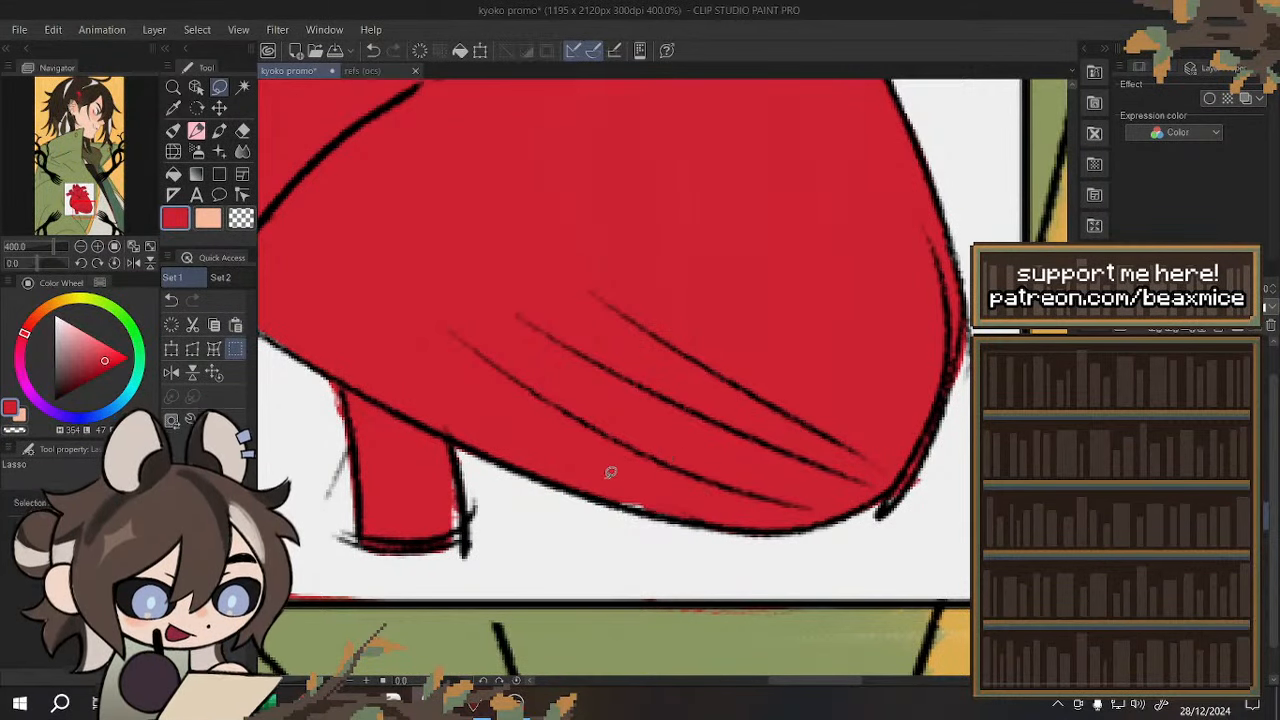
pyautogui.moveTo(620, 508)
pyautogui.mouseDown()
pyautogui.moveTo(606, 496)
pyautogui.moveTo(655, 453)
pyautogui.mouseUp()
pyautogui.press('Delete')
pyautogui.hotkey('ctrl', 'd')
pyautogui.press('Delete')
pyautogui.hotkey('ctrl', 'd')
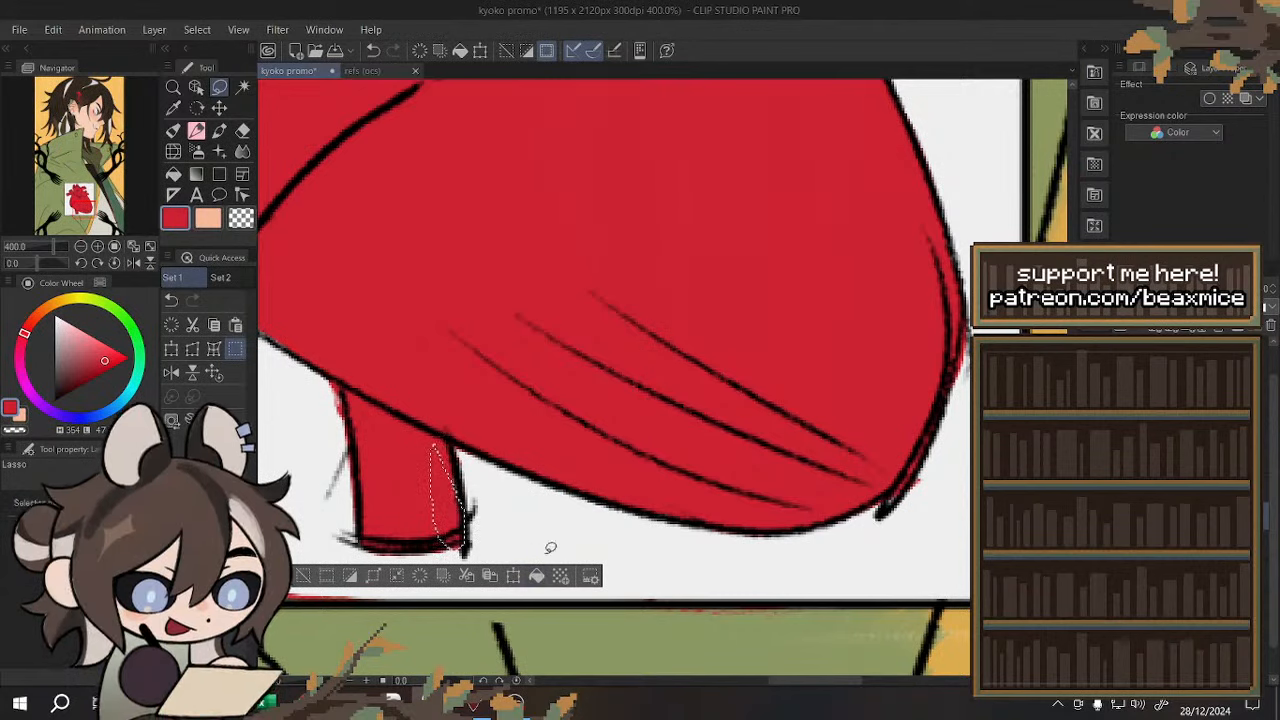
# - Fill the missing lower corner of the leftmost vessel's open end with red
pyautogui.scroll(-5, 560, 530)
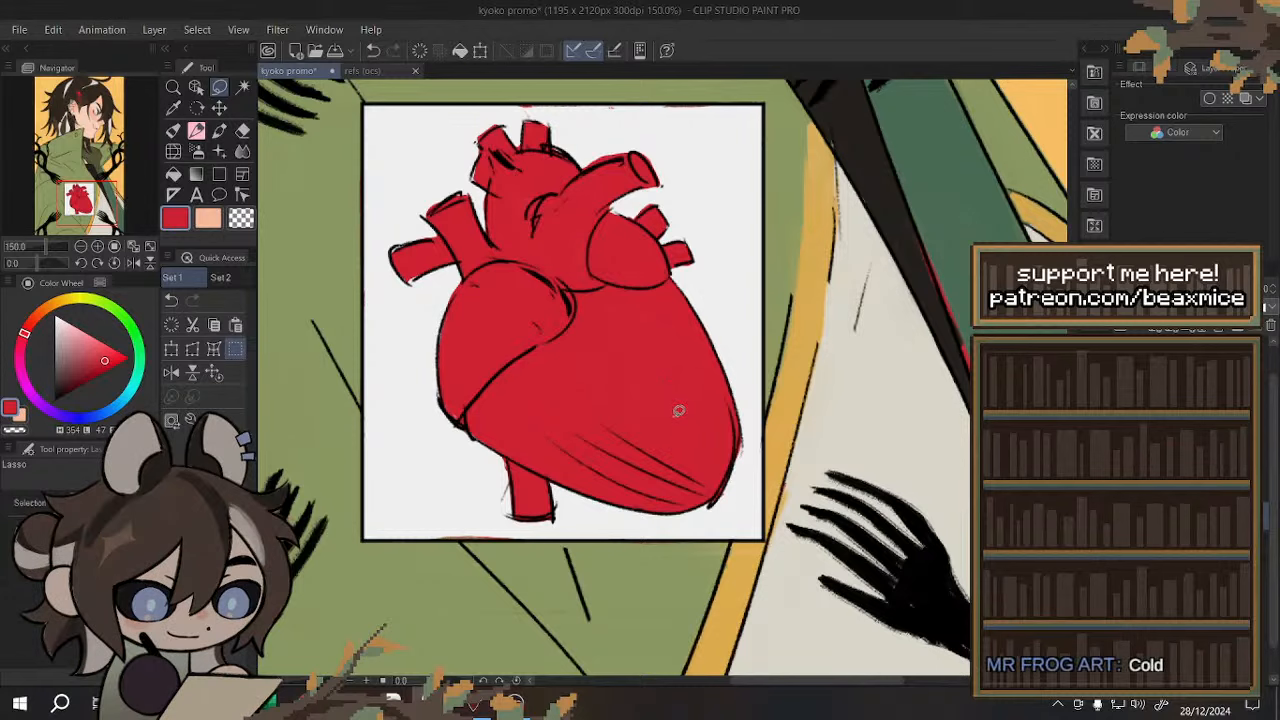
pyautogui.scroll(-4, 678, 411)
pyautogui.scroll(5, 647, 369)
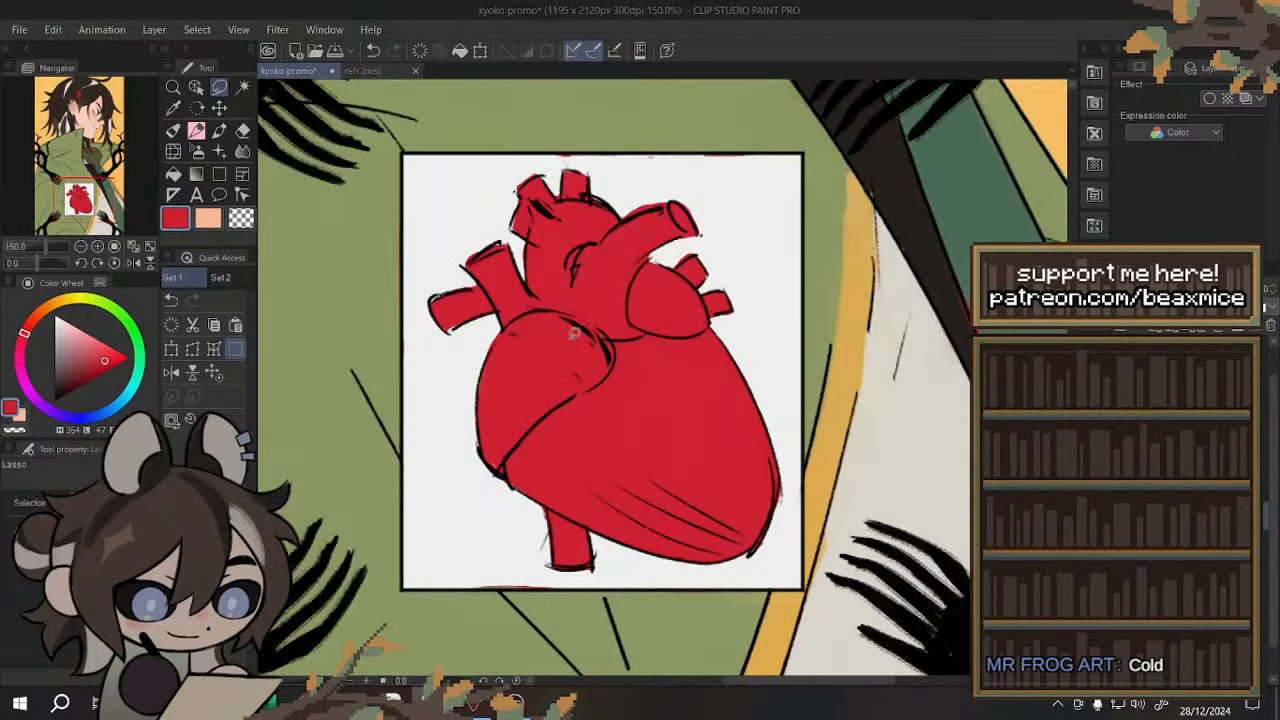
pyautogui.moveTo(408, 332); pyautogui.dragTo(392, 338)
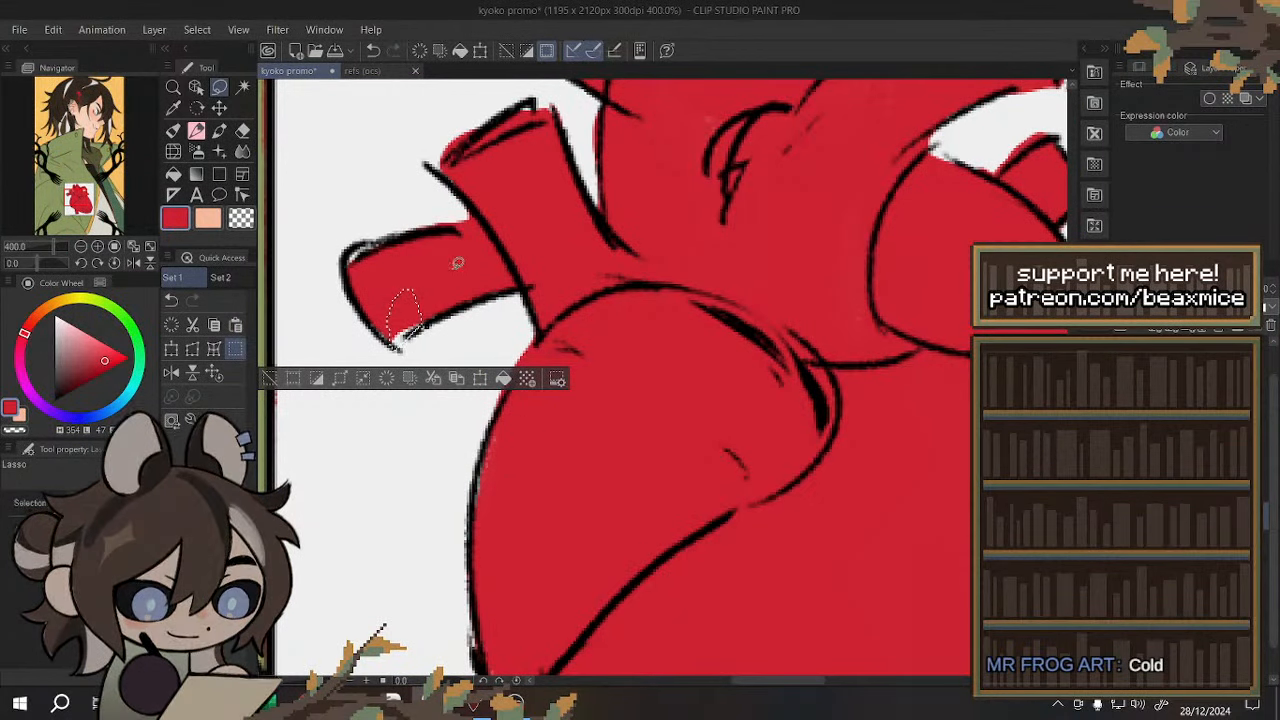
pyautogui.hotkey('ctrl', 'd')
# - Clean the red fill around the large upper-right vessel, filling gaps along its top edge and erasing spill outside its opening
pyautogui.scroll(-4, 546, 379)
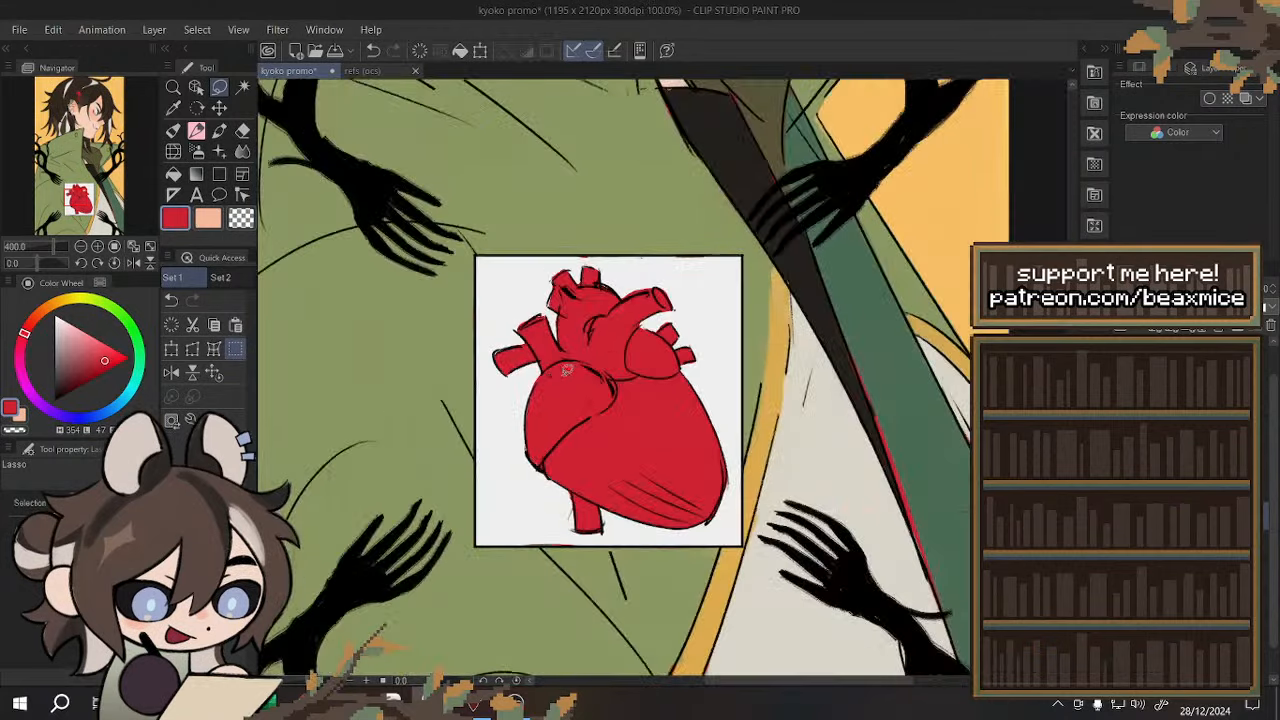
pyautogui.scroll(4, 647, 297)
pyautogui.moveTo(663, 261)
pyautogui.mouseDown()
pyautogui.moveTo(515, 307)
pyautogui.moveTo(641, 270)
pyautogui.moveTo(538, 303)
pyautogui.moveTo(612, 238)
pyautogui.mouseUp()
pyautogui.hotkey('ctrl', 'd')
pyautogui.hotkey('ctrl', 'd')
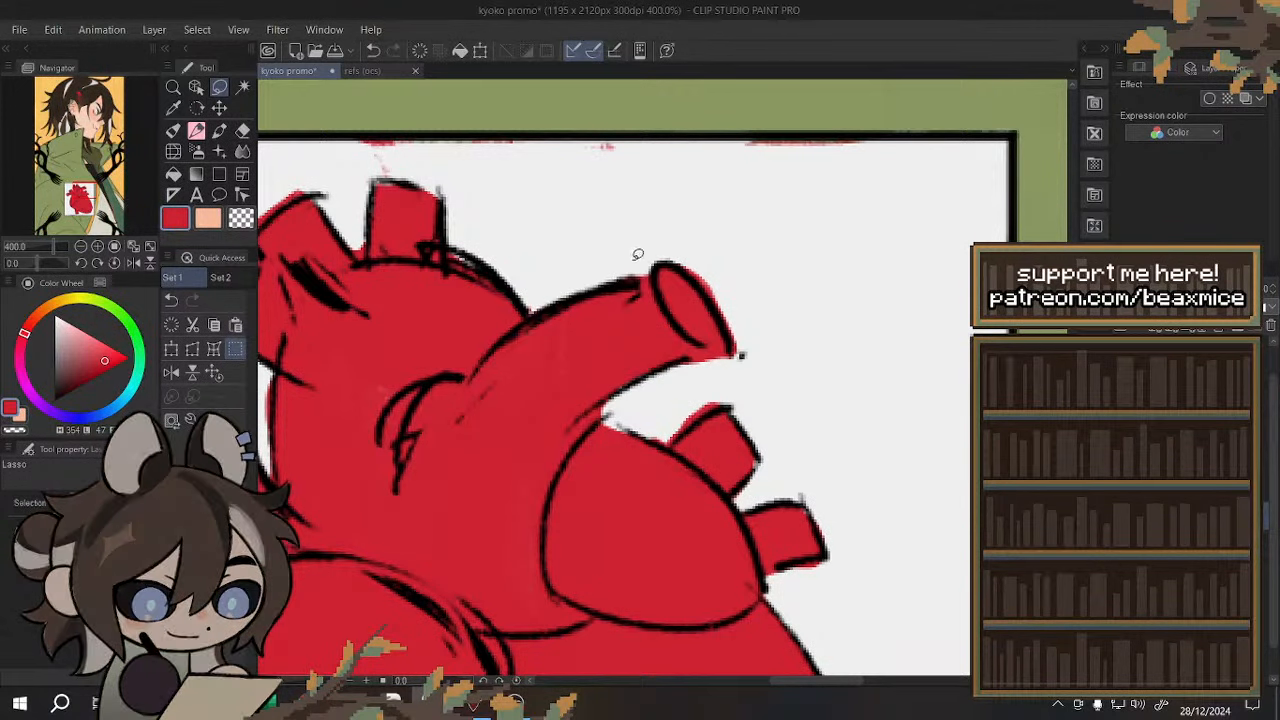
pyautogui.moveTo(729, 314)
pyautogui.mouseDown()
pyautogui.moveTo(742, 357)
pyautogui.moveTo(713, 268)
pyautogui.moveTo(678, 256)
pyautogui.moveTo(715, 305)
pyautogui.mouseUp()
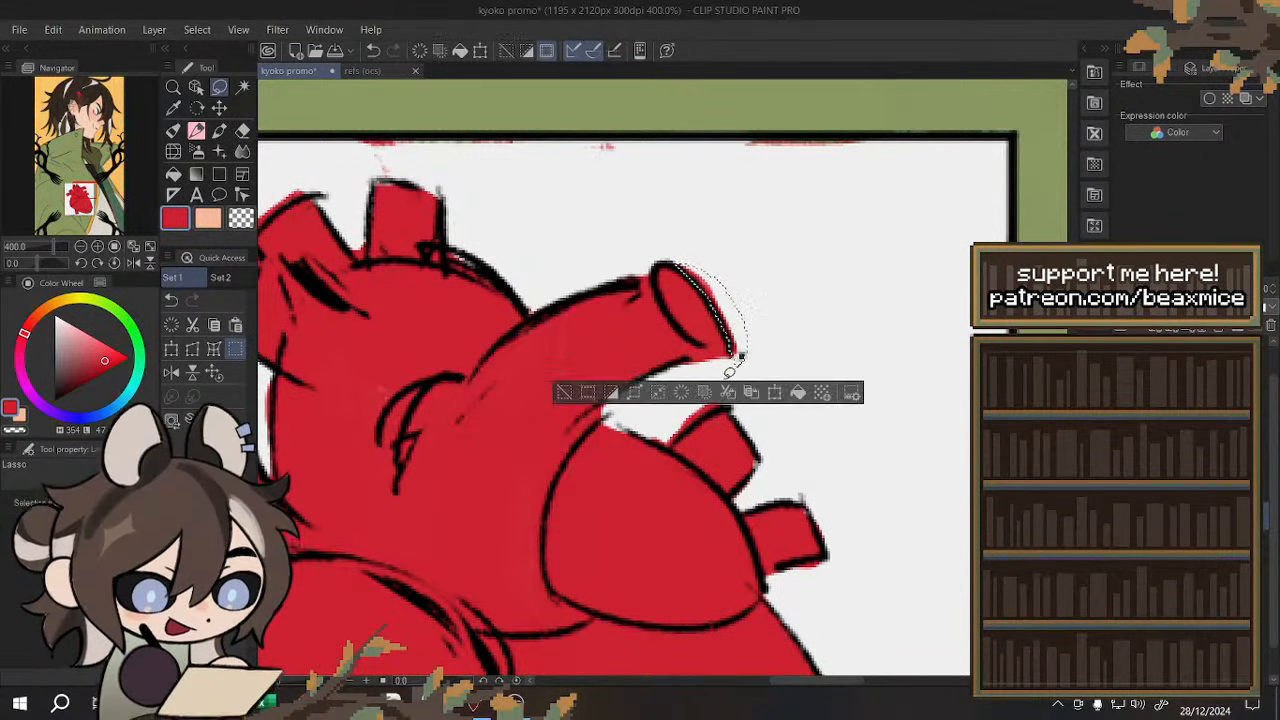
pyautogui.click(685, 397)
pyautogui.hotkey('ctrl', 'd')
# - Erase the red spill outside the outline of the forked upper-left vessels at the top of the heart
pyautogui.scroll(-3, 716, 394)
pyautogui.scroll(3, 526, 286)
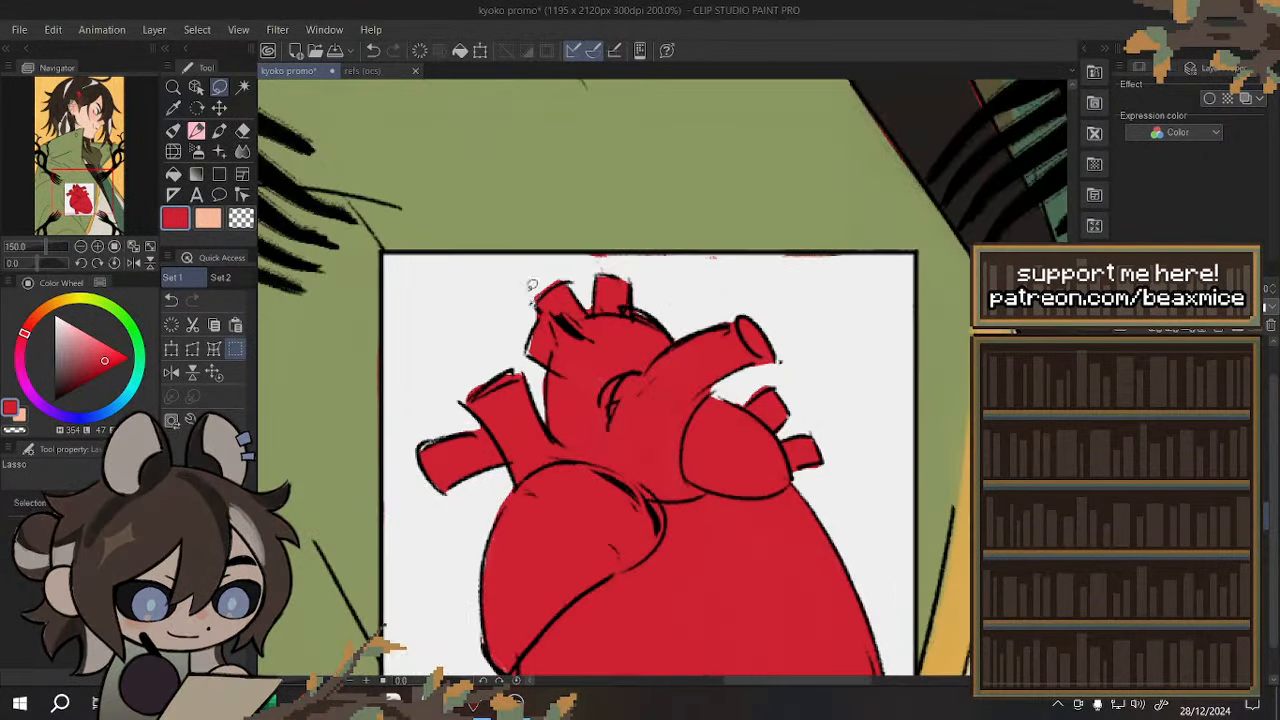
pyautogui.moveTo(618, 277)
pyautogui.mouseDown()
pyautogui.moveTo(596, 262)
pyautogui.moveTo(530, 290)
pyautogui.moveTo(514, 421)
pyautogui.mouseUp()
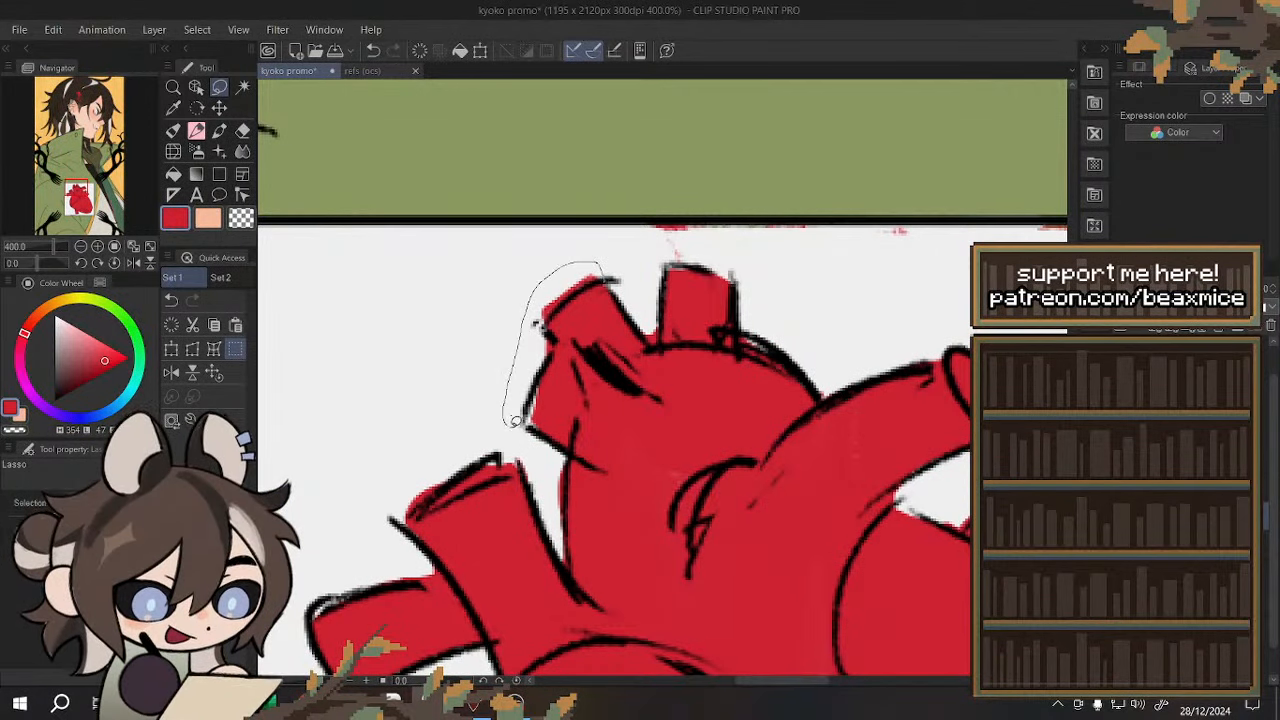
pyautogui.moveTo(548, 360); pyautogui.dragTo(590, 287)
pyautogui.click(525, 458)
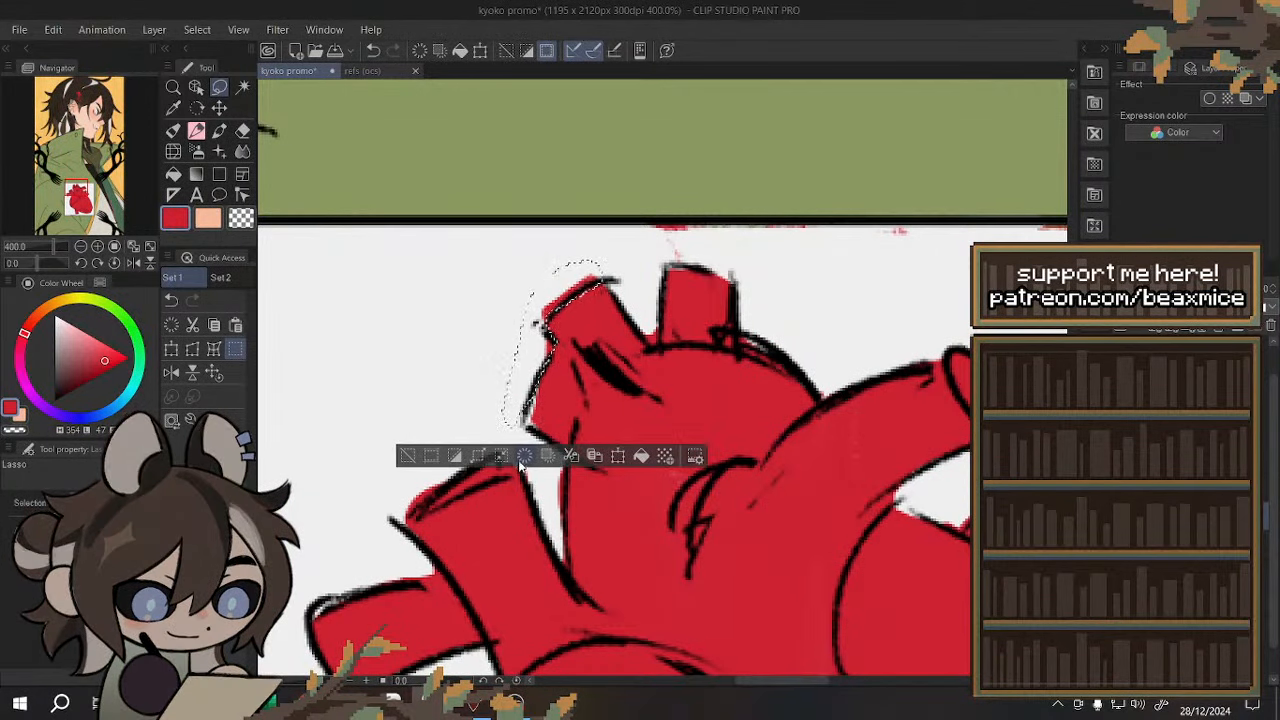
pyautogui.hotkey('ctrl', 'd')
# - Mirror the canvas view, erase the red spill beyond the slanted side vessel's end, and fill the gap at its tip
pyautogui.scroll(-3, 612, 361)
pyautogui.scroll(3, 616, 392)
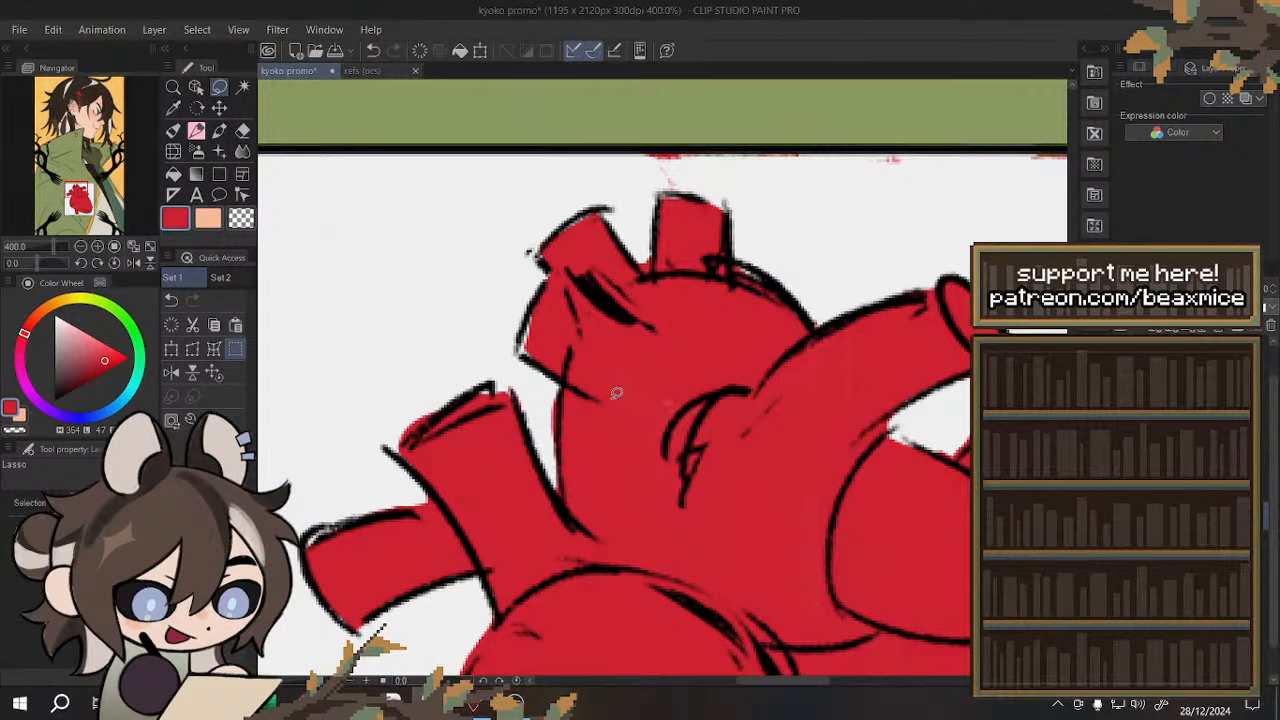
pyautogui.scroll(-4, 616, 393)
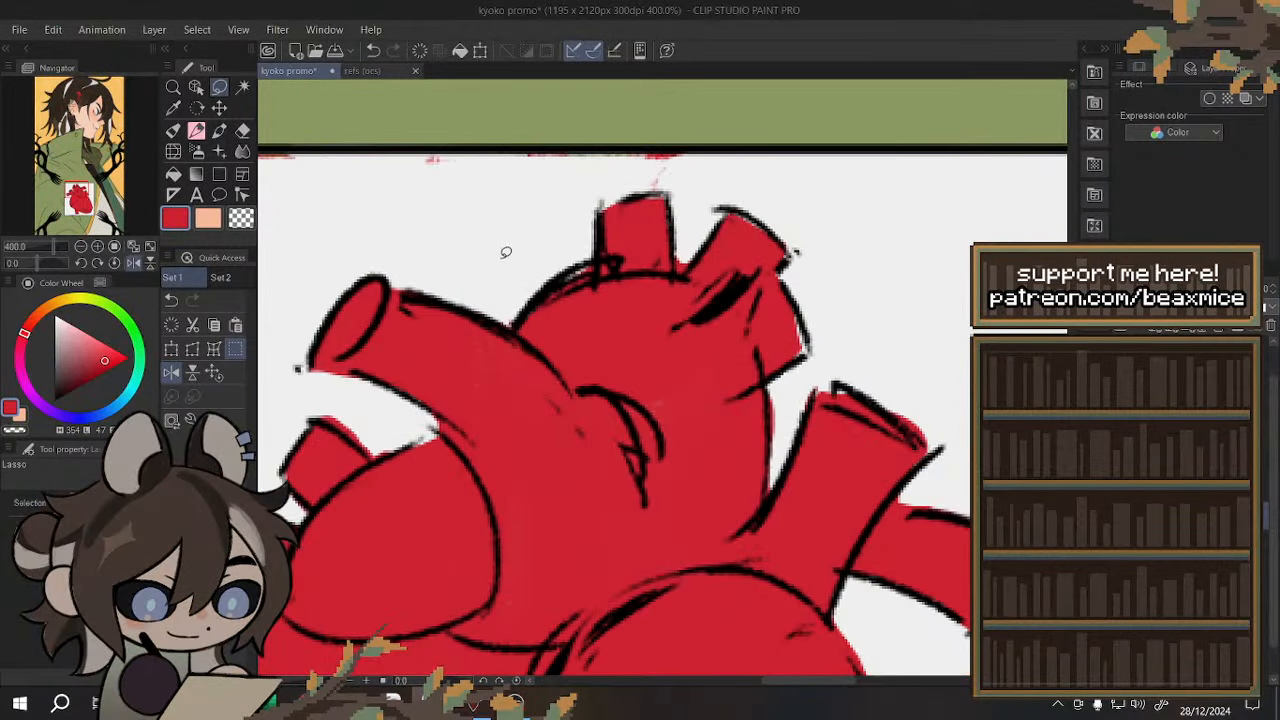
pyautogui.scroll(2, 674, 330)
pyautogui.moveTo(674, 334)
pyautogui.mouseDown()
pyautogui.moveTo(701, 319)
pyautogui.moveTo(713, 350)
pyautogui.mouseUp()
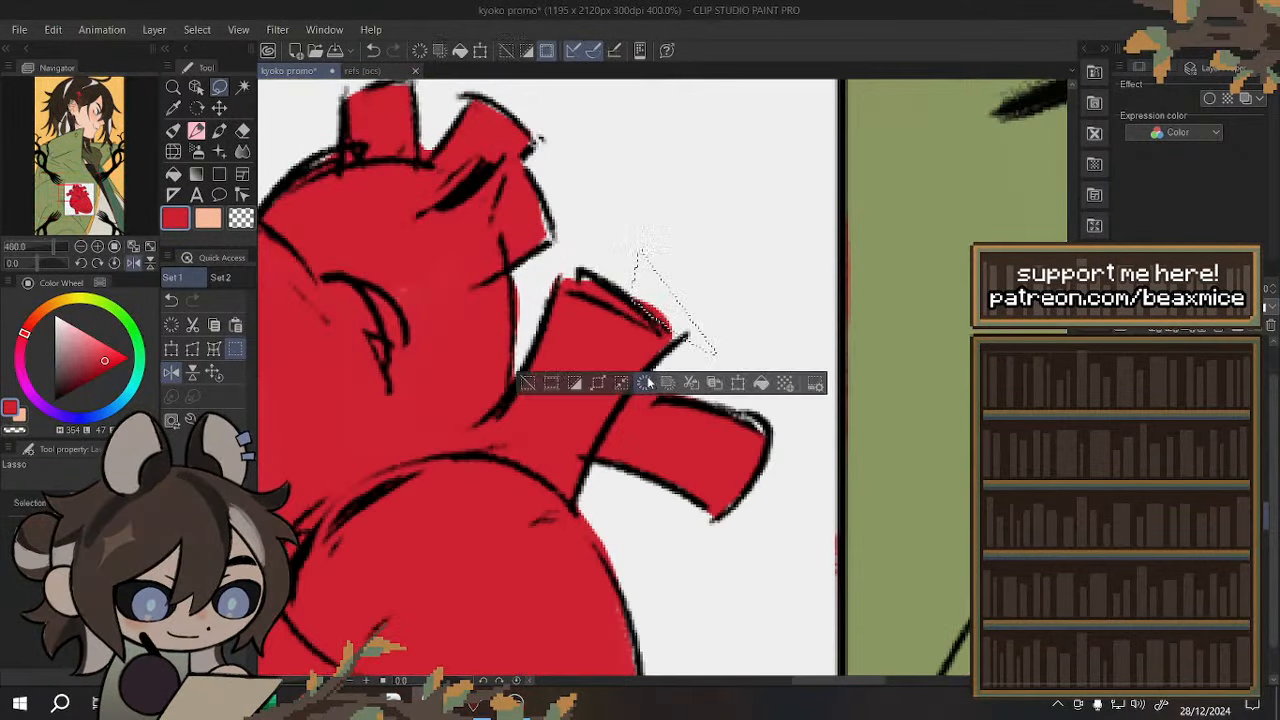
pyautogui.click(647, 383)
pyautogui.hotkey('ctrl', 'd')
pyautogui.moveTo(600, 305)
pyautogui.mouseDown()
pyautogui.moveTo(560, 272)
pyautogui.moveTo(628, 308)
pyautogui.mouseUp()
pyautogui.click(681, 336)
pyautogui.hotkey('ctrl', 'd')
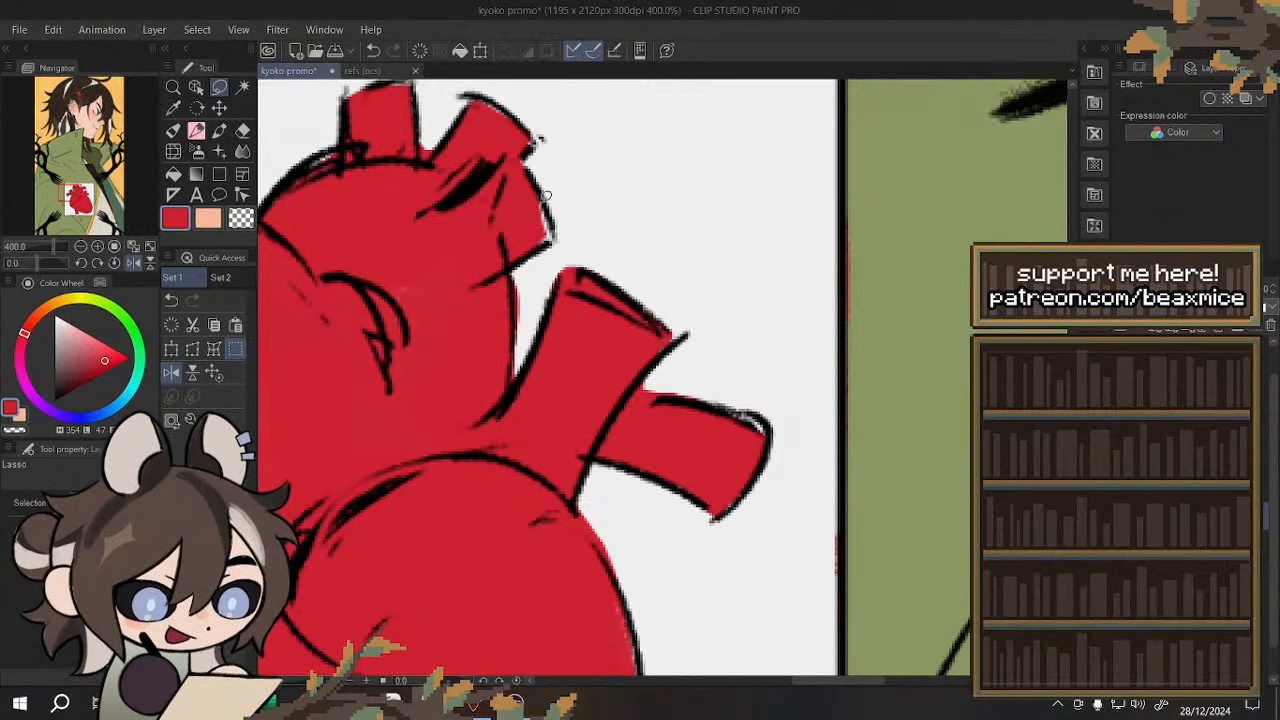
# - Fill the gaps with red along the outer edges of the forked vessels at the top of the heart
pyautogui.moveTo(546, 196)
pyautogui.mouseDown()
pyautogui.moveTo(549, 240)
pyautogui.moveTo(543, 205)
pyautogui.mouseUp()
pyautogui.click(614, 283)
pyautogui.hotkey('ctrl', 'd')
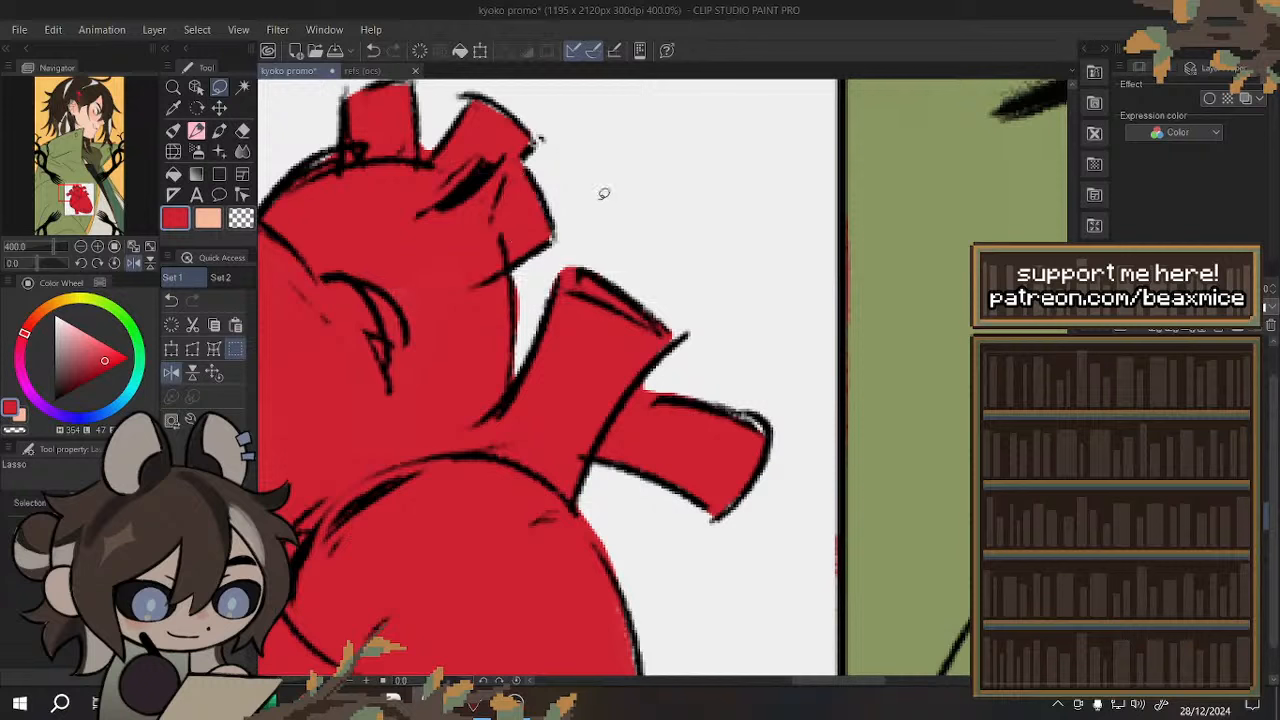
pyautogui.moveTo(493, 100); pyautogui.dragTo(530, 160)
pyautogui.click(598, 198)
pyautogui.hotkey('ctrl', 'd')
pyautogui.scroll(-4, 630, 245)
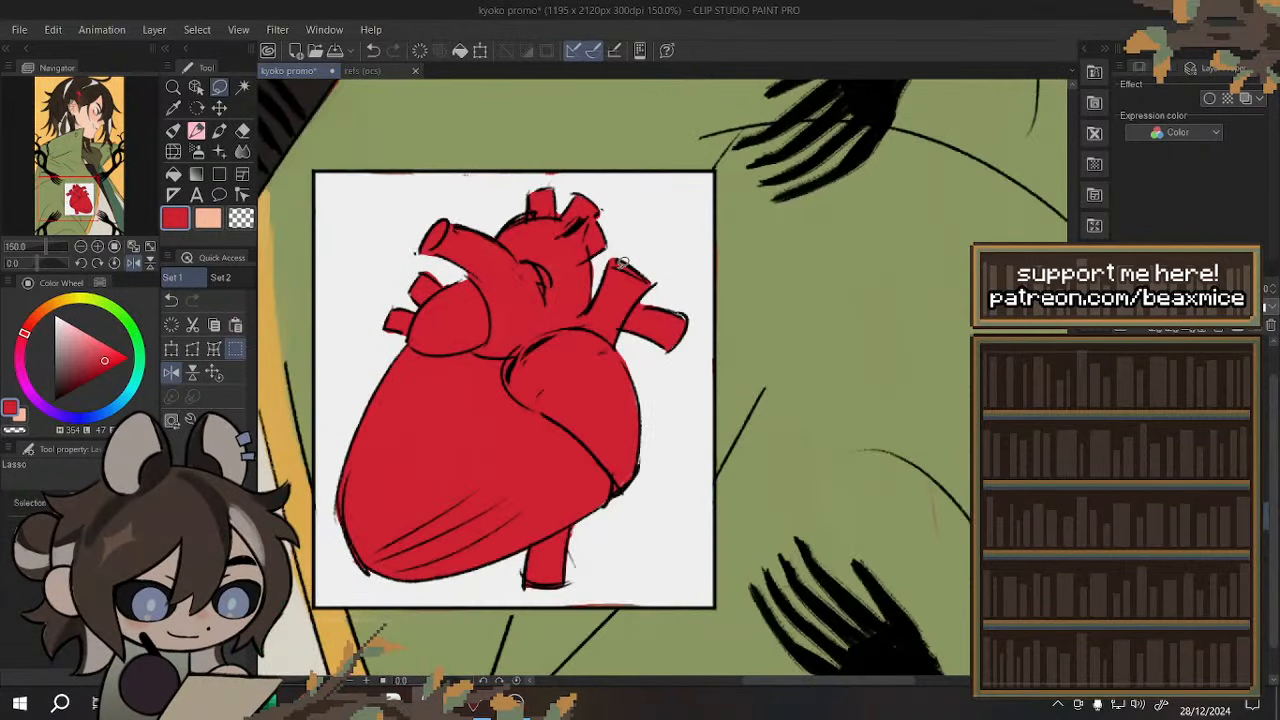
# - Flip the canvas view back to its unmirrored orientation and bring up the blue-haired character reference image
pyautogui.scroll(-4, 622, 262)
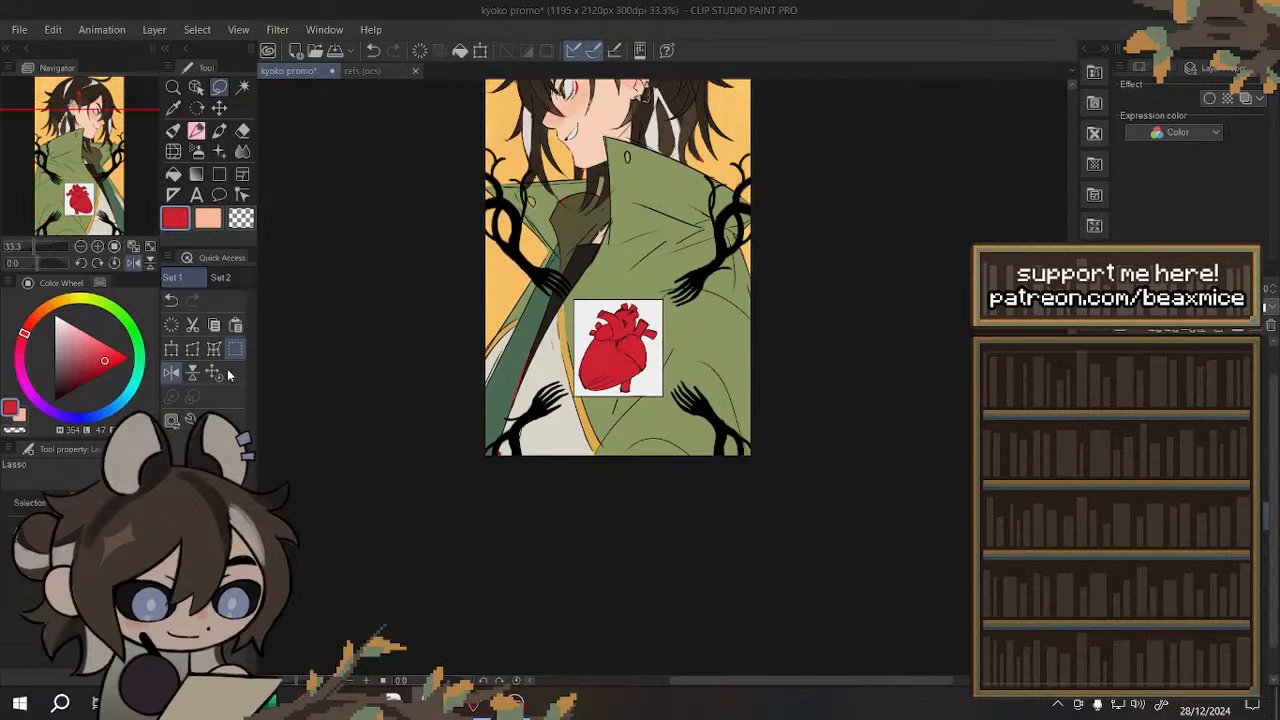
pyautogui.click(171, 372)
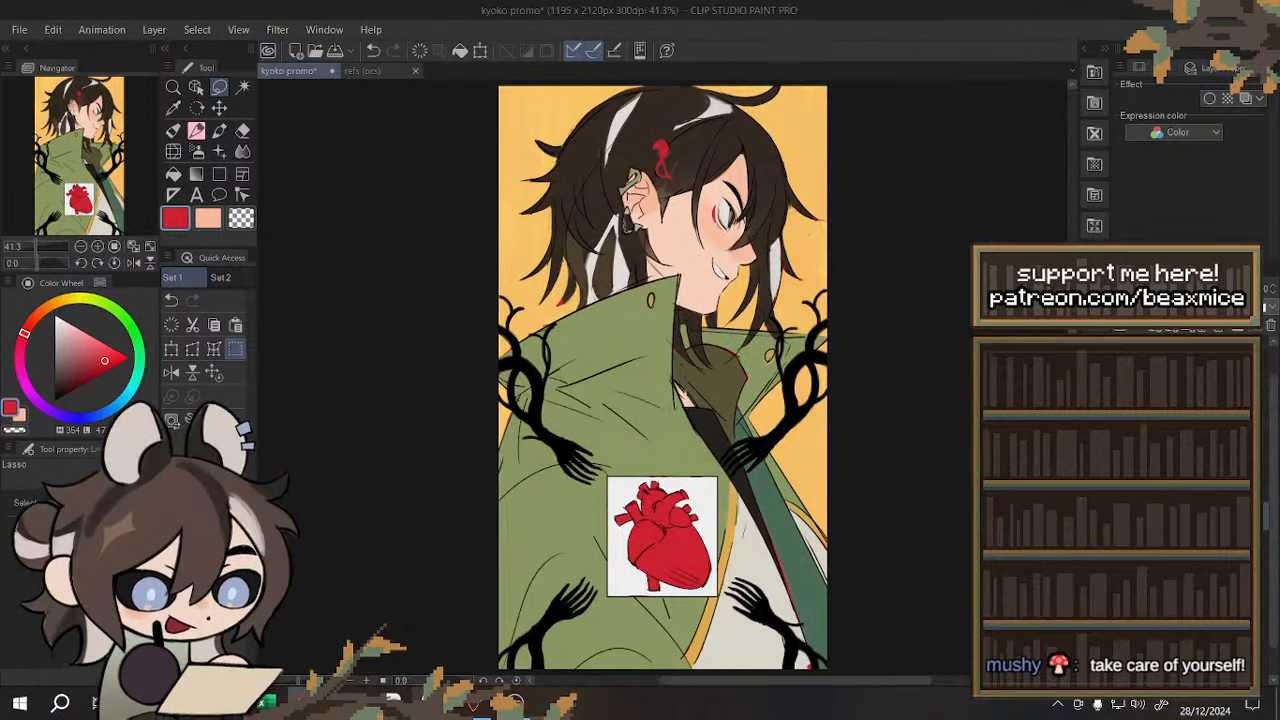
pyautogui.click(64, 67)
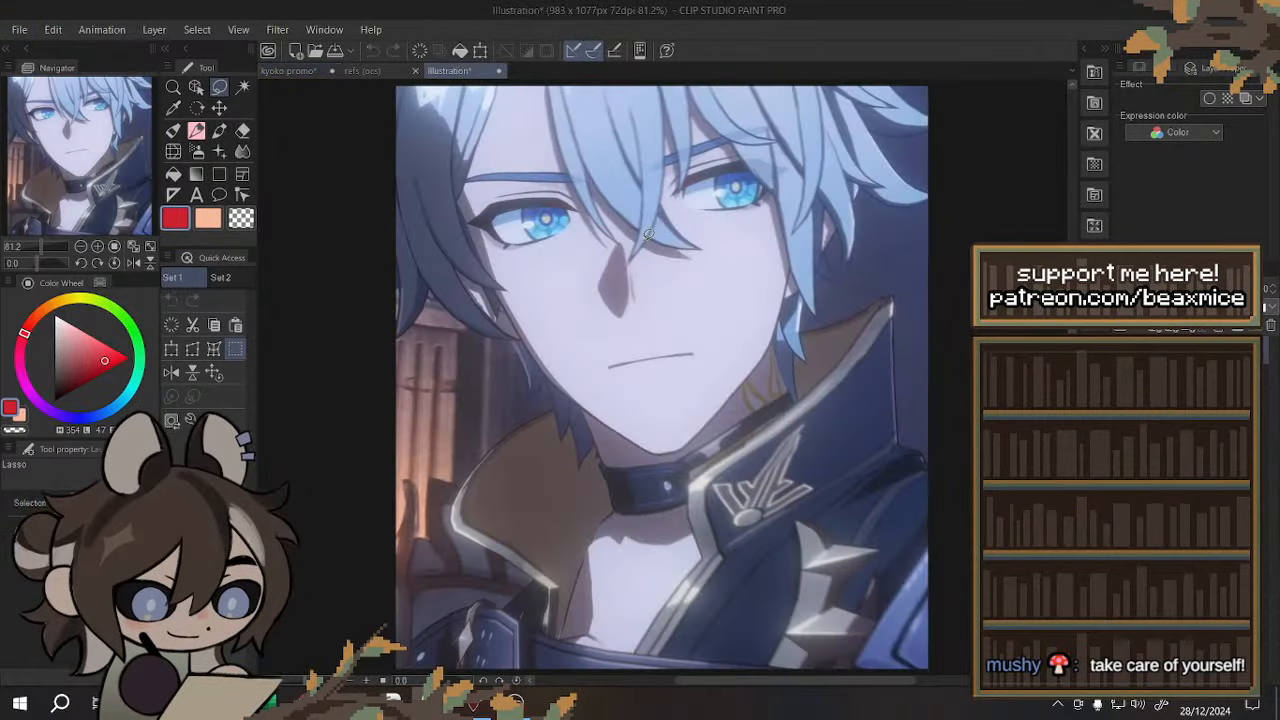
# - Compare the face and hair in the blue-haired character reference with the portrait and outfit drawings on the refs (ocs) sheet
pyautogui.click(362, 71)
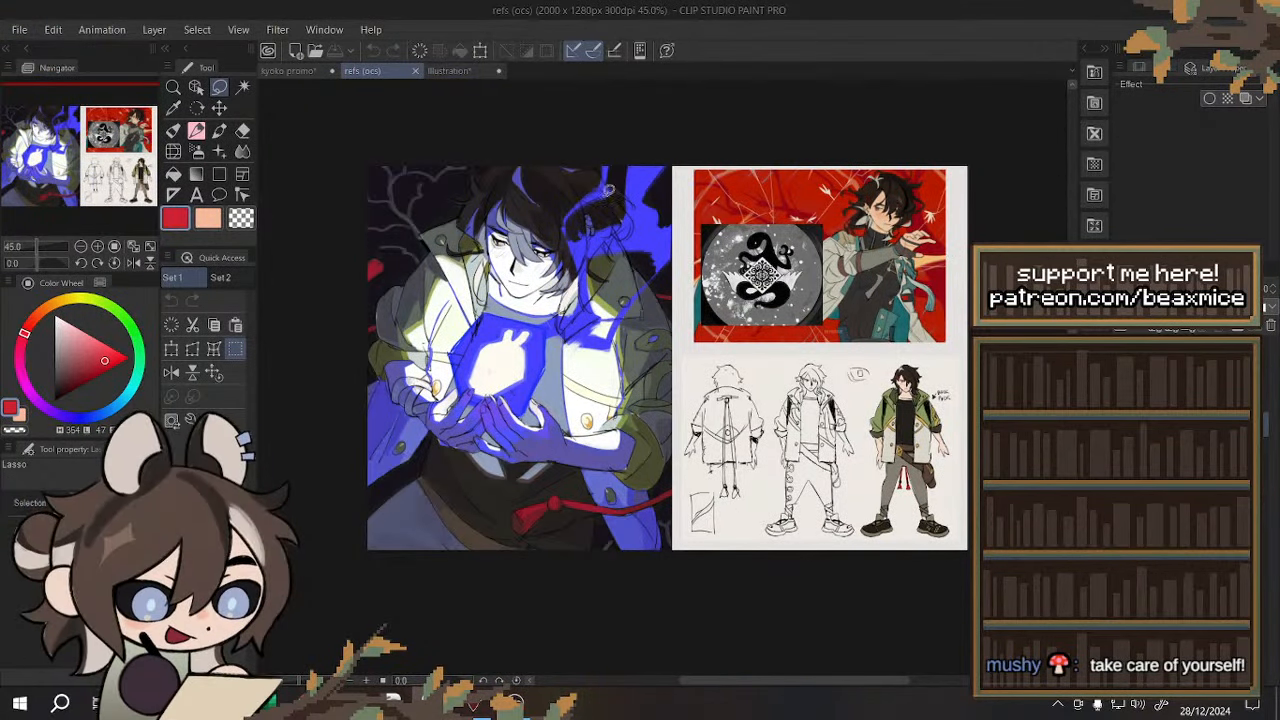
pyautogui.scroll(5, 962, 397)
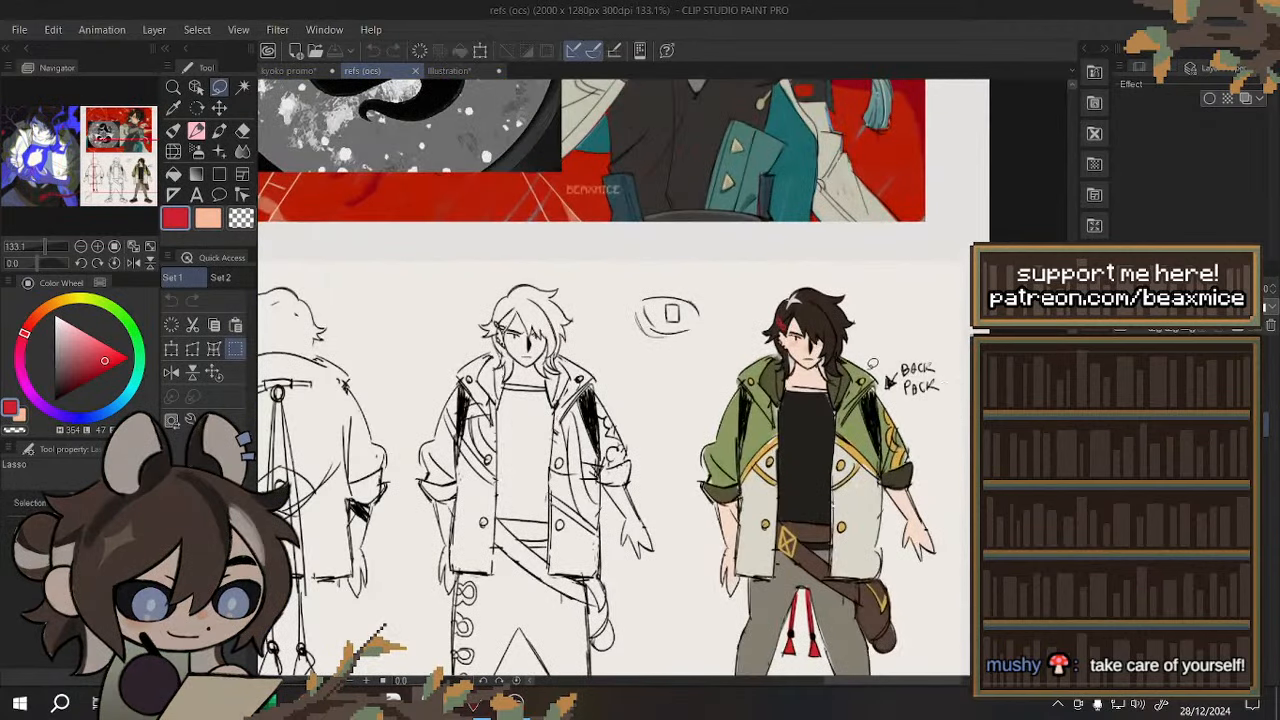
pyautogui.scroll(-3, 935, 445)
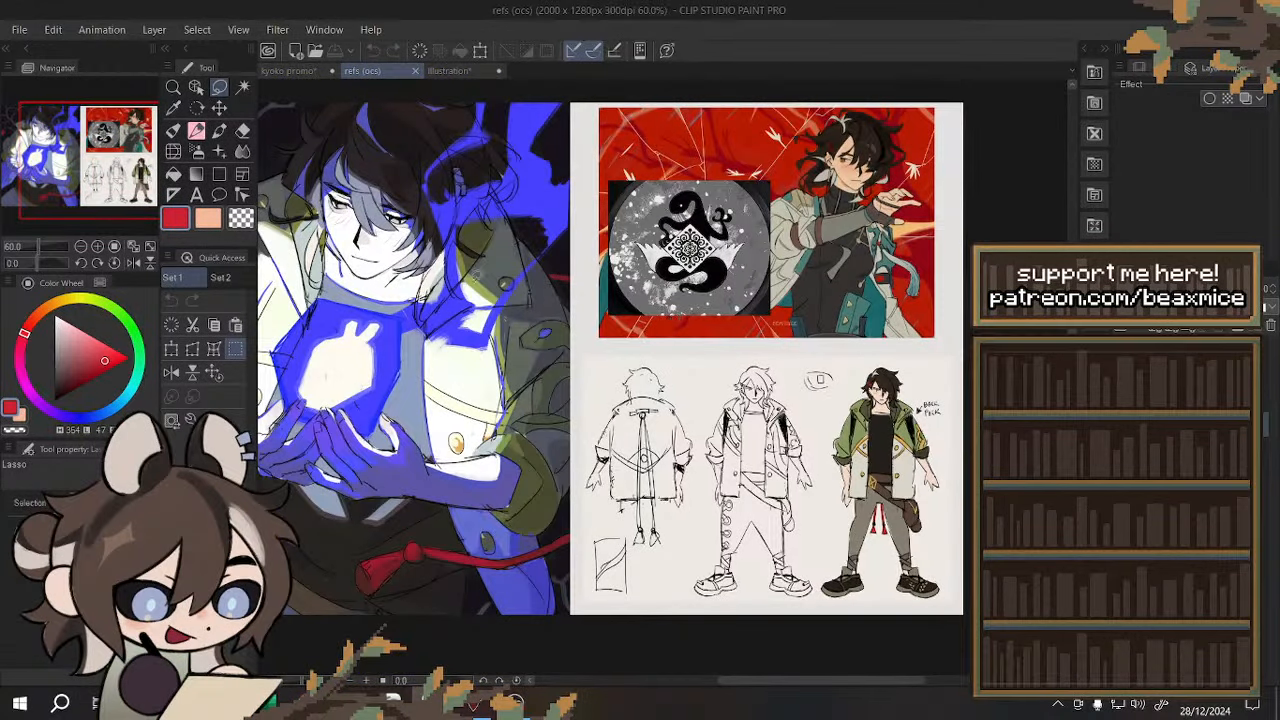
pyautogui.scroll(5, 400, 260)
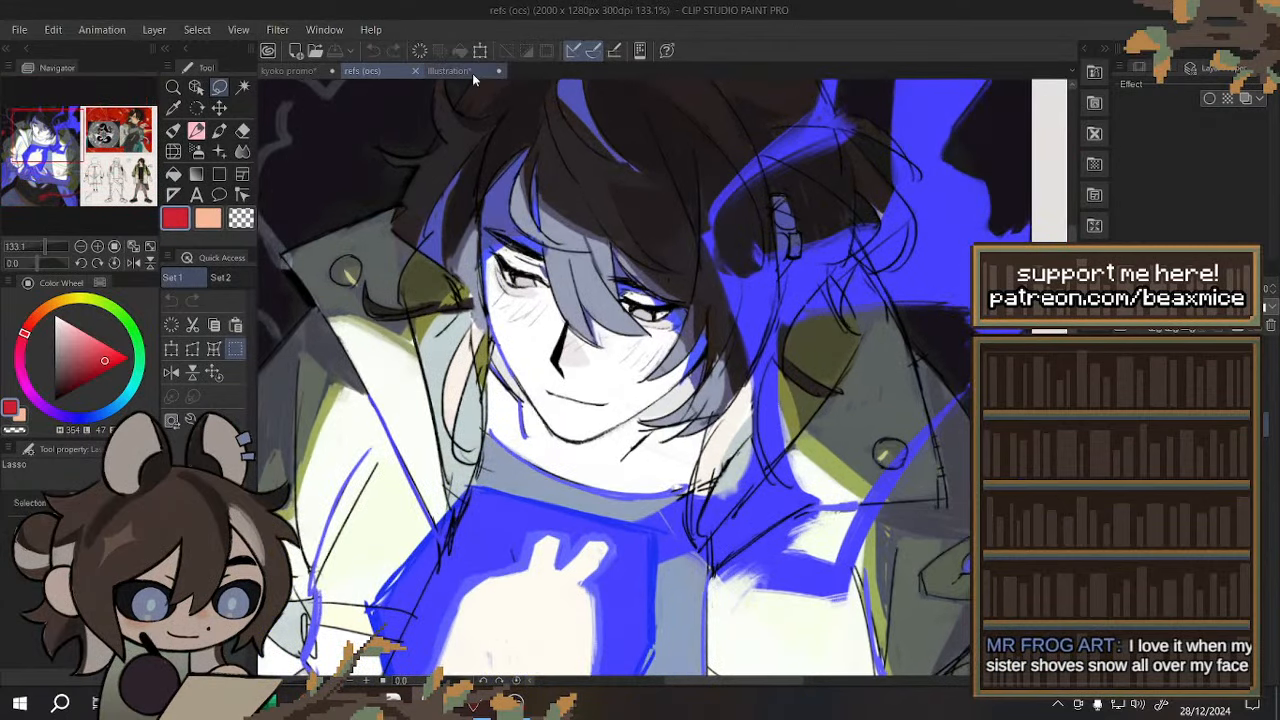
pyautogui.click(472, 73)
pyautogui.scroll(-2, 665, 258)
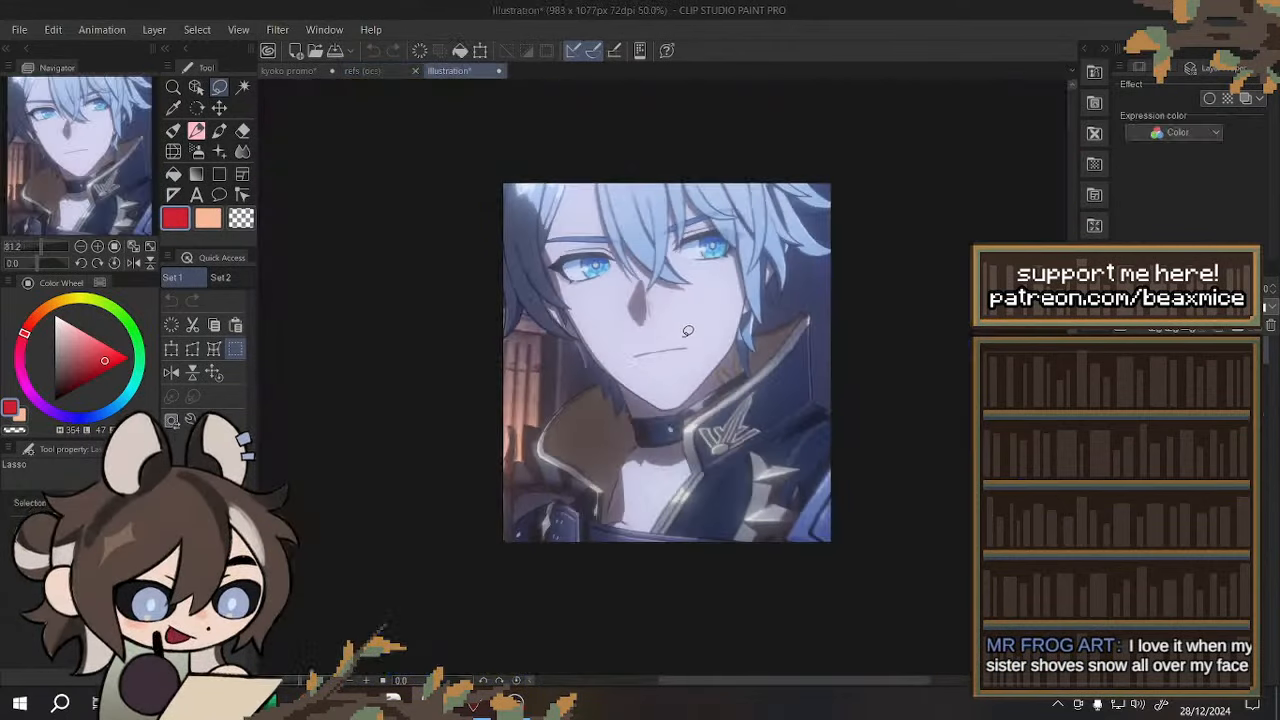
pyautogui.scroll(1, 665, 258)
pyautogui.click(365, 71)
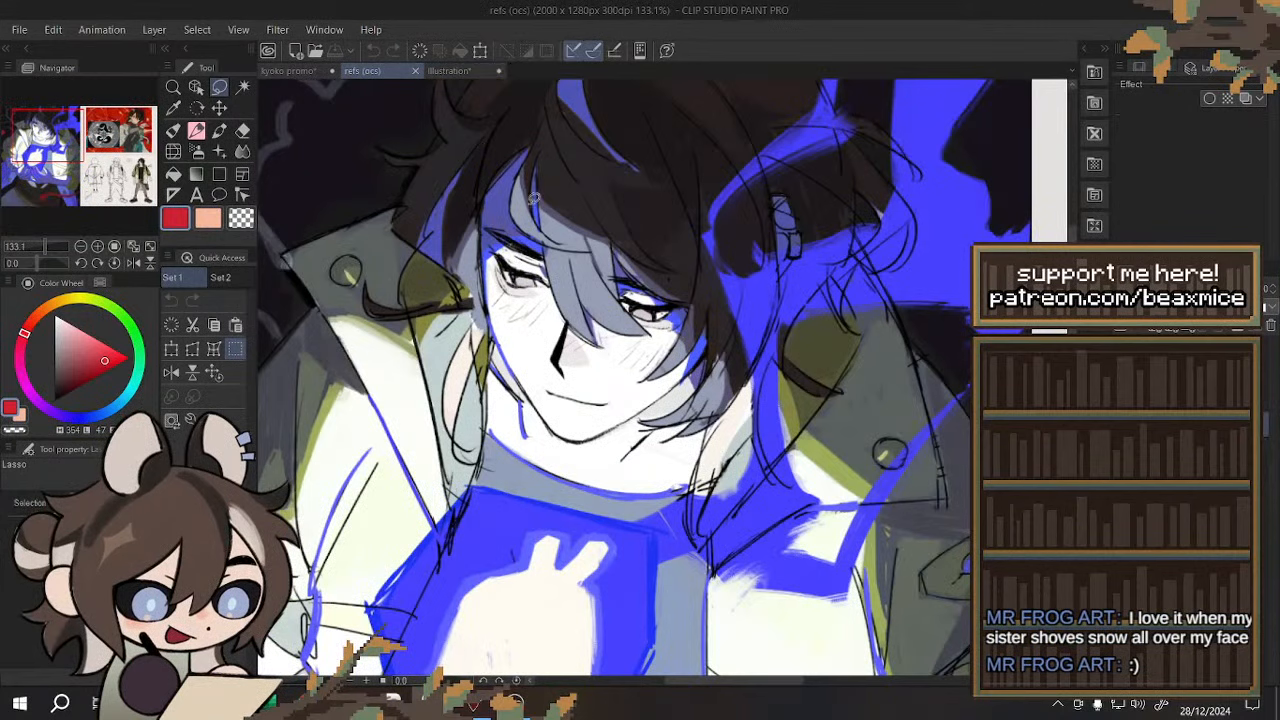
pyautogui.click(450, 71)
pyautogui.click(365, 71)
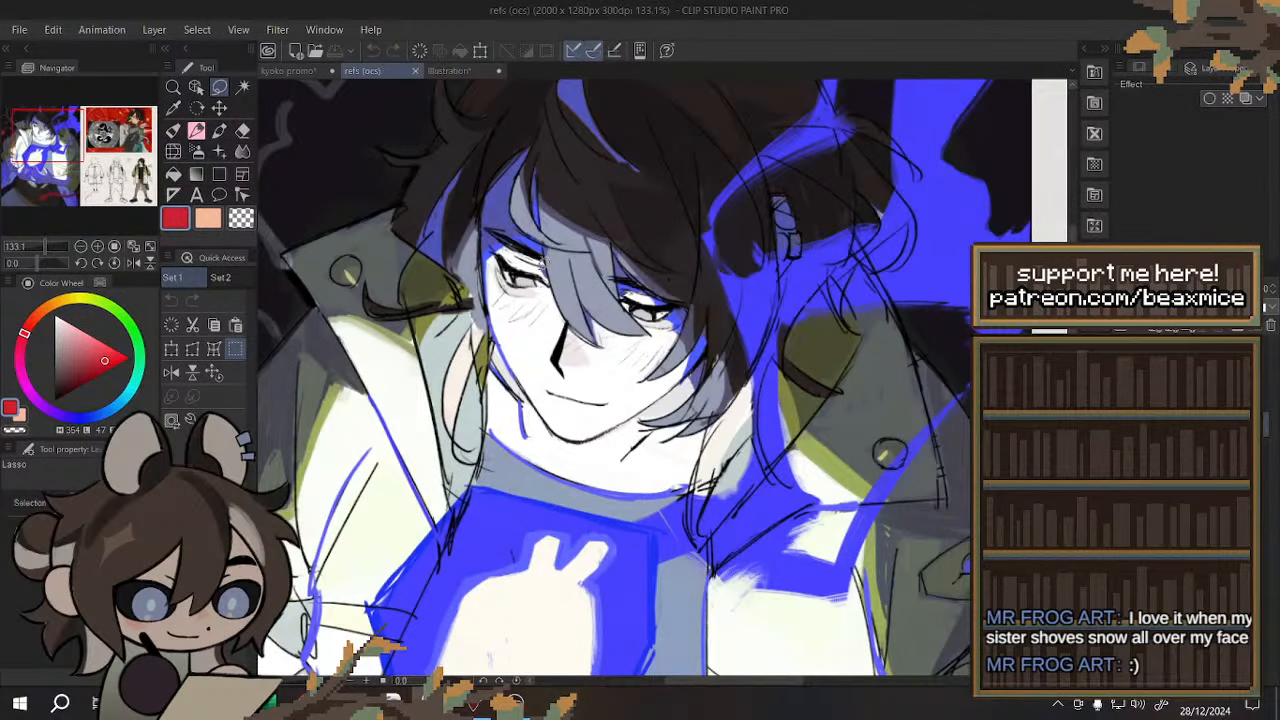
pyautogui.click(452, 71)
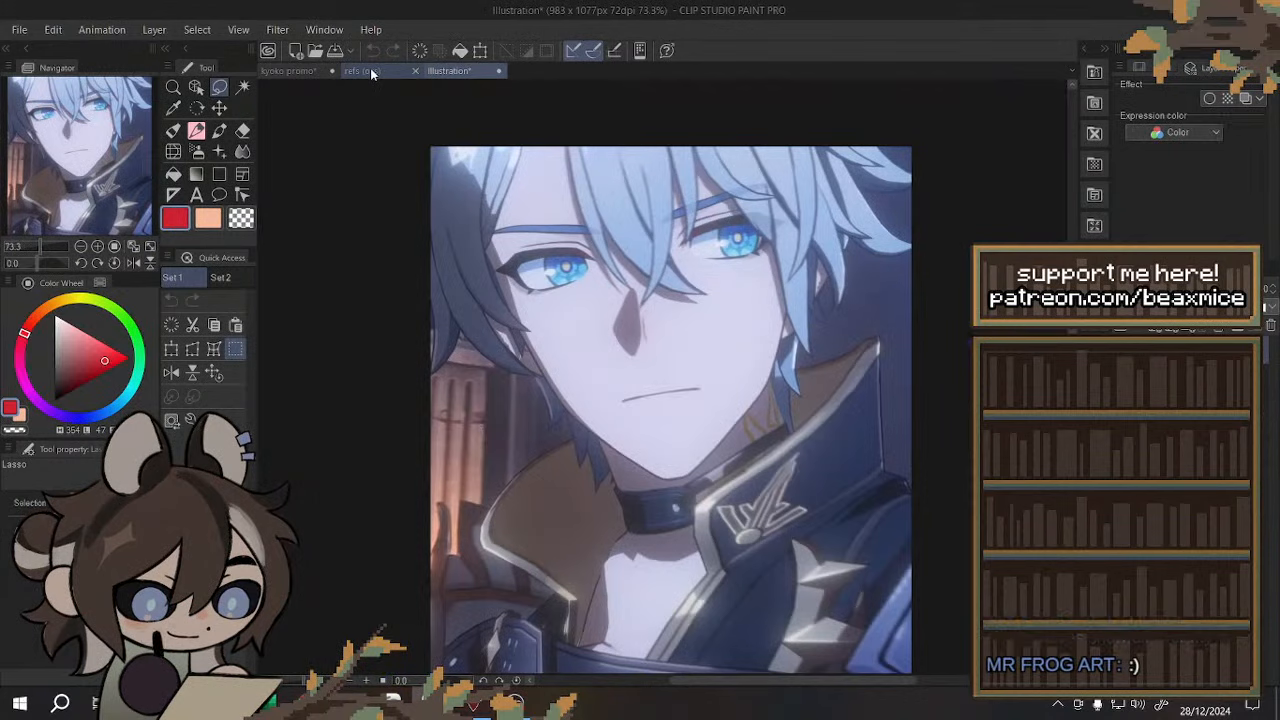
pyautogui.click(365, 71)
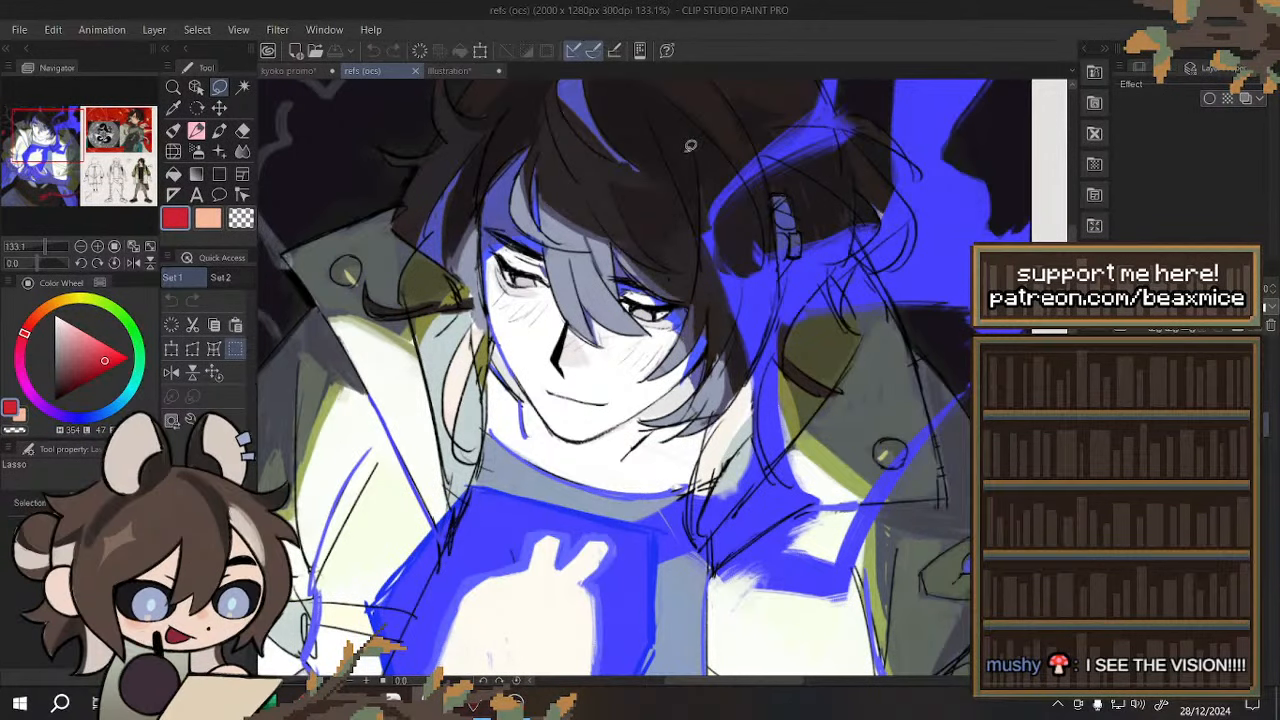
pyautogui.click(450, 71)
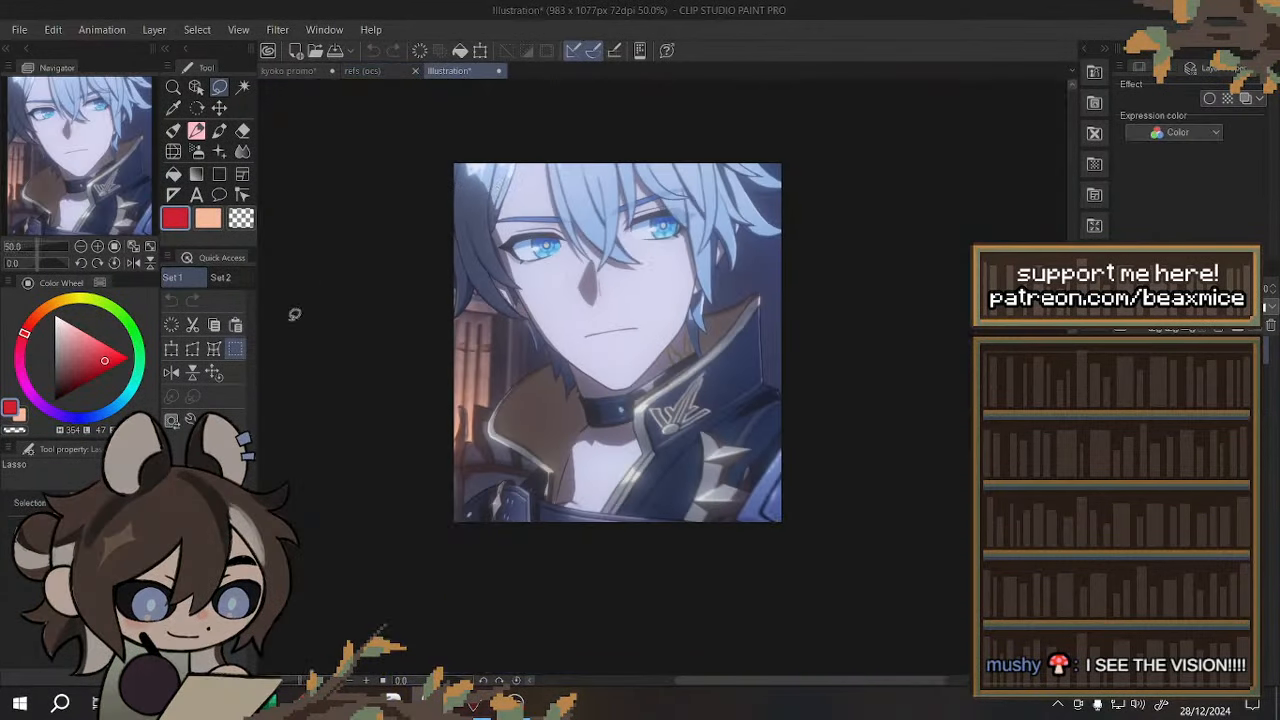
pyautogui.click(213, 373)
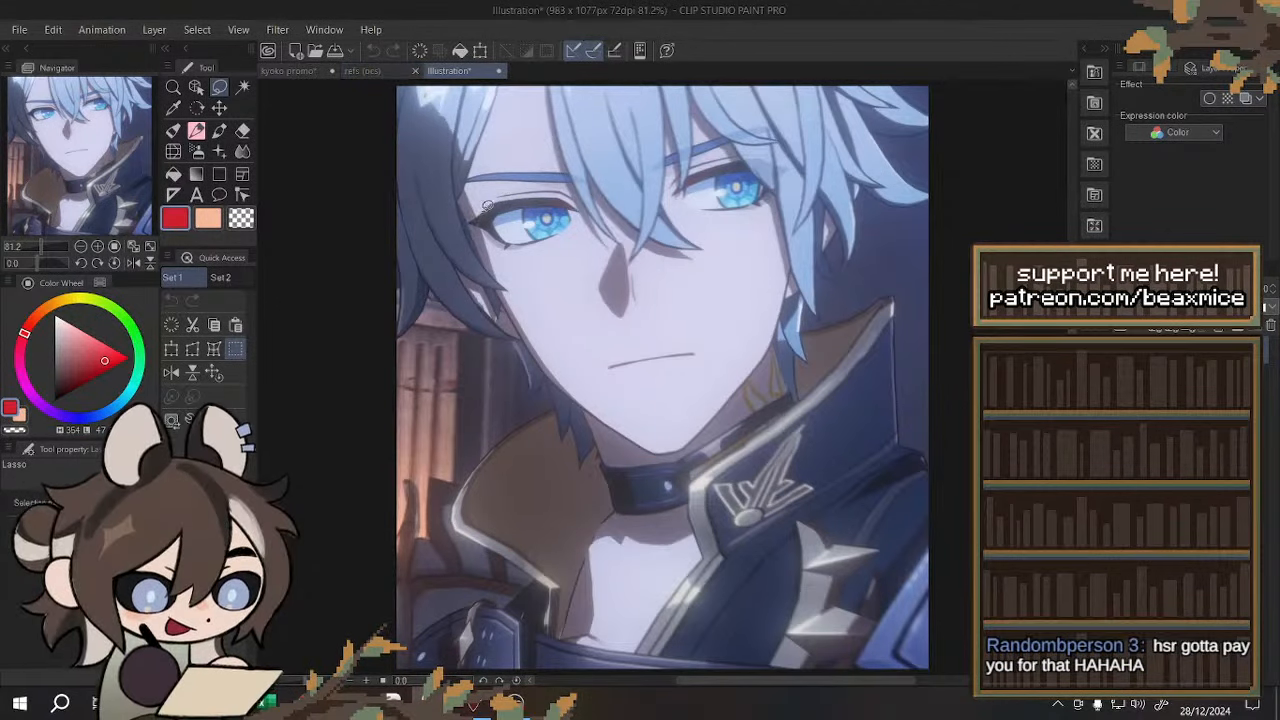
# - Close the blue-haired character reference and return to the kyoko promo illustration
pyautogui.click(500, 72)
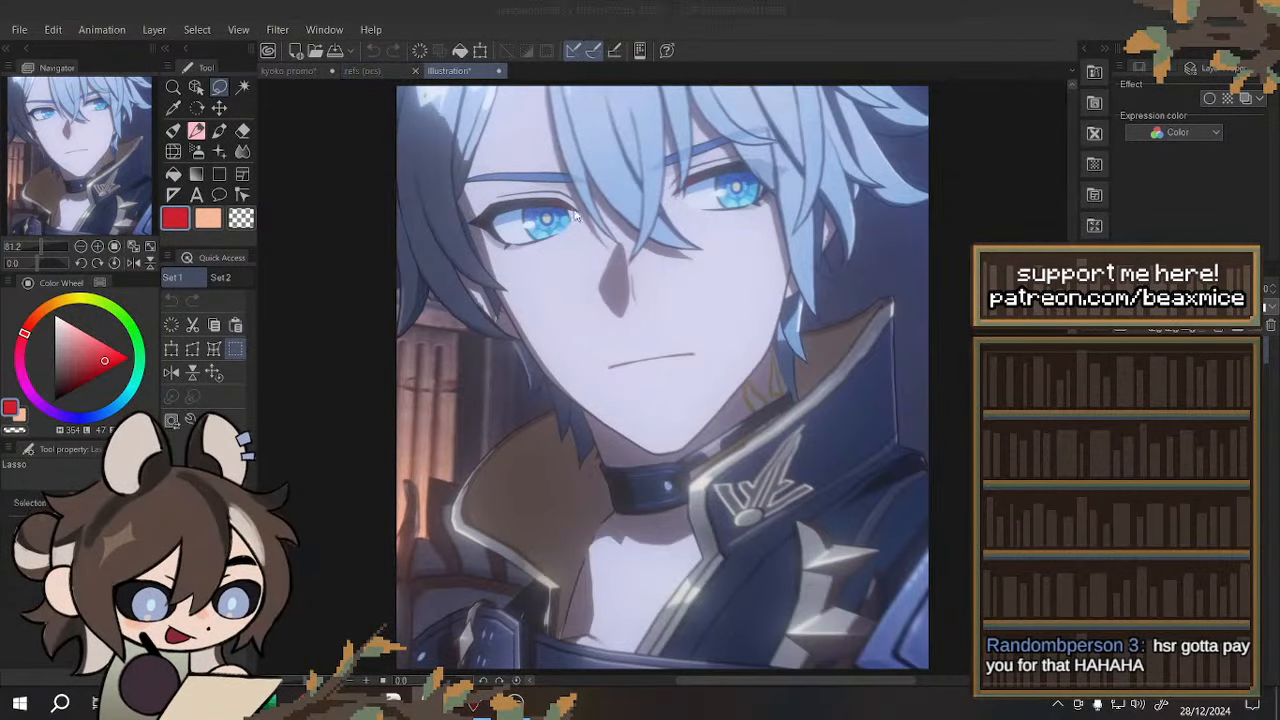
pyautogui.scroll(-4, 545, 214)
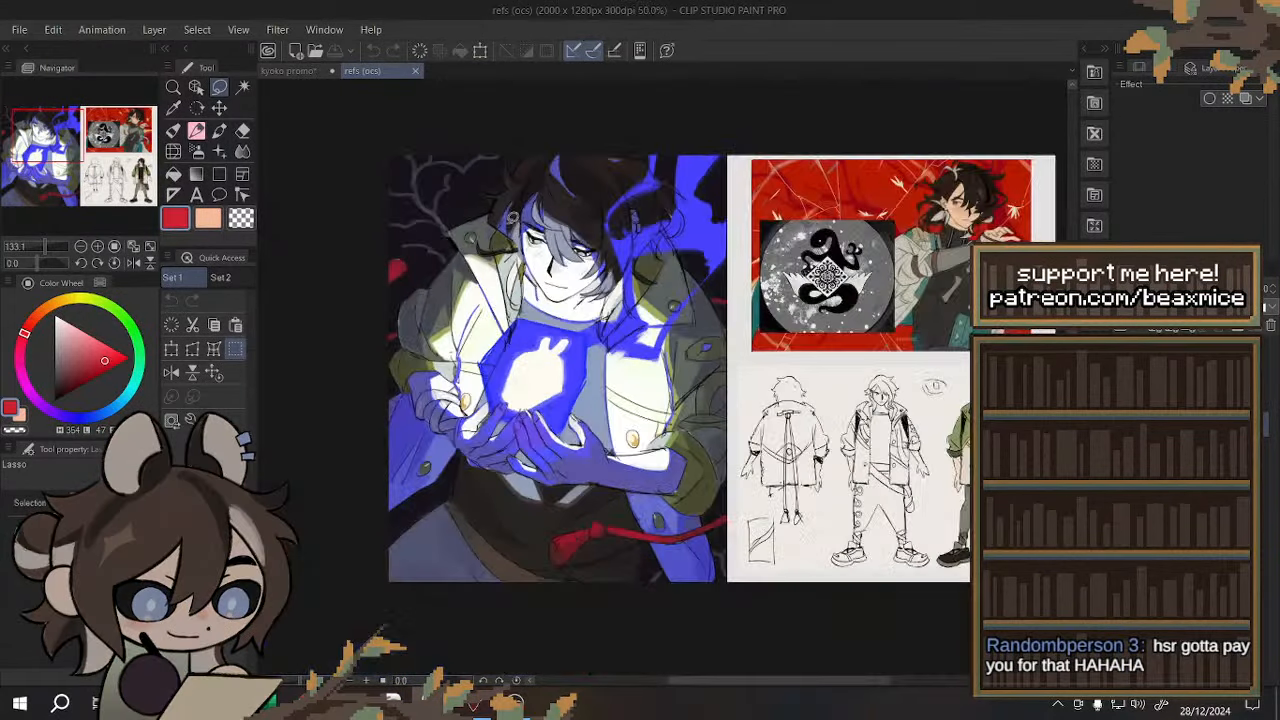
pyautogui.scroll(2, 560, 235)
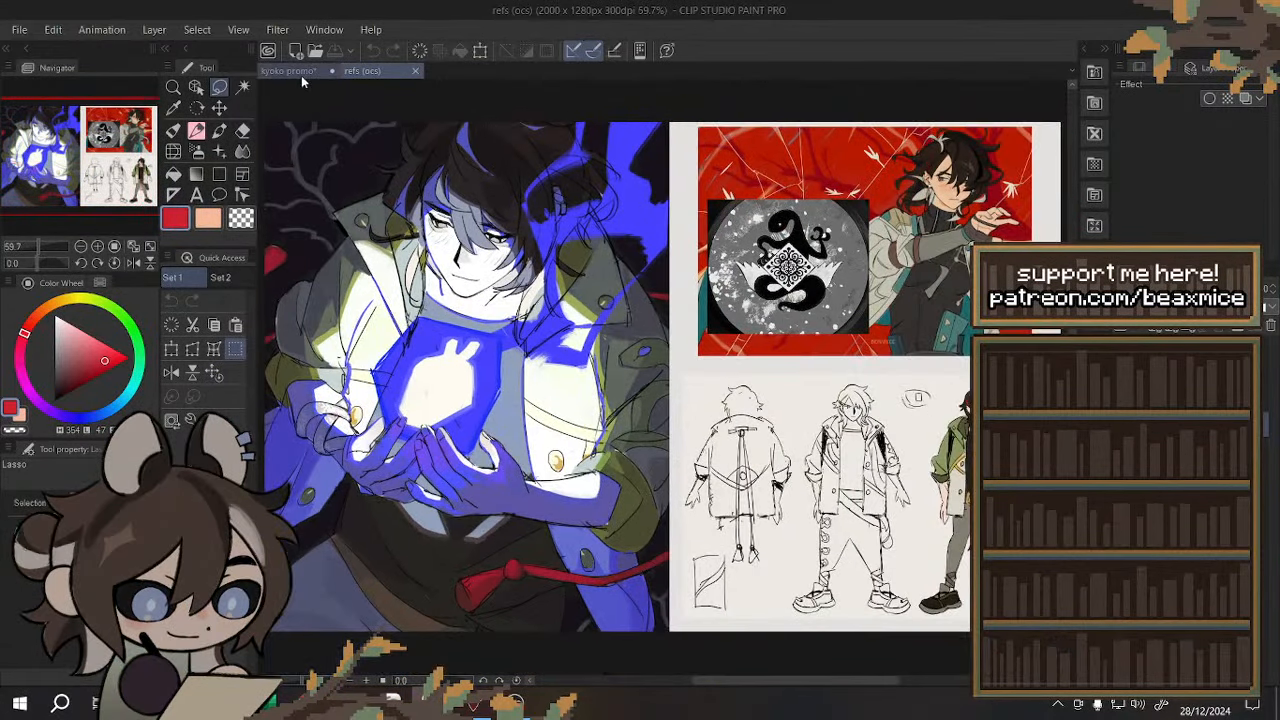
pyautogui.click(290, 71)
# - Sample the dark brown hair colour and examine the hair, face and collar for stray red edges
pyautogui.scroll(-1, 590, 300)
pyautogui.scroll(2, 590, 300)
pyautogui.scroll(2, 476, 205)
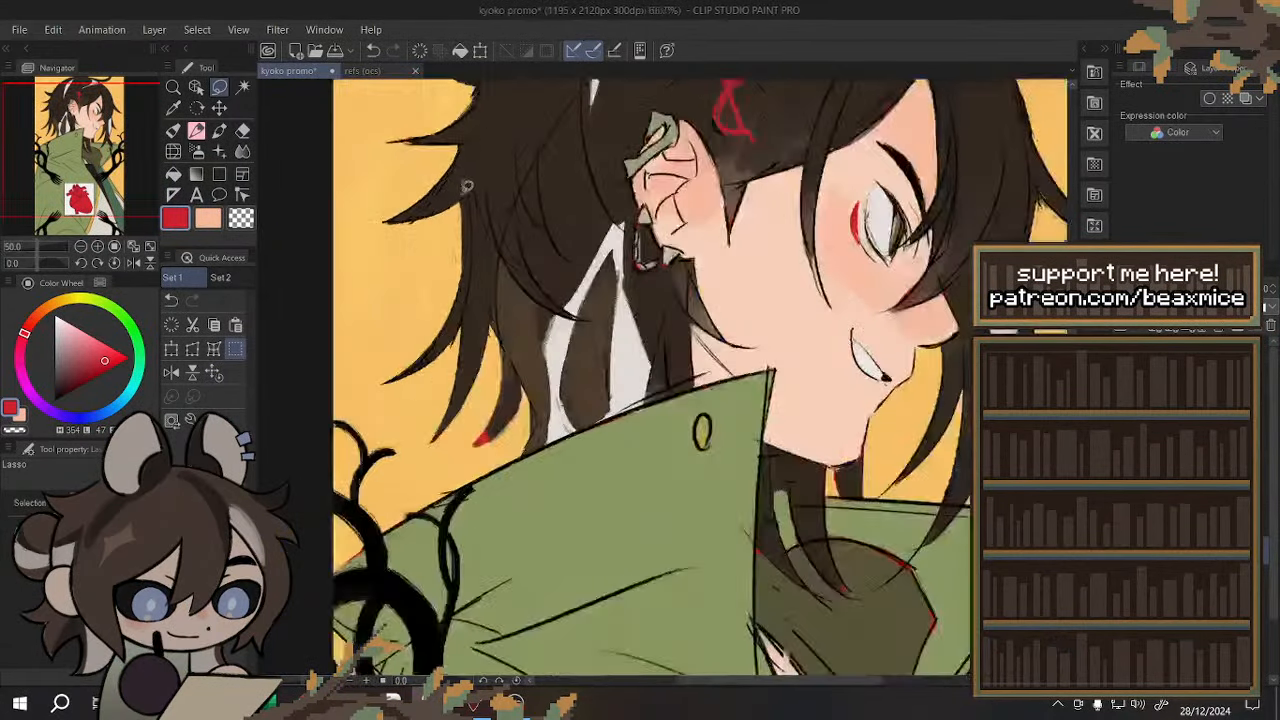
pyautogui.keyDown('alt'); pyautogui.click(506, 176); pyautogui.keyUp('alt')
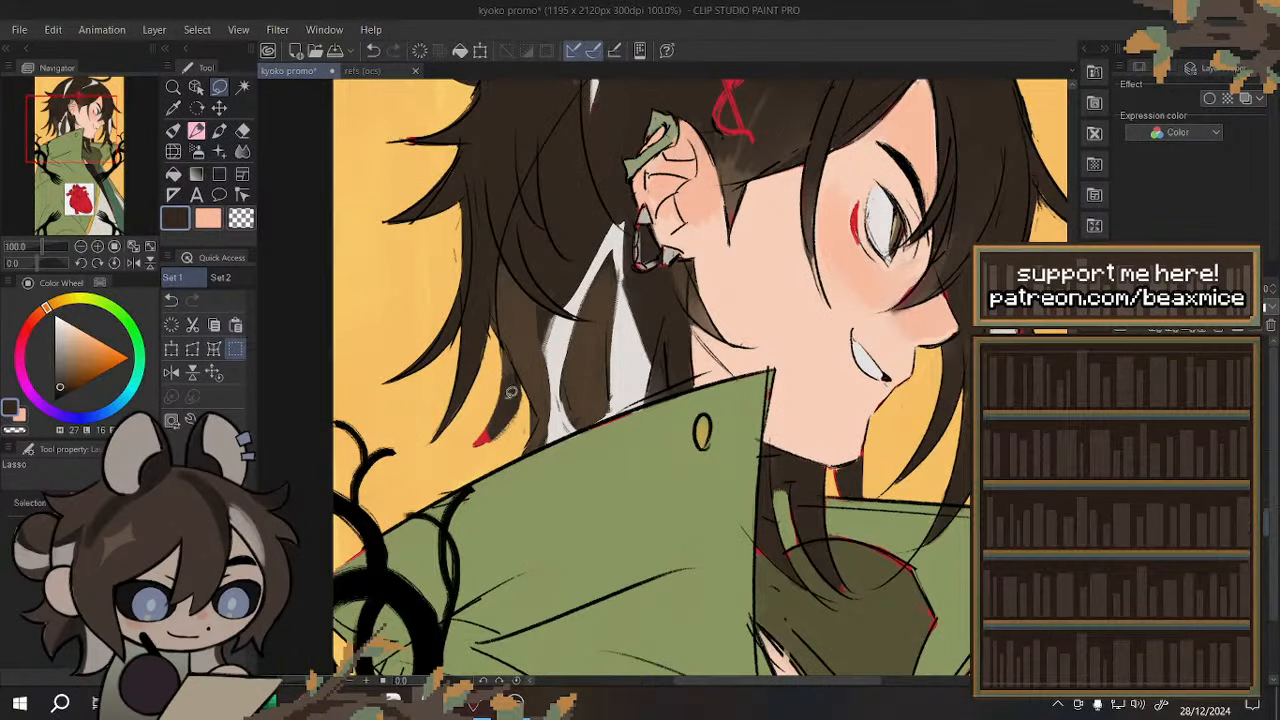
pyautogui.scroll(-3, 480, 292)
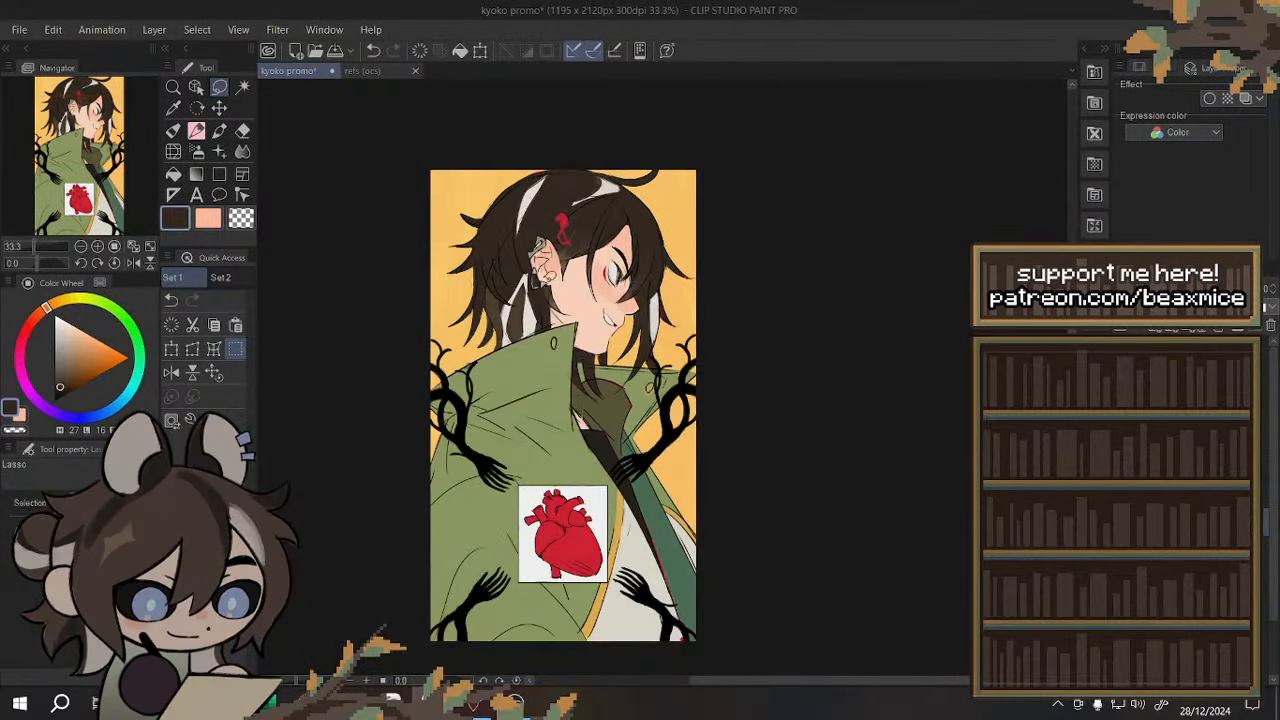
pyautogui.scroll(2, 628, 262)
pyautogui.scroll(-3, 628, 262)
pyautogui.scroll(2, 628, 262)
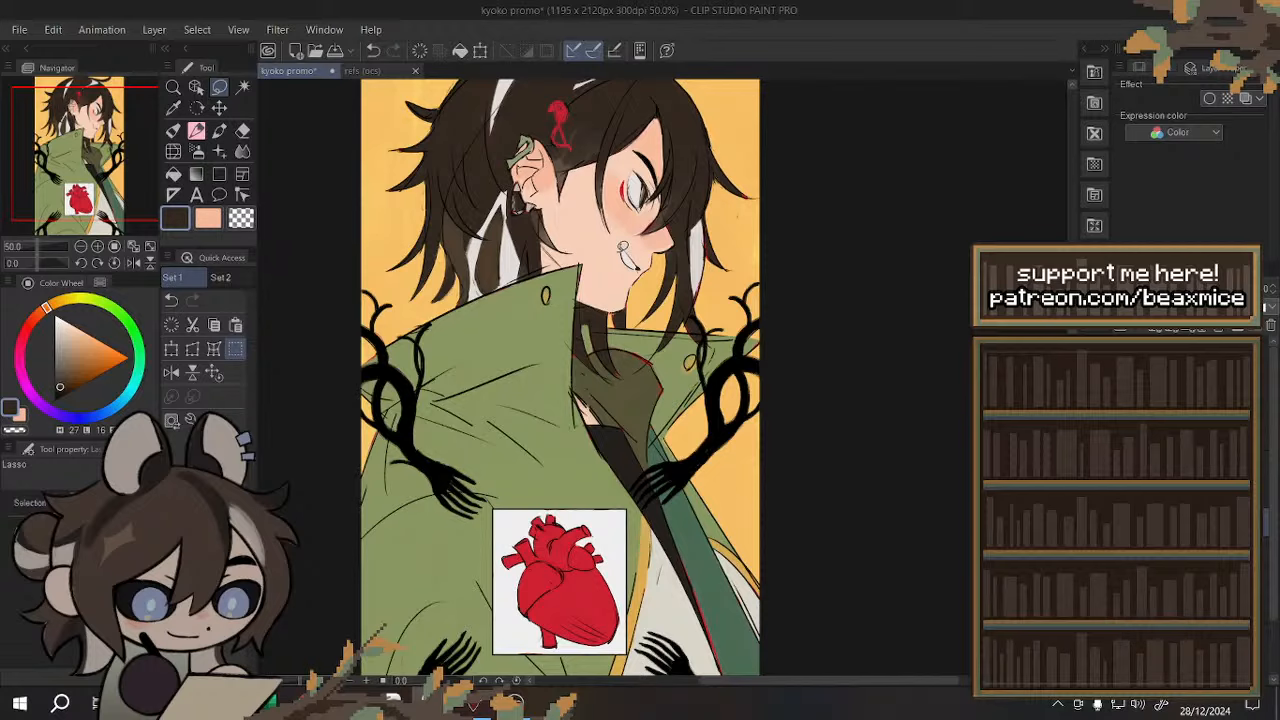
pyautogui.scroll(-1, 622, 245)
pyautogui.scroll(2, 622, 245)
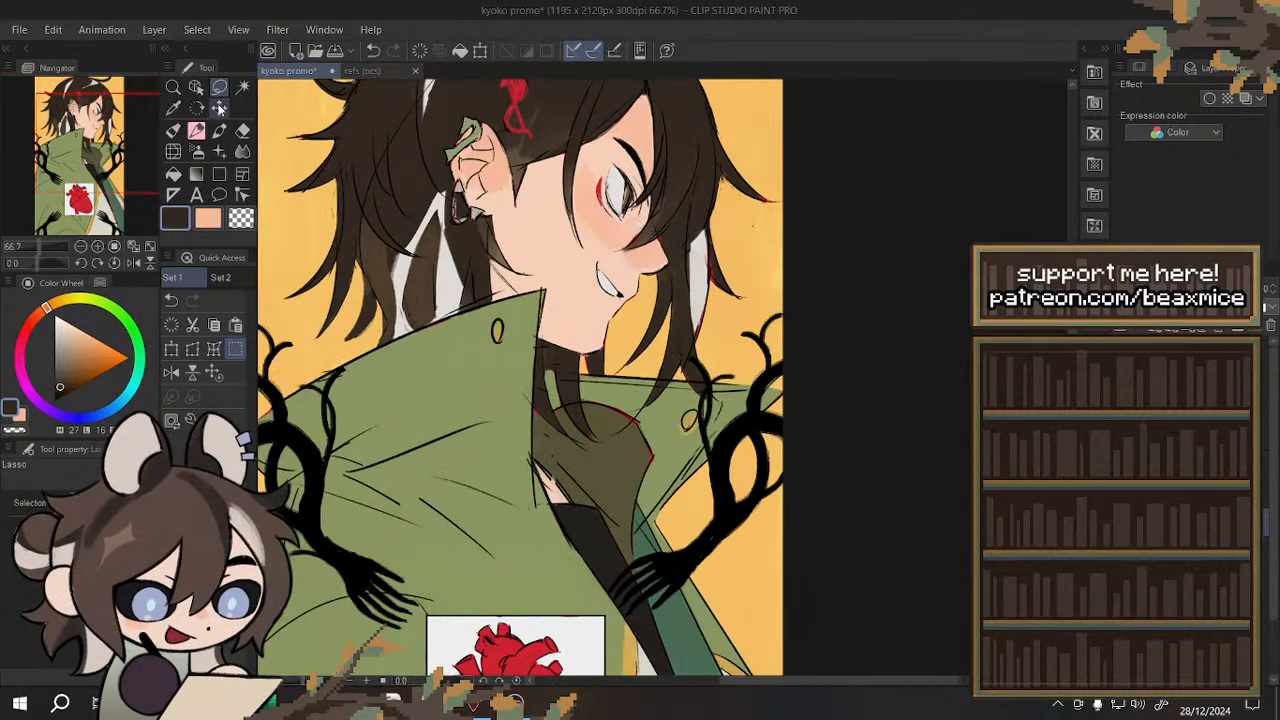
# - Try to paint over the red edge of the white front hair streak with its own light grey
pyautogui.click(174, 132)
pyautogui.scroll(3, 684, 234)
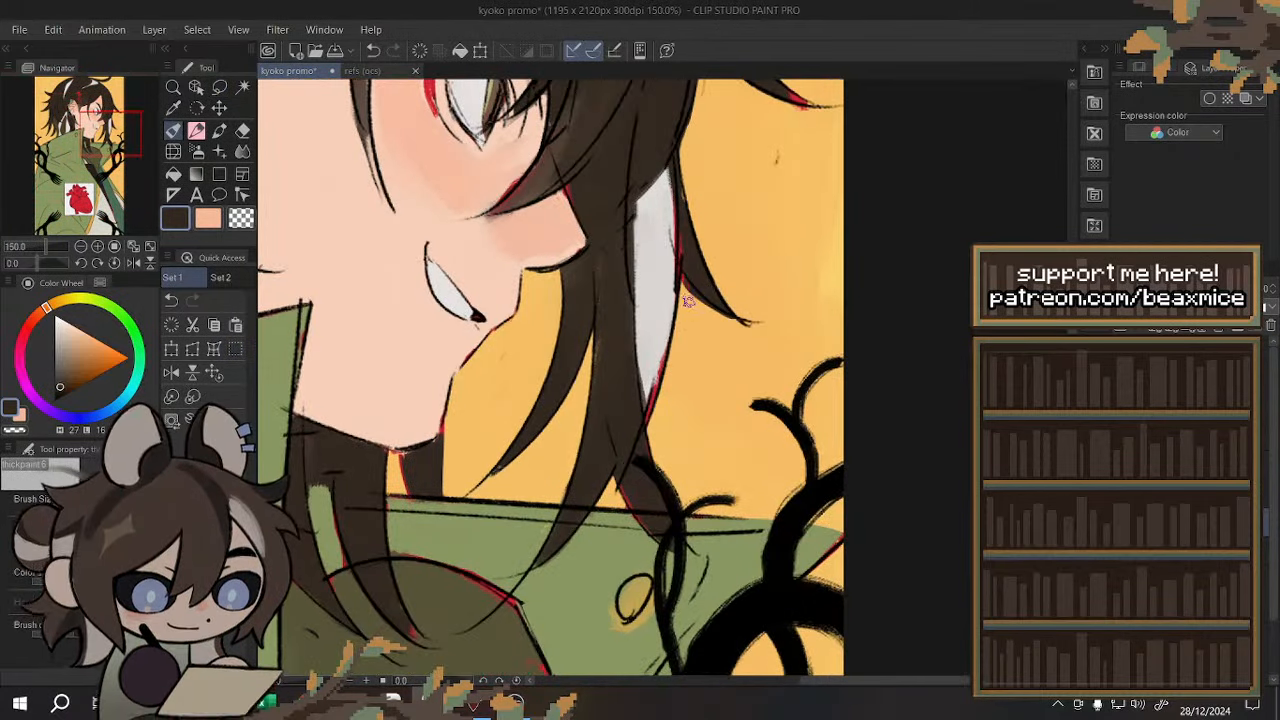
pyautogui.keyDown('alt'); pyautogui.click(651, 300); pyautogui.keyUp('alt')
pyautogui.moveTo(666, 190); pyautogui.dragTo(665, 305)
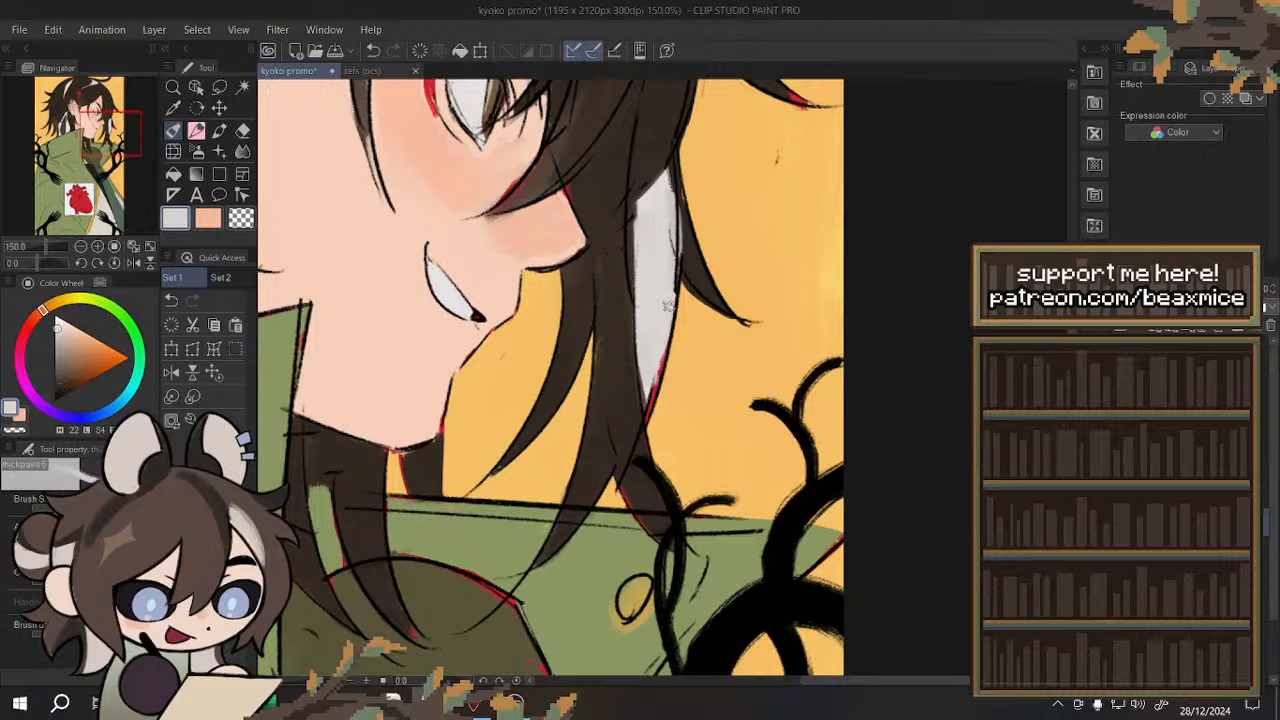
pyautogui.hotkey('ctrl', 'z')
# - Paint sampled dark brown over the red edge where the front hair meets the nose, and mirror the canvas view
pyautogui.keyDown('alt'); pyautogui.click(587, 199); pyautogui.keyUp('alt')
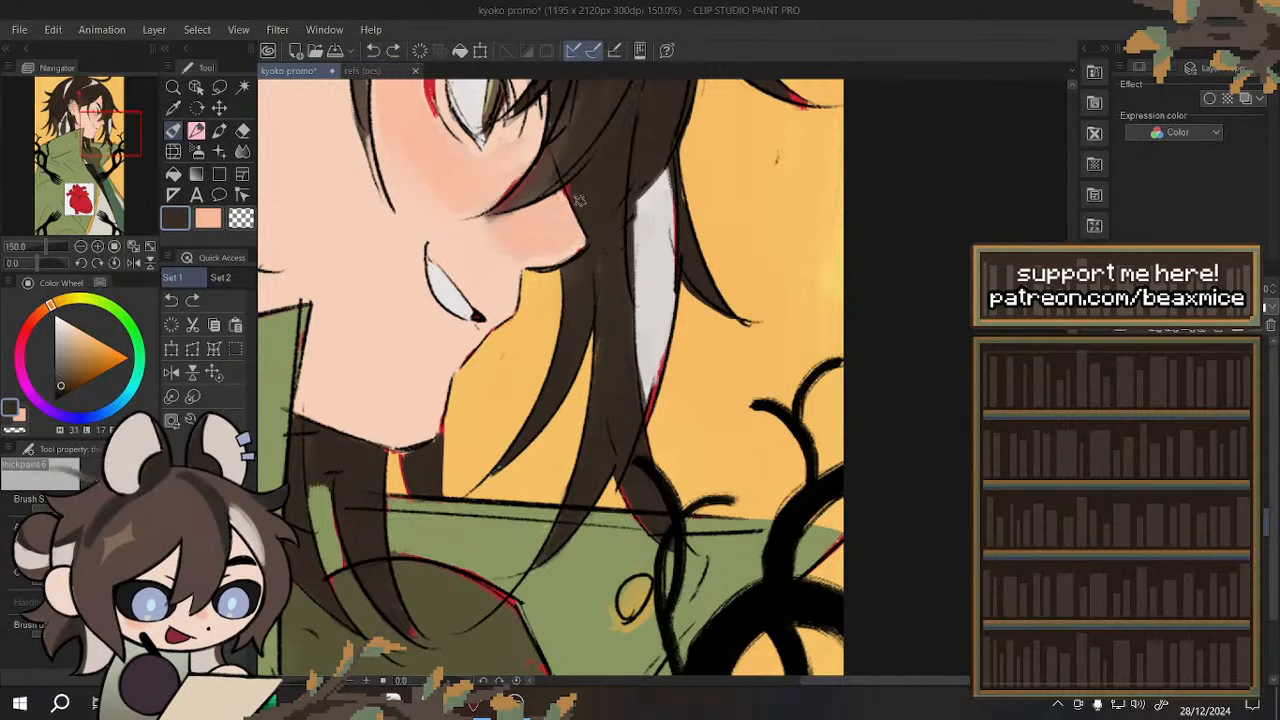
pyautogui.moveTo(587, 200); pyautogui.dragTo(579, 210)
pyautogui.click(171, 373)
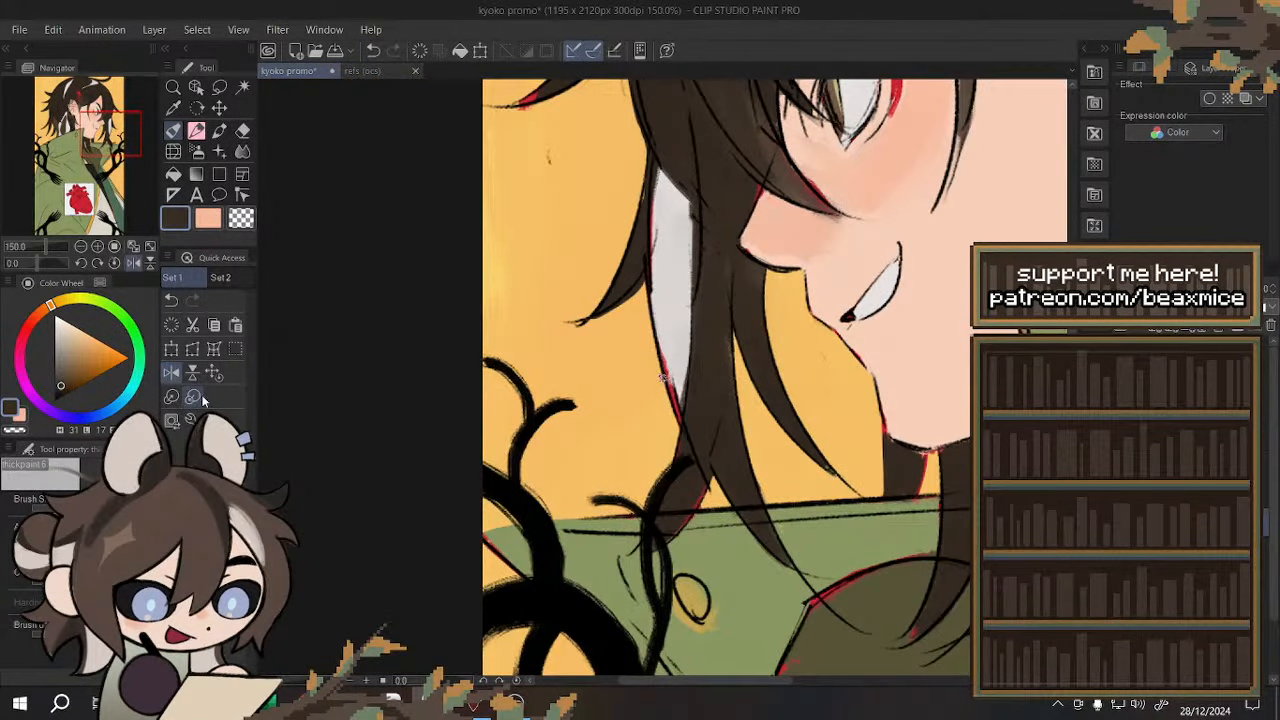
pyautogui.scroll(-2, 566, 293)
pyautogui.scroll(4, 665, 240)
# - Paint out the red edge on the hair lock crossing the cheek, using sampled skin tones and the lock's brown
pyautogui.keyDown('alt'); pyautogui.click(663, 241); pyautogui.keyUp('alt')
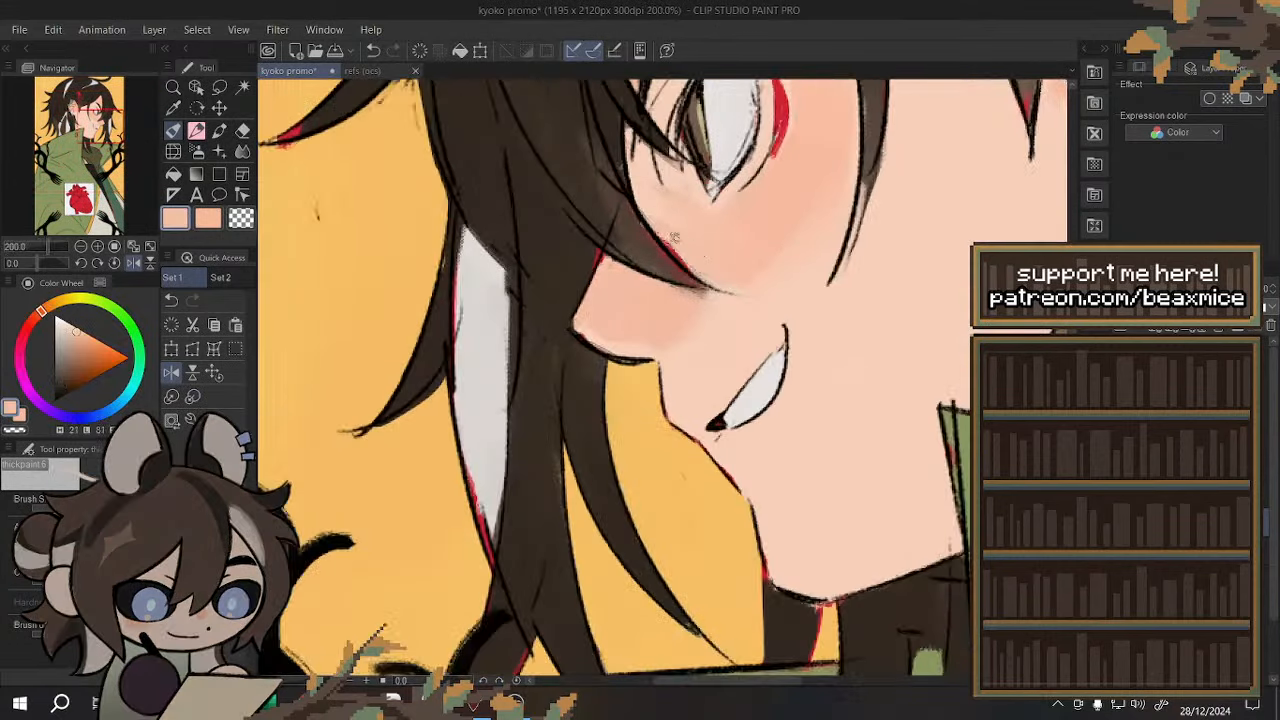
pyautogui.moveTo(674, 237); pyautogui.dragTo(699, 268)
pyautogui.scroll(-1, 667, 241)
pyautogui.scroll(1, 647, 236)
pyautogui.keyDown('alt'); pyautogui.click(645, 252); pyautogui.keyUp('alt')
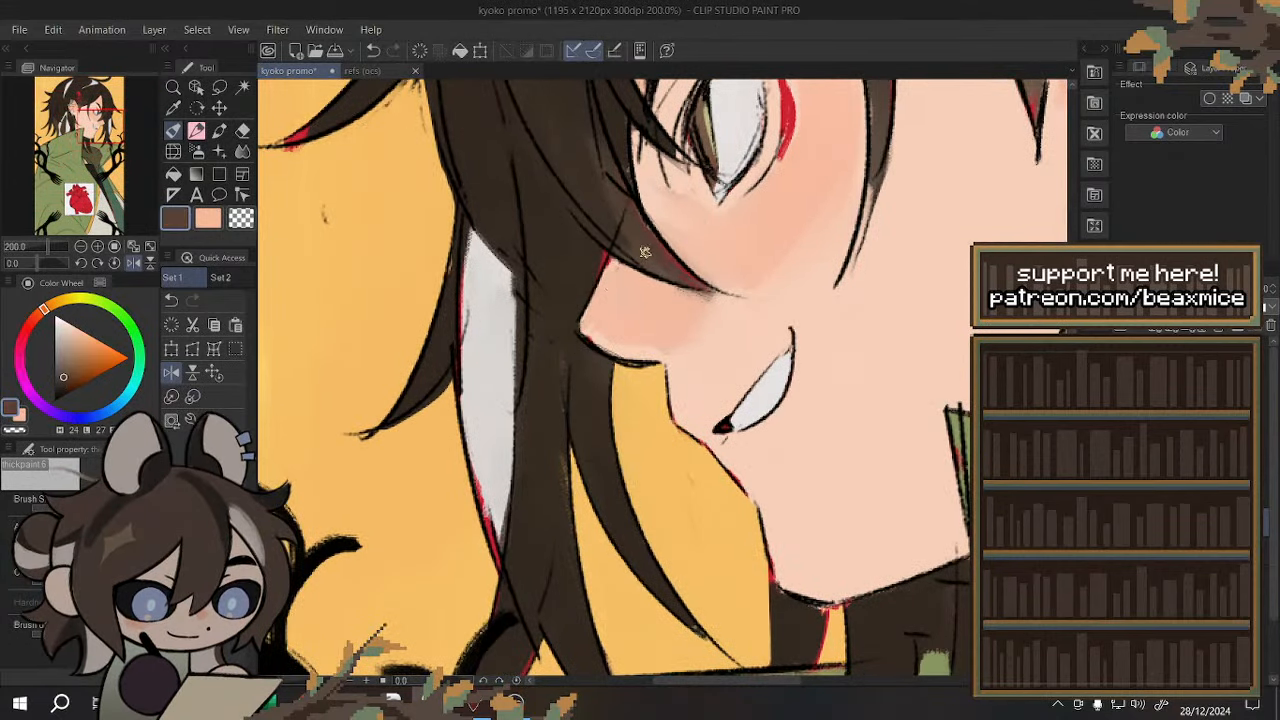
pyautogui.keyDown('alt'); pyautogui.click(647, 301); pyautogui.keyUp('alt')
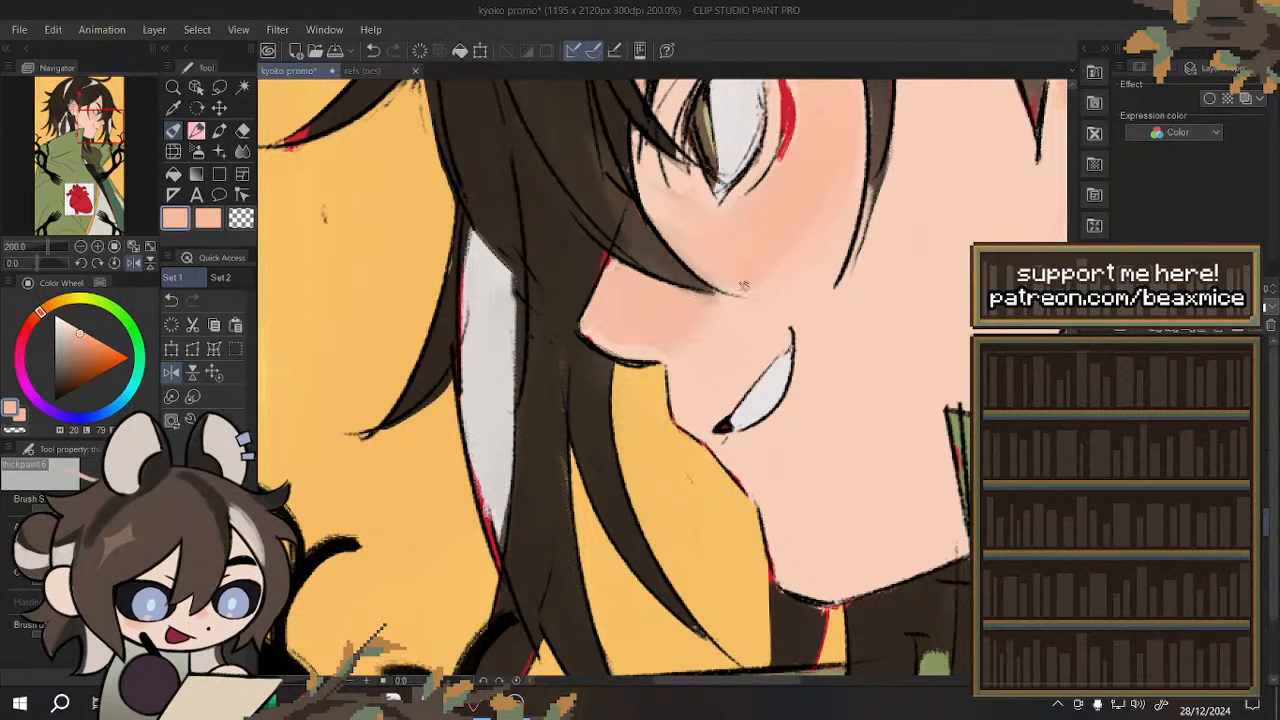
pyautogui.keyDown('alt'); pyautogui.click(788, 310); pyautogui.keyUp('alt')
pyautogui.keyDown('alt'); pyautogui.click(702, 231); pyautogui.keyUp('alt')
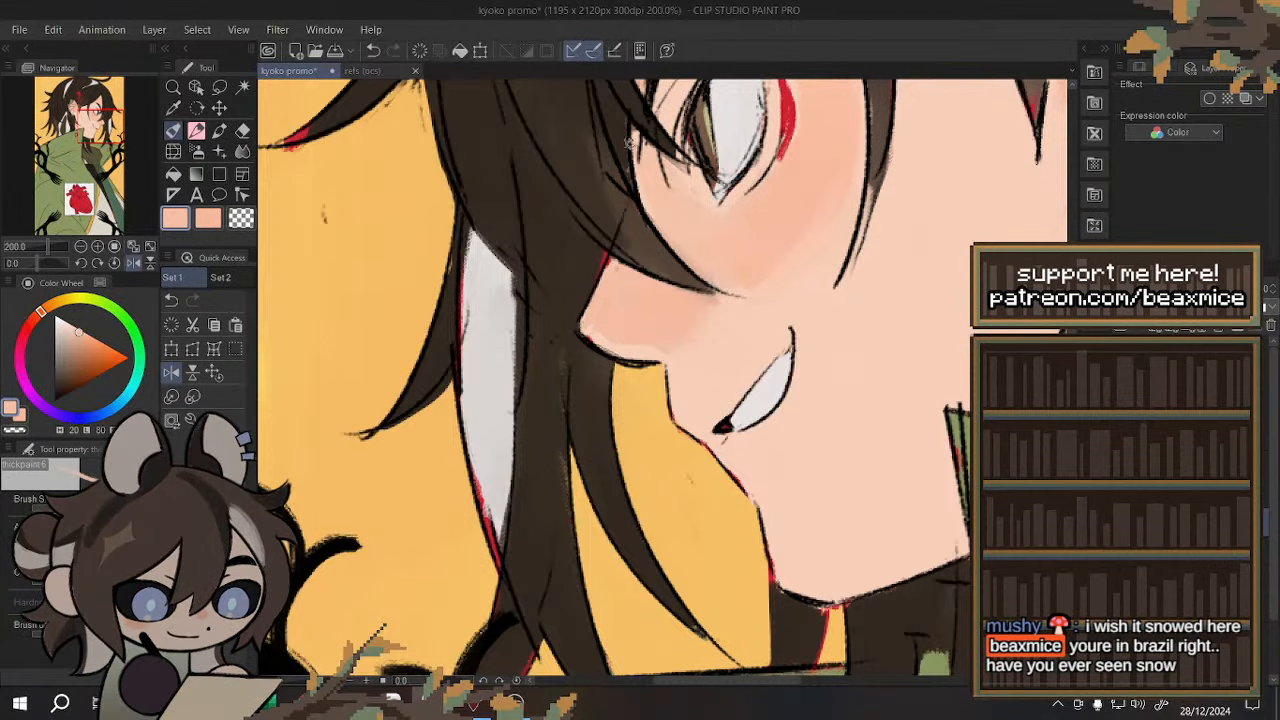
# - Flip the canvas view back to its unmirrored orientation and check the retouched face and hair
pyautogui.scroll(-4, 635, 252)
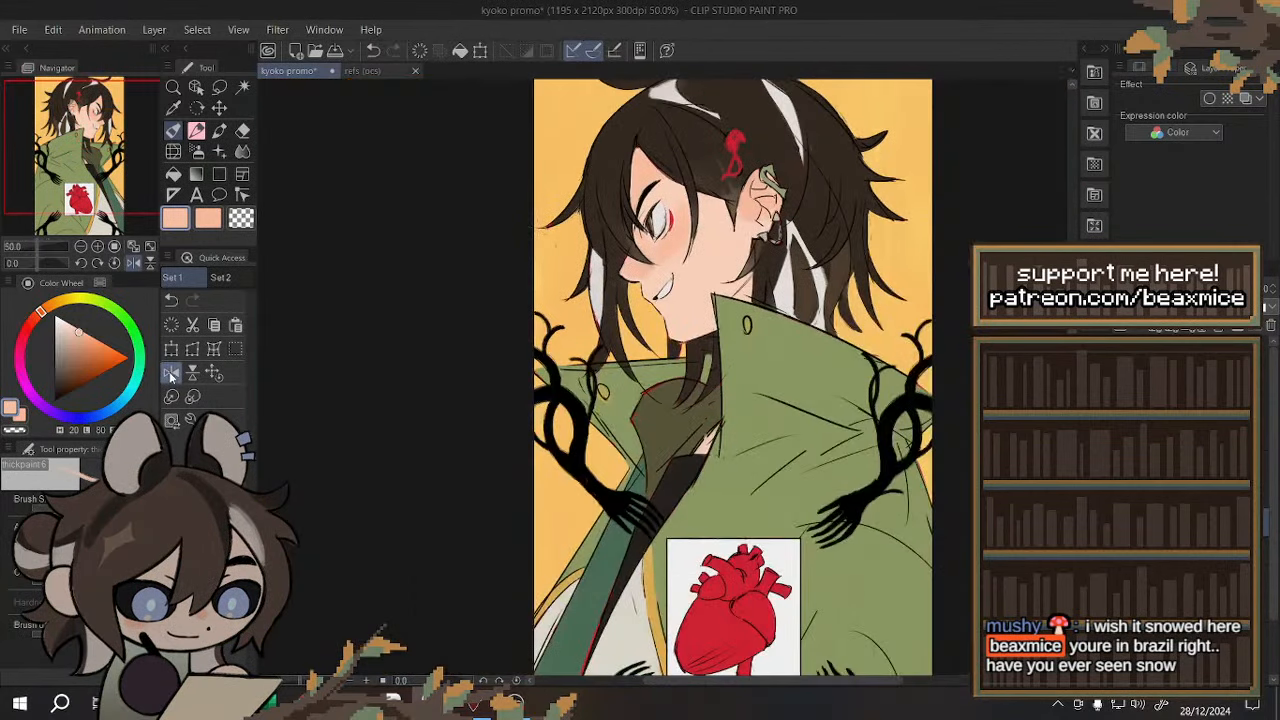
pyautogui.click(171, 375)
pyautogui.hotkey('ctrl', '-')
pyautogui.scroll(5, 655, 255)
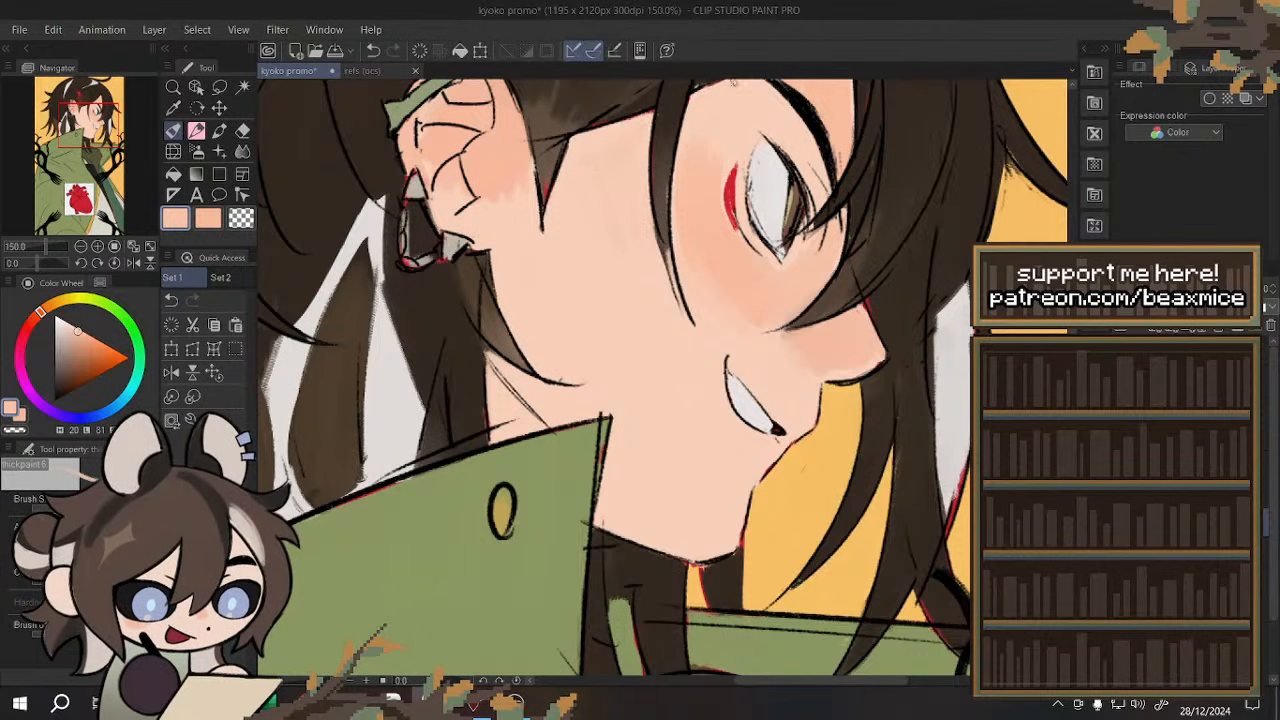
pyautogui.scroll(-3, 585, 260)
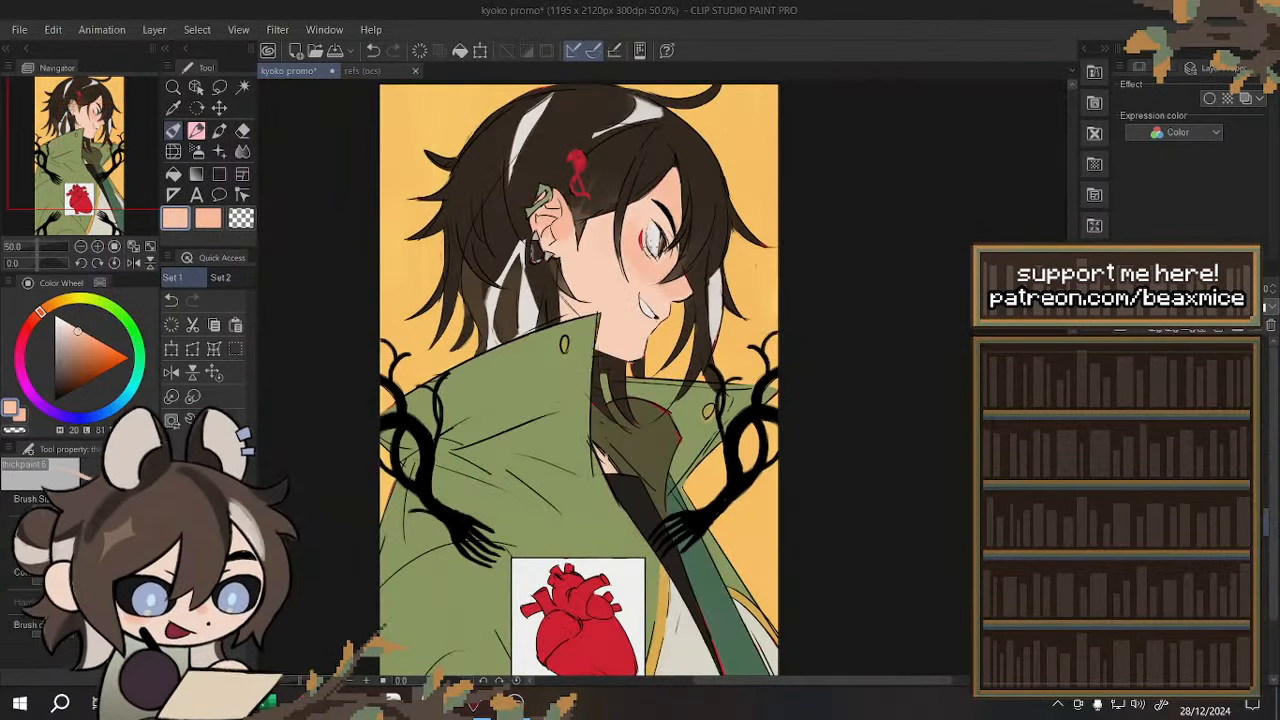
# - Lasso-select the red mark beside the eye
pyautogui.scroll(3, 650, 243)
pyautogui.press('m')
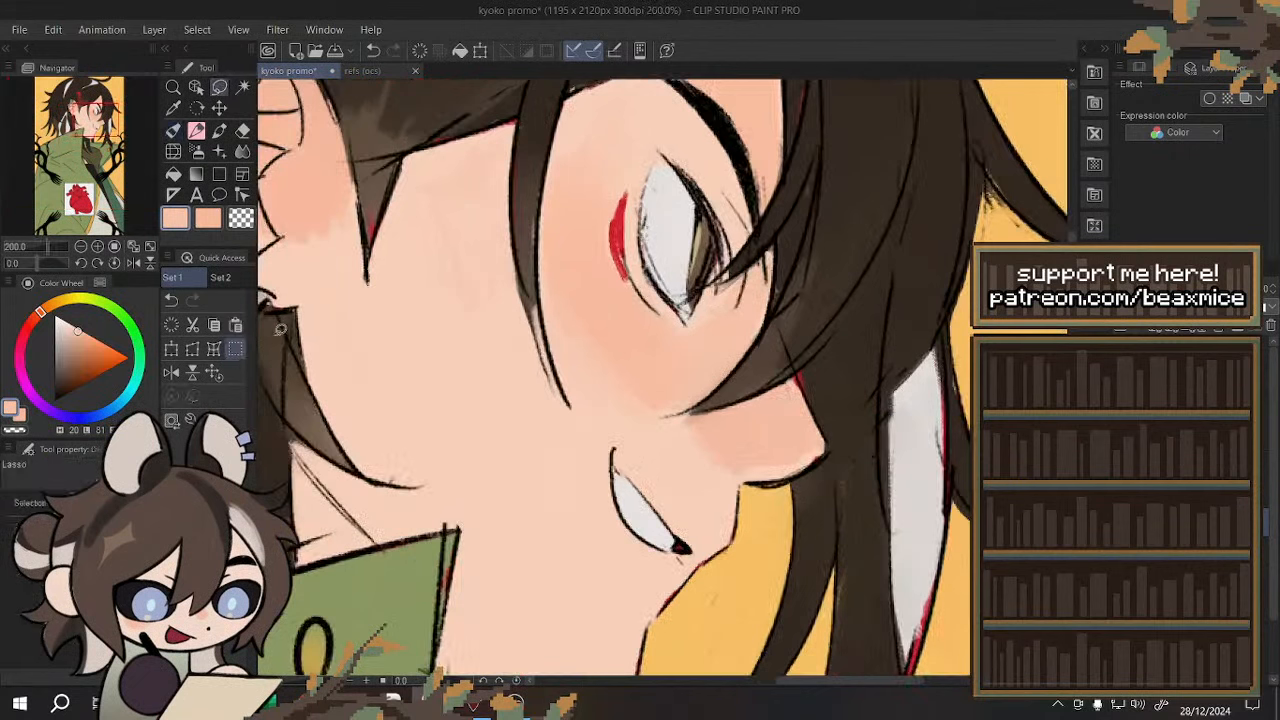
pyautogui.moveTo(612, 172)
pyautogui.mouseDown()
pyautogui.moveTo(604, 250)
pyautogui.moveTo(612, 171)
pyautogui.mouseUp()
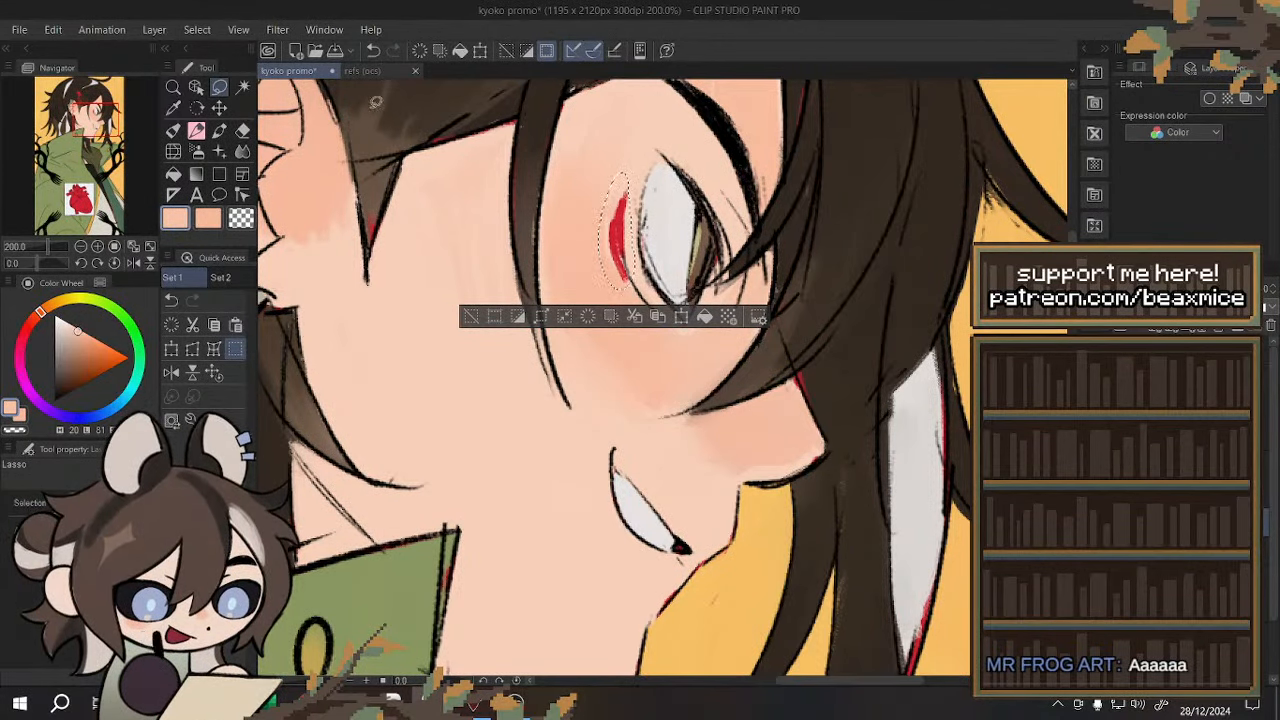
# - Examine how the eye and its red marking are drawn in the refs document, comparing them with the illustration
pyautogui.click(391, 70)
pyautogui.scroll(-1, 517, 198)
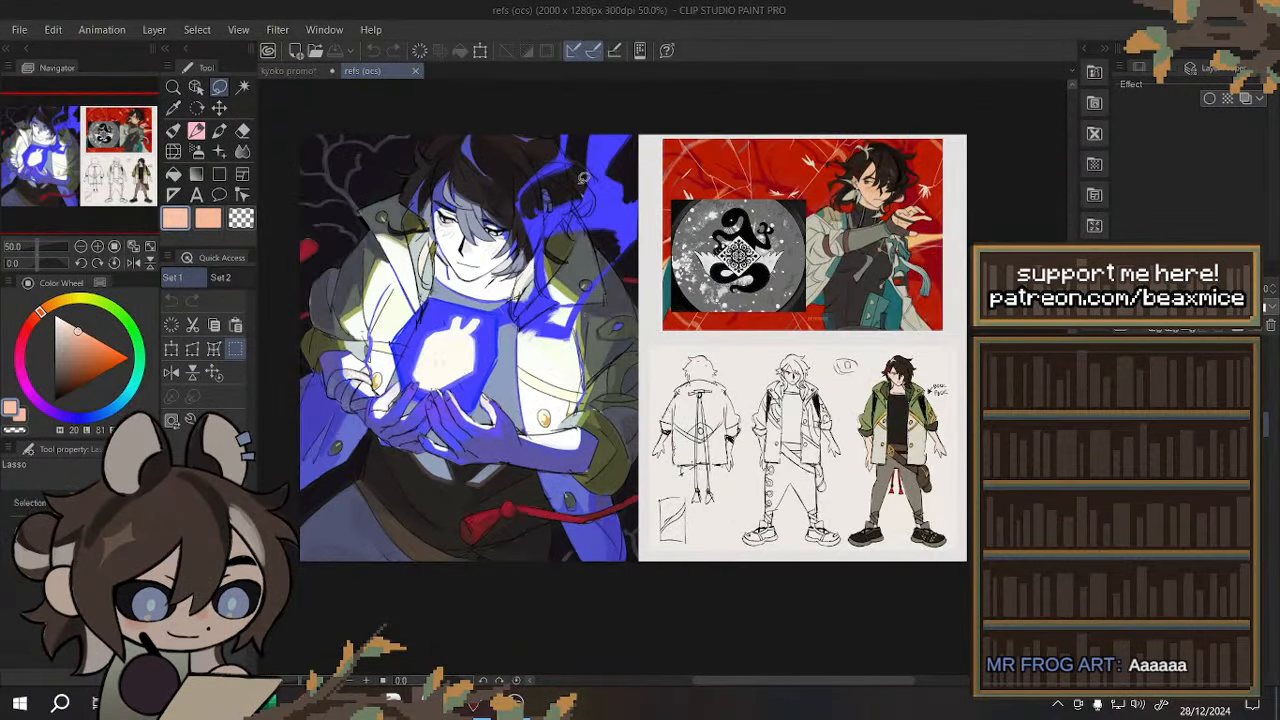
pyautogui.scroll(-1, 583, 176)
pyautogui.scroll(4, 818, 175)
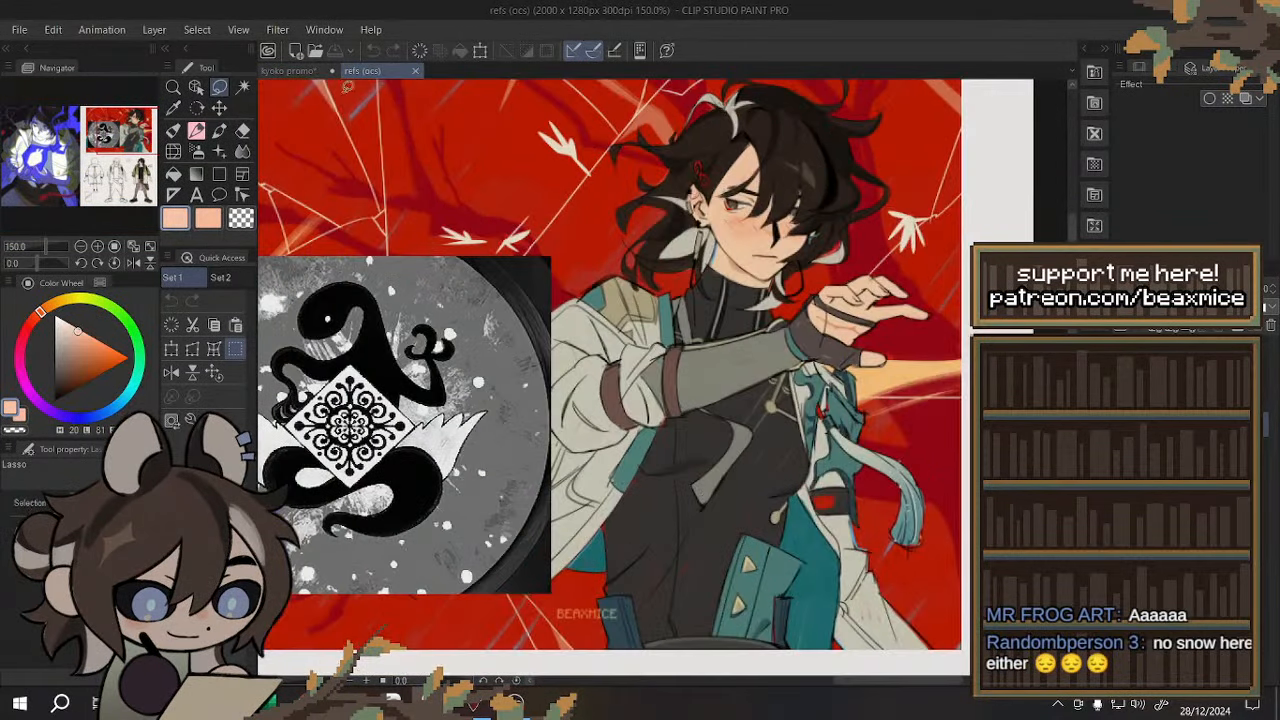
pyautogui.click(306, 71)
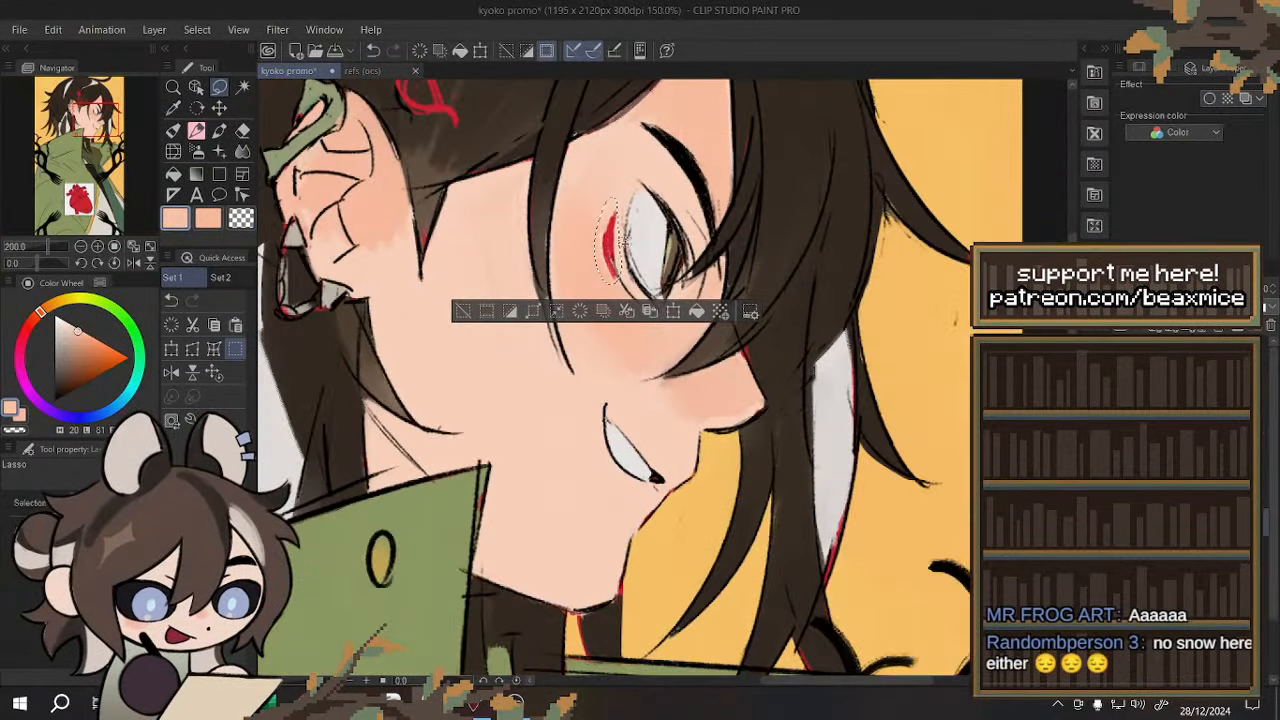
pyautogui.click(378, 70)
pyautogui.scroll(3, 722, 163)
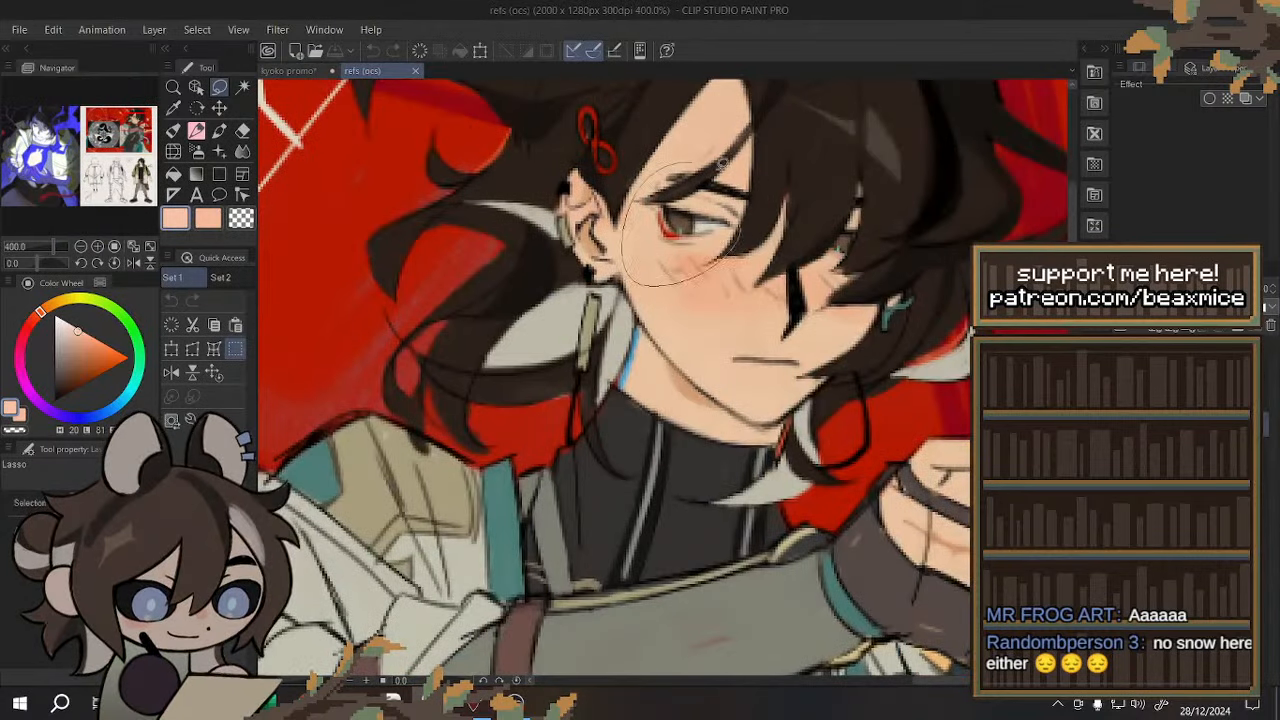
# - Look over the remaining character references and return to the kyoko promo illustration
pyautogui.scroll(-2, 722, 163)
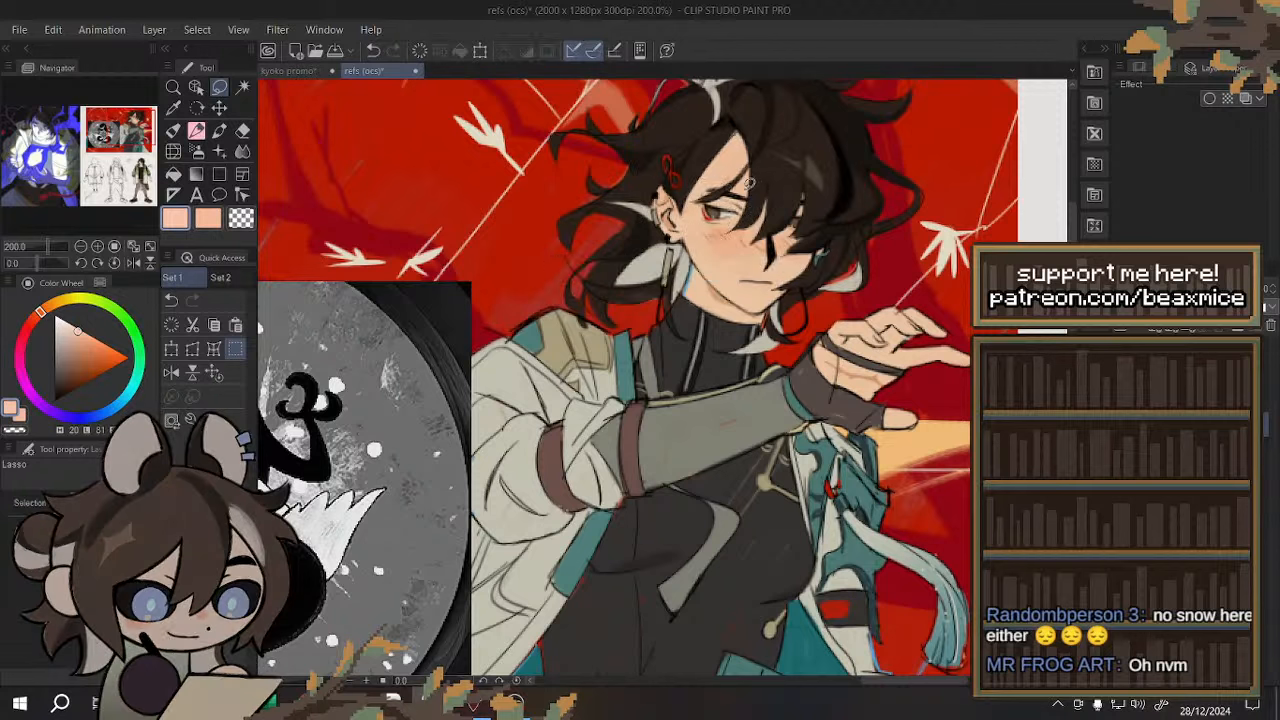
pyautogui.scroll(-3, 640, 180)
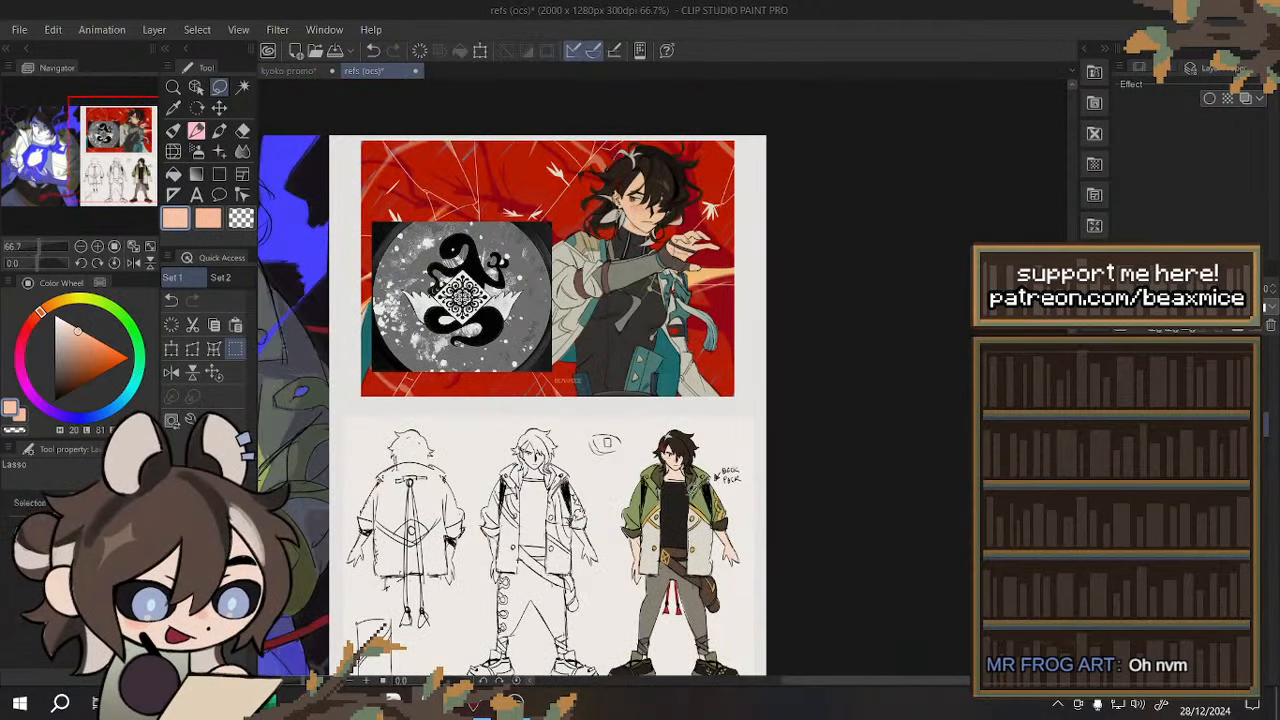
pyautogui.scroll(1, 650, 530)
pyautogui.scroll(-2, 640, 370)
pyautogui.scroll(3, 579, 338)
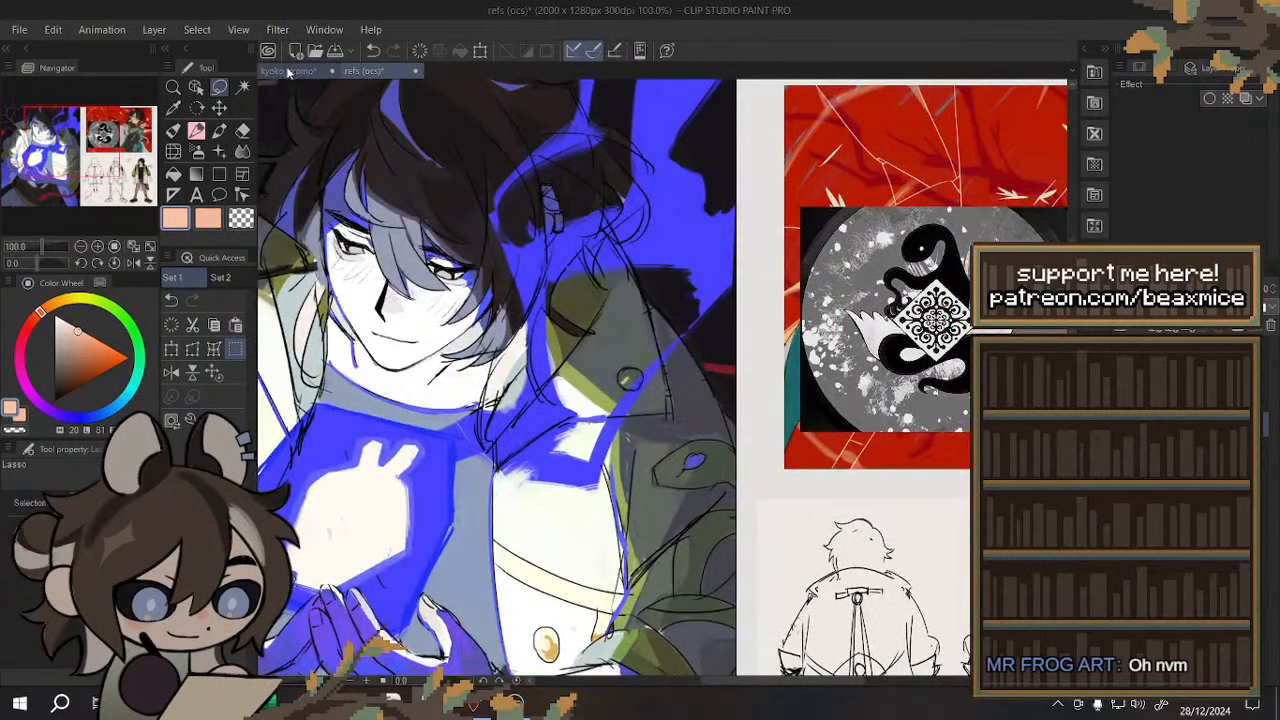
pyautogui.click(288, 72)
# - Check the whole illustration's composition and colours from a distance, both mirrored and unmirrored
pyautogui.scroll(-3, 645, 206)
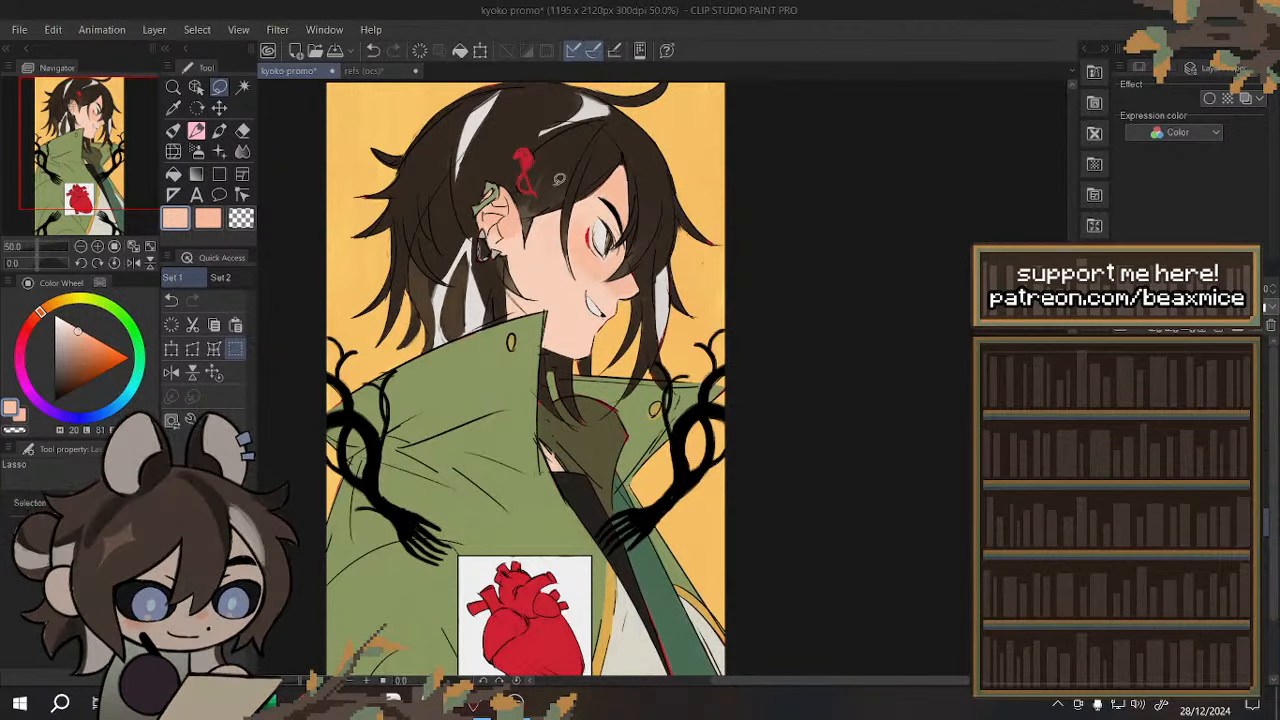
pyautogui.scroll(-2, 558, 274)
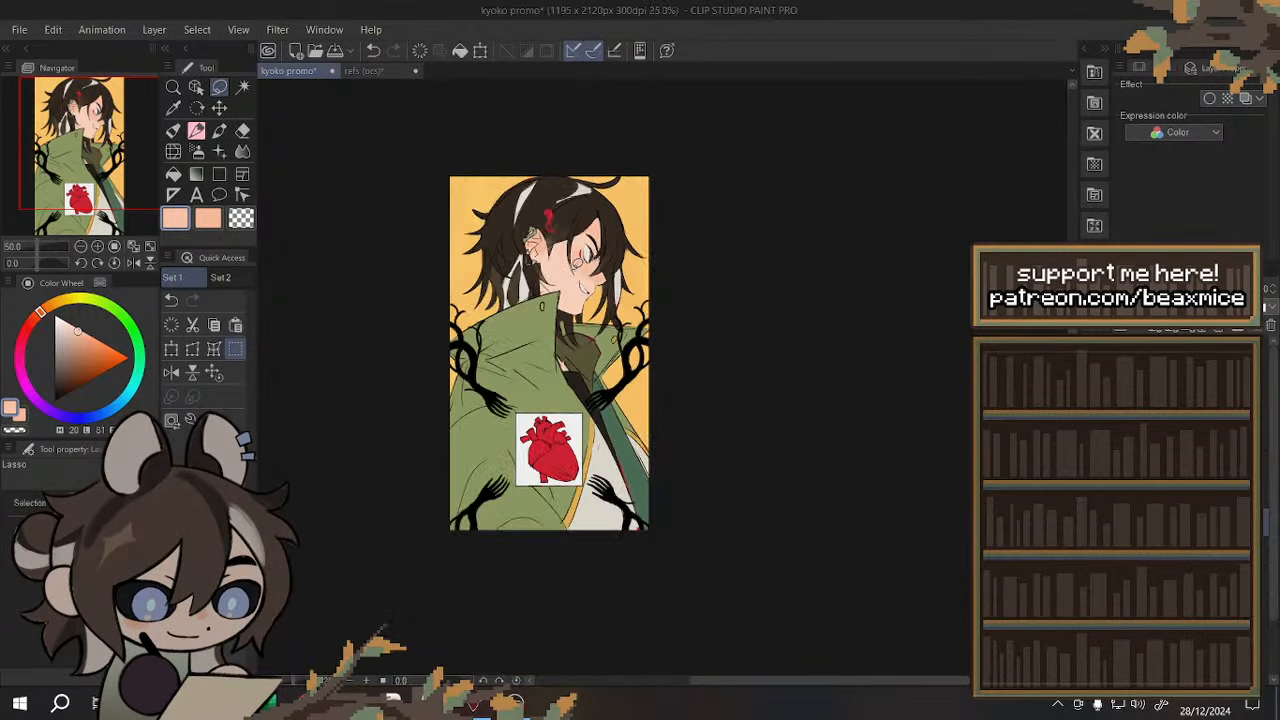
pyautogui.scroll(2, 554, 290)
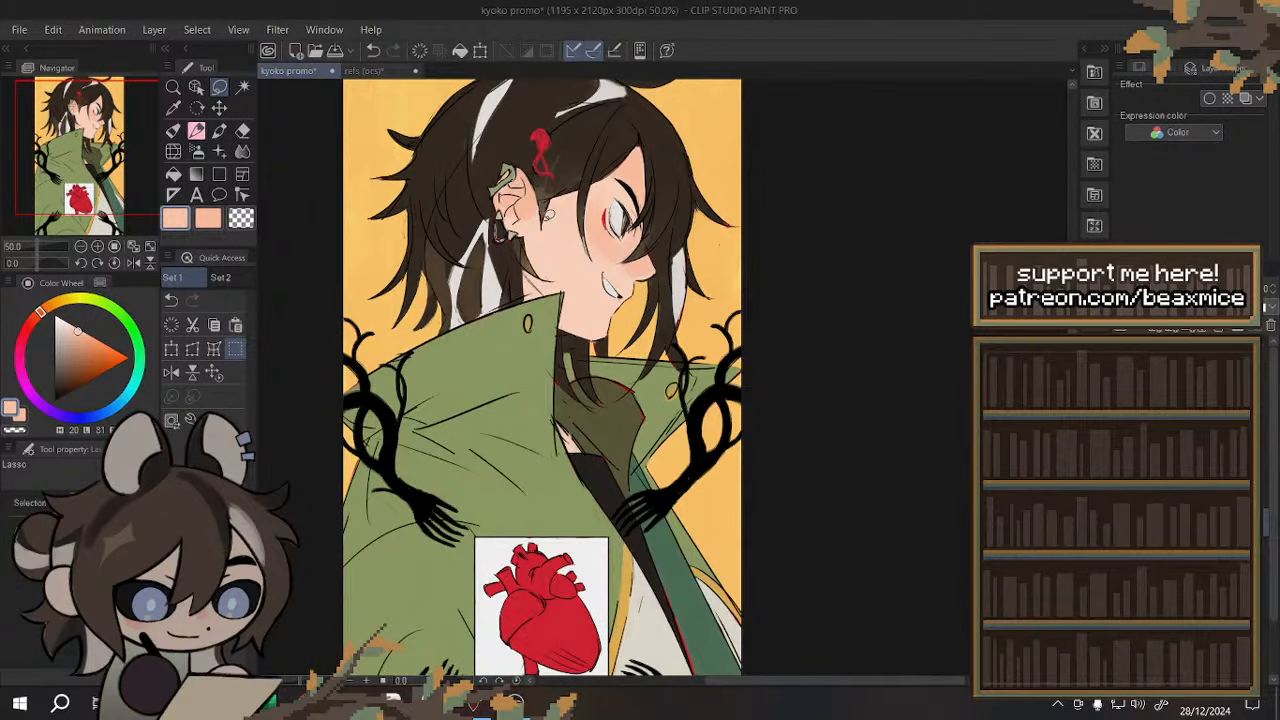
pyautogui.scroll(-1, 542, 380)
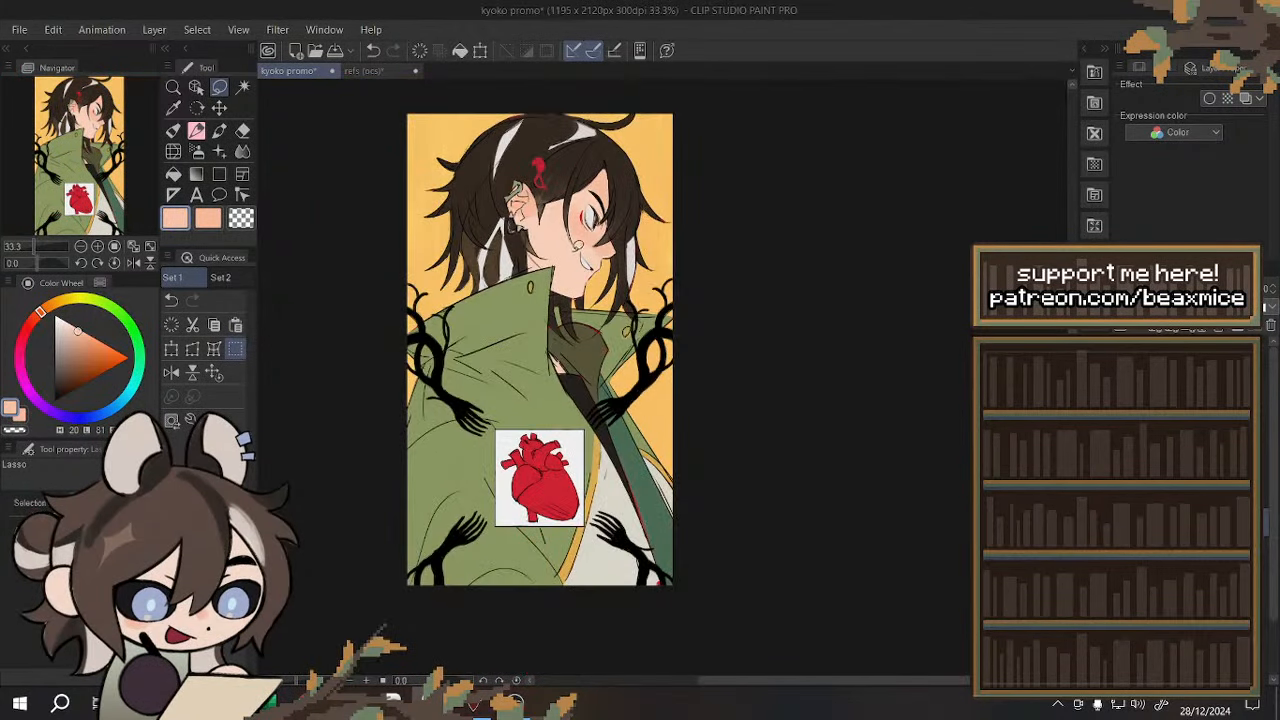
pyautogui.click(214, 373)
pyautogui.click(172, 373)
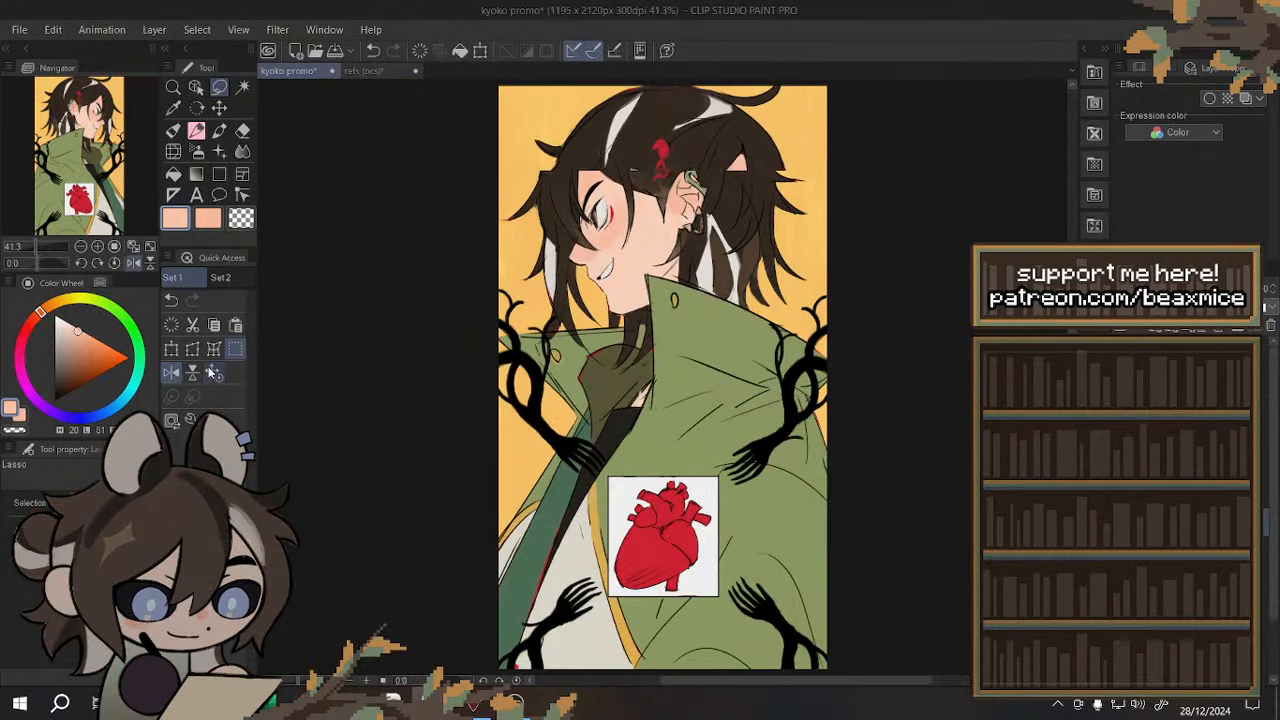
pyautogui.click(172, 373)
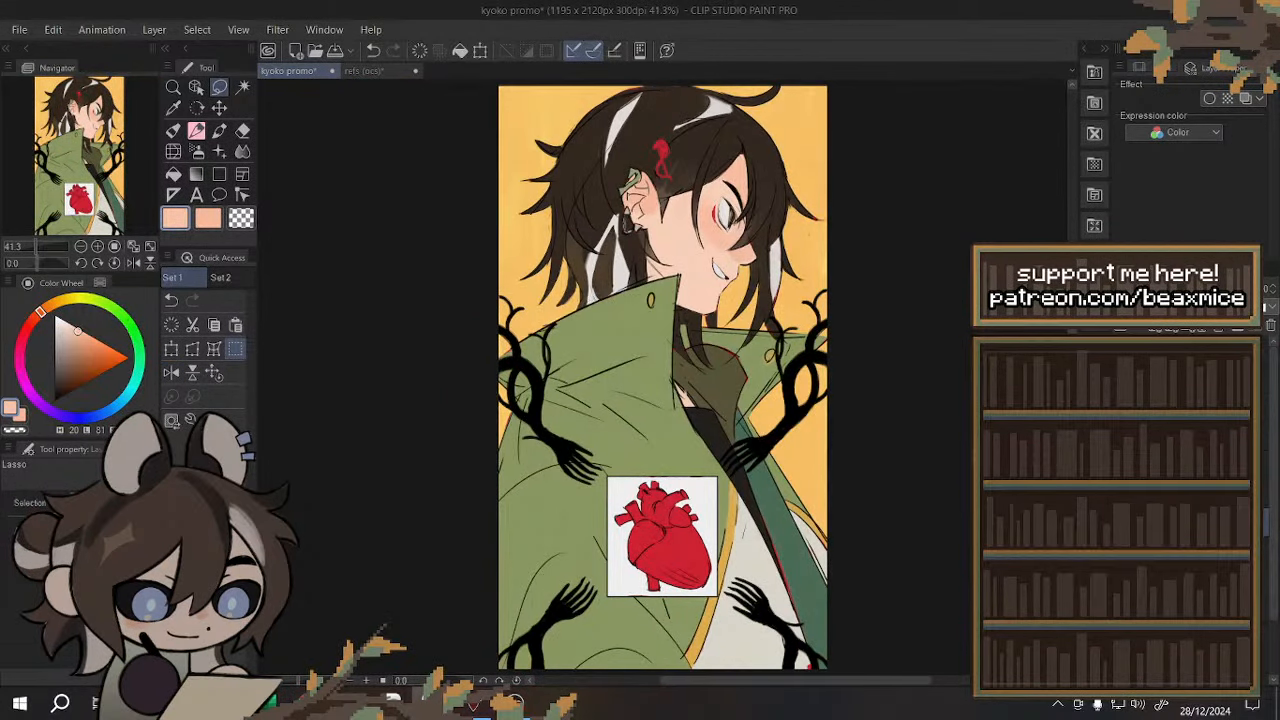
pyautogui.scroll(2, 1190, 500)
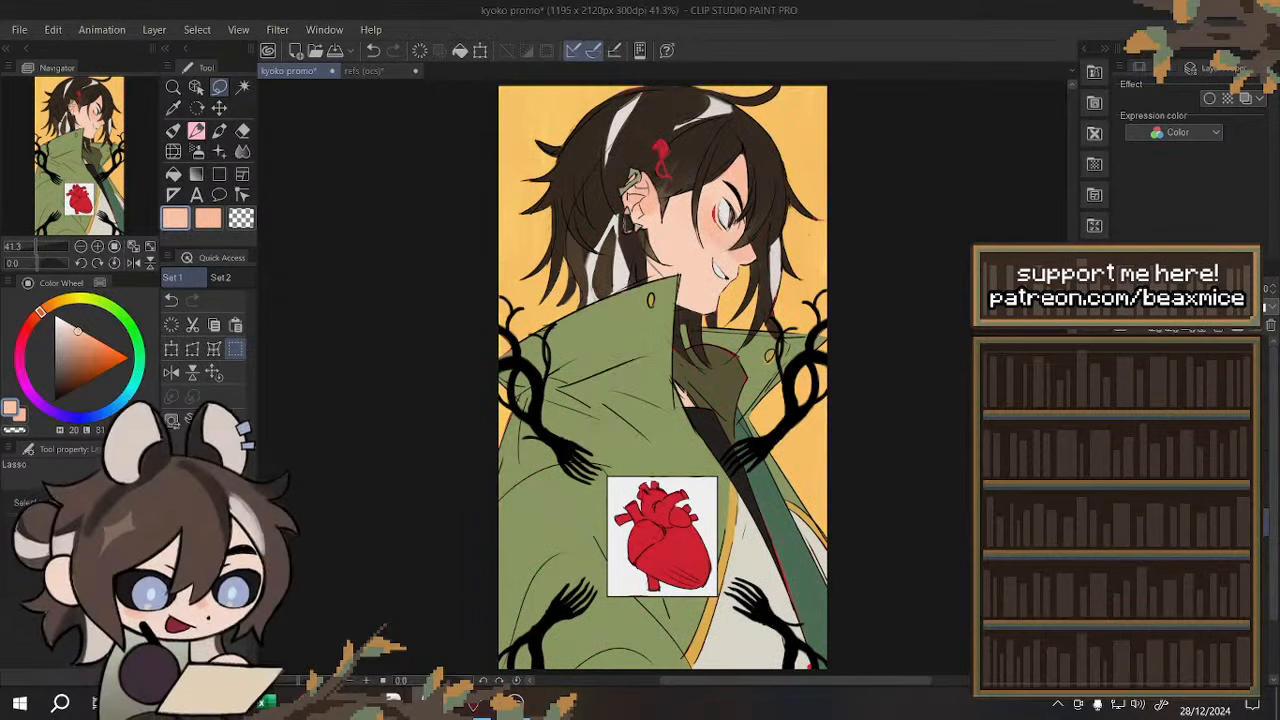
# - Repaint the earring's links in sampled light grey with the SU-Cream Pencil to cover their red fringes
pyautogui.click(1127, 500)
pyautogui.click(1127, 500)
pyautogui.scroll(6, 639, 160)
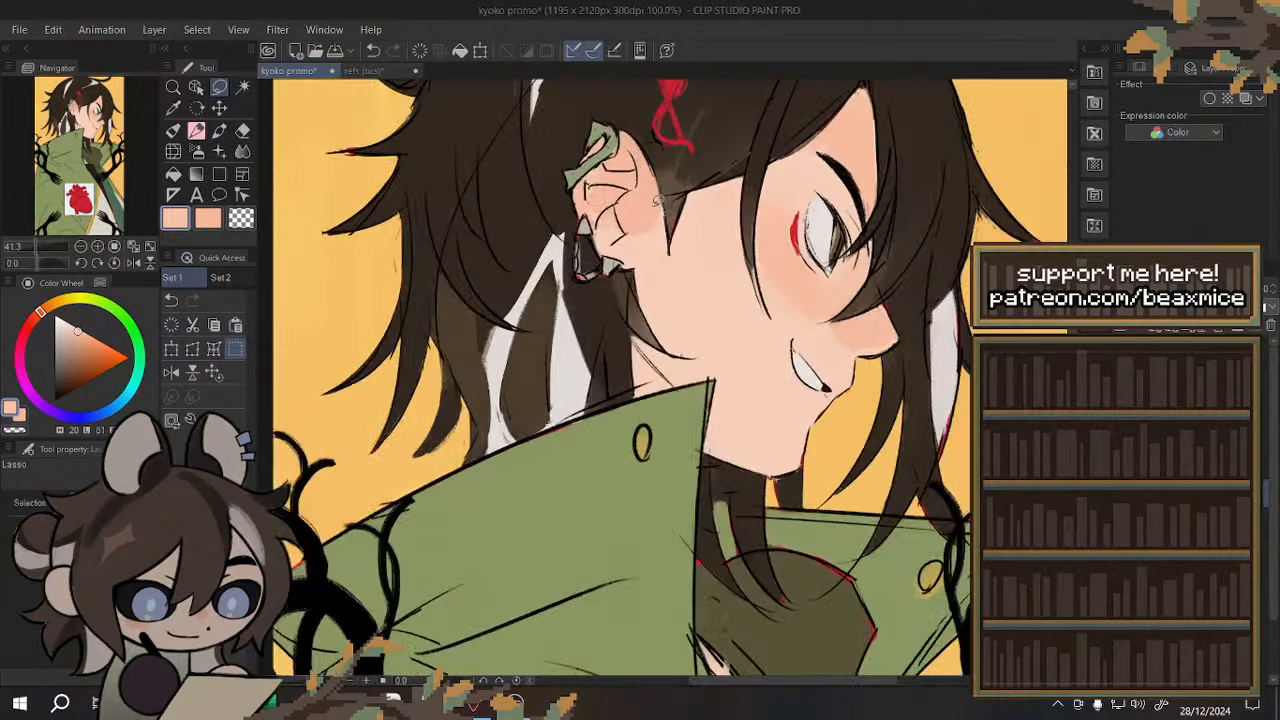
pyautogui.click(196, 130)
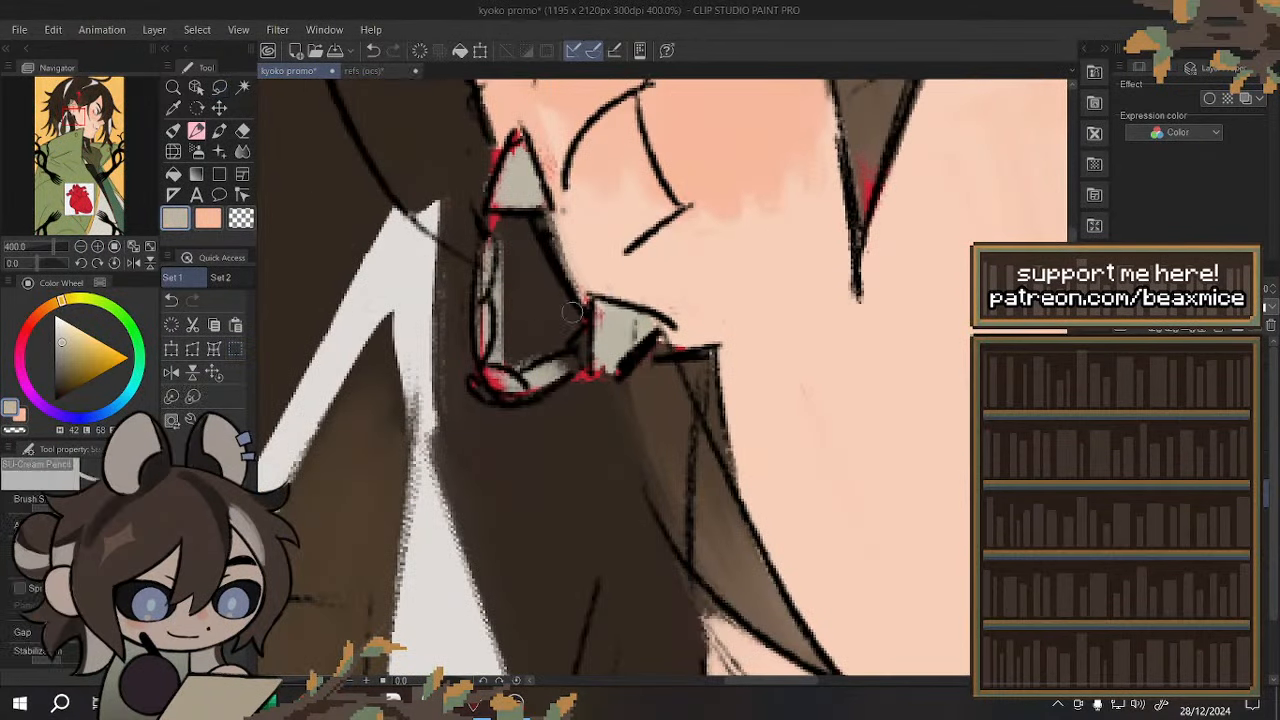
pyautogui.moveTo(621, 333)
pyautogui.mouseDown()
pyautogui.moveTo(509, 381)
pyautogui.moveTo(487, 315)
pyautogui.moveTo(502, 234)
pyautogui.moveTo(509, 280)
pyautogui.moveTo(486, 283)
pyautogui.moveTo(499, 250)
pyautogui.moveTo(500, 337)
pyautogui.moveTo(518, 246)
pyautogui.moveTo(526, 333)
pyautogui.moveTo(519, 356)
pyautogui.moveTo(498, 358)
pyautogui.moveTo(508, 301)
pyautogui.mouseUp()
# - Undo the last stroke and refine the earring loop's edges using sampled hair brown and light grey
pyautogui.keyDown('alt'); pyautogui.click(524, 337); pyautogui.keyUp('alt')
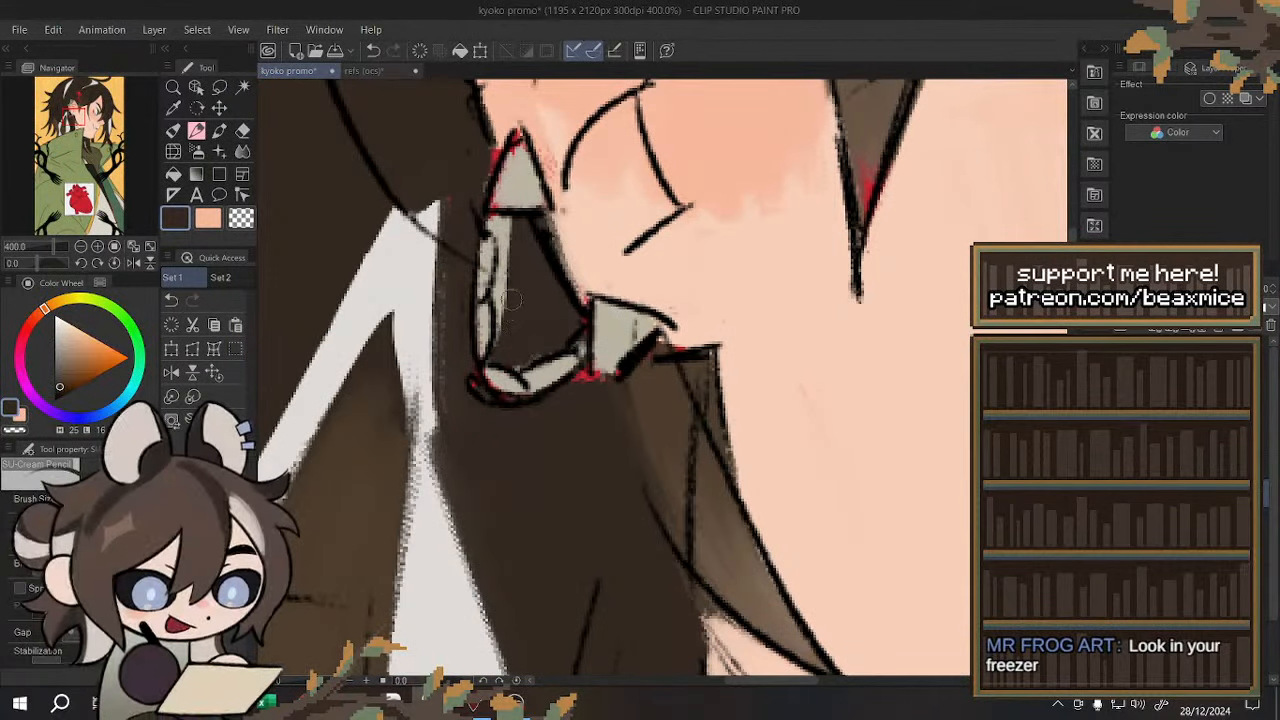
pyautogui.click(373, 50)
pyautogui.press('c')
pyautogui.moveTo(551, 350)
pyautogui.mouseDown()
pyautogui.moveTo(522, 361)
pyautogui.moveTo(497, 357)
pyautogui.moveTo(498, 221)
pyautogui.mouseUp()
pyautogui.keyDown('alt'); pyautogui.click(510, 179); pyautogui.keyUp('alt')
pyautogui.scroll(-7, 518, 145)
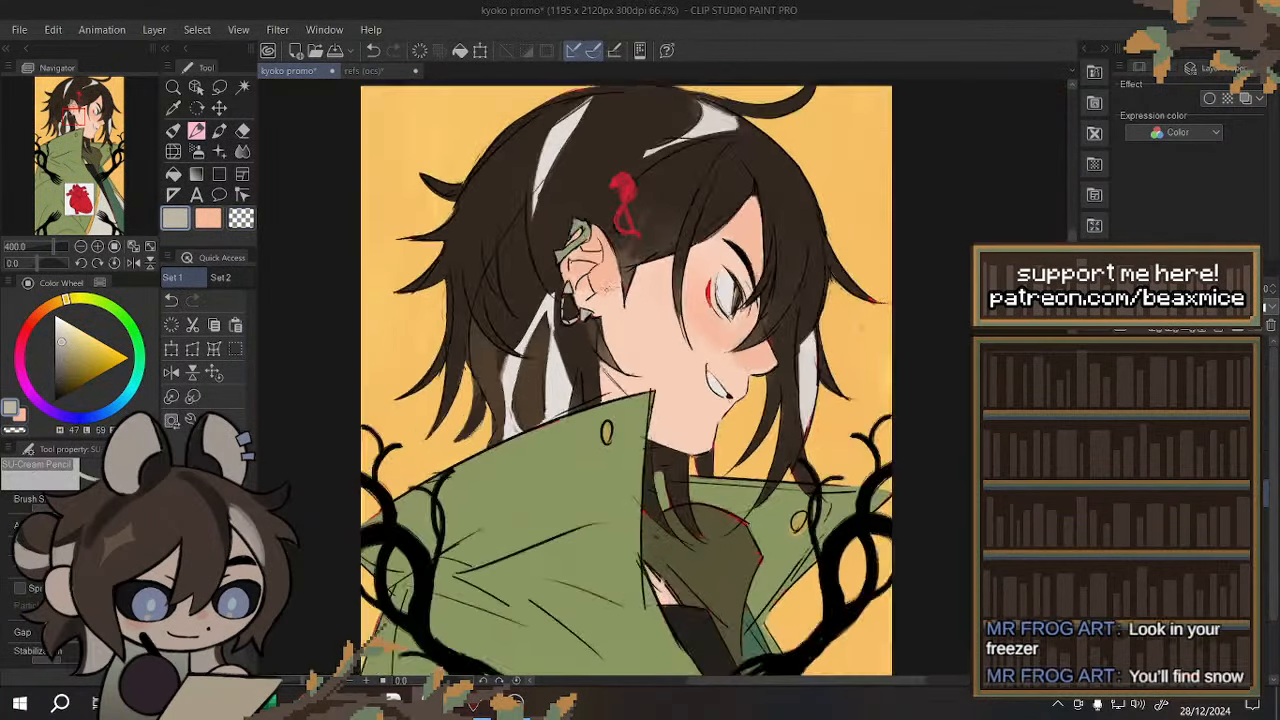
# - Paint the inner fold of the green ear cuff with its sampled darker green
pyautogui.scroll(7, 610, 237)
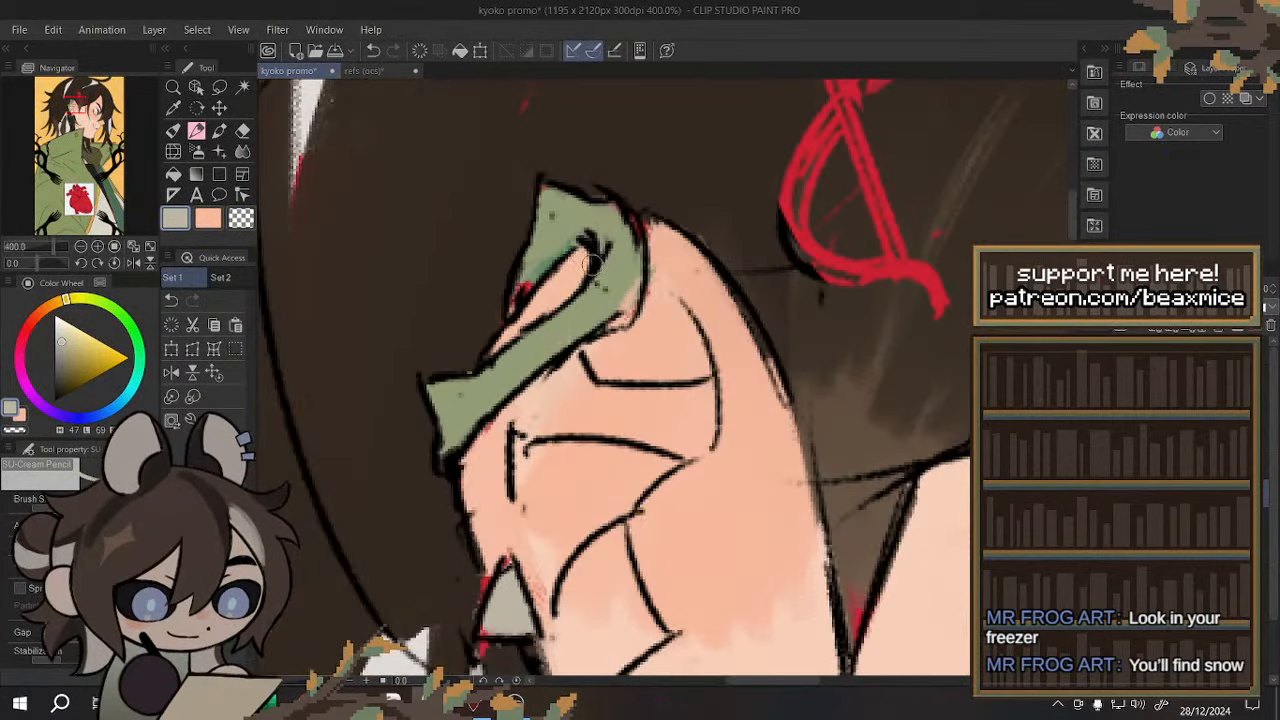
pyautogui.keyDown('alt'); pyautogui.click(619, 269); pyautogui.keyUp('alt')
pyautogui.keyDown('alt'); pyautogui.click(569, 247); pyautogui.keyUp('alt')
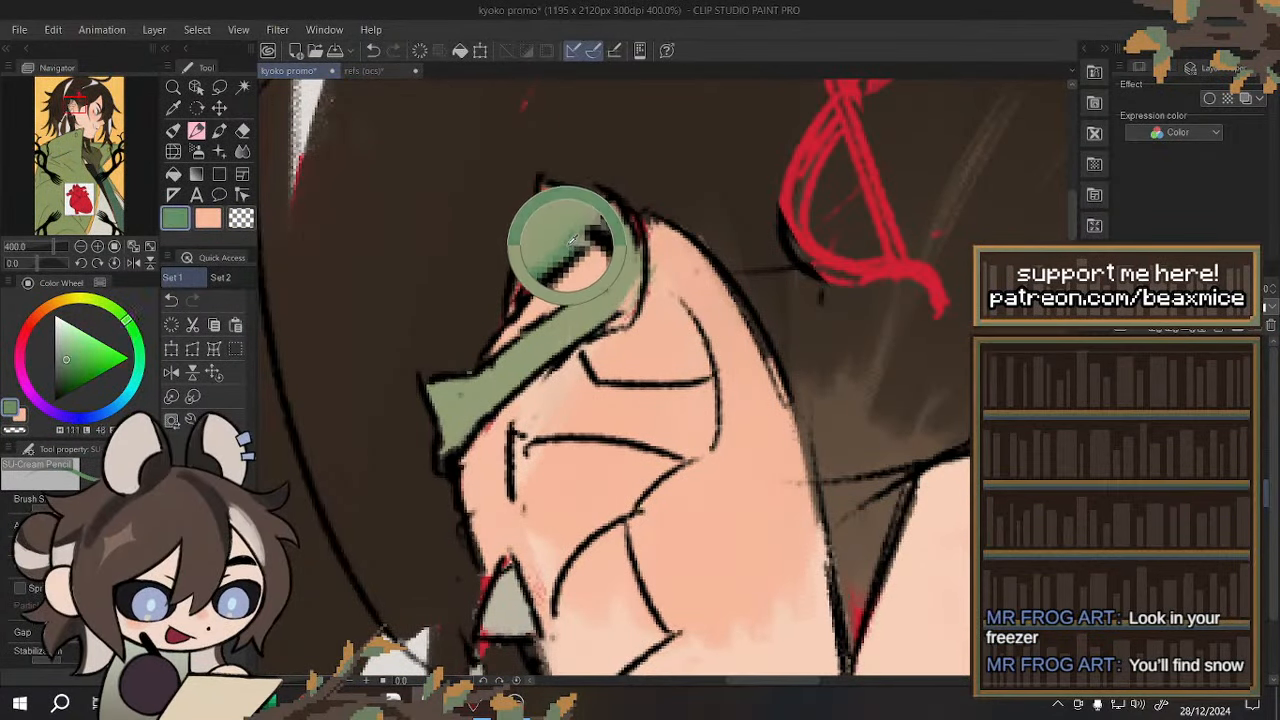
pyautogui.moveTo(541, 270); pyautogui.dragTo(577, 229)
# - Cover the red edges around the ear cuff with its sampled light green and the hair's dark brown
pyautogui.keyDown('alt'); pyautogui.click(573, 209); pyautogui.keyUp('alt')
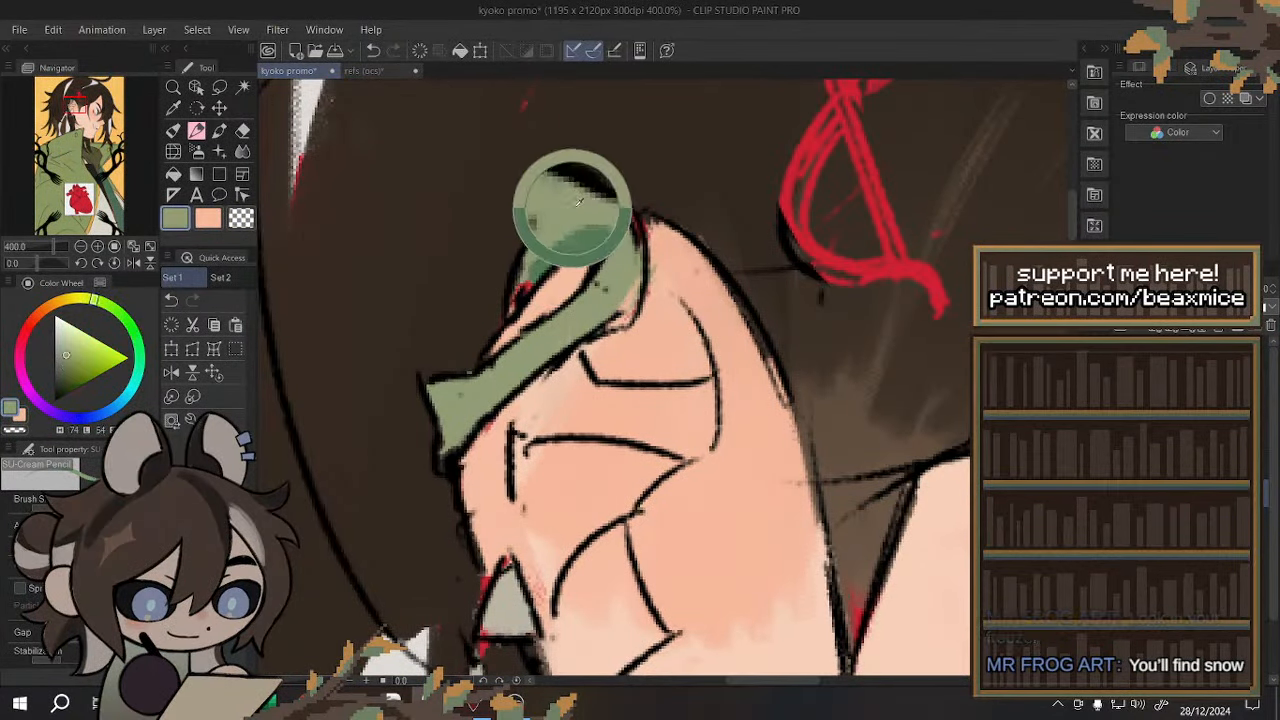
pyautogui.moveTo(527, 276)
pyautogui.mouseDown()
pyautogui.moveTo(596, 219)
pyautogui.moveTo(514, 290)
pyautogui.mouseUp()
pyautogui.moveTo(543, 201)
pyautogui.mouseDown()
pyautogui.moveTo(545, 158)
pyautogui.moveTo(551, 173)
pyautogui.mouseUp()
pyautogui.keyDown('alt'); pyautogui.click(496, 241); pyautogui.keyUp('alt')
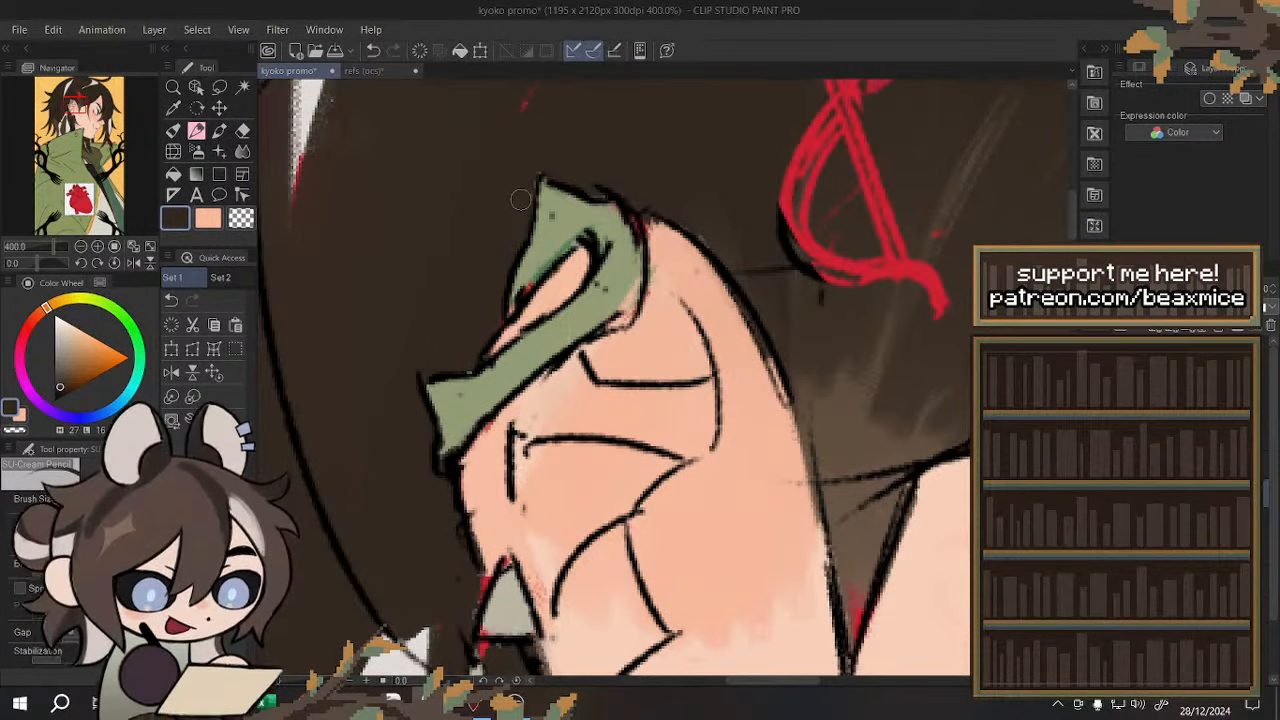
pyautogui.scroll(-2, 581, 263)
pyautogui.scroll(-3, 580, 260)
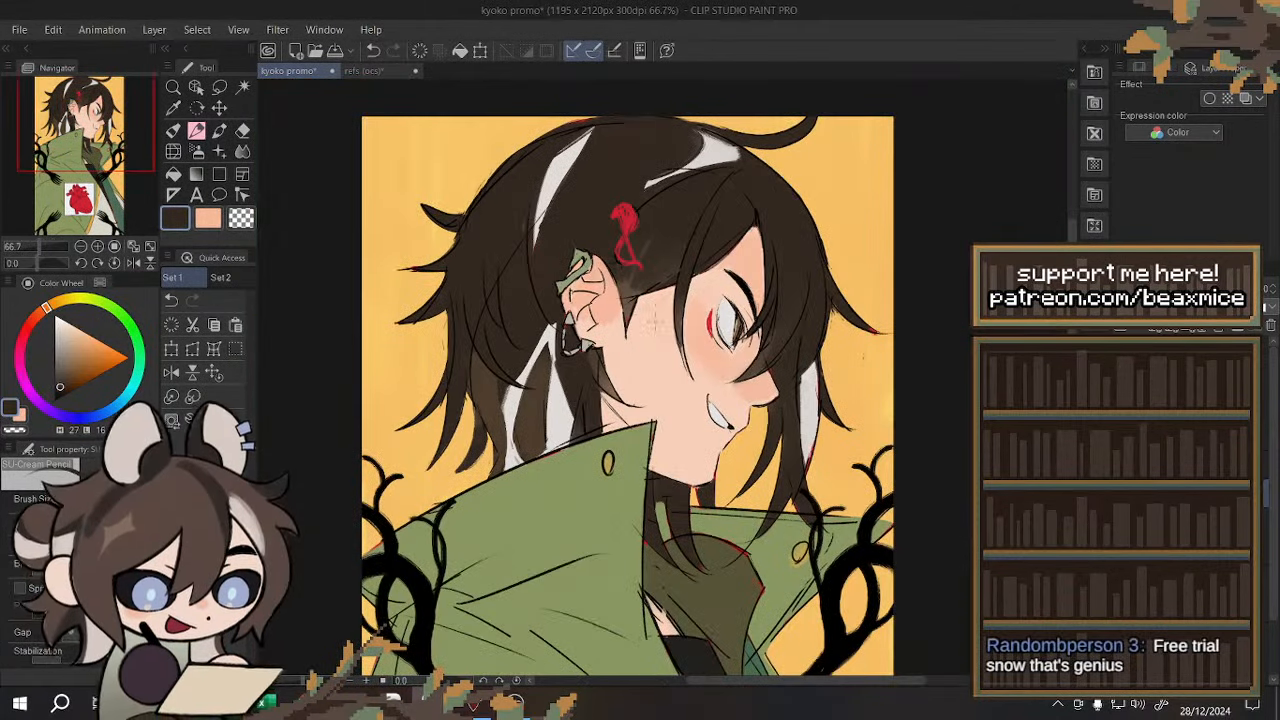
# - Paint over the red tip of the pointed hair lock in front of the ear with its sampled brown
pyautogui.scroll(3, 628, 308)
pyautogui.scroll(2, 608, 309)
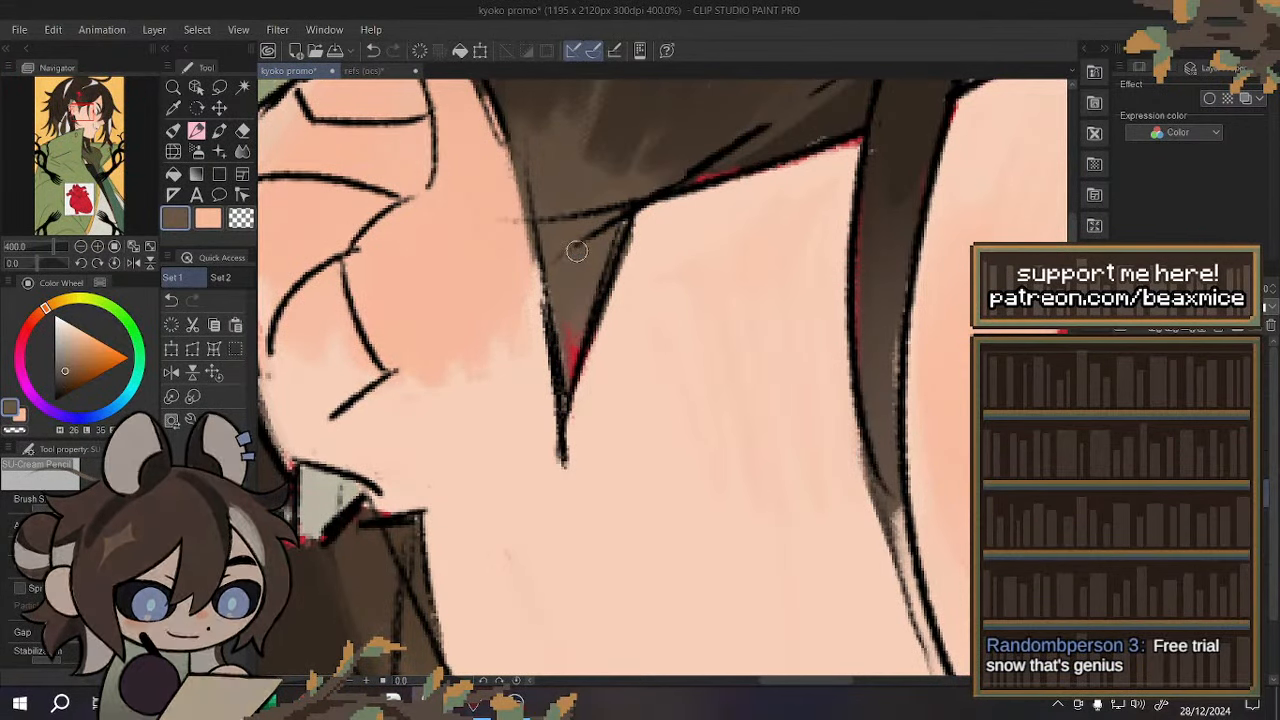
pyautogui.keyDown('alt'); pyautogui.click(577, 280); pyautogui.keyUp('alt')
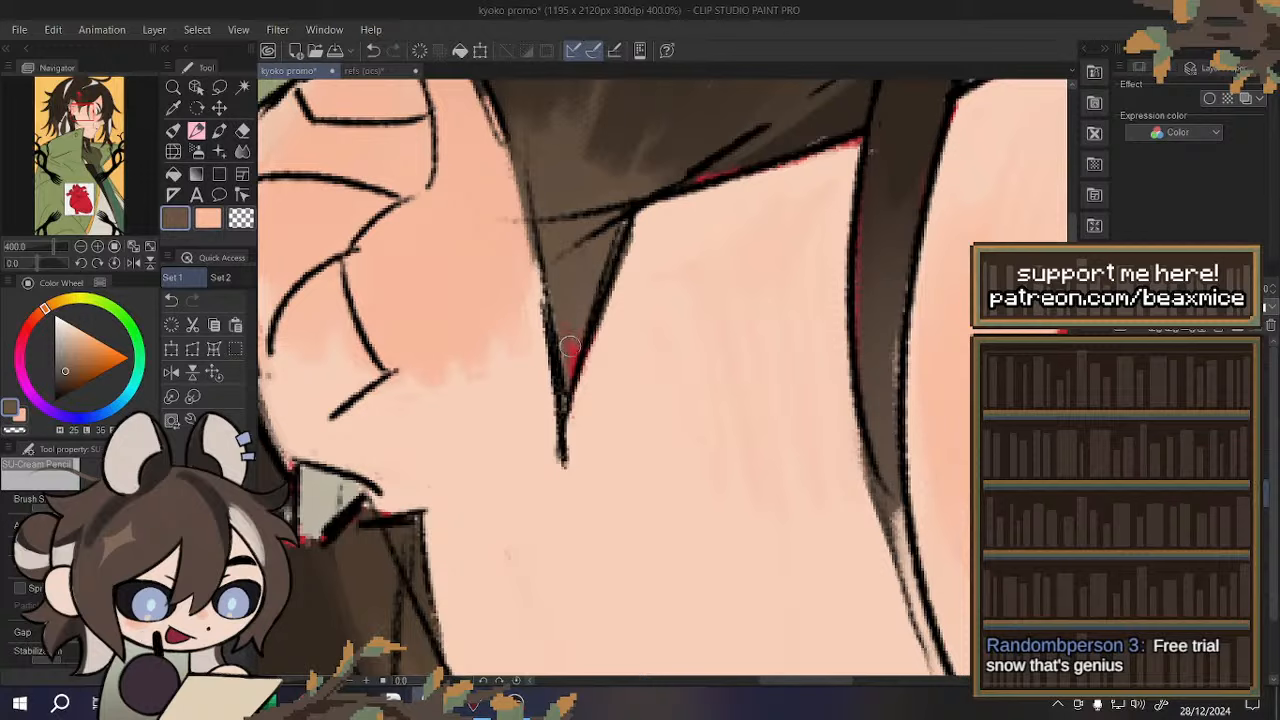
pyautogui.scroll(-6, 570, 345)
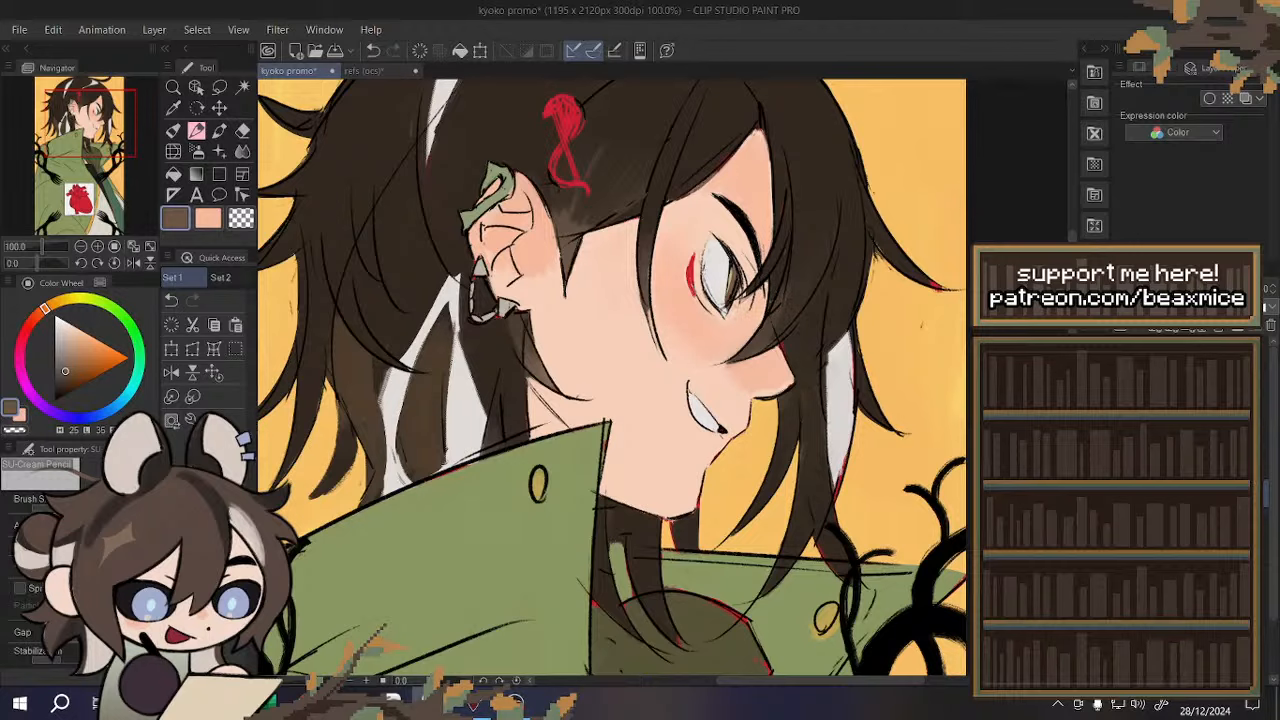
# - Try extending the red mark beside the eye along the lower lid with its own sampled red
pyautogui.scroll(5, 690, 280)
pyautogui.keyDown('alt'); pyautogui.click(581, 241); pyautogui.keyUp('alt')
pyautogui.scroll(-4, 581, 241)
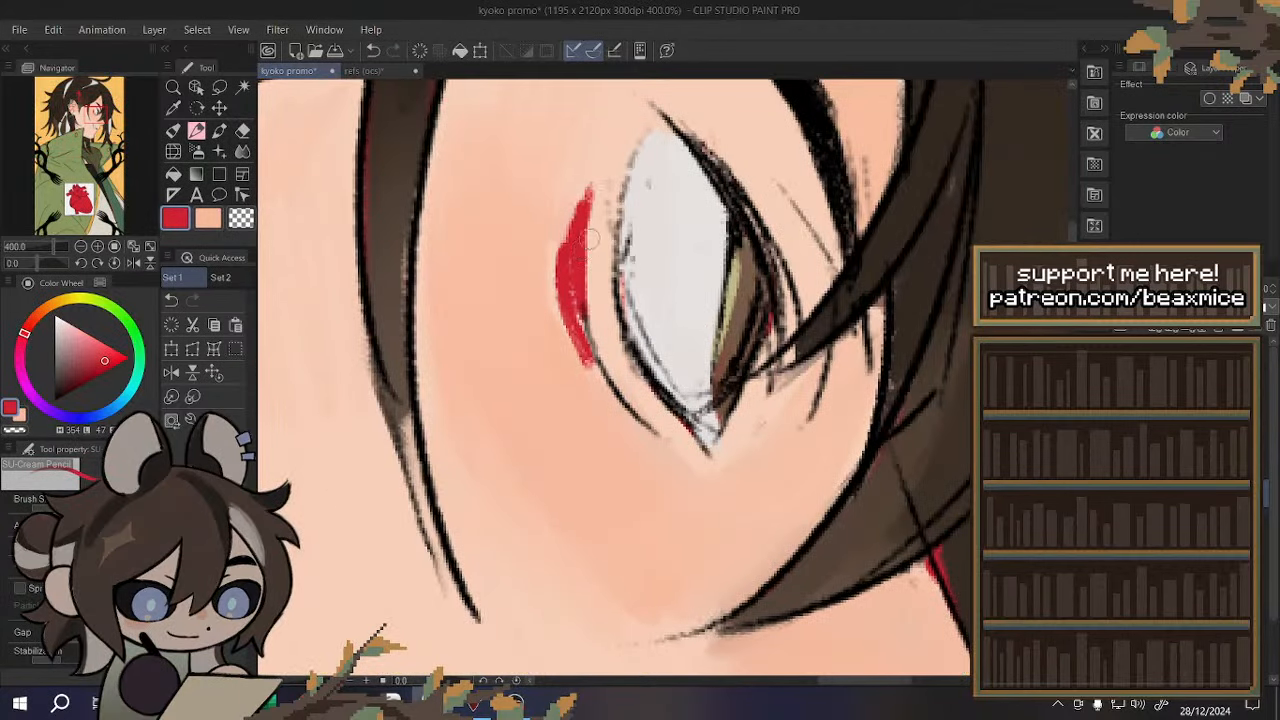
pyautogui.scroll(1, 603, 313)
pyautogui.moveTo(592, 258); pyautogui.dragTo(614, 332)
pyautogui.scroll(-3, 614, 320)
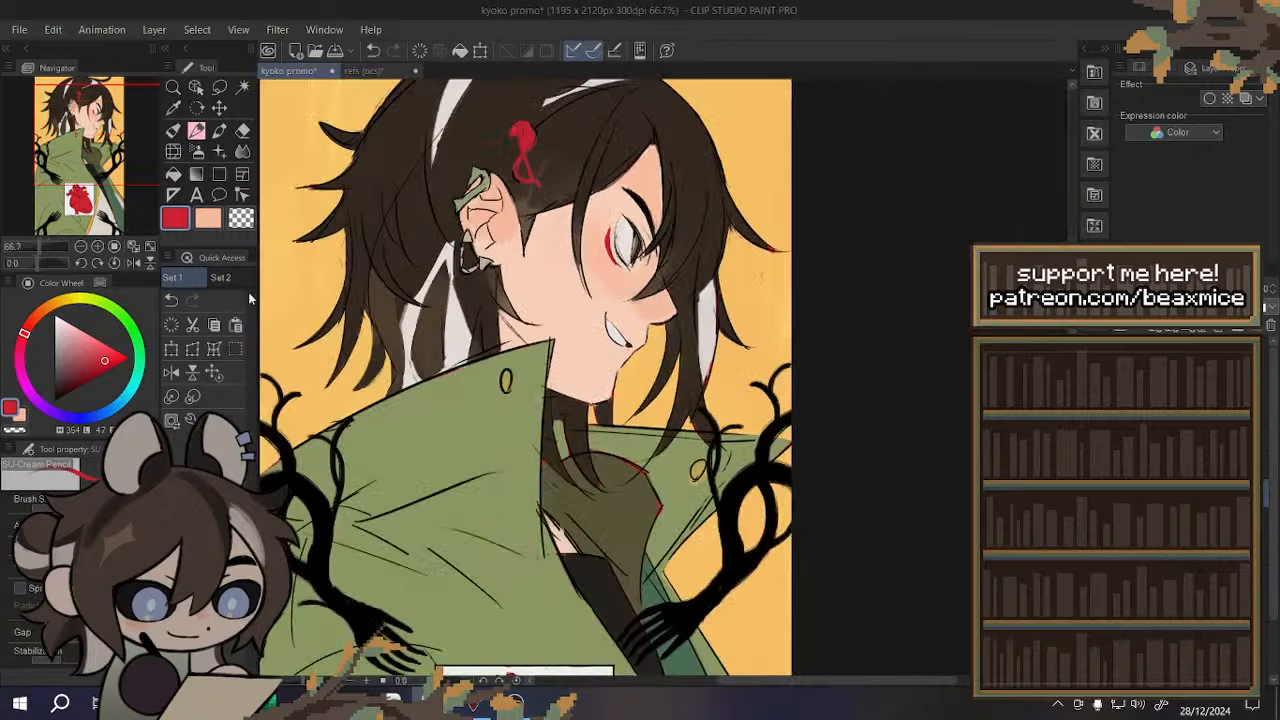
# - Mirror the canvas view and try trimming the lower tail of the red eye mark with sampled skin tone
pyautogui.scroll(3, 600, 260)
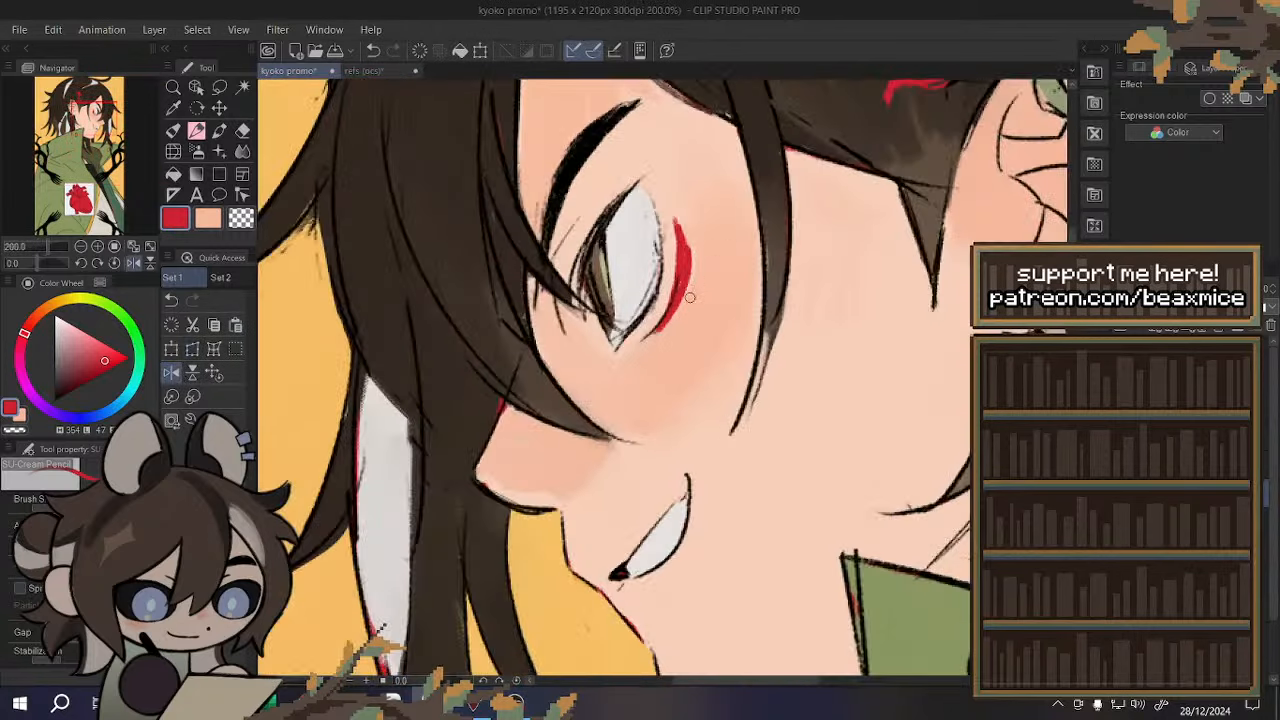
pyautogui.keyDown('alt'); pyautogui.click(697, 304); pyautogui.keyUp('alt')
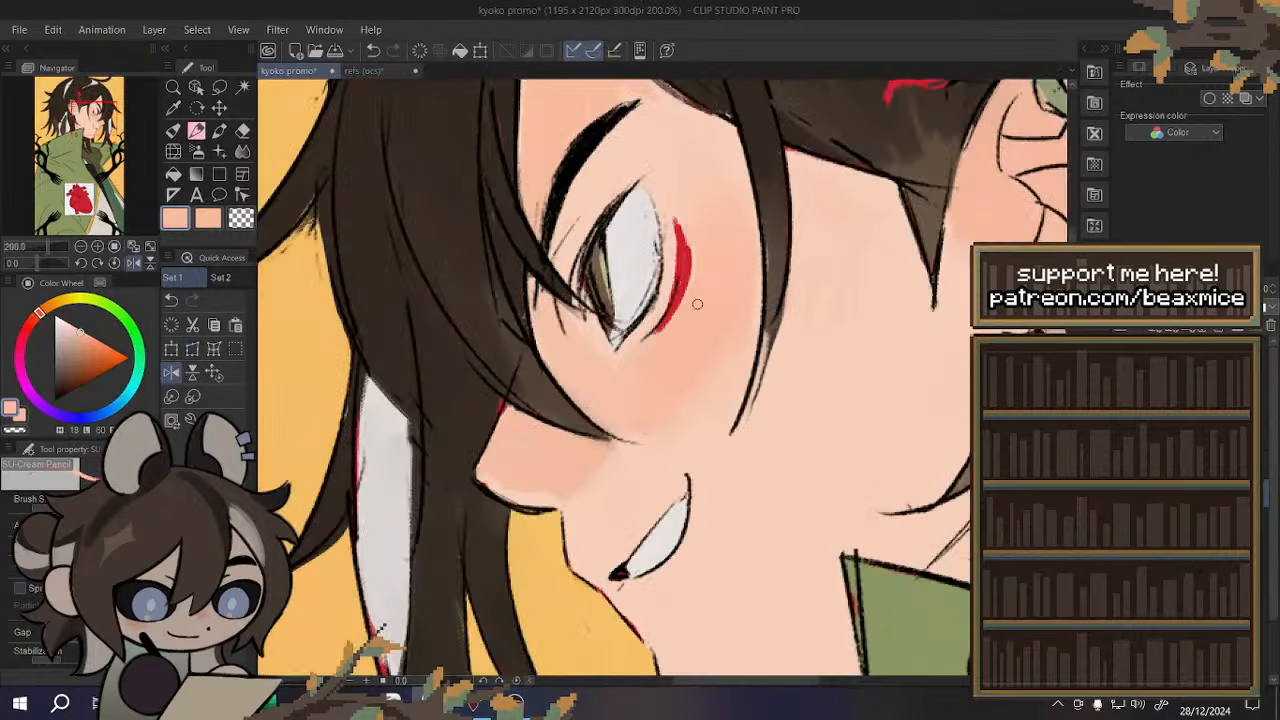
pyautogui.moveTo(700, 265)
pyautogui.mouseDown()
pyautogui.moveTo(659, 331)
pyautogui.moveTo(670, 315)
pyautogui.mouseUp()
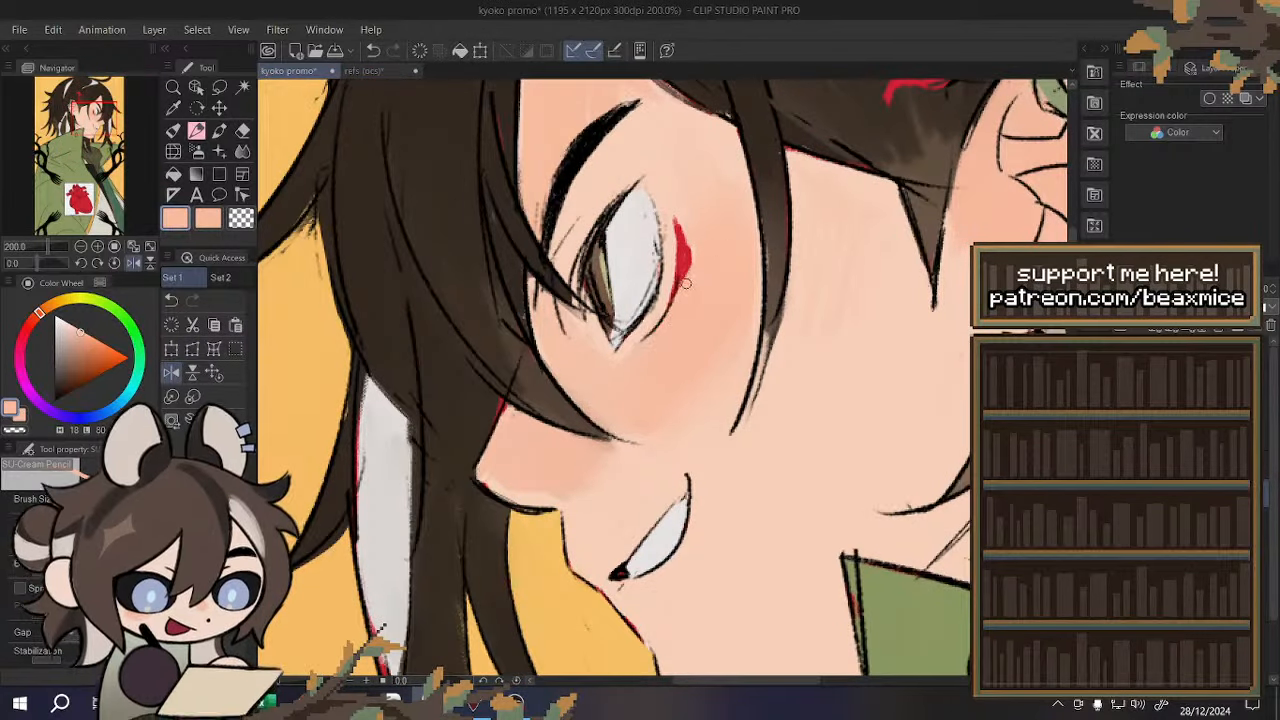
# - Undo the last trims of the red eye mark and try thickening it with its own sampled red
pyautogui.click(374, 52)
pyautogui.click(375, 53)
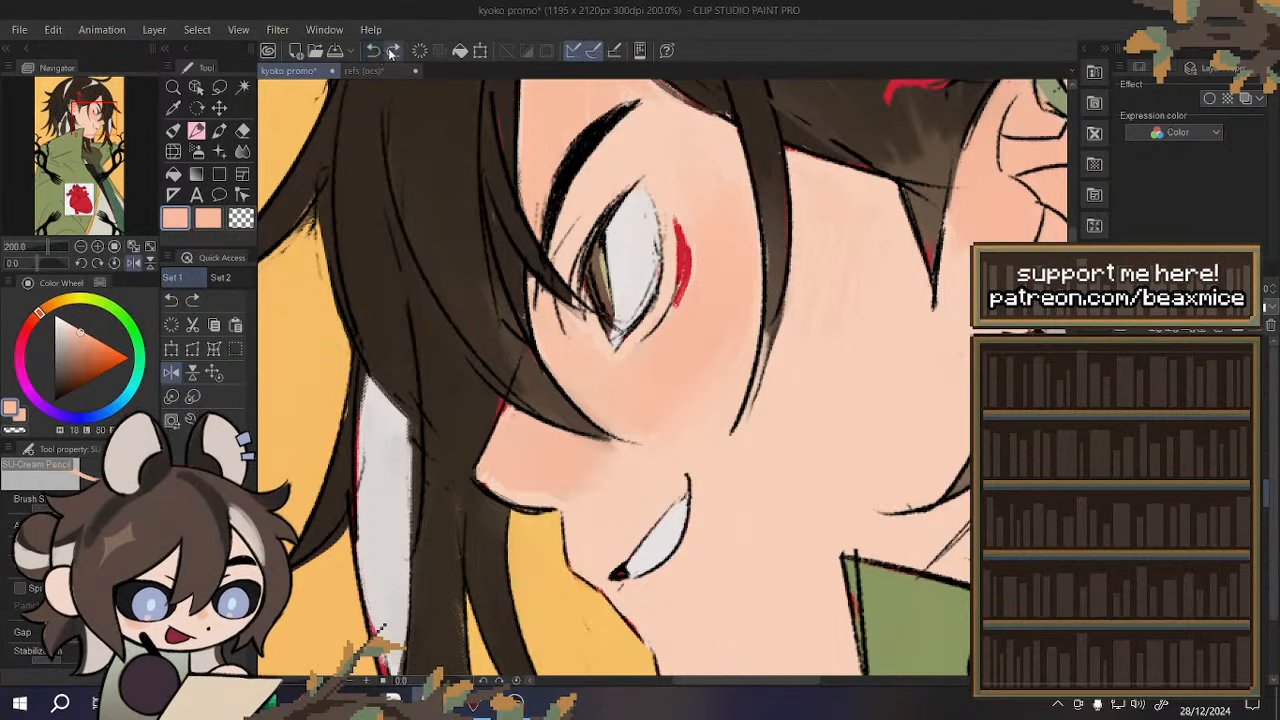
pyautogui.keyDown('alt'); pyautogui.click(680, 253); pyautogui.keyUp('alt')
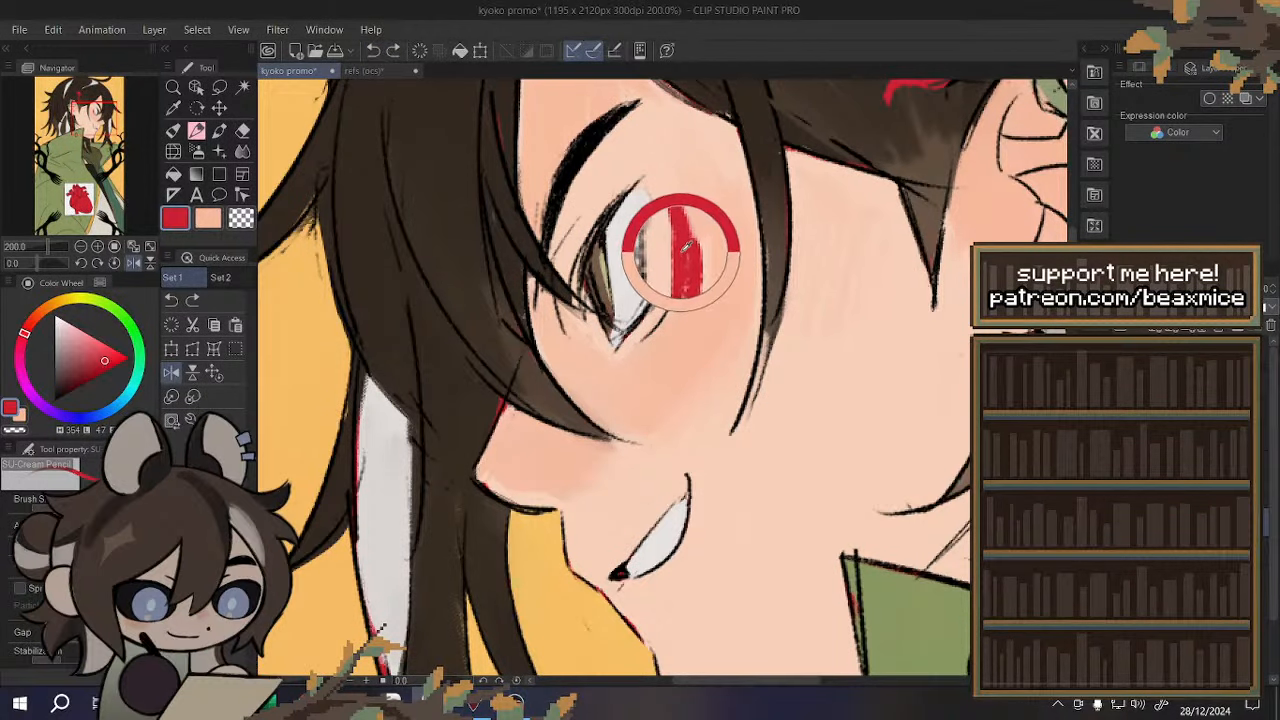
pyautogui.moveTo(692, 258)
pyautogui.mouseDown()
pyautogui.moveTo(676, 306)
pyautogui.moveTo(678, 218)
pyautogui.moveTo(668, 272)
pyautogui.mouseUp()
# - Remove the red mark beside the eye and blend that area with sampled skin tones
pyautogui.keyDown('alt'); pyautogui.click(675, 261); pyautogui.keyUp('alt')
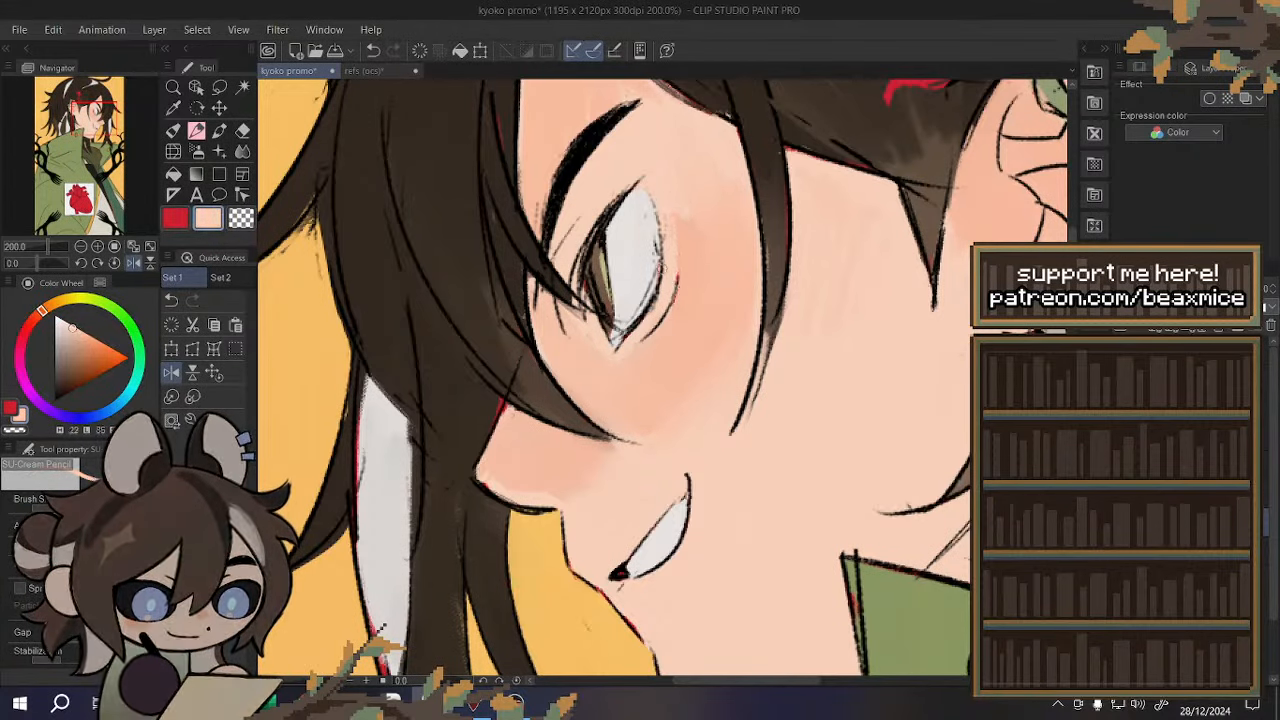
pyautogui.scroll(-3, 646, 416)
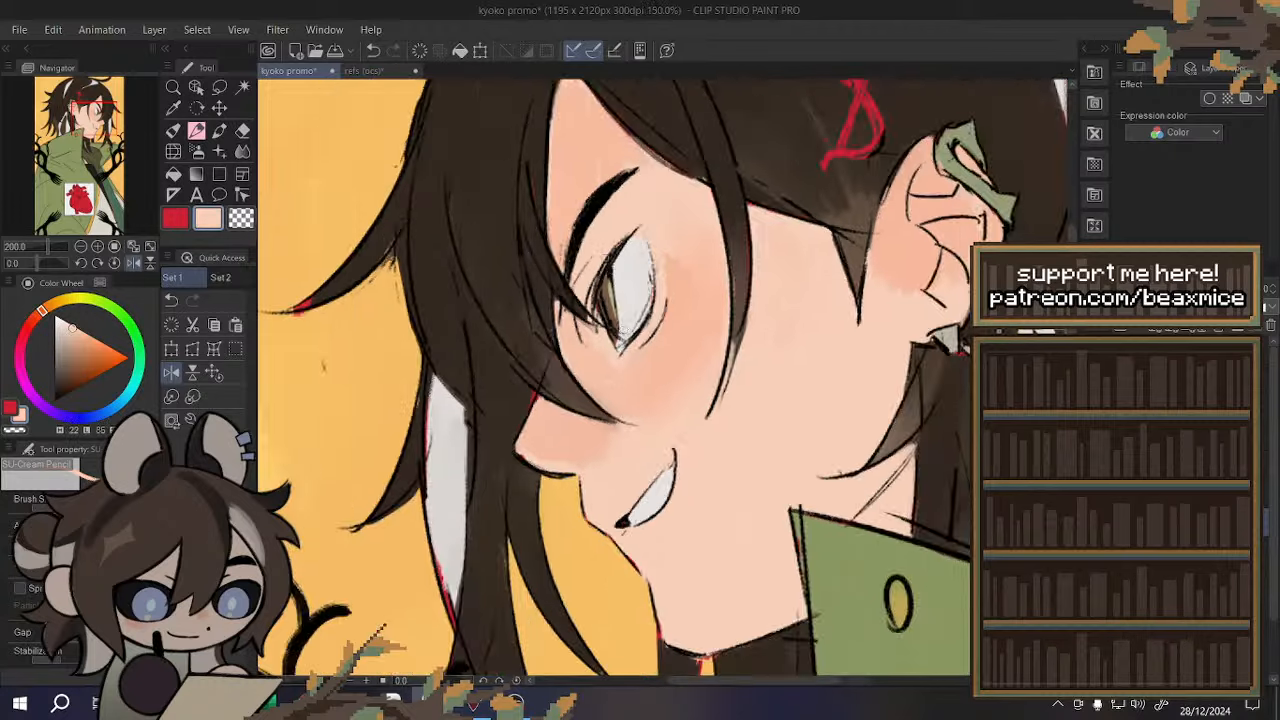
pyautogui.click(373, 51)
pyautogui.scroll(5, 603, 286)
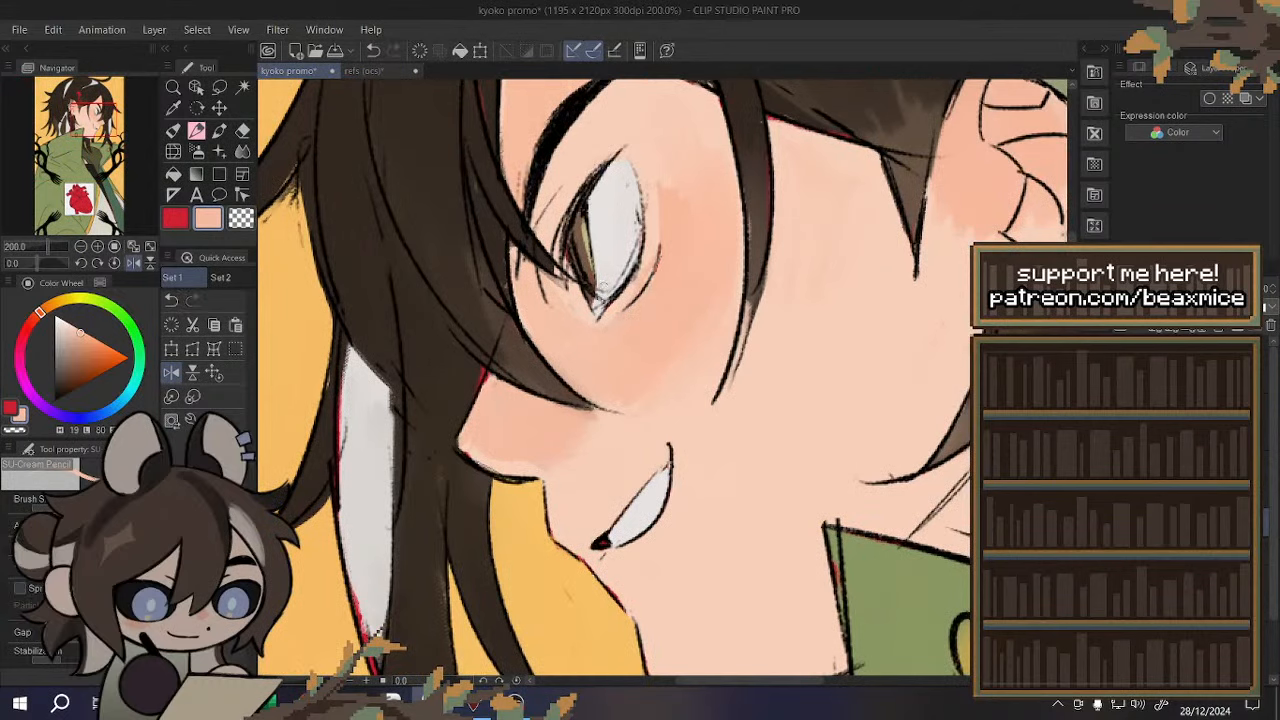
pyautogui.keyDown('alt'); pyautogui.click(582, 152); pyautogui.keyUp('alt')
pyautogui.scroll(-6, 551, 273)
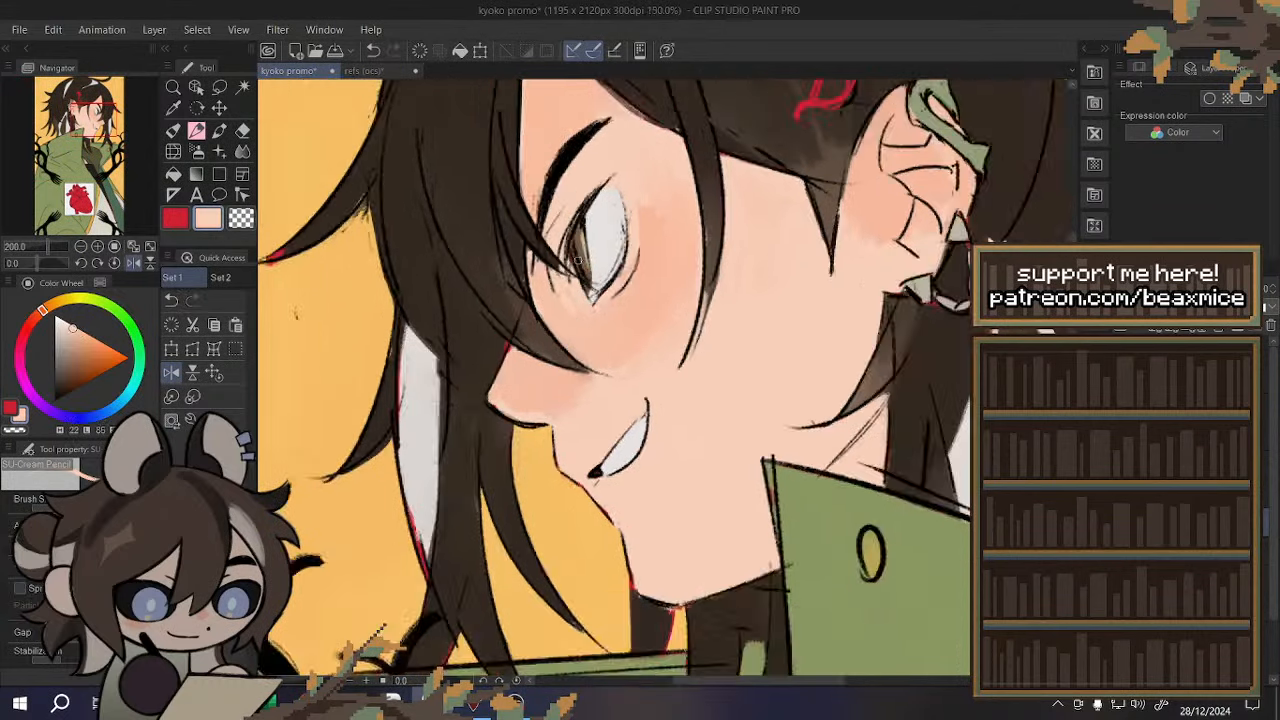
# - Consult the character reference sheet and try a red line around the eye's upper outer corner, checking it in mirrored view
pyautogui.press('x')
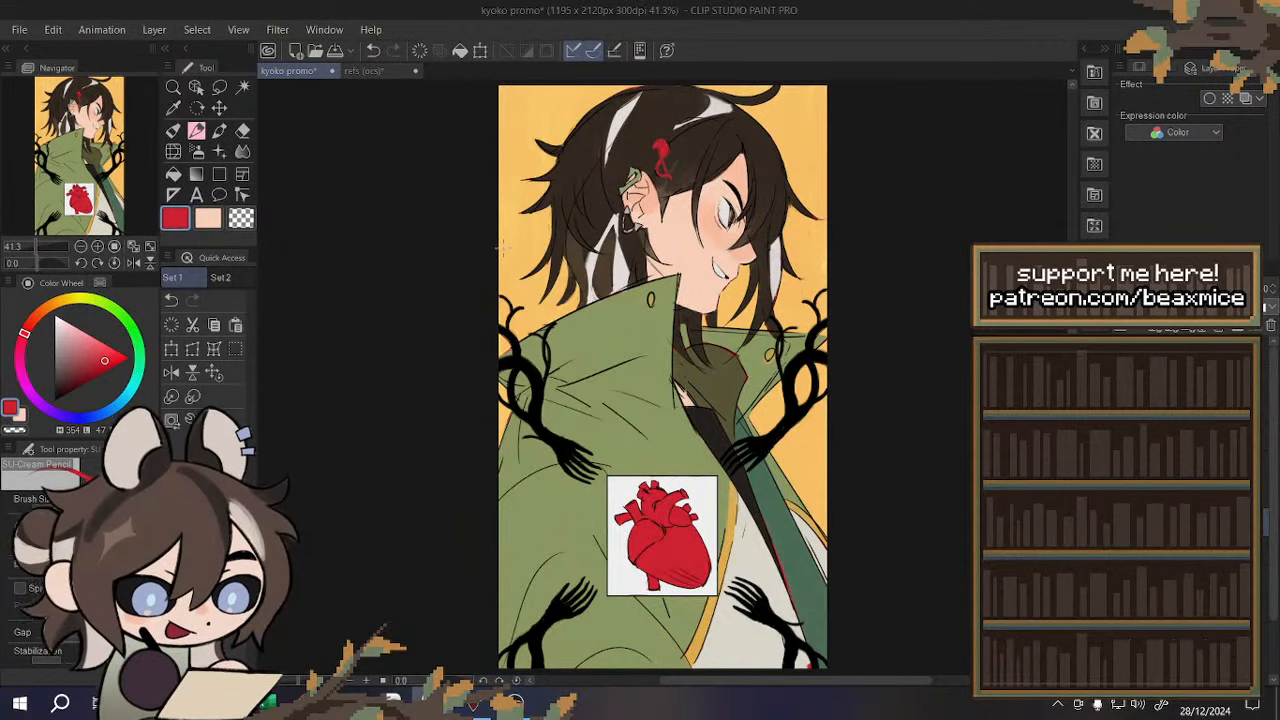
pyautogui.click(370, 72)
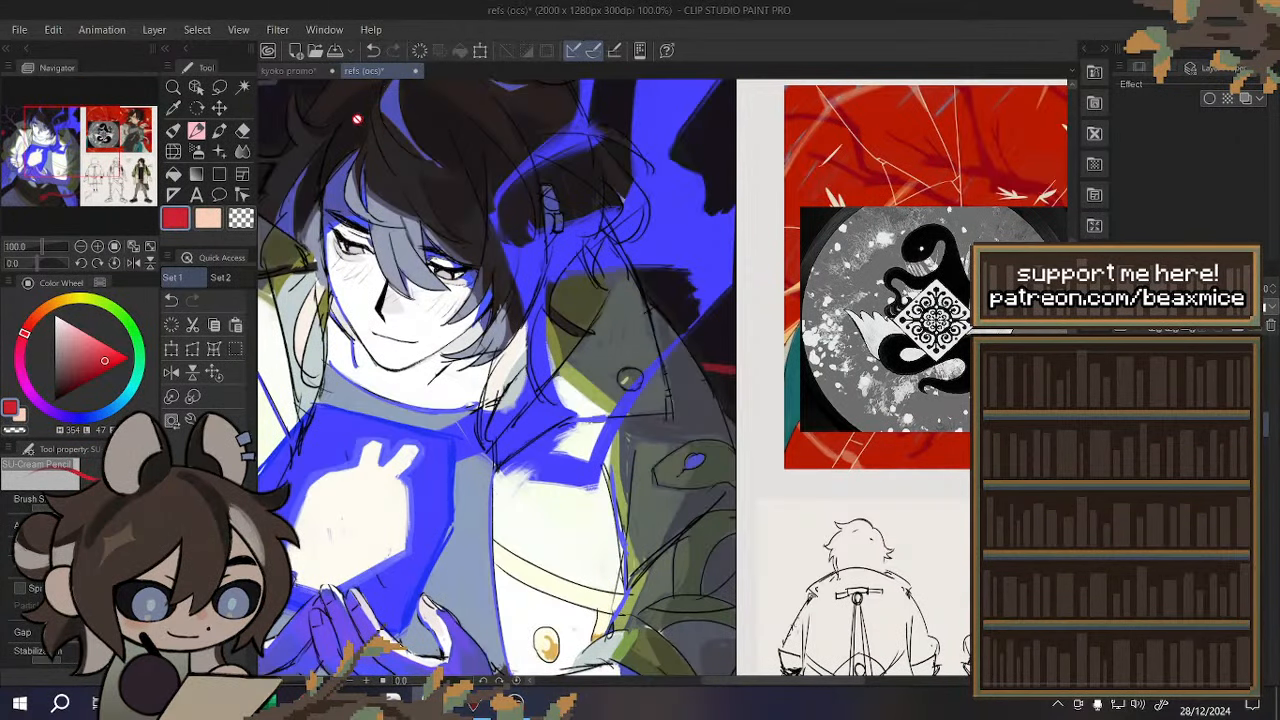
pyautogui.click(281, 69)
pyautogui.scroll(5, 700, 300)
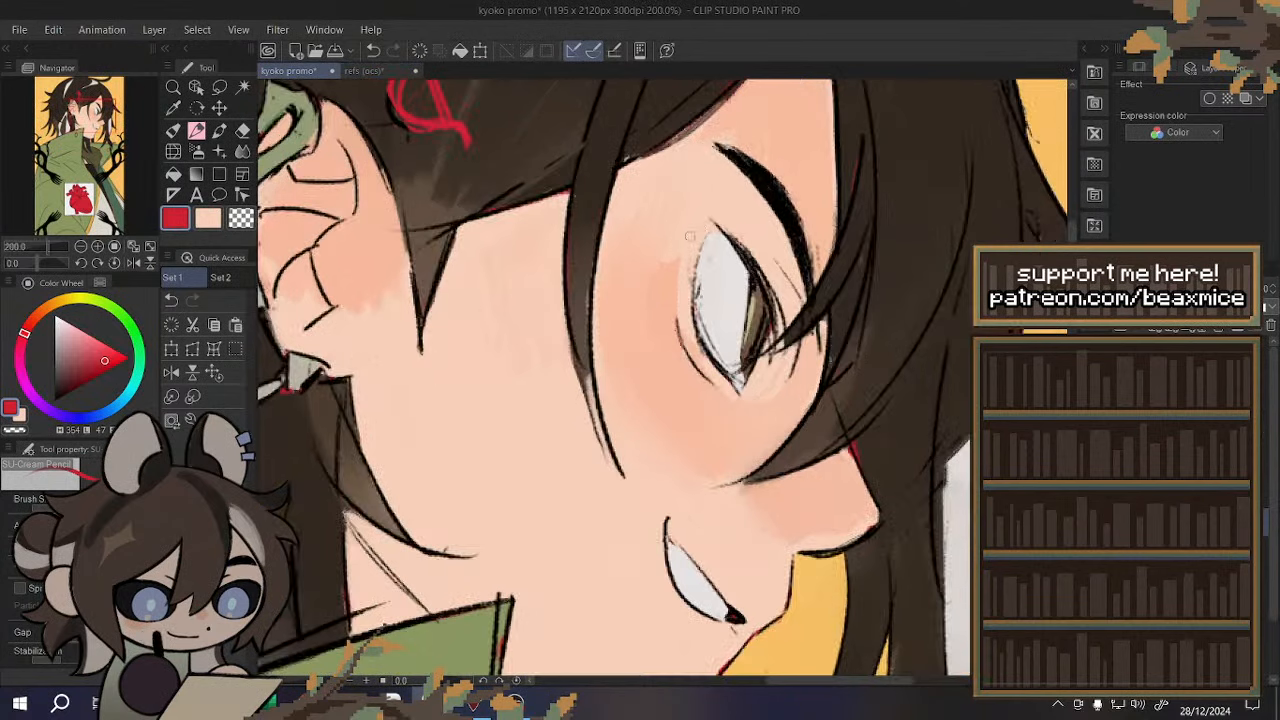
pyautogui.moveTo(674, 262)
pyautogui.mouseDown()
pyautogui.moveTo(716, 200)
pyautogui.moveTo(746, 228)
pyautogui.mouseUp()
pyautogui.scroll(-5, 746, 228)
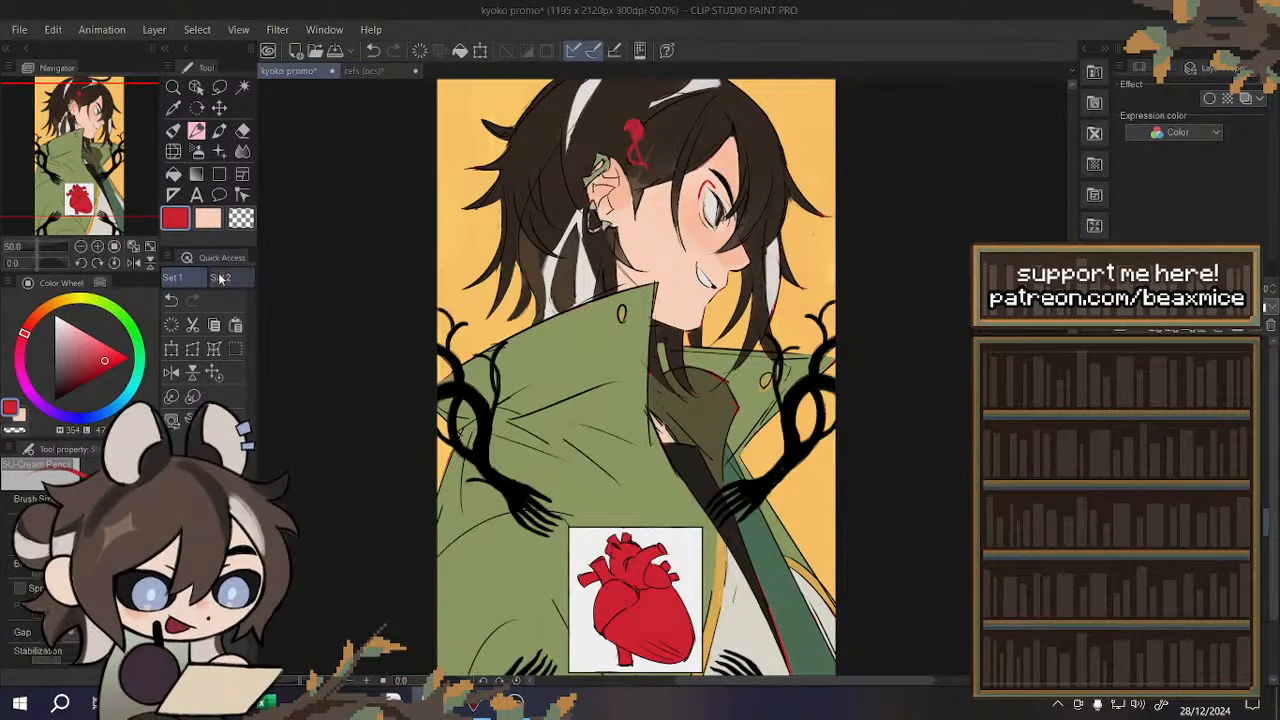
pyautogui.click(174, 374)
pyautogui.click(373, 52)
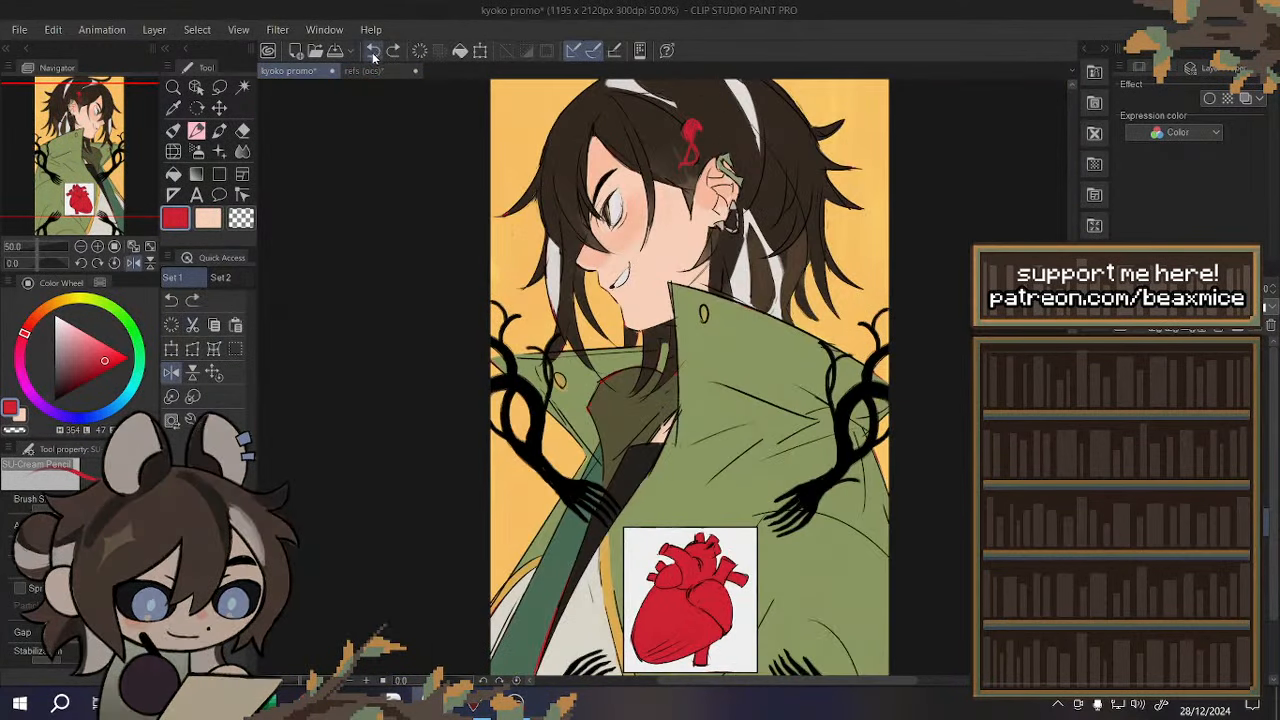
# - Try a small red mark beneath the eye and undo it after checking it on the whole illustration
pyautogui.click(193, 396)
pyautogui.scroll(2, 635, 230)
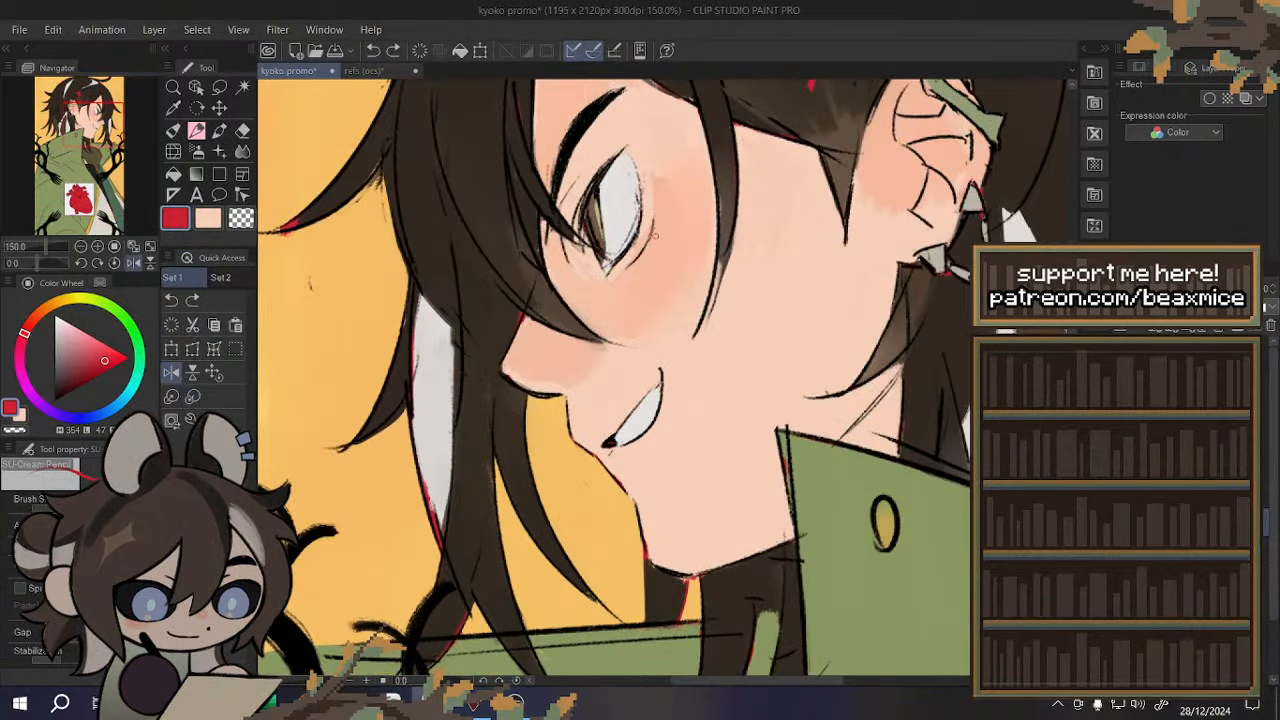
pyautogui.moveTo(655, 230); pyautogui.dragTo(656, 240)
pyautogui.click(373, 51)
pyautogui.scroll(-3, 760, 215)
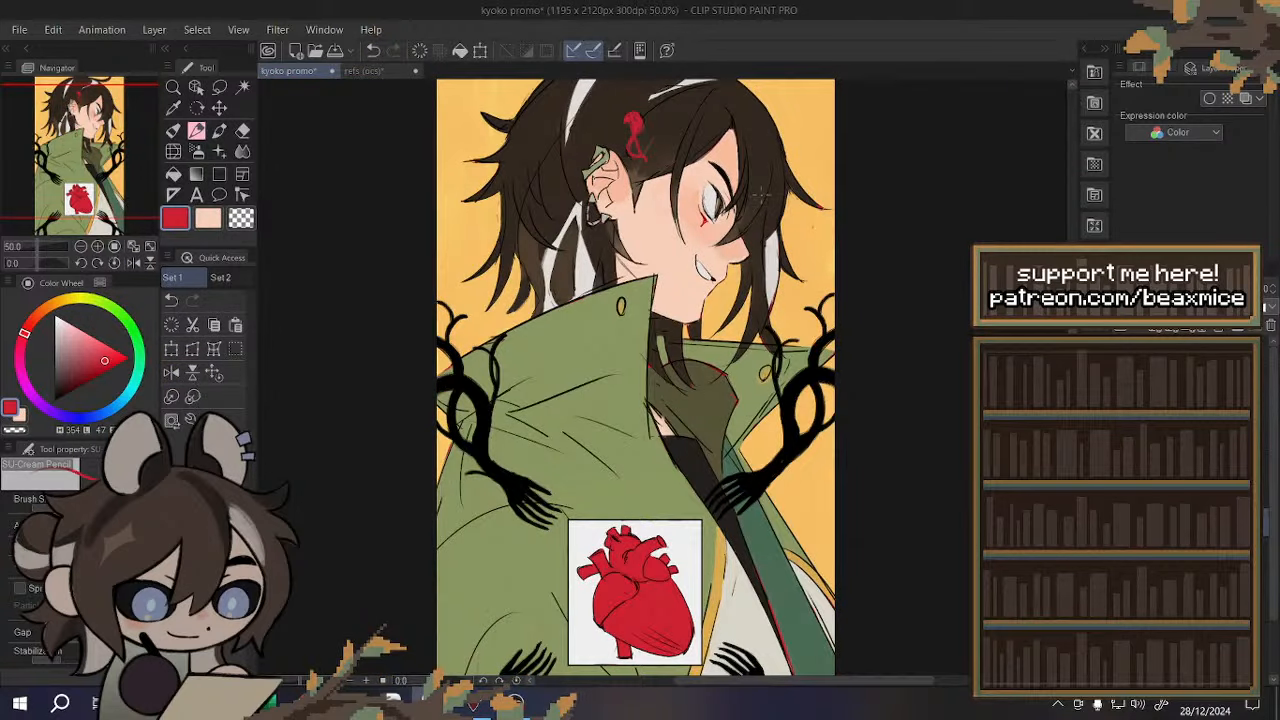
pyautogui.scroll(2, 760, 196)
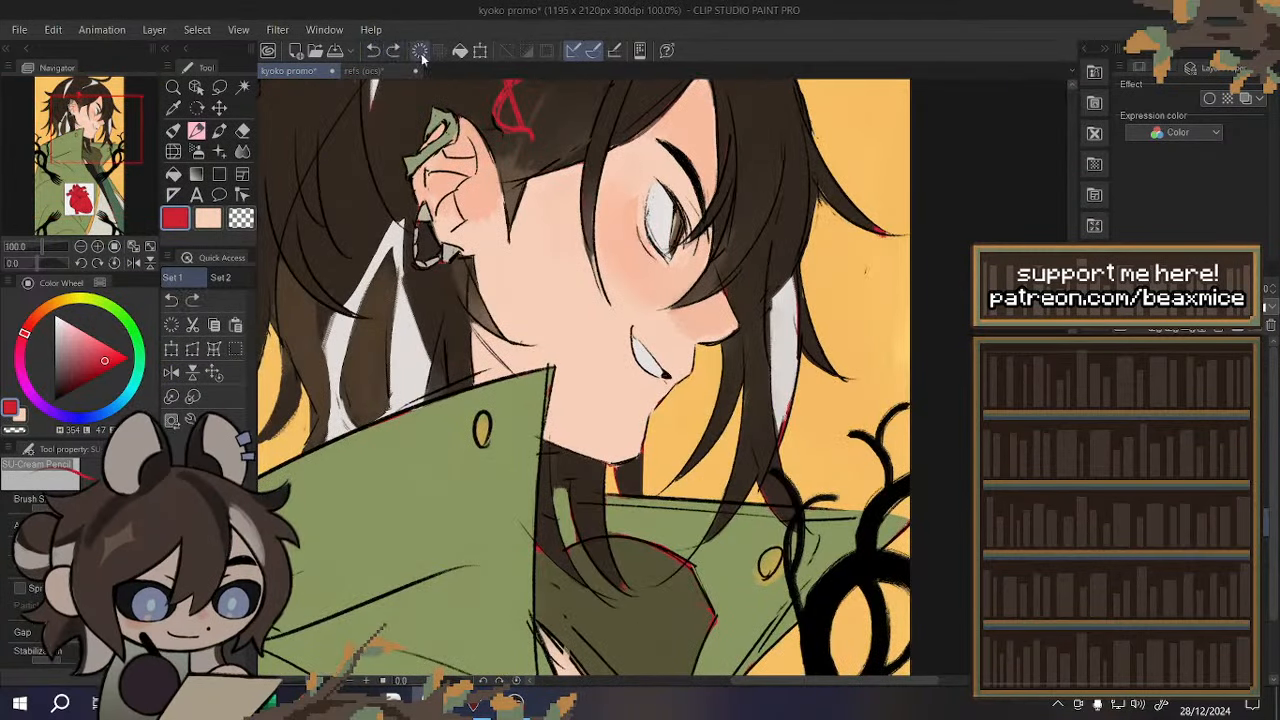
pyautogui.scroll(2, 600, 200)
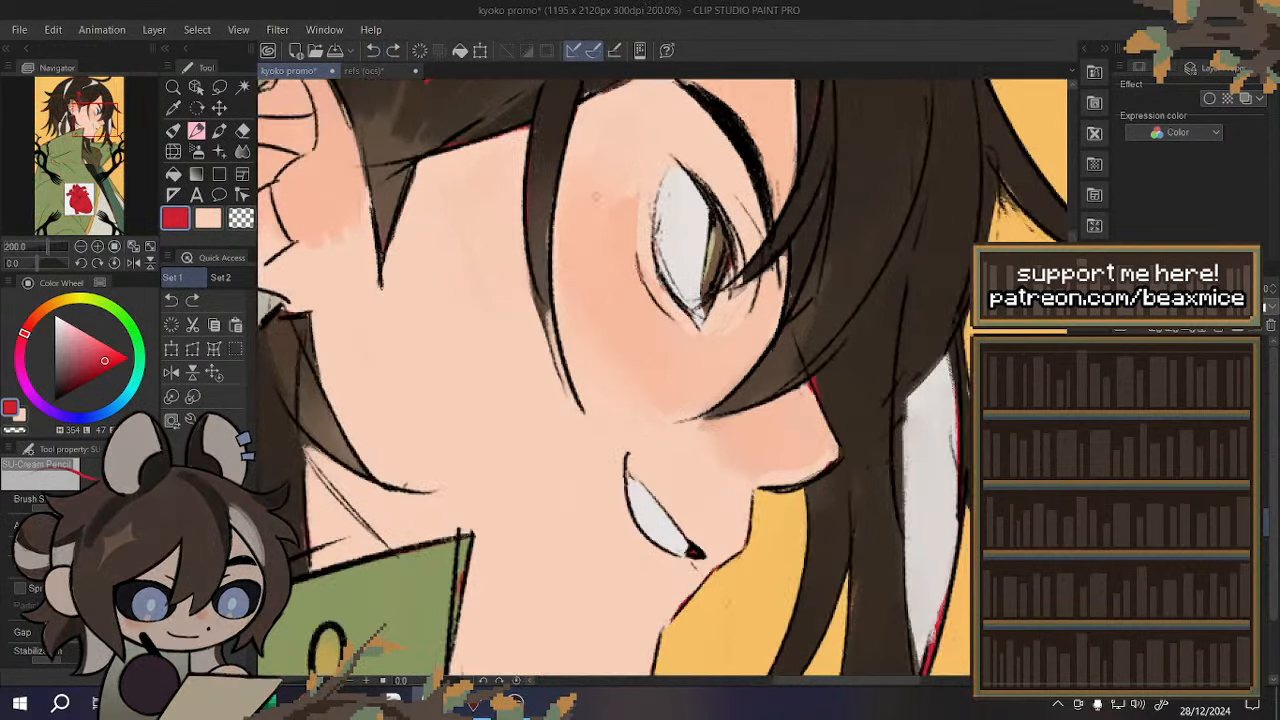
# - Smooth the blush around the outer corner of the eye with sampled skin tones, using the thickpaint 6 and SU-Cream Pencil brushes
pyautogui.keyDown('alt'); pyautogui.click(636, 236); pyautogui.keyUp('alt')
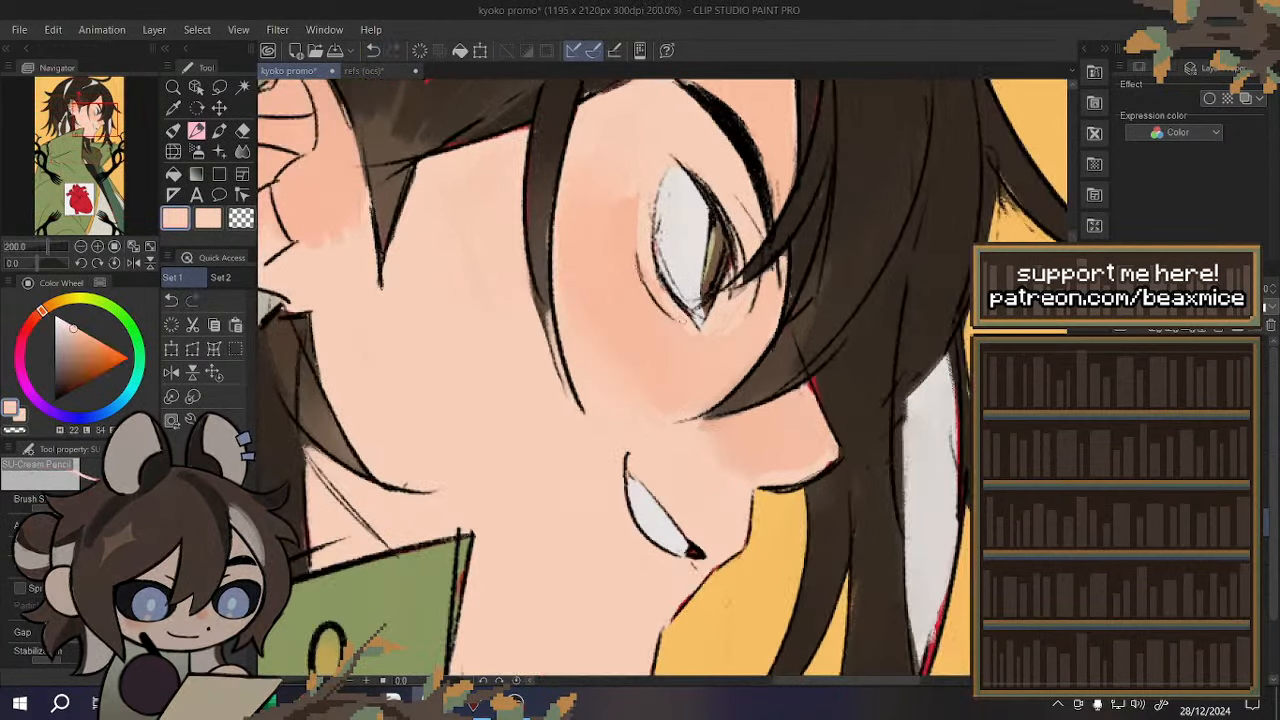
pyautogui.keyDown('alt'); pyautogui.click(641, 237); pyautogui.keyUp('alt')
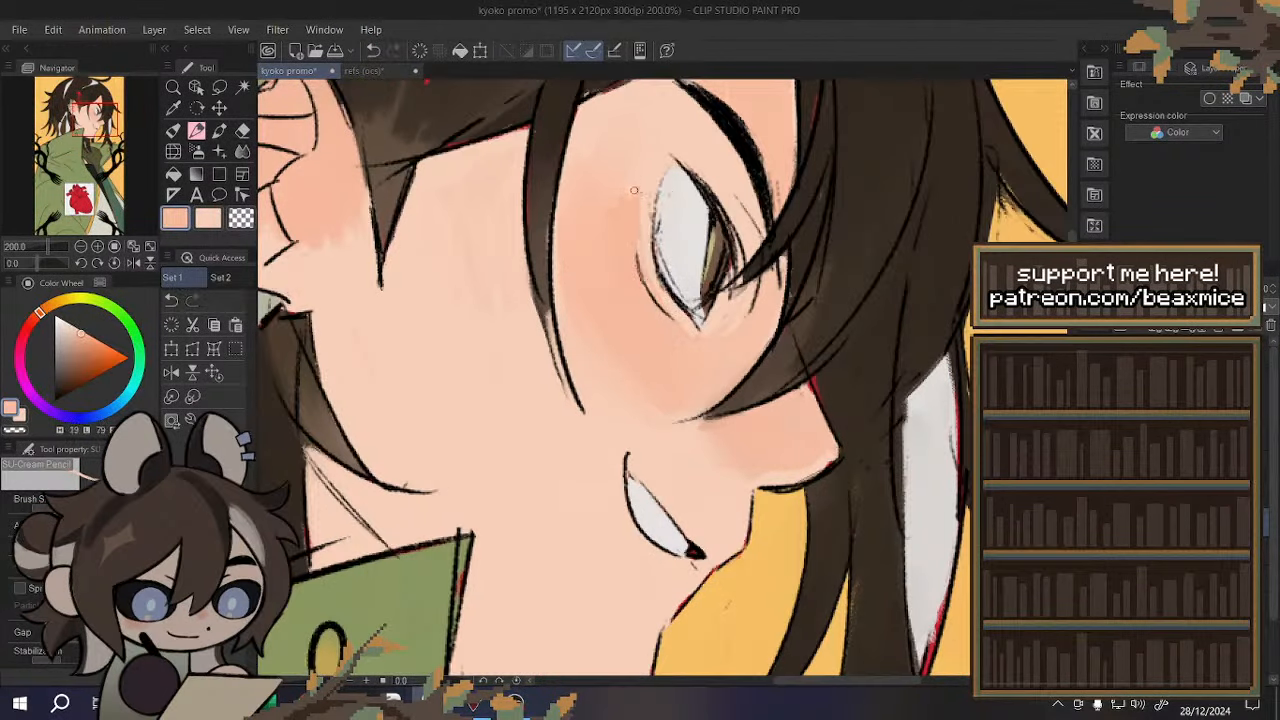
pyautogui.keyDown('alt'); pyautogui.click(602, 207); pyautogui.keyUp('alt')
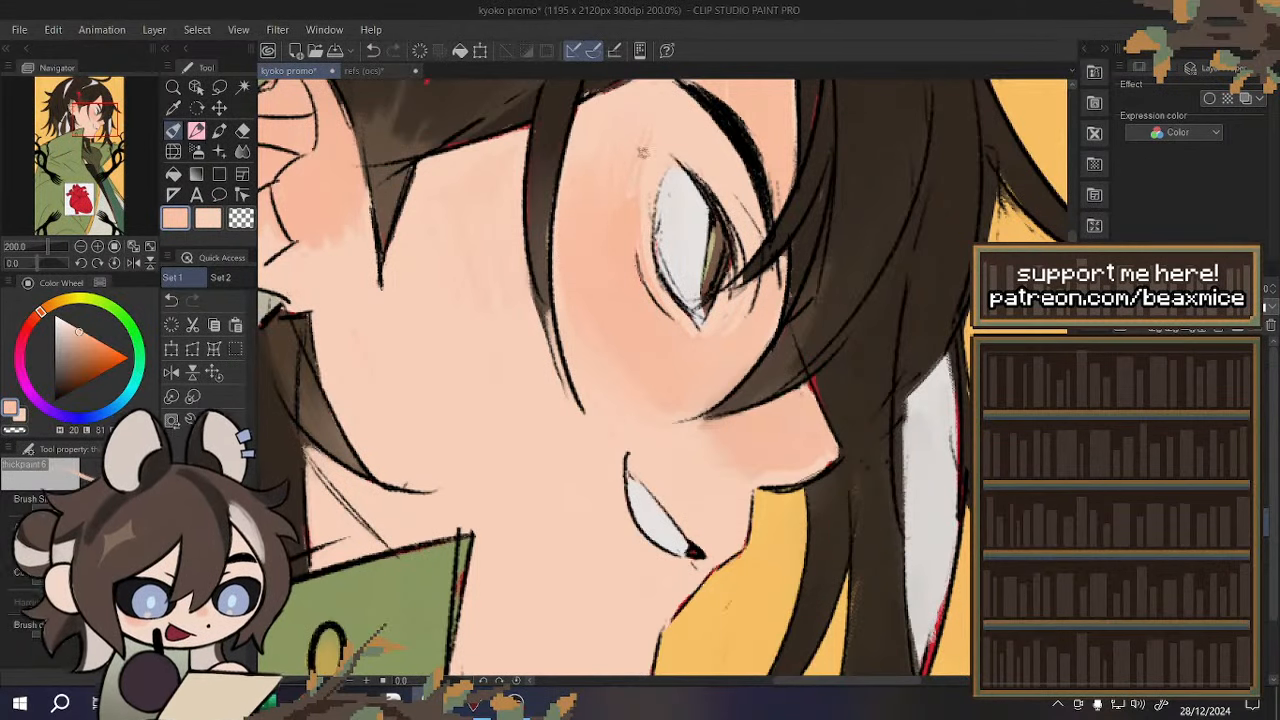
pyautogui.click(172, 396)
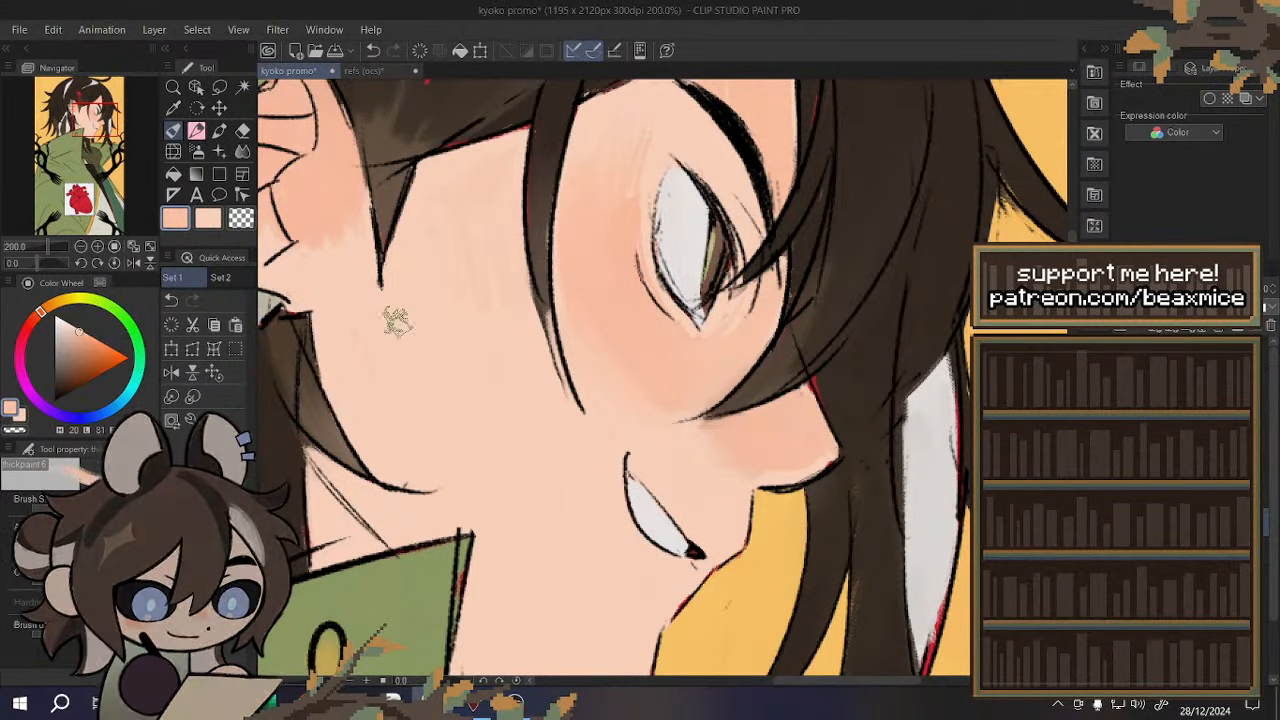
pyautogui.keyDown('alt'); pyautogui.click(618, 225); pyautogui.keyUp('alt')
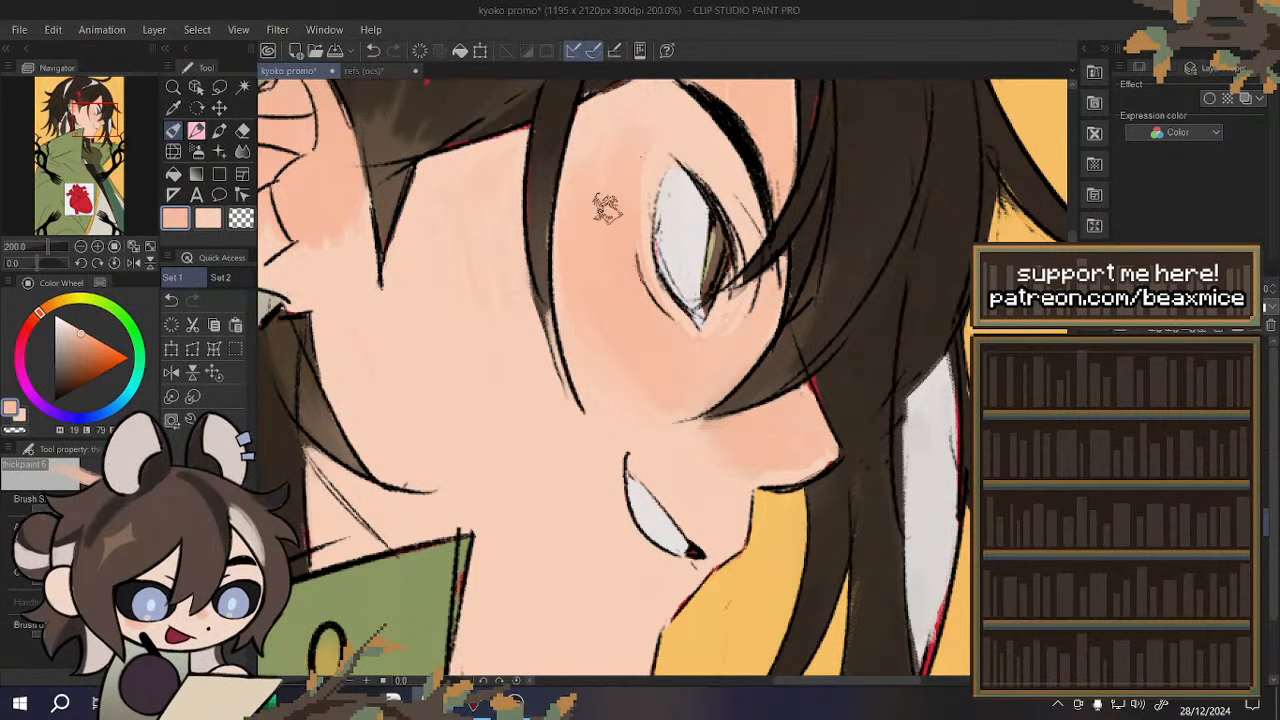
pyautogui.keyDown('alt'); pyautogui.click(653, 178); pyautogui.keyUp('alt')
pyautogui.click(197, 131)
pyautogui.keyDown('alt'); pyautogui.click(628, 222); pyautogui.keyUp('alt')
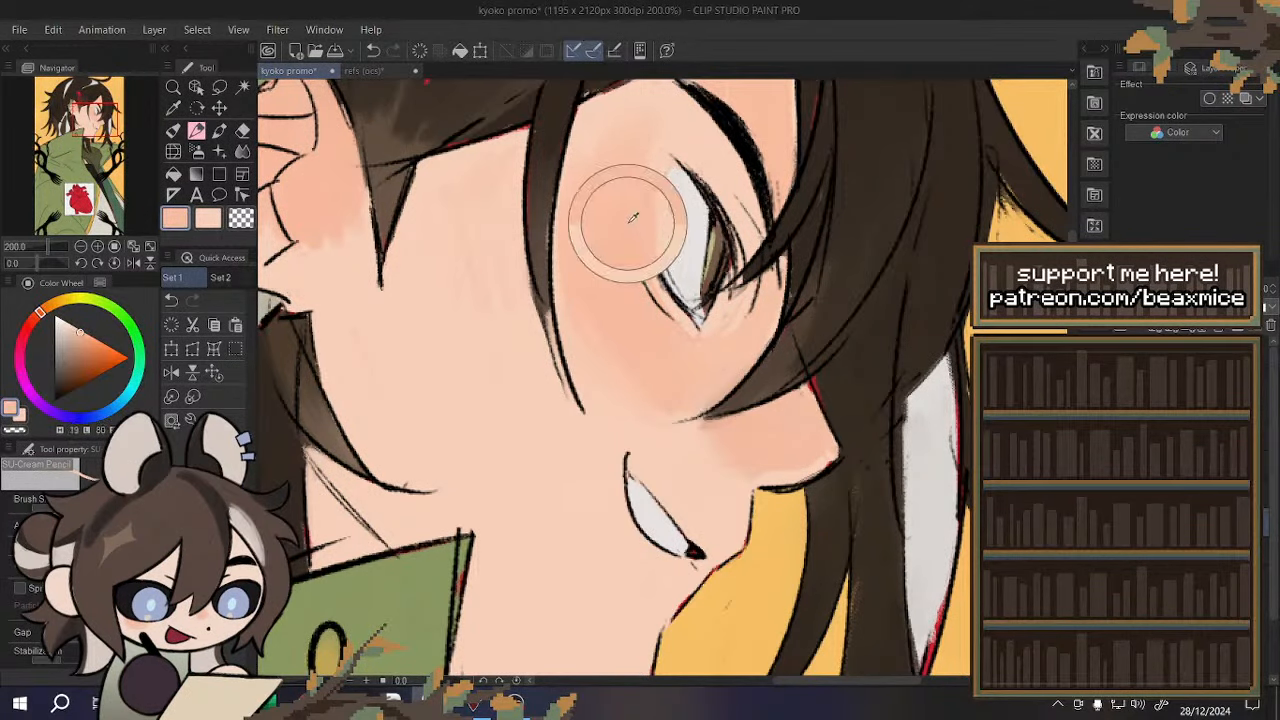
pyautogui.scroll(-5, 640, 228)
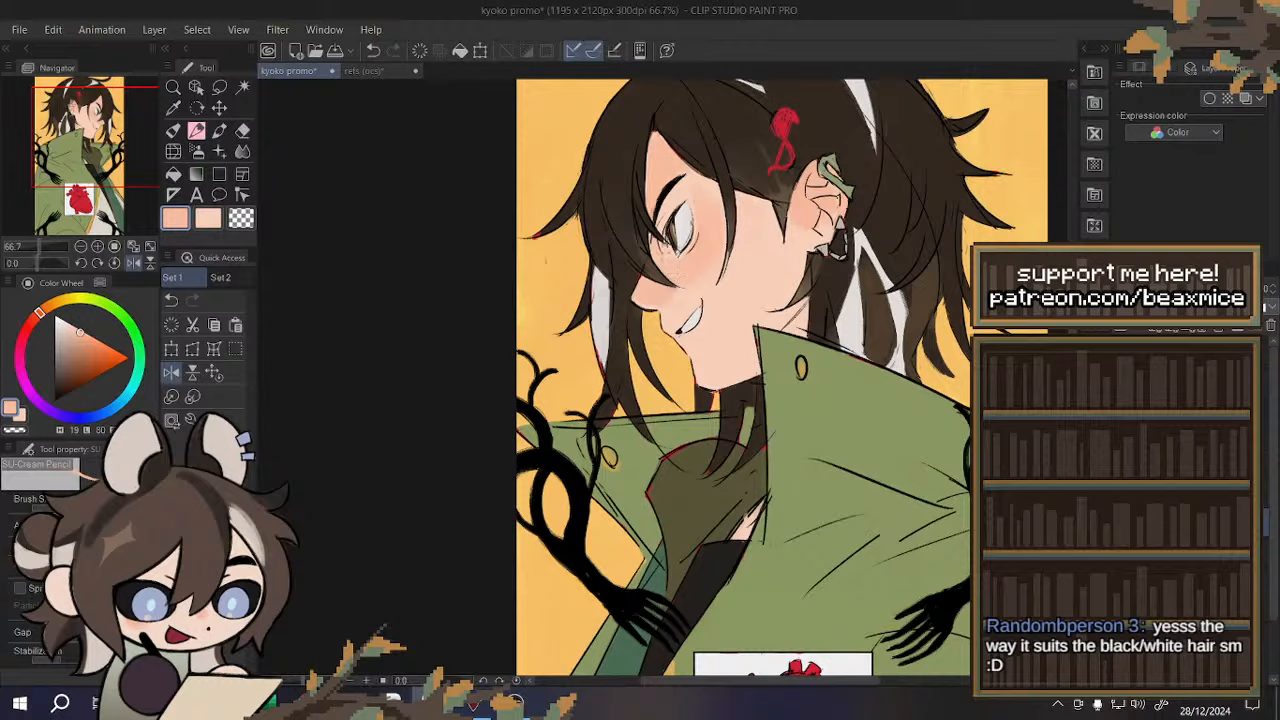
pyautogui.scroll(5, 590, 151)
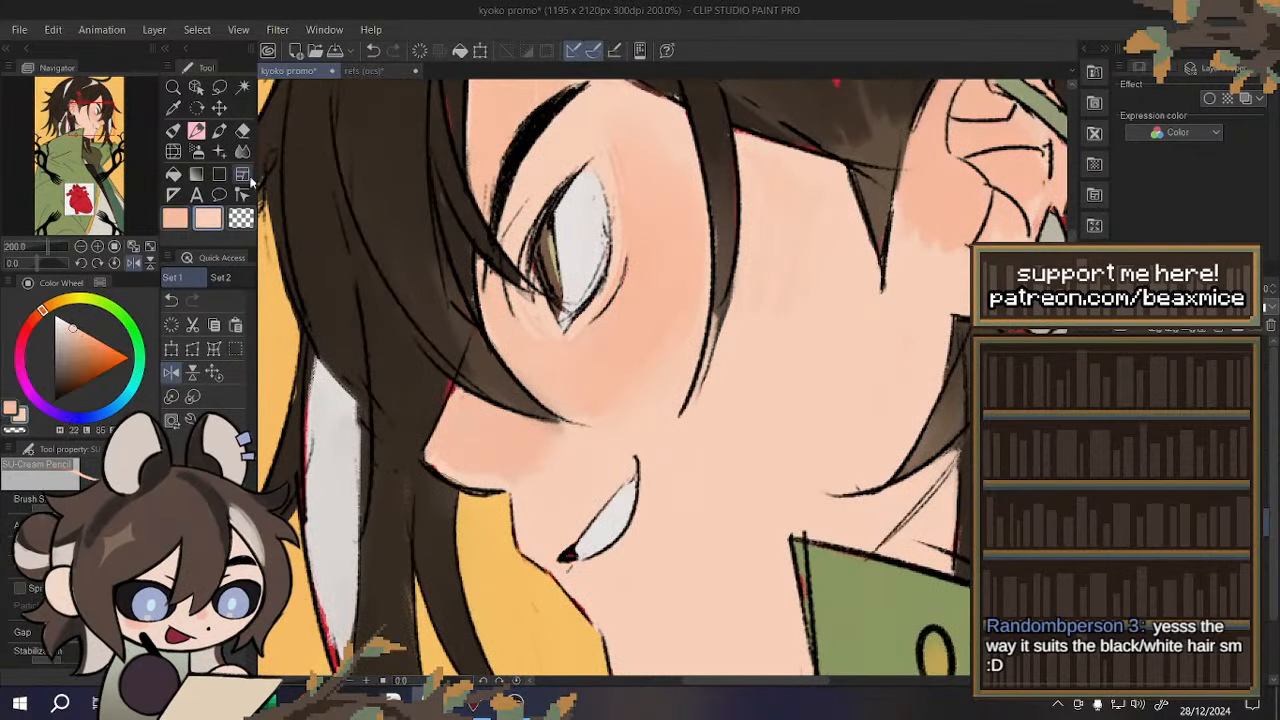
# - Sample the heart's red as the secondary colour
pyautogui.scroll(-1, 970, 240)
pyautogui.scroll(-4, 516, 170)
pyautogui.keyDown('alt'); pyautogui.click(597, 484); pyautogui.keyUp('alt')
pyautogui.scroll(2, 590, 415)
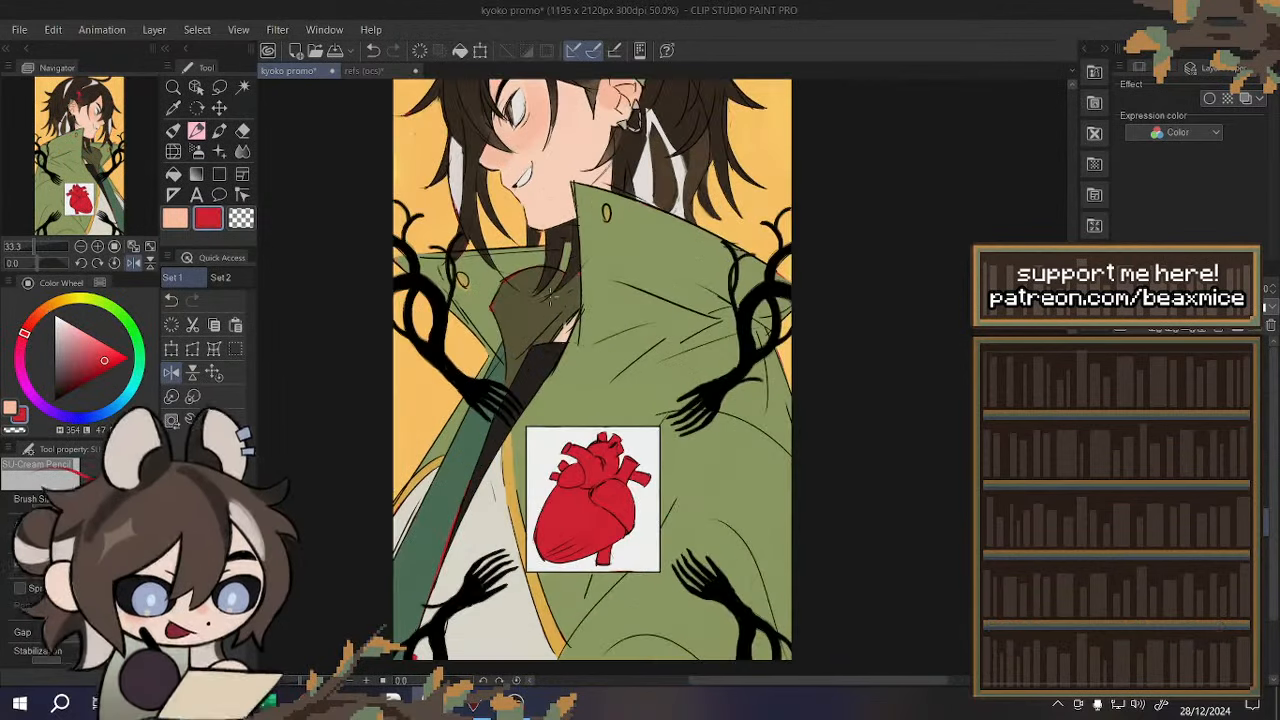
pyautogui.scroll(-1, 603, 377)
pyautogui.scroll(-1, 603, 377)
pyautogui.scroll(5, 555, 208)
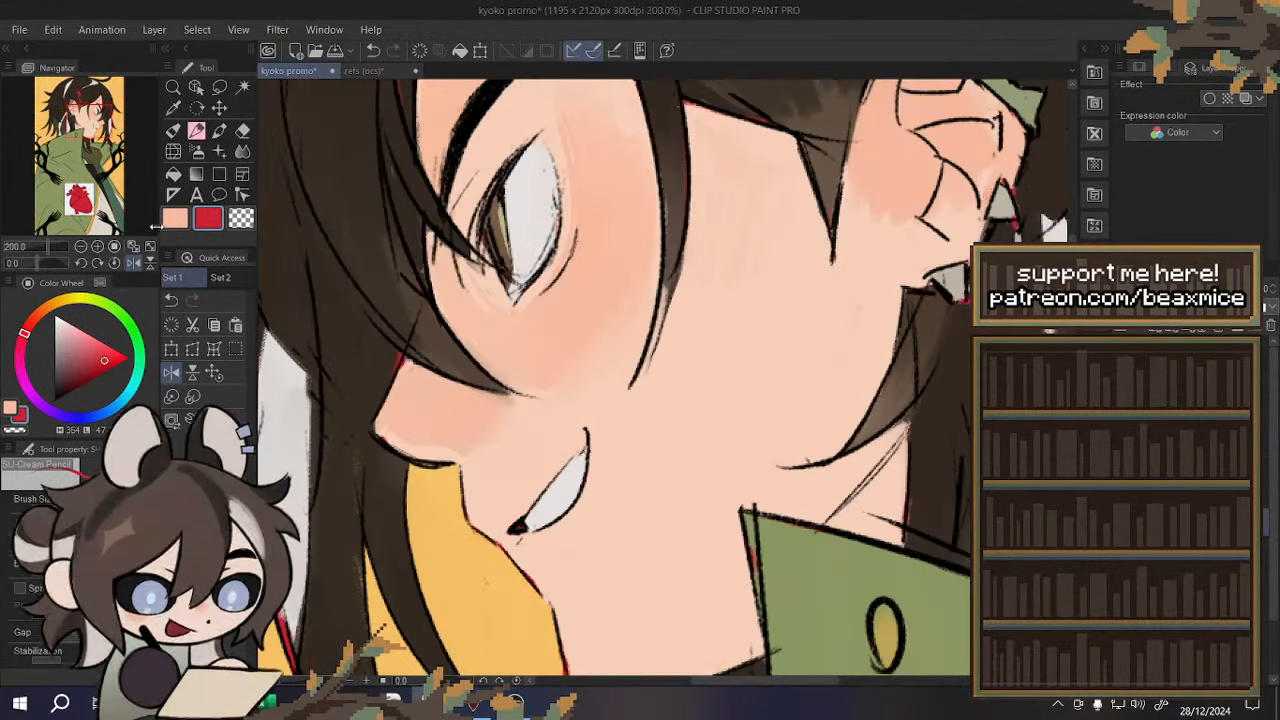
# - Choose a muted brown as the main colour, try a dark circle under the eye and return the canvas to unmirrored view
pyautogui.click(172, 219)
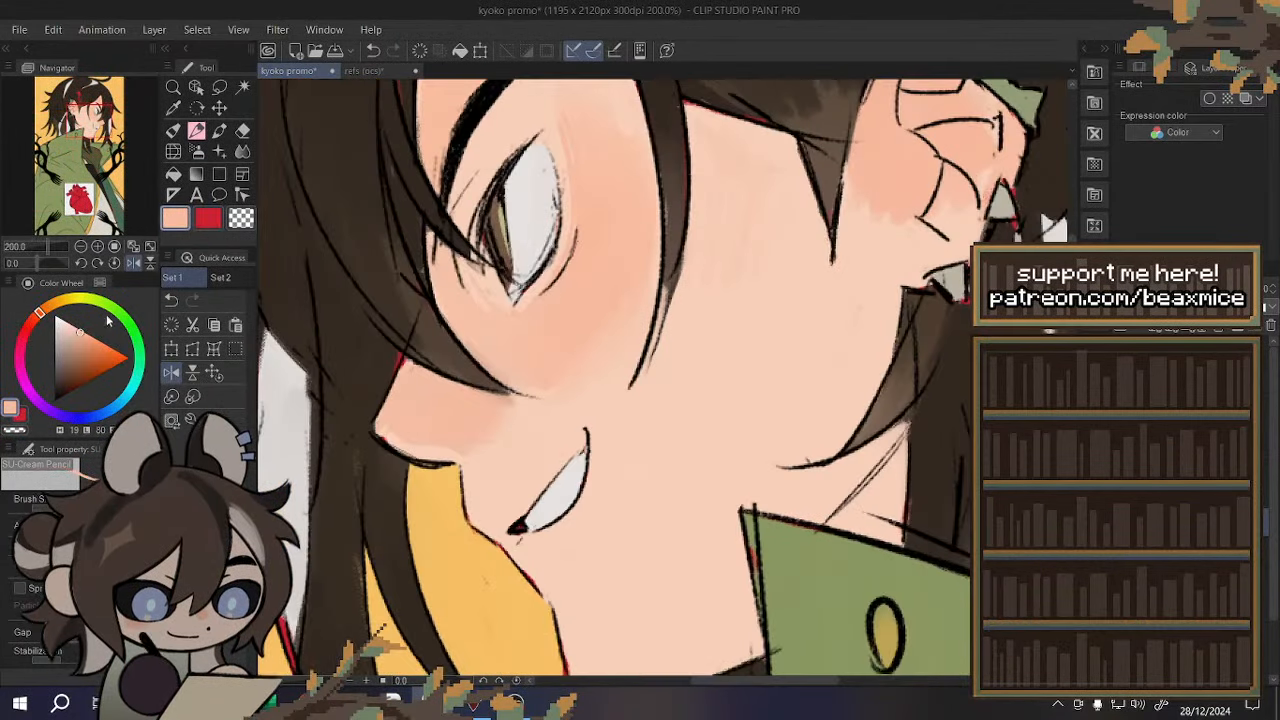
pyautogui.click(66, 362)
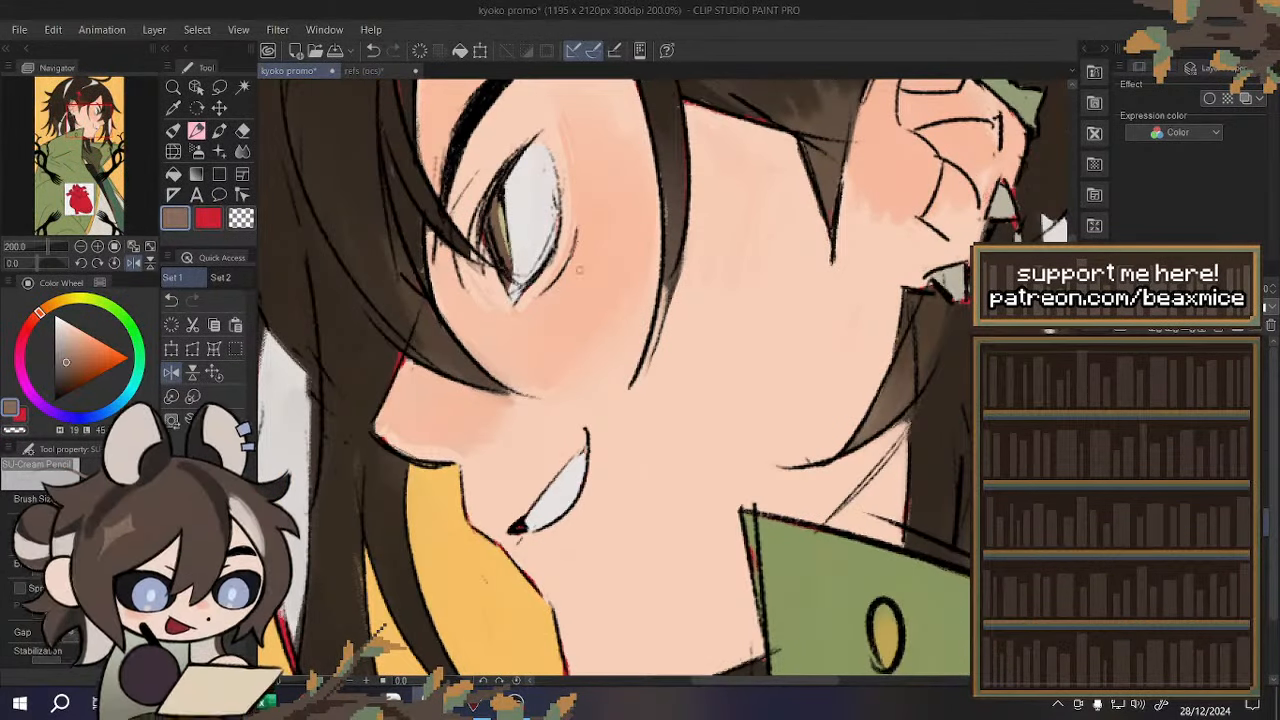
pyautogui.scroll(-3, 545, 303)
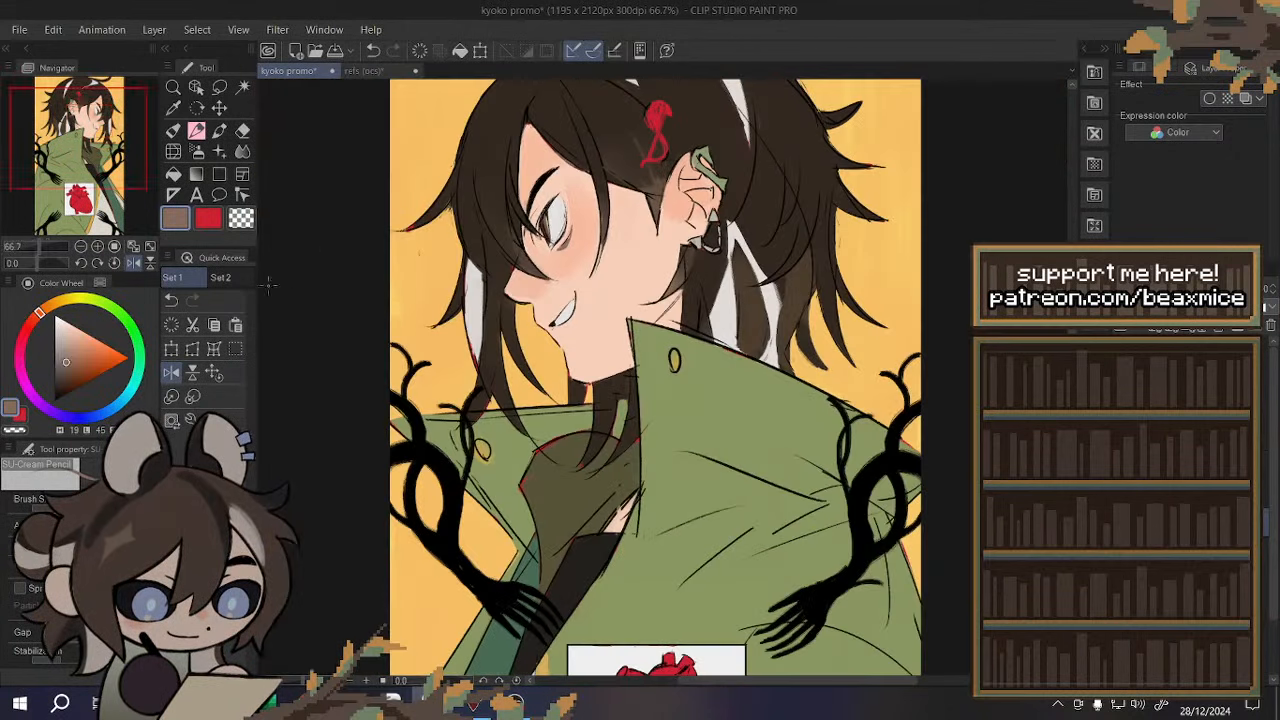
pyautogui.click(177, 371)
pyautogui.scroll(-2, 592, 272)
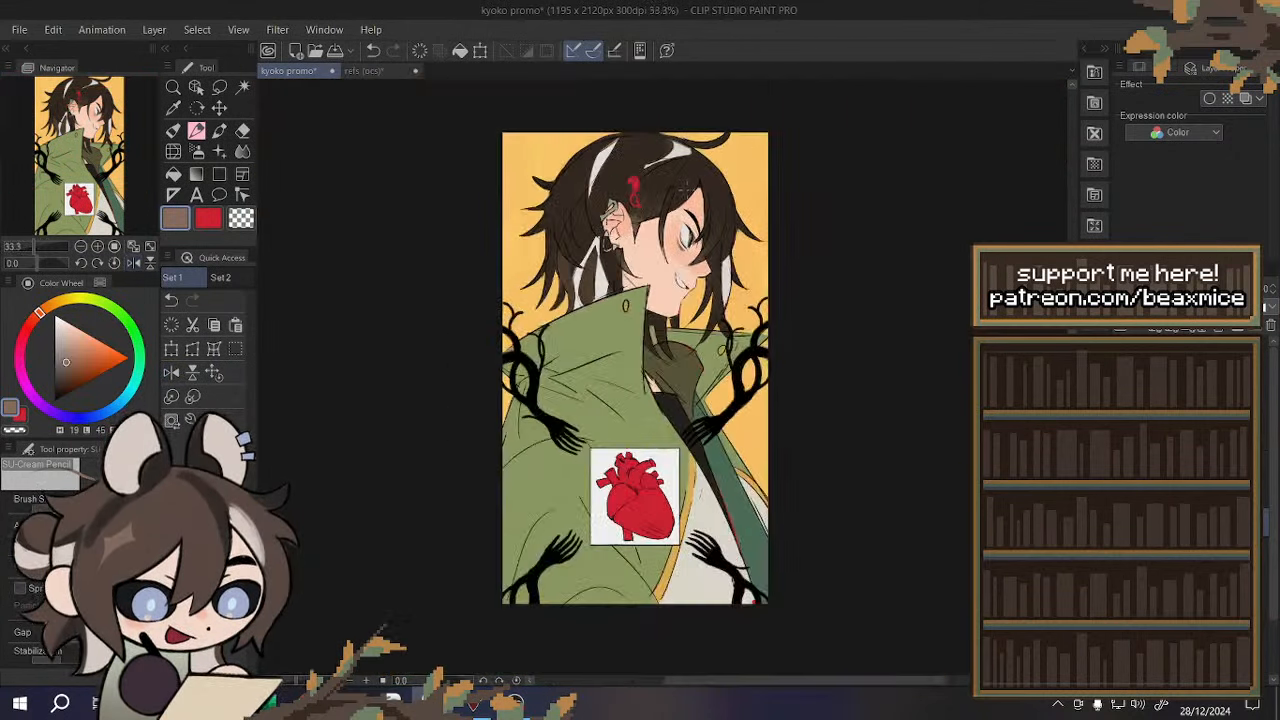
# - Undo the first dark circle and repaint it in the same muted brown along the lower eyelid
pyautogui.scroll(2, 712, 228)
pyautogui.scroll(4, 715, 228)
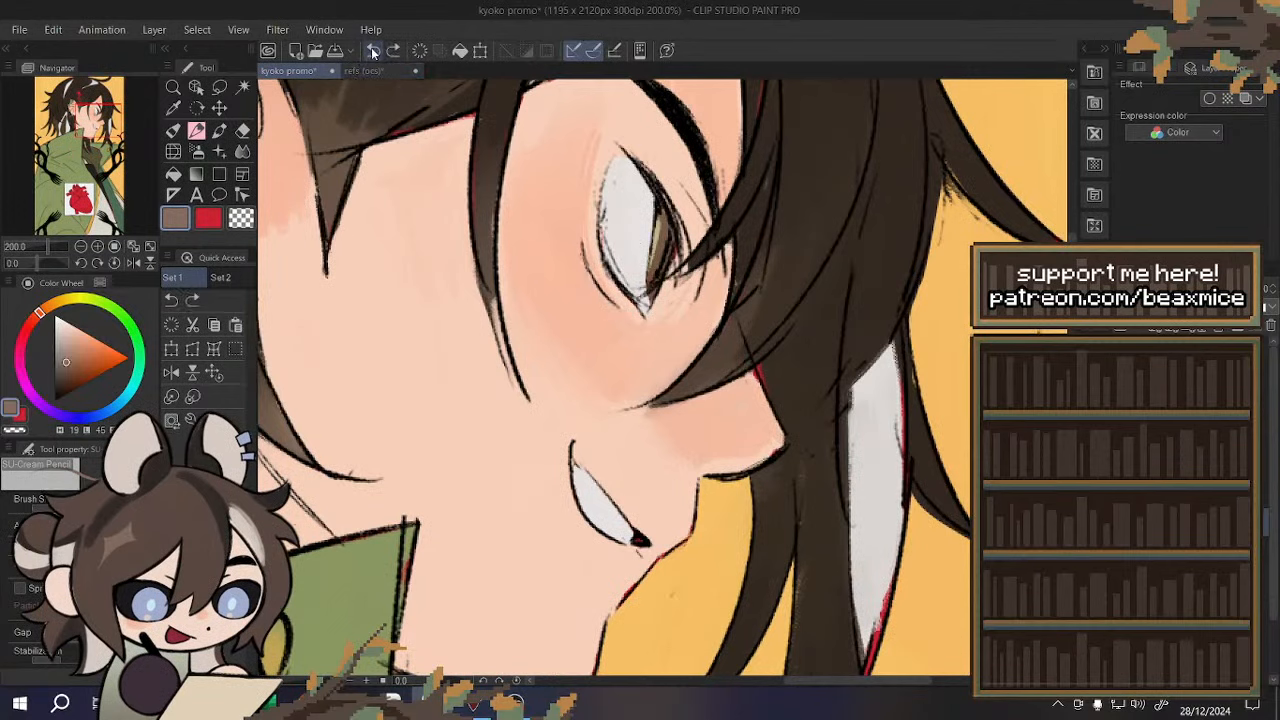
pyautogui.click(395, 52)
pyautogui.click(371, 52)
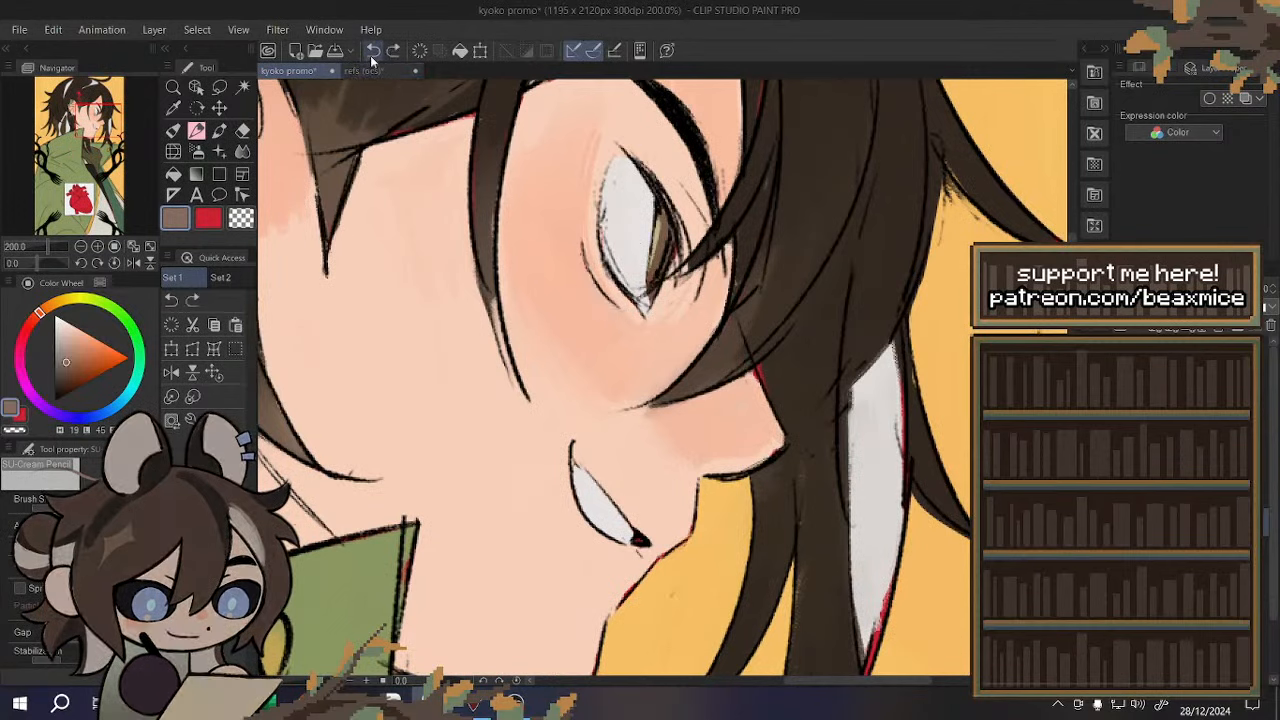
pyautogui.moveTo(588, 282); pyautogui.dragTo(620, 318)
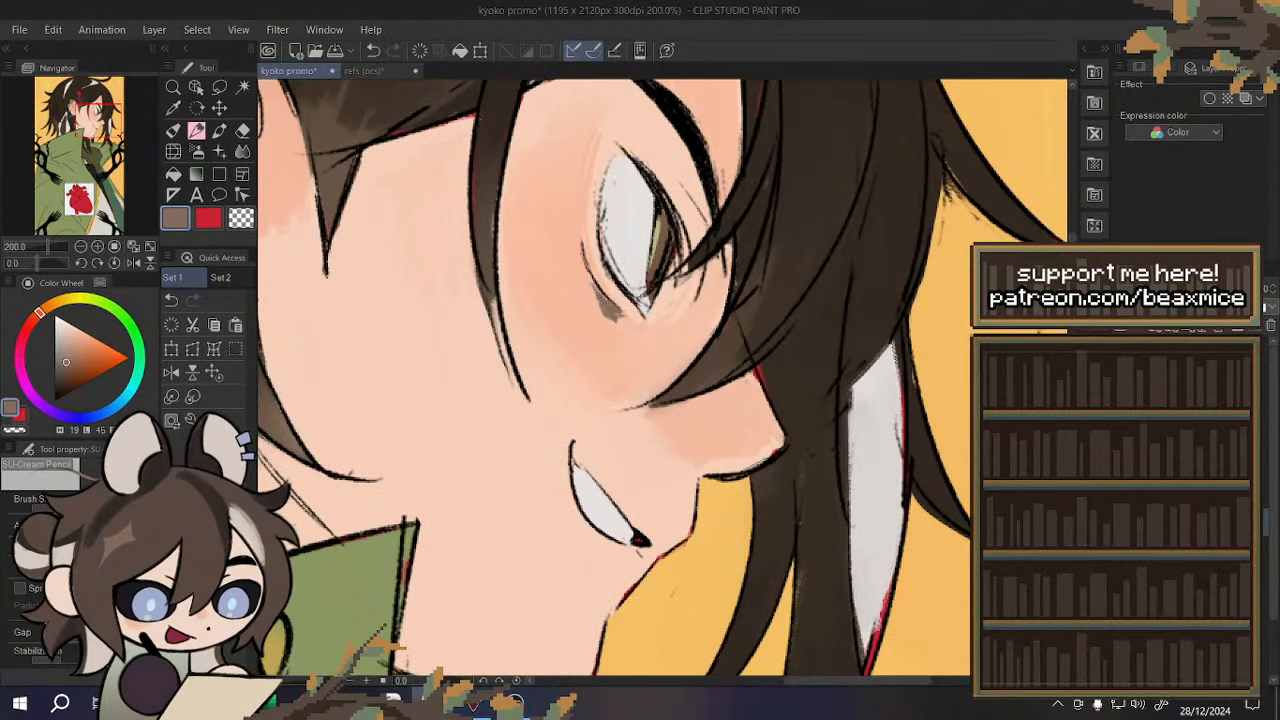
pyautogui.scroll(-5, 582, 180)
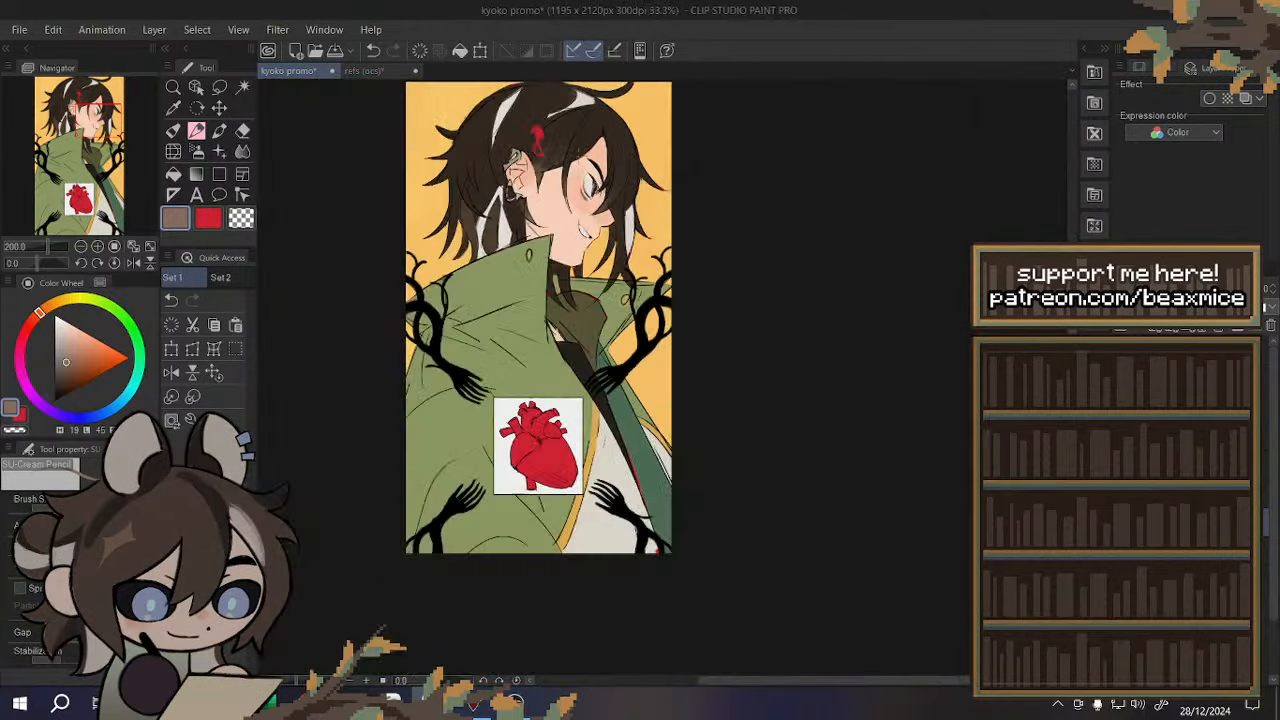
pyautogui.click(214, 373)
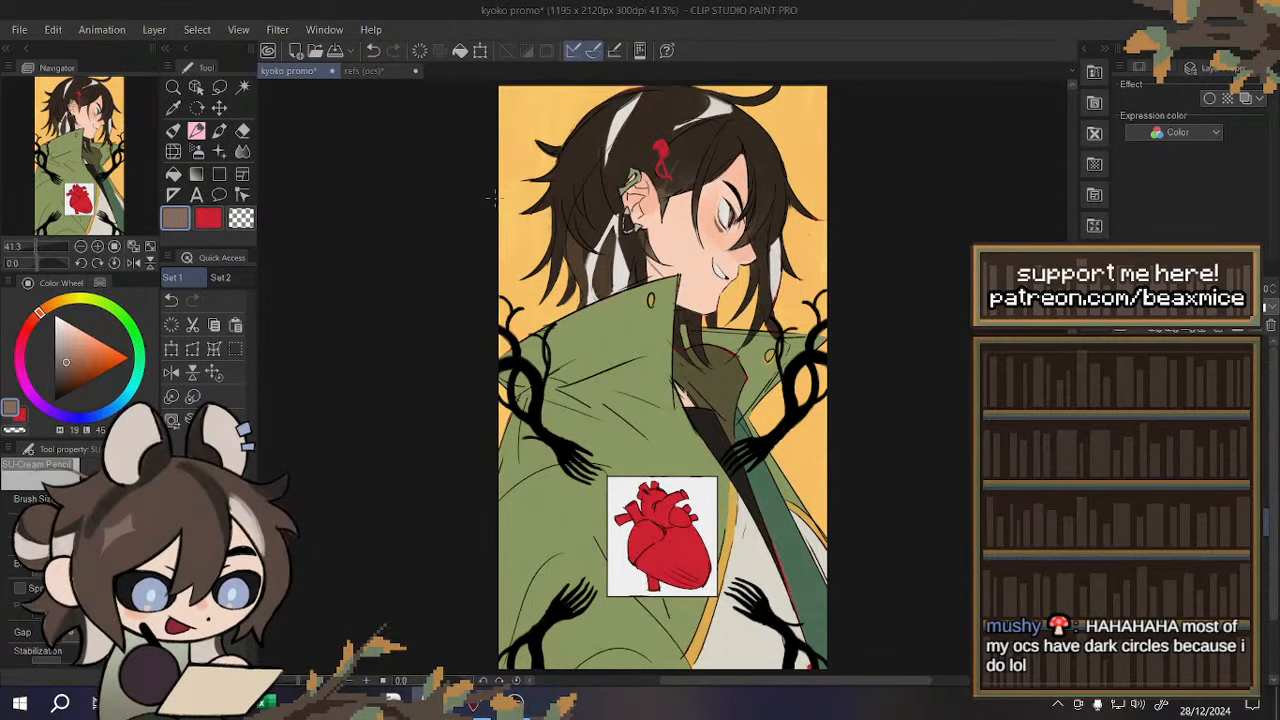
pyautogui.hotkey('ctrl', 'alt', '0')
pyautogui.scroll(2, 770, 240)
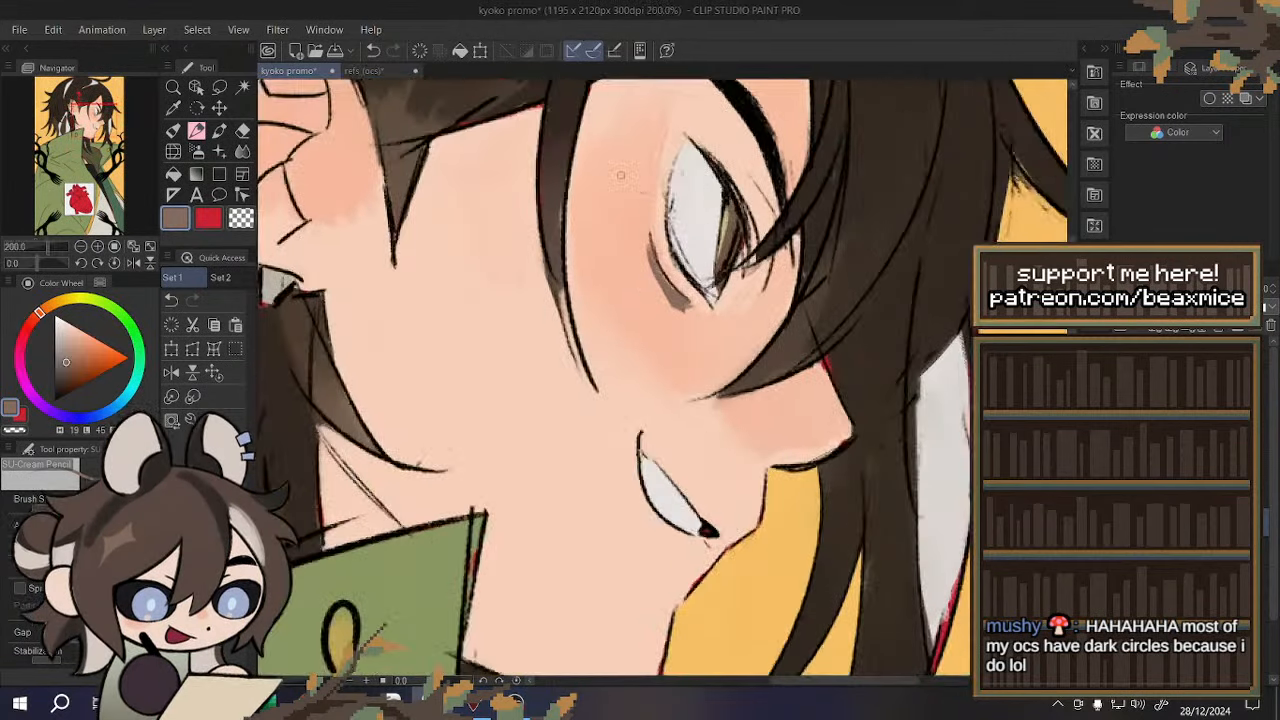
# - Undo the brown dark circle and paint a thin curved accent in the secondary red along the lower eyelid
pyautogui.click(378, 50)
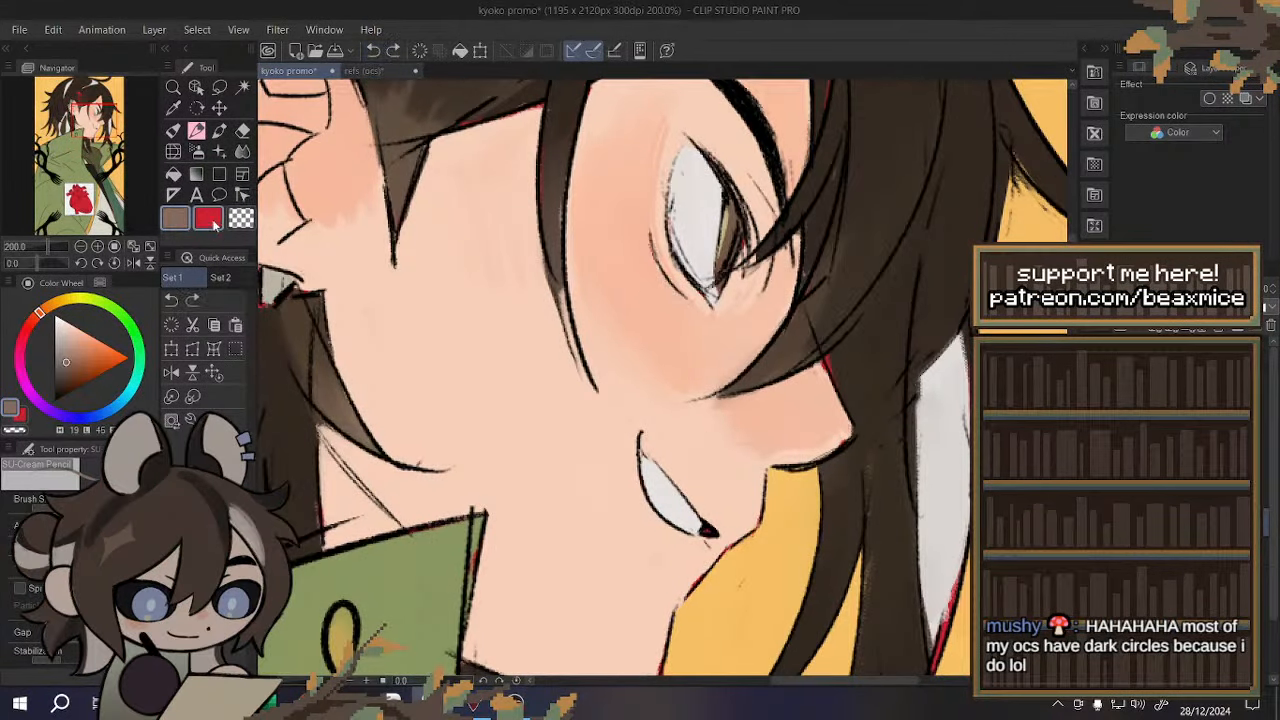
pyautogui.click(209, 218)
pyautogui.scroll(2, 678, 293)
pyautogui.moveTo(617, 211); pyautogui.dragTo(682, 316)
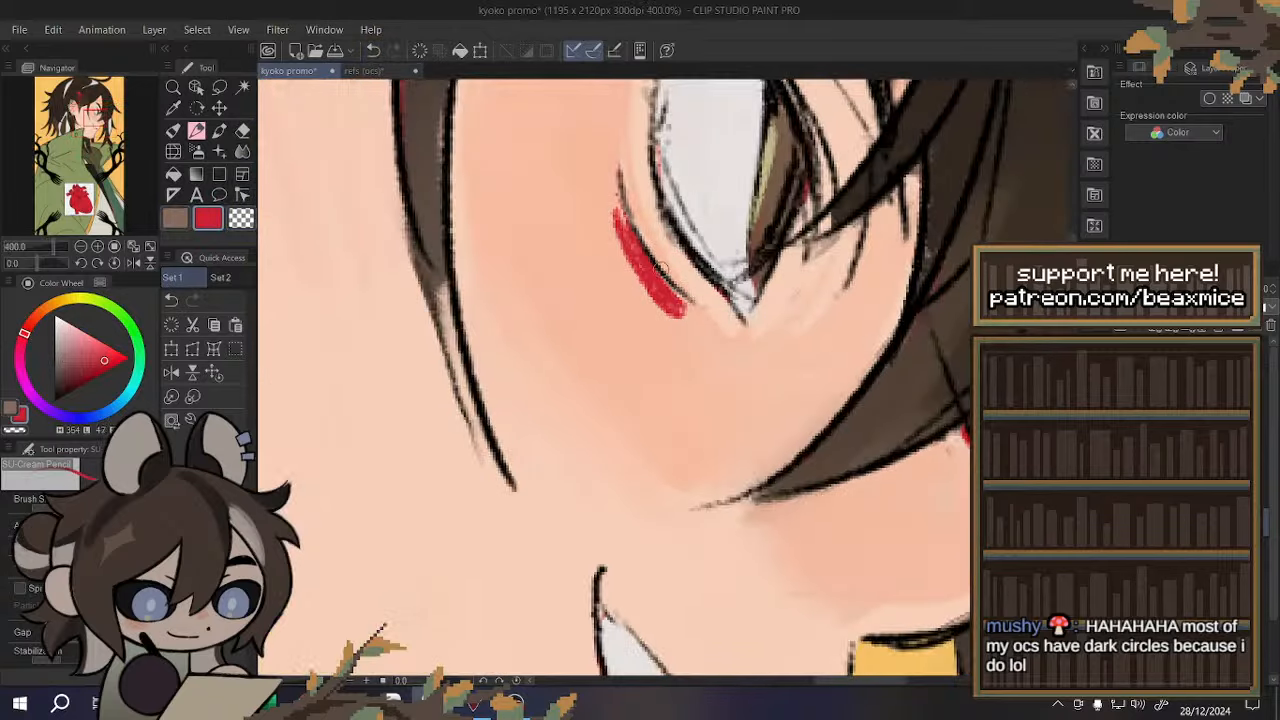
pyautogui.click(373, 50)
pyautogui.moveTo(613, 187); pyautogui.dragTo(692, 316)
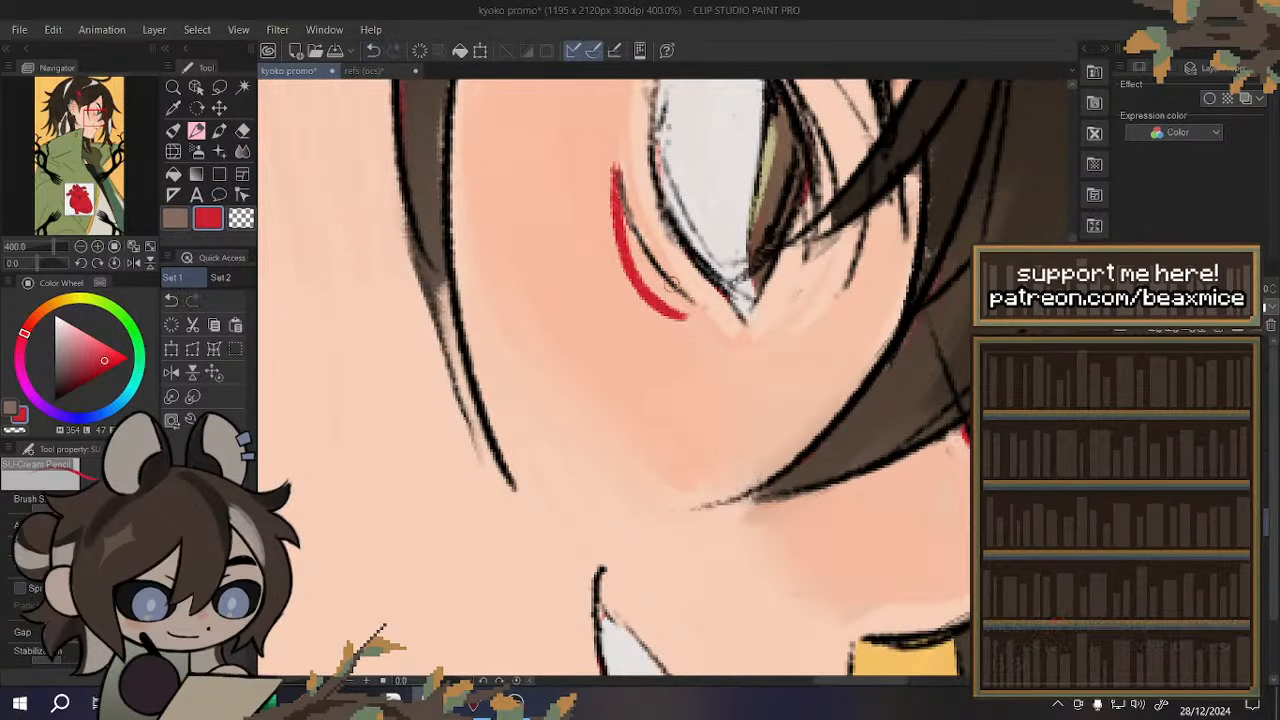
pyautogui.moveTo(625, 212)
pyautogui.mouseDown()
pyautogui.moveTo(688, 308)
pyautogui.moveTo(648, 285)
pyautogui.moveTo(713, 358)
pyautogui.moveTo(670, 301)
pyautogui.mouseUp()
pyautogui.scroll(-5, 662, 286)
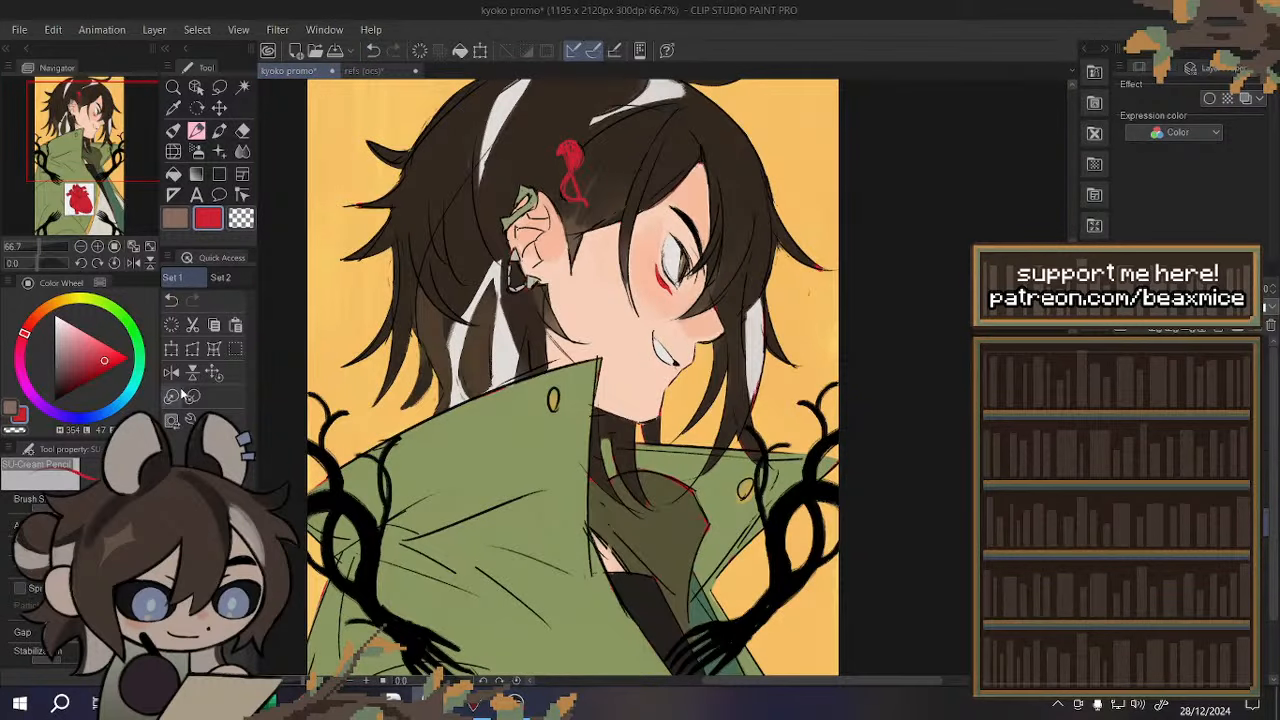
# - In mirrored view, extend the red accent up around the outer corner of the eye, and return to unmirrored view
pyautogui.click(171, 372)
pyautogui.scroll(3, 675, 263)
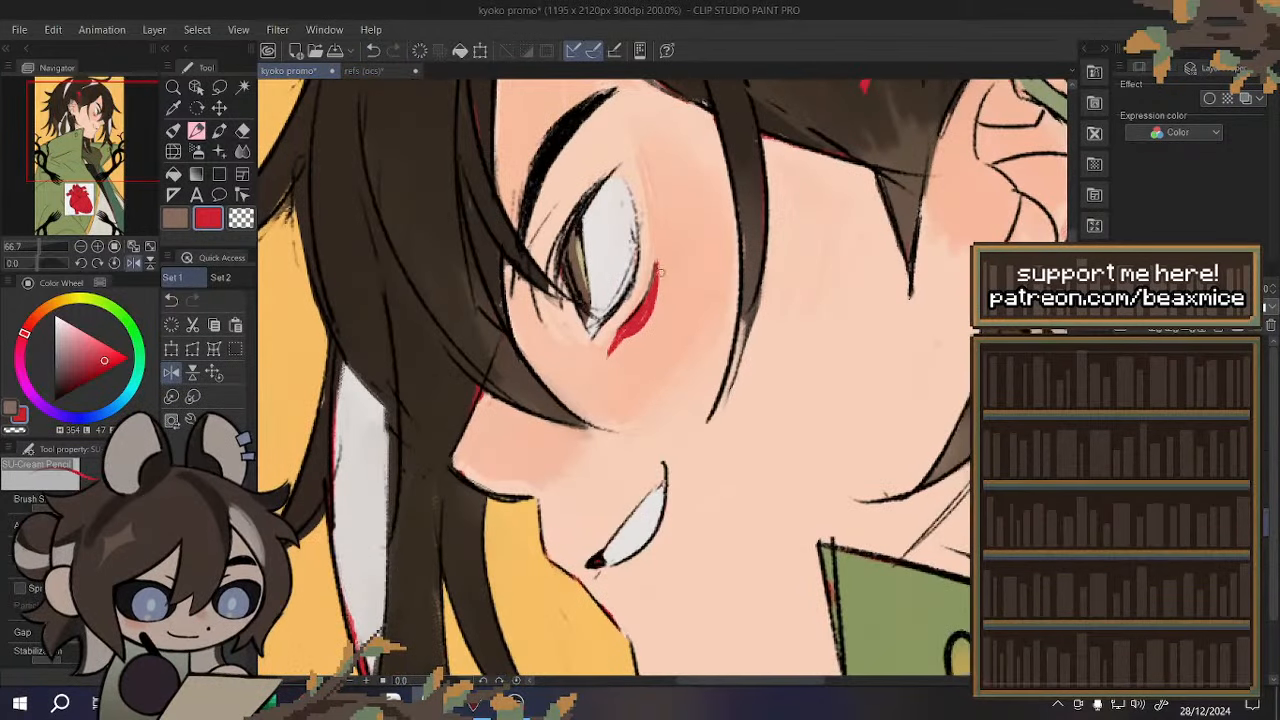
pyautogui.moveTo(654, 294); pyautogui.dragTo(663, 234)
pyautogui.scroll(-3, 637, 244)
pyautogui.scroll(-2, 625, 235)
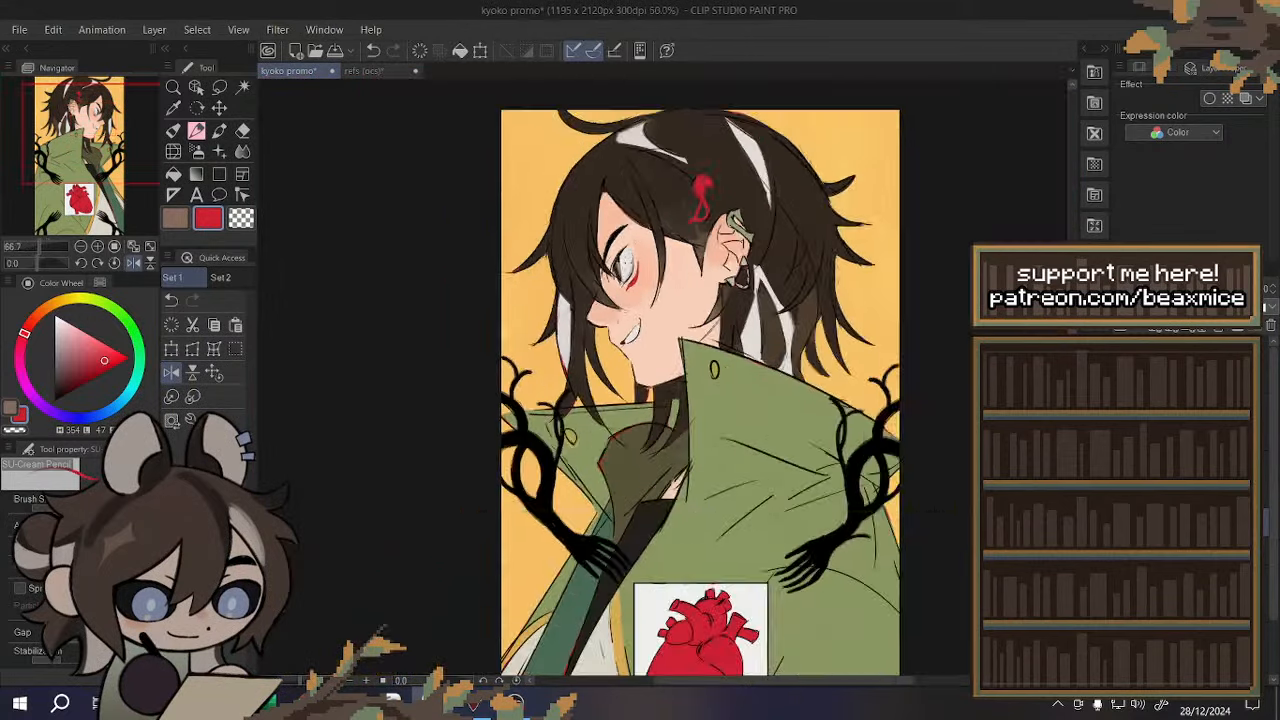
pyautogui.click(215, 373)
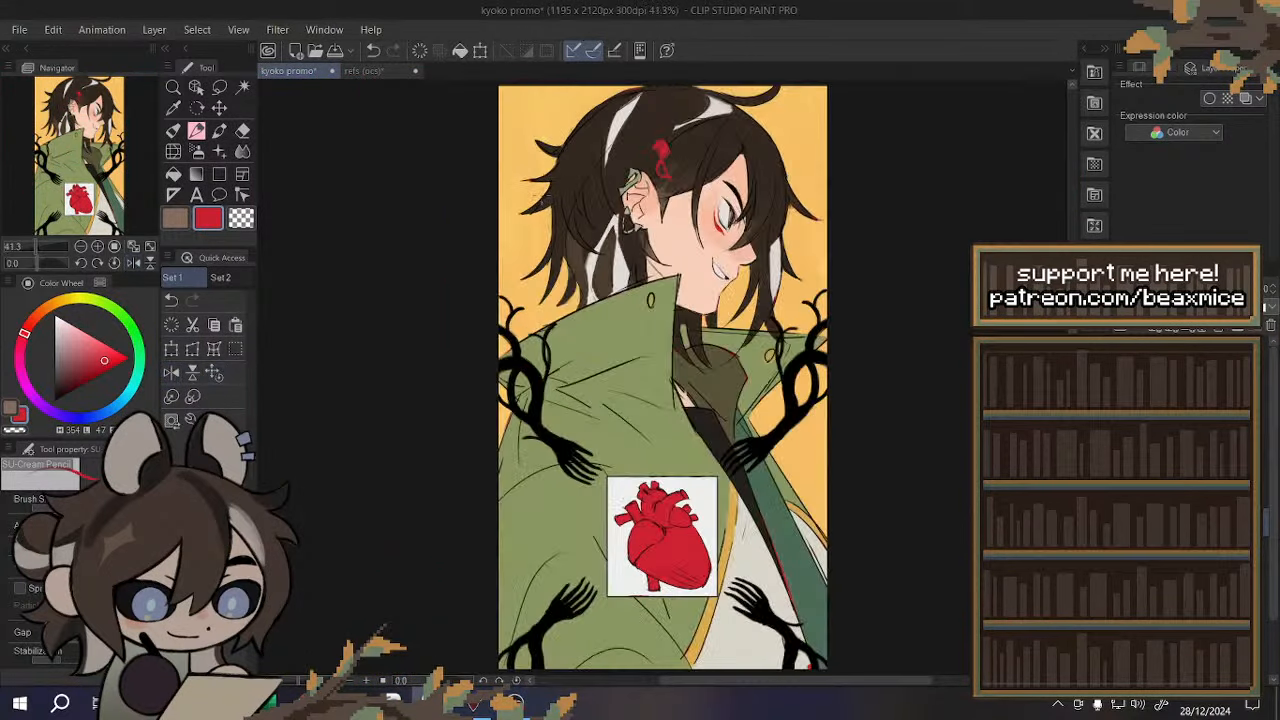
# - Examine the character reference on the refs (ocs) canvas and return to the kyoko promo canvas
pyautogui.click(394, 70)
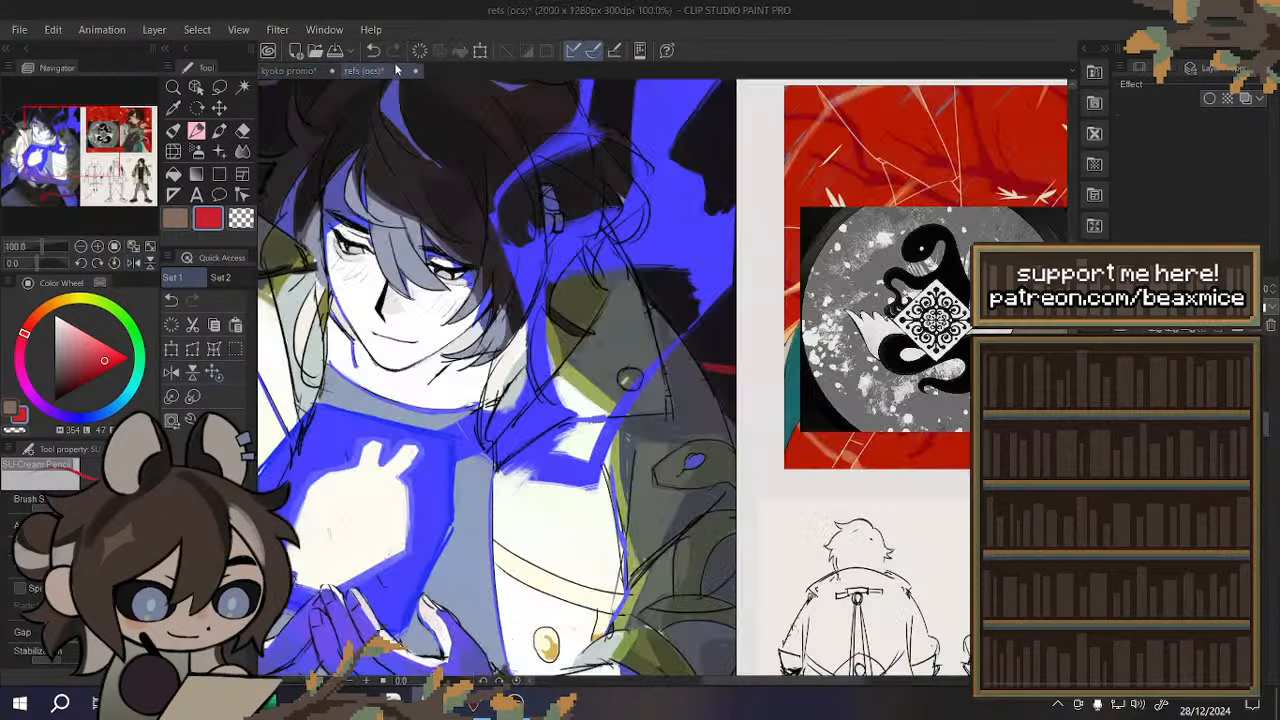
pyautogui.scroll(-2, 359, 165)
pyautogui.scroll(3, 754, 155)
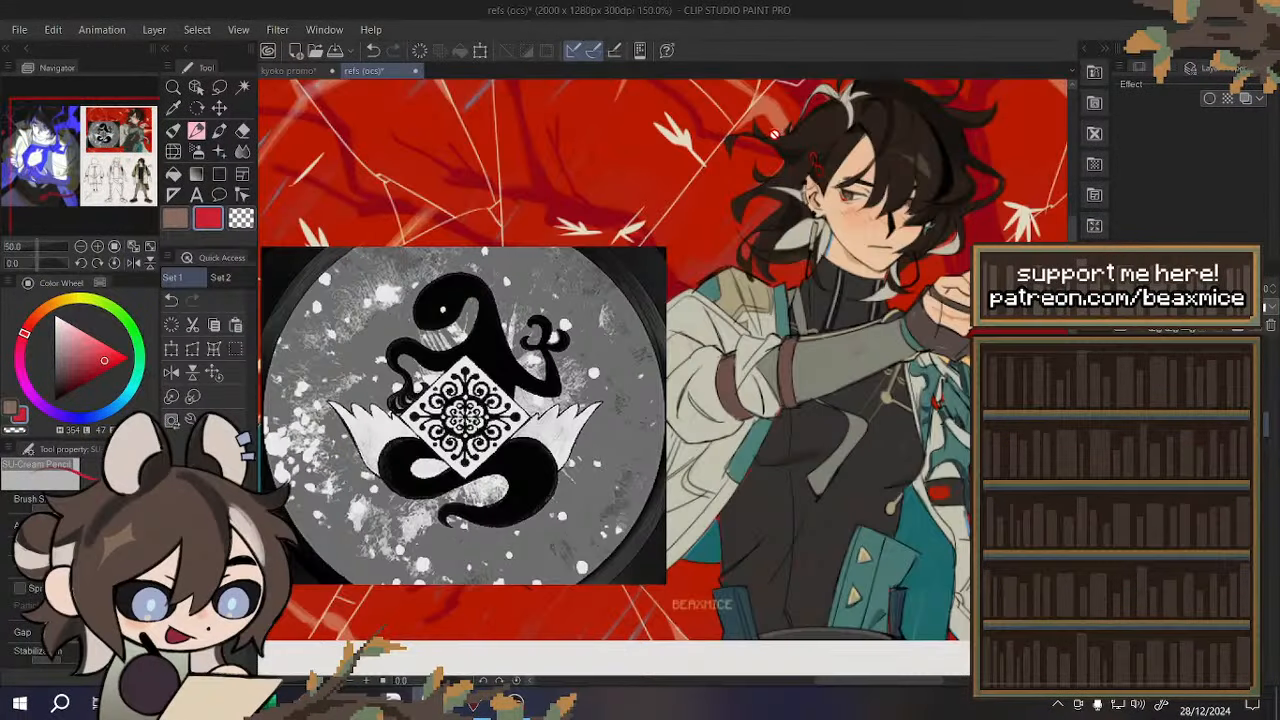
pyautogui.scroll(-1, 754, 155)
pyautogui.click(288, 70)
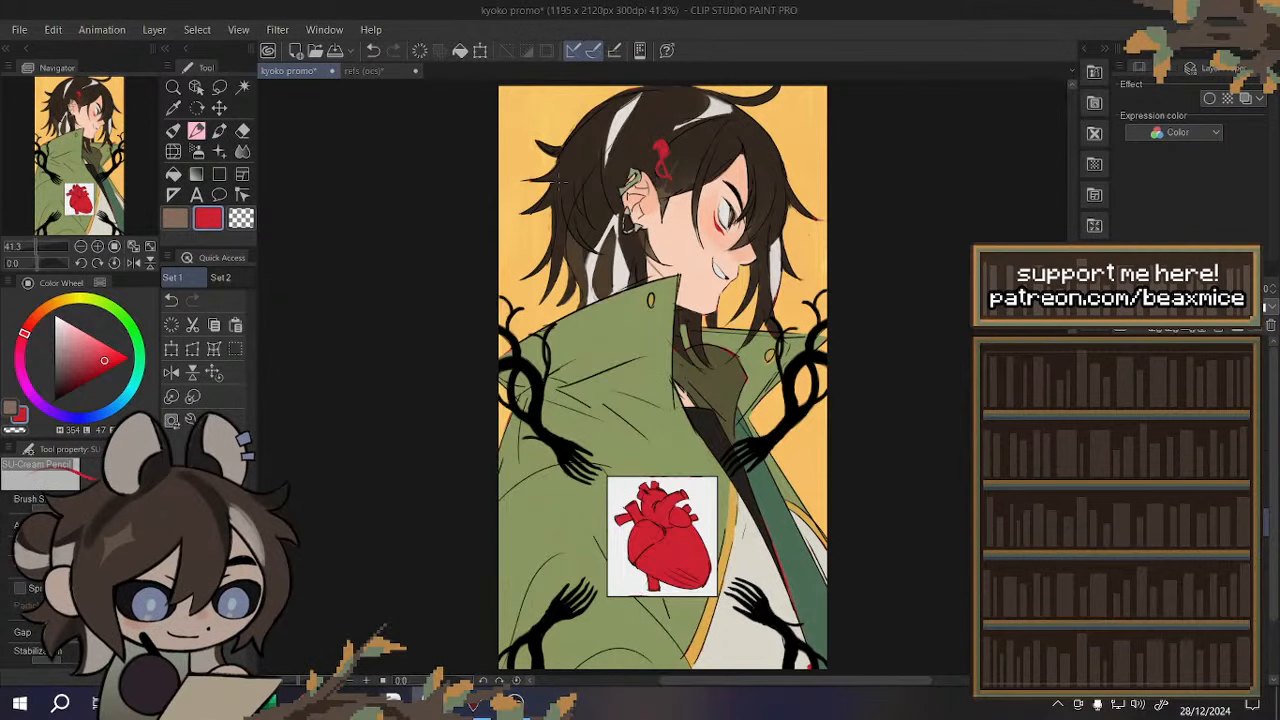
# - Lasso the old line work inside the olive inner collar and clear it
pyautogui.scroll(3, 764, 409)
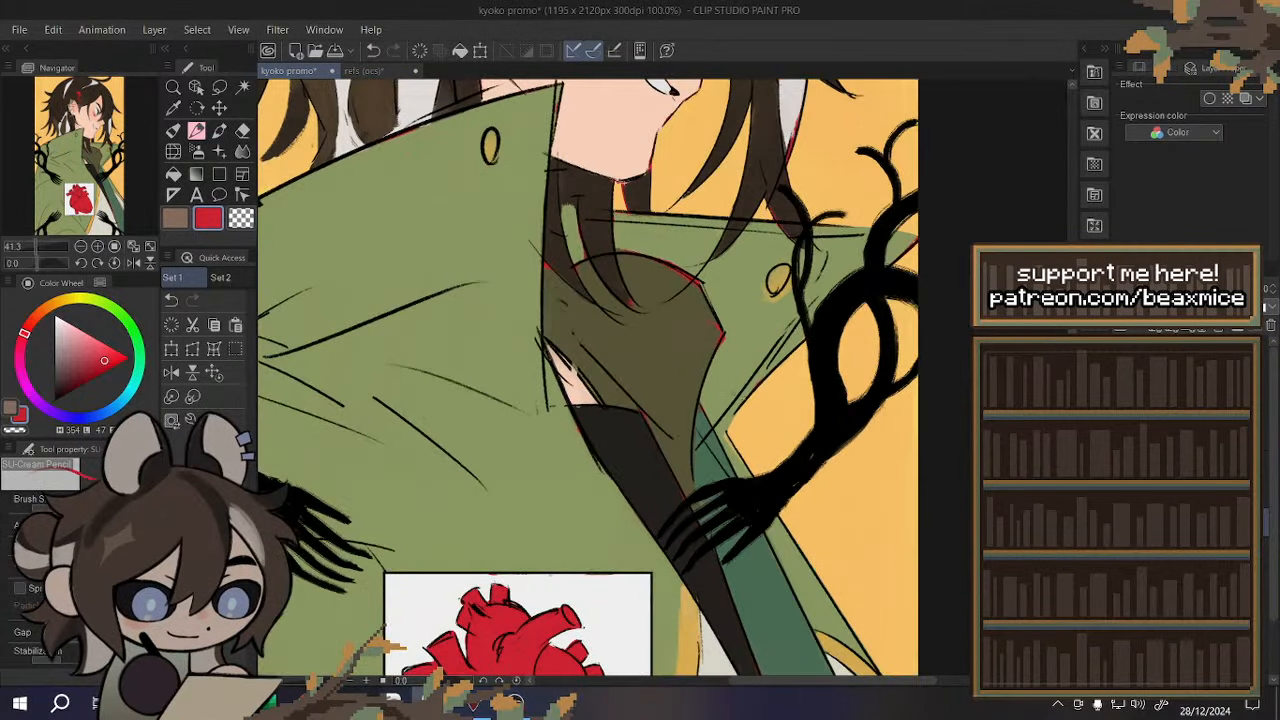
pyautogui.click(235, 347)
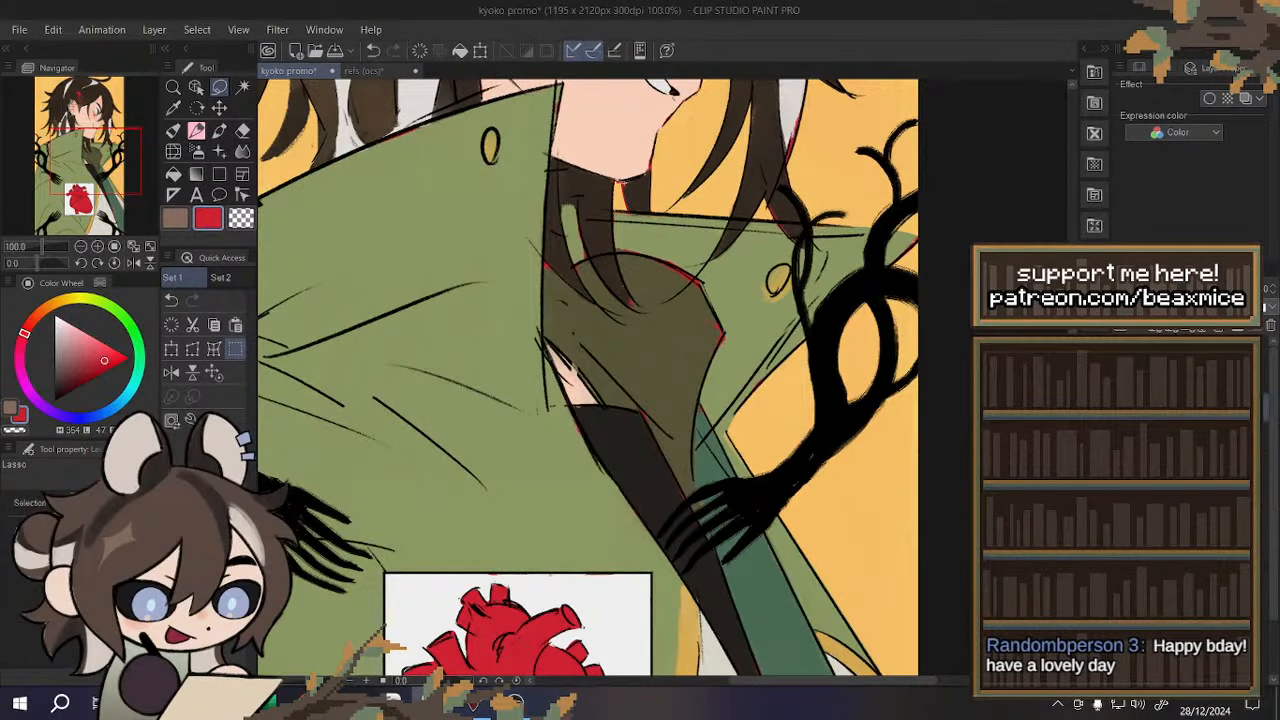
pyautogui.scroll(1, 687, 412)
pyautogui.moveTo(625, 405)
pyautogui.mouseDown()
pyautogui.moveTo(639, 352)
pyautogui.moveTo(493, 243)
pyautogui.mouseUp()
pyautogui.click(553, 481)
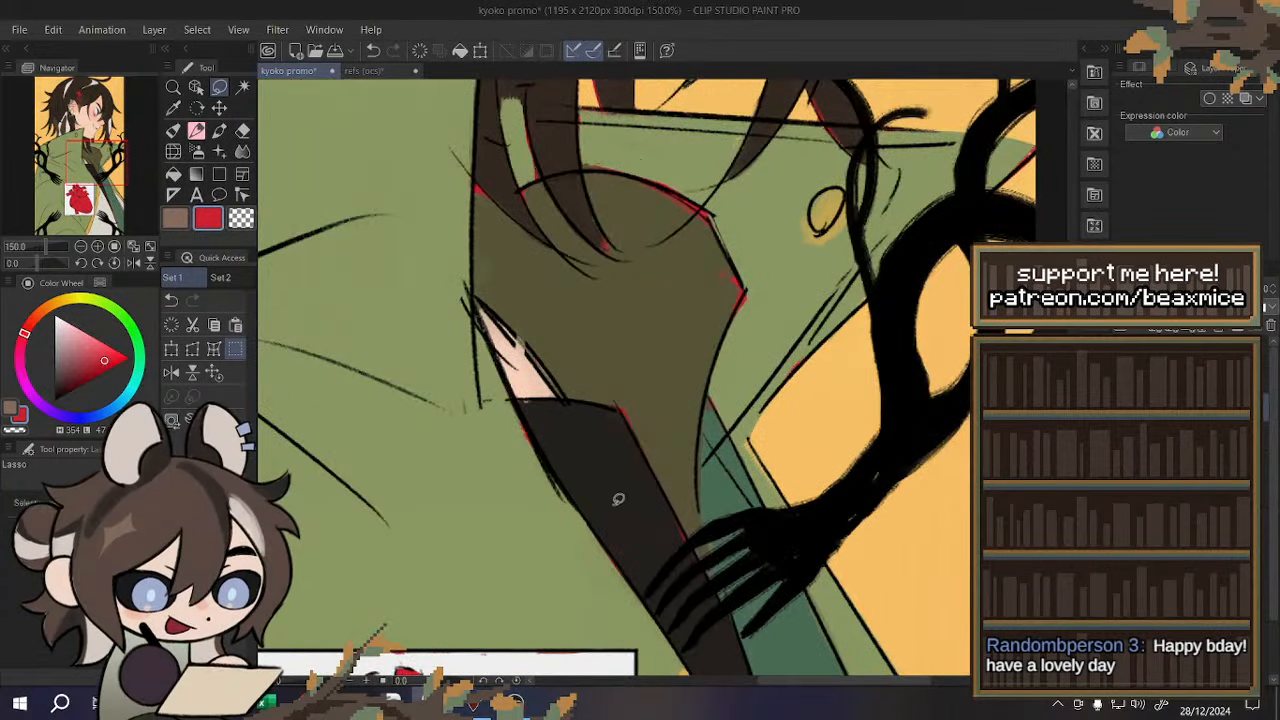
# - Set the main colour to black, then erase and redraw the olive inner collar's outer edge with the SU-Cream Pencil
pyautogui.click(178, 216)
pyautogui.moveTo(60, 392); pyautogui.dragTo(39, 405)
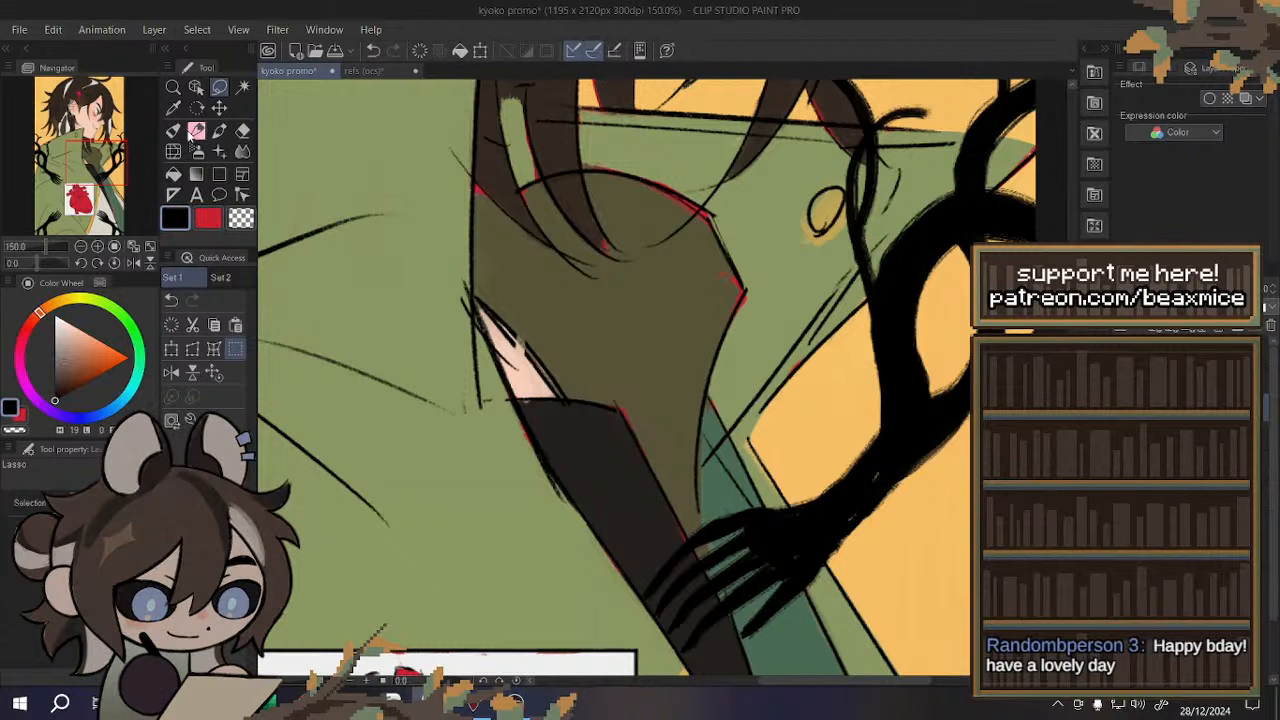
pyautogui.click(194, 134)
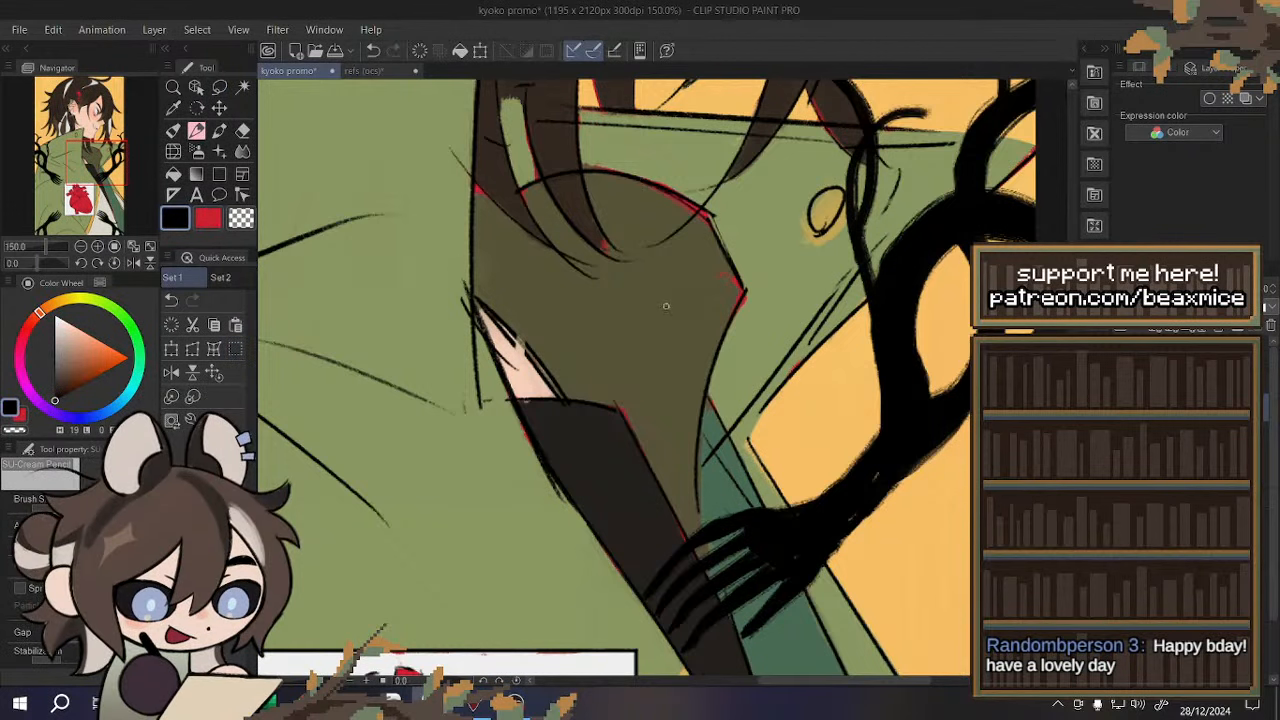
pyautogui.click(372, 50)
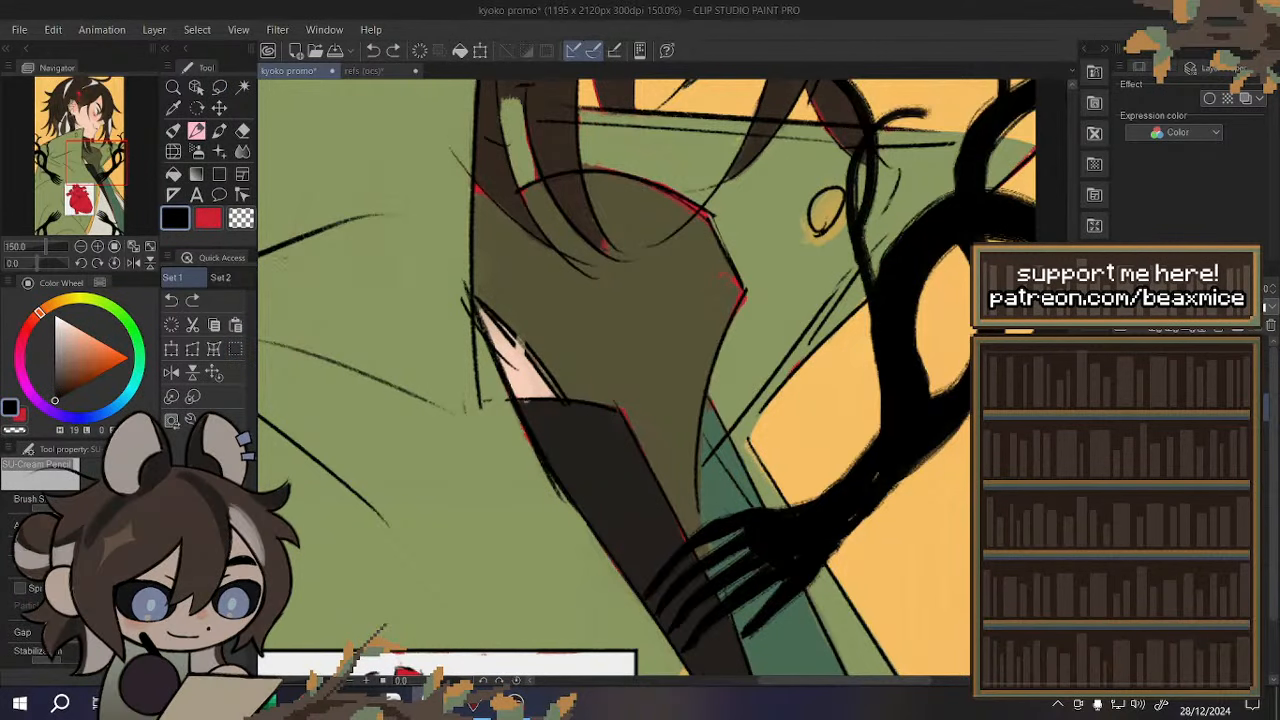
pyautogui.press('c')
pyautogui.moveTo(734, 262); pyautogui.dragTo(741, 284)
pyautogui.press('c')
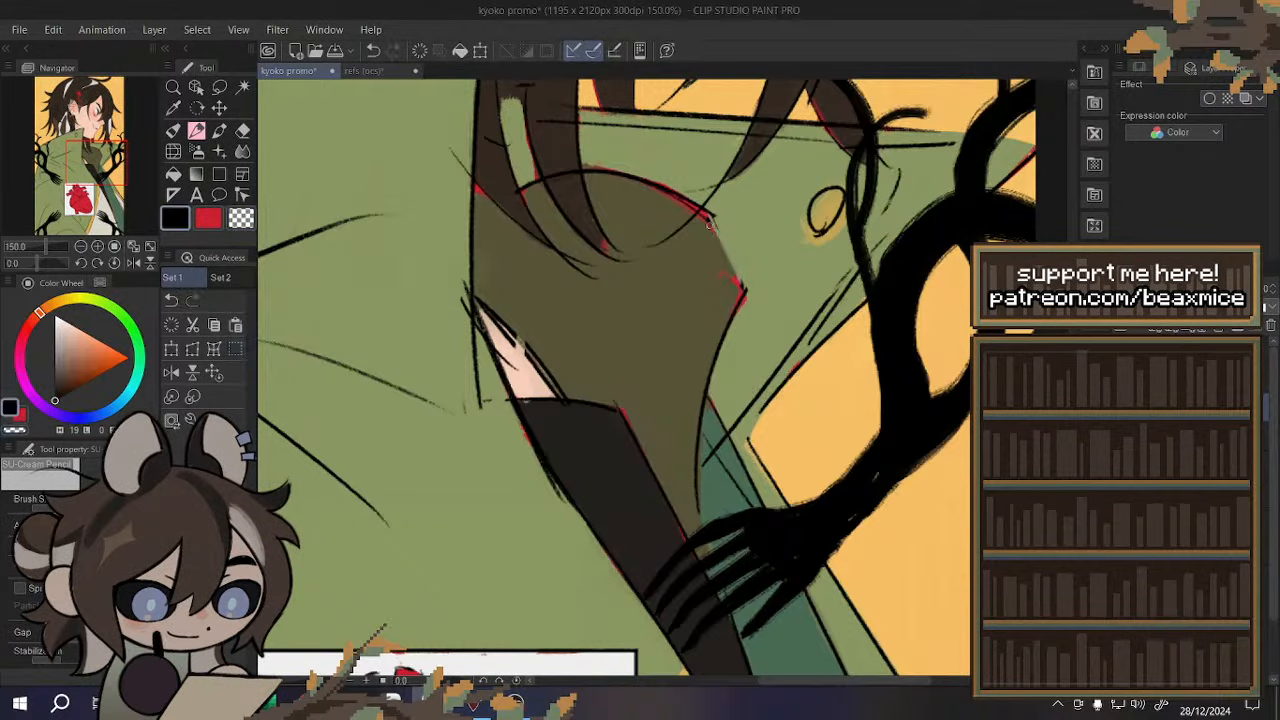
pyautogui.moveTo(711, 218); pyautogui.dragTo(745, 290)
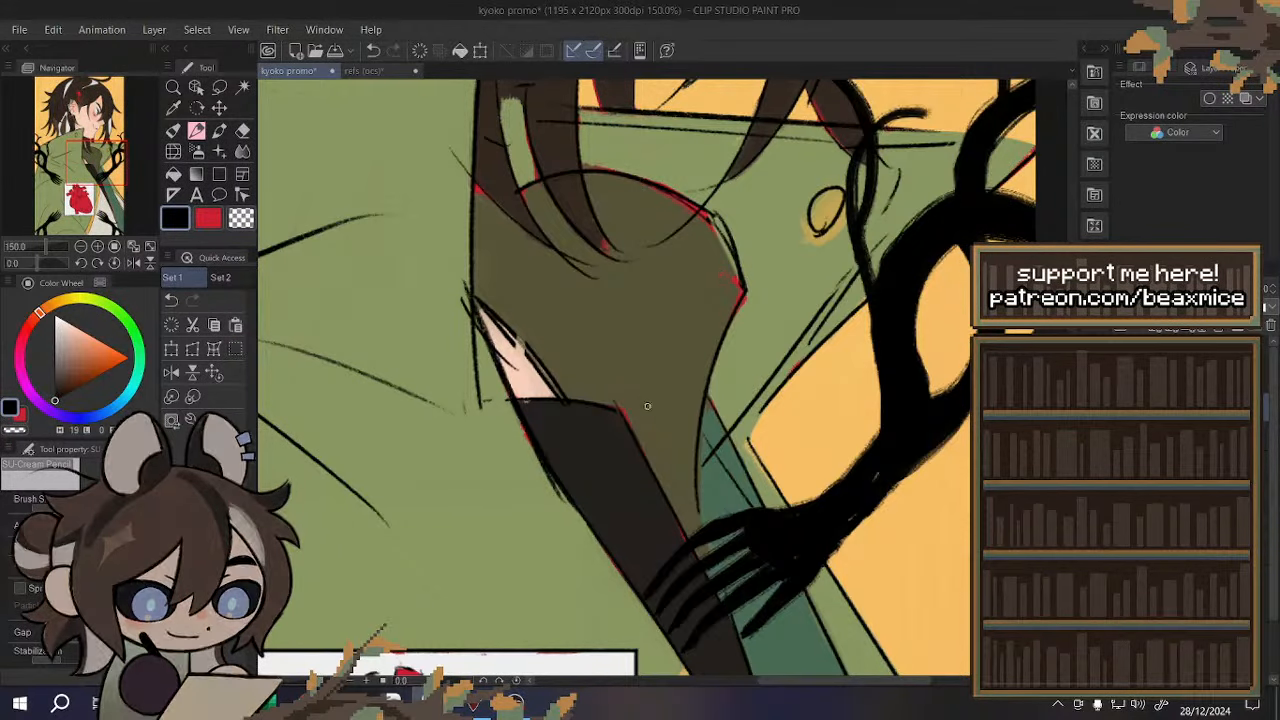
# - Draw long curving fold lines down the olive inner collar, undoing the misplaced stroke and checking in mirrored view
pyautogui.moveTo(637, 436); pyautogui.dragTo(667, 259)
pyautogui.click(373, 51)
pyautogui.click(172, 373)
pyautogui.scroll(-2, 610, 312)
pyautogui.scroll(1, 668, 290)
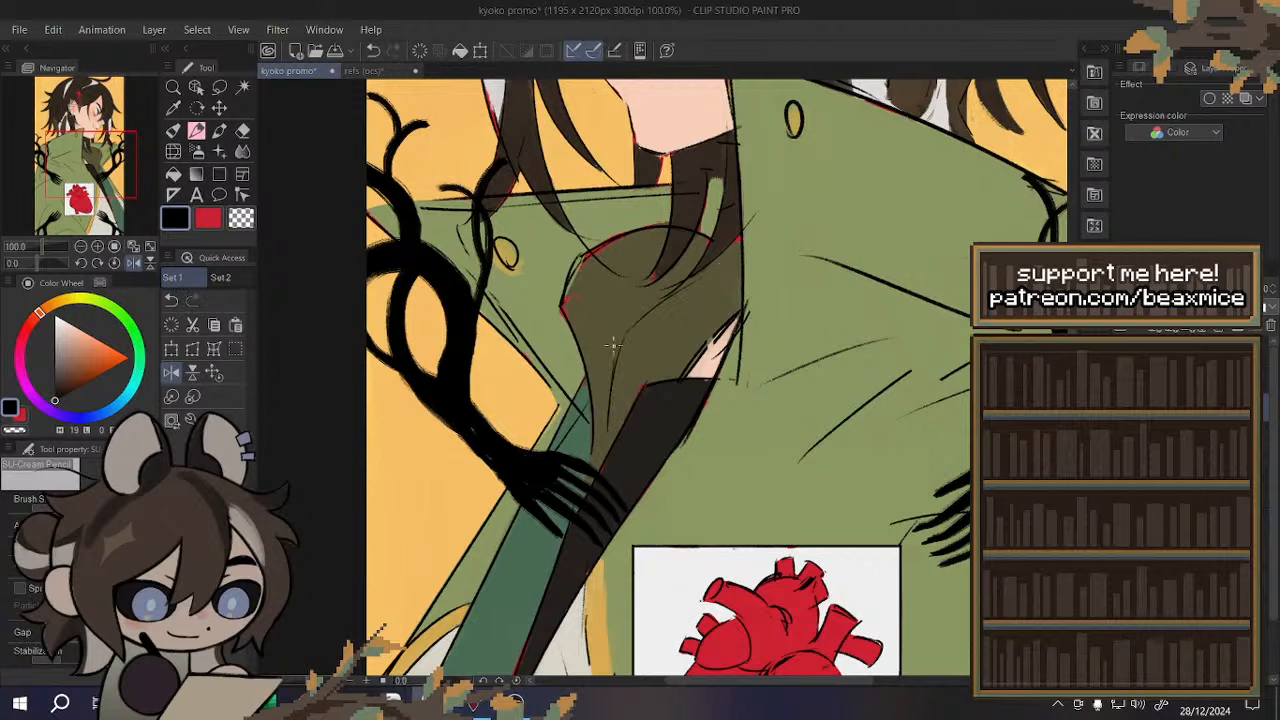
pyautogui.scroll(-3, 613, 345)
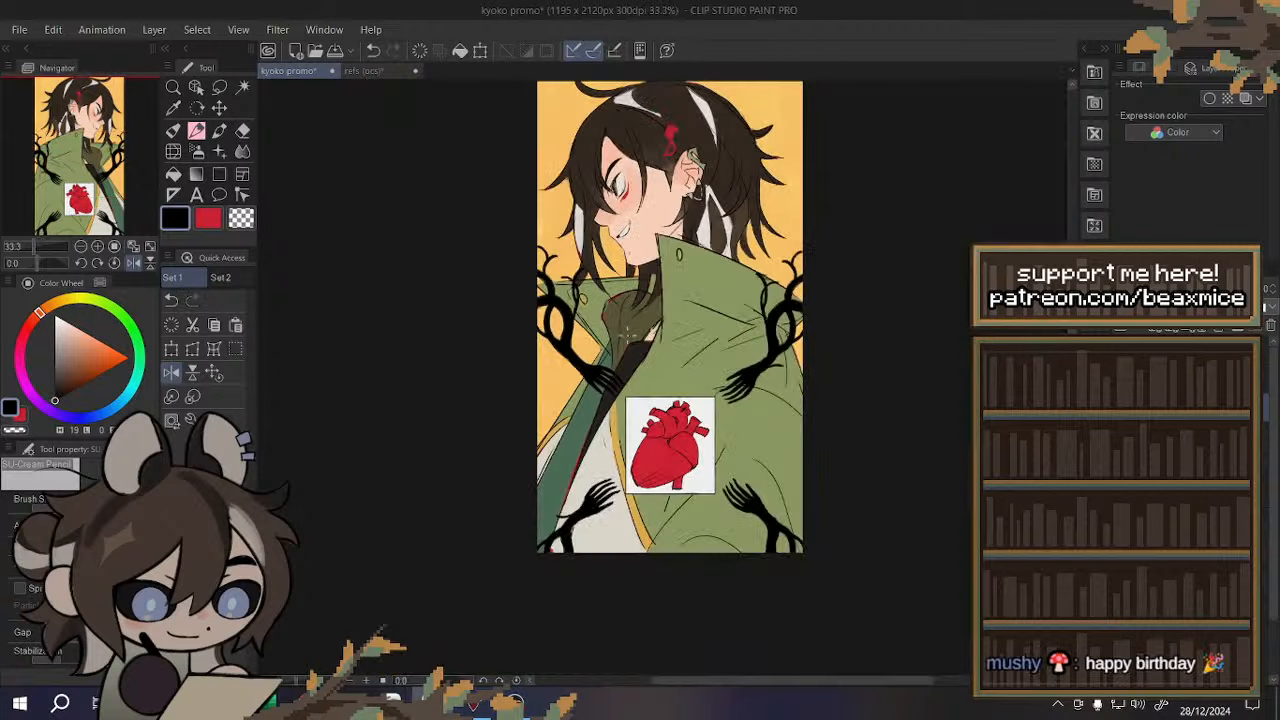
# - Try extending the soft fold line beneath the hair tips in mirrored view, and undo it
pyautogui.scroll(5, 669, 270)
pyautogui.press('c')
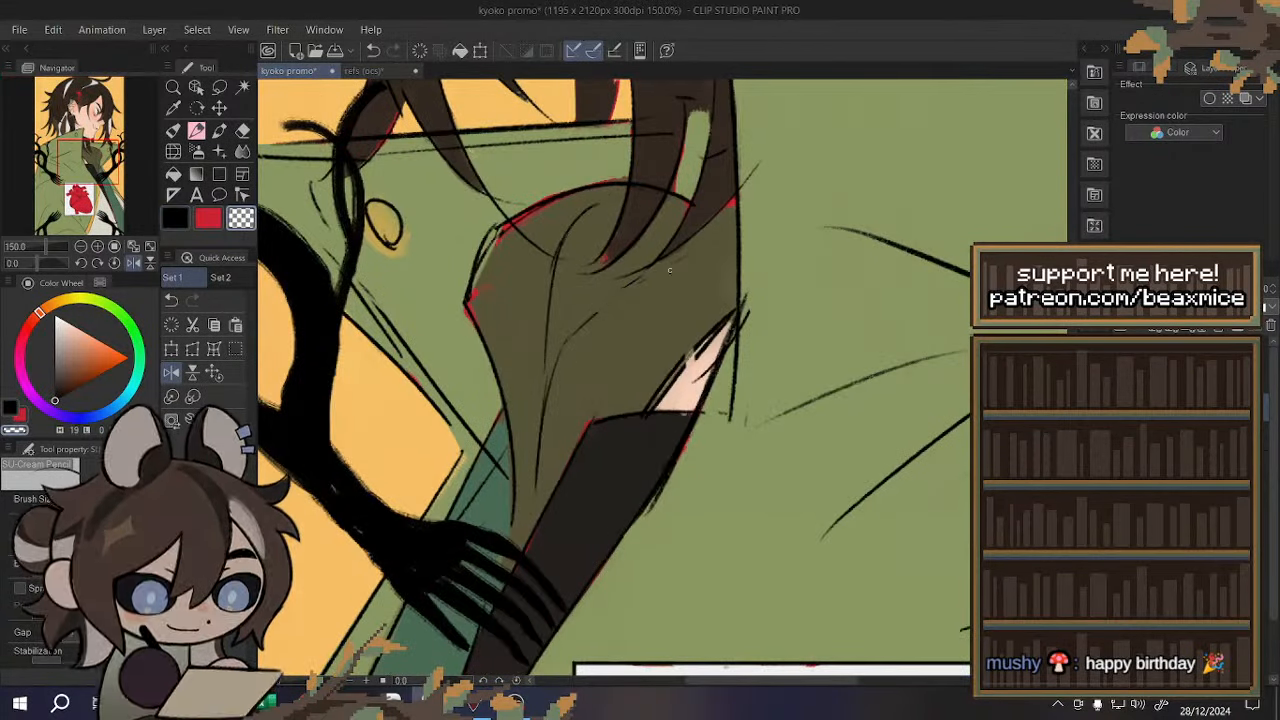
pyautogui.press('c')
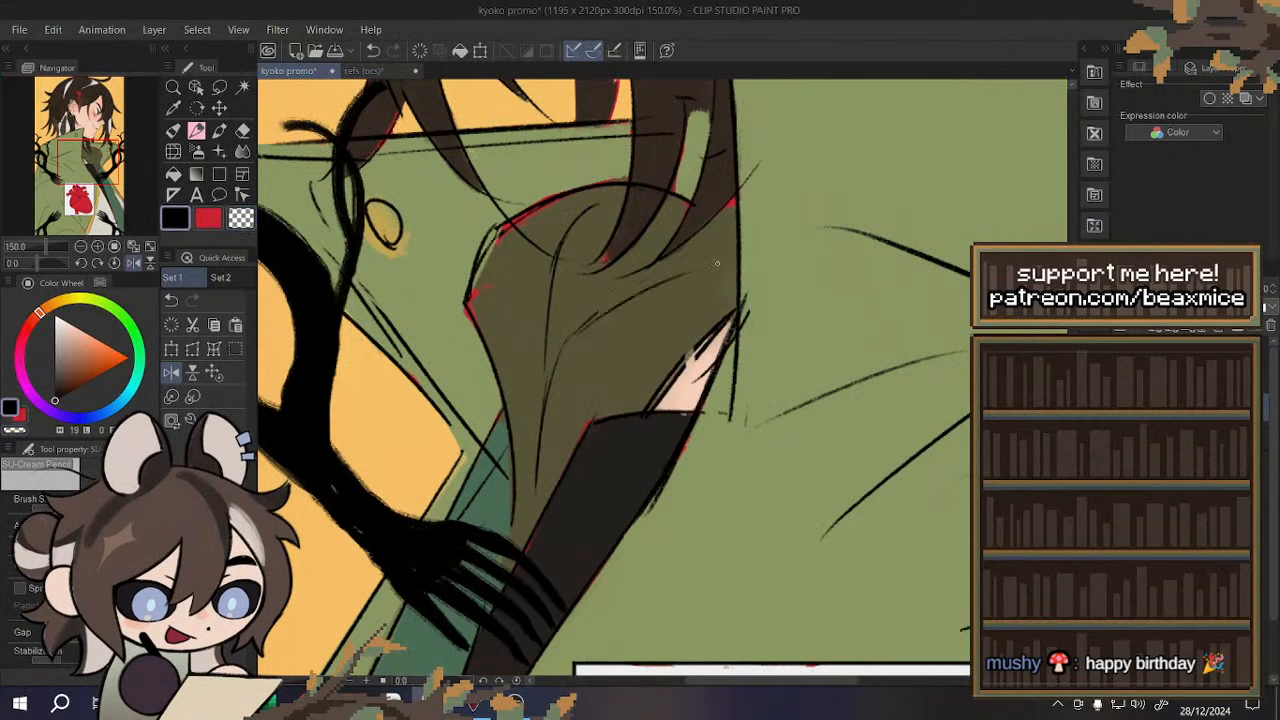
pyautogui.click(373, 50)
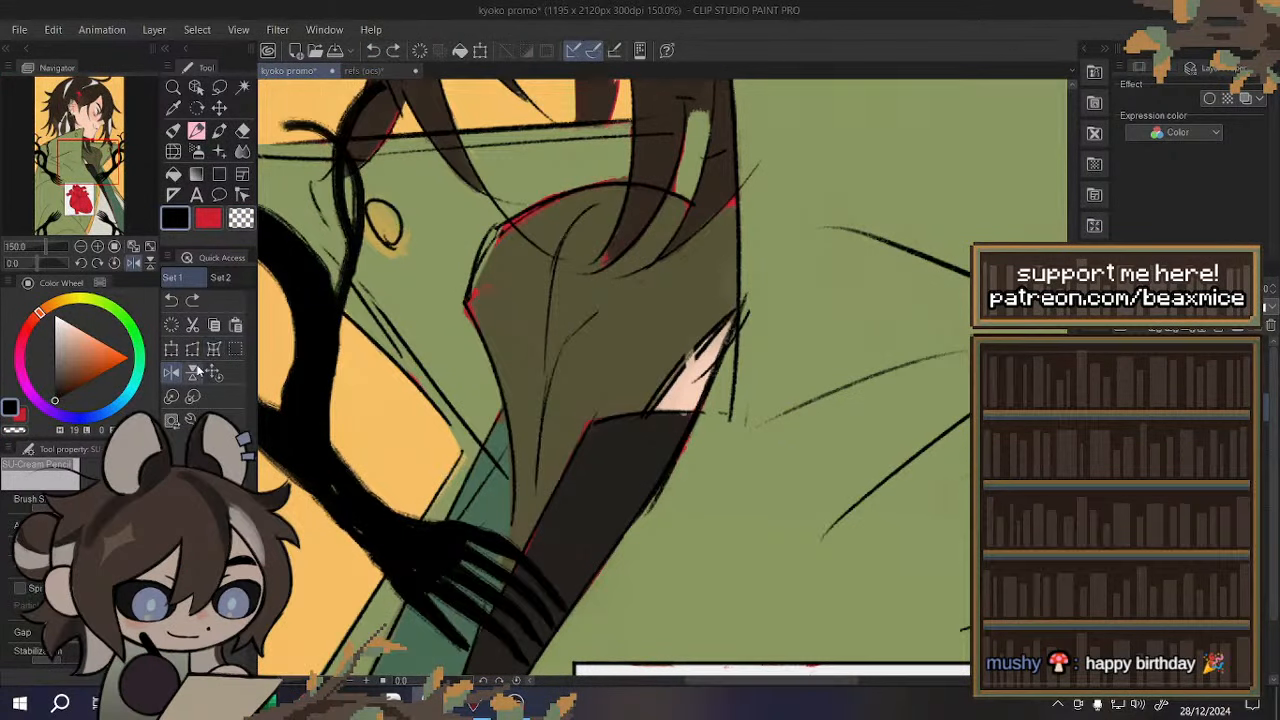
# - Return to unmirrored view and redraw the upper fold line sweeping across the olive inner collar
pyautogui.click(194, 372)
pyautogui.moveTo(620, 281); pyautogui.dragTo(732, 311)
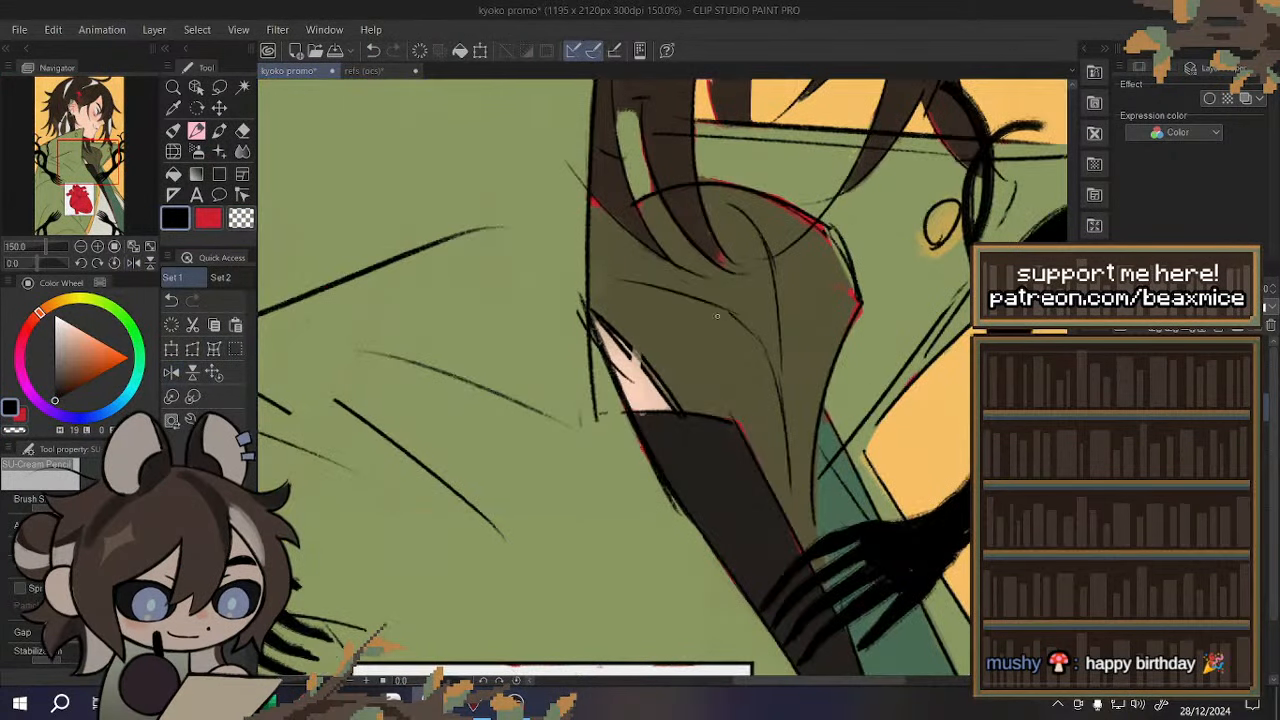
pyautogui.click(373, 50)
pyautogui.moveTo(618, 267); pyautogui.dragTo(743, 325)
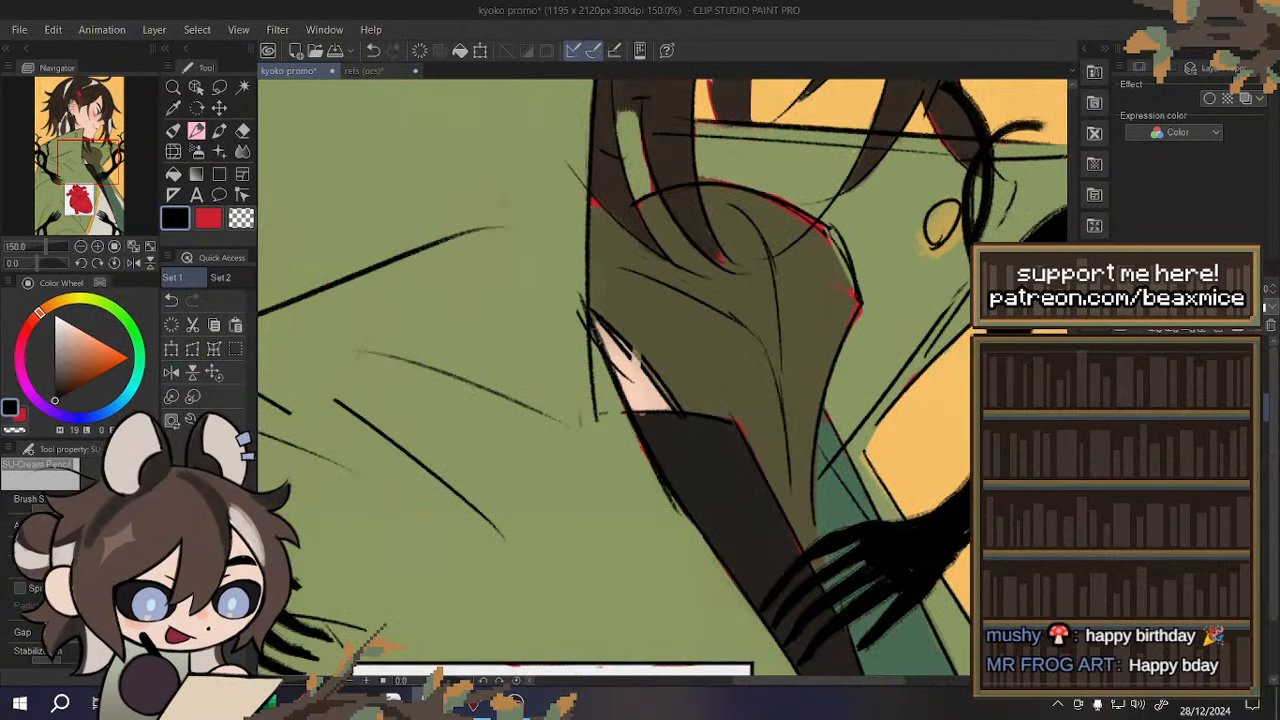
pyautogui.click(373, 50)
pyautogui.moveTo(610, 260); pyautogui.dragTo(713, 306)
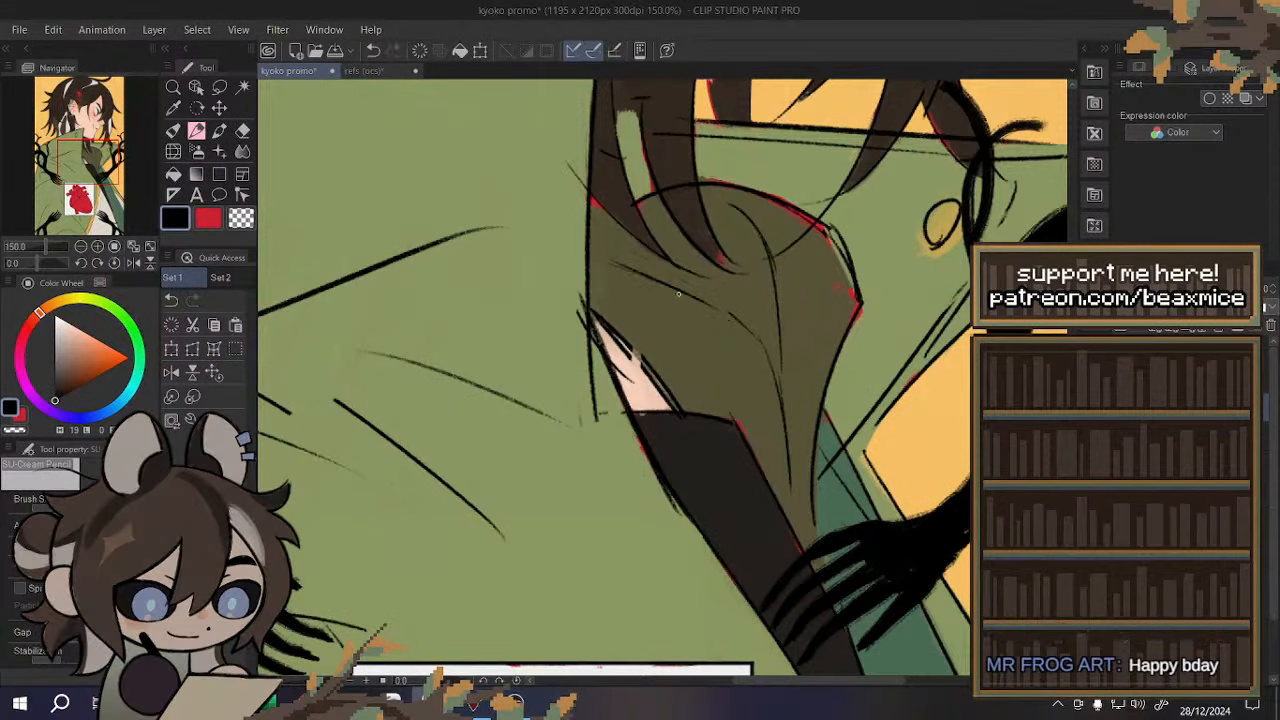
# - Erase the collar line crossing the green gap between the hair strands and redraw it slightly higher
pyautogui.scroll(-1, 641, 200)
pyautogui.scroll(2, 641, 200)
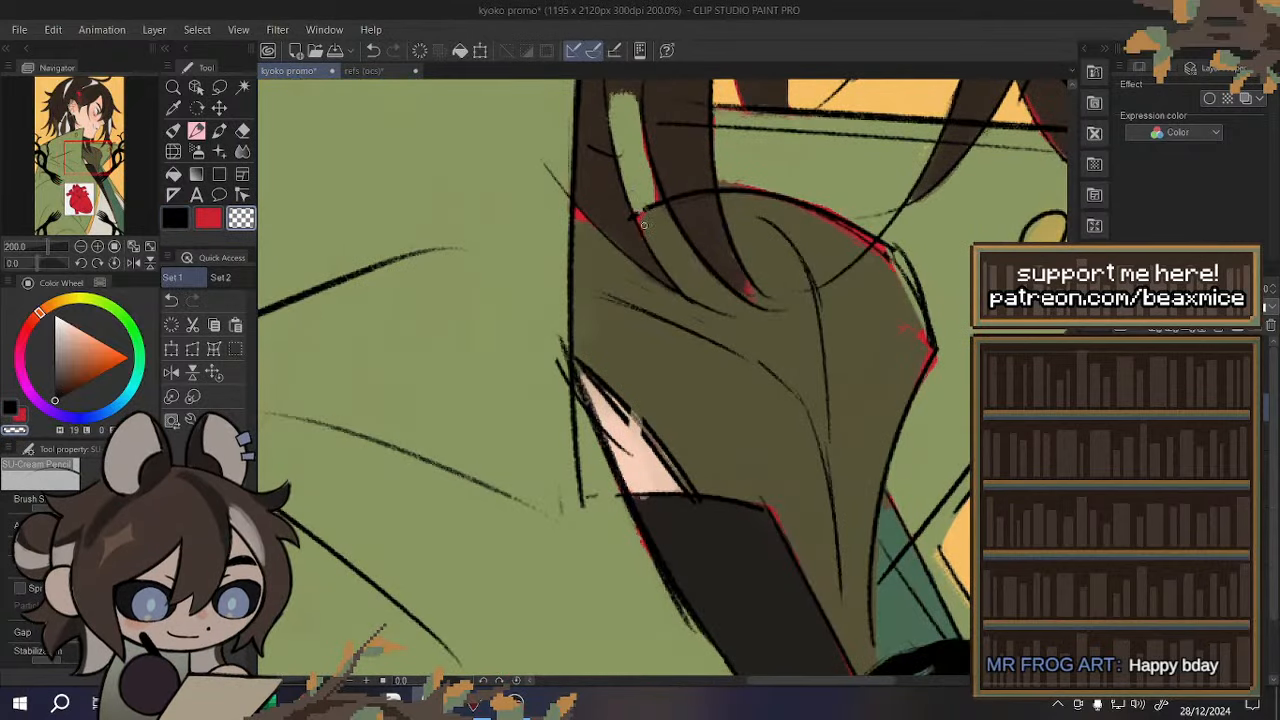
pyautogui.press('c')
pyautogui.moveTo(626, 192)
pyautogui.mouseDown()
pyautogui.moveTo(656, 189)
pyautogui.moveTo(624, 195)
pyautogui.mouseUp()
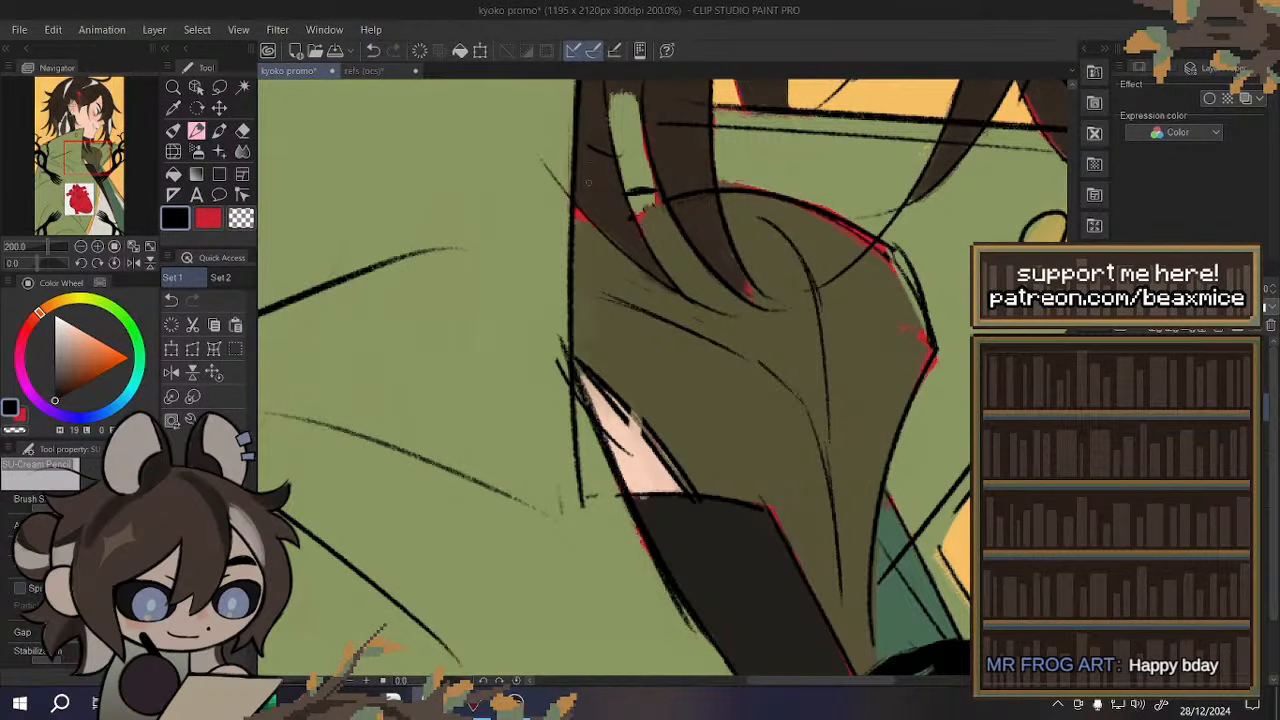
# - Sample the inner collar's olive as the main colour and choose the thickpaint 6 brush
pyautogui.keyDown('alt'); pyautogui.click(855, 346); pyautogui.keyUp('alt')
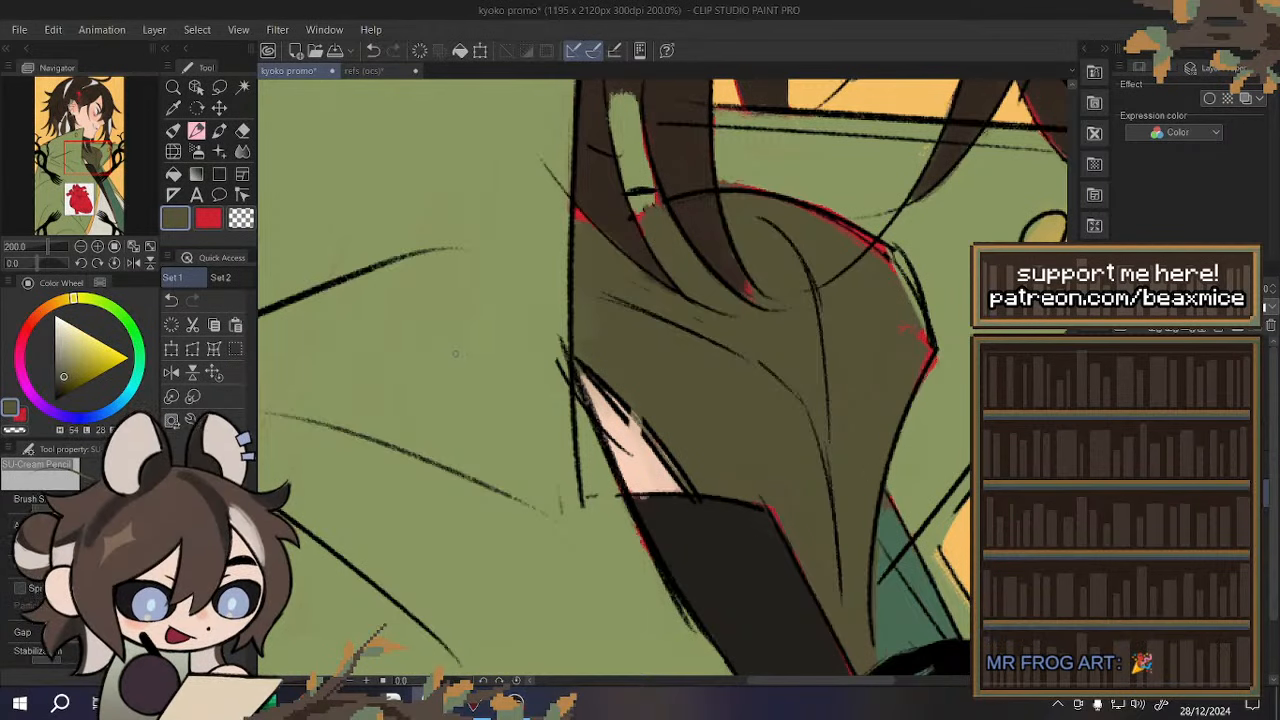
pyautogui.click(173, 130)
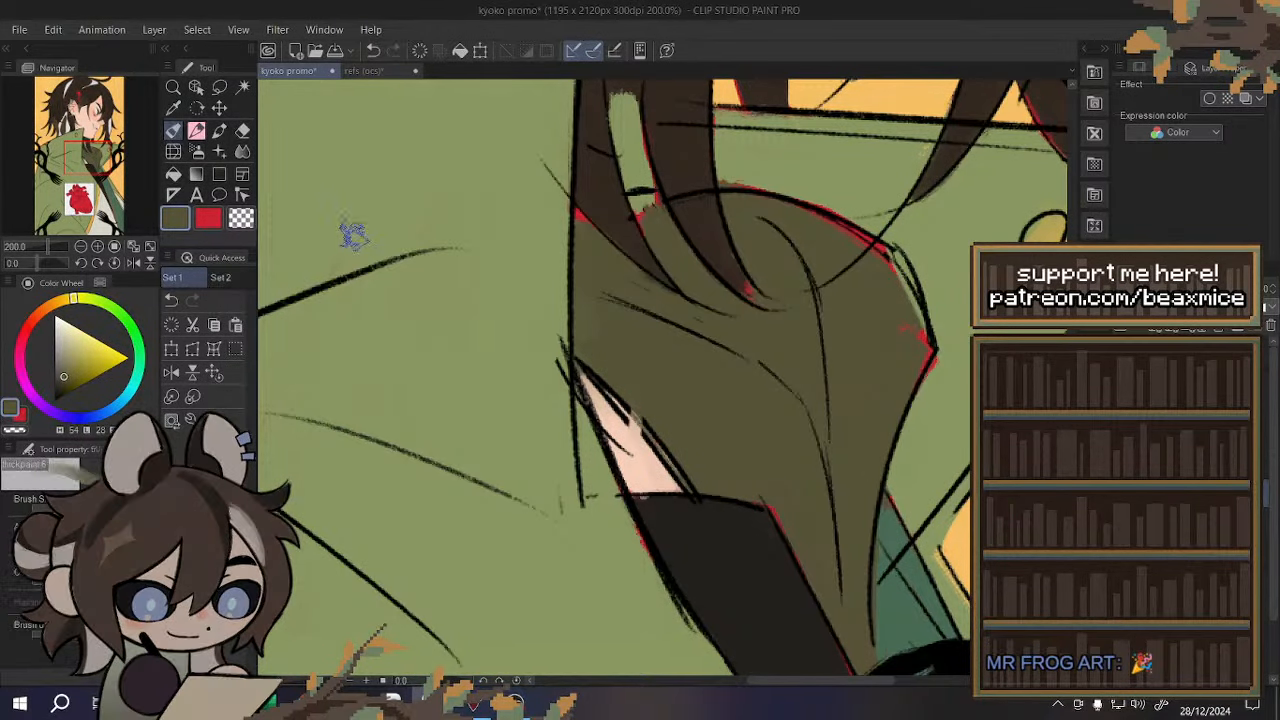
pyautogui.scroll(-4, 669, 361)
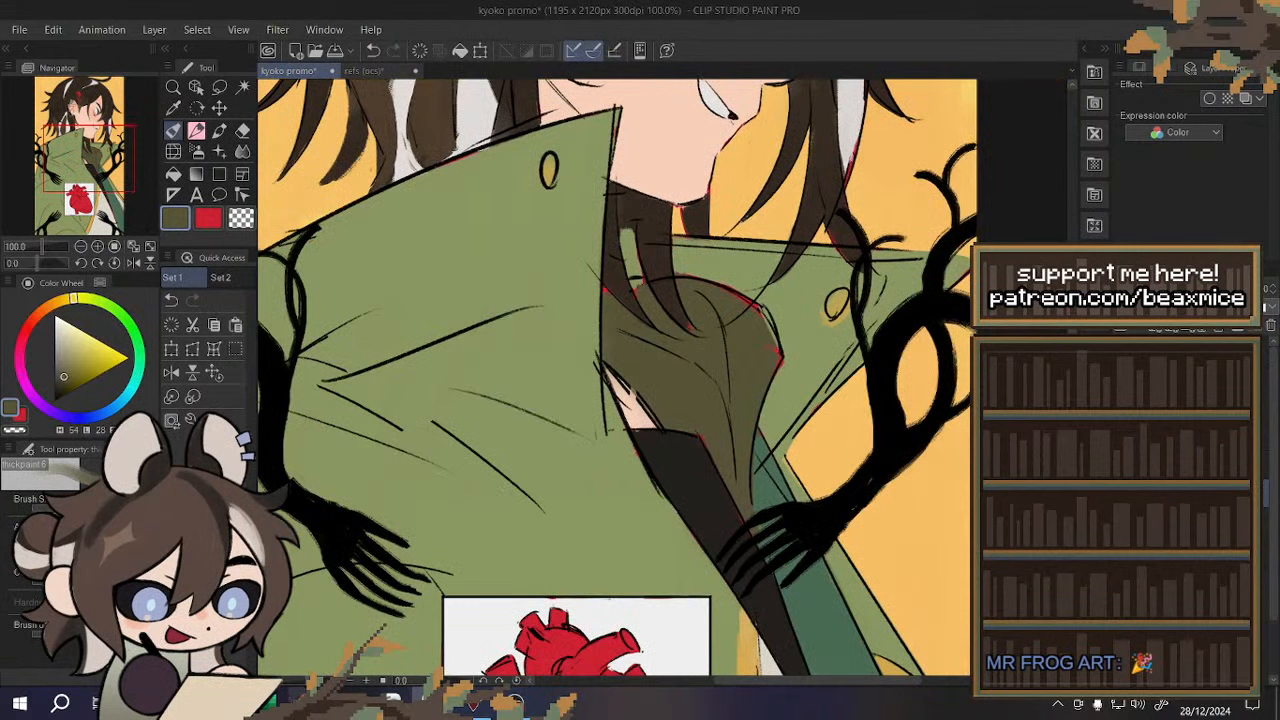
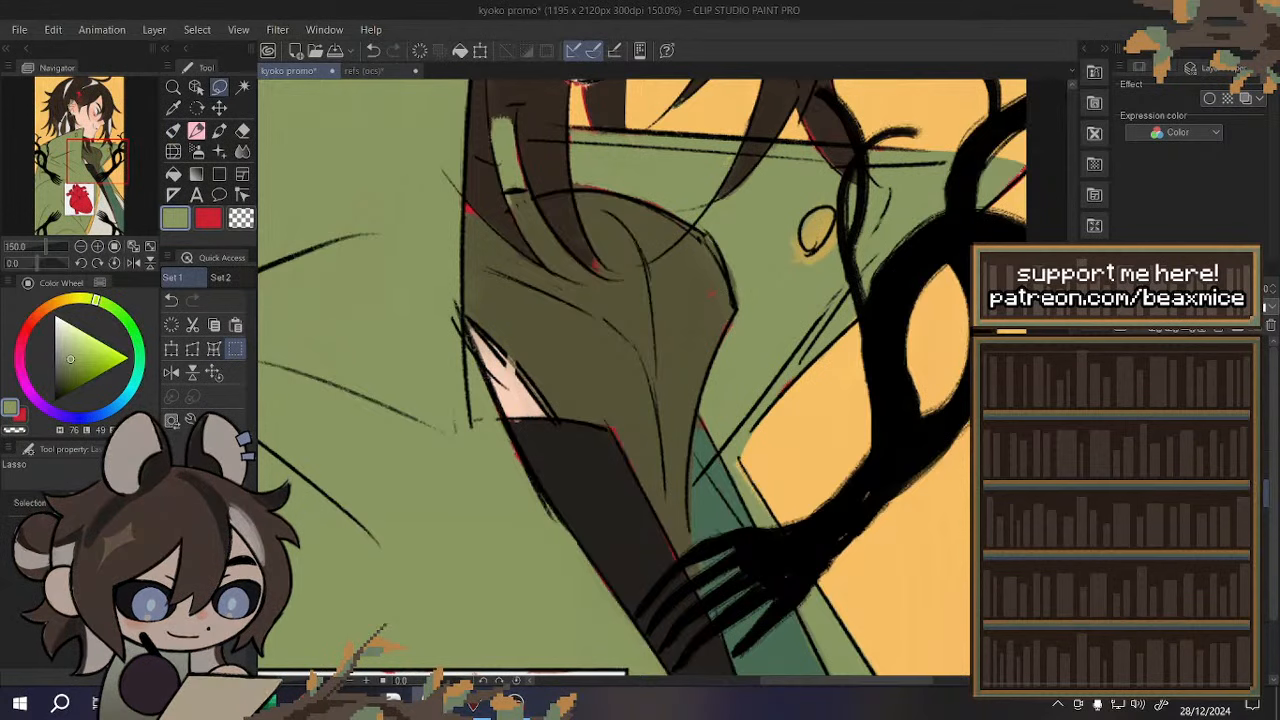
# - Lasso and clear the stretch of collar line crossing the front hair strand beside the green gap
pyautogui.scroll(1, 584, 188)
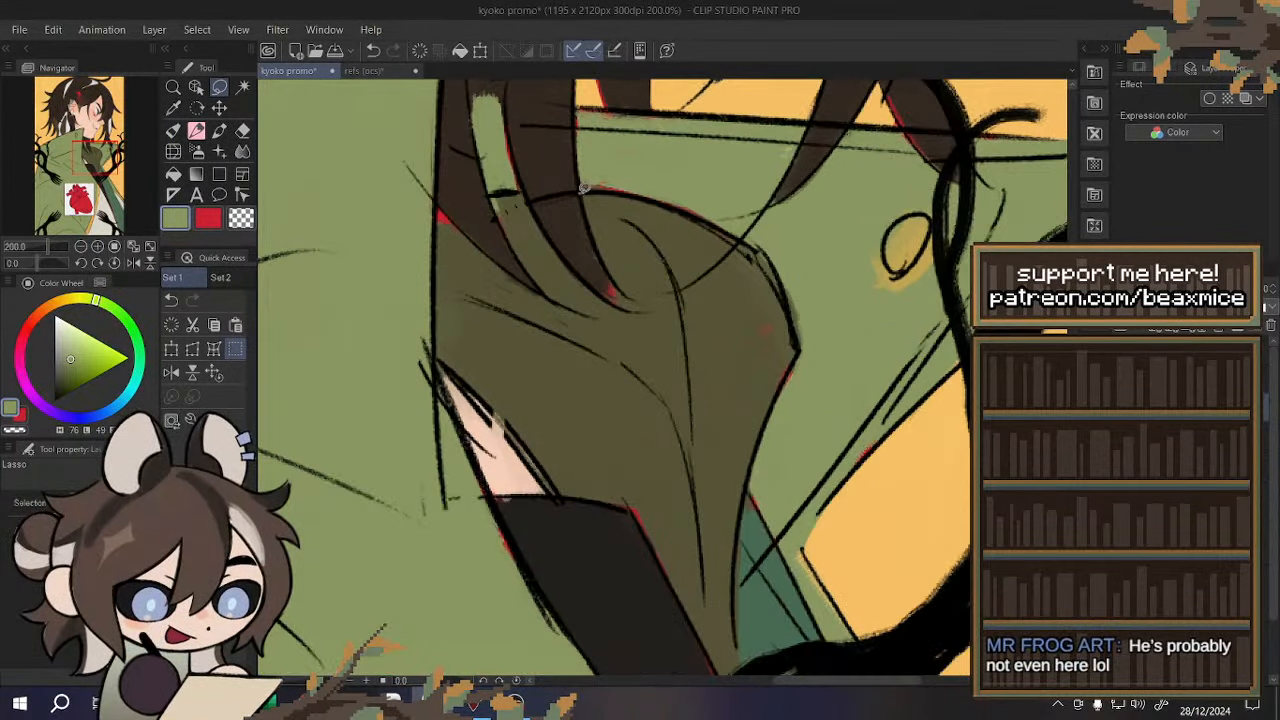
pyautogui.moveTo(557, 216); pyautogui.dragTo(540, 154)
pyautogui.click(521, 250)
pyautogui.hotkey('ctrl', 'd')
pyautogui.scroll(-1, 540, 140)
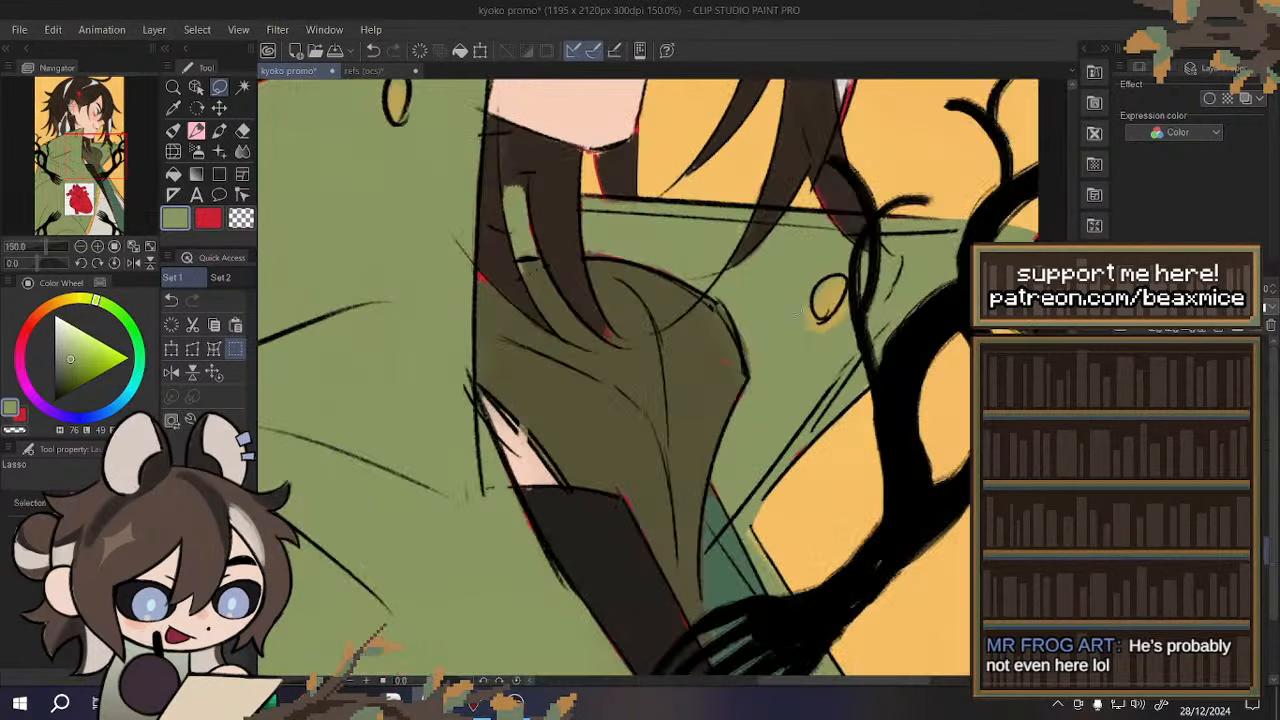
# - Try clearing a lassoed patch at the upper end of the green gap between the hair strands, and undo it
pyautogui.scroll(1, 525, 170)
pyautogui.moveTo(537, 186); pyautogui.dragTo(522, 152)
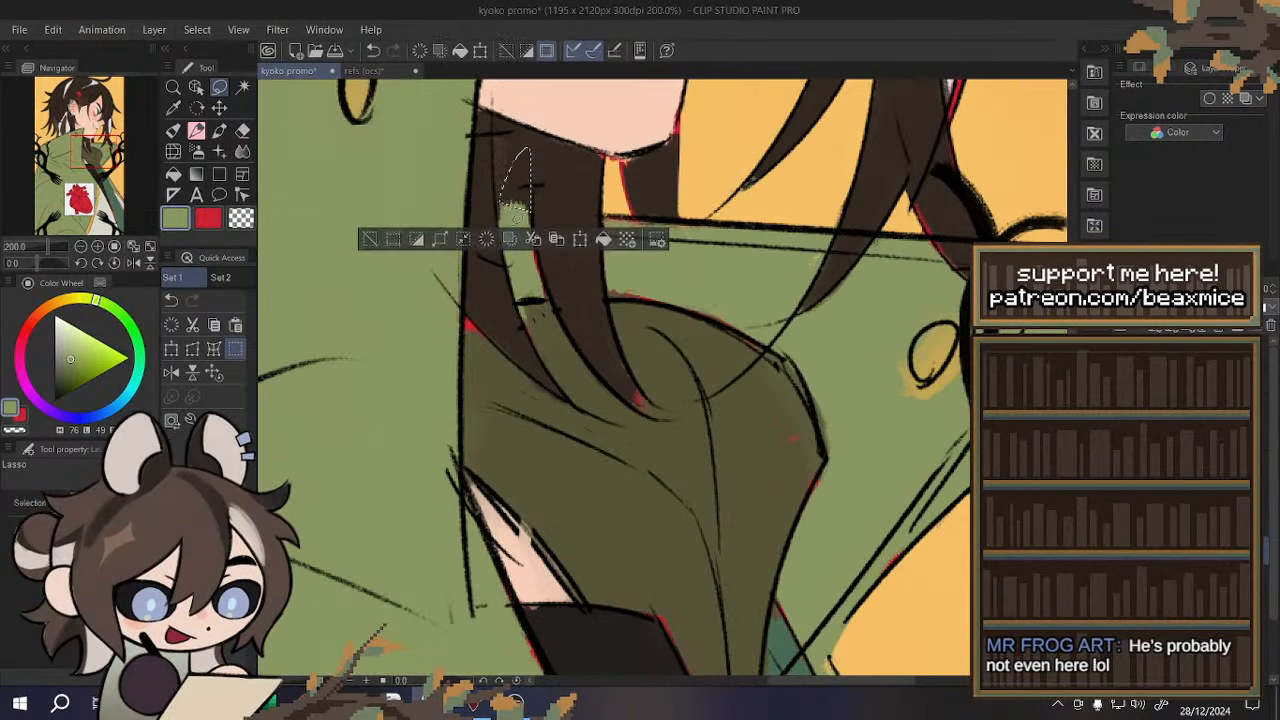
pyautogui.click(486, 243)
pyautogui.scroll(-4, 600, 240)
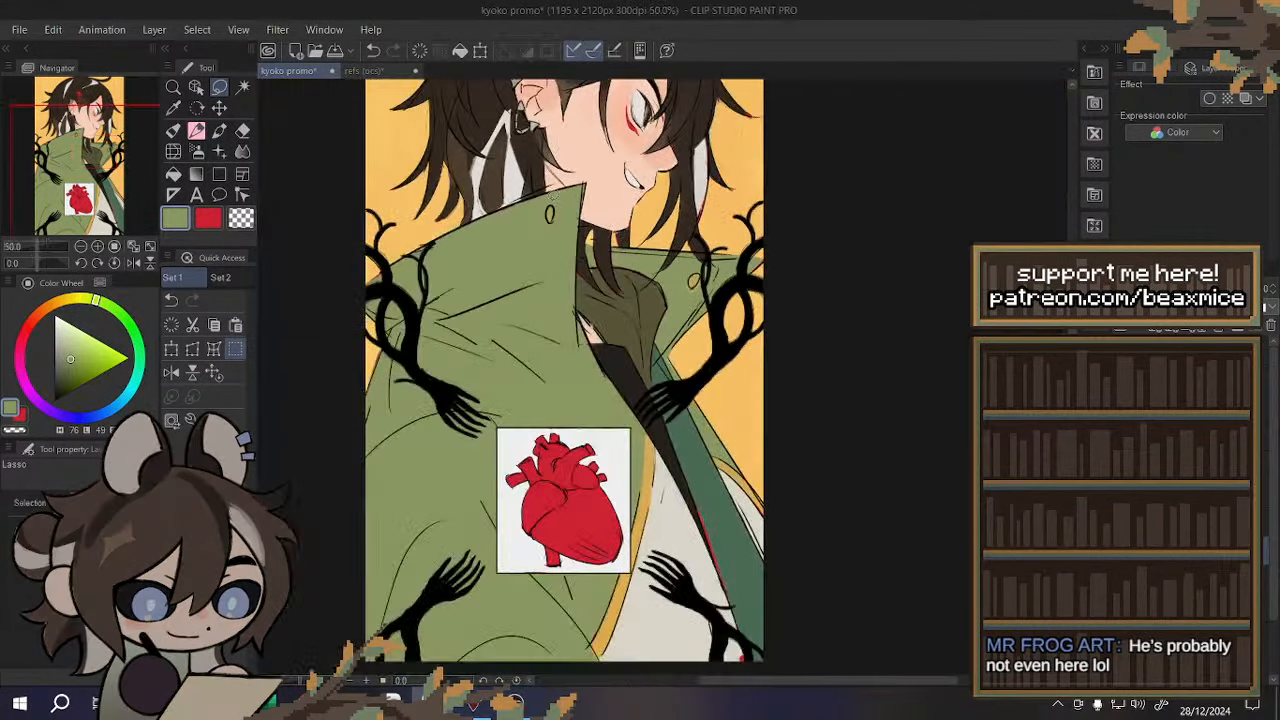
pyautogui.scroll(3, 615, 240)
pyautogui.click(171, 372)
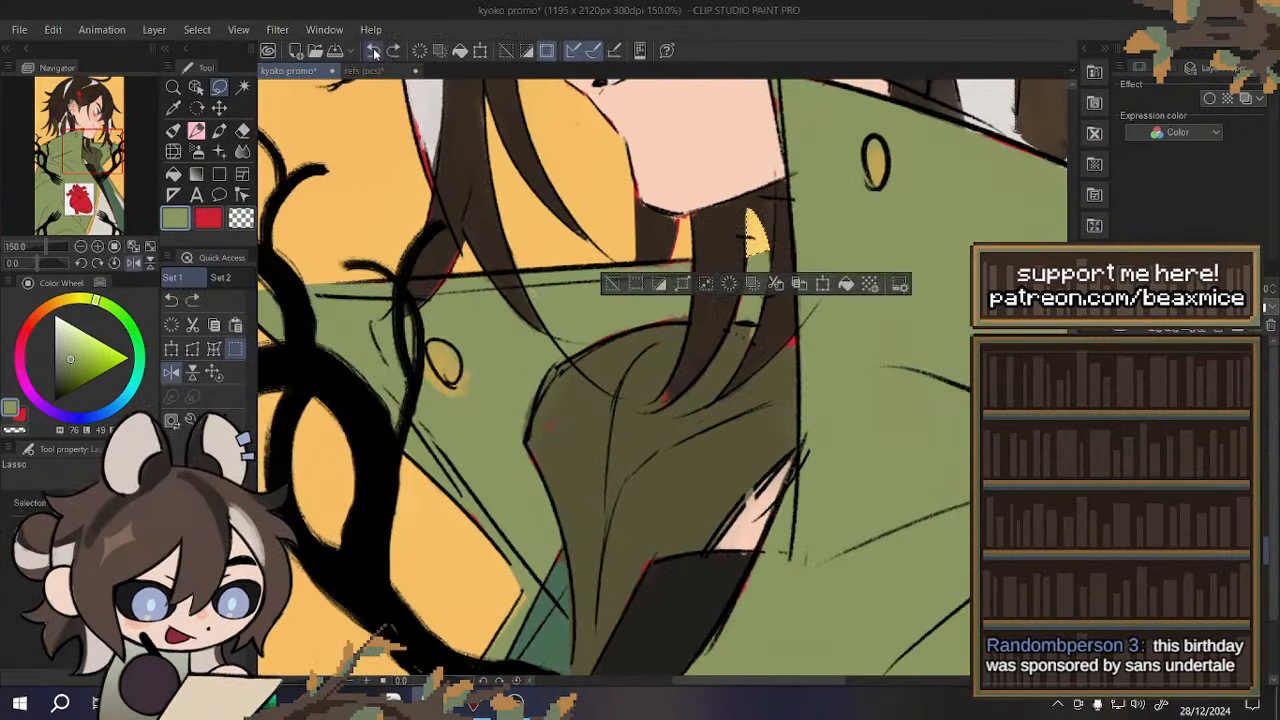
pyautogui.scroll(-1, 435, 182)
pyautogui.scroll(2, 630, 222)
# - Sample the hair's dark brown, try a lasso patch along the green gap in mirrored view, and undo it
pyautogui.rightClick(611, 238)
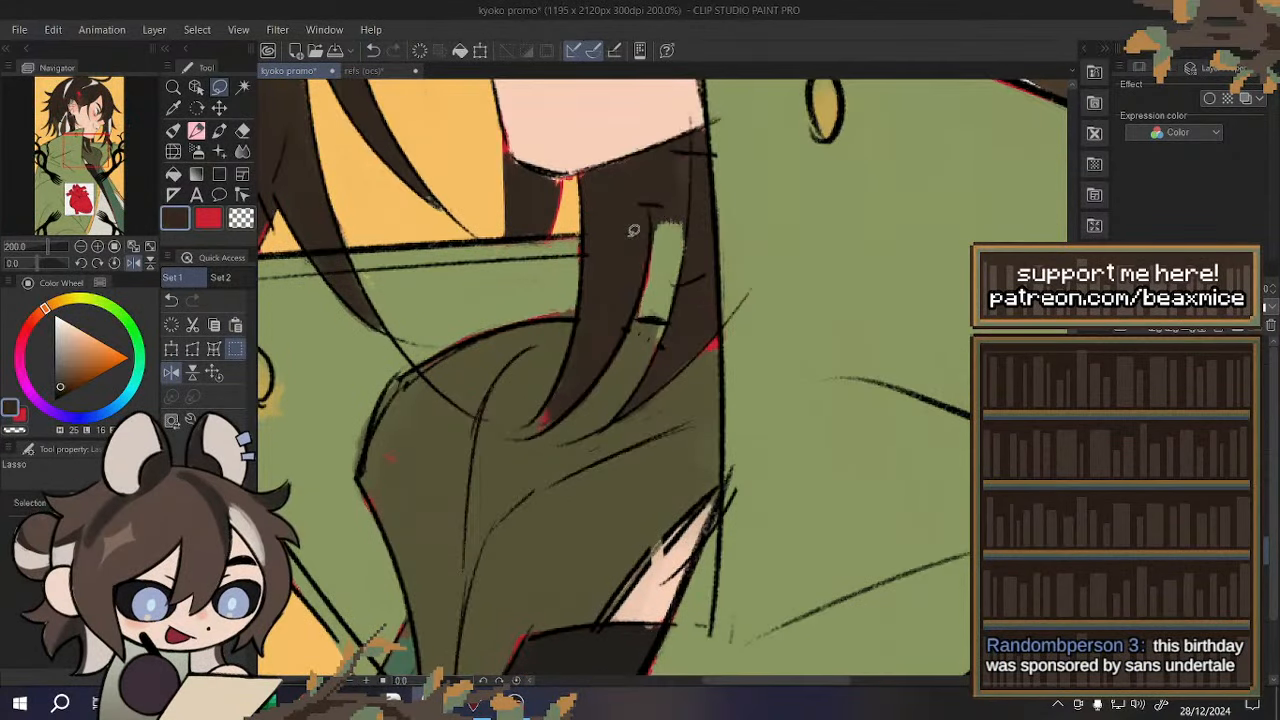
pyautogui.moveTo(694, 204)
pyautogui.mouseDown()
pyautogui.moveTo(682, 280)
pyautogui.moveTo(642, 266)
pyautogui.mouseUp()
pyautogui.click(373, 51)
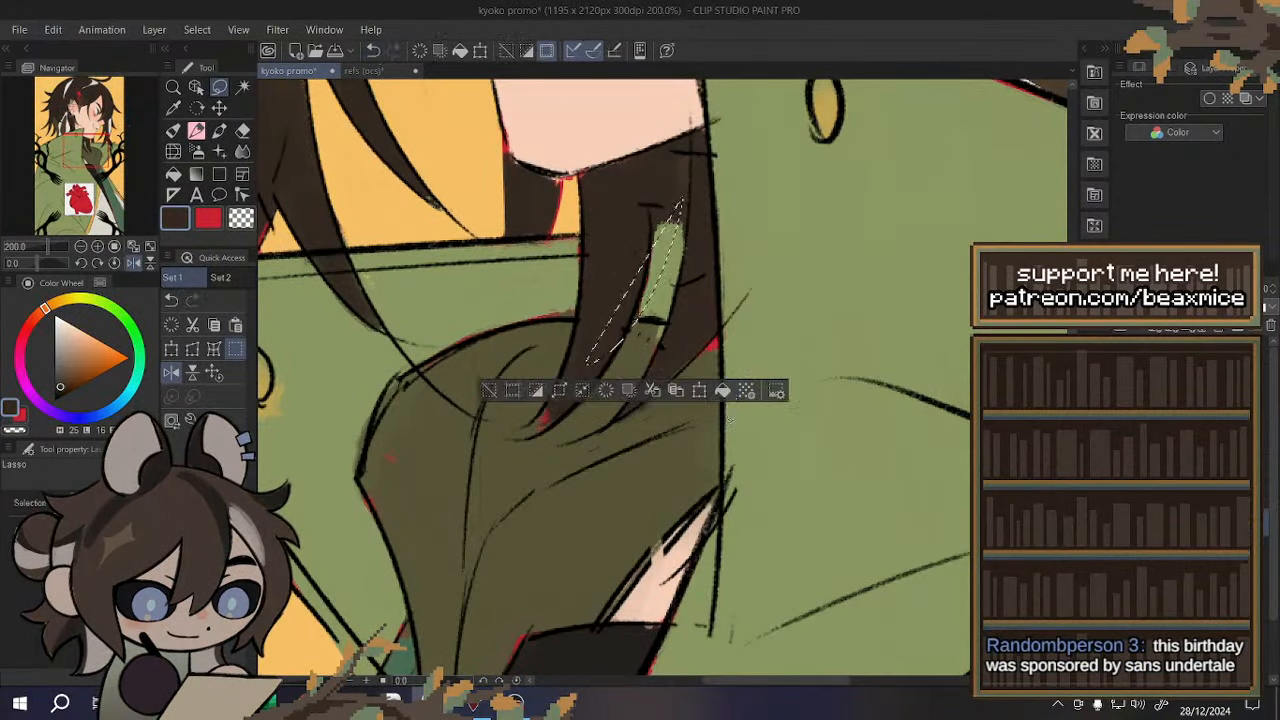
pyautogui.click(371, 51)
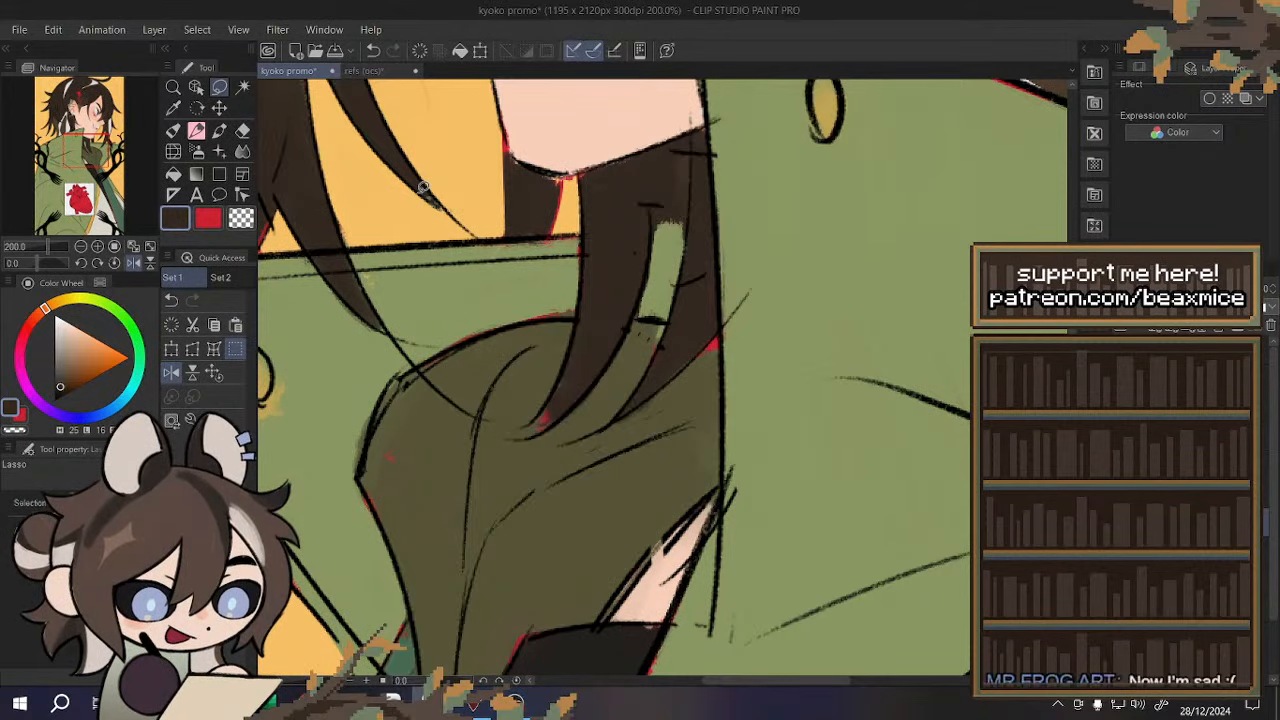
# - Return to unmirrored view and clear the lassoed green gap between the hair strands beneath the chin
pyautogui.click(172, 375)
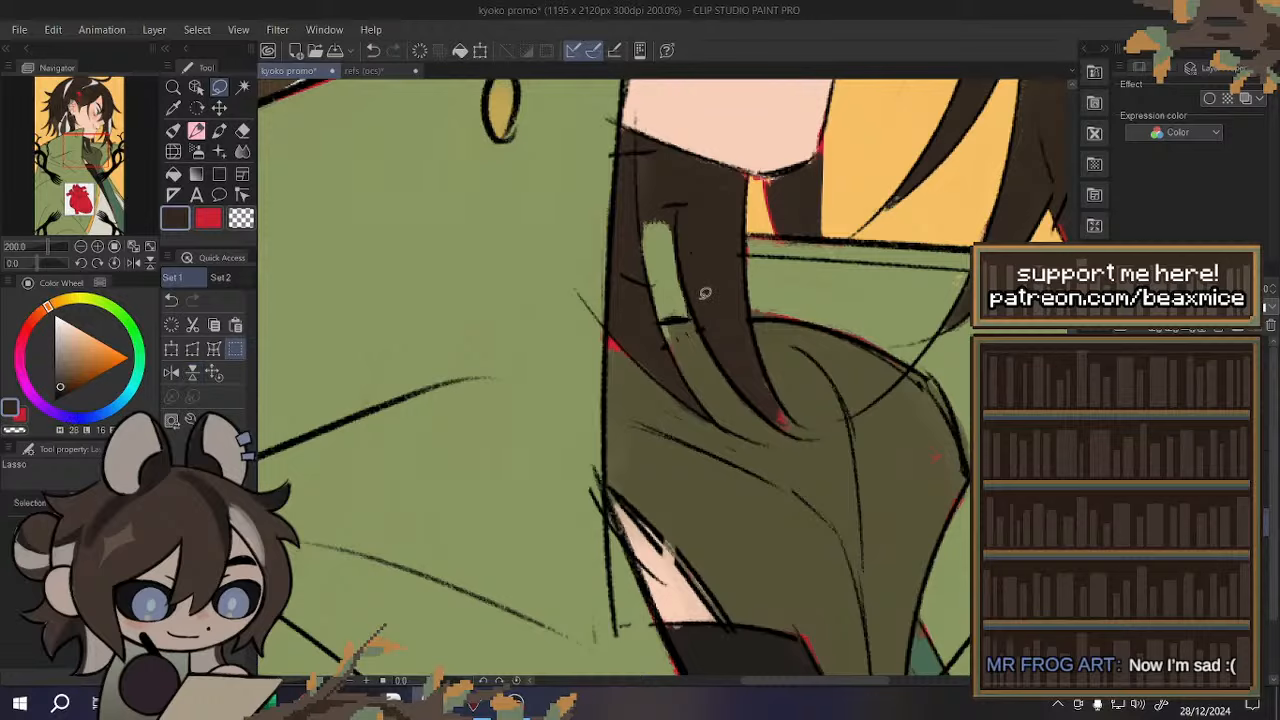
pyautogui.scroll(-1, 697, 292)
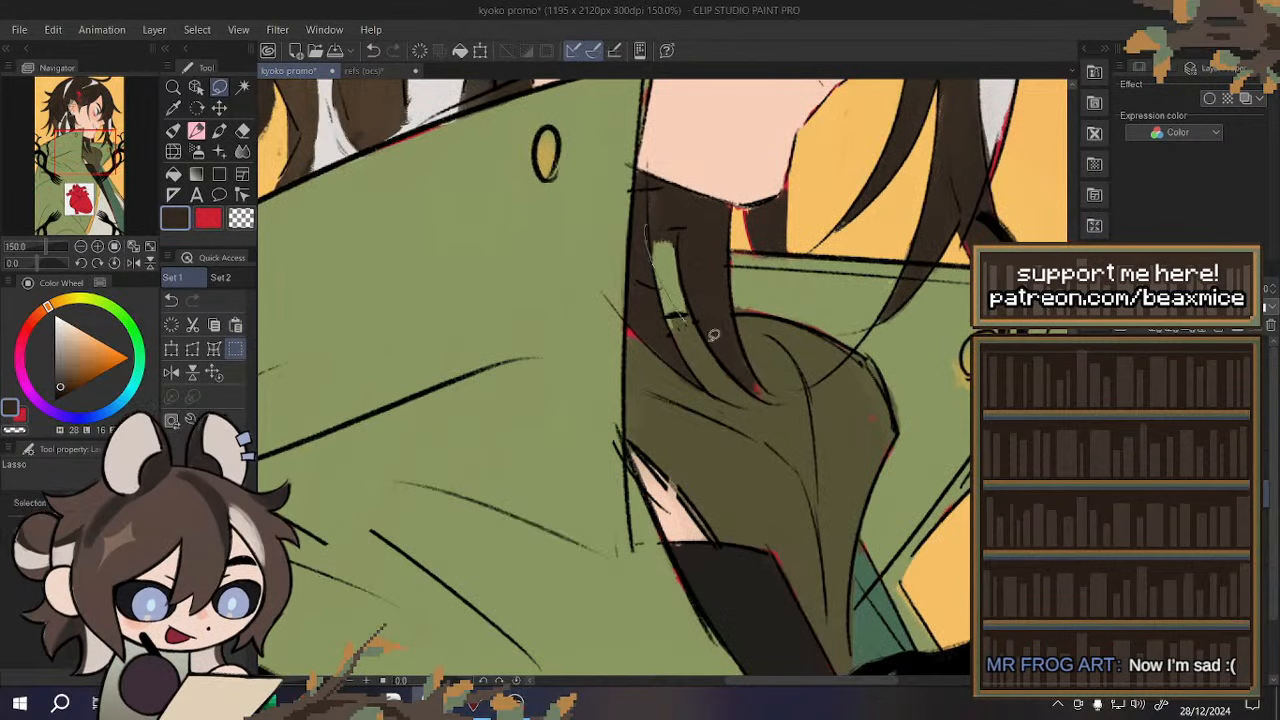
pyautogui.moveTo(714, 335)
pyautogui.mouseDown()
pyautogui.moveTo(709, 237)
pyautogui.moveTo(714, 351)
pyautogui.moveTo(672, 212)
pyautogui.mouseUp()
pyautogui.click(653, 384)
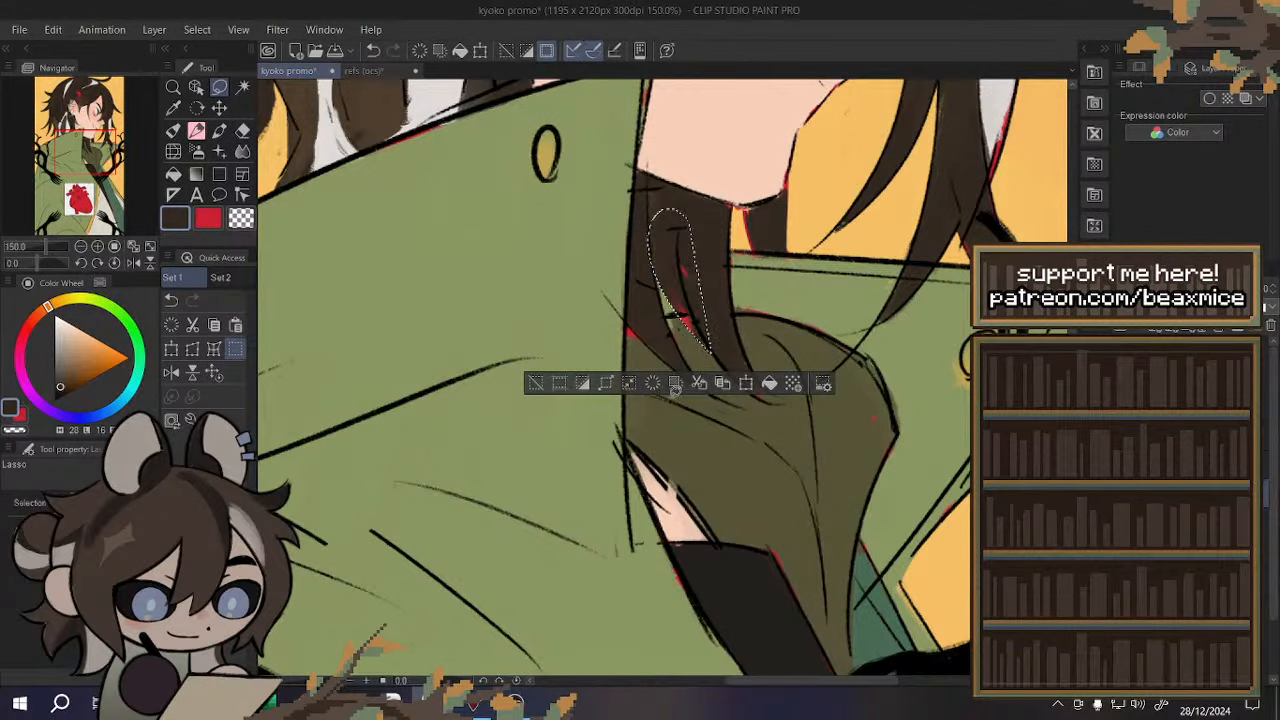
pyautogui.hotkey('ctrl', 'd')
# - Examine the whole illustration from a distance, checking the hair, collar and branch shapes
pyautogui.scroll(-4, 640, 268)
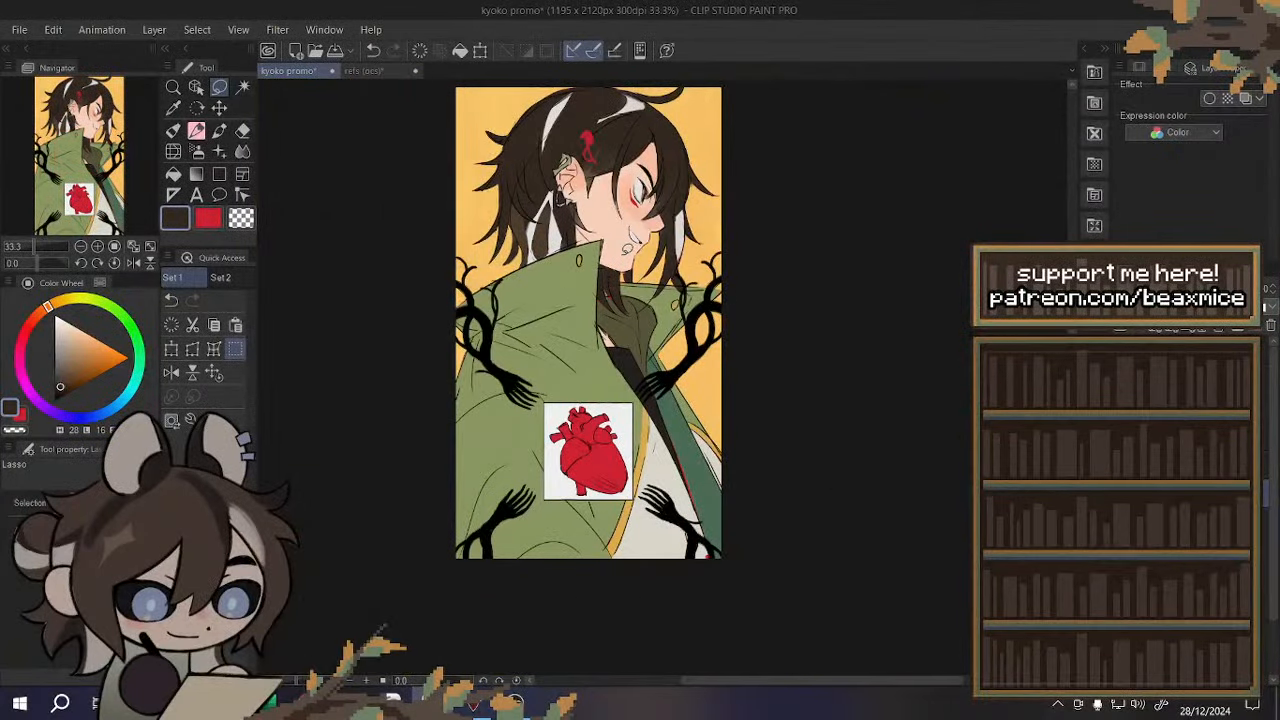
pyautogui.scroll(-1, 644, 261)
pyautogui.scroll(1, 637, 163)
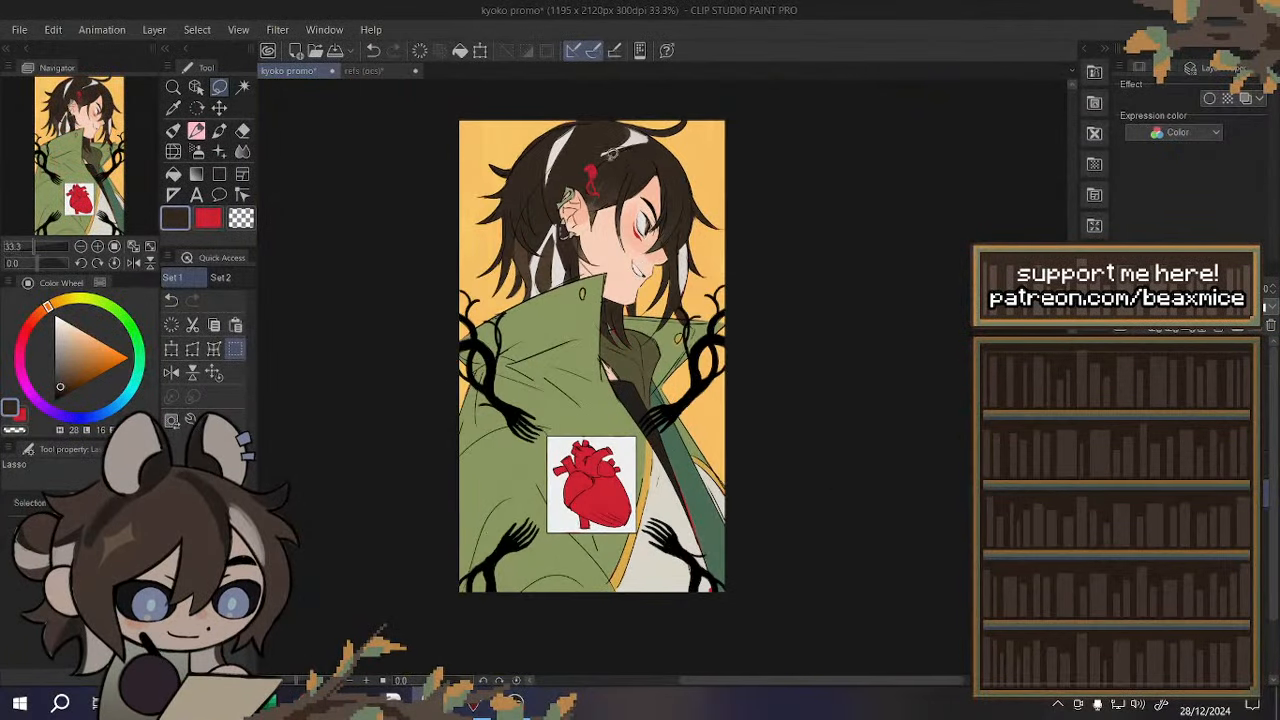
pyautogui.scroll(1, 596, 146)
pyautogui.scroll(-1, 540, 122)
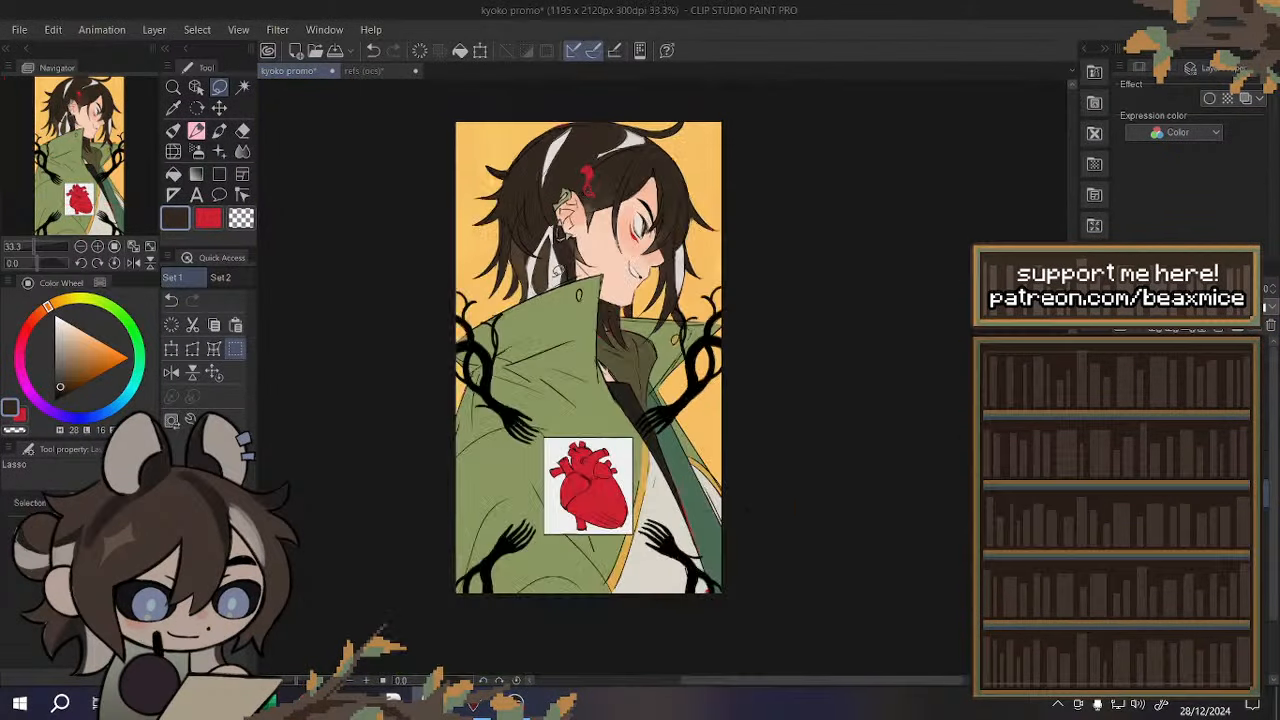
pyautogui.scroll(1, 603, 332)
pyautogui.scroll(-1, 626, 306)
pyautogui.scroll(1, 626, 306)
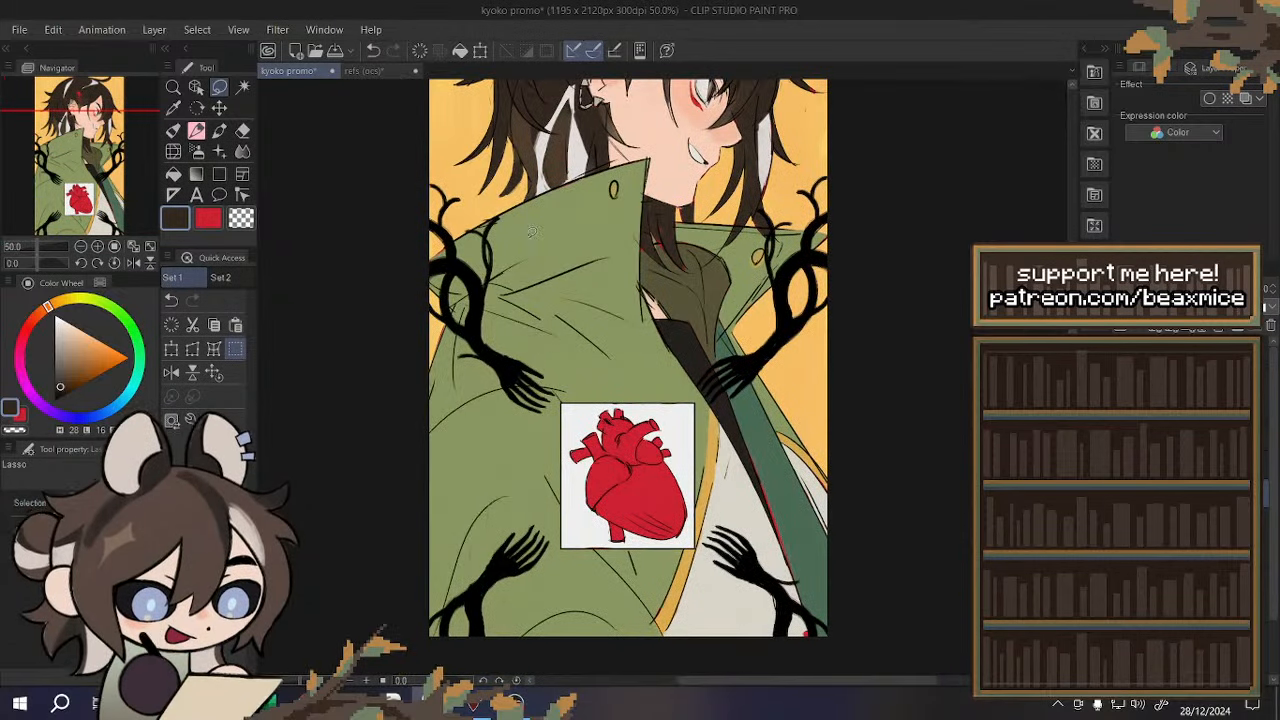
pyautogui.click(214, 373)
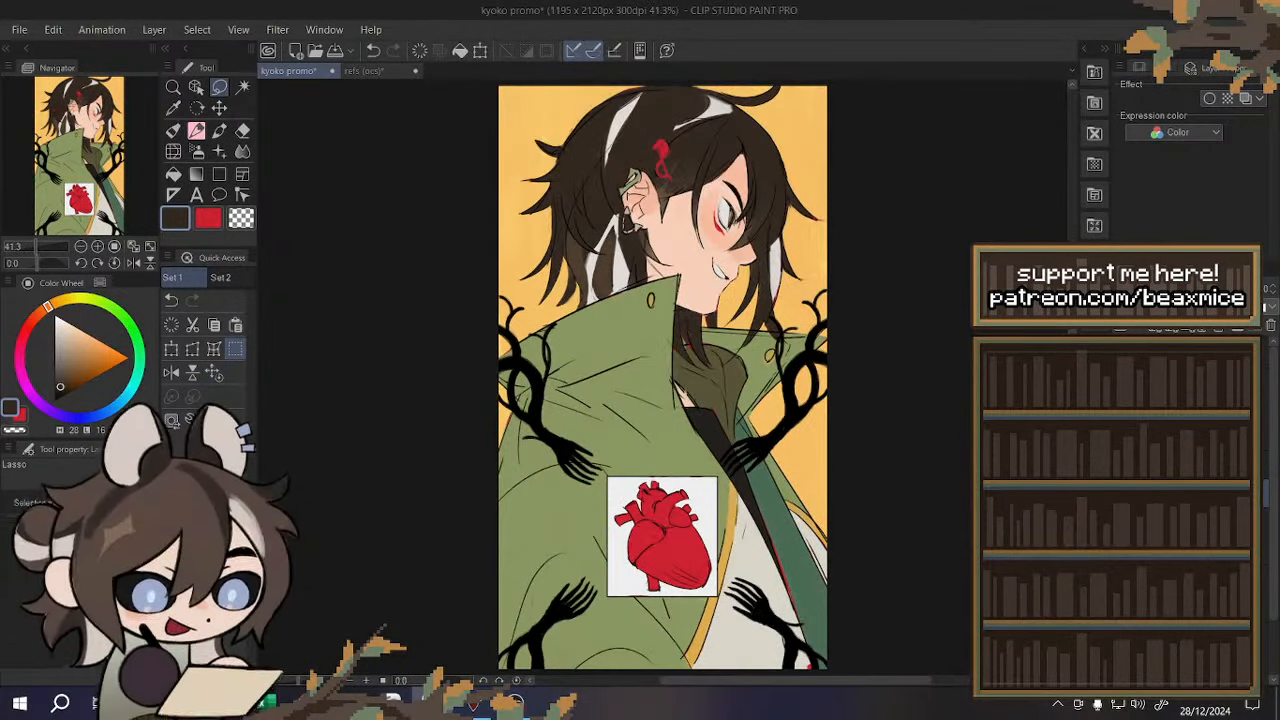
# - Lasso the thin upper twig of the black branch over the large collar, stretch it upward and raise its lower end
pyautogui.scroll(3, 593, 312)
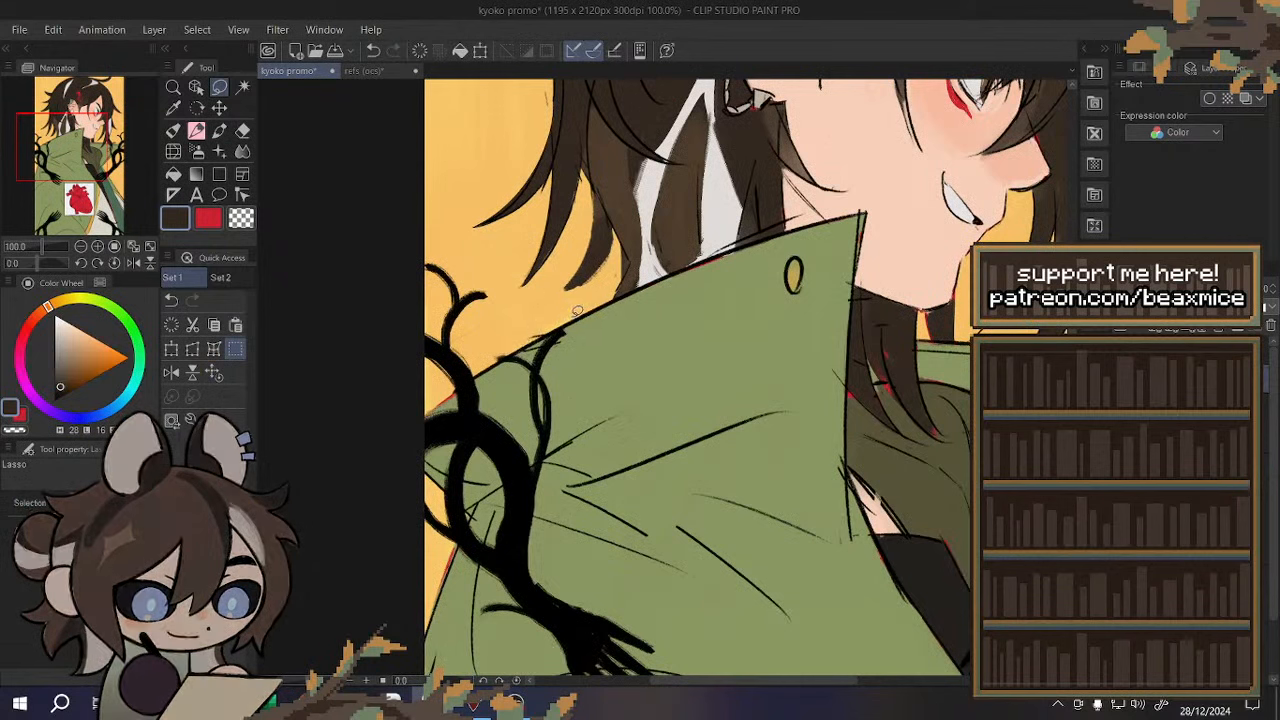
pyautogui.moveTo(585, 463)
pyautogui.mouseDown()
pyautogui.moveTo(535, 455)
pyautogui.moveTo(525, 312)
pyautogui.moveTo(538, 272)
pyautogui.mouseUp()
pyautogui.hotkey('ctrl', 't')
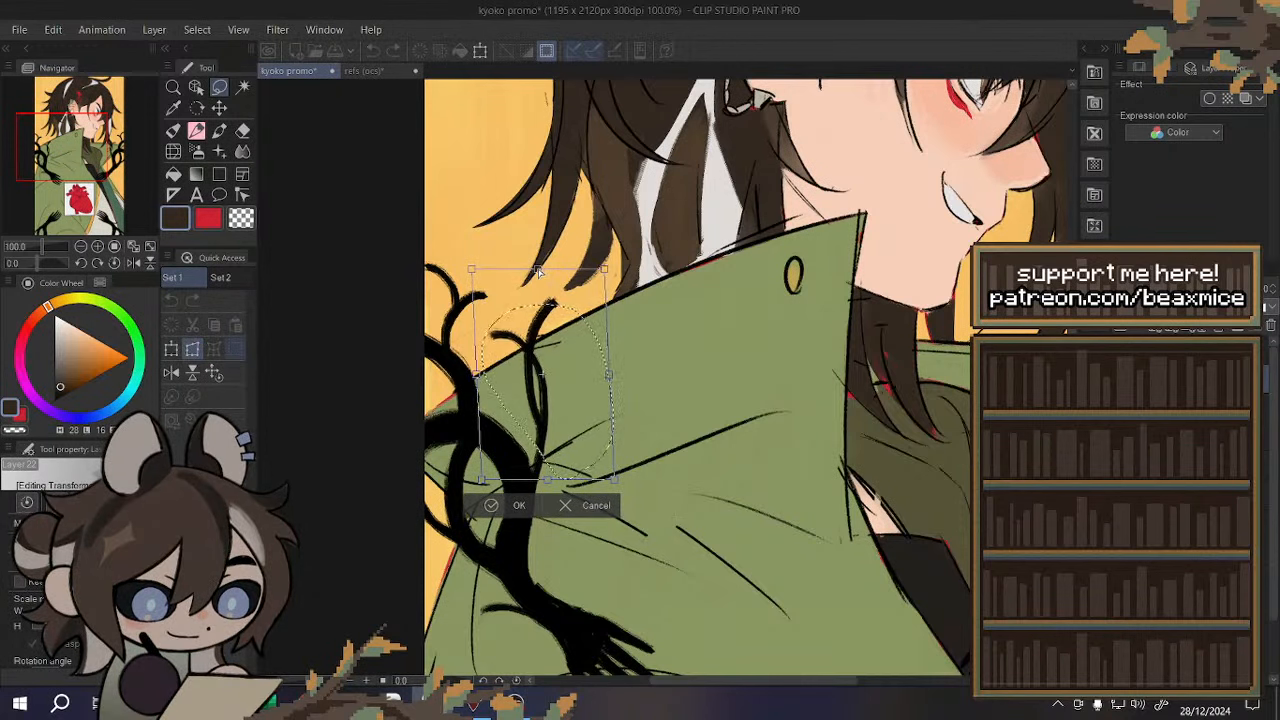
pyautogui.moveTo(547, 480); pyautogui.dragTo(548, 484)
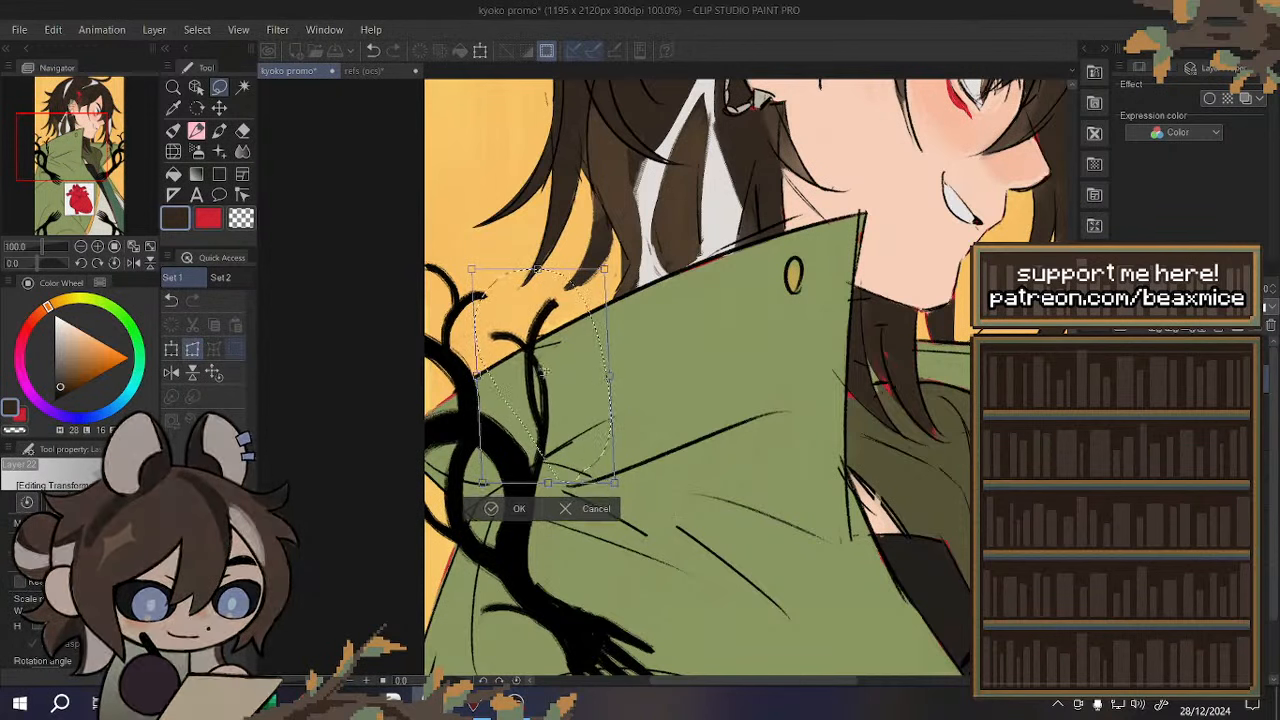
pyautogui.moveTo(537, 268); pyautogui.dragTo(535, 256)
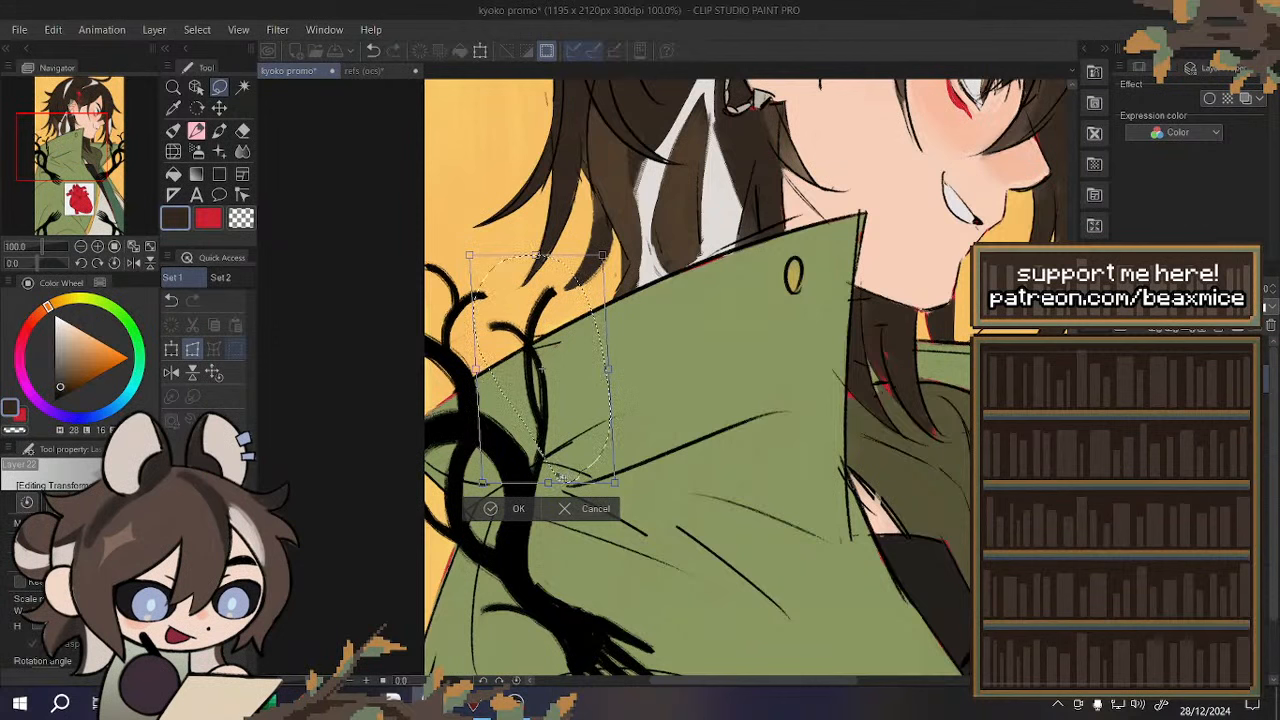
pyautogui.moveTo(549, 483); pyautogui.dragTo(554, 469)
pyautogui.click(498, 494)
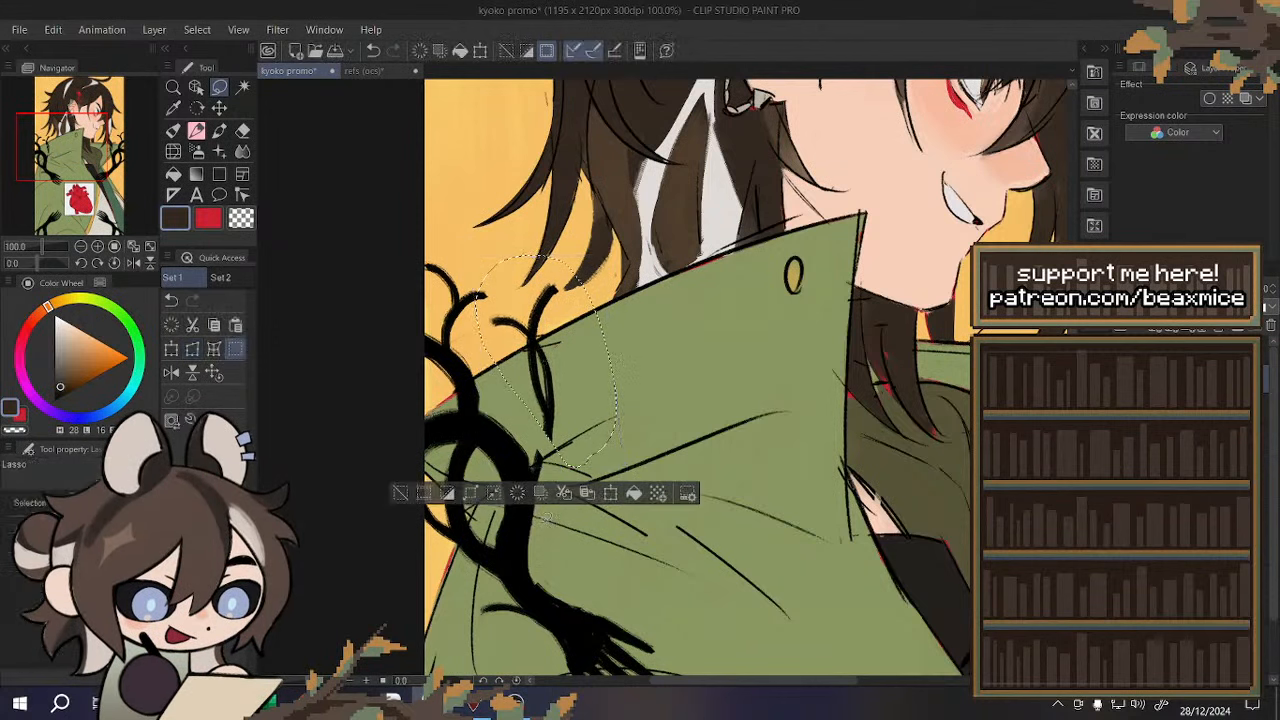
pyautogui.hotkey('ctrl', 'd')
# - With the thickpaint 6 brush in black and the view mirrored, reconnect the raised twig to its branch and trim the join
pyautogui.click(54, 402)
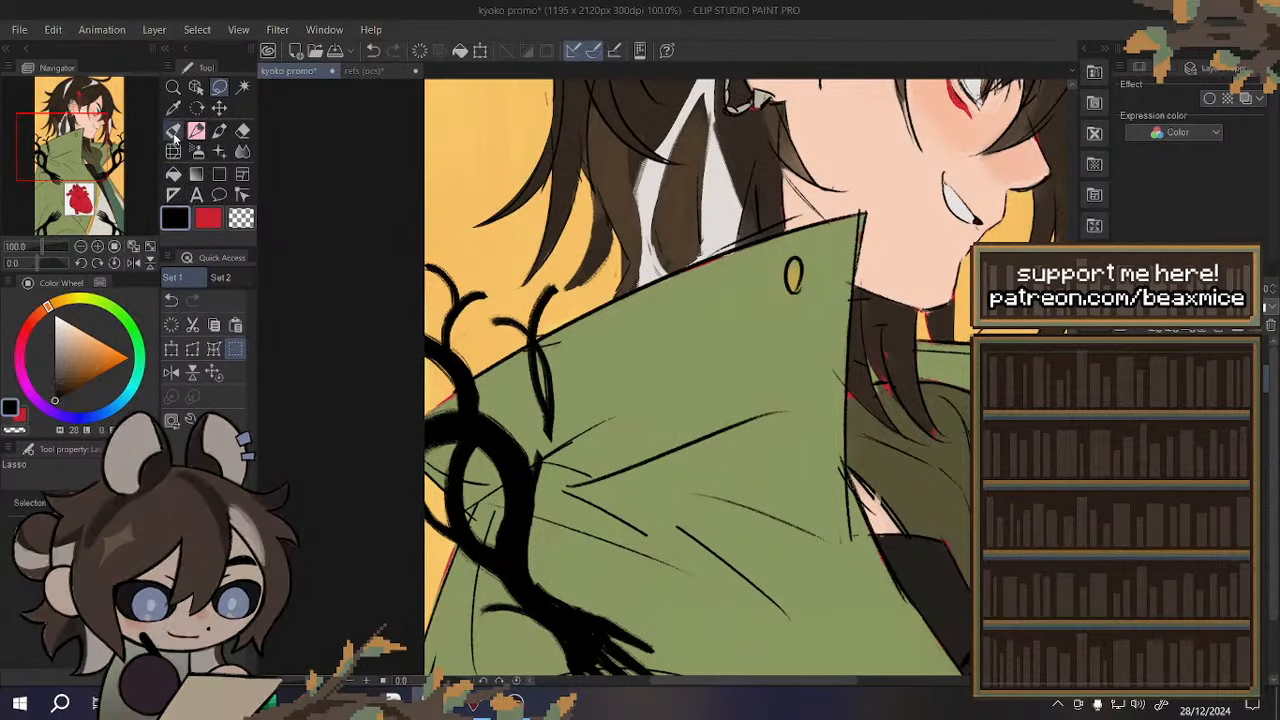
pyautogui.click(173, 130)
pyautogui.click(171, 372)
pyautogui.scroll(4, 775, 428)
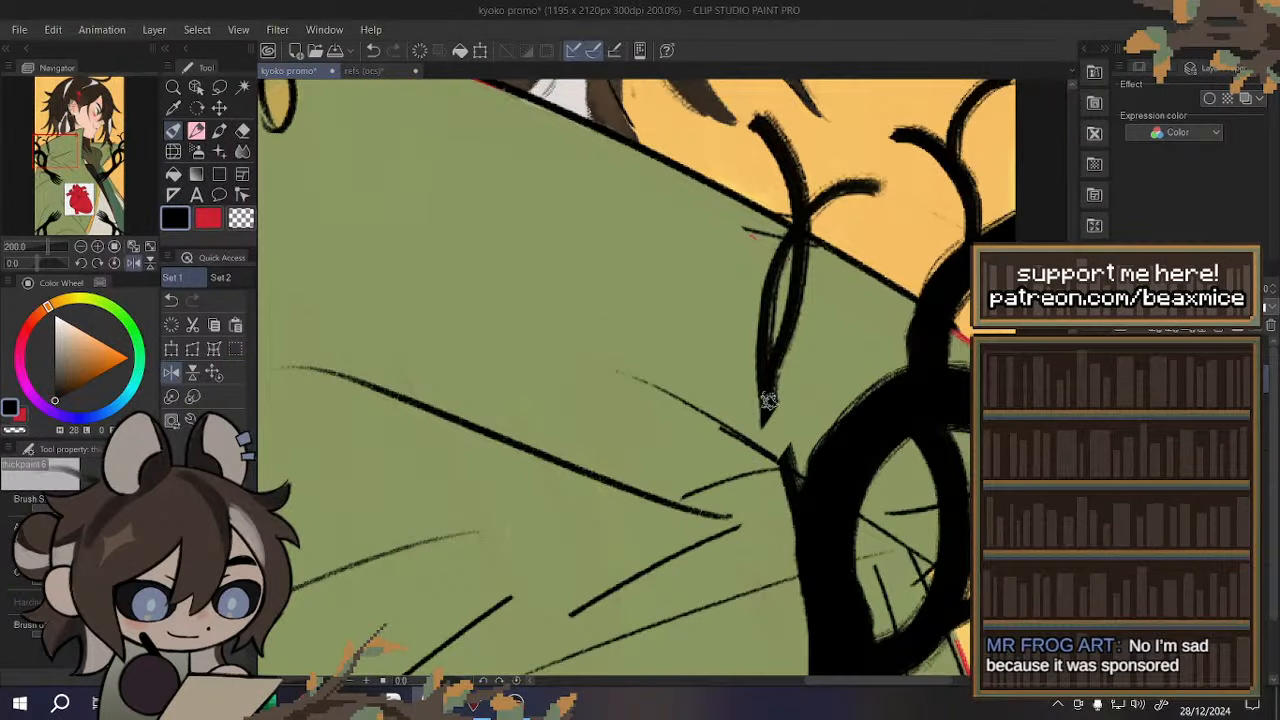
pyautogui.moveTo(767, 400); pyautogui.dragTo(818, 520)
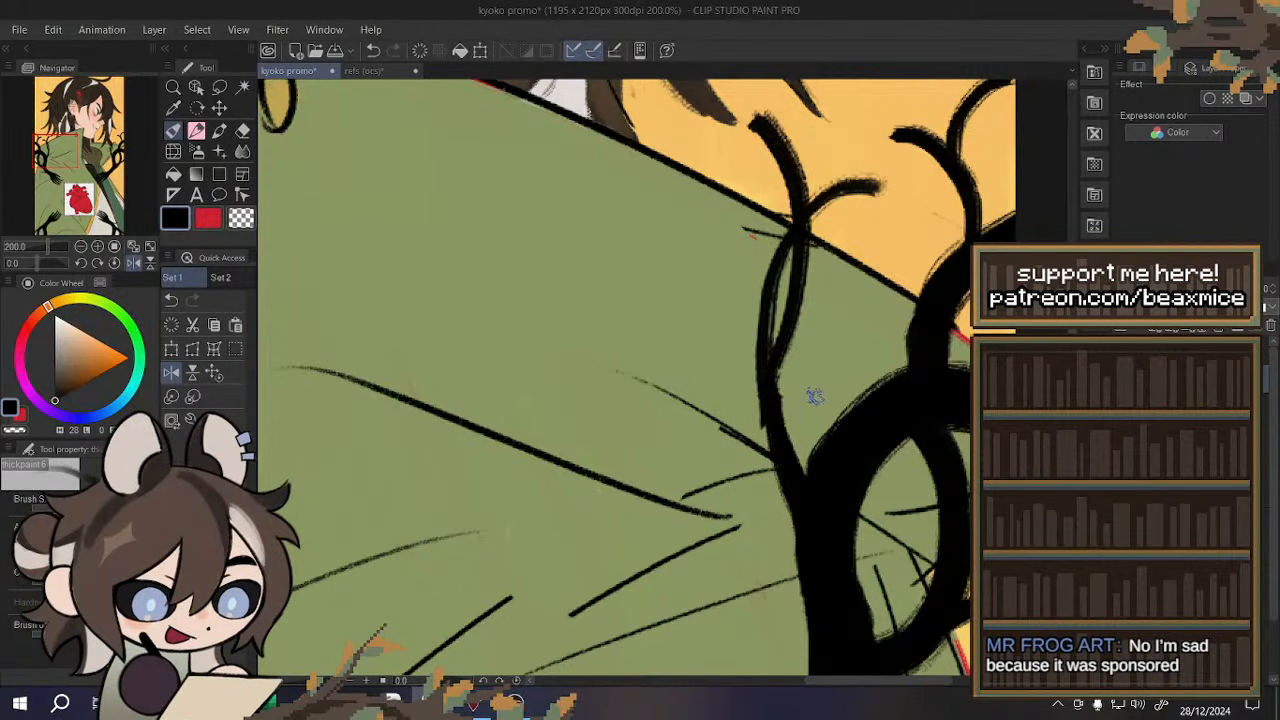
pyautogui.press('c')
pyautogui.moveTo(782, 395)
pyautogui.mouseDown()
pyautogui.moveTo(794, 438)
pyautogui.moveTo(778, 422)
pyautogui.moveTo(823, 489)
pyautogui.mouseUp()
pyautogui.press('c')
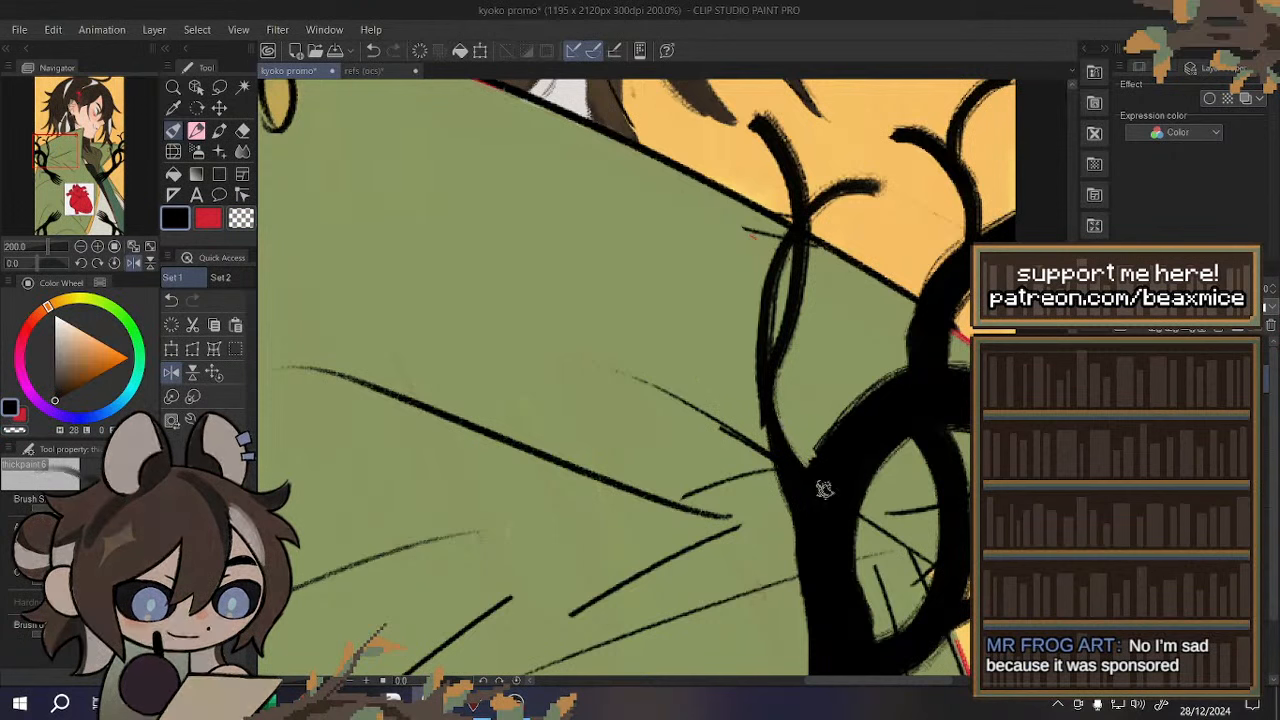
# - Thicken the outer edge of the twig's stem in black and erase the excess where it meets the branch
pyautogui.moveTo(767, 292)
pyautogui.mouseDown()
pyautogui.moveTo(808, 486)
pyautogui.moveTo(776, 401)
pyautogui.mouseUp()
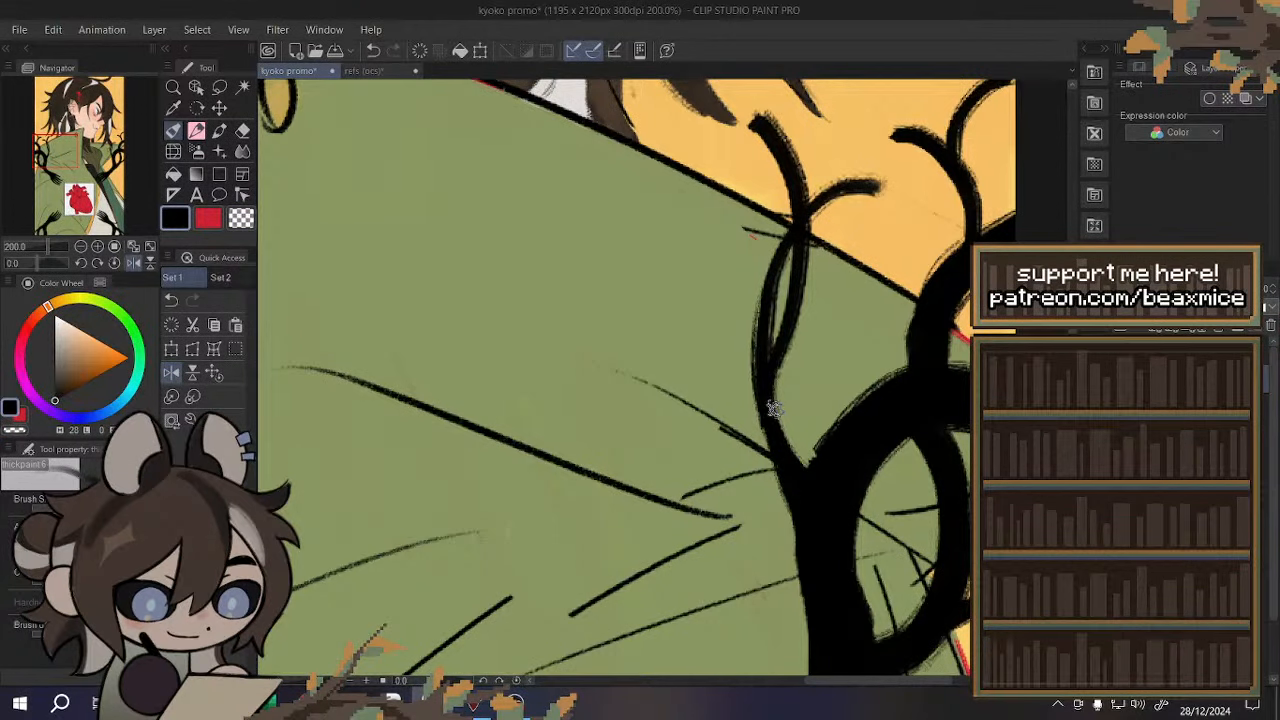
pyautogui.press('c')
pyautogui.moveTo(779, 466); pyautogui.dragTo(798, 511)
pyautogui.press('c')
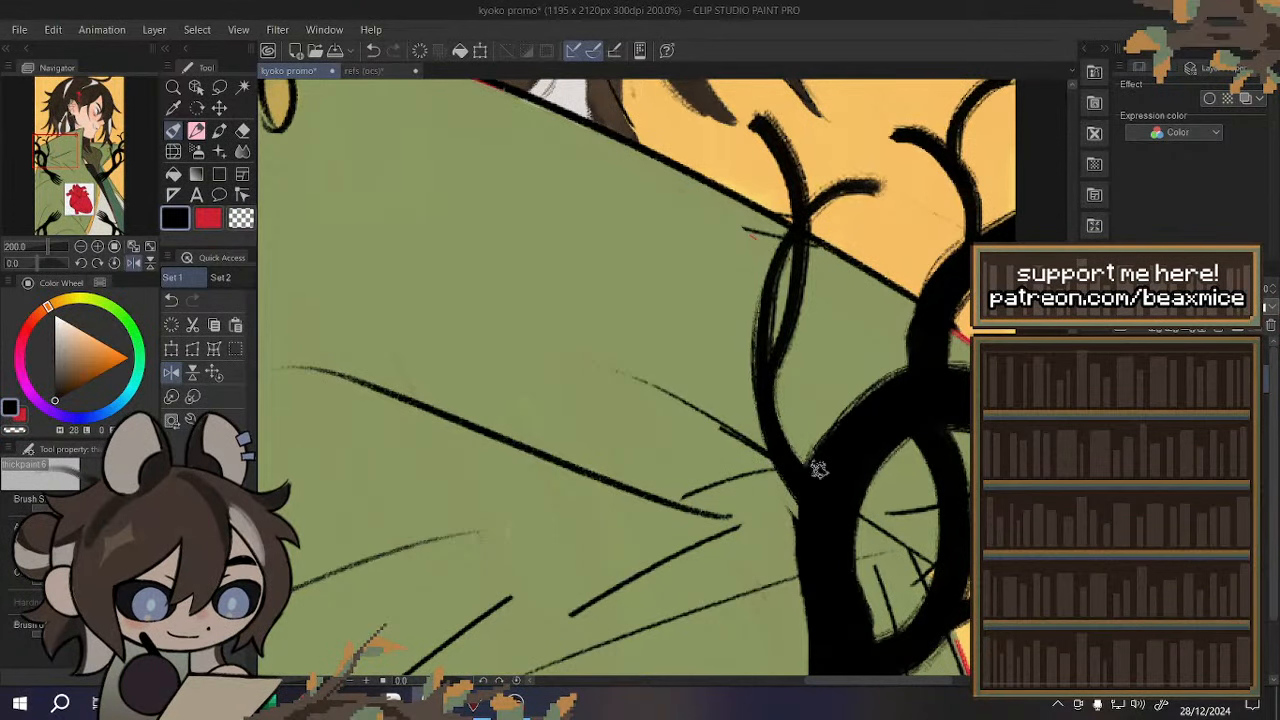
# - Return to unmirrored view and lasso-clear the line art of the front hair tip overlapping the black twig at the far collar
pyautogui.scroll(-5, 822, 440)
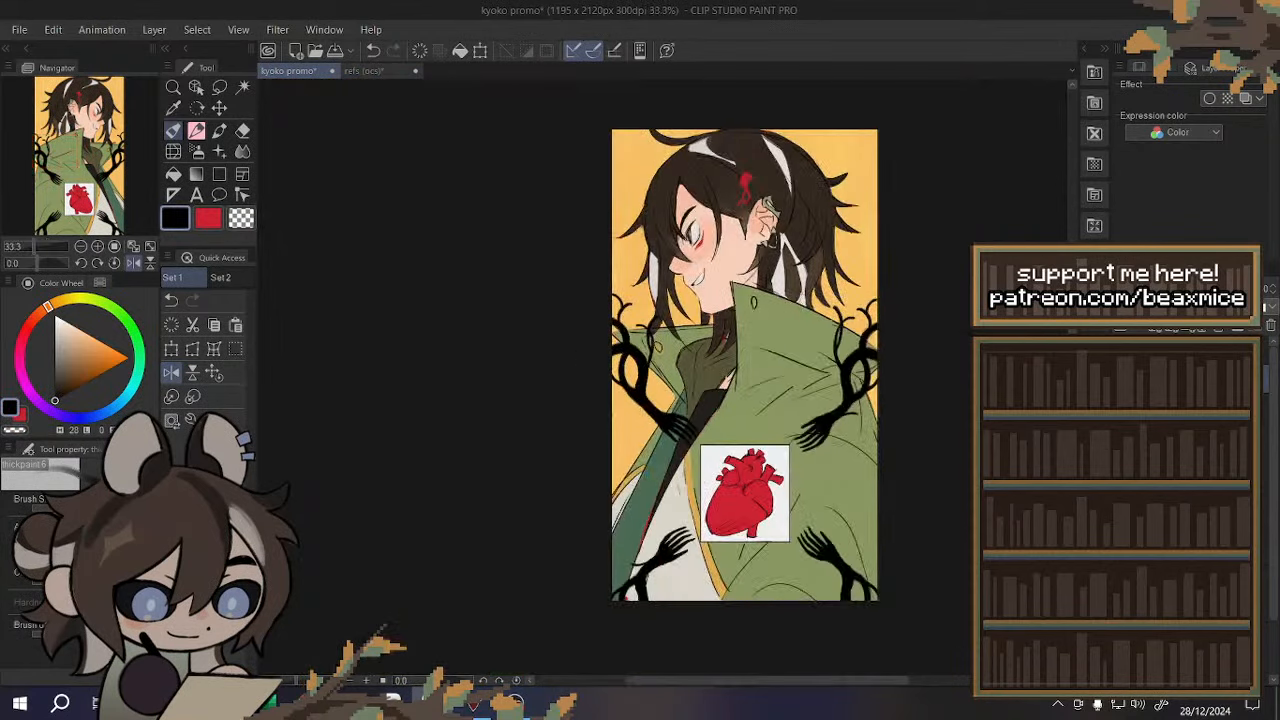
pyautogui.click(218, 378)
pyautogui.click(237, 352)
pyautogui.scroll(2, 840, 323)
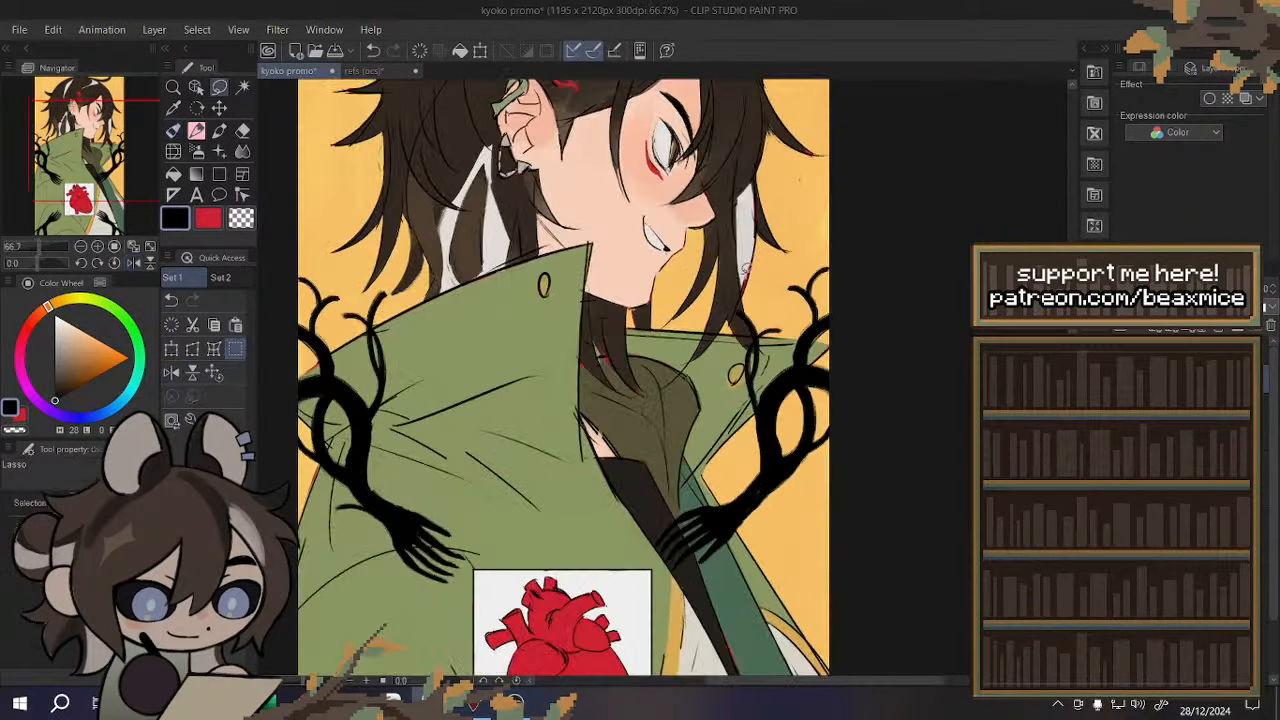
pyautogui.scroll(-3, 750, 180)
pyautogui.scroll(5, 768, 233)
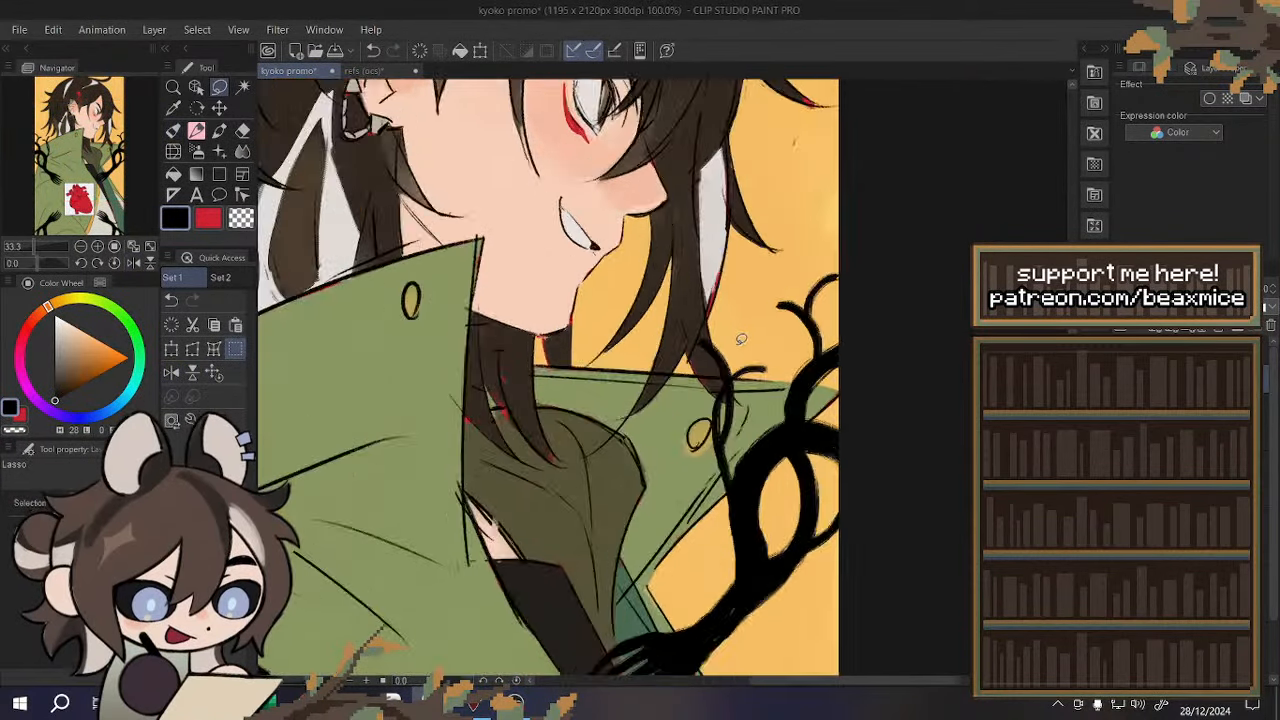
pyautogui.moveTo(655, 370)
pyautogui.mouseDown()
pyautogui.moveTo(648, 400)
pyautogui.moveTo(726, 405)
pyautogui.moveTo(690, 296)
pyautogui.mouseUp()
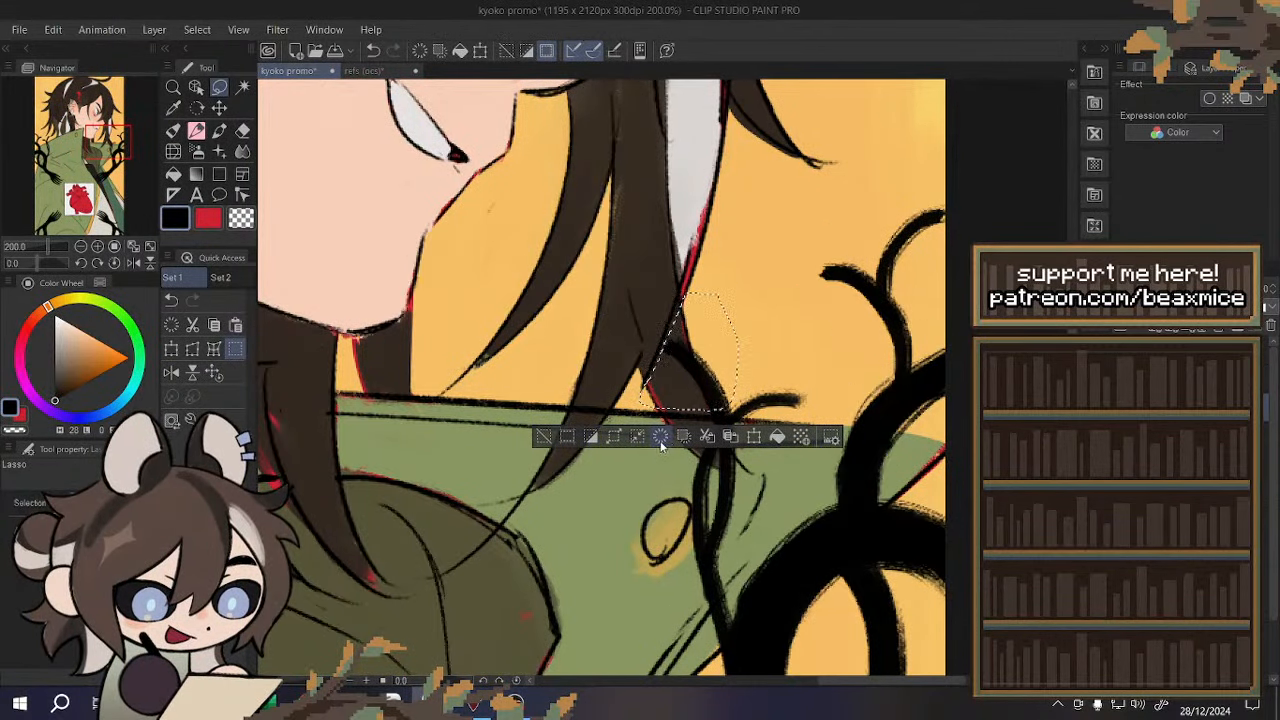
pyautogui.click(674, 413)
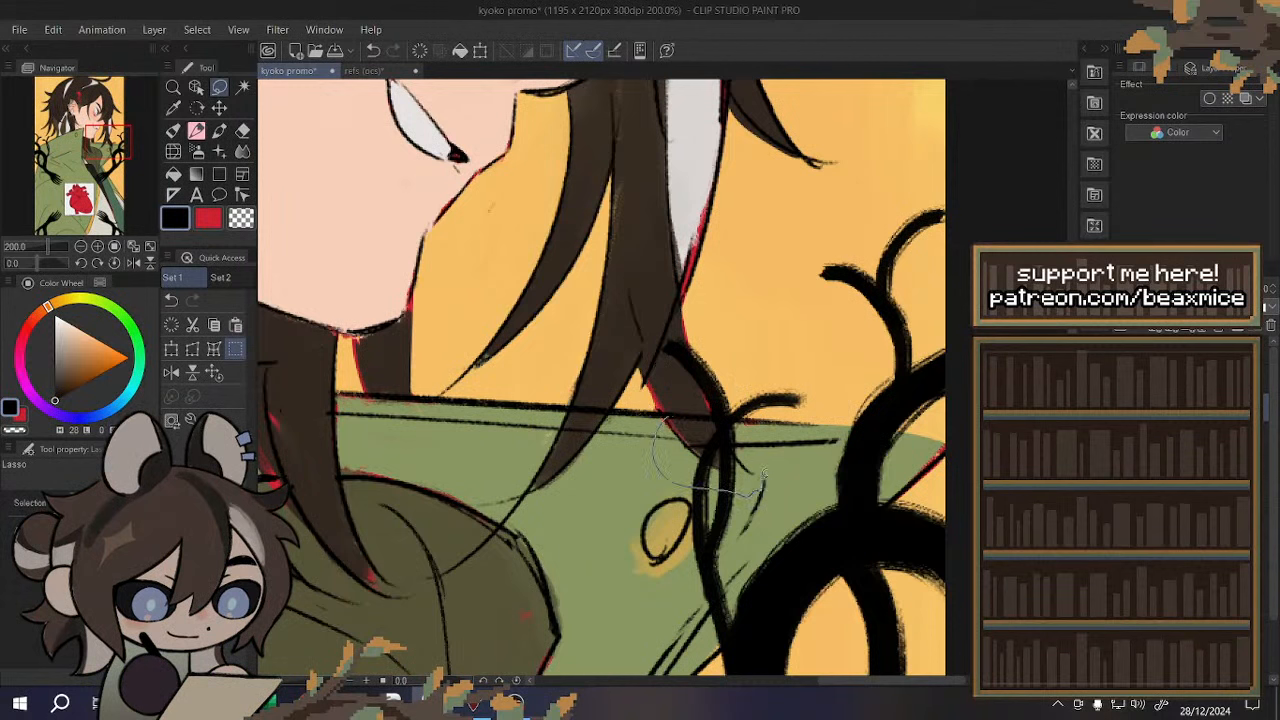
pyautogui.moveTo(727, 445); pyautogui.dragTo(731, 429)
pyautogui.click(678, 524)
pyautogui.hotkey('ctrl', 'd')
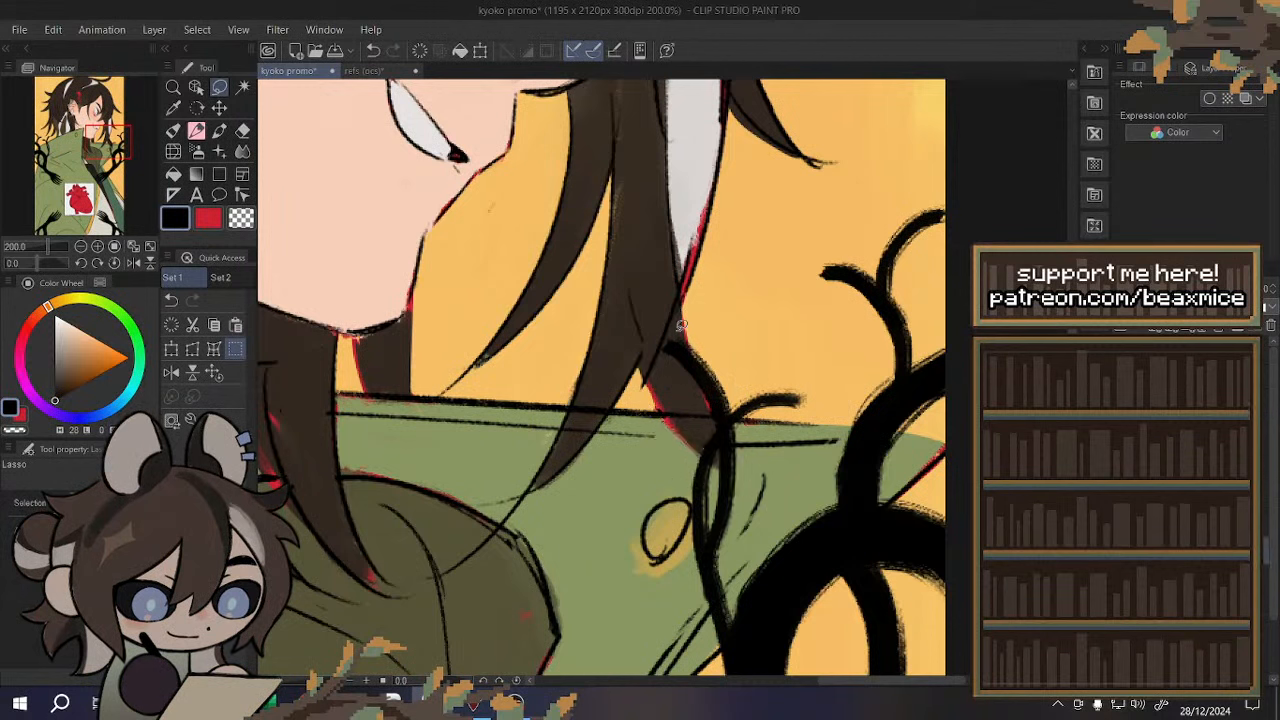
# - Lasso-clear the brown hair colour left below the shortened front hair tip, beside the black twig at the far collar
pyautogui.moveTo(688, 293)
pyautogui.mouseDown()
pyautogui.moveTo(649, 385)
pyautogui.moveTo(723, 318)
pyautogui.moveTo(691, 295)
pyautogui.mouseUp()
pyautogui.click(676, 434)
pyautogui.hotkey('ctrl', 'd')
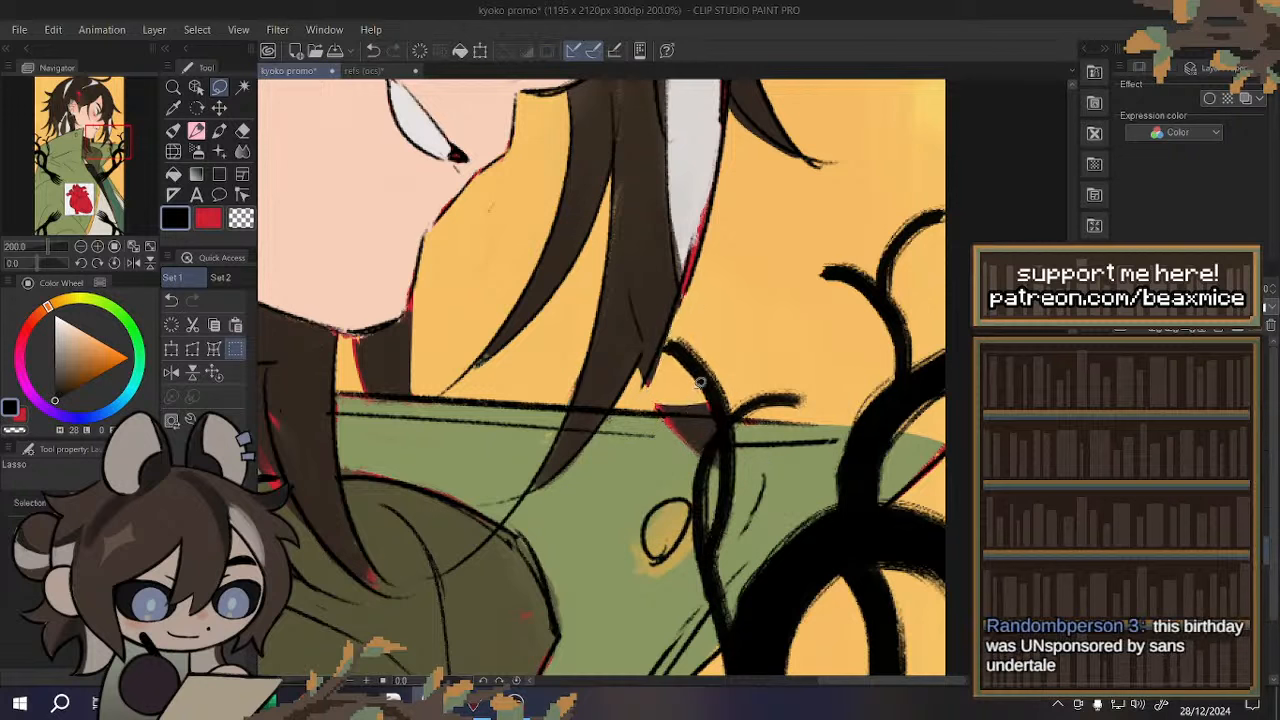
pyautogui.moveTo(762, 475); pyautogui.dragTo(684, 368)
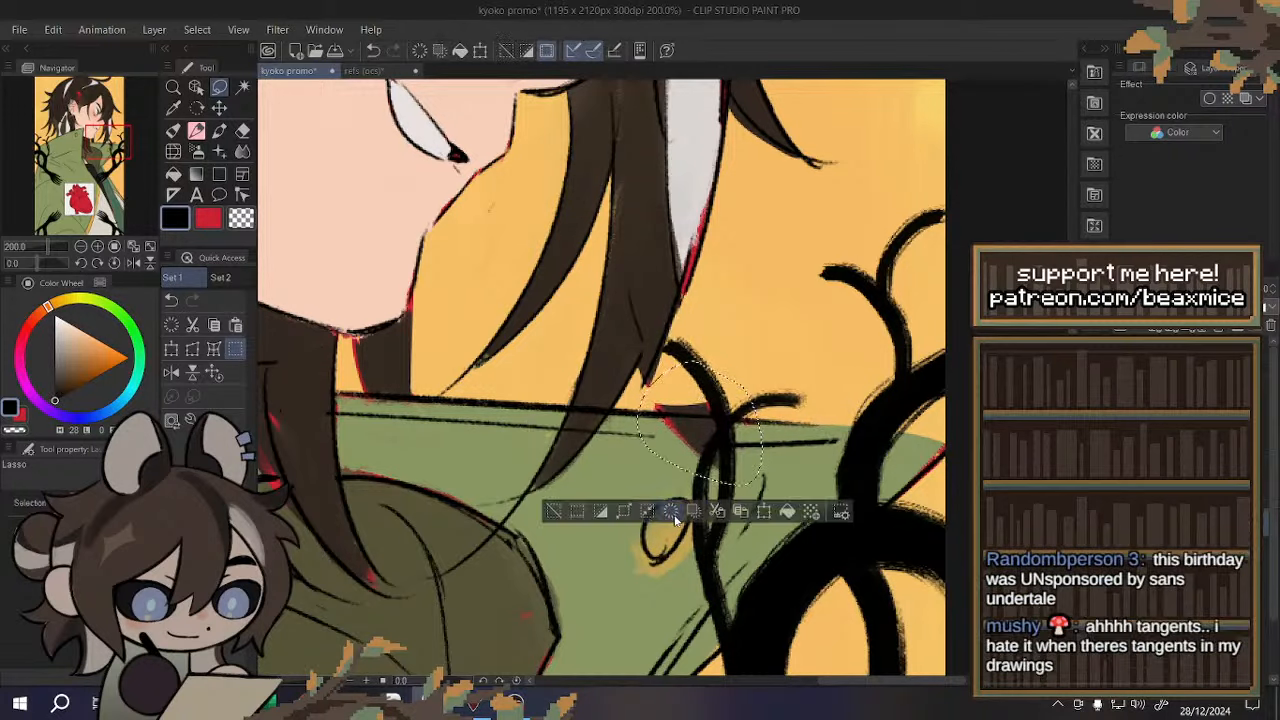
pyautogui.click(673, 514)
pyautogui.hotkey('ctrl', 'd')
# - Lasso-fill the leftover brown patch behind the twig with the sampled collar green, and clear the overflow above the collar edge
pyautogui.click(1124, 480)
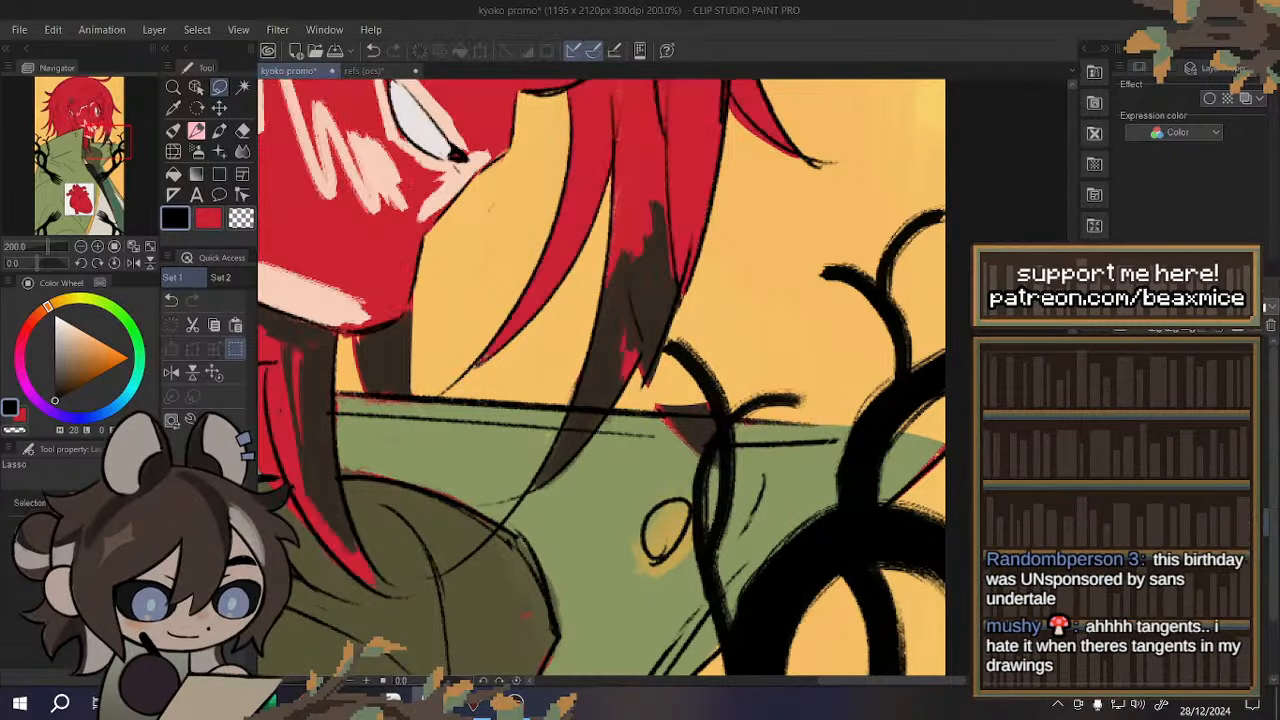
pyautogui.click(1124, 480)
pyautogui.click(1124, 510)
pyautogui.click(1124, 510)
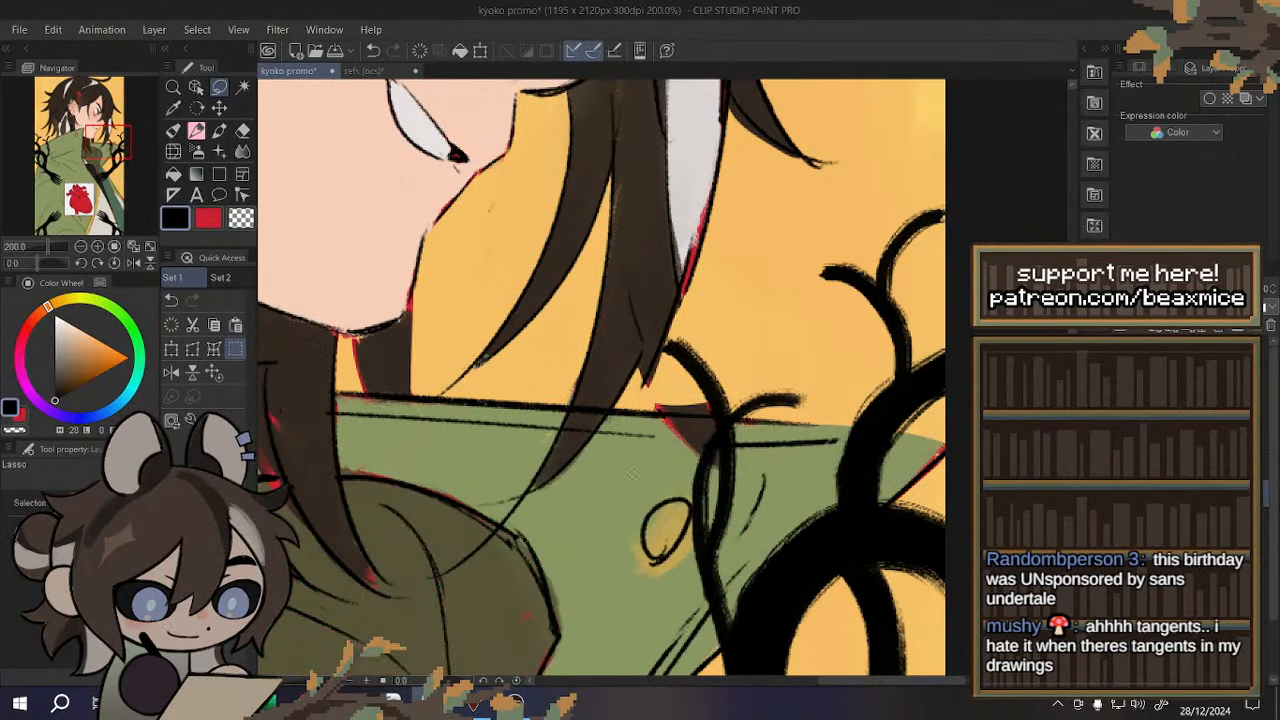
pyautogui.keyDown('alt'); pyautogui.click(668, 431); pyautogui.keyUp('alt')
pyautogui.moveTo(653, 470); pyautogui.dragTo(728, 389)
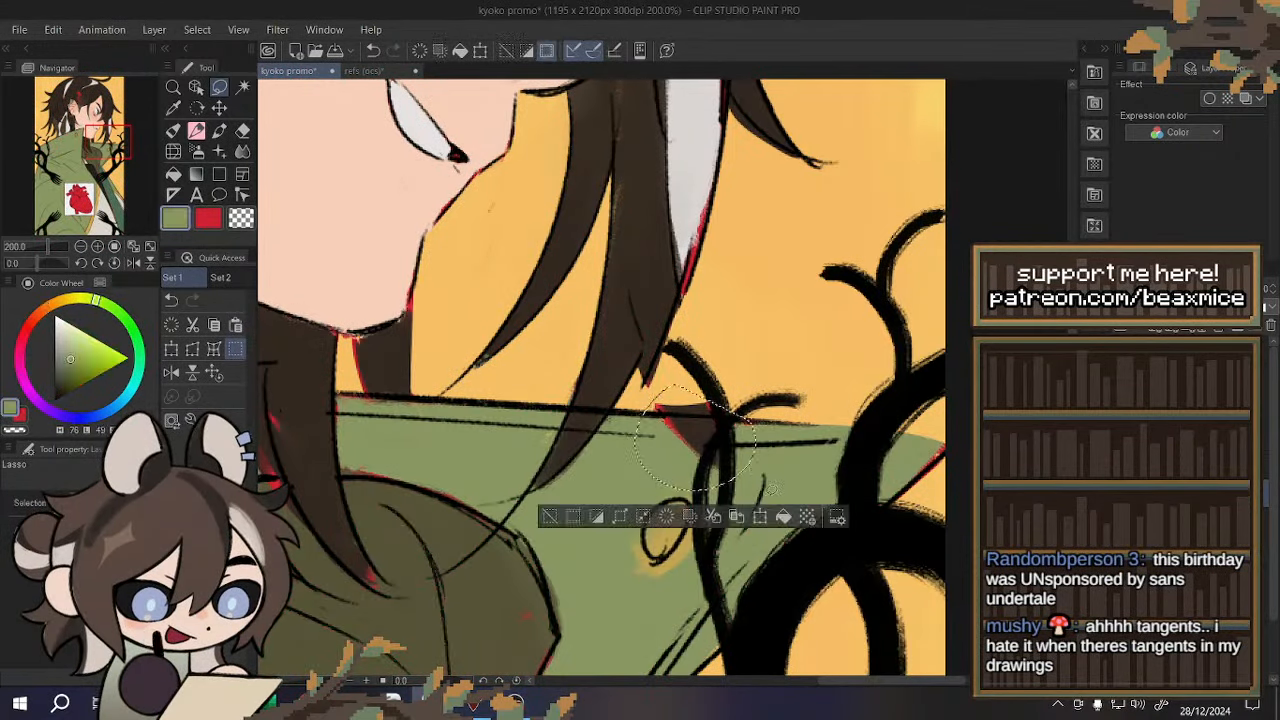
pyautogui.click(786, 517)
pyautogui.hotkey('ctrl', 'd')
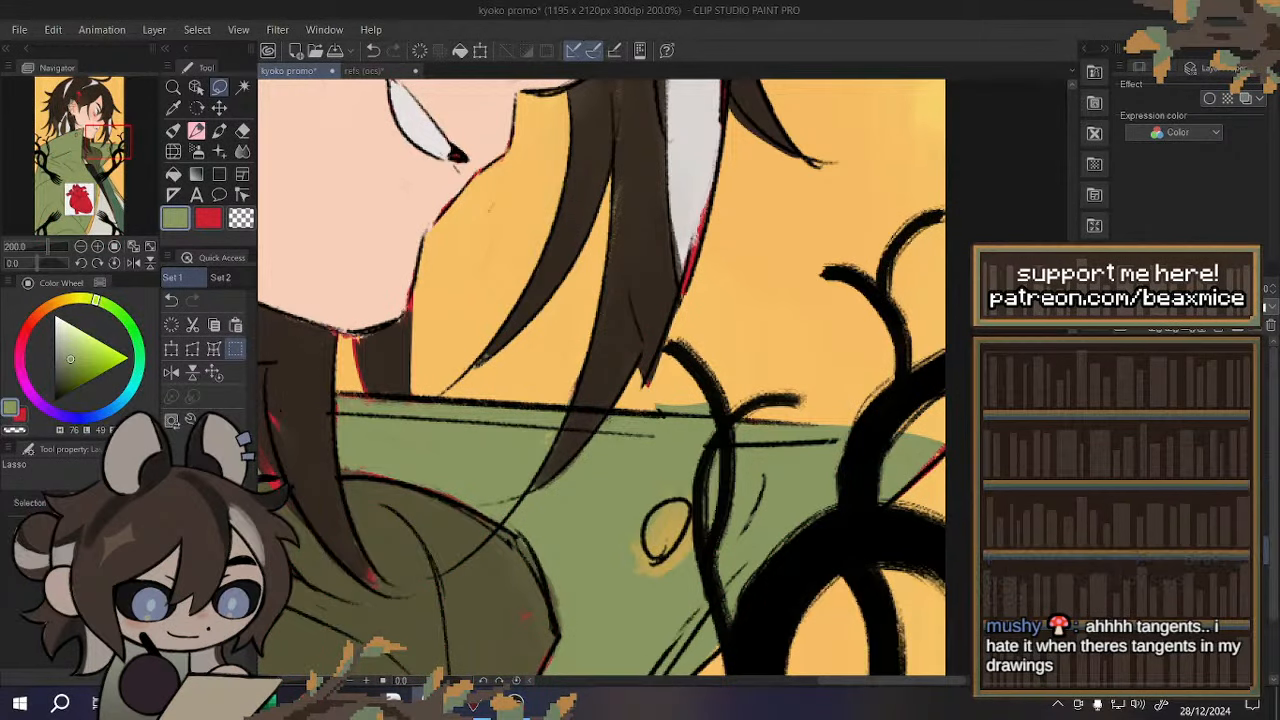
pyautogui.moveTo(677, 368); pyautogui.dragTo(722, 412)
pyautogui.press('Delete')
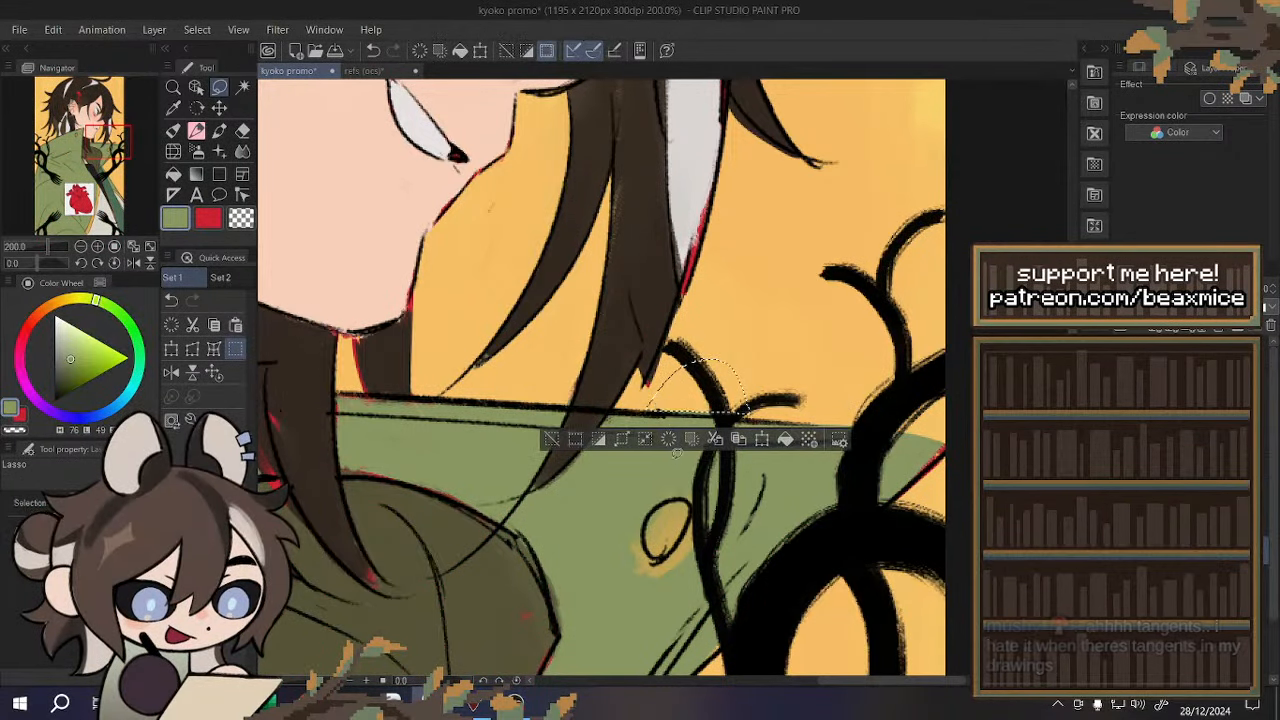
pyautogui.hotkey('ctrl', 'd')
# - Lasso the outer edge of the front hair tip above the twig to tidy it, and check the shape in mirrored view
pyautogui.scroll(-4, 668, 392)
pyautogui.scroll(4, 510, 200)
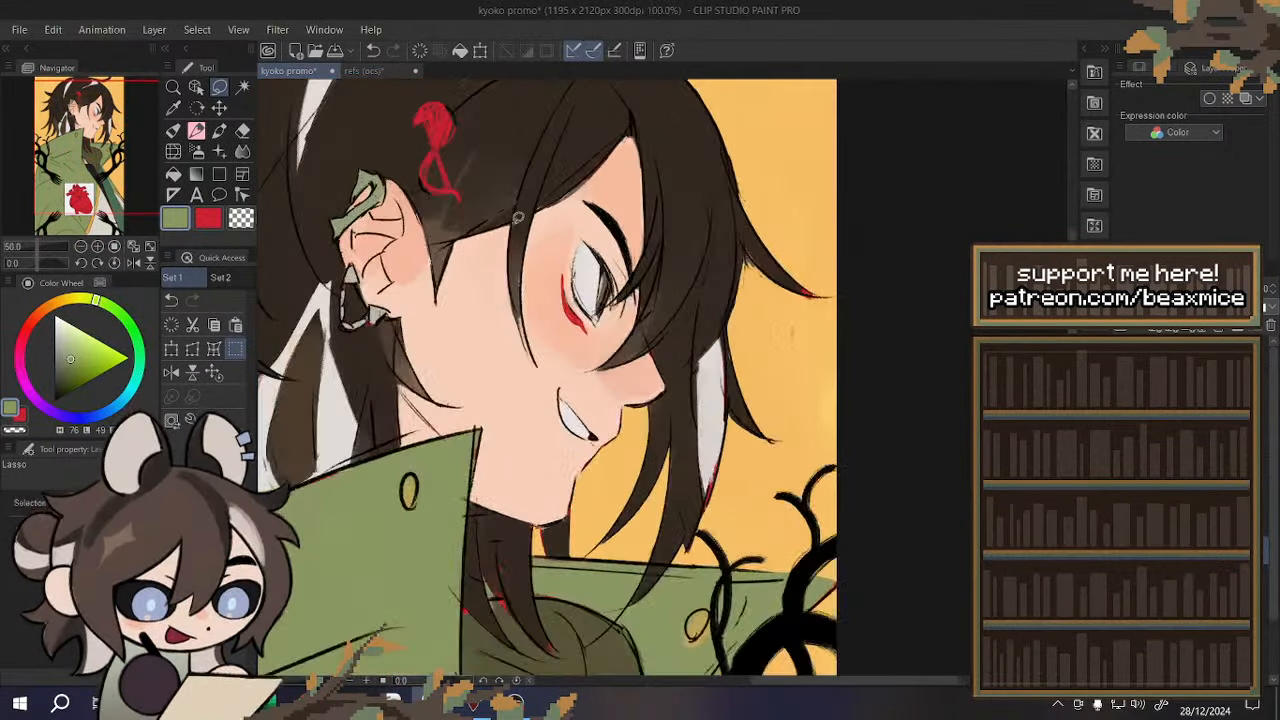
pyautogui.keyDown('alt'); pyautogui.click(581, 318); pyautogui.keyUp('alt')
pyautogui.scroll(-4, 588, 318)
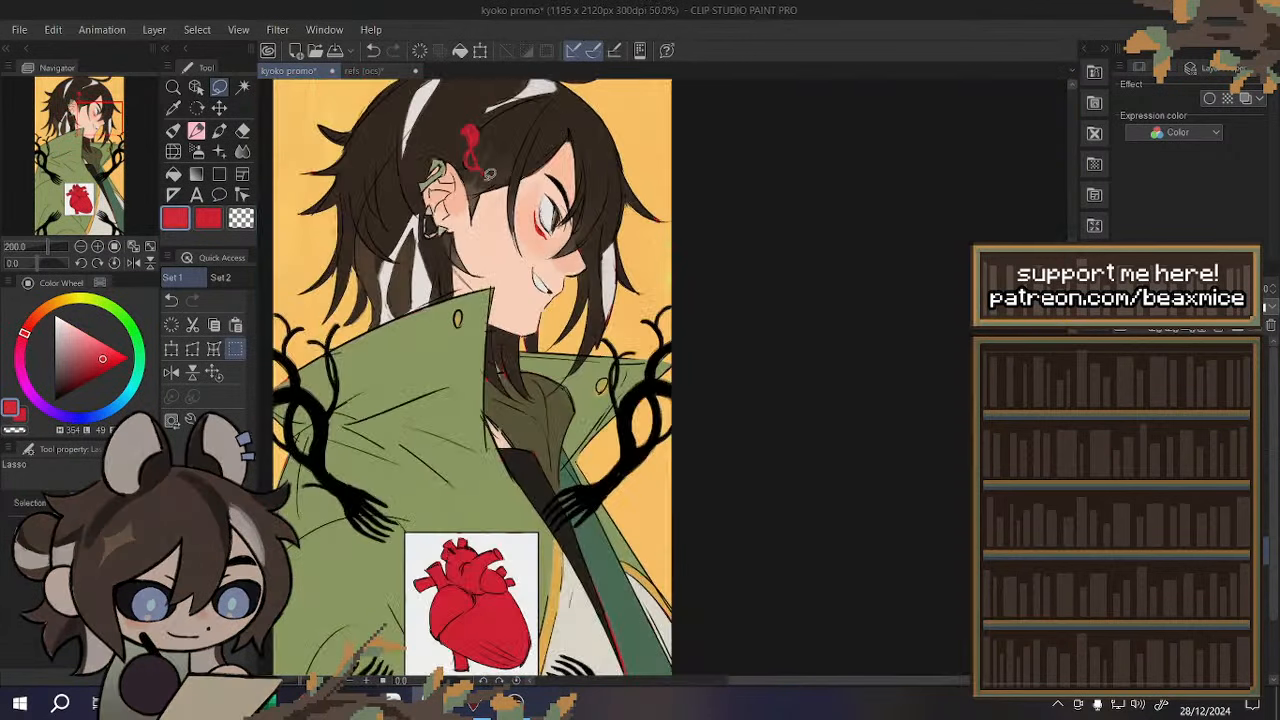
pyautogui.scroll(4, 590, 318)
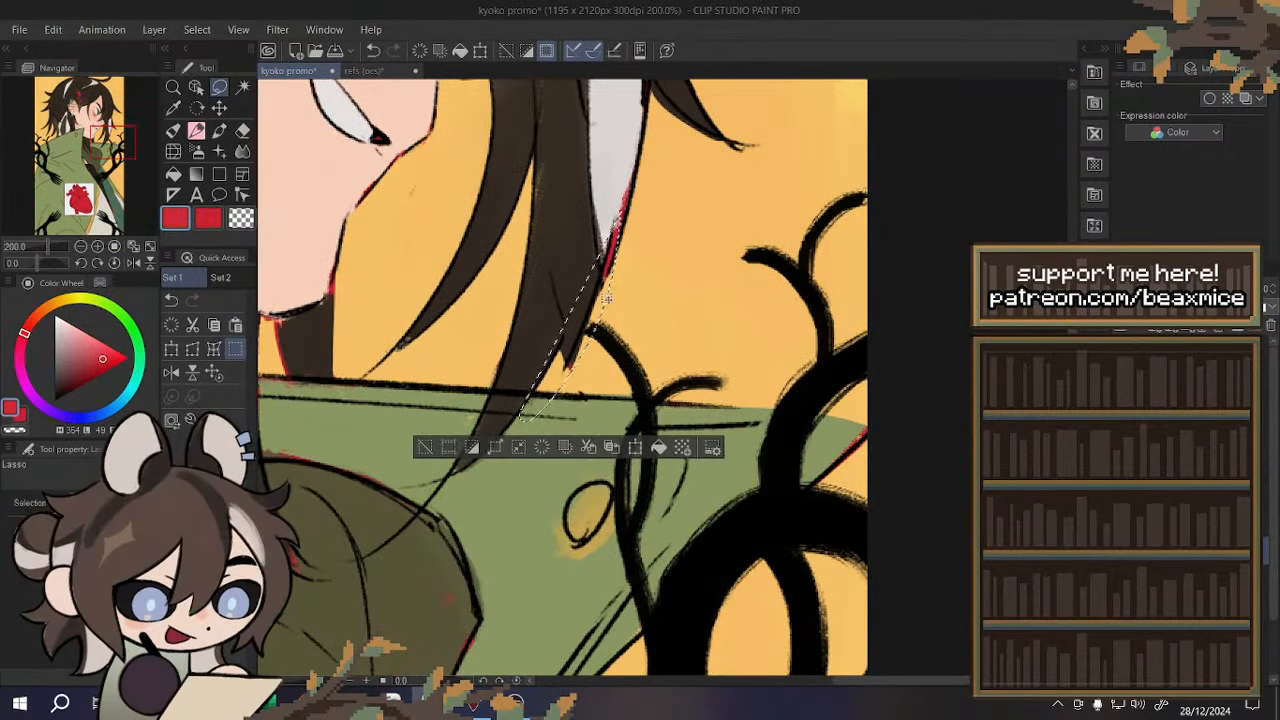
pyautogui.click(172, 373)
pyautogui.scroll(-2, 394, 305)
pyautogui.scroll(2, 645, 270)
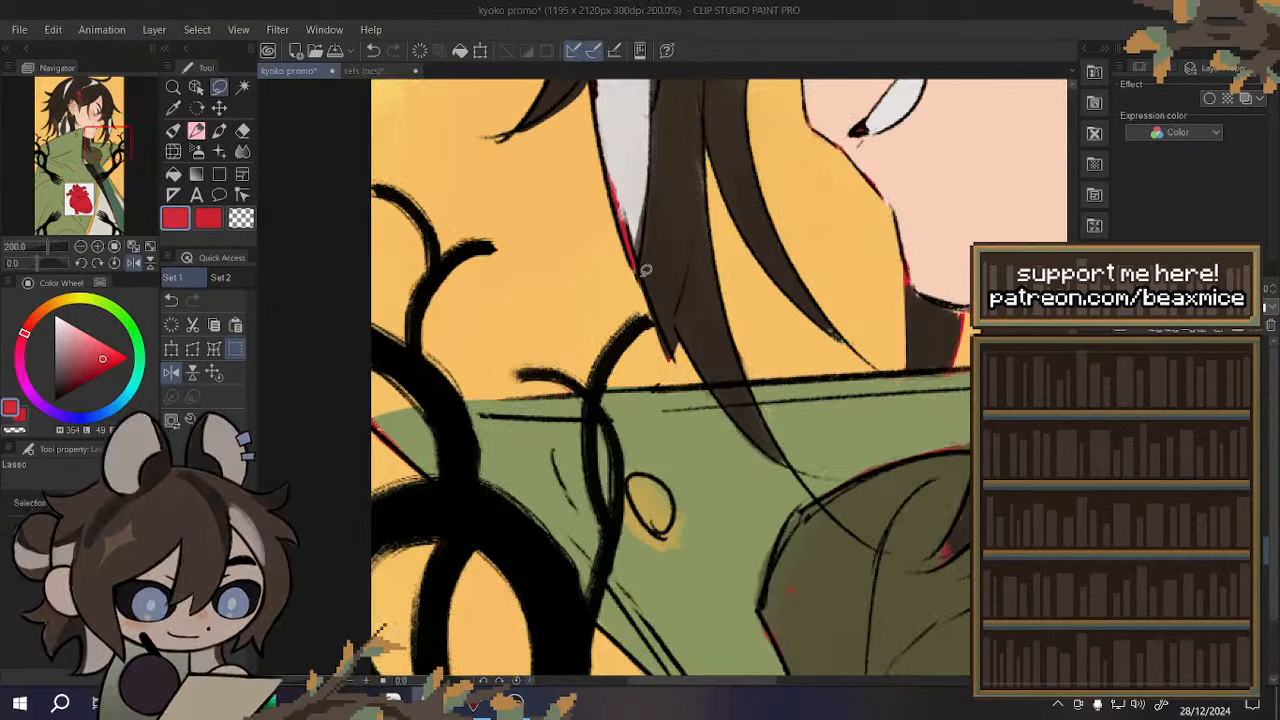
pyautogui.moveTo(737, 365); pyautogui.dragTo(694, 345)
pyautogui.click(690, 352)
pyautogui.scroll(-4, 650, 290)
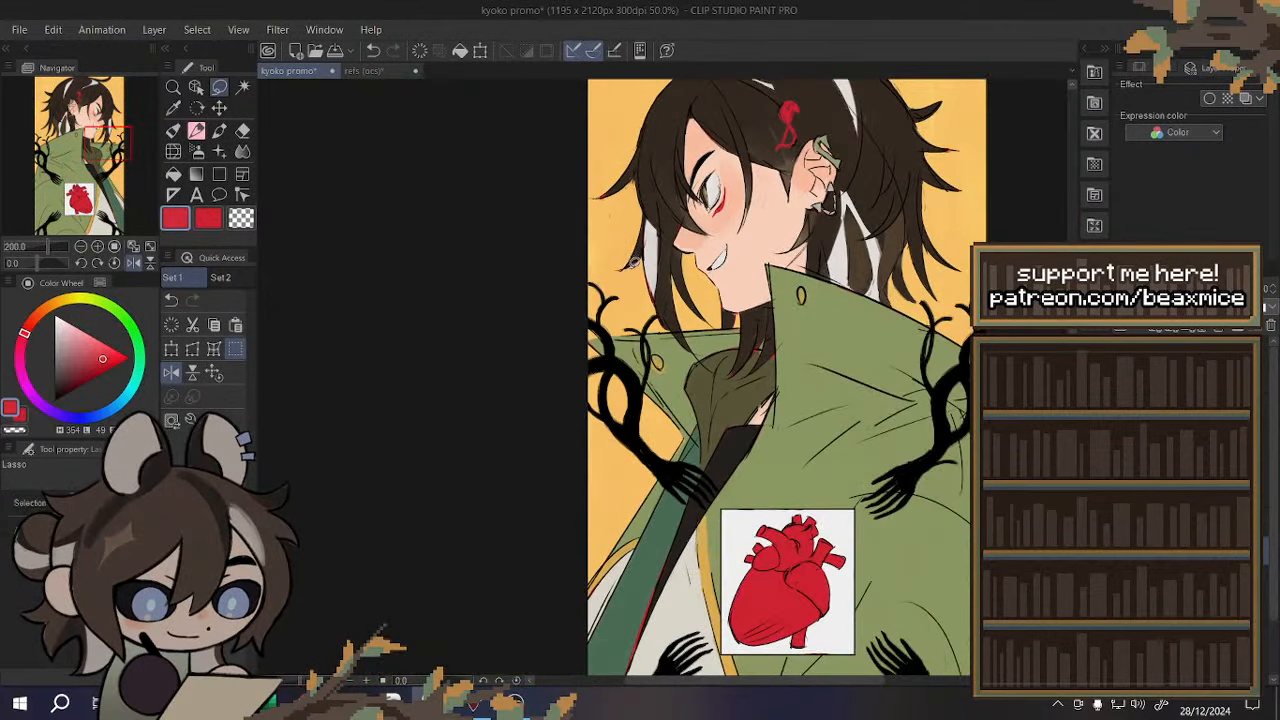
pyautogui.click(373, 52)
pyautogui.click(460, 190)
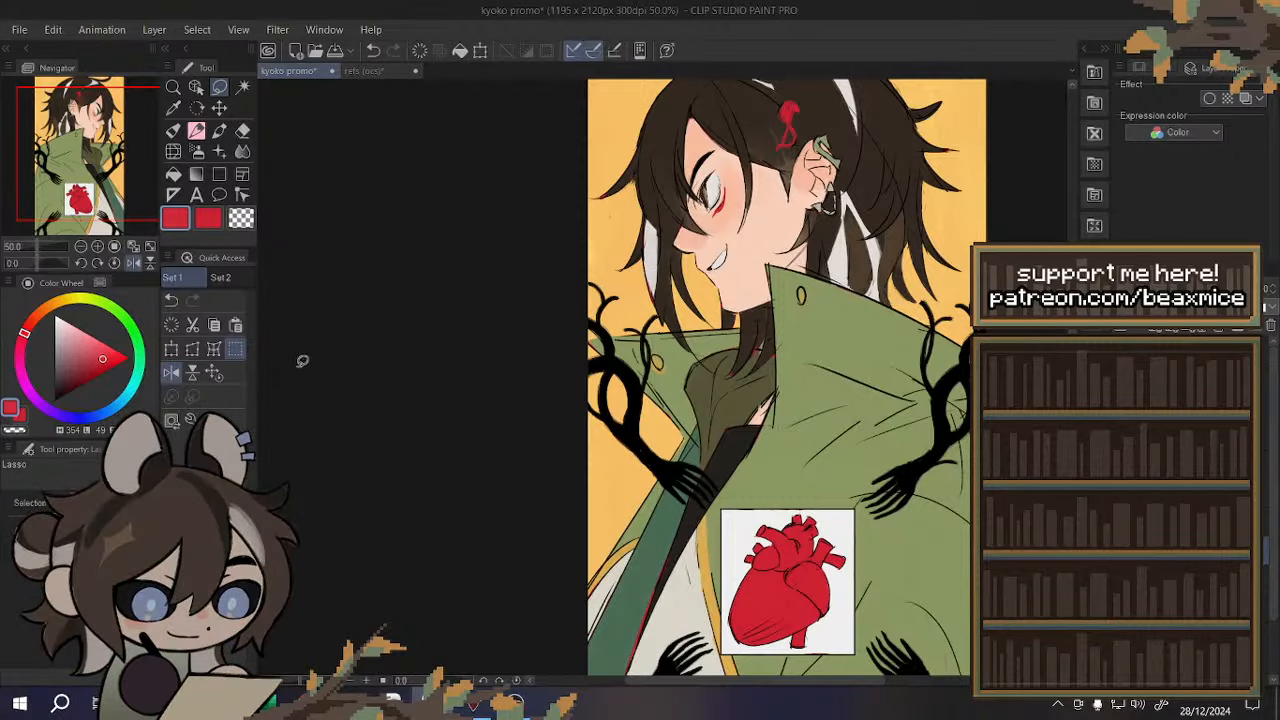
# - In unmirrored view, lasso the thin twig over the far collar and slant its upper end away from the hair tip
pyautogui.click(214, 373)
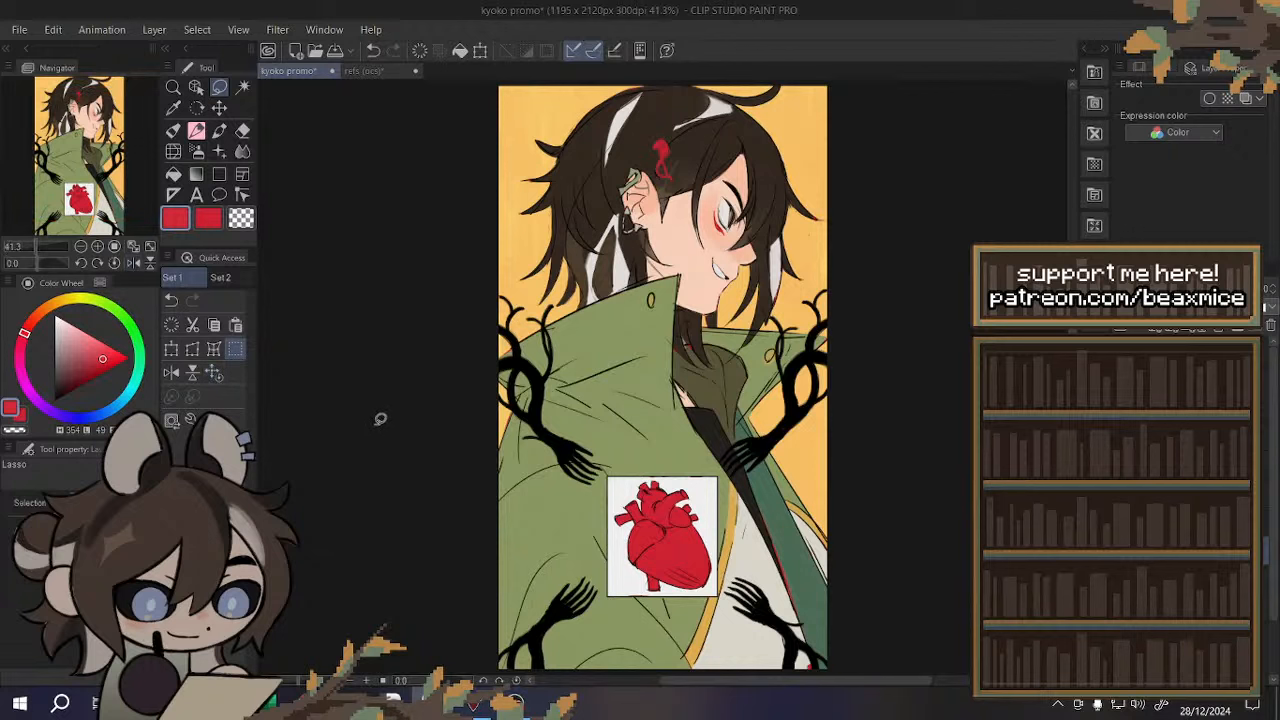
pyautogui.scroll(-1, 375, 429)
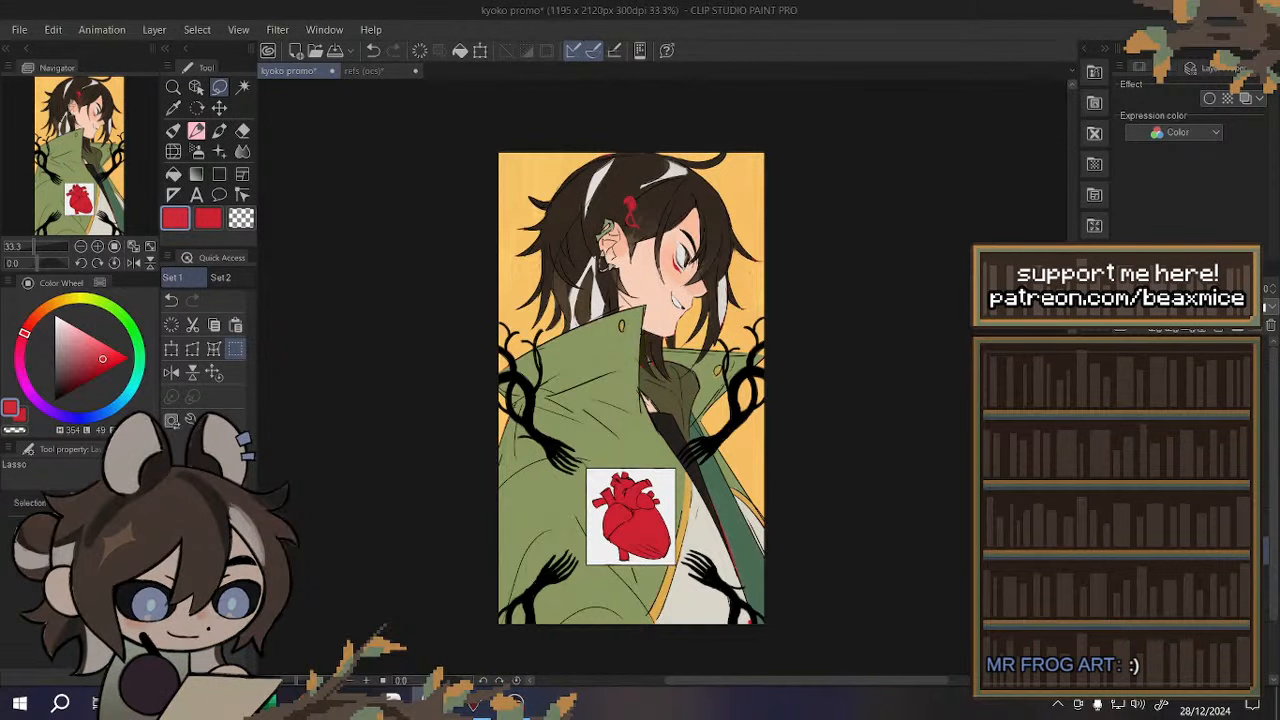
pyautogui.scroll(-3, 925, 345)
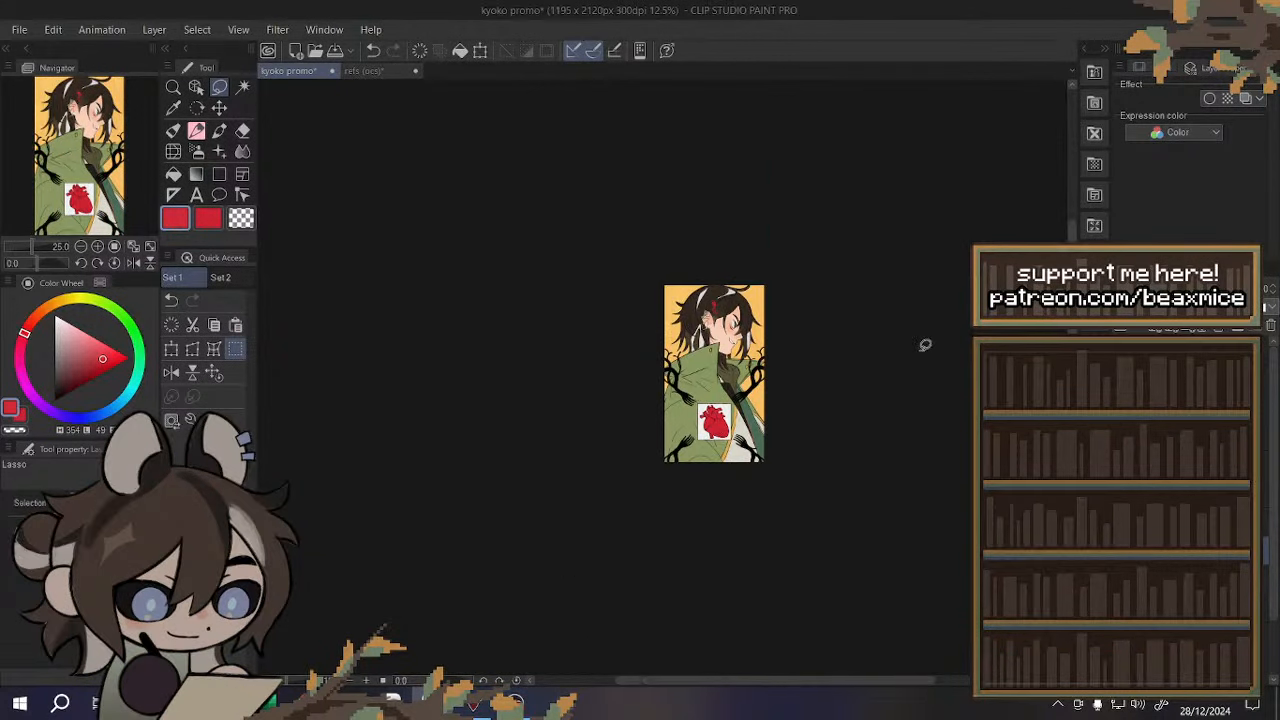
pyautogui.scroll(3, 790, 430)
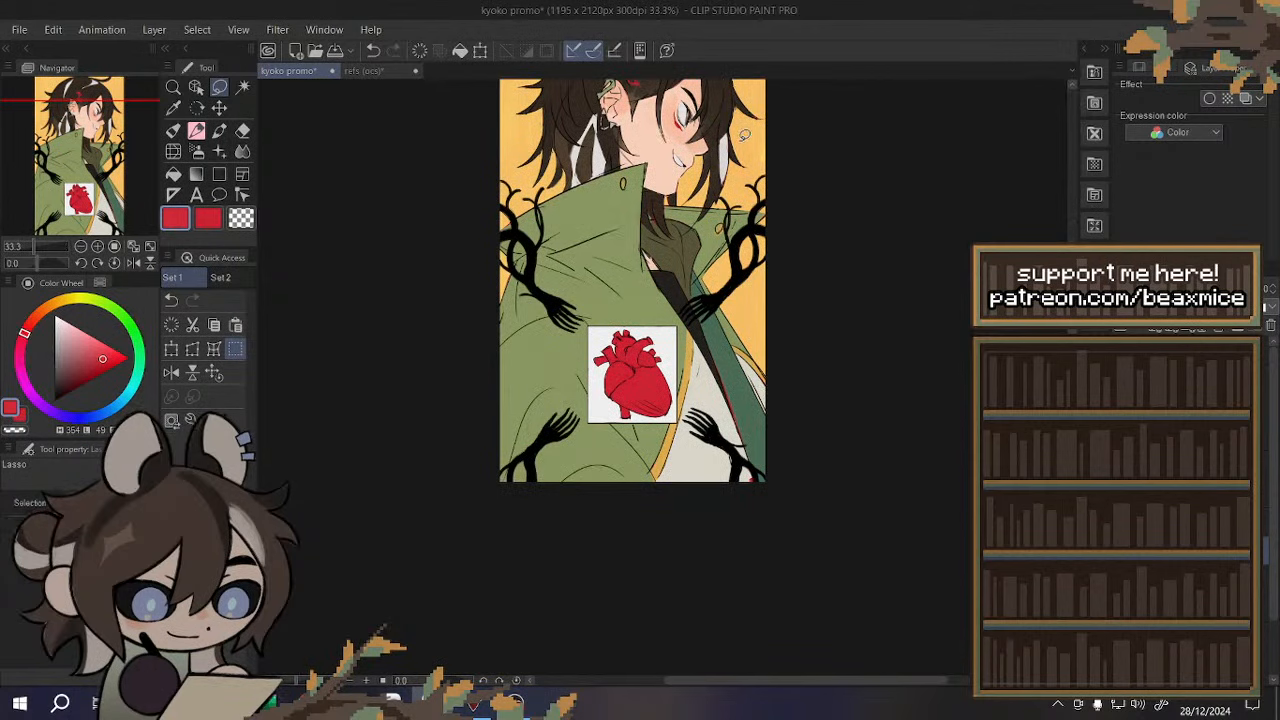
pyautogui.scroll(3, 744, 133)
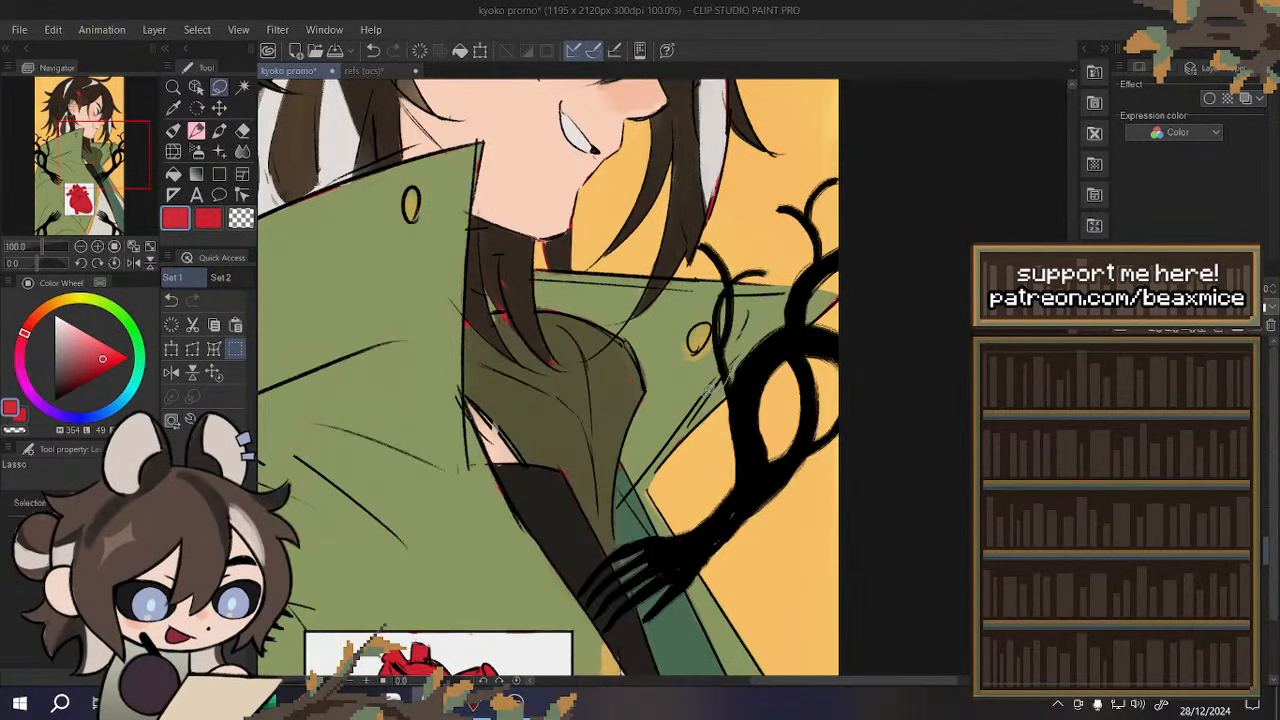
pyautogui.moveTo(705, 390)
pyautogui.mouseDown()
pyautogui.moveTo(752, 232)
pyautogui.moveTo(705, 392)
pyautogui.mouseUp()
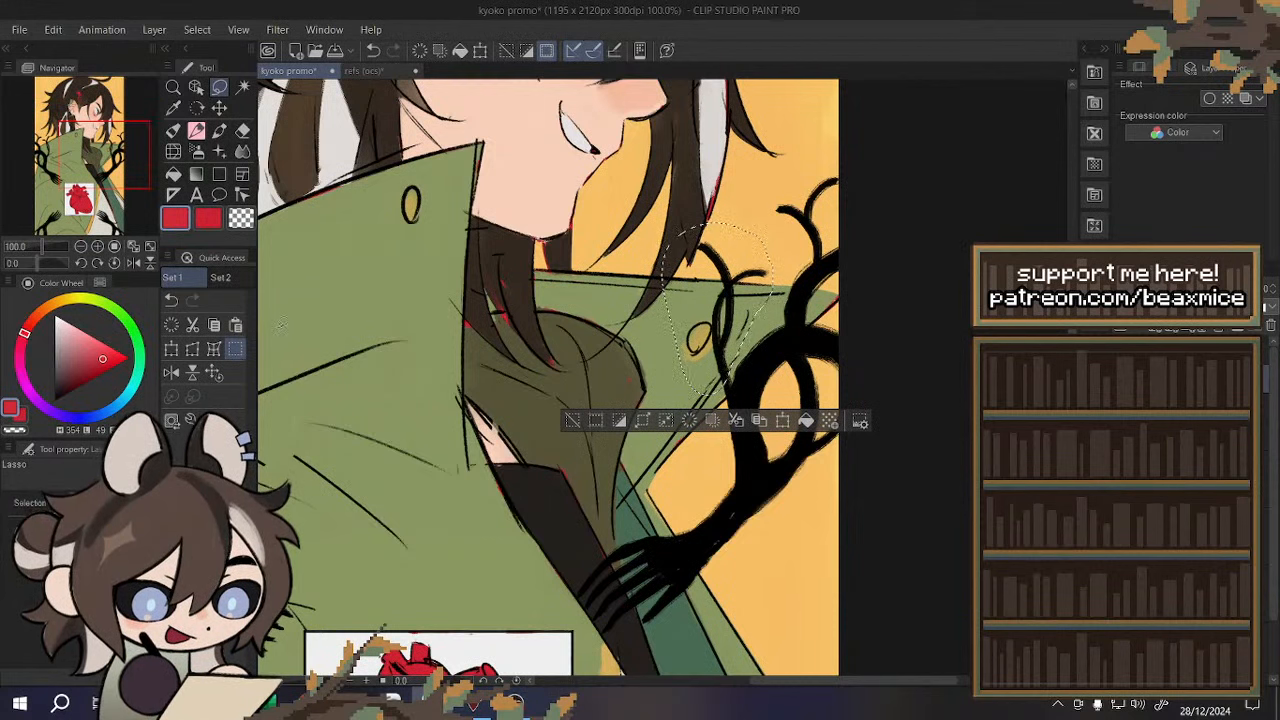
pyautogui.click(203, 348)
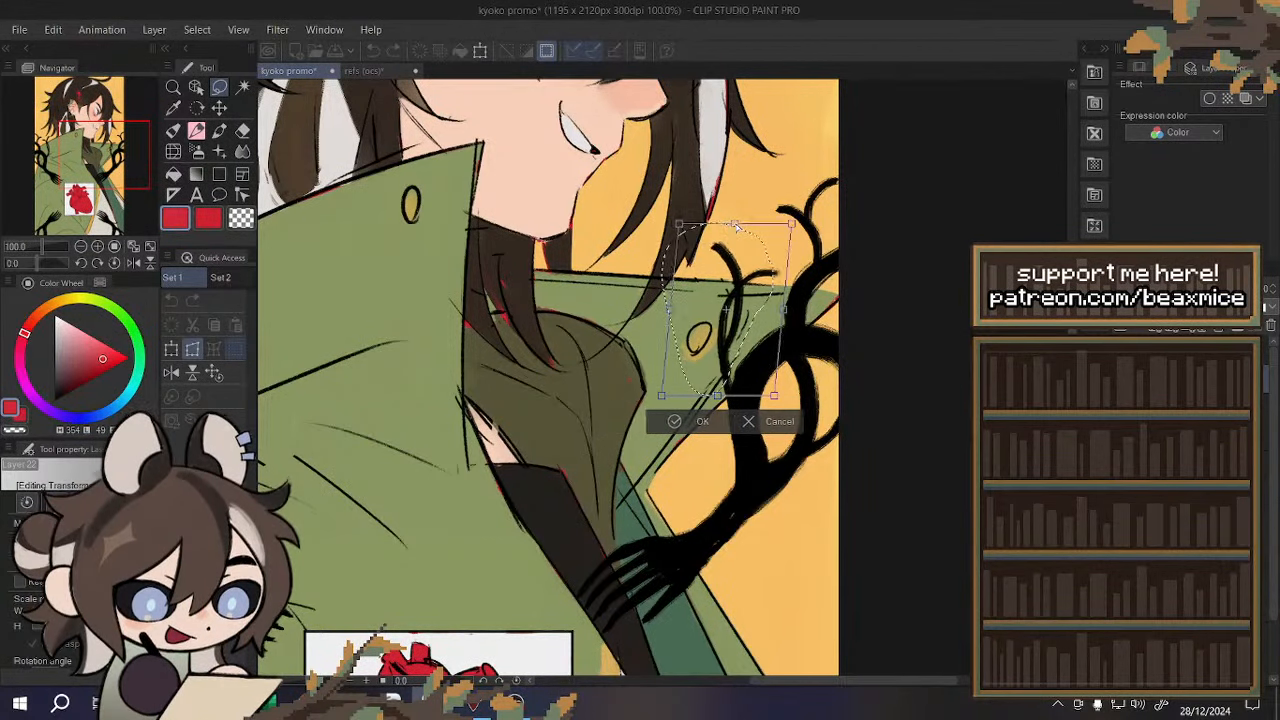
pyautogui.click(703, 421)
pyautogui.hotkey('ctrl', 'd')
pyautogui.scroll(-5, 755, 438)
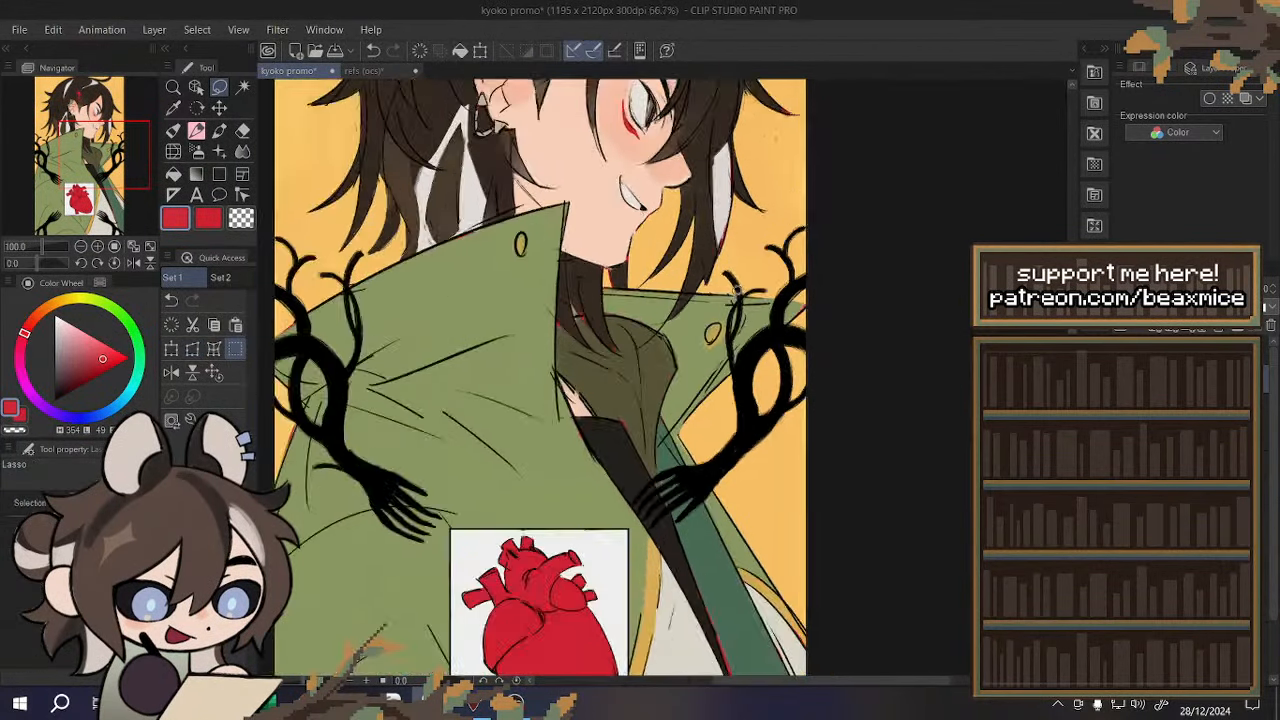
# - Lasso the forked lower part of the black arm in the canvas's lower-right corner and stretch it outward and slightly down
pyautogui.scroll(3, 755, 438)
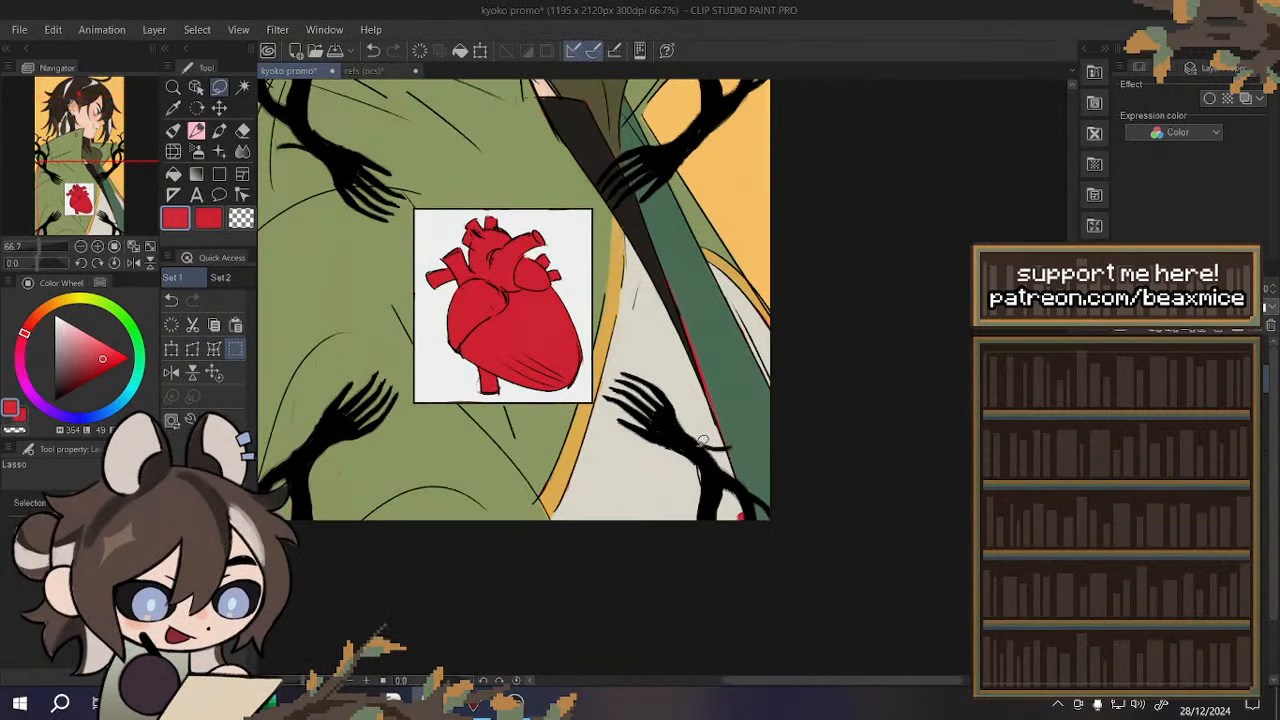
pyautogui.moveTo(705, 425)
pyautogui.mouseDown()
pyautogui.moveTo(828, 474)
pyautogui.moveTo(705, 428)
pyautogui.mouseUp()
pyautogui.click(192, 348)
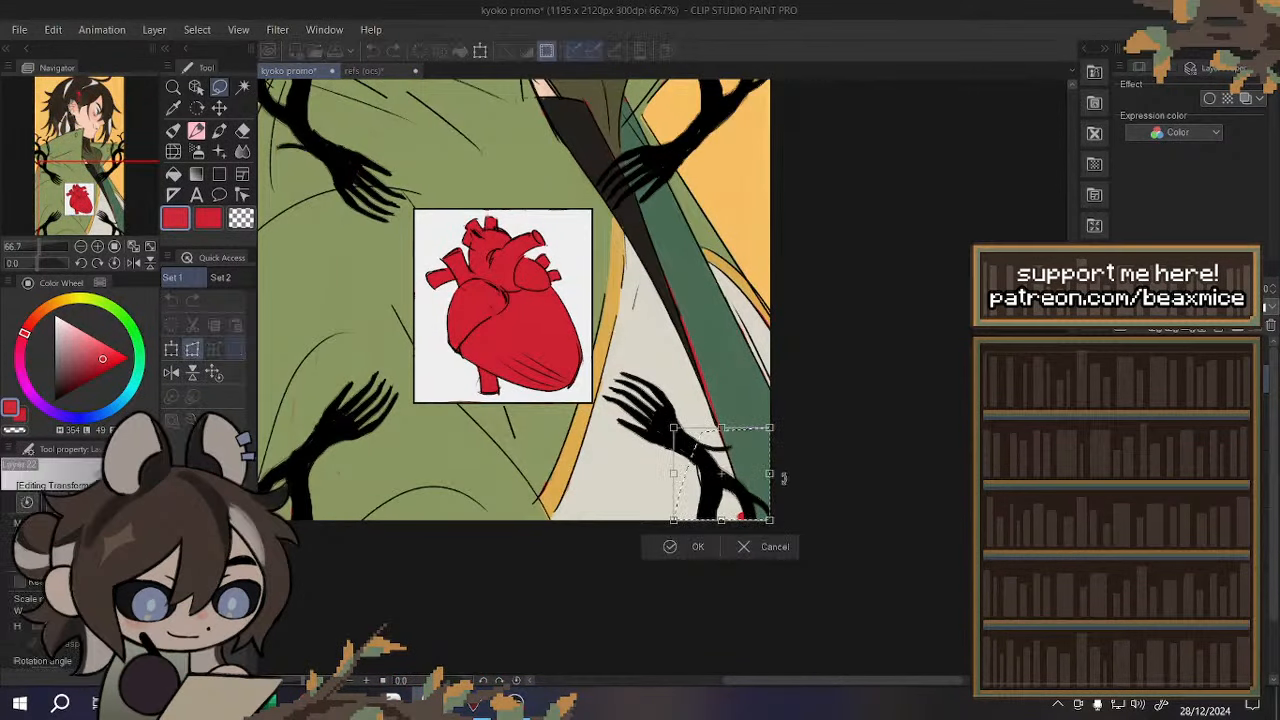
pyautogui.moveTo(782, 473); pyautogui.dragTo(786, 470)
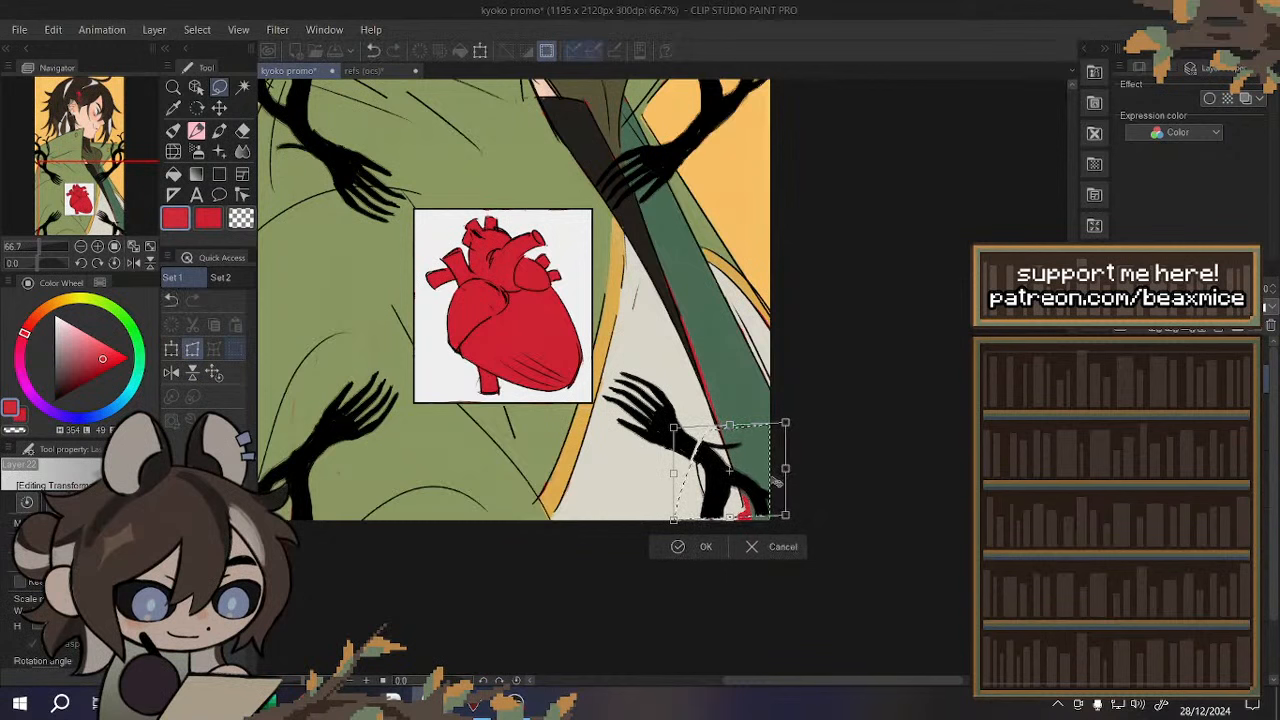
pyautogui.moveTo(727, 524); pyautogui.dragTo(730, 527)
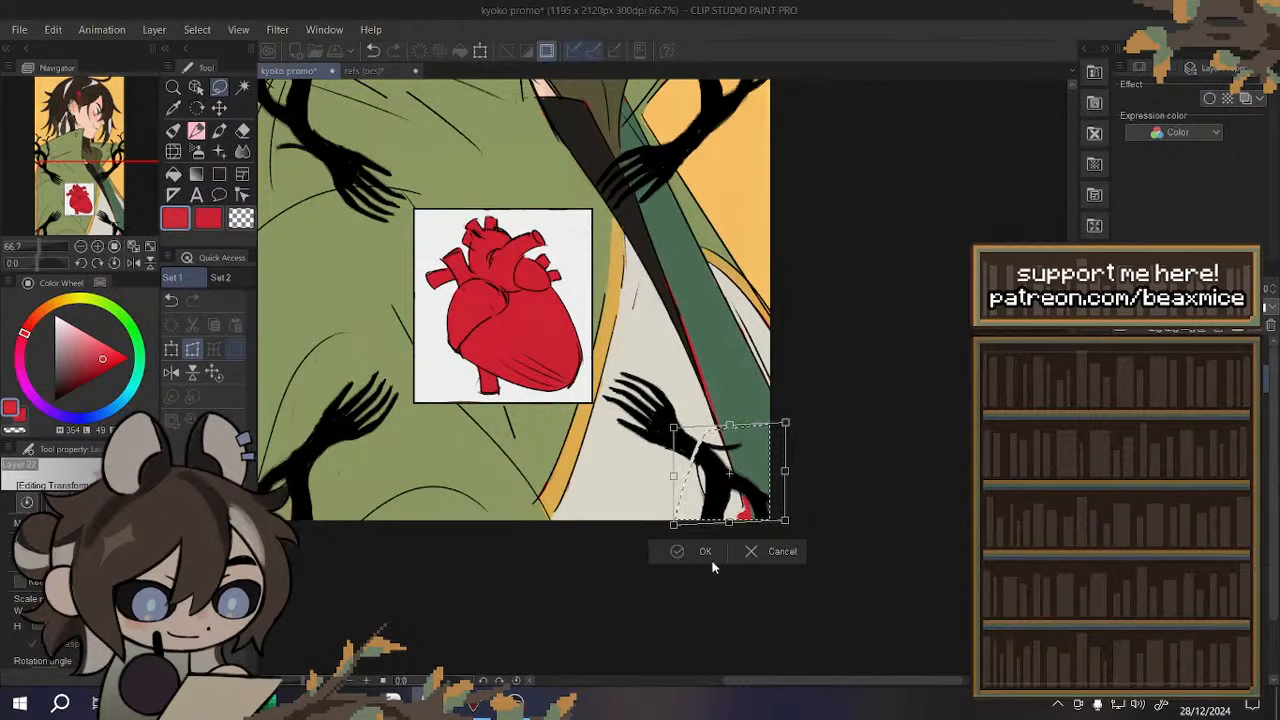
pyautogui.click(718, 550)
pyautogui.hotkey('ctrl', 'd')
# - With the thickpaint 6 brush in black, fill the gap at that arm's wrist and trim the join
pyautogui.click(173, 130)
pyautogui.moveTo(108, 350); pyautogui.dragTo(50, 409)
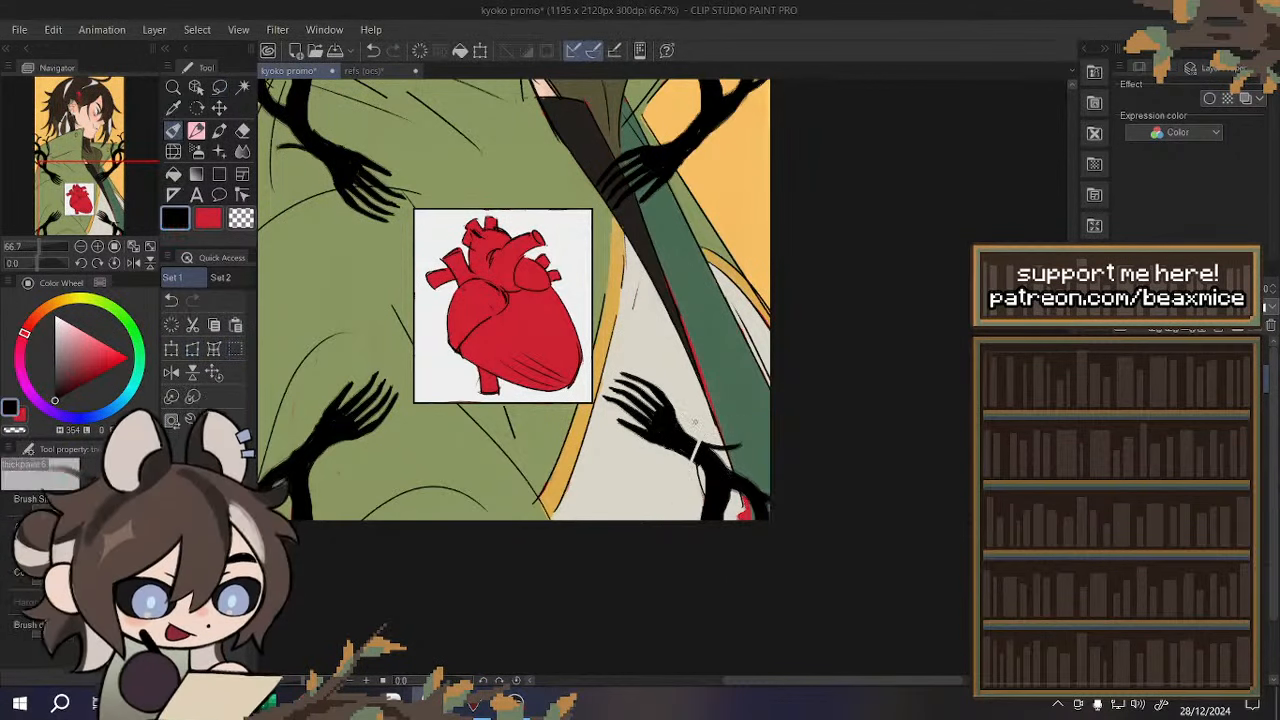
pyautogui.scroll(2, 695, 422)
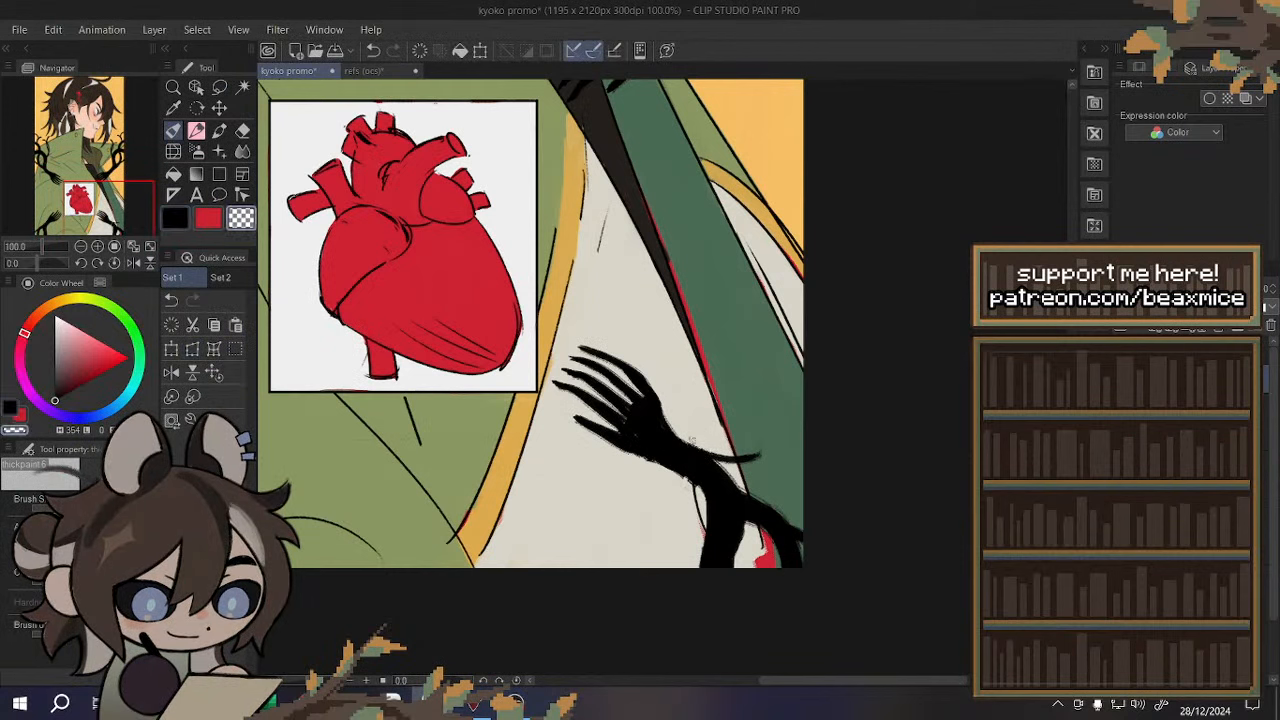
pyautogui.scroll(-2, 681, 453)
# - Paint a curling black twig from the lower-left arm toward the canvas edge and trim its join with transparent colour
pyautogui.scroll(3, 519, 452)
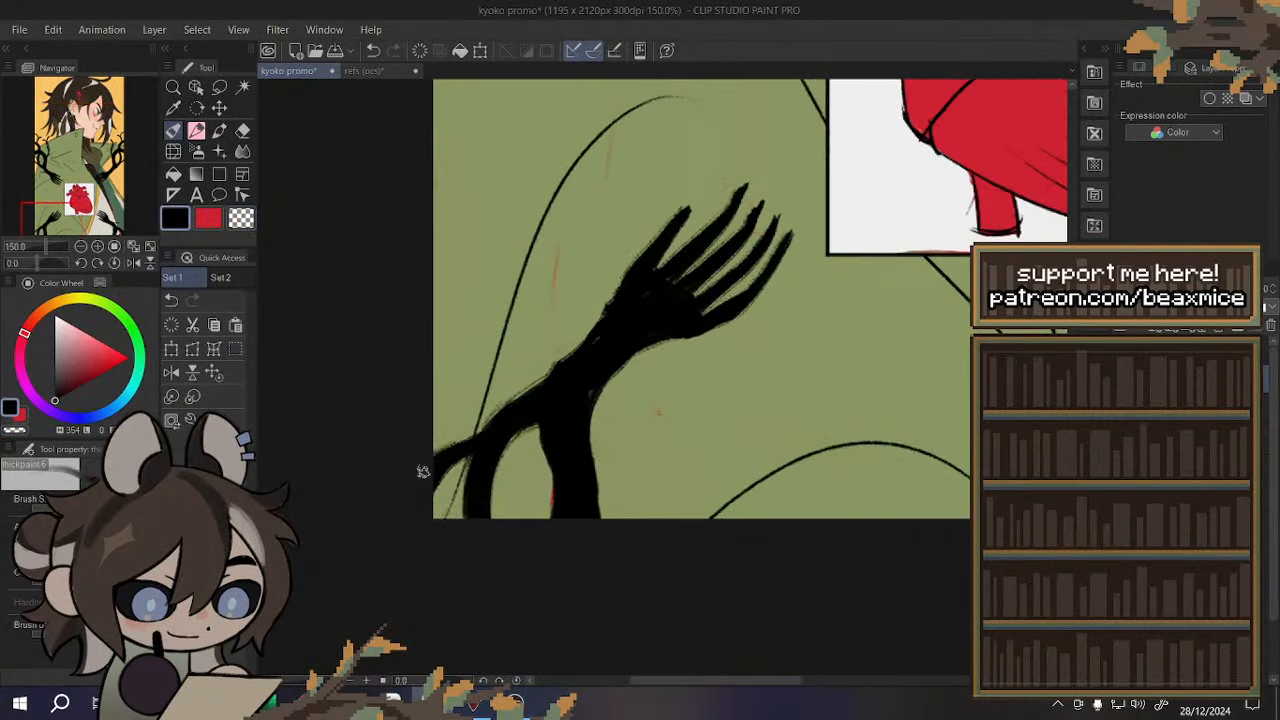
pyautogui.moveTo(566, 362)
pyautogui.mouseDown()
pyautogui.moveTo(437, 270)
pyautogui.moveTo(439, 323)
pyautogui.moveTo(439, 296)
pyautogui.moveTo(476, 255)
pyautogui.mouseUp()
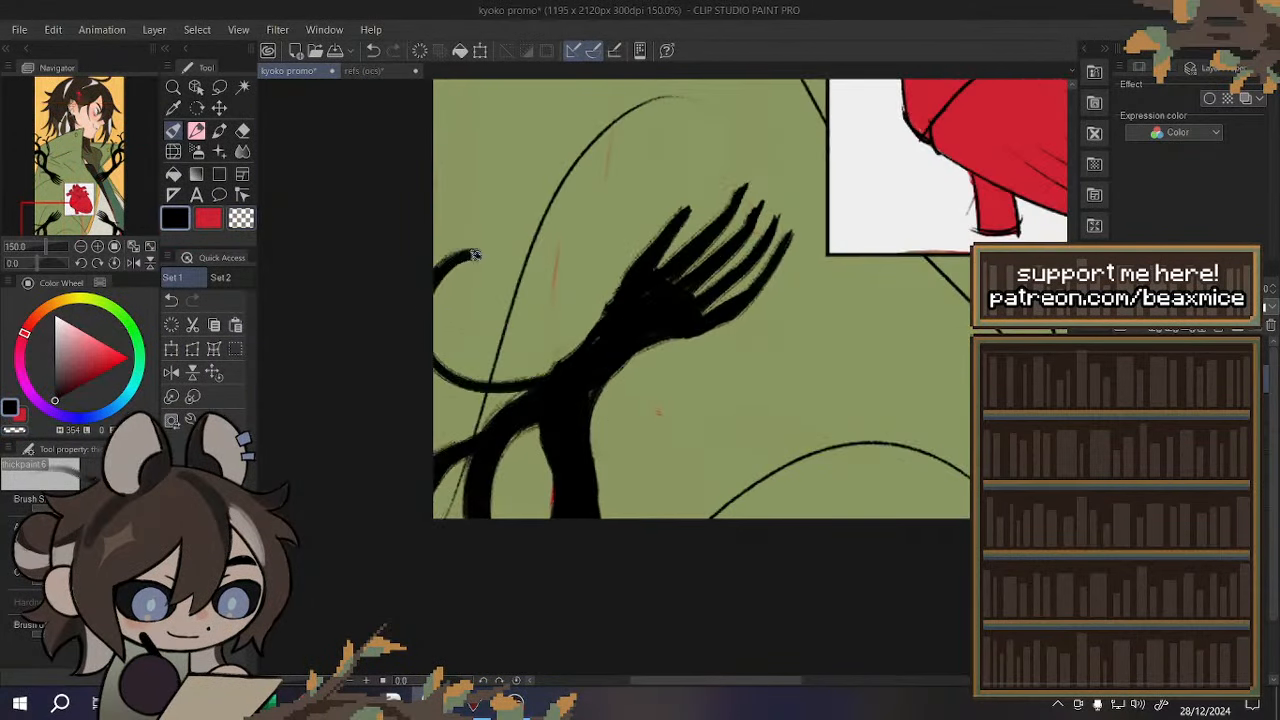
pyautogui.moveTo(427, 363)
pyautogui.mouseDown()
pyautogui.moveTo(569, 371)
pyautogui.moveTo(537, 375)
pyautogui.mouseUp()
pyautogui.press('c')
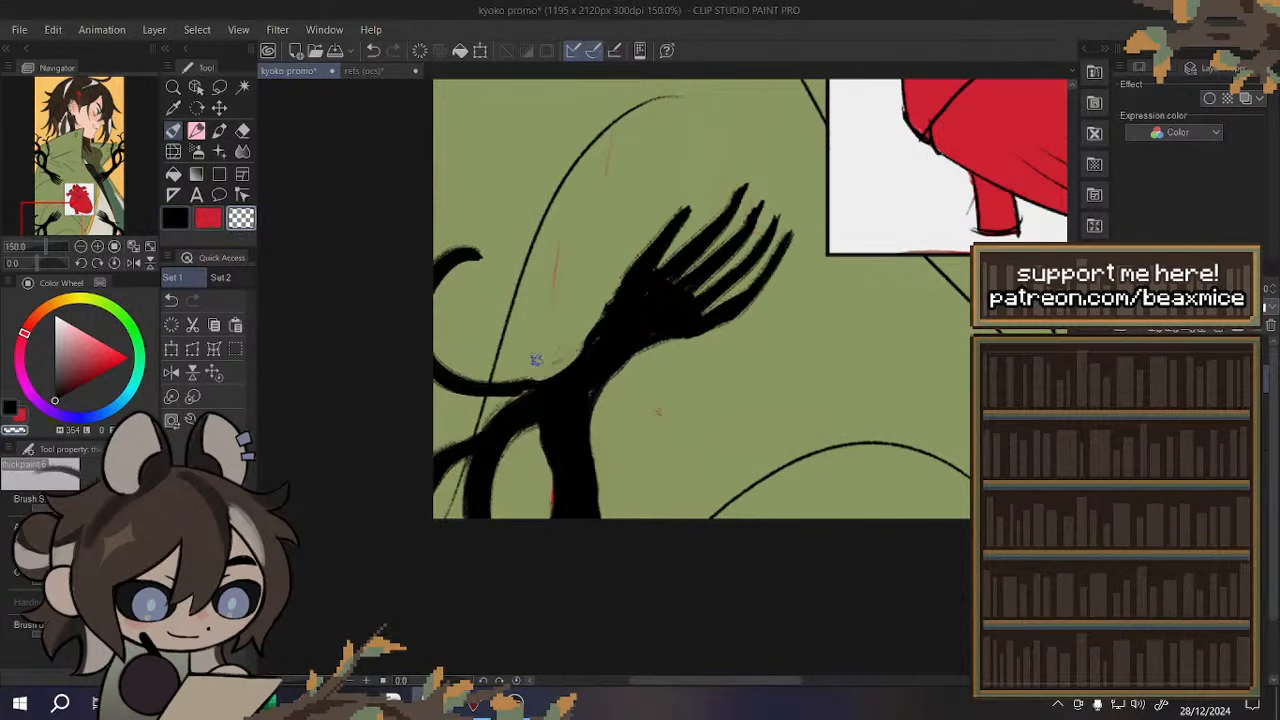
pyautogui.click(171, 372)
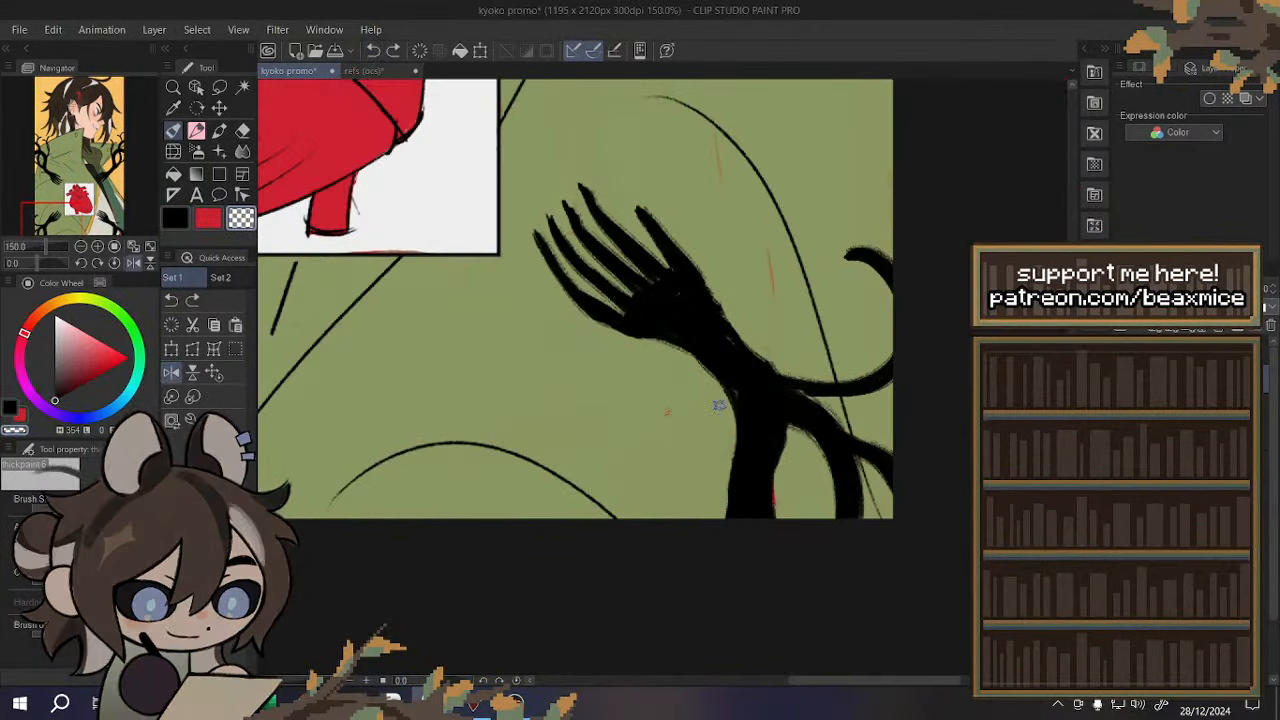
# - Undo the short trial twig beside the lower-left wrist and trim the arm's upper edge in mirrored view
pyautogui.press('c')
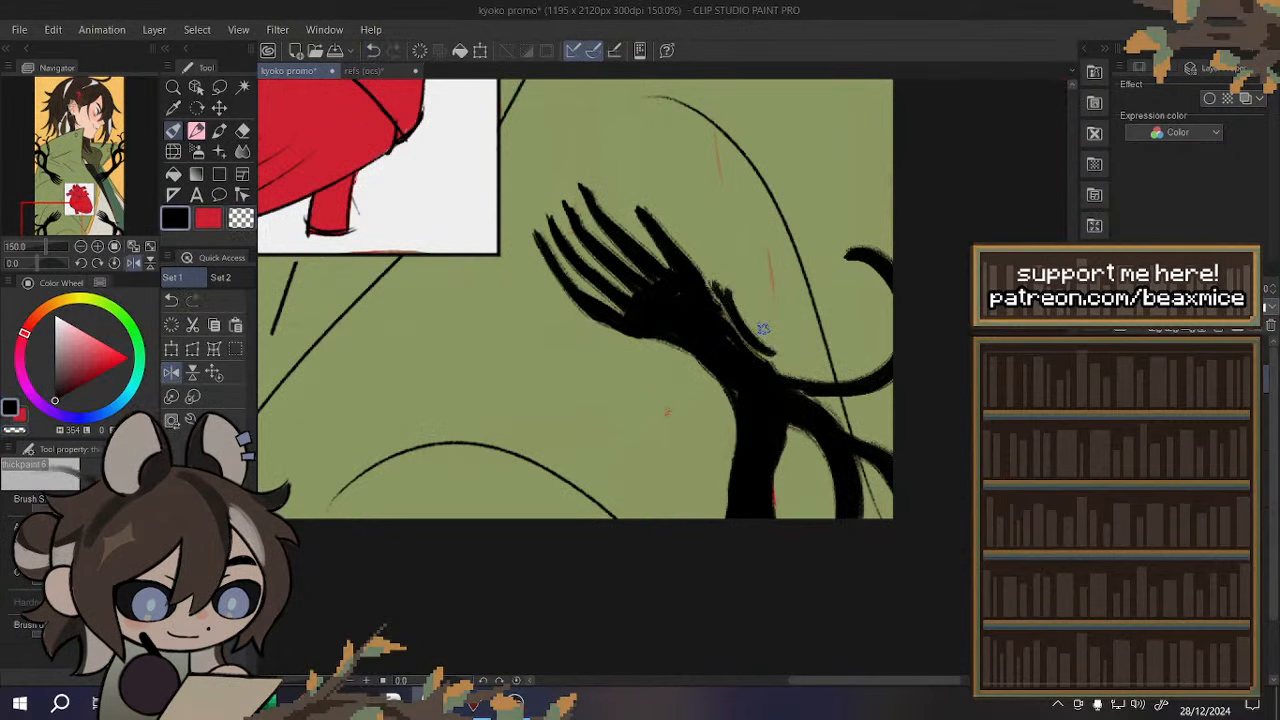
pyautogui.click(374, 51)
pyautogui.click(374, 51)
pyautogui.press('c')
pyautogui.moveTo(771, 358); pyautogui.dragTo(735, 304)
pyautogui.scroll(-3, 734, 304)
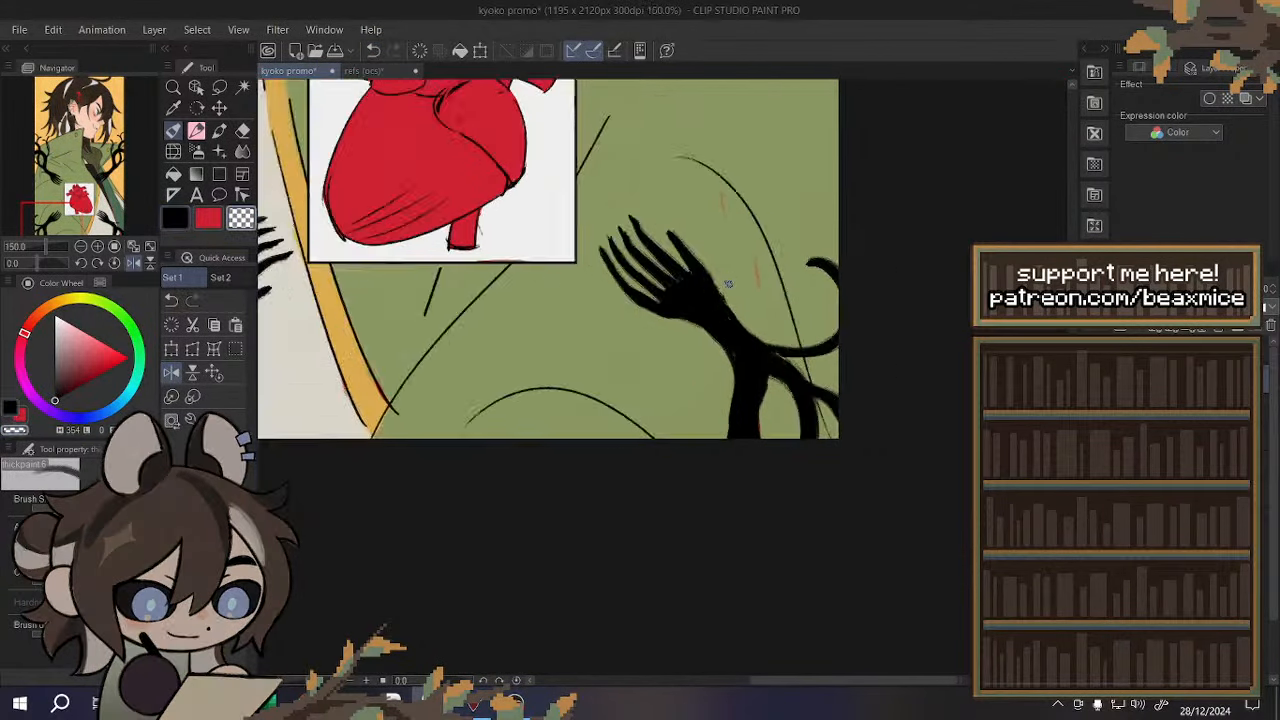
# - Sample the lining's off-white and the strap's teal and cover the stray red patch in the canvas's lower-right corner
pyautogui.click(213, 373)
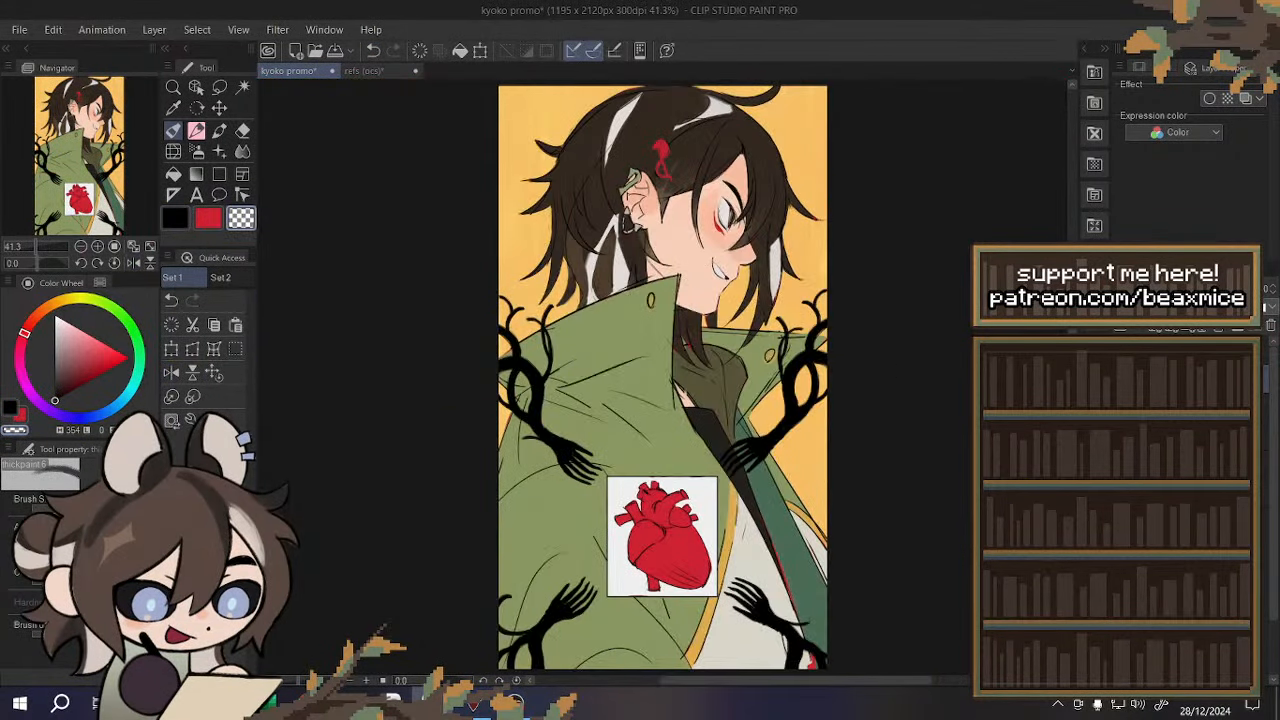
pyautogui.keyDown('alt'); pyautogui.click(731, 626); pyautogui.keyUp('alt')
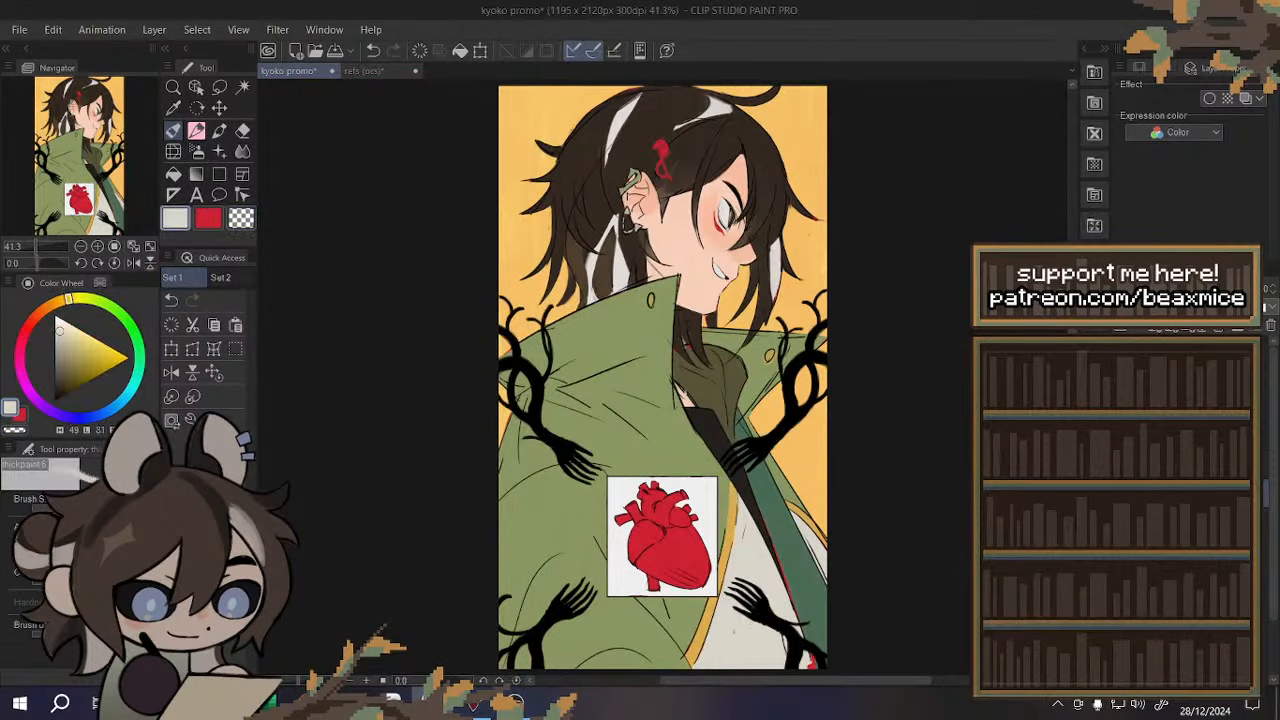
pyautogui.scroll(-2, 731, 410)
pyautogui.scroll(4, 757, 566)
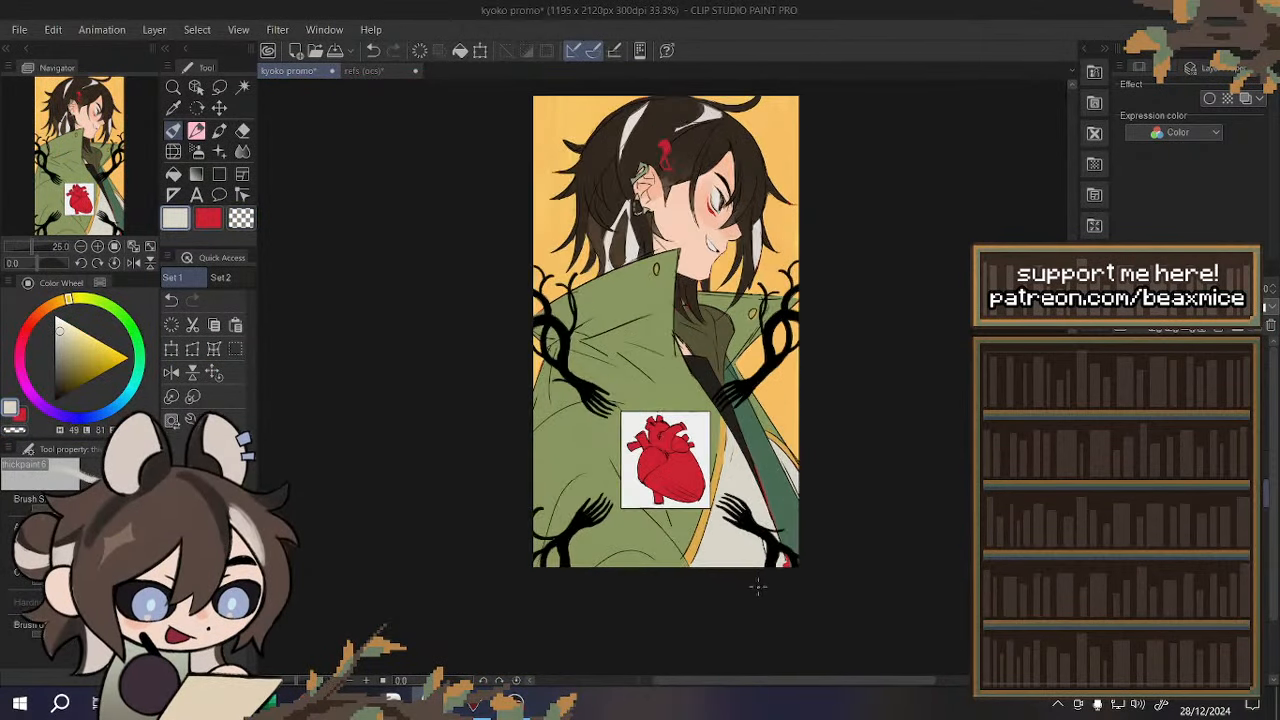
pyautogui.keyDown('alt'); pyautogui.click(798, 537); pyautogui.keyUp('alt')
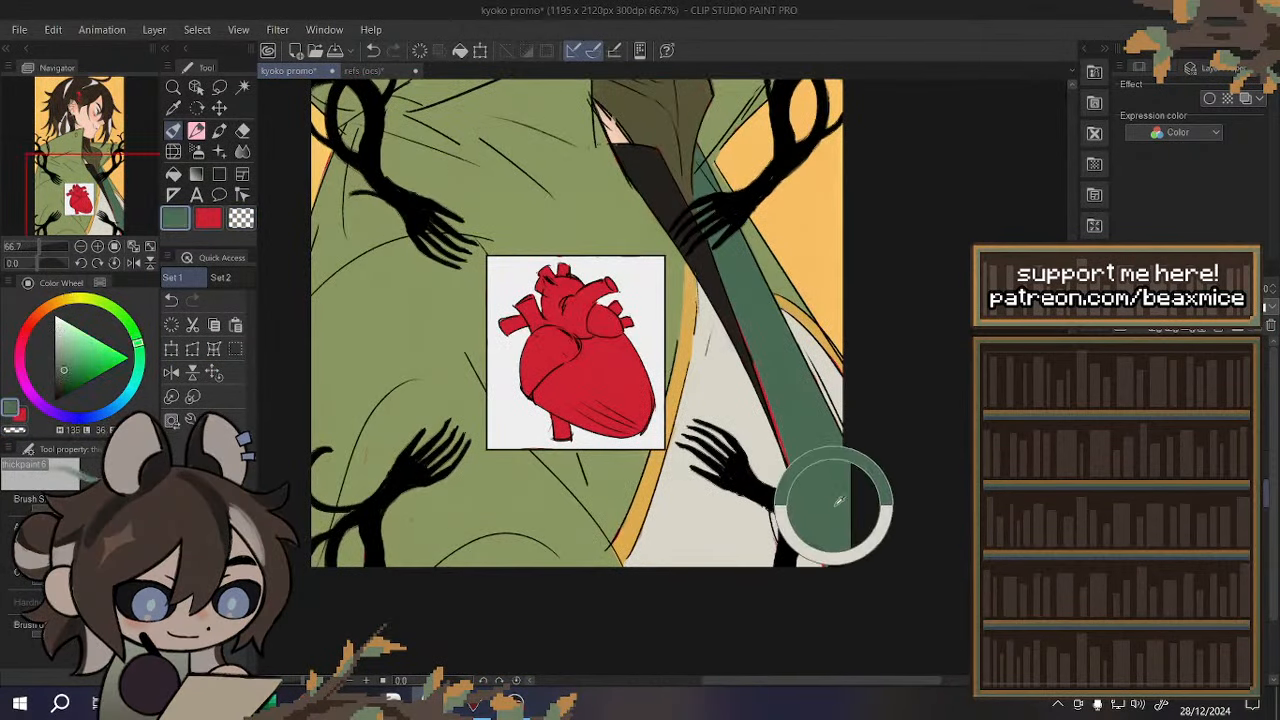
pyautogui.scroll(-2, 820, 552)
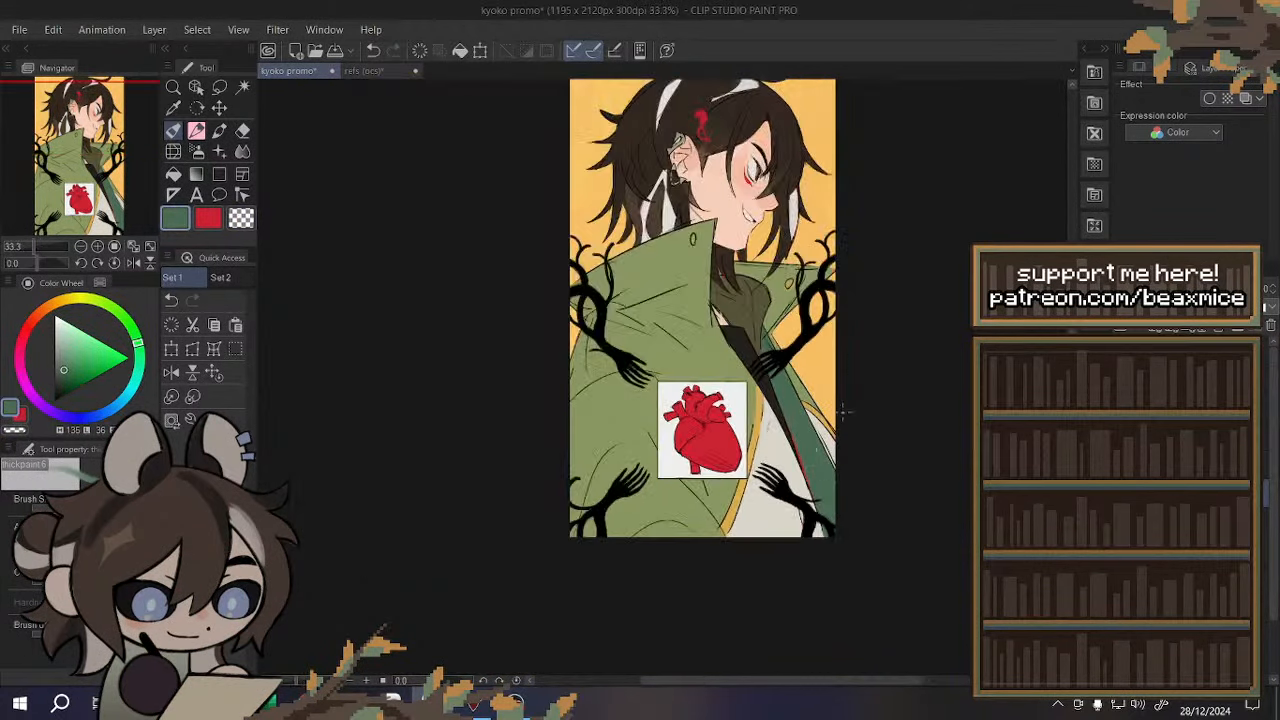
# - Lasso the short loose fold line on the off-white lining beside the heart card, clear it and deselect
pyautogui.scroll(1, 820, 552)
pyautogui.scroll(2, 747, 556)
pyautogui.keyDown('alt'); pyautogui.click(756, 508); pyautogui.keyUp('alt')
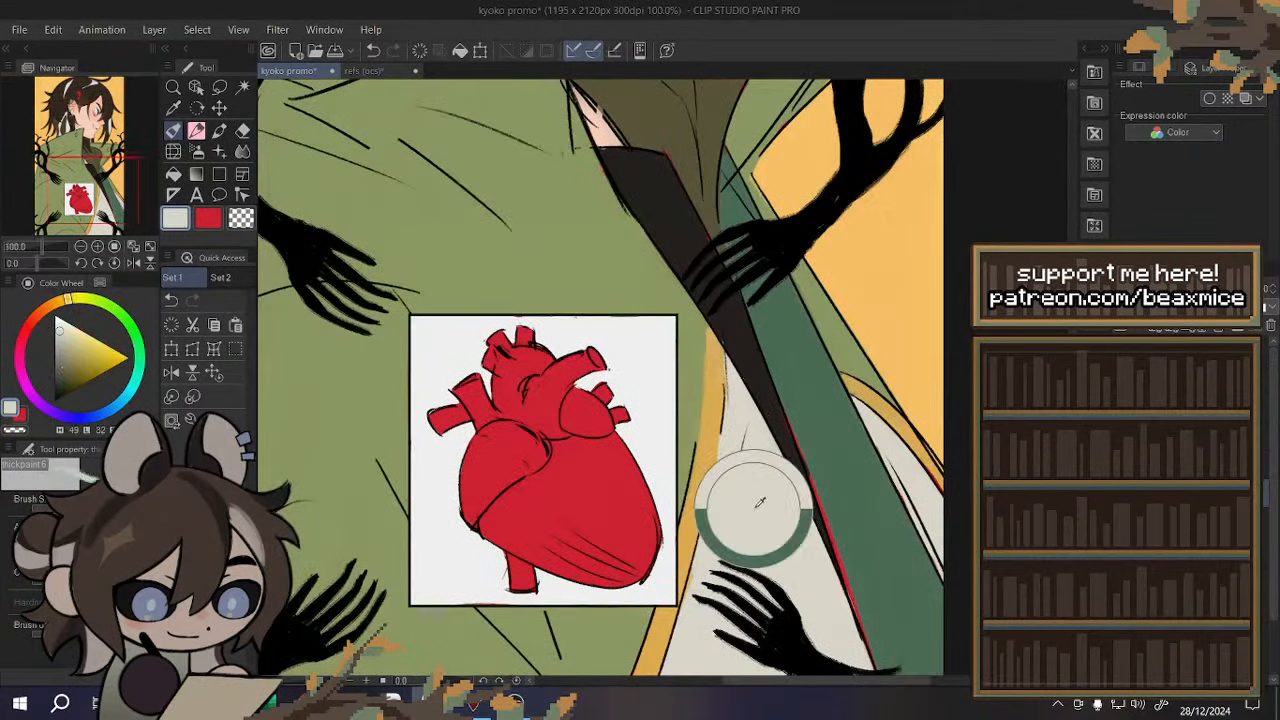
pyautogui.click(235, 350)
pyautogui.moveTo(756, 438); pyautogui.dragTo(742, 475)
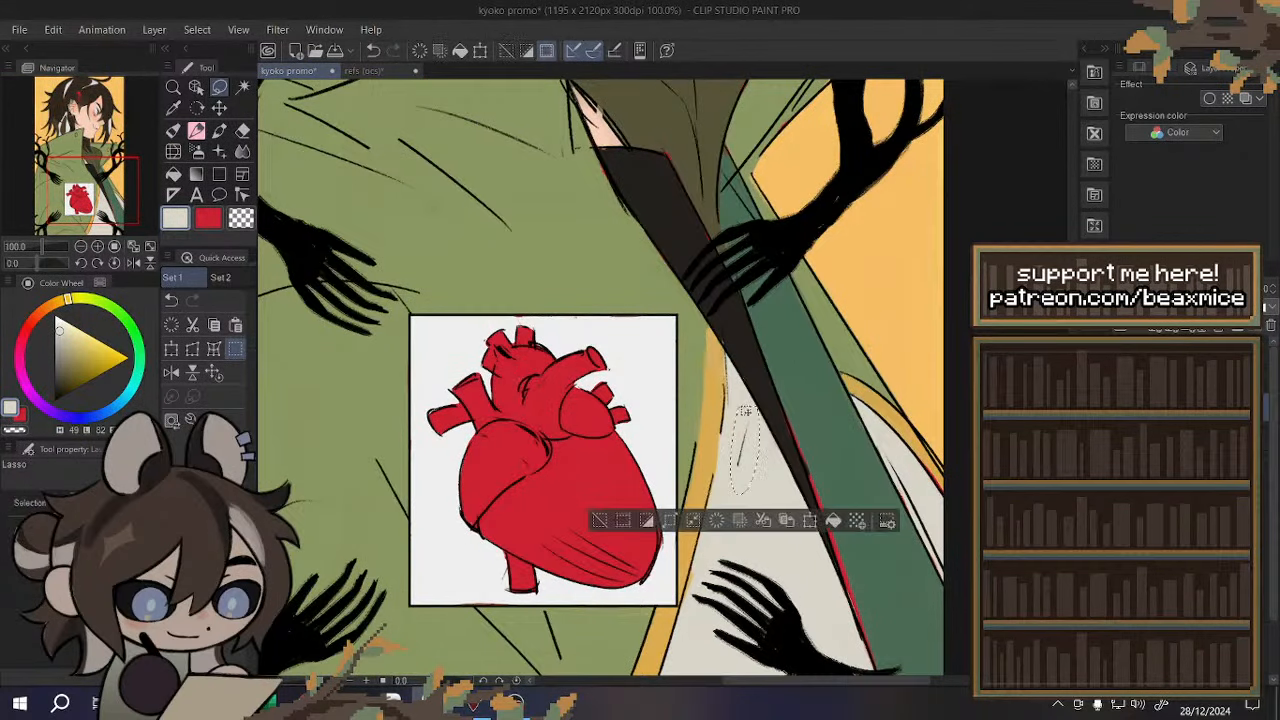
pyautogui.hotkey('ctrl', 'd')
pyautogui.scroll(-3, 714, 438)
pyautogui.scroll(-1, 684, 386)
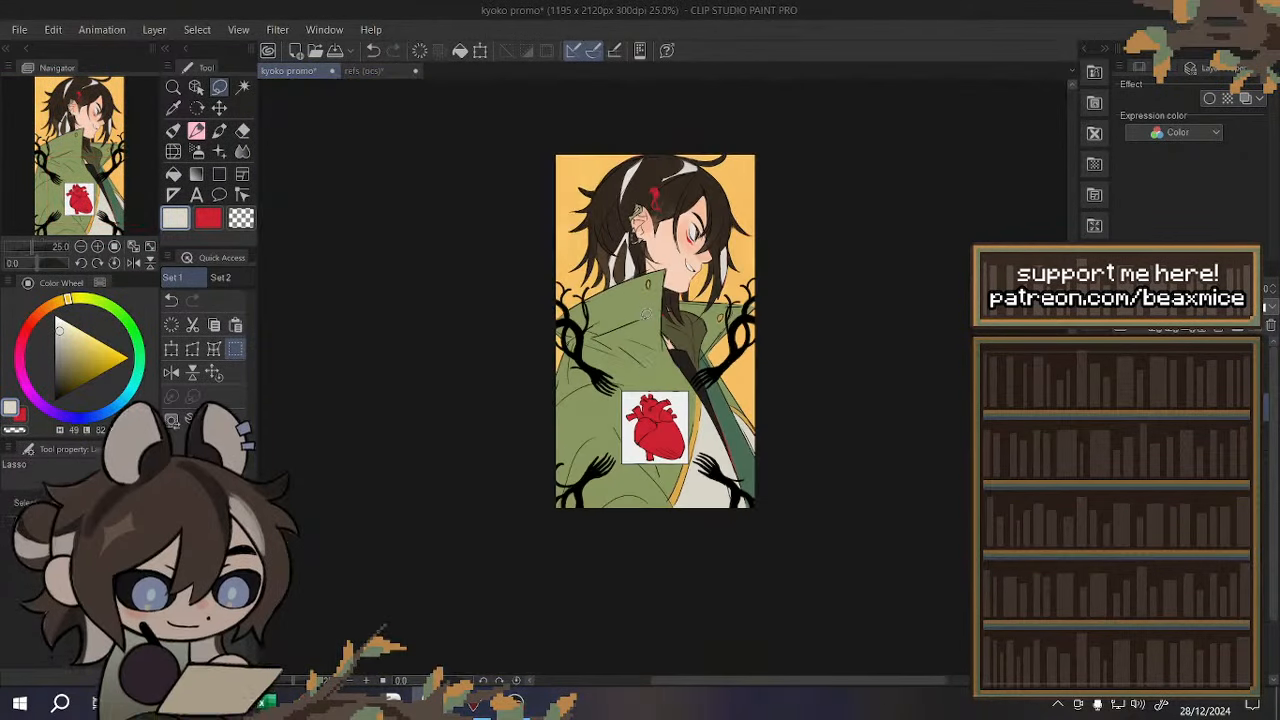
# - Review the whole illustration and sample the heart card's white and the heart's red to consider their colours
pyautogui.scroll(2, 684, 387)
pyautogui.scroll(-1, 685, 390)
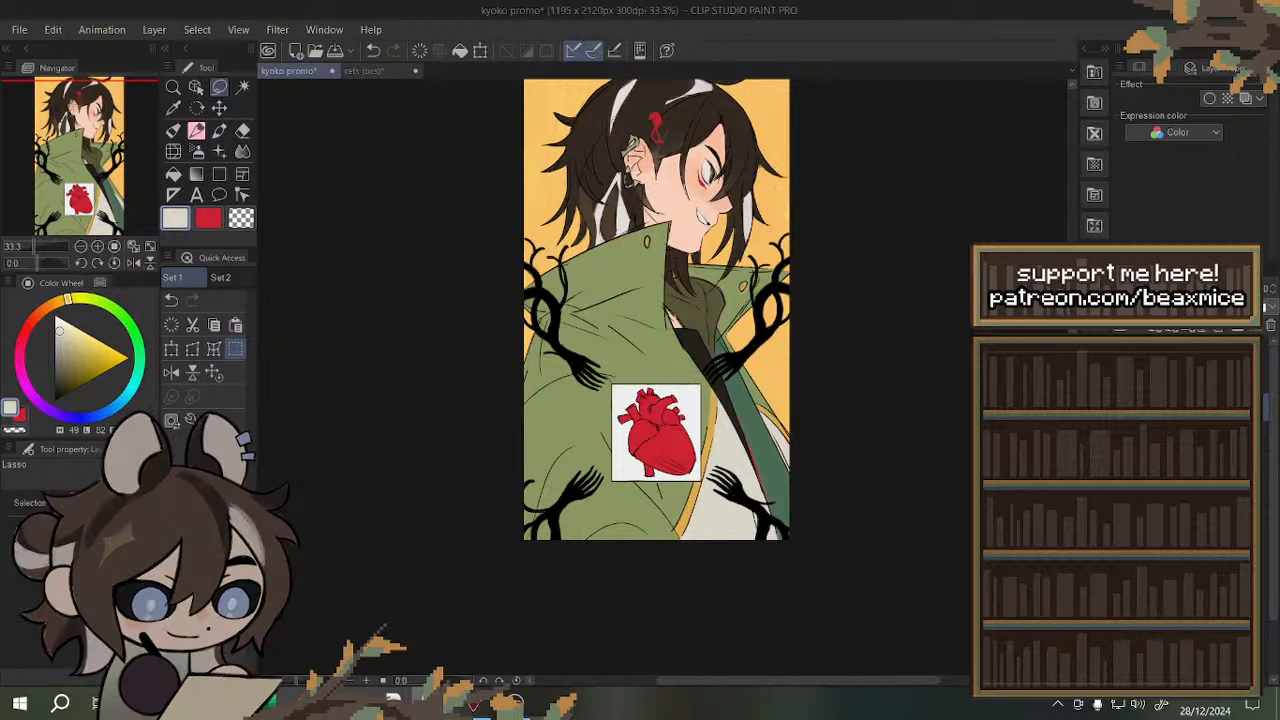
pyautogui.click(212, 376)
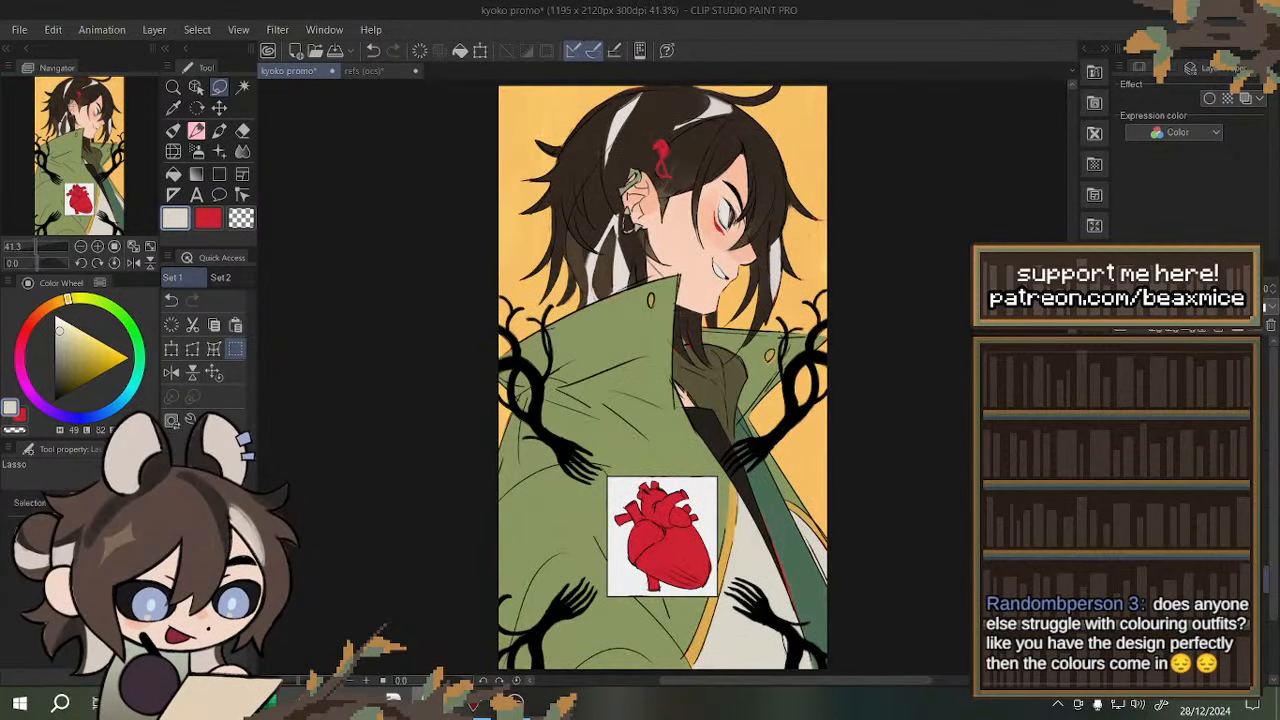
pyautogui.hotkey('ctrl', 'z')
pyautogui.hotkey('ctrl', 'y')
pyautogui.keyDown('alt'); pyautogui.click(624, 489); pyautogui.keyUp('alt')
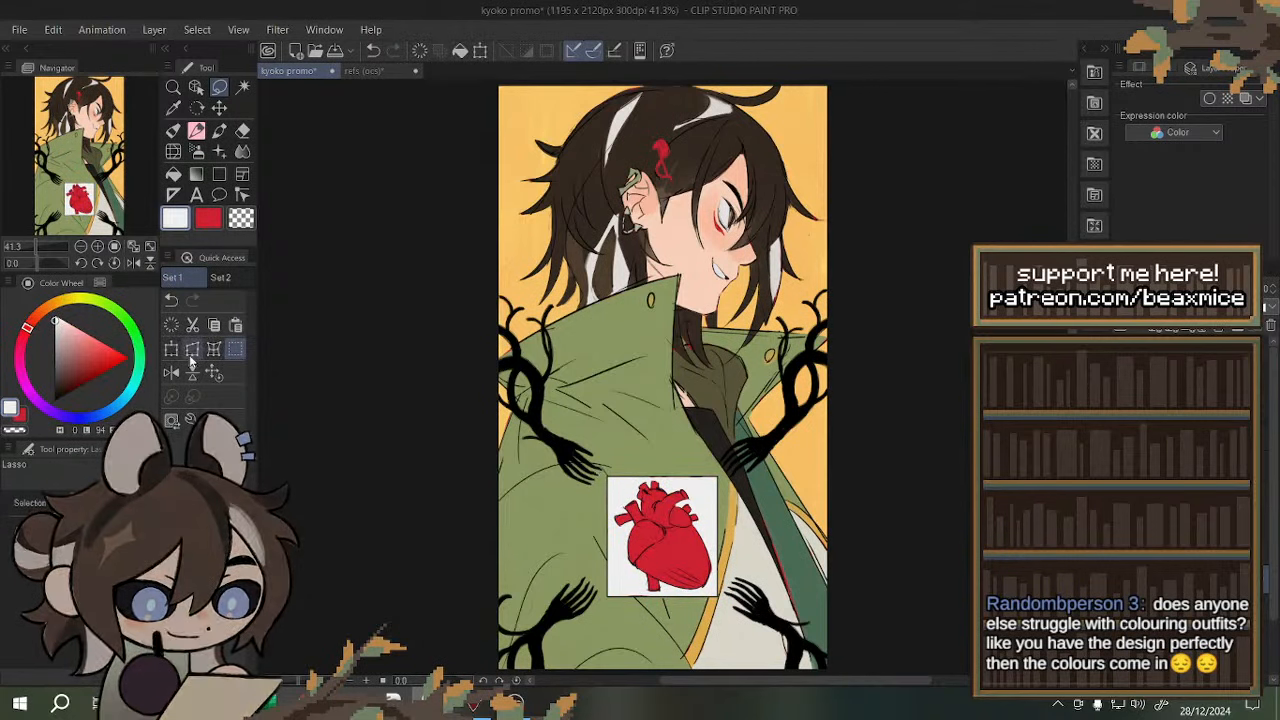
pyautogui.keyDown('alt'); pyautogui.click(668, 560); pyautogui.keyUp('alt')
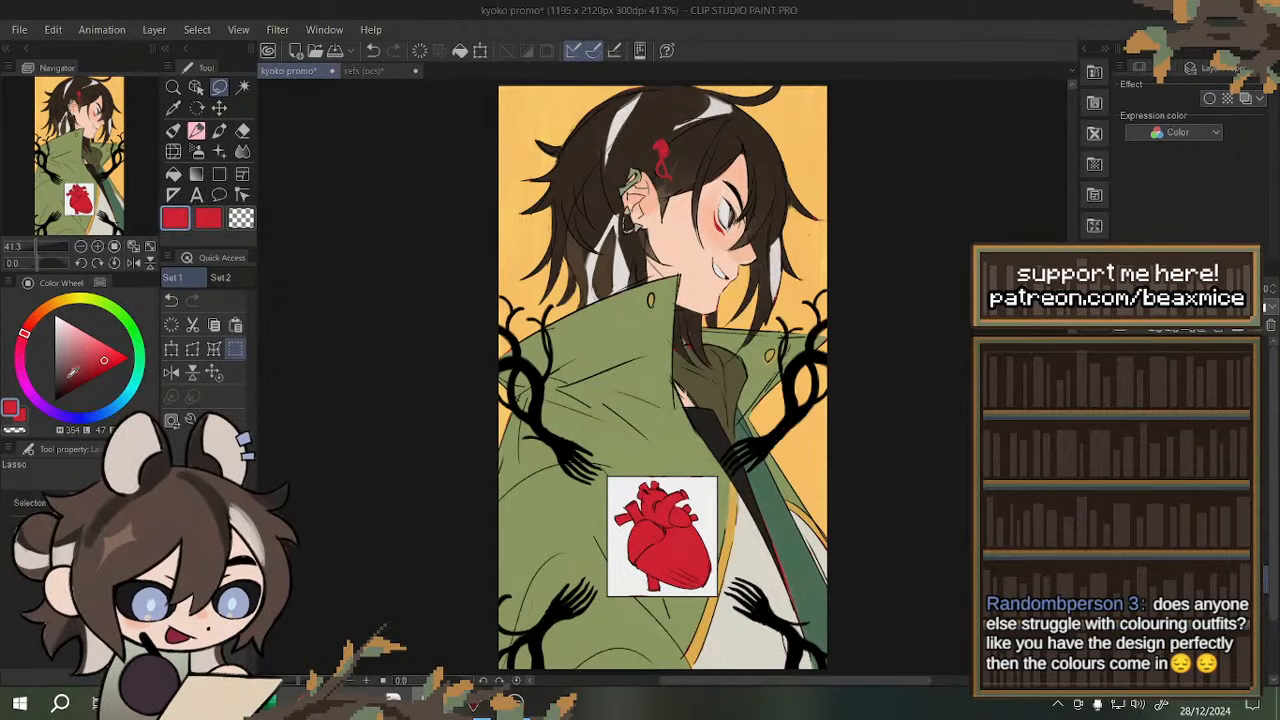
pyautogui.moveTo(63, 382); pyautogui.dragTo(71, 398)
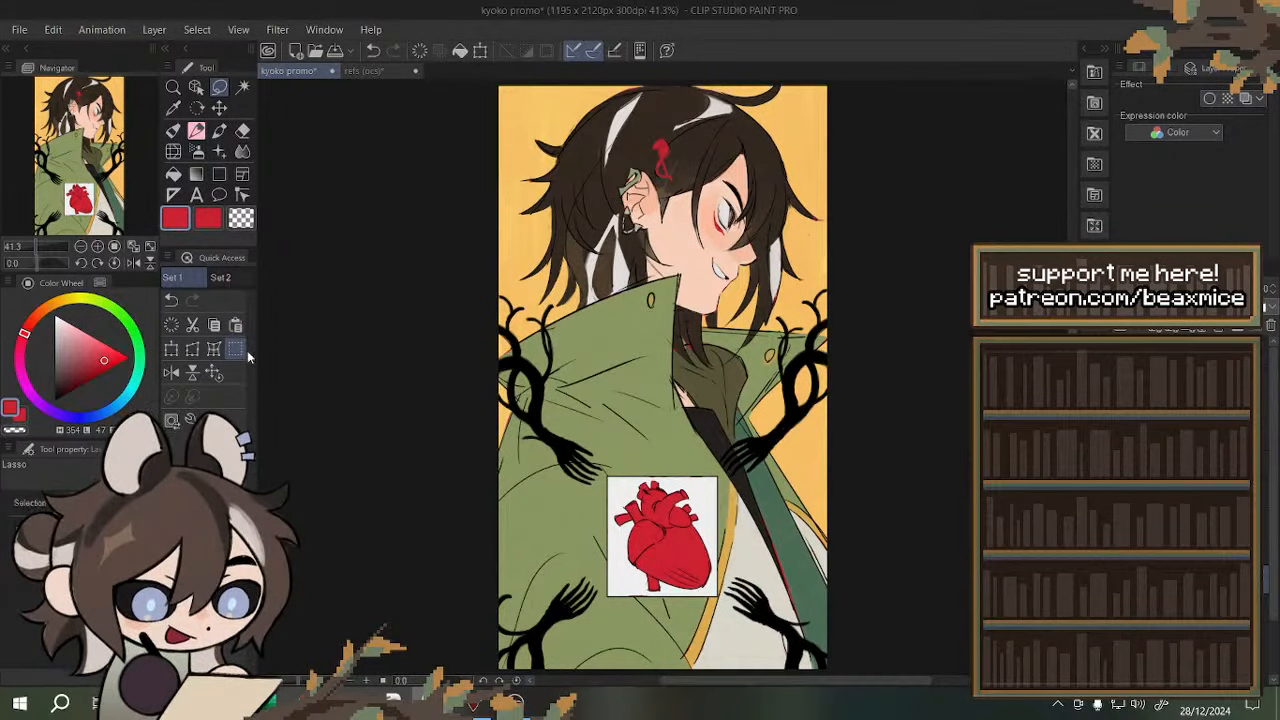
# - Try shifting and widening the lassoed oval button outline near the large collar's tip with a transform
pyautogui.scroll(3, 655, 302)
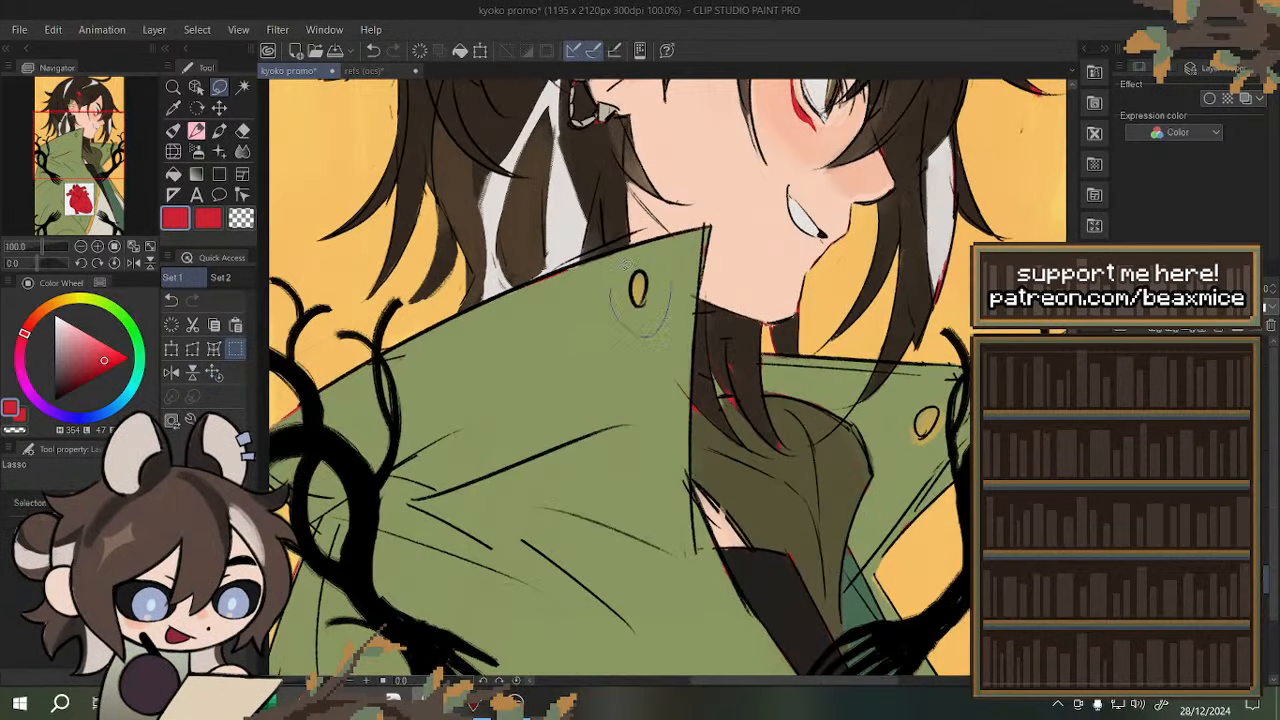
pyautogui.moveTo(626, 262); pyautogui.dragTo(640, 258)
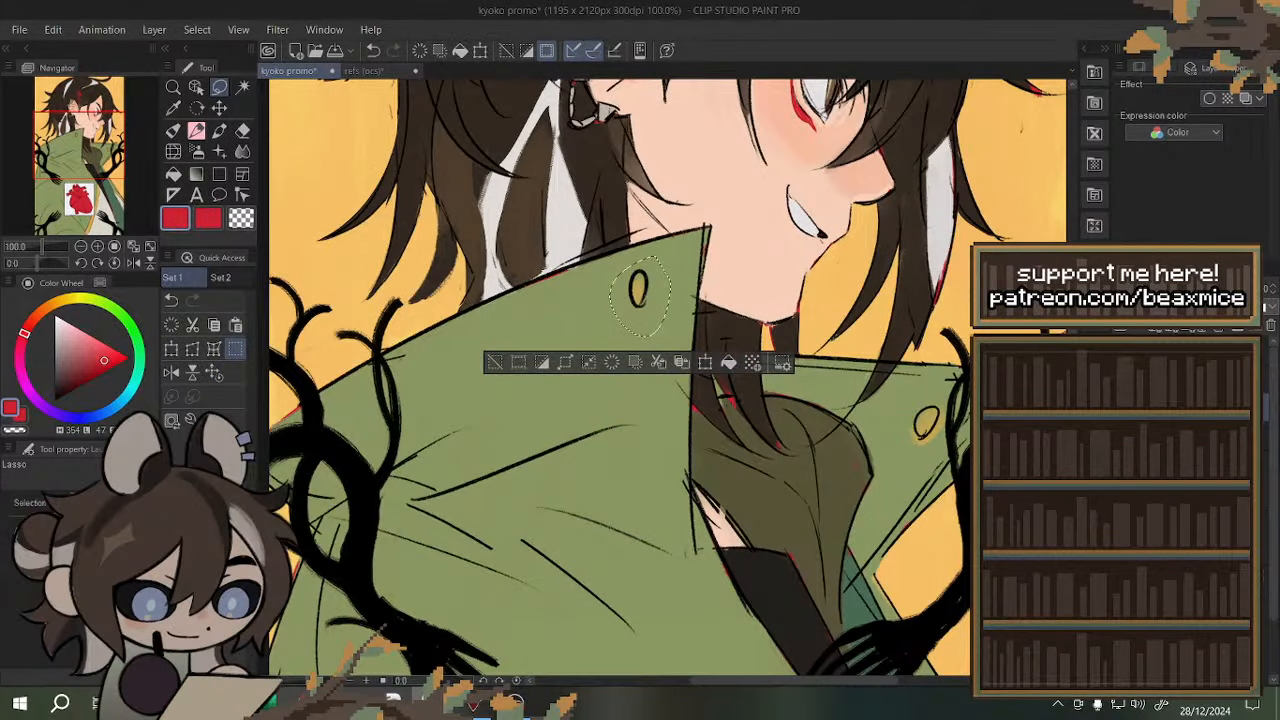
pyautogui.hotkey('ctrl', 't')
pyautogui.moveTo(672, 296); pyautogui.dragTo(691, 297)
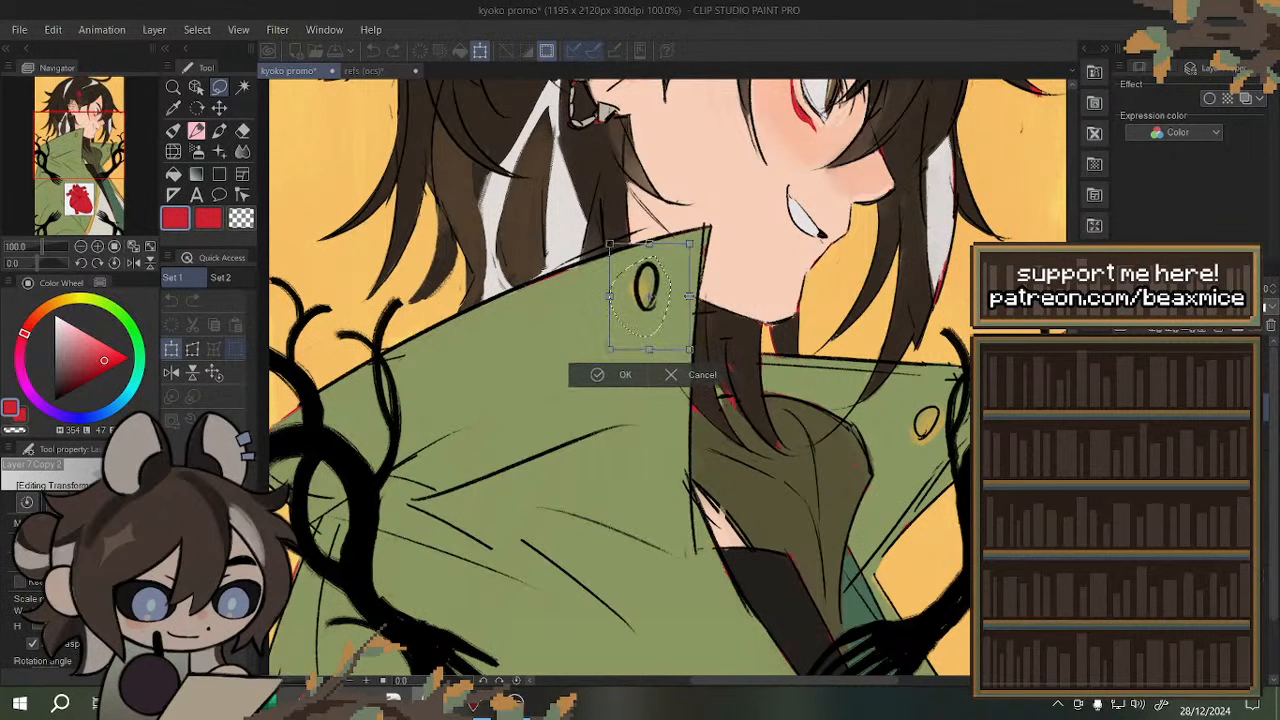
pyautogui.moveTo(652, 339); pyautogui.dragTo(651, 346)
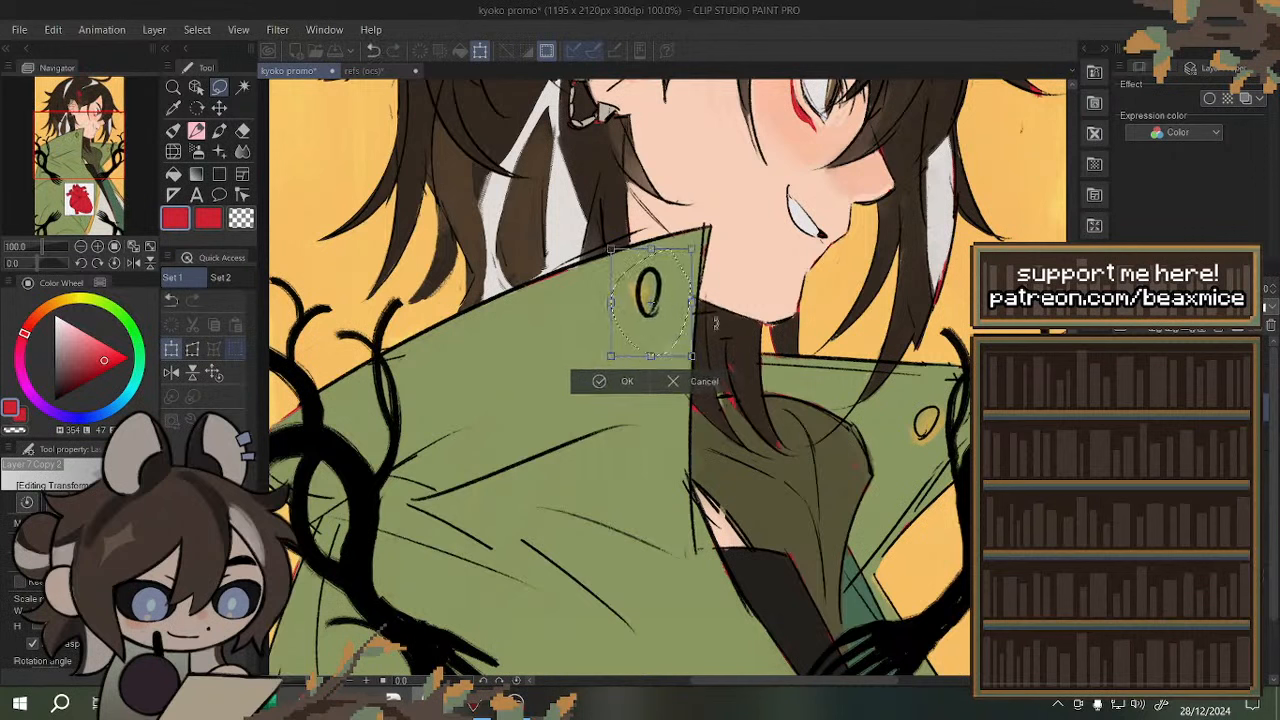
pyautogui.click(615, 385)
# - Cut out the lassoed button outline near the large collar's tip and ready the SU-Cream Pencil in black
pyautogui.click(211, 218)
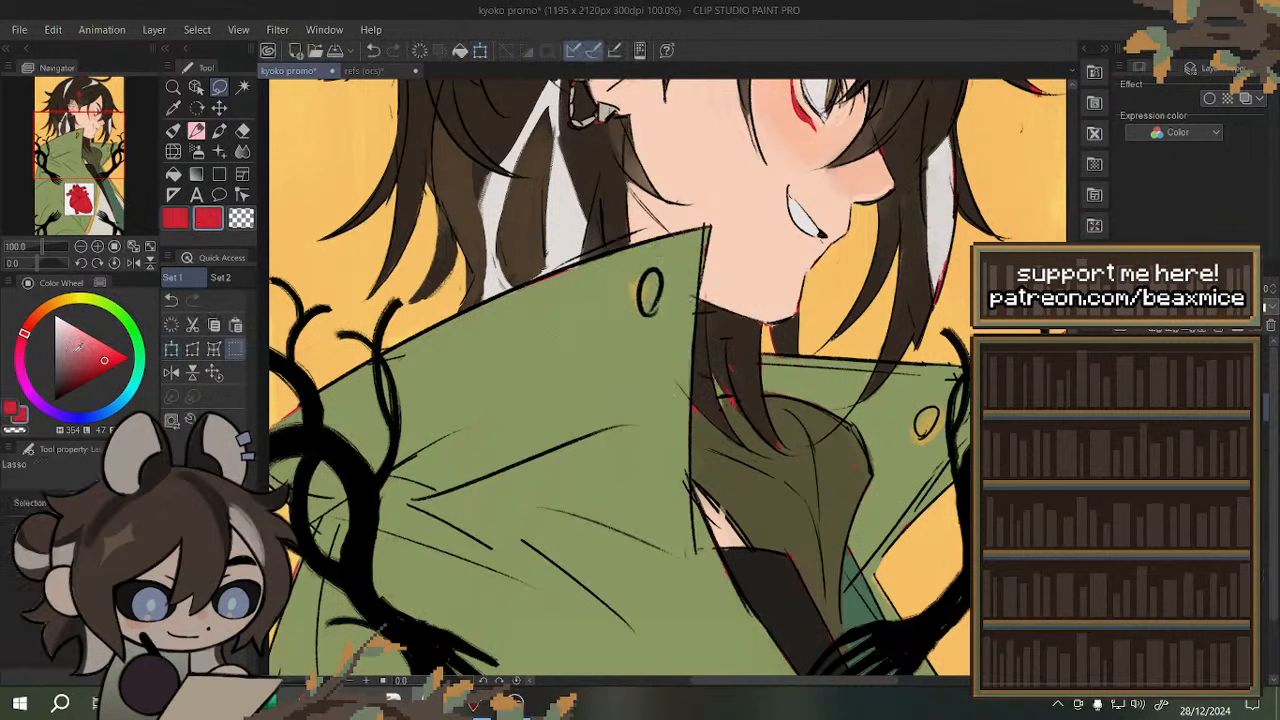
pyautogui.click(56, 400)
pyautogui.click(200, 130)
pyautogui.click(235, 348)
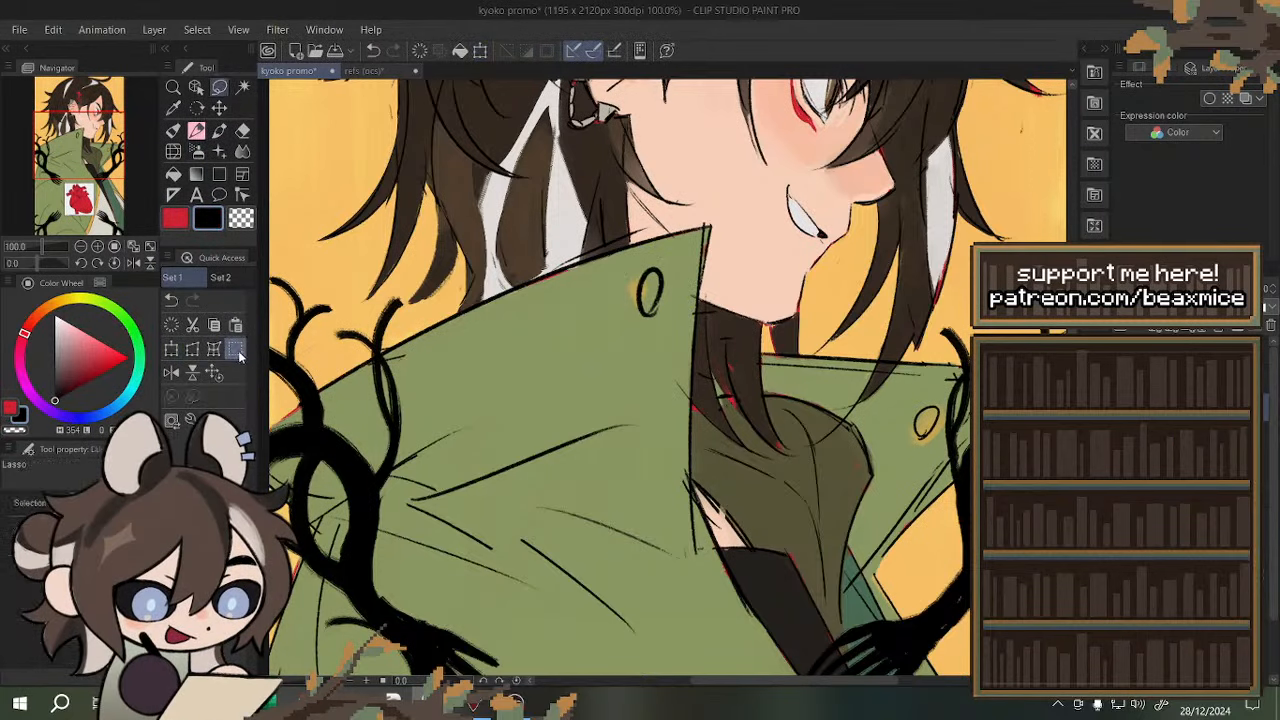
pyautogui.scroll(1, 665, 282)
pyautogui.moveTo(652, 231)
pyautogui.mouseDown()
pyautogui.moveTo(636, 238)
pyautogui.moveTo(616, 336)
pyautogui.mouseUp()
pyautogui.hotkey('ctrl', 'x')
pyautogui.click(198, 131)
pyautogui.click(372, 50)
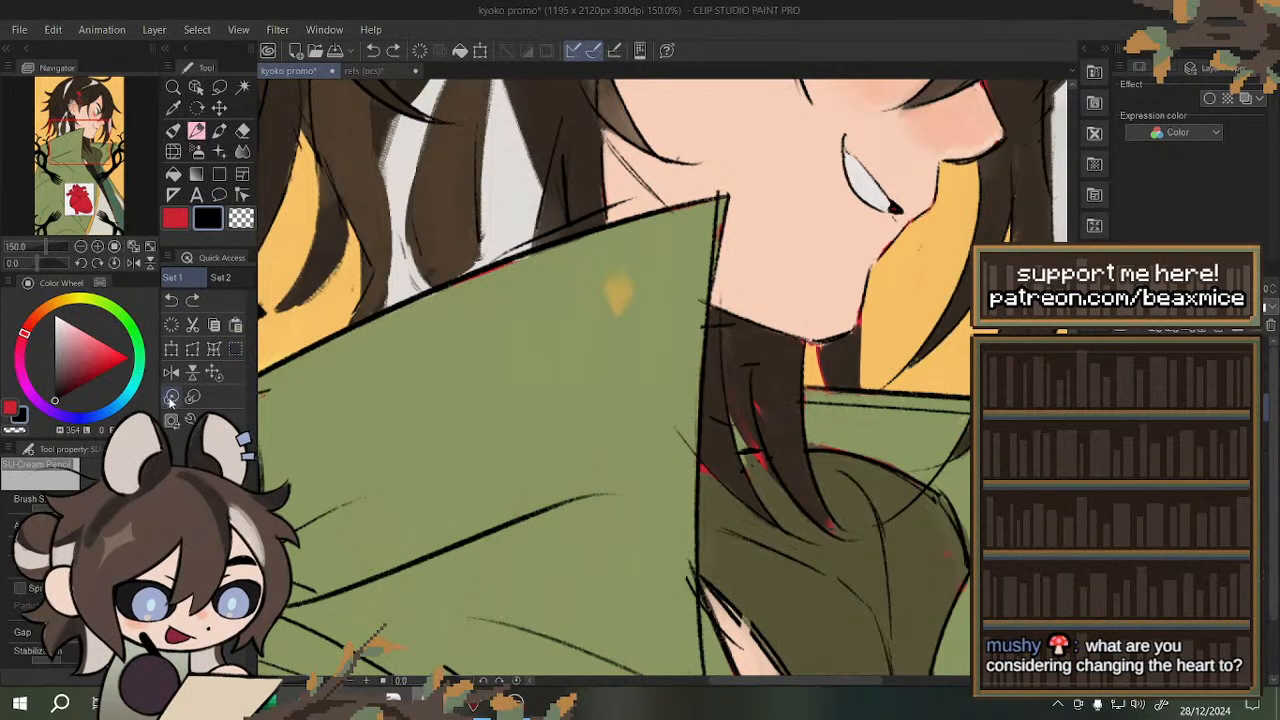
# - Try a larger round button outline on the large collar, check it in mirrored view and undo it
pyautogui.moveTo(627, 268); pyautogui.dragTo(621, 292)
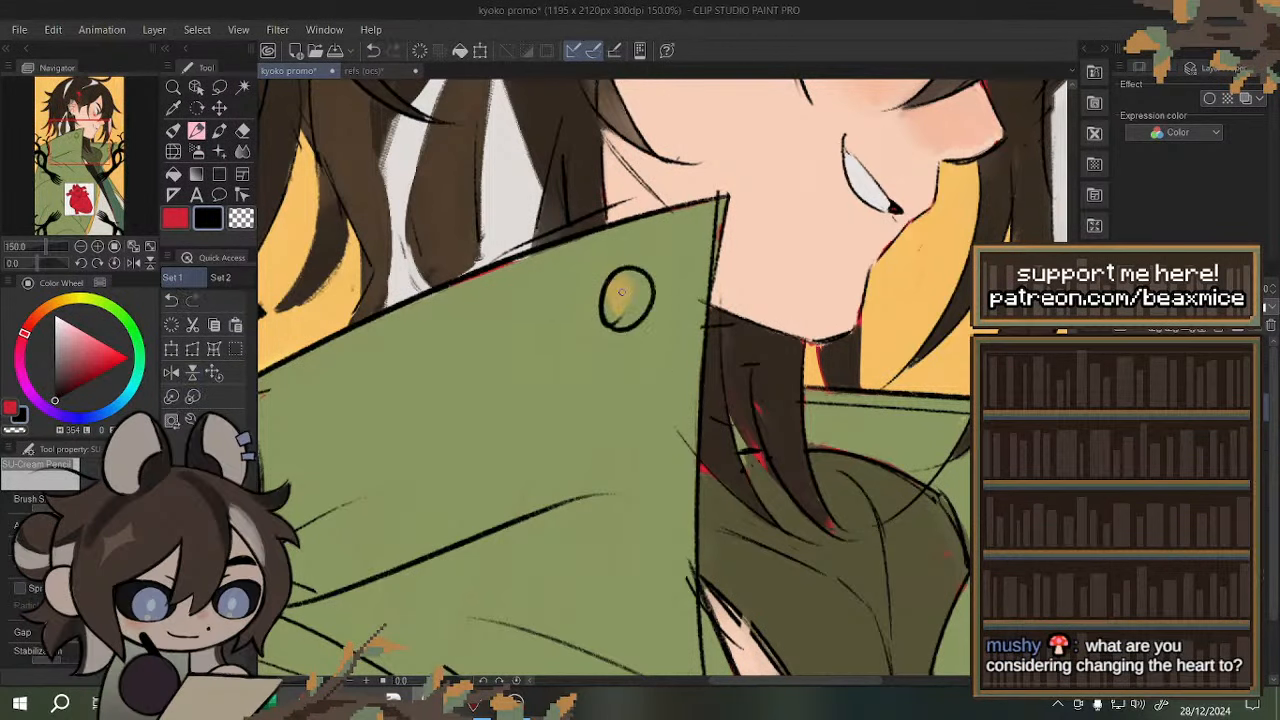
pyautogui.scroll(-3, 617, 312)
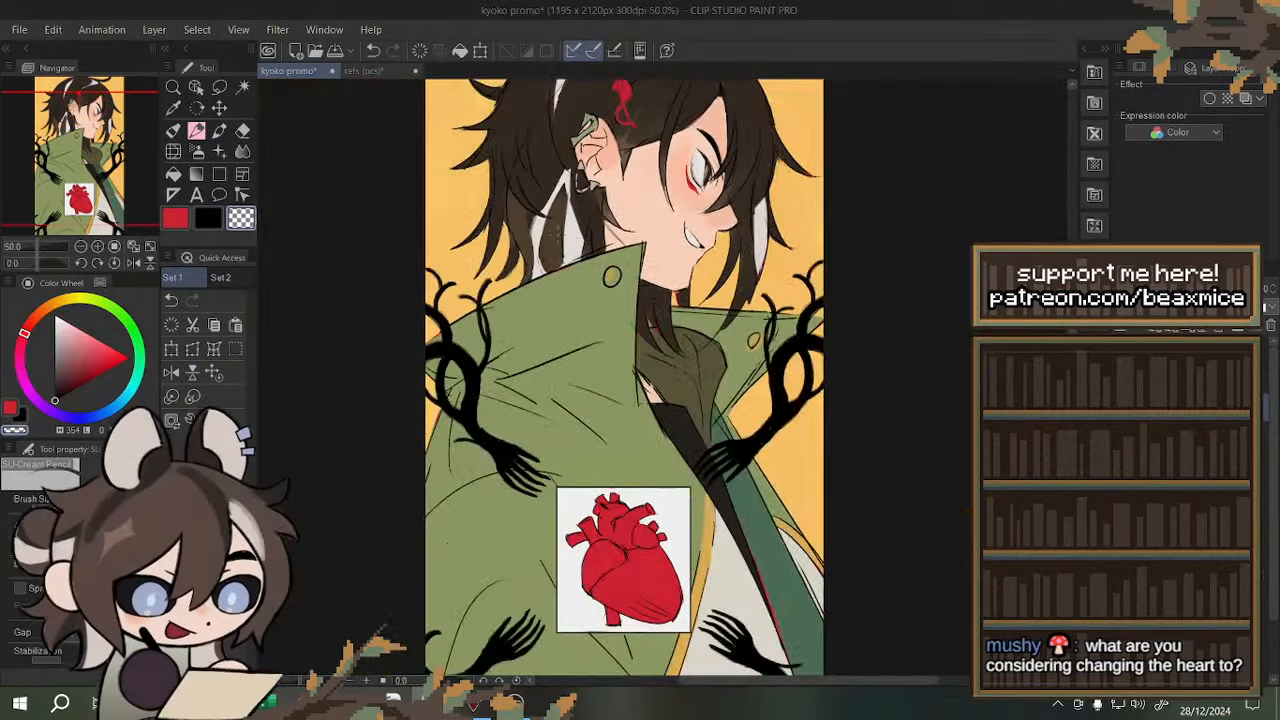
pyautogui.click(171, 372)
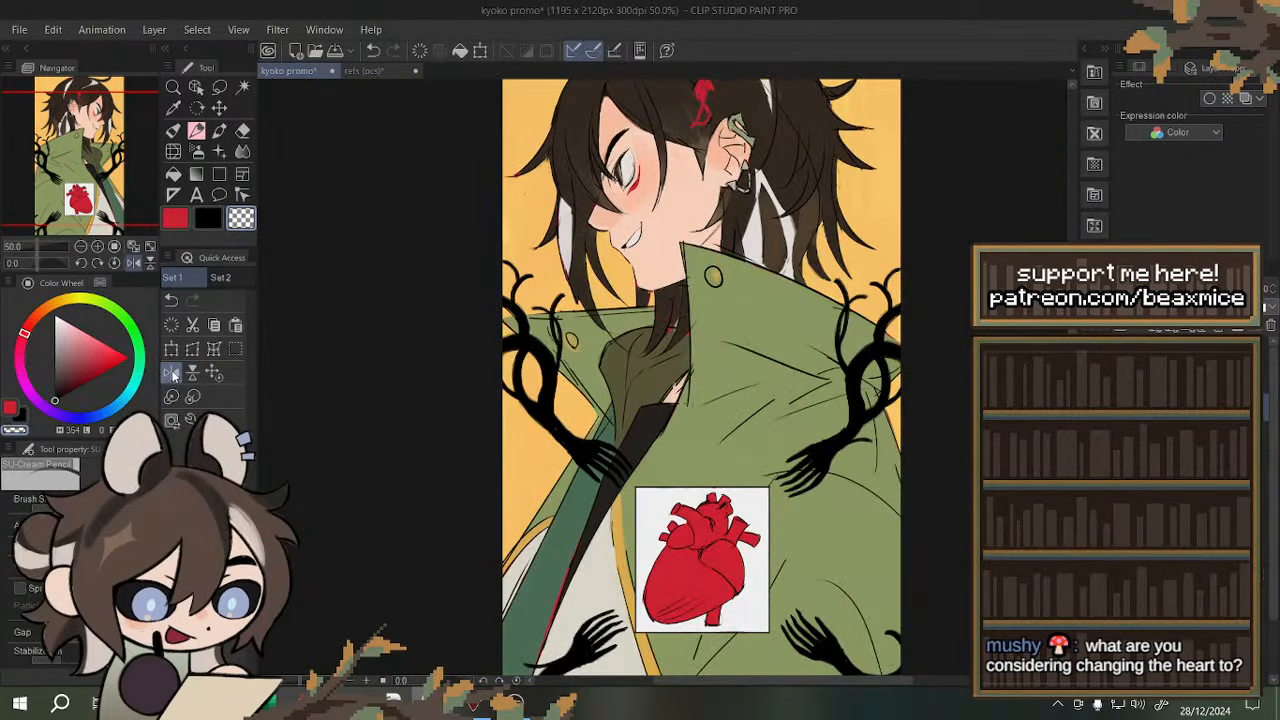
pyautogui.click(213, 374)
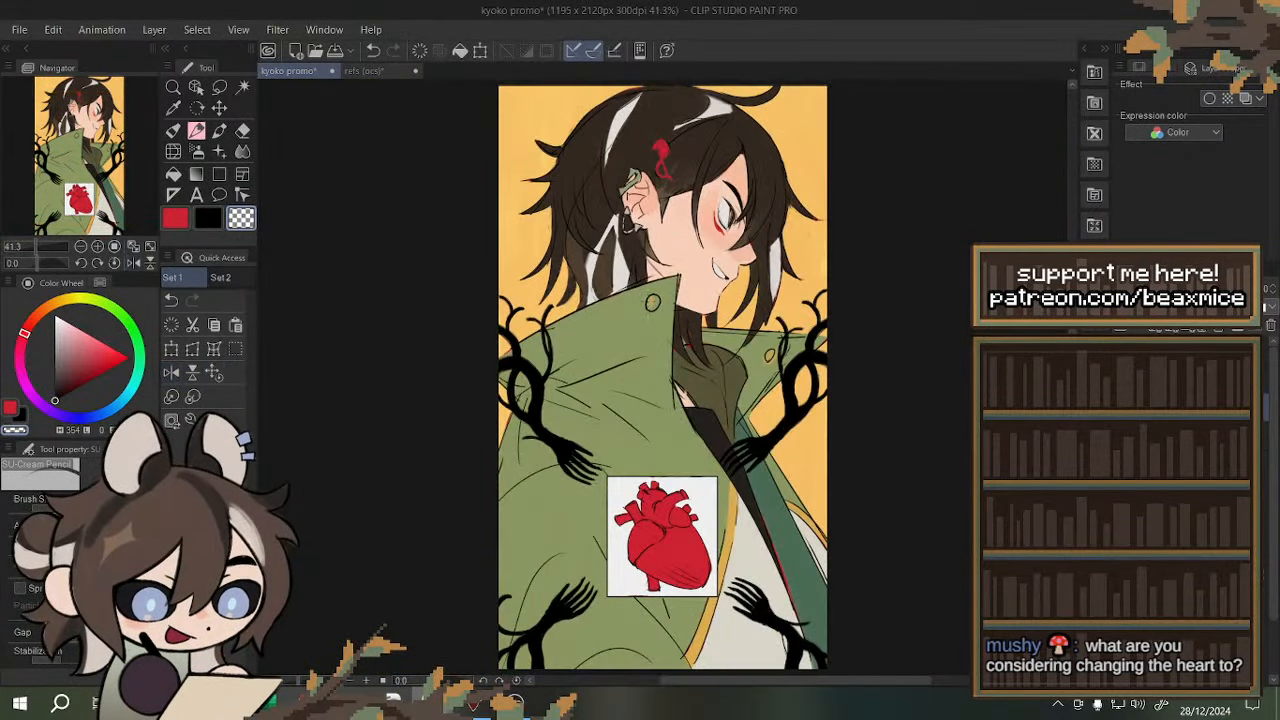
pyautogui.scroll(2, 584, 162)
pyautogui.click(372, 50)
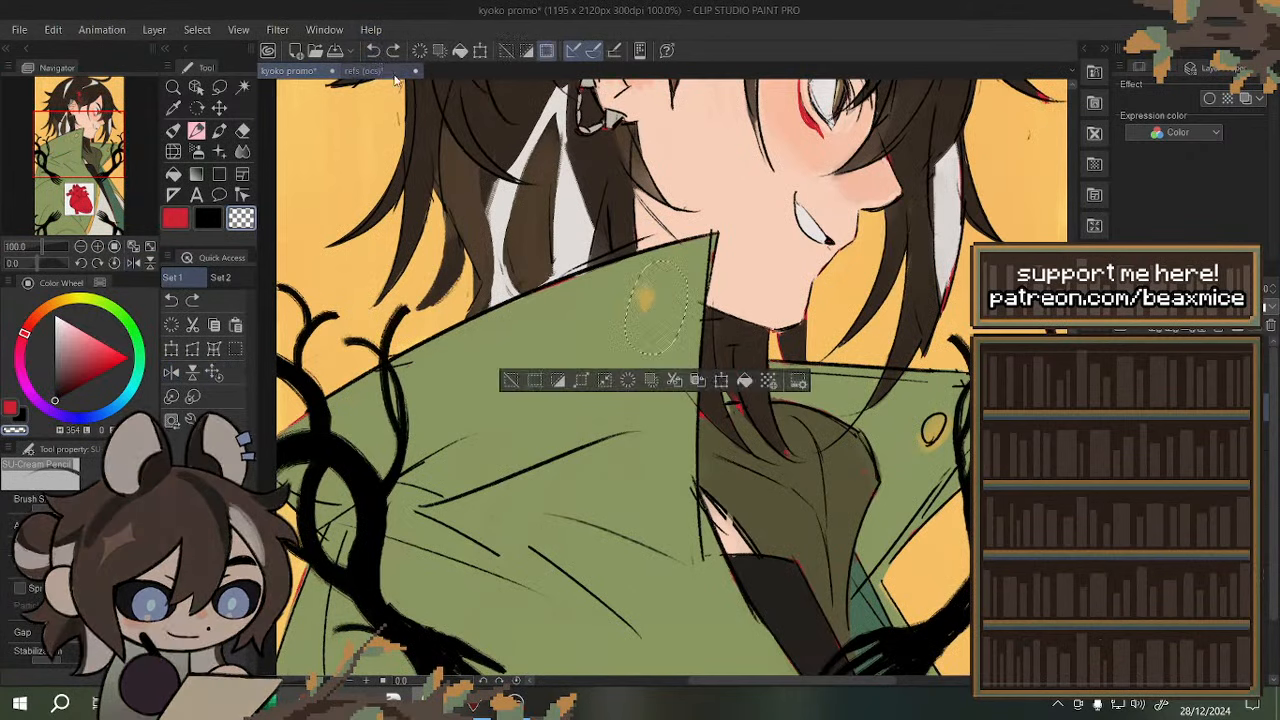
pyautogui.click(397, 54)
# - Draw a rounder black button outline around the yellow spot near the large collar's tip with the SU-Cream Pencil
pyautogui.scroll(-1, 469, 182)
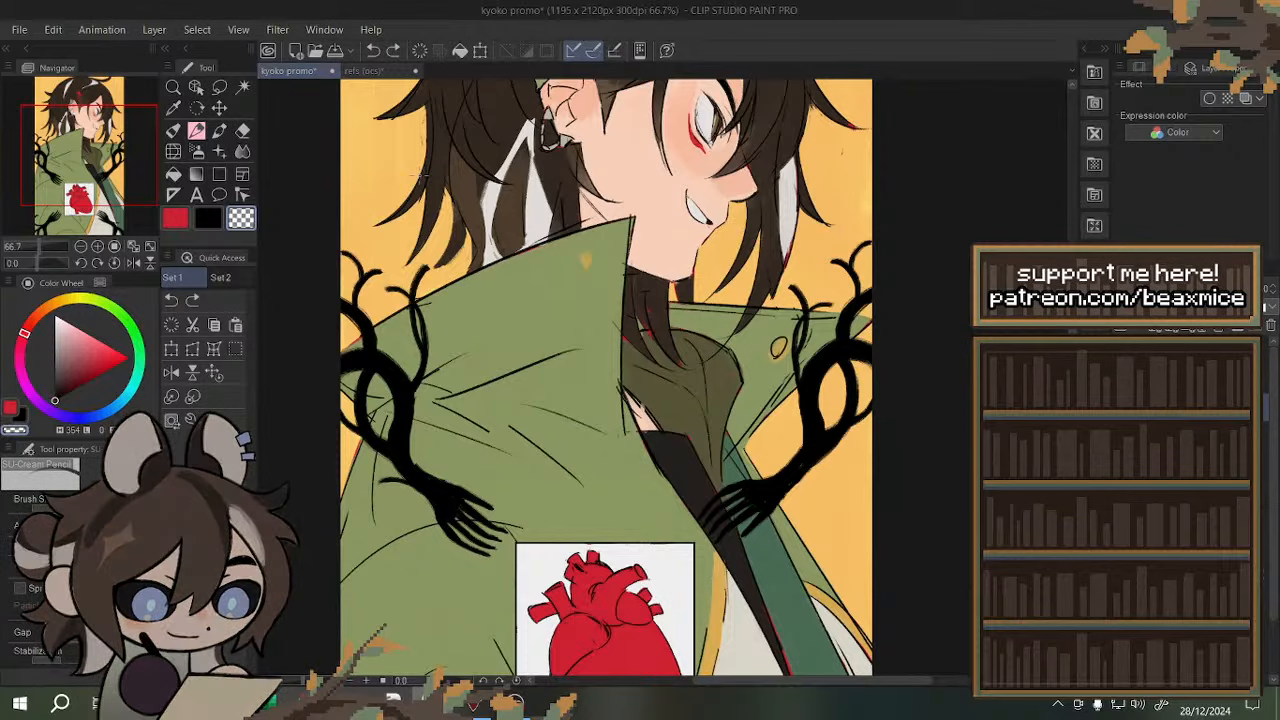
pyautogui.scroll(-1, 423, 175)
pyautogui.scroll(-1, 423, 175)
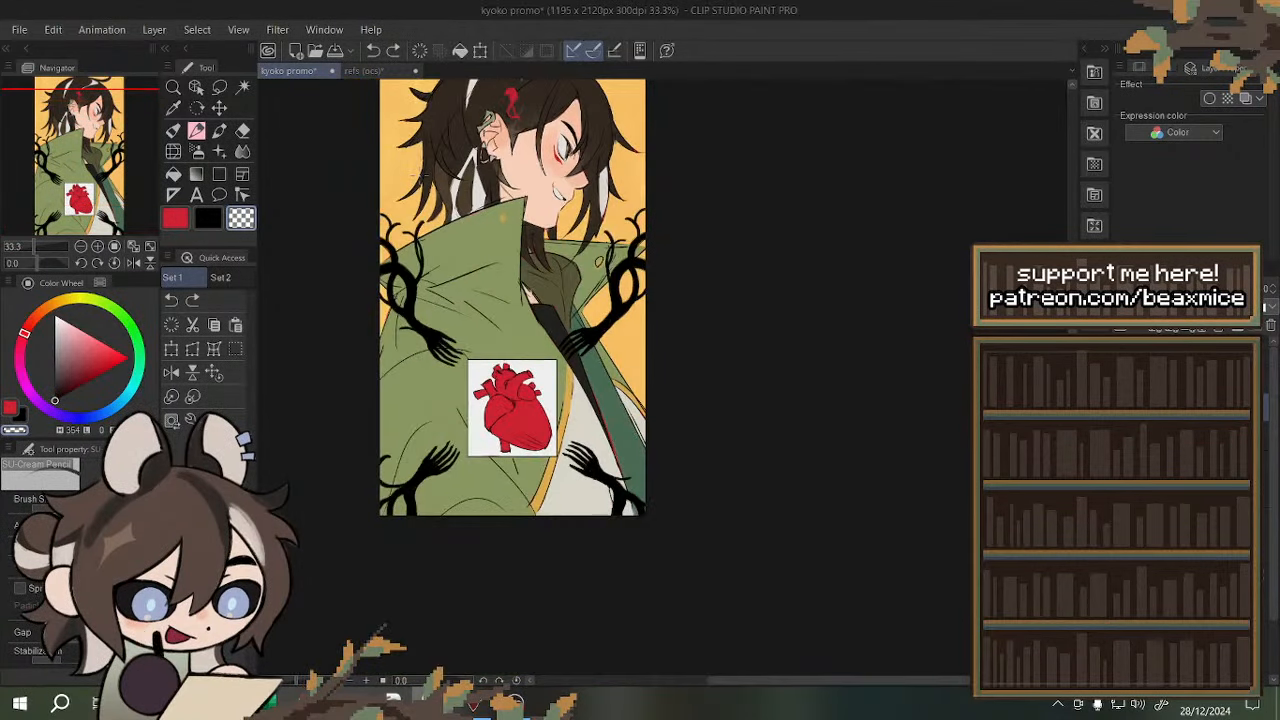
pyautogui.scroll(3, 545, 435)
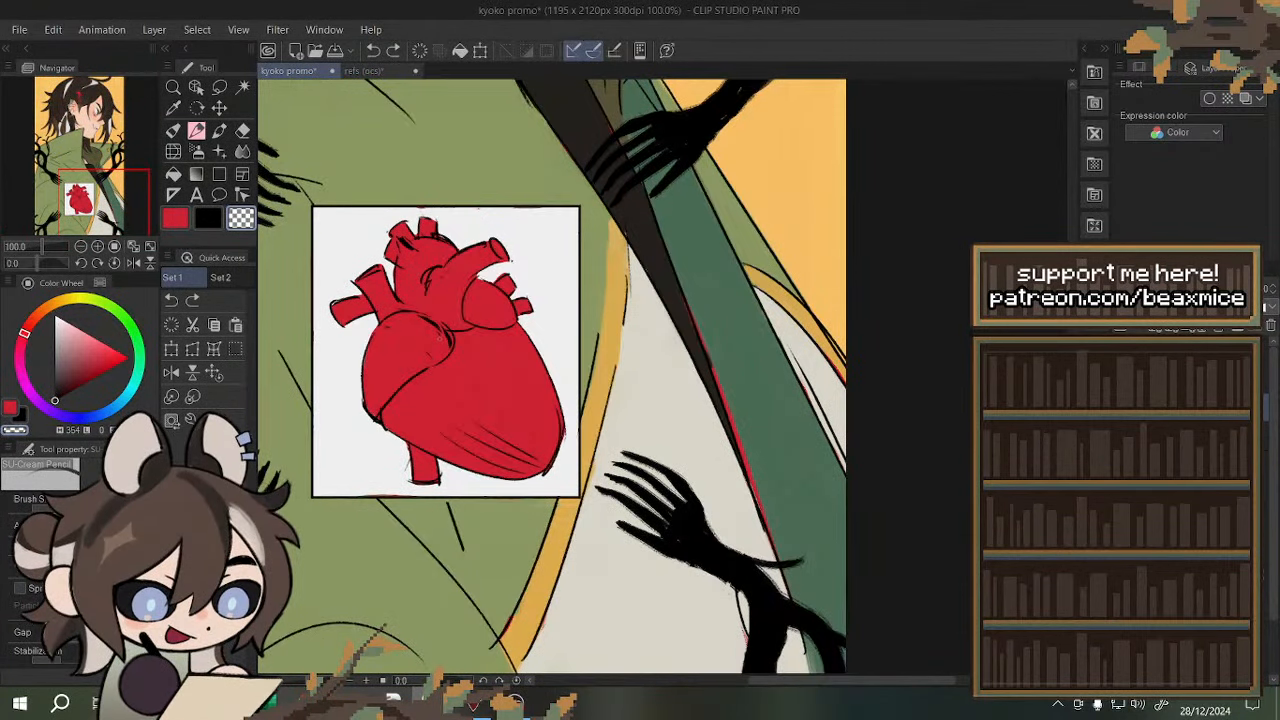
pyautogui.scroll(-4, 545, 435)
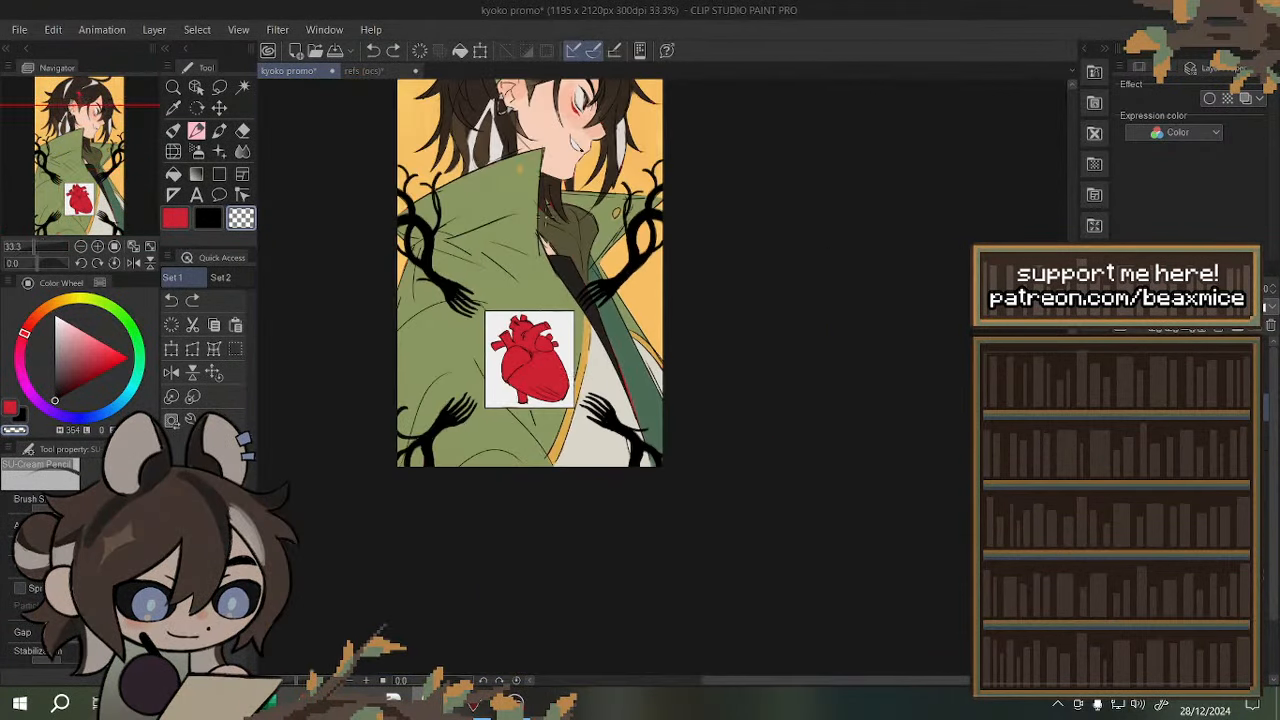
pyautogui.scroll(2, 545, 435)
pyautogui.scroll(3, 521, 218)
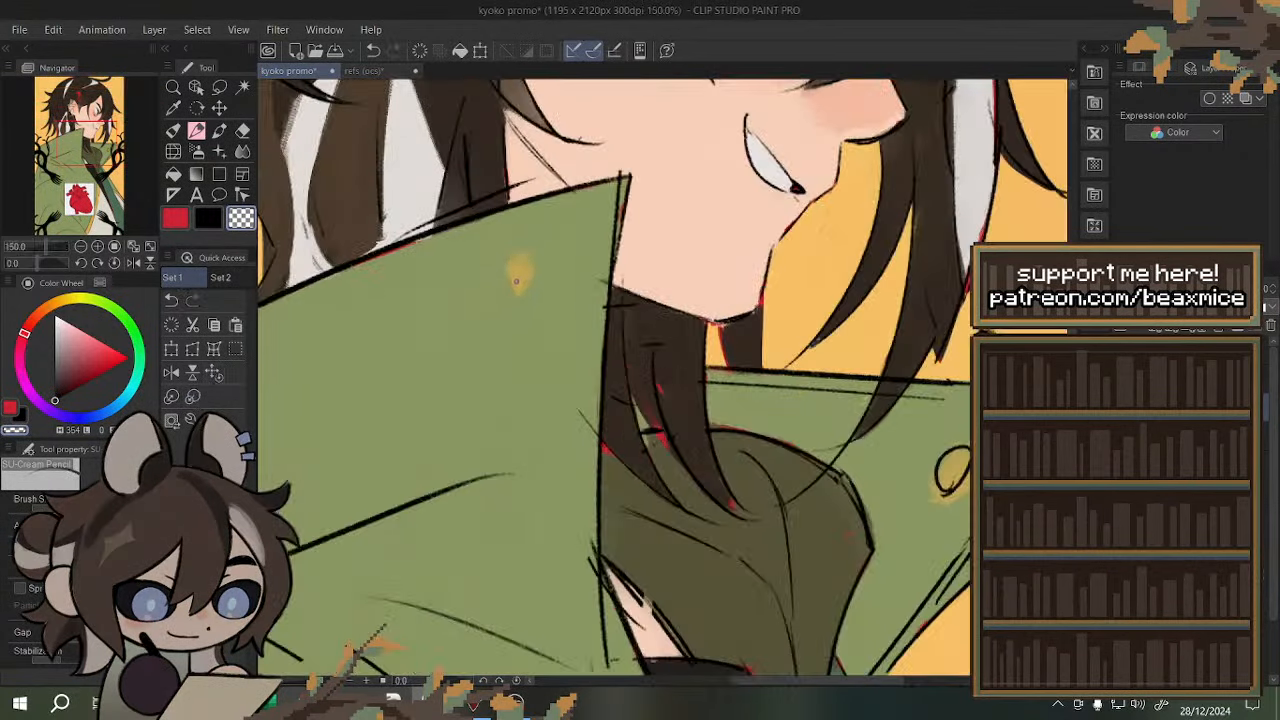
pyautogui.press('x')
pyautogui.moveTo(514, 245); pyautogui.dragTo(510, 250)
pyautogui.scroll(-3, 516, 280)
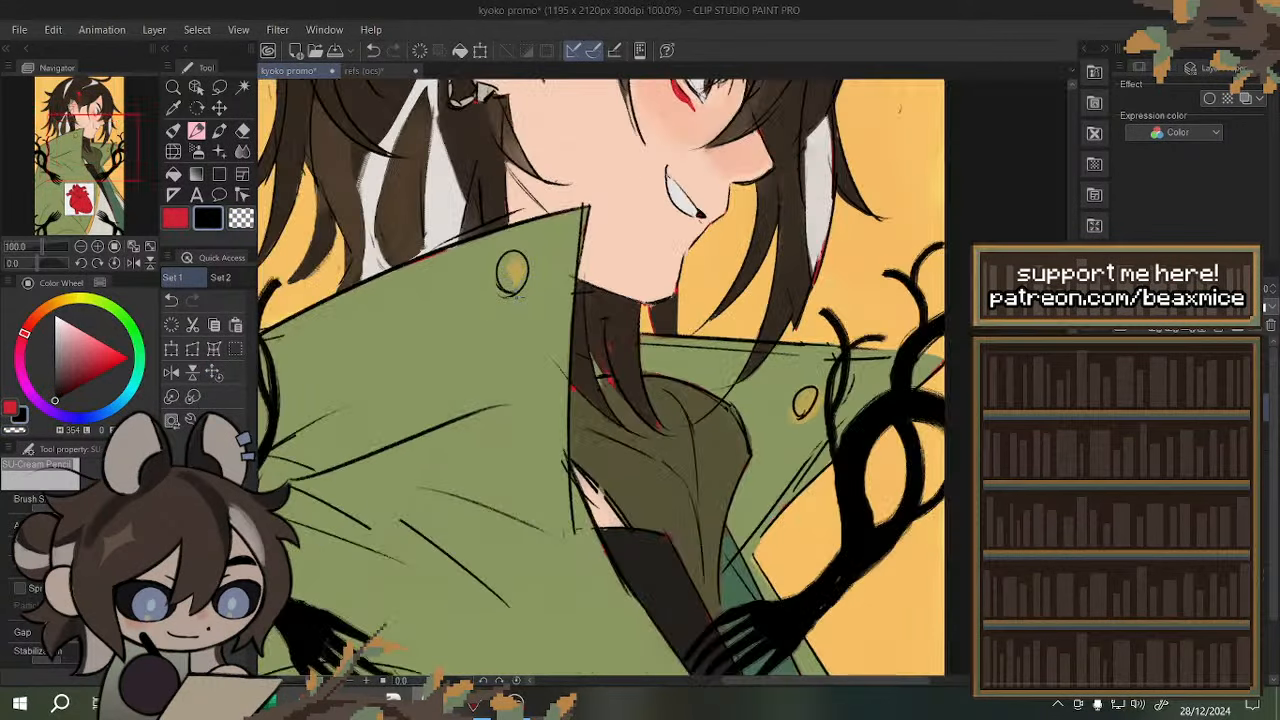
# - In mirrored view, clear the far collar's lassoed button outline and redraw it as two nested black ovals
pyautogui.scroll(4, 668, 348)
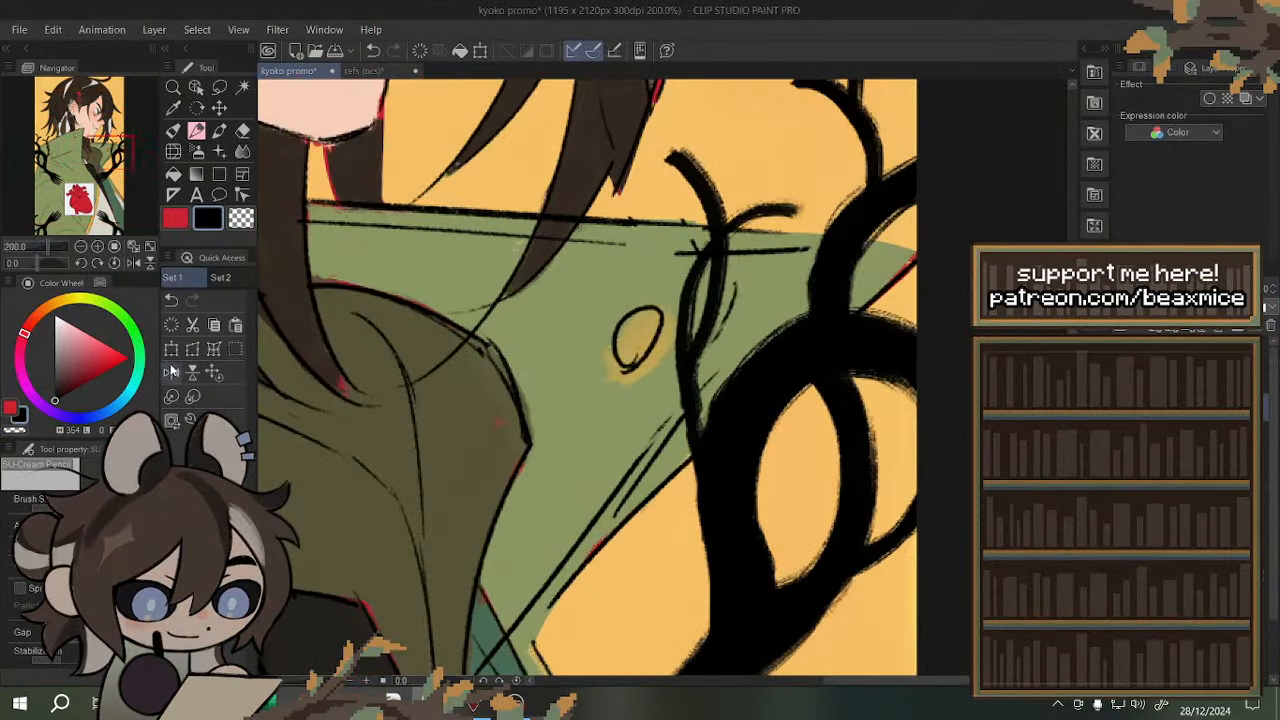
pyautogui.click(171, 372)
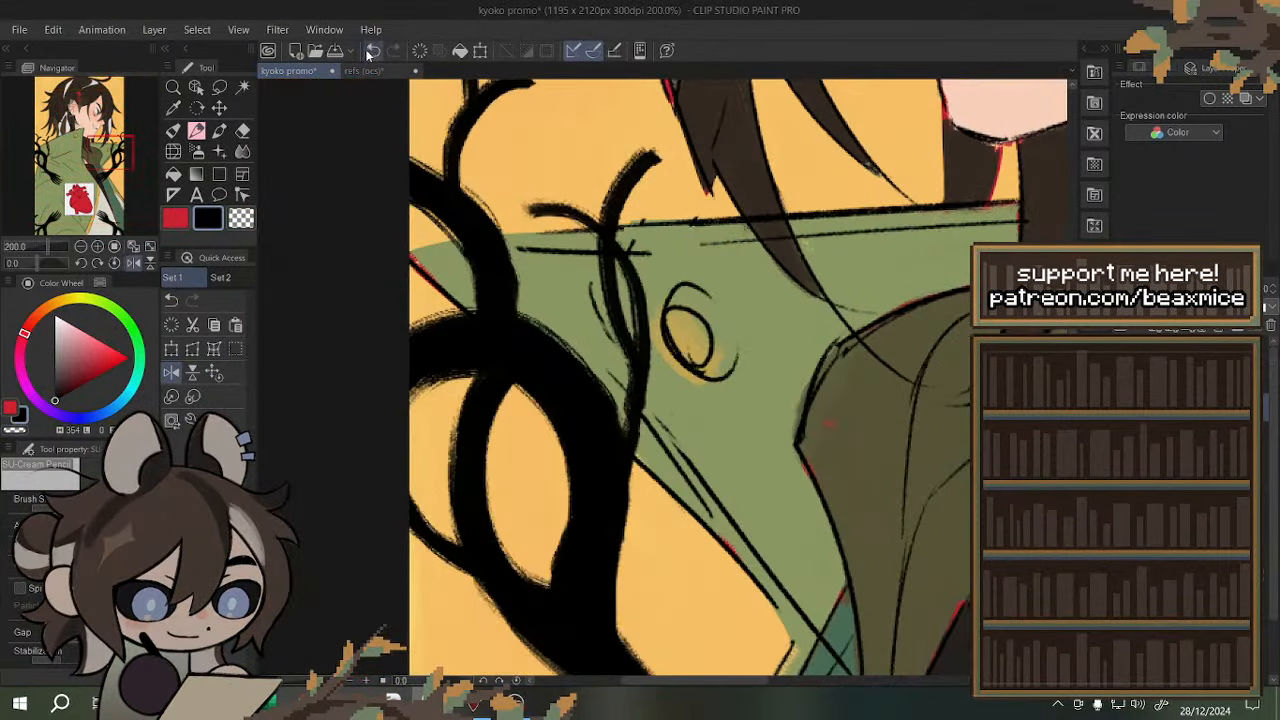
pyautogui.click(235, 348)
pyautogui.moveTo(688, 282)
pyautogui.mouseDown()
pyautogui.moveTo(728, 340)
pyautogui.moveTo(672, 385)
pyautogui.moveTo(668, 336)
pyautogui.mouseUp()
pyautogui.click(662, 416)
pyautogui.click(620, 361)
pyautogui.click(199, 131)
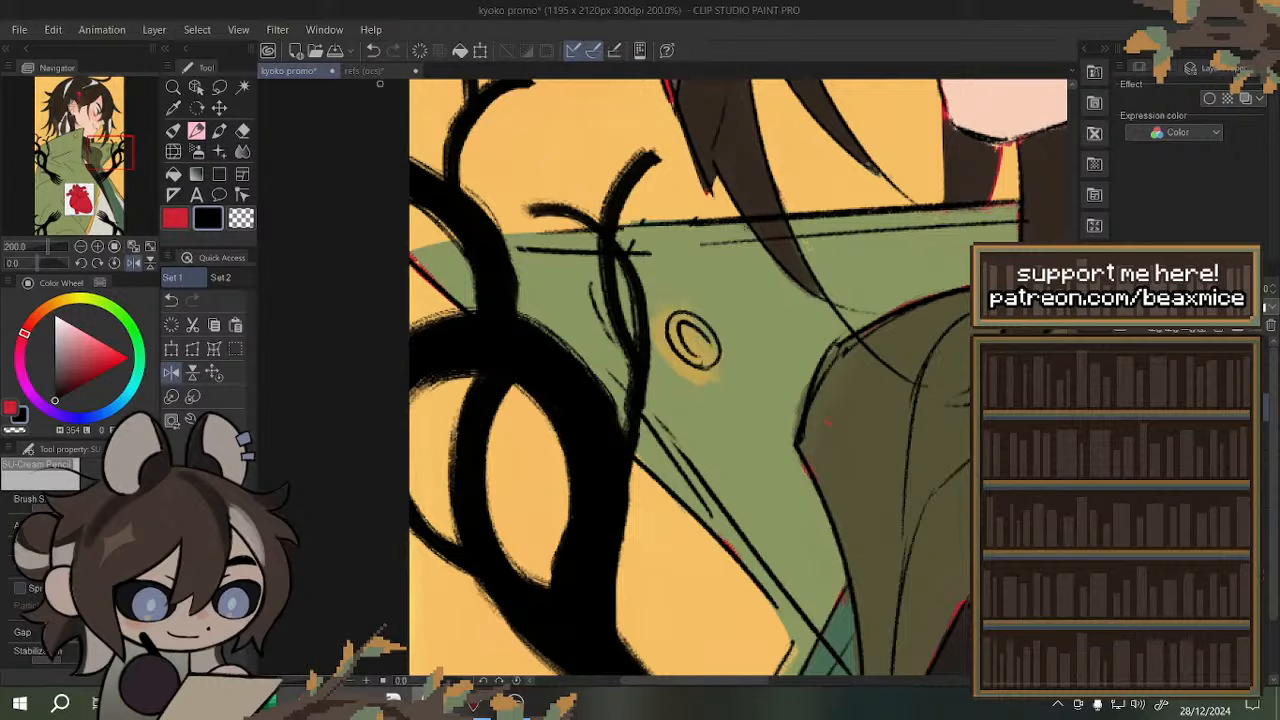
# - Erase the stray inner line along the far collar's lower edge in the mirrored view
pyautogui.scroll(-4, 514, 243)
pyautogui.scroll(3, 574, 314)
pyautogui.press('c')
pyautogui.moveTo(502, 248); pyautogui.dragTo(541, 300)
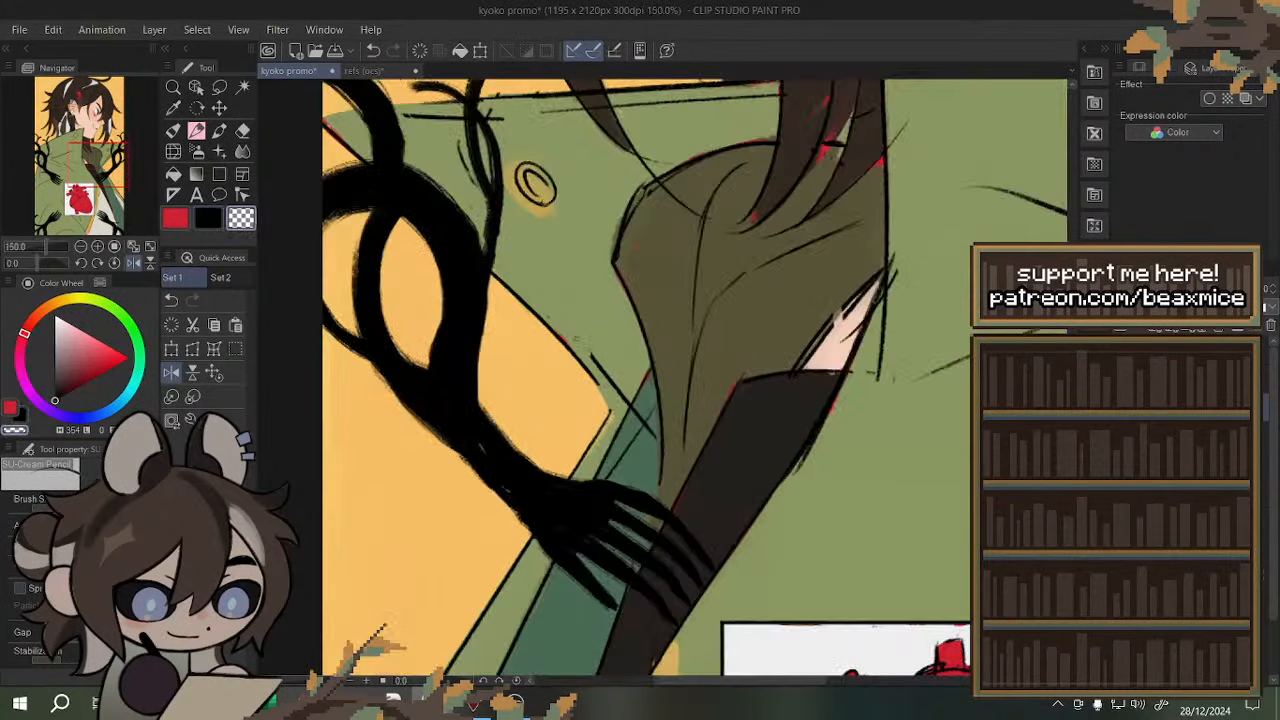
# - Try a black inner seam line along the far collar's lower edge in both mirrored and normal view
pyautogui.press('c')
pyautogui.moveTo(410, 160); pyautogui.dragTo(575, 322)
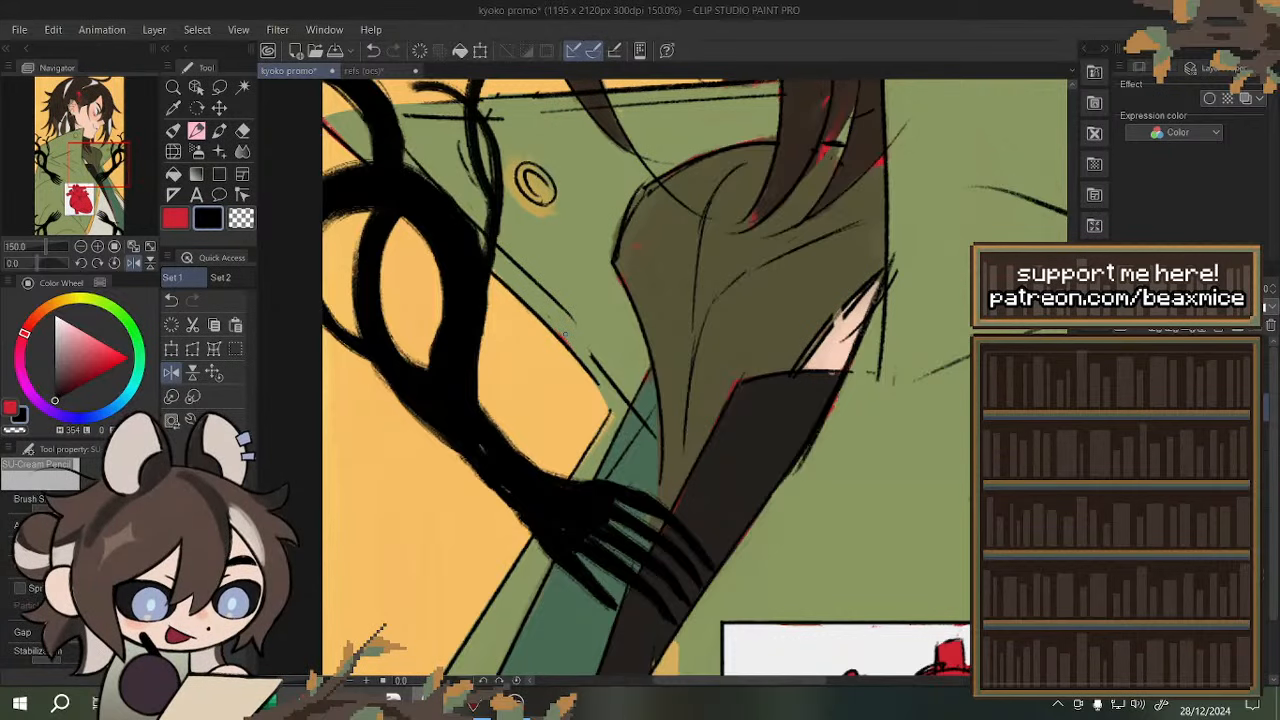
pyautogui.click(372, 55)
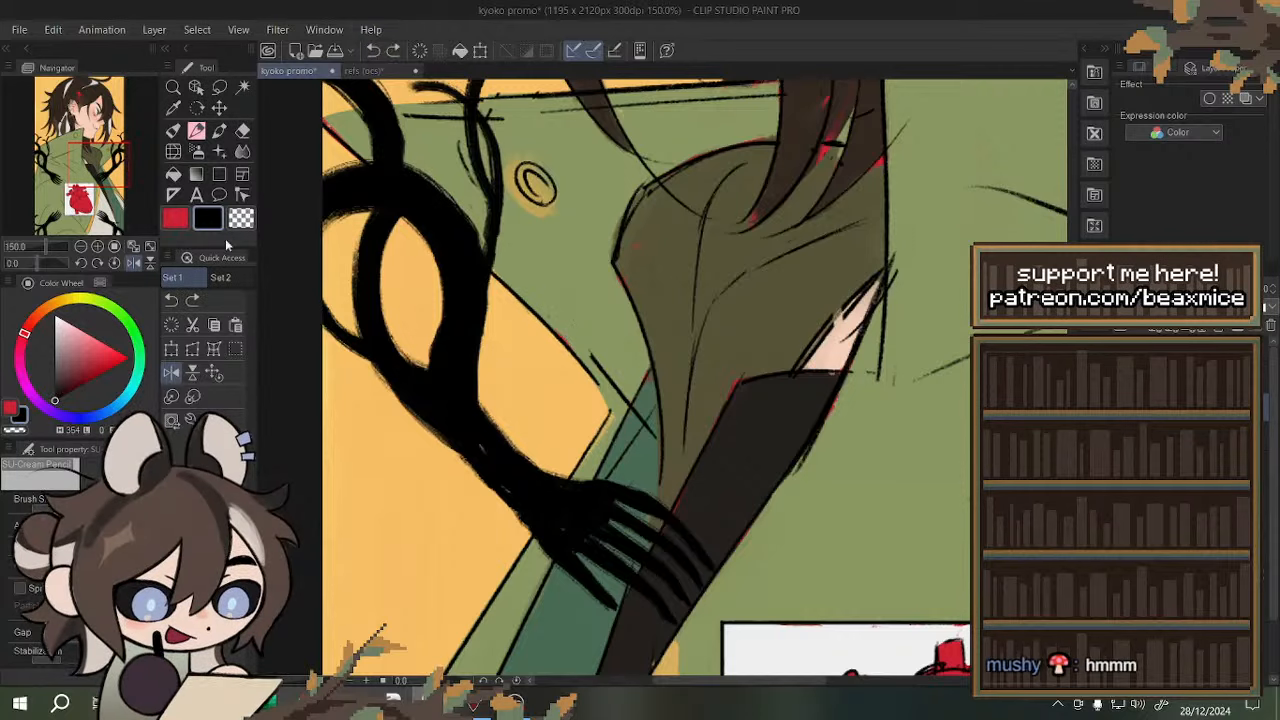
pyautogui.click(133, 262)
pyautogui.scroll(-1, 655, 282)
pyautogui.scroll(1, 838, 218)
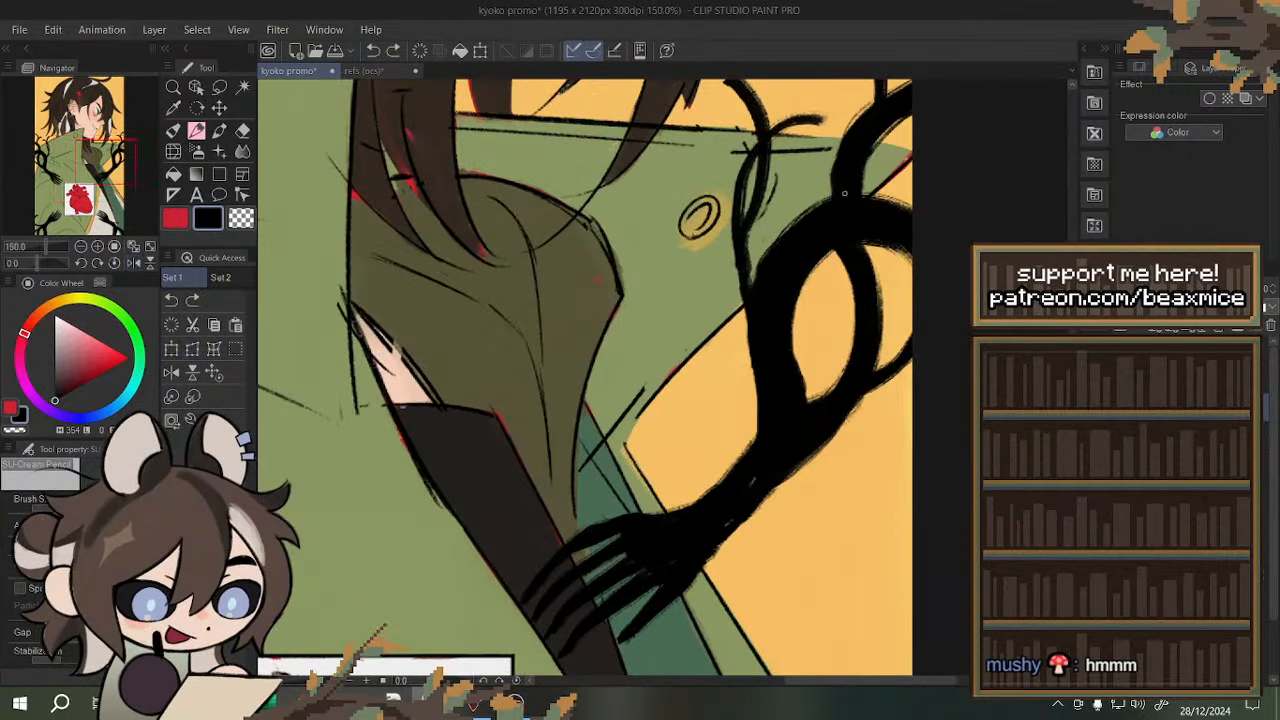
pyautogui.moveTo(738, 277); pyautogui.dragTo(607, 418)
pyautogui.click(372, 53)
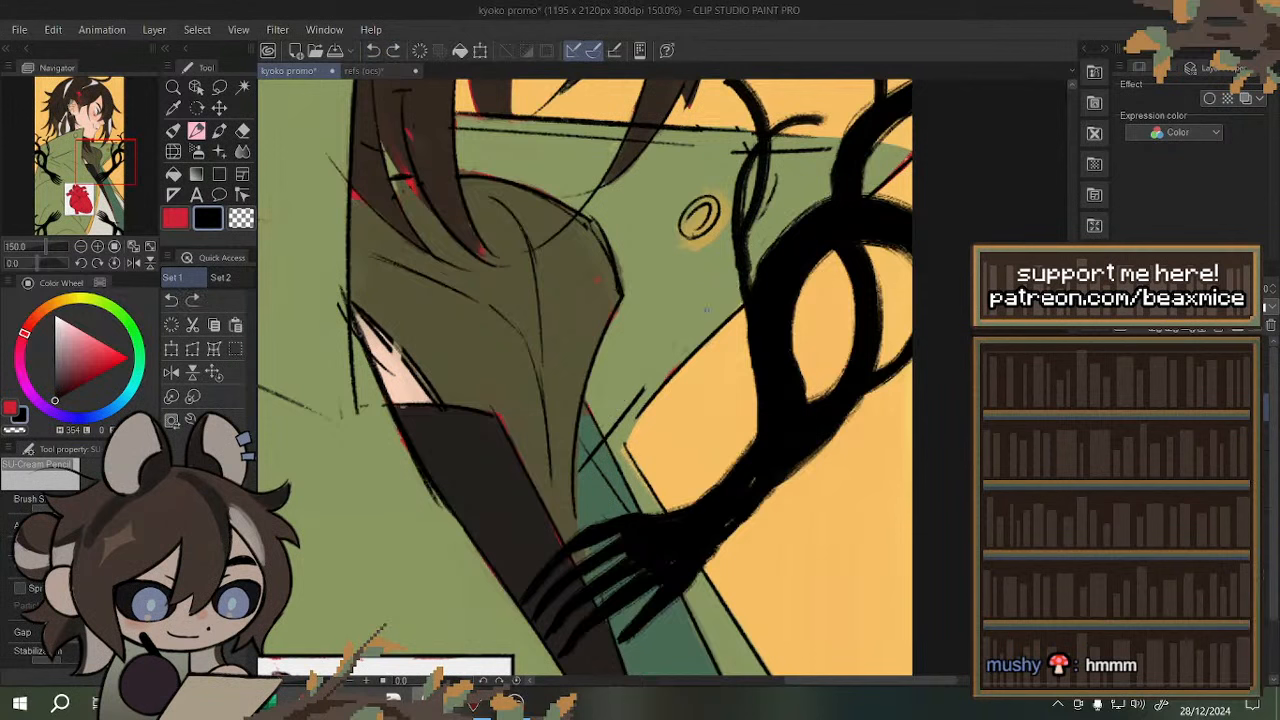
# - Draw a thin inner seam line close along the far collar's lower edge, between the black branch and the hood
pyautogui.moveTo(734, 300); pyautogui.dragTo(632, 412)
pyautogui.press('c')
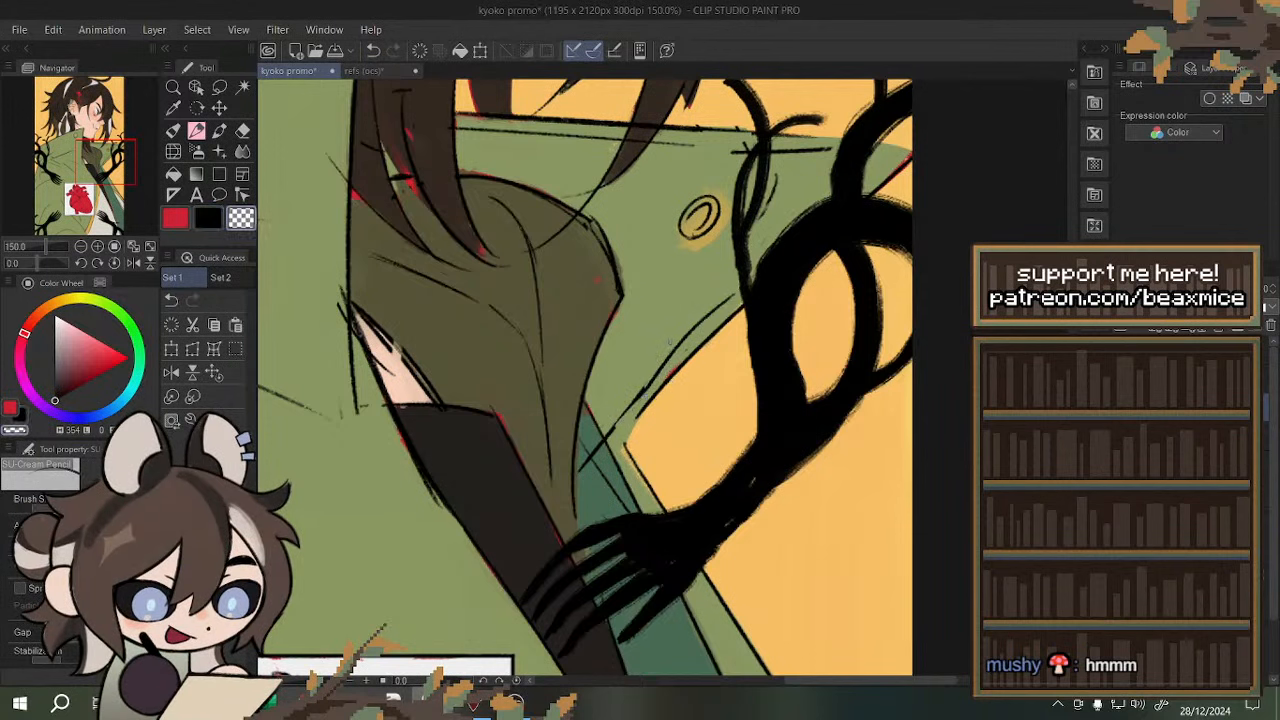
pyautogui.press('c')
pyautogui.scroll(-2, 652, 341)
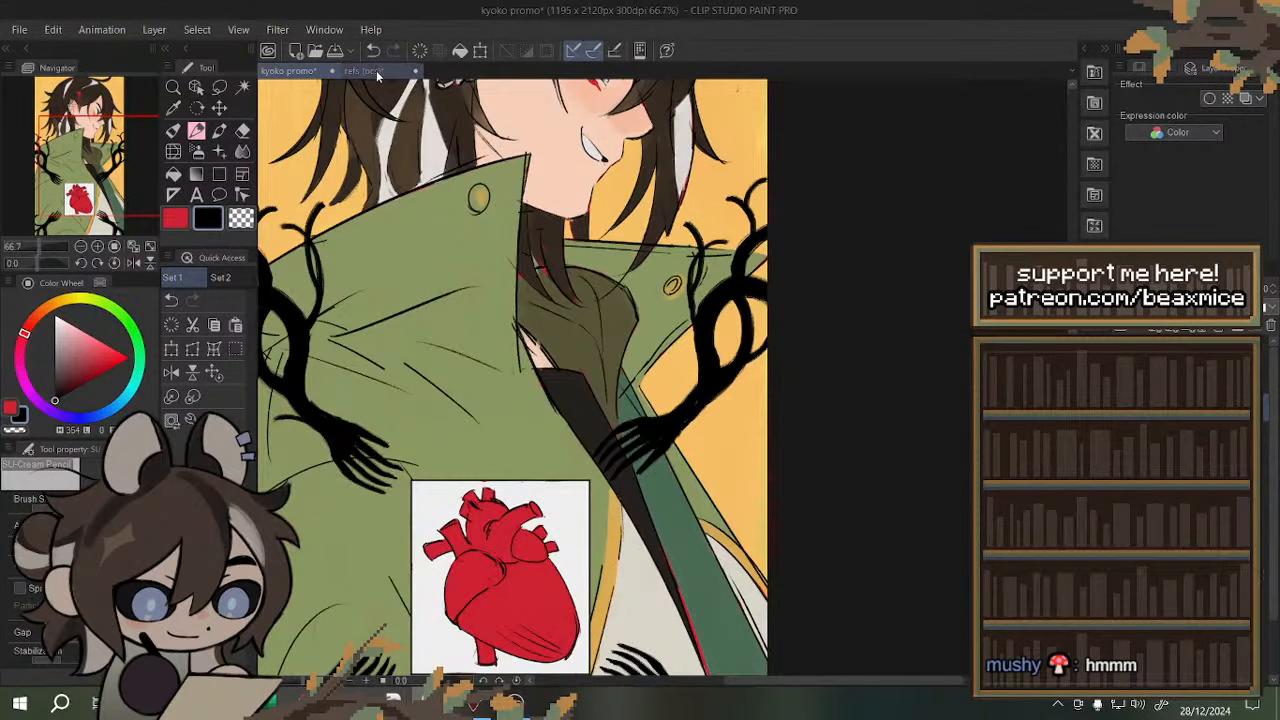
# - Switch to the refs (ocs) canvas, examine the glowing shape in the character's hands and the other reference artwork, and return to kyoko promo
pyautogui.click(365, 71)
pyautogui.scroll(-2, 391, 324)
pyautogui.scroll(3, 391, 324)
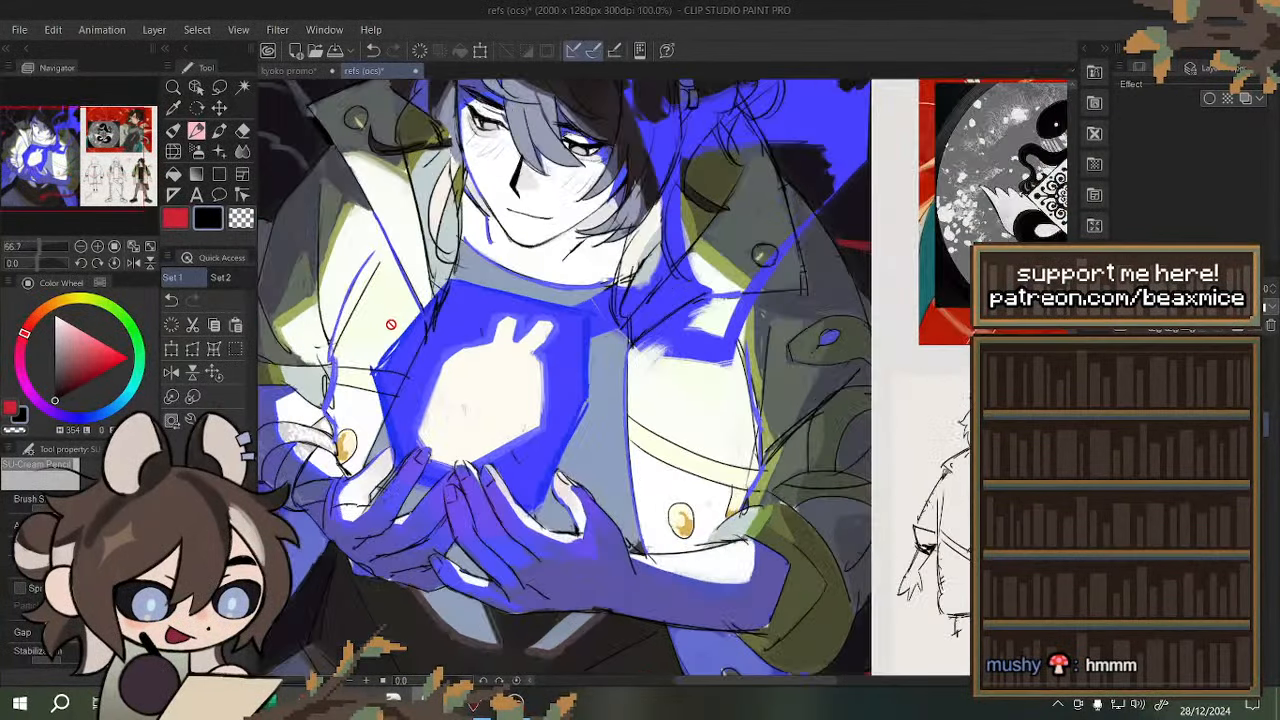
pyautogui.press('m')
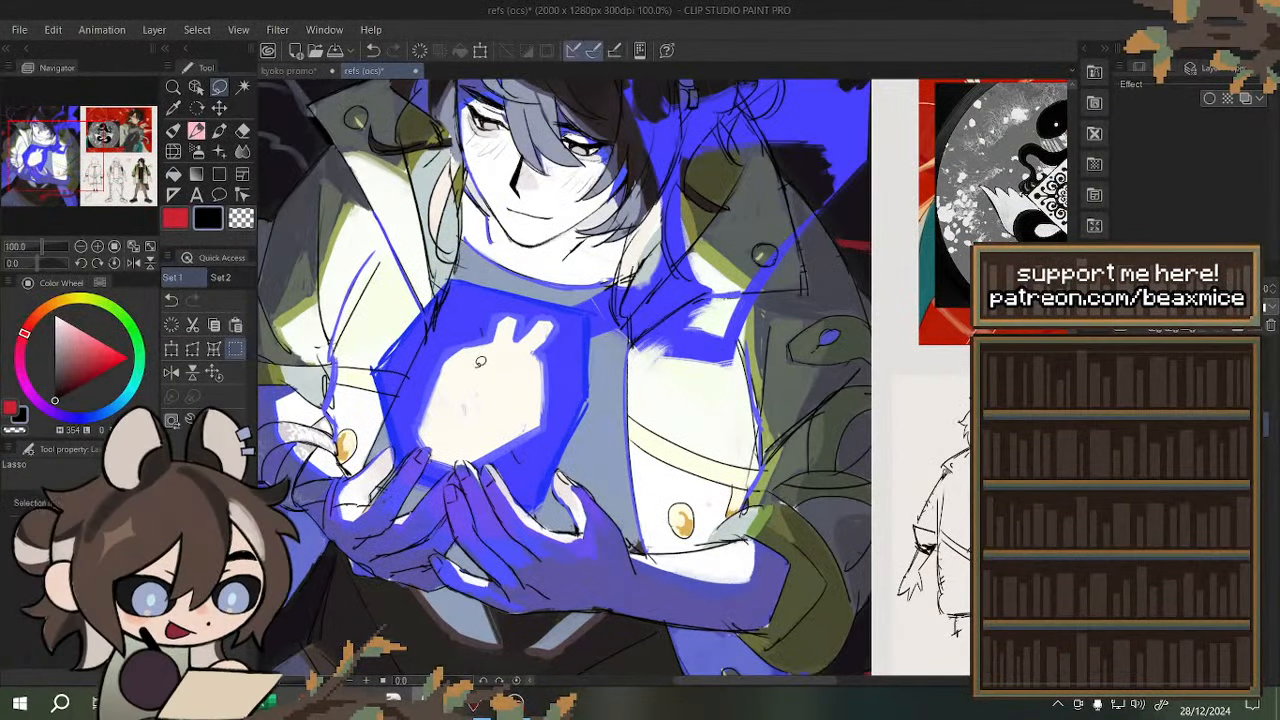
pyautogui.moveTo(480, 362)
pyautogui.mouseDown()
pyautogui.moveTo(525, 366)
pyautogui.moveTo(434, 438)
pyautogui.moveTo(468, 390)
pyautogui.mouseUp()
pyautogui.hotkey('ctrl', 'd')
pyautogui.hotkey('ctrl', 'd')
pyautogui.hotkey('ctrl', 'd')
pyautogui.moveTo(526, 358)
pyautogui.mouseDown()
pyautogui.moveTo(525, 380)
pyautogui.moveTo(527, 362)
pyautogui.mouseUp()
pyautogui.hotkey('ctrl', 'd')
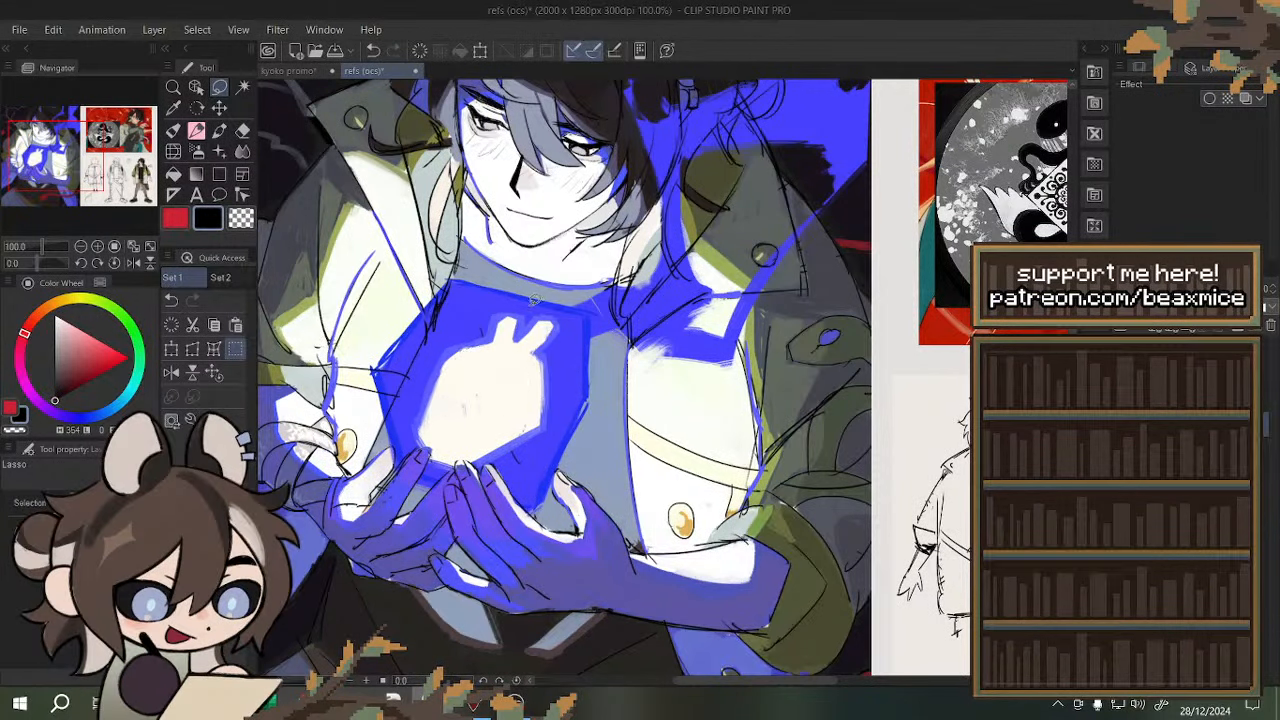
pyautogui.moveTo(457, 281)
pyautogui.mouseDown()
pyautogui.moveTo(376, 368)
pyautogui.moveTo(430, 304)
pyautogui.mouseUp()
pyautogui.moveTo(376, 388)
pyautogui.mouseDown()
pyautogui.moveTo(386, 350)
pyautogui.moveTo(521, 280)
pyautogui.moveTo(590, 312)
pyautogui.mouseUp()
pyautogui.press('Delete')
pyautogui.hotkey('ctrl', 'd')
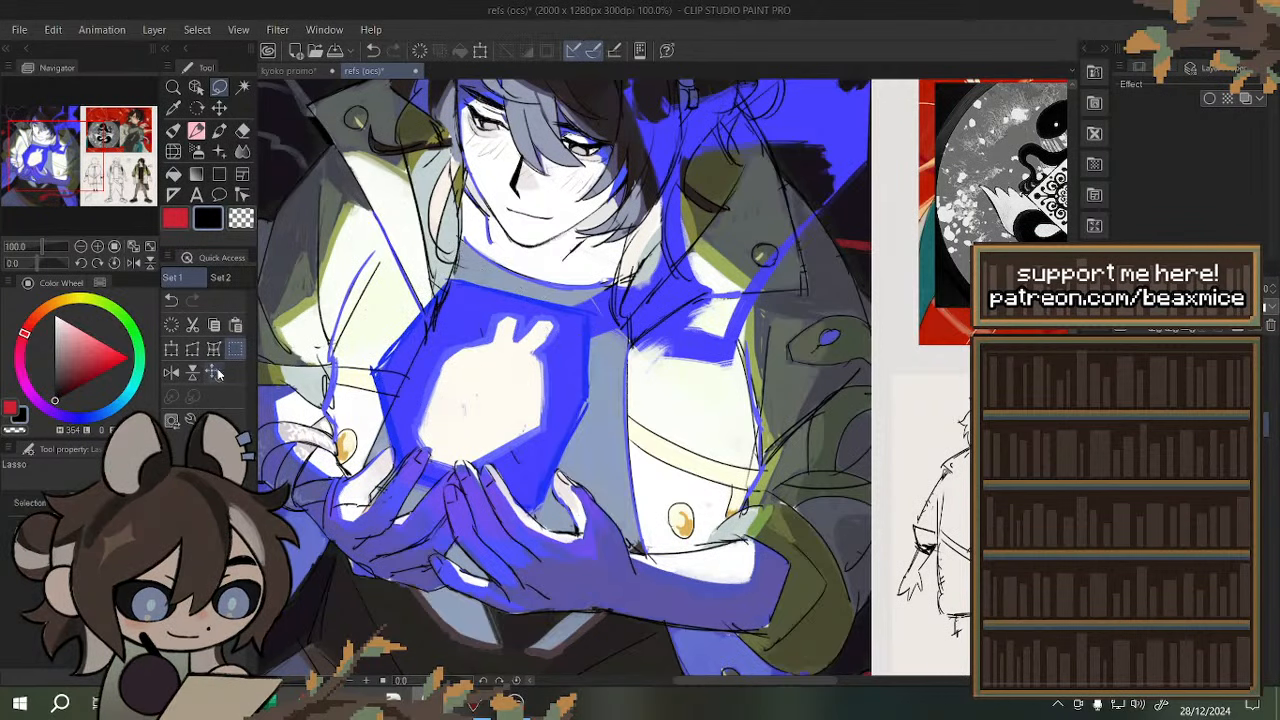
pyautogui.hotkey('ctrl', '0')
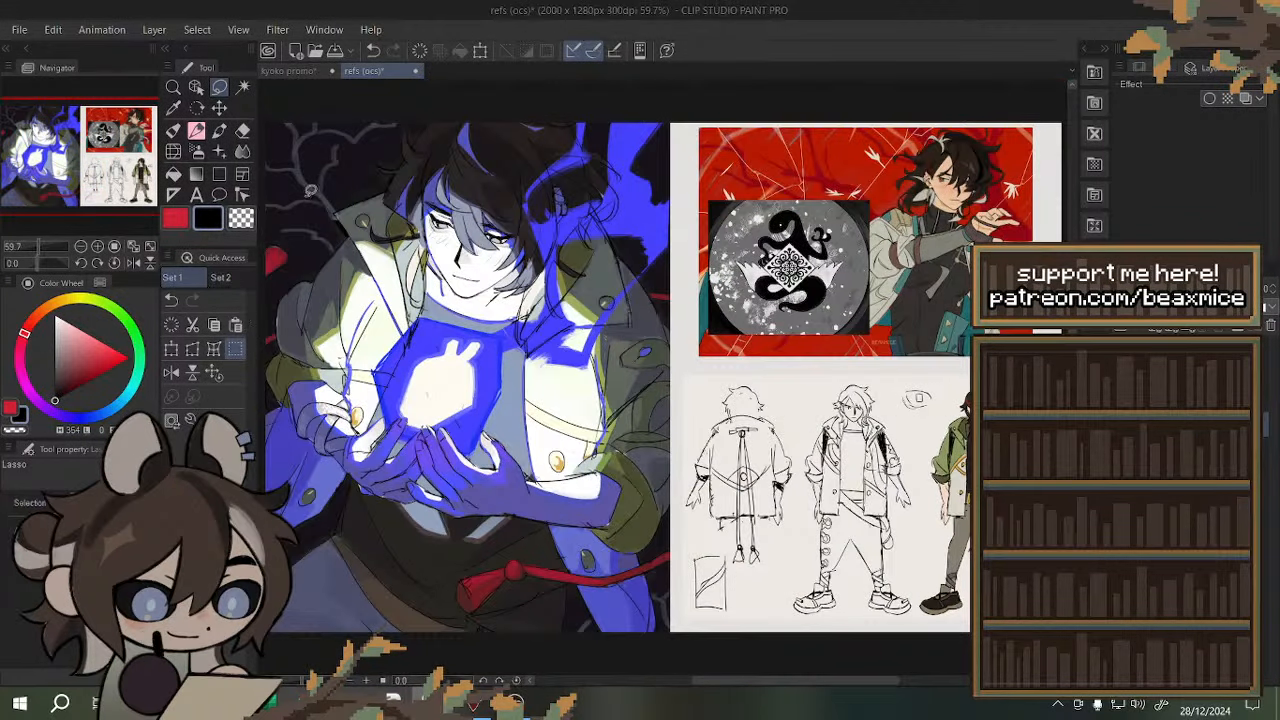
pyautogui.click(279, 71)
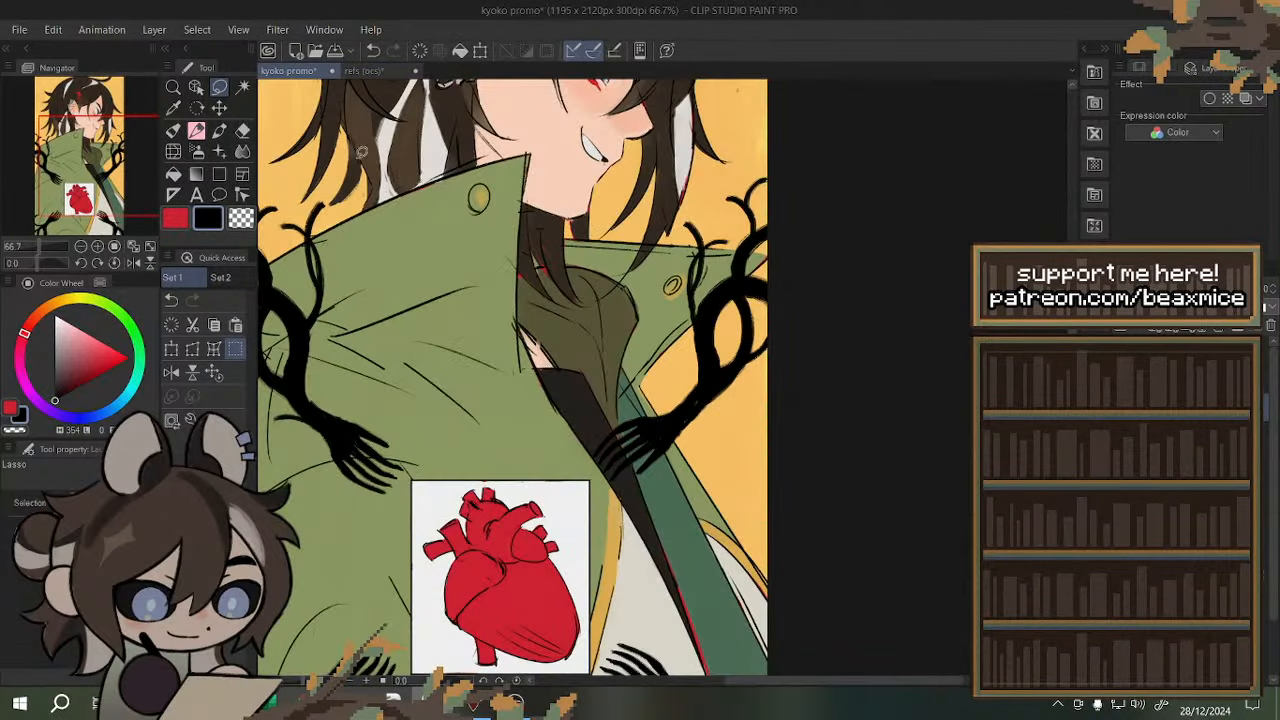
# - Try transforming the lassoed curved hair strand at the top of the head
pyautogui.hotkey('ctrl', '0')
pyautogui.scroll(1, 493, 250)
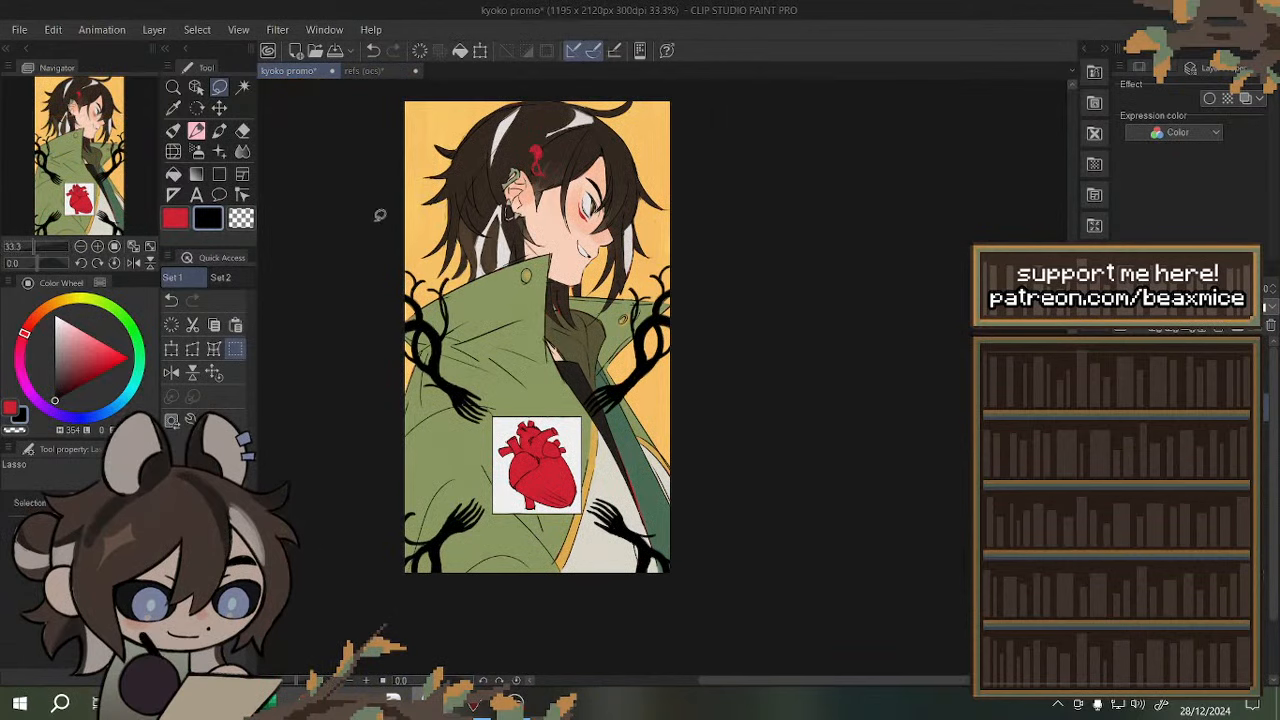
pyautogui.scroll(4, 424, 172)
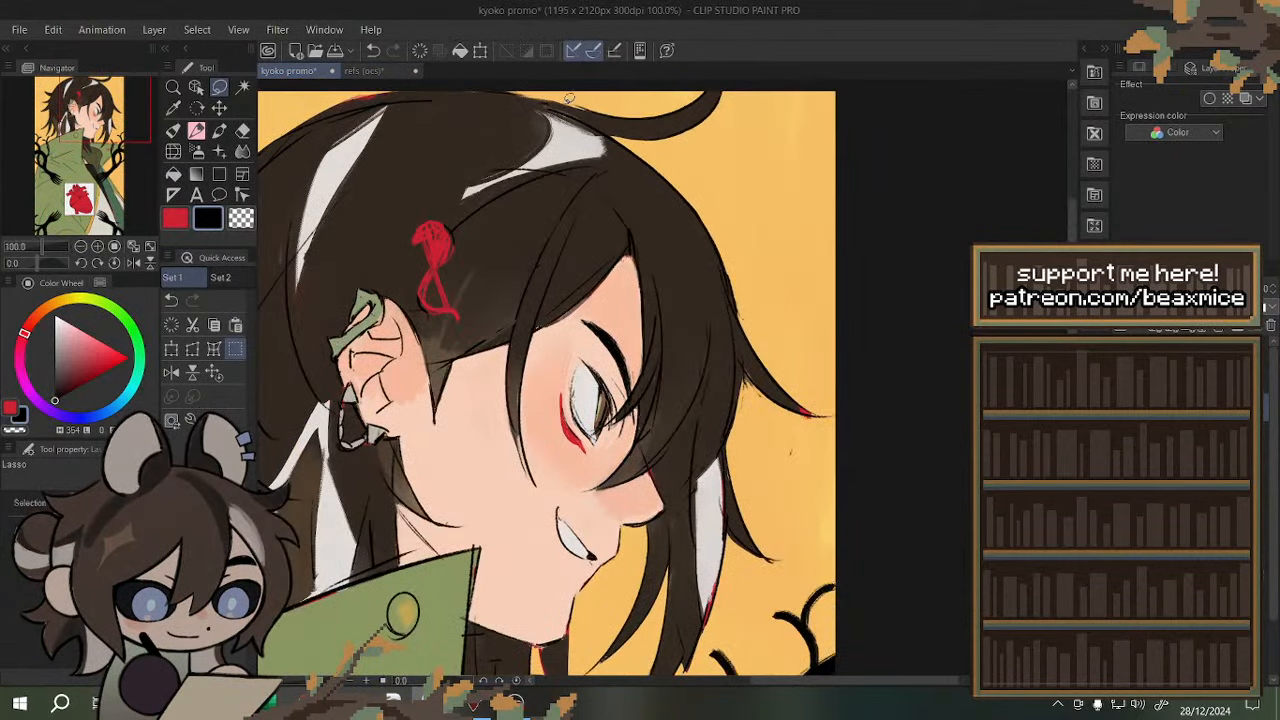
pyautogui.moveTo(628, 130)
pyautogui.mouseDown()
pyautogui.moveTo(747, 75)
pyautogui.moveTo(706, 143)
pyautogui.mouseUp()
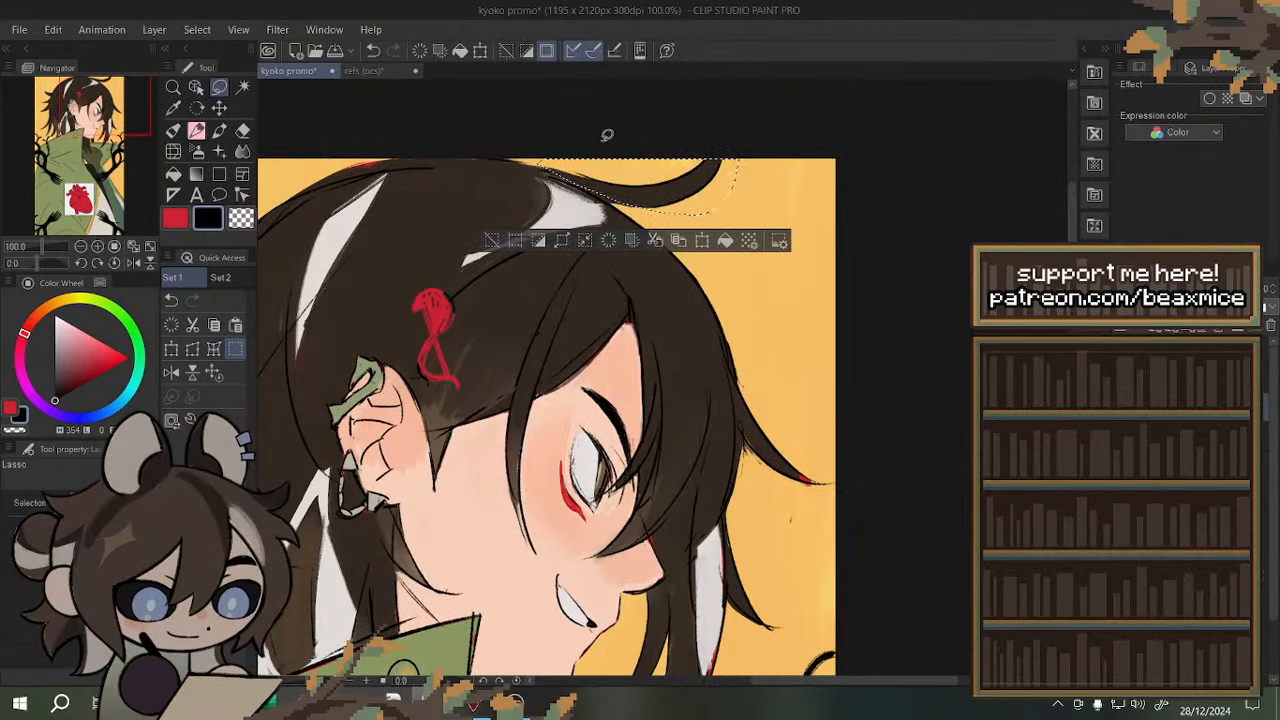
pyautogui.hotkey('ctrl', 'd')
pyautogui.scroll(1, 718, 152)
pyautogui.moveTo(535, 135)
pyautogui.mouseDown()
pyautogui.moveTo(476, 207)
pyautogui.moveTo(472, 193)
pyautogui.mouseUp()
pyautogui.hotkey('ctrl', 't')
pyautogui.click(571, 249)
pyautogui.hotkey('ctrl', 'd')
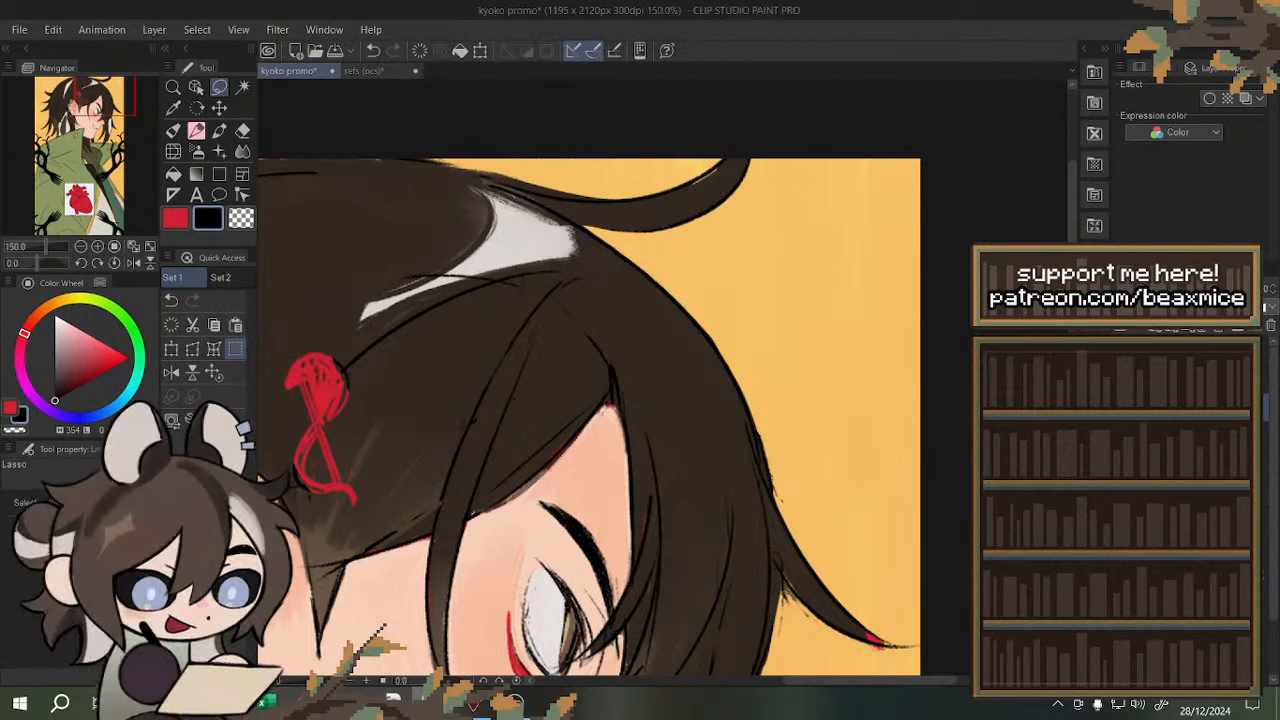
# - Clean the hair edge where the curved strand meets the head with the thickpaint brush and sample the hair's dark brown
pyautogui.click(175, 138)
pyautogui.press('c')
pyautogui.moveTo(468, 167); pyautogui.dragTo(580, 194)
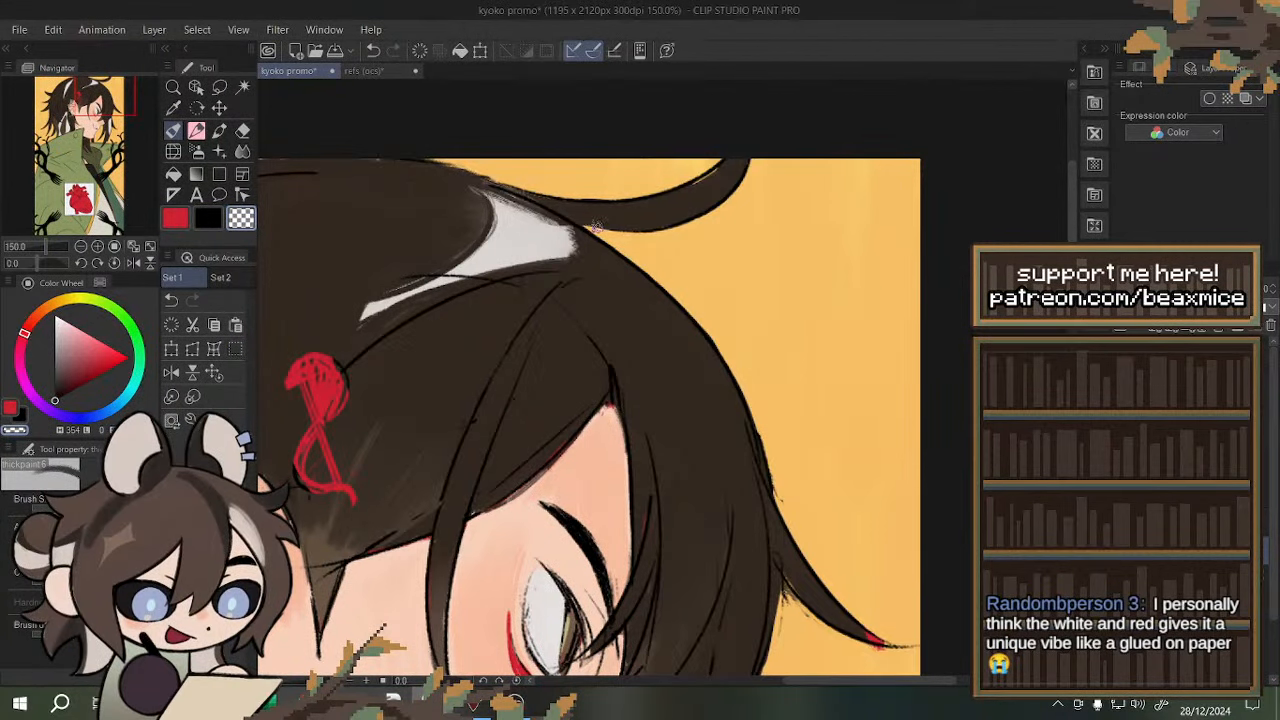
pyautogui.keyDown('alt'); pyautogui.click(500, 204); pyautogui.keyUp('alt')
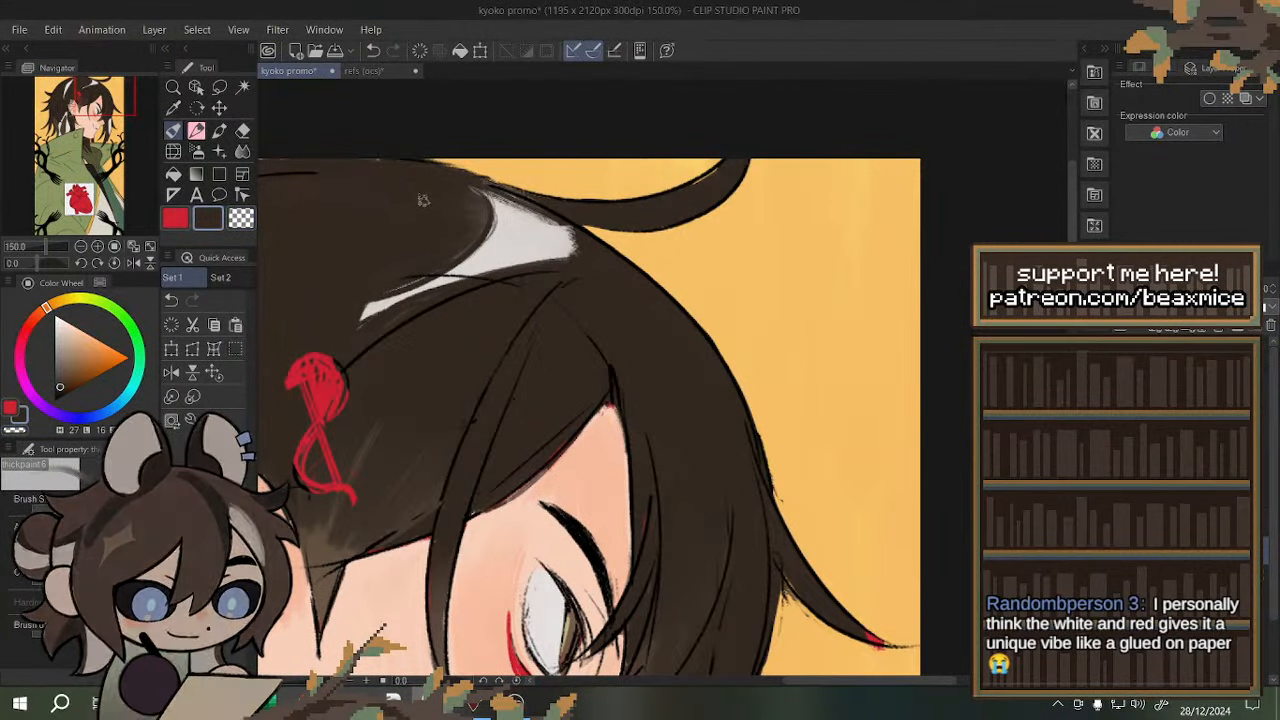
pyautogui.keyDown('alt'); pyautogui.click(422, 201); pyautogui.keyUp('alt')
# - In mirrored view, lasso the curved strand at the top of the head, nudge it slightly up toward the hair, and restore the normal view
pyautogui.click(172, 372)
pyautogui.click(197, 131)
pyautogui.scroll(-4, 500, 184)
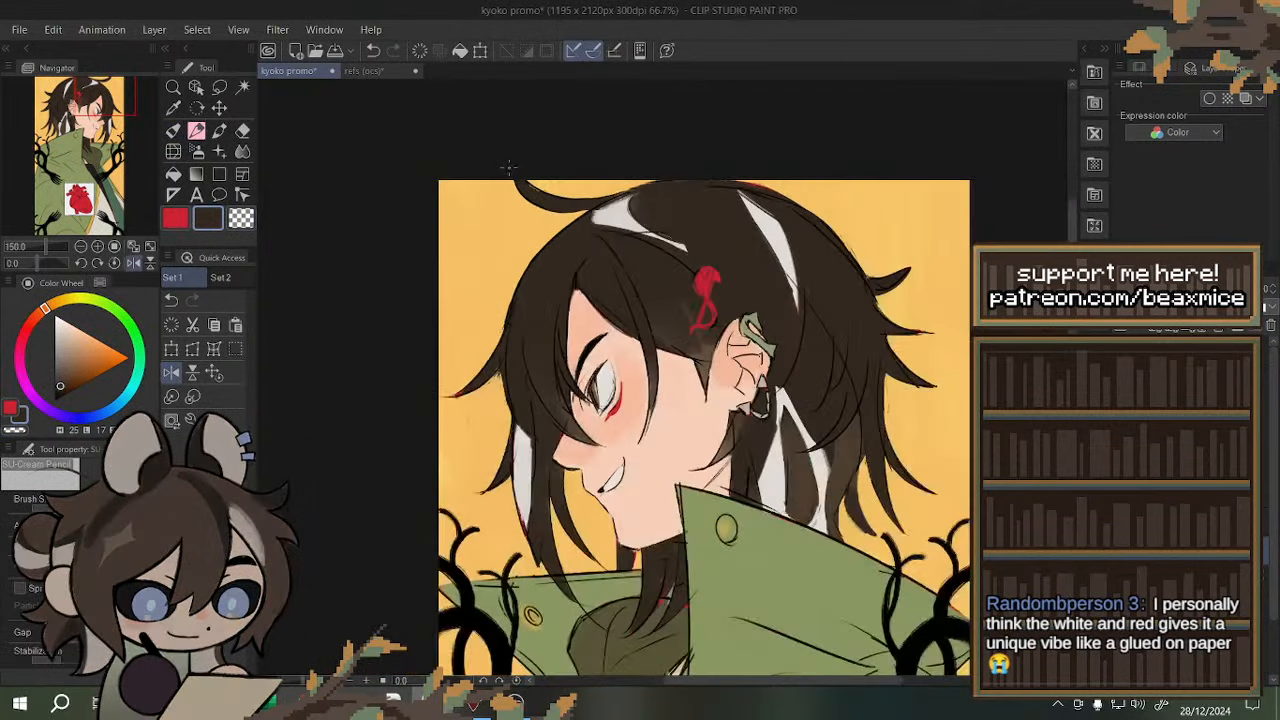
pyautogui.scroll(4, 522, 178)
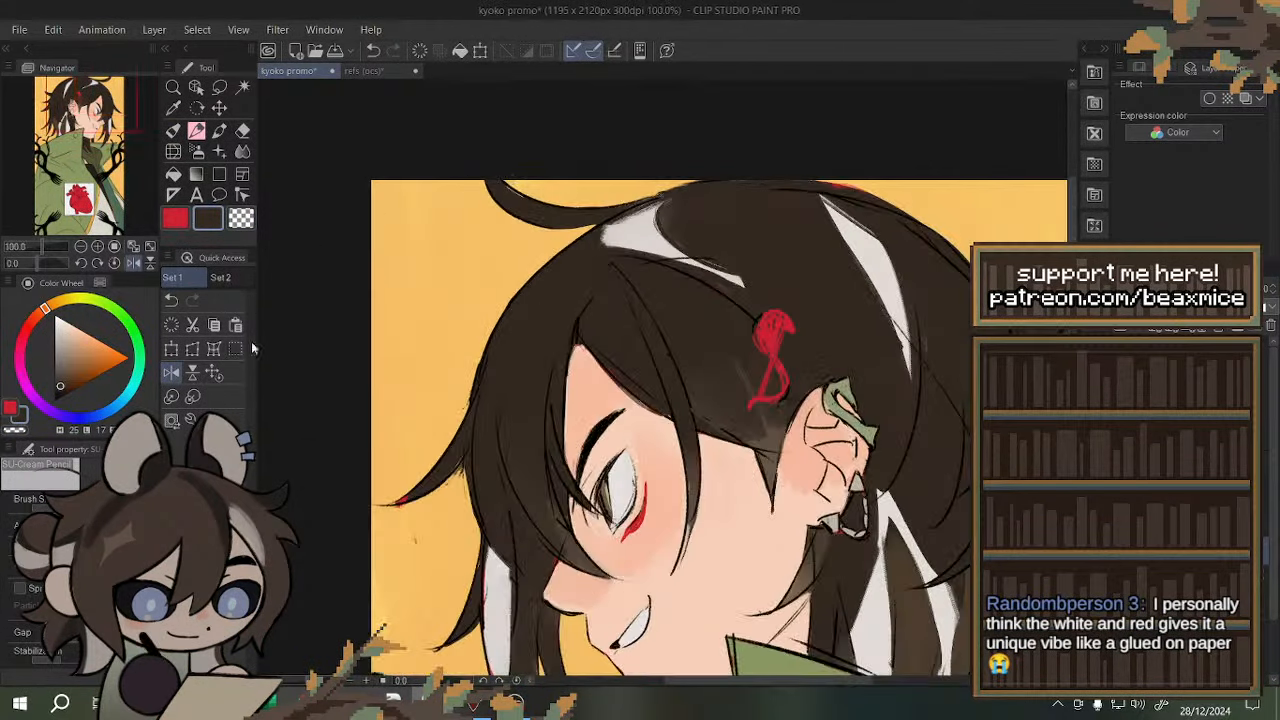
pyautogui.click(244, 344)
pyautogui.scroll(1, 547, 196)
pyautogui.moveTo(630, 236)
pyautogui.mouseDown()
pyautogui.moveTo(433, 228)
pyautogui.moveTo(451, 137)
pyautogui.mouseUp()
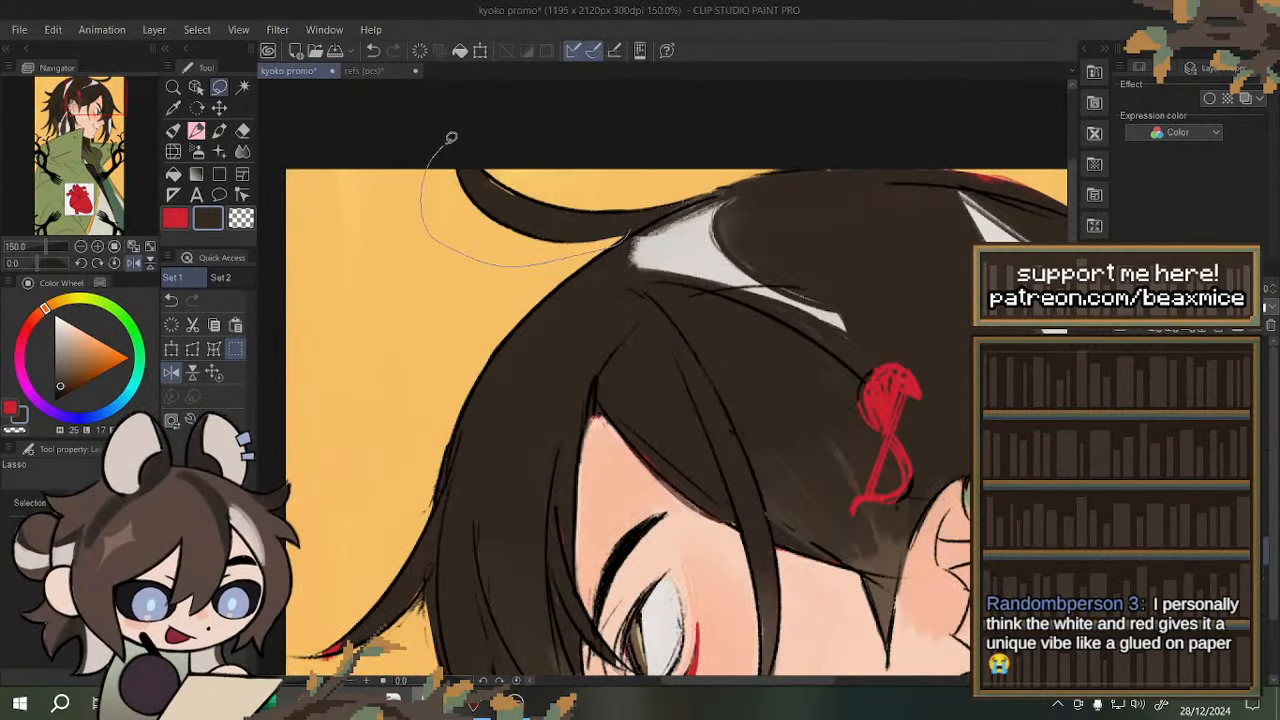
pyautogui.moveTo(547, 201); pyautogui.dragTo(628, 236)
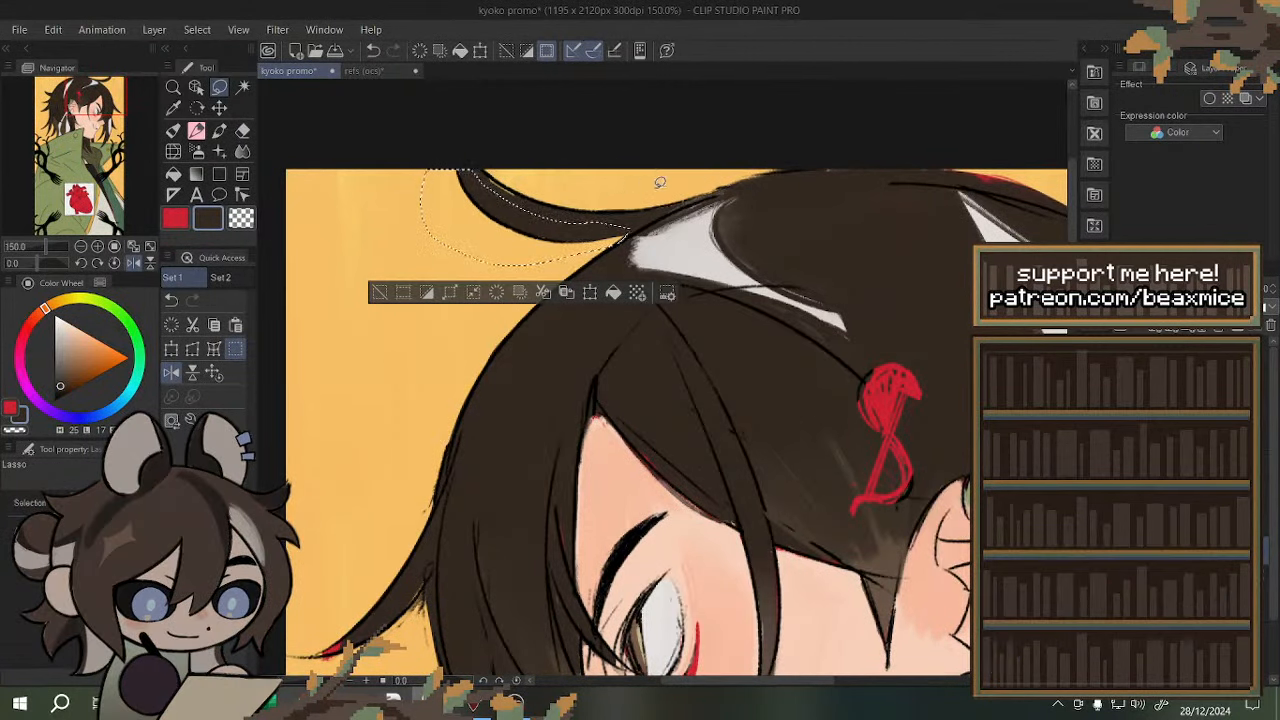
pyautogui.click(219, 108)
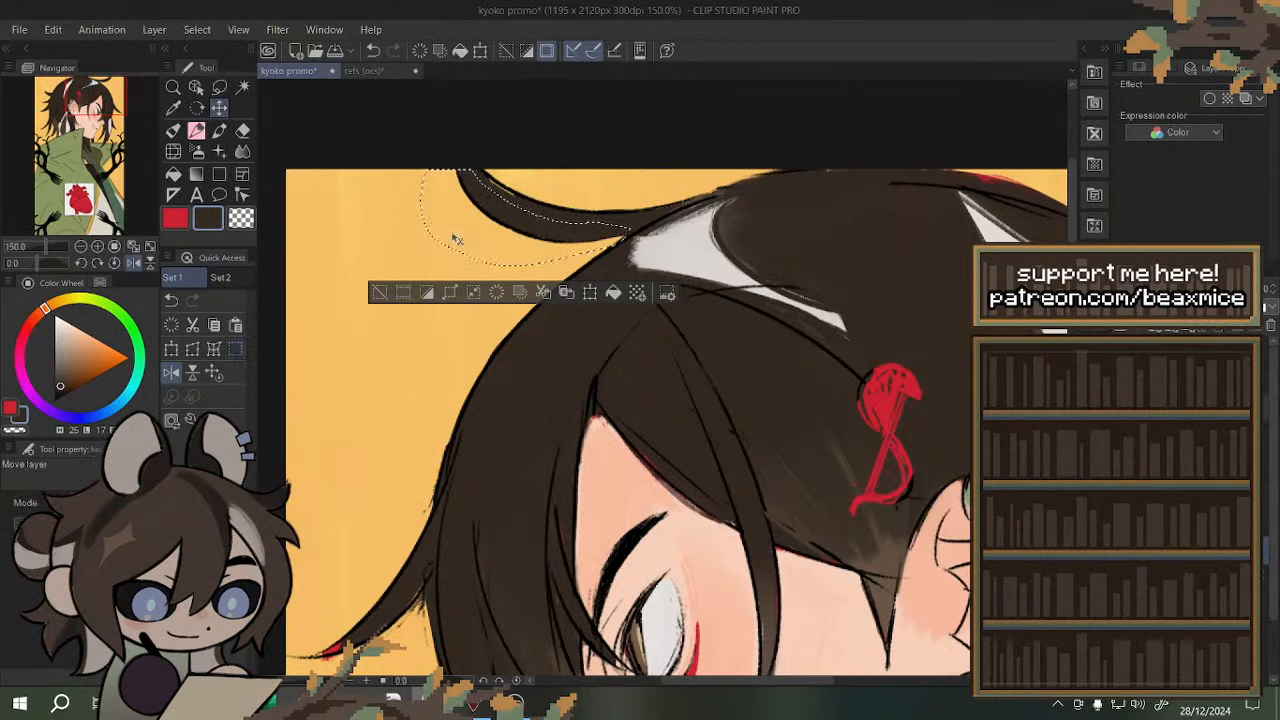
pyautogui.moveTo(530, 267); pyautogui.dragTo(541, 255)
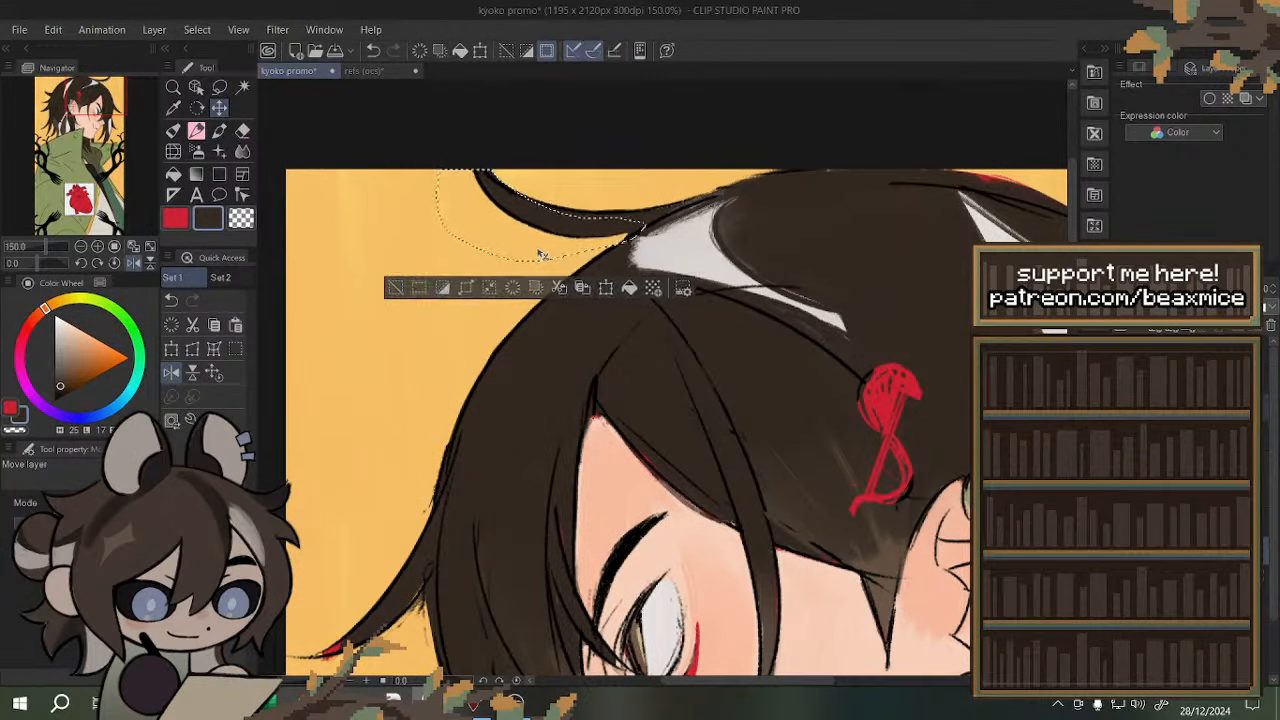
pyautogui.click(235, 348)
pyautogui.hotkey('ctrl', 'd')
pyautogui.click(214, 373)
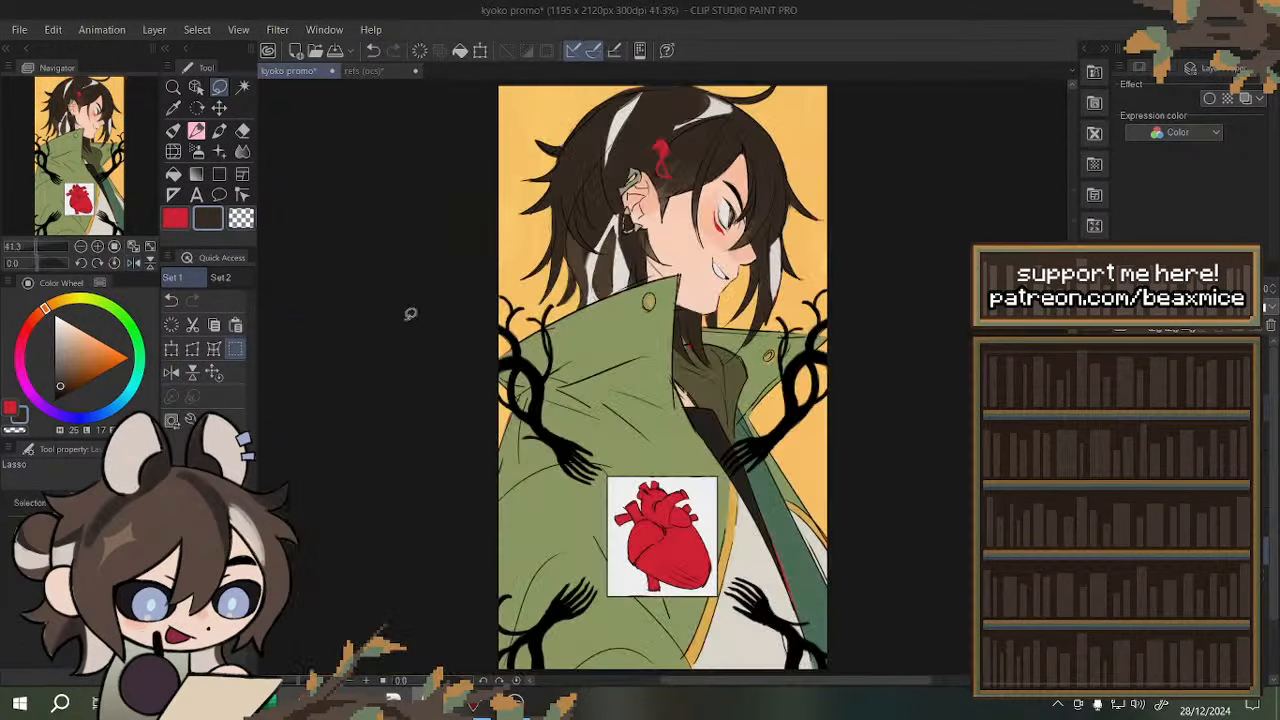
pyautogui.scroll(-2, 598, 222)
pyautogui.scroll(1, 719, 201)
pyautogui.scroll(2, 701, 168)
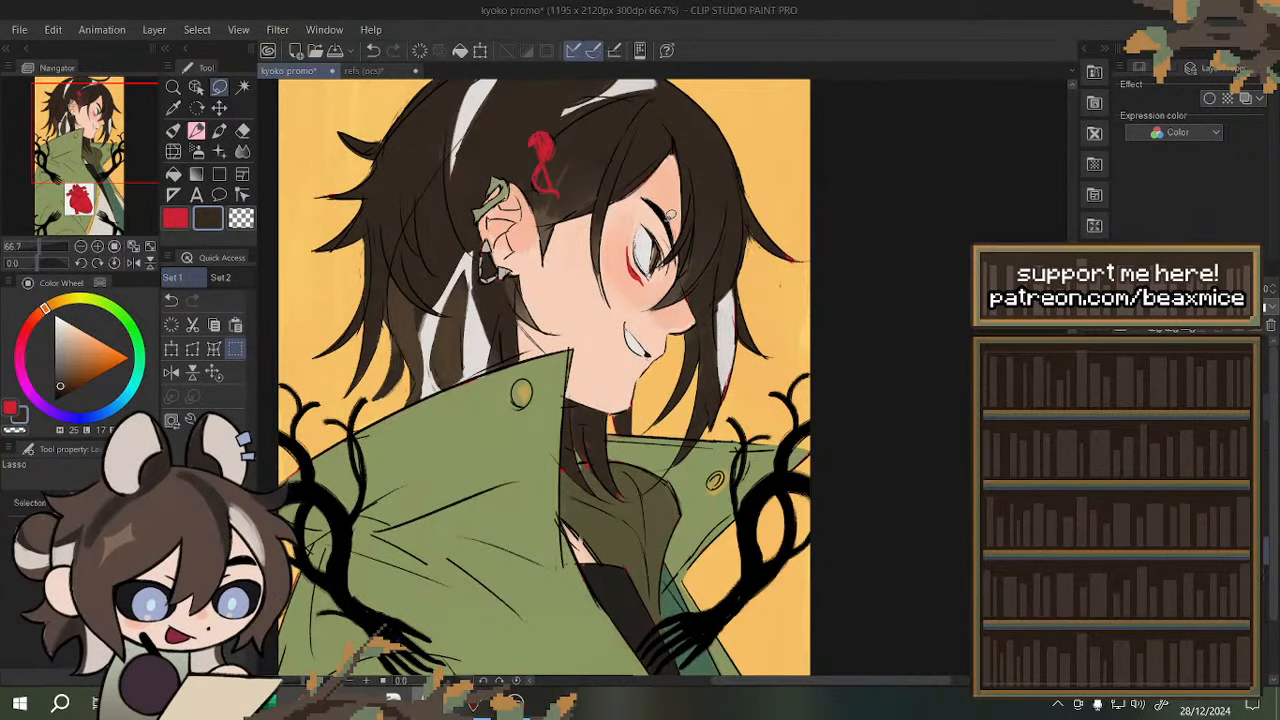
pyautogui.hotkey('ctrl', '-')
pyautogui.hotkey('ctrl', '-')
pyautogui.hotkey('ctrl', '-')
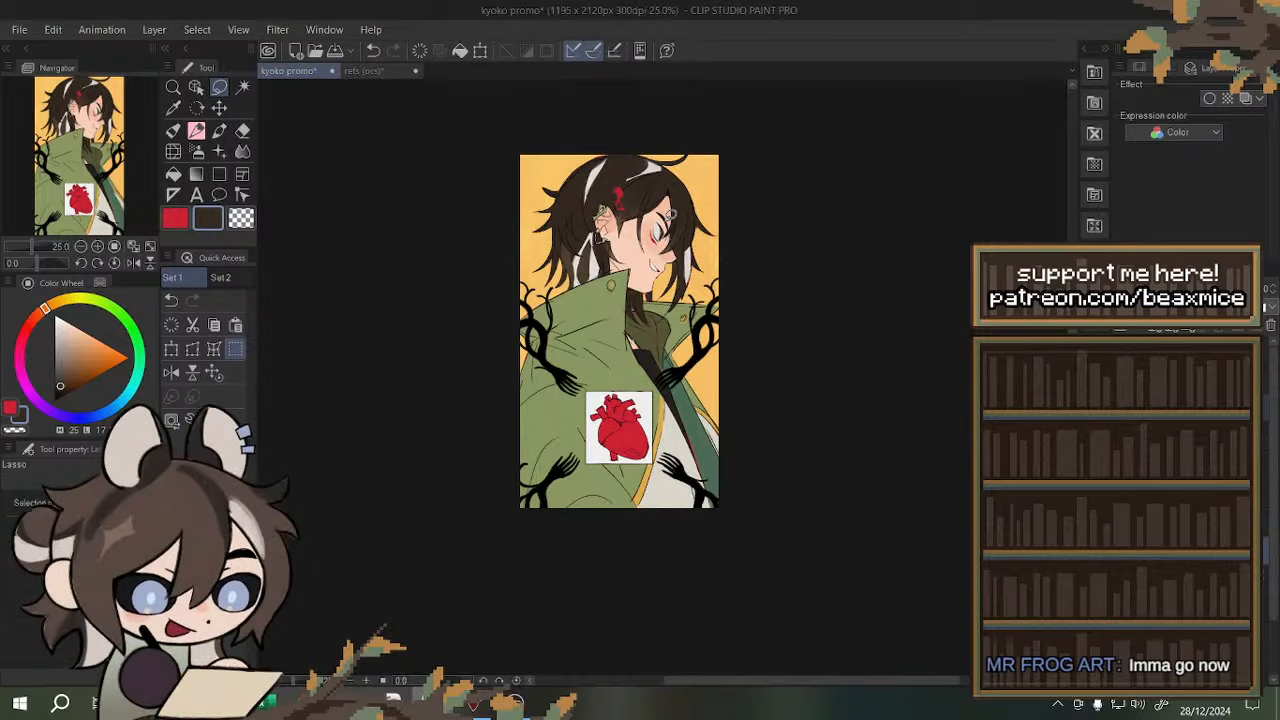
# - Try rotating the lassoed line art of the heart and its square card into a diamond orientation
pyautogui.scroll(2, 643, 438)
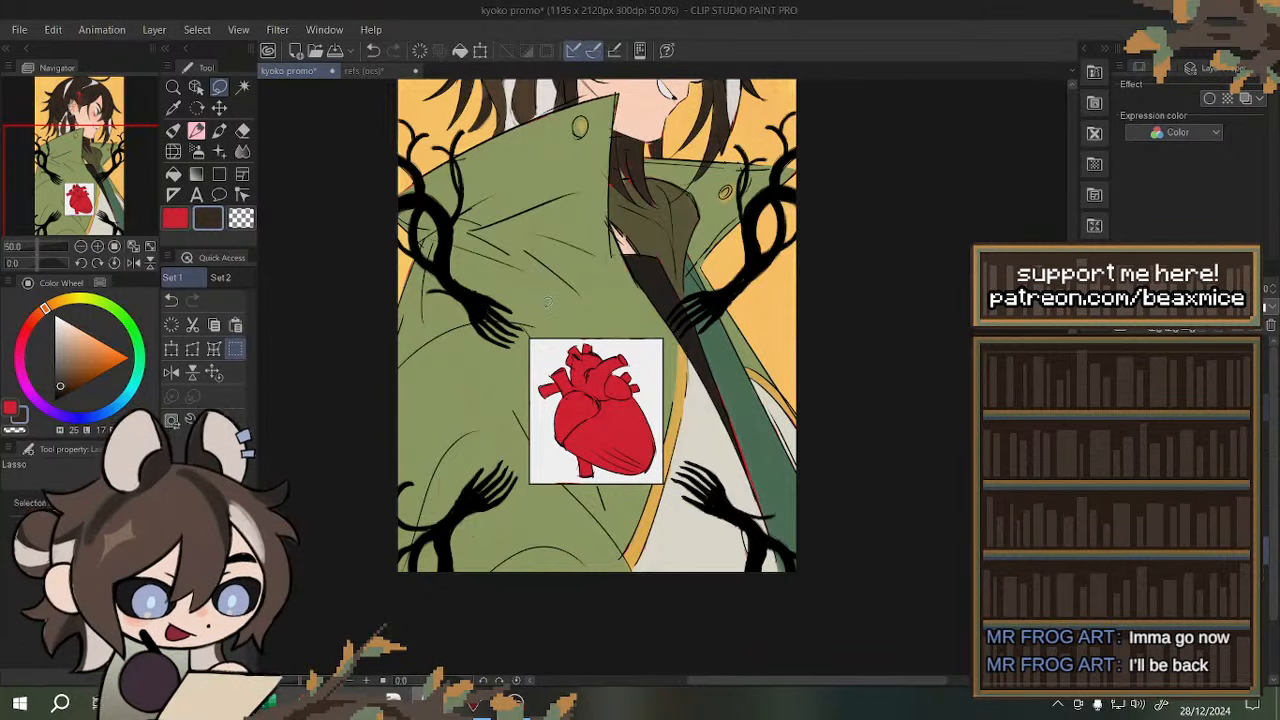
pyautogui.moveTo(547, 497)
pyautogui.mouseDown()
pyautogui.moveTo(525, 451)
pyautogui.moveTo(520, 375)
pyautogui.moveTo(534, 323)
pyautogui.moveTo(587, 314)
pyautogui.moveTo(668, 327)
pyautogui.moveTo(678, 421)
pyautogui.mouseUp()
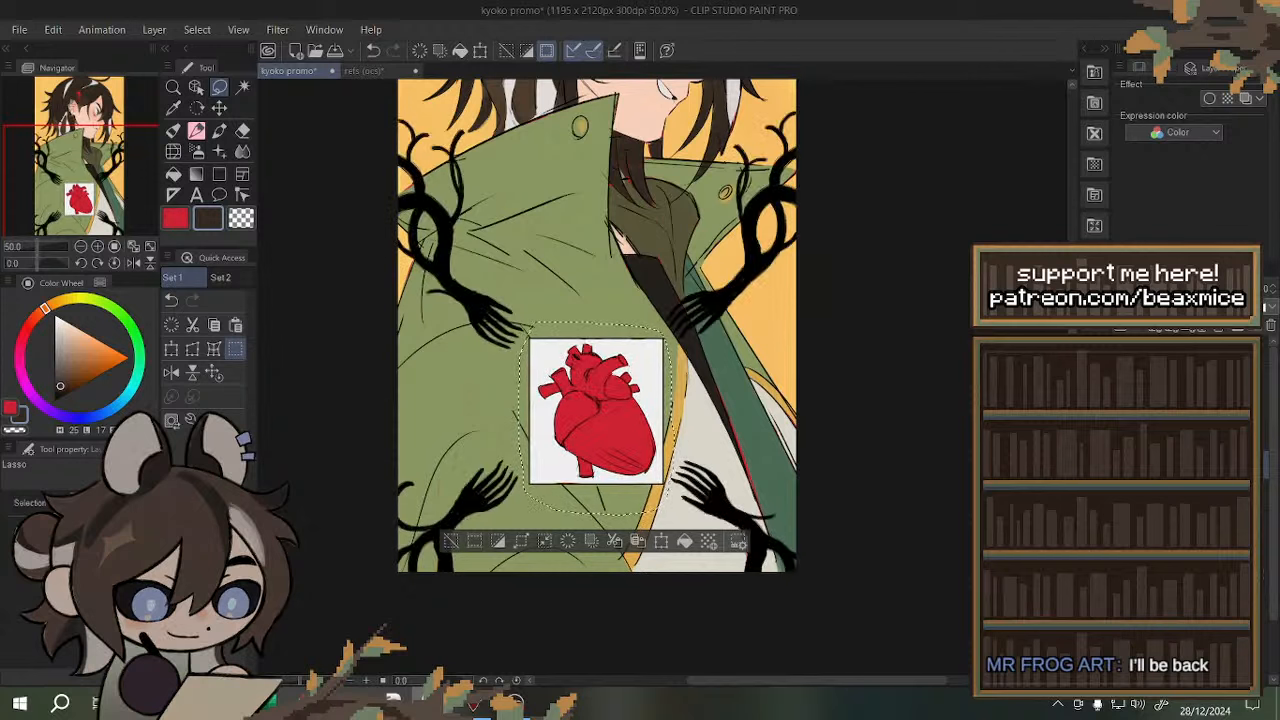
pyautogui.hotkey('ctrl', 't')
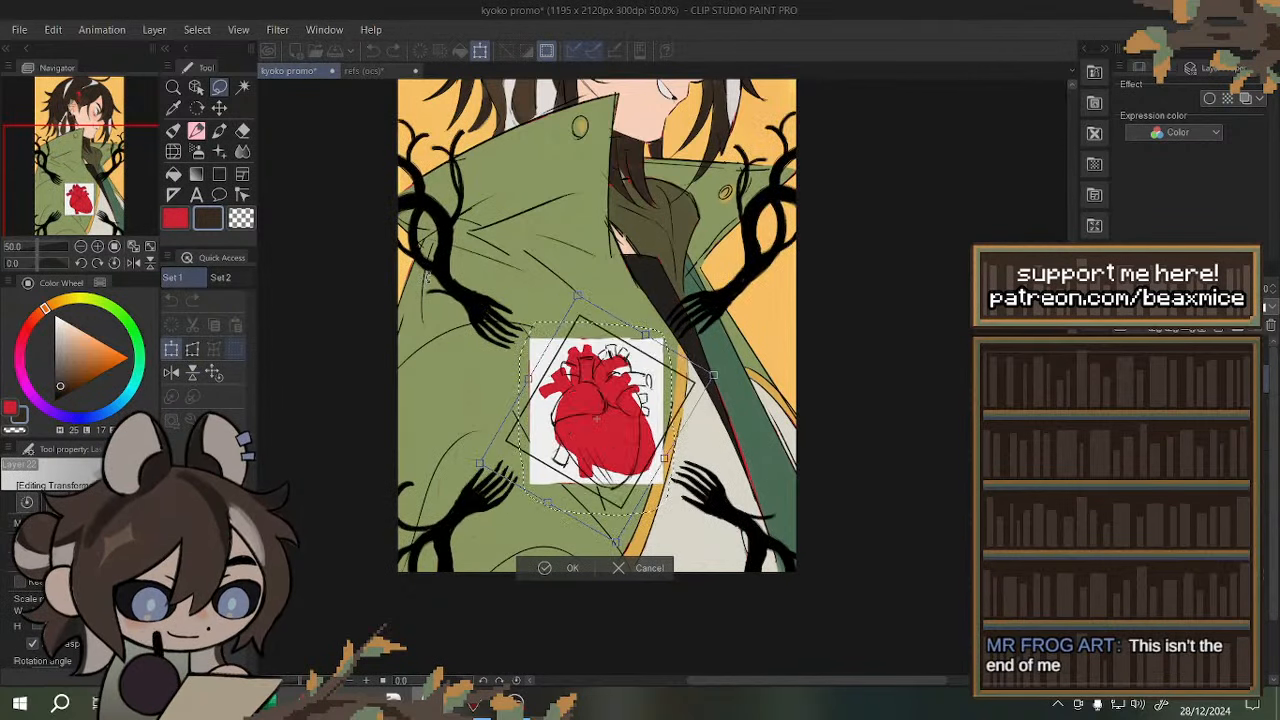
pyautogui.moveTo(428, 276); pyautogui.dragTo(522, 320)
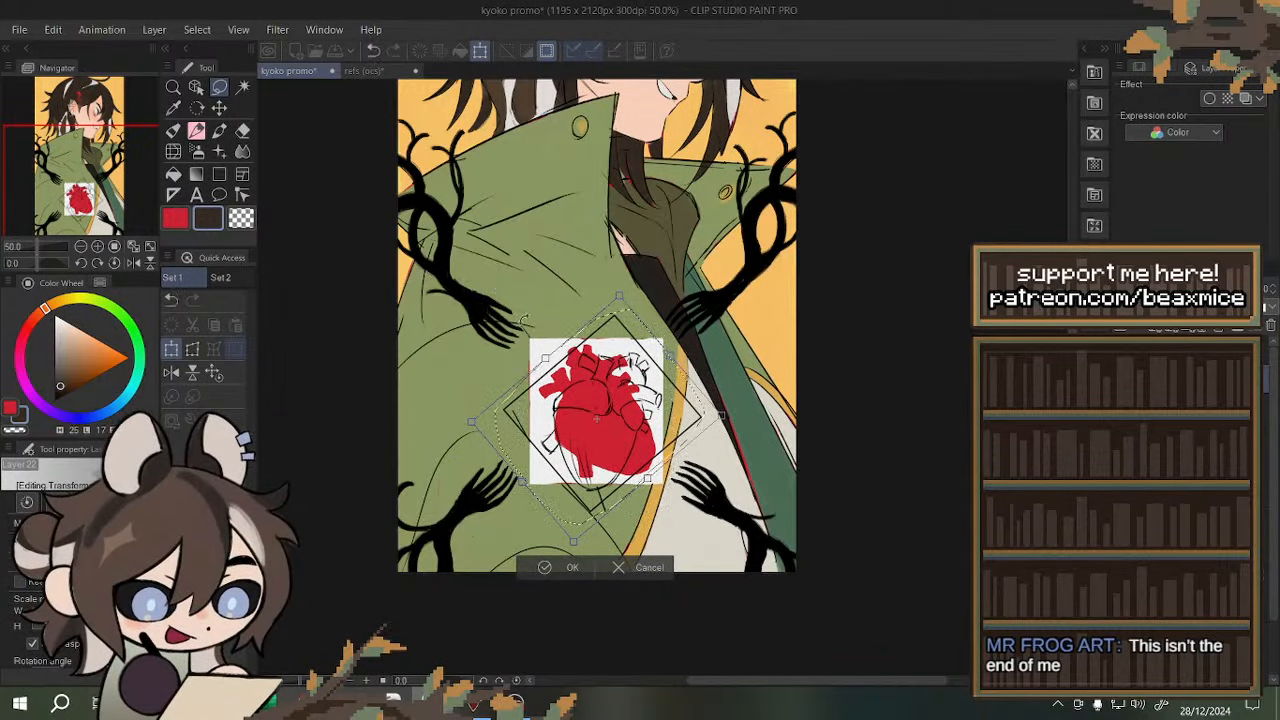
pyautogui.scroll(-2, 591, 494)
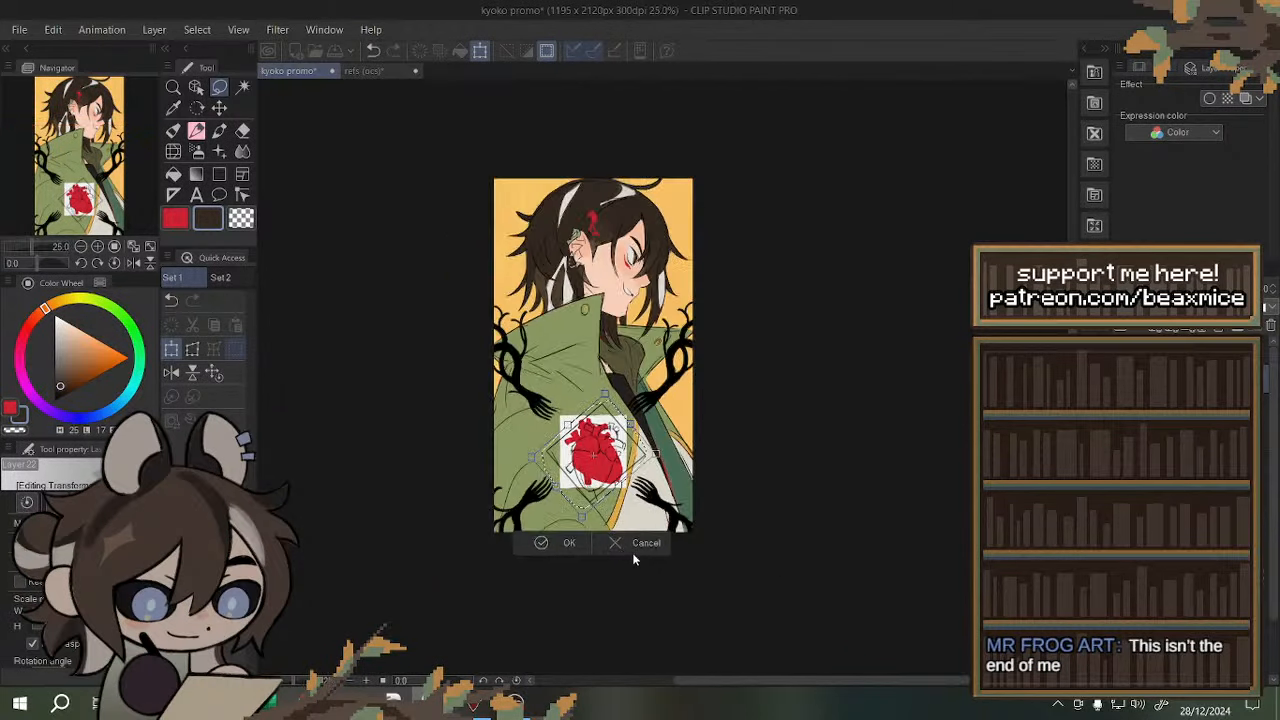
pyautogui.click(632, 552)
pyautogui.hotkey('ctrl', 'd')
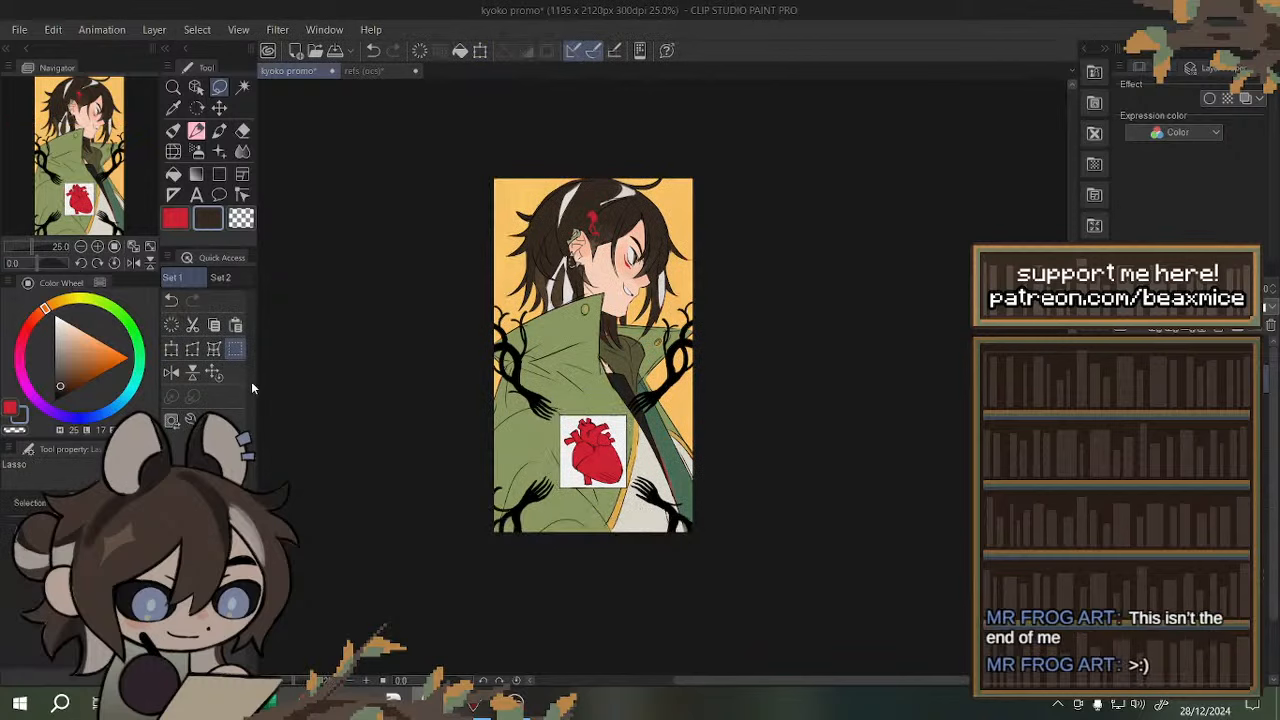
pyautogui.hotkey('ctrl', '0')
pyautogui.scroll(2, 700, 508)
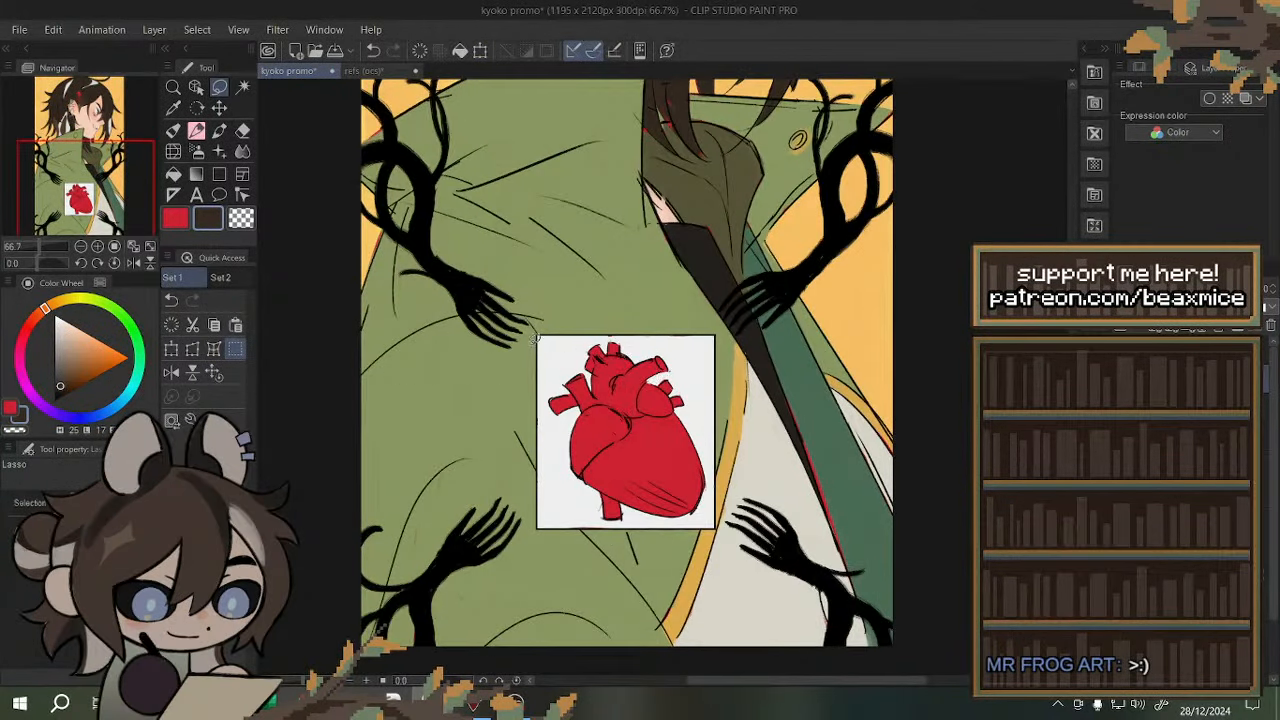
# - Lasso the line art of the heart card, adjust it with a transform, and nudge it slightly up before deselecting
pyautogui.moveTo(520, 372)
pyautogui.mouseDown()
pyautogui.moveTo(507, 421)
pyautogui.moveTo(518, 475)
pyautogui.mouseUp()
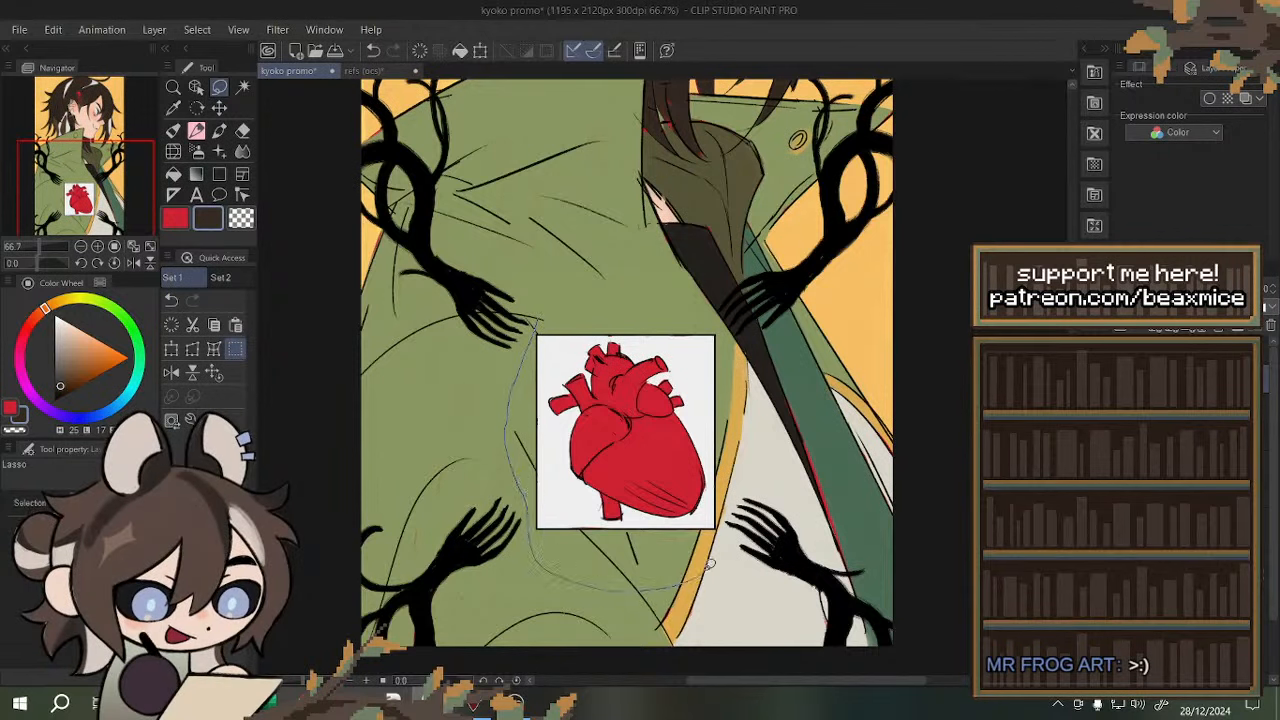
pyautogui.moveTo(708, 563); pyautogui.dragTo(727, 527)
pyautogui.moveTo(727, 325); pyautogui.dragTo(622, 325)
pyautogui.hotkey('ctrl', 't')
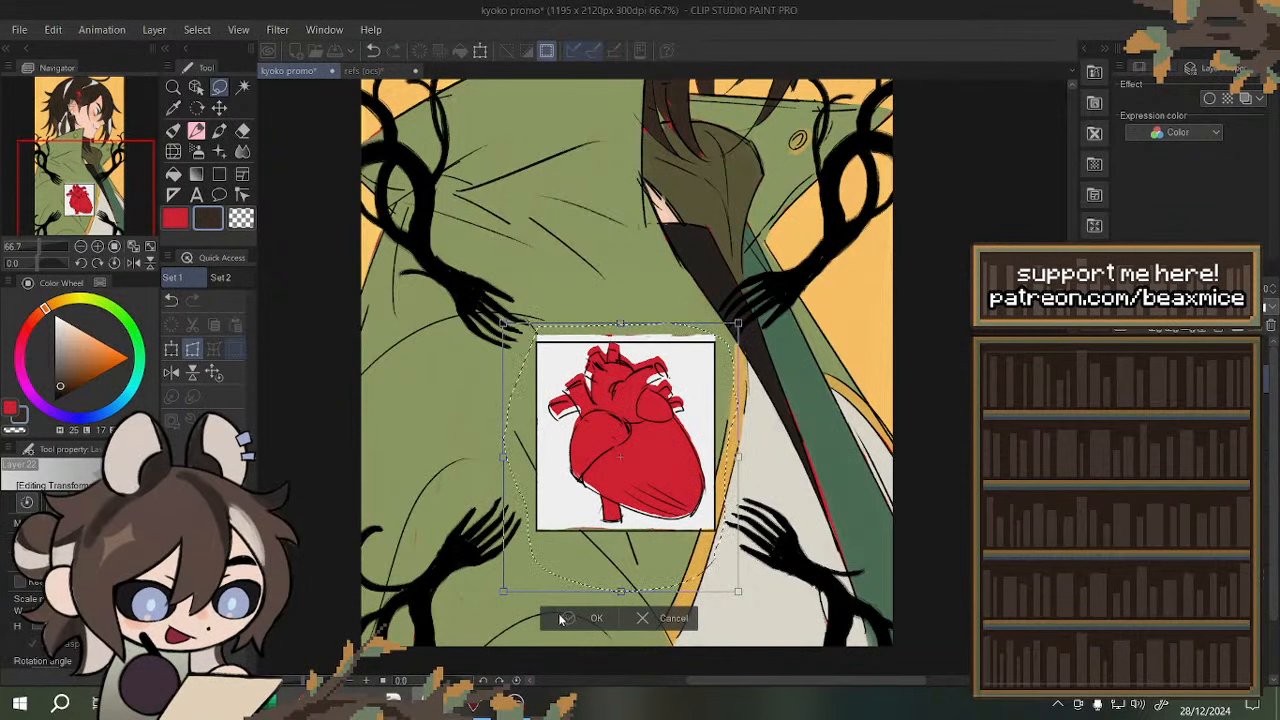
pyautogui.click(221, 109)
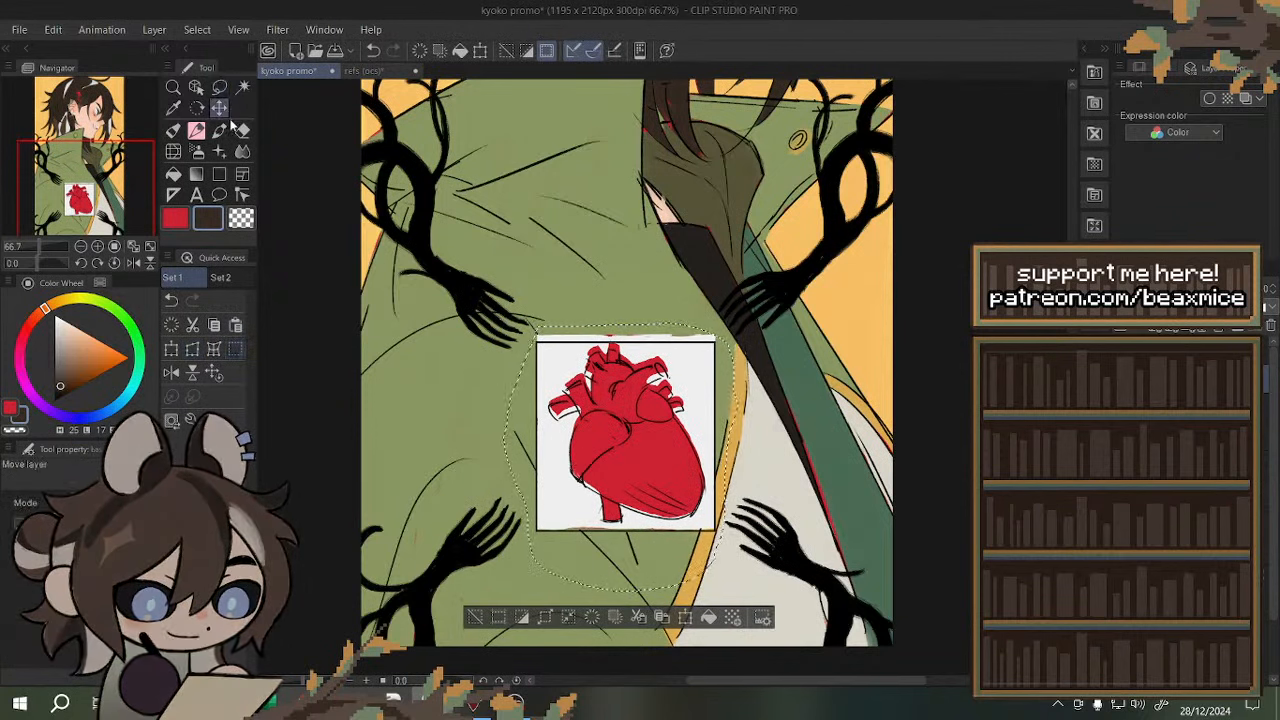
pyautogui.moveTo(641, 421); pyautogui.dragTo(641, 415)
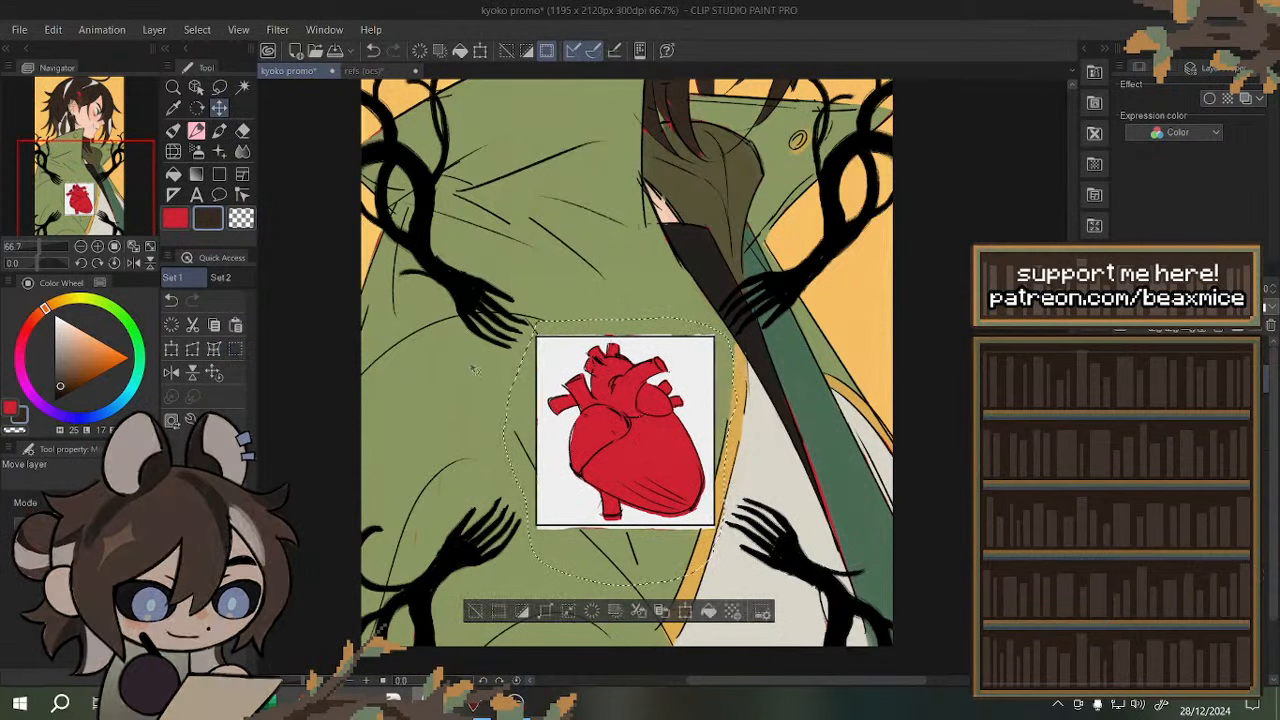
pyautogui.click(236, 348)
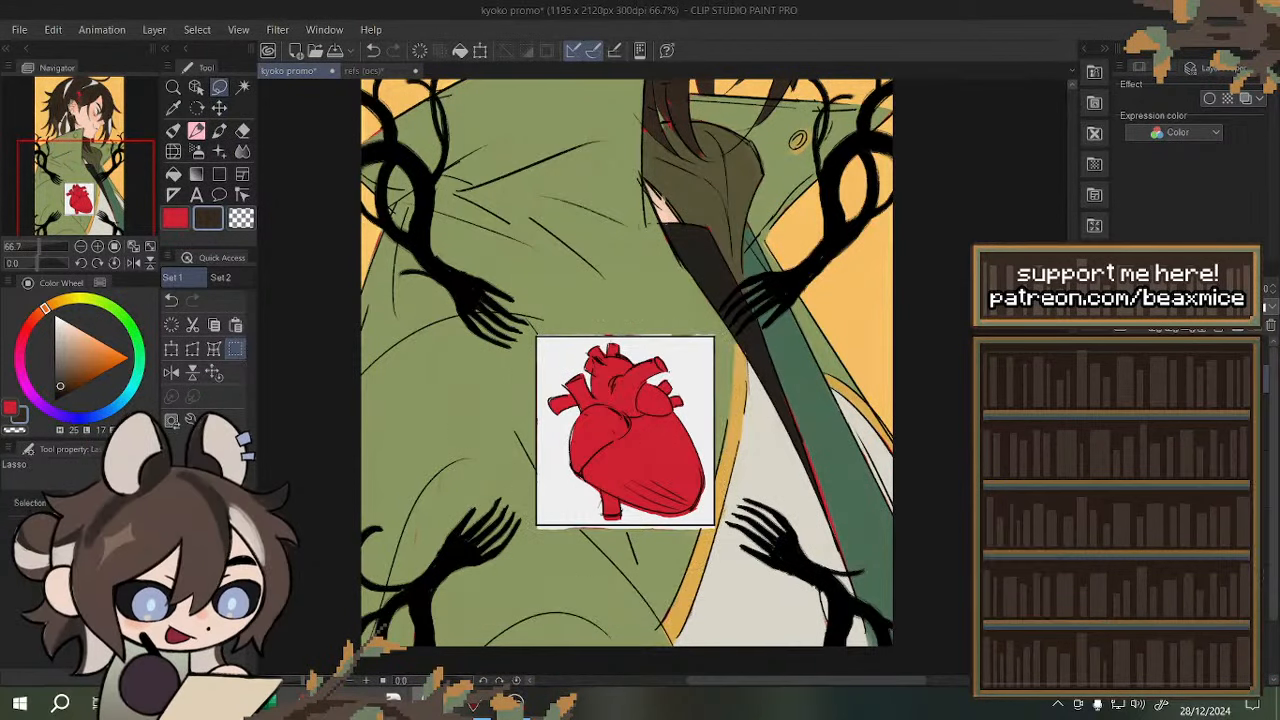
# - Lasso and clear the white fill that spills past the card's lower and upper border lines
pyautogui.scroll(3, 565, 546)
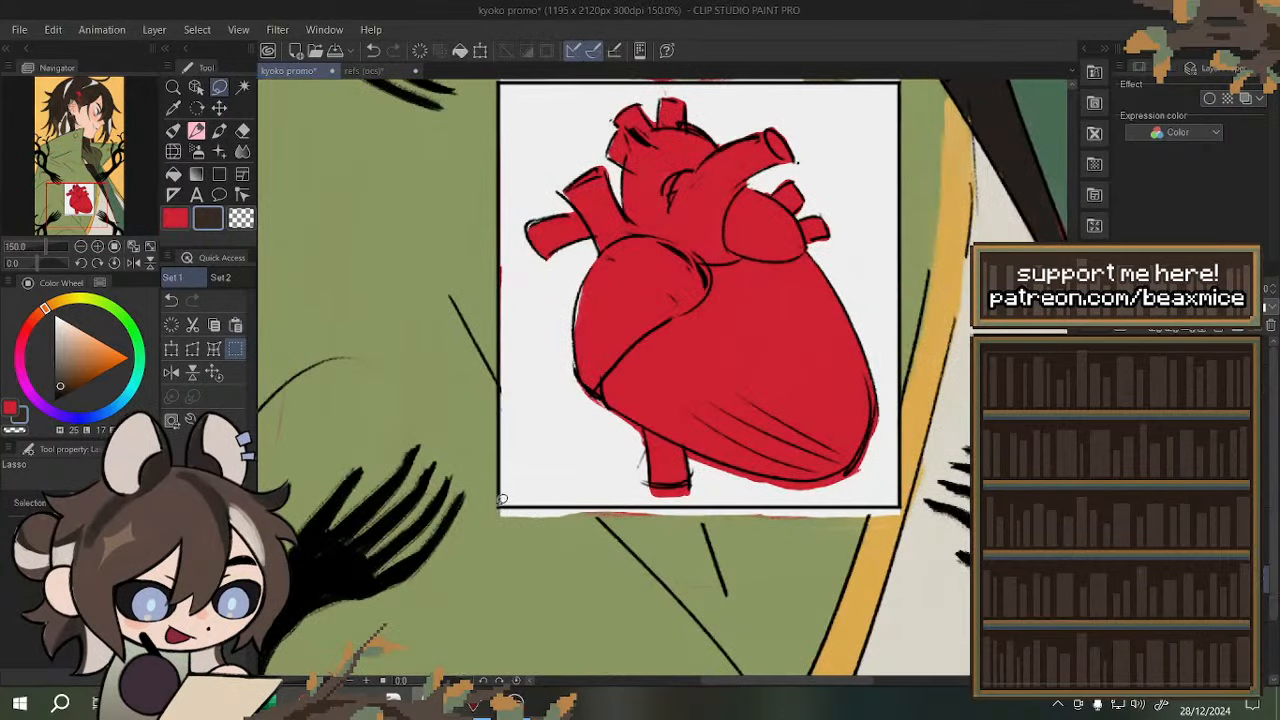
pyautogui.moveTo(640, 608)
pyautogui.mouseDown()
pyautogui.moveTo(903, 576)
pyautogui.moveTo(908, 512)
pyautogui.mouseUp()
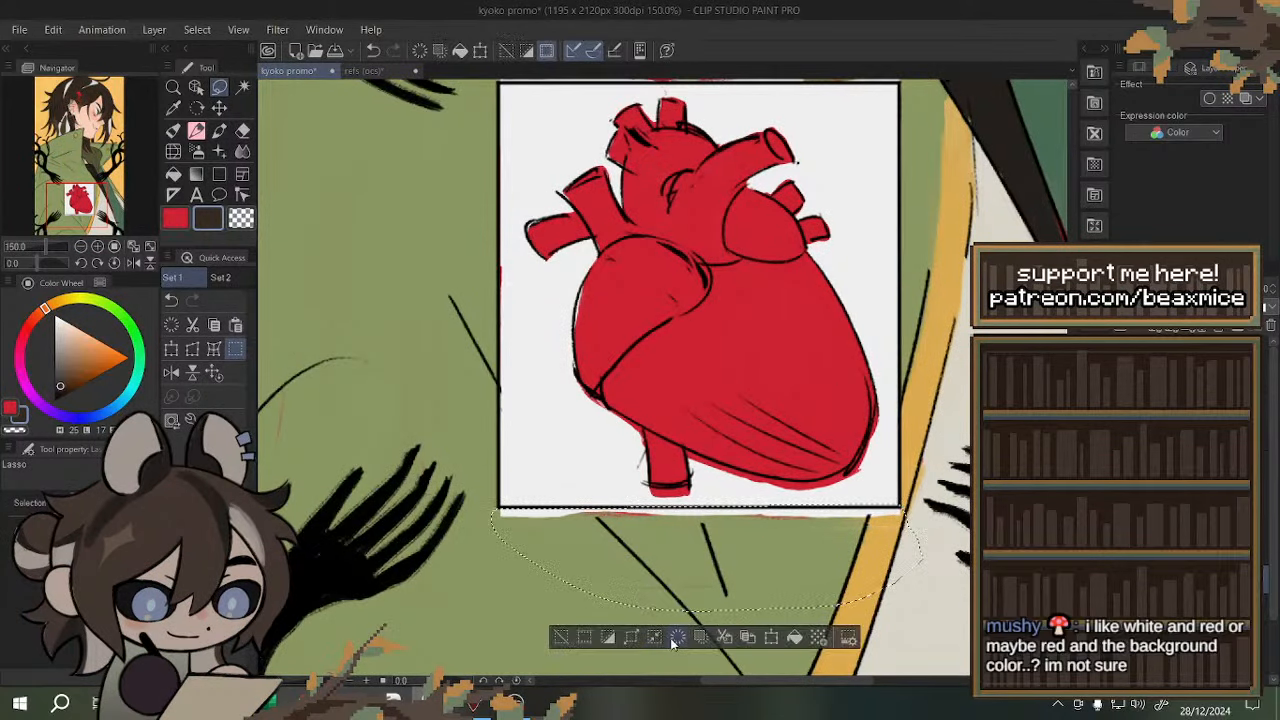
pyautogui.click(685, 641)
pyautogui.hotkey('ctrl', 'd')
pyautogui.scroll(-2, 517, 440)
pyautogui.scroll(2, 530, 252)
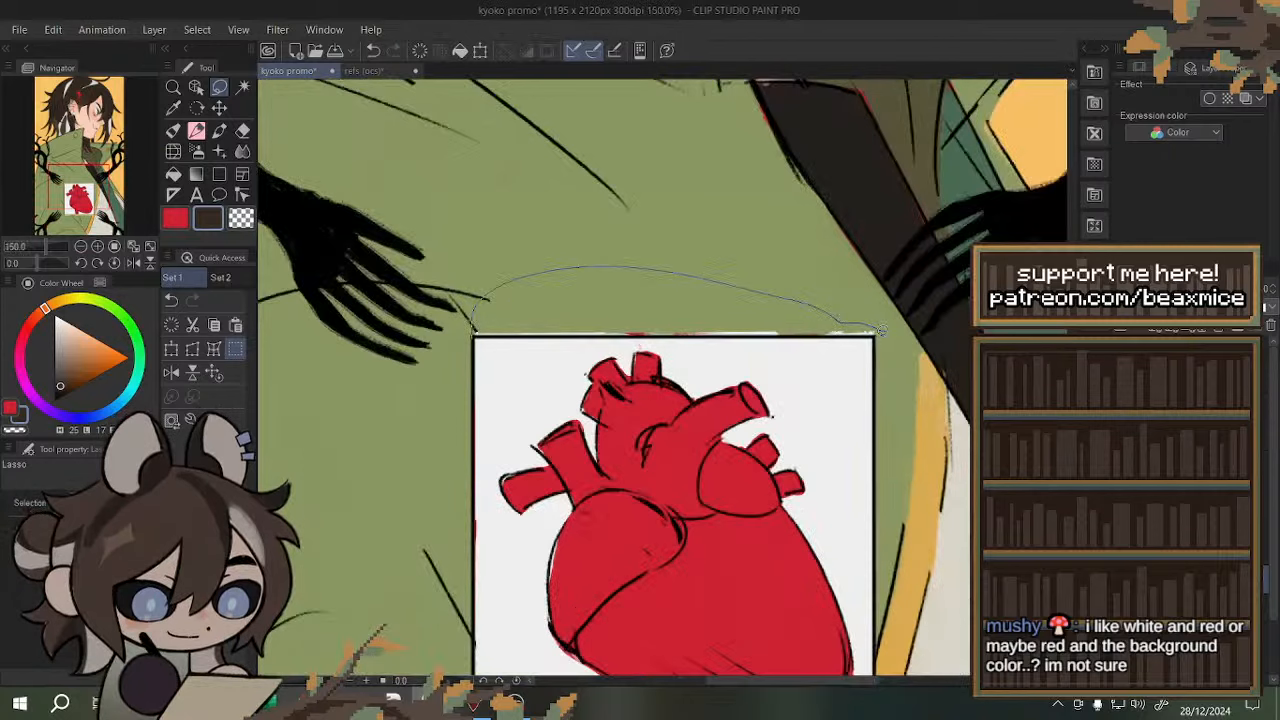
pyautogui.moveTo(882, 330); pyautogui.dragTo(884, 336)
pyautogui.click(655, 365)
pyautogui.hotkey('ctrl', 'd')
pyautogui.scroll(-2, 658, 372)
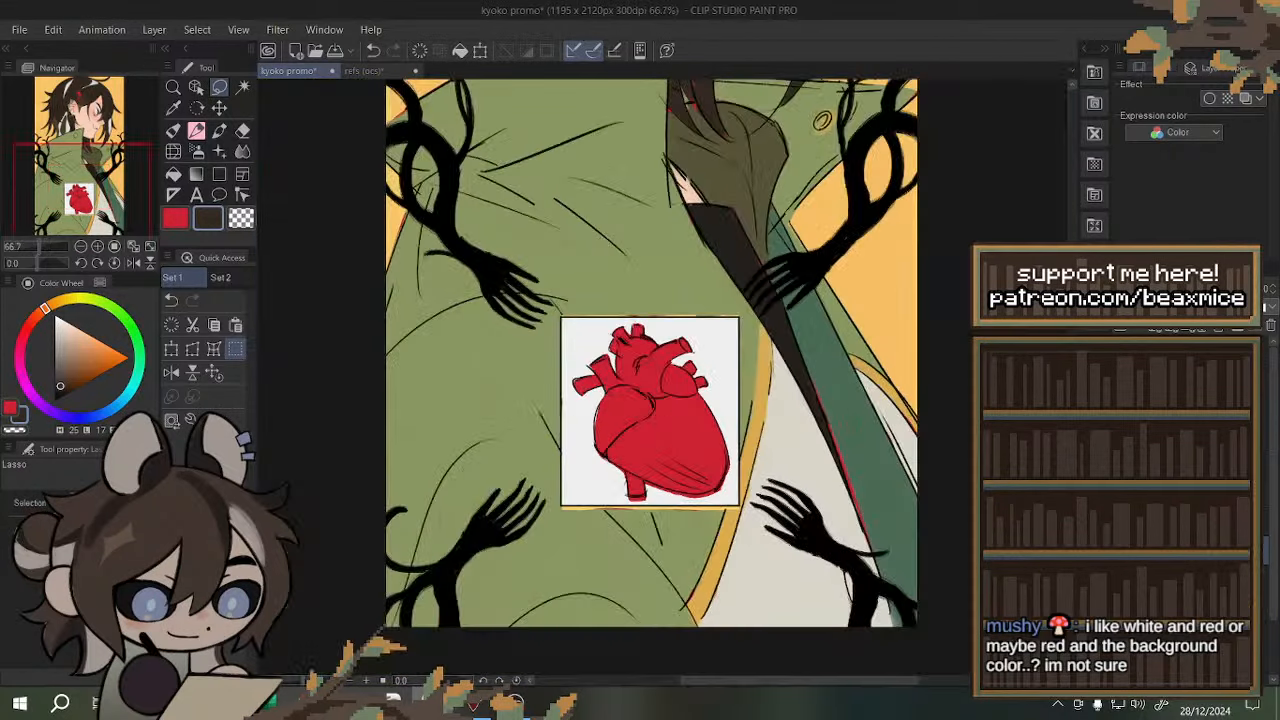
# - Sample the heart's red, lasso the sliver beneath the heart's lower outline, and select the layer holding the red fill
pyautogui.scroll(2, 695, 440)
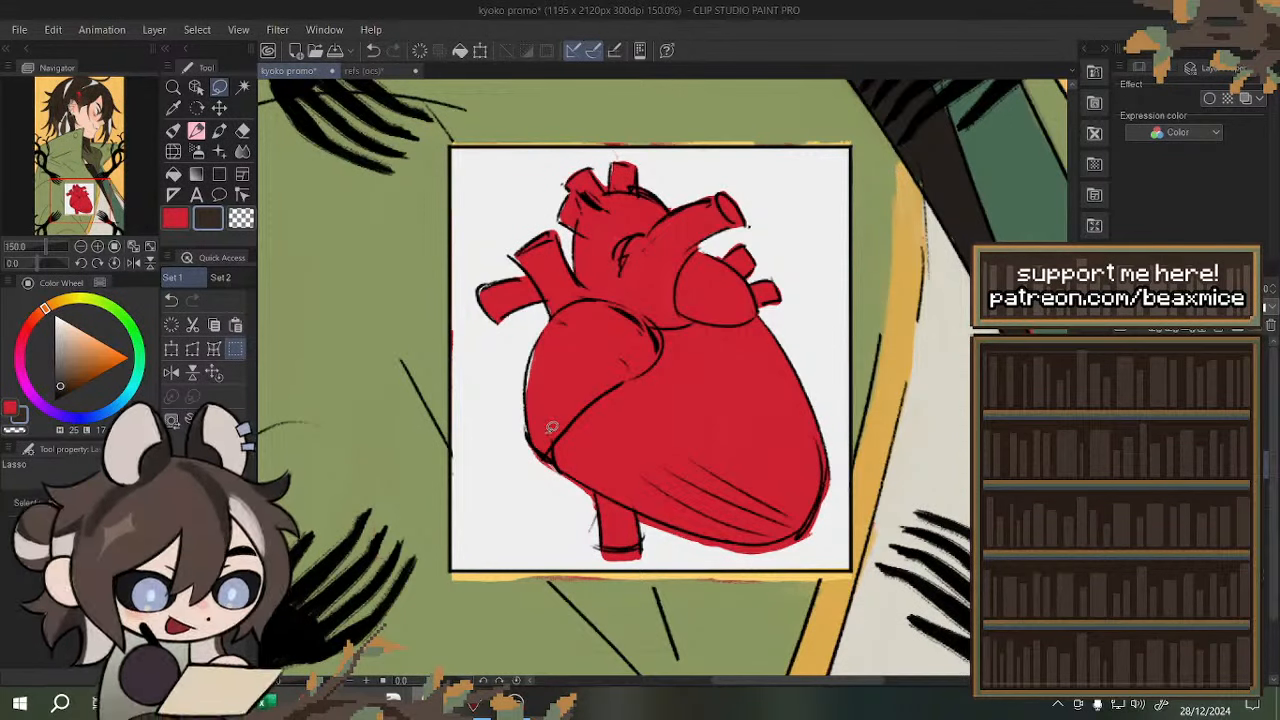
pyautogui.keyDown('alt'); pyautogui.click(632, 440); pyautogui.keyUp('alt')
pyautogui.scroll(1, 696, 541)
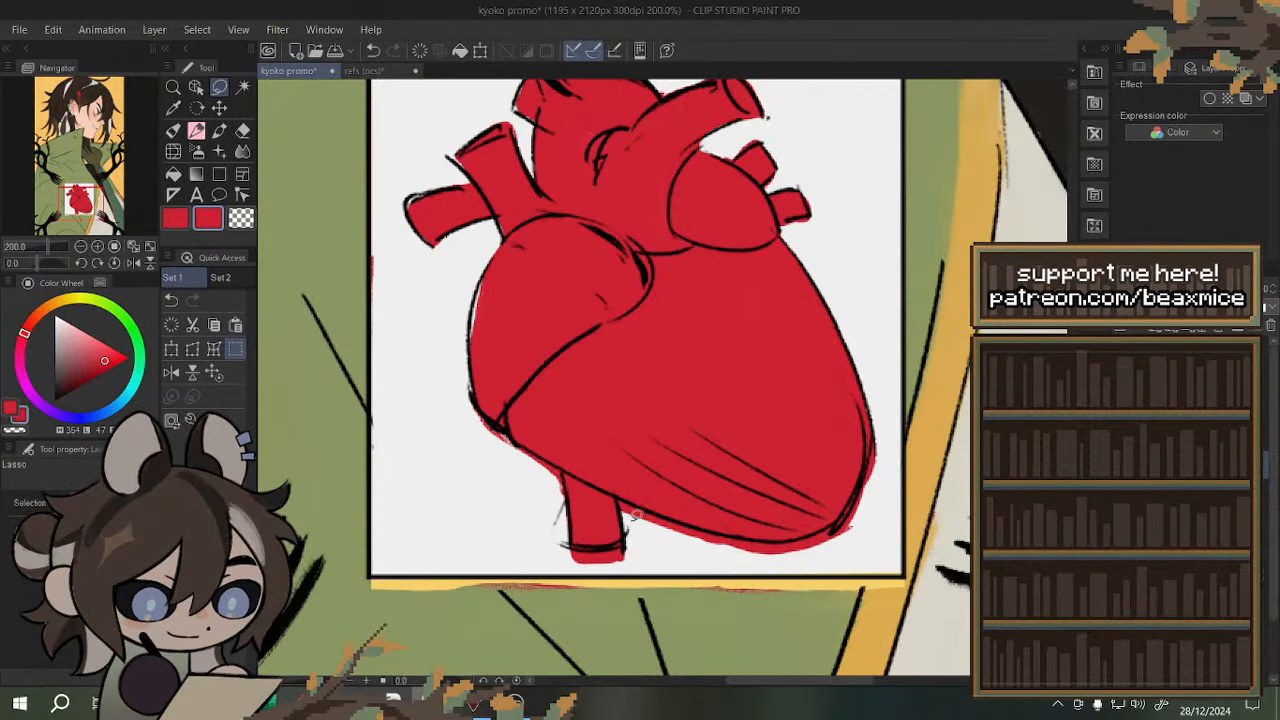
pyautogui.moveTo(713, 525); pyautogui.dragTo(692, 520)
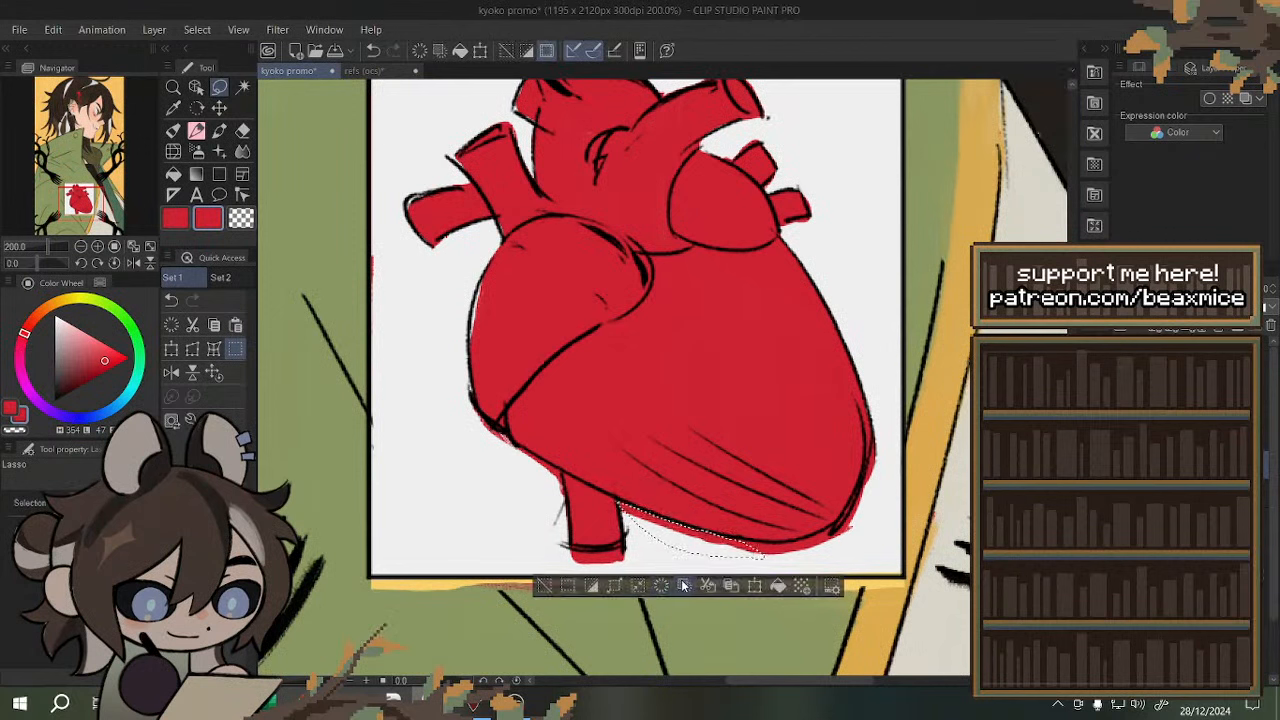
pyautogui.click(1128, 465)
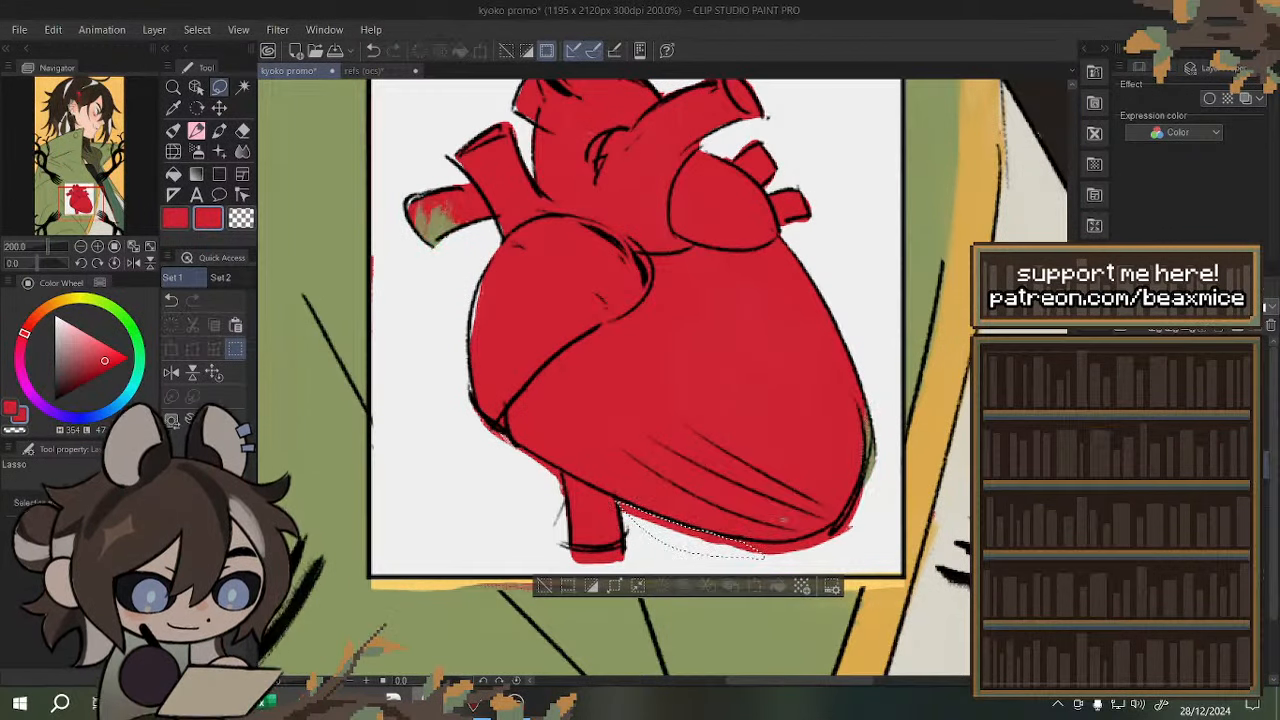
pyautogui.keyDown('ctrl'); pyautogui.keyDown('shift'); pyautogui.click(784, 520); pyautogui.keyUp('shift'); pyautogui.keyUp('ctrl')
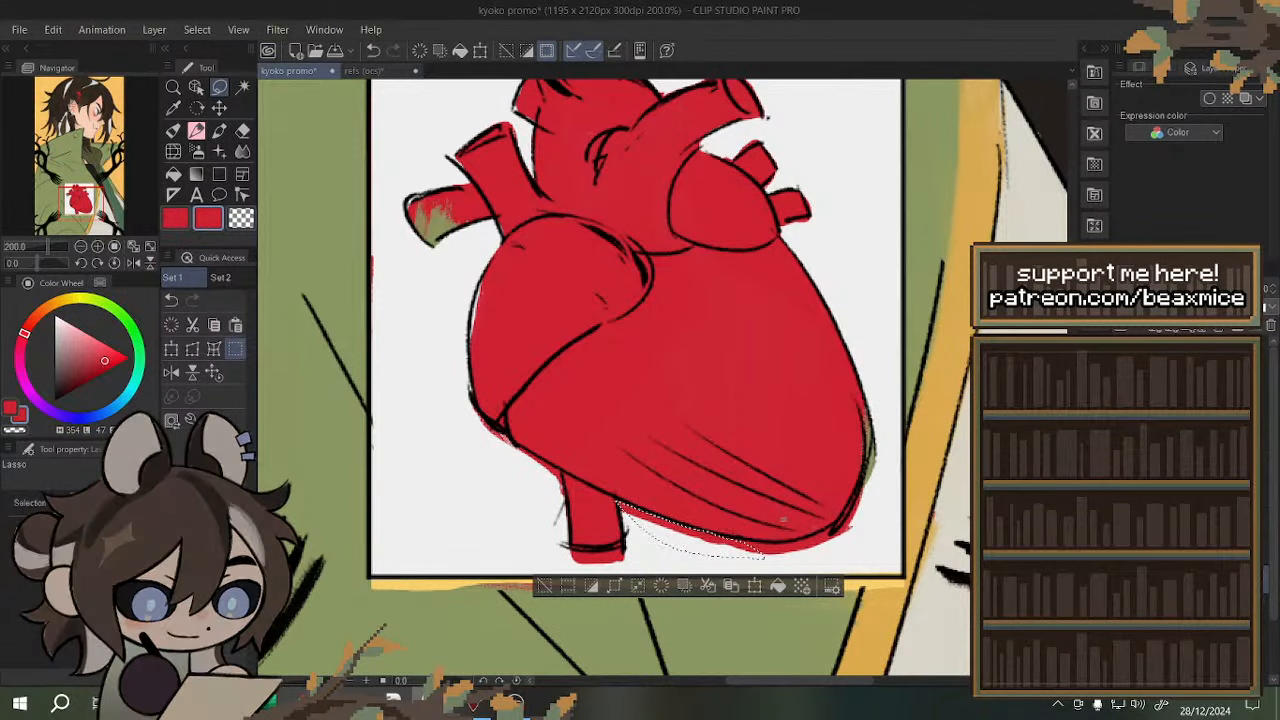
pyautogui.scroll(3, 1128, 465)
pyautogui.scroll(-1, 974, 465)
pyautogui.hotkey('ctrl', 'd')
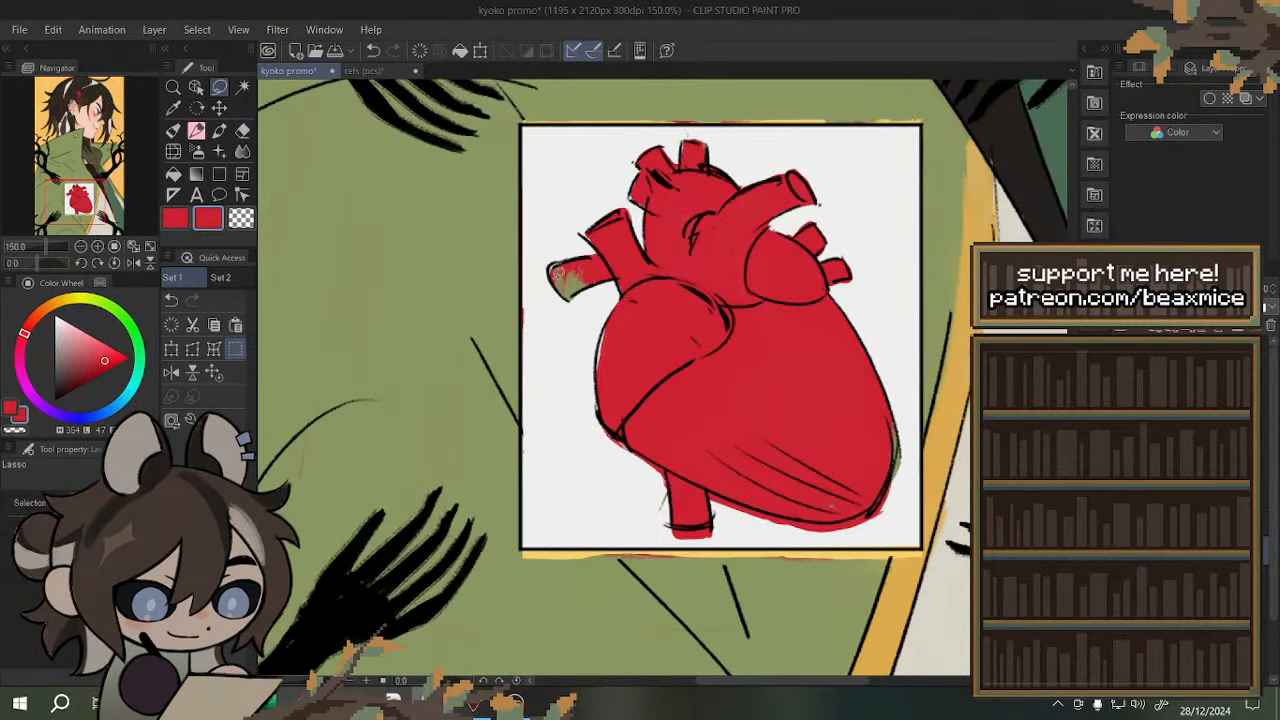
# - Lasso around the whole heart and clear its red fill so only line art remains on the white card
pyautogui.moveTo(670, 533); pyautogui.dragTo(766, 531)
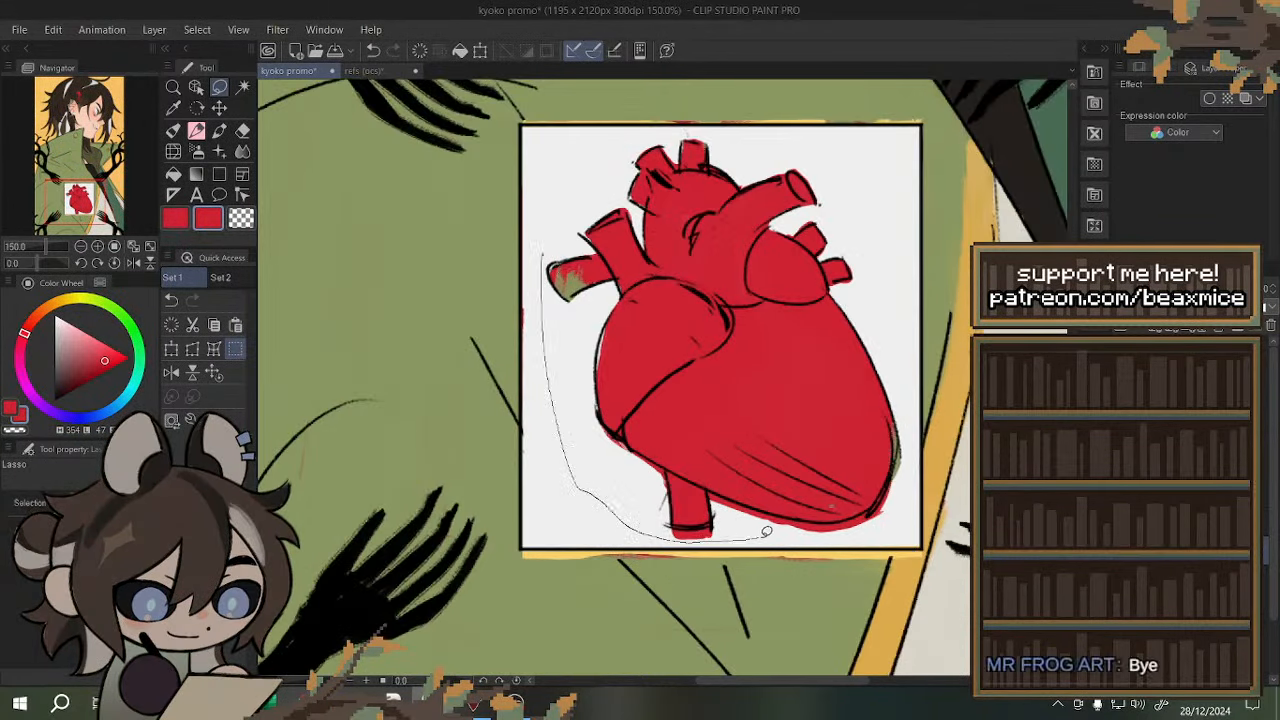
pyautogui.moveTo(868, 219)
pyautogui.mouseDown()
pyautogui.moveTo(743, 134)
pyautogui.moveTo(700, 128)
pyautogui.moveTo(577, 176)
pyautogui.moveTo(550, 245)
pyautogui.mouseUp()
pyautogui.click(718, 568)
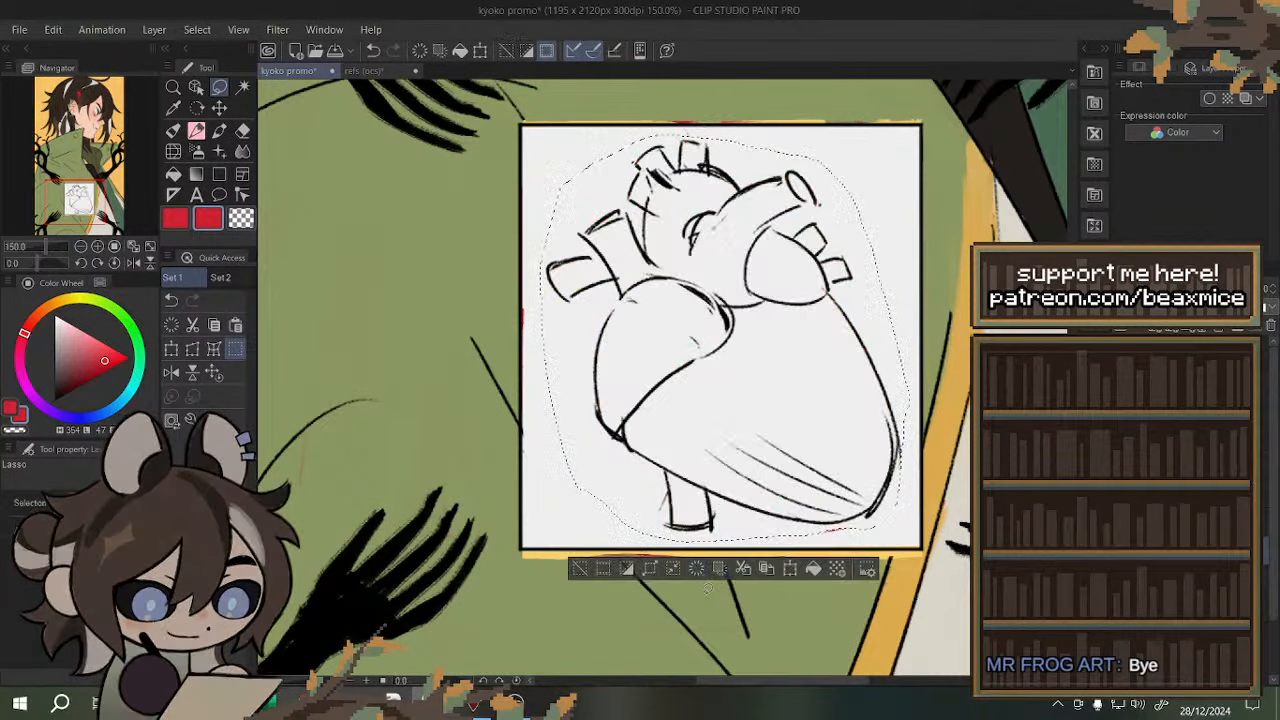
pyautogui.hotkey('ctrl', 'd')
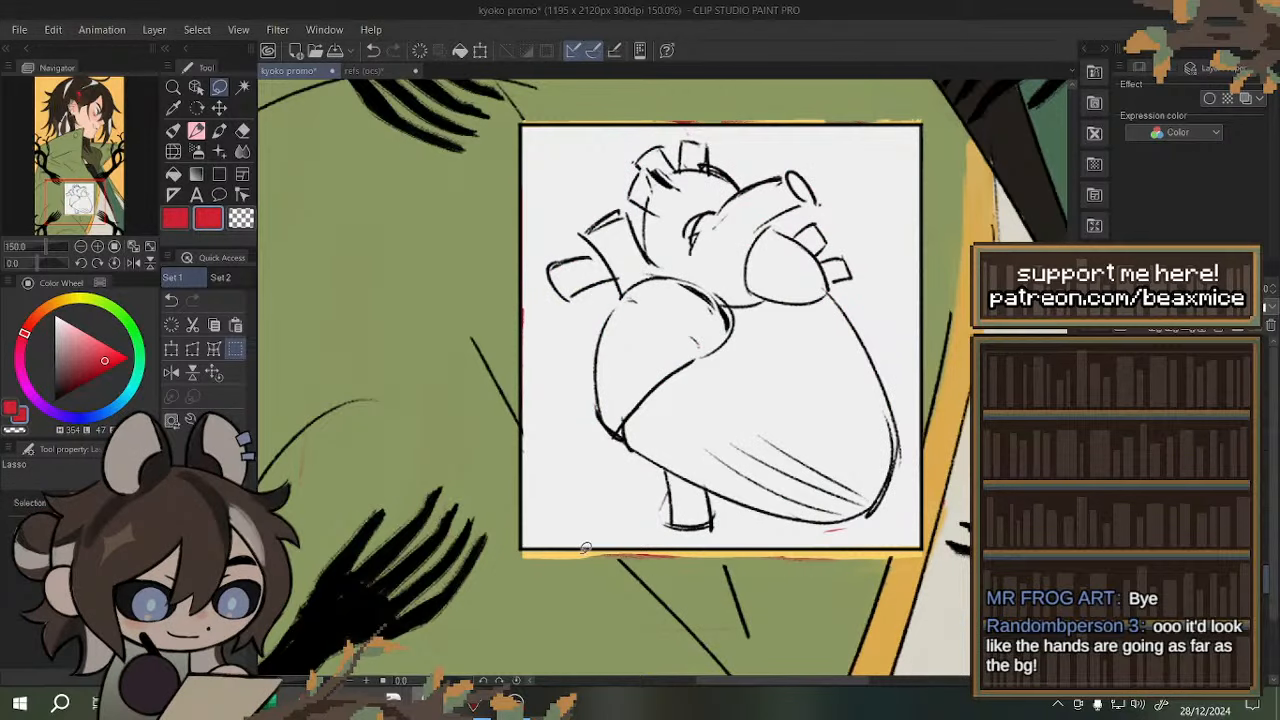
# - Lasso the strip beneath the card's lower border and clear the yellow spill from it
pyautogui.rightClick(578, 582)
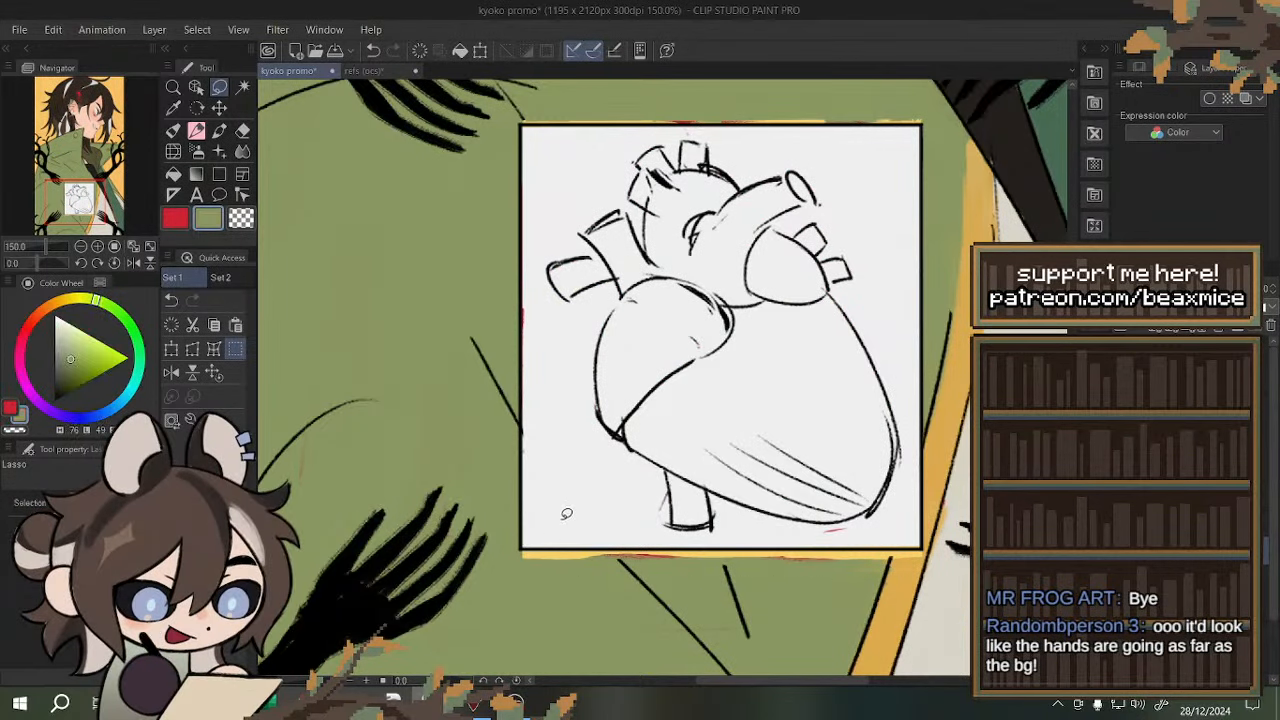
pyautogui.scroll(-1, 566, 514)
pyautogui.click(181, 224)
pyautogui.scroll(1, 568, 556)
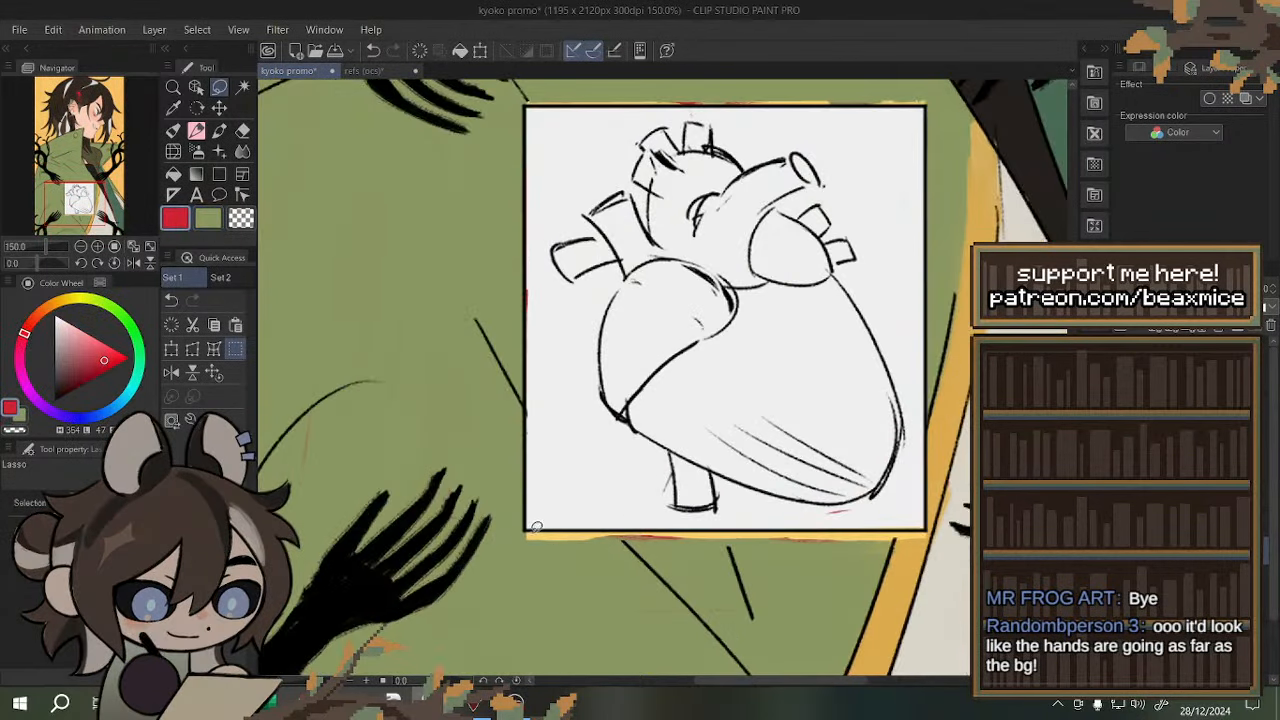
pyautogui.moveTo(530, 527)
pyautogui.mouseDown()
pyautogui.moveTo(587, 569)
pyautogui.moveTo(768, 590)
pyautogui.mouseUp()
pyautogui.moveTo(899, 565)
pyautogui.mouseDown()
pyautogui.moveTo(932, 540)
pyautogui.moveTo(926, 528)
pyautogui.mouseUp()
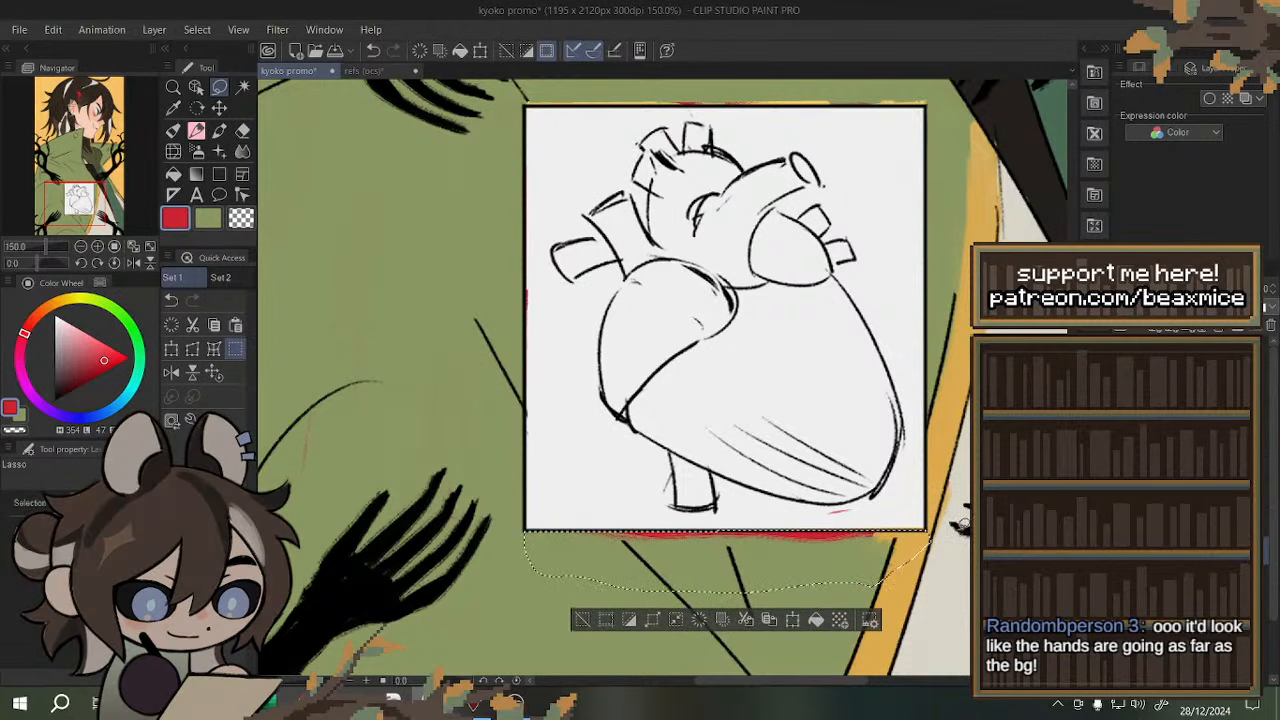
pyautogui.hotkey('ctrl', 'd')
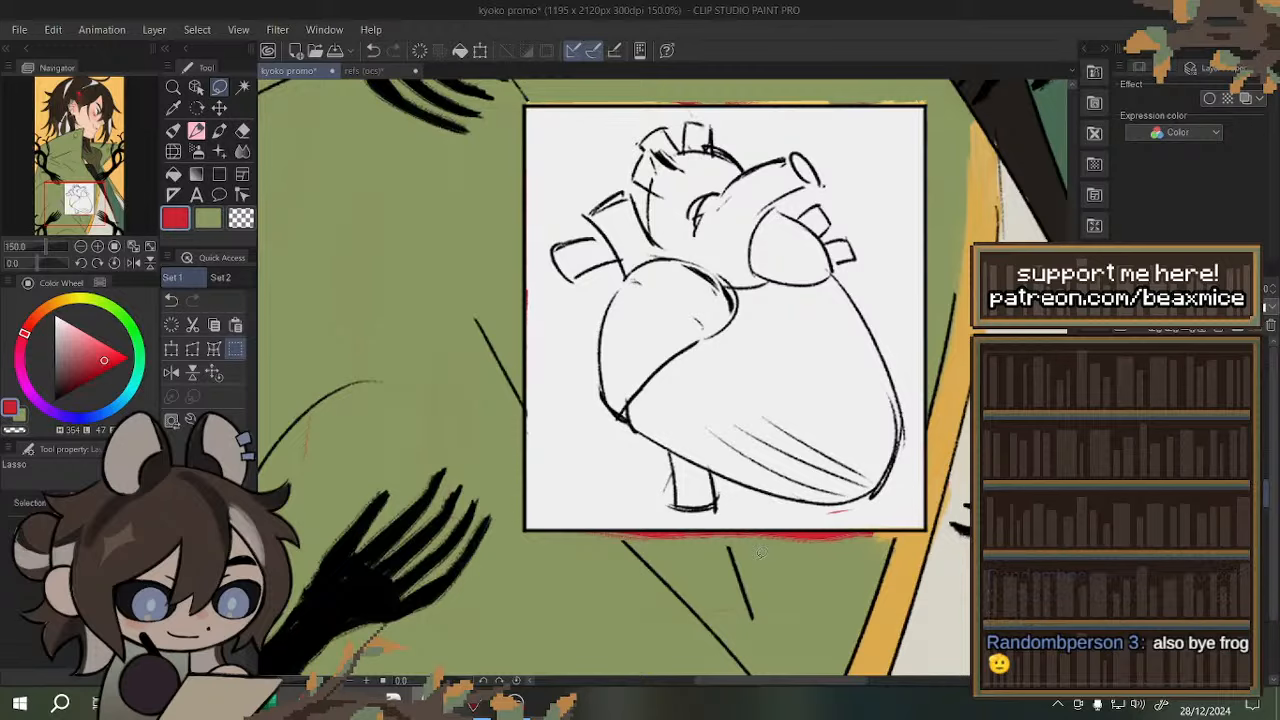
# - Sample the coat's green and paint over the red fringe beneath the card with the thickpaint brush
pyautogui.keyDown('alt'); pyautogui.click(562, 570); pyautogui.keyUp('alt')
pyautogui.press('b')
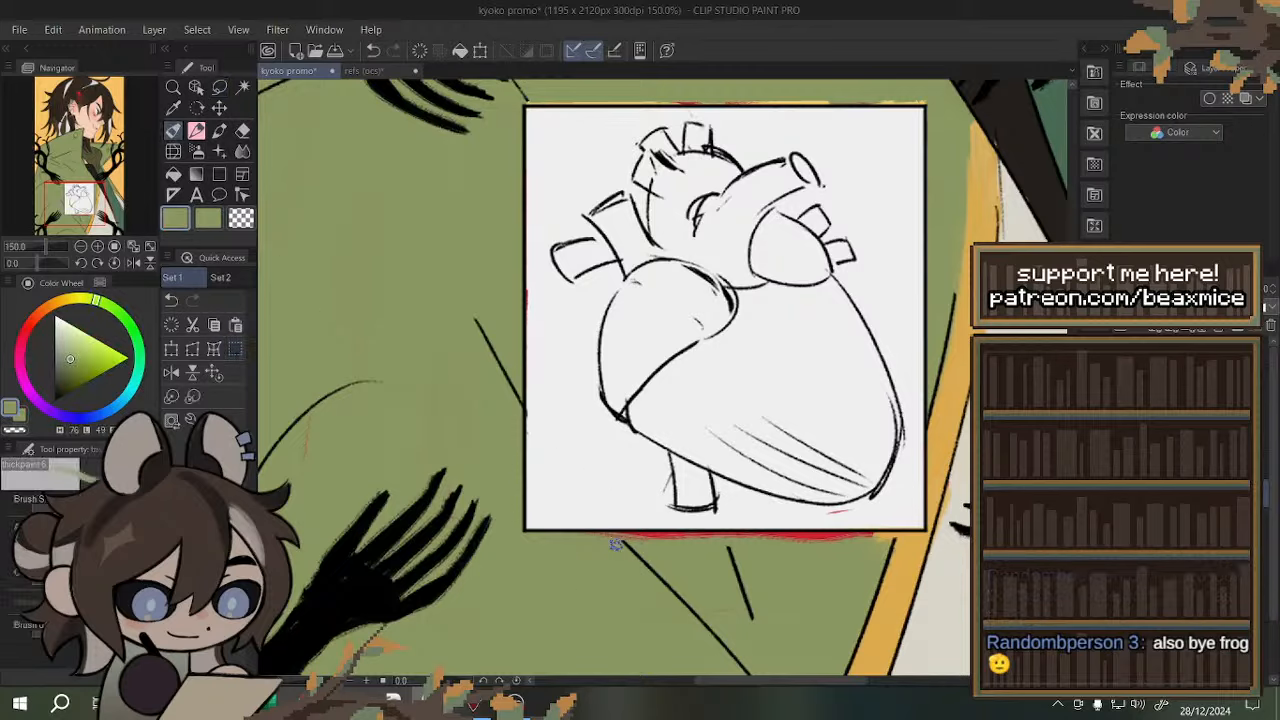
pyautogui.moveTo(624, 543)
pyautogui.mouseDown()
pyautogui.moveTo(811, 551)
pyautogui.moveTo(669, 535)
pyautogui.moveTo(785, 539)
pyautogui.mouseUp()
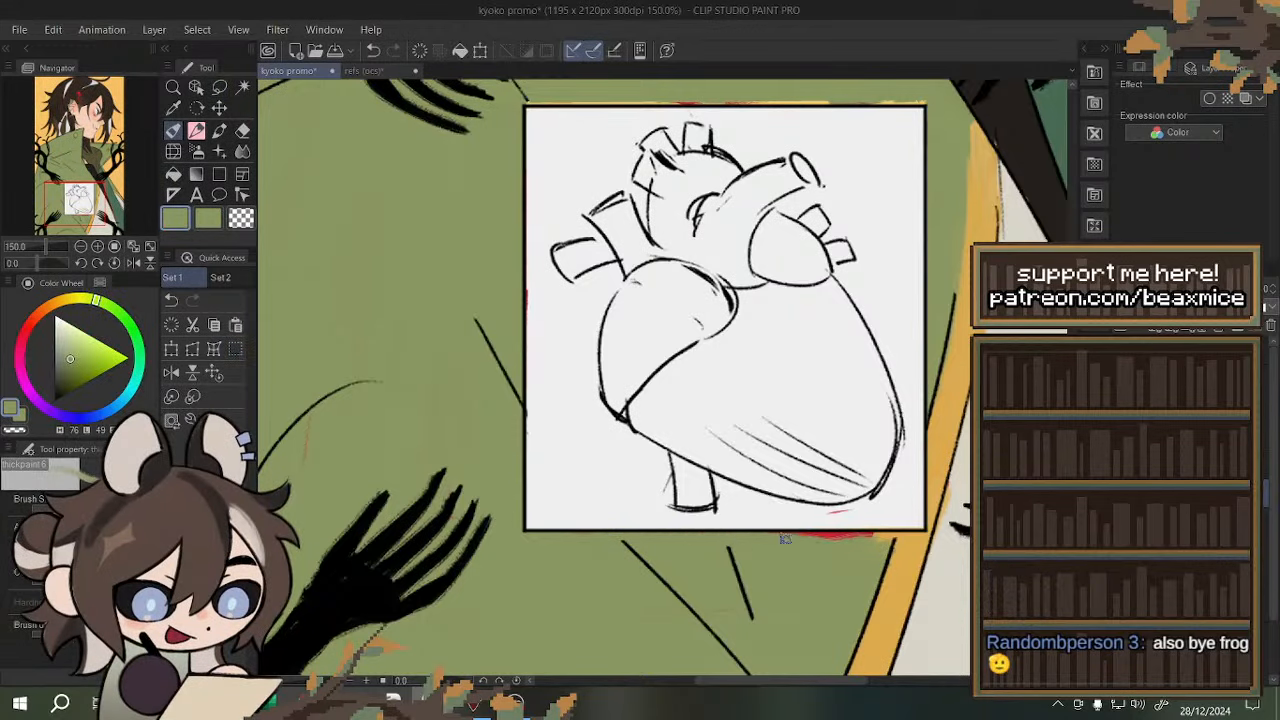
pyautogui.hotkey('ctrl', '-')
pyautogui.hotkey('ctrl', '-')
pyautogui.hotkey('ctrl', '-')
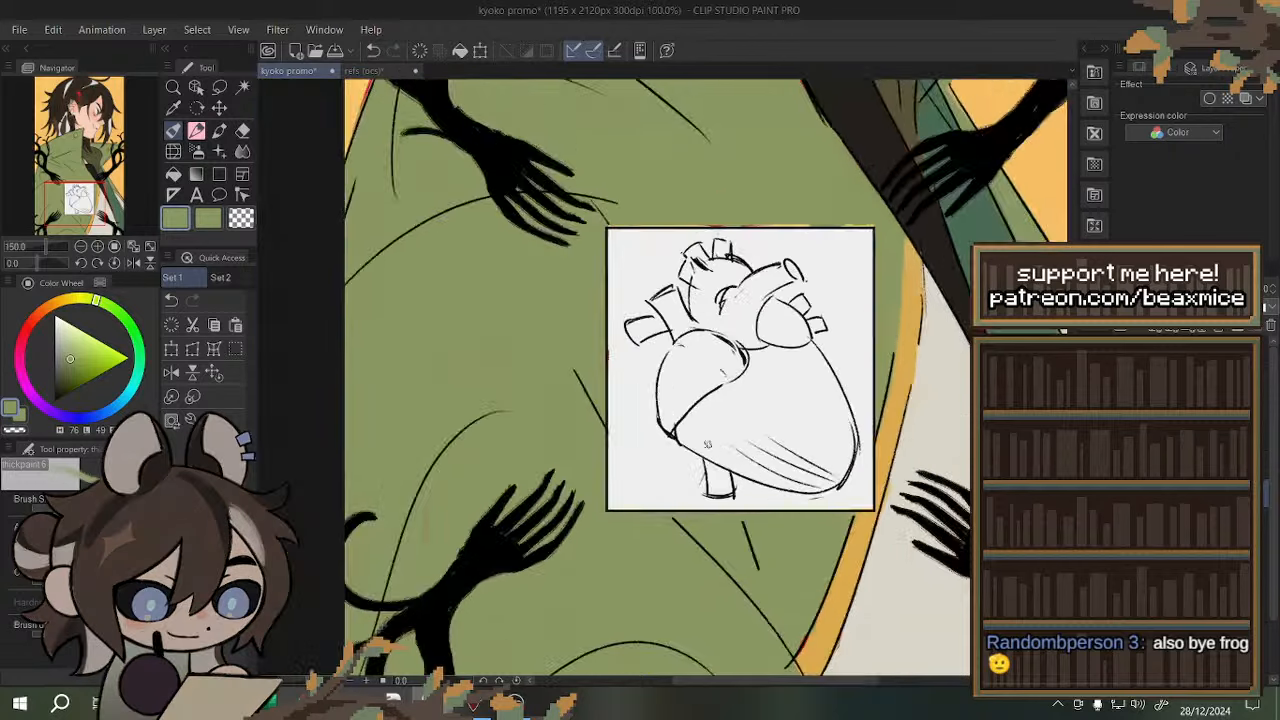
pyautogui.hotkey('ctrl', '+')
pyautogui.hotkey('ctrl', '+')
pyautogui.hotkey('ctrl', '+')
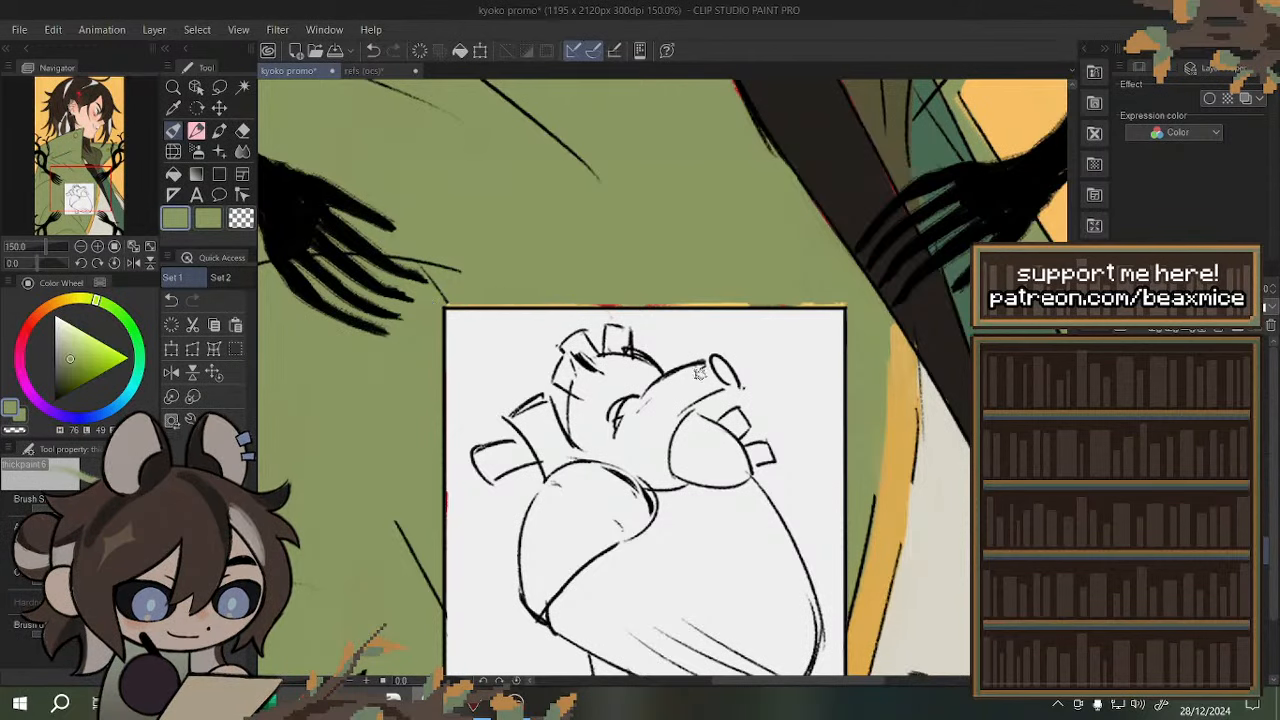
# - Sample the red under the eye, then lasso the strip above the card's upper border and clear the yellow spill
pyautogui.click(236, 350)
pyautogui.scroll(-3, 330, 371)
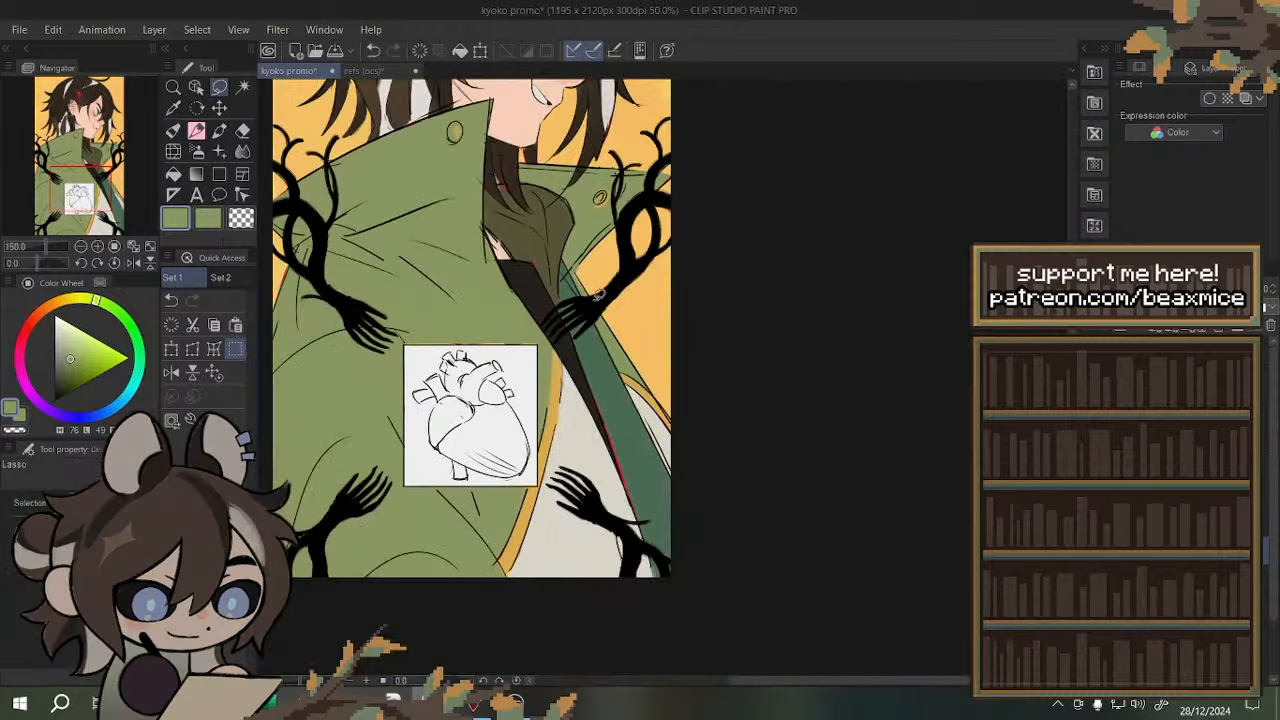
pyautogui.scroll(2, 515, 170)
pyautogui.scroll(-2, 562, 362)
pyautogui.scroll(4, 571, 122)
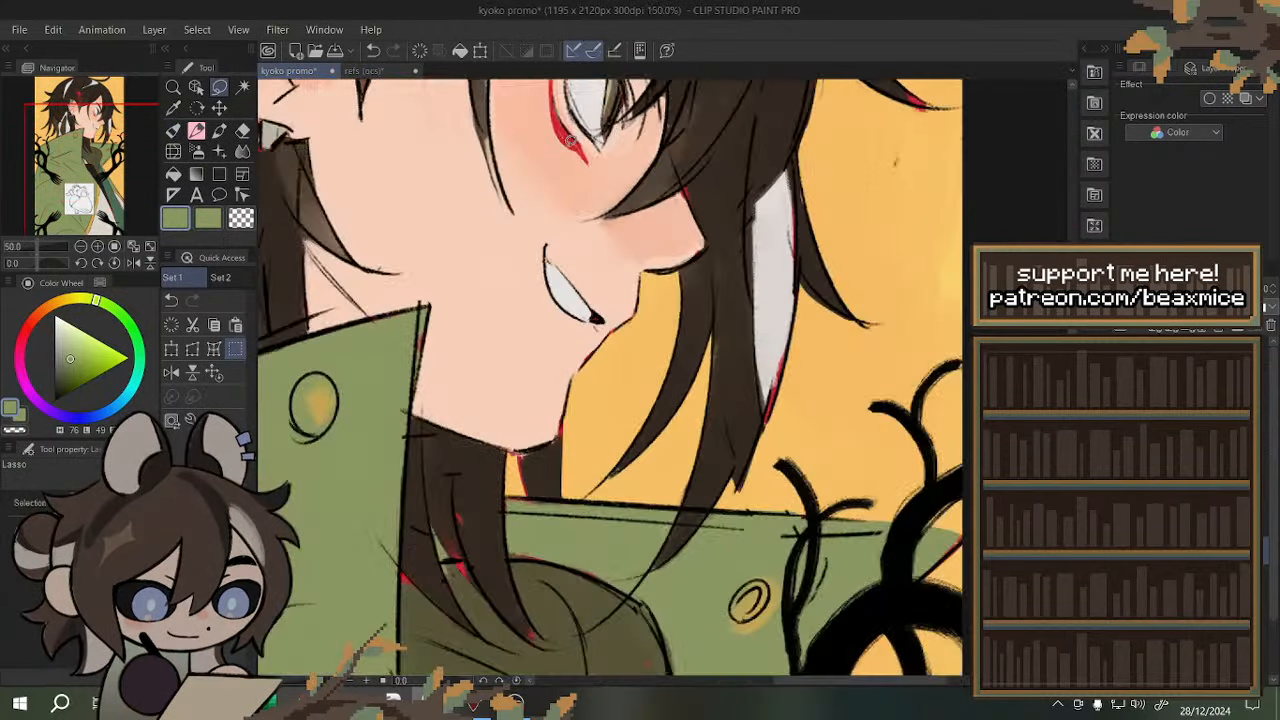
pyautogui.keyDown('alt'); pyautogui.click(577, 144); pyautogui.keyUp('alt')
pyautogui.scroll(-3, 581, 150)
pyautogui.scroll(-1, 407, 424)
pyautogui.scroll(3, 407, 424)
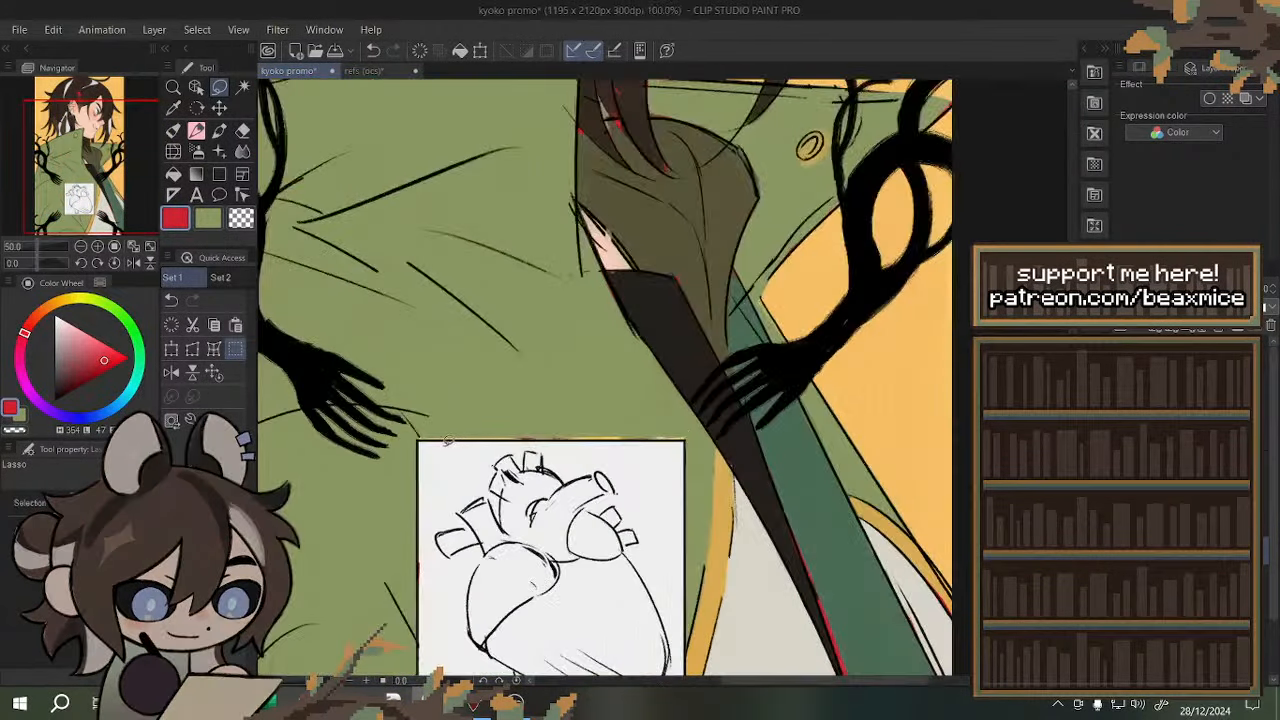
pyautogui.moveTo(744, 397)
pyautogui.mouseDown()
pyautogui.moveTo(795, 395)
pyautogui.moveTo(808, 438)
pyautogui.mouseUp()
pyautogui.press('Delete')
pyautogui.hotkey('ctrl', 'd')
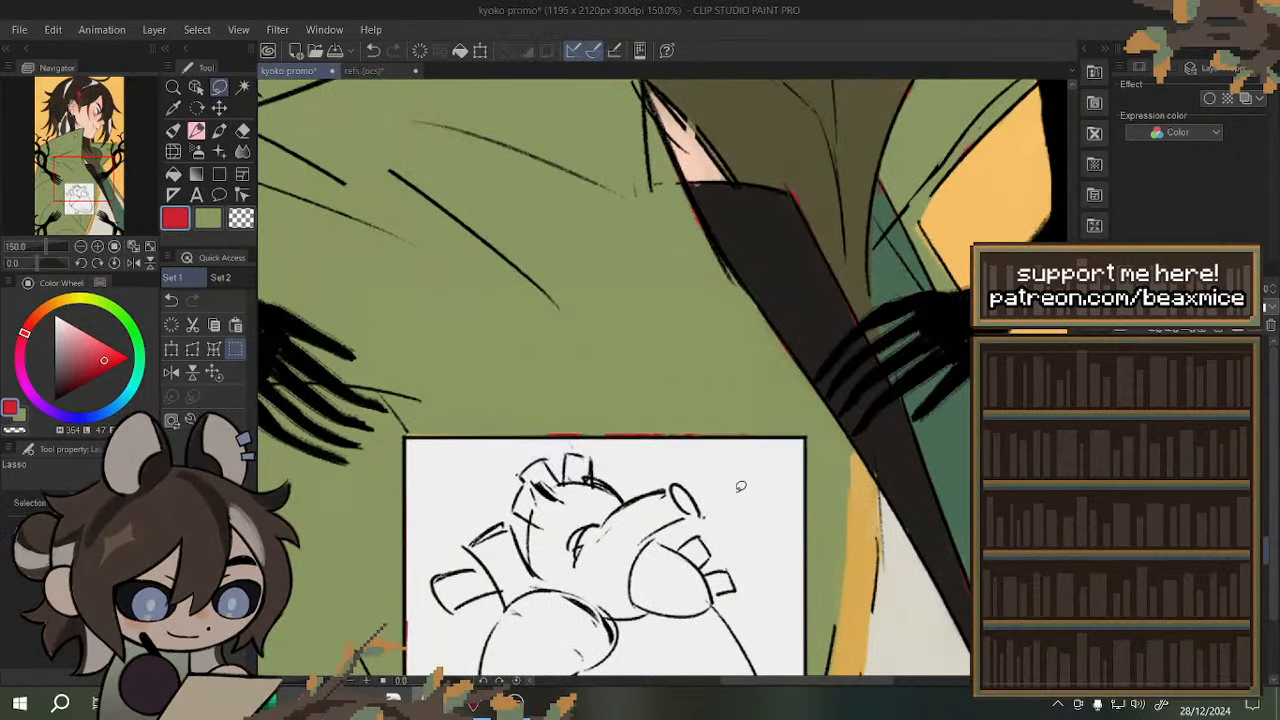
# - Sample the coat's green, restore the selection above the card, and clean the red fringe off its upper border
pyautogui.scroll(-2, 668, 313)
pyautogui.scroll(1, 650, 308)
pyautogui.keyDown('alt'); pyautogui.click(645, 312); pyautogui.keyUp('alt')
pyautogui.click(373, 51)
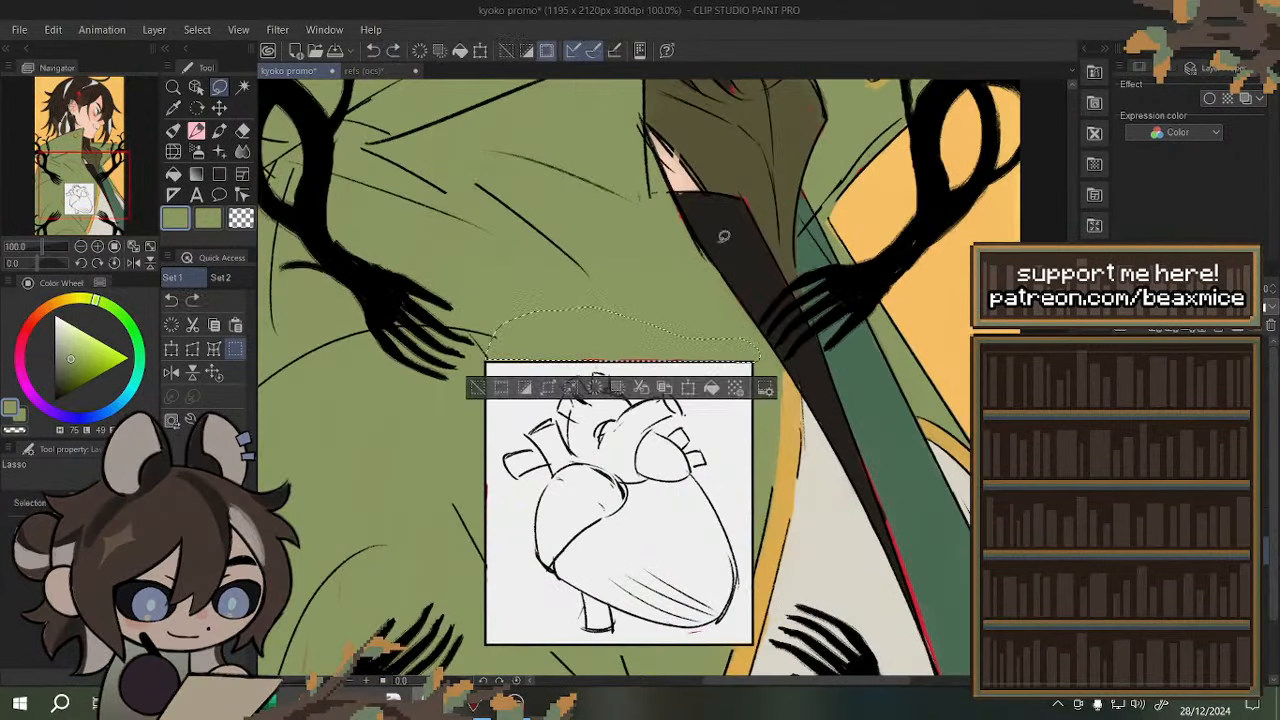
pyautogui.hotkey('ctrl', 'd')
# - Show the red fill behind the heart line art on the card
pyautogui.scroll(-3, 670, 375)
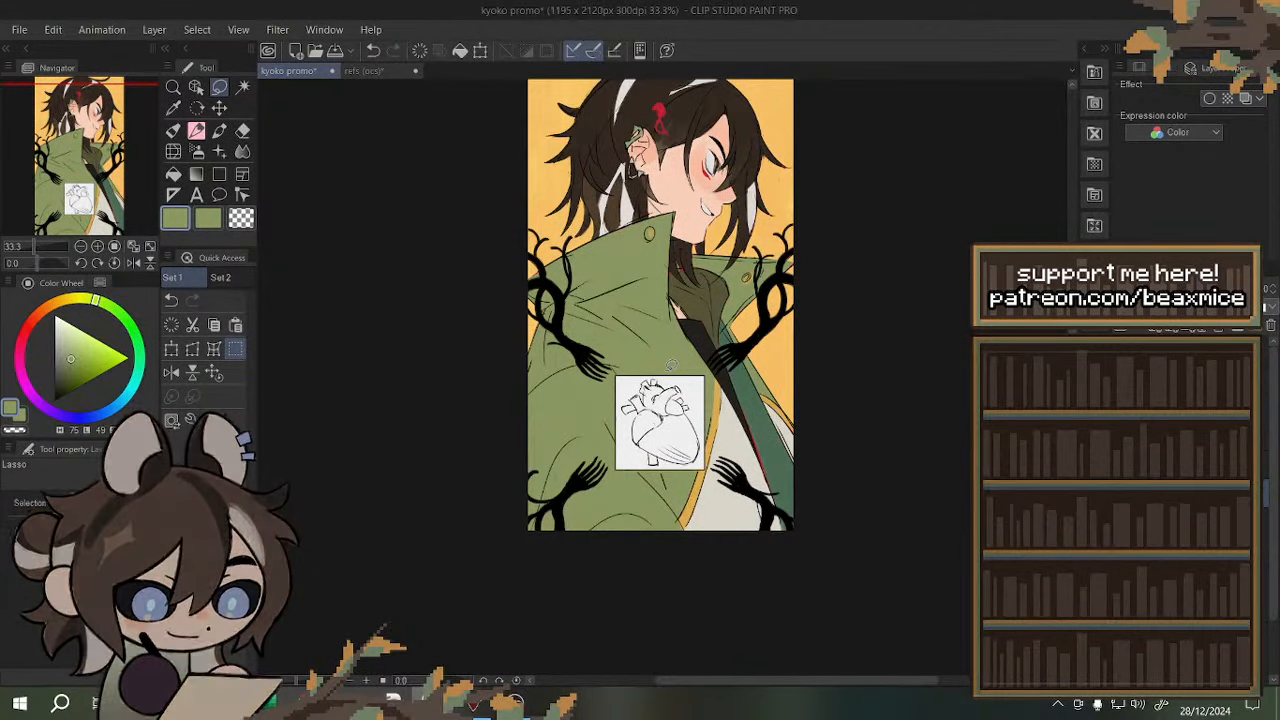
pyautogui.scroll(1, 735, 415)
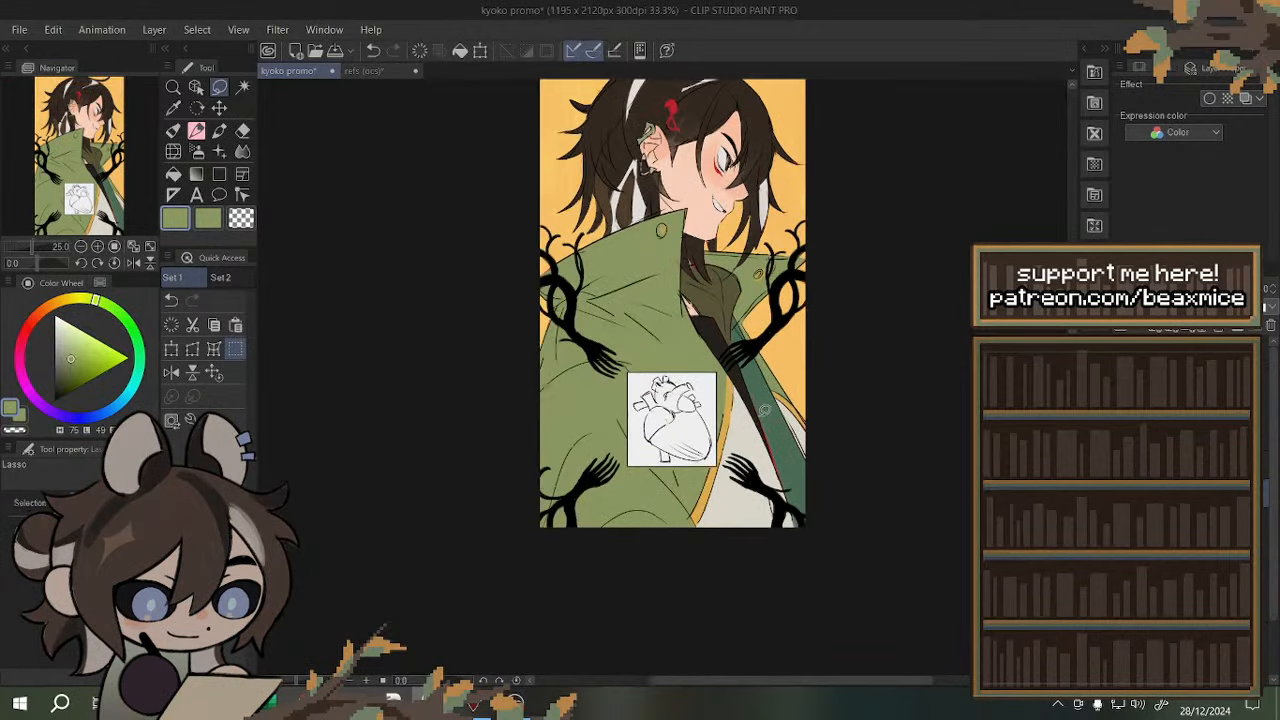
pyautogui.scroll(1, 670, 474)
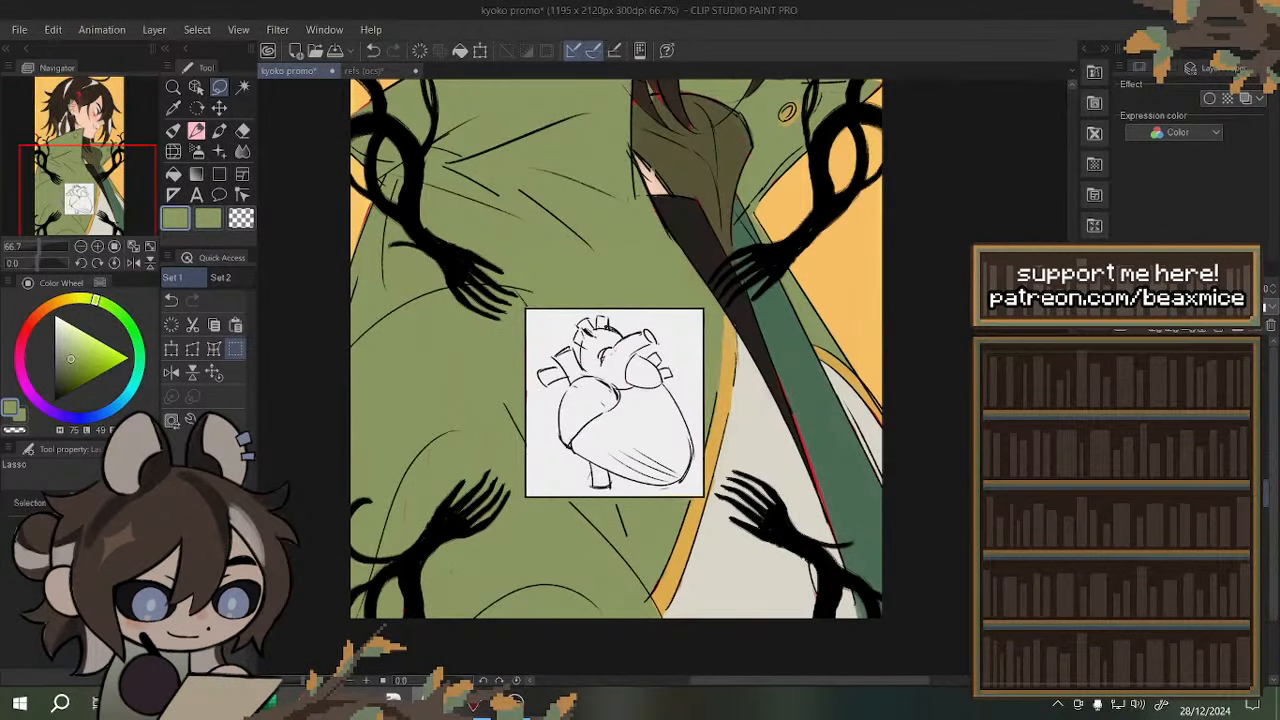
pyautogui.click(1124, 537)
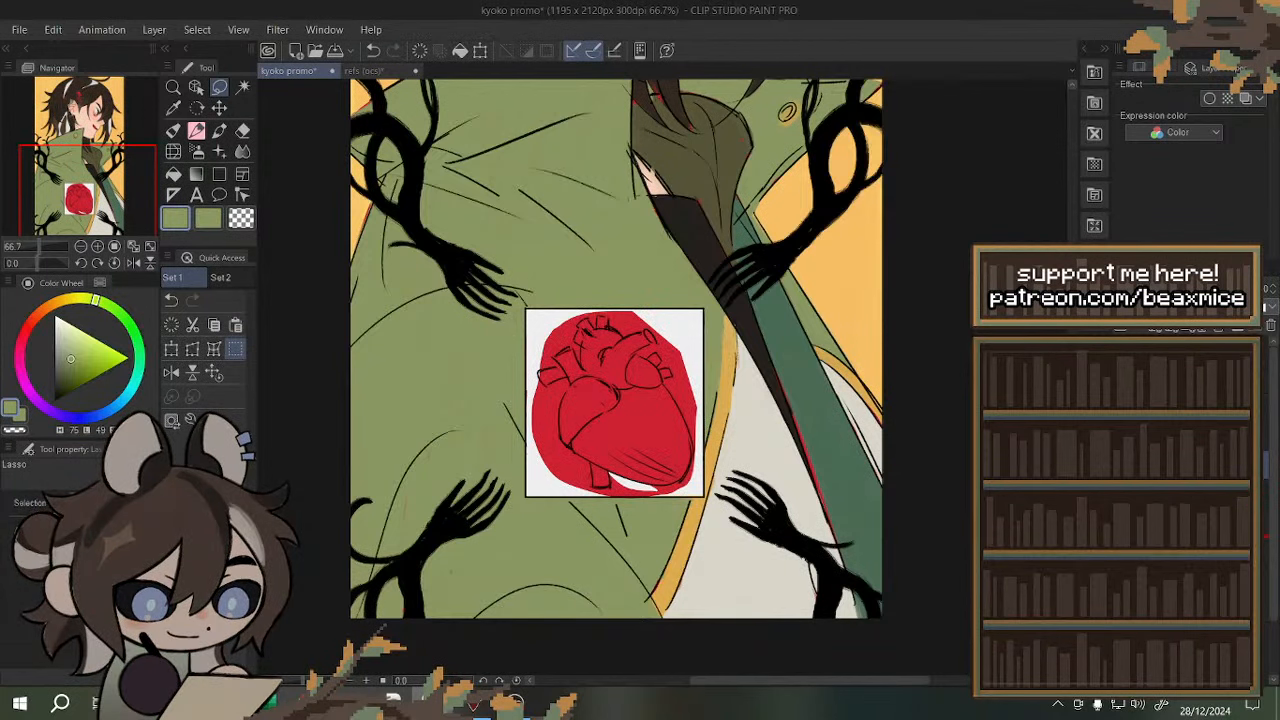
pyautogui.scroll(4, 605, 485)
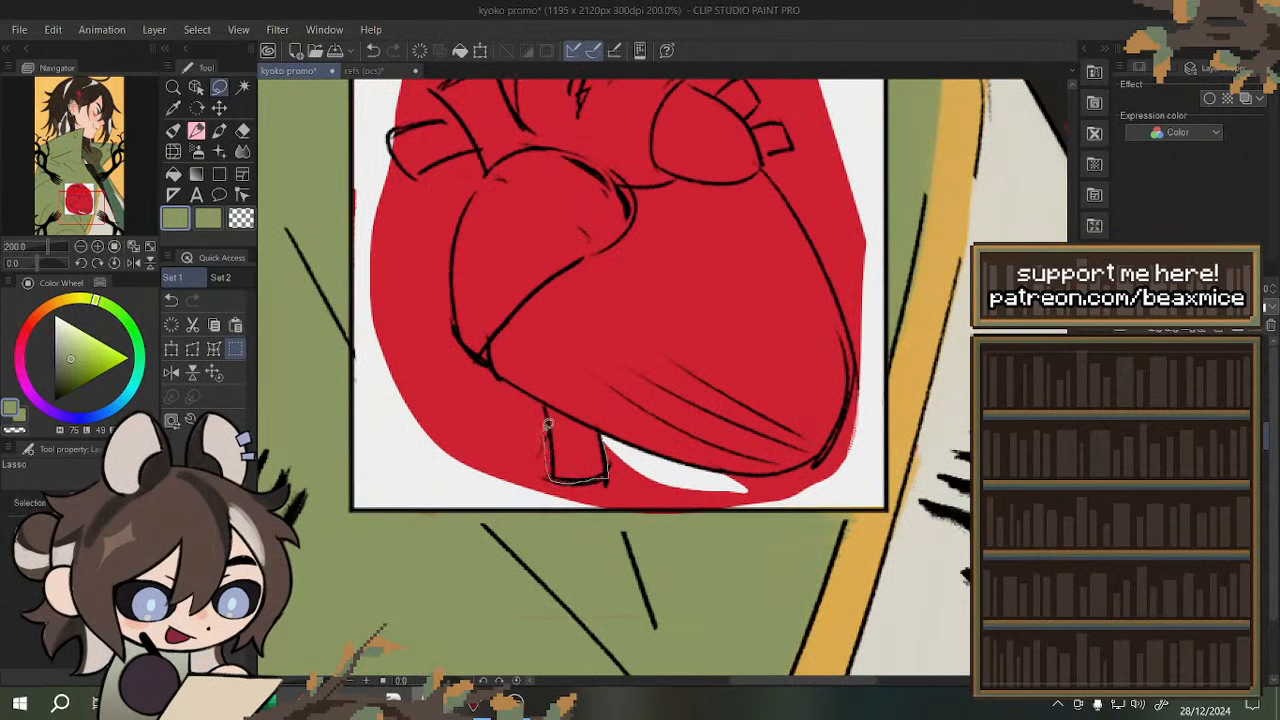
pyautogui.moveTo(416, 430); pyautogui.dragTo(522, 492)
pyautogui.press('Delete')
pyautogui.hotkey('ctrl', 'd')
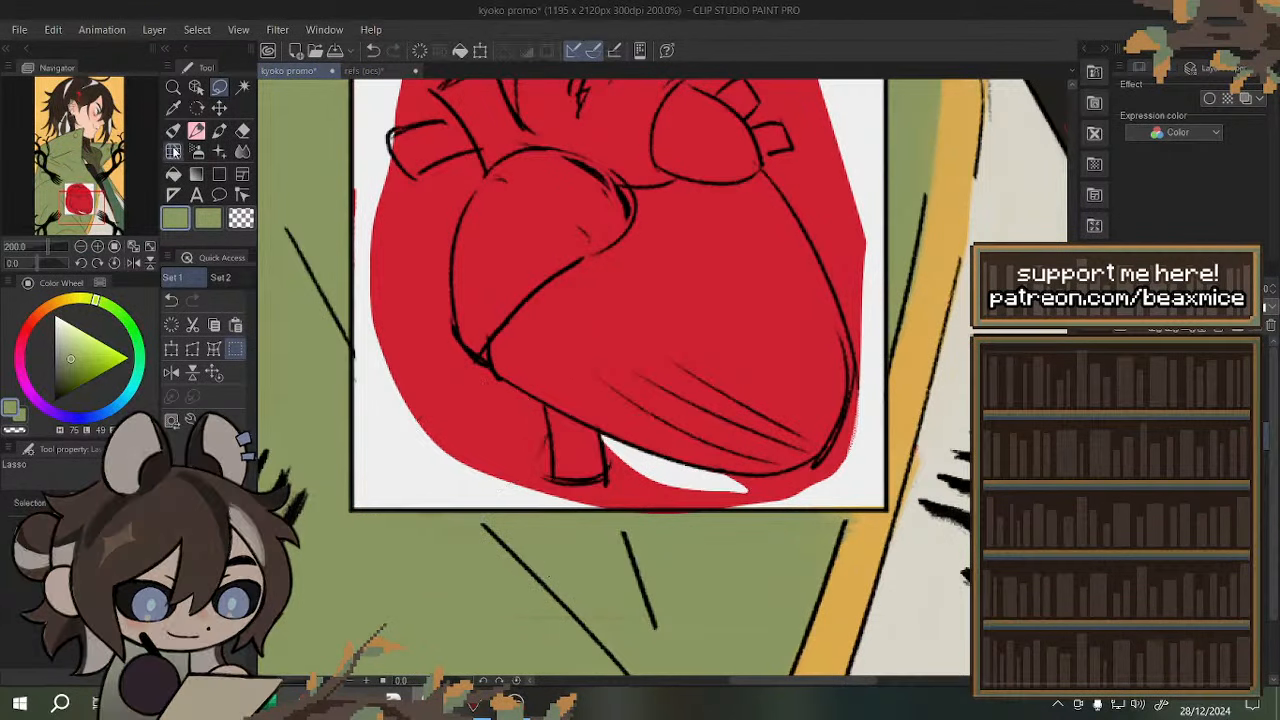
# - Erase the red fill outside the heart's left outline and around its left vessels, using the thickpaint brush with transparent colour
pyautogui.click(174, 131)
pyautogui.press('c')
pyautogui.moveTo(455, 422)
pyautogui.mouseDown()
pyautogui.moveTo(457, 466)
pyautogui.moveTo(489, 486)
pyautogui.moveTo(522, 428)
pyautogui.moveTo(470, 378)
pyautogui.moveTo(540, 432)
pyautogui.moveTo(494, 414)
pyautogui.moveTo(436, 338)
pyautogui.moveTo(464, 356)
pyautogui.mouseUp()
pyautogui.scroll(-1, 464, 358)
pyautogui.scroll(1, 425, 312)
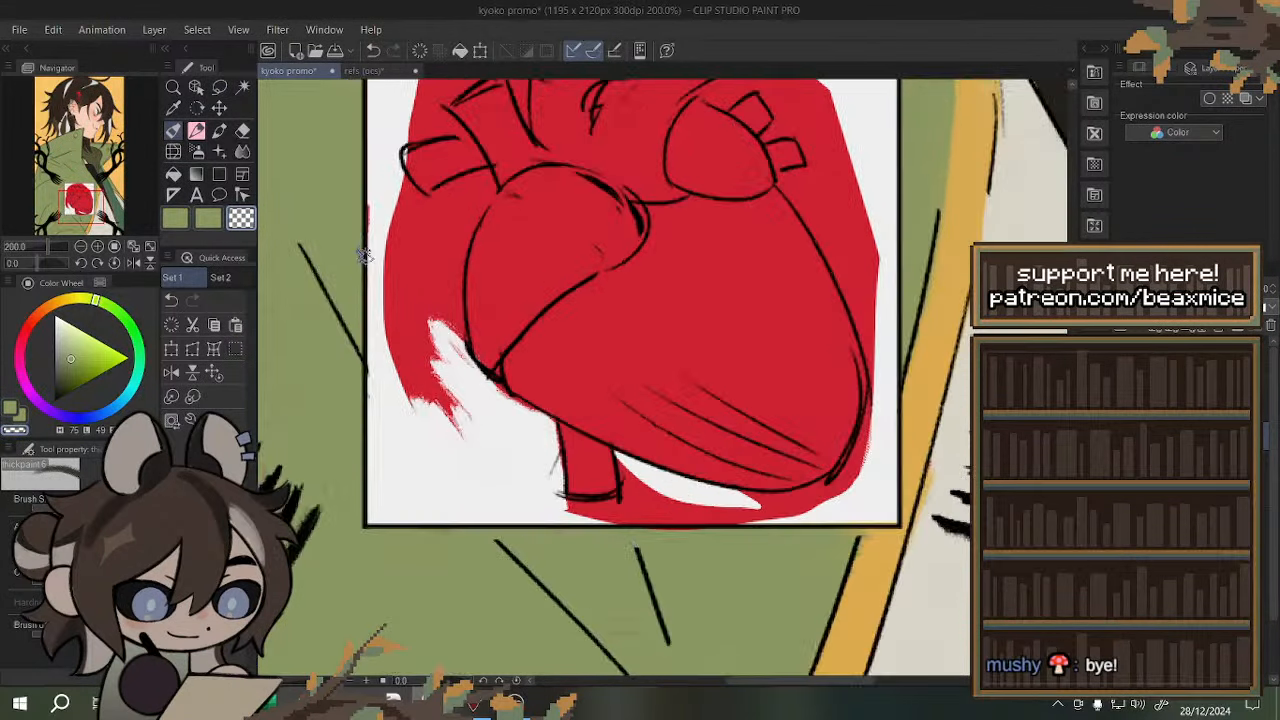
pyautogui.moveTo(367, 257)
pyautogui.mouseDown()
pyautogui.moveTo(405, 401)
pyautogui.moveTo(401, 236)
pyautogui.moveTo(464, 426)
pyautogui.moveTo(441, 314)
pyautogui.moveTo(471, 202)
pyautogui.moveTo(437, 207)
pyautogui.moveTo(470, 183)
pyautogui.moveTo(440, 285)
pyautogui.moveTo(473, 188)
pyautogui.moveTo(429, 230)
pyautogui.moveTo(413, 227)
pyautogui.moveTo(390, 170)
pyautogui.moveTo(429, 208)
pyautogui.moveTo(422, 218)
pyautogui.moveTo(386, 204)
pyautogui.mouseUp()
pyautogui.scroll(2, 436, 291)
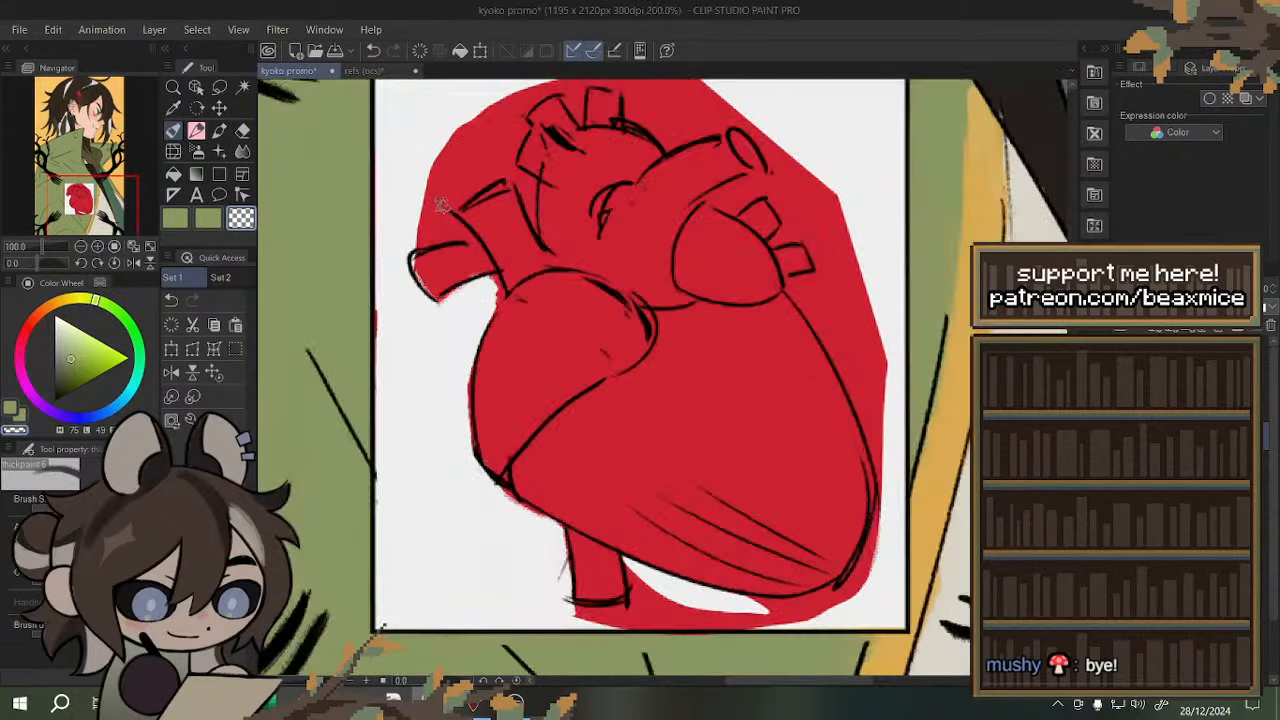
pyautogui.moveTo(433, 215); pyautogui.dragTo(405, 235)
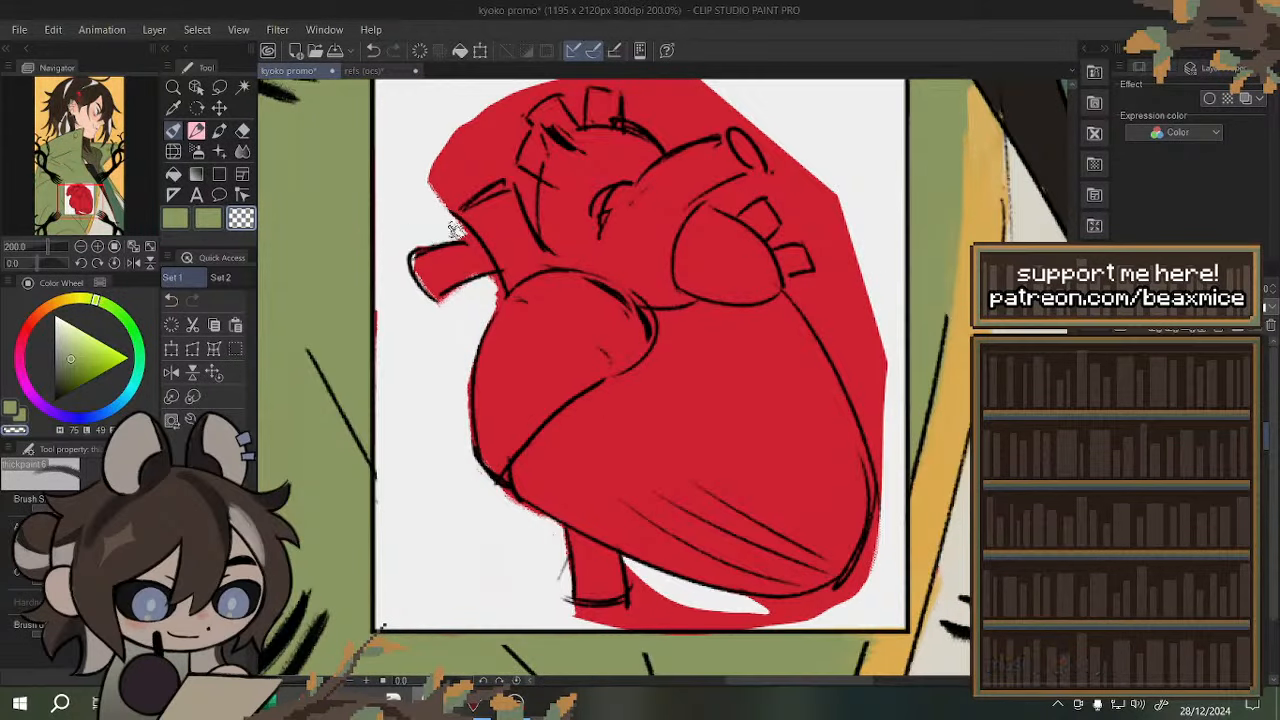
pyautogui.moveTo(380, 628)
pyautogui.mouseDown()
pyautogui.moveTo(376, 340)
pyautogui.moveTo(389, 400)
pyautogui.mouseUp()
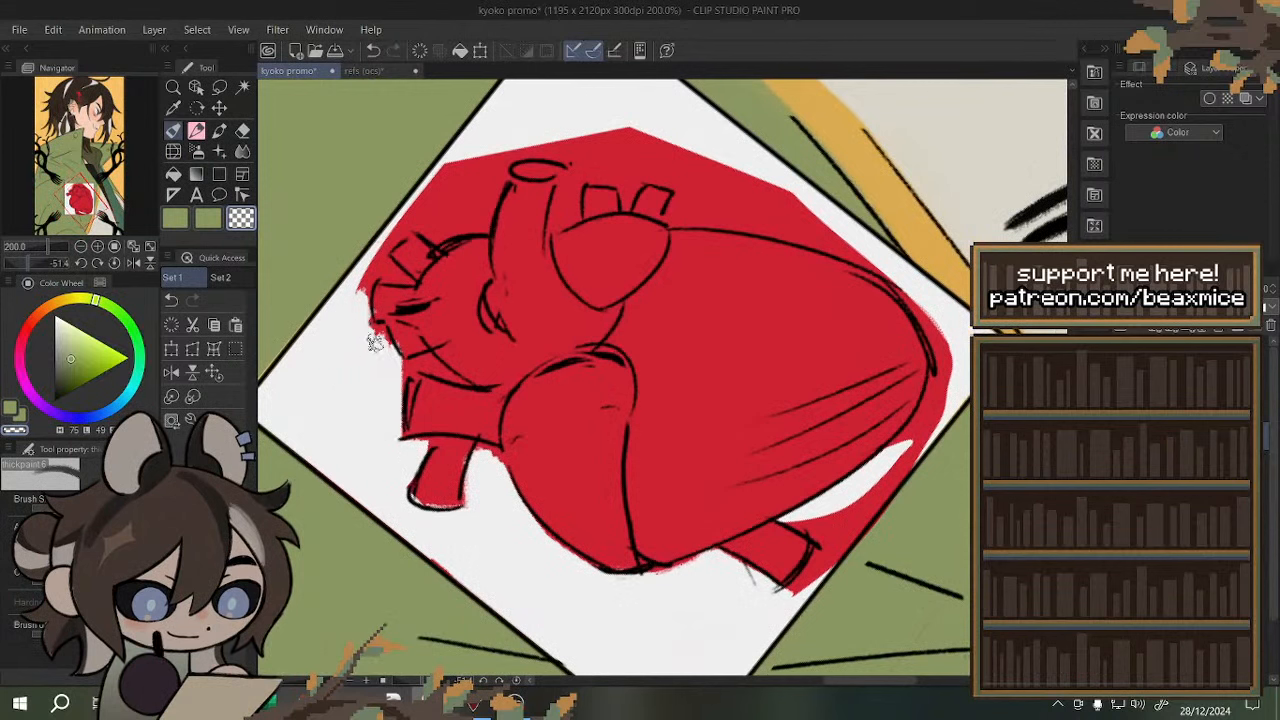
# - Sample the heart's red and clean up the fill edge in the notch between the upper-left vessels
pyautogui.keyDown('alt'); pyautogui.click(438, 342); pyautogui.keyUp('alt')
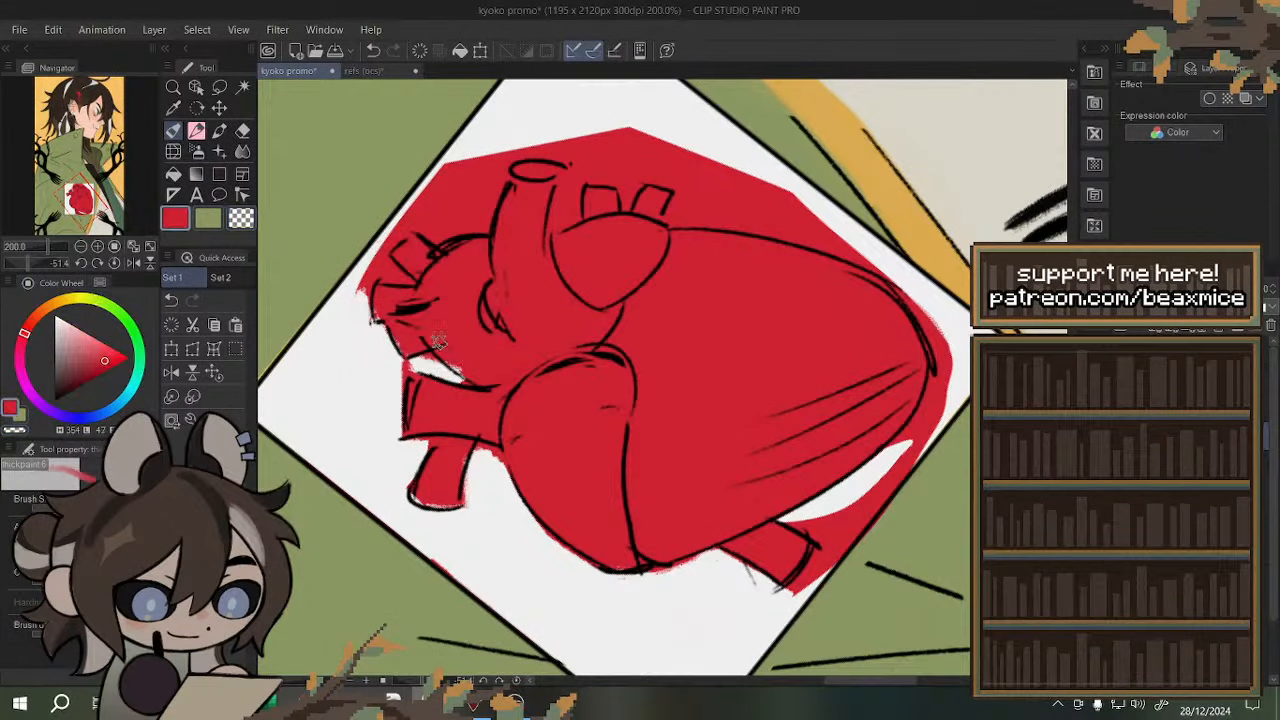
pyautogui.press('c')
pyautogui.moveTo(412, 362); pyautogui.dragTo(396, 369)
pyautogui.press('c')
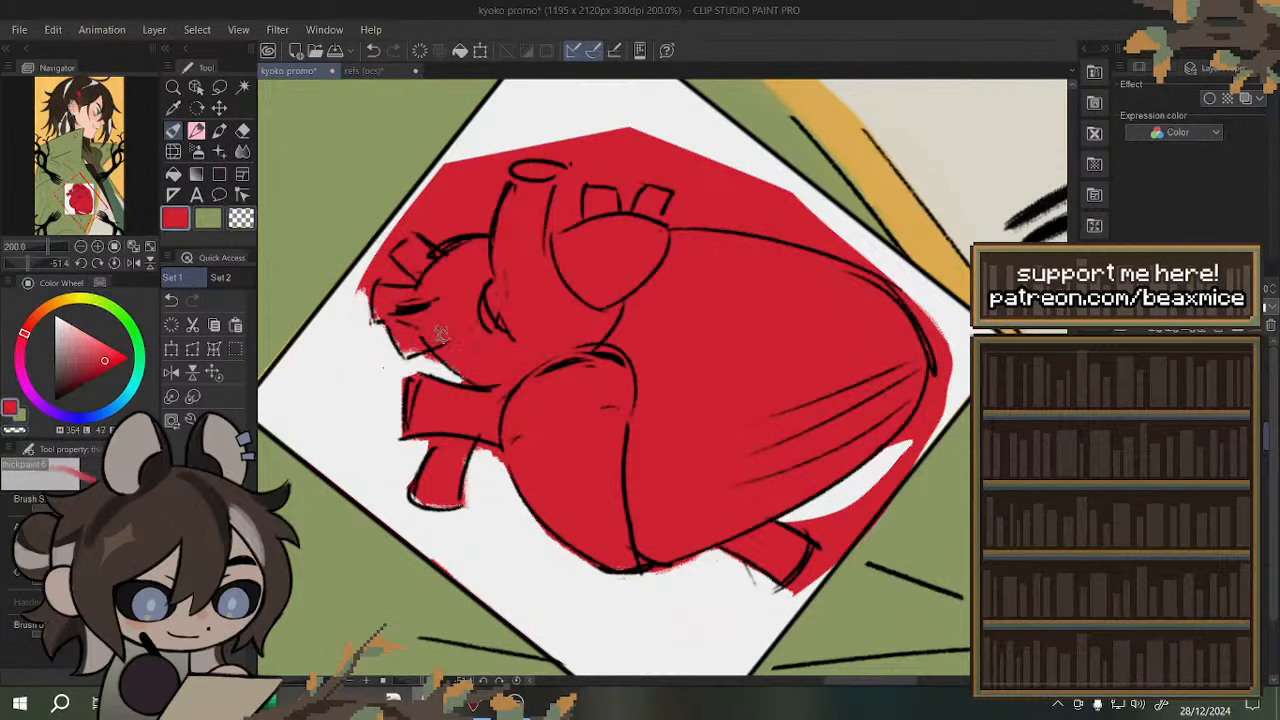
# - Erase the red spill around the short vessels at the top of the heart with transparent colour
pyautogui.moveTo(61, 262); pyautogui.dragTo(15, 262)
pyautogui.scroll(-1, 590, 402)
pyautogui.scroll(3, 492, 573)
pyautogui.press('c')
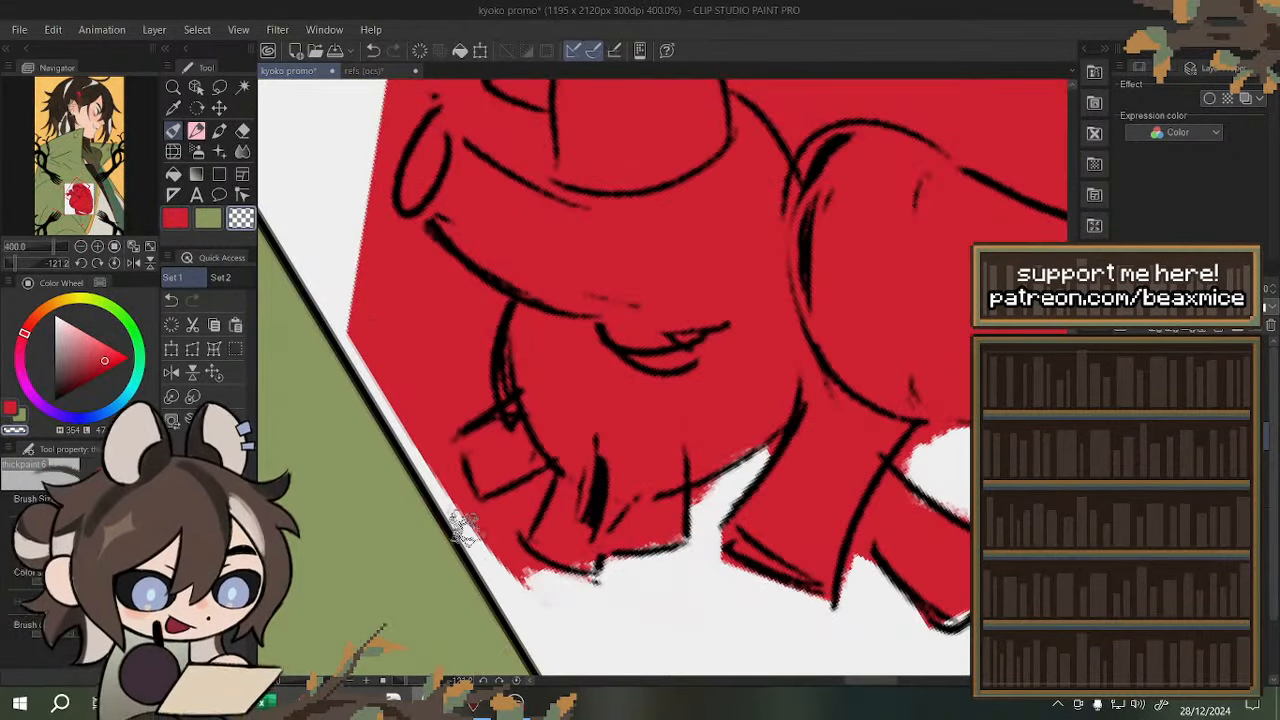
pyautogui.moveTo(457, 515); pyautogui.dragTo(545, 580)
pyautogui.moveTo(543, 486)
pyautogui.mouseDown()
pyautogui.moveTo(468, 530)
pyautogui.moveTo(528, 494)
pyautogui.moveTo(518, 514)
pyautogui.moveTo(550, 452)
pyautogui.mouseUp()
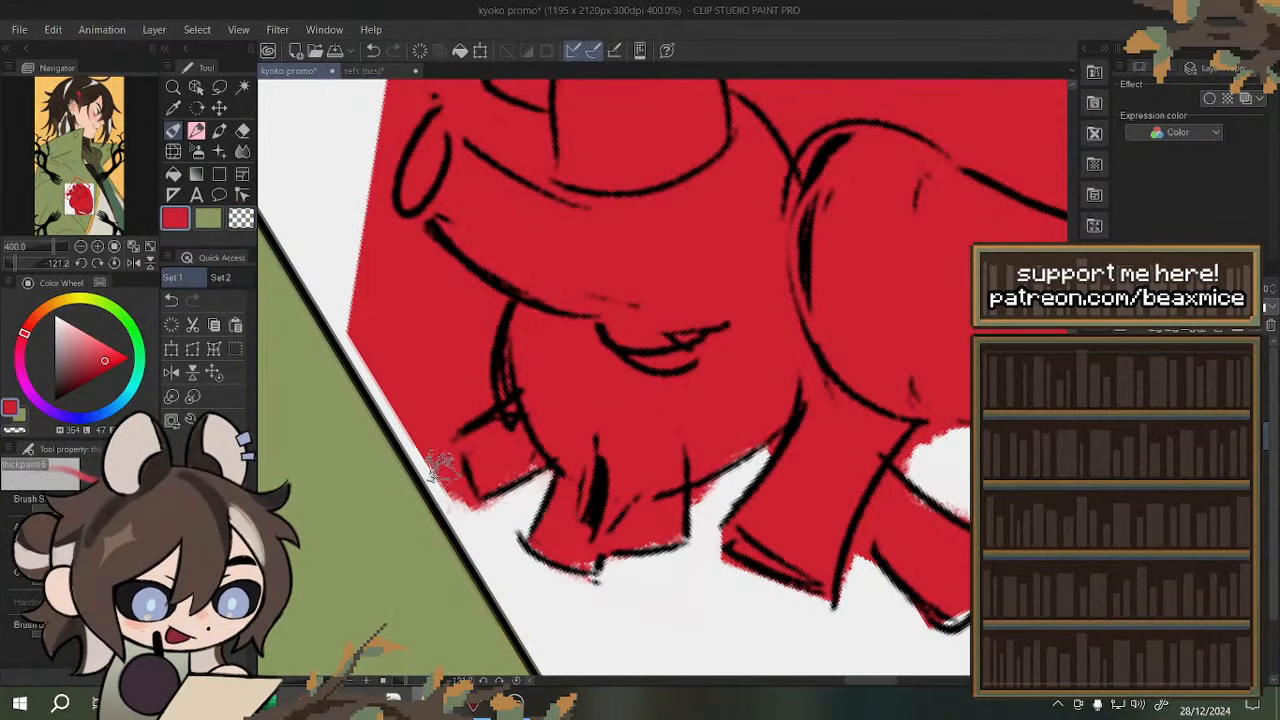
# - Erase the red fill outside the large open-ended vessel and beside the small vessels on the heart's upper right
pyautogui.moveTo(443, 457)
pyautogui.mouseDown()
pyautogui.moveTo(403, 395)
pyautogui.moveTo(432, 432)
pyautogui.moveTo(416, 432)
pyautogui.moveTo(360, 355)
pyautogui.moveTo(368, 263)
pyautogui.moveTo(404, 300)
pyautogui.moveTo(434, 415)
pyautogui.moveTo(454, 405)
pyautogui.moveTo(466, 350)
pyautogui.moveTo(470, 367)
pyautogui.moveTo(470, 327)
pyautogui.moveTo(352, 218)
pyautogui.moveTo(406, 238)
pyautogui.moveTo(452, 305)
pyautogui.moveTo(445, 348)
pyautogui.moveTo(389, 246)
pyautogui.mouseUp()
pyautogui.scroll(-3, 446, 340)
pyautogui.scroll(1, 437, 240)
pyautogui.moveTo(444, 182)
pyautogui.mouseDown()
pyautogui.moveTo(403, 283)
pyautogui.moveTo(427, 240)
pyautogui.moveTo(484, 289)
pyautogui.moveTo(452, 215)
pyautogui.moveTo(480, 130)
pyautogui.mouseUp()
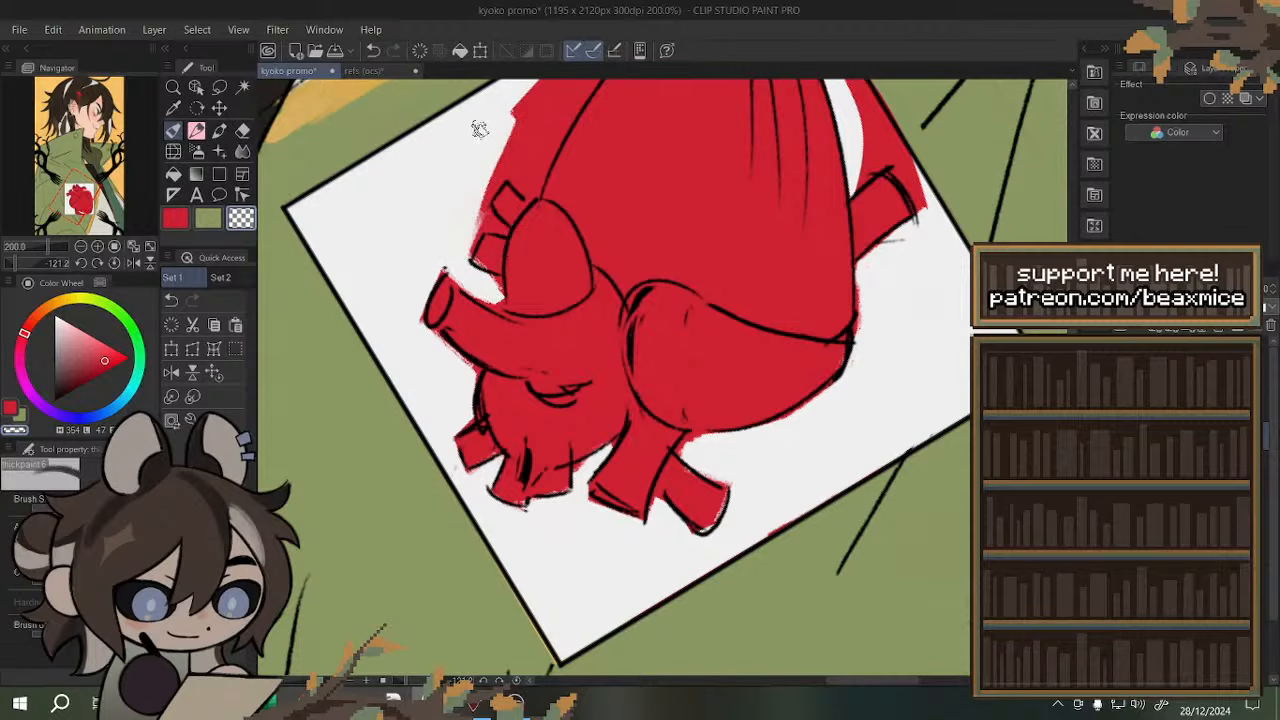
# - Erase the red spill around the bottom vessel and along the heart's underside up to the tip
pyautogui.click(171, 373)
pyautogui.hotkey('ctrl', '-')
pyautogui.hotkey('ctrl', '-')
pyautogui.hotkey('ctrl', '+')
pyautogui.hotkey('ctrl', '+')
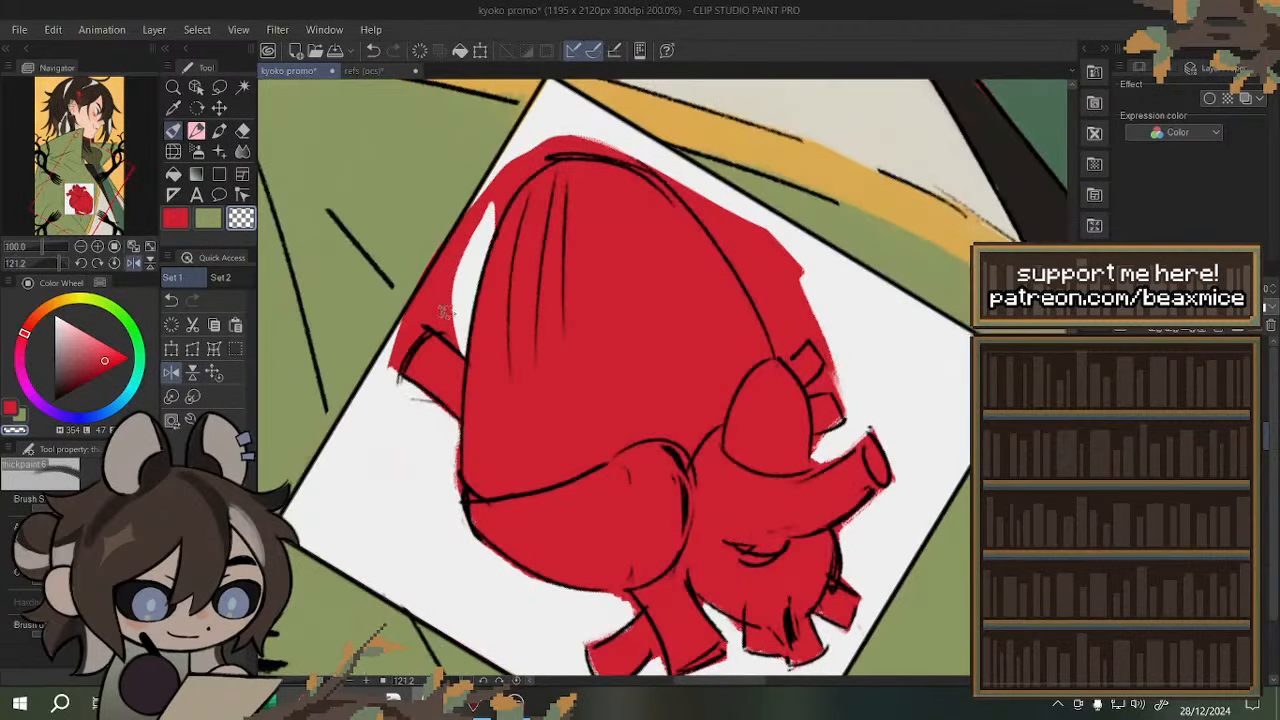
pyautogui.moveTo(456, 338)
pyautogui.mouseDown()
pyautogui.moveTo(414, 306)
pyautogui.moveTo(395, 365)
pyautogui.mouseUp()
pyautogui.moveTo(425, 295); pyautogui.dragTo(488, 192)
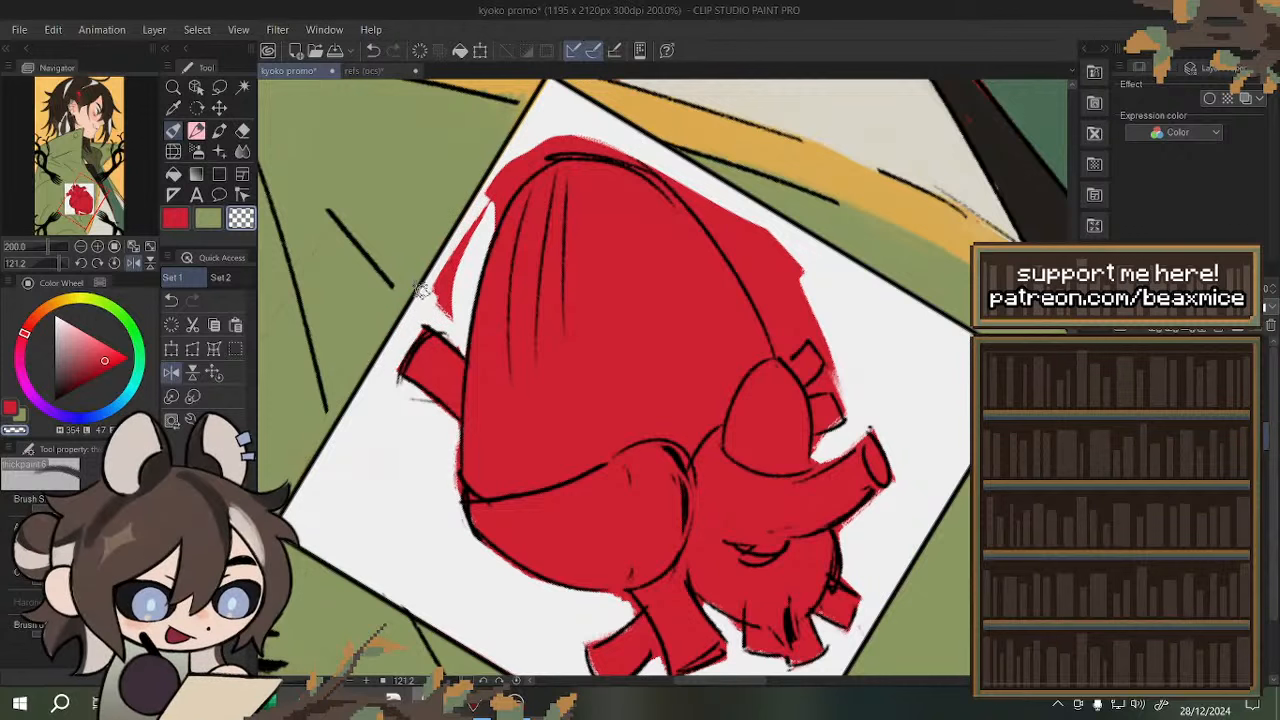
pyautogui.moveTo(470, 300); pyautogui.dragTo(511, 160)
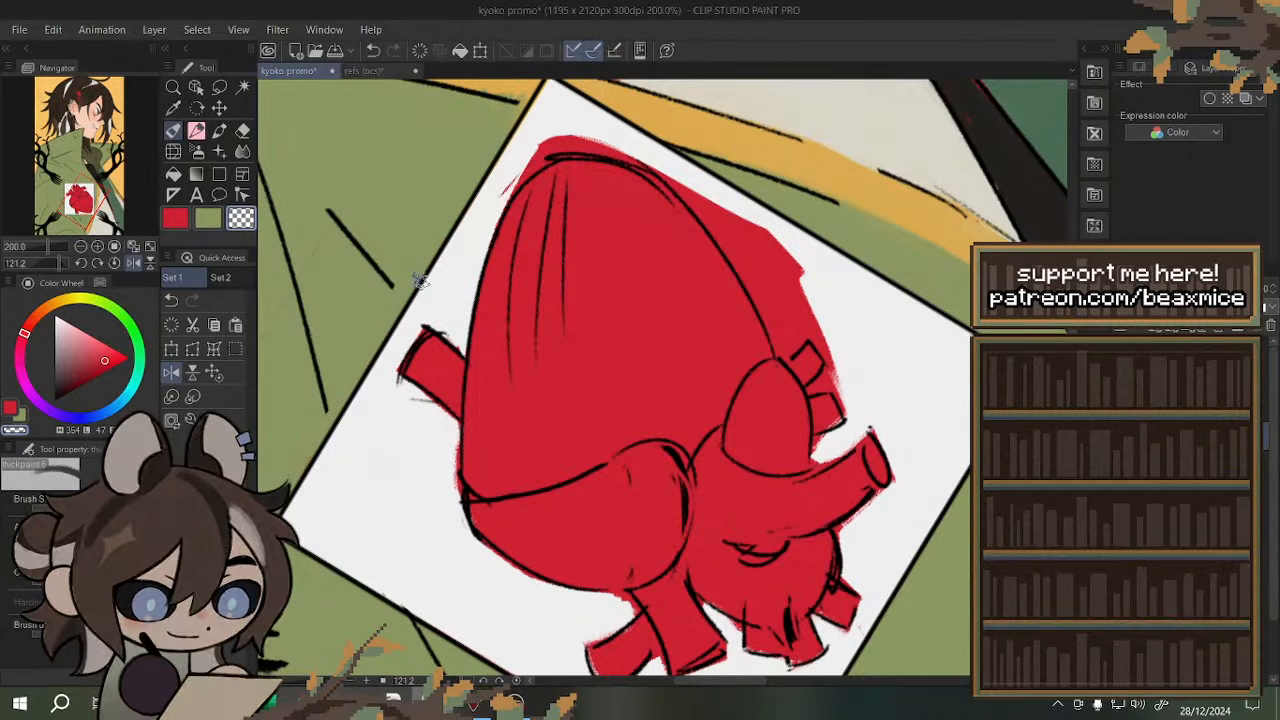
# - Lasso the leftover red fringe beside the heart's tip, select the layer holding the red fill, and clear the selected area
pyautogui.click(235, 351)
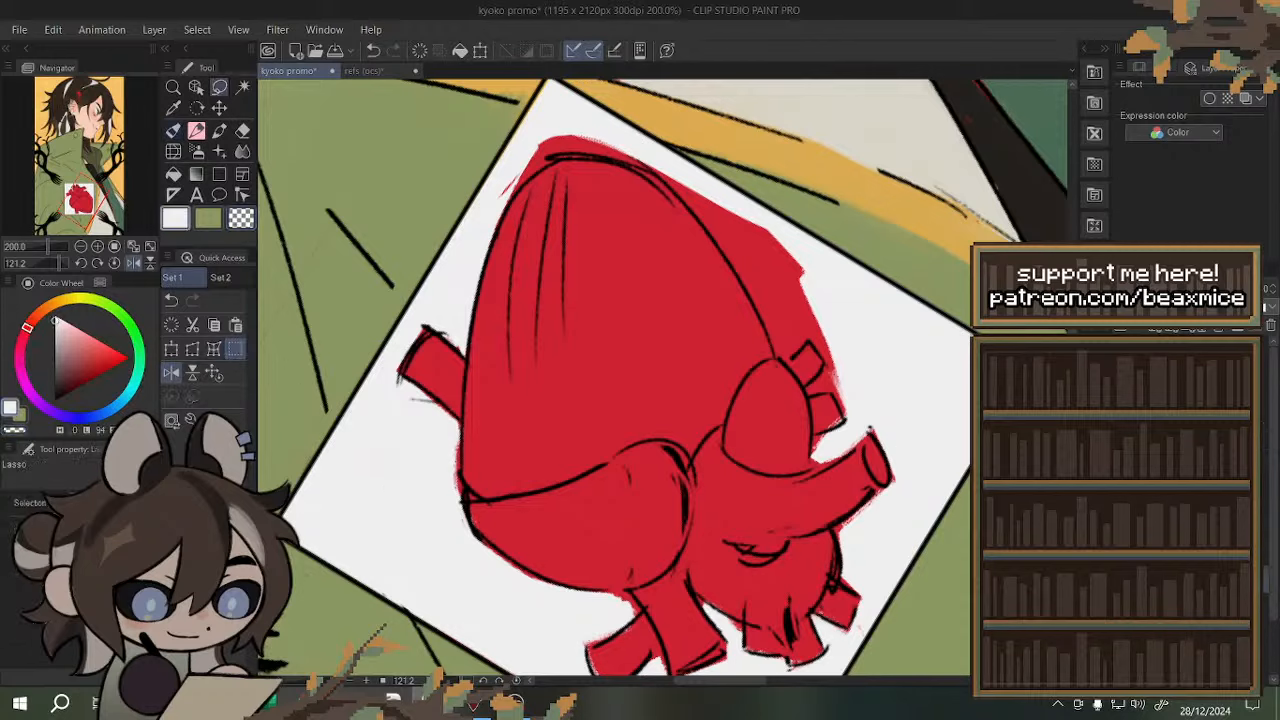
pyautogui.moveTo(570, 155); pyautogui.dragTo(565, 190)
pyautogui.hotkey('ctrl', 'd')
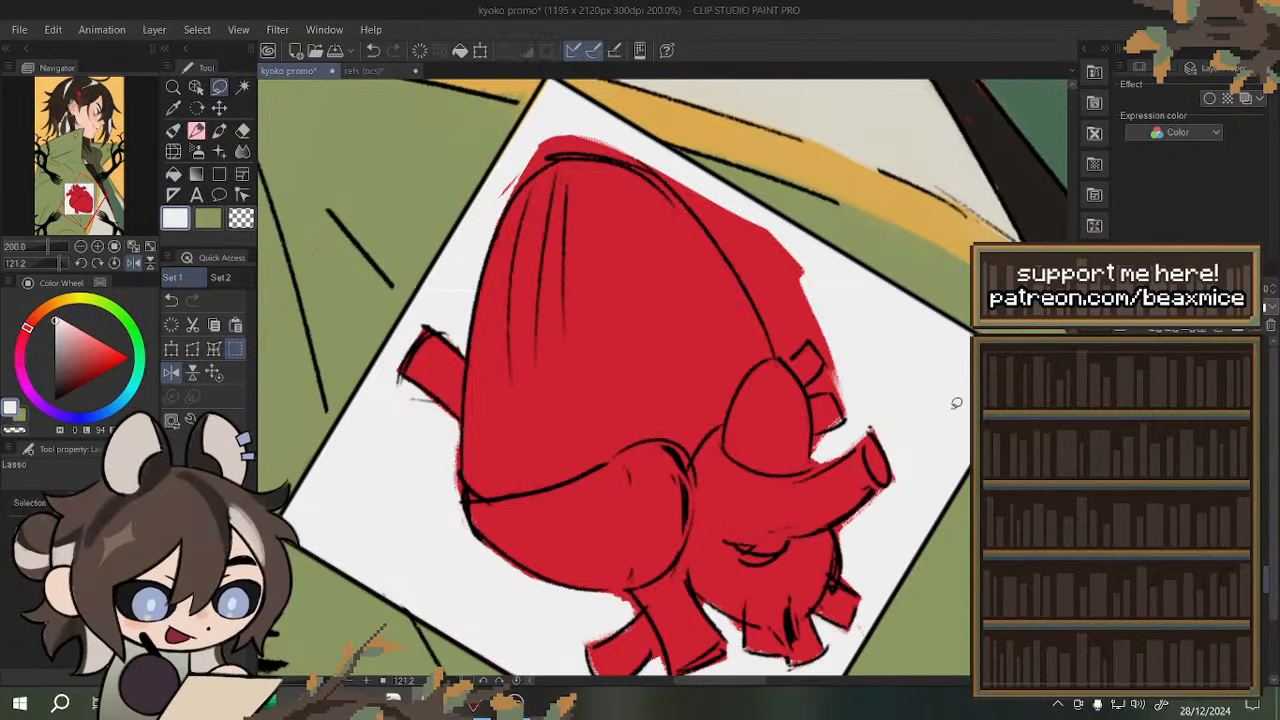
pyautogui.click(372, 50)
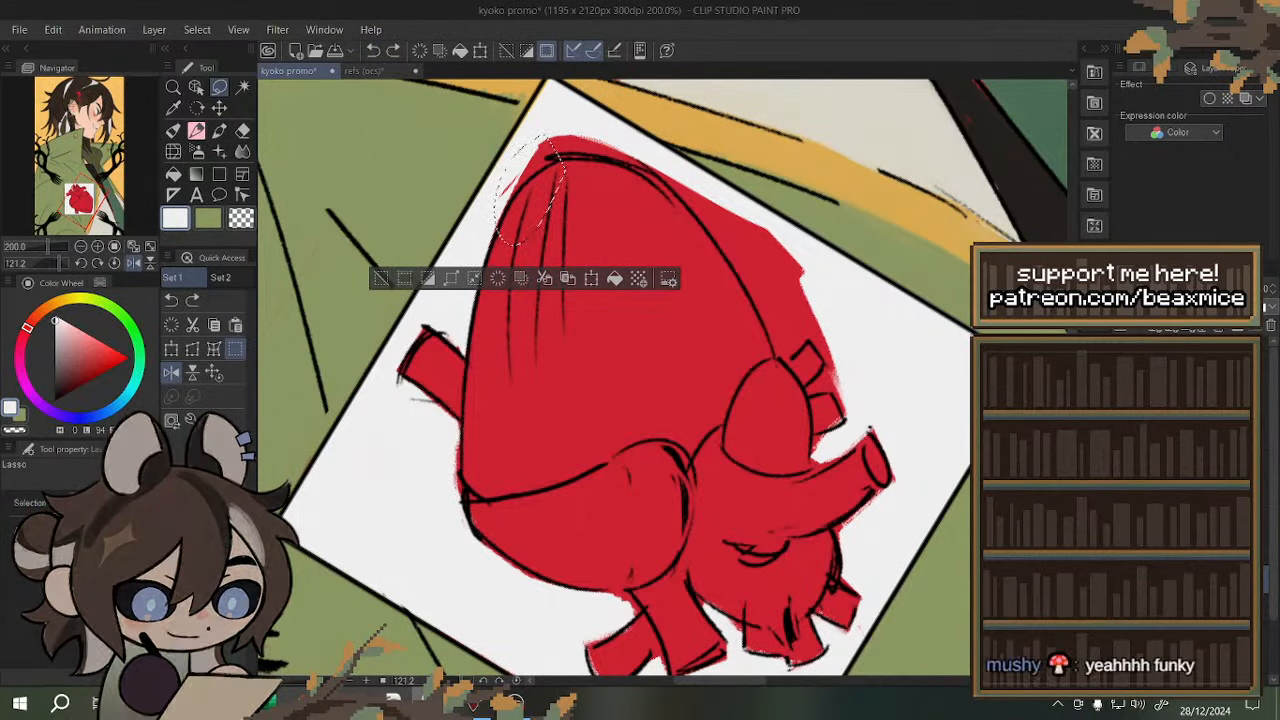
pyautogui.click(1124, 480)
pyautogui.click(1124, 480)
pyautogui.click(1124, 500)
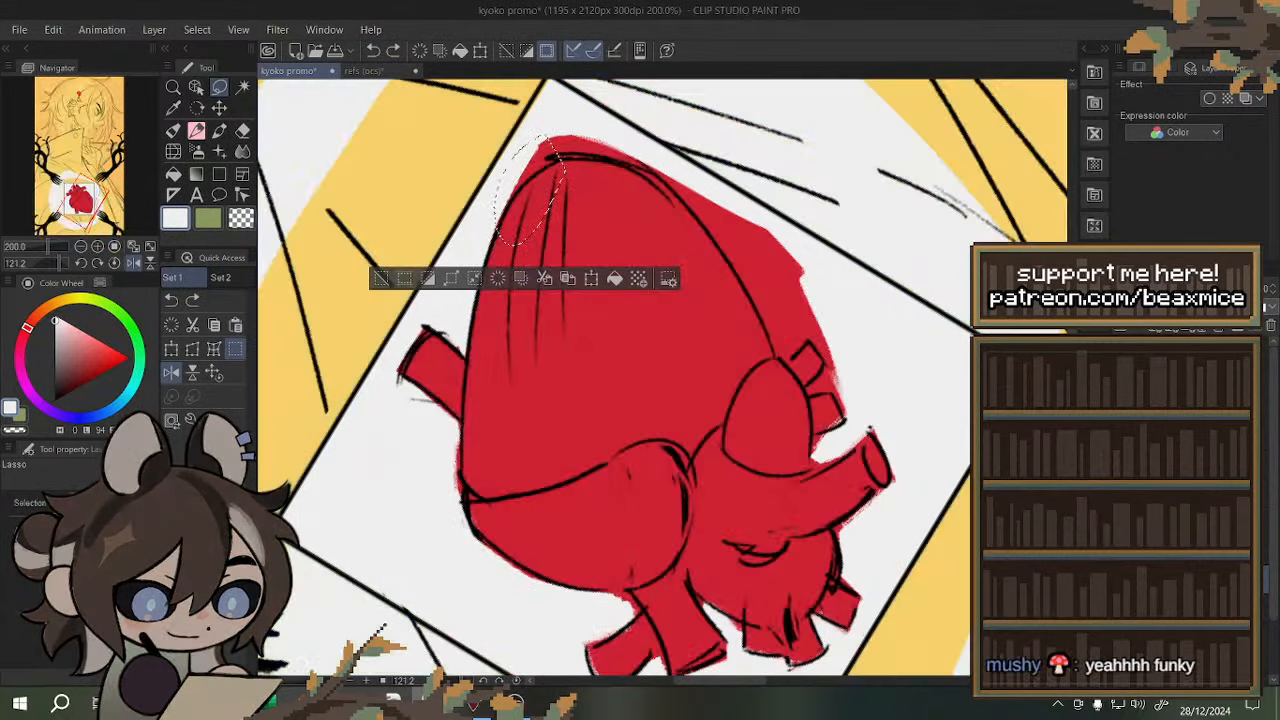
pyautogui.click(1124, 500)
pyautogui.keyDown('ctrl'); pyautogui.keyDown('shift'); pyautogui.click(528, 230); pyautogui.keyUp('shift'); pyautogui.keyUp('ctrl')
pyautogui.click(498, 279)
pyautogui.hotkey('ctrl', 'd')
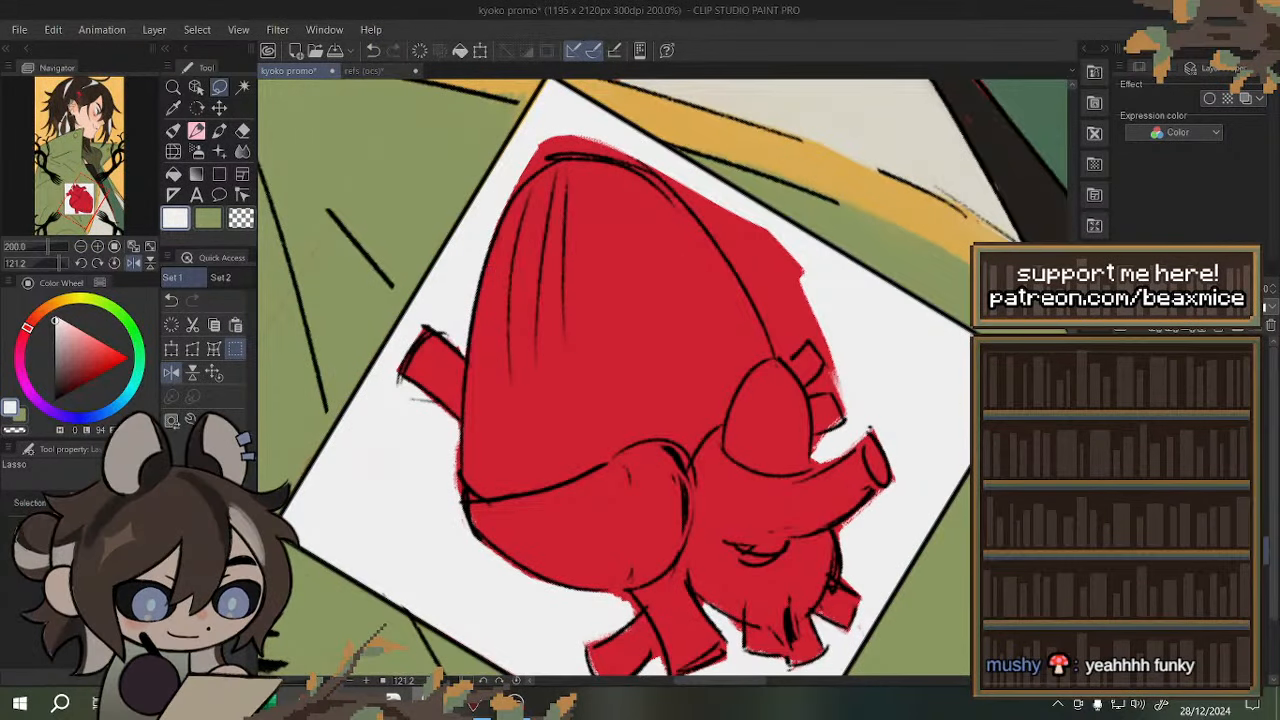
# - Erase the red fill outside the heart's right outline, from the tip to the small side vessels, with the transparent thickpaint brush
pyautogui.click(193, 371)
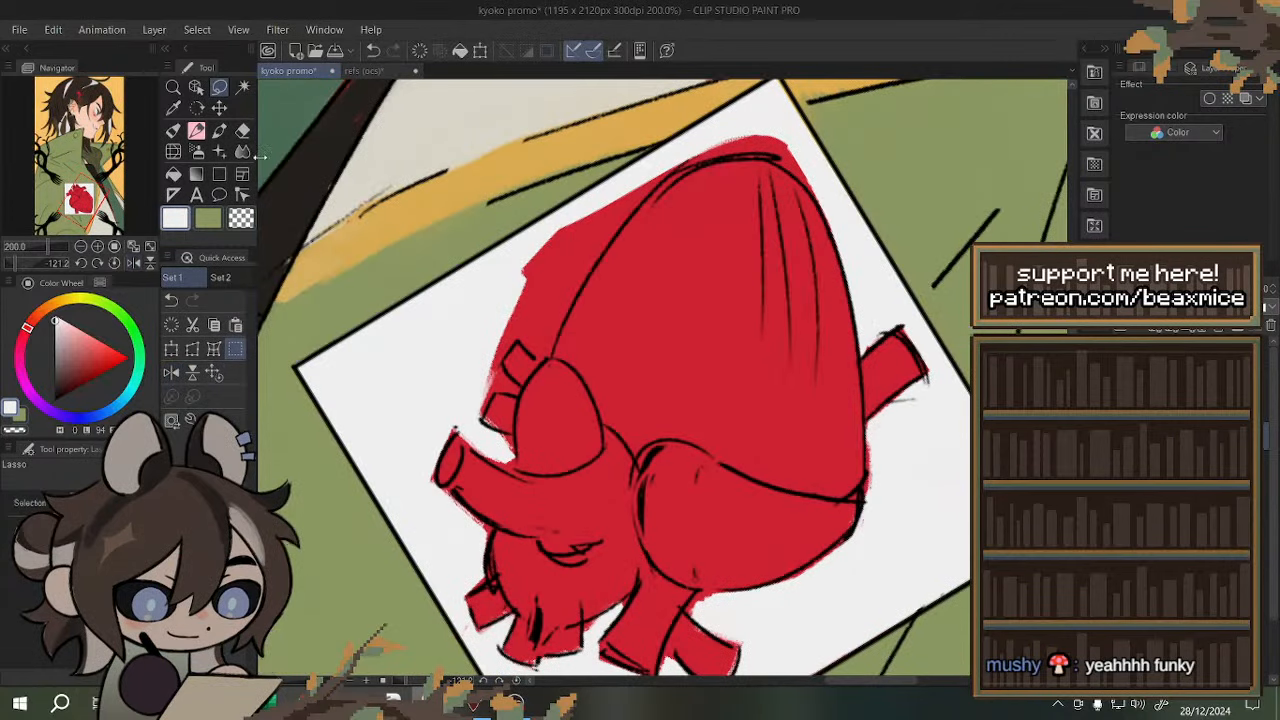
pyautogui.click(173, 130)
pyautogui.press('c')
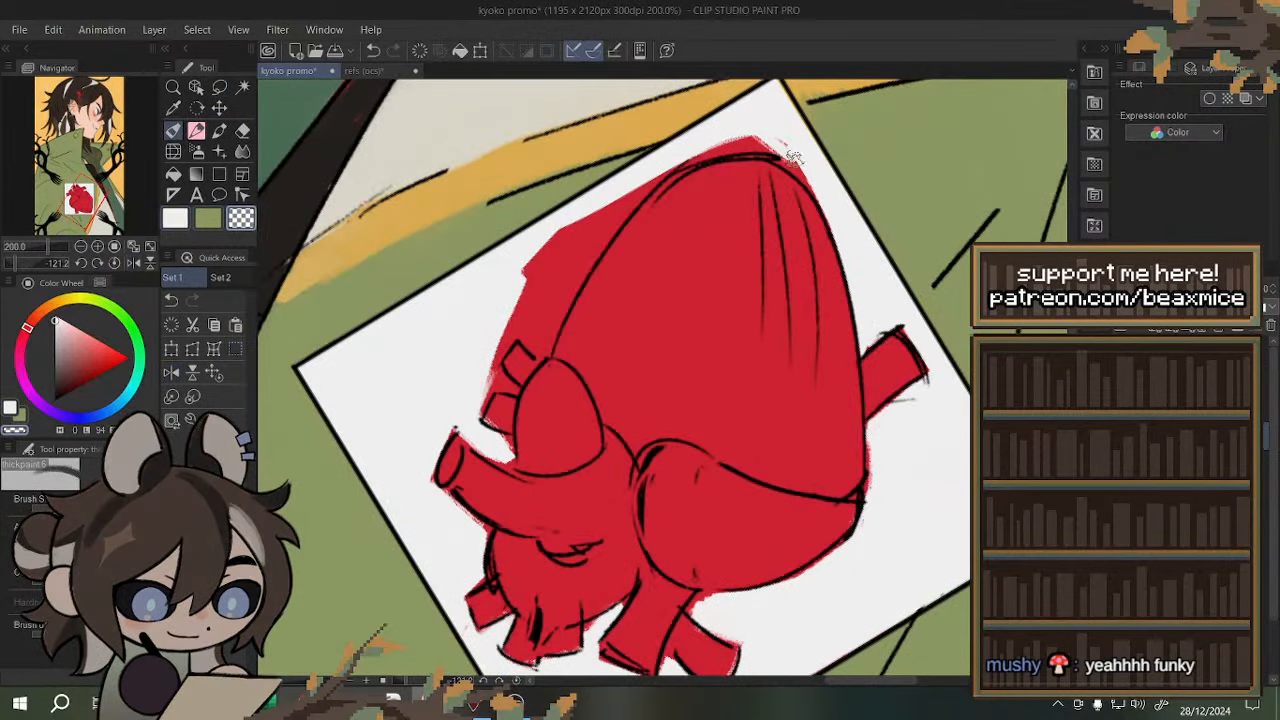
pyautogui.moveTo(18, 263); pyautogui.dragTo(2, 266)
pyautogui.moveTo(546, 156); pyautogui.dragTo(486, 224)
pyautogui.moveTo(520, 172)
pyautogui.mouseDown()
pyautogui.moveTo(487, 236)
pyautogui.moveTo(486, 385)
pyautogui.mouseUp()
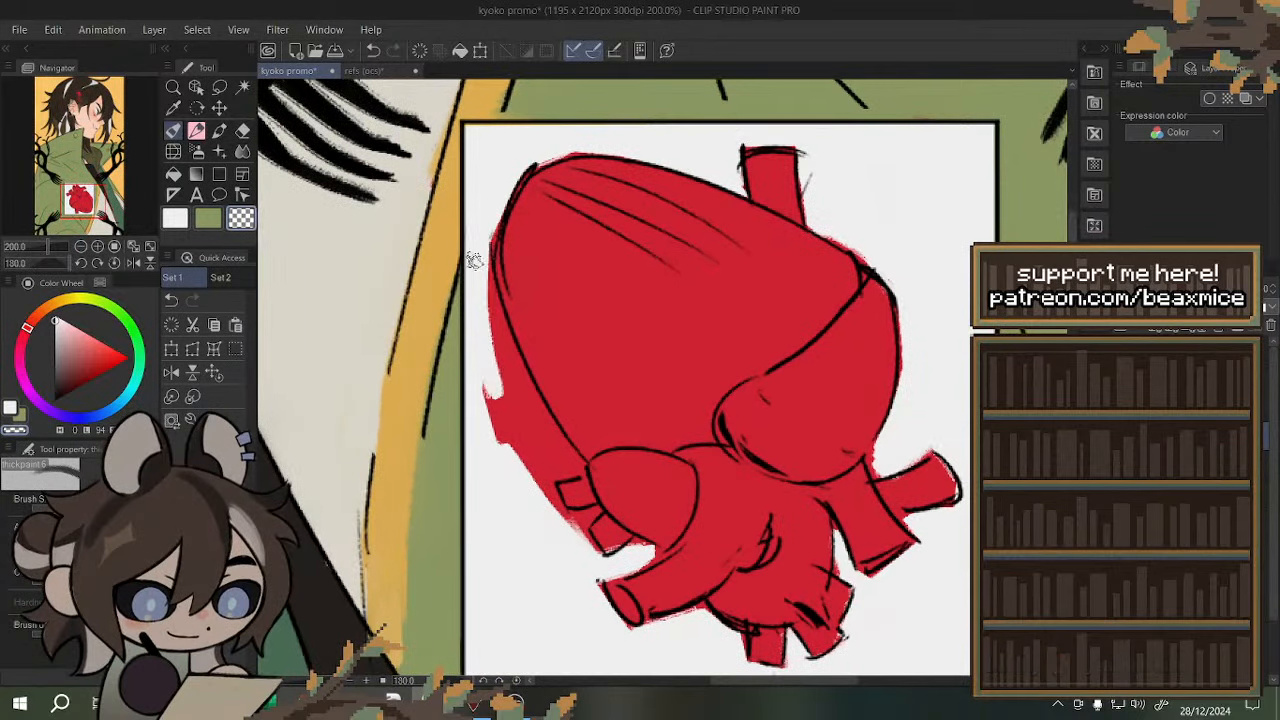
pyautogui.moveTo(476, 262); pyautogui.dragTo(522, 402)
pyautogui.moveTo(489, 302); pyautogui.dragTo(562, 462)
pyautogui.moveTo(512, 400)
pyautogui.mouseDown()
pyautogui.moveTo(538, 464)
pyautogui.moveTo(478, 387)
pyautogui.mouseUp()
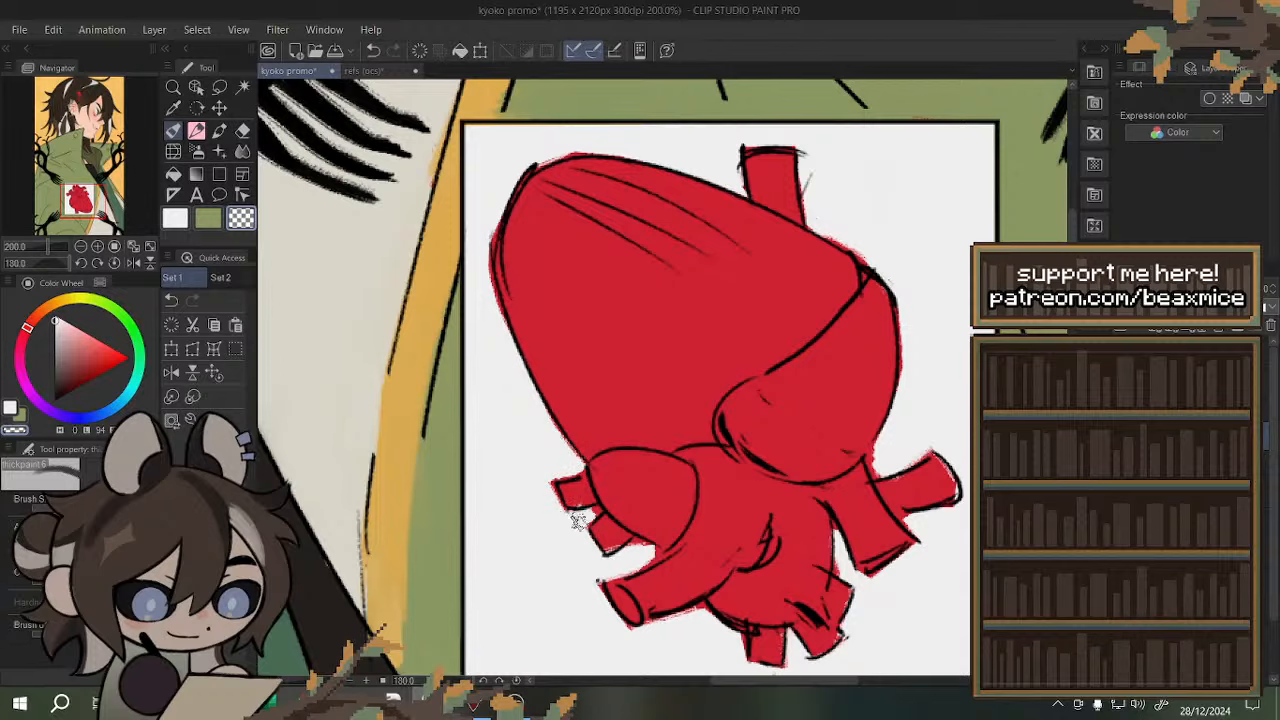
# - Erase the red between the two small side vessels, then sample the heart's red and tidy the second vessel's fill edge
pyautogui.scroll(-1, 526, 390)
pyautogui.scroll(3, 586, 476)
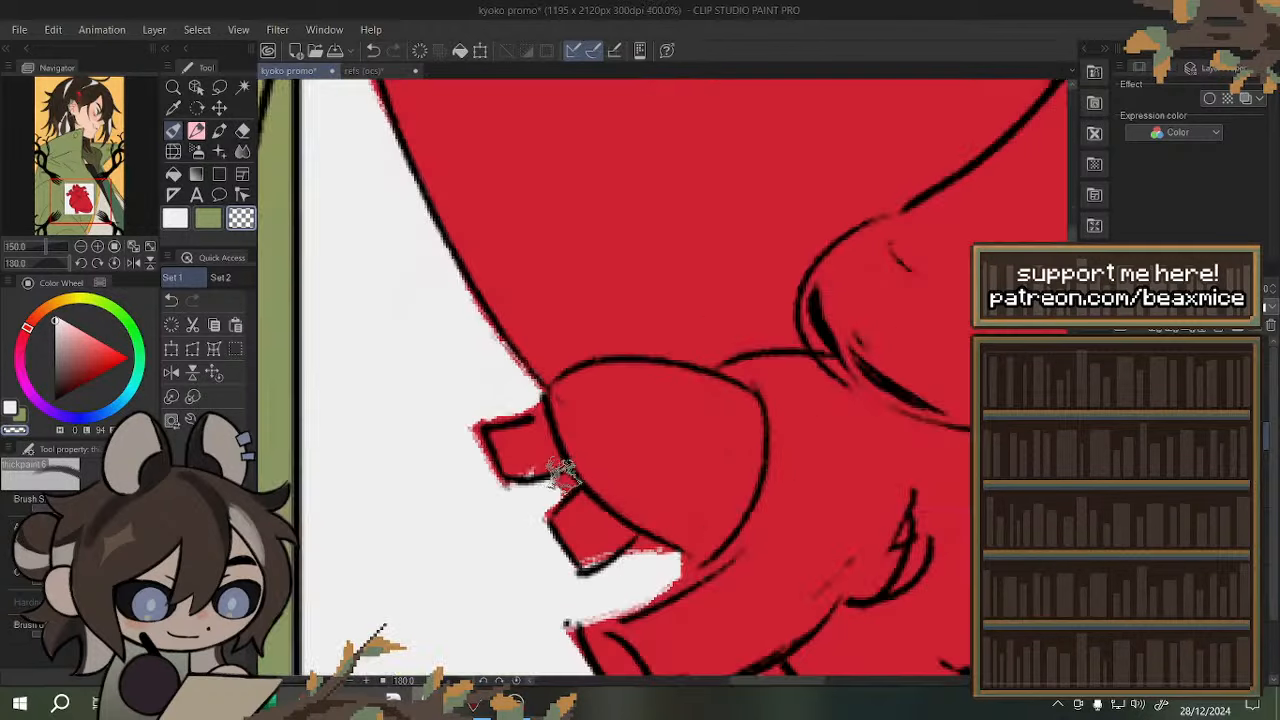
pyautogui.moveTo(516, 484)
pyautogui.mouseDown()
pyautogui.moveTo(618, 453)
pyautogui.moveTo(553, 433)
pyautogui.moveTo(588, 448)
pyautogui.moveTo(570, 469)
pyautogui.moveTo(515, 436)
pyautogui.moveTo(528, 463)
pyautogui.moveTo(585, 438)
pyautogui.mouseUp()
pyautogui.keyDown('alt'); pyautogui.click(618, 453); pyautogui.keyUp('alt')
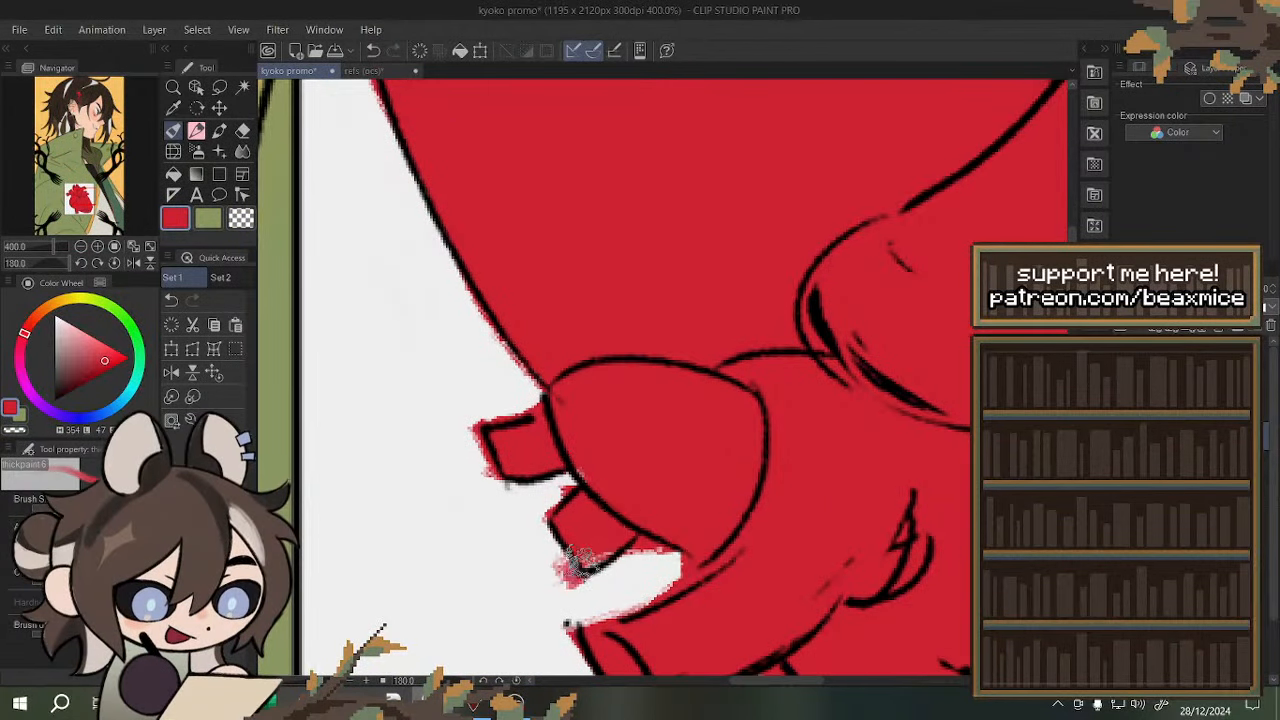
pyautogui.moveTo(573, 568); pyautogui.dragTo(605, 530)
pyautogui.press('c')
pyautogui.moveTo(563, 591); pyautogui.dragTo(643, 573)
pyautogui.scroll(-5, 643, 573)
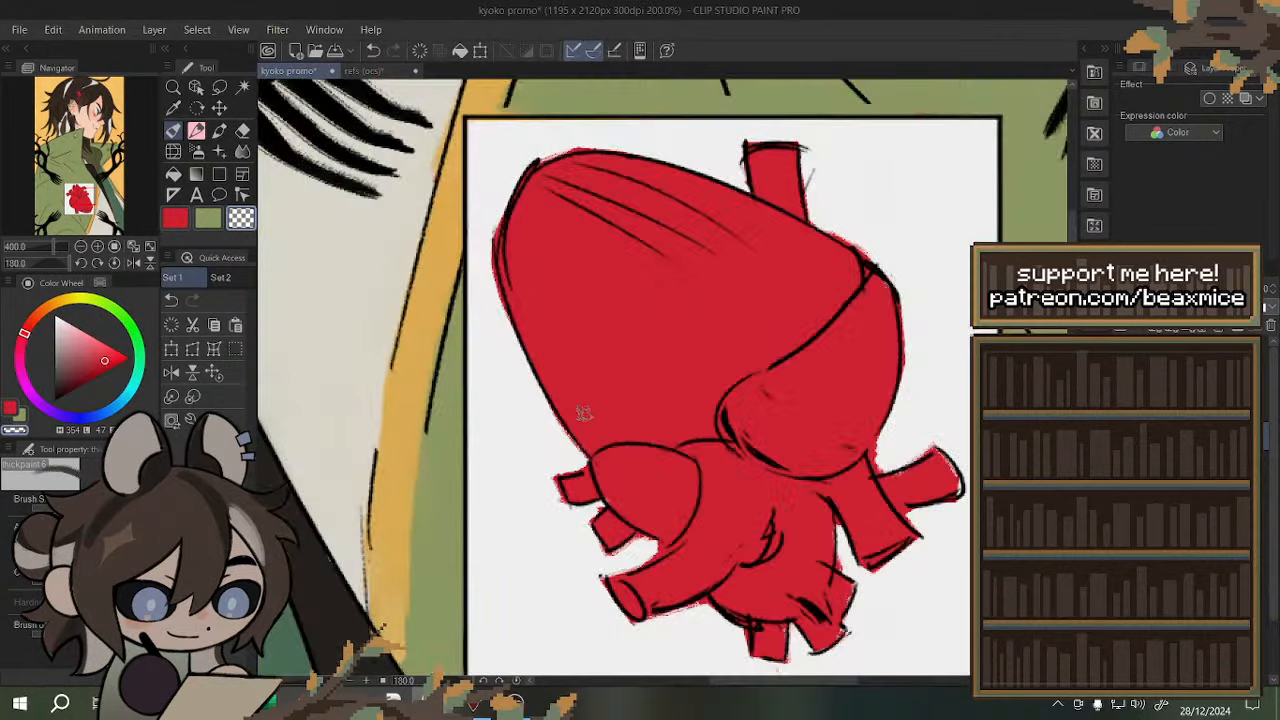
# - Clean the red fringe beside the short top vessels using the SU-Cream Pencil with transparent colour
pyautogui.scroll(4, 652, 420)
pyautogui.scroll(2, 652, 420)
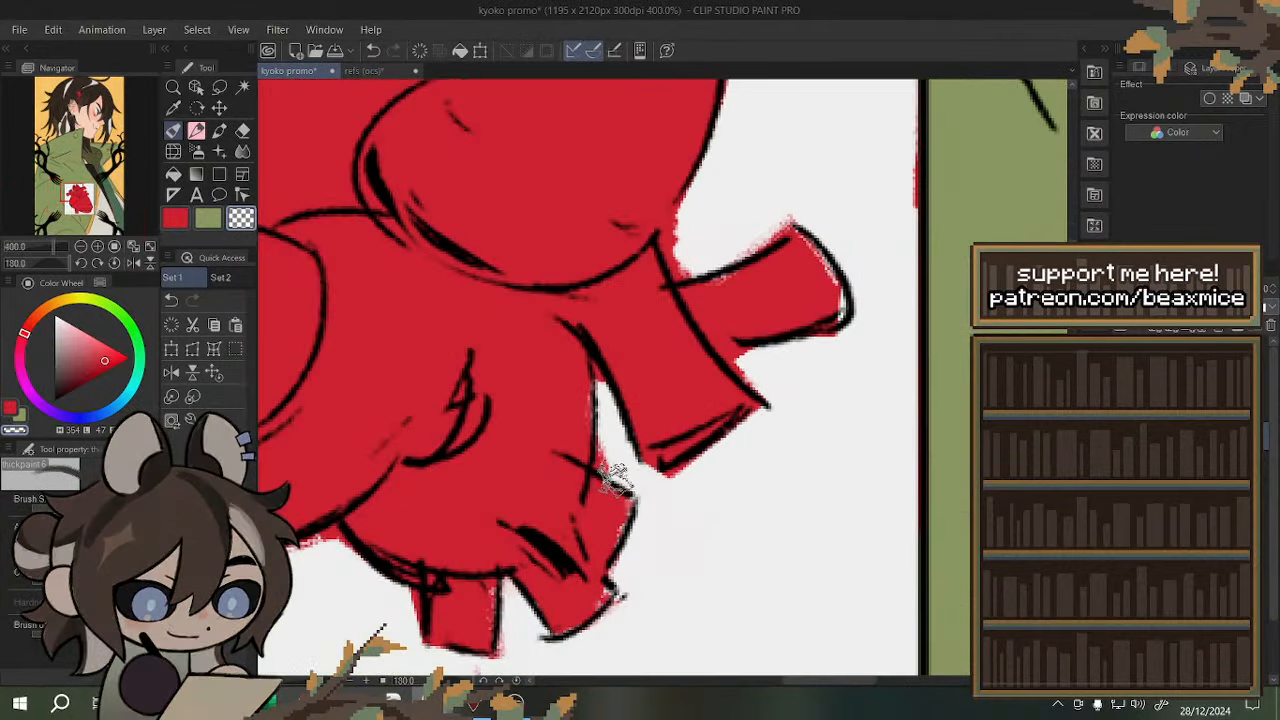
pyautogui.click(196, 145)
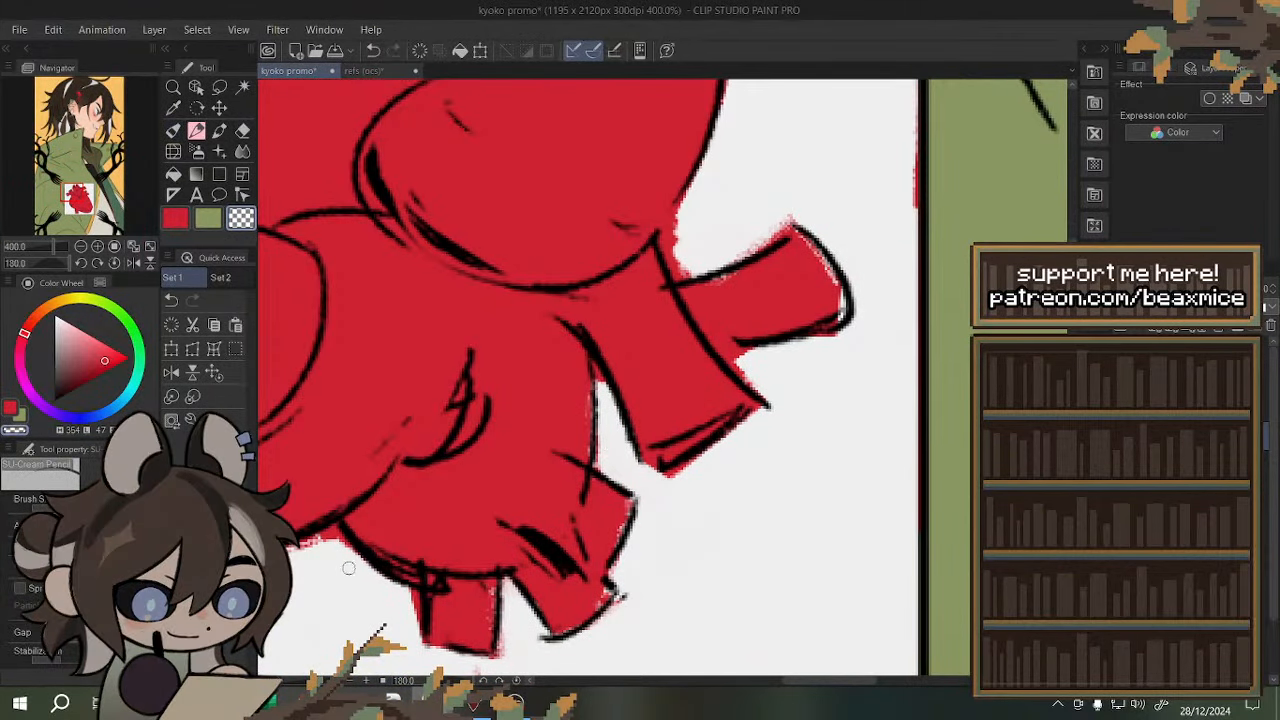
pyautogui.click(372, 50)
pyautogui.click(241, 218)
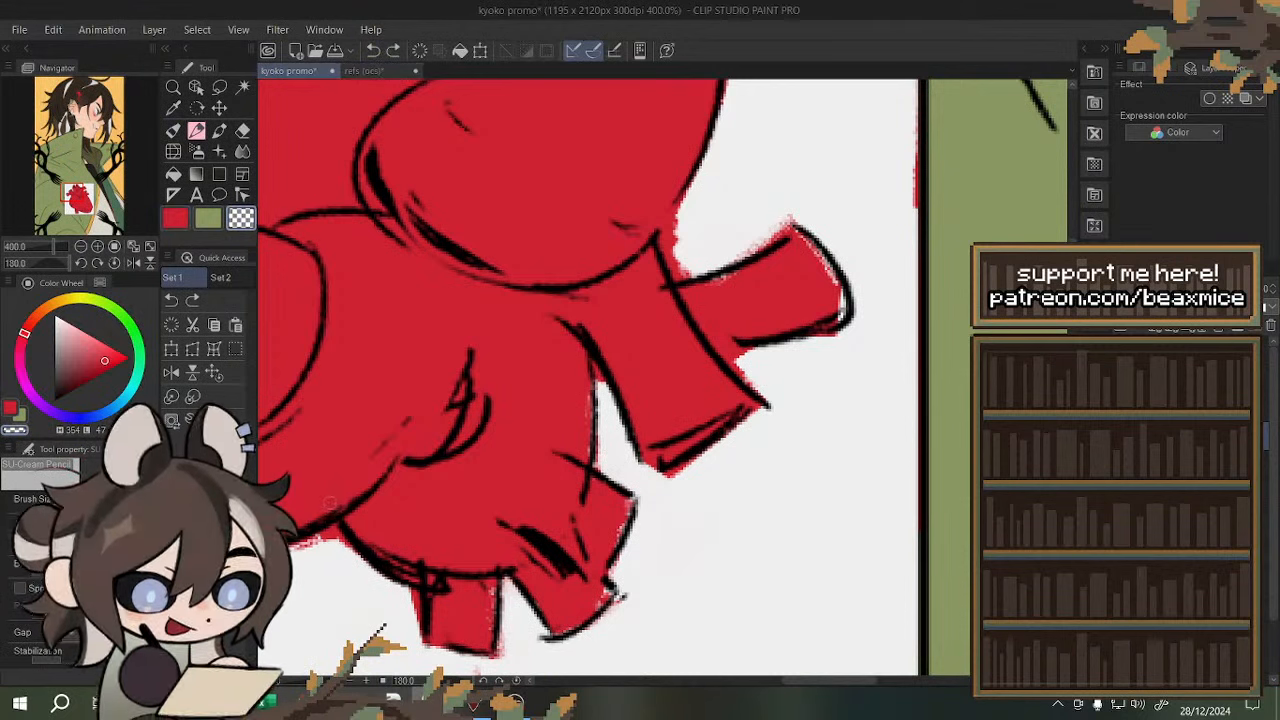
pyautogui.moveTo(325, 533); pyautogui.dragTo(333, 542)
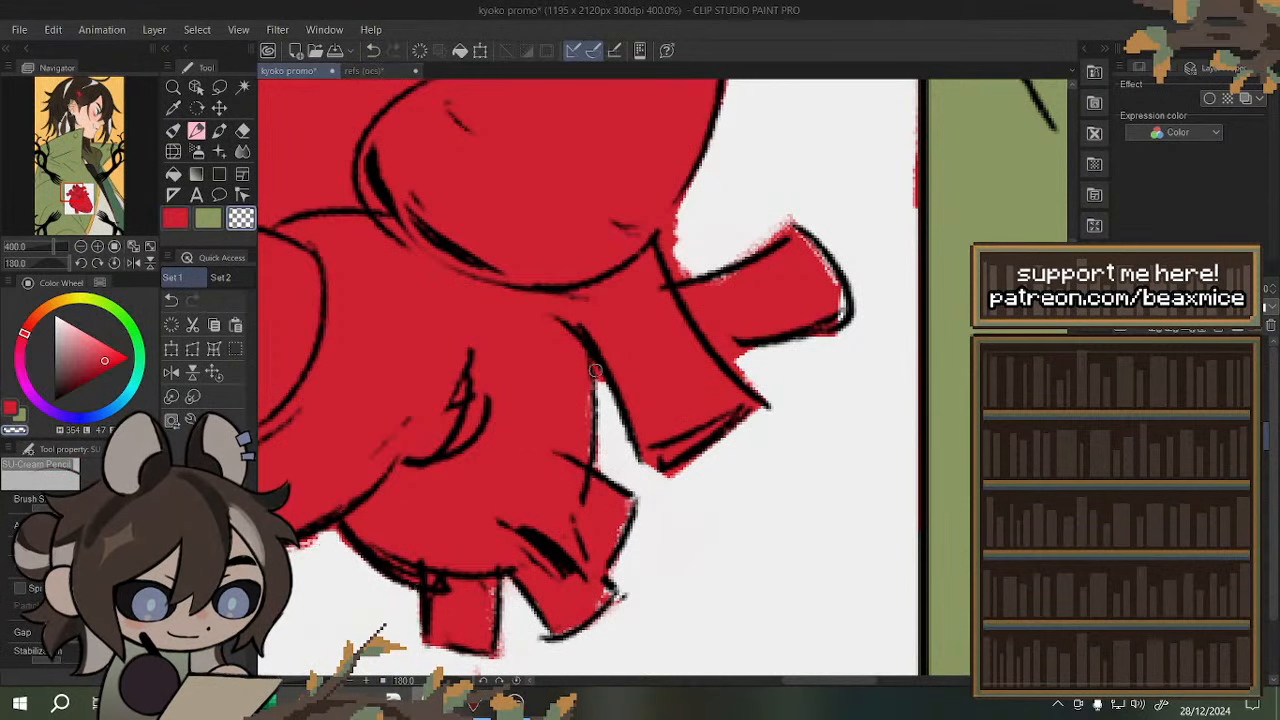